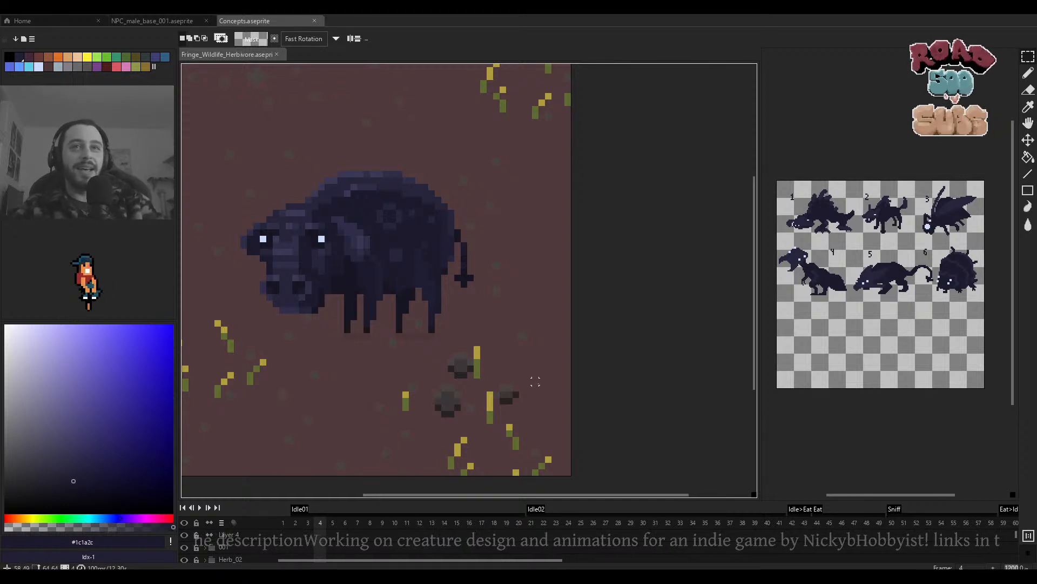
Play the herbivore's Idle01 animation and view it on the canvas.
left_click_drag(427, 297, 522, 309)
key("Return")
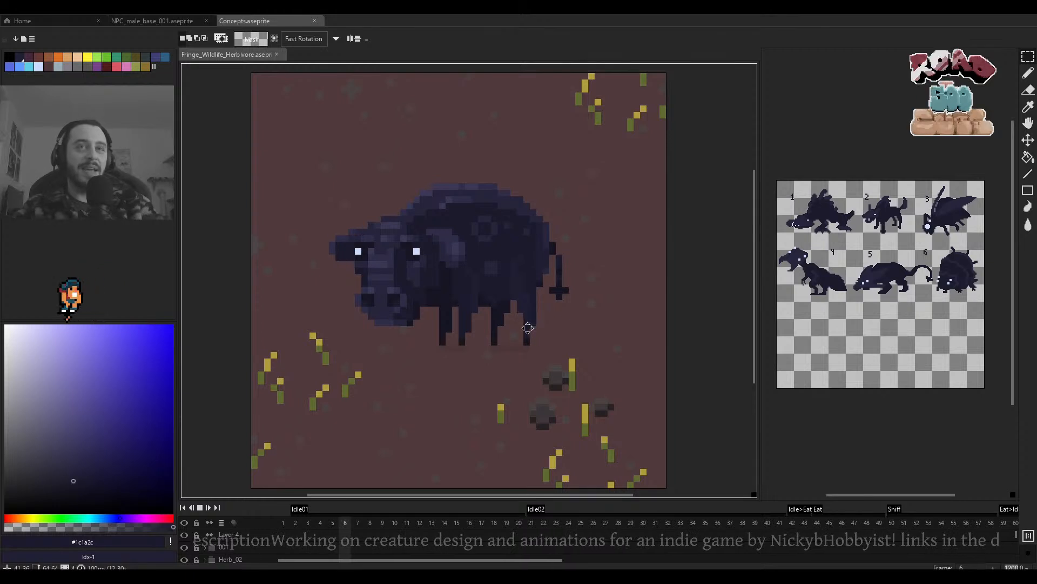
left_click_drag(621, 324, 637, 332)
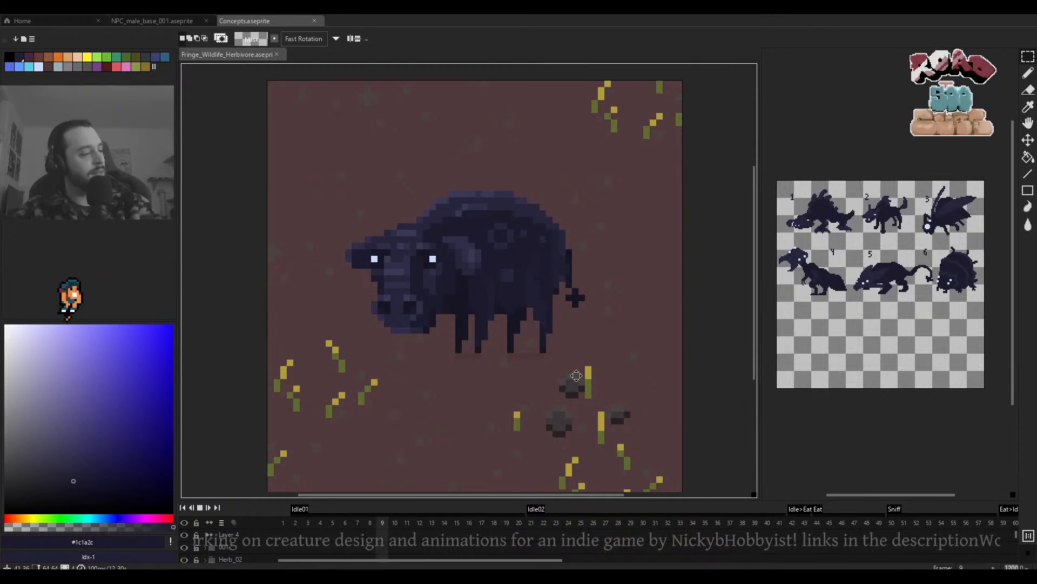
scroll(573, 375, "down", 3)
scroll(651, 375, "up", 2)
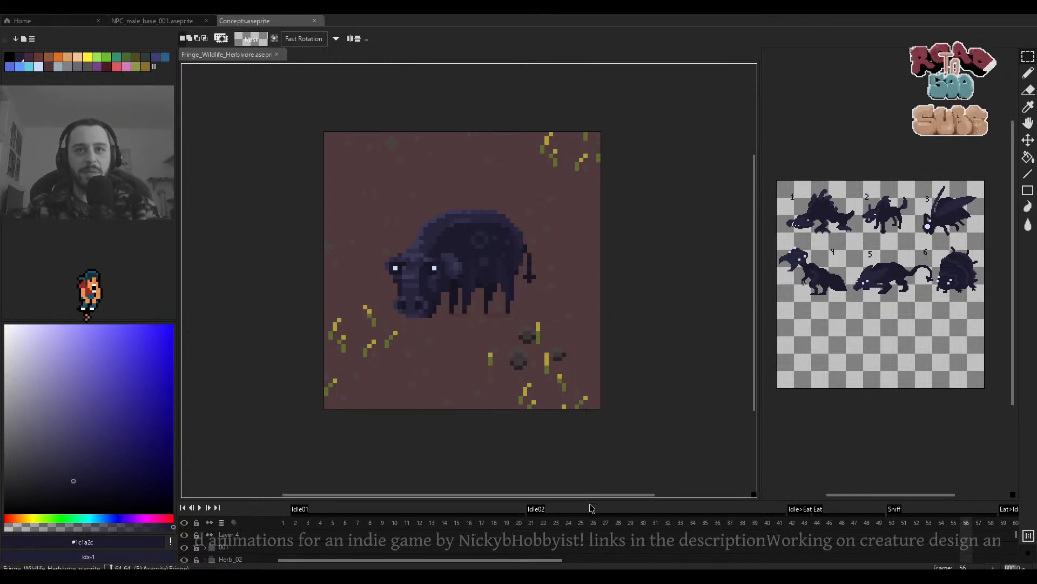
Enlarge the timeline, go to frame 50 and play the Sniff animation, stopping it after viewing.
left_click_drag(590, 500, 589, 423)
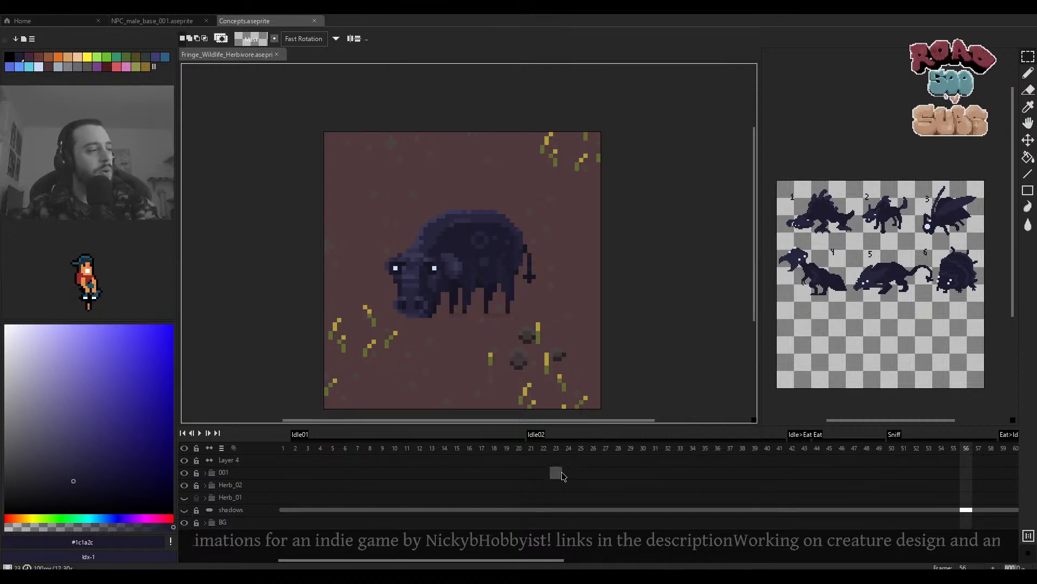
scroll(654, 493, "right", 5)
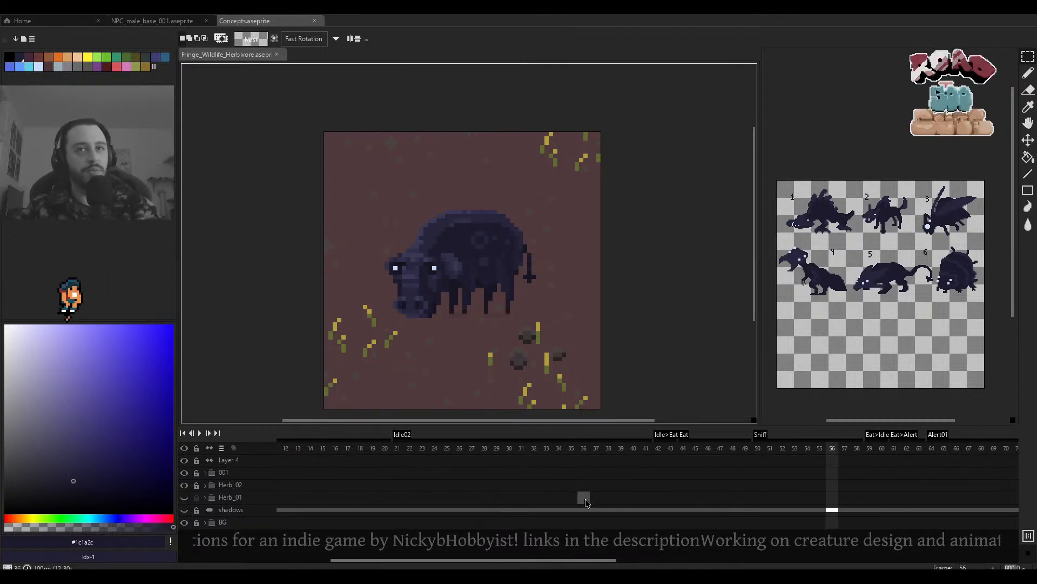
scroll(552, 485, "right", 2)
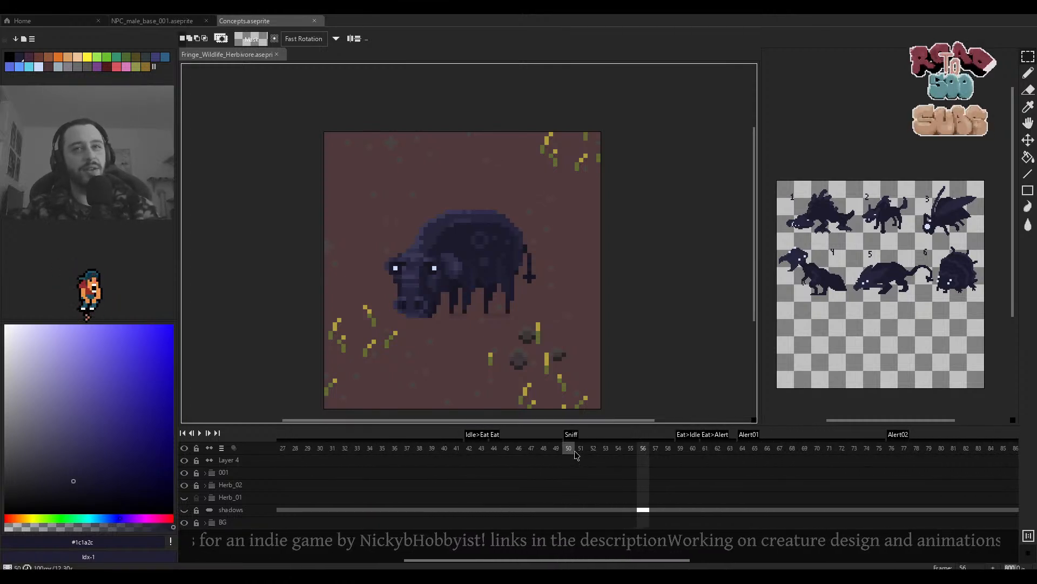
left_click(572, 452)
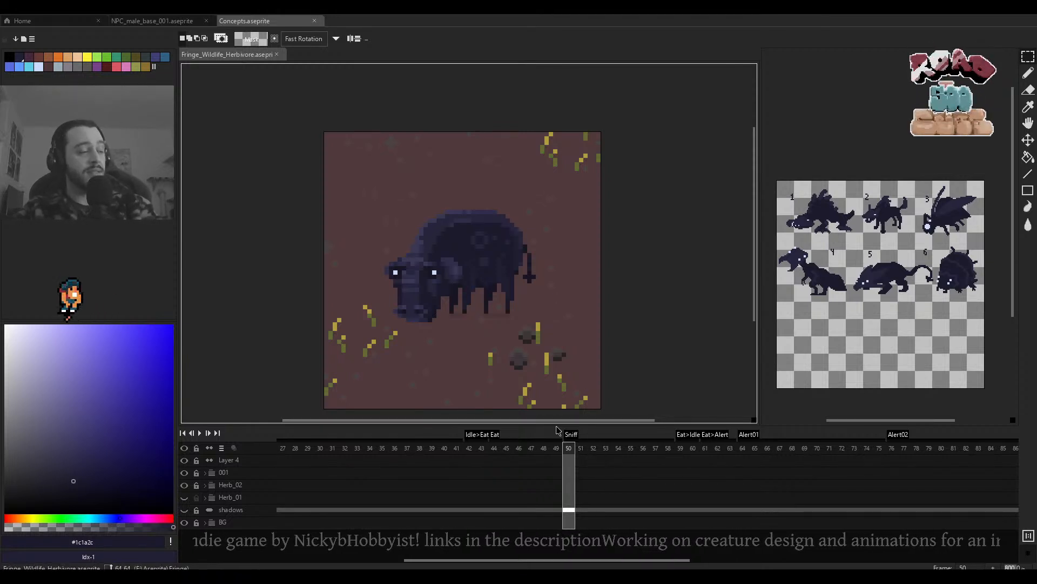
key("Return")
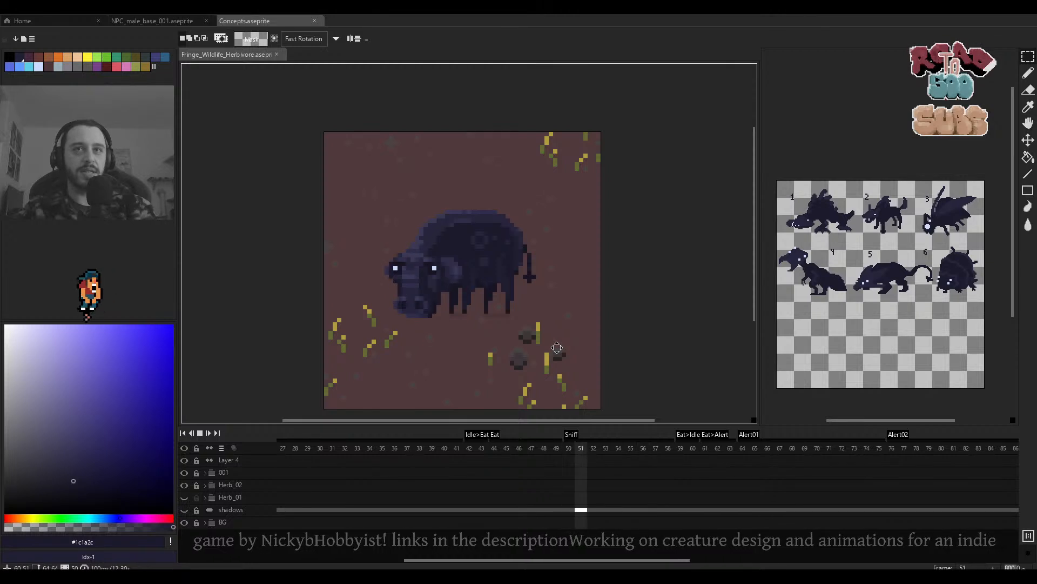
key("Return")
Go to frame 64 and review the Alert01 animation, including playback of the Eat>Alert transition leading into it.
left_click(743, 450)
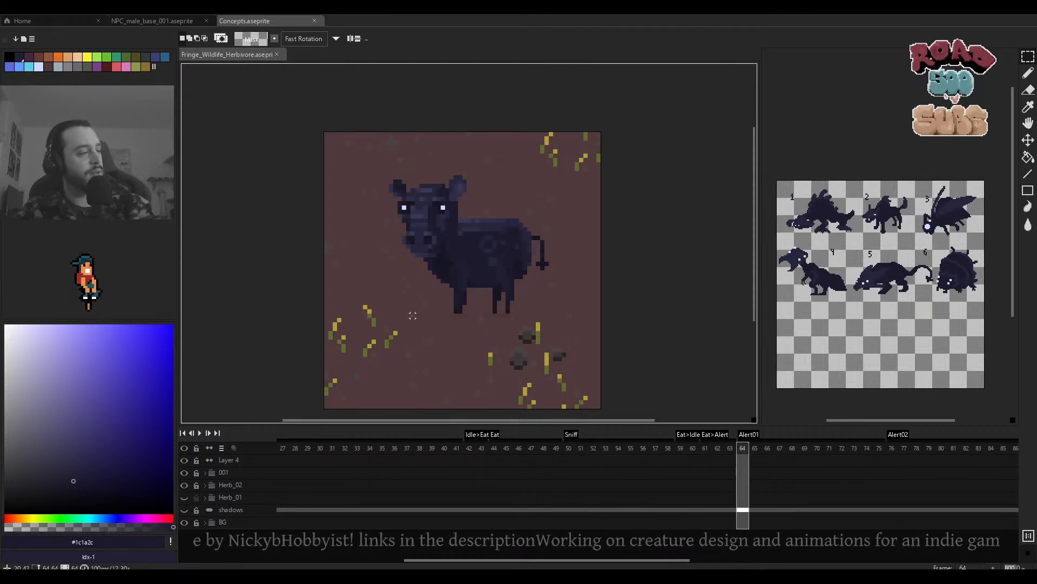
left_click_drag(542, 333, 550, 313)
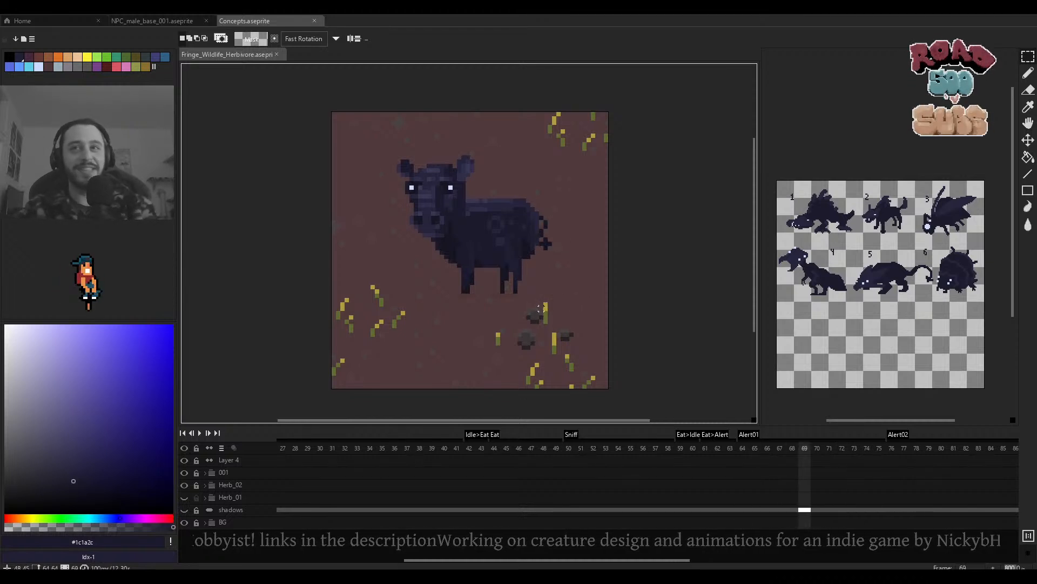
left_click_drag(567, 317, 531, 294)
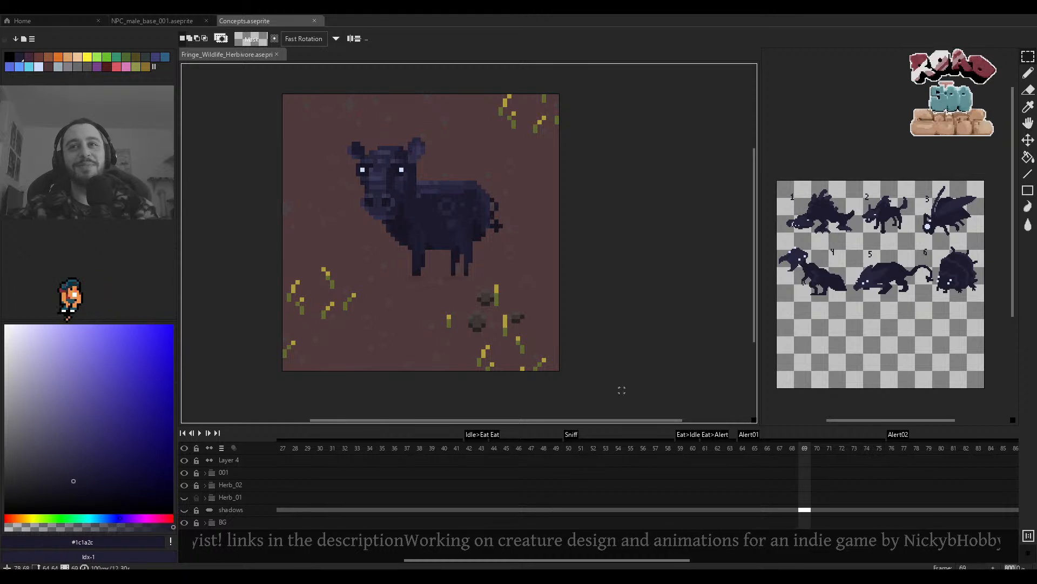
left_click_drag(579, 360, 616, 378)
left_click_drag(631, 254, 648, 271)
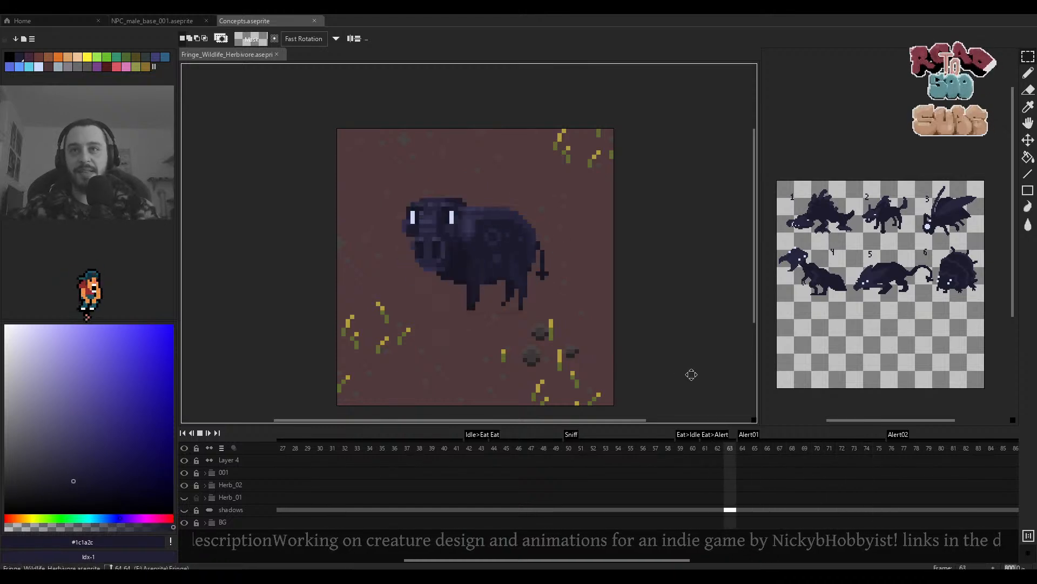
key("Return")
Step back and forth between the Eat>Alert transition frames and the start of Alert01 to examine the pose change.
key("Right")
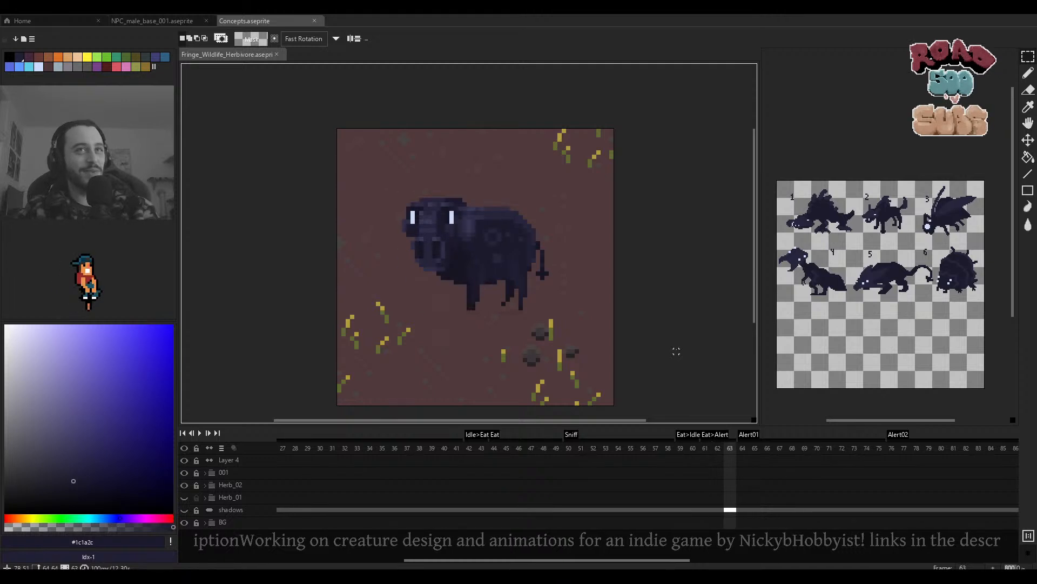
key("Right")
key("Left")
key("Left")
key("Left")
key("Right")
key("Right")
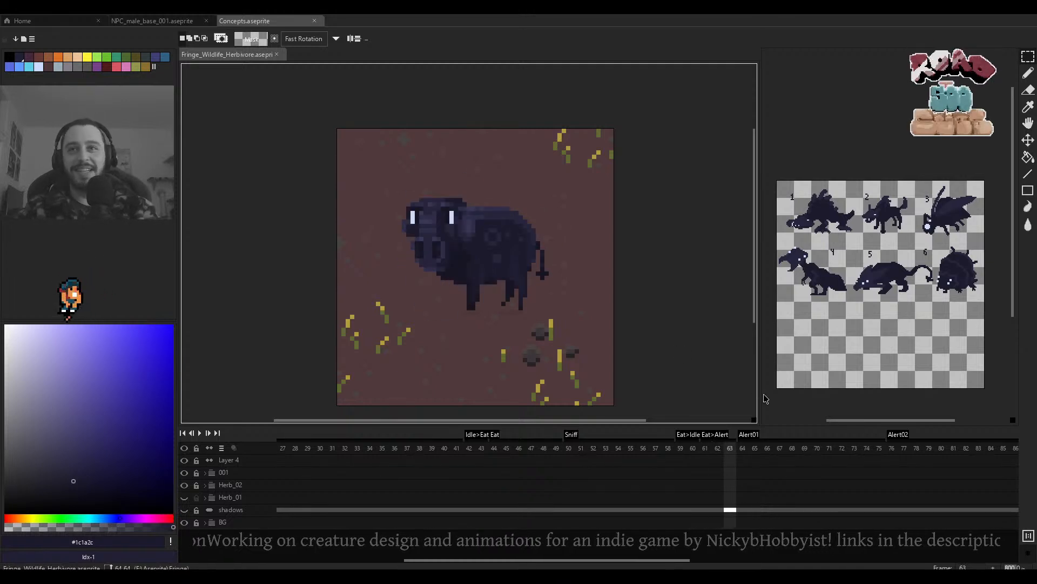
key("Left")
key("Right")
key("Right")
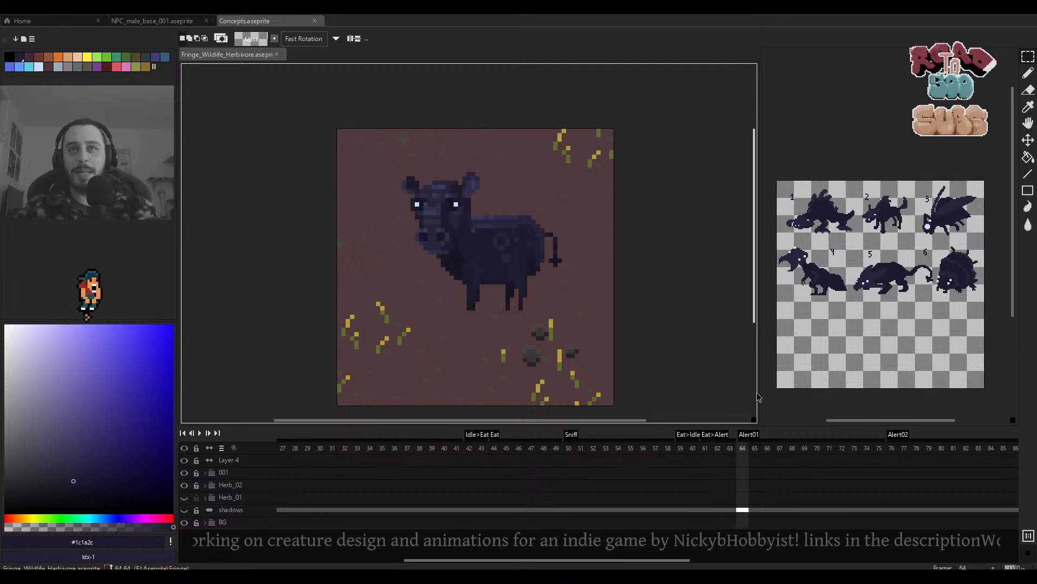
key("Left")
key("Left")
key("Left")
key("Left")
key("Left")
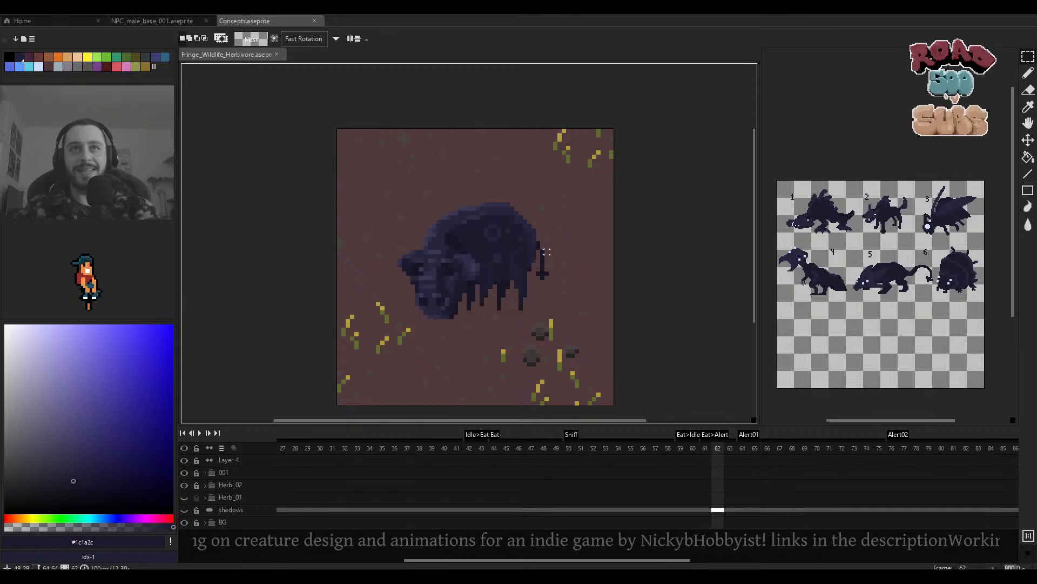
key("Right")
key("Right")
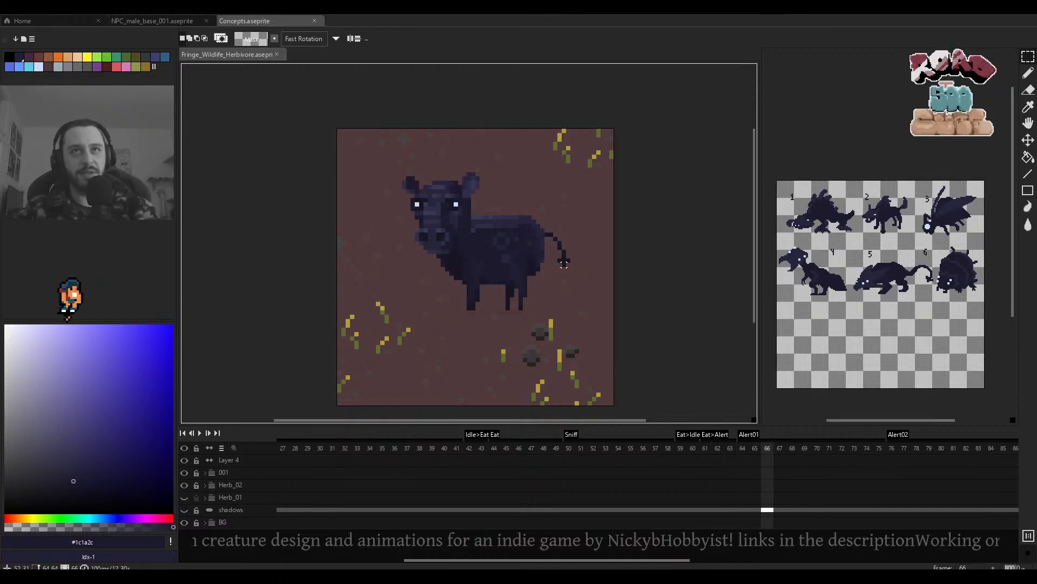
Step repeatedly through the Alert01 frames to examine the tail movement frame by frame.
key("Left")
key("Left")
key("Left")
key("Left")
key("Right")
key("Right")
key("Right")
key("Right")
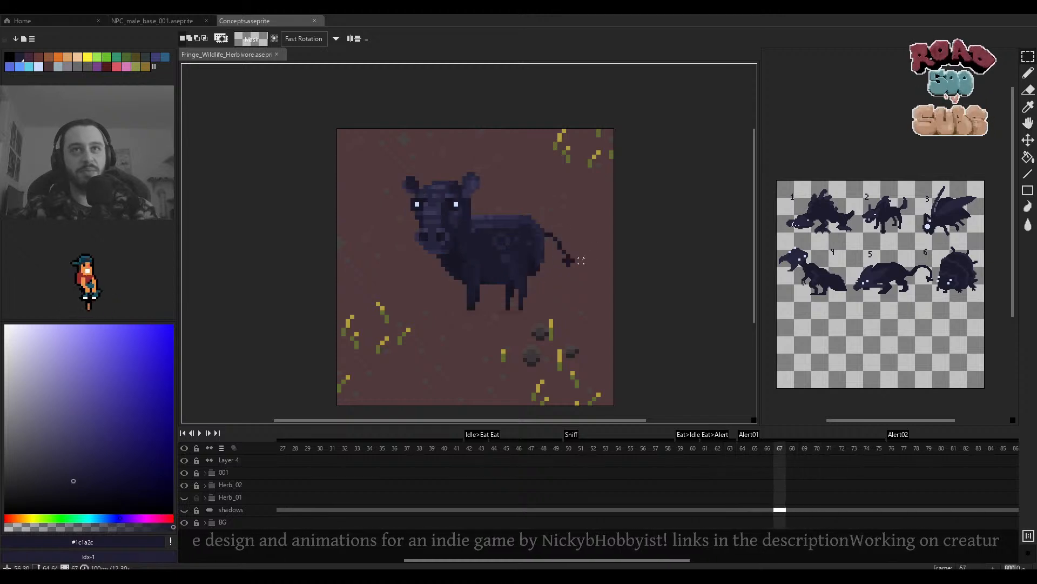
key("Left")
key("Left")
key("Left")
key("Right")
key("Right")
key("Right")
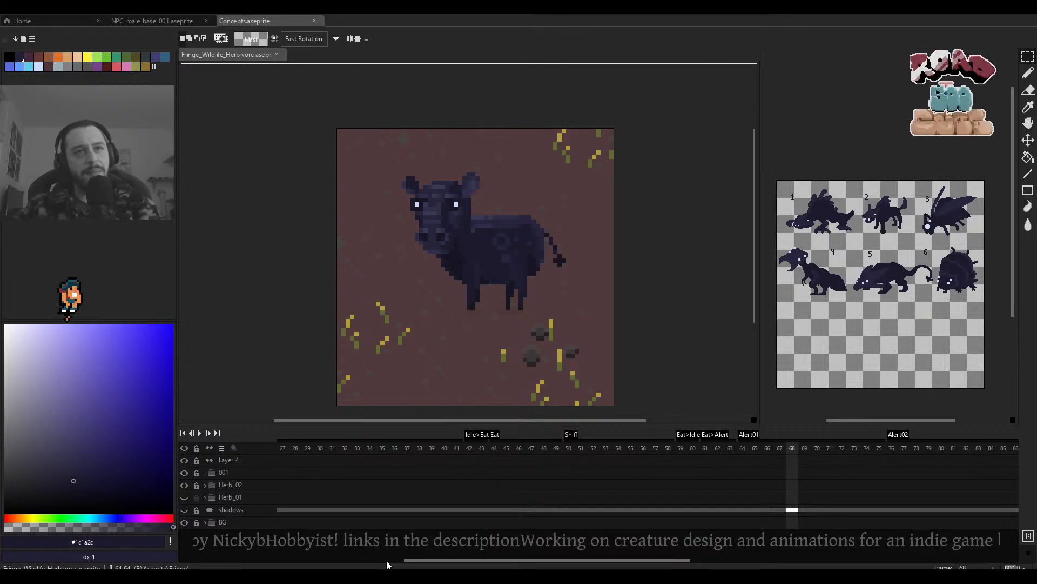
Play the Alert02 animation and watch the herbivore's movement.
left_click_drag(655, 327, 641, 323)
key("Return")
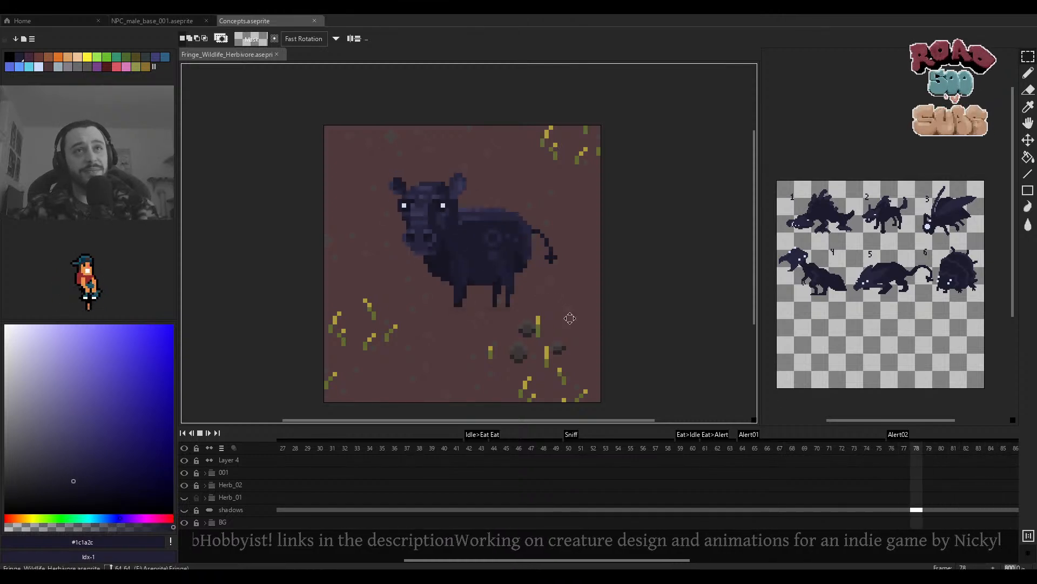
left_click_drag(561, 307, 540, 305)
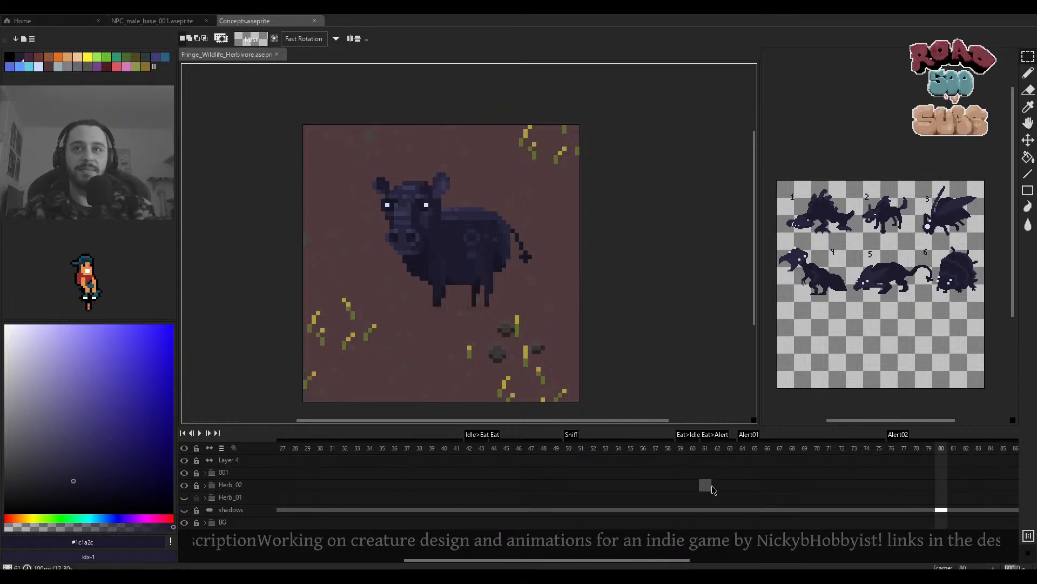
Enlarge the timeline further and expand the BG and Herb_02 layer groups, leaving Herb_01 collapsed.
scroll(712, 489, "right", 10)
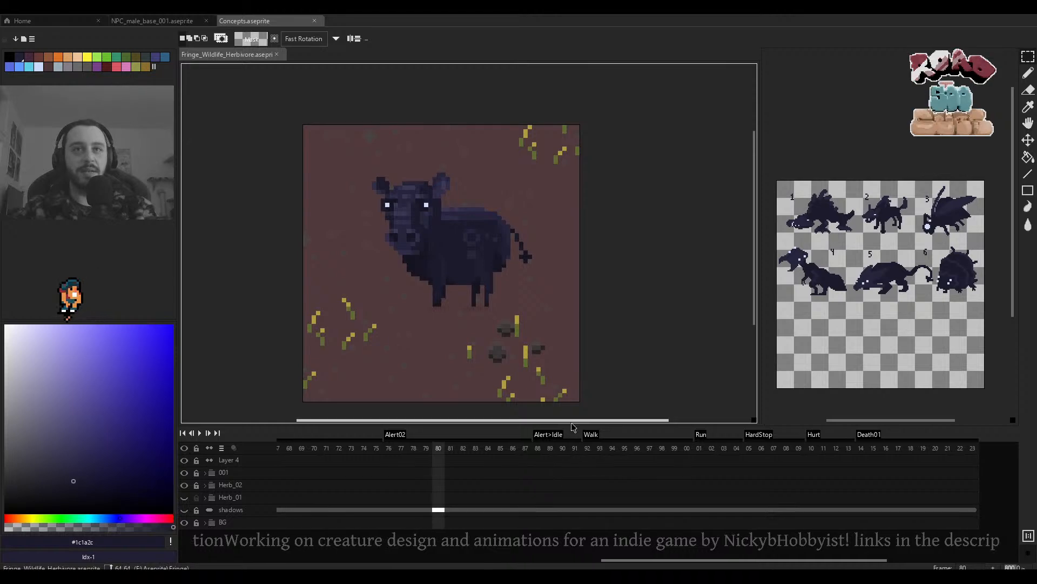
left_click_drag(577, 427, 584, 298)
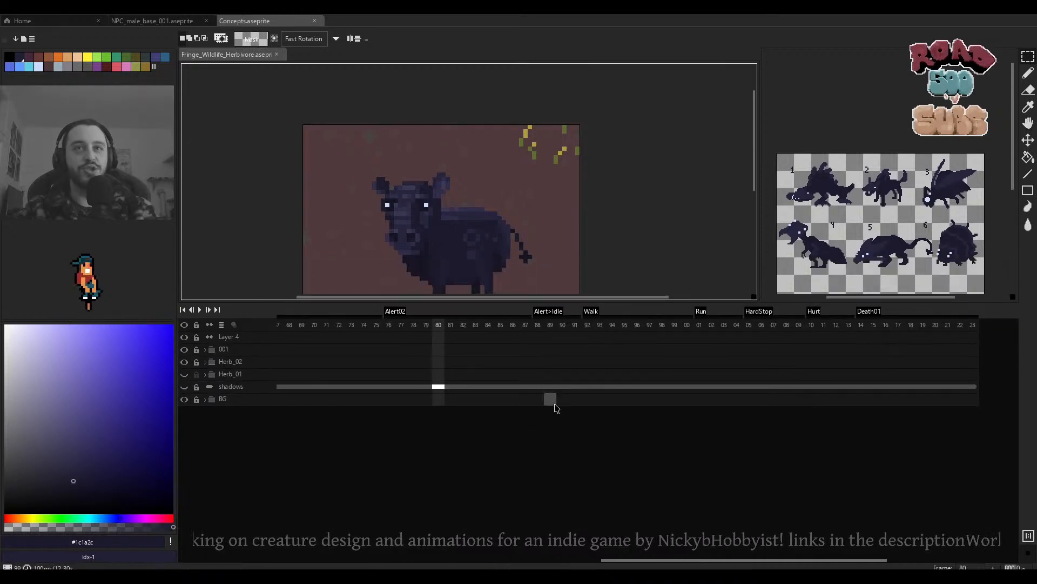
left_click(205, 399)
left_click(209, 374)
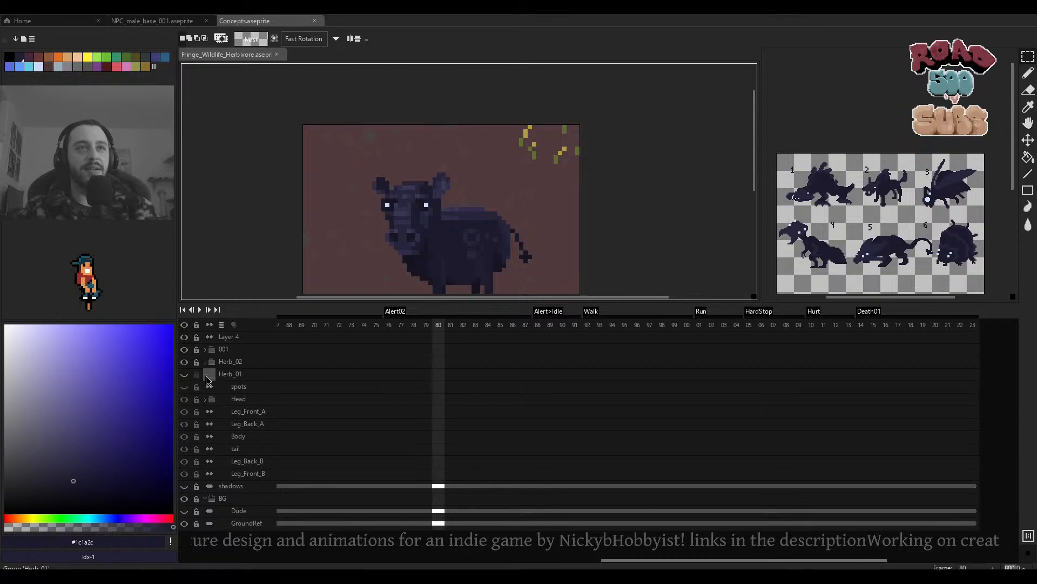
left_click(209, 374)
left_click(210, 362)
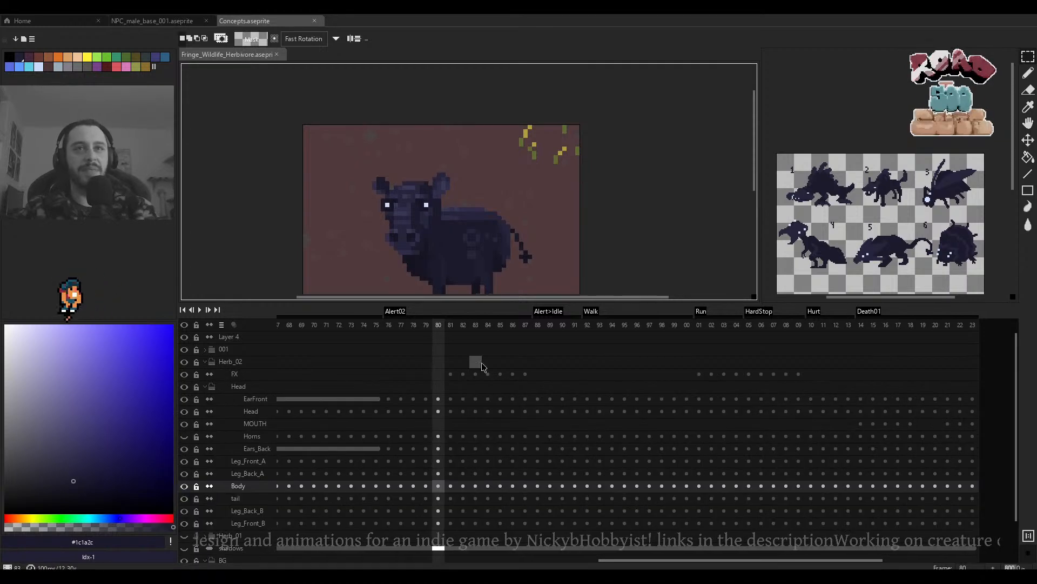
Look over the Herb_02 layer frames back to the start of the timeline and go to frame 1.
left_click_drag(807, 462, 719, 419)
left_click_drag(605, 422, 722, 465)
left_click_drag(379, 454, 722, 460)
left_click_drag(424, 459, 718, 462)
left_click_drag(524, 457, 681, 460)
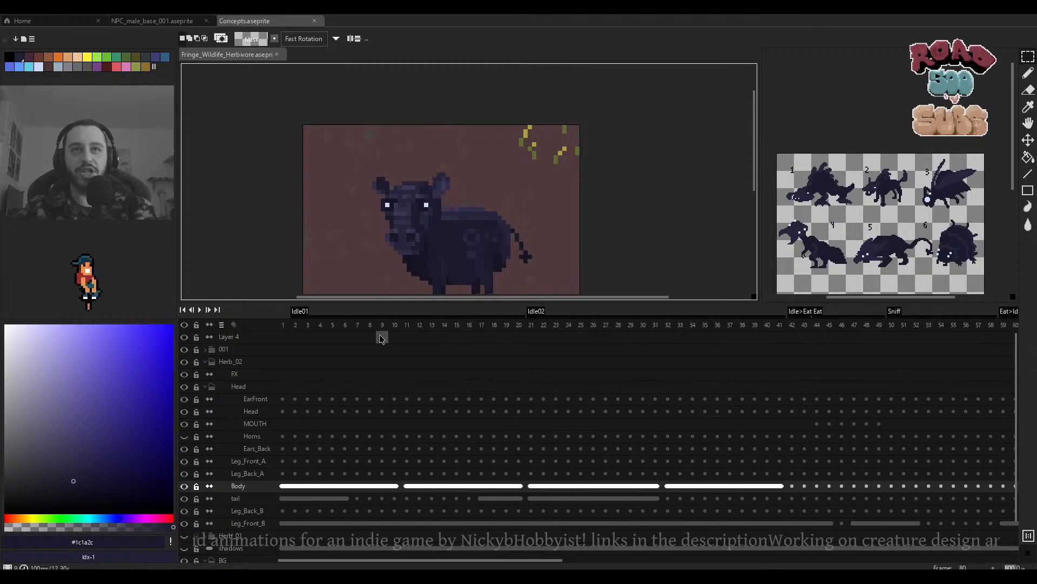
left_click(284, 328)
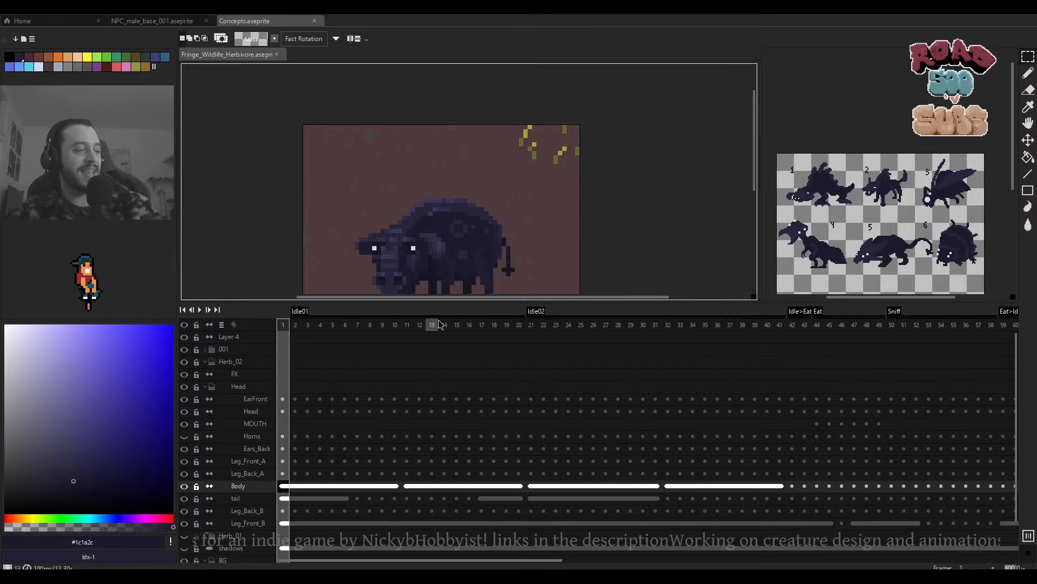
Check the frames on either side of frame 1, play the idle animation, and review Alert01 and Alert02, stopping within Alert02.
key("Right")
key("Left")
key("Left")
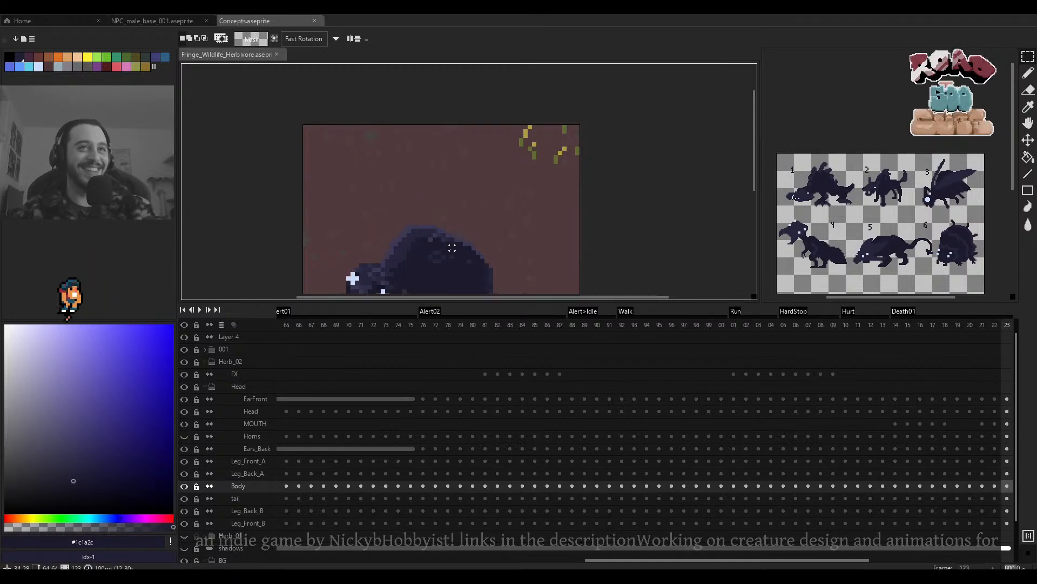
key("Right")
scroll(452, 247, "up", 3)
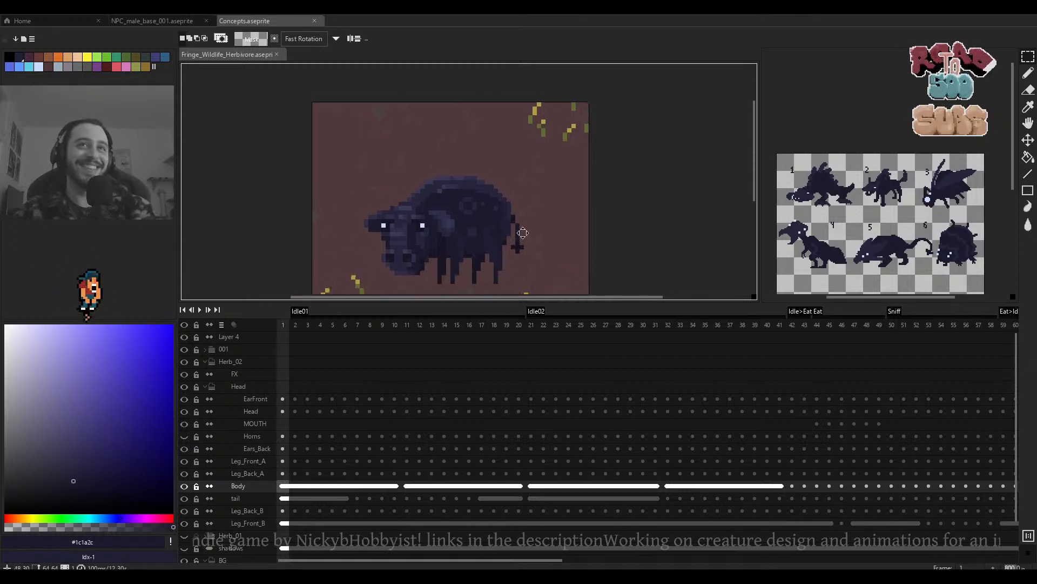
key("Right")
key("Right")
key("Return")
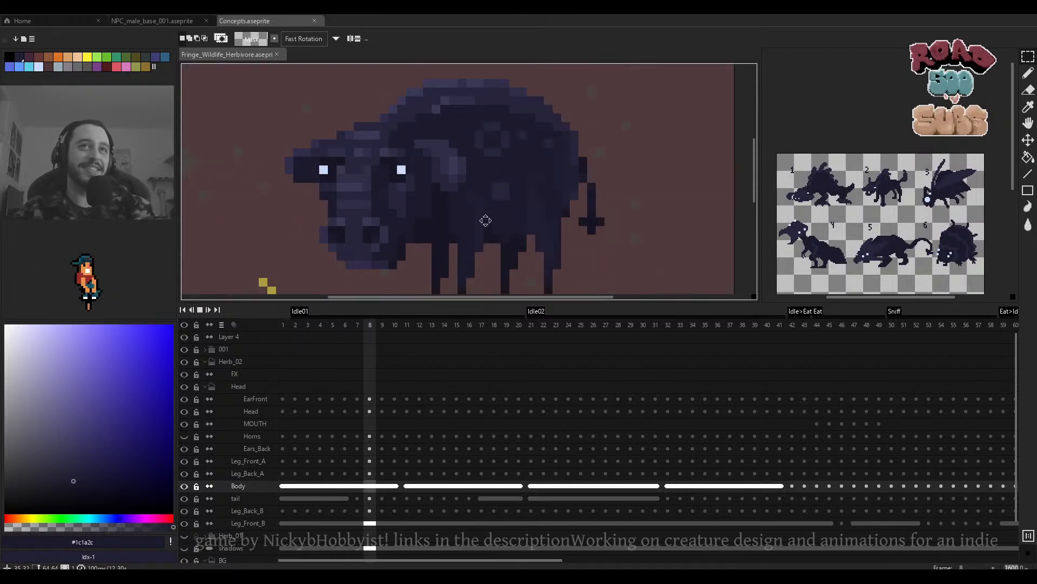
scroll(482, 218, "down", 1)
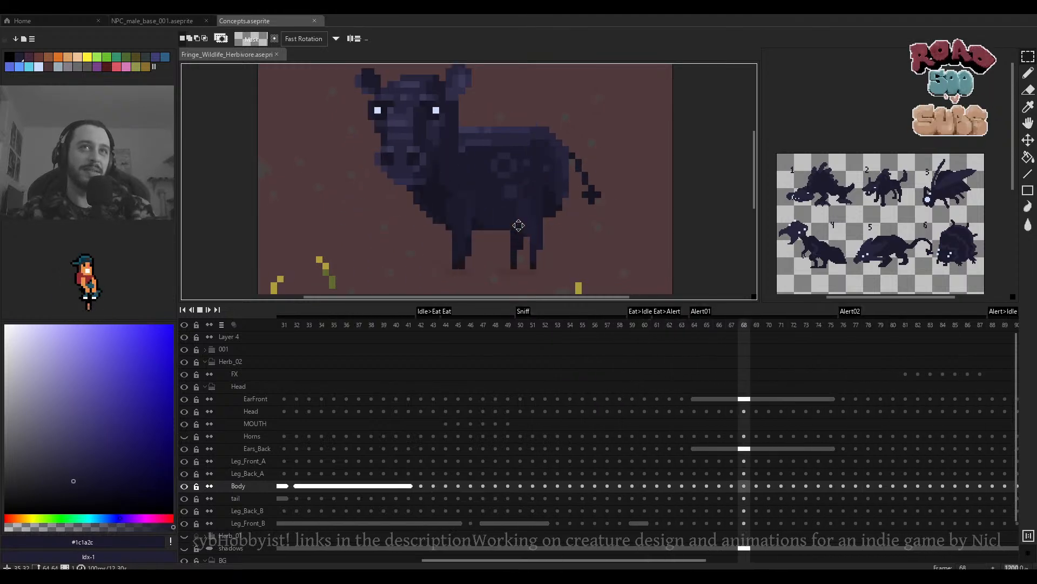
key("Return")
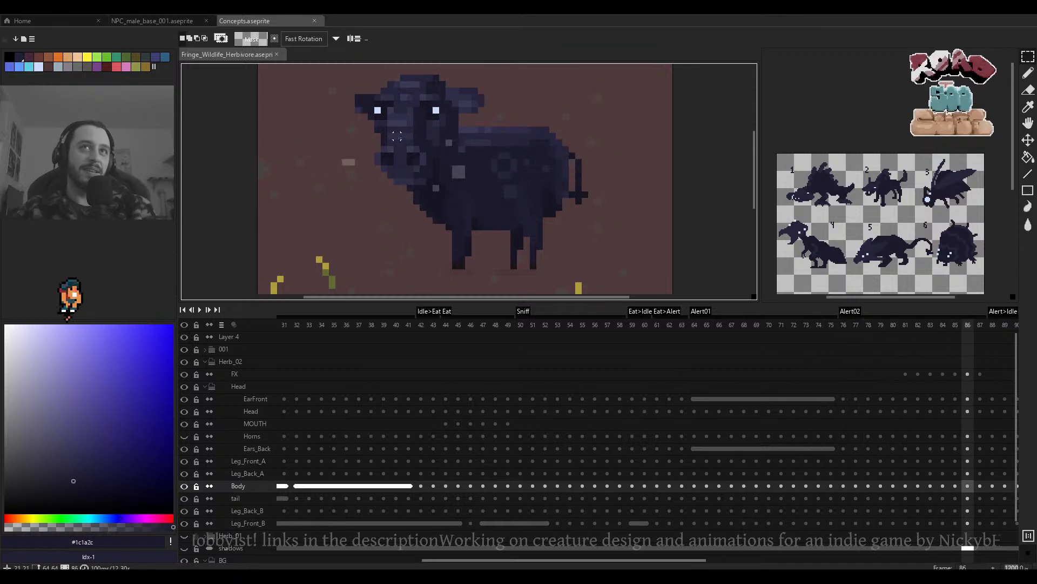
Step back through the Alert02 frames to frame 76 and replay the Alert02 animation.
key("Left")
key("Left")
key("Left")
key("Left")
key("Left")
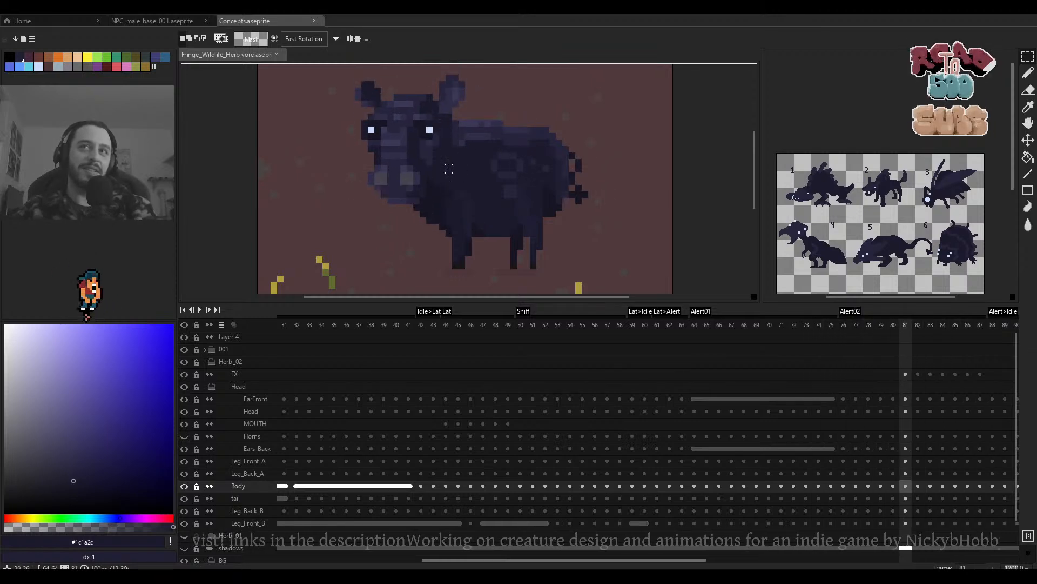
key("Left")
key("Left")
key("Left")
key("Left")
key("Left")
key("Return")
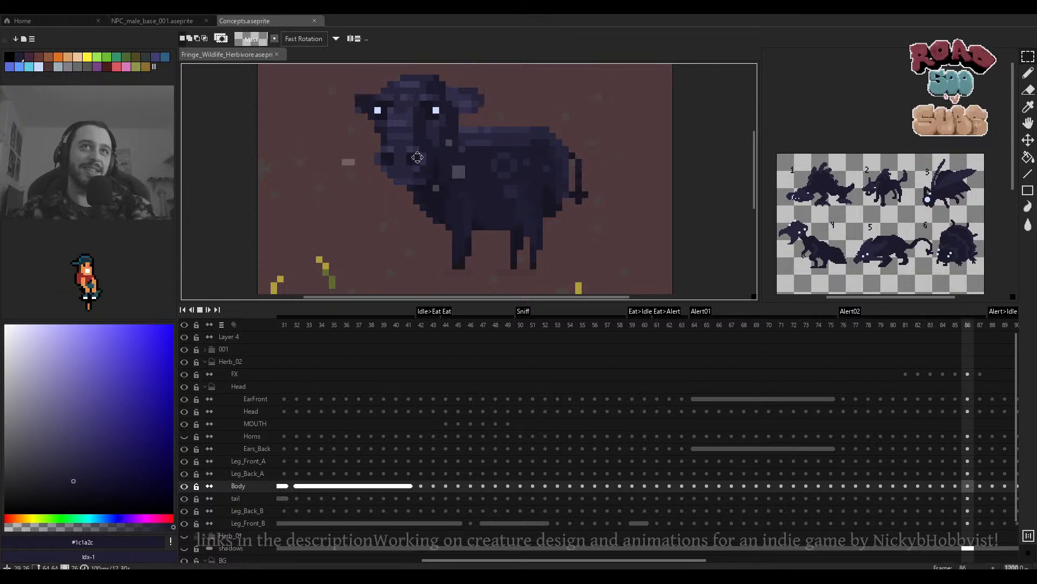
scroll(470, 207, "down", 1)
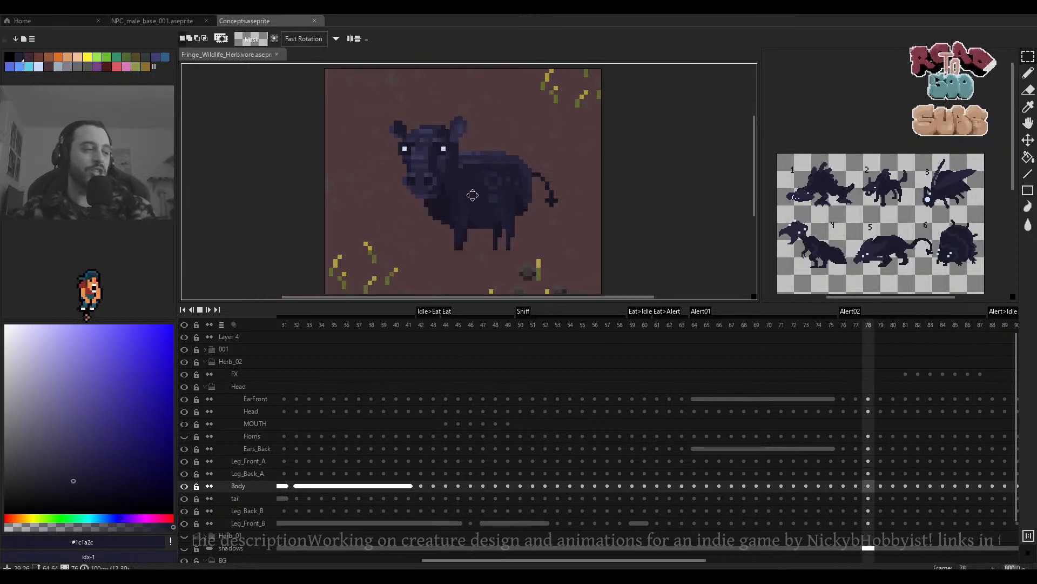
Bring the rest of the tagged timeline into view and go to the Alert>Idle frames, with the creature enlarged.
scroll(478, 198, "down", 1)
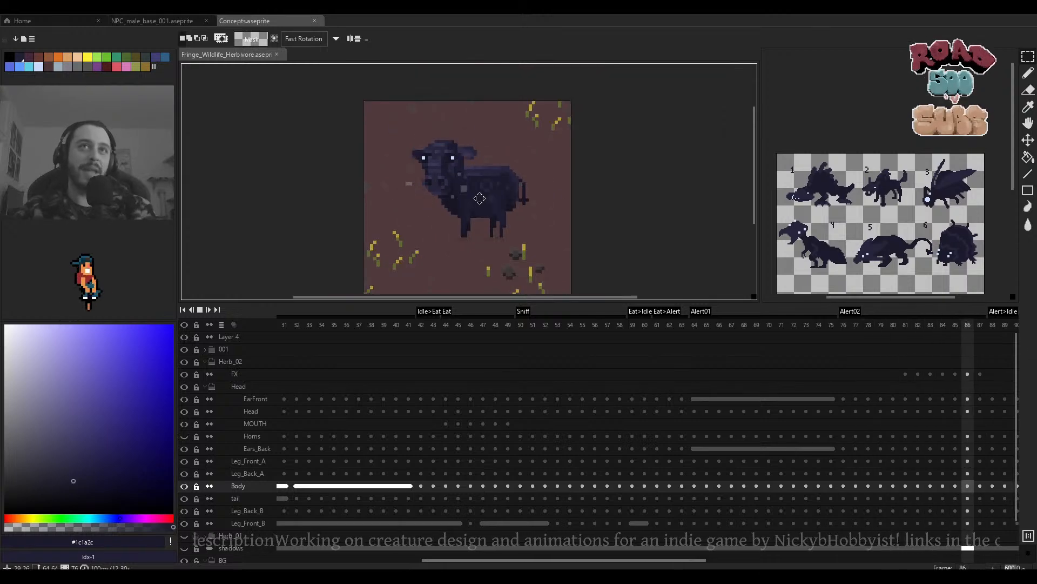
scroll(479, 199, "down", 1)
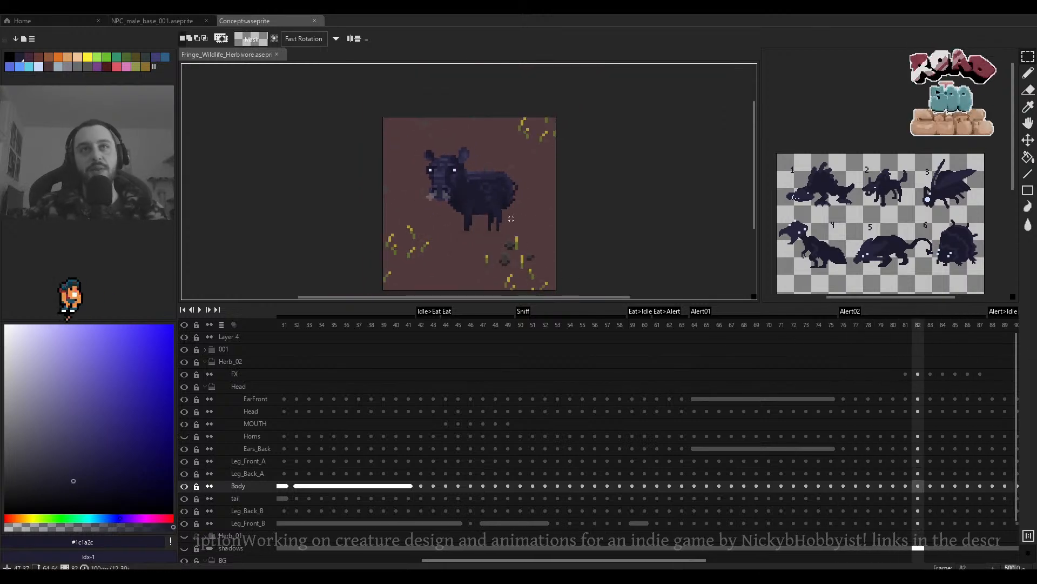
left_click_drag(911, 389, 579, 389)
left_click_drag(707, 425, 531, 421)
left_click(489, 331)
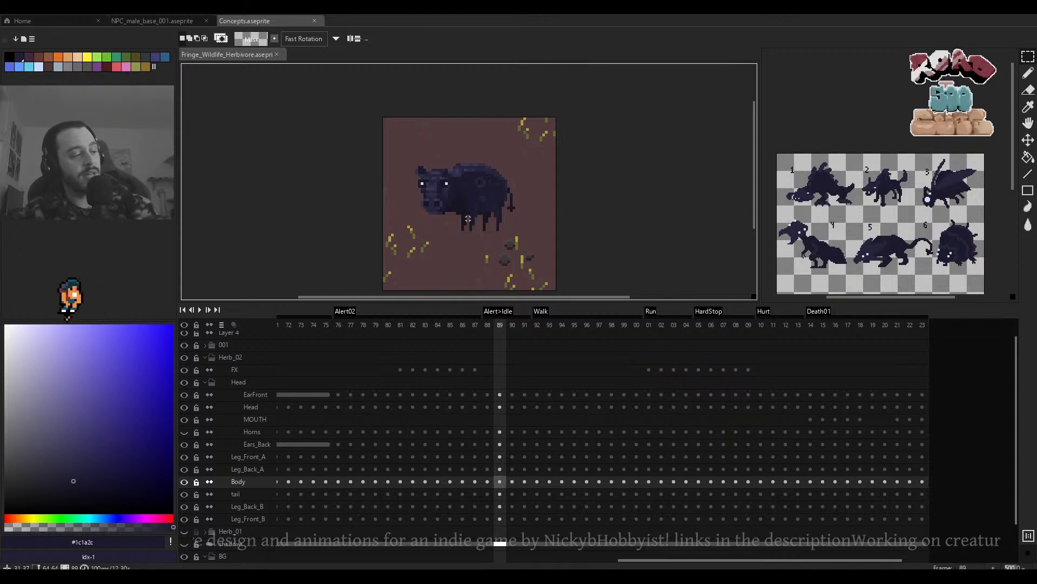
scroll(468, 223, "up", 2)
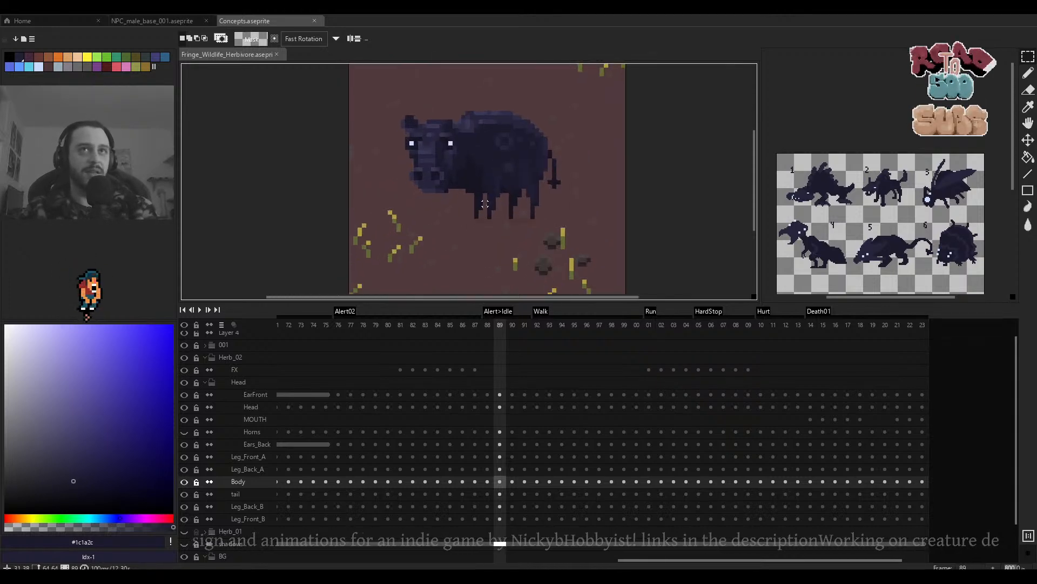
Step back from Alert>Idle to the end of Alert02, and forward through Alert>Idle to frame 92.
key("Left")
key("Left")
key("Left")
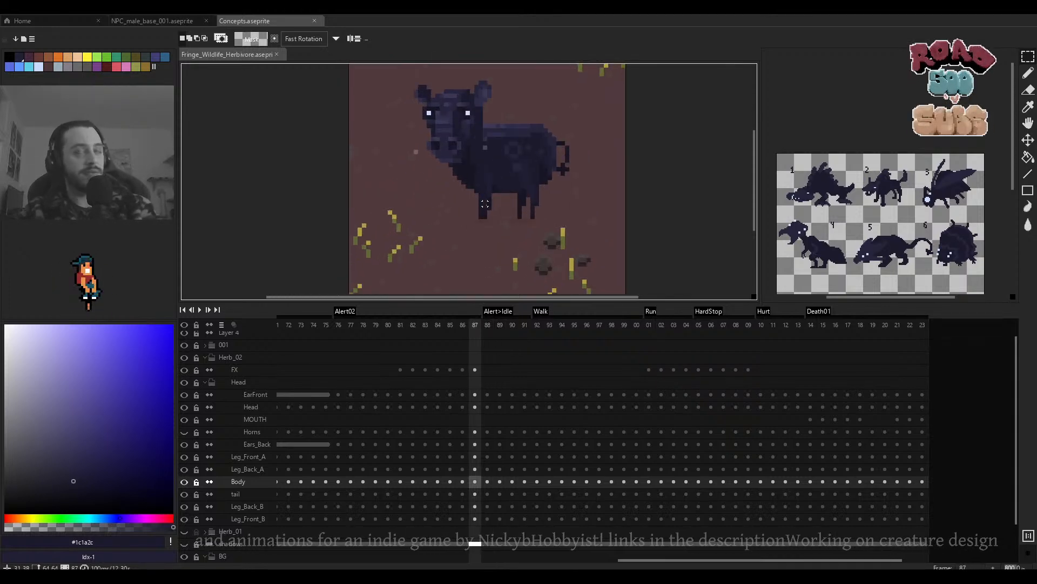
key("Right")
key("Right")
key("Right")
key("Right")
key("Right")
key("Right")
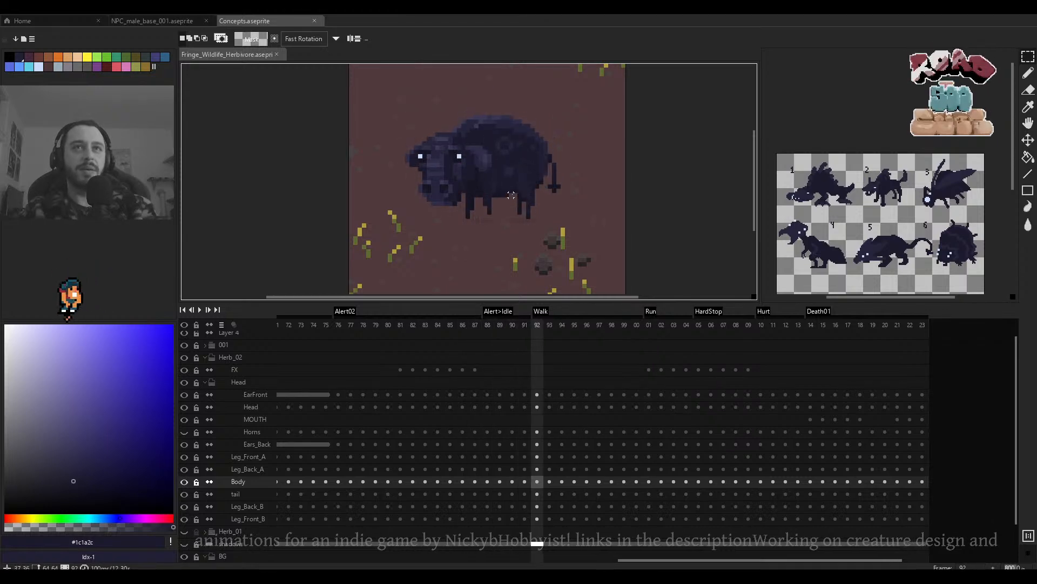
Compare frame 92, the first Walk frame, with the final Alert>Idle frames, ending on frame 91.
key("Left")
key("Right")
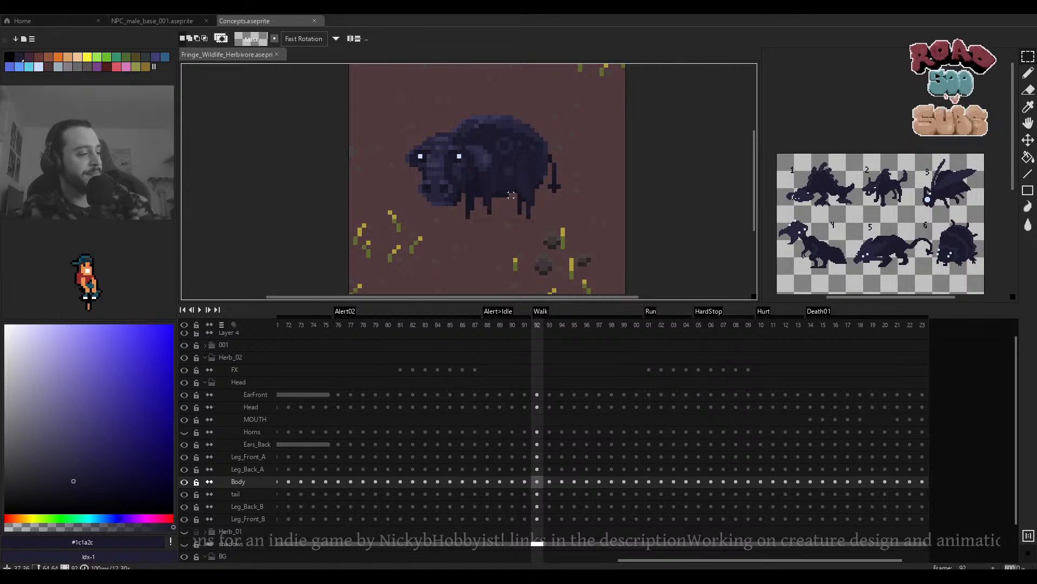
key("Left")
key("Left")
key("Right")
scroll(511, 195, "down", 2)
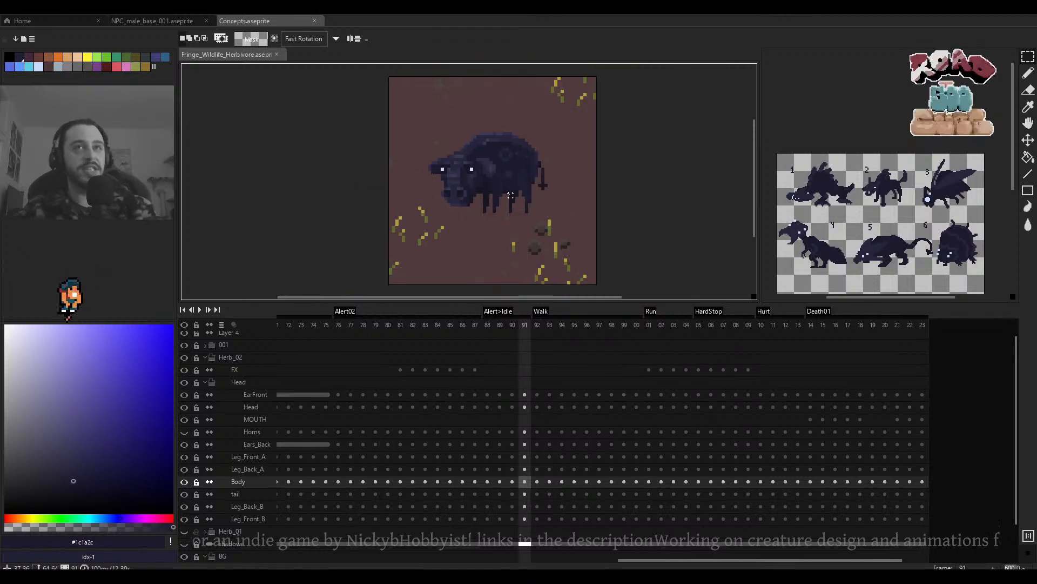
Play the Walk animation, examine the creature up close, stop playback, and step to frame 94.
key("Return")
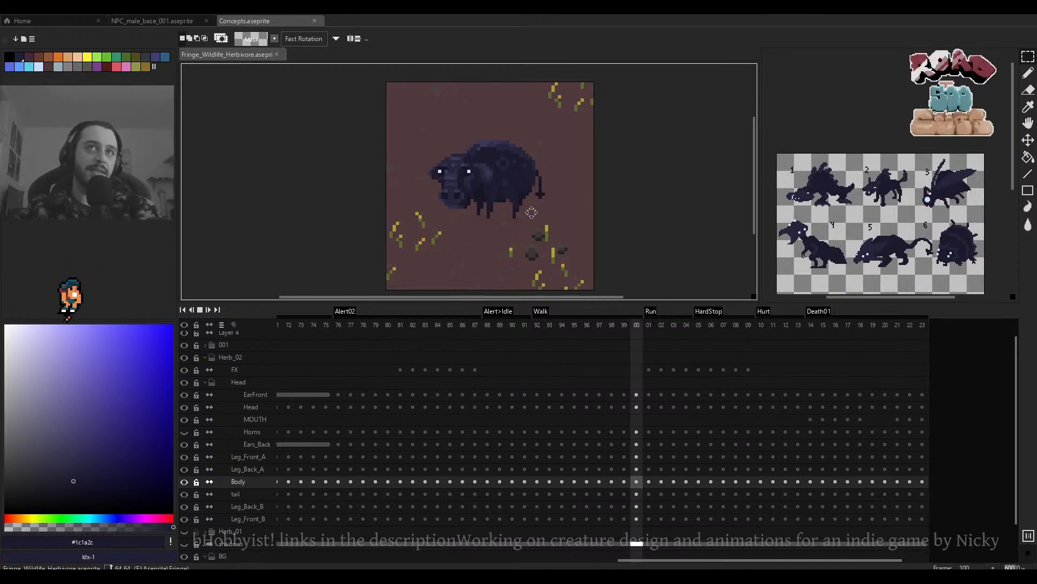
scroll(521, 210, "up", 3)
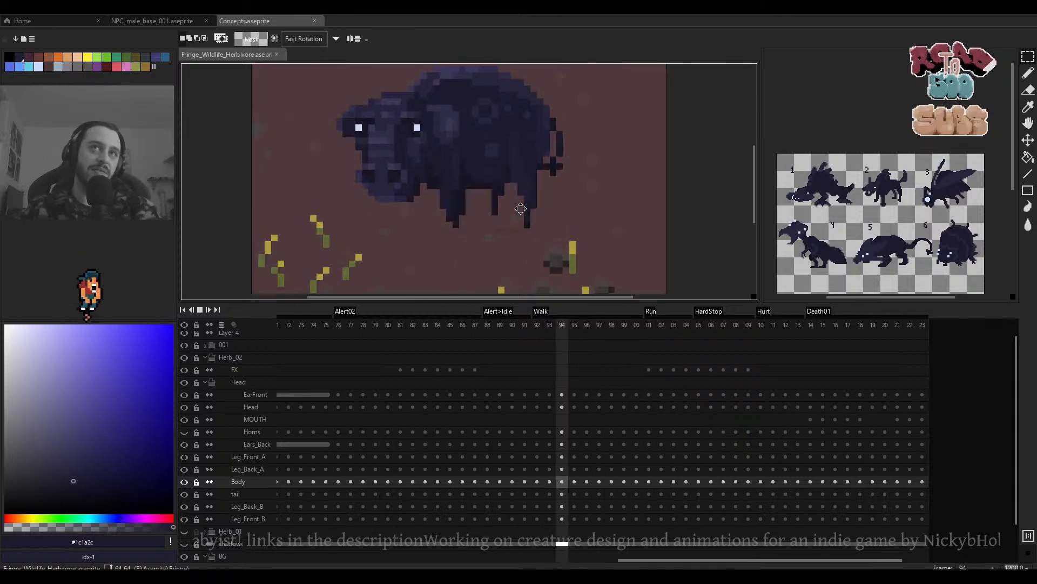
key("Return")
left_click_drag(509, 197, 530, 277)
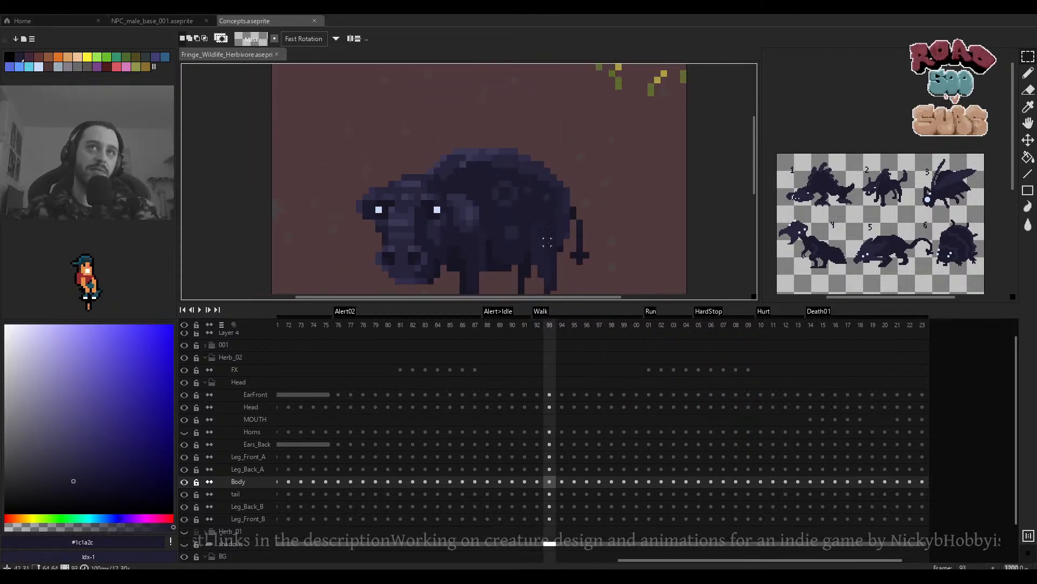
scroll(528, 240, "down", 3)
key("Right")
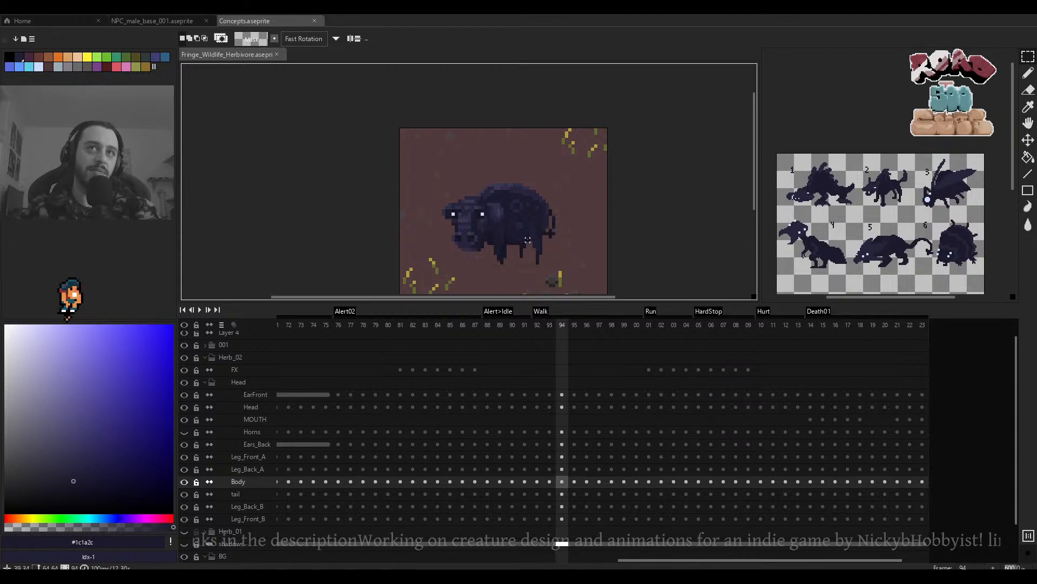
Play the Run, HardStop, Hurt and Death01 animations in turn.
key("Return")
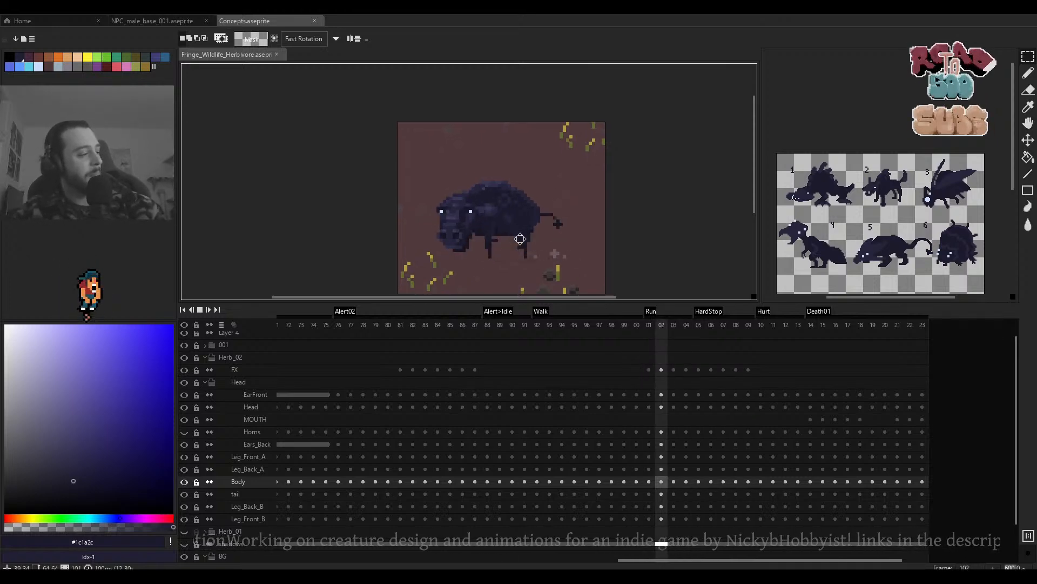
left_click_drag(668, 254, 573, 219)
left_click(703, 328)
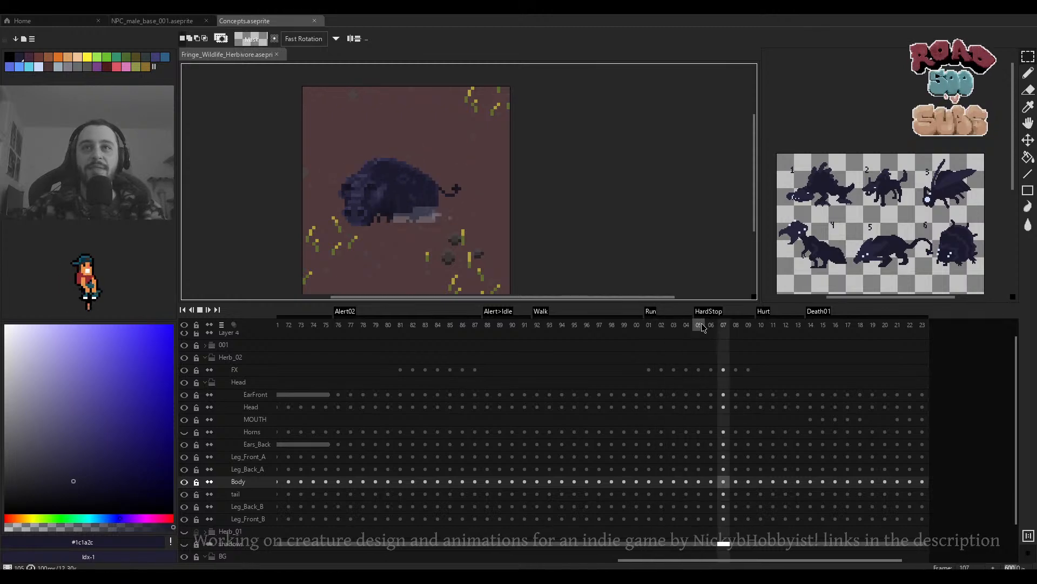
left_click_drag(383, 261, 402, 251)
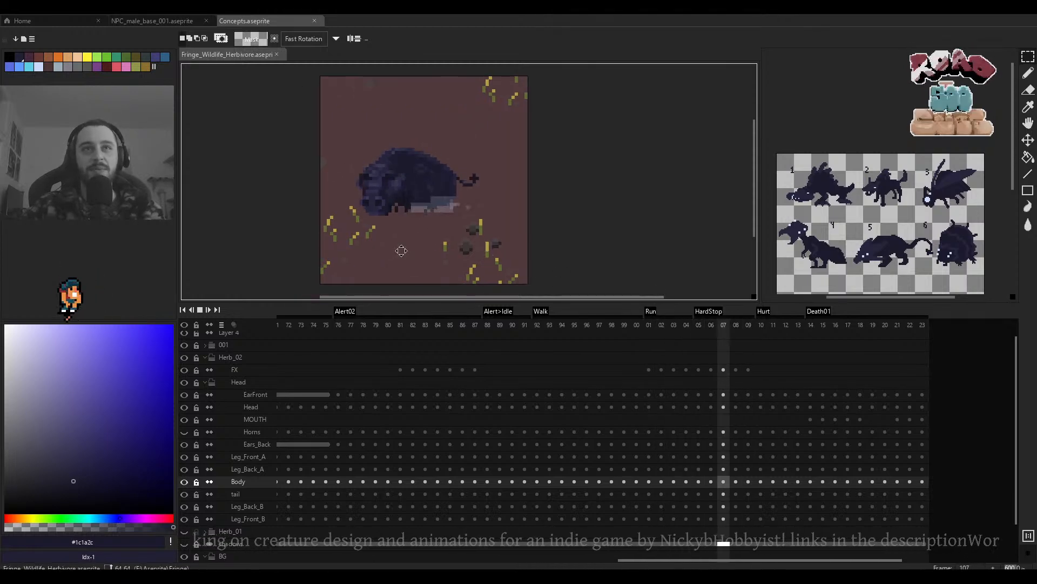
left_click(770, 328)
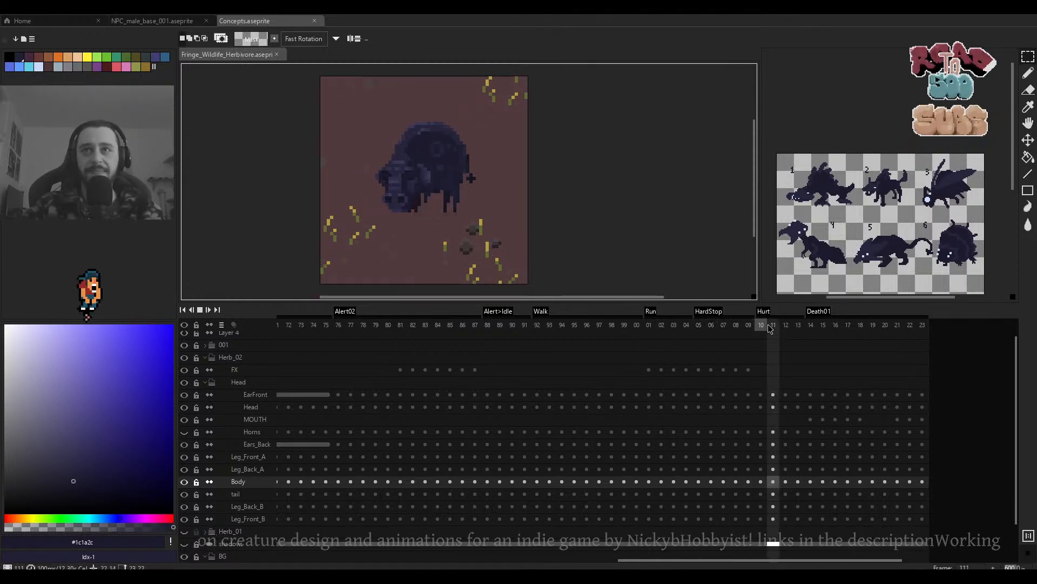
left_click(812, 326)
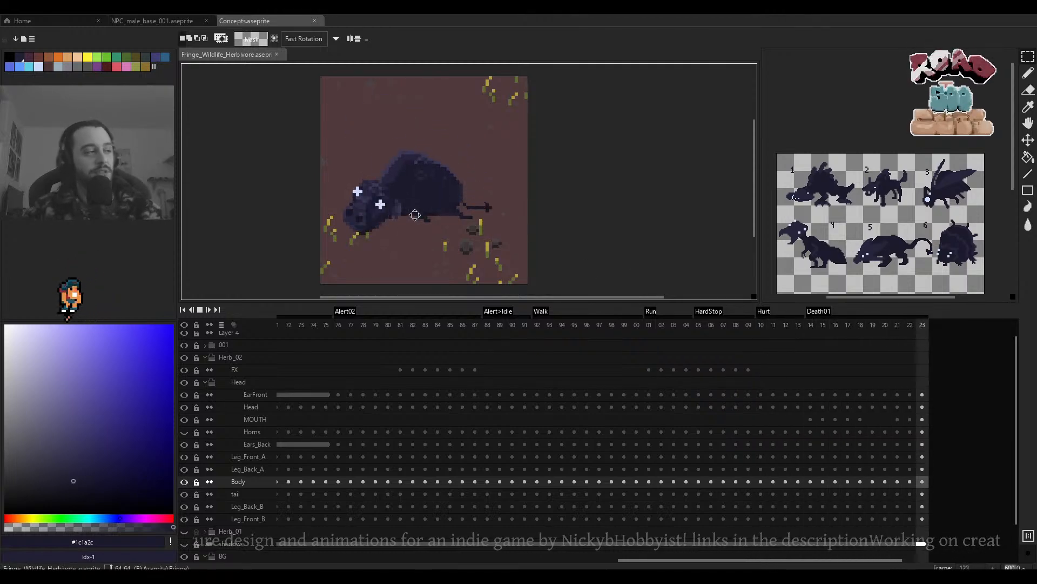
Stop playback, hide the timeline and other interface elements, and play the creature's animations enlarged.
left_click_drag(445, 229, 489, 349)
key("Return")
key("ctrl+f")
key("ctrl+f")
scroll(469, 307, "up", 2)
key("Return")
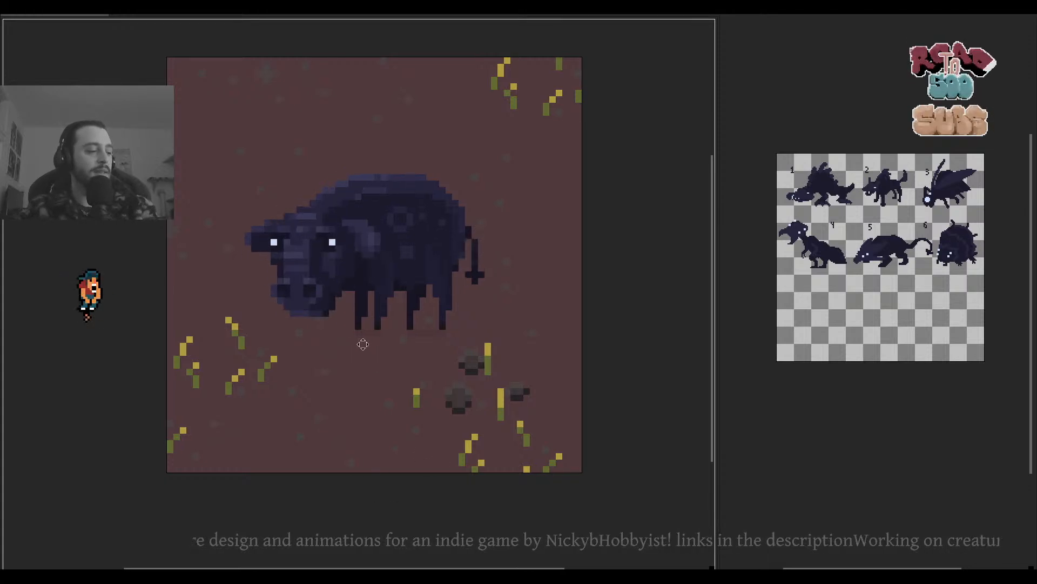
Widen the concept sheet's view beside the herbivore and enlarge the six numbered creature concepts.
left_click_drag(842, 268, 808, 311)
scroll(819, 280, "up", 1)
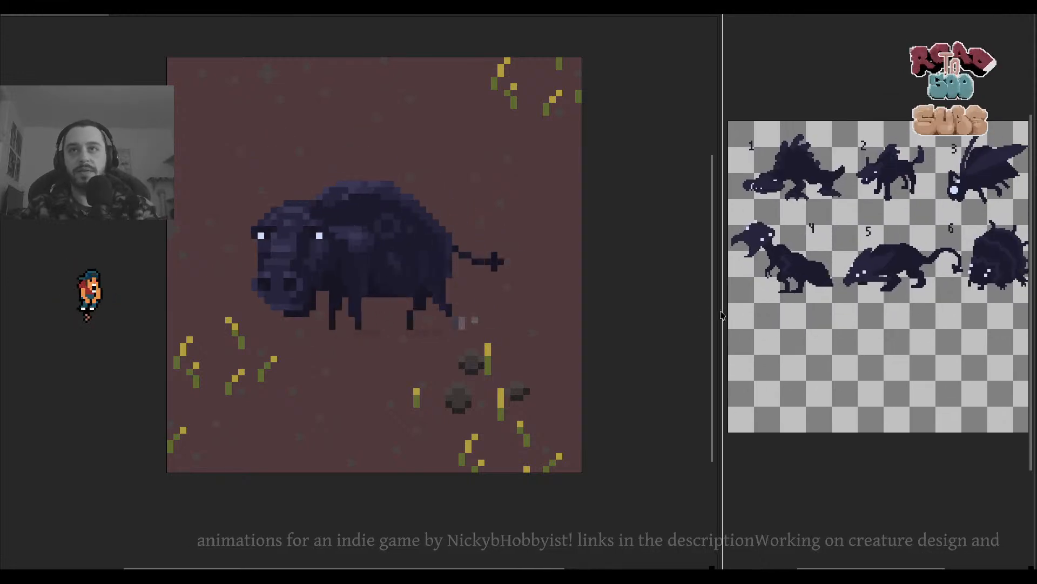
left_click_drag(719, 311, 598, 316)
left_click_drag(657, 326, 668, 329)
scroll(766, 210, "up", 1)
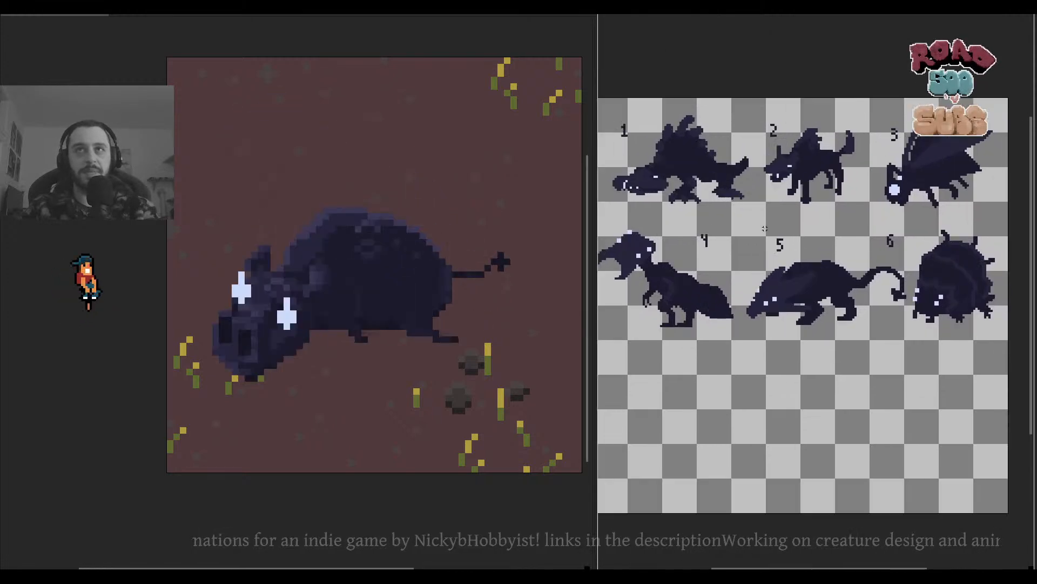
left_click_drag(766, 196, 774, 208)
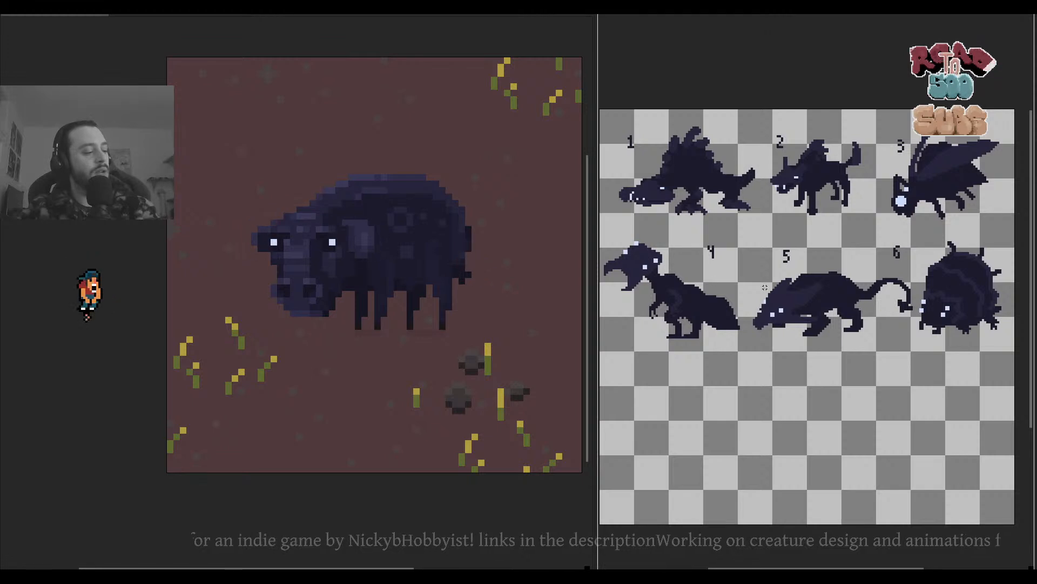
Frame creature concept 1 with a rectangular selection, clearing and redrawing it around the creature.
left_click_drag(765, 288, 762, 282)
mouse_move(751, 118)
left_mouse_down()
mouse_move(602, 211)
mouse_move(600, 227)
left_mouse_up()
mouse_move(759, 107)
left_mouse_down()
mouse_move(599, 238)
mouse_move(611, 235)
left_mouse_up()
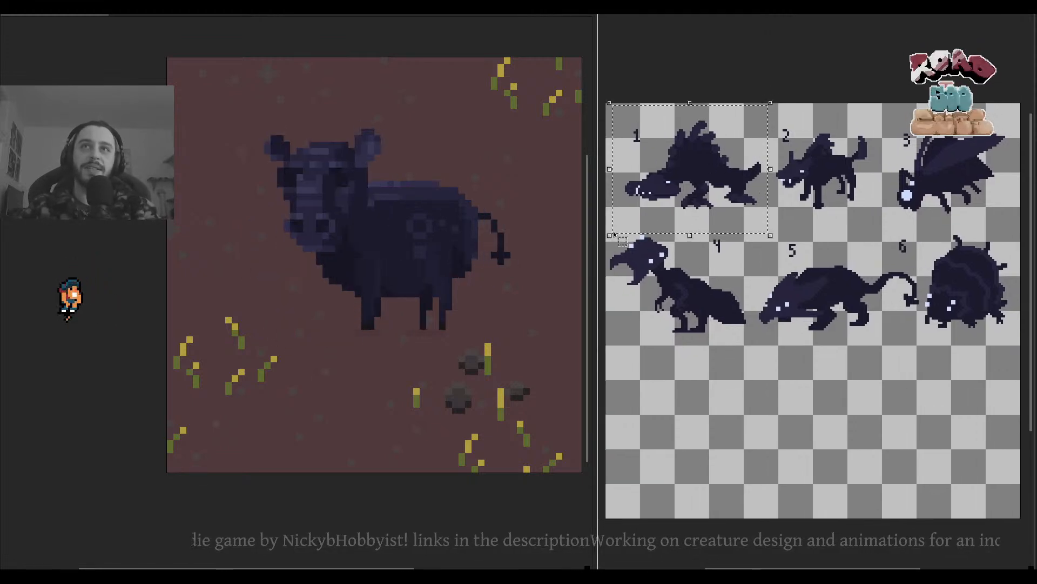
scroll(676, 208, "up", 1)
left_click_drag(676, 208, 692, 222)
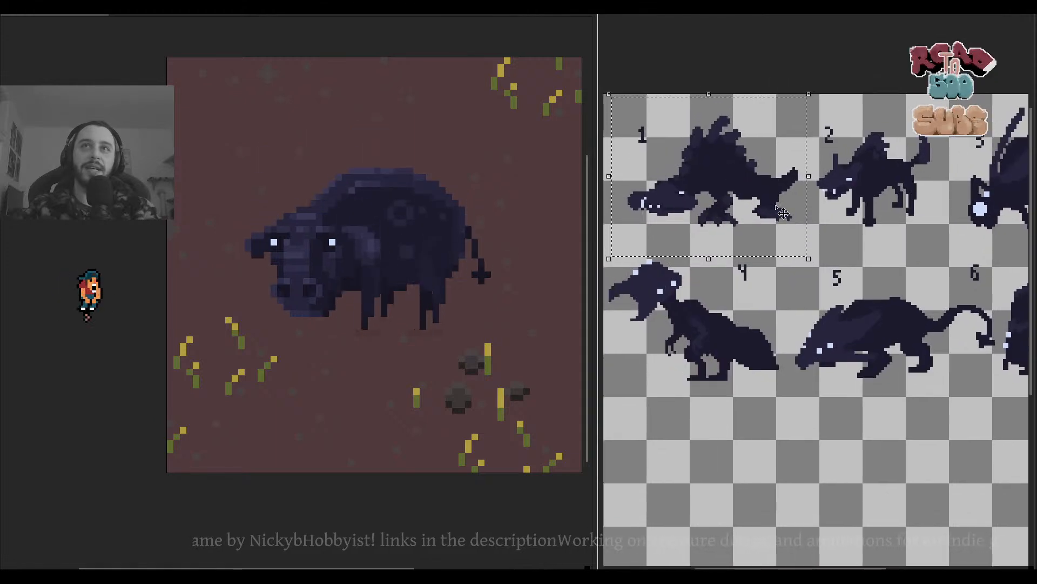
key("ctrl+d")
mouse_move(795, 109)
left_mouse_down()
mouse_move(773, 116)
mouse_move(805, 121)
mouse_move(655, 248)
mouse_move(631, 256)
left_mouse_up()
key("ctrl+d")
left_click_drag(832, 115, 632, 262)
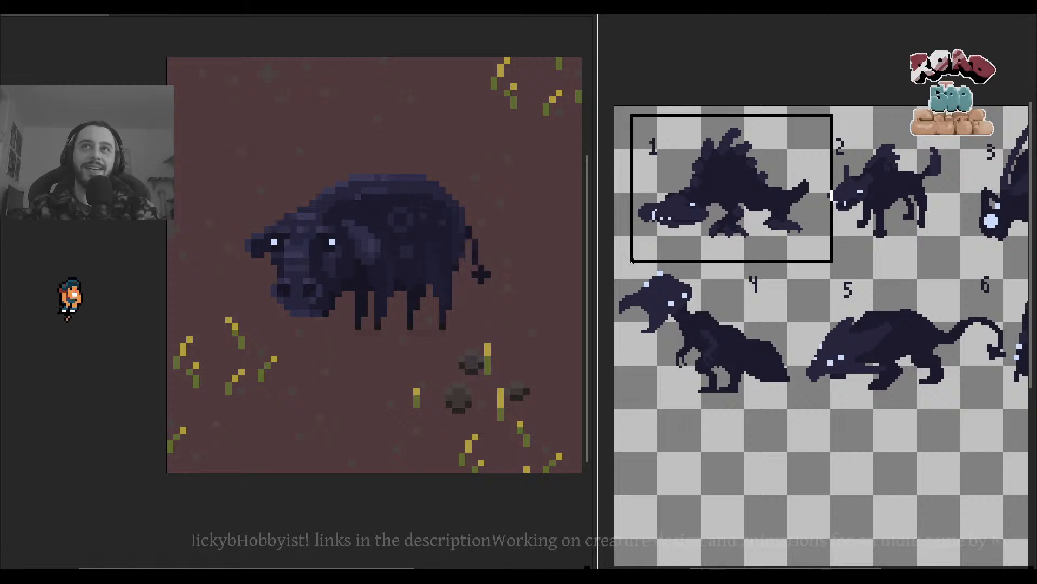
key("ctrl+d")
left_click_drag(810, 118, 633, 257)
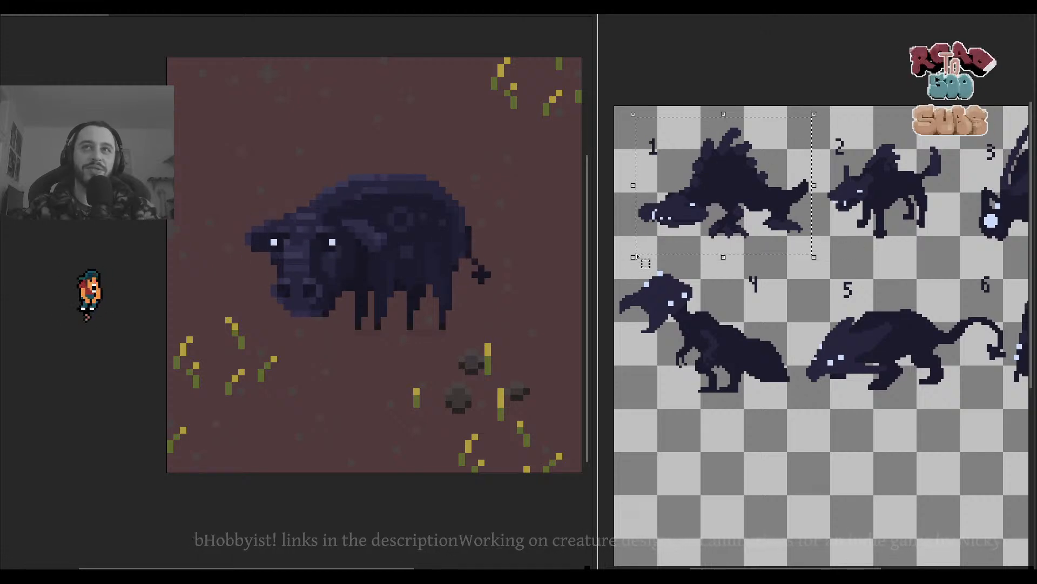
Replace the selection around concept 1 with a rectangle around concept 2, and deselect it.
left_click_drag(909, 248, 877, 248)
key("ctrl+d")
left_click_drag(916, 135, 715, 237)
mouse_move(725, 178)
left_mouse_down()
mouse_move(732, 175)
mouse_move(724, 184)
left_mouse_up()
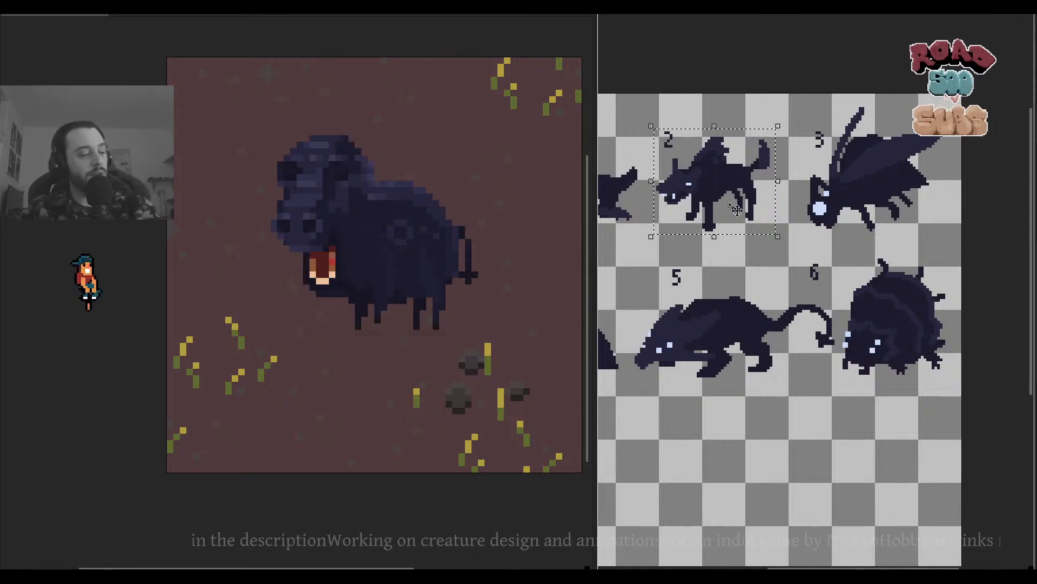
key("ctrl+d")
left_click_drag(738, 286, 783, 234)
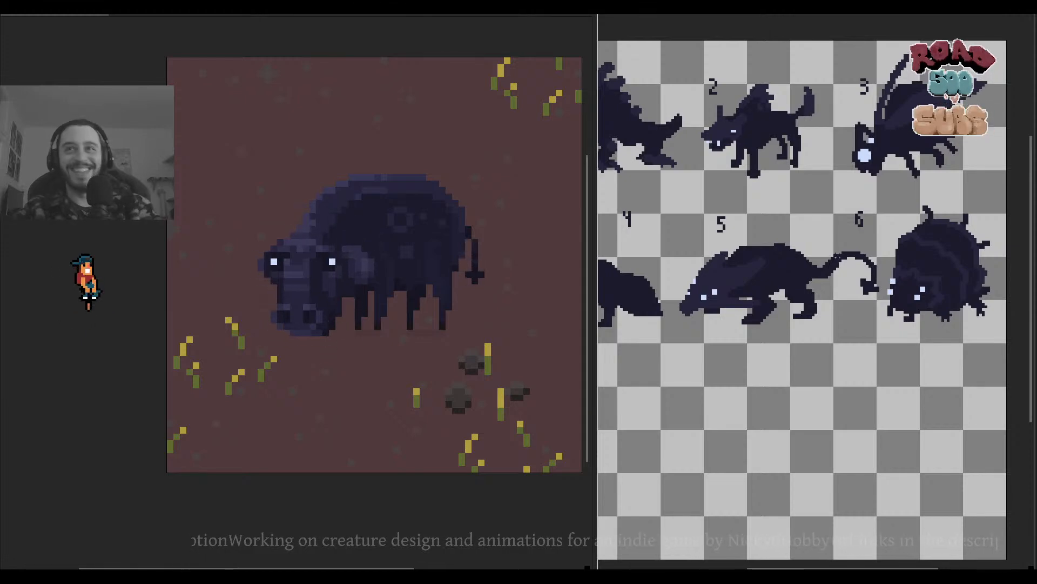
Select creature concept 5, try shifting it slightly, and undo the move and the selection.
left_click_drag(838, 256, 850, 251)
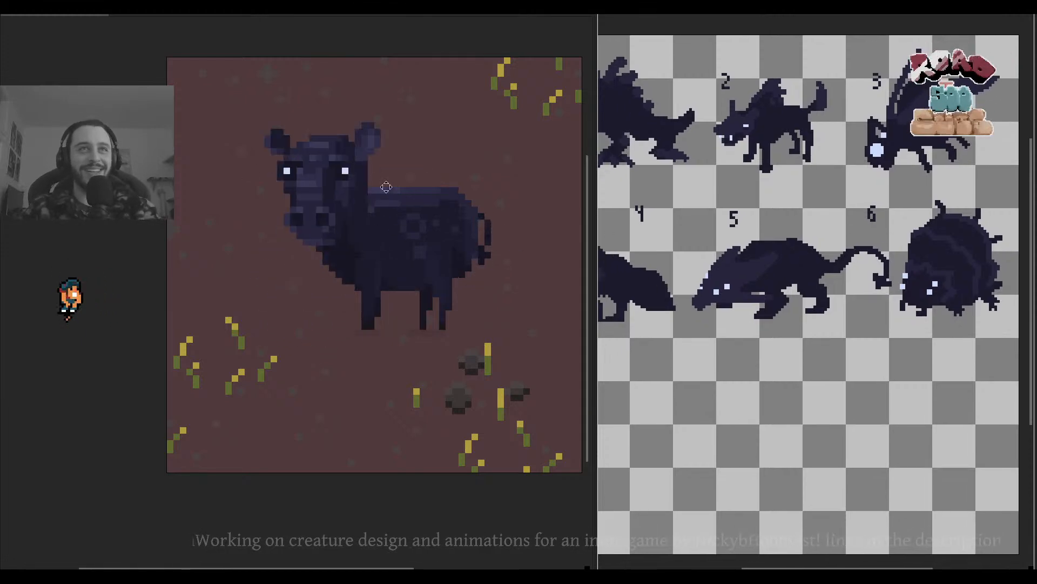
left_click_drag(895, 233, 679, 351)
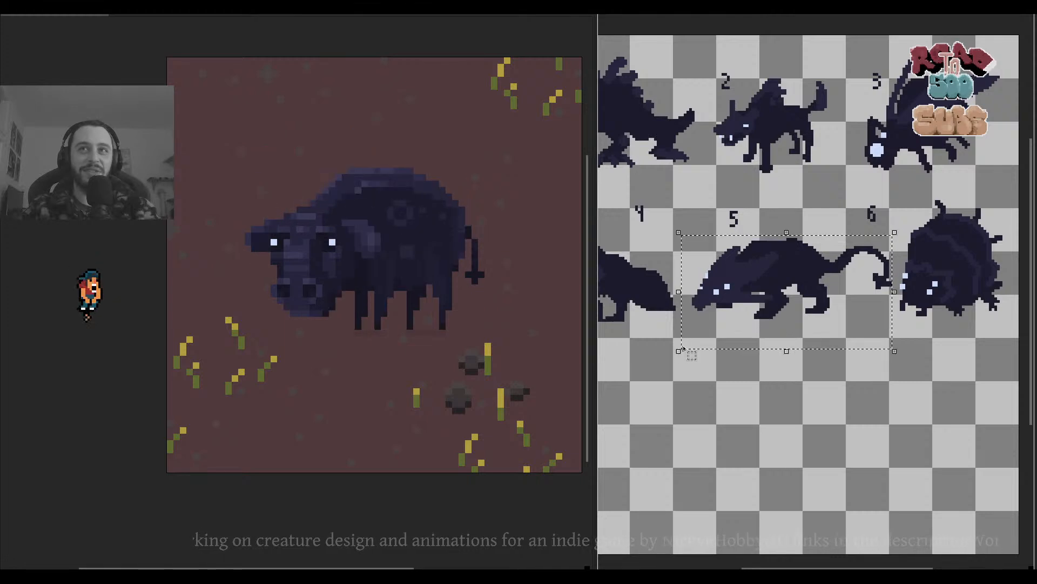
mouse_move(787, 282)
left_mouse_down()
mouse_move(770, 309)
mouse_move(791, 290)
mouse_move(782, 285)
left_mouse_up()
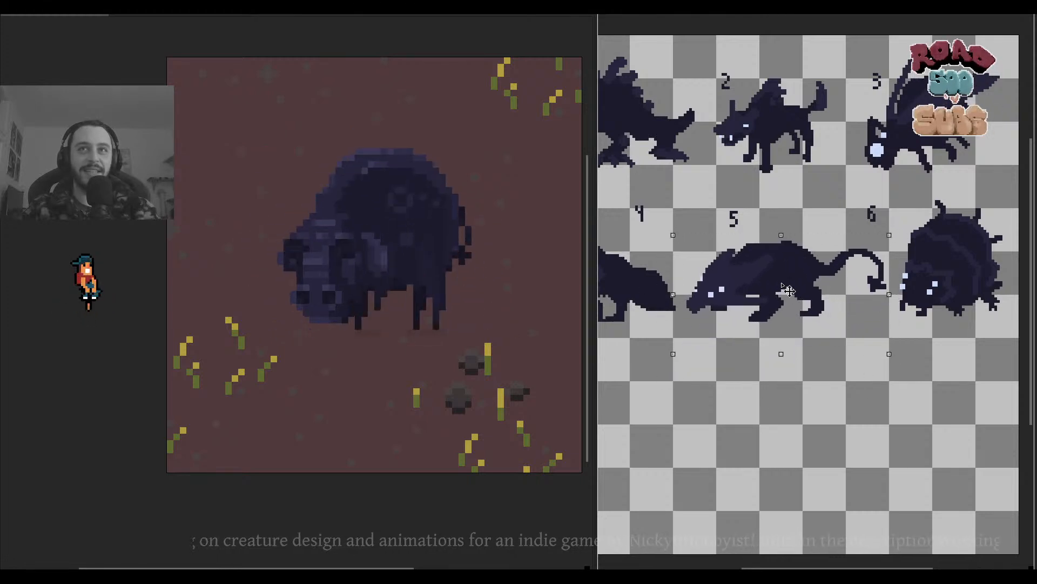
key("ctrl+z")
key("ctrl+z")
left_click_drag(789, 412, 819, 410)
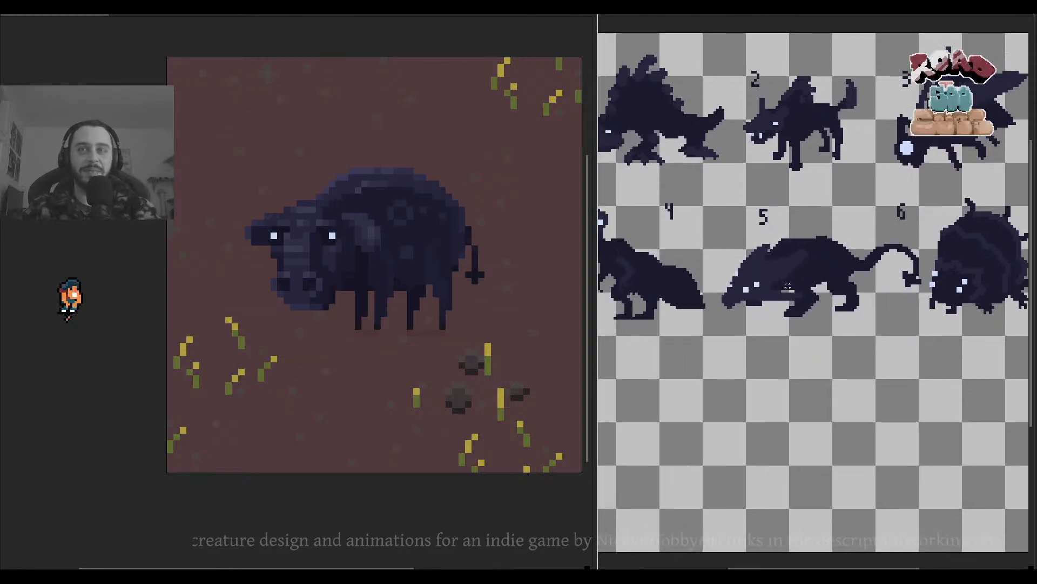
left_click_drag(787, 287, 758, 297)
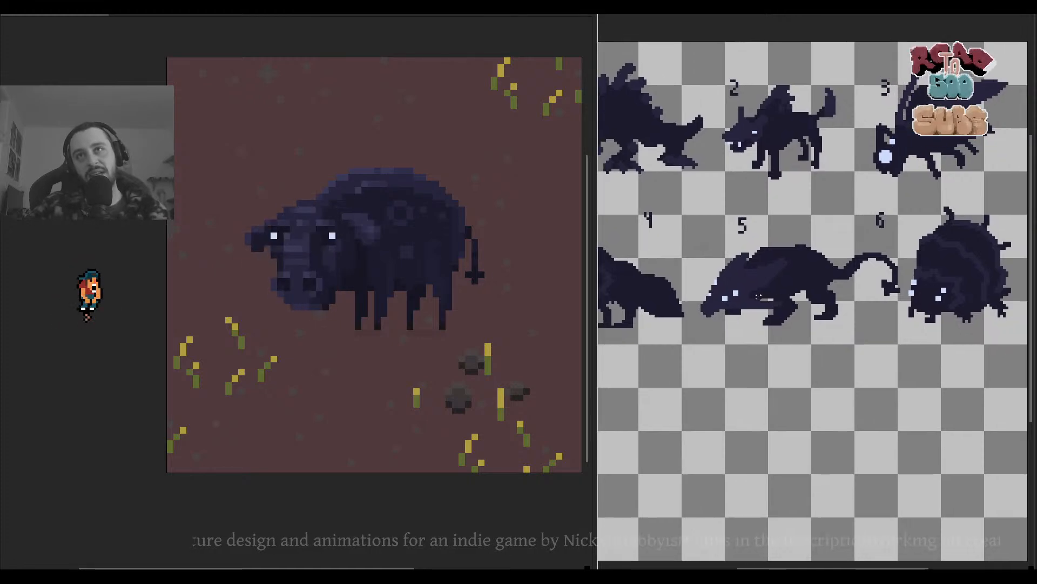
Examine creature concept 5 up close, and view it beside a reduced view of the animated herbivore.
scroll(758, 297, "up", 2)
scroll(758, 297, "down", 4)
scroll(757, 298, "up", 4)
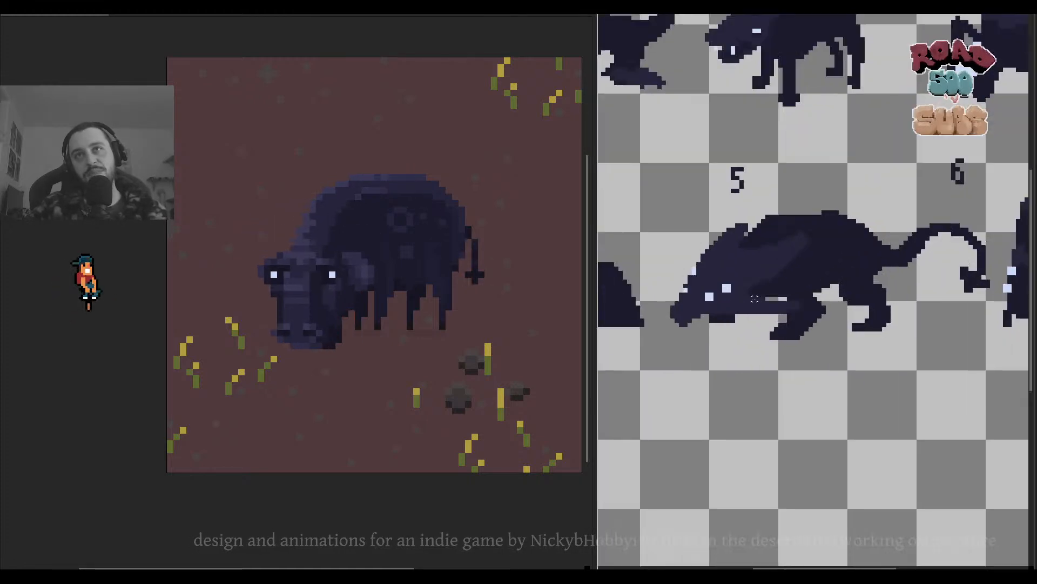
scroll(755, 298, "down", 3)
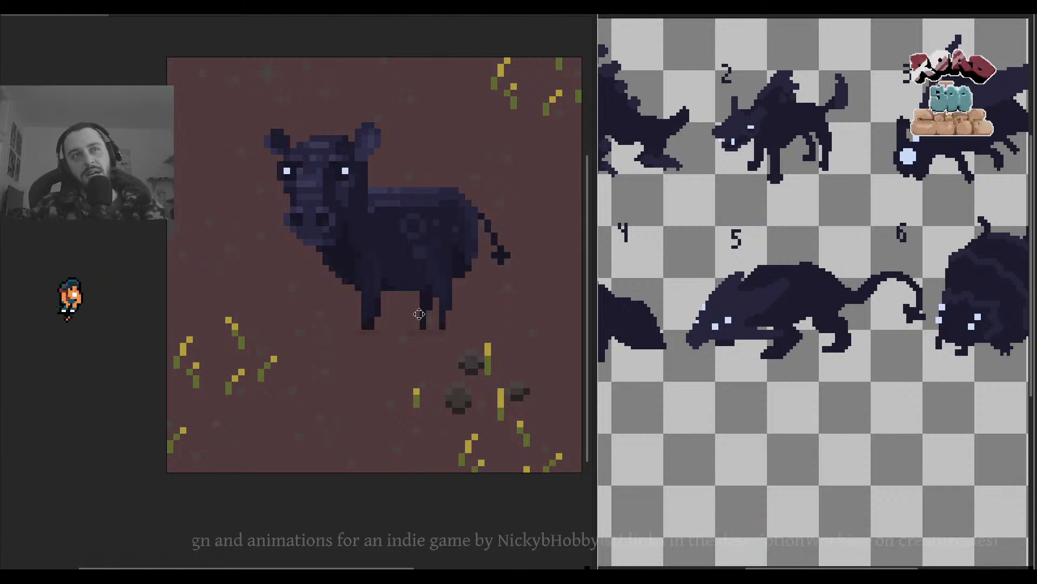
scroll(420, 314, "down", 3)
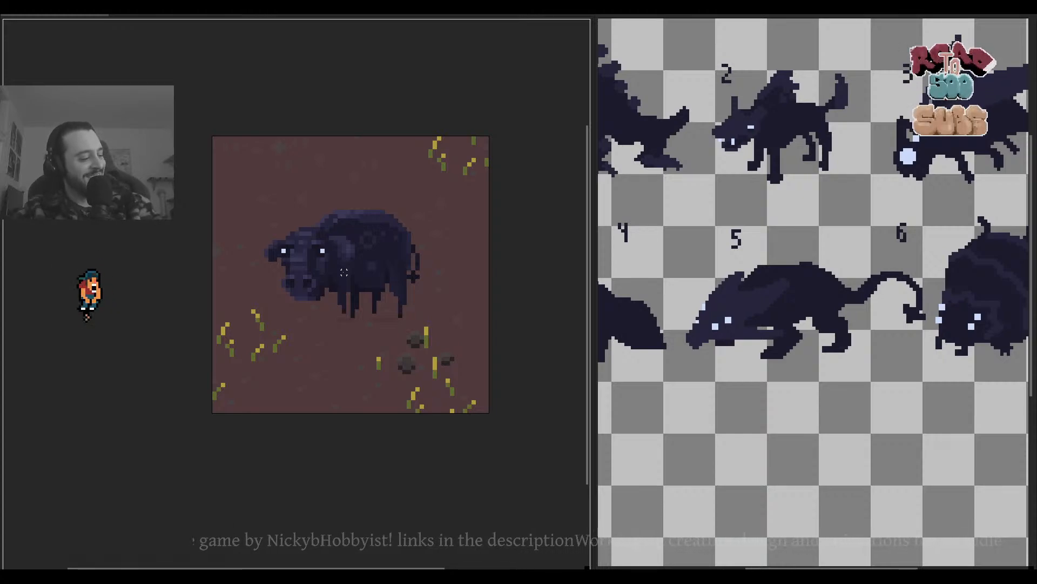
Frame creature concept 5 on the concept sheet with a rectangular selection, copy it, and bring back the full editing interface.
scroll(454, 309, "down", 3)
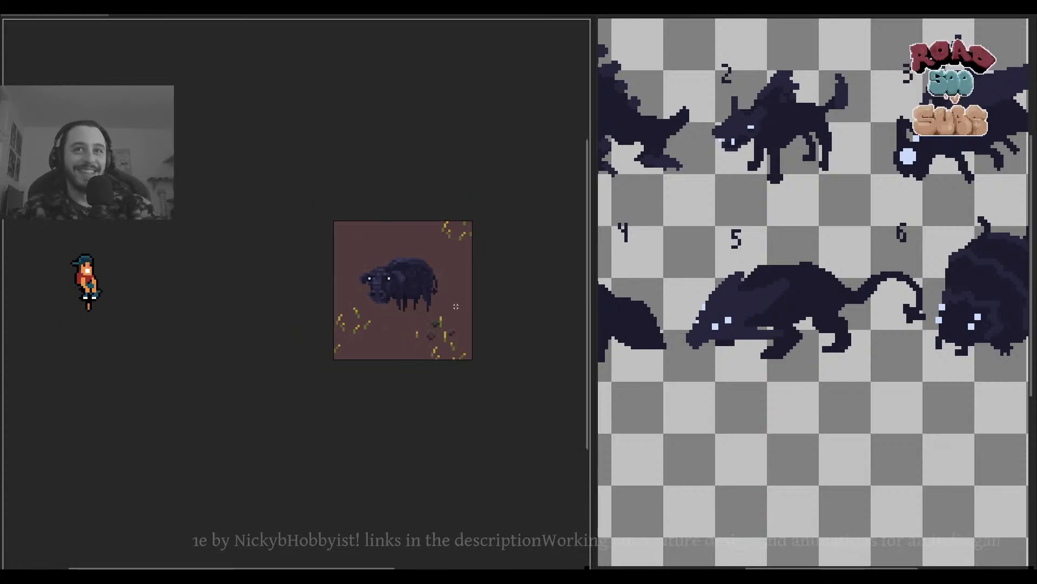
scroll(449, 312, "up", 3)
mouse_move(393, 306)
left_mouse_down()
mouse_move(399, 317)
mouse_move(419, 306)
mouse_move(403, 303)
left_mouse_up()
scroll(421, 307, "down", 4)
scroll(706, 346, "down", 2)
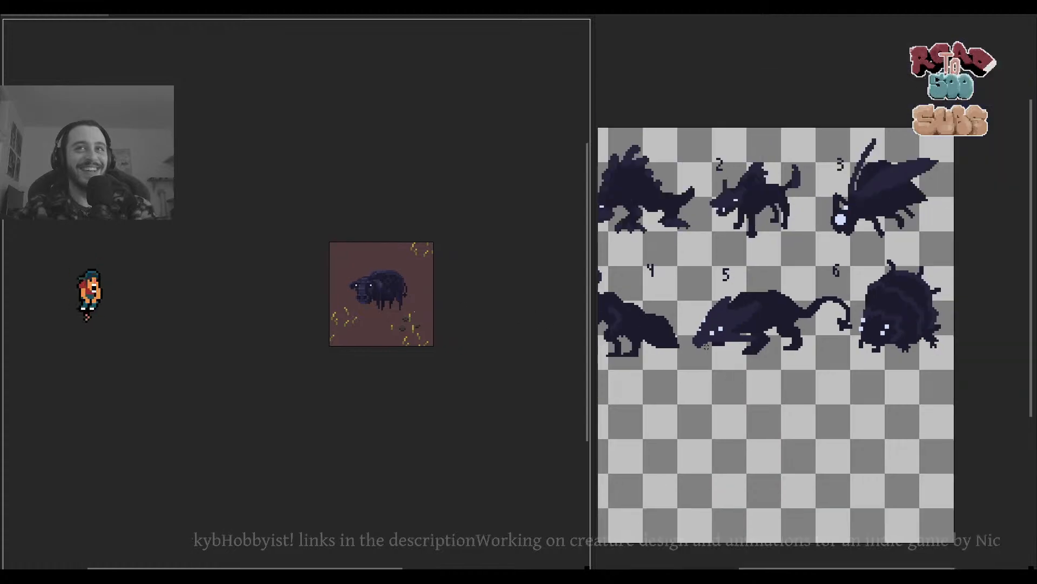
scroll(770, 330, "up", 1)
left_click_drag(771, 330, 767, 306)
left_click_drag(866, 258, 653, 386)
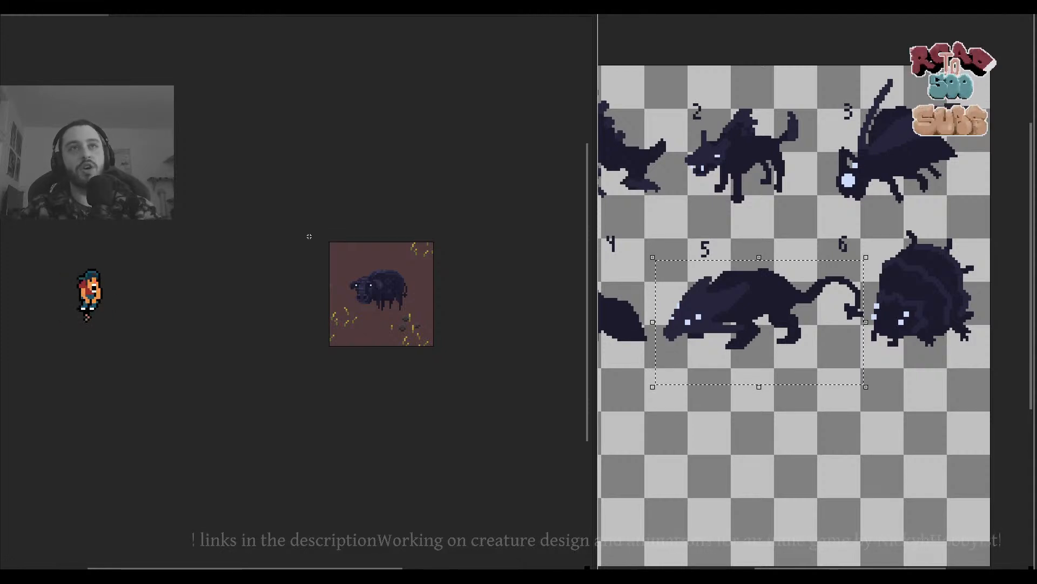
left_click_drag(309, 237, 289, 234)
key("ctrl+f")
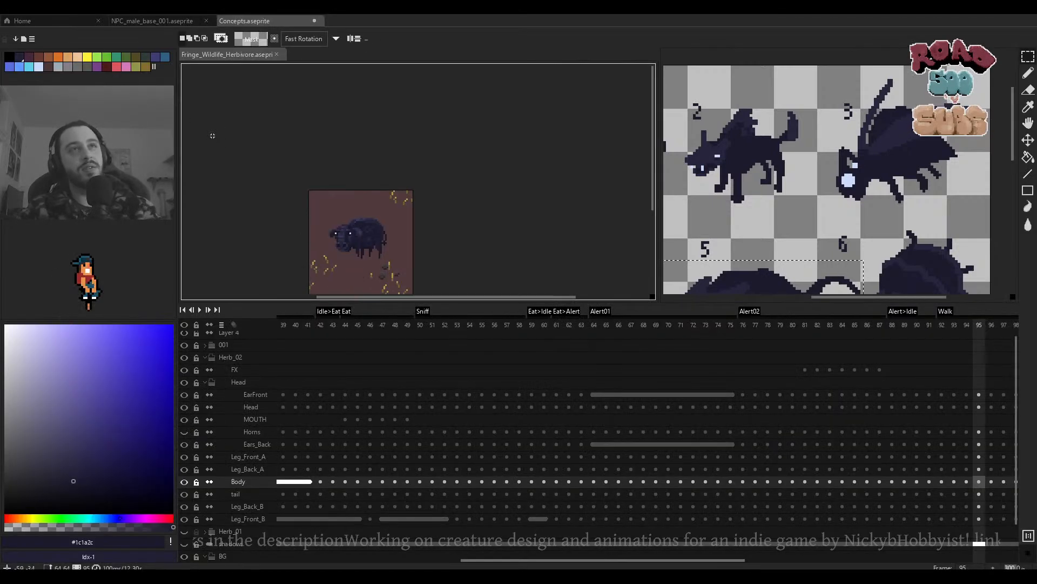
Create a new sprite 64 px wide and 64 px high.
left_click(16, 12)
left_click(20, 25)
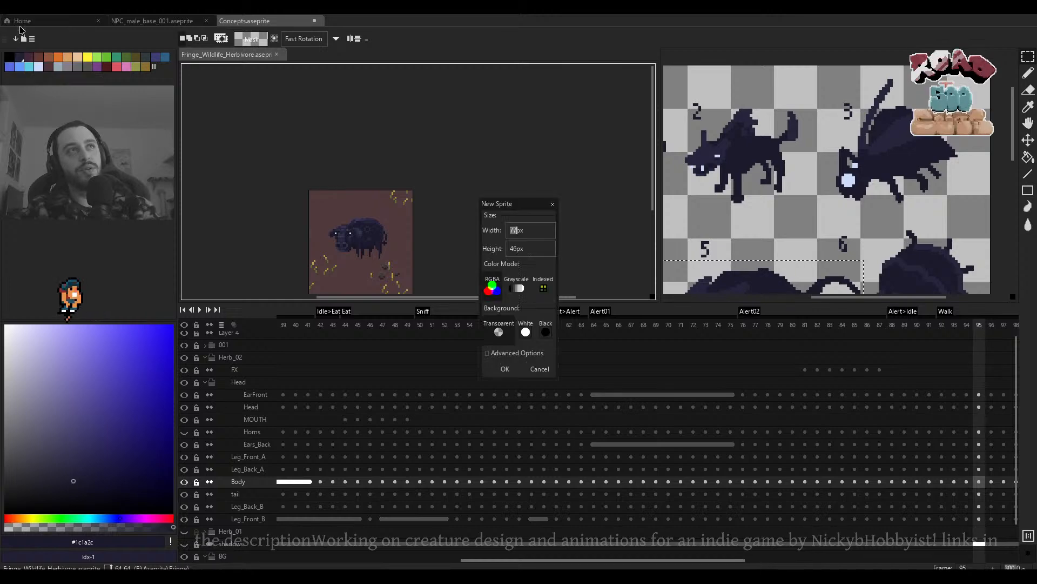
left_click(515, 251)
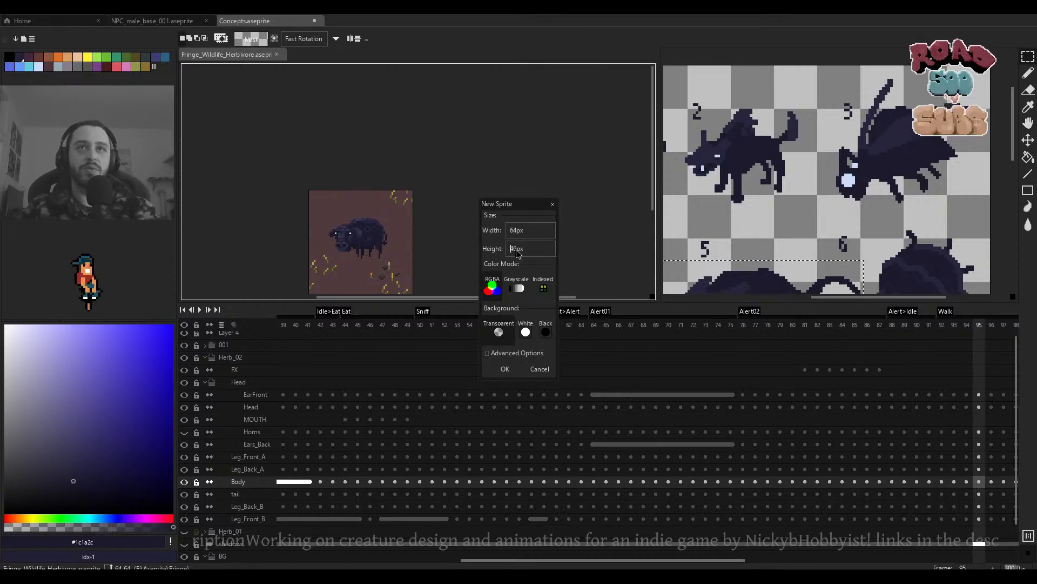
left_click_drag(517, 251, 505, 251)
type("64")
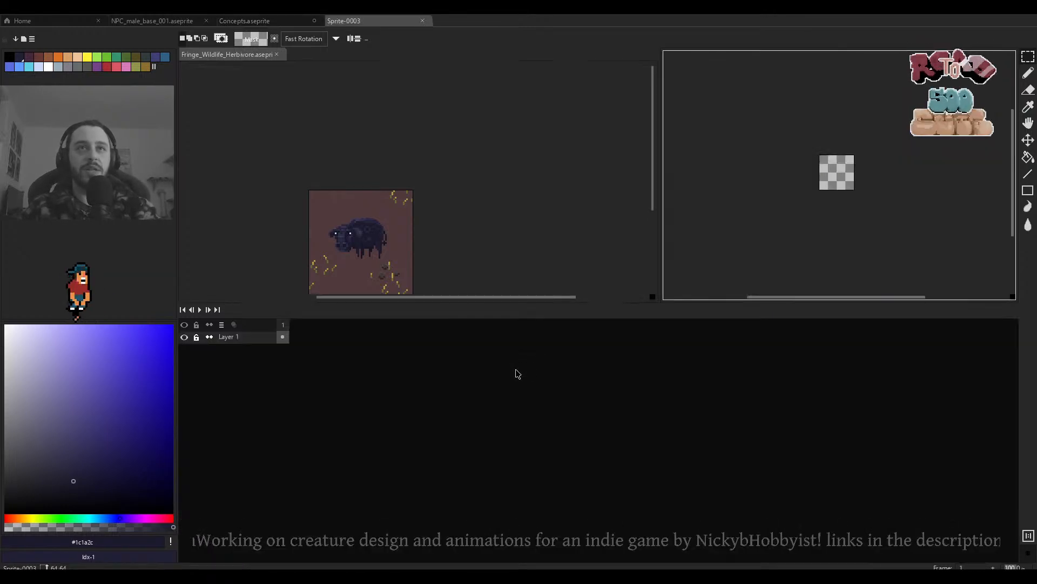
left_click(505, 368)
Enlarge the new sprite's editing area by shrinking the timeline and the herbivore view, and centre the magnified blank canvas.
left_click_drag(869, 224, 826, 285)
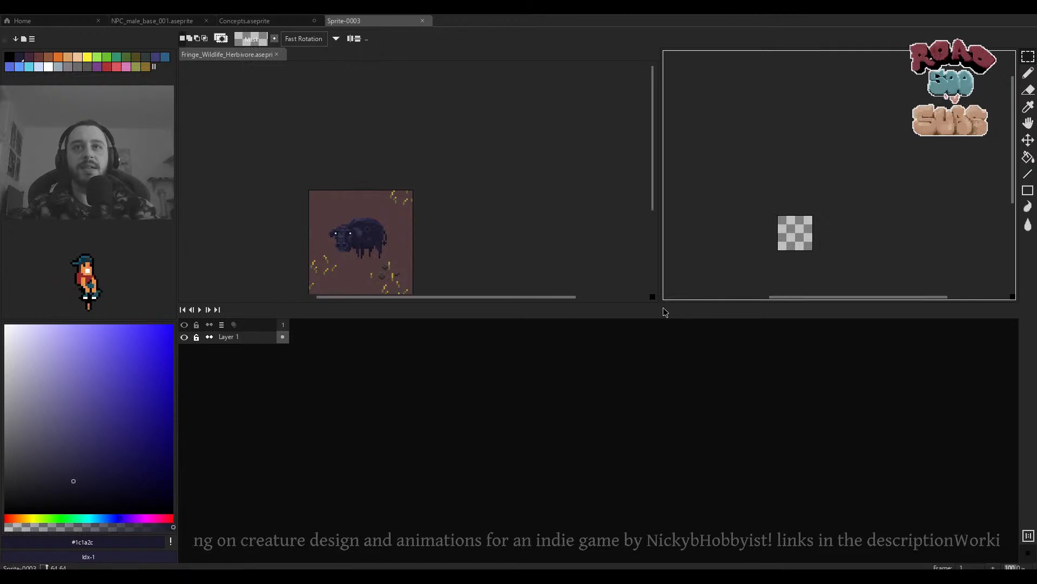
left_click_drag(660, 302, 644, 454)
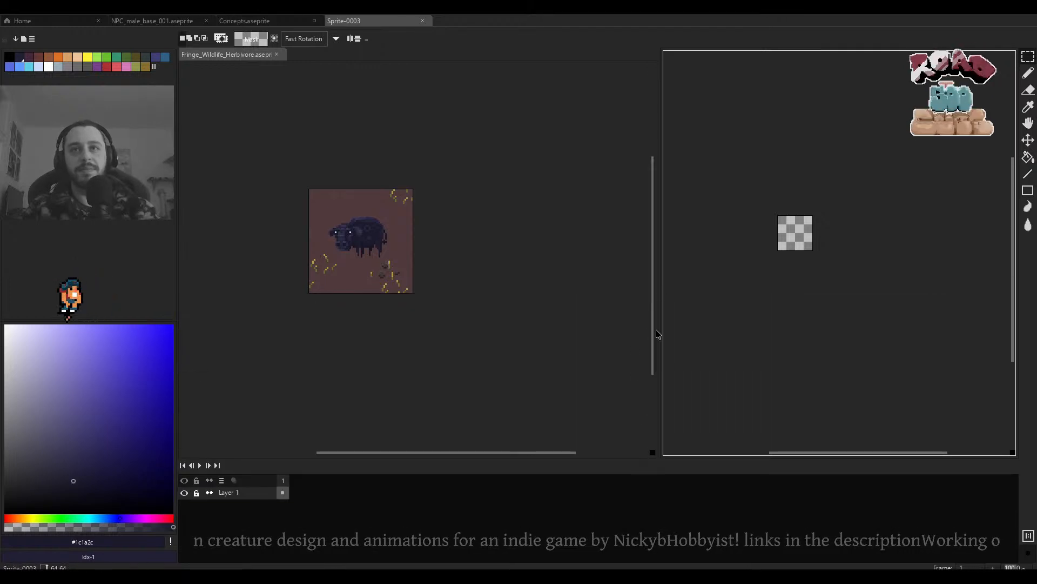
left_click_drag(659, 330, 541, 340)
scroll(812, 220, "up", 4)
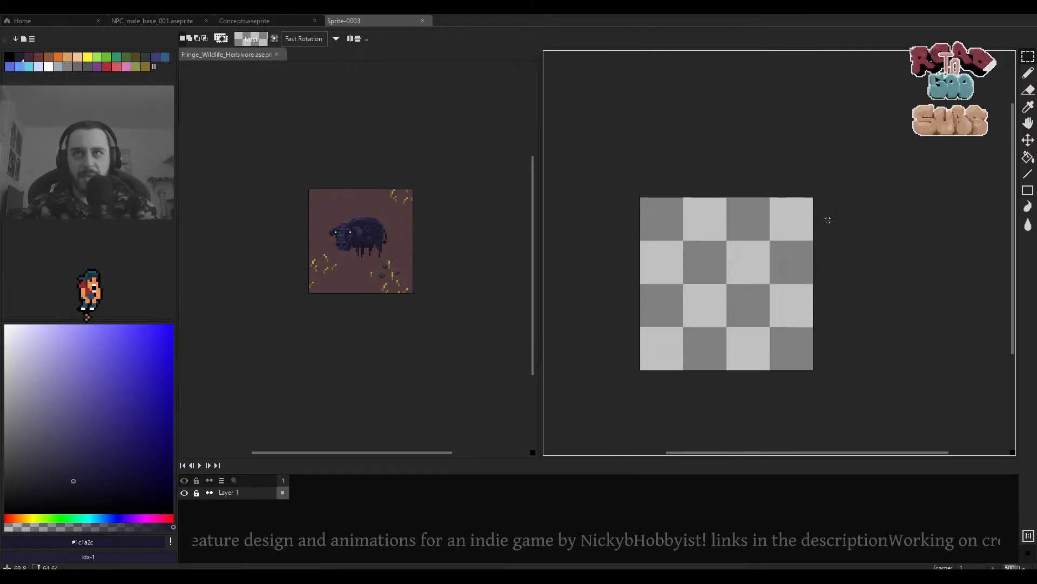
left_click_drag(738, 263, 700, 252)
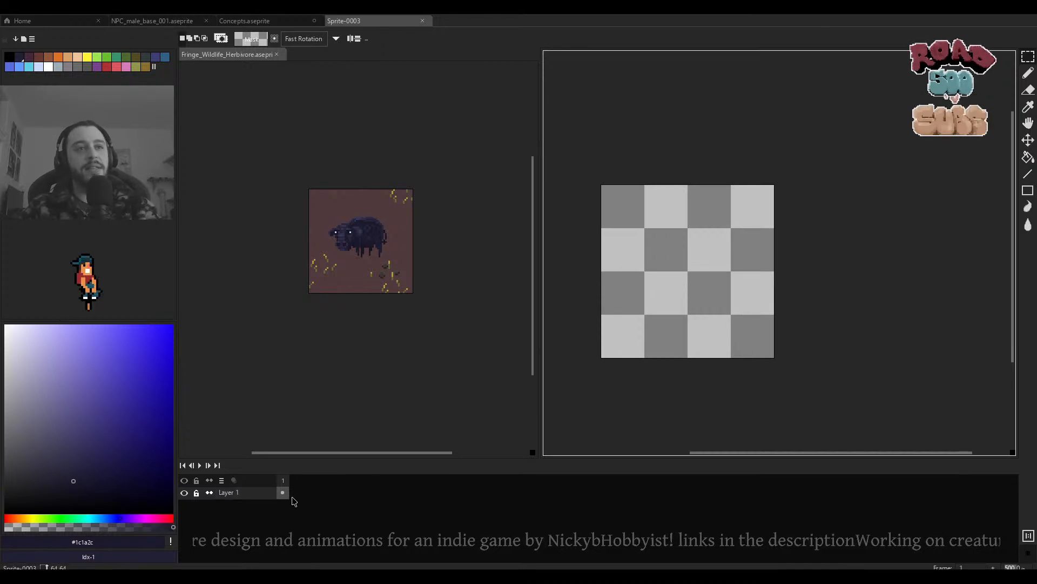
key("ctrl+v")
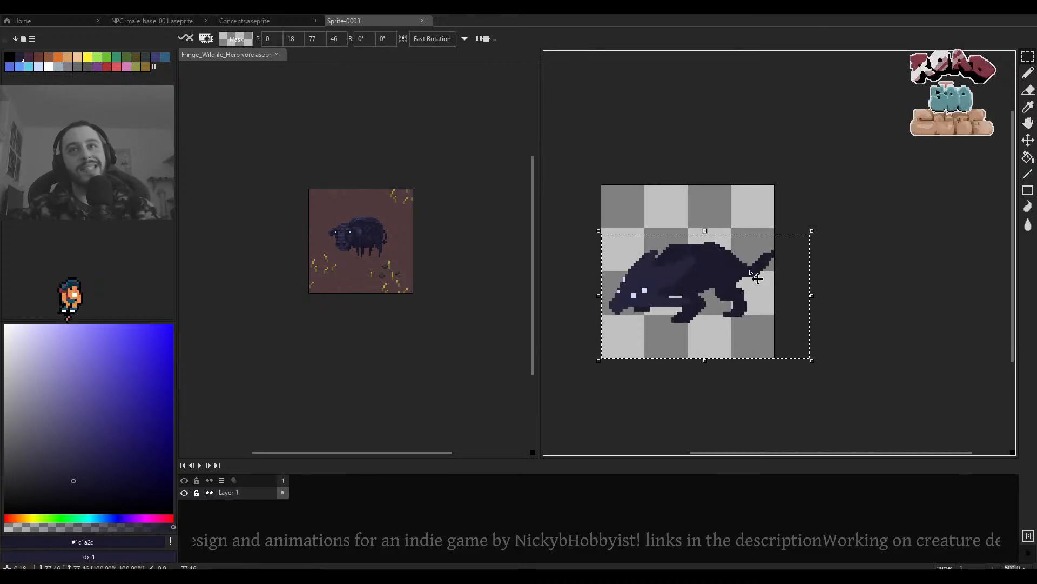
key("Delete")
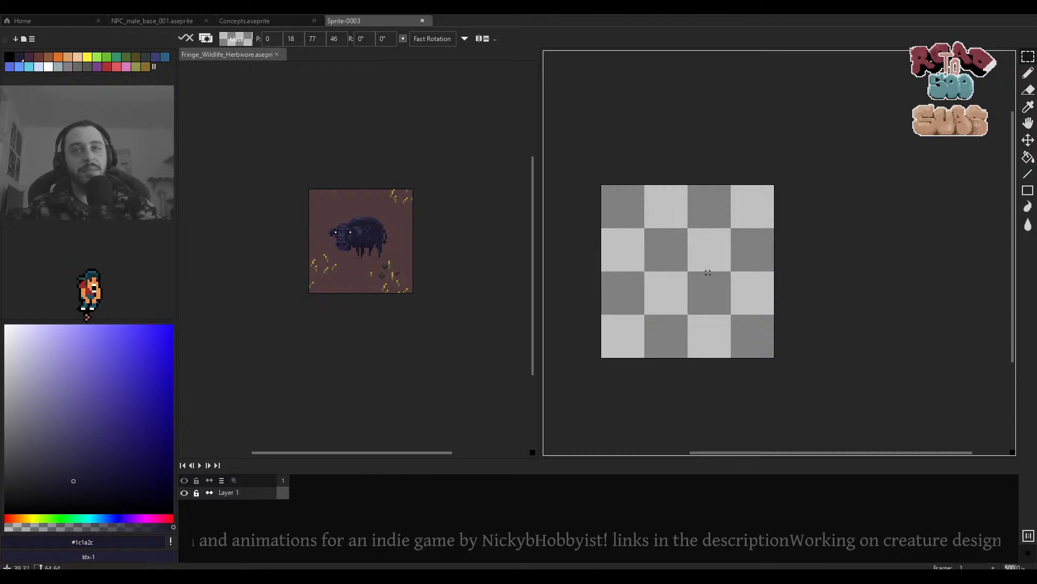
left_click_drag(727, 229, 720, 228)
Double the blank sprite's canvas size to 128 px in both width and height.
key("c")
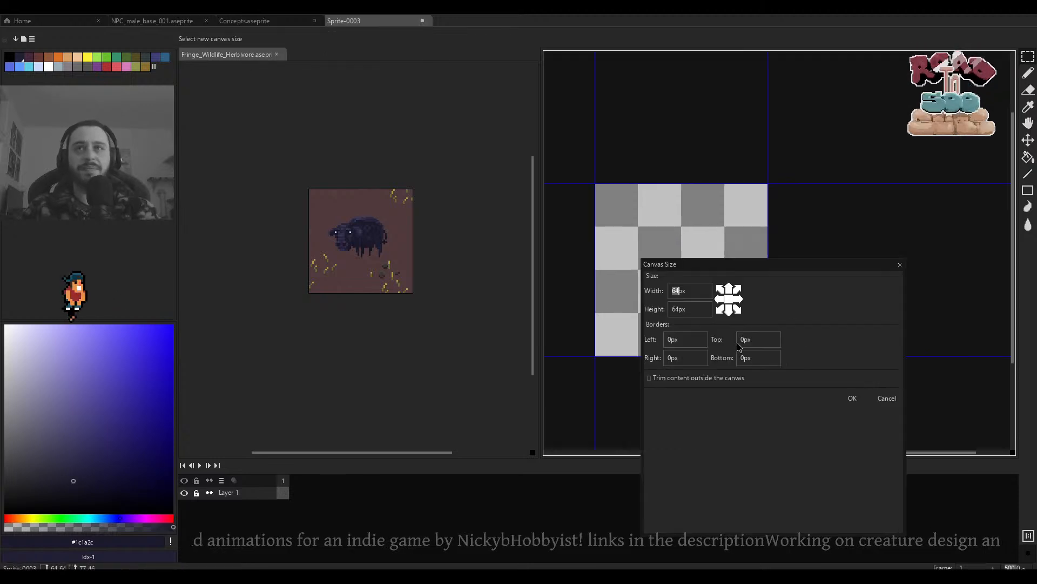
left_click(681, 294)
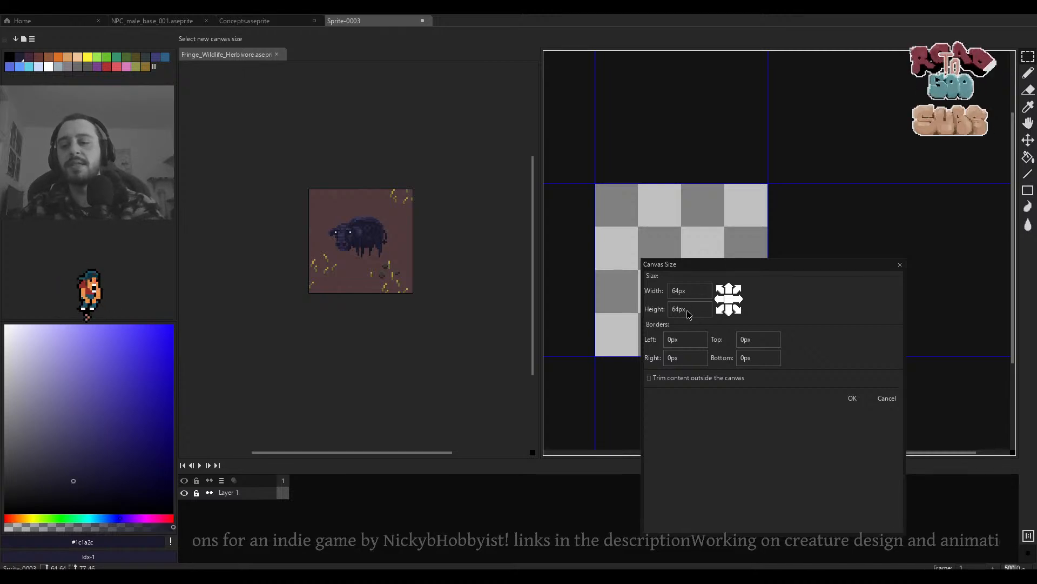
type("*2")
left_click(677, 311)
type("*2")
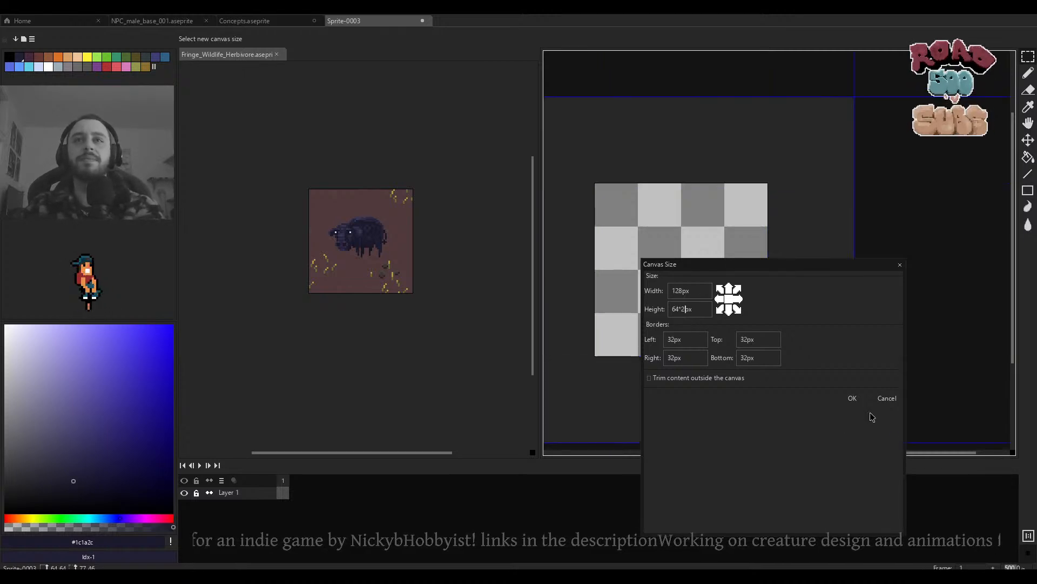
left_click(852, 398)
Paste the copied creature into the enlarged canvas, place it near the middle at position 28, 44, and deselect it.
key("ctrl+v")
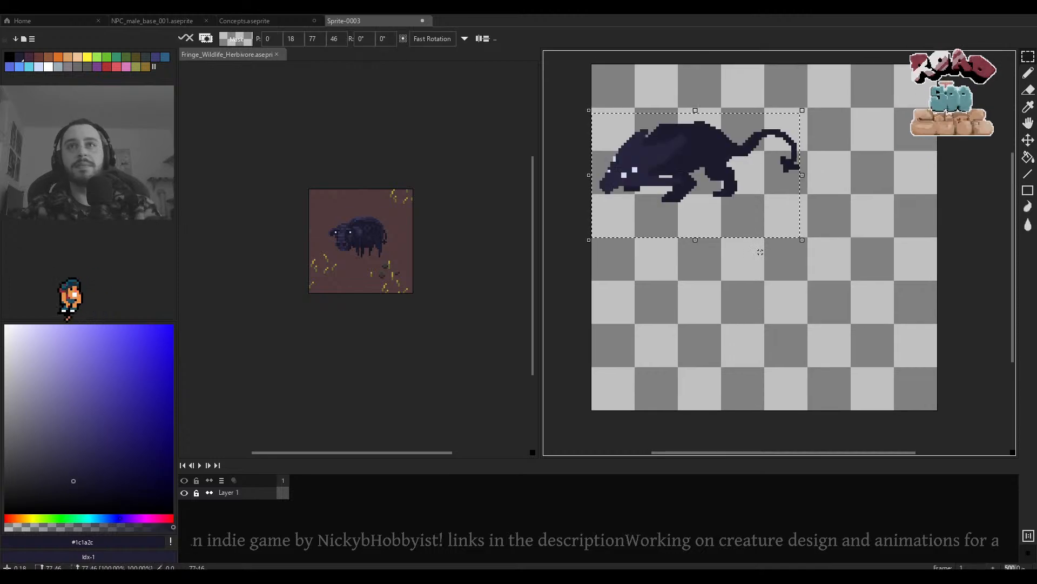
left_click_drag(710, 164, 792, 239)
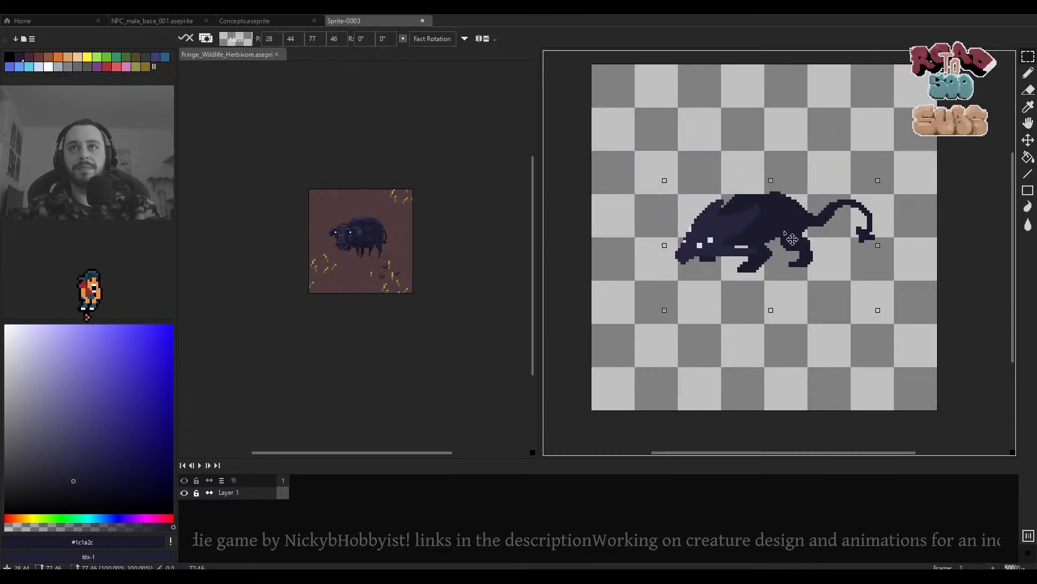
left_click(817, 155)
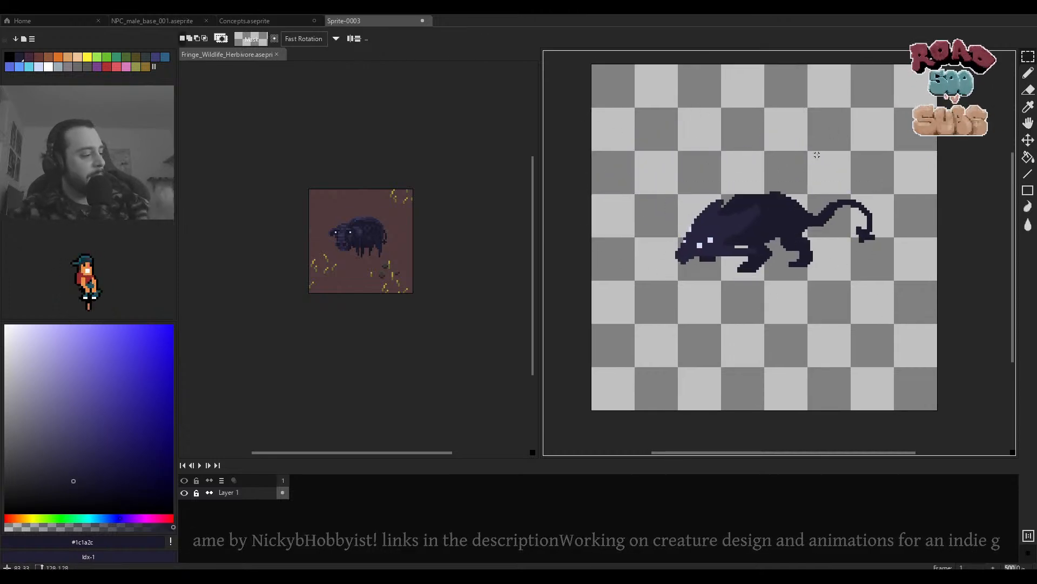
Select the creature's lighter head colour together with the pale eye and mouth pixels using the Magic Wand, and cut them out.
scroll(798, 168, "down", 2)
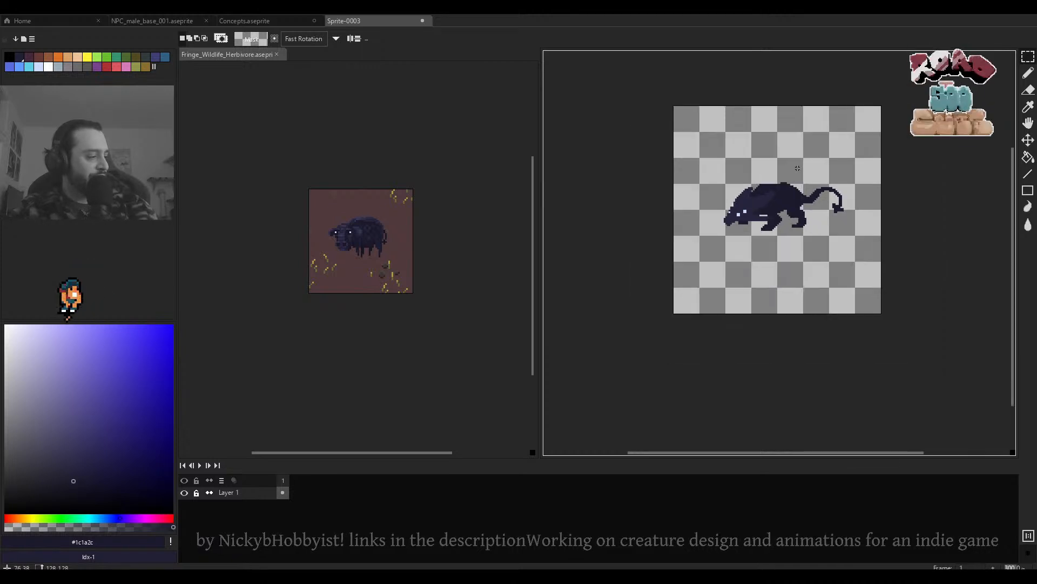
scroll(697, 195, "up", 3)
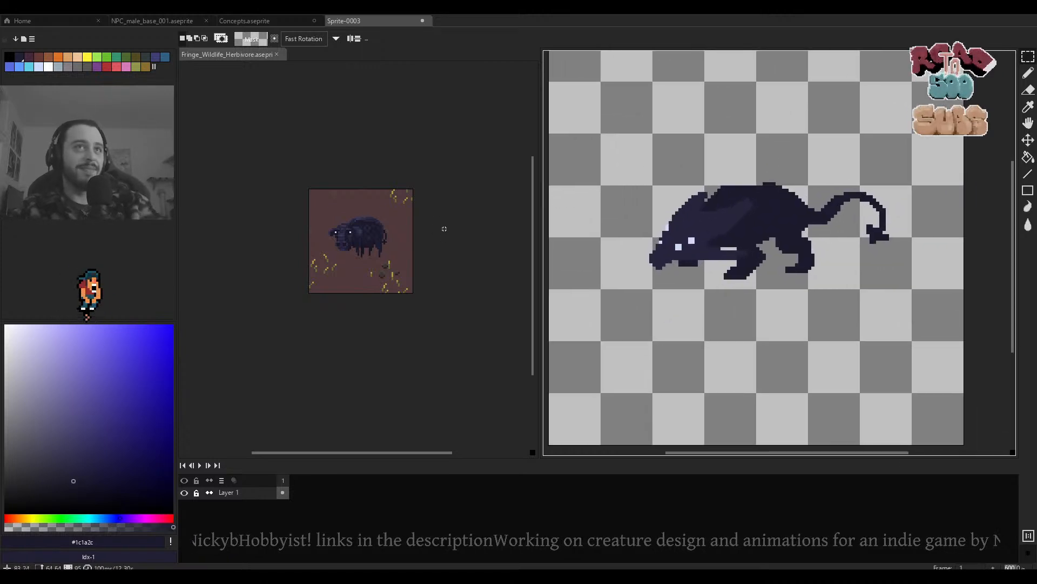
scroll(453, 243, "up", 3)
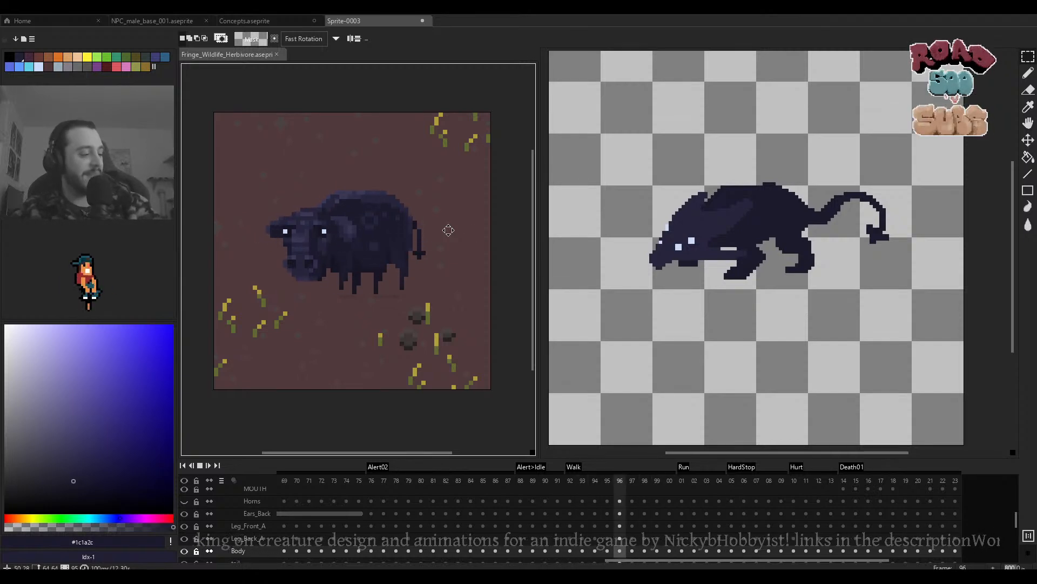
scroll(710, 240, "up", 2)
left_click_drag(711, 241, 686, 287)
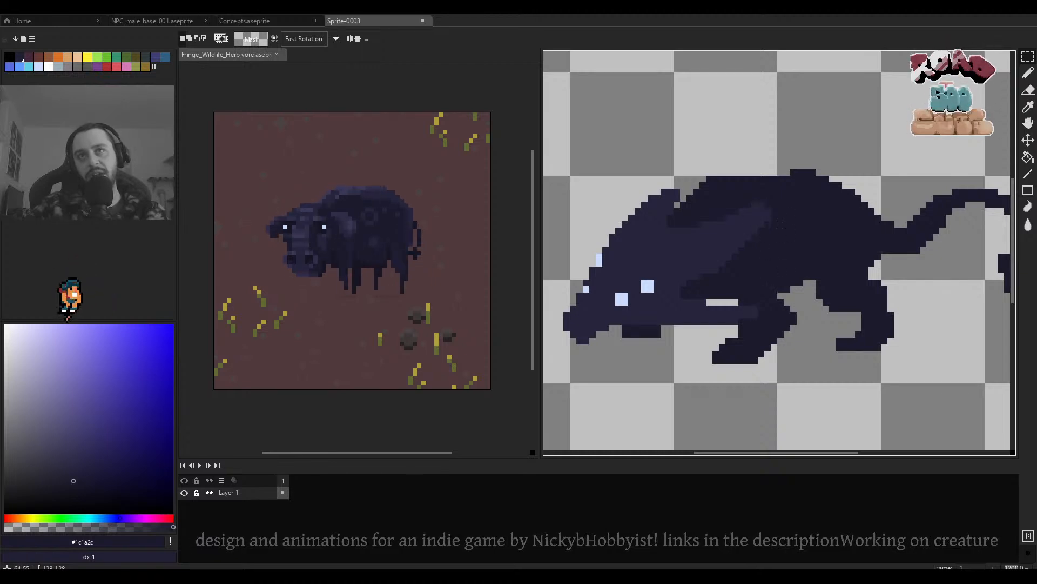
scroll(781, 223, "down", 3)
key("b")
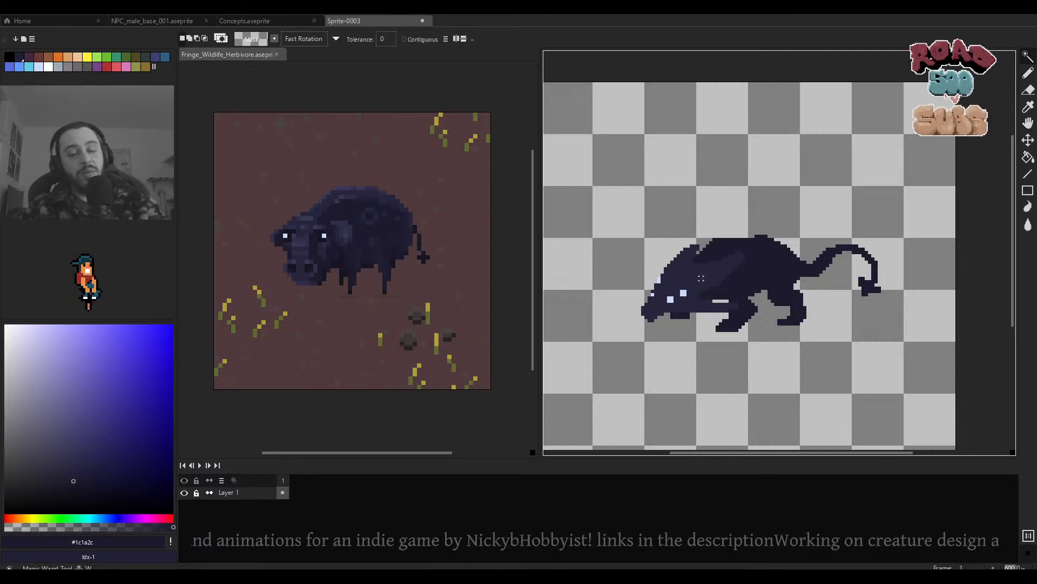
key("w")
scroll(681, 296, "up", 1)
left_click(677, 298)
scroll(686, 298, "up", 4)
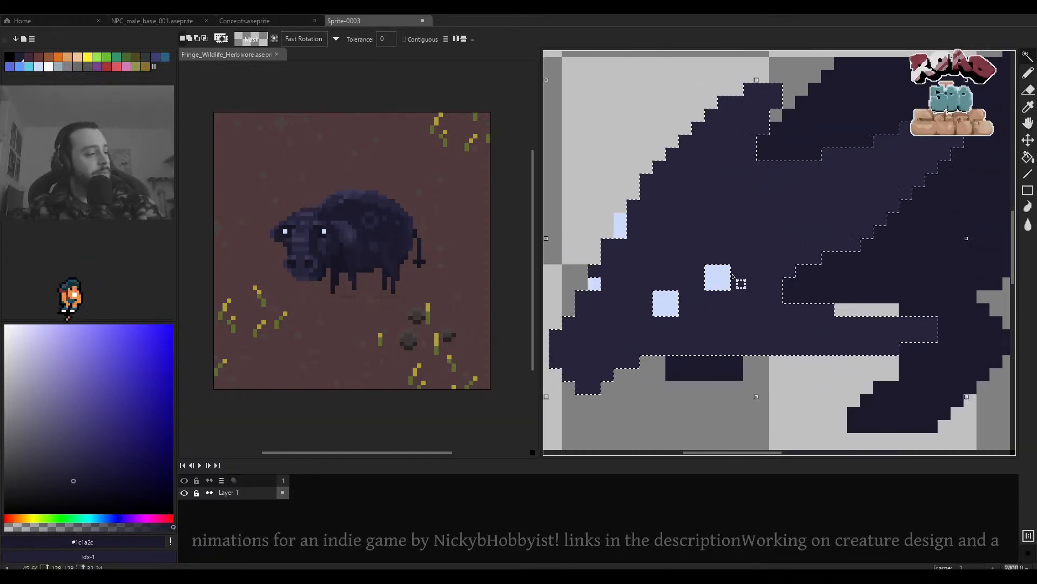
scroll(695, 300, "down", 4)
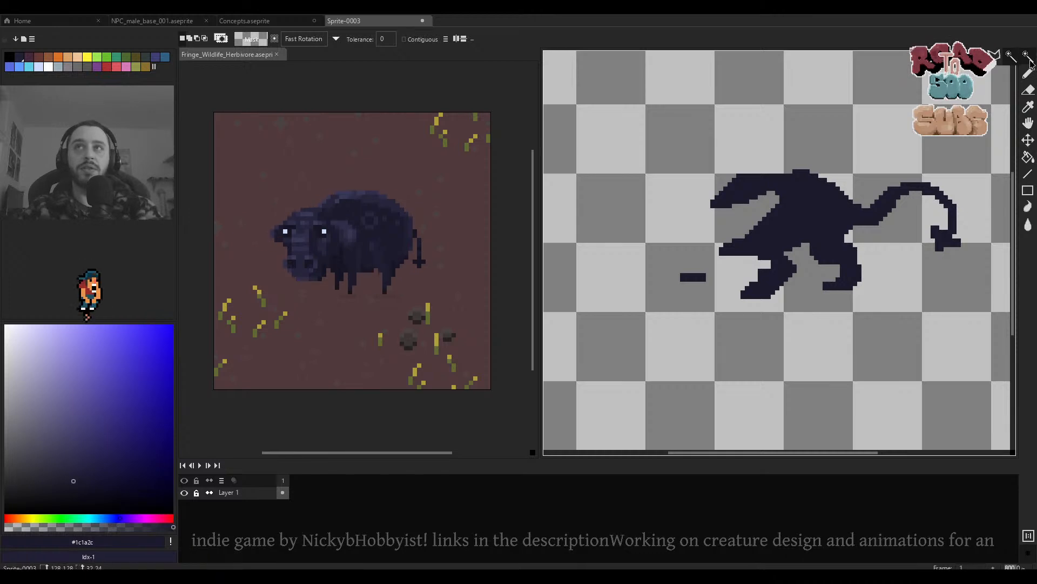
Select all the remaining dark body pixels with the non-contiguous Magic Wand.
left_click(751, 236)
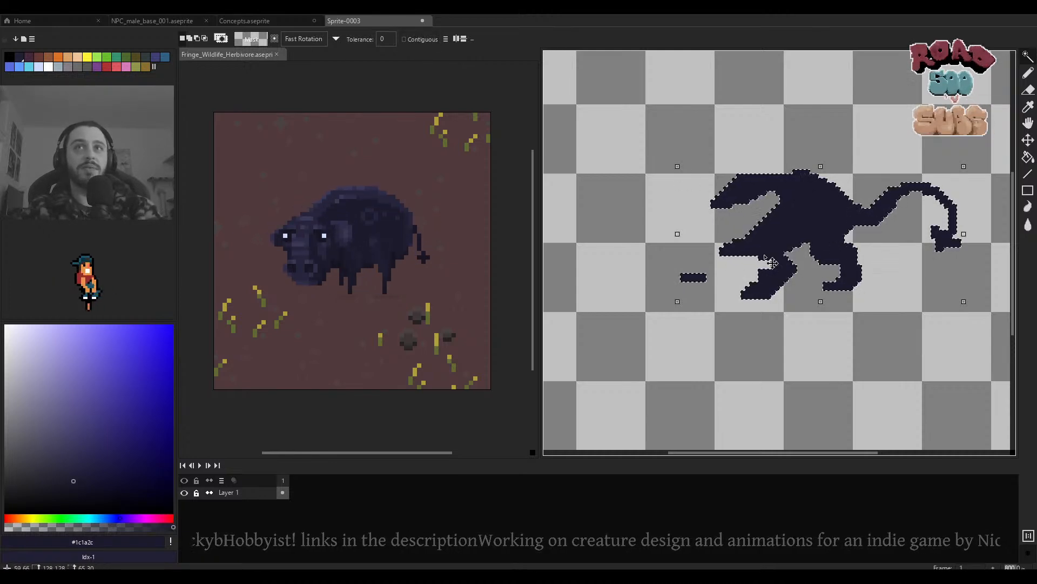
scroll(769, 254, "up", 6)
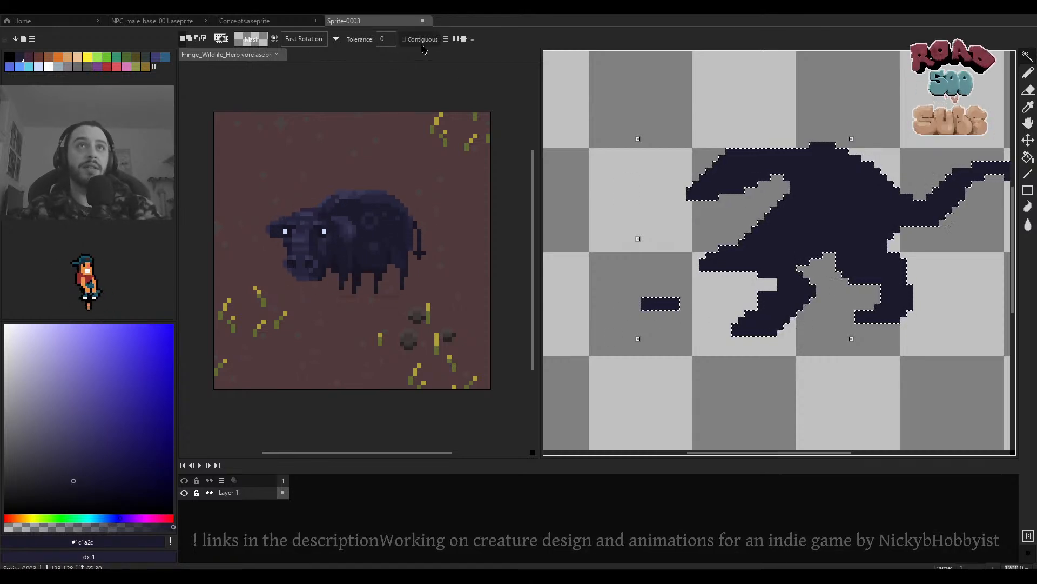
scroll(751, 269, "down", 1)
left_click_drag(762, 289, 753, 290)
left_click(719, 304)
Add a new layer above the body and paste the cut head and eyes into it at their original position.
key("shift+n")
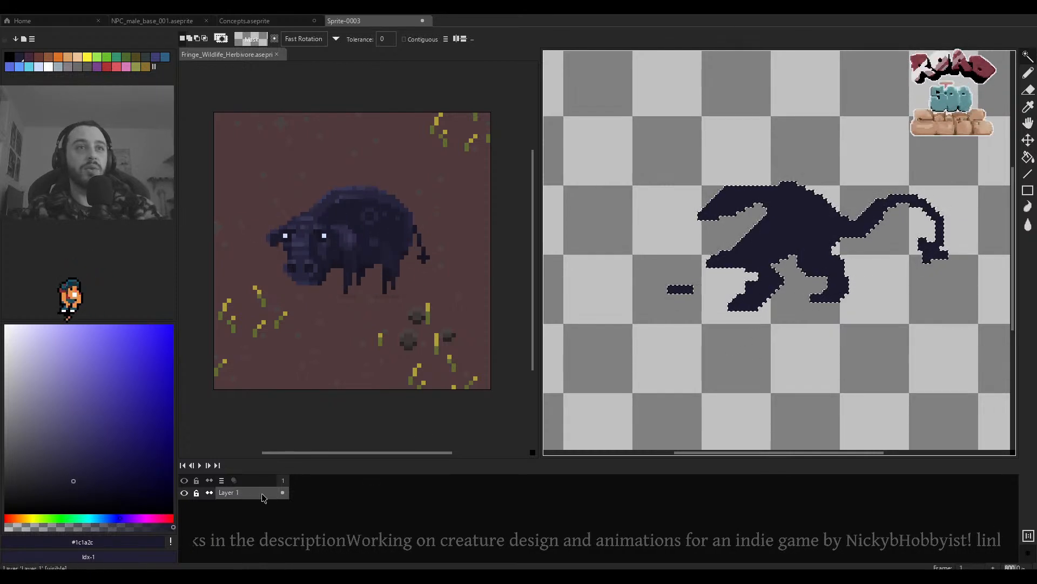
left_click(282, 494)
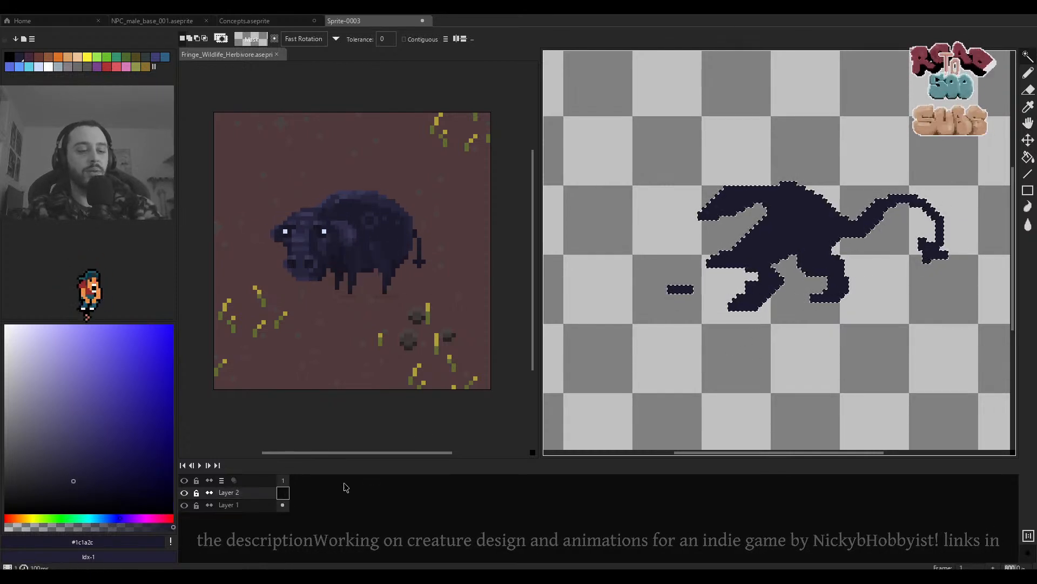
key("ctrl+v")
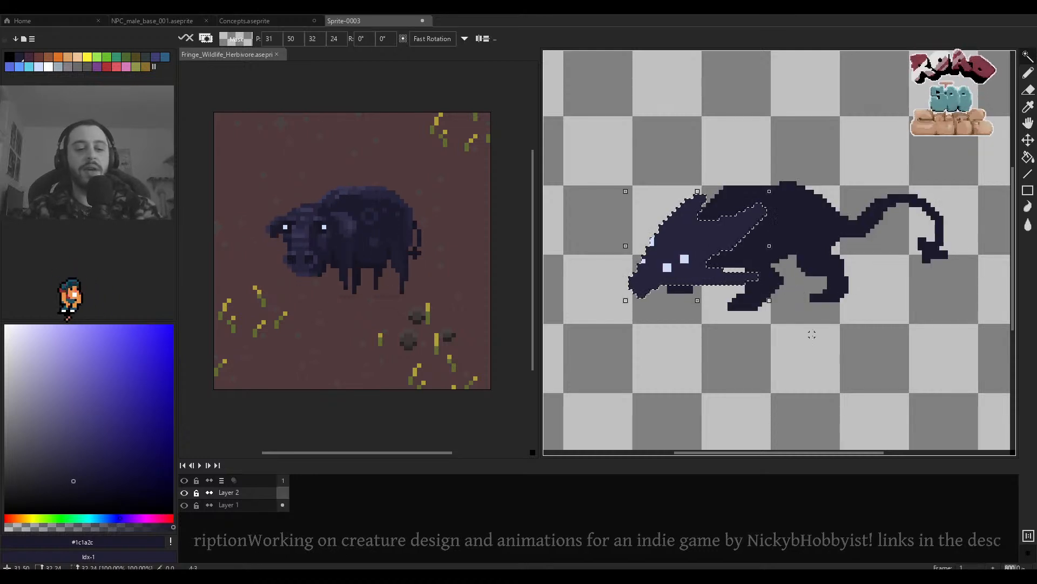
left_click(812, 335)
left_click_drag(752, 297, 704, 301)
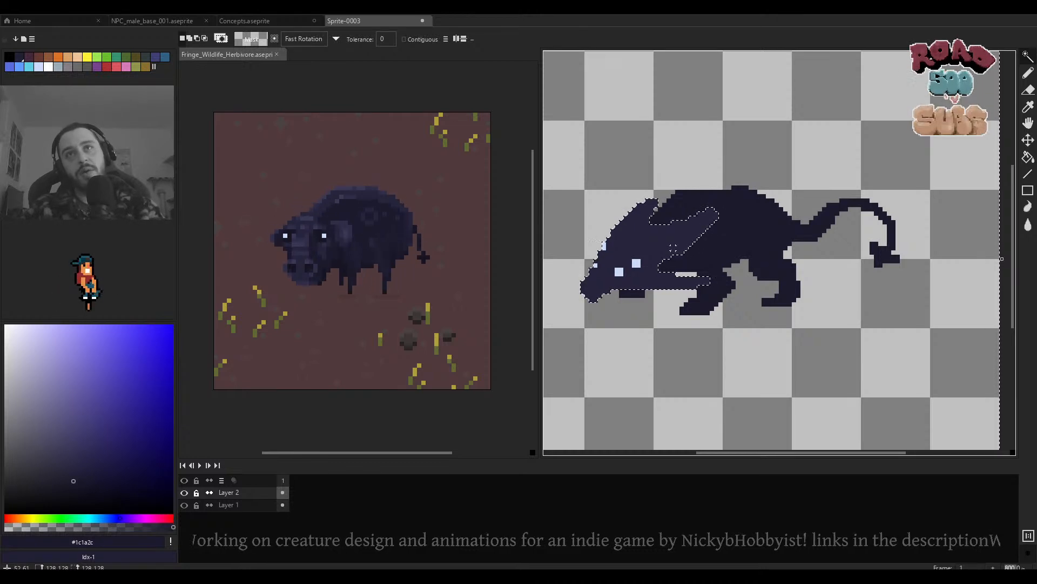
Clear the selection, select the creature's rear leg with its overlap into the hip on Layer 1 using the Rectangular Marquee, and cut it out.
scroll(729, 291, "down", 3)
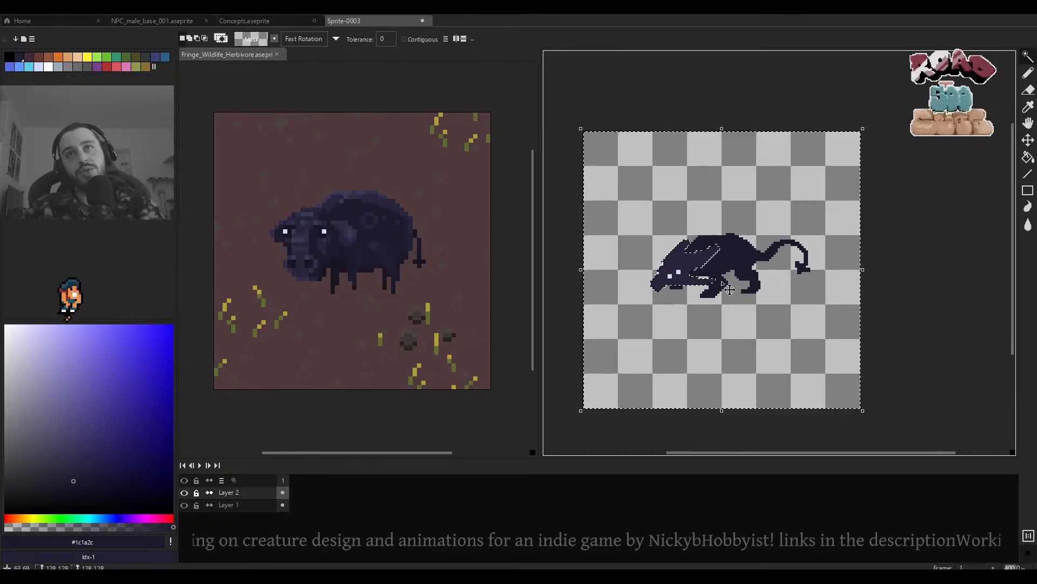
scroll(729, 290, "up", 2)
key("v")
left_click(731, 288, "ctrl")
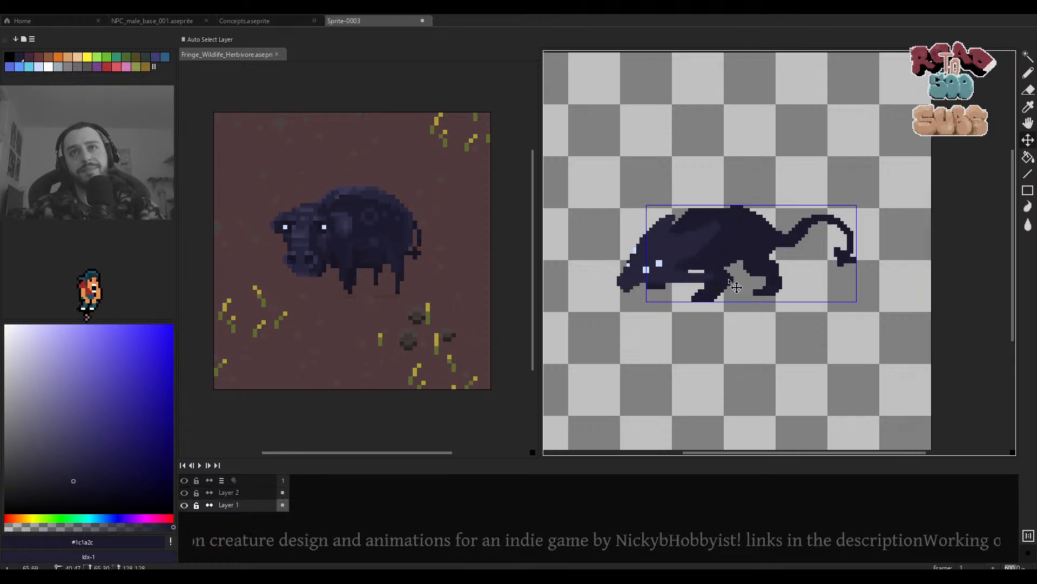
scroll(738, 291, "up", 3)
key("m")
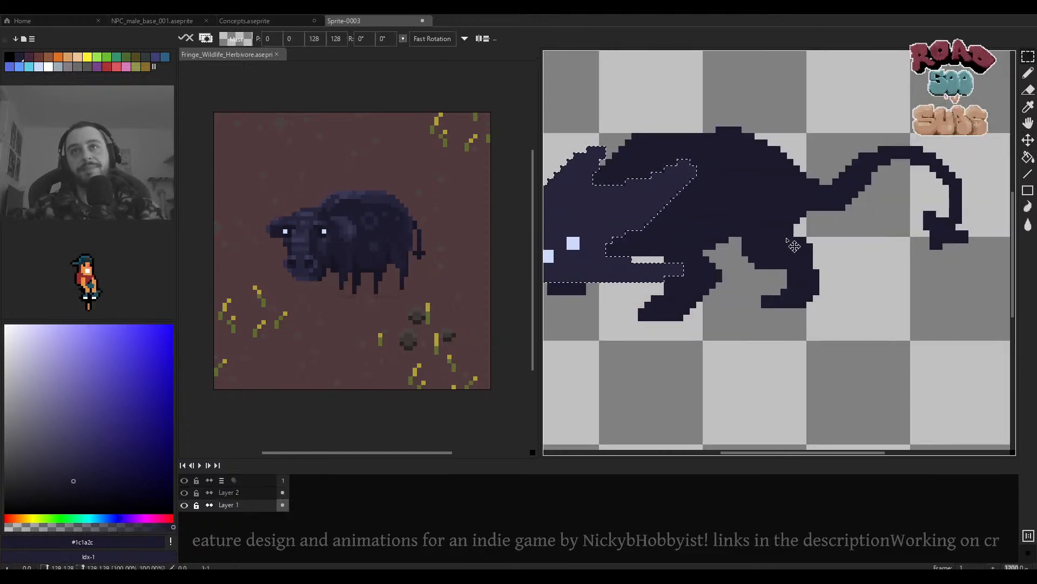
key("v")
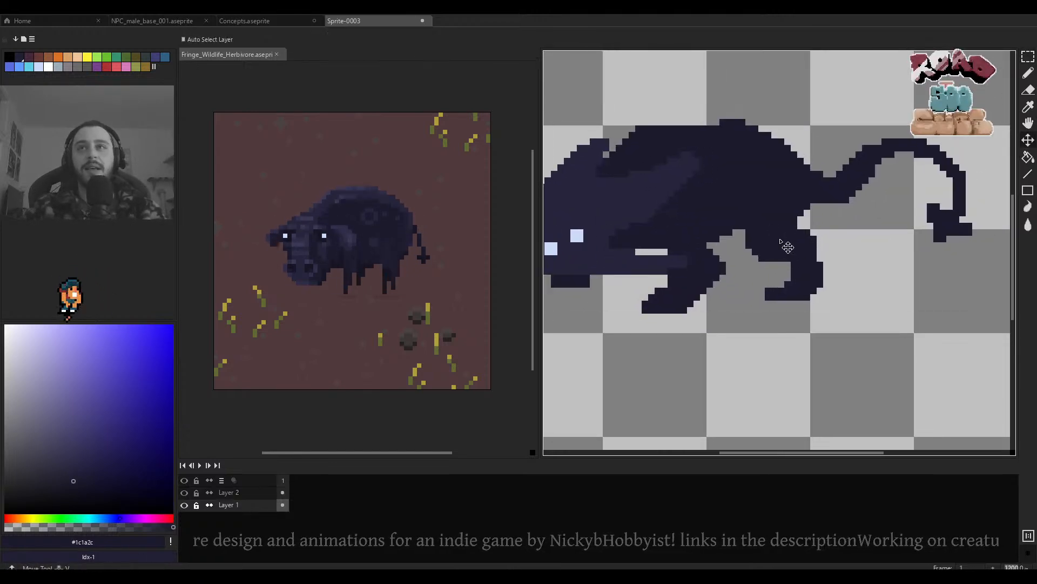
key("m")
left_click_drag(751, 227, 832, 341)
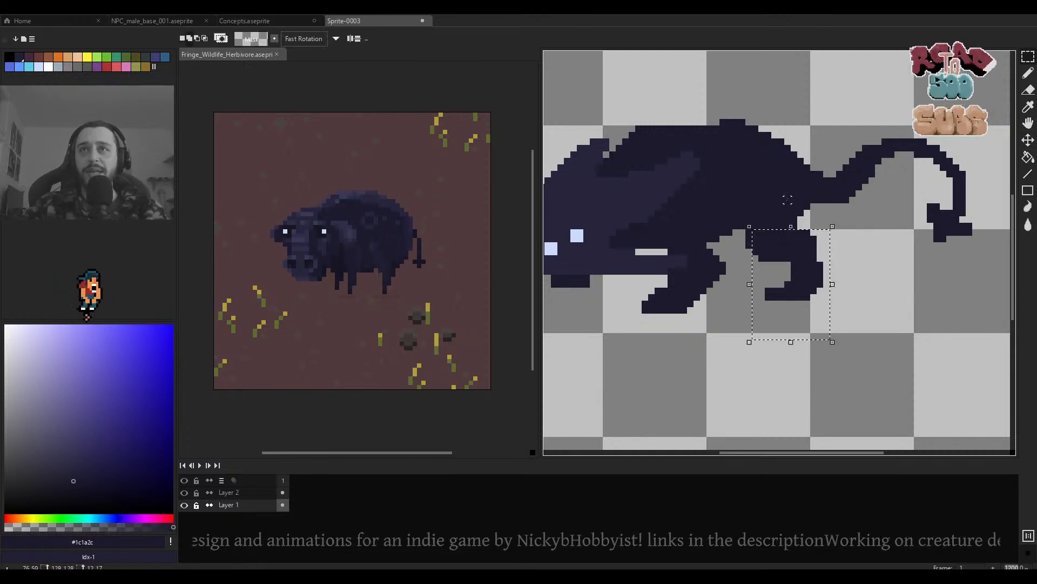
left_click_drag(769, 236, 748, 259)
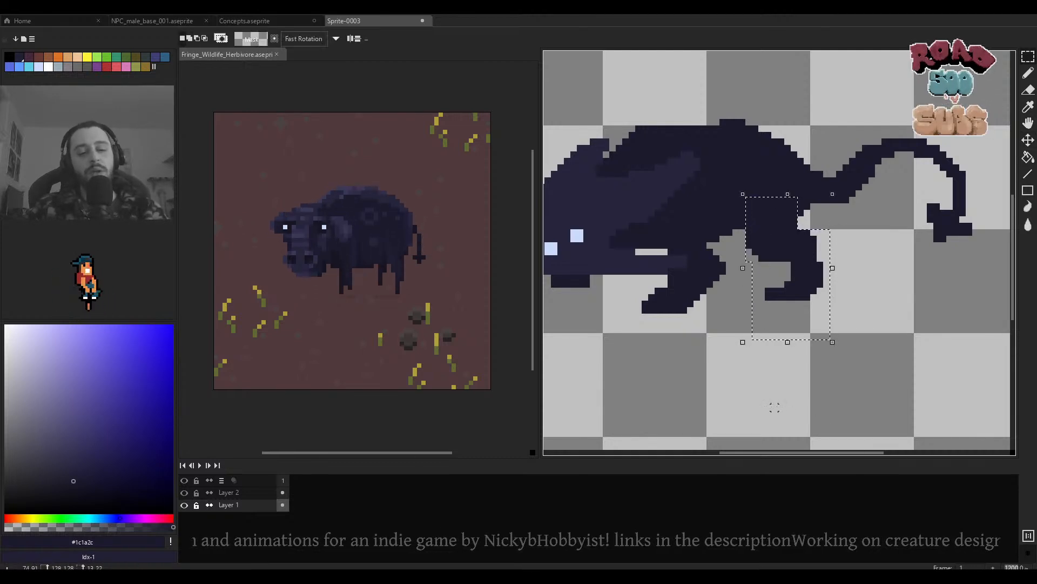
key("Delete")
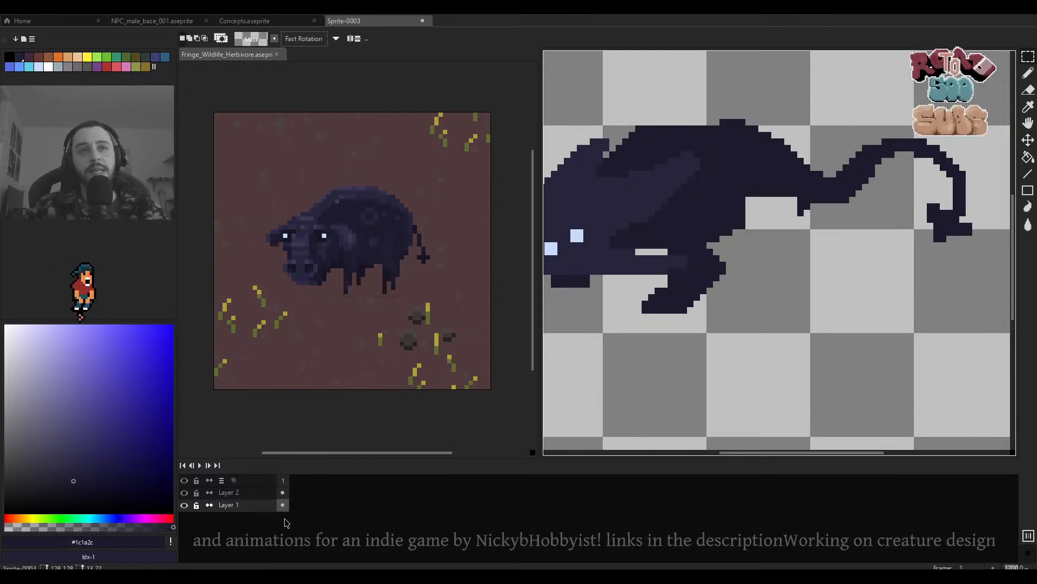
Rename the head layer as Head and add a layer named Leg Back A directly above Layer 1.
double_click(234, 498)
type("Head")
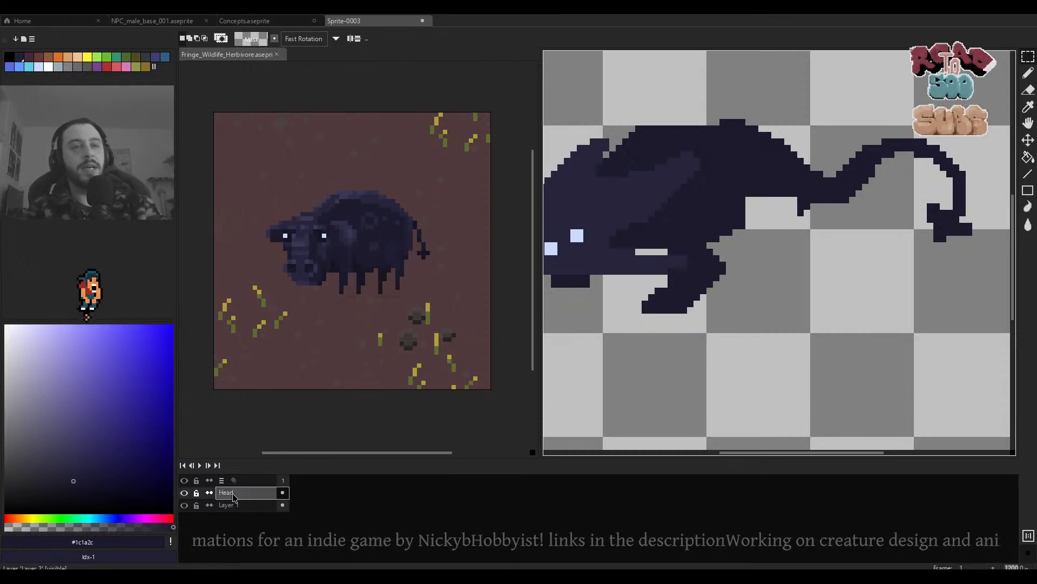
key("Return")
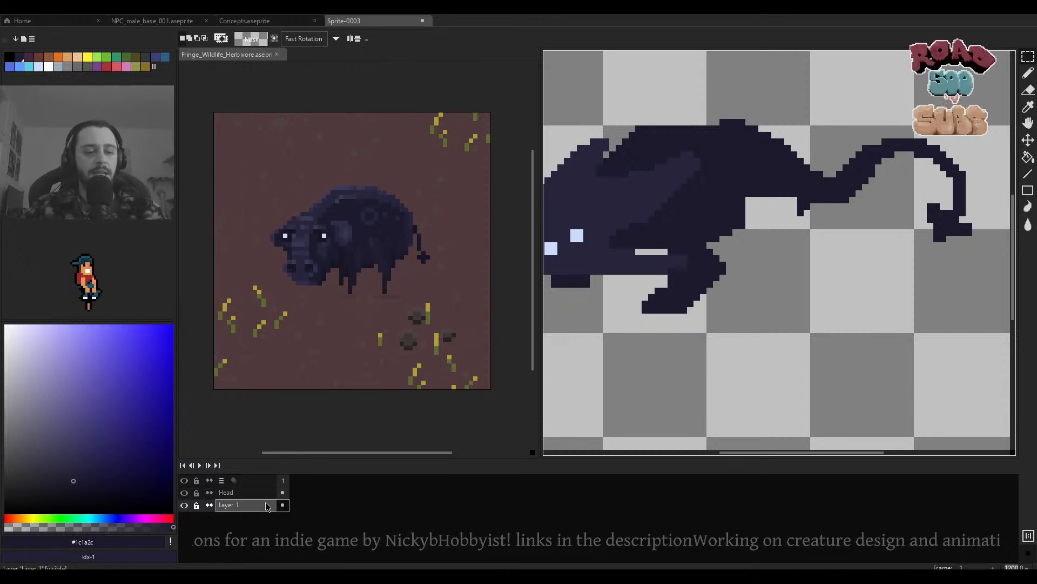
key("shift+n")
double_click(239, 506)
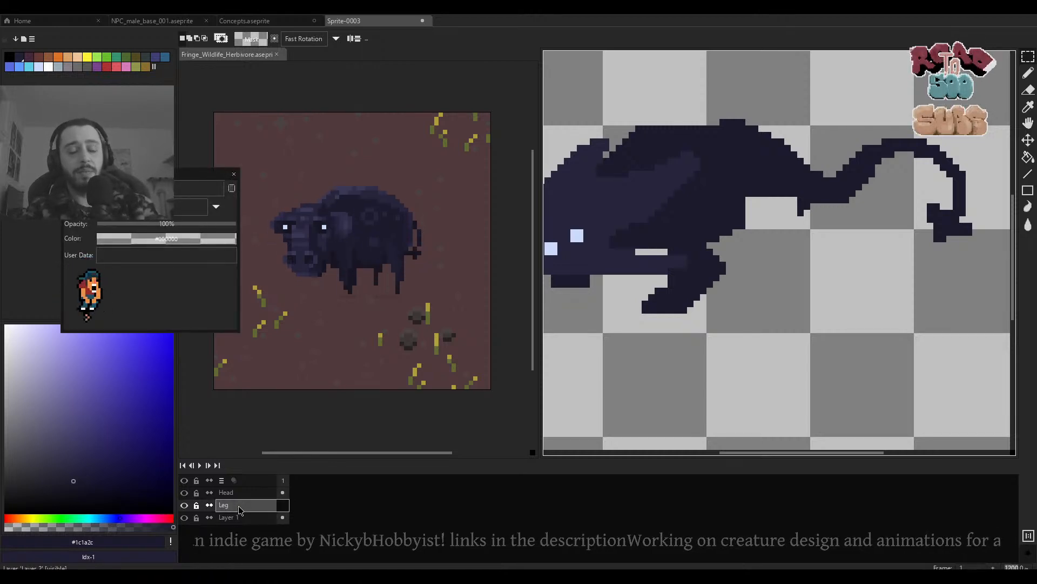
type("Back A")
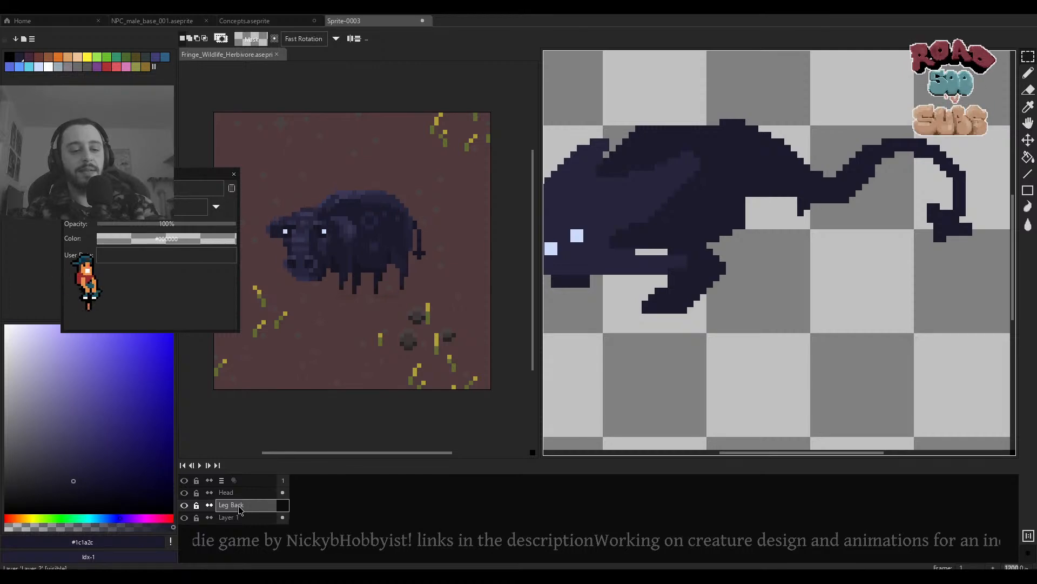
key("Return")
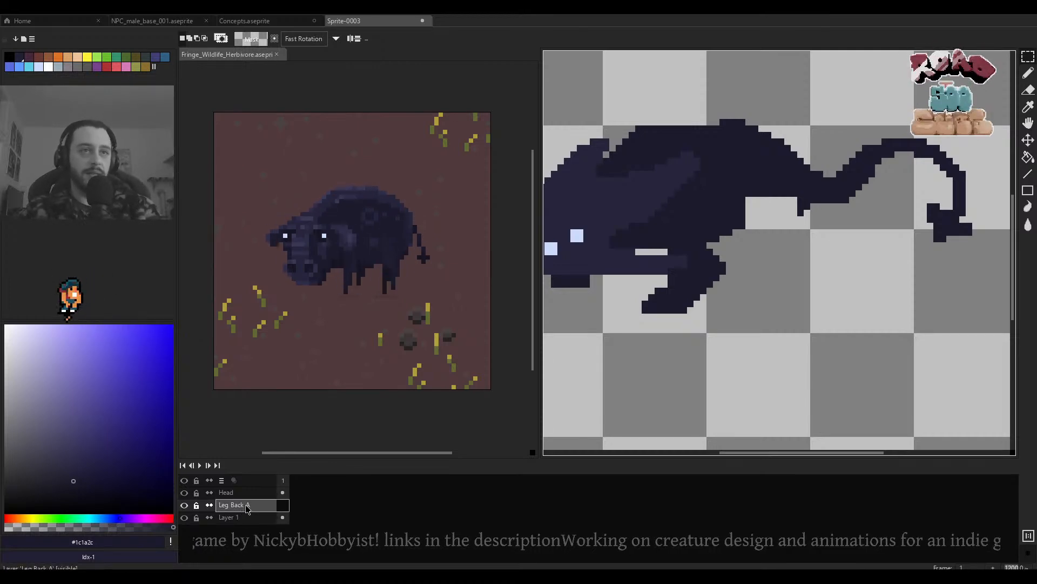
Paste the cut rear leg at its original position in Leg Back A, and add a new layer above it.
left_click_drag(755, 330, 809, 363)
left_click_drag(410, 389, 403, 370)
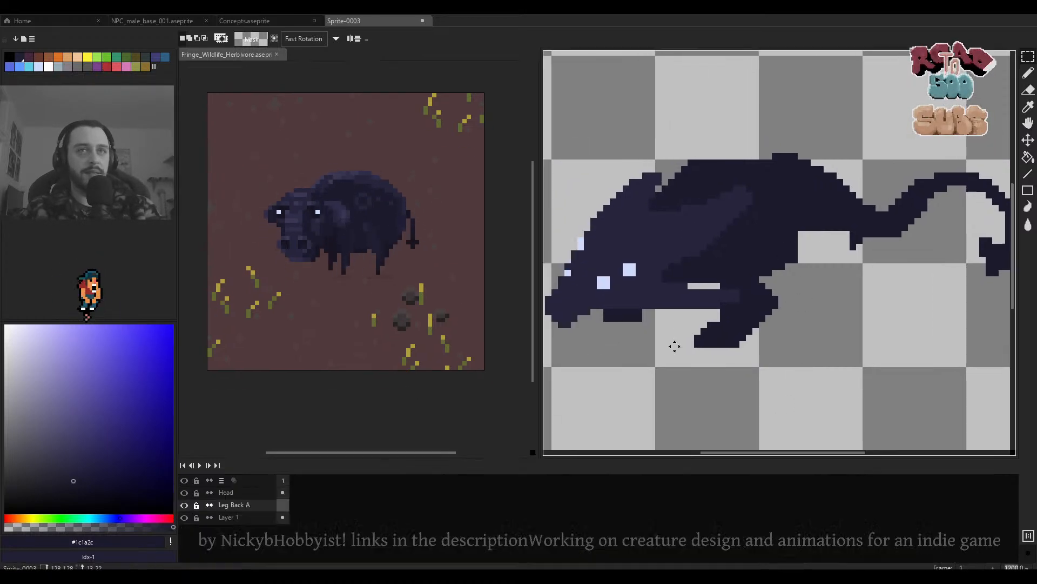
left_click_drag(674, 346, 656, 345)
left_click_drag(618, 375, 607, 375)
left_click(276, 505)
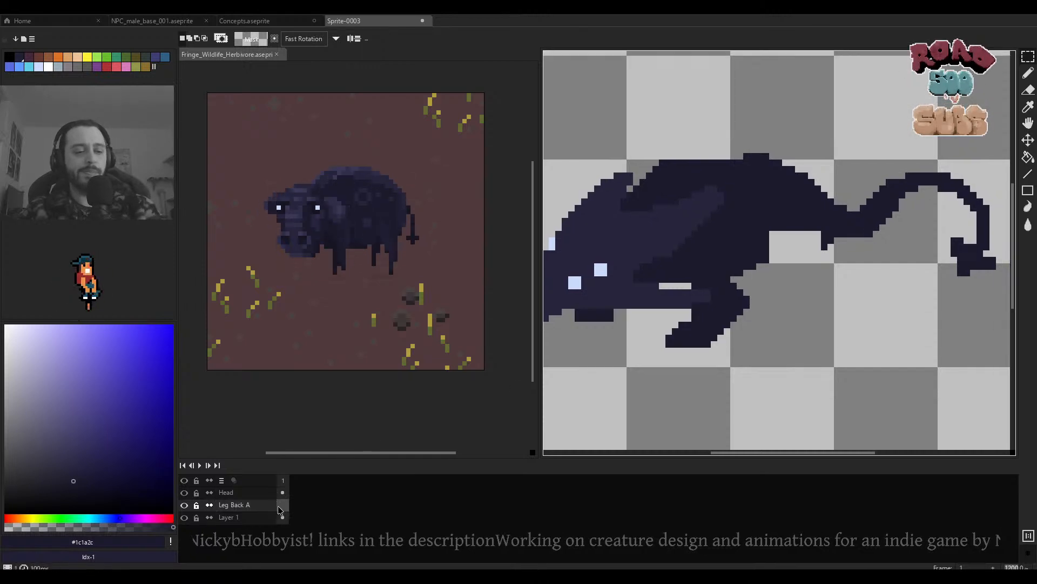
left_click(278, 505, "ctrl")
key("shift+n")
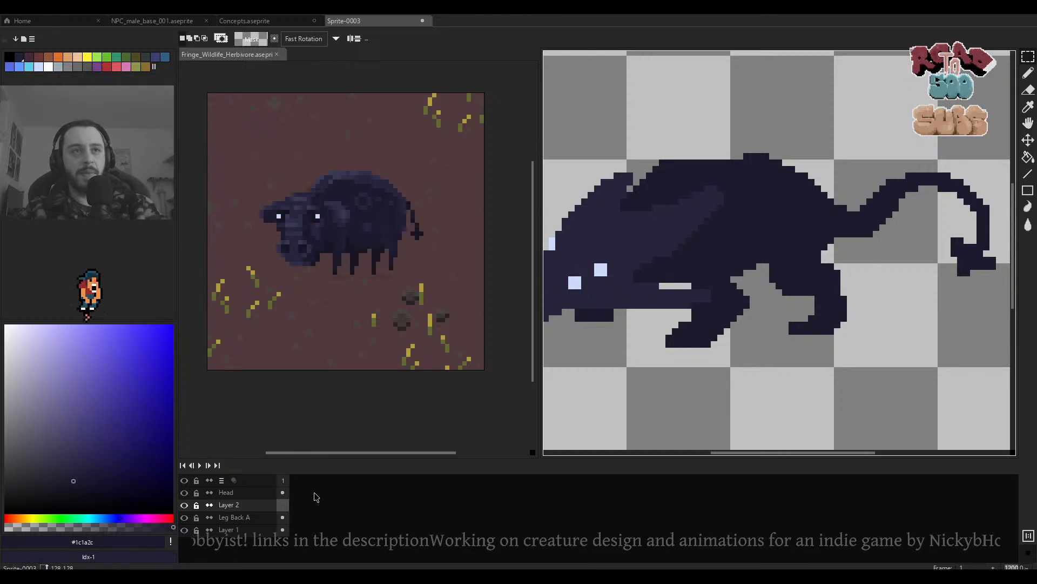
key("ctrl+d")
Select the front leg with its shoulder overlap on Layer 1 using the Rectangular Marquee, and cut it out of the body.
key("v")
left_click(755, 246, "ctrl")
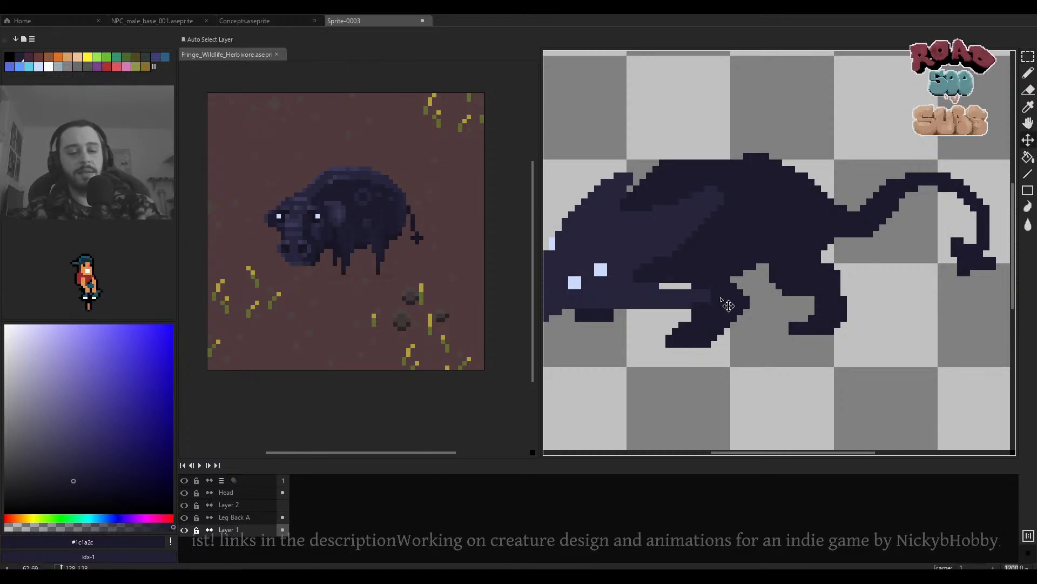
key("m")
left_click_drag(753, 286, 617, 390)
scroll(718, 258, "up", 1)
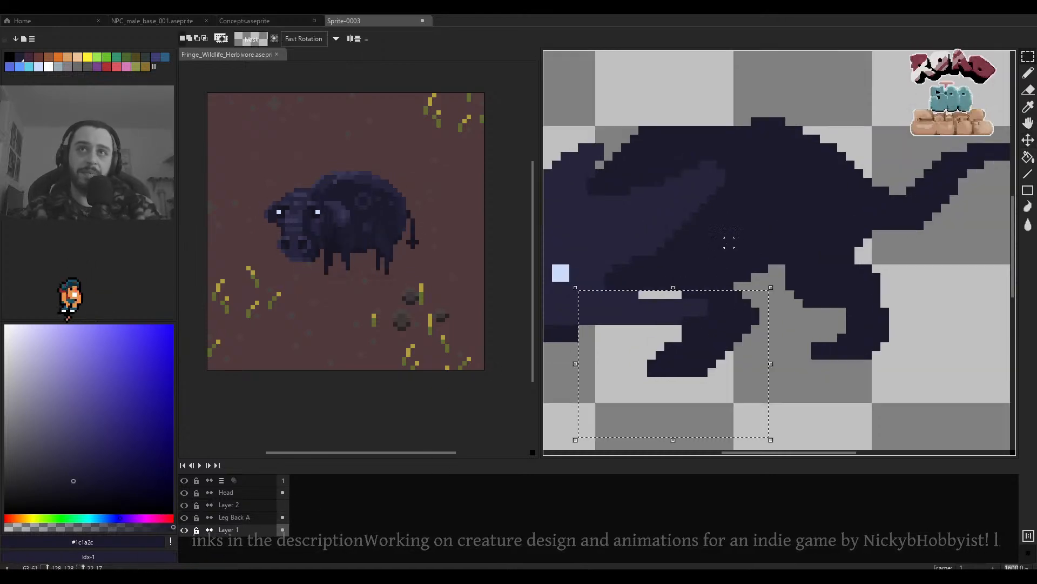
left_click_drag(734, 230, 675, 290)
left_click_drag(686, 252, 669, 287)
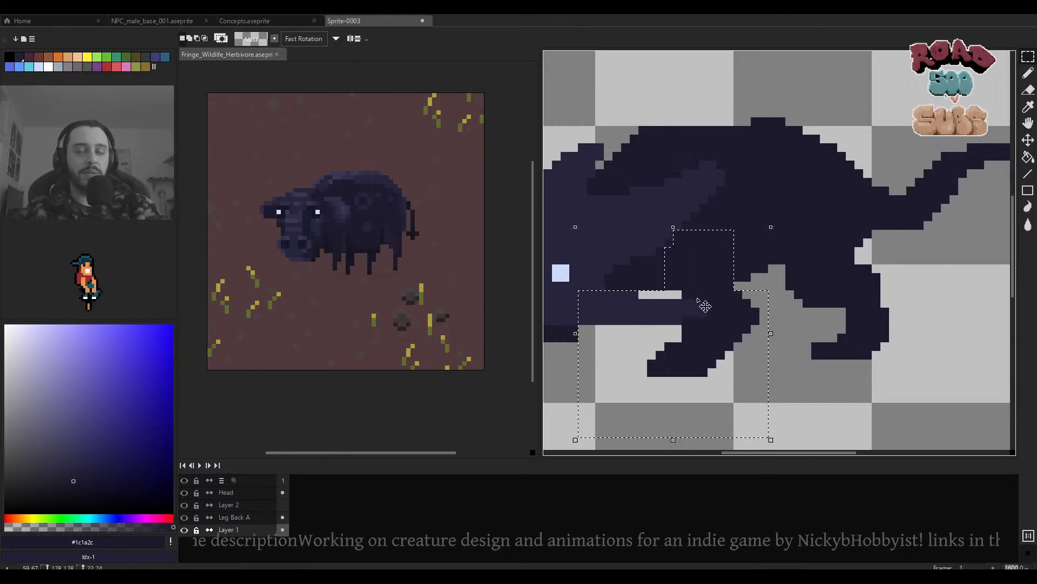
scroll(701, 304, "down", 1)
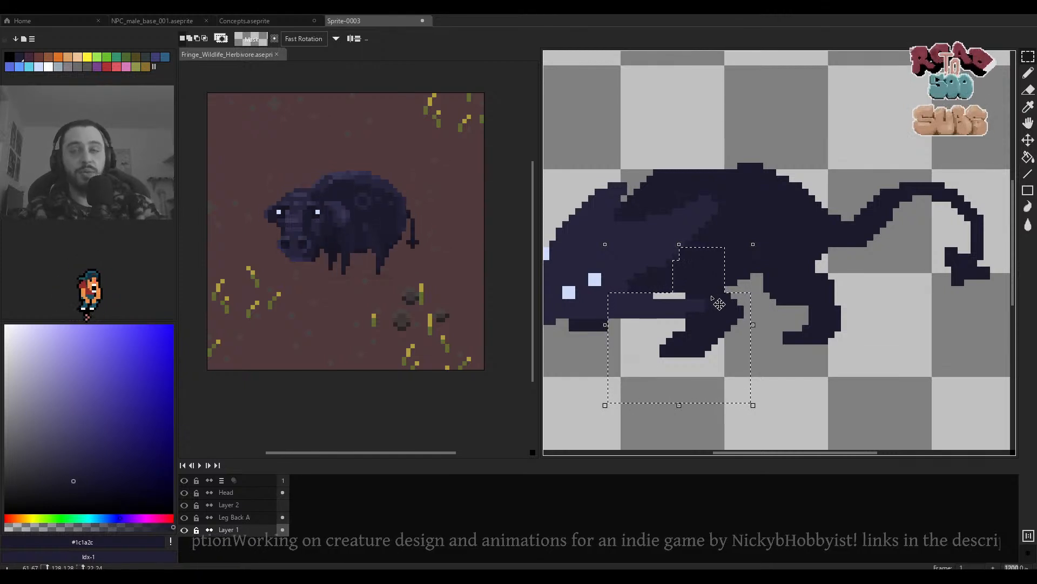
key("Delete")
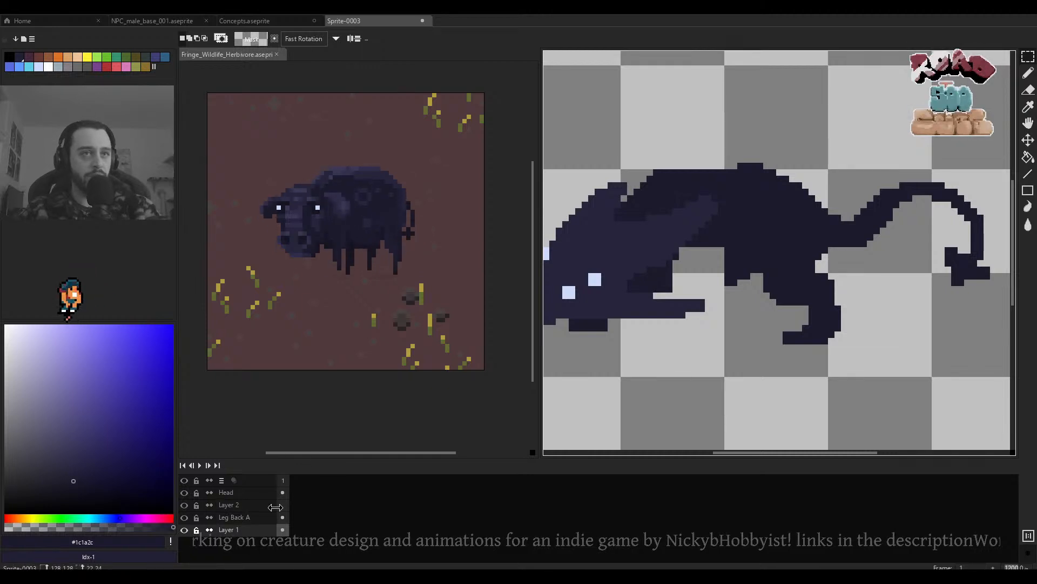
Paste the cut front leg into the empty Layer 2 at its original position.
left_click(253, 505)
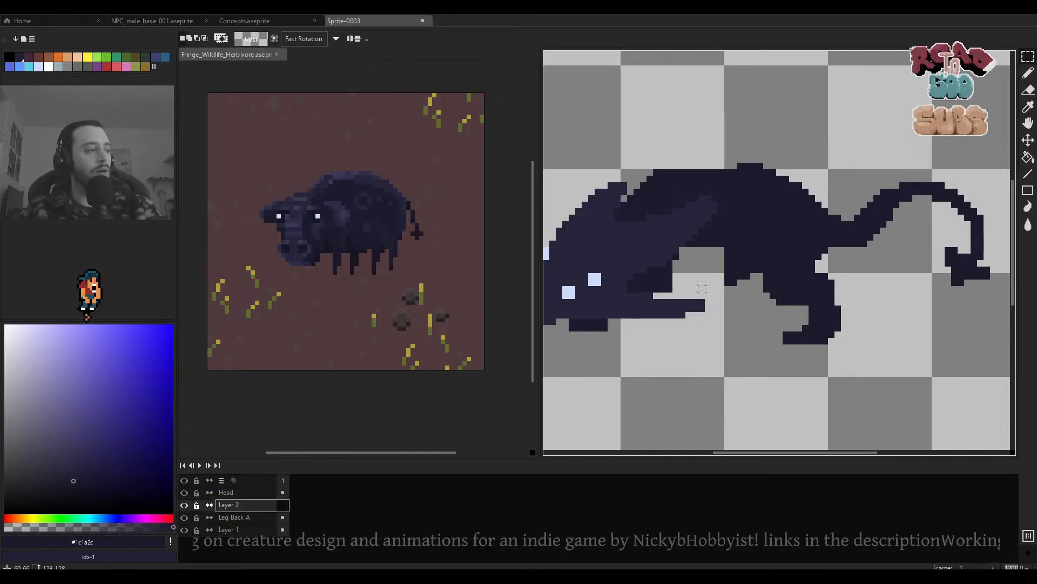
key("ctrl+v")
key("Return")
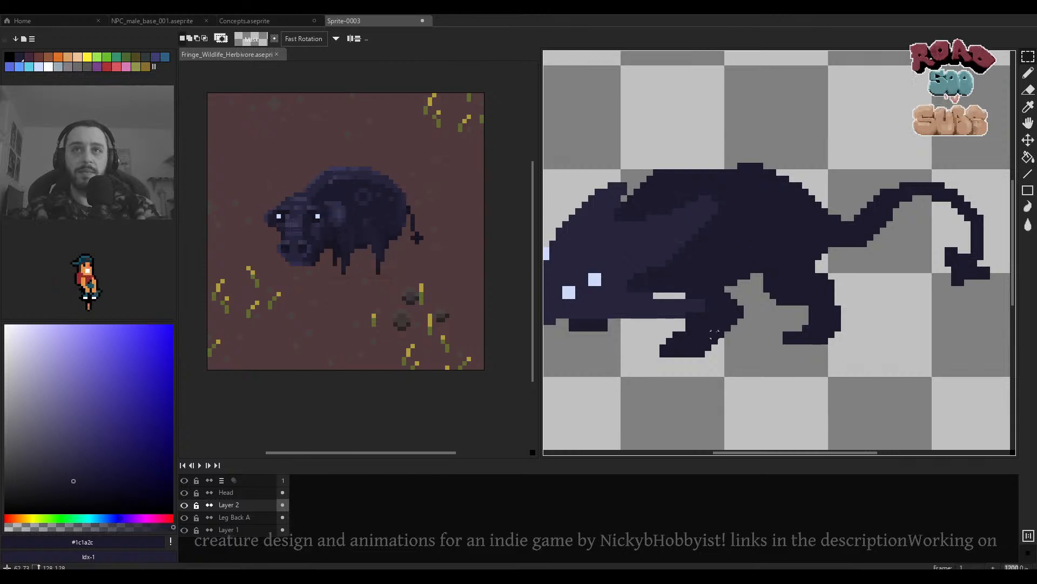
scroll(720, 327, "down", 1)
scroll(720, 326, "down", 2)
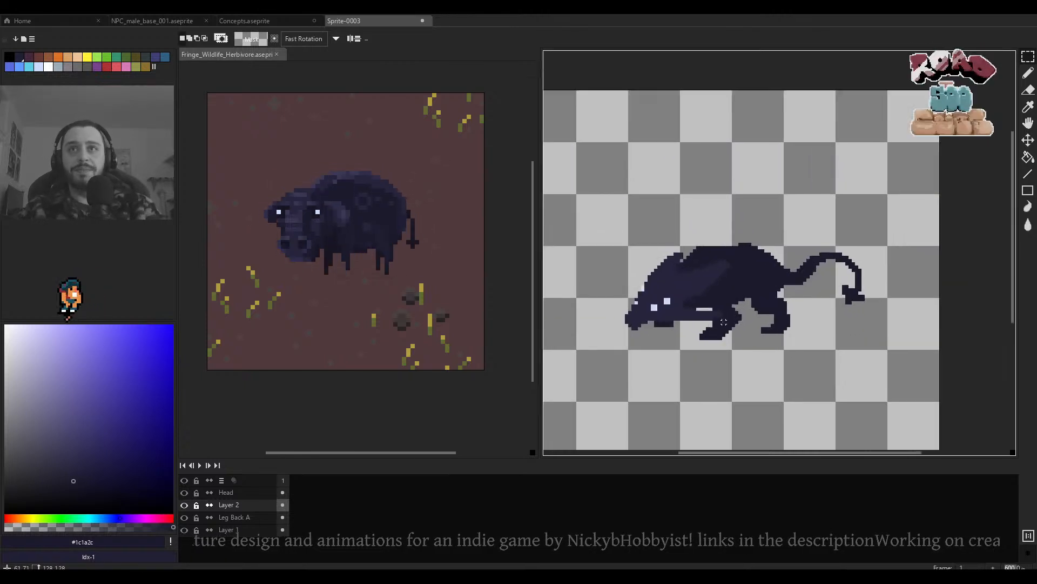
Hide the front leg's layer and rename it as Legfront_A.
left_click(185, 505)
double_click(232, 505)
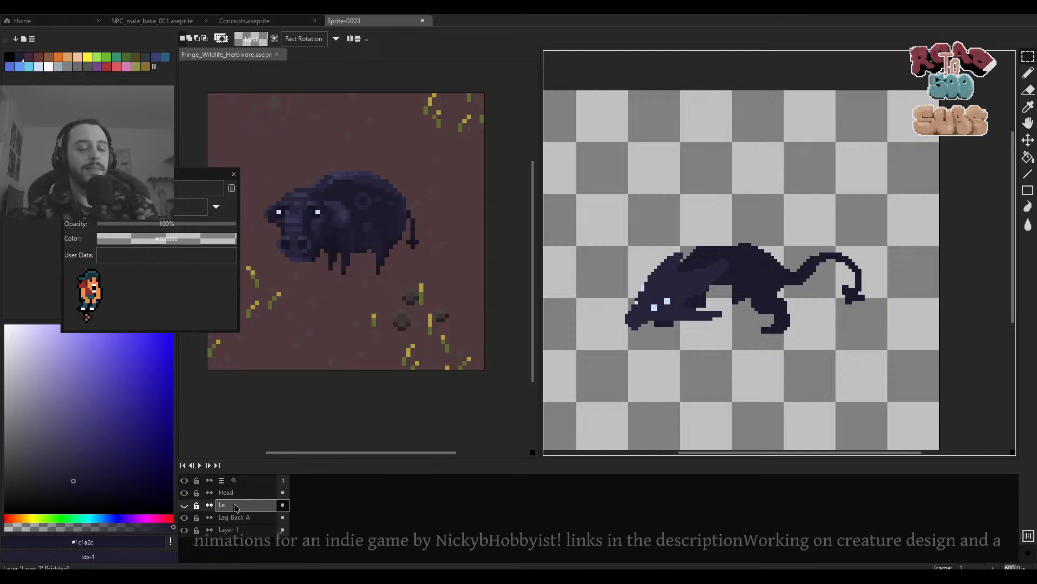
type("Legfront_A")
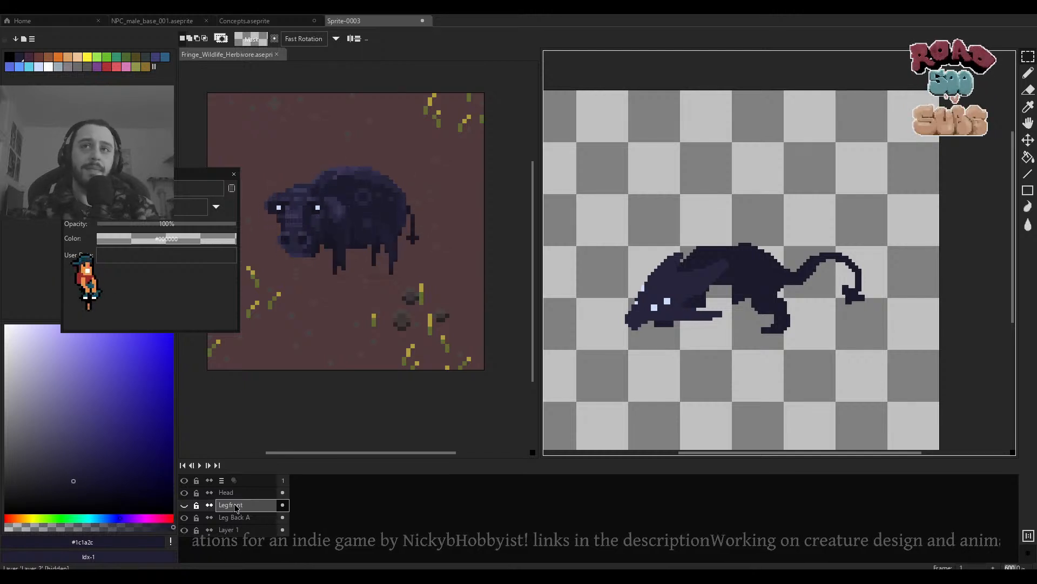
key("Return")
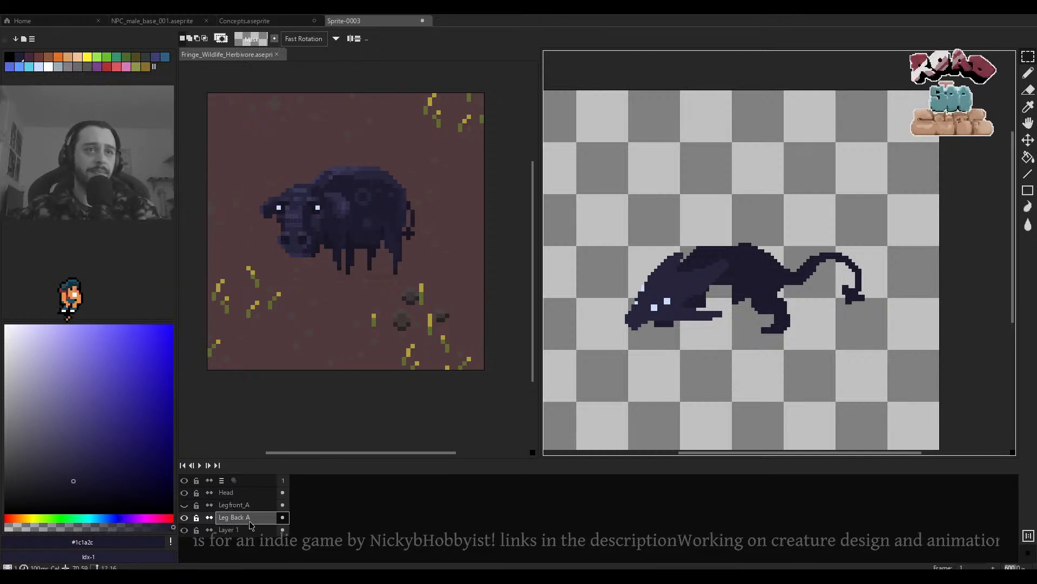
Rename the Leg Back A layer as LegBack_A.
double_click(248, 518)
type("LegBackA")
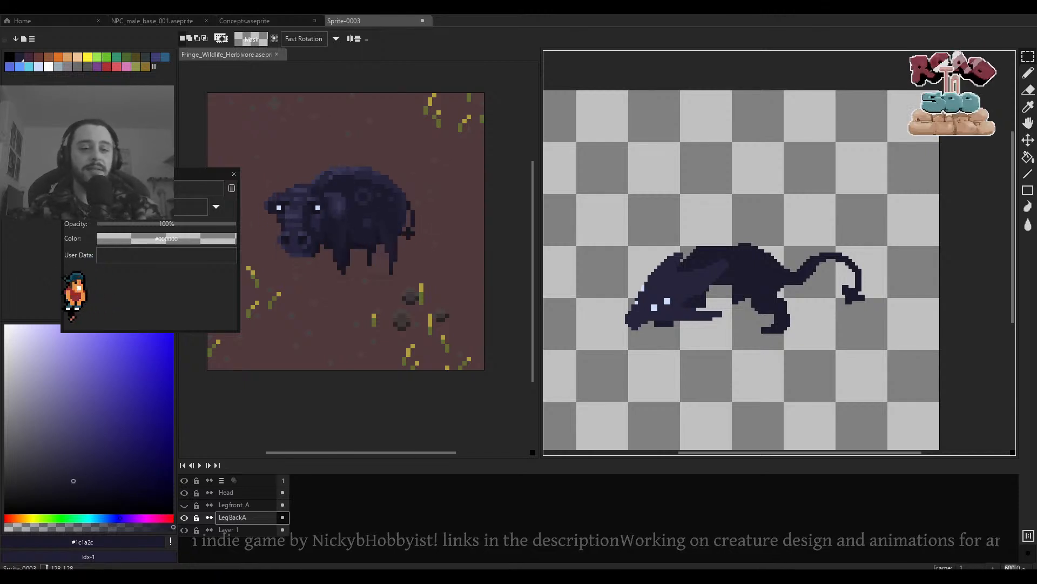
key("BackSpace")
type("_A")
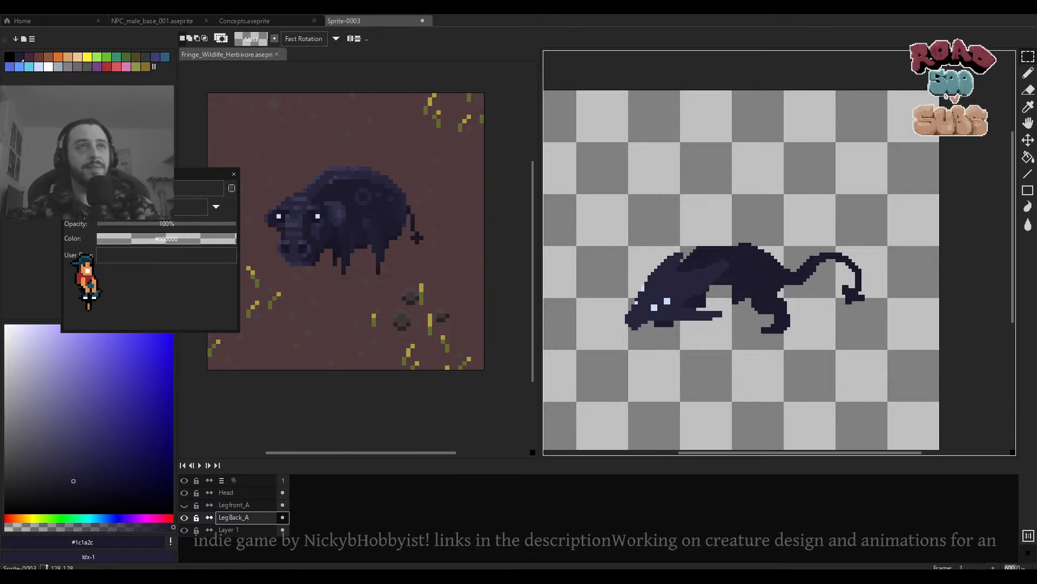
key("Return")
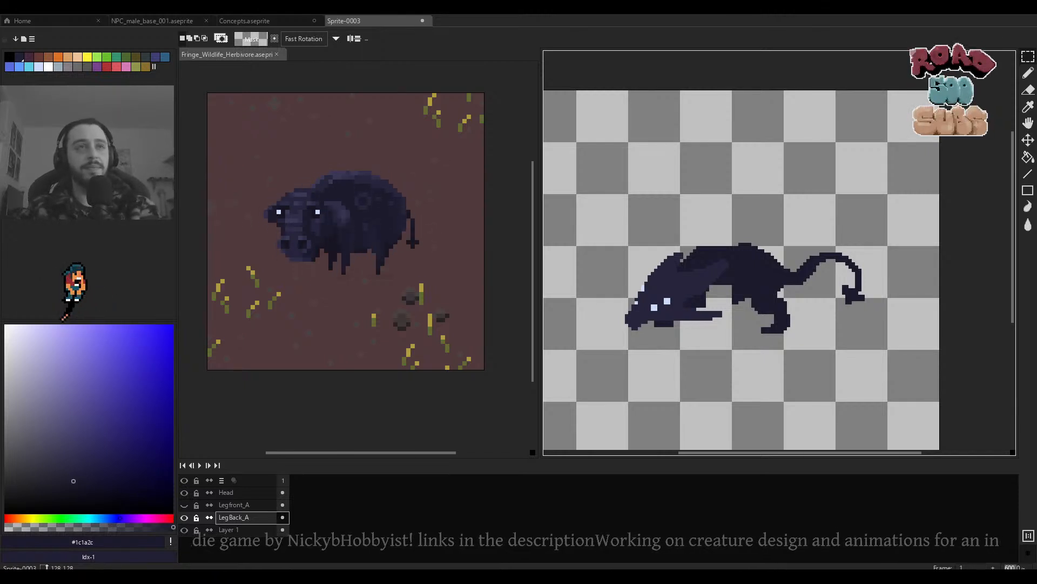
Correct the front leg layer's name to LegFront_A.
double_click(233, 505)
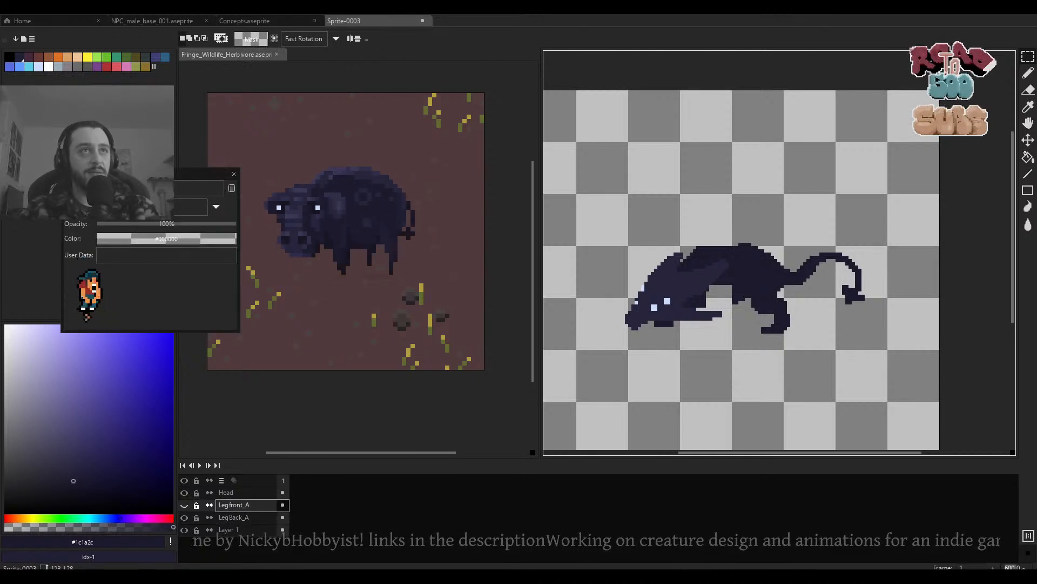
key("BackSpace")
type("F")
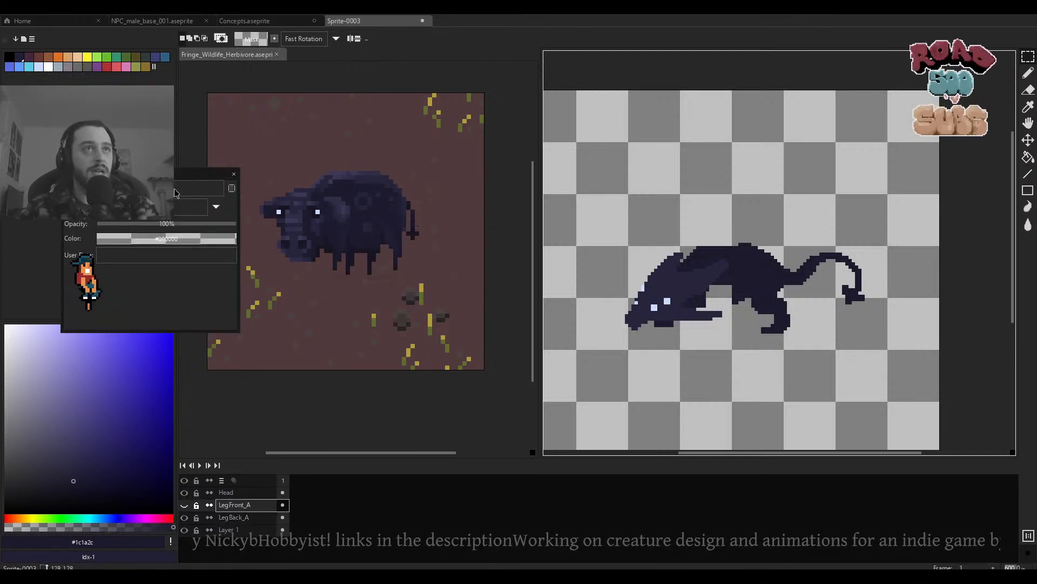
key("Return")
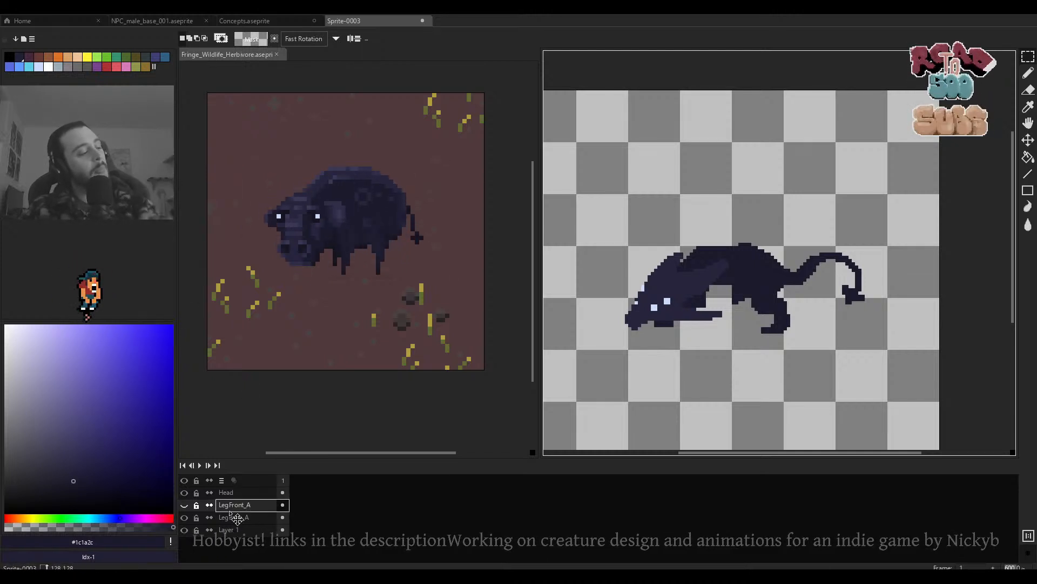
Hide the Head and LegBack_A layers as well, isolating the body on Layer 1.
left_click(186, 506)
left_click(187, 508)
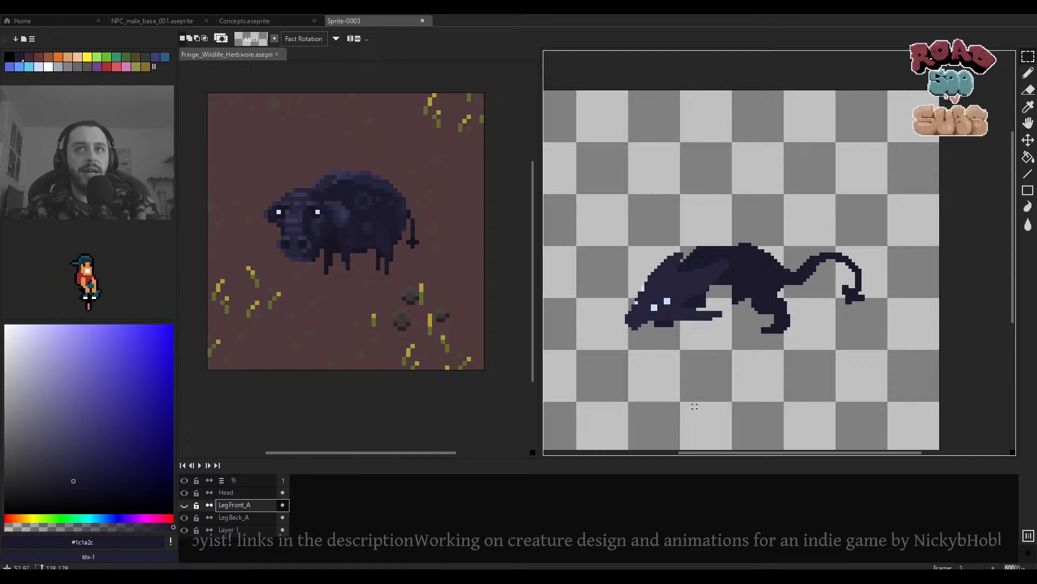
left_click(187, 492)
left_click(187, 492)
left_click(187, 491)
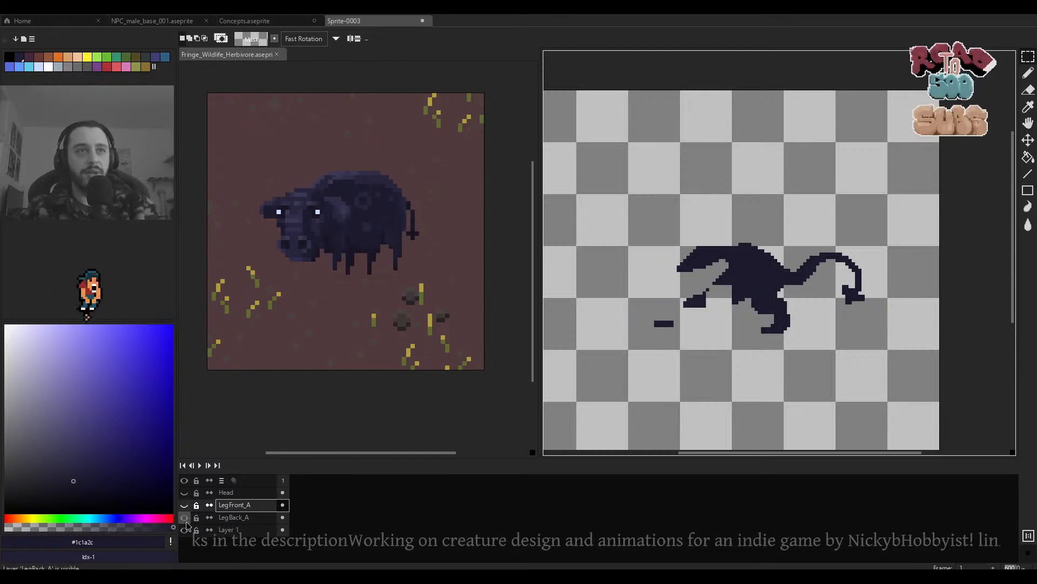
left_click(186, 522)
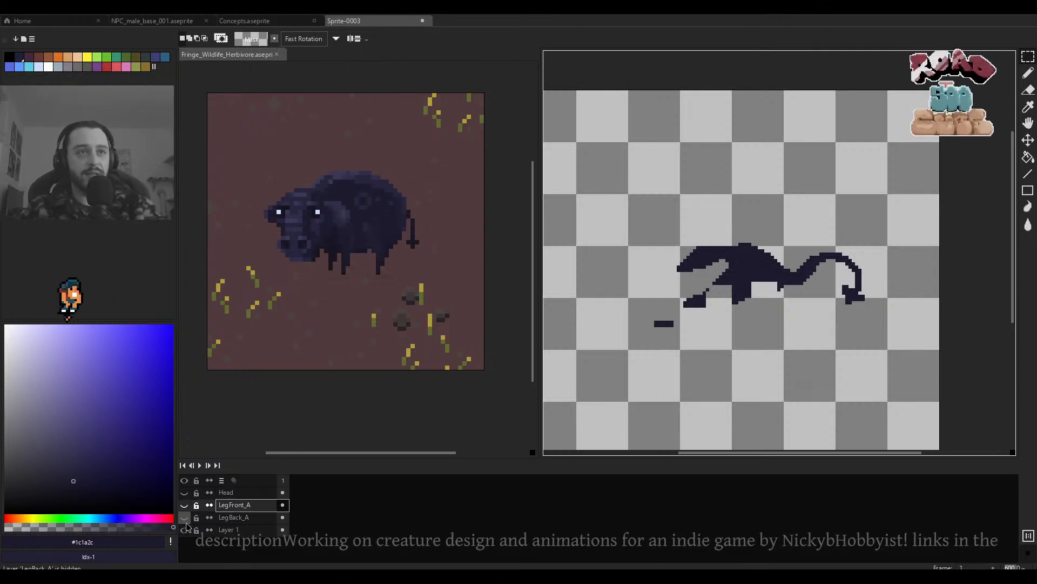
Fill the gaps in the body silhouette on Layer 1 with 4px and 11px pencil brushes, rounding out the chest and belly.
key("v")
scroll(724, 291, "up", 3)
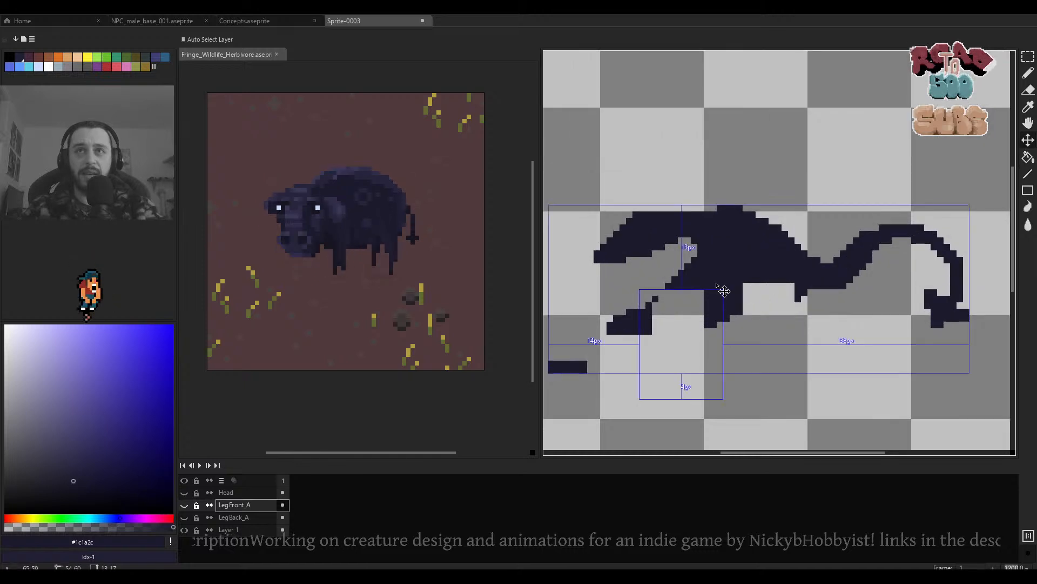
left_click(724, 291, "ctrl")
left_click_drag(724, 291, 734, 288)
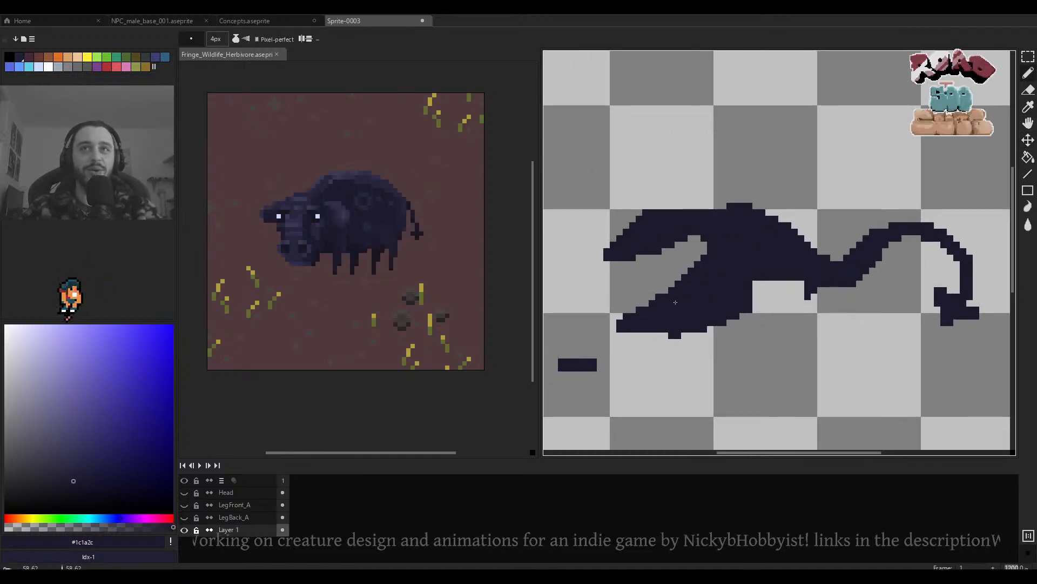
scroll(691, 257, "up", 7)
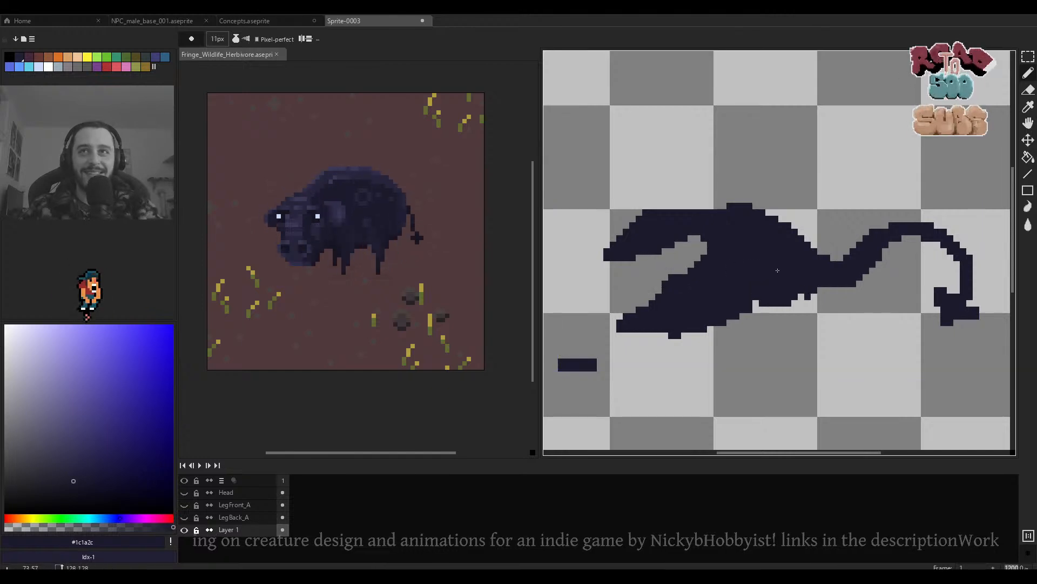
mouse_move(674, 270)
left_mouse_down()
mouse_move(748, 262)
mouse_move(701, 283)
left_mouse_up()
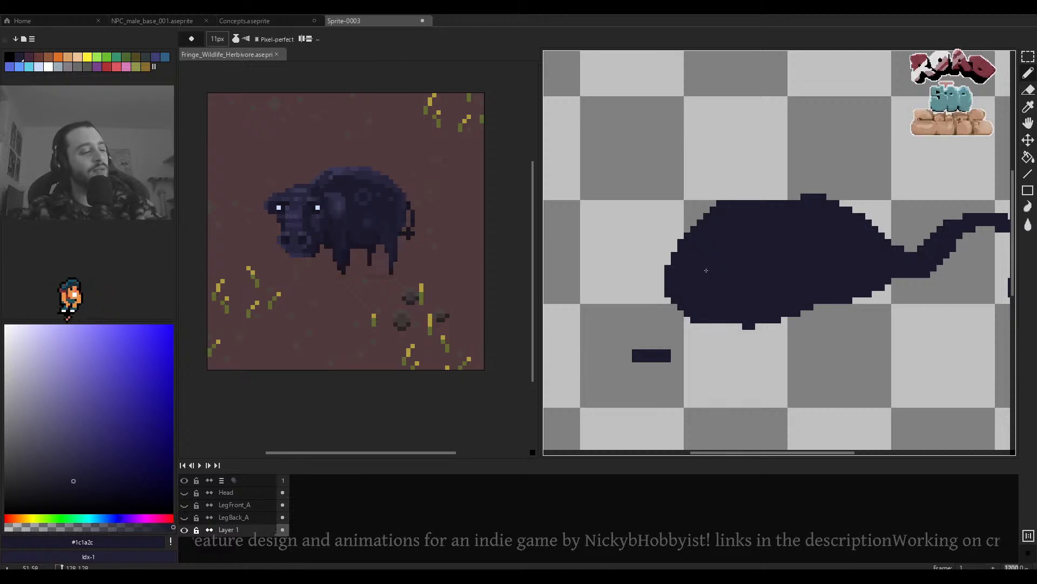
scroll(716, 272, "down", 3)
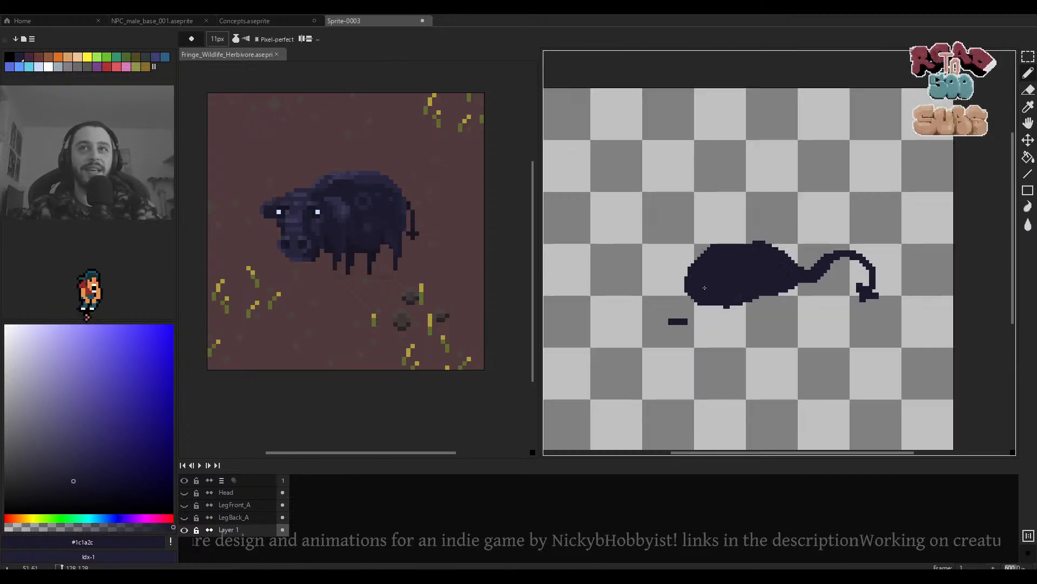
scroll(708, 283, "up", 1)
Toggle the visibility of Layer 1 and the leg layers to compare the filled body with the legs.
left_click(185, 529)
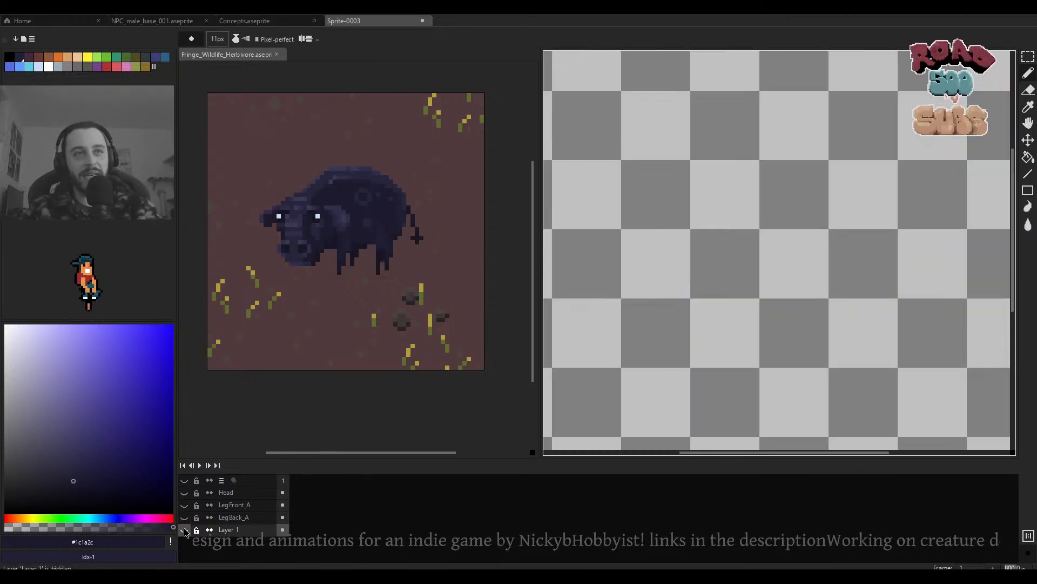
left_click(184, 530)
left_click(183, 519)
left_click(184, 519)
left_click(184, 518)
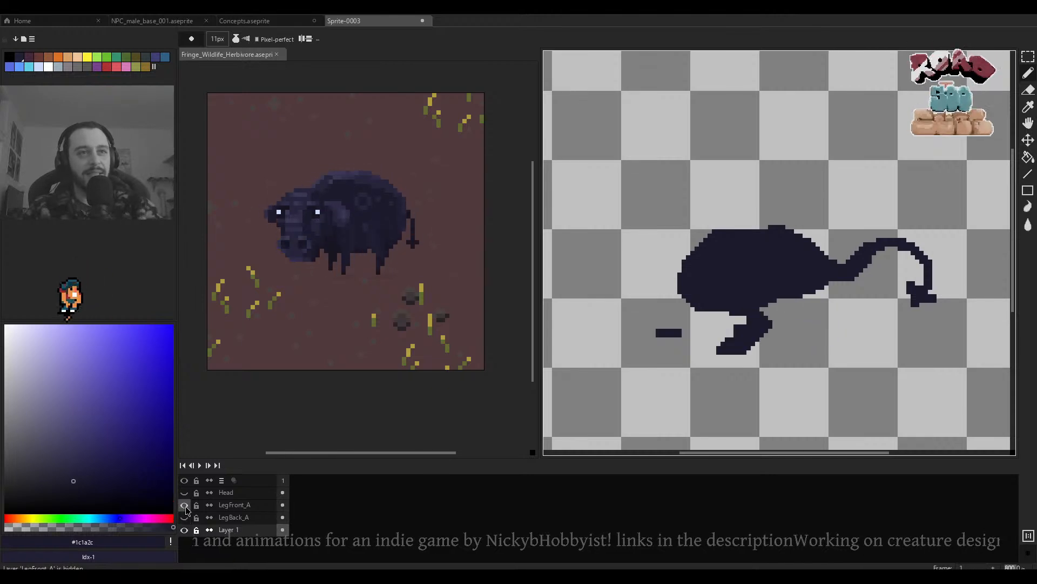
left_click(185, 518)
Show the Head, LegBack_A and LegFront_A layers again so the whole creature is displayed.
left_click(185, 493)
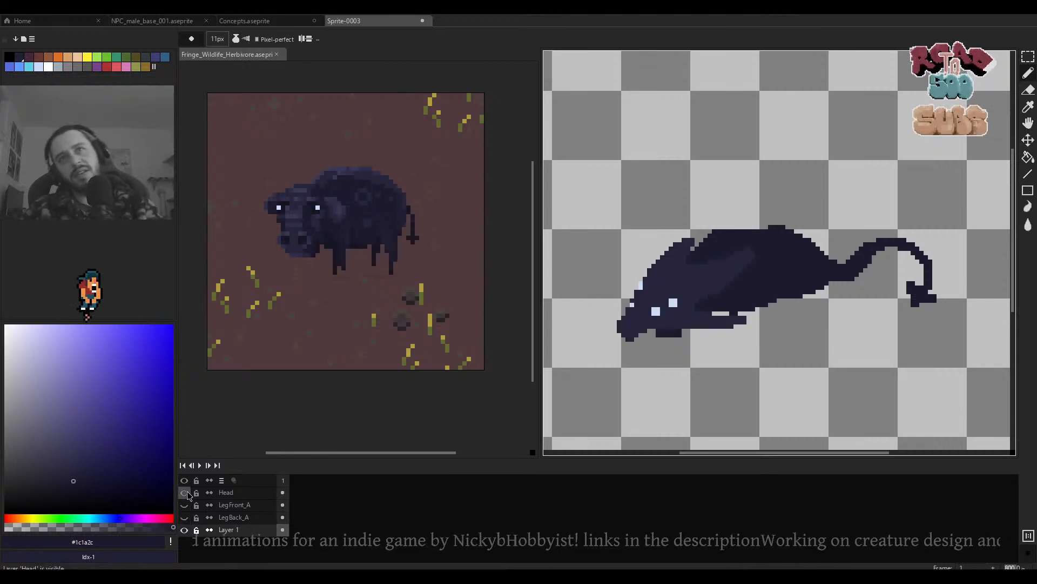
scroll(665, 346, "up", 5)
scroll(826, 377, "down", 6)
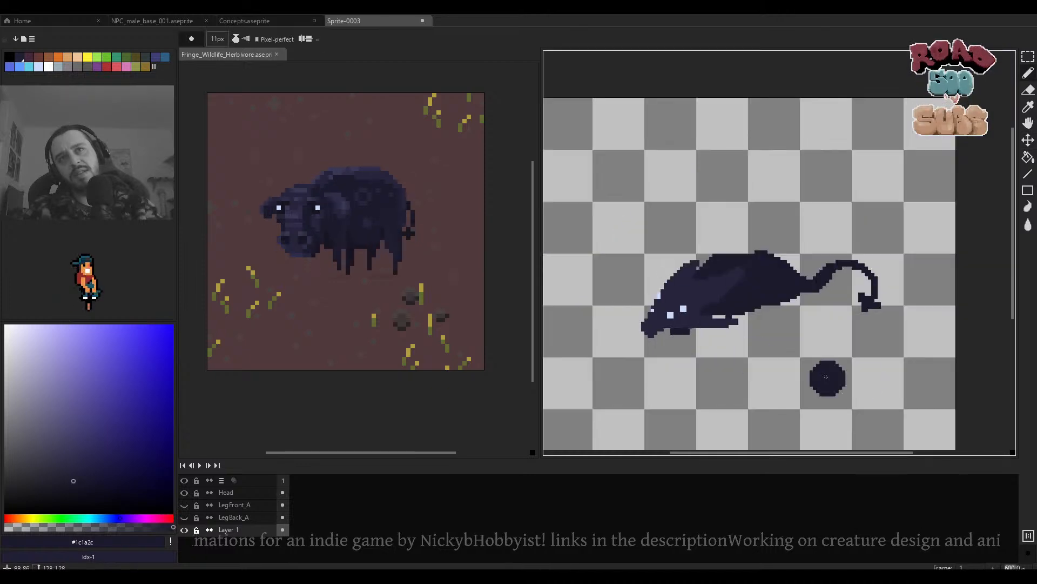
left_click(184, 518)
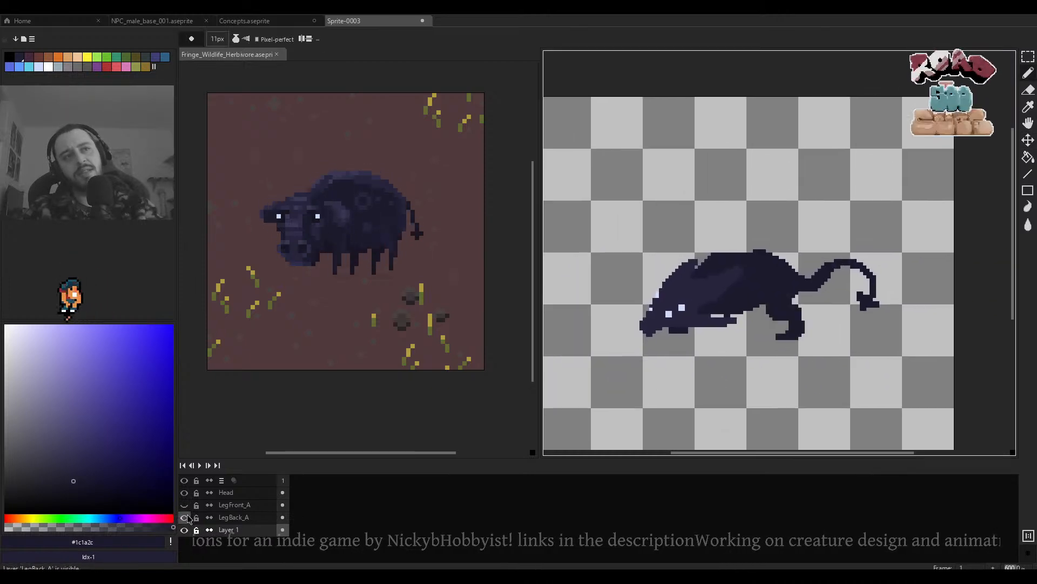
left_click(184, 504)
scroll(780, 398, "down", 1)
scroll(625, 358, "up", 6)
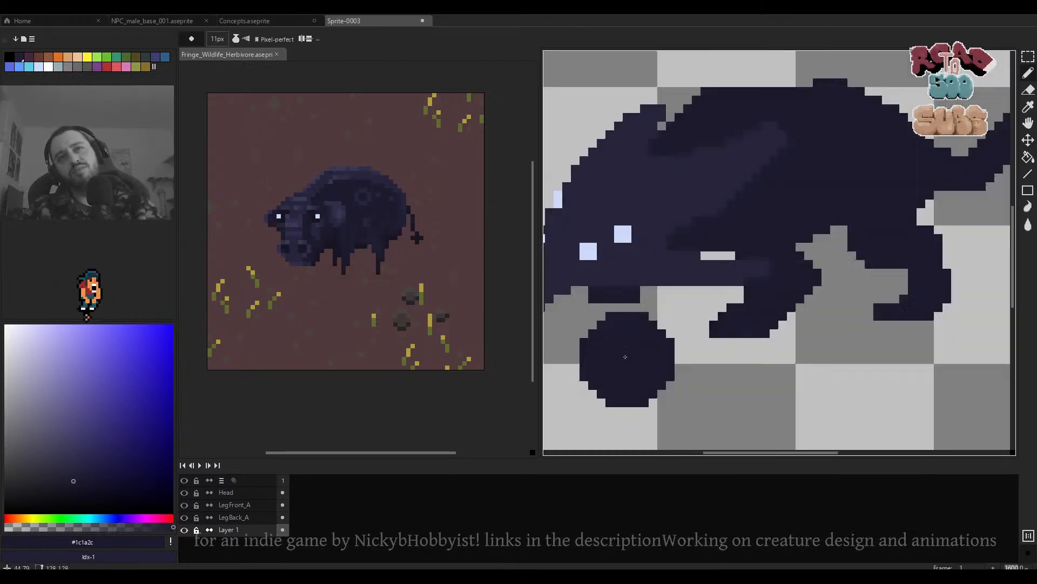
Erase the stray dark bar beneath the creature's jaw on Layer 1 with the 4px eraser.
left_click(604, 270, "ctrl")
key("e")
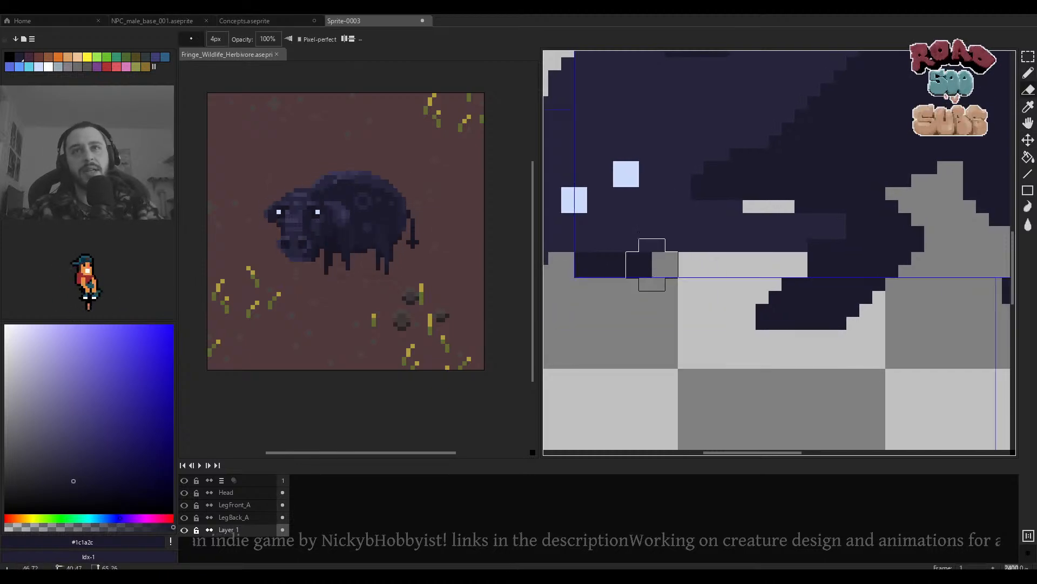
scroll(711, 340, "down", 6)
scroll(752, 331, "up", 1)
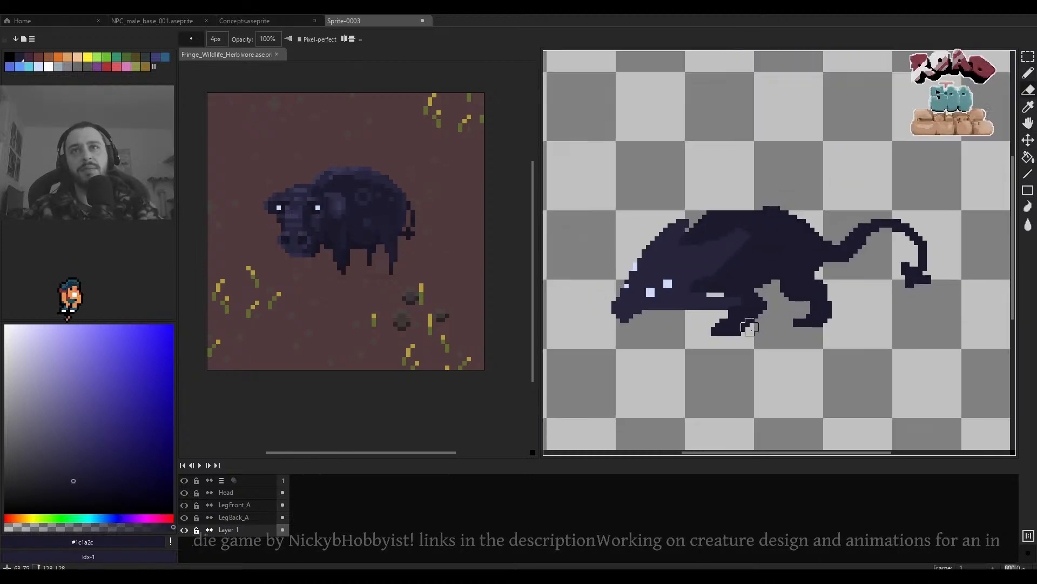
Rename Layer 1 as Body.
double_click(234, 517)
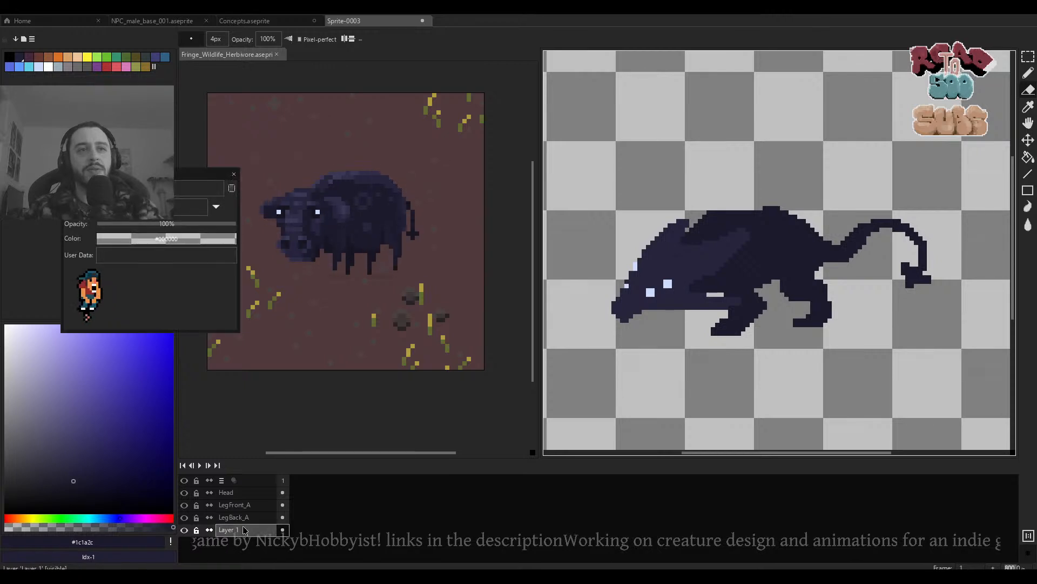
type("Bod")
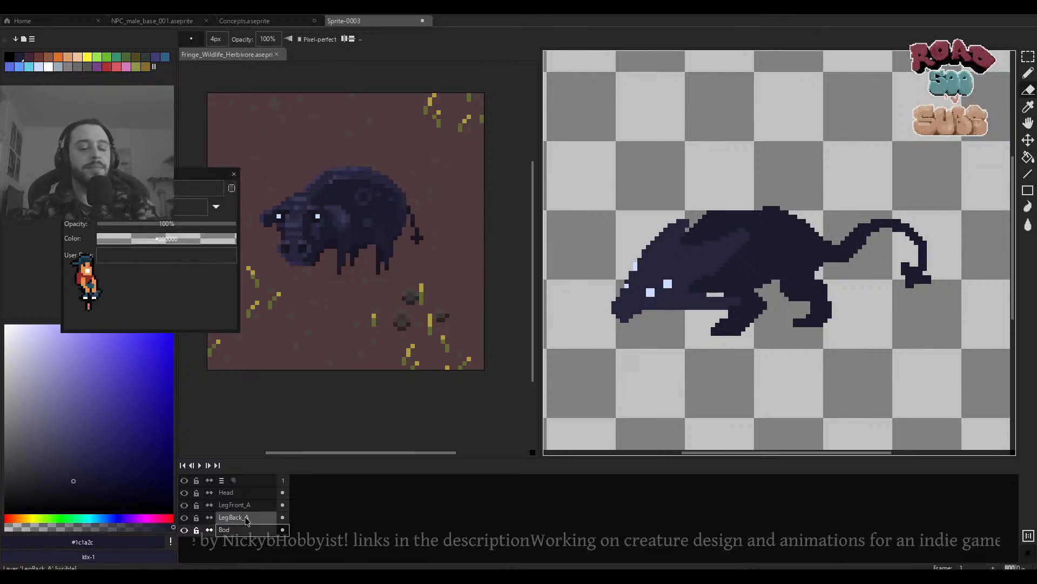
type("y")
key("Return")
Select the whole tail including its pointed tip with combined rectangular selections and cut it from the Body layer.
left_click_drag(965, 234, 919, 239)
key("v")
left_click(804, 261)
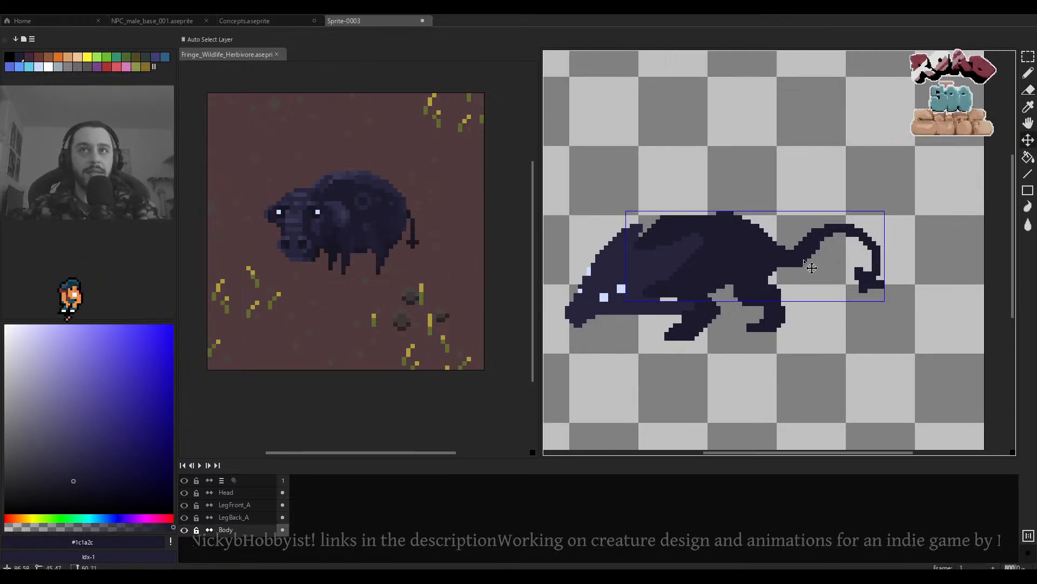
key("m")
left_click_drag(923, 172, 767, 289)
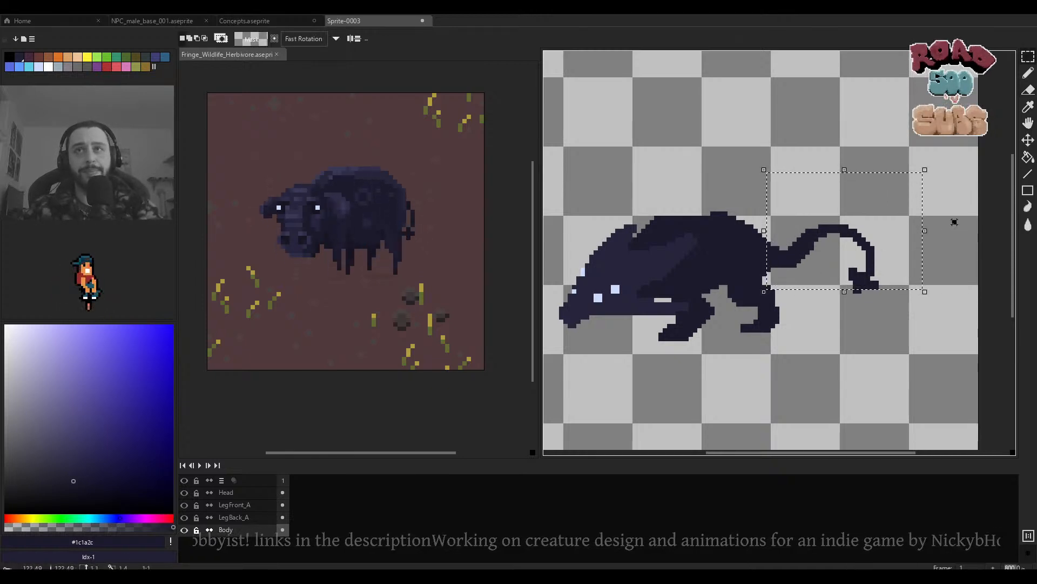
left_click_drag(920, 196, 768, 274)
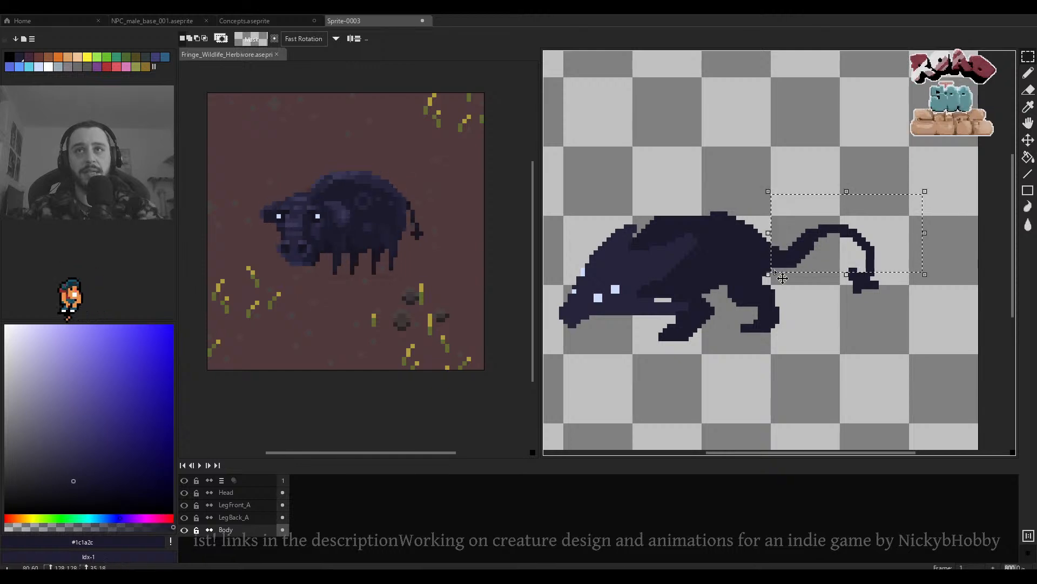
key("Delete")
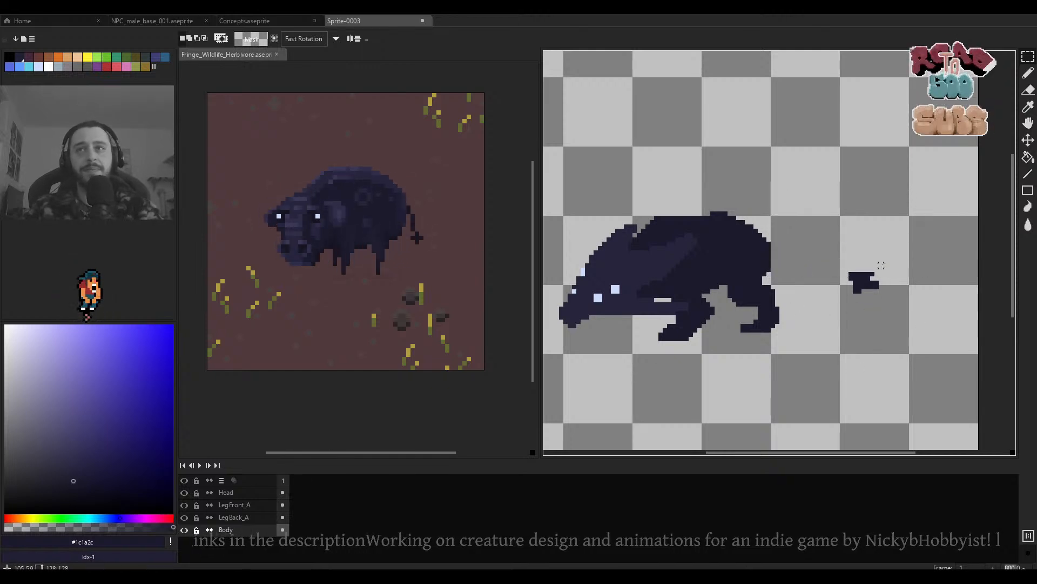
key("ctrl+z")
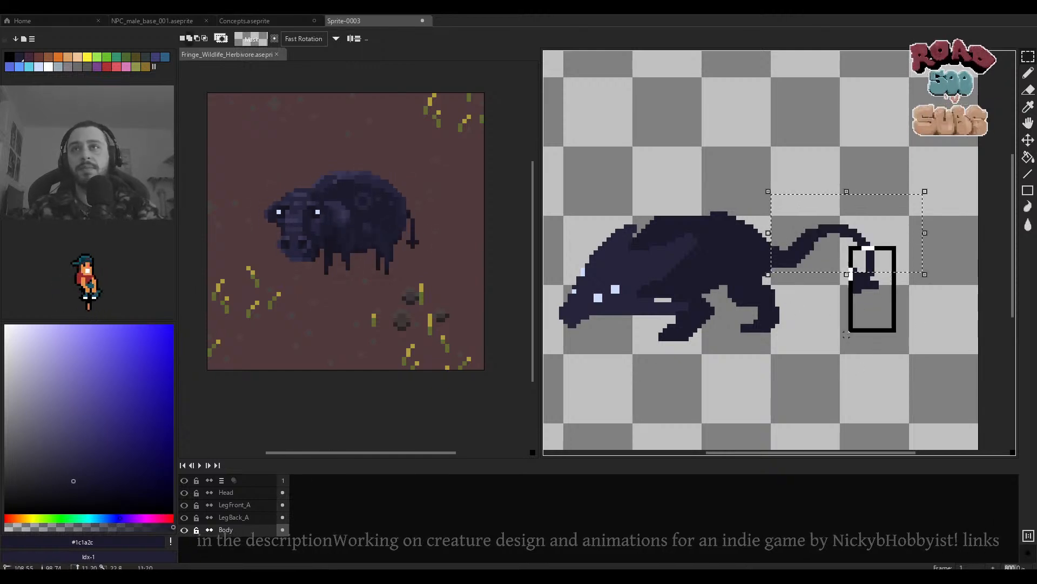
key("Delete")
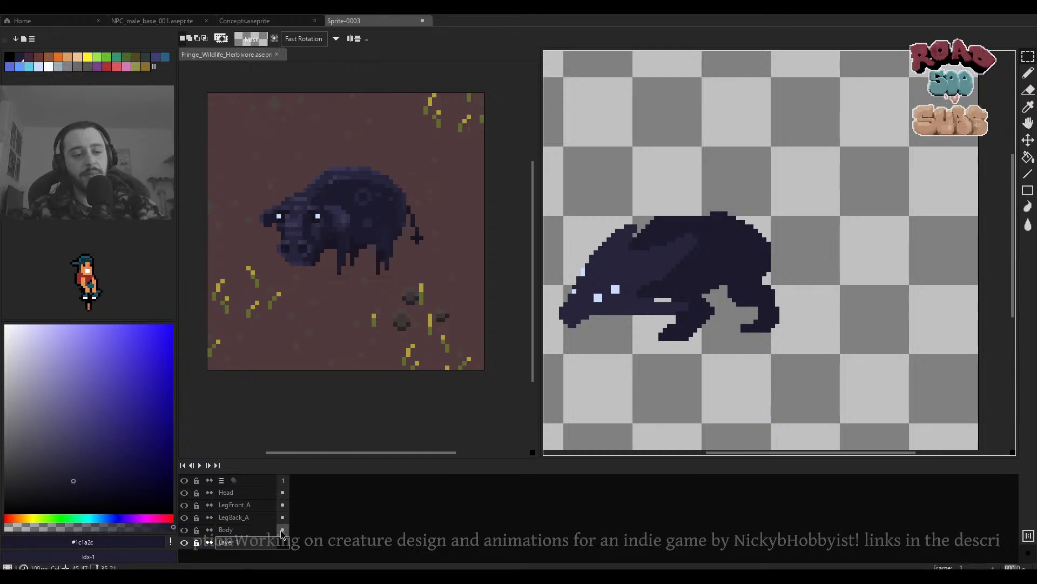
Paste the tail in place onto a new layer beneath Body and name that layer Tail.
key("ctrl+v")
double_click(229, 542)
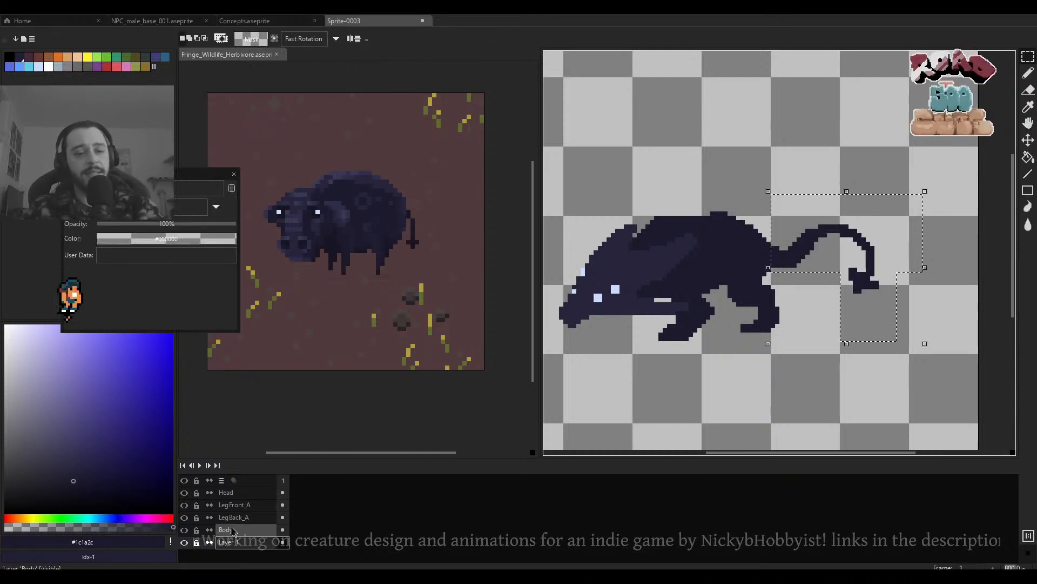
key("Return")
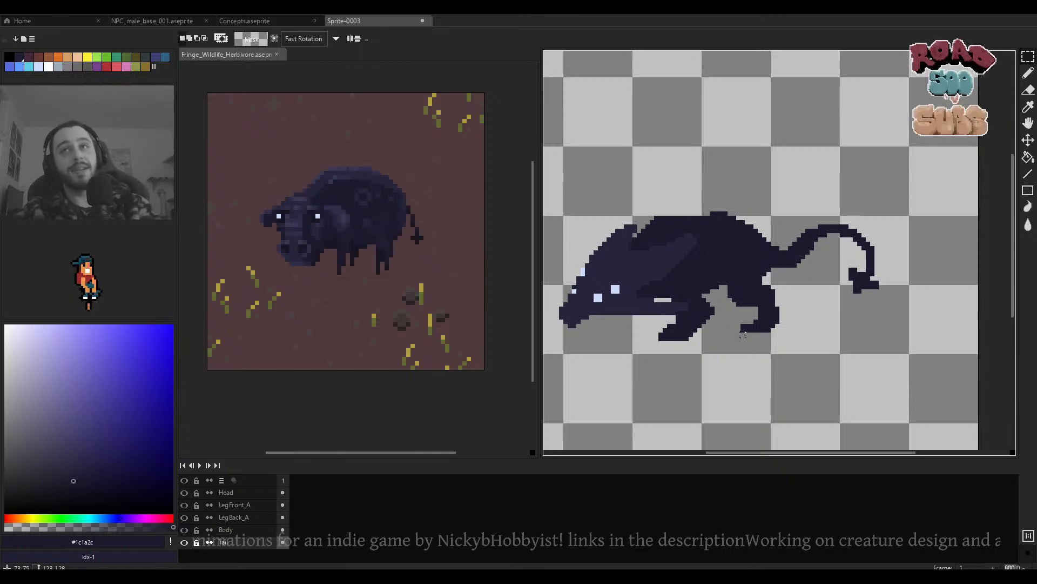
Erase pixels along the front edge of the leg on LegFront_A with 3px and 2px erasers, thinning it above the foot.
left_click_drag(743, 335, 770, 331)
left_click(771, 271, "ctrl")
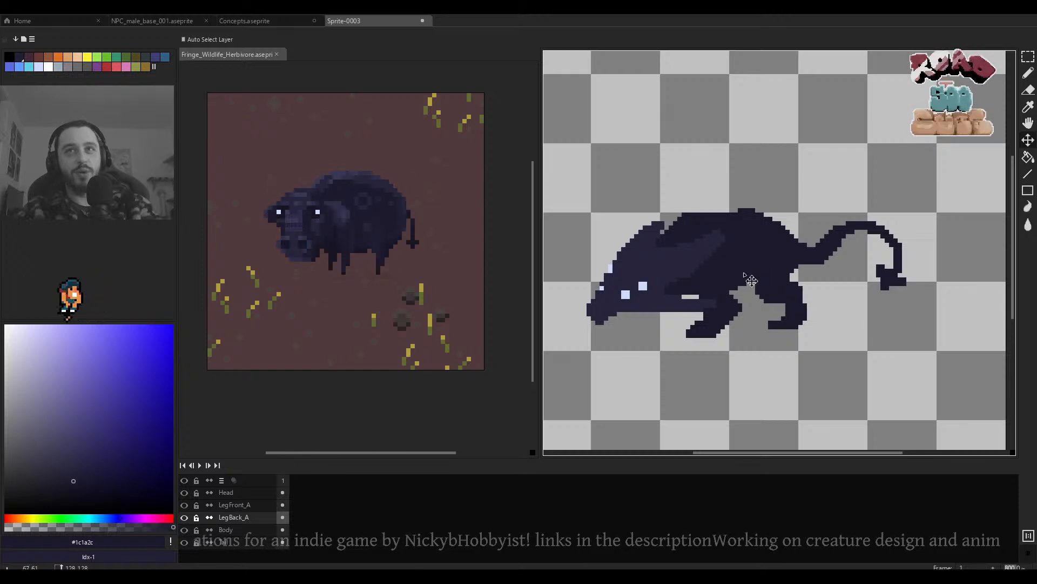
scroll(720, 298, "up", 1)
key("e")
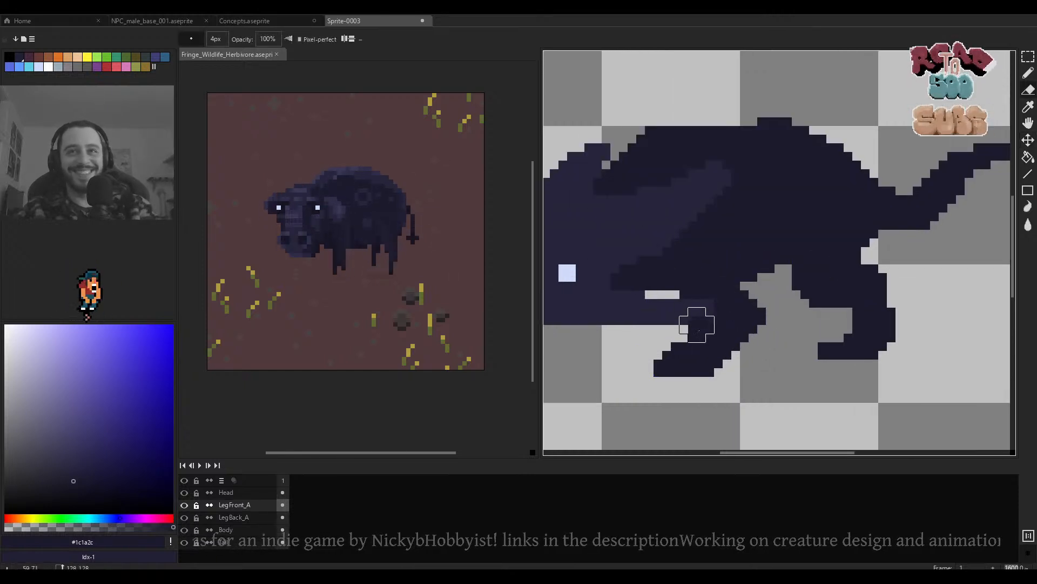
key("minus")
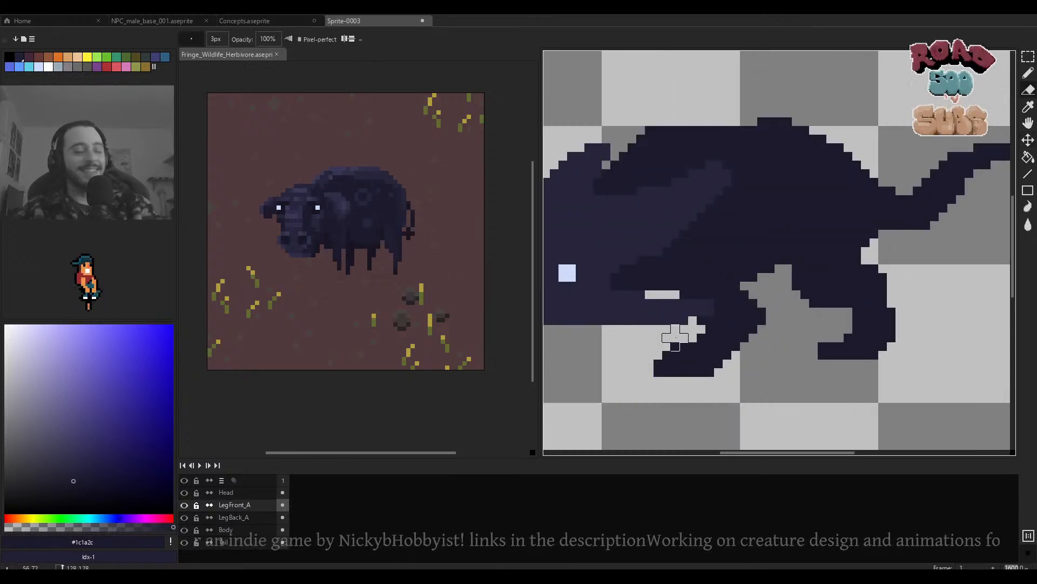
key("minus")
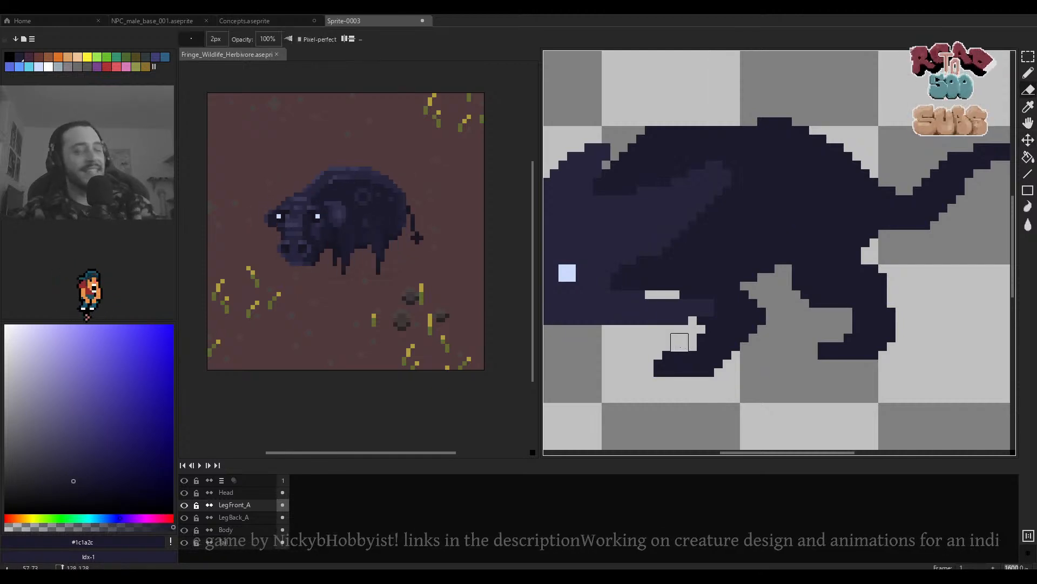
scroll(731, 324, "down", 1)
Nudge the rear leg on LegBack_A about one pixel toward the head.
left_click(799, 315, "ctrl")
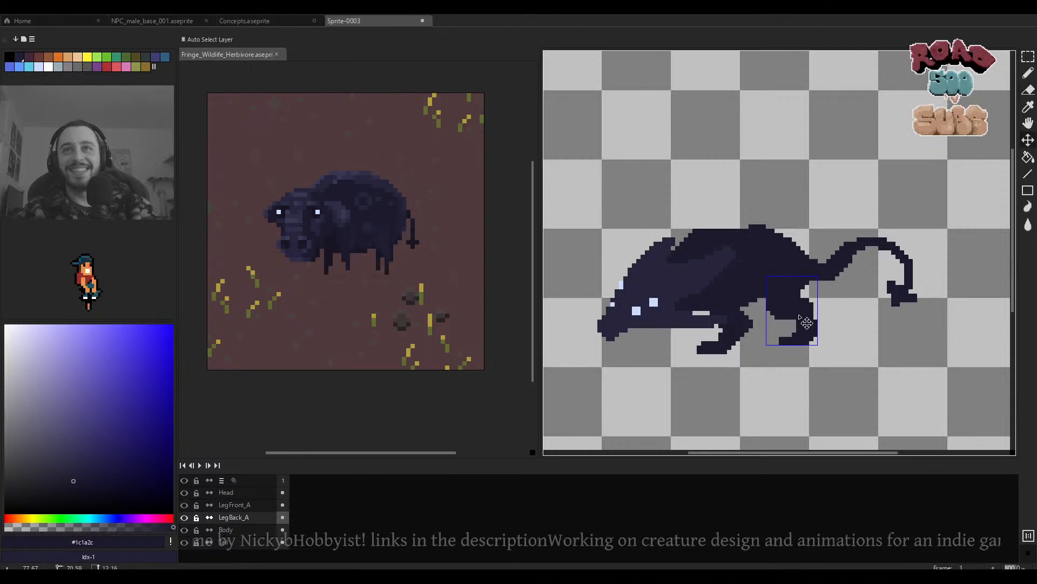
left_click_drag(800, 316, 795, 314)
left_click_drag(712, 296, 734, 297)
Smooth the top of the back on the Body layer with a 4px pencil, filling in around the hump.
left_click(772, 263, "ctrl")
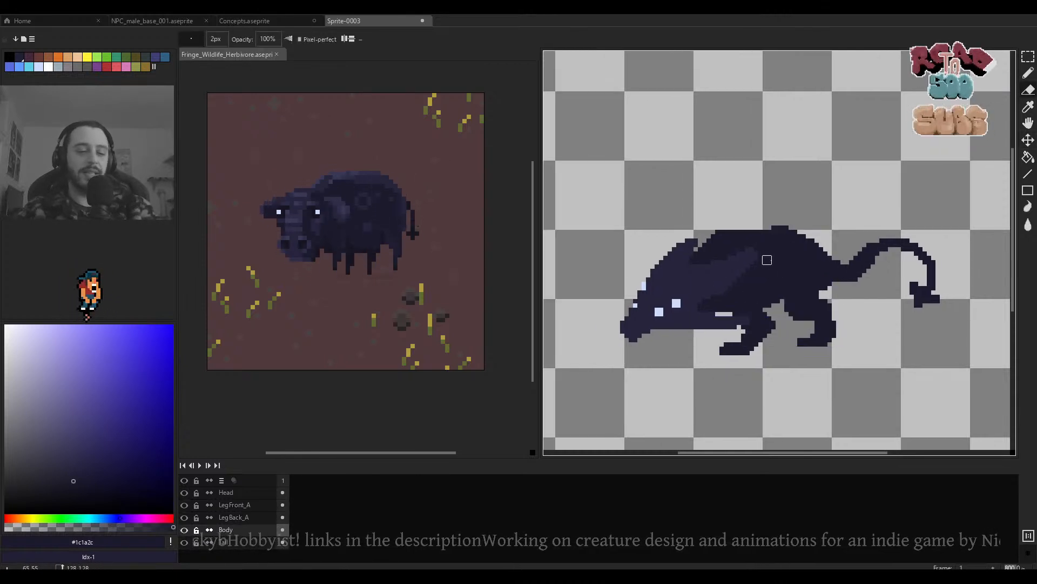
key("minus")
key("minus")
key("minus")
key("minus")
key("minus")
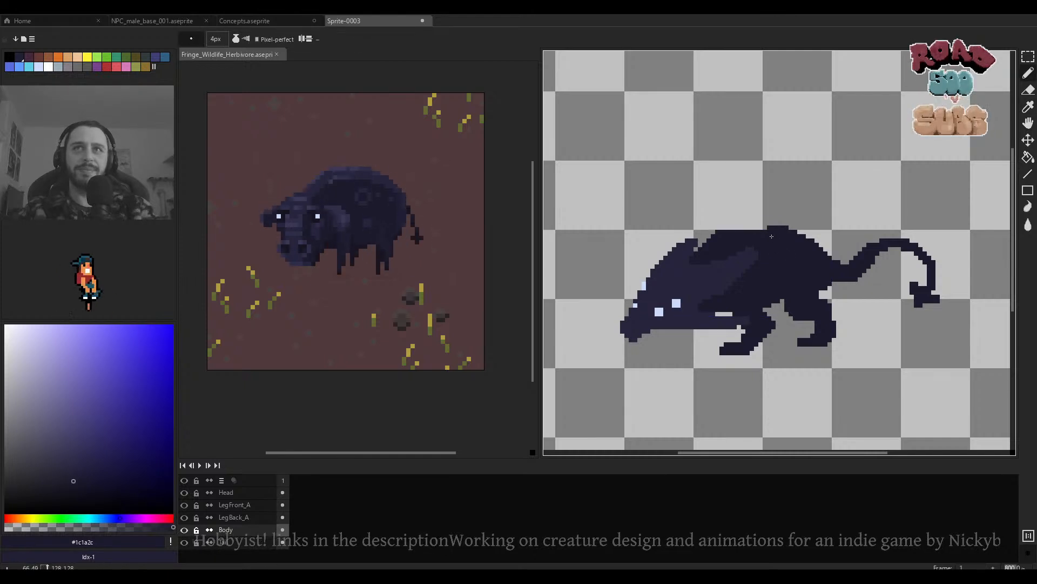
scroll(772, 236, "up", 5)
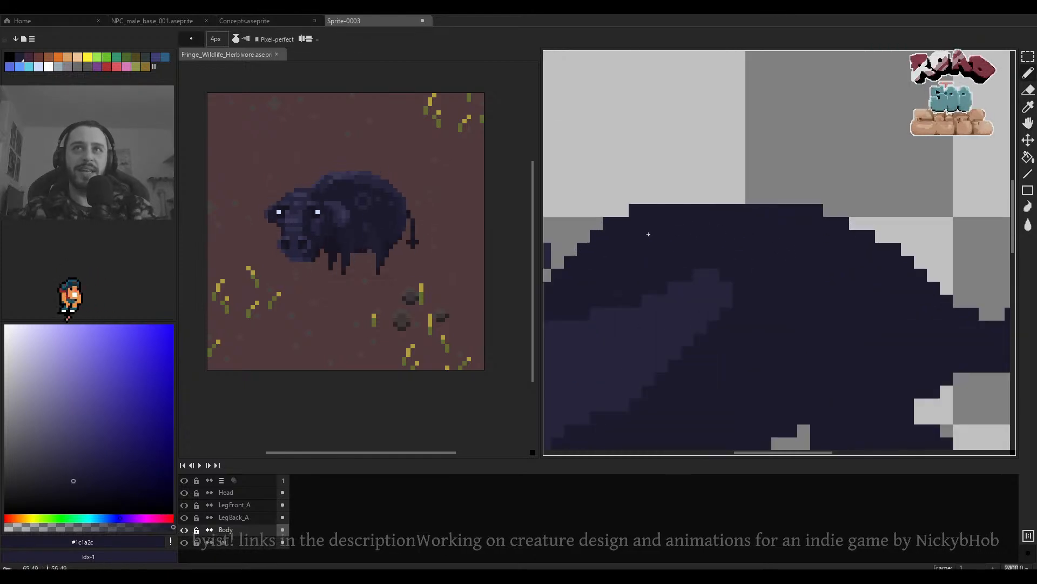
scroll(648, 234, "down", 5)
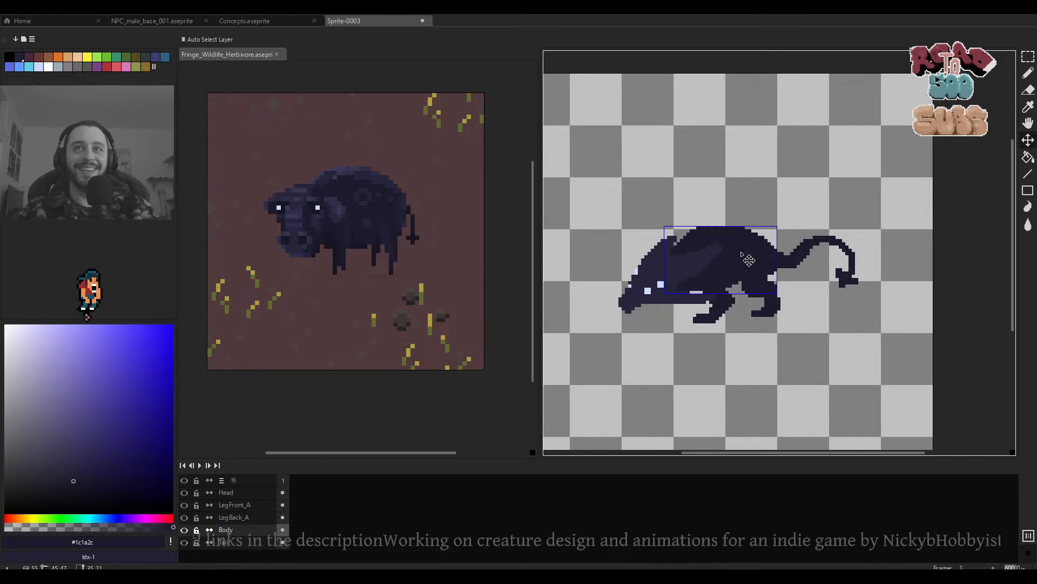
key("b")
Hide every layer except Body and erase the stray pixels under its belly with the 2px eraser.
left_click(184, 542)
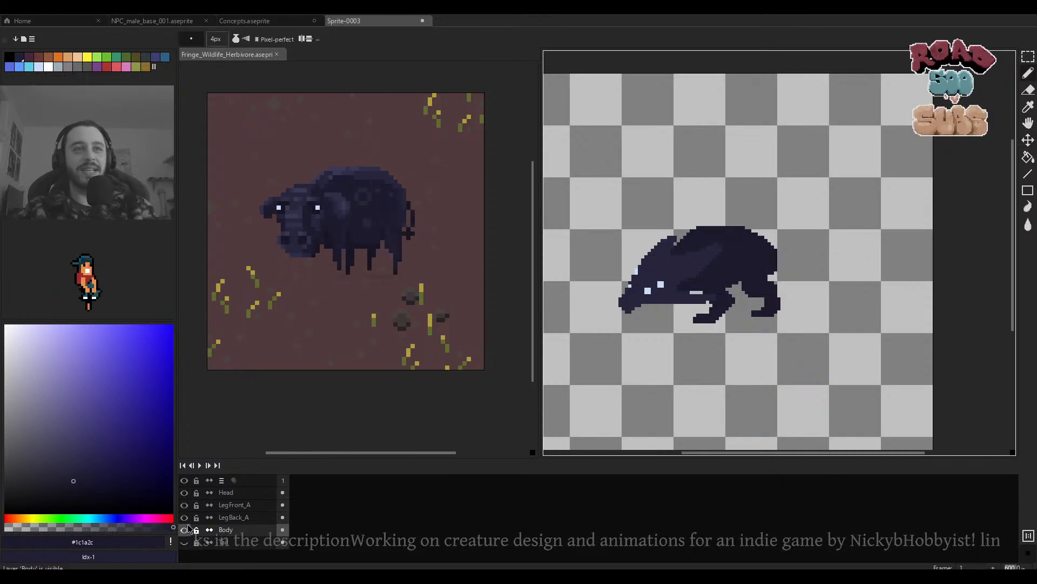
left_click(185, 504)
left_click(184, 492)
left_click(184, 517)
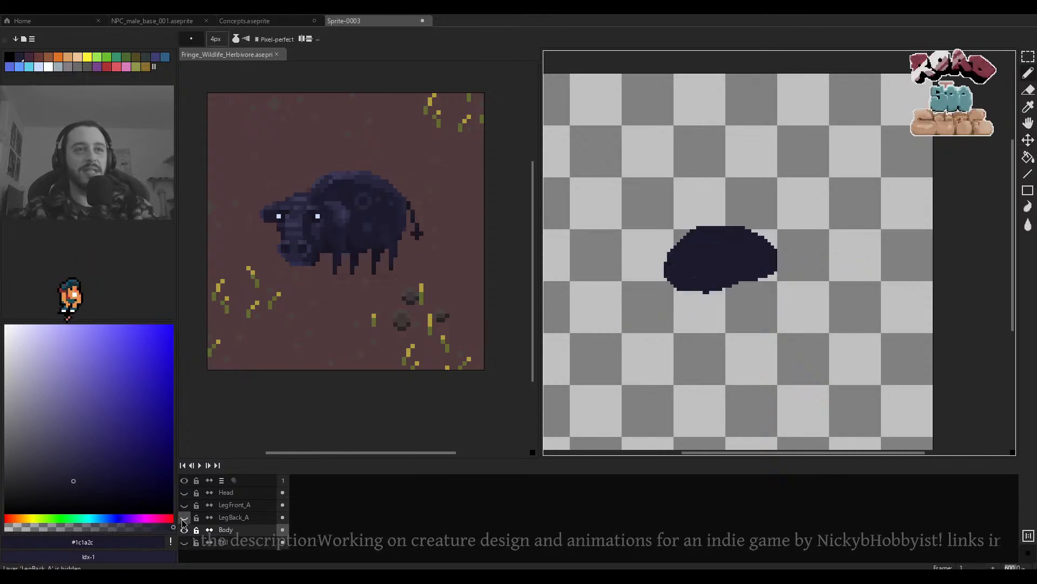
key("e")
scroll(708, 294, "up", 2)
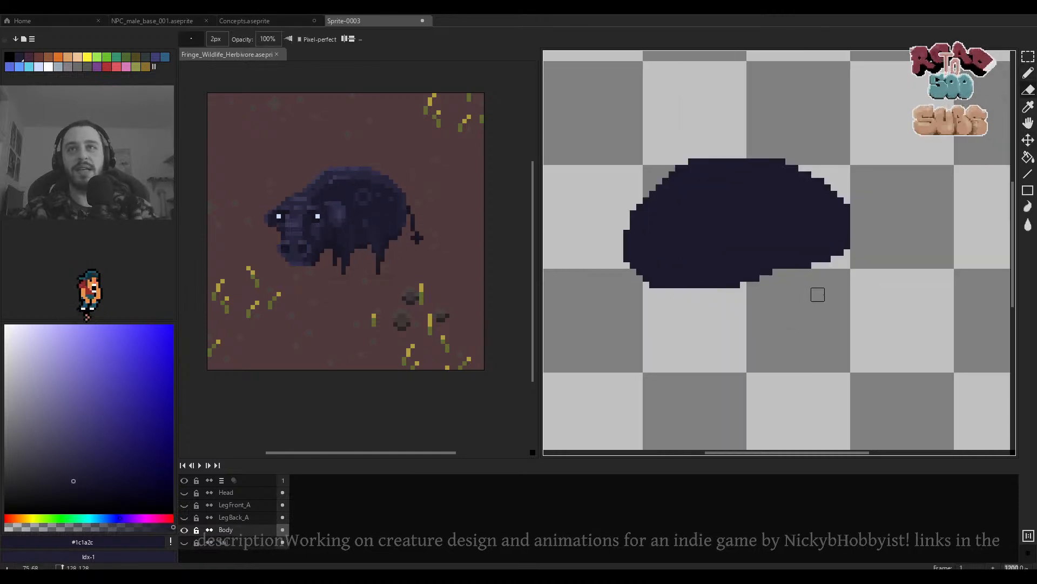
Fill out and round the underside of the body on the Body layer with the 4px pencil.
scroll(815, 294, "down", 5)
key("b")
scroll(797, 289, "up", 5)
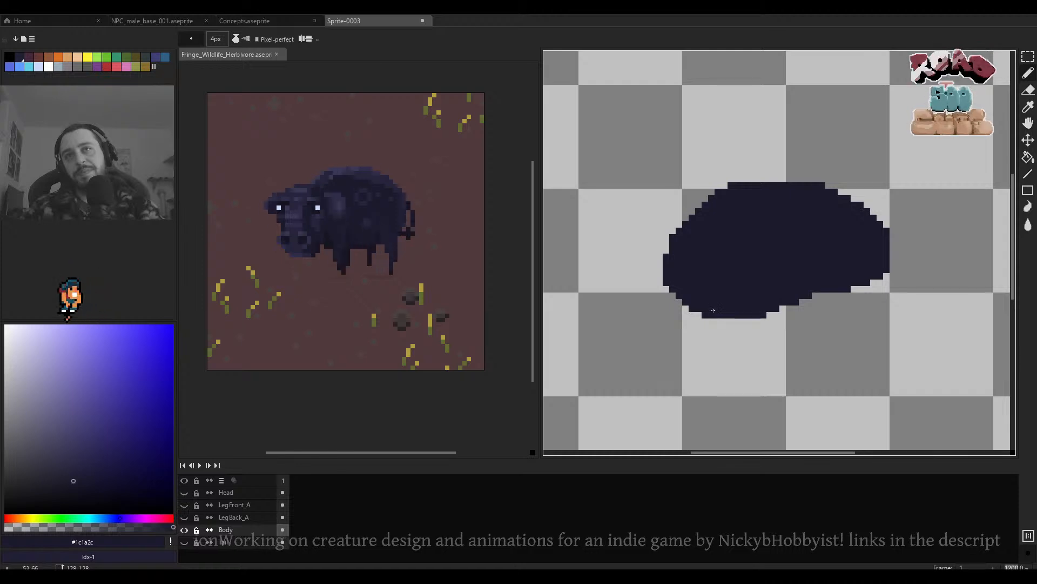
scroll(771, 303, "down", 5)
scroll(705, 245, "up", 6)
scroll(704, 246, "down", 3)
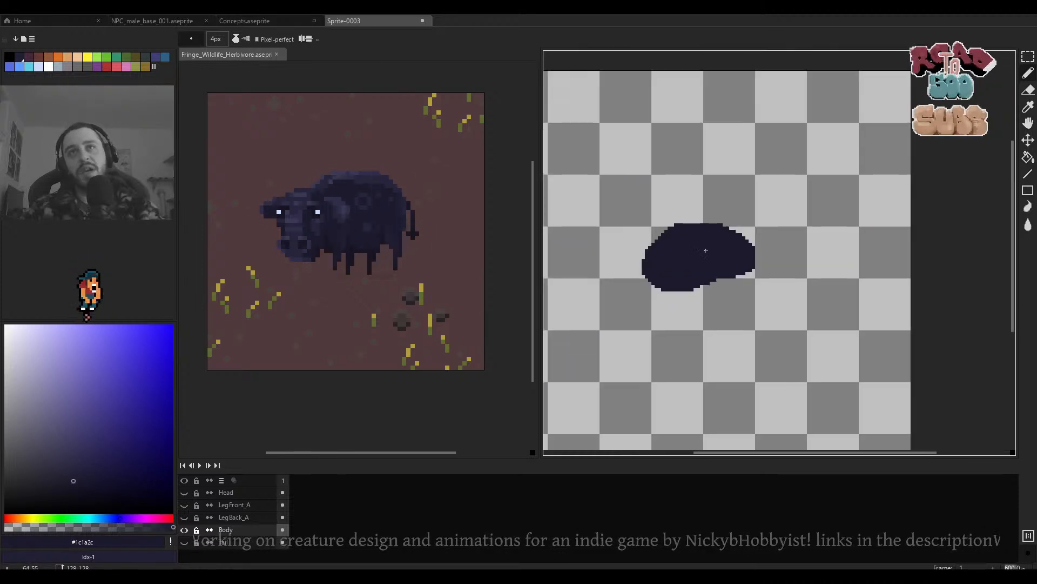
Show all the hidden layers again and make Head the active layer.
left_click(185, 542)
left_click(185, 517)
left_click(185, 504)
left_click(184, 492)
scroll(687, 319, "down", 3)
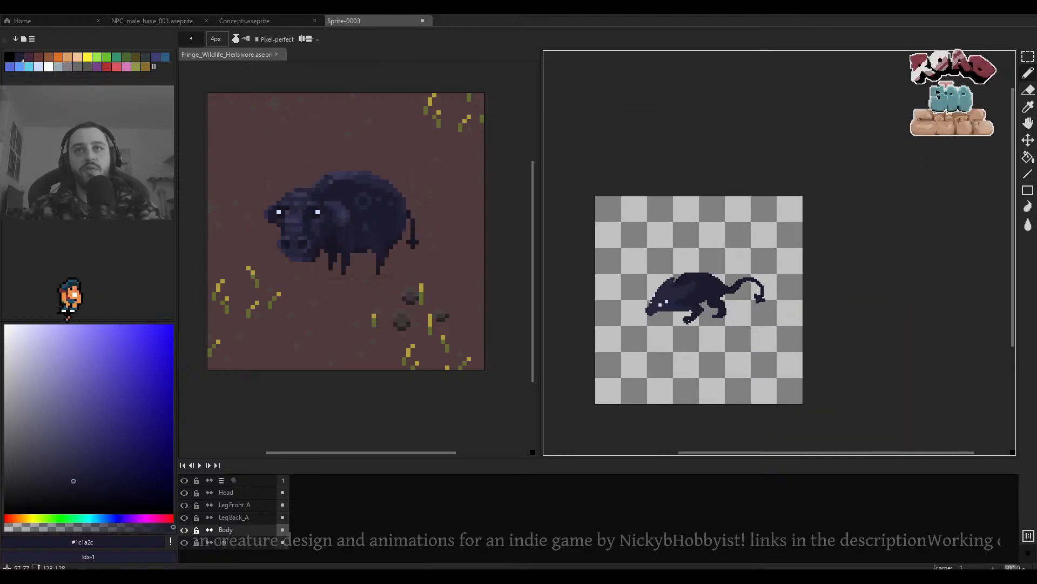
scroll(686, 291, "up", 4)
left_click_drag(686, 292, 699, 251)
left_click(695, 270, "ctrl")
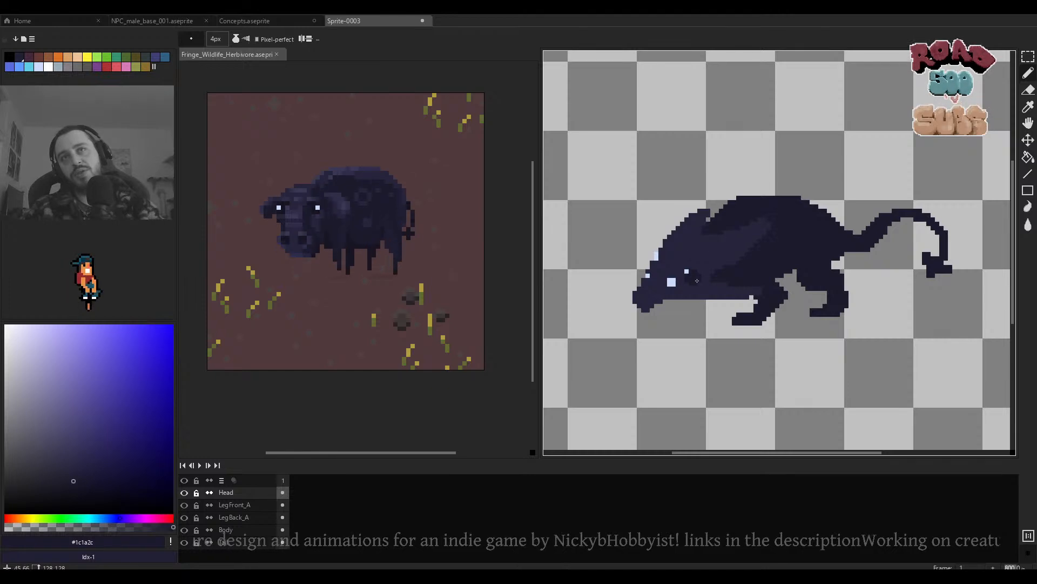
Take the lighter purple #2f2d49 from the herbivore reference sprite as the drawing colour for the head highlights.
scroll(699, 251, "up", 3)
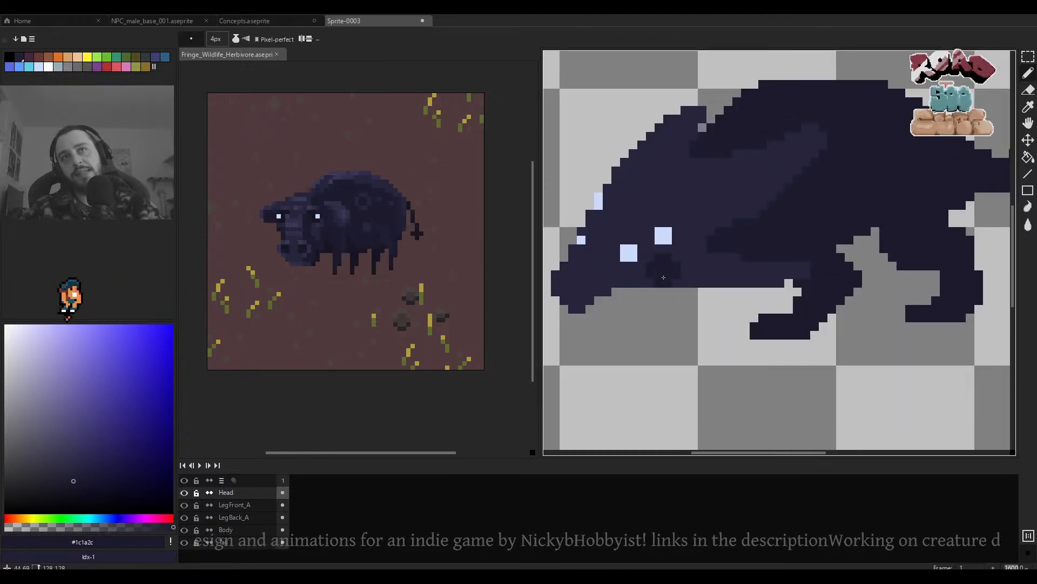
scroll(662, 263, "down", 4)
scroll(662, 263, "up", 3)
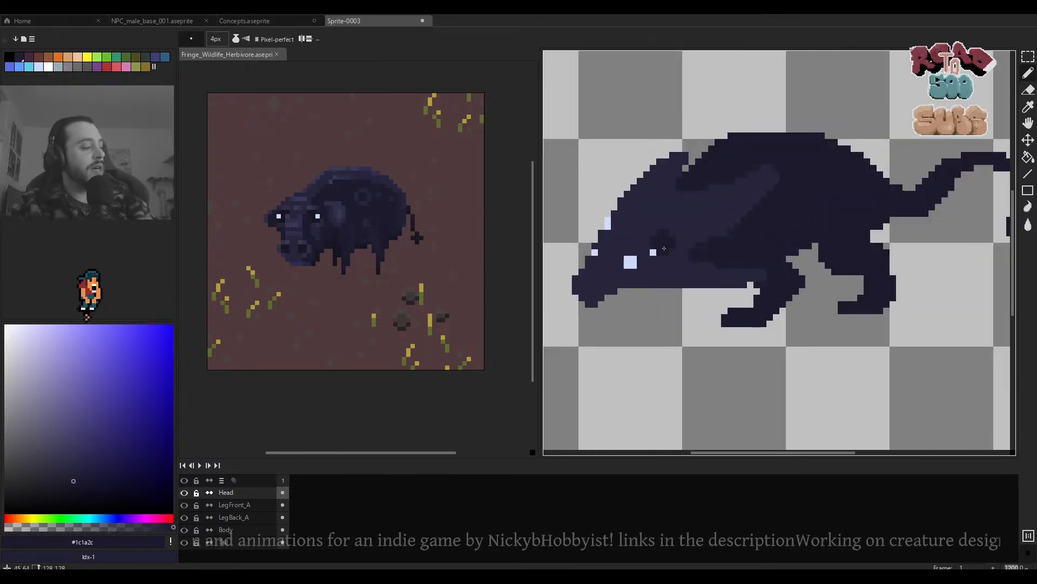
scroll(678, 233, "down", 1)
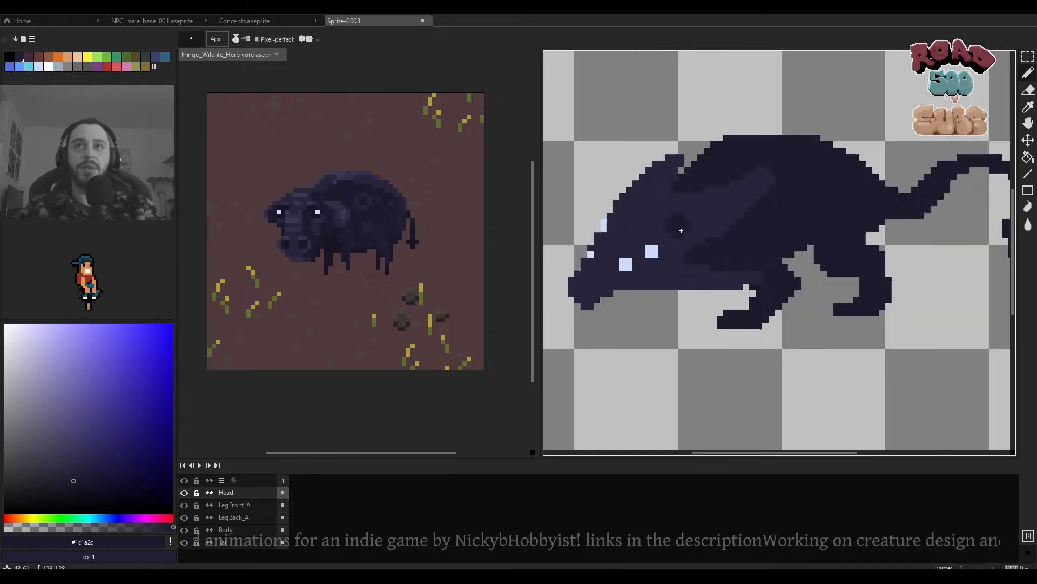
scroll(697, 221, "up", 2)
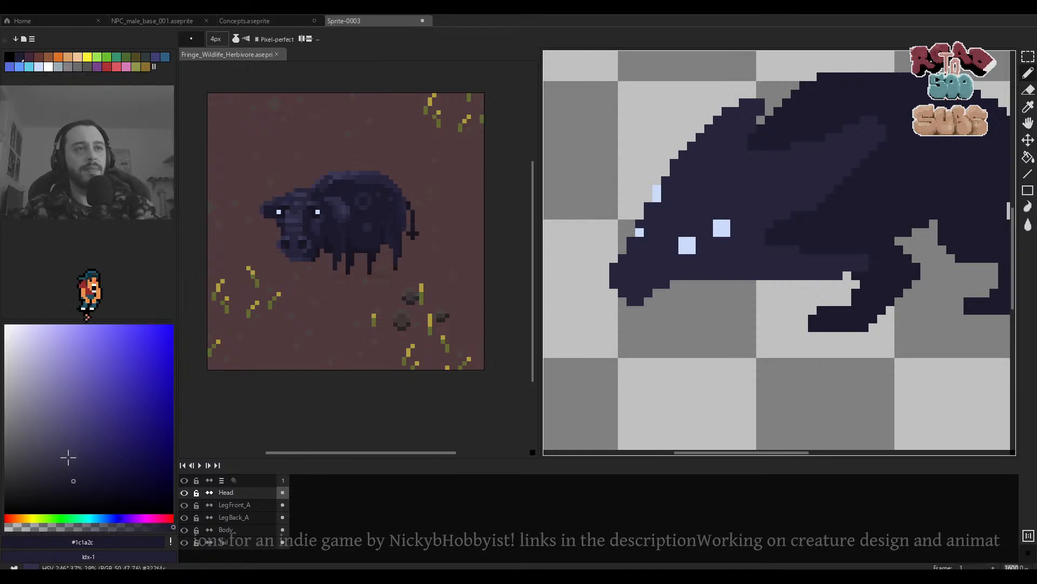
left_click(419, 256)
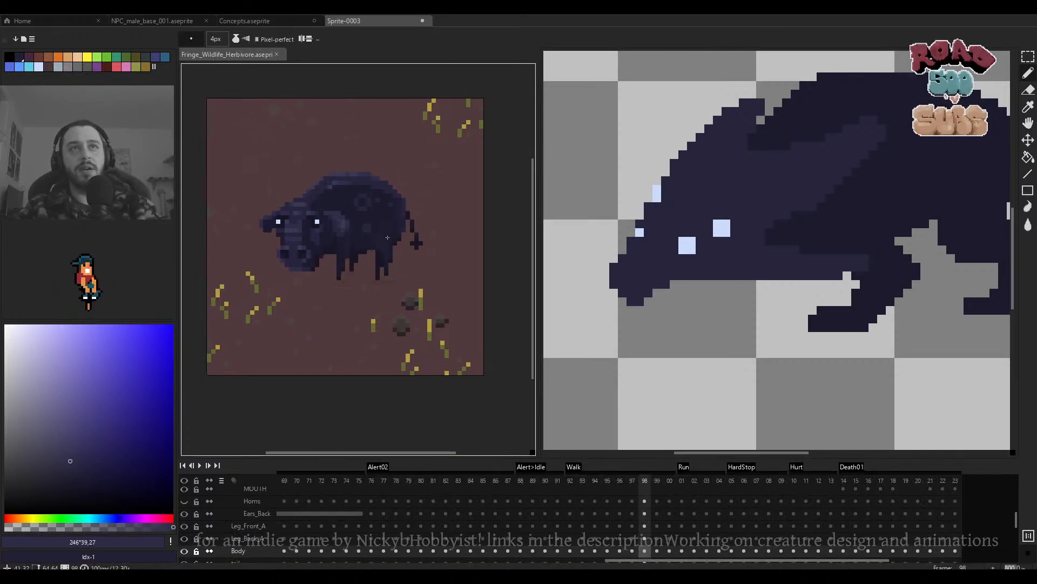
scroll(410, 238, "up", 6)
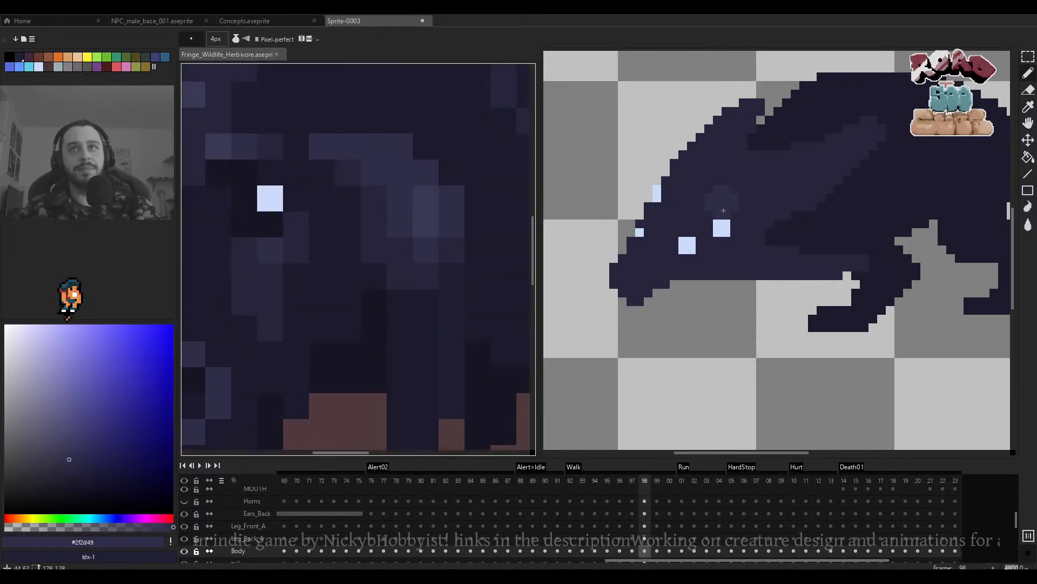
Paint a brow highlight above the near eyes on the Head layer with the pencil reduced to 2px.
left_click(708, 212)
key("minus")
key("minus")
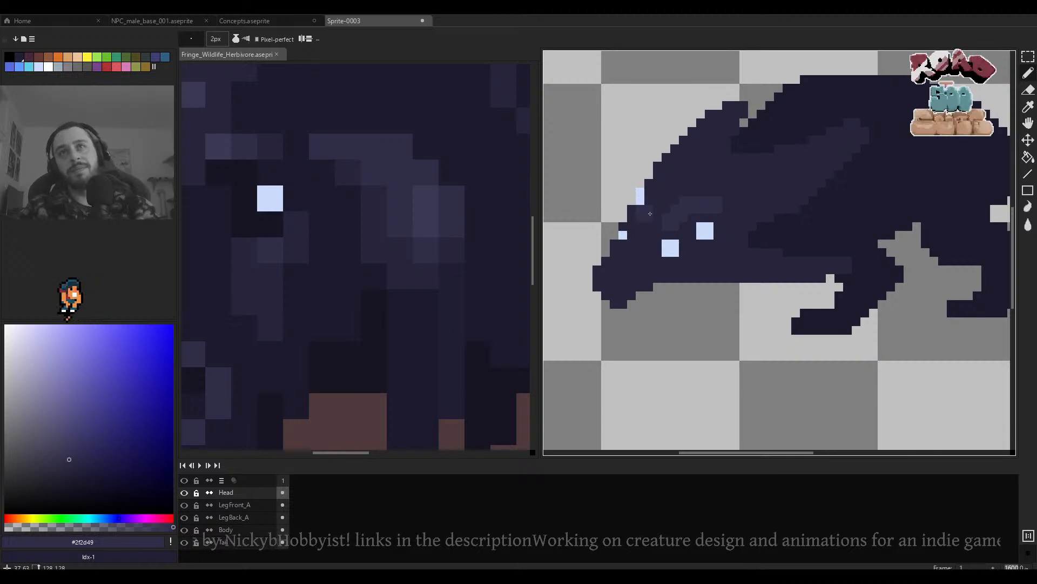
scroll(661, 190, "down", 5)
scroll(715, 189, "up", 4)
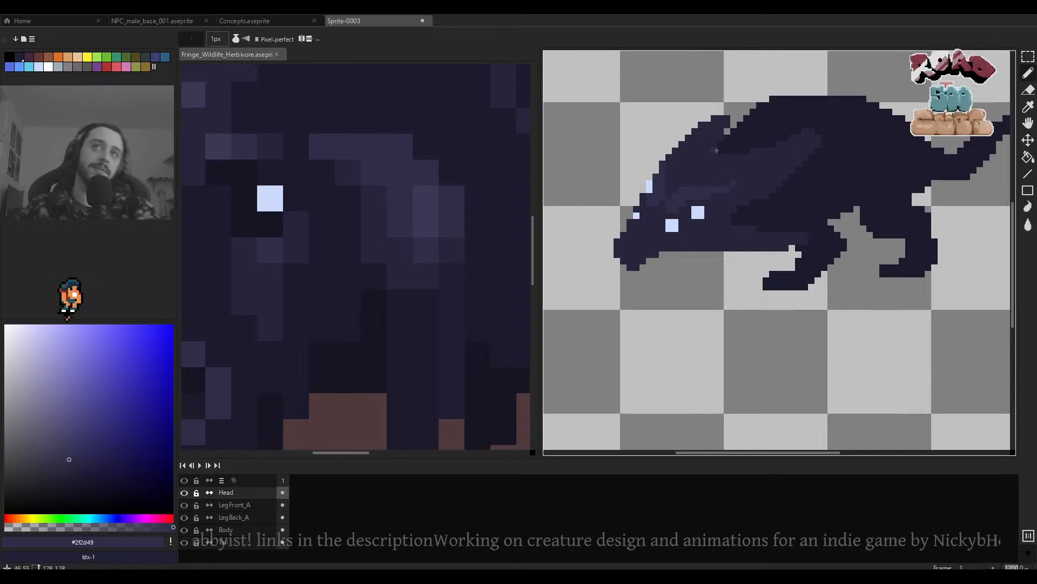
Add a broader #2f2d49 highlight patch on the forehead above the brow with the 3px pencil.
scroll(661, 171, "down", 4)
scroll(695, 166, "up", 5)
mouse_move(695, 165)
left_mouse_down()
mouse_move(691, 180)
mouse_move(673, 167)
left_mouse_up()
scroll(699, 183, "down", 2)
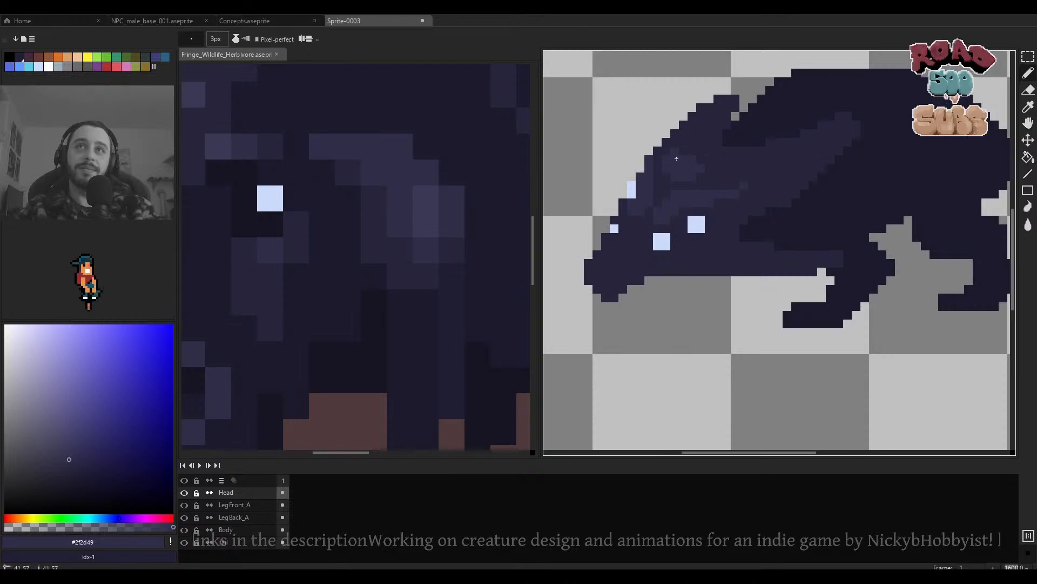
scroll(703, 167, "down", 4)
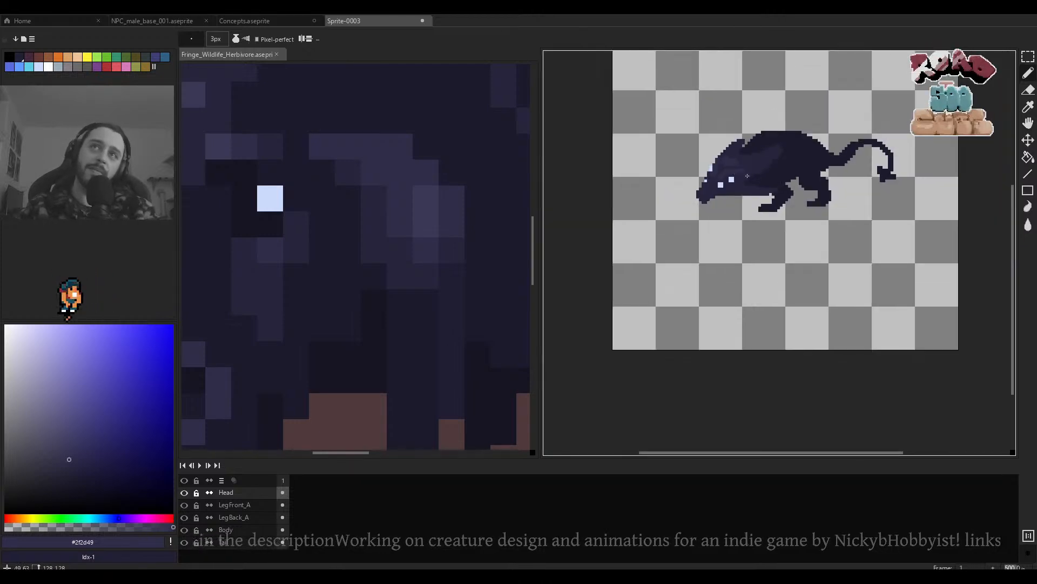
Reduce the pencil to 1px and draw highlight streaks from the forehead patch back toward the neck.
scroll(752, 160, "up", 3)
scroll(752, 160, "up", 3)
key("minus")
key("minus")
left_click_drag(715, 157, 740, 156)
left_click_drag(732, 160, 761, 202)
scroll(735, 125, "down", 4)
scroll(702, 124, "up", 3)
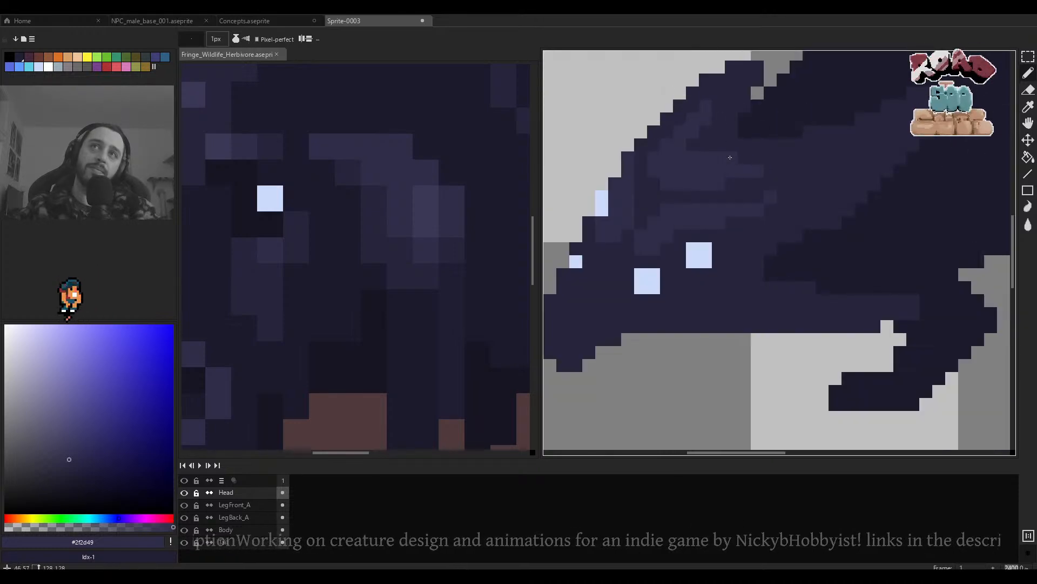
left_click_drag(762, 157, 783, 170)
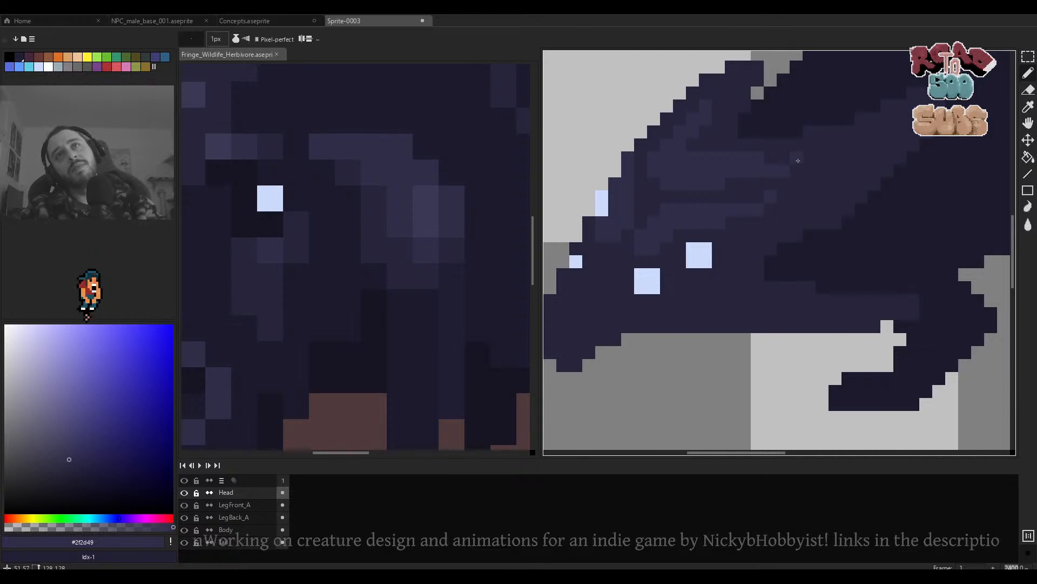
Refine the edges of the forehead streaks, using the head's base colour #26243c to trim them.
scroll(825, 266, "down", 3)
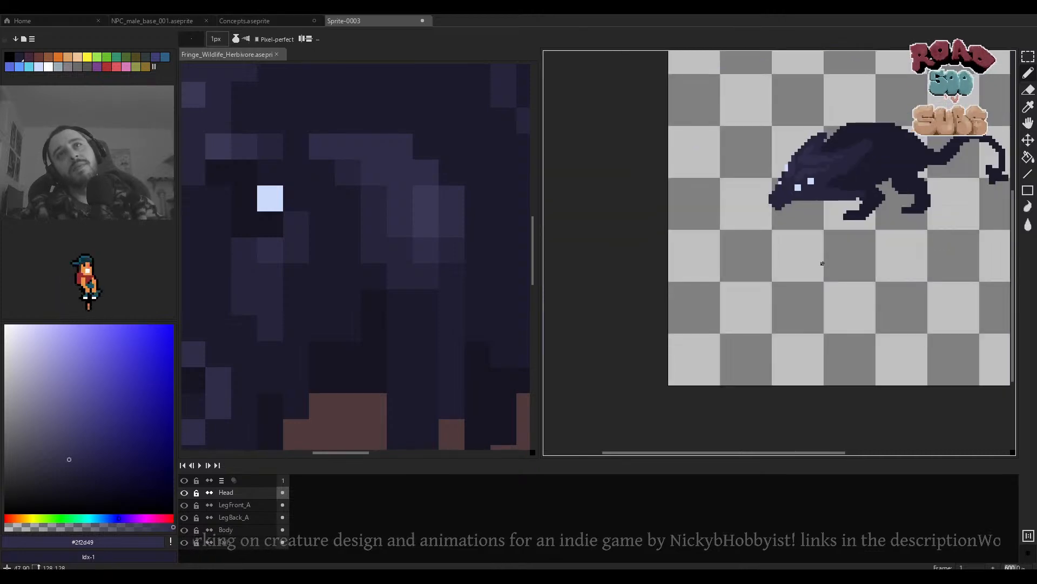
scroll(822, 158, "up", 3)
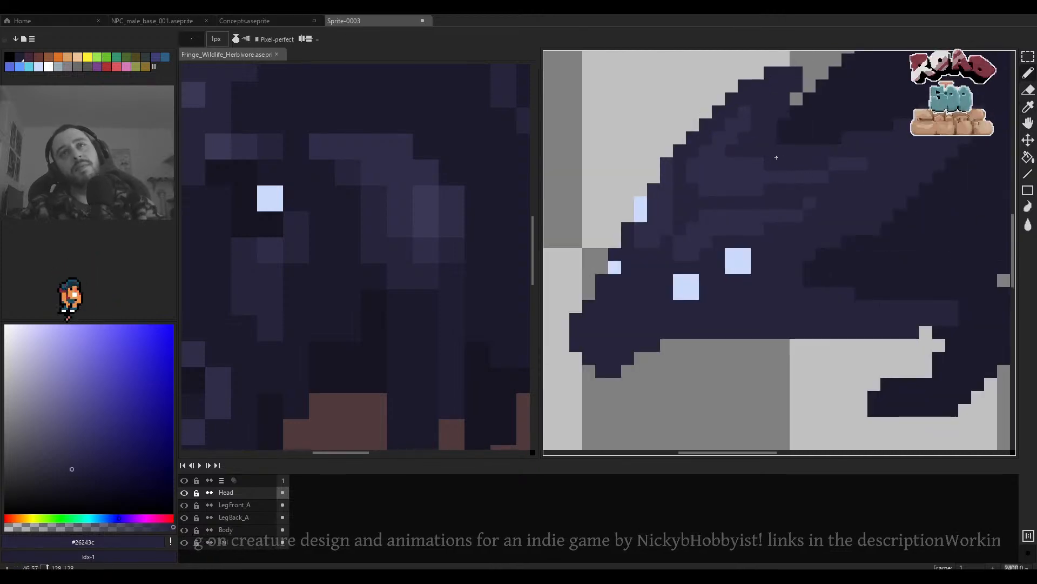
scroll(790, 198, "down", 3)
scroll(790, 198, "up", 3)
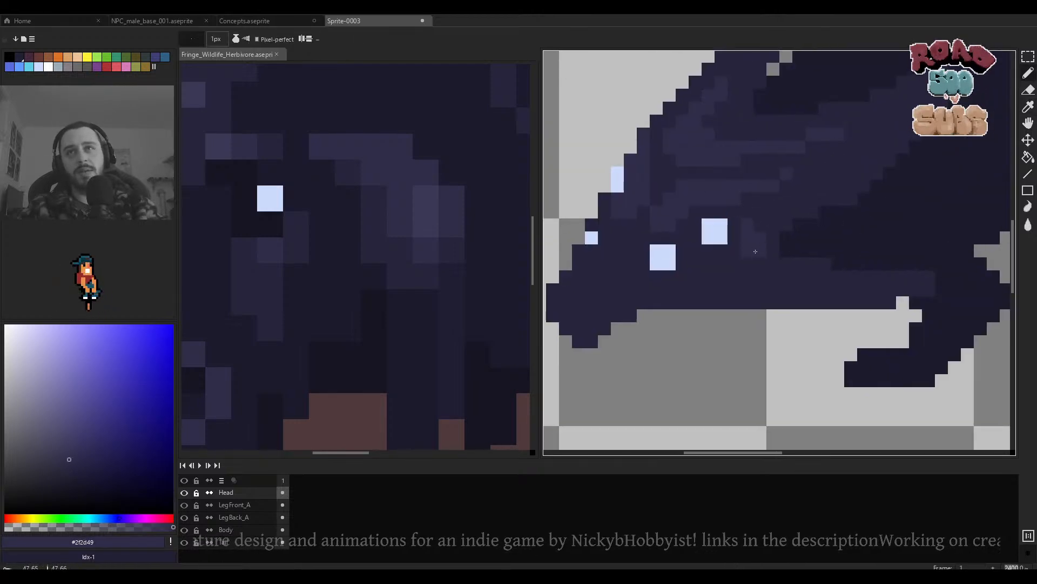
Paint #2f2d49 cheek highlights behind and beneath the near eyes with 2px and 1px pencils, undoing the last stray stroke.
scroll(727, 244, "down", 1)
scroll(737, 275, "up", 1)
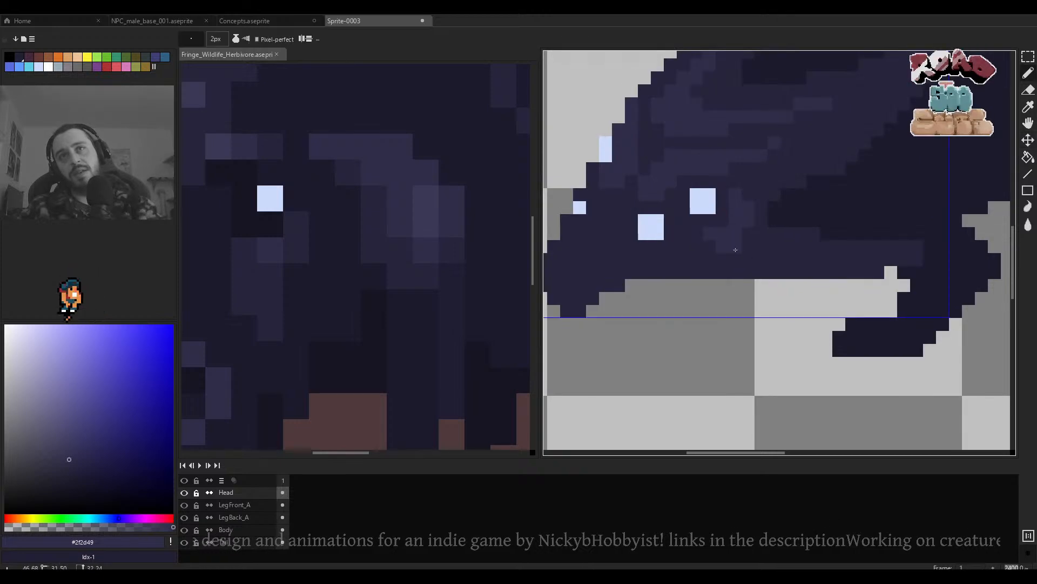
key("plus")
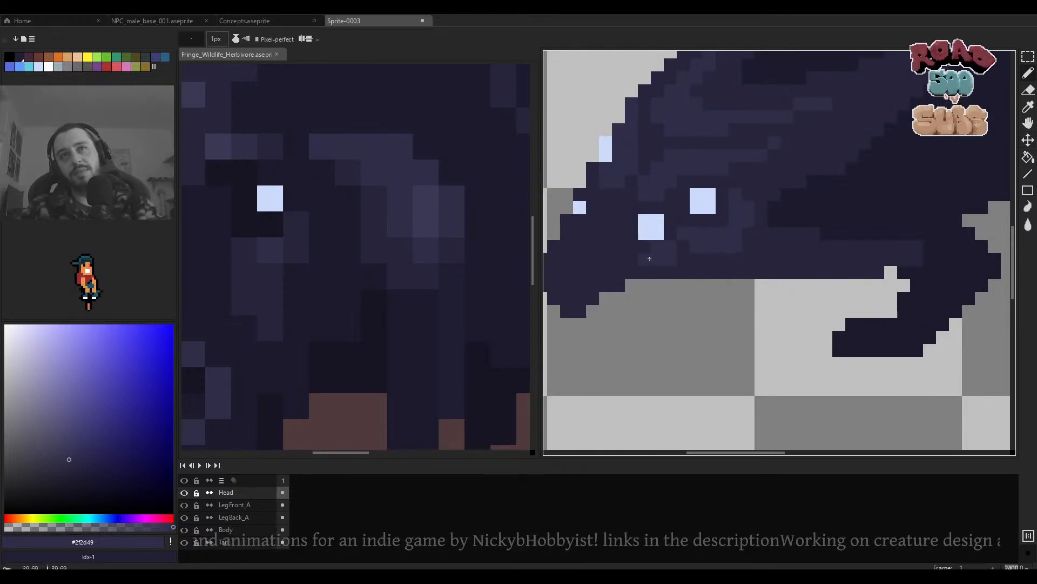
scroll(635, 251, "down", 2)
scroll(710, 261, "up", 3)
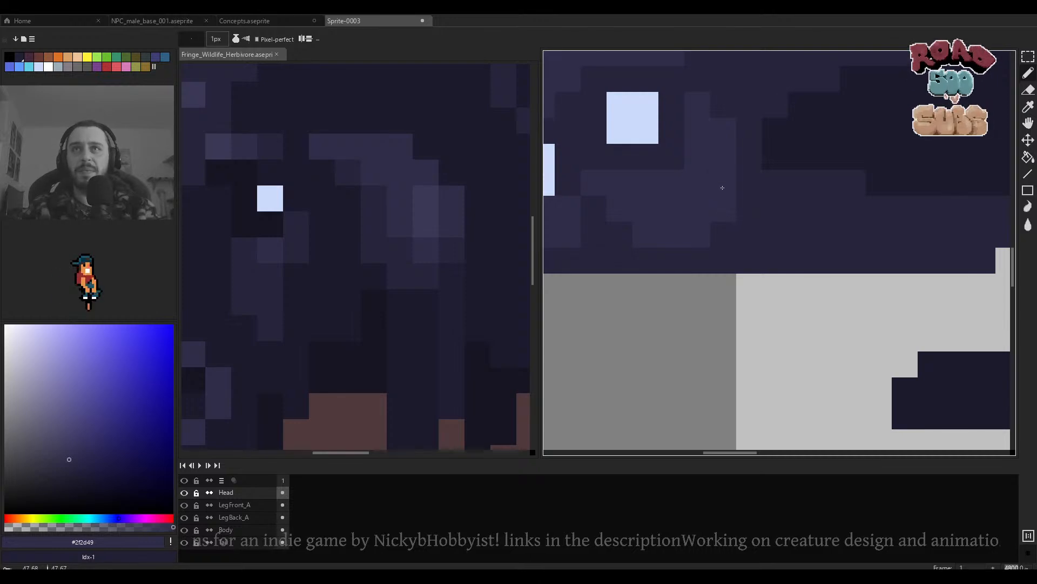
scroll(721, 184, "down", 2)
left_click_drag(696, 195, 781, 182)
key("ctrl+z")
Highlight the bridge and tip of the snout in #2f2d49 with the 1px pencil.
left_click_drag(691, 150, 695, 171)
left_click_drag(627, 209, 679, 161)
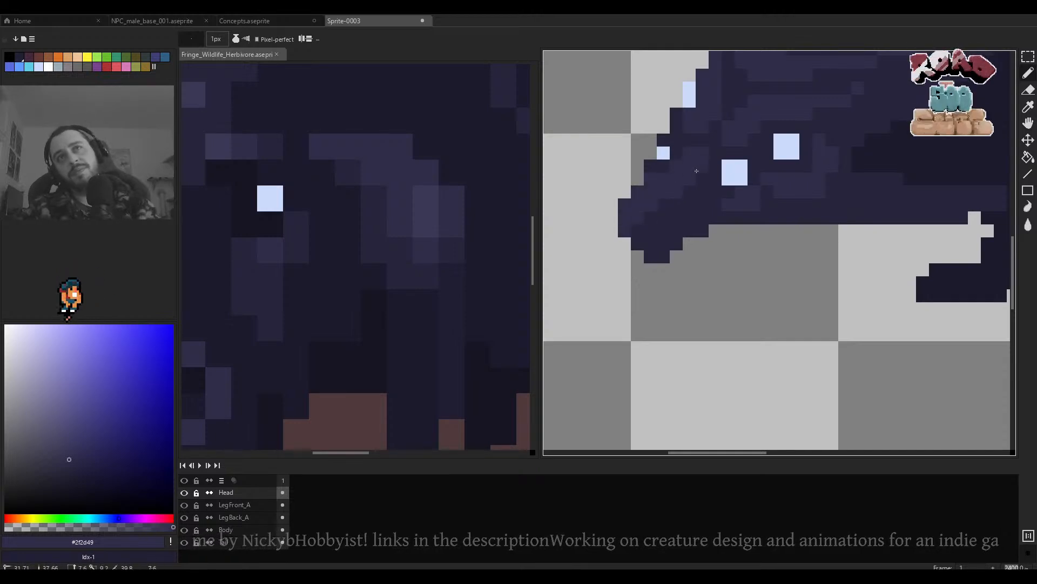
left_click_drag(664, 203, 636, 238)
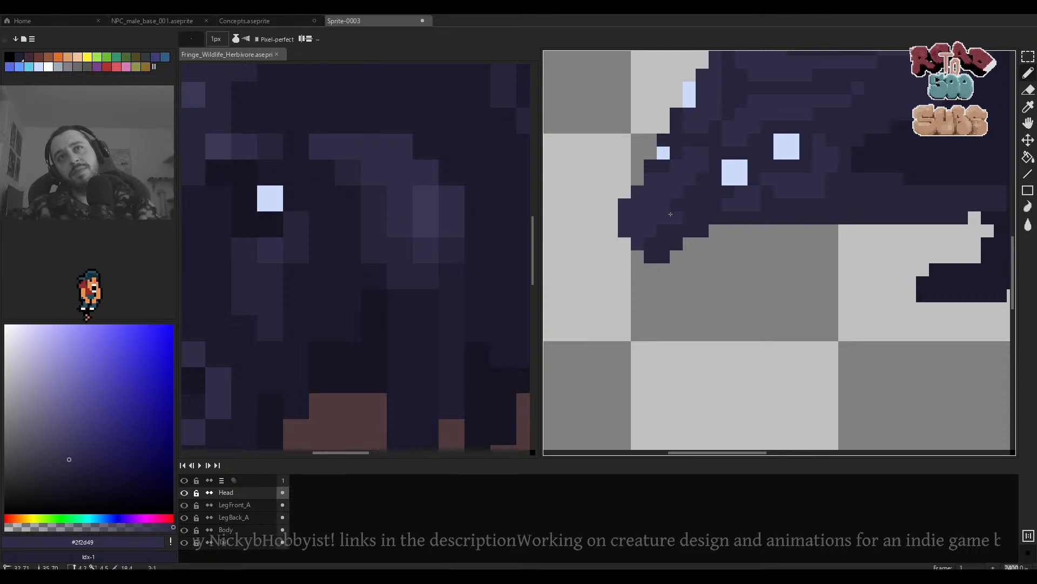
scroll(705, 185, "down", 4)
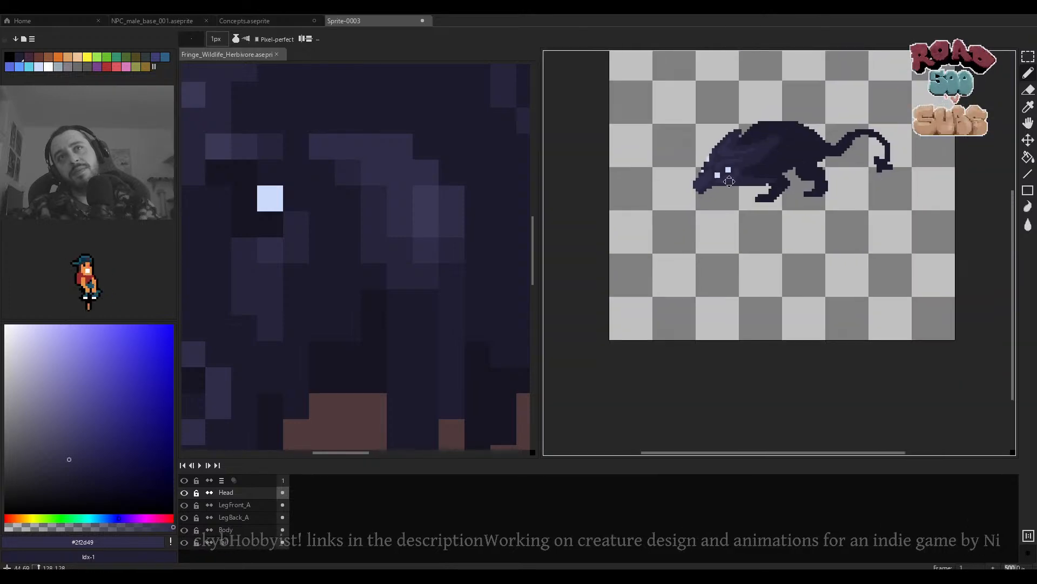
scroll(772, 221, "up", 3)
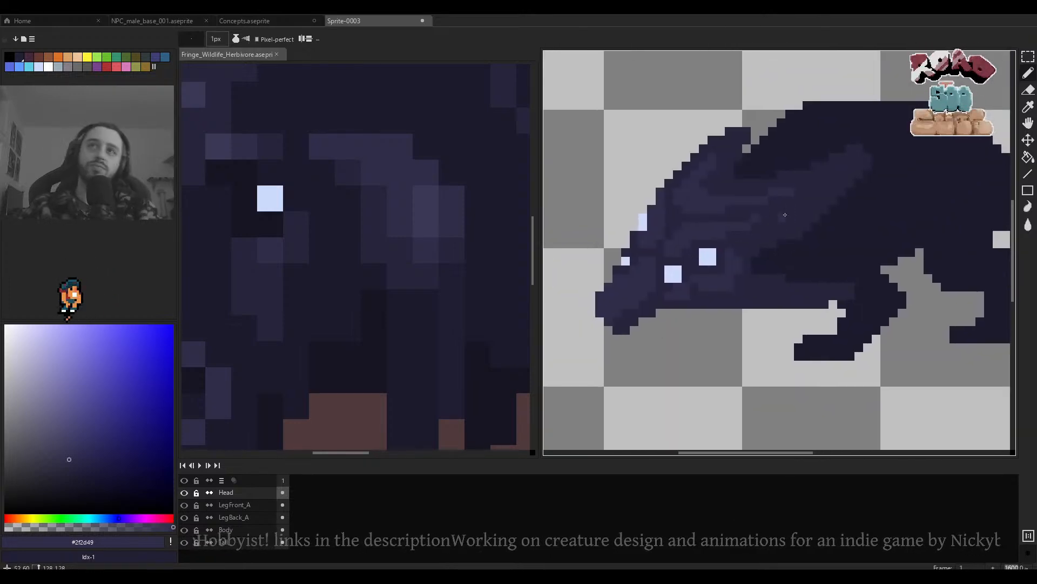
scroll(786, 214, "up", 2)
scroll(760, 171, "down", 2)
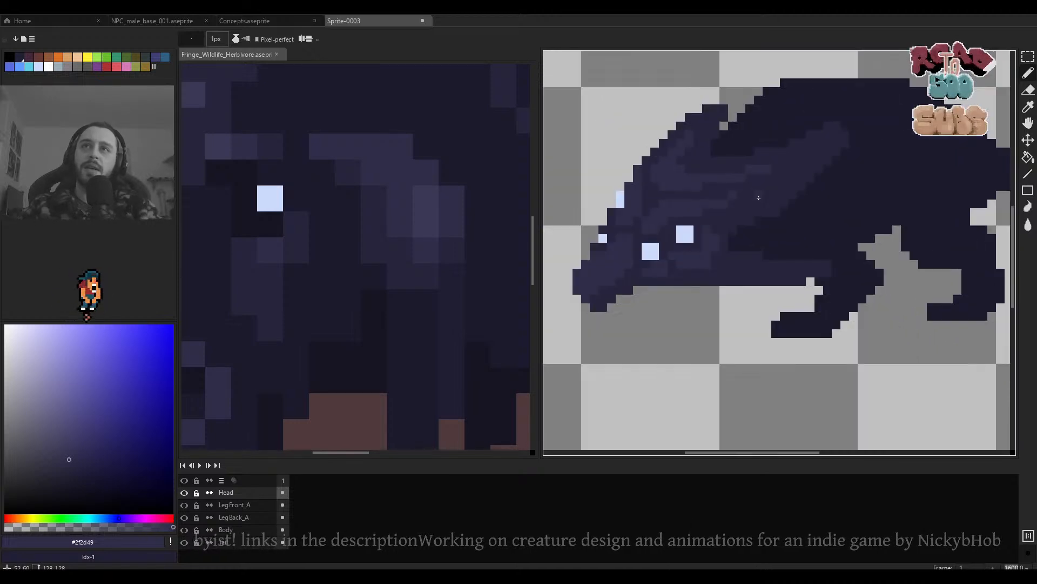
scroll(718, 183, "up", 1)
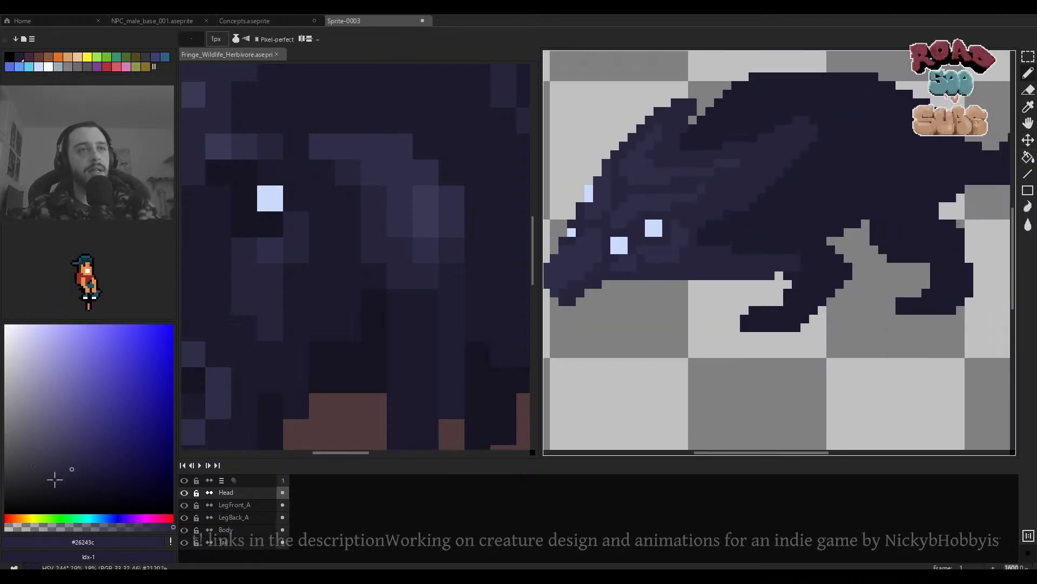
left_click(73, 479)
scroll(713, 188, "up", 2)
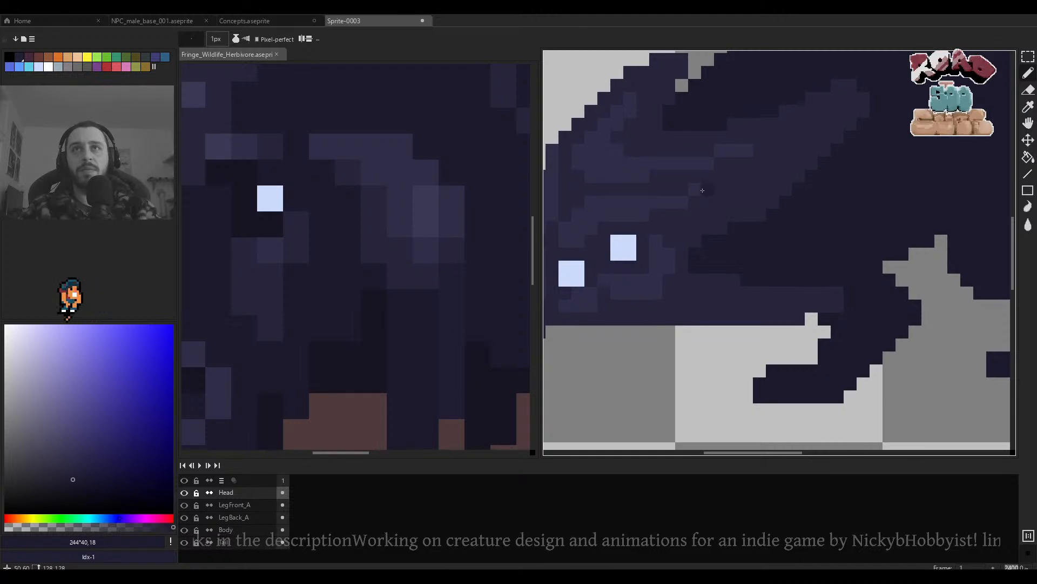
scroll(724, 232, "down", 1)
scroll(725, 202, "up", 3)
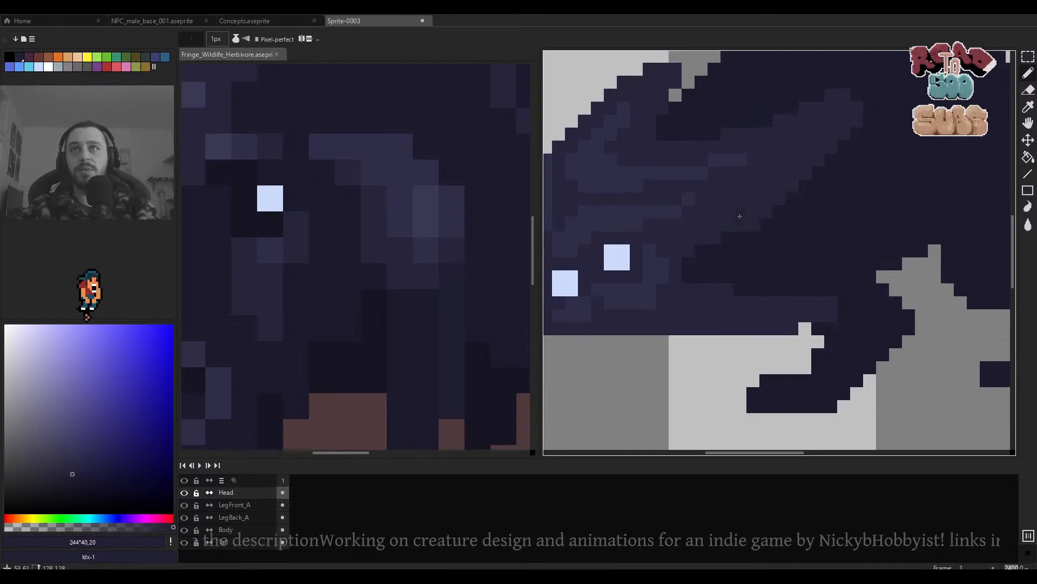
Sample shades around the front leg of the herbivore reference, settling on #201d32 as the shadow colour.
left_click(381, 287, "alt")
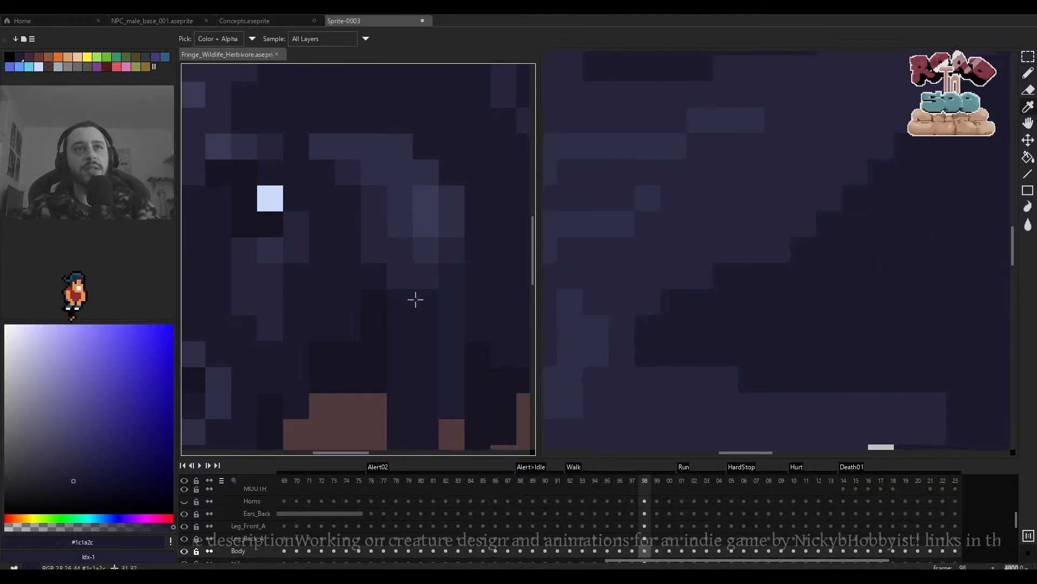
left_click(376, 337, "alt")
scroll(754, 312, "down", 3)
scroll(705, 274, "up", 2)
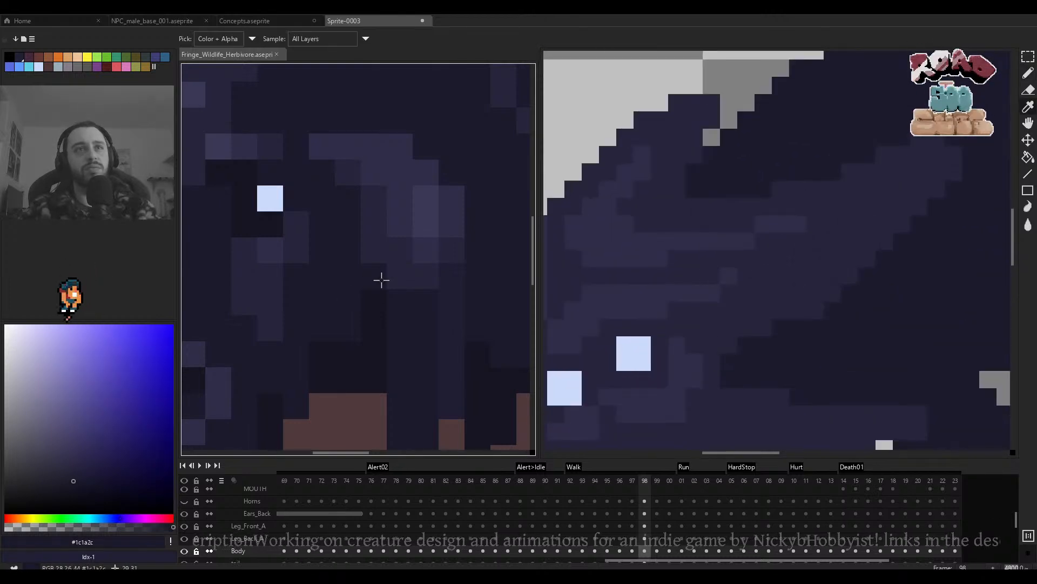
left_click(398, 276, "alt")
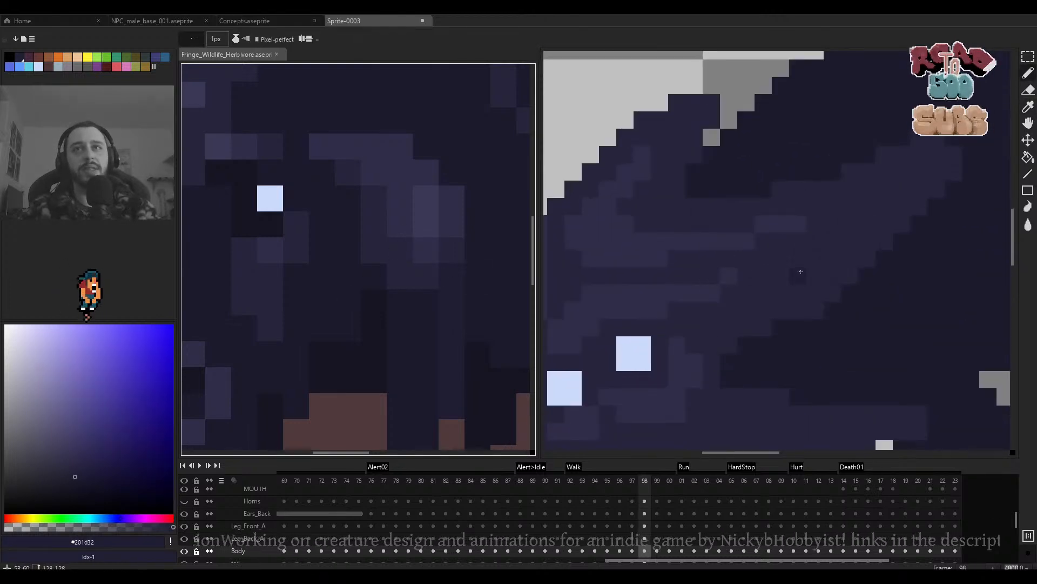
Draw a diagonal #201d32 shadow line along the near horn with the 1px pencil, from behind the near eye towards the tip.
scroll(752, 280, "up", 1)
left_click_drag(799, 262, 692, 281)
scroll(686, 282, "down", 2)
scroll(681, 282, "up", 1)
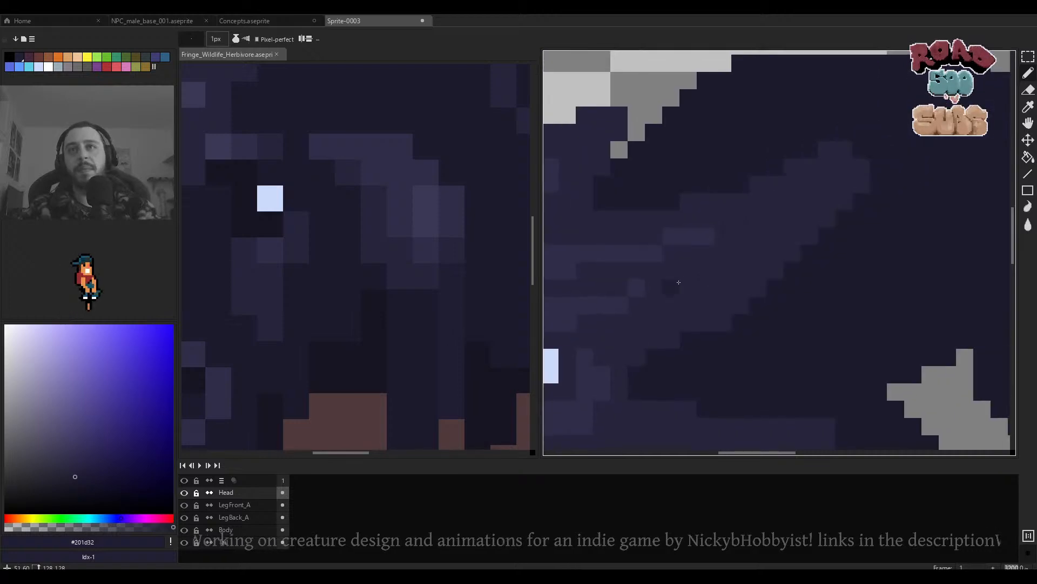
scroll(668, 282, "up", 1)
scroll(651, 288, "down", 1)
scroll(644, 289, "up", 1)
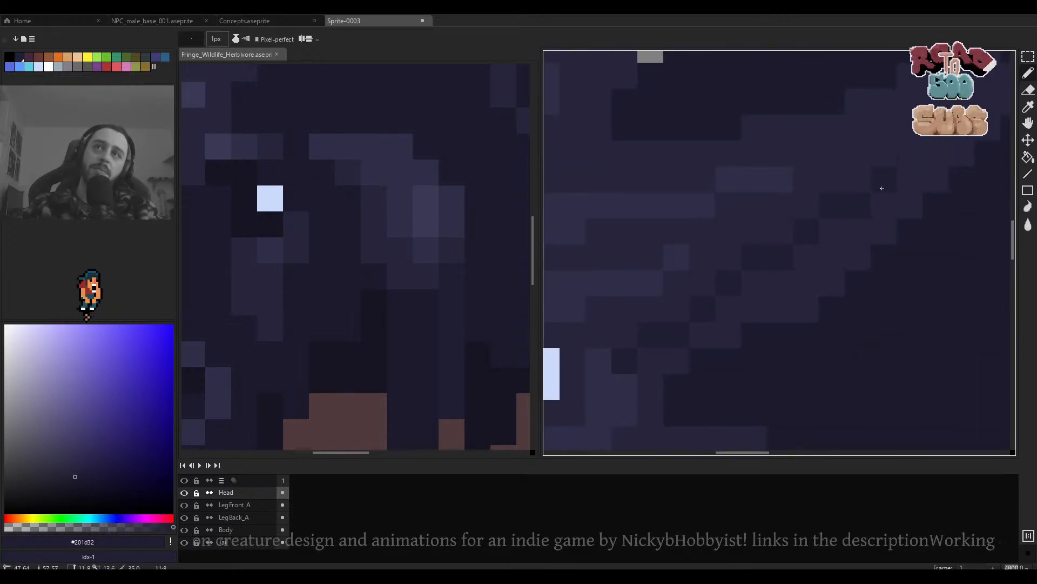
Fill in the #201d32 shadow through the middle of the near horn, leaving a thin lighter rim along its lower edge.
scroll(832, 224, "down", 4)
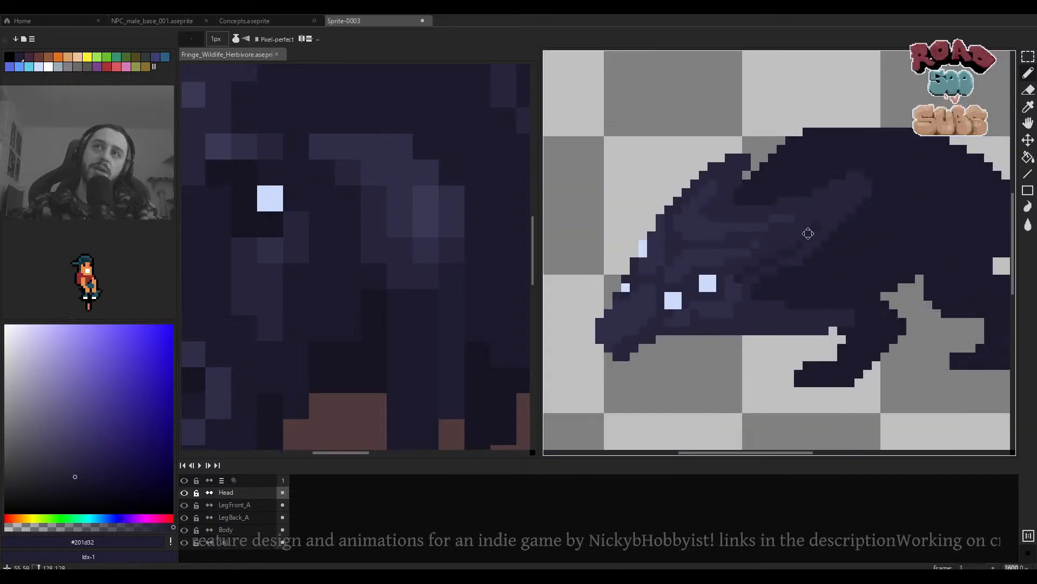
scroll(789, 246, "up", 3)
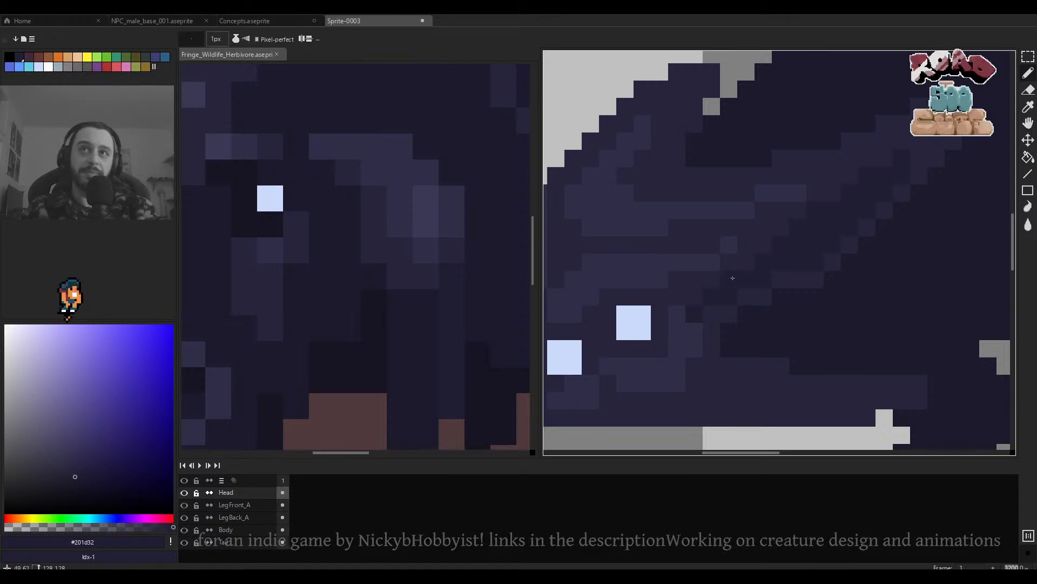
scroll(724, 287, "down", 4)
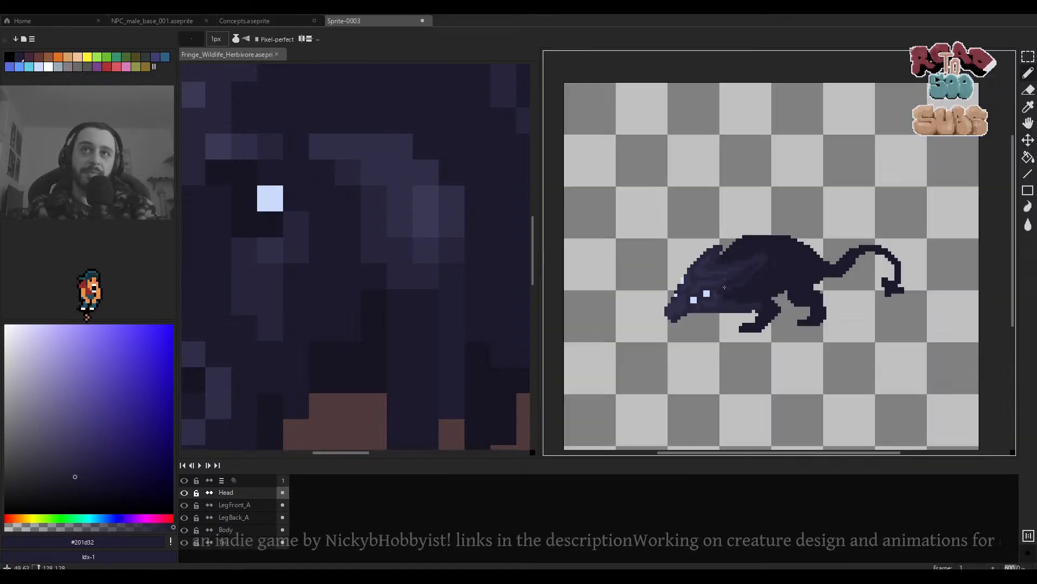
scroll(751, 278, "up", 4)
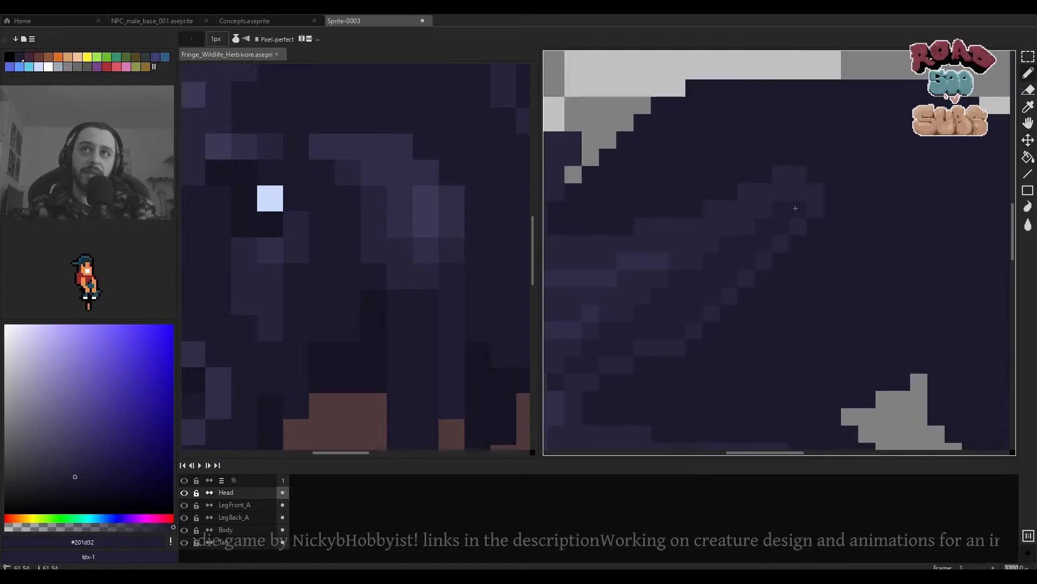
scroll(791, 189, "down", 4)
Shade the back side of the far horn's base with #201d32, undoing the stray stroke.
scroll(674, 207, "up", 4)
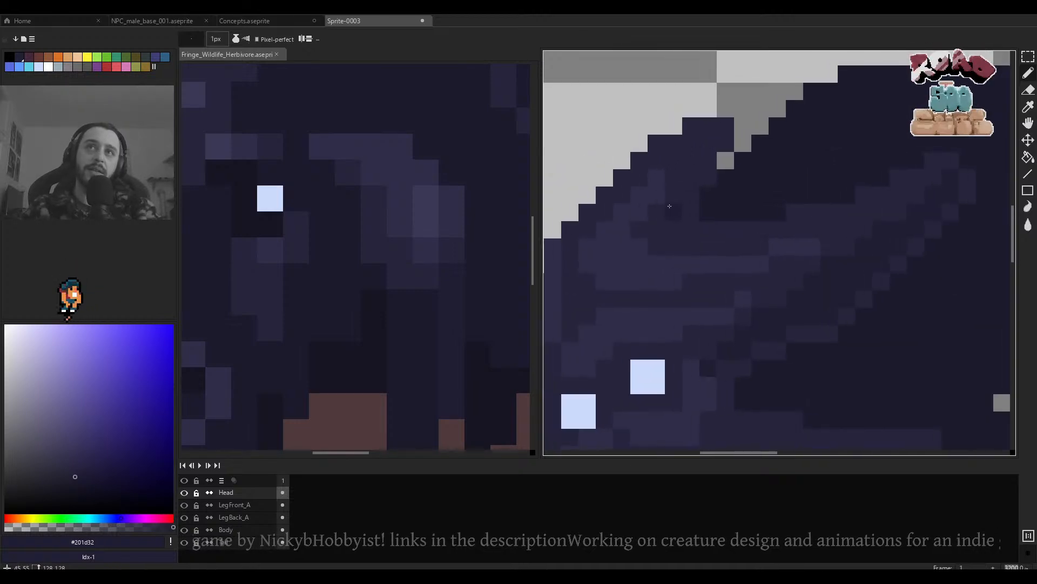
key("ctrl+z")
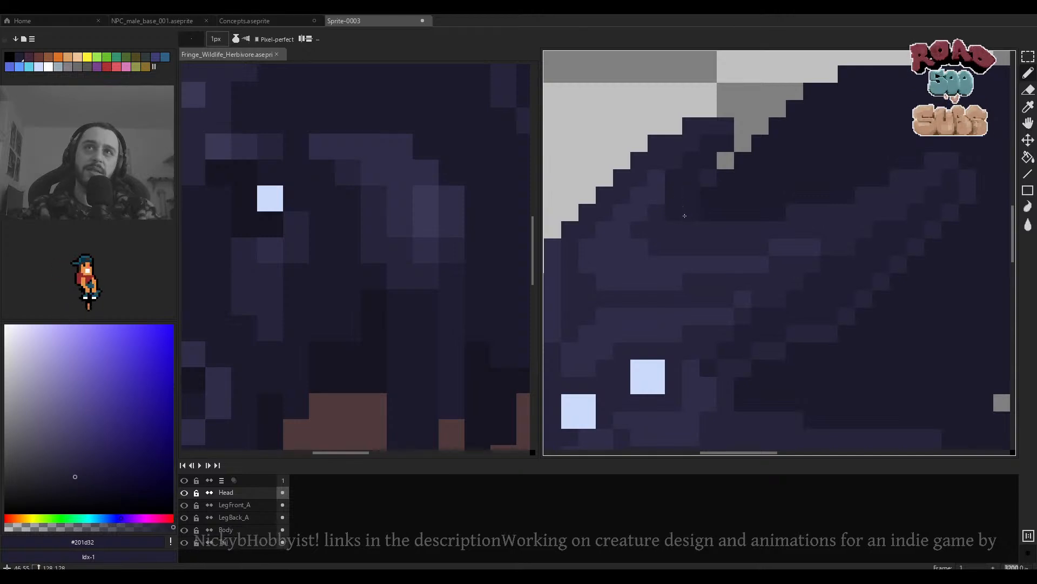
scroll(730, 201, "down", 3)
scroll(732, 186, "up", 3)
Erase single pixels behind the far horn with the 1px eraser to open the gap between the horn and the back.
key("e")
scroll(721, 205, "down", 1)
left_click(708, 209)
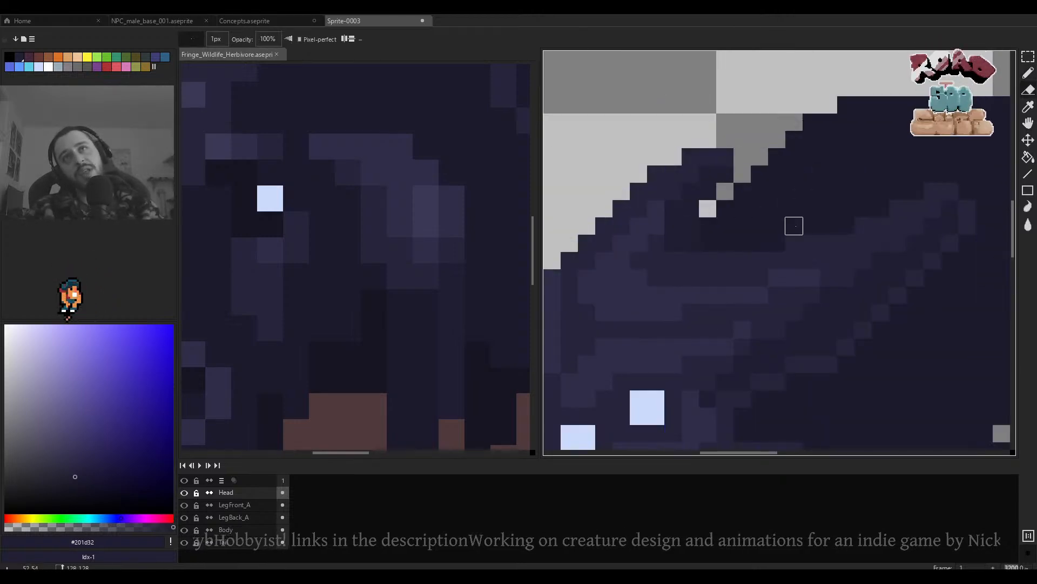
scroll(795, 225, "down", 3)
scroll(777, 215, "up", 4)
left_click(734, 197)
left_click(760, 171)
scroll(786, 208, "down", 4)
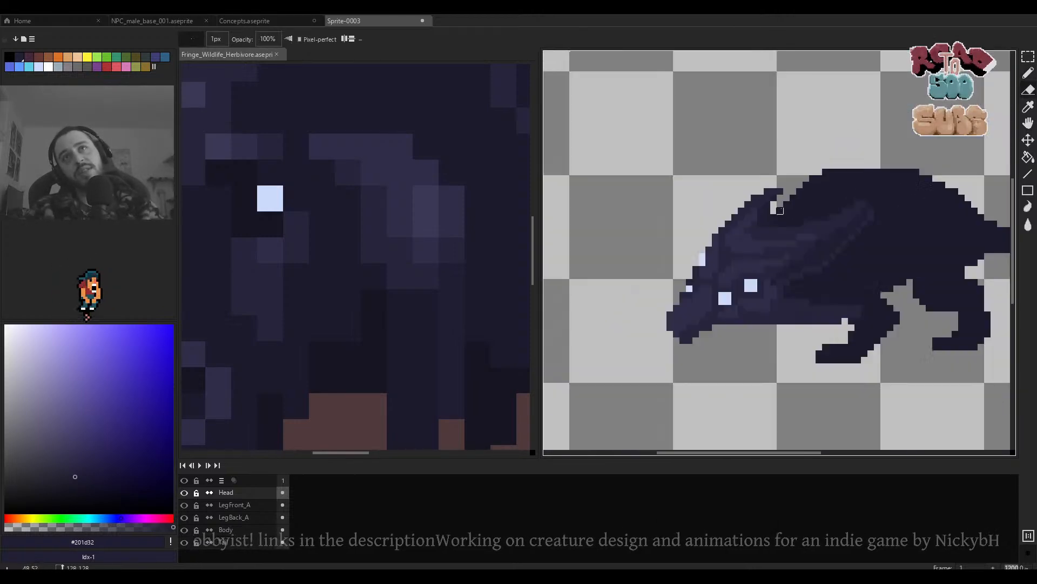
scroll(778, 193, "up", 3)
left_click(783, 188)
Erase one more pixel diagonally at the bottom of the gap behind the far horn and check the silhouette.
scroll(802, 225, "down", 3)
left_click_drag(836, 230, 726, 203)
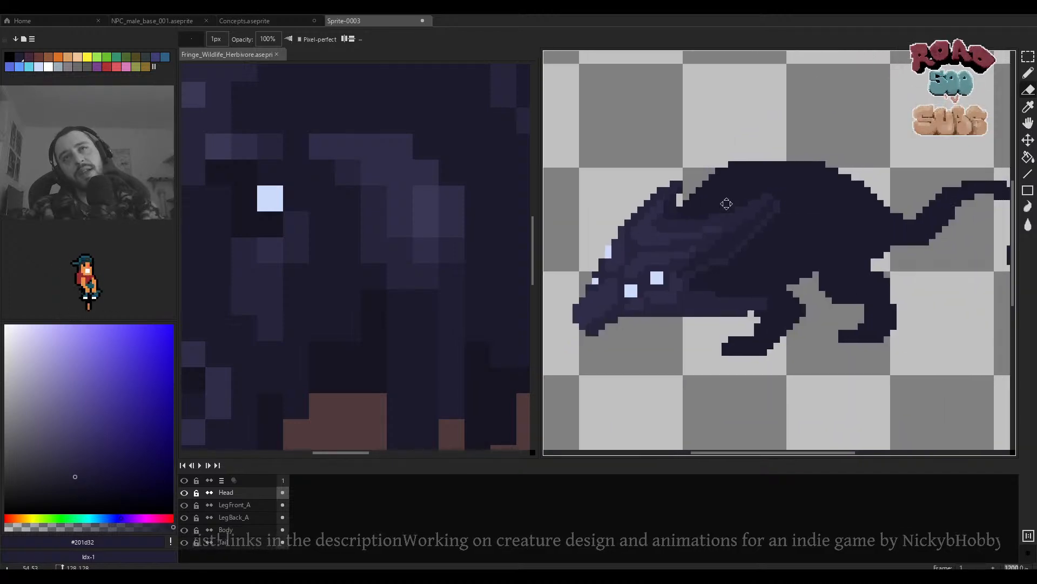
scroll(694, 210, "up", 3)
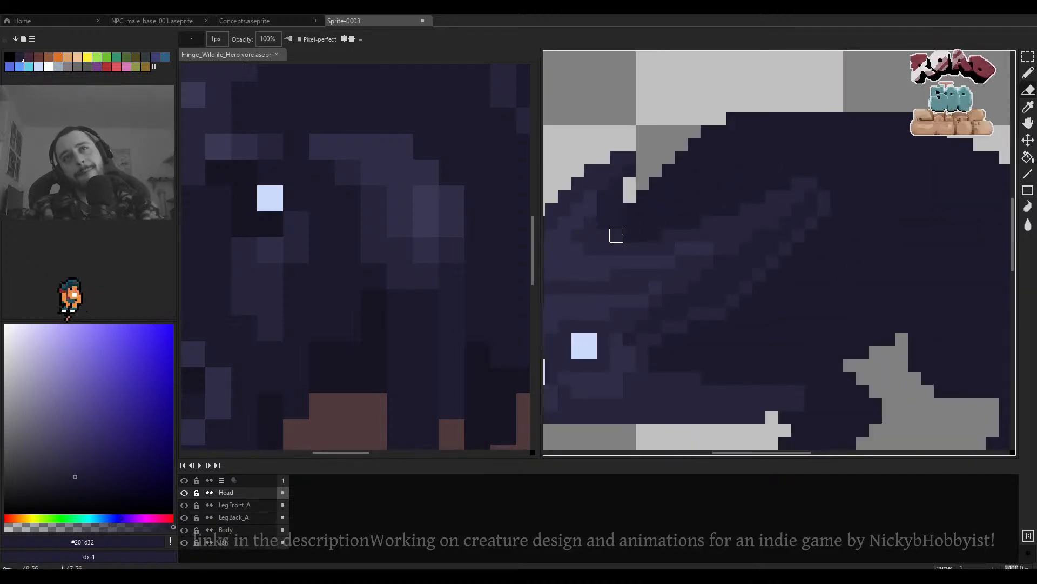
scroll(668, 196, "down", 5)
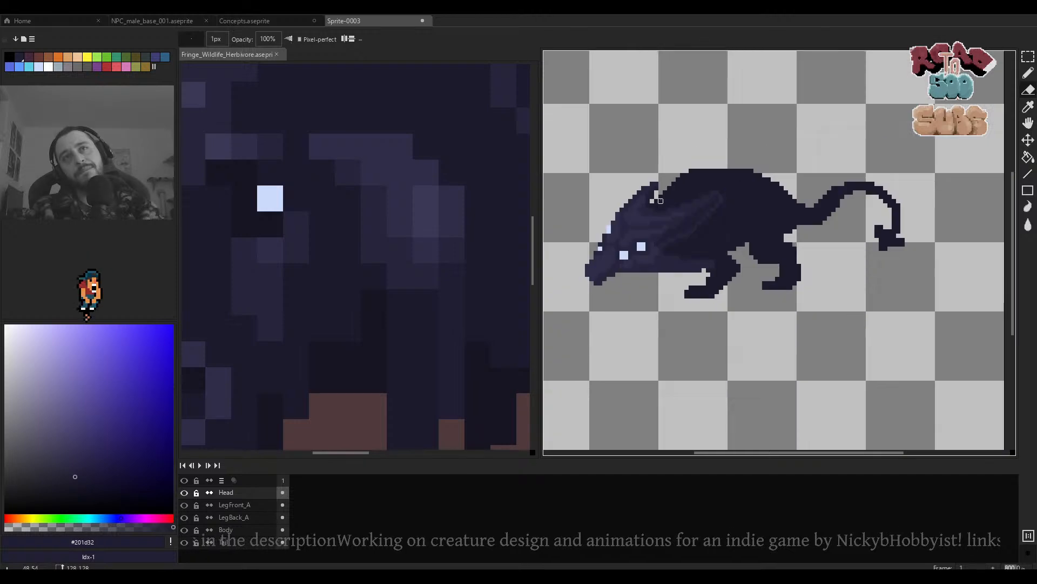
scroll(669, 210, "up", 3)
scroll(655, 210, "down", 3)
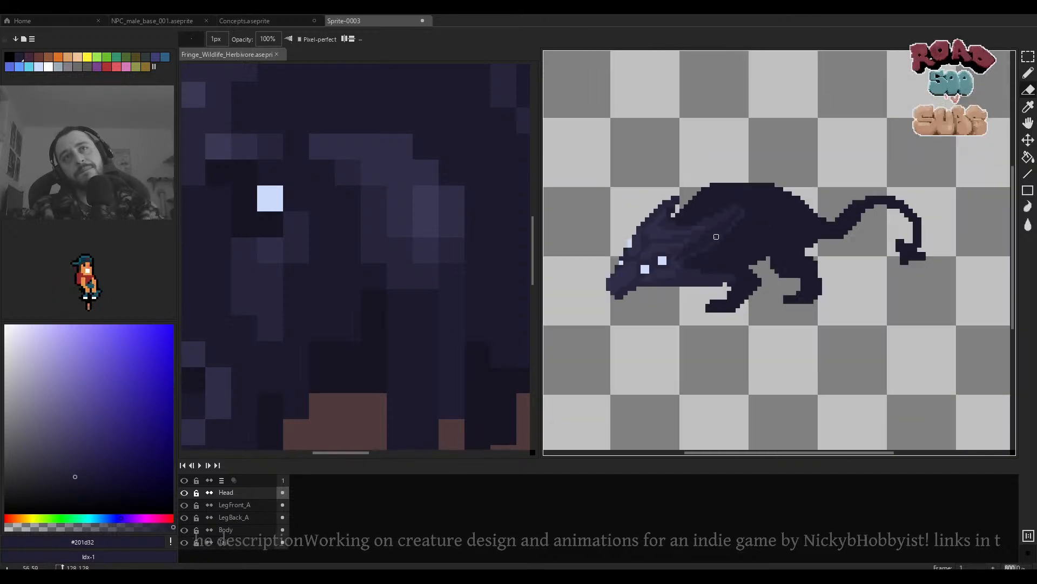
scroll(700, 217, "up", 6)
scroll(717, 199, "down", 4)
scroll(771, 227, "up", 3)
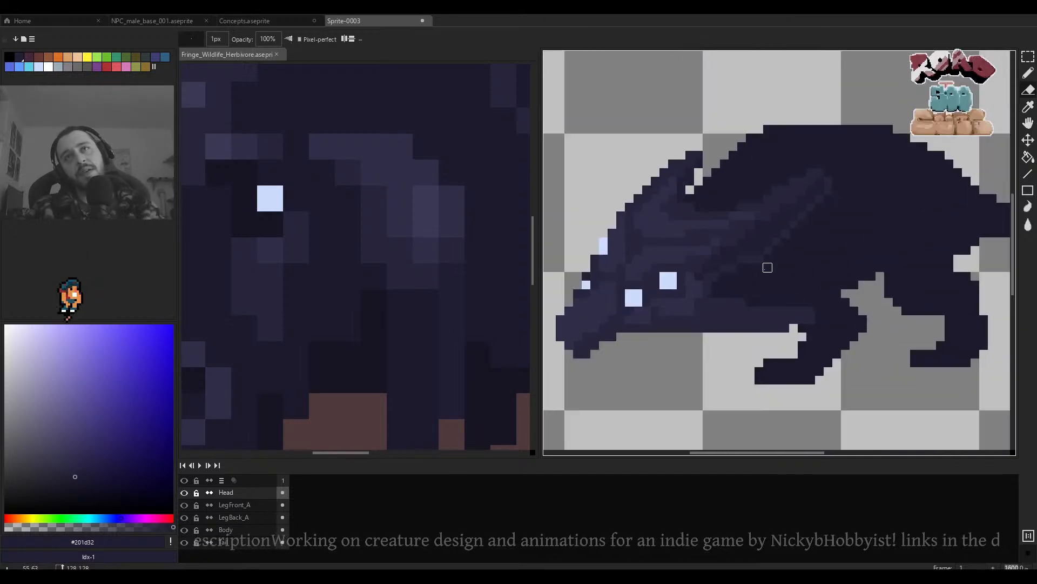
scroll(753, 276, "down", 3)
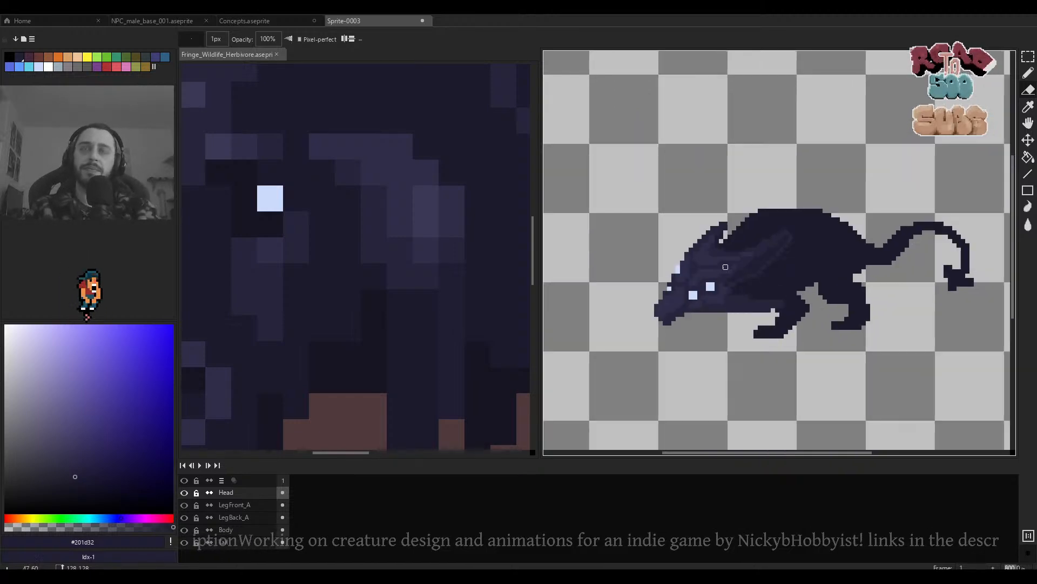
Paint #201d32 shadows between the forehead streaks with the 1px pencil.
key("b")
scroll(720, 265, "up", 3)
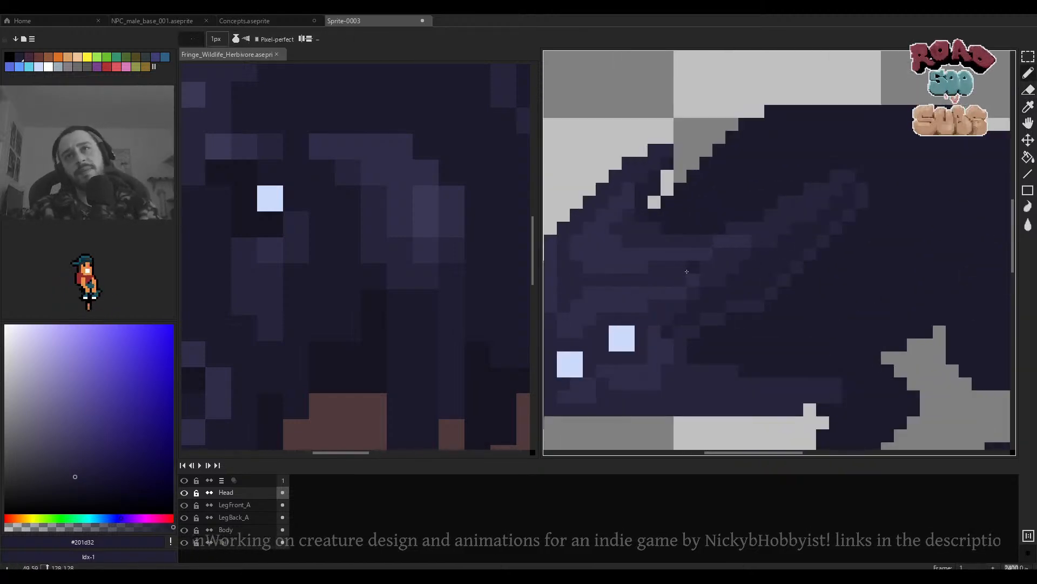
scroll(665, 276, "left", 1)
scroll(664, 276, "up", 2)
scroll(800, 254, "up", 1)
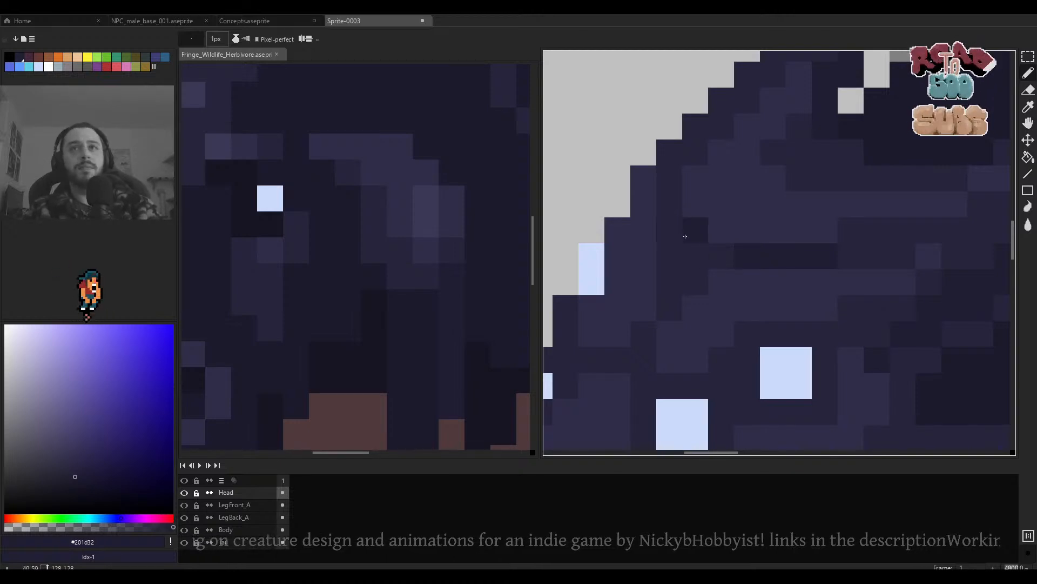
scroll(686, 235, "down", 2)
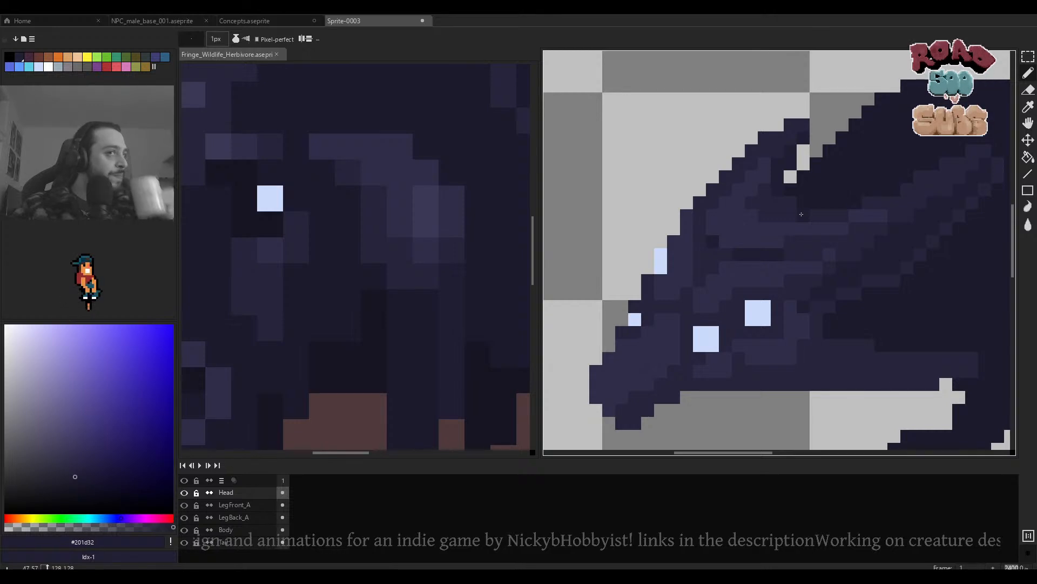
left_click_drag(829, 245, 799, 230)
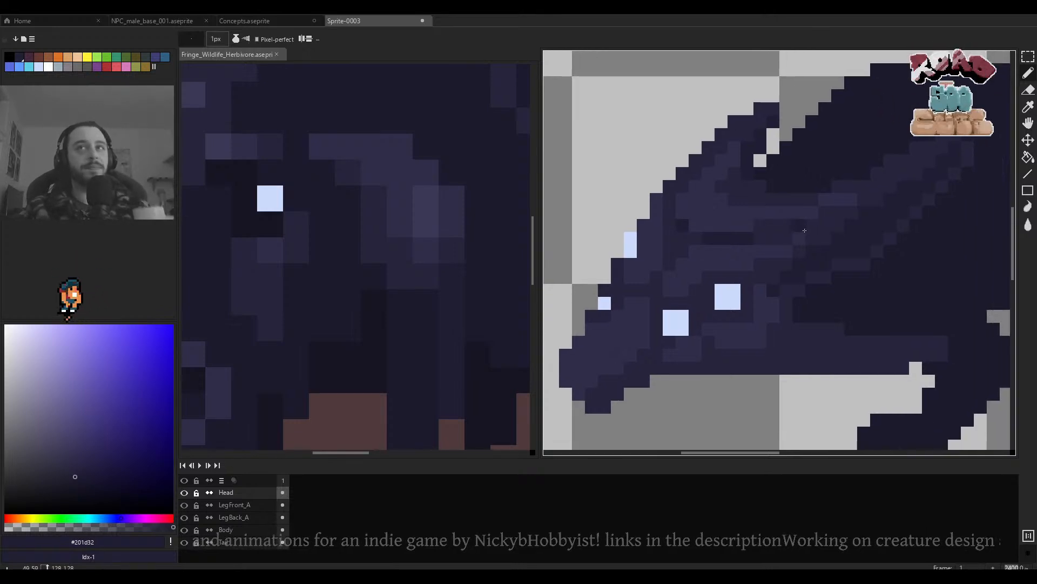
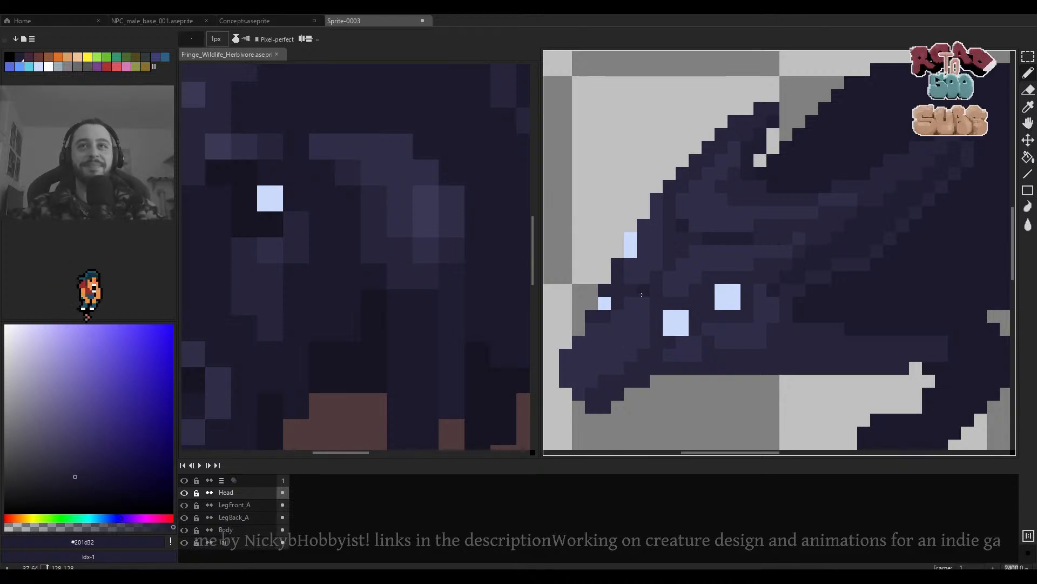
Add #201d32 shadow pixels around the eyes on the far side of the head.
scroll(600, 303, "up", 3)
left_click_drag(599, 304, 674, 204)
scroll(704, 182, "down", 3)
left_click_drag(773, 192, 761, 193)
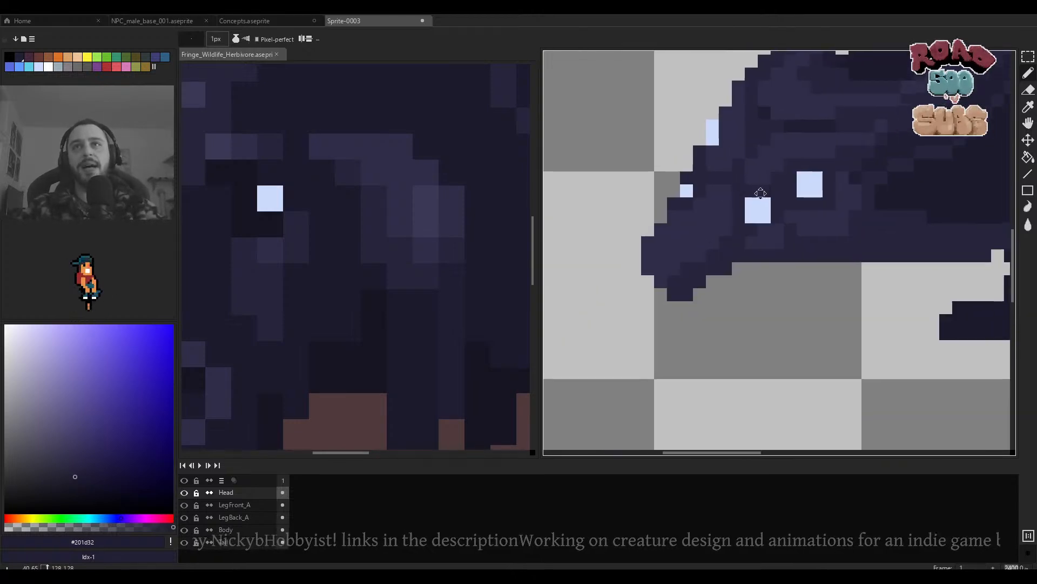
Paint #201d32 eye-socket shadows around the edges of the two near eyes.
scroll(761, 193, "up", 2)
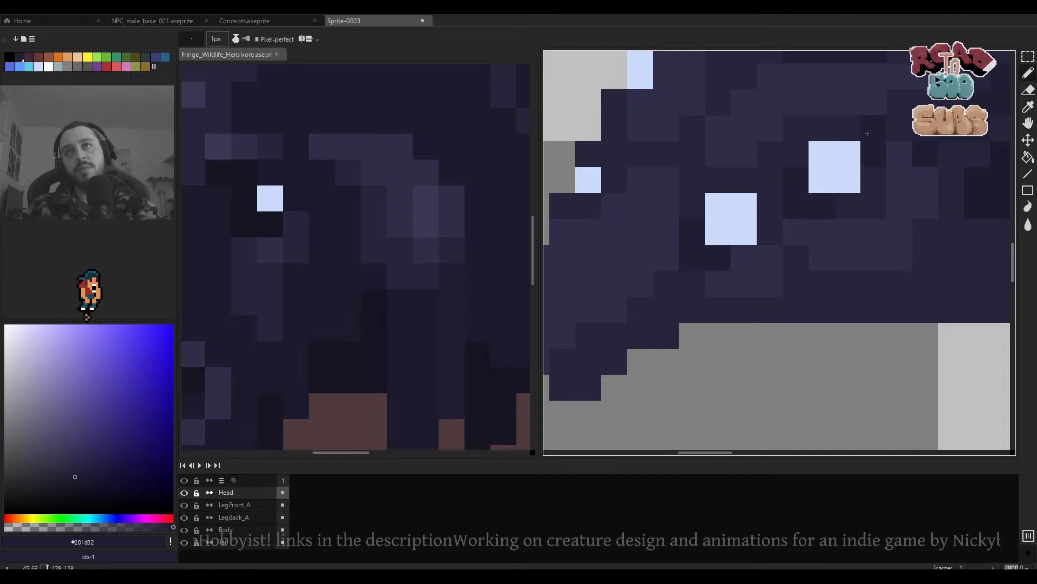
scroll(868, 133, "down", 2)
scroll(801, 208, "up", 3)
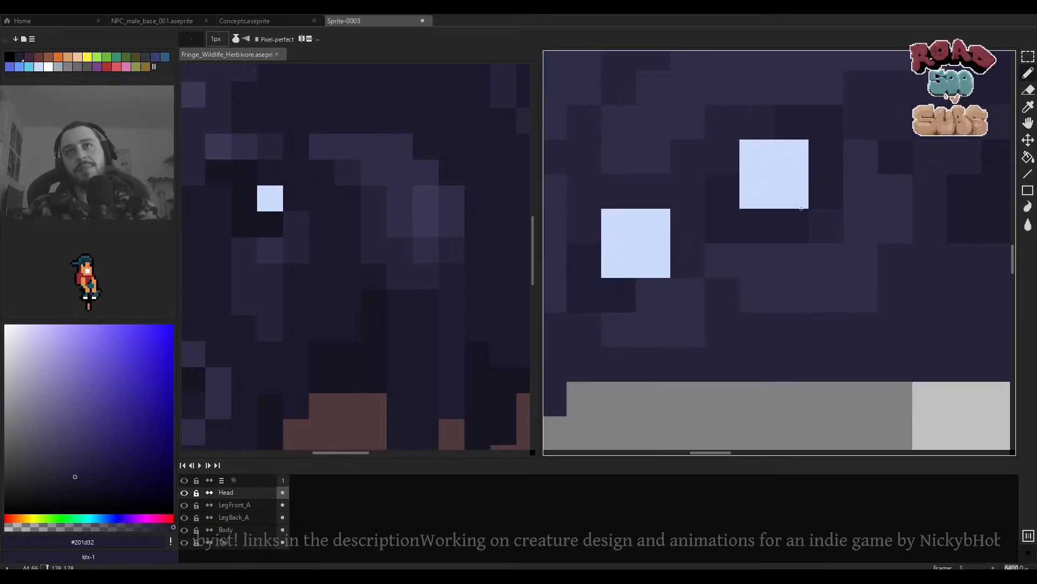
scroll(616, 207, "down", 2)
scroll(702, 195, "up", 1)
scroll(756, 192, "down", 2)
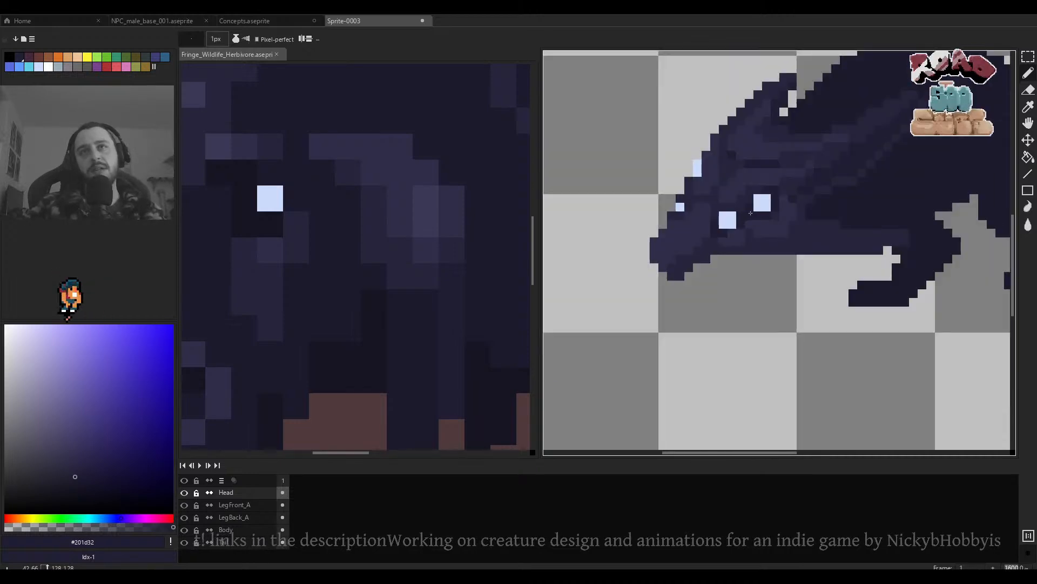
scroll(763, 190, "up", 2)
scroll(763, 190, "down", 3)
Deepen the cheek behind the near eyes and under the near horn's base with #201d32 shadows.
scroll(692, 241, "up", 4)
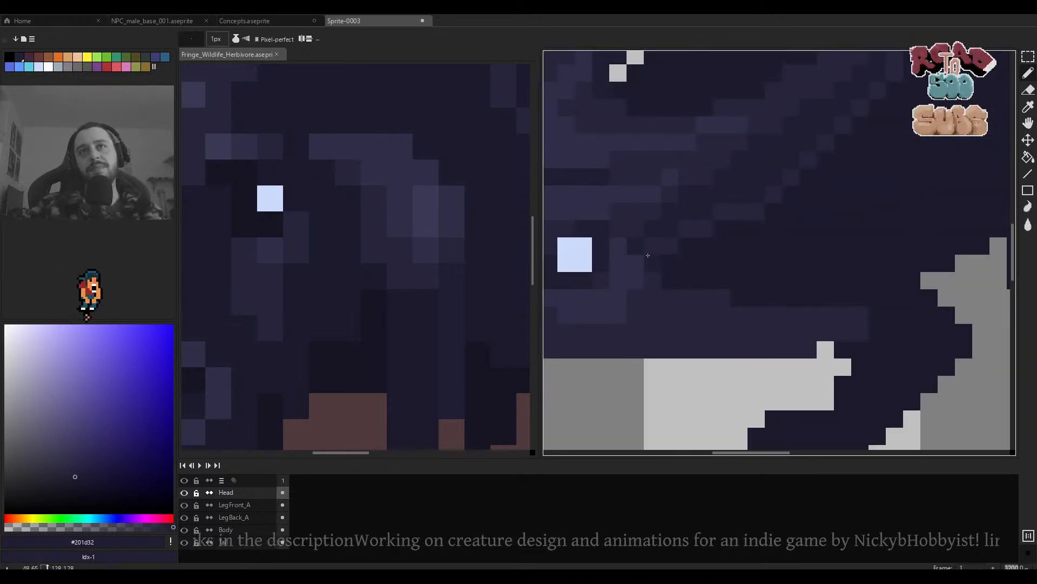
scroll(668, 290, "down", 1)
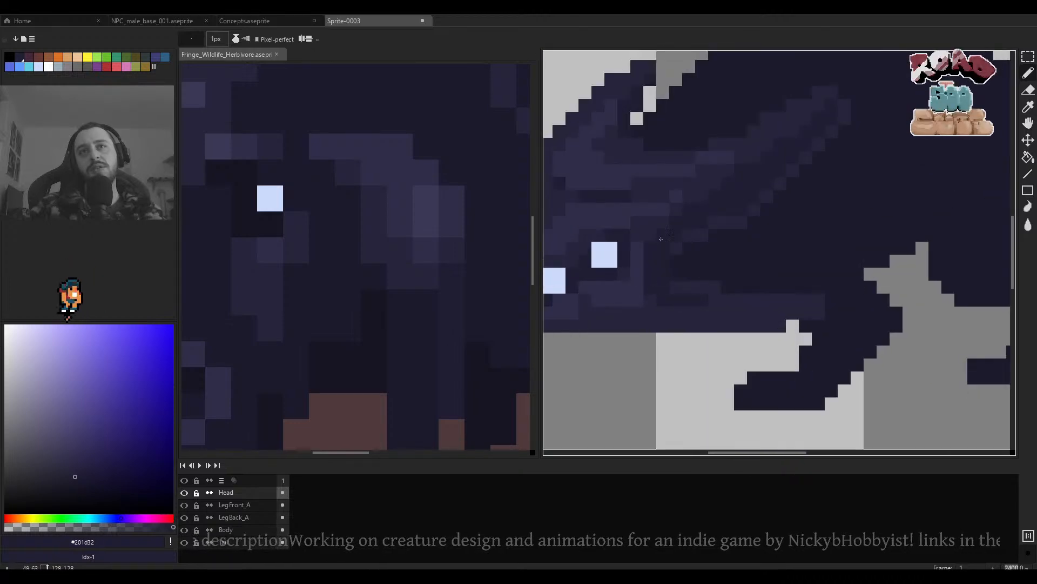
scroll(661, 239, "down", 4)
scroll(676, 222, "up", 3)
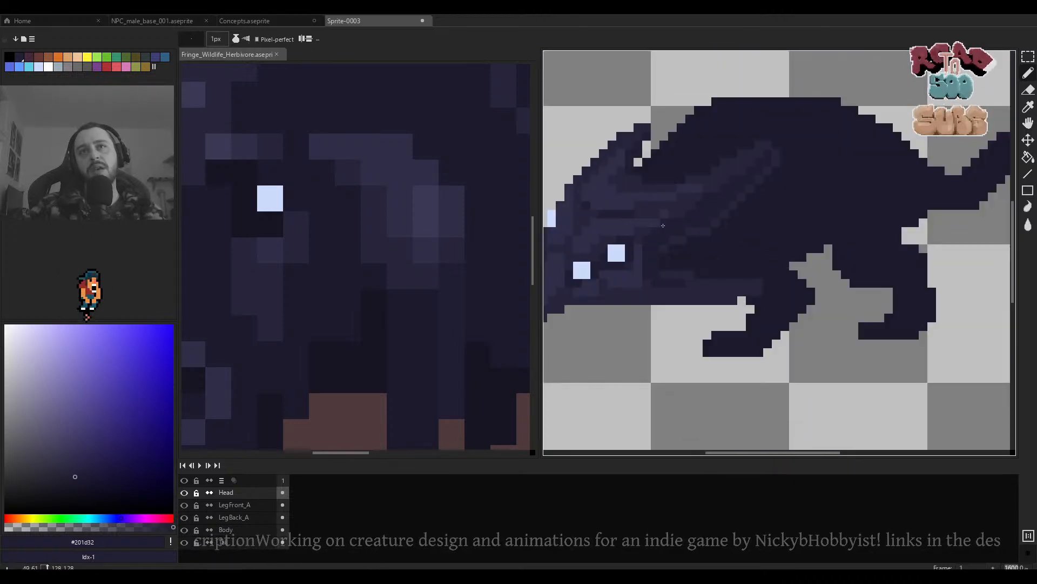
scroll(663, 225, "down", 3)
scroll(693, 212, "up", 3)
scroll(697, 208, "down", 3)
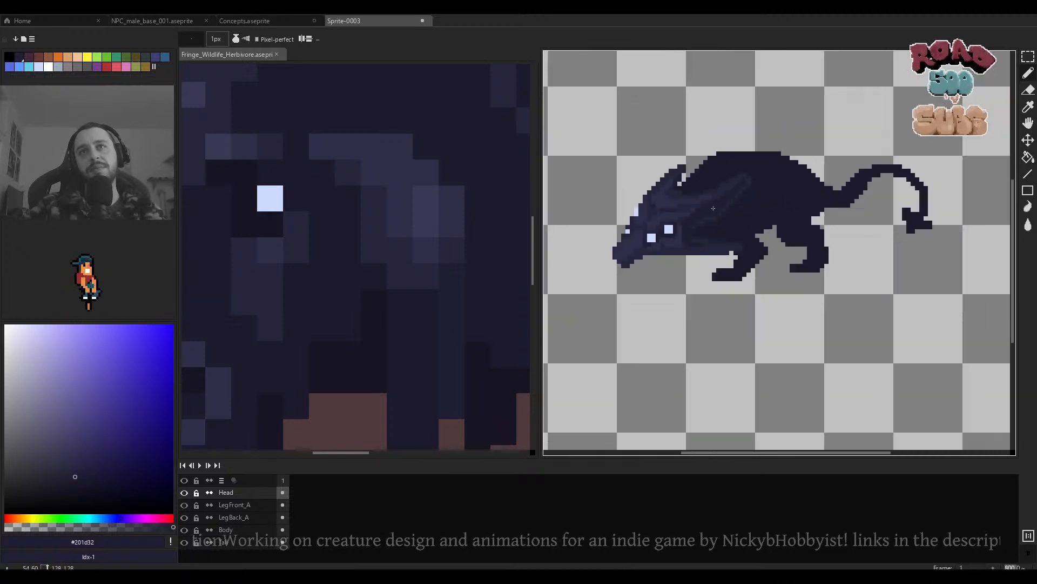
Extend the #201d32 shadow between the forehead streaks towards the near horn, undoing the last stroke.
scroll(703, 212, "up", 6)
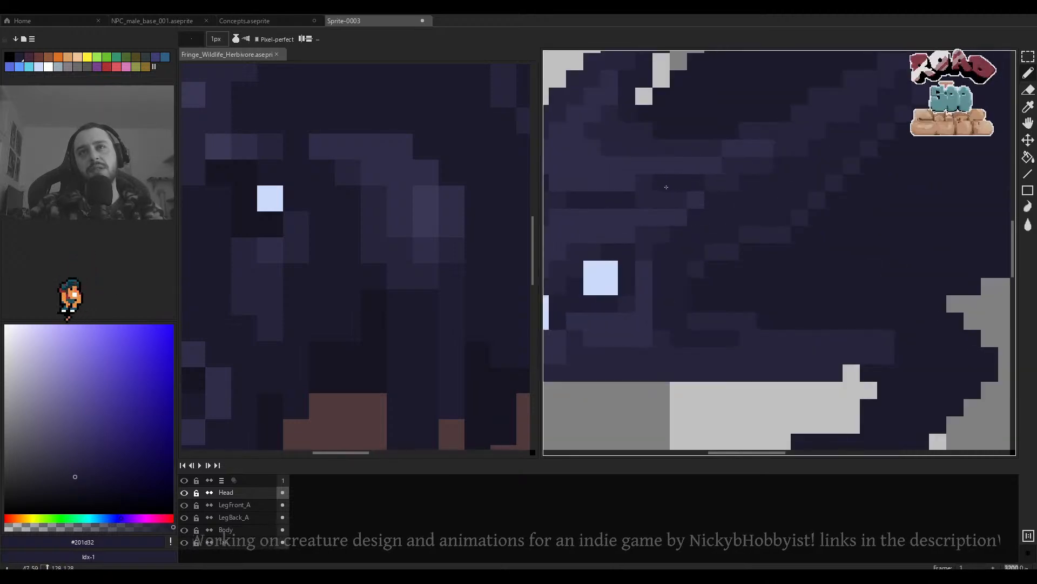
scroll(660, 190, "down", 3)
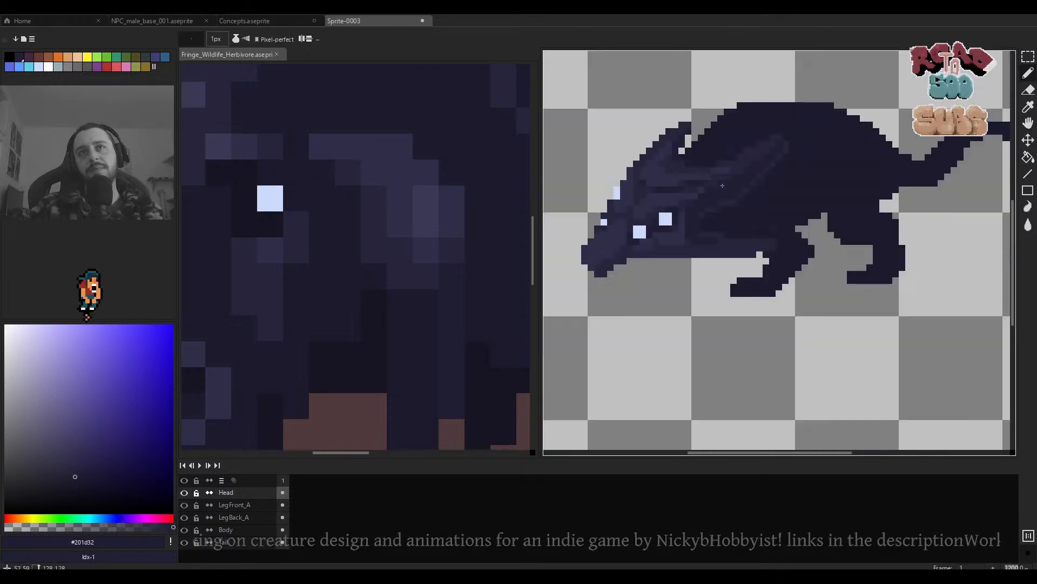
scroll(718, 184, "up", 3)
scroll(715, 164, "down", 4)
scroll(724, 173, "up", 1)
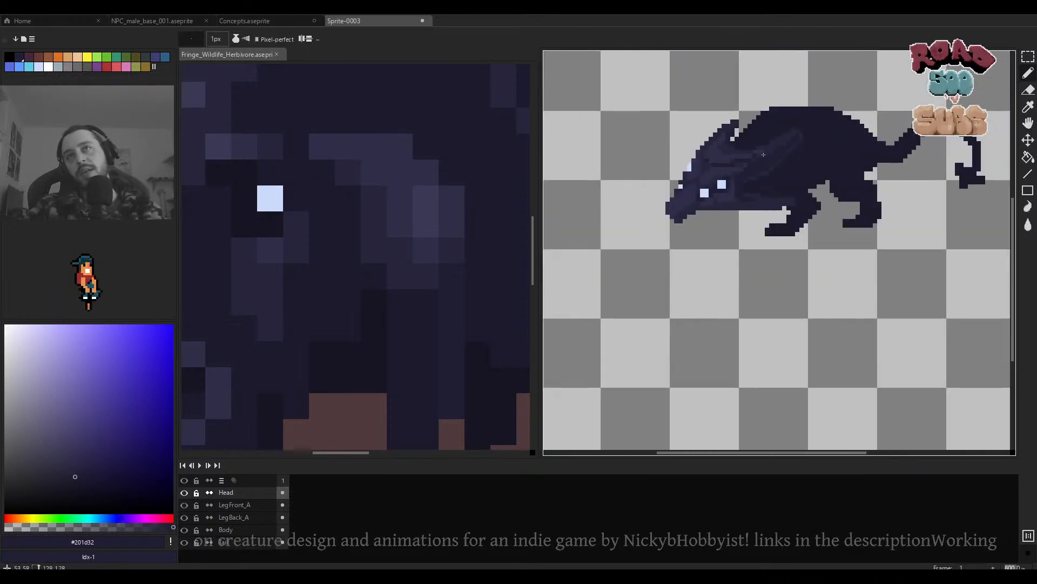
key("ctrl+z")
scroll(756, 181, "up", 5)
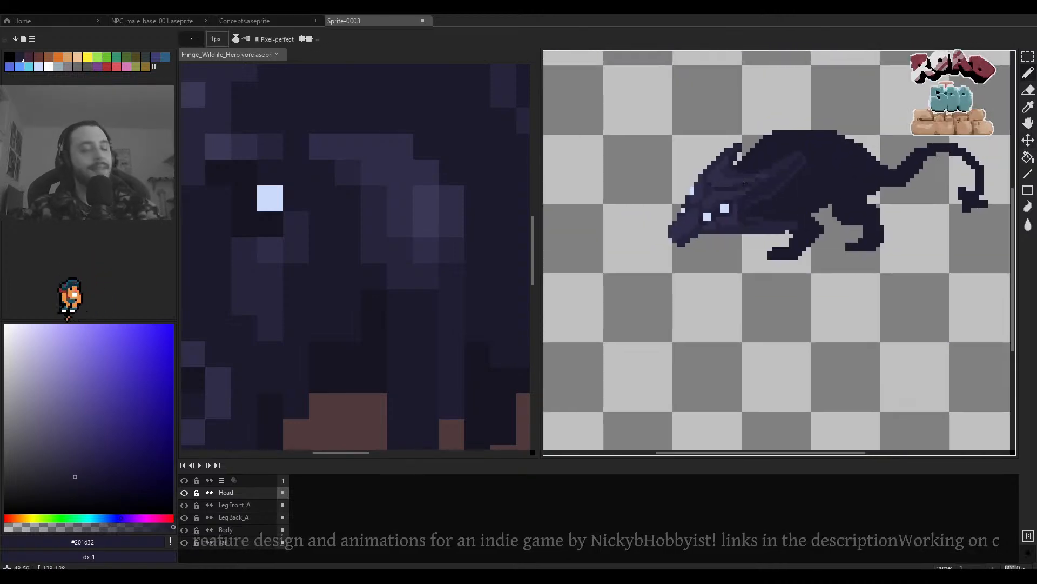
scroll(804, 172, "down", 1)
scroll(804, 166, "up", 1)
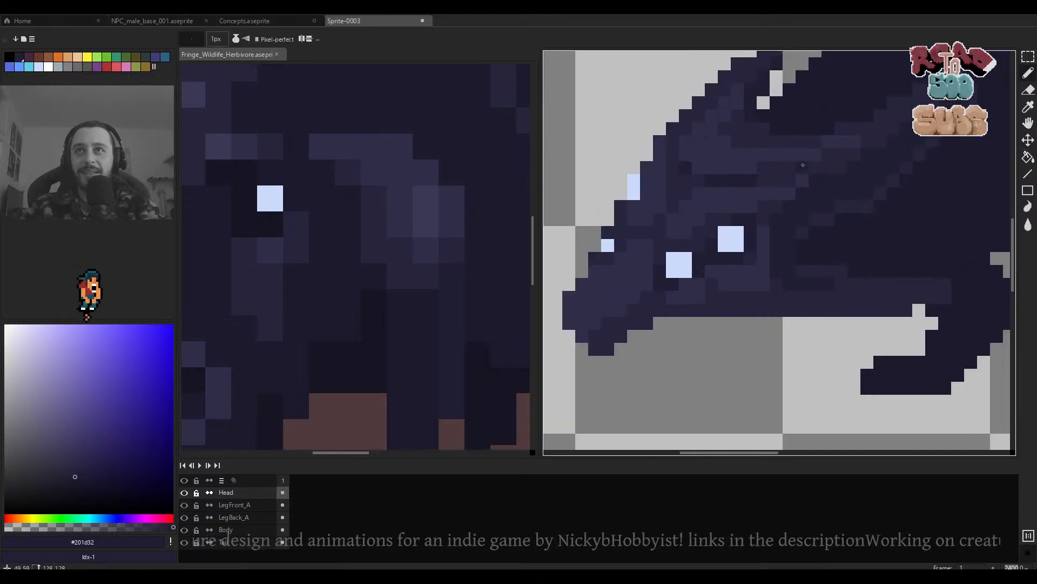
left_click(746, 145, "alt")
scroll(747, 145, "down", 2)
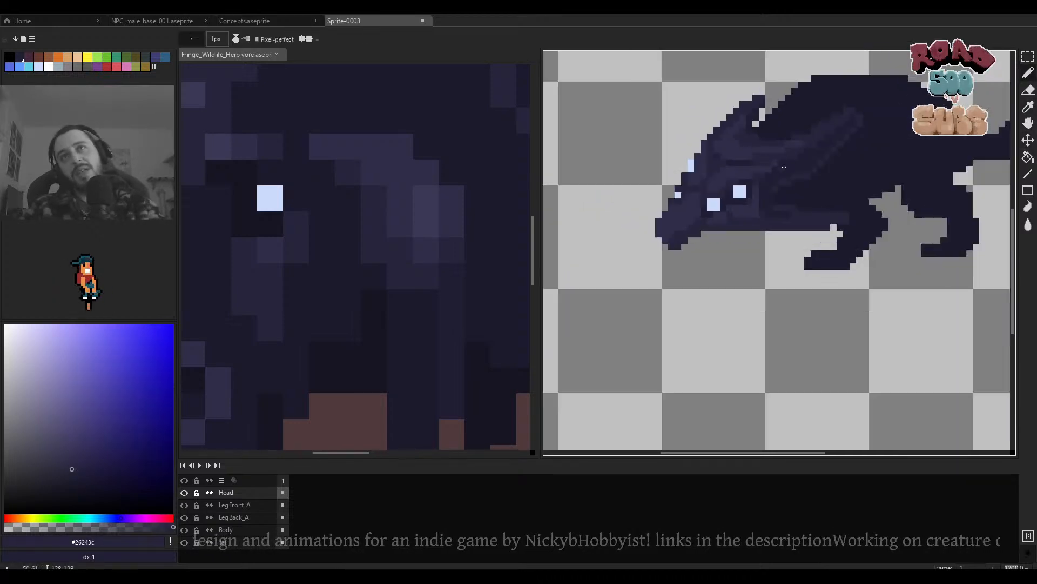
scroll(799, 162, "up", 2)
left_click_drag(799, 162, 637, 199)
scroll(628, 187, "down", 4)
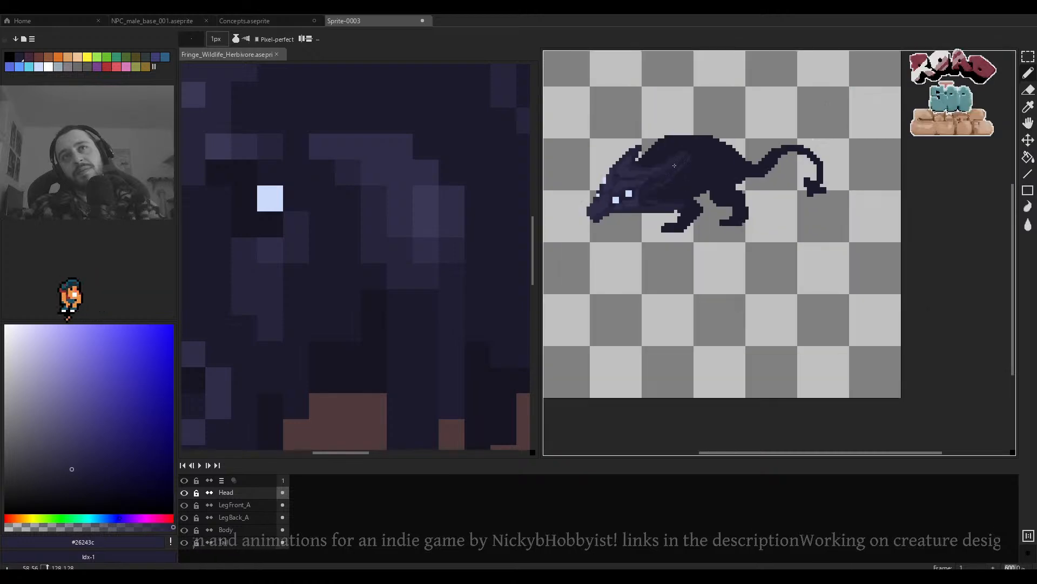
scroll(666, 170, "up", 3)
left_click_drag(687, 151, 705, 153)
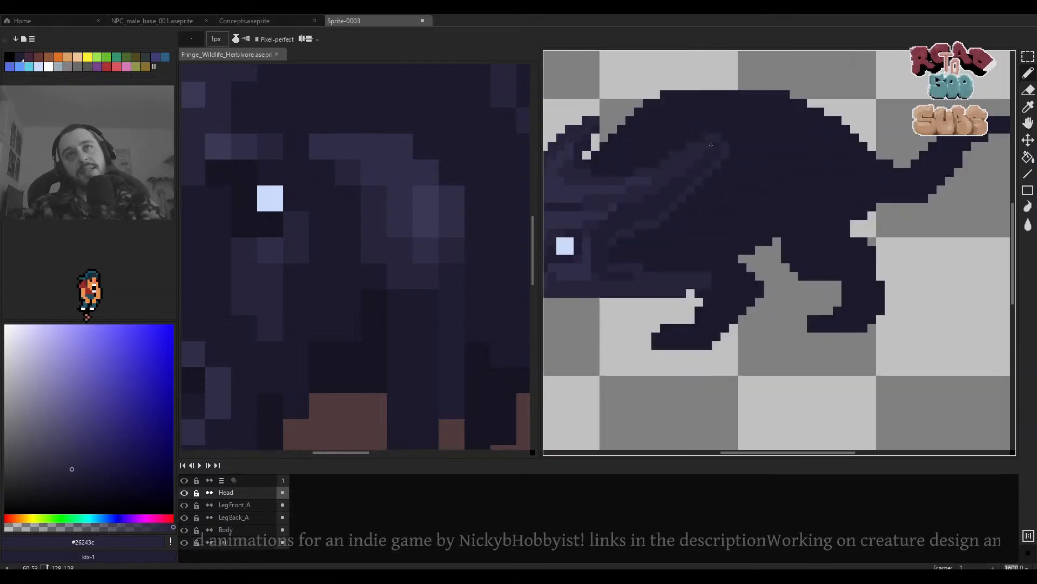
left_click_drag(663, 192, 705, 186)
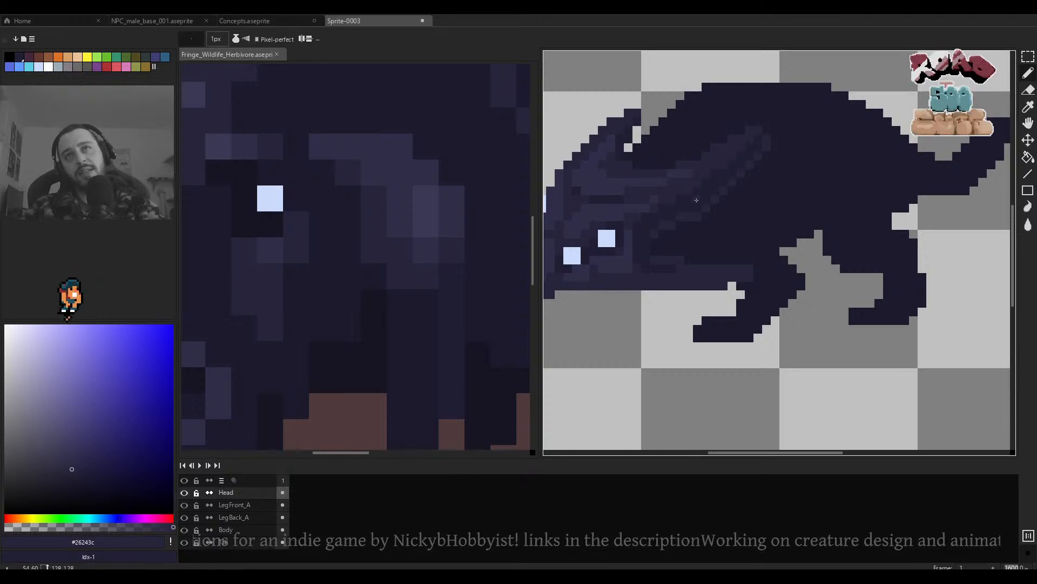
key("ctrl+z")
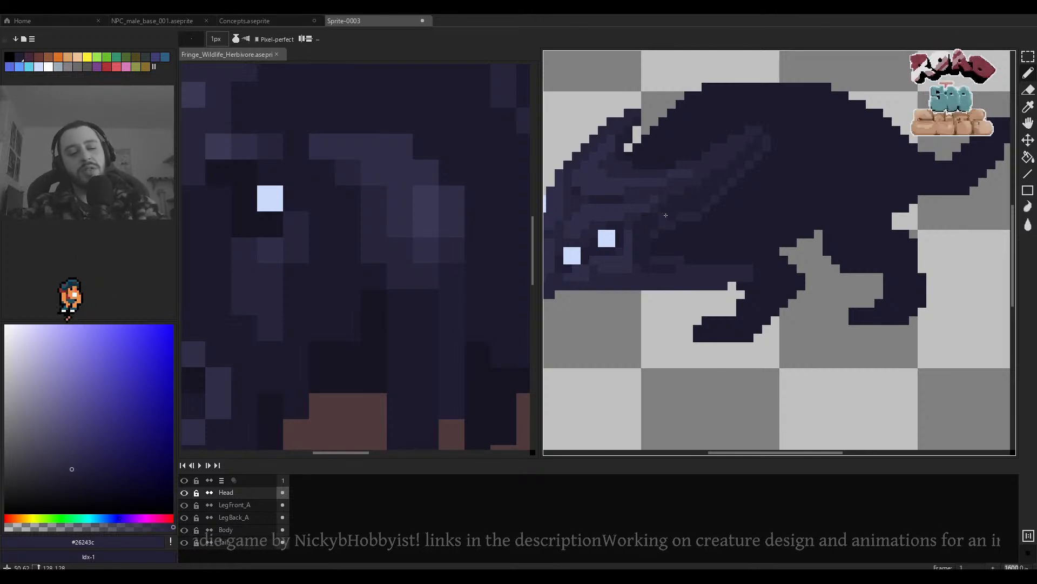
Add #201d32 shadow pixels on the brow between the near eyes and the far-side eyes.
scroll(670, 204, "up", 2)
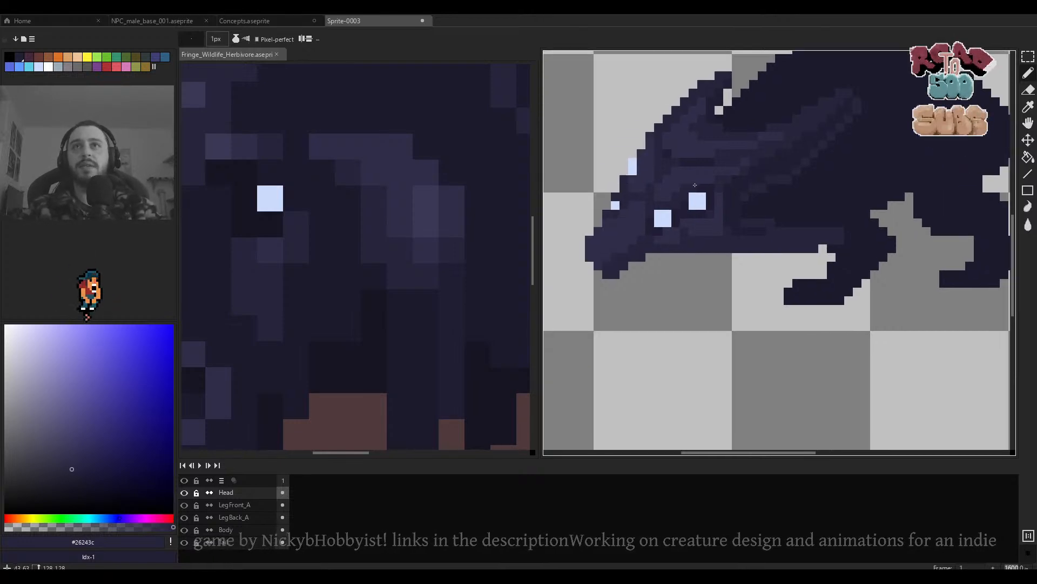
left_click(869, 156, "alt")
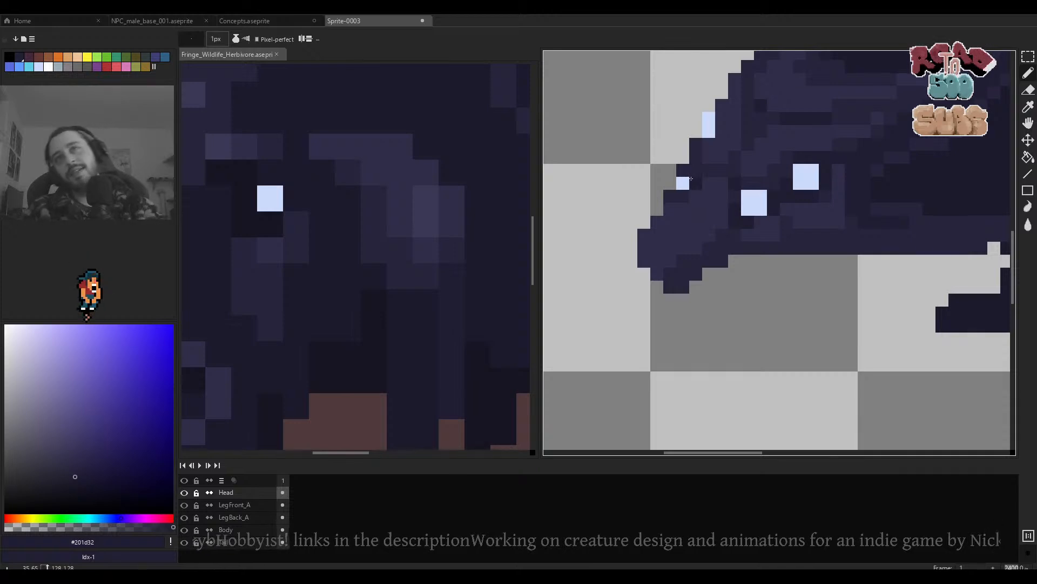
left_click_drag(752, 158, 691, 193)
left_click_drag(688, 152, 679, 154)
scroll(679, 154, "down", 1)
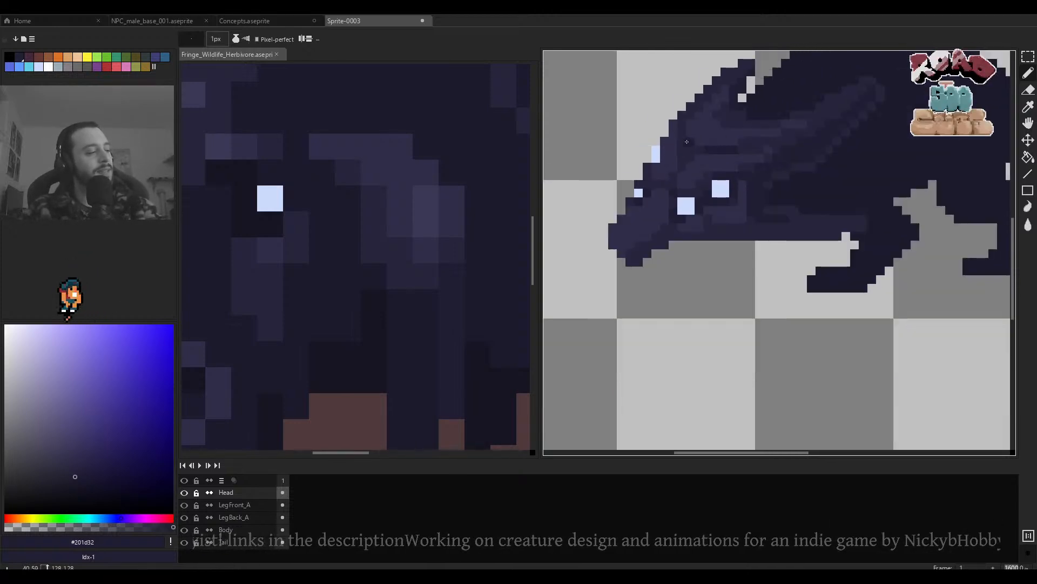
scroll(691, 159, "up", 1)
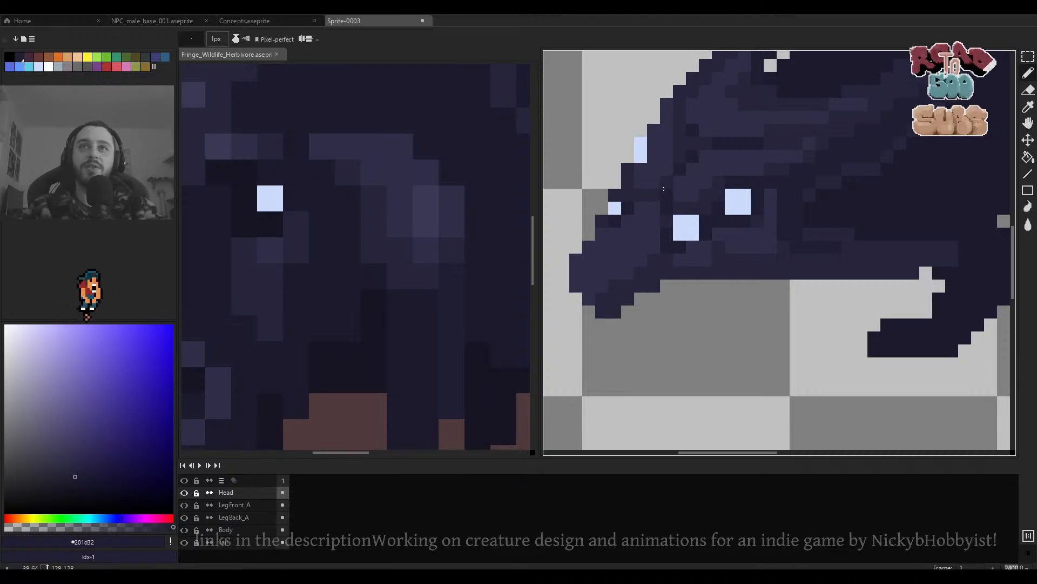
scroll(674, 187, "down", 1)
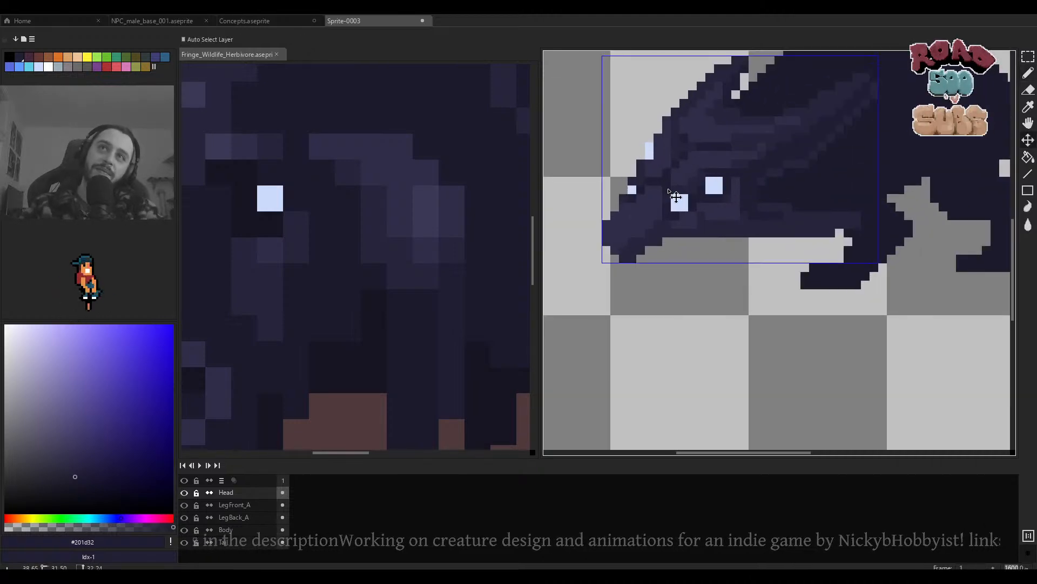
scroll(659, 198, "up", 2)
scroll(707, 159, "down", 2)
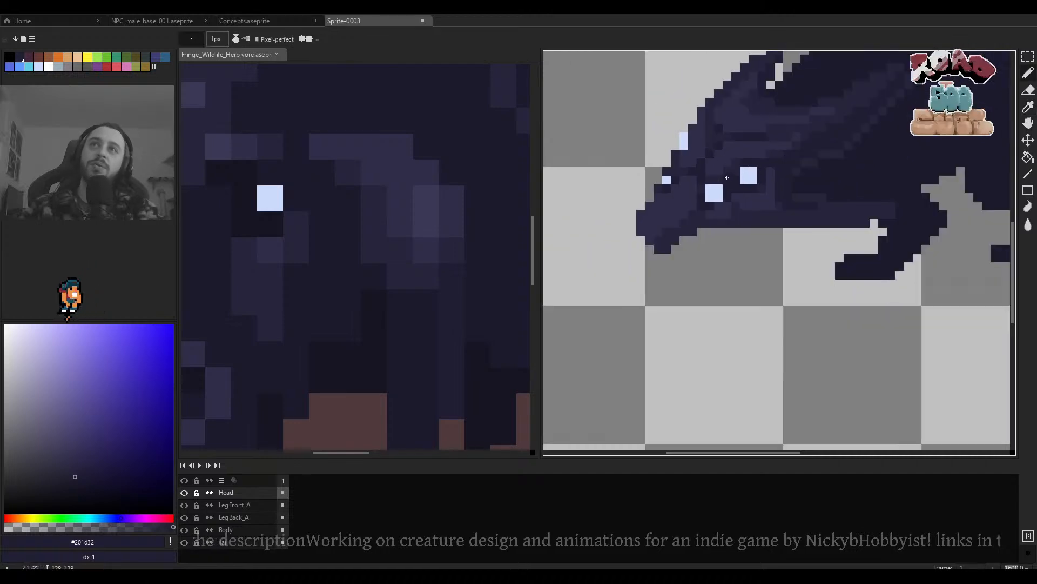
Sample the lighter #3a3855 highlight colour from the back of the reference creature in Fringe_Wildlife_Herbivore.
scroll(721, 147, "up", 2)
left_click(725, 143, "alt")
left_click(281, 238, "alt")
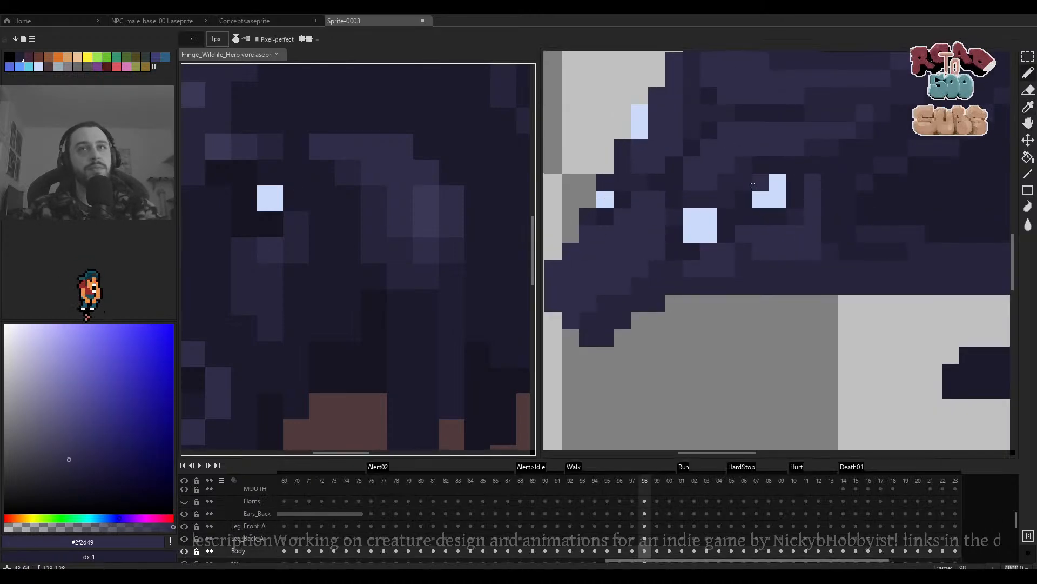
key("ctrl")
scroll(478, 235, "down", 2)
left_click_drag(458, 122, 365, 198)
left_click(627, 239)
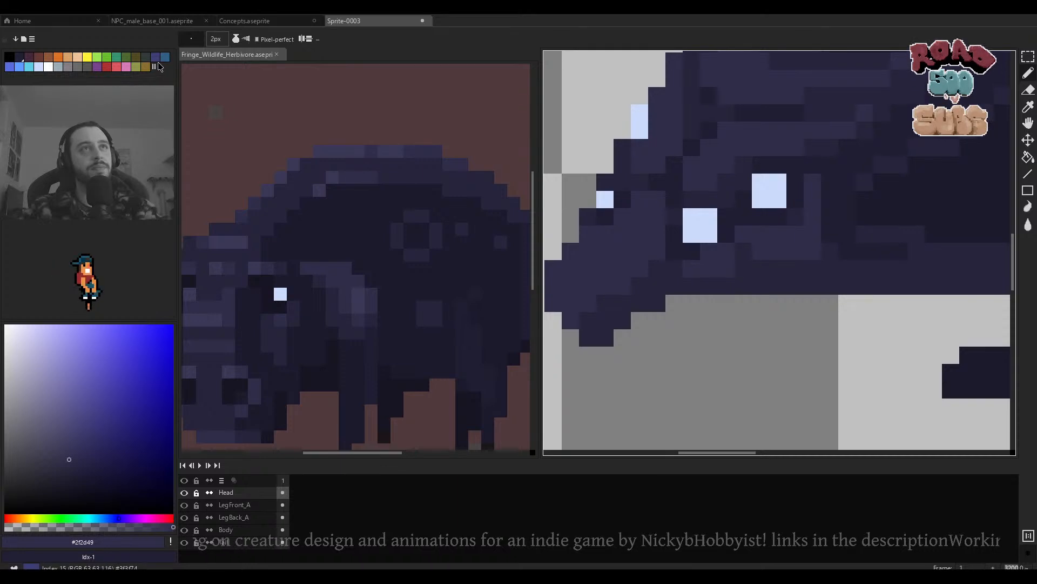
left_click_drag(678, 217, 687, 208)
left_click_drag(408, 276, 412, 273)
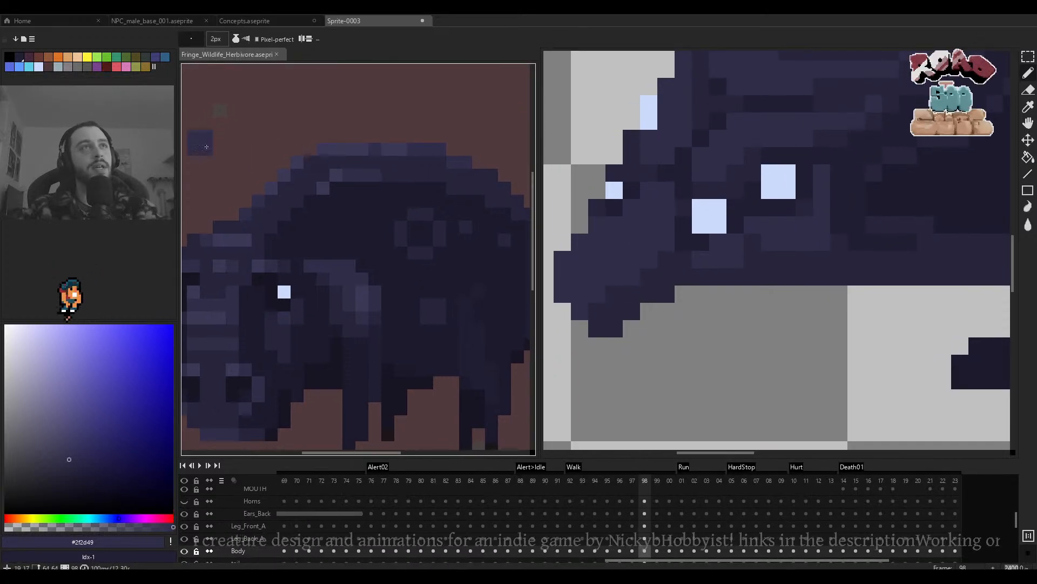
left_click(331, 174, "alt")
Paint a #3a3855 highlight along the top of the snout from the nose up towards the eyes with a 1 px brush.
left_click(707, 227)
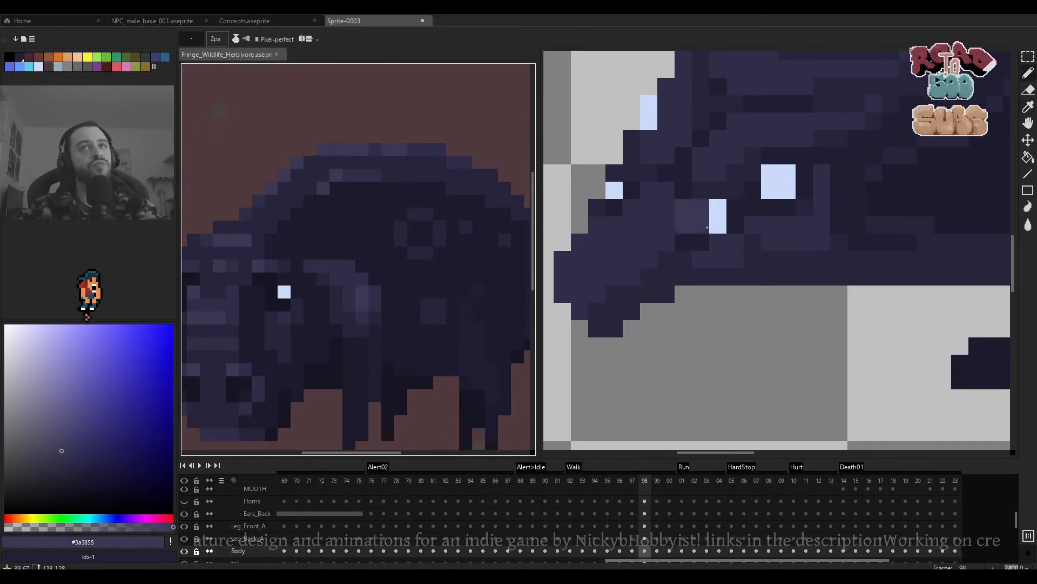
key("minus")
mouse_move(583, 261)
left_mouse_down()
mouse_move(558, 289)
mouse_move(643, 220)
mouse_move(650, 195)
left_mouse_up()
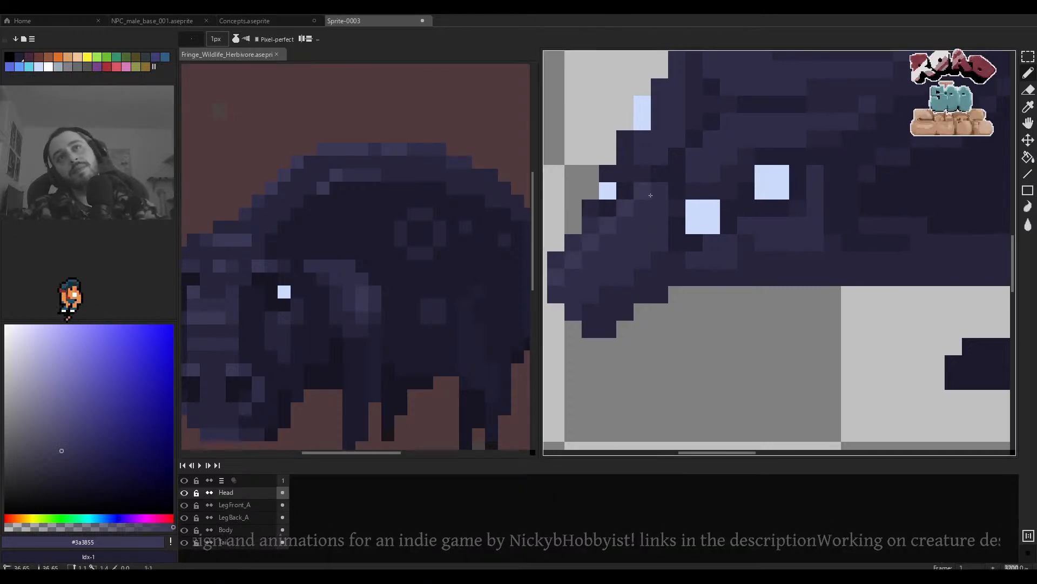
scroll(639, 254, "down", 3)
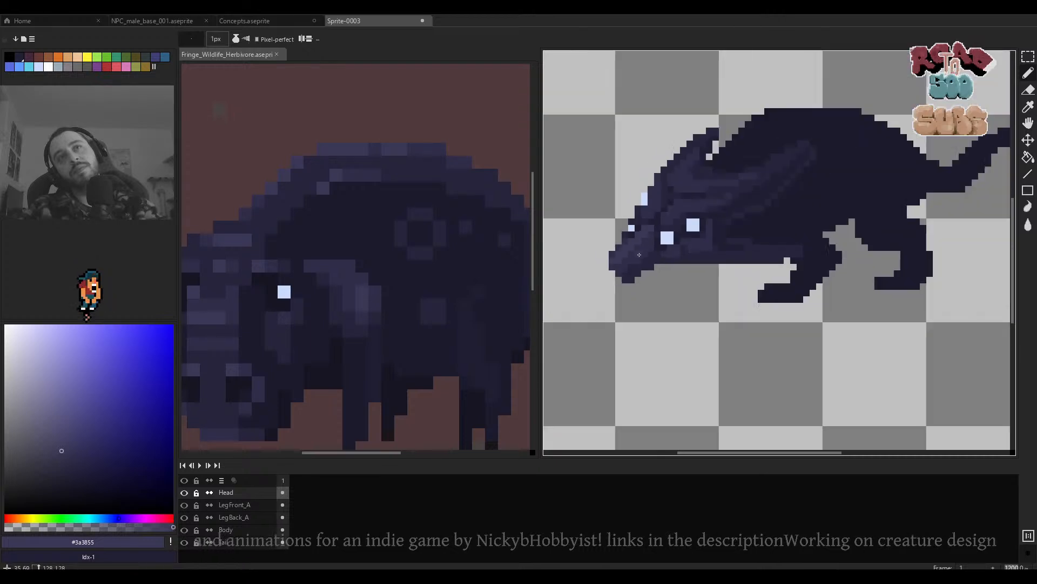
scroll(639, 255, "down", 4)
scroll(636, 248, "up", 8)
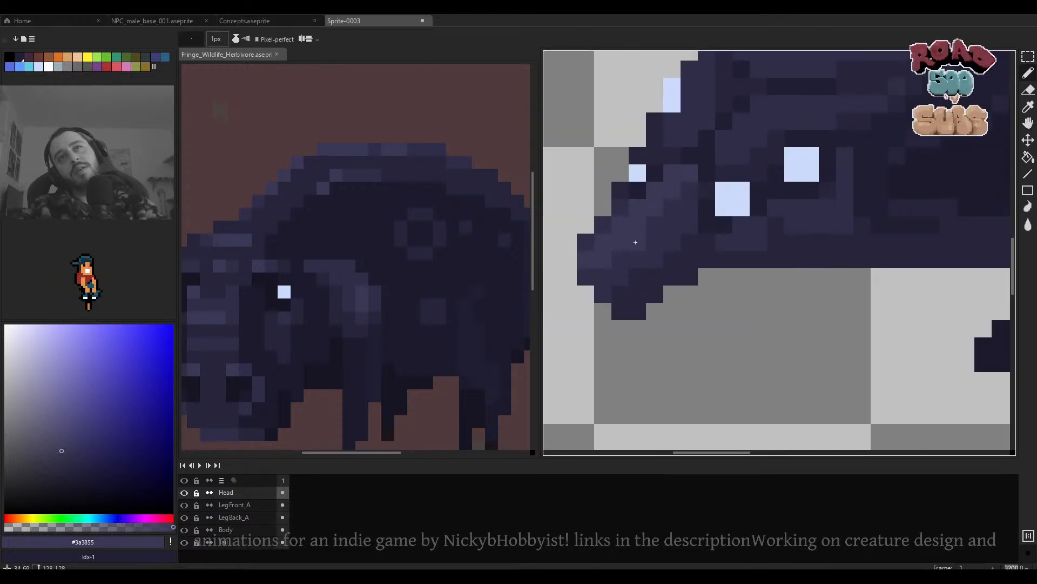
Paint #3a3855 highlight pixels along the brow ridge above the two near eyes.
scroll(683, 194, "down", 4)
scroll(645, 182, "up", 2)
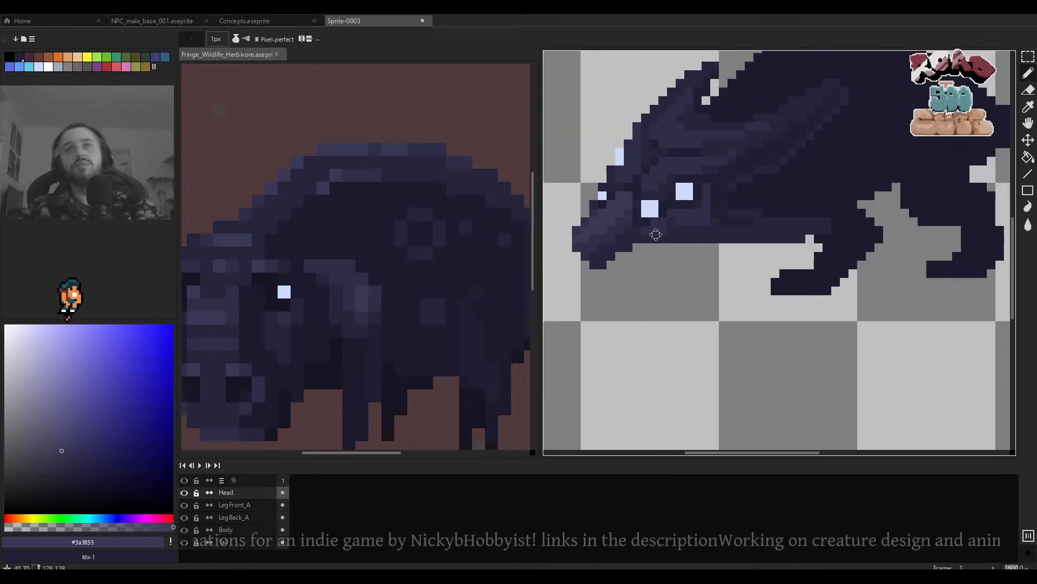
scroll(646, 181, "up", 3)
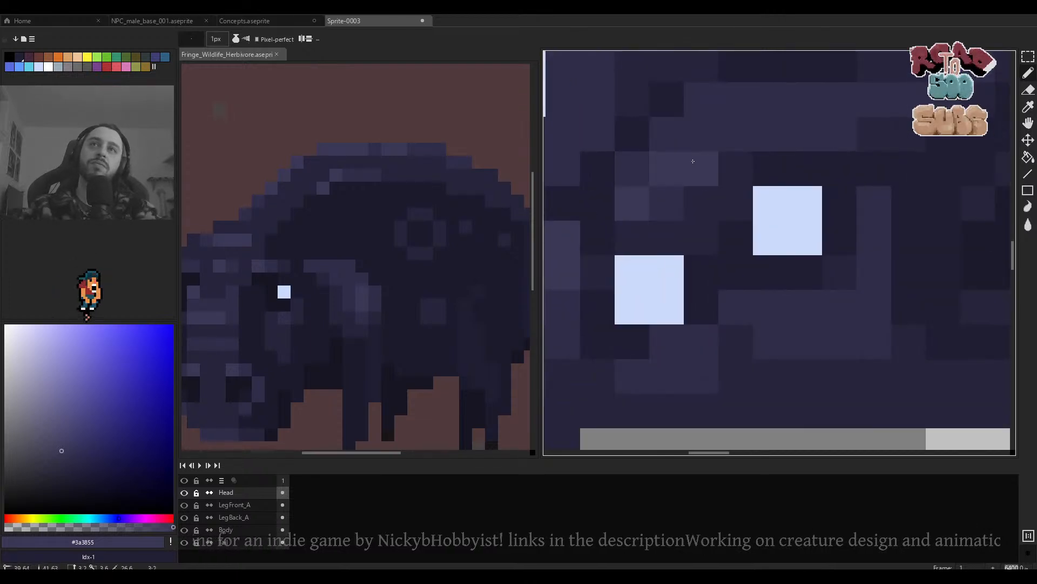
mouse_move(720, 115)
left_mouse_down()
mouse_move(672, 133)
mouse_move(640, 165)
left_mouse_up()
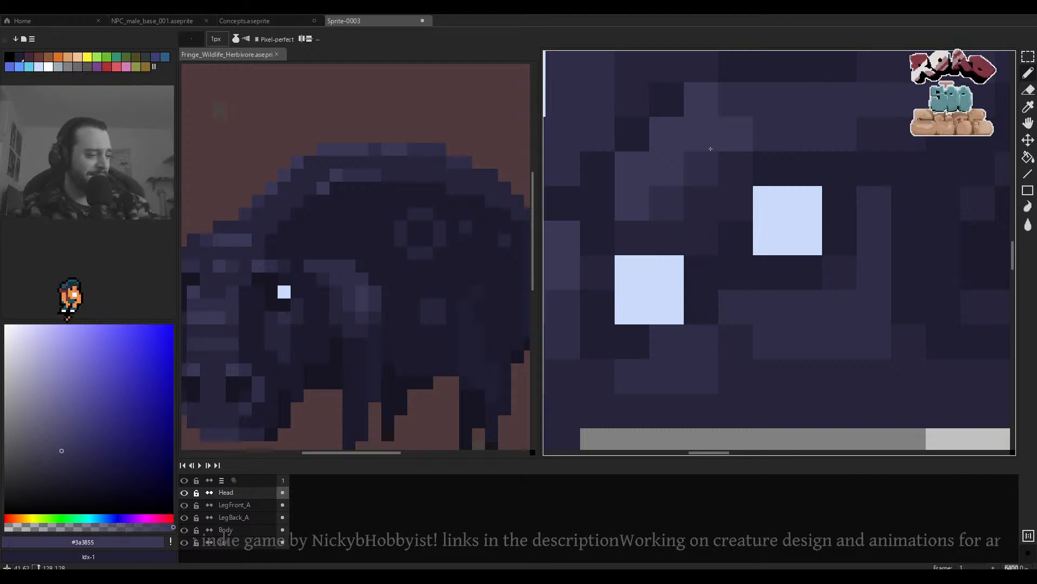
scroll(712, 150, "down", 5)
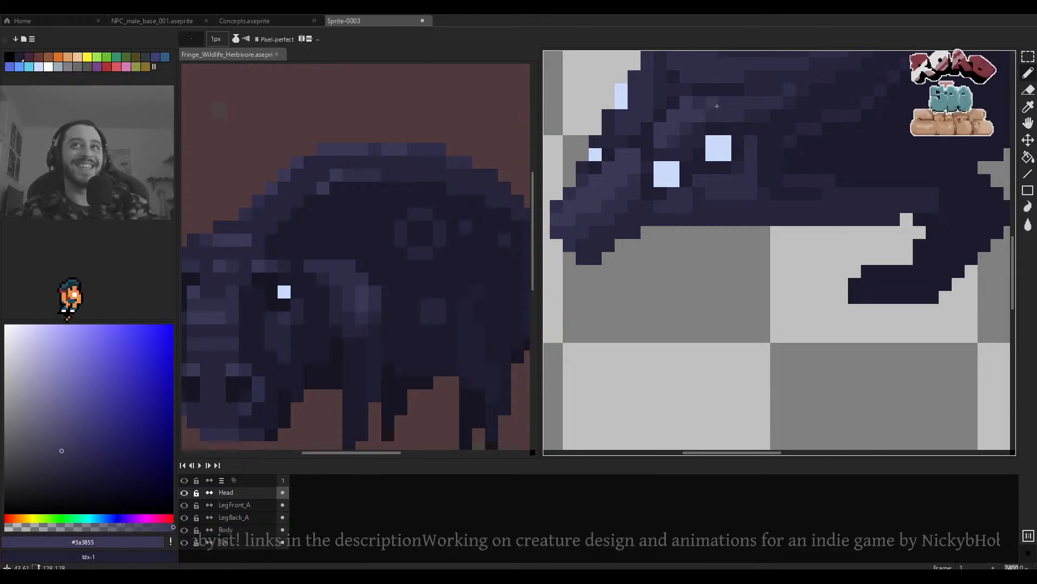
scroll(714, 103, "up", 3)
left_click_drag(724, 126, 741, 124)
Highlight the brow beside the upper far-side eye with #3a3855, undoing and repainting a misplaced stroke.
left_click_drag(593, 126, 678, 162)
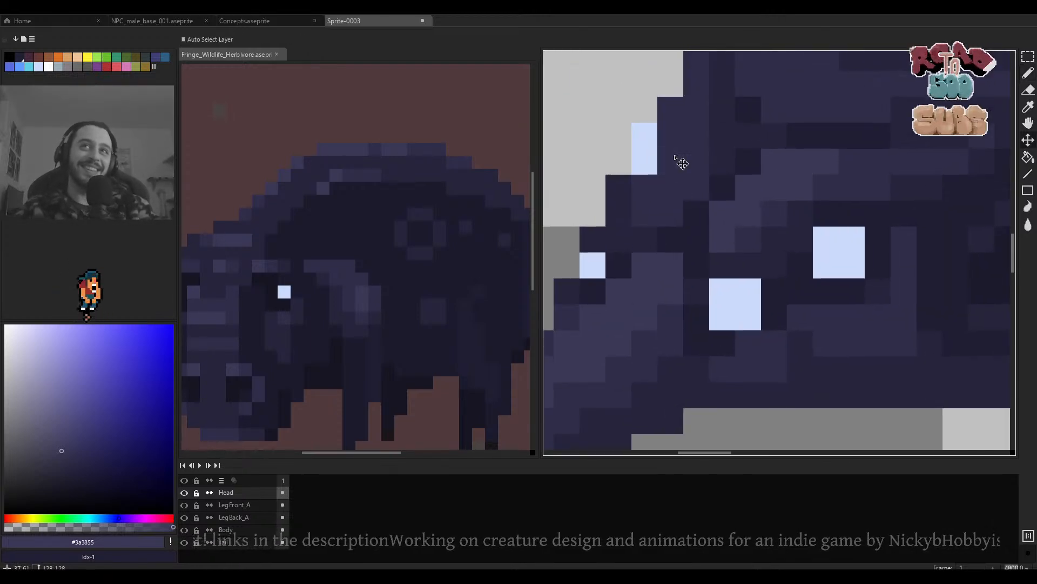
scroll(682, 162, "up", 1)
left_click(684, 137)
left_click(679, 160)
key("ctrl+z")
left_click(684, 164)
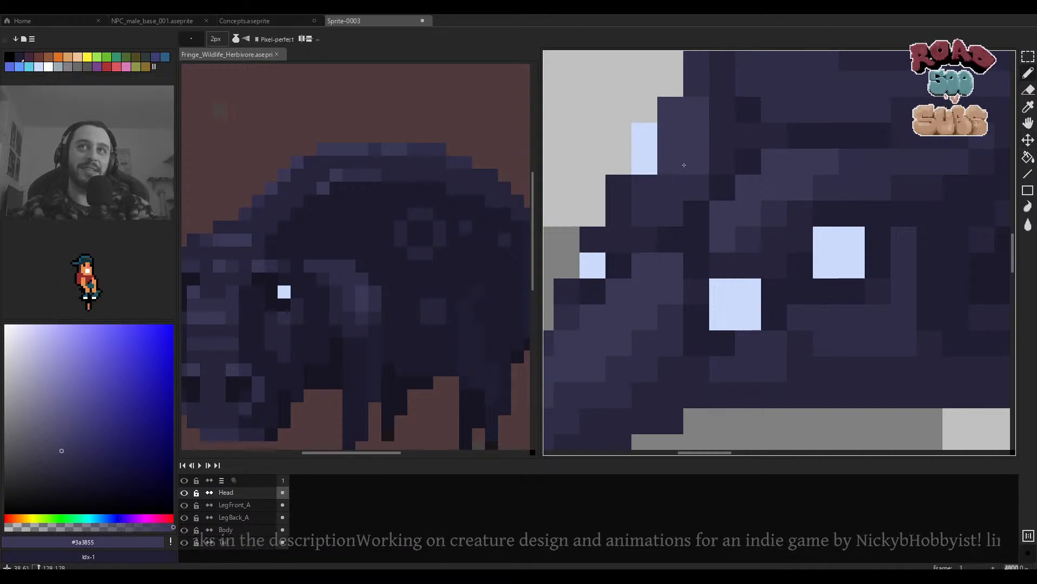
scroll(684, 165, "down", 1)
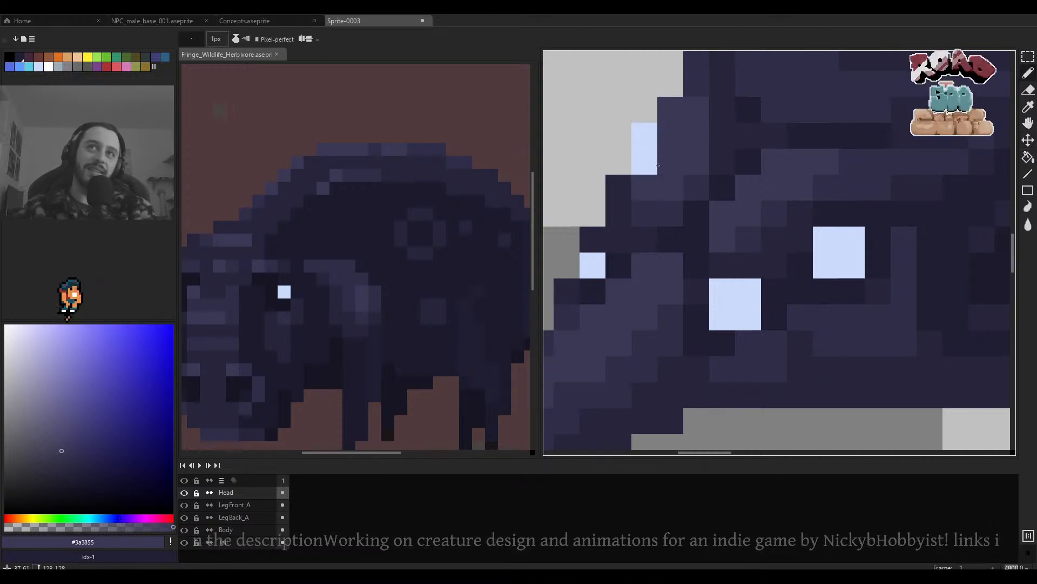
Paint a 2 px wide #3a3855 highlight on the forehead at the far horn's base, undoing the last stroke.
scroll(680, 161, "down", 1)
scroll(683, 135, "up", 1)
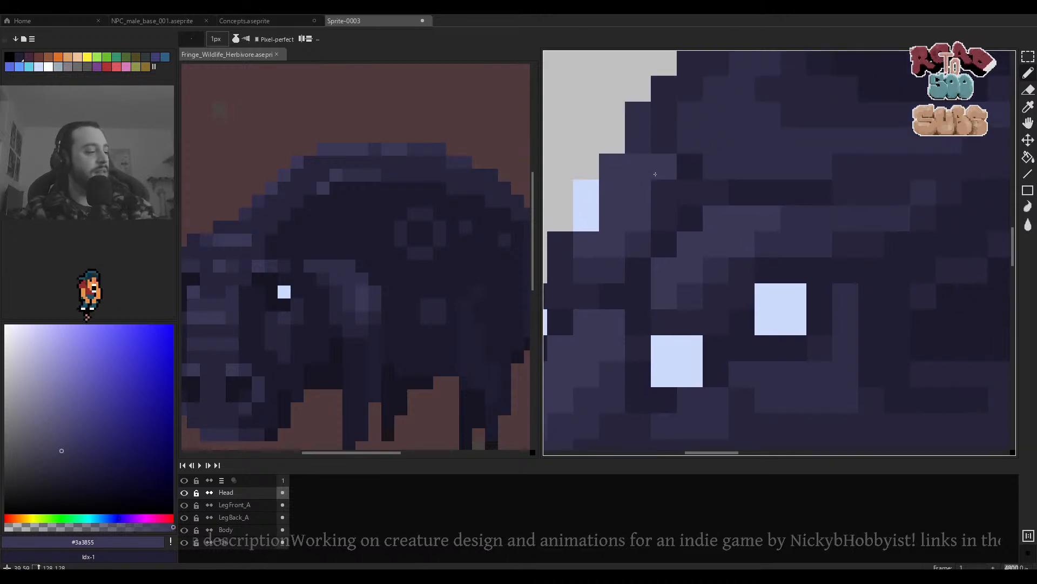
key("plus")
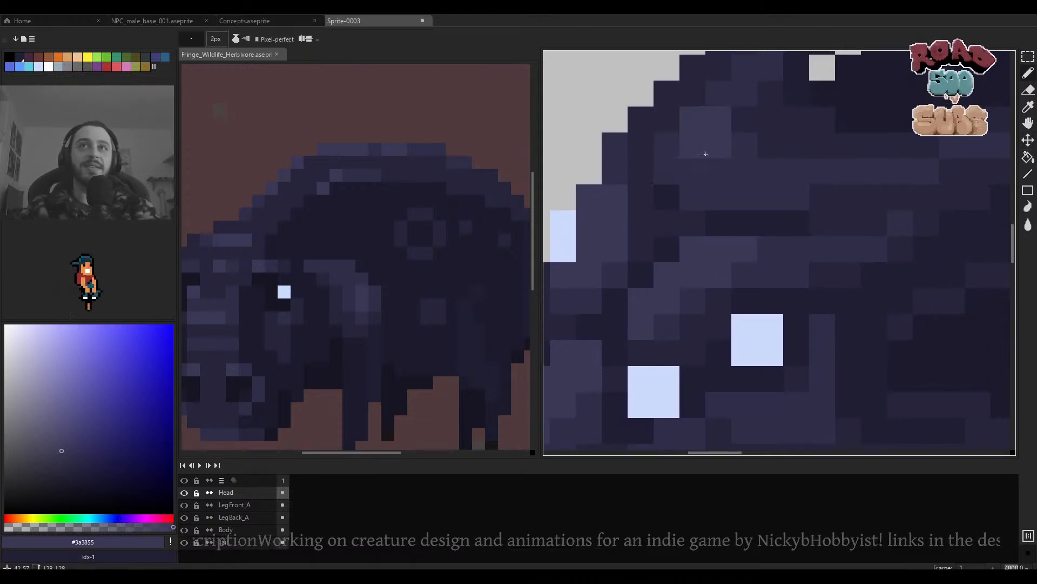
left_click(708, 161)
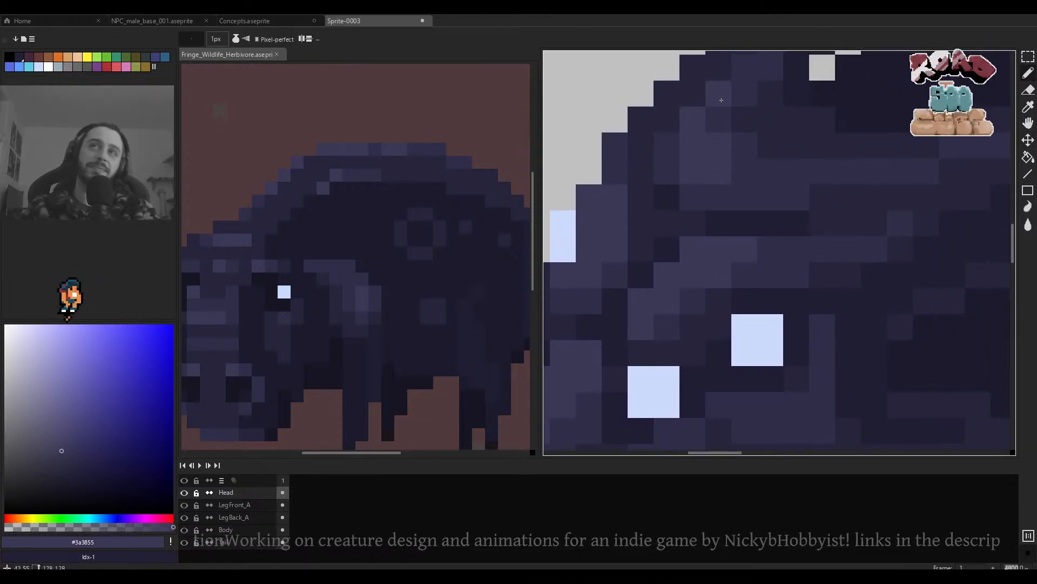
scroll(738, 128, "down", 1)
scroll(757, 167, "down", 5)
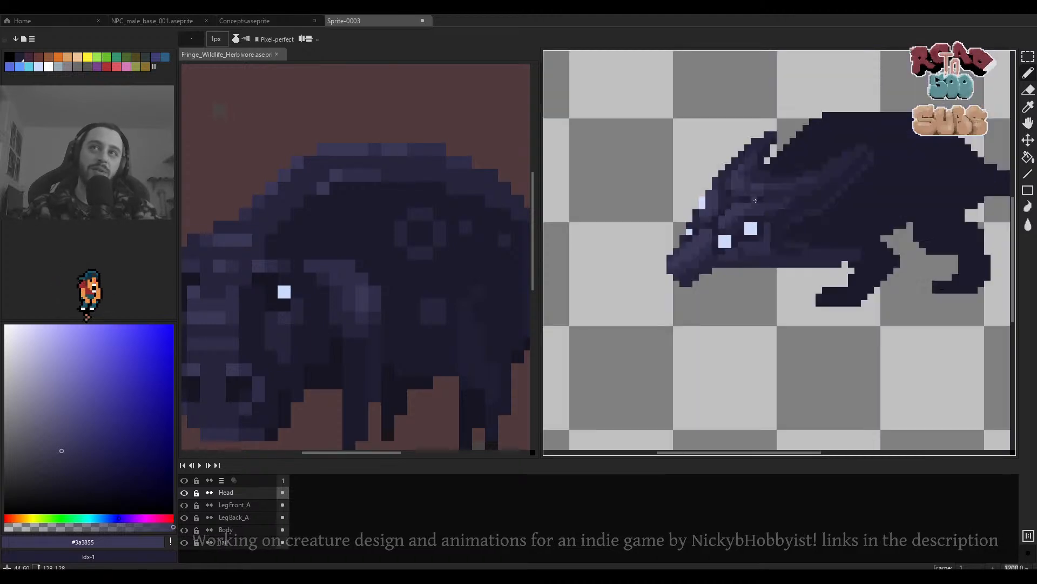
scroll(745, 184, "up", 5)
key("ctrl+z")
Paint short #3a3855 highlights along the upper ridge of the near horn with a 1 px brush, undoing a misplaced stroke.
left_click(701, 206, "alt")
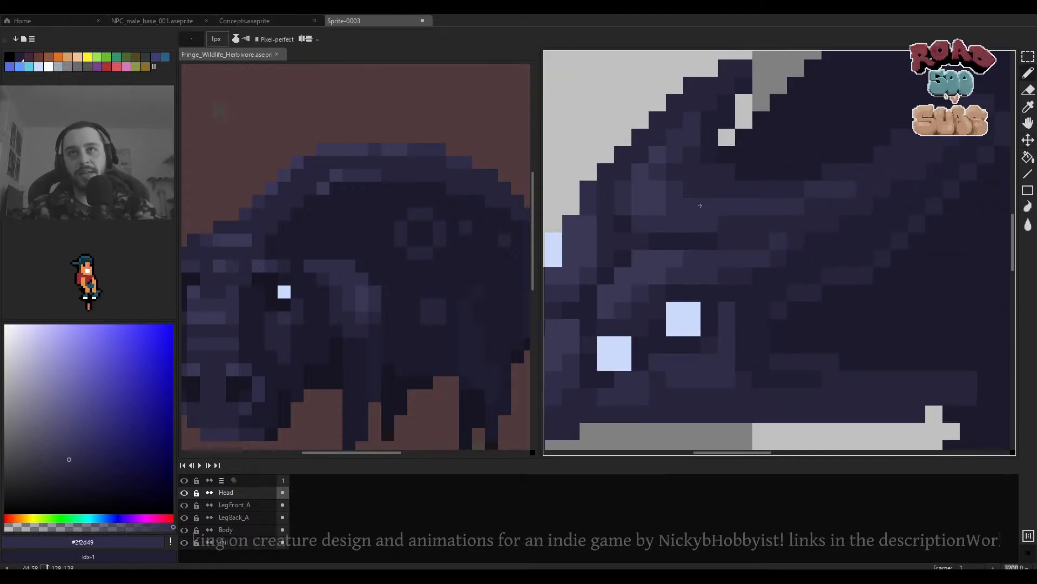
left_click(702, 195, "alt")
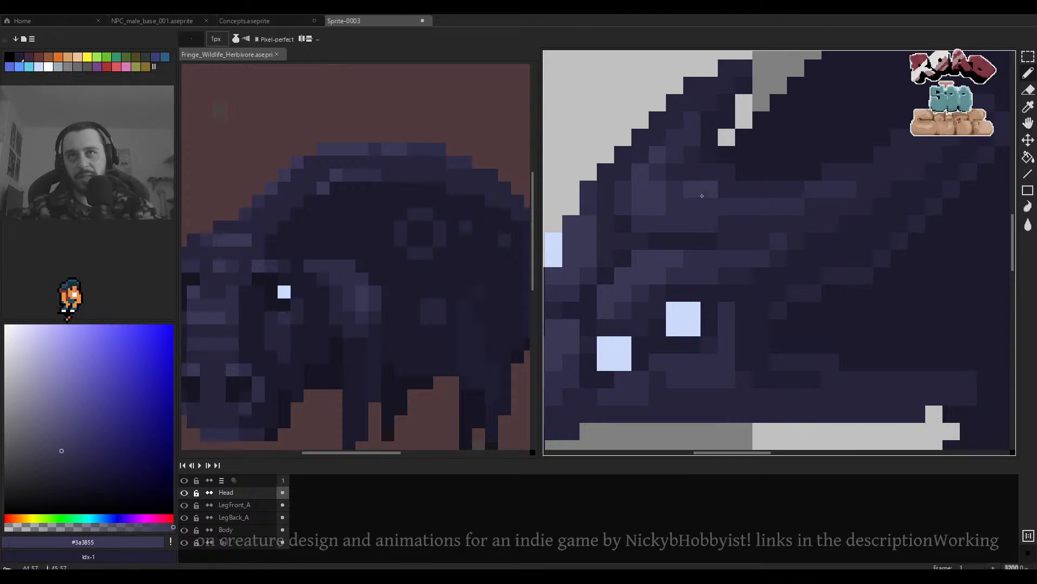
left_click(730, 197, "alt")
scroll(743, 196, "down", 2)
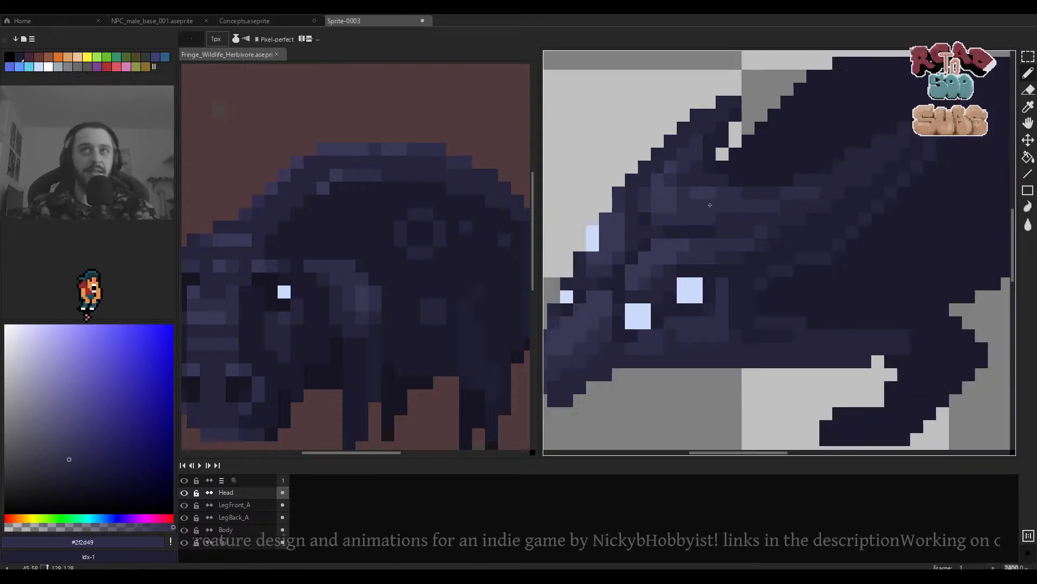
scroll(740, 199, "up", 3)
left_click(737, 203, "alt")
left_click(736, 203)
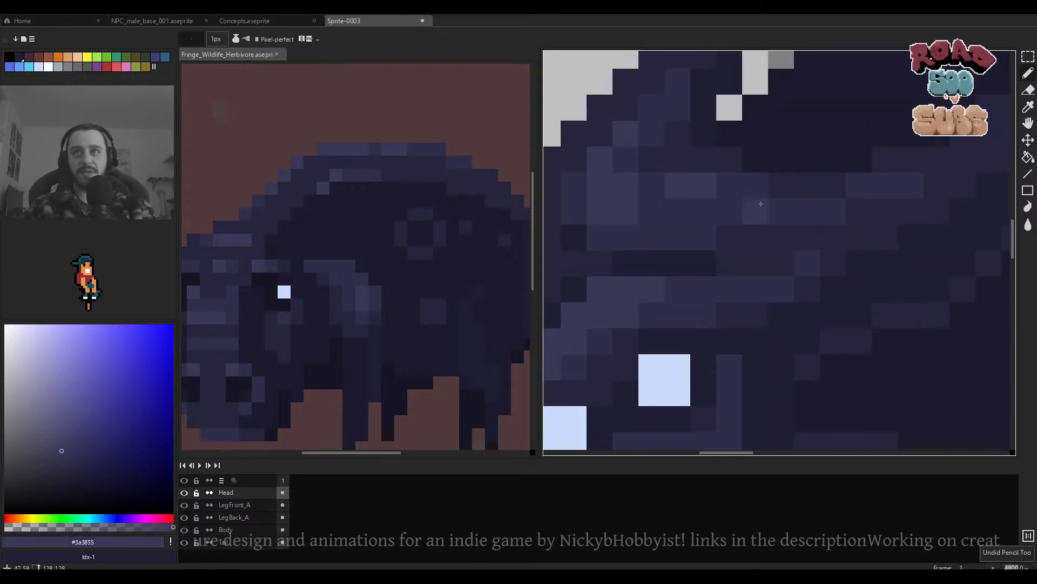
scroll(765, 199, "down", 1)
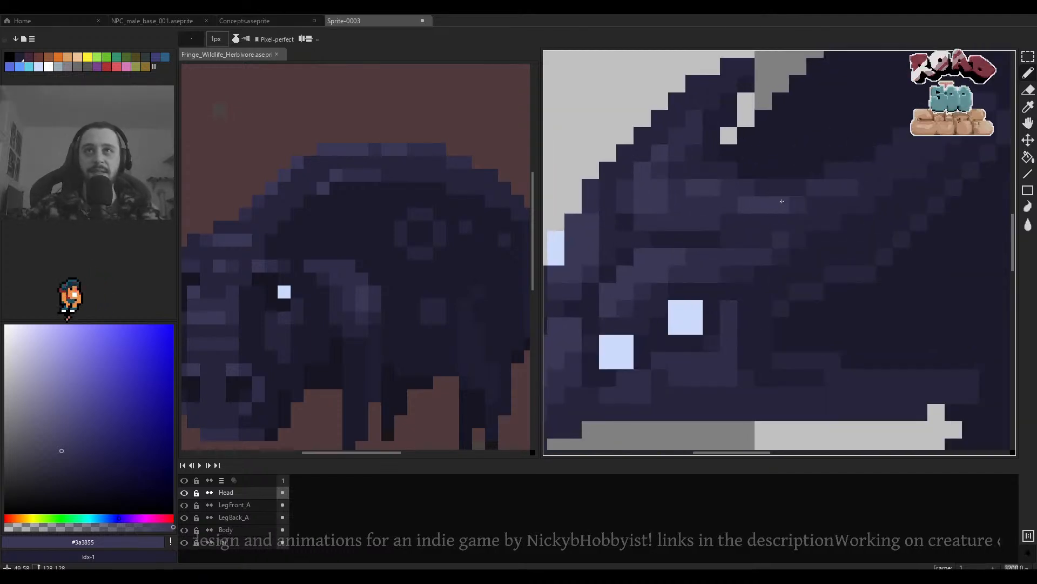
Add #3a3855 highlight pixels to the lower ridge of the near horn, just behind the brow.
scroll(782, 201, "down", 3)
scroll(734, 230, "up", 3)
scroll(732, 233, "down", 3)
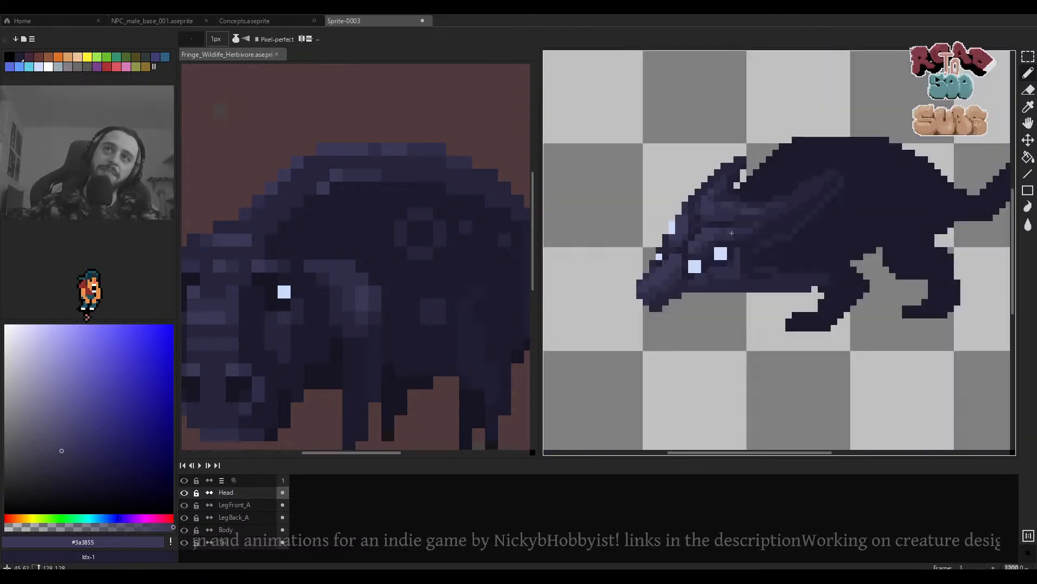
scroll(731, 233, "up", 3)
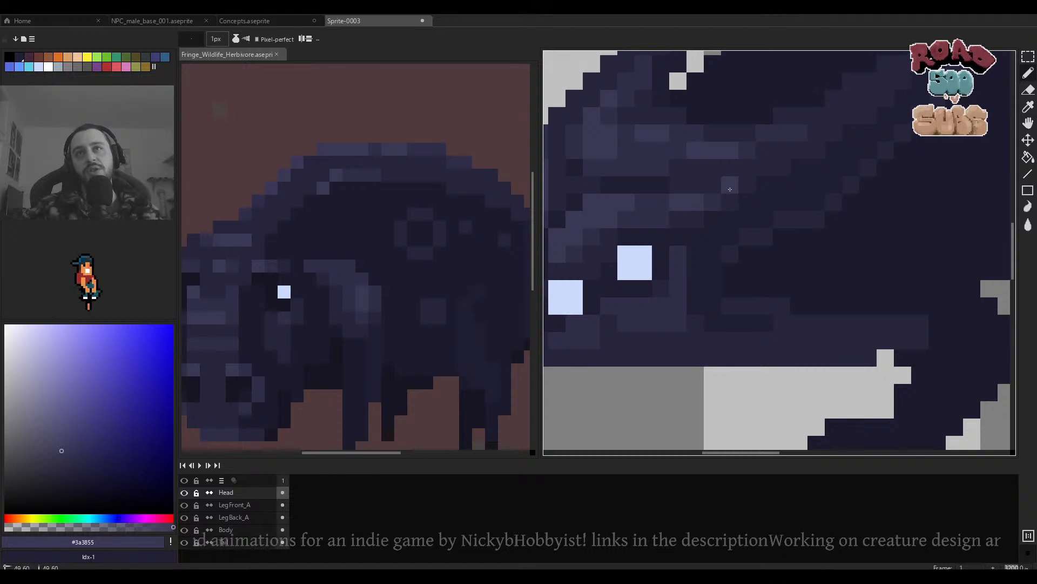
scroll(704, 189, "down", 3)
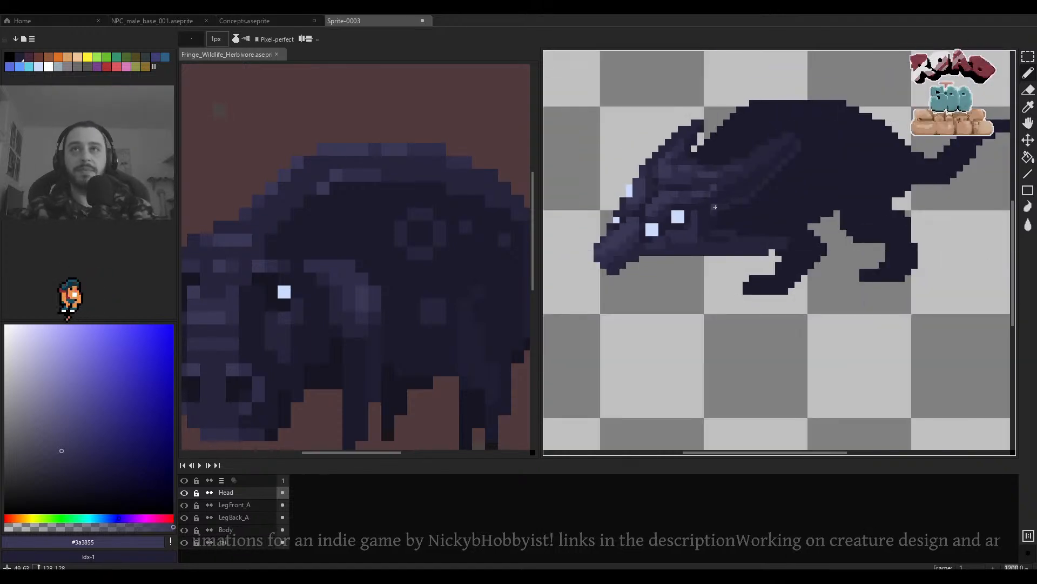
Paint #3a3855 highlights on the cheek beneath both near eyes.
scroll(715, 207, "up", 2)
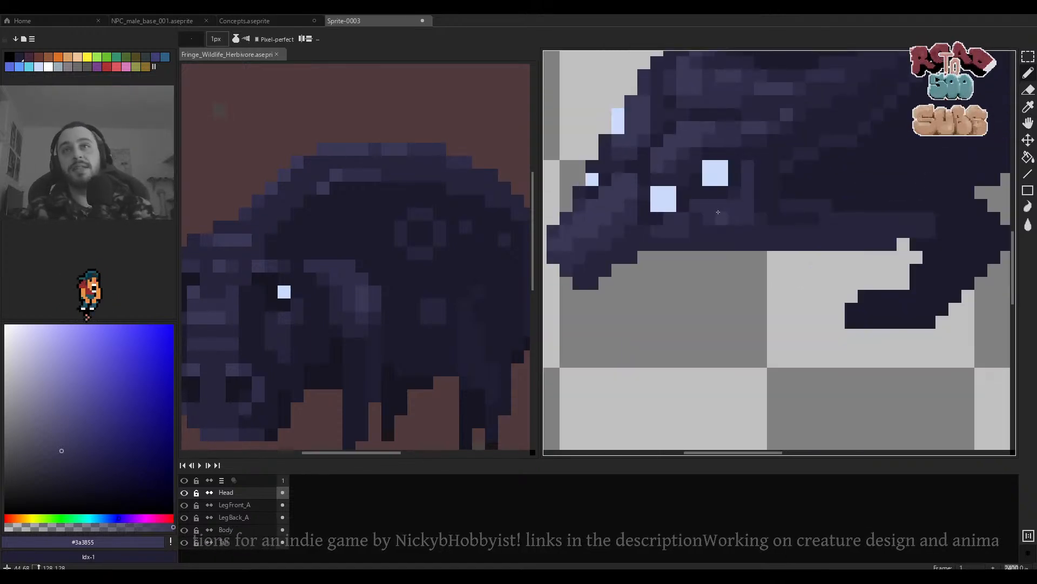
scroll(718, 212, "up", 2)
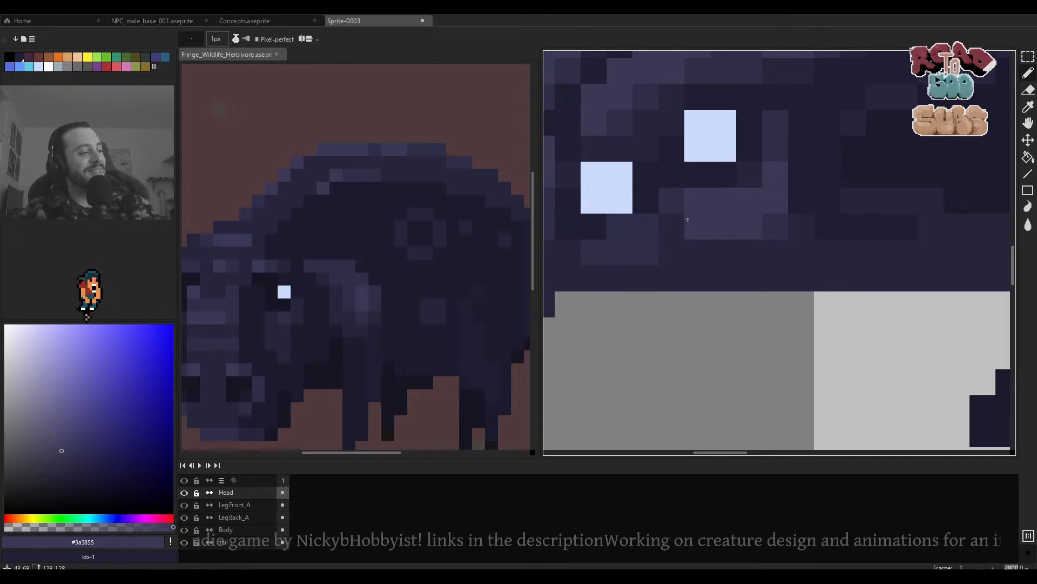
scroll(718, 232, "down", 3)
scroll(716, 232, "up", 3)
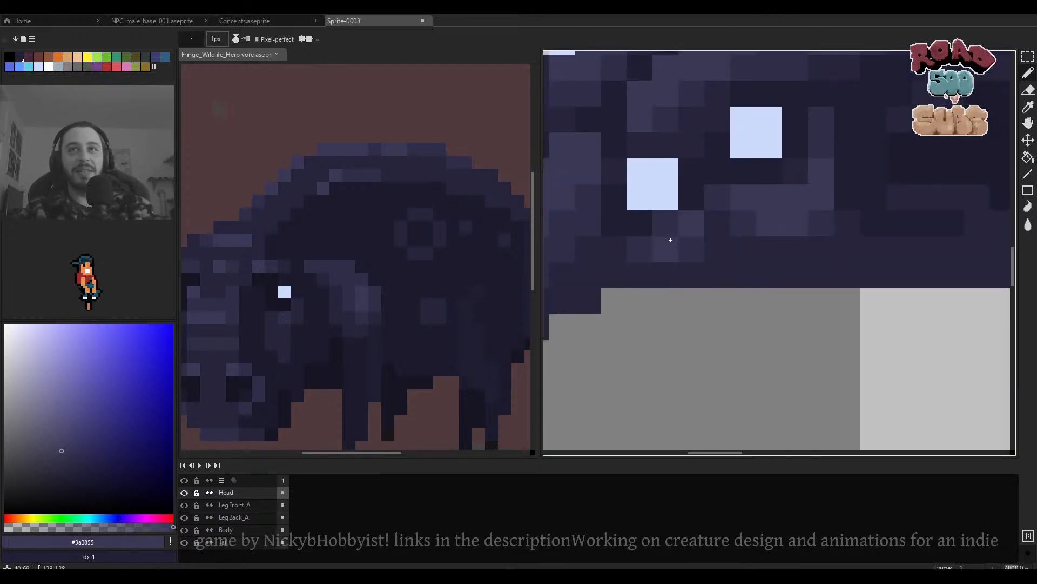
scroll(796, 207, "down", 5)
Erase the protruding pixels at the tip of the snout with a 1 px eraser.
scroll(746, 201, "up", 3)
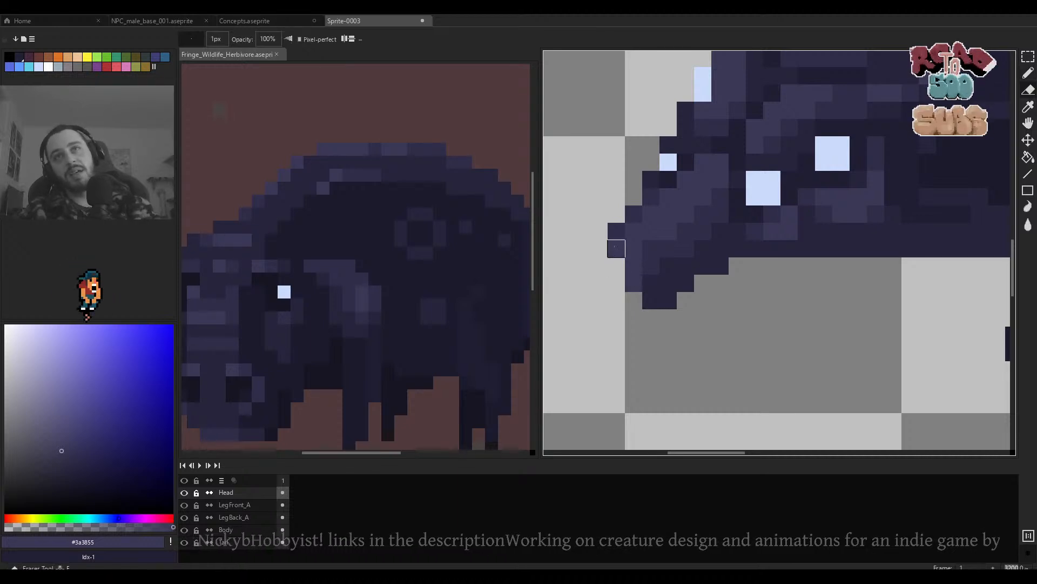
scroll(653, 216, "down", 3)
scroll(653, 216, "up", 2)
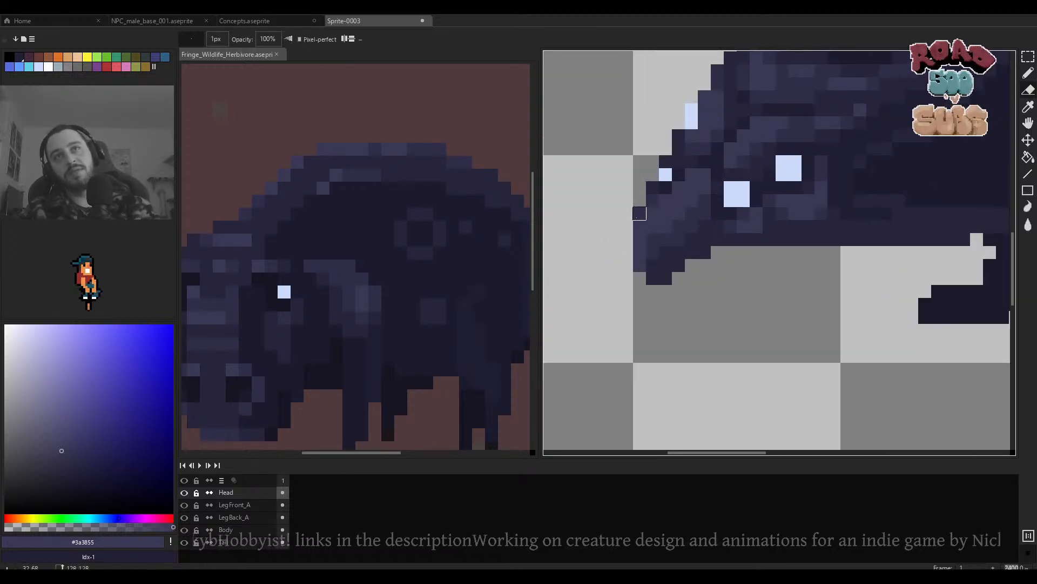
scroll(640, 214, "down", 3)
scroll(651, 281, "up", 3)
scroll(638, 242, "down", 1)
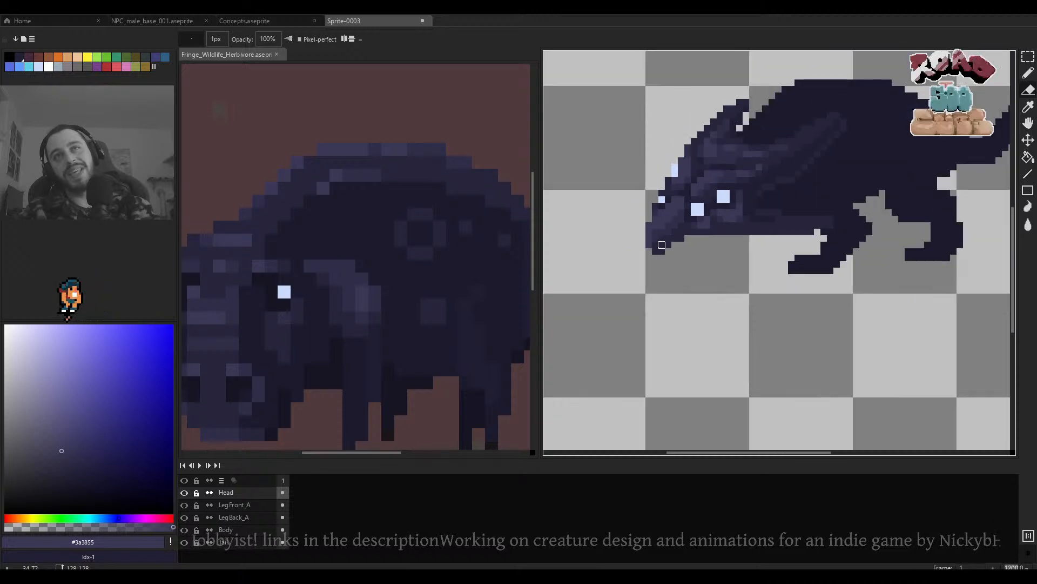
Erase small notches along the underside of the jaw, behind the snout and below the rear cheek.
left_click_drag(719, 221, 676, 244)
scroll(670, 253, "up", 2)
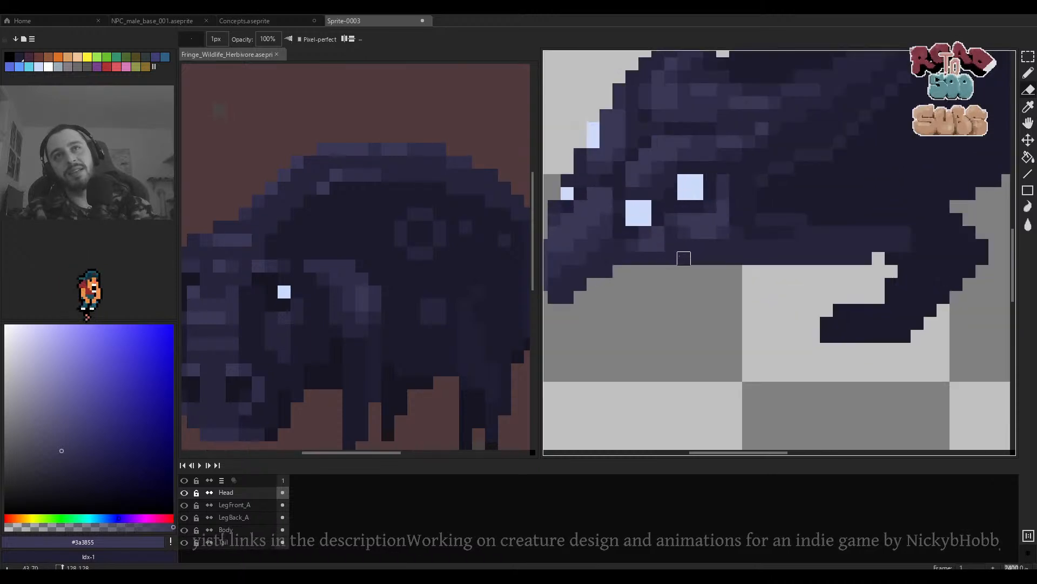
left_click(683, 258)
scroll(724, 244, "down", 3)
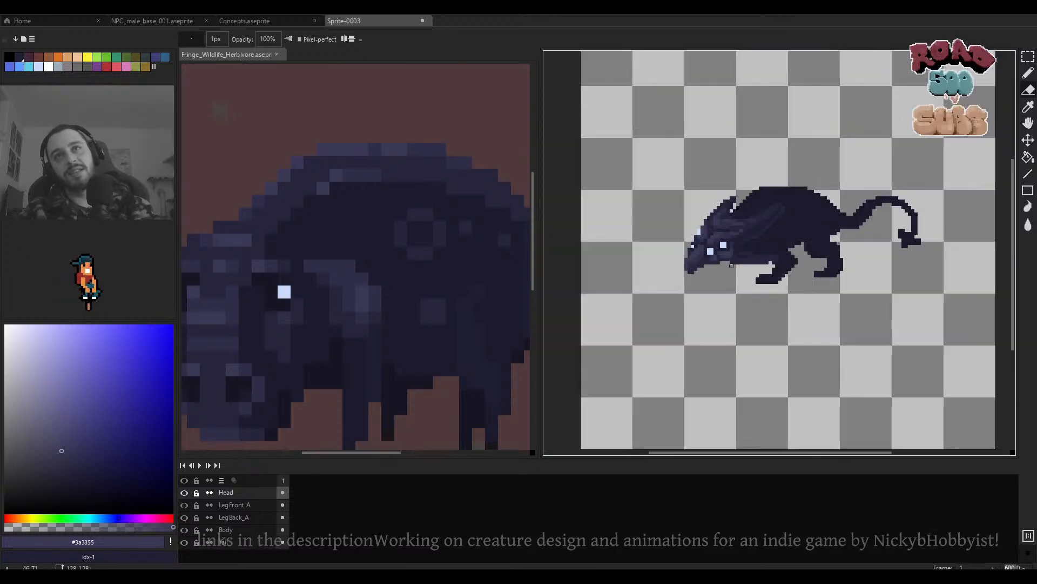
scroll(722, 246, "up", 2)
scroll(722, 246, "up", 1)
scroll(721, 246, "down", 3)
scroll(717, 249, "up", 3)
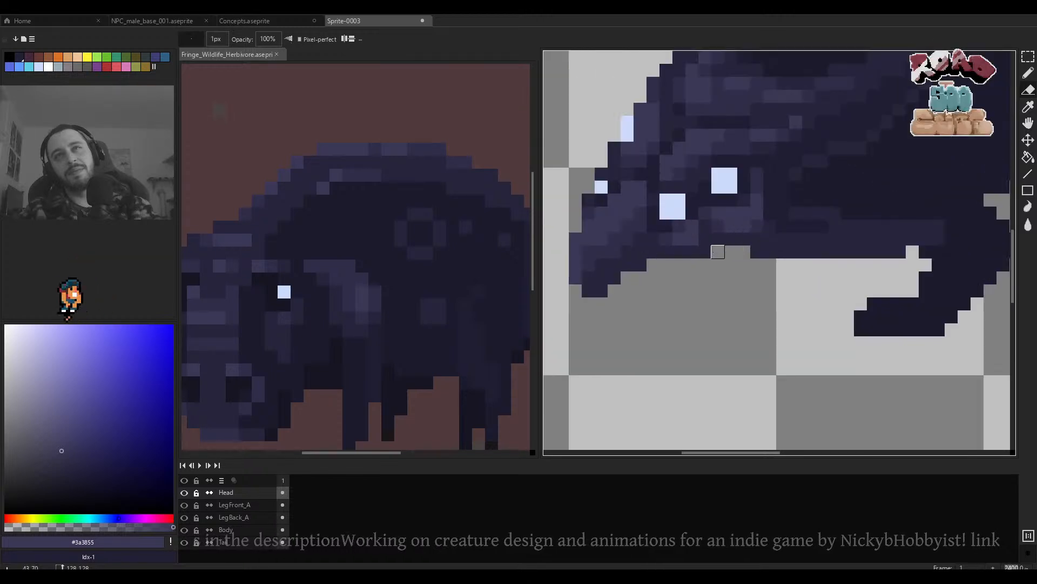
scroll(653, 252, "down", 3)
scroll(713, 278, "up", 2)
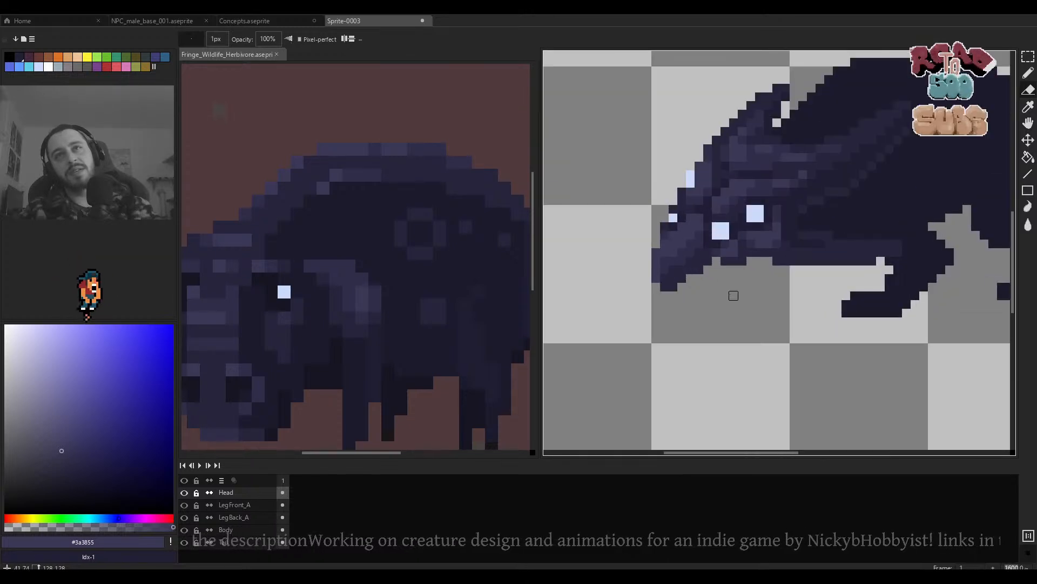
scroll(731, 294, "down", 2)
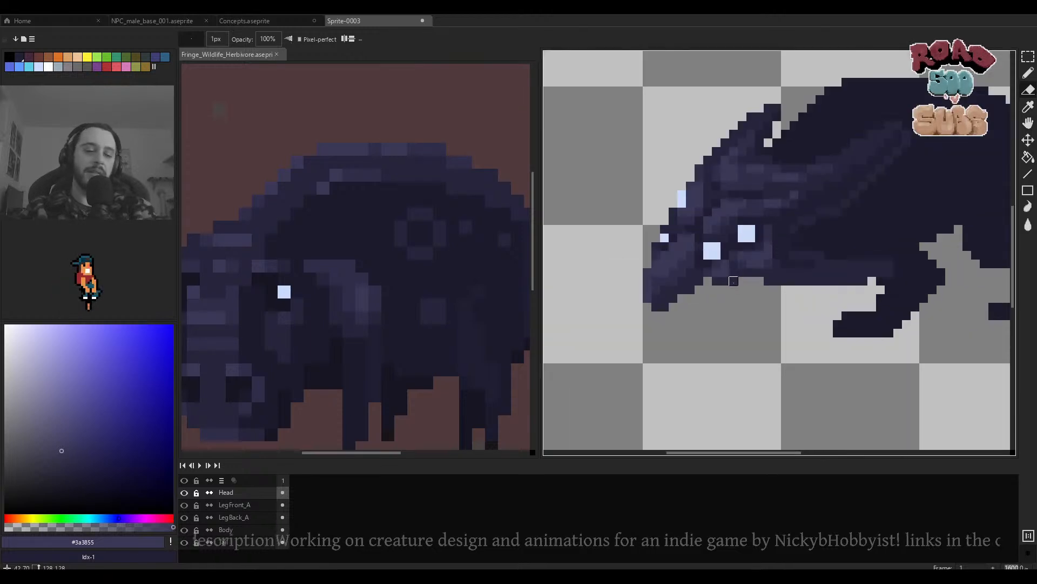
Paint #201d32 shadow pixels between the two cheek highlights below the near eyes.
scroll(730, 292, "up", 4)
key("b")
scroll(734, 290, "up", 3)
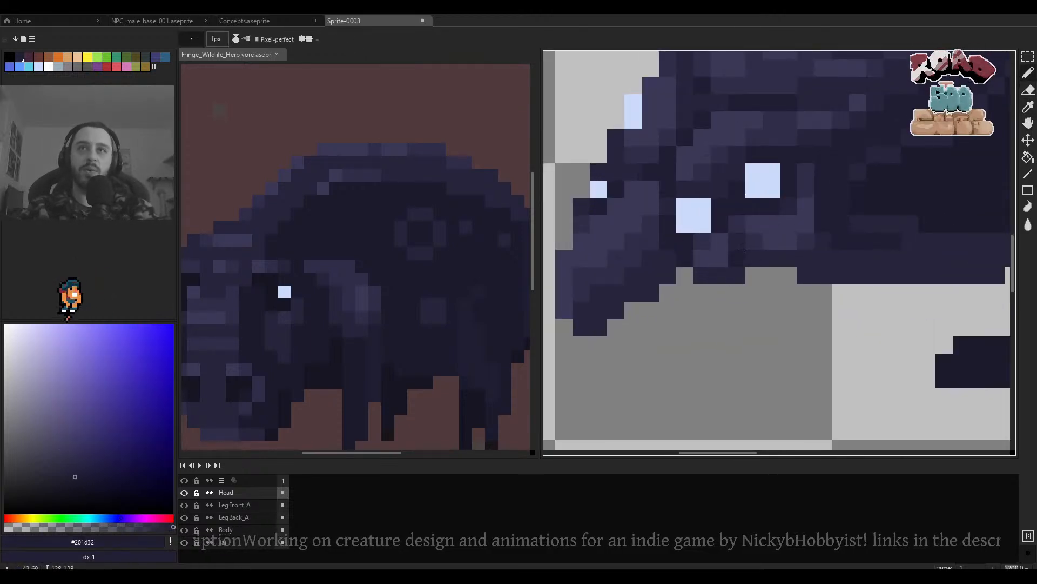
scroll(744, 260, "down", 4)
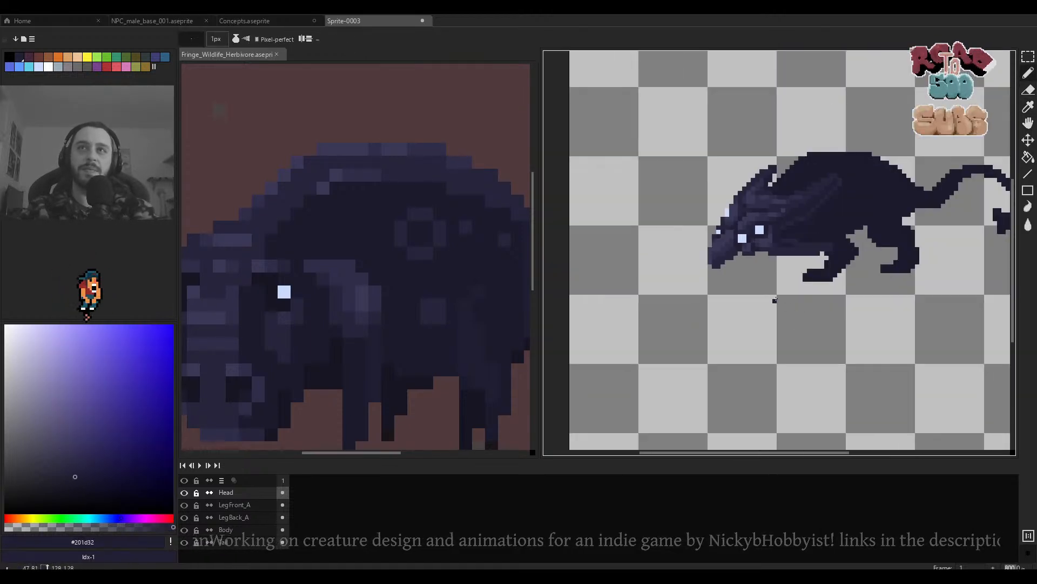
Try #201d32 shadow strokes across the middle of the snout, and undo them.
scroll(757, 257, "up", 3)
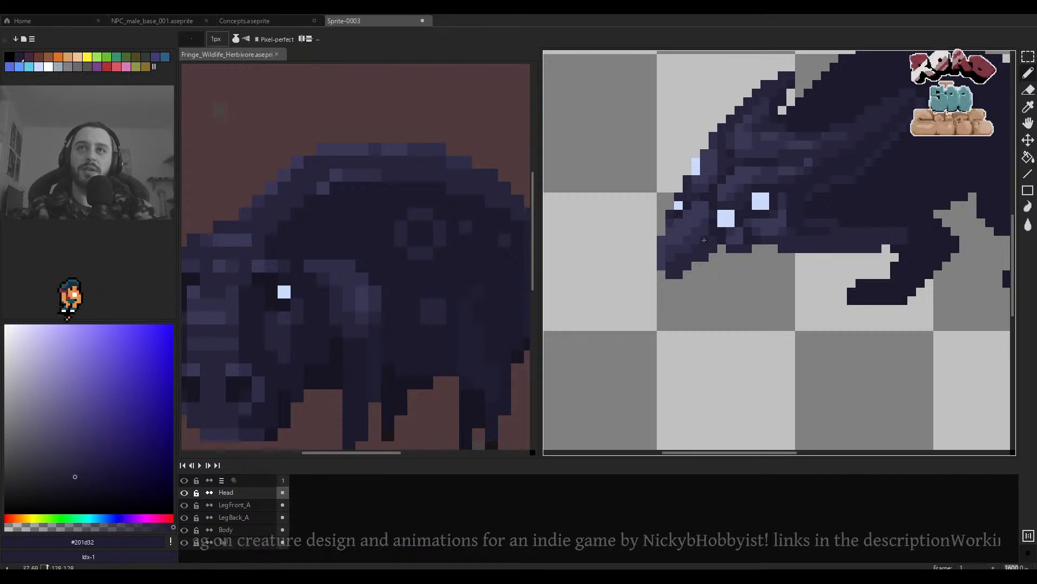
mouse_move(694, 255)
left_mouse_down()
mouse_move(720, 254)
mouse_move(707, 225)
left_mouse_up()
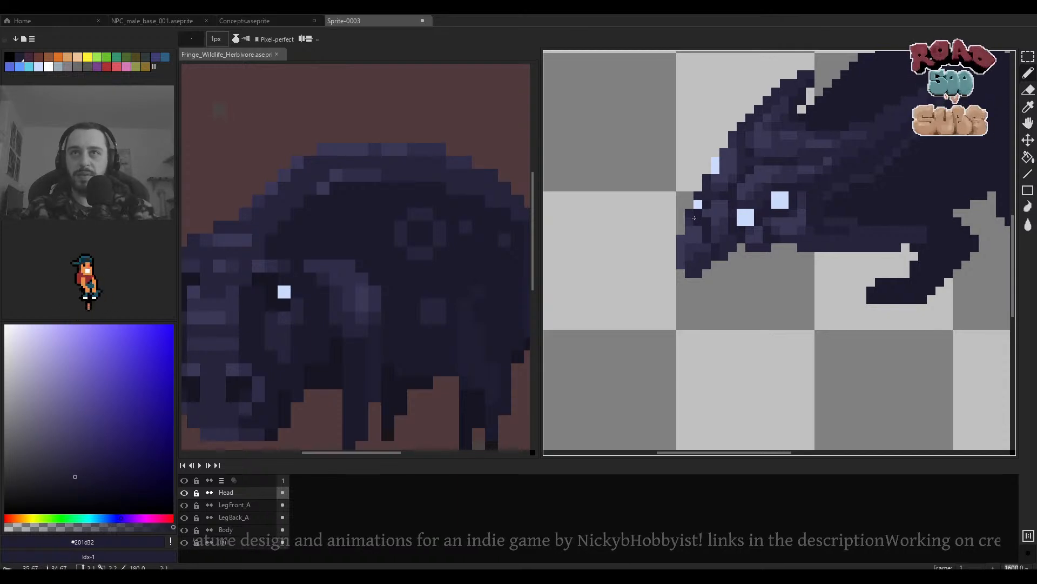
scroll(707, 218, "down", 4)
scroll(773, 269, "up", 5)
key("ctrl+z")
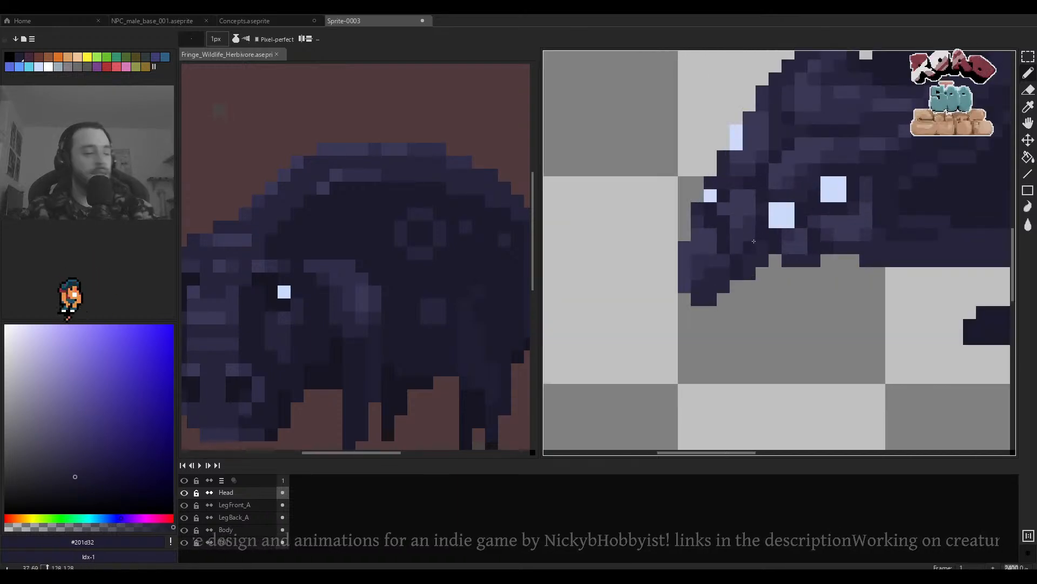
scroll(774, 269, "down", 3)
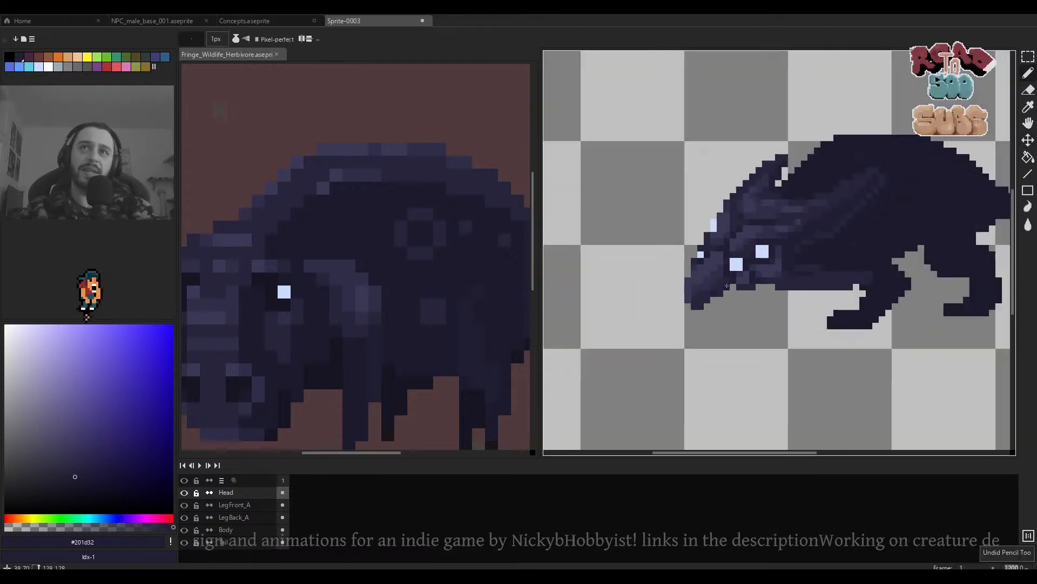
scroll(781, 244, "up", 3)
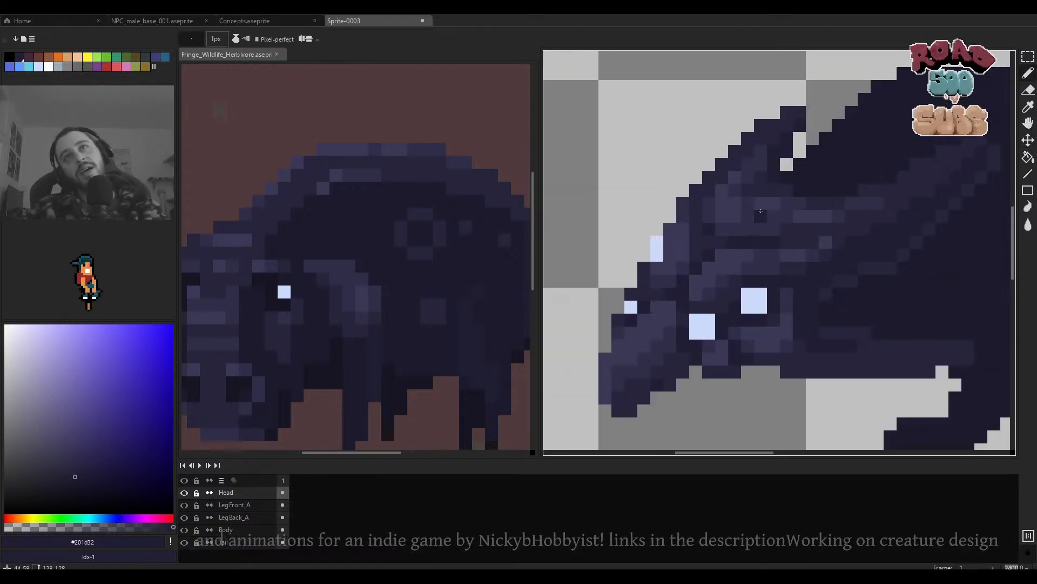
key("e")
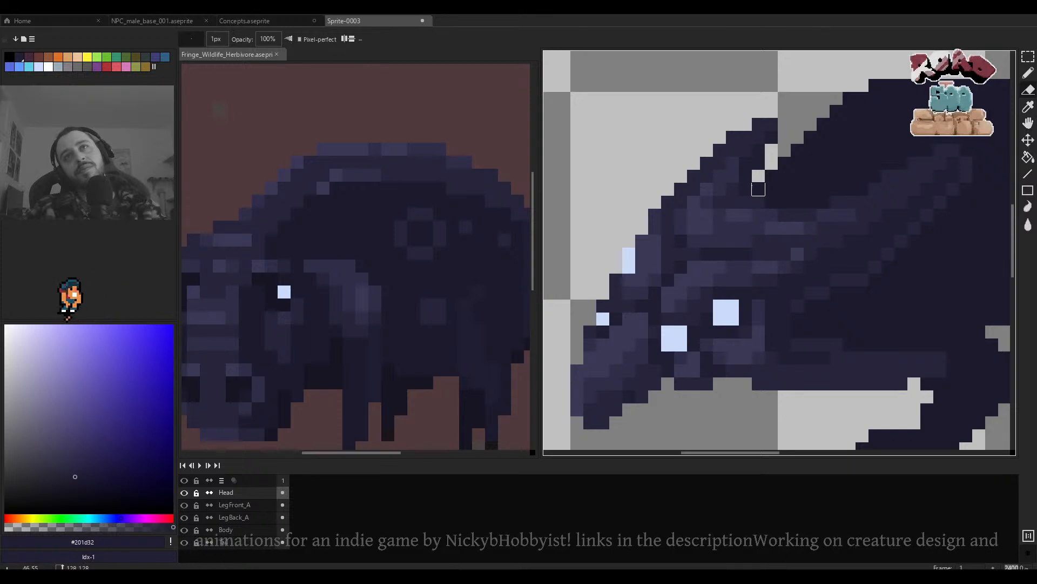
scroll(767, 189, "down", 4)
scroll(732, 236, "down", 1)
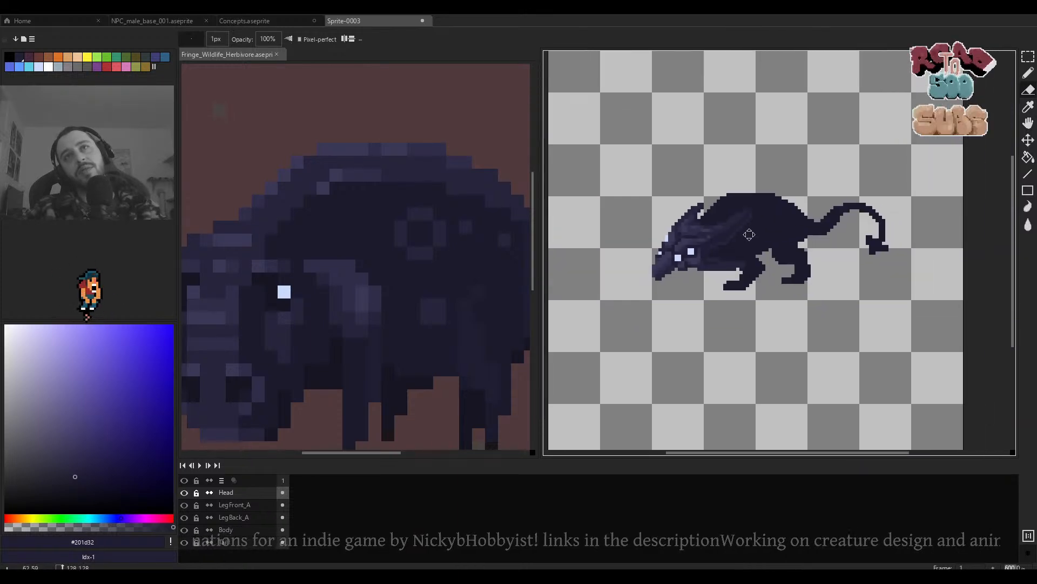
left_click(750, 234, "ctrl")
key("b")
scroll(757, 211, "up", 4)
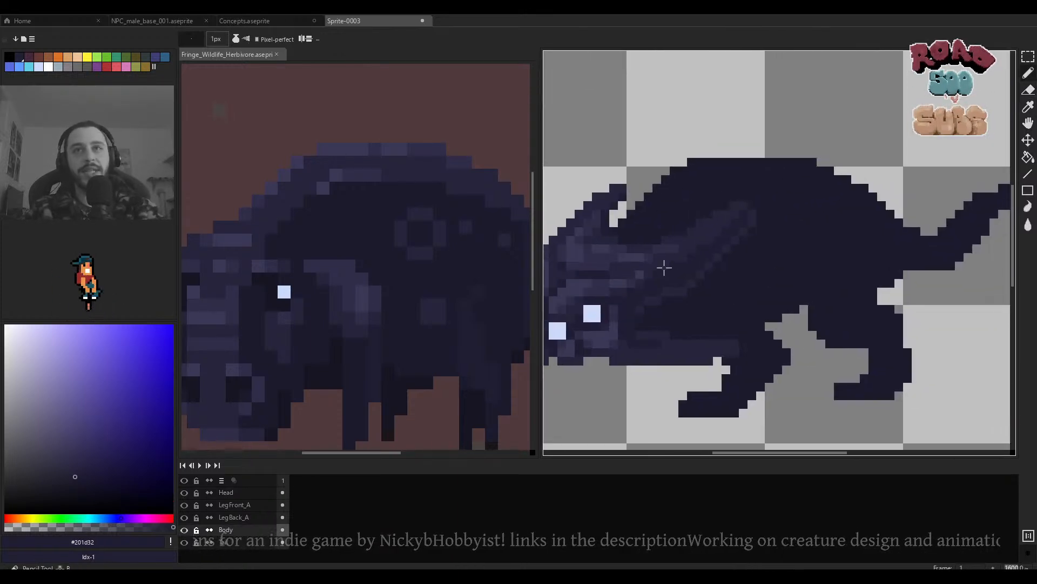
key("i")
key("b")
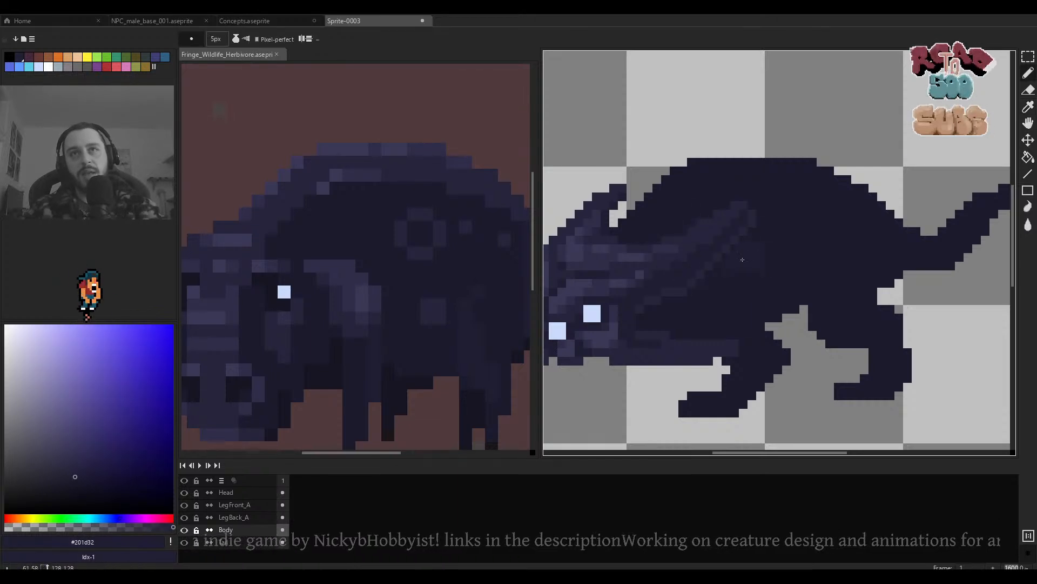
Isolate the LegFront_A layer and erase the square corners of the front leg's upper part to slim and round it.
left_click(734, 296, "ctrl")
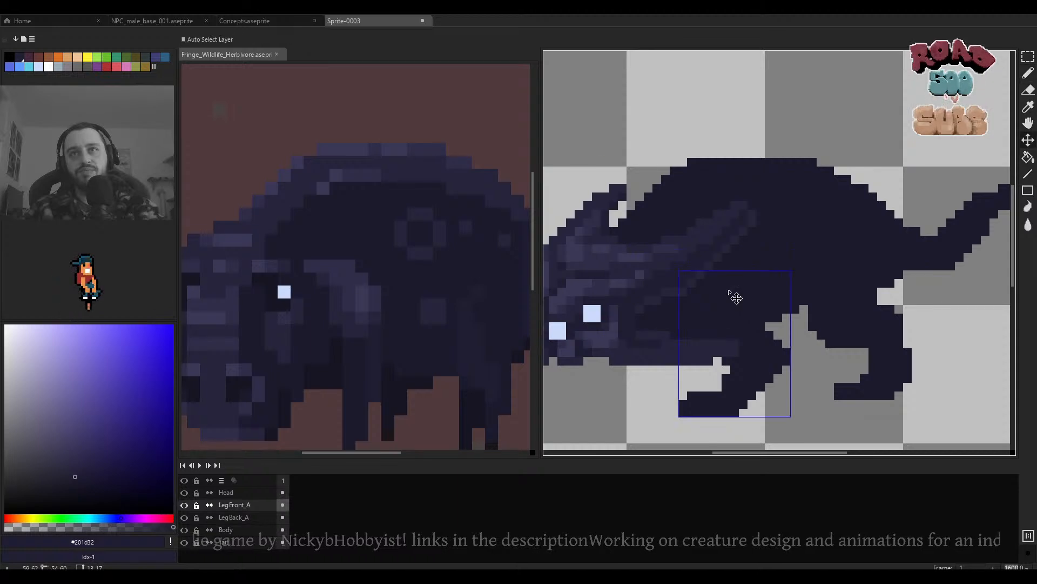
left_click(184, 505, "alt")
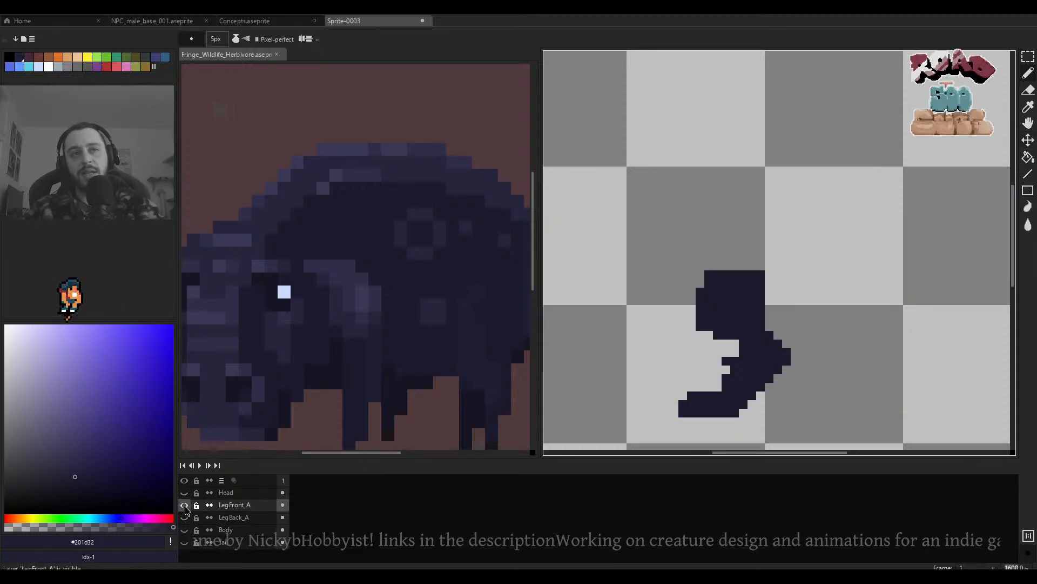
key("e")
mouse_move(751, 292)
left_mouse_down()
mouse_move(729, 265)
mouse_move(712, 275)
mouse_move(730, 259)
mouse_move(722, 232)
mouse_move(678, 232)
mouse_move(660, 242)
mouse_move(651, 267)
mouse_move(677, 320)
mouse_move(672, 269)
left_mouse_up()
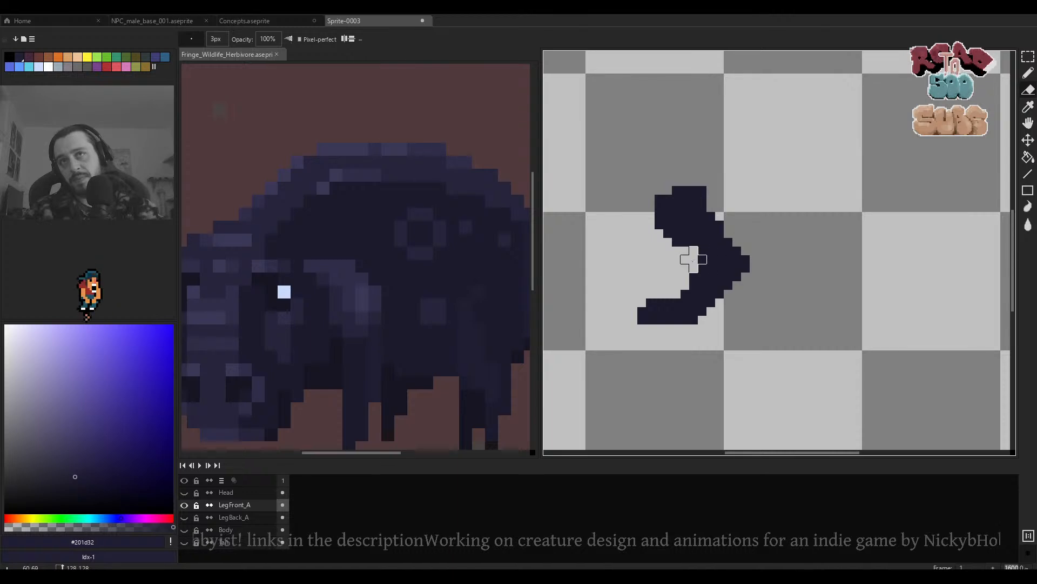
scroll(689, 261, "down", 1)
scroll(707, 264, "down", 4)
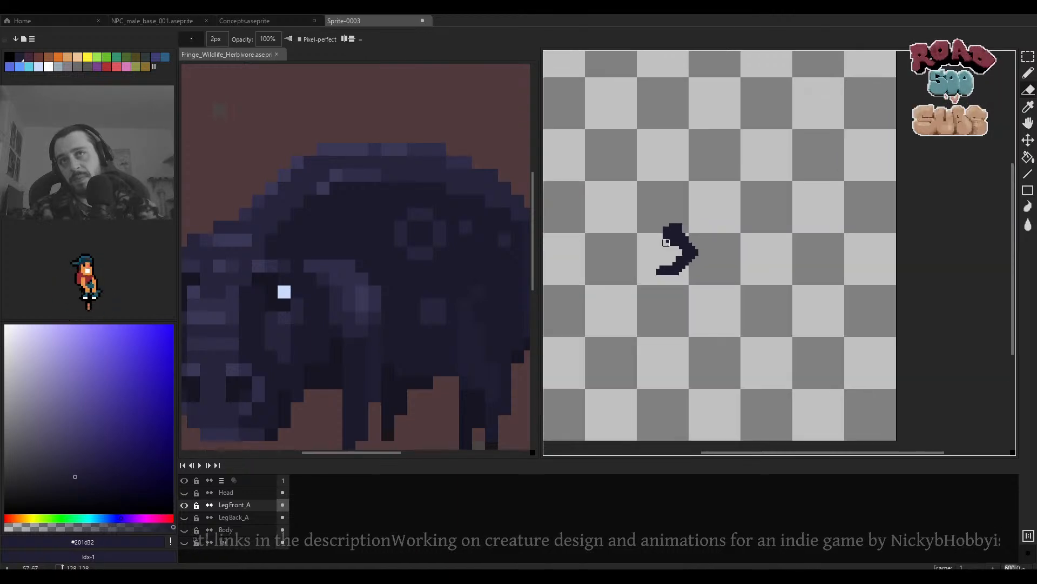
scroll(670, 251, "up", 3)
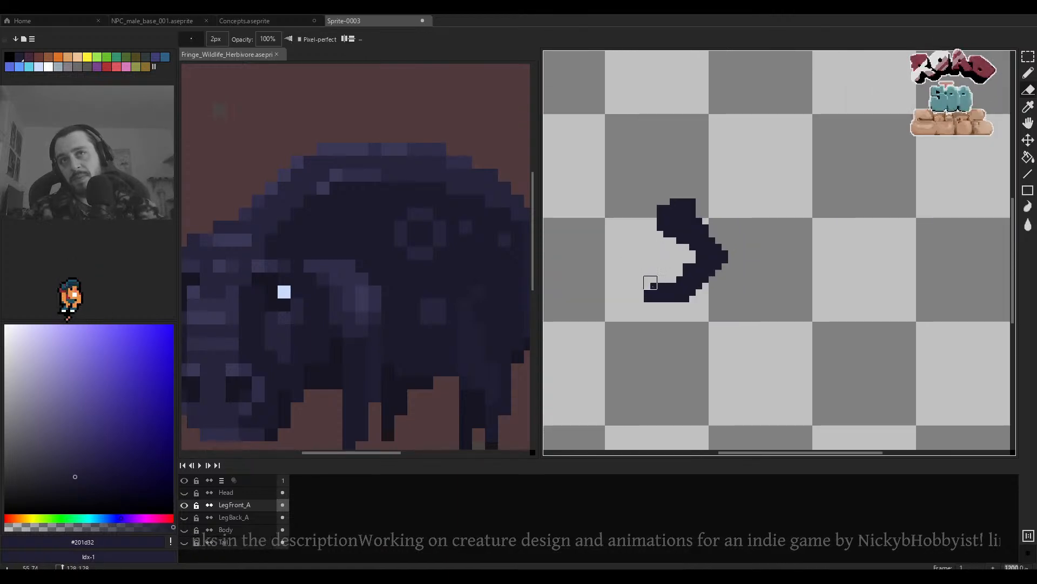
scroll(659, 281, "down", 6)
scroll(676, 259, "up", 4)
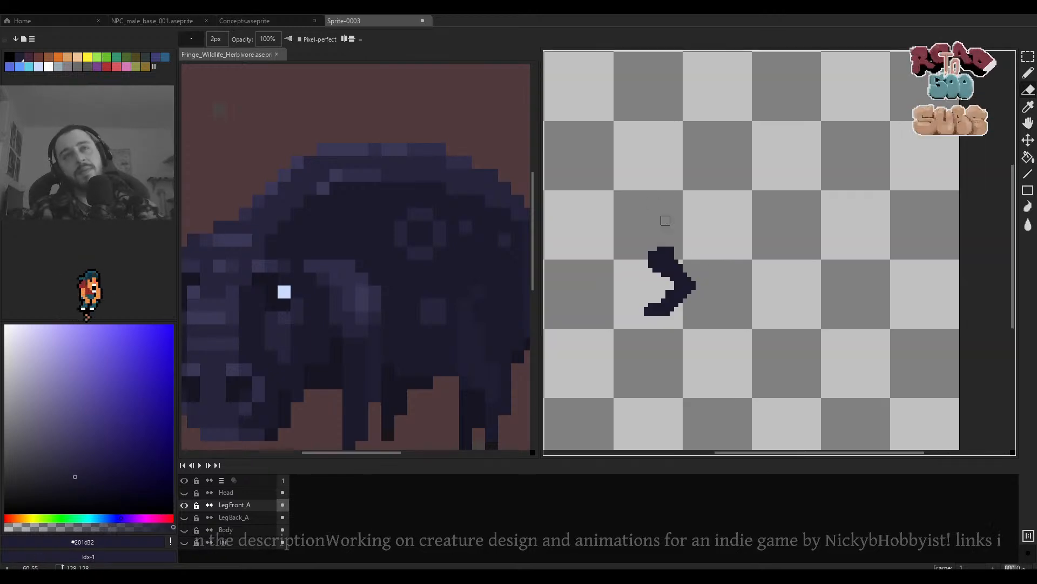
In Concepts.aseprite, clear the selection and sketch a rough creature with a curved head, body and two bent legs below creatures 4 and 5.
left_click(255, 23)
scroll(693, 225, "down", 2)
scroll(673, 342, "up", 2)
left_click_drag(675, 336, 686, 296)
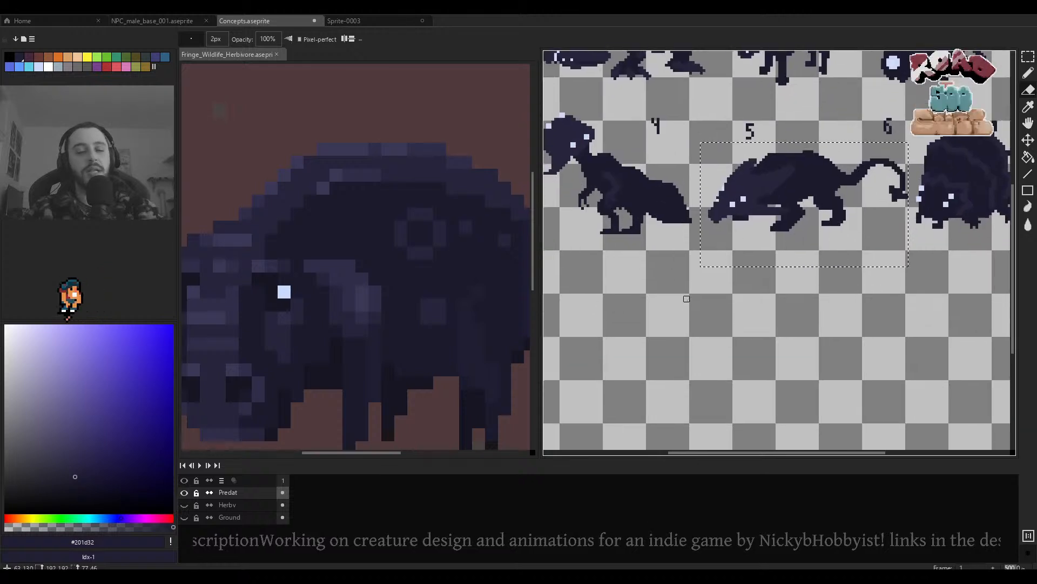
key("b")
key("ctrl+d")
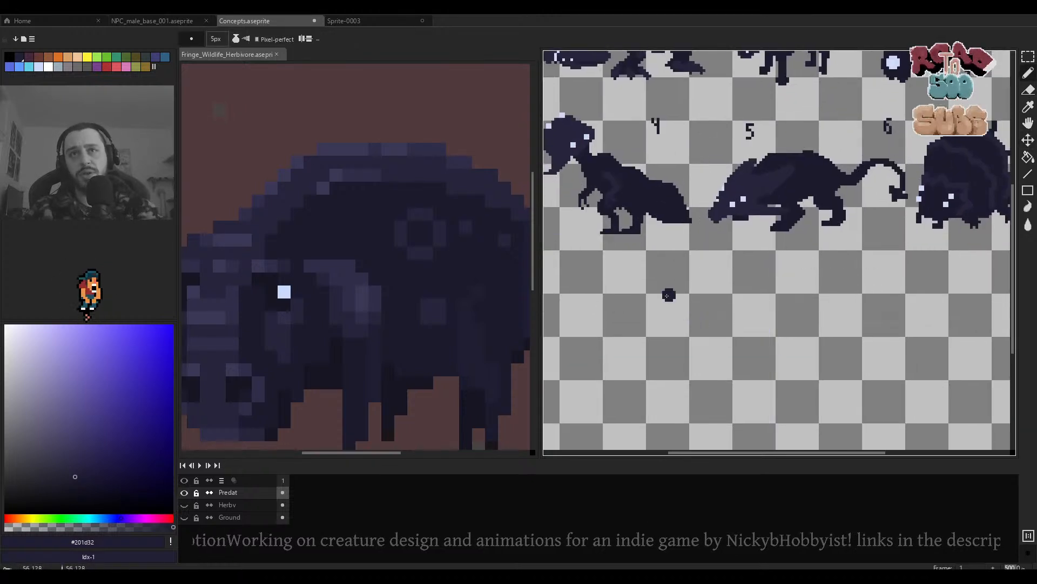
mouse_move(644, 309)
left_mouse_down()
mouse_move(690, 352)
mouse_move(698, 343)
mouse_move(675, 424)
left_mouse_up()
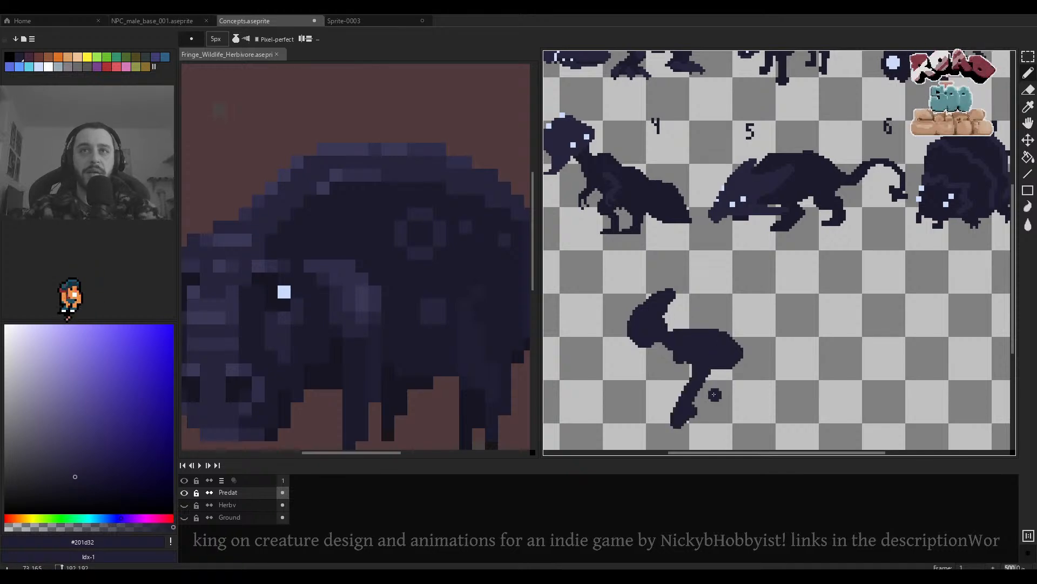
left_click_drag(731, 372, 714, 414)
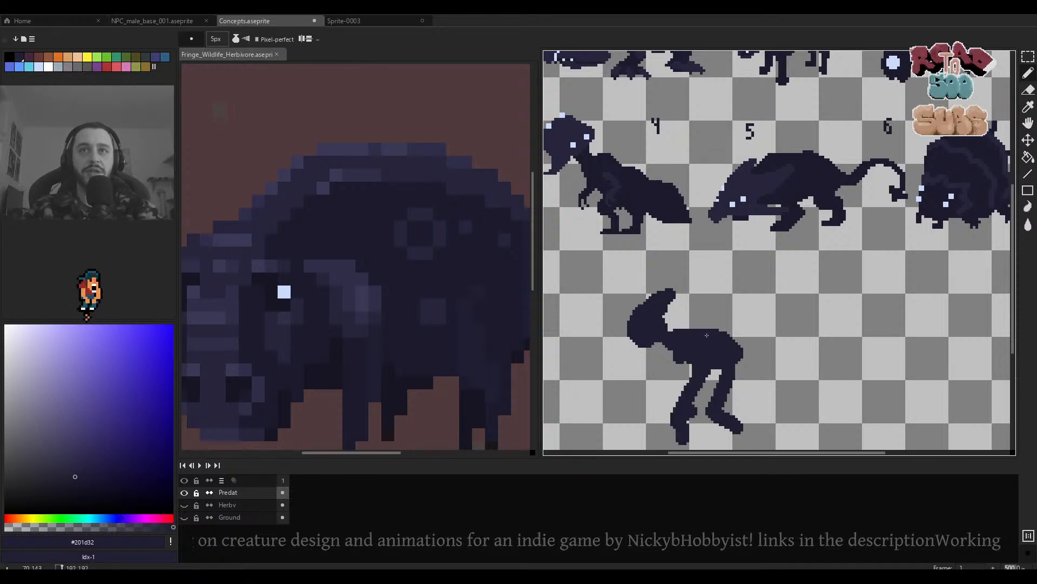
Undo the rough creature sketch strokes and return to the Sprite-0003 document.
scroll(706, 335, "down", 3)
scroll(738, 277, "up", 3)
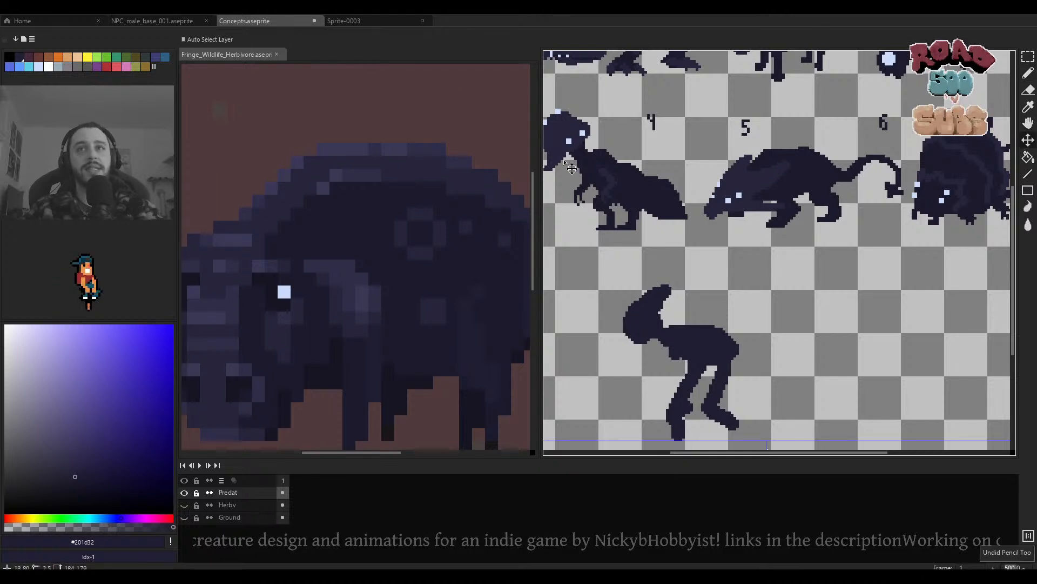
key("ctrl+z")
key("ctrl+z")
key("ctrl+z")
key("ctrl+z")
key("ctrl+z")
key("ctrl+z")
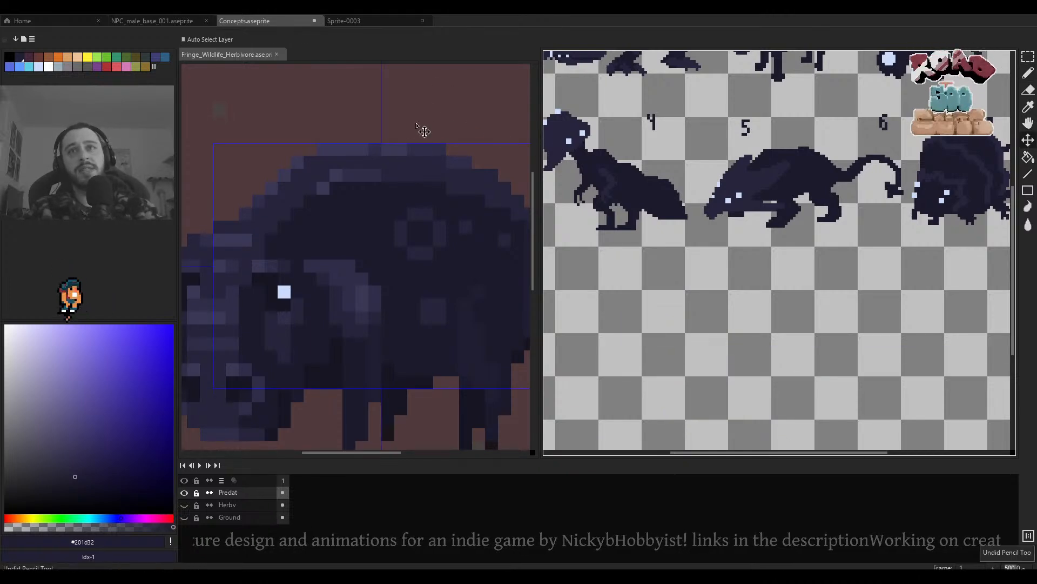
left_click(349, 21)
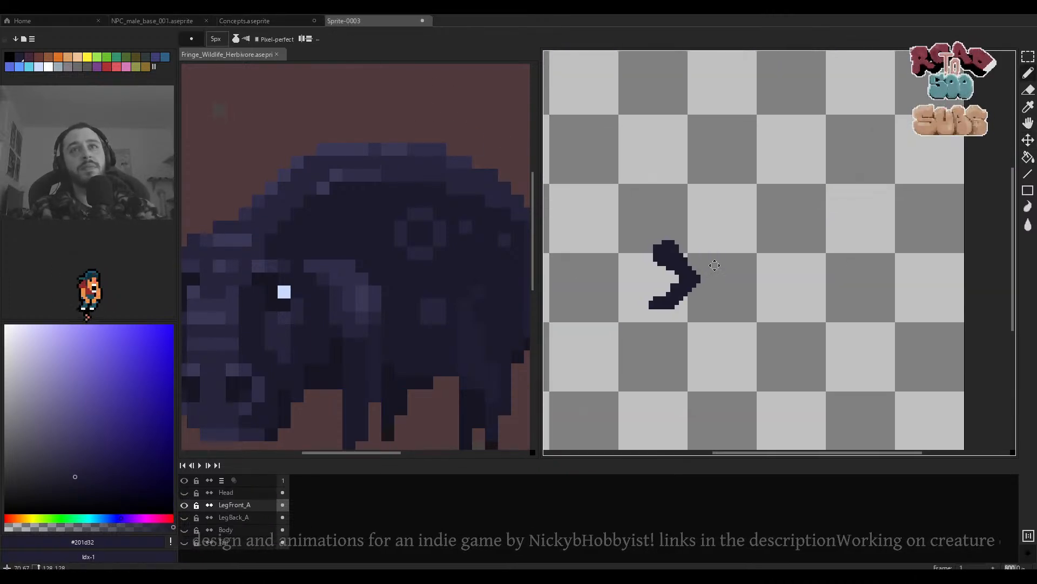
Restore all layers, isolate LegBack_A, and carve into the rear edge of the back thigh with a 2 px eraser.
scroll(698, 251, "up", 2)
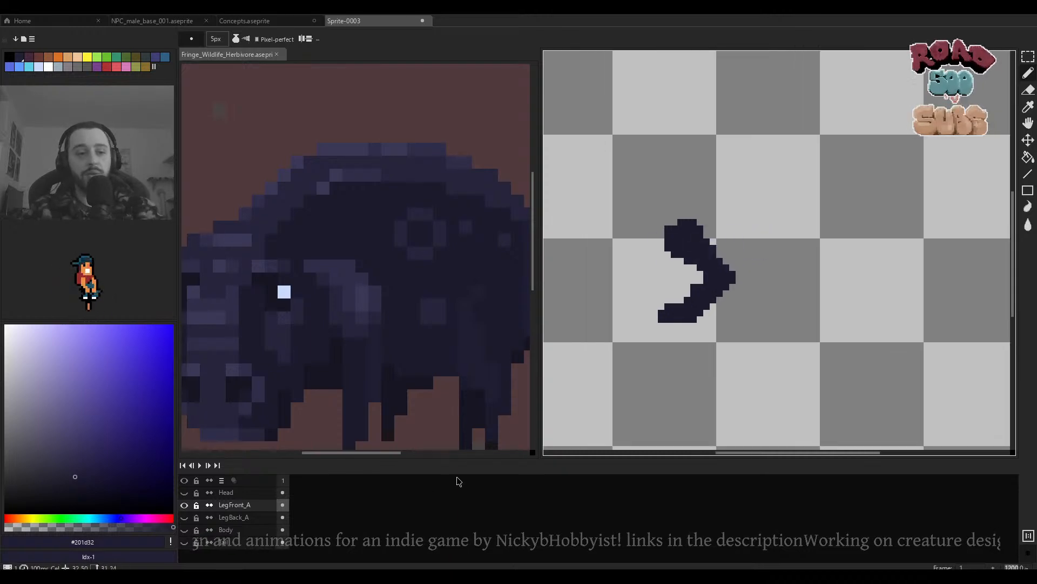
left_click(187, 507, "alt")
mouse_move(801, 274)
left_mouse_down()
mouse_move(789, 279)
mouse_move(785, 262)
left_mouse_up()
left_click(790, 279, "ctrl")
key("e")
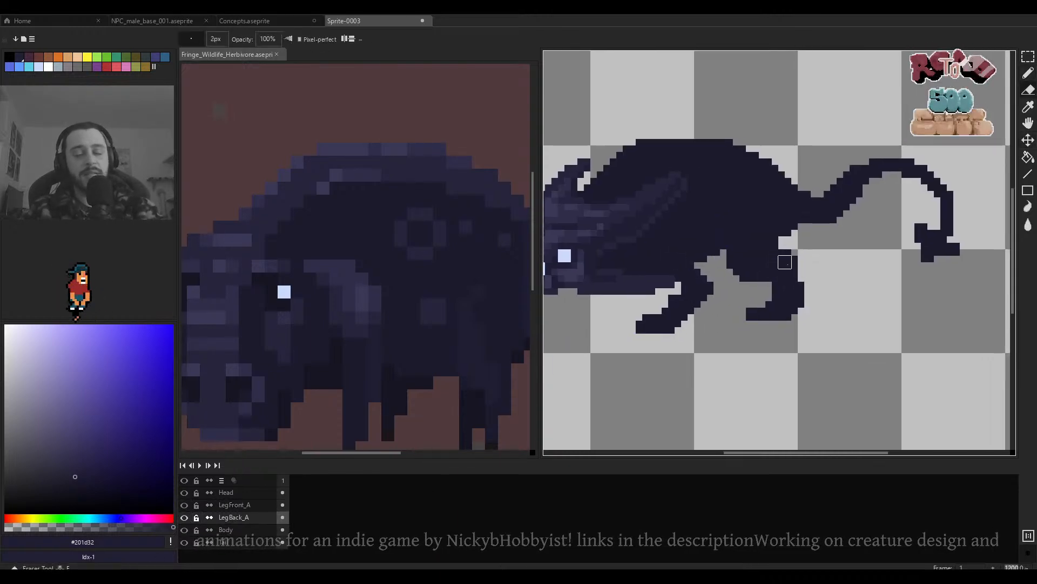
left_click(185, 517, "alt")
scroll(784, 242, "up", 3)
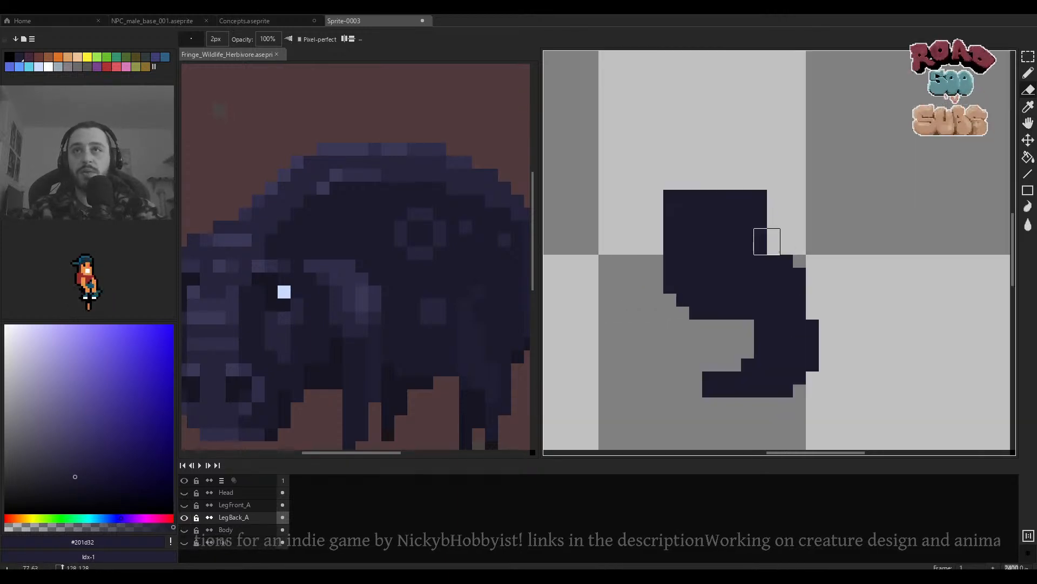
mouse_move(762, 255)
left_mouse_down()
mouse_move(806, 255)
mouse_move(806, 267)
mouse_move(754, 254)
left_mouse_up()
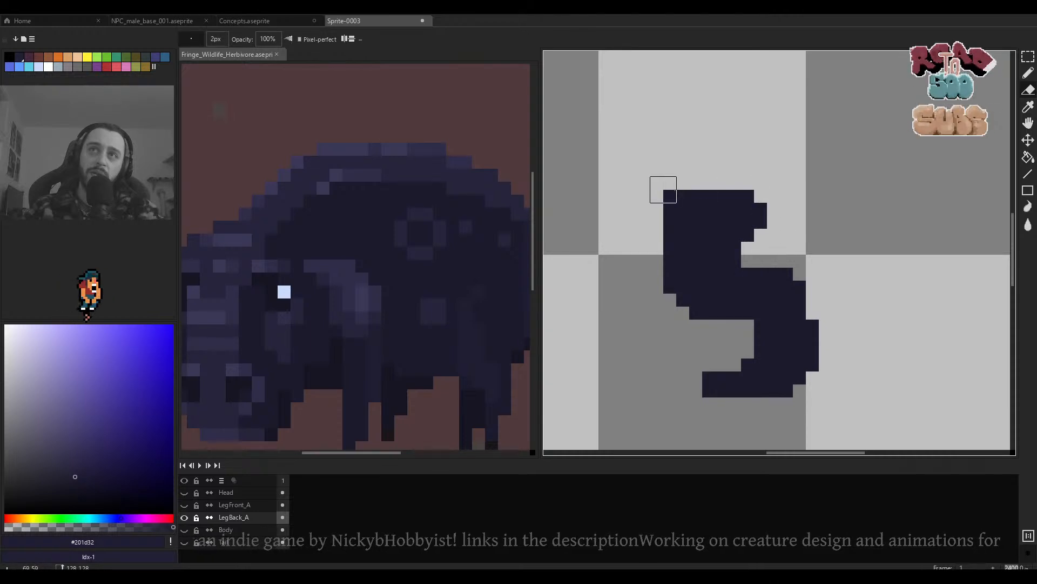
Trim the upper front corner of the back thigh and the protruding pixels behind the heel with the 2 px eraser.
scroll(663, 208, "down", 6)
scroll(742, 203, "up", 3)
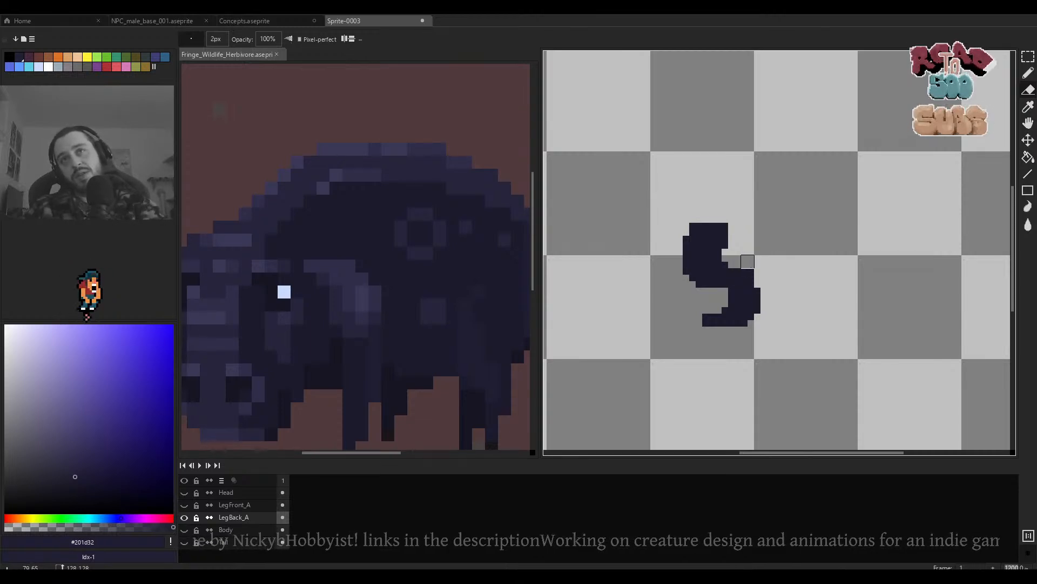
scroll(755, 268, "down", 5)
scroll(780, 271, "up", 5)
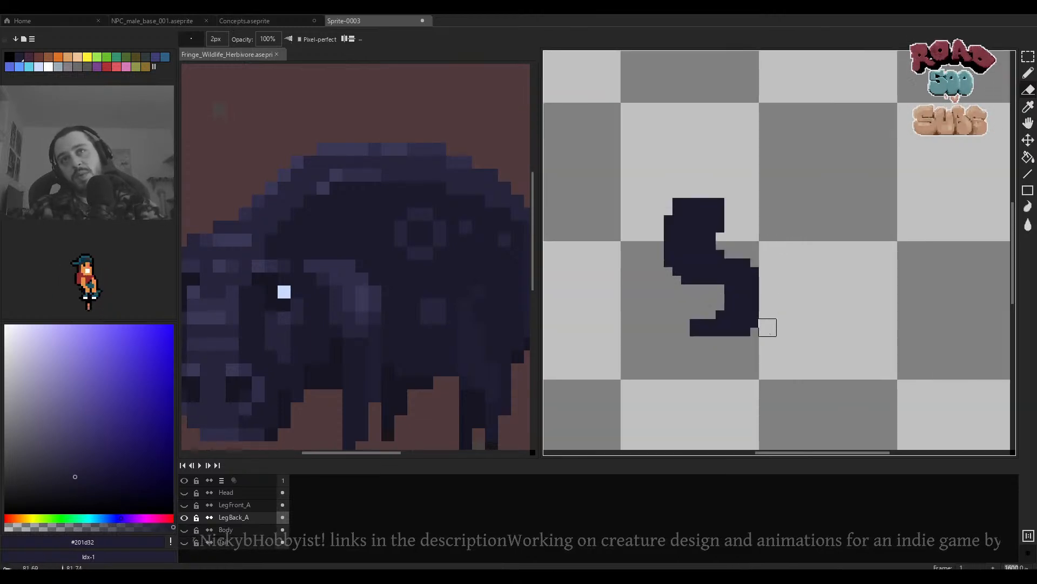
scroll(766, 326, "down", 3)
scroll(748, 319, "up", 4)
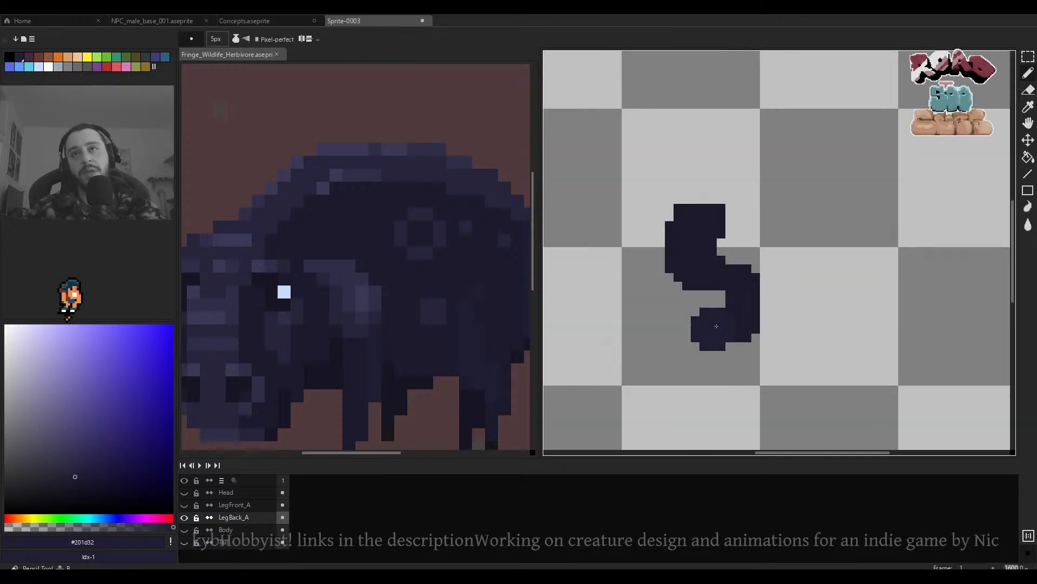
Round the top of the back thigh and fill its rear notch with a 5 px #1c1a2c pencil, and show all layers again.
scroll(768, 316, "down", 4)
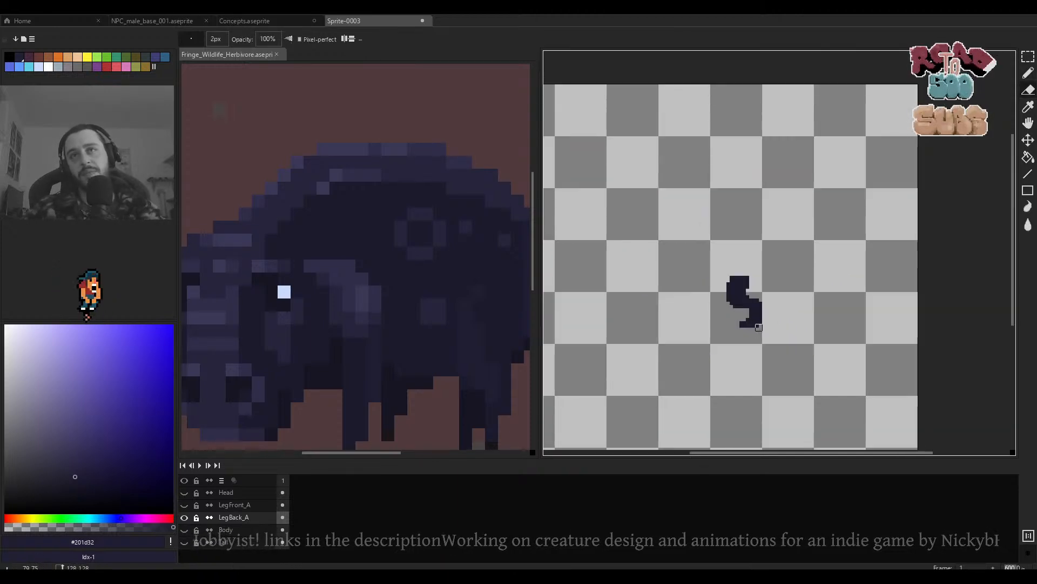
scroll(759, 326, "up", 6)
key("e")
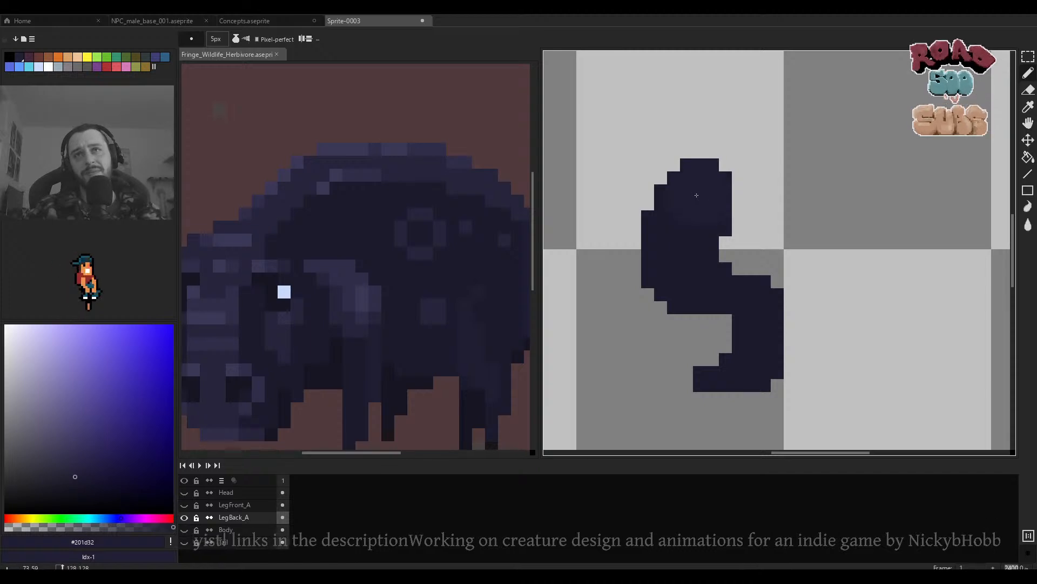
scroll(789, 234, "down", 5)
scroll(765, 236, "up", 5)
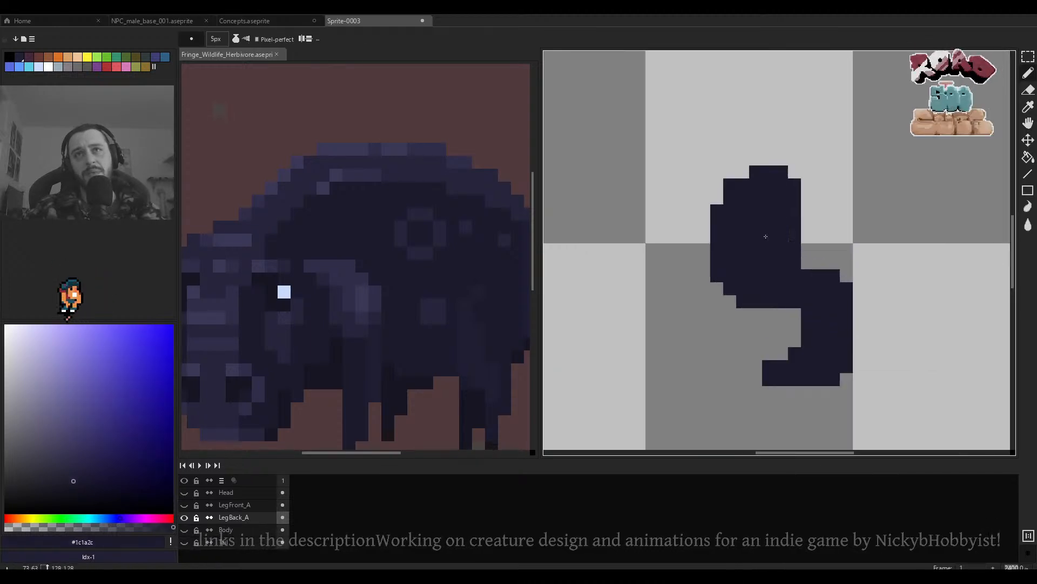
scroll(876, 221, "down", 5)
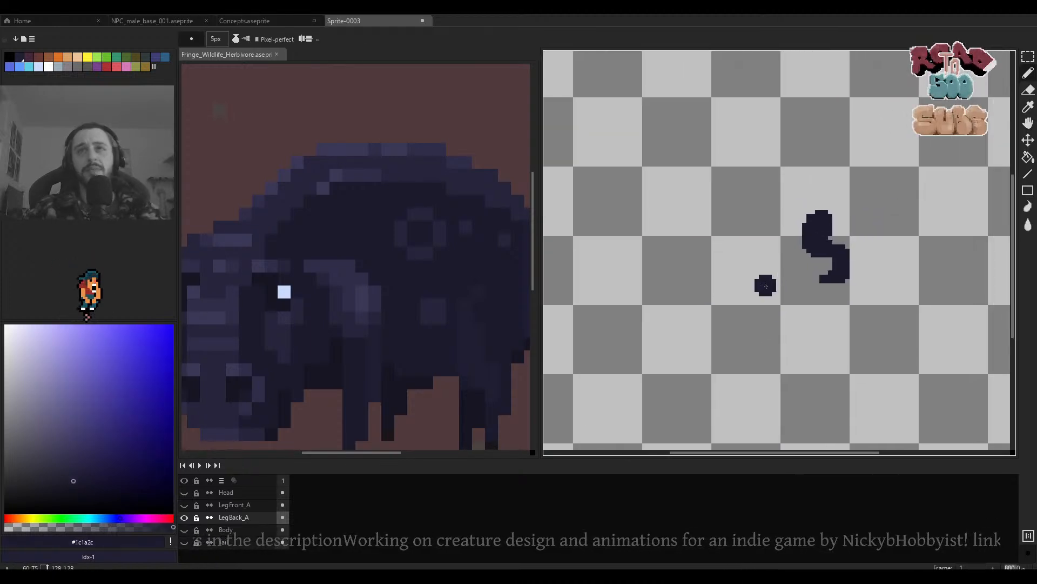
left_click_drag(783, 266, 758, 279)
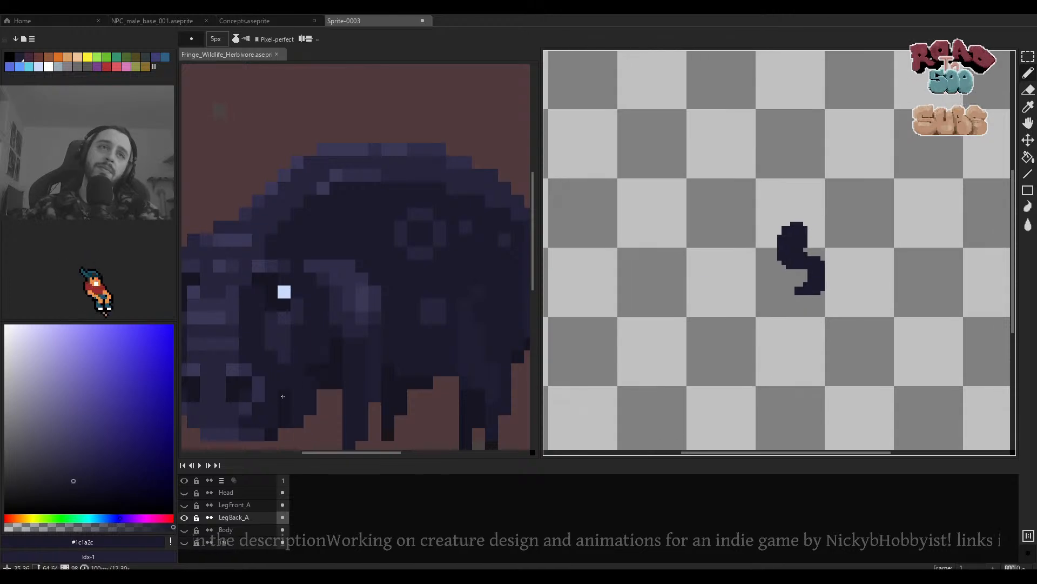
left_click(189, 520, "alt")
scroll(816, 248, "down", 2)
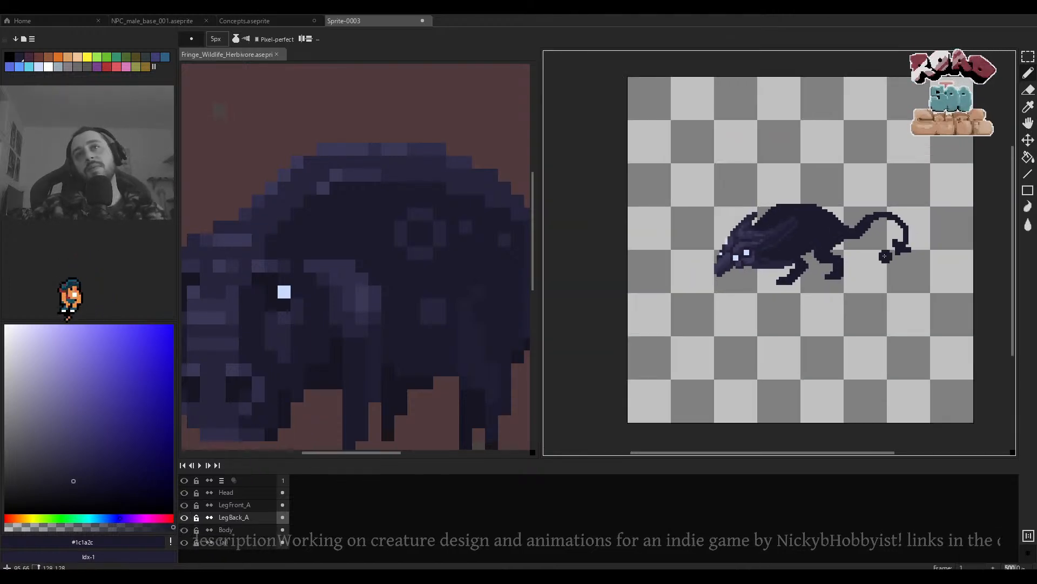
scroll(885, 256, "up", 4)
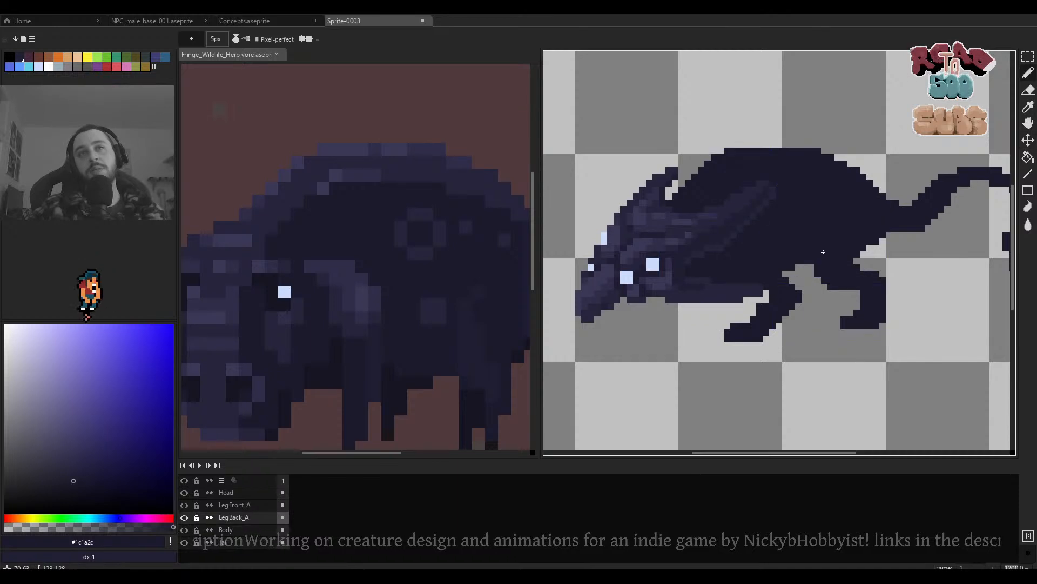
Set the pencil ink to Lock Alpha, sample #201d32 from the herbivore's body, and paint a soft highlight on the back thigh.
left_click(232, 40)
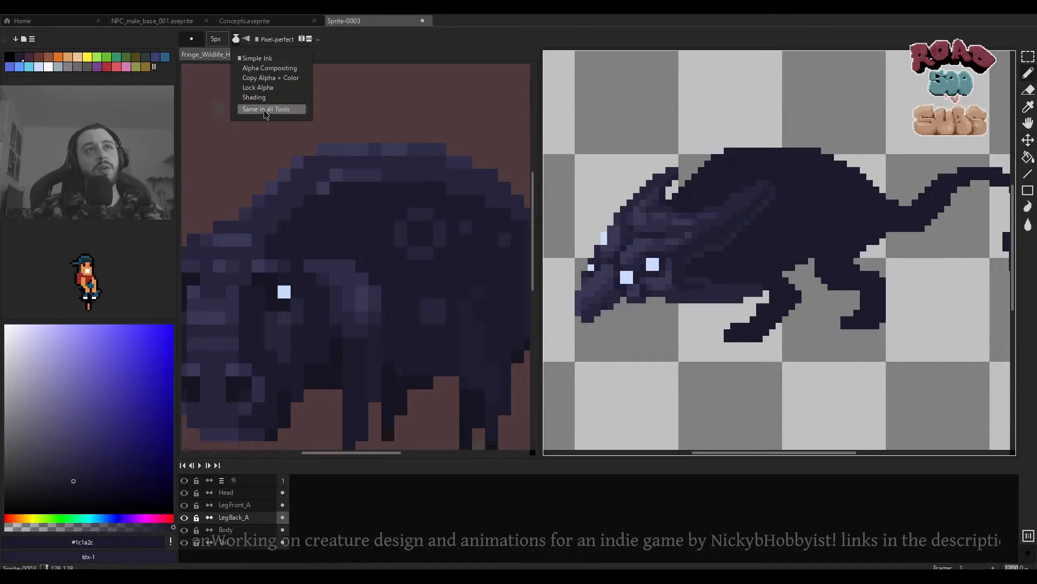
left_click(266, 91)
left_click(424, 227, "alt")
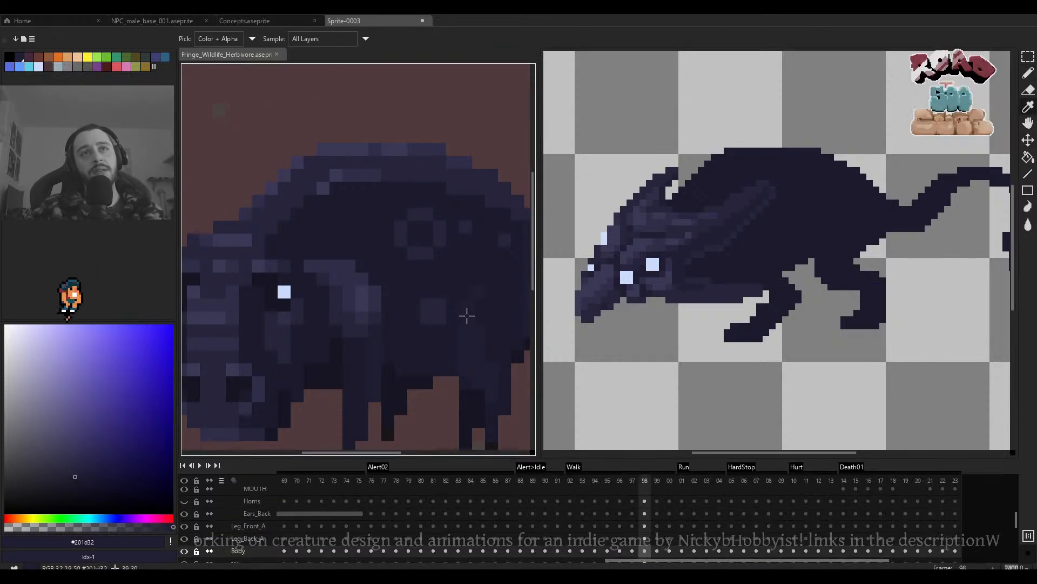
scroll(830, 233, "up", 2)
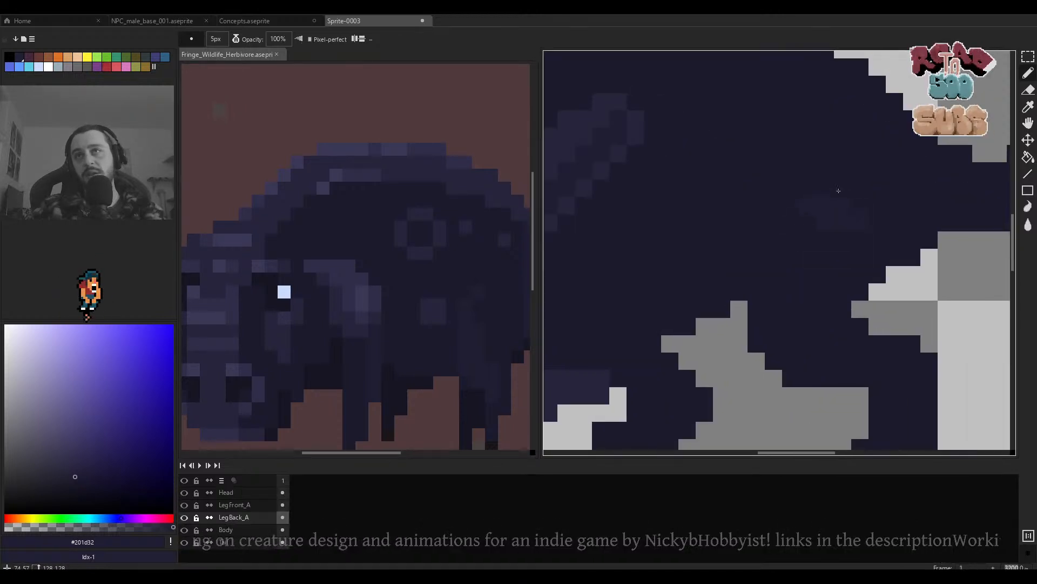
left_click_drag(738, 274, 792, 191)
Select the LegFront_A layer and paint a #201d32 highlight across the front leg's shoulder with the 5 px pencil.
left_click(688, 238, "ctrl")
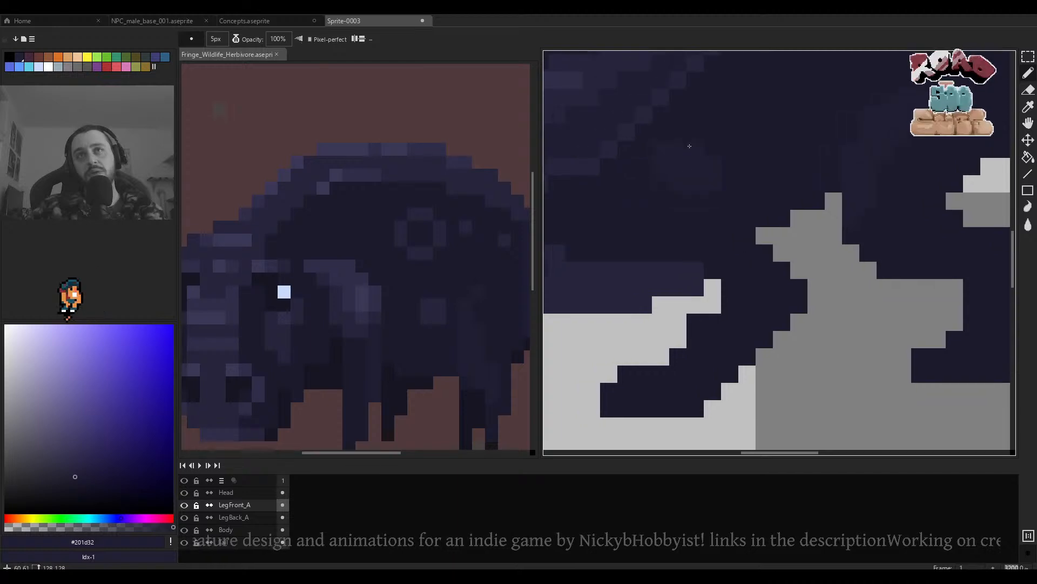
left_click(694, 285, "ctrl")
left_click(753, 324, "ctrl")
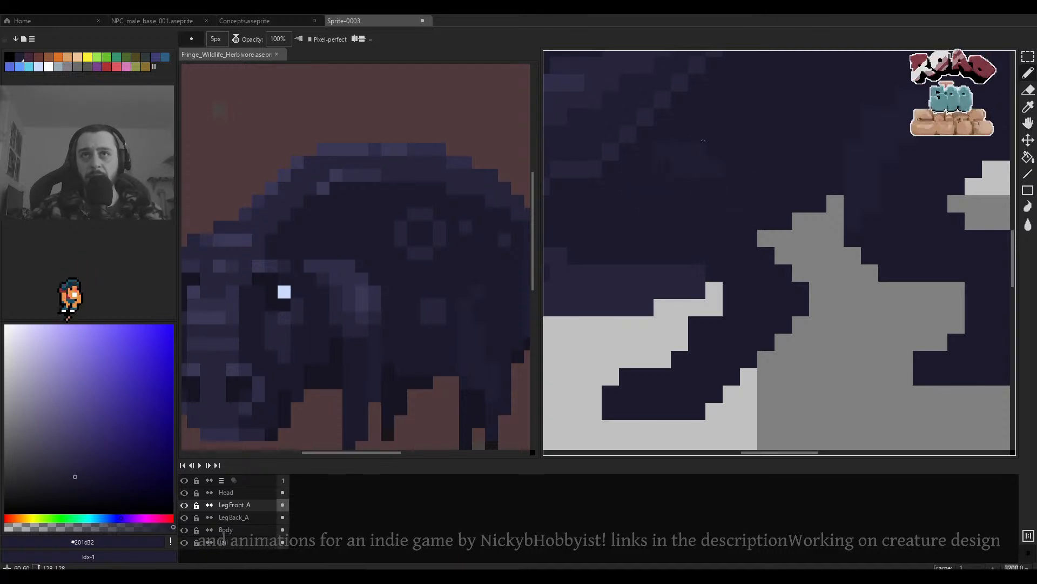
scroll(676, 164, "down", 3)
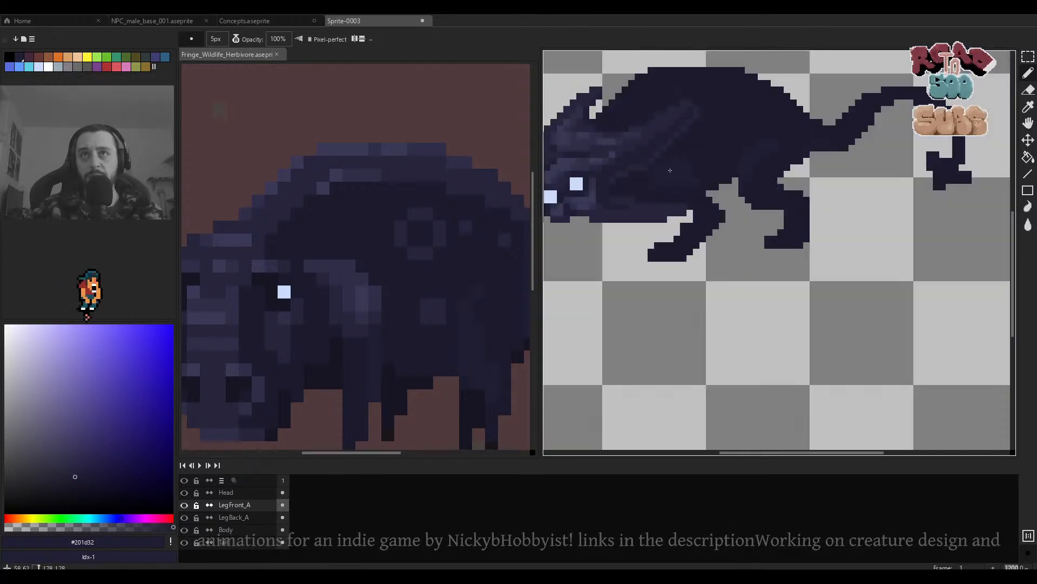
Reduce the pencil to 1 px and refine the edges of the #201d32 highlight on the front leg's shoulder.
scroll(660, 182, "up", 3)
key("minus")
key("minus")
key("minus")
key("minus")
scroll(763, 199, "down", 3)
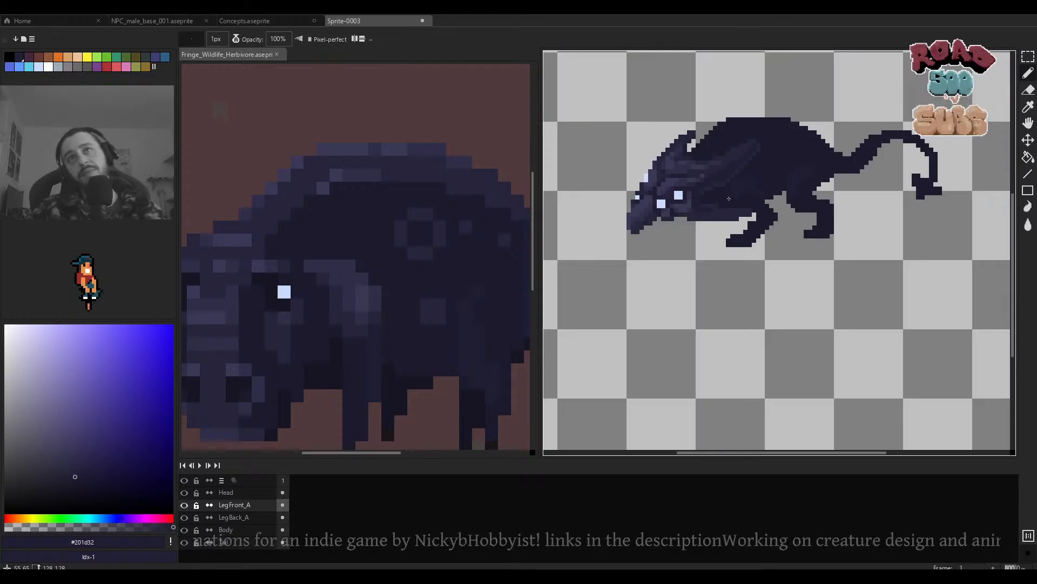
scroll(773, 211, "up", 2)
scroll(780, 220, "up", 1)
left_click_drag(780, 220, 736, 245)
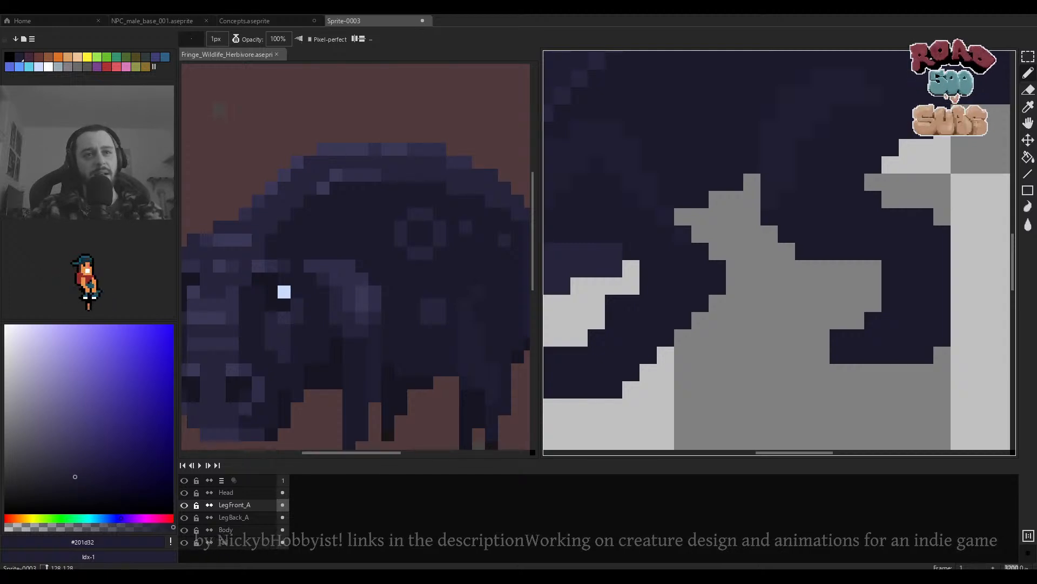
Select the Head layer by picking the creature's lower jaw on the canvas.
scroll(688, 255, "down", 5)
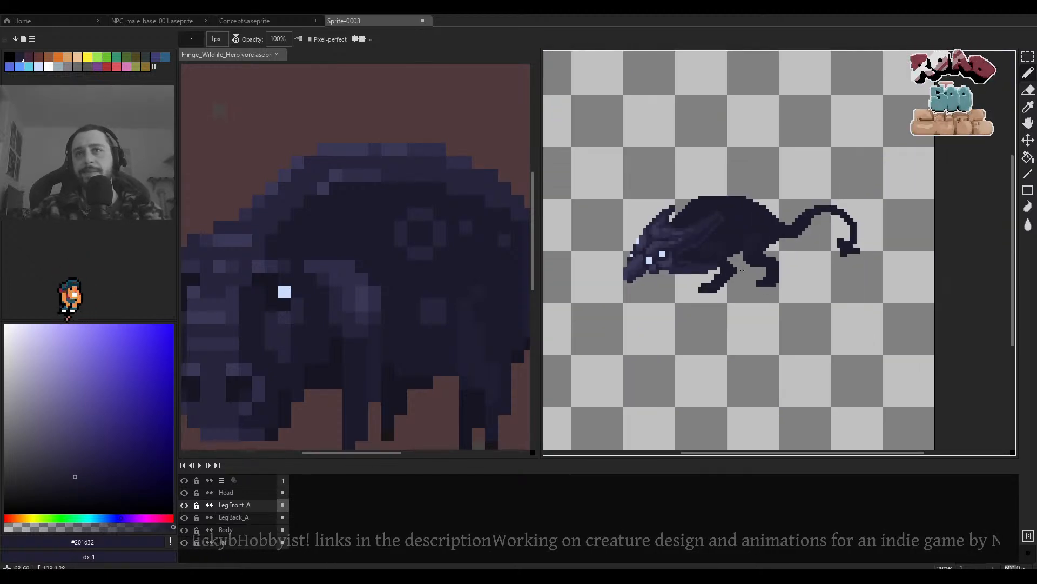
scroll(688, 255, "up", 2)
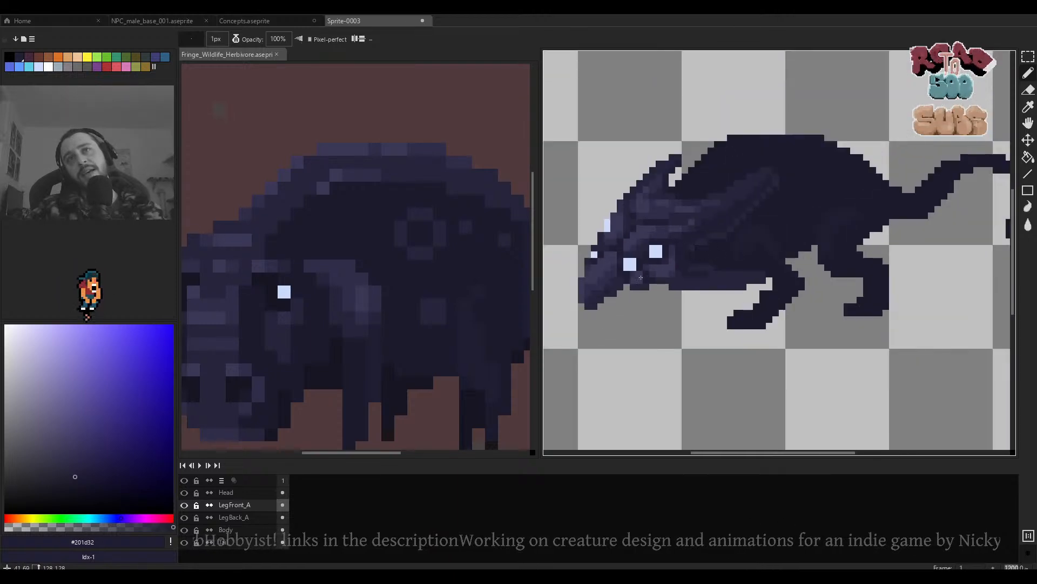
scroll(751, 291, "up", 2)
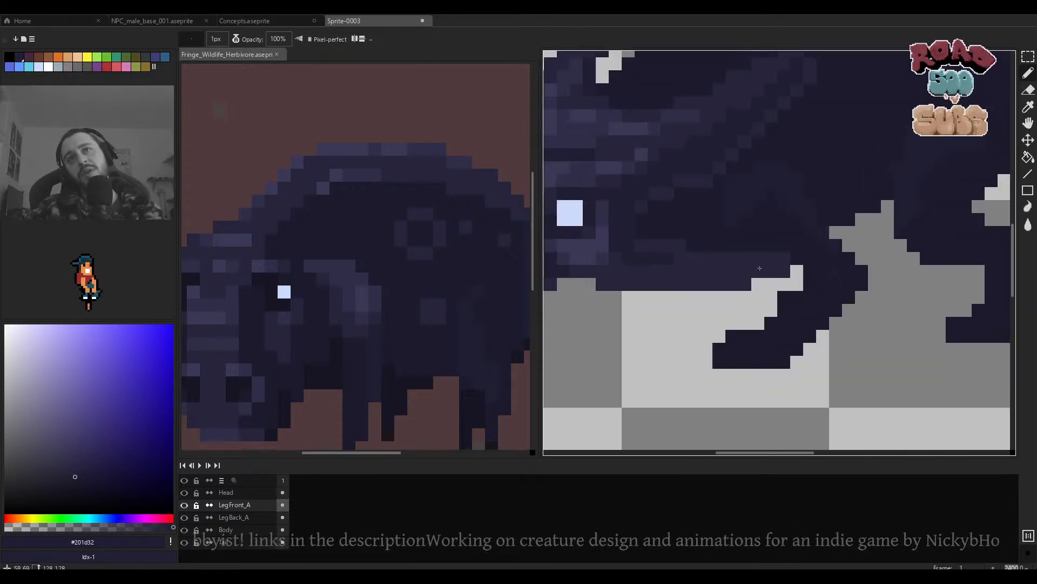
left_click(743, 270, "ctrl")
scroll(729, 260, "down", 2)
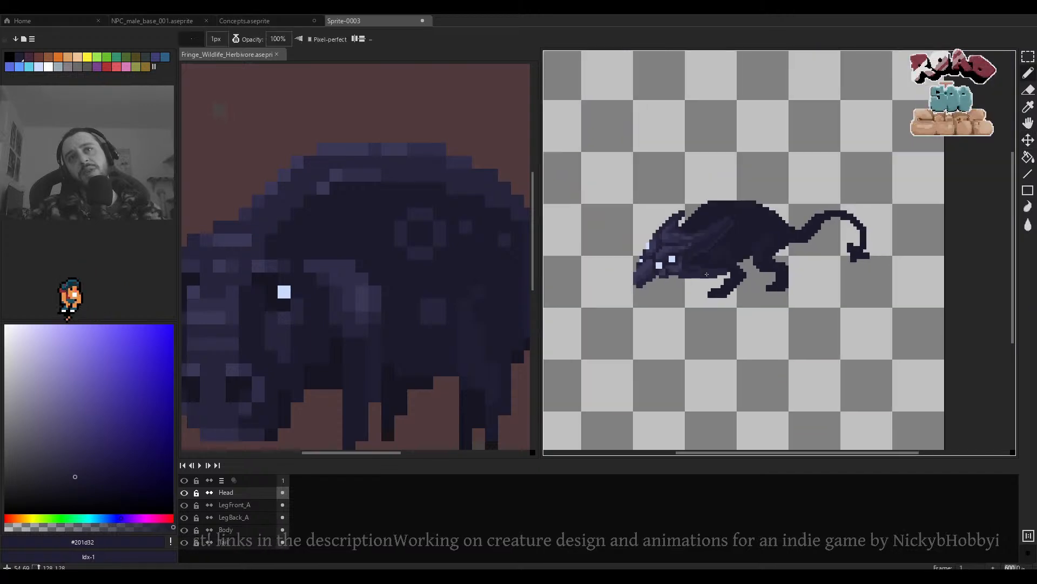
Try placing the head lower and further forward, away from the body.
scroll(746, 265, "up", 2)
key("b")
key("v")
left_click_drag(755, 269, 710, 315)
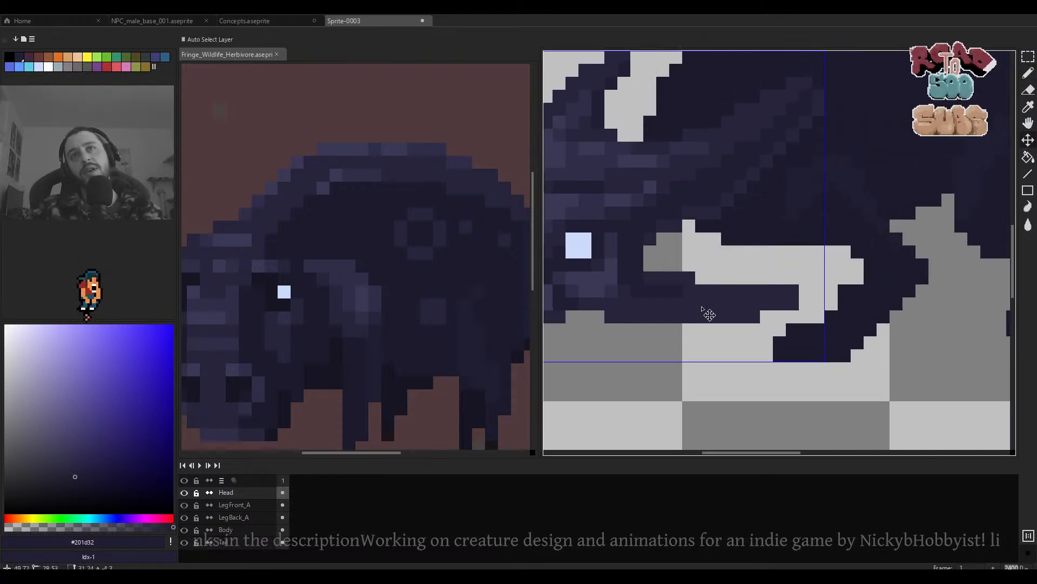
scroll(714, 305, "down", 2)
scroll(728, 280, "up", 1)
key("b")
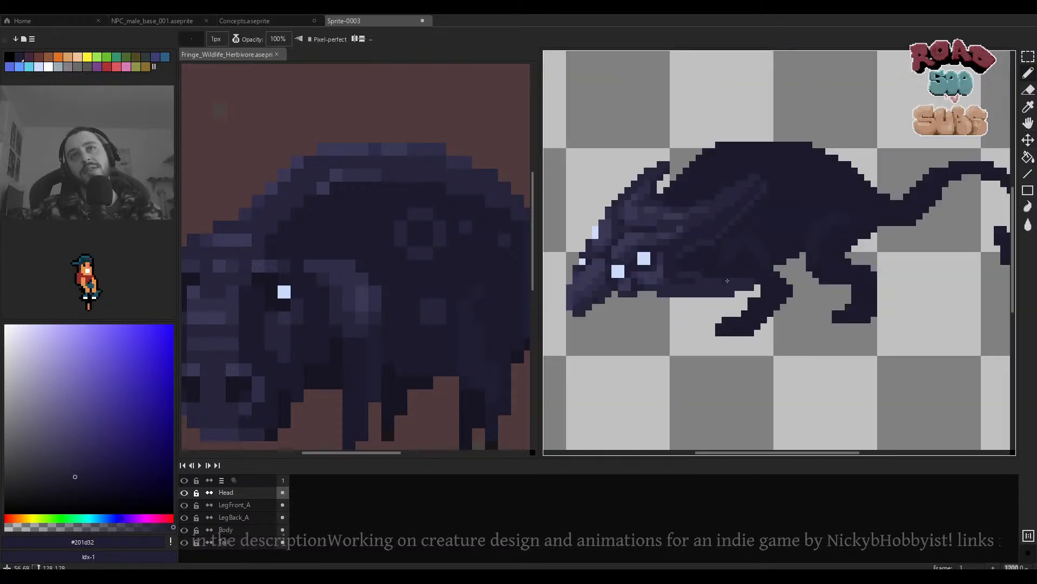
key("e")
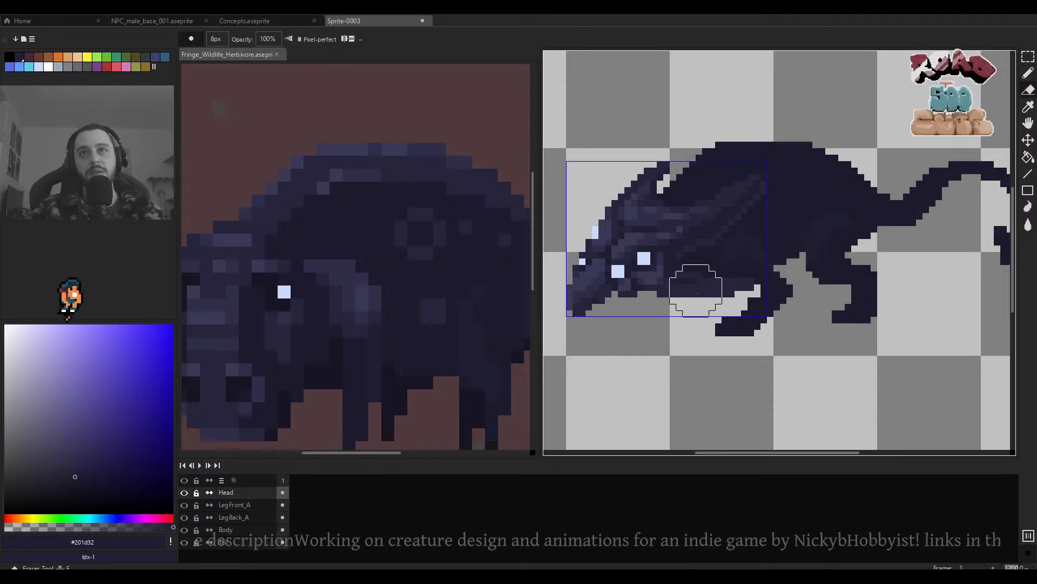
scroll(728, 291, "down", 5)
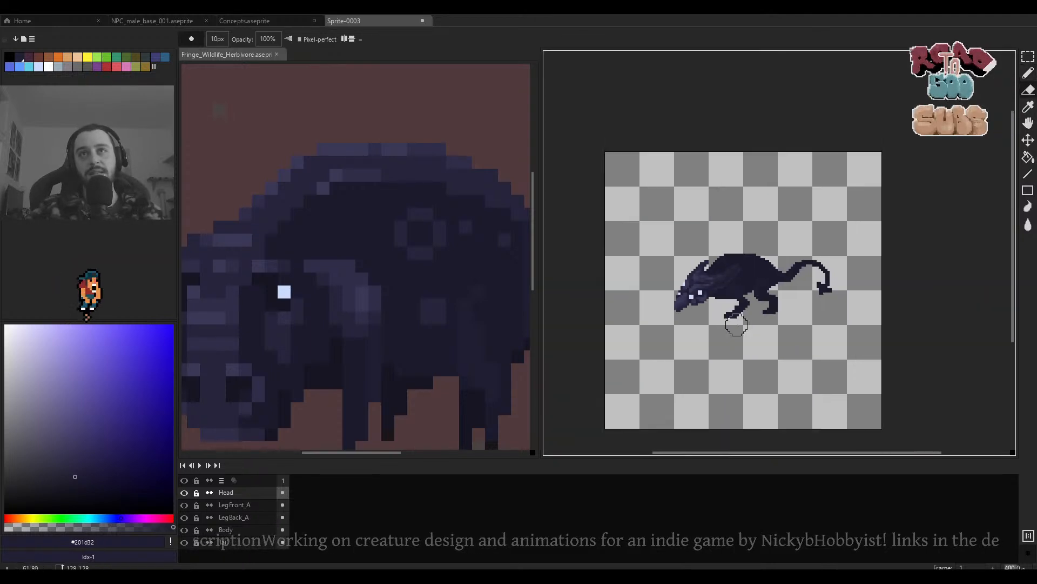
scroll(721, 319, "up", 5)
key("ctrl+z")
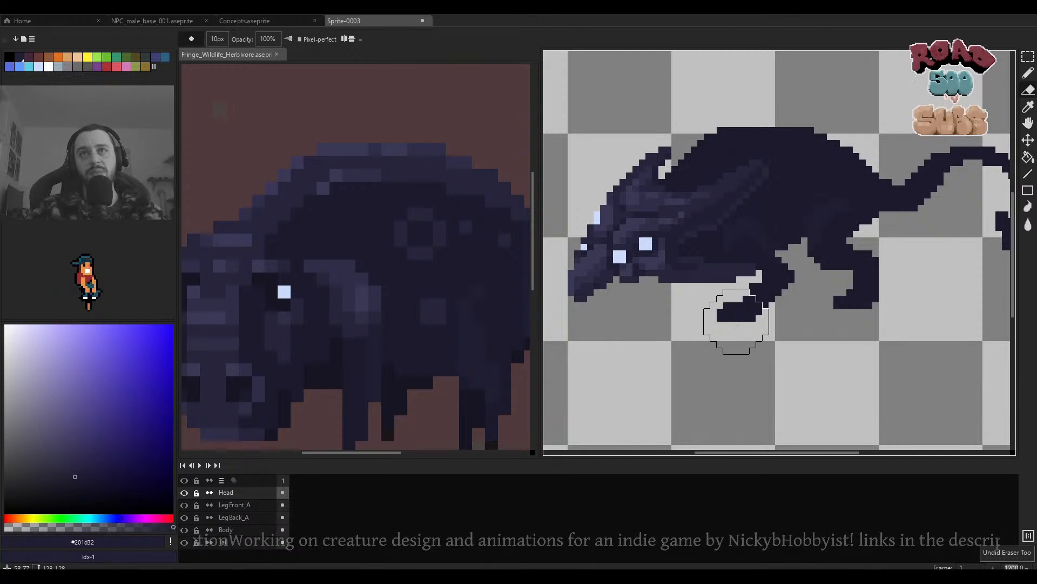
left_click_drag(736, 322, 825, 304)
left_click_drag(883, 283, 807, 291)
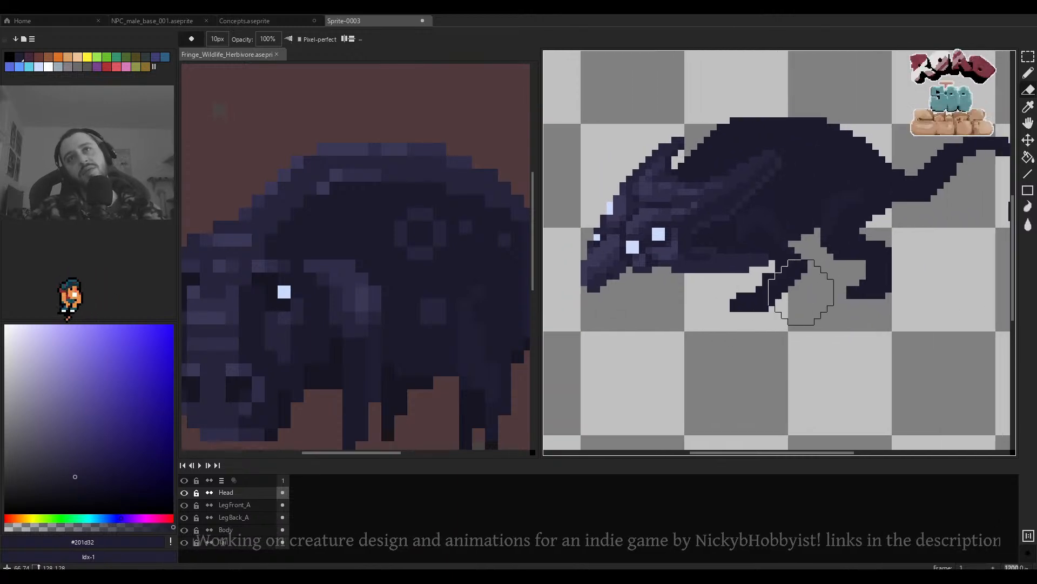
Shift the head slightly forward and down so that the neck stretches away from the body.
scroll(767, 281, "down", 5)
scroll(738, 266, "up", 5)
key("v")
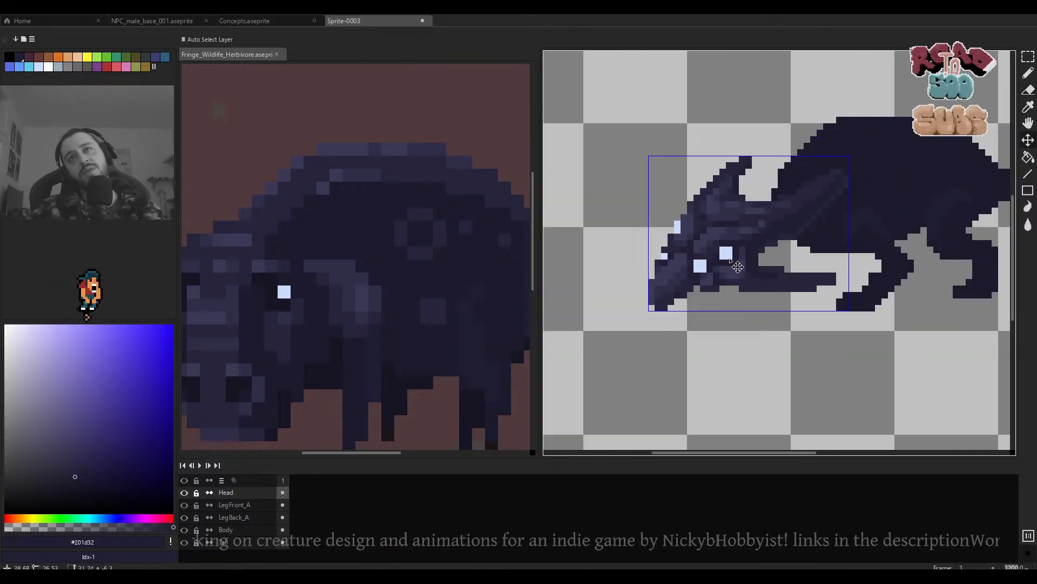
left_click_drag(731, 261, 741, 255)
key("e")
left_click_drag(799, 277, 656, 298)
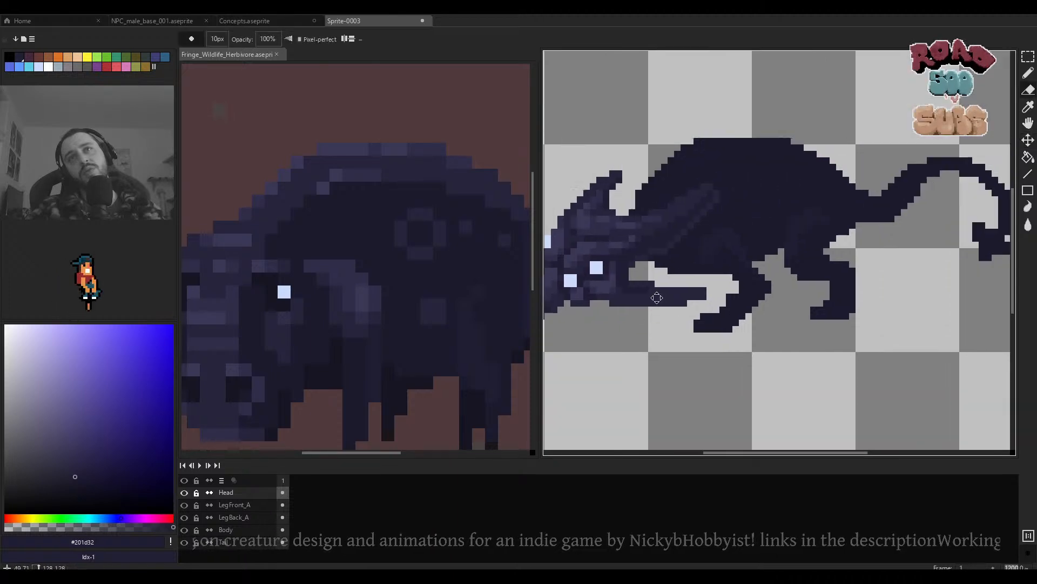
scroll(656, 298, "down", 3)
key("v")
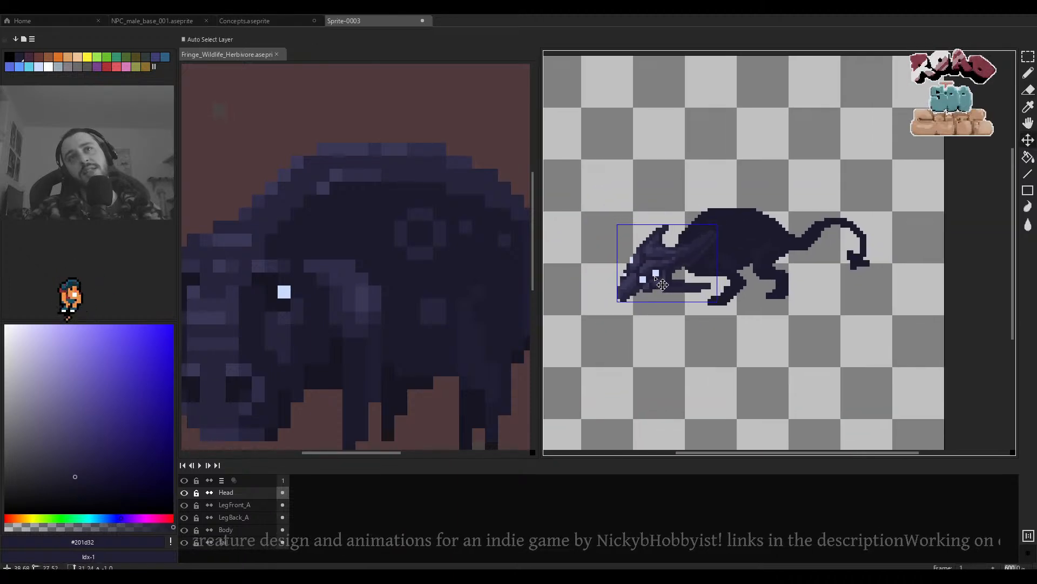
key("e")
scroll(700, 273, "up", 4)
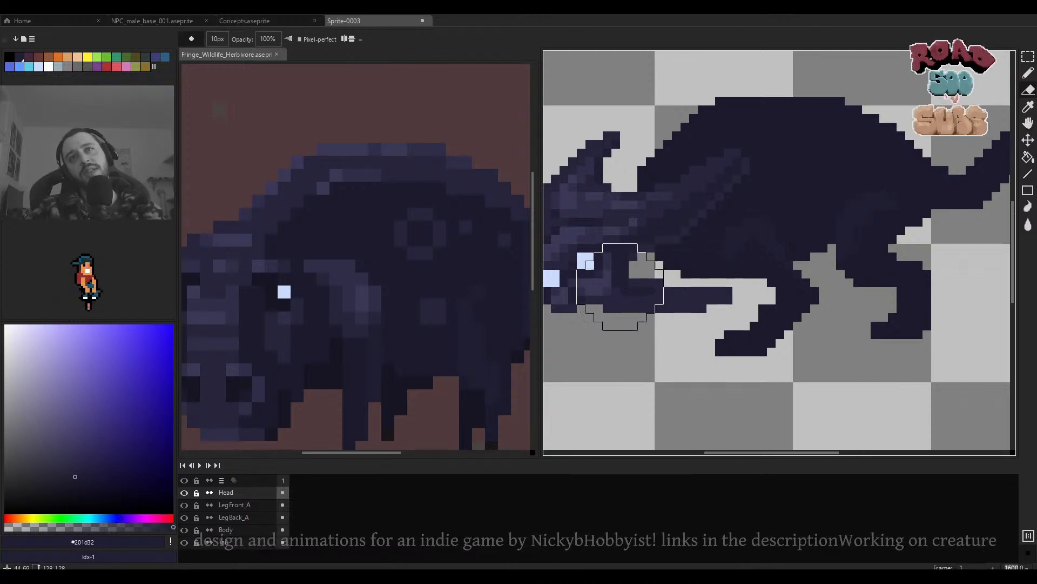
Try a tucked-in pose by moving the head up and back until its crest overlaps the body.
key("v")
mouse_move(623, 290)
left_mouse_down()
mouse_move(667, 287)
mouse_move(656, 278)
mouse_move(627, 299)
mouse_move(686, 262)
mouse_move(669, 279)
mouse_move(711, 261)
left_mouse_up()
scroll(670, 275, "down", 1)
key("b")
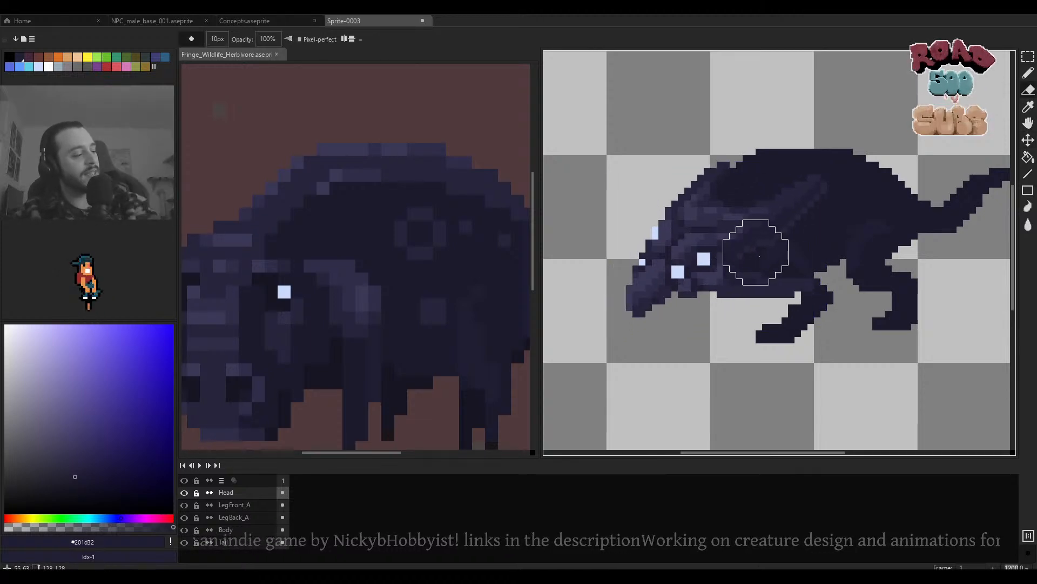
scroll(689, 249, "down", 4)
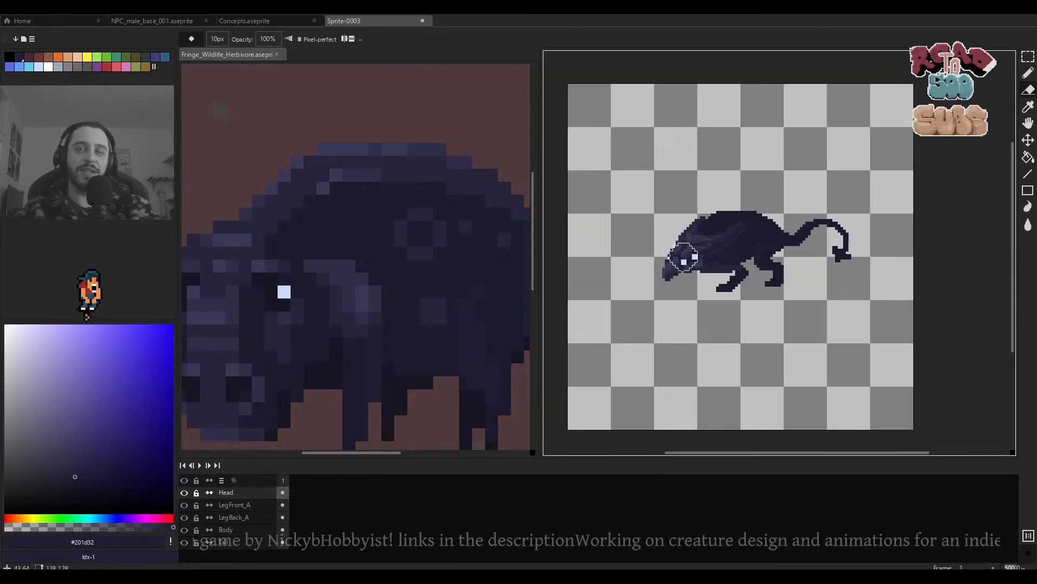
scroll(686, 257, "up", 4)
key("v")
mouse_move(708, 253)
left_mouse_down()
mouse_move(586, 323)
mouse_move(722, 246)
left_mouse_up()
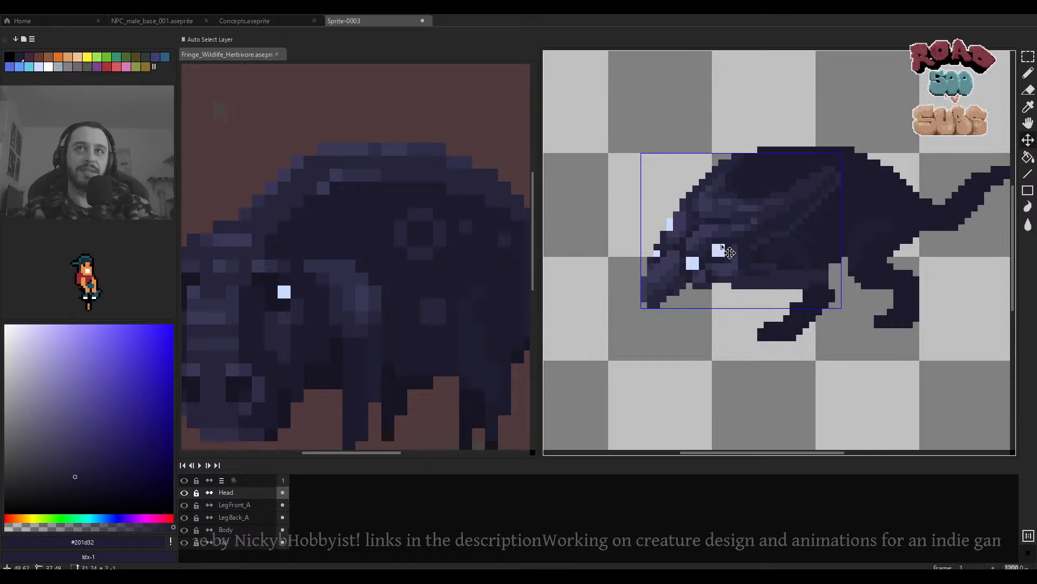
key("b")
scroll(717, 244, "down", 4)
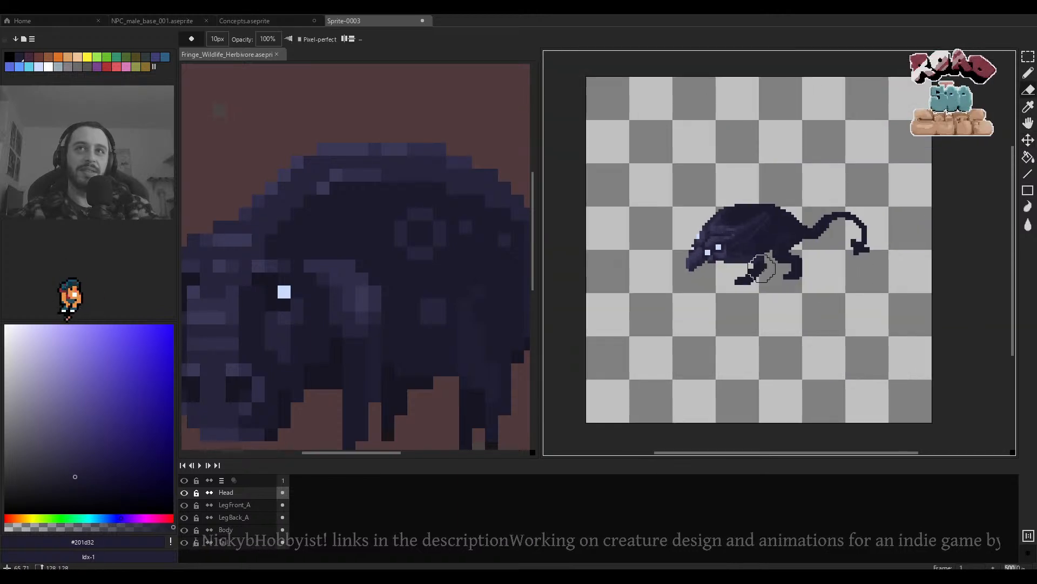
Bring the head forward and down until the lower jaw is clear of the body and front leg.
scroll(724, 260, "up", 2)
key("v")
mouse_move(711, 236)
left_mouse_down()
mouse_move(682, 238)
mouse_move(703, 258)
mouse_move(695, 264)
mouse_move(694, 253)
left_mouse_up()
key("e")
scroll(695, 253, "up", 2)
scroll(695, 254, "down", 2)
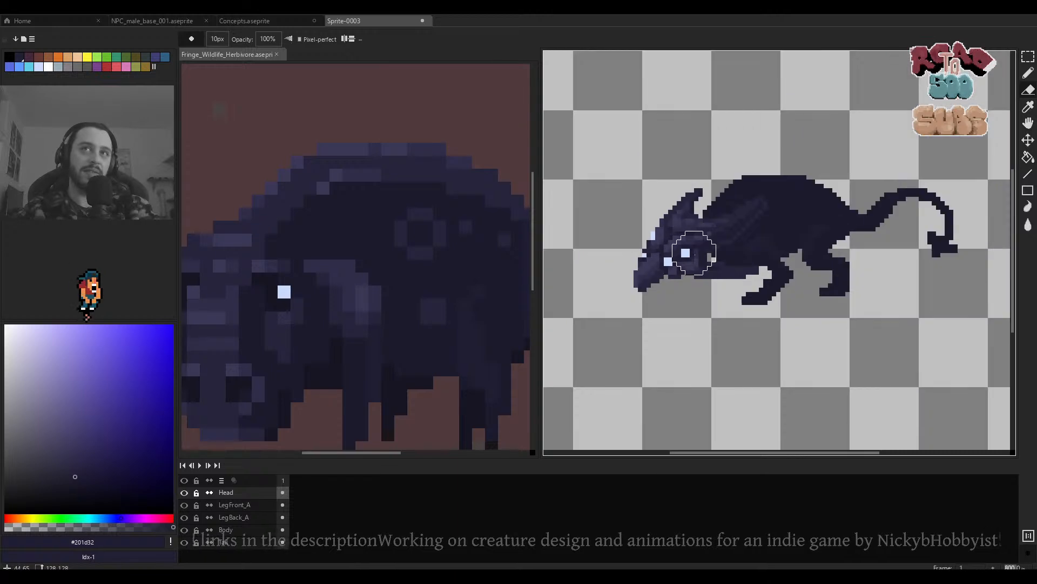
key("v")
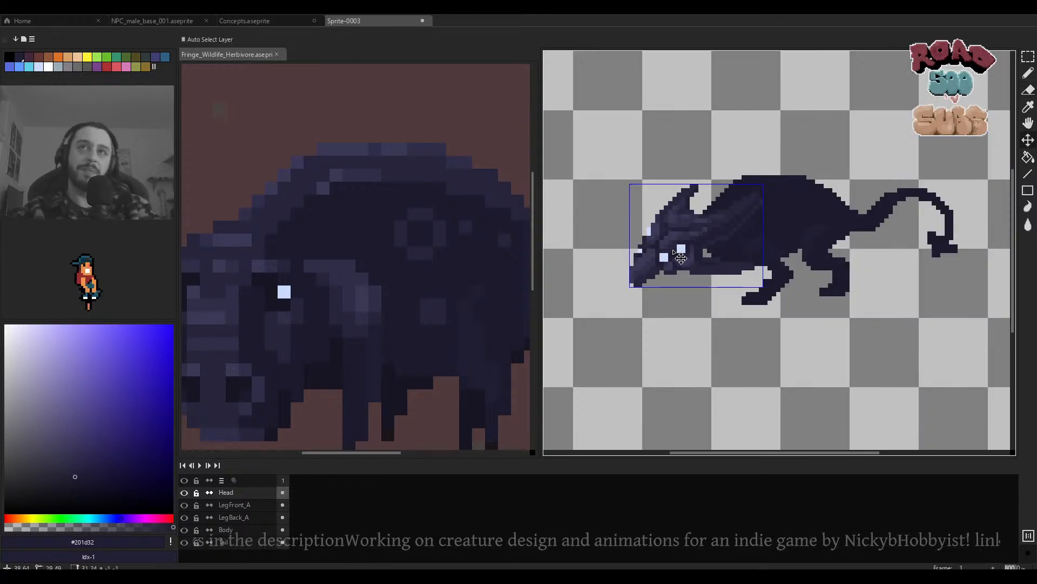
mouse_move(680, 252)
left_mouse_down()
mouse_move(652, 275)
mouse_move(705, 270)
left_mouse_up()
key("e")
scroll(670, 284, "up", 3)
Select the end of the lower jaw with a marquee and shift it towards the face in stages to shorten the jaw.
key("m")
left_click_drag(854, 250, 711, 341)
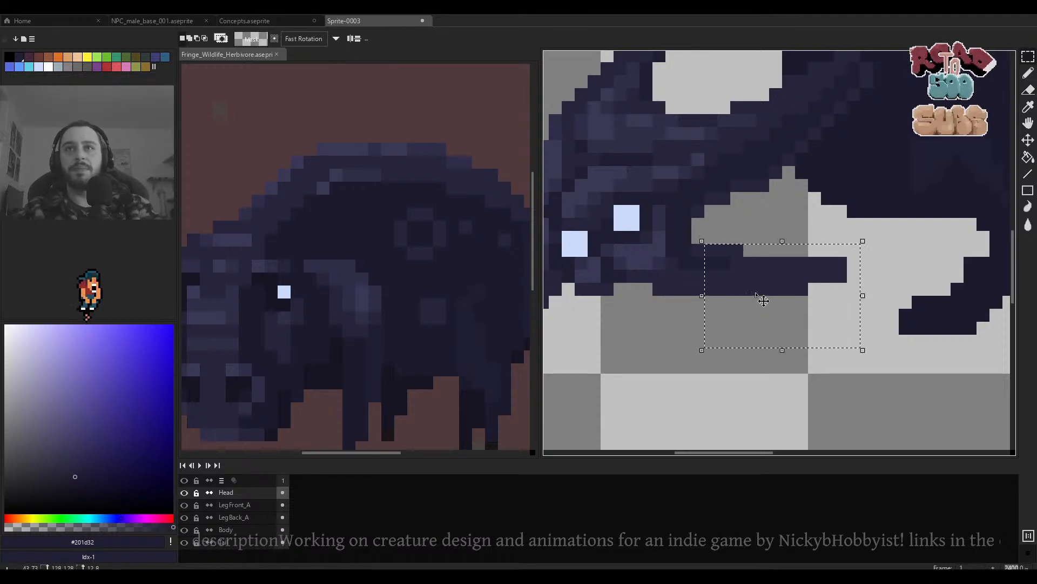
left_click_drag(754, 280, 726, 285)
mouse_move(842, 248)
left_mouse_down()
mouse_move(736, 315)
mouse_move(749, 292)
left_mouse_up()
left_click(905, 276)
left_click_drag(815, 250, 749, 315)
left_click_drag(770, 293, 757, 293)
left_click(866, 262)
scroll(759, 269, "down", 3)
scroll(753, 272, "up", 2)
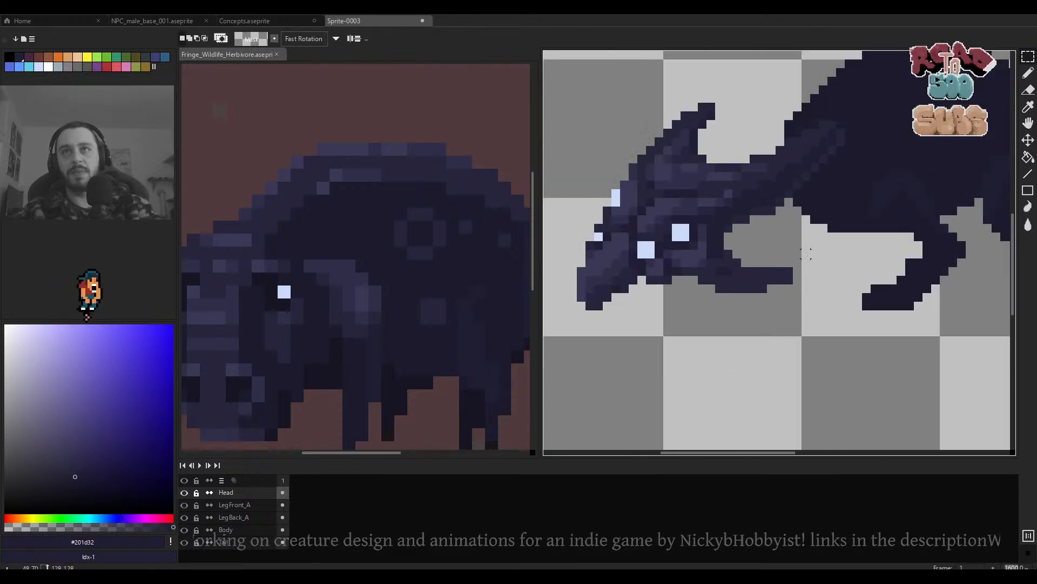
Select the shortened lower jaw and move it one pixel up and one pixel towards the snout.
left_click_drag(807, 253, 719, 299)
left_click_drag(741, 282, 729, 276)
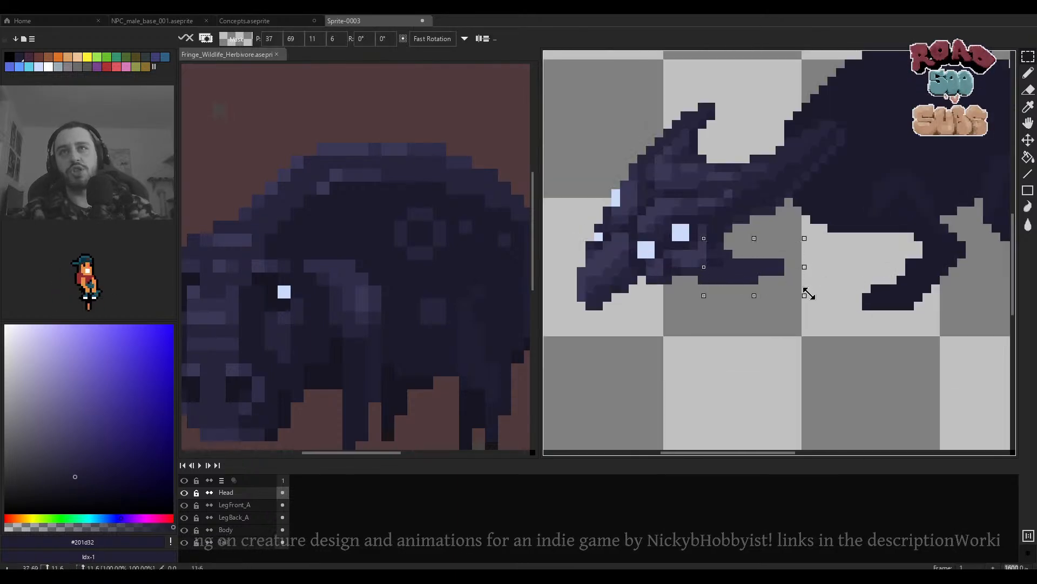
left_click(811, 264)
scroll(810, 264, "down", 2)
scroll(786, 268, "up", 1)
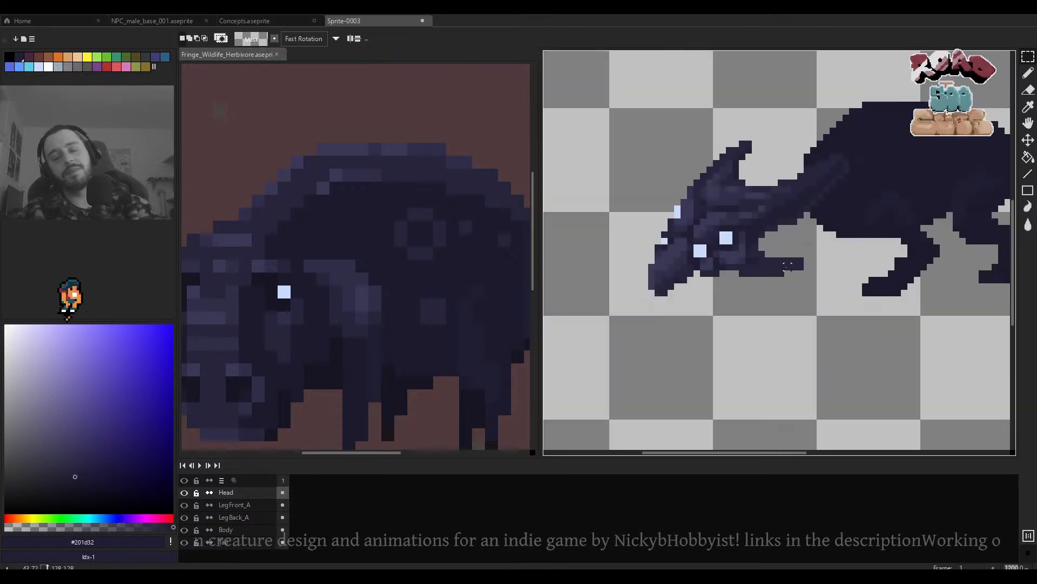
Sample #3a3855 from the head and paint a 1 px highlight along the lower jaw's upper edge and tip.
scroll(756, 257, "up", 3)
key("b")
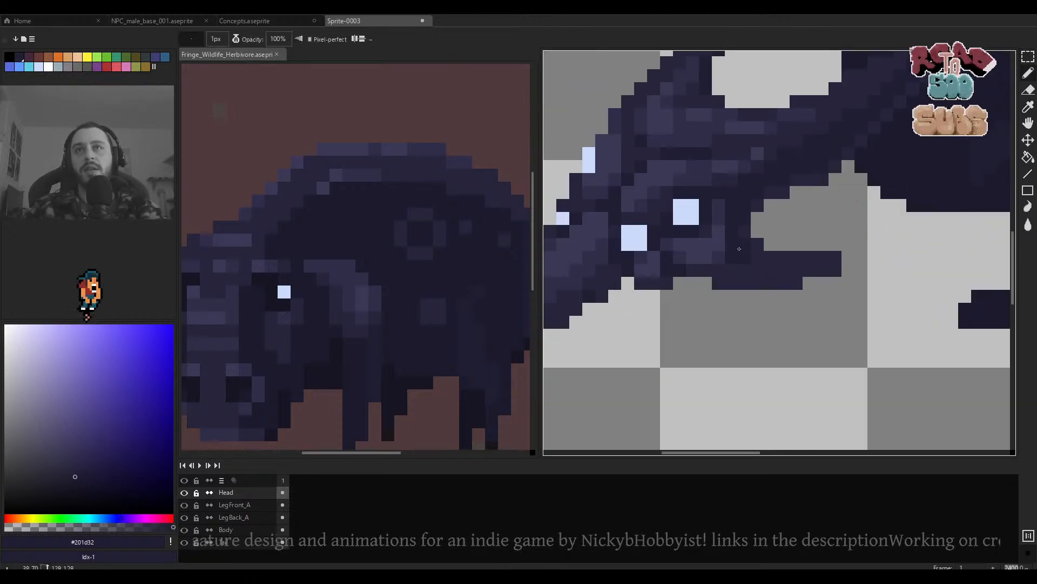
scroll(778, 267, "down", 6)
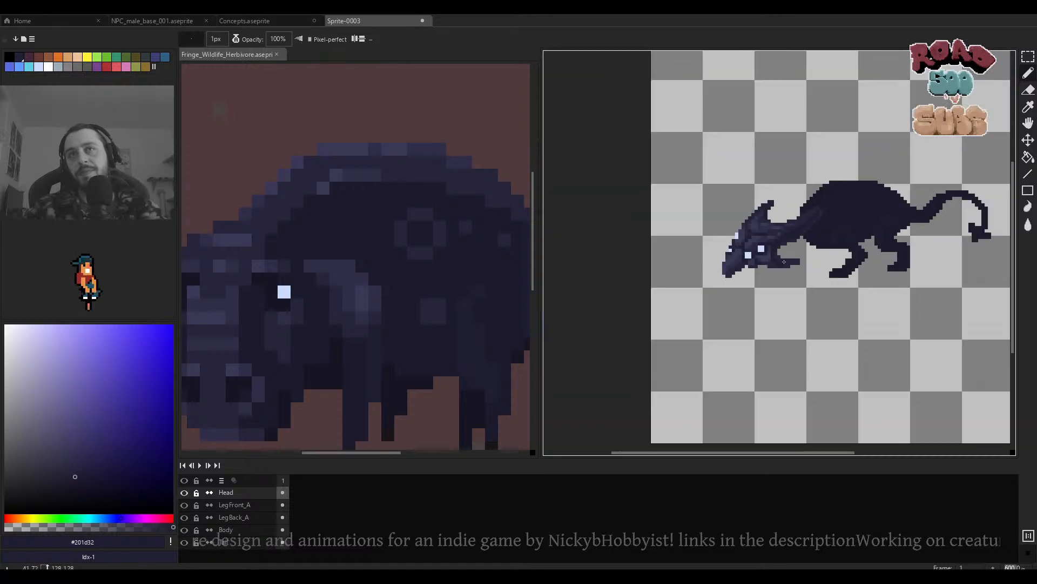
scroll(663, 207, "up", 5)
key("i")
left_click(663, 207, "alt")
scroll(697, 243, "up", 3)
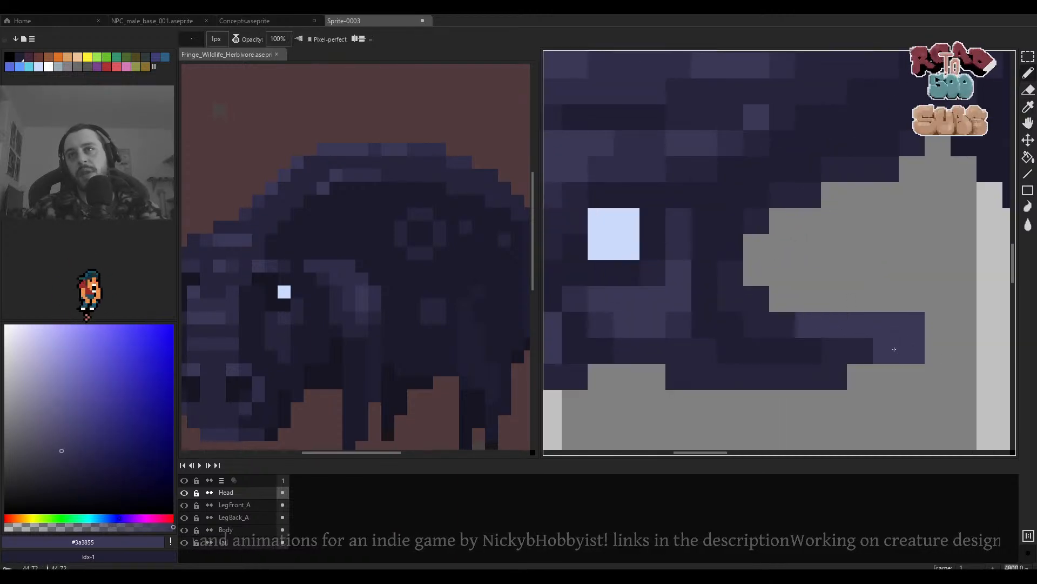
Sample #26243c and #2f2d49 from the head and blend the highlight on the lower jaw's tip and underside.
scroll(675, 216, "down", 2)
scroll(676, 216, "up", 2)
left_click(676, 184, "alt")
left_click(875, 345)
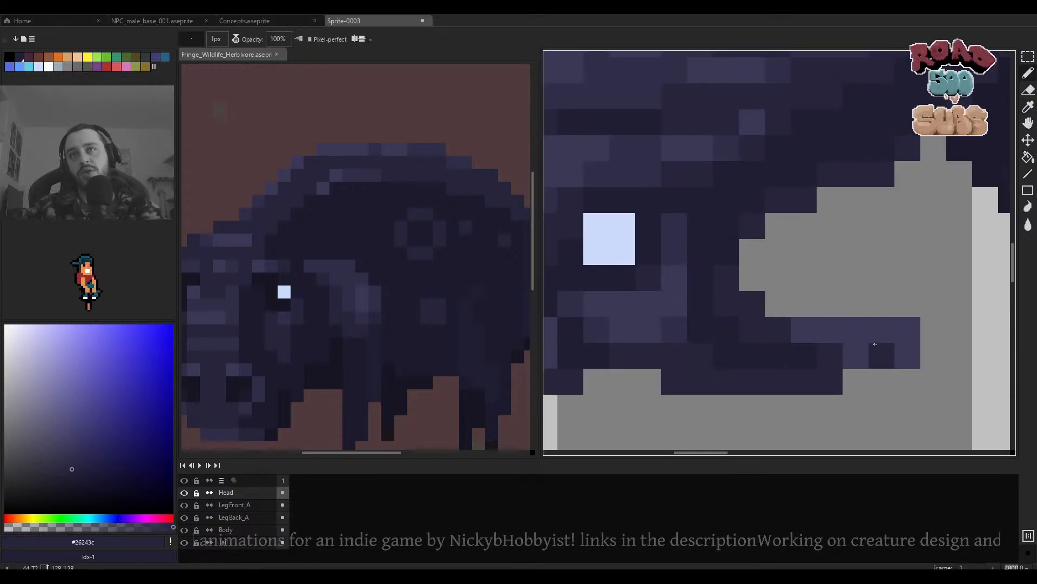
left_click(725, 268, "alt")
scroll(870, 360, "down", 4)
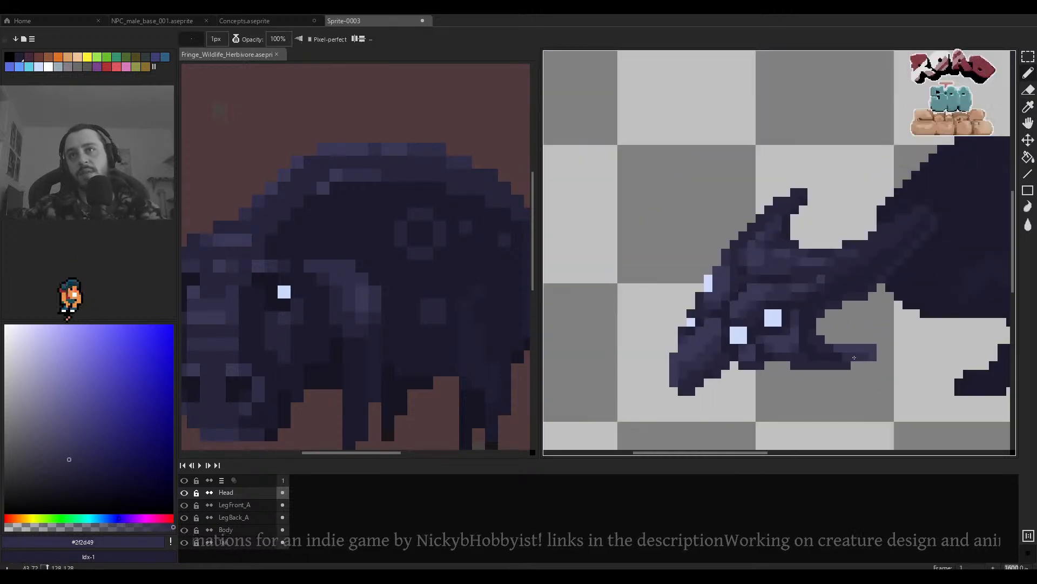
scroll(729, 315, "up", 3)
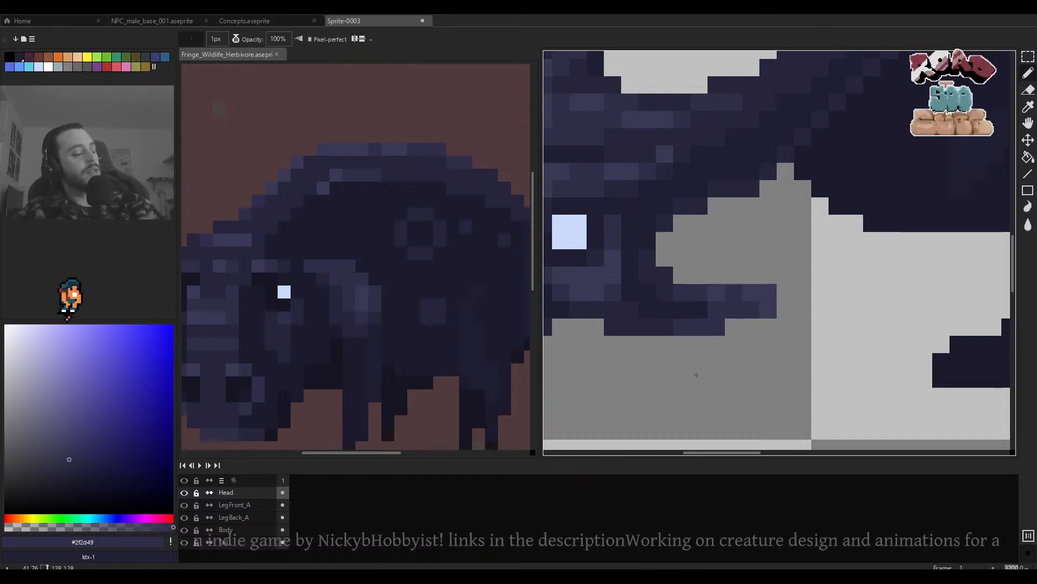
scroll(686, 322, "down", 3)
Move the head back and slightly up so that its rear horn overlaps the body again.
key("ctrl")
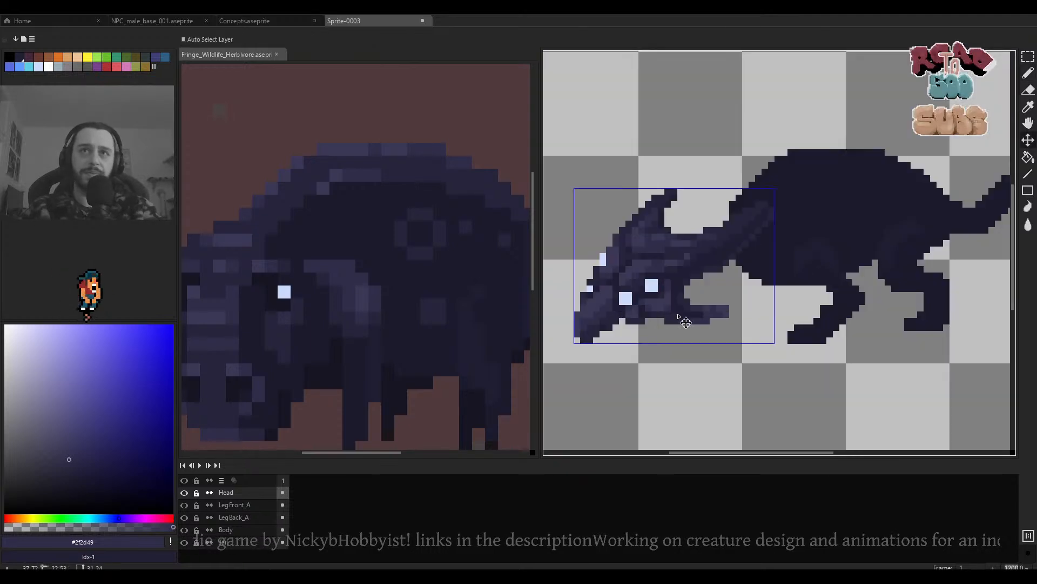
mouse_move(685, 321)
left_mouse_down()
mouse_move(732, 298)
mouse_move(693, 292)
mouse_move(707, 279)
mouse_move(678, 277)
left_mouse_up()
scroll(724, 294, "down", 3)
scroll(728, 294, "up", 2)
key("b")
scroll(709, 281, "down", 1)
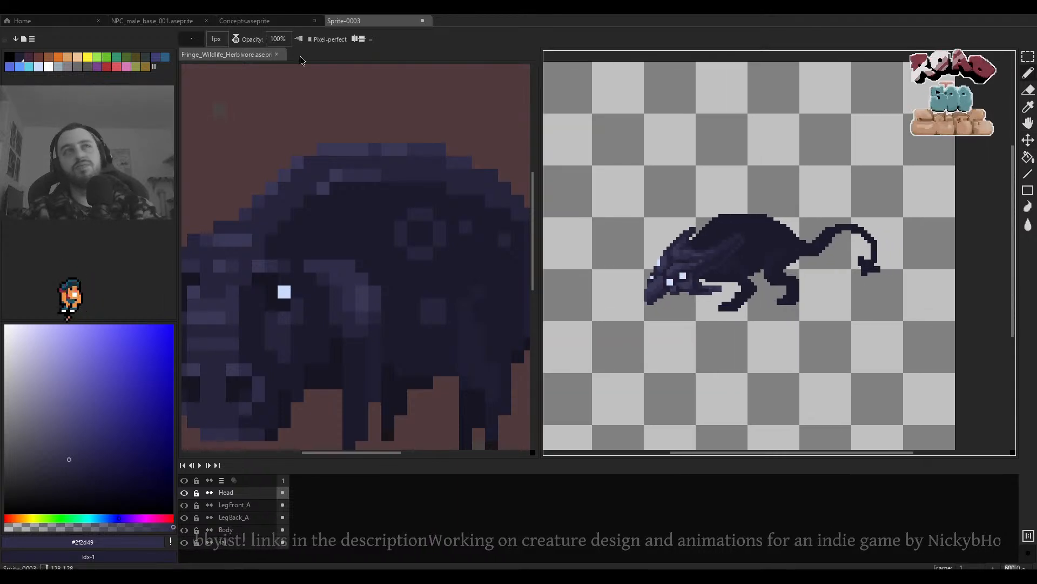
Compare the creature with concept 5 in the Concepts file and move its head a few pixels back towards the body.
left_click(276, 25)
left_click_drag(783, 214, 780, 270)
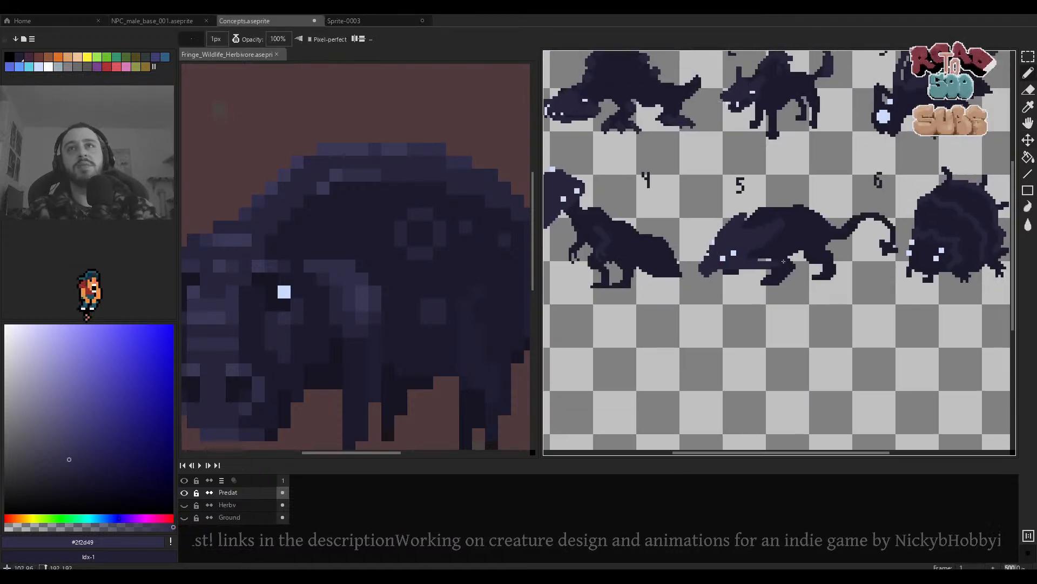
scroll(777, 263, "down", 2)
scroll(777, 263, "up", 2)
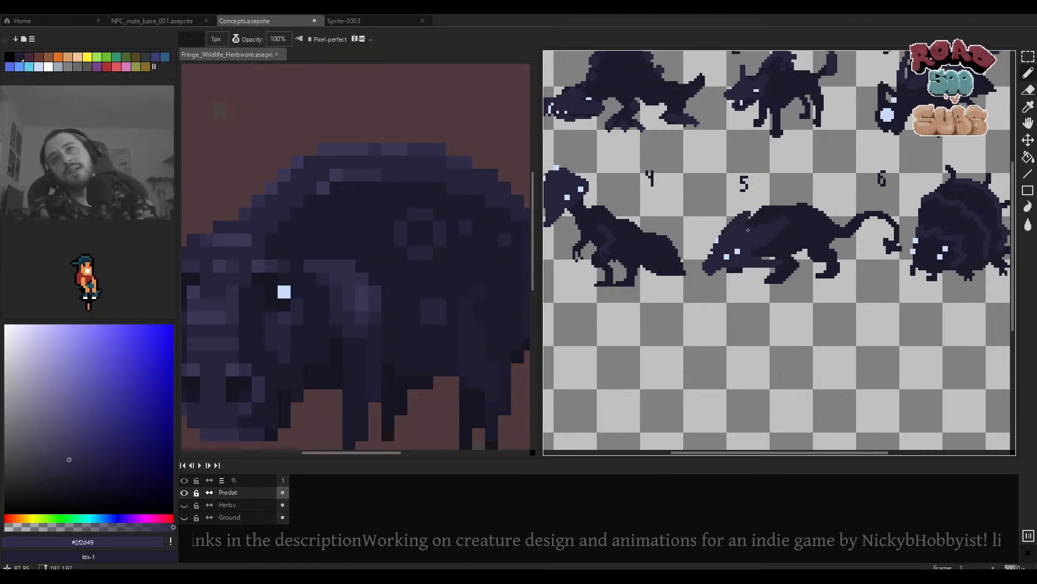
left_click(361, 21)
key("v")
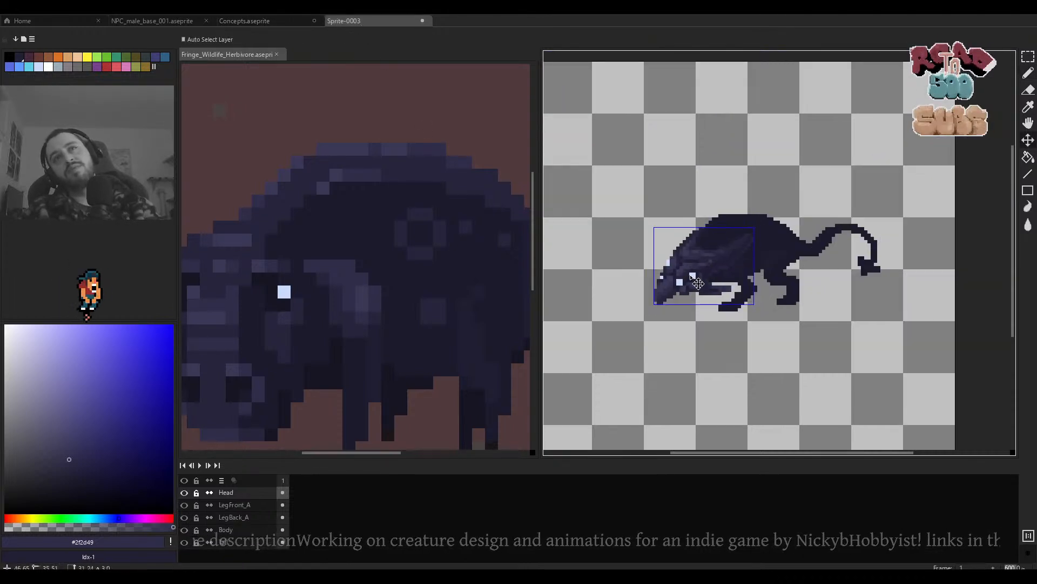
key("b")
Check the pose against concept 5 again and move the head forward and up so its horn stands clear of the back.
left_click(292, 21)
left_click(336, 20)
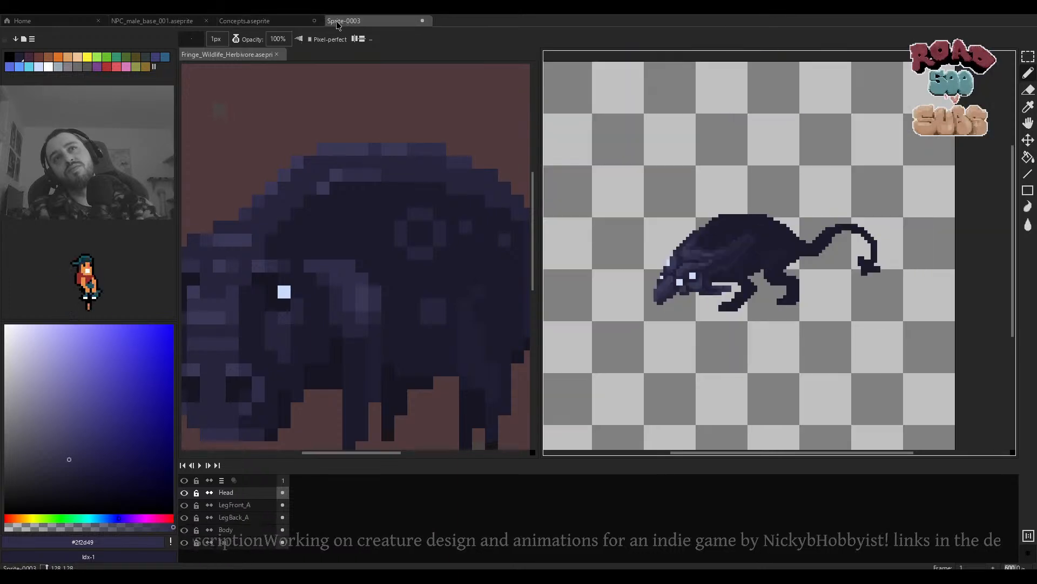
left_click(281, 22)
left_click(348, 21)
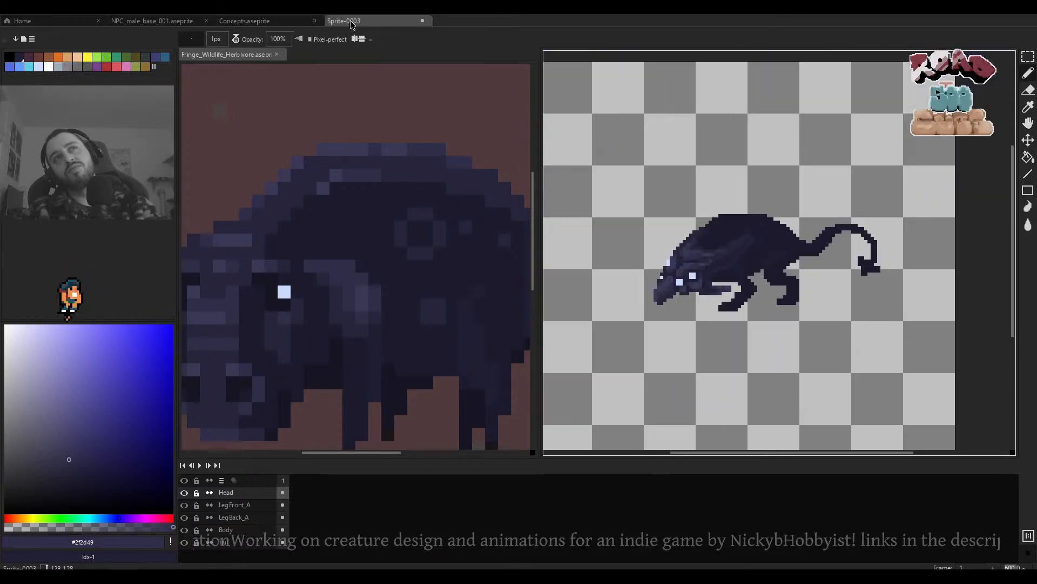
key("v")
left_click_drag(692, 277, 670, 278)
left_click_drag(691, 274, 680, 266)
Paint a #2f2d49 highlight on the Body layer with a 4 px brush, following the back's upper edge down to the rump.
scroll(741, 292, "down", 2)
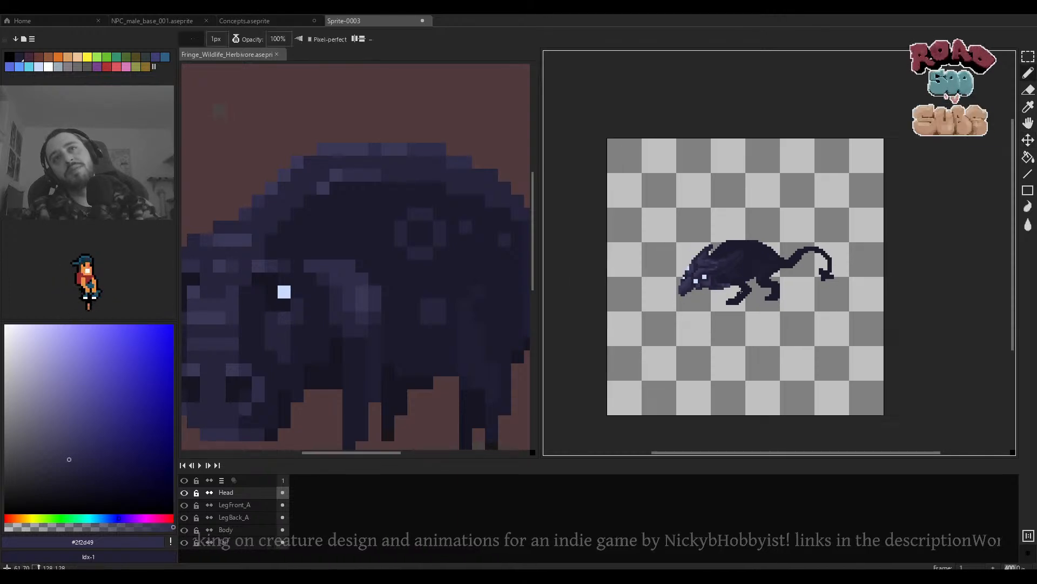
left_click(737, 283, "ctrl")
scroll(769, 230, "up", 8)
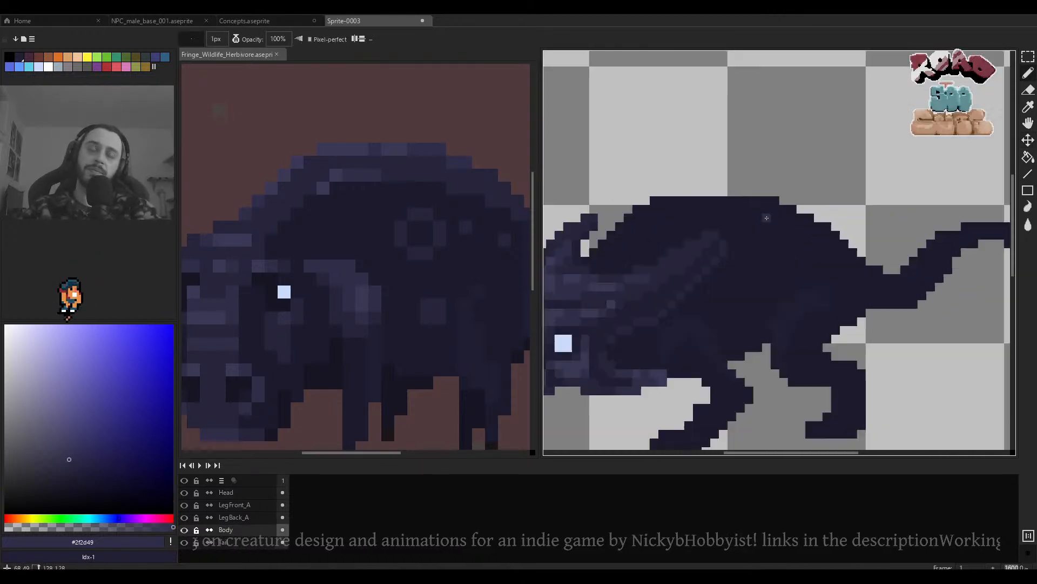
mouse_move(657, 215)
left_mouse_down()
mouse_move(738, 190)
mouse_move(781, 168)
mouse_move(666, 200)
mouse_move(826, 132)
mouse_move(736, 151)
mouse_move(851, 155)
mouse_move(797, 145)
mouse_move(892, 198)
left_mouse_up()
scroll(693, 204, "up", 3)
key("ctrl+z")
left_click_drag(789, 136, 877, 178)
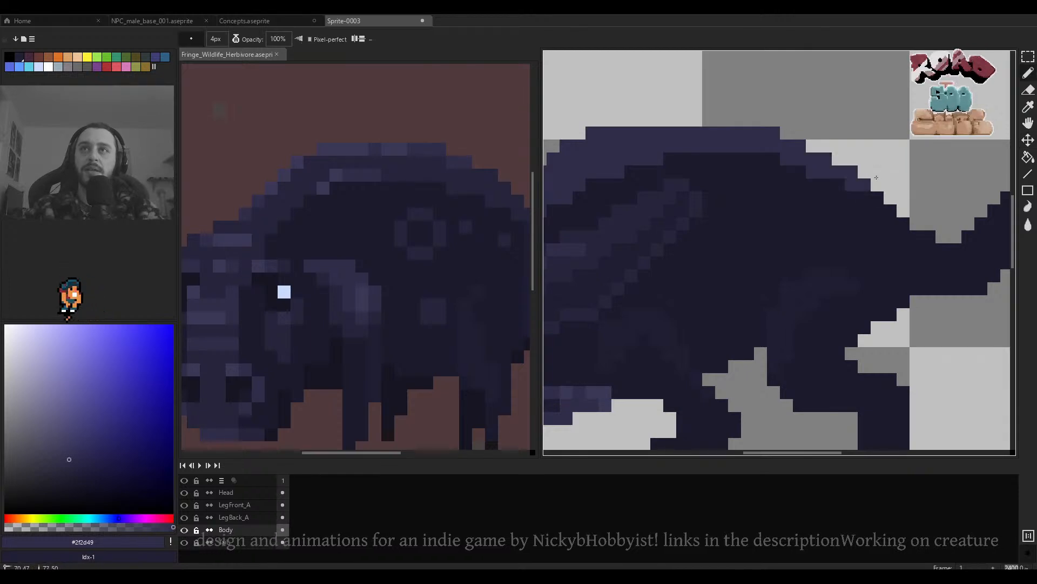
left_click_drag(708, 167, 585, 134)
left_click_drag(758, 151, 791, 183)
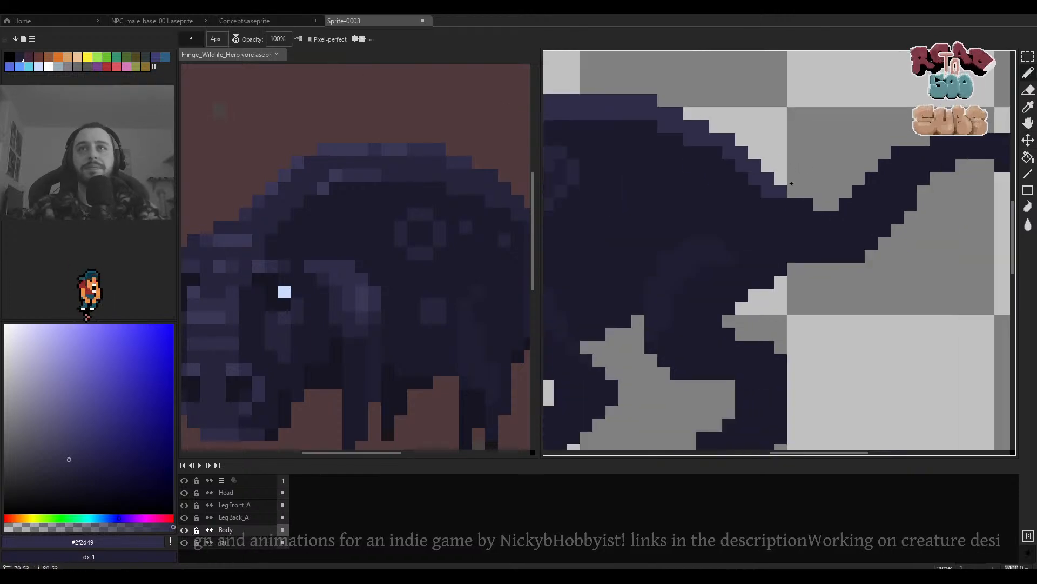
scroll(835, 216, "down", 3)
scroll(835, 173, "up", 3)
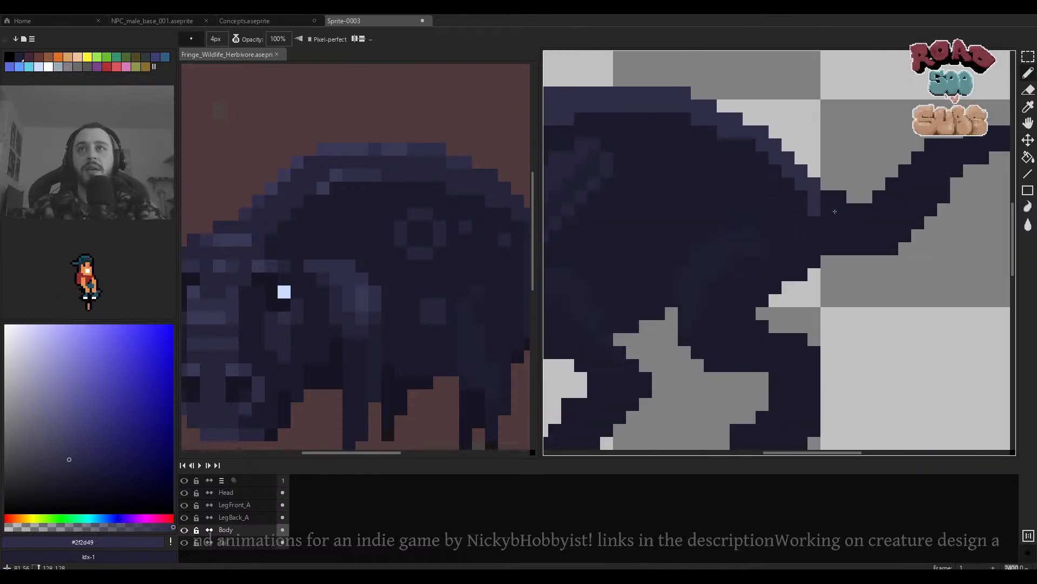
Move the tail away from the body to inspect its root and place it back against the rump.
scroll(840, 230, "down", 3)
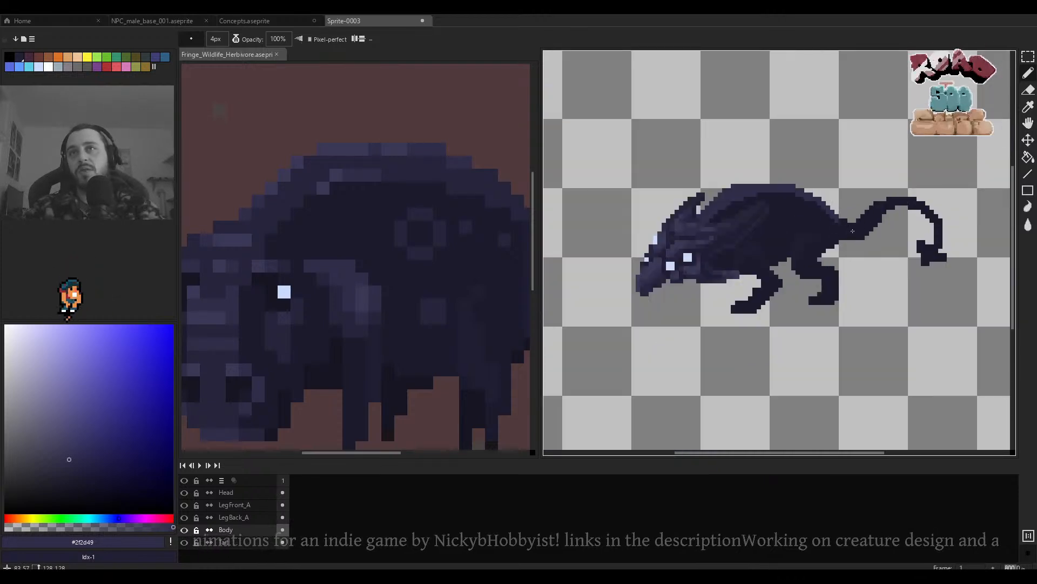
scroll(848, 228, "up", 3)
left_click(859, 234, "ctrl")
scroll(878, 255, "down", 3)
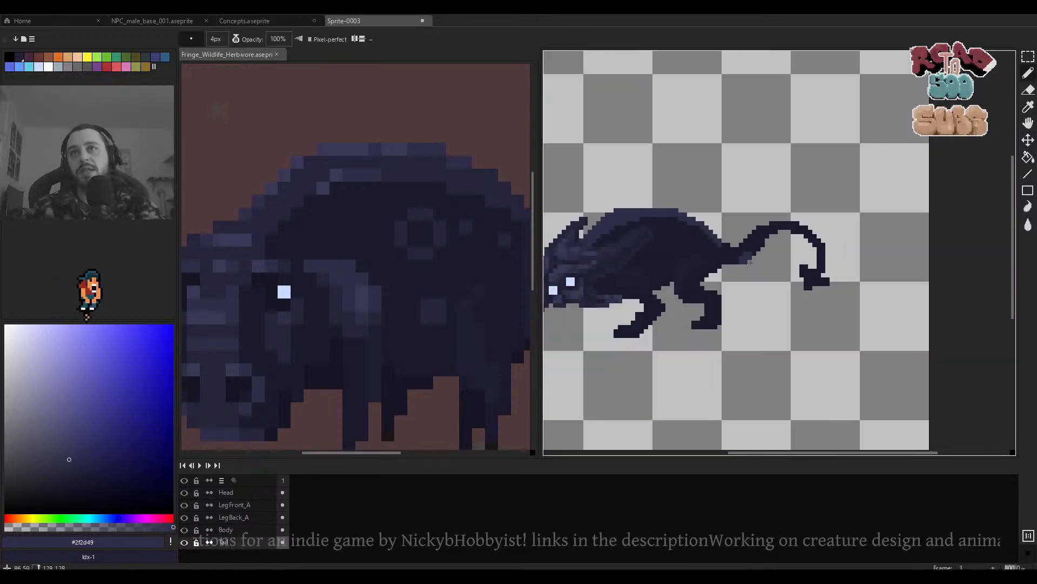
scroll(811, 237, "up", 2)
key("v")
left_click_drag(805, 231, 780, 300)
key("b")
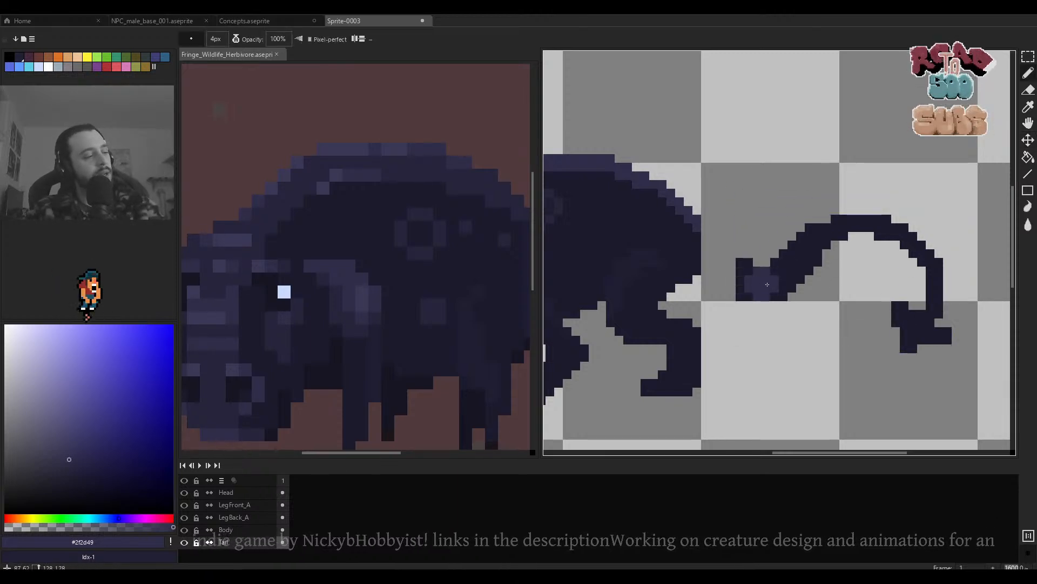
key("v")
left_click_drag(783, 297, 744, 273)
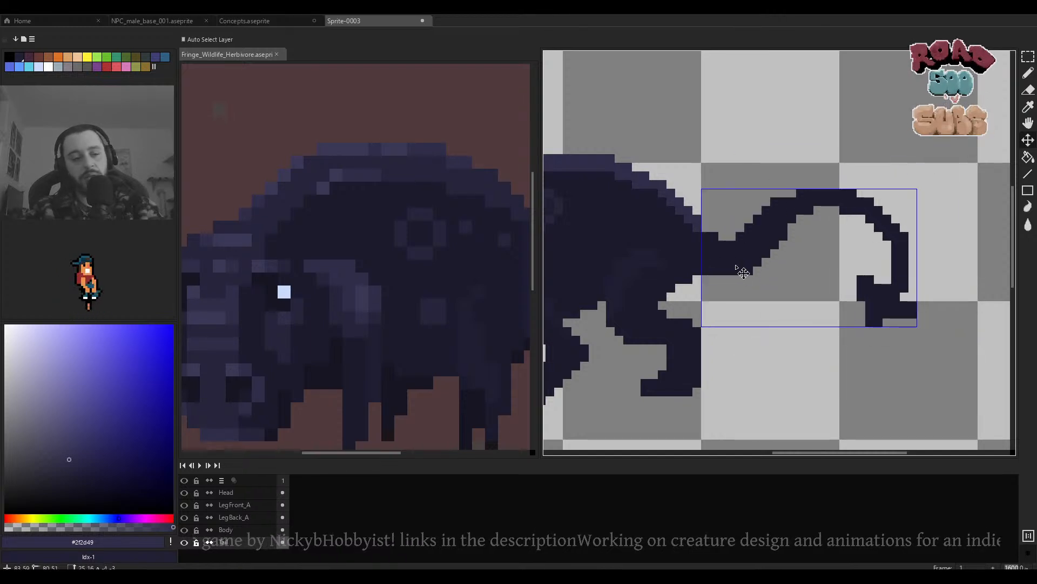
Erase stray pixels along the Body layer's rump with a 1 px eraser to form an even staircase slope towards the tail.
key("e")
scroll(725, 262, "up", 5)
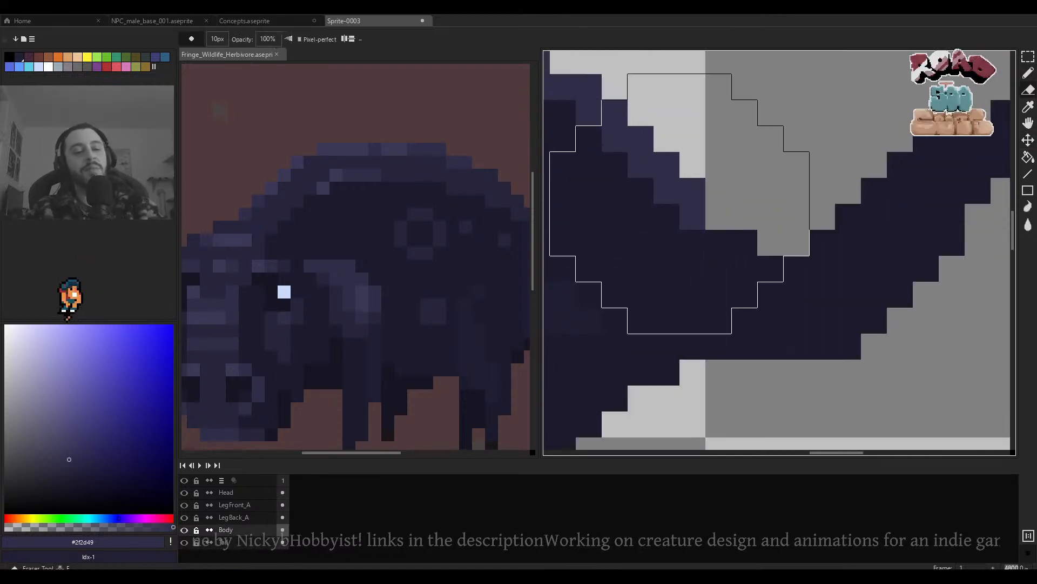
key("minus")
key("minus")
key("minus")
key("minus")
key("minus")
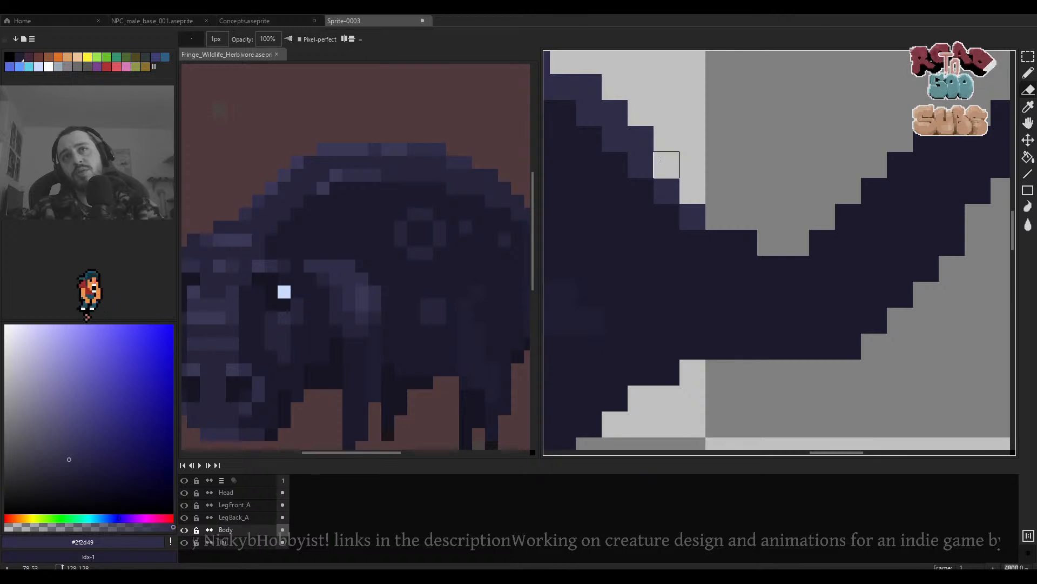
scroll(667, 165, "down", 5)
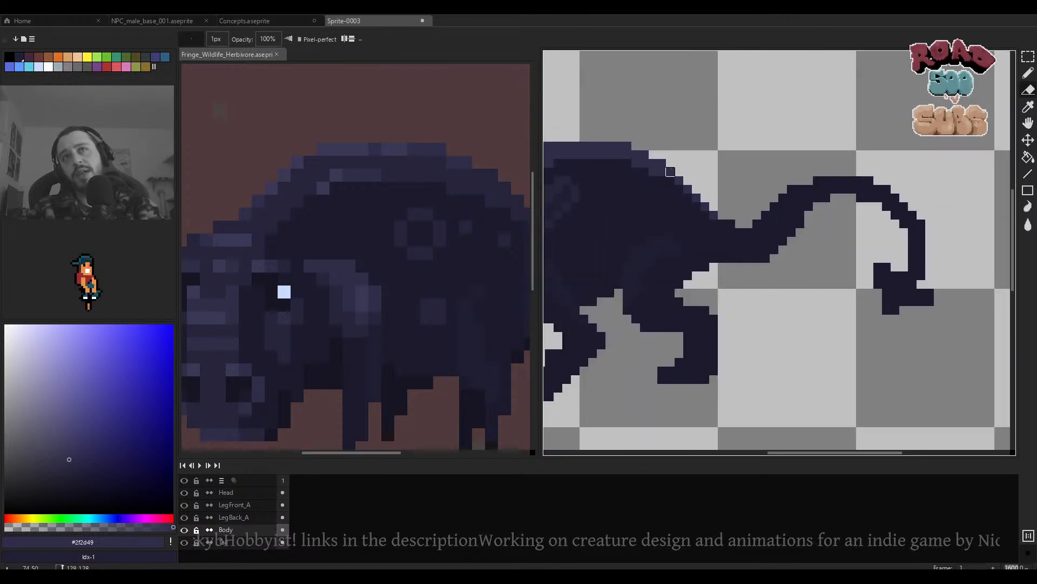
scroll(722, 216, "up", 5)
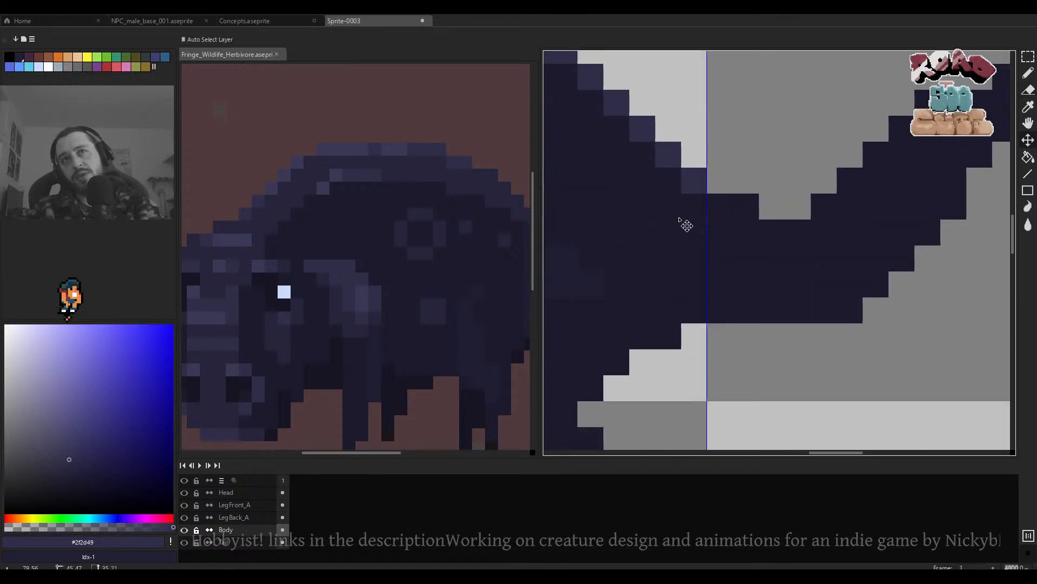
Paint a 1 px #2f2d49 highlight along the upper edge of the tail's root on the tail layer.
left_click(695, 179, "alt")
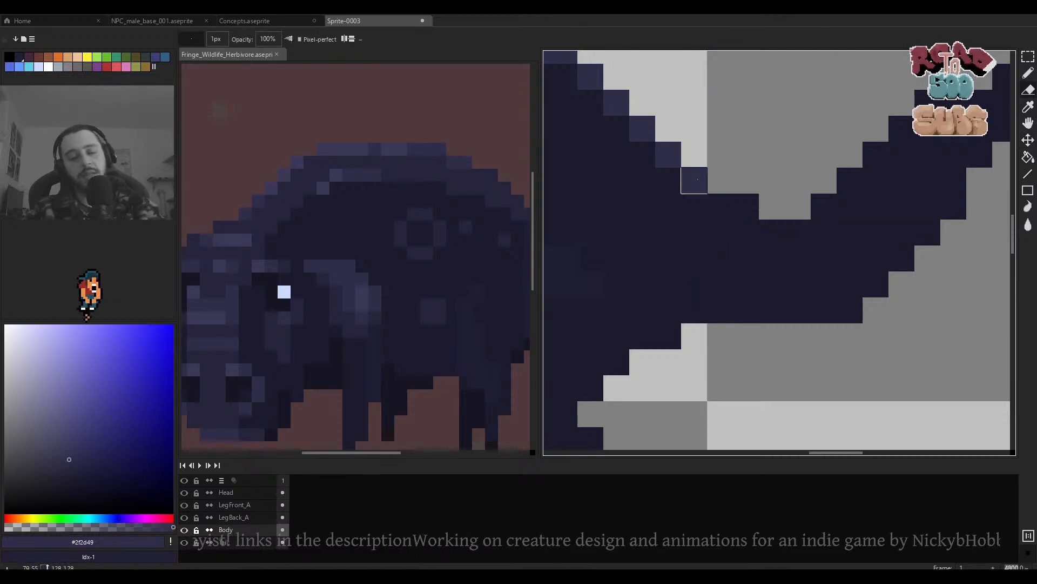
key("b")
mouse_move(665, 163)
left_mouse_down()
mouse_move(695, 232)
mouse_move(806, 226)
left_mouse_up()
key("ctrl+z")
left_click(735, 219, "ctrl")
scroll(806, 226, "down", 6)
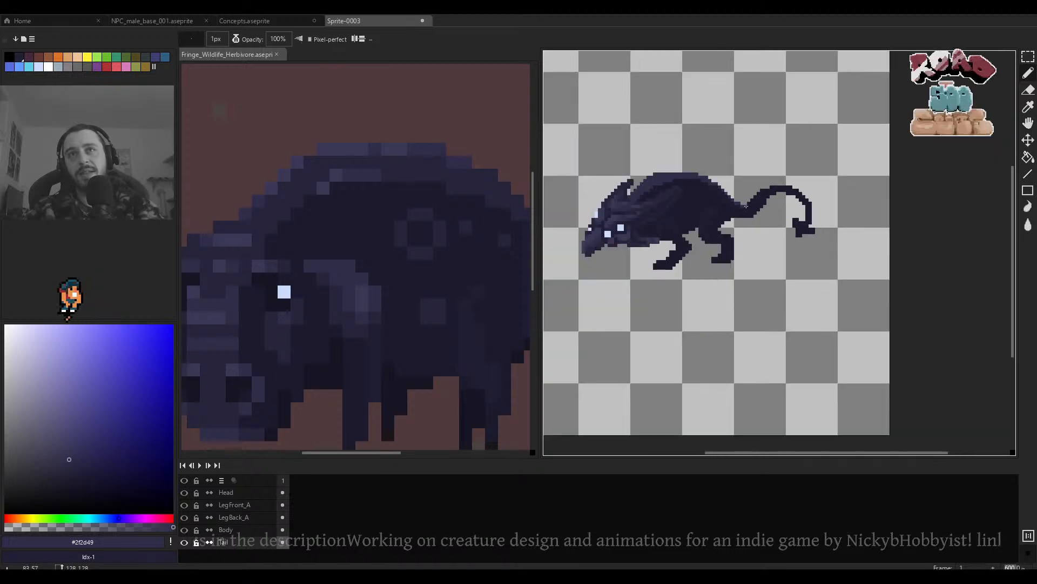
scroll(756, 199, "up", 5)
left_click(756, 199)
scroll(753, 232, "down", 4)
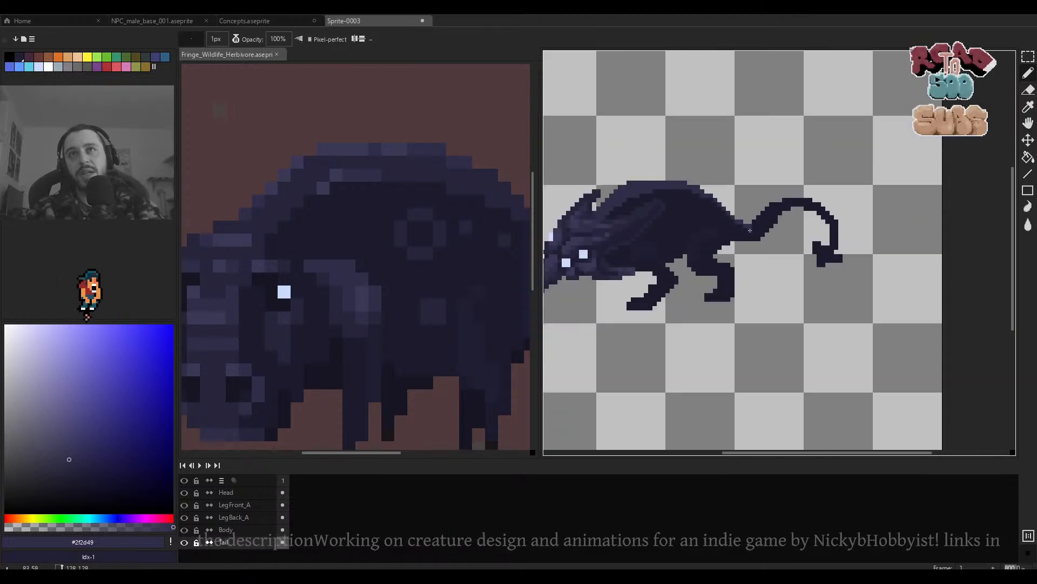
Move the tail about 3 pixels away from the body and extend the rump highlight downward on the Body layer.
left_click_drag(756, 235, 667, 227)
scroll(682, 227, "up", 4)
left_click(667, 227, "ctrl")
left_click_drag(732, 194, 723, 196)
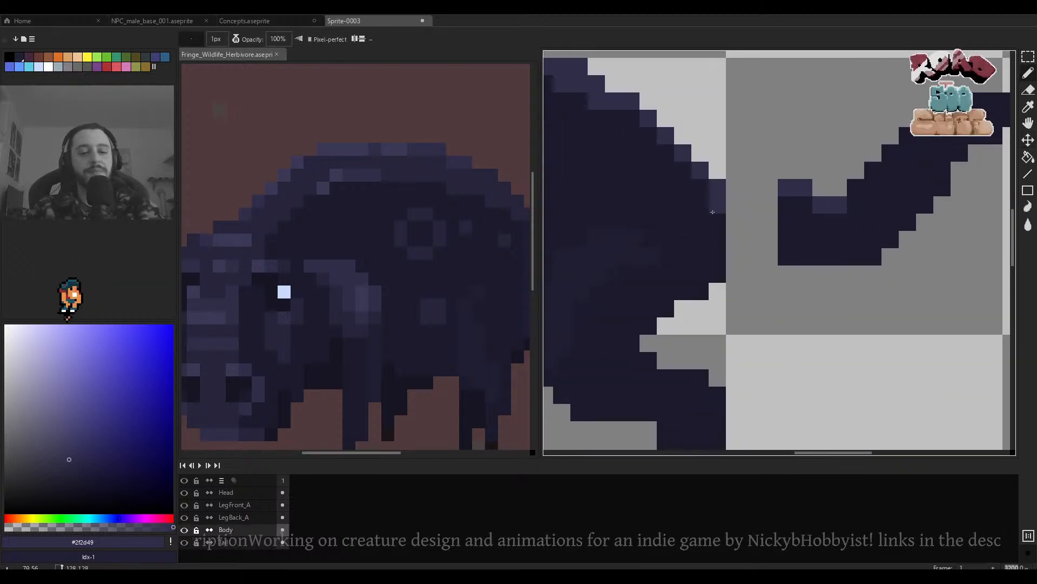
Select the rear edge of the rump on the Body layer and move it one pixel inward.
key("m")
left_click_drag(735, 135, 721, 291)
left_click_drag(711, 260, 693, 258)
left_click(751, 203)
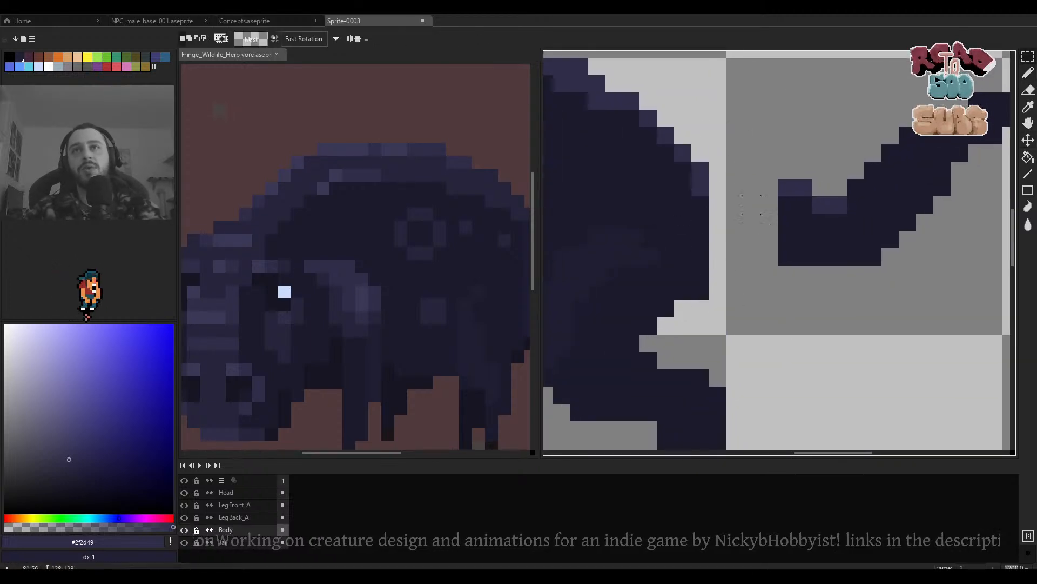
Select and shift short sections of the rump's rear edge to round its outline where the tail attaches.
left_click_drag(717, 153, 702, 222)
left_click_drag(708, 214, 701, 294)
left_click(739, 222)
left_click_drag(701, 295, 701, 263)
left_click(723, 221)
scroll(722, 221, "down", 5)
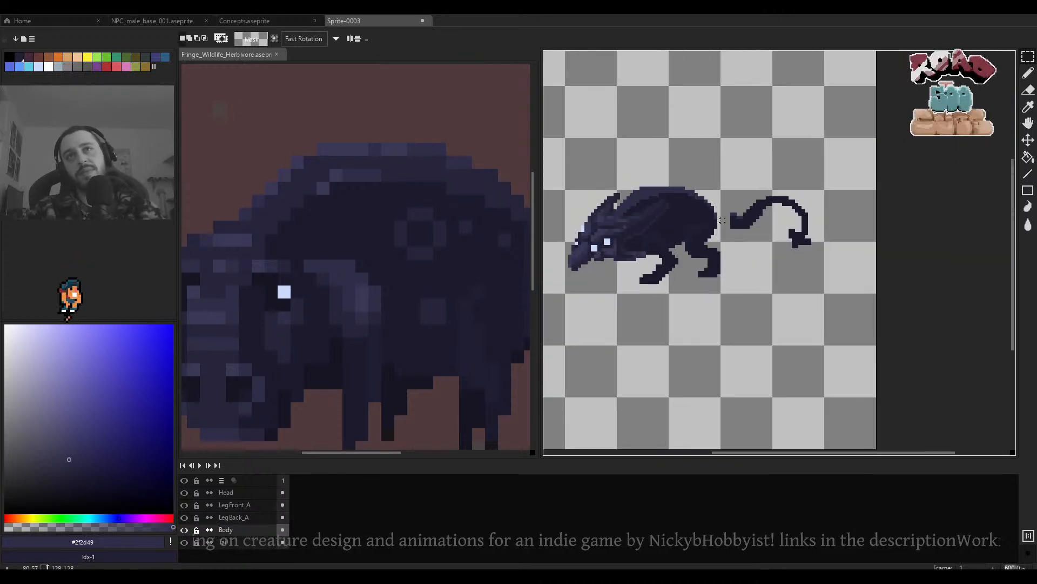
Activate the tail's layer, sample its dark #1c1a2c colour and set the 5 px pencil's ink to Simple Ink.
scroll(722, 221, "up", 2)
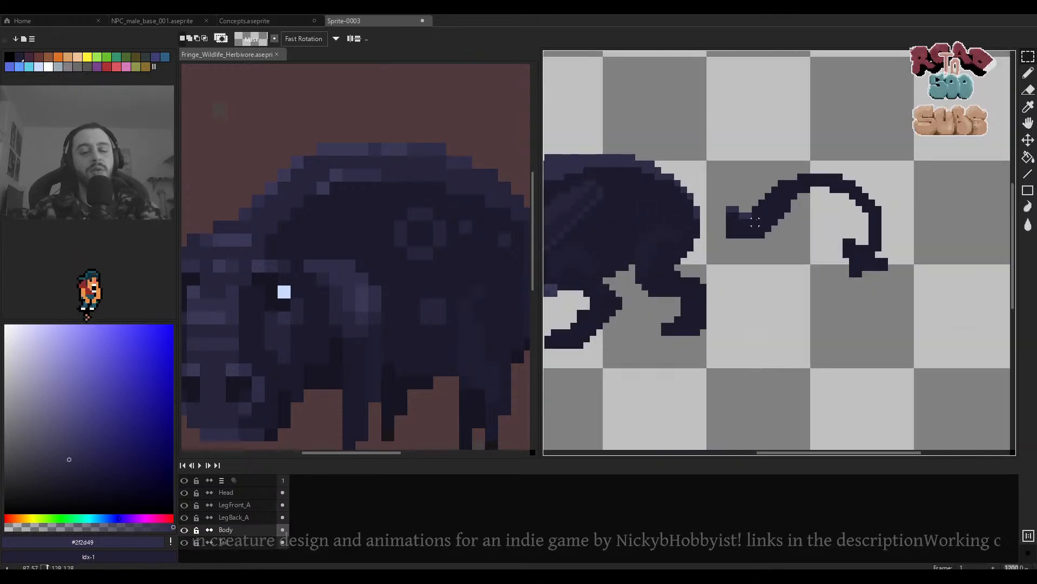
left_click(742, 224, "ctrl")
scroll(734, 226, "up", 2)
key("b")
scroll(729, 230, "down", 4)
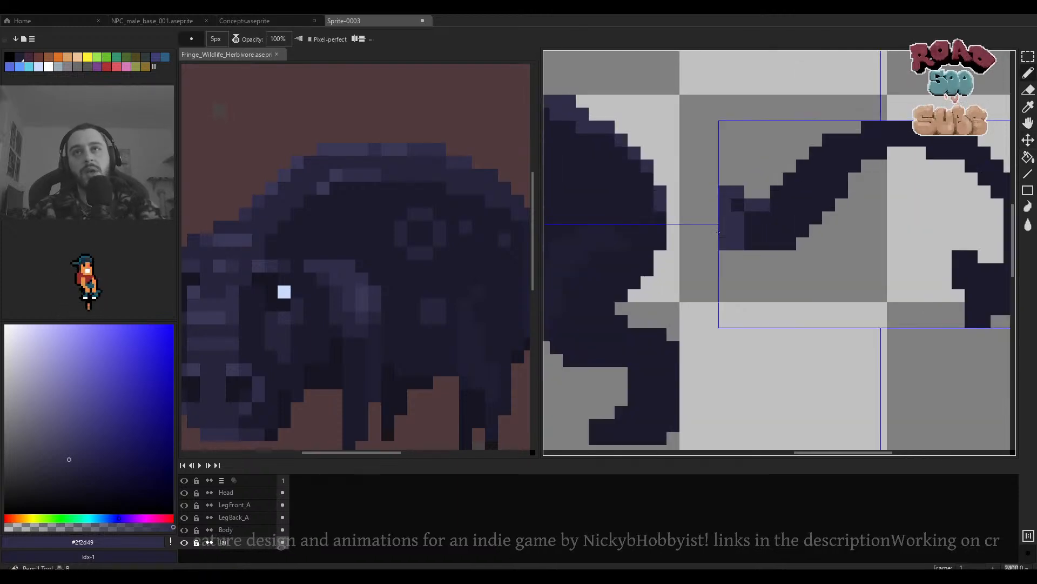
left_click(726, 231, "alt")
left_click(235, 39)
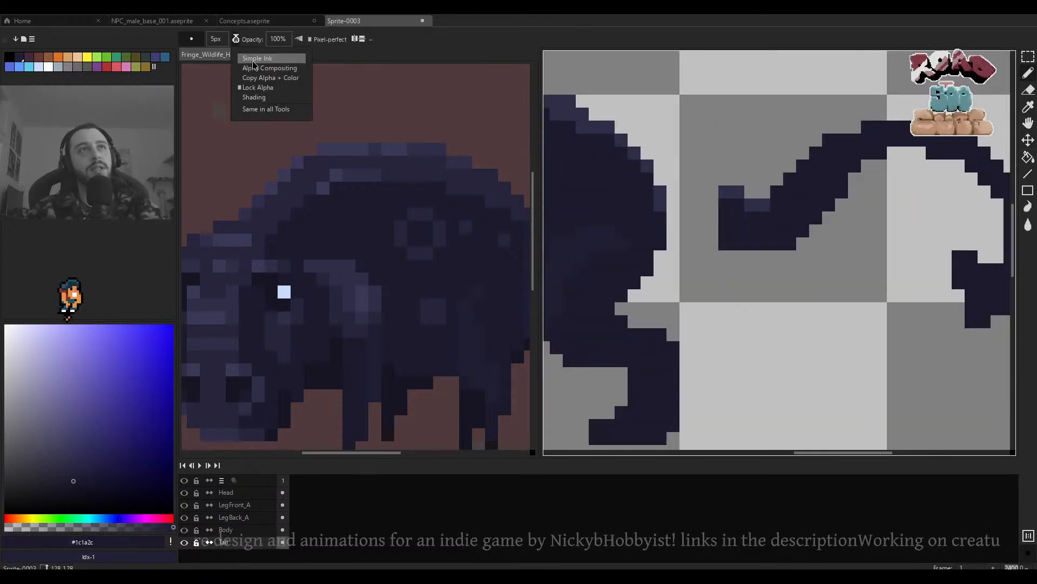
left_click(253, 59)
scroll(724, 223, "down", 7)
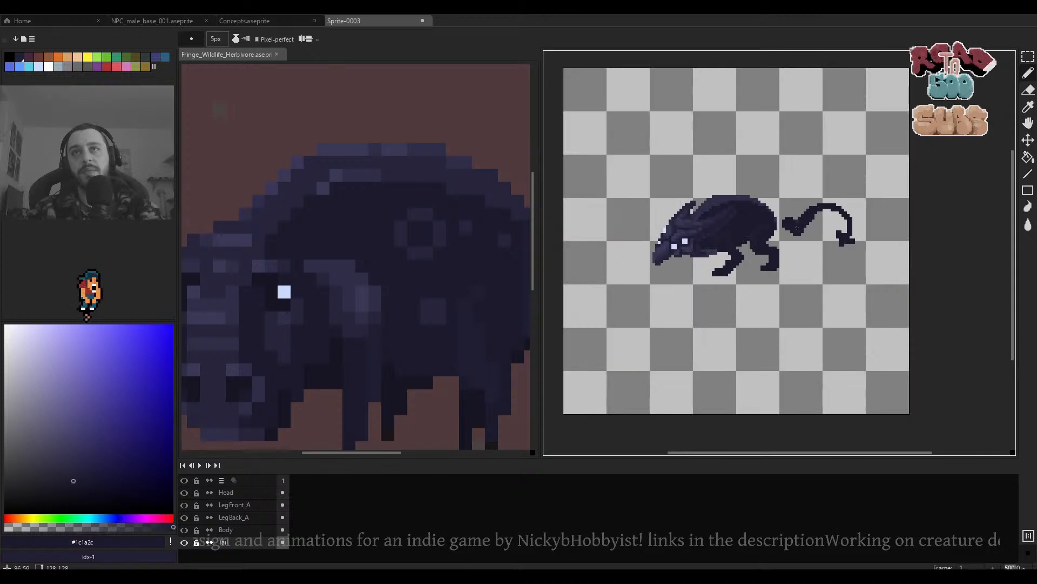
Extend the tail's base with the 5 px pencil and move the tail until it joins the creature's rump.
scroll(789, 232, "up", 2)
key("v")
left_click_drag(809, 232, 784, 232)
key("b")
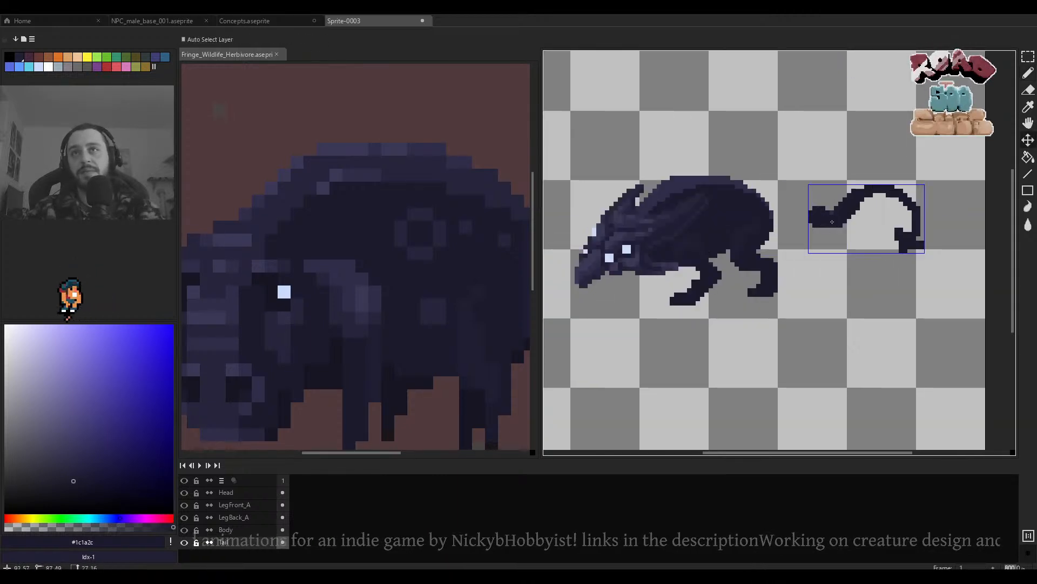
scroll(789, 200, "up", 3)
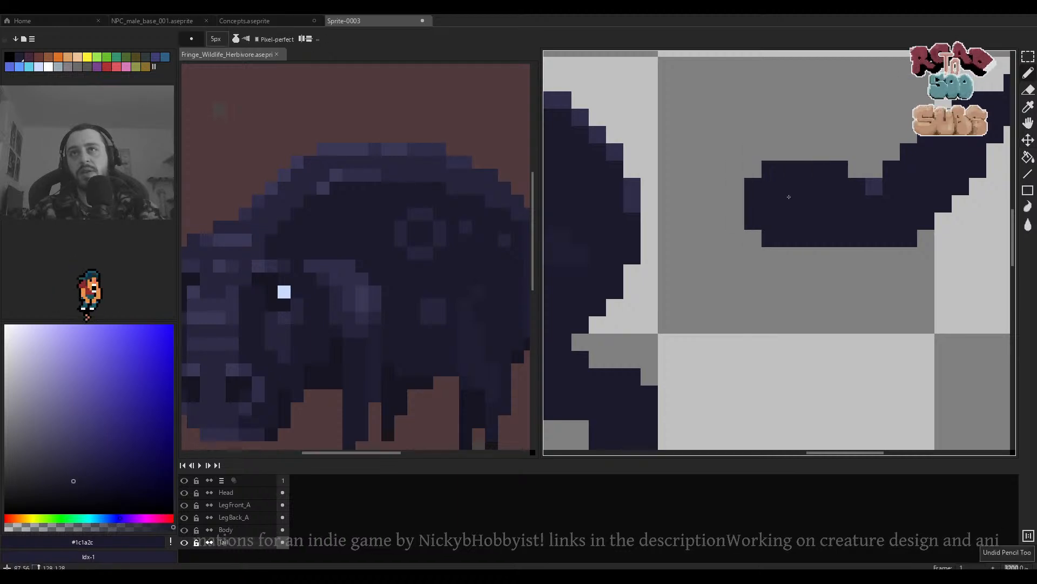
scroll(792, 201, "down", 5)
left_click_drag(794, 202, 737, 220)
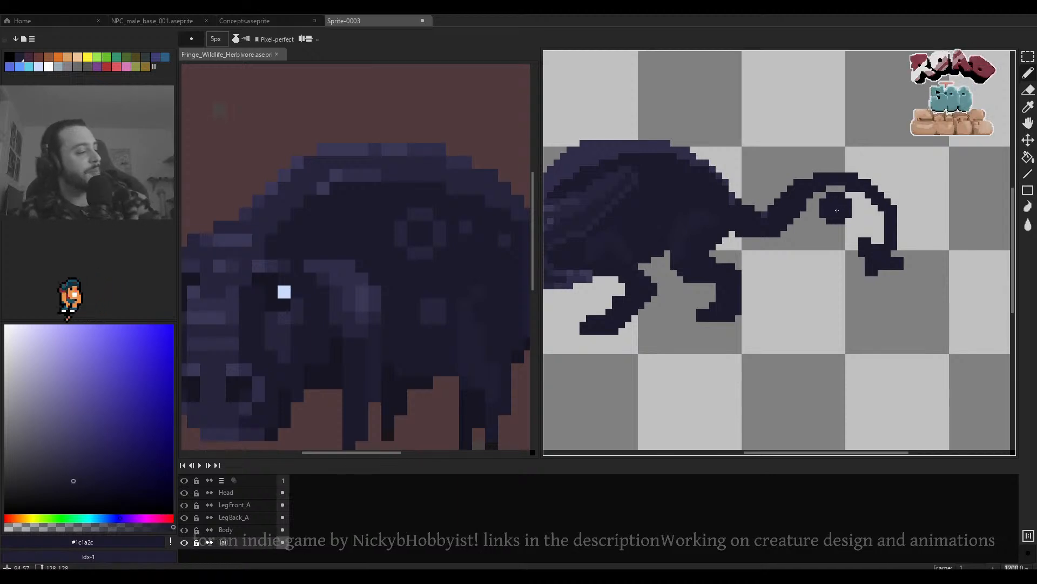
Touch up the underside of the tail near the rump with a 1 px pencil in #1c1a2c.
scroll(828, 213, "up", 3)
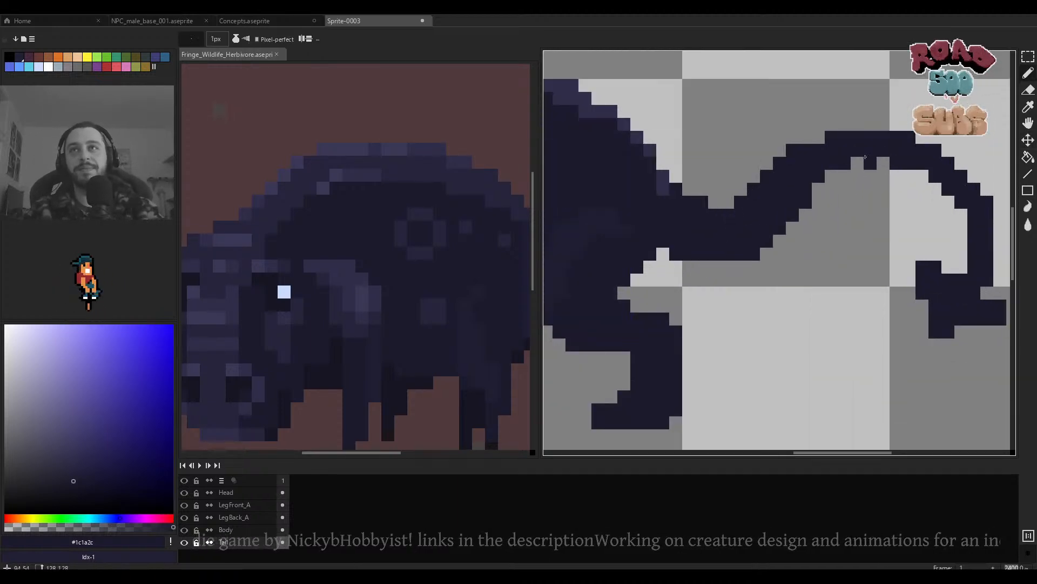
scroll(865, 157, "down", 3)
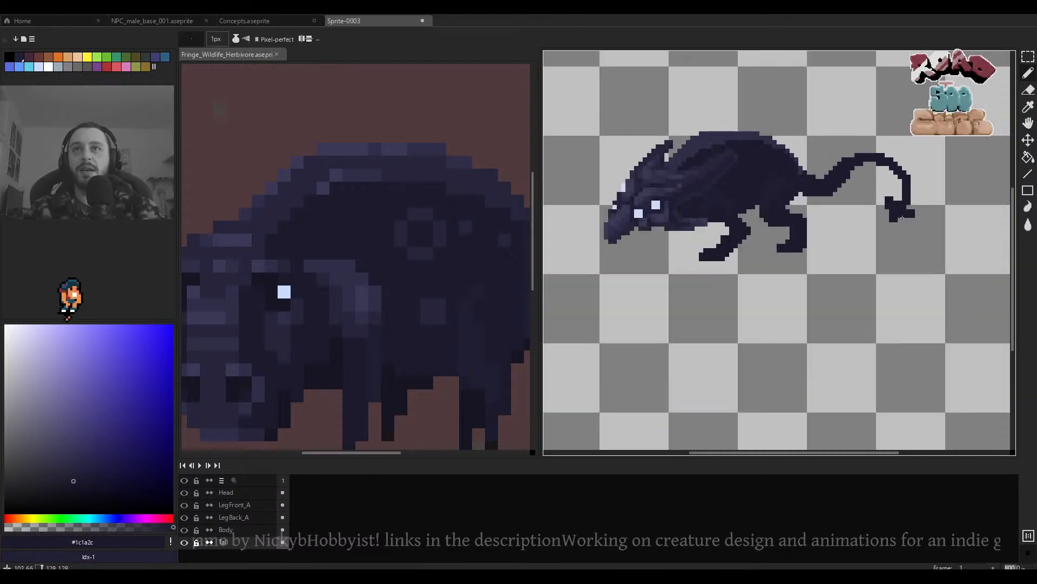
scroll(823, 202, "up", 3)
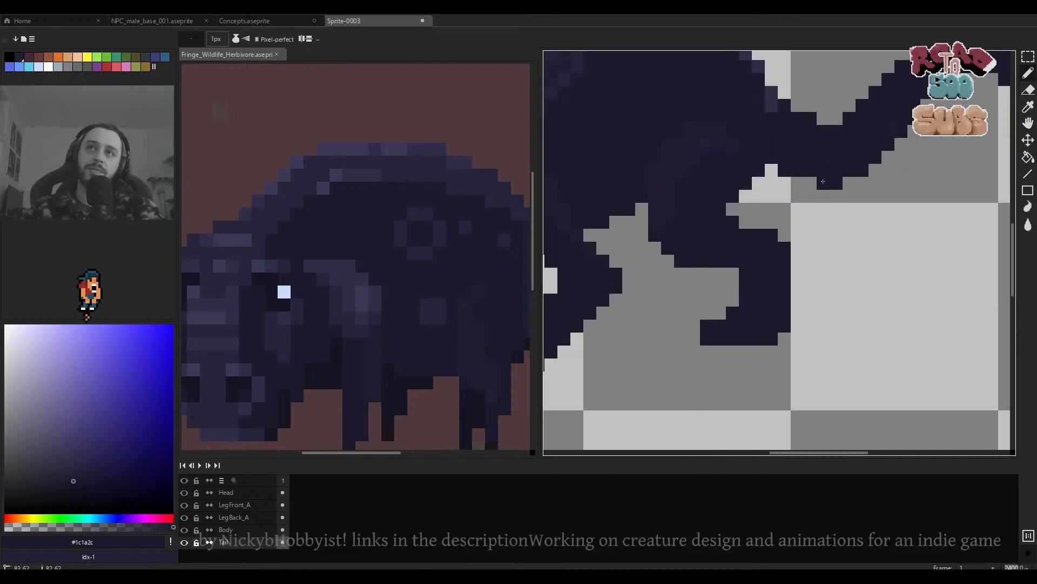
mouse_move(823, 181)
left_mouse_down()
mouse_move(846, 186)
mouse_move(815, 185)
left_mouse_up()
key("ctrl+z")
scroll(804, 184, "down", 3)
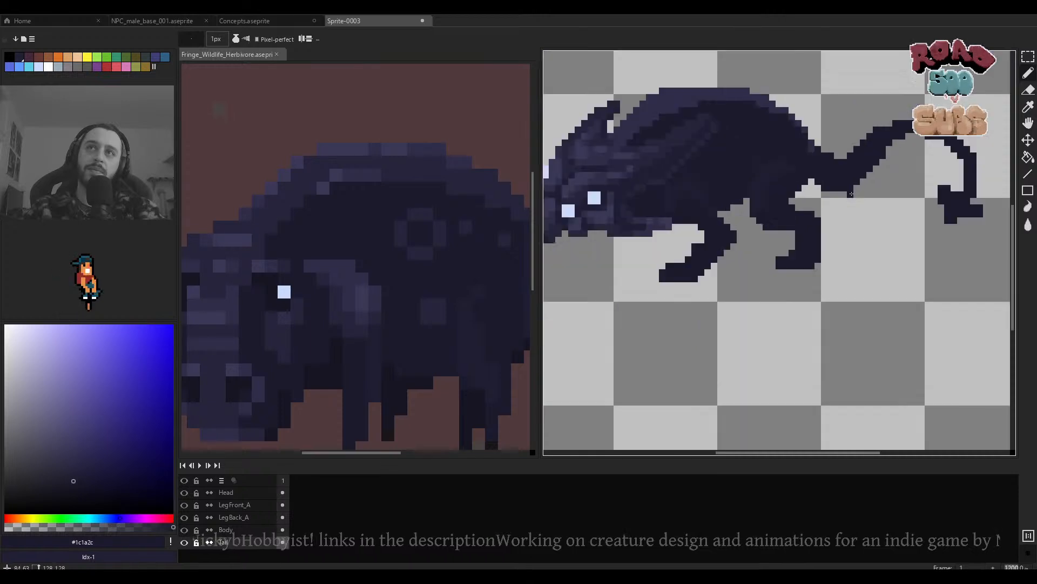
scroll(703, 206, "up", 5)
scroll(703, 206, "down", 3)
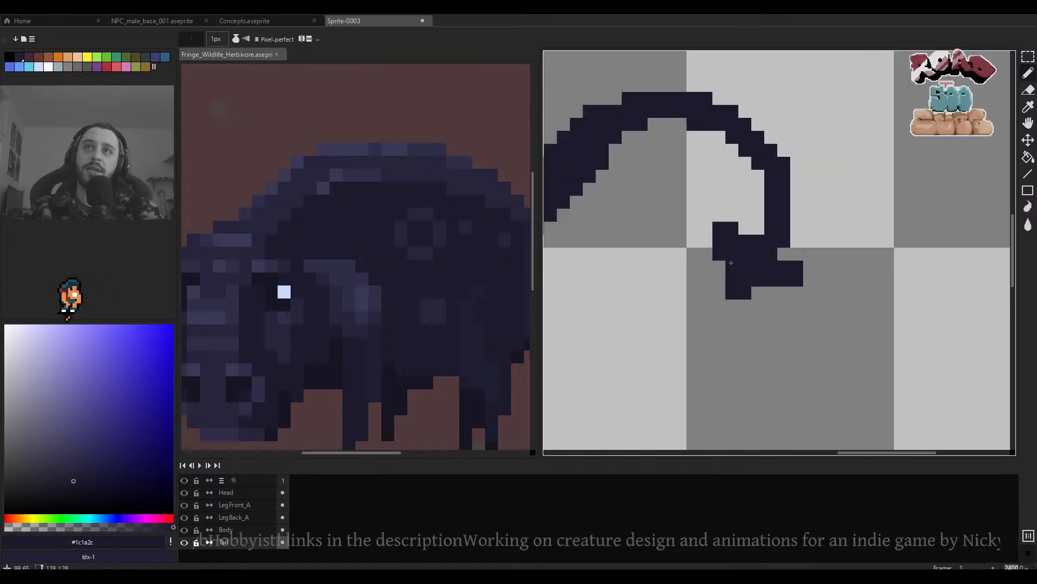
Erase single pixels around the tail's tip to thin its barbs into a sharper arrow shape.
scroll(703, 208, "up", 2)
key("e")
left_click(701, 229)
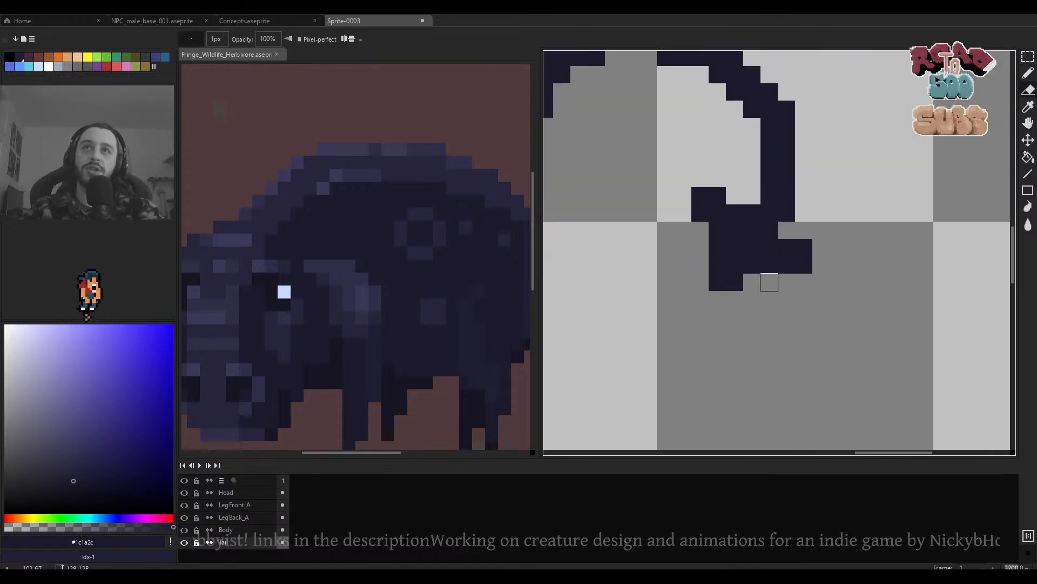
left_click(786, 230)
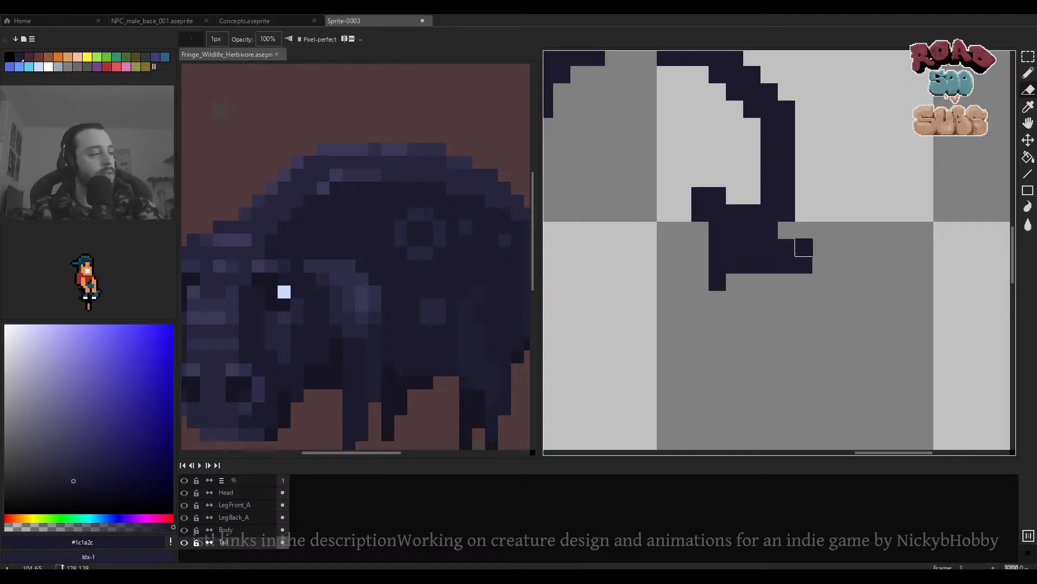
left_click_drag(803, 247, 786, 247)
left_click_drag(735, 213, 717, 195)
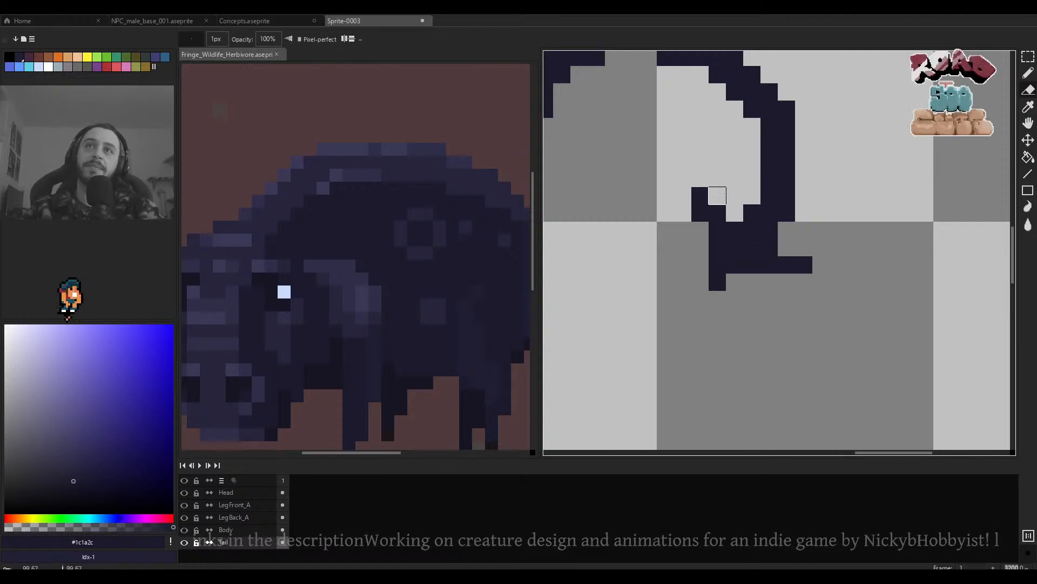
scroll(717, 197, "down", 4)
scroll(724, 206, "up", 2)
scroll(741, 216, "down", 1)
scroll(764, 201, "down", 4)
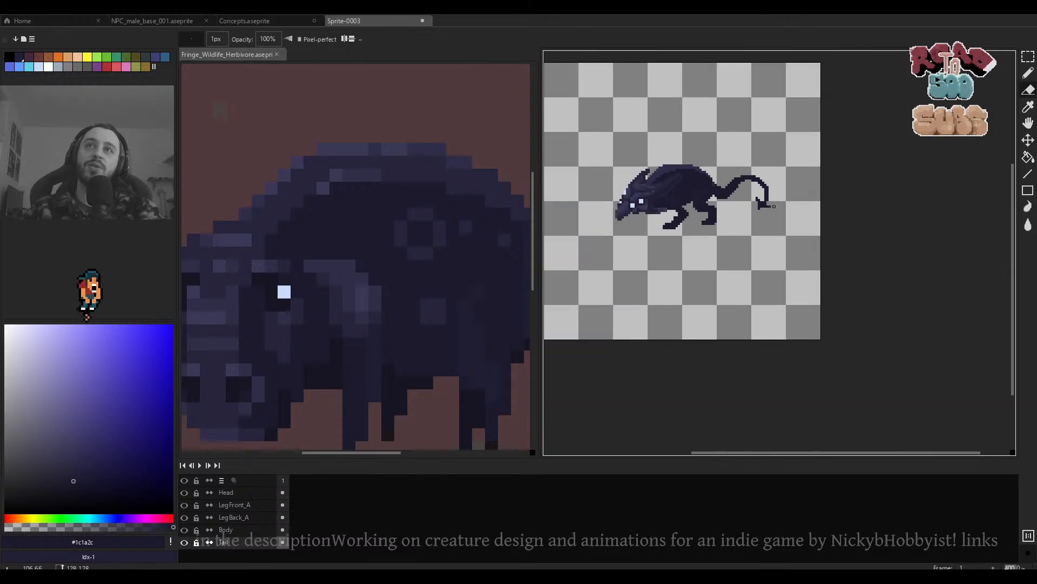
scroll(754, 224, "up", 3)
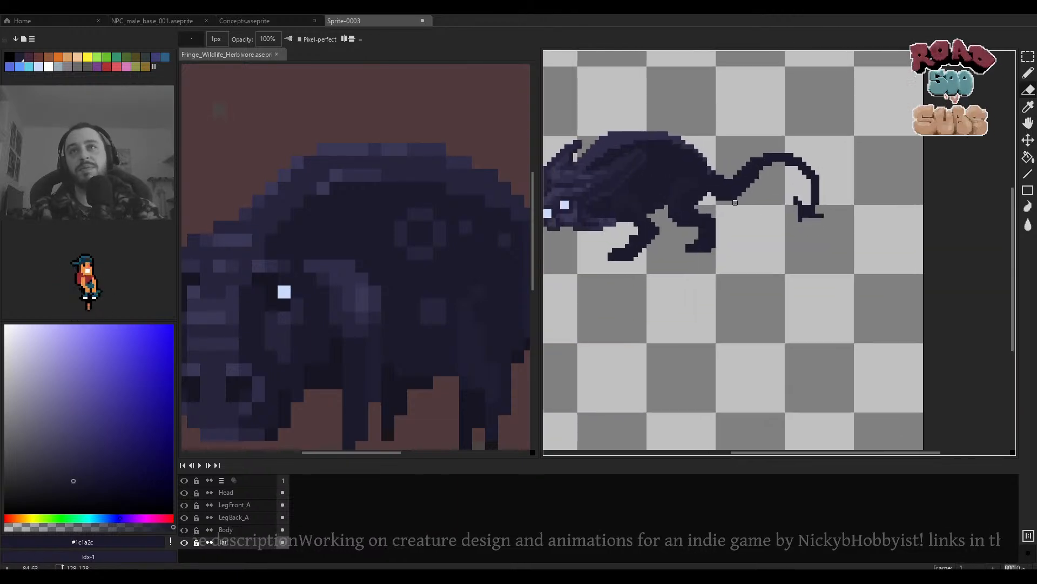
Activate the Head layer, sample its dark #201d32 shade and examine the lower edge of the snout and jaw.
left_click_drag(631, 213, 652, 234)
scroll(618, 236, "up", 2)
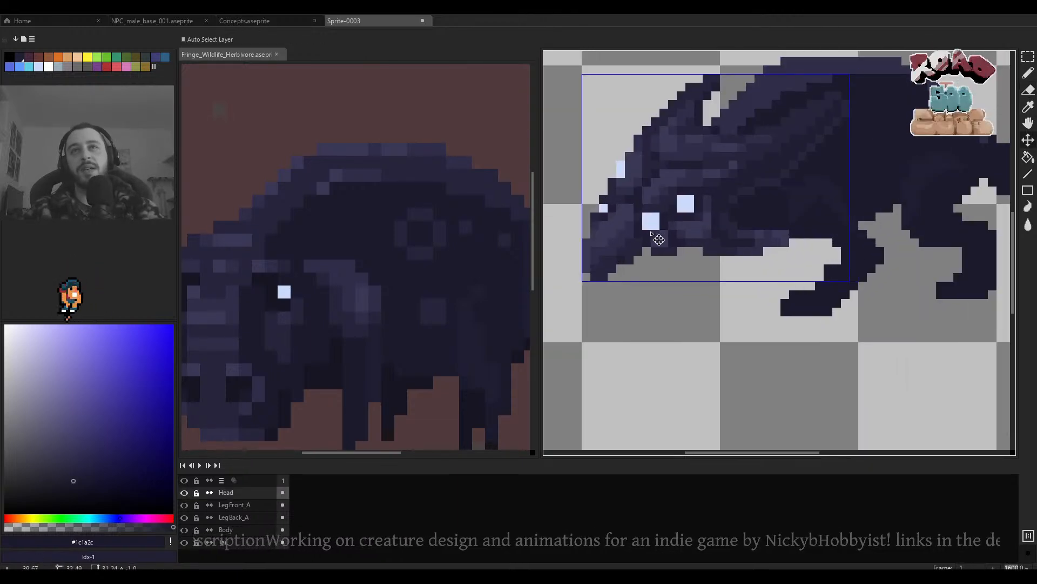
key("b")
scroll(658, 240, "down", 4)
scroll(750, 252, "up", 4)
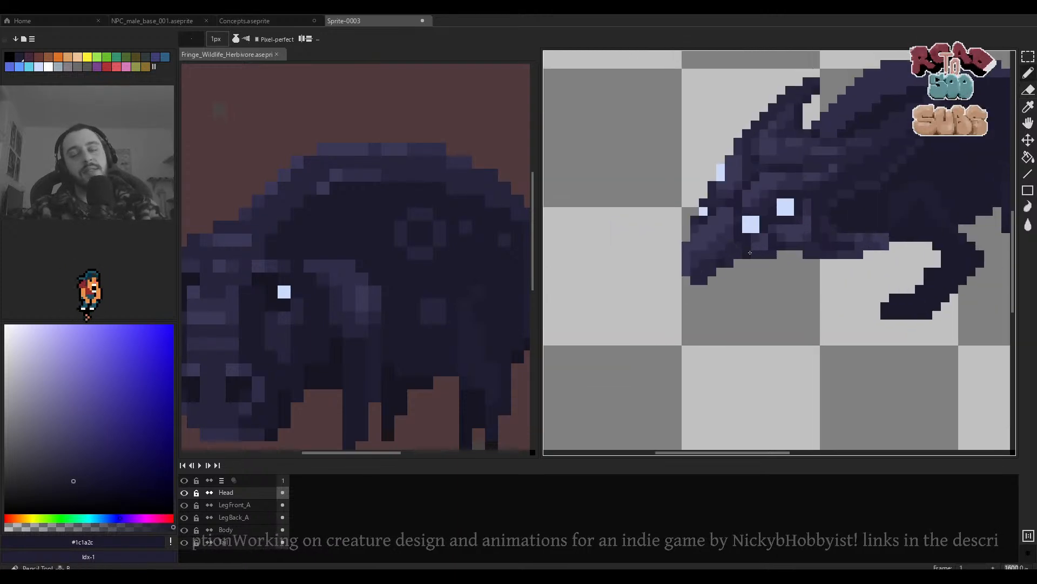
scroll(750, 252, "up", 1)
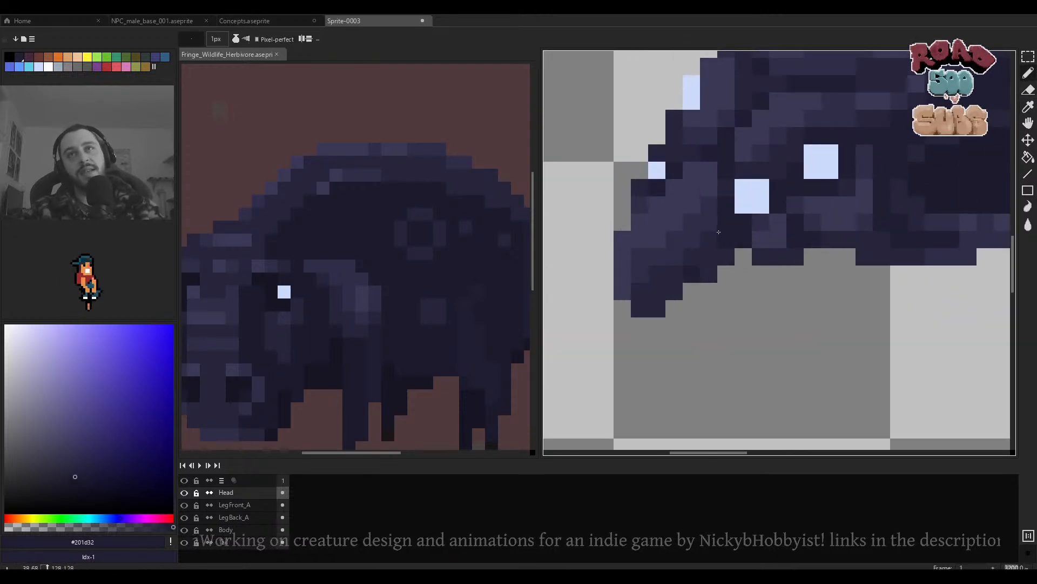
scroll(718, 232, "down", 8)
scroll(727, 261, "up", 7)
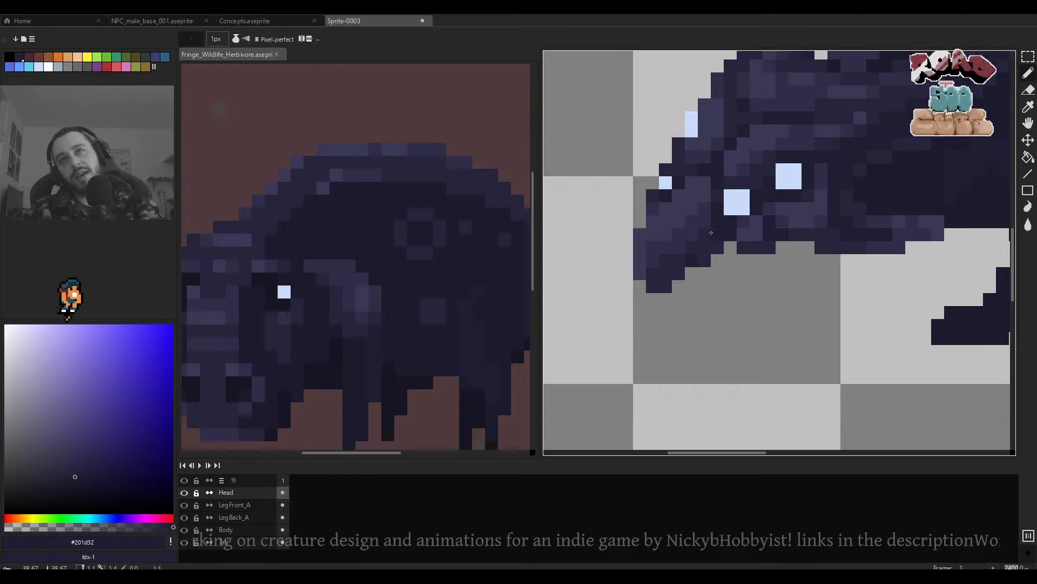
scroll(655, 281, "down", 7)
scroll(749, 264, "up", 7)
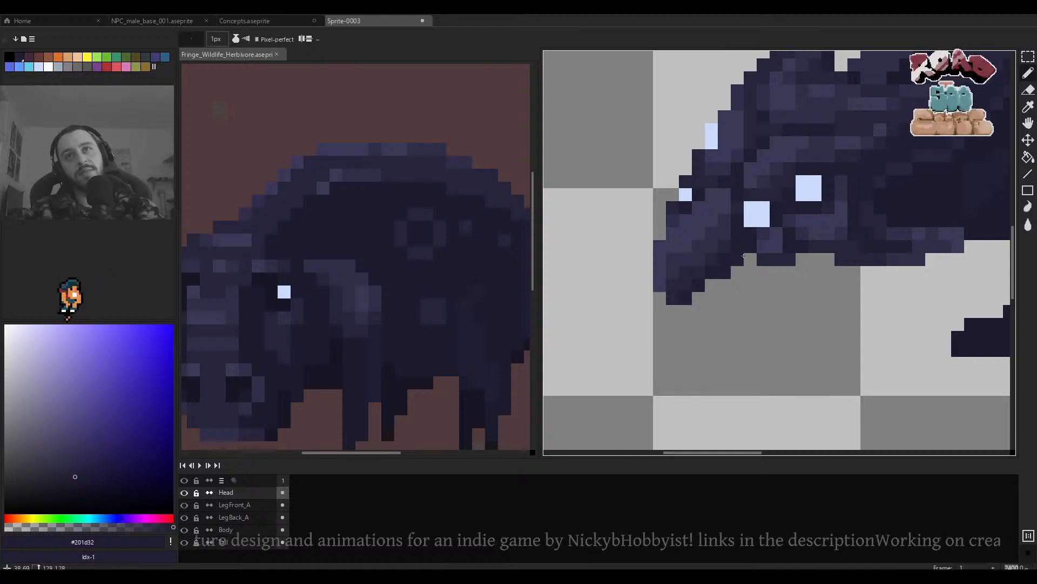
scroll(744, 256, "down", 7)
scroll(781, 257, "up", 7)
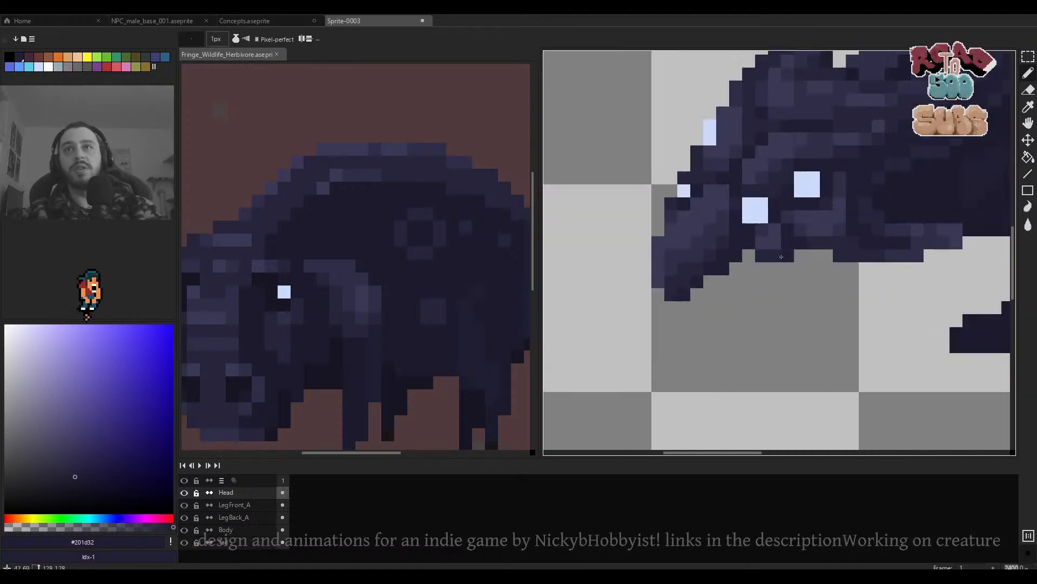
Sample #1c1a2c and add single pixels along the underside of the snout, filling the notch below the front eye.
key("i")
left_click(821, 203)
key("b")
scroll(732, 278, "up", 3)
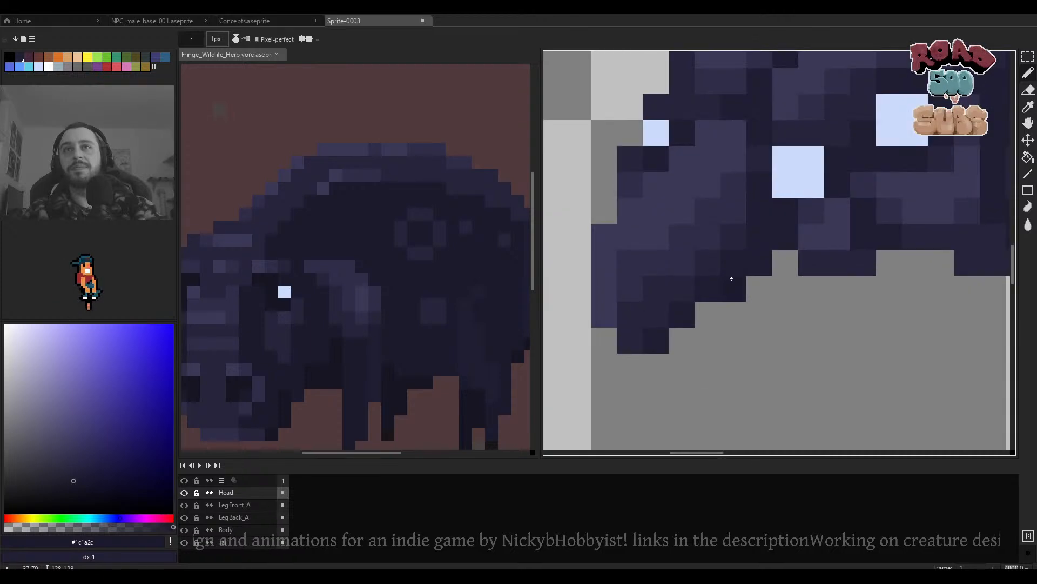
left_click(708, 314)
left_click(682, 341)
left_click(785, 259)
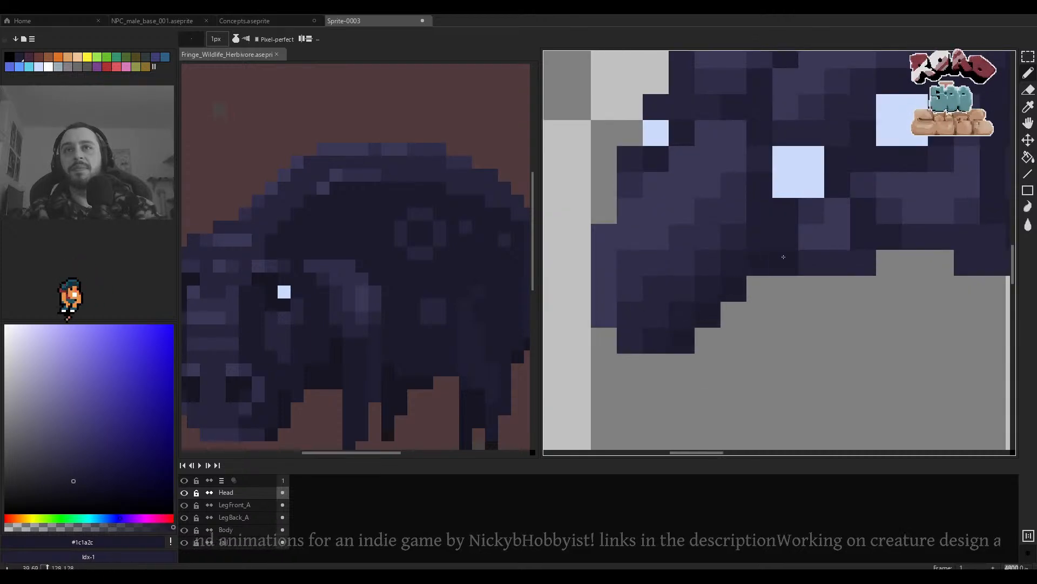
scroll(789, 245, "down", 5)
scroll(661, 250, "up", 4)
key("ctrl+z")
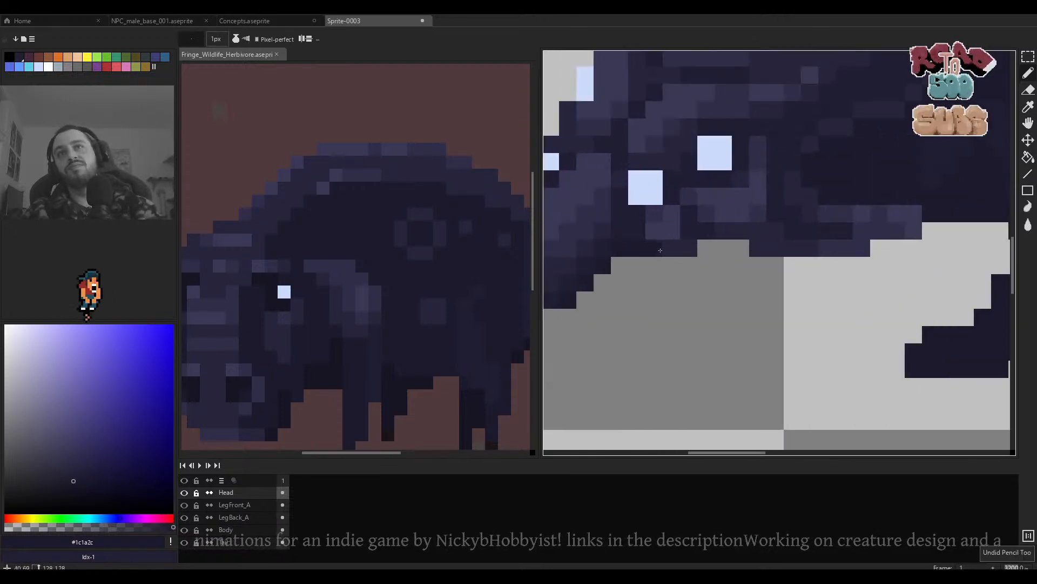
scroll(671, 251, "down", 5)
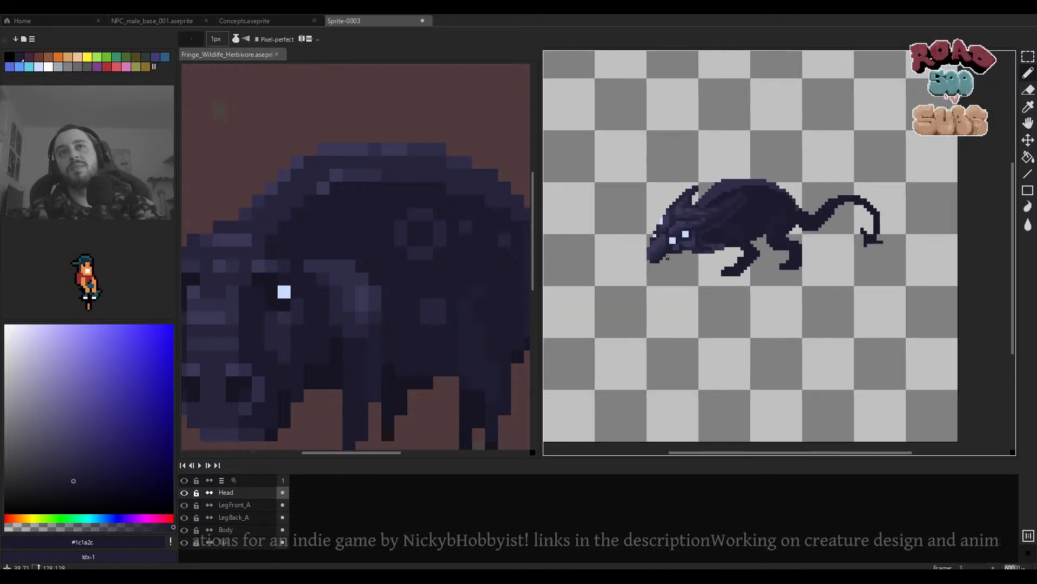
Hide the Head layer to expose the front of the creature's body.
left_click_drag(708, 246, 683, 257)
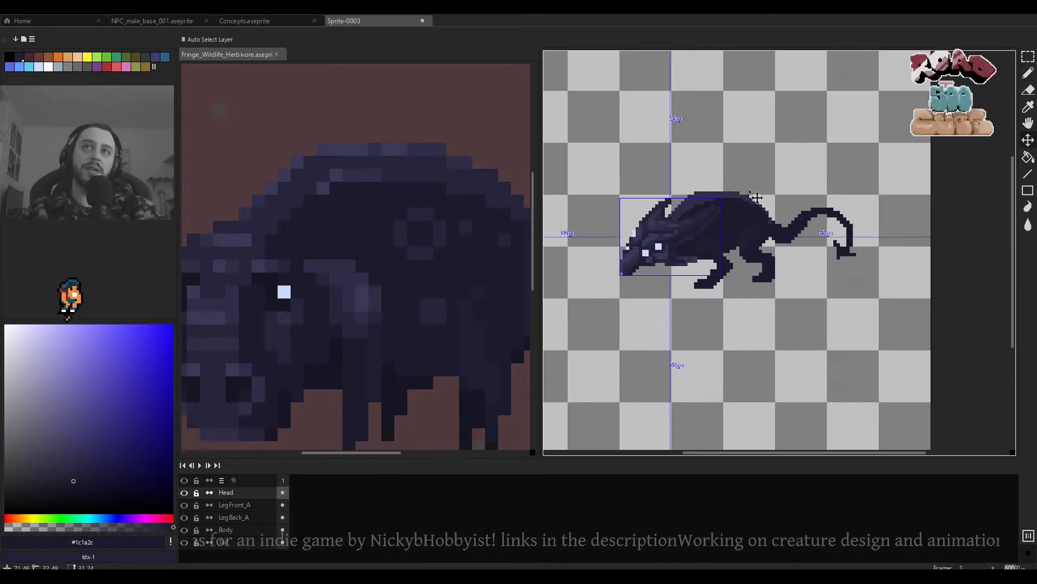
left_click(731, 216, "ctrl")
scroll(710, 200, "up", 5)
mouse_move(710, 200)
left_mouse_down()
mouse_move(796, 243)
mouse_move(805, 227)
mouse_move(726, 239)
mouse_move(689, 275)
left_mouse_up()
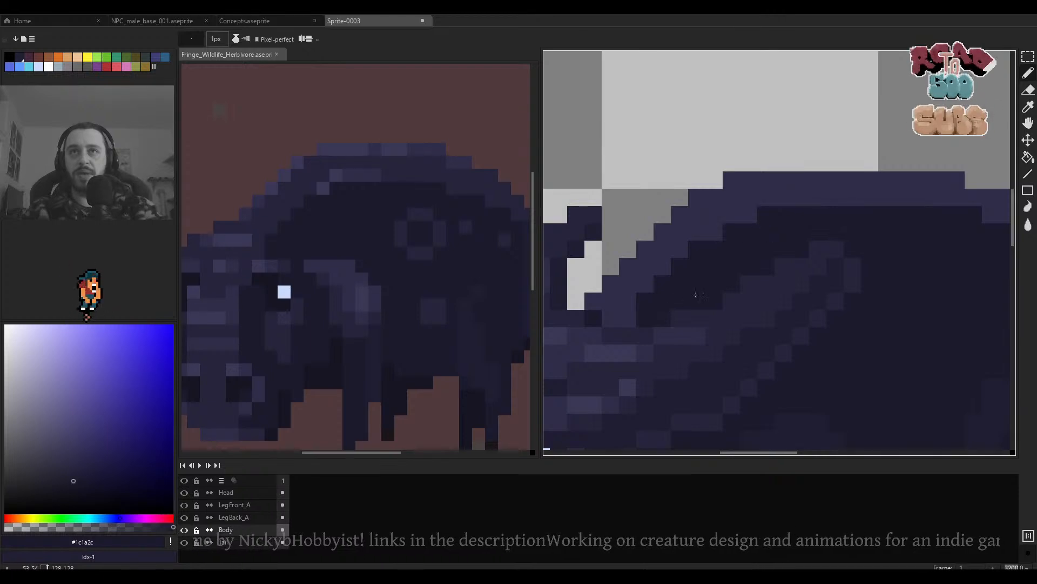
left_click_drag(695, 294, 761, 117)
left_click(623, 261, "ctrl")
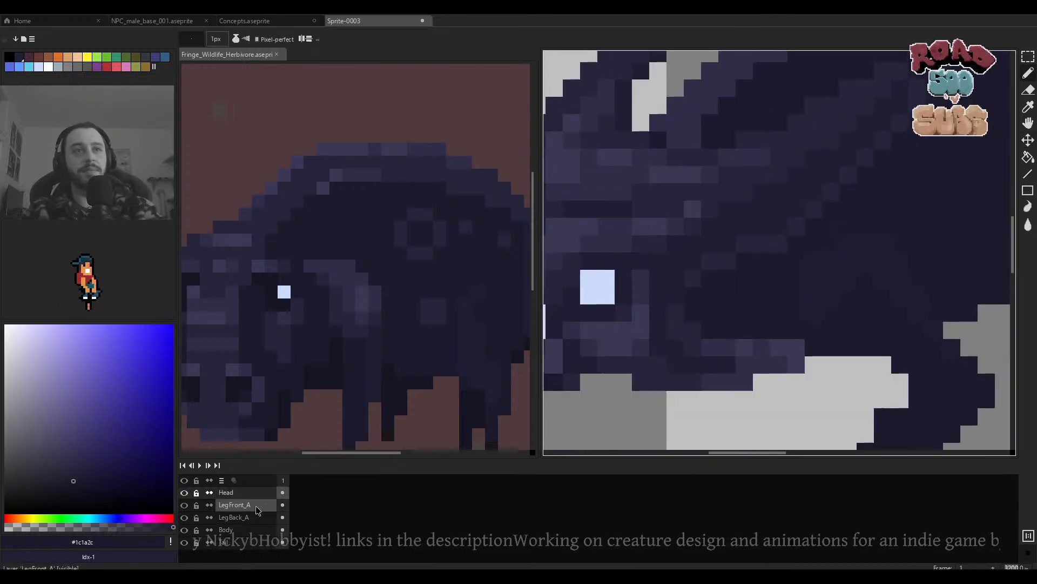
left_click(185, 492)
scroll(741, 231, "down", 4)
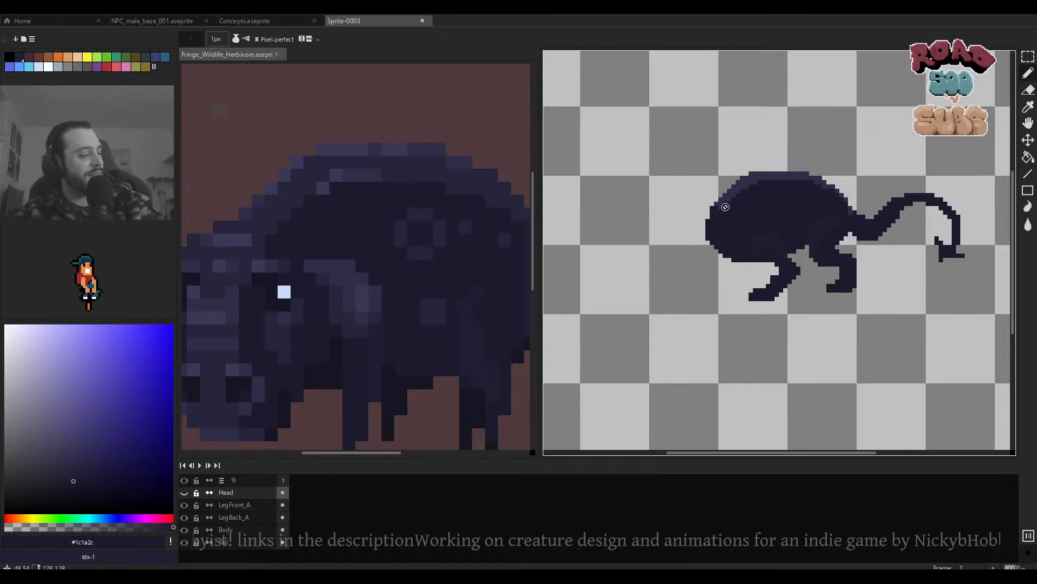
scroll(725, 207, "up", 4)
On the Body layer, extend the #2f2d49 back highlight down the front edge and trim its inner side with #1c1a2c.
left_click(727, 204, "ctrl")
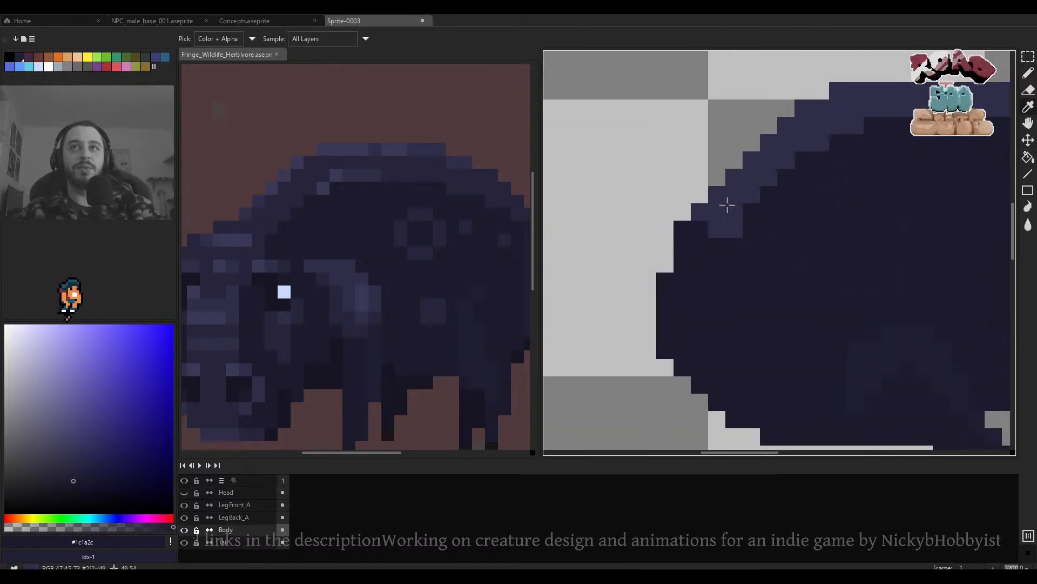
left_click(686, 232)
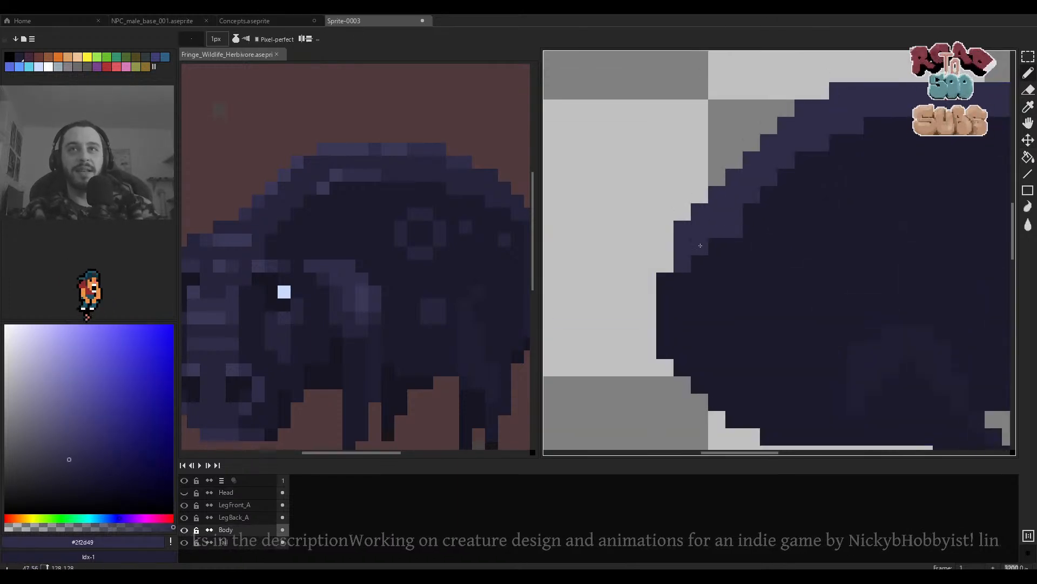
left_click_drag(671, 284, 671, 293)
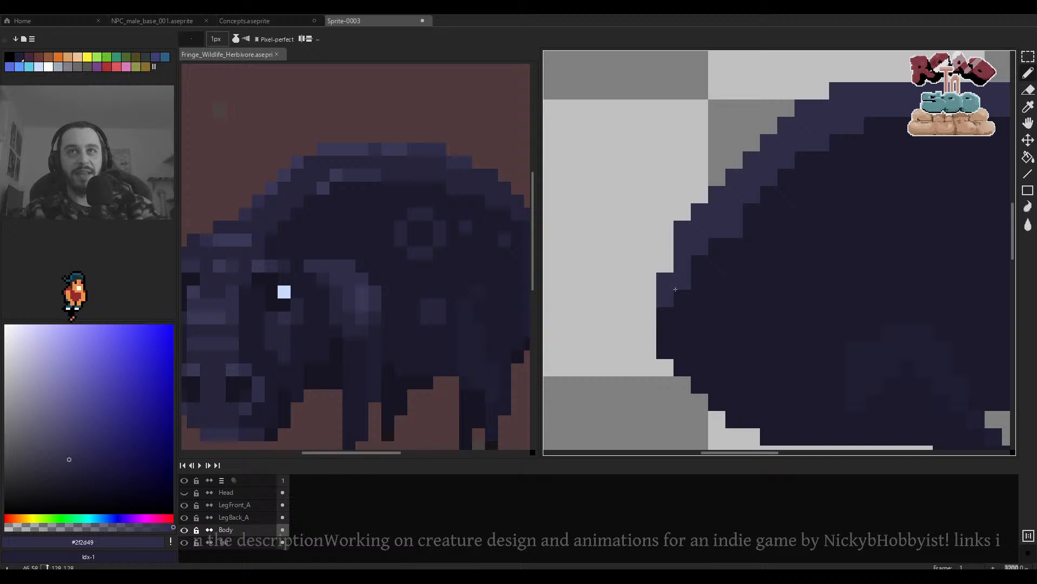
left_click(713, 253, "ctrl")
left_click(708, 250)
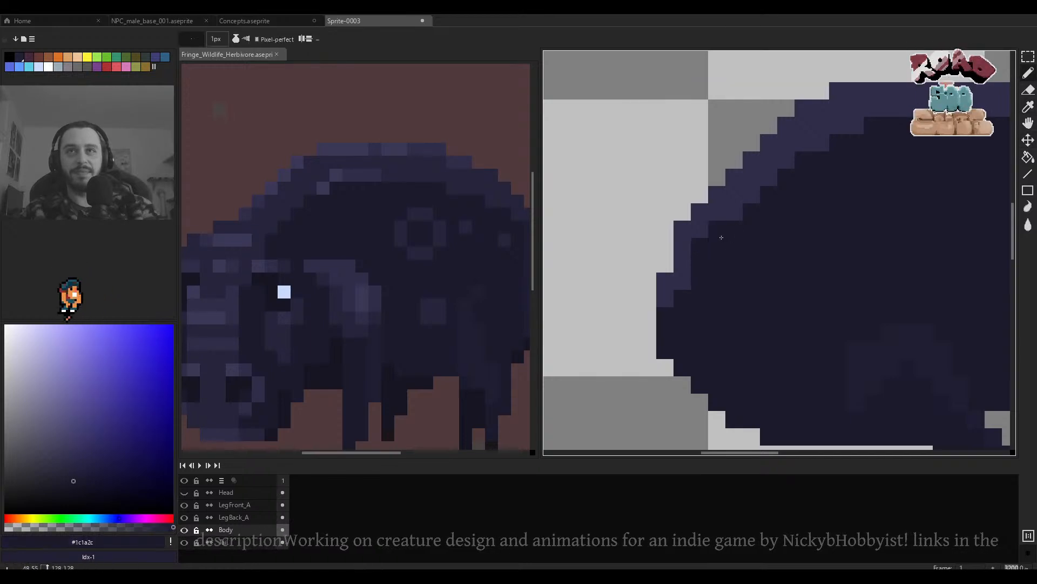
Shorten the back highlight at the body's front edge by painting its lower pixels with #1c1a2c, and resample the highlight colour #2f2d49.
scroll(755, 202, "down", 4)
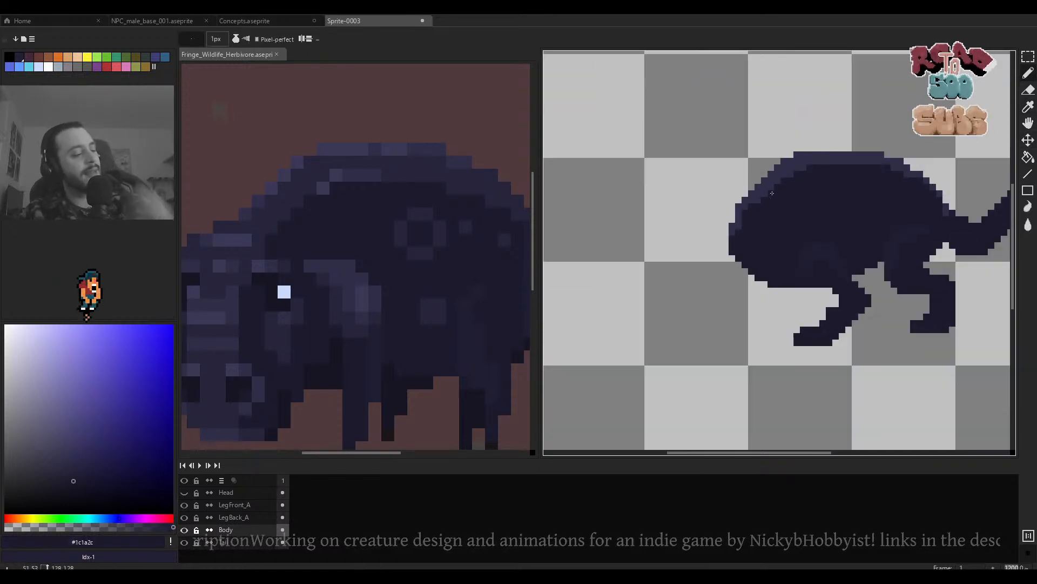
scroll(764, 216, "up", 4)
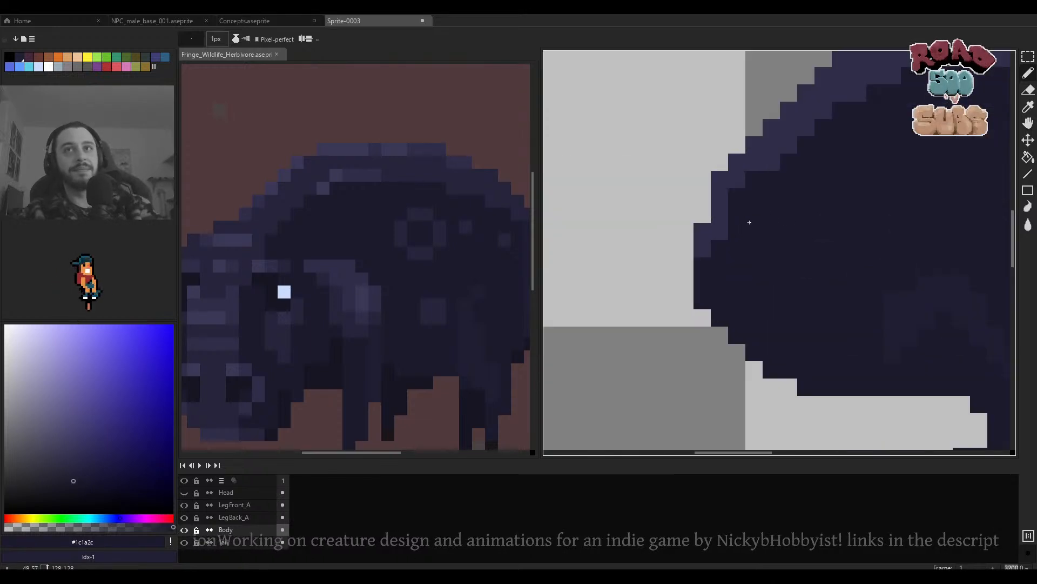
key("alt")
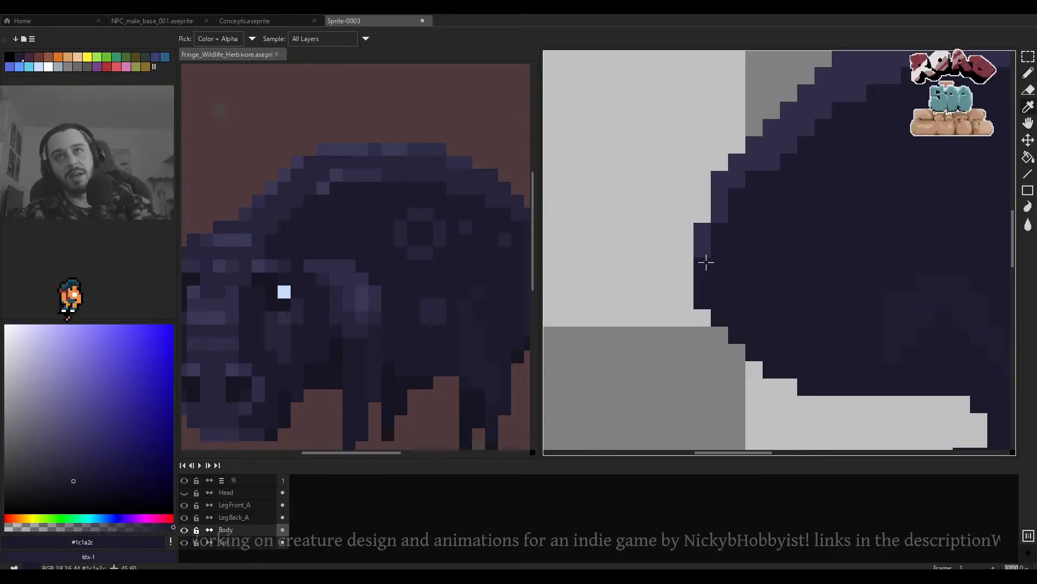
left_click(700, 233)
scroll(703, 233, "down", 5)
scroll(731, 232, "up", 5)
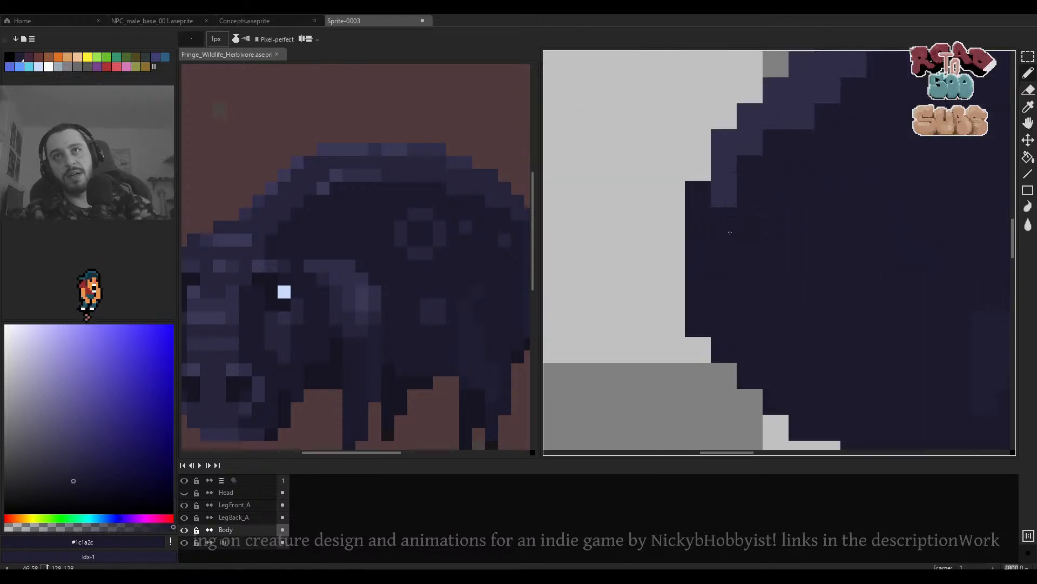
left_click_drag(729, 198, 730, 171)
left_click(729, 144, "alt")
scroll(691, 176, "down", 5)
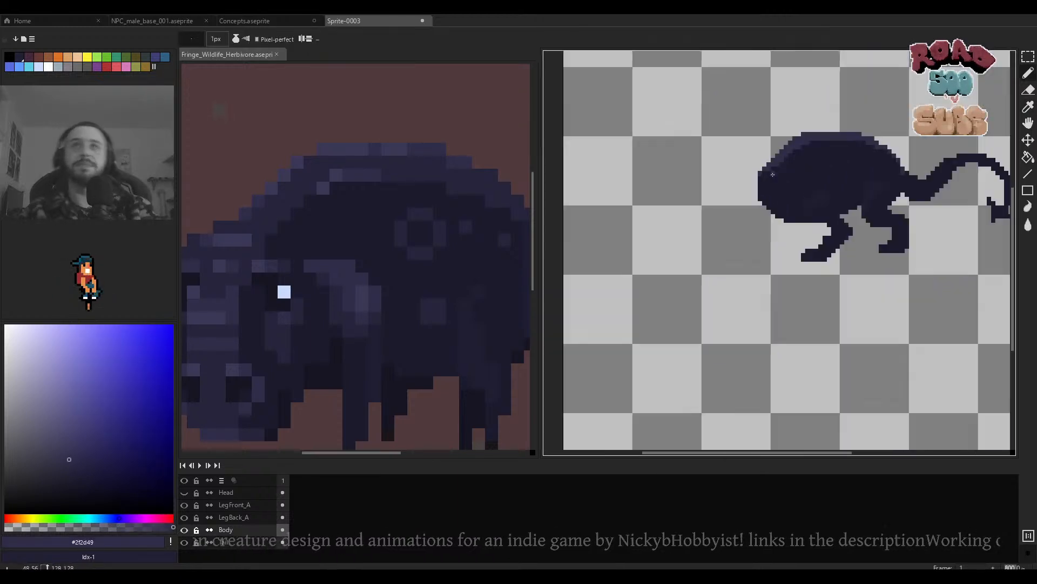
Shift the body's frontmost 1×8 pixel column one pixel inward and nudge its bottom two pixels up by one.
scroll(630, 201, "up", 4)
key("m")
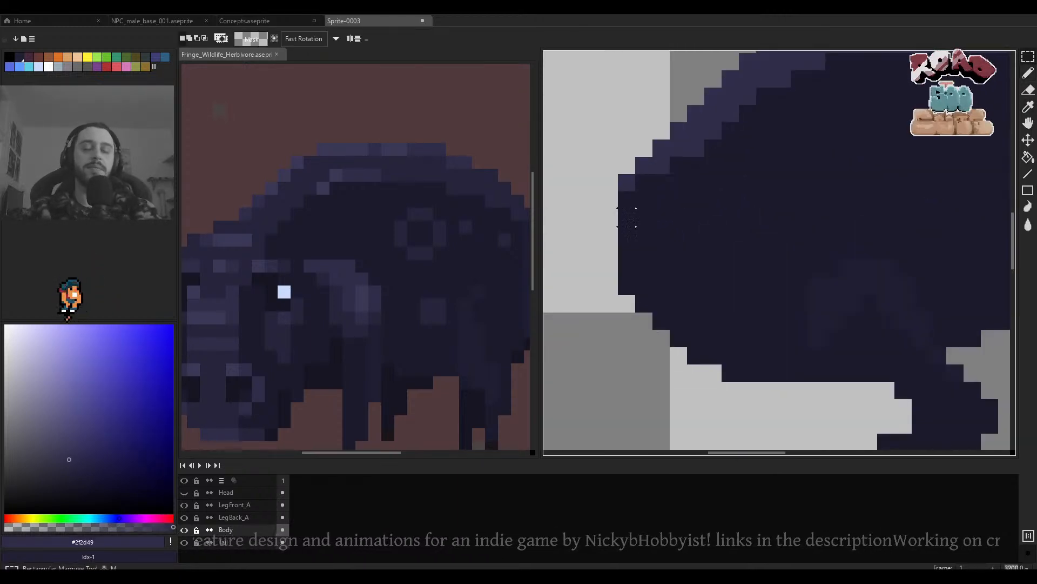
left_click_drag(627, 182, 640, 273)
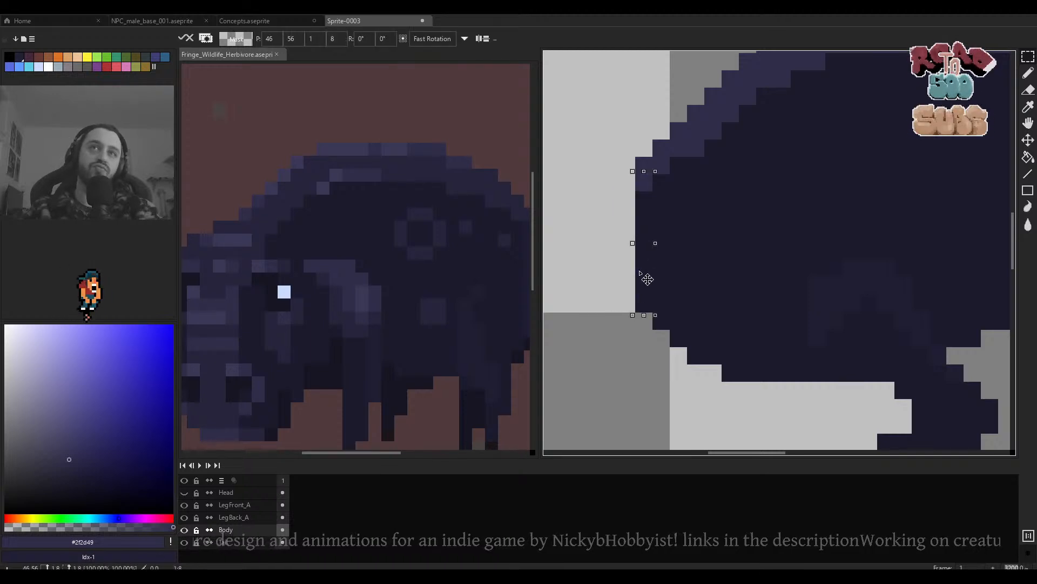
left_click(696, 200)
scroll(644, 180, "down", 4)
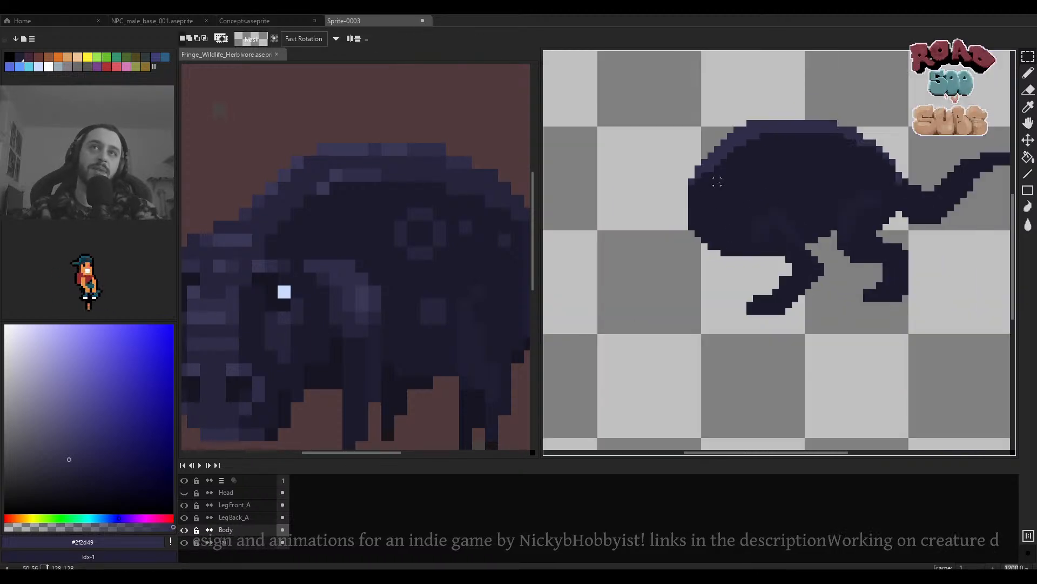
scroll(586, 254, "up", 3)
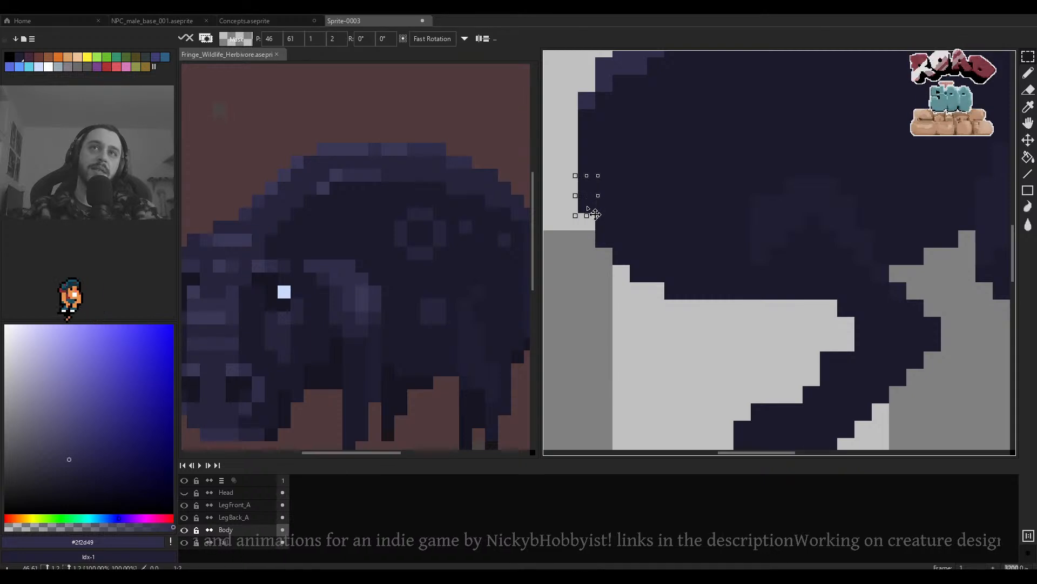
scroll(695, 202, "down", 2)
left_click_drag(694, 202, 703, 216)
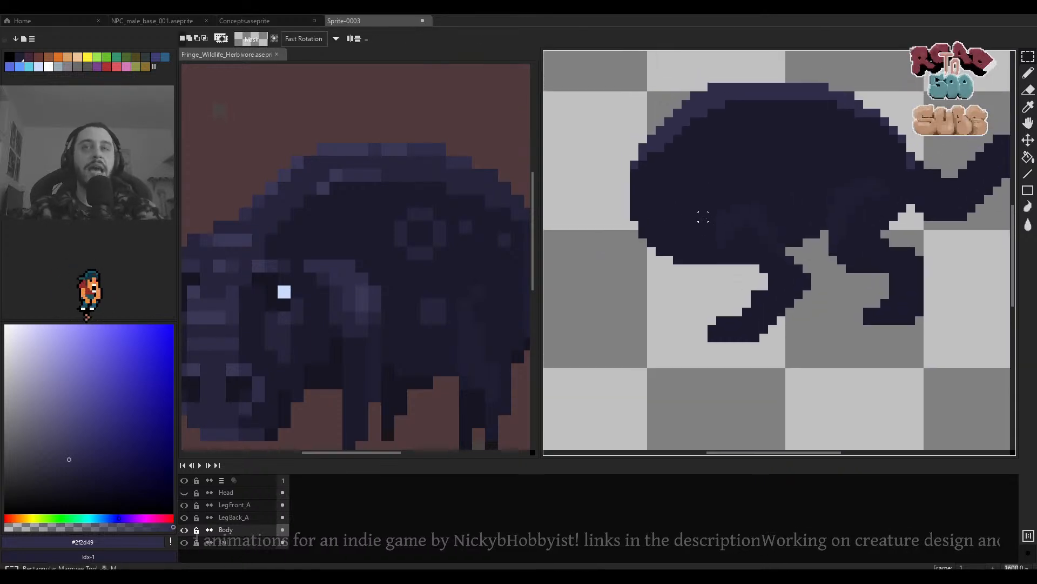
left_click_drag(653, 123, 701, 198)
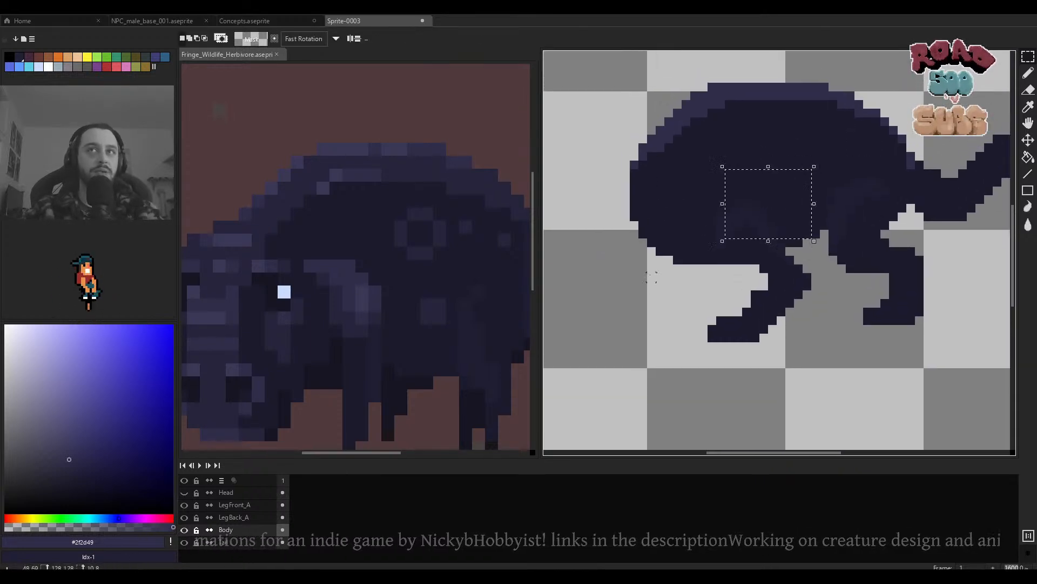
scroll(764, 198, "down", 3)
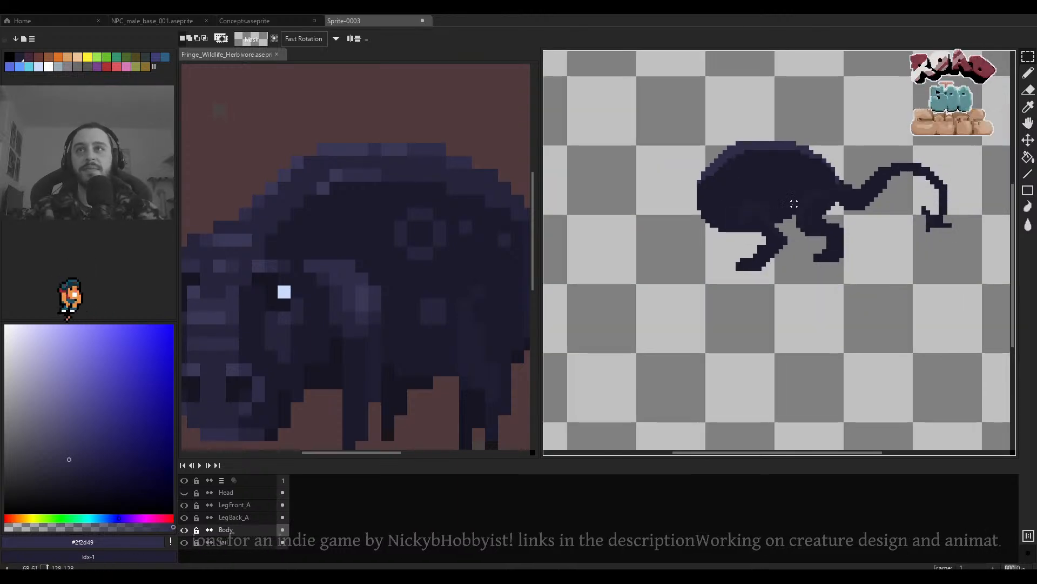
left_click_drag(794, 204, 760, 278)
scroll(760, 279, "up", 2)
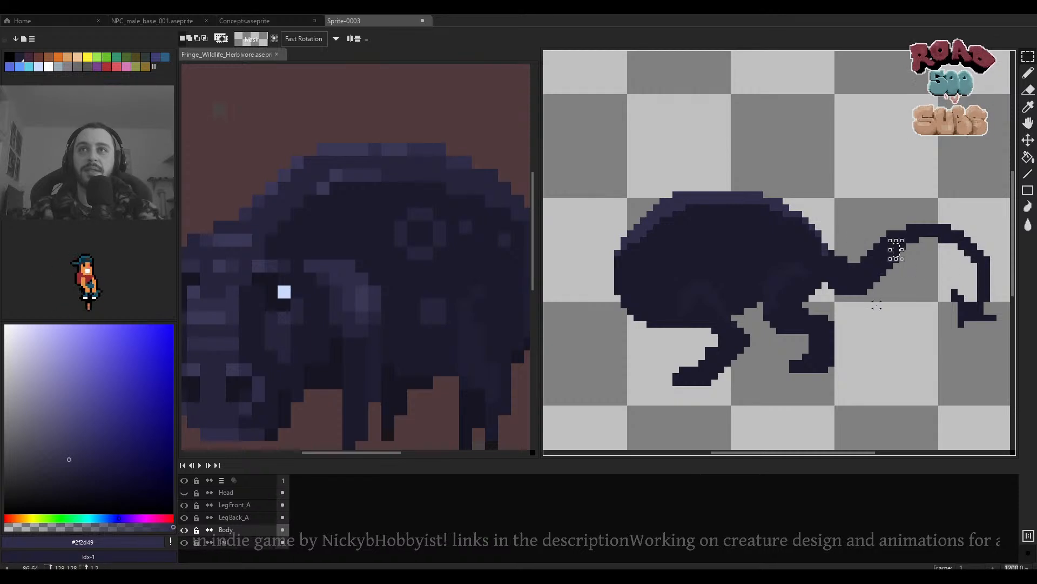
scroll(876, 305, "up", 1)
scroll(810, 297, "down", 3)
scroll(759, 303, "up", 3)
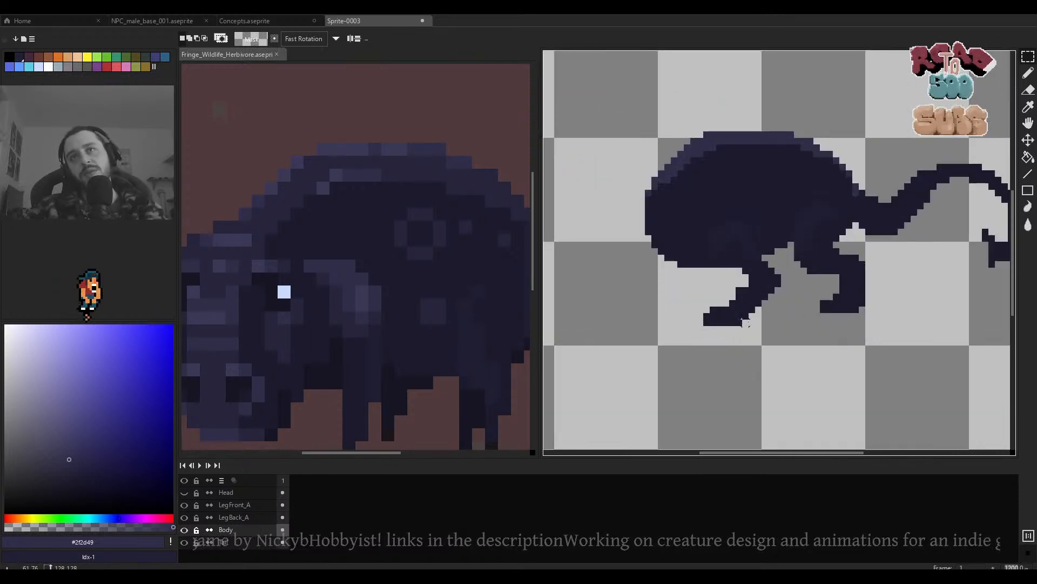
Pick the LegFront_A layer and raise the front leg about two pixels to level its foot with the back foot.
key("ctrl")
left_click_drag(746, 327, 743, 312)
scroll(748, 292, "up", 3)
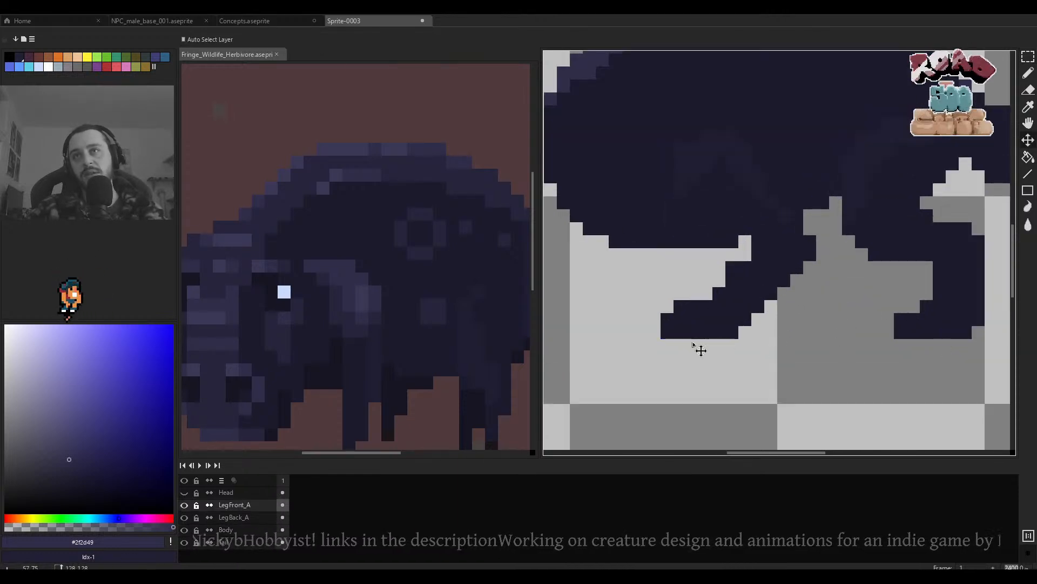
scroll(764, 343, "down", 3)
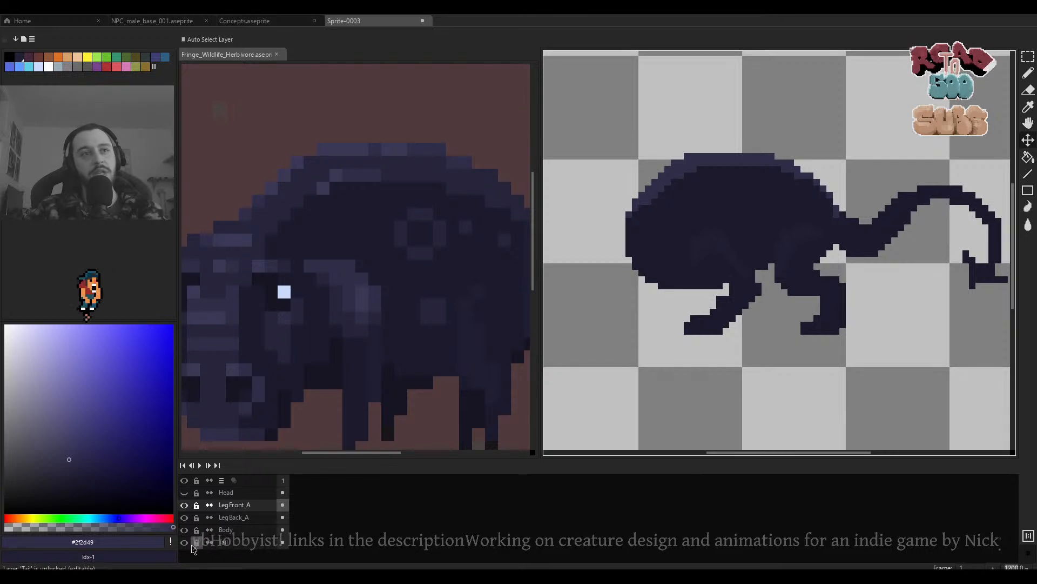
scroll(608, 331, "down", 3)
left_click_drag(628, 328, 694, 315)
Copy the entire GroundRef image from the Fringe_Wildlife_Herbivore sprite and return to the creature in Sprite-0003.
scroll(343, 261, "down", 4)
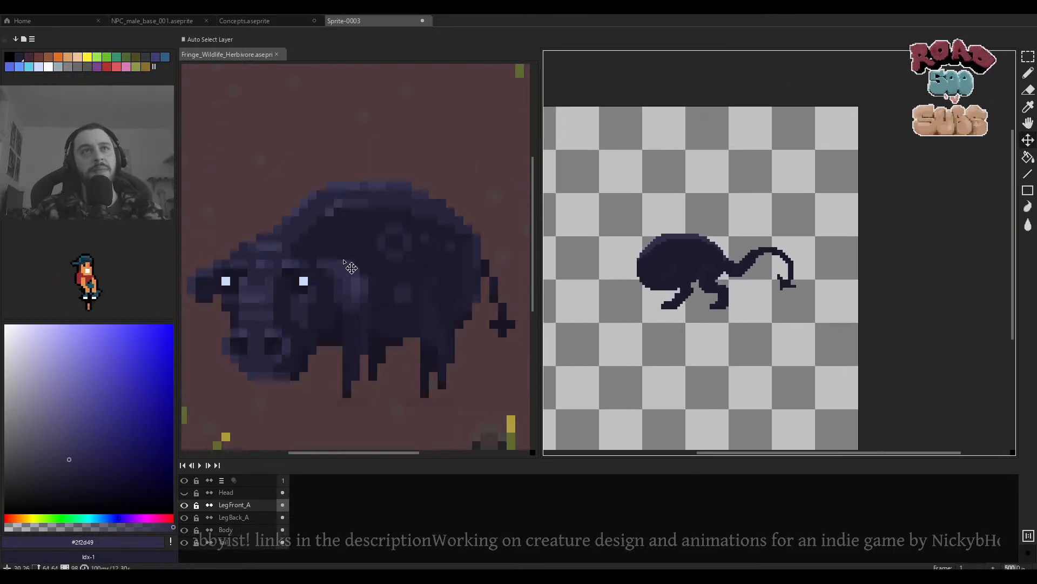
left_click_drag(346, 262, 353, 250)
left_click(434, 284)
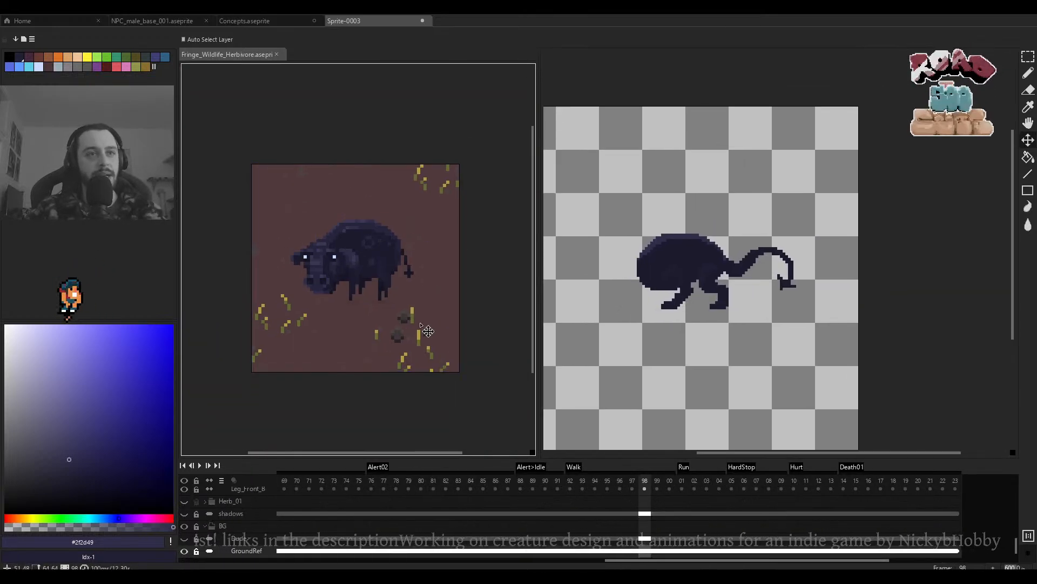
key("m")
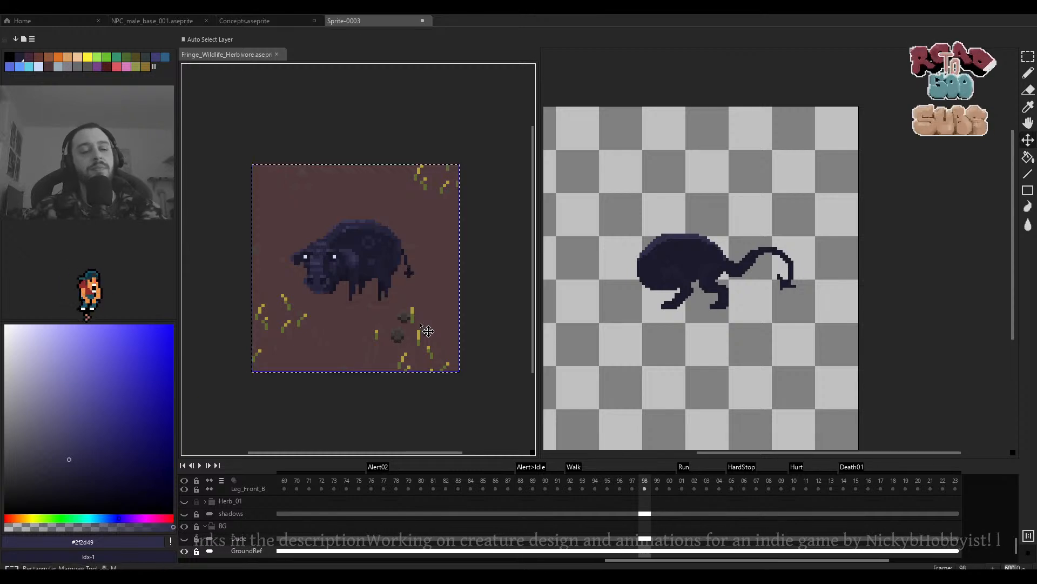
key("ctrl+a")
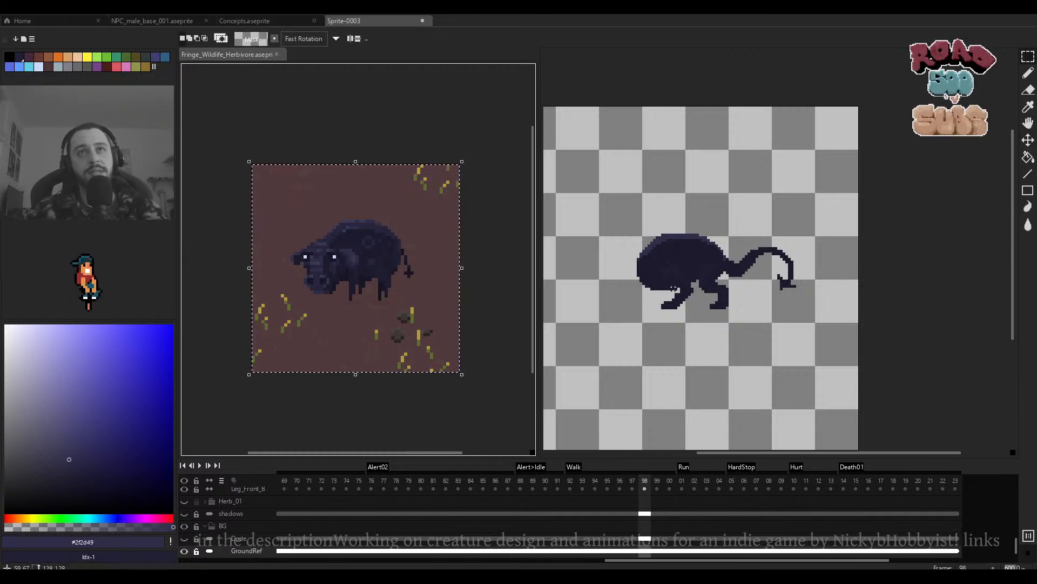
left_click(674, 288)
left_click_drag(688, 326, 648, 349)
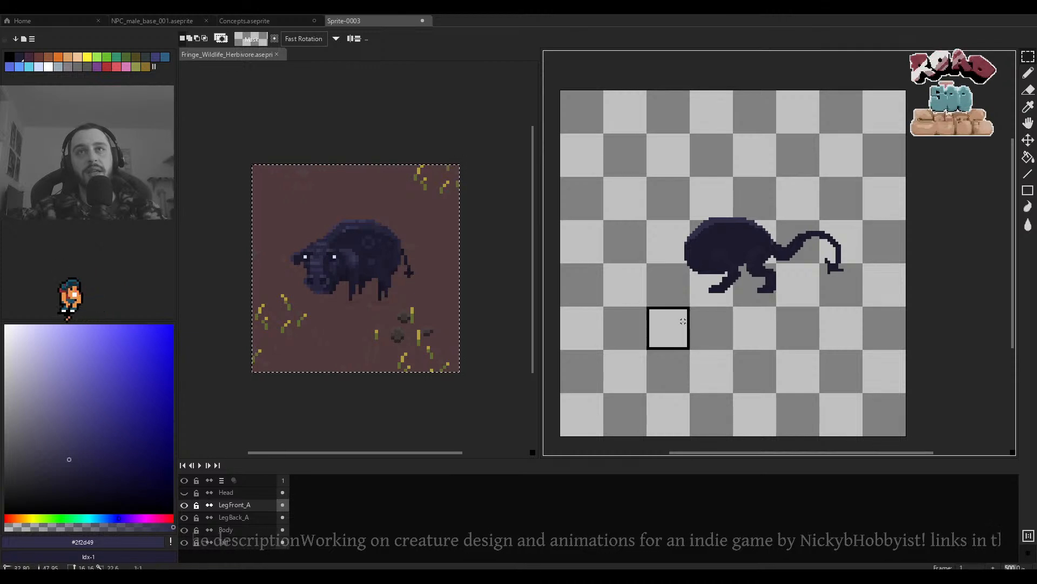
key("v")
left_click_drag(710, 312, 674, 281)
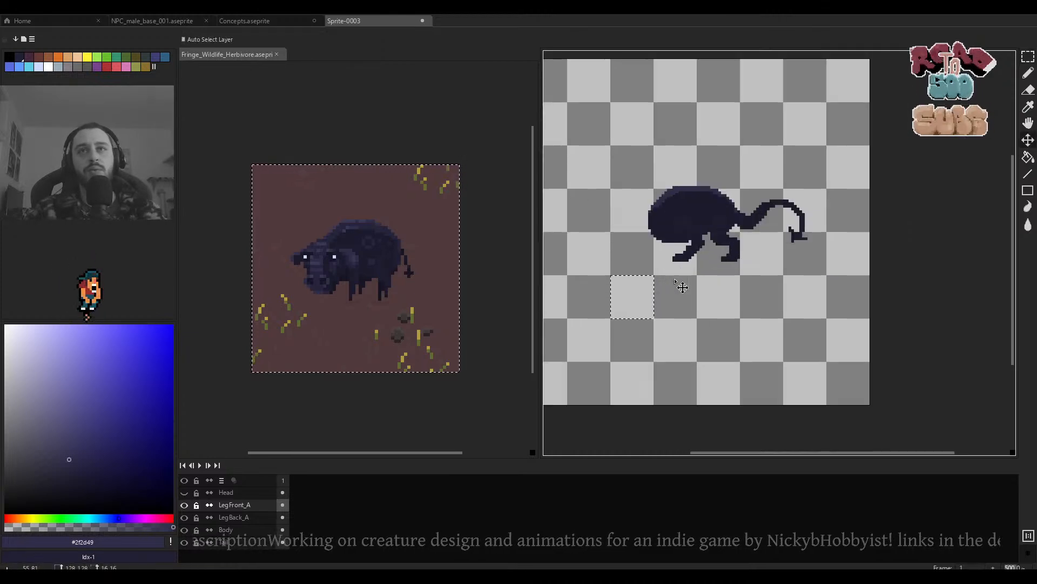
key("ctrl+d")
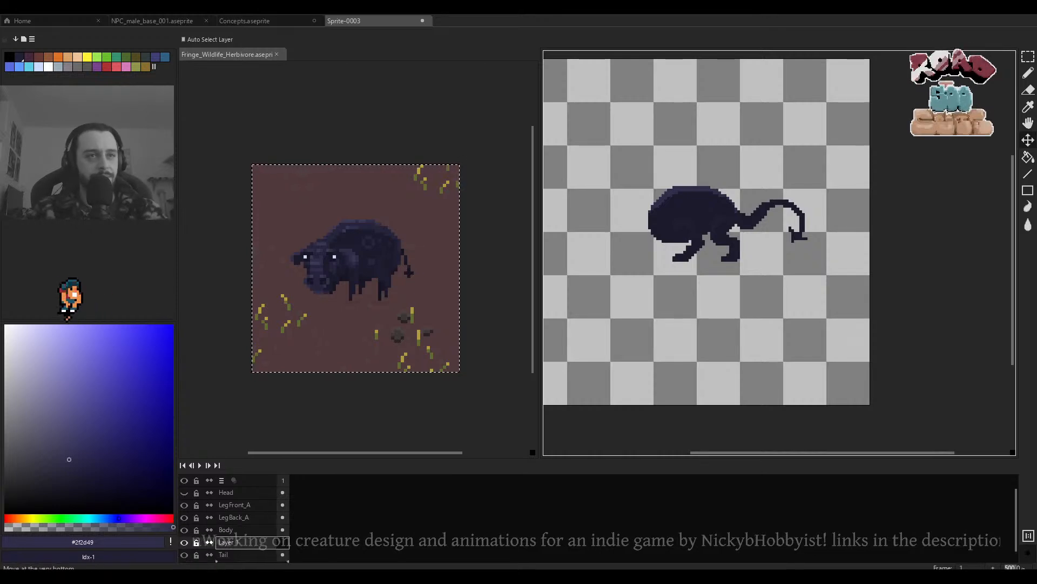
Paste the copied ground onto a new bottom layer, Layer 1, and tile it to fill the 128×128 canvas behind the creature.
key("ctrl+v")
left_click_drag(669, 235, 790, 268)
left_click_drag(731, 170, 731, 328)
left_click_drag(741, 343, 958, 187)
key("Return")
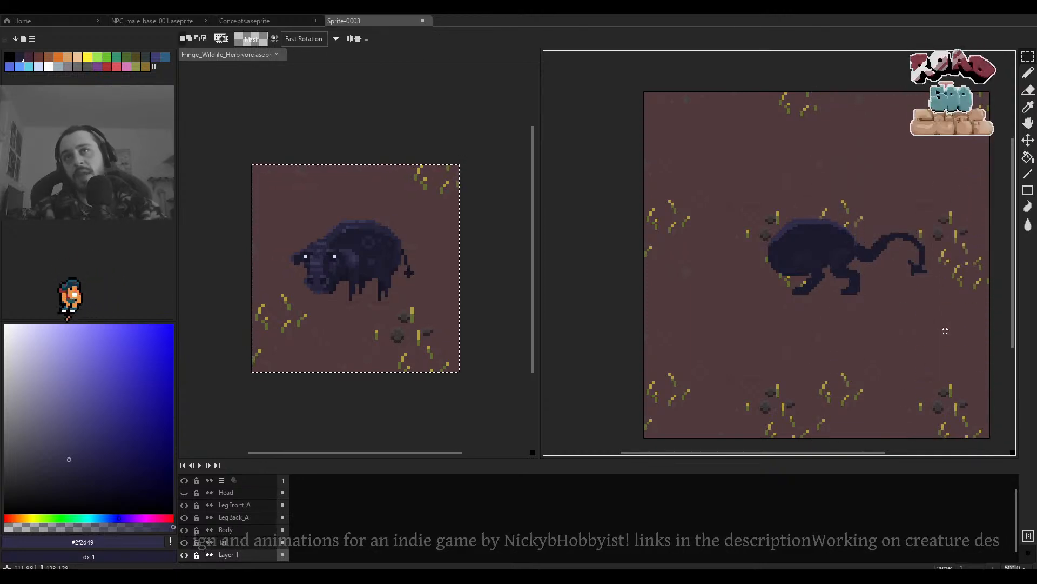
Copy the 14×1 shadow strip from the lower ground tile to just under the creature's feet and stretch it to 22×1.
scroll(856, 324, "up", 7)
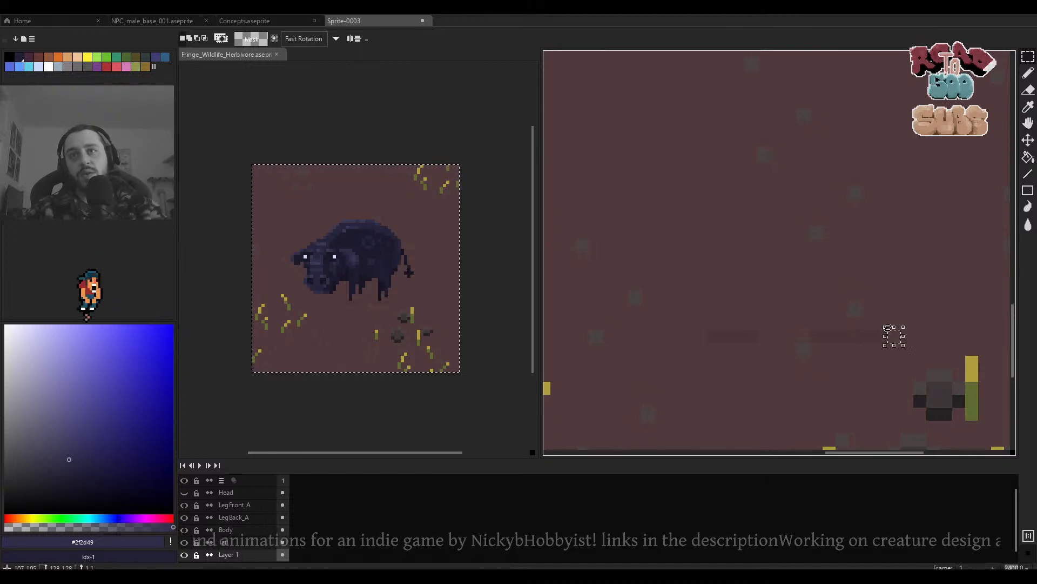
mouse_move(883, 336)
left_mouse_down()
mouse_move(713, 336)
mouse_move(798, 358)
mouse_move(681, 231)
mouse_move(598, 172)
mouse_move(726, 252)
mouse_move(556, 241)
mouse_move(586, 243)
left_mouse_up()
scroll(748, 328, "down", 2)
scroll(727, 251, "up", 3)
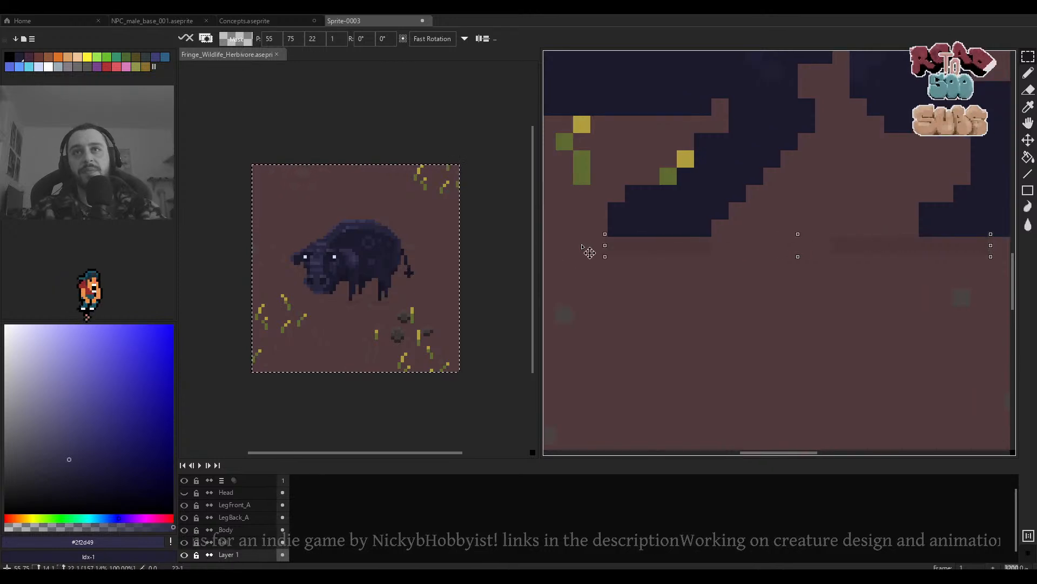
Cover the leftover shadow strips in the lower ground tiles with small patches of plain ground, 14×2 pixels in the lower-left tile.
scroll(780, 280, "down", 3)
scroll(880, 330, "down", 1)
left_click_drag(882, 336, 829, 277)
scroll(868, 326, "up", 2)
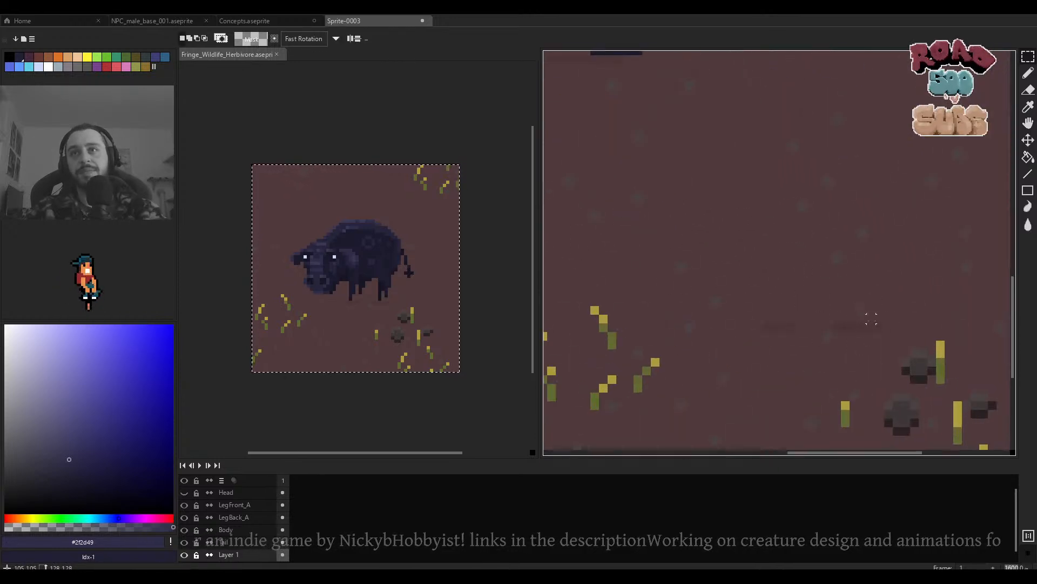
left_click_drag(881, 319, 750, 319)
left_click_drag(815, 320, 817, 330)
mouse_move(683, 300)
left_mouse_down()
mouse_move(829, 310)
mouse_move(794, 305)
mouse_move(709, 330)
mouse_move(763, 344)
left_mouse_up()
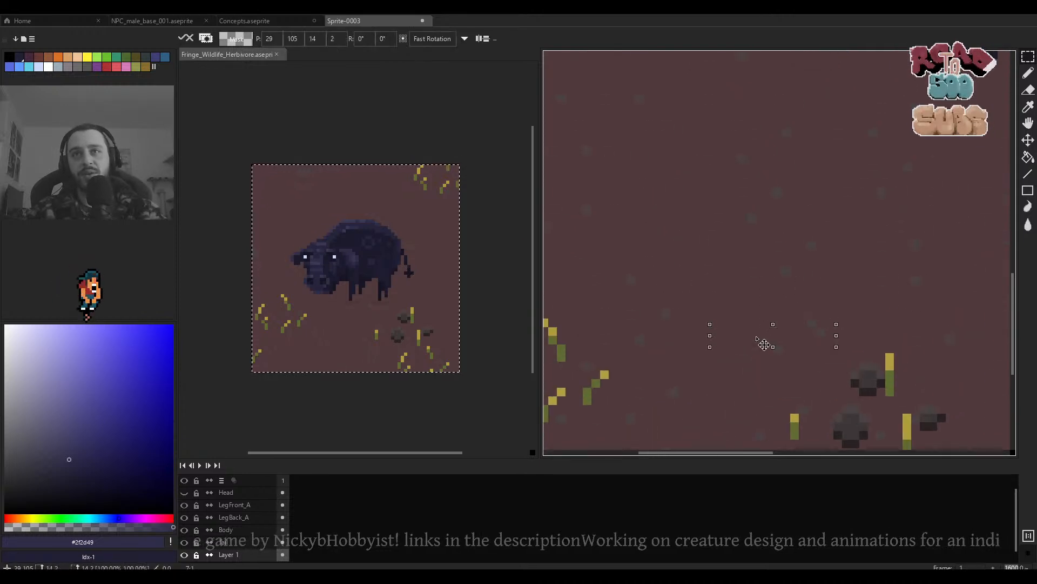
left_click(769, 288)
Cover the shadow strips in the upper ground tiles with plain ground patches of 18×3 and 15×3 pixels, and clear the selection.
scroll(769, 288, "down", 4)
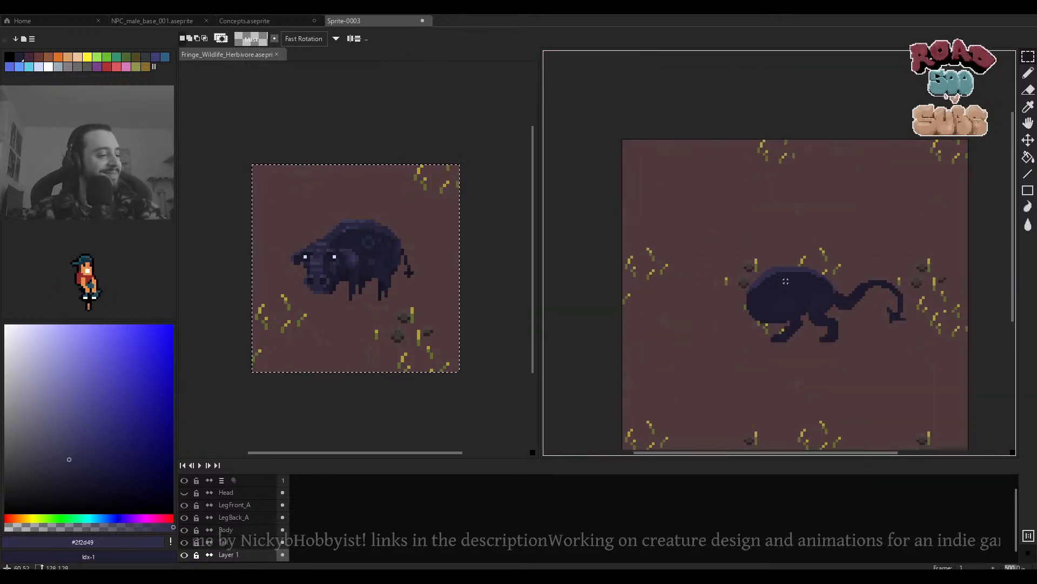
scroll(726, 336, "up", 4)
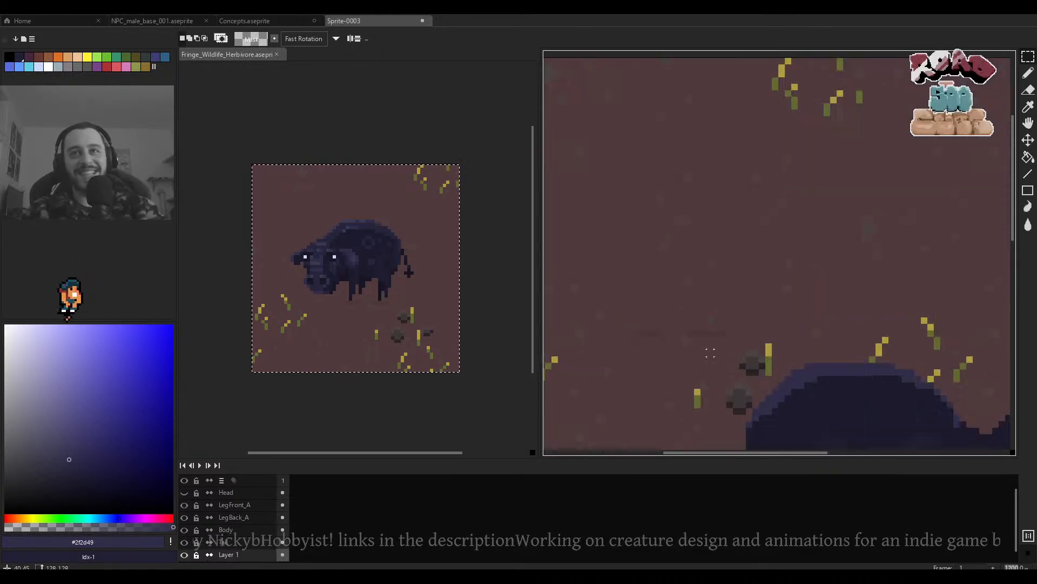
mouse_move(744, 302)
left_mouse_down()
mouse_move(597, 301)
mouse_move(603, 276)
mouse_move(598, 284)
left_mouse_up()
left_click_drag(675, 285, 681, 327)
scroll(688, 335, "down", 4)
scroll(691, 270, "up", 4)
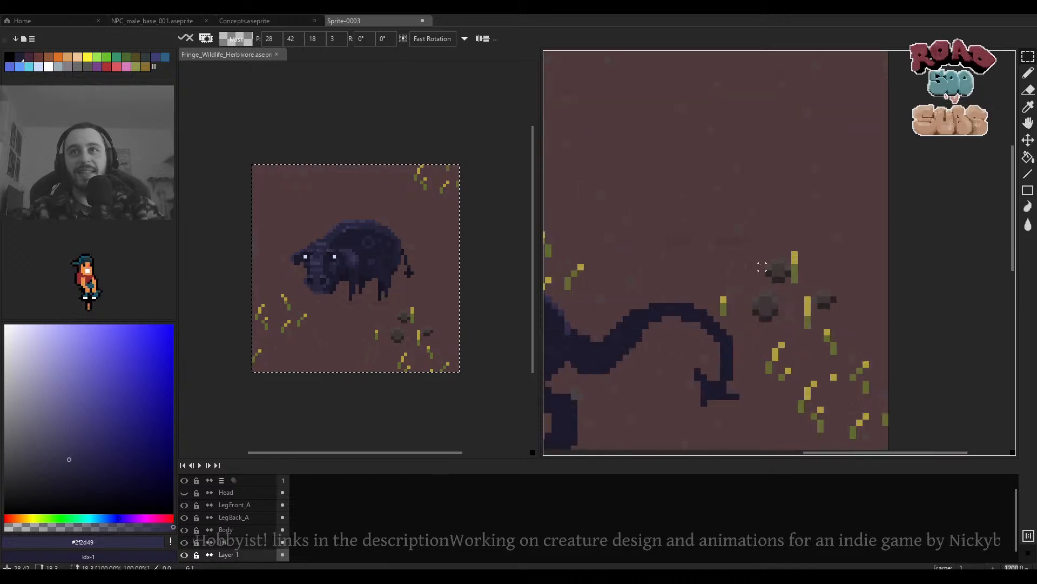
scroll(675, 259, "down", 2)
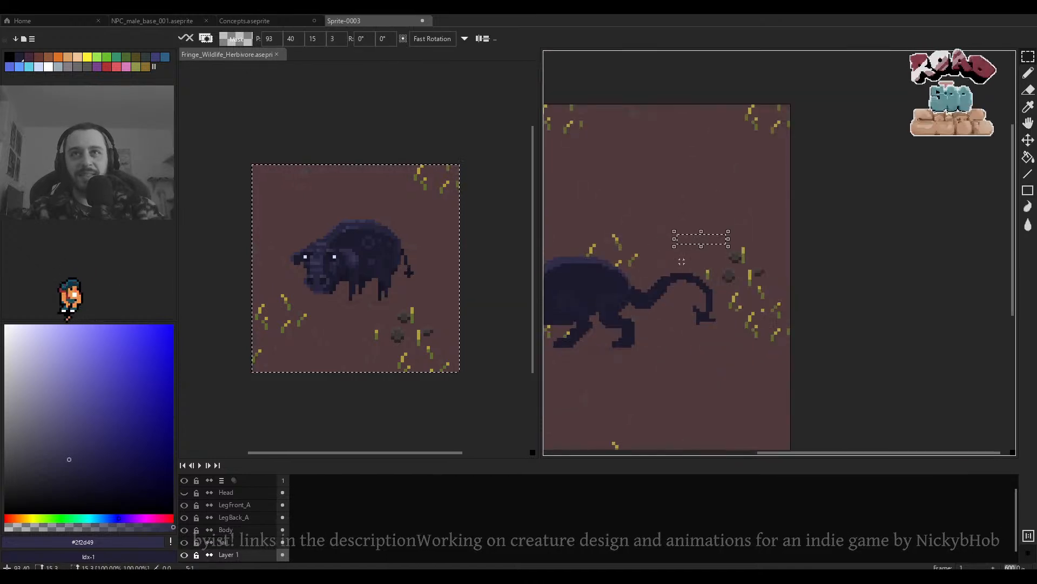
key("ctrl+d")
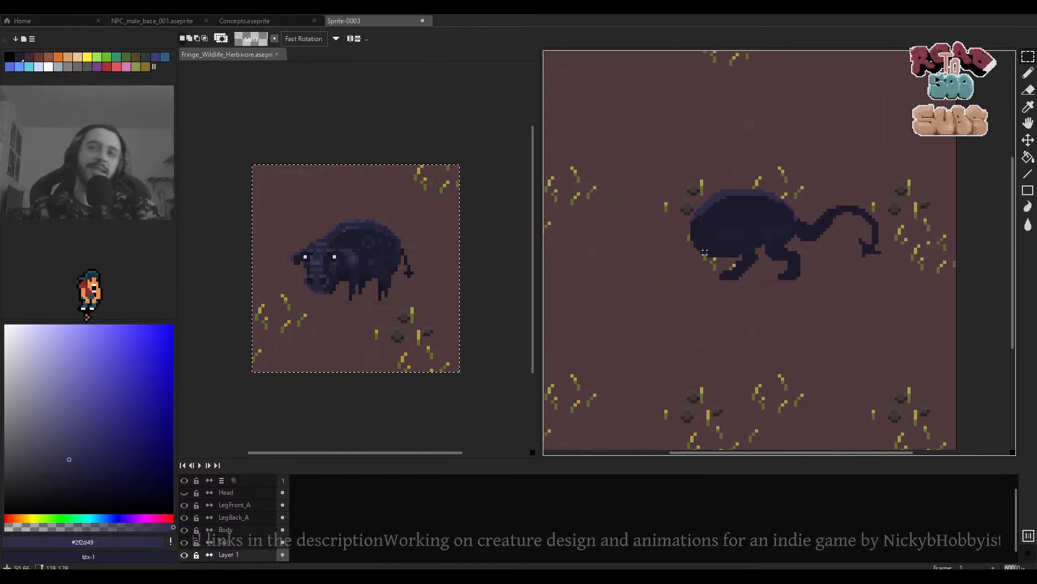
scroll(750, 258, "down", 3)
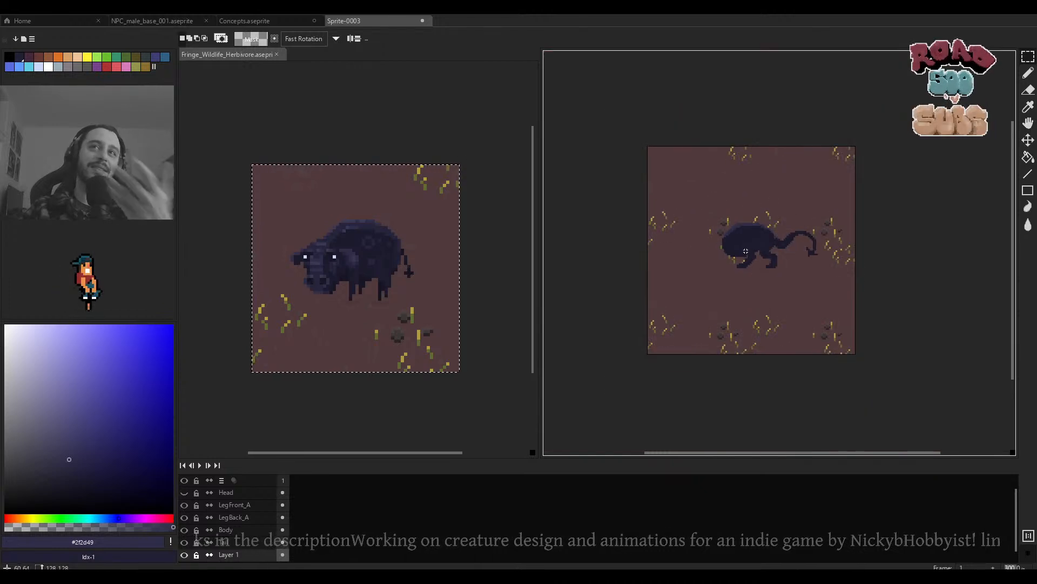
scroll(728, 243, "up", 2)
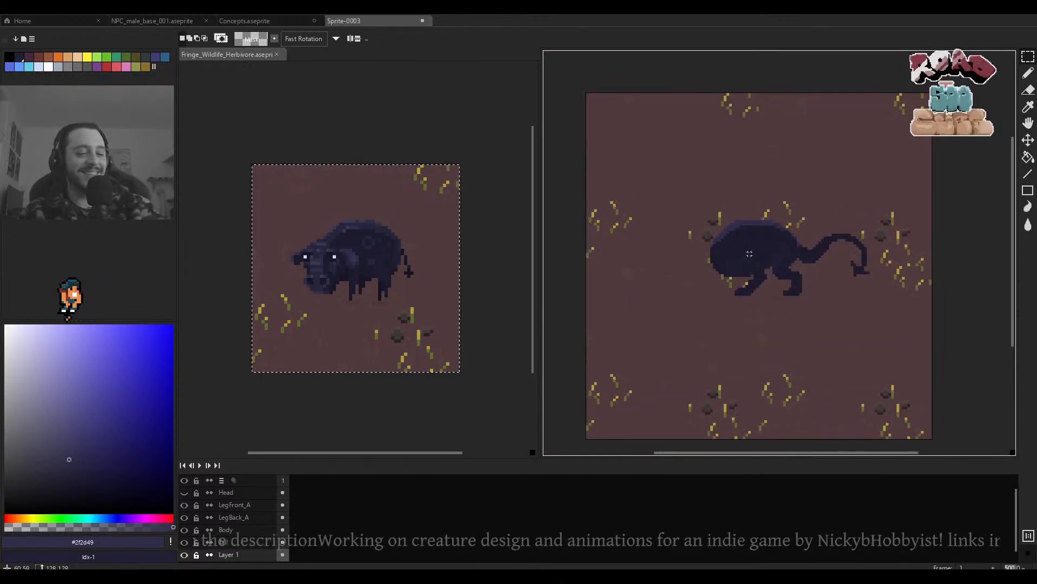
Show the Head layer and shift the head a few pixels back so it overlaps the creature's body more.
key("v")
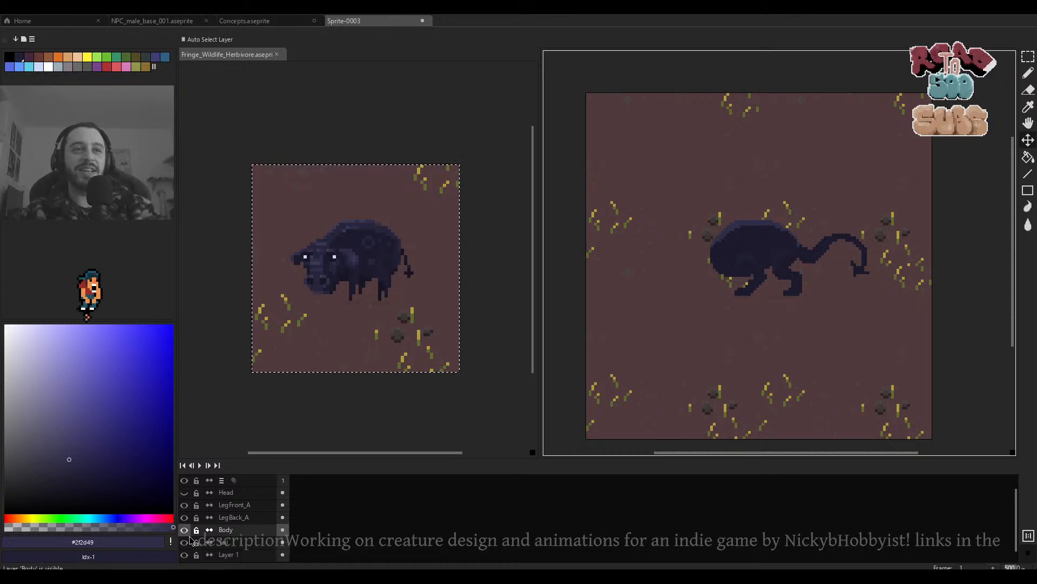
left_click(184, 492)
scroll(757, 248, "up", 2)
left_click(653, 298)
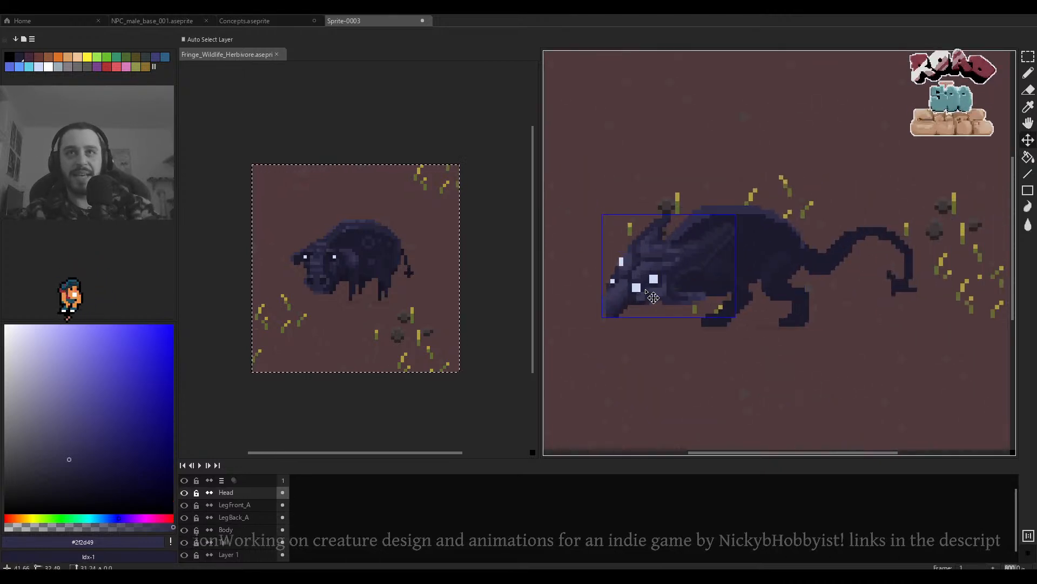
left_click_drag(653, 297, 672, 287)
scroll(699, 280, "up", 3)
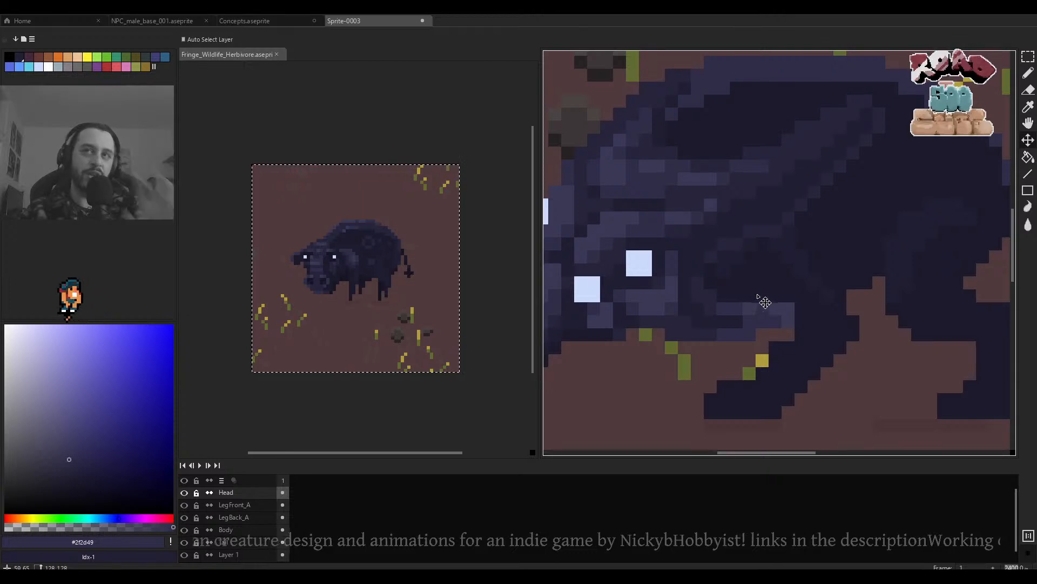
scroll(735, 249, "down", 3)
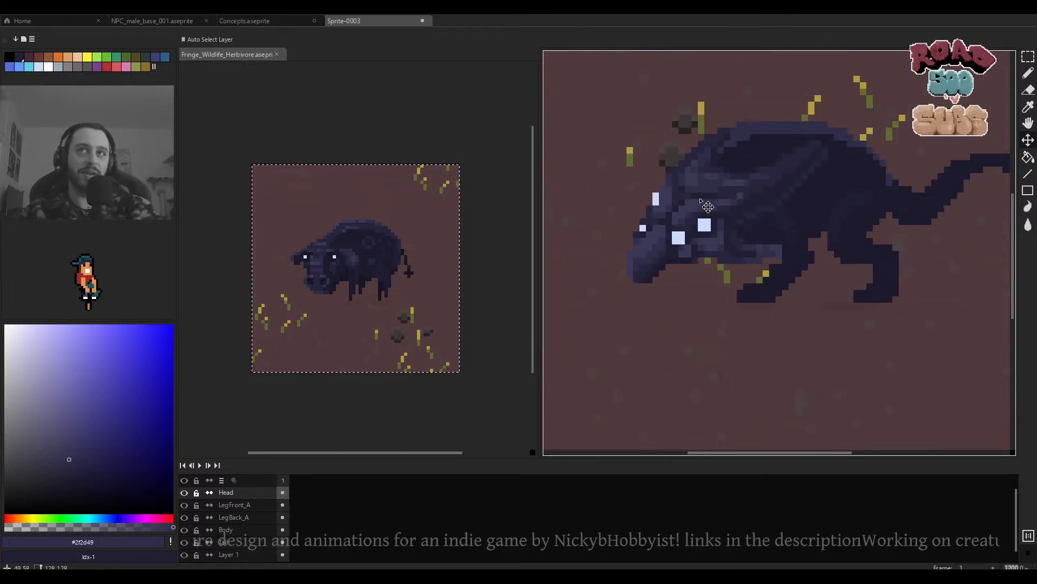
scroll(710, 211, "down", 4)
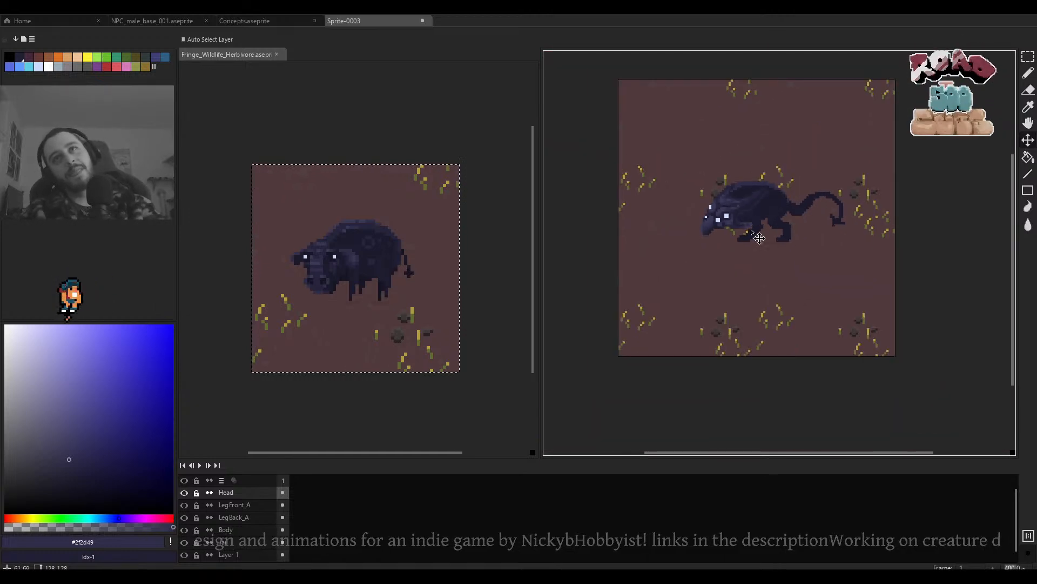
scroll(759, 238, "down", 1)
scroll(748, 231, "up", 3)
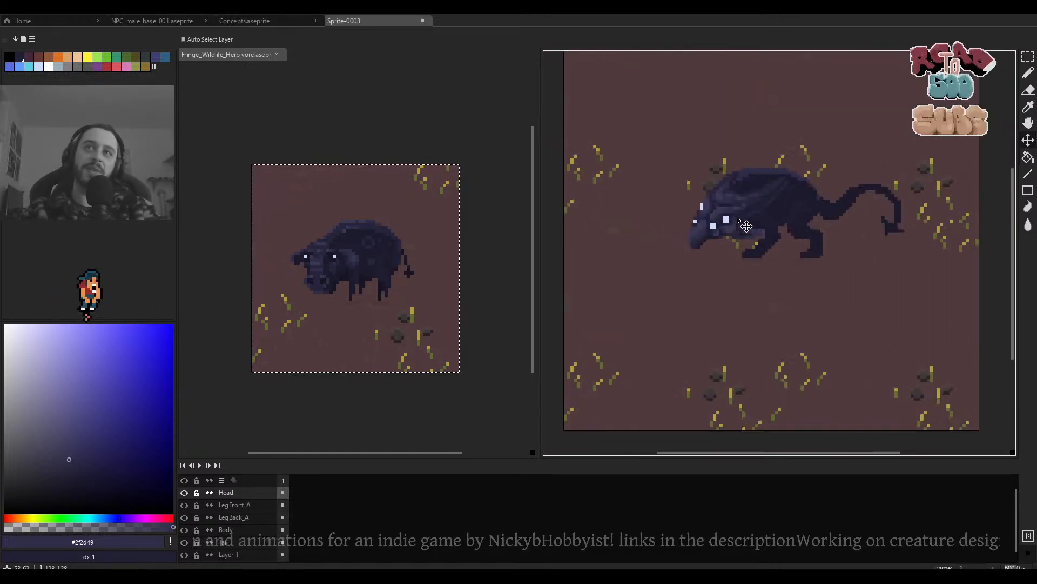
Move the head forward a few pixels so the snout and horn extend beyond the front of the body.
left_click_drag(729, 236, 703, 232)
scroll(728, 236, "down", 3)
scroll(731, 240, "up", 4)
scroll(679, 276, "down", 2)
scroll(682, 258, "up", 6)
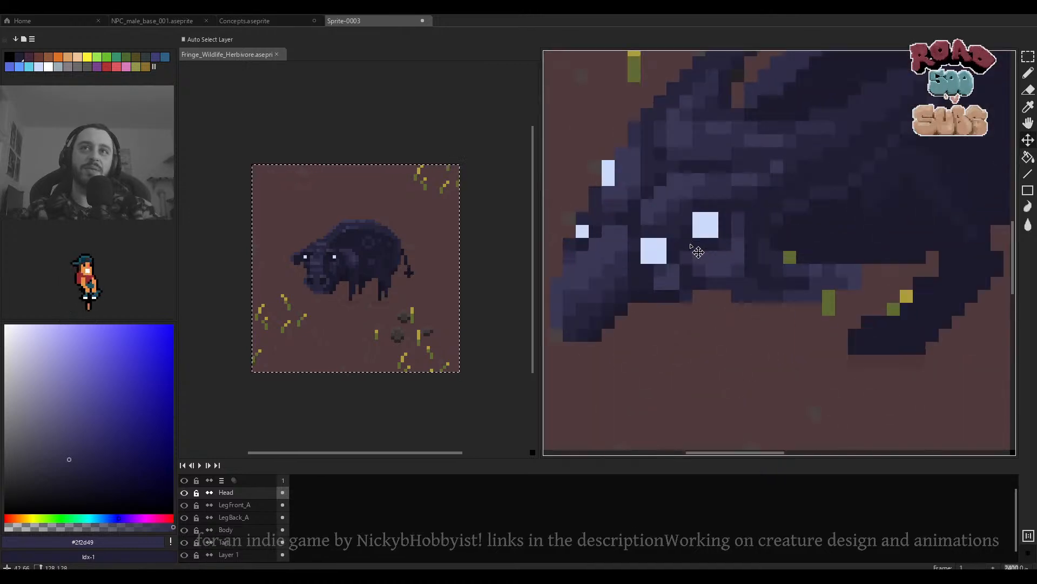
scroll(682, 255, "down", 4)
scroll(679, 260, "up", 3)
scroll(677, 254, "down", 3)
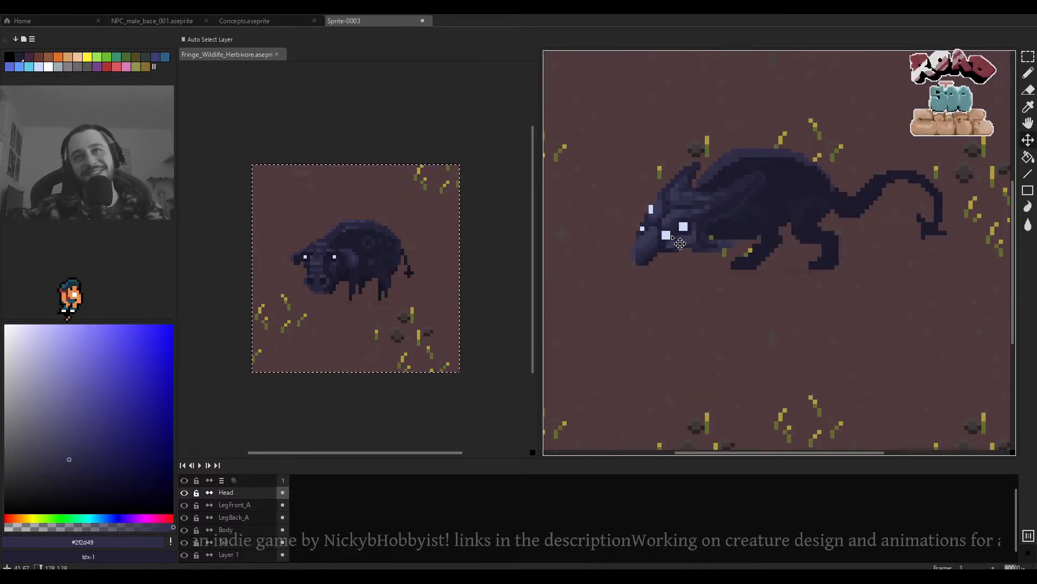
scroll(673, 246, "up", 3)
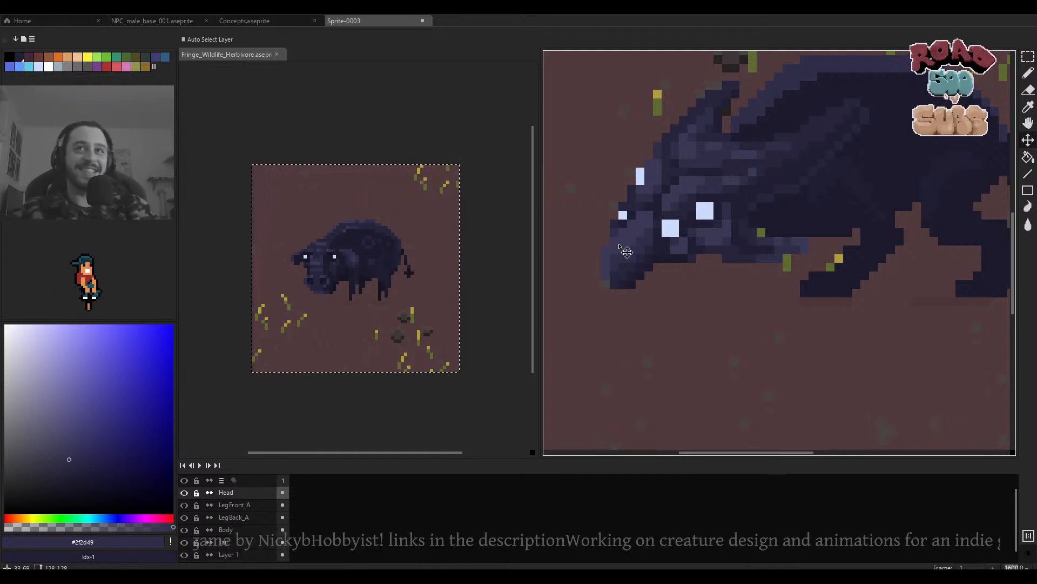
scroll(632, 227, "down", 1)
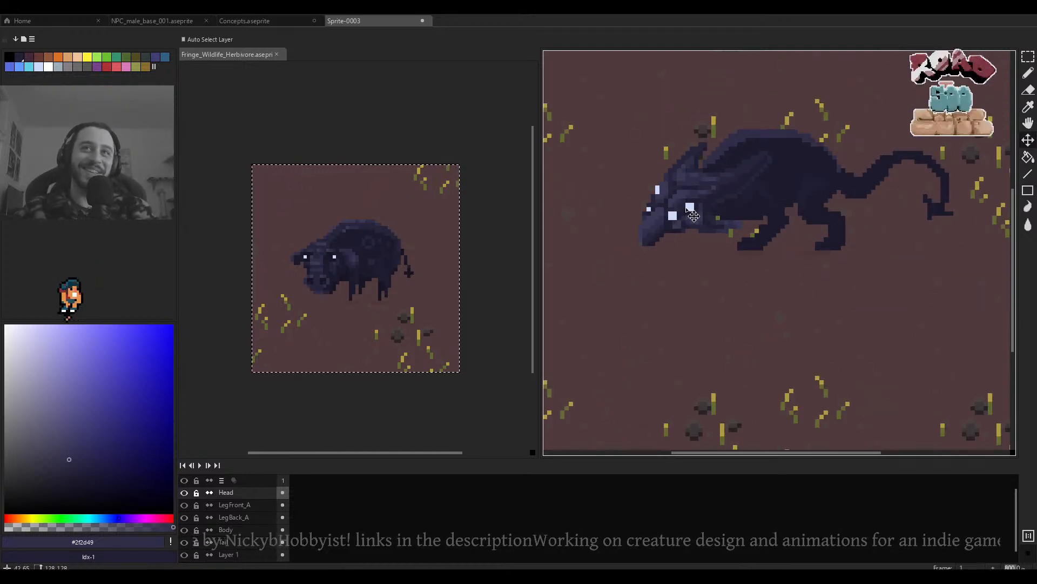
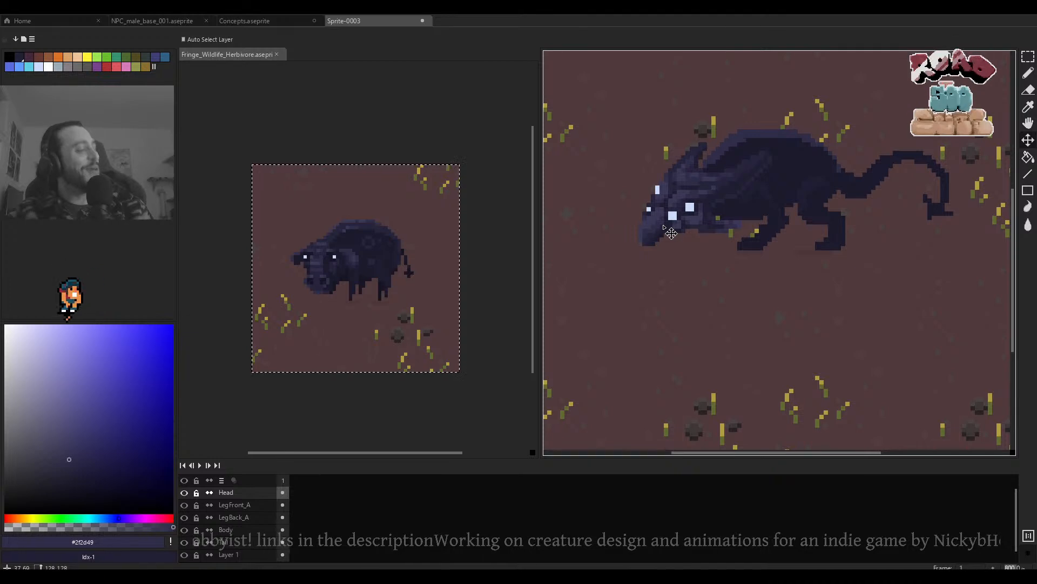
Try the head farther back over the body, returning it to the forward position.
left_click_drag(695, 225, 721, 216)
scroll(736, 233, "down", 1)
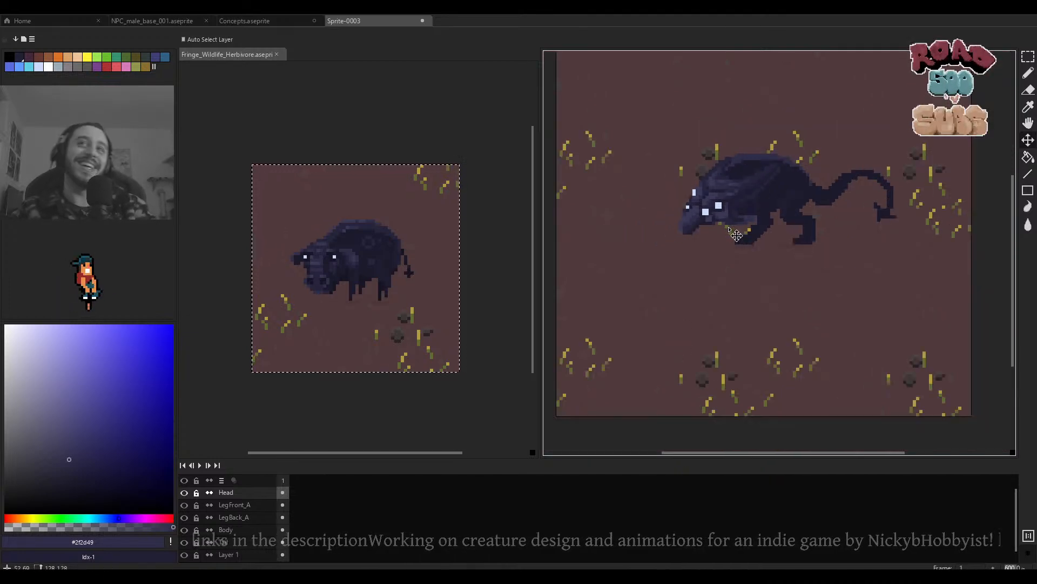
scroll(738, 233, "up", 3)
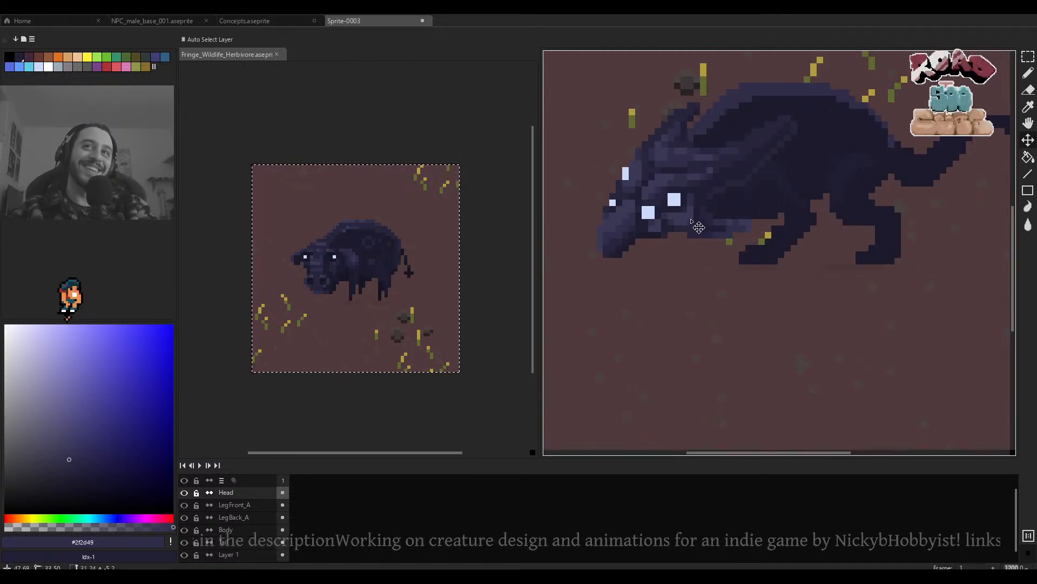
scroll(640, 230, "down", 3)
scroll(642, 230, "up", 4)
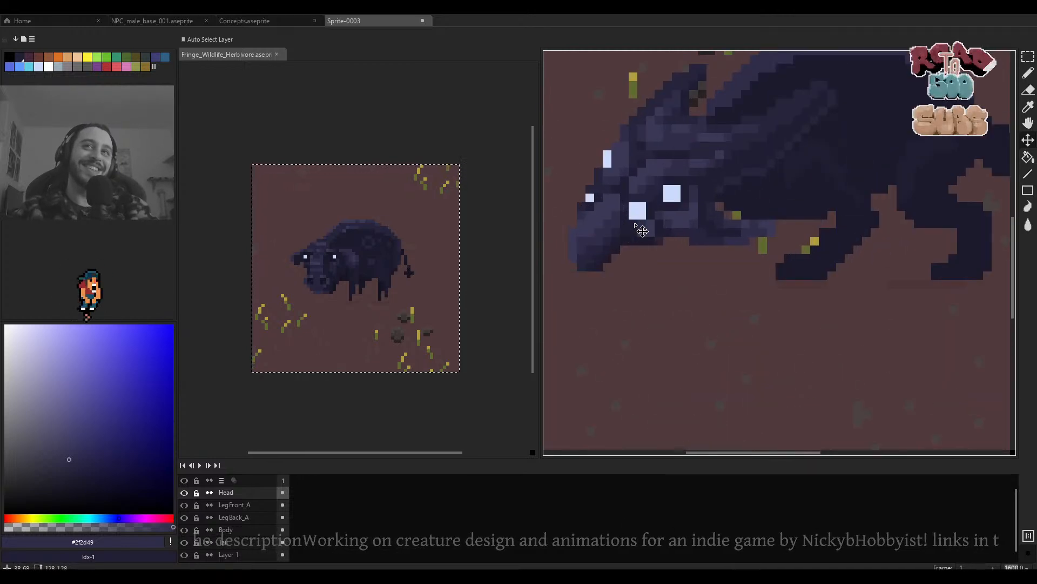
Reduce the lower near eye to a single pixel and set the small far eye one pixel further inward, using #cbdbfc.
scroll(645, 224, "up", 2)
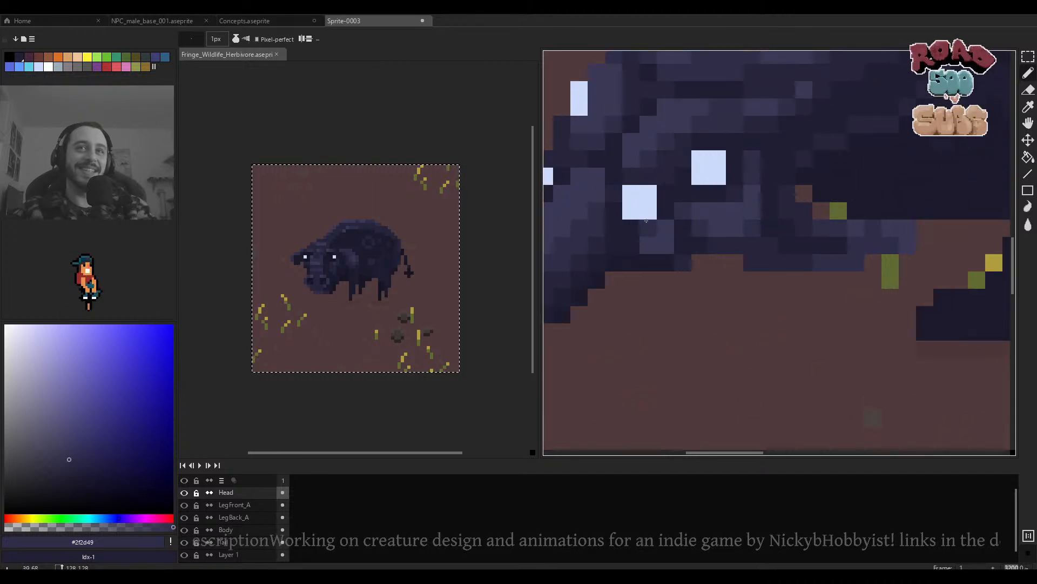
left_click_drag(642, 220, 679, 234)
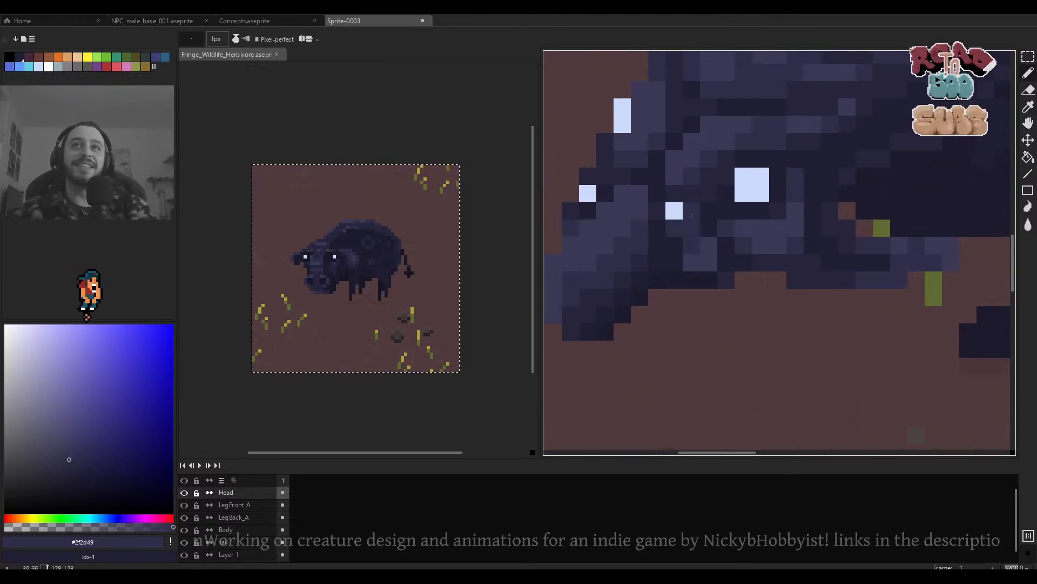
scroll(610, 193, "down", 1)
left_click(658, 207, "alt")
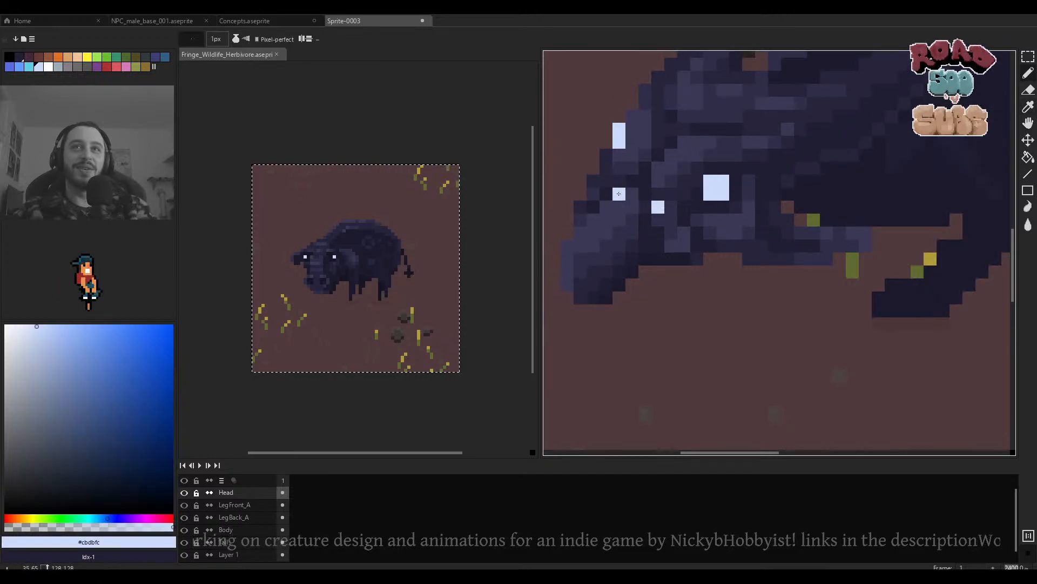
scroll(605, 184, "down", 6)
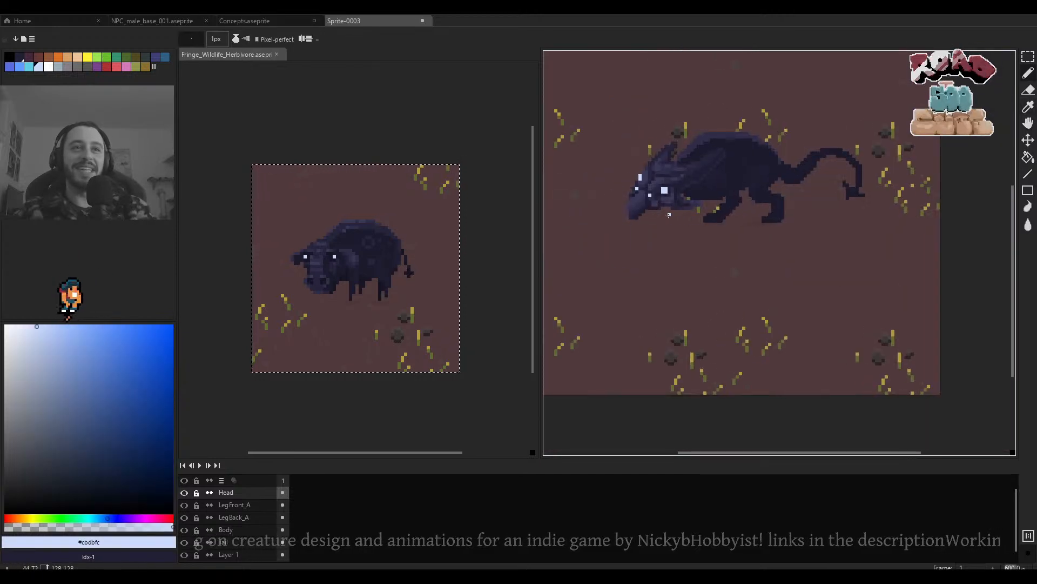
scroll(669, 215, "up", 6)
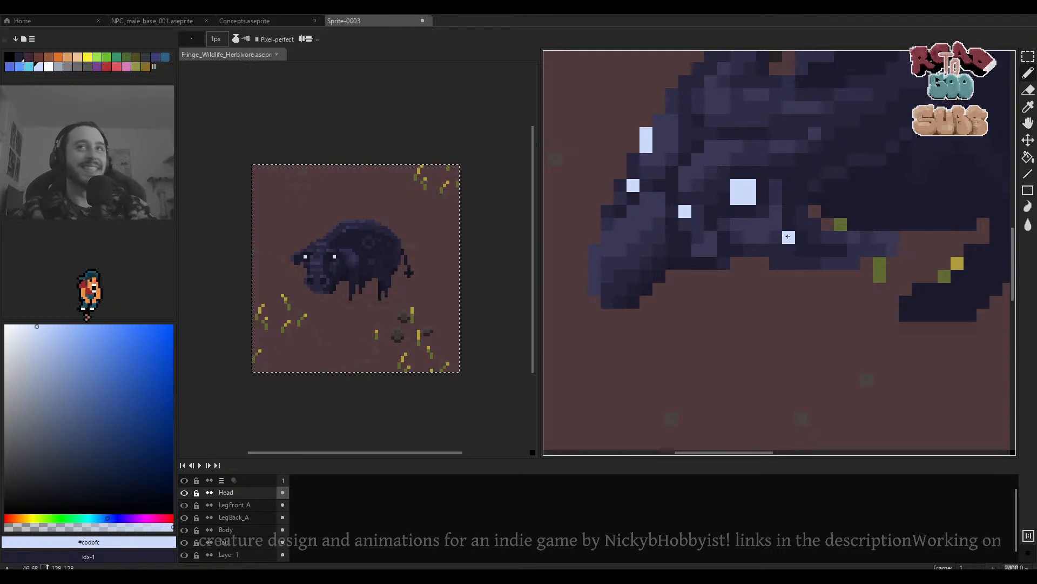
scroll(788, 236, "down", 3)
scroll(718, 194, "up", 4)
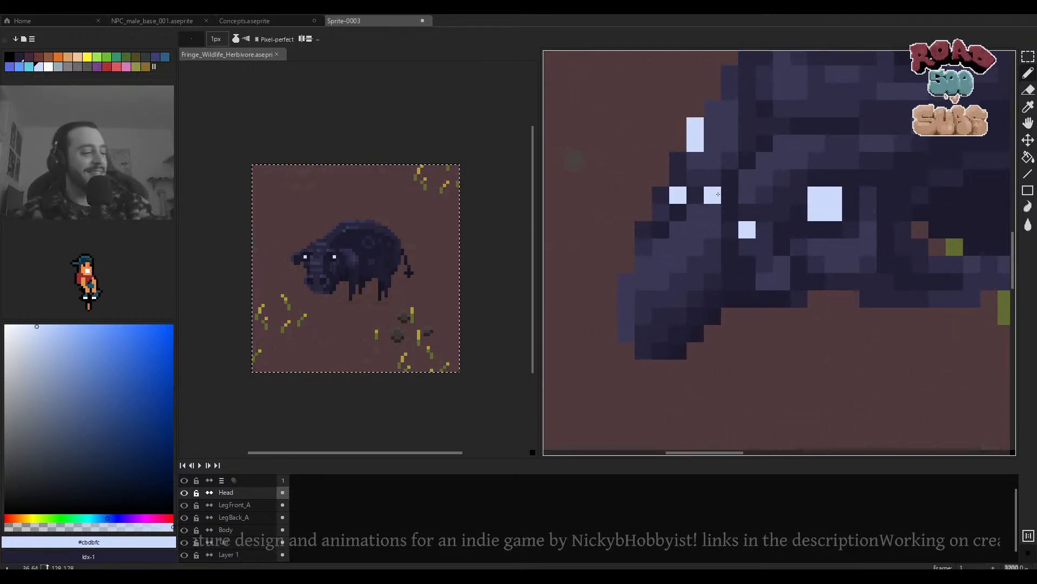
Try lengthening the upper far eye downward by one pixel and erasing its top pixel.
left_click(695, 160)
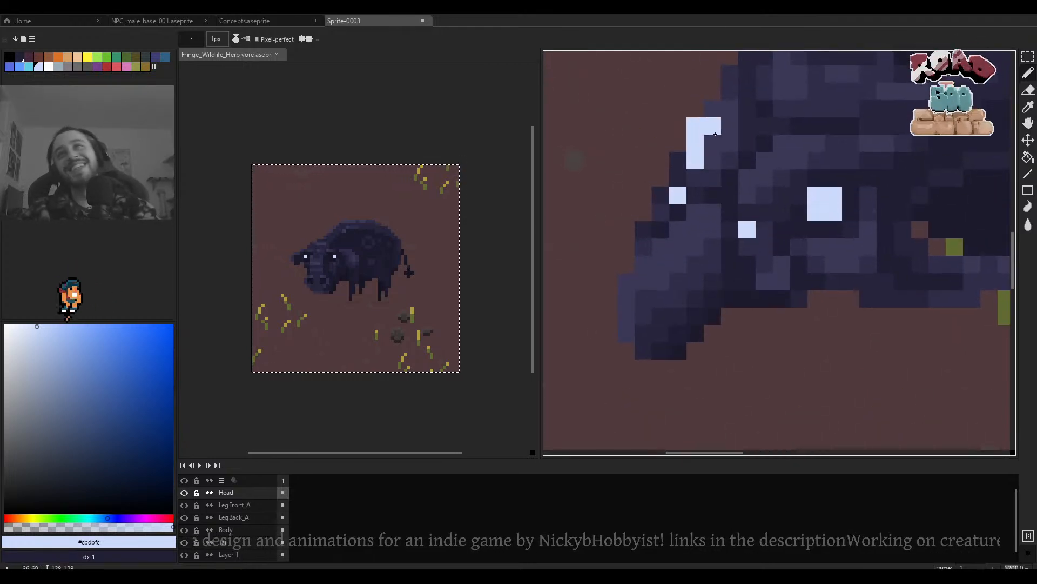
key("e")
left_click(695, 126)
scroll(732, 143, "down", 5)
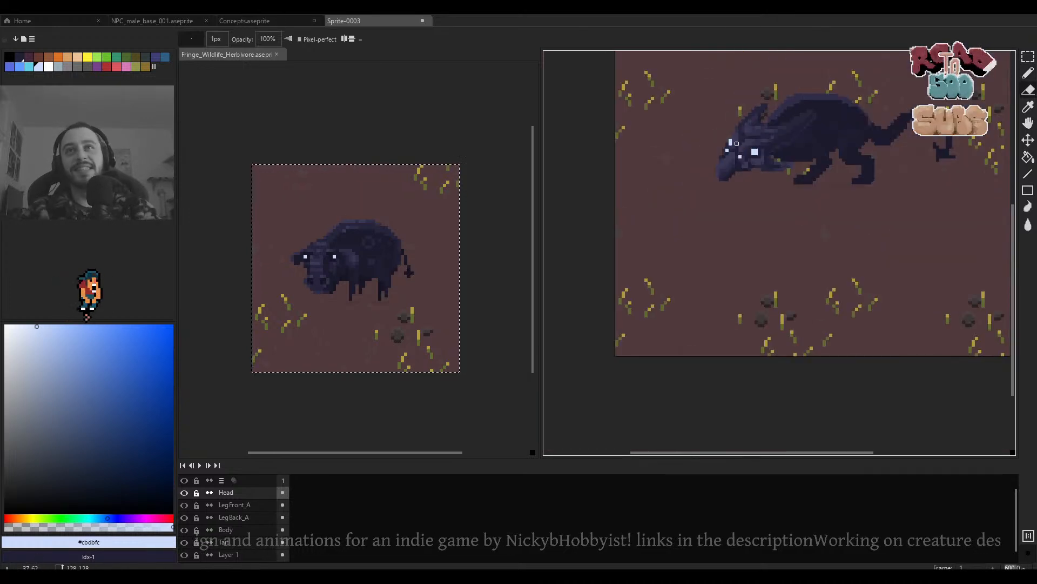
scroll(730, 137, "up", 6)
key("ctrl+z")
scroll(810, 167, "down", 6)
left_click_drag(810, 172, 687, 165)
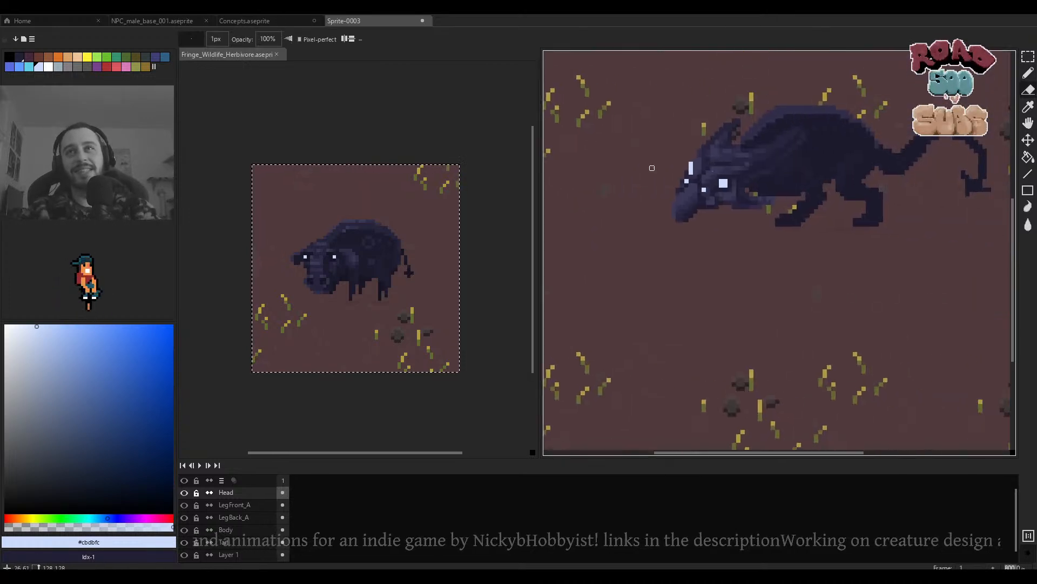
scroll(691, 166, "up", 5)
left_click(692, 189)
scroll(677, 190, "down", 4)
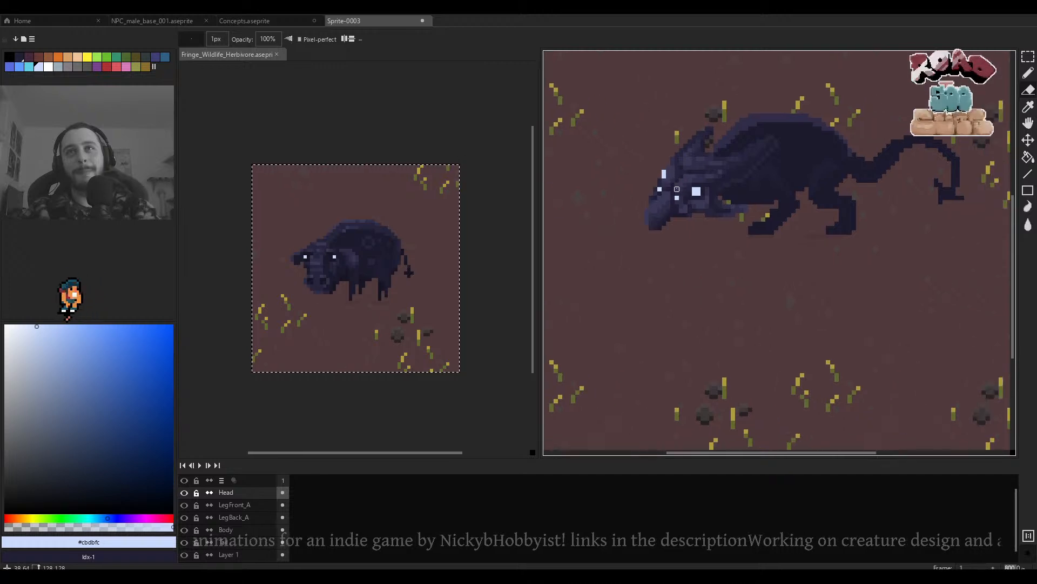
Try painting over the small near eye with the dark head colour #26243c.
scroll(673, 194, "up", 4)
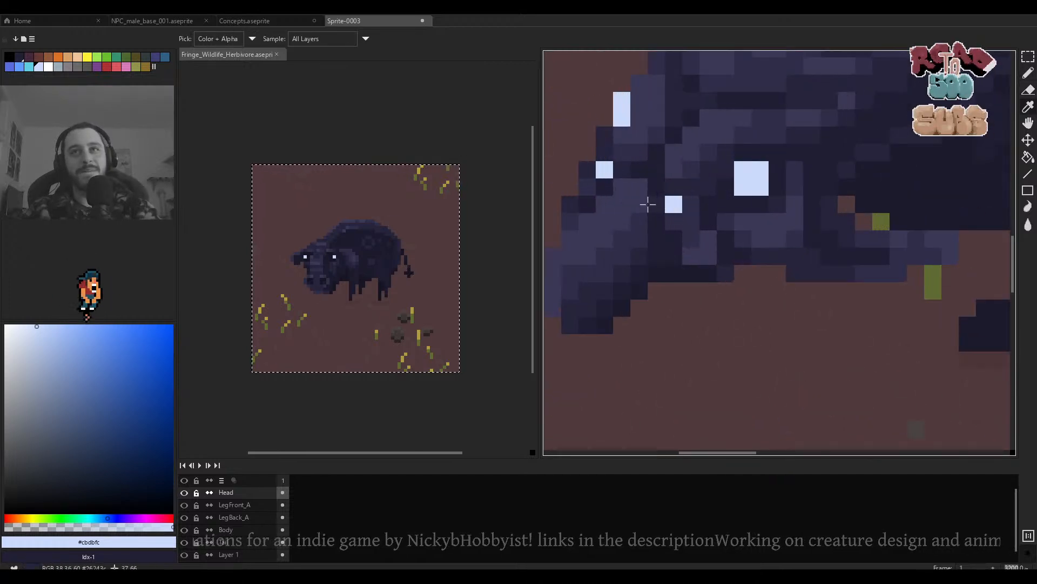
left_click(658, 198, "alt")
key("ctrl")
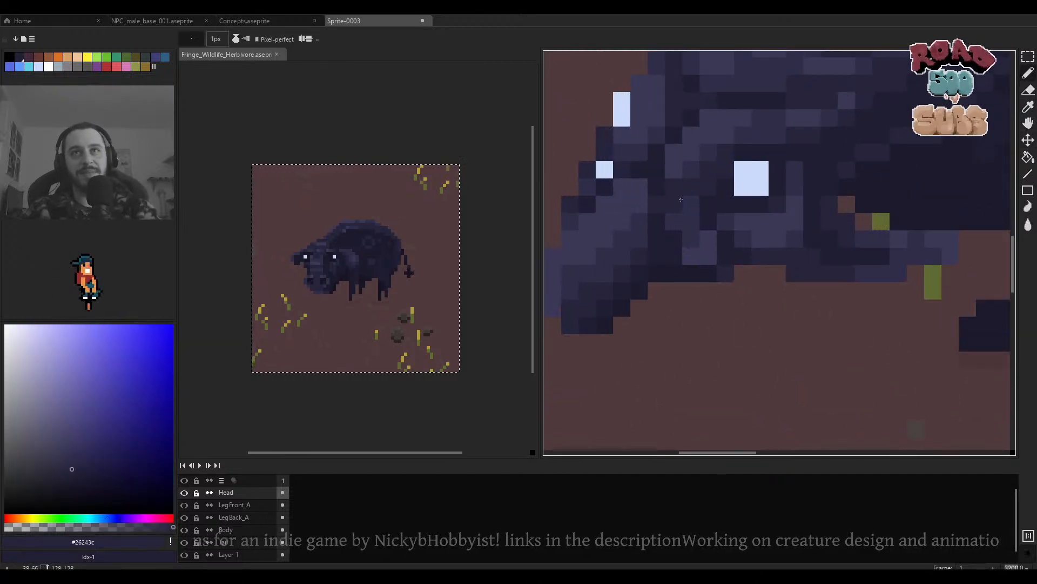
key("ctrl")
scroll(687, 208, "down", 4)
scroll(679, 186, "up", 4)
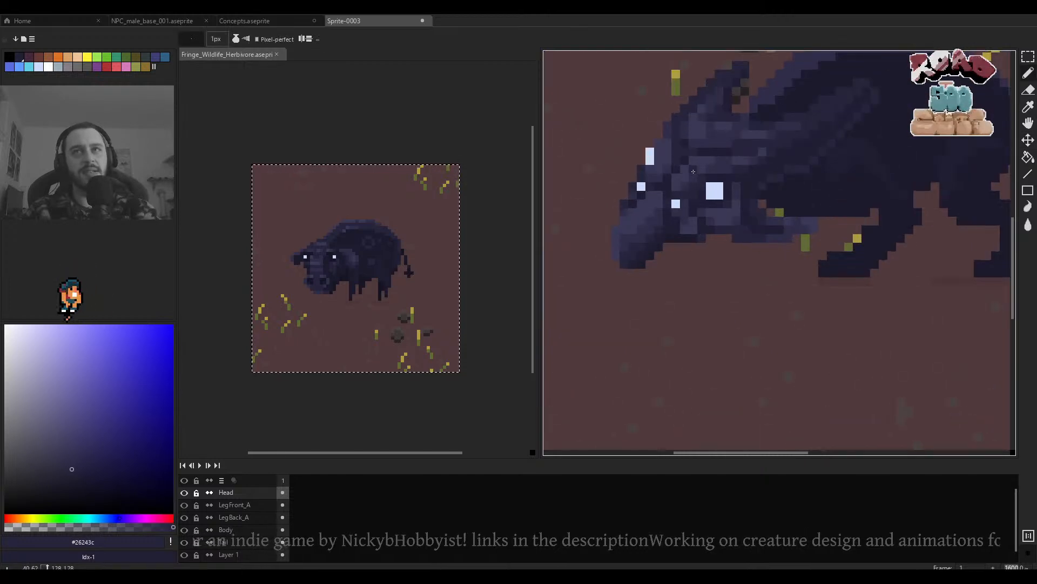
Repaint the bridge of the snout between and around the small eyes with head colours #26243c and #2f2d49.
left_click_drag(679, 186, 691, 182)
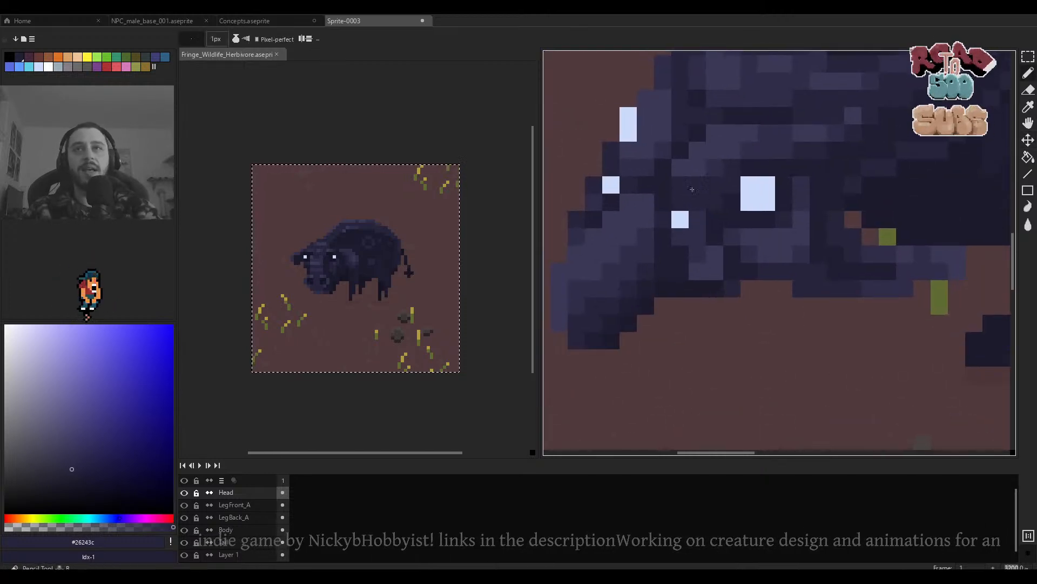
left_click(693, 188, "alt")
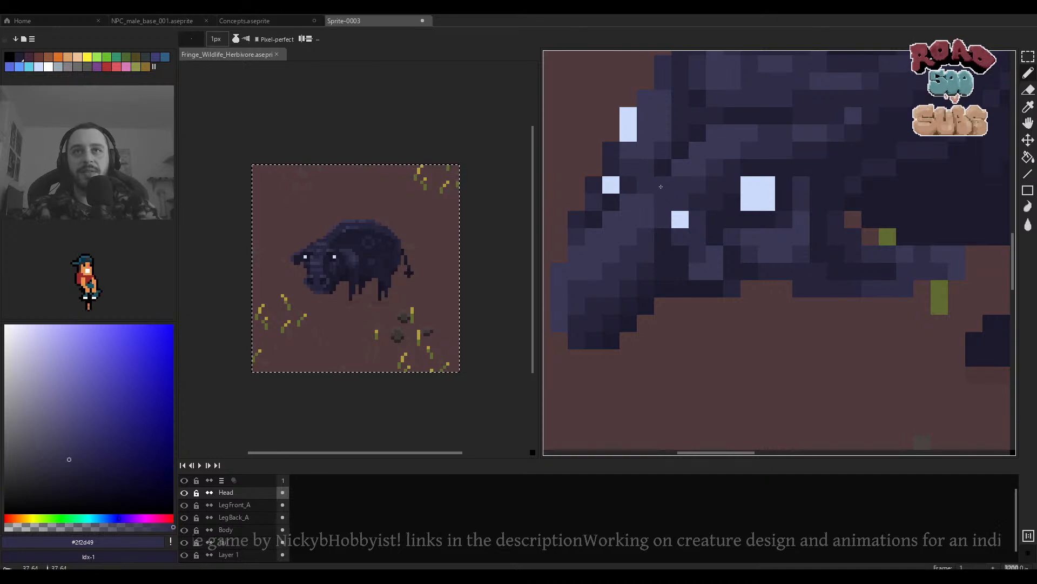
scroll(675, 212, "down", 4)
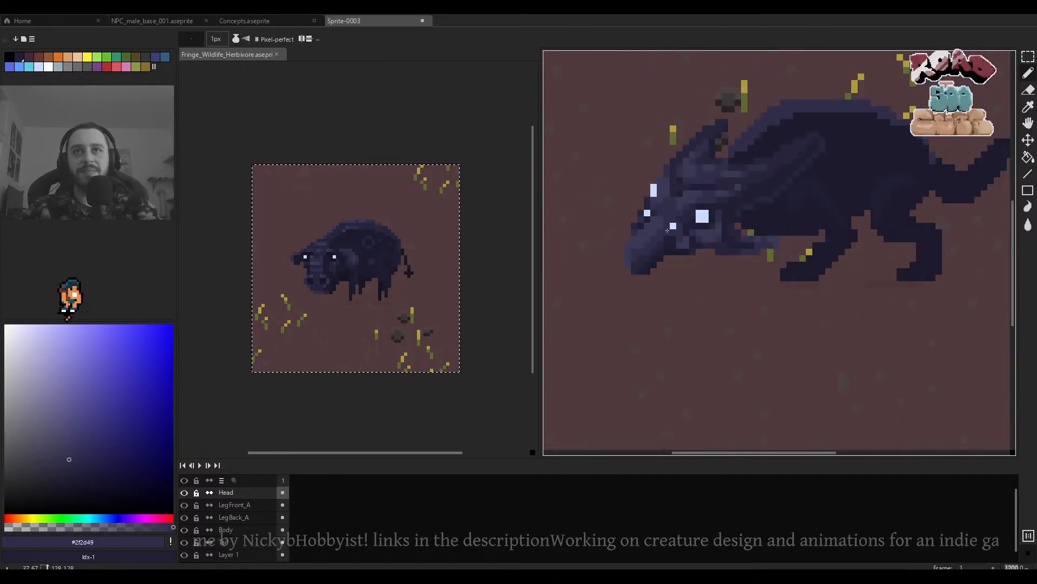
scroll(676, 212, "up", 4)
scroll(675, 190, "down", 4)
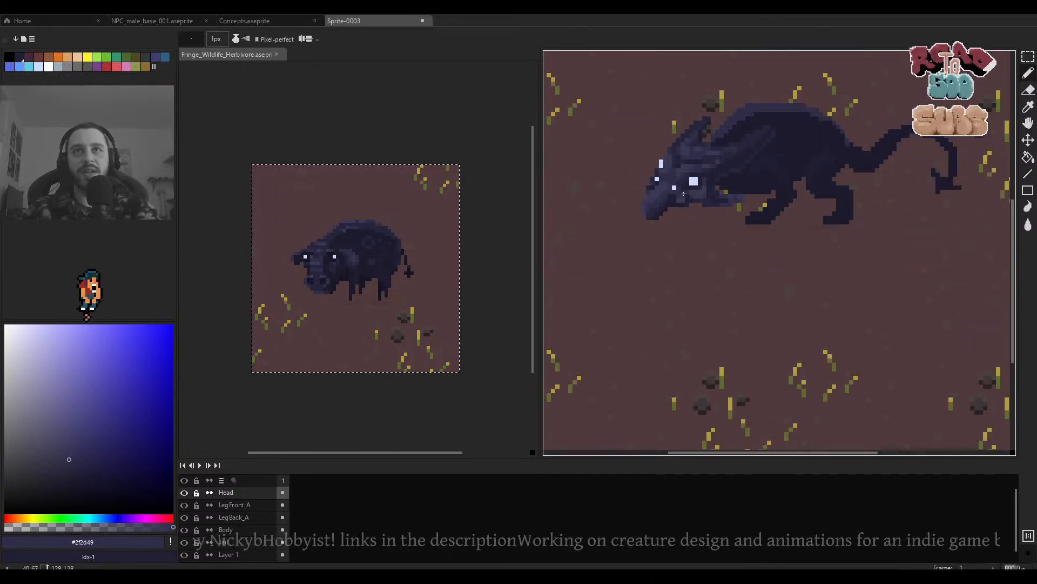
scroll(684, 194, "down", 2)
scroll(683, 194, "up", 5)
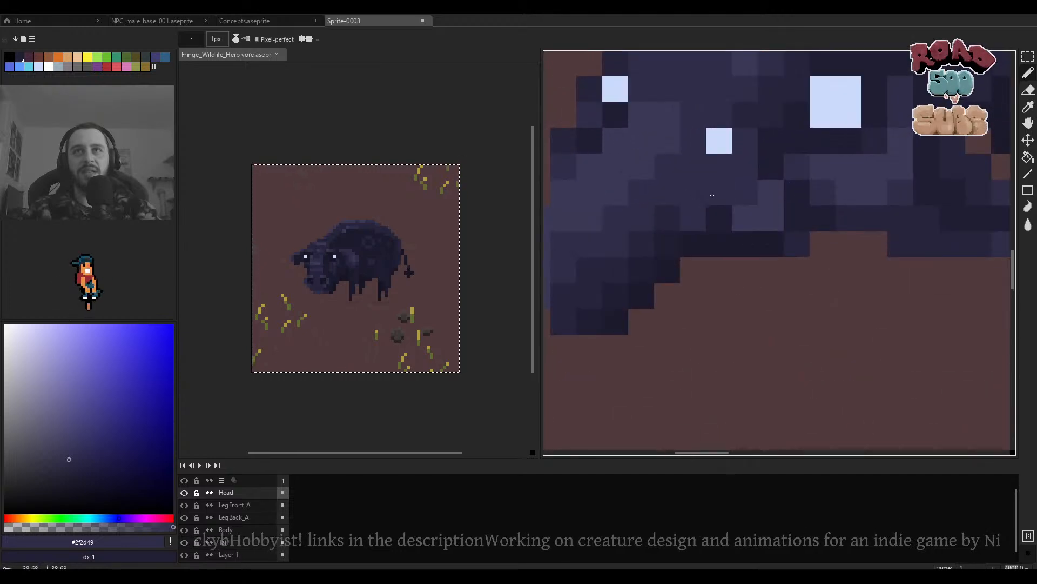
Retouch the shading along the underside of the snout, below the small near eye, with head colours #201d32 and #2f2d49.
left_click(676, 239, "alt")
scroll(755, 222, "down", 2)
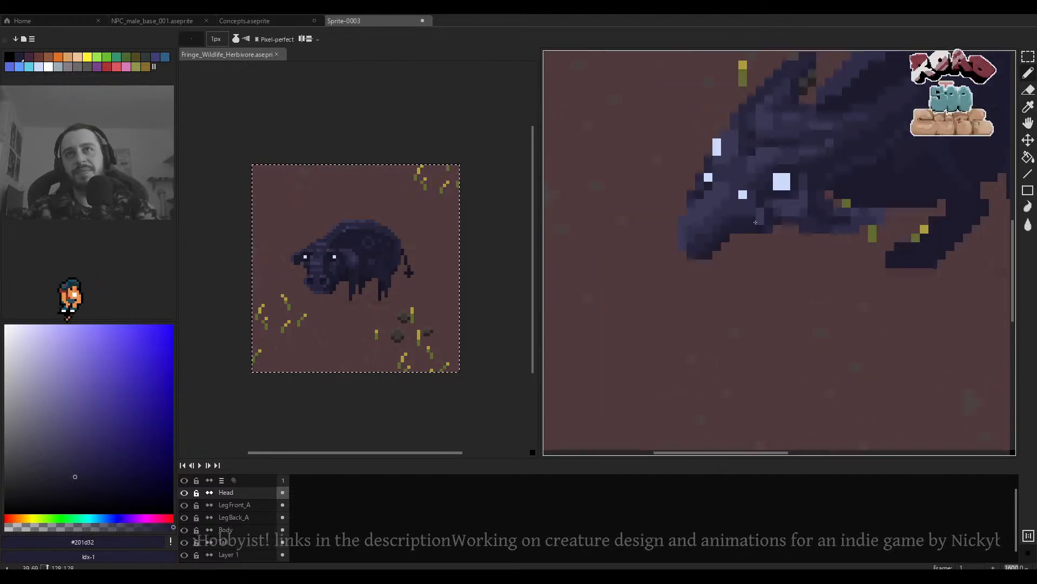
scroll(755, 222, "up", 2)
left_click(729, 217, "alt")
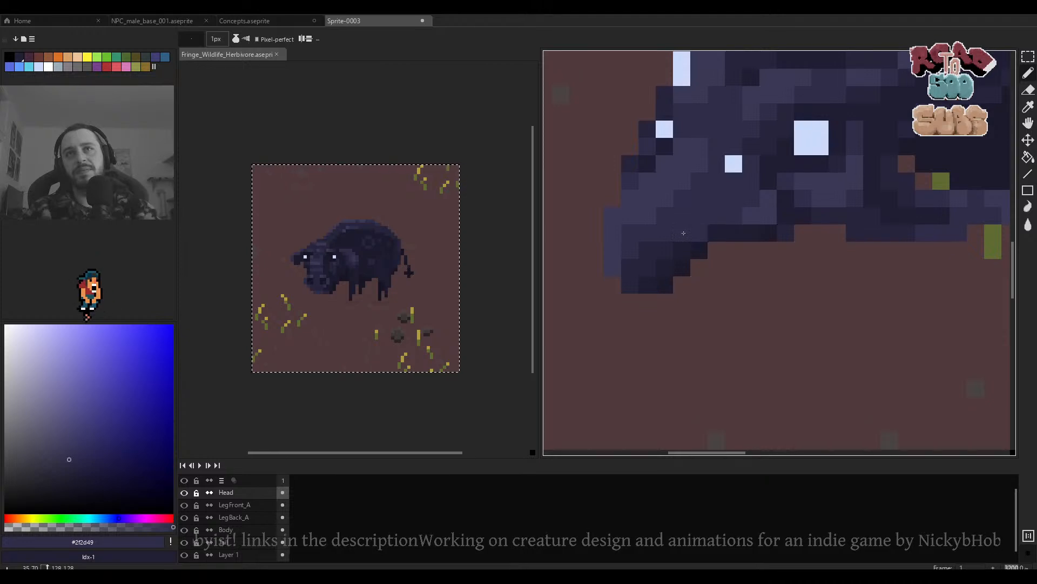
scroll(684, 233, "down", 3)
scroll(702, 227, "up", 2)
left_click(725, 216, "alt")
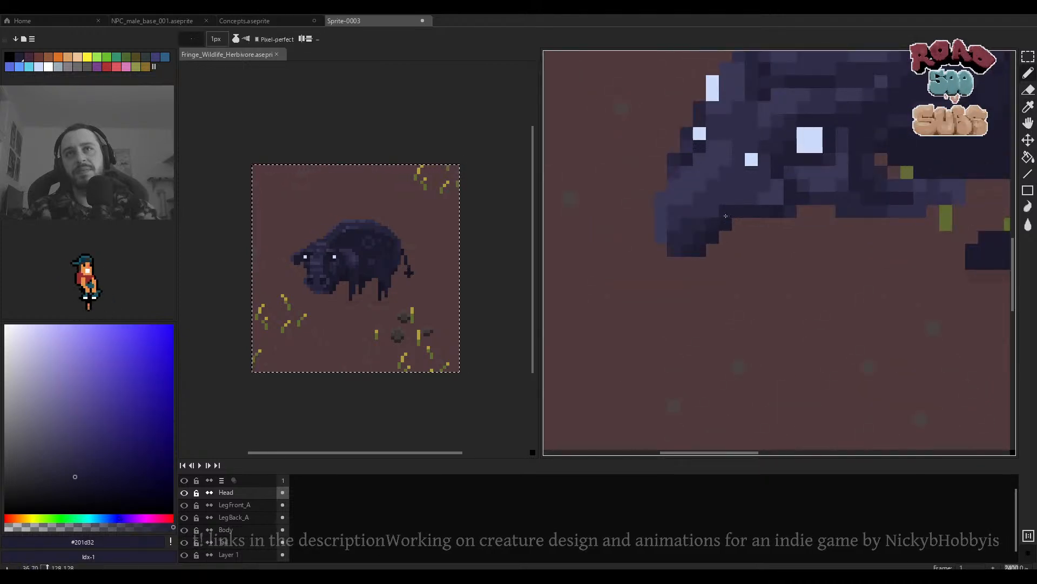
scroll(755, 203, "down", 5)
scroll(764, 202, "up", 4)
Try painting pale #cbdbfc tooth pixels just below the underside of the snout.
left_click(768, 167, "alt")
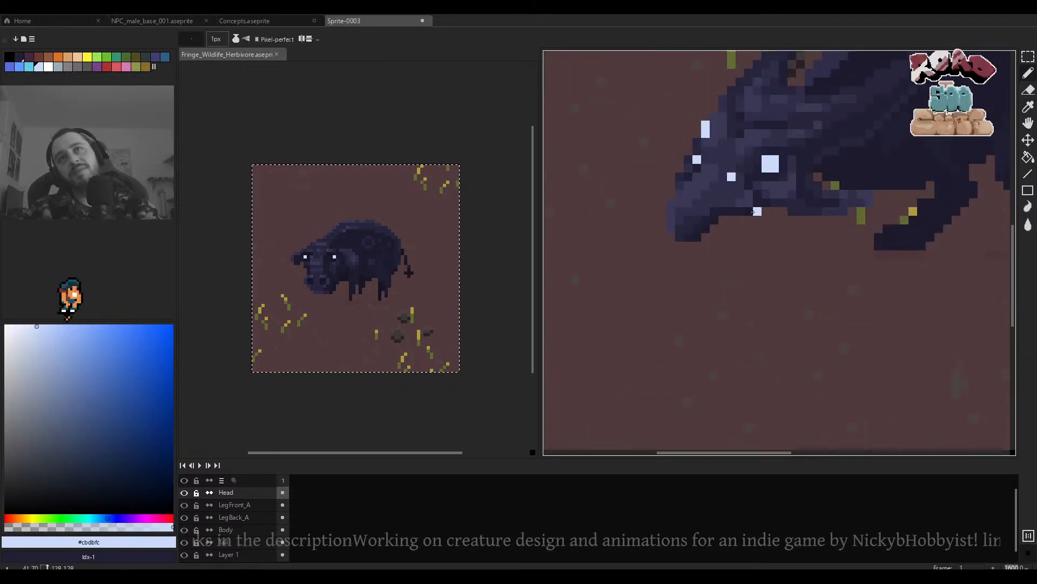
scroll(727, 220, "up", 2)
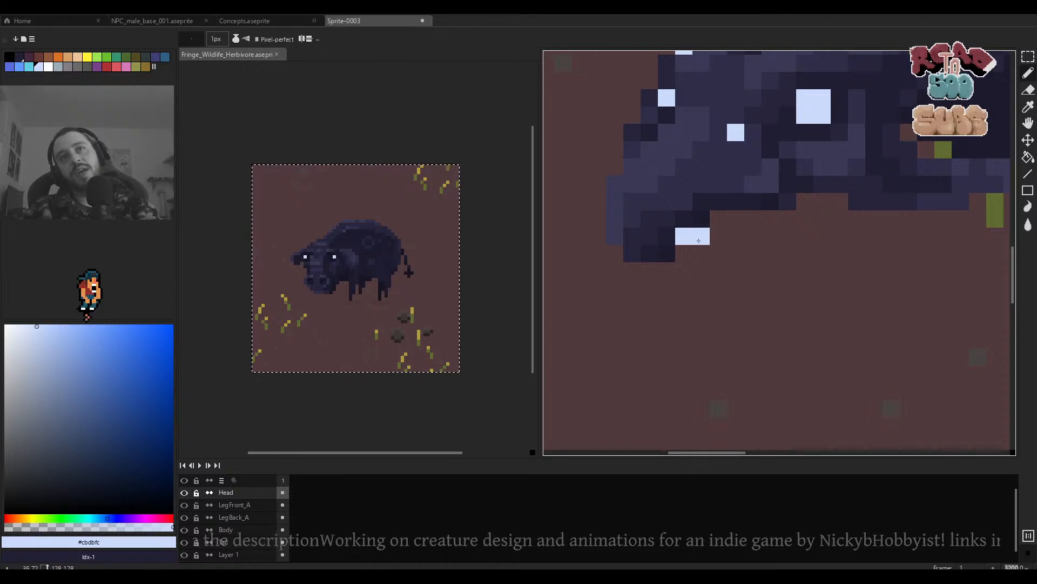
left_click(703, 252)
scroll(751, 251, "down", 4)
scroll(751, 251, "up", 4)
key("ctrl+z")
key("ctrl+z")
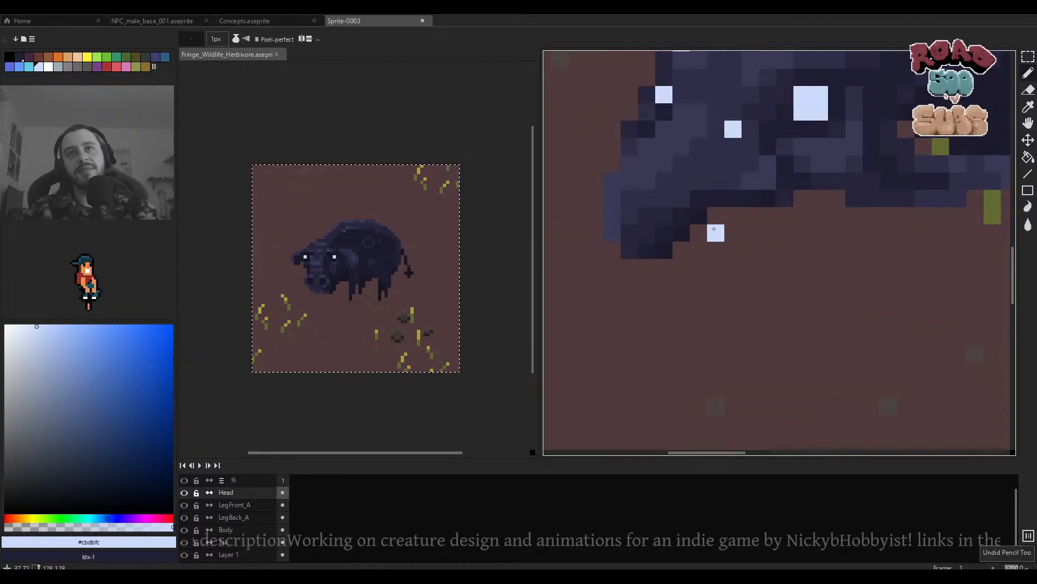
Try a two-pixel diagonal fang in #cbdbfc hanging from the lower edge of the snout.
left_click(698, 216)
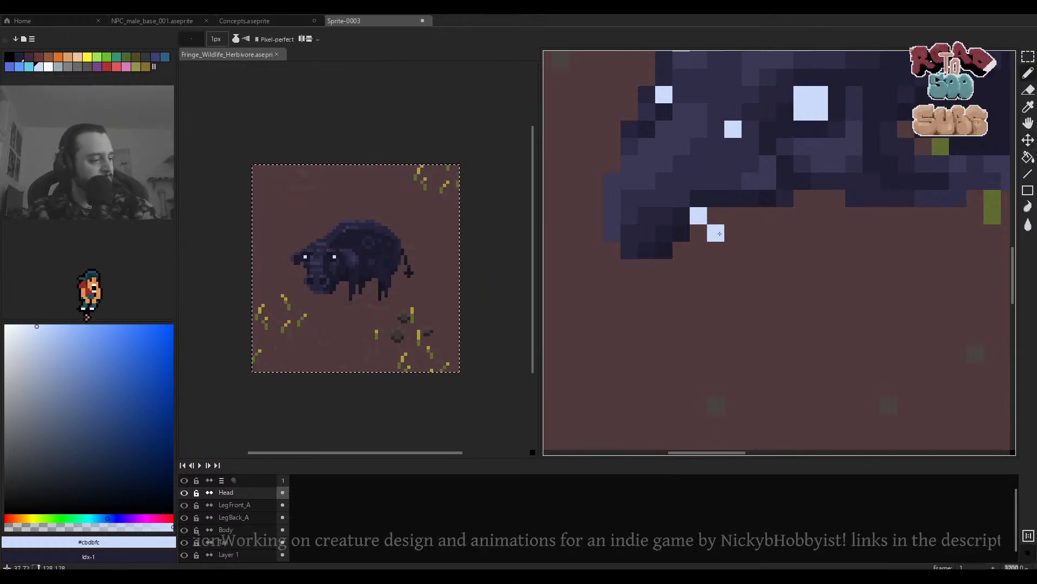
scroll(709, 233, "down", 3)
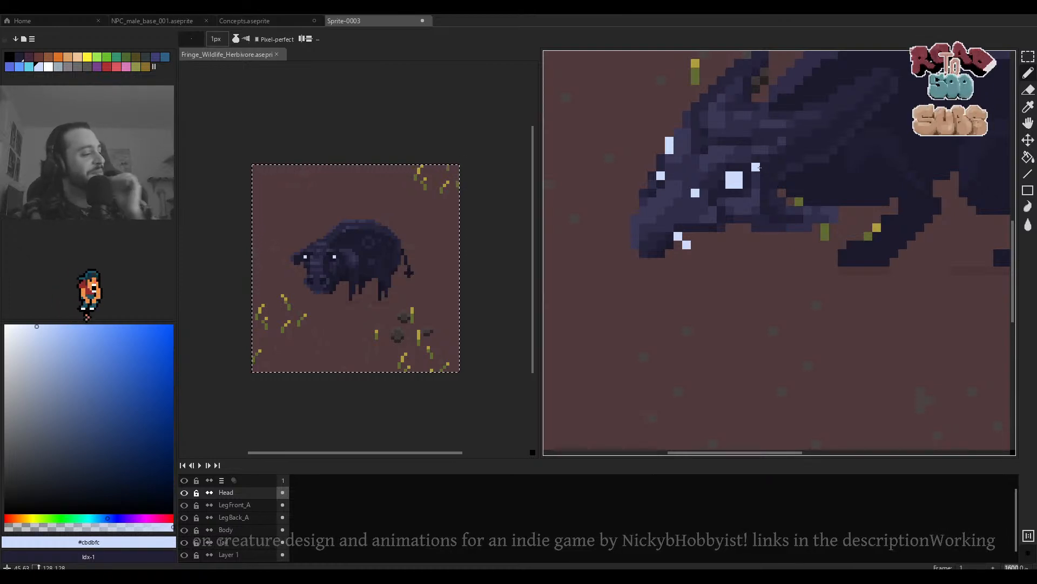
key("v")
scroll(700, 282, "up", 2)
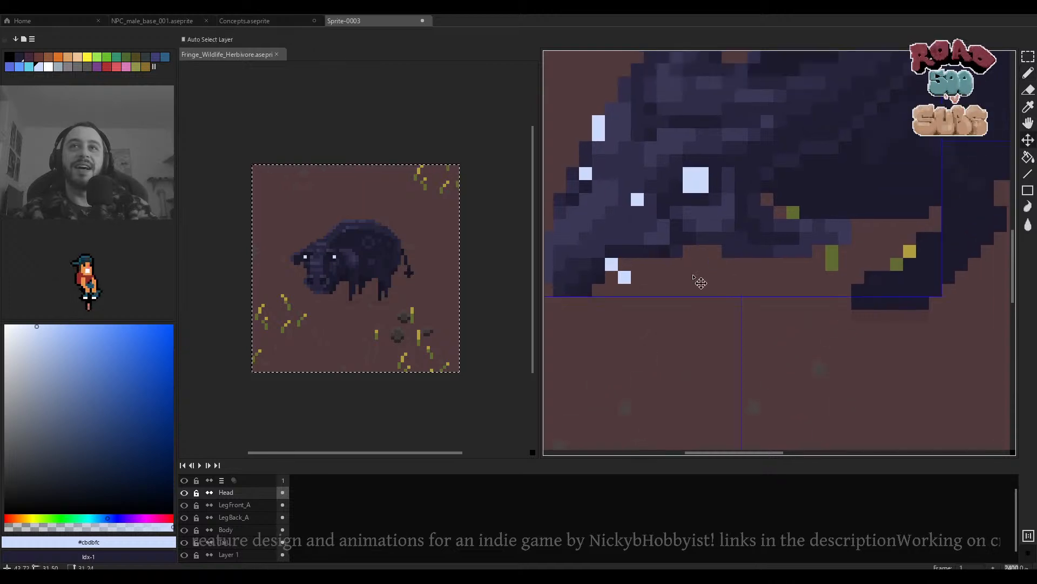
key("b")
scroll(691, 258, "down", 4)
key("ctrl+z")
scroll(660, 233, "up", 3)
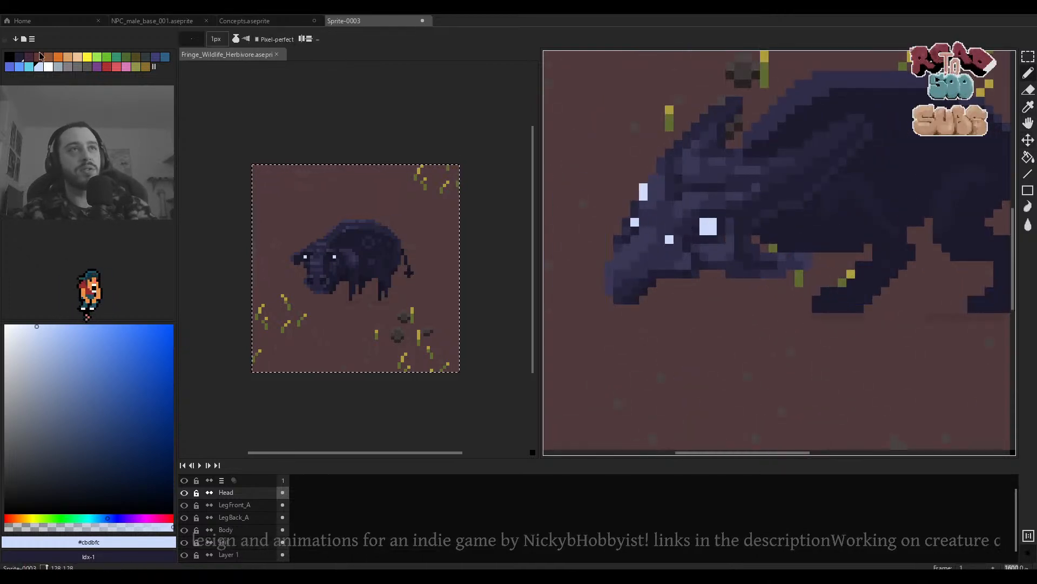
Recolour all of the creature's pale eyes red #ac3232 at once with a non-contiguous bucket fill.
left_click(106, 69)
key("g")
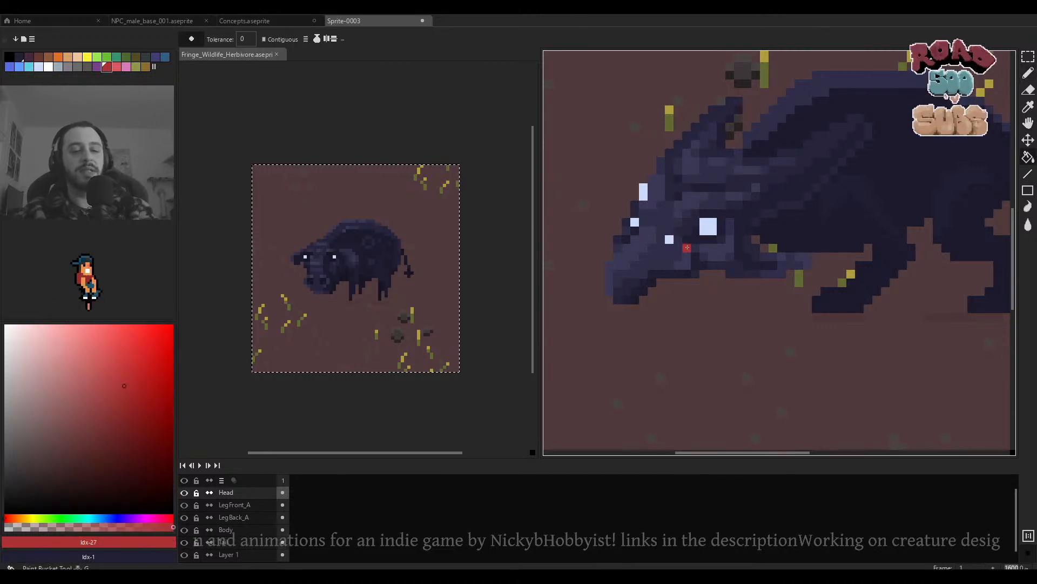
scroll(696, 220, "up", 2)
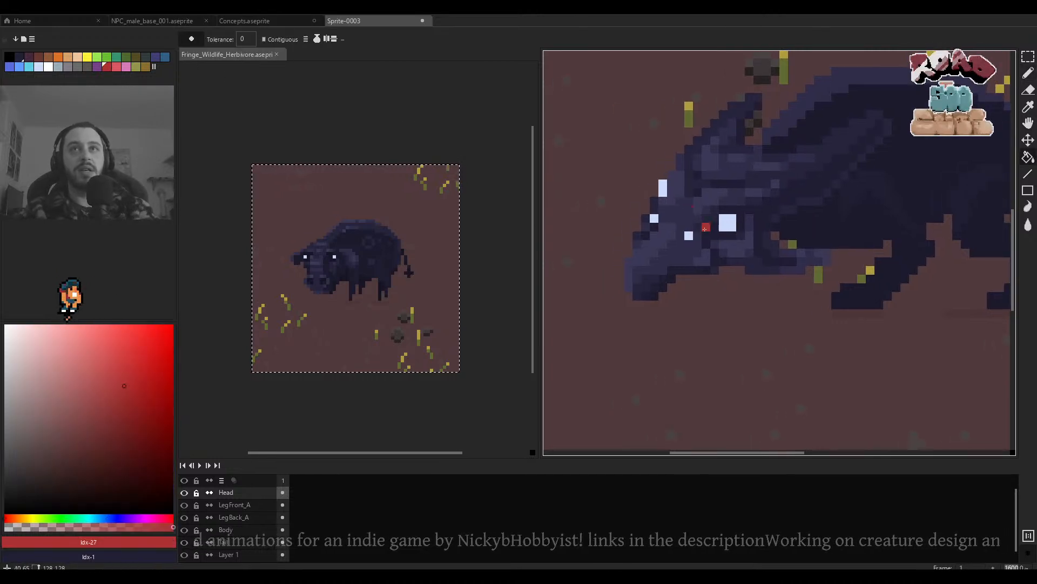
left_click(732, 216)
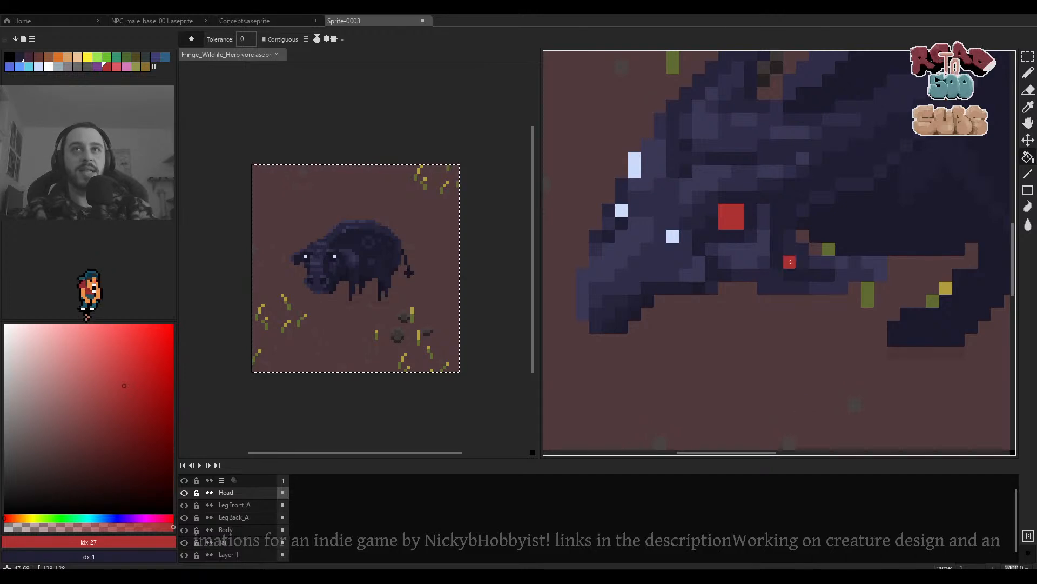
key("ctrl+z")
left_click(290, 45)
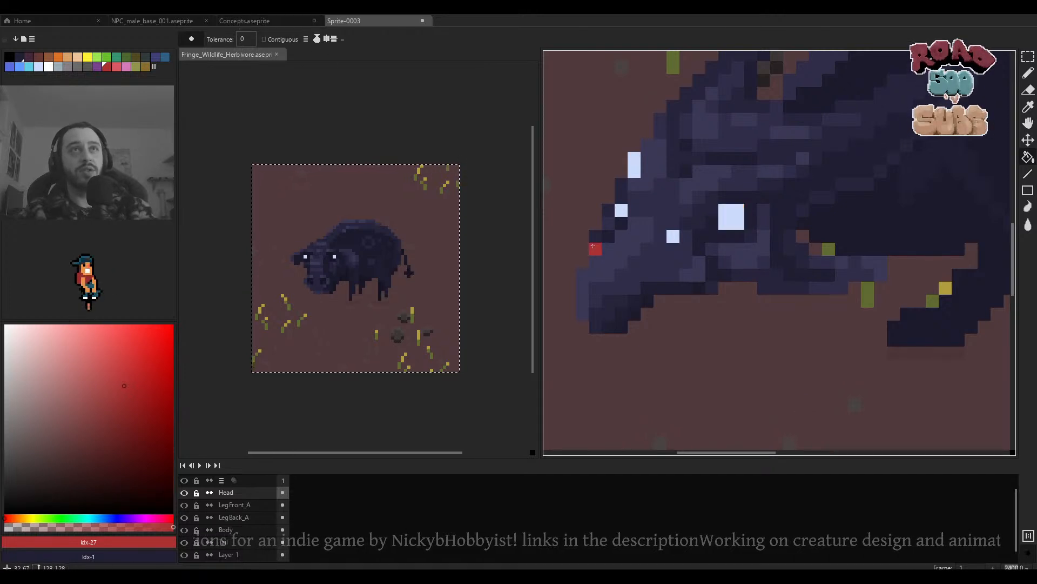
left_click(727, 219)
scroll(713, 232, "down", 4)
scroll(712, 232, "down", 1)
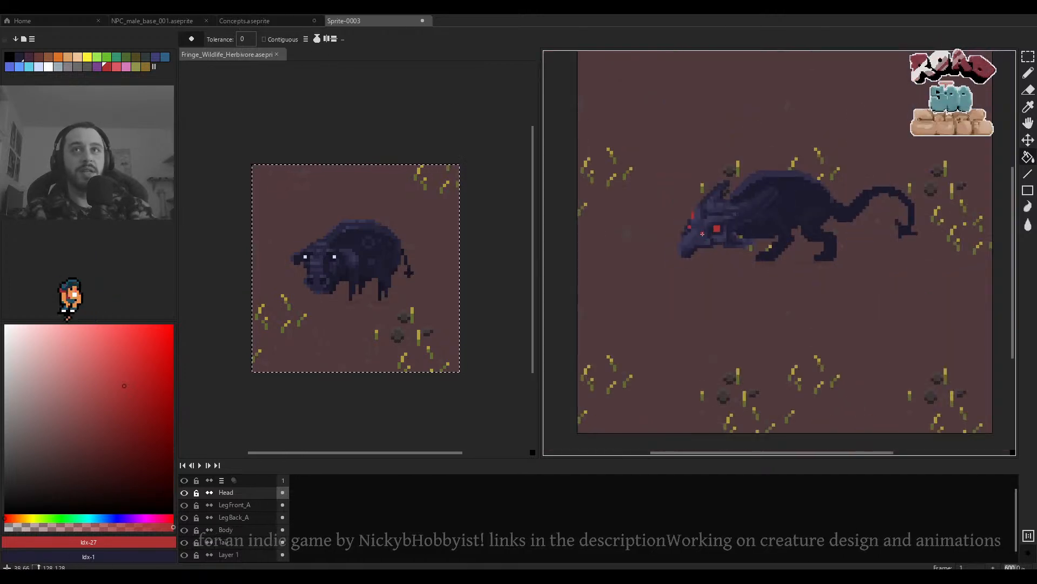
scroll(721, 243, "up", 5)
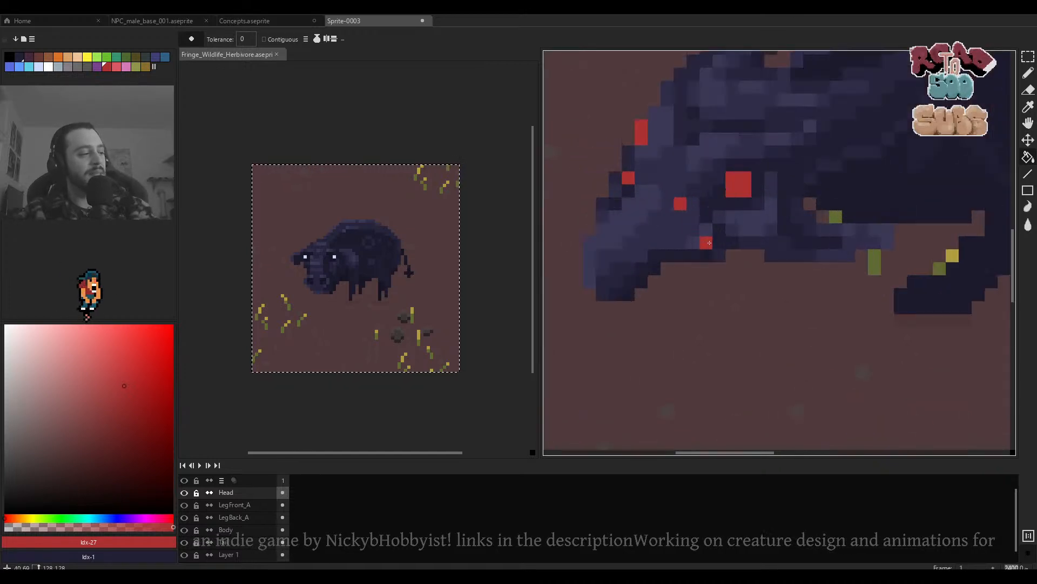
Add a one-pixel highlight in lighter red Idx-28 at the large near eye's lower corner facing the snout.
scroll(692, 221, "down", 1)
key("b")
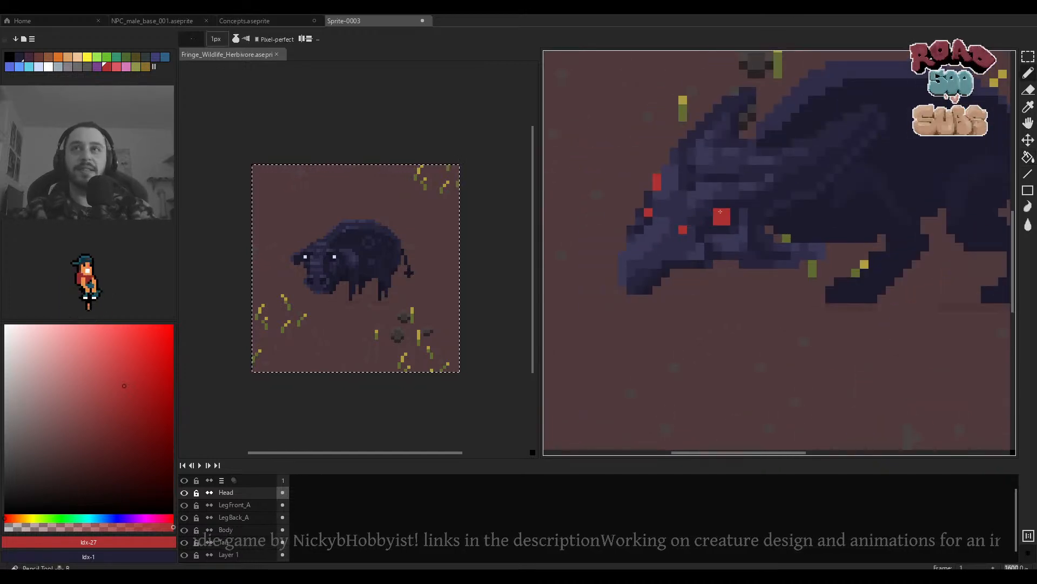
scroll(720, 210, "up", 2)
left_click(717, 182, "alt")
scroll(714, 195, "down", 4)
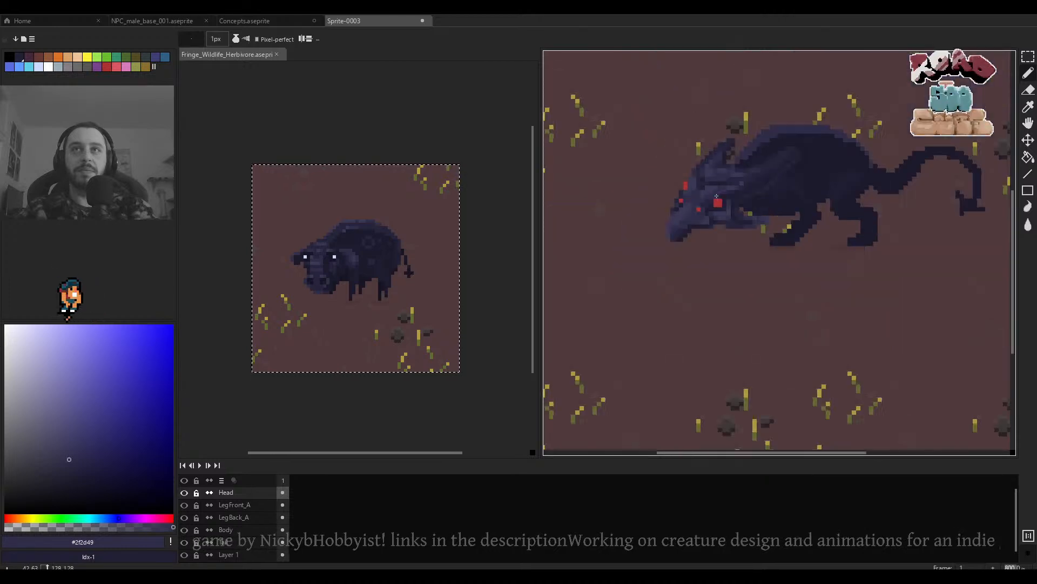
scroll(711, 200, "up", 3)
scroll(705, 204, "down", 6)
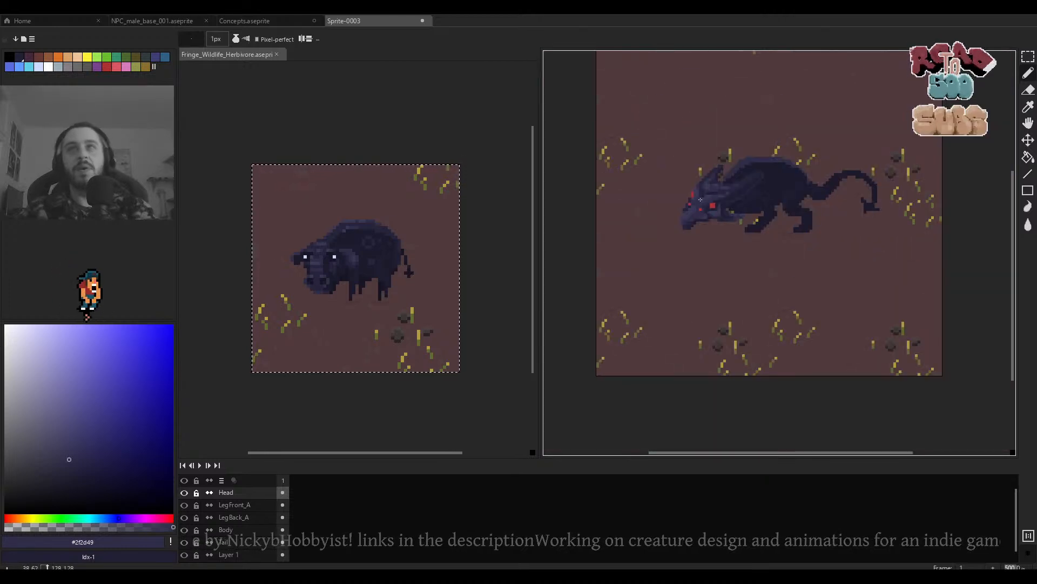
scroll(701, 199, "up", 5)
left_click(116, 67)
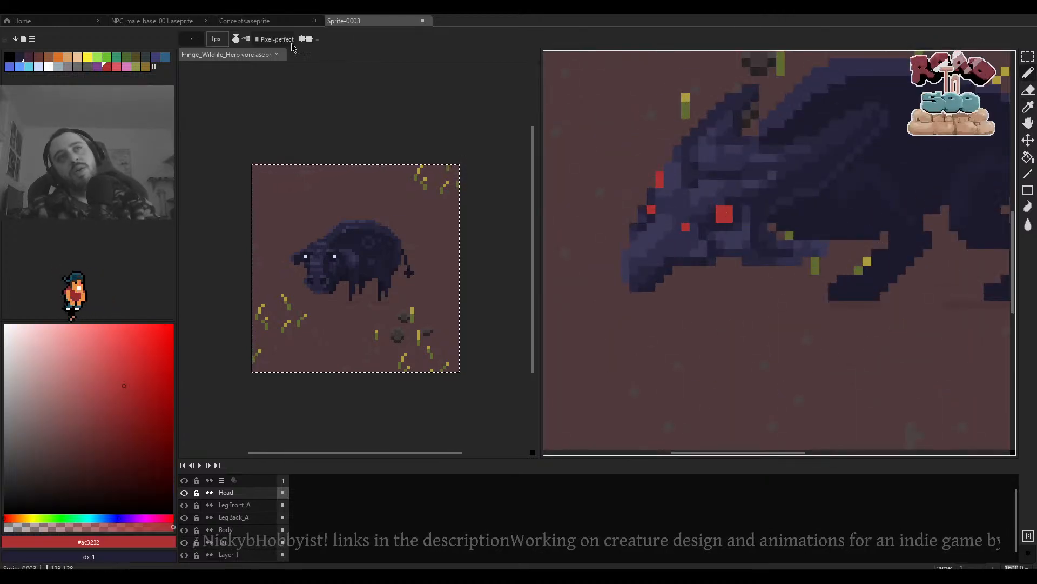
left_click(114, 71)
scroll(686, 213, "up", 2)
left_click(754, 223)
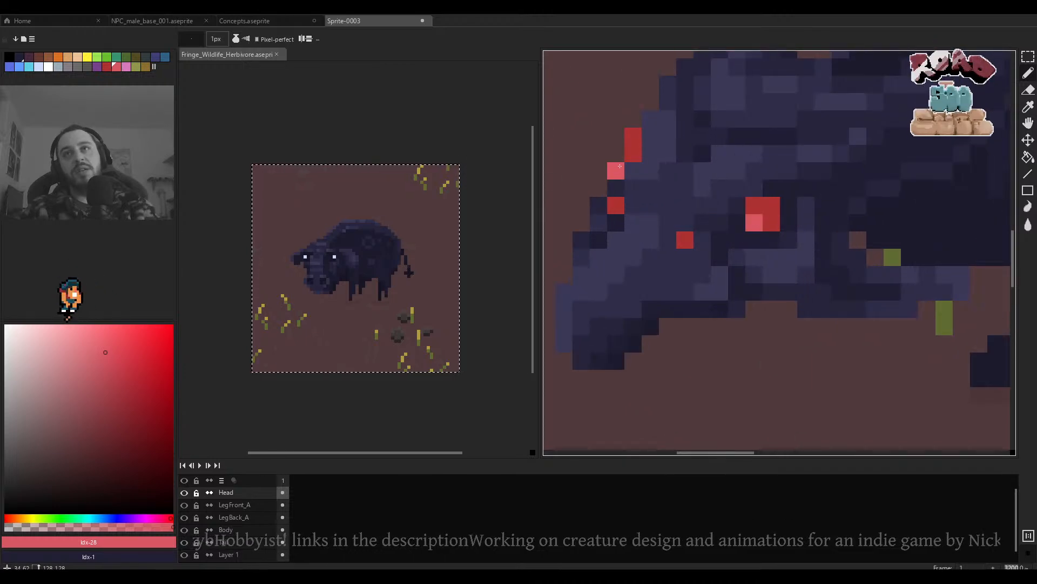
Try widening the upper far eye to a 2-by-2 block in #ac3232 with a lighter red highlight pixel.
left_click(646, 153, "alt")
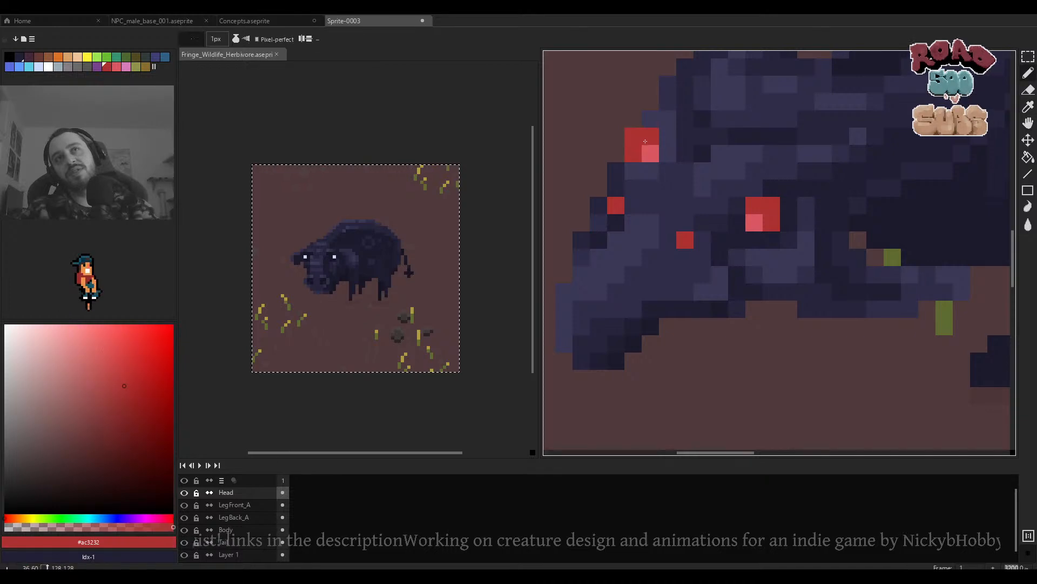
scroll(665, 157, "down", 3)
scroll(660, 159, "up", 3)
scroll(660, 159, "down", 3)
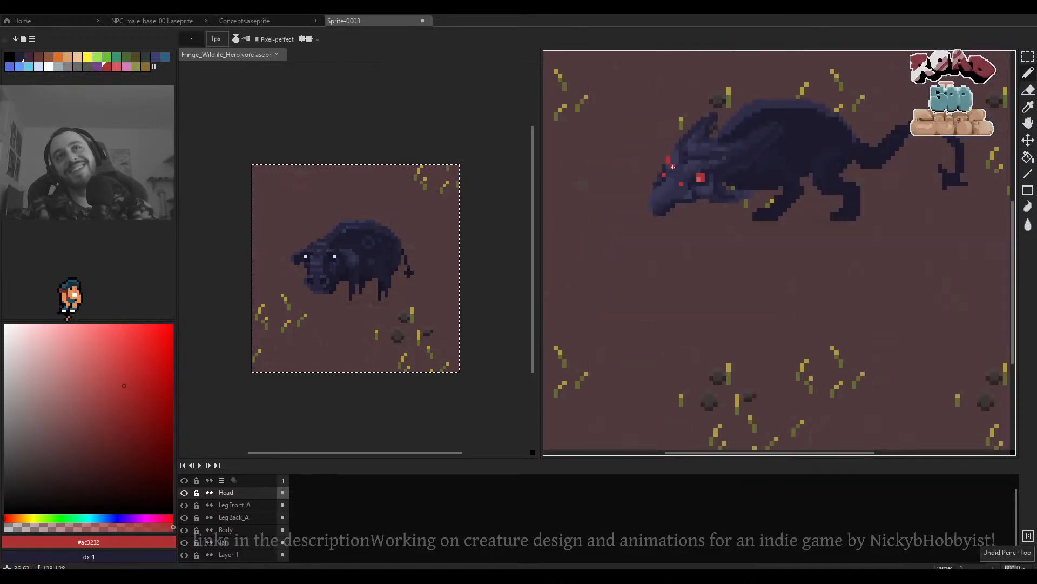
scroll(659, 158, "up", 2)
key("ctrl+z")
Erase both far-side eyes and the stray dark pixels beside them on the head's front outline, using a 2 px eraser.
key("r")
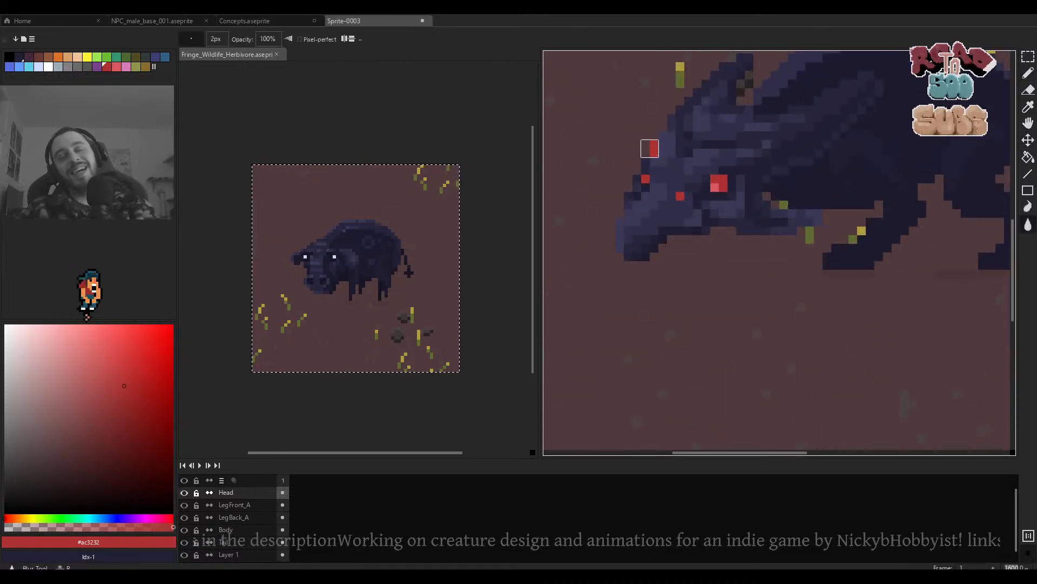
key("e")
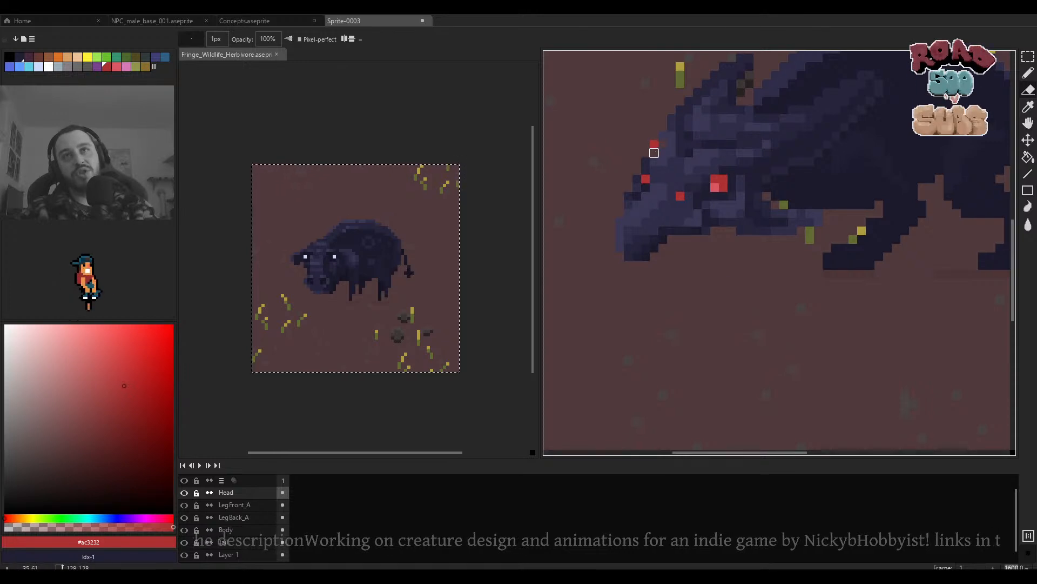
key("ctrl+z")
scroll(652, 149, "up", 3)
scroll(652, 148, "down", 2)
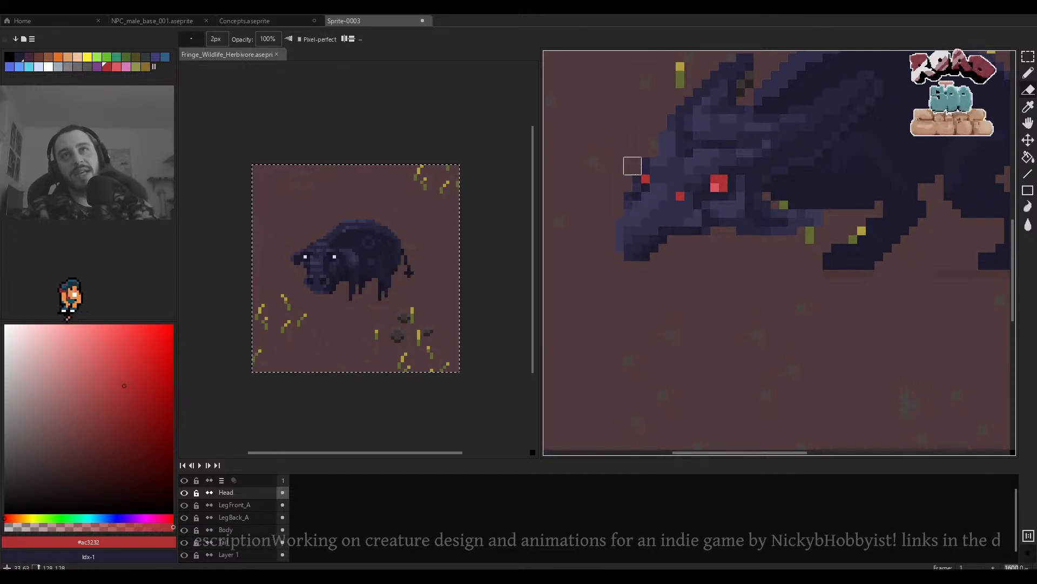
scroll(626, 183, "down", 2)
scroll(625, 183, "up", 2)
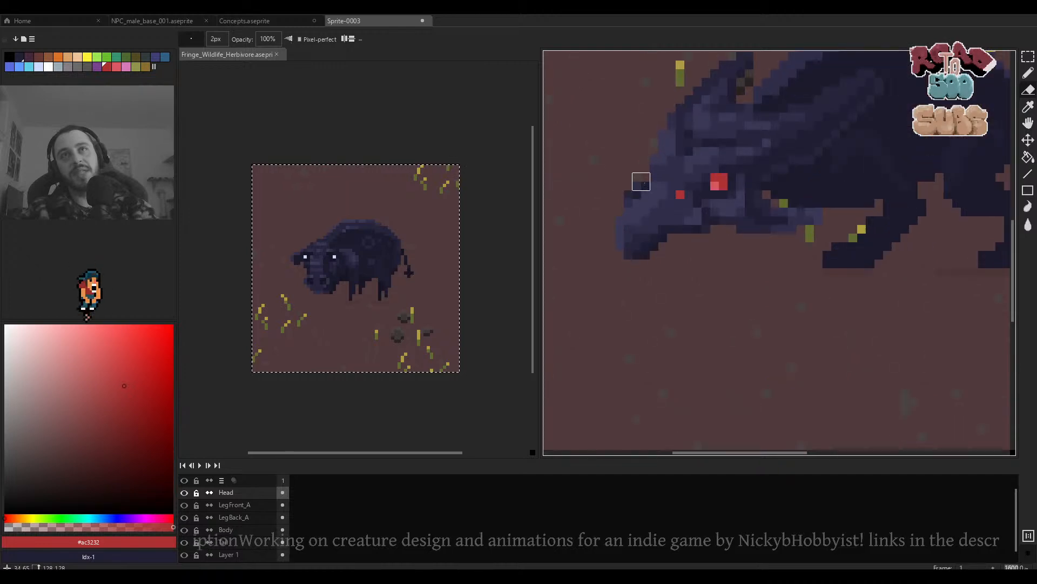
scroll(641, 182, "up", 4)
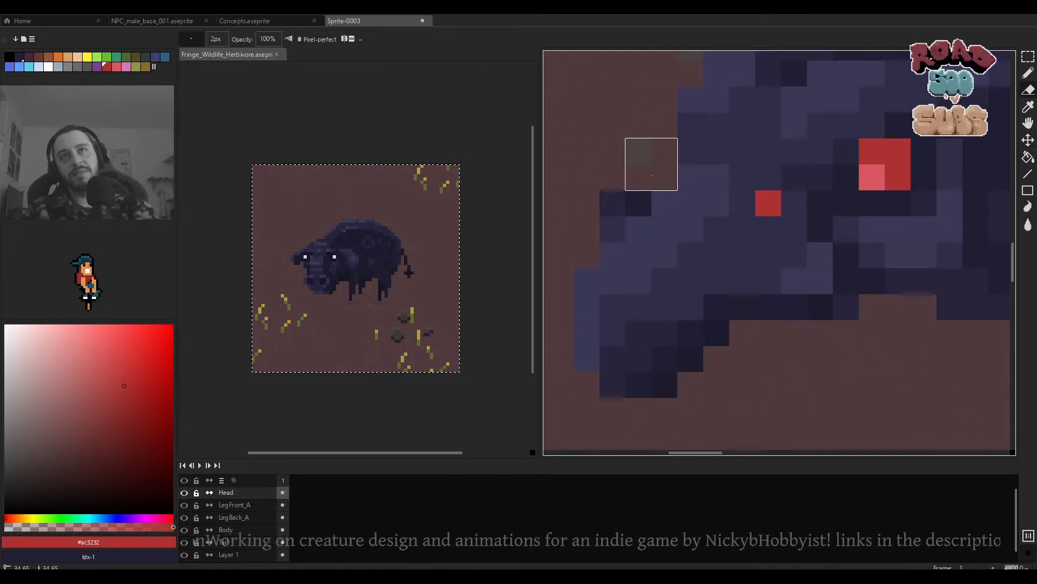
scroll(599, 190, "down", 6)
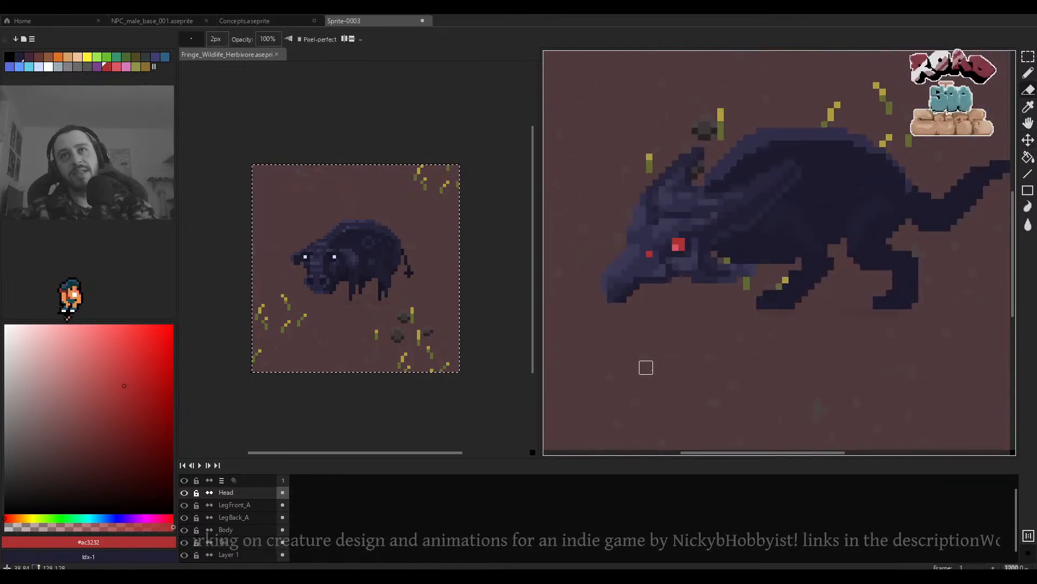
Shift the head layer one pixel towards the body.
scroll(658, 225, "up", 4)
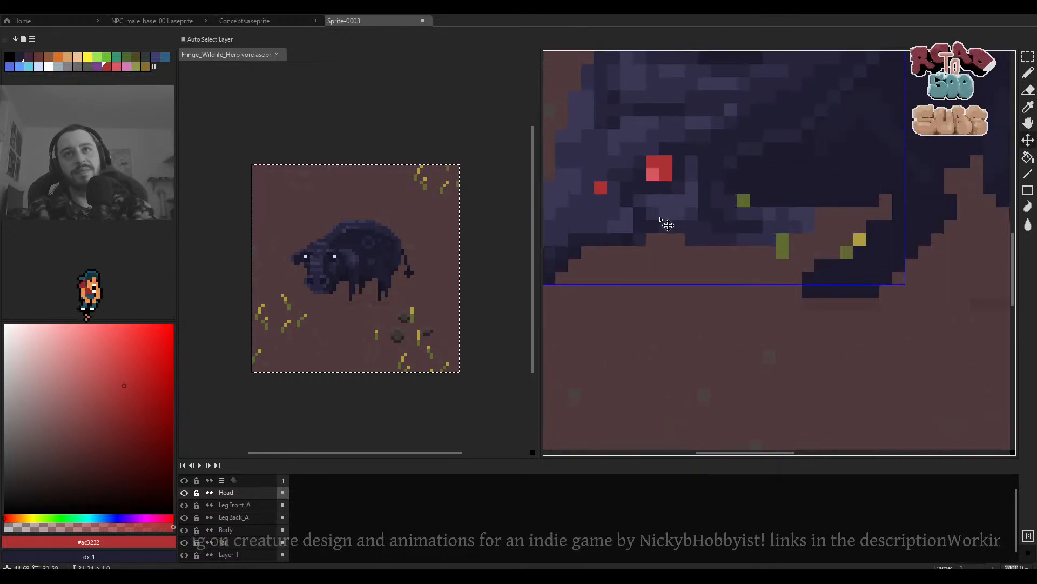
scroll(665, 218, "down", 4)
scroll(652, 213, "up", 4)
left_click_drag(639, 218, 657, 219)
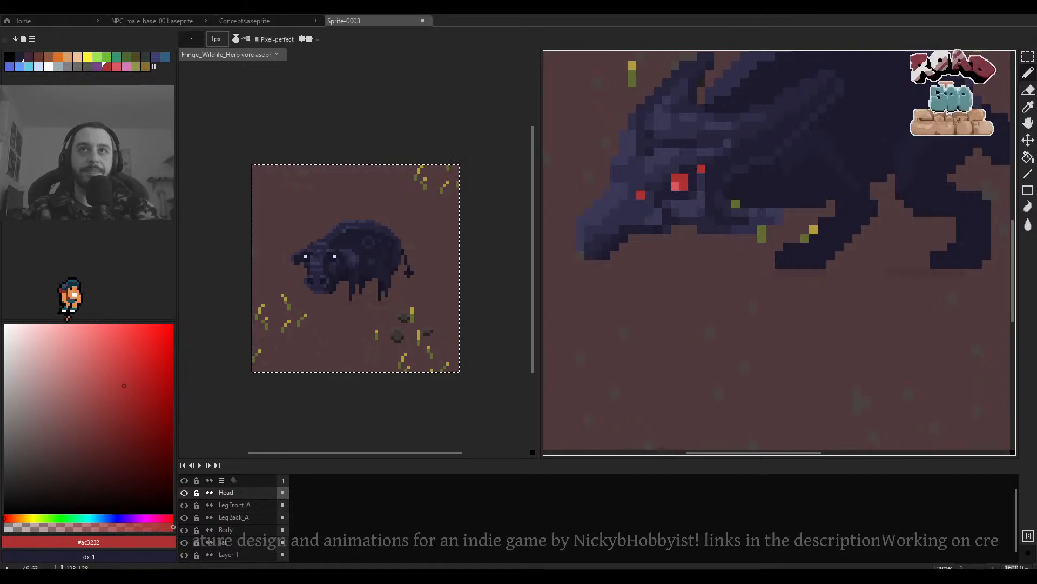
Paint a diagonal shadow line along the snout in #26243c and cover the small near eye with the same colour.
scroll(701, 169, "up", 3)
left_click_drag(702, 168, 757, 158)
left_click(611, 217, "alt")
left_click_drag(614, 221, 763, 187)
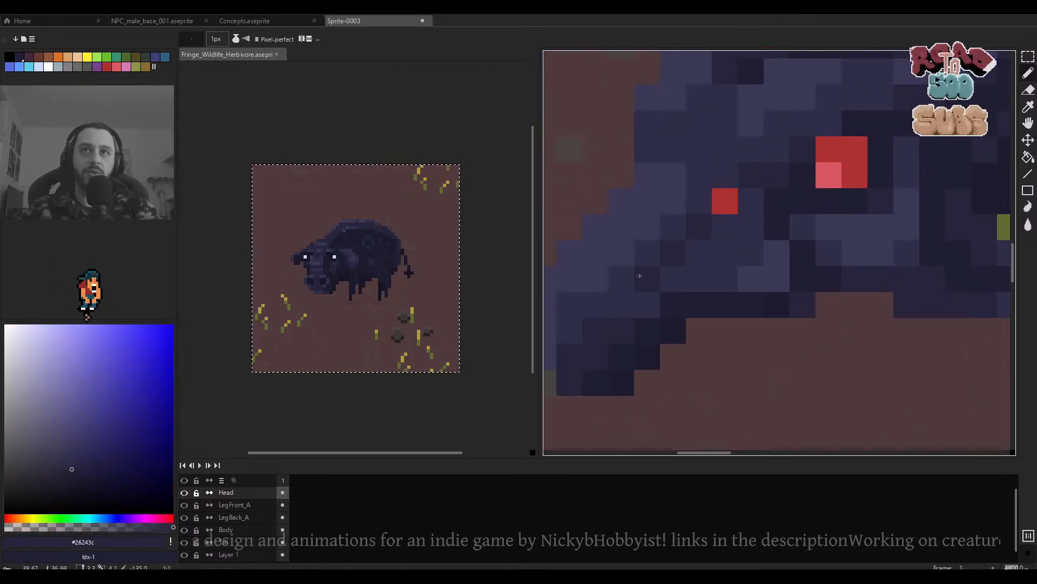
scroll(729, 199, "down", 1)
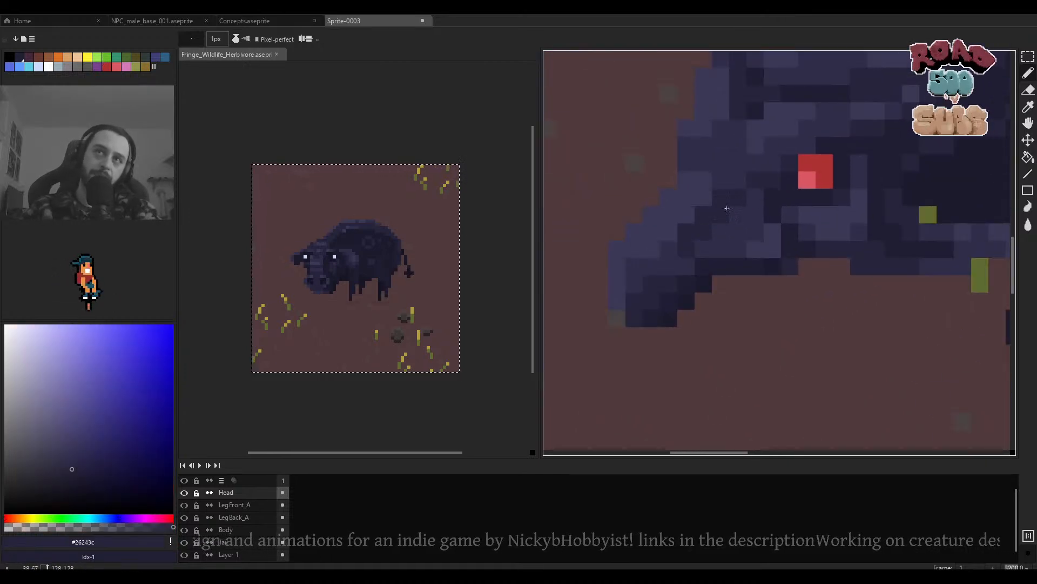
scroll(737, 186, "down", 5)
scroll(743, 196, "up", 4)
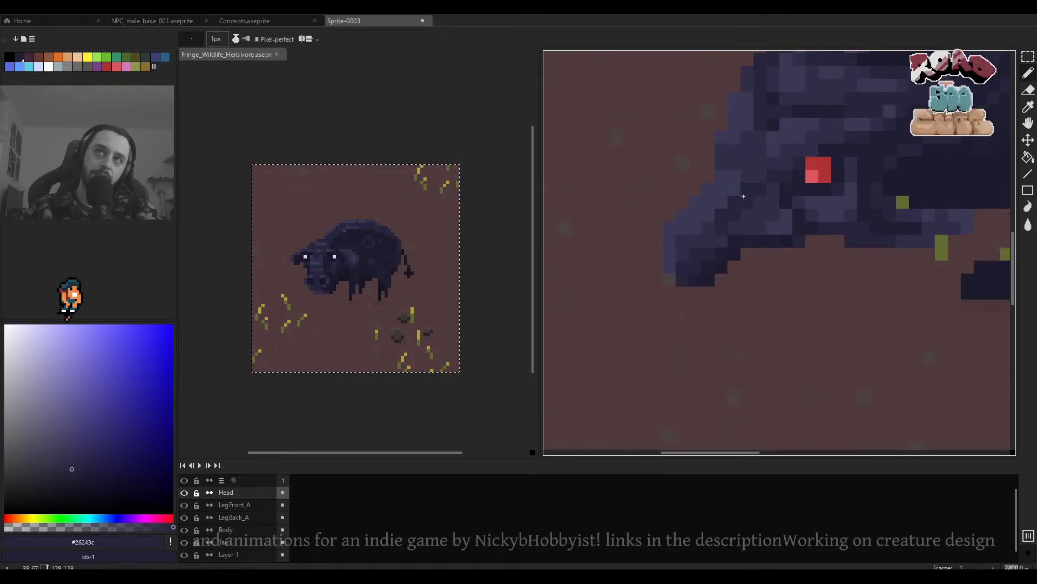
scroll(756, 204, "down", 4)
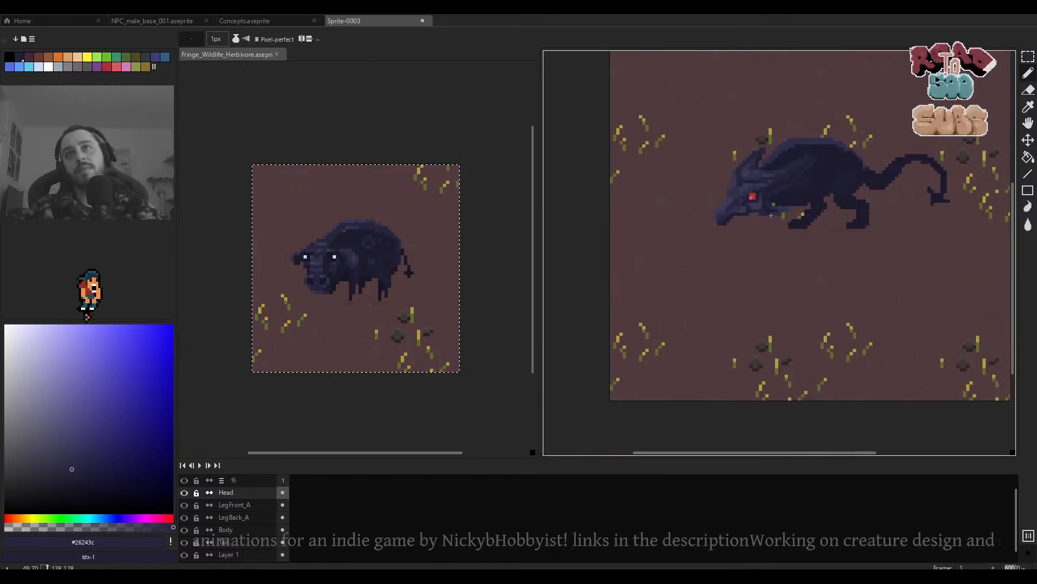
Examine the shading around the creature's red eye and along the snout, both close up and at sprite size.
scroll(758, 206, "up", 4)
scroll(774, 184, "down", 3)
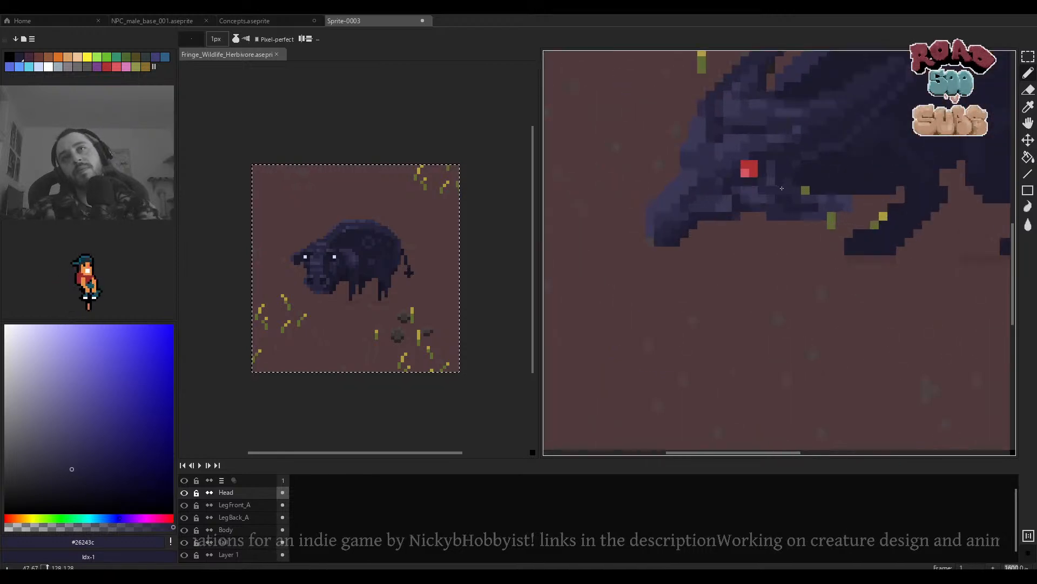
scroll(765, 195, "up", 2)
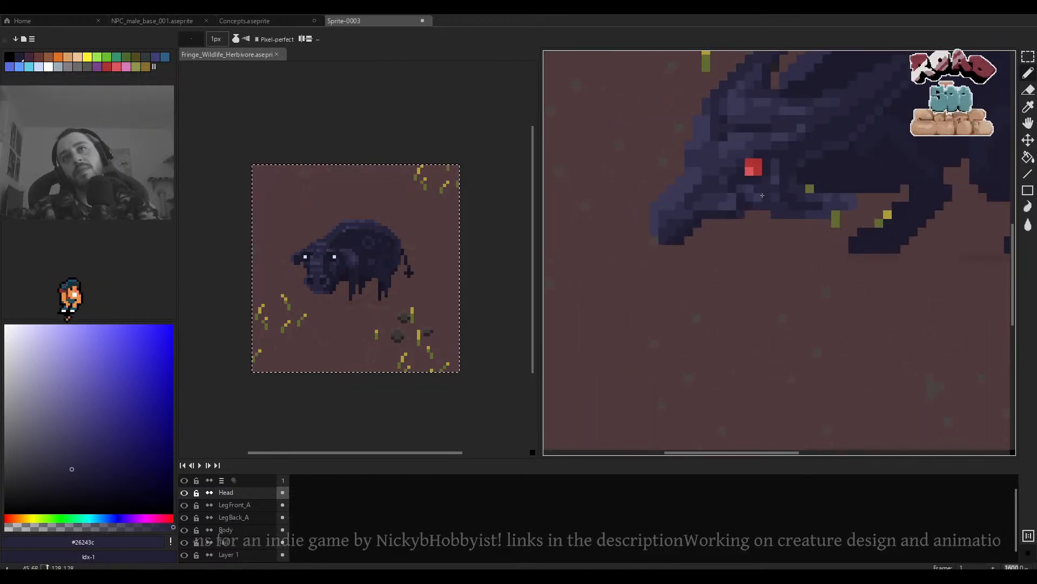
scroll(763, 195, "down", 3)
scroll(723, 225, "up", 5)
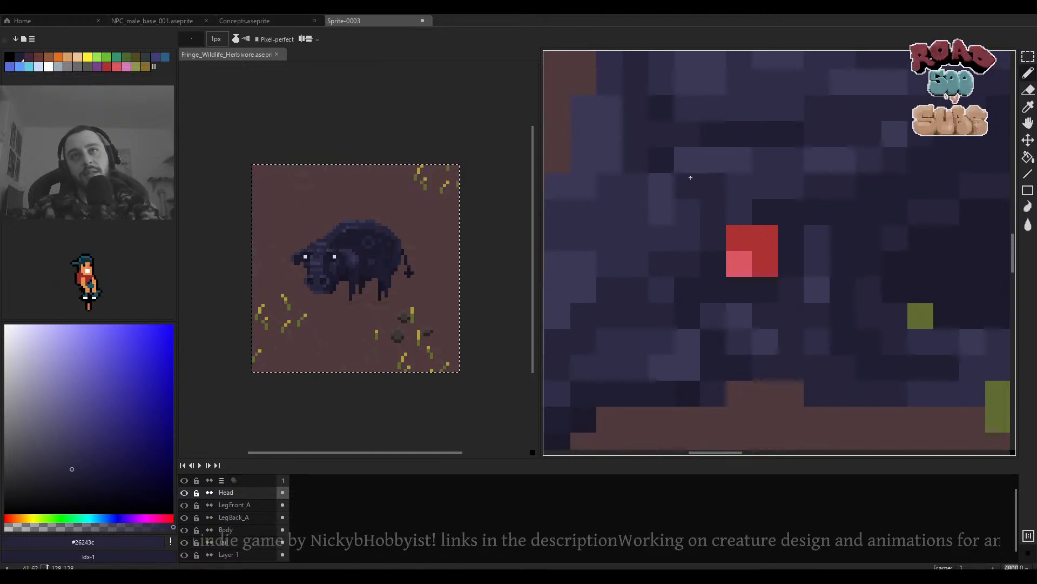
scroll(703, 184, "down", 5)
scroll(746, 194, "up", 6)
scroll(770, 180, "down", 6)
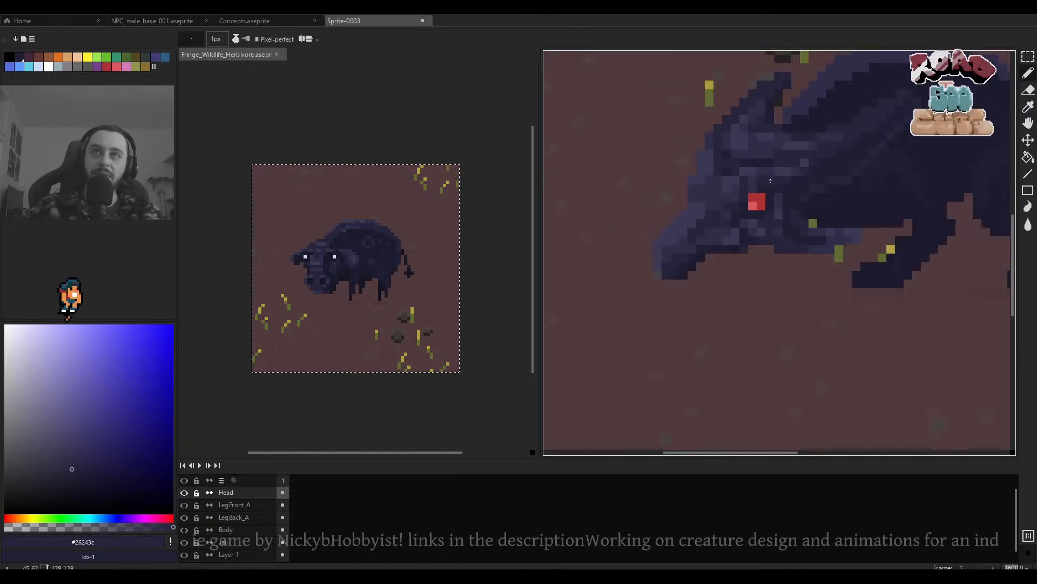
scroll(773, 169, "up", 3)
scroll(757, 184, "down", 3)
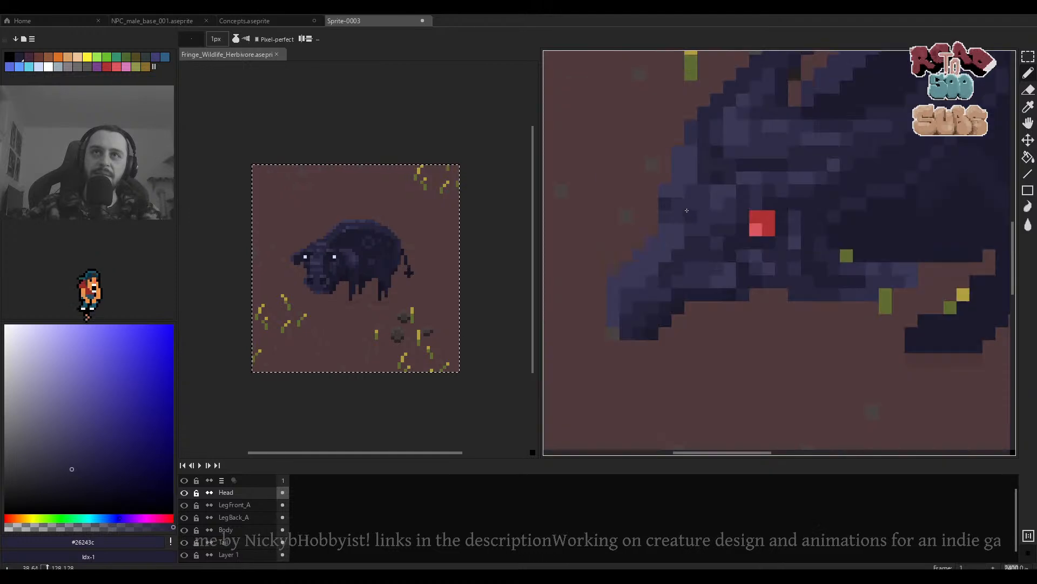
scroll(720, 201, "up", 2)
scroll(722, 195, "down", 2)
scroll(715, 181, "up", 3)
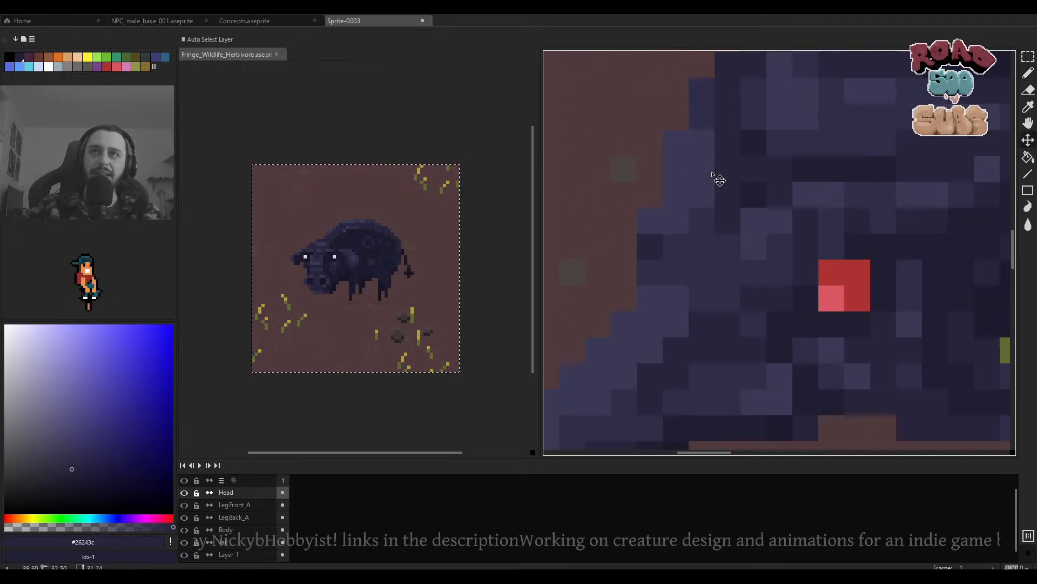
scroll(752, 173, "down", 3)
scroll(747, 195, "up", 2)
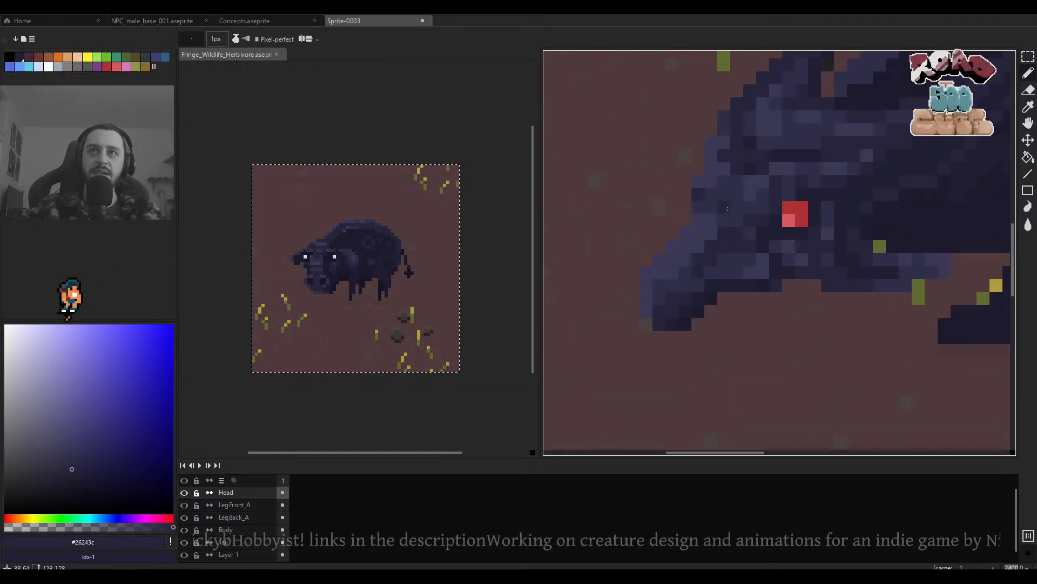
Dot #26243c shadow pixels between the eye and the front of the face, and one on the snout's upper edge.
key("alt")
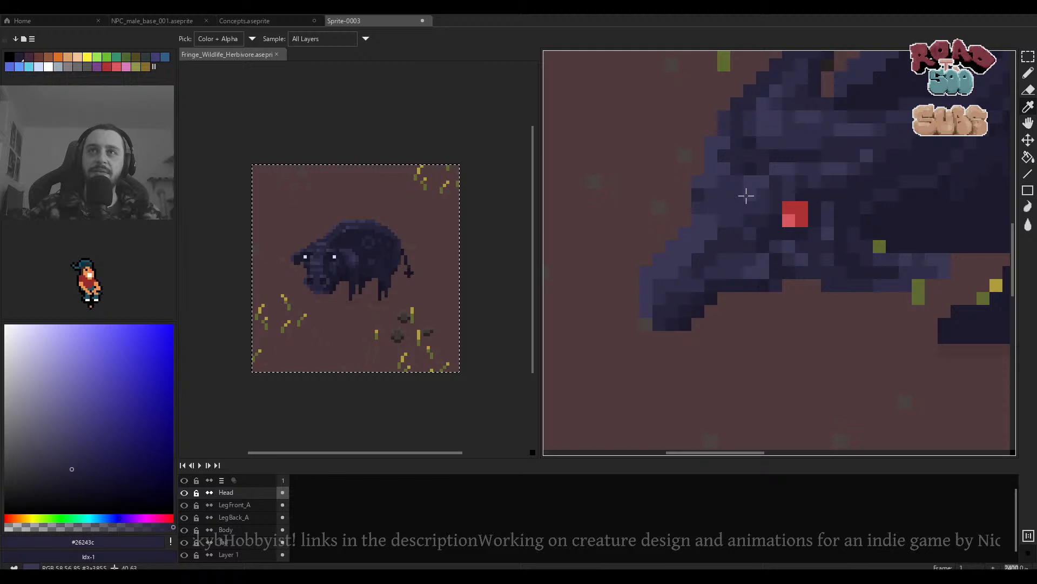
left_click(855, 178, "alt")
left_click(748, 207, "alt")
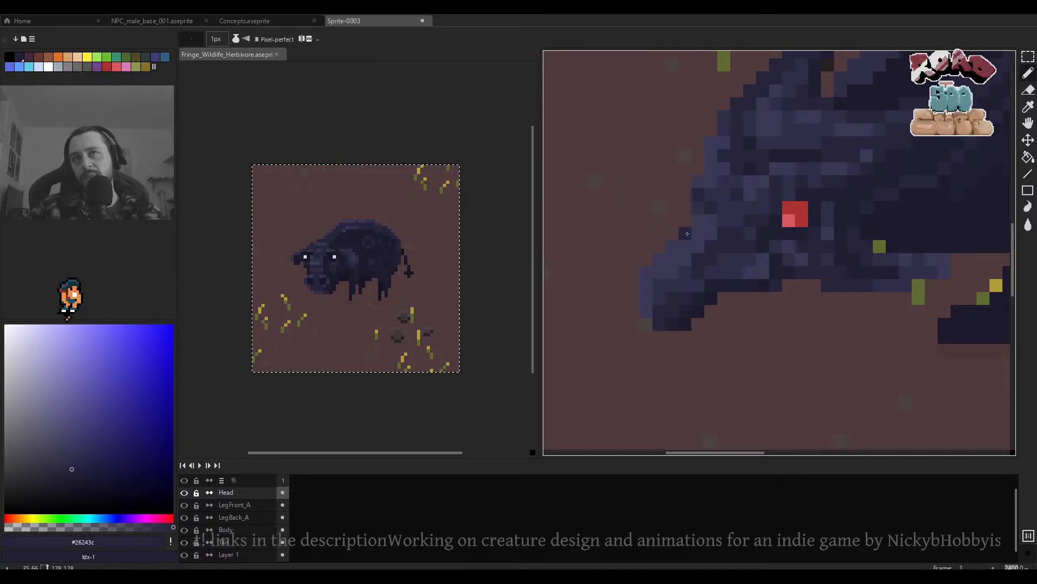
scroll(686, 233, "down", 3)
scroll(702, 238, "up", 3)
Lighten the sampled #3a3855 to #444164 and paint highlight pixels along the snout's upper edge.
left_click(735, 230, "alt")
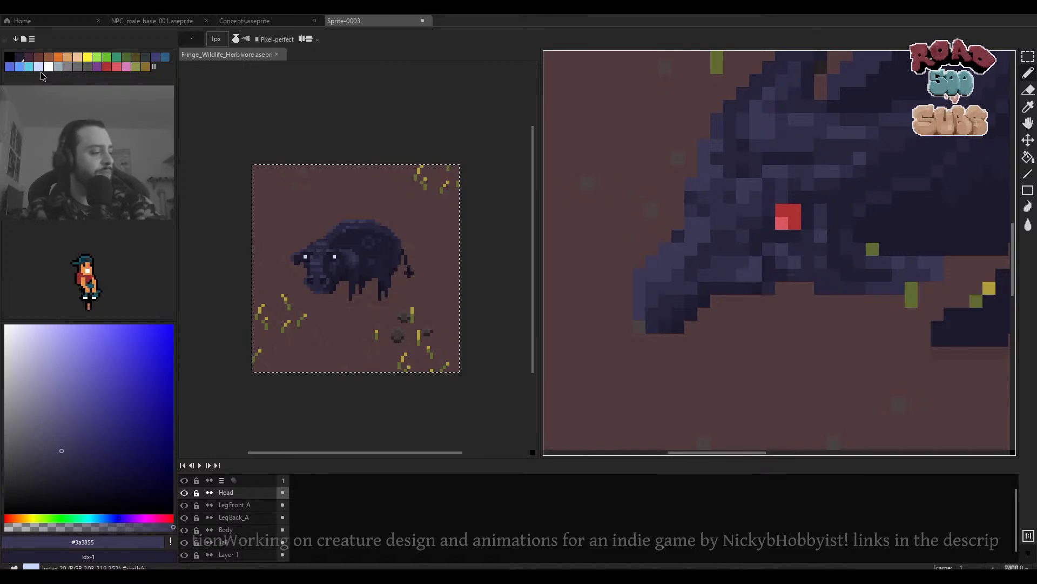
left_click(700, 238, "alt")
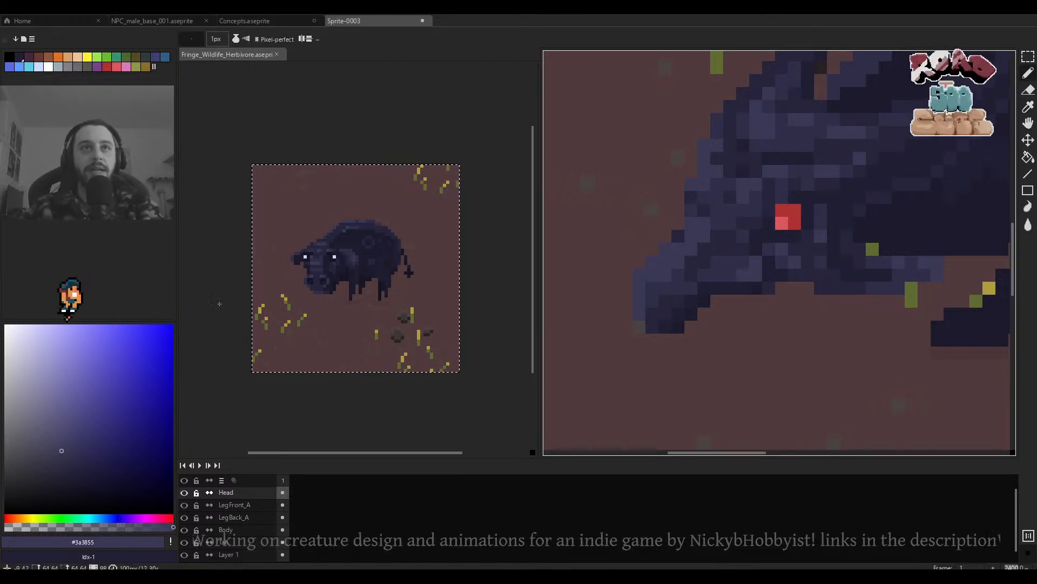
left_click(63, 440)
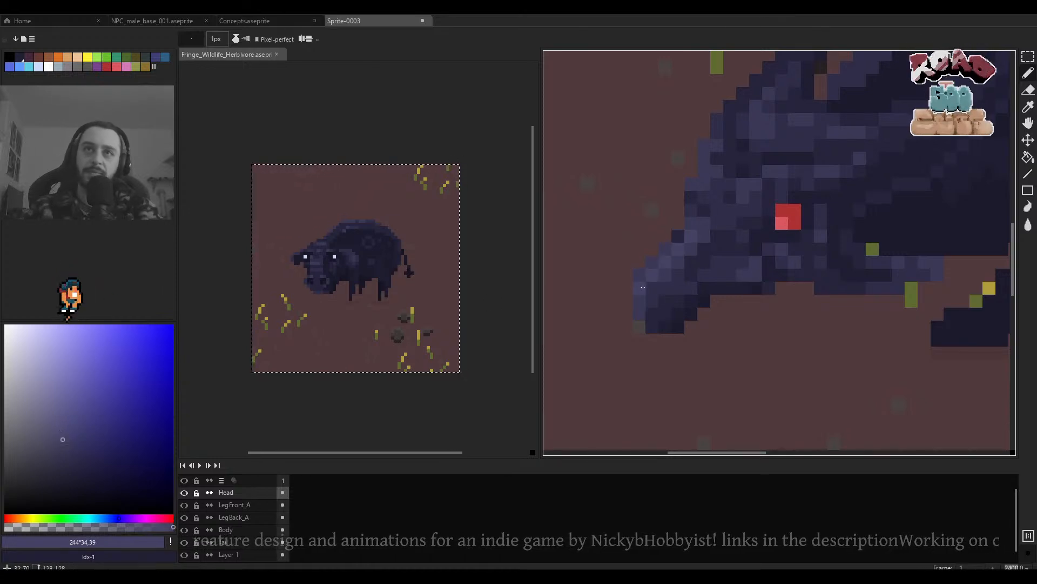
scroll(646, 288, "down", 6)
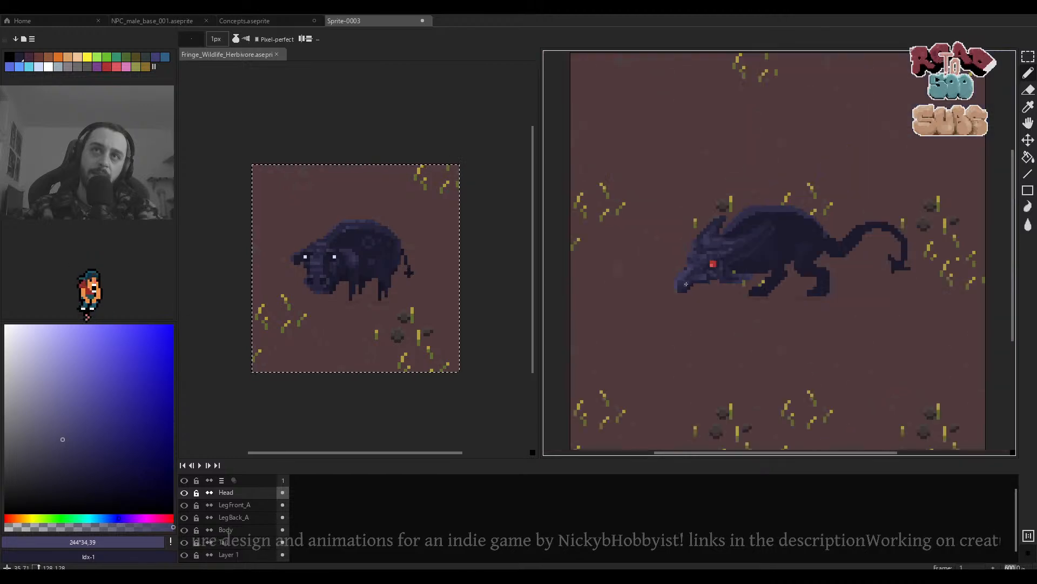
scroll(686, 287, "up", 4)
scroll(686, 287, "up", 2)
key("ctrl+z")
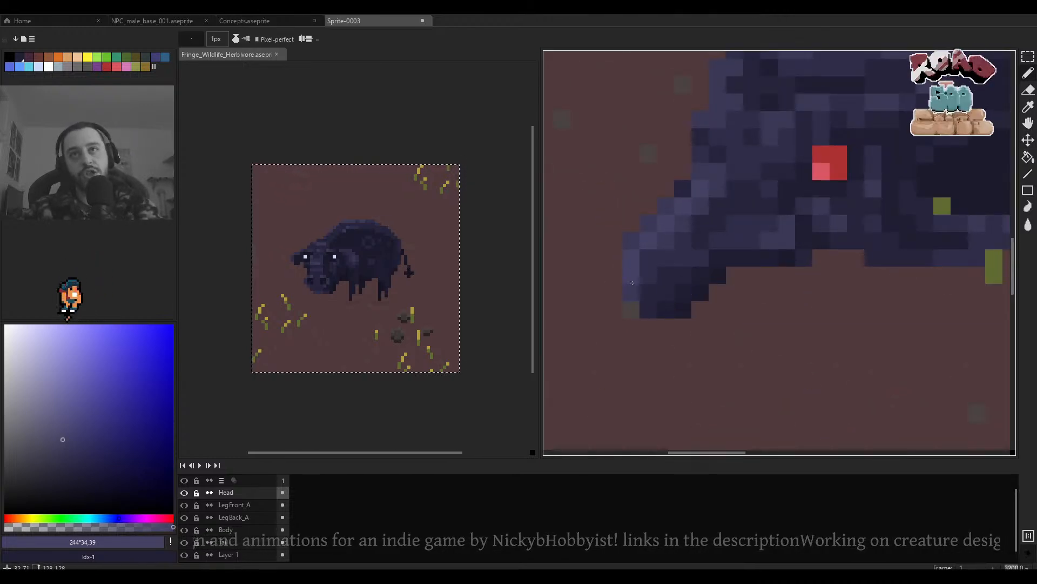
scroll(649, 270, "down", 4)
scroll(658, 287, "up", 4)
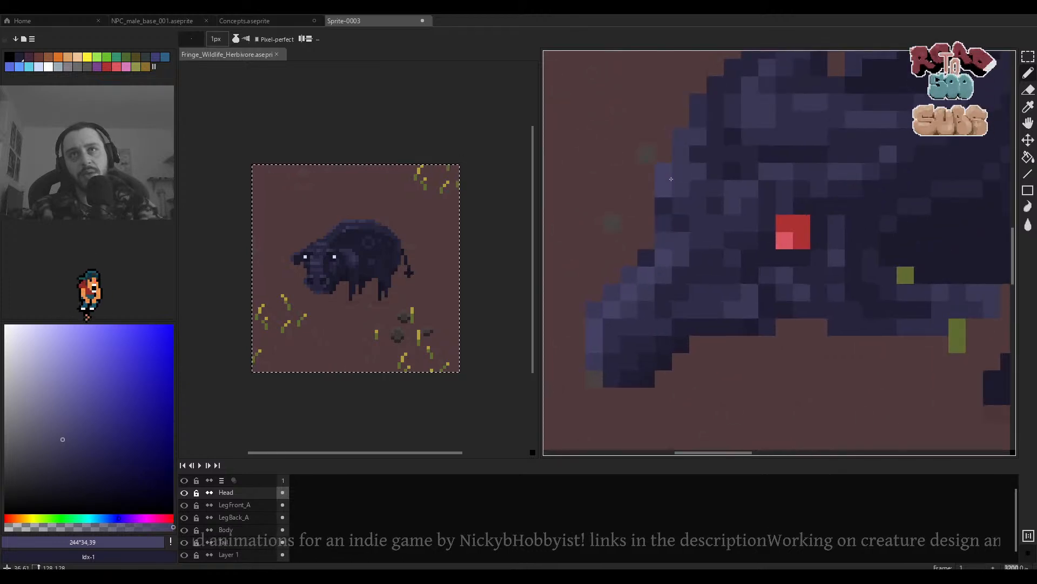
Add #444164 highlight pixels to the front outline of the forehead above the snout.
scroll(685, 143, "down", 4)
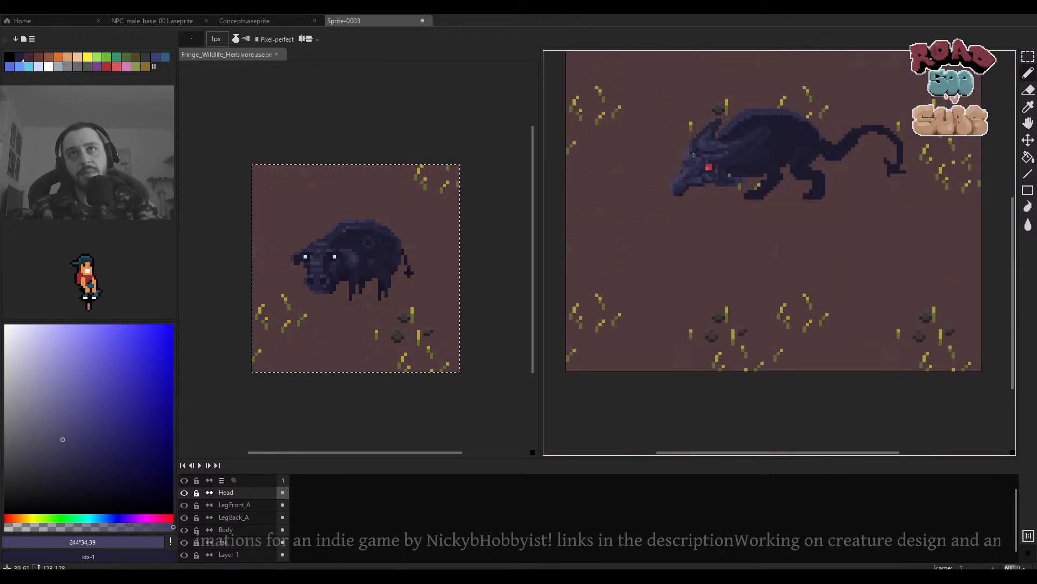
scroll(692, 162, "up", 5)
scroll(681, 169, "up", 1)
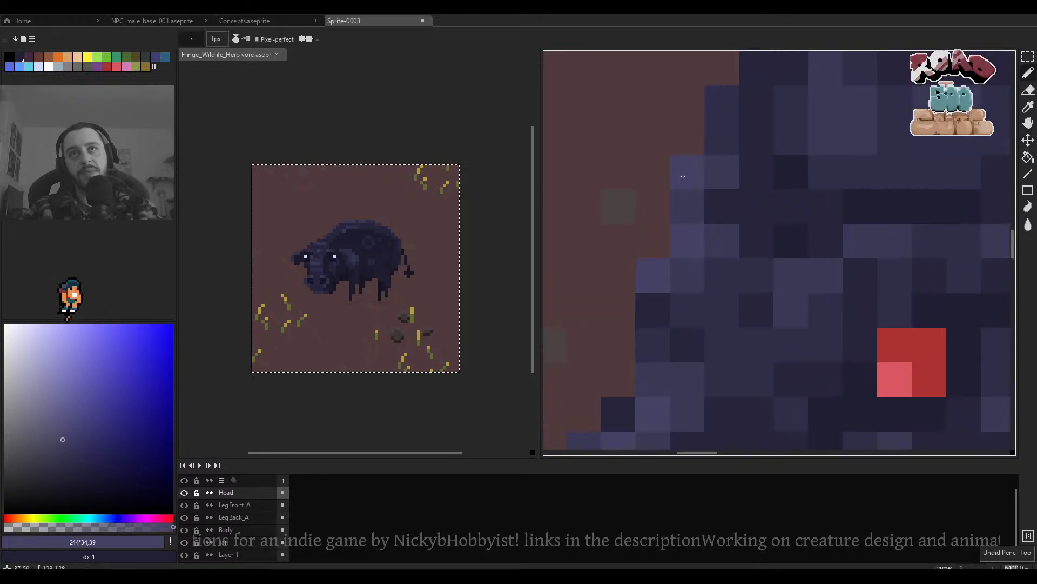
key("ctrl+z")
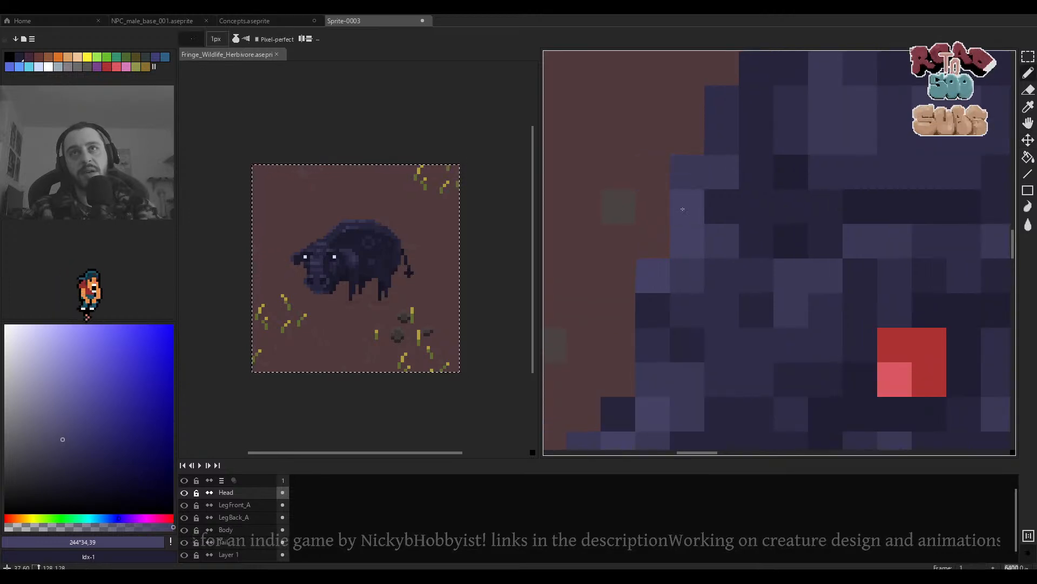
scroll(710, 218, "down", 5)
scroll(710, 218, "up", 5)
Compare the forehead outline colours #444164 and #3a3855 with the adjacent ground colour #513a3d by sampling them.
key("i")
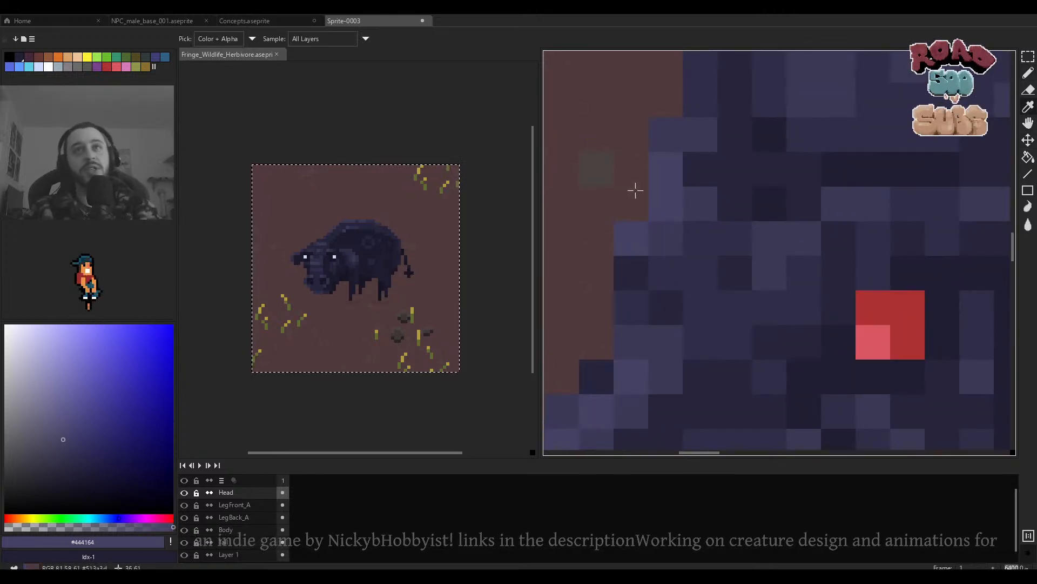
left_click(640, 189)
left_click(655, 189)
left_click(659, 144)
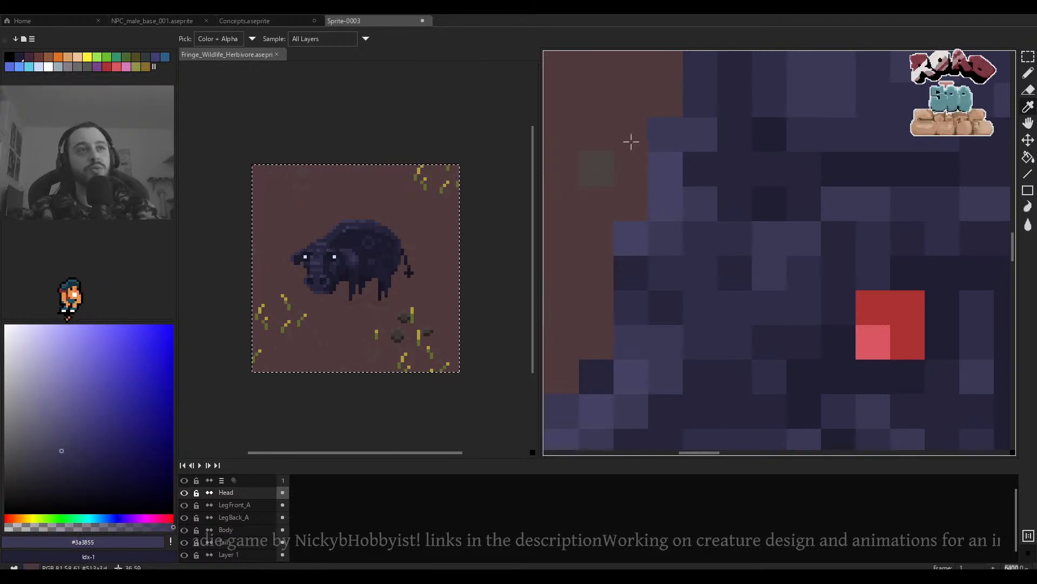
left_click(640, 142)
left_click(652, 137)
left_click(644, 140)
left_click(654, 138)
left_click(645, 146)
left_click(654, 161)
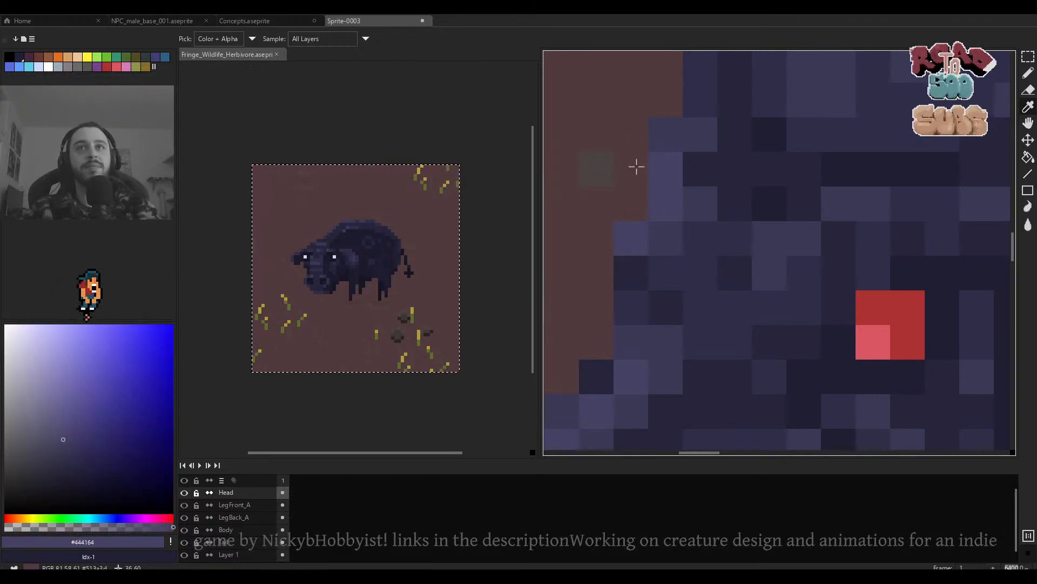
left_click(640, 169)
left_click(653, 172)
left_click(643, 173)
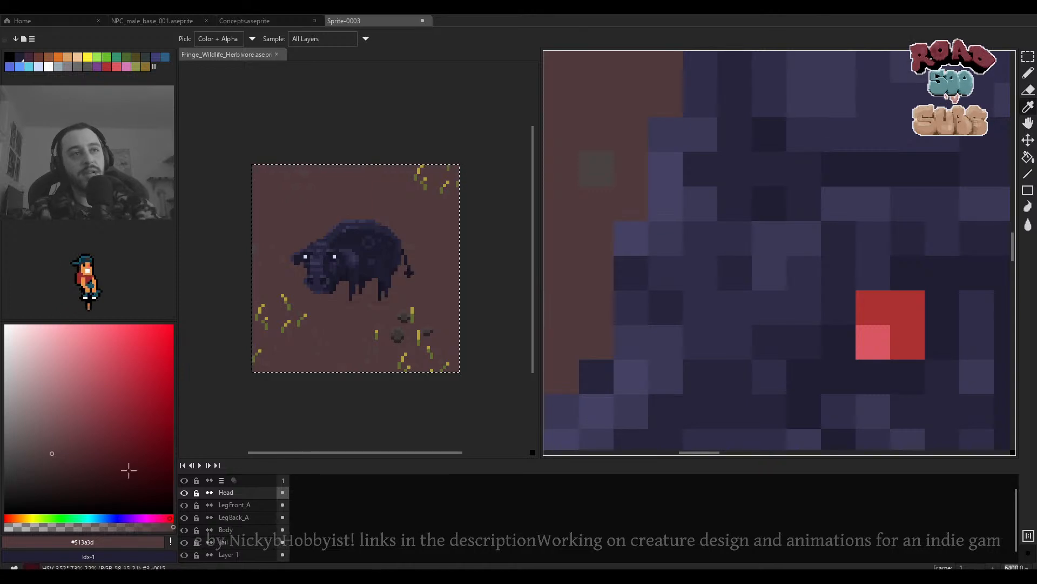
key("b")
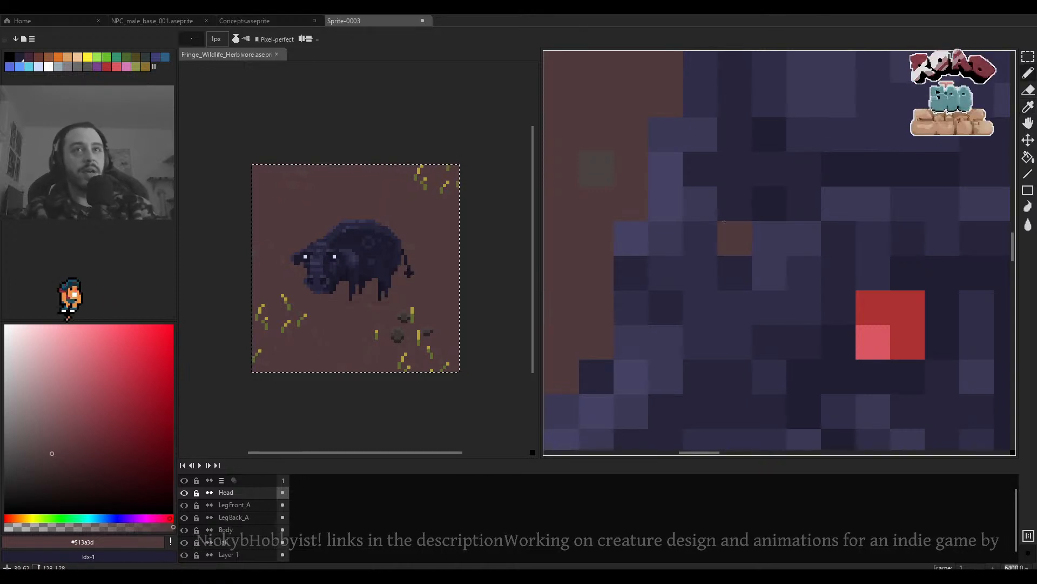
key("i")
left_click(674, 206)
left_click(638, 176)
left_click(660, 139)
left_click(637, 142)
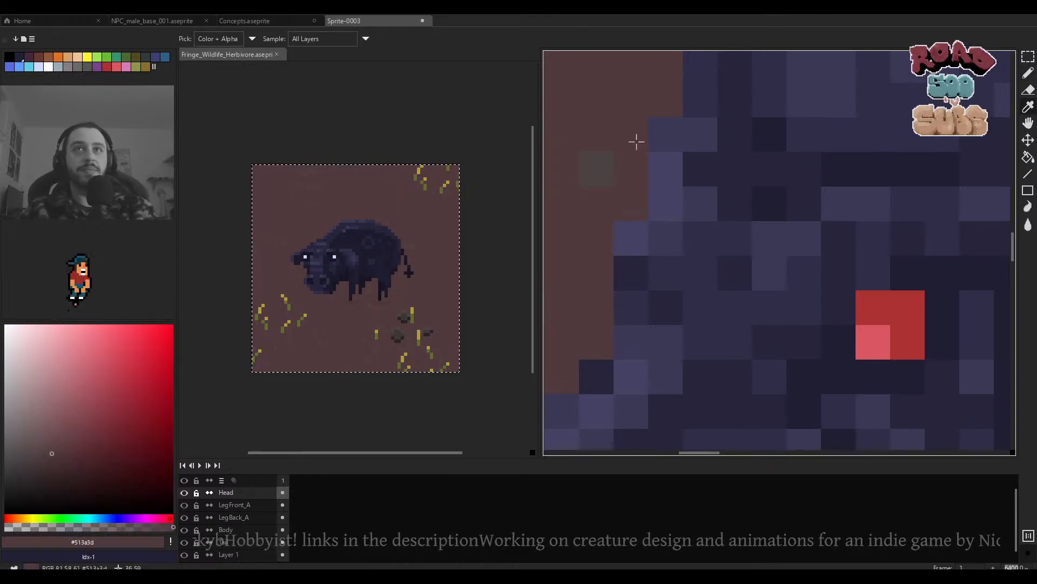
left_click(672, 173)
scroll(675, 174, "down", 6)
key("b")
Select a small strip of the swept-back ear's lower edge and shift it one pixel towards the head.
scroll(719, 196, "up", 3)
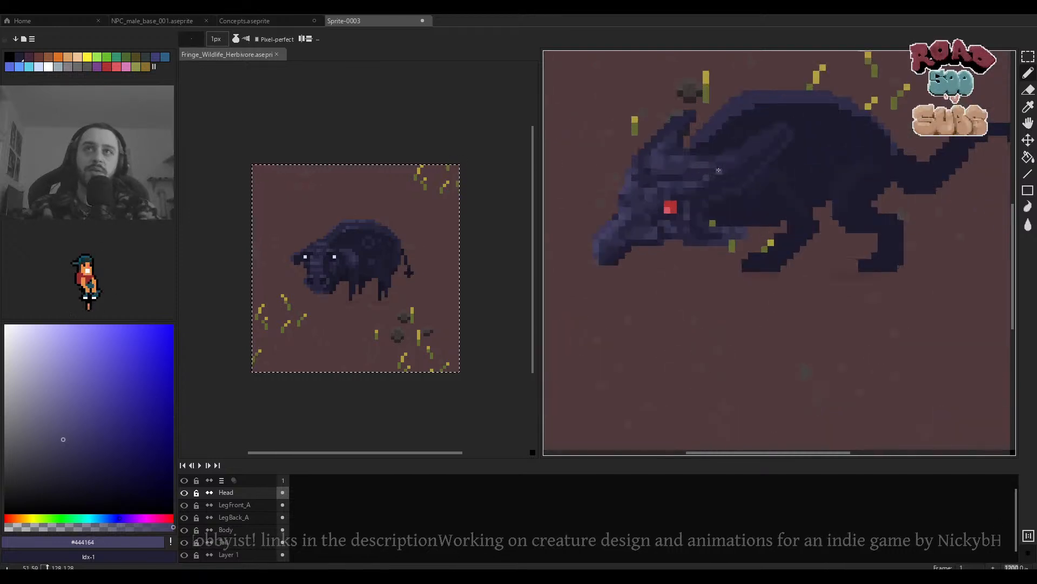
scroll(720, 196, "down", 3)
scroll(783, 157, "up", 4)
key("m")
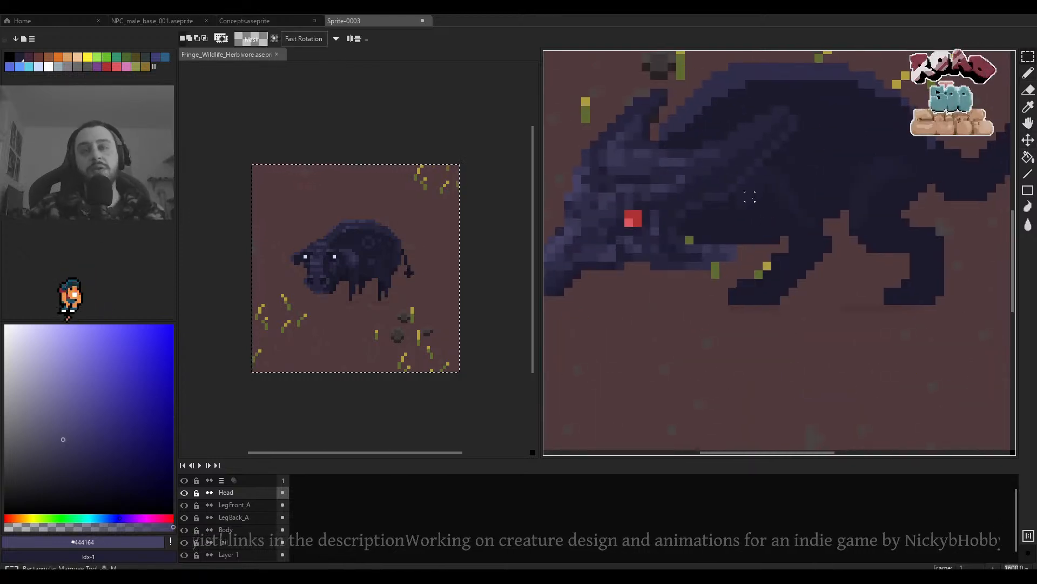
scroll(752, 192, "up", 1)
left_click_drag(730, 184, 681, 206)
key("Left")
key("ctrl+d")
scroll(695, 178, "down", 2)
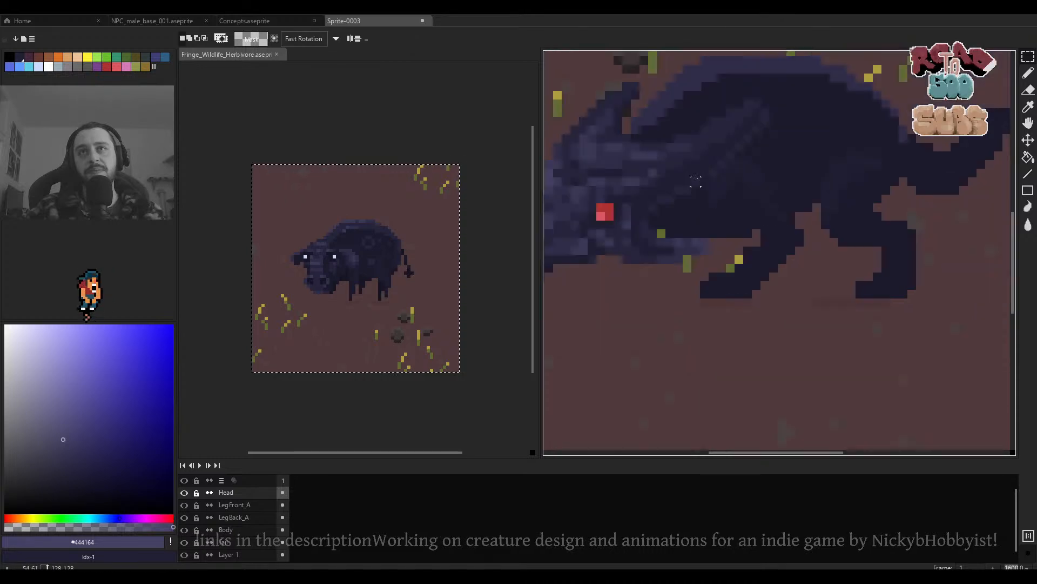
Shift another small piece of the ear's lower edge, closer to its tip, one pixel towards the head.
scroll(698, 174, "up", 1)
scroll(697, 174, "up", 3)
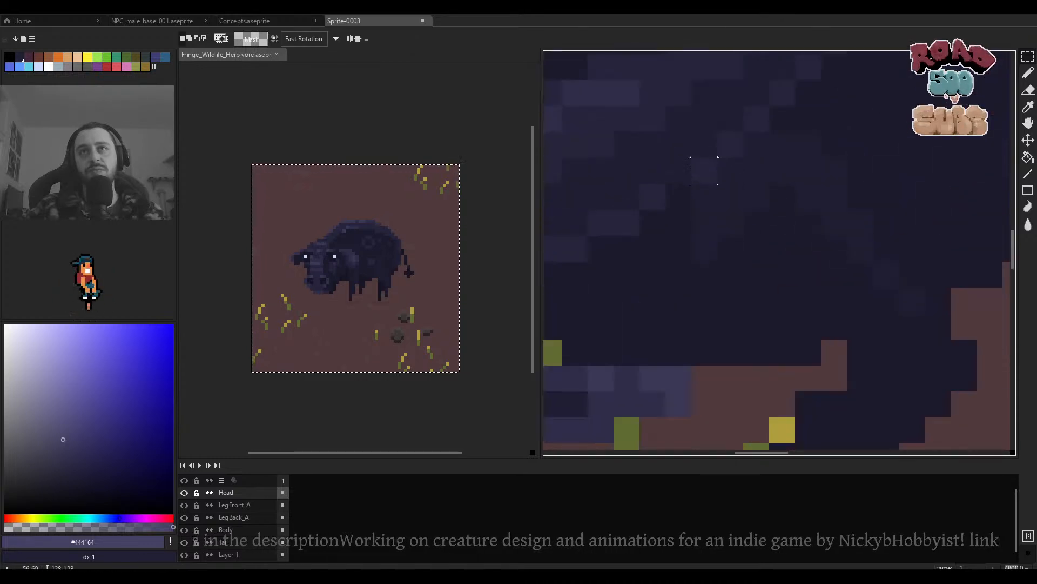
left_click_drag(733, 187, 737, 190)
key("Left")
key("ctrl+d")
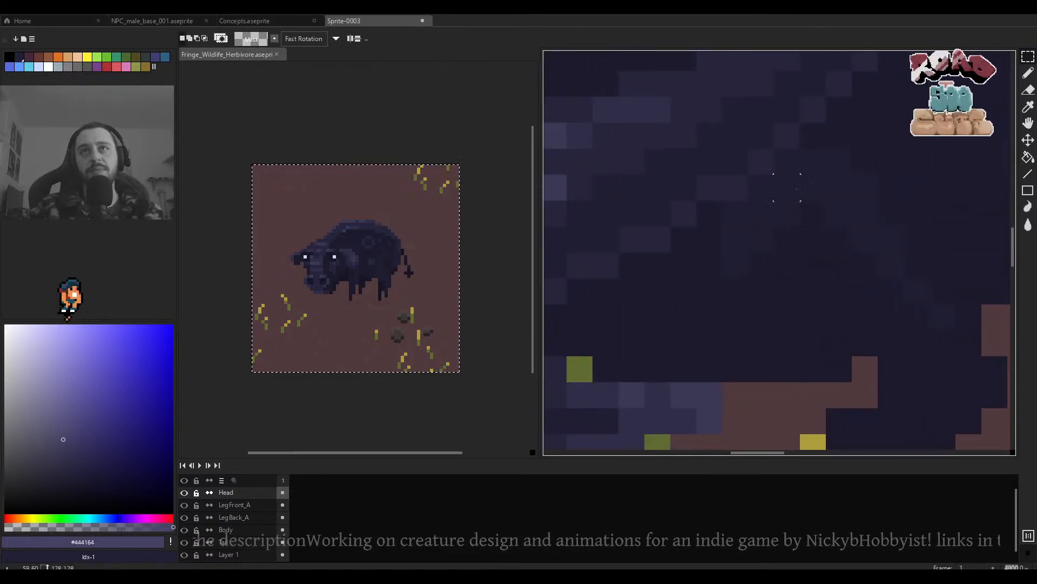
Undo the last marquee selection made beside the swept-back ear.
scroll(817, 198, "down", 6)
scroll(778, 189, "up", 2)
scroll(805, 204, "down", 1)
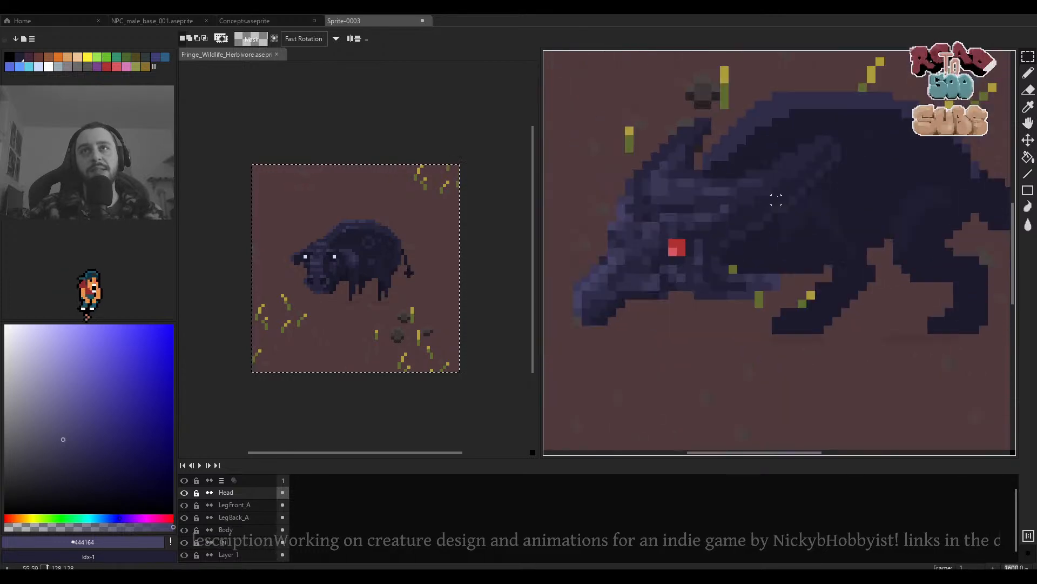
scroll(776, 200, "up", 2)
scroll(780, 202, "down", 2)
scroll(763, 259, "up", 1)
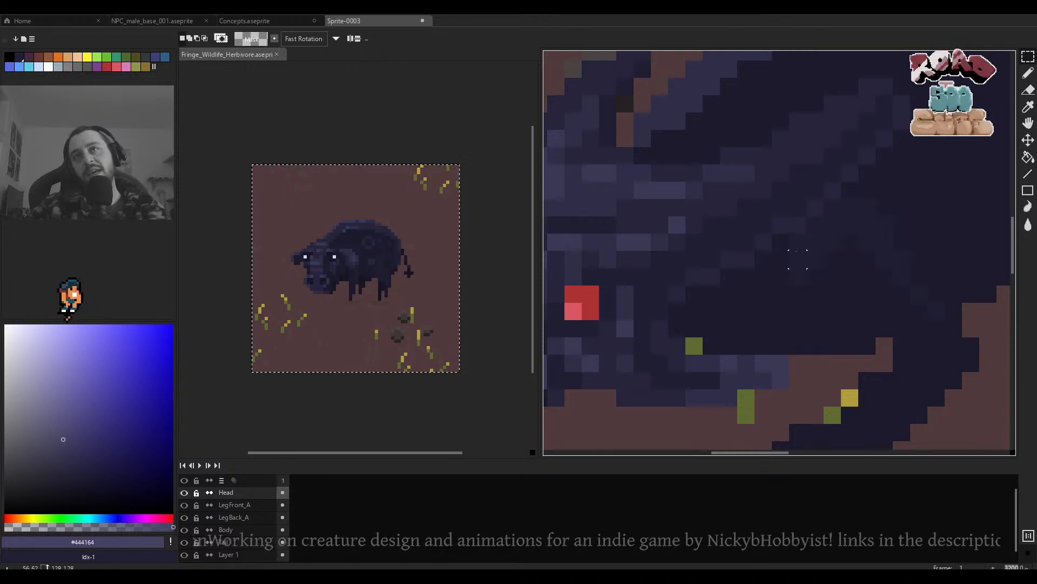
key("ctrl+z")
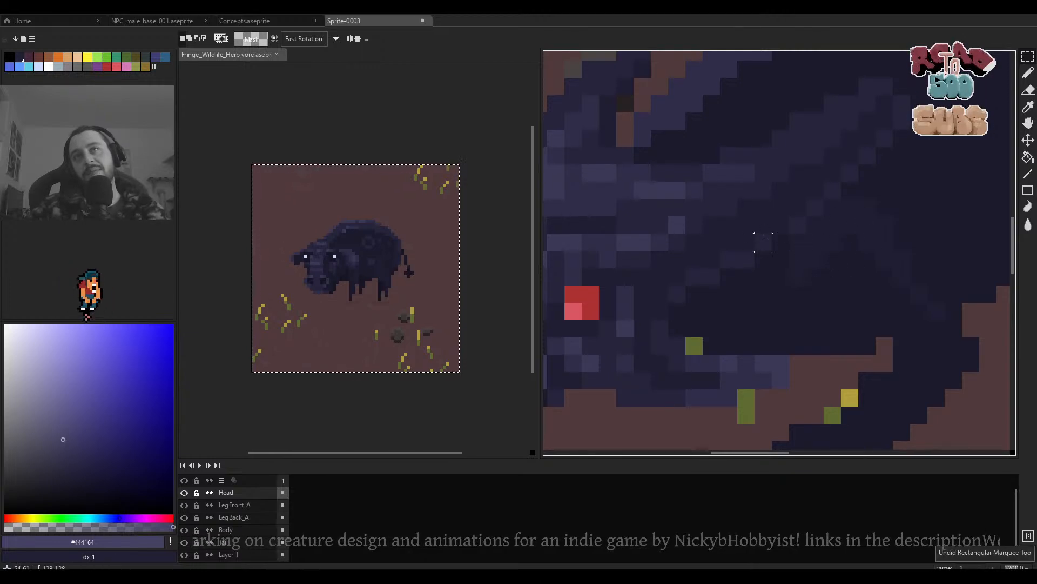
scroll(768, 233, "down", 2)
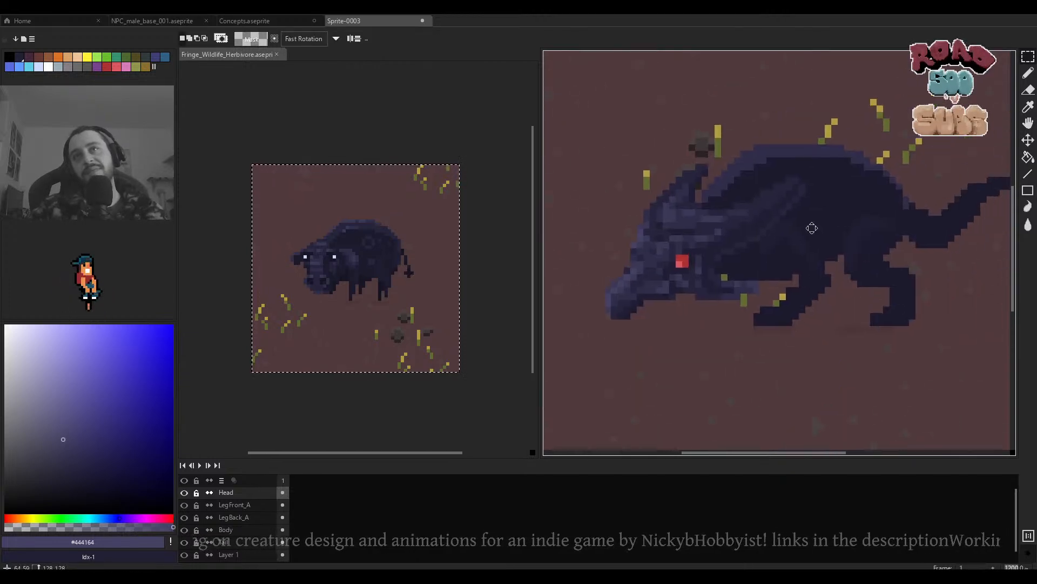
Examine the creature's head and swept-back ear up close and from afar, reducing the eraser size to 1 px.
scroll(745, 208, "up", 2)
key("b")
scroll(864, 199, "down", 2)
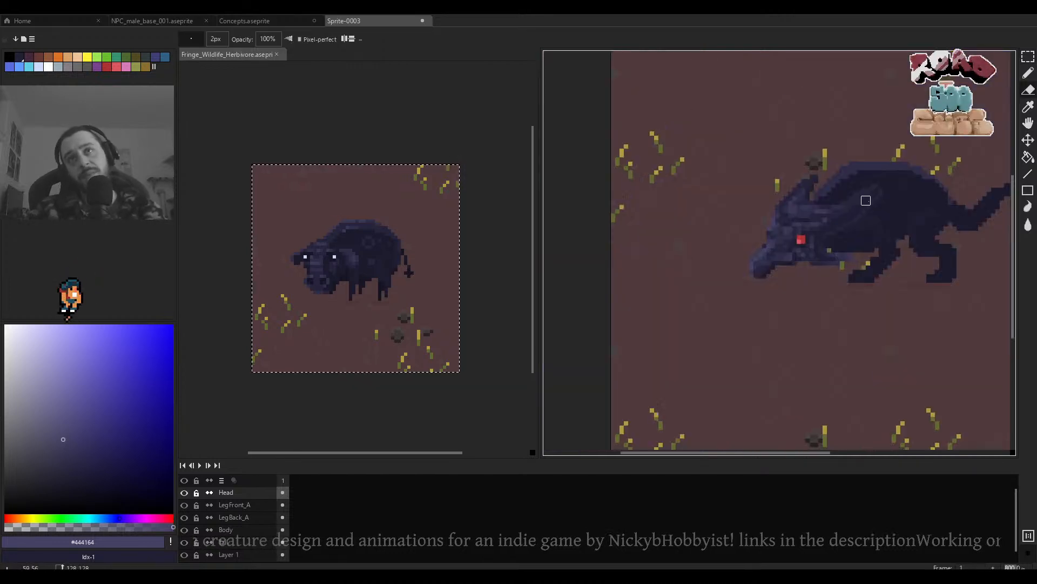
scroll(858, 185, "up", 2)
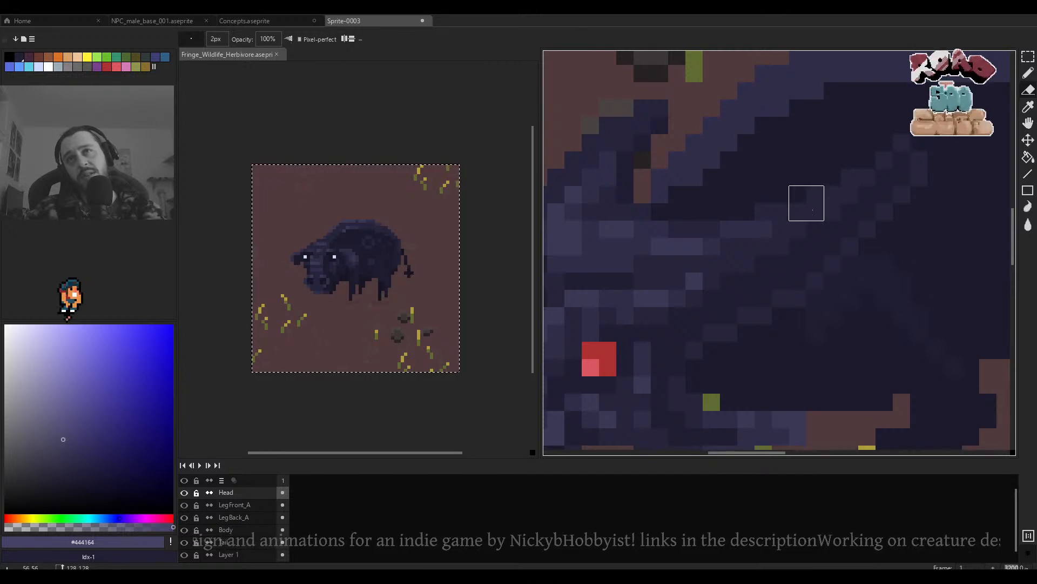
scroll(841, 165, "down", 5)
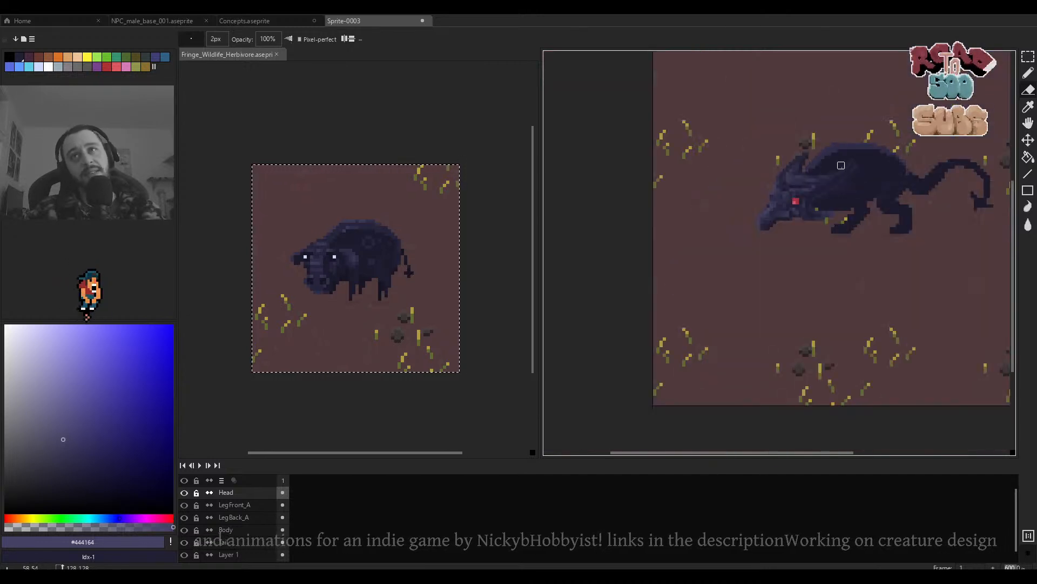
scroll(841, 166, "up", 4)
scroll(874, 189, "down", 2)
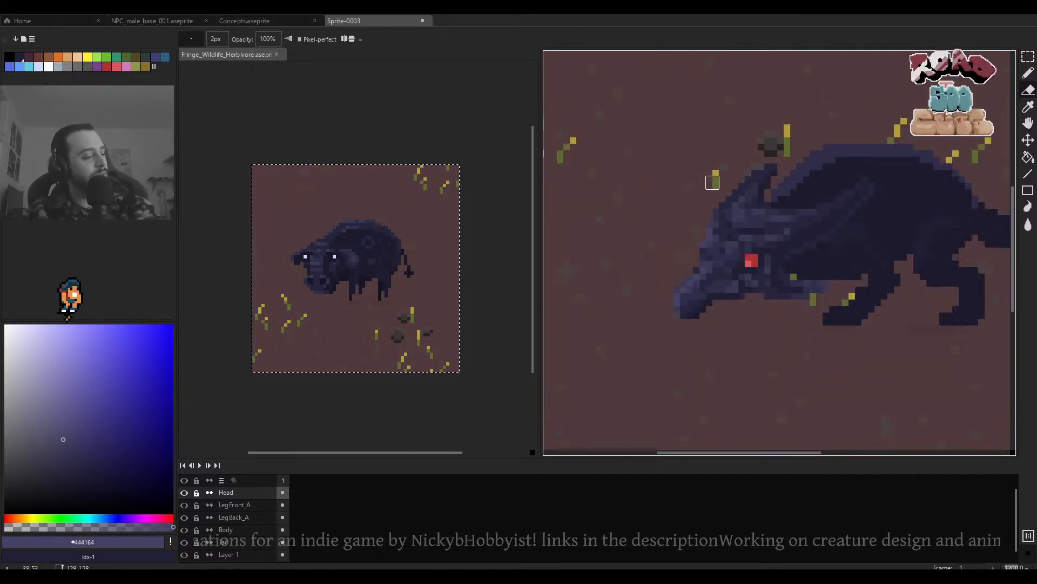
scroll(778, 201, "up", 2)
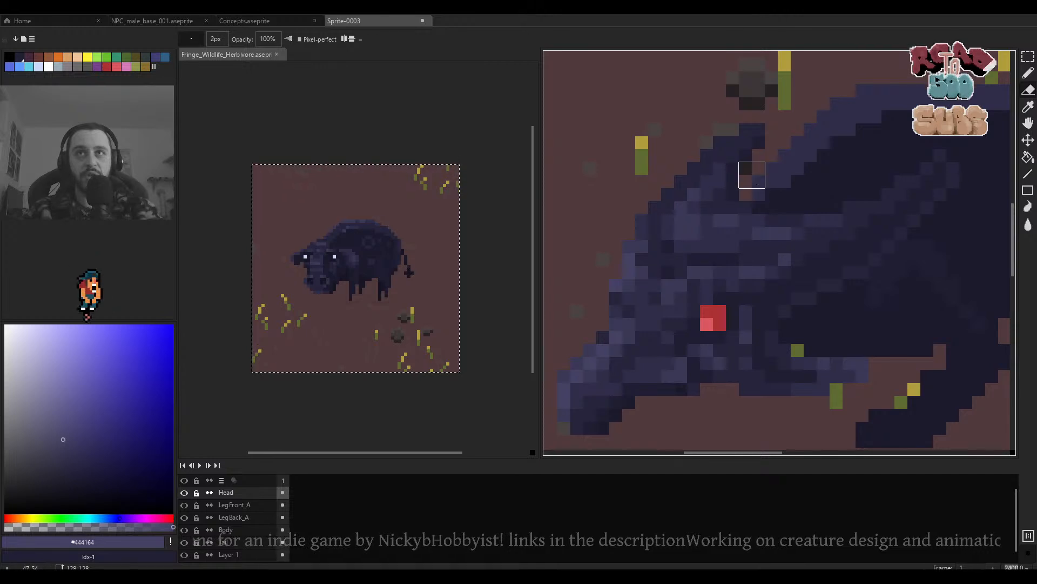
key("minus")
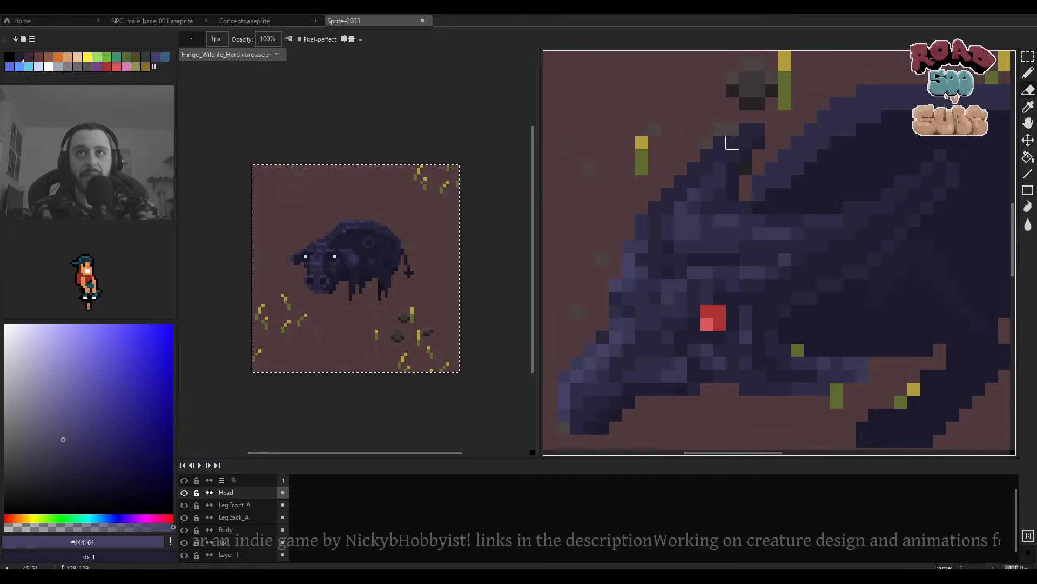
left_click_drag(948, 189, 873, 183)
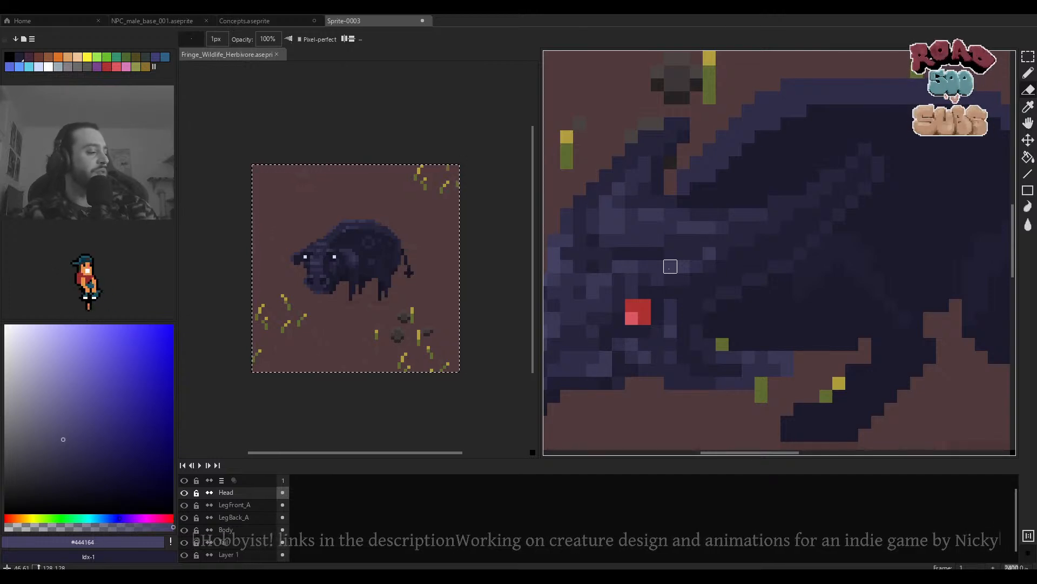
scroll(670, 267, "down", 5)
scroll(718, 264, "up", 4)
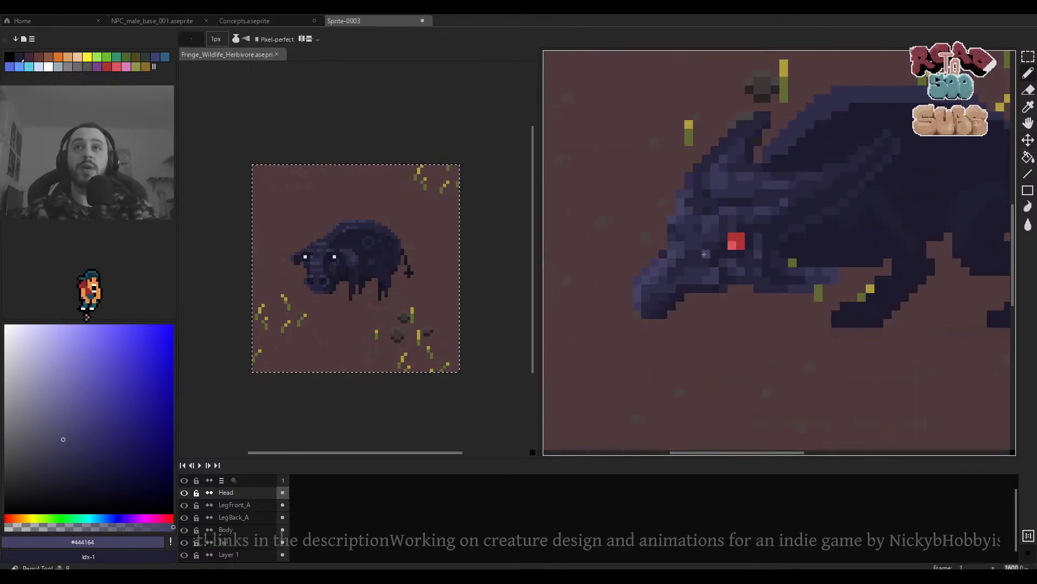
Sample the eye's red #ac3232 and paint a single-pixel second eye just in front of it, towards the snout.
scroll(721, 250, "up", 3)
left_click(782, 219, "alt")
left_click_drag(696, 262, 725, 251)
left_click(707, 252)
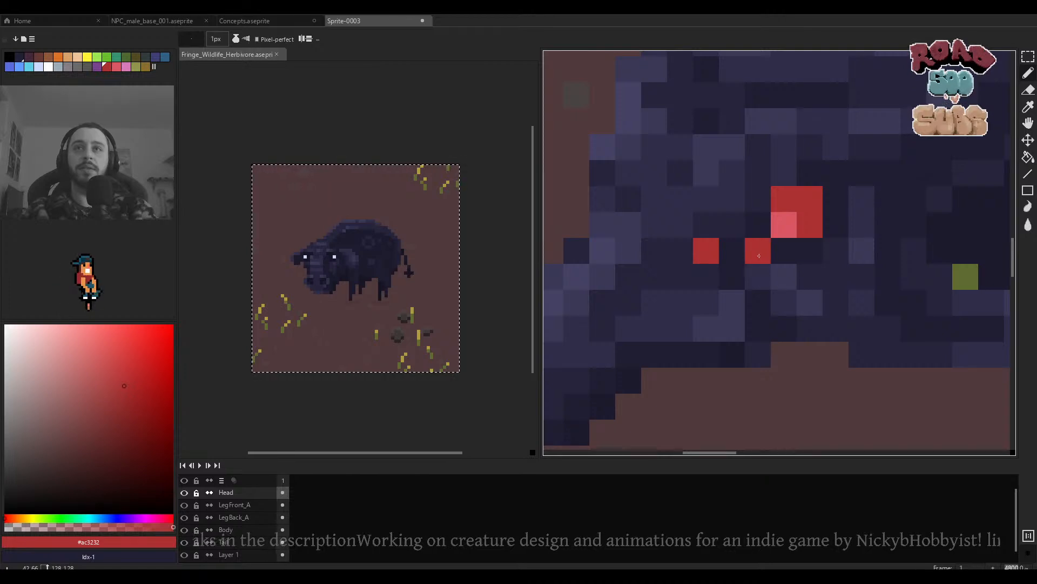
scroll(808, 265, "down", 6)
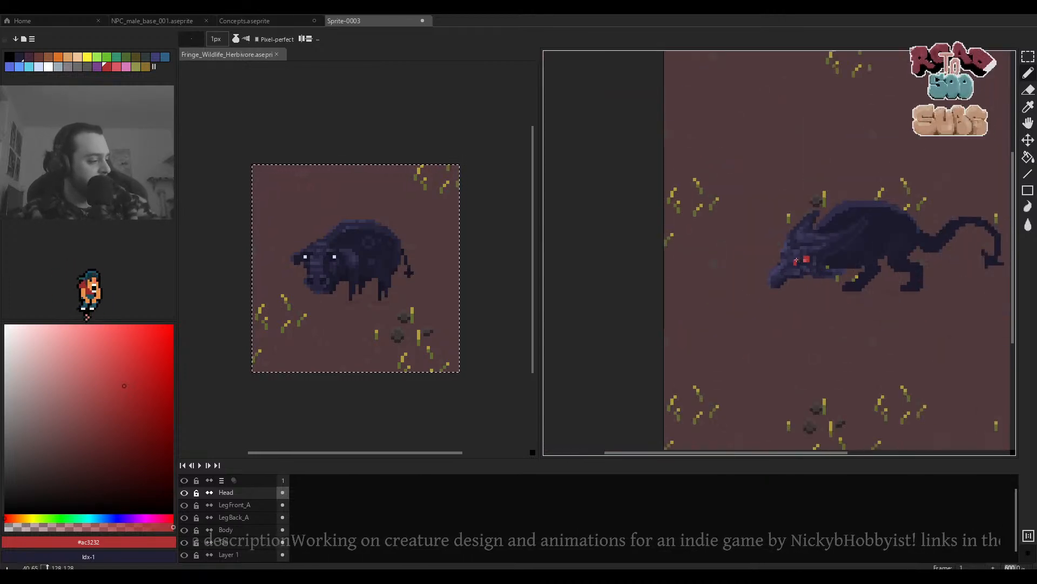
scroll(788, 254, "up", 9)
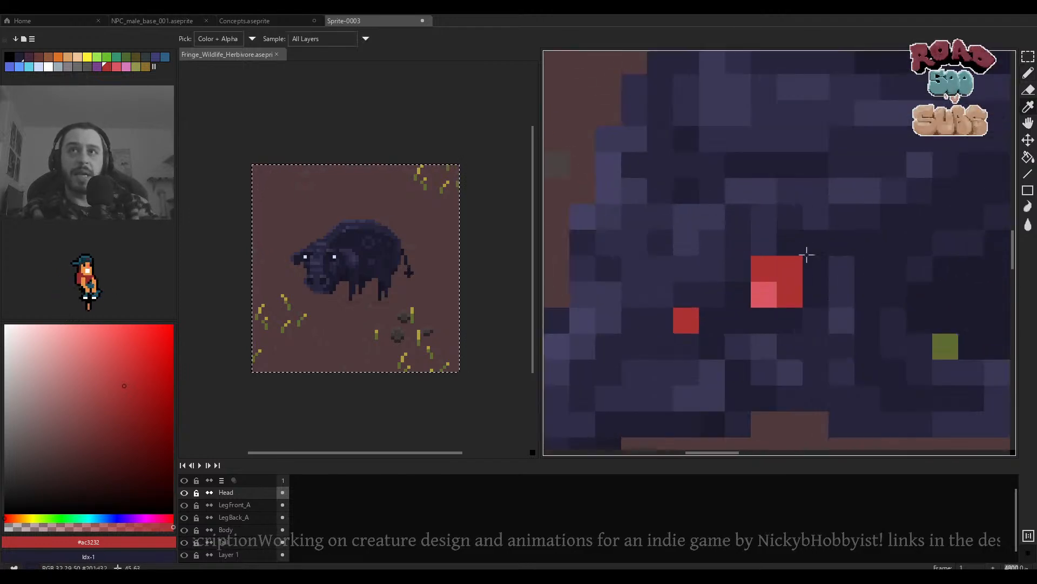
Sample the dark shades #201d32 and #1c1a2c from the head and darken the pixels along the main red eye's upper edge with #1c1a2c.
left_click(768, 255, "alt")
scroll(817, 253, "down", 2)
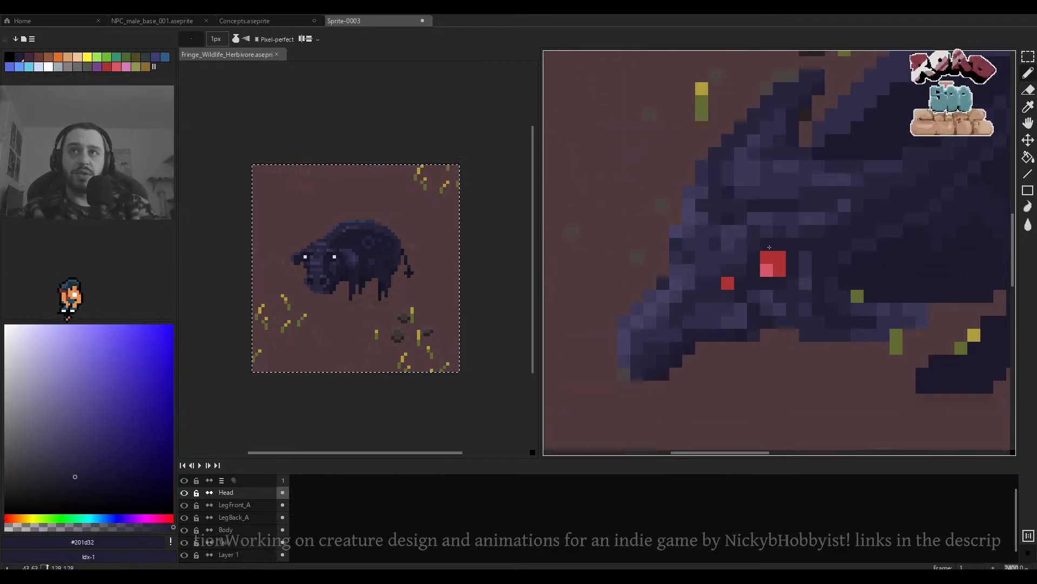
left_click_drag(817, 253, 811, 253)
left_click(812, 253, "alt")
scroll(756, 265, "up", 1)
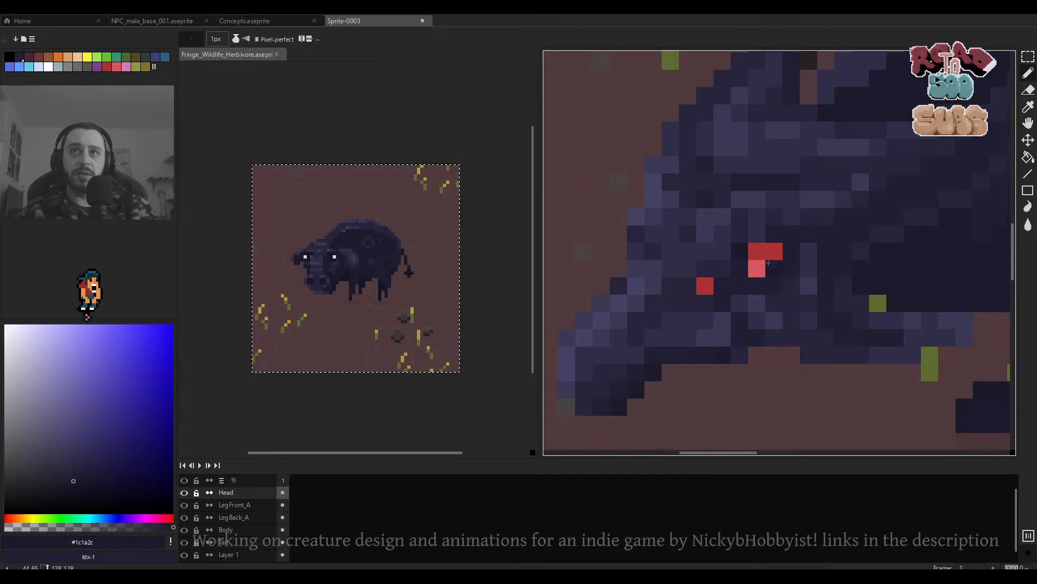
left_click(778, 235)
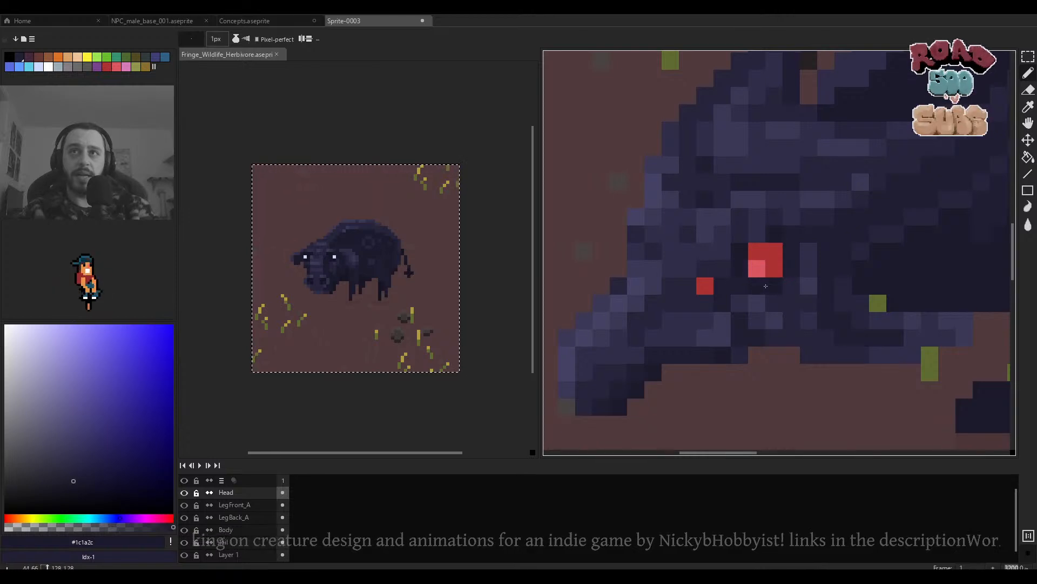
scroll(766, 286, "up", 1)
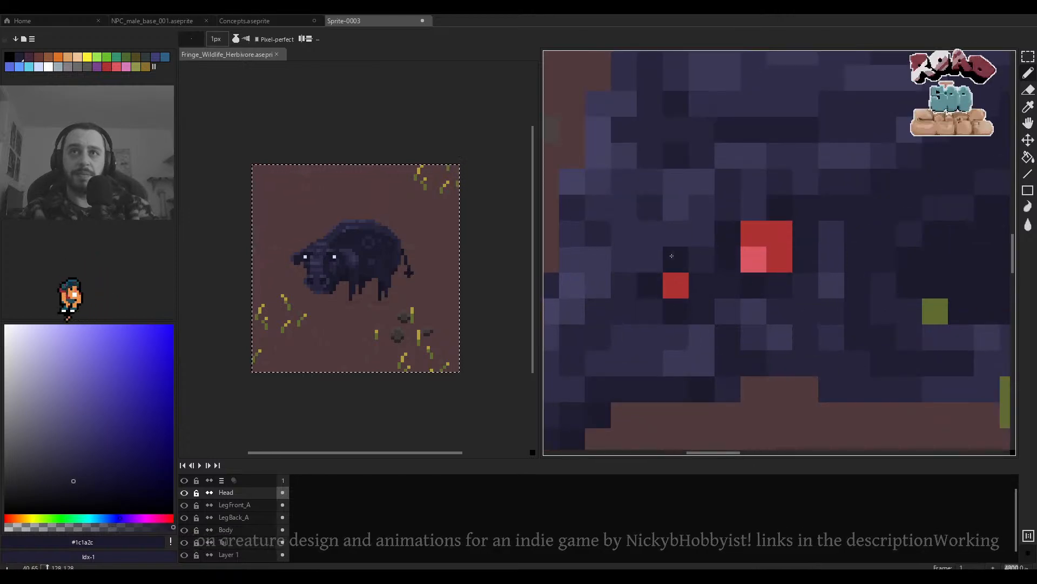
scroll(672, 256, "down", 2)
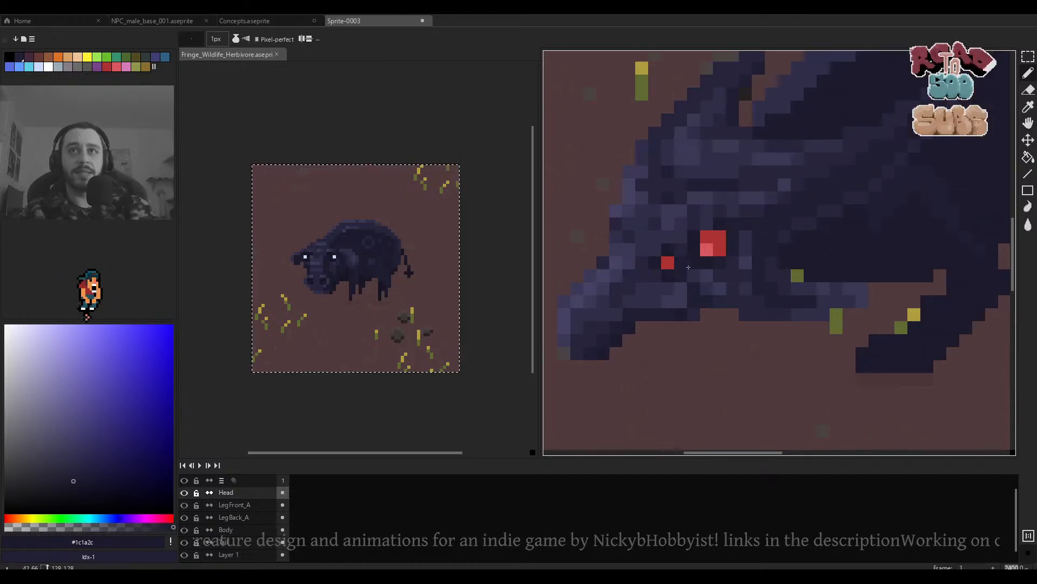
left_click(717, 233)
scroll(712, 228, "down", 2)
scroll(719, 229, "up", 1)
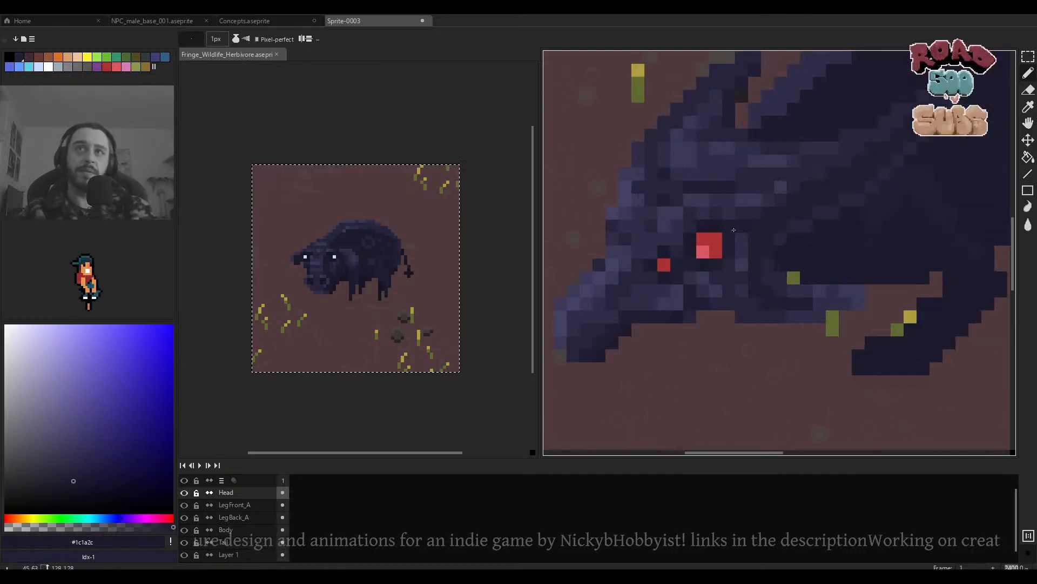
scroll(740, 230, "down", 2)
scroll(758, 229, "up", 3)
Sample #201d32 beside the swept-back ear and try erasing a single pixel within the ear.
left_click_drag(841, 183, 760, 234)
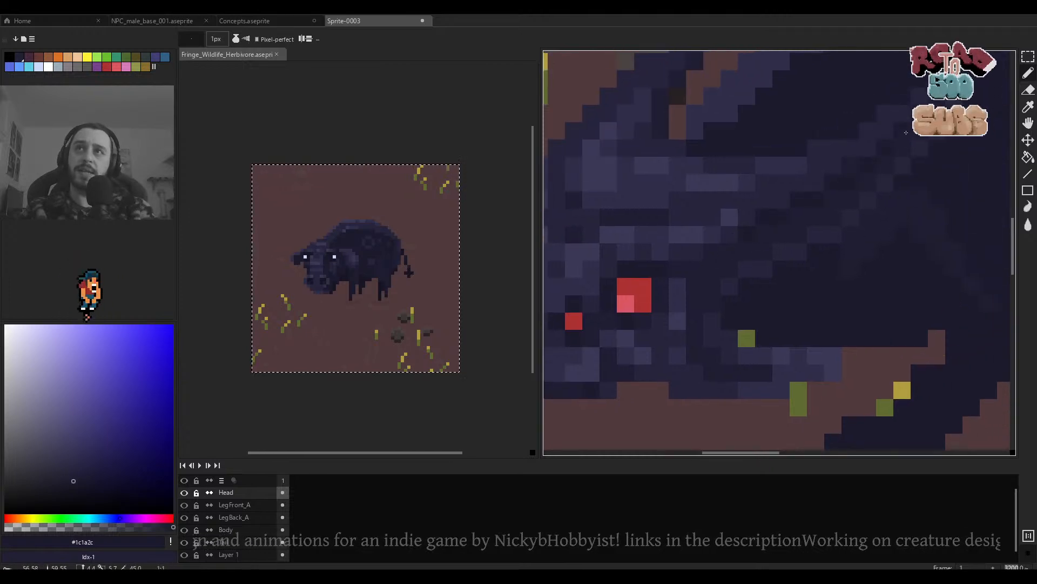
scroll(779, 220, "down", 2)
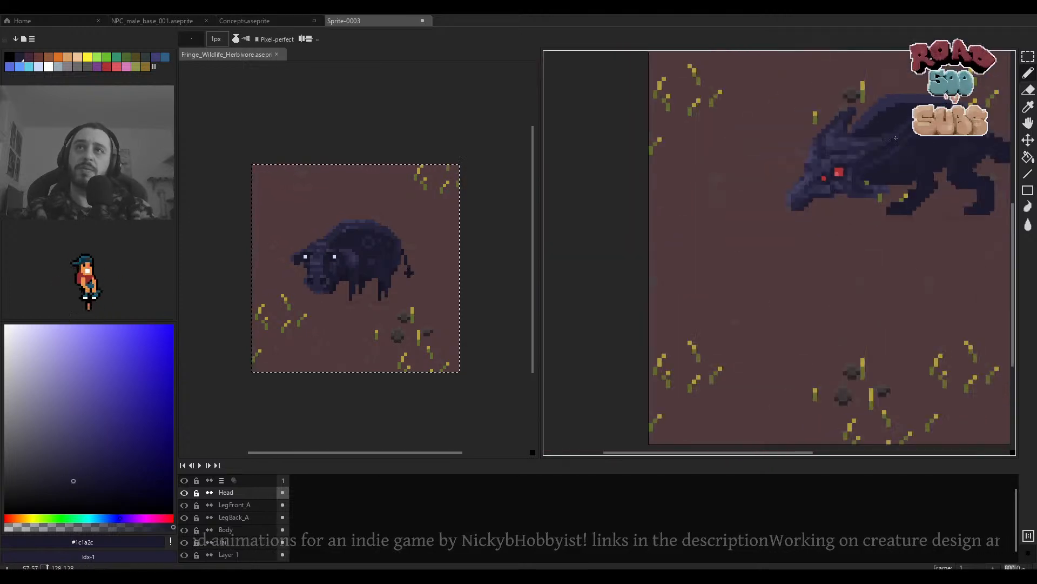
scroll(779, 220, "up", 2)
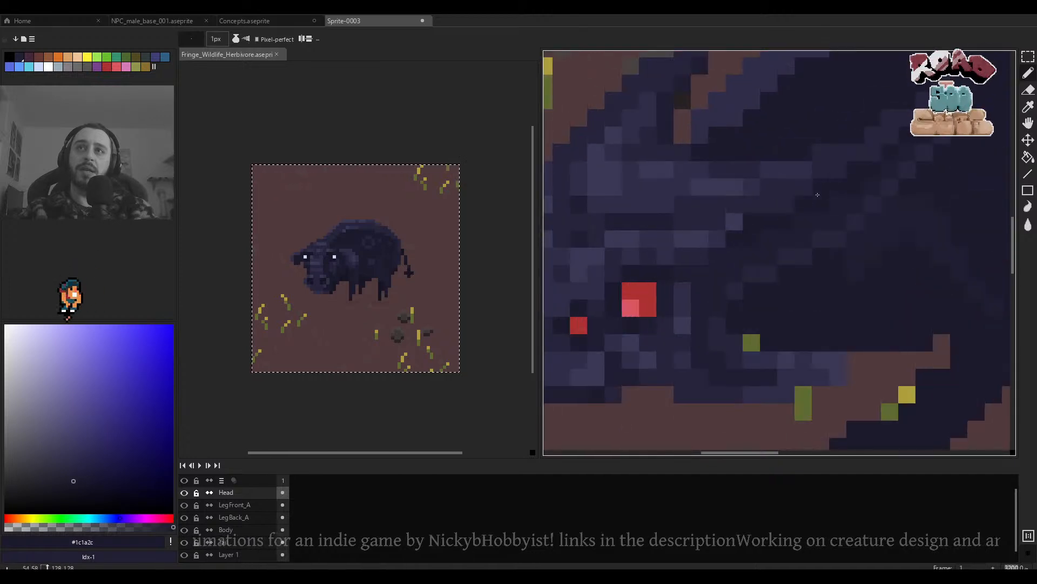
left_click_drag(886, 160, 816, 206)
left_click(849, 185, "alt")
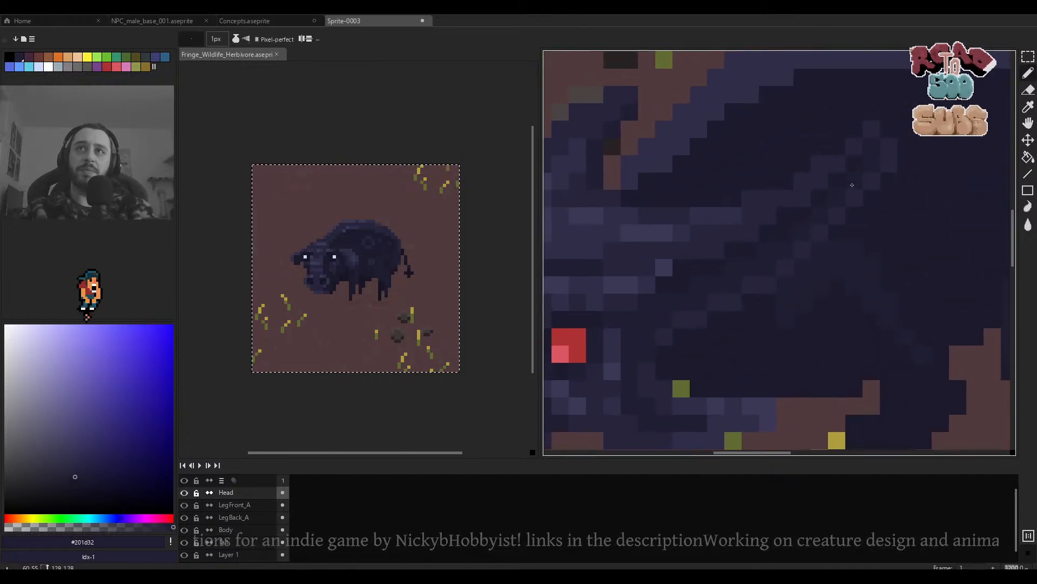
scroll(811, 215, "down", 4)
scroll(793, 211, "up", 4)
key("e")
left_click(813, 227)
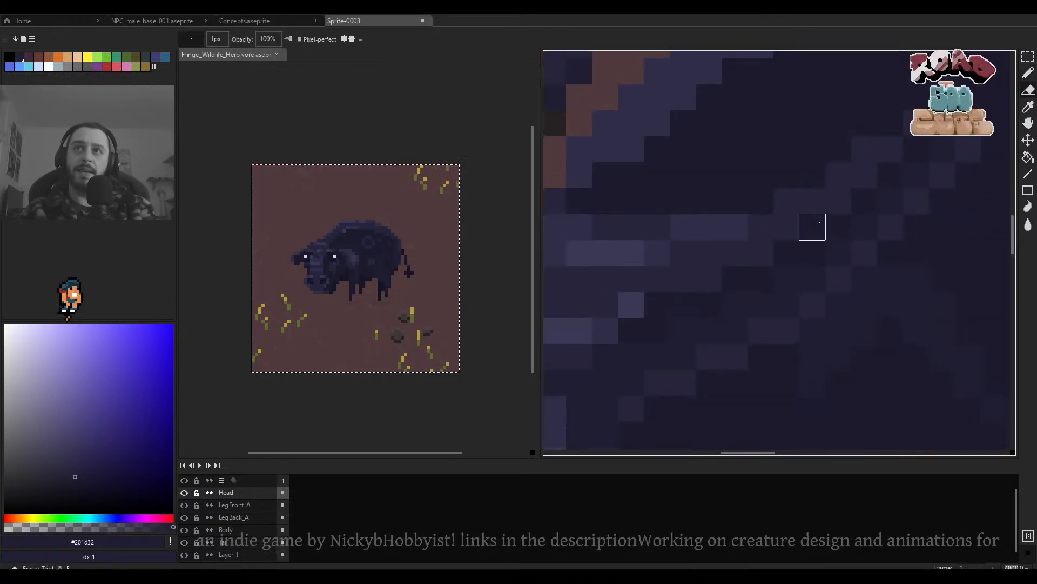
scroll(812, 227, "down", 2)
key("ctrl+z")
left_click_drag(728, 240, 800, 230)
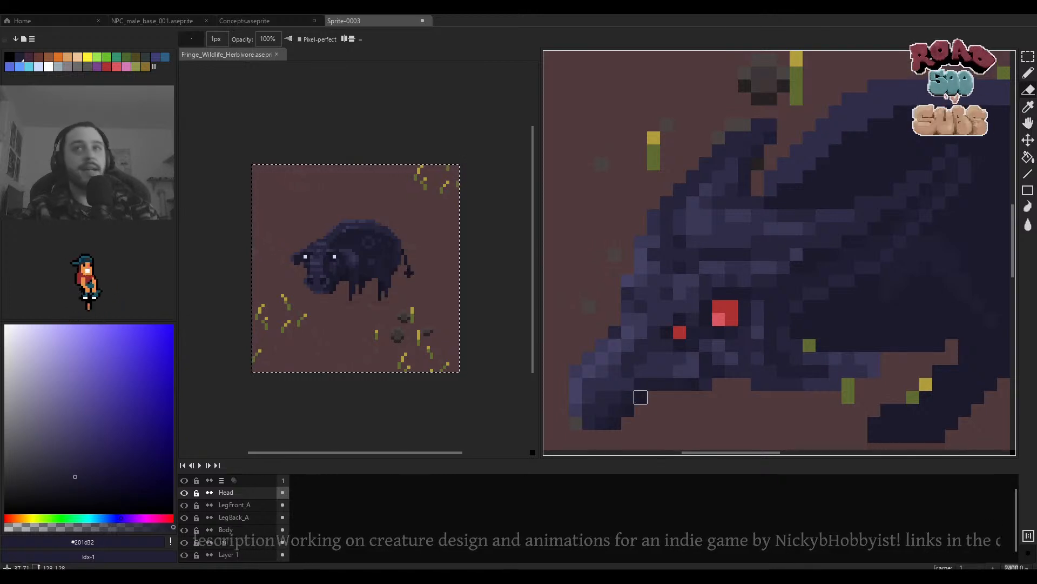
Sample #ac3232 from the main eye and paint over its pink highlight pixel with that red.
scroll(725, 316, "up", 1)
key("b")
left_click(734, 313, "alt")
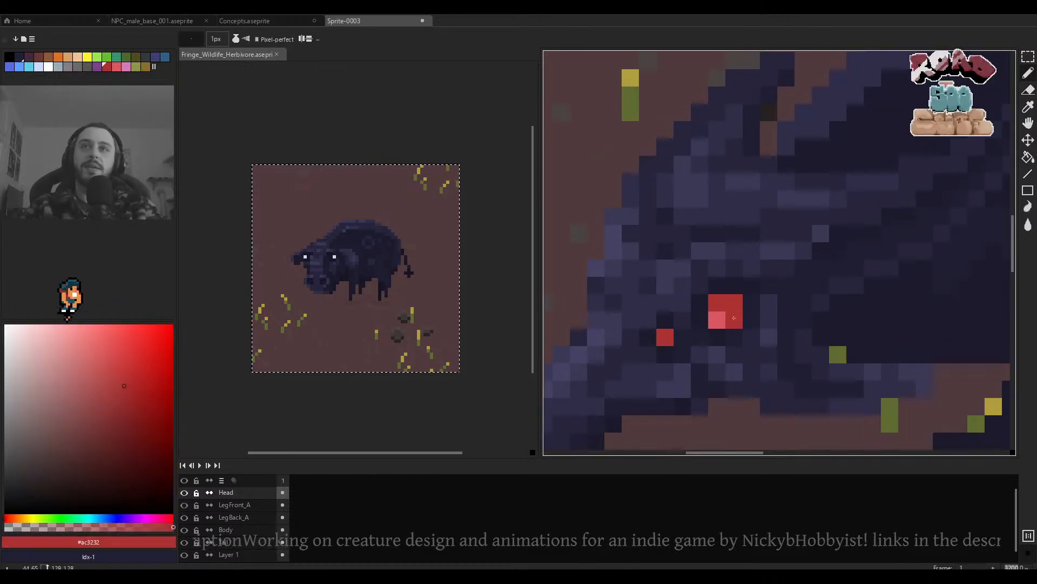
left_click(718, 321)
scroll(718, 321, "down", 6)
scroll(738, 324, "up", 8)
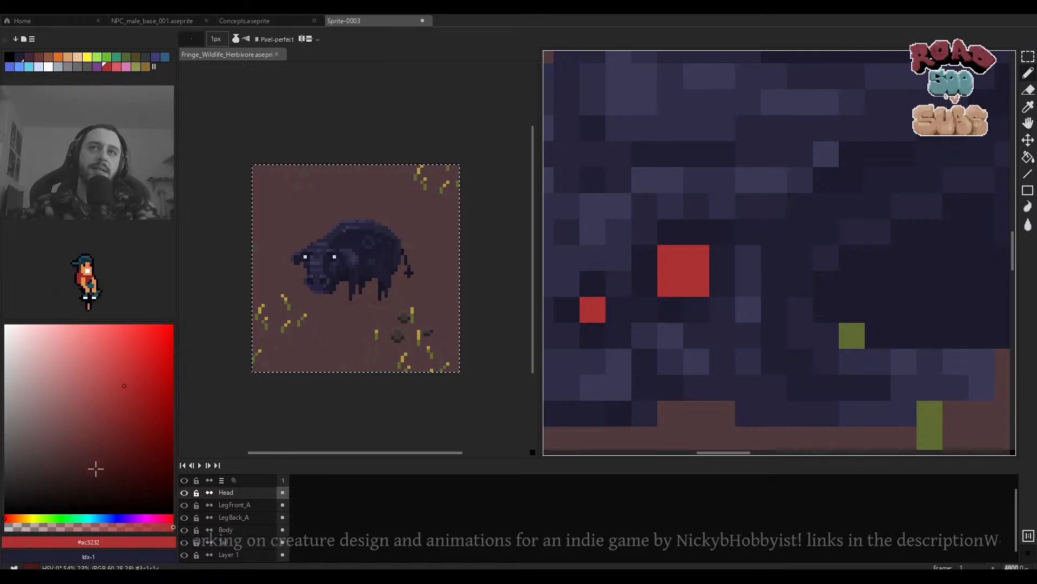
Choose a dark red of HSV 0°, 64, 31 and recolour all but the lower rear pixel of the main eye, plus the small front eye.
left_click_drag(100, 419, 113, 454)
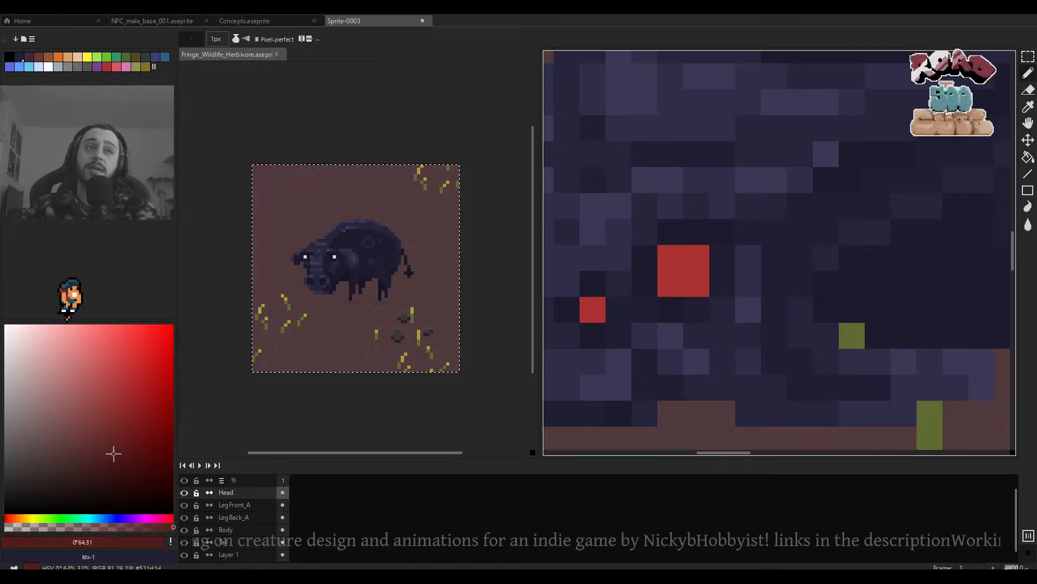
left_click(671, 258)
left_click(696, 258)
left_click(670, 284)
scroll(736, 277, "down", 3)
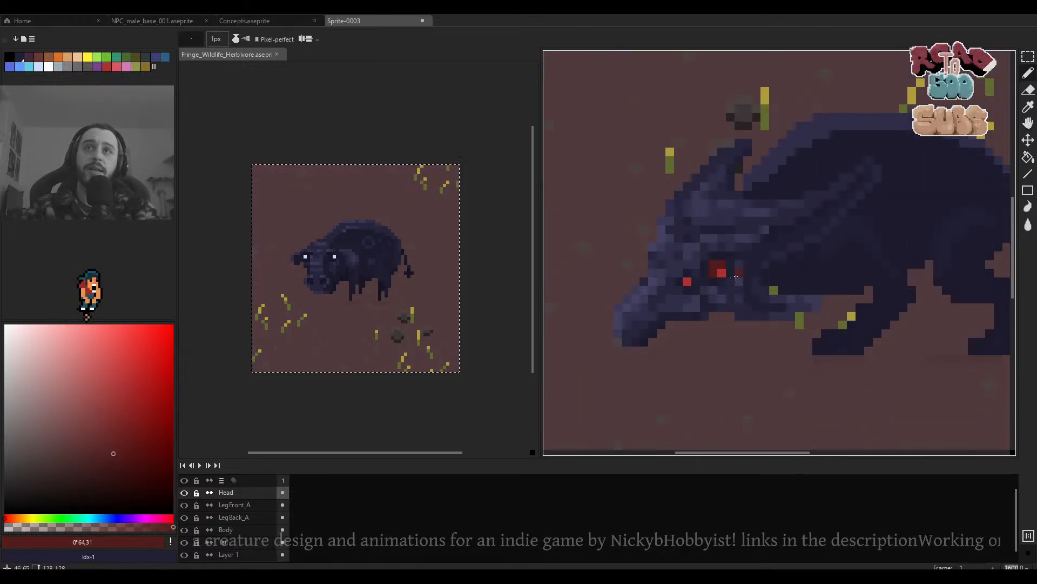
scroll(736, 276, "up", 3)
scroll(736, 276, "down", 3)
scroll(739, 263, "up", 1)
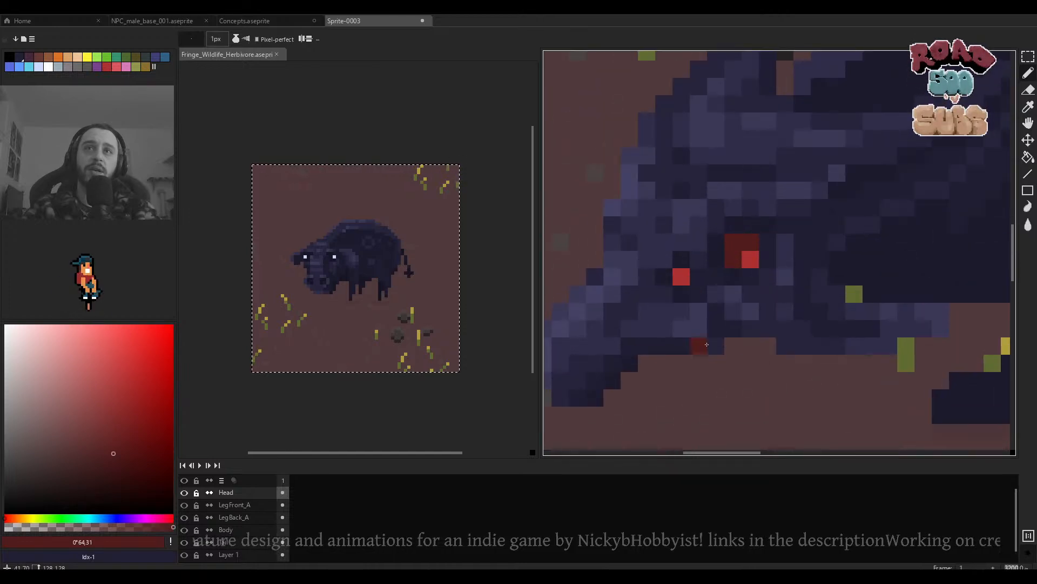
left_click(681, 277)
scroll(756, 265, "down", 4)
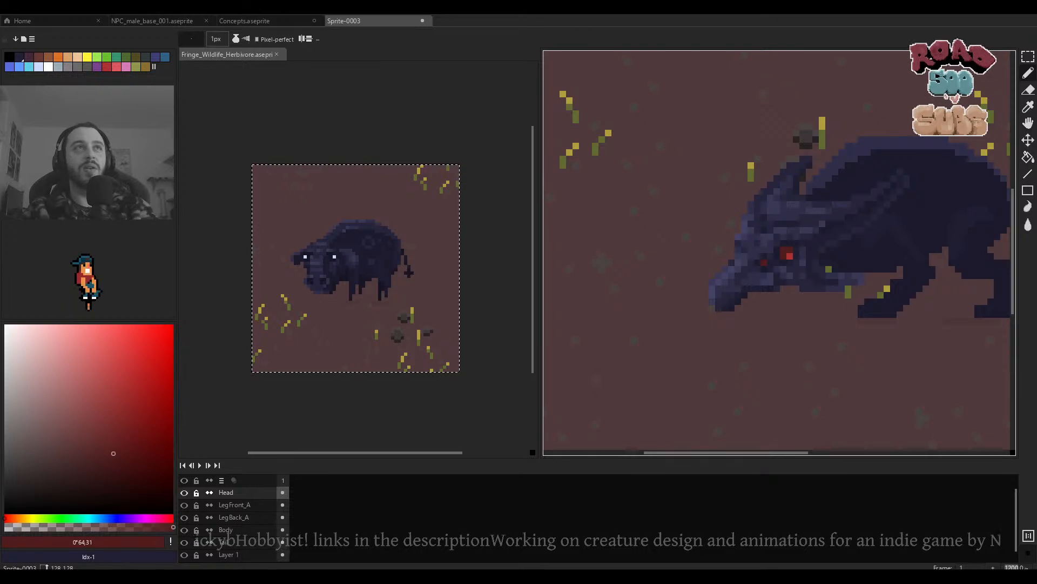
Make the Body layer active and examine the red eyes against the whole creature at several magnifications.
left_click_drag(831, 303, 710, 316)
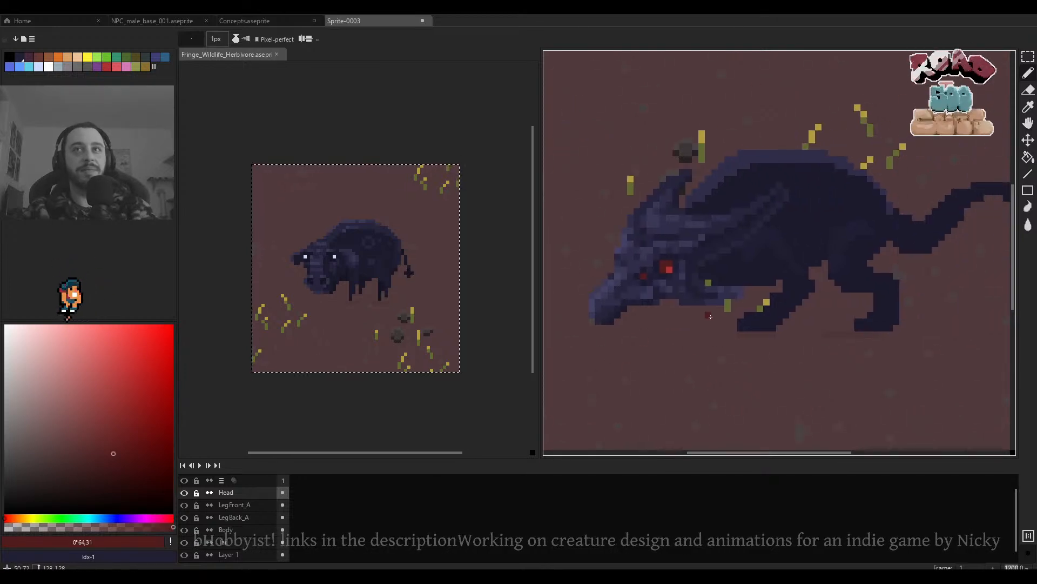
left_click(778, 230, "ctrl")
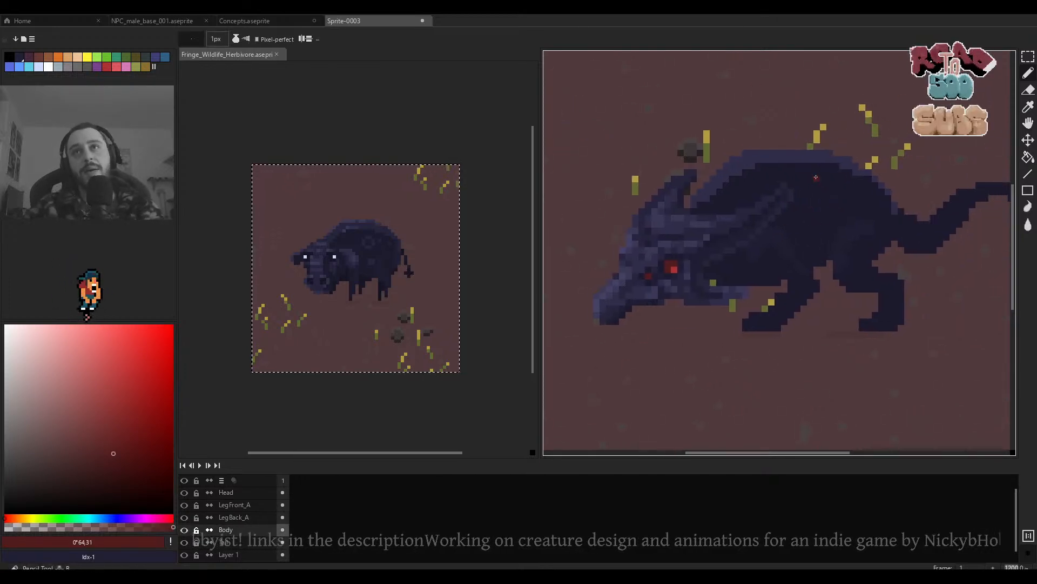
scroll(808, 174, "down", 4)
left_click_drag(807, 173, 789, 188)
scroll(739, 230, "up", 4)
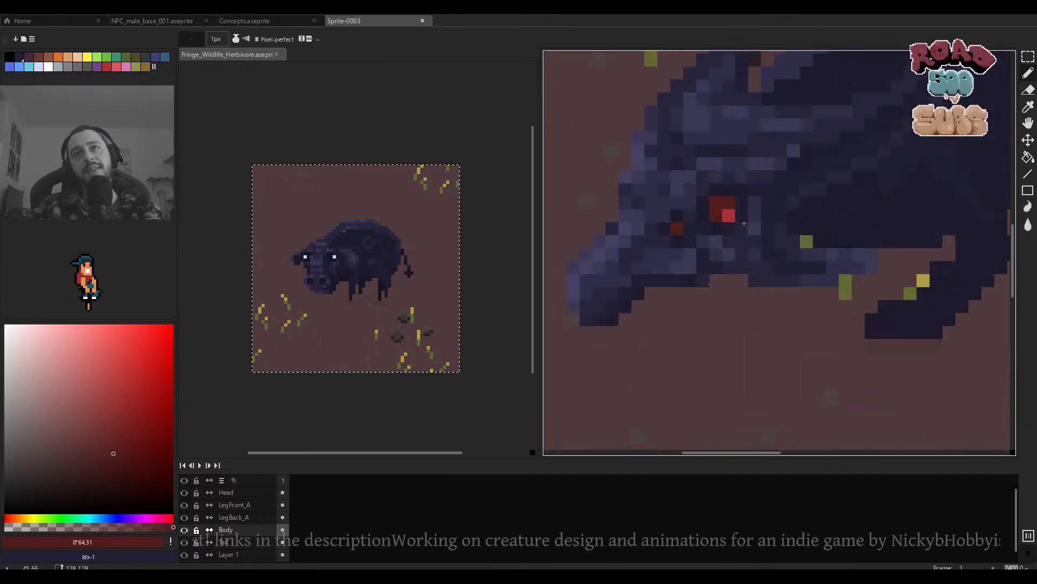
scroll(741, 227, "down", 4)
scroll(746, 224, "up", 5)
scroll(751, 220, "down", 3)
scroll(757, 220, "down", 2)
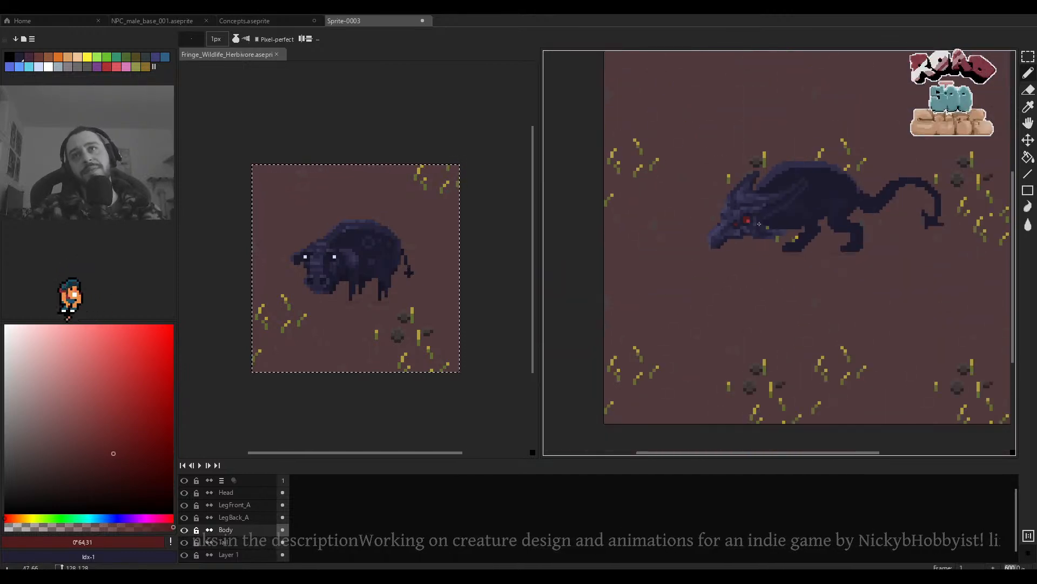
Sample #1c1a2c, make the Head layer active and try darkening a pixel just behind the main eye.
scroll(762, 220, "up", 5)
left_click(775, 166, "alt")
scroll(756, 202, "up", 3)
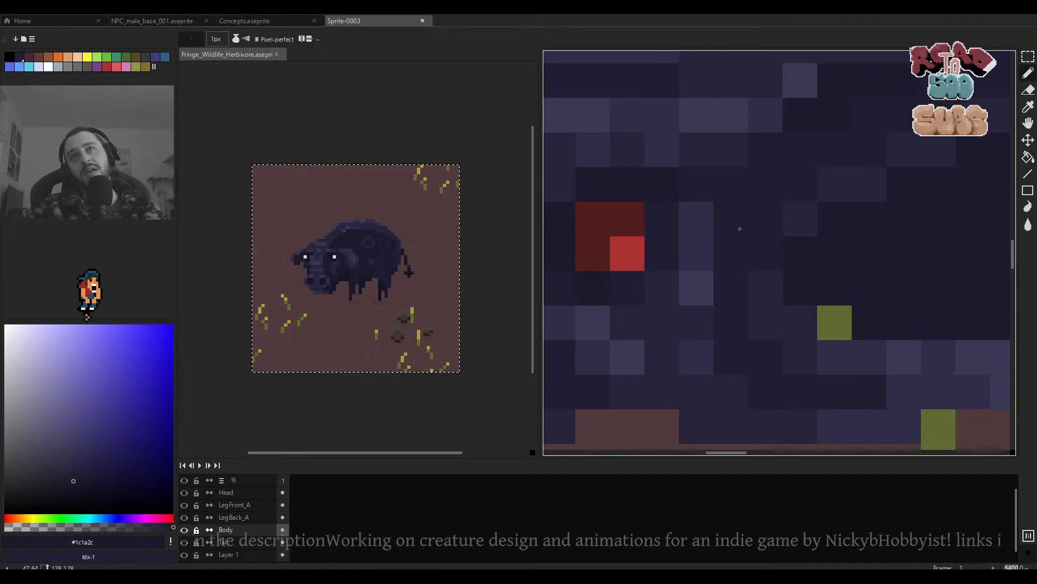
left_click(807, 127, "ctrl")
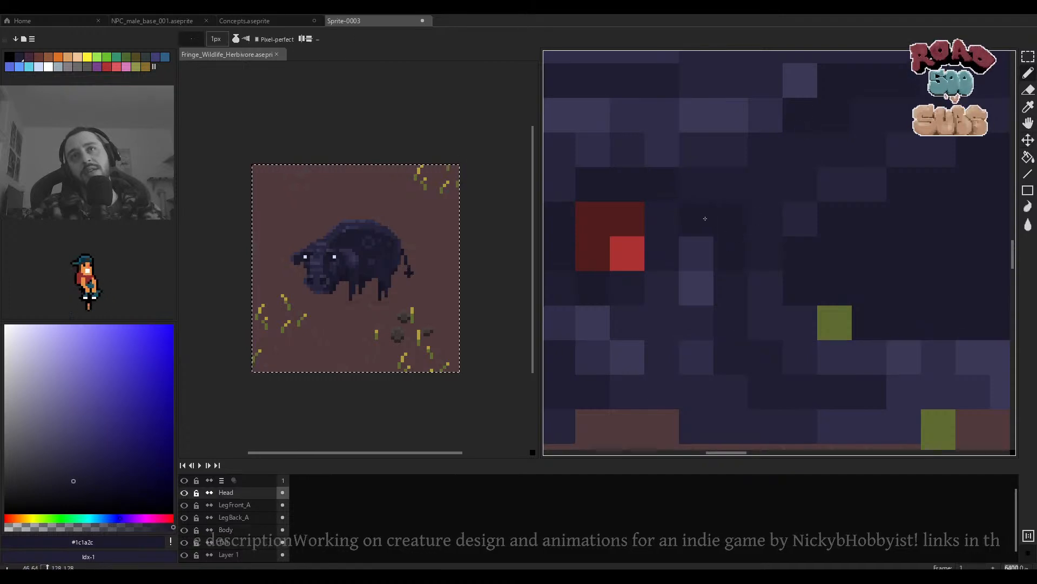
scroll(729, 252, "down", 6)
scroll(732, 239, "up", 3)
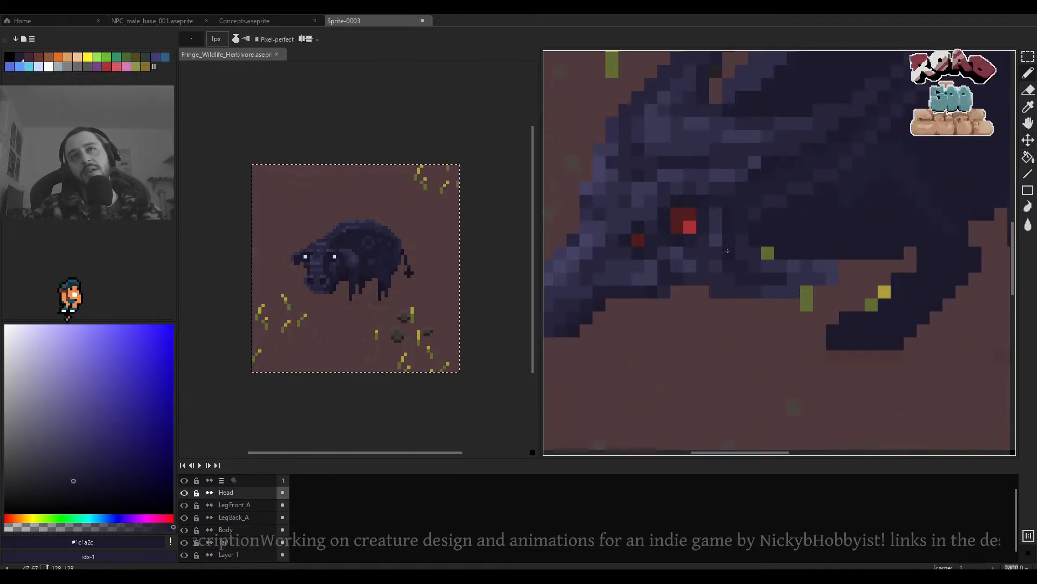
scroll(718, 279, "down", 3)
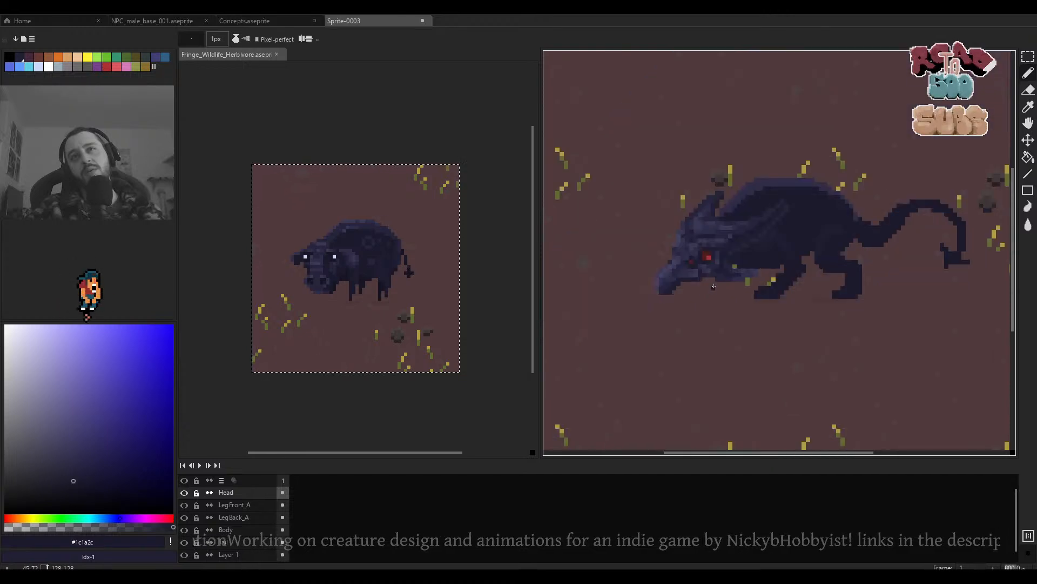
scroll(720, 268, "up", 4)
key("ctrl+z")
scroll(764, 299, "down", 3)
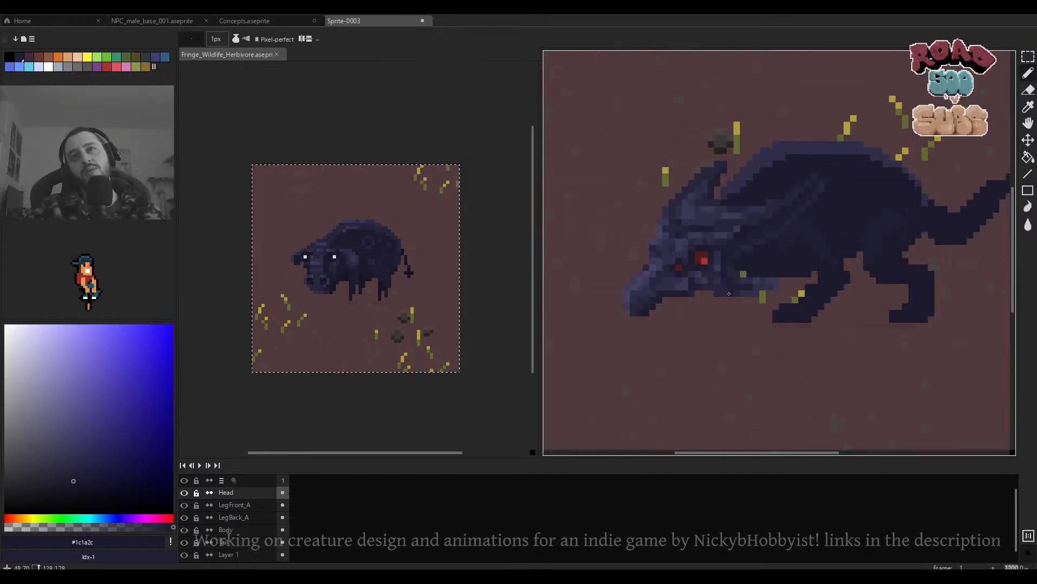
Sample #26243c and touch up the shading pixels on the forehead in front of the main eye.
scroll(729, 293, "down", 2)
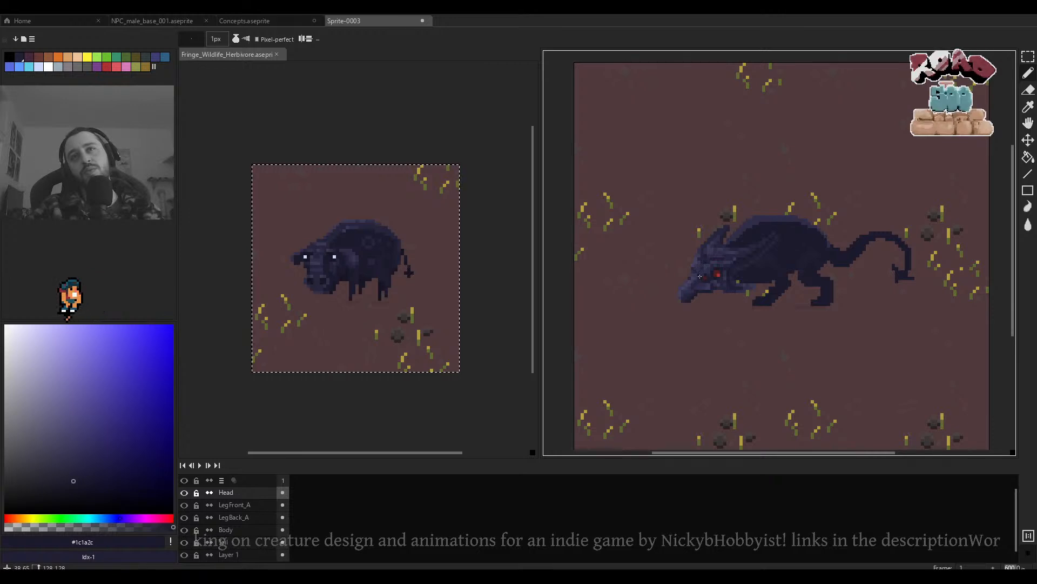
scroll(700, 276, "up", 3)
scroll(701, 246, "up", 1)
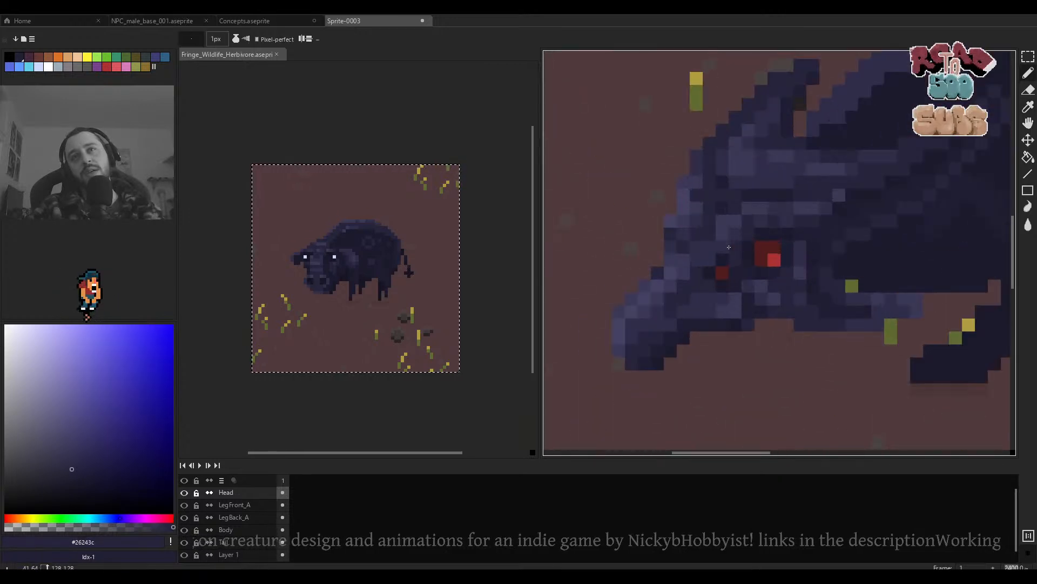
scroll(694, 219, "down", 3)
scroll(702, 237, "up", 3)
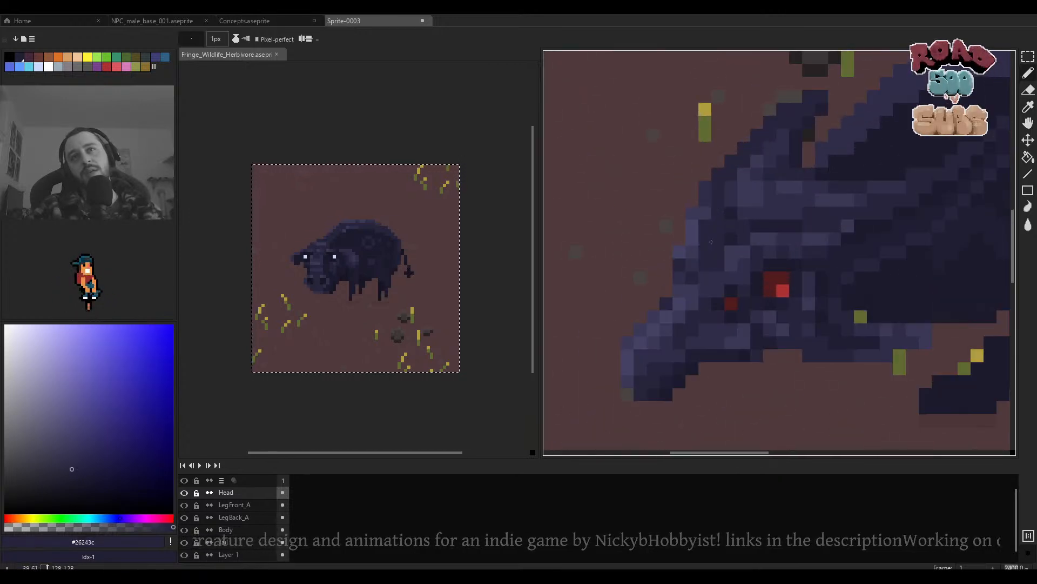
scroll(722, 245, "down", 3)
scroll(722, 244, "up", 4)
Sample #3a3855 and paint highlight pixels along the brow between the main eye and the snout ridge.
left_click(685, 248, "alt")
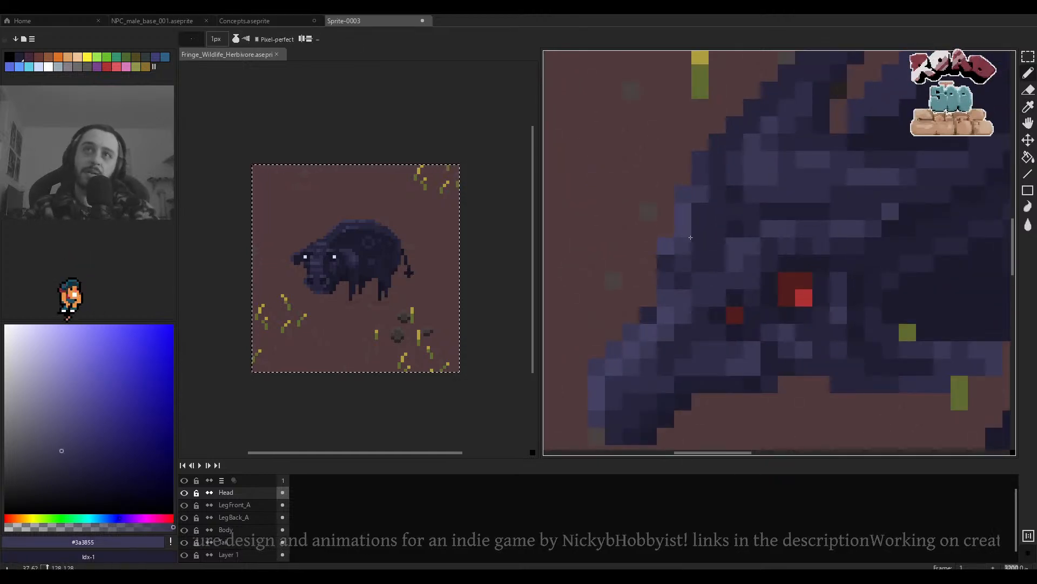
scroll(701, 213, "down", 3)
scroll(747, 224, "up", 3)
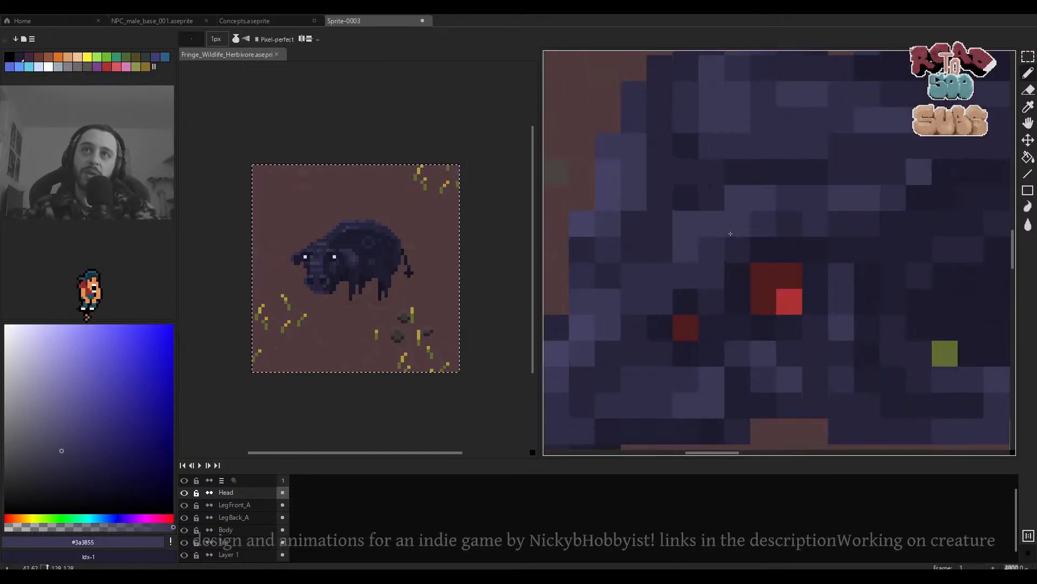
scroll(632, 196, "down", 3)
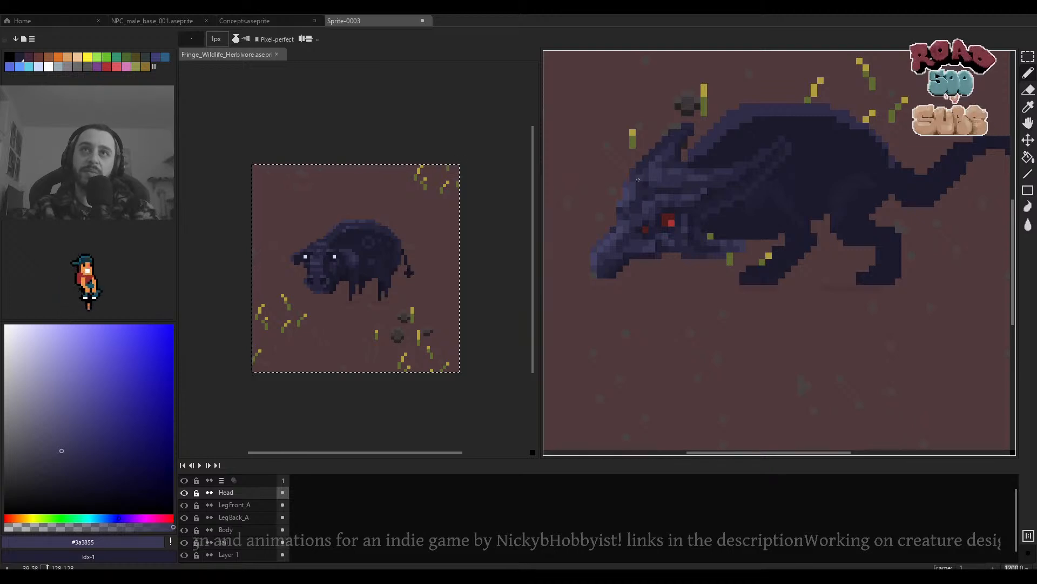
scroll(638, 179, "up", 1)
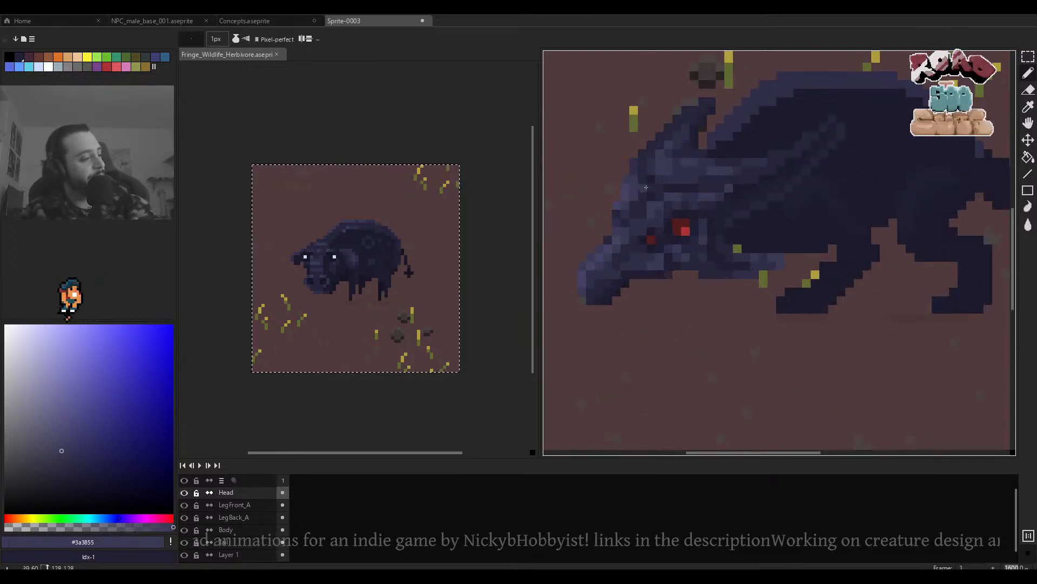
scroll(643, 184, "down", 2)
scroll(638, 167, "up", 3)
Try erasing pixels around the front base of the upright ear.
key("e")
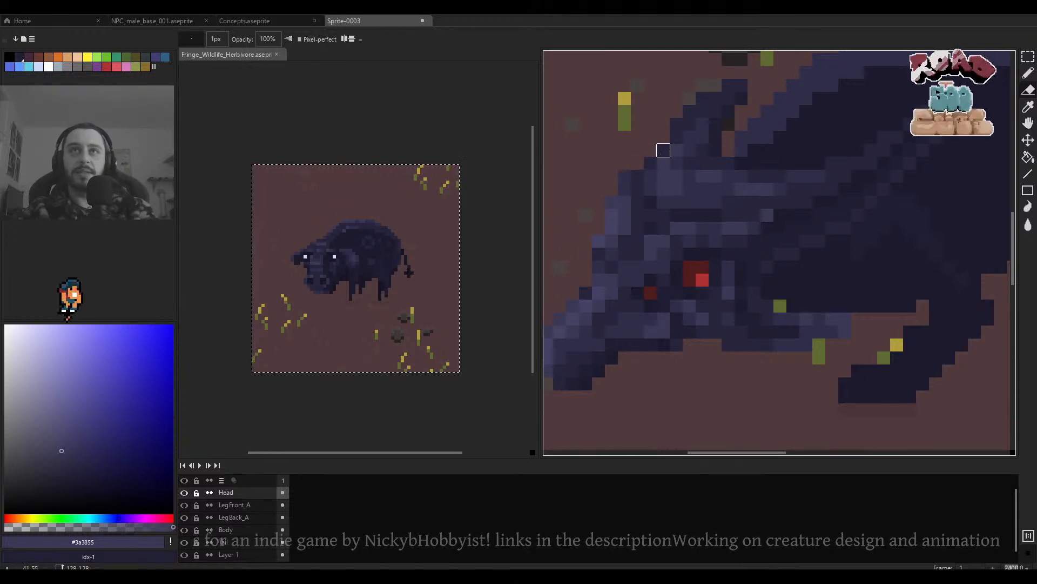
scroll(678, 169, "down", 3)
scroll(678, 169, "up", 4)
key("ctrl+z")
key("ctrl+z")
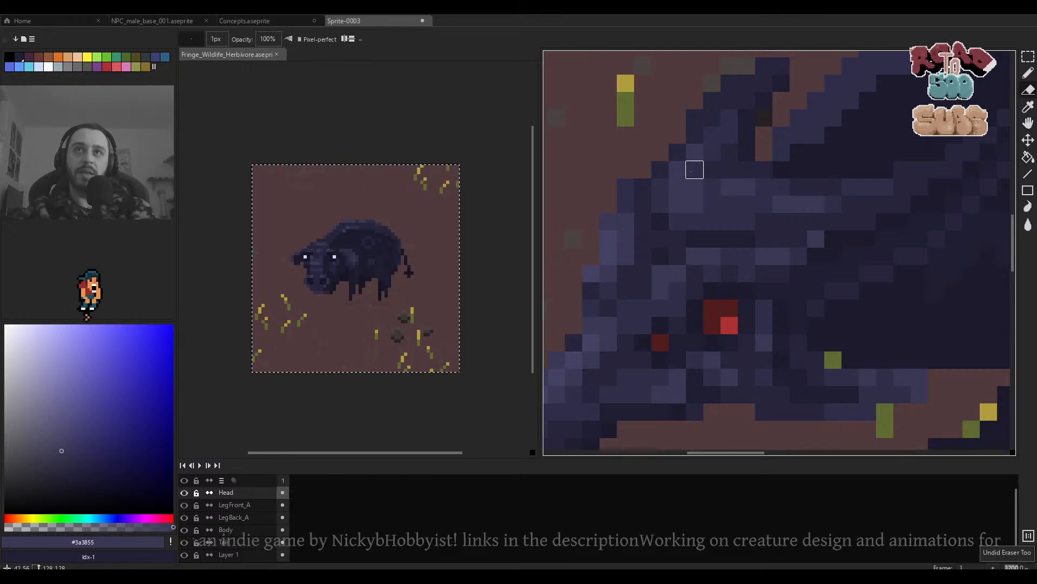
Select the upper part of the upright ear in a 12 by 7 pixel area and shift it one pixel toward the snout.
scroll(719, 153, "down", 2)
scroll(721, 152, "up", 1)
key("m")
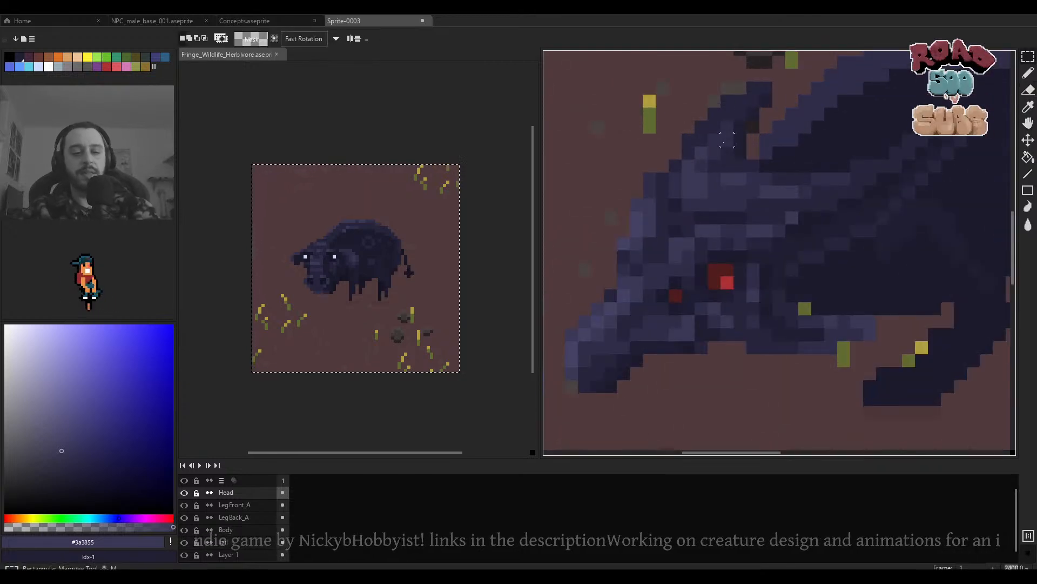
left_click_drag(767, 75, 703, 165)
left_click(701, 171)
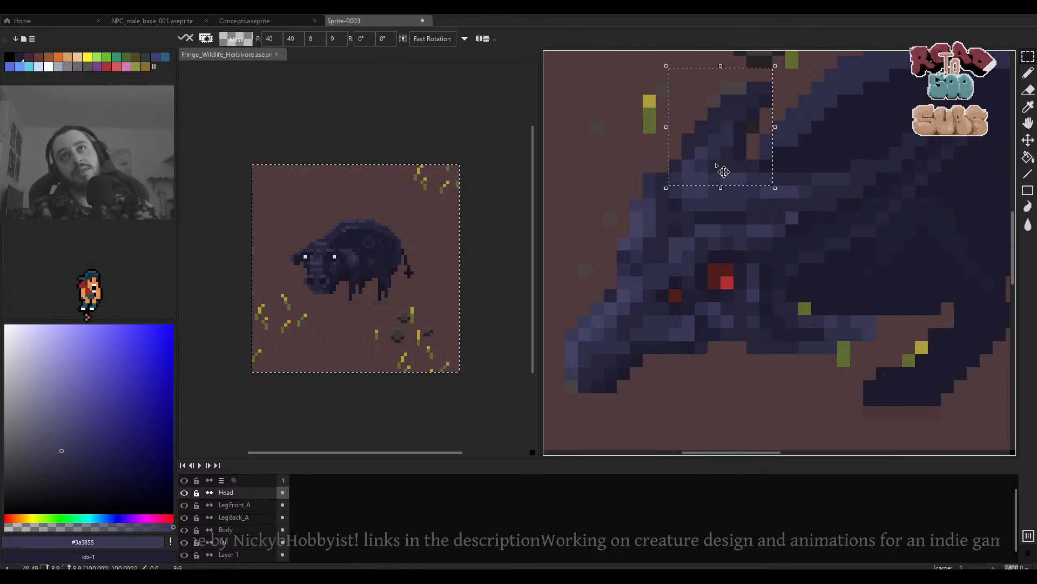
key("ctrl+d")
left_click_drag(805, 75, 649, 162)
left_click(711, 162)
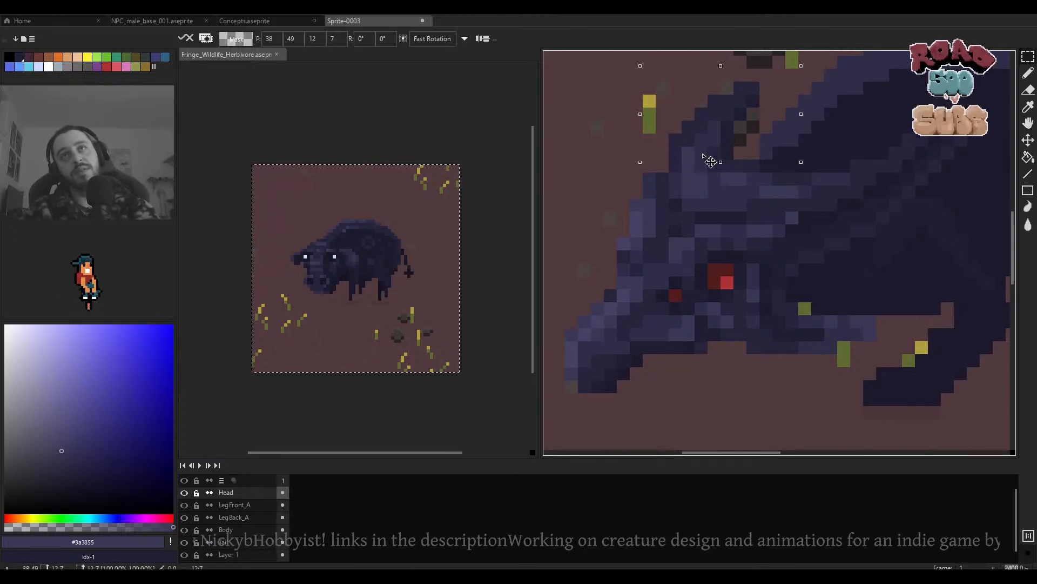
Reselect the upright ear and shift it one more pixel toward the snout, clearing the selection.
key("ctrl+d")
left_click_drag(752, 83, 654, 187)
left_click(710, 168)
mouse_move(709, 168)
left_mouse_down()
mouse_move(697, 169)
mouse_move(697, 186)
mouse_move(628, 206)
mouse_move(707, 202)
left_mouse_up()
key("ctrl+d")
Show only the Head layer and erase pixels in the notch between the upright and swept-back ears.
left_click(184, 493, "alt")
key("b")
scroll(704, 200, "down", 3)
scroll(712, 200, "up", 3)
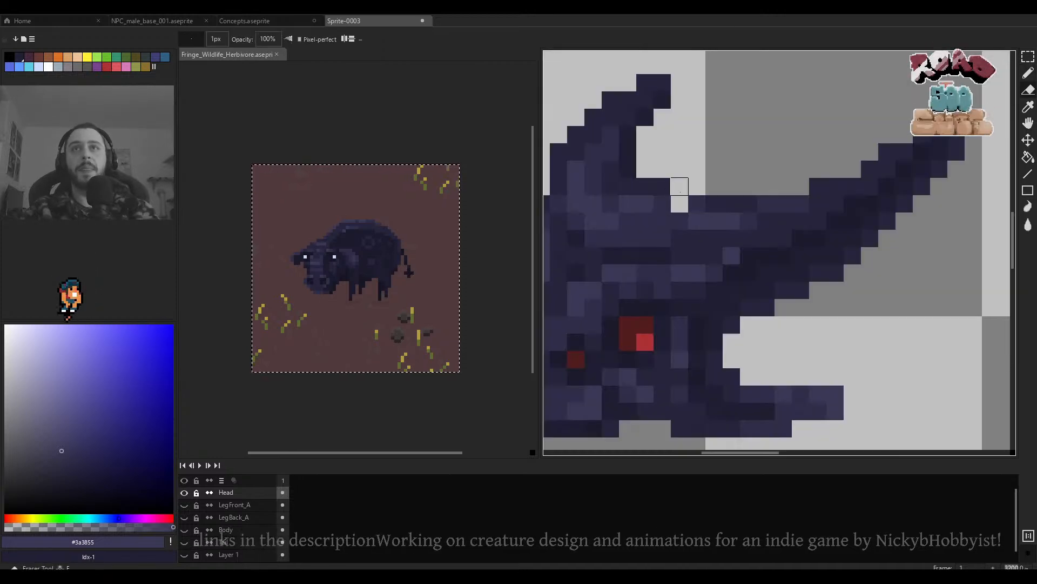
scroll(690, 185, "down", 1)
scroll(644, 185, "up", 1)
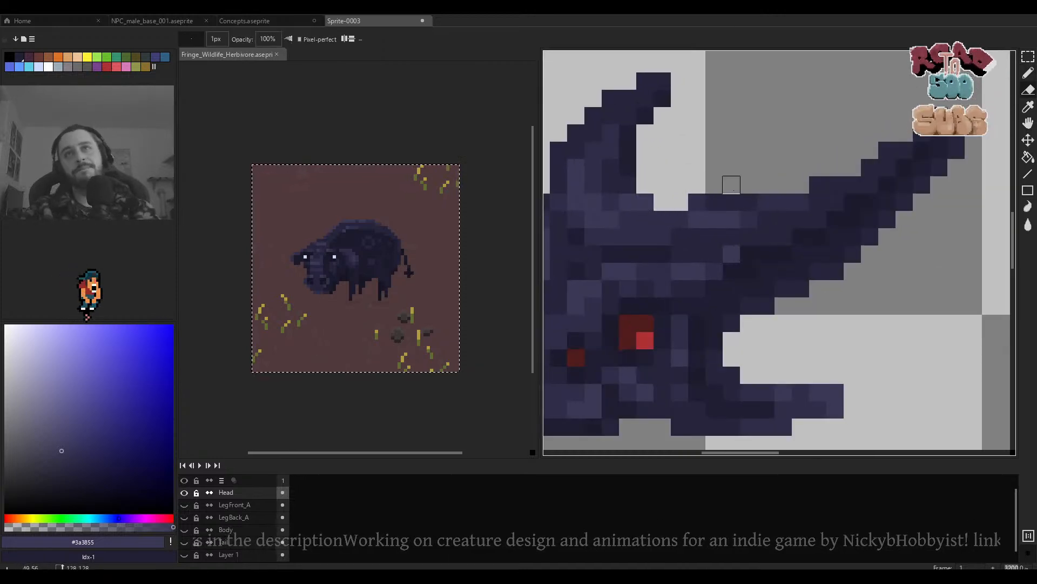
Erase pixels at the tips of the upright and swept-back ears to taper them into thin, hooked points.
scroll(730, 187, "down", 3)
scroll(740, 184, "up", 2)
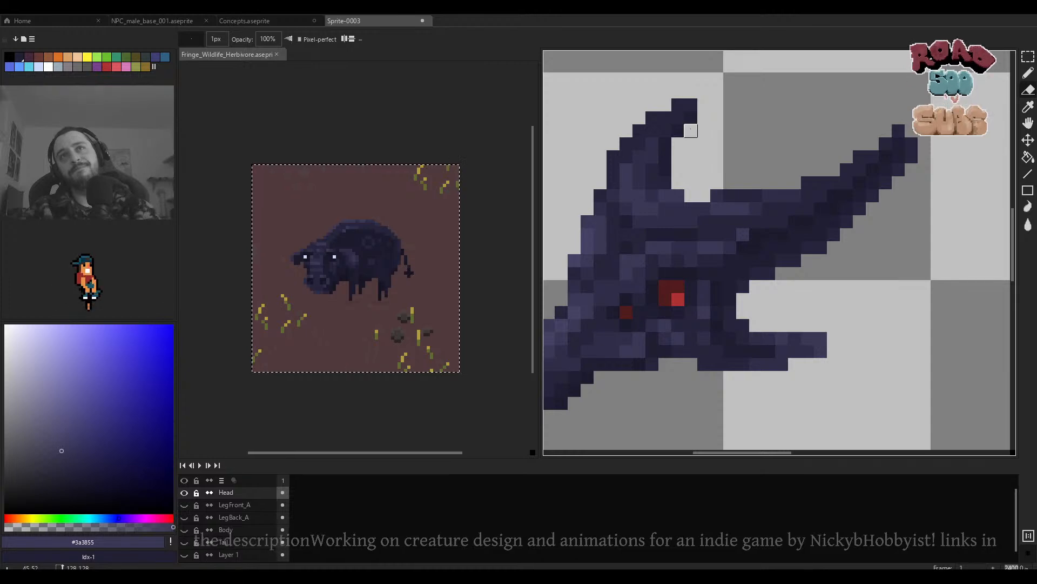
scroll(737, 128, "down", 4)
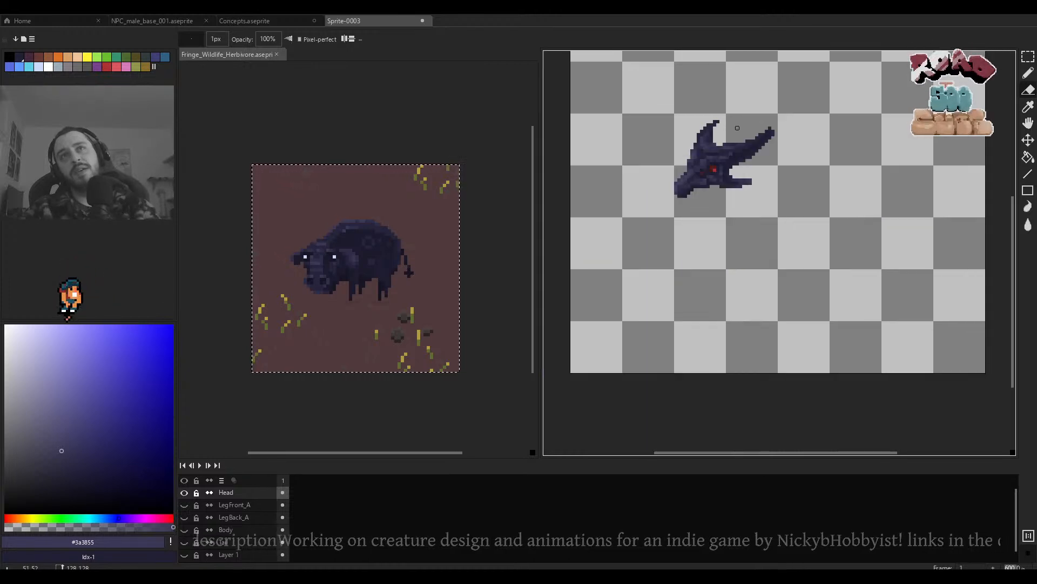
scroll(737, 127, "up", 3)
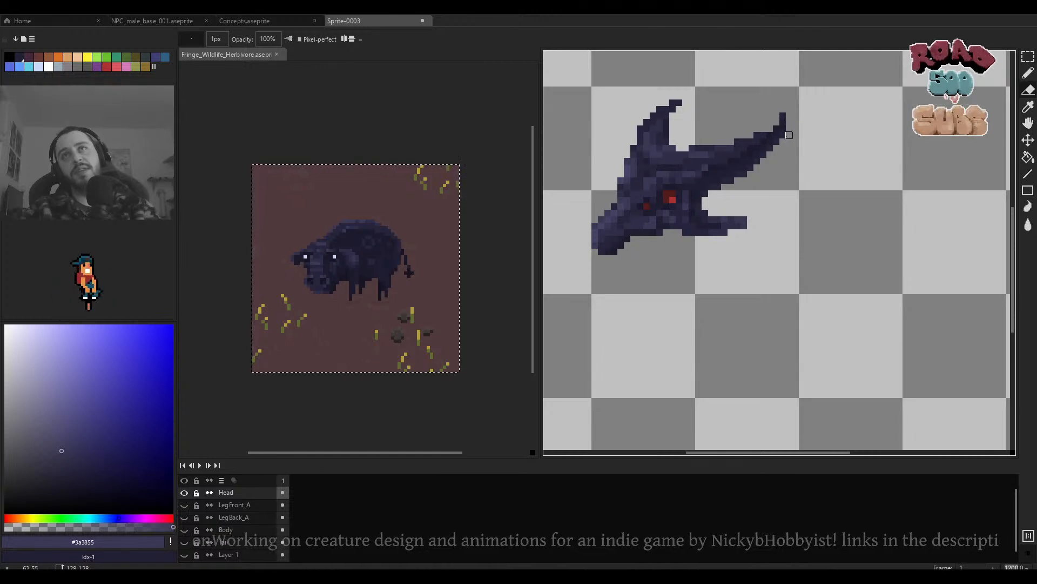
scroll(769, 180, "down", 3)
scroll(766, 156, "up", 3)
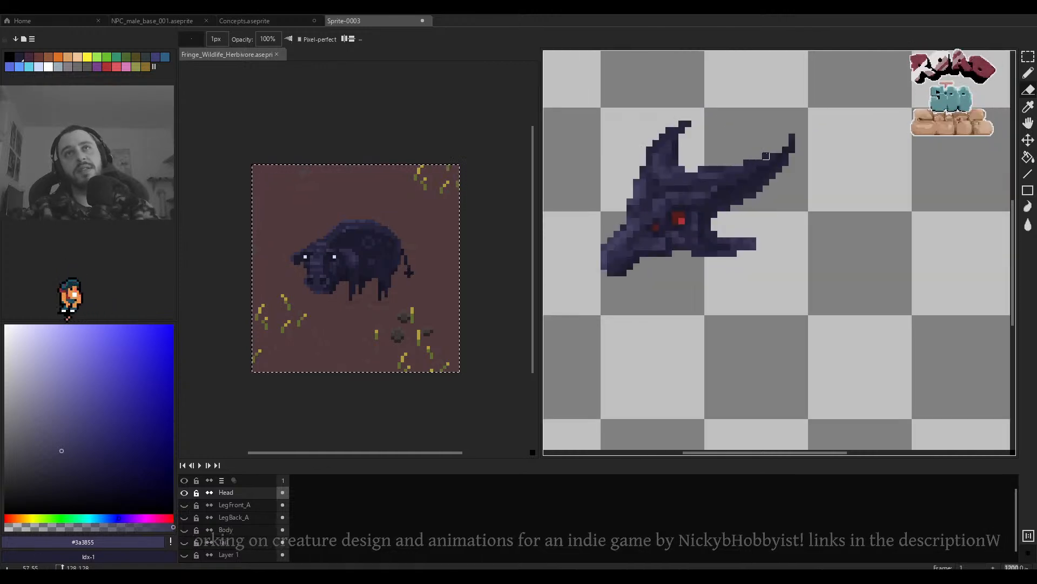
Clean up the upper edge of the swept-back ear near its base by erasing stray pixels.
scroll(721, 169, "down", 1)
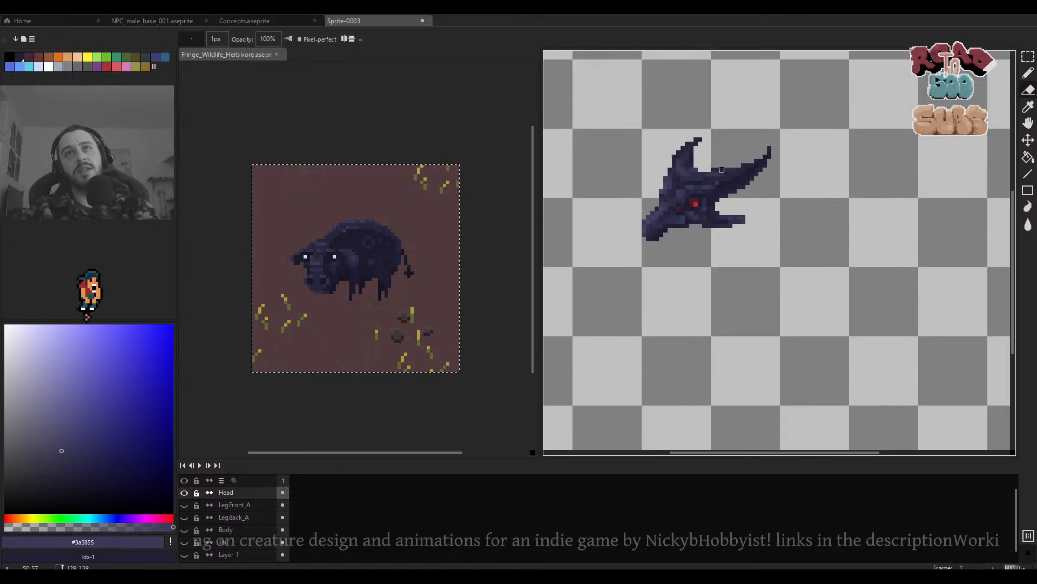
scroll(713, 170, "down", 1)
scroll(713, 169, "up", 3)
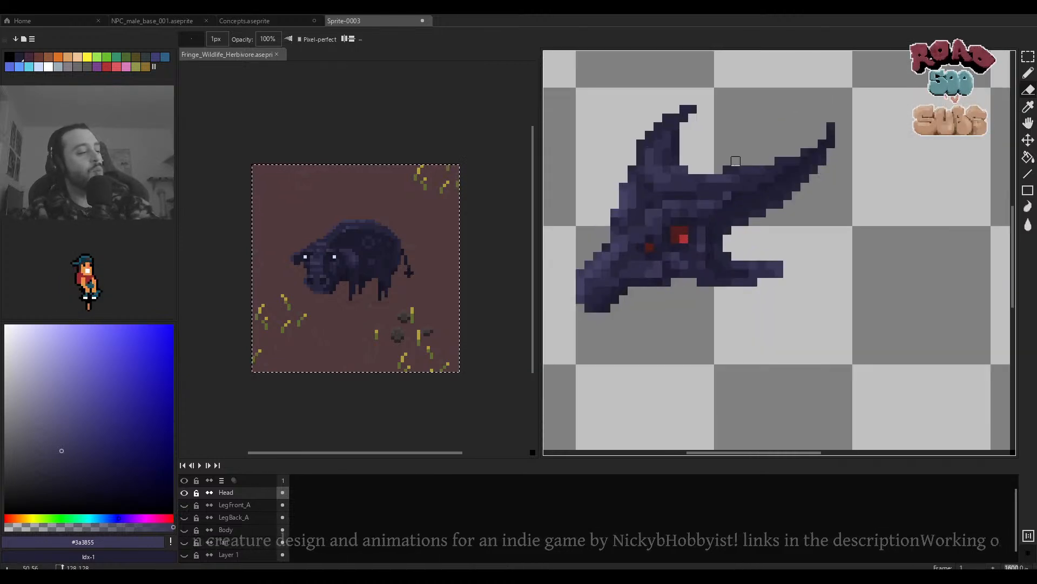
left_click_drag(727, 178, 807, 173)
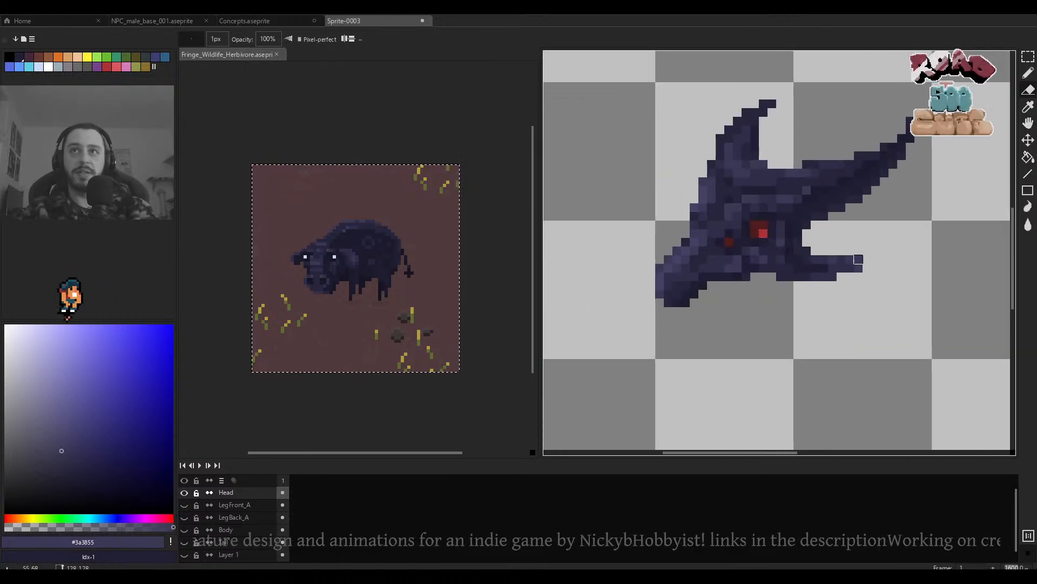
Erase the cheek spike's end into a thin, upturned tip and darken its end pixels with #1c1a2c.
scroll(850, 268, "down", 3)
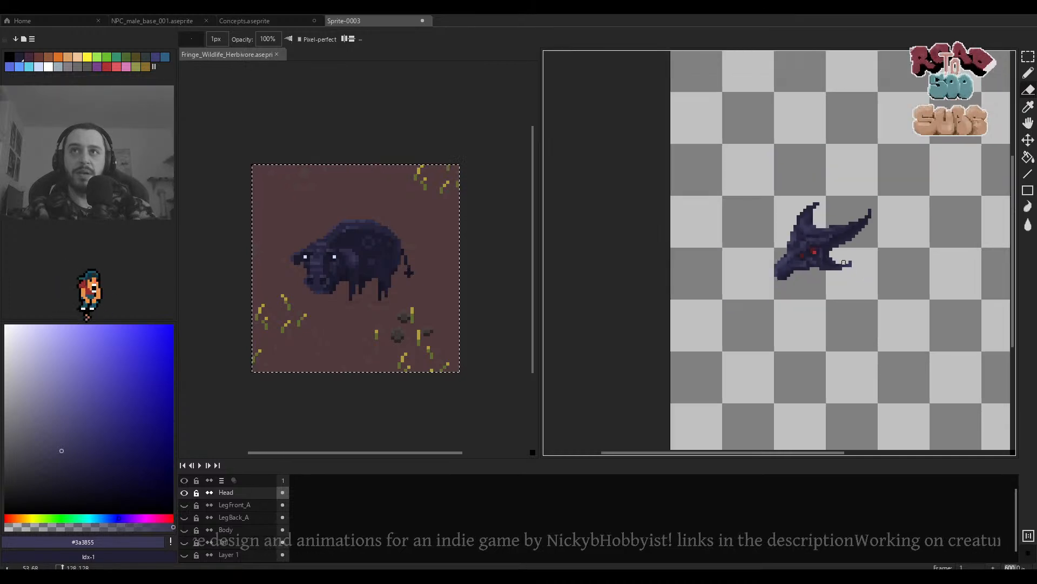
scroll(850, 268, "up", 4)
left_click_drag(850, 268, 749, 349)
key("alt")
left_click(821, 164)
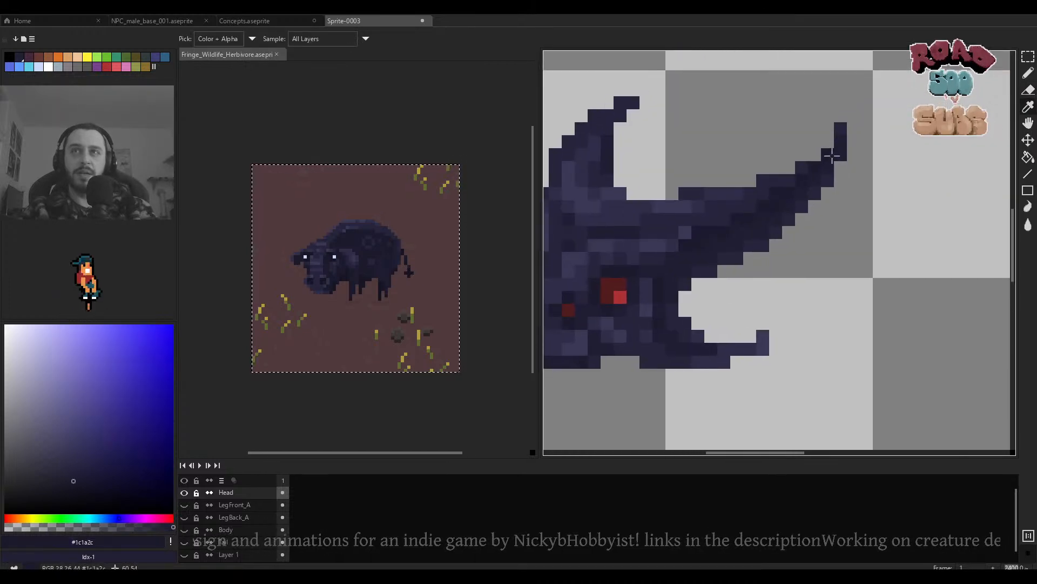
left_click_drag(760, 323, 753, 324)
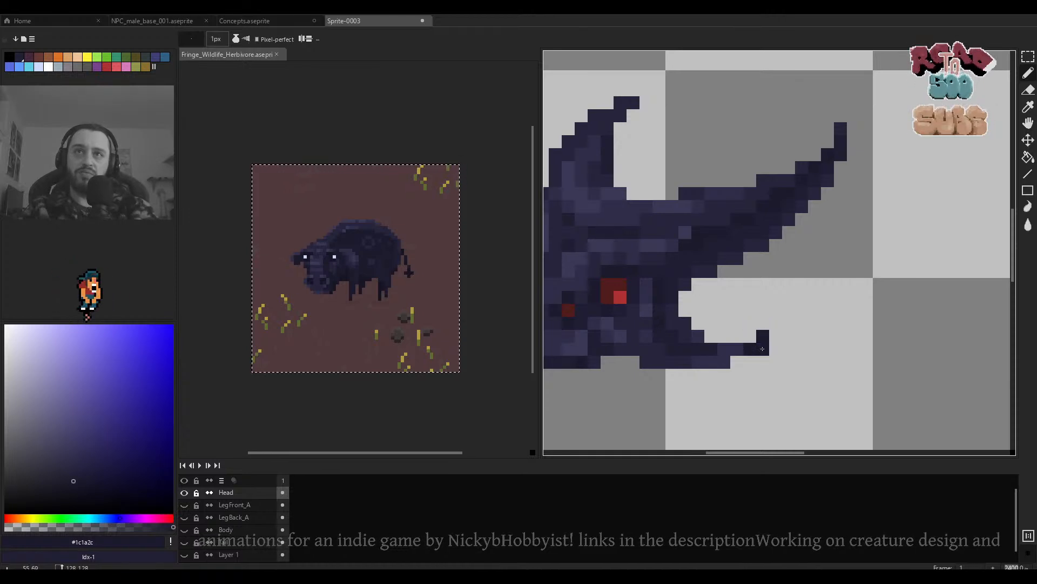
Erase the corner pixel beneath the cheek spike's upturned tip, leaving a diagonal end.
key("e")
left_click(762, 349)
scroll(771, 349, "down", 2)
scroll(770, 351, "up", 2)
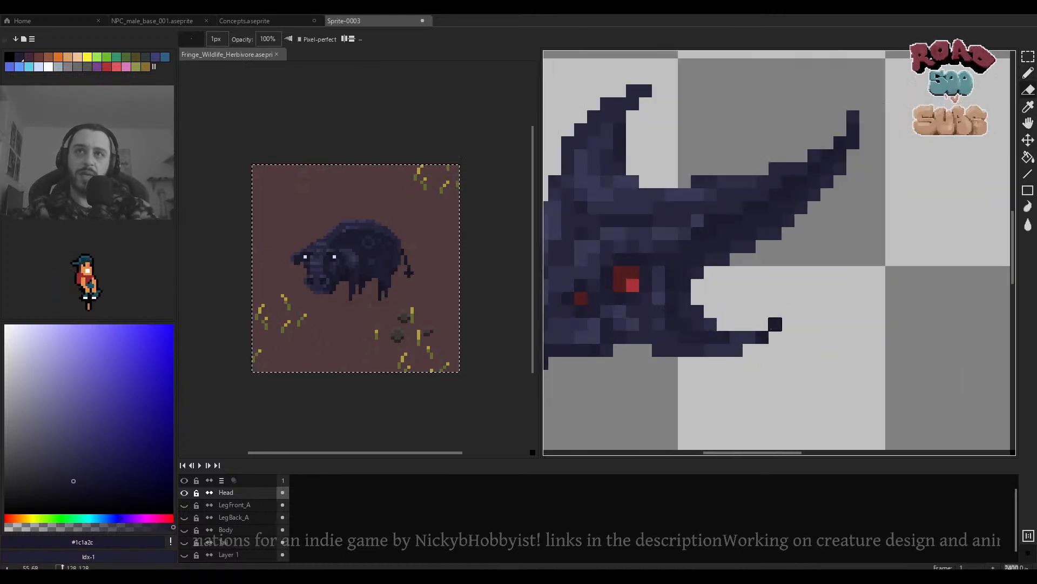
left_click_drag(775, 324, 838, 315)
scroll(850, 315, "down", 3)
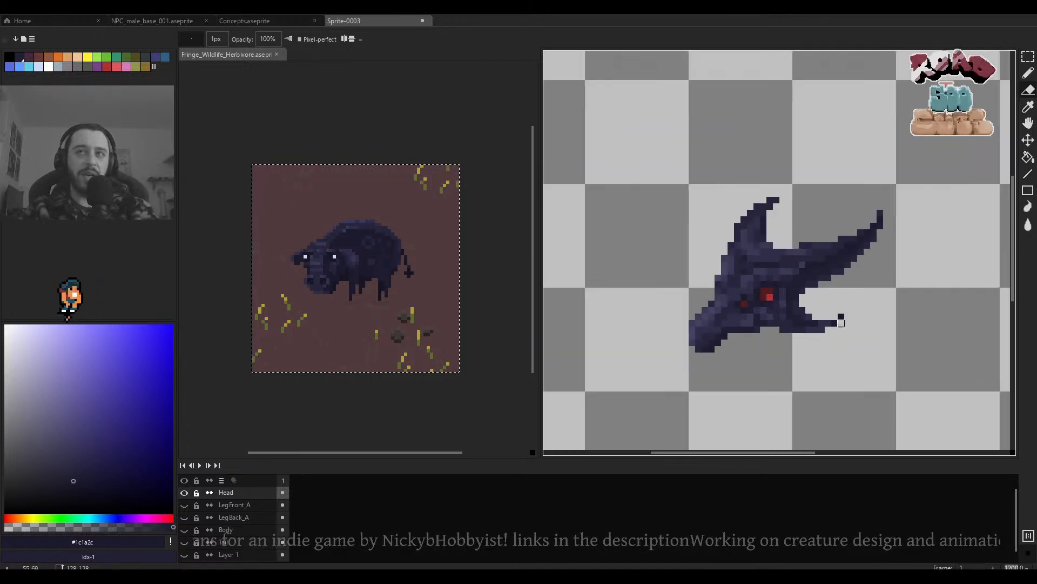
Sample #26243c with the Pencil tool ready and refine the shading at the base of the upright ear.
key("b")
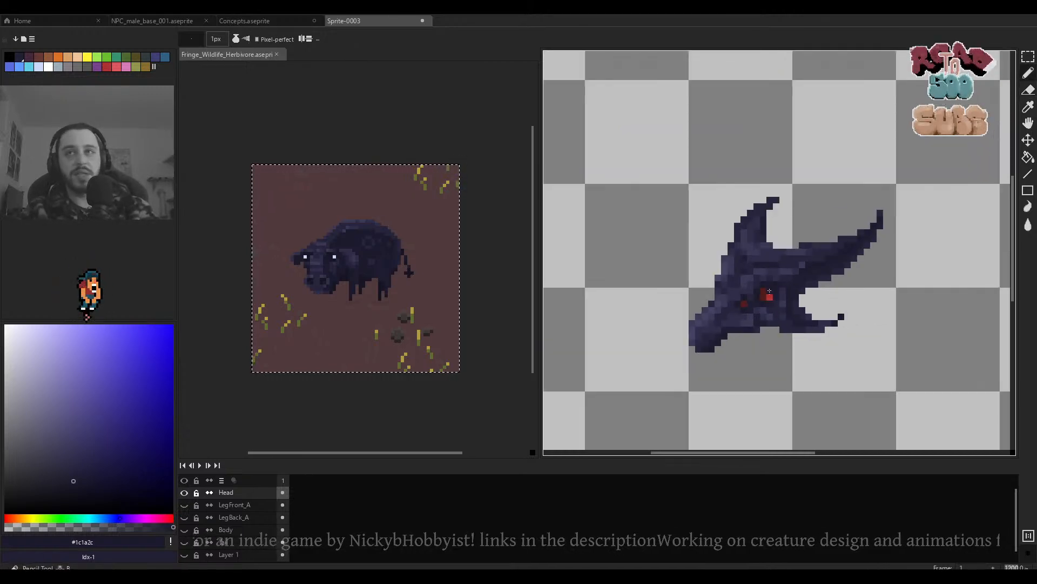
left_click_drag(765, 287, 748, 281)
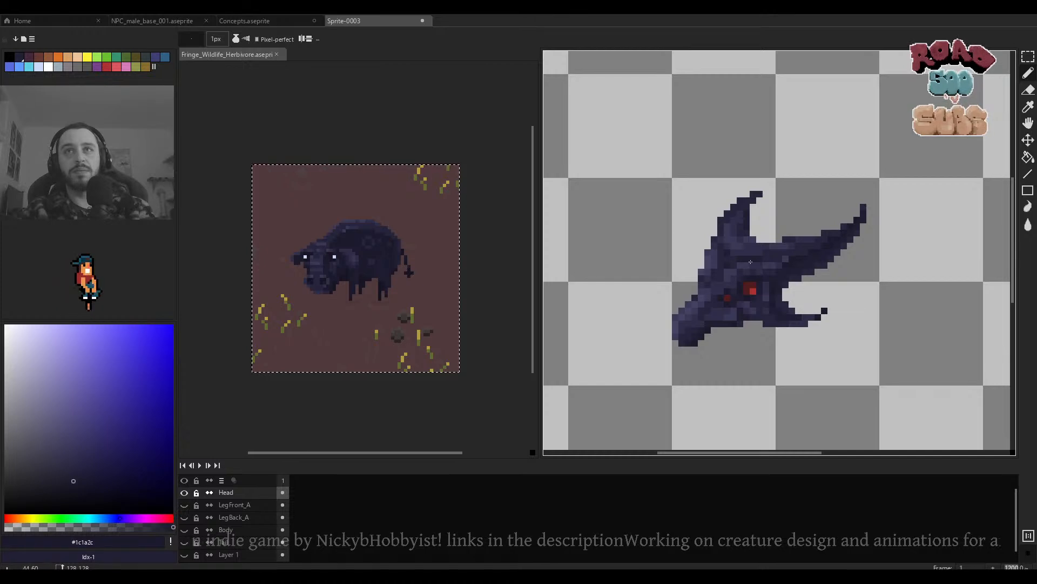
scroll(750, 262, "up", 3)
left_click(756, 242, "alt")
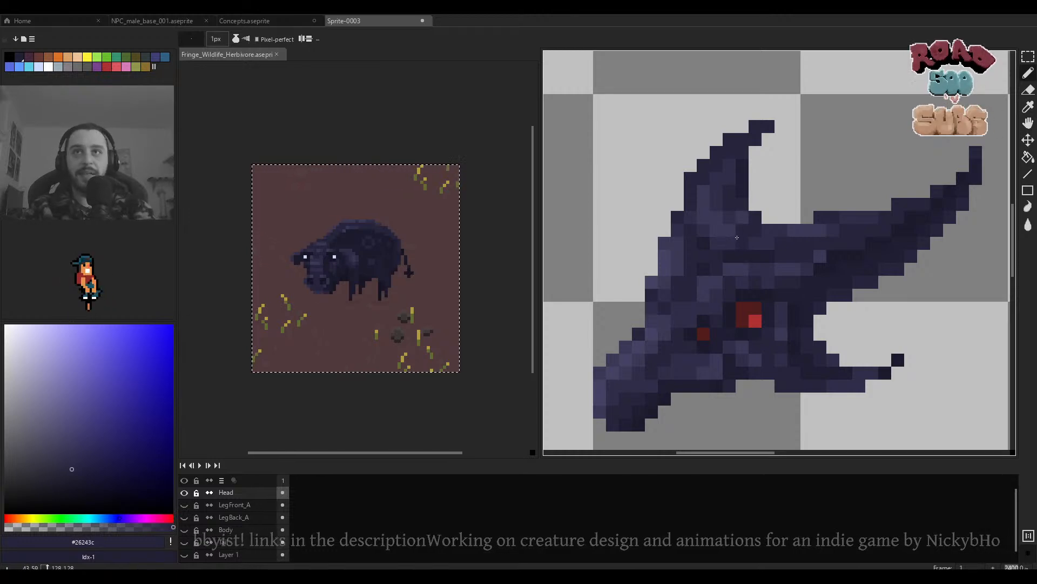
scroll(730, 242, "down", 4)
scroll(734, 237, "up", 4)
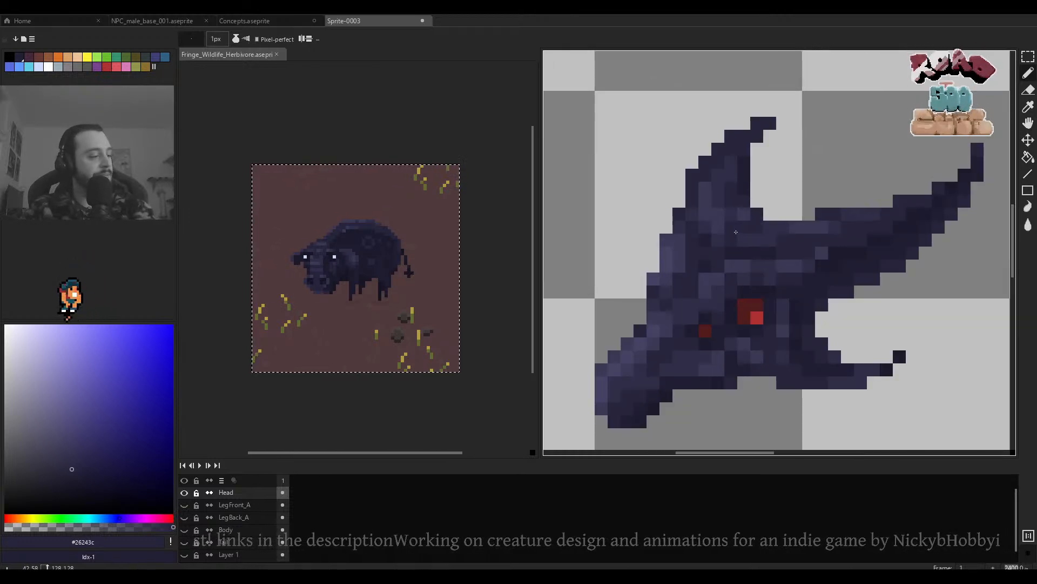
Show all layers, select the Body layer and isolate it.
scroll(736, 232, "down", 3)
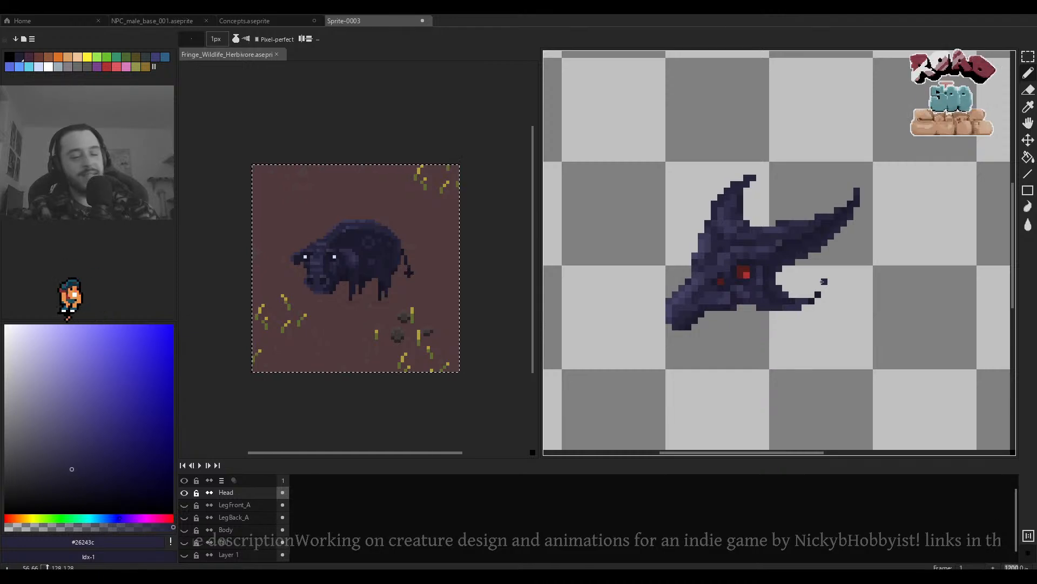
scroll(824, 282, "up", 5)
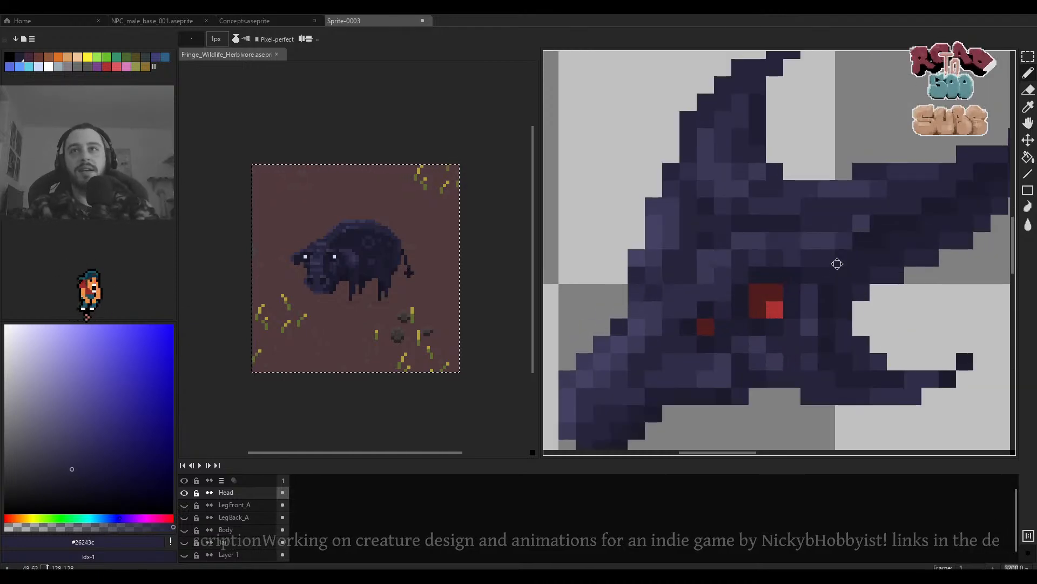
scroll(837, 264, "down", 3)
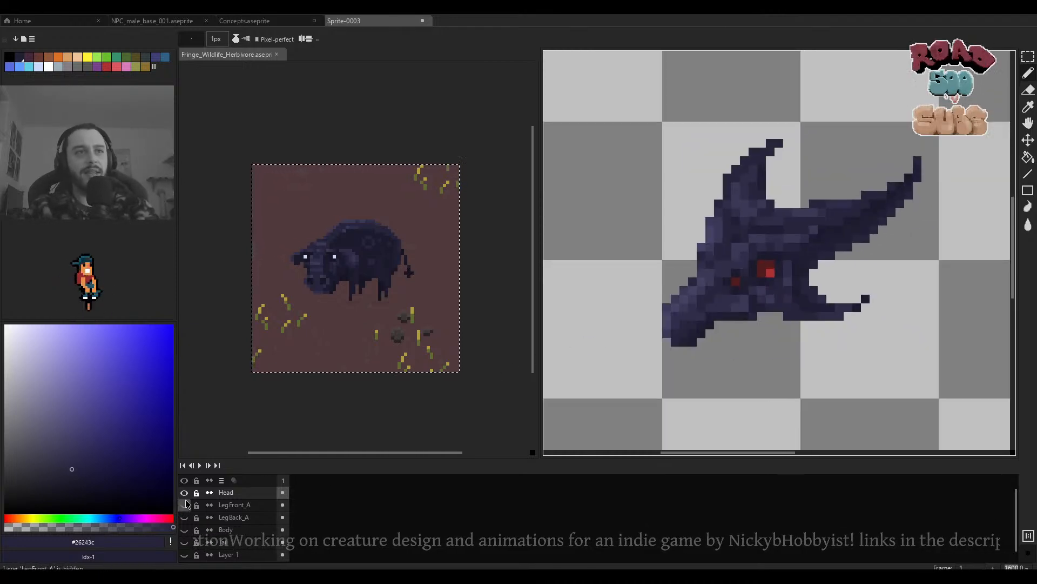
left_click(184, 493, "alt")
left_click_drag(944, 181, 822, 211)
left_click(822, 212, "ctrl")
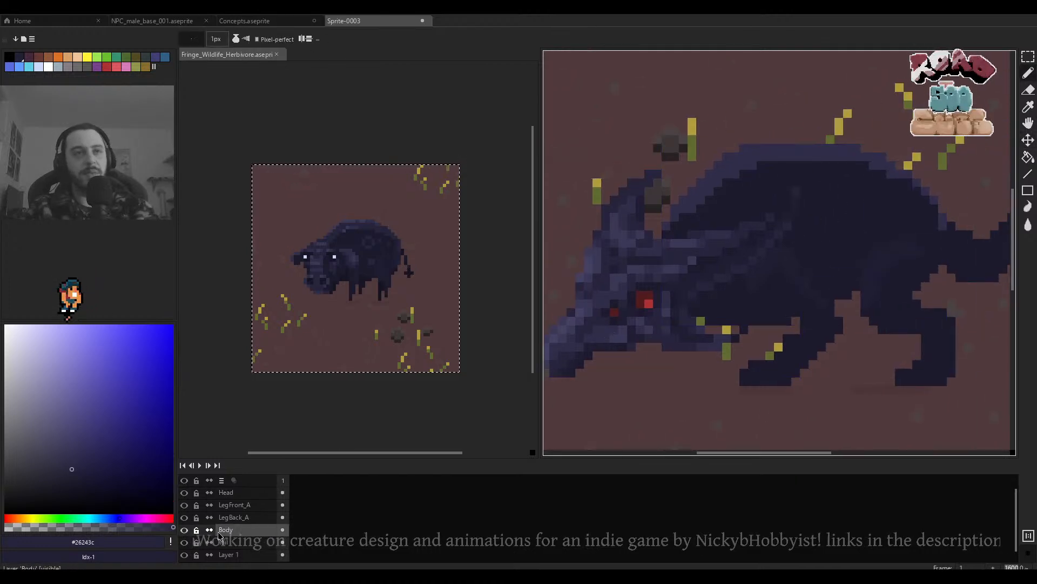
left_click(184, 530, "alt")
Sample #2f2d49 and widen the lighter band along the body's front and upper back with a 4 px brush.
scroll(656, 234, "up", 2)
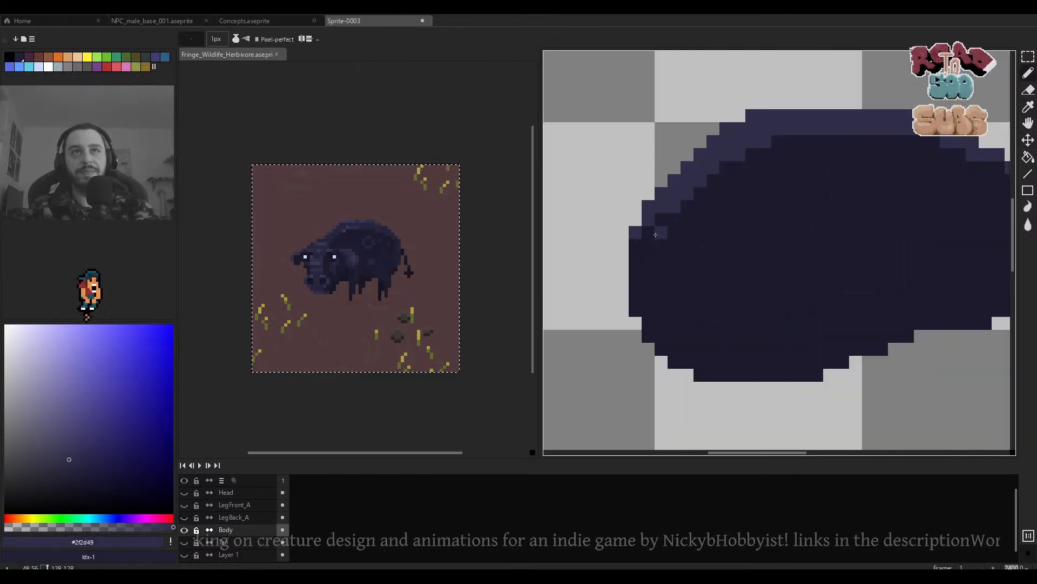
left_click_drag(655, 235, 637, 255)
scroll(637, 259, "up", 3, "ctrl")
left_click(638, 276)
left_click(742, 171, "shift")
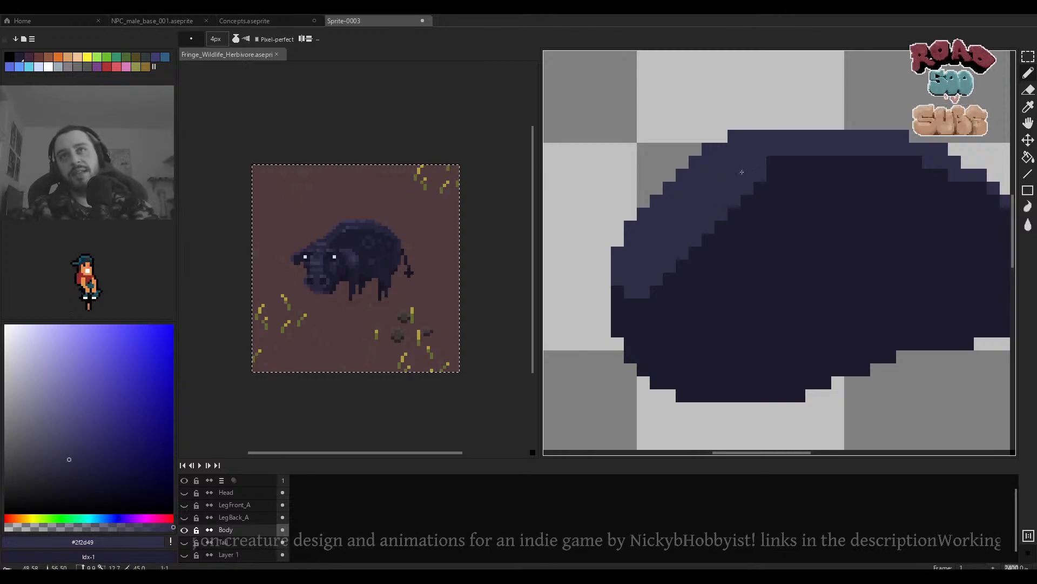
left_click_drag(816, 188, 692, 230)
left_click(798, 213, "shift")
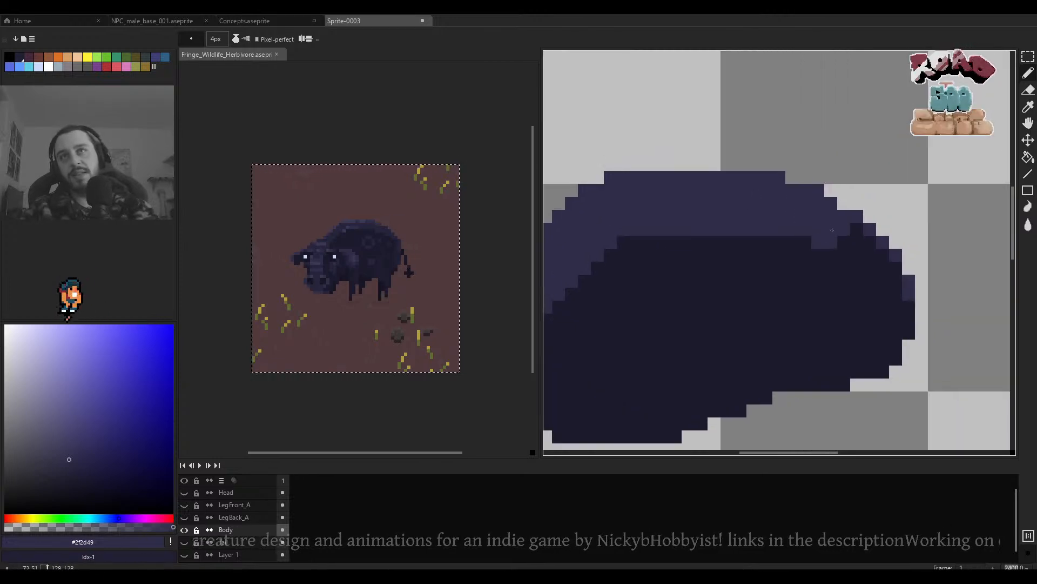
Fill the remaining dark gaps in the lighter band at the rear of the back with a 1 px #2f2d49 brush.
scroll(832, 230, "down", 3, "ctrl")
left_click(883, 255, "shift")
left_click(831, 241)
left_click(805, 227)
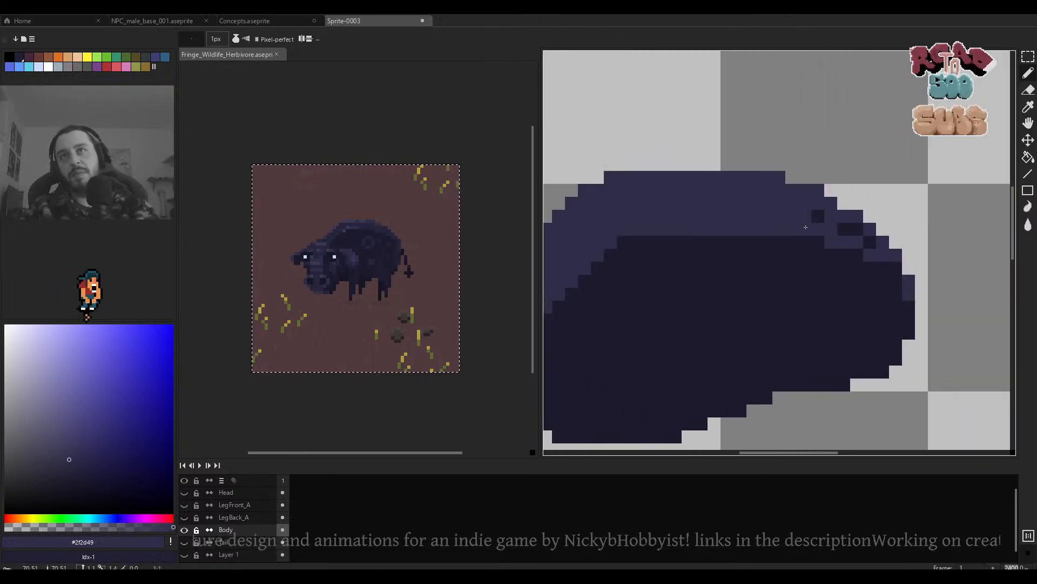
left_click_drag(806, 227, 871, 242)
scroll(807, 259, "down", 3)
scroll(771, 257, "up", 2)
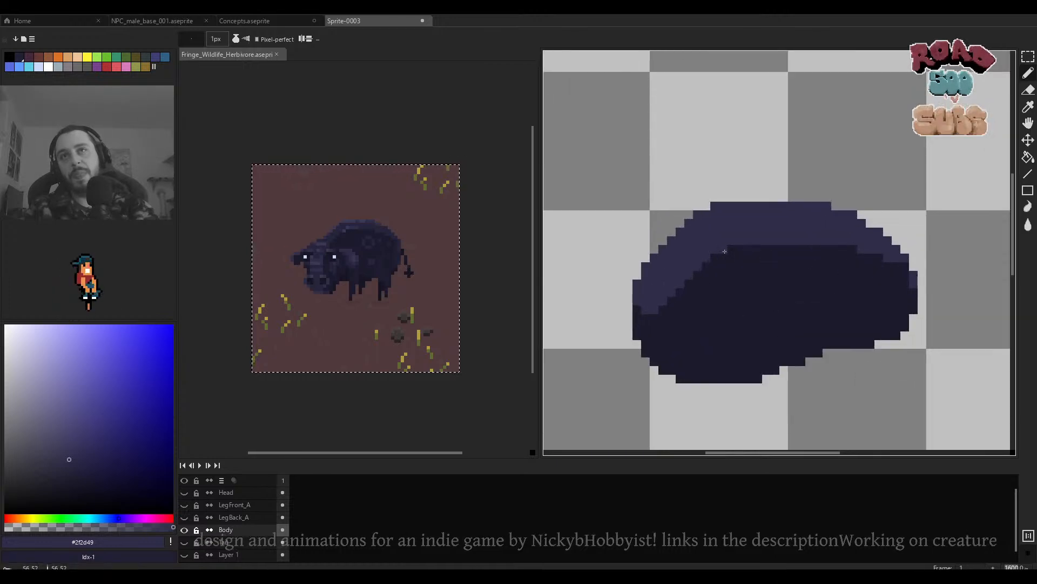
Paint dark #1c1a2c stripes down across the light band at the shoulder and rear back with a 3 px brush.
left_click(744, 276, "alt")
scroll(741, 270, "up", 2, "ctrl")
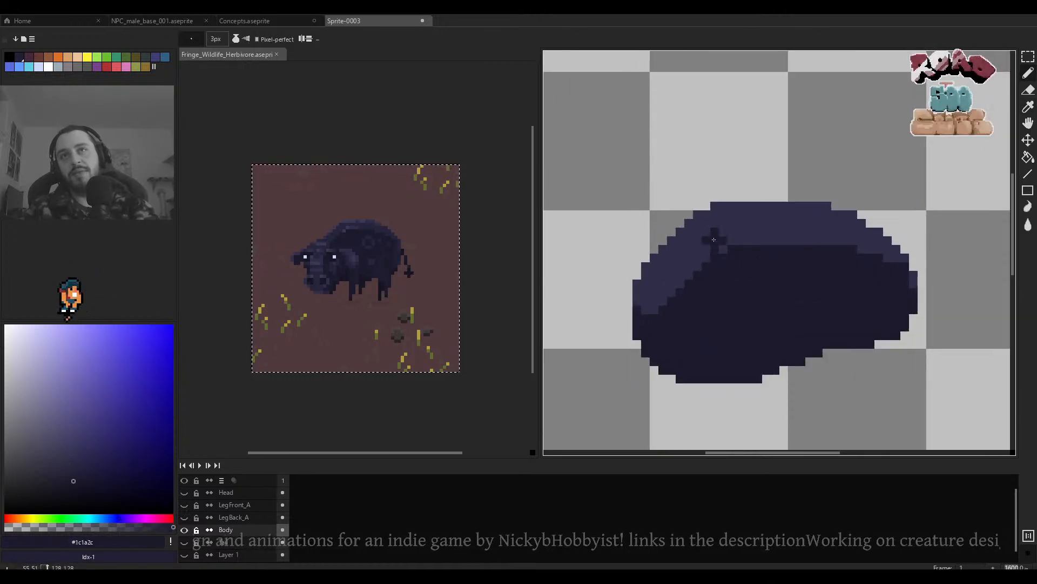
left_click_drag(697, 223, 732, 241)
left_click_drag(793, 206, 817, 276)
key("ctrl+z")
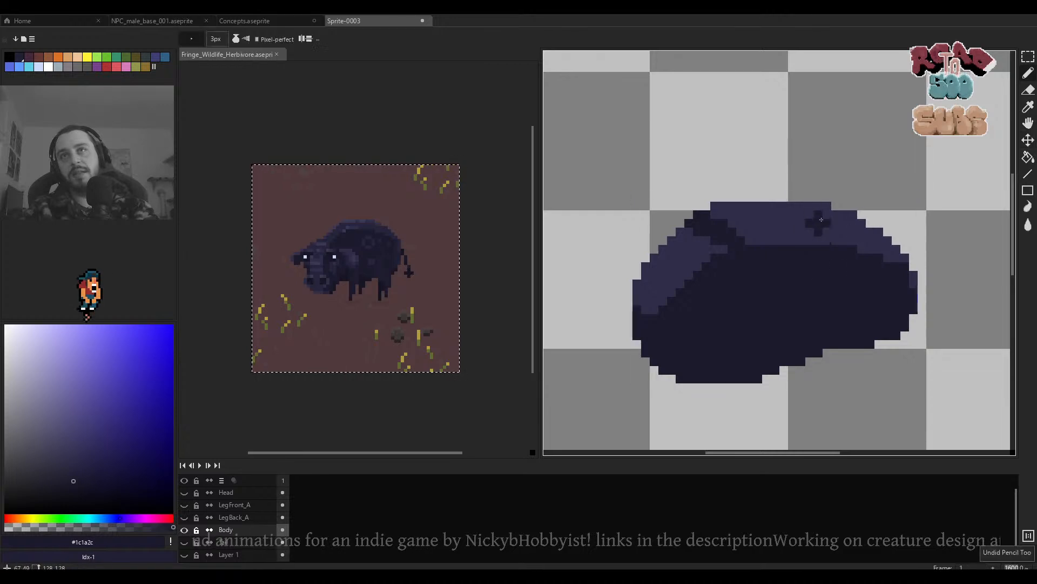
left_click_drag(801, 205, 818, 250)
left_click_drag(882, 252, 888, 260)
key("ctrl+z")
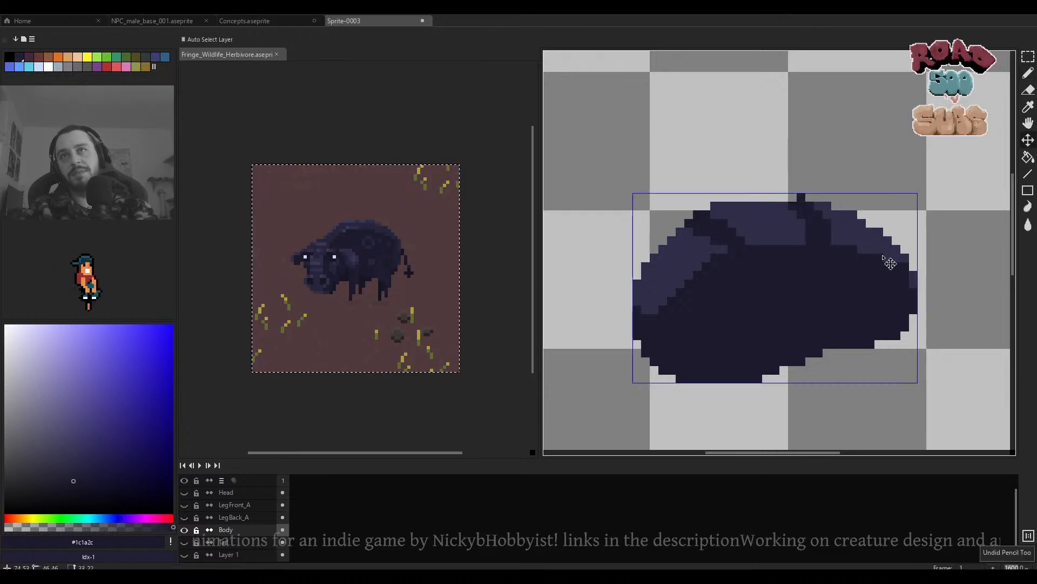
Erase the stray stripe pixel above the back's outline and touch up the top of the rear back stripe at 1 px.
scroll(887, 255, "down", 2, "ctrl")
scroll(850, 241, "up", 1)
key("e")
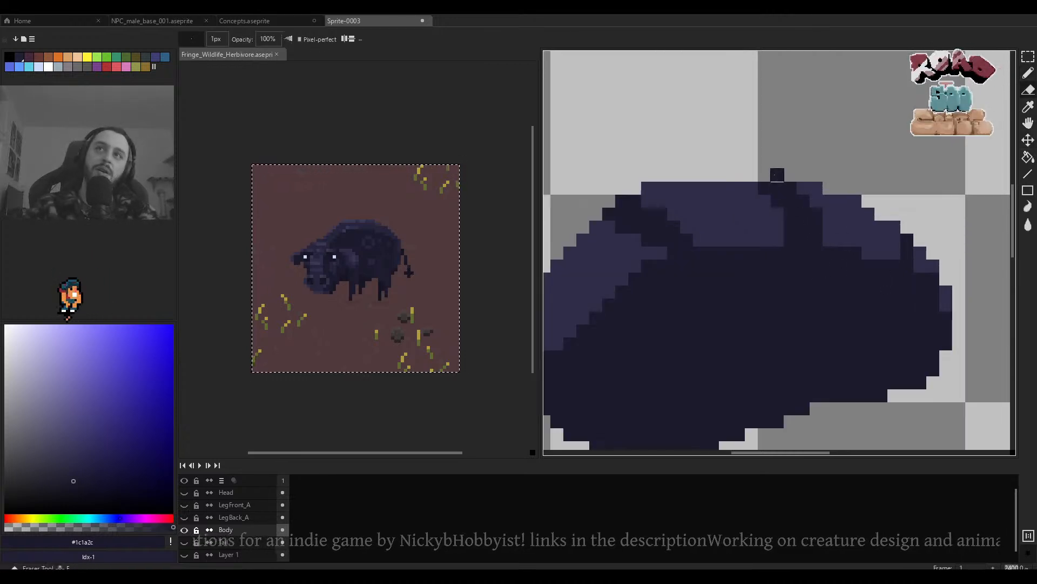
left_click(777, 176)
left_click_drag(797, 204, 808, 188)
key("b")
Sample #2f2d49 and draw an arrow above the body, pointing diagonally down towards its back.
left_click(857, 220, "alt")
scroll(840, 238, "down", 4)
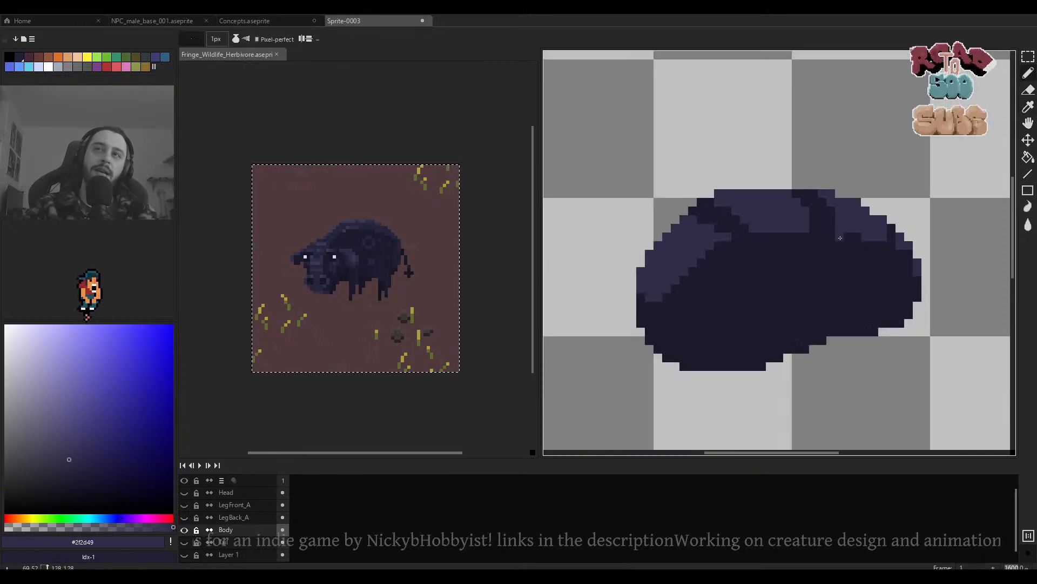
mouse_move(729, 137)
left_mouse_down()
mouse_move(775, 181)
mouse_move(760, 184)
left_mouse_up()
scroll(858, 256, "up", 2)
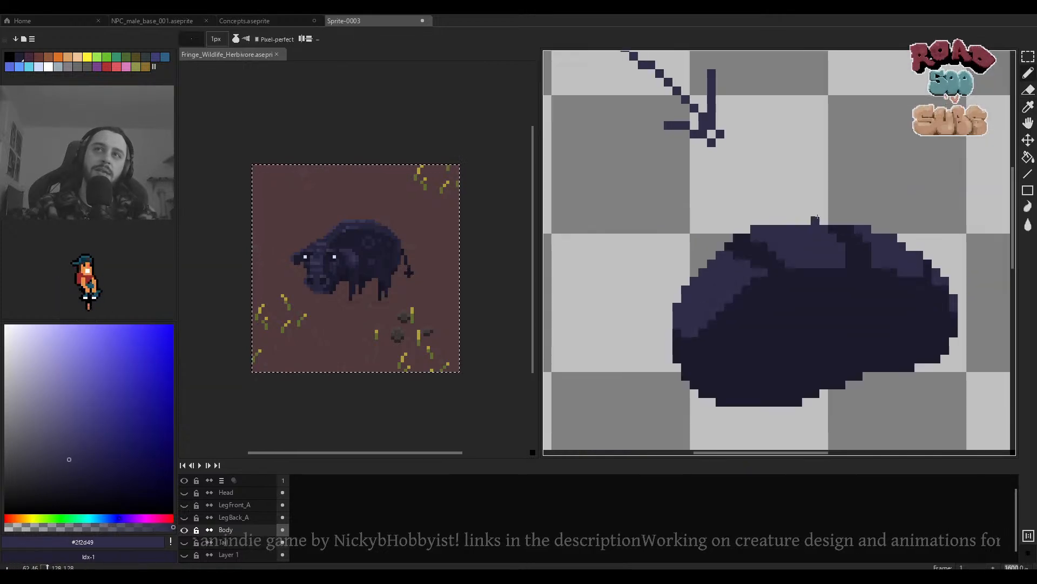
scroll(862, 265, "up", 1)
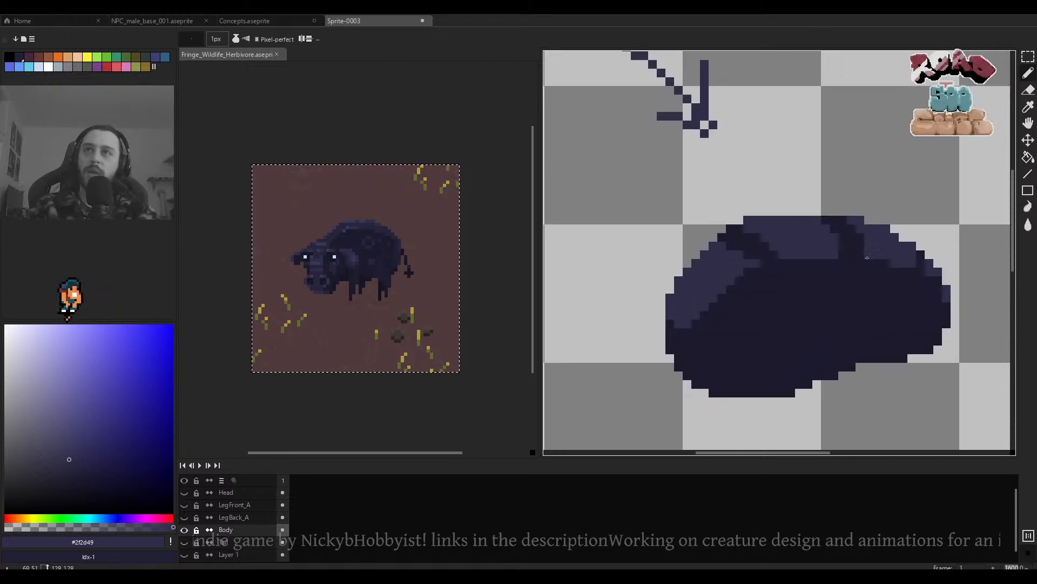
Draw thin #2f2d49 highlight lines running down the flank from the lower ends of the two main dark stripes.
left_click_drag(869, 261, 870, 282)
left_click_drag(788, 267, 783, 307)
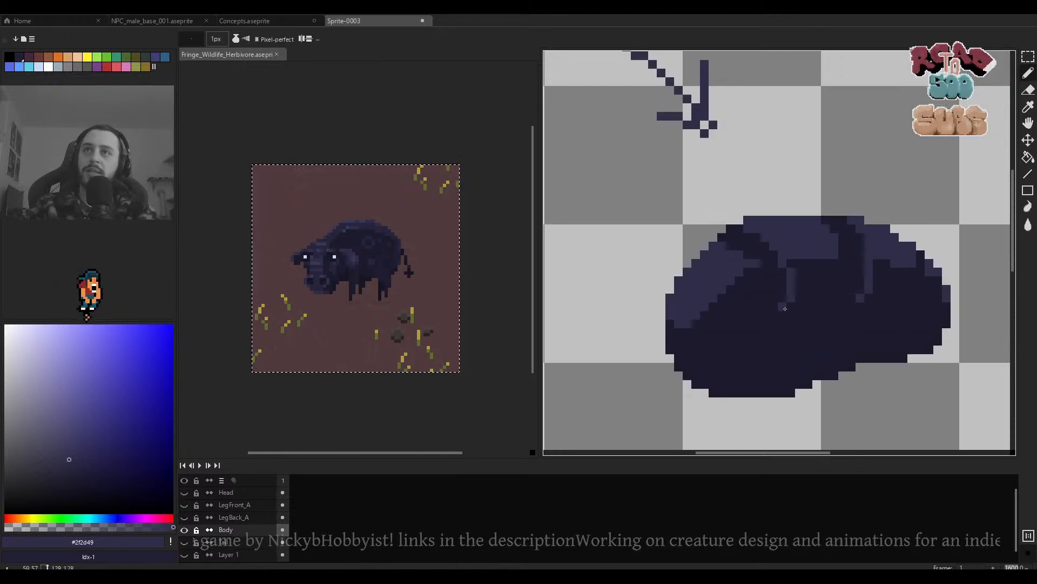
scroll(889, 269, "down", 2)
scroll(887, 282, "up", 1)
scroll(865, 253, "down", 1)
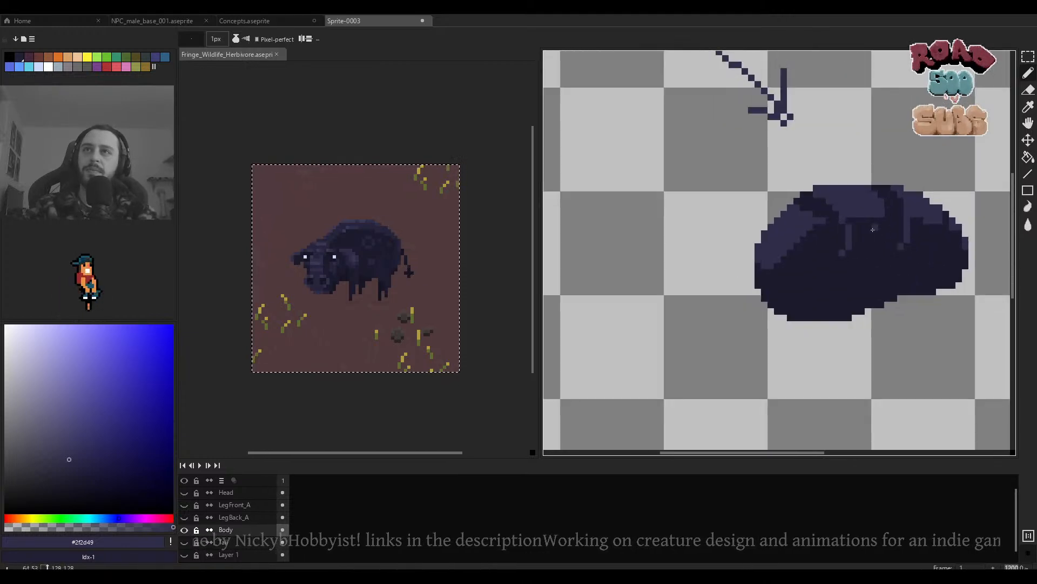
Sample #1c1a2c and try to draw another stripe between the two main stripes on the back.
scroll(825, 221, "up", 3)
left_click(825, 222, "alt")
scroll(864, 222, "down", 3)
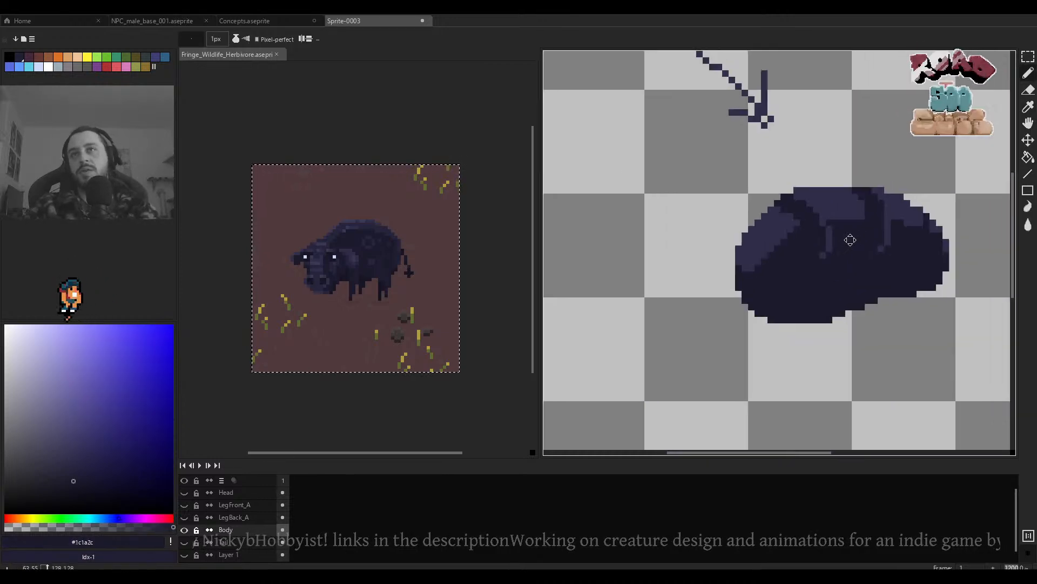
scroll(820, 219, "up", 1)
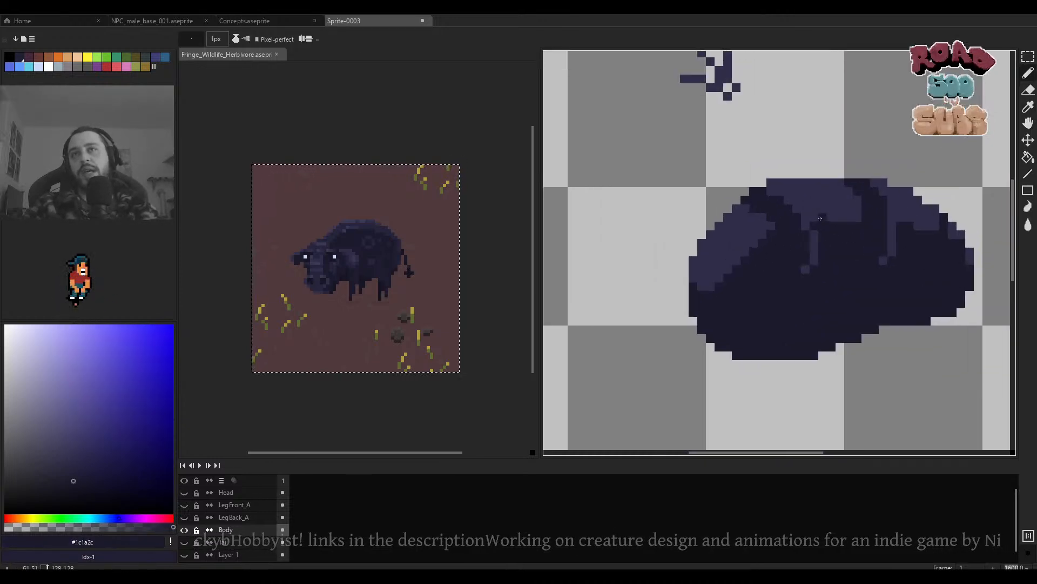
left_click(776, 215, "alt")
left_click_drag(806, 183, 844, 214)
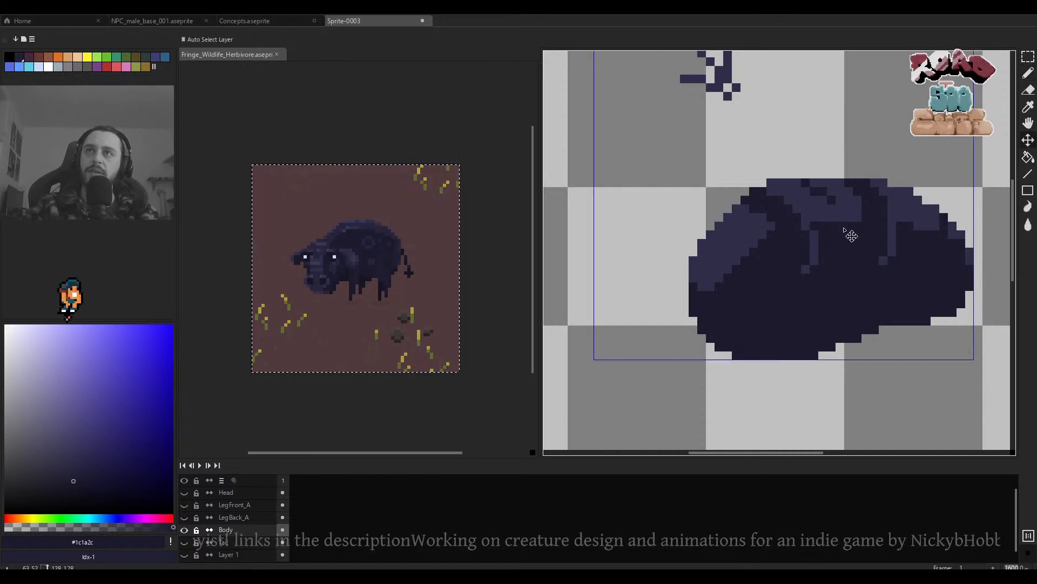
key("ctrl+z")
left_click(805, 183)
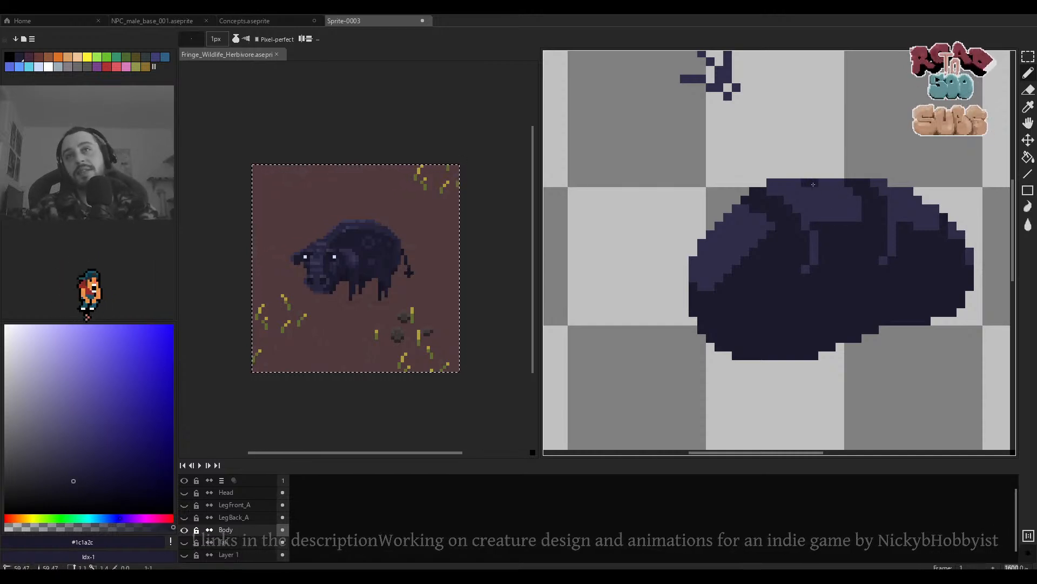
scroll(810, 189, "up", 2)
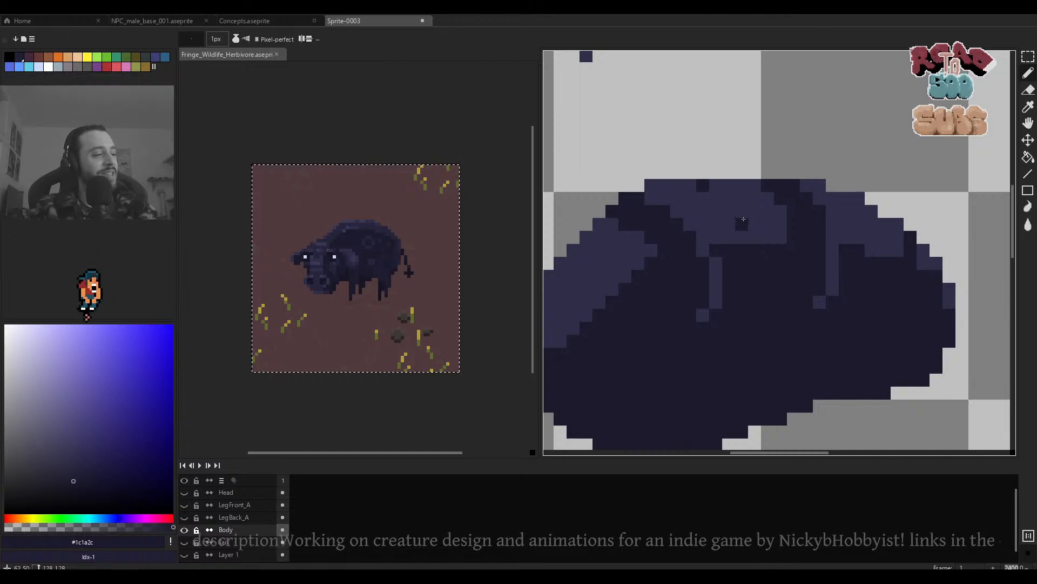
key("v")
key("b")
Add a dark diagonal #1c1a2c stripe across the front shoulder and accent its lower end with #2f2d49 pixels.
scroll(703, 216, "down", 5)
scroll(665, 222, "up", 6)
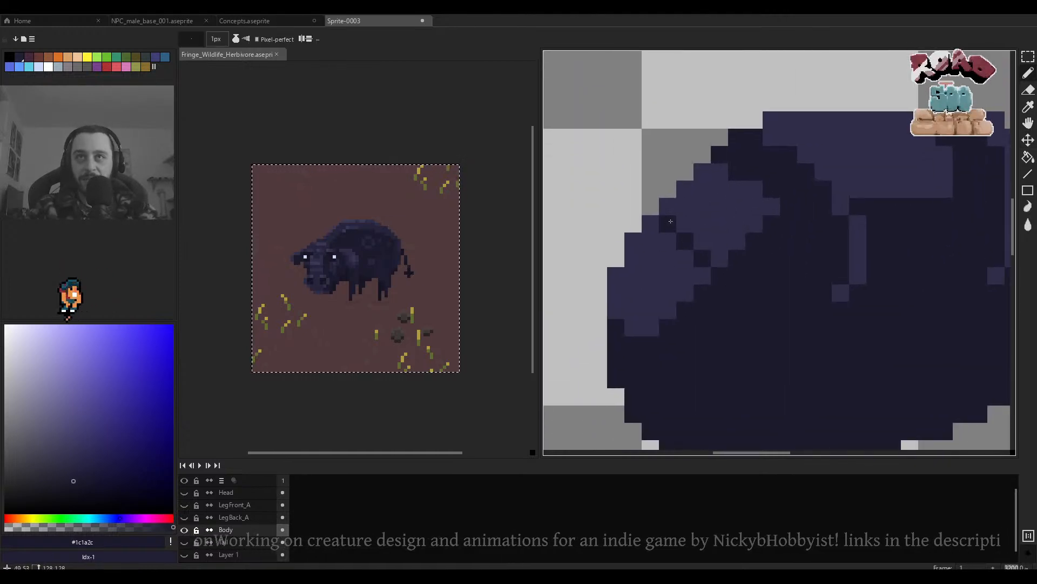
scroll(723, 268, "down", 4)
scroll(723, 268, "up", 4)
left_click(704, 264, "alt")
left_click_drag(720, 256, 737, 273)
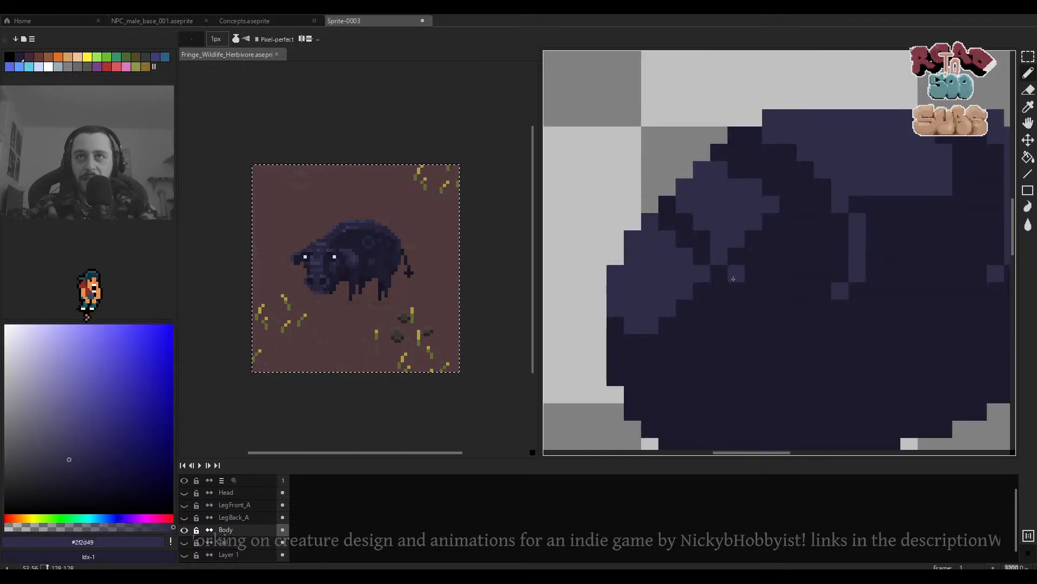
Show all layers and check the body shading against the whole creature.
scroll(733, 280, "down", 3)
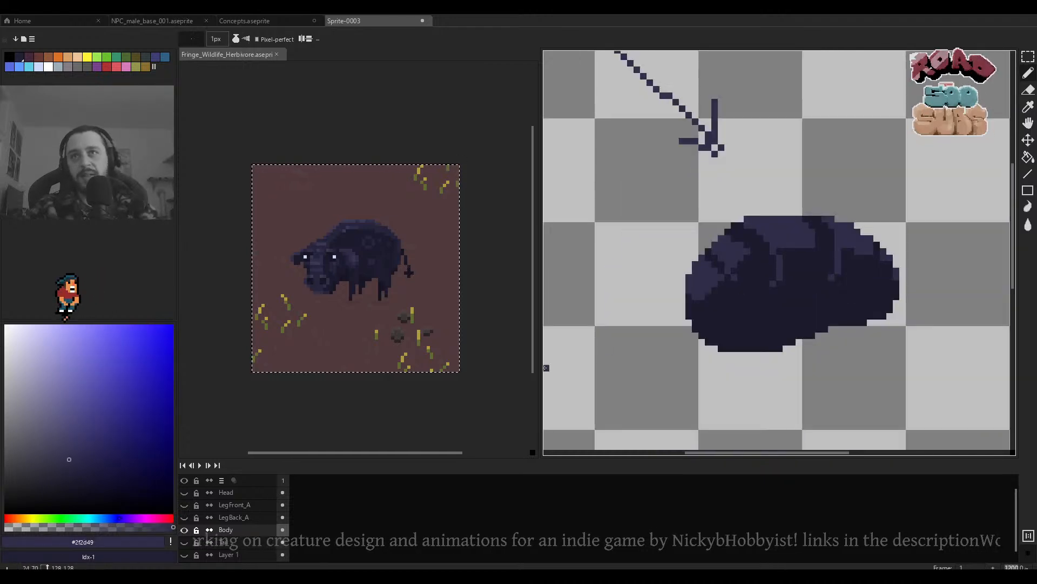
left_click(184, 492, "alt")
scroll(621, 356, "down", 4)
scroll(642, 348, "up", 5)
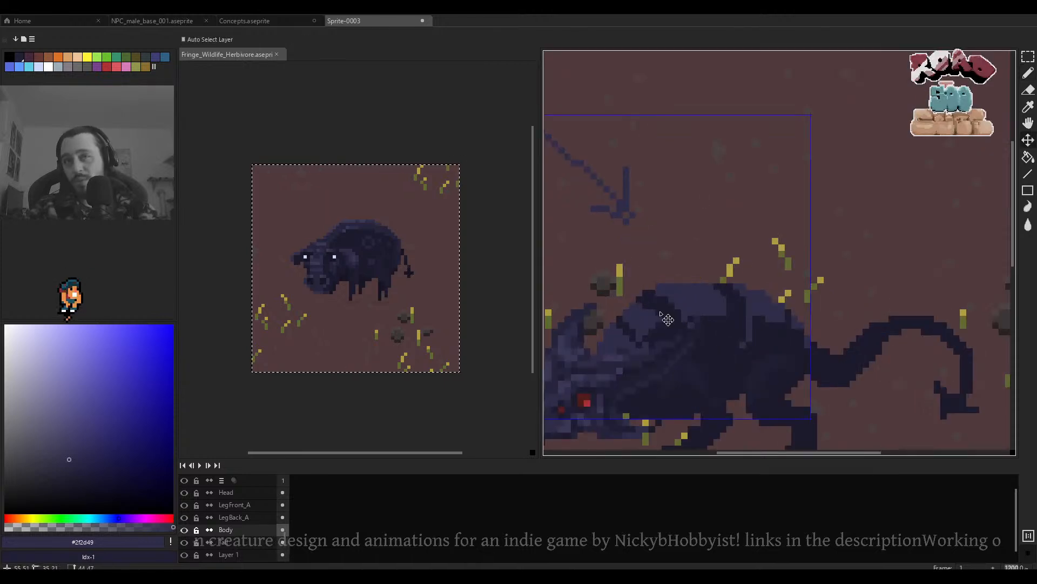
key("alt")
mouse_move(636, 296)
left_mouse_down()
mouse_move(653, 296)
mouse_move(620, 278)
left_mouse_up()
scroll(688, 331, "down", 2)
scroll(687, 331, "up", 1)
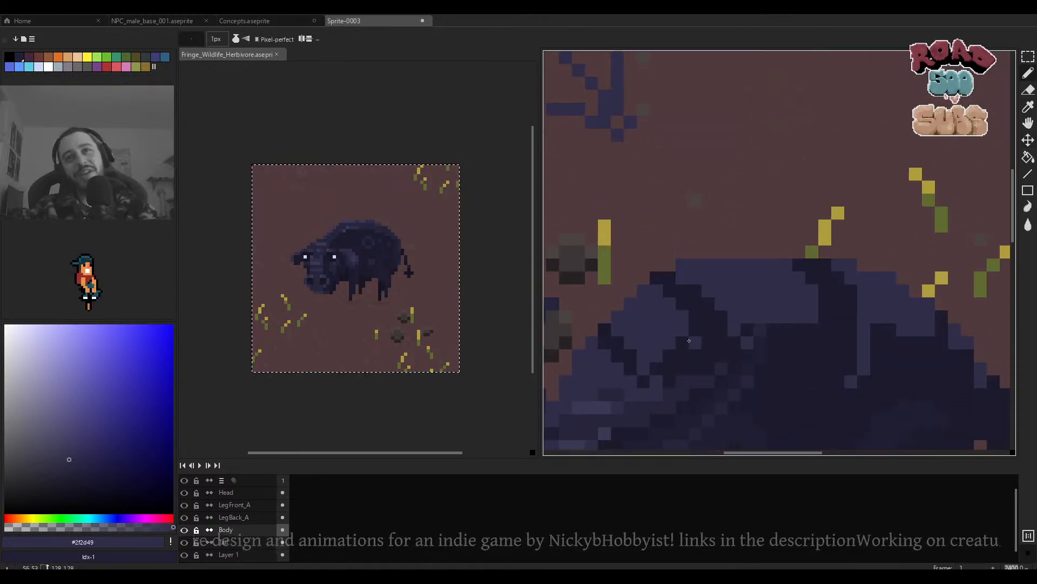
Paint over the shoulder stripe with a 4 px #2f2d49 brush, undoing the last stroke.
left_click_drag(691, 342, 770, 251)
left_click(770, 240)
scroll(770, 240, "up", 3)
left_click(780, 218)
left_click(759, 207)
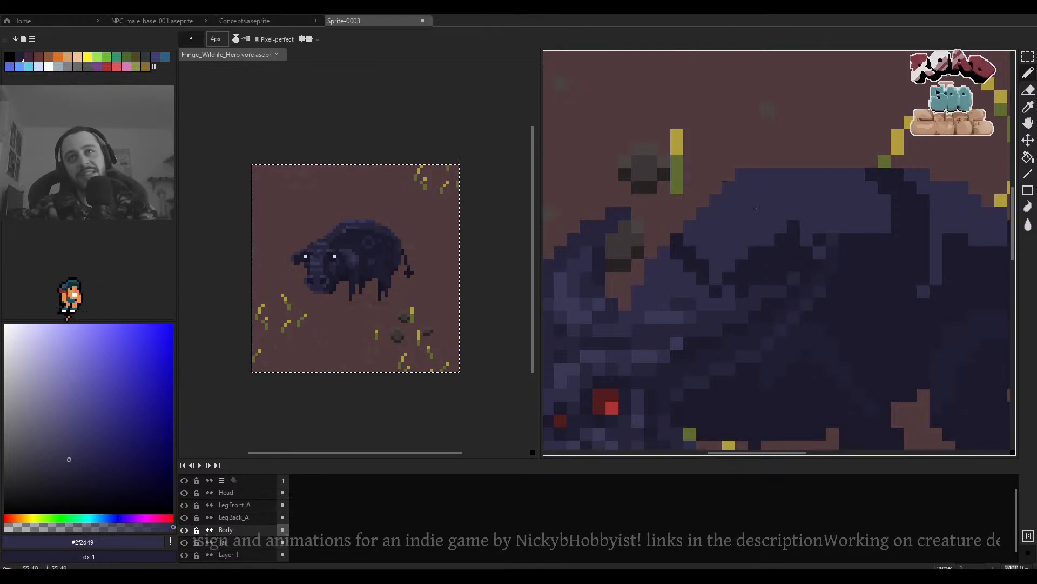
key("ctrl+z")
Set the Pencil's ink to Lock Alpha and paint over the remaining stripes on the back with #2f2d49.
left_click(236, 39)
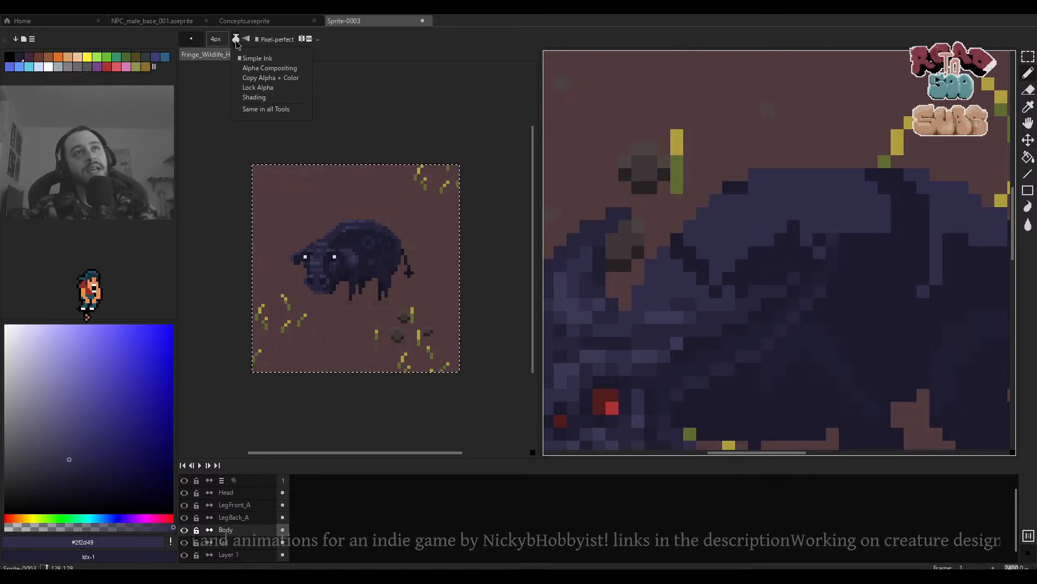
left_click(278, 90)
mouse_move(563, 242)
left_mouse_down()
mouse_move(587, 224)
mouse_move(576, 251)
mouse_move(695, 205)
mouse_move(743, 152)
mouse_move(822, 175)
mouse_move(805, 198)
mouse_move(824, 215)
left_mouse_up()
left_click(775, 208)
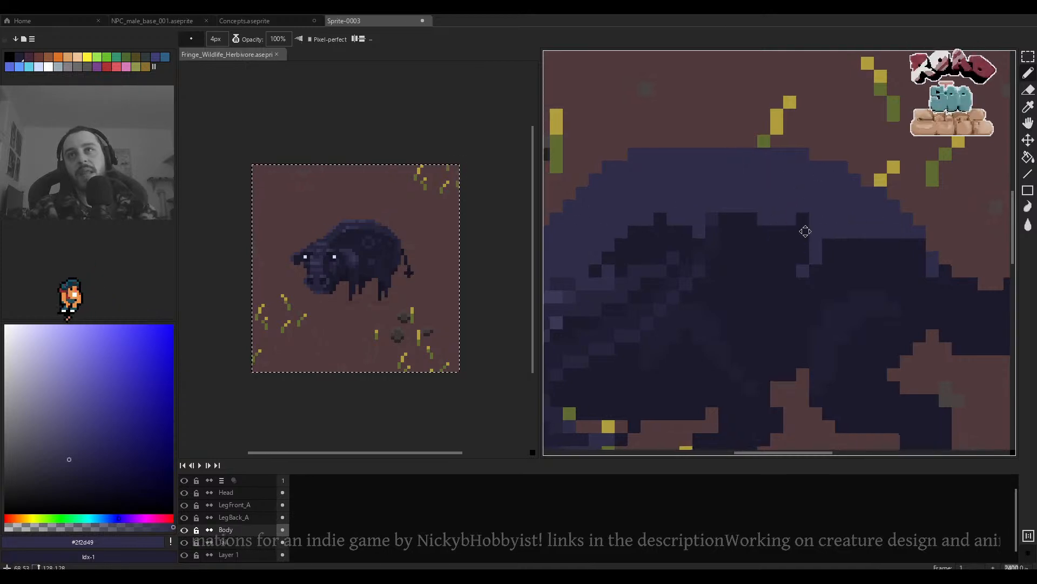
Sample #201d32 and darken the rear upper edge of the back with a 1 px brush.
scroll(806, 231, "down", 2)
scroll(886, 259, "up", 3)
left_click(838, 237, "alt")
scroll(838, 238, "down", 1)
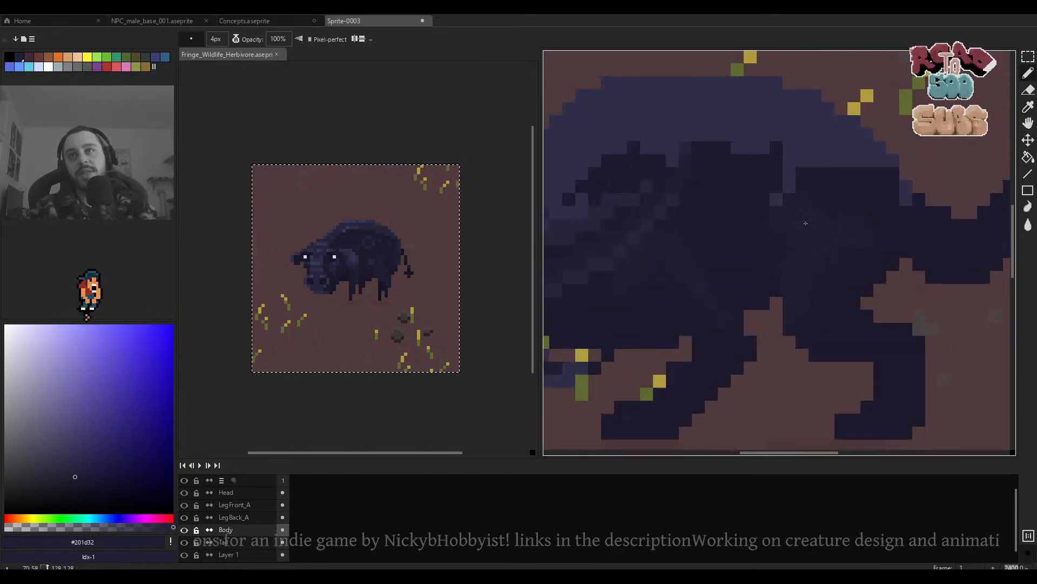
left_click_drag(805, 225, 875, 267)
key("minus")
key("minus")
key("minus")
left_click_drag(964, 203, 772, 114)
Thicken the #201d32 edge with a 3 px brush and extend it along the whole back to the neck.
key("plus")
key("plus")
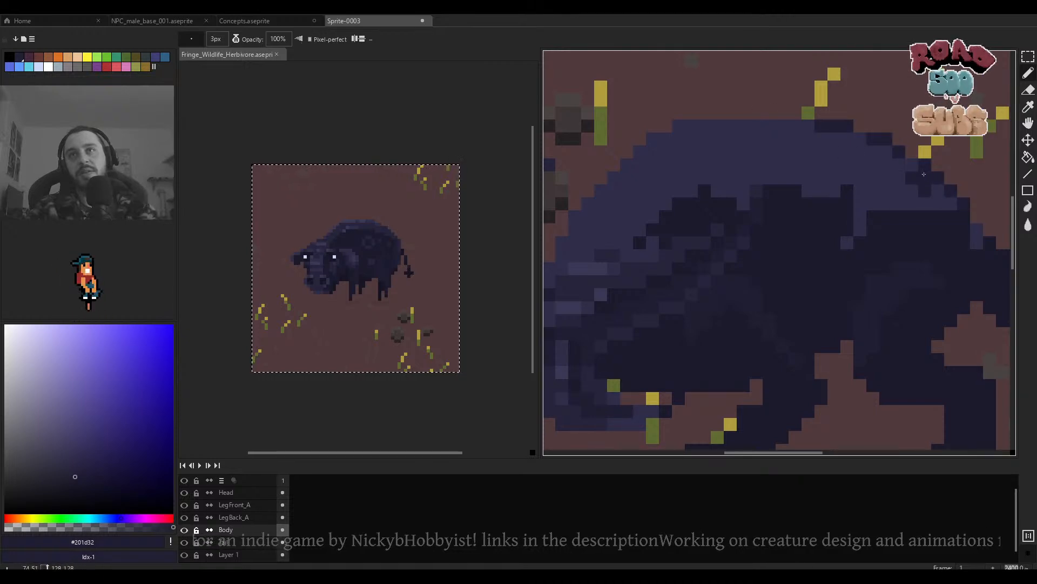
mouse_move(954, 204)
left_mouse_down()
mouse_move(871, 147)
mouse_move(799, 129)
mouse_move(666, 128)
mouse_move(587, 203)
mouse_move(602, 236)
mouse_move(644, 238)
left_mouse_up()
scroll(824, 276, "down", 4)
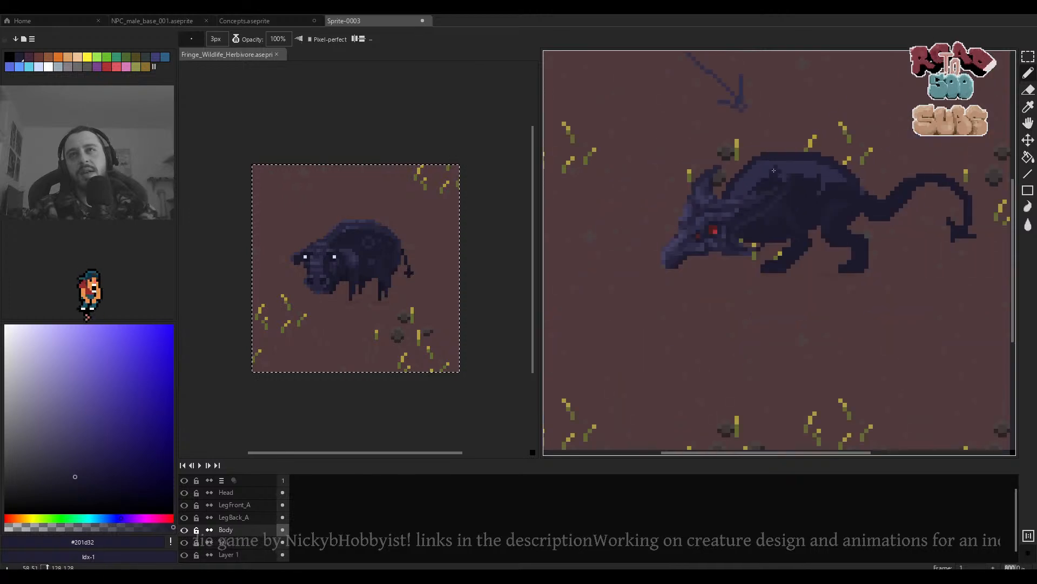
scroll(800, 281, "up", 4)
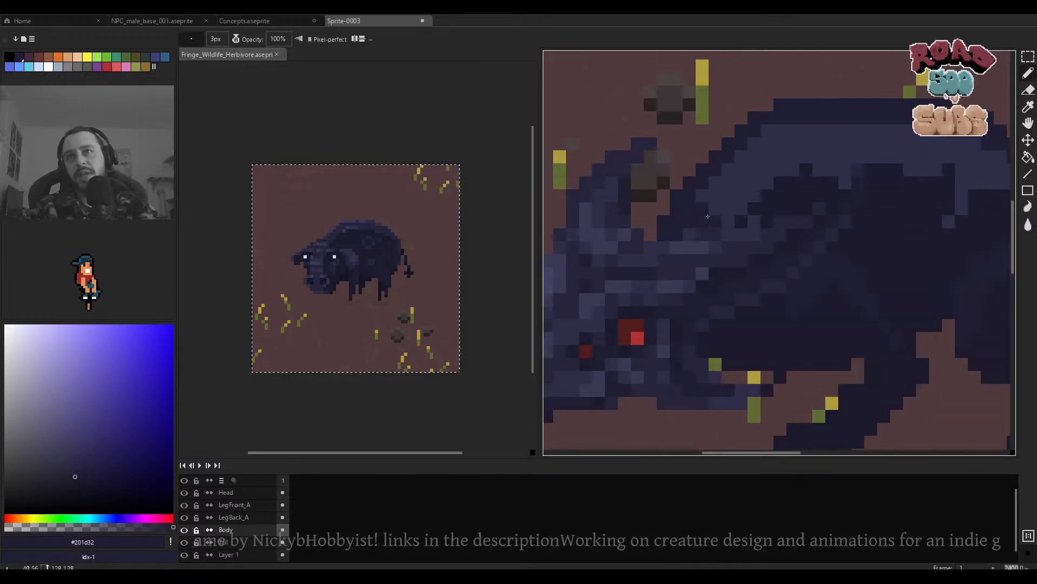
Sample #26243c from the body and paint over the lighter back with a 3 px brush, from the neck to the rump.
scroll(702, 227, "down", 2)
left_click(779, 240, "alt")
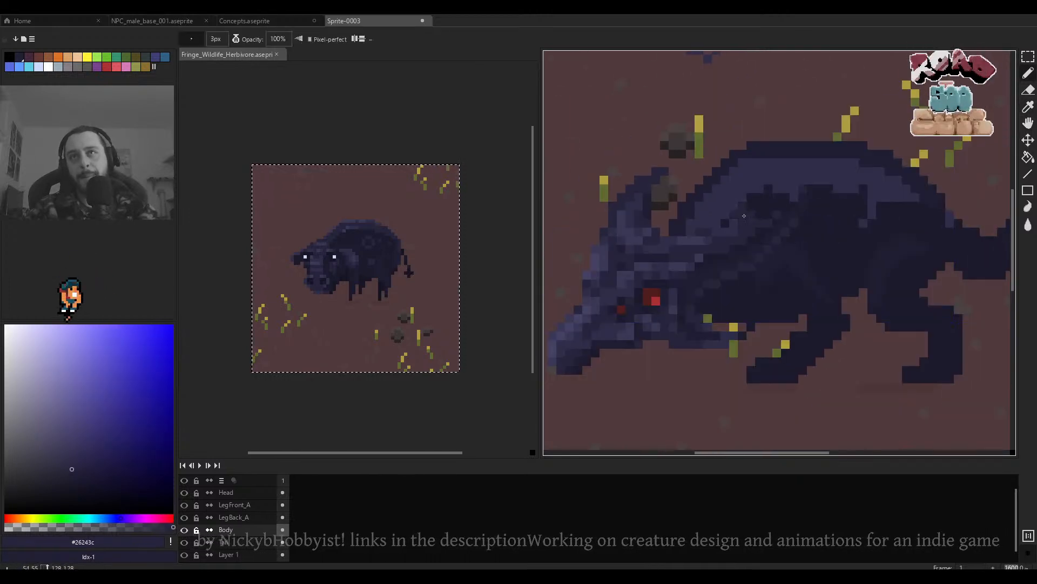
left_click_drag(743, 214, 706, 206)
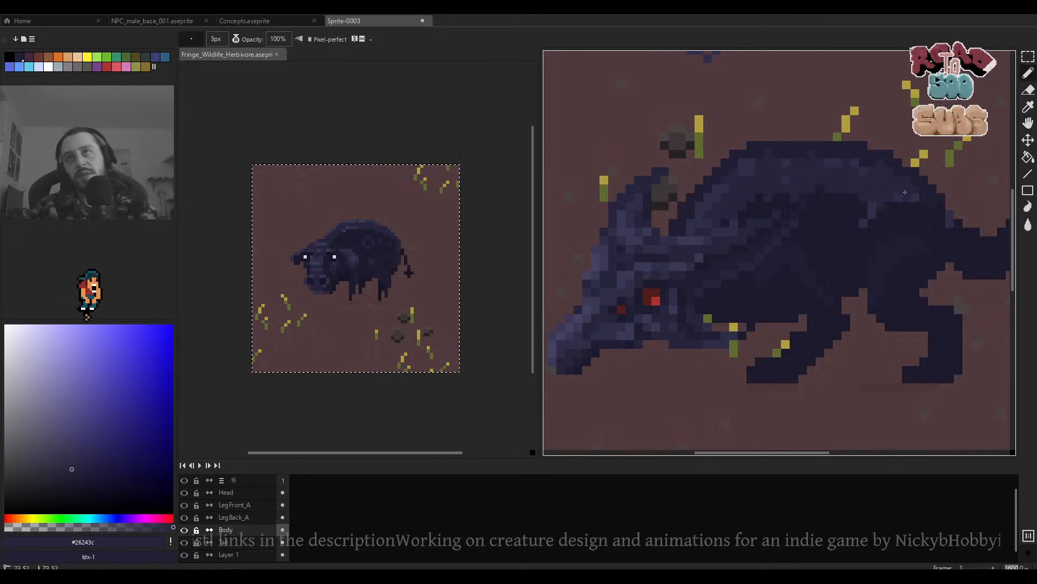
scroll(854, 227, "up", 1)
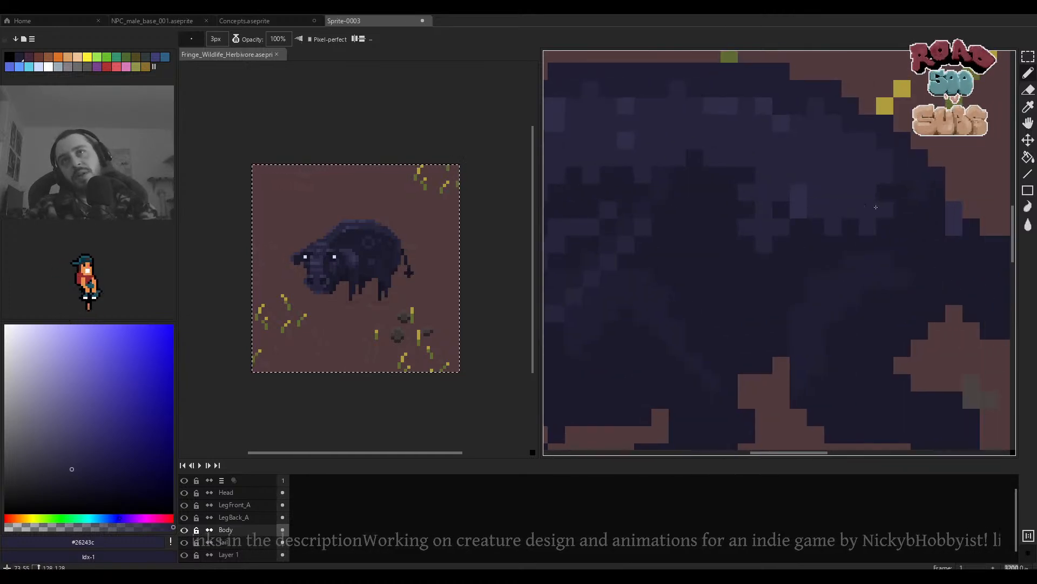
scroll(779, 234, "down", 2)
scroll(780, 234, "up", 3)
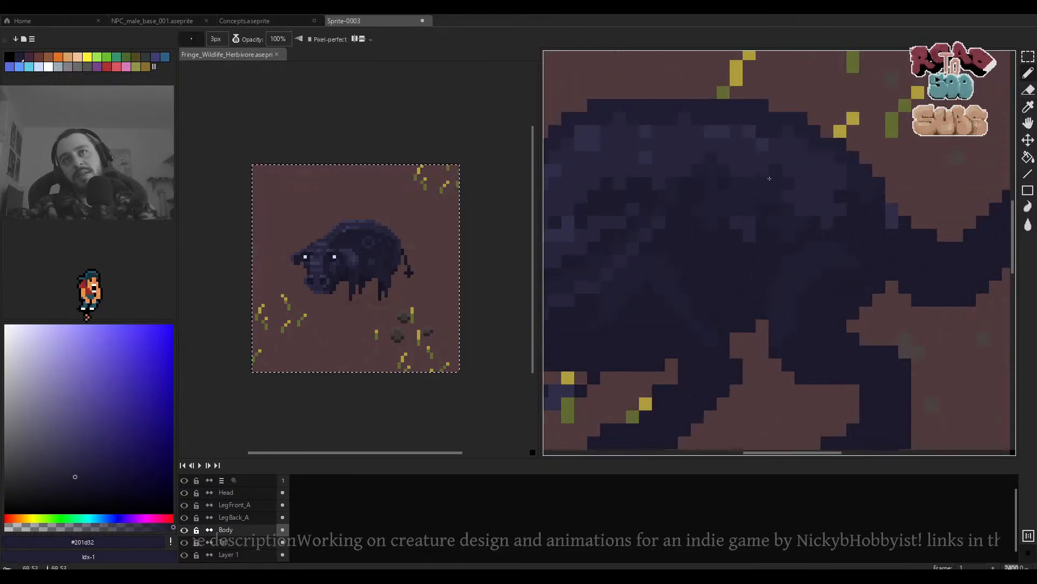
Blend the lower edge of the back into the dark flank with 3 px strokes of #201d32 and #26243c.
scroll(816, 178, "down", 2)
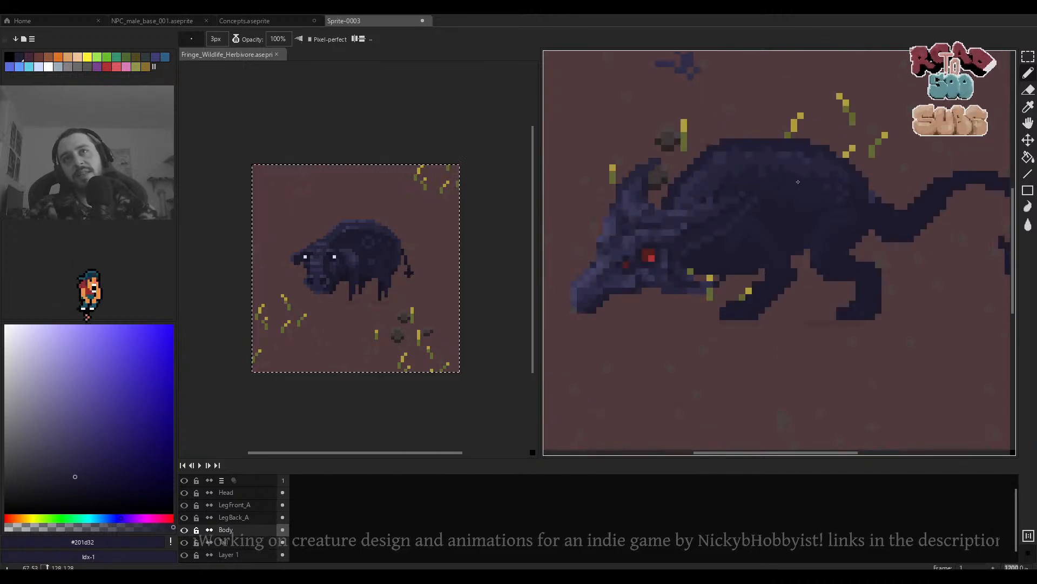
scroll(794, 178, "down", 1)
scroll(786, 170, "up", 3)
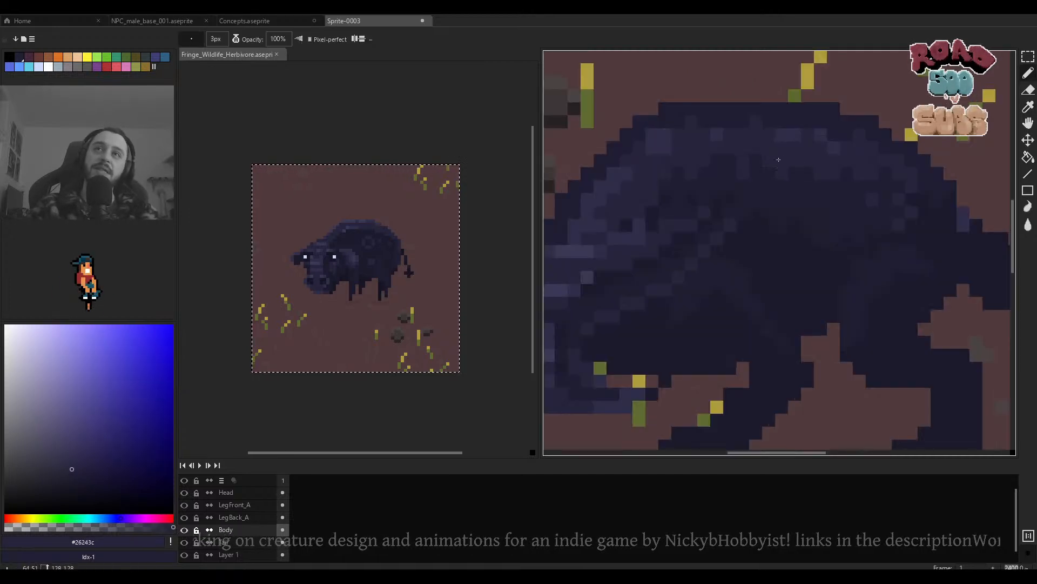
scroll(777, 159, "down", 2)
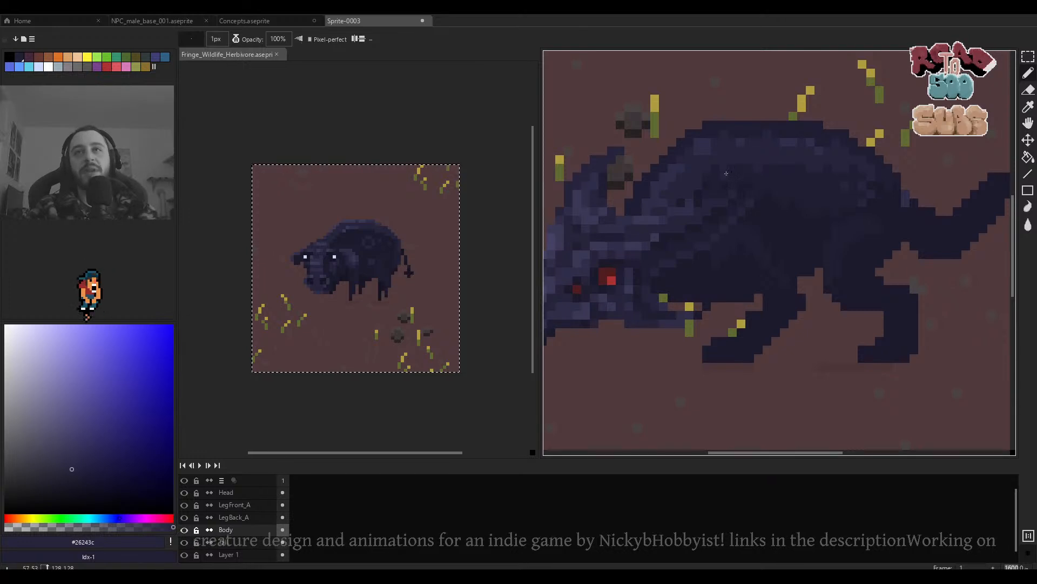
Return the brush to 3 px and darken the shoulder area behind the head with #201d32.
scroll(746, 178, "up", 3)
key("plus")
key("plus")
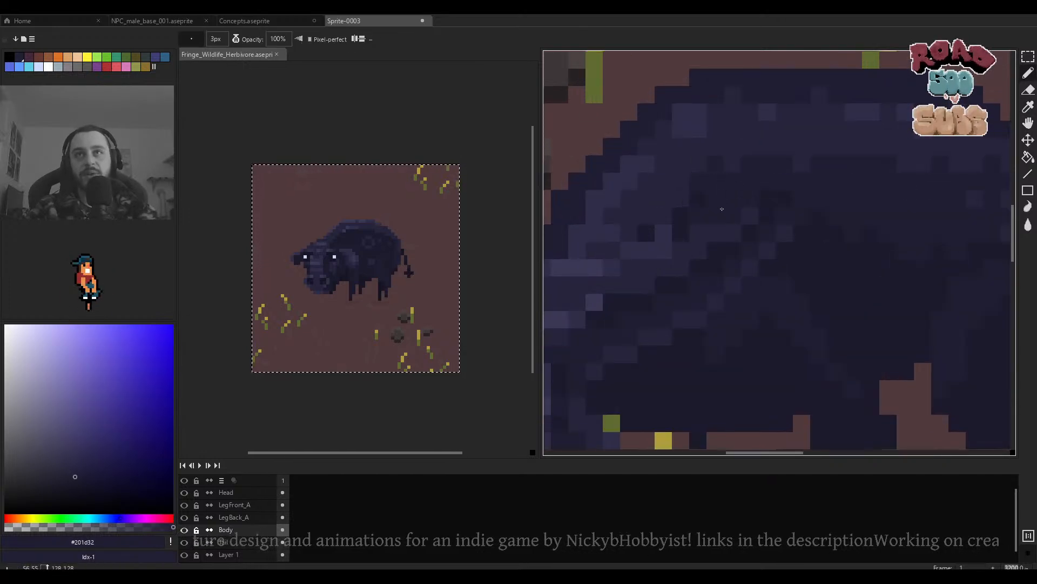
scroll(706, 204, "down", 3)
scroll(767, 209, "up", 3)
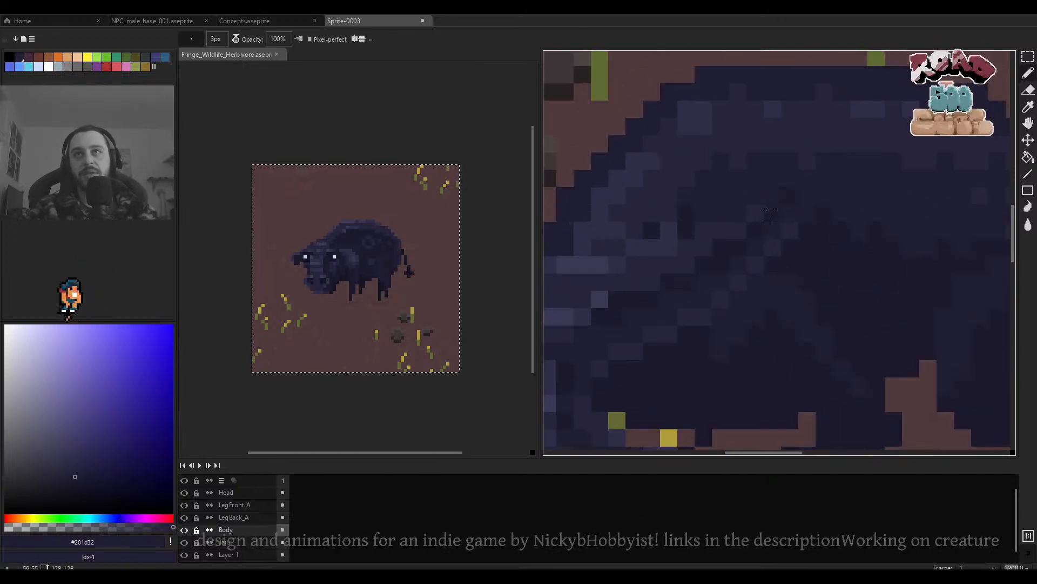
scroll(740, 224, "down", 3)
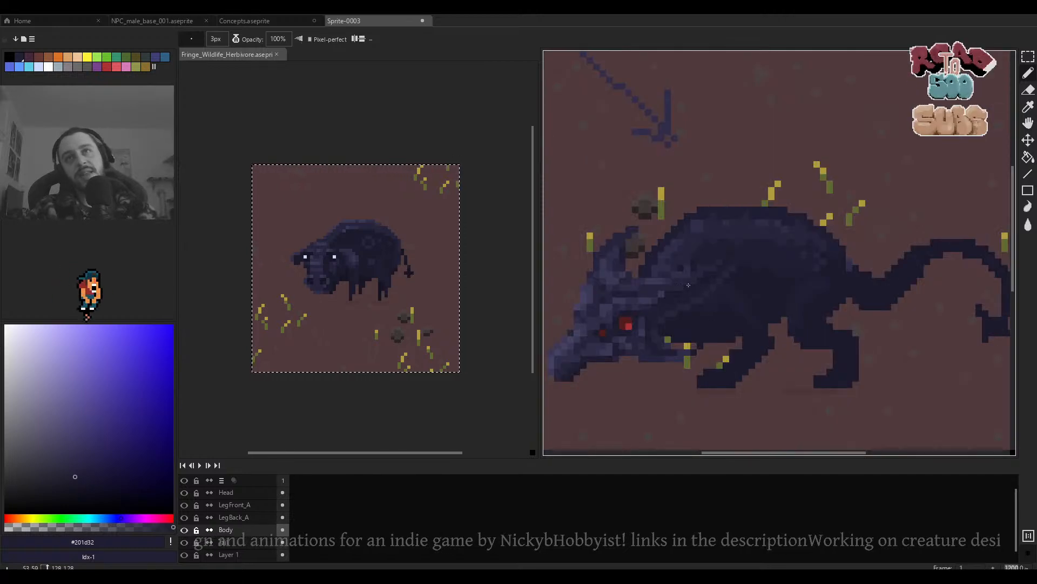
Switch to the Head layer and try shifting the head against the body, undoing the moves.
left_click(726, 282, "ctrl")
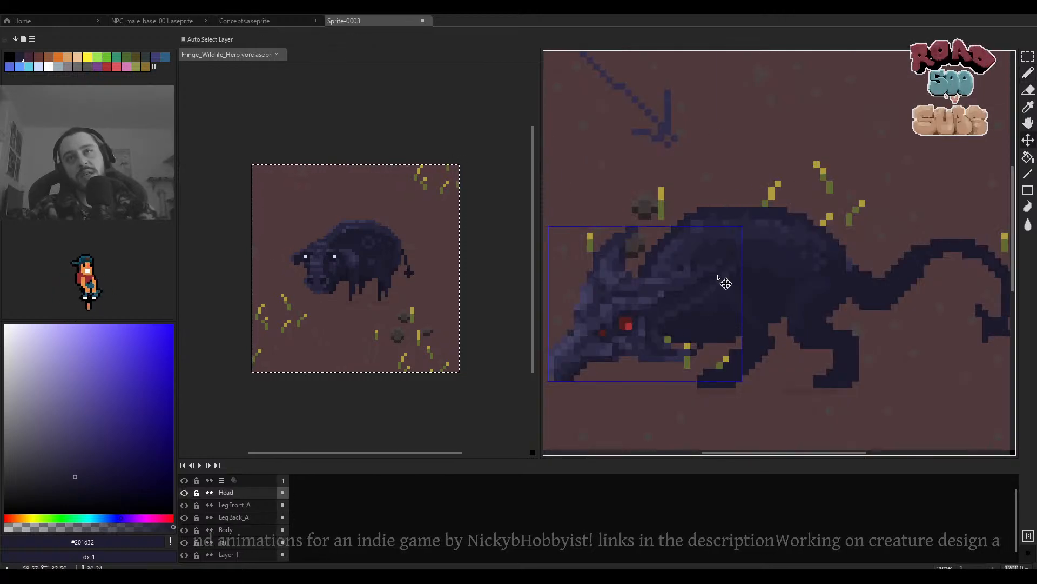
left_click_drag(687, 296, 697, 288)
key("ctrl+z")
key("b")
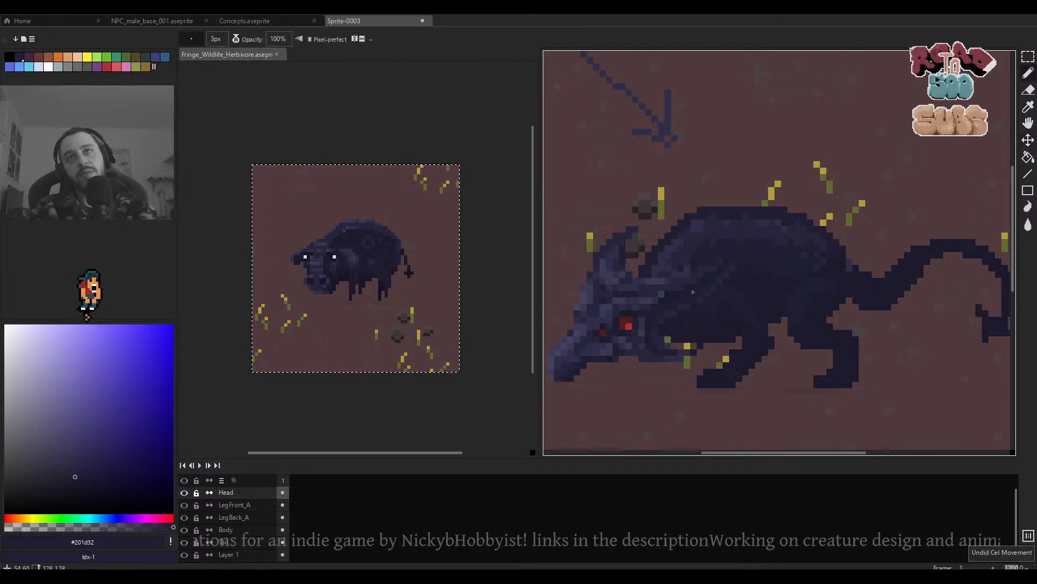
scroll(679, 296, "down", 3)
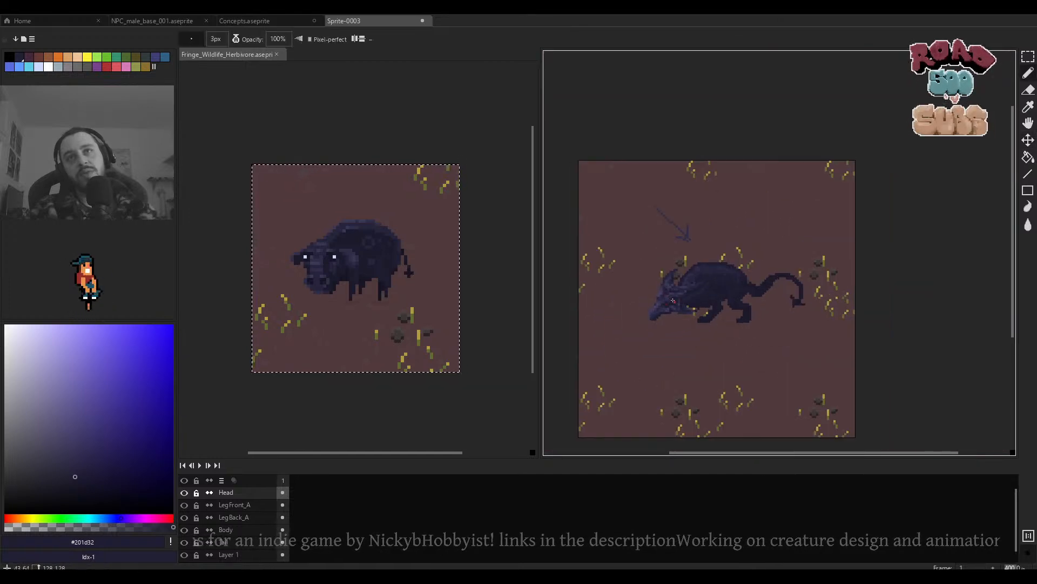
left_click(681, 312, "ctrl")
mouse_move(681, 312)
left_mouse_down()
mouse_move(689, 306)
mouse_move(682, 297)
left_mouse_up()
key("b")
scroll(690, 301, "up", 5)
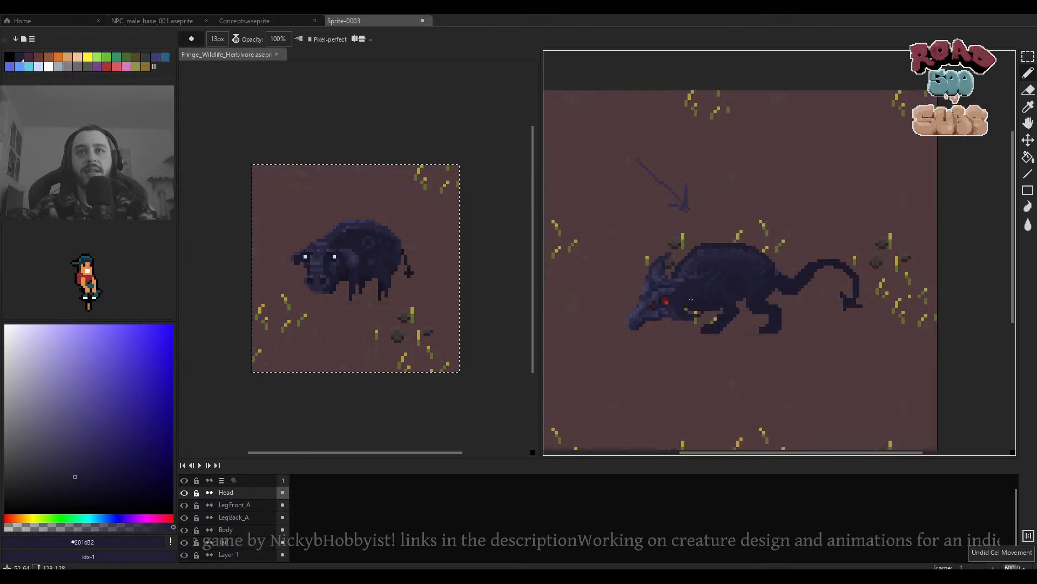
Sample #2f2d49 and lighten the edges of the long rear horn with a 1 px brush.
left_click(666, 246, "alt")
scroll(727, 230, "down", 12)
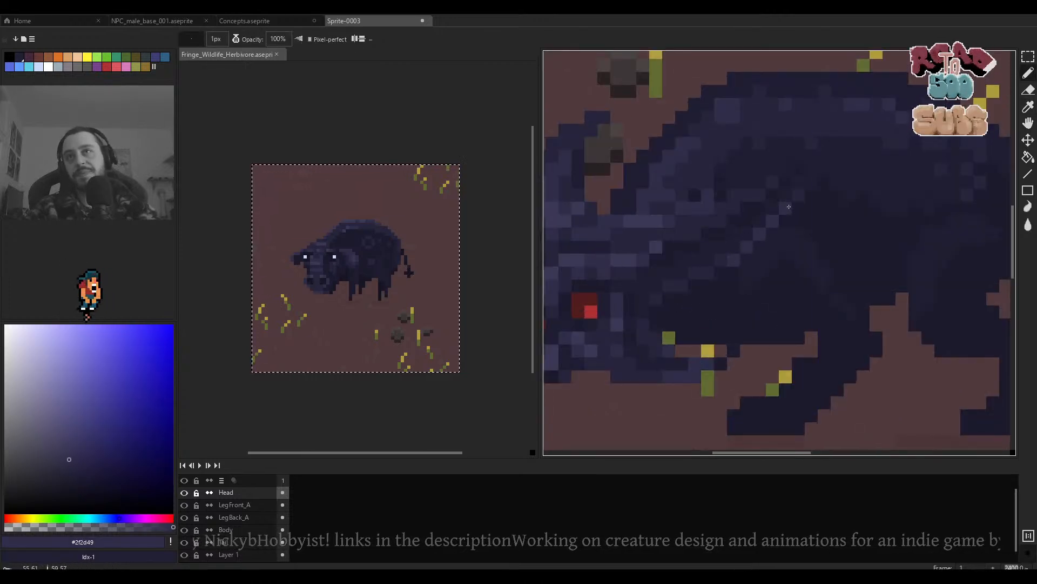
left_click(793, 164, "shift")
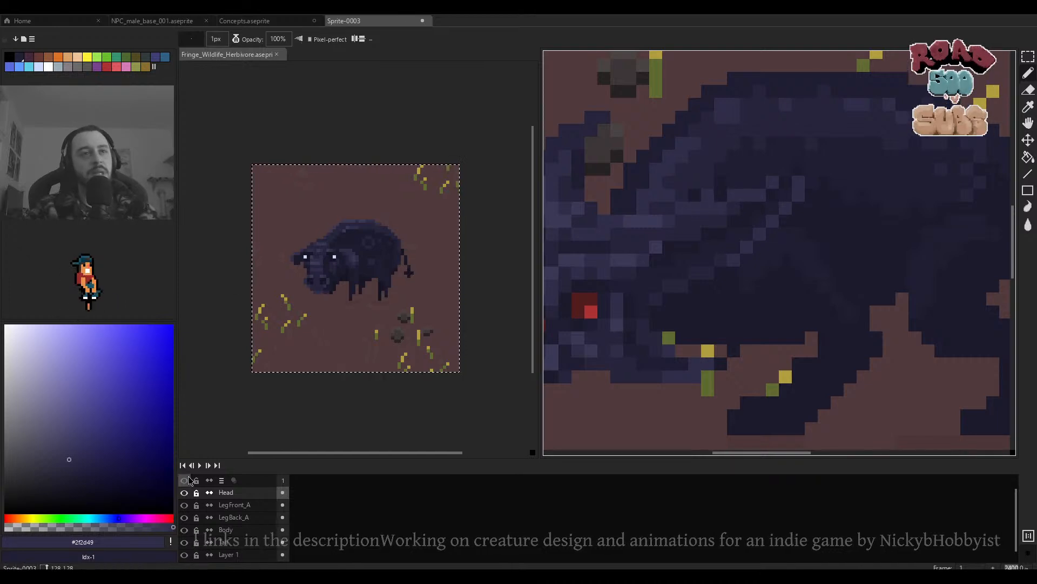
Show only the Head layer and highlight the upper and lower edges of the long rear horn with #3a3855.
left_click(184, 493, "alt")
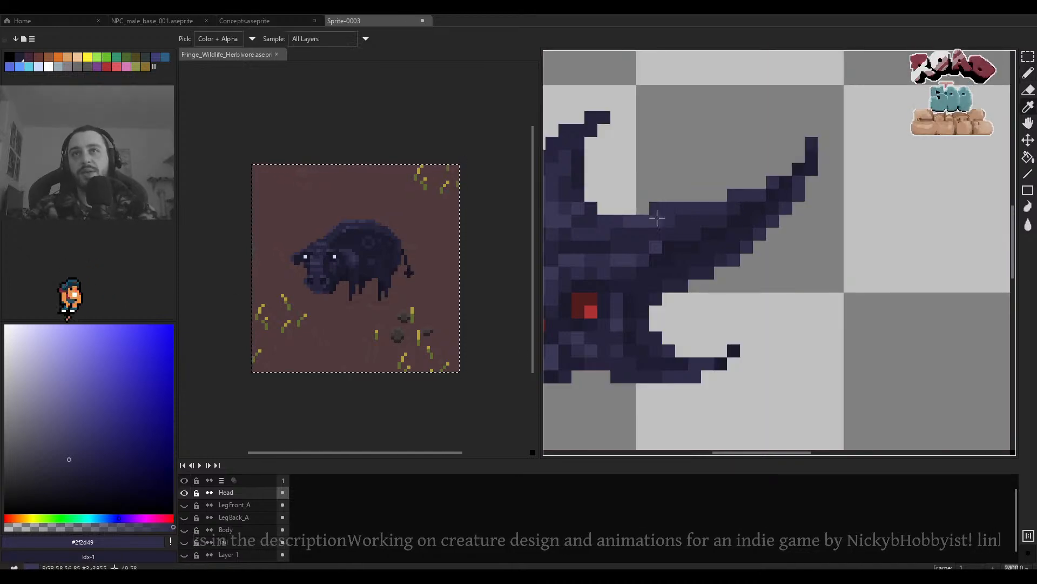
left_click(655, 217, "alt")
left_click(799, 169)
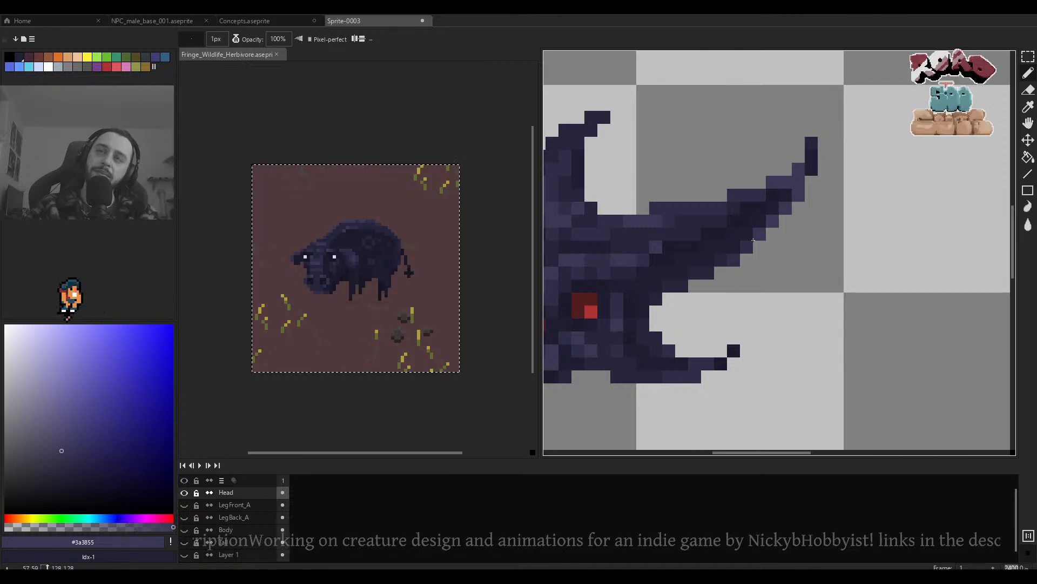
scroll(779, 230, "down", 3)
scroll(768, 226, "up", 3)
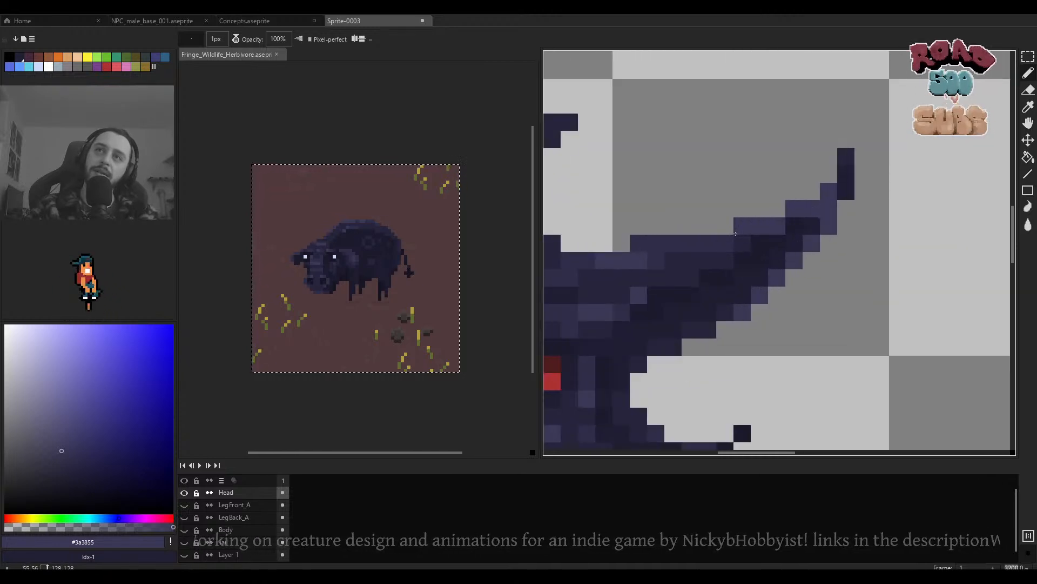
left_click_drag(730, 238, 712, 239)
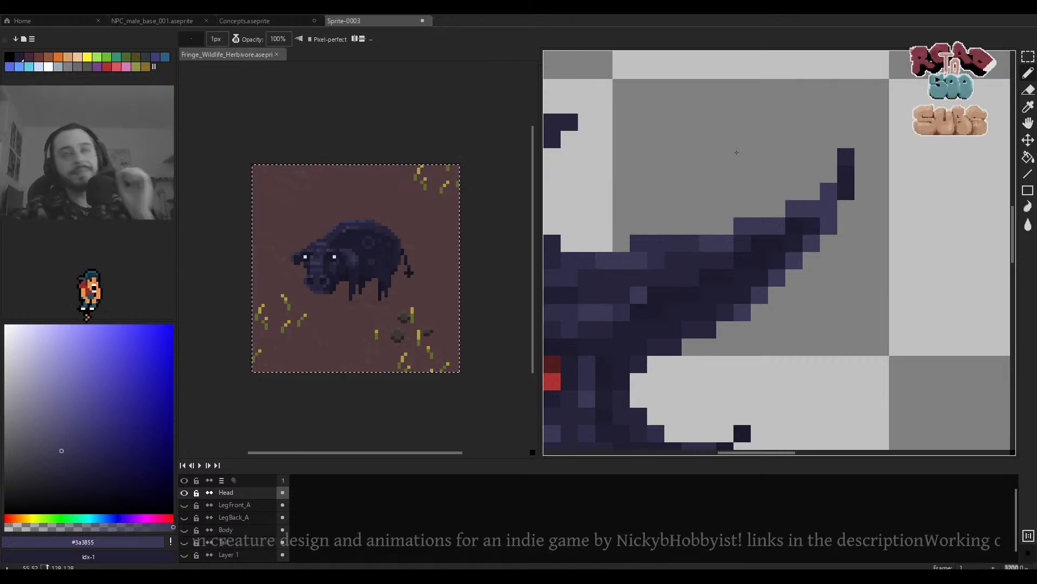
Highlight the upright horn's outer edge below its tip with #3a3855, undoing the misplaced pixels.
left_click_drag(788, 164, 894, 194)
left_click(659, 154)
left_click(658, 167)
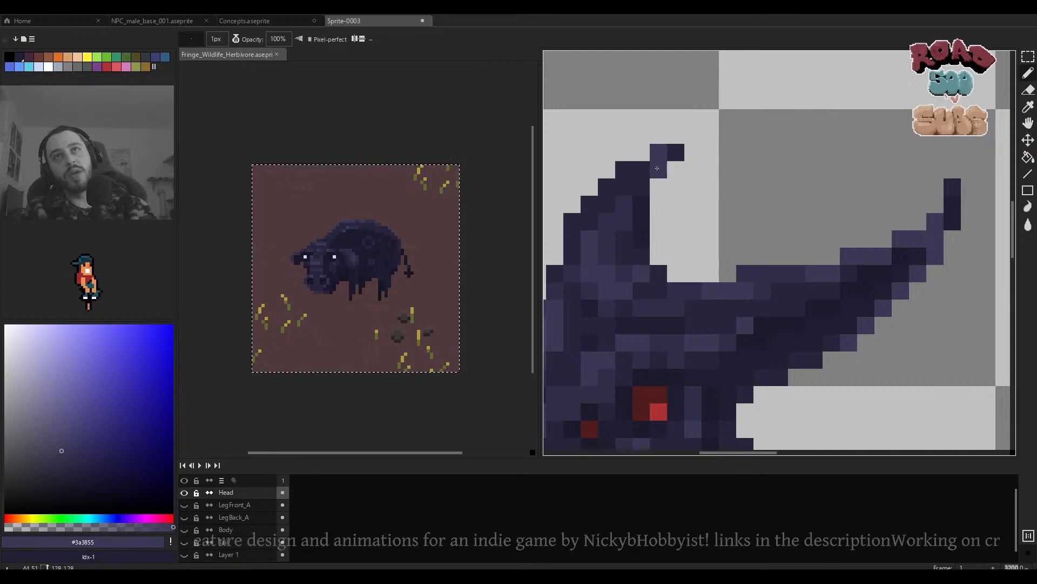
key("ctrl+z")
left_click(656, 163)
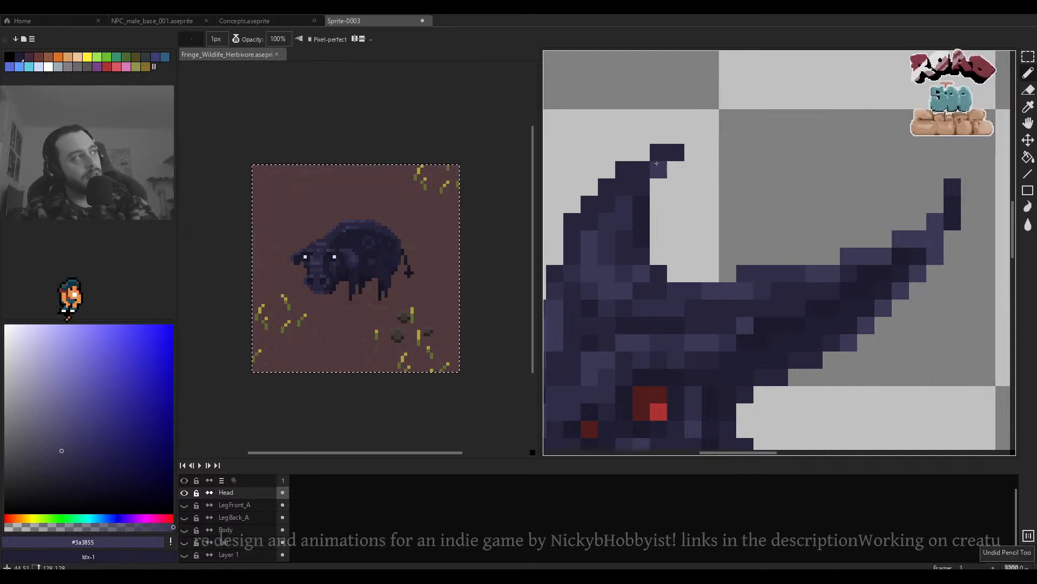
mouse_move(651, 169)
left_mouse_down()
mouse_move(625, 169)
mouse_move(625, 187)
mouse_move(586, 202)
left_mouse_up()
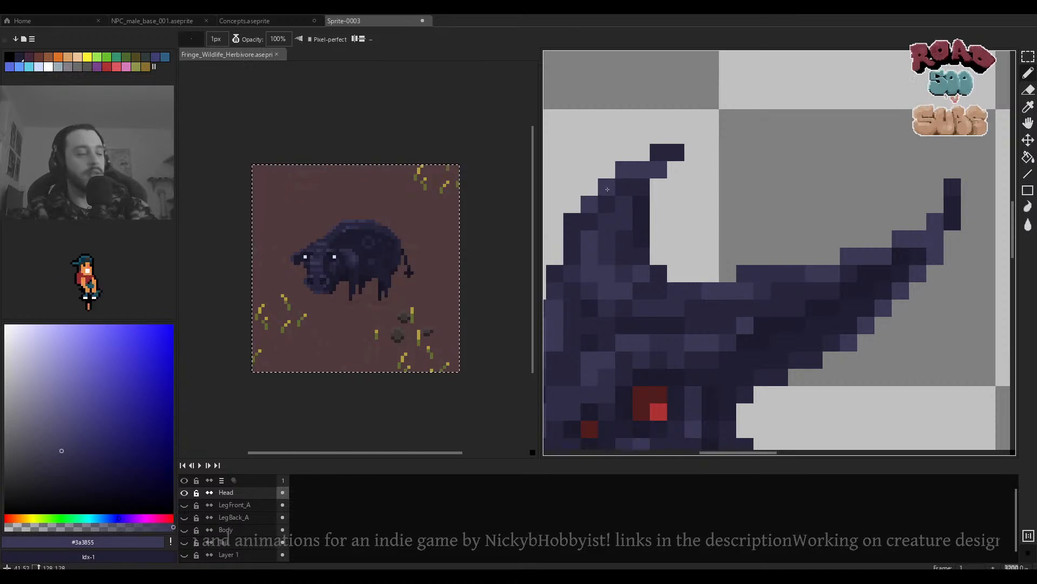
left_click(641, 187)
scroll(656, 190, "down", 5)
scroll(641, 191, "up", 5)
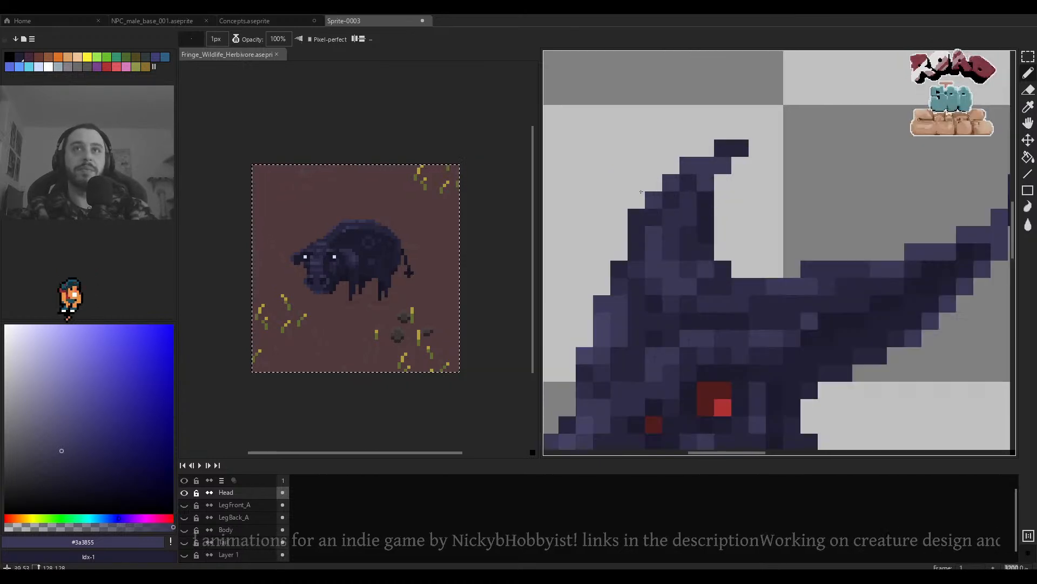
left_click_drag(637, 218, 637, 235)
Try #2f2d49 on the upright horn's inner edge, undo it, and lighten the horn's interior with #3a3855 instead.
left_click(690, 202, "alt")
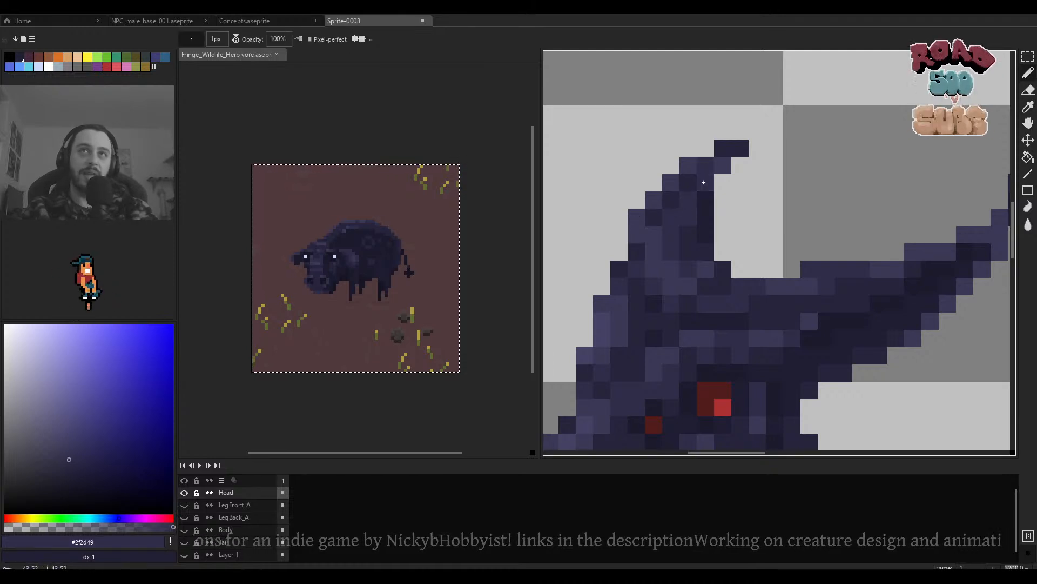
key("ctrl+z")
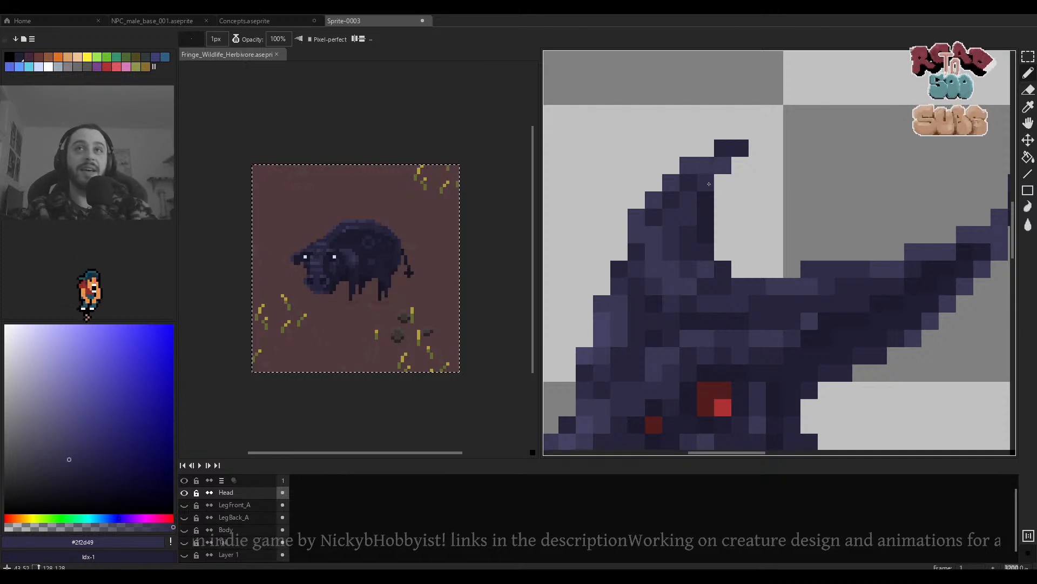
left_click(723, 167, "alt")
scroll(707, 202, "down", 4)
scroll(692, 215, "up", 3)
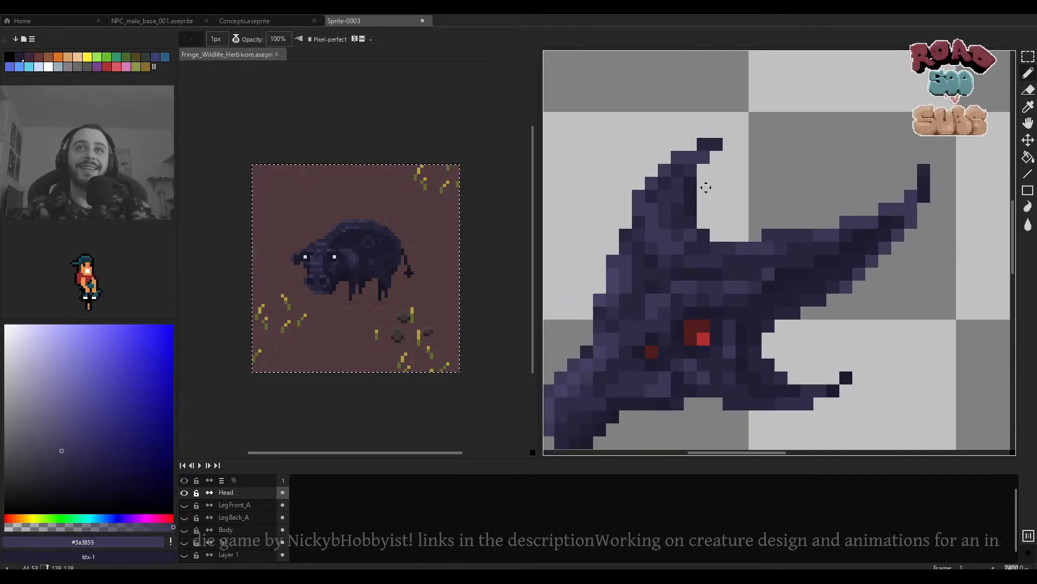
left_click_drag(706, 187, 709, 186)
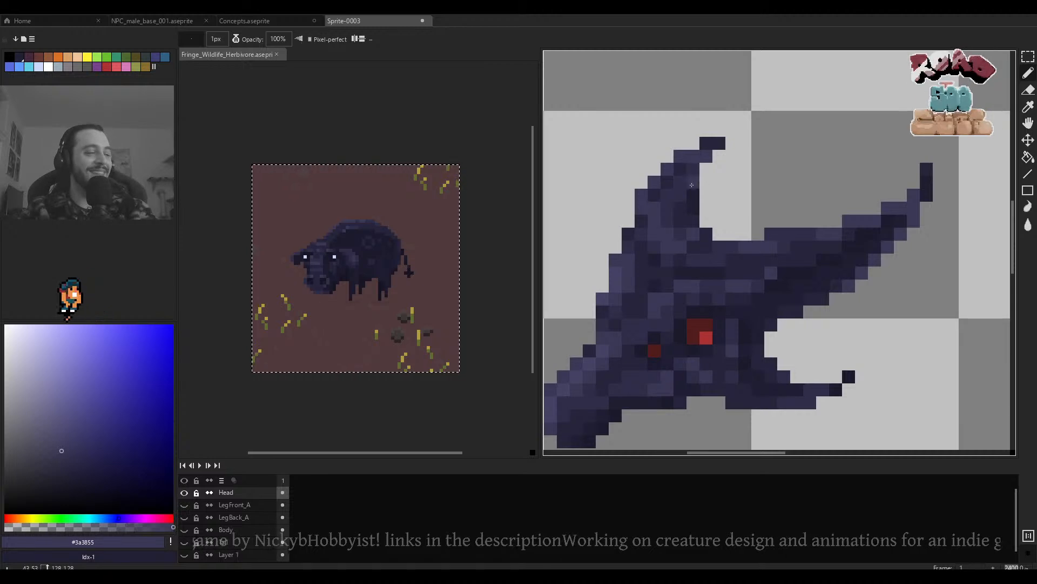
left_click_drag(635, 263, 721, 218)
scroll(663, 245, "down", 3)
scroll(666, 245, "up", 3)
Try darkening the front edge of the head with #26243c, undoing the stroke.
left_click(712, 215, "alt")
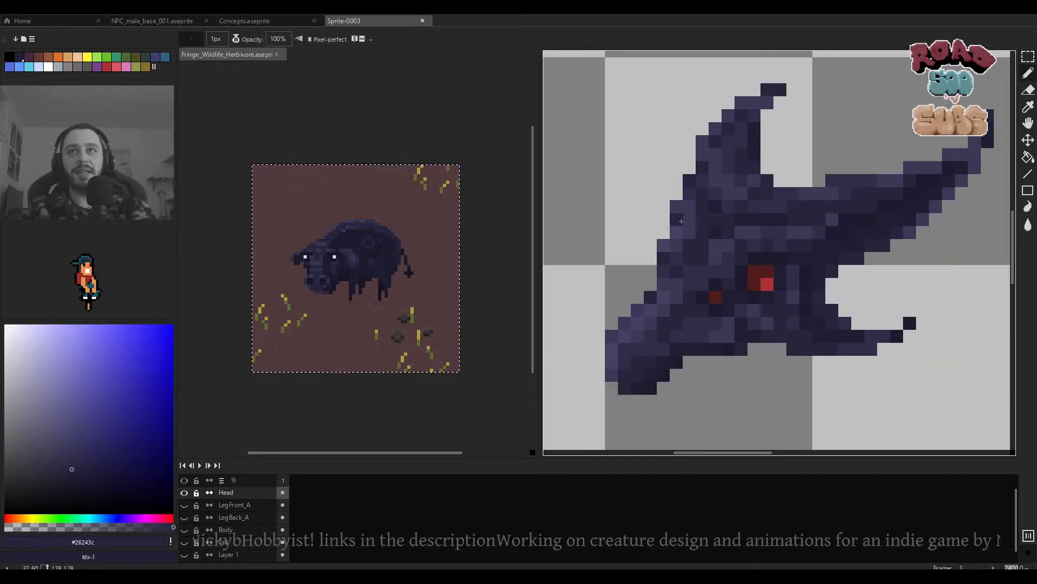
scroll(698, 223, "down", 2)
scroll(701, 226, "up", 2)
key("ctrl+z")
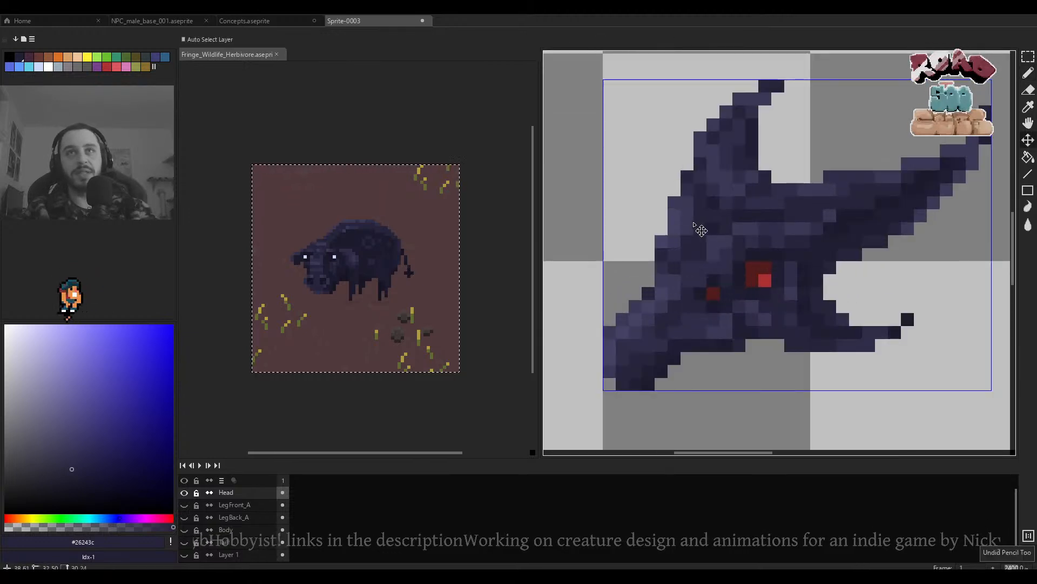
scroll(676, 223, "down", 4)
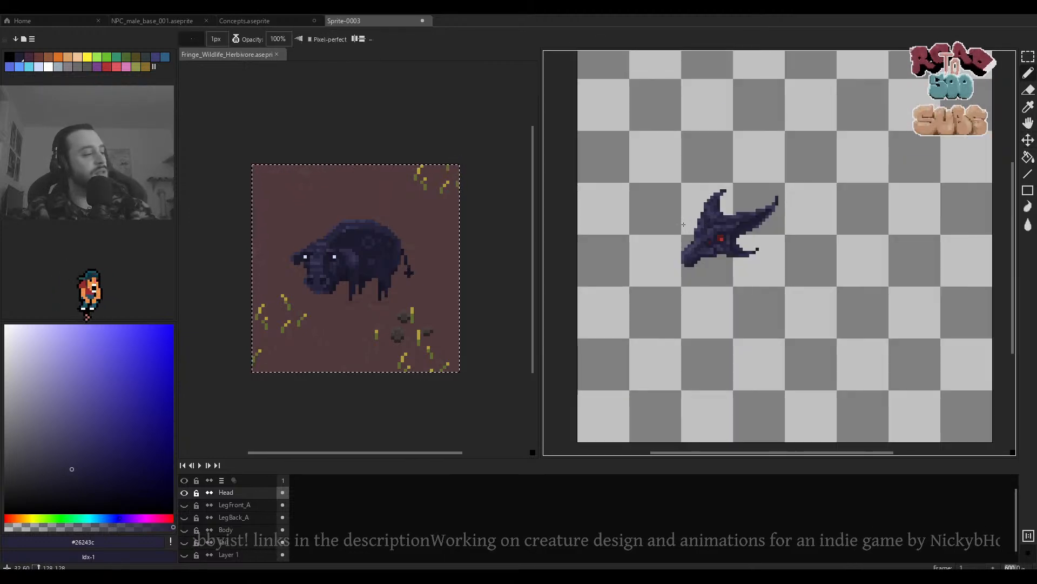
scroll(703, 219, "up", 5)
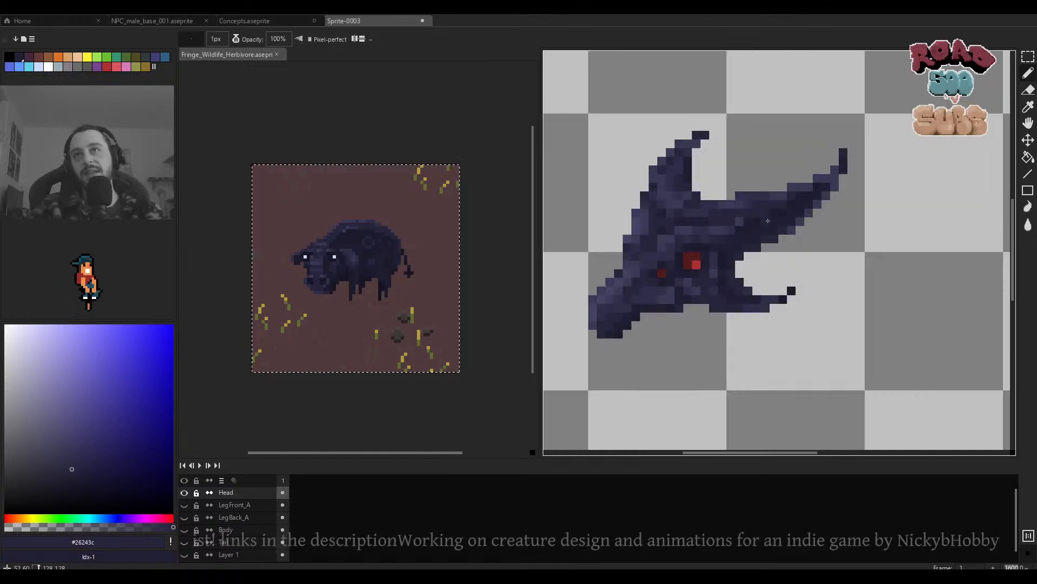
Sample #3a3855 from the long rear horn and touch up the horn highlights.
left_click(813, 186, "alt")
left_click_drag(718, 176, 789, 184)
left_click(615, 142)
scroll(713, 177, "down", 4)
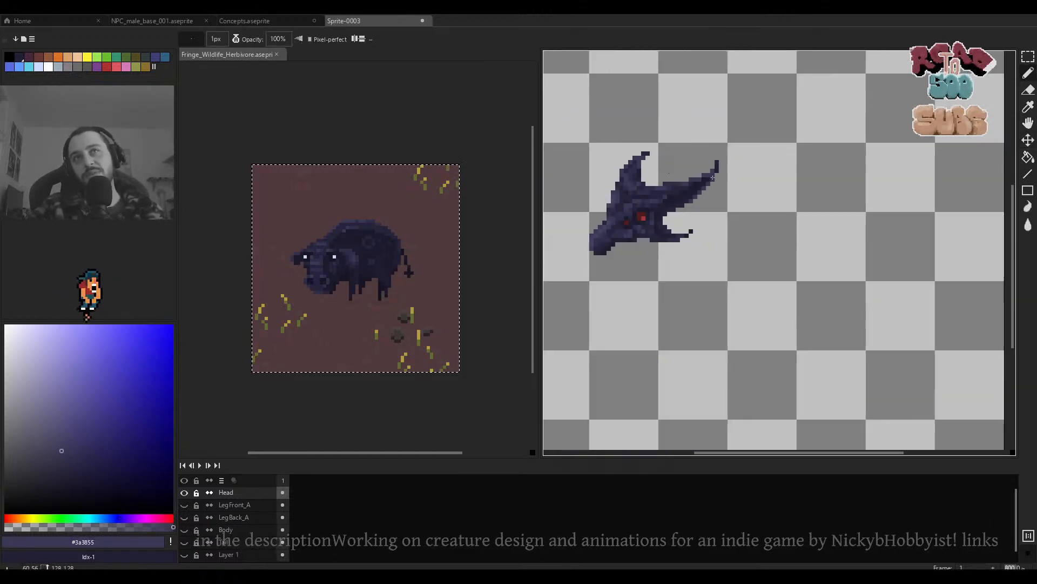
scroll(675, 186, "up", 8)
Select the pixels just below the upright horn's tip and shift them toward the horn's outer side.
key("m")
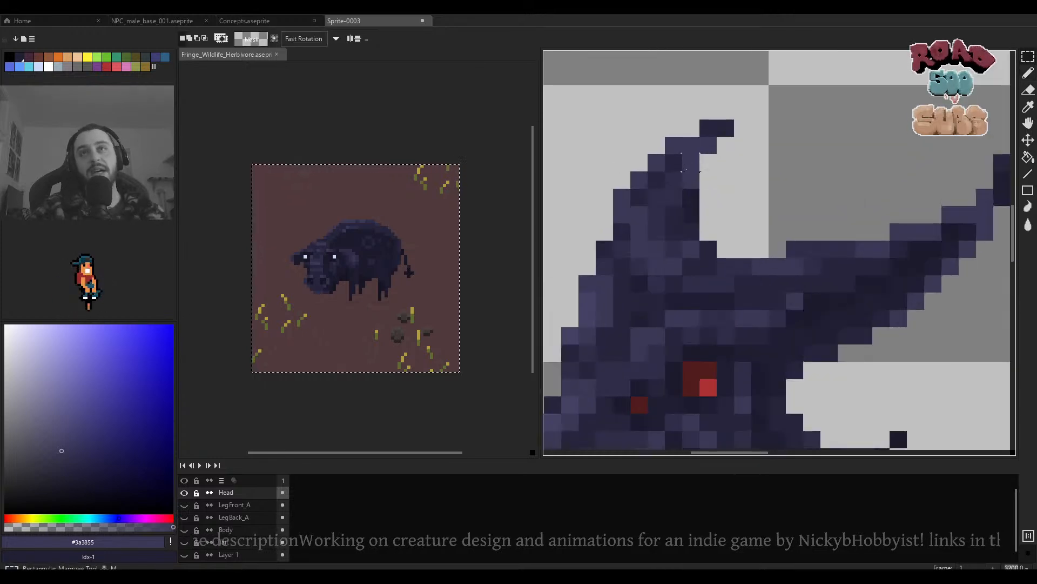
left_click_drag(680, 172, 684, 240)
left_click(743, 209)
mouse_move(710, 150)
left_mouse_down()
mouse_move(698, 138)
mouse_move(680, 150)
left_mouse_up()
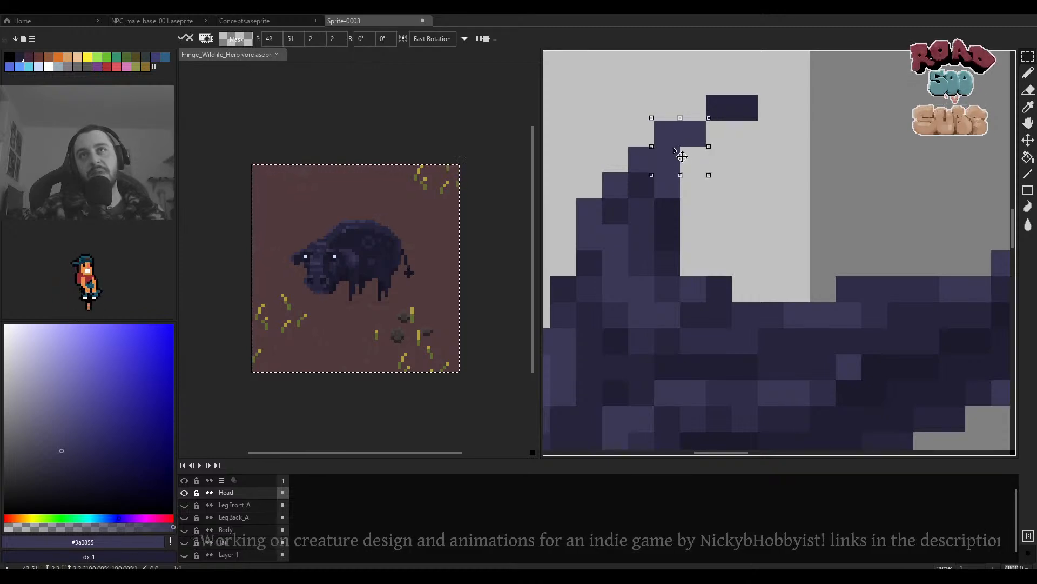
left_click(796, 158)
scroll(690, 167, "down", 8)
scroll(692, 165, "up", 5)
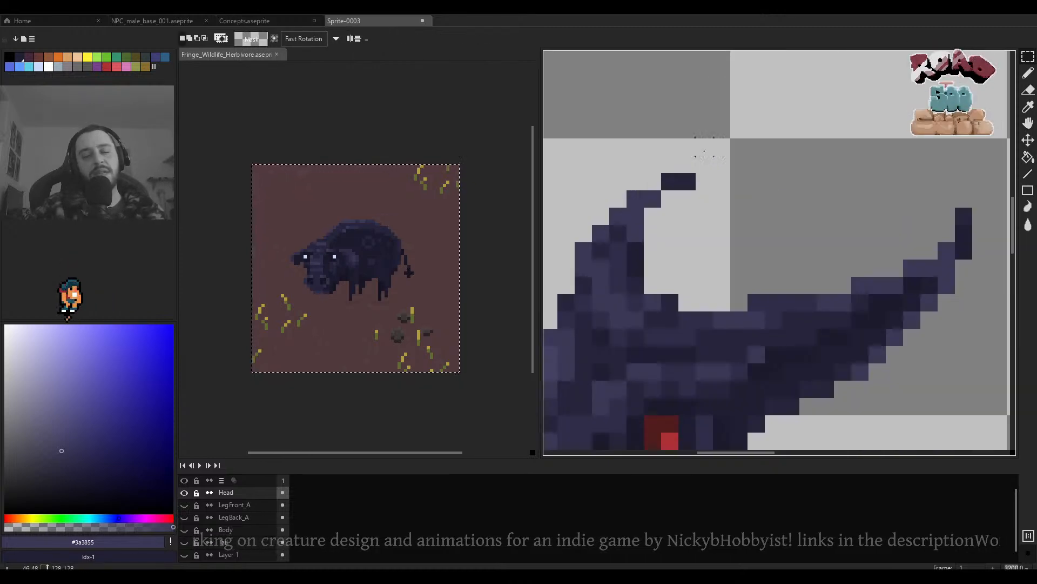
Select the upright horn's dark tip and move it one pixel toward the horn's outer side.
left_click_drag(712, 139, 676, 180)
scroll(676, 181, "up", 2)
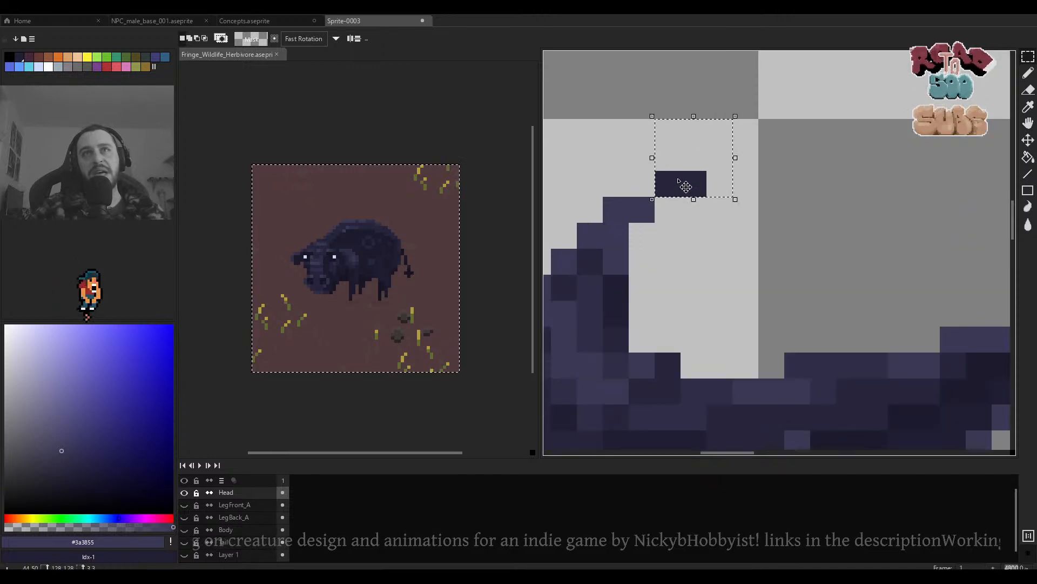
left_click(672, 188)
key("Return")
scroll(675, 186, "down", 6)
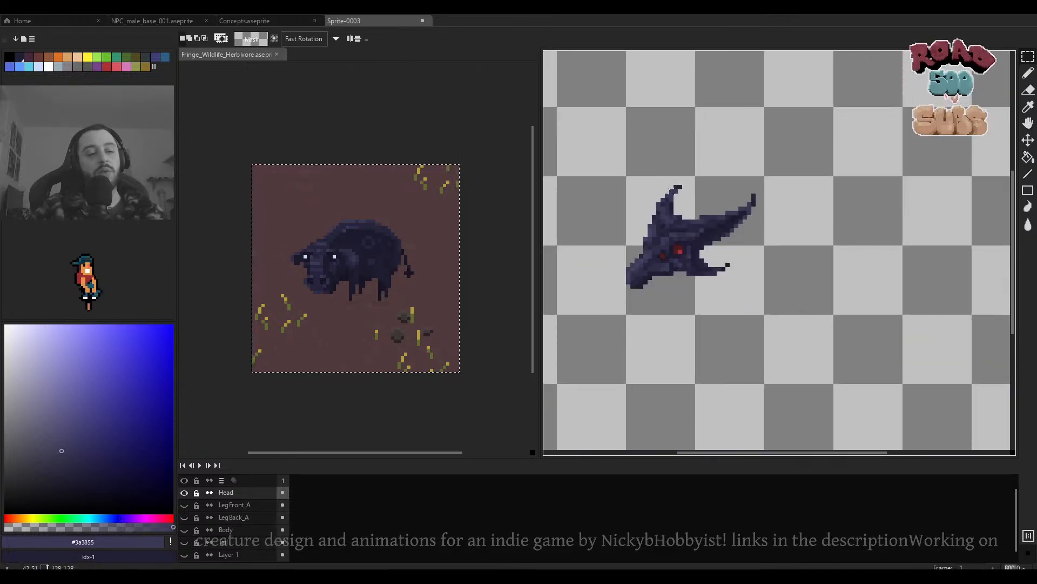
key("e")
scroll(672, 178, "up", 4)
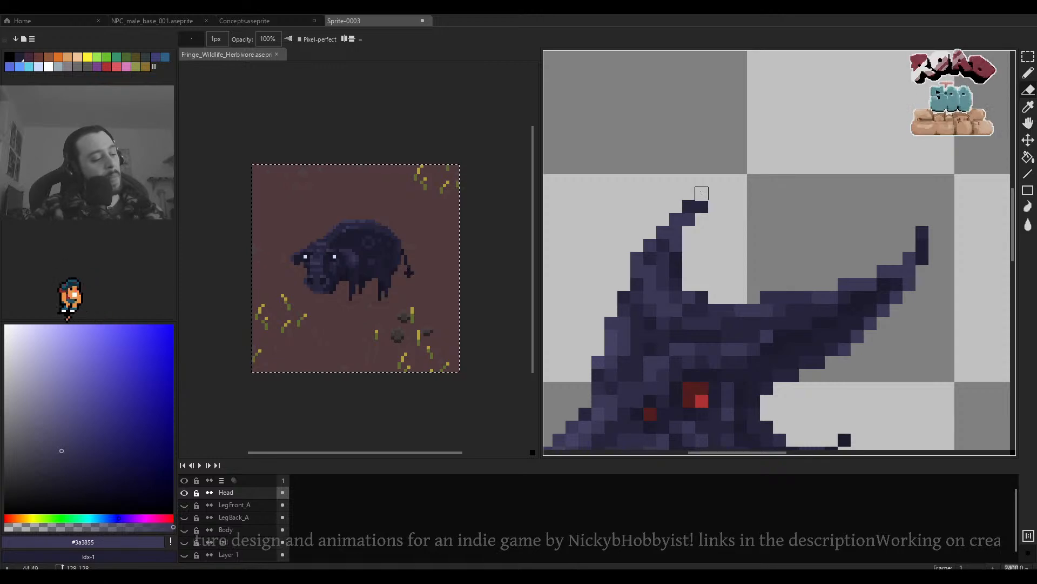
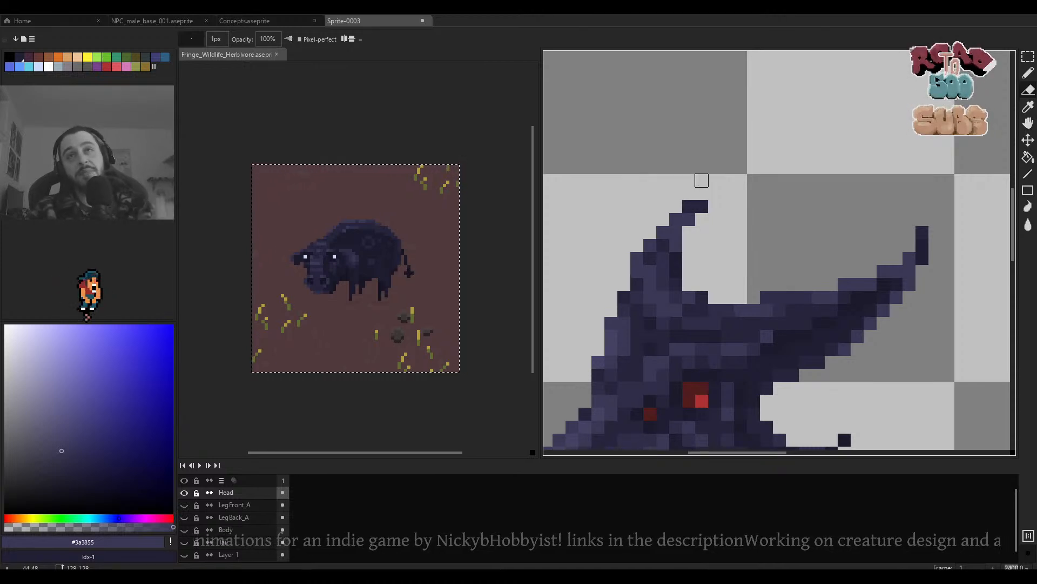
scroll(727, 206, "down", 4)
scroll(689, 172, "up", 1)
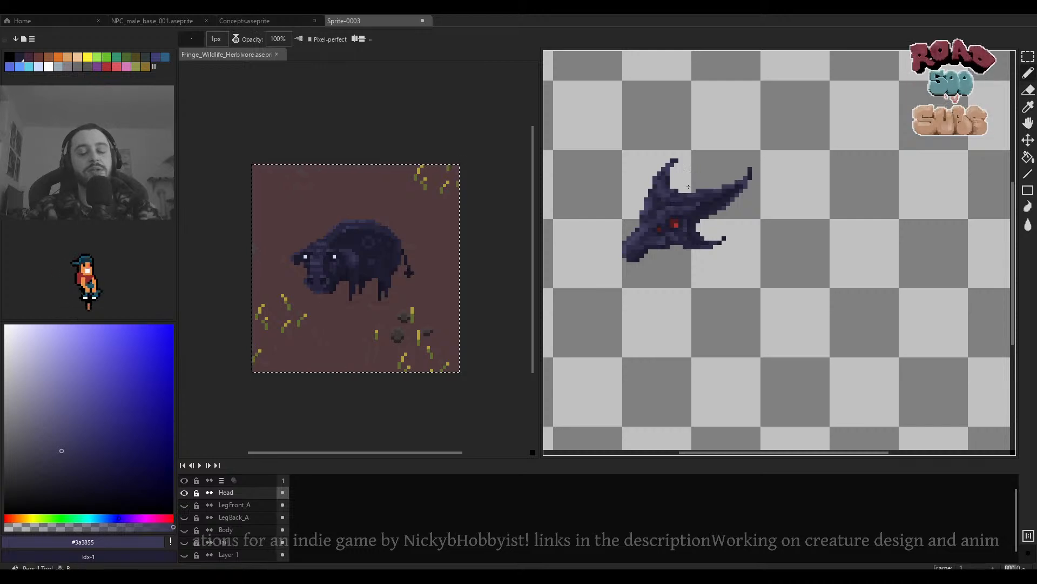
Sample #201d32 from behind the large eye and darken the shading around the cheek, undoing the last stroke.
scroll(675, 217, "up", 5)
left_click_drag(744, 265, 763, 251)
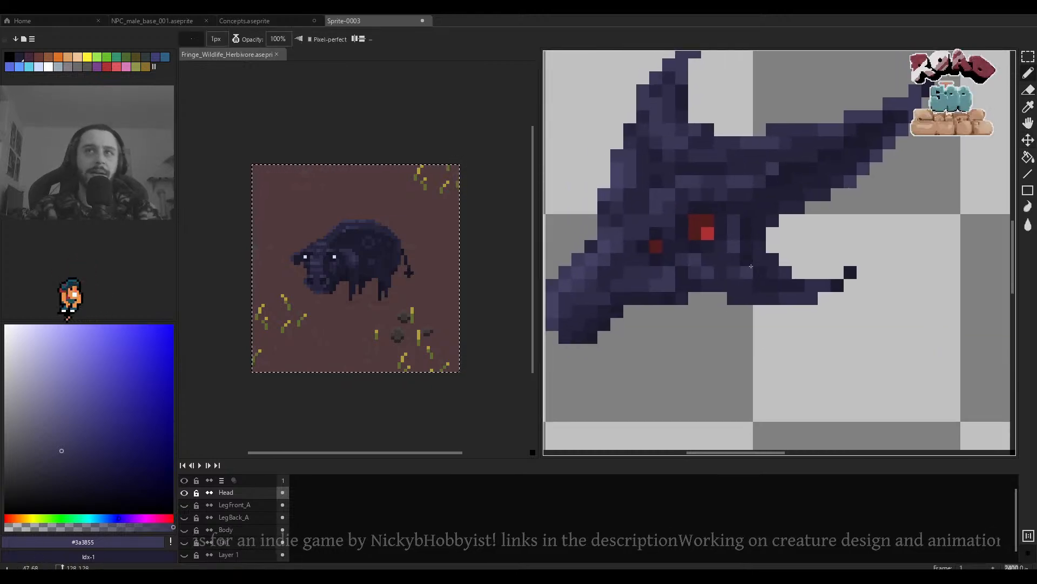
left_click(757, 218, "alt")
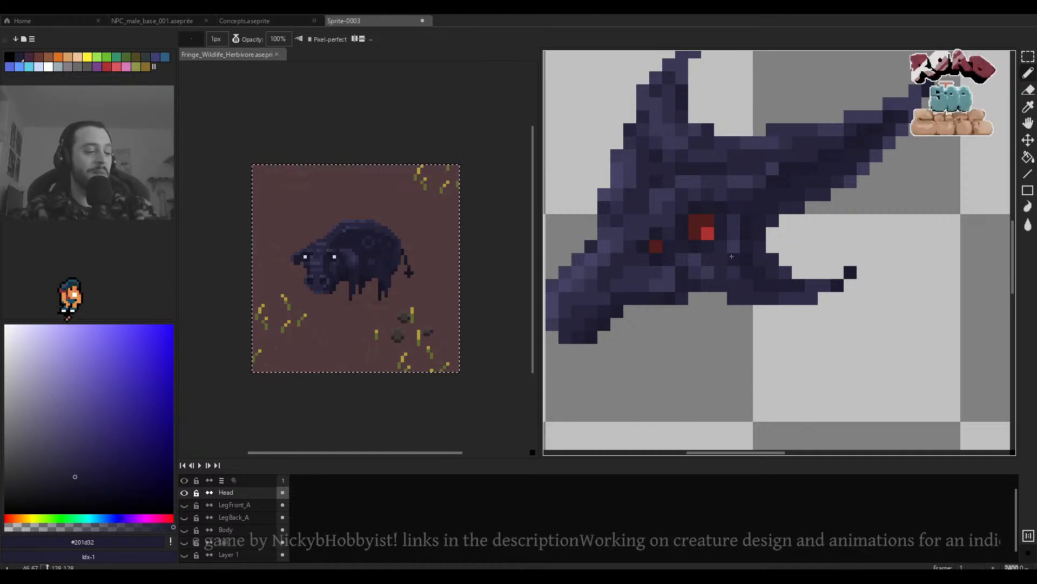
scroll(733, 257, "down", 2)
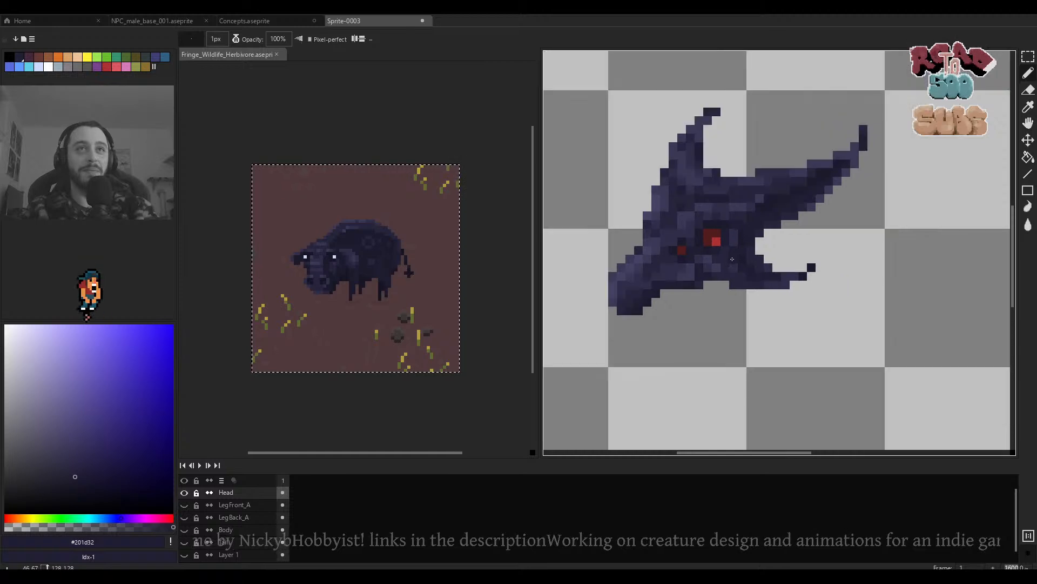
scroll(696, 246, "up", 3)
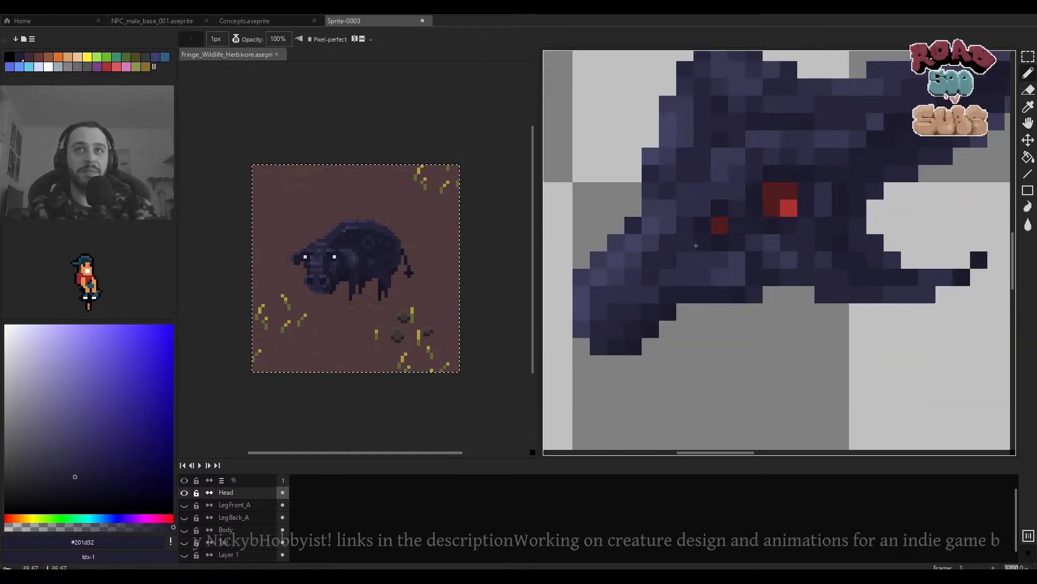
scroll(783, 238, "down", 4)
scroll(786, 238, "up", 3)
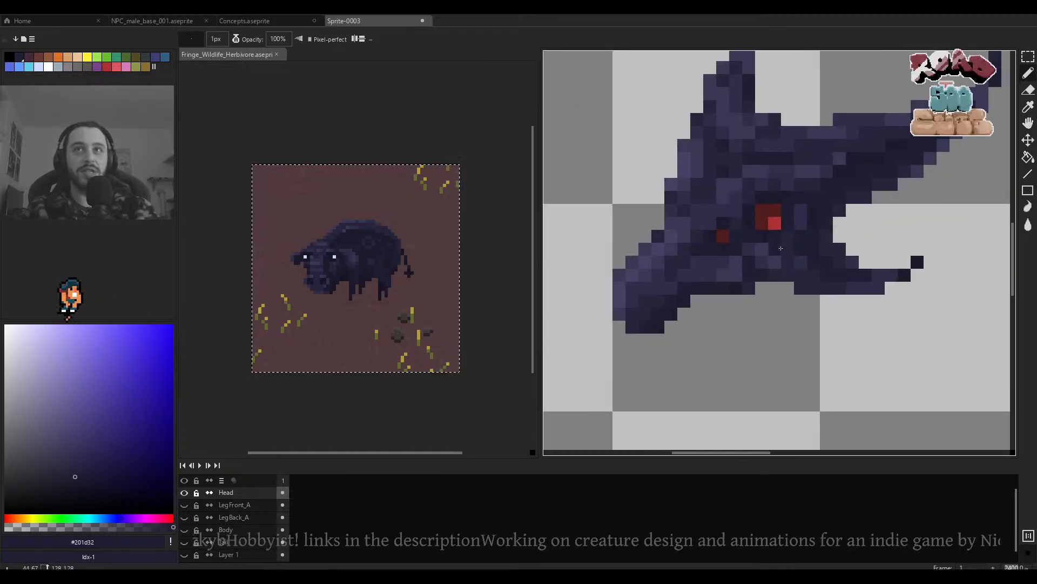
scroll(776, 249, "down", 2)
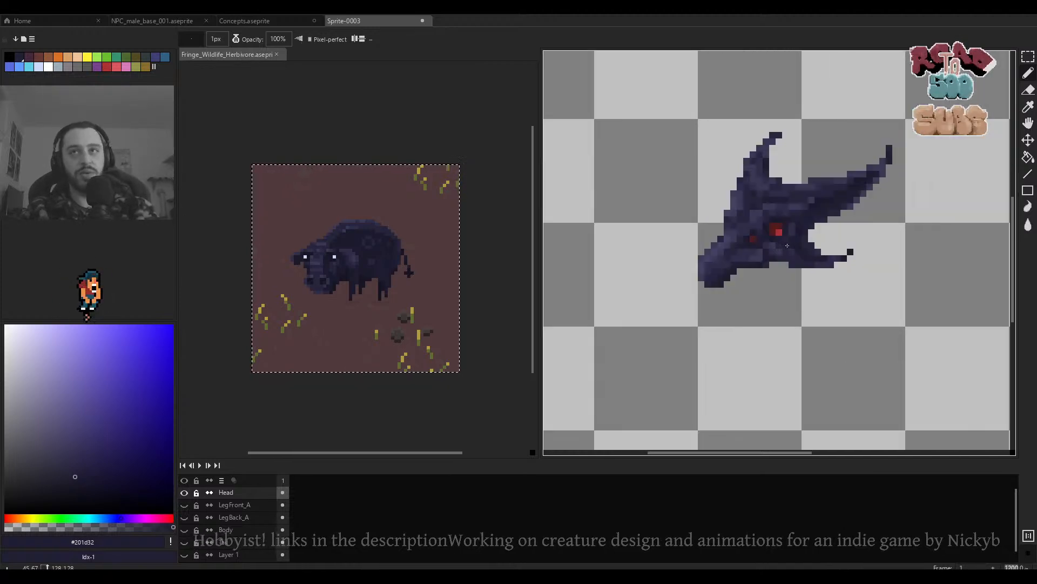
scroll(767, 245, "up", 1)
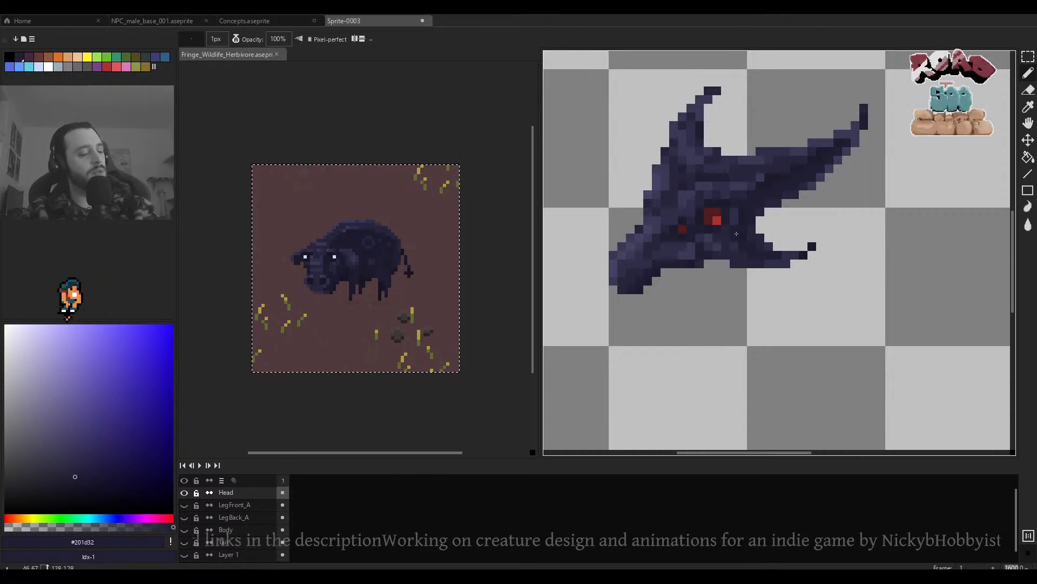
scroll(735, 234, "down", 1)
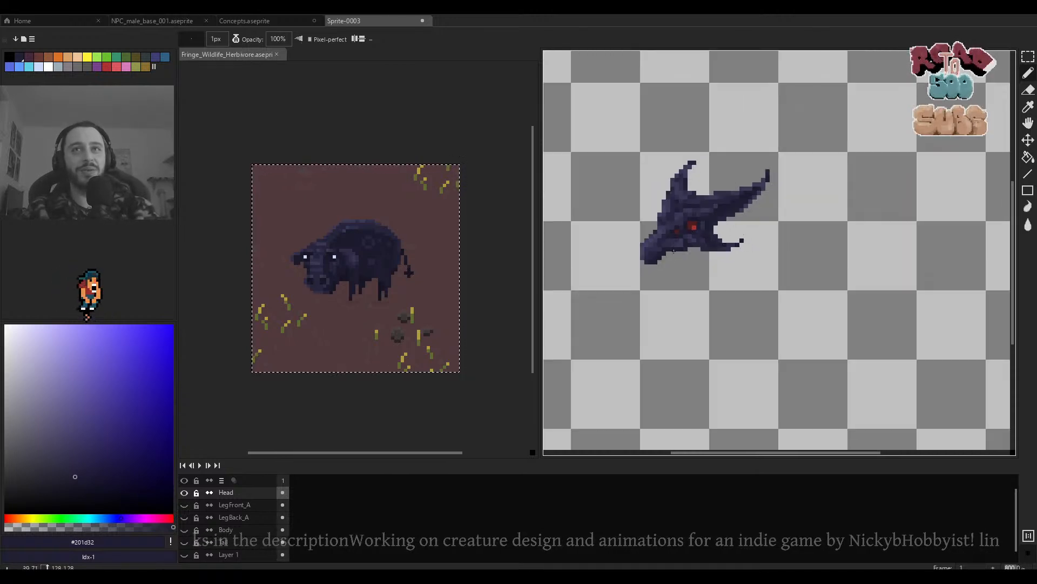
scroll(656, 239, "up", 2)
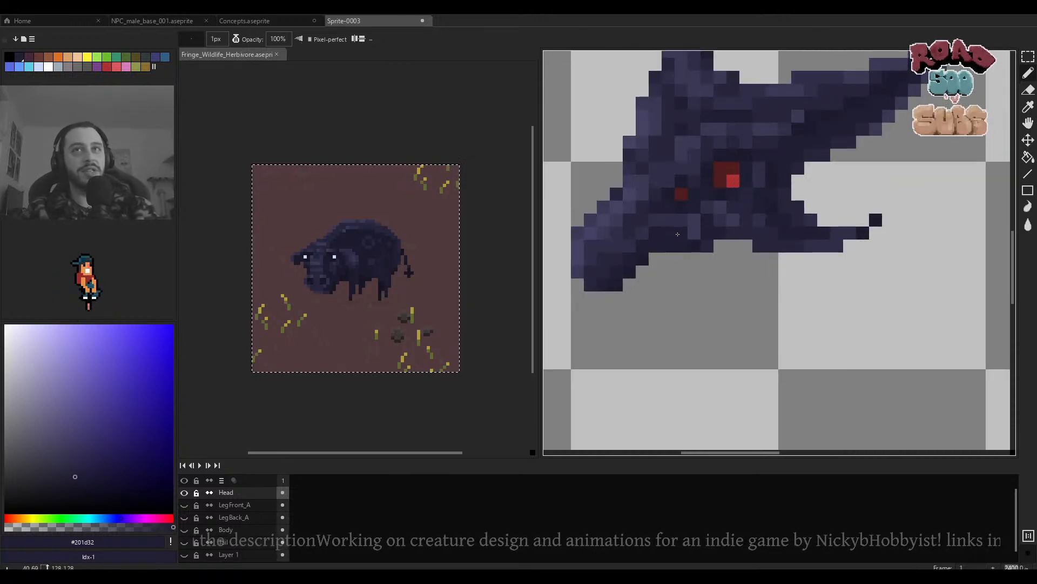
key("ctrl+z")
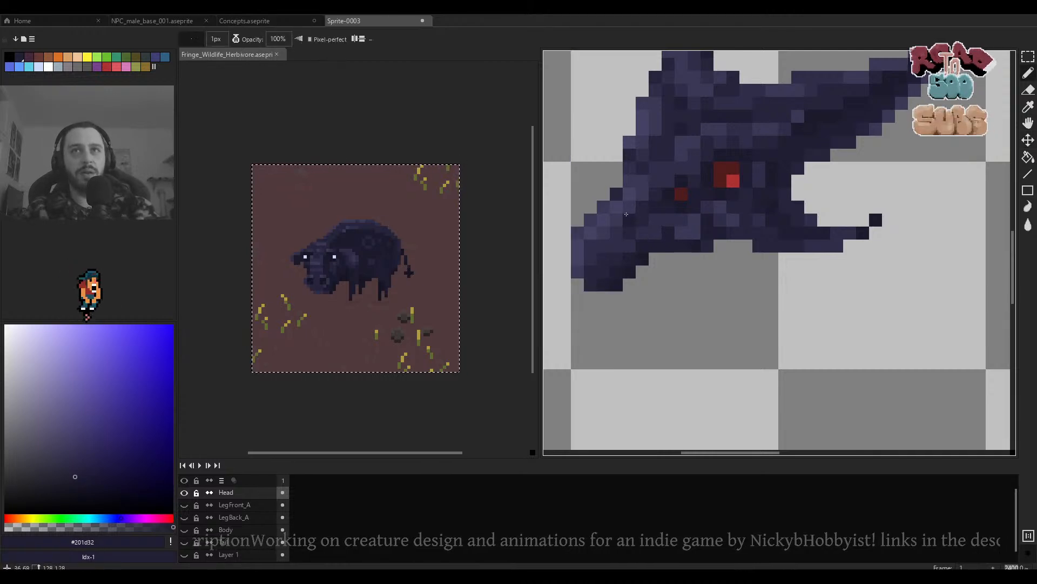
Examine the head's shading around the eyes, snout and horns at several magnifications.
scroll(626, 214, "down", 3)
scroll(650, 170, "up", 4)
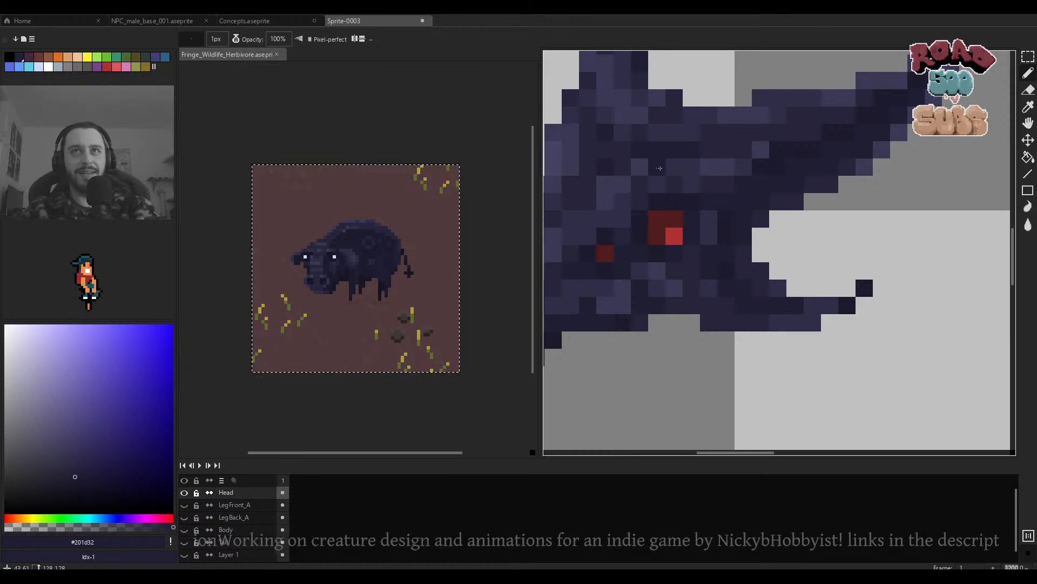
scroll(659, 168, "down", 3)
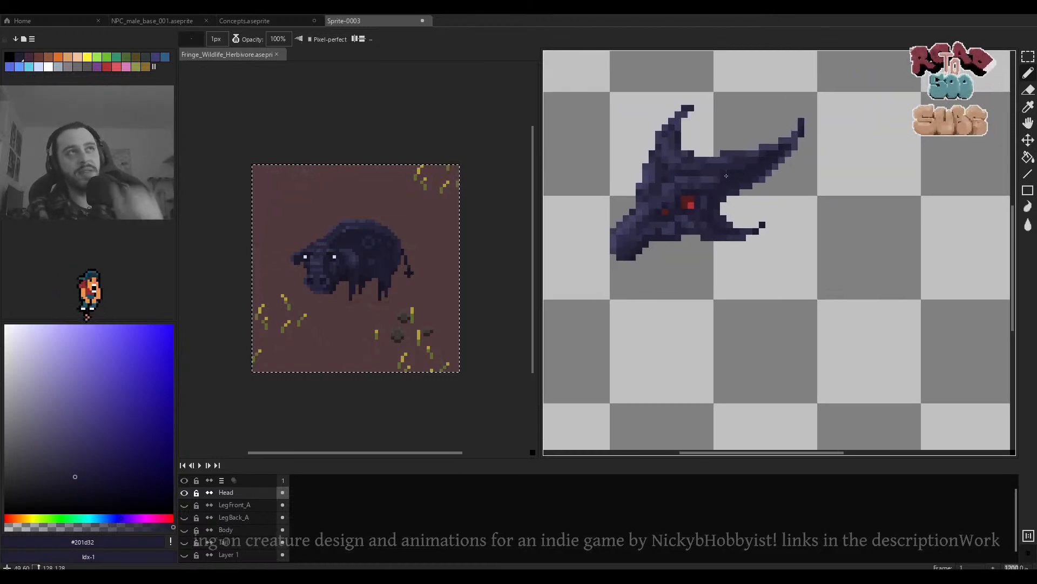
scroll(712, 177, "down", 3)
scroll(711, 177, "up", 5)
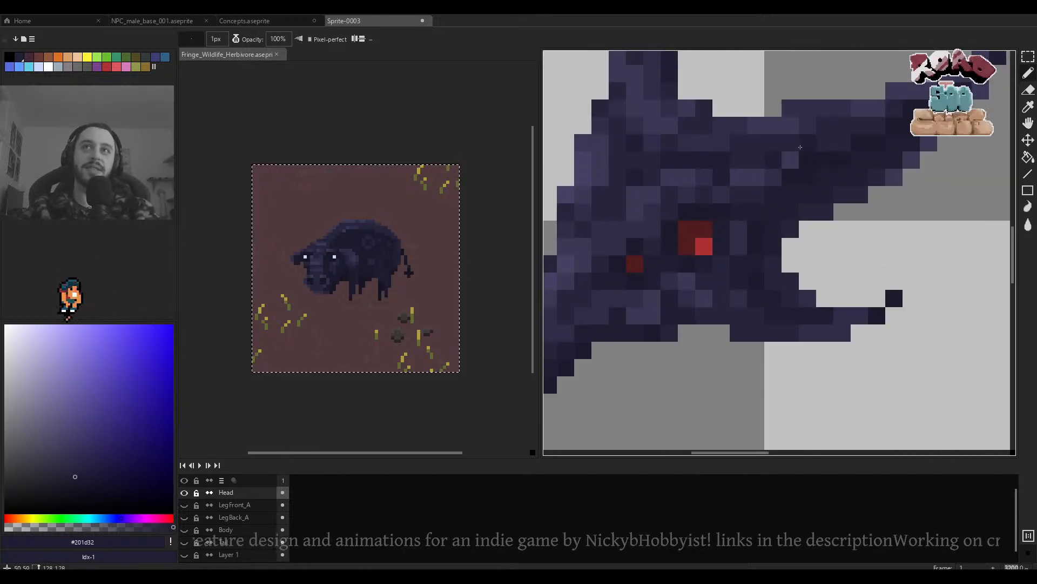
scroll(821, 145, "down", 3)
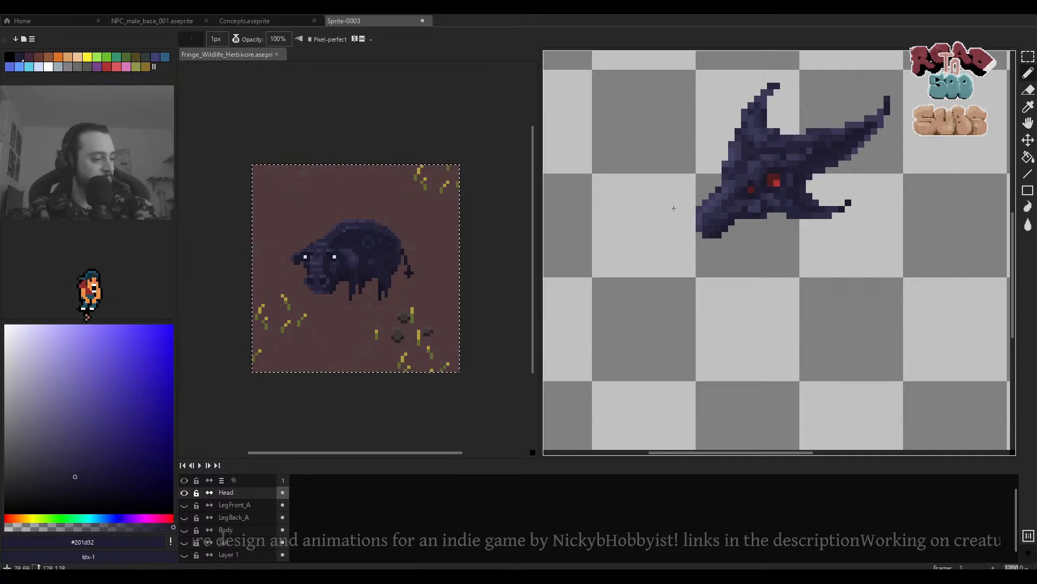
scroll(775, 183, "up", 3)
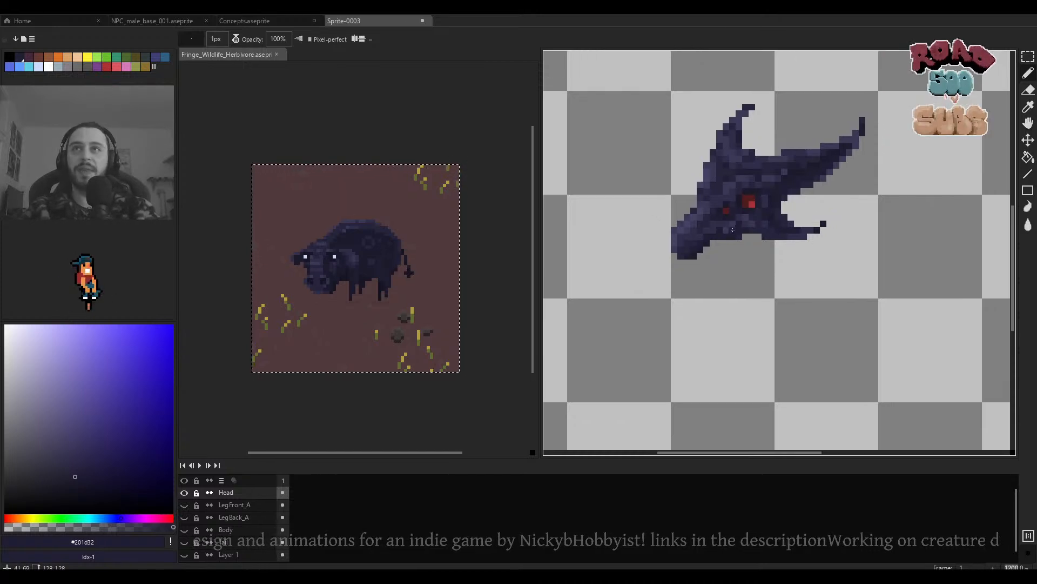
scroll(746, 231, "down", 4)
scroll(752, 223, "up", 4)
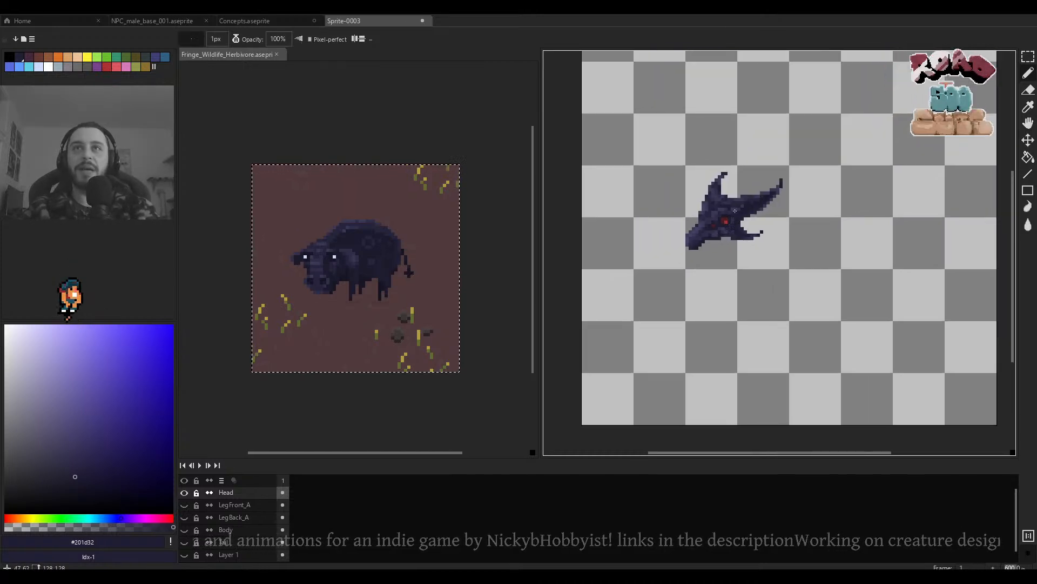
Erase the extra pixel at the upright horn's inner base and highlight the head's top edge between the horns with #3a3855.
key("e")
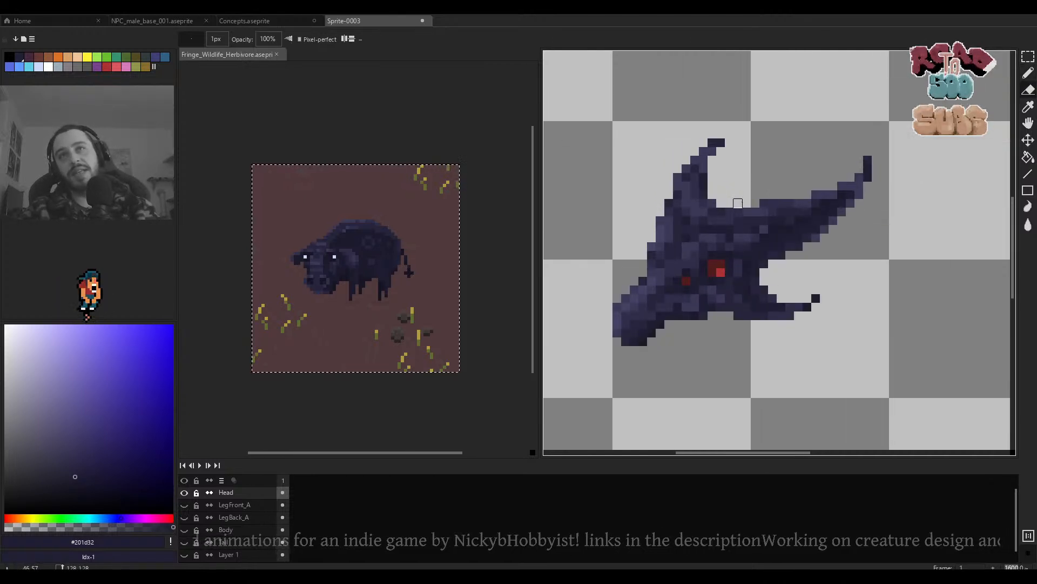
scroll(736, 202, "up", 1)
key("b")
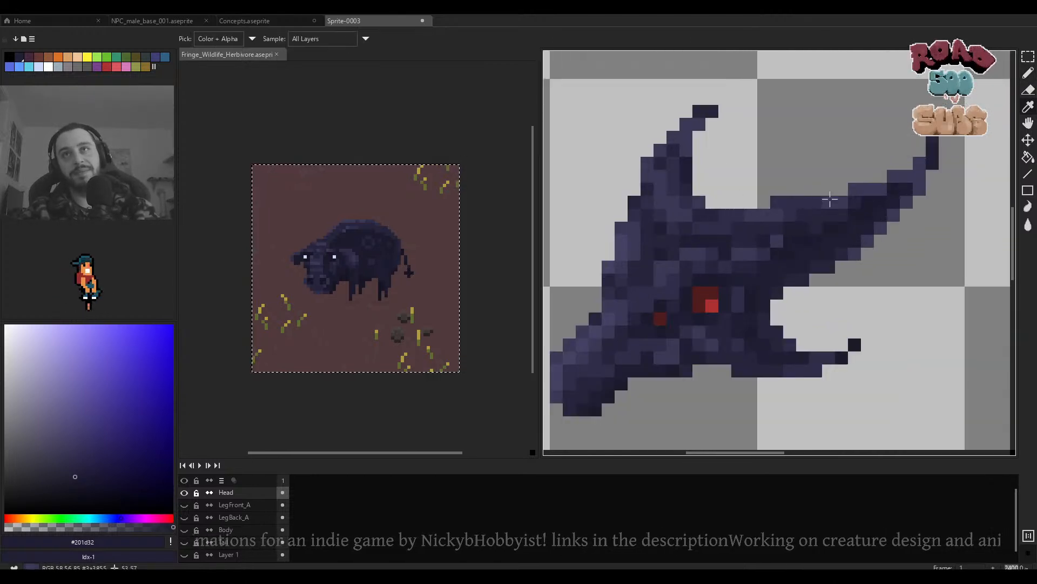
left_click(807, 201, "alt")
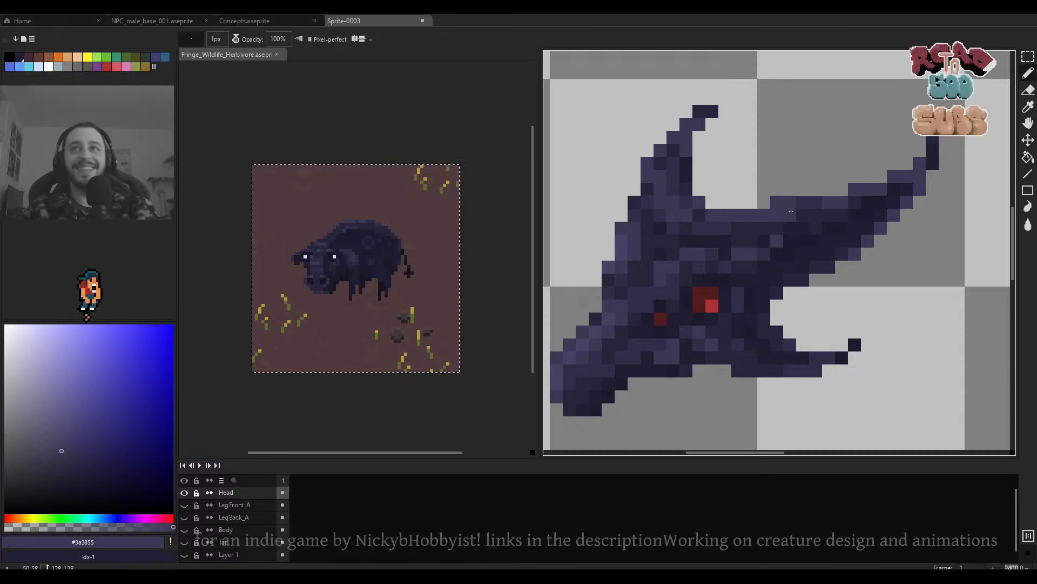
scroll(694, 191, "down", 2)
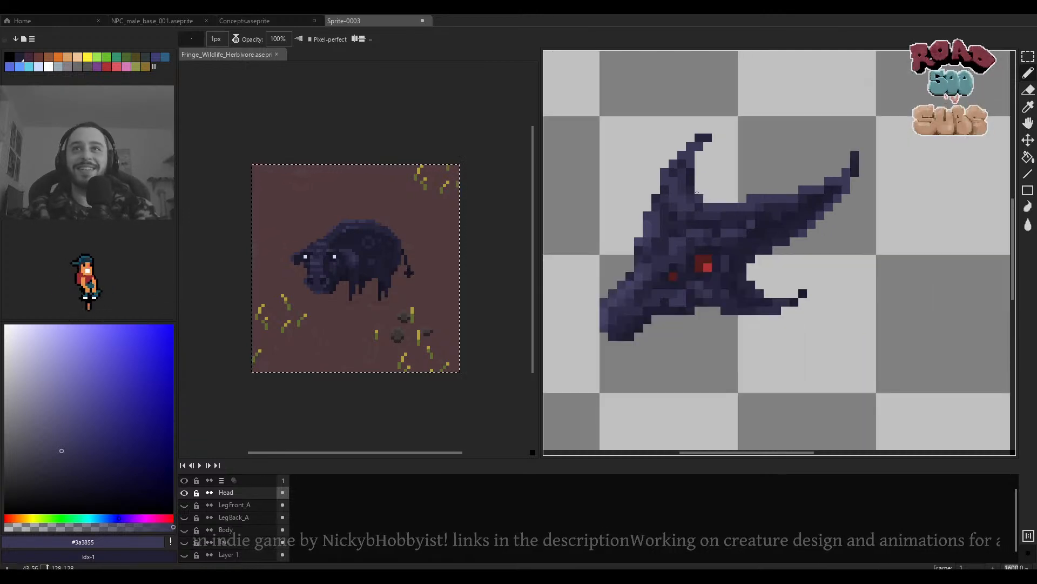
Show the Body layer behind the head and make it the active layer.
left_click(184, 530)
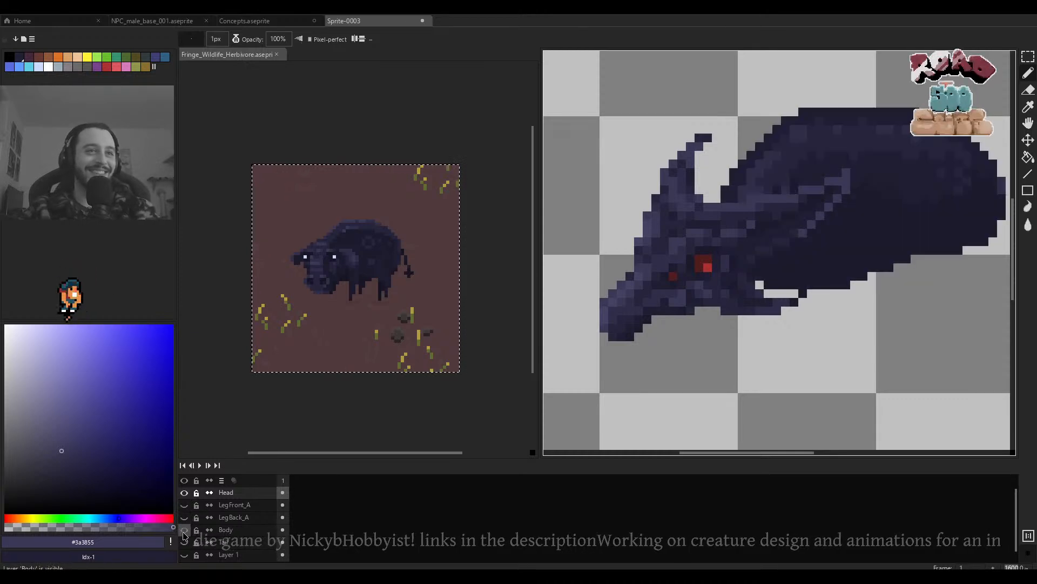
scroll(805, 235, "down", 5)
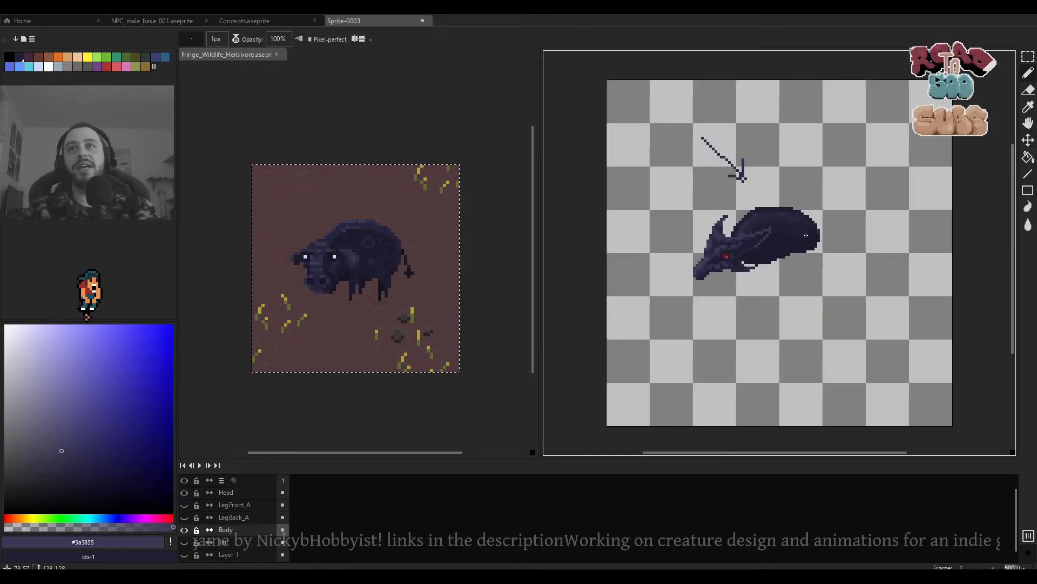
scroll(790, 232, "up", 1)
scroll(786, 230, "down", 1)
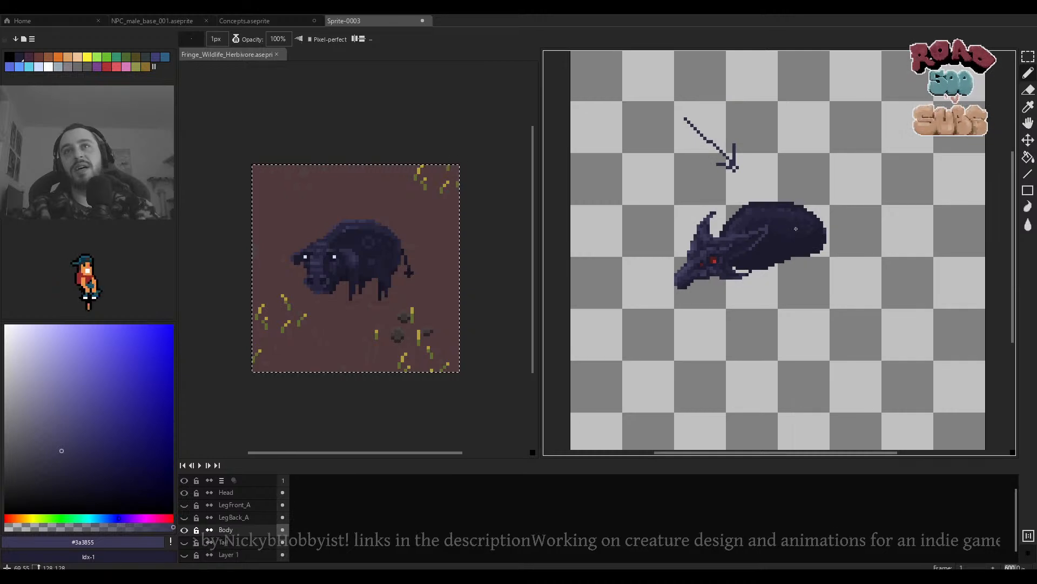
scroll(776, 224, "up", 2)
scroll(774, 224, "up", 1)
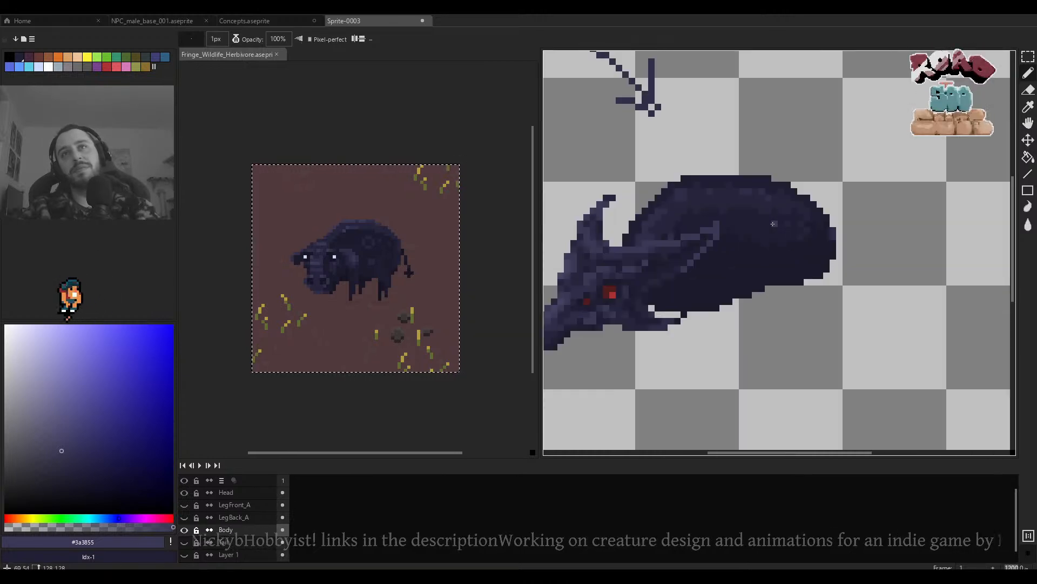
Sample #201d32 from the body and paint over the lighter patches on the hindquarters with a 4 px brush.
scroll(768, 212, "down", 3)
left_click(744, 229, "alt")
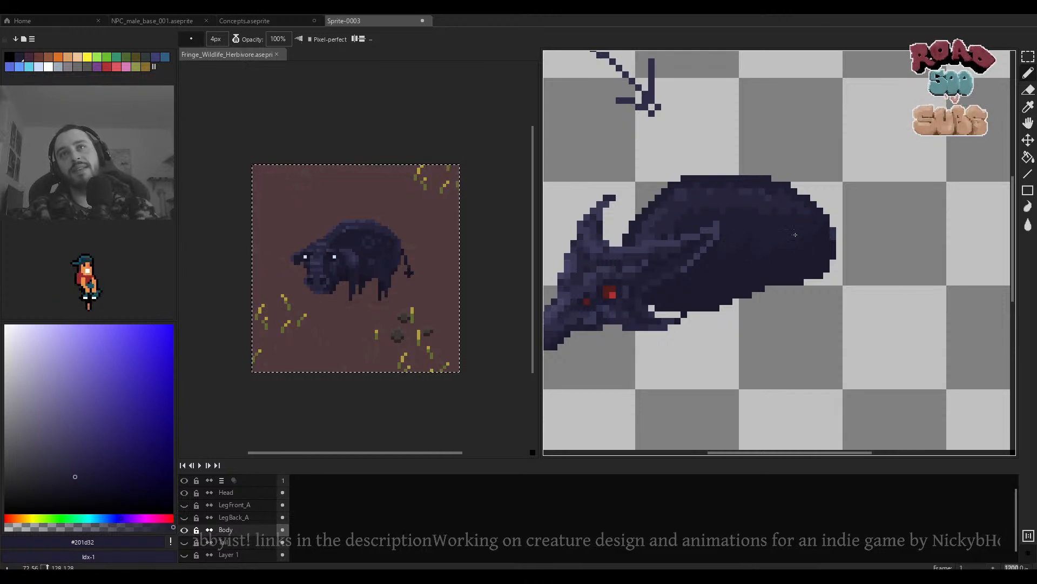
scroll(727, 262, "down", 3)
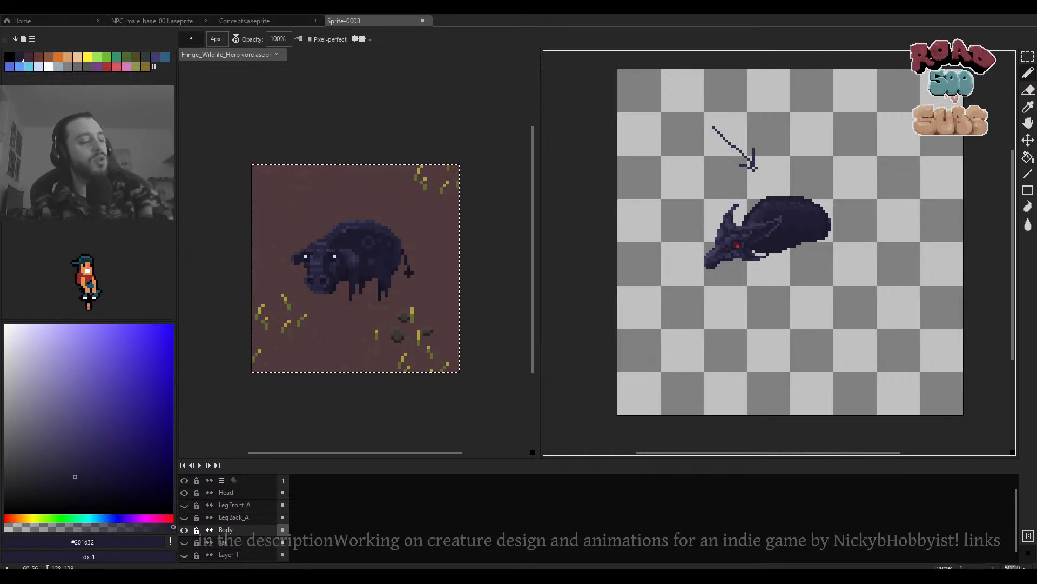
scroll(782, 221, "up", 6)
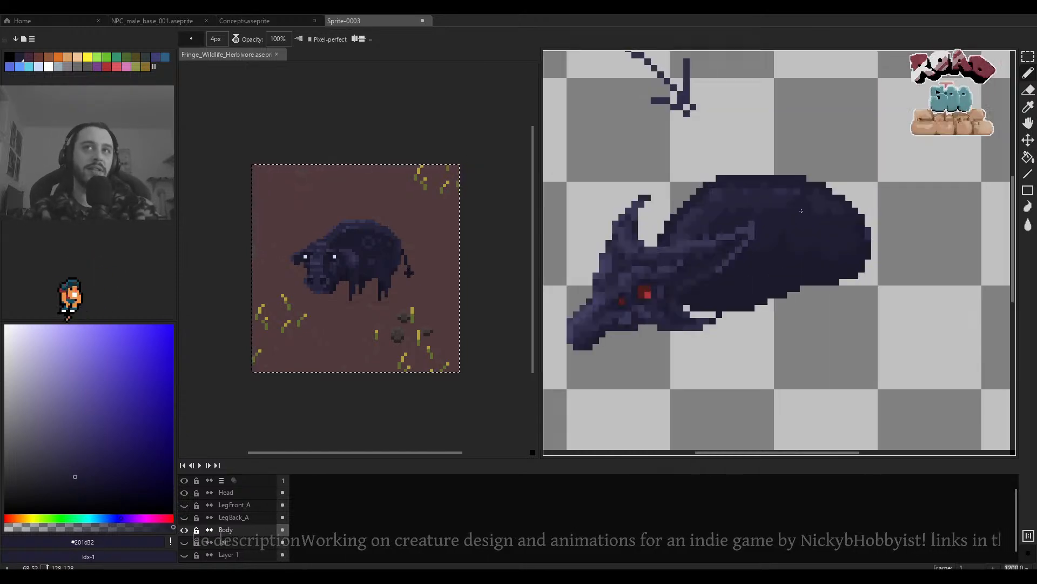
Examine the body's shading at several magnifications and undo the last brush stroke on it.
scroll(799, 211, "up", 1)
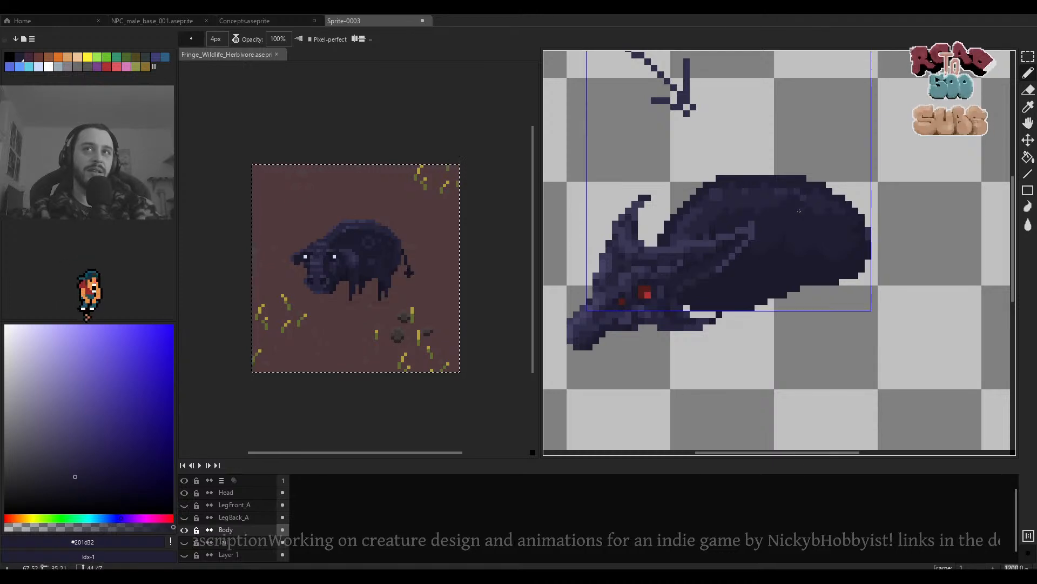
scroll(832, 218, "down", 5)
scroll(816, 250, "up", 6)
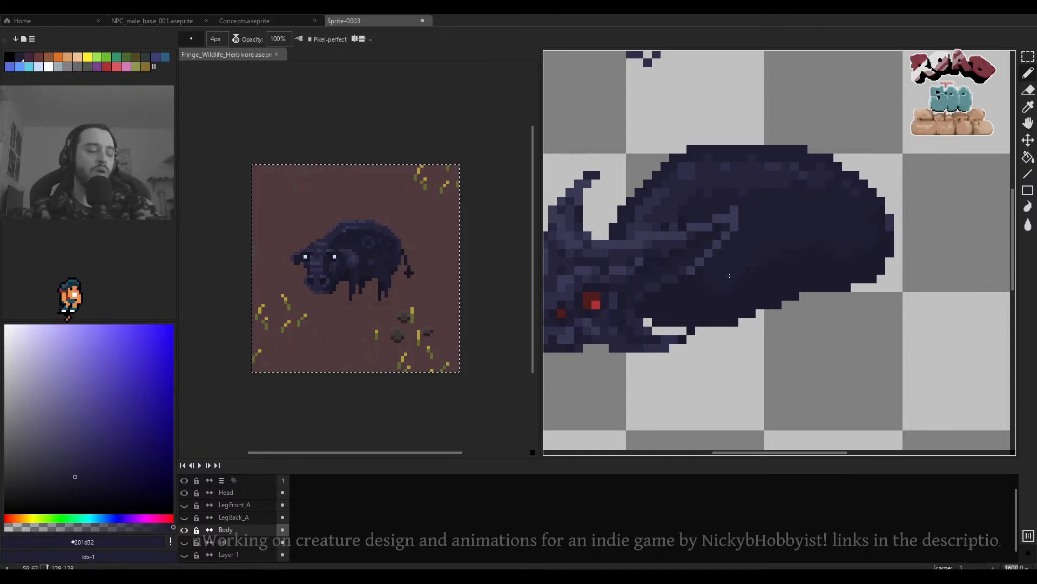
key("ctrl+z")
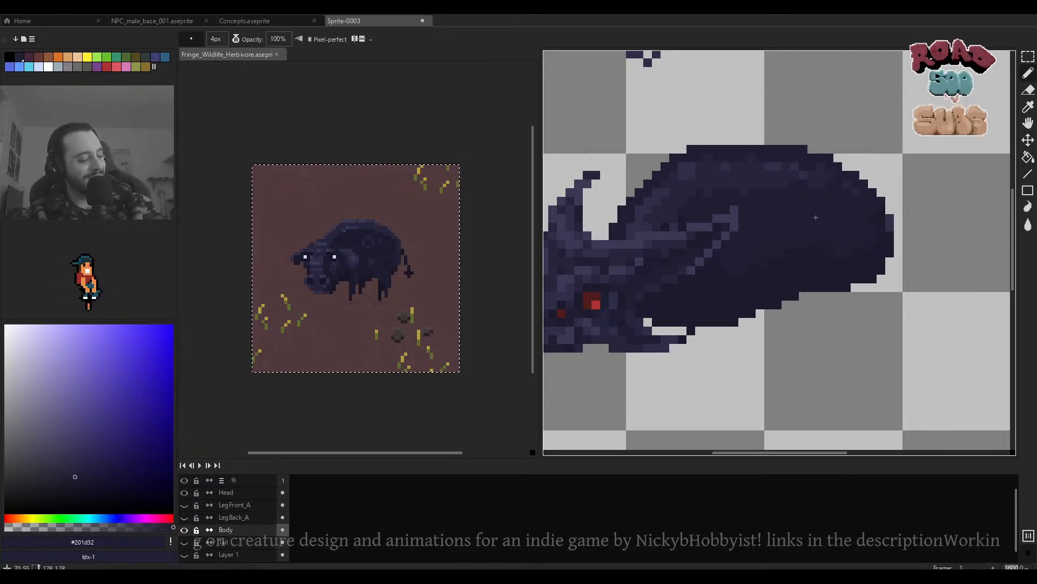
scroll(774, 243, "down", 3)
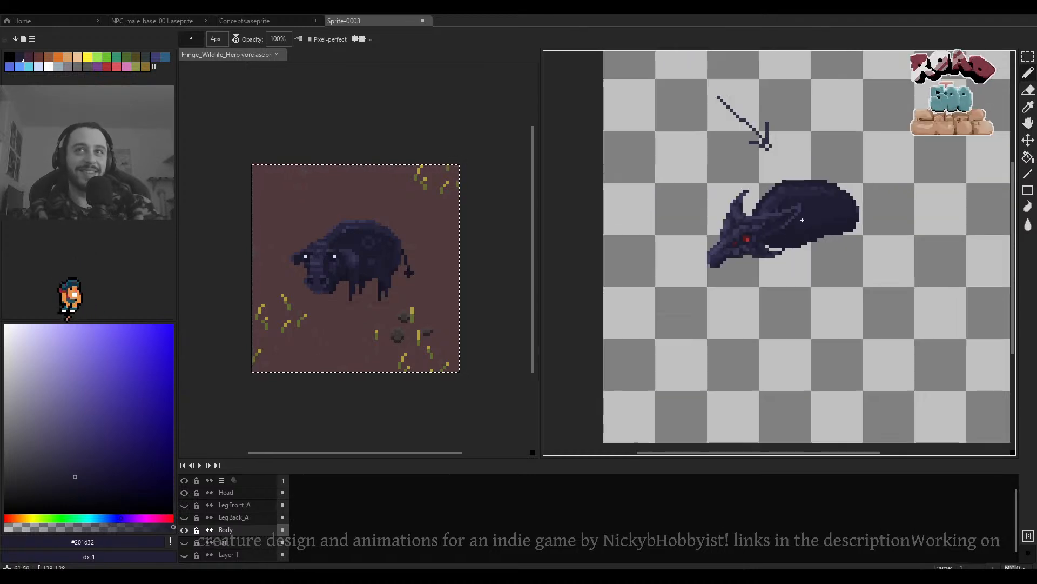
scroll(819, 237, "up", 3)
scroll(883, 221, "down", 2)
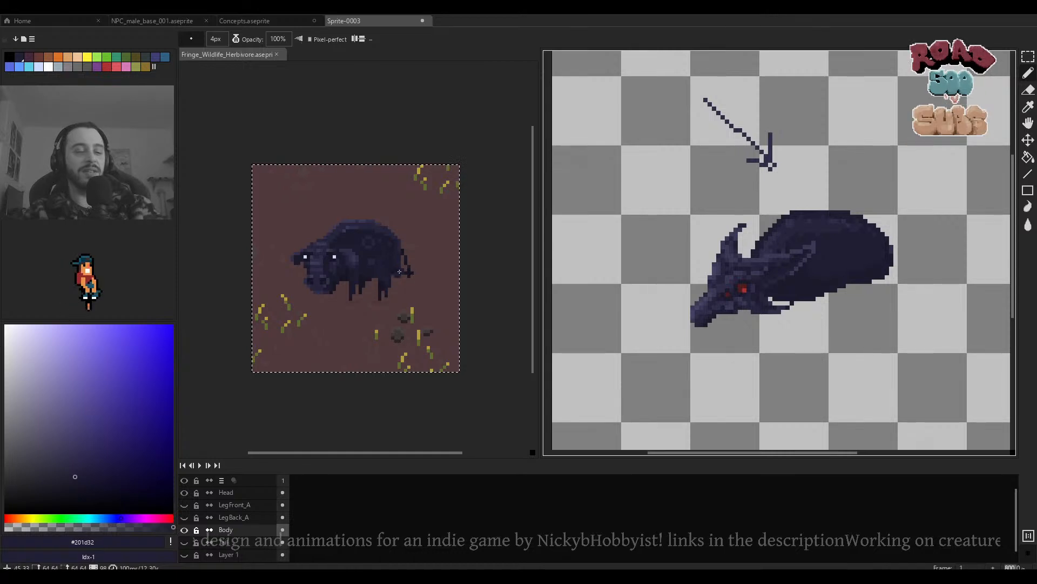
Go to frame 44 of the Eat animation in the herbivore reference, play it from there and enlarge the creature.
left_click(461, 260)
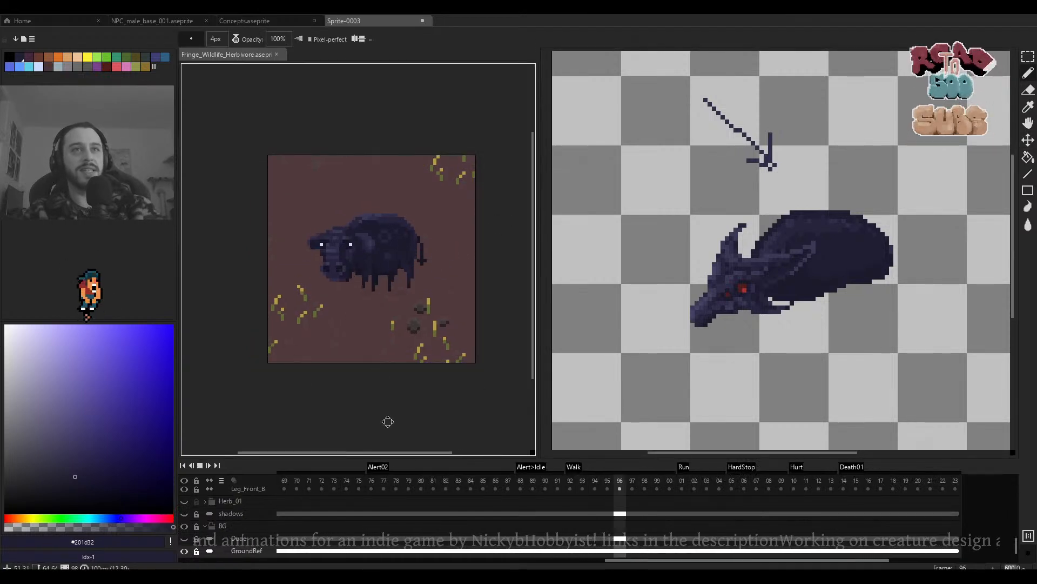
scroll(365, 492, "up", 2)
scroll(364, 493, "up", 2)
scroll(367, 491, "left", 4)
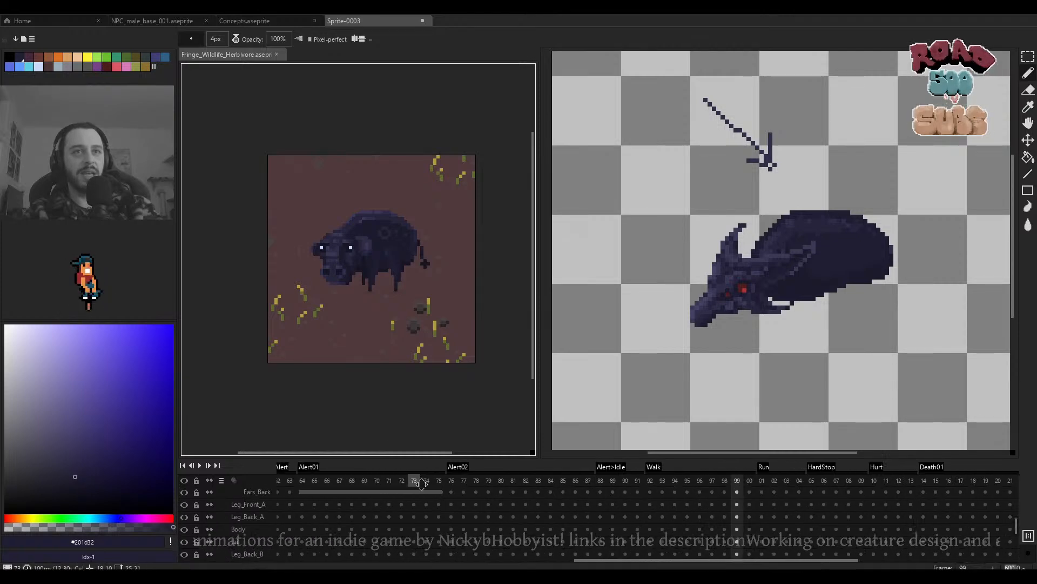
scroll(369, 488, "left", 5)
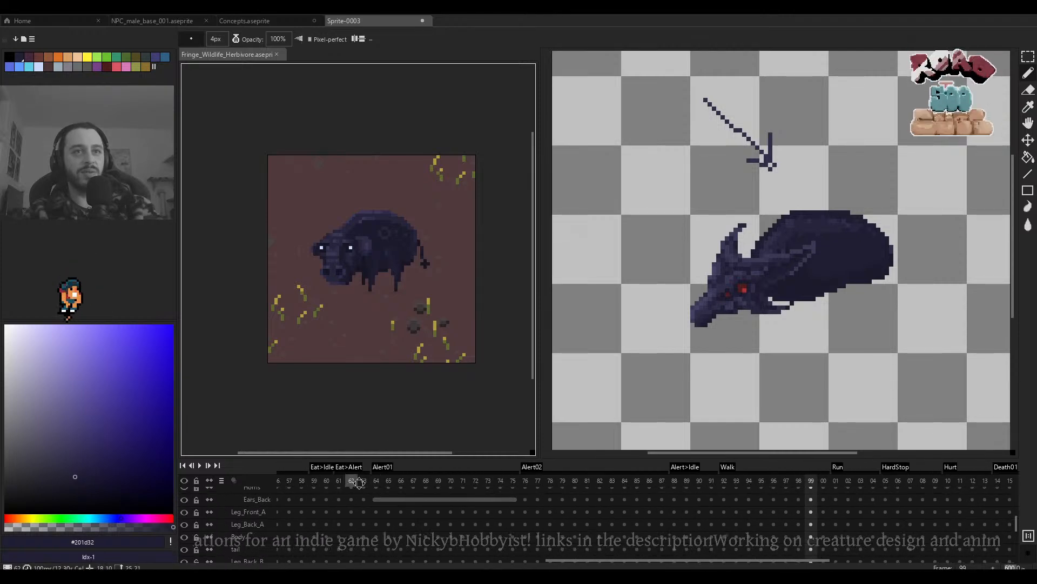
scroll(423, 498, "up", 1)
left_click(387, 482)
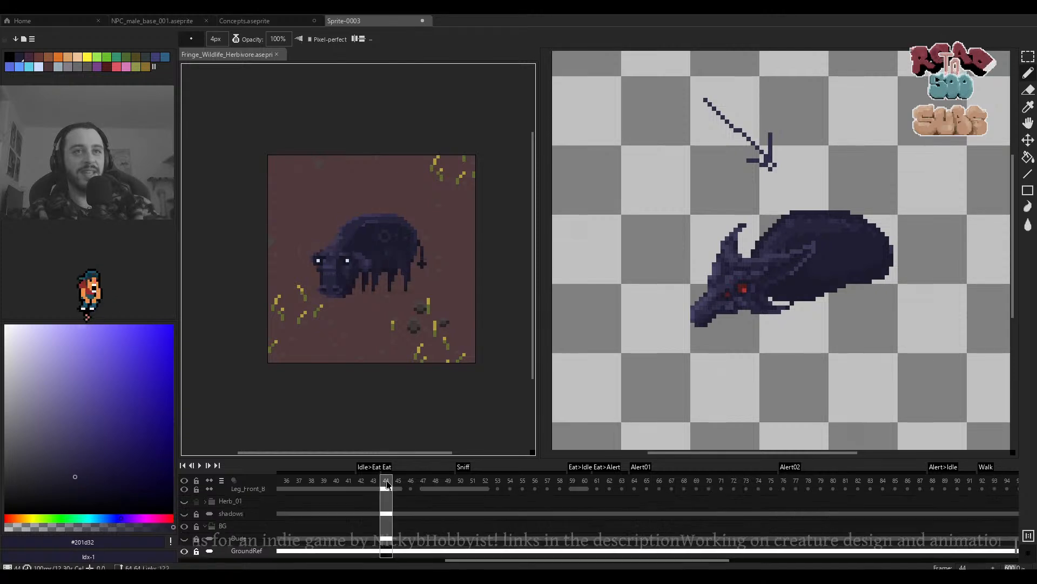
key("Return")
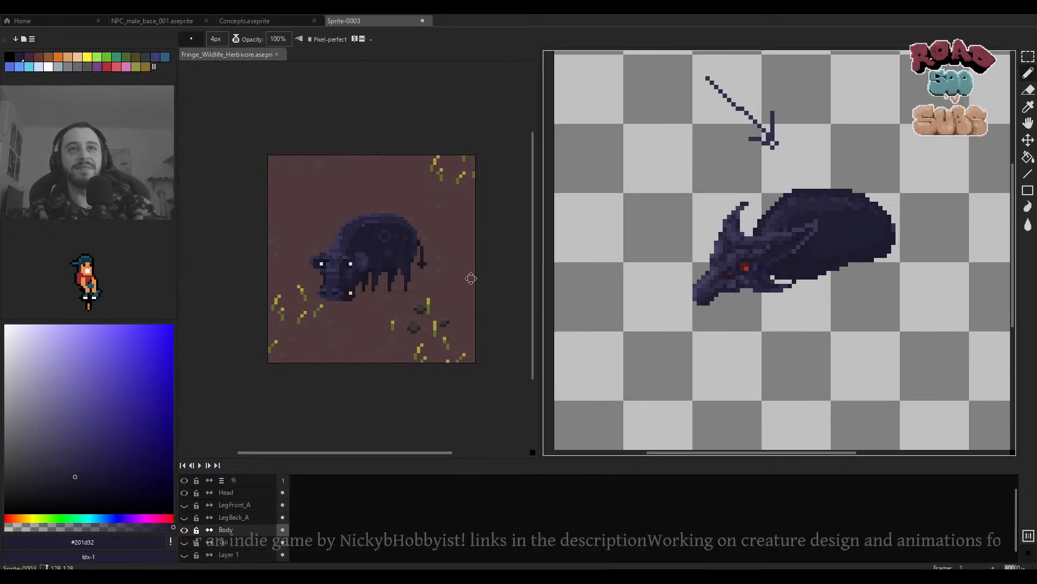
scroll(420, 267, "up", 3)
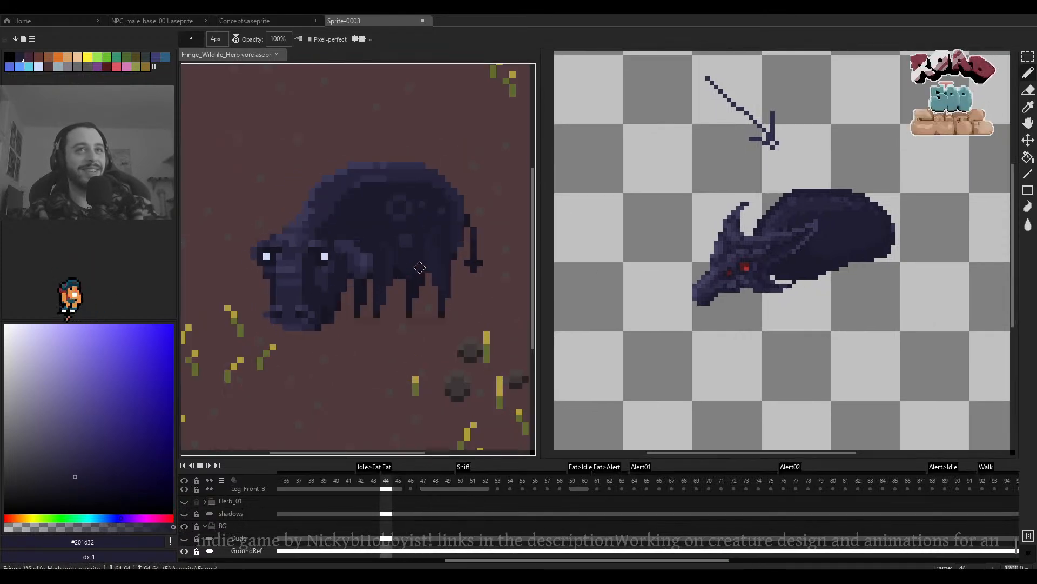
Select the arrow sketched above the horned creature with a rectangular marquee, delete it and clear the selection.
left_click_drag(766, 248, 749, 270)
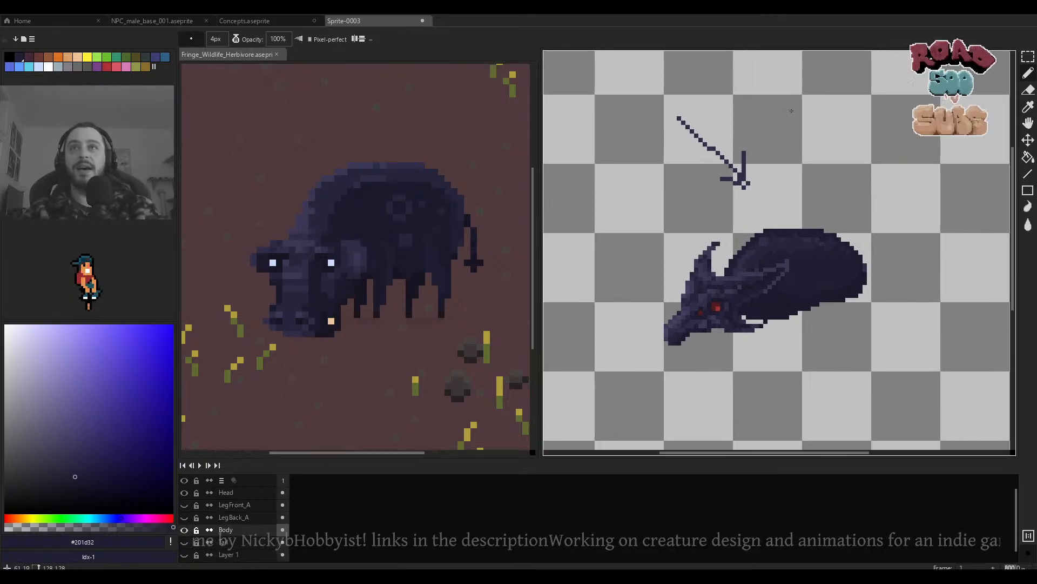
key("v")
scroll(736, 191, "up", 2)
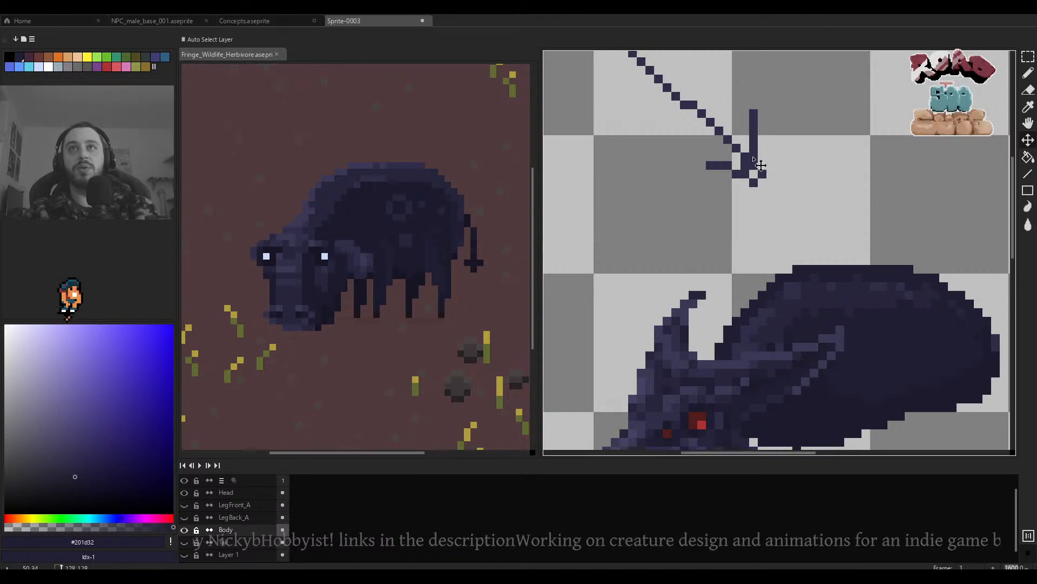
scroll(756, 178, "down", 2)
key("m")
left_click_drag(780, 84, 663, 202)
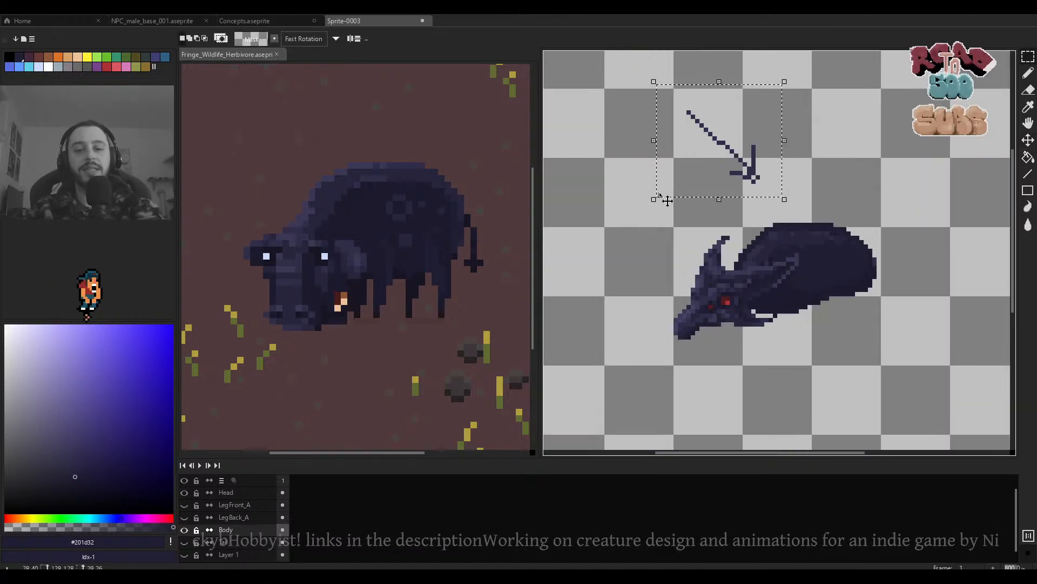
key("Delete")
key("ctrl+d")
Reduce the pencil to 1 px and paint #2f2d49 highlight pixels along the upper back and rump.
key("b")
scroll(744, 215, "up", 1)
key("minus")
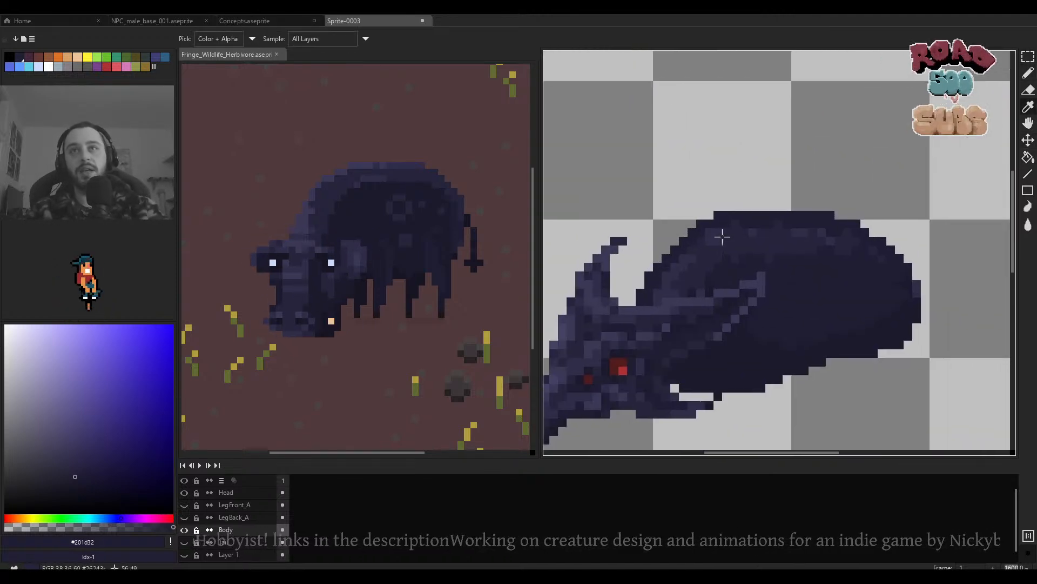
key("minus")
key("minus")
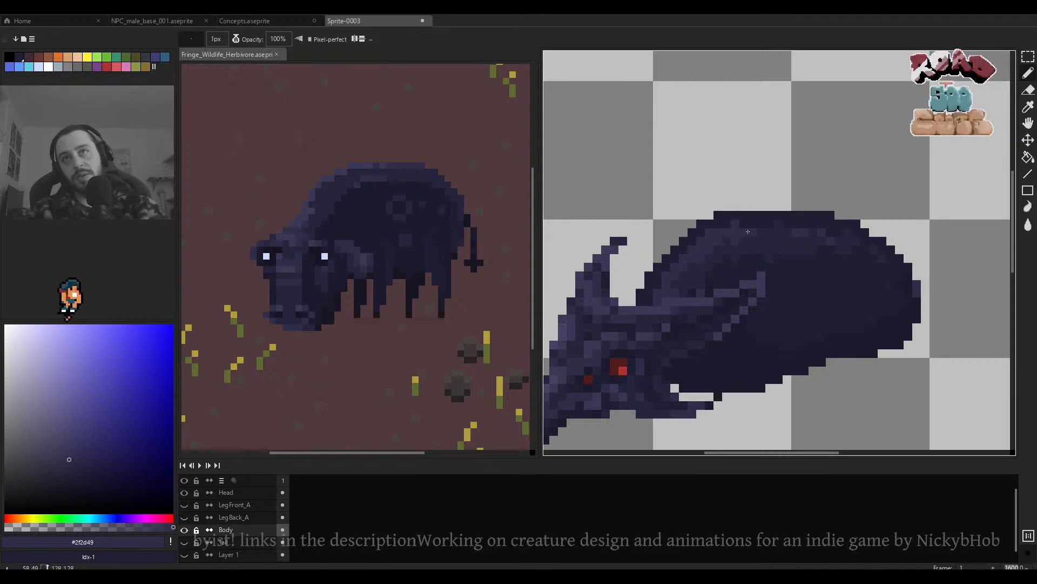
scroll(771, 229, "down", 1)
scroll(795, 237, "up", 1)
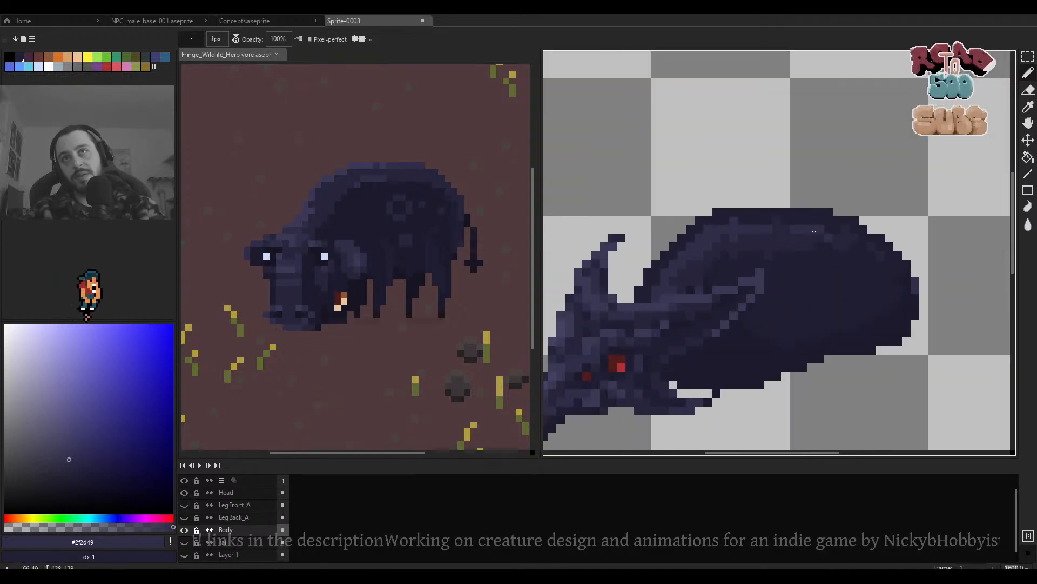
scroll(815, 231, "down", 4)
scroll(835, 237, "up", 6)
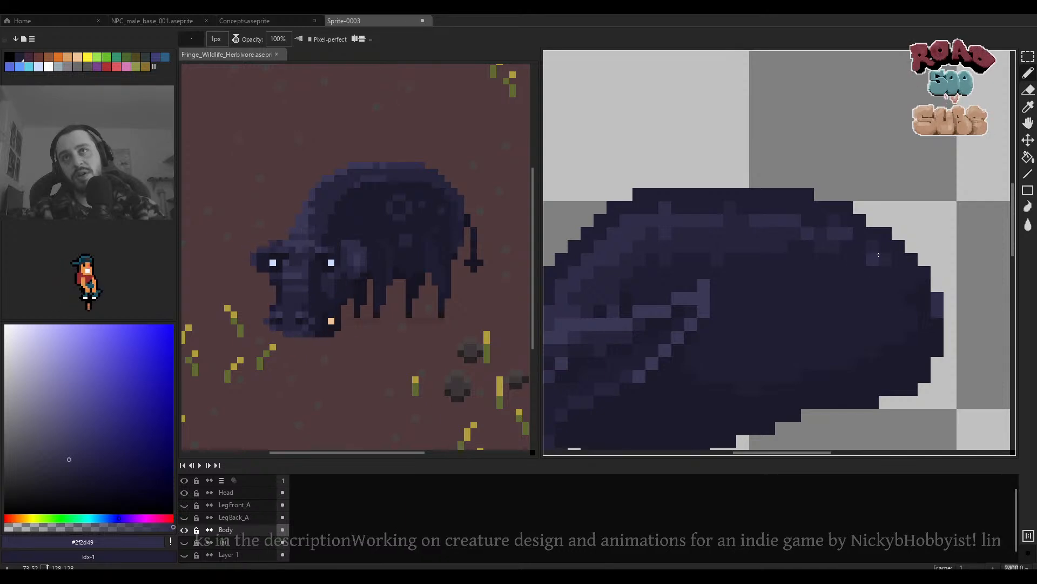
scroll(899, 286, "down", 4)
scroll(865, 227, "up", 4)
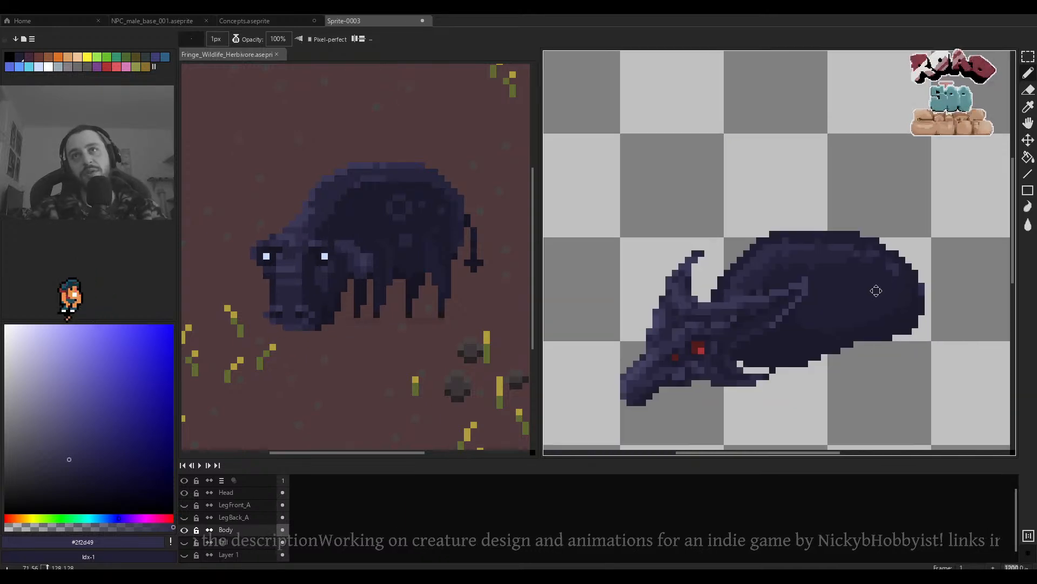
Try a #26243c patch near the rear edge of the rump with a 2 px pencil.
key("alt")
left_click(795, 167, "alt")
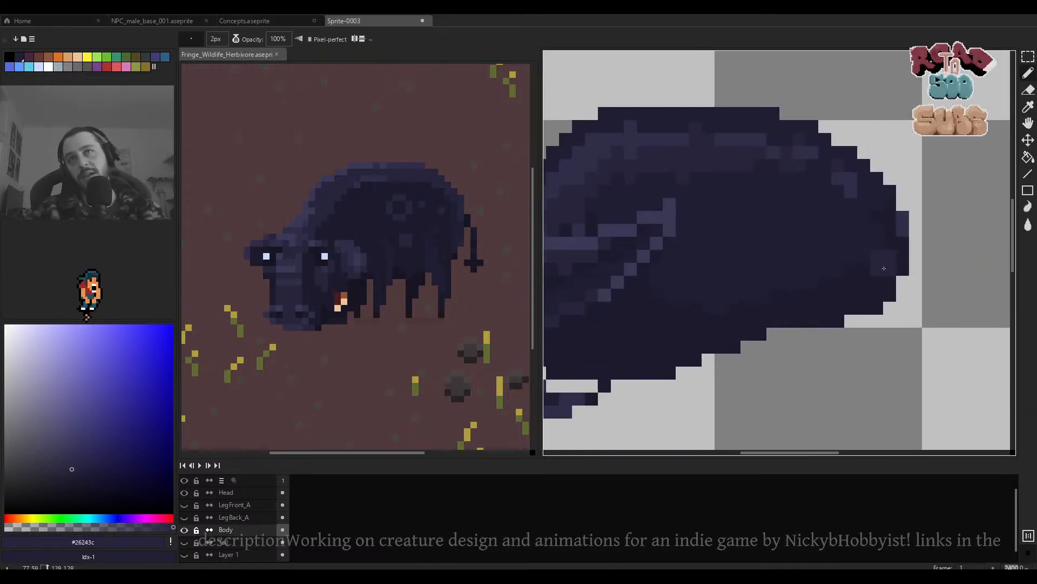
left_click_drag(877, 245, 877, 276)
key("ctrl+z")
key("ctrl+z")
scroll(859, 290, "down", 5)
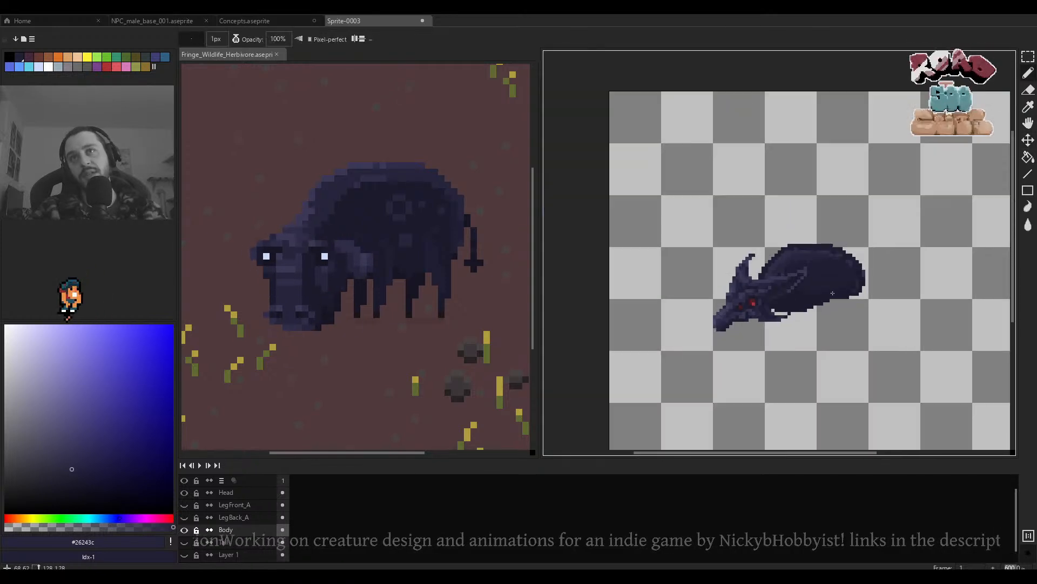
scroll(831, 293, "up", 4)
key("ctrl+z")
key("b")
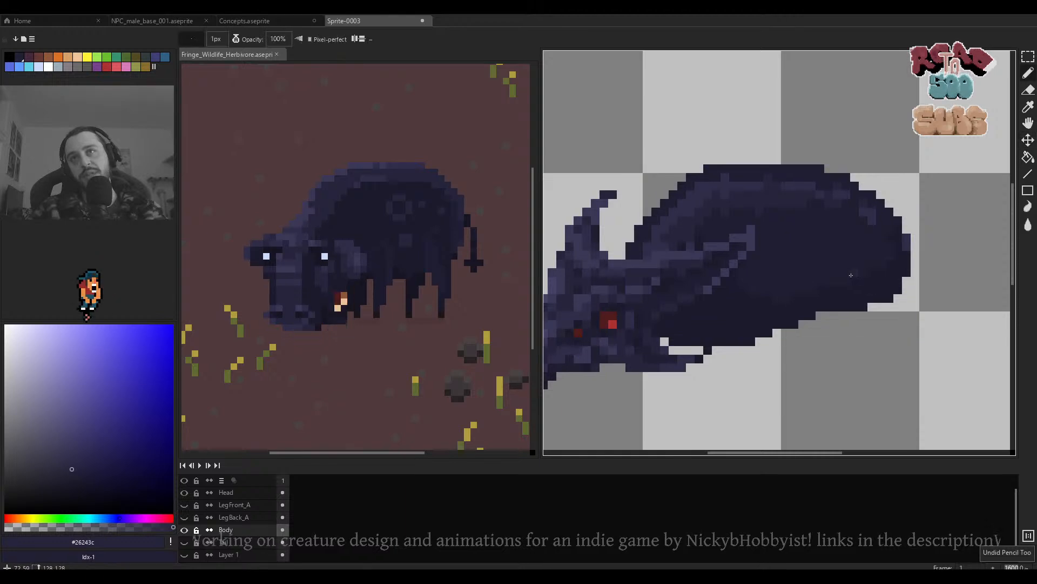
Sample #1c1a2c from the lower body and try darker shading strokes across the flank.
left_click(804, 303, "alt")
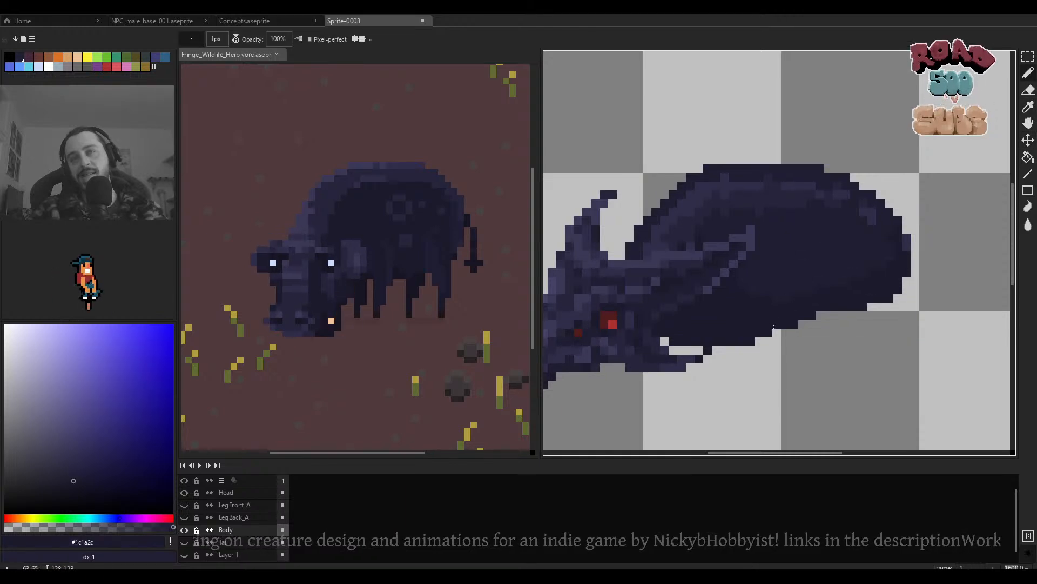
scroll(781, 305, "down", 2)
scroll(820, 298, "up", 2)
left_click_drag(779, 300, 853, 300)
scroll(869, 292, "up", 1)
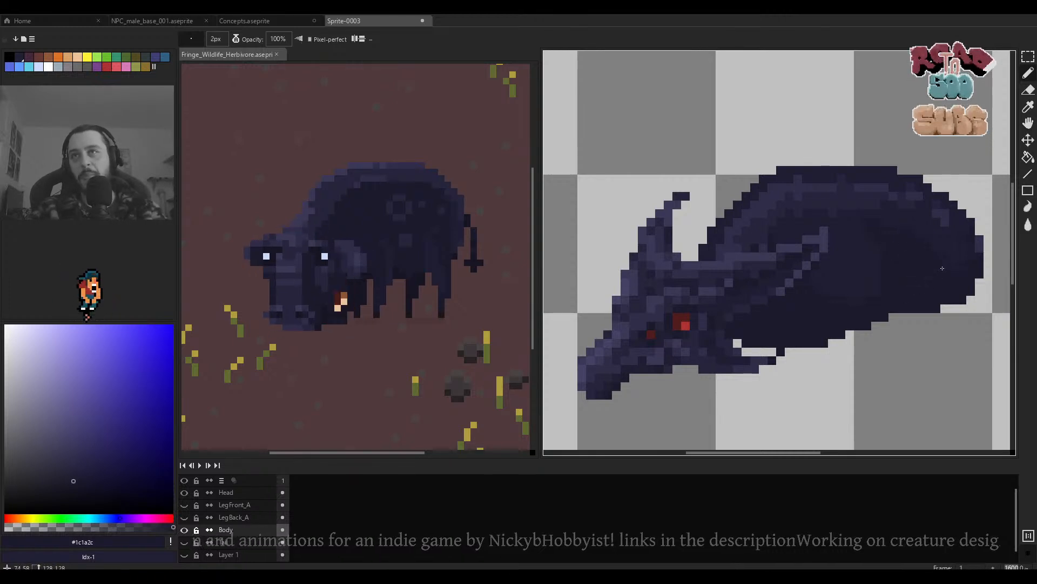
scroll(943, 268, "down", 3)
scroll(935, 274, "up", 2)
key("ctrl+z")
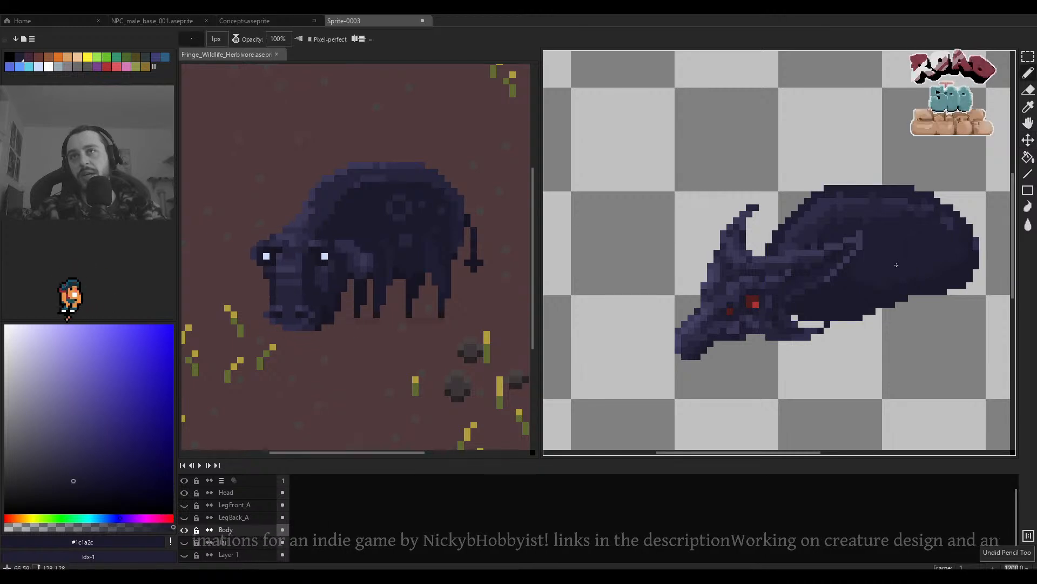
Try broader #1c1a2c shadow strokes on the flank behind the long horn with a 2 px pencil.
scroll(913, 278, "up", 1)
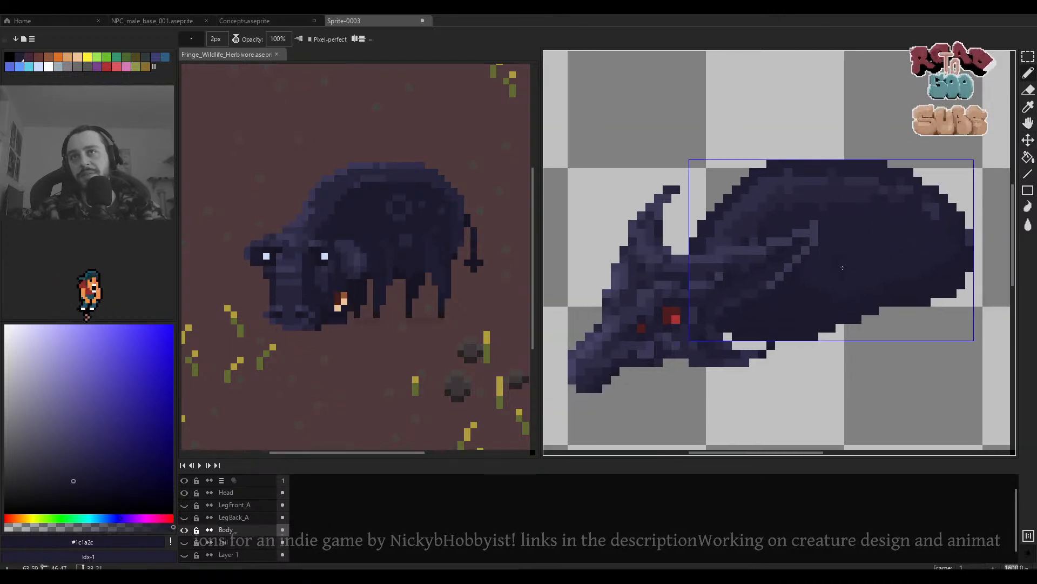
key("plus")
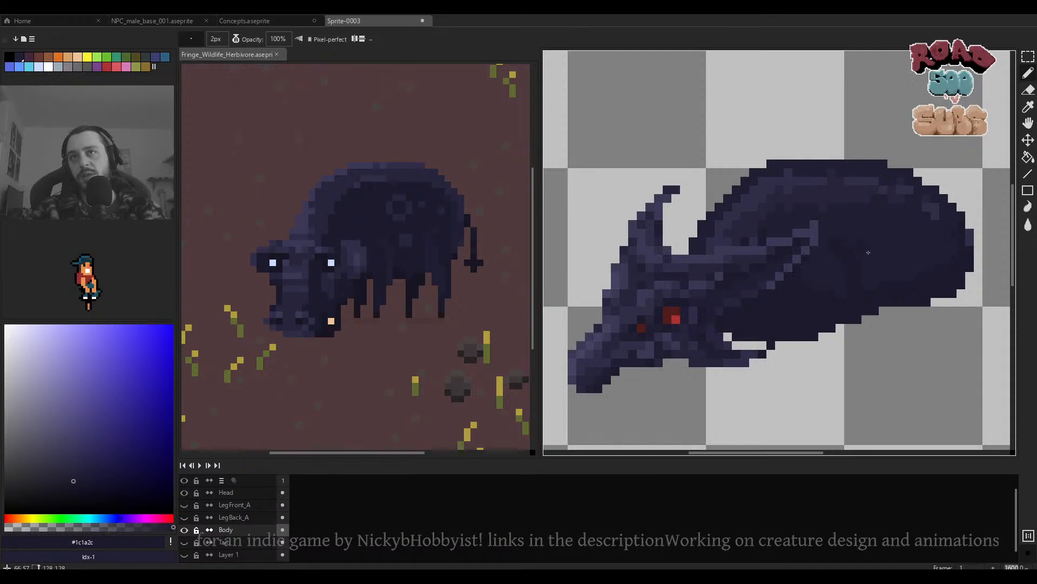
scroll(890, 281, "up", 2)
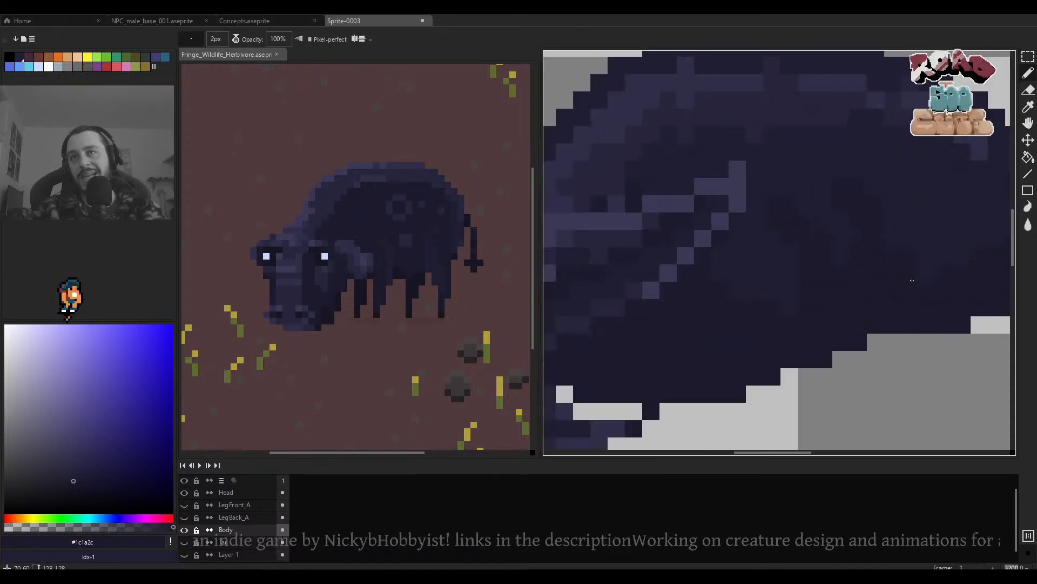
scroll(928, 291, "down", 3)
left_click_drag(928, 292, 832, 318)
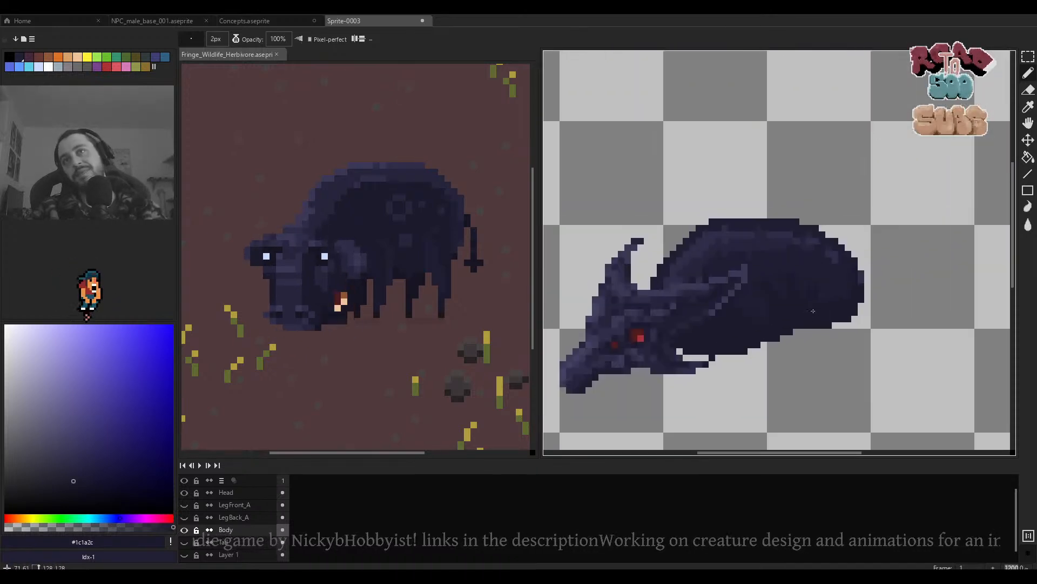
scroll(818, 305, "down", 3)
scroll(818, 305, "up", 3)
key("ctrl+z")
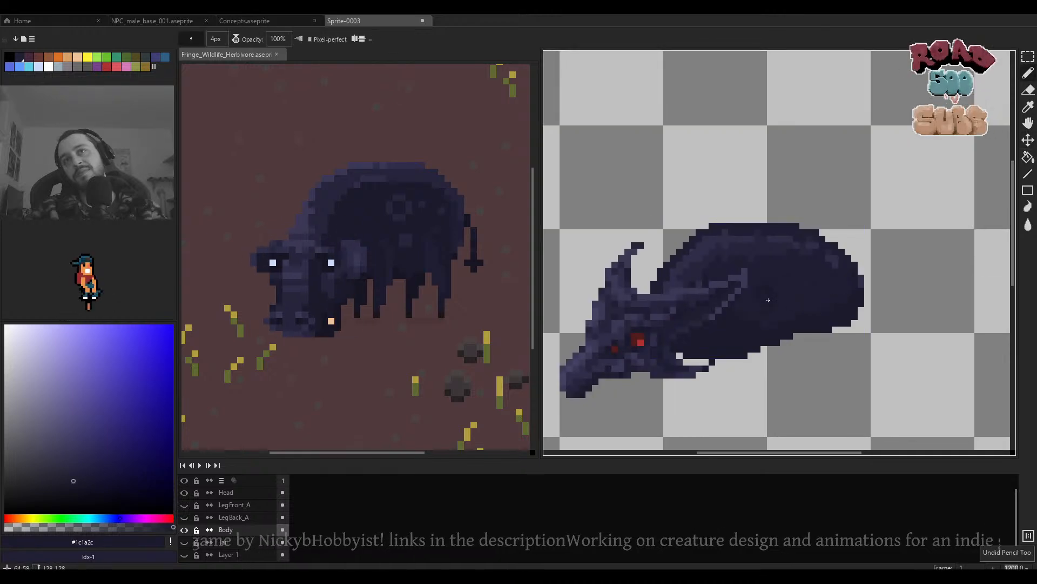
Draw thin #1c1a2c fold lines on the flank behind the long horn with a 1 px pencil.
scroll(769, 299, "up", 3)
key("minus")
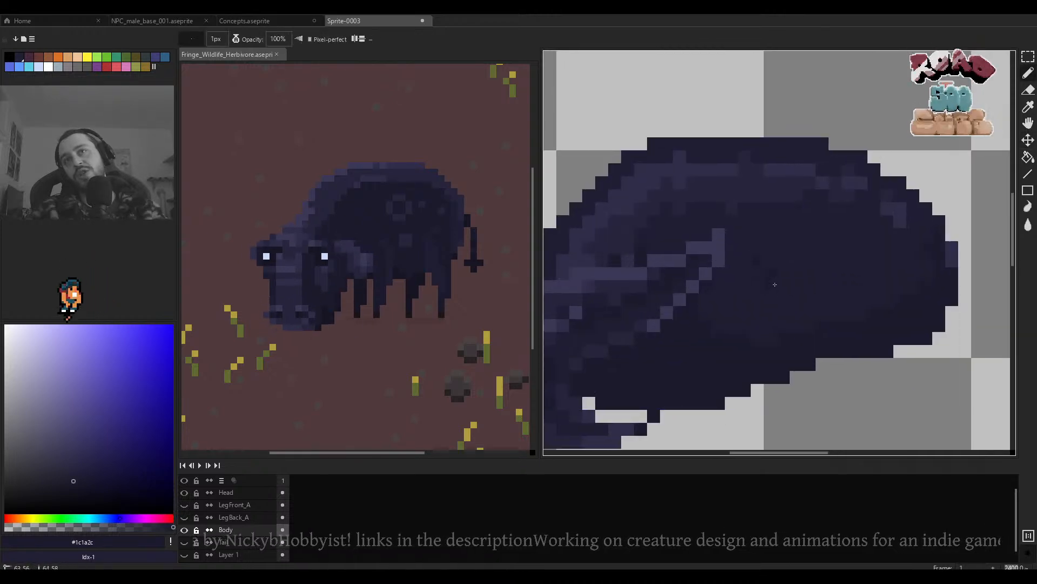
key("ctrl+z")
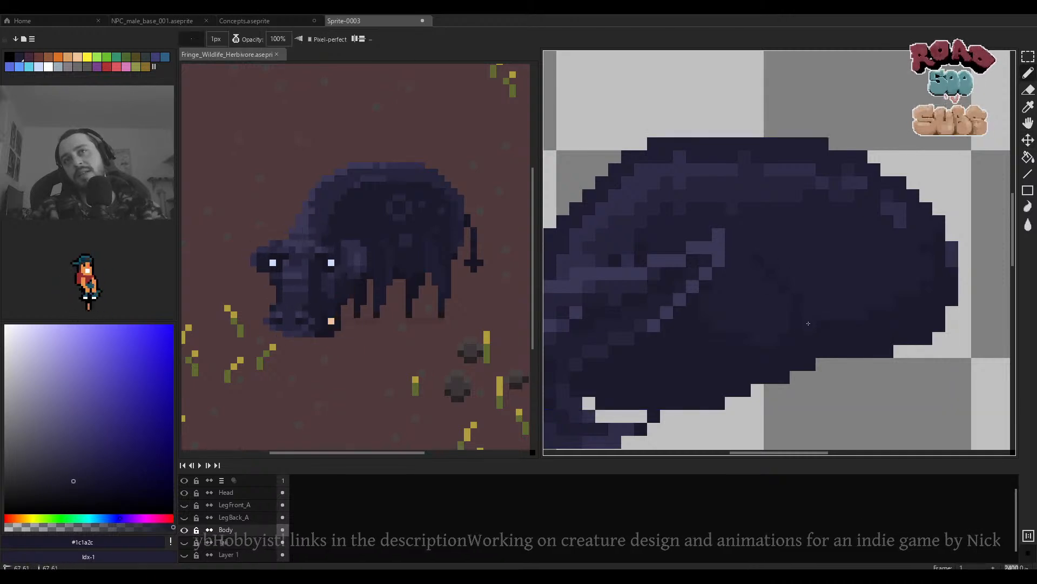
key("ctrl+z")
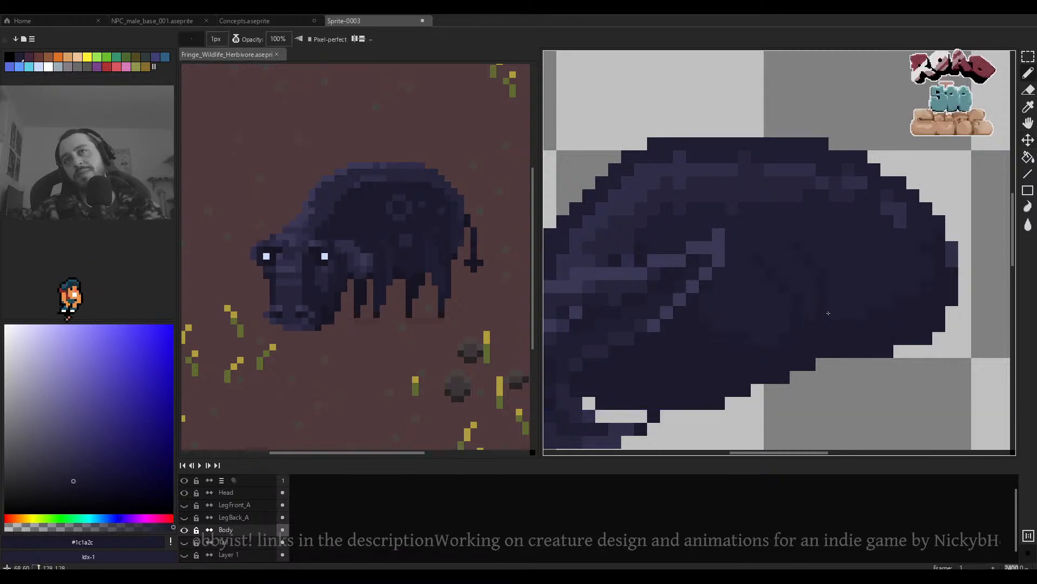
key("ctrl+y")
key("v")
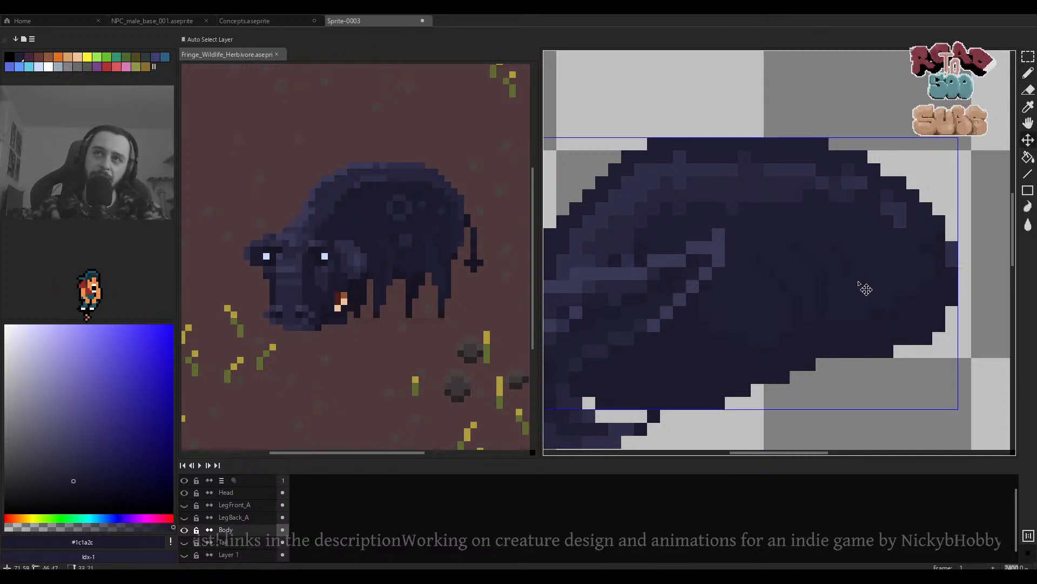
key("b")
scroll(842, 297, "down", 2)
scroll(818, 304, "down", 1)
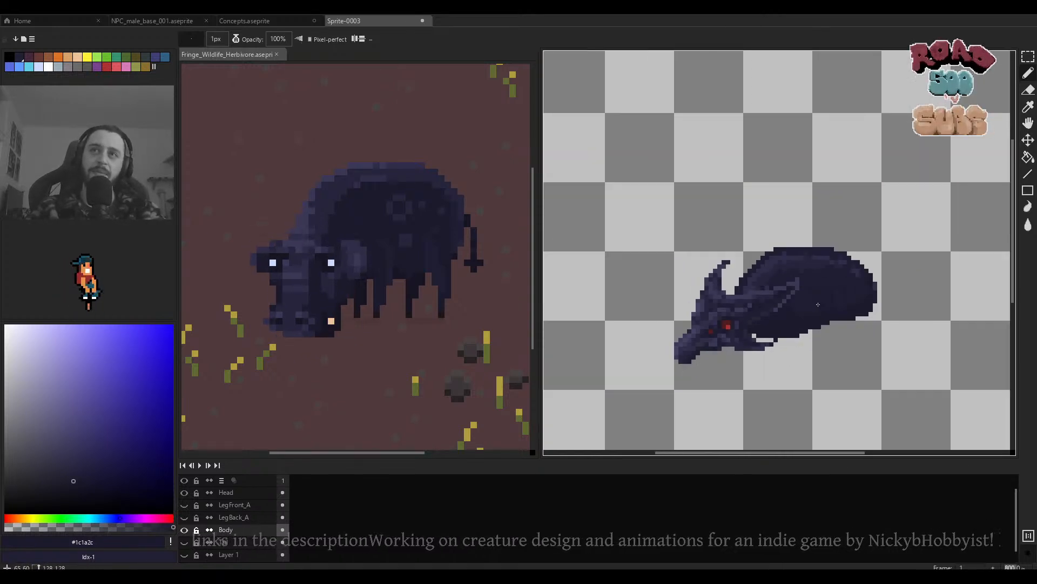
Extend the thin #1c1a2c fold lines toward the rear of the flank with a 1 px pencil.
scroll(818, 304, "up", 4)
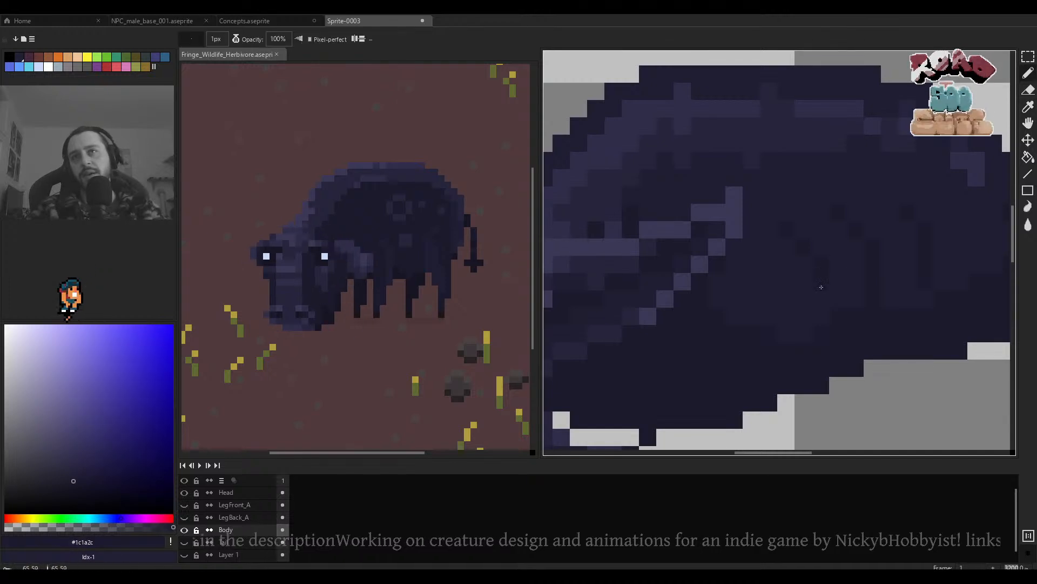
scroll(823, 310, "down", 4)
scroll(839, 305, "up", 5)
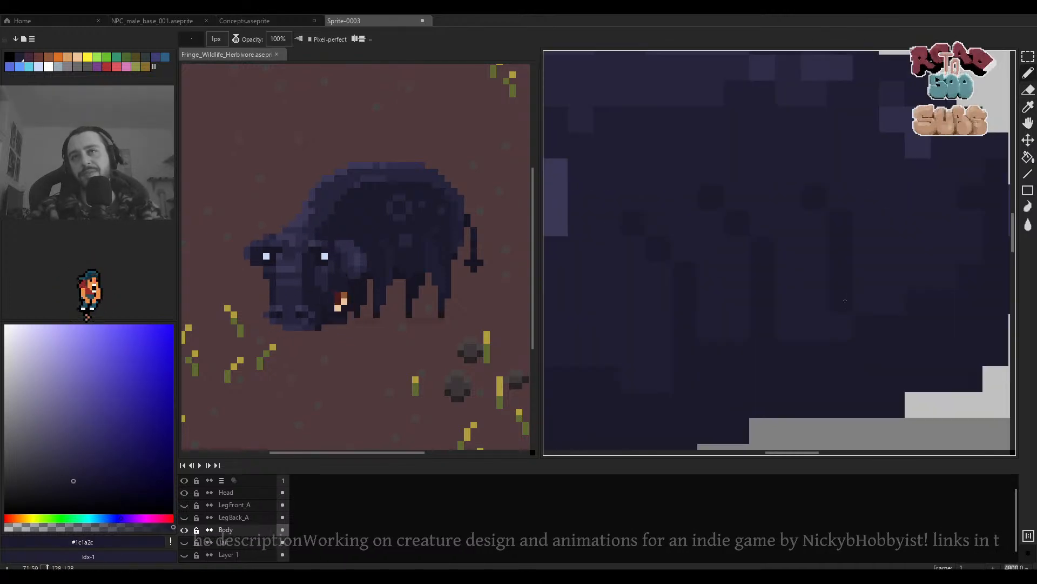
left_click(839, 297, "alt")
left_click(815, 292, "alt")
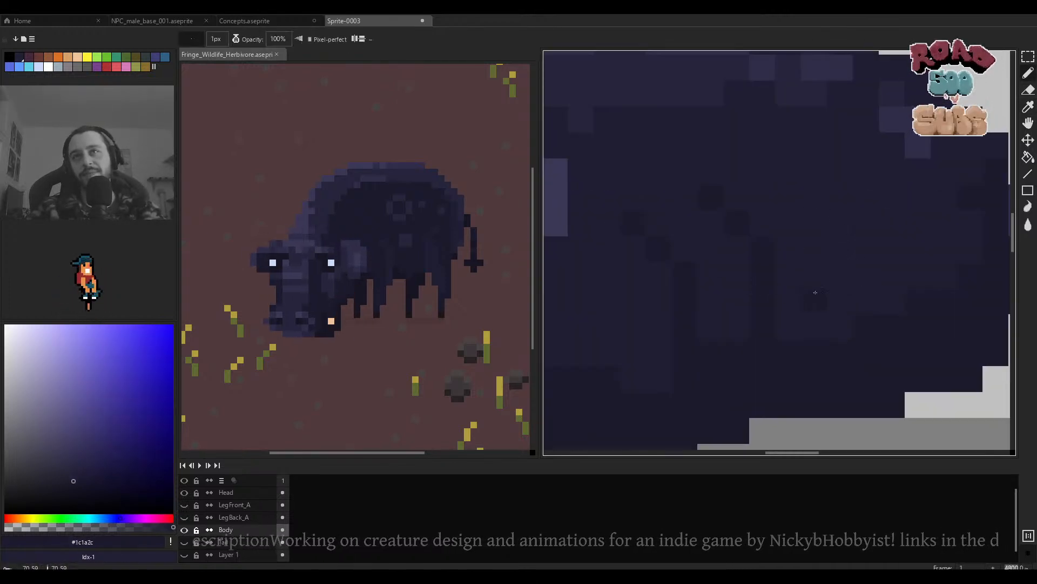
scroll(734, 239, "down", 2)
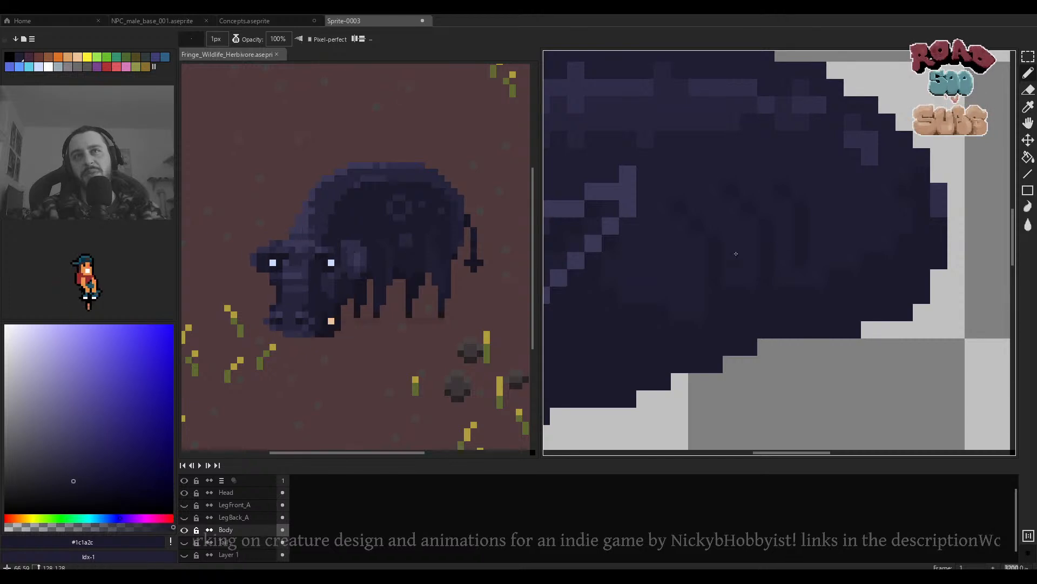
Cover the frontmost flank fold with sampled #201d32 and redraw it shorter in #1c1a2c.
left_click_drag(736, 253, 746, 257)
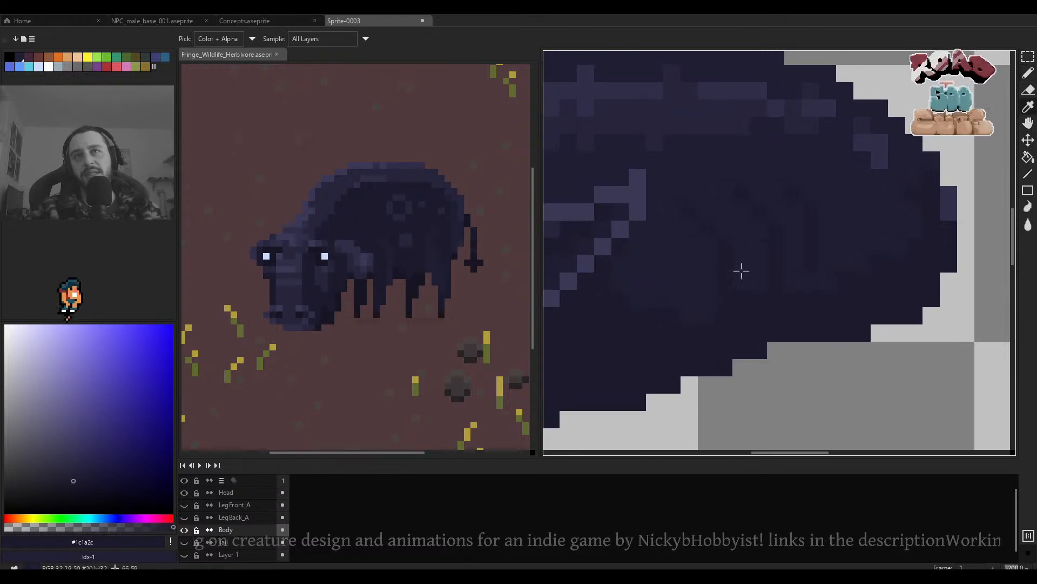
left_click(741, 271, "alt")
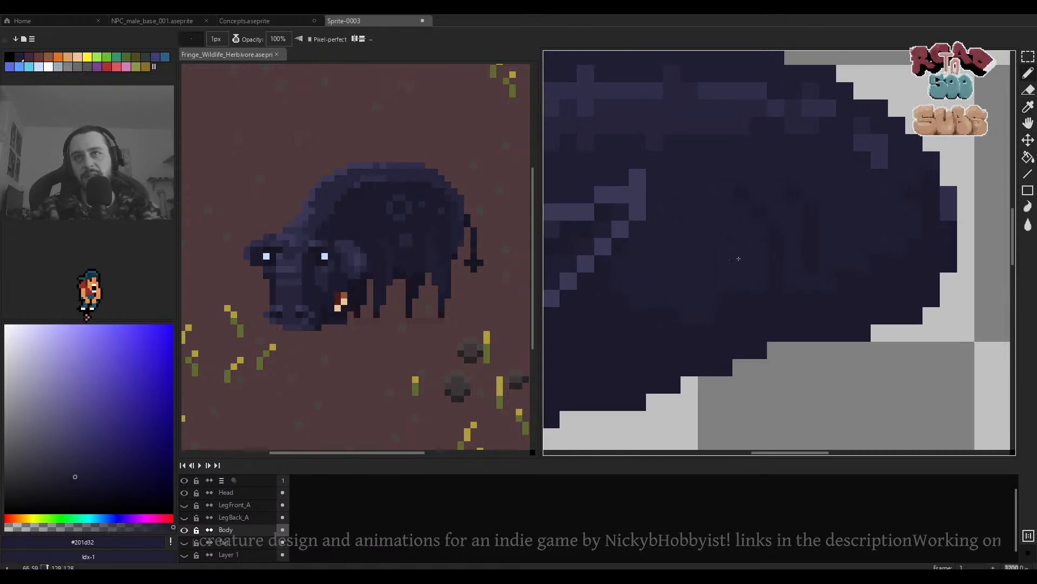
left_click(778, 250, "alt")
left_click_drag(741, 260, 742, 242)
scroll(731, 231, "down", 5)
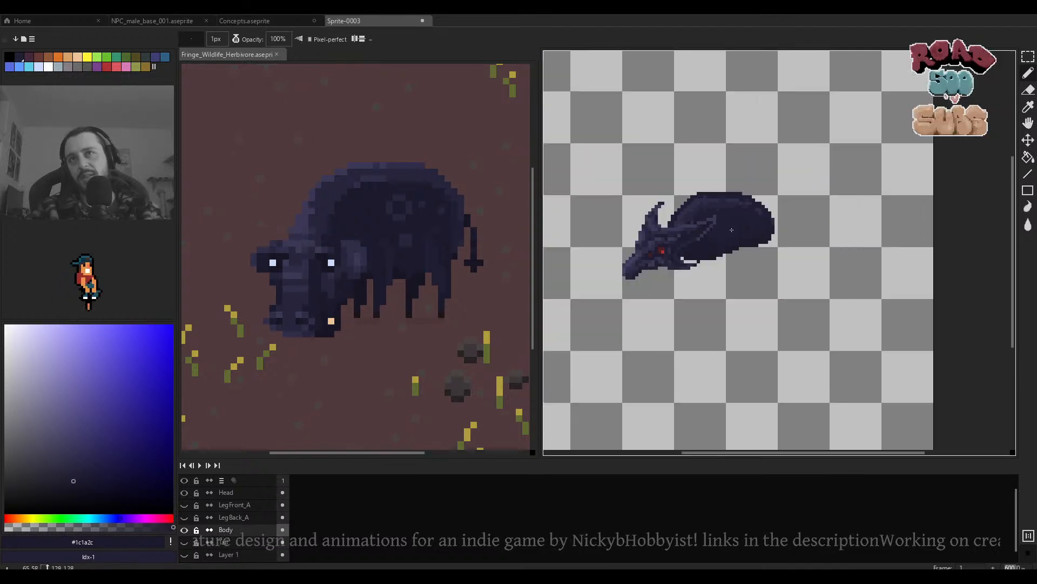
Sample #26243c from the back and try a highlight beside the front flank fold, then sample #201d32 for touch-ups.
scroll(727, 229, "up", 3)
left_click(731, 167, "alt")
scroll(735, 230, "up", 3)
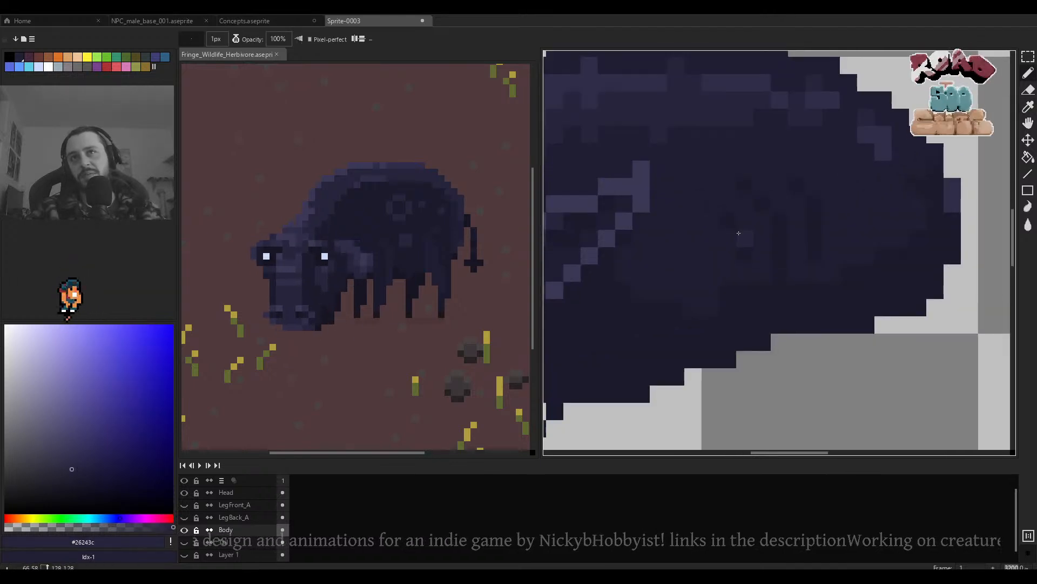
left_click_drag(794, 105, 819, 170)
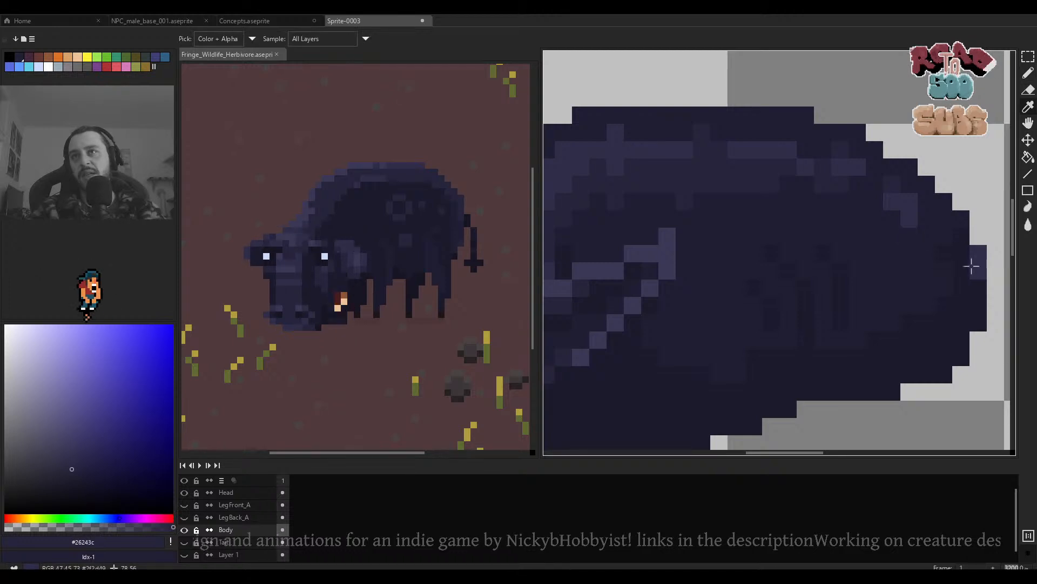
left_click_drag(582, 228, 685, 215)
left_click(686, 313, "alt")
scroll(854, 296, "down", 3)
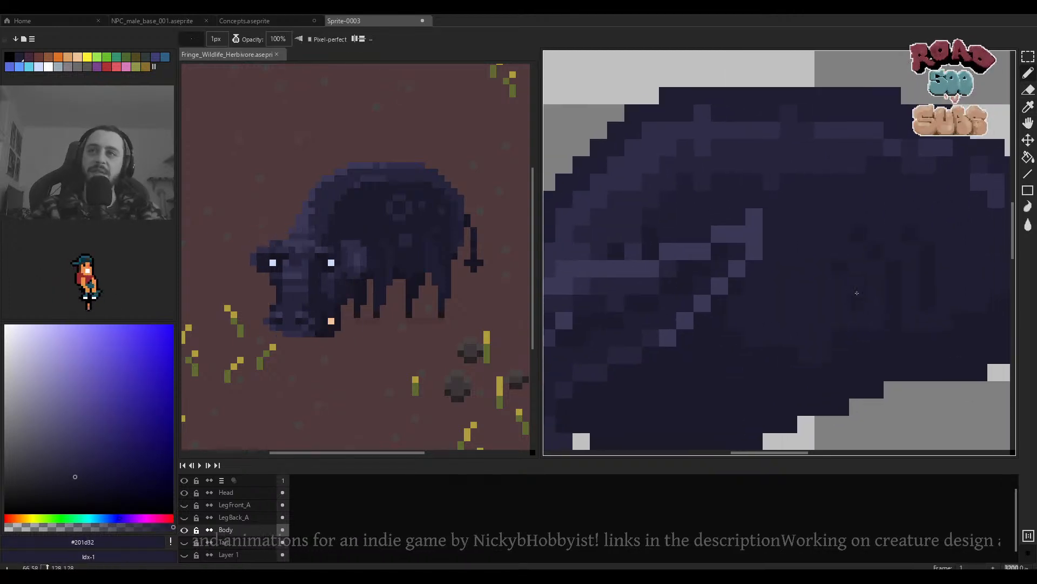
Add small #26243c highlight pixels between the dark fold lines on the flank.
scroll(853, 295, "up", 3)
left_click(809, 271, "alt")
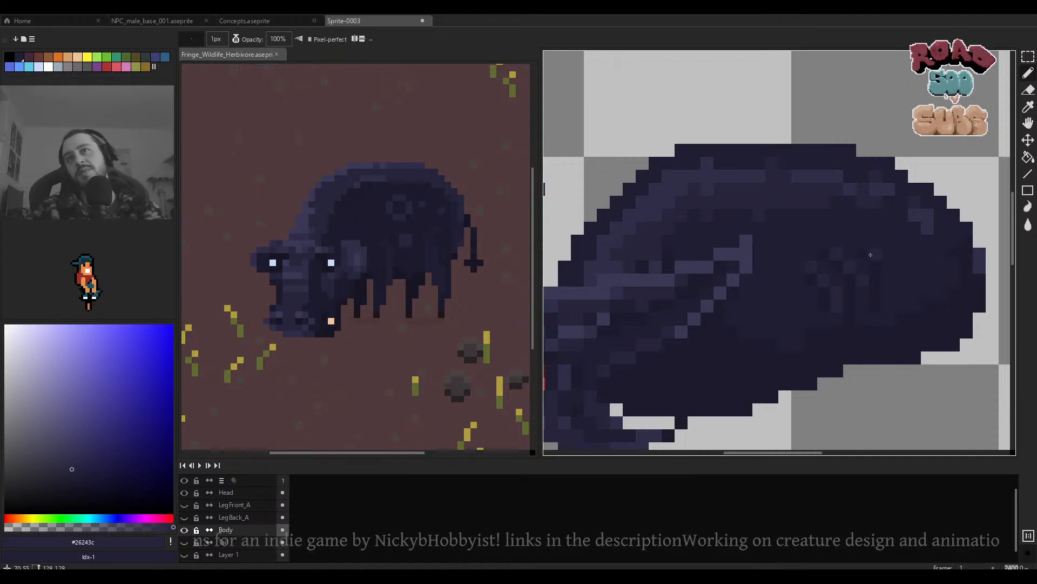
scroll(872, 253, "down", 2)
scroll(869, 250, "down", 4)
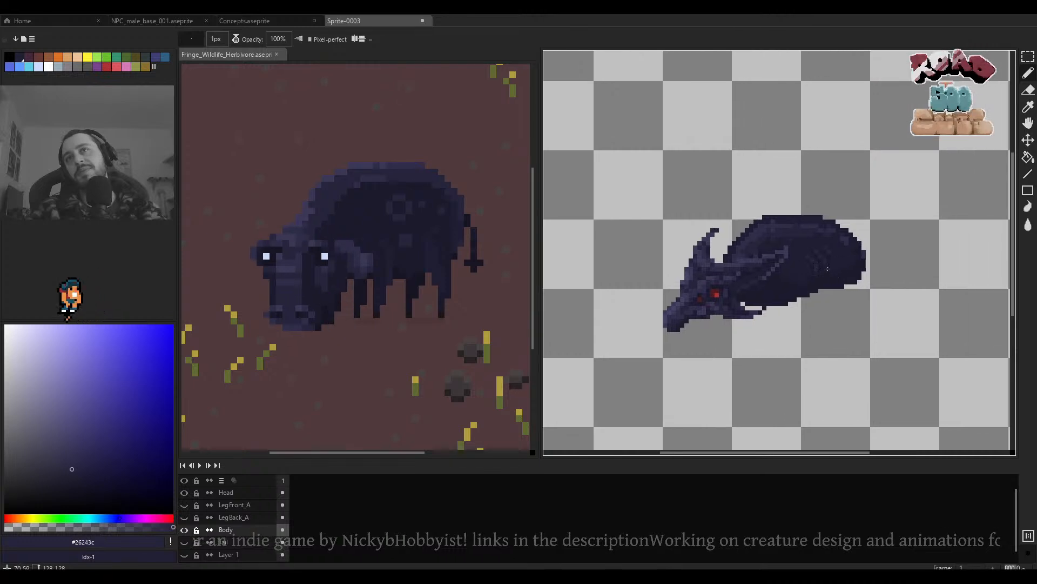
scroll(693, 265, "up", 5)
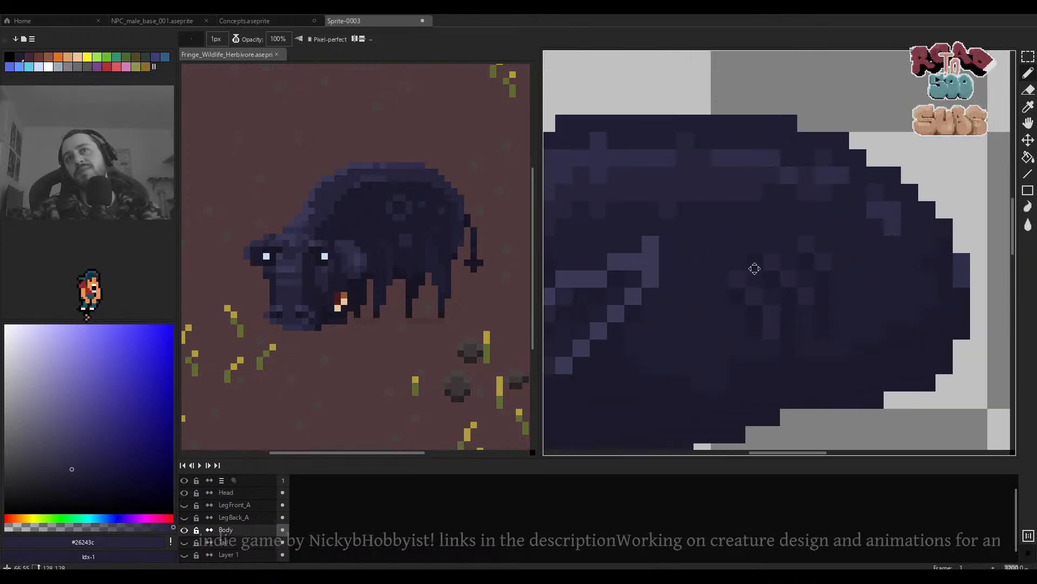
Sample dark navy #1c1a2c from the Body layer and shade the creature's rump with a 3 px brush.
left_click(767, 267, "alt")
scroll(770, 254, "down", 1)
scroll(775, 245, "up", 5)
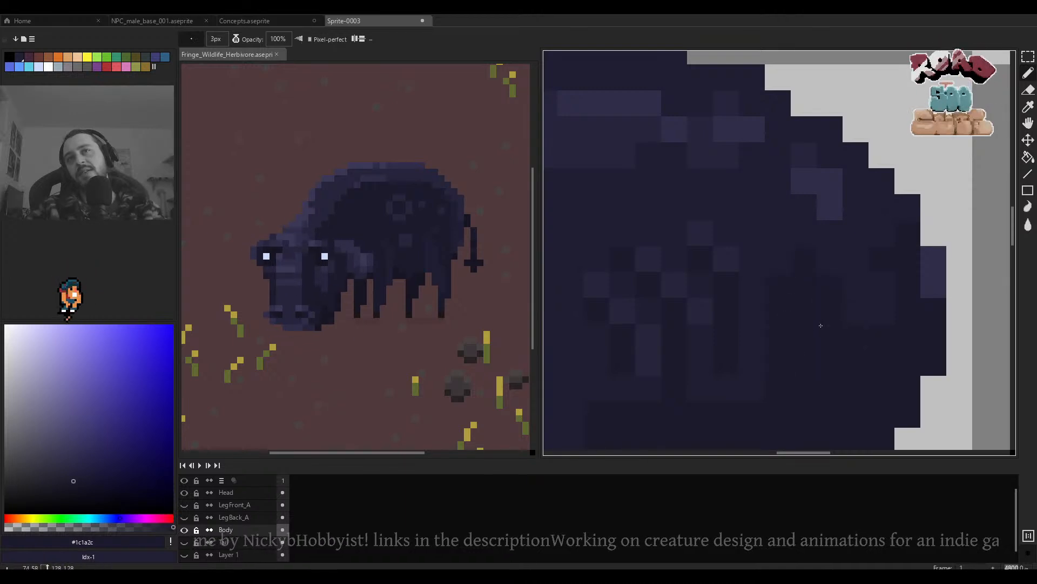
scroll(840, 321, "down", 3)
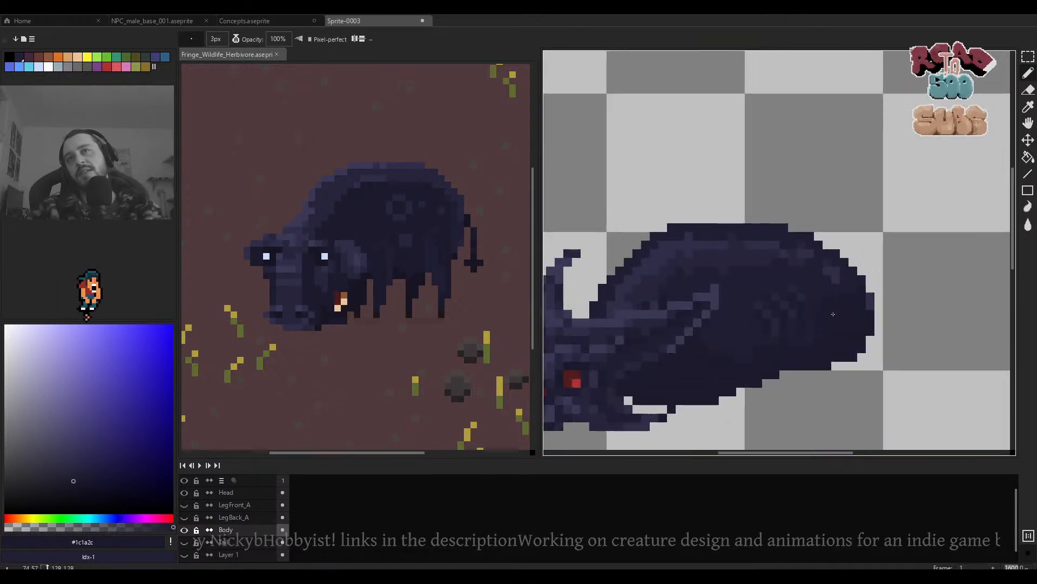
scroll(833, 313, "down", 5)
scroll(814, 319, "up", 4)
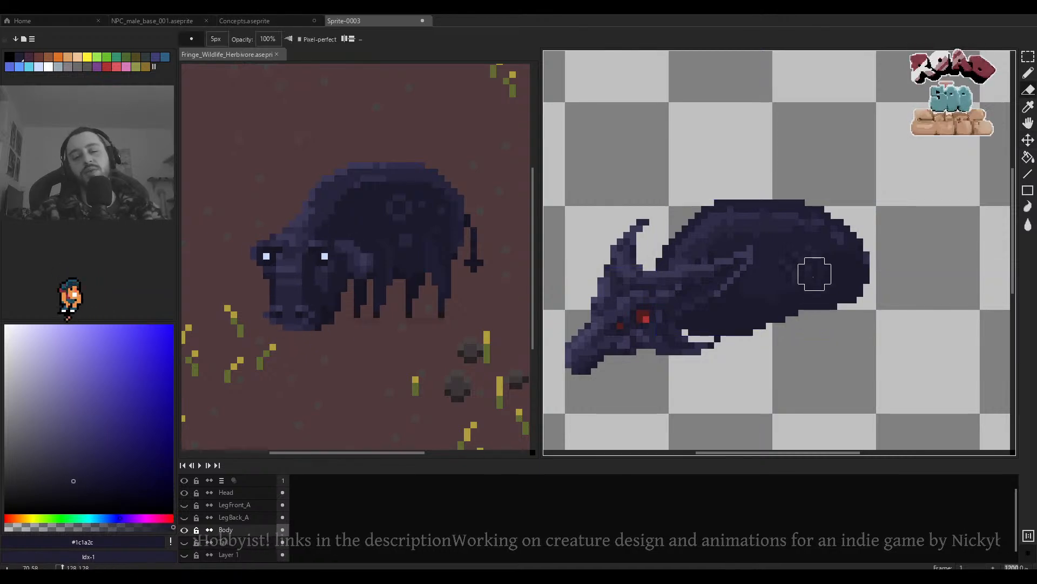
Select the 7 by 7 pixel patch of hide marks on the flank and place a copy behind the horn tip.
key("m")
scroll(816, 276, "up", 3)
mouse_move(830, 218)
left_mouse_down()
mouse_move(752, 296)
mouse_move(738, 289)
mouse_move(686, 308)
left_mouse_up()
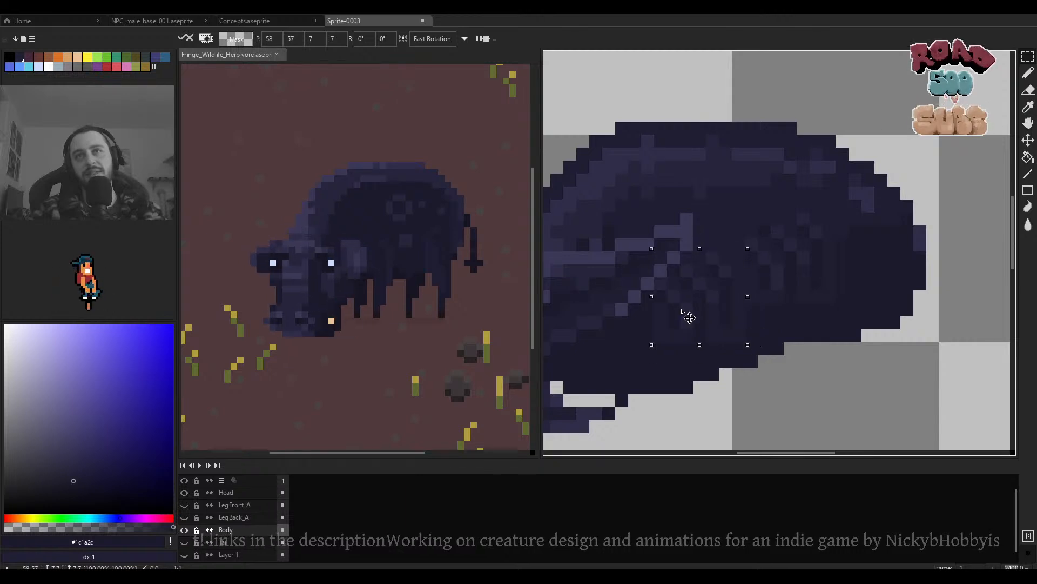
key("ctrl+d")
Cover the original flank marks with a block of plain body pixels stretched to 7 by 8 pixels.
mouse_move(791, 193)
left_mouse_down()
mouse_move(740, 219)
mouse_move(741, 204)
mouse_move(826, 208)
left_mouse_up()
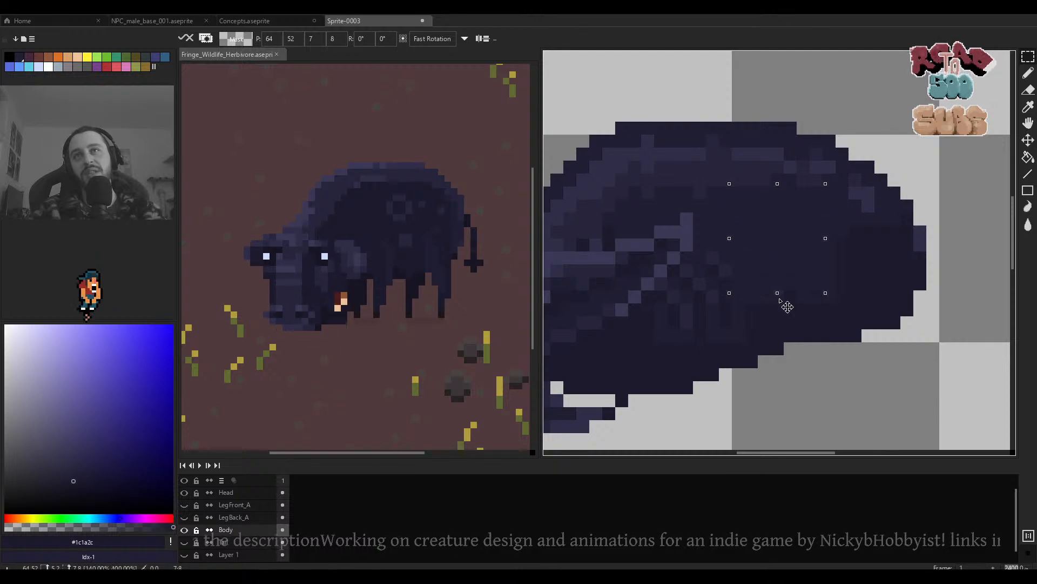
key("Return")
scroll(755, 266, "down", 4)
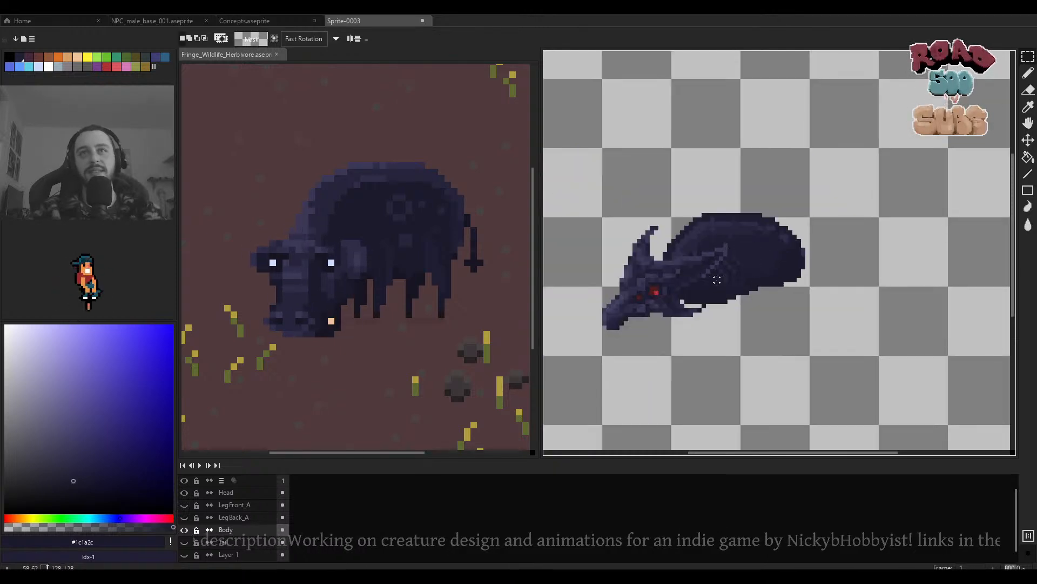
scroll(738, 268, "up", 4)
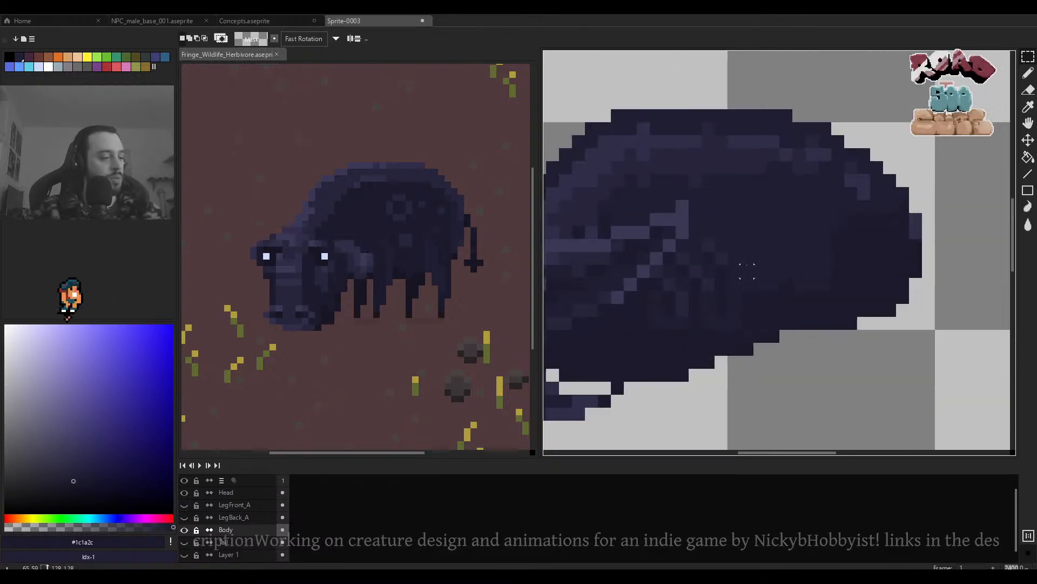
Rearrange the upper pixels of the copied hide marks behind the horn by moving small selections.
scroll(721, 264, "up", 2)
left_click_drag(722, 225, 779, 224)
left_click_drag(779, 224, 623, 249)
left_click_drag(682, 256, 693, 256)
key("ctrl+d")
scroll(700, 276, "down", 6)
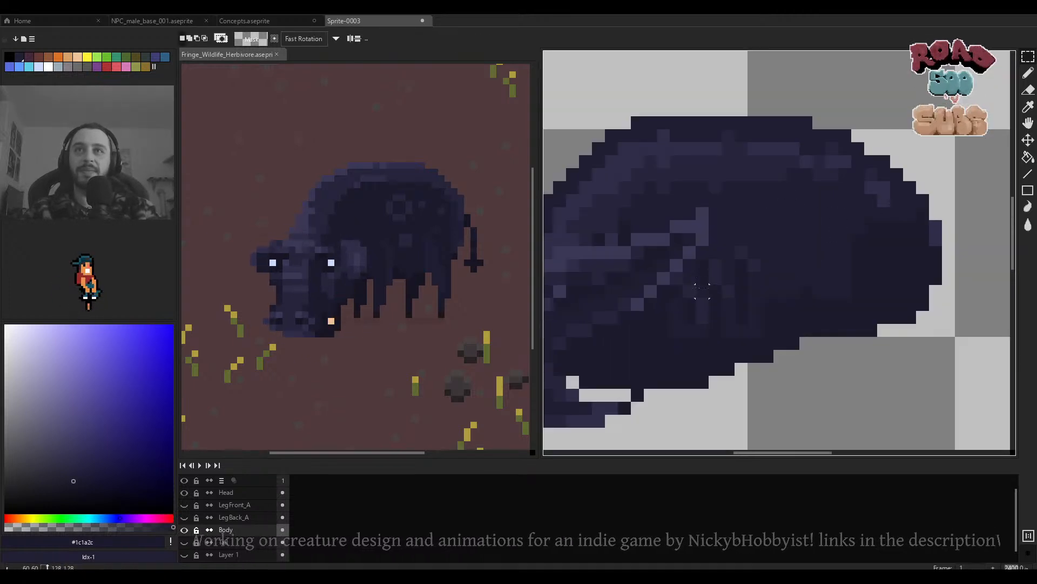
Shift individual pixels in the lower part of the hide marks to break up the pattern.
scroll(764, 294, "up", 4)
scroll(764, 294, "up", 2)
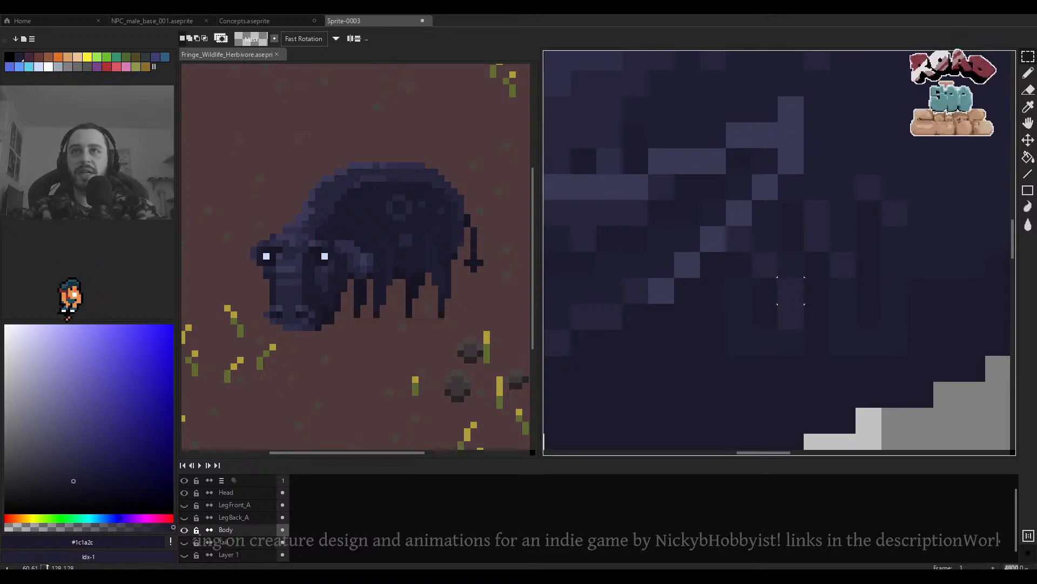
left_click_drag(805, 276, 741, 324)
key("ctrl+d")
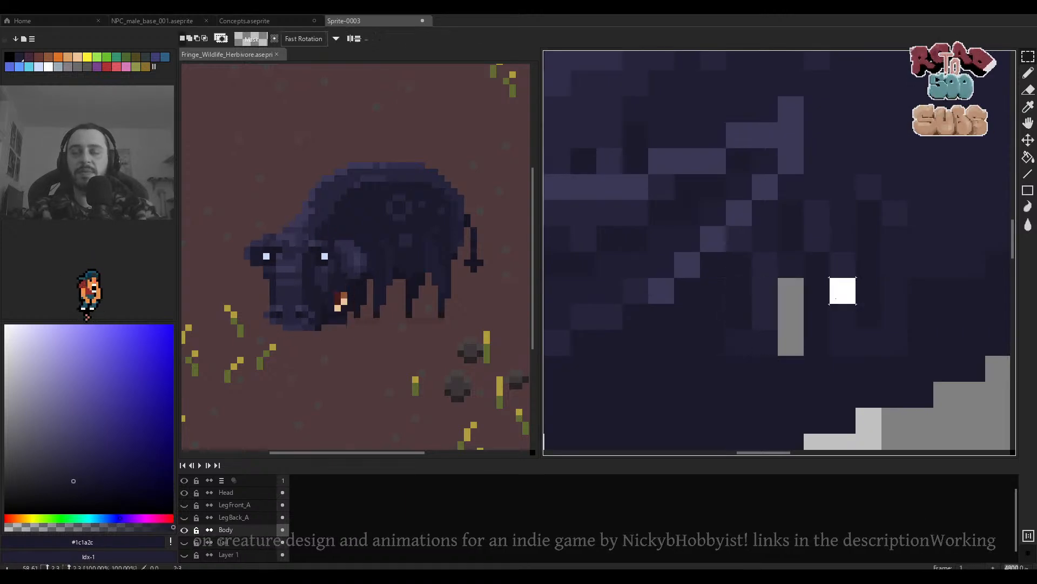
mouse_move(895, 291)
left_mouse_down()
mouse_move(897, 339)
mouse_move(796, 318)
left_mouse_up()
key("ctrl+d")
scroll(878, 287, "down", 5)
left_click_drag(879, 281, 777, 279)
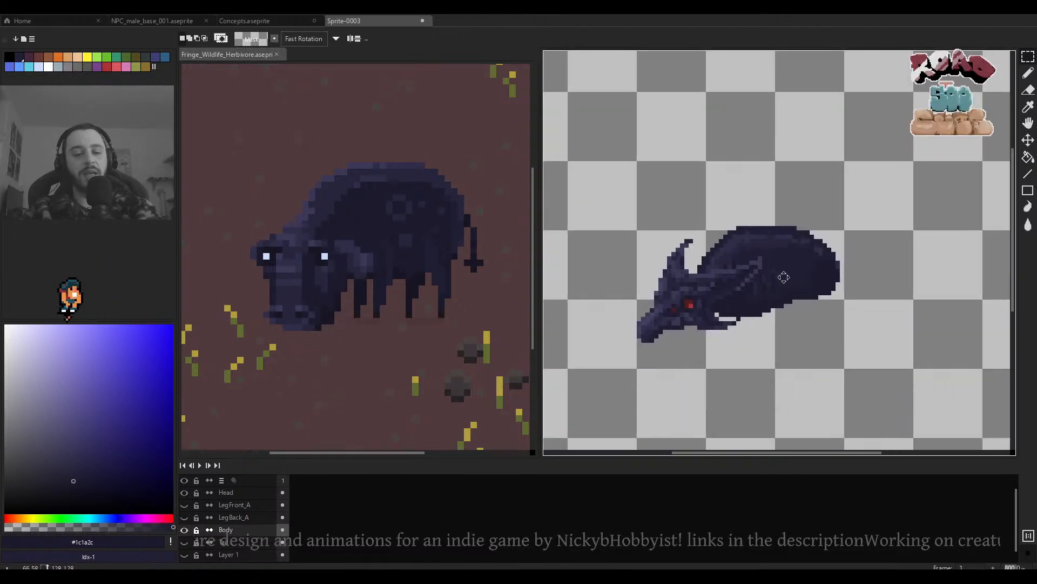
Show all layers again so the creature's legs, tail and the ground background are displayed.
key("v")
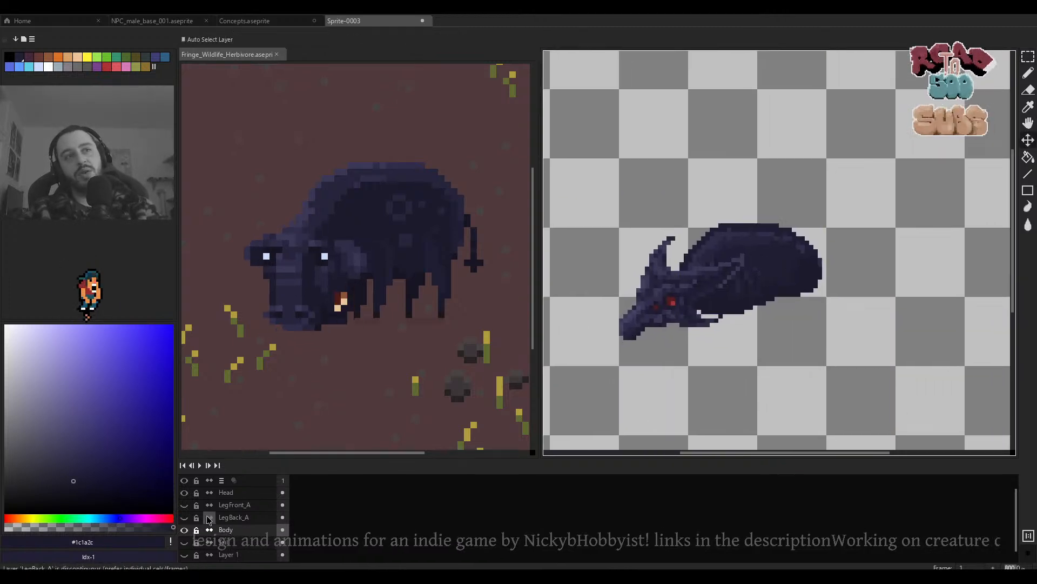
left_click(190, 532, "alt")
scroll(746, 275, "down", 6)
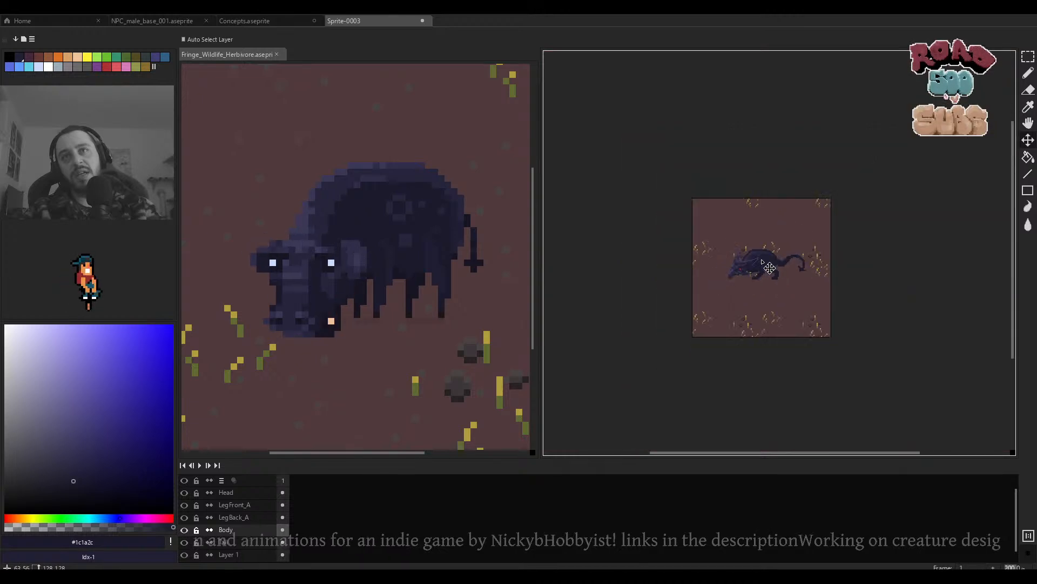
scroll(770, 268, "up", 4)
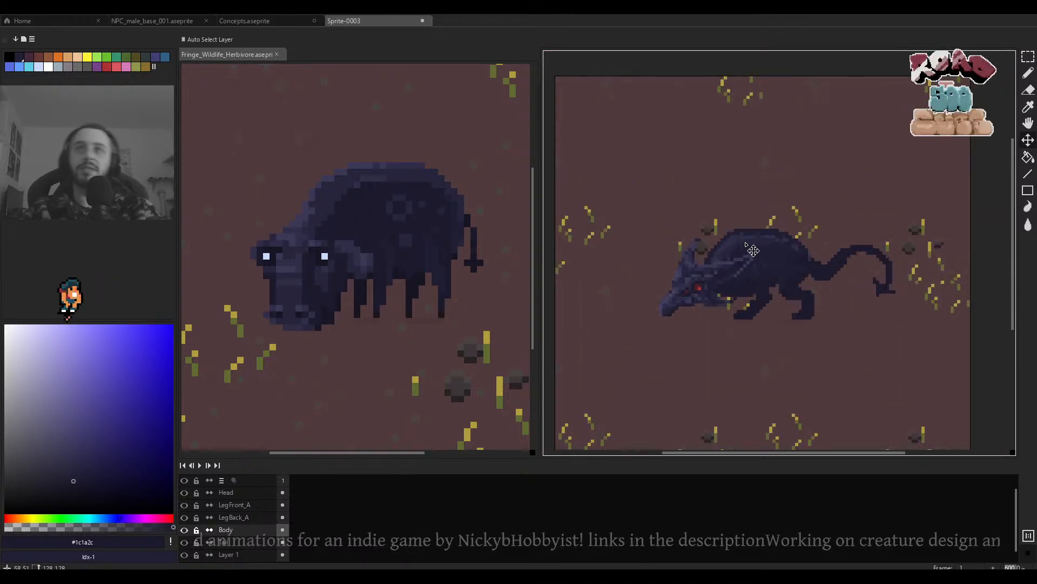
scroll(748, 249, "up", 5)
key("b")
scroll(747, 249, "down", 5)
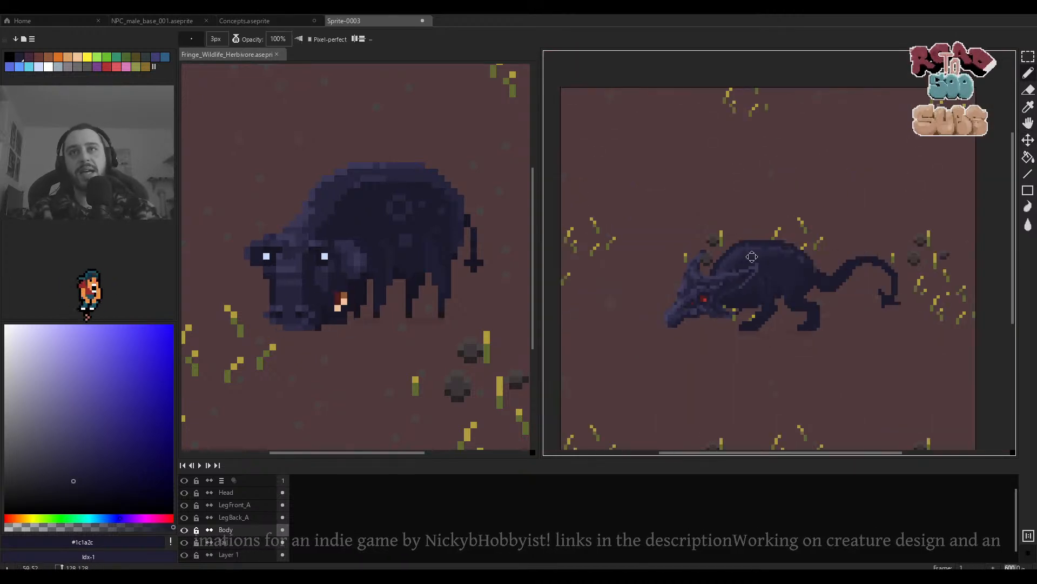
Add a new layer above Body, choose the tan palette colour Idx-6 and set the pencil to Simple Ink.
scroll(690, 284, "up", 4)
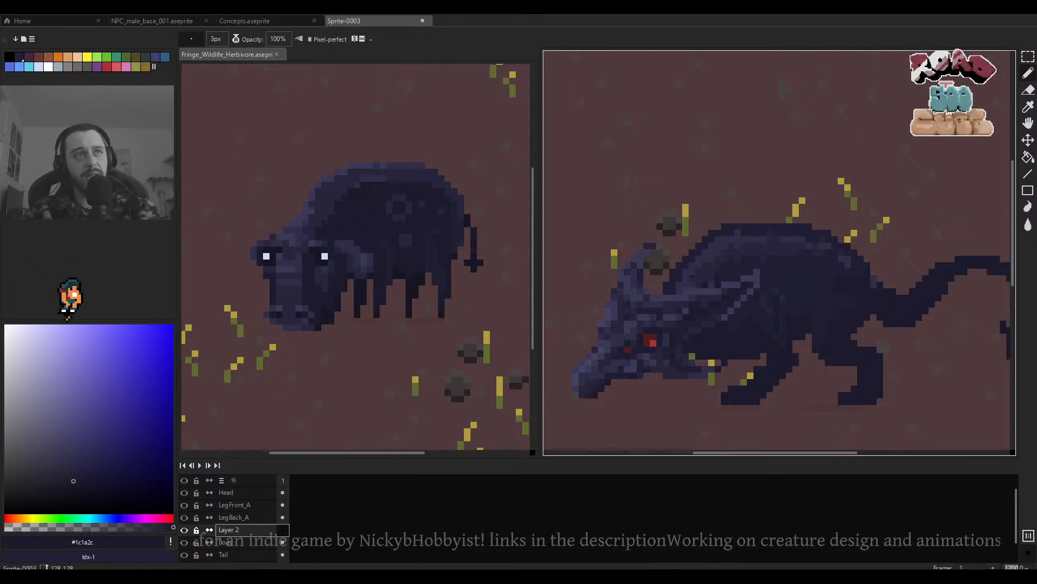
left_click(70, 59)
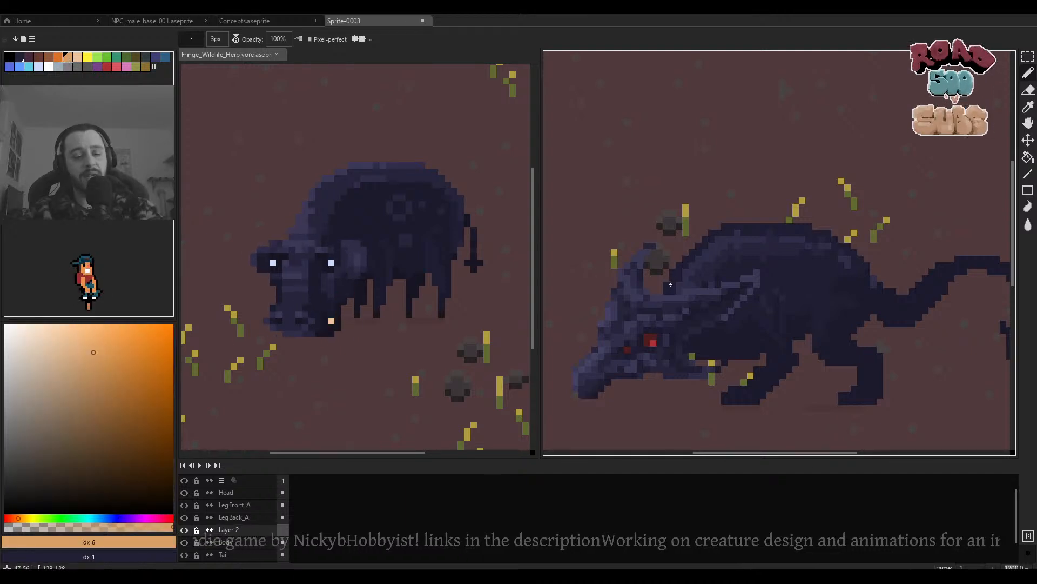
key("v")
key("b")
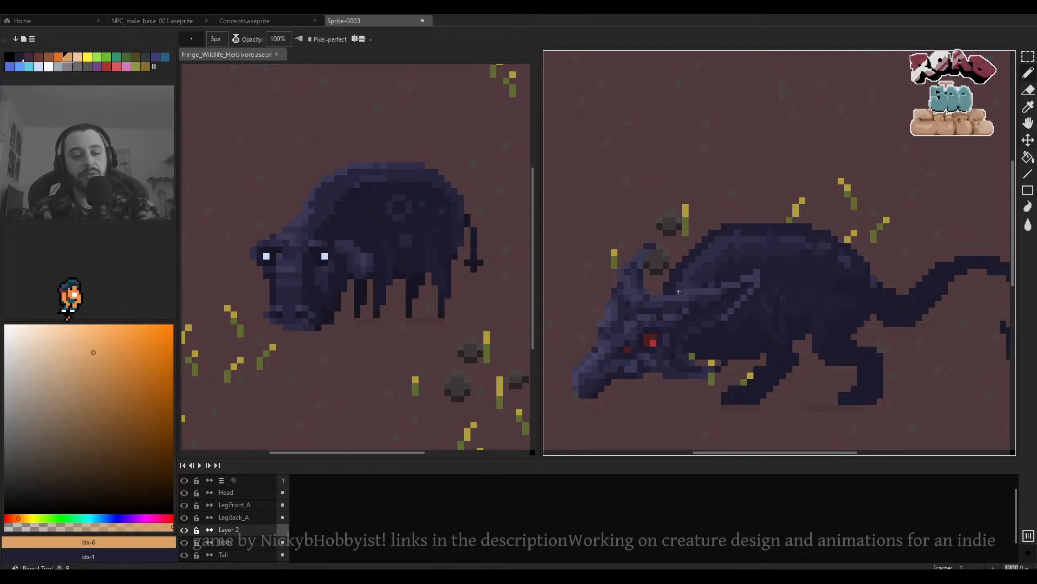
left_click(236, 39)
left_click(256, 58)
key("v")
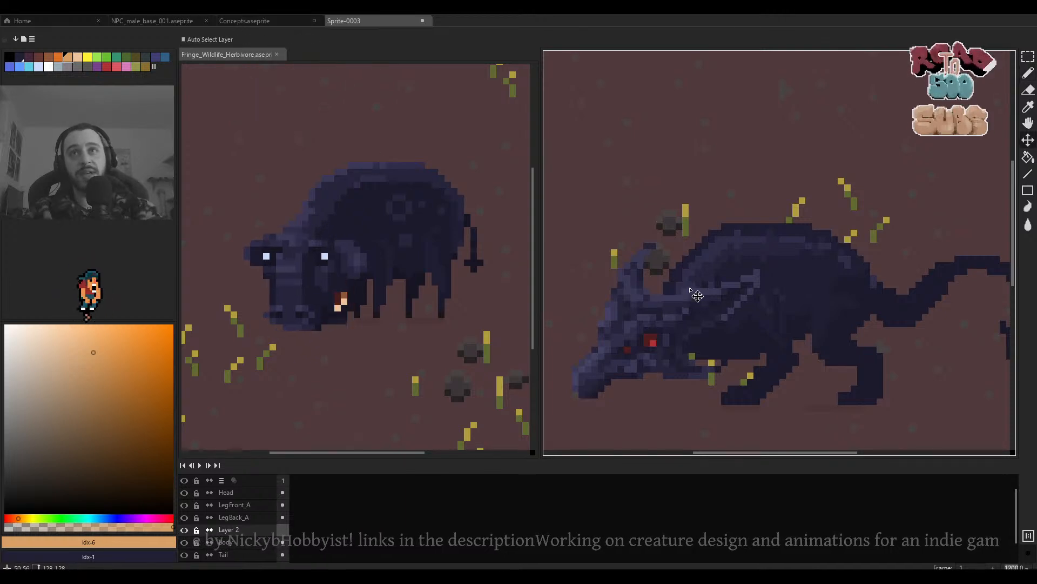
key("b")
Paint a jagged tan mane along the creature's back from behind the head to the rump.
mouse_move(660, 290)
left_mouse_down()
mouse_move(688, 259)
mouse_move(681, 277)
left_mouse_up()
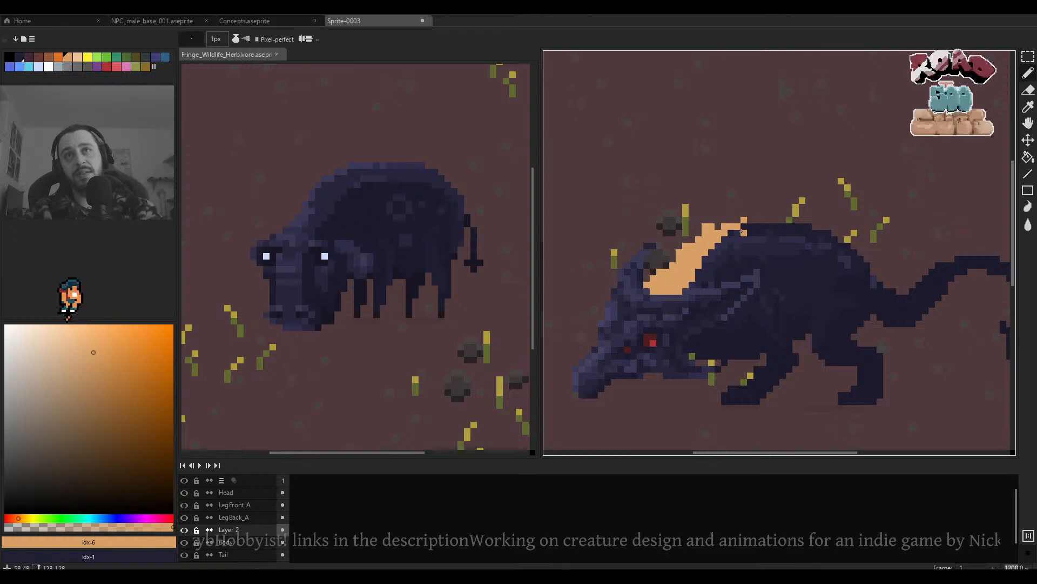
left_click_drag(801, 222, 816, 238)
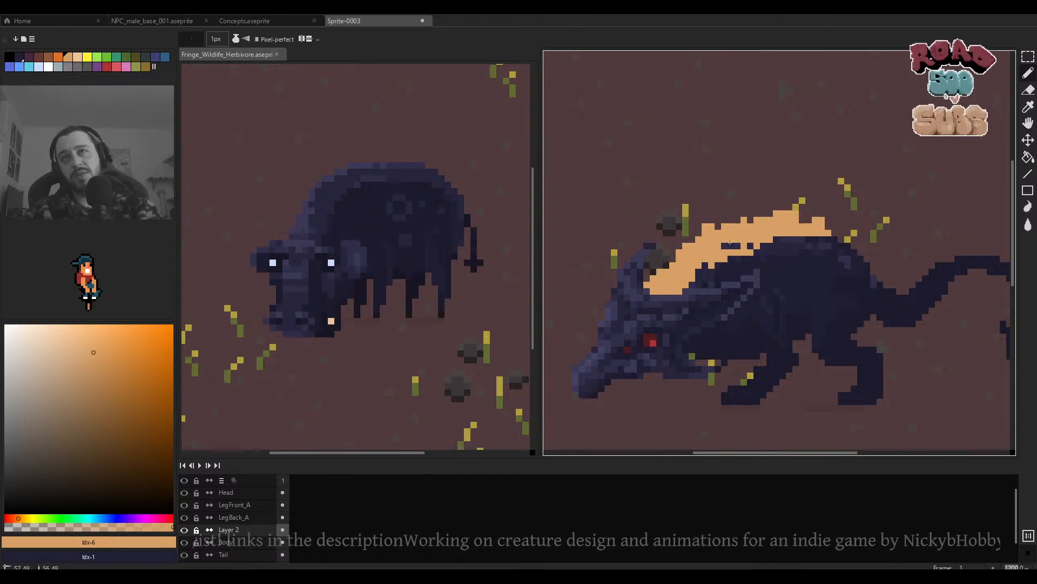
mouse_move(730, 246)
left_mouse_down()
mouse_move(734, 262)
mouse_move(741, 245)
left_mouse_up()
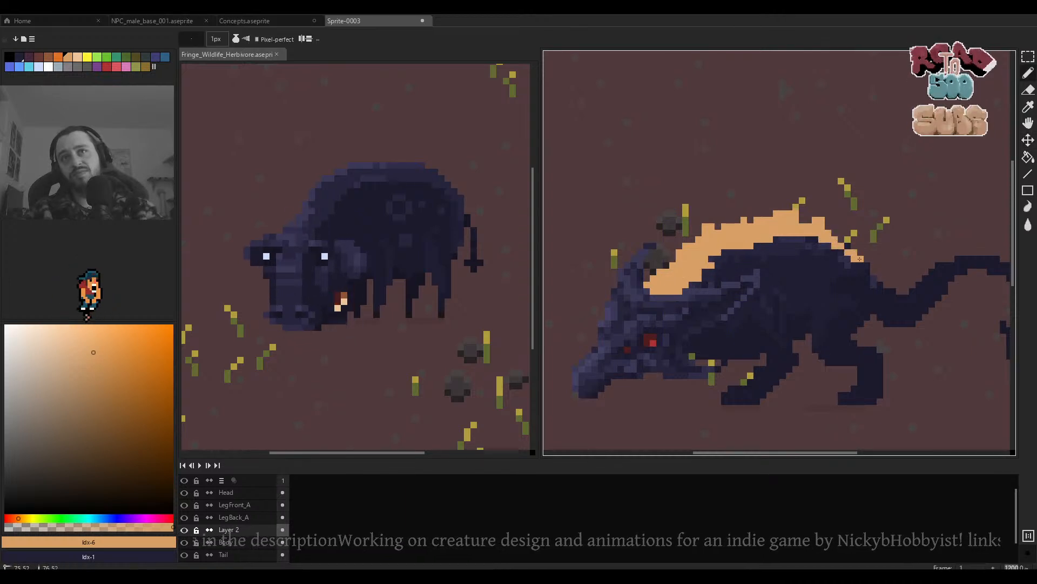
scroll(893, 272, "down", 3)
scroll(827, 268, "up", 2)
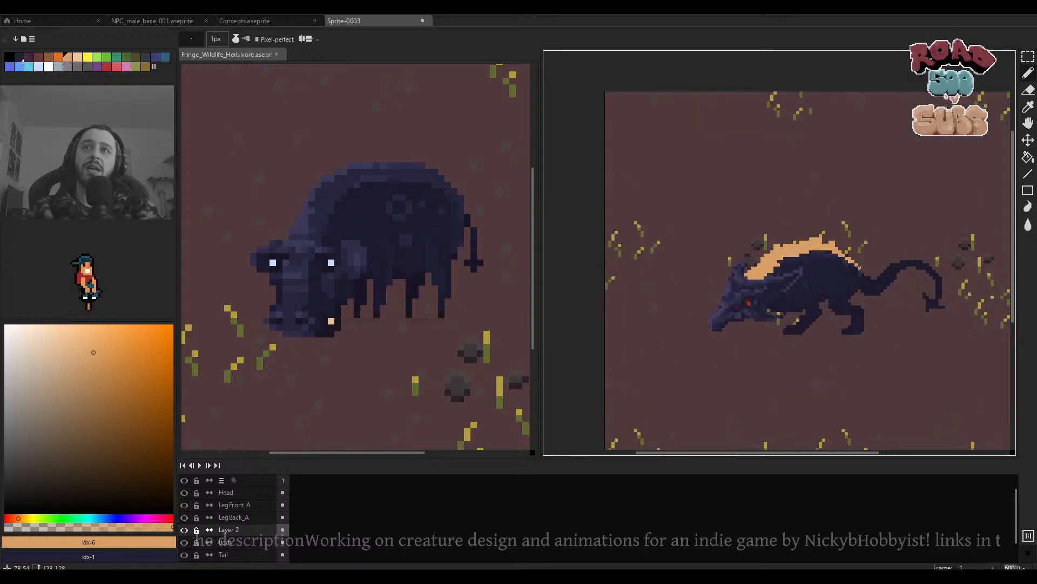
Undo the last pencil strokes near the tail base and paint a thin tan stripe along the tail.
scroll(827, 269, "up", 1)
key("ctrl+z")
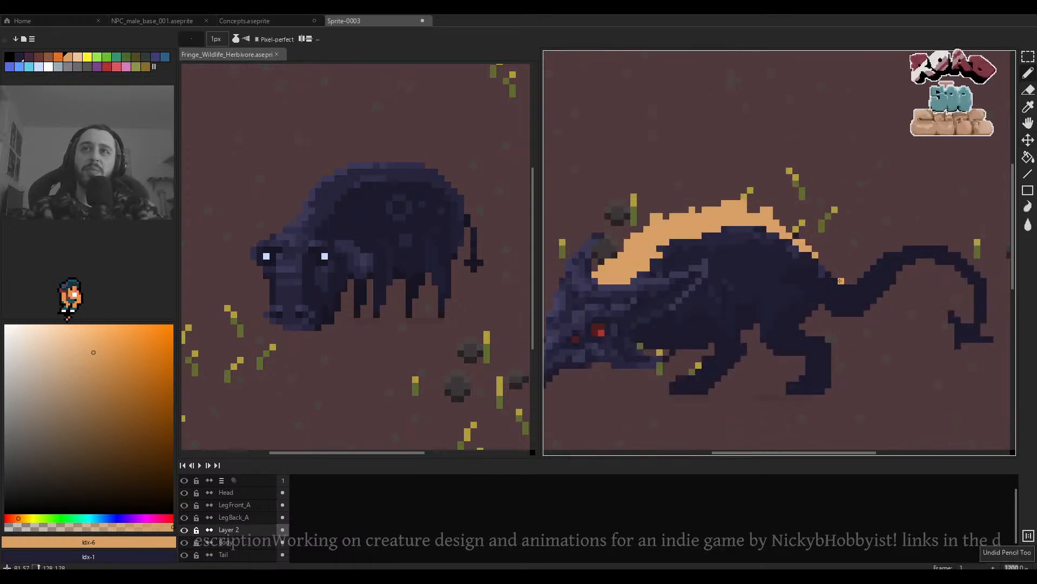
scroll(966, 269, "down", 2)
key("ctrl+z")
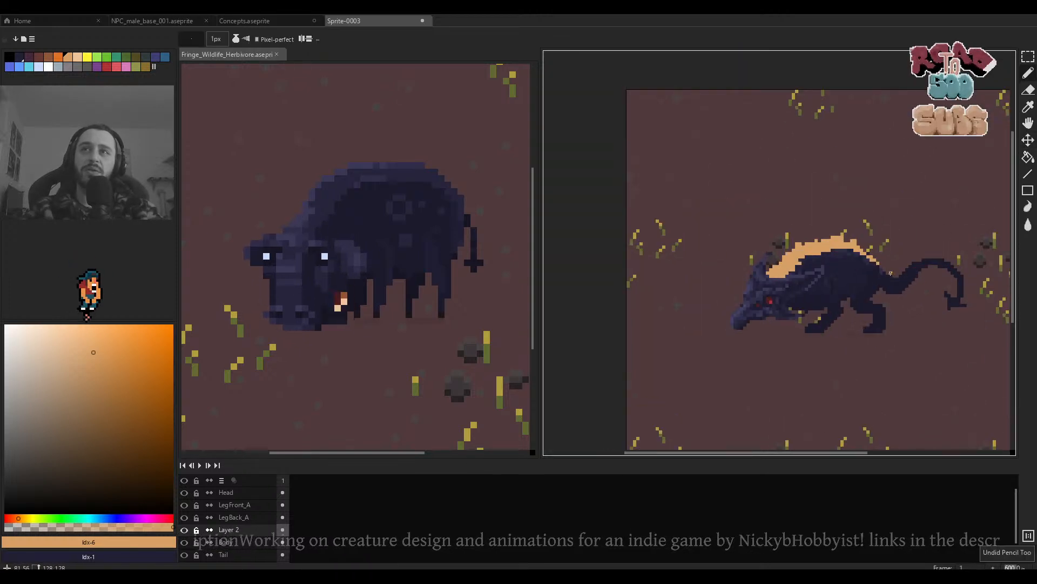
scroll(925, 266, "down", 2)
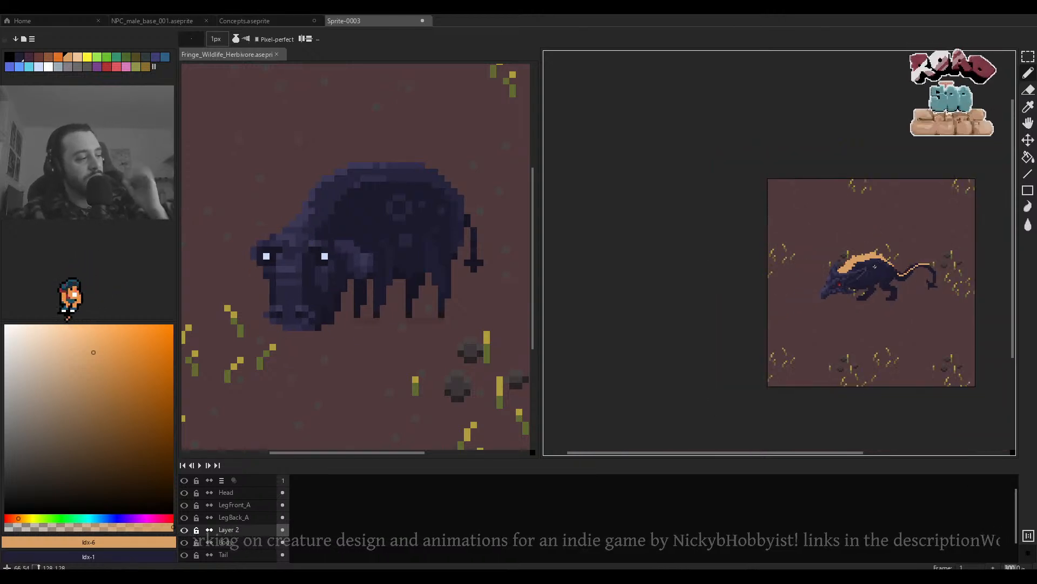
scroll(875, 266, "down", 1)
scroll(864, 265, "up", 6)
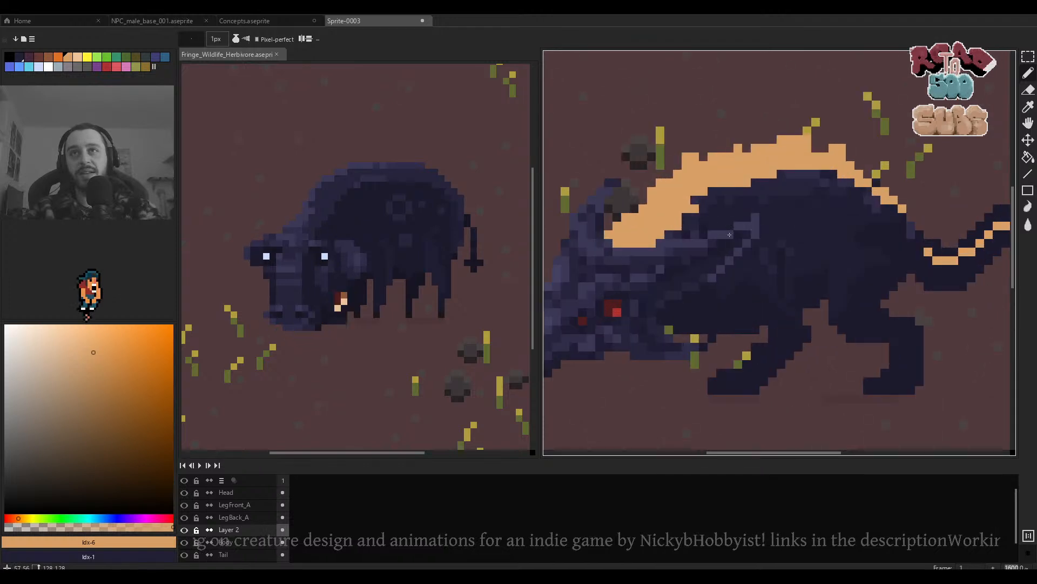
Choose the brown palette colour Idx-4 and set the pencil ink to Lock Alpha.
scroll(730, 234, "down", 3)
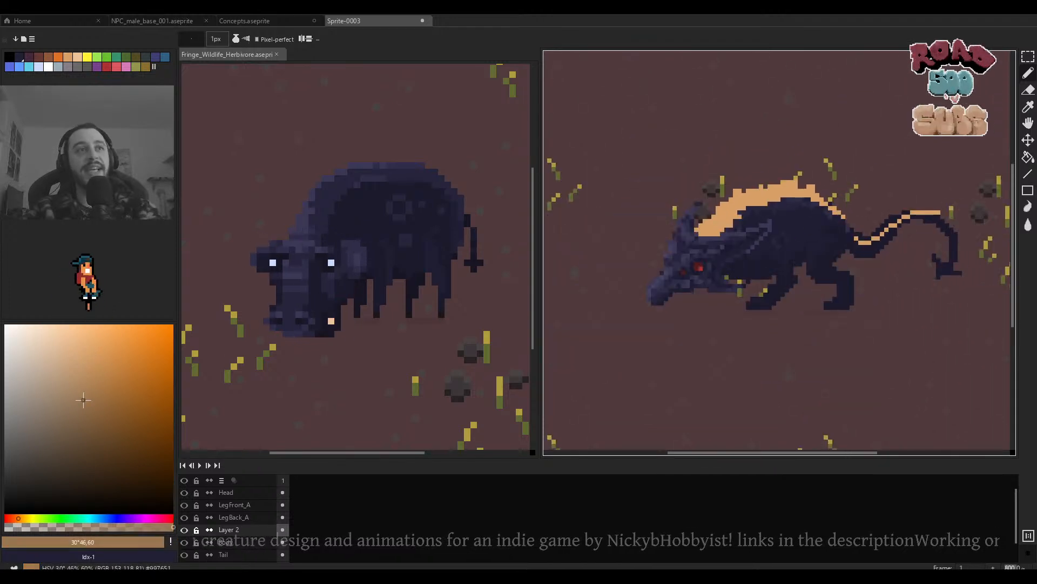
scroll(662, 206, "up", 2)
left_click_drag(777, 231, 597, 269)
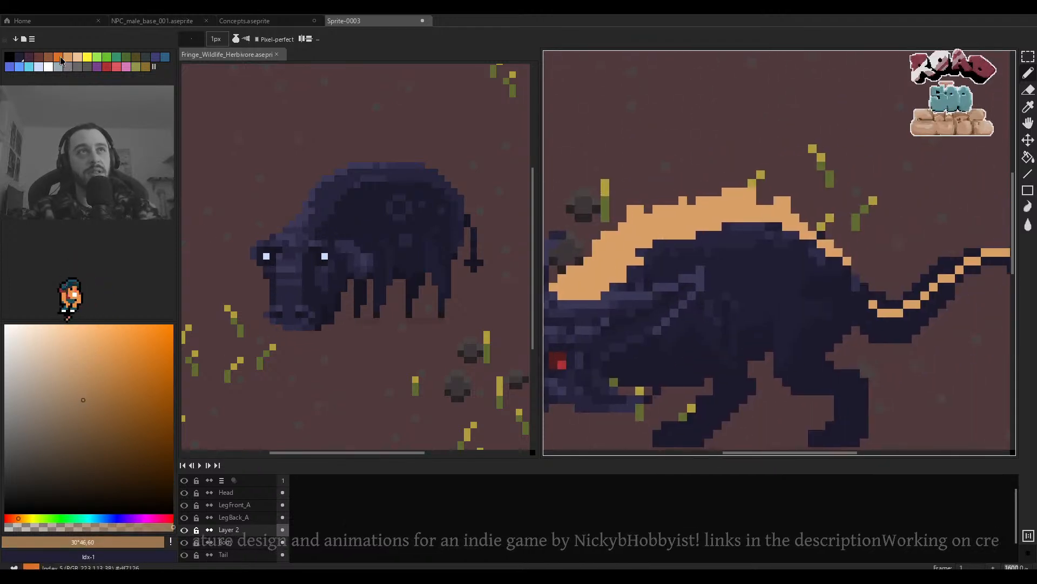
left_click(68, 58)
scroll(590, 278, "up", 2)
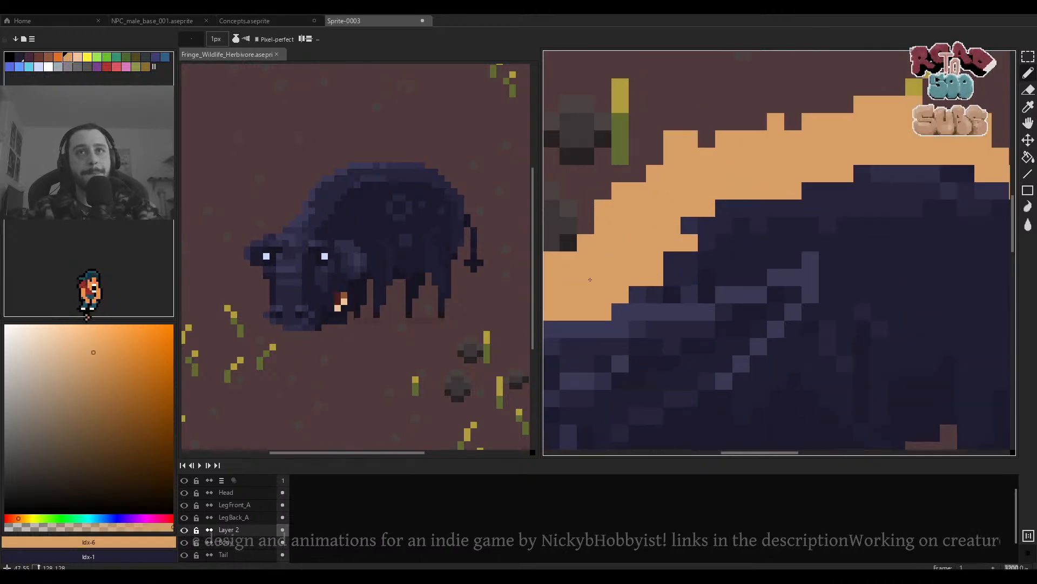
left_click_drag(588, 281, 635, 277)
left_click(49, 59)
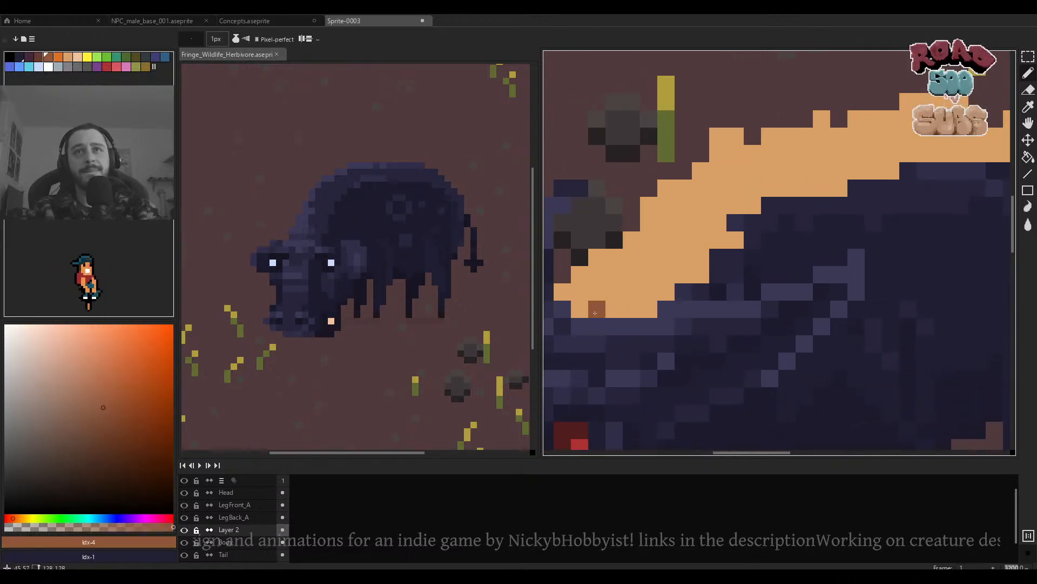
left_click(236, 39)
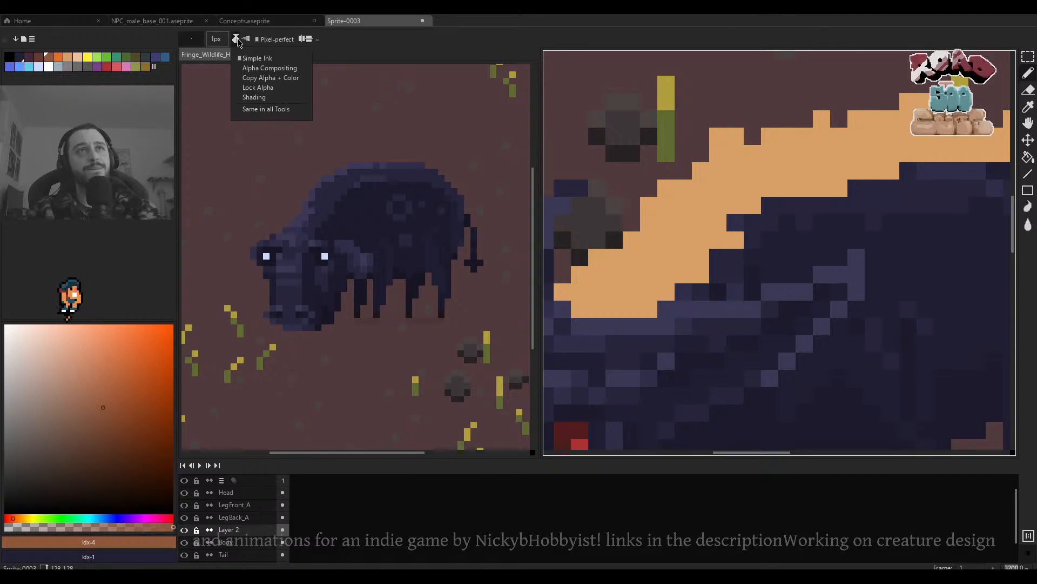
left_click(263, 92)
Shade the lower edge of the mane and the tail stripe in brown, enlarging the brush to 9 px.
scroll(594, 245, "down", 1)
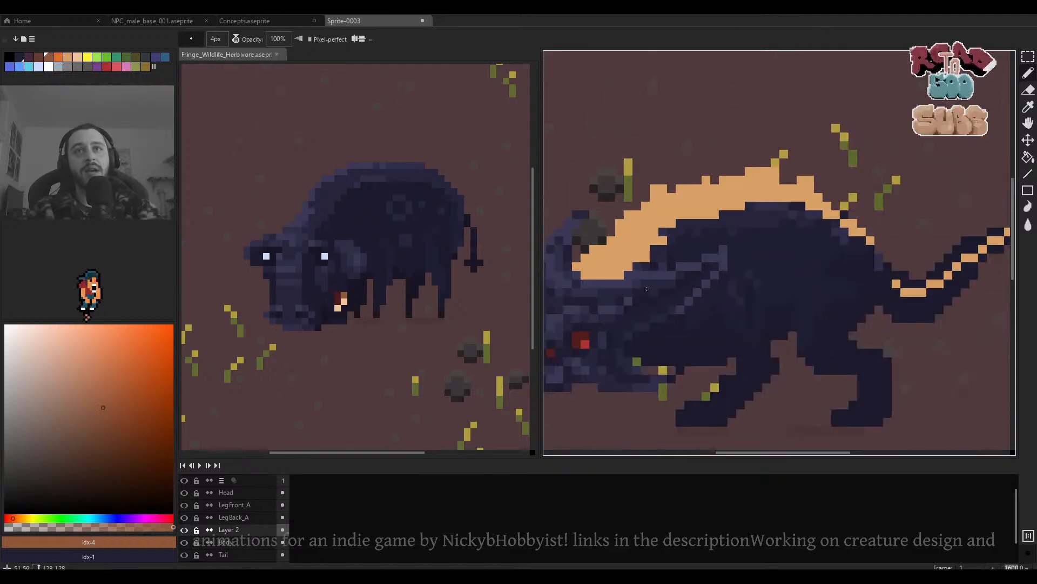
scroll(649, 289, "up", 1)
scroll(650, 286, "down", 8)
scroll(651, 285, "down", 3)
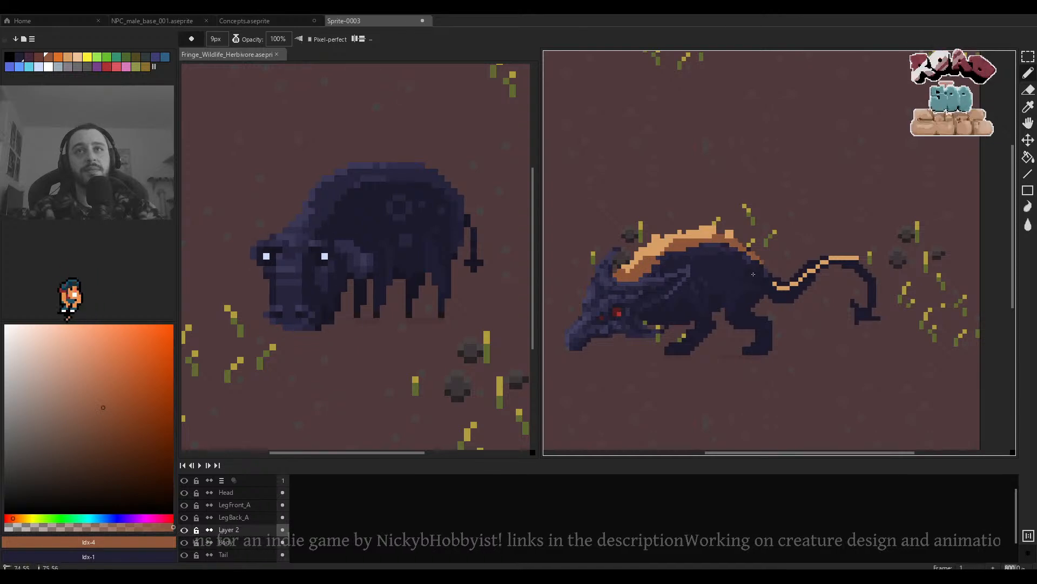
scroll(862, 264, "down", 4)
scroll(703, 239, "up", 4)
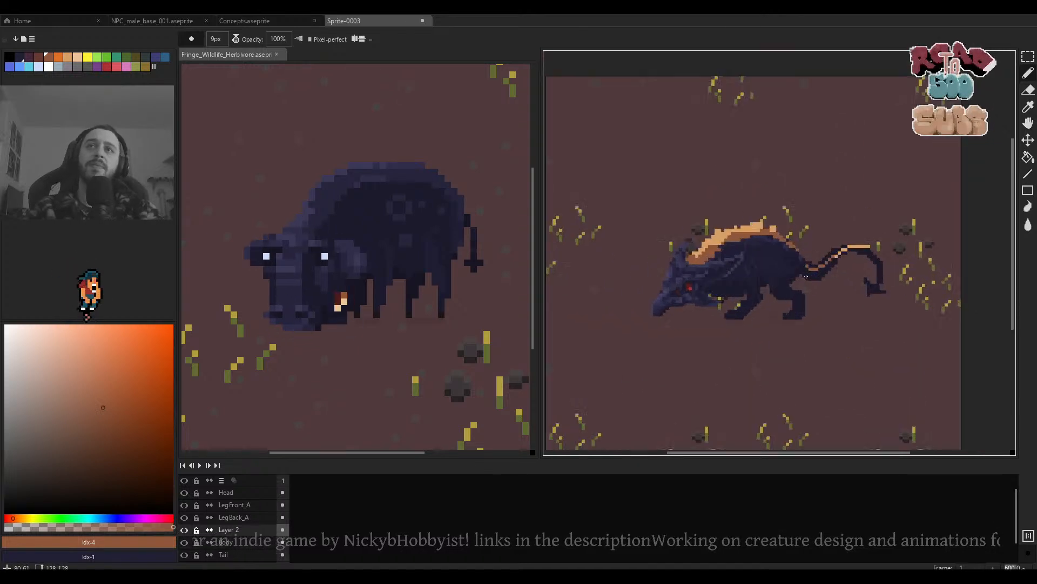
Refine the brown shading along the mane with a 1 px brush, undoing the last stroke.
scroll(696, 233, "down", 4)
scroll(695, 230, "up", 4)
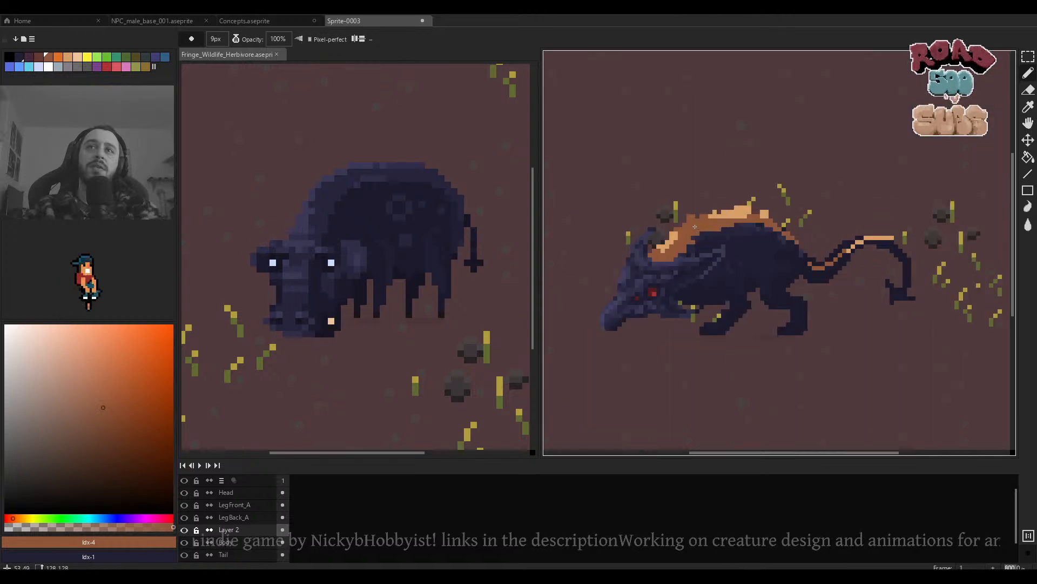
scroll(689, 226, "up", 8)
scroll(684, 233, "down", 1)
scroll(683, 236, "up", 1)
scroll(683, 236, "up", 3)
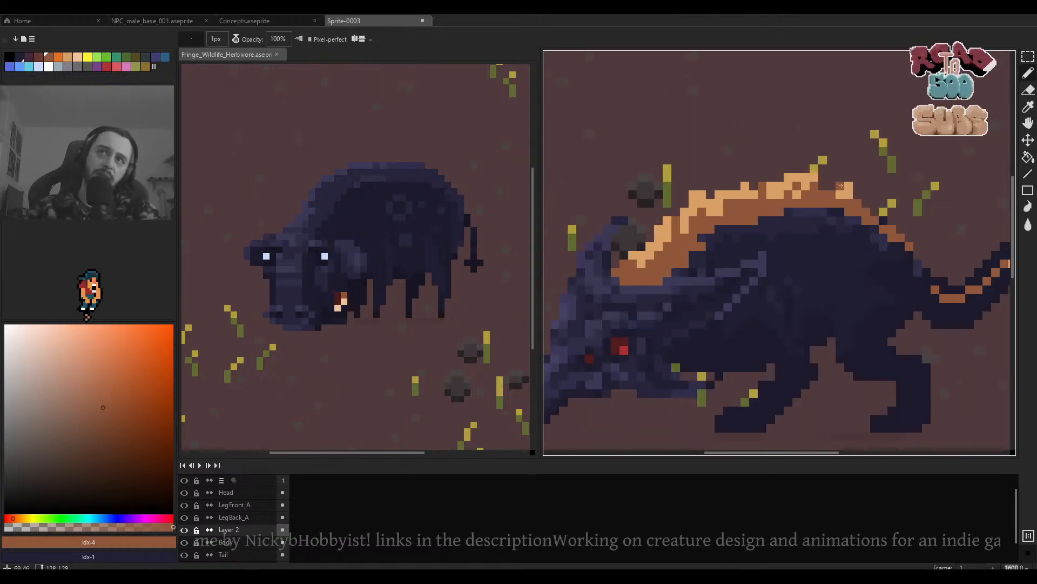
key("ctrl+z")
scroll(842, 185, "down", 3)
scroll(851, 191, "up", 3)
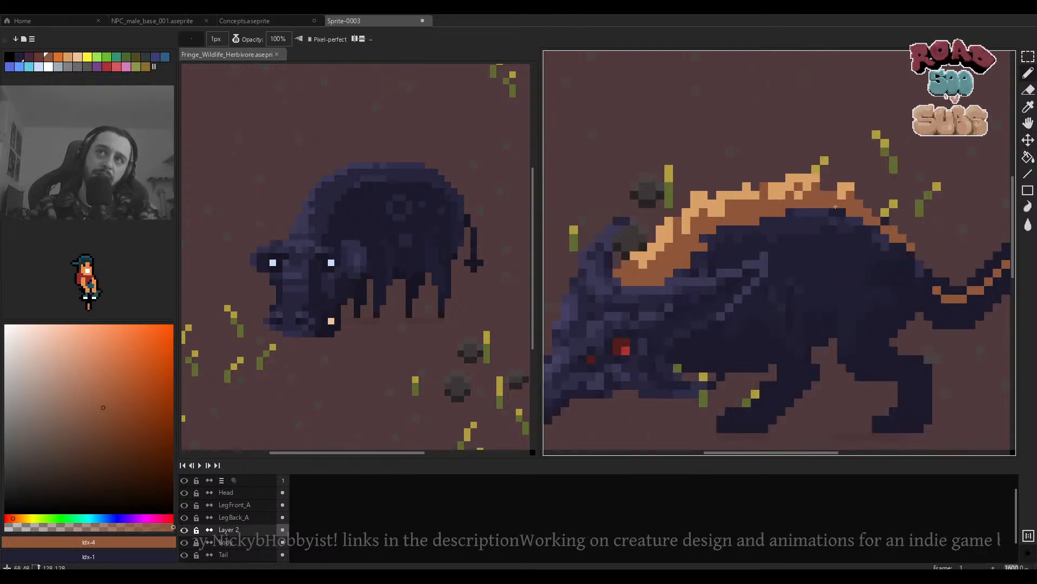
Trim stray pixels from the mane's upper edge with a 1 px eraser, undoing the last erasure behind the horn.
key("e")
scroll(842, 187, "down", 2)
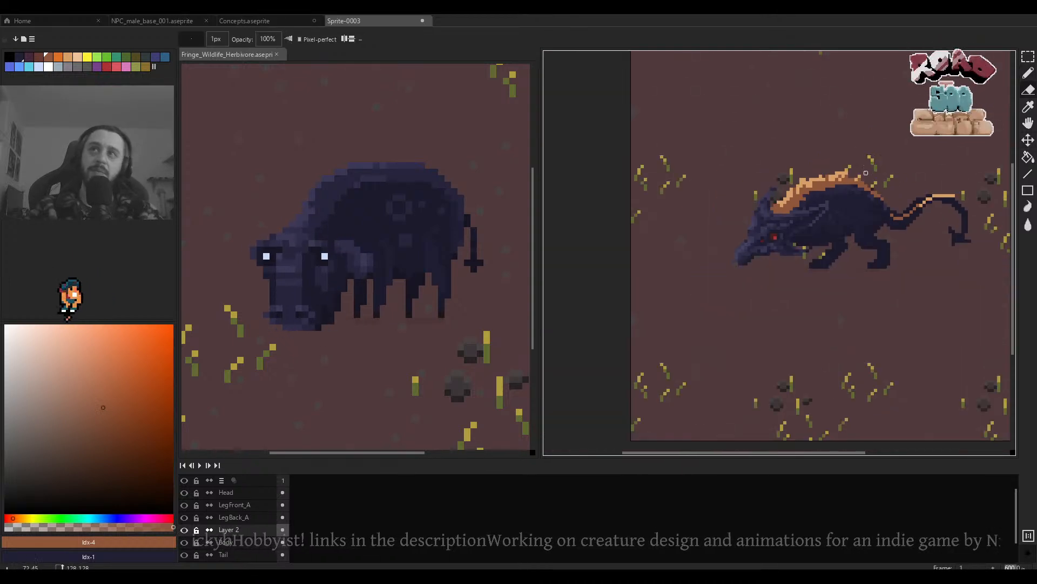
scroll(798, 186, "up", 3)
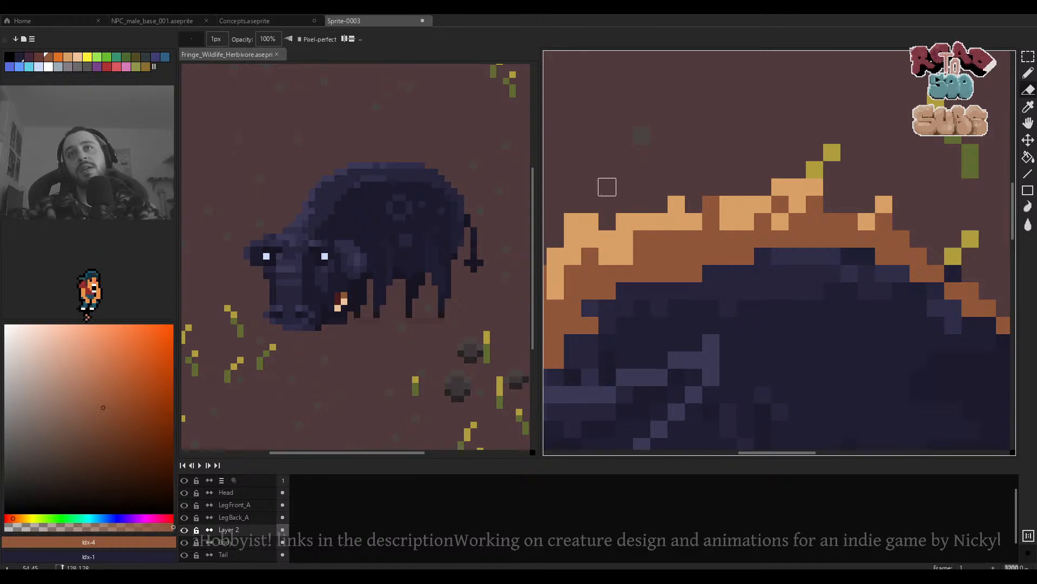
scroll(606, 187, "down", 4)
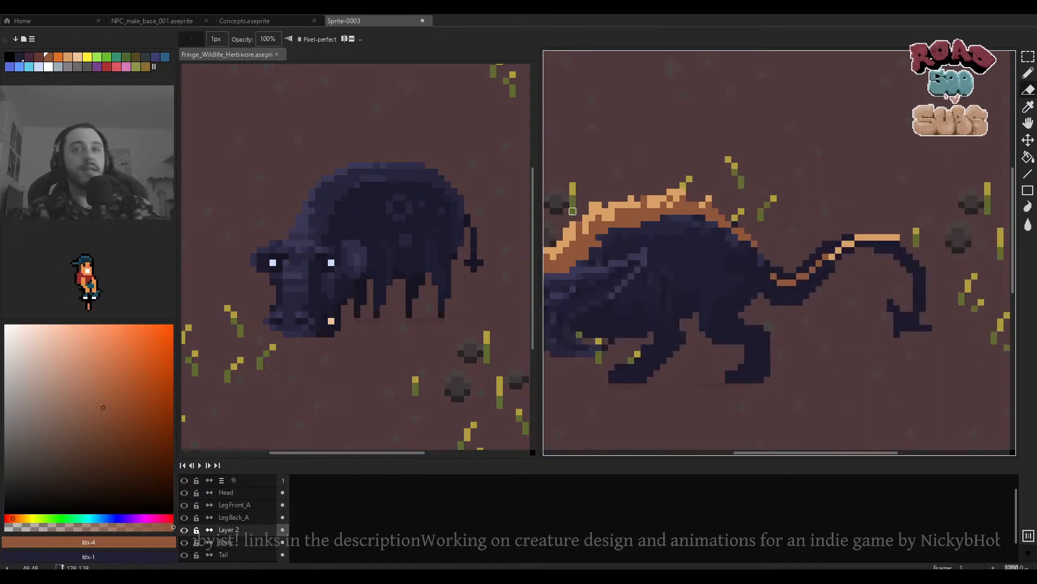
scroll(572, 211, "up", 3)
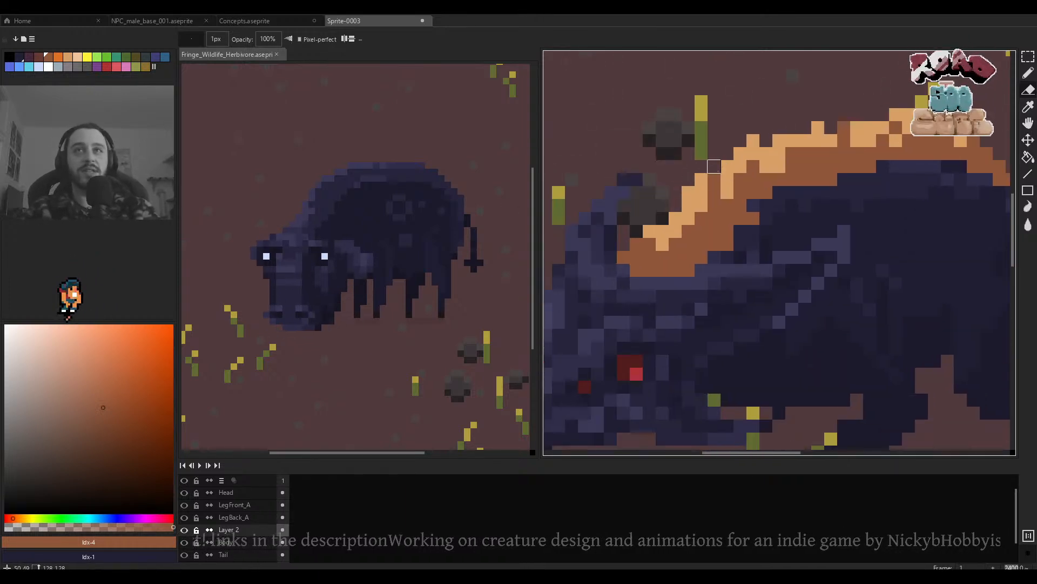
scroll(740, 179, "down", 3)
scroll(678, 212, "up", 2)
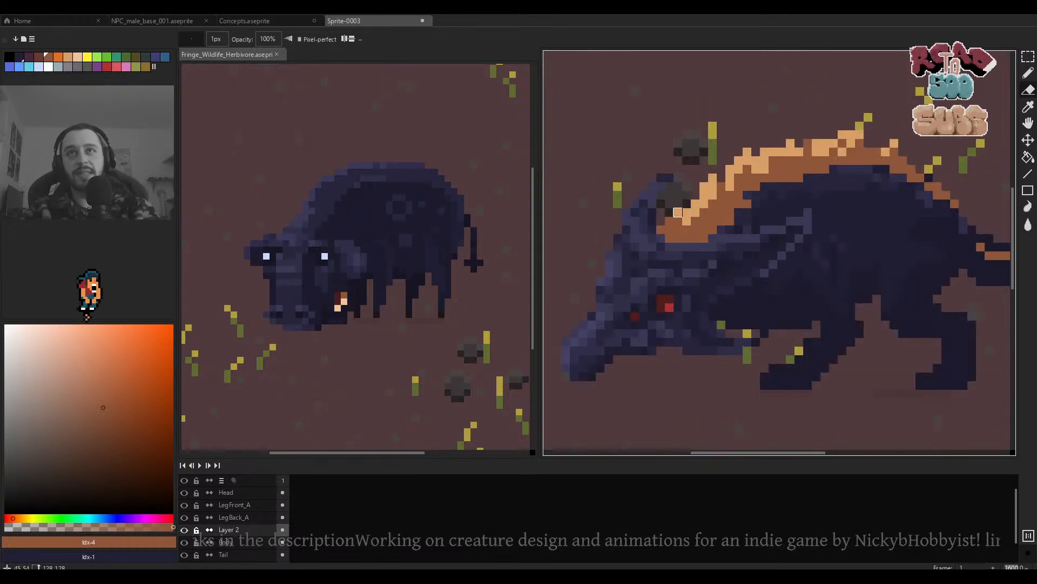
key("ctrl+z")
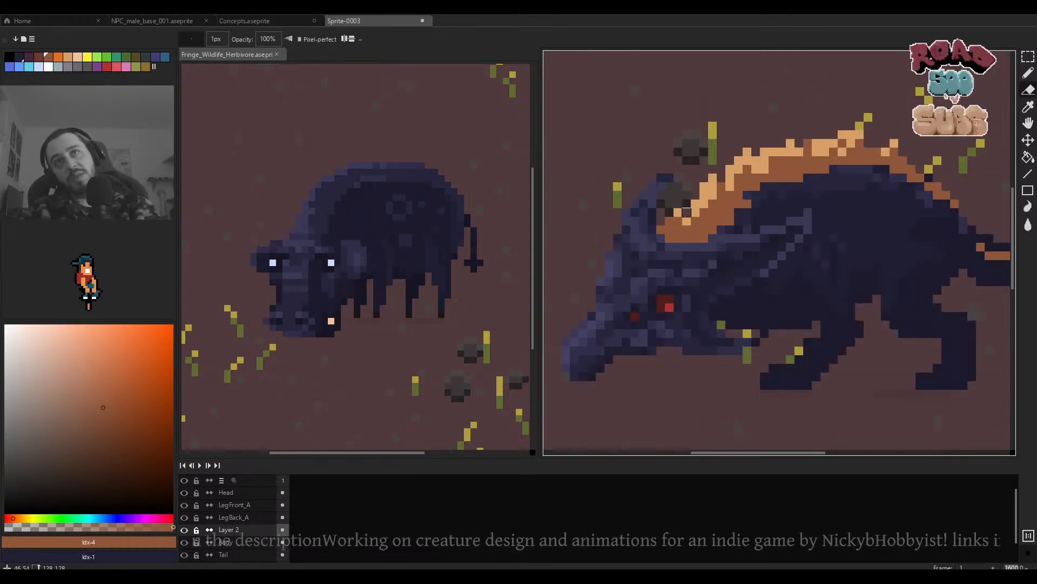
scroll(747, 177, "down", 3)
scroll(739, 180, "up", 4)
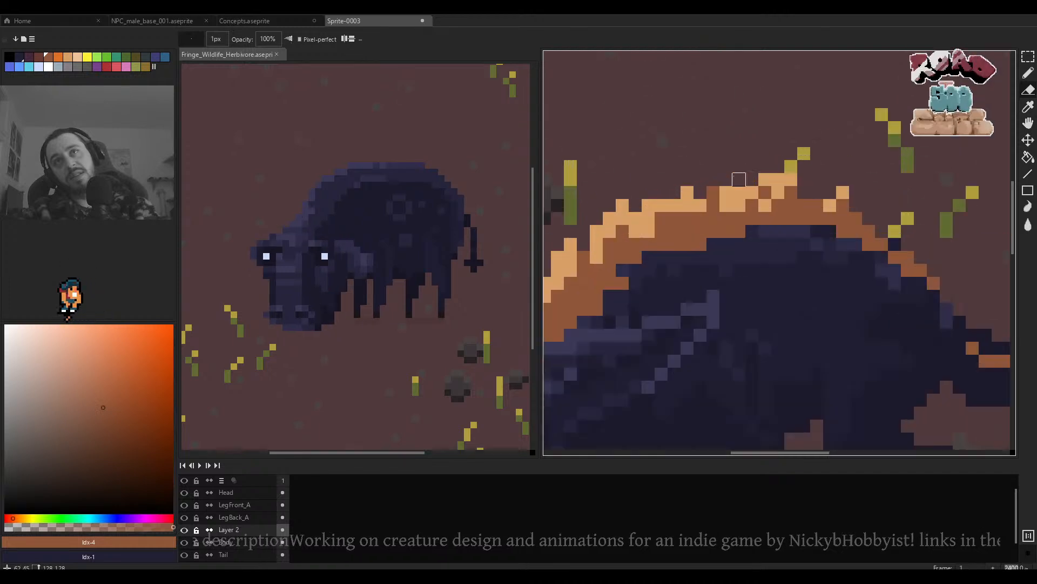
Adjust the tallest tuft on the mane's crest with a rectangular marquee selection and deselect it.
key("m")
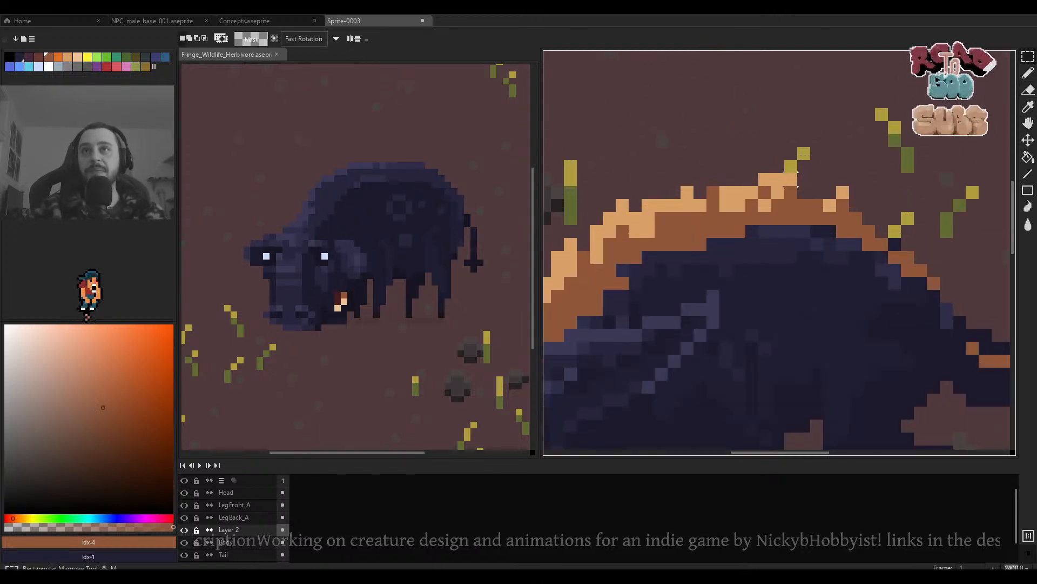
mouse_move(757, 170)
left_mouse_down()
mouse_move(794, 189)
mouse_move(719, 181)
mouse_move(789, 173)
left_mouse_up()
left_click(873, 153)
scroll(811, 189, "up", 2)
scroll(724, 179, "down", 8)
scroll(761, 170, "down", 2)
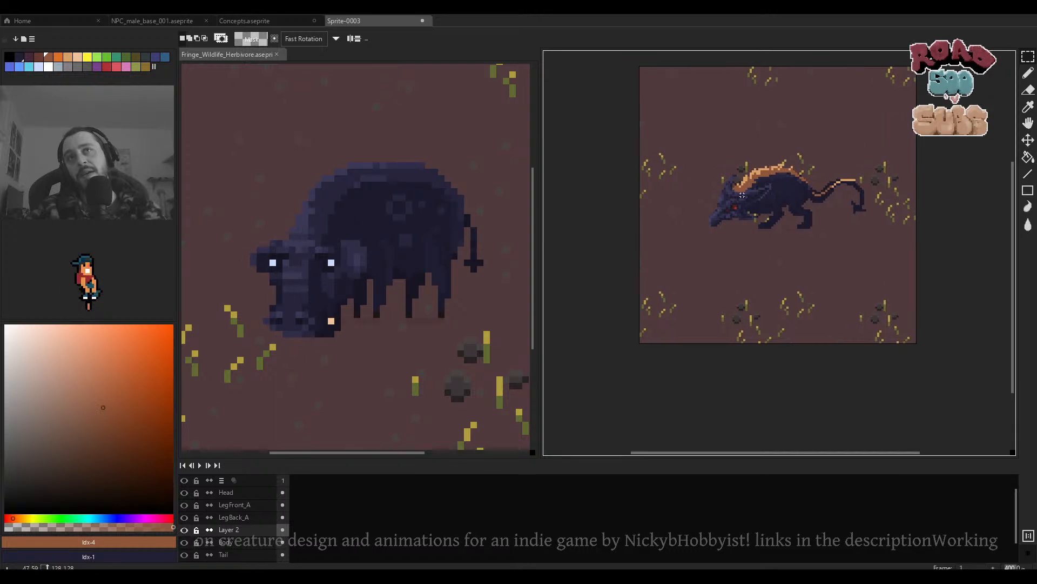
Switch the pencil from Lock Alpha to a plain ink and move Layer 2 above the Head layer.
scroll(740, 198, "up", 1)
key("b")
scroll(753, 202, "up", 2)
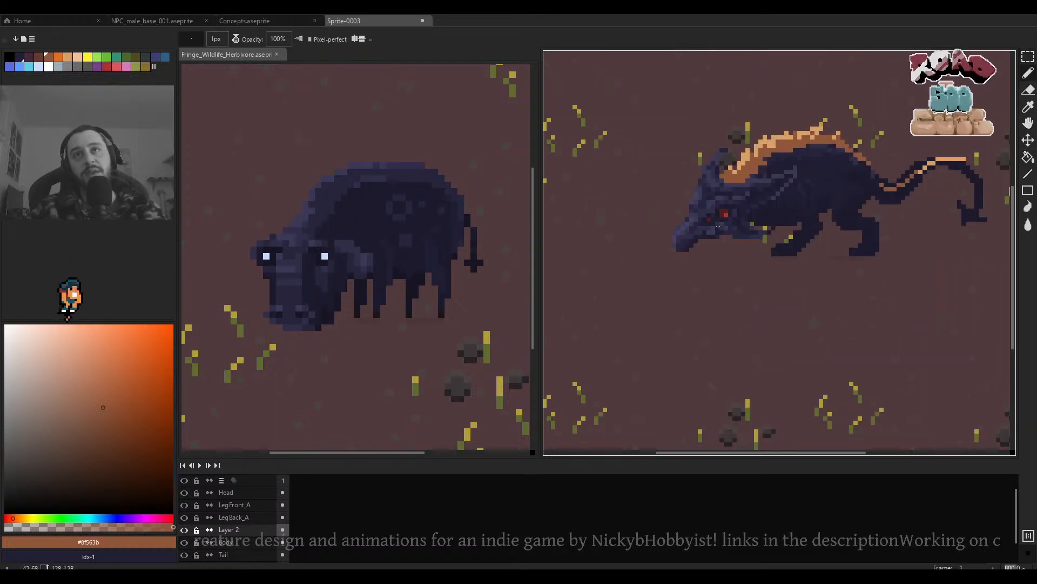
scroll(714, 226, "up", 3)
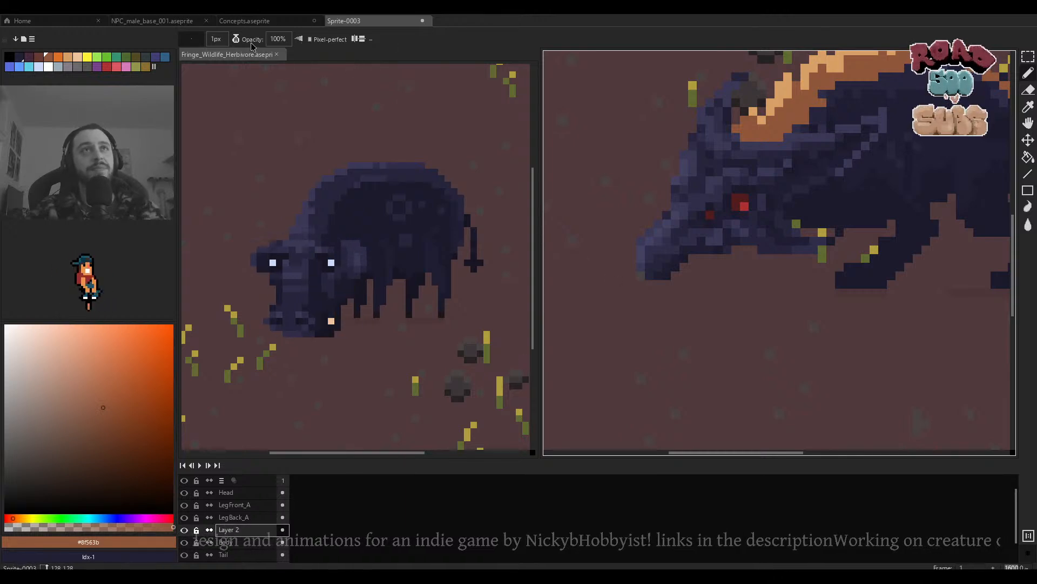
left_click(251, 46)
left_click(260, 58)
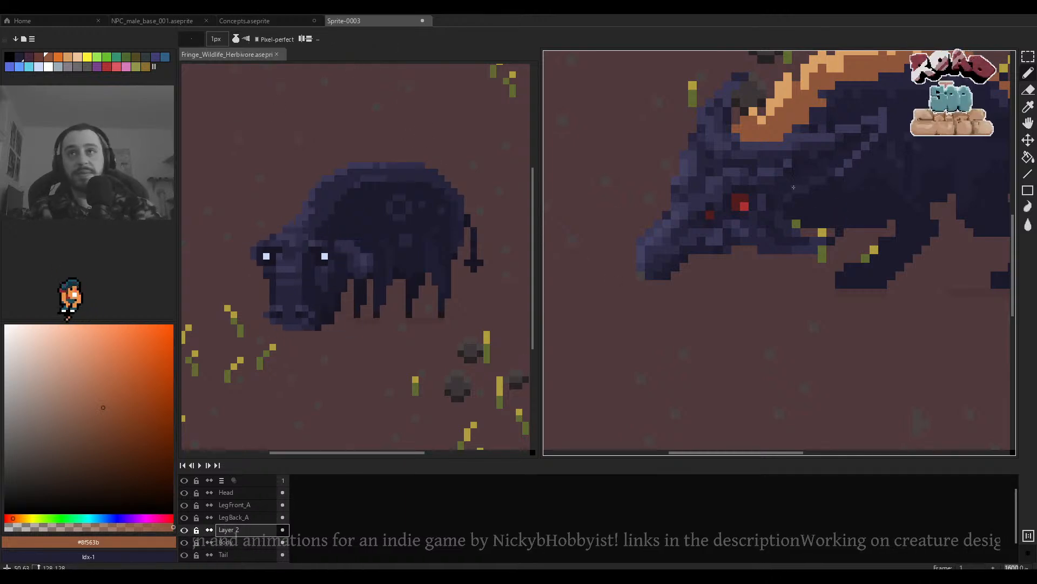
left_click_drag(714, 231, 733, 228)
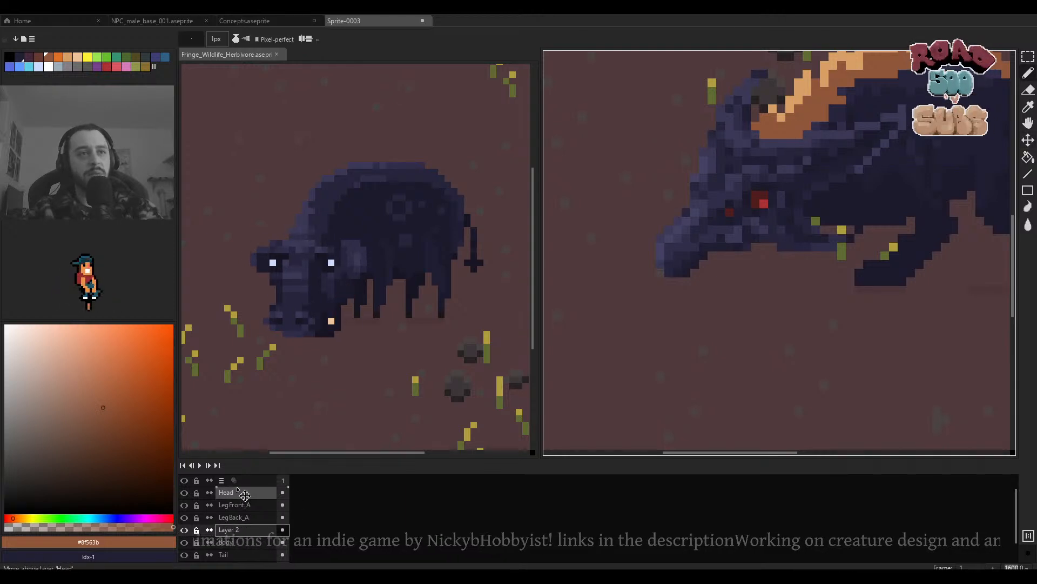
left_click_drag(244, 495, 244, 490)
Try 2 px brown brow markings above the creature's eyes and undo the strokes.
left_click_drag(734, 179, 674, 255)
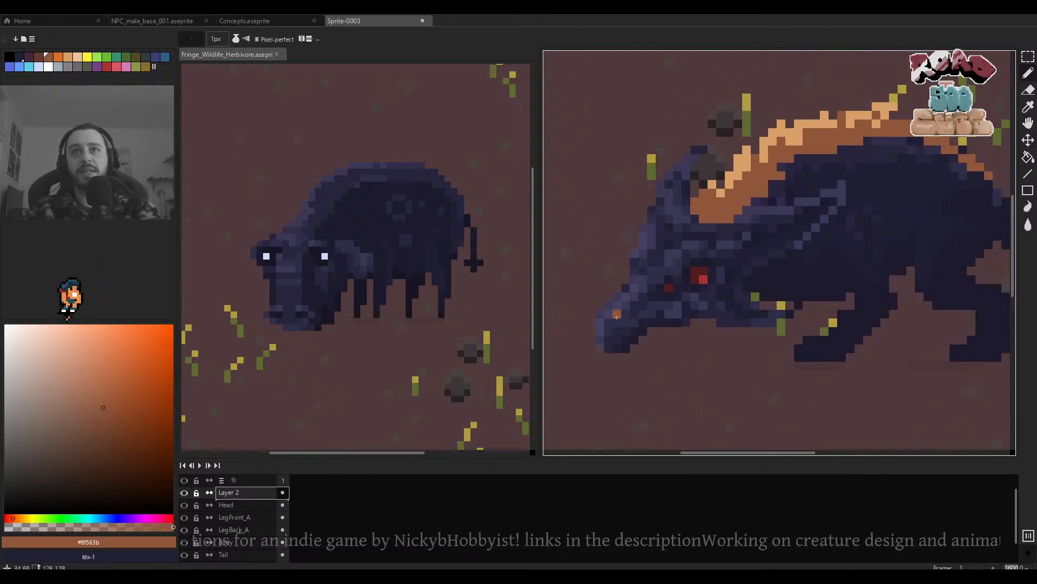
key("plus")
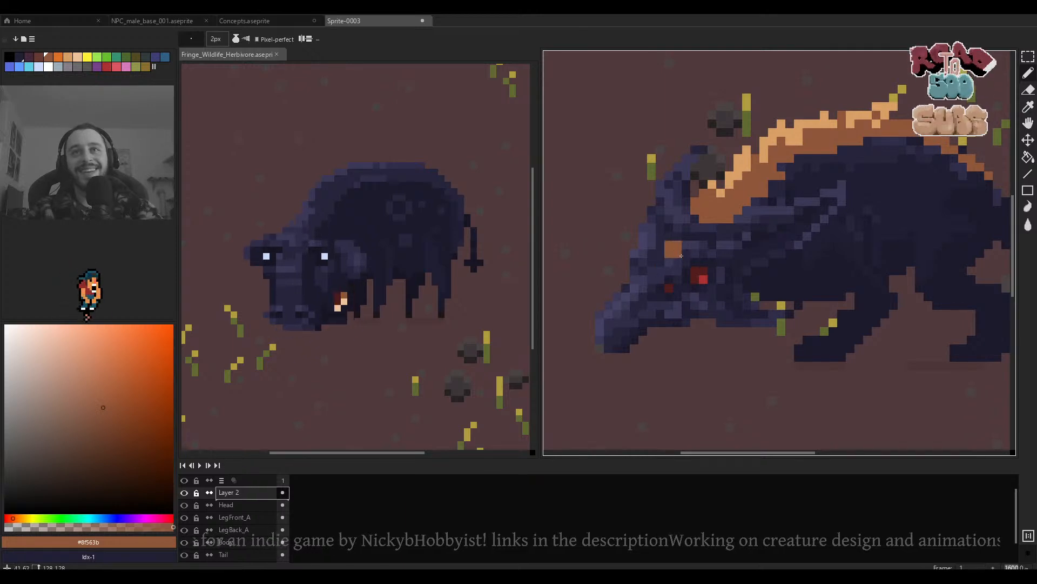
left_click_drag(696, 264, 707, 263)
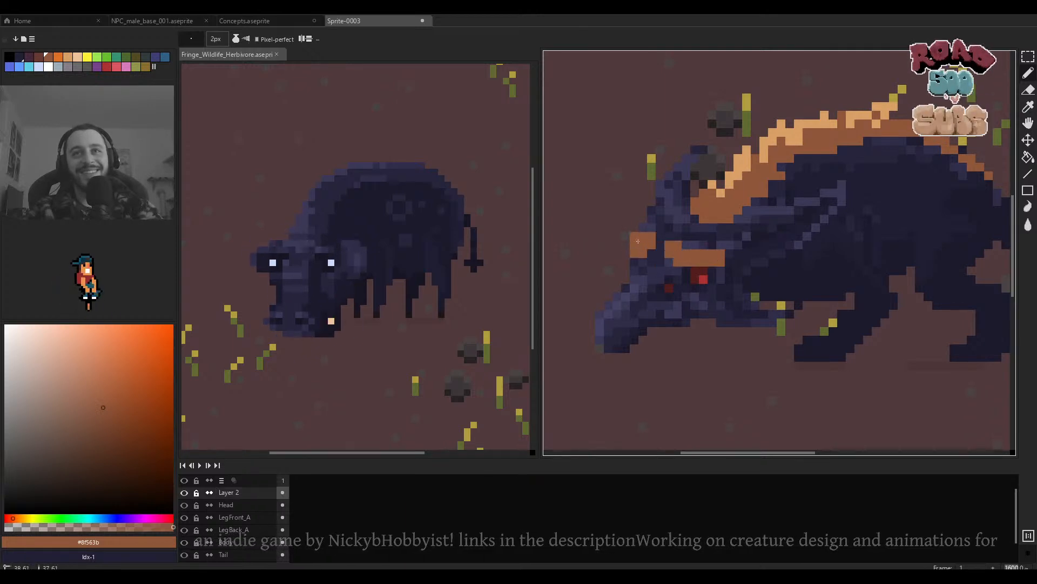
scroll(638, 241, "down", 4)
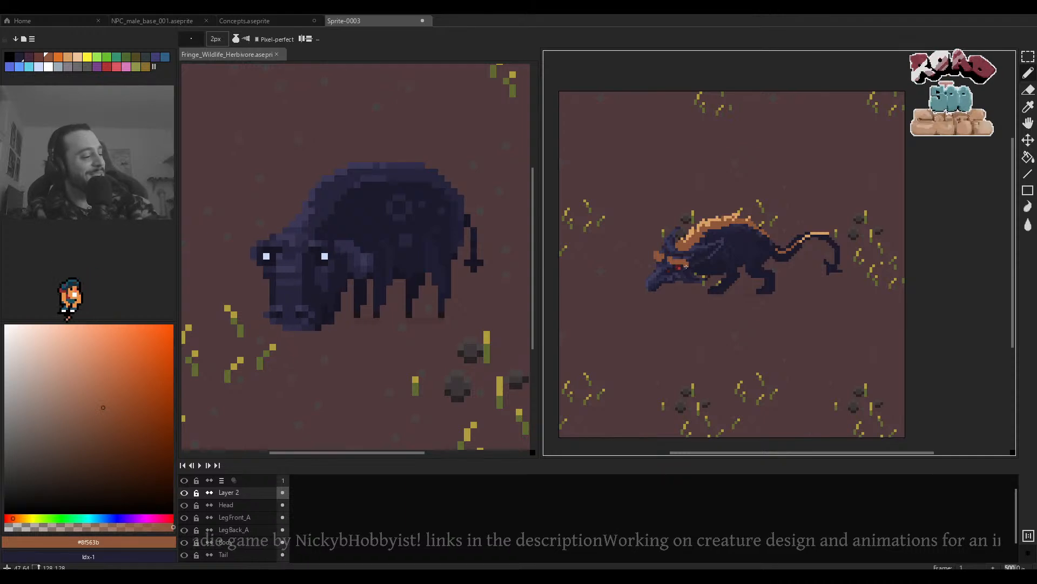
scroll(686, 267, "up", 3)
key("ctrl+z")
key("ctrl+z")
scroll(641, 235, "up", 1)
key("ctrl+z")
Paint thinner brown brows above both eyes with a 1 px pencil and trim their shape with the eraser.
mouse_move(660, 261)
left_mouse_down()
mouse_move(714, 231)
mouse_move(758, 235)
left_mouse_up()
key("b")
scroll(716, 233, "up", 1)
left_click(708, 225)
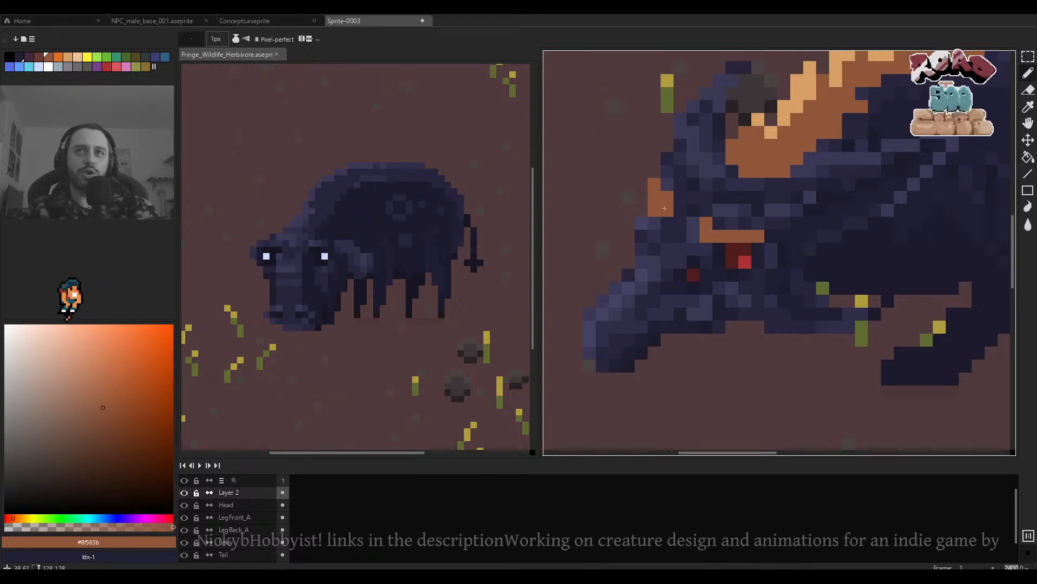
key("e")
scroll(772, 211, "down", 5)
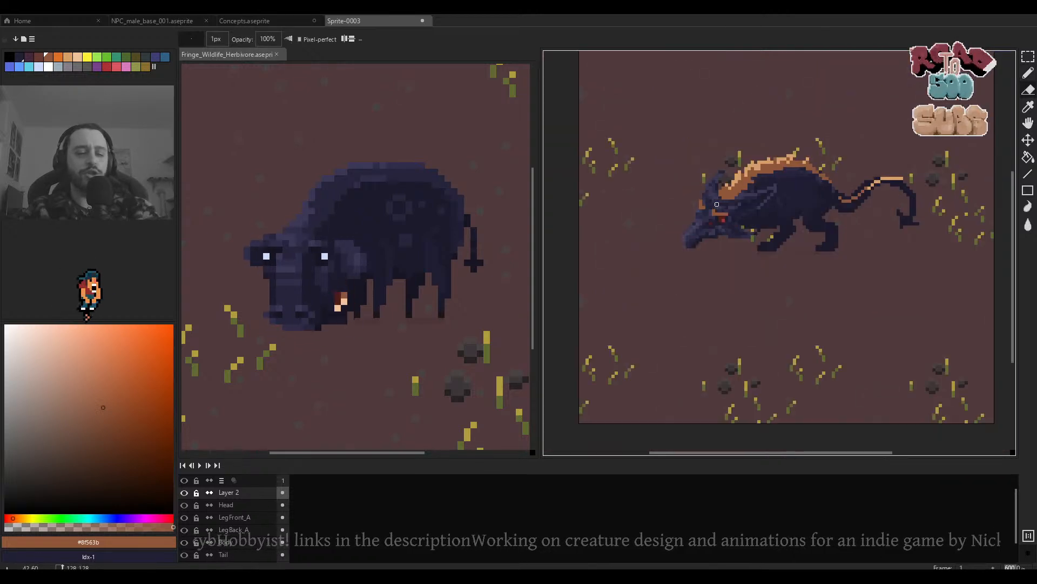
Sample the mane's tan #d9a066 and add highlight pixels to both brow markings.
key("b")
scroll(717, 204, "up", 3)
left_click(762, 141, "alt")
left_click(675, 190)
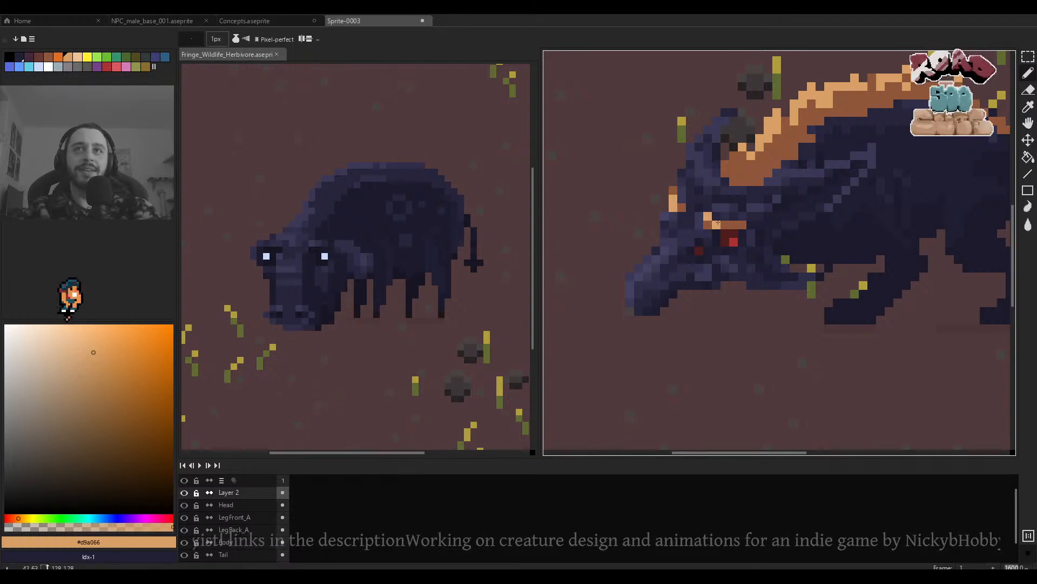
scroll(755, 226, "down", 5)
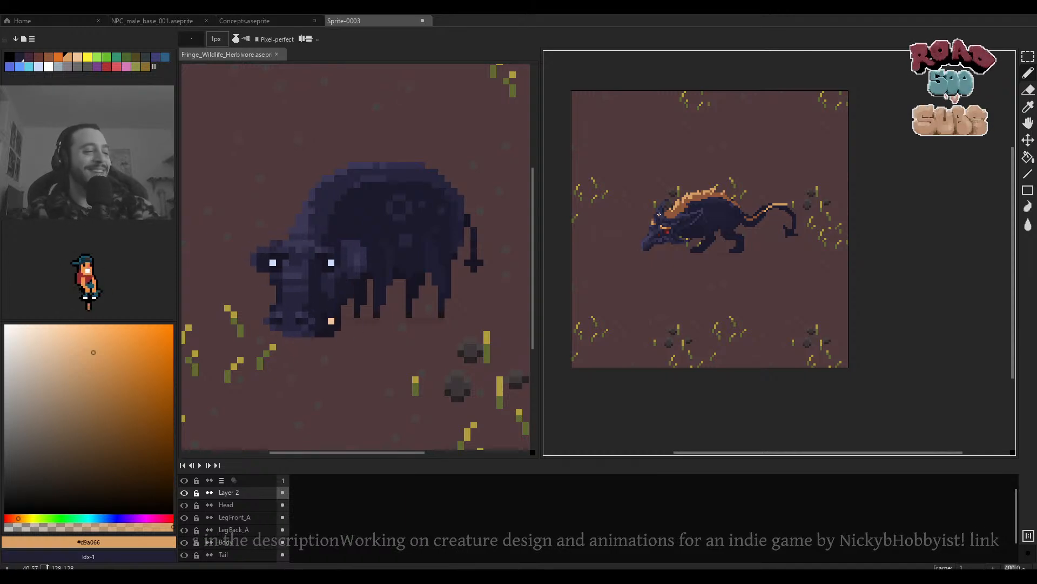
scroll(659, 214, "up", 3)
left_click_drag(659, 215, 701, 216)
Erase the brow markings from both sides of the head with a 5 px eraser.
key("e")
scroll(739, 242, "up", 4)
left_click_drag(663, 258, 841, 242)
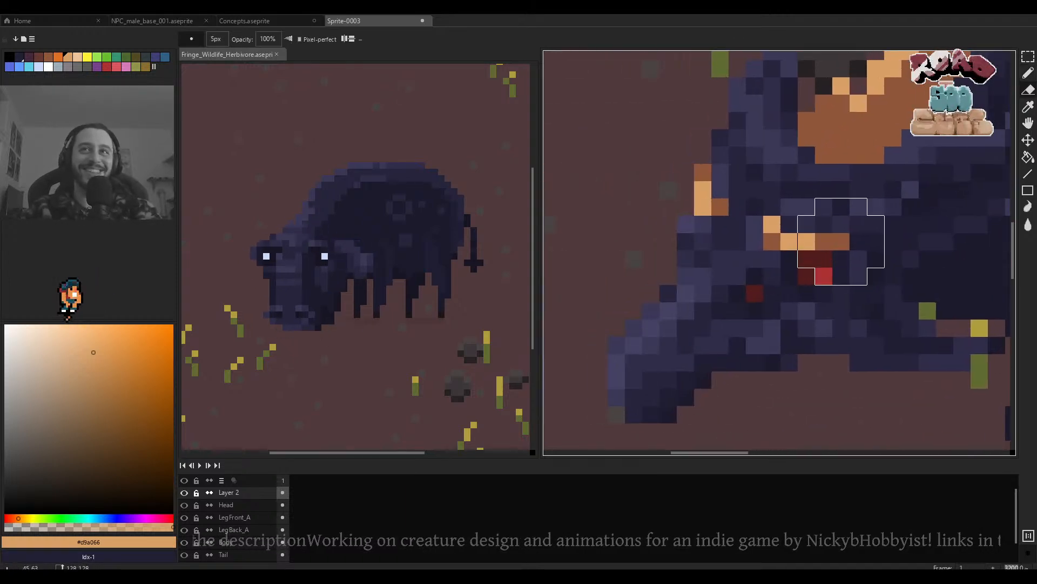
scroll(718, 185, "down", 4)
key("v")
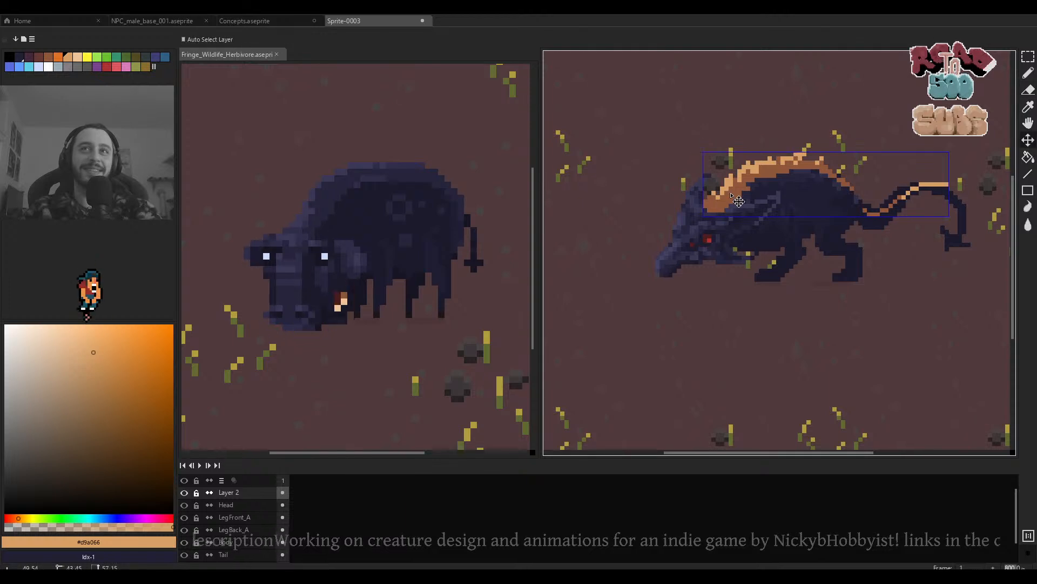
key("e")
left_click_drag(761, 185, 737, 191)
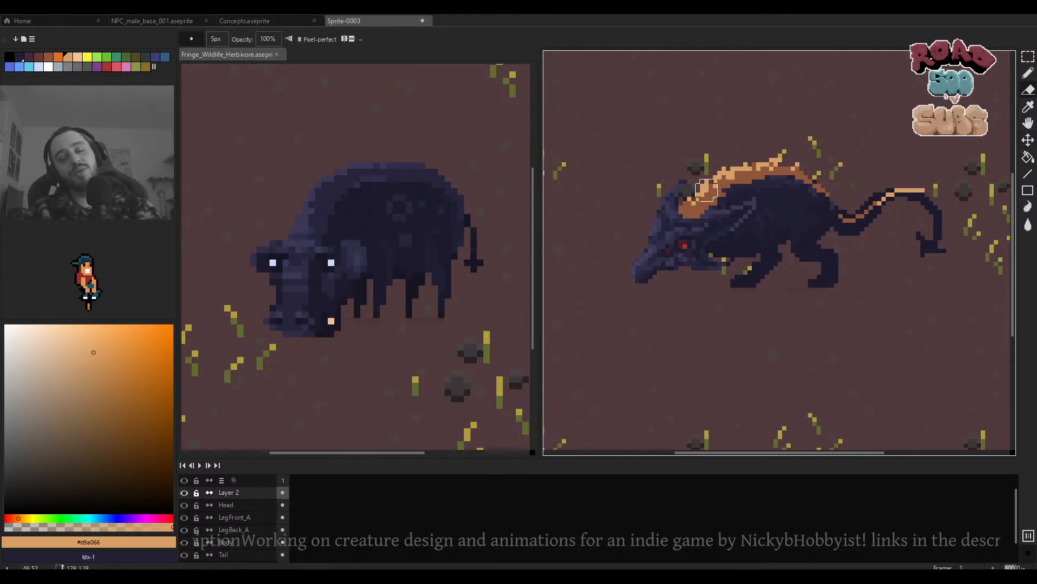
Select all brown pixels of the mane and tail stripe by colour and fill them with the darker brown Idx-3.
key("w")
left_click(709, 195)
scroll(718, 207, "up", 2)
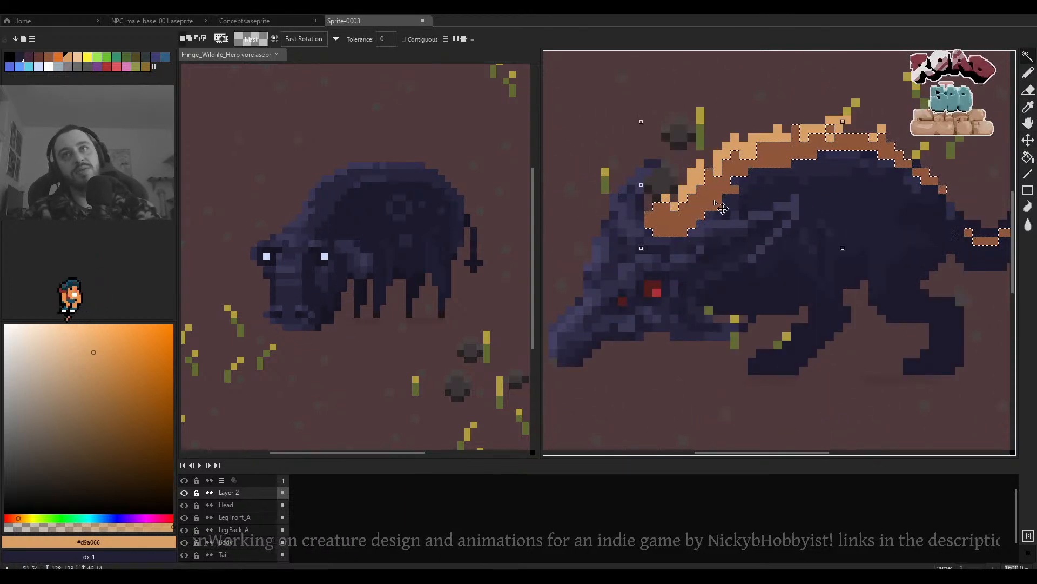
left_click_drag(715, 201, 701, 208)
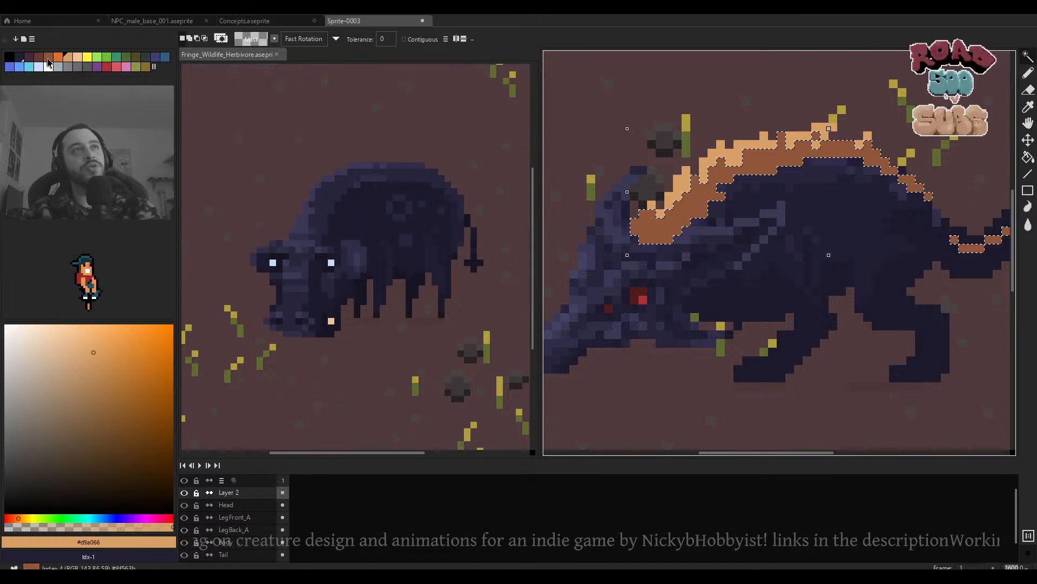
left_click(48, 60)
key("g")
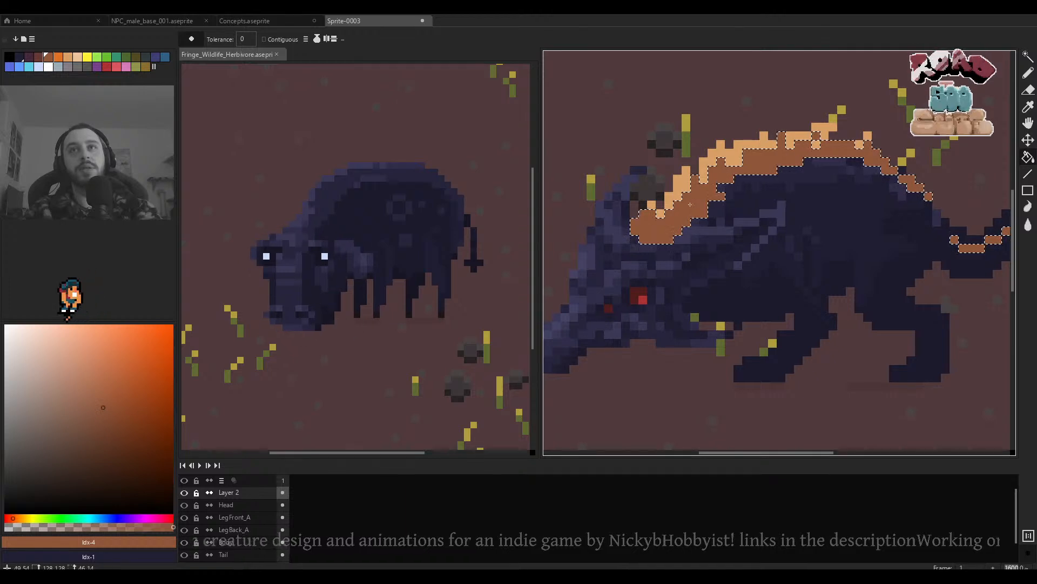
key("bracketleft")
left_click(702, 214)
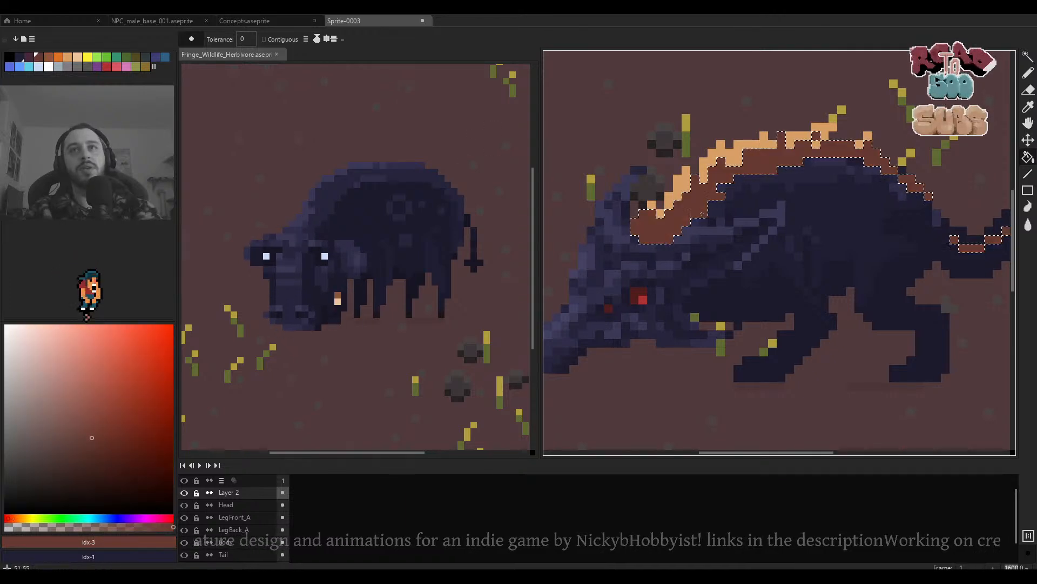
Select all tan pixels of the mane and tail stripe by colour and fill them with brown Idx-4.
key("w")
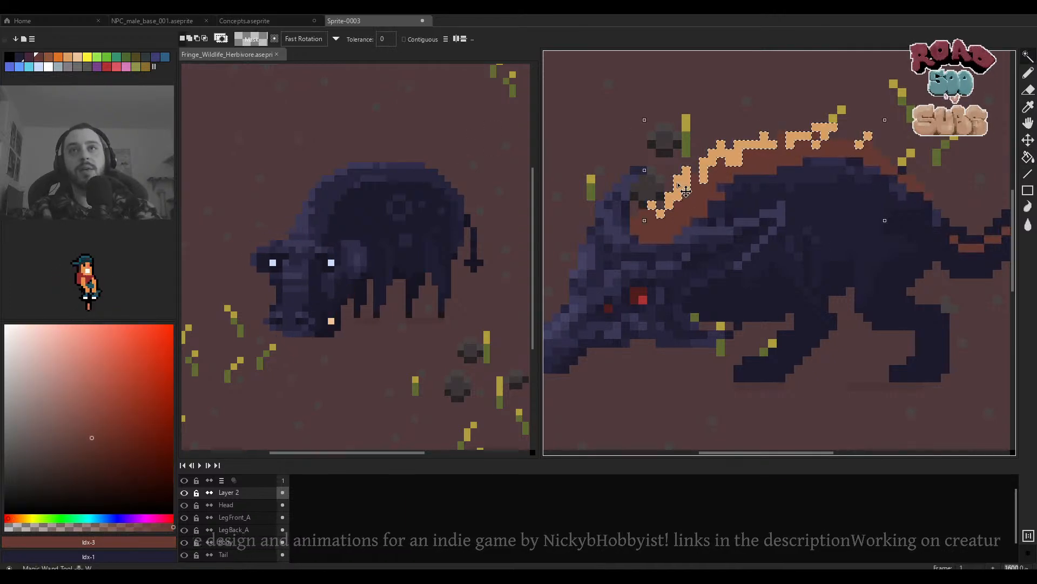
key("bracketright")
key("g")
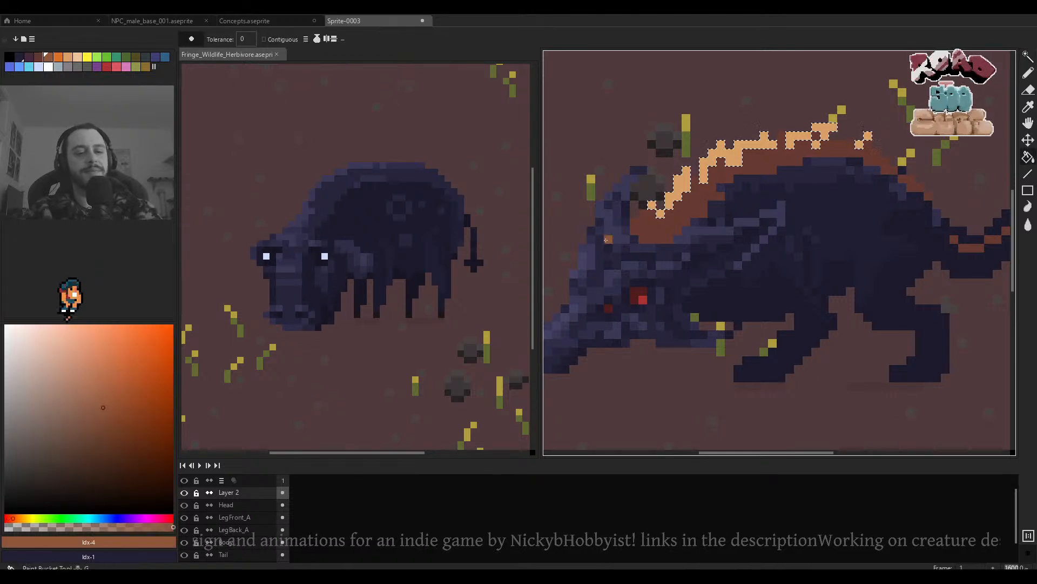
scroll(710, 193, "down", 3)
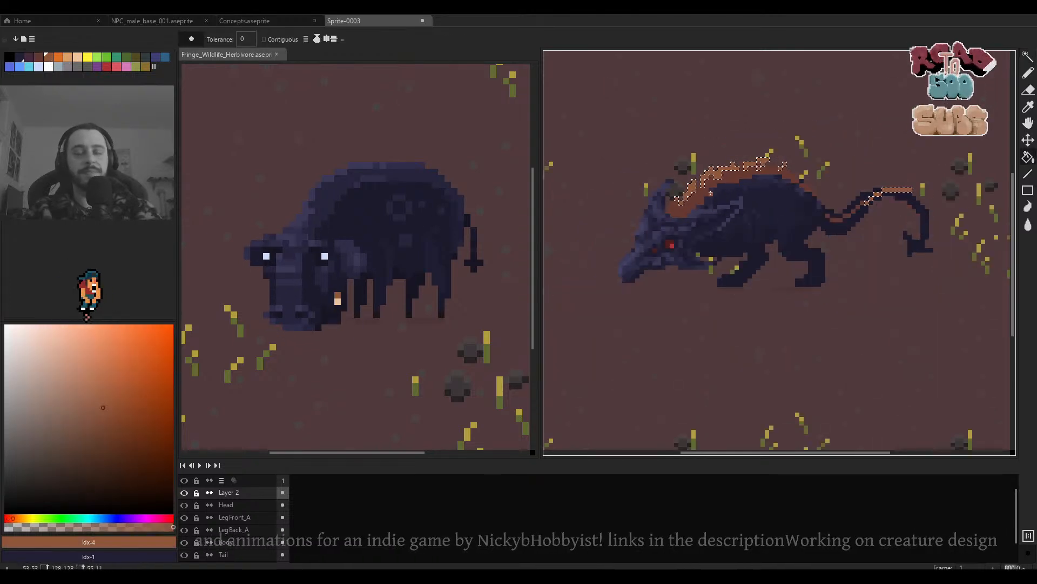
scroll(711, 193, "up", 2)
scroll(816, 229, "down", 4)
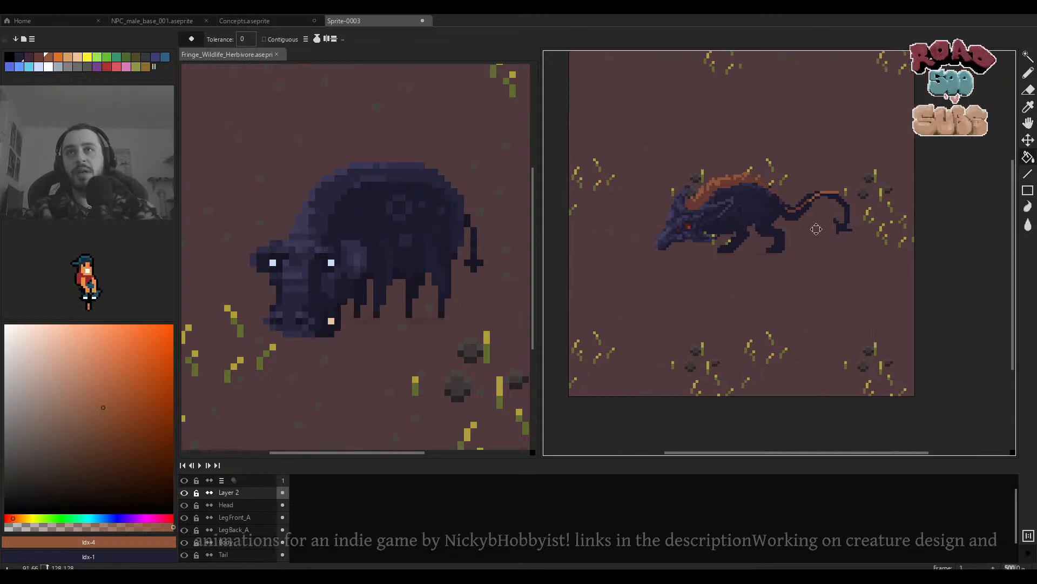
Hide Layer 2 with the mane and tail stripe so that only the creature's bare body shows.
scroll(816, 229, "down", 2)
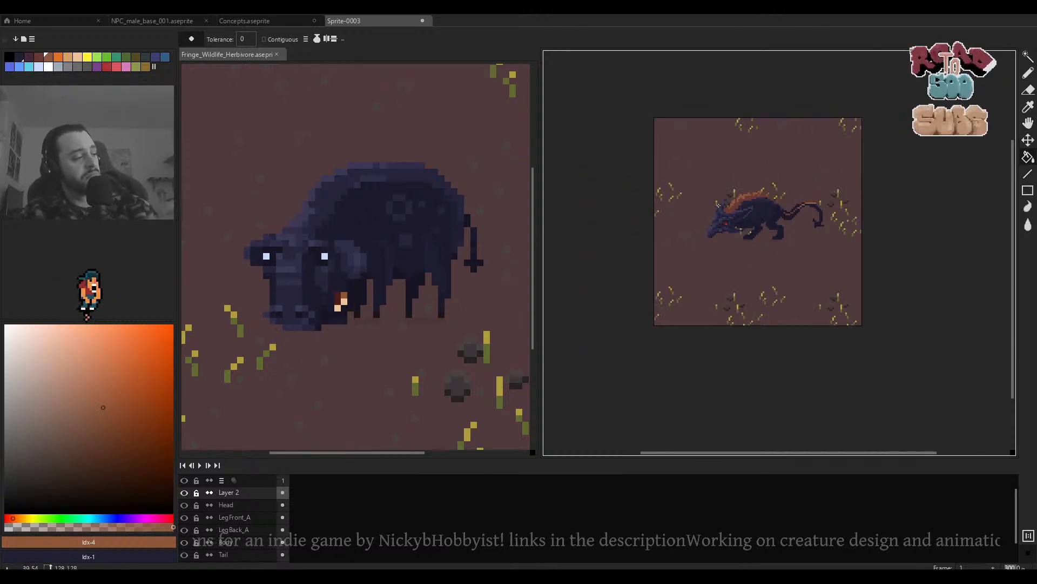
scroll(716, 209, "up", 6)
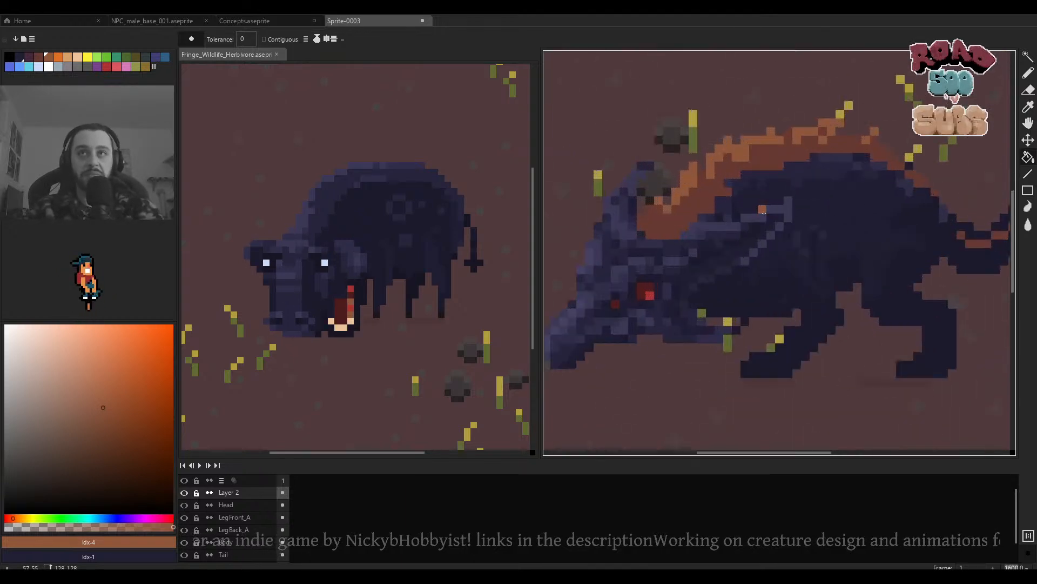
scroll(686, 192, "down", 4)
scroll(686, 192, "up", 4)
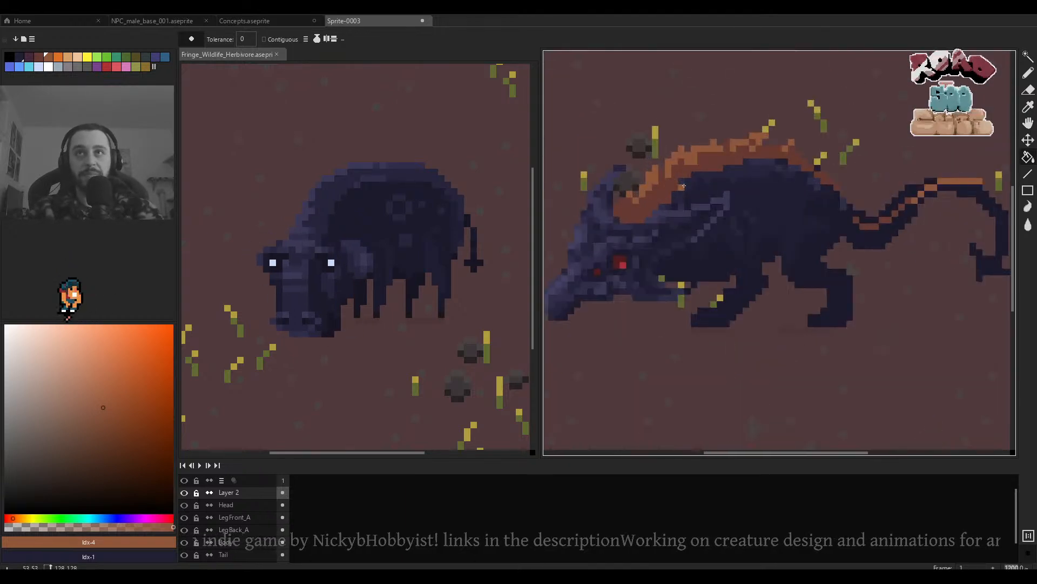
scroll(683, 186, "down", 3)
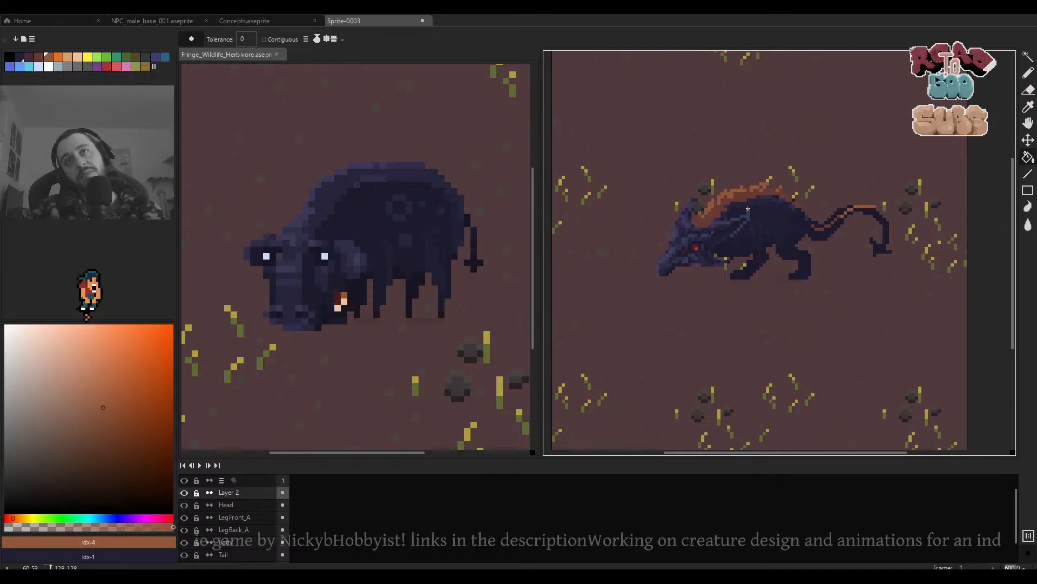
scroll(750, 211, "down", 2)
scroll(749, 212, "up", 2)
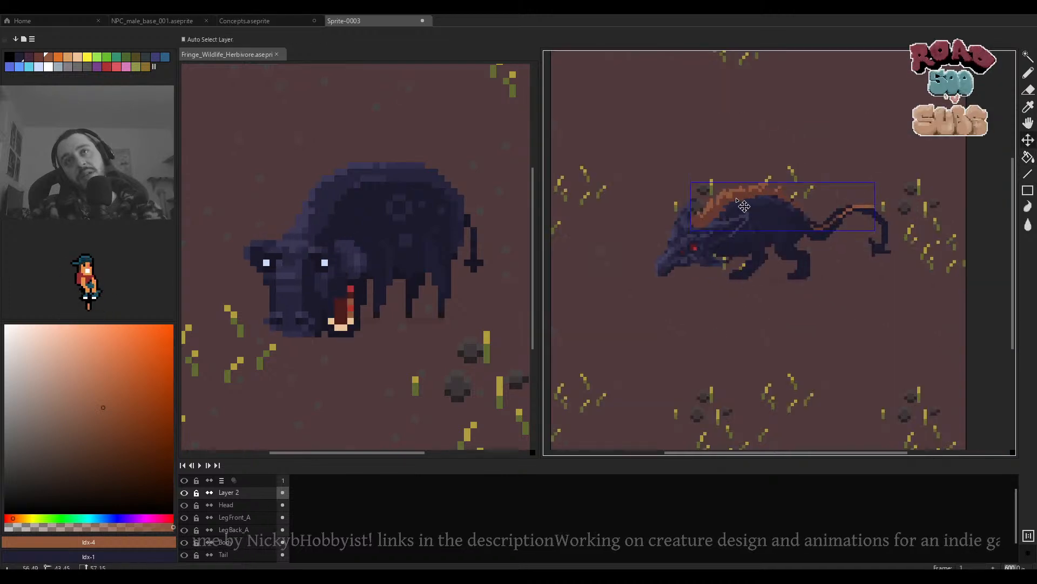
key("g")
left_click(185, 493)
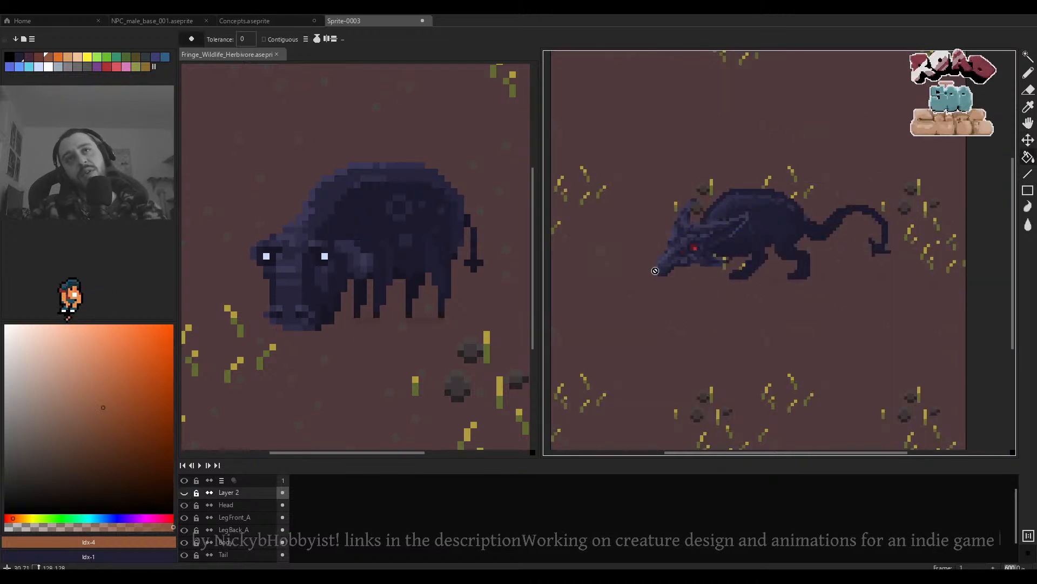
On the Body layer, erase the outline pixels along the creature's upper back and rump with a 3 px Eraser.
left_click(759, 201, "ctrl")
scroll(754, 196, "up", 4)
key("e")
mouse_move(752, 191)
left_mouse_down()
mouse_move(729, 194)
mouse_move(803, 166)
left_mouse_up()
key("minus")
key("minus")
left_click(611, 272)
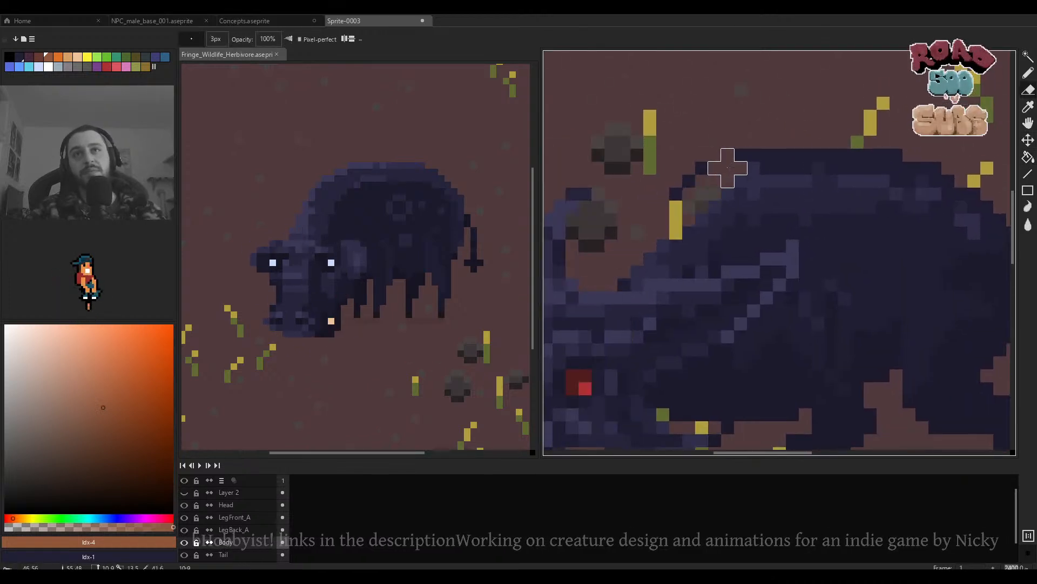
mouse_move(663, 207)
left_mouse_down()
mouse_move(702, 155)
mouse_move(754, 142)
mouse_move(832, 168)
mouse_move(922, 168)
mouse_move(961, 194)
mouse_move(808, 217)
mouse_move(840, 193)
left_mouse_up()
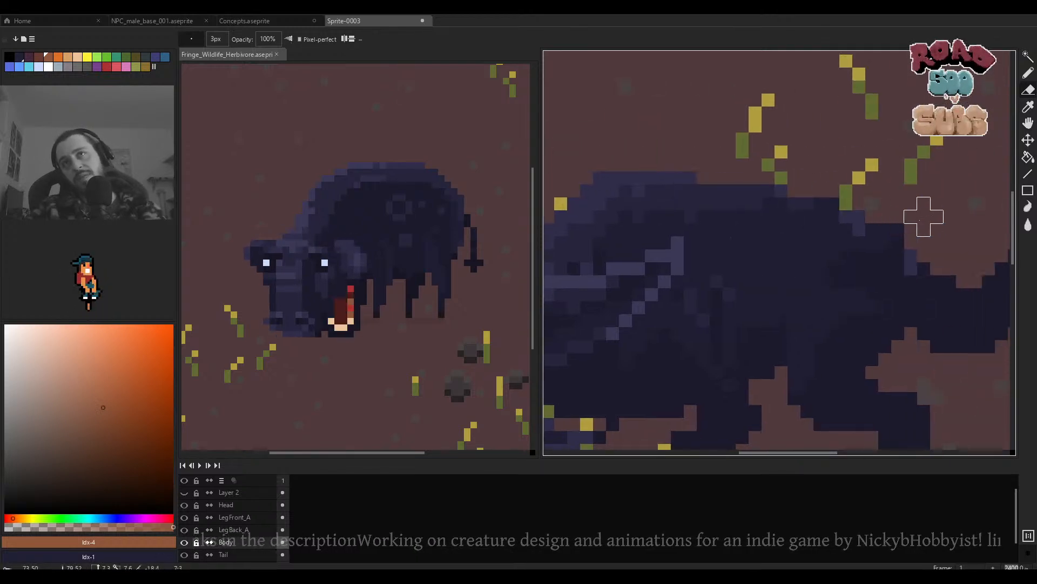
Erase the top row of pixels behind the shoulder hump to narrow the hump's peak.
scroll(898, 217, "down", 5)
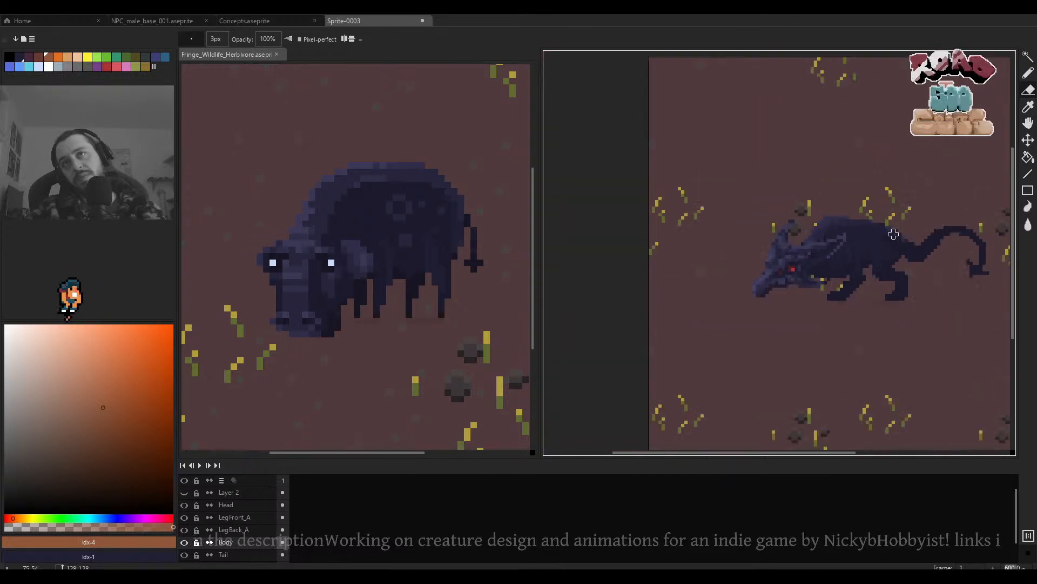
scroll(794, 192, "up", 4)
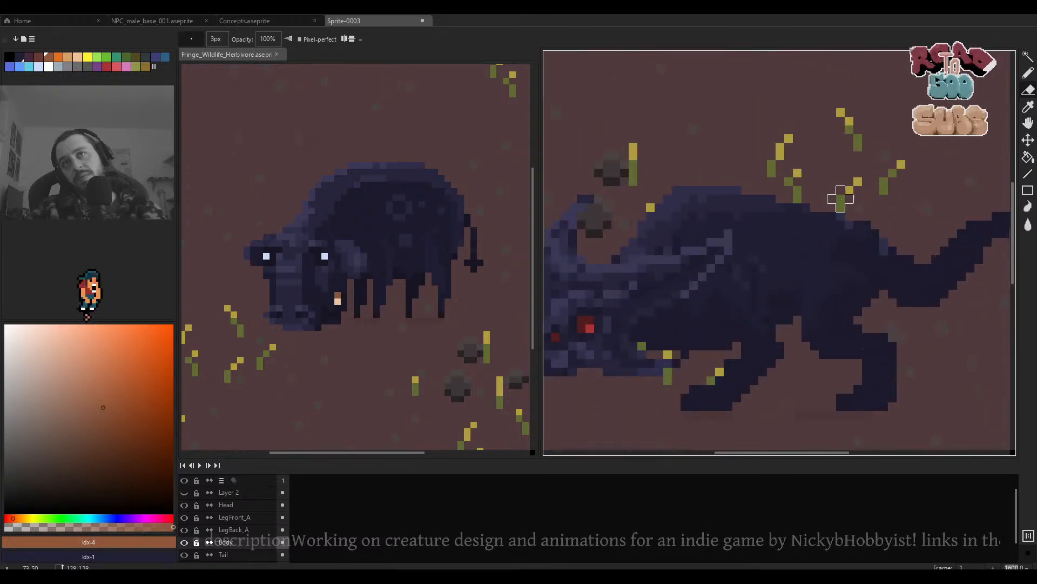
scroll(798, 190, "down", 4)
scroll(767, 189, "up", 4)
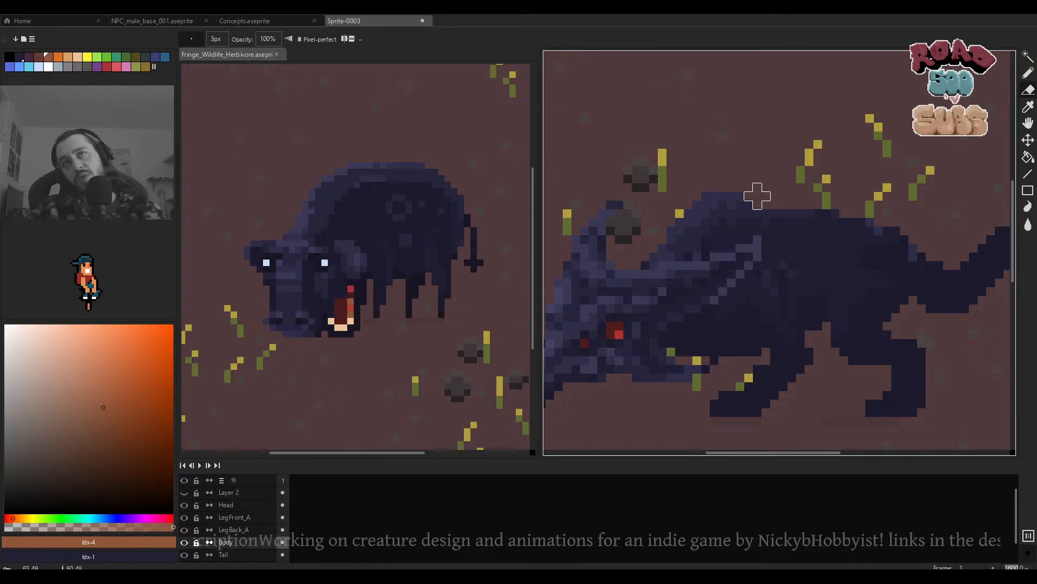
scroll(763, 188, "down", 3)
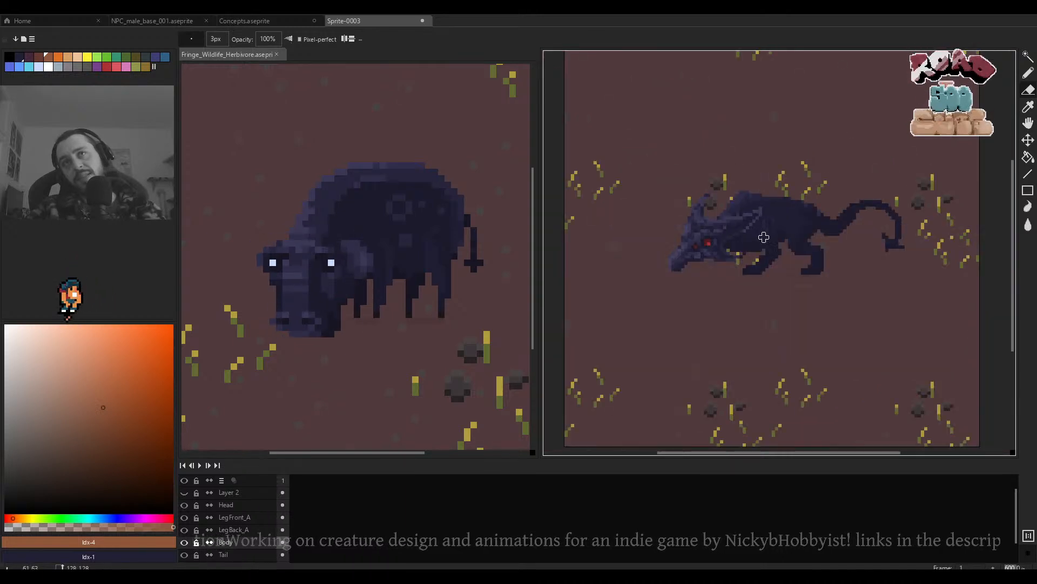
Isolate the Body layer and erase the underside of the rear body between the legs with a 4 px Eraser.
scroll(763, 188, "up", 5)
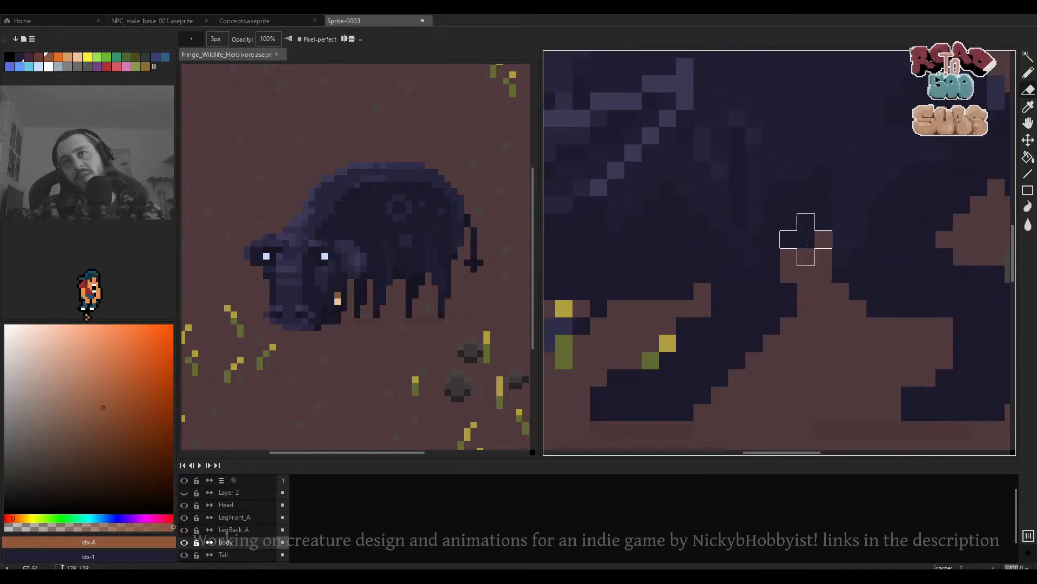
key("plus")
left_click(823, 253)
left_click(840, 246)
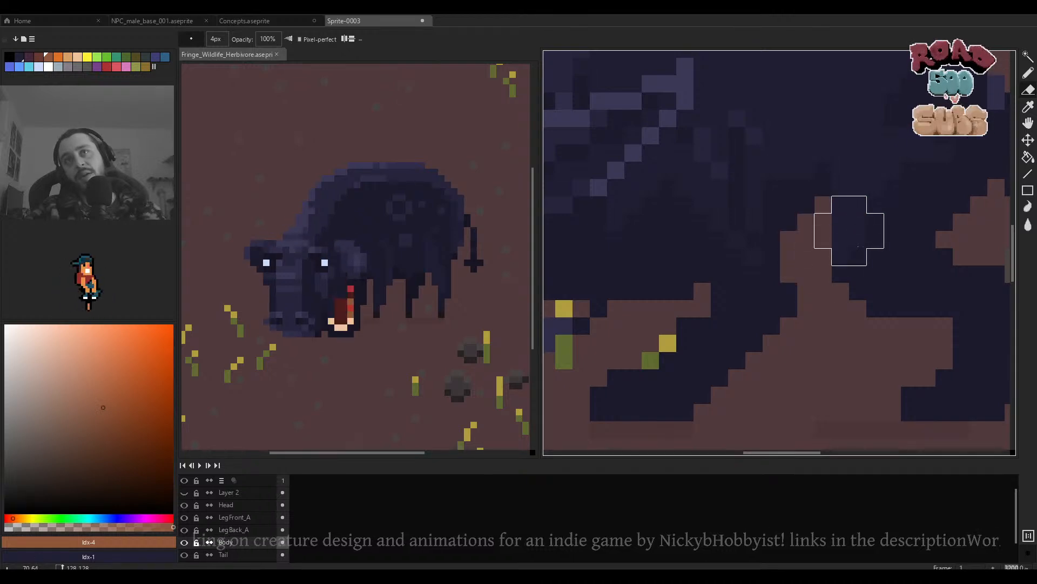
left_click(185, 543, "alt")
mouse_move(858, 257)
left_mouse_down()
mouse_move(826, 249)
mouse_move(826, 266)
mouse_move(861, 267)
mouse_move(809, 266)
mouse_move(903, 275)
left_mouse_up()
left_click(934, 263)
scroll(935, 263, "down", 5)
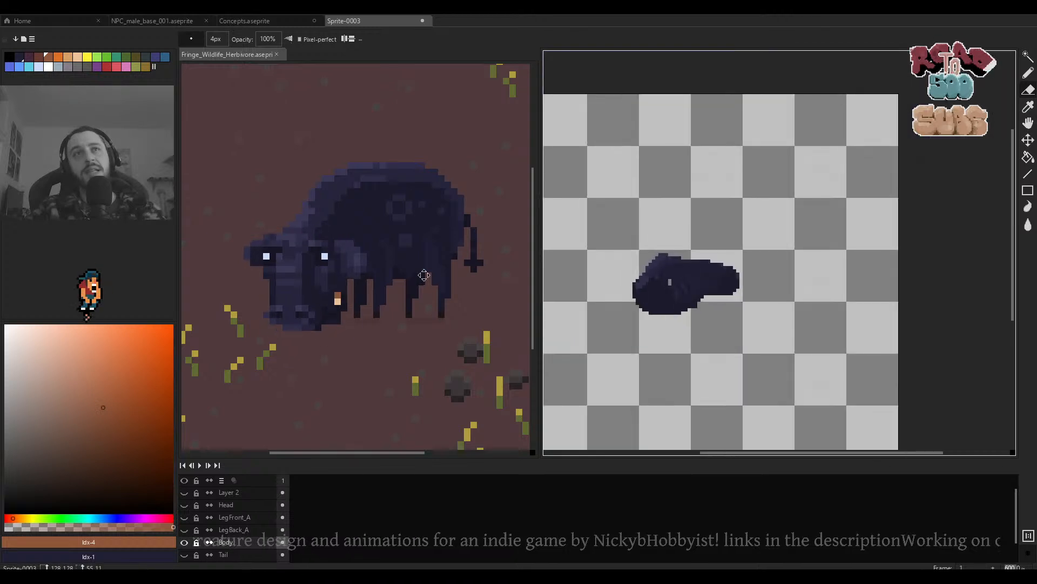
Sample the body colour #201d32 and fill the small gap behind the shoulder with the 1 px Pencil.
scroll(393, 297, "down", 2)
scroll(393, 297, "up", 2)
scroll(393, 296, "down", 2)
left_click_drag(393, 297, 369, 289)
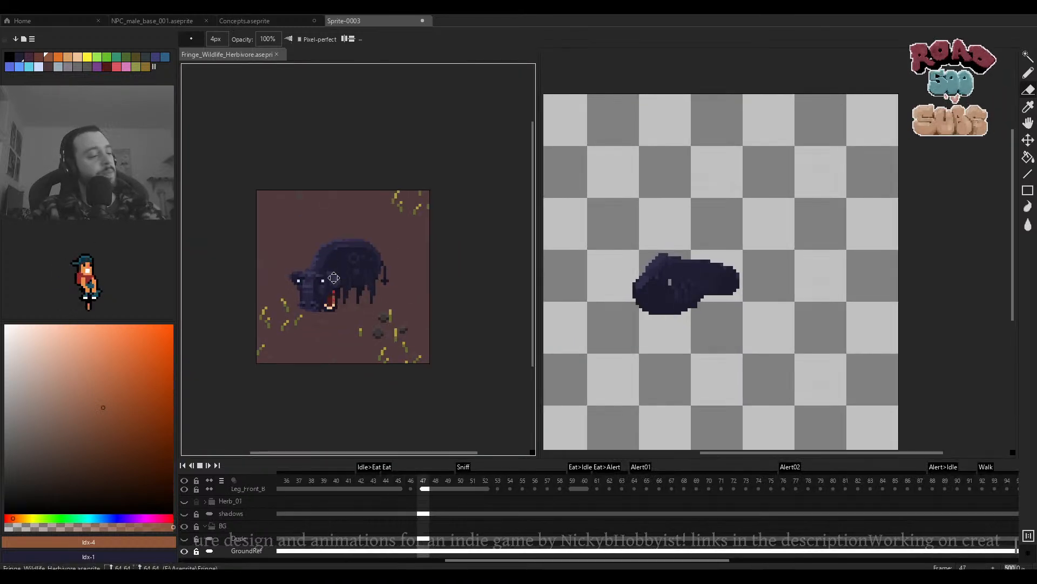
scroll(765, 287, "up", 2)
mouse_move(591, 301)
left_mouse_down()
mouse_move(685, 275)
mouse_move(703, 233)
mouse_move(698, 250)
left_mouse_up()
scroll(673, 242, "up", 1)
key("b")
scroll(703, 235, "up", 1)
left_click(712, 224, "alt")
scroll(751, 238, "down", 2)
scroll(737, 242, "up", 3)
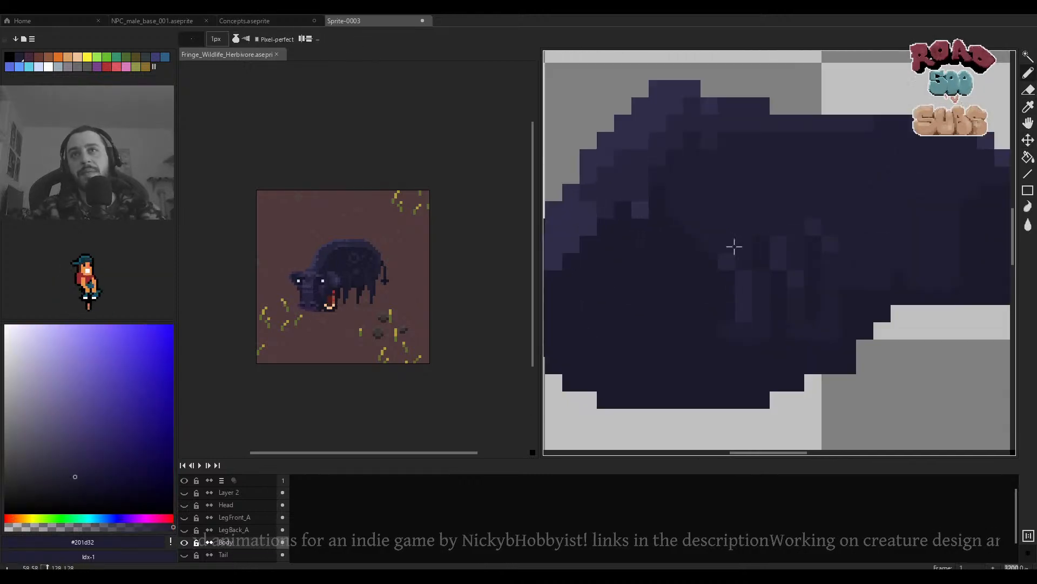
Refine the rib and shoulder shading on the Body layer using sampled tones #1c1a2c, #26243c and #201d32.
left_click(738, 321, "alt")
scroll(763, 309, "down", 4)
scroll(763, 309, "up", 4)
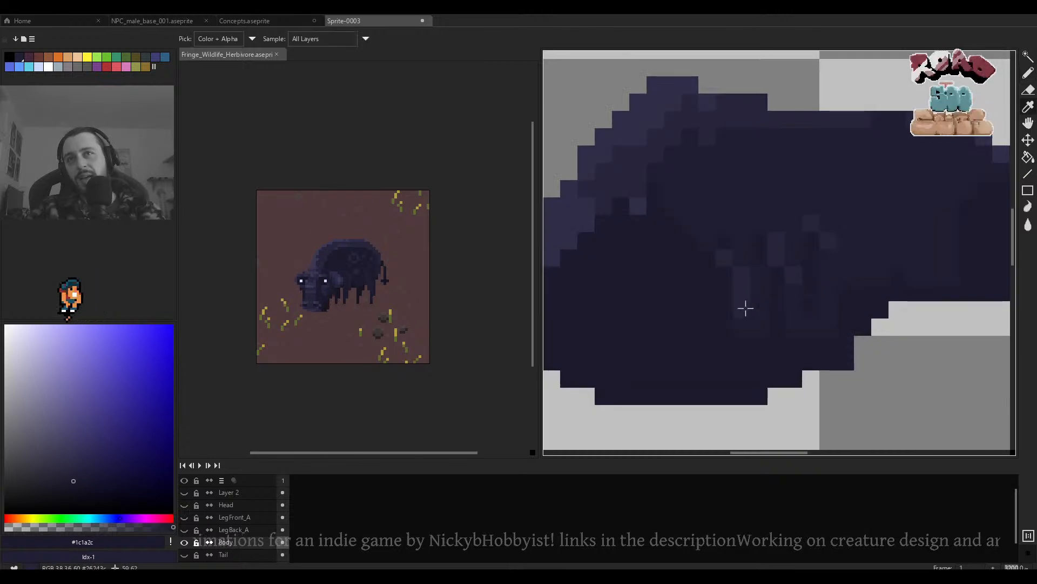
left_click(790, 299, "alt")
scroll(827, 267, "down", 5)
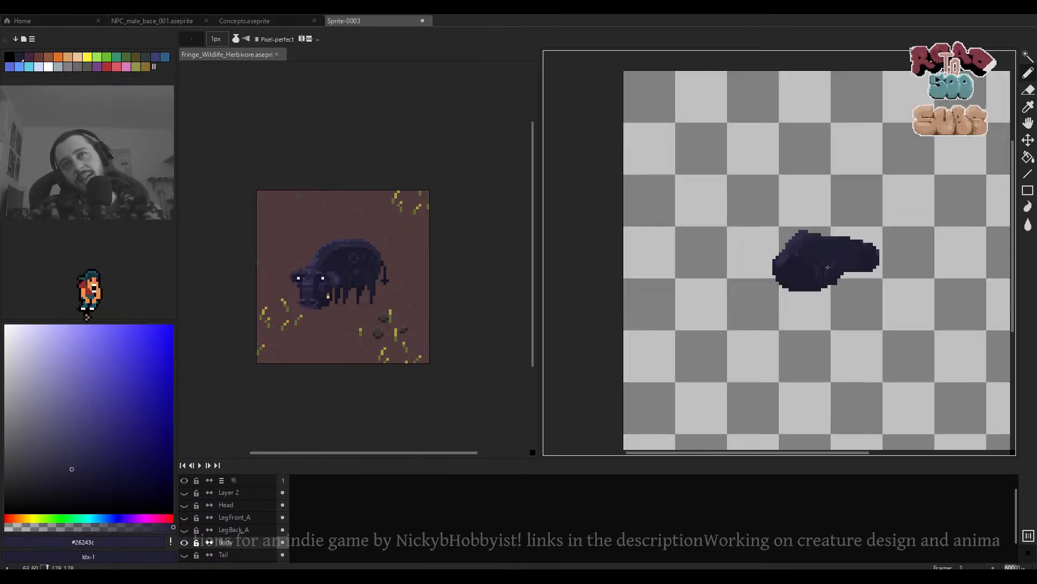
scroll(812, 264, "up", 3)
scroll(789, 241, "up", 3)
left_click(789, 241, "alt")
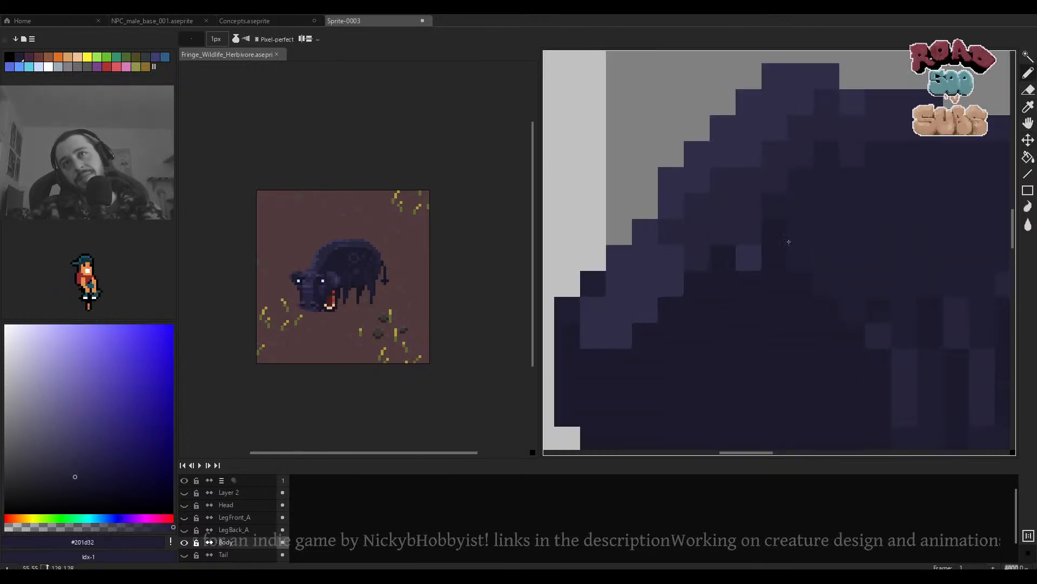
scroll(779, 247, "down", 5)
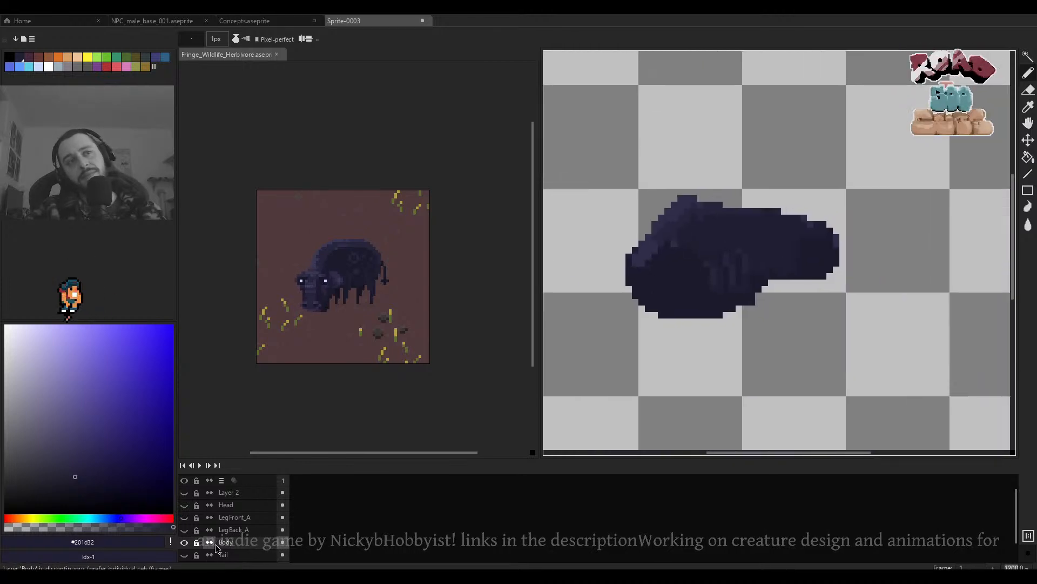
Show the other creature layers again and touch up the haunch shading on the Body layer with #201d32.
left_click(184, 542, "alt")
scroll(711, 274, "down", 4)
scroll(753, 262, "up", 5)
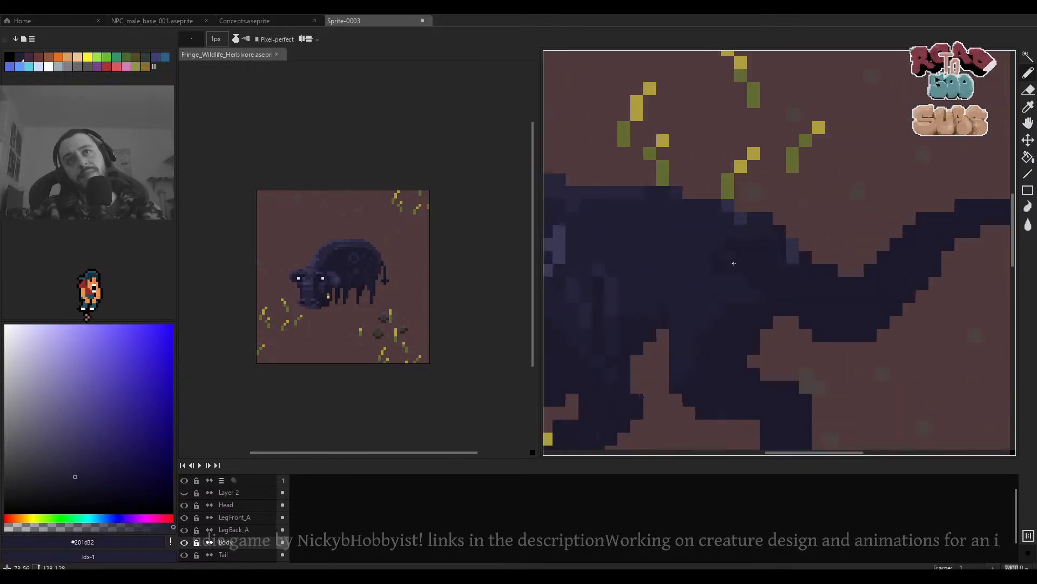
left_click(696, 301, "ctrl")
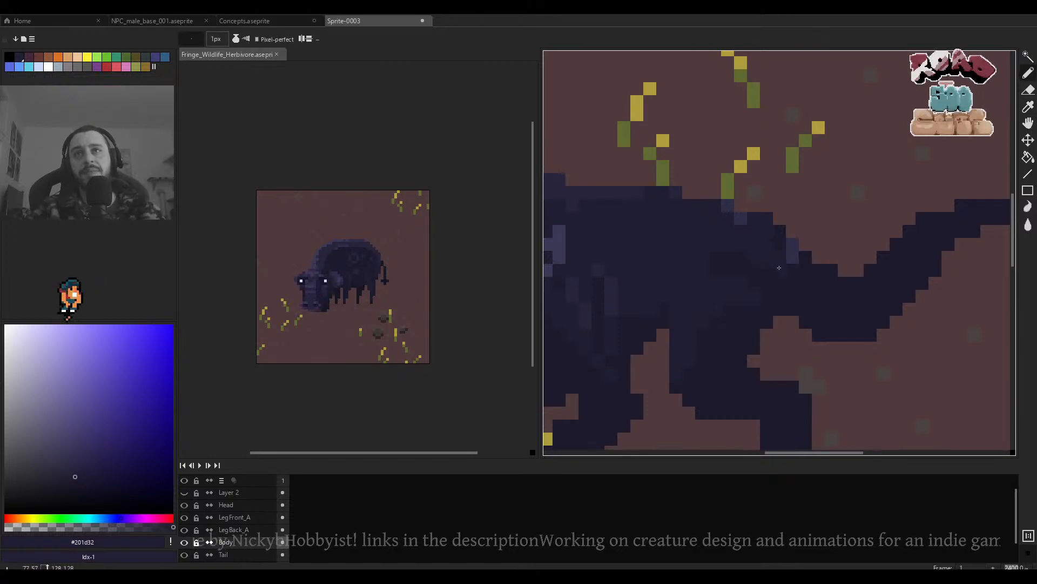
On the Tail layer, paint the tail with #201d32 using a 4 px Pencil in Lock Alpha ink.
left_click(821, 293, "ctrl")
left_click_drag(834, 292, 716, 307)
key("plus")
key("plus")
key("plus")
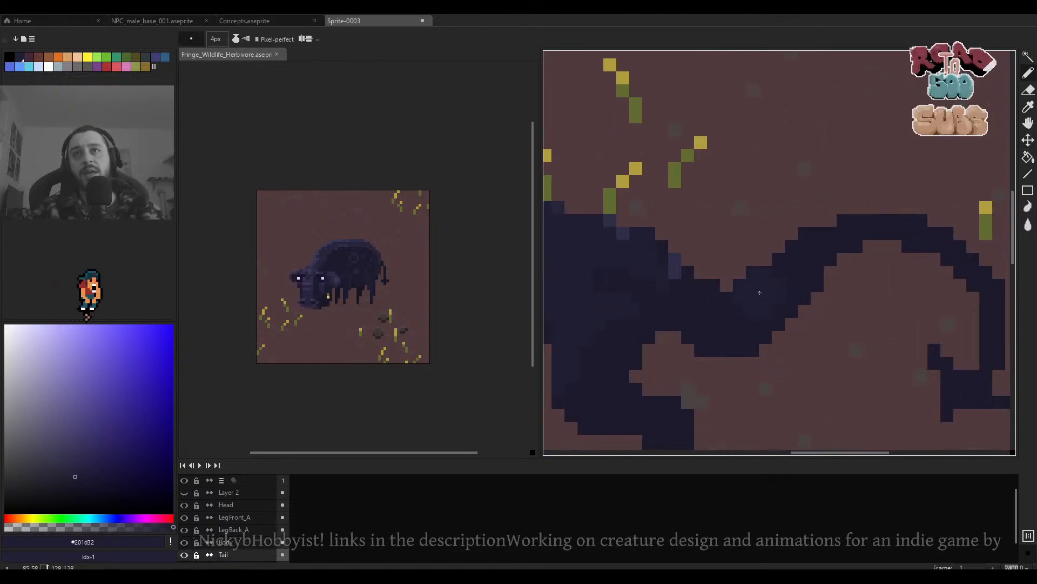
left_click(236, 40)
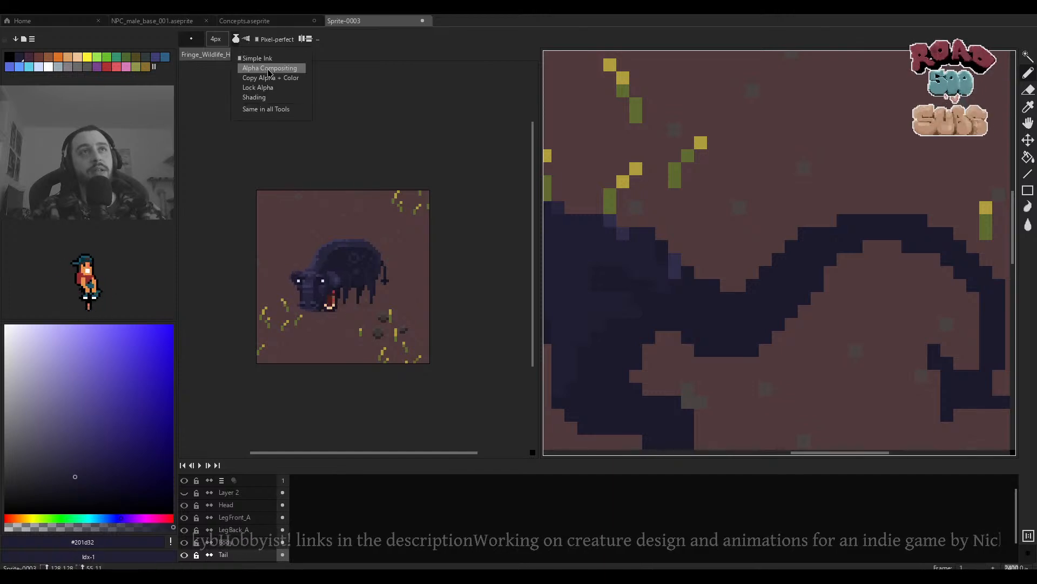
left_click(265, 88)
left_click_drag(730, 270, 574, 302)
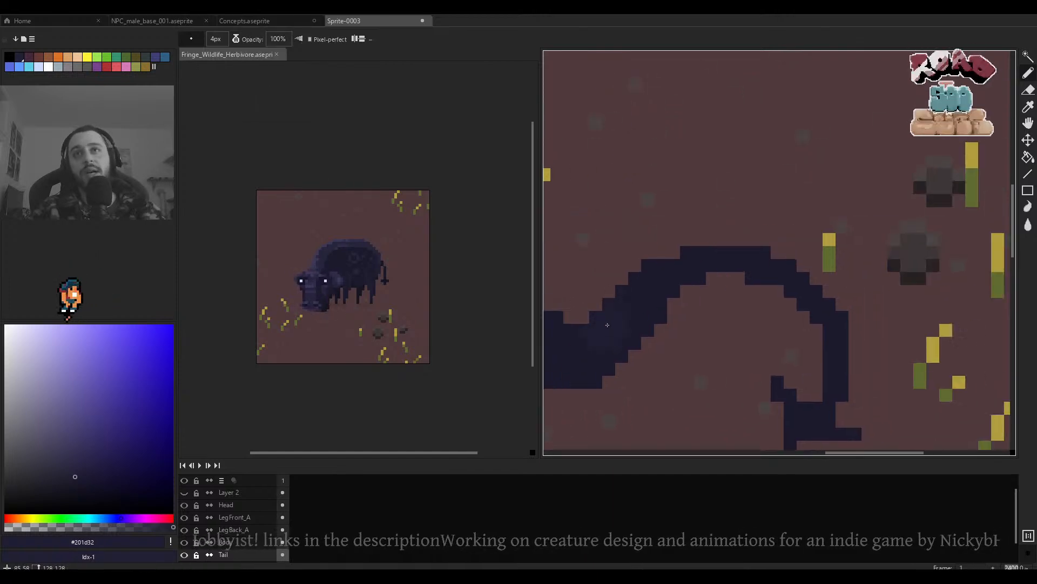
left_click_drag(704, 333, 674, 296)
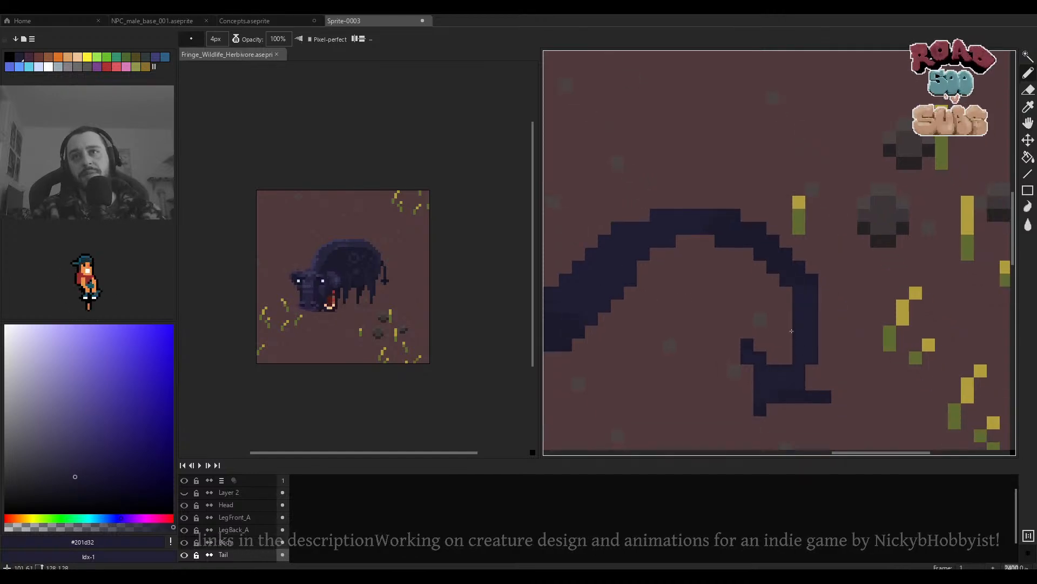
left_click_drag(791, 331, 969, 293)
Sample #26243c and paint lighter patches on the tail's rising curve and near its tip.
scroll(763, 286, "down", 2)
left_click(585, 225, "alt")
scroll(805, 254, "up", 1)
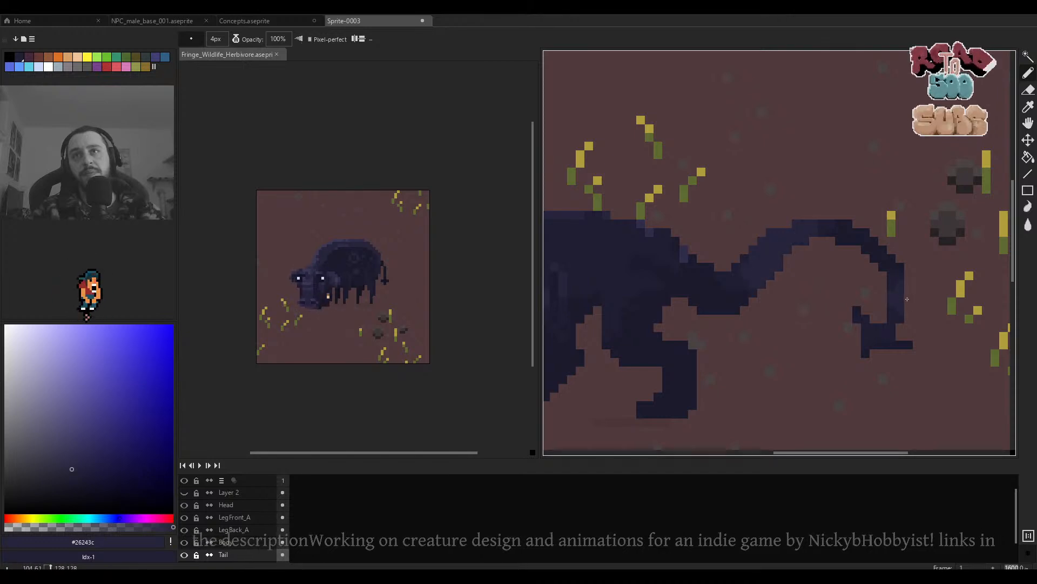
left_click_drag(908, 299, 983, 290)
Sample #2f2d49 and add highlight pixels along the tail and its tip with a 1 px Pencil.
left_click(612, 207, "alt")
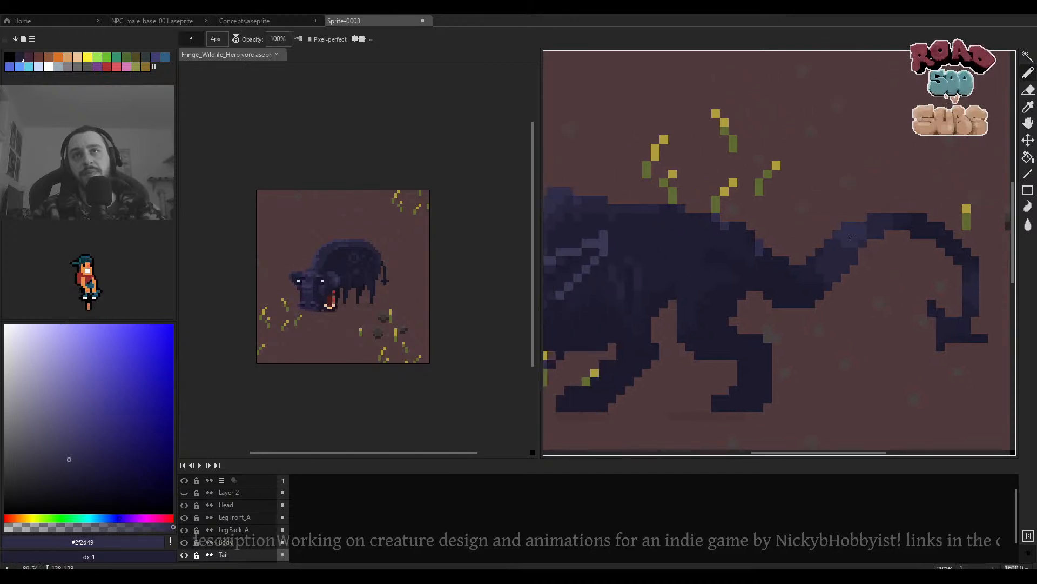
key("minus")
key("minus")
key("minus")
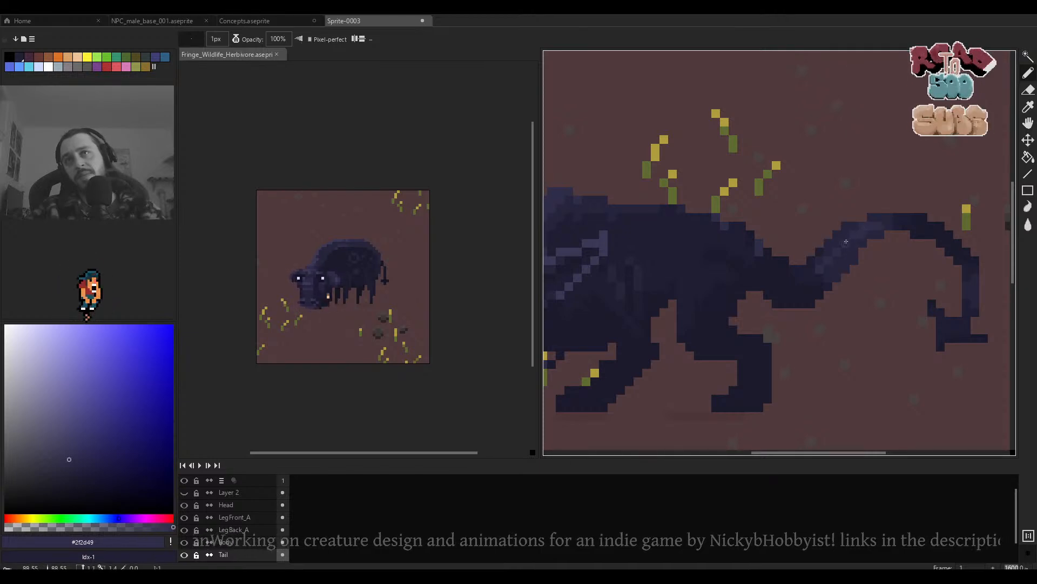
left_click_drag(954, 282, 891, 276)
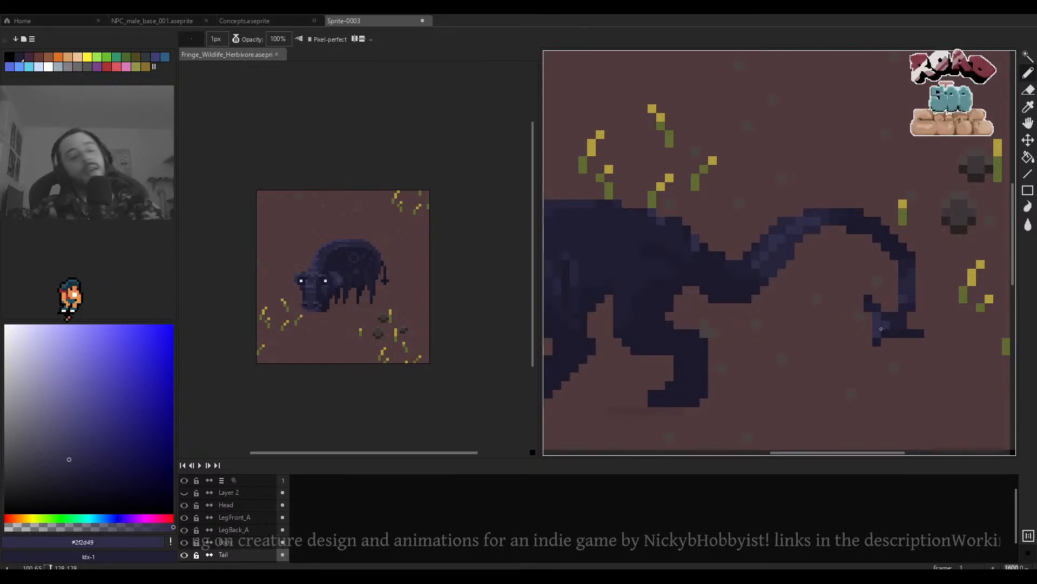
Examine the whole creature and the join between its body and tail at different magnifications.
scroll(730, 268, "down", 8)
scroll(779, 254, "up", 4)
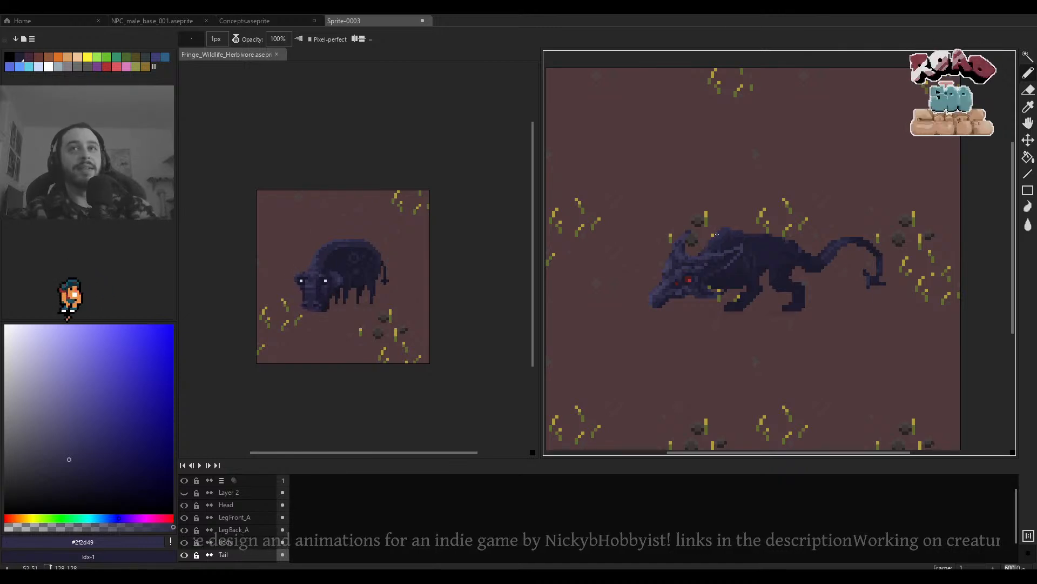
scroll(722, 225, "up", 4)
key("e")
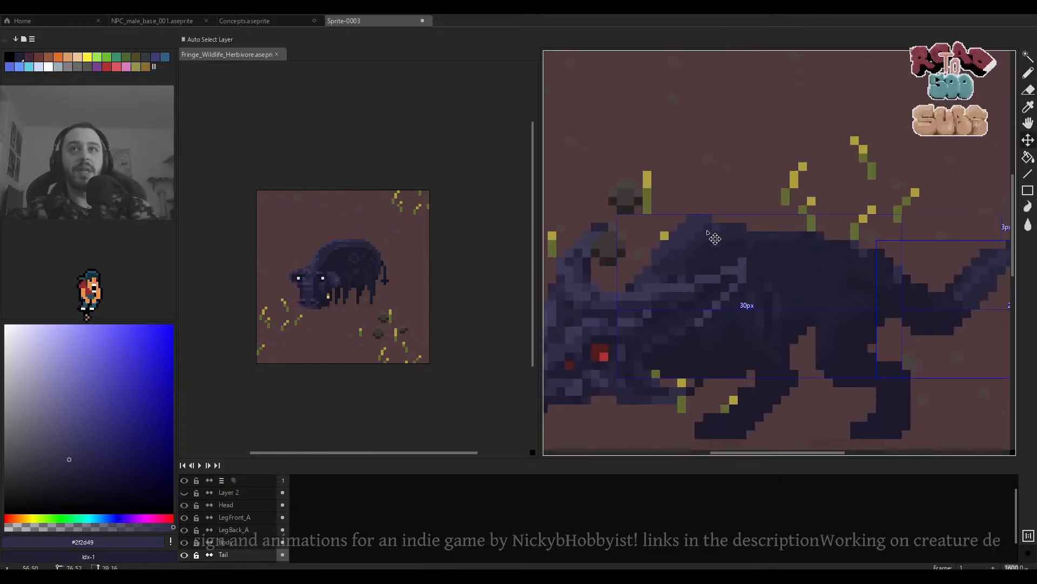
scroll(706, 216, "down", 3)
scroll(805, 259, "up", 2)
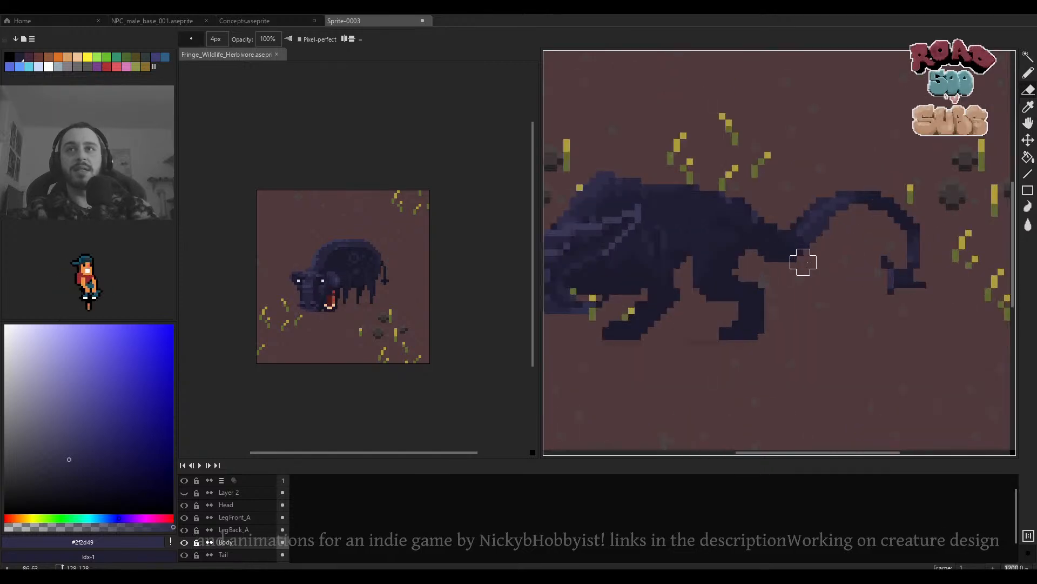
scroll(803, 260, "down", 4)
scroll(797, 252, "up", 4)
scroll(791, 246, "down", 1)
scroll(788, 251, "up", 2)
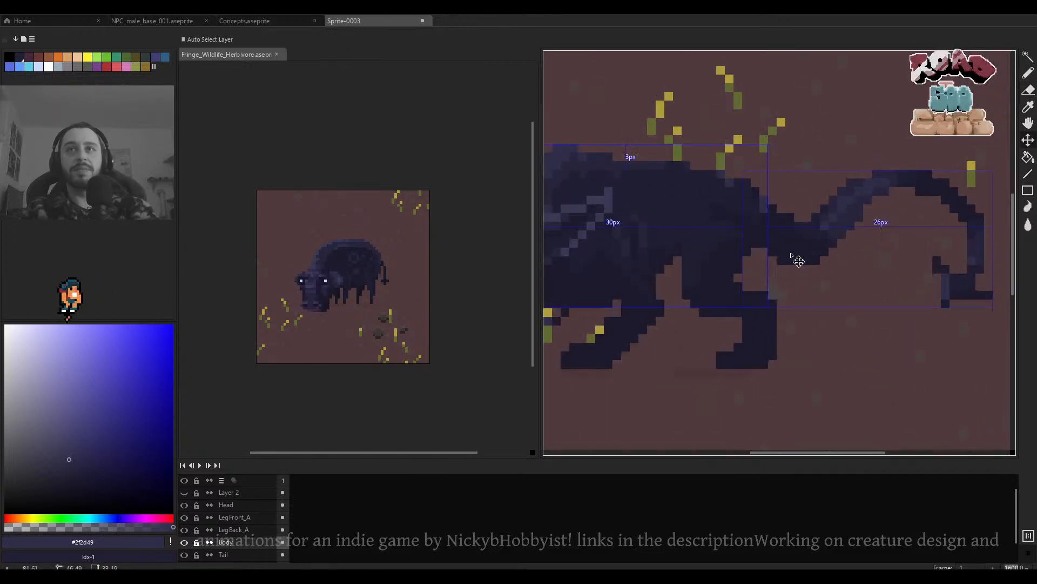
Make the Tail layer active, sample #1c1a2c near the tail's base, and set the Pencil to Simple Ink.
left_click(797, 259, "ctrl")
key("b")
scroll(786, 252, "up", 2)
left_click(786, 254, "alt")
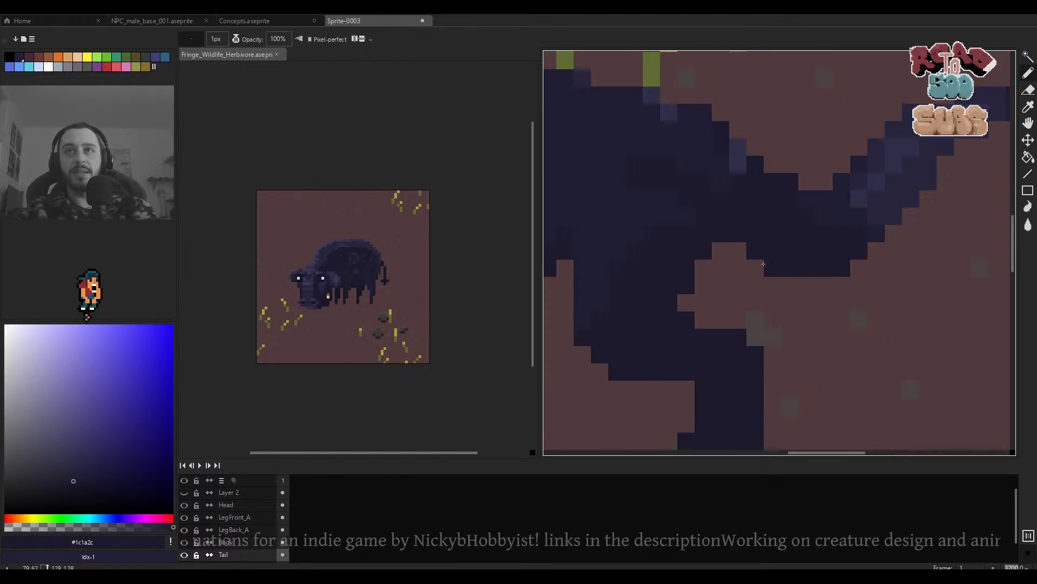
left_click(235, 40)
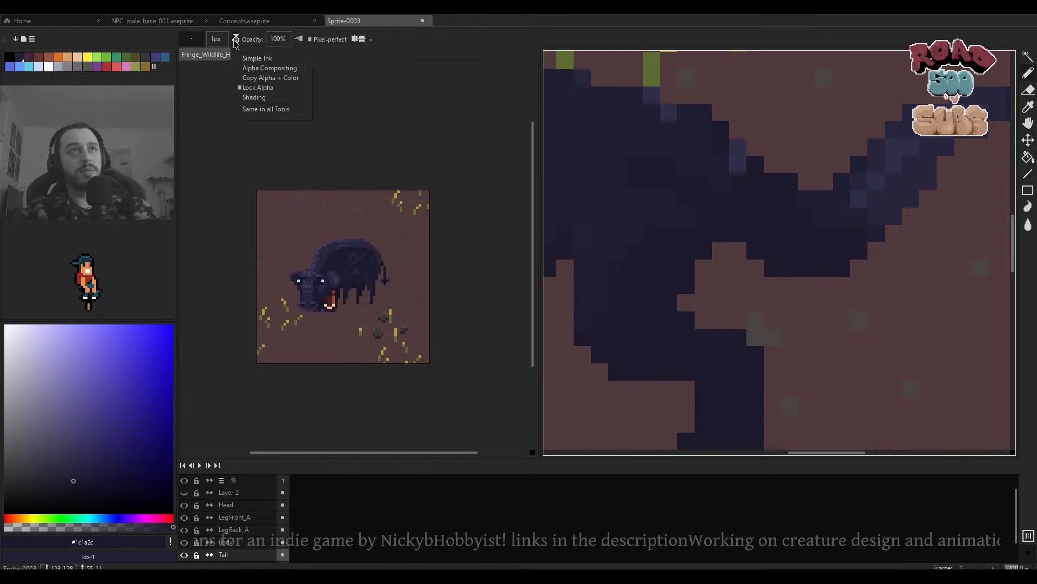
left_click(246, 58)
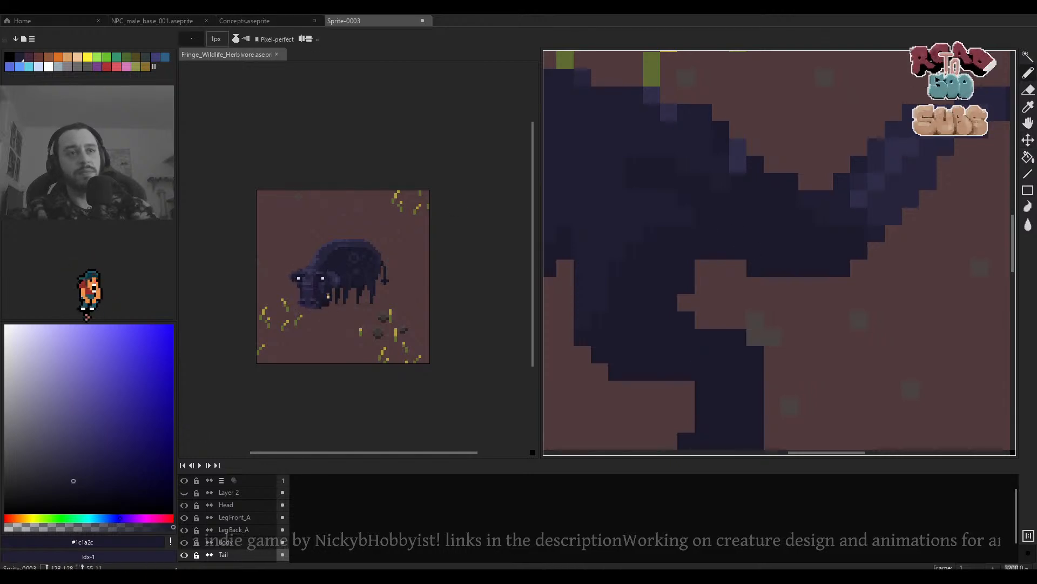
Isolate the Tail layer, fill out the tail's base with 1 px Pencil marks in #1c1a2c, and show the other layers again.
left_click(184, 555, "alt")
left_click(703, 251)
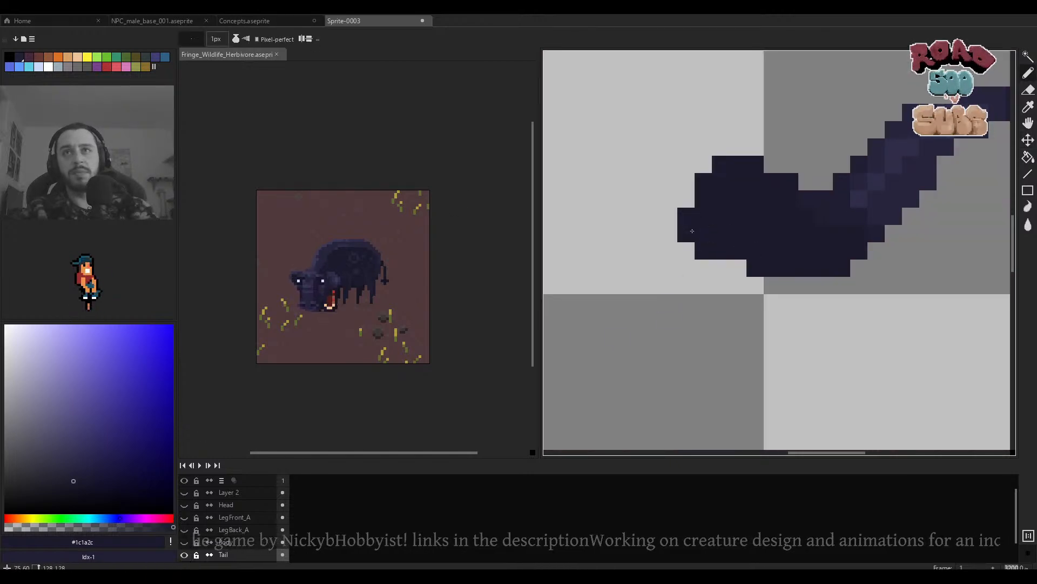
scroll(708, 171, "down", 1)
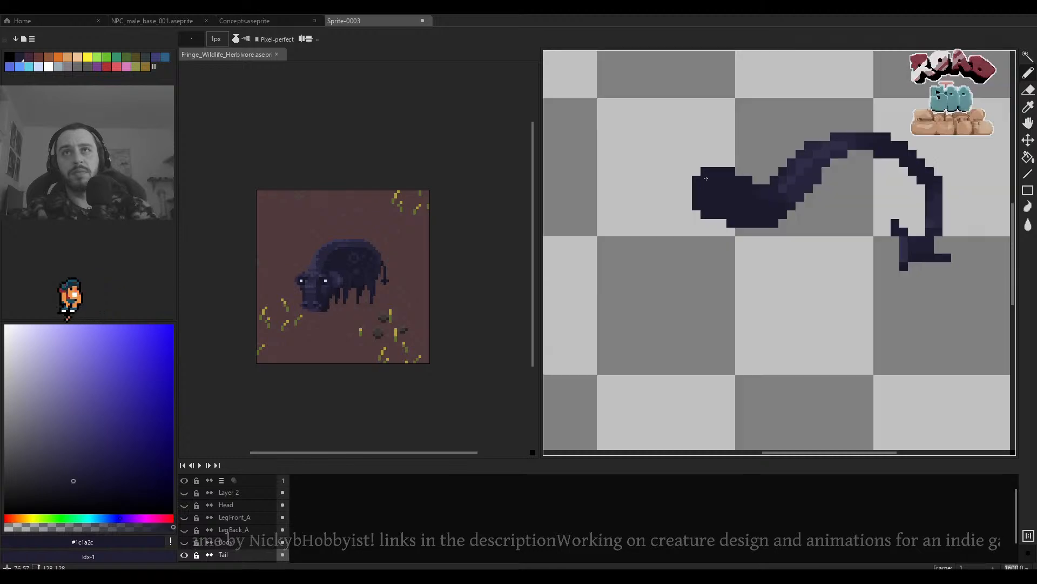
left_click(185, 555, "alt")
scroll(694, 233, "down", 6)
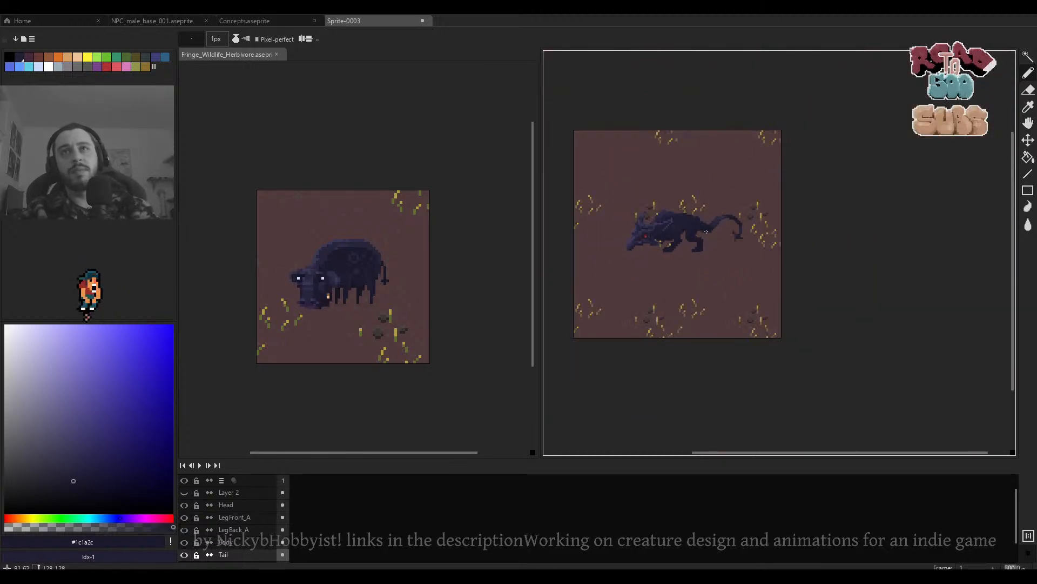
On the Head layer, try painting over part of the larger red eye with #2f2d49.
scroll(684, 227, "up", 2)
left_click_drag(684, 228, 736, 224)
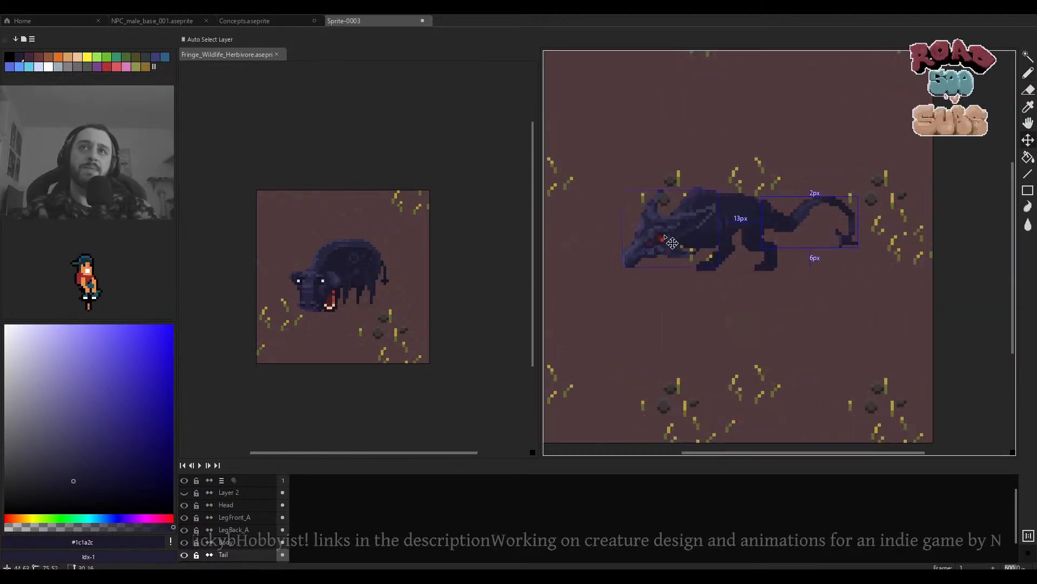
left_click(664, 242, "ctrl")
scroll(663, 242, "up", 5)
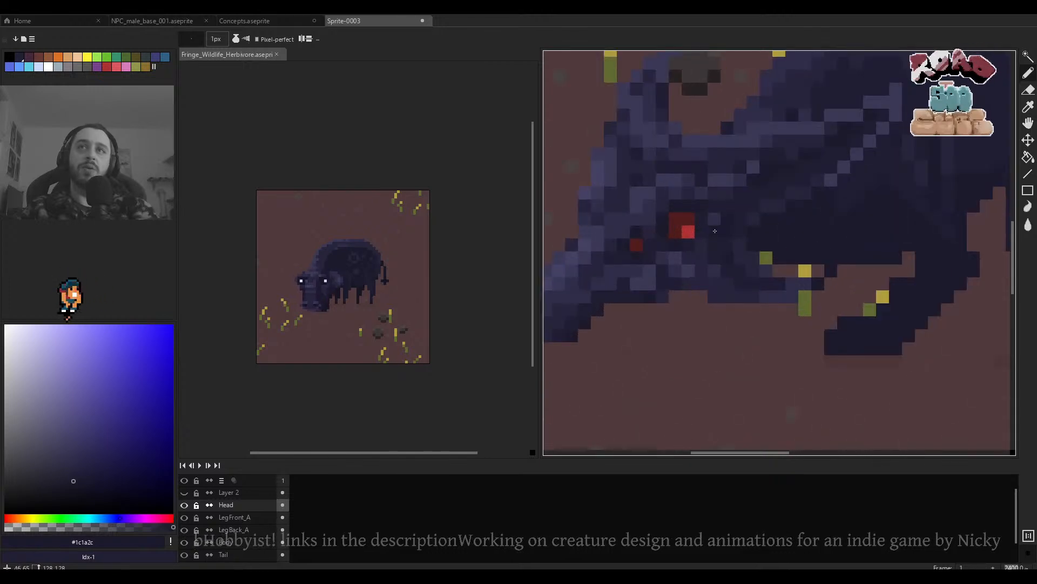
left_click(701, 226, "alt")
scroll(691, 230, "up", 3)
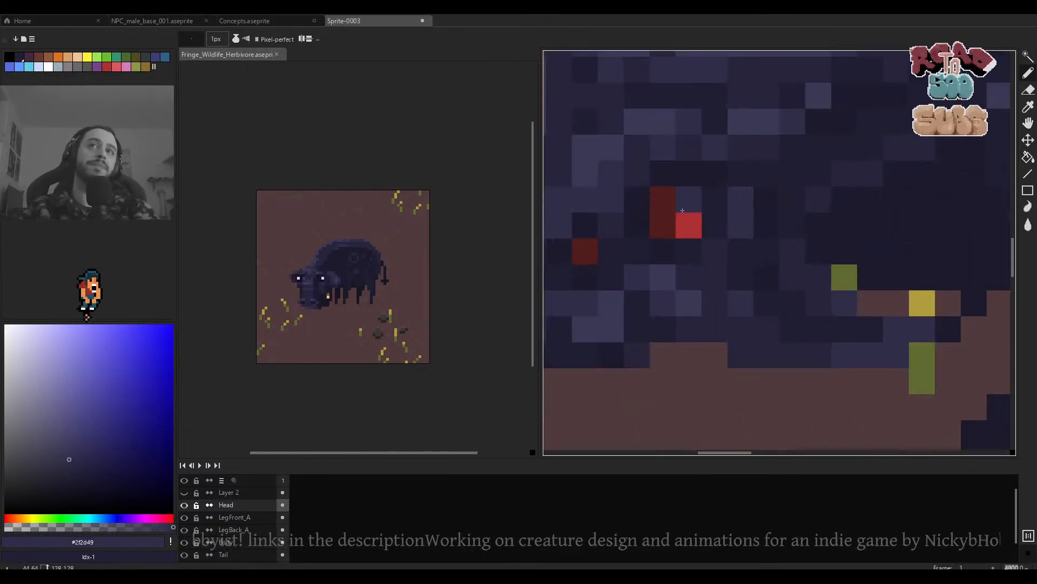
left_click_drag(688, 228, 665, 227)
scroll(691, 216, "down", 5)
scroll(675, 219, "up", 3)
scroll(697, 222, "up", 1)
key("ctrl+z")
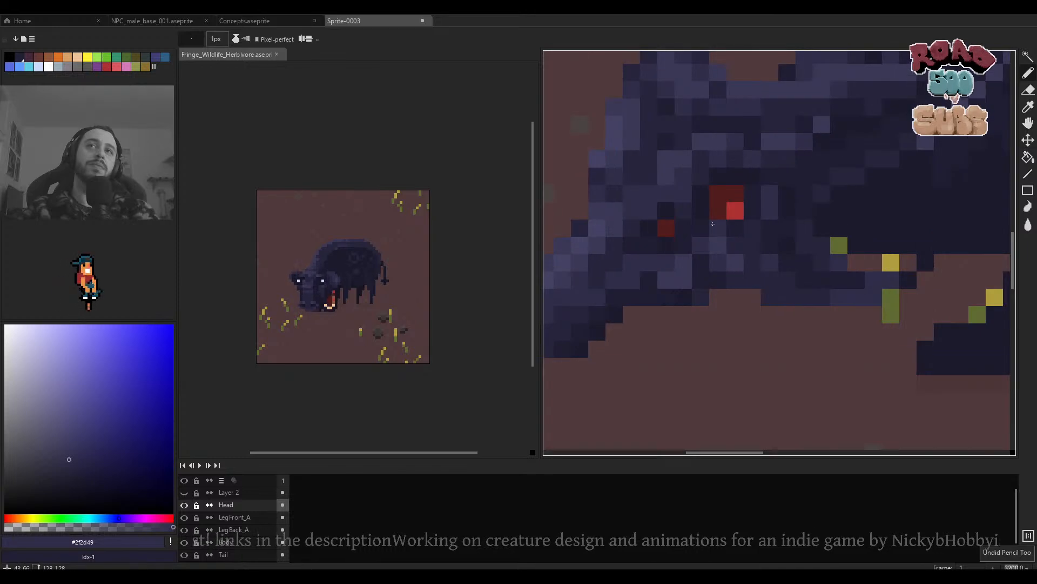
Sample #201d32 and doodle a square eye diagram with a small plus beside it in the empty area above the creature.
scroll(724, 219, "down", 5)
scroll(735, 221, "up", 4)
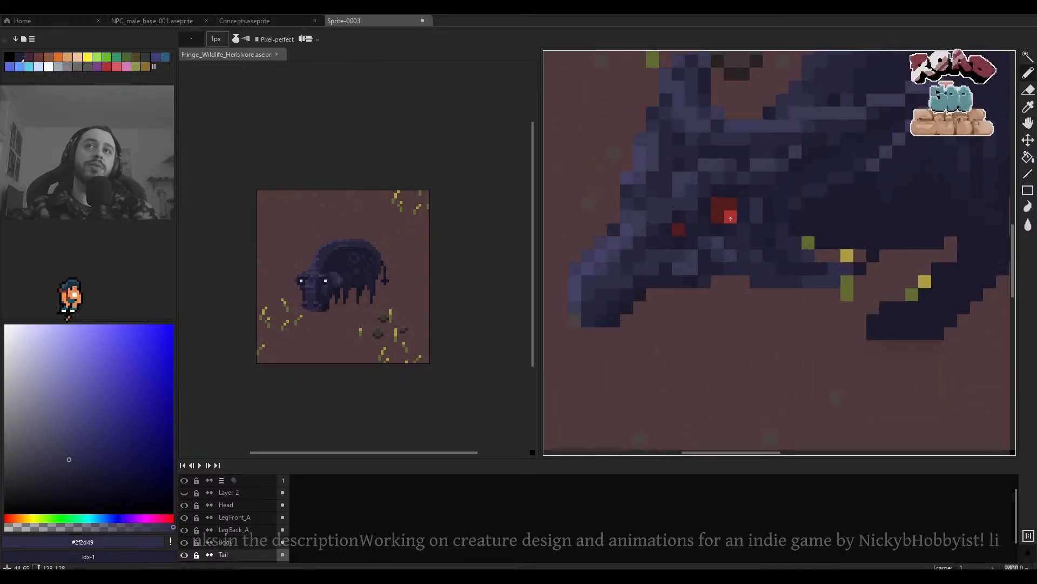
left_click(736, 227, "alt")
scroll(730, 221, "down", 4)
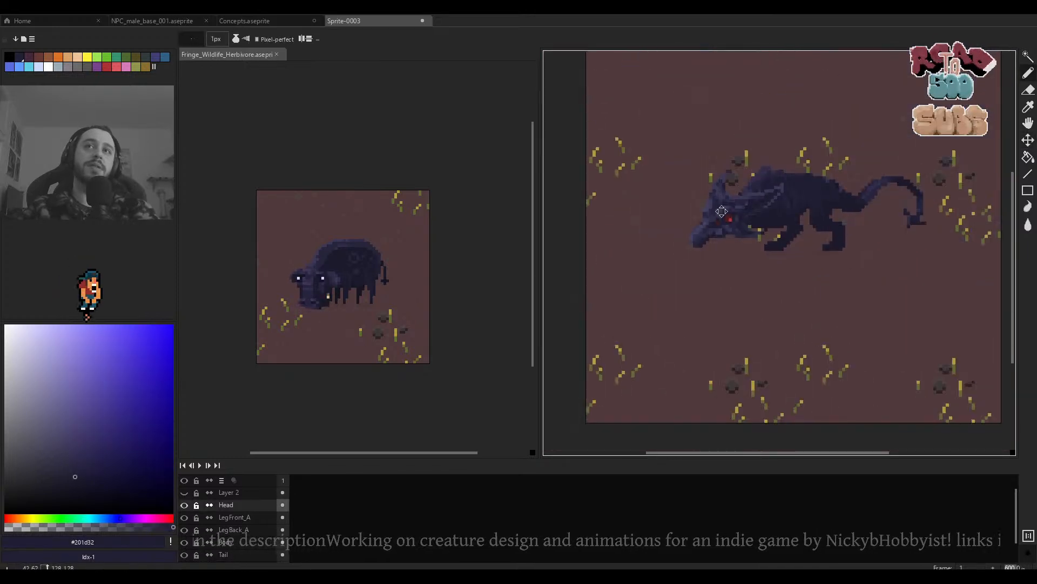
scroll(766, 107, "up", 2)
mouse_move(766, 107)
left_mouse_down()
mouse_move(734, 183)
mouse_move(724, 257)
left_mouse_up()
left_click_drag(704, 191, 705, 218)
left_click(712, 189)
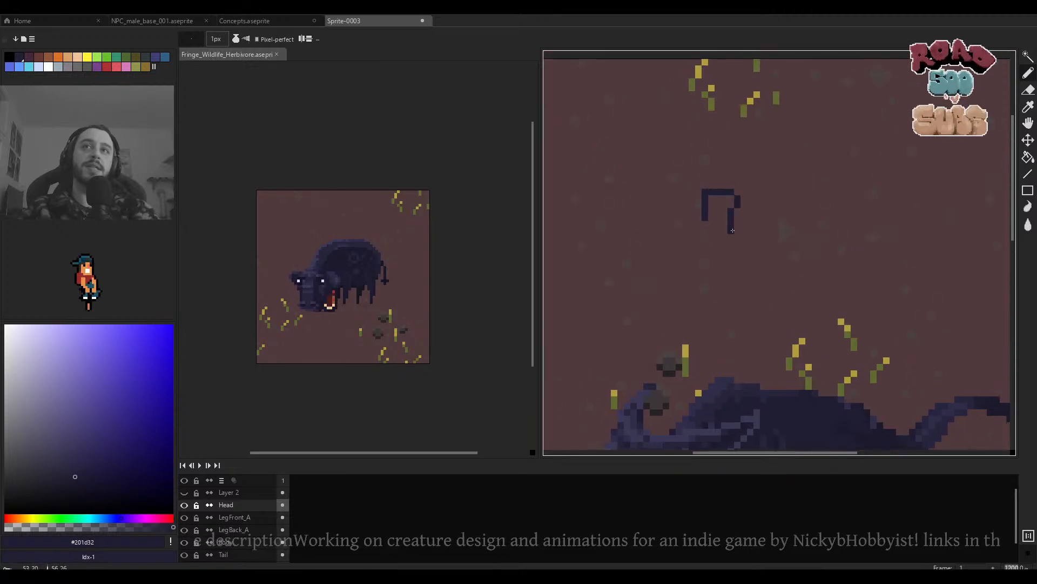
key("ctrl+z")
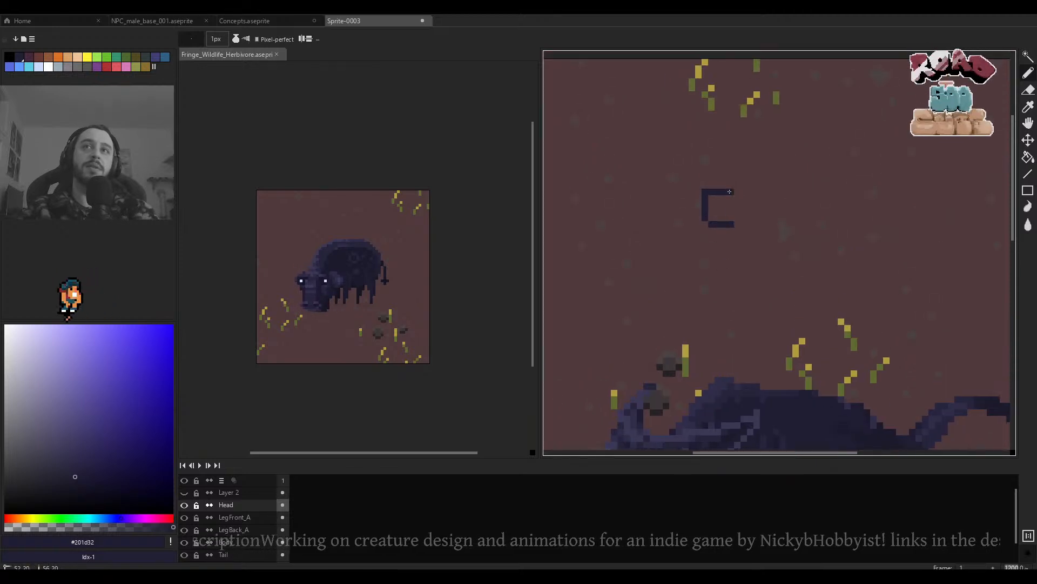
key("ctrl+z")
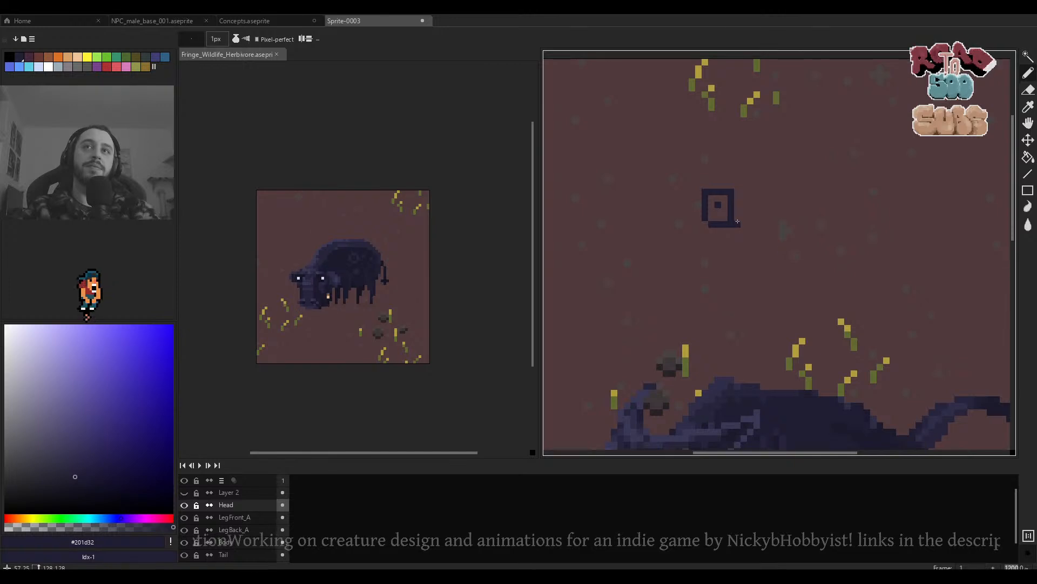
scroll(737, 222, "up", 2)
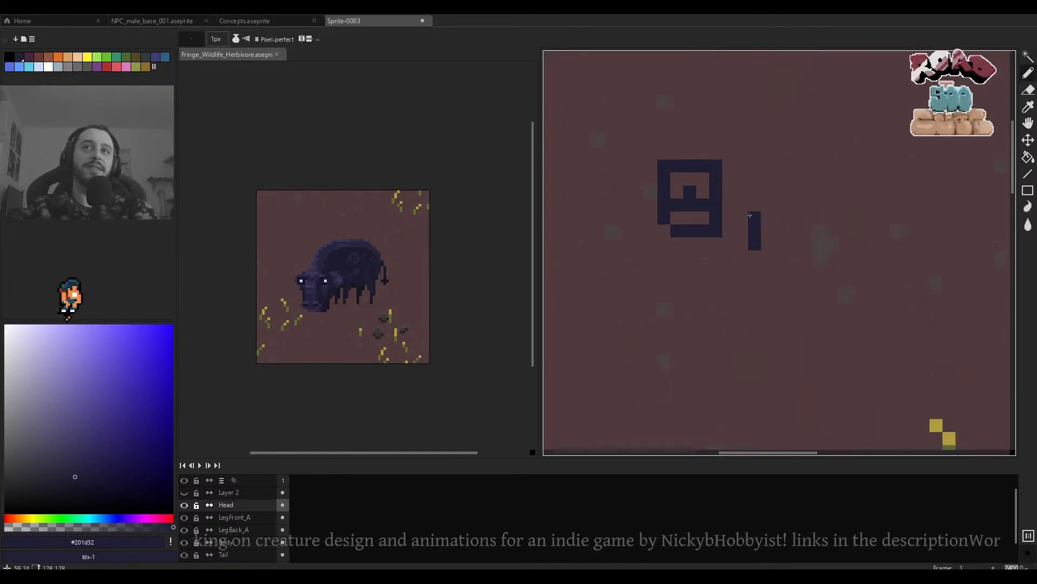
scroll(775, 241, "down", 3)
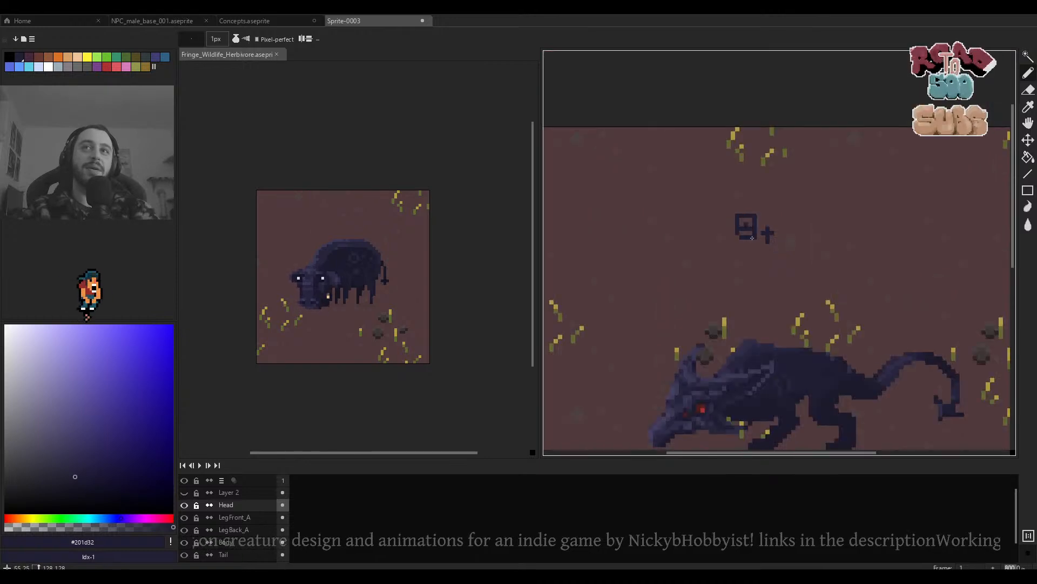
Sample #2f2d49 beside the larger eye and paint over its surrounding red pixels to shrink the eye.
scroll(754, 234, "up", 5)
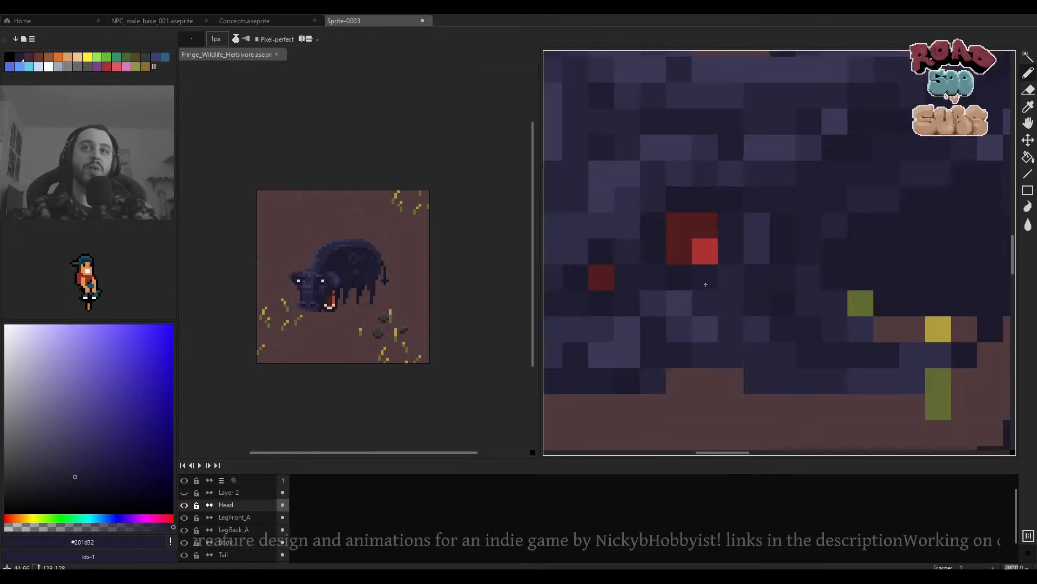
key("i")
left_click(756, 248, "alt")
left_click_drag(712, 253, 683, 253)
scroll(714, 254, "down", 5)
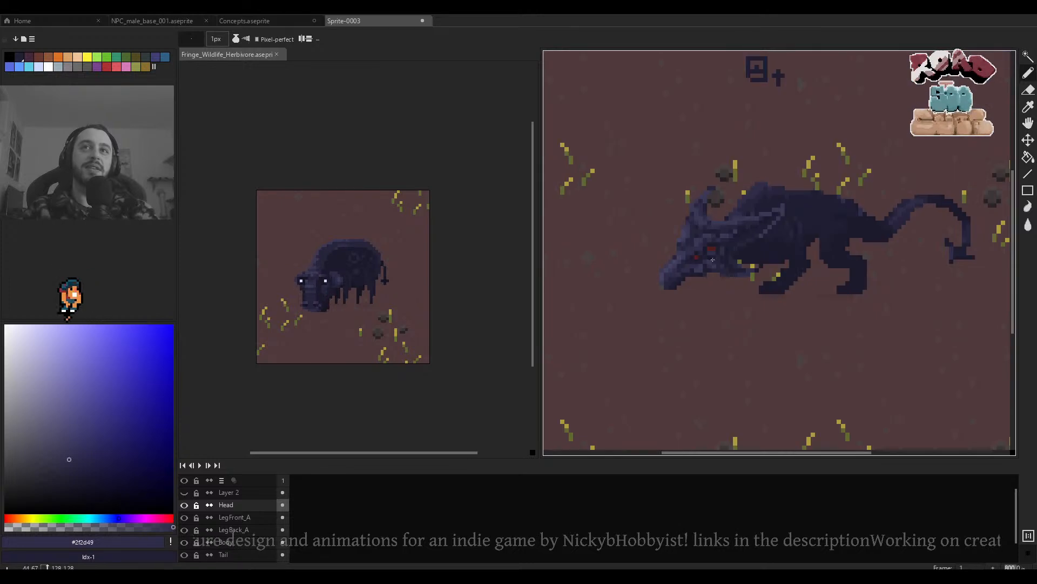
scroll(712, 247, "up", 3)
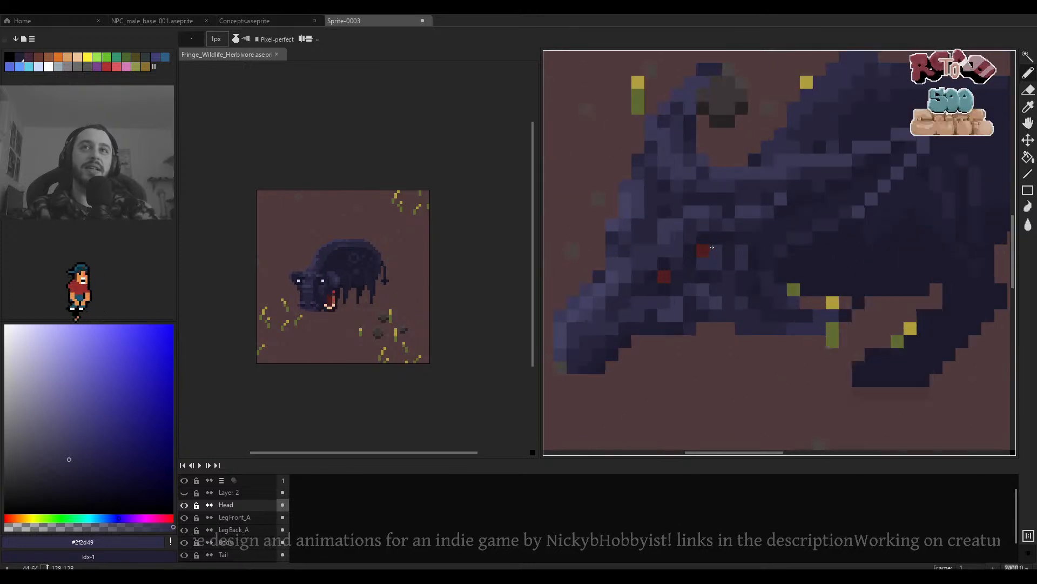
Repaint both eyes with bright palette red Idx-27, keeping a dark red pixel beside each.
left_click(106, 66)
left_click(704, 252)
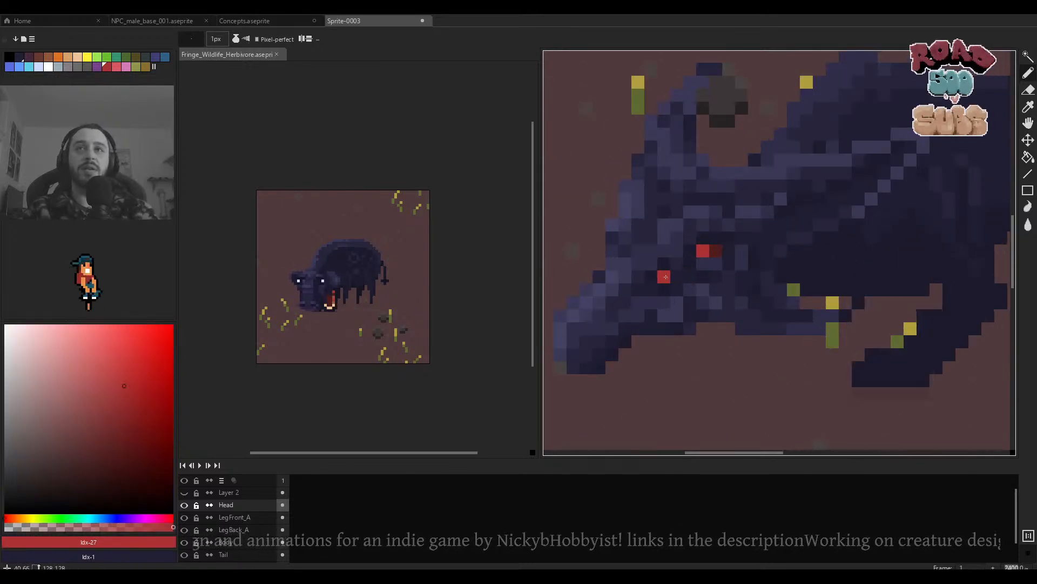
scroll(743, 238, "down", 5)
scroll(814, 227, "up", 4)
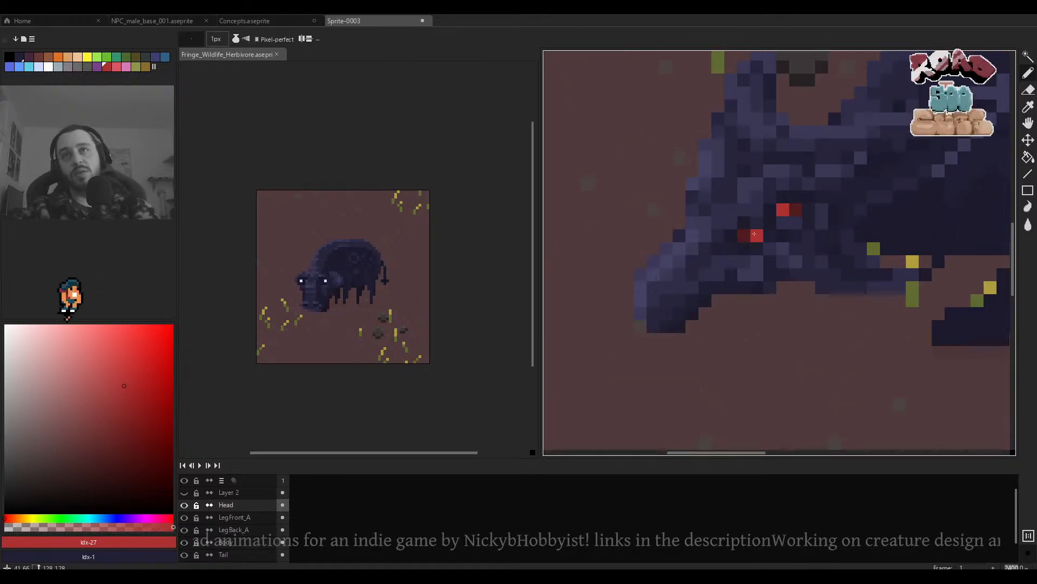
scroll(829, 223, "down", 3)
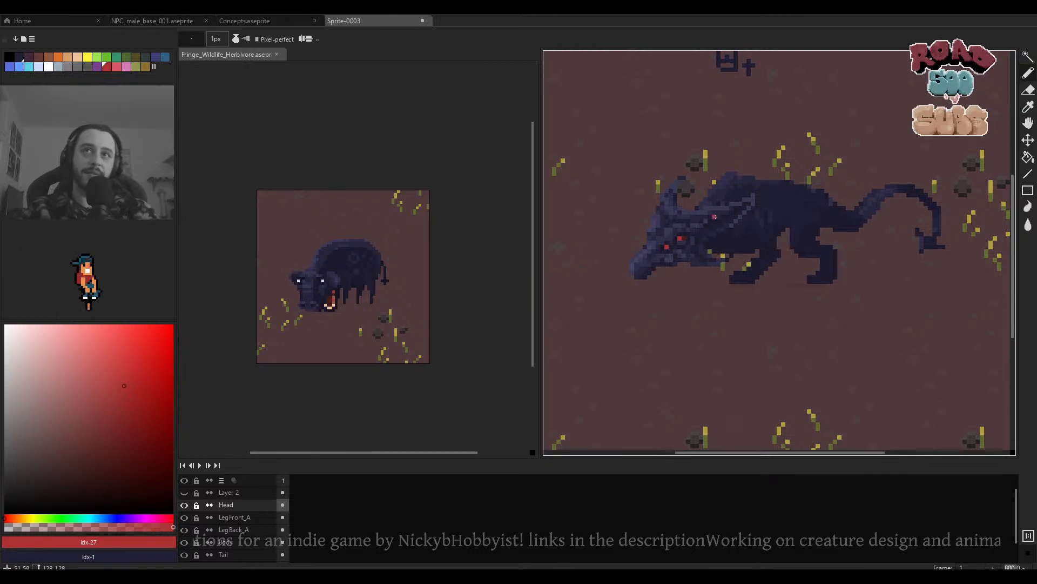
Erase the square and plus doodles above the creature with a 10 px Eraser.
left_click_drag(728, 112, 711, 181)
scroll(712, 181, "up", 1)
key("e")
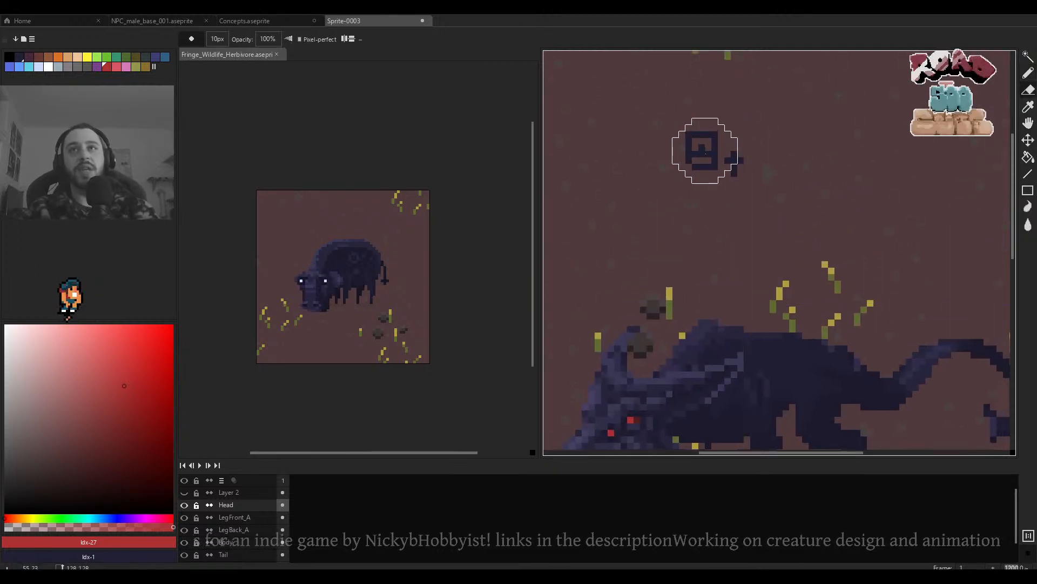
left_click_drag(729, 268, 775, 104)
left_click_drag(731, 227, 734, 216)
Select a 9 by 3 px section of the head's upper ridge behind the horn, move it down 1 px, and deselect.
key("b")
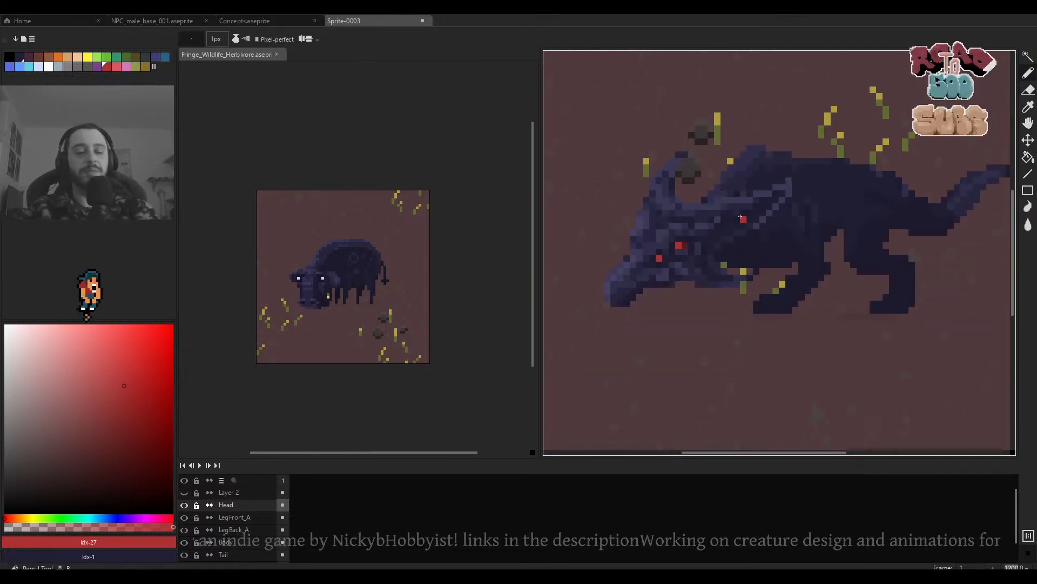
key("v")
key("m")
scroll(729, 200, "up", 4)
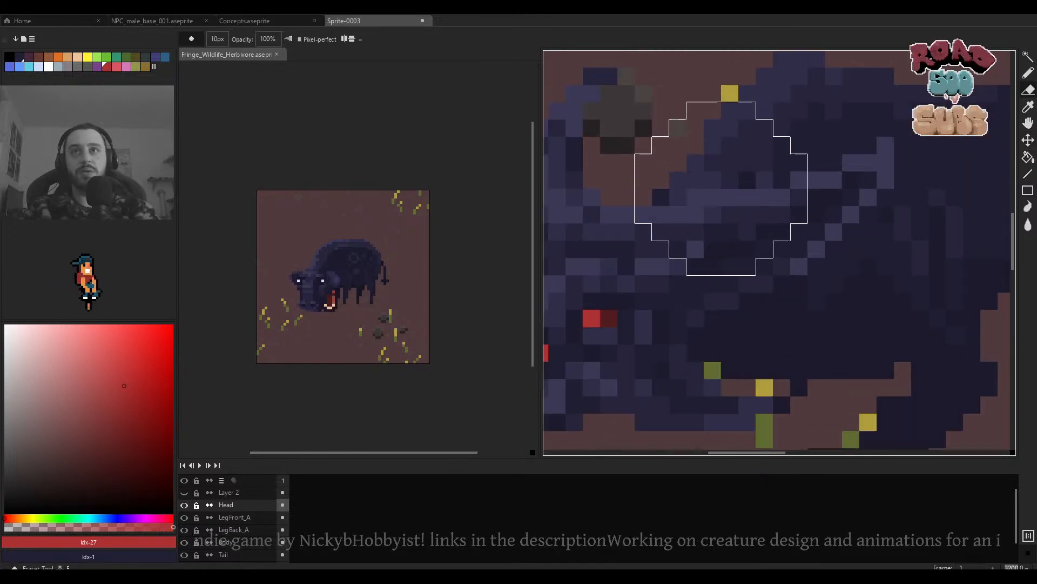
left_click_drag(776, 179, 632, 218)
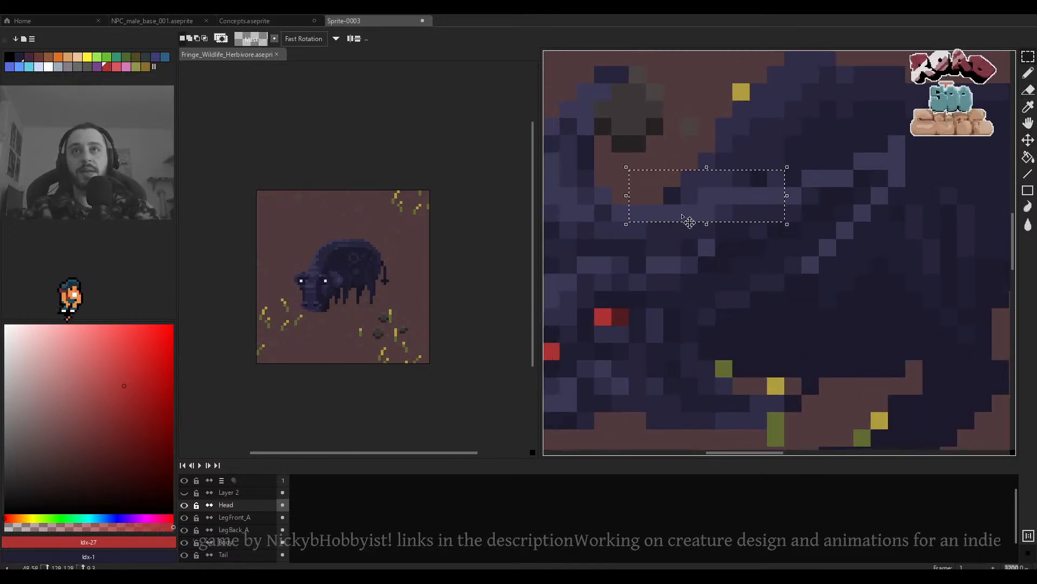
left_click(724, 215)
left_click_drag(720, 218, 721, 223)
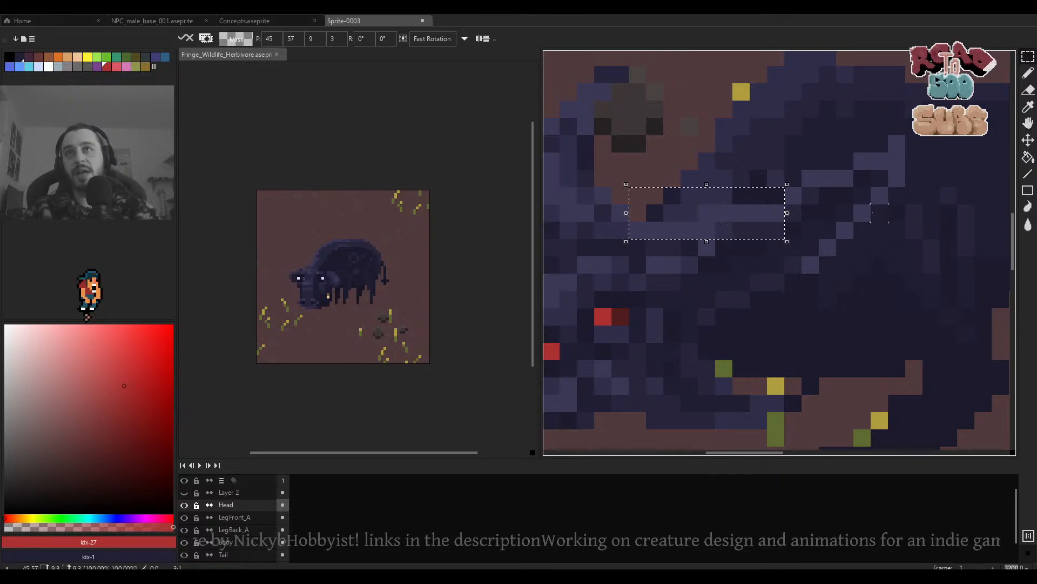
key("ctrl+d")
Make the Body layer active and, with a 1 px Pencil, paint a #2f2d49 highlight along the upper edge of the creature's back.
scroll(724, 221, "down", 4)
key("b")
left_click_drag(810, 217, 741, 214)
left_click(815, 214, "ctrl")
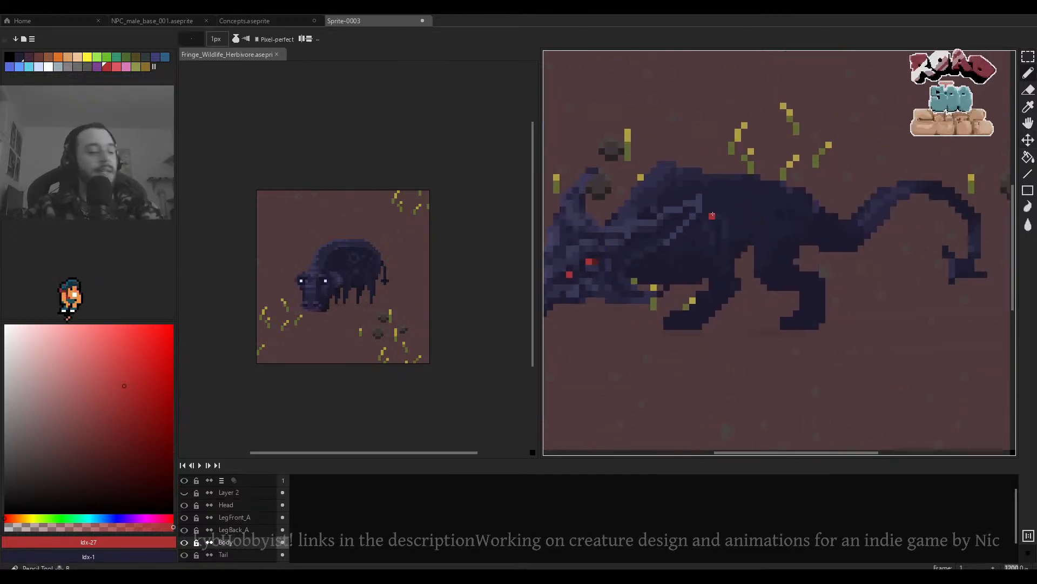
left_click(745, 196, "alt")
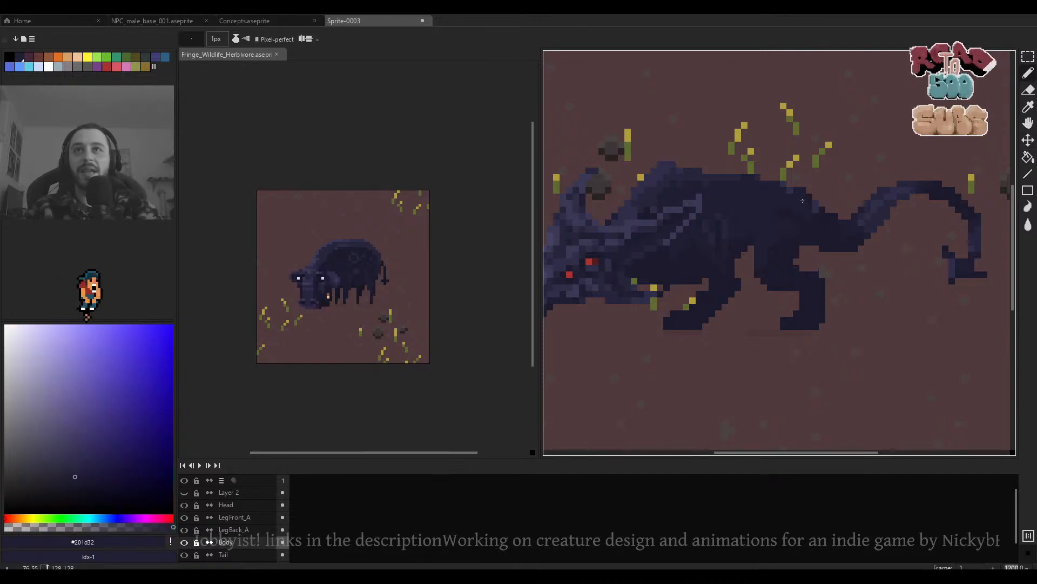
scroll(690, 169, "up", 3)
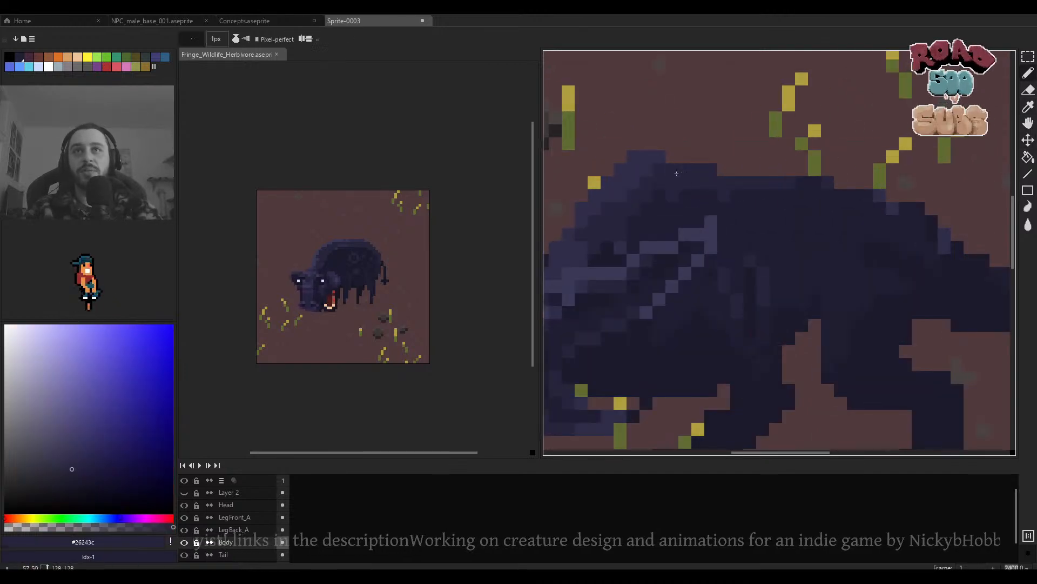
left_click(684, 172, "alt")
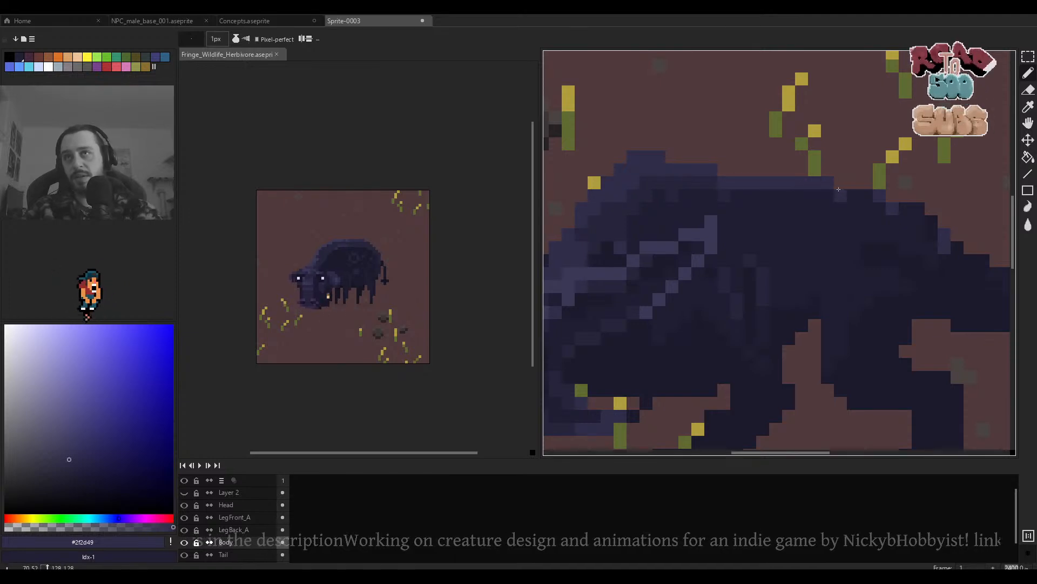
left_click_drag(841, 196, 902, 205)
Continue the #2f2d49 highlight down the rump's upper edge to where the tail begins.
scroll(901, 204, "down", 3)
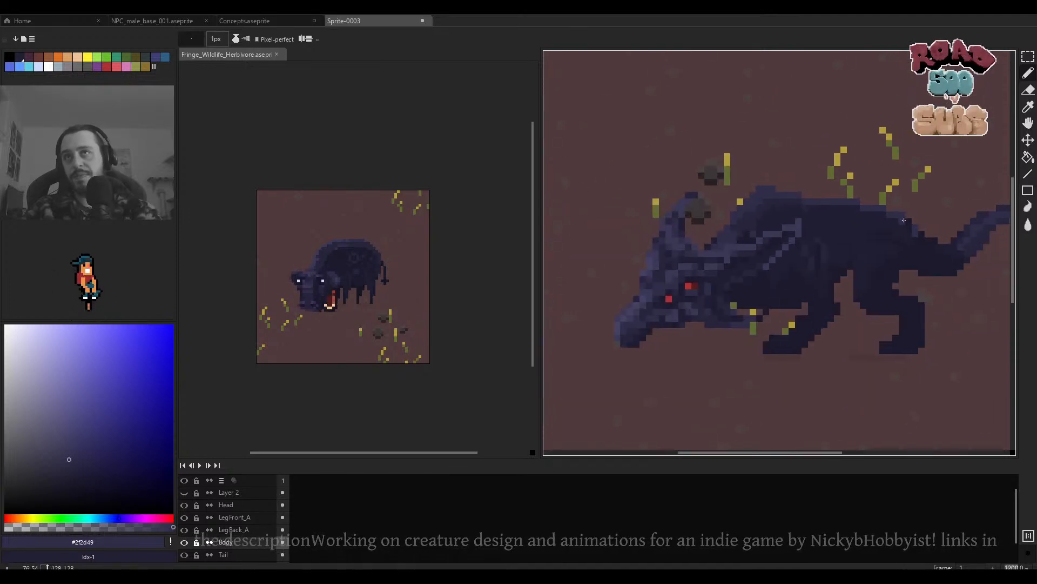
scroll(912, 224, "up", 3)
scroll(919, 250, "down", 3)
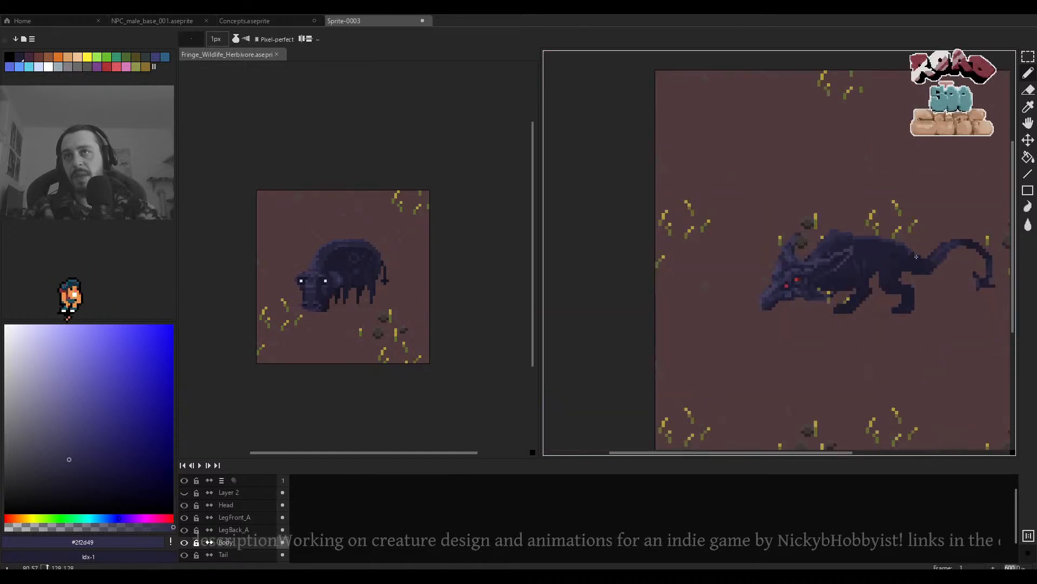
scroll(864, 216, "up", 3)
left_click_drag(848, 194, 791, 193)
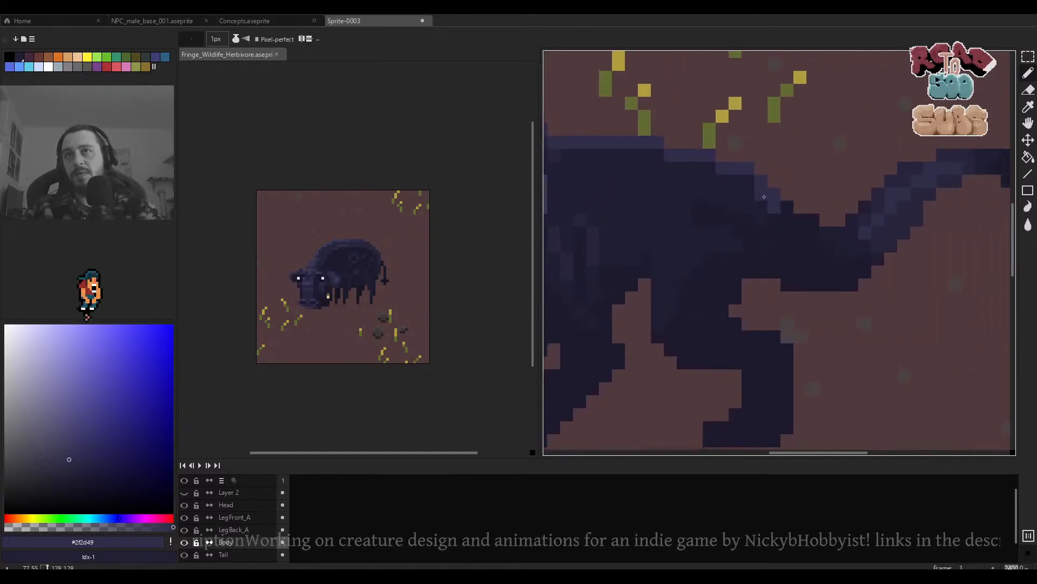
scroll(774, 210, "down", 3)
scroll(774, 210, "up", 4)
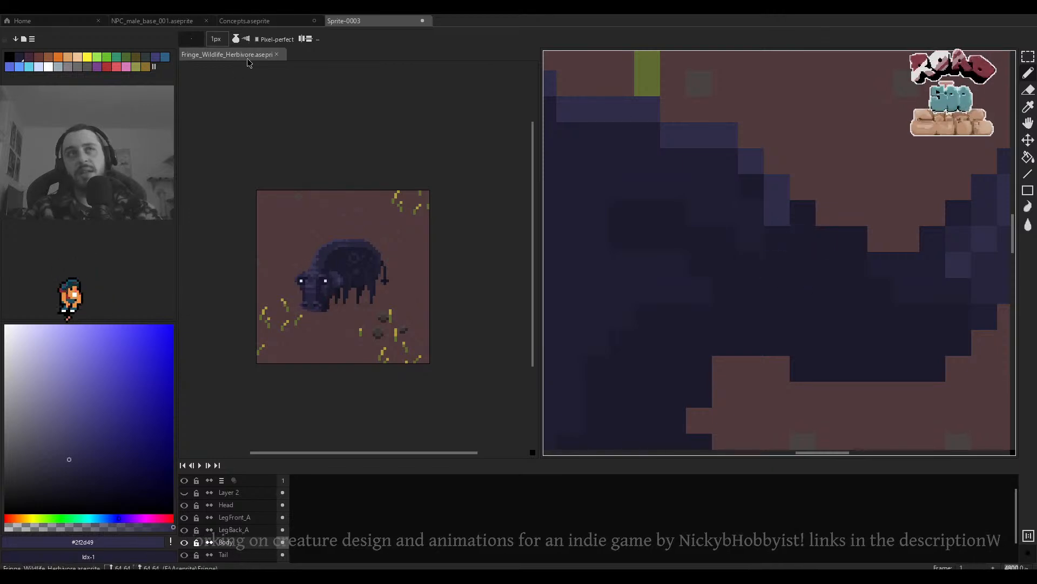
Change the Pencil's ink mode and isolate the Body layer.
left_click(238, 40)
left_click(258, 87)
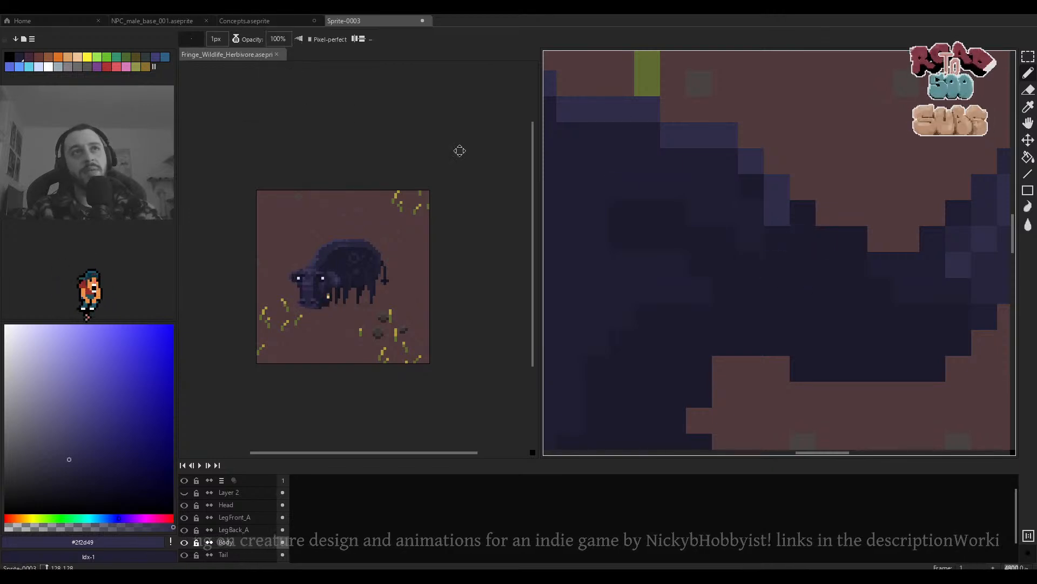
scroll(776, 236, "down", 5)
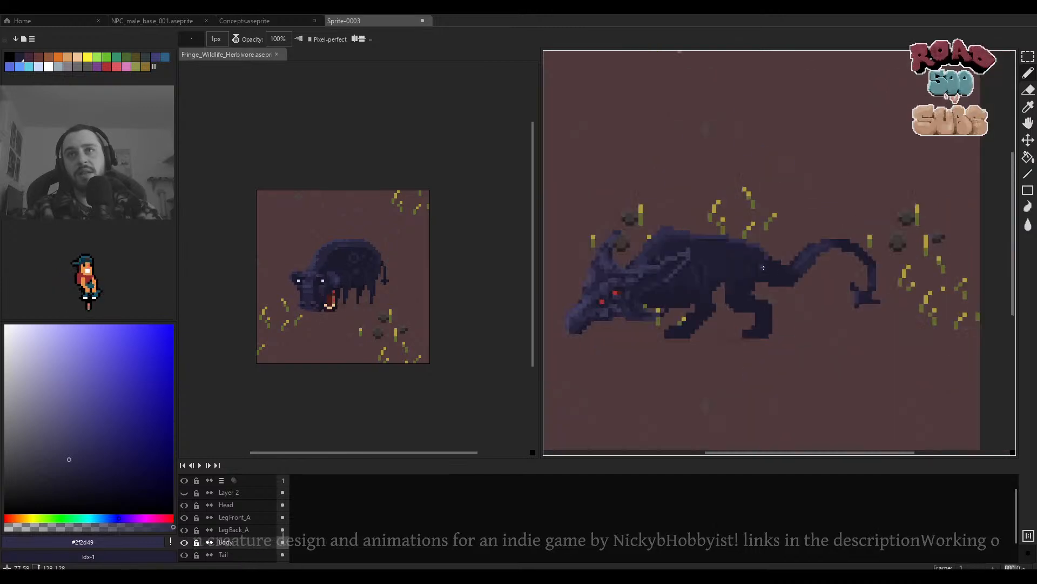
scroll(763, 267, "up", 2)
scroll(763, 268, "up", 2)
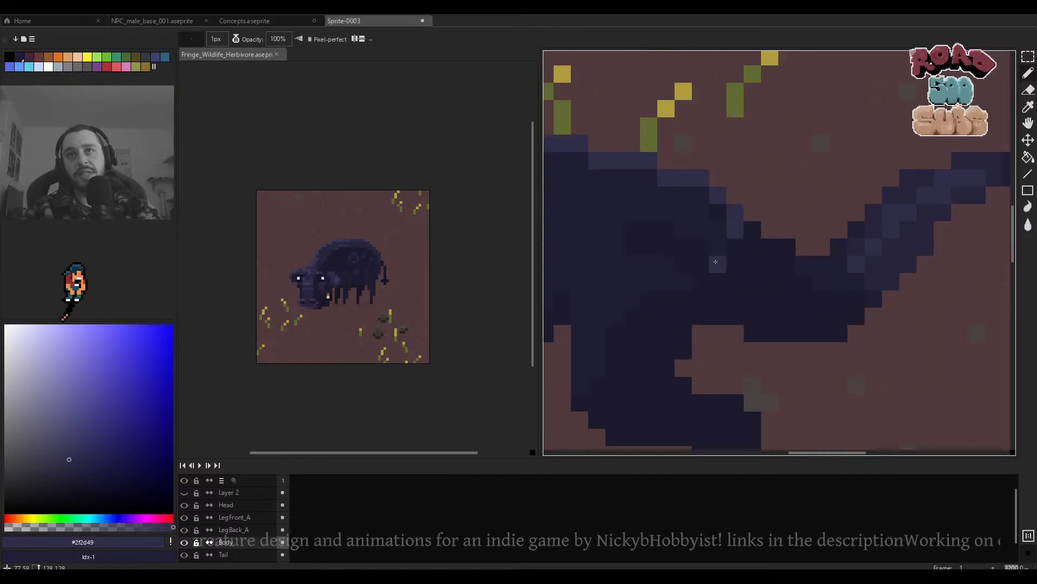
left_click(181, 545, "alt")
Sample #2f2d49 and place two highlight pixels on the rump's lower rear edge, and show all layers again.
left_click(735, 262, "alt")
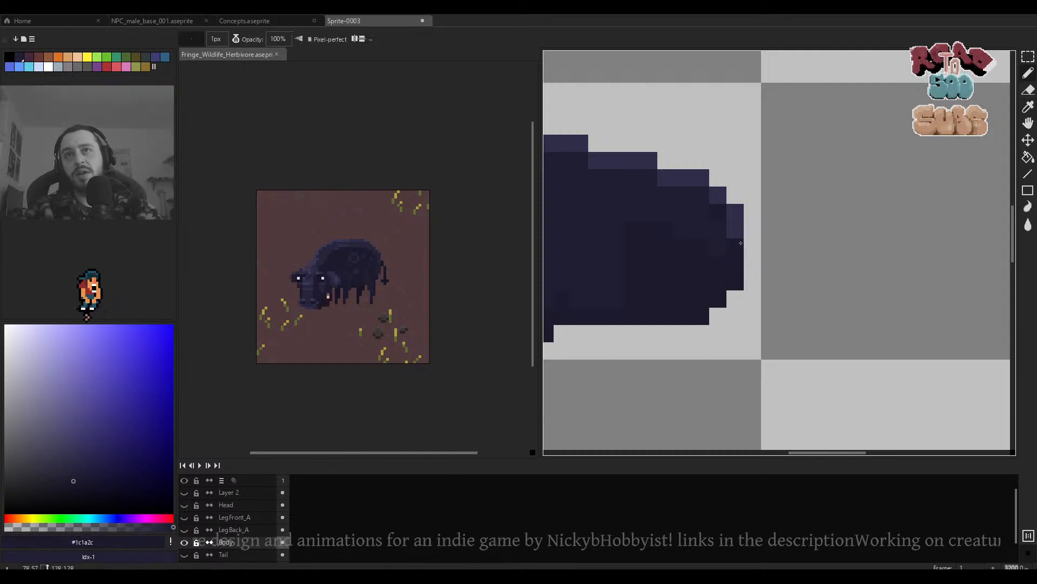
left_click(736, 232)
left_click(736, 215, "alt")
left_click(736, 229)
left_click(735, 281)
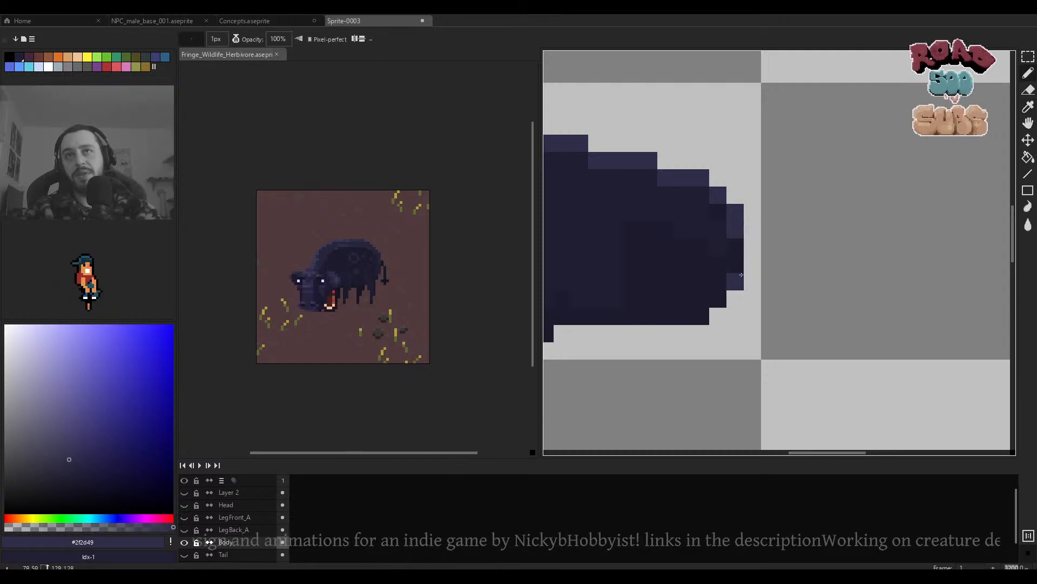
left_click(718, 299)
scroll(722, 295, "down", 5)
scroll(748, 247, "up", 7)
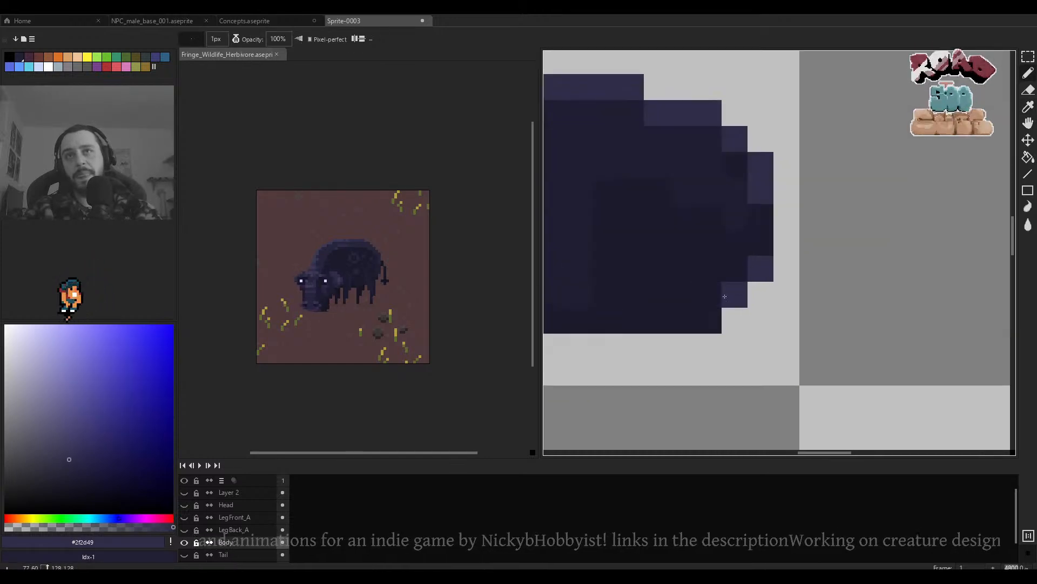
left_click(184, 542, "alt")
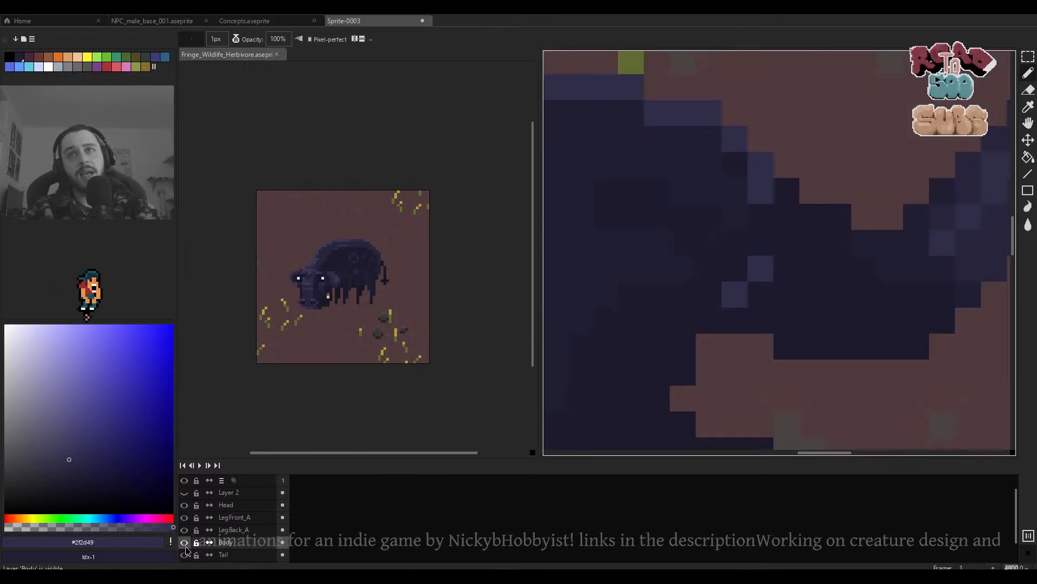
Sample #1c1a2c and paint over the two highlight pixels on the rump's lower rear edge.
scroll(720, 265, "down", 2)
scroll(716, 271, "up", 4)
key("alt")
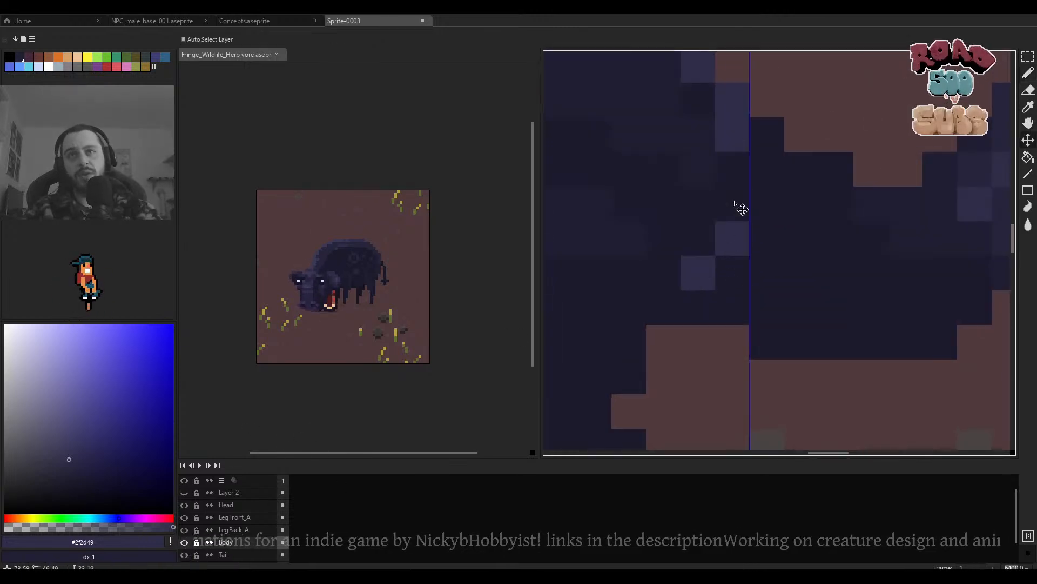
left_click(735, 214, "alt")
left_click(731, 232)
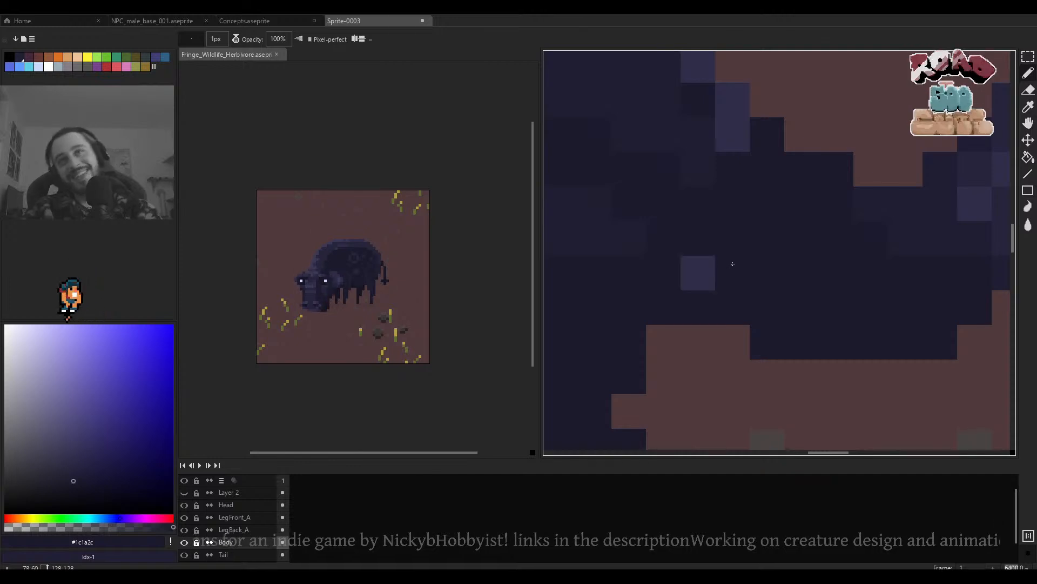
left_click(706, 271)
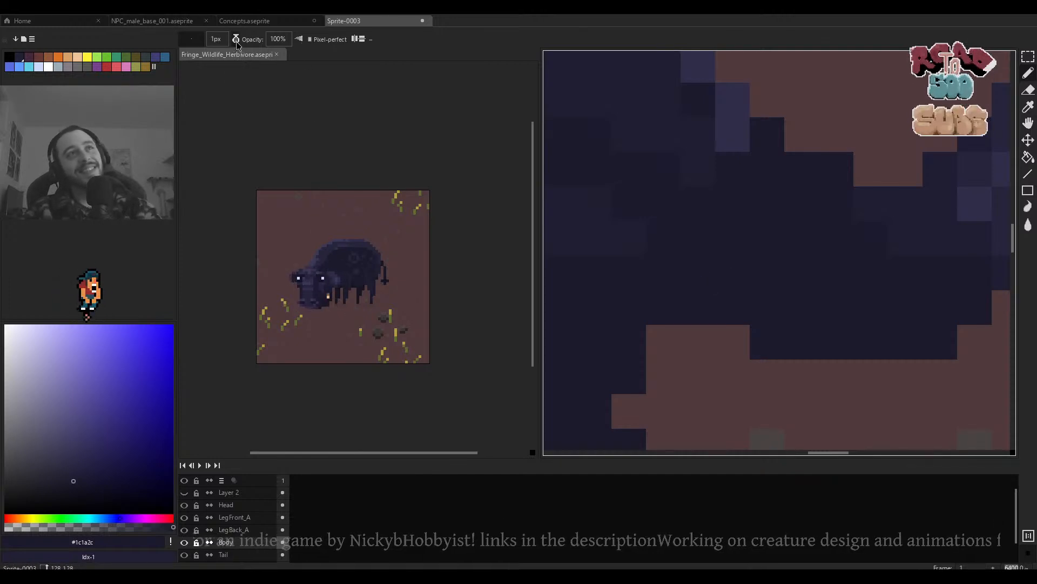
Isolate the Body layer, fill out the rump's lower corner, place two #2f2d49 pixels on its edge, and show all layers again.
left_click(184, 542, "alt")
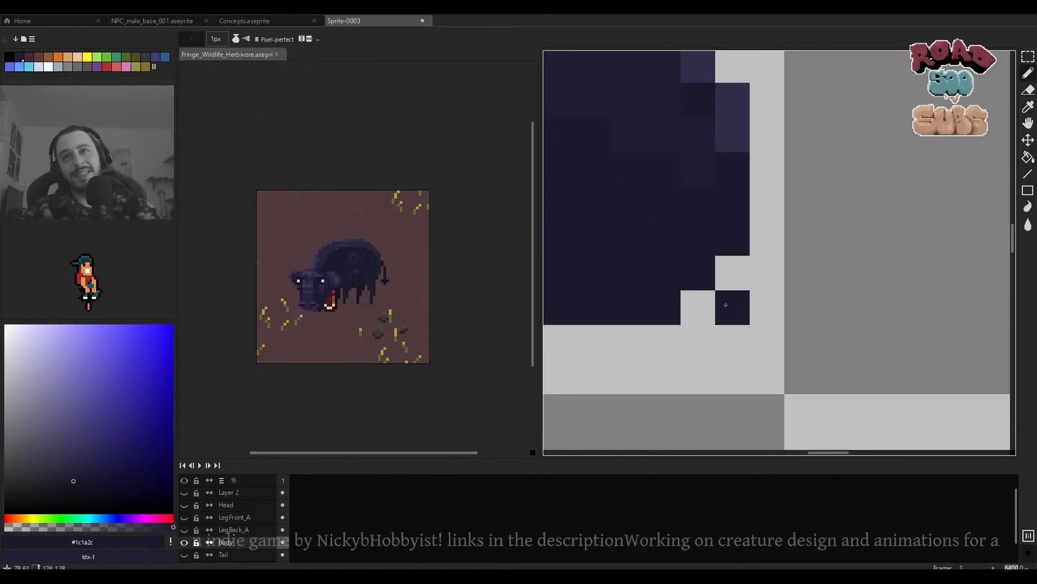
left_click(697, 308)
scroll(681, 306, "down", 3)
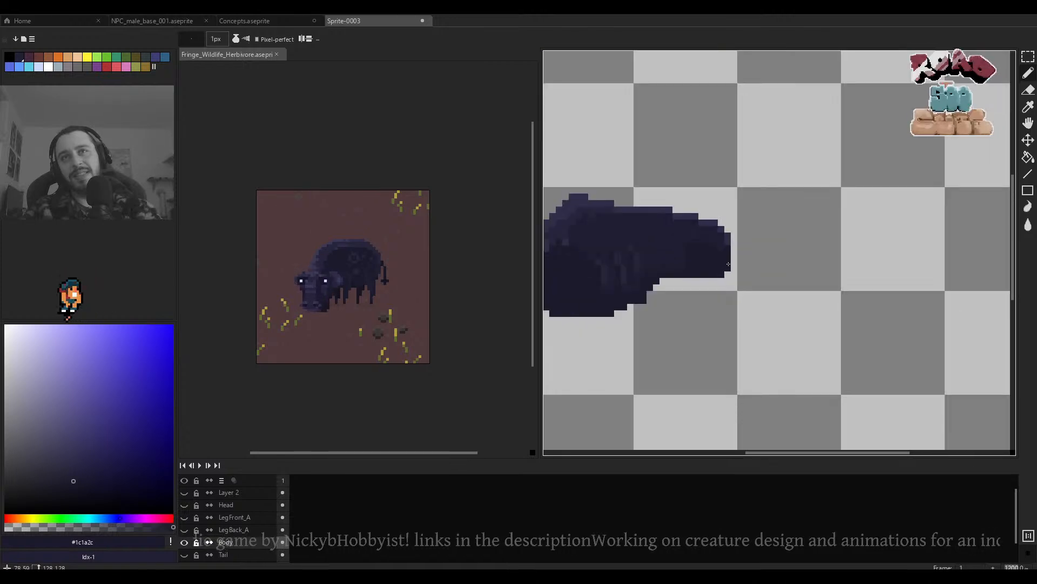
scroll(624, 303, "up", 2)
left_click(624, 304)
left_click_drag(623, 304, 606, 304)
left_click(716, 207, "alt")
left_click(715, 276)
left_click(698, 293)
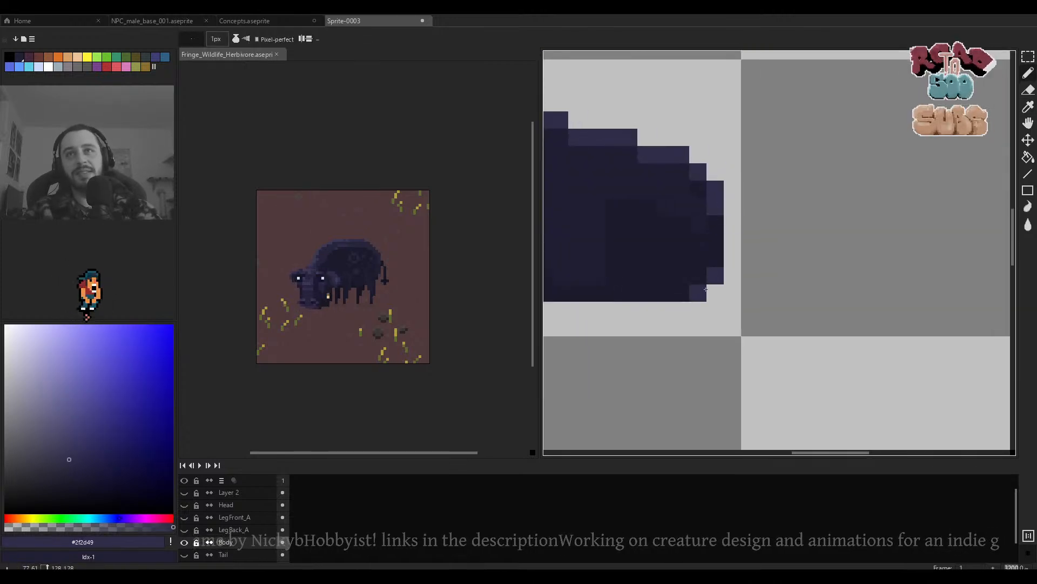
left_click(184, 542, "alt")
Sample #1c1a2c and paint over the upper of the two highlight pixels under the tail base.
scroll(726, 298, "down", 5)
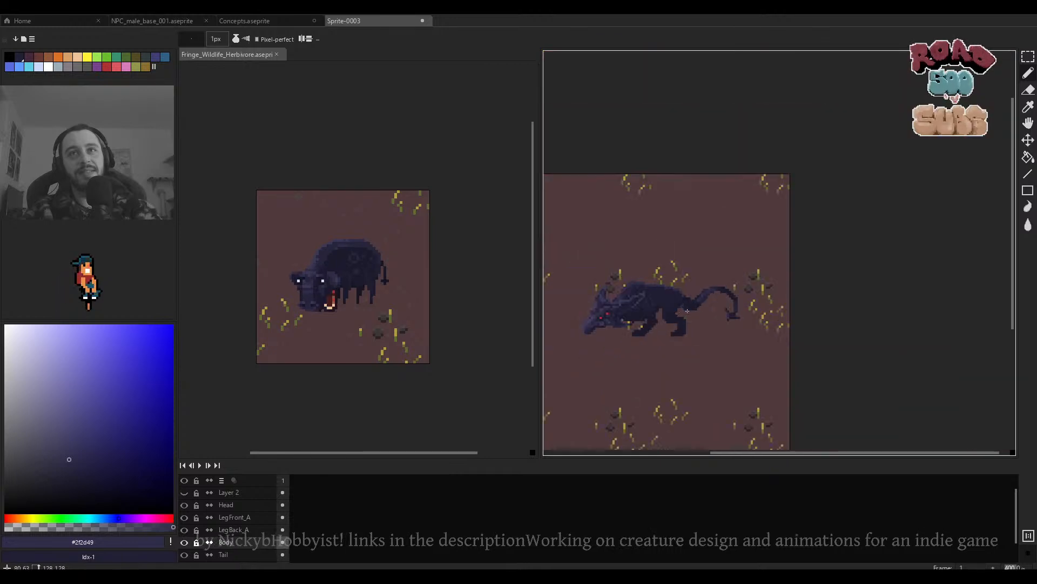
scroll(726, 299, "up", 4)
left_click(702, 301, "alt")
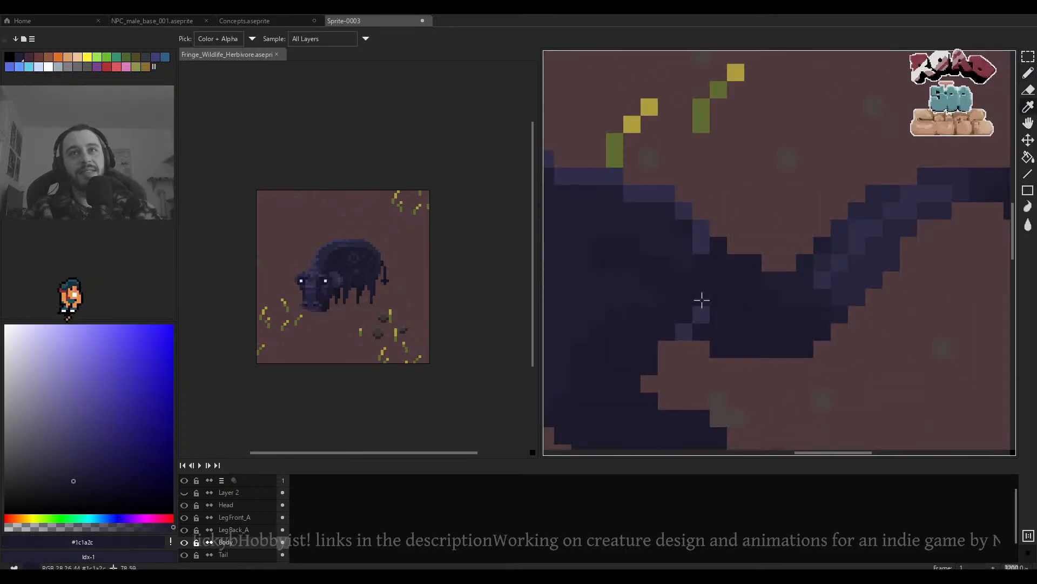
scroll(732, 291, "down", 7)
scroll(774, 276, "up", 3)
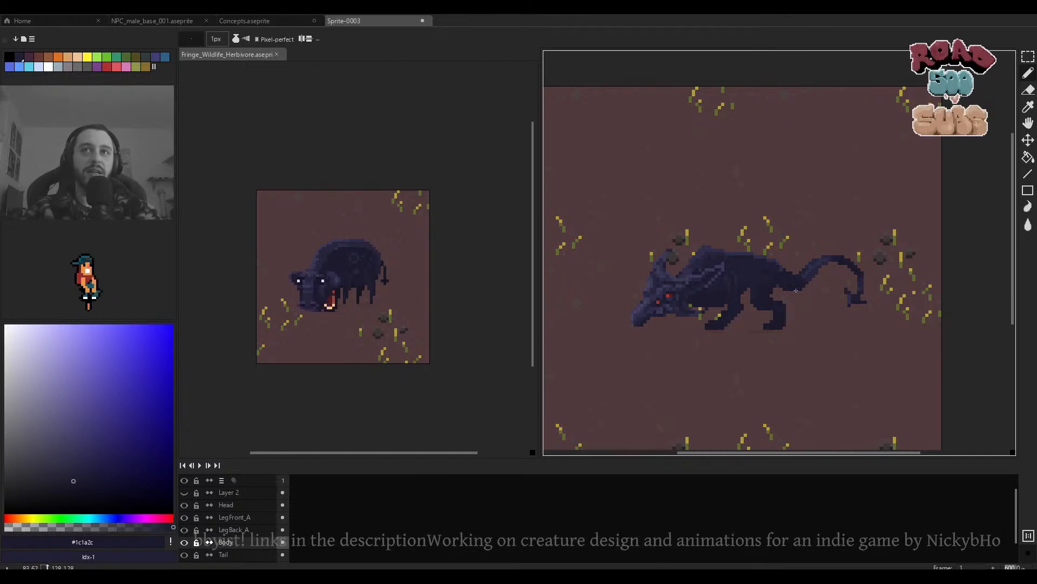
Sample #201d32, undo the trial strokes at the rump, and shade the tail base with subtle lighter pixels.
scroll(796, 291, "up", 6)
left_click(816, 245, "alt")
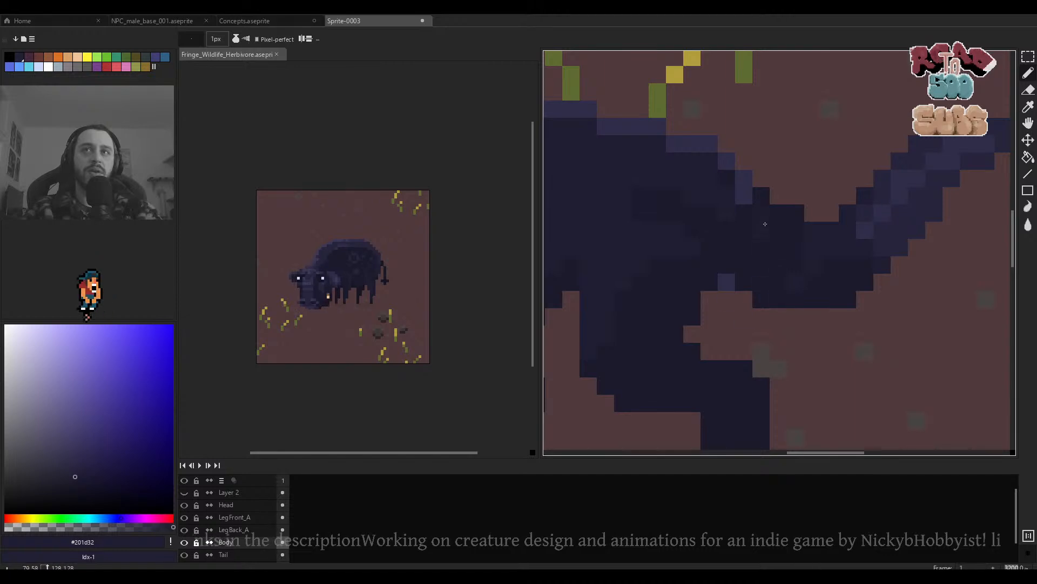
key("ctrl+z")
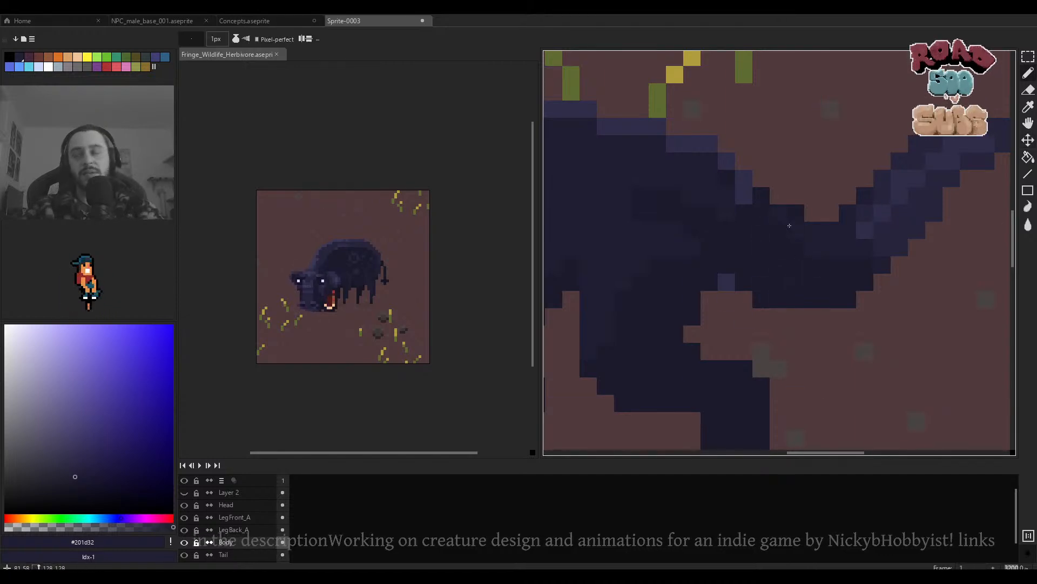
key("ctrl+z")
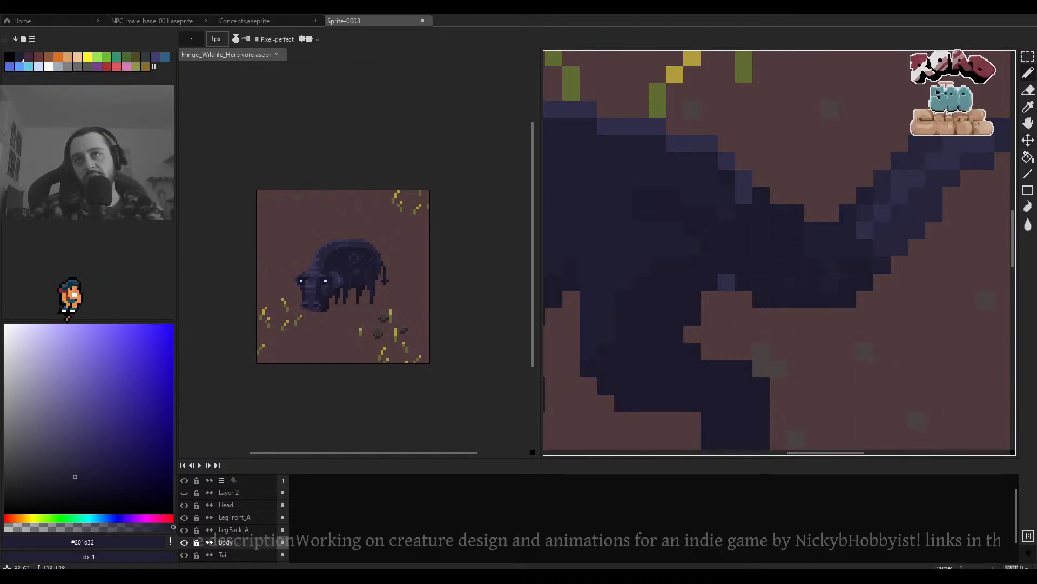
scroll(823, 254, "down", 4)
scroll(825, 256, "up", 4)
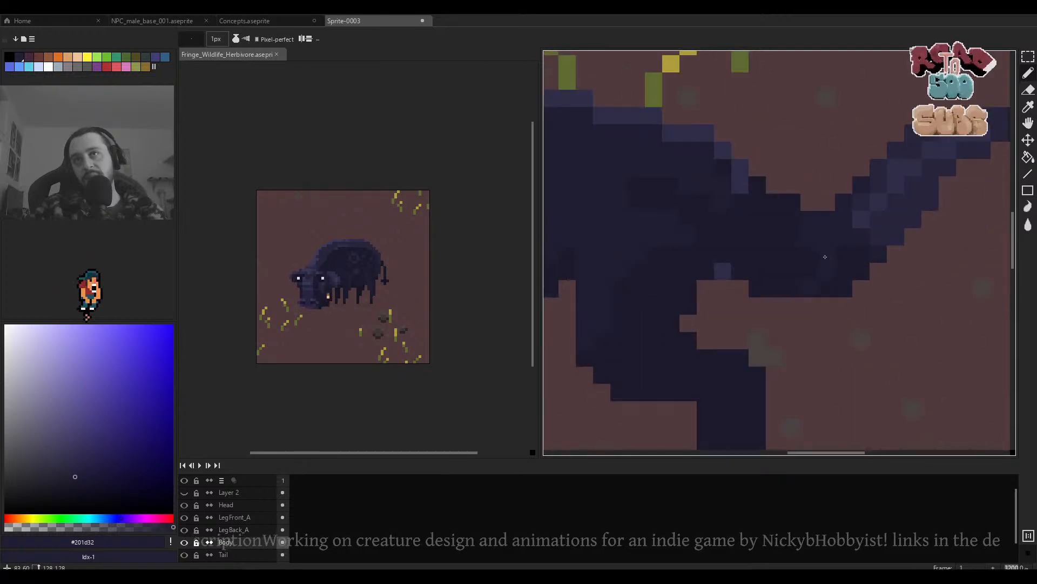
scroll(775, 220, "down", 3)
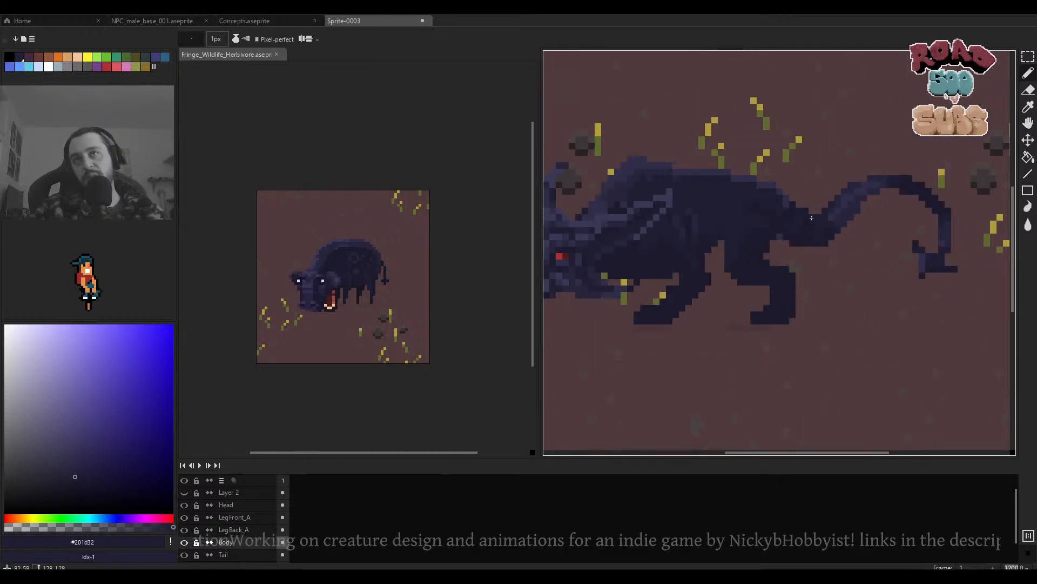
scroll(811, 237, "up", 4)
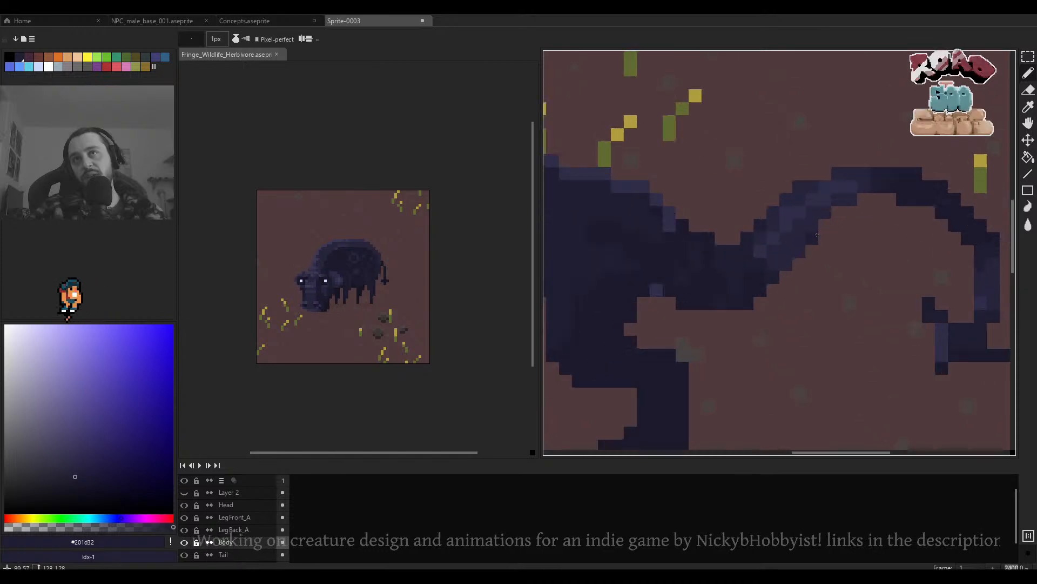
Sample #2f2d49 and touch up the highlight along the tail's rising section.
left_click(811, 200, "alt")
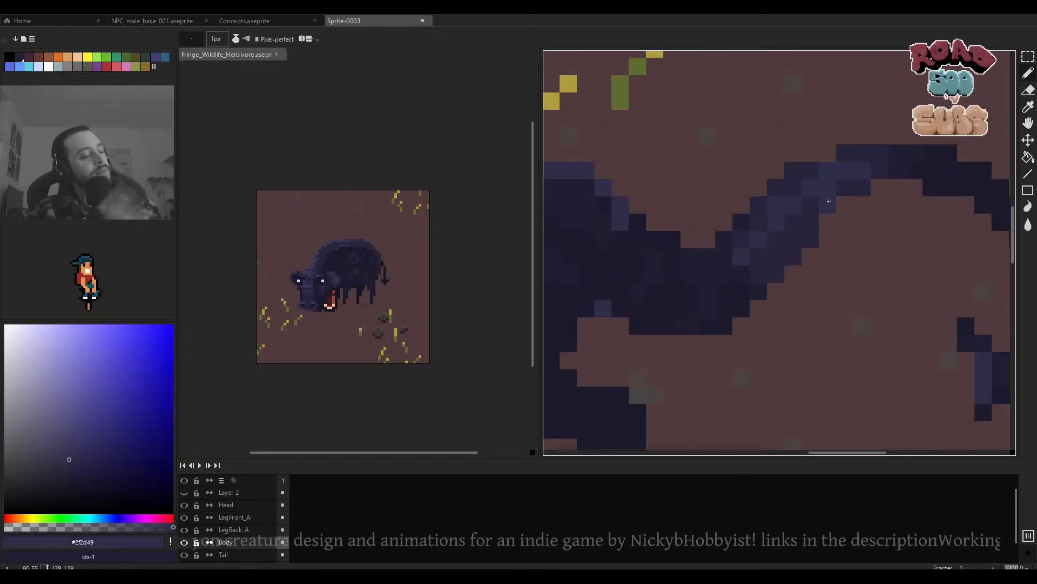
scroll(834, 195, "down", 3)
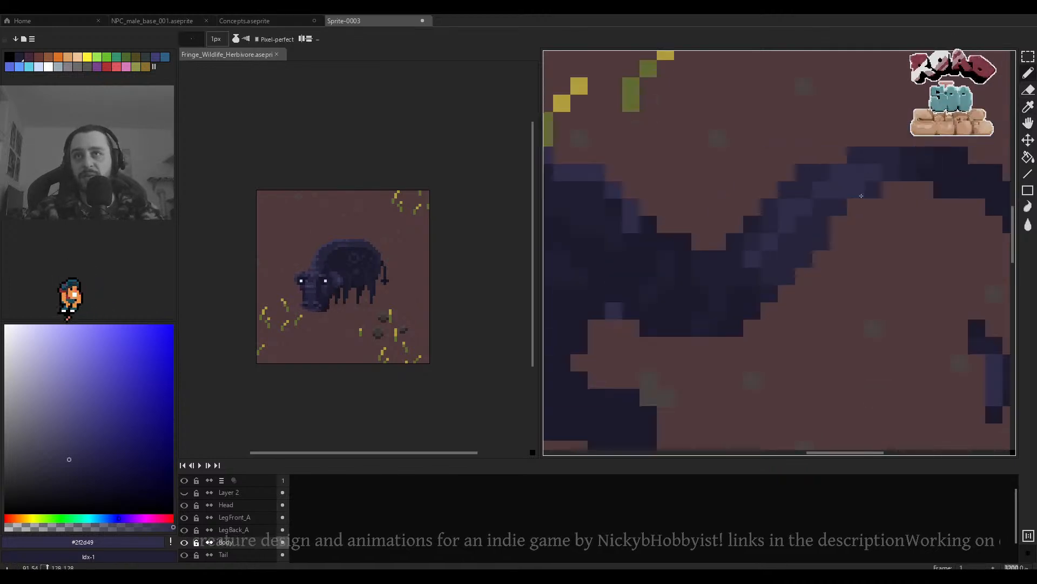
scroll(839, 196, "up", 3)
Undo a trial #26243c stroke on the tail's crest, then sample #201d32 and subtly blend the shading along the tail's outer bend.
left_click(788, 186, "alt")
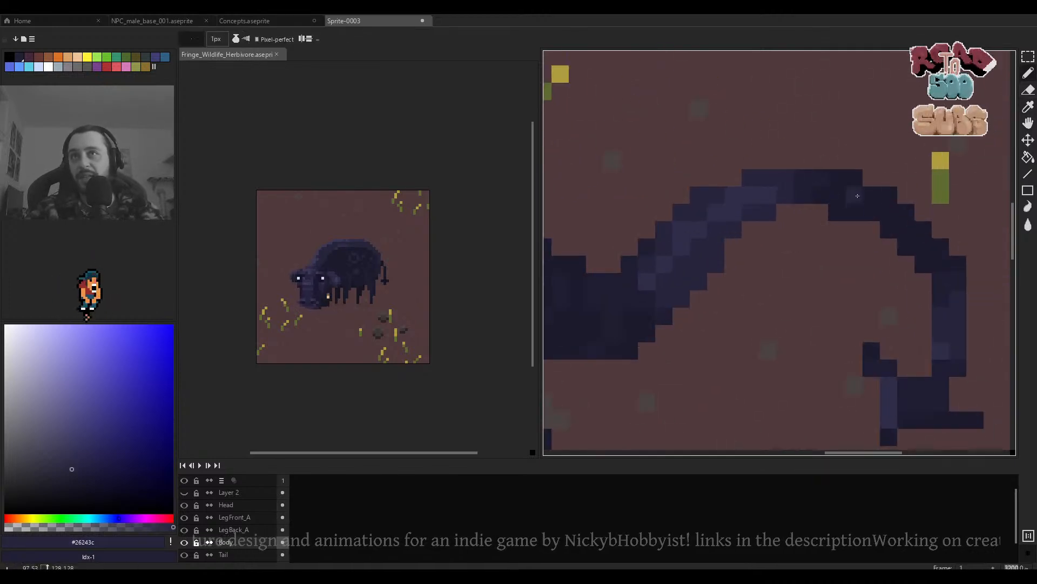
left_click_drag(866, 195, 796, 196)
key("ctrl+z")
left_click(729, 184, "alt")
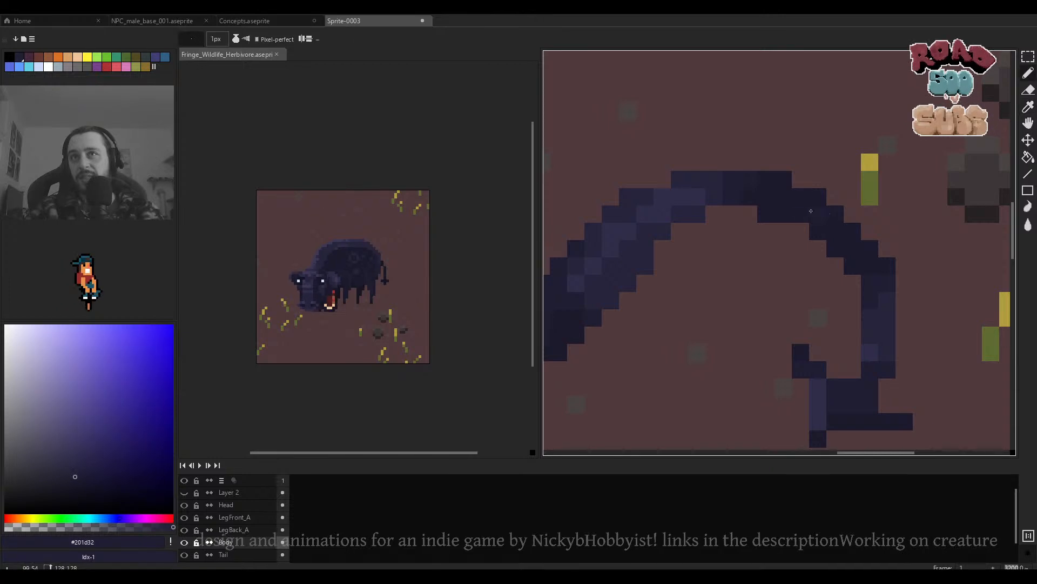
scroll(820, 200, "down", 3)
scroll(858, 225, "up", 3)
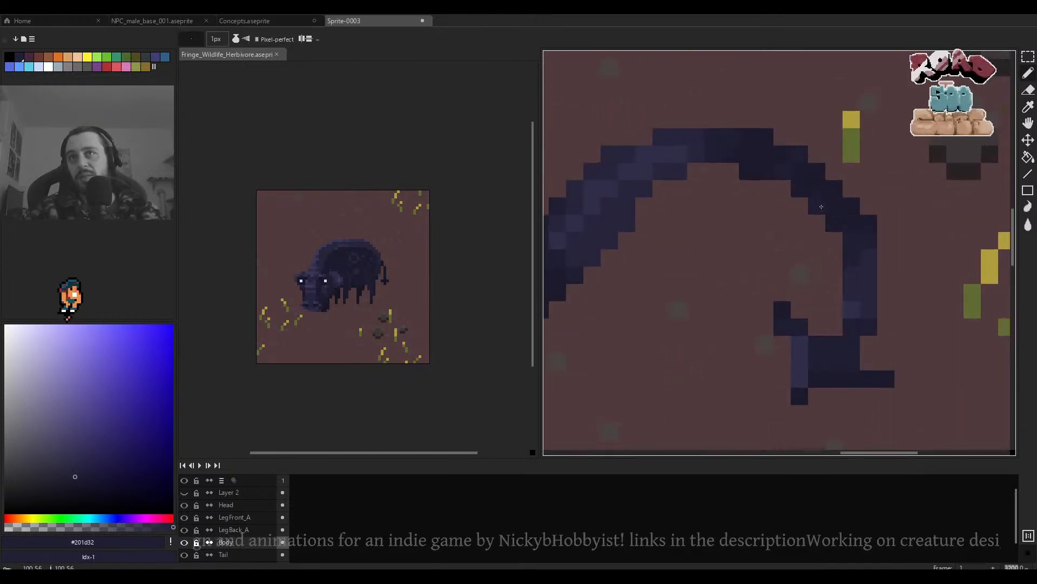
scroll(836, 202, "down", 3)
scroll(858, 228, "up", 4)
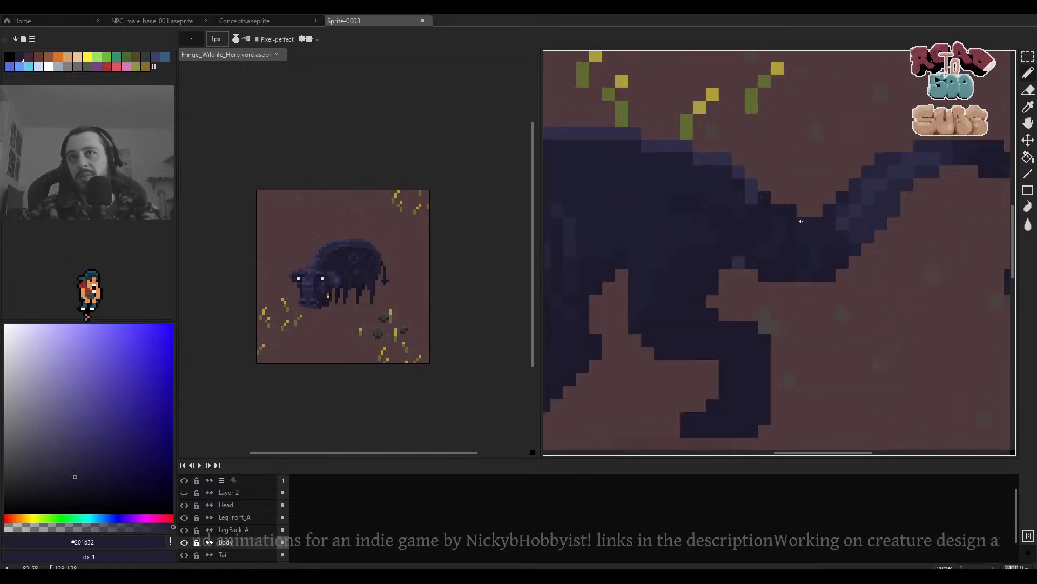
Sample #26243c from the tail base and examine the creature's overall silhouette, back and flank.
key("alt")
left_click(858, 228, "alt")
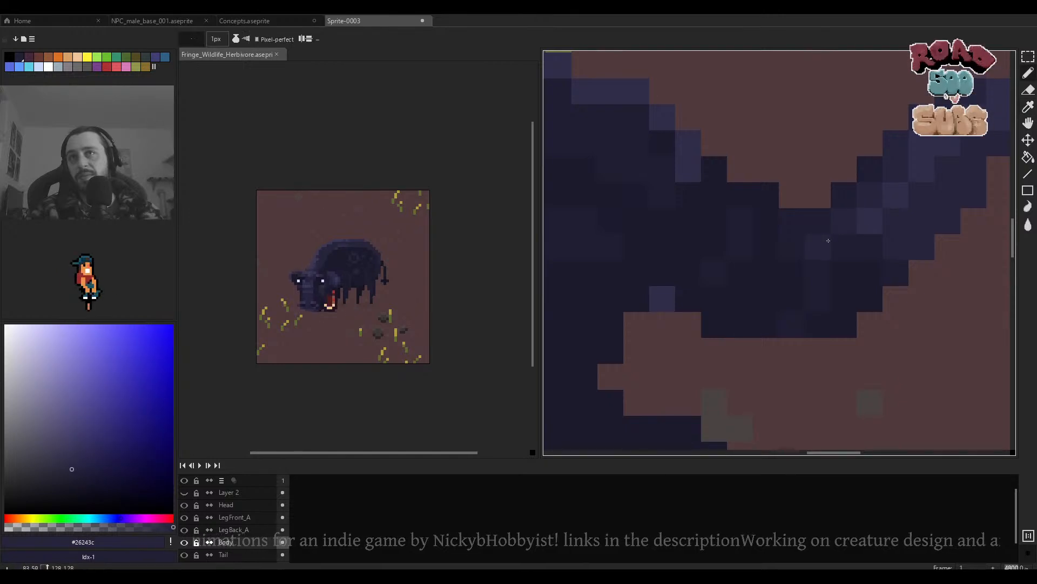
scroll(829, 241, "down", 6)
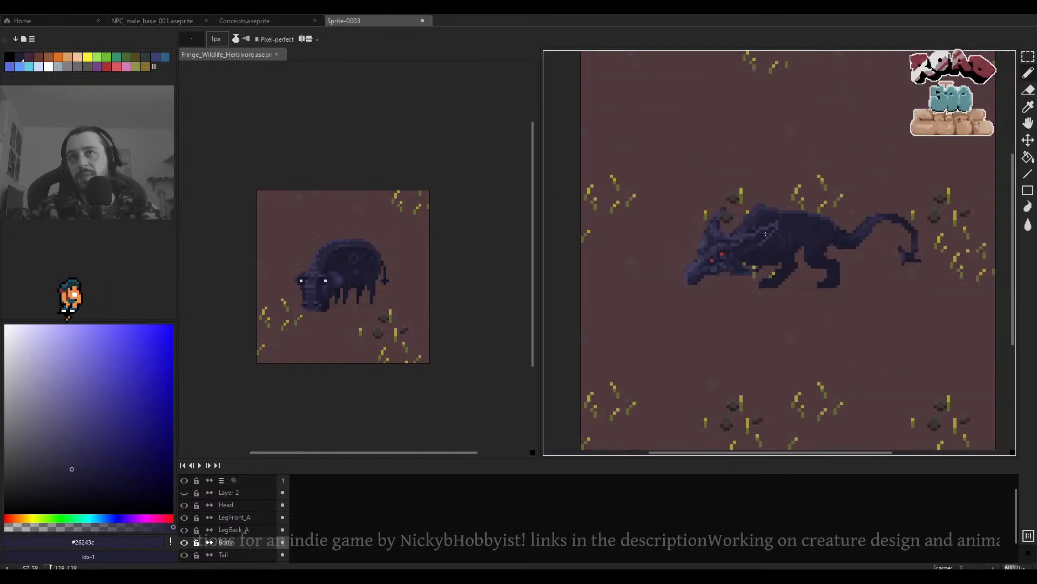
scroll(766, 233, "up", 4)
key("alt")
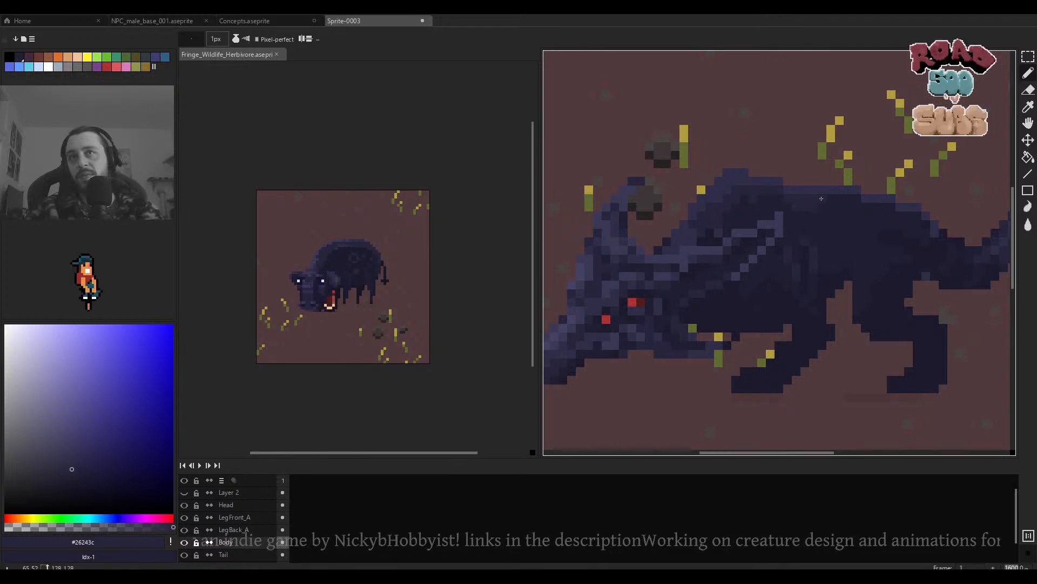
scroll(821, 198, "down", 3)
scroll(839, 200, "up", 5)
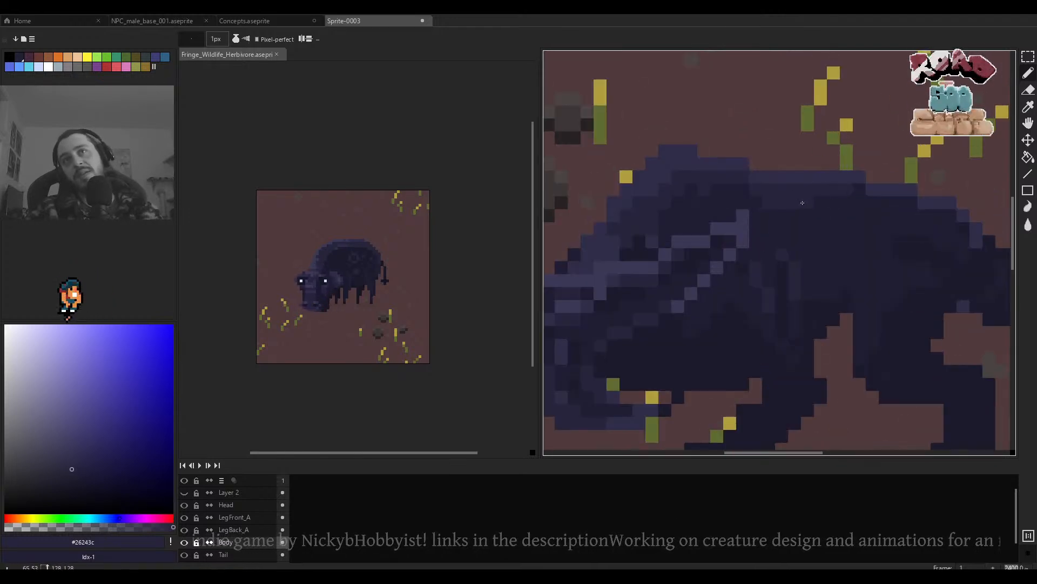
scroll(758, 195, "down", 4)
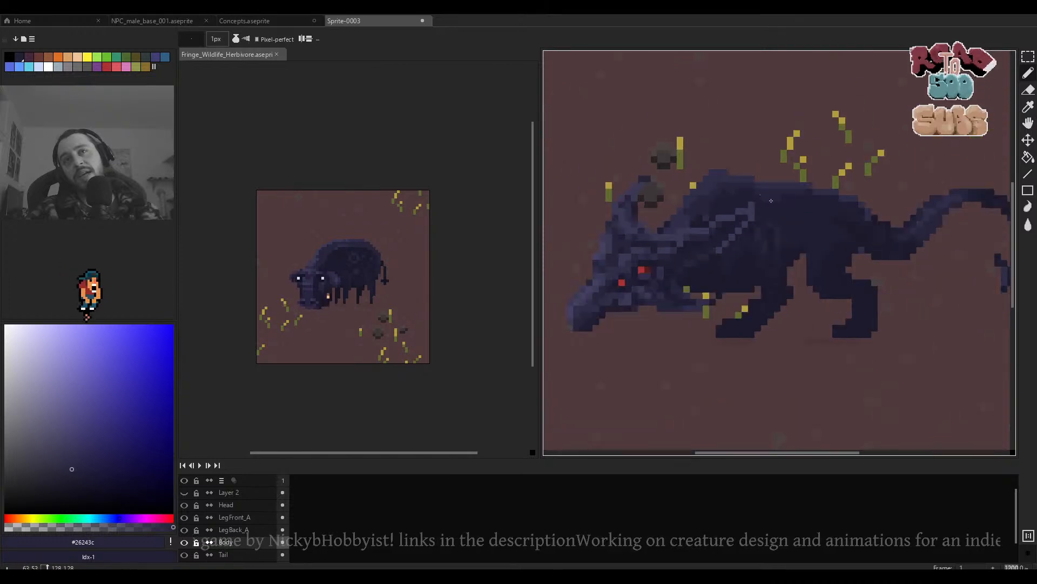
scroll(734, 157, "up", 3)
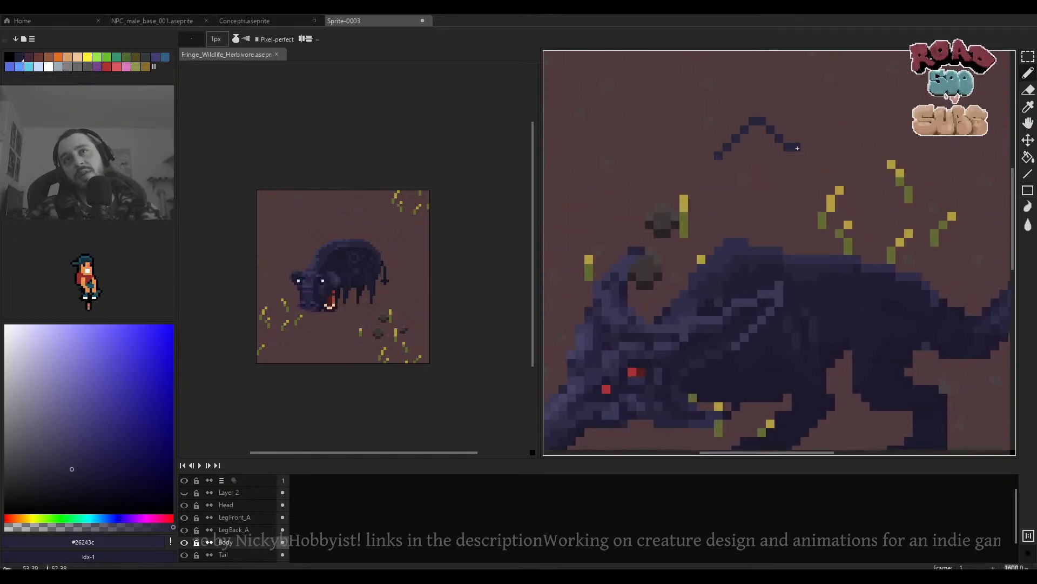
Try a rough #26243c outline of the shoulder hump and back in the empty area above the creature, and undo the strokes.
left_click_drag(783, 136, 894, 140)
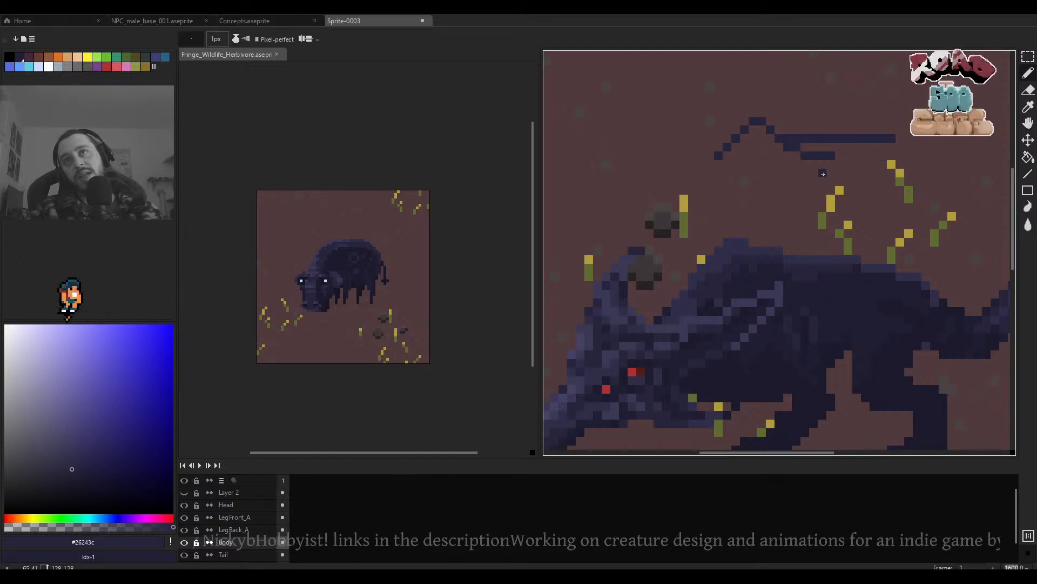
mouse_move(806, 173)
left_mouse_down()
mouse_move(878, 150)
mouse_move(838, 190)
left_mouse_up()
key("ctrl+z")
key("ctrl+z")
key("ctrl+z")
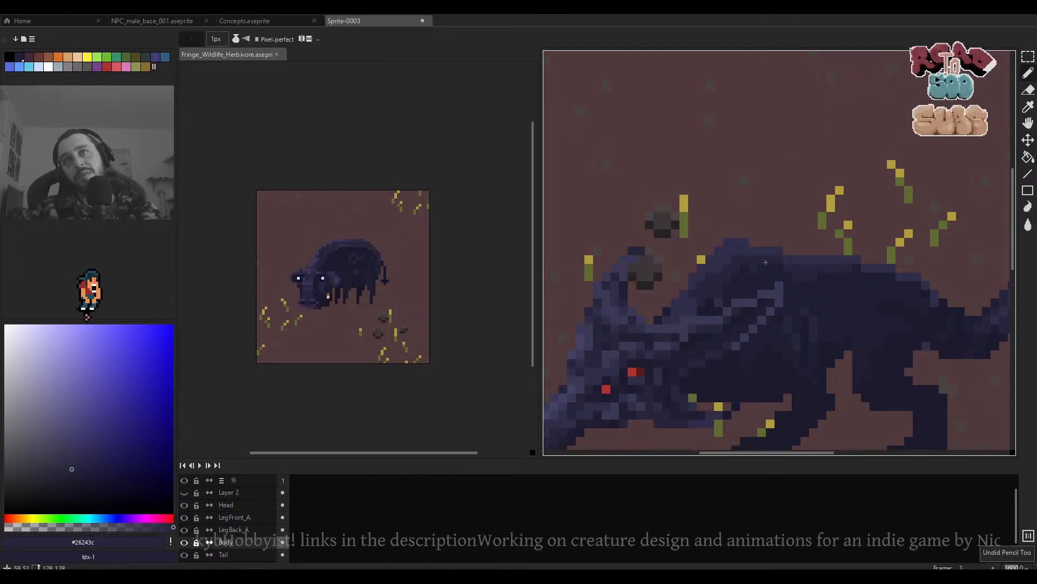
Try a #26243c shading stroke at the hip, undo it, and make LegBack_A the active layer.
scroll(765, 262, "up", 2)
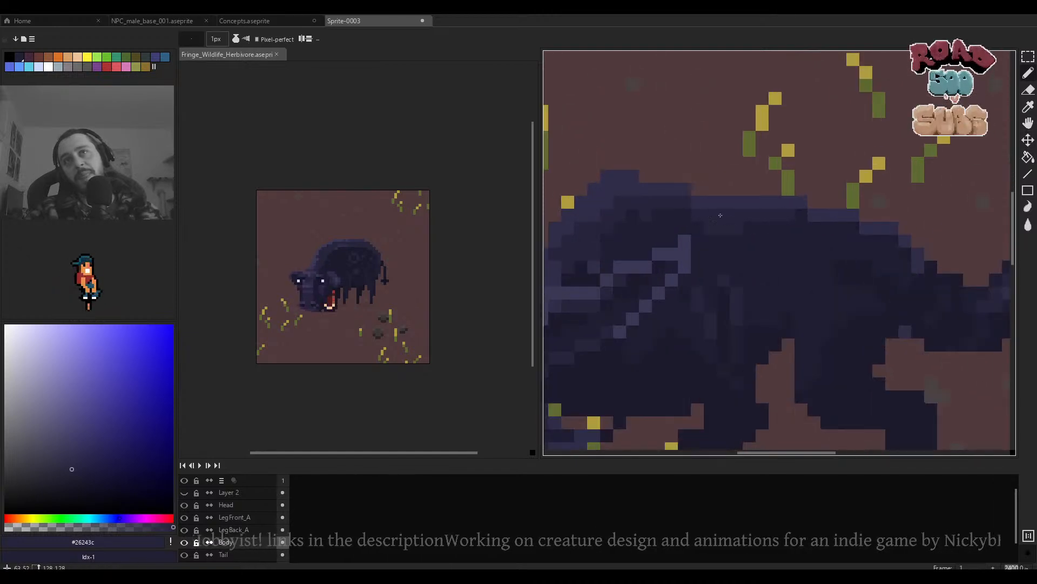
scroll(738, 229, "down", 4)
scroll(734, 179, "up", 4)
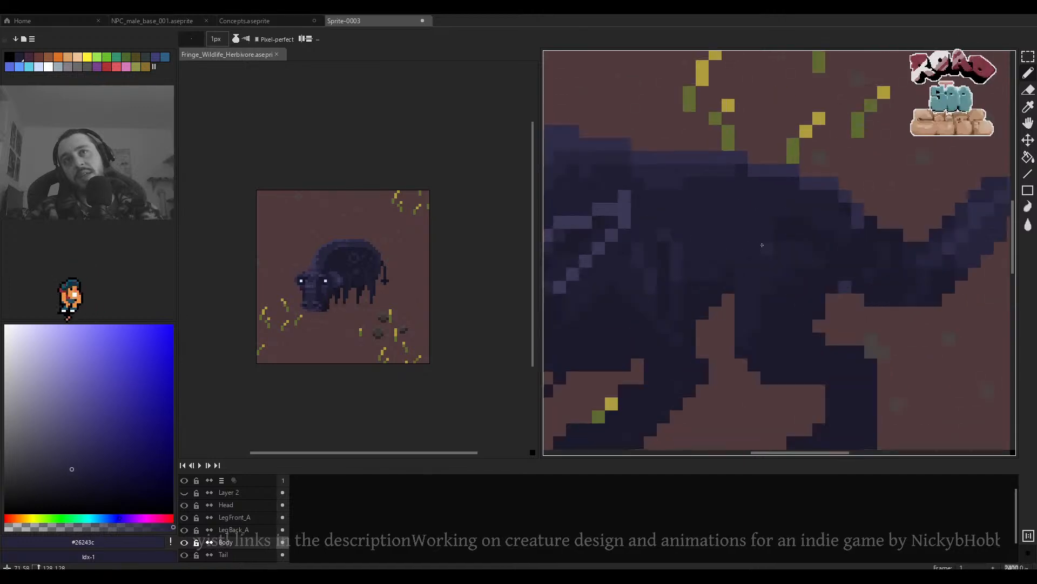
left_click_drag(793, 237, 785, 220)
left_click(801, 236, "ctrl")
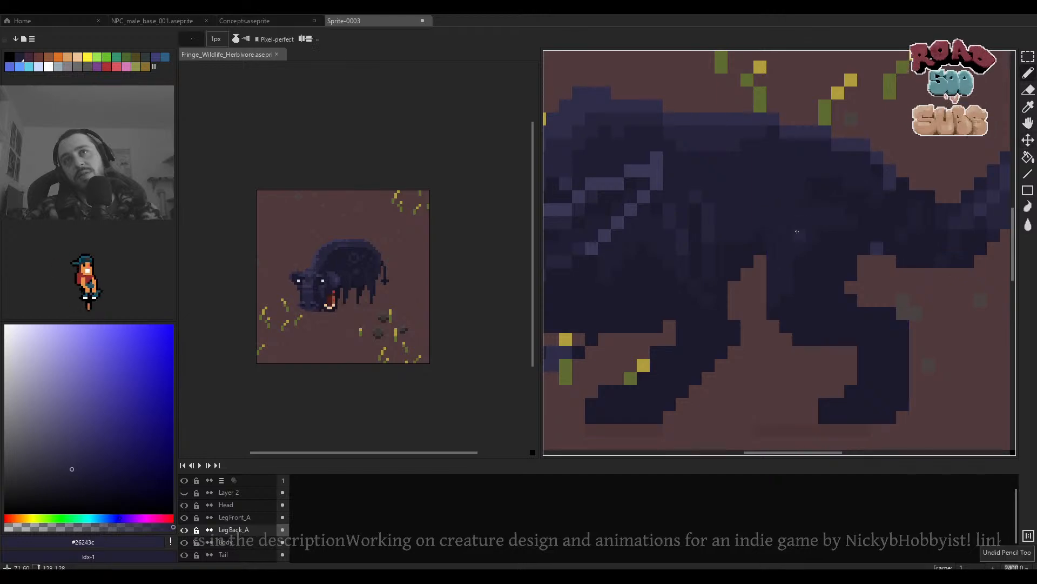
Set the brush size to 4 px, sample #3a3855 from the head, and make Head the active layer.
scroll(797, 231, "down", 2)
key("plus")
key("plus")
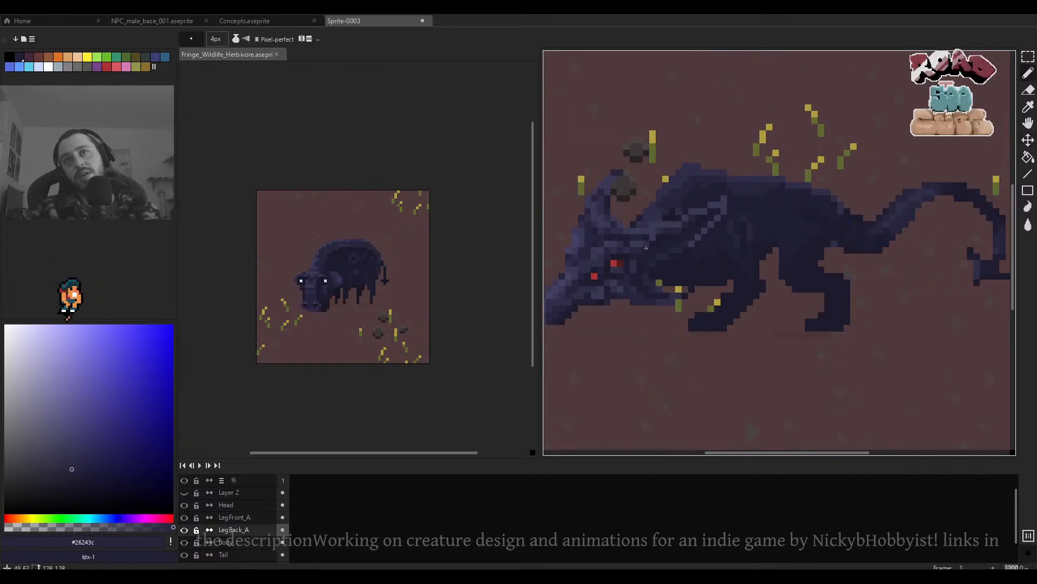
left_click(652, 237, "alt")
left_click(653, 236, "ctrl")
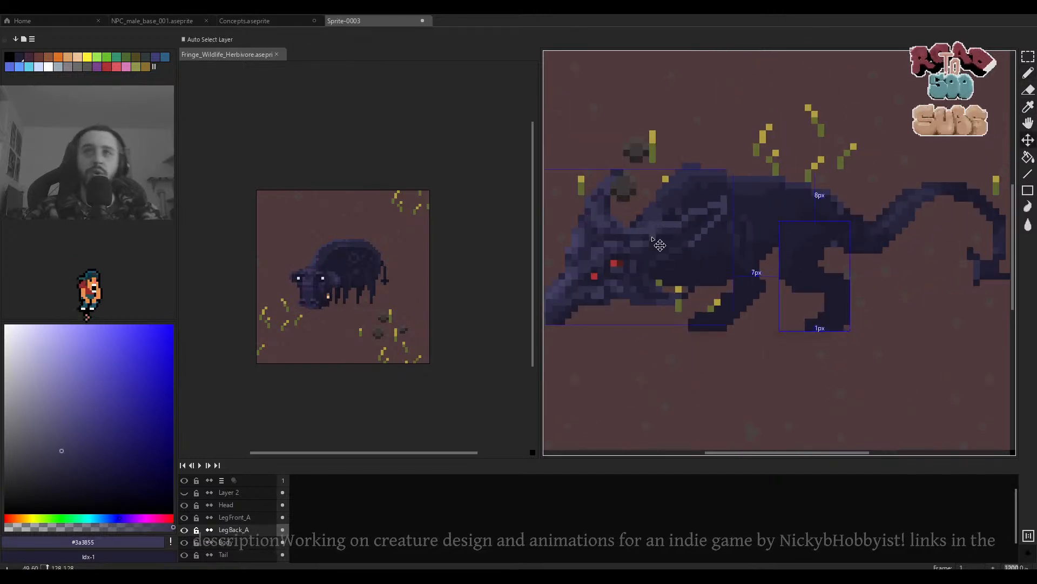
scroll(789, 267, "up", 1)
scroll(790, 267, "down", 2)
key("plus")
key("minus")
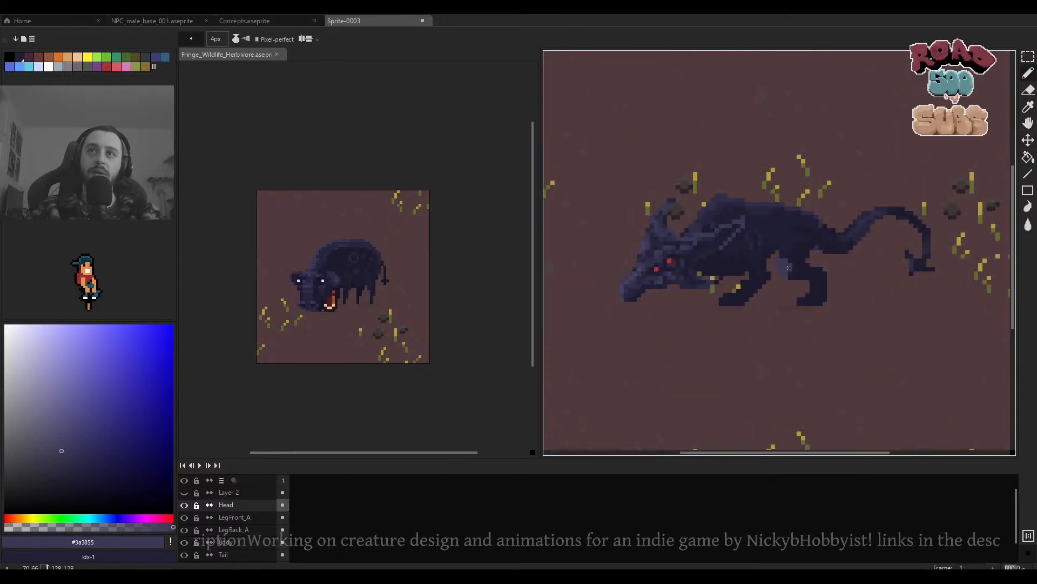
Try #3a3855 highlights on the hind leg's knee and thigh with 4 px and 2 px brushes, and undo the strokes.
scroll(789, 268, "up", 3)
left_click(786, 269)
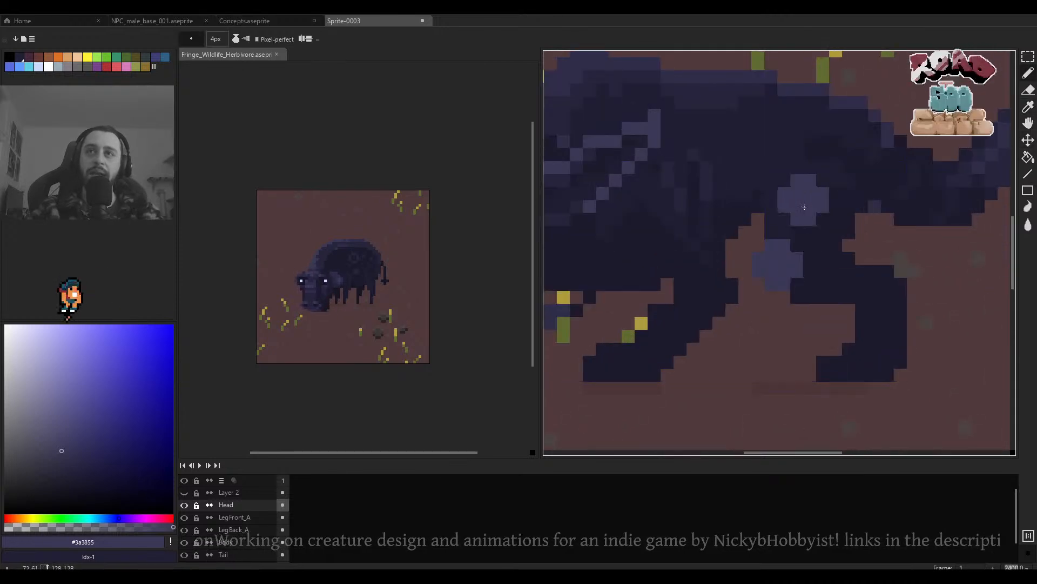
key("minus")
key("minus")
scroll(804, 156, "down", 4)
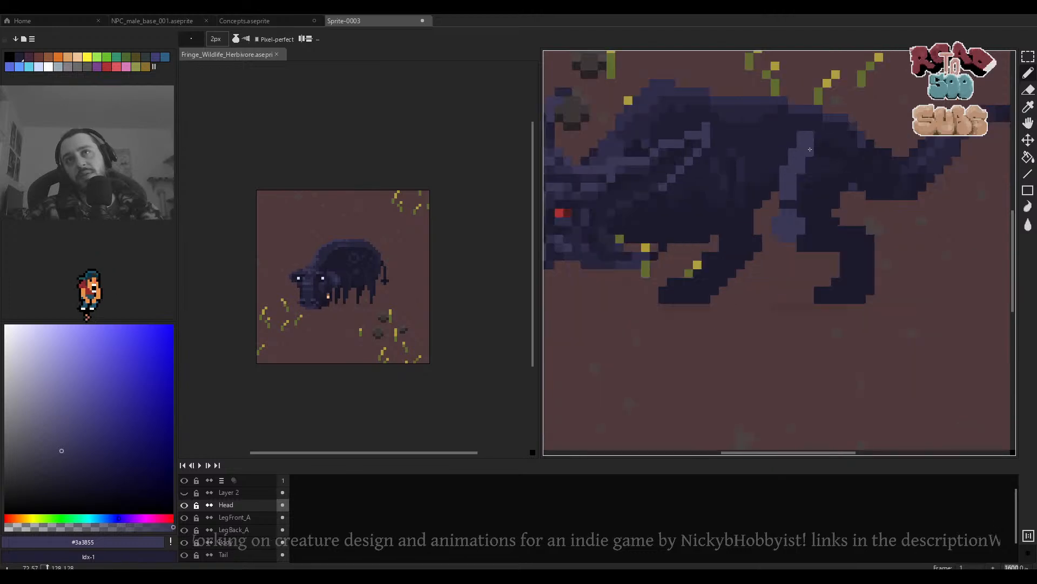
scroll(804, 156, "up", 3)
scroll(810, 178, "down", 3)
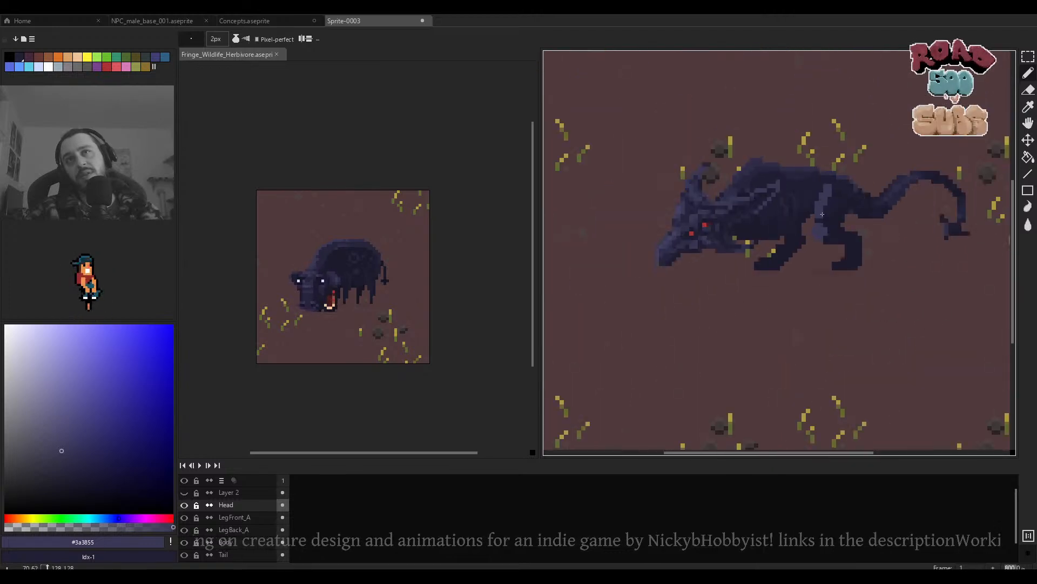
scroll(826, 215, "up", 1)
scroll(826, 214, "up", 1)
key("ctrl+z")
key("ctrl+z")
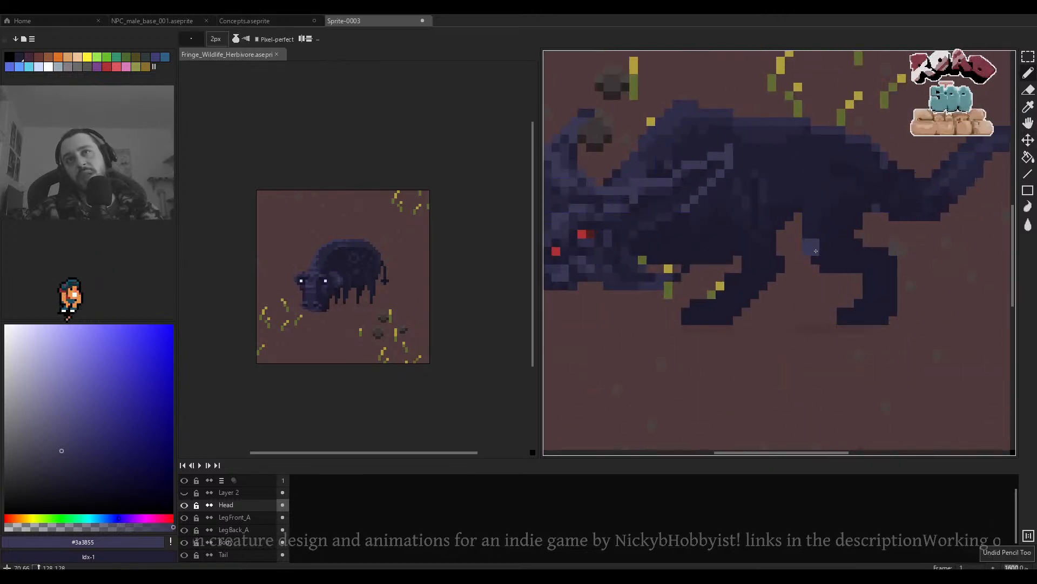
left_click_drag(816, 252, 827, 216)
key("ctrl+z")
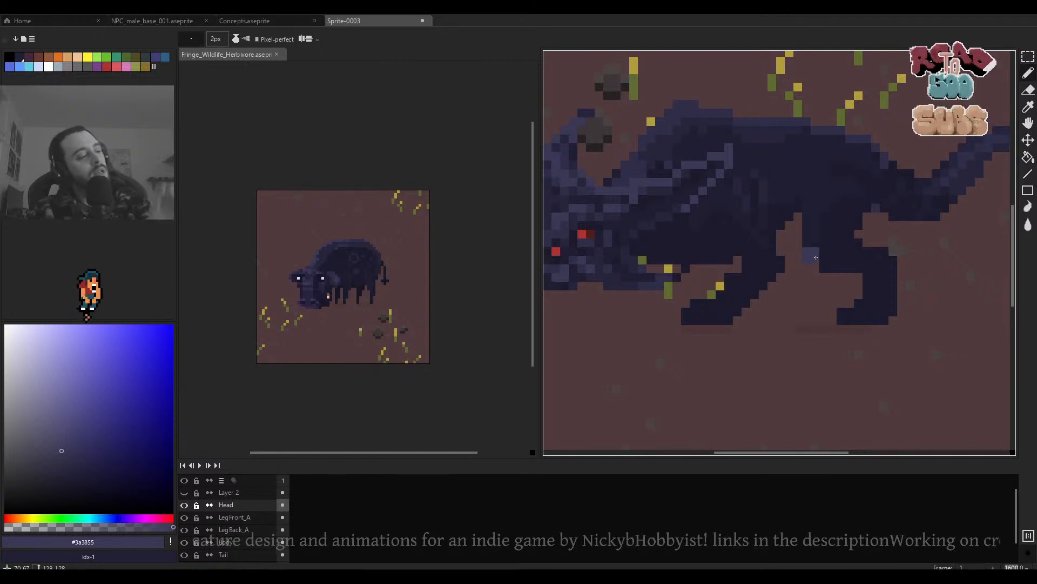
Set the brush to 1 px and paint #3a3855 claws with dark gaps on the hind foot.
key("minus")
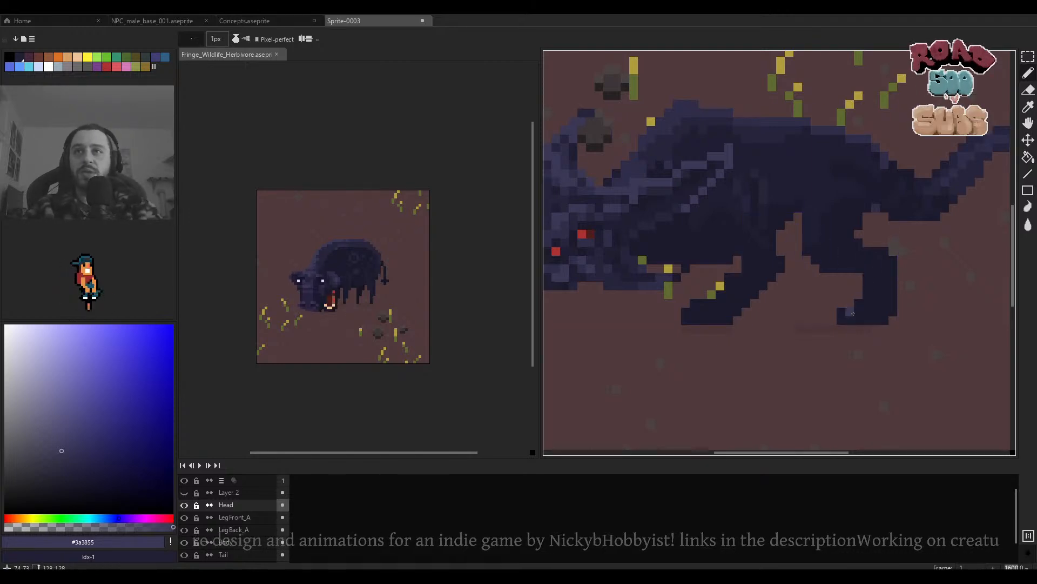
mouse_move(842, 312)
left_mouse_down()
mouse_move(835, 319)
mouse_move(859, 321)
left_mouse_up()
key("ctrl+z")
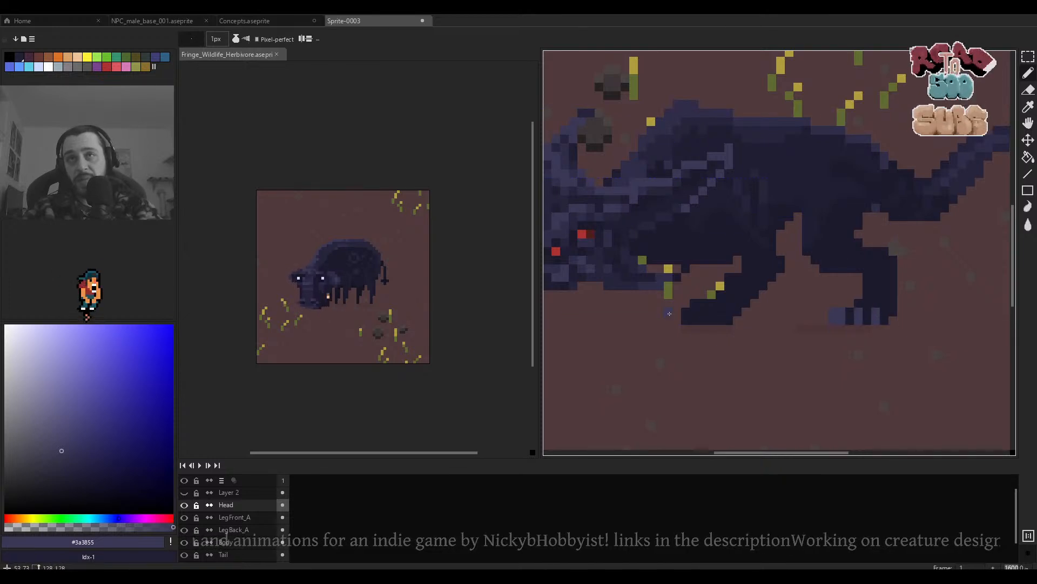
Paint matching #3a3855 claws on the front foot, extending them slightly past the foot's tip.
scroll(670, 314, "up", 1)
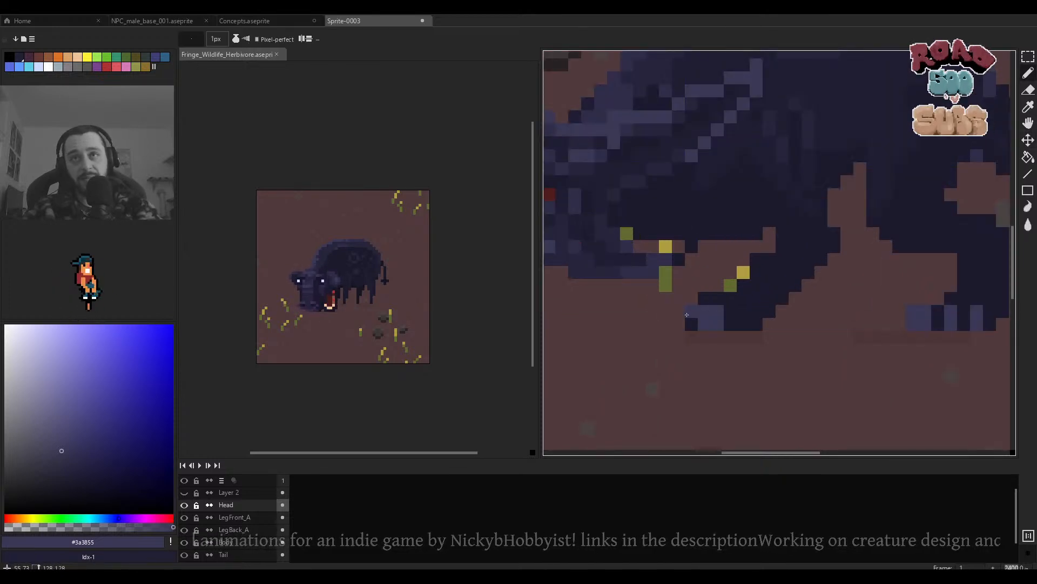
scroll(675, 323, "down", 3)
scroll(678, 316, "up", 3)
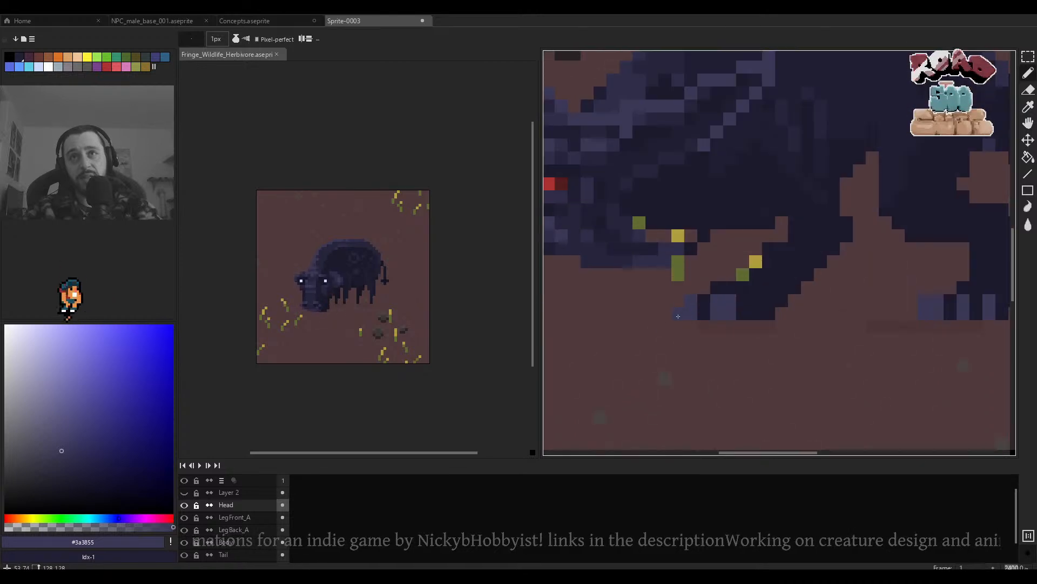
scroll(813, 284, "down", 2)
scroll(678, 307, "down", 2)
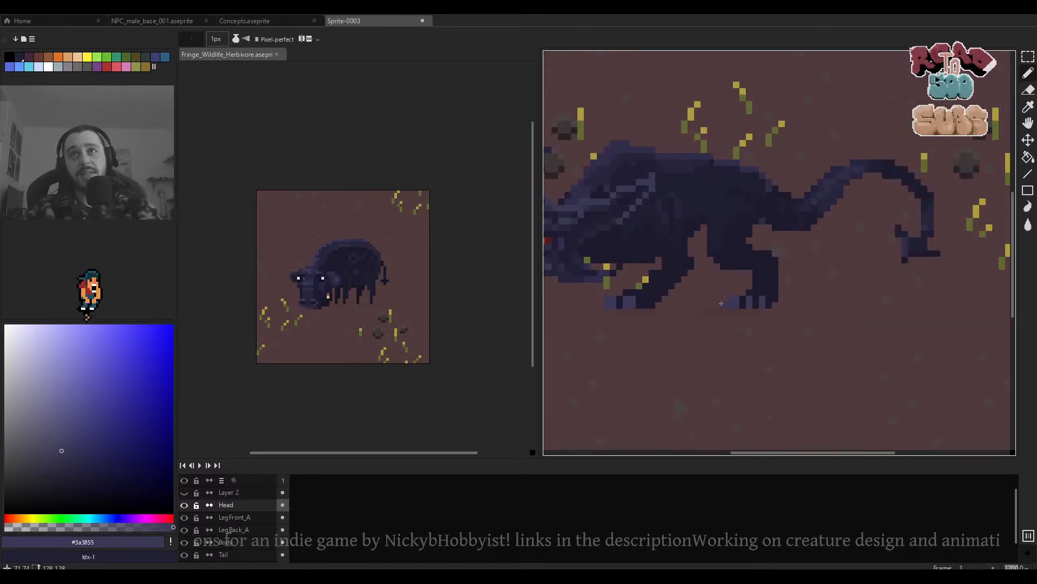
left_click_drag(655, 304, 721, 296)
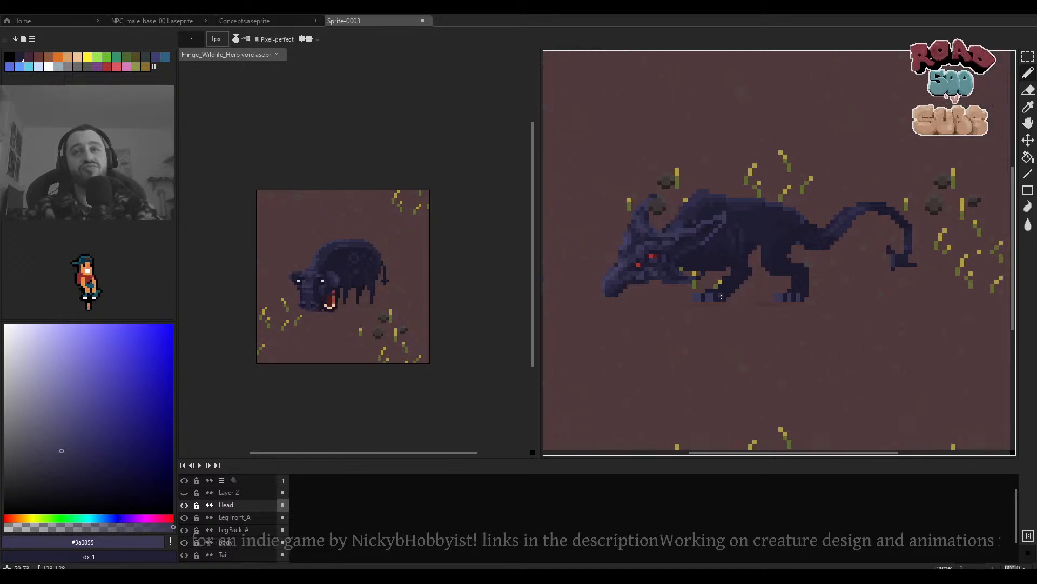
Make LegFront_A the active layer, try shifting its artwork, and undo the movement.
scroll(733, 241, "up", 4)
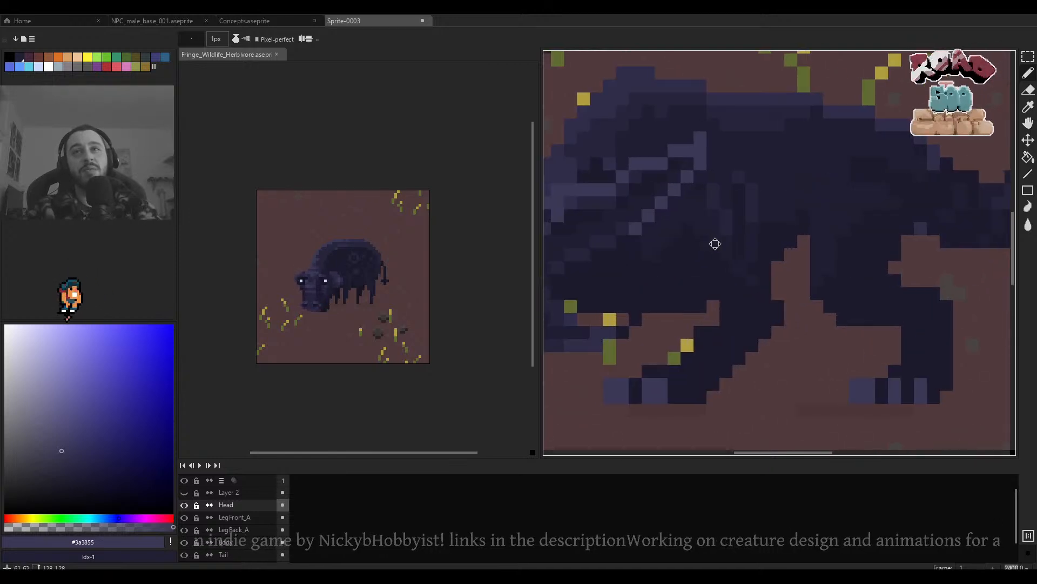
scroll(713, 243, "down", 3)
scroll(796, 265, "up", 1)
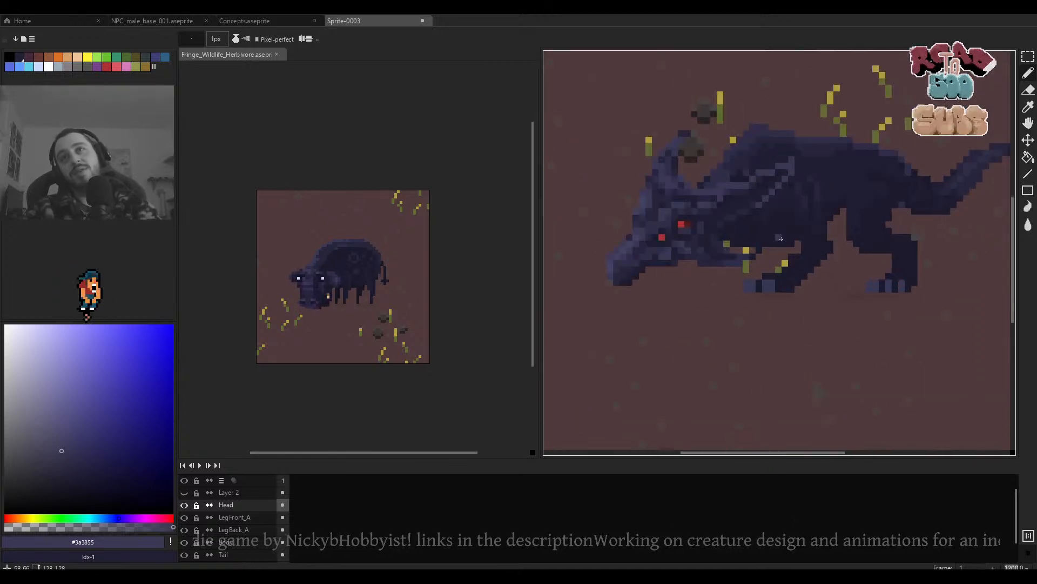
left_click(185, 494)
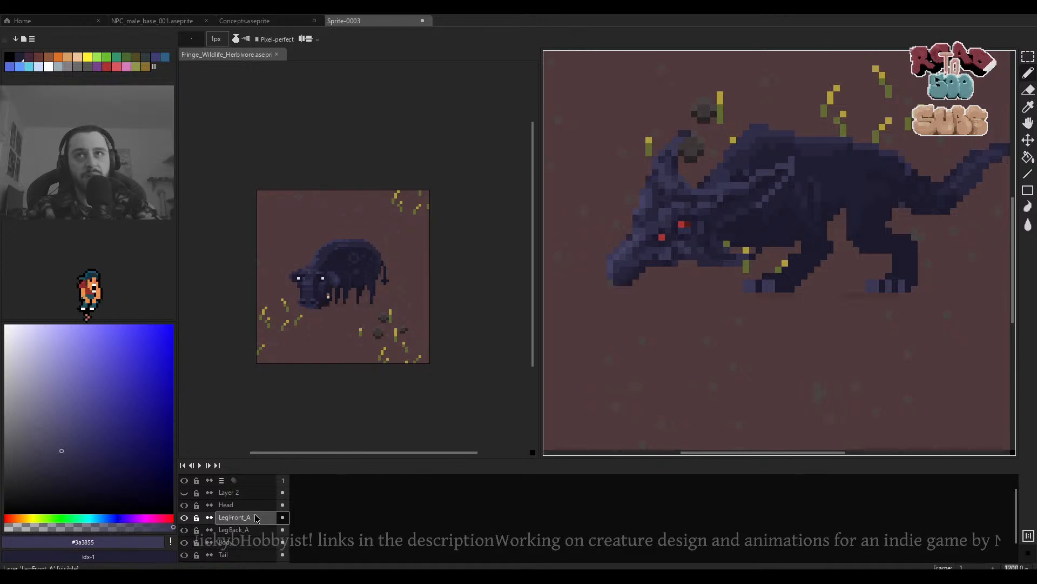
mouse_move(803, 284)
left_mouse_down()
mouse_move(765, 291)
mouse_move(796, 273)
left_mouse_up()
key("ctrl+z")
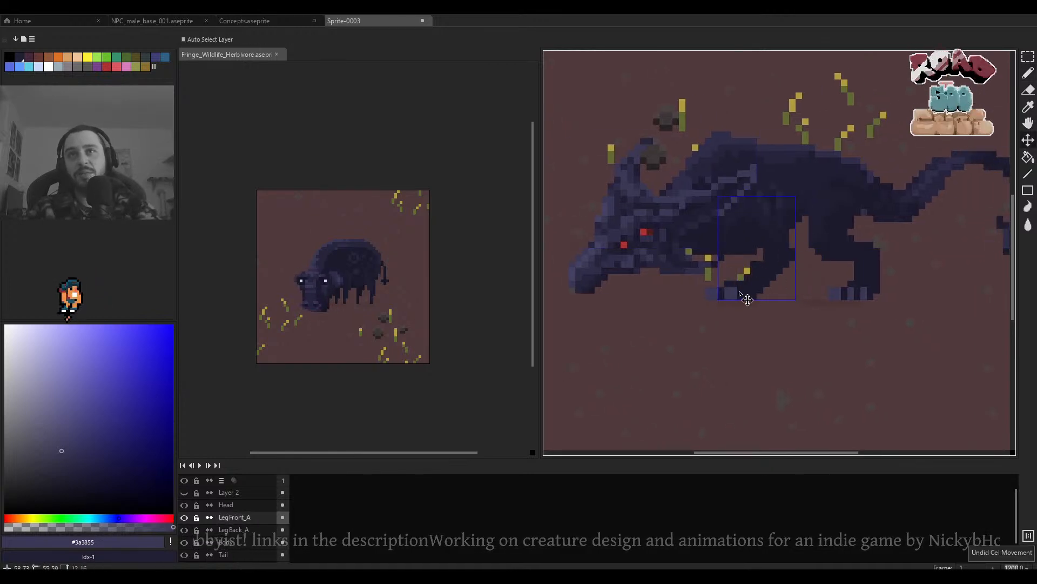
Select the claws on both feet in the Head layer, cut them, and paste them onto LegBack_A.
left_click(735, 295, "ctrl")
scroll(729, 299, "up", 1)
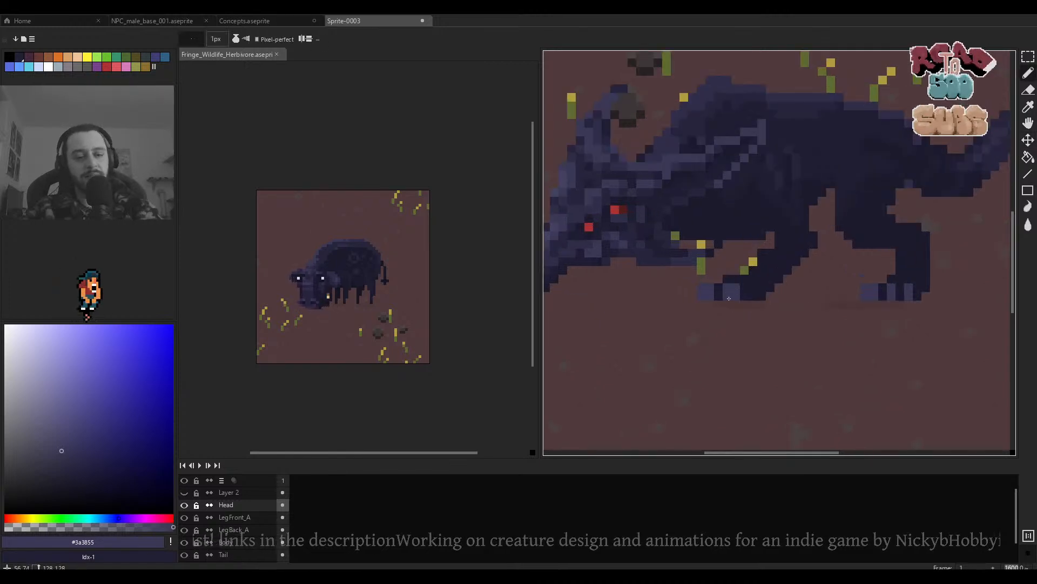
key("m")
left_click_drag(789, 278, 650, 332)
left_click_drag(928, 269, 805, 332)
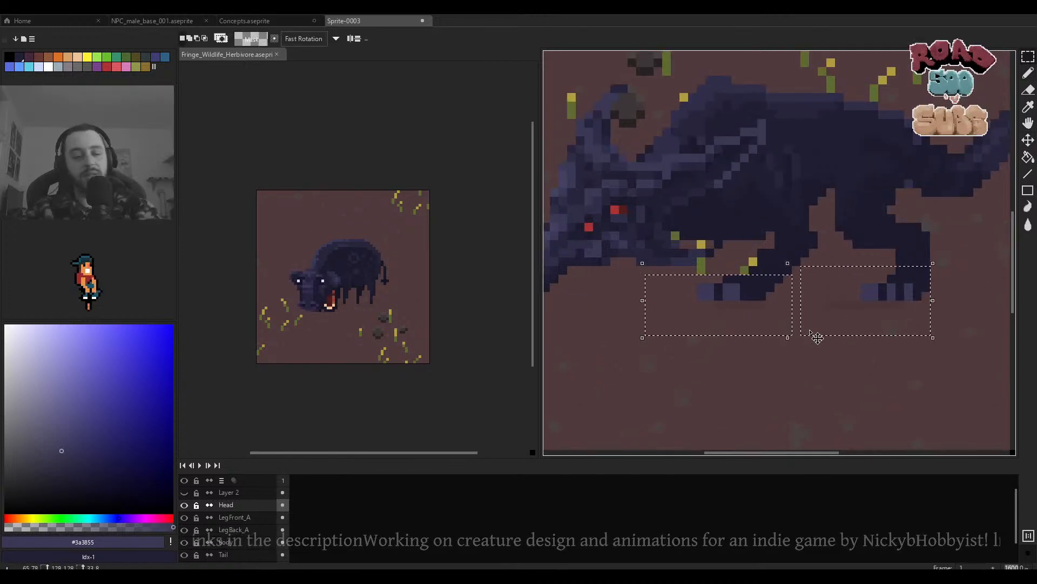
key("ctrl+x")
key("v")
left_click(927, 278, "ctrl")
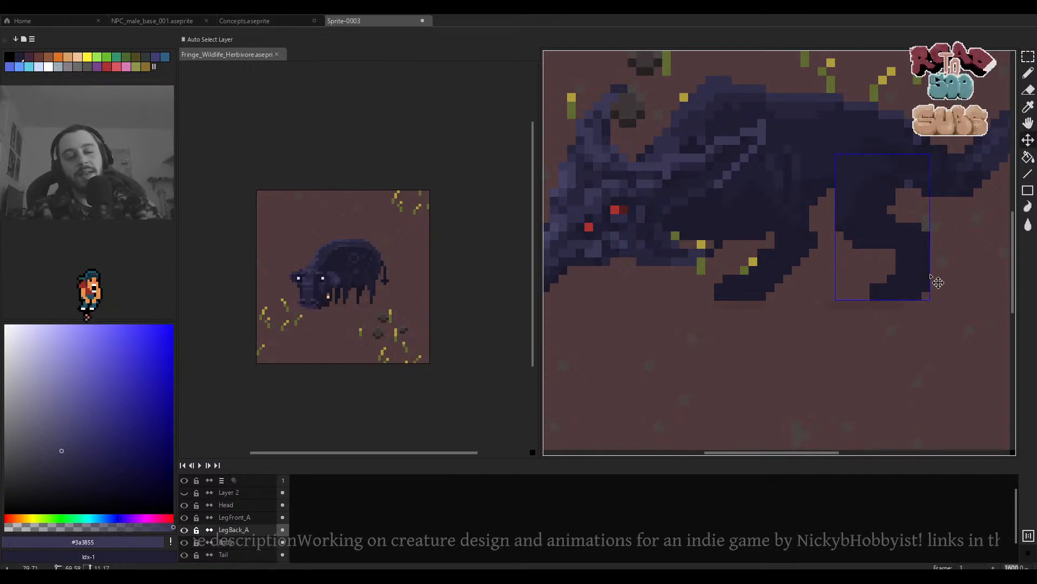
key("ctrl+v")
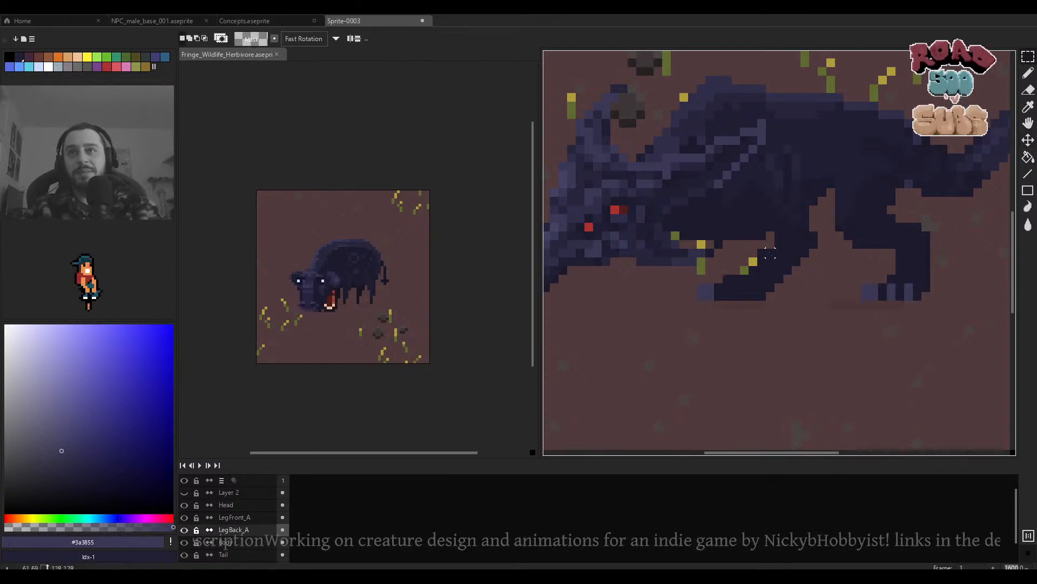
Transfer the front foot's claws from LegBack_A to LegFront_A, try moving each leg with its claws, and undo the movement.
left_click_drag(771, 253, 667, 330)
key("ctrl+x")
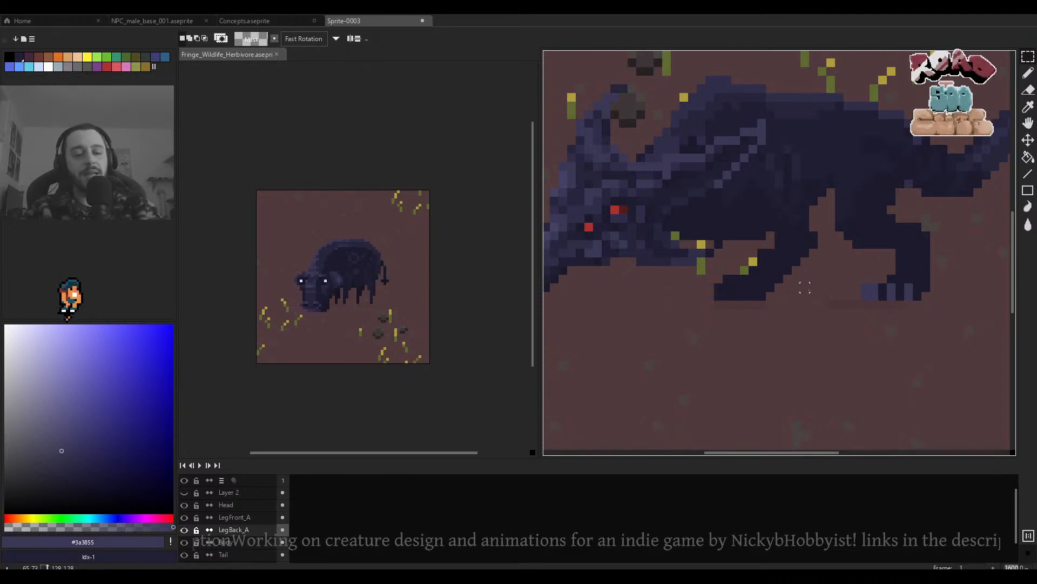
key("Return")
left_click(774, 264, "ctrl")
key("ctrl+v")
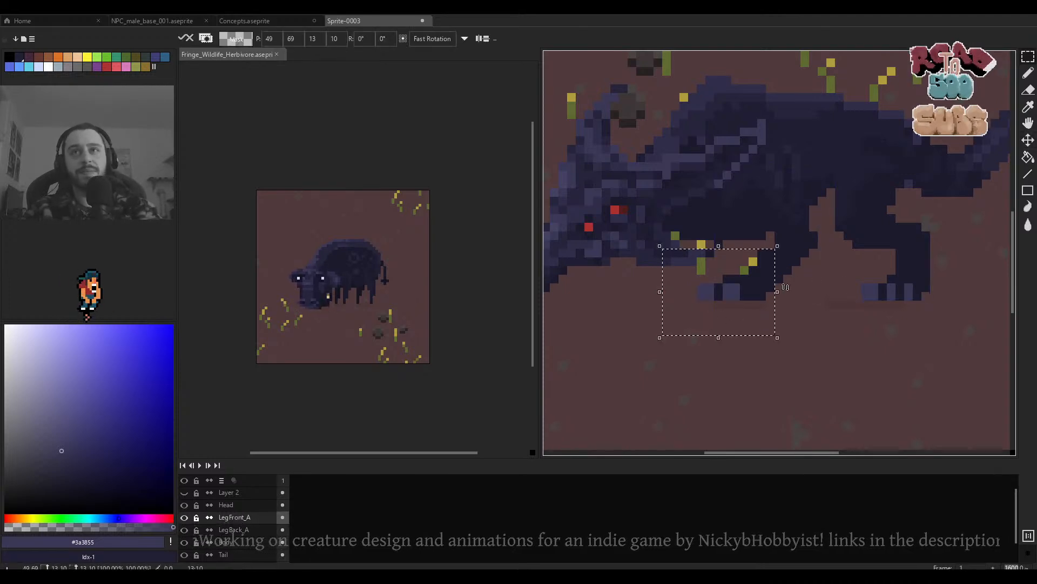
key("Return")
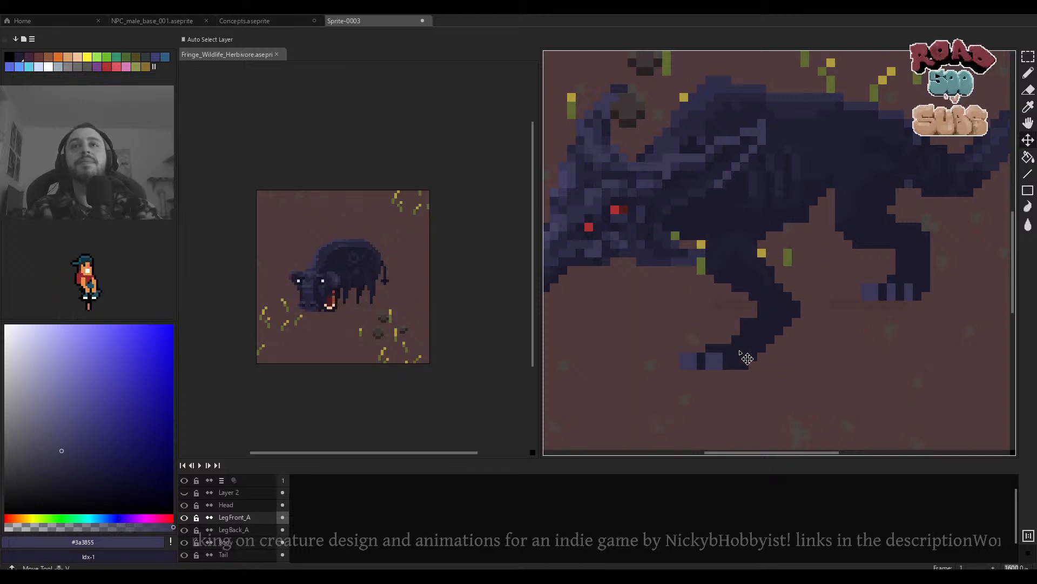
left_click_drag(906, 273, 909, 342)
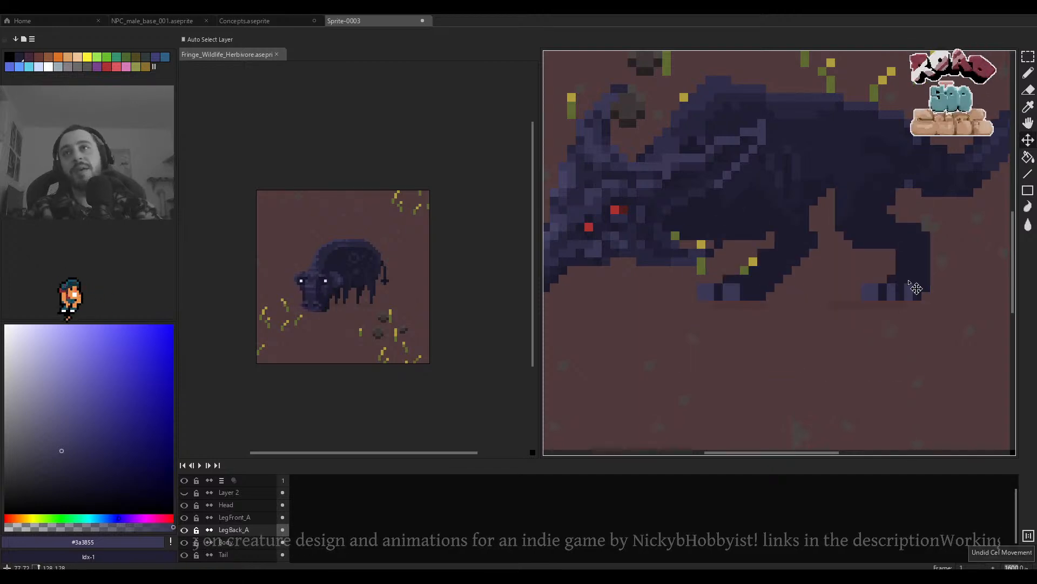
Make Head the active layer and shift its artwork a few pixels back toward the body.
scroll(915, 289, "down", 4)
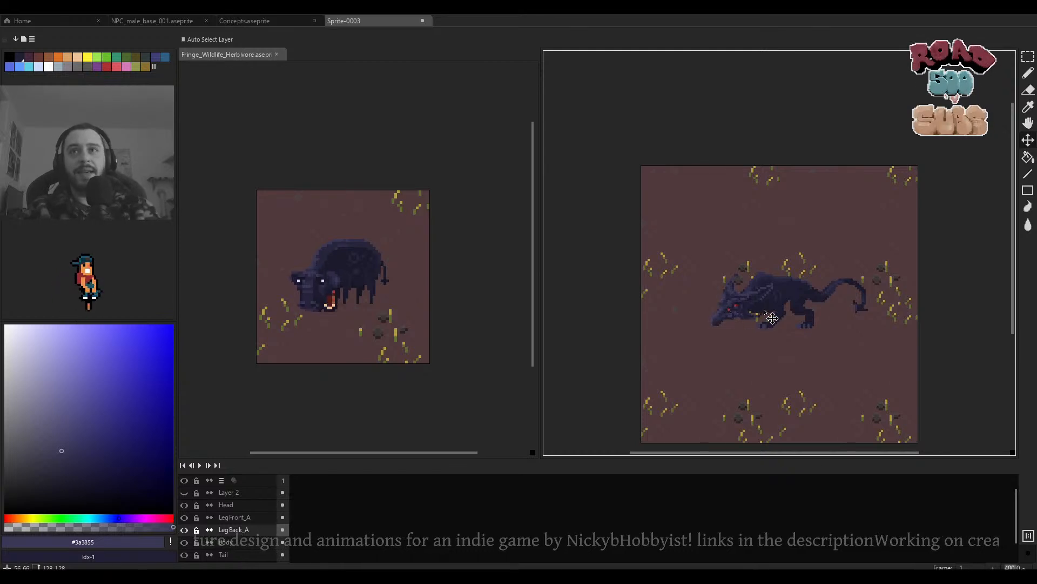
scroll(771, 317, "up", 5)
left_click(641, 322)
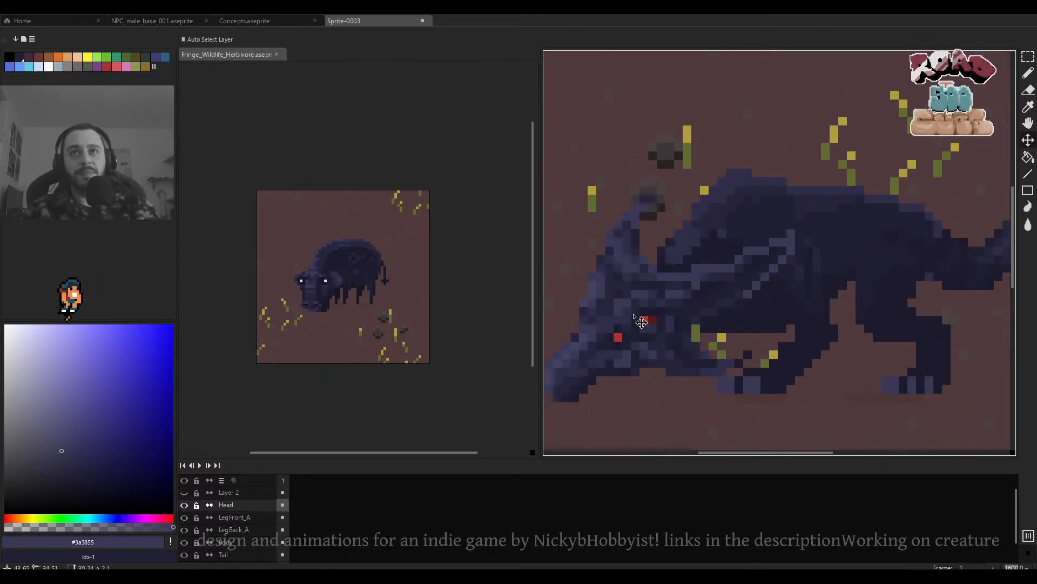
scroll(641, 322, "down", 4)
scroll(677, 320, "down", 3)
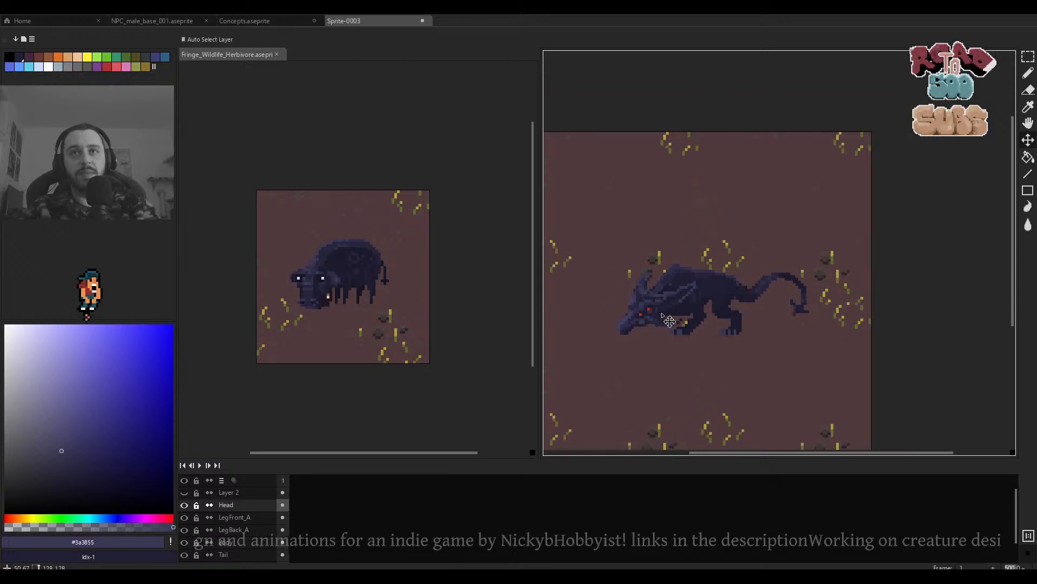
scroll(677, 303, "up", 2)
left_click_drag(669, 295, 666, 301)
scroll(674, 308, "up", 5)
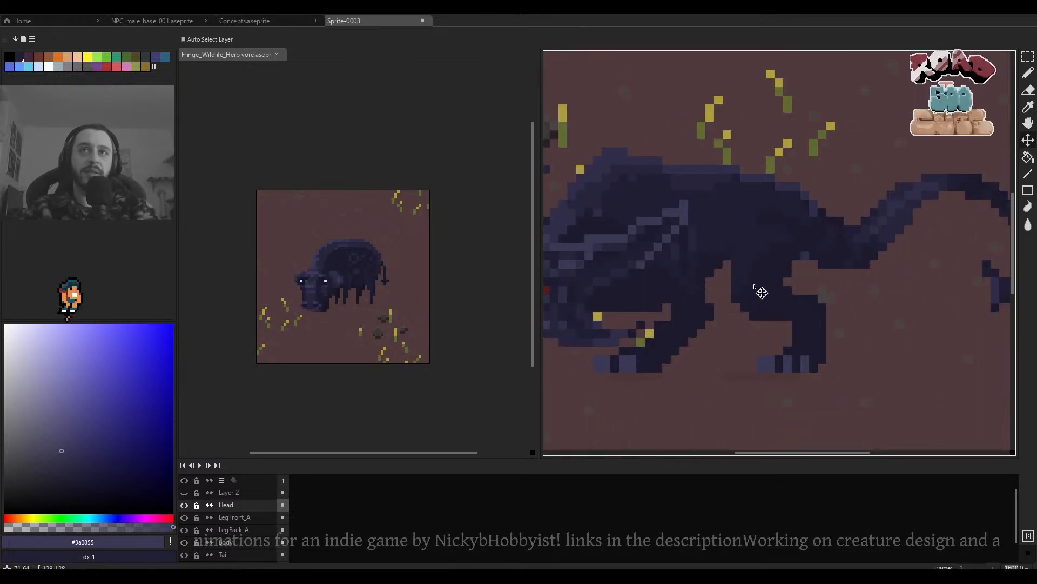
Paint a curved #26243c highlight along the hind leg's thigh on LegBack_A with the 1 px pencil.
key("b")
scroll(776, 250, "up", 1)
key("alt")
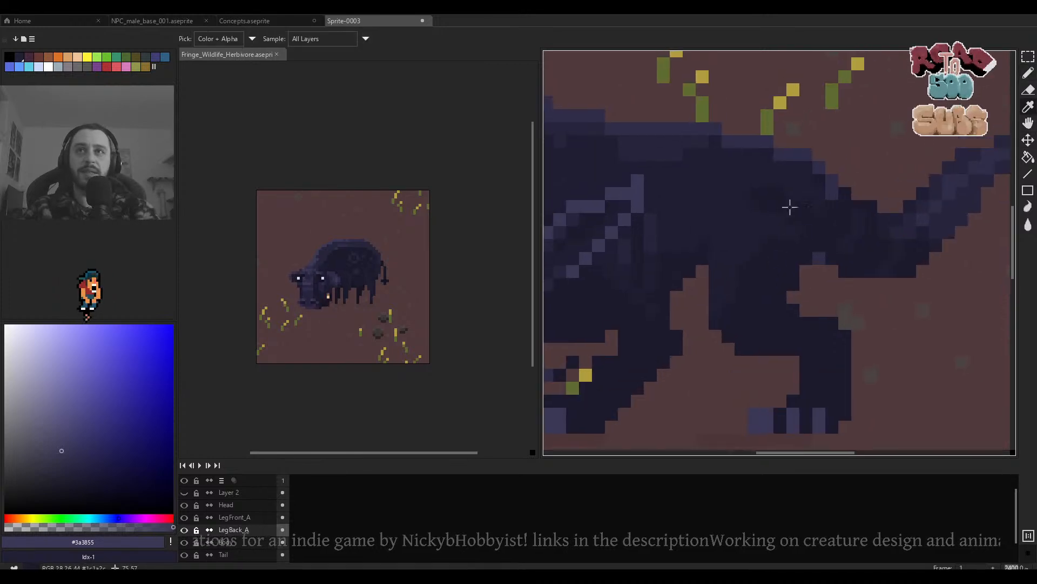
left_click_drag(764, 207, 809, 215)
left_click(817, 212, "alt")
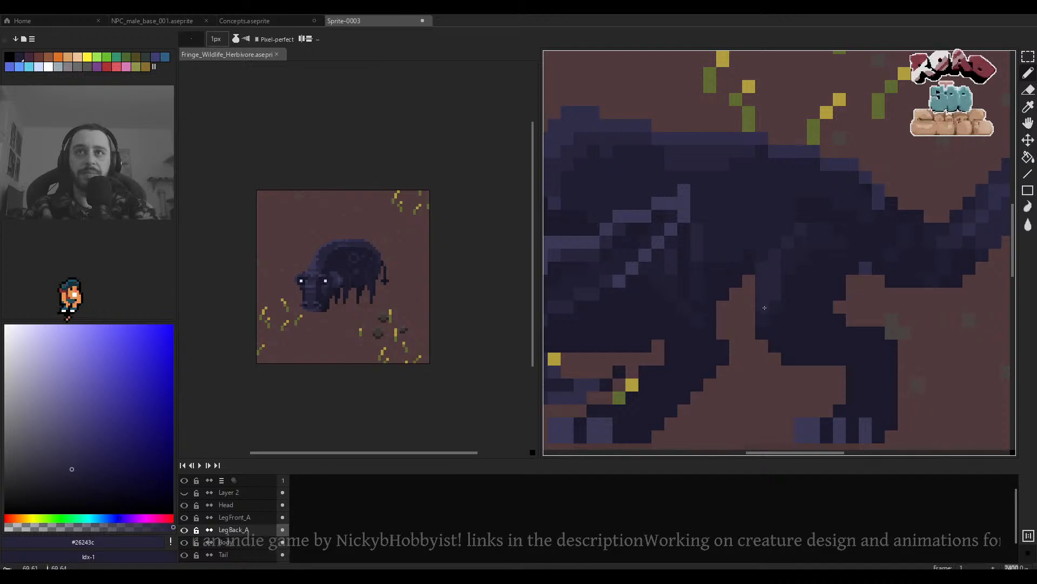
scroll(765, 307, "down", 1)
scroll(803, 267, "up", 1)
scroll(832, 222, "down", 1)
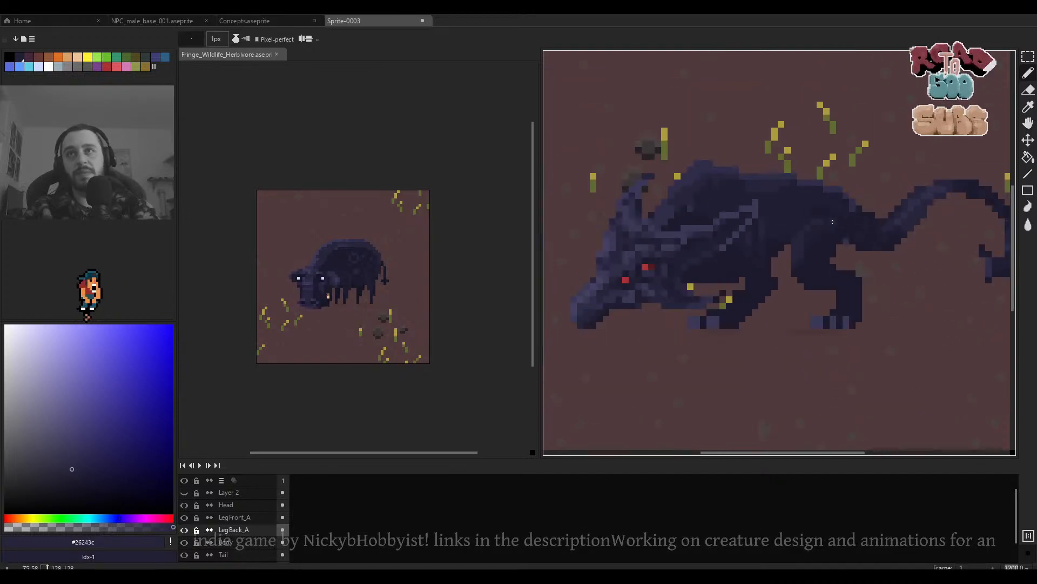
scroll(816, 229, "up", 2)
scroll(815, 226, "up", 1)
scroll(846, 202, "down", 4)
scroll(806, 185, "up", 3)
Sample #2f2d49 from the back's edge and add brighter pixels along the front edge of the hind thigh.
key("alt")
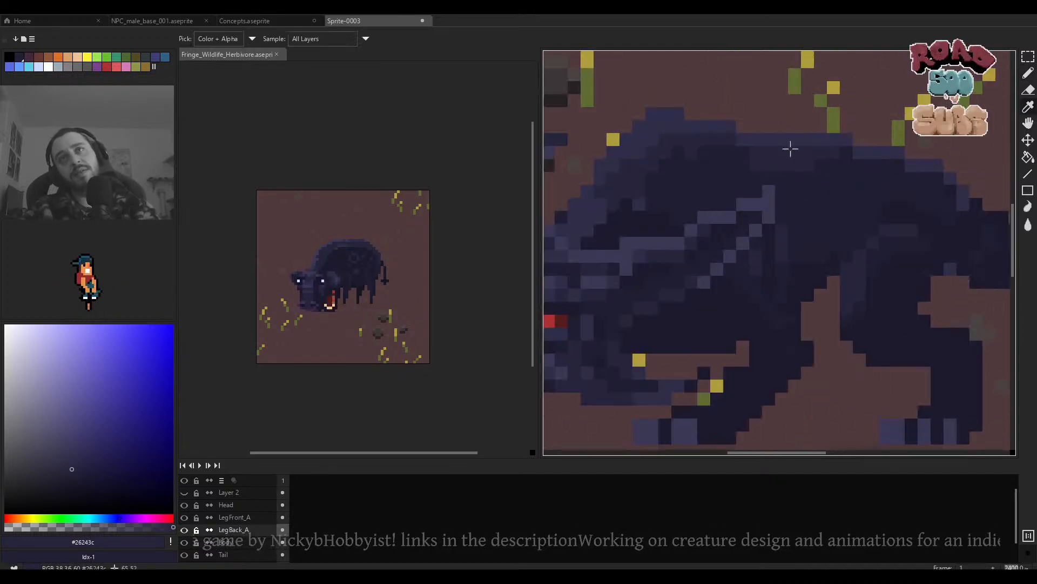
left_click(790, 149, "alt")
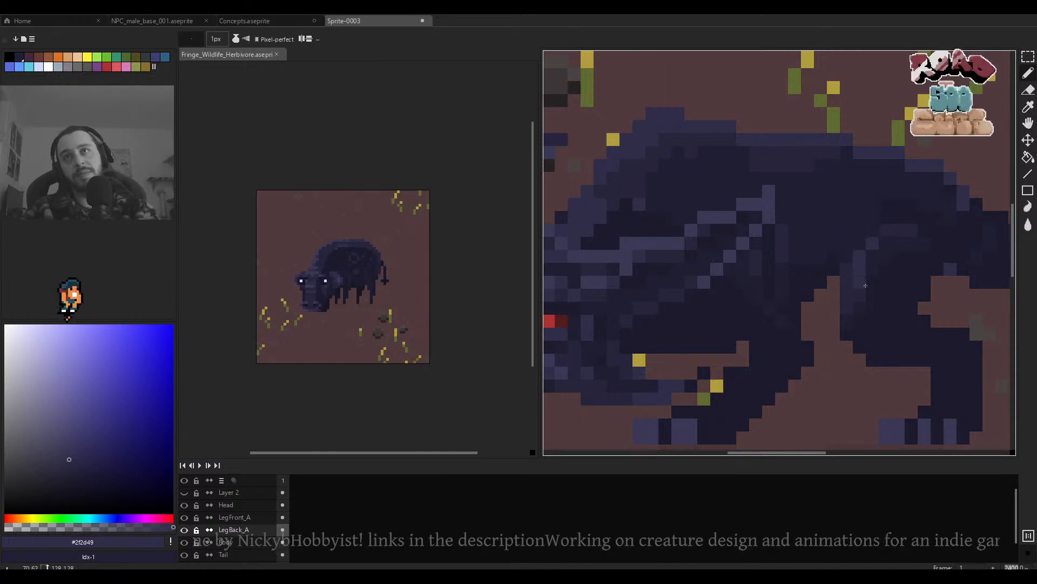
scroll(865, 285, "down", 3)
scroll(850, 313, "up", 4)
Sample #26243c from the hind thigh and paint highlights down the front leg's forearm on LegFront_A.
left_click(843, 291, "alt")
scroll(827, 286, "down", 2)
scroll(798, 318, "up", 2)
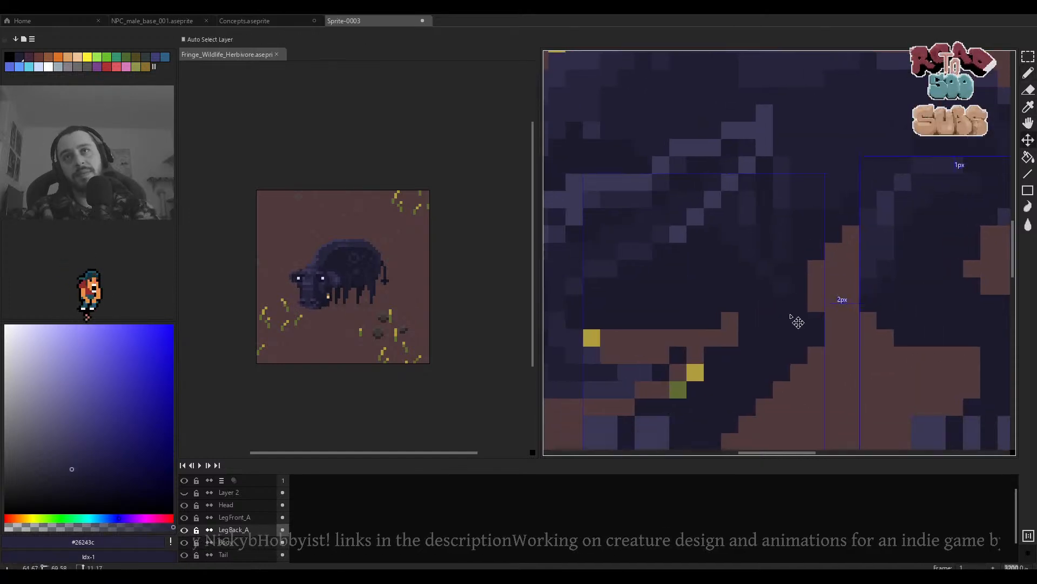
left_click(795, 319, "ctrl")
scroll(772, 322, "down", 4)
scroll(751, 343, "up", 4)
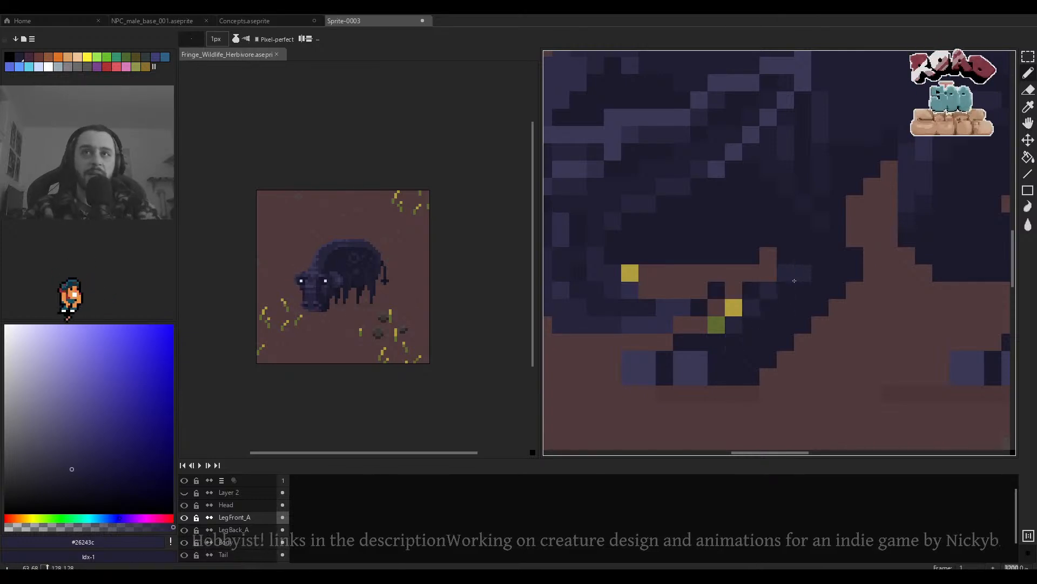
left_click_drag(794, 281, 756, 322)
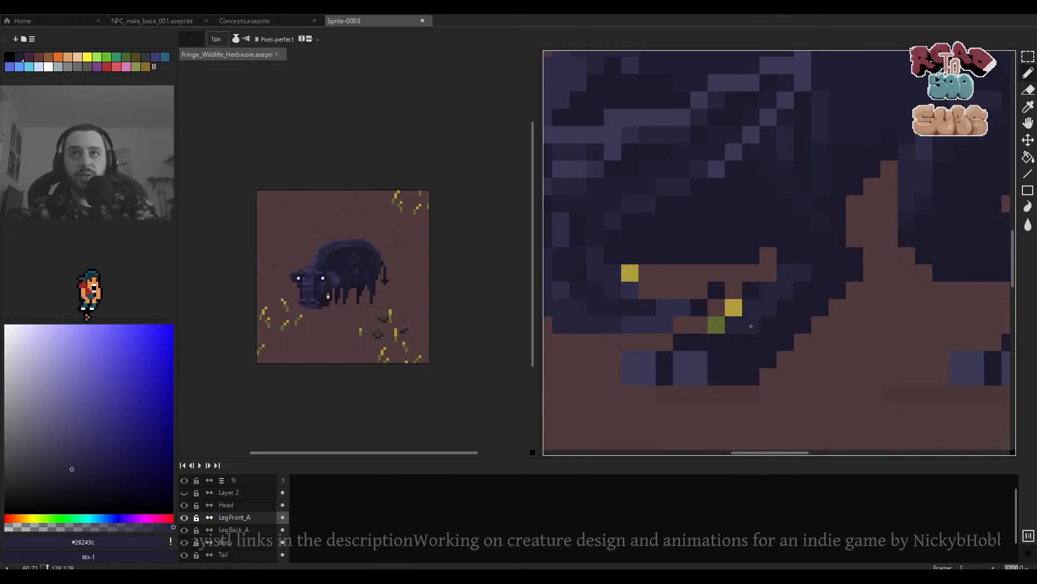
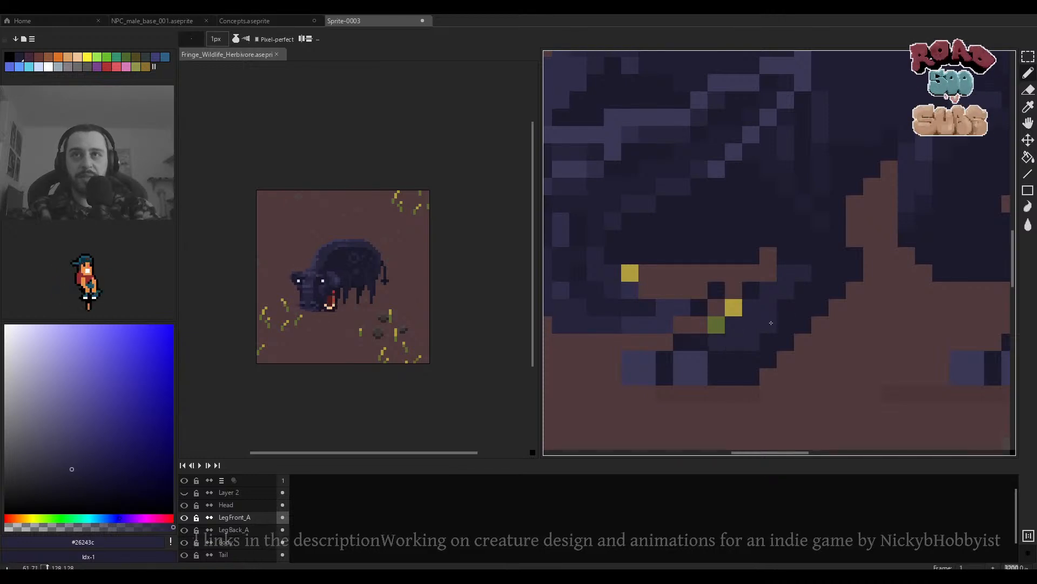
Sample #201d32 and paint transitional shading around the front leg's highlights.
left_click(823, 276, "alt")
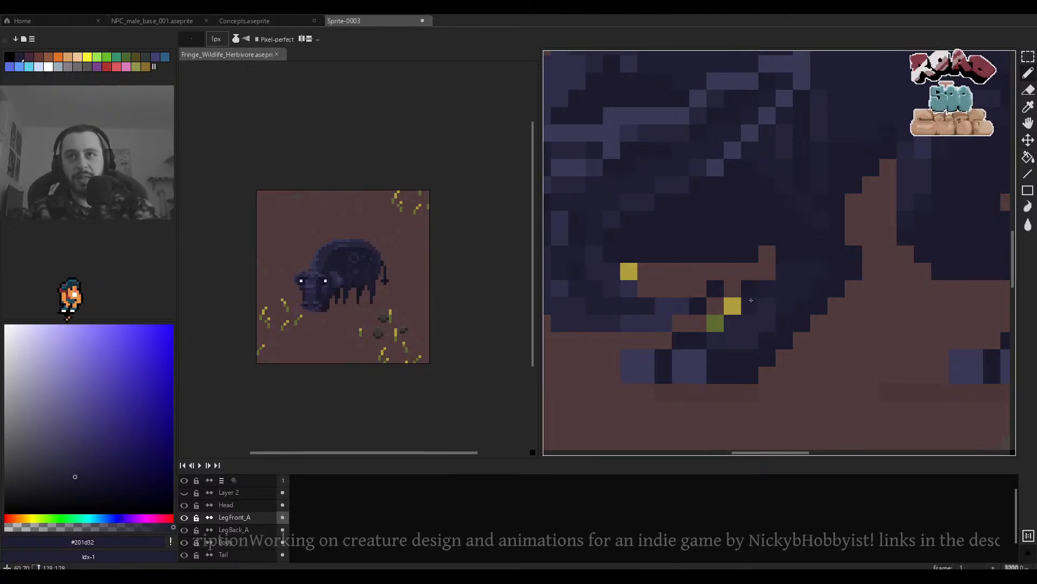
scroll(784, 300, "down", 4)
scroll(808, 283, "up", 4)
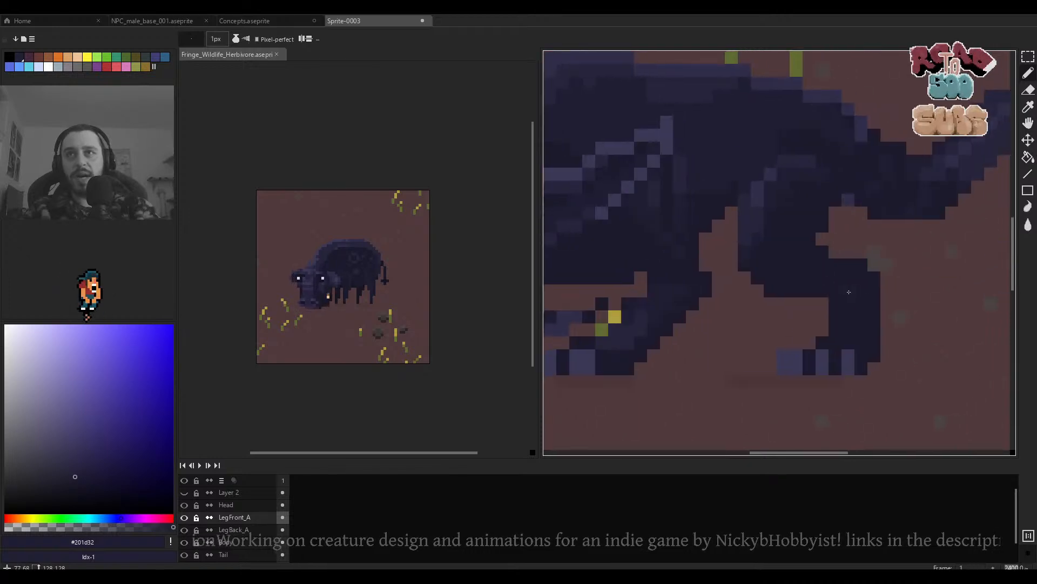
Paint #201d32 shading on the lower hind leg and knee in LegBack_A, undoing and repainting a stroke.
left_click(851, 302, "ctrl")
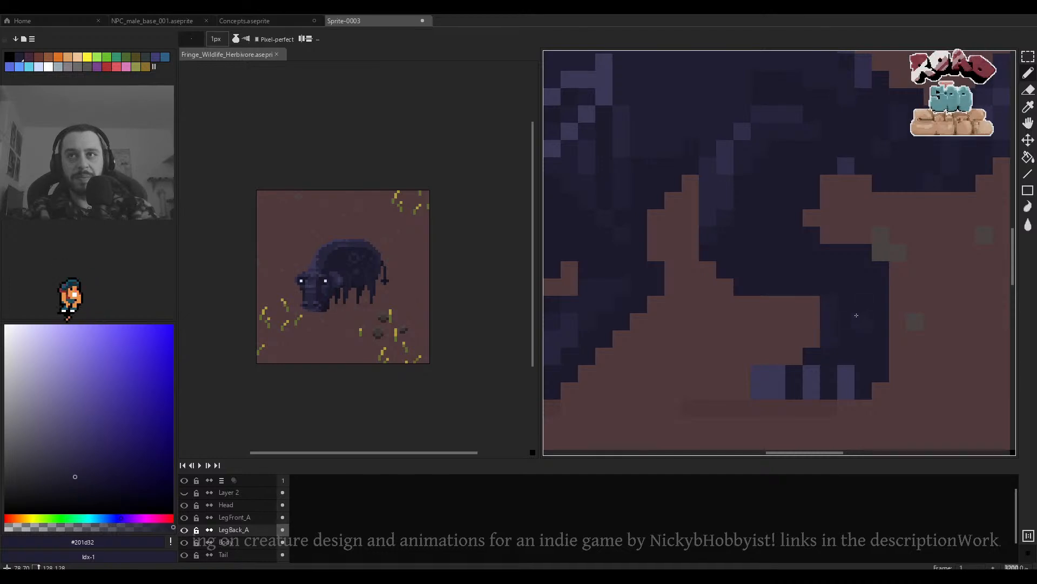
scroll(847, 311, "down", 3)
scroll(833, 315, "up", 3)
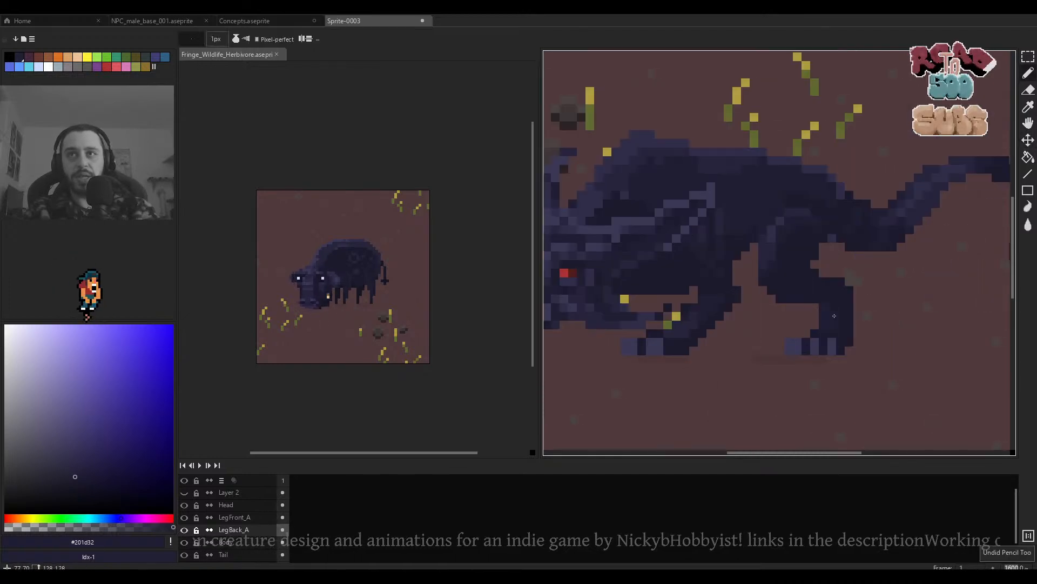
key("ctrl+z")
left_click_drag(796, 298, 835, 311)
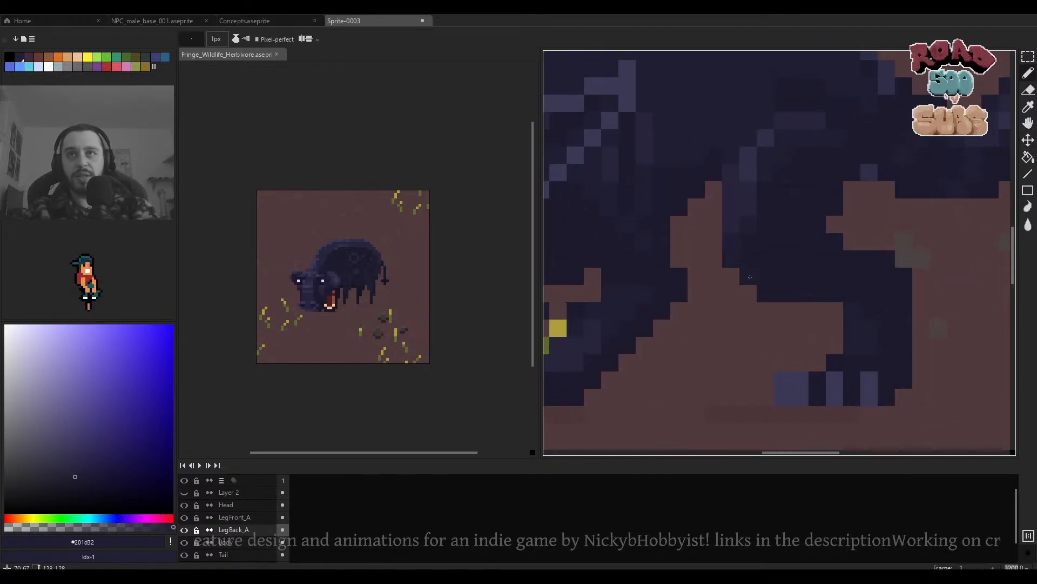
scroll(769, 295, "down", 2)
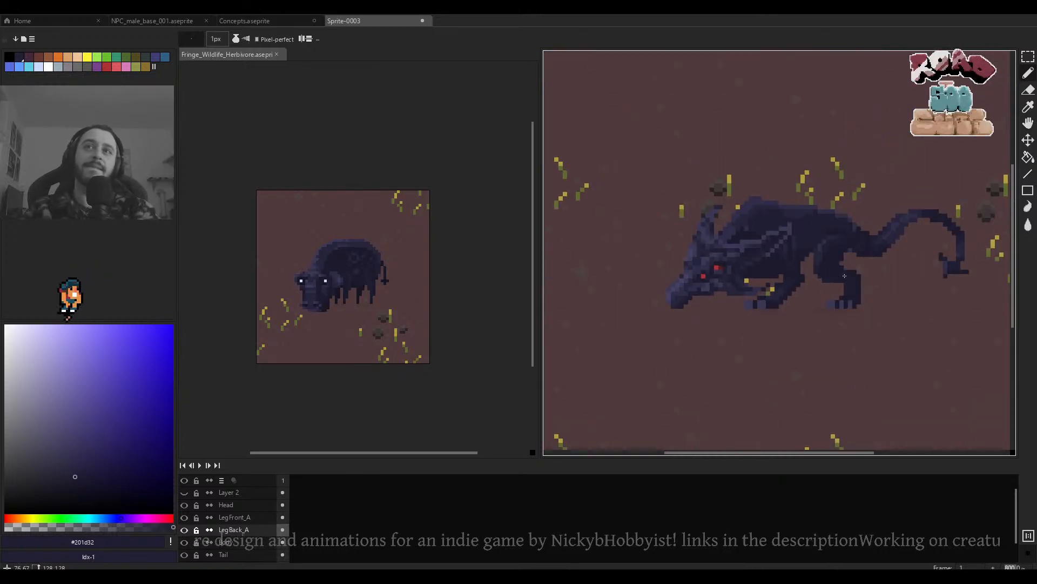
Add small #201d32 shading pixels around the hind leg's hock, below the notch behind the thigh.
scroll(844, 276, "up", 1)
scroll(878, 268, "up", 3)
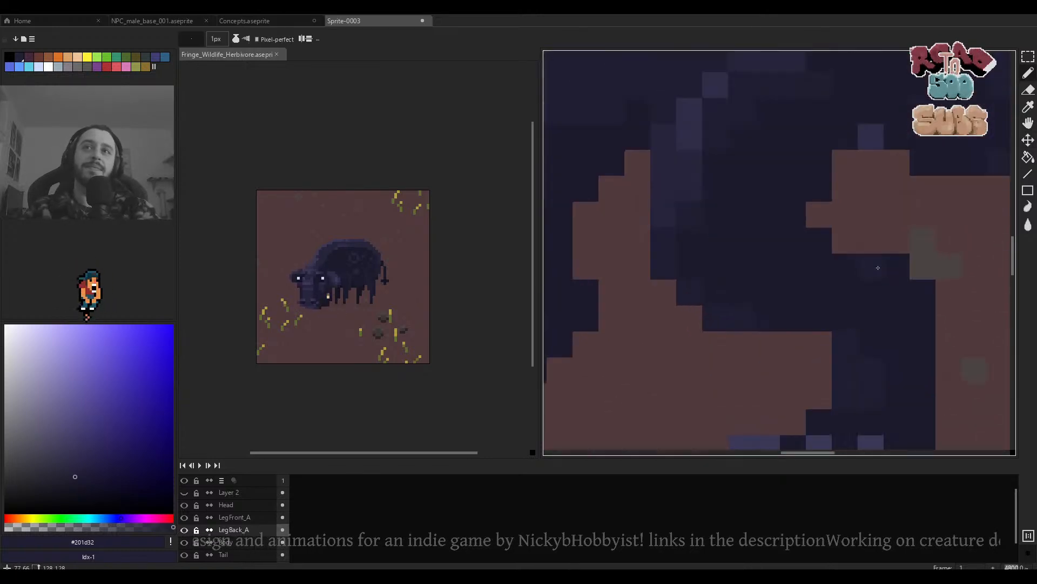
left_click(819, 219)
scroll(826, 222, "down", 2)
scroll(831, 219, "up", 1)
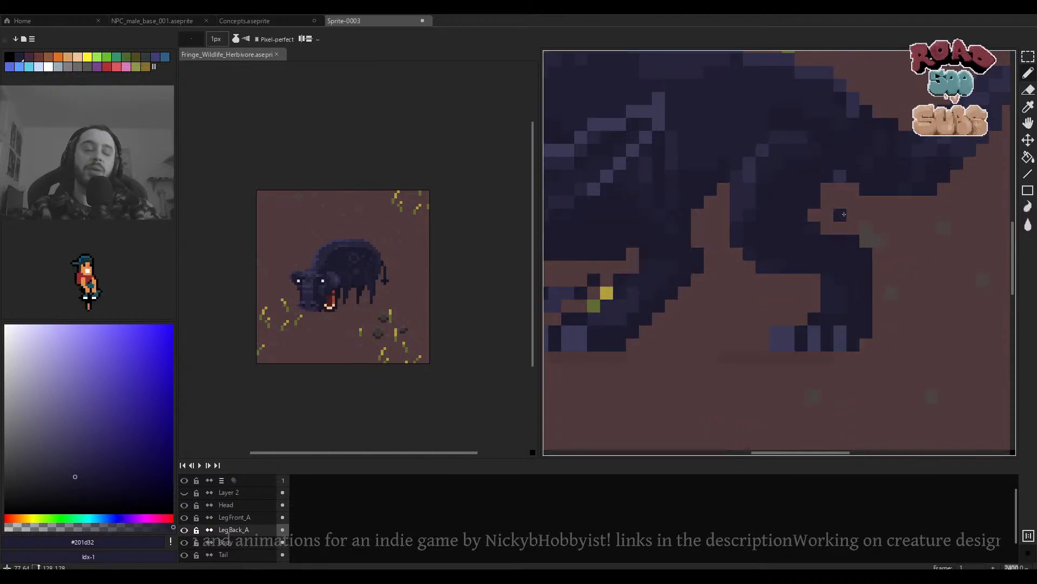
scroll(841, 242, "up", 1)
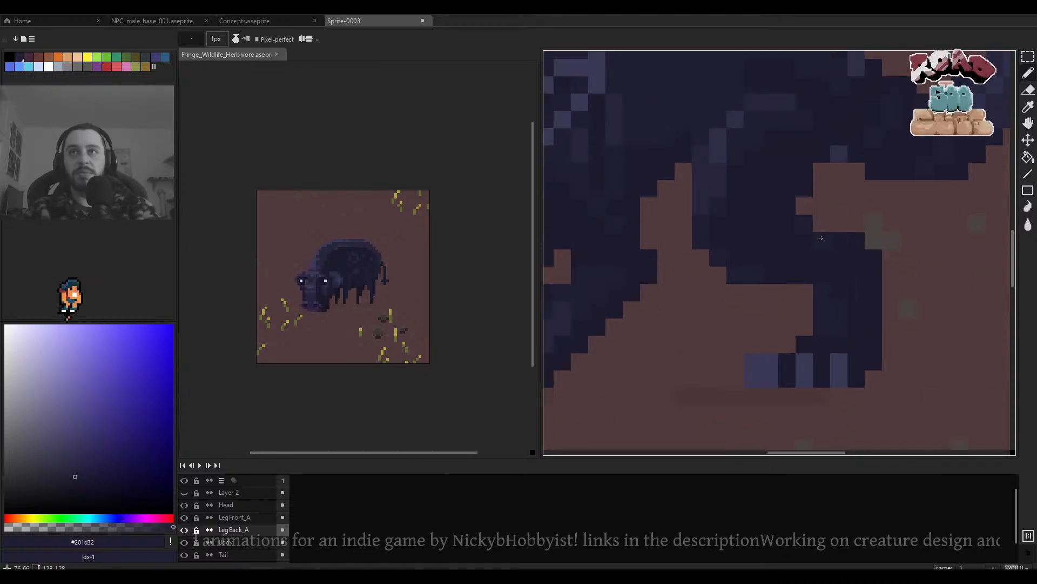
scroll(855, 259, "down", 2)
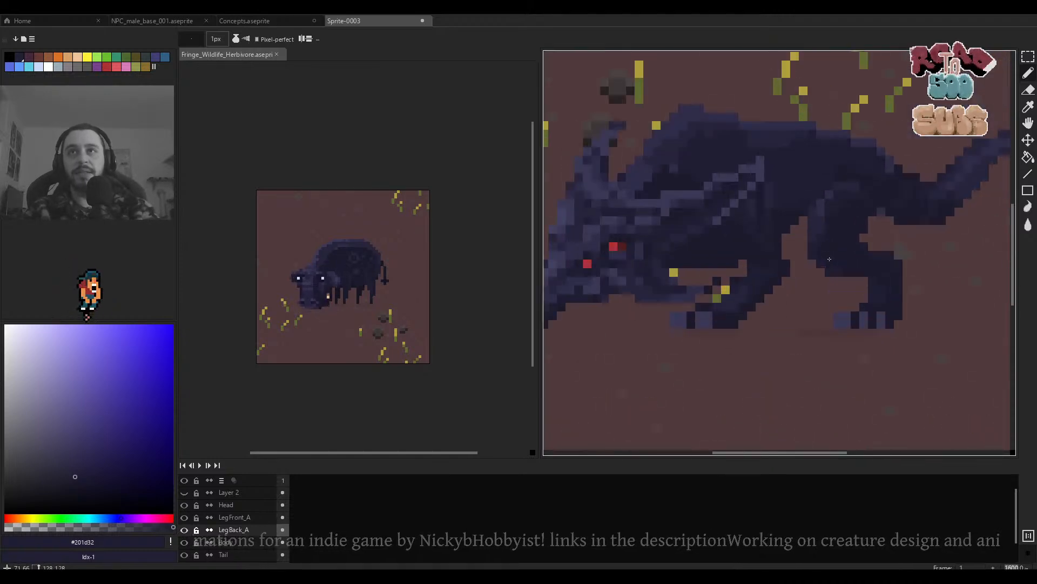
scroll(778, 268, "up", 1)
Move the front leg on LegFront_A down and away from the shoulder to expose the body beneath it.
left_click(762, 269, "ctrl")
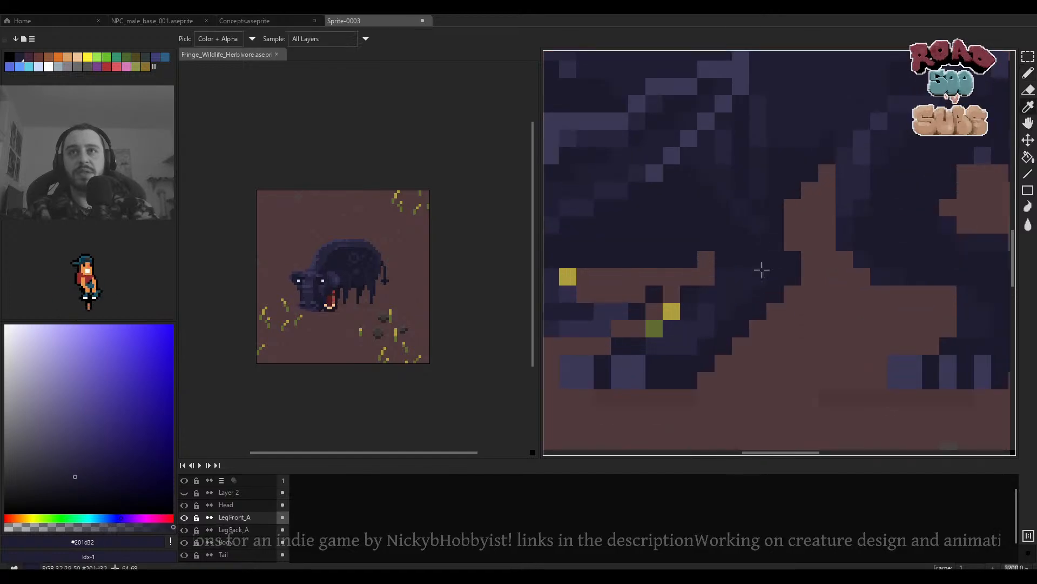
scroll(774, 226, "down", 2)
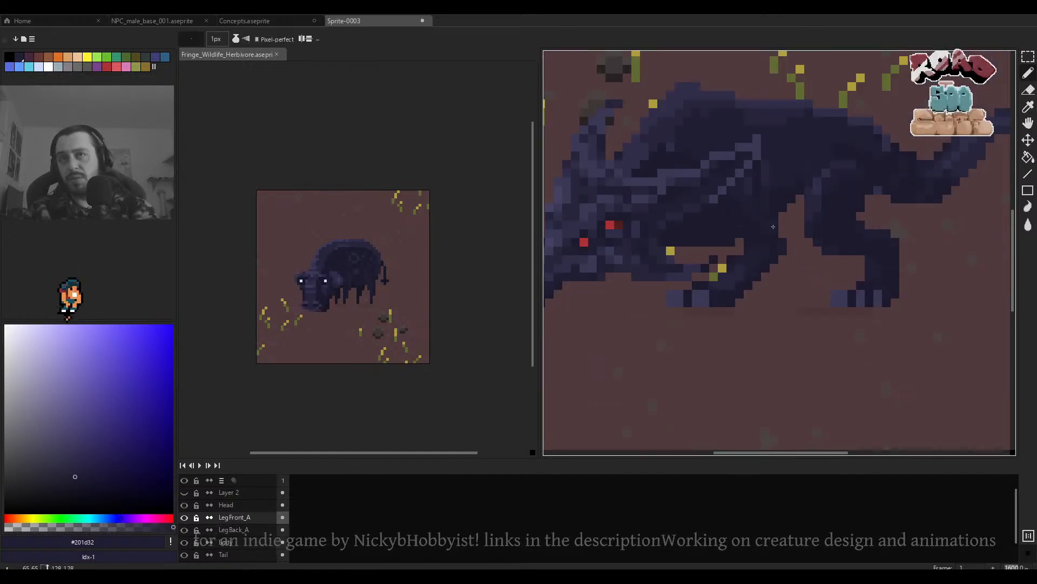
scroll(766, 231, "up", 1)
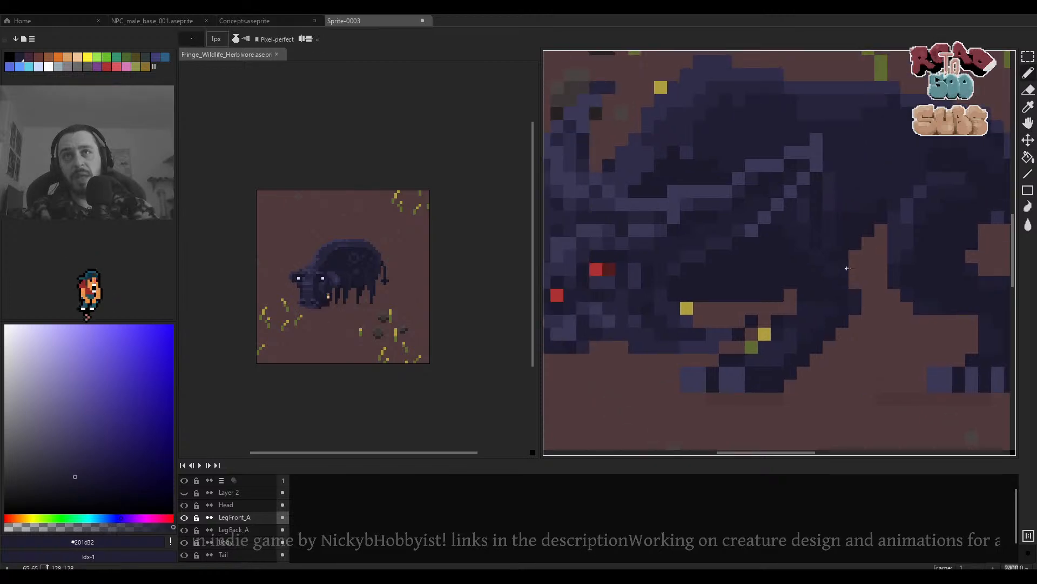
scroll(816, 259, "down", 1)
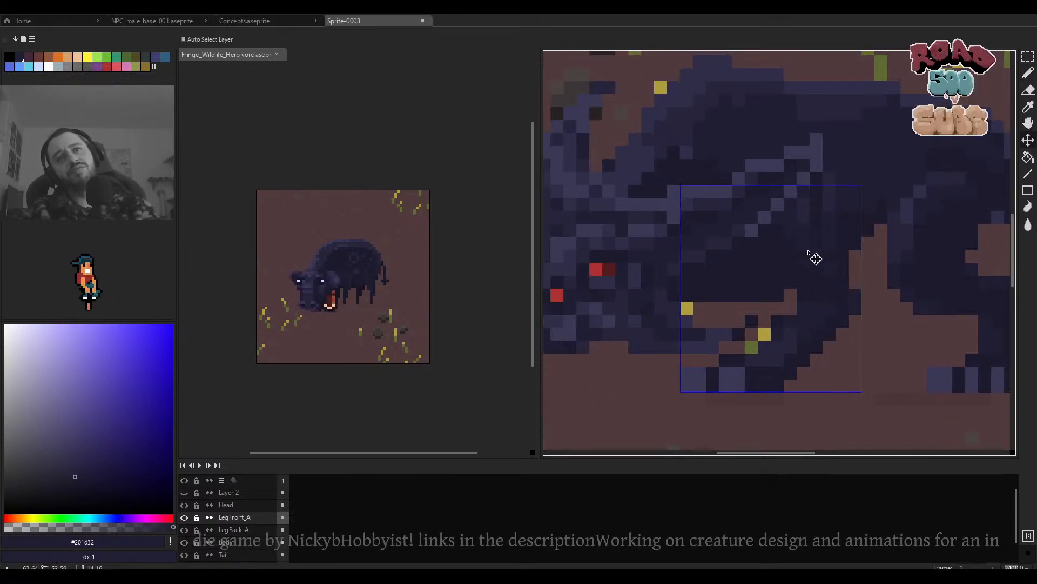
scroll(810, 253, "down", 3)
scroll(811, 259, "up", 4)
mouse_move(830, 283)
left_mouse_down()
mouse_move(847, 390)
mouse_move(869, 329)
mouse_move(864, 308)
mouse_move(864, 407)
left_mouse_up()
key("b")
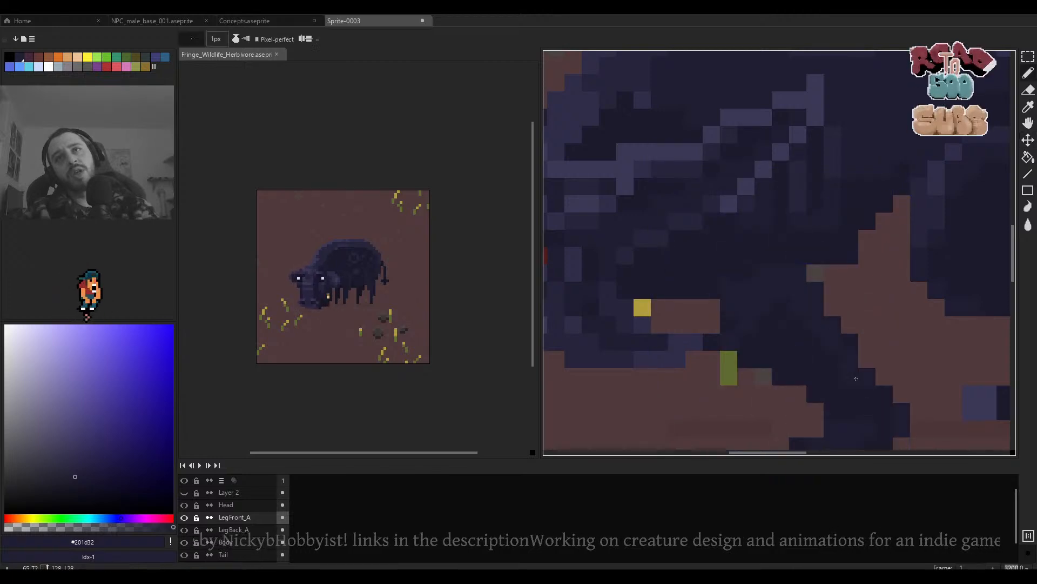
On the Body layer, paint over the leftover leg highlights behind the shoulder using sampled #1c1a2c and #201d32 with a 2 px brush.
scroll(827, 313, "down", 3)
left_click(834, 280, "ctrl")
scroll(834, 280, "up", 4)
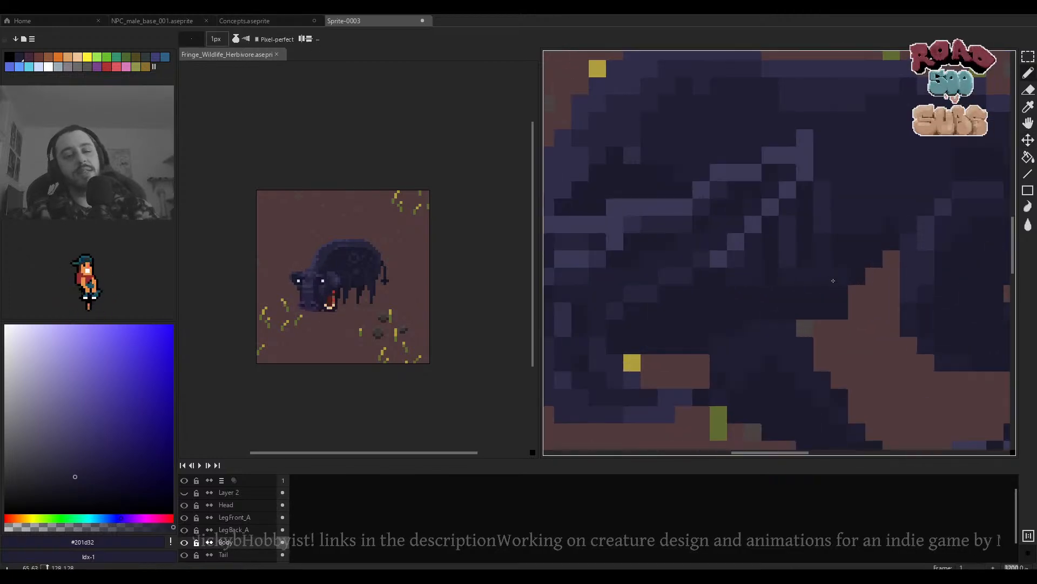
left_click(833, 281, "alt")
key("plus")
left_click_drag(821, 261, 812, 280)
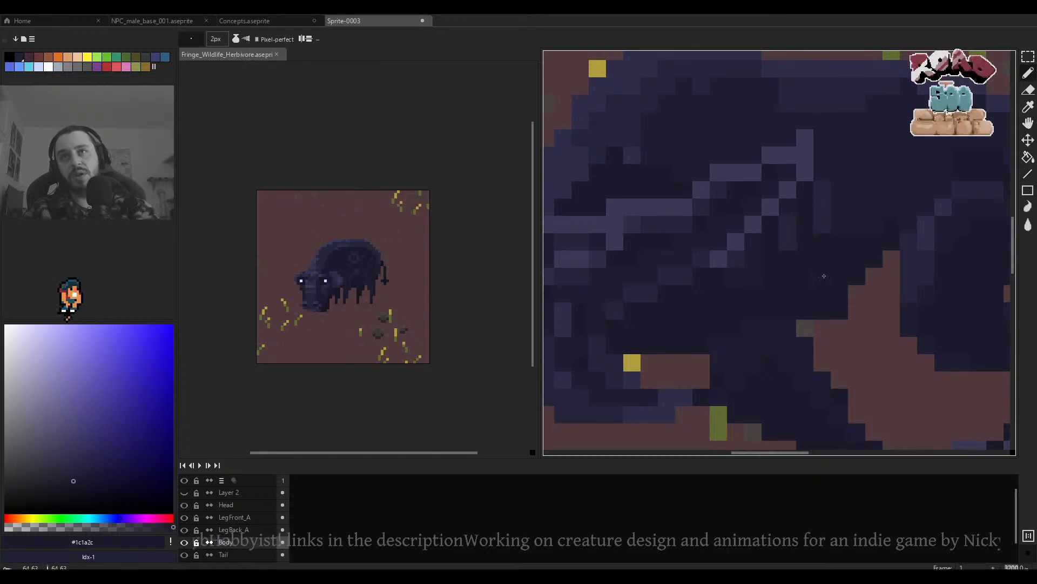
left_click(854, 185, "alt")
left_click_drag(824, 190, 781, 236)
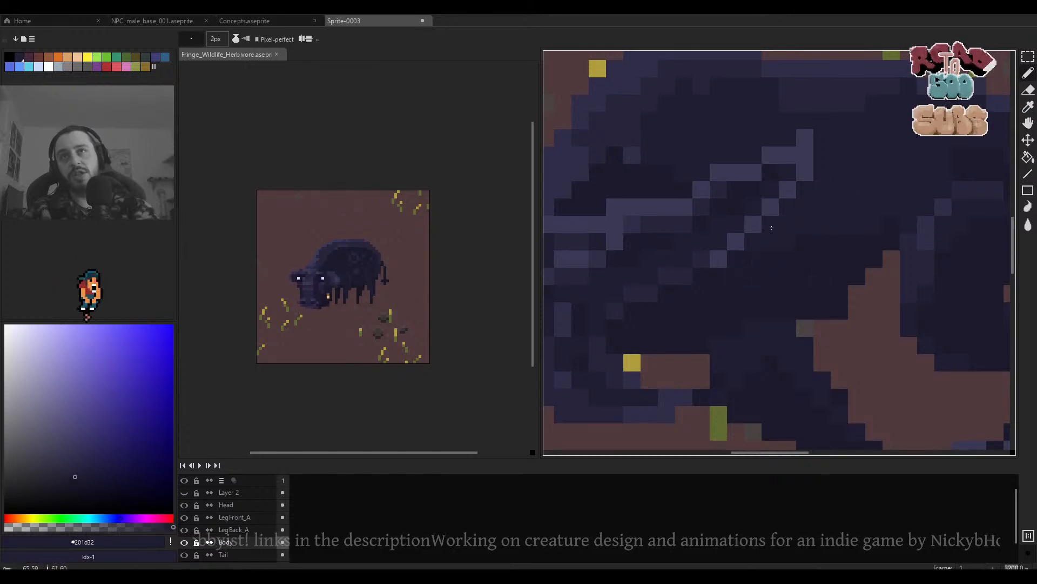
Move the front leg on LegFront_A back up under the shoulder, with its foot level with the hind foot.
scroll(771, 228, "down", 3)
left_click(806, 274, "ctrl")
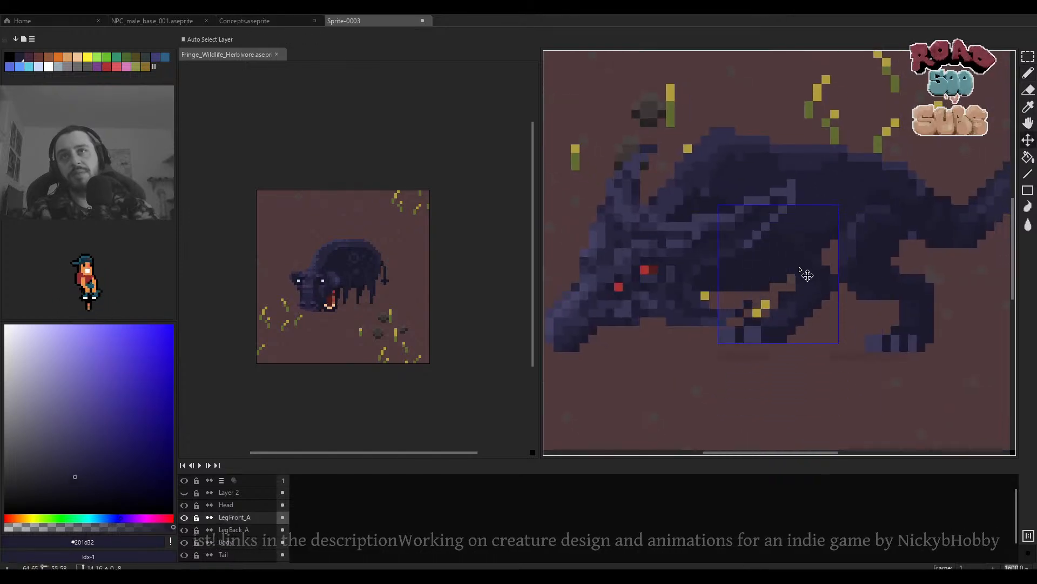
left_click_drag(805, 274, 808, 282)
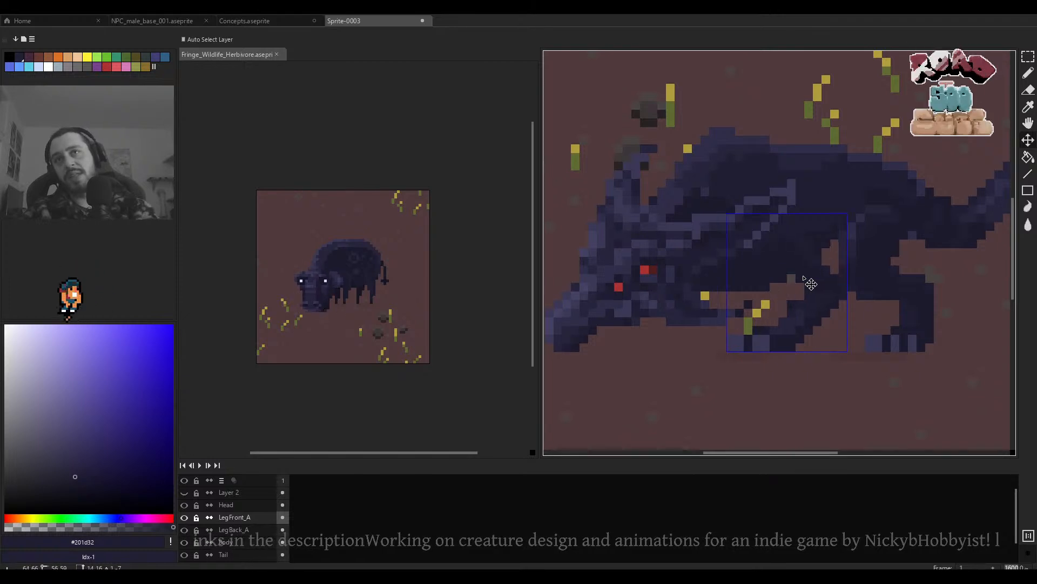
scroll(805, 279, "down", 4)
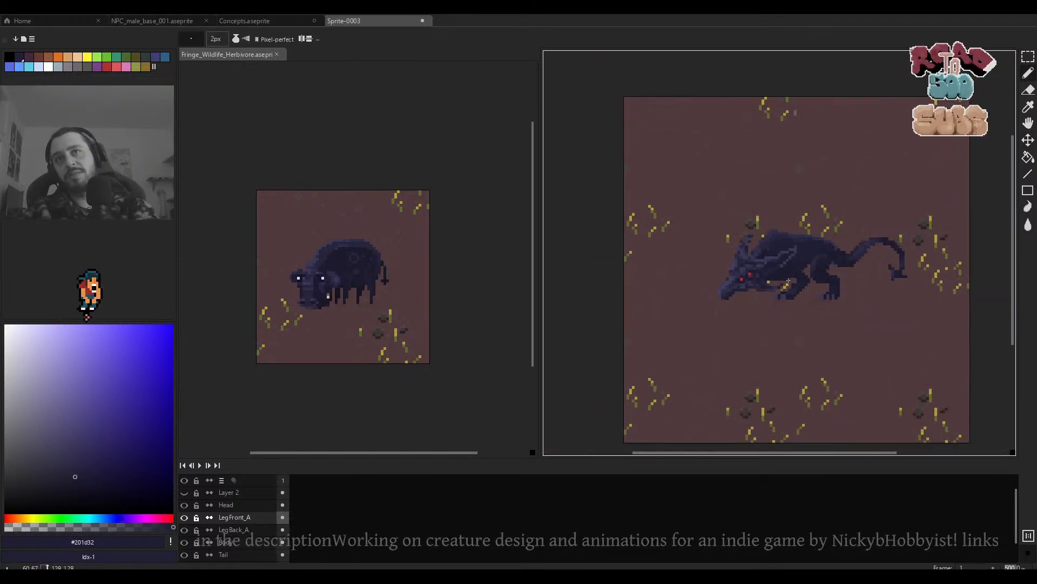
scroll(788, 281, "up", 7)
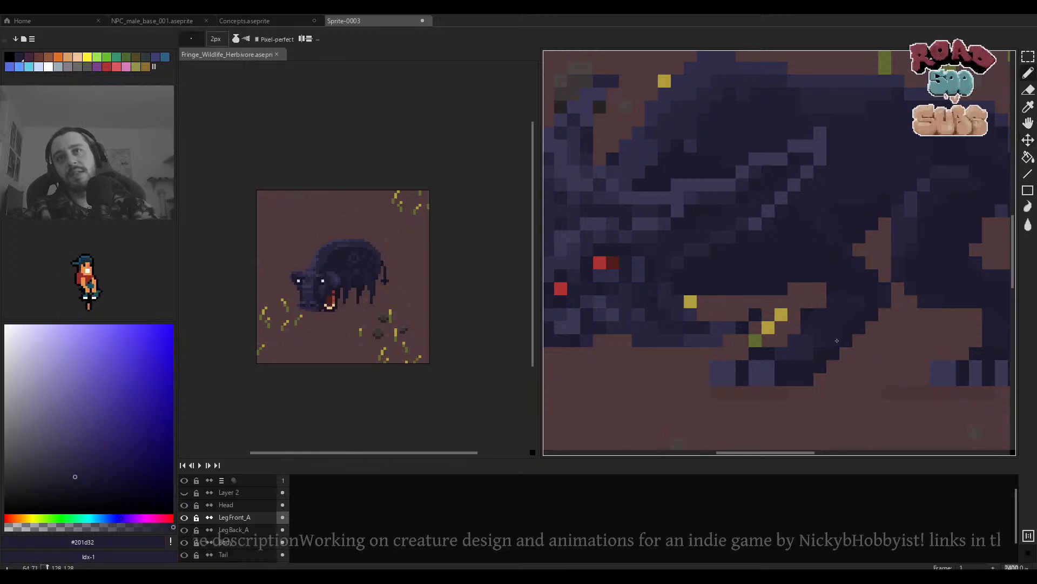
Erase edge pixels from the front leg on LegFront_A, along the inner forearm and behind the elbow.
key("v")
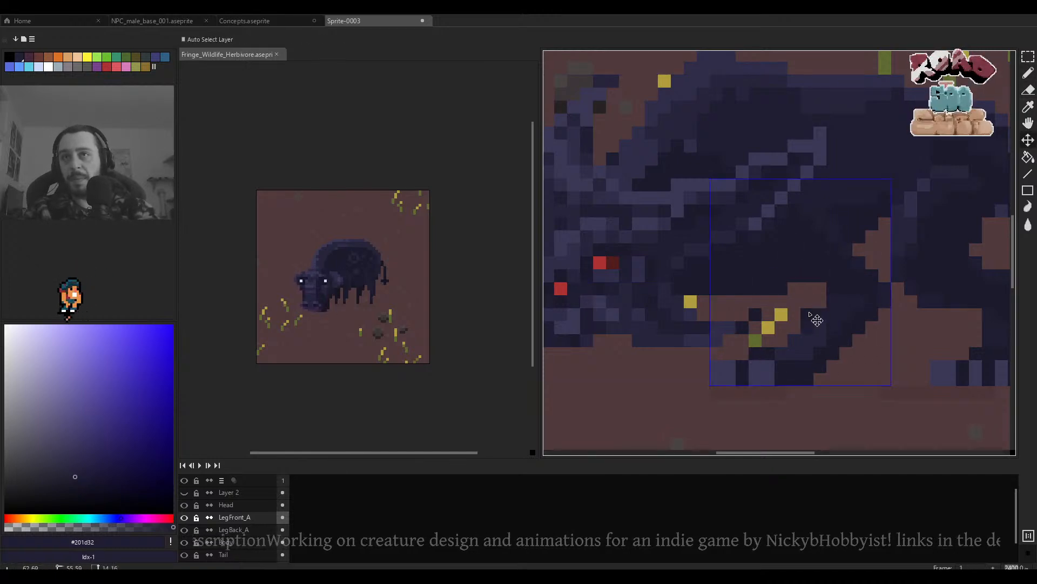
key("b")
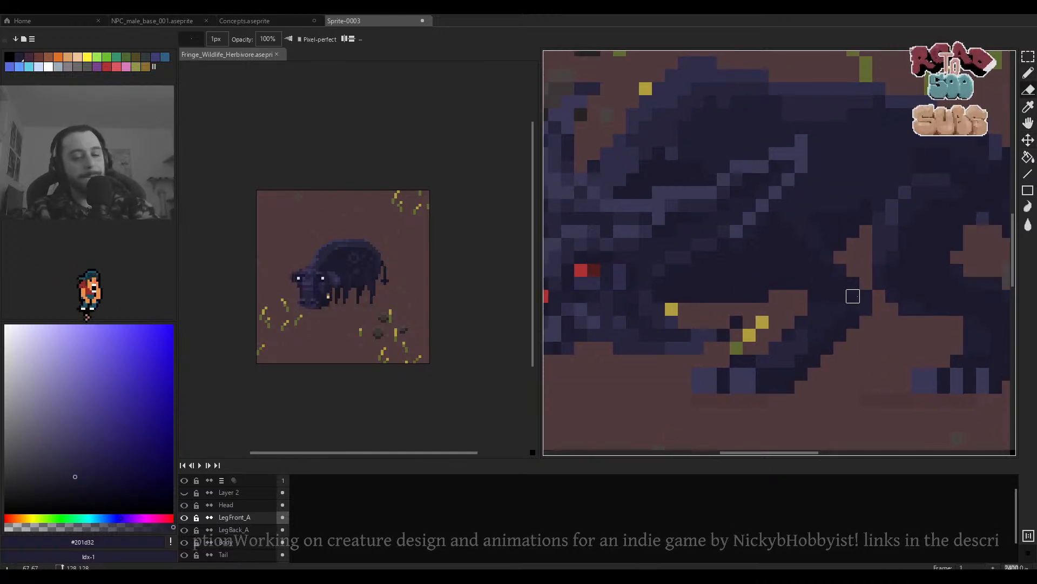
key("b")
scroll(839, 300, "down", 3)
scroll(836, 303, "up", 4)
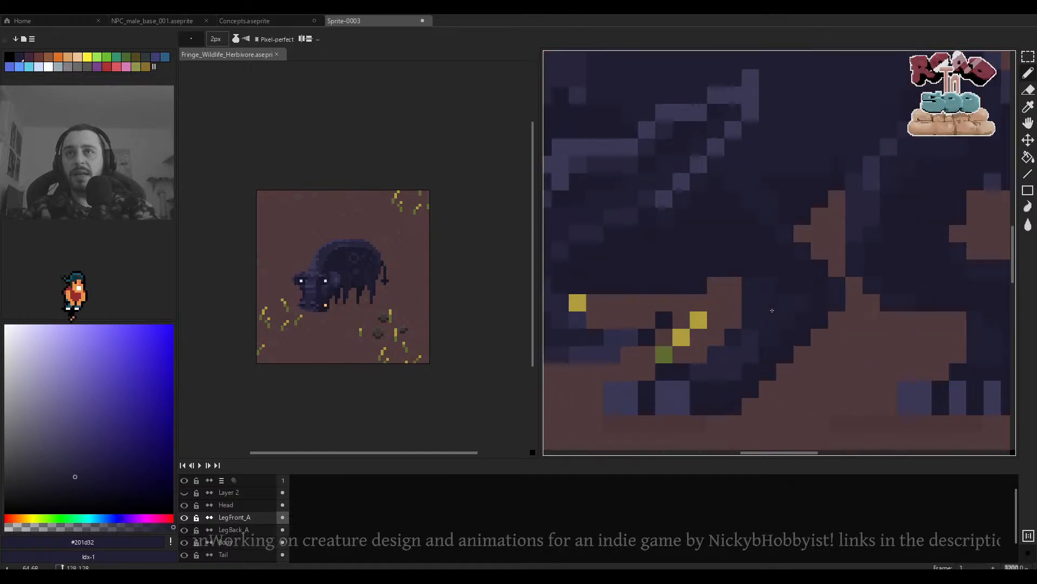
key("e")
left_click(752, 285)
mouse_move(819, 268)
left_mouse_down()
mouse_move(789, 271)
mouse_move(840, 281)
mouse_move(812, 281)
left_mouse_up()
scroll(773, 280, "down", 3)
key("v")
key("b")
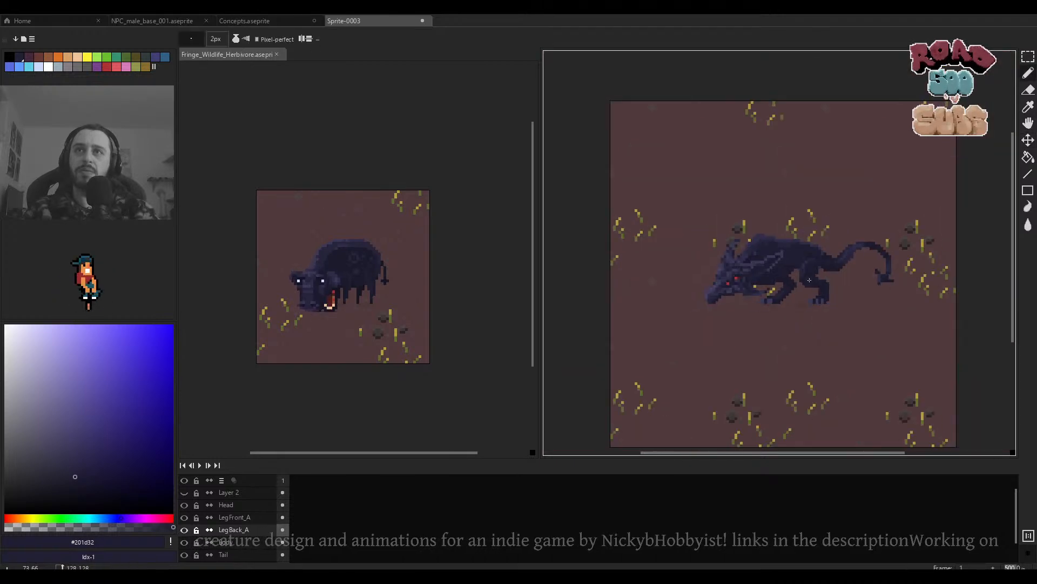
Nudge the front leg on LegFront_A one pixel toward the head.
scroll(816, 286, "down", 4)
key("ctrl+d")
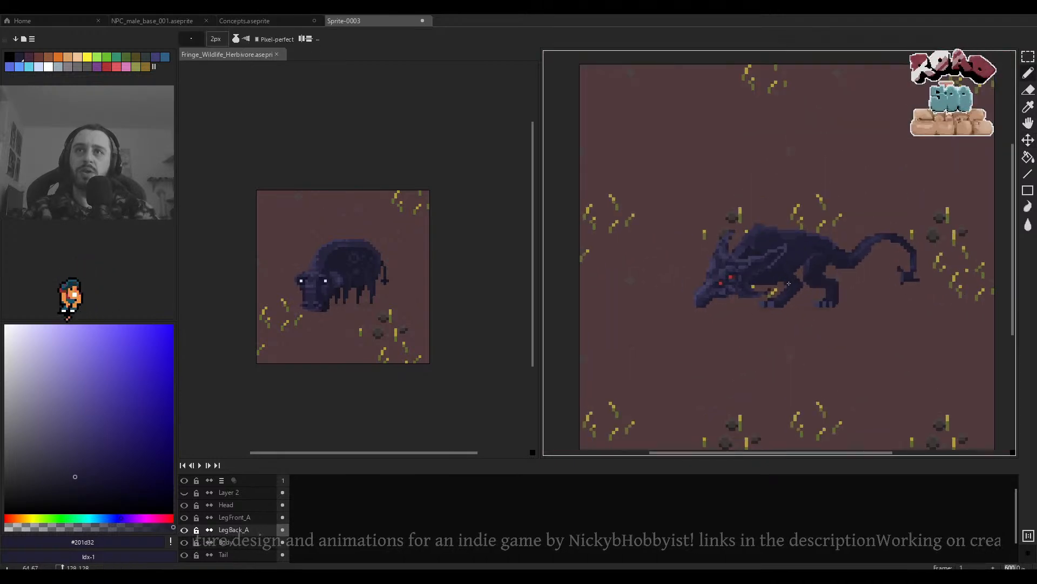
key("v")
left_click(798, 295)
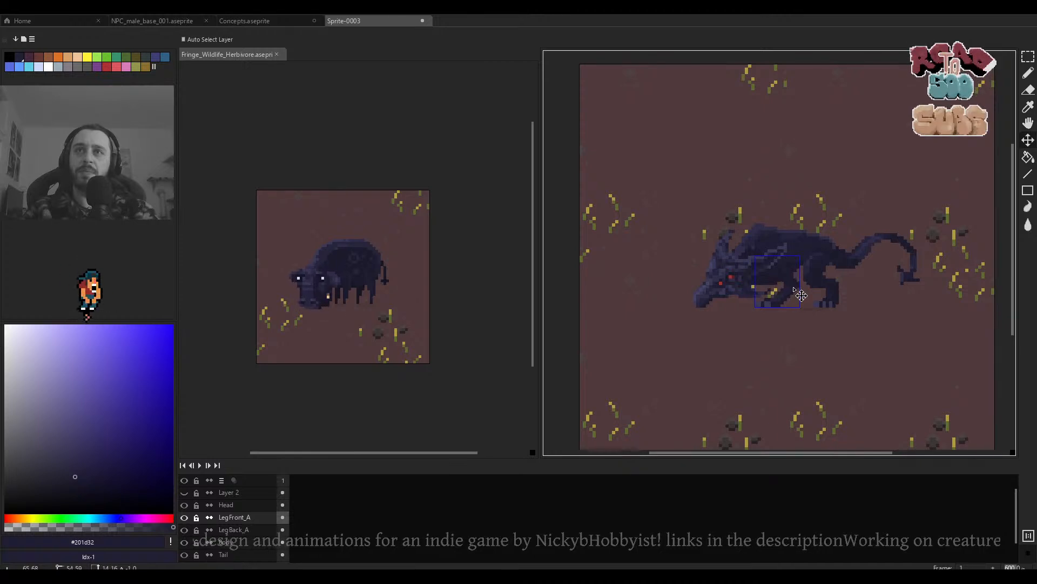
key("ctrl+d")
key("b")
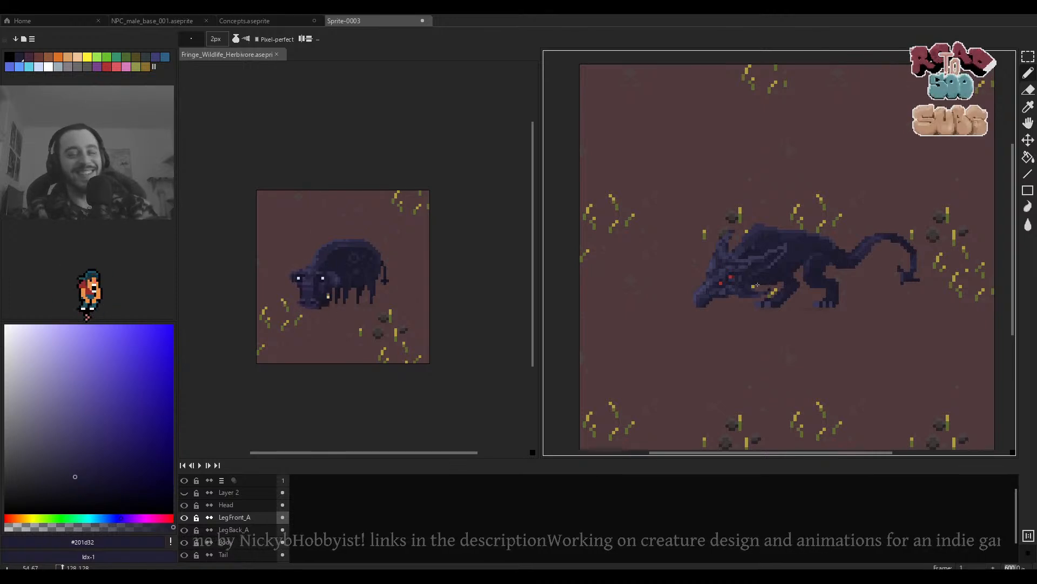
Choose the grey palette colour Idx-23 and reduce the brush to 1 px for the front claws.
left_click_drag(781, 277, 758, 280)
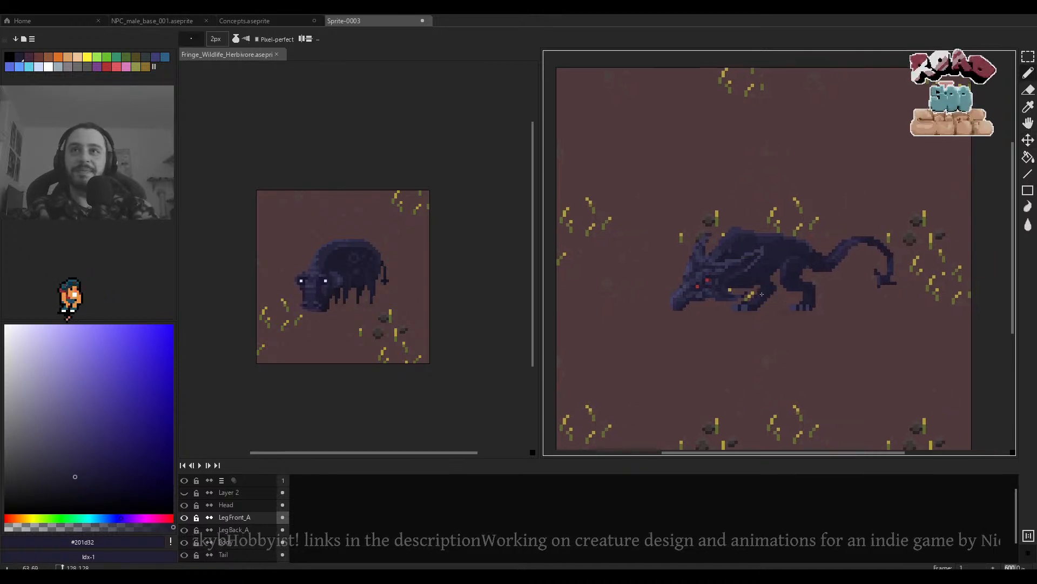
scroll(759, 296, "up", 6)
scroll(759, 296, "down", 3)
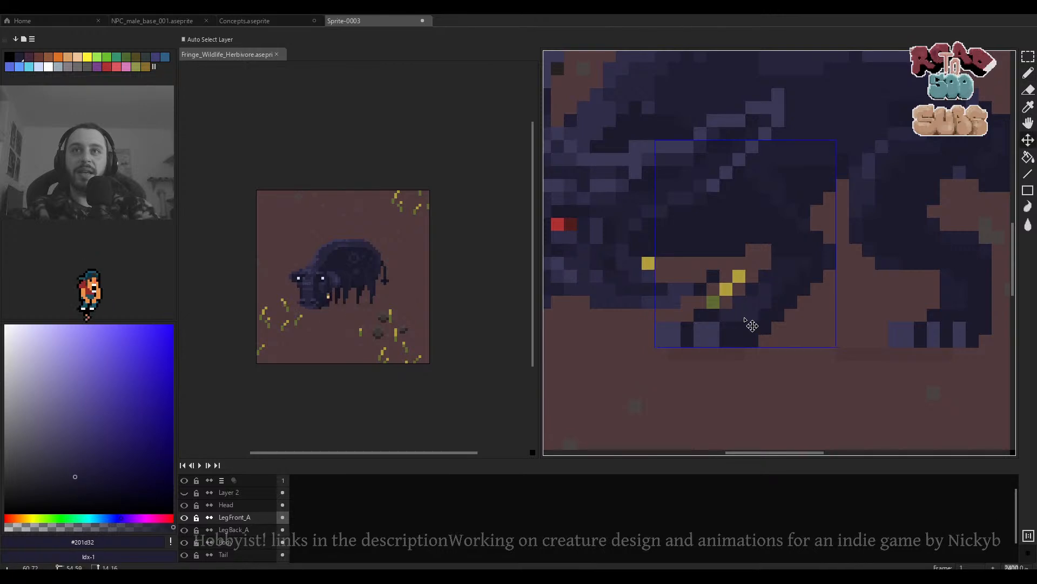
scroll(678, 231, "down", 3)
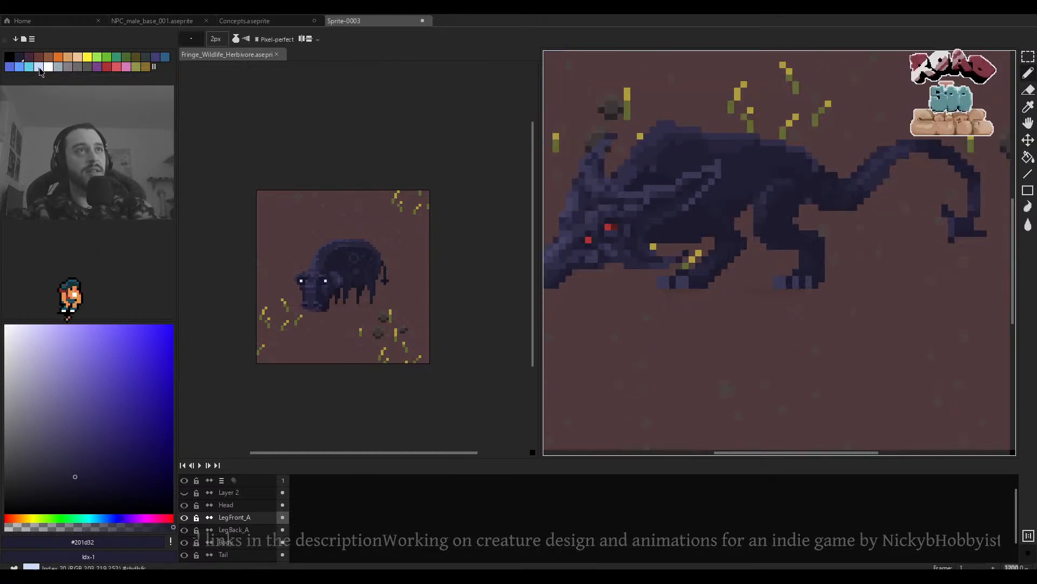
left_click(66, 67)
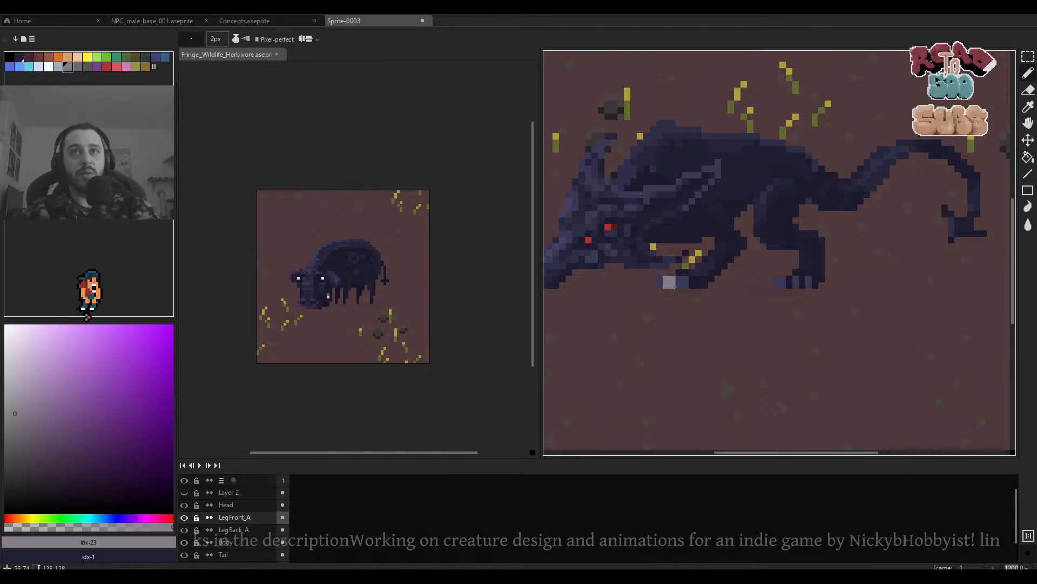
key("minus")
scroll(662, 284, "up", 2)
Try vertical grey strips on the front foot's claws, and undo those pencil strokes.
left_click(658, 286)
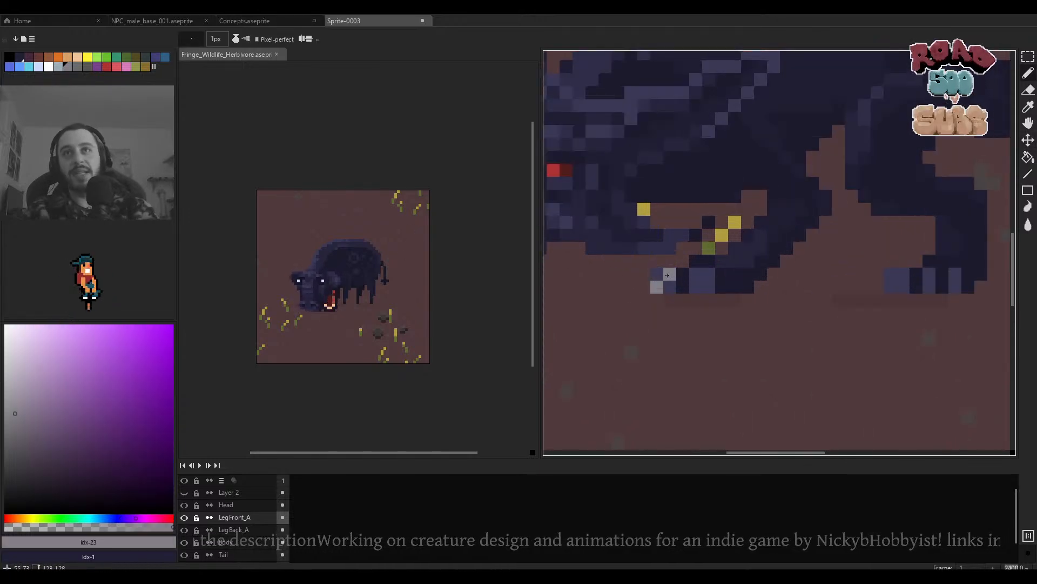
left_click(657, 275)
left_click_drag(697, 275, 699, 280)
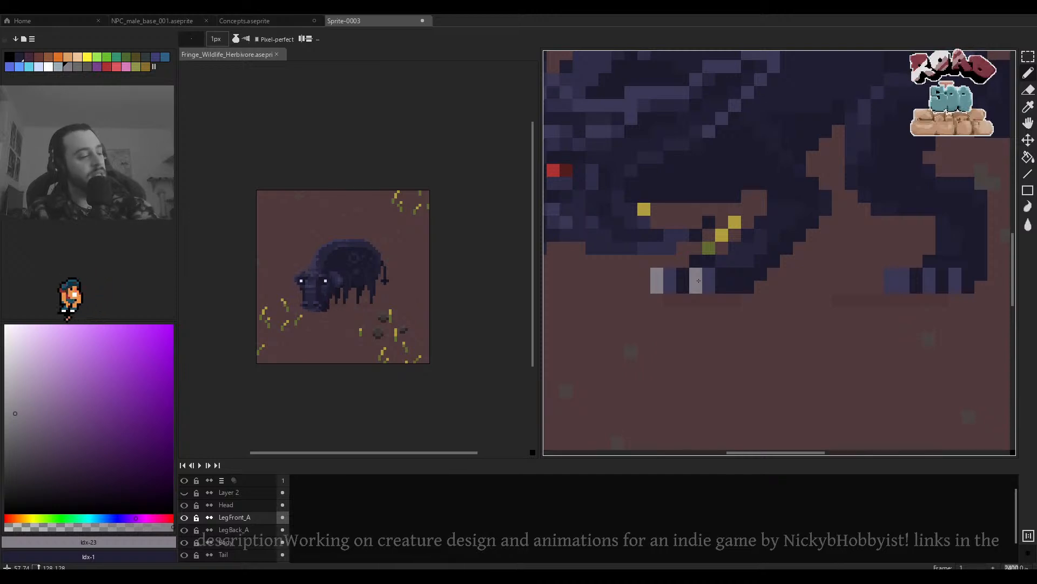
left_click(735, 275)
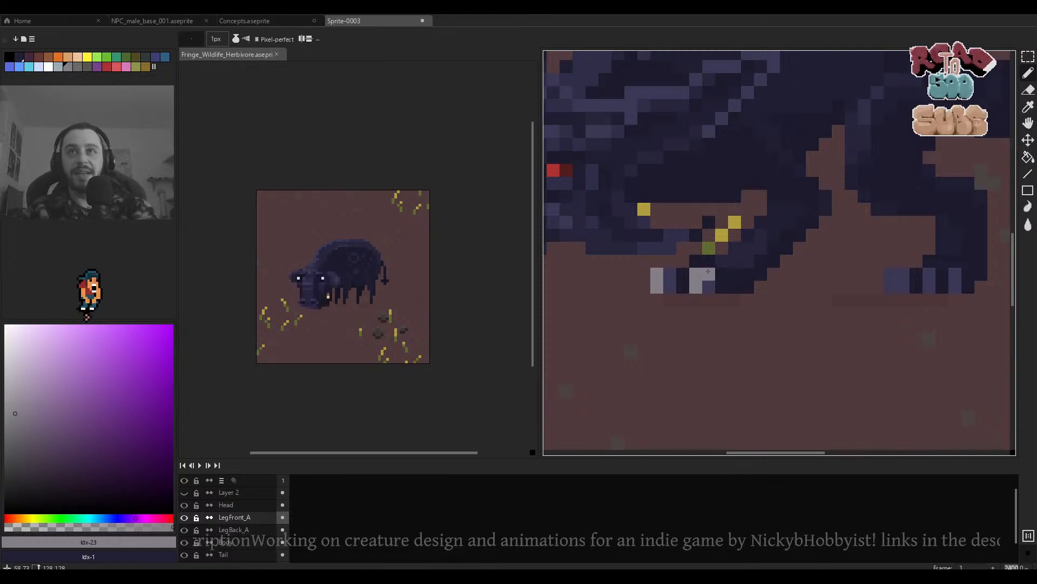
scroll(839, 276, "down", 3)
scroll(839, 277, "up", 1)
scroll(810, 280, "down", 2)
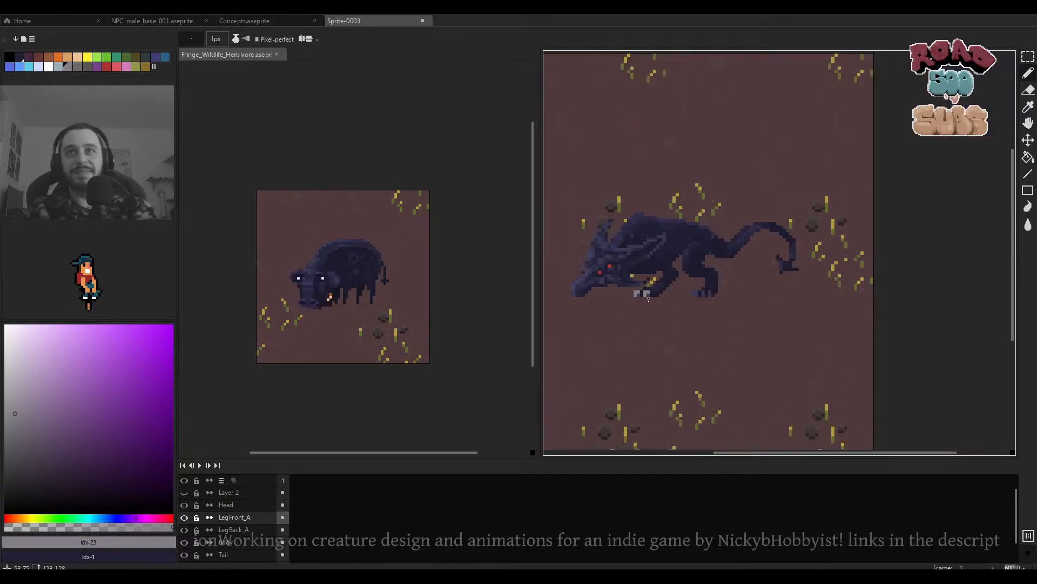
scroll(765, 298, "up", 4)
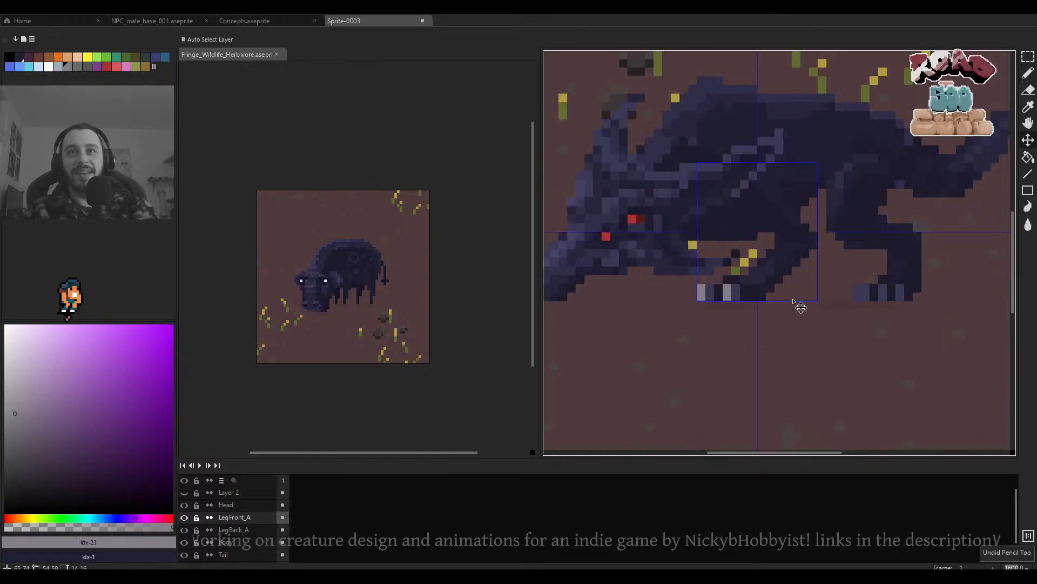
key("ctrl+z")
key("ctrl+z")
key("ctrl+z")
key("ctrl+z")
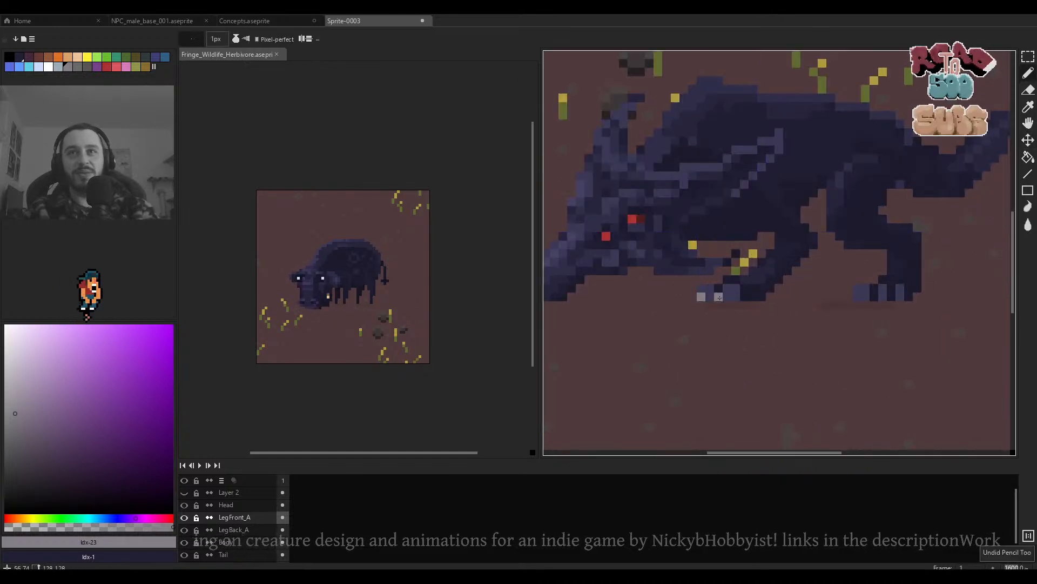
Paint the claws of the front and hind feet grey with Idx-23 on LegFront_A.
left_click_drag(707, 289, 735, 288)
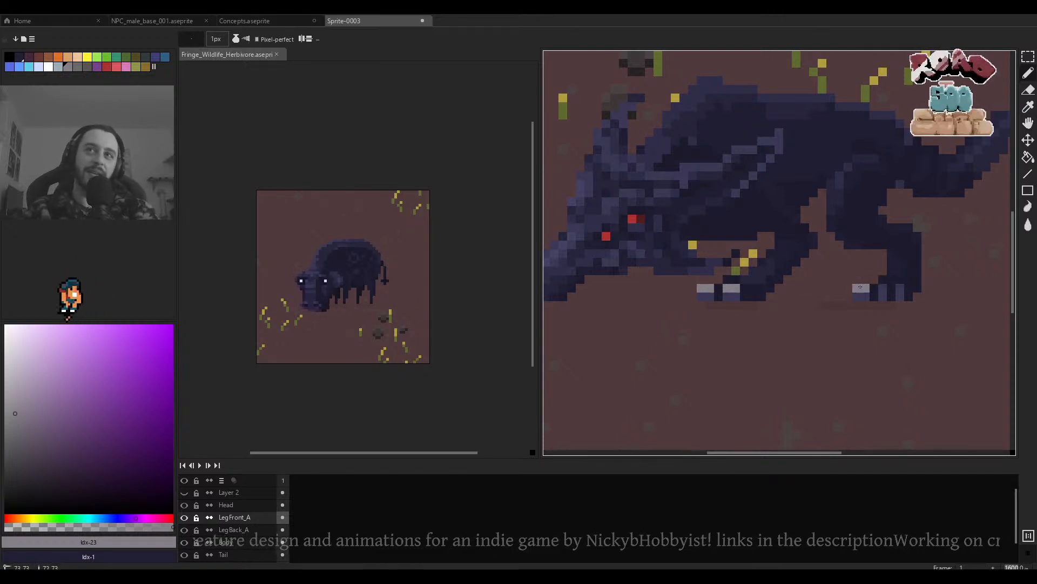
scroll(876, 289, "down", 4)
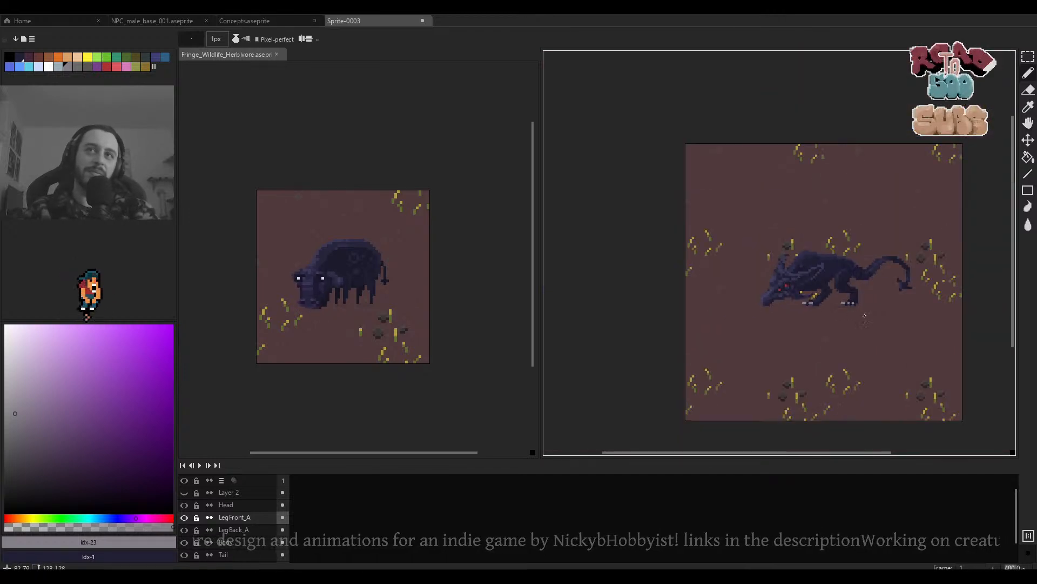
scroll(842, 308, "up", 5)
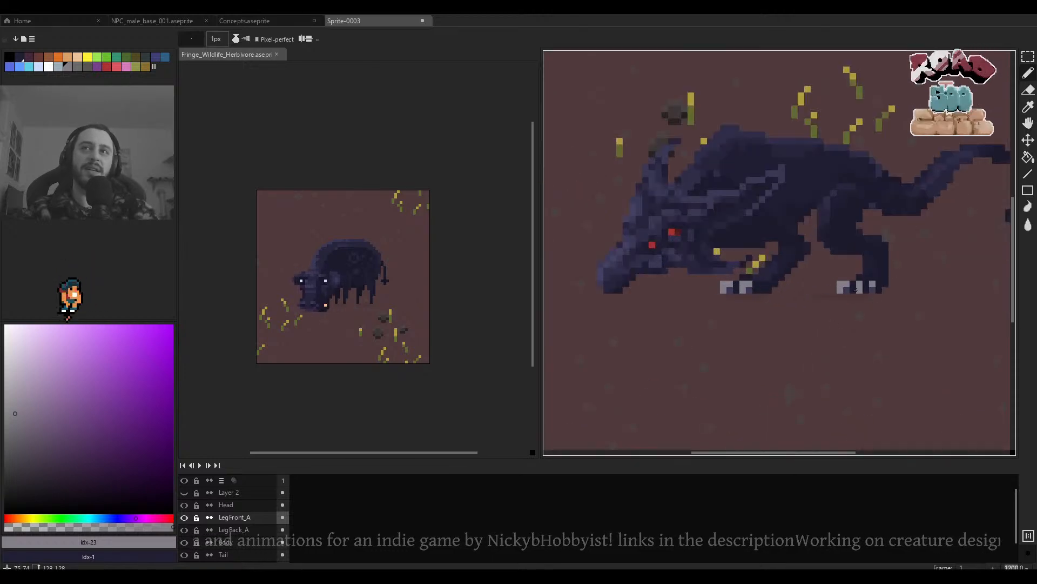
scroll(769, 284, "down", 4)
scroll(728, 272, "up", 3)
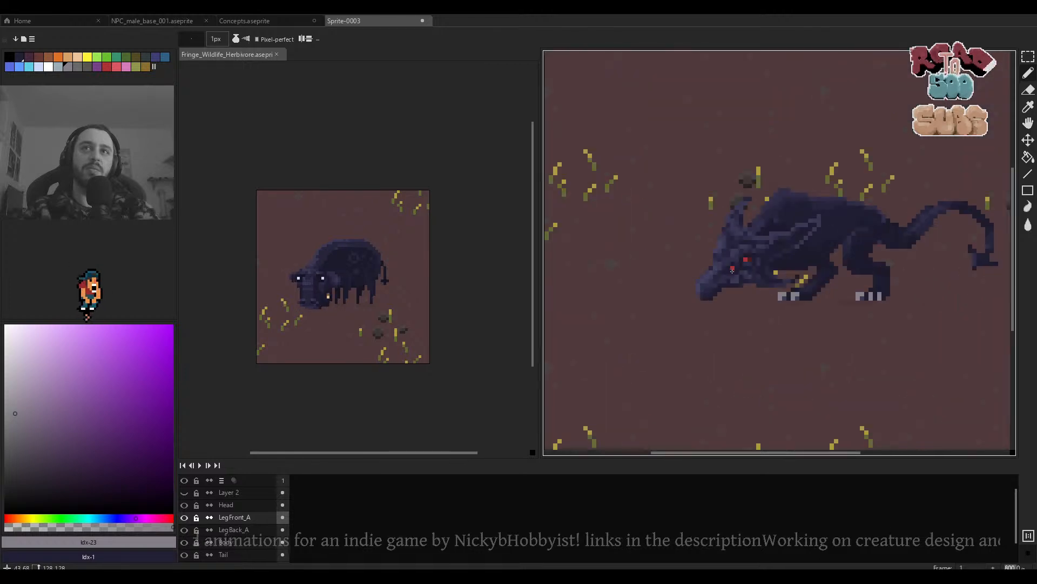
Try grey Idx-23 pixels on the horn tips and lower jaw tip on the Head layer, and undo those pencil strokes.
left_click(756, 272, "ctrl")
scroll(760, 274, "up", 3)
scroll(706, 269, "down", 4)
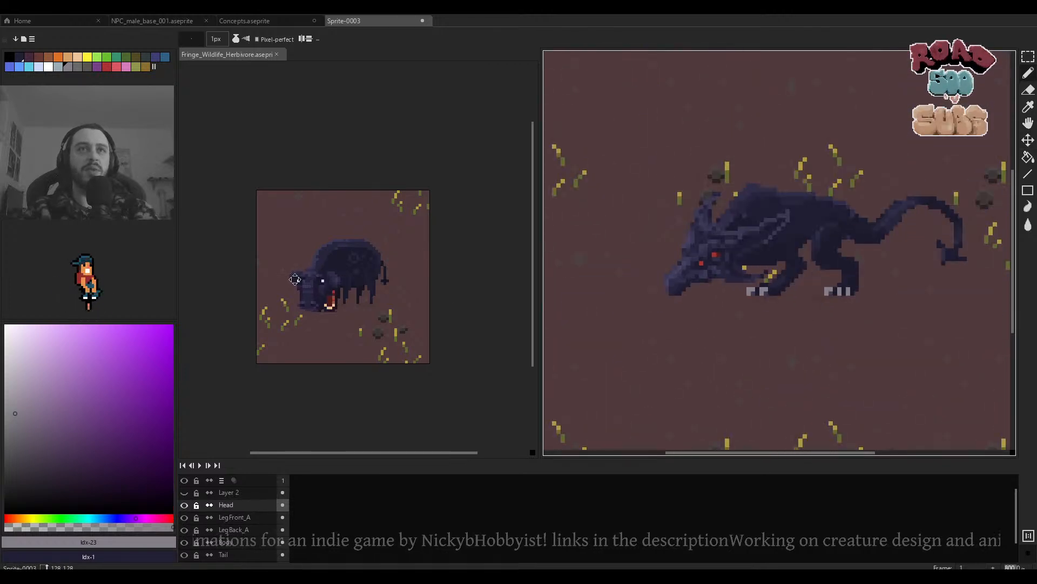
scroll(780, 285, "up", 2)
scroll(781, 285, "up", 1)
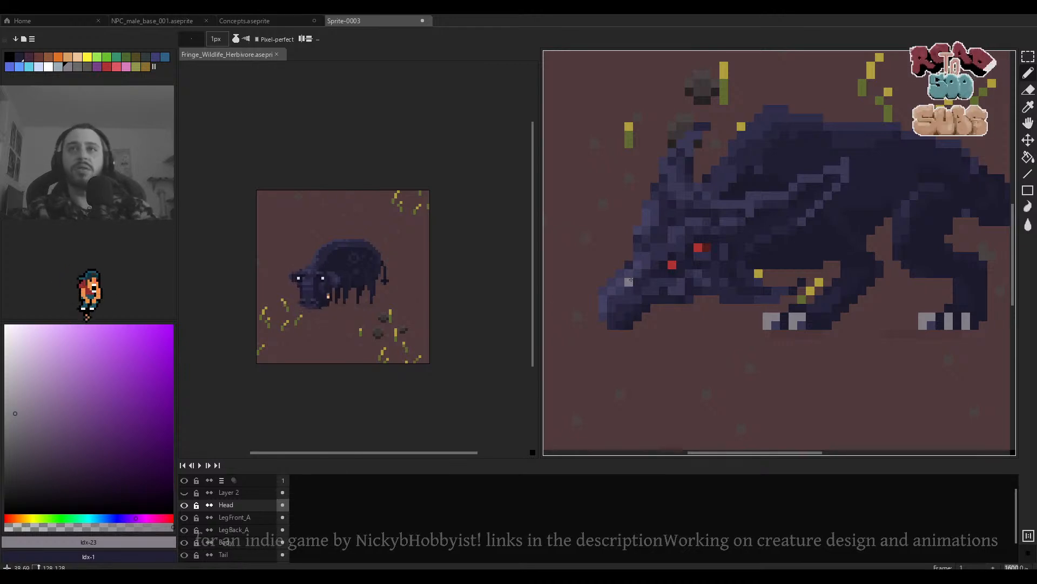
scroll(789, 289, "up", 1)
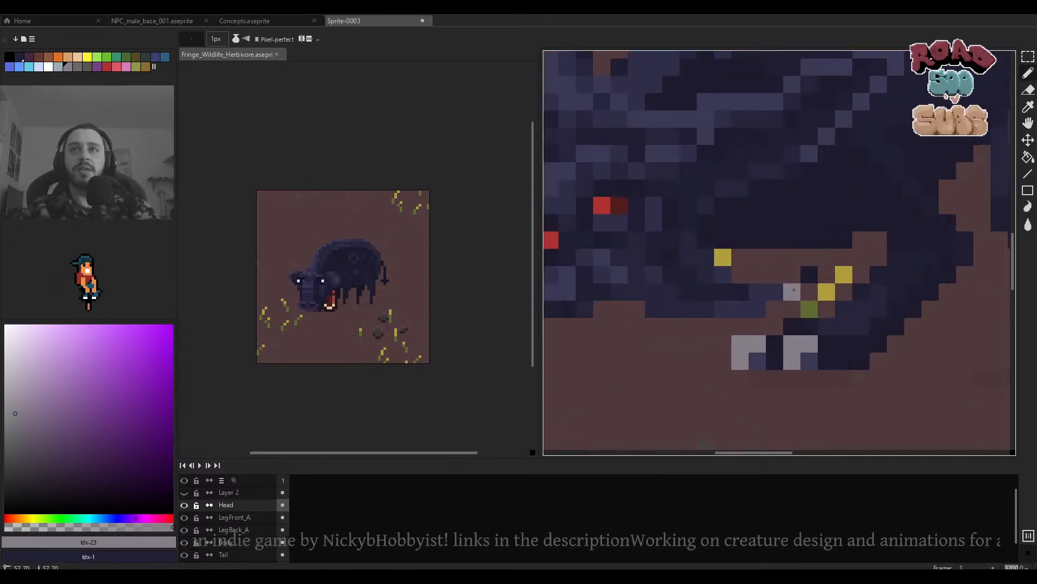
scroll(833, 225, "down", 3)
scroll(832, 225, "up", 3)
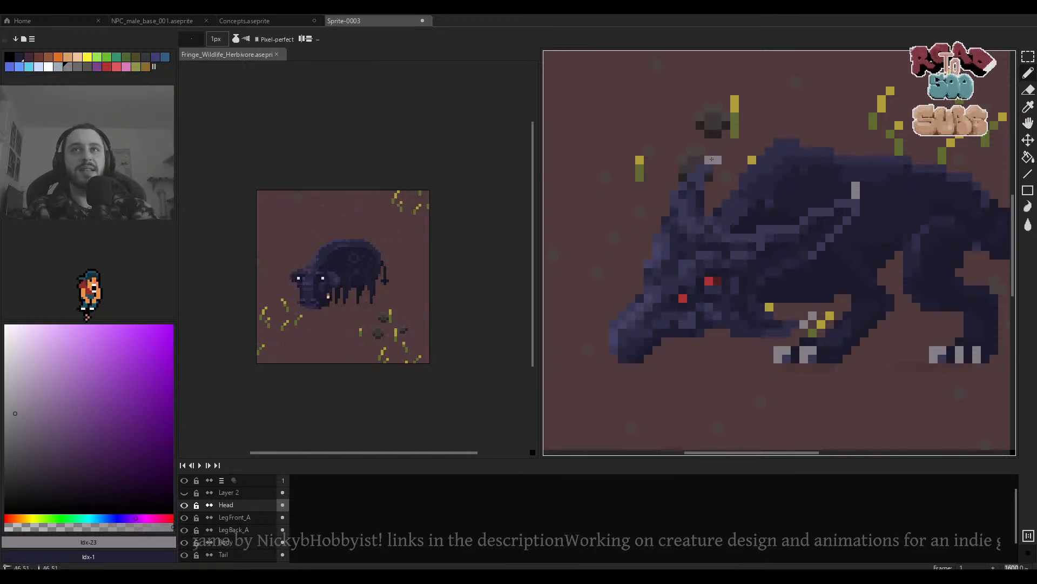
scroll(712, 159, "down", 5)
scroll(765, 178, "up", 2)
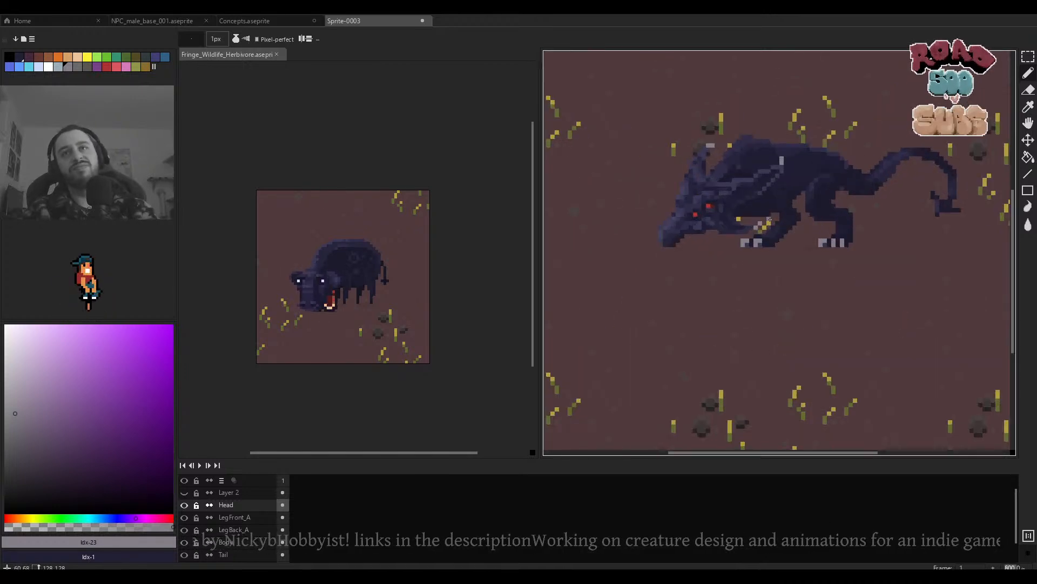
scroll(767, 217, "down", 3)
scroll(768, 217, "up", 3)
key("ctrl+z")
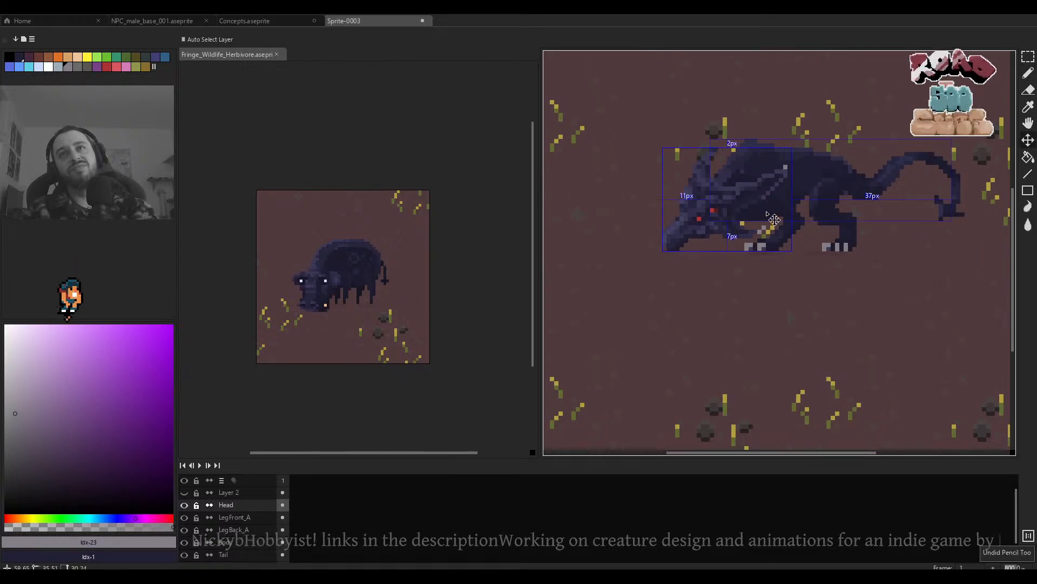
Erase the stray pixel at the tip of the lower jaw spike on the Head layer with a 1 px eraser.
scroll(745, 219, "up", 3)
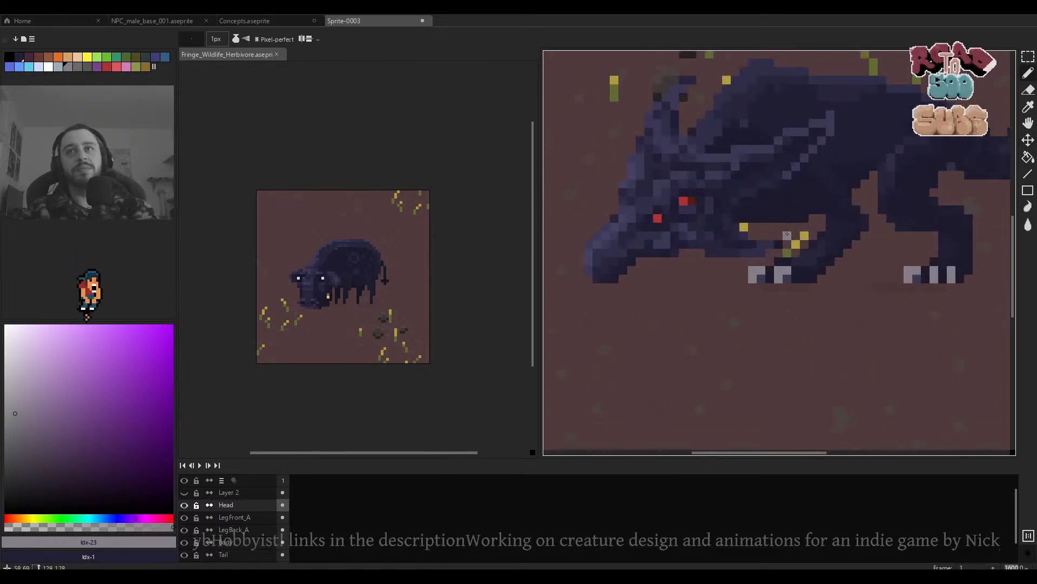
key("w")
key("b")
scroll(787, 235, "down", 4)
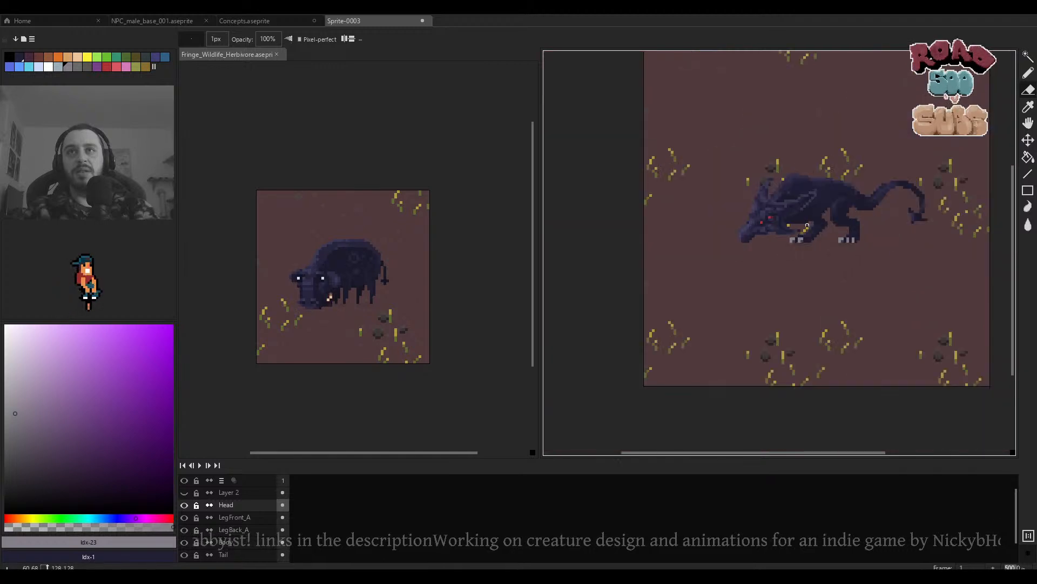
scroll(789, 231, "up", 3)
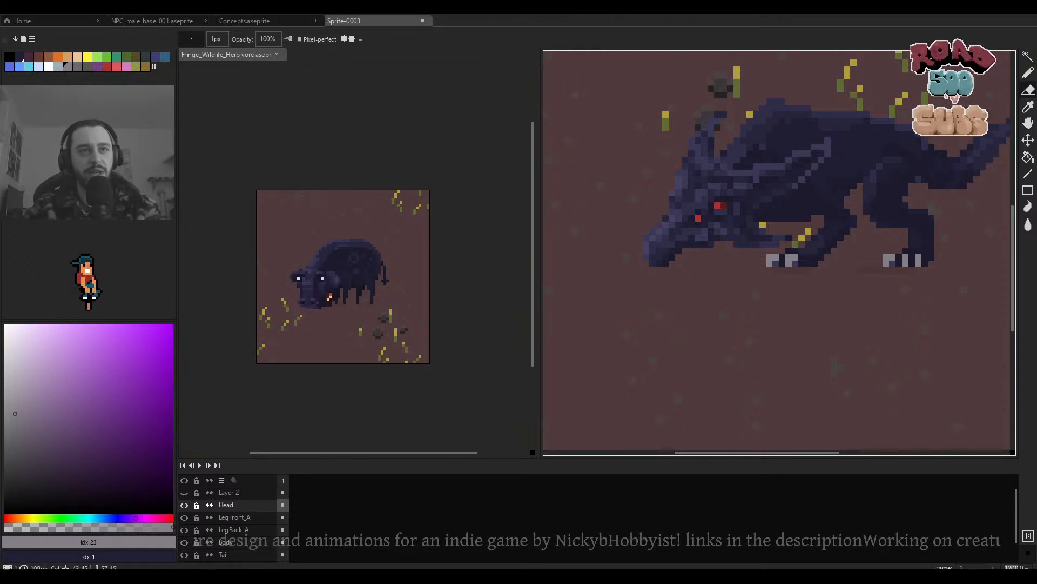
Select the LegFront_A layer and examine the herbivore reference's hooves and legs in comparison with the creature's feet.
scroll(755, 263, "down", 3)
scroll(755, 262, "up", 2)
left_click_drag(754, 263, 830, 274)
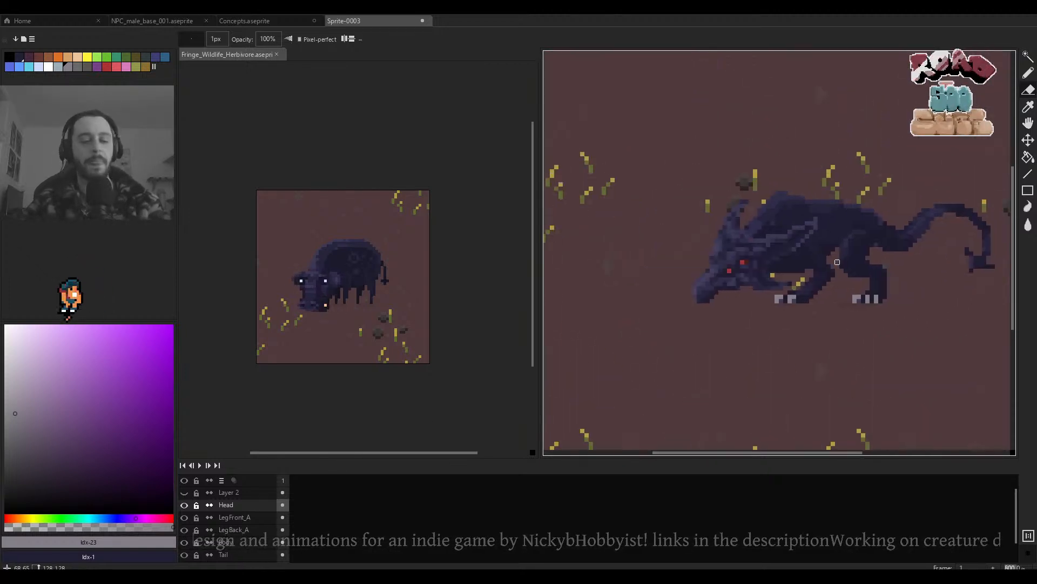
left_click(798, 258, "ctrl")
scroll(798, 258, "up", 2)
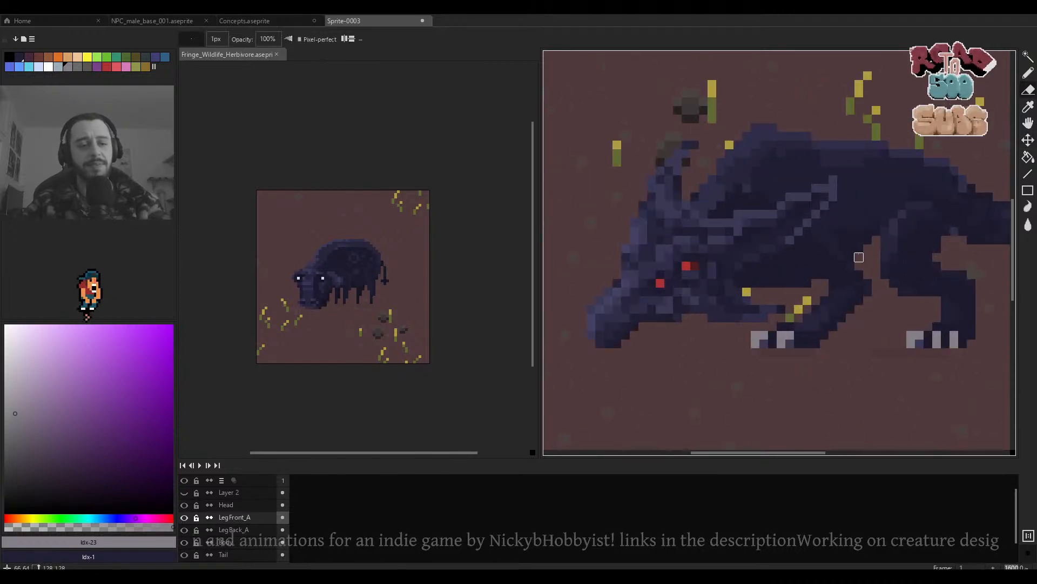
scroll(371, 277, "up", 5)
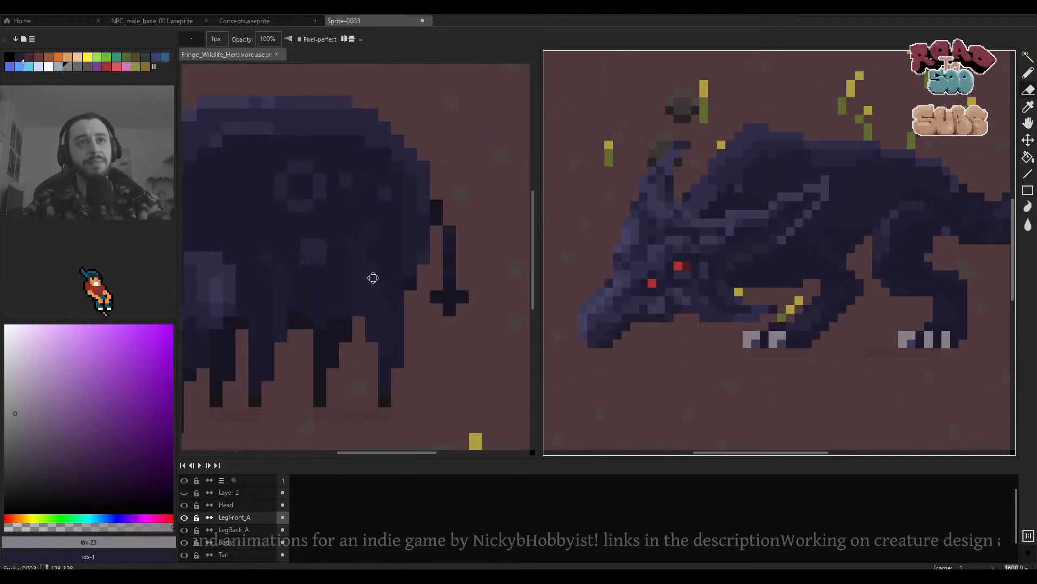
left_click(320, 399, "alt")
left_click_drag(799, 257, 748, 259)
left_click_drag(364, 378, 456, 317)
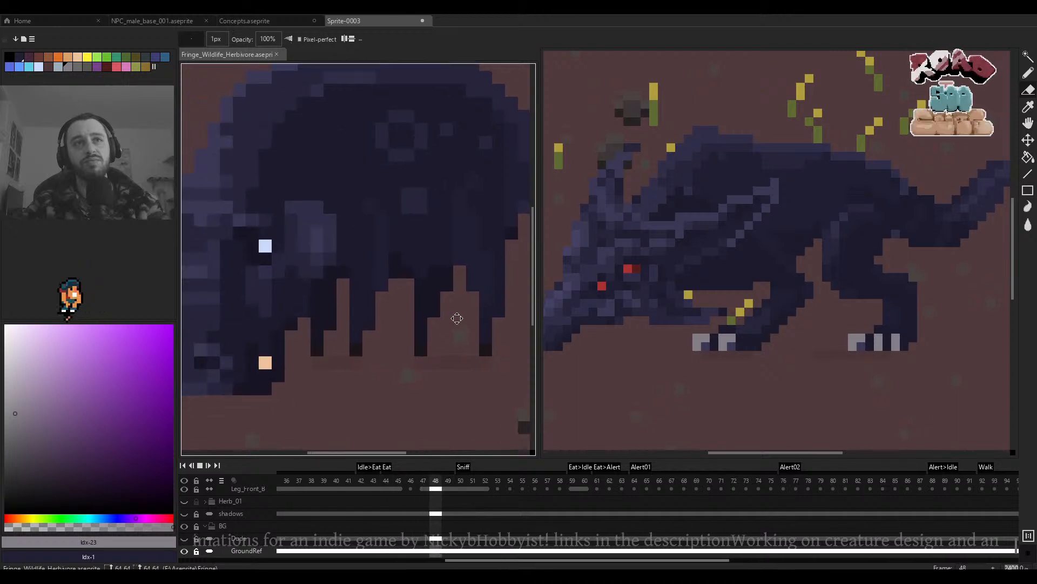
left_click_drag(712, 264, 759, 262)
scroll(776, 265, "down", 2)
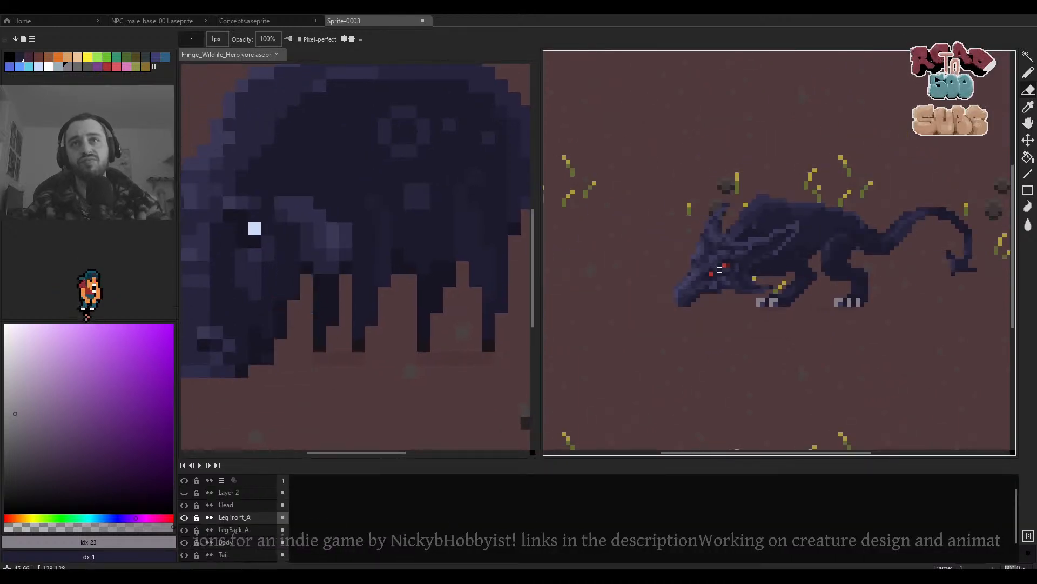
Return to the Head layer with the Pencil at 3 px and choose the red palette colour Idx-27.
scroll(721, 269, "up", 1)
key("b")
scroll(703, 277, "up", 2)
left_click(702, 276, "ctrl")
scroll(702, 277, "down", 2)
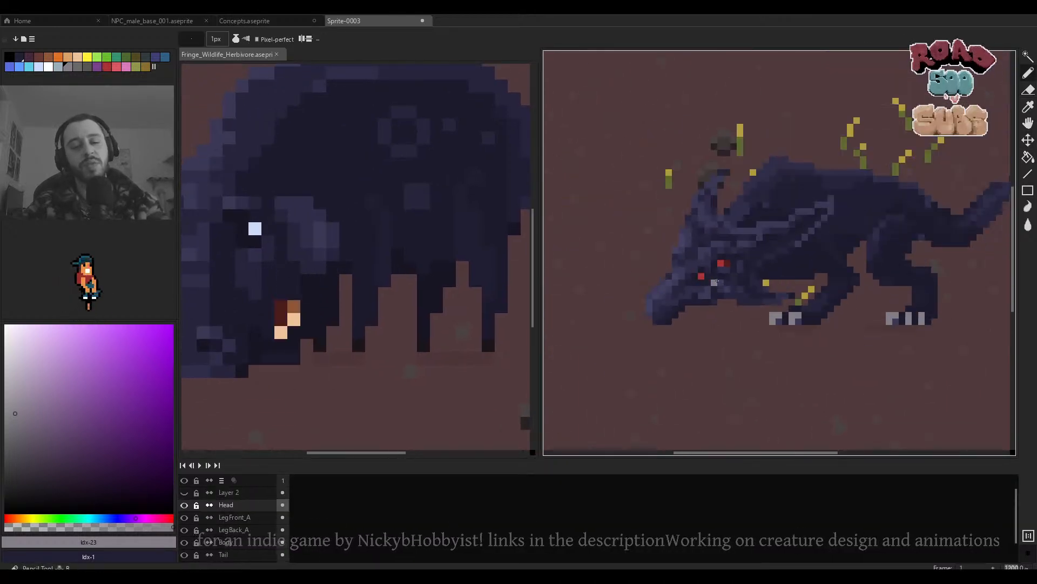
scroll(712, 282, "up", 2)
key("plus")
key("plus")
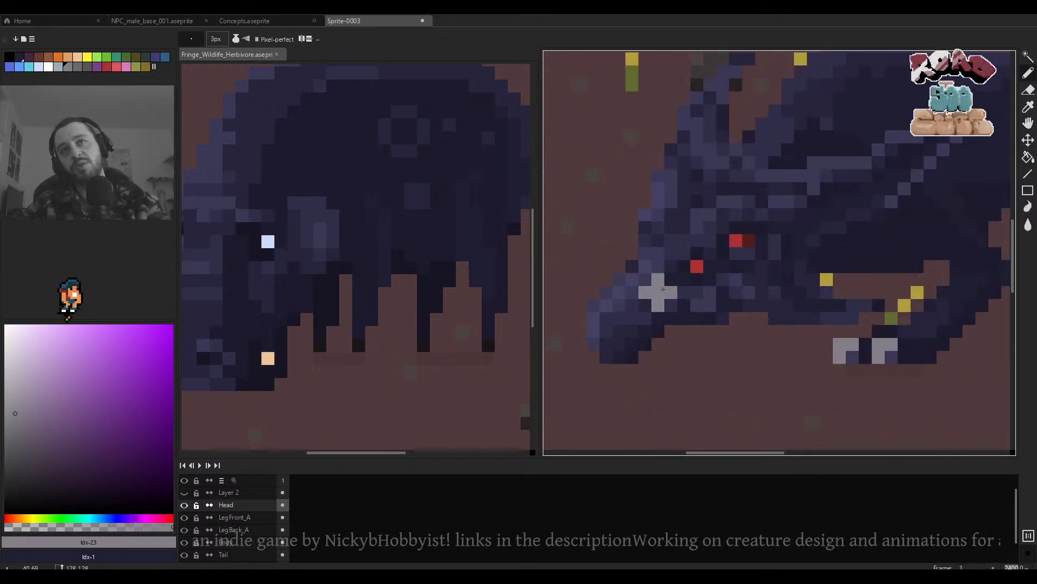
scroll(663, 290, "down", 2)
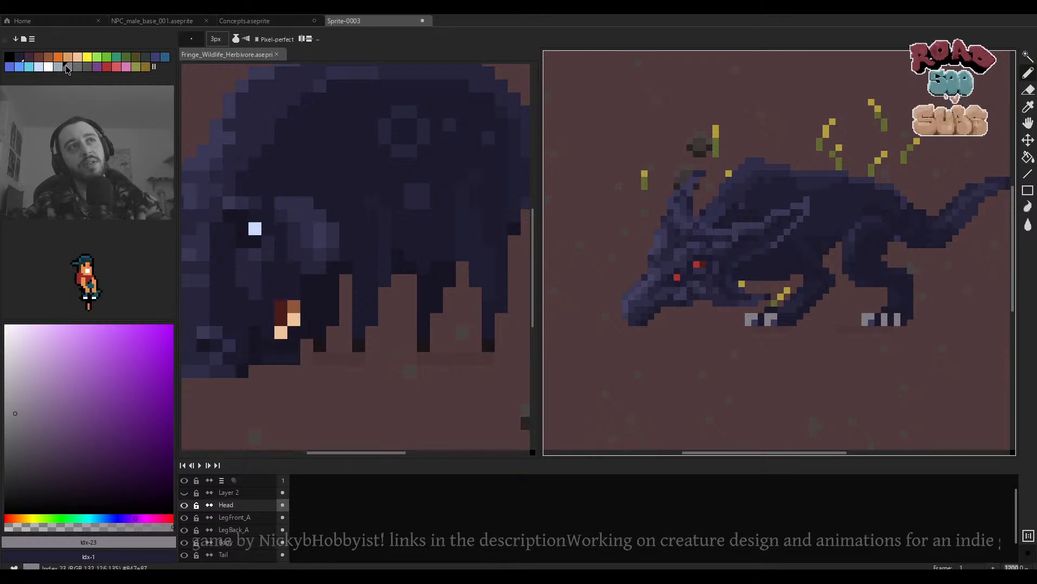
left_click(108, 67)
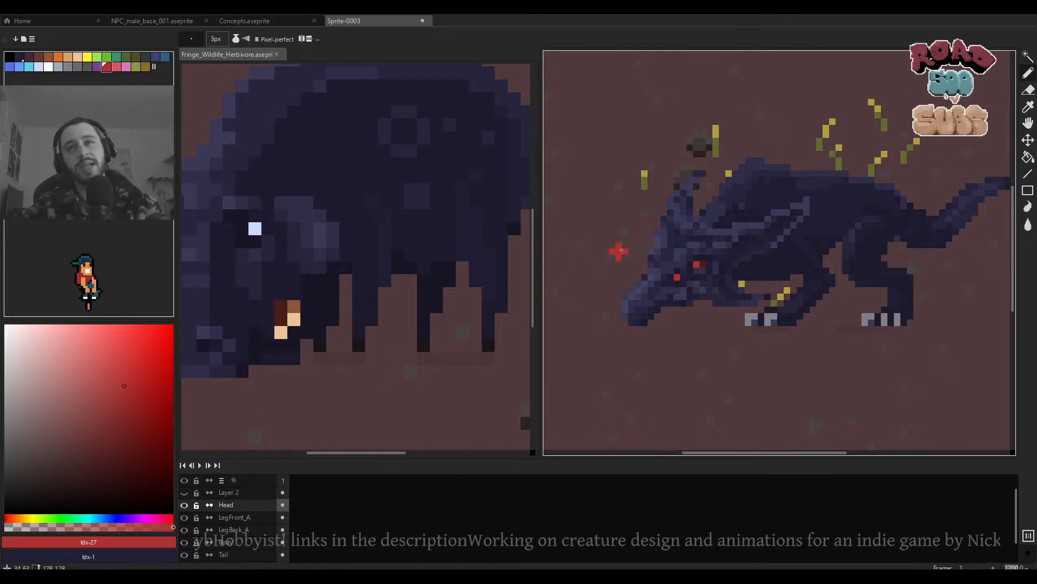
Mix a darker red at hue 0°, saturation 55, value 37, and dab a 2 px spot on the brow in front of the eyes.
left_click_drag(732, 256, 723, 247)
scroll(705, 241, "down", 2)
scroll(712, 245, "up", 2)
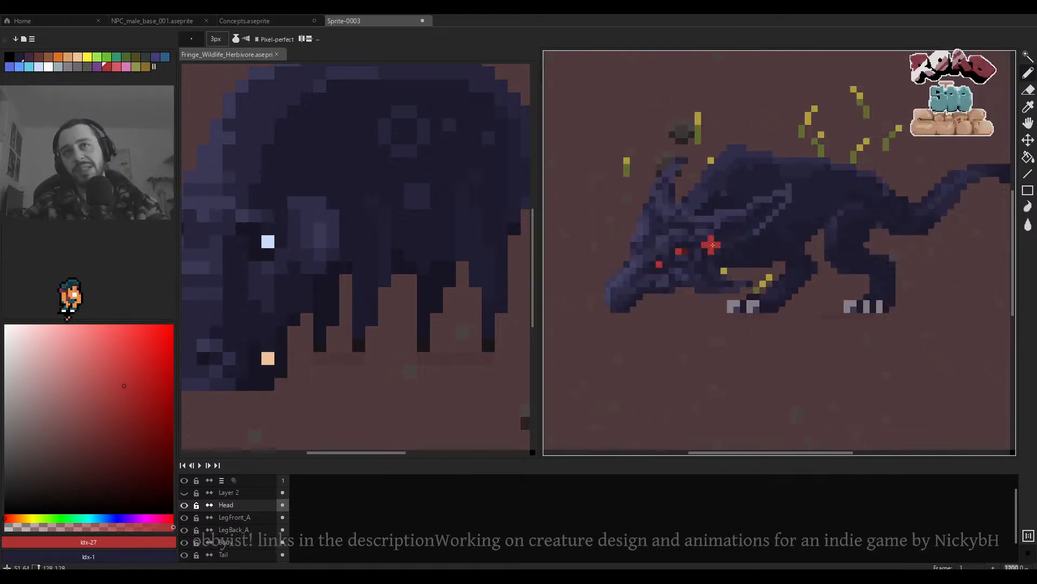
scroll(710, 243, "down", 5)
scroll(705, 236, "up", 3)
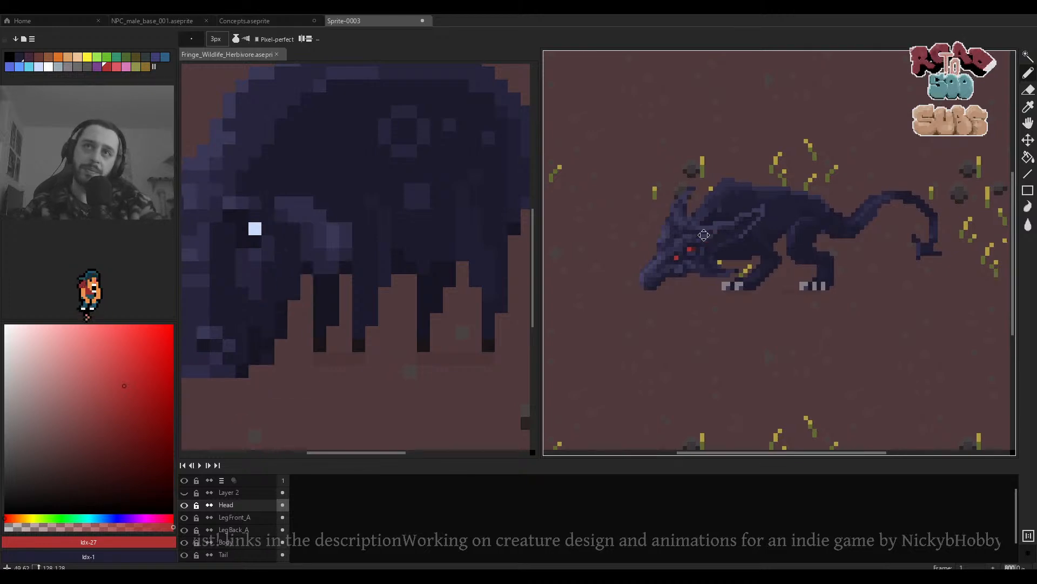
scroll(690, 240, "down", 2)
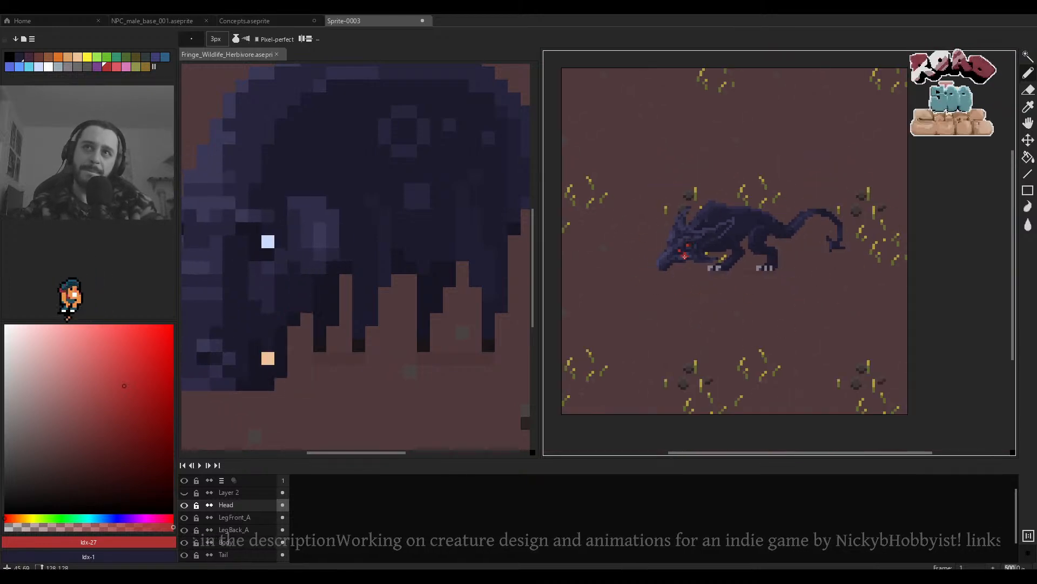
scroll(685, 257, "up", 4)
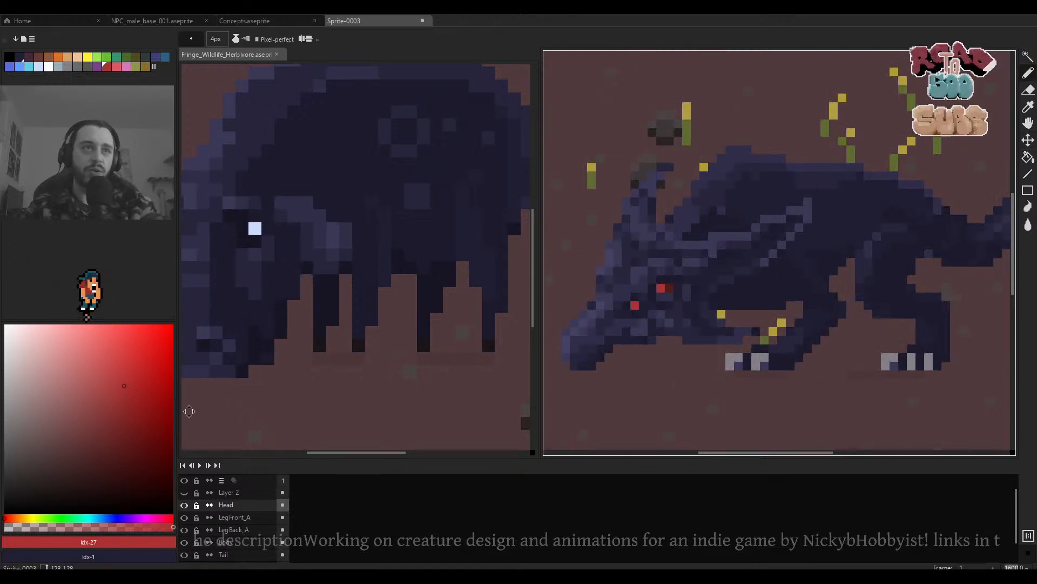
left_click(101, 450)
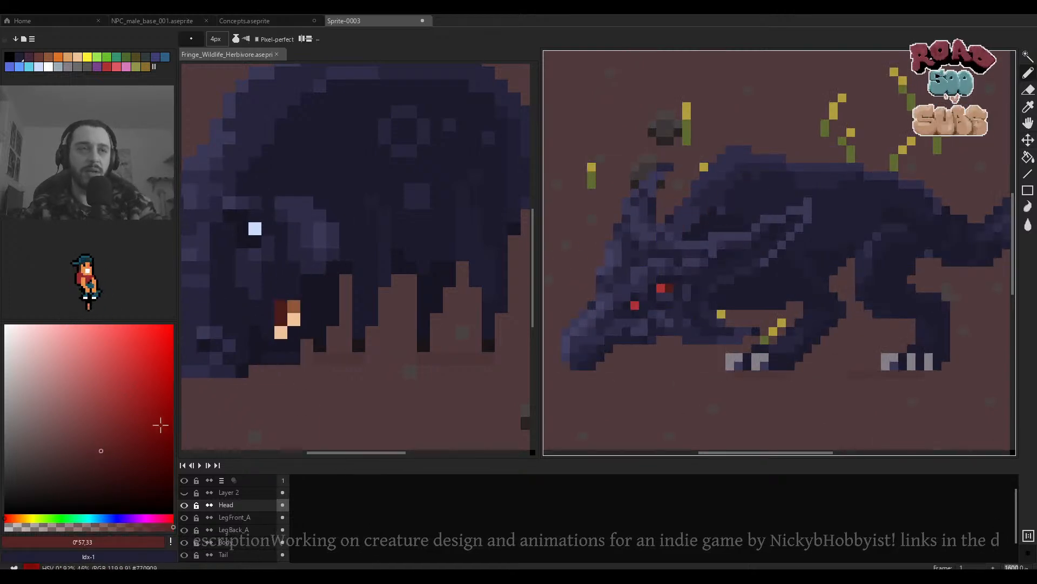
left_click(98, 443)
key("minus")
key("minus")
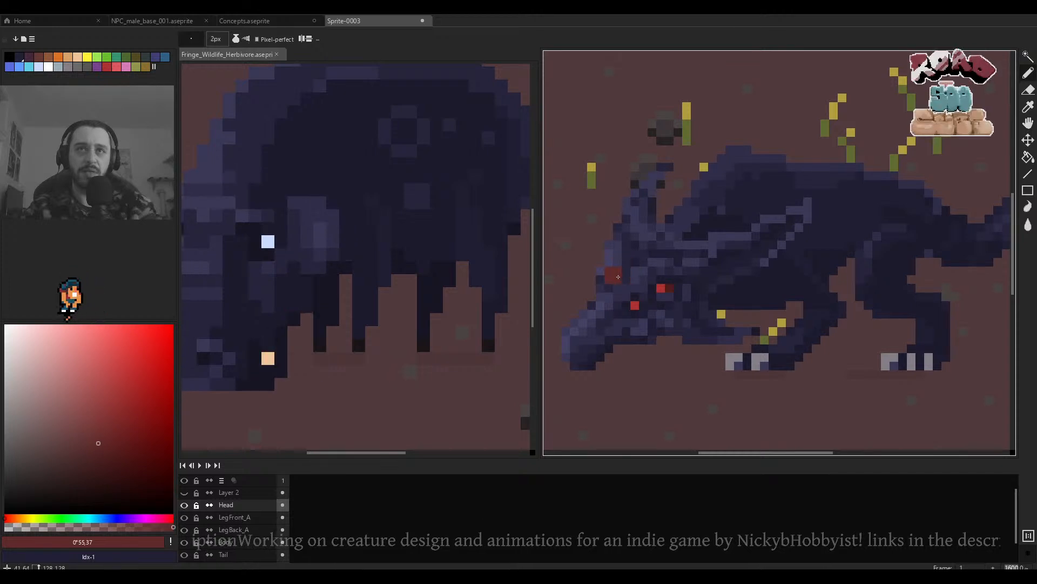
left_click(616, 287)
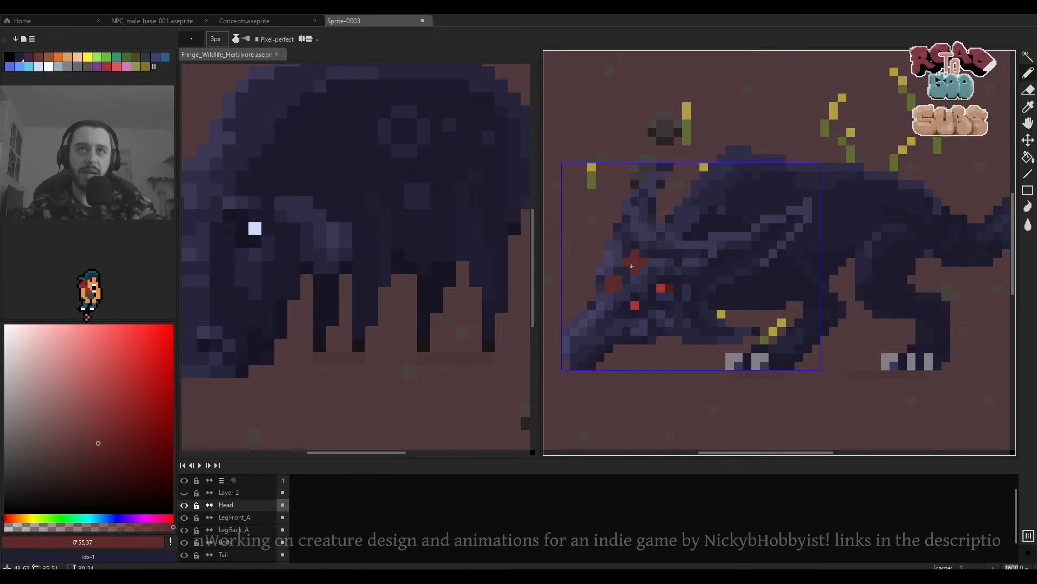
Paint a dark-red patch across the forehead between the horns and the eyes on the Head layer.
left_click(635, 262)
key("ctrl+z")
key("plus")
scroll(622, 261, "up", 1)
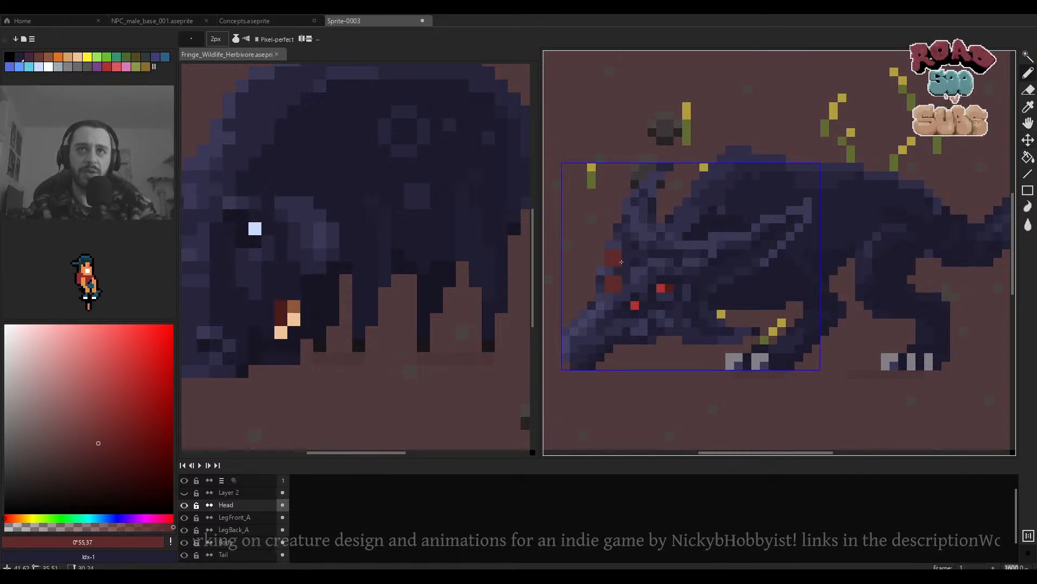
mouse_move(626, 262)
left_mouse_down()
mouse_move(643, 280)
mouse_move(658, 261)
mouse_move(634, 245)
mouse_move(667, 263)
left_mouse_up()
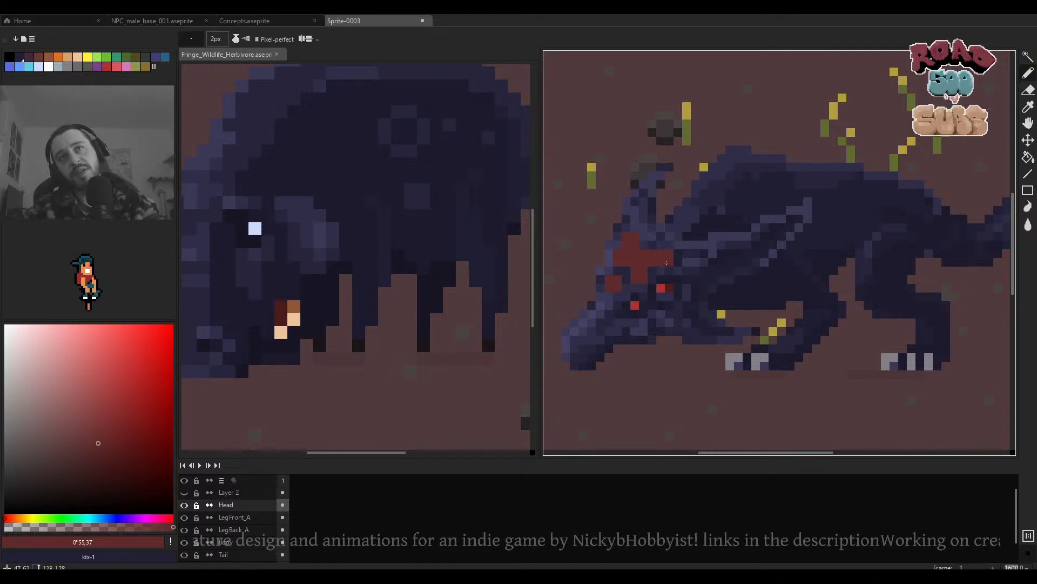
Paint a dark-red strip along the upper edge of the snout, and reduce the brush to 1 px.
scroll(669, 240, "down", 4)
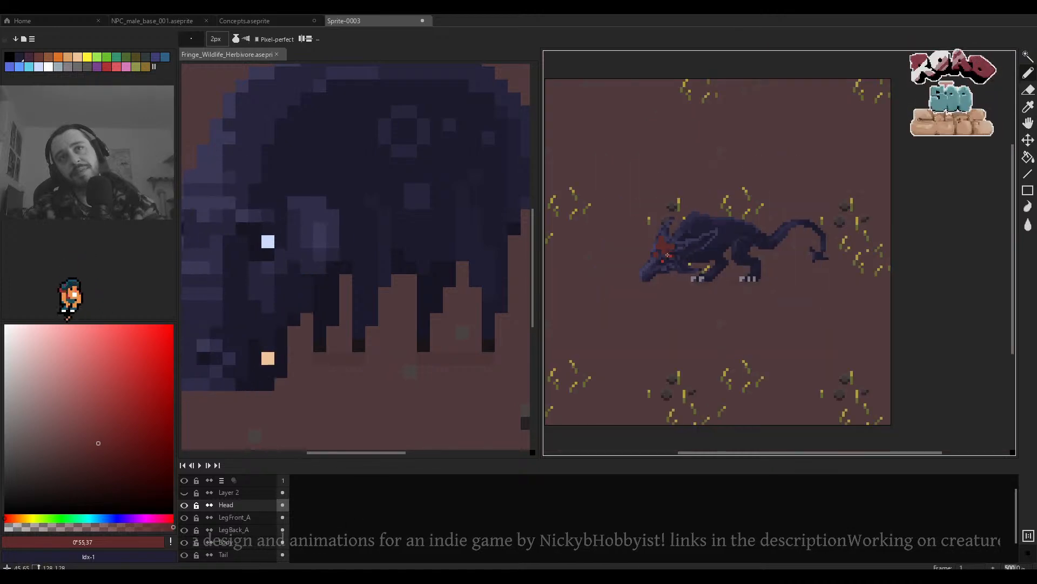
scroll(660, 252, "up", 4)
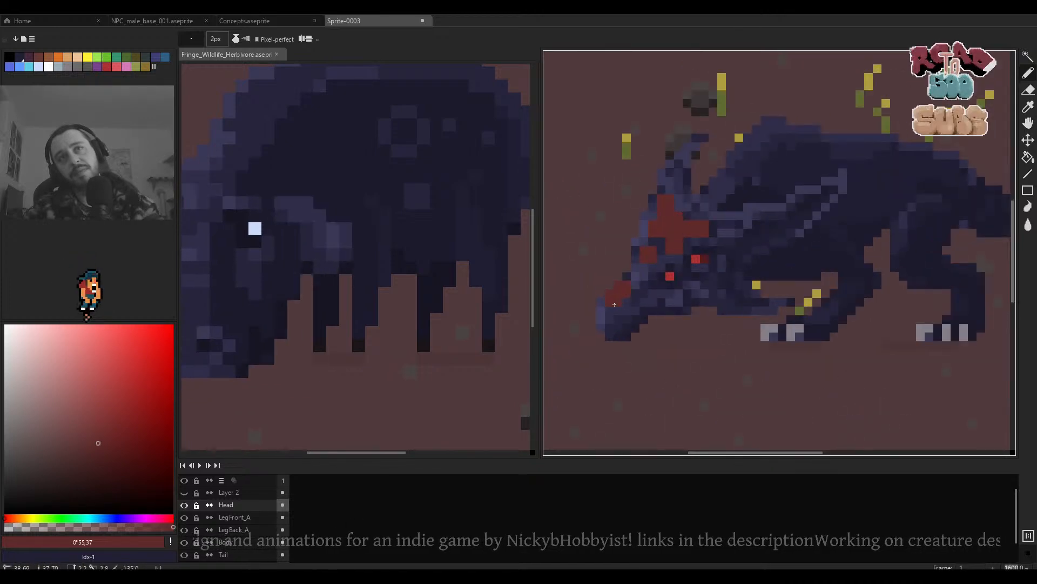
scroll(677, 262, "down", 4)
scroll(677, 262, "up", 6)
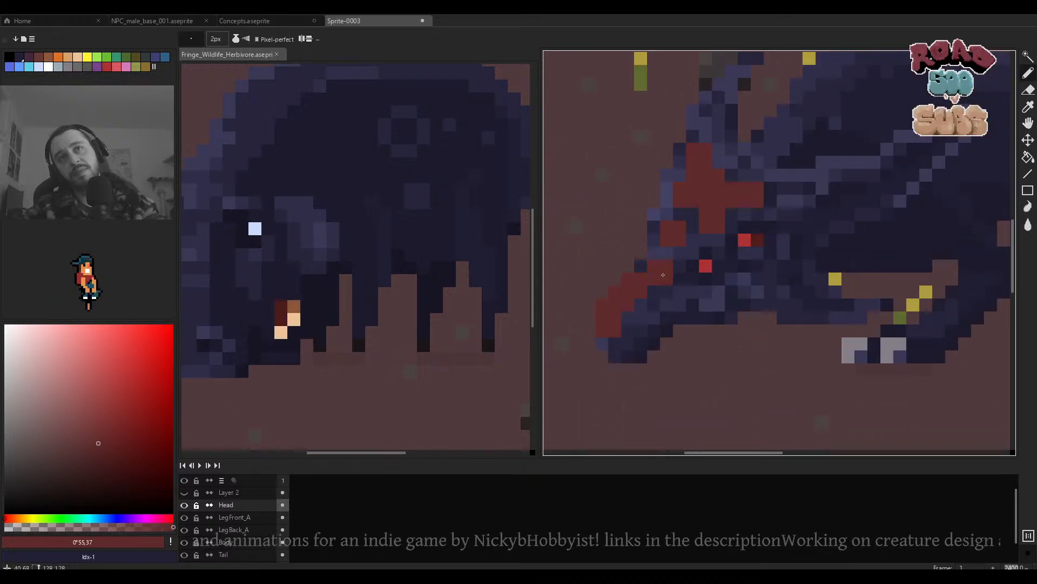
key("minus")
Try 1 px dark-red strokes extending the snout patch back toward the eyes, and undo them.
scroll(638, 268, "down", 5)
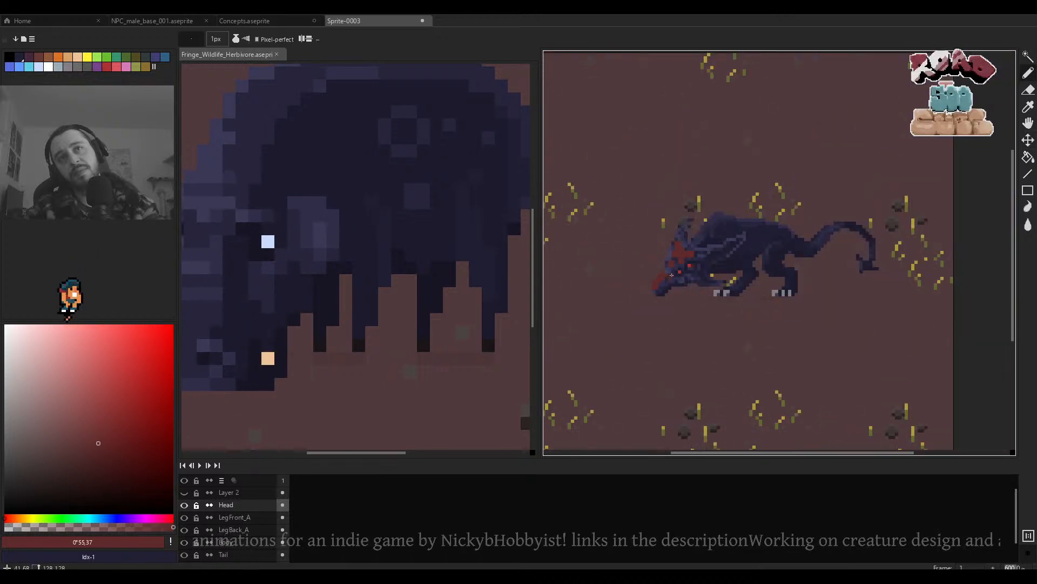
scroll(670, 280, "up", 4)
scroll(683, 282, "down", 4)
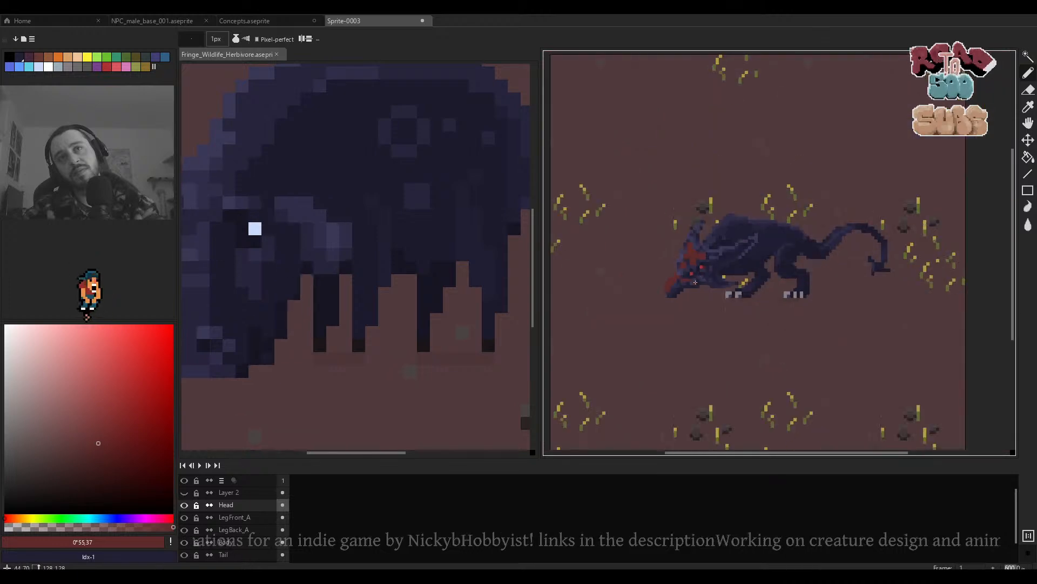
scroll(659, 275, "up", 4)
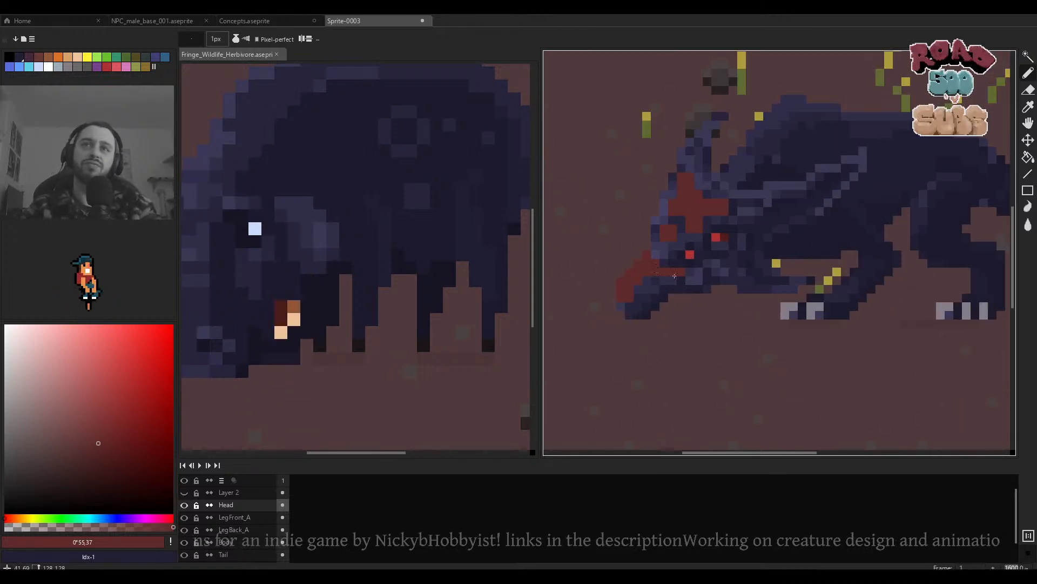
scroll(678, 276, "down", 3)
scroll(682, 277, "up", 5)
key("ctrl+z")
key("ctrl+z")
key("ctrl+z")
Try 2 px dark-red spots trailing behind the forehead patch and up the front horn.
left_click_drag(676, 277, 725, 263)
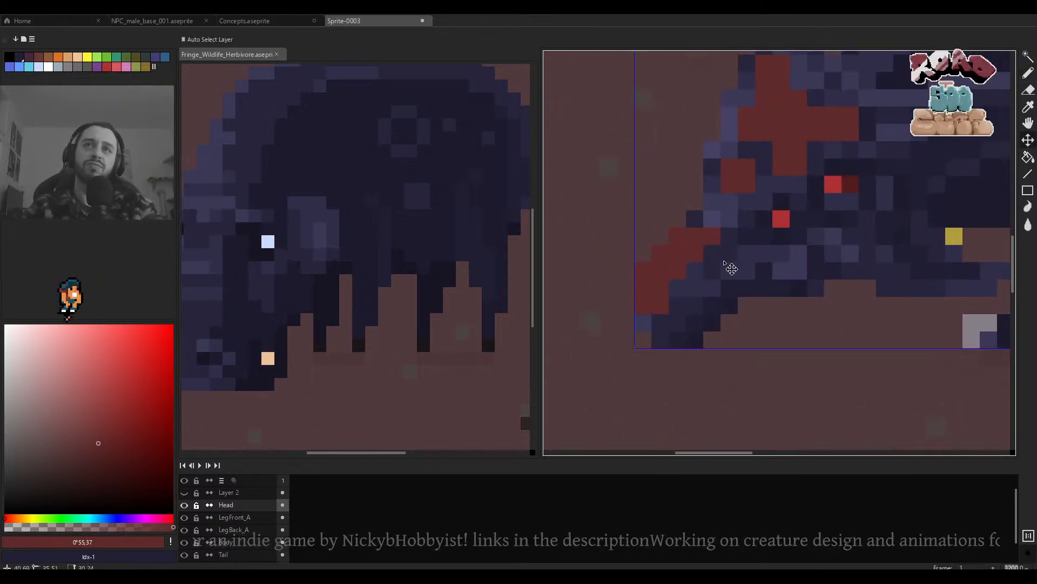
scroll(702, 268, "down", 4)
scroll(649, 266, "up", 5)
left_click(624, 267)
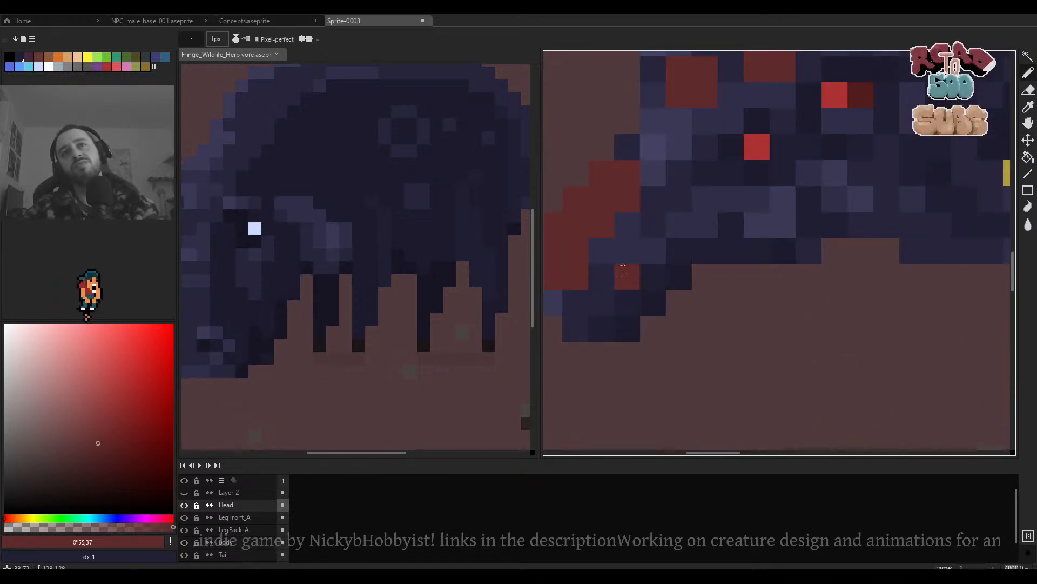
scroll(676, 249, "down", 3)
scroll(724, 216, "up", 2)
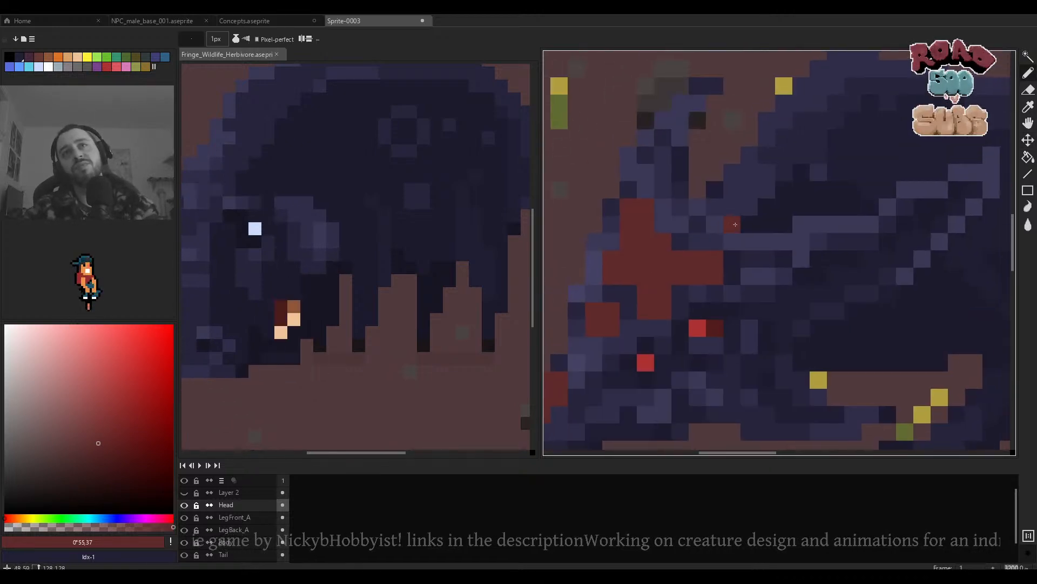
key("plus")
left_click(758, 267)
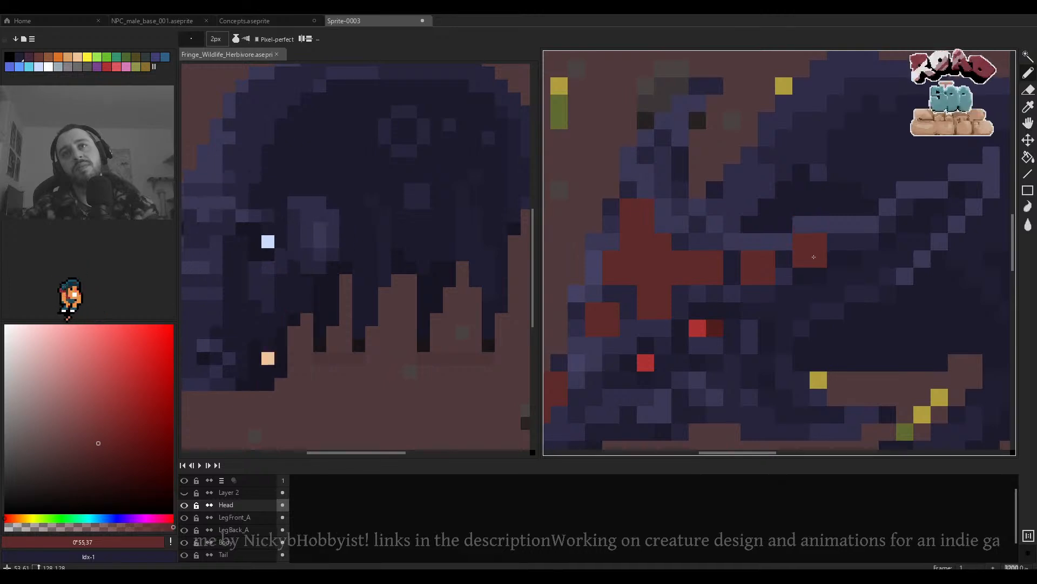
scroll(739, 193, "down", 5)
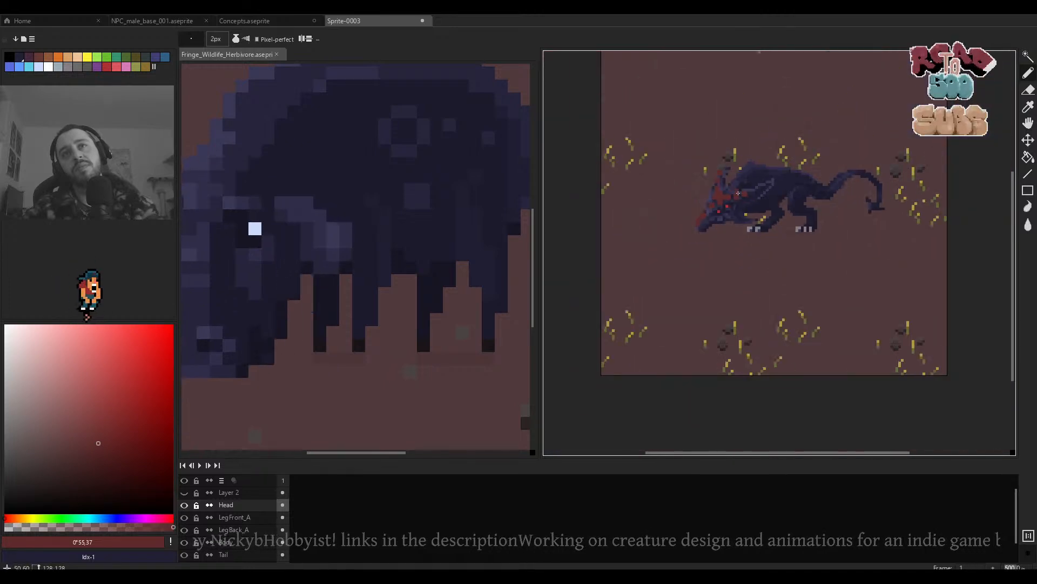
scroll(677, 207, "down", 3)
scroll(687, 208, "up", 5)
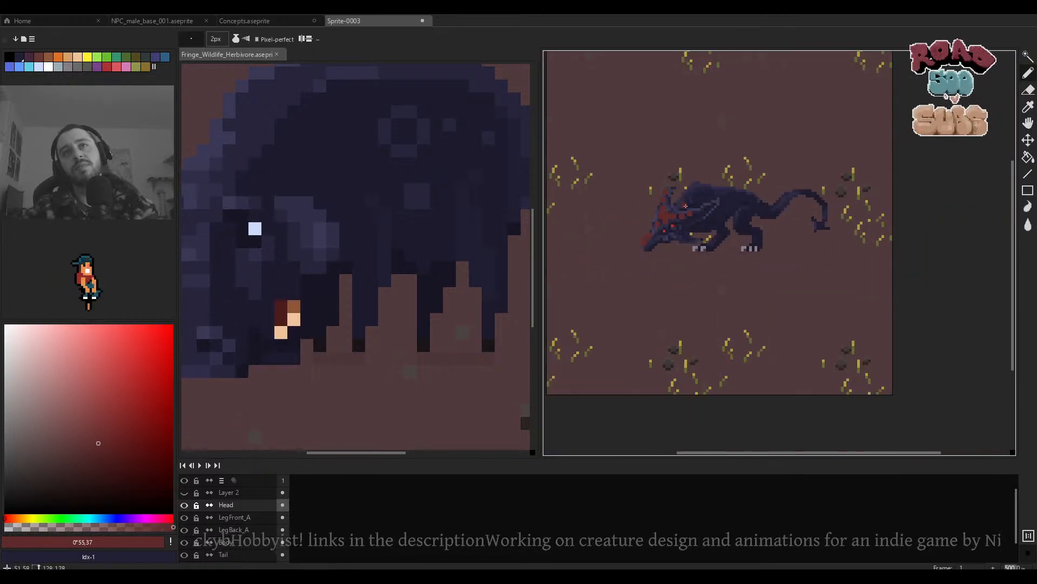
scroll(664, 216, "up", 5)
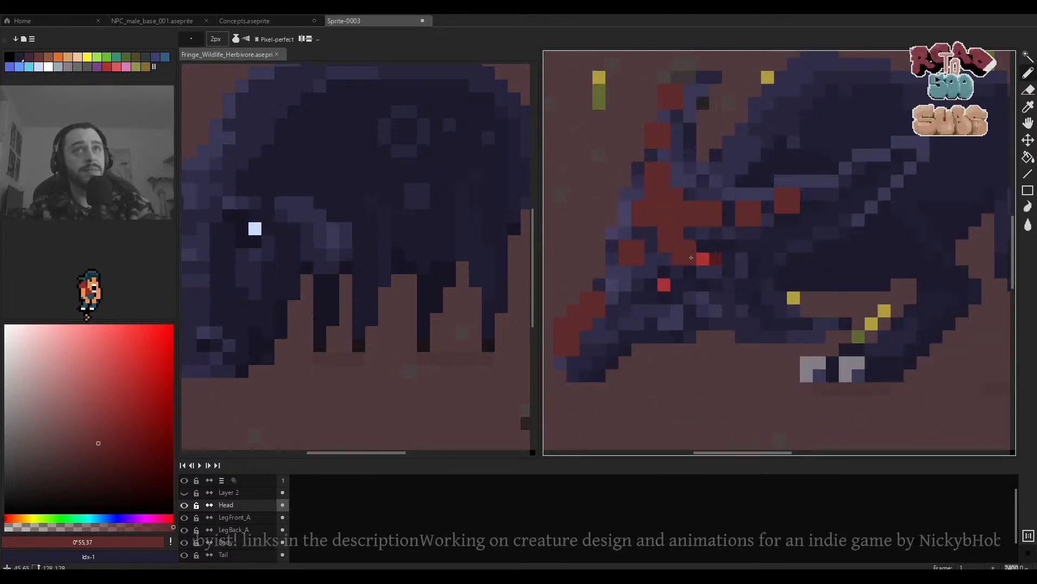
Try lighter red highlights at hue 0°, saturation 53, value 49 on the forehead patch, brow spot and snout strip.
left_click(659, 225, "alt")
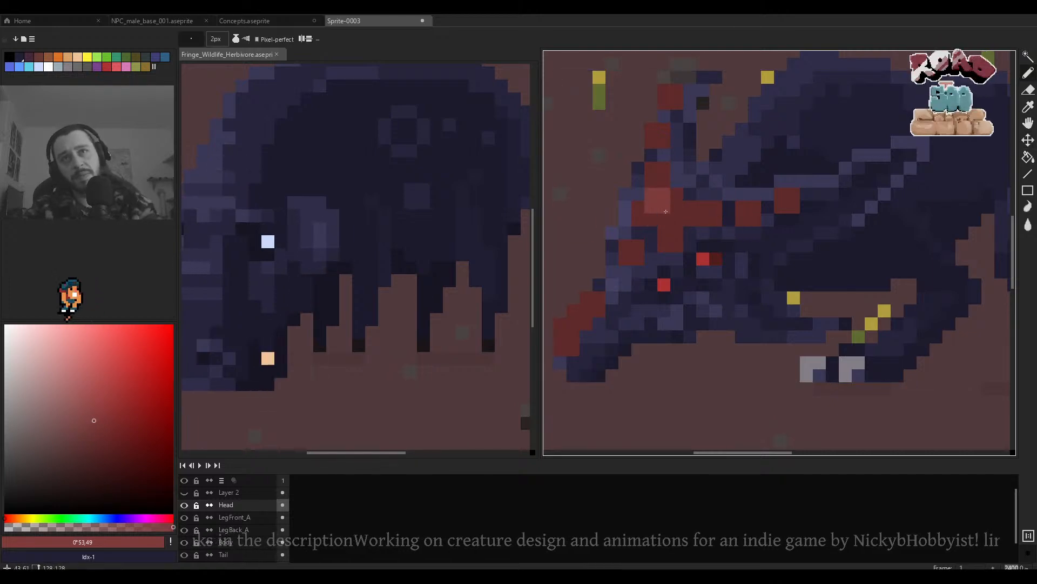
scroll(703, 227, "down", 3)
scroll(706, 229, "up", 3)
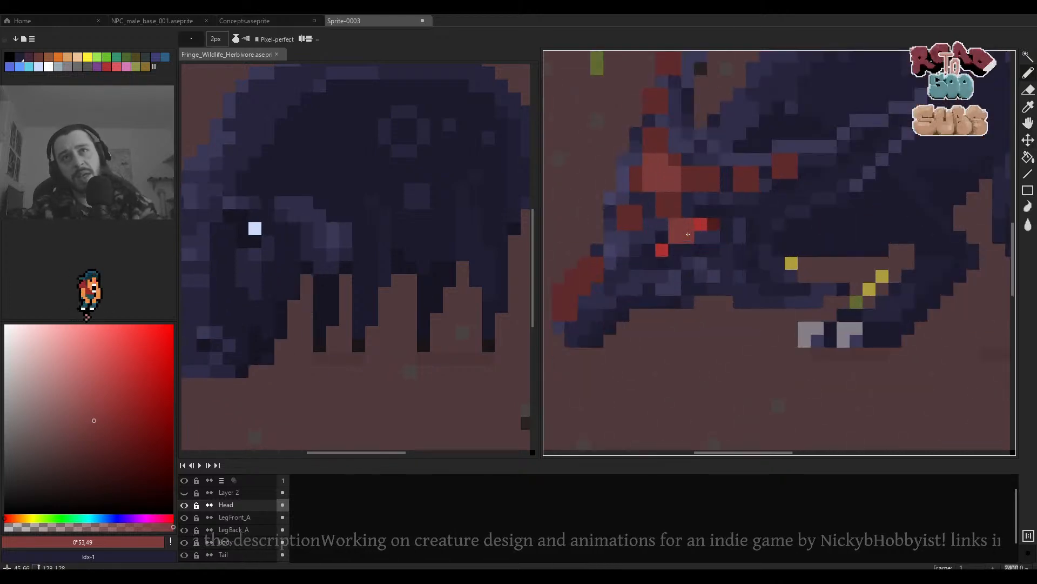
key("minus")
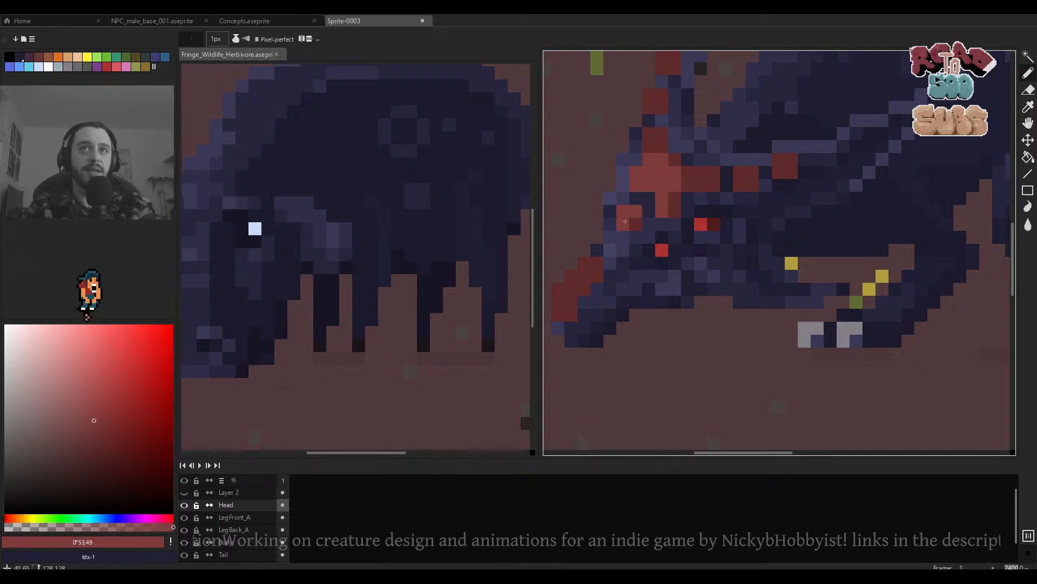
left_click(584, 288, "alt")
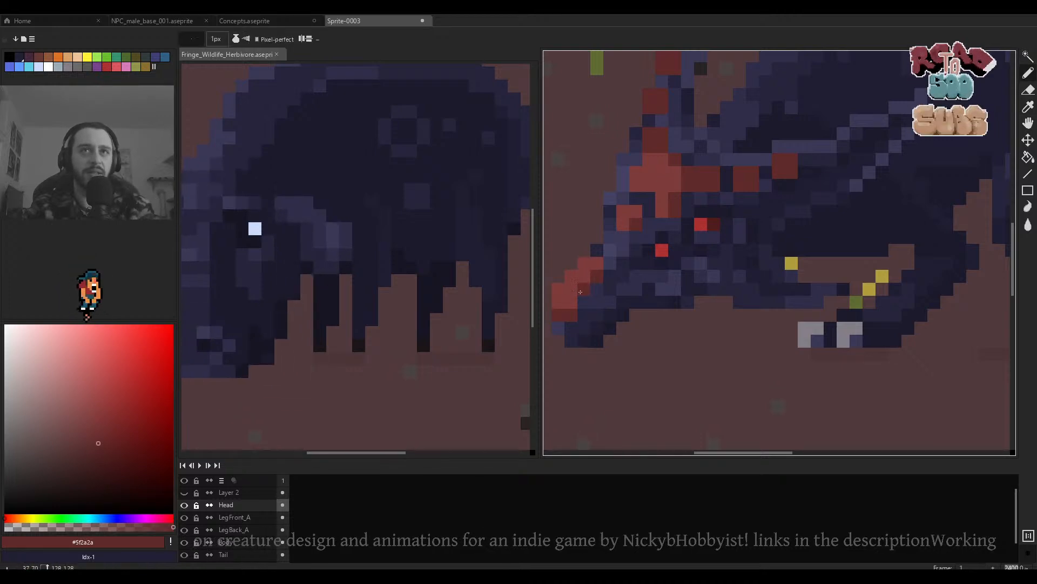
left_click(571, 302)
scroll(670, 295, "down", 5)
scroll(606, 258, "up", 3)
Try #7d3b3b highlights on the horn spots and on the spots trailing behind the forehead patch.
left_click(606, 258, "alt")
scroll(620, 254, "up", 1)
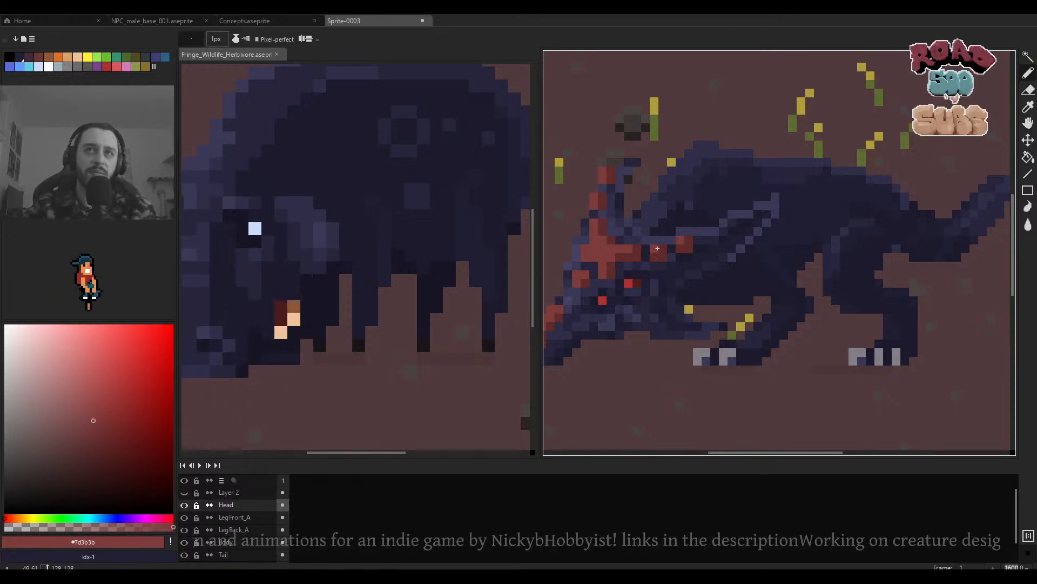
scroll(657, 248, "down", 5)
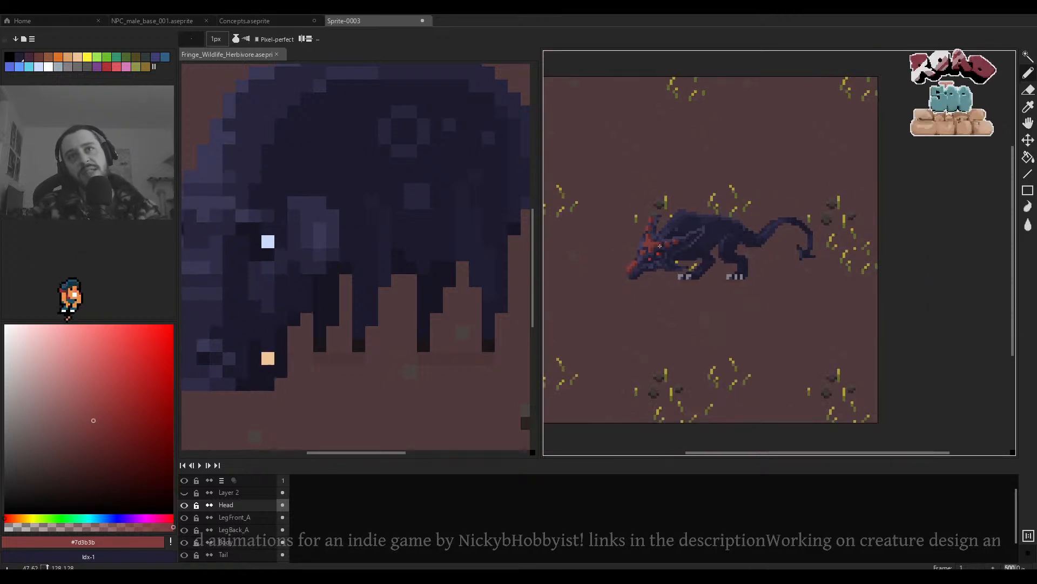
scroll(658, 247, "down", 1)
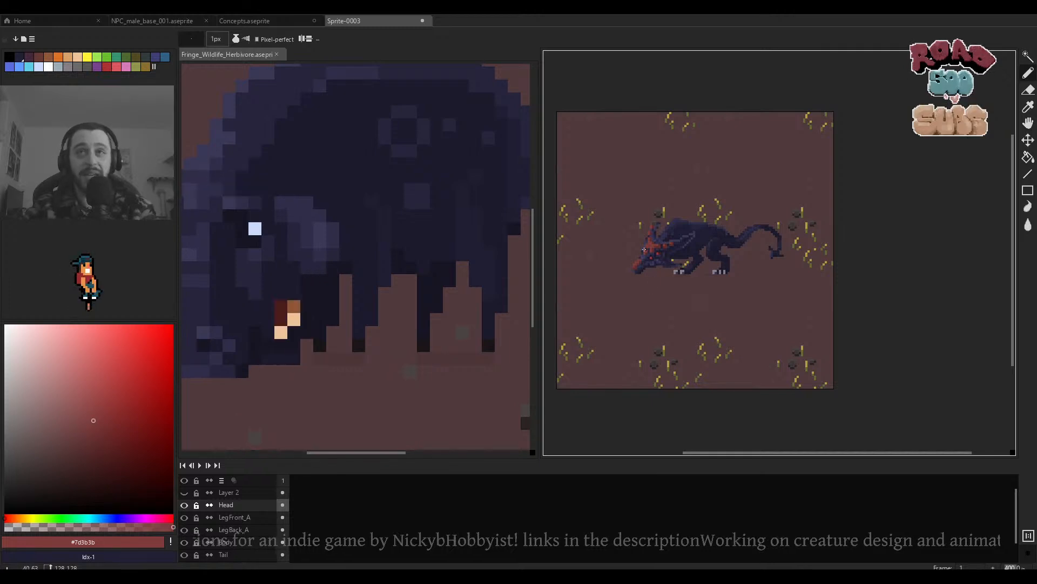
scroll(644, 249, "up", 5)
scroll(664, 240, "up", 4)
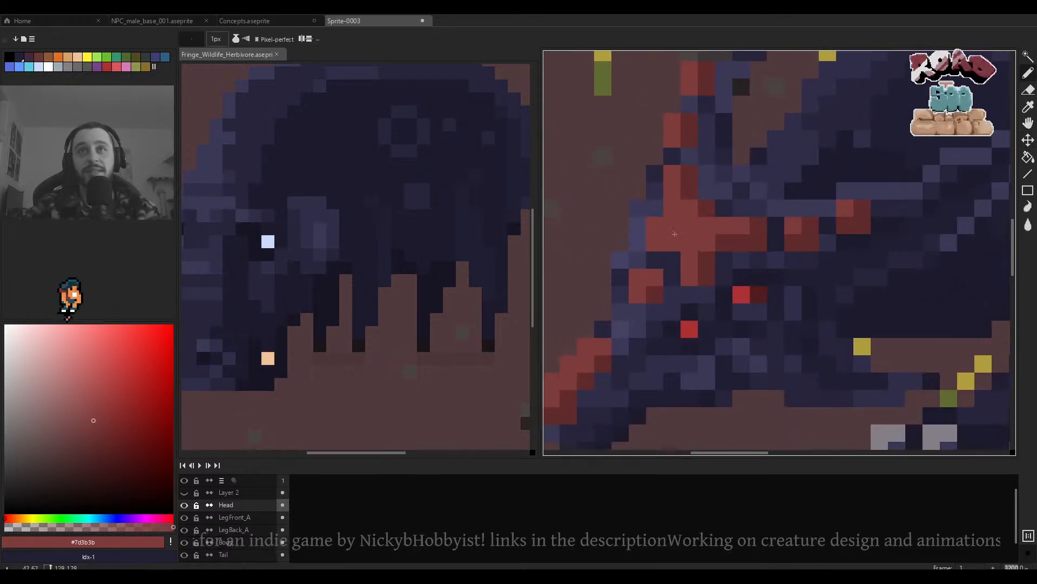
Try a 1 px #5f2a2a touch-up joining the brow spot to the forehead patch.
left_click(708, 259, "alt")
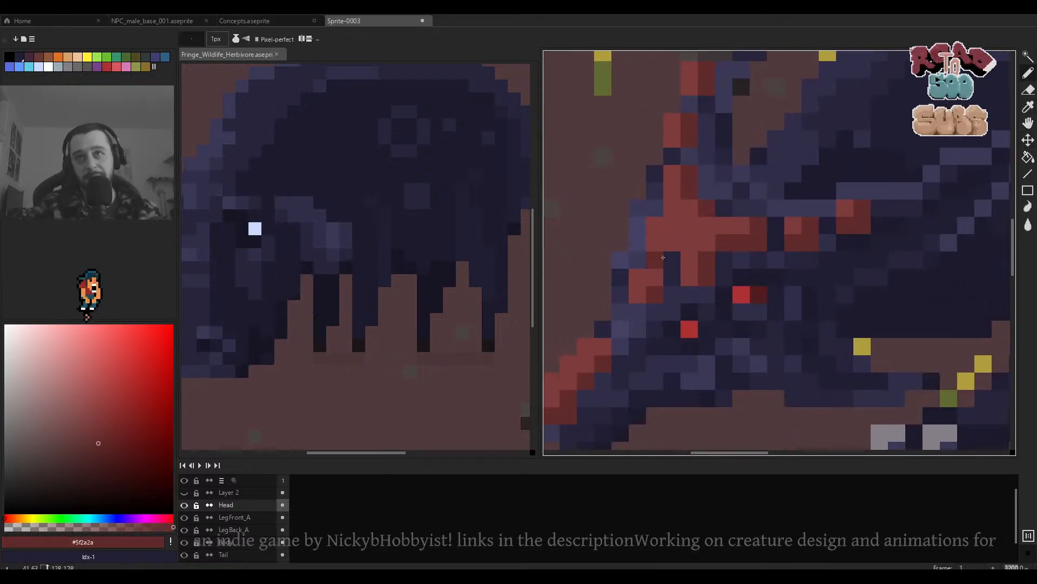
scroll(656, 239, "down", 6)
scroll(658, 236, "up", 3)
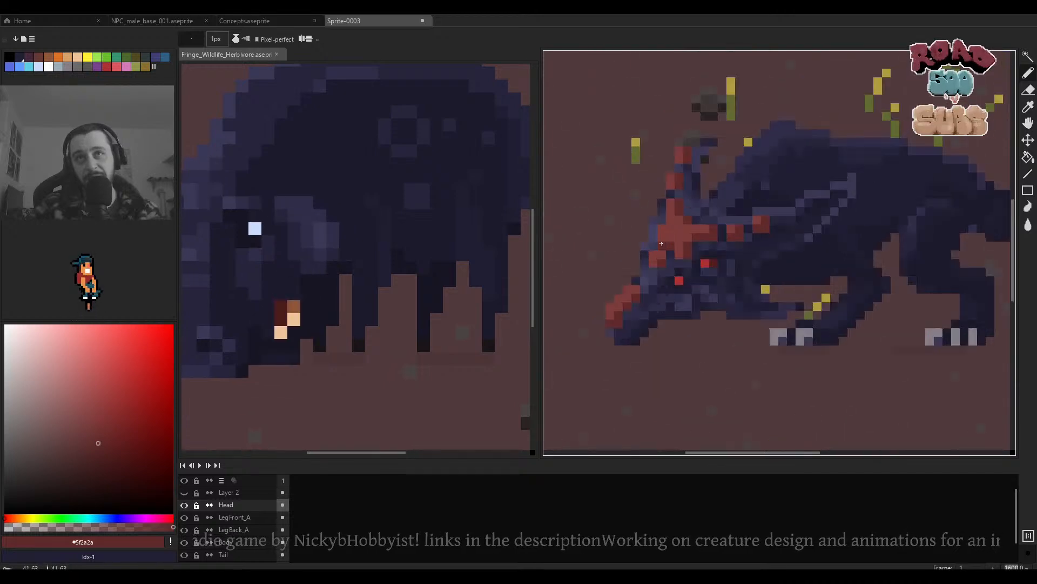
scroll(659, 237, "down", 3)
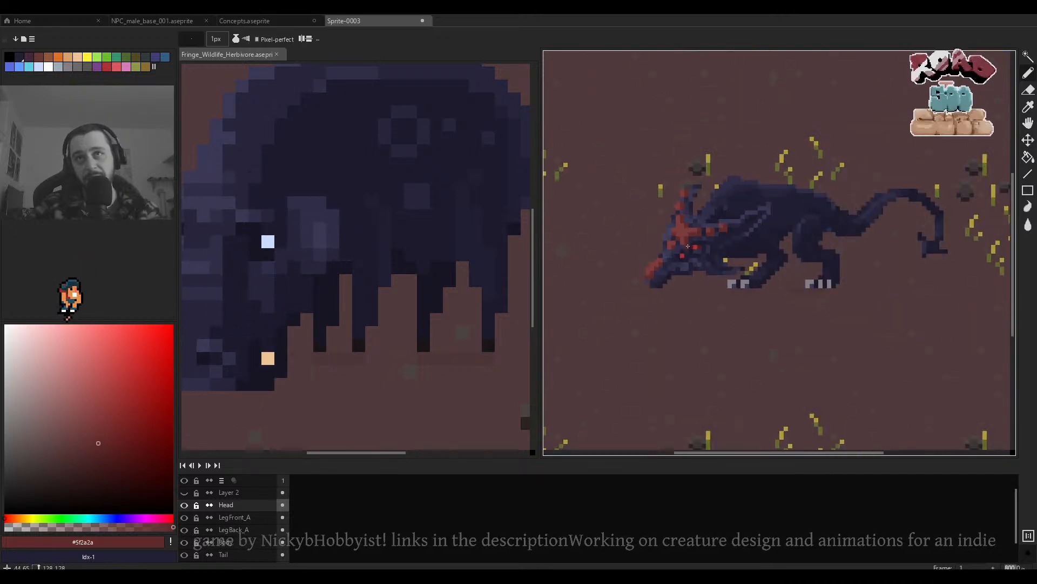
scroll(683, 238, "up", 3)
key("plus")
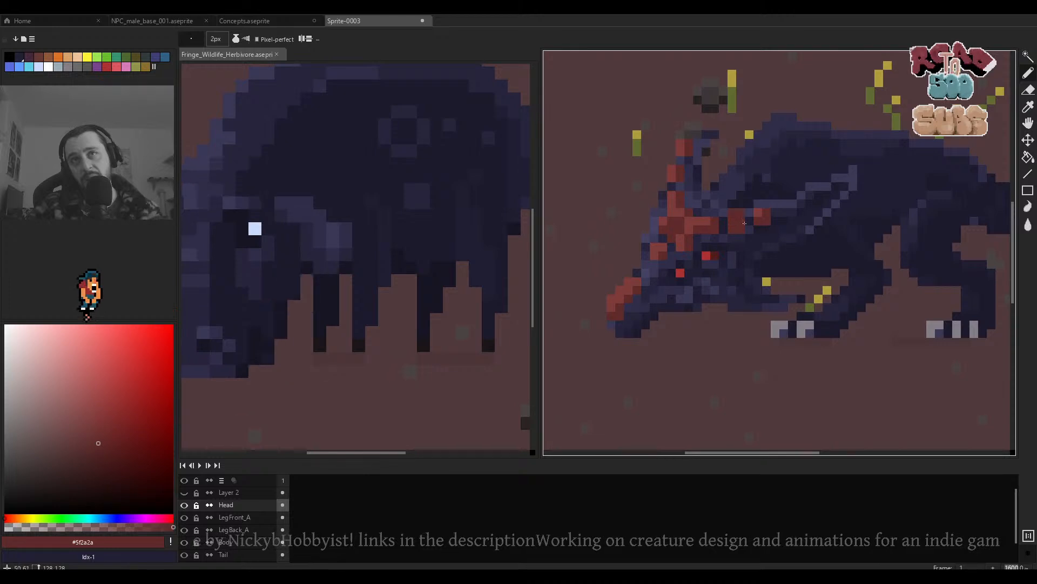
scroll(745, 222, "down", 3)
scroll(724, 232, "up", 5)
key("minus")
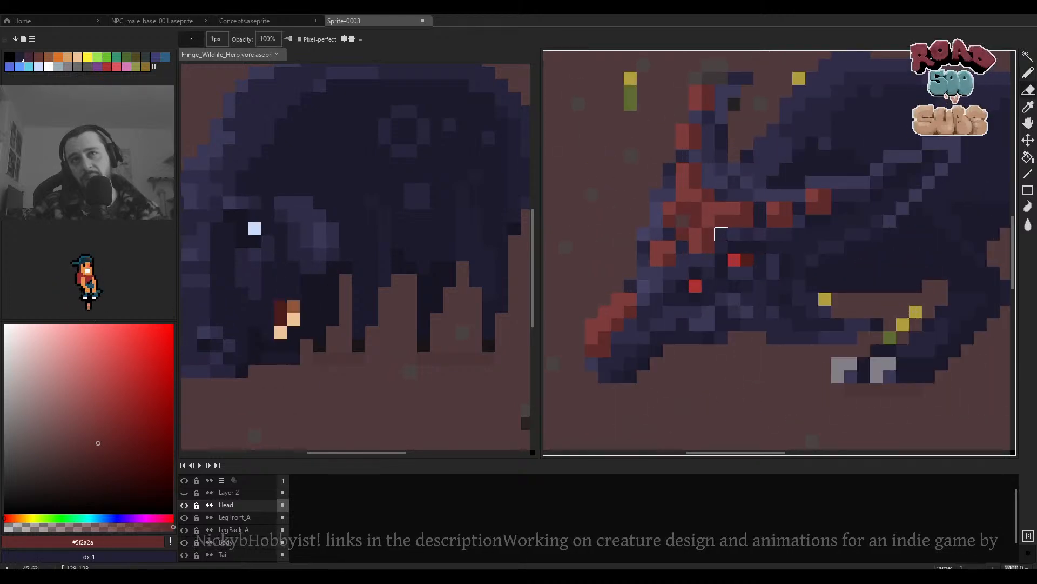
Examine the red head markings at small scale and compare the creature with the herbivore sprite.
scroll(722, 233, "down", 3)
scroll(723, 236, "up", 3)
scroll(726, 272, "down", 4)
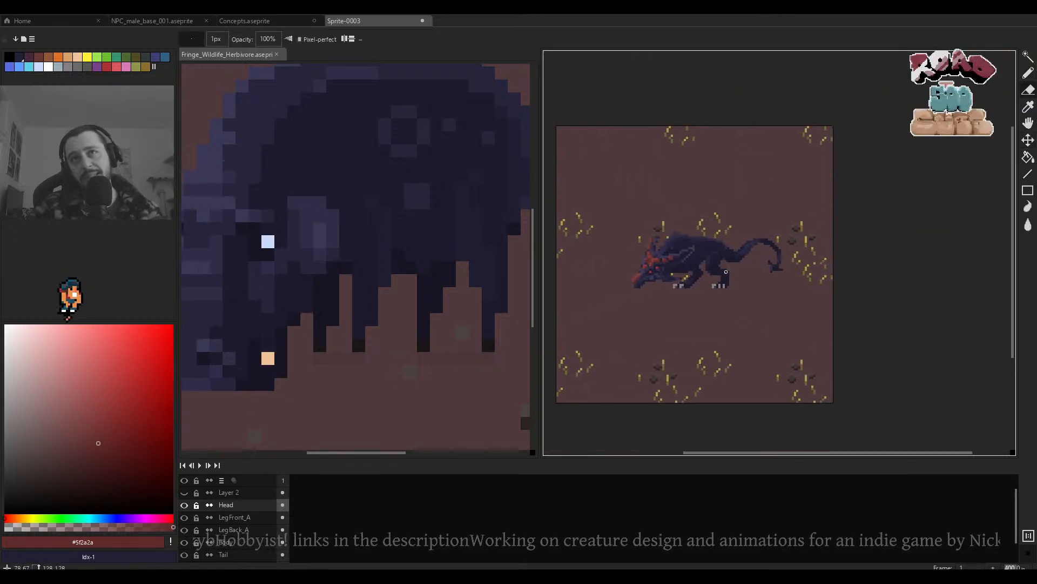
scroll(646, 261, "up", 3)
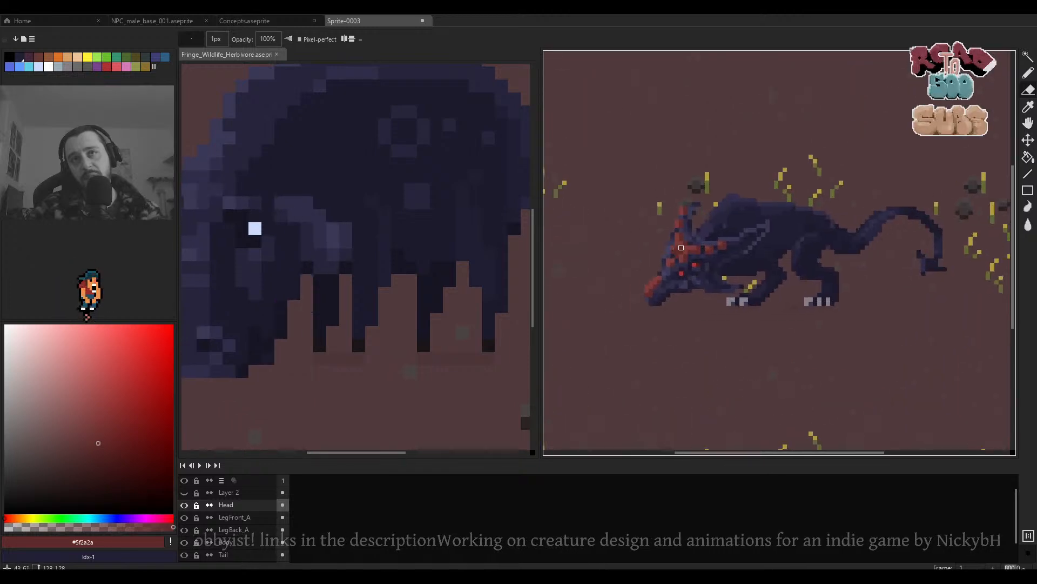
scroll(670, 249, "down", 2)
scroll(375, 242, "down", 4)
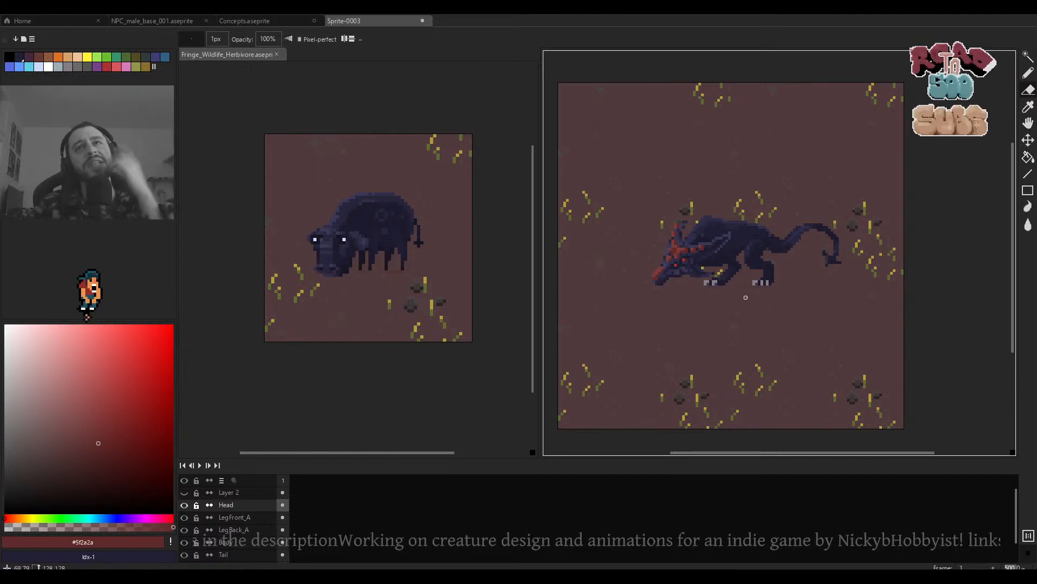
scroll(759, 296, "down", 2)
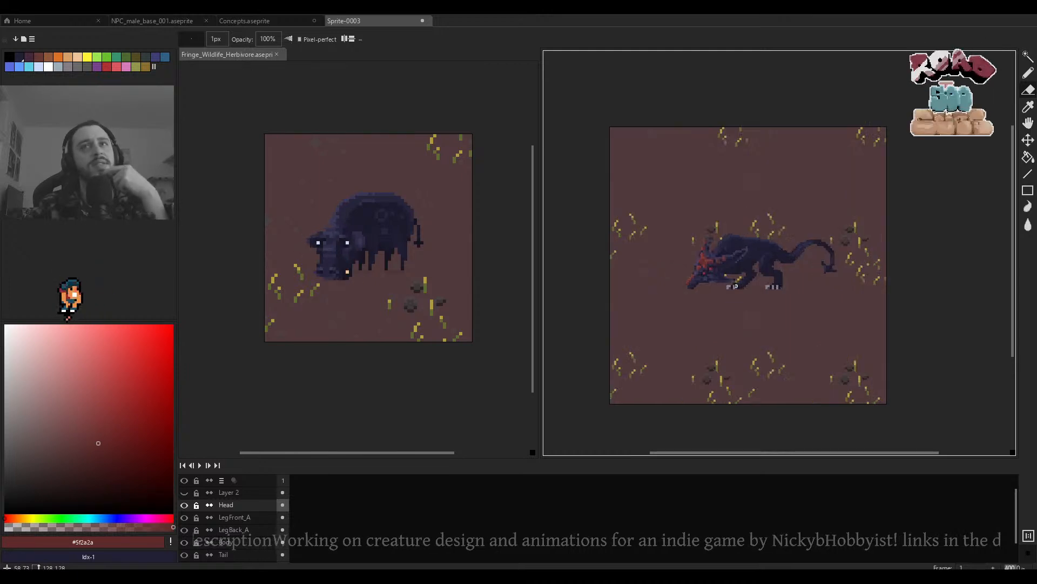
Undo all the dark-red markings on the snout, brow, forehead and horn, leaving the red eyes.
scroll(735, 286, "up", 2)
key("ctrl+z")
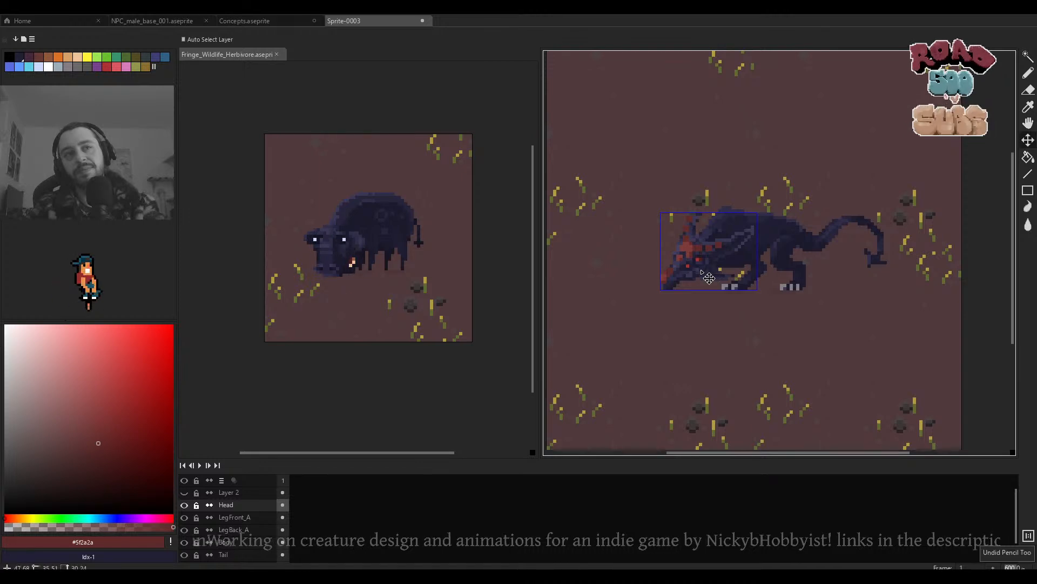
scroll(714, 278, "up", 3)
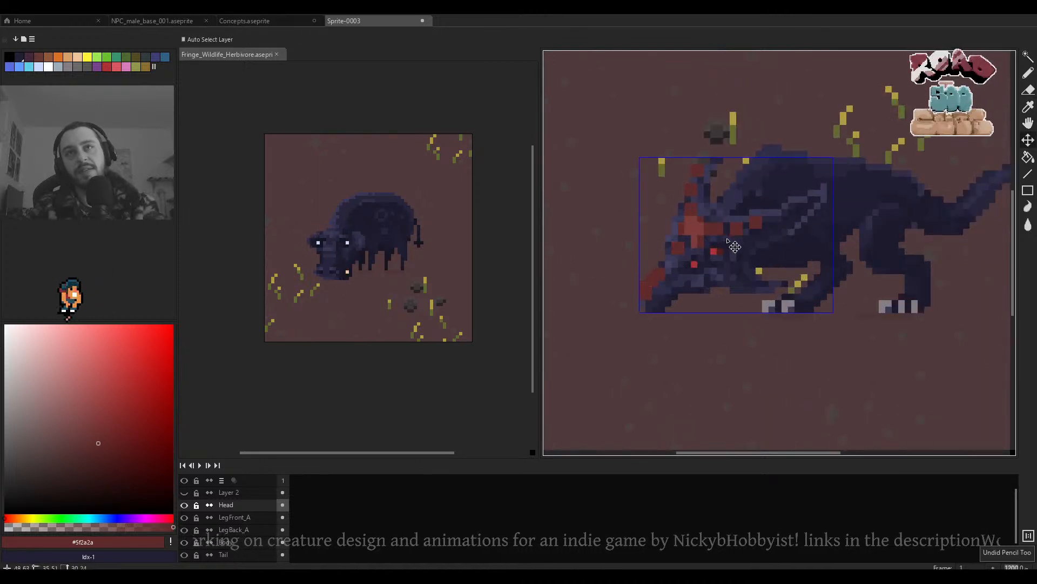
key("ctrl+z")
key("ctrl+z")
key("ctrl+z")
key("ctrl+z")
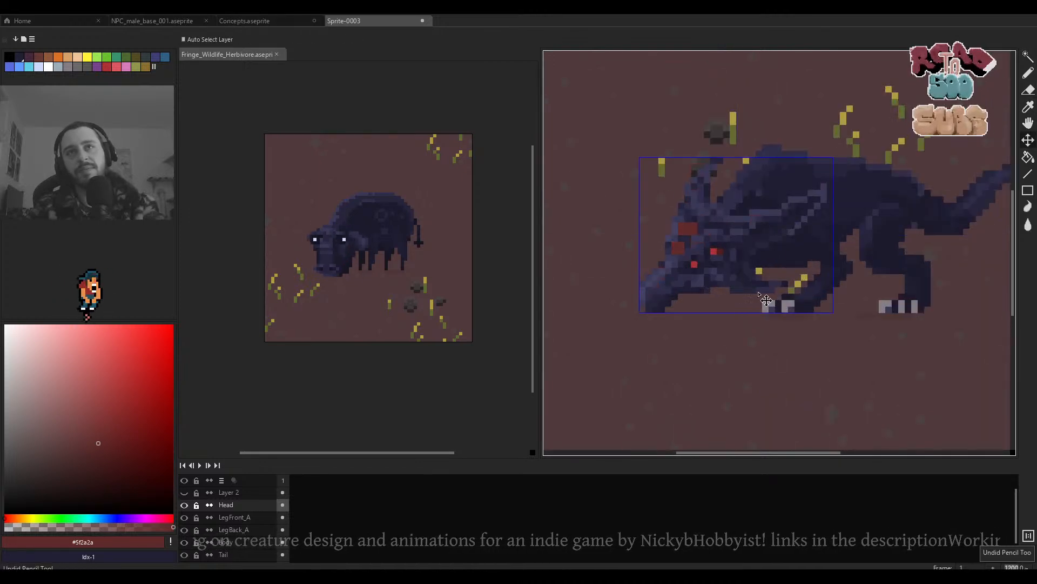
left_click_drag(720, 342, 663, 304)
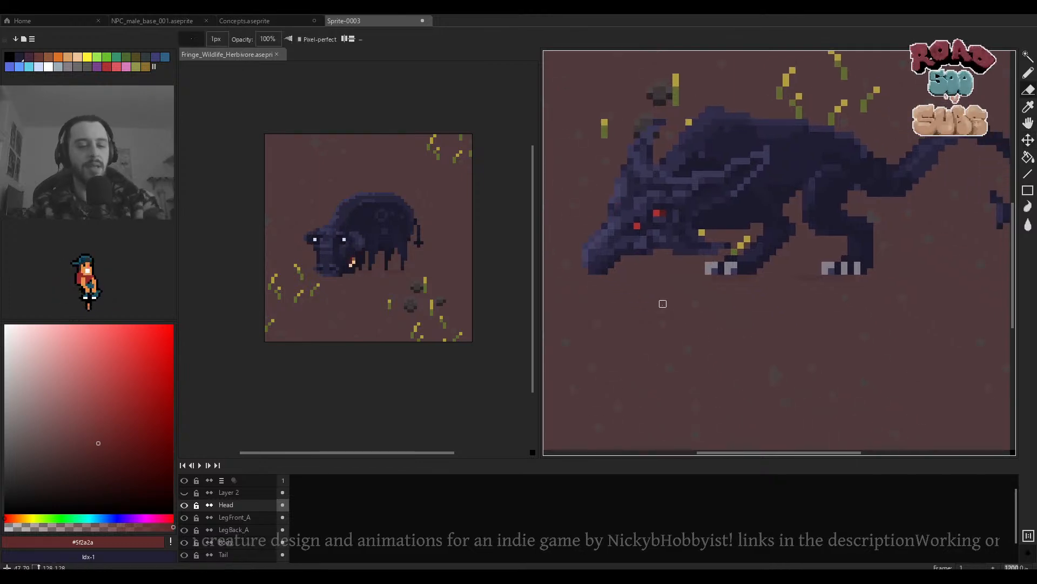
scroll(662, 304, "down", 3)
scroll(682, 240, "up", 3)
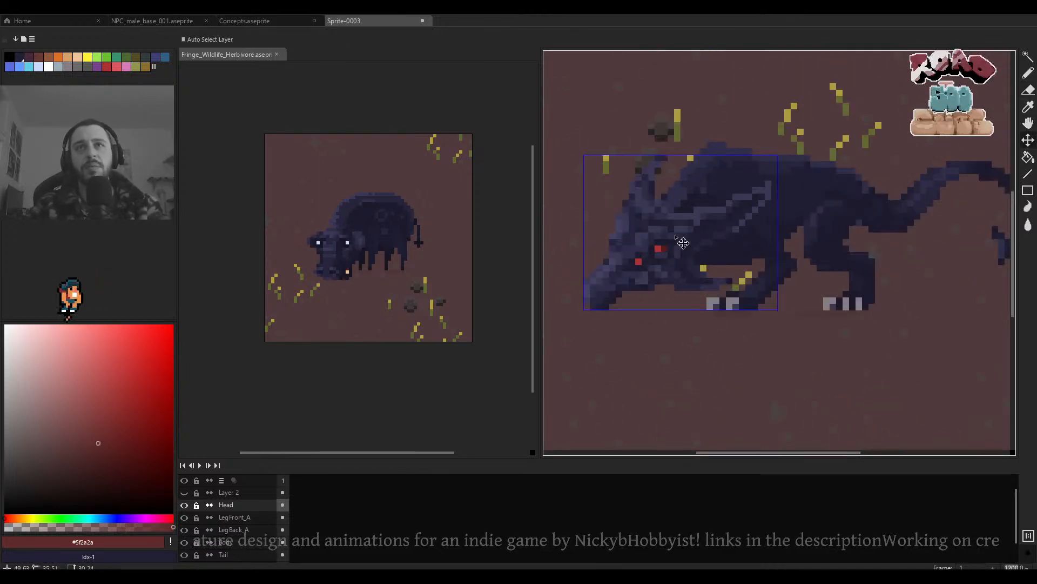
Paint a #5f2a2a patch over the shoulder hump on the Body layer with a 6 px brush.
key("b")
left_click(710, 182, "ctrl")
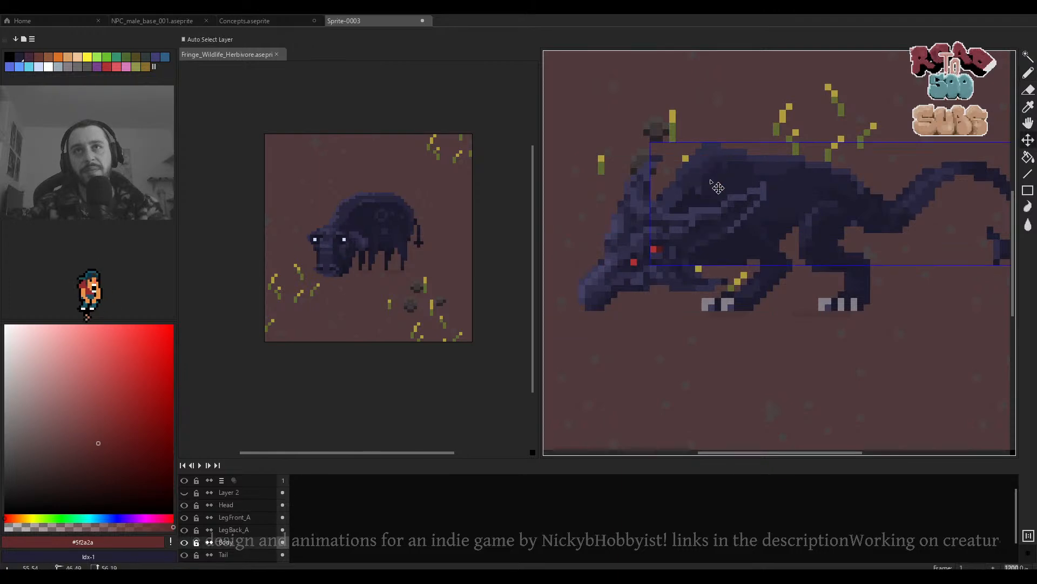
mouse_move(706, 152)
left_mouse_down()
mouse_move(735, 163)
mouse_move(718, 189)
mouse_move(687, 196)
mouse_move(703, 203)
mouse_move(709, 168)
left_mouse_up()
key("ctrl")
key("ctrl+z")
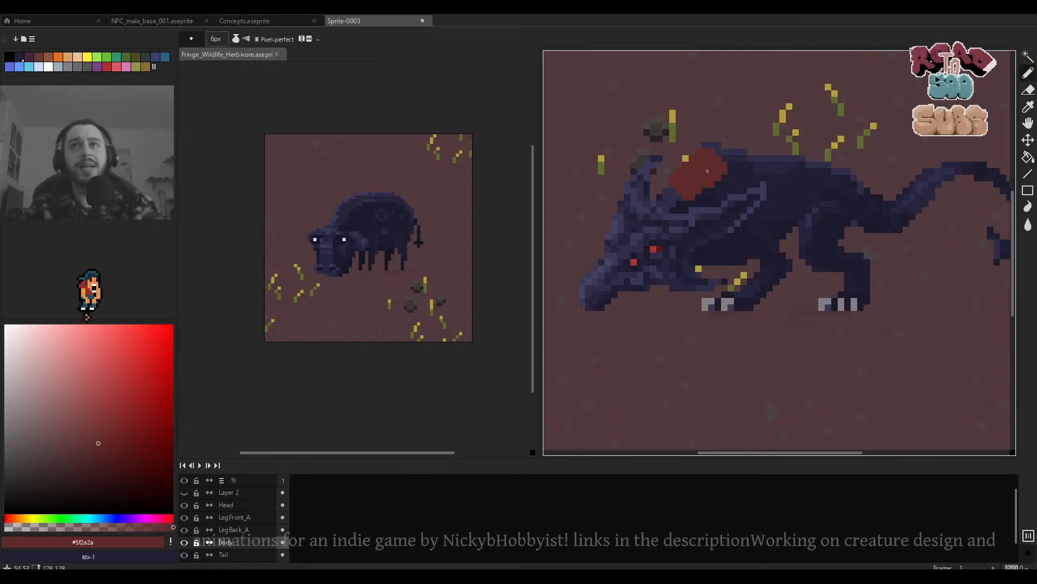
key("ctrl+z")
mouse_move(695, 182)
left_mouse_down()
mouse_move(716, 161)
mouse_move(725, 175)
mouse_move(706, 189)
left_mouse_up()
Dab a row of 6 px dark-red patches along the back from behind the shoulder to the rump.
scroll(742, 168, "down", 4)
scroll(755, 168, "up", 2)
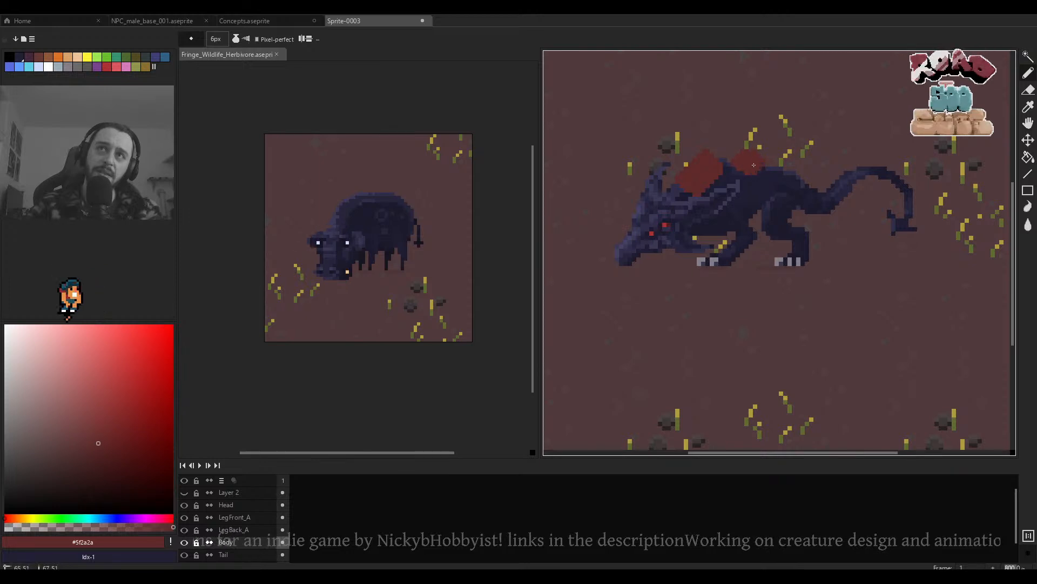
left_click_drag(779, 179, 783, 181)
left_click(809, 189)
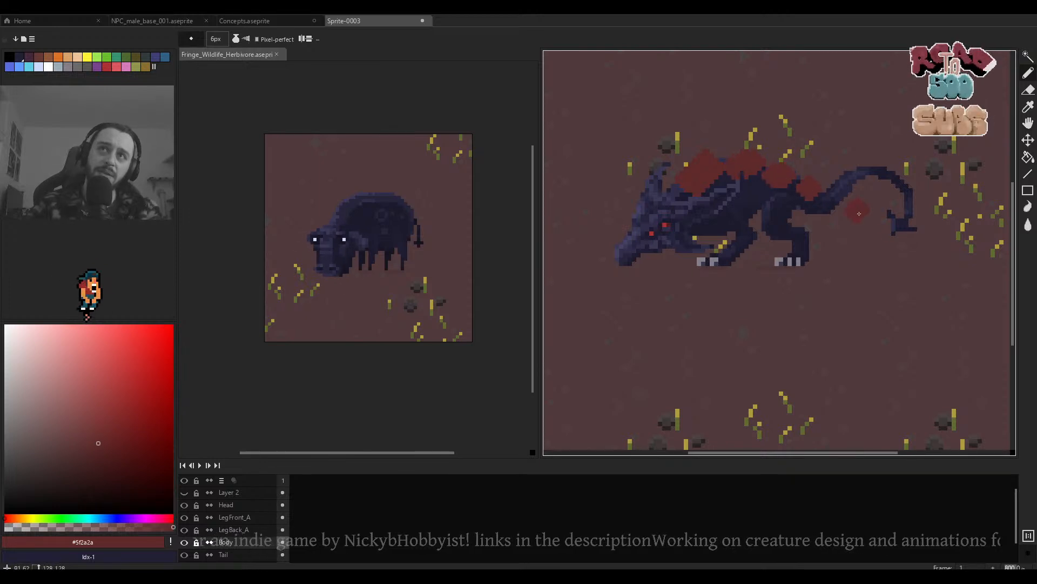
scroll(872, 221, "down", 2)
scroll(865, 218, "down", 2)
Dab progressively smaller dark-red patches from the rump along the tail, reducing the brush to 4 px and 3 px.
scroll(860, 216, "up", 4)
key("minus")
key("minus")
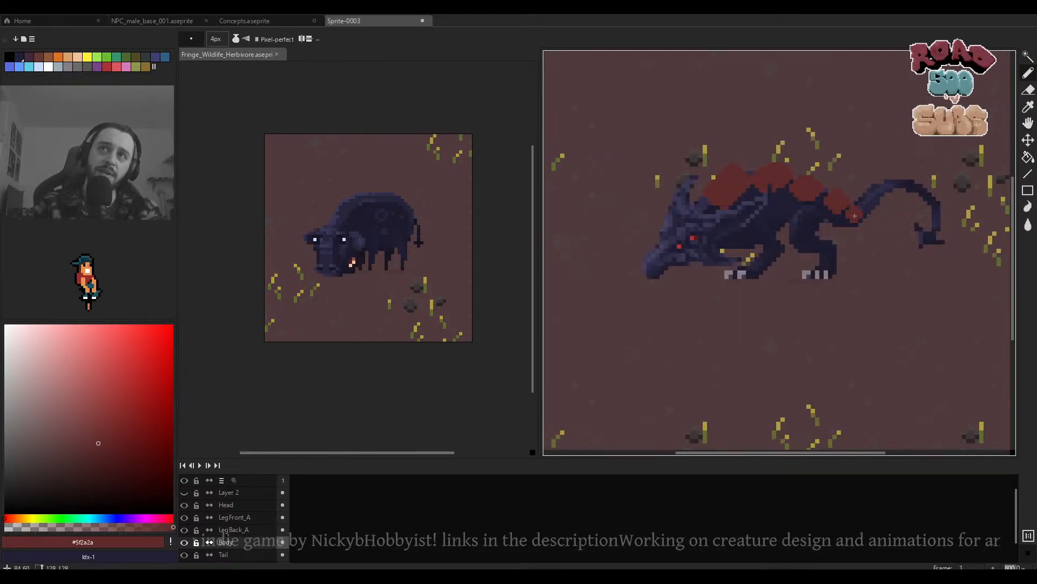
key("minus")
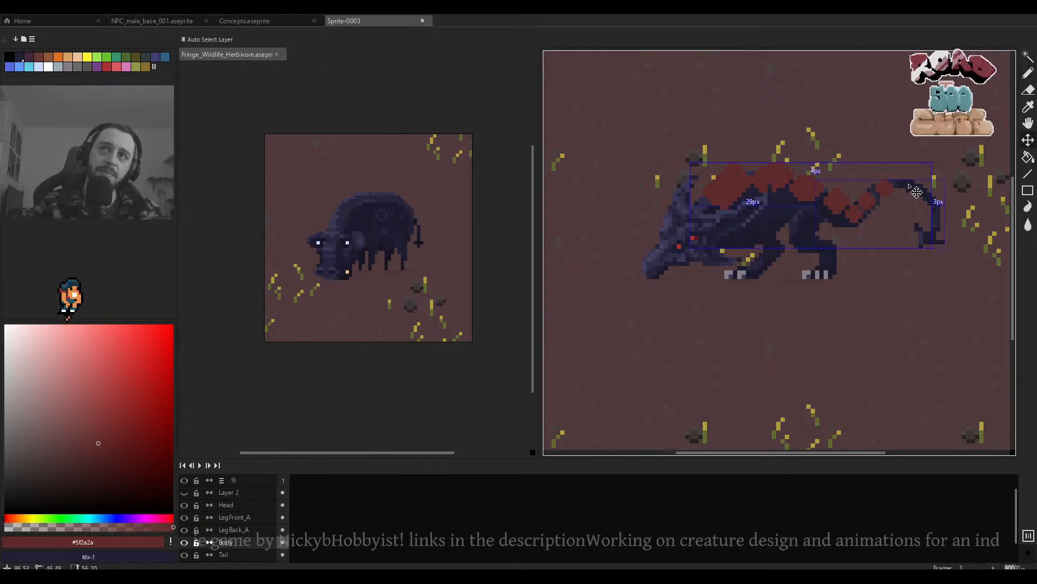
scroll(876, 194, "down", 2)
scroll(861, 201, "up", 4)
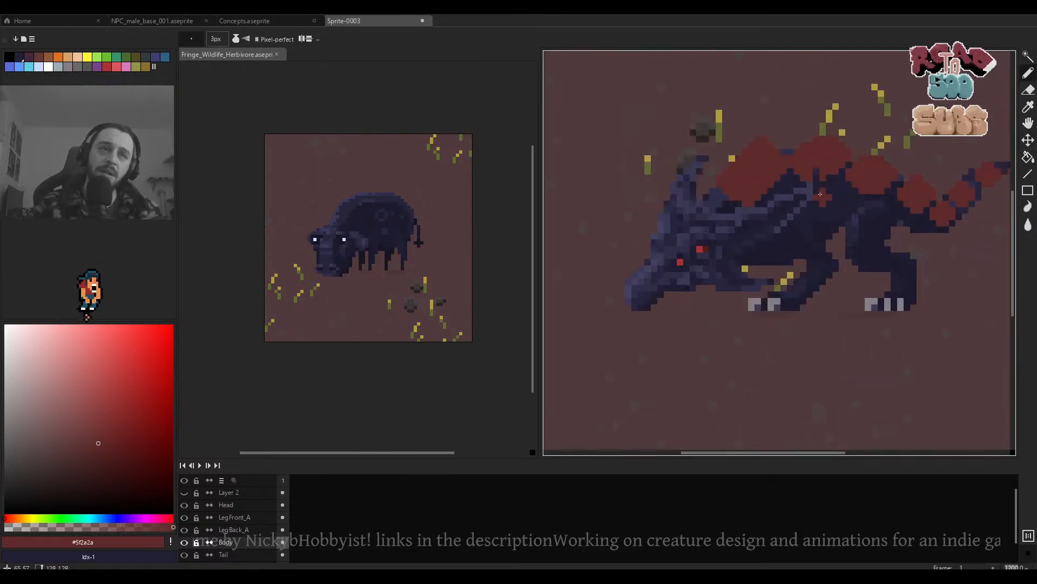
scroll(766, 205, "down", 2)
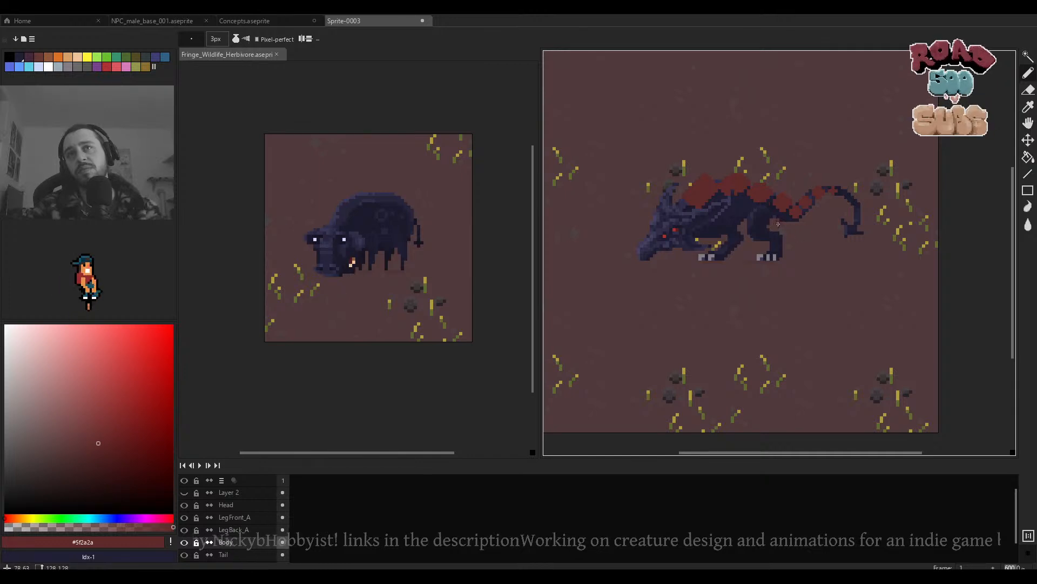
scroll(751, 217, "down", 1)
Undo all the separate dark-red patches on the back and tail.
key("ctrl+z")
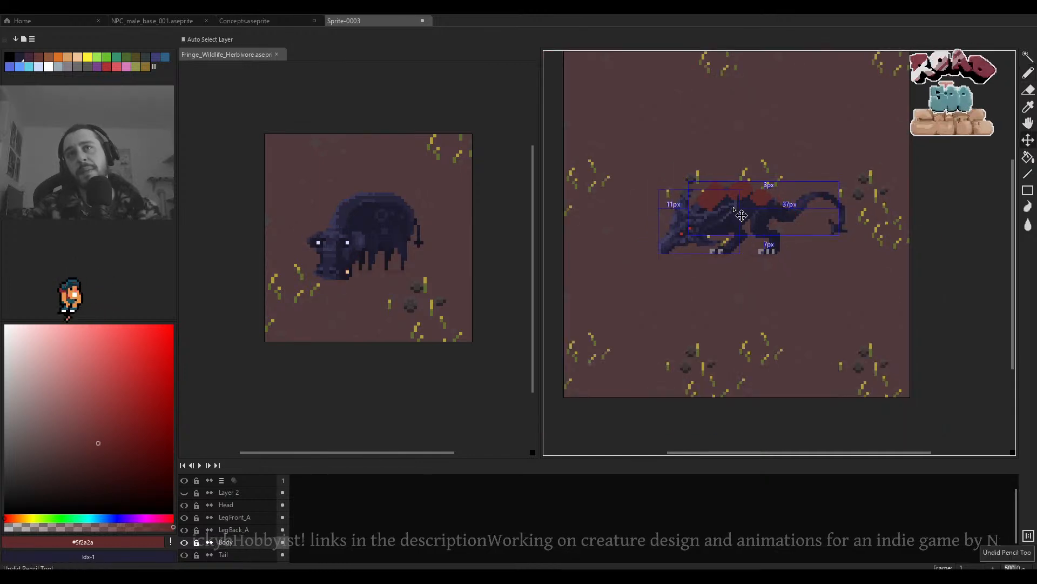
key("ctrl+z")
scroll(702, 211, "up", 3)
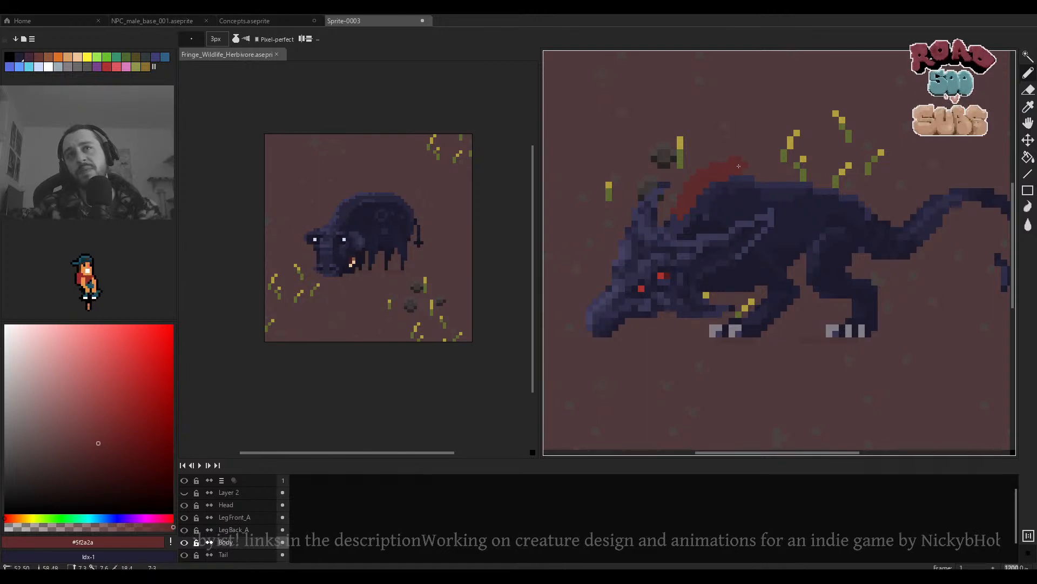
Try outlining and filling a rounded dark-red patch over the shoulder hump on the Body layer with a 3 px brush.
left_click_drag(744, 193, 735, 215)
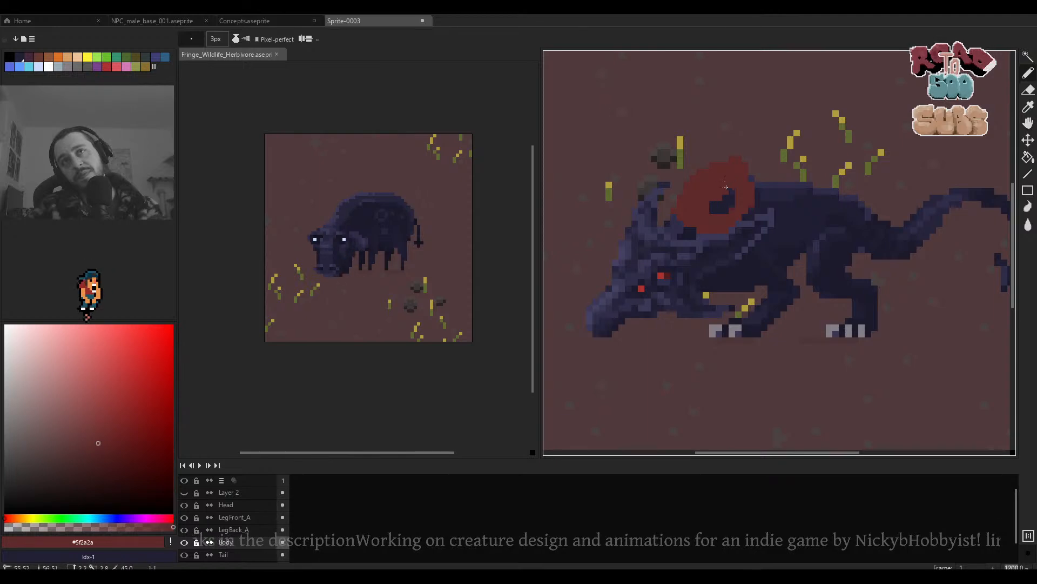
left_click_drag(726, 187, 715, 206)
scroll(715, 205, "down", 4)
scroll(719, 203, "up", 4)
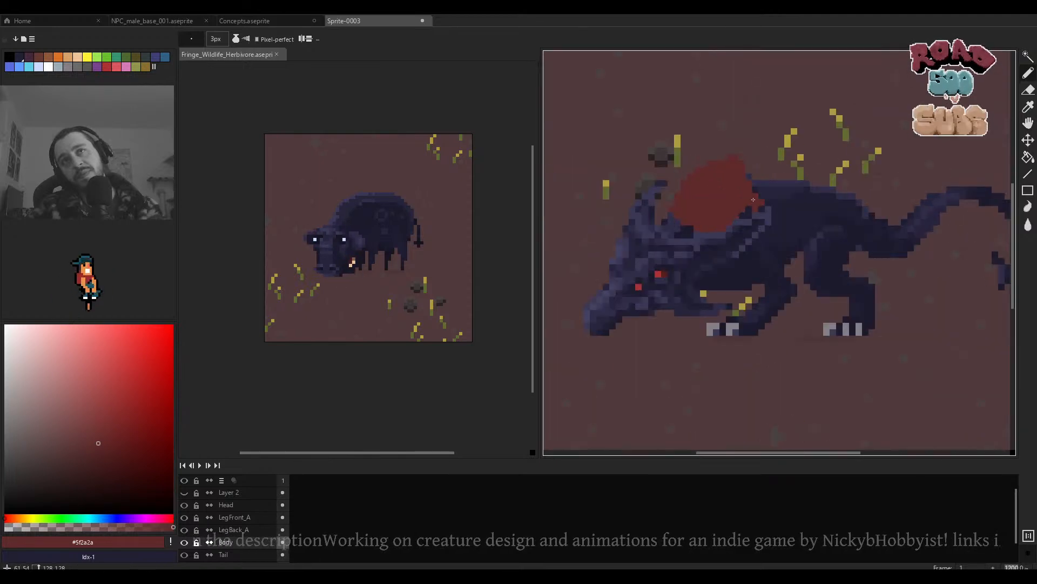
Undo the rounded shoulder patch painted on the Body layer.
key("ctrl+z")
key("ctrl+z")
key("ctrl+z")
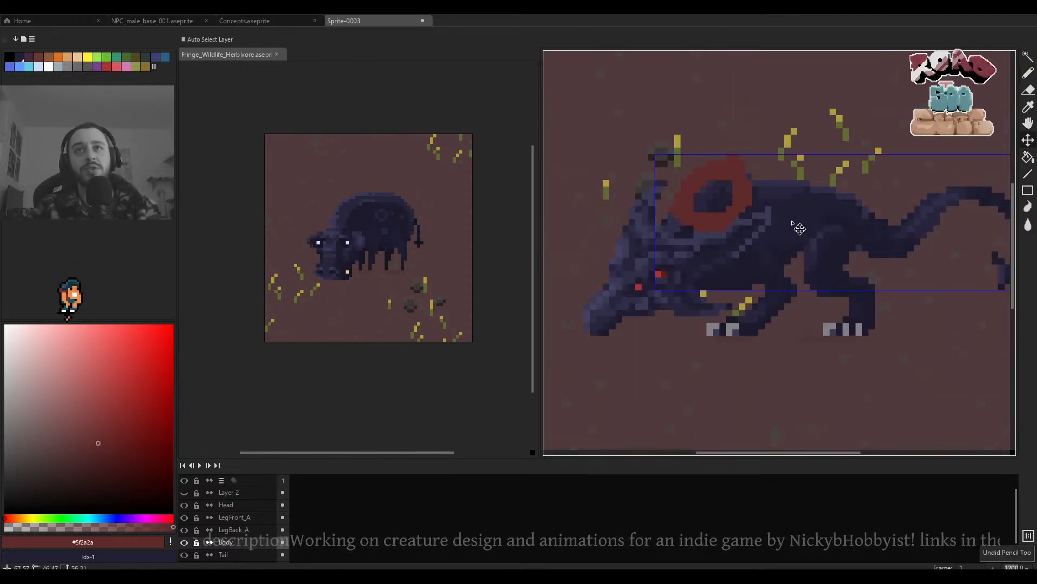
key("ctrl+z")
key("ctrl+z")
key("ctrl+z")
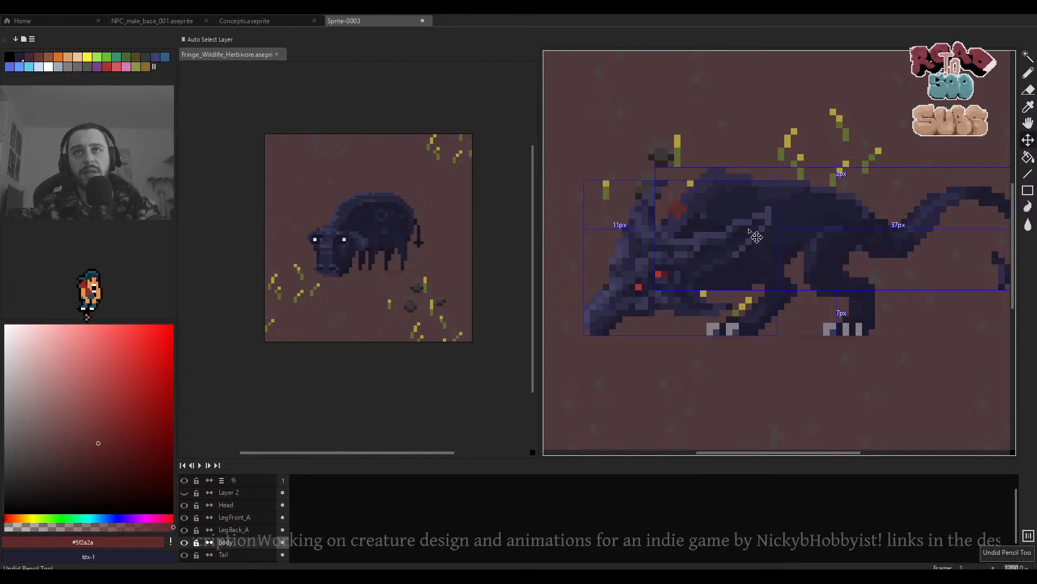
key("ctrl+z")
key("ctrl+z")
Create a new layer above Body and paint a large #5f2a2a patch over the shoulder hump with a 5 px brush.
left_click(239, 543)
key("shift+n")
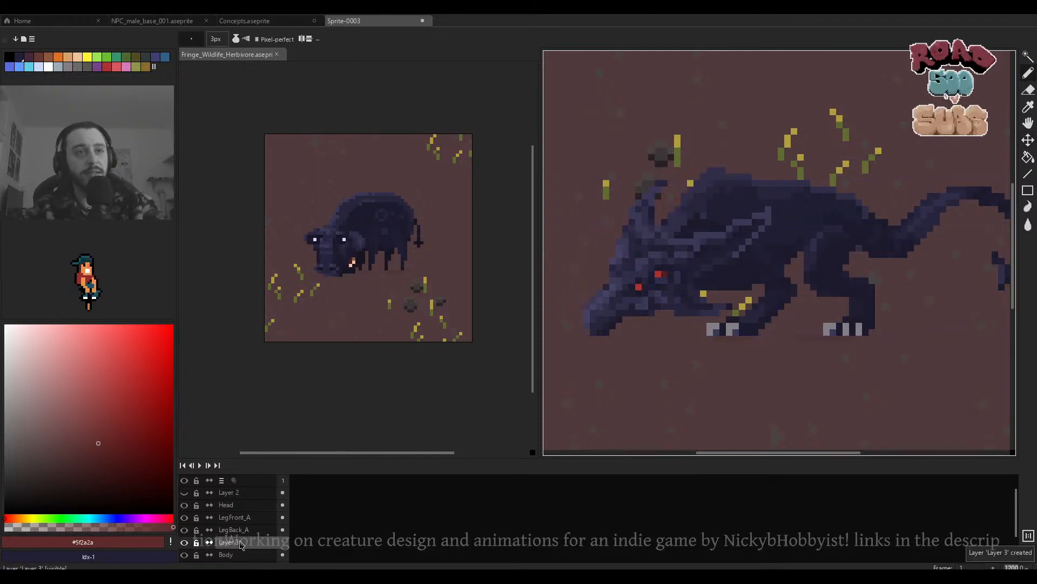
key("plus")
key("plus")
left_click(685, 218)
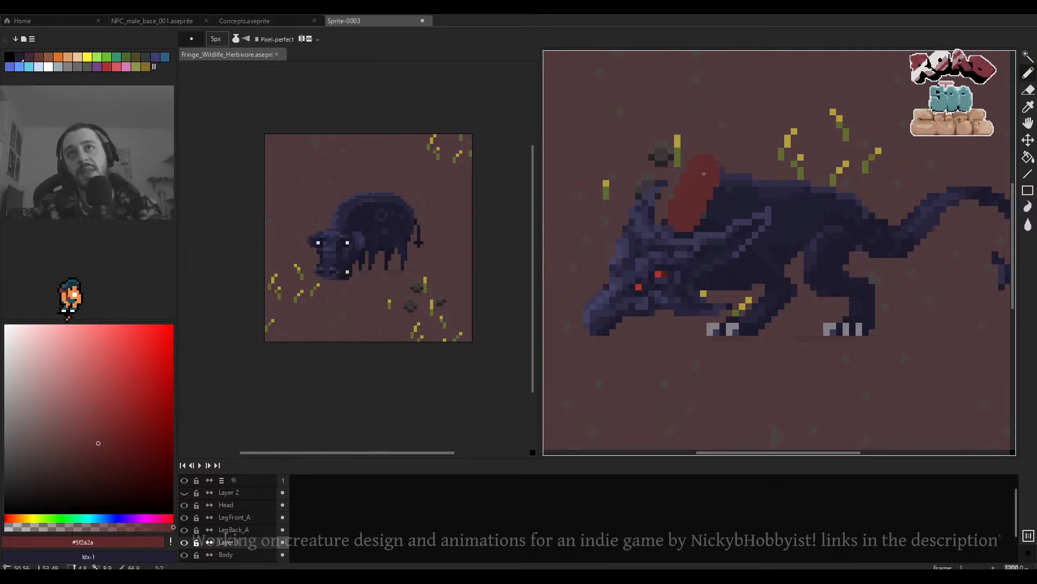
mouse_move(704, 174)
left_mouse_down()
mouse_move(752, 156)
mouse_move(748, 218)
mouse_move(696, 233)
mouse_move(729, 186)
mouse_move(716, 220)
left_mouse_up()
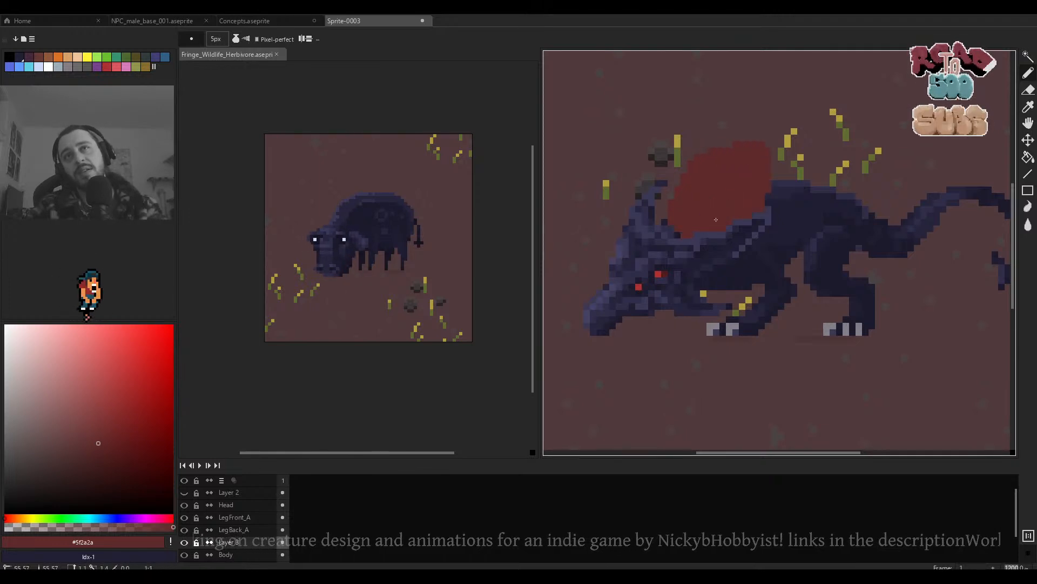
Trim the upper and rear edges of the shoulder patch with a 3 px eraser.
key("e")
mouse_move(684, 151)
left_mouse_down()
mouse_move(820, 143)
mouse_move(781, 163)
mouse_move(768, 151)
mouse_move(768, 196)
left_mouse_up()
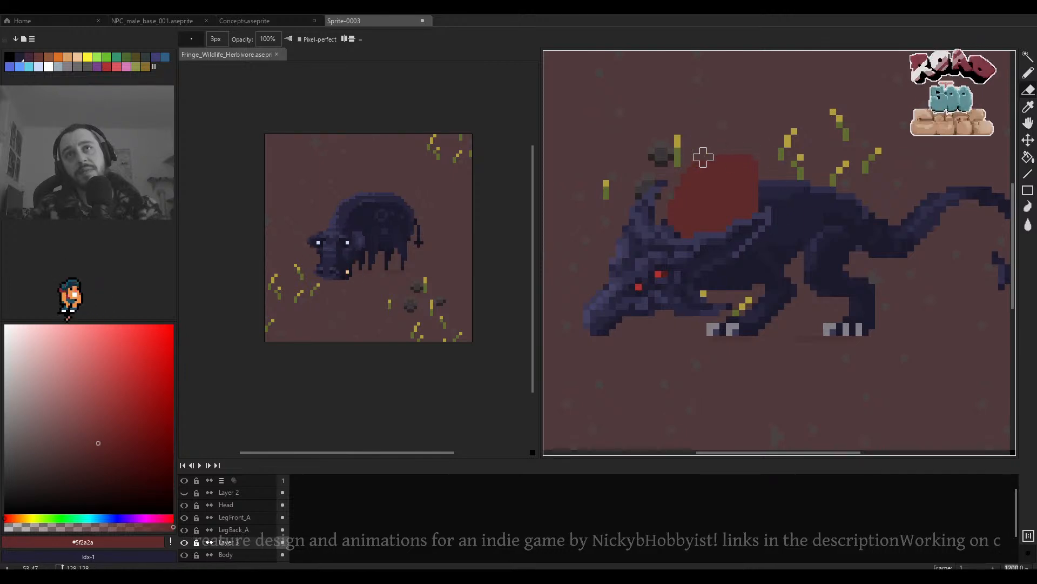
mouse_move(767, 157)
left_mouse_down()
mouse_move(678, 156)
mouse_move(726, 174)
mouse_move(683, 201)
left_mouse_up()
Extend the dark-red area across the middle of the back and trim its upper rear edge with the eraser.
key("b")
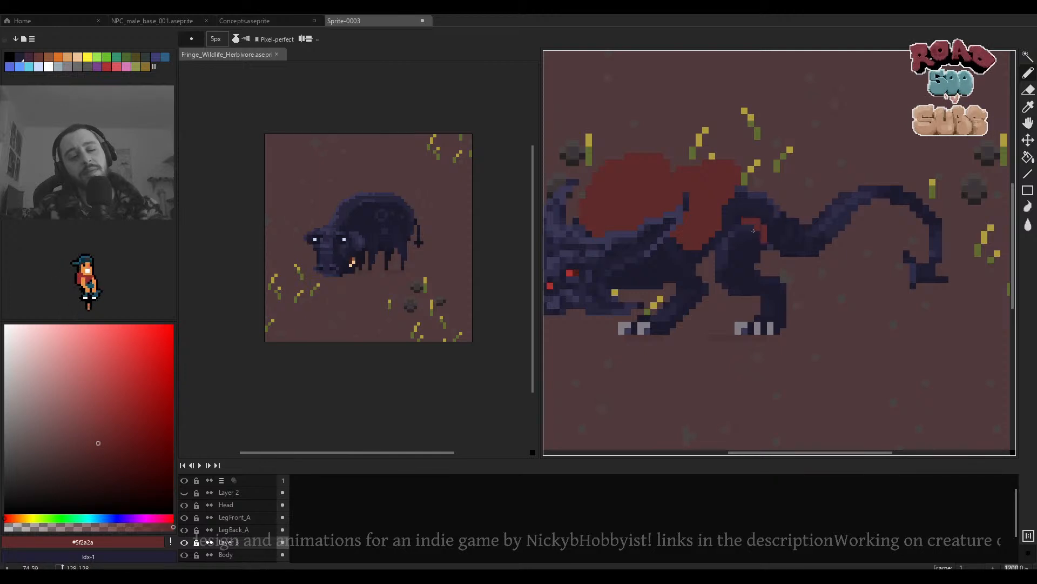
key("e")
left_click_drag(737, 163, 737, 185)
scroll(770, 176, "down", 3)
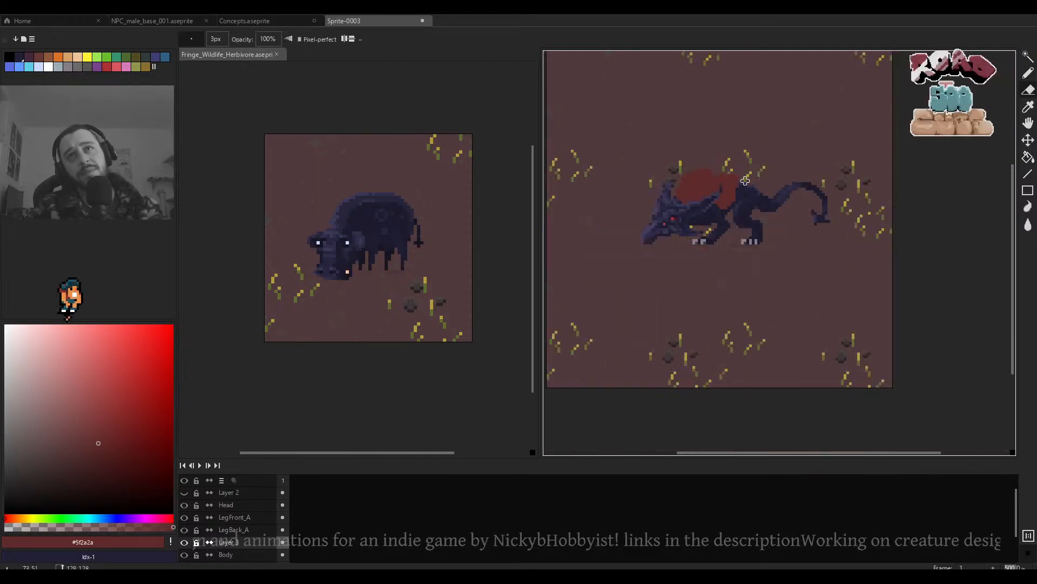
Paint dark red over the top of the haunch with a 3 px brush and erase the excess along its rear edge.
scroll(740, 183, "up", 4)
key("b")
key("minus")
key("minus")
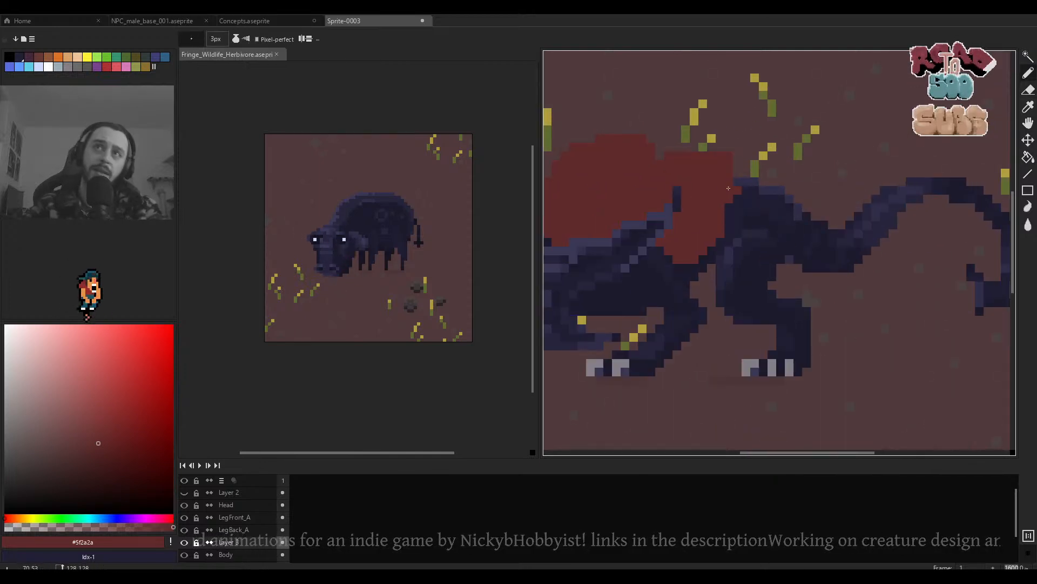
mouse_move(738, 190)
left_mouse_down()
mouse_move(776, 188)
mouse_move(734, 233)
left_mouse_up()
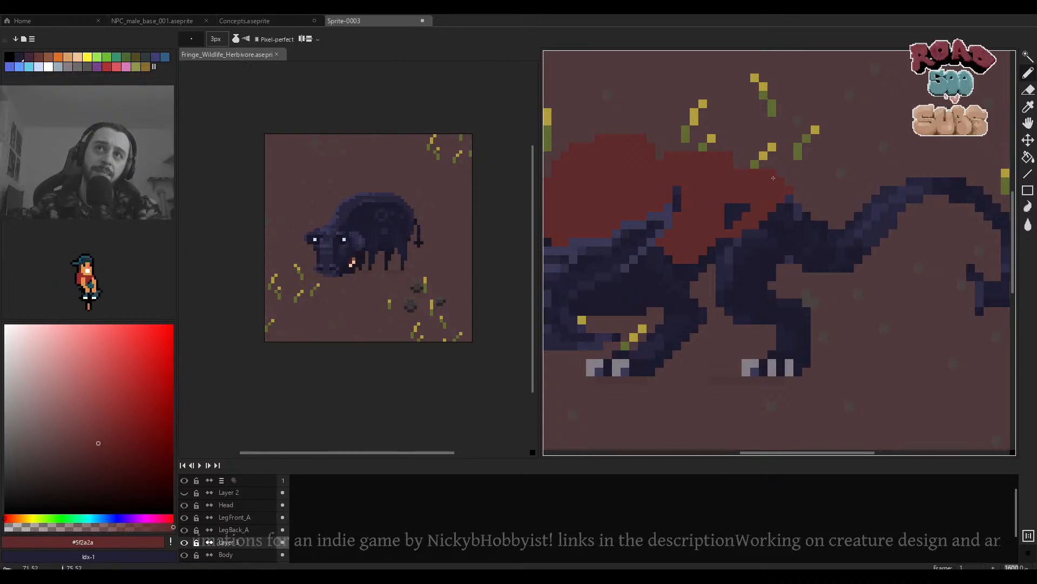
left_click_drag(774, 178, 723, 246)
key("e")
left_click_drag(789, 198, 780, 207)
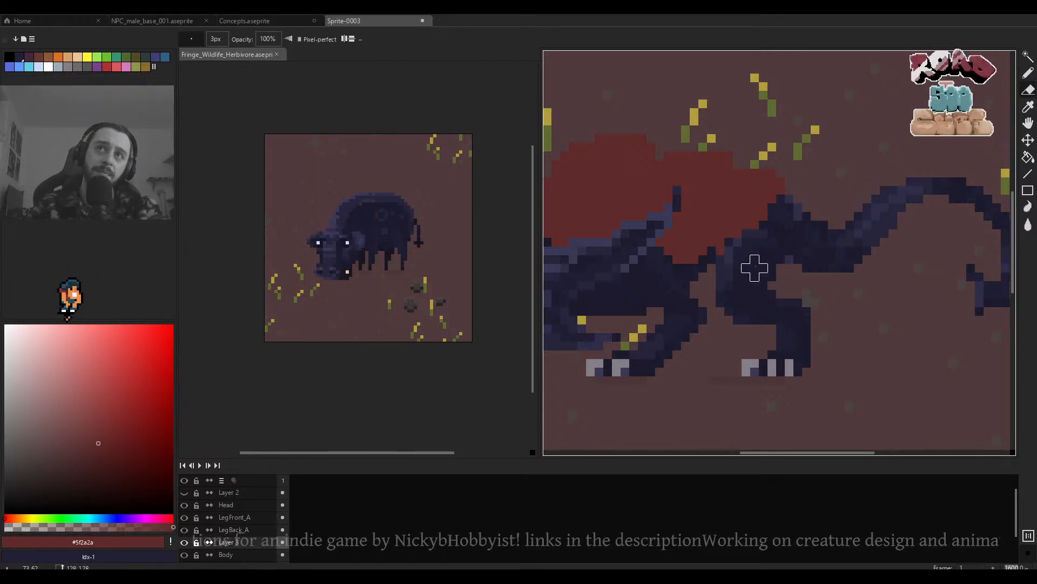
scroll(755, 267, "down", 4)
scroll(755, 258, "up", 4)
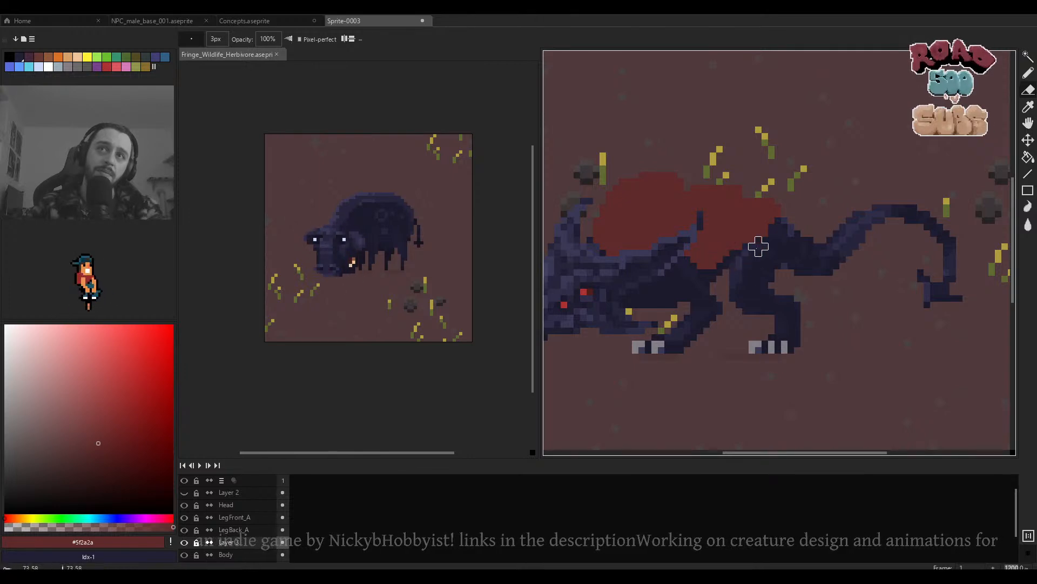
scroll(758, 253, "down", 4)
scroll(757, 250, "up", 4)
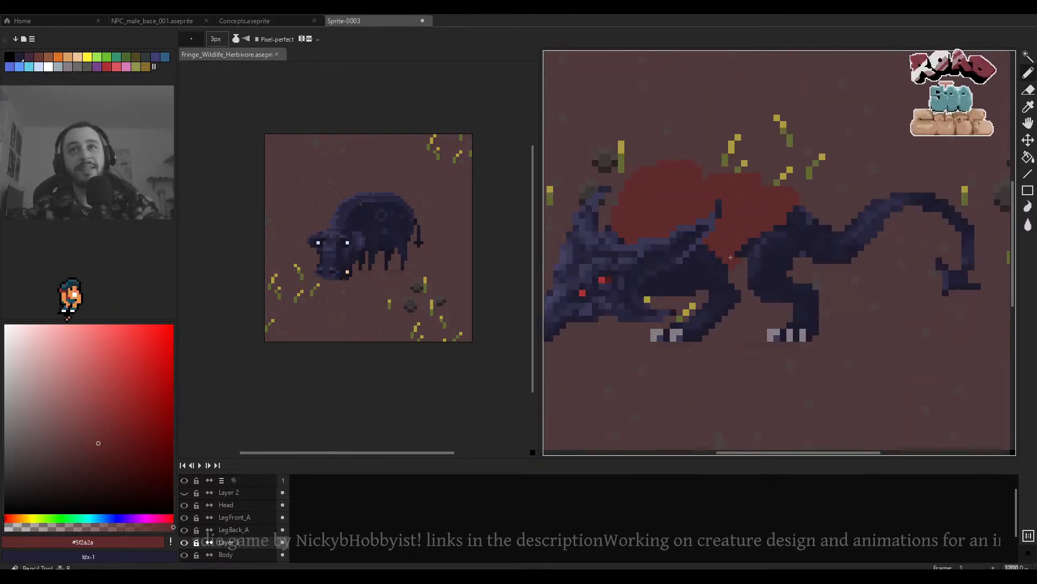
Extend the dark-red area over the rump toward the tail with the 3 px brush, undoing misplaced strokes.
key("e")
scroll(783, 219, "down", 1)
scroll(784, 220, "up", 3)
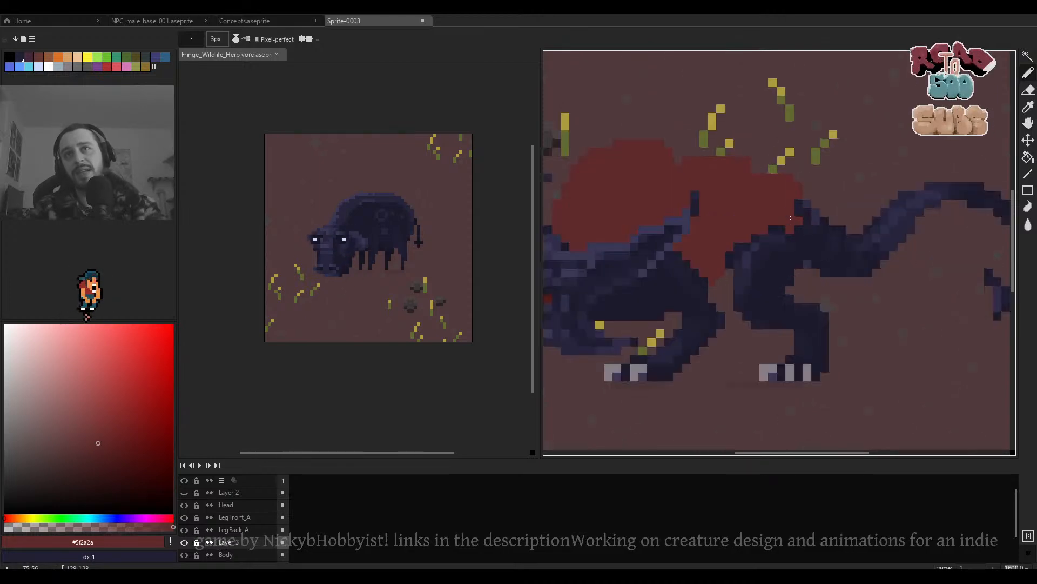
mouse_move(794, 220)
left_mouse_down()
mouse_move(818, 214)
mouse_move(807, 207)
mouse_move(829, 217)
mouse_move(797, 210)
mouse_move(846, 218)
mouse_move(801, 233)
left_mouse_up()
key("ctrl+z")
key("ctrl+z")
key("ctrl+z")
scroll(781, 222, "down", 4)
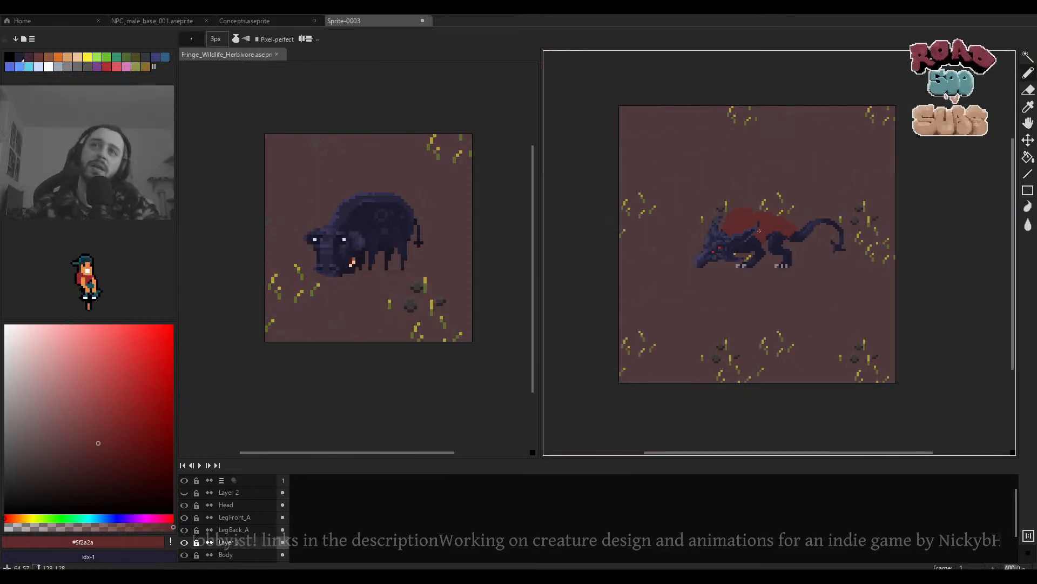
Fill the base of the tail with dark red using a 2 px brush, leaving a thin blue lower edge.
scroll(802, 246, "up", 2)
scroll(802, 246, "up", 1)
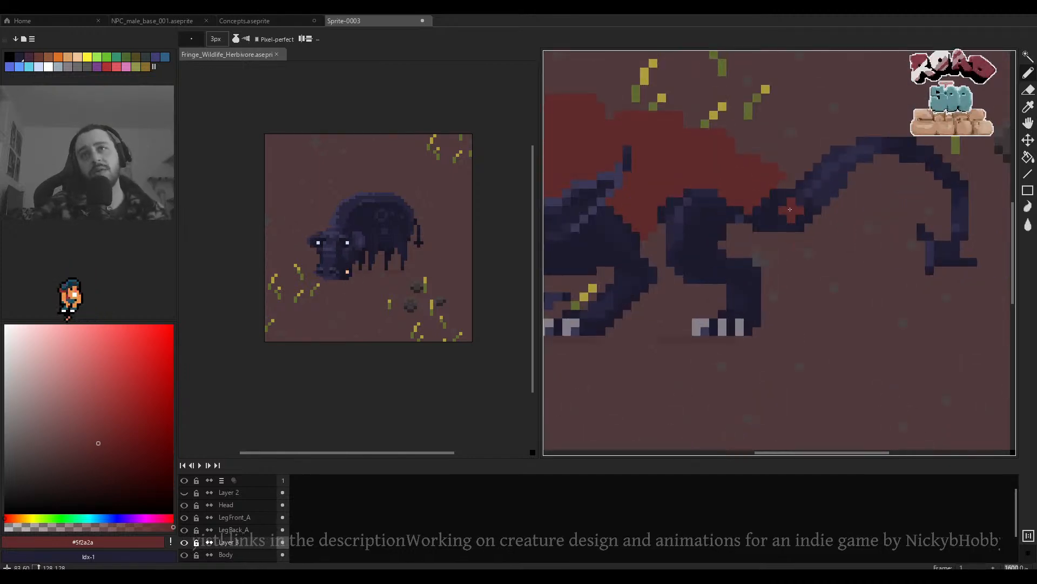
key("minus")
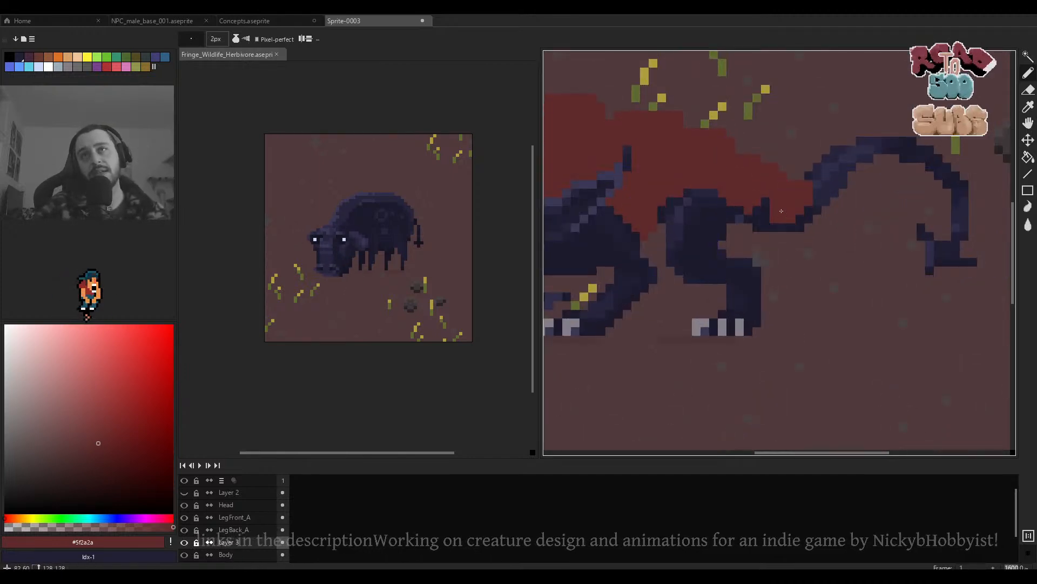
scroll(786, 205, "down", 4)
scroll(787, 206, "up", 5)
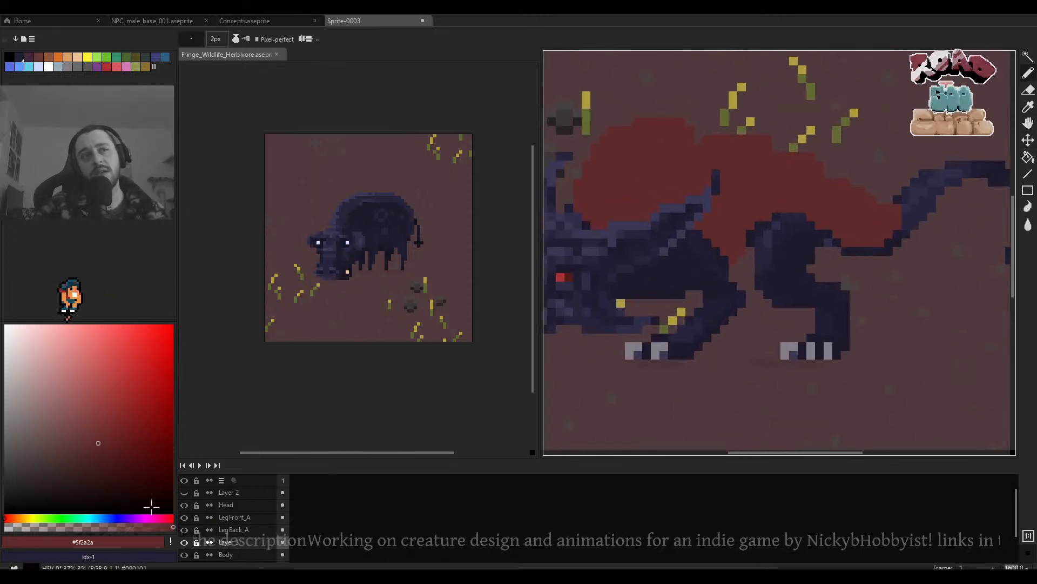
Try a 1 px vertical dividing line in a darker red between the shoulder and back sections of the patch.
scroll(768, 287, "down", 1)
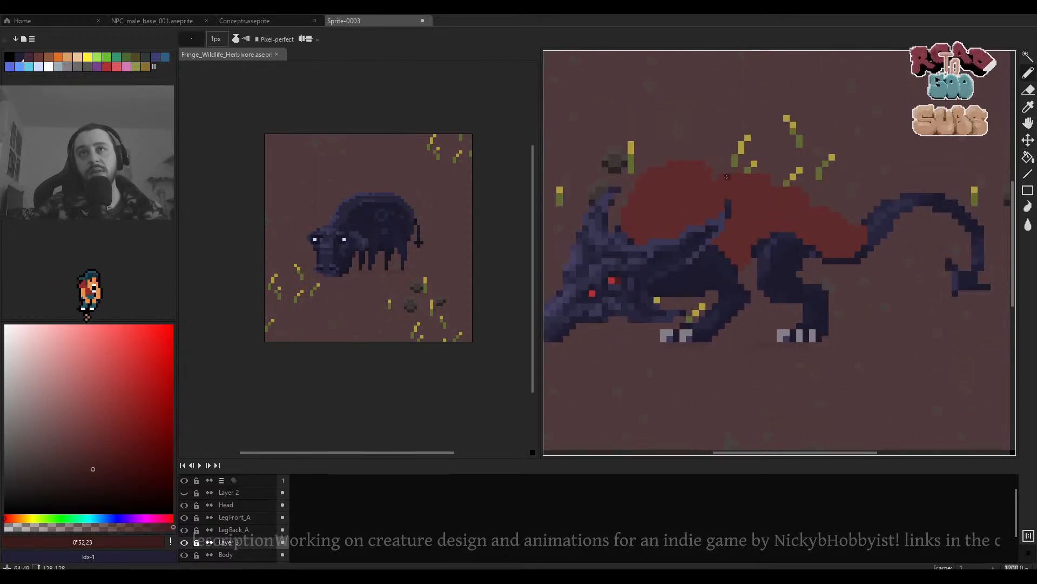
scroll(726, 177, "up", 3)
left_click_drag(711, 178, 711, 248)
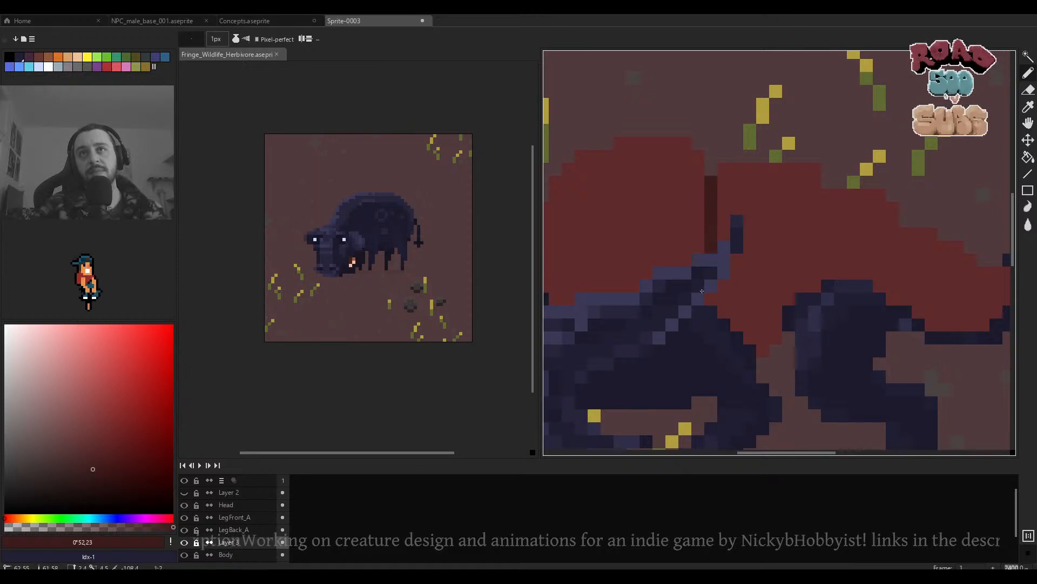
left_click_drag(828, 234, 776, 238)
key("ctrl")
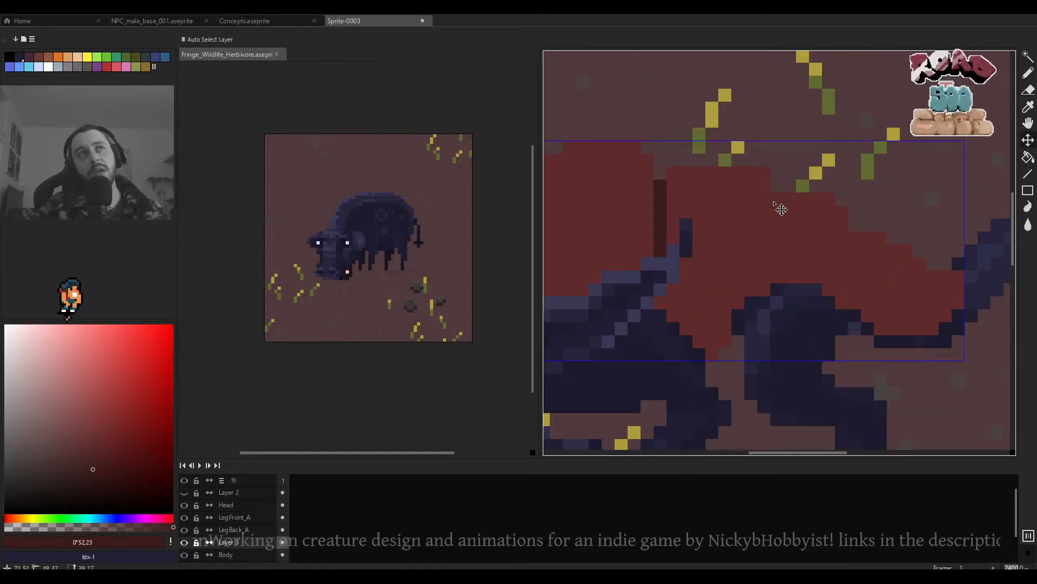
key("ctrl+z")
key("ctrl+z")
Draw a 1 px dividing line in palette colour Idx-2 from the notch between the two red sections to the frill.
left_click_drag(709, 209, 740, 218)
left_click(606, 201, "alt")
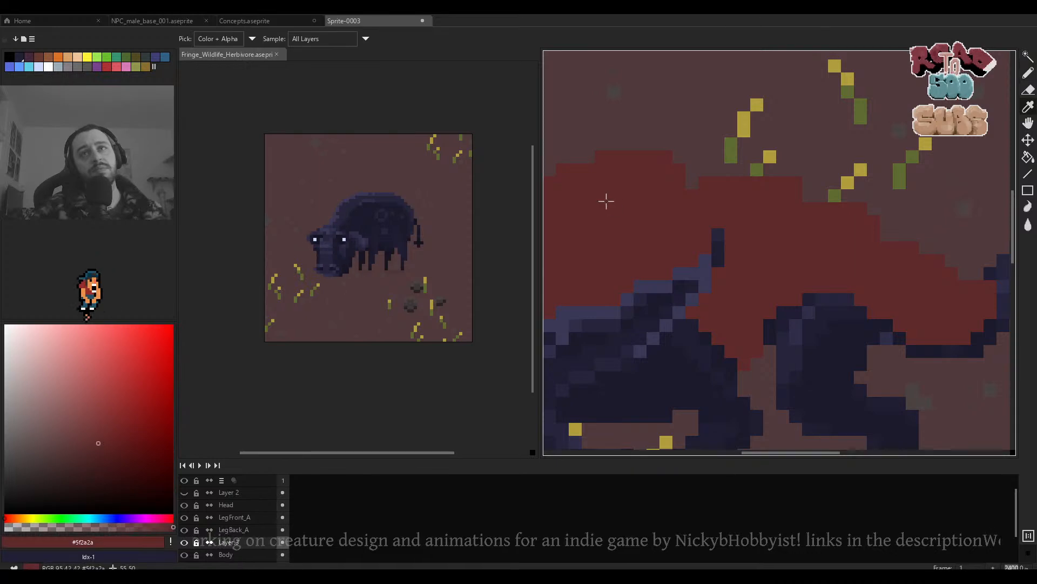
left_click(39, 62)
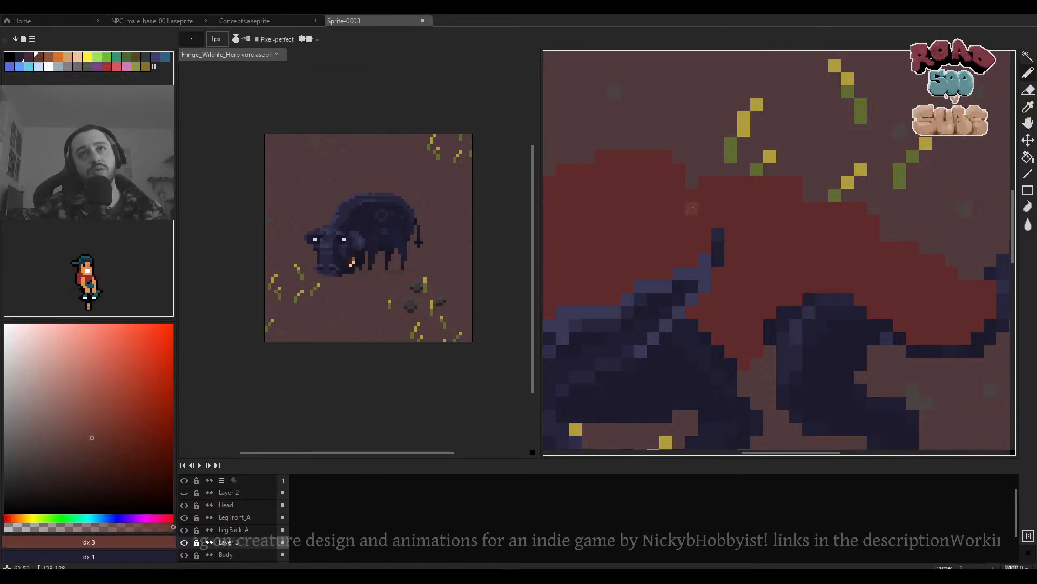
left_click(29, 60)
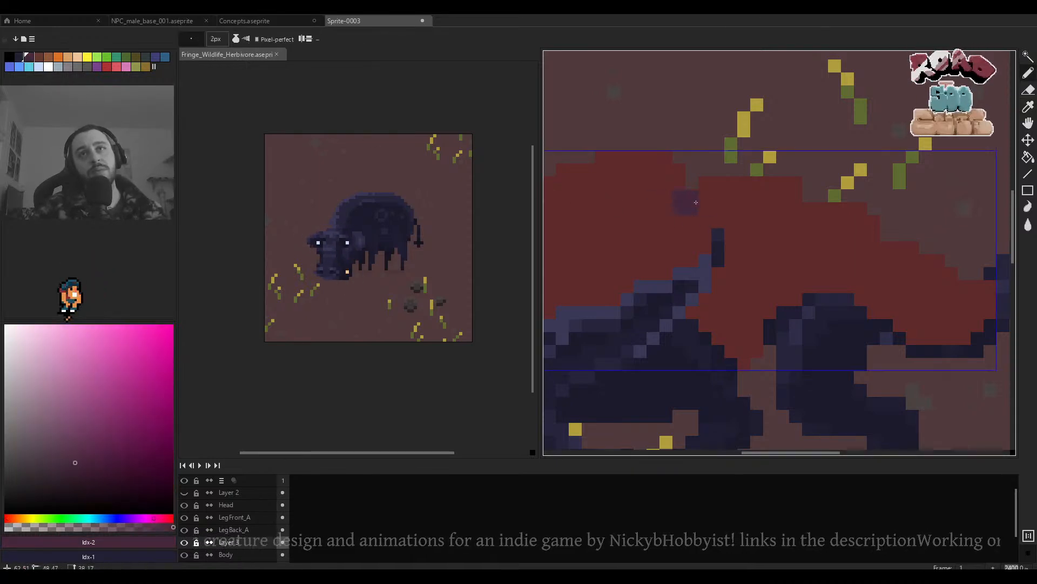
scroll(699, 205, "down", 3)
scroll(700, 208, "up", 2)
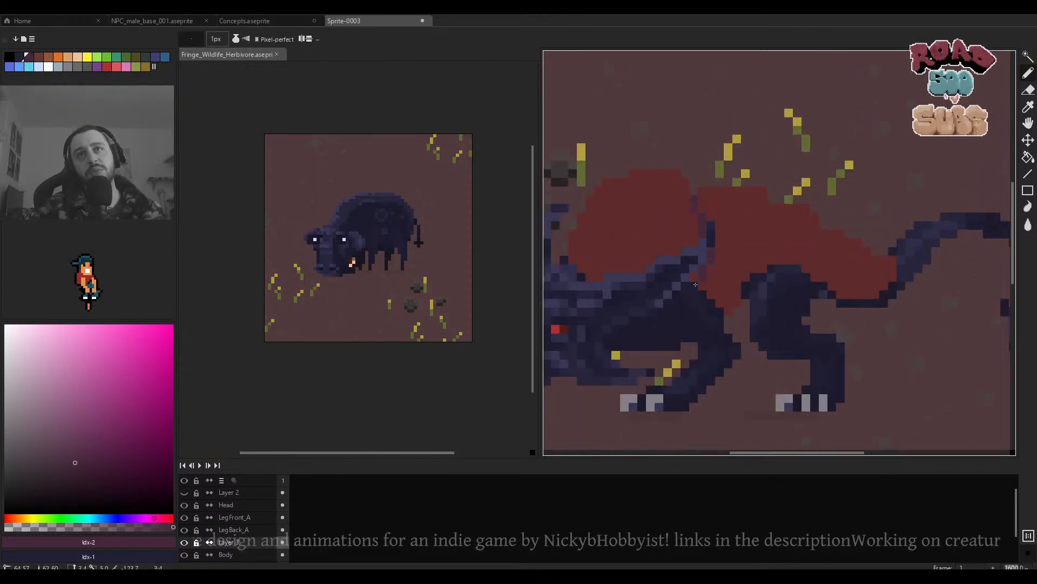
scroll(740, 231, "down", 3)
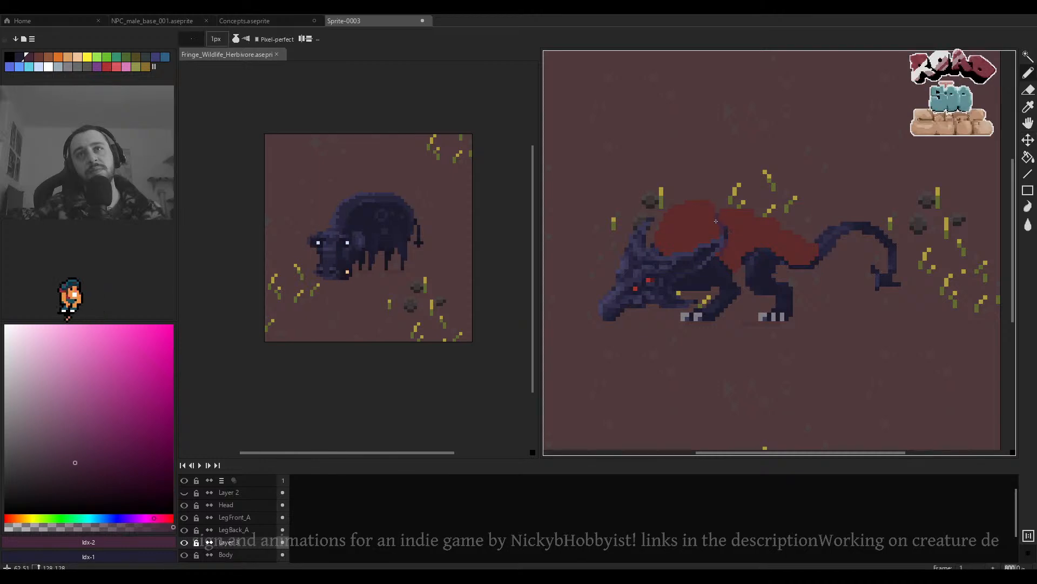
Paint purple dividing stripes across the middle and rump sections of the red back covering, reducing the brush to 2 px.
key("plus")
key("plus")
key("plus")
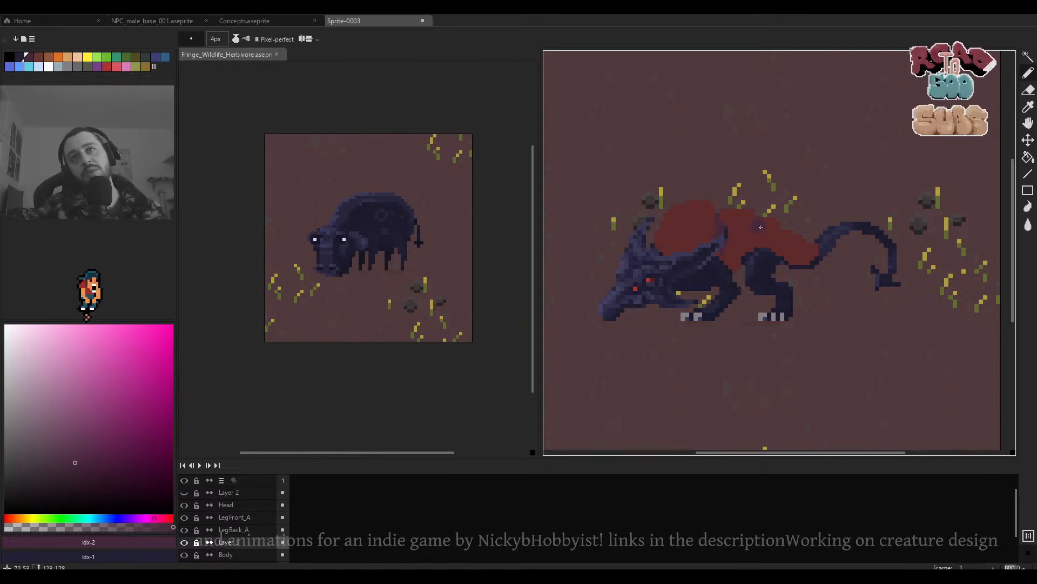
key("minus")
key("minus")
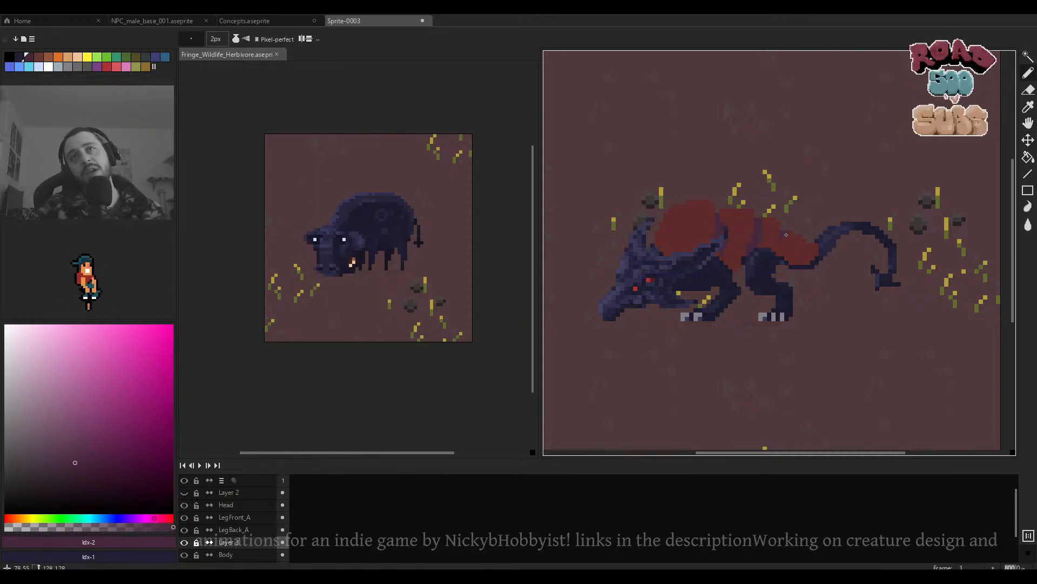
scroll(809, 247, "down", 2)
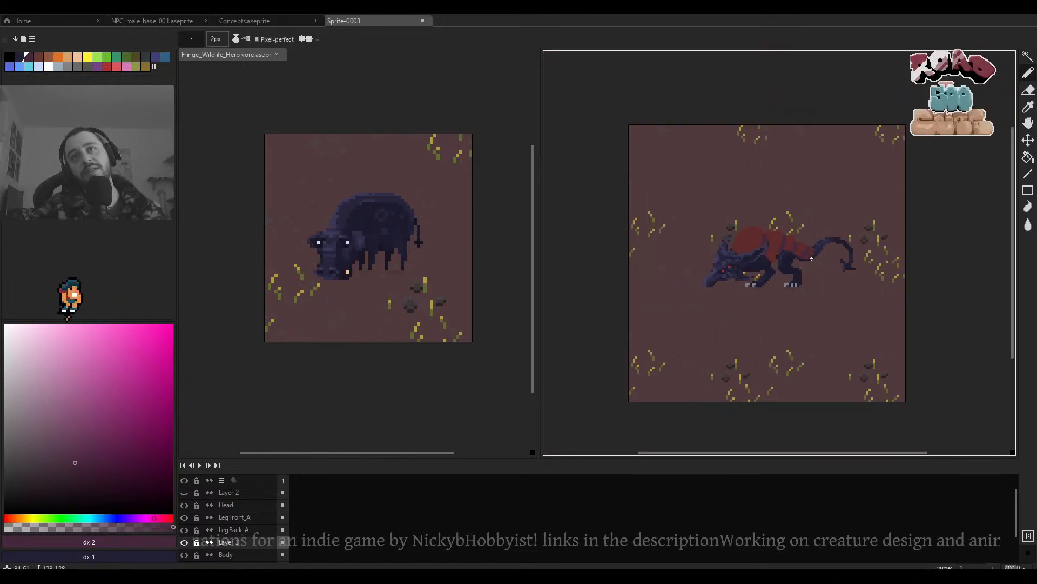
scroll(775, 247, "up", 2)
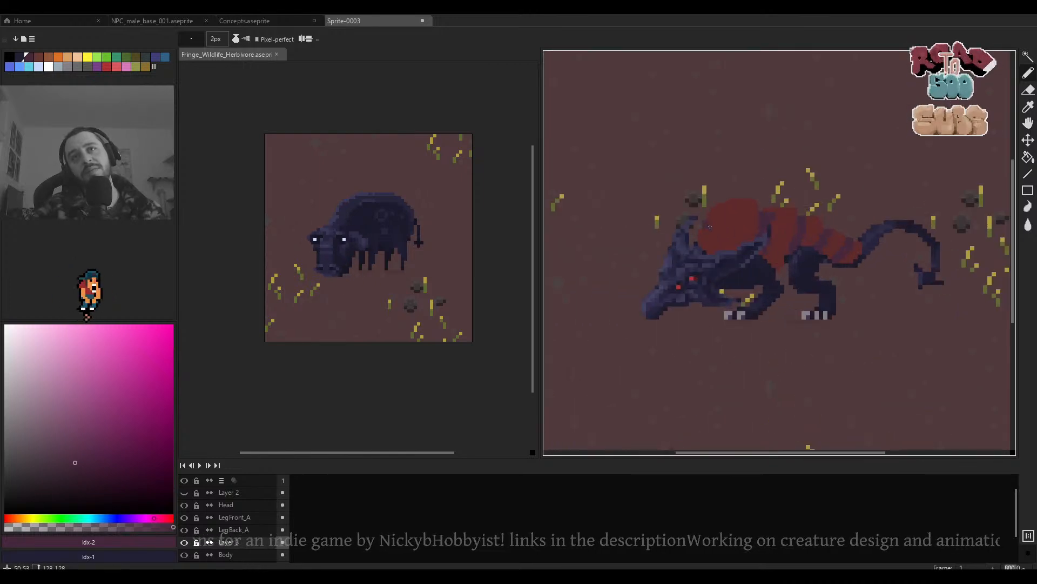
Add a purple stripe to the shoulder section and trim the back covering's edges with the eraser, enlarged to 6 px.
key("b")
scroll(729, 246, "up", 1)
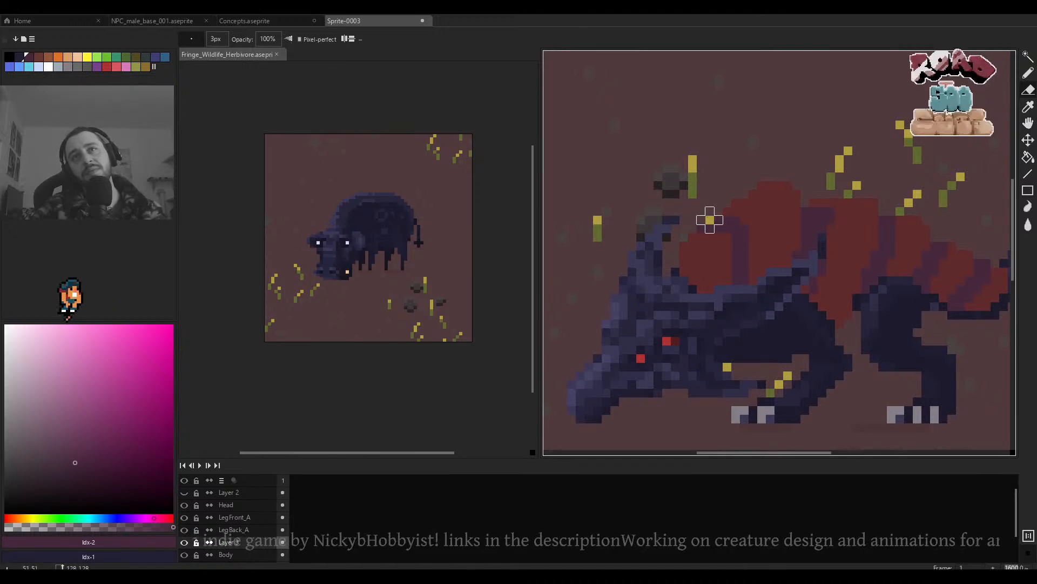
scroll(710, 219, "down", 1)
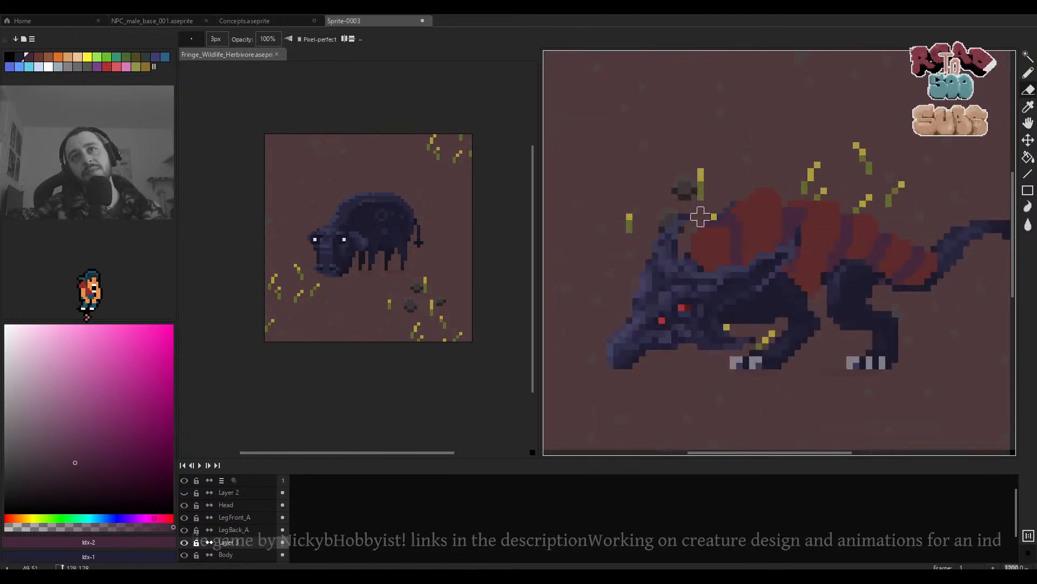
scroll(687, 242, "down", 2)
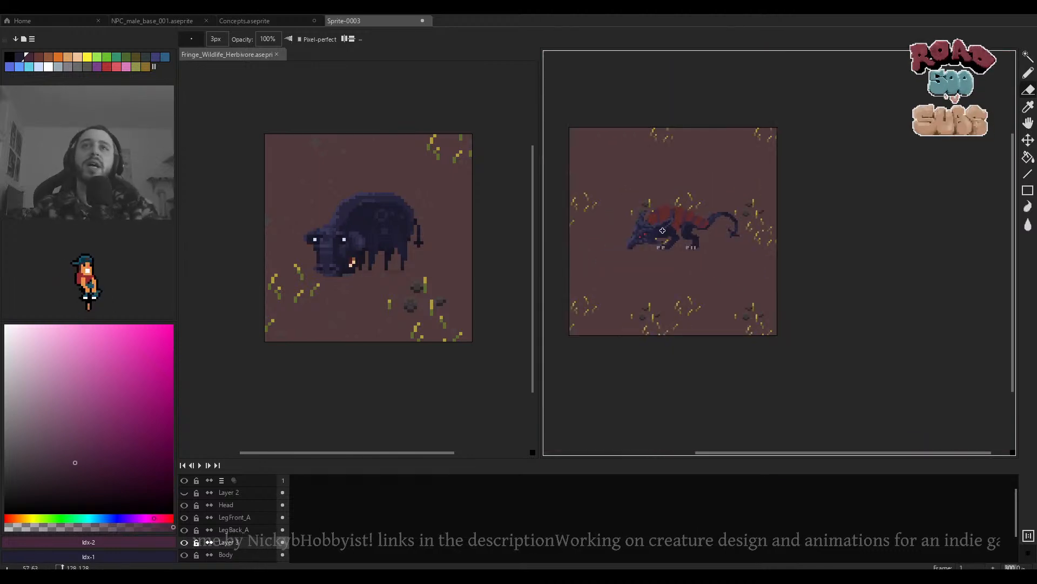
scroll(664, 219, "up", 2)
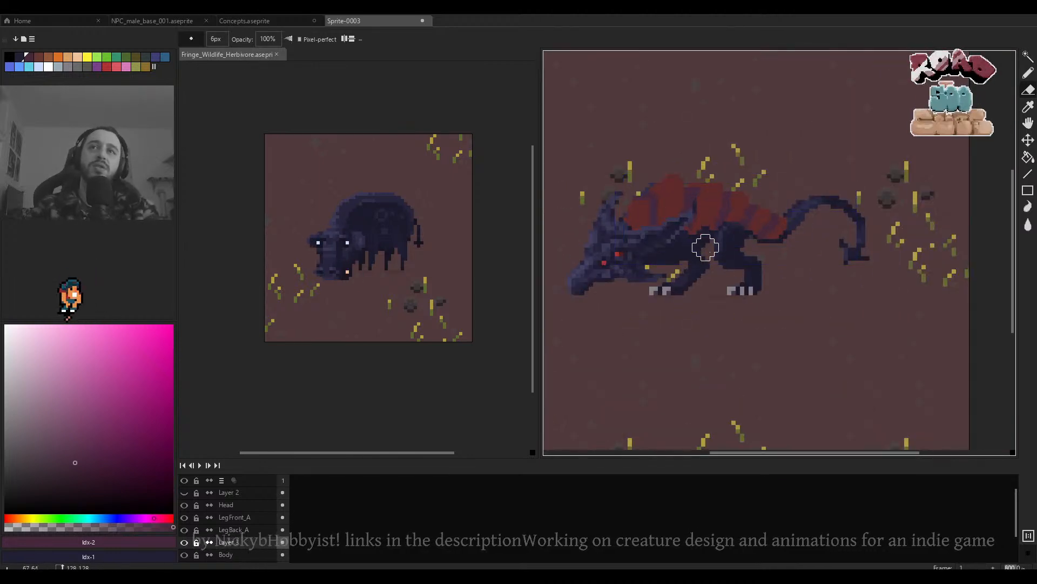
scroll(688, 231, "down", 3)
scroll(688, 232, "up", 4)
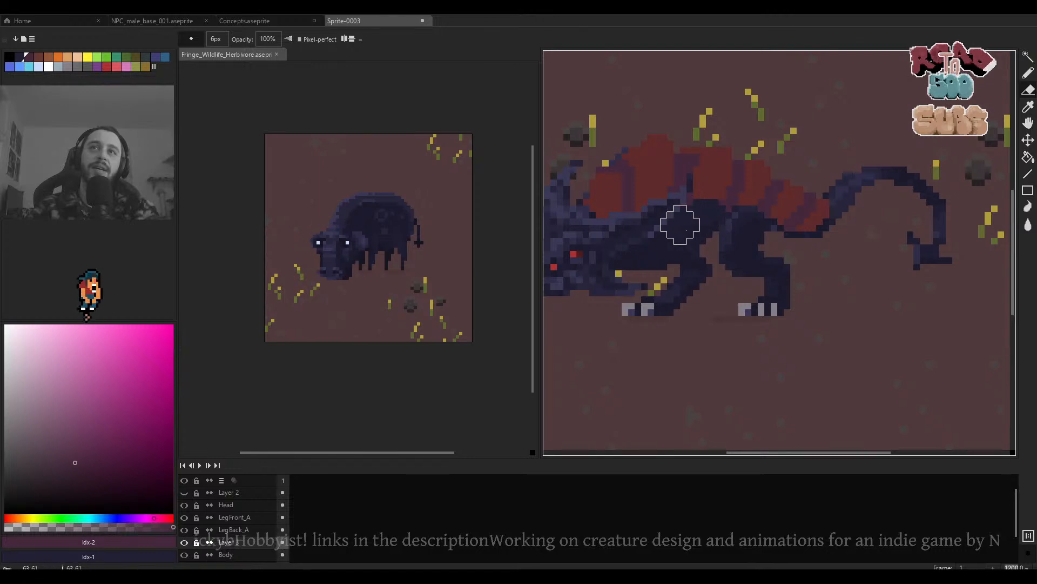
scroll(732, 218, "down", 4)
scroll(718, 218, "up", 1)
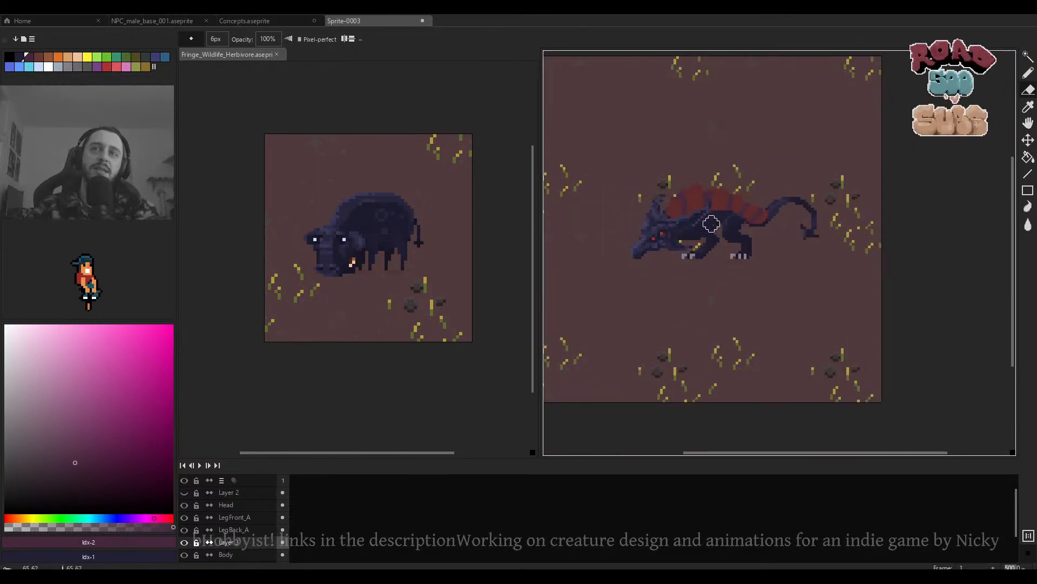
Try a crimson tint on the striped back covering by applying a hue shift of -29.
key("ctrl")
key("ctrl")
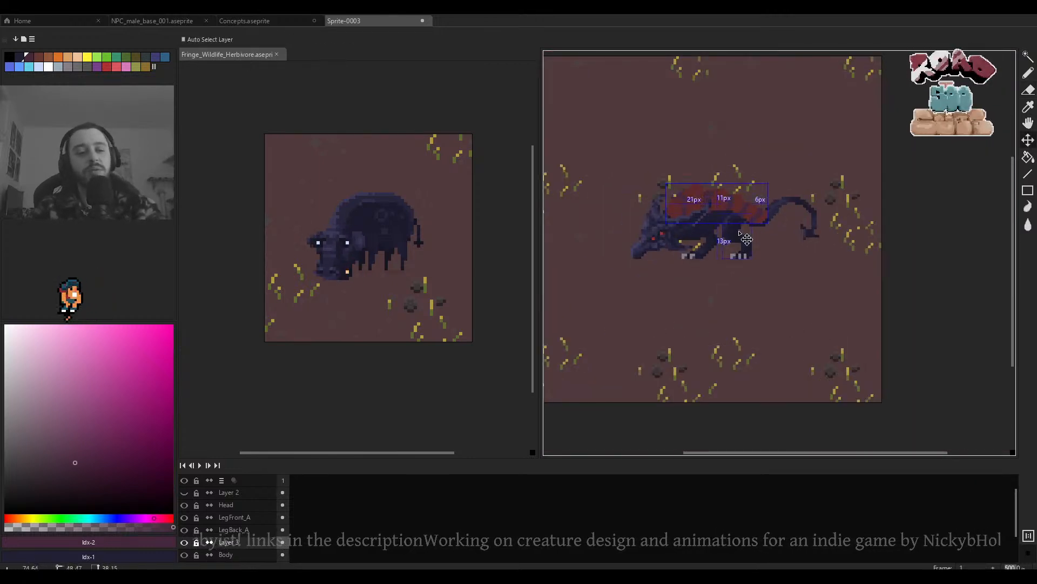
key("ctrl+u")
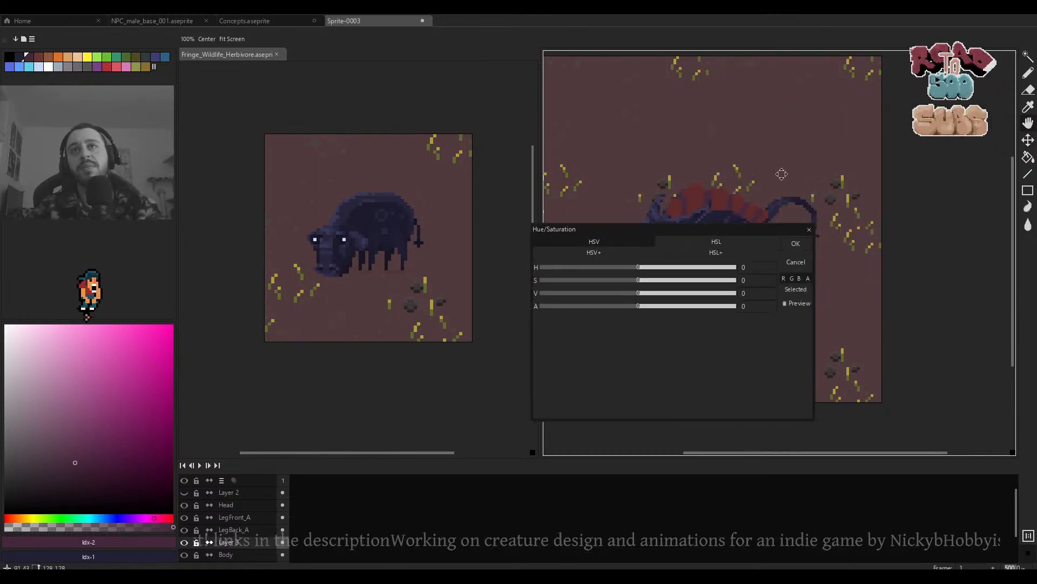
scroll(775, 205, "up", 5)
left_click_drag(673, 195, 901, 177)
scroll(832, 176, "down", 2)
left_click_drag(806, 173, 867, 149)
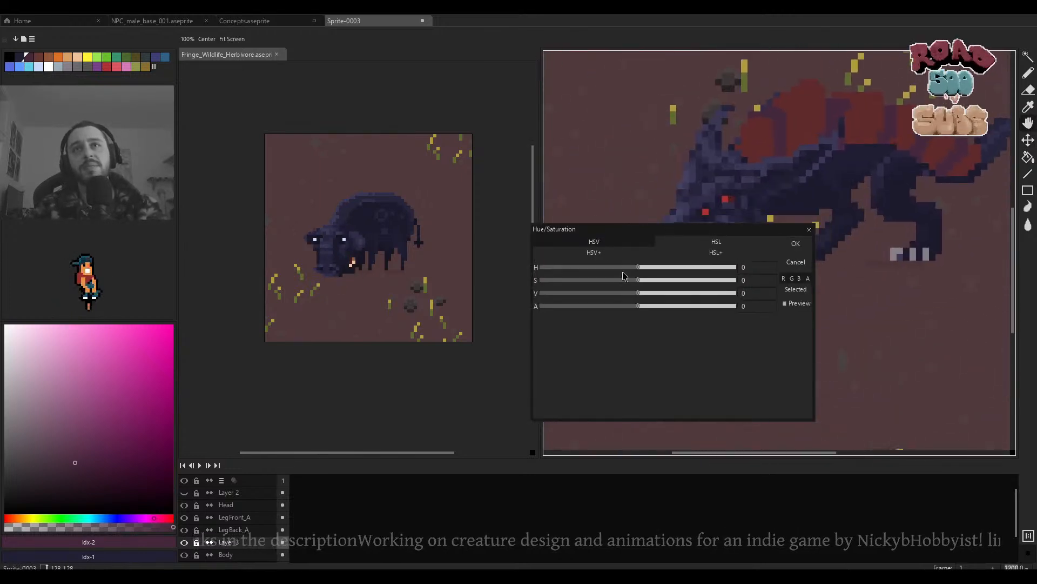
left_click_drag(639, 269, 608, 272)
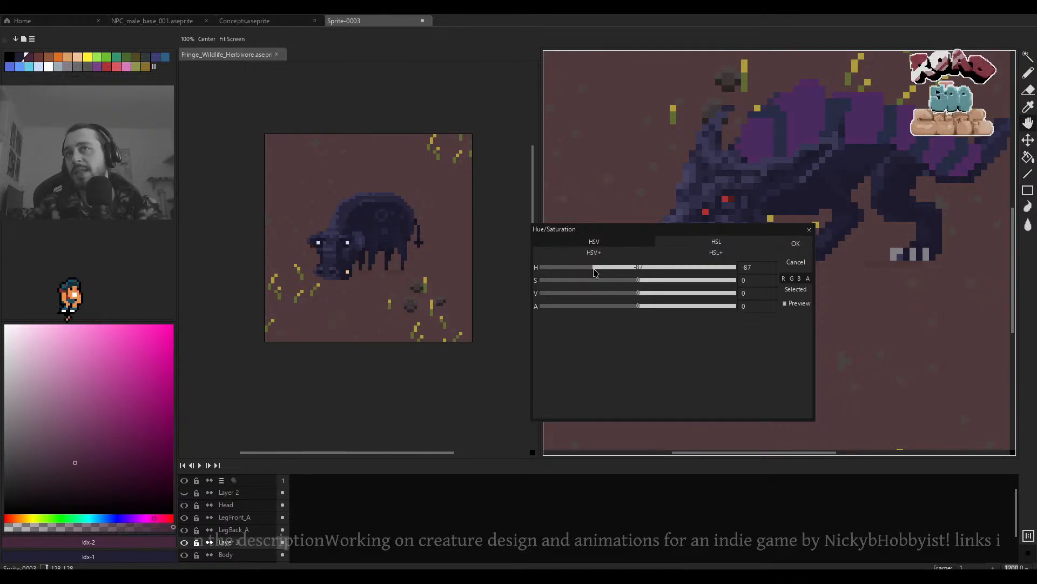
left_click_drag(577, 267, 623, 274)
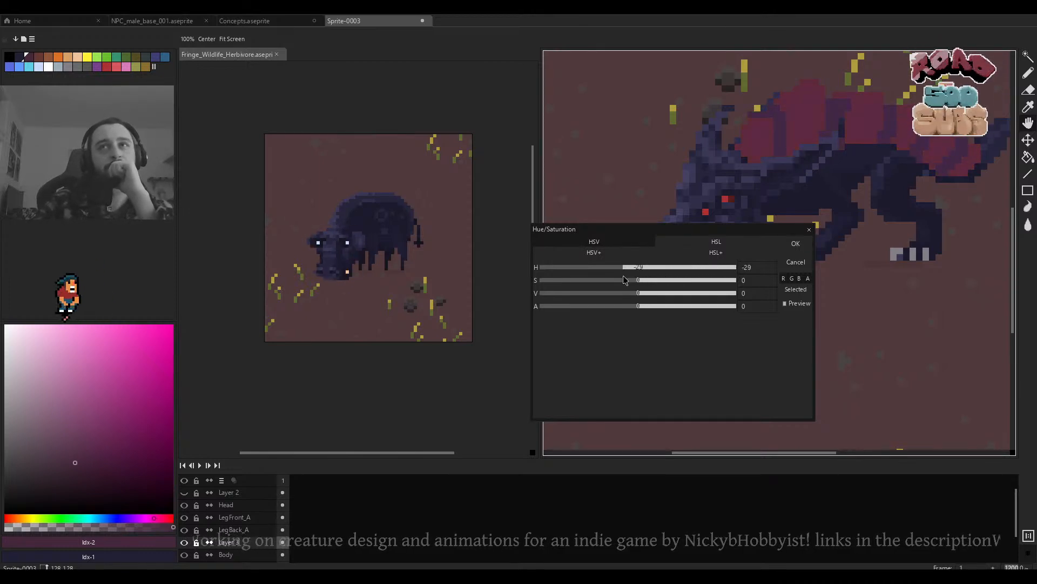
left_click(797, 245)
Delete the separate layer holding the striped back covering.
scroll(724, 209, "down", 6)
scroll(725, 208, "up", 5)
left_click_drag(728, 155, 715, 166)
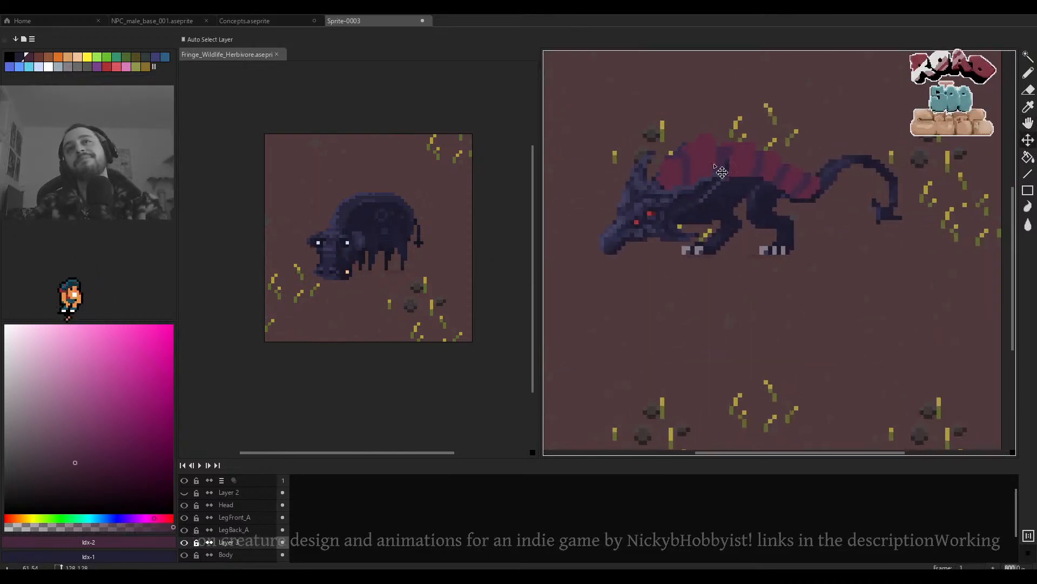
left_click(241, 543)
key("Delete")
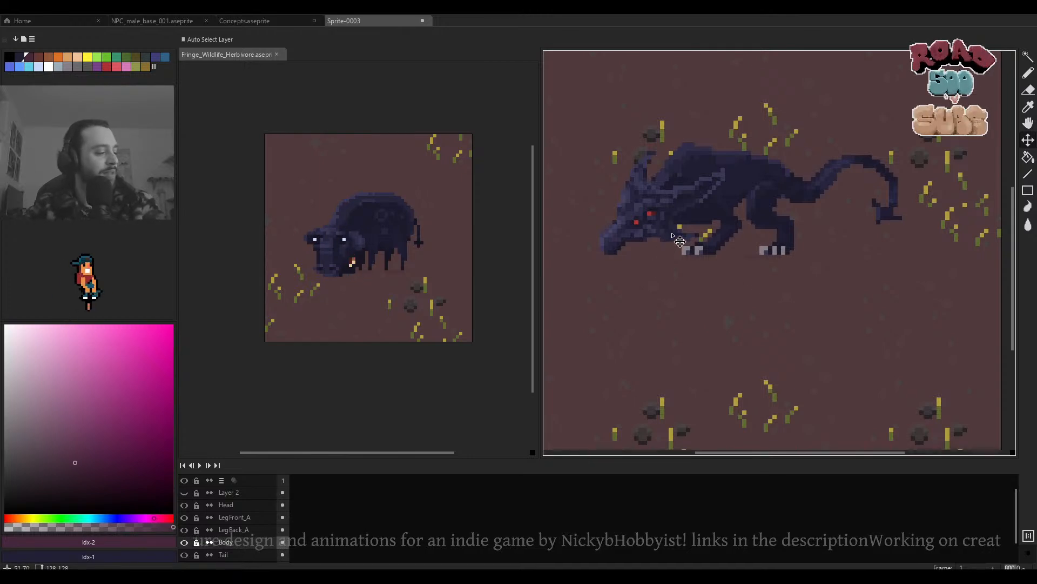
Build up the top of the shoulder hump on the Body layer with sampled blue #2f2d49 and a 2 px brush.
key("b")
scroll(681, 162, "up", 5)
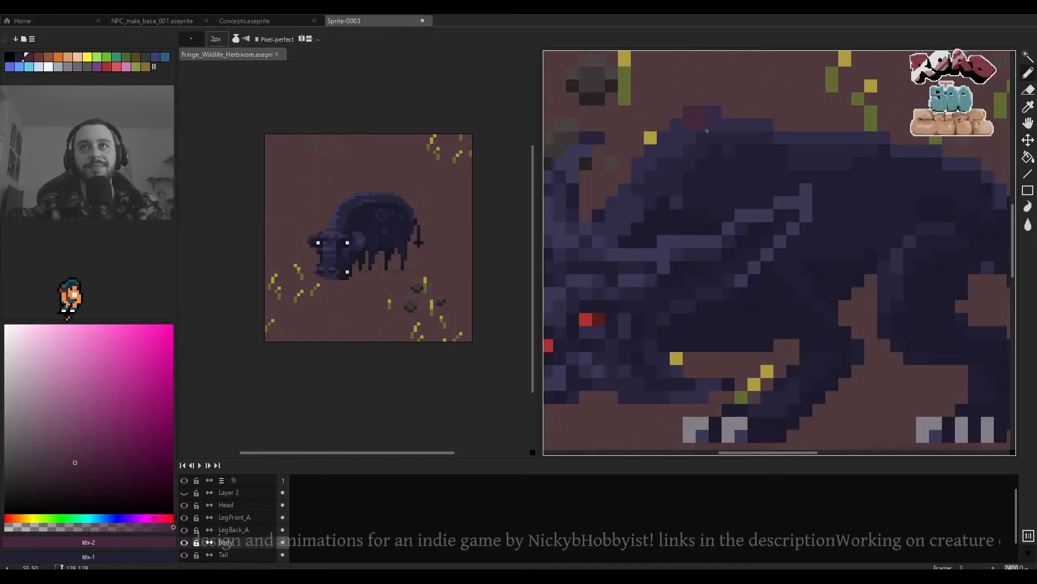
left_click(707, 130, "alt")
scroll(702, 133, "down", 3)
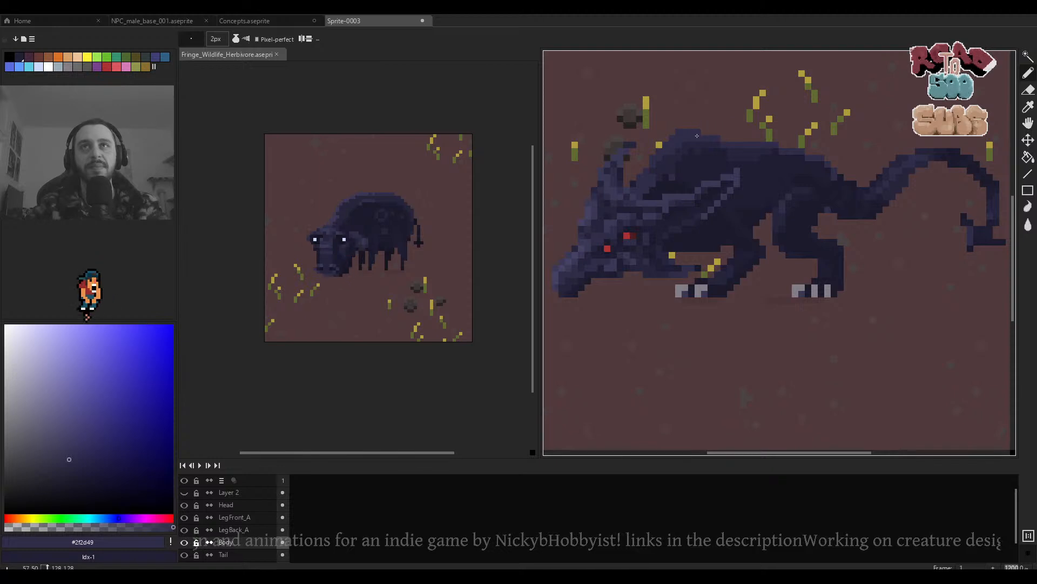
scroll(726, 146, "down", 4)
scroll(718, 142, "up", 4)
Shade beneath the hump's light upper edge with a 1 px brush in sampled blue #26243c.
key("minus")
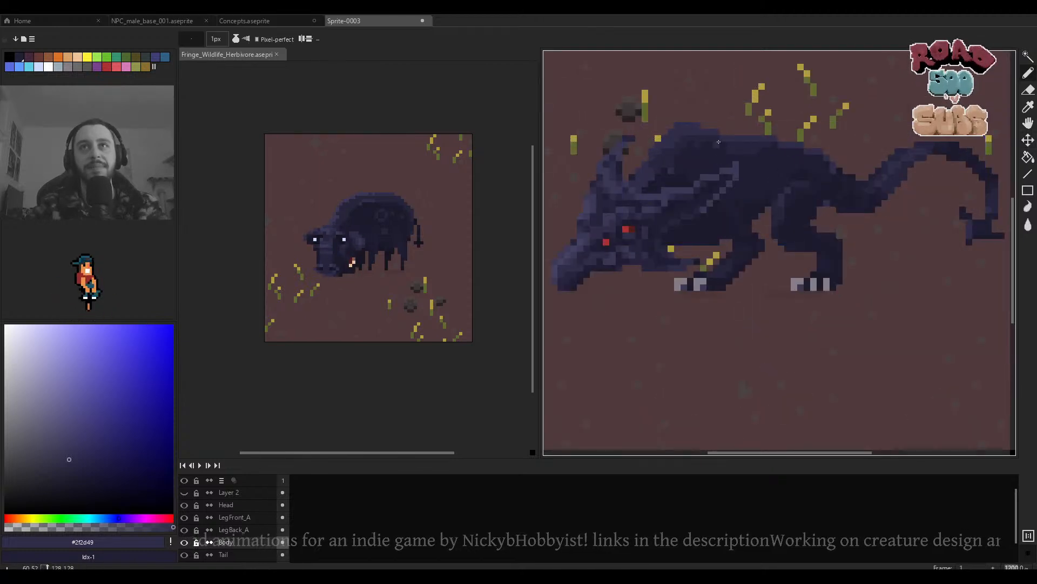
scroll(721, 145, "up", 3)
left_click(727, 139, "alt")
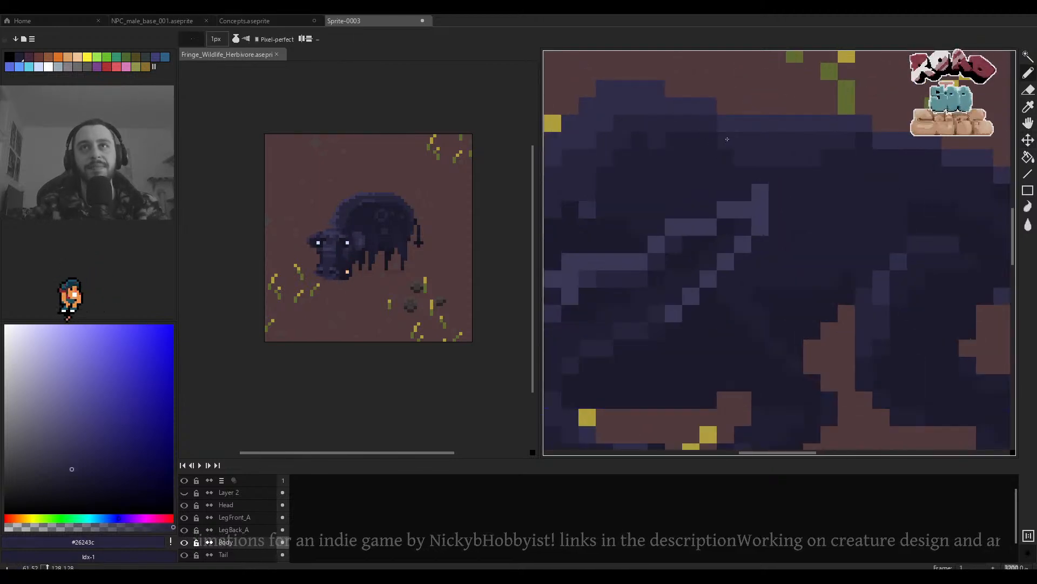
scroll(722, 156, "down", 4)
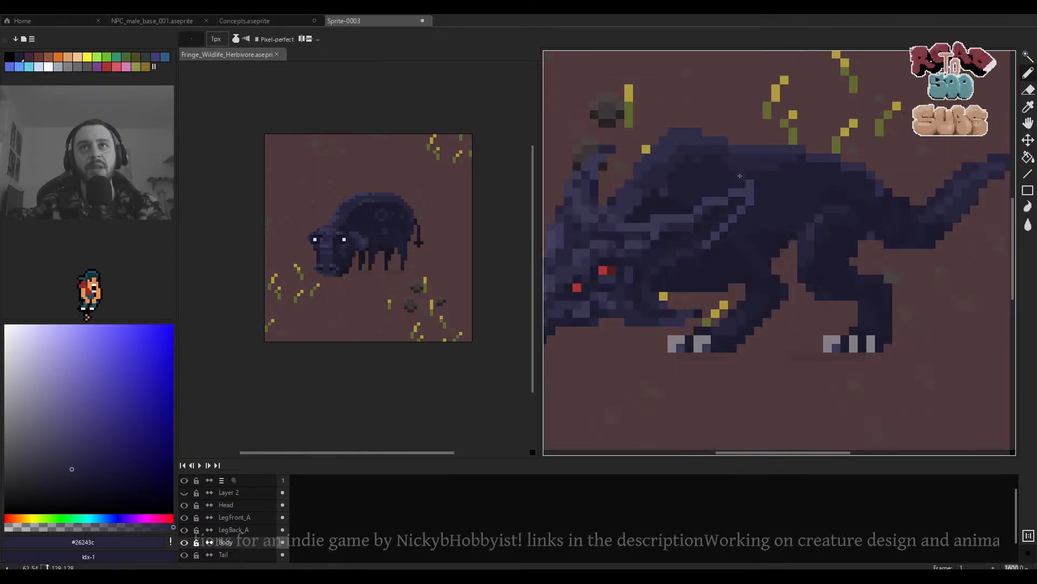
scroll(730, 168, "up", 4)
Refine the dark shading inside the shoulder hump with sampled colour #201d32.
left_click(732, 171, "alt")
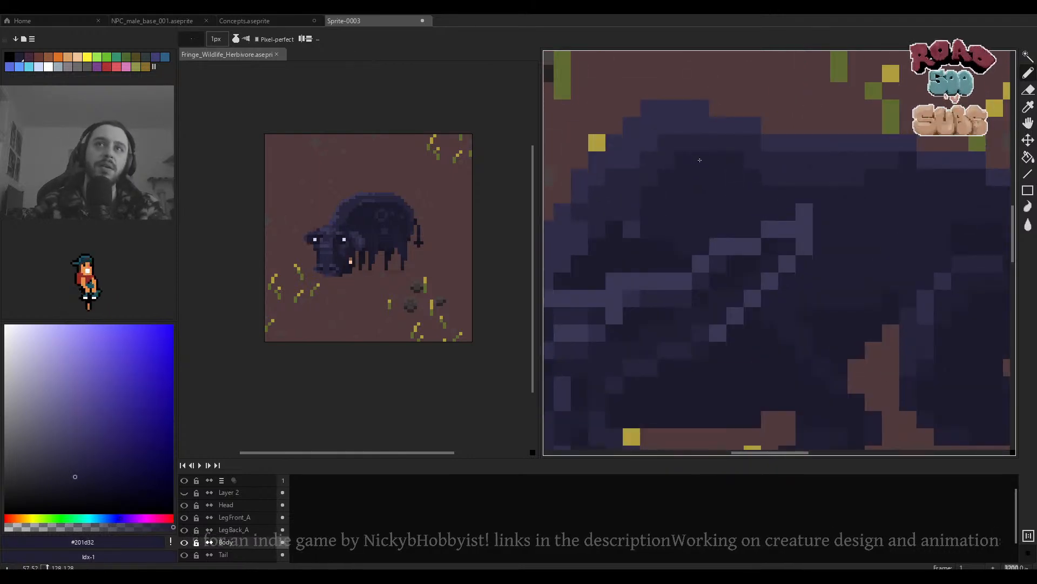
scroll(713, 168, "down", 4)
scroll(697, 165, "up", 3)
scroll(690, 164, "down", 4)
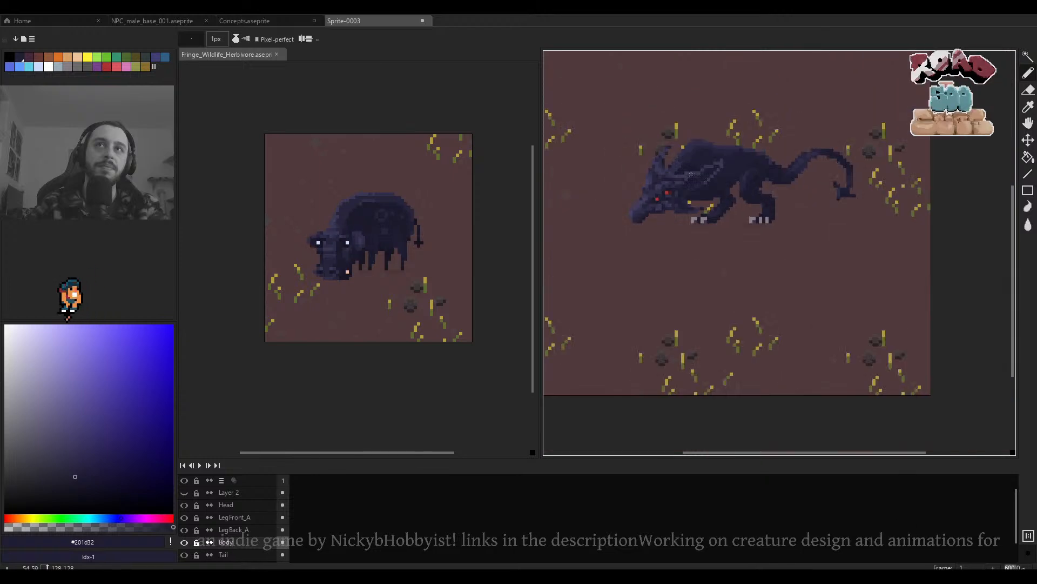
scroll(702, 161, "up", 3)
Isolate the Body layer by hiding all other layers to inspect its front shading up close.
key("ctrl")
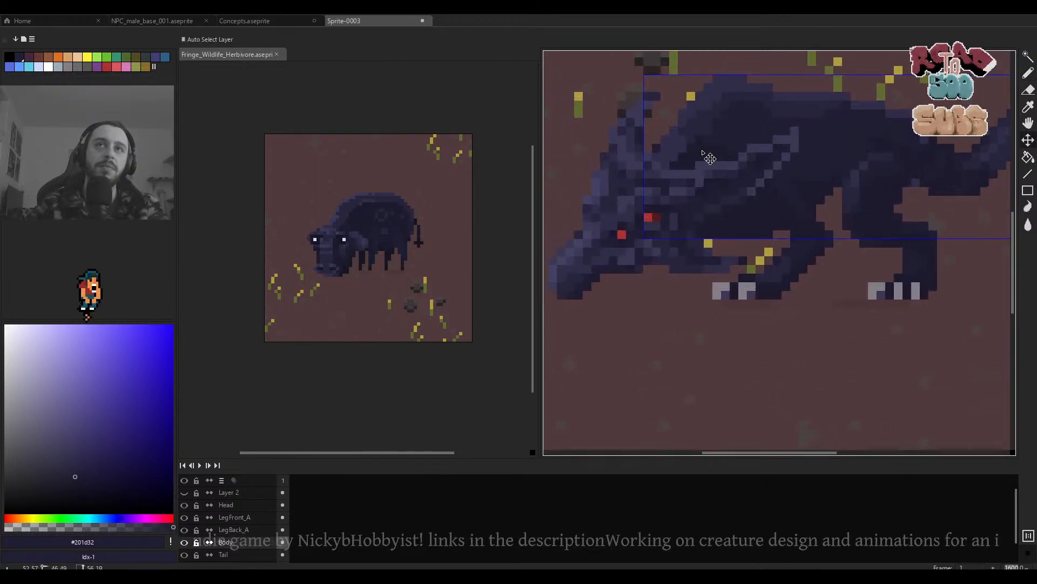
left_click(189, 544, "alt")
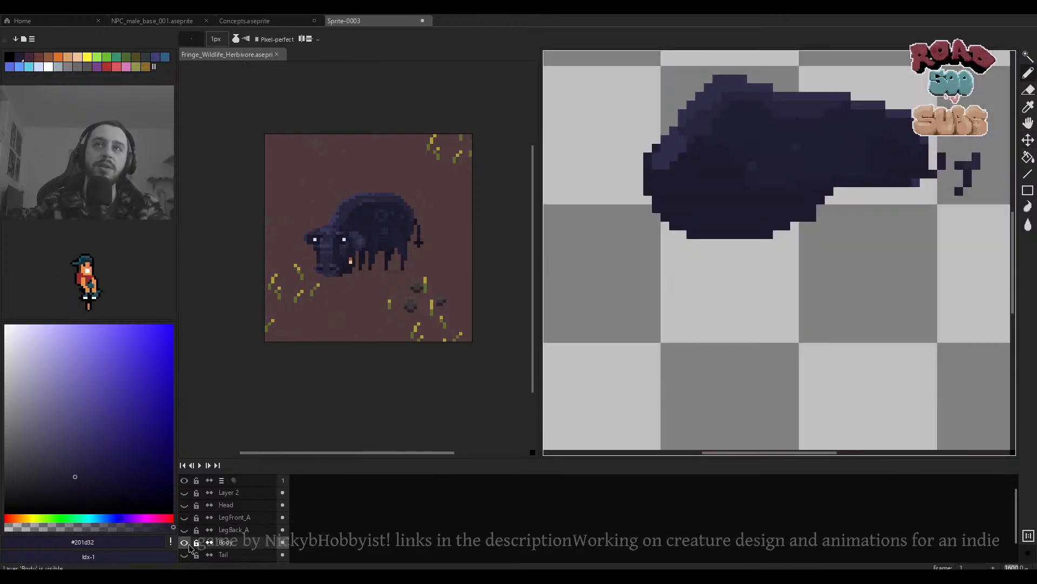
scroll(772, 136, "up", 3)
left_click_drag(631, 190, 780, 139)
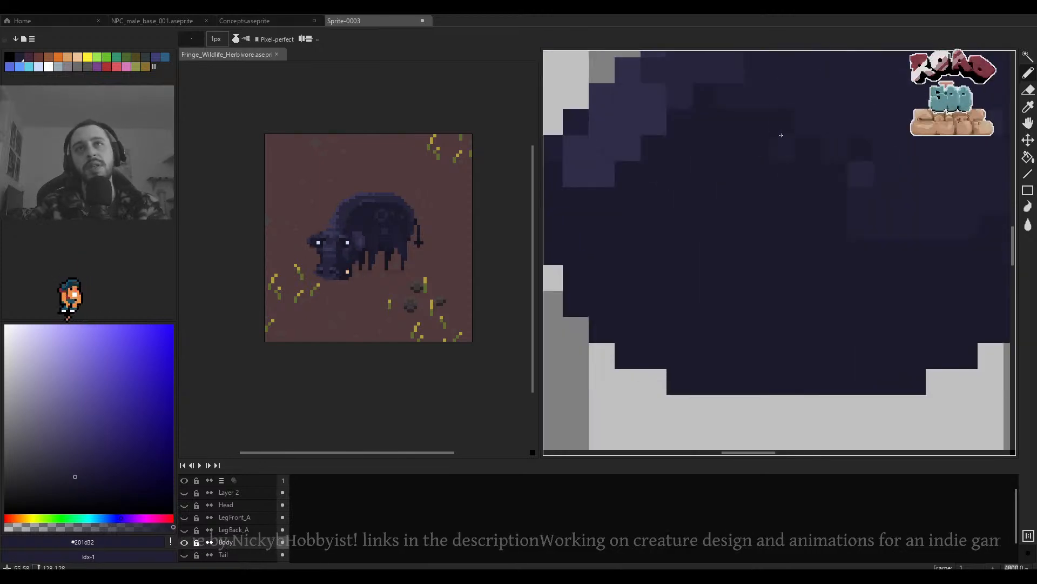
Show the hidden head, leg and tail layers again around the isolated Body layer.
key("alt")
scroll(797, 103, "down", 3)
scroll(764, 158, "up", 2)
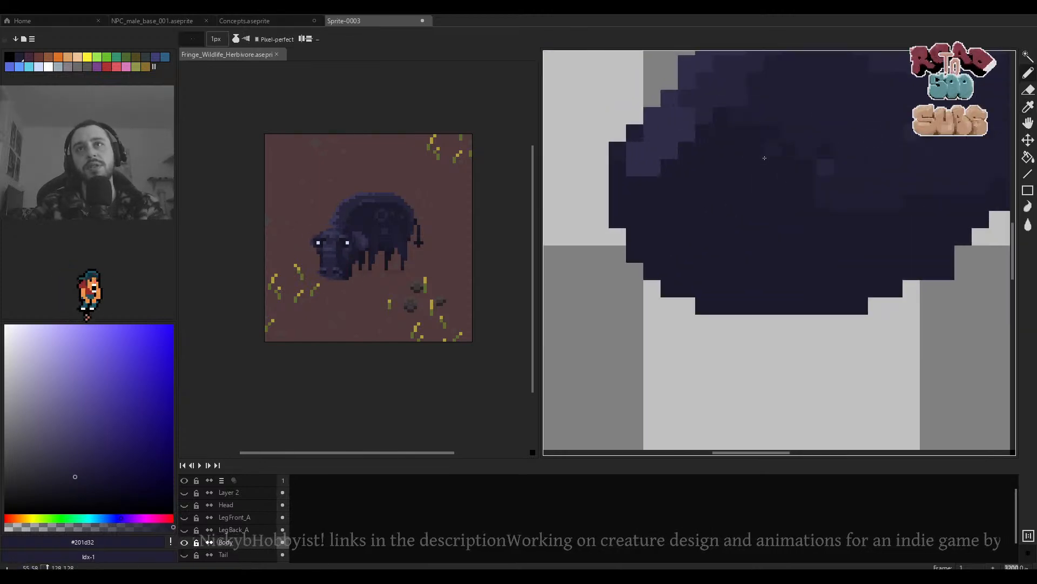
key("b")
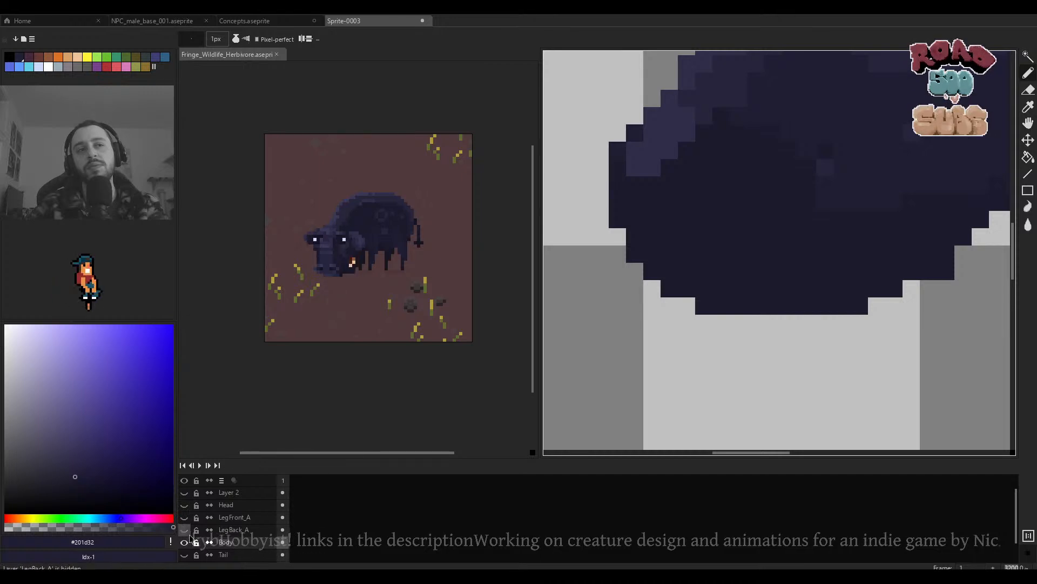
left_click(183, 506)
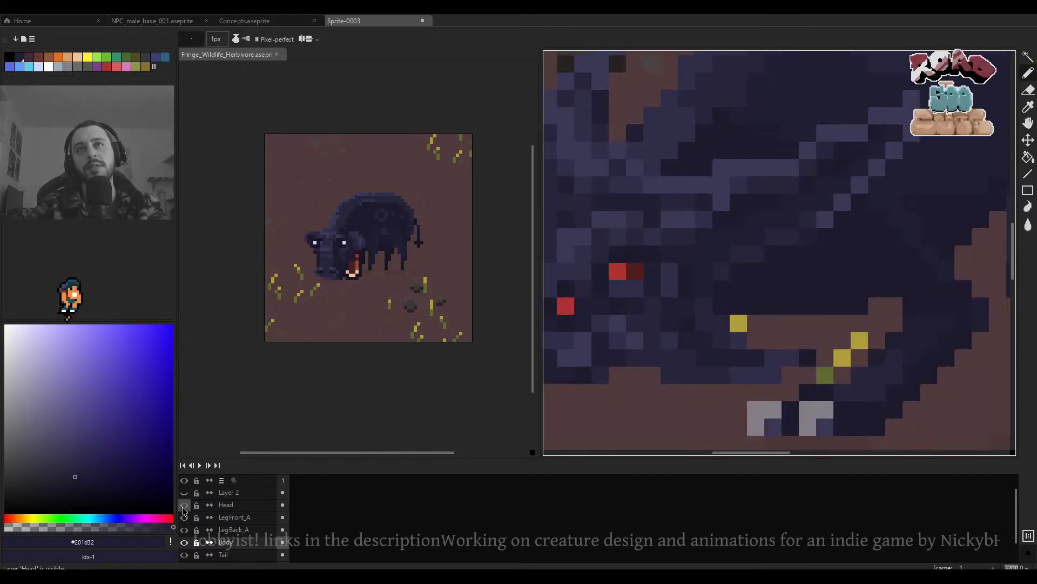
left_click(182, 507, "alt")
left_click(186, 507, "alt")
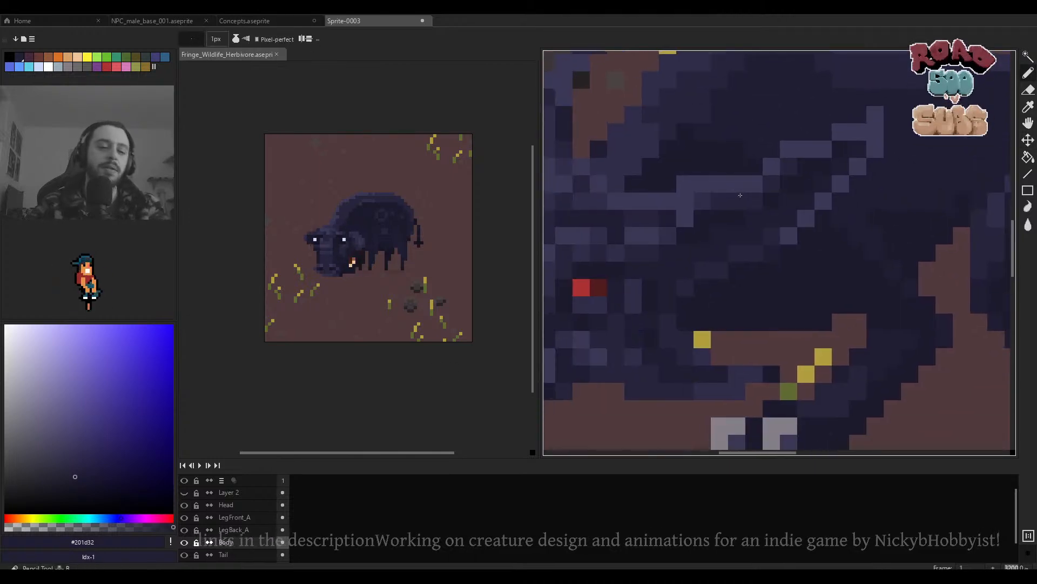
Sample the dark body colour #1c1a2c and reduce the pencil brush to 1 px.
key("b")
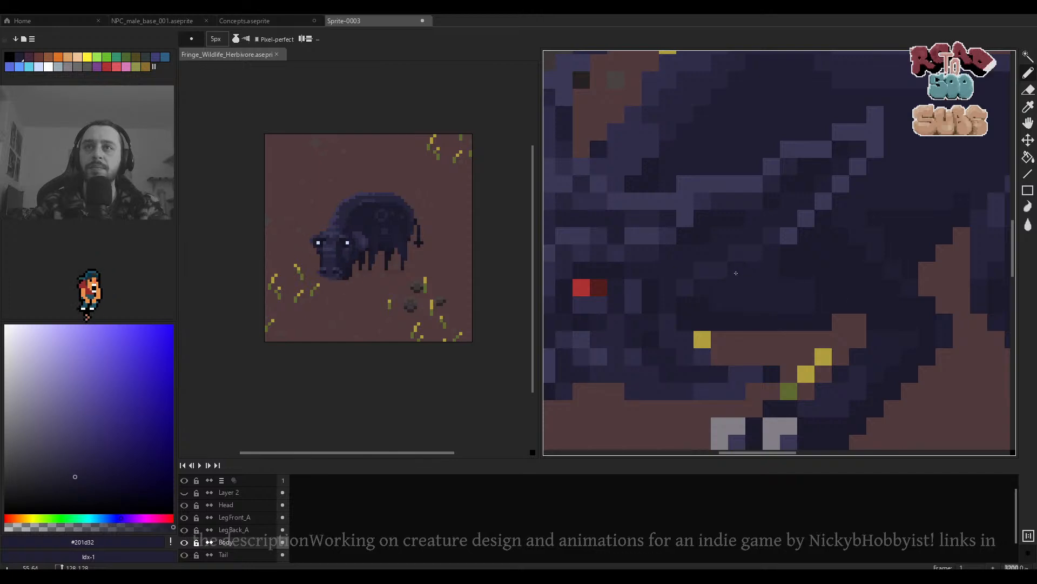
scroll(736, 273, "down", 6)
scroll(720, 261, "up", 2)
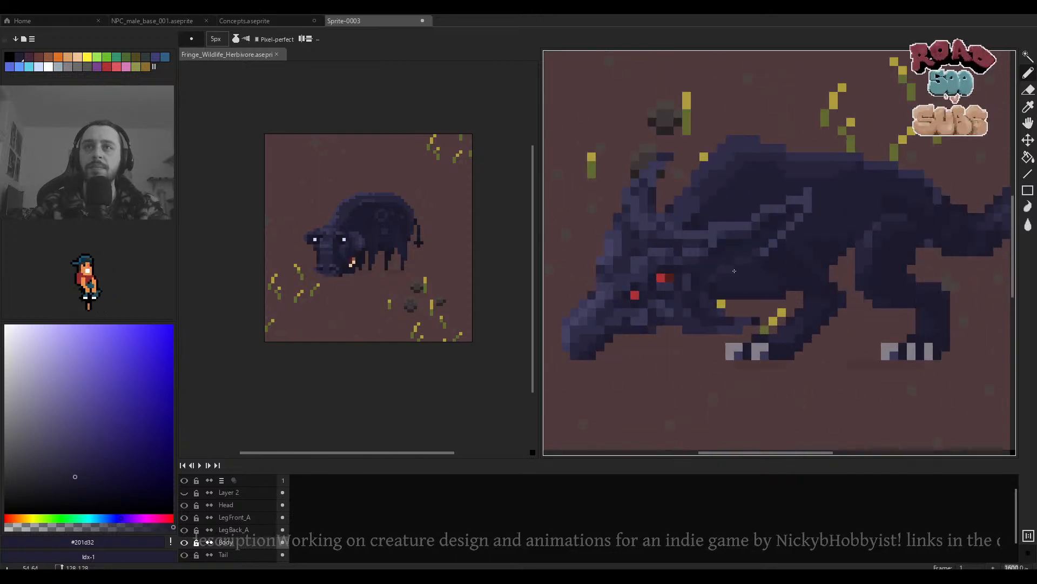
key("minus")
key("minus")
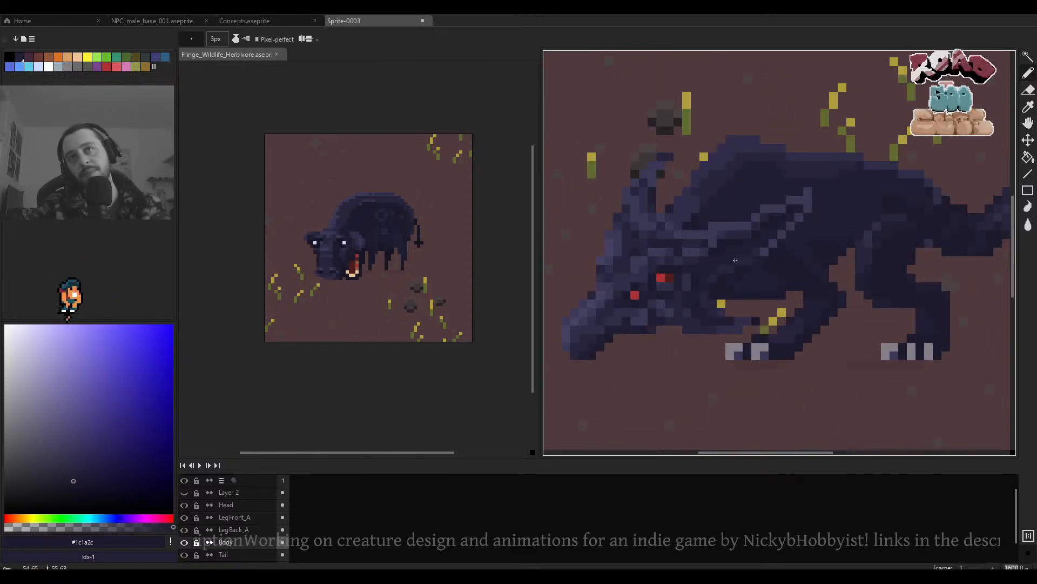
scroll(735, 260, "down", 2)
scroll(730, 275, "up", 1)
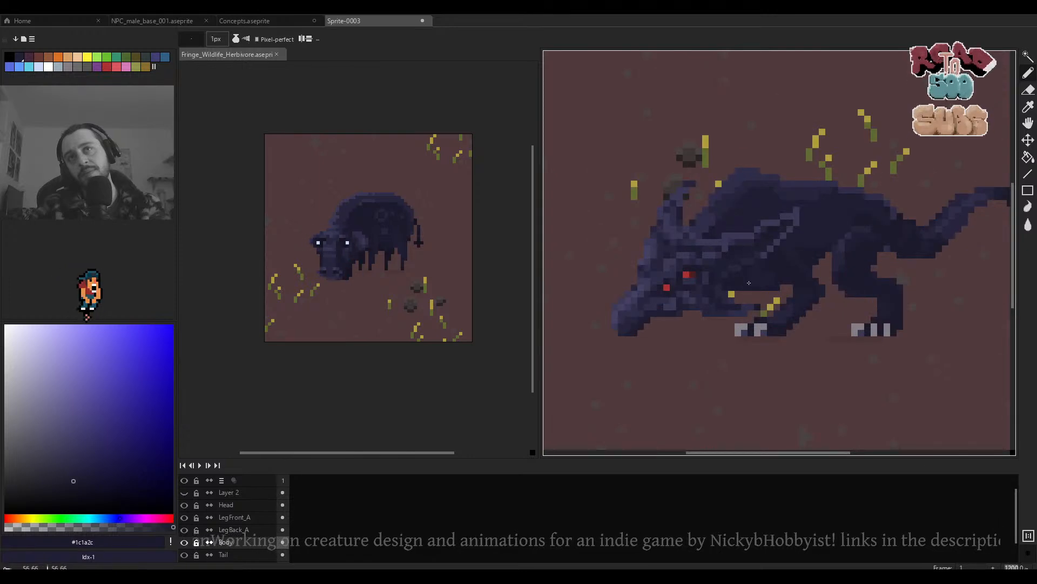
Try adding single #1c1a2c pixels to the shading along the creature's upper back.
scroll(749, 282, "down", 1)
scroll(752, 275, "up", 5)
scroll(753, 265, "down", 7)
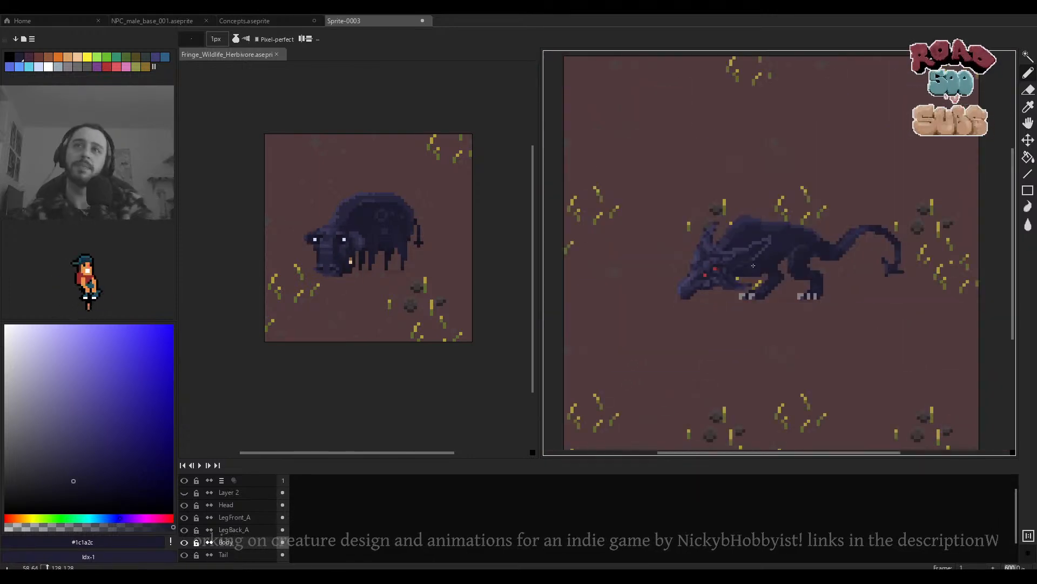
scroll(753, 266, "up", 4)
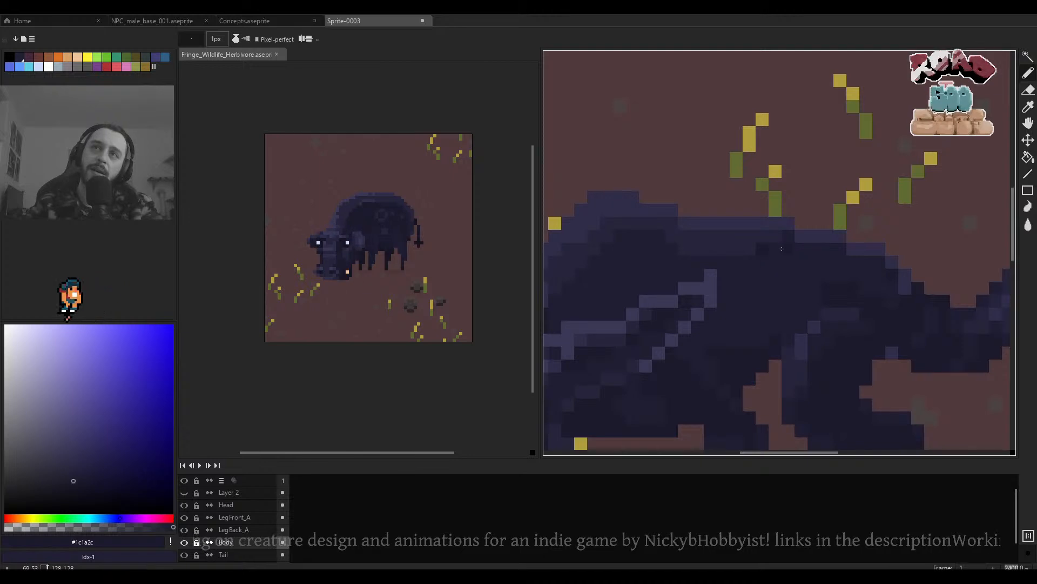
key("ctrl+z")
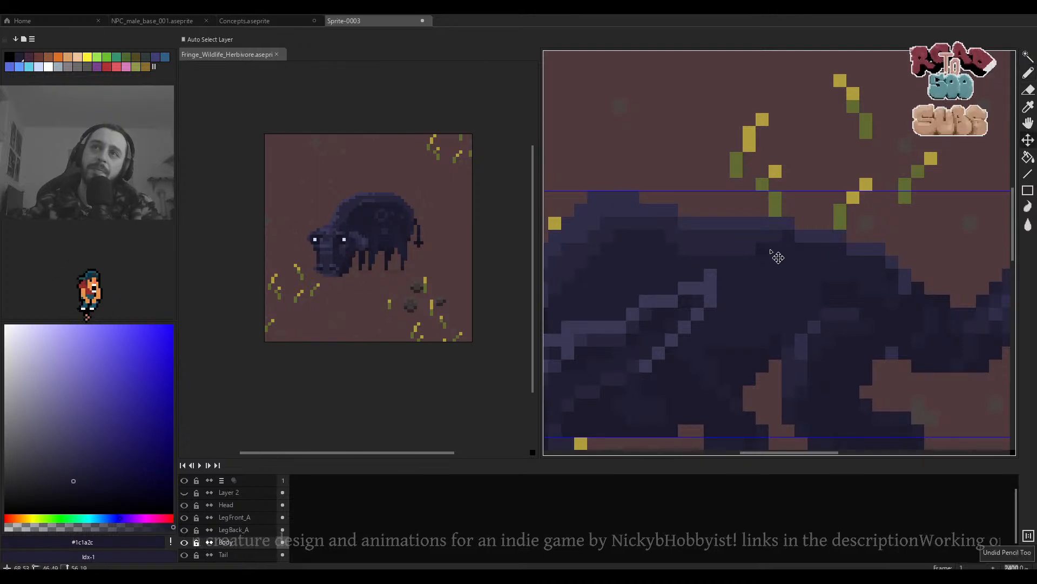
scroll(777, 257, "down", 4)
scroll(811, 248, "up", 4)
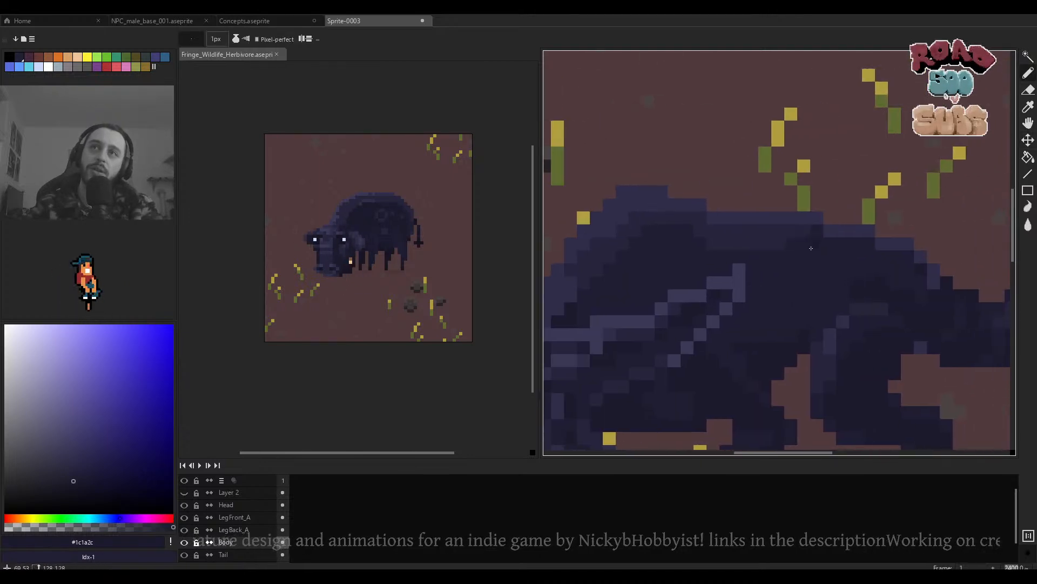
key("ctrl+z")
key("ctrl+z")
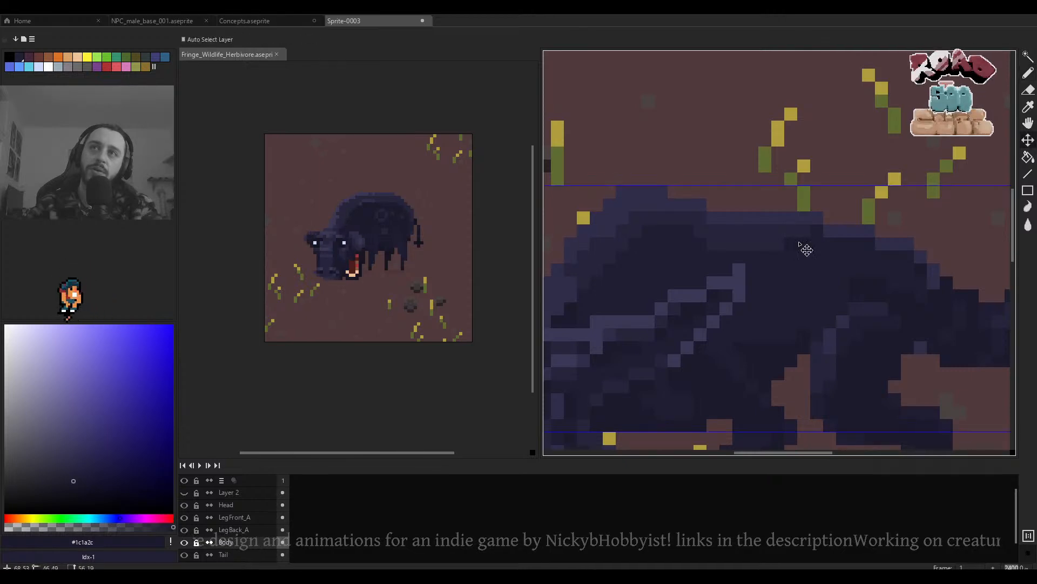
key("ctrl+z")
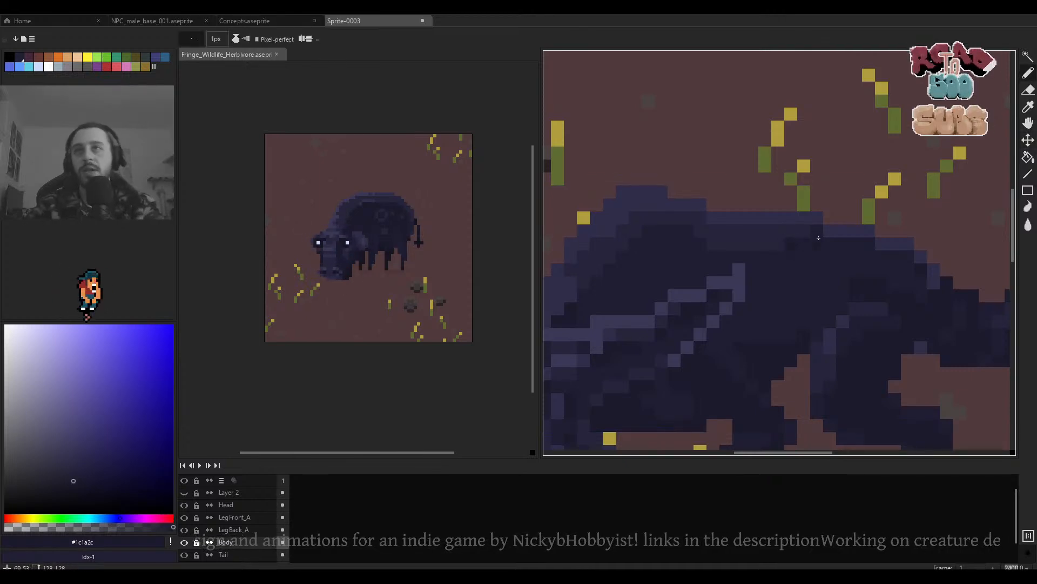
Try larger dark patches below the back's highlight edge with a 2 px brush.
key("ctrl")
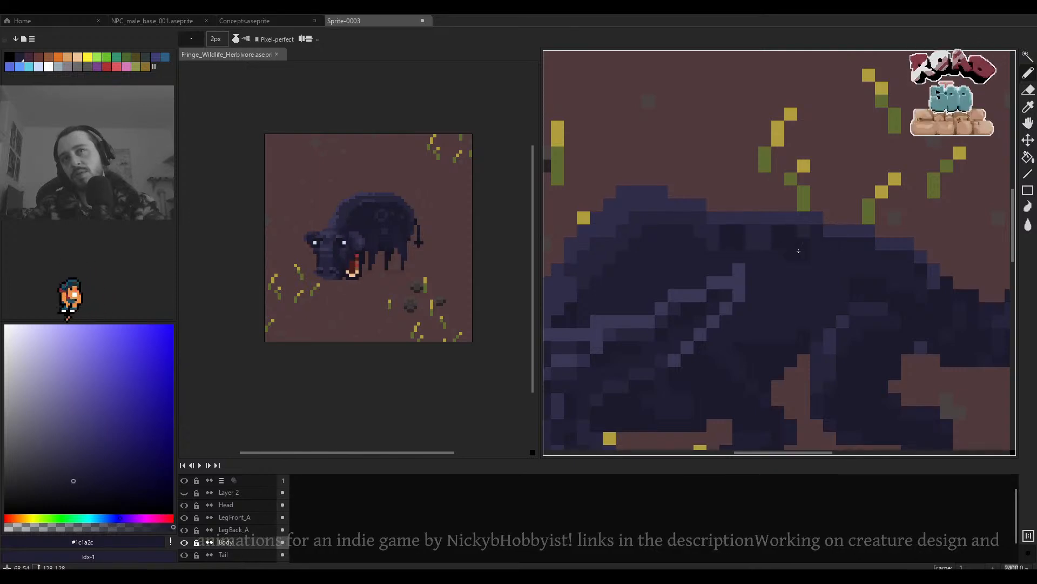
scroll(799, 251, "down", 4)
scroll(802, 253, "up", 3)
key("ctrl+z")
key("minus")
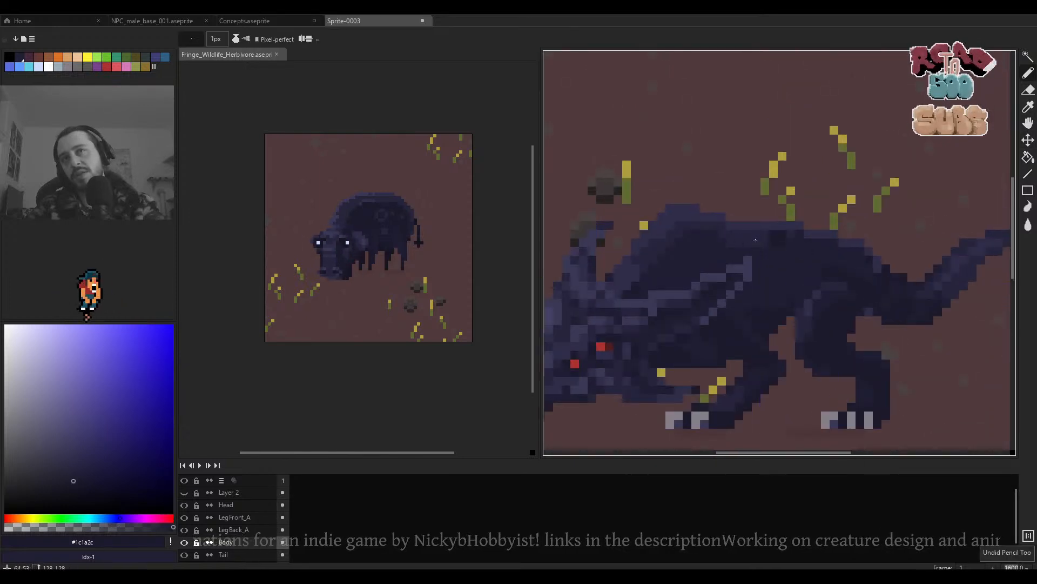
scroll(753, 239, "up", 1)
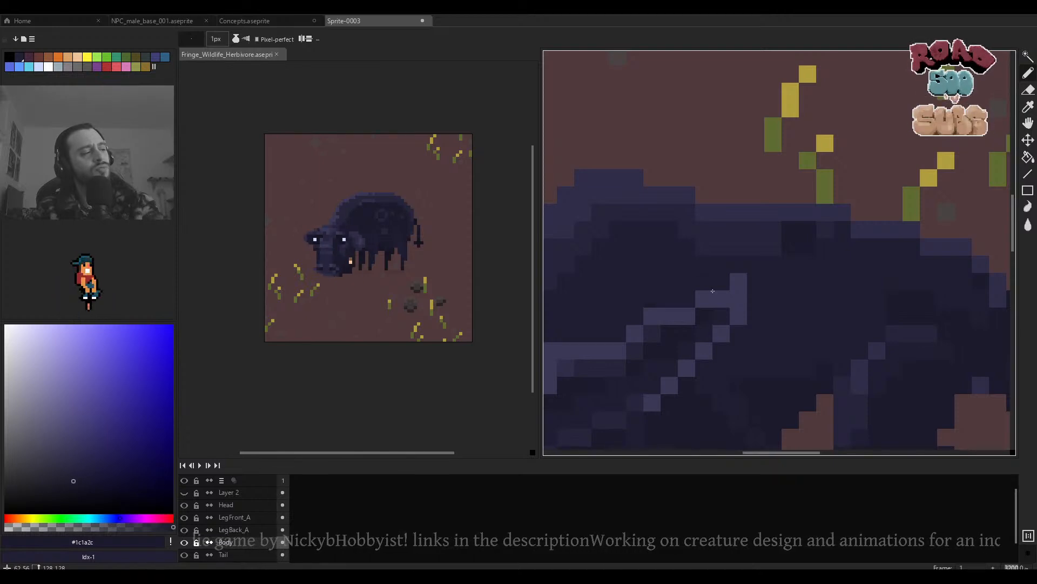
left_click_drag(780, 235, 757, 233)
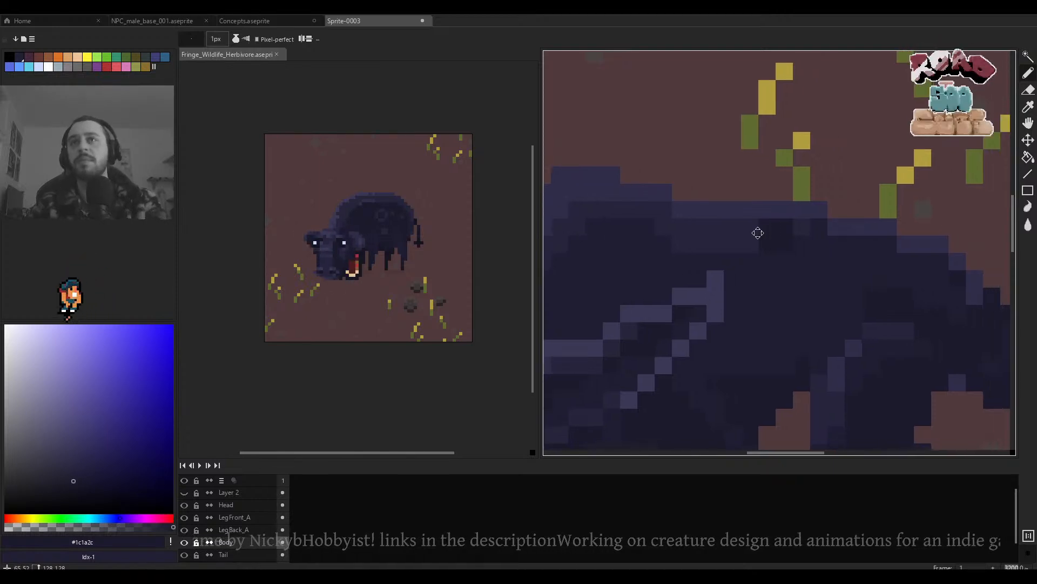
key("ctrl+z")
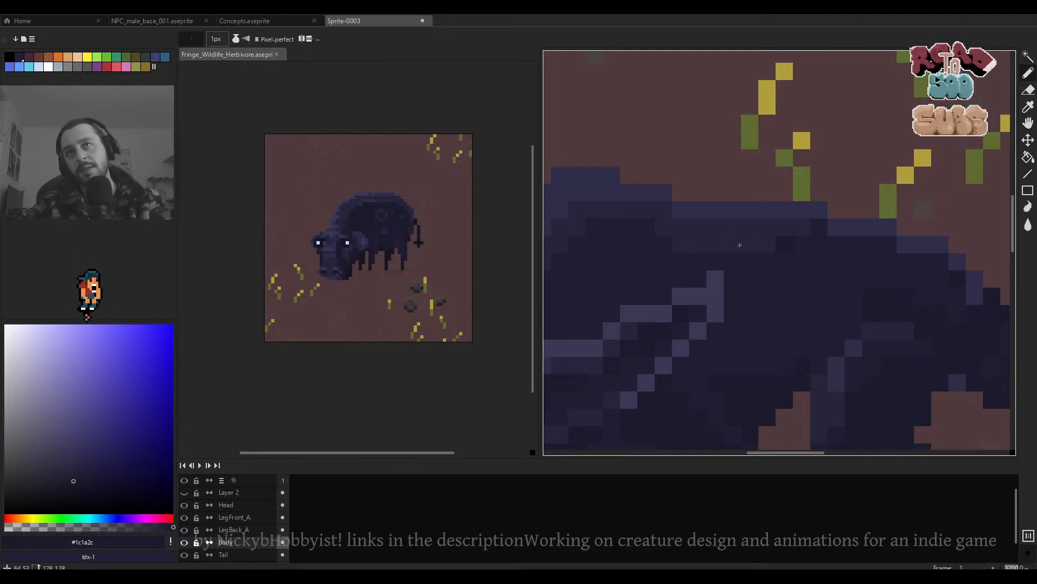
Make the Head layer active, view it in isolation to check the horns, and show all layers again.
left_click(737, 248, "ctrl")
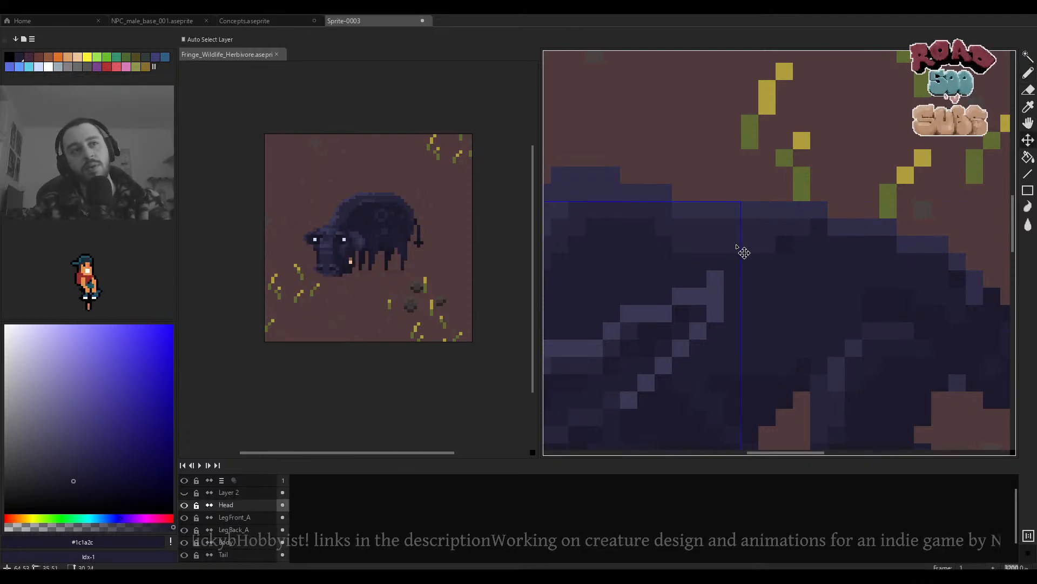
scroll(736, 247, "down", 4)
scroll(734, 247, "up", 3)
left_click(731, 247, "ctrl")
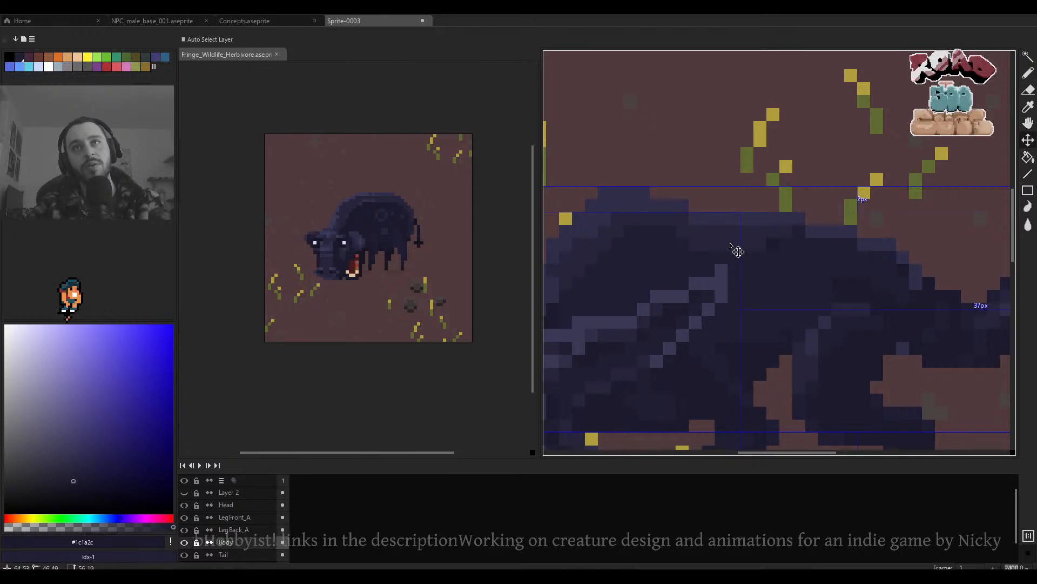
left_click(732, 251, "ctrl")
left_click(184, 505, "alt")
scroll(757, 226, "down", 2)
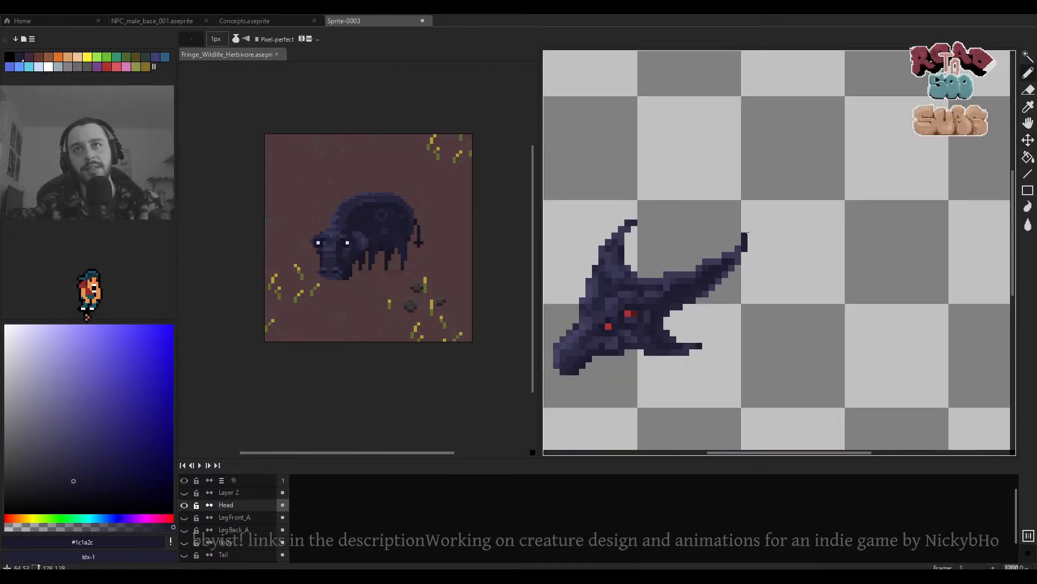
scroll(747, 234, "down", 1)
scroll(748, 233, "up", 3)
left_click(185, 505, "alt")
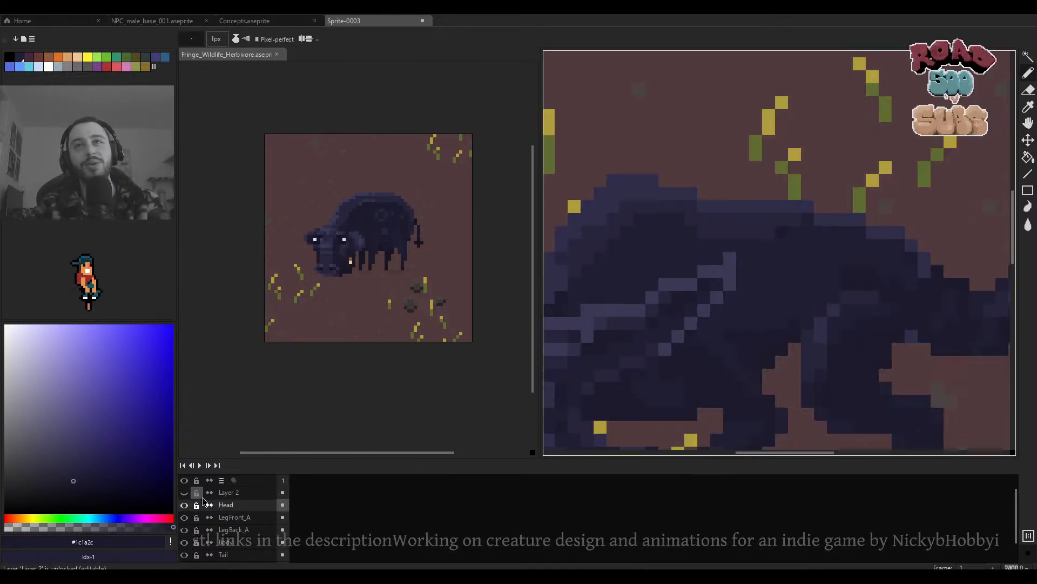
Paint the tip of the long rear horn on the Head layer in dark maroon palette colour Idx-2.
scroll(746, 241, "down", 2)
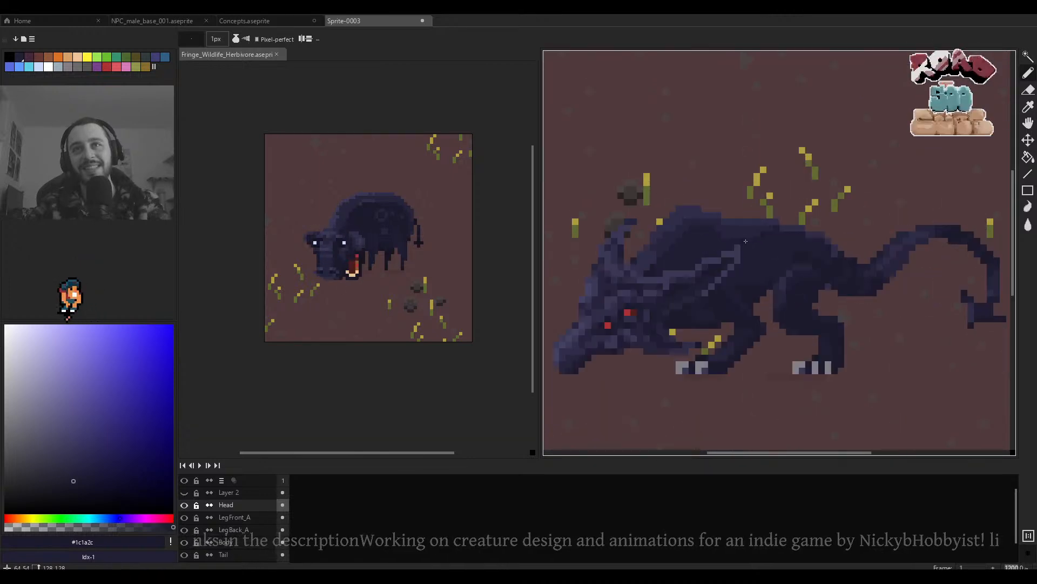
scroll(745, 241, "up", 3)
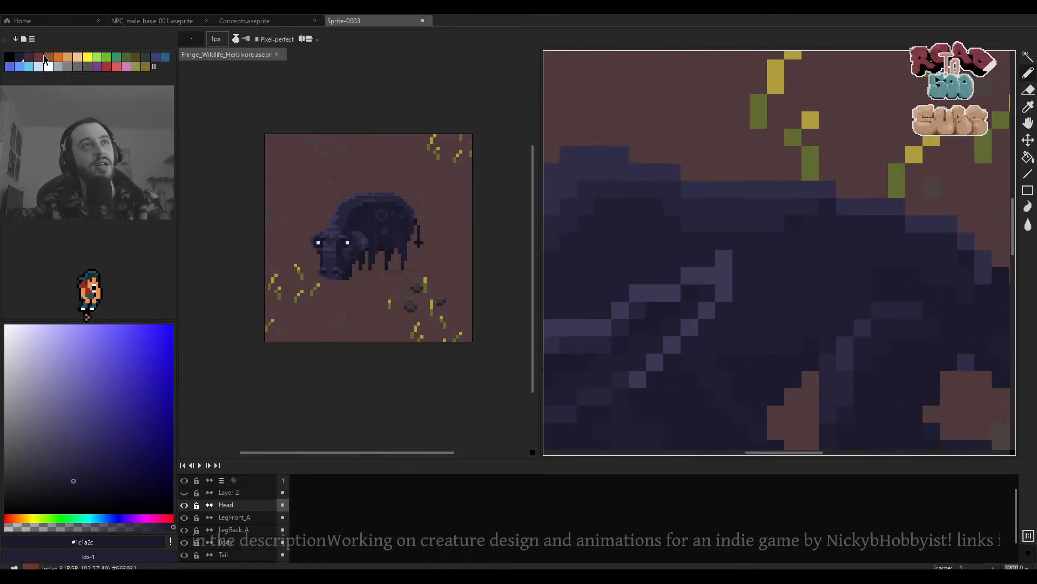
left_click(30, 58)
left_click_drag(724, 274, 806, 185)
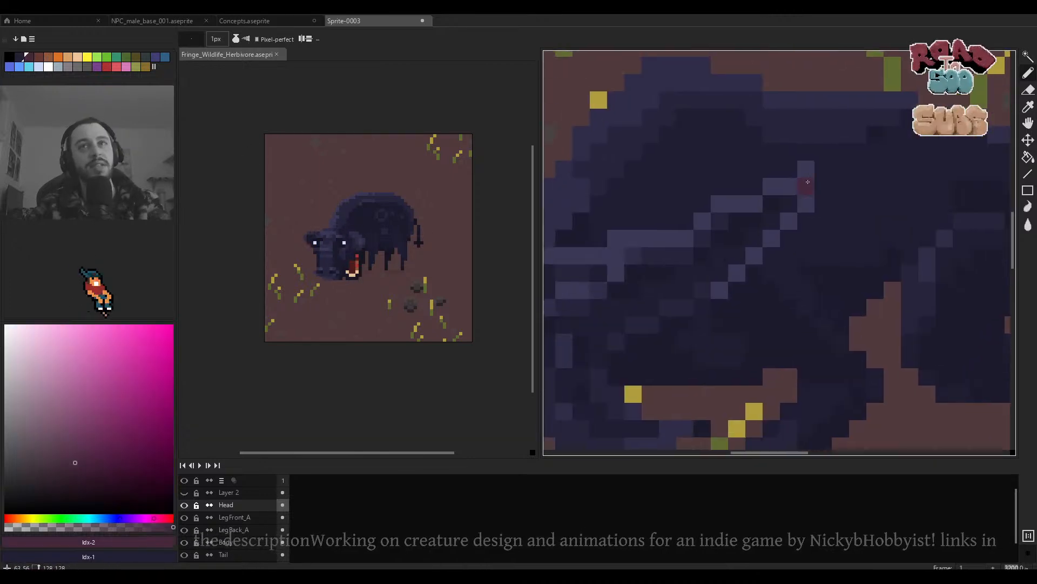
left_click(187, 508, "alt")
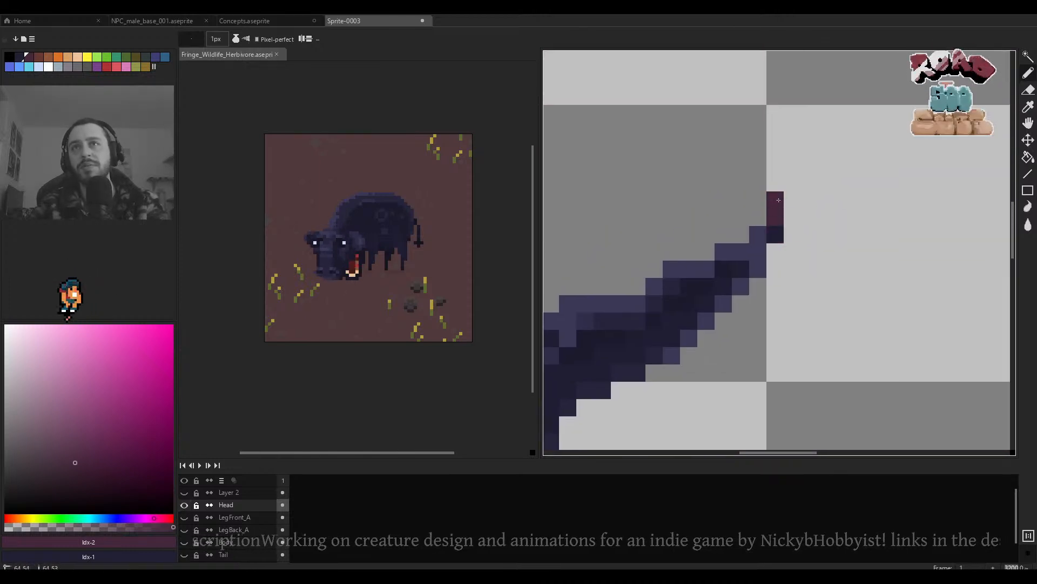
scroll(778, 200, "down", 4)
scroll(781, 255, "up", 4)
scroll(781, 255, "down", 4)
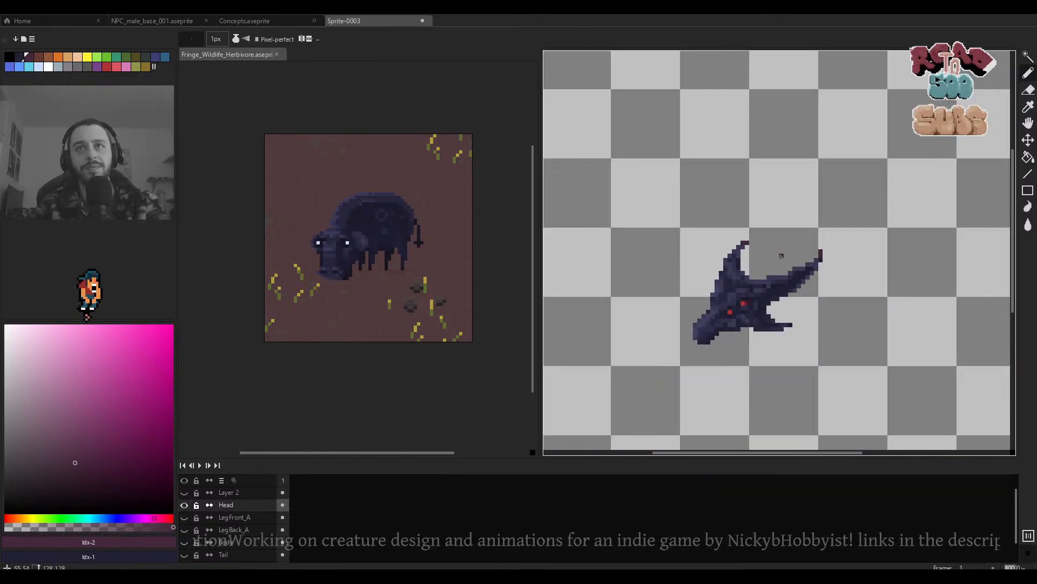
scroll(782, 255, "up", 4)
left_click(187, 505, "alt")
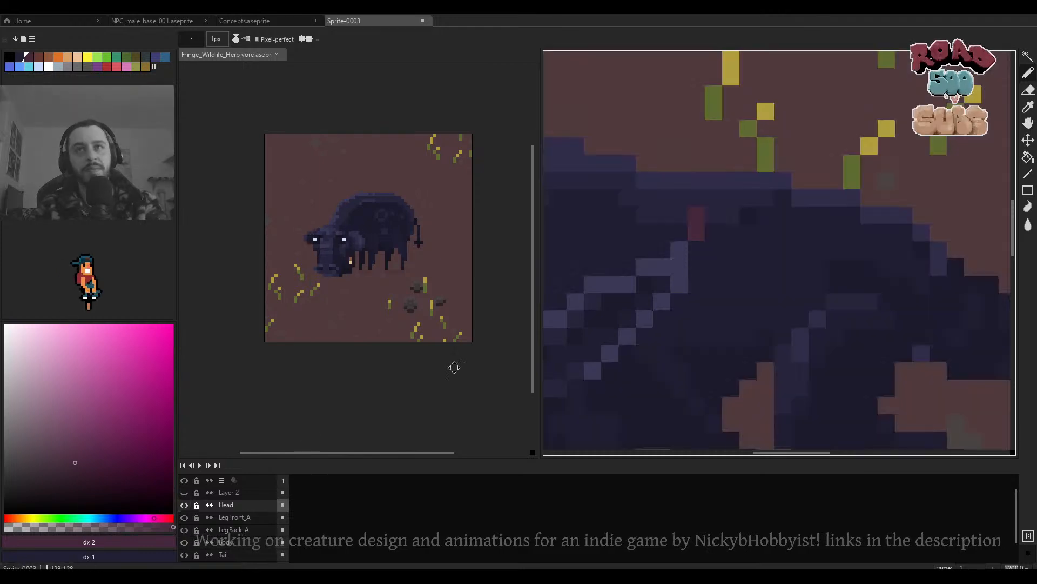
Tint the tip of the front horn in the same dark maroon.
scroll(700, 270, "down", 4)
scroll(701, 270, "up", 4)
scroll(701, 270, "down", 4)
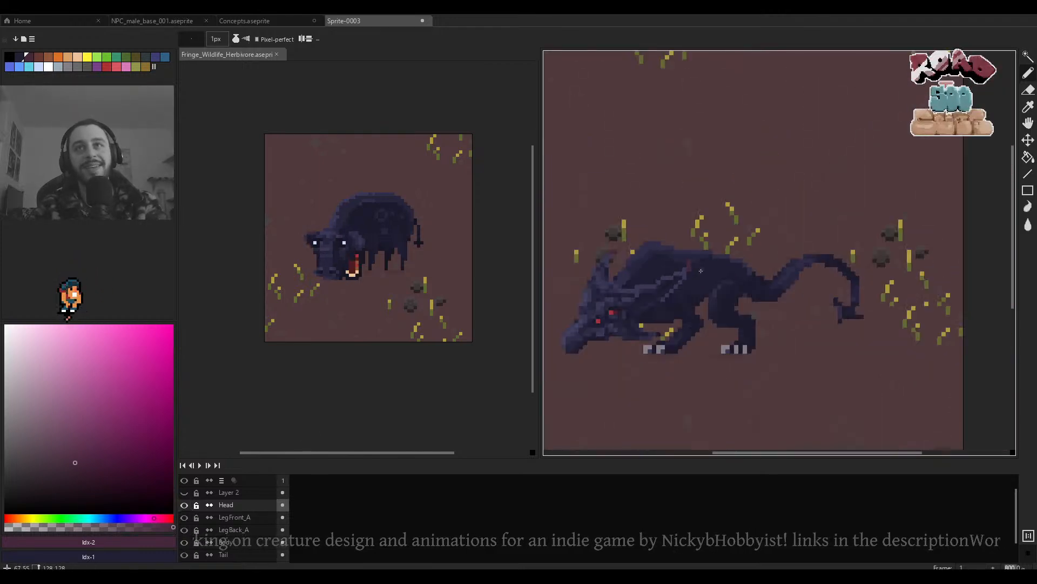
scroll(700, 270, "up", 4)
scroll(700, 271, "down", 5)
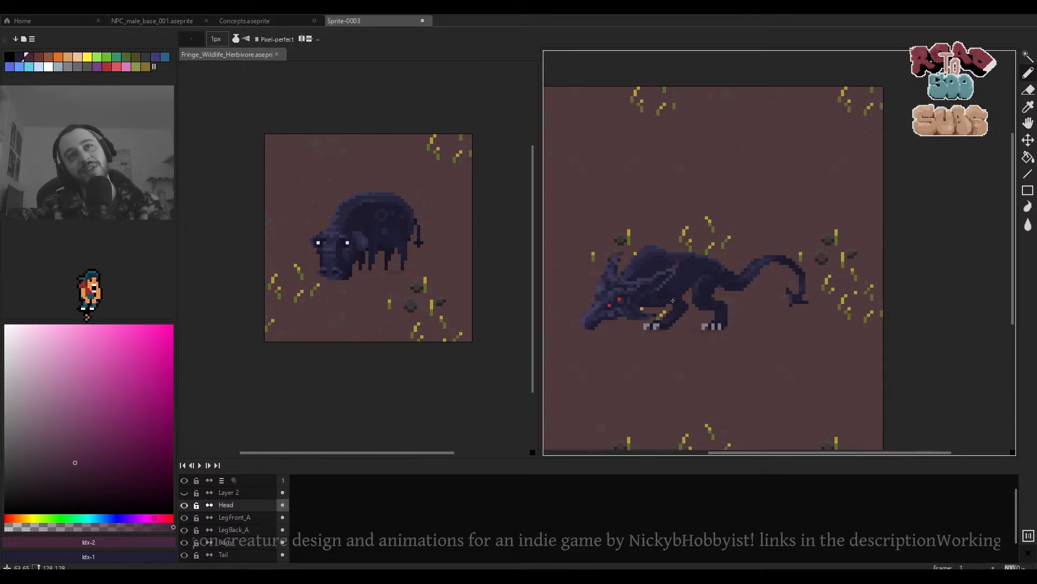
scroll(673, 300, "down", 2)
scroll(715, 211, "up", 4)
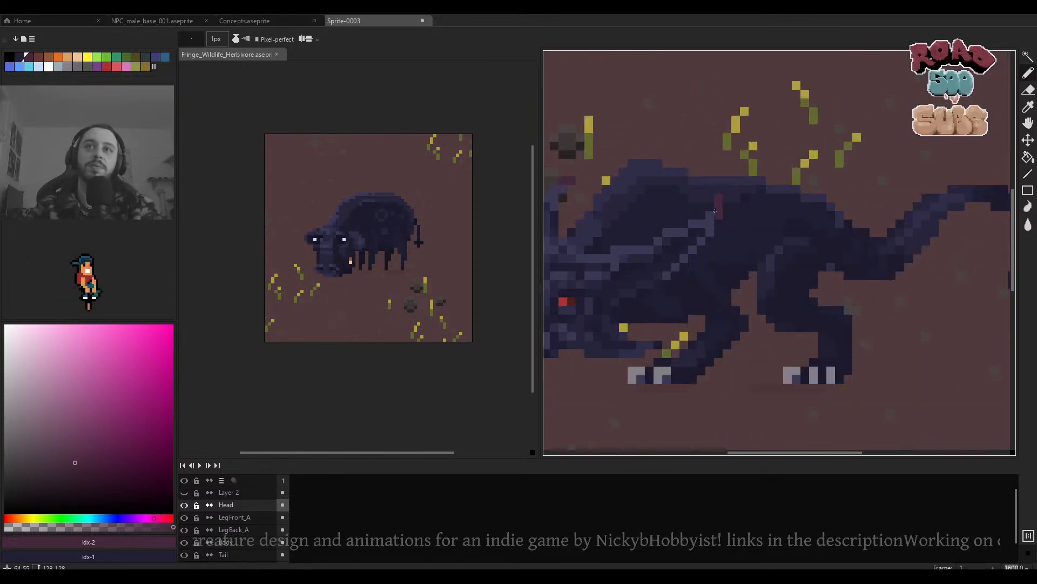
Make the Body layer active and paint 2 px maroon patches along the neck and shoulder hump outline.
scroll(720, 203, "up", 1)
left_click_drag(720, 204, 966, 216)
left_click(827, 225, "ctrl")
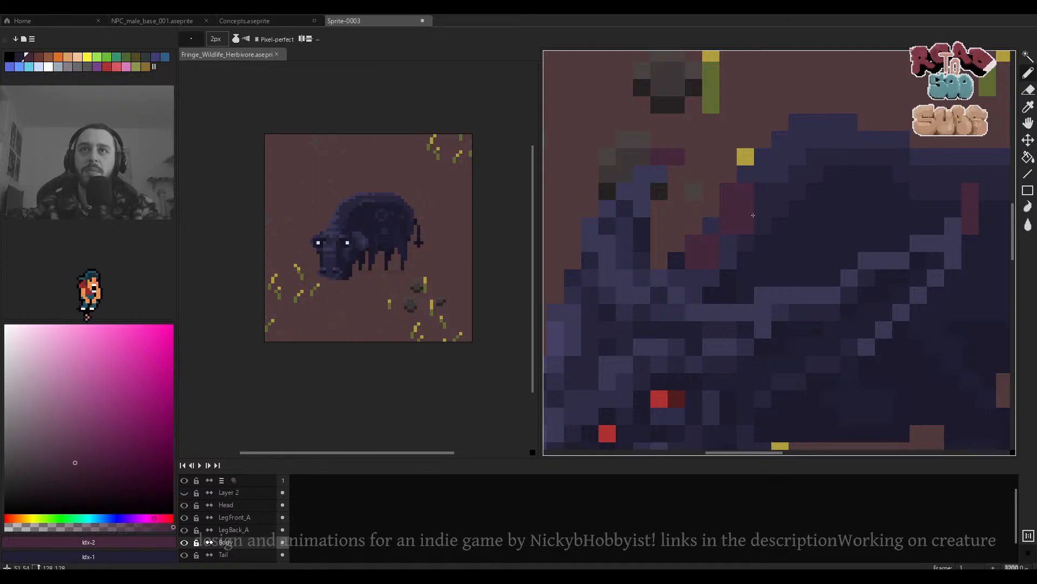
scroll(898, 215, "down", 5)
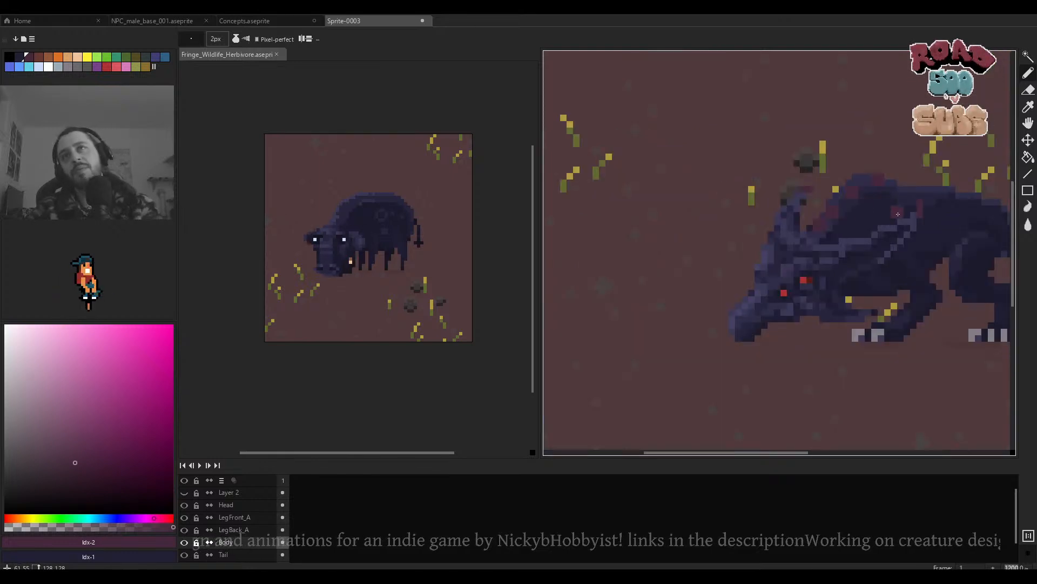
Build up the maroon crest on top of the creature's shoulder hump with small 1 px and 2 px touches.
left_click_drag(898, 215, 743, 229)
scroll(734, 213, "up", 2)
key("minus")
left_click(670, 187)
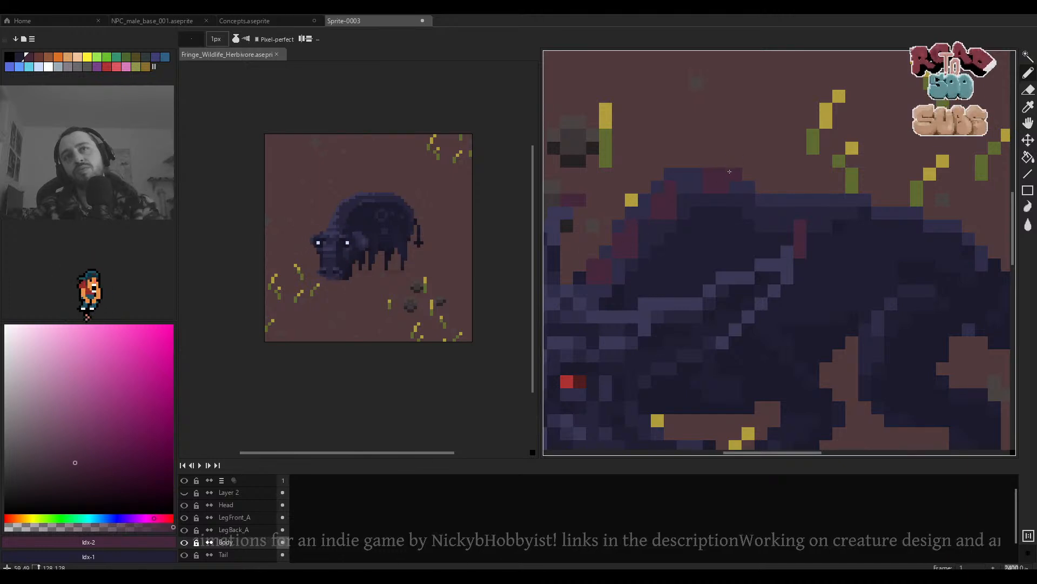
scroll(773, 189, "down", 3)
scroll(774, 190, "up", 3)
key("plus")
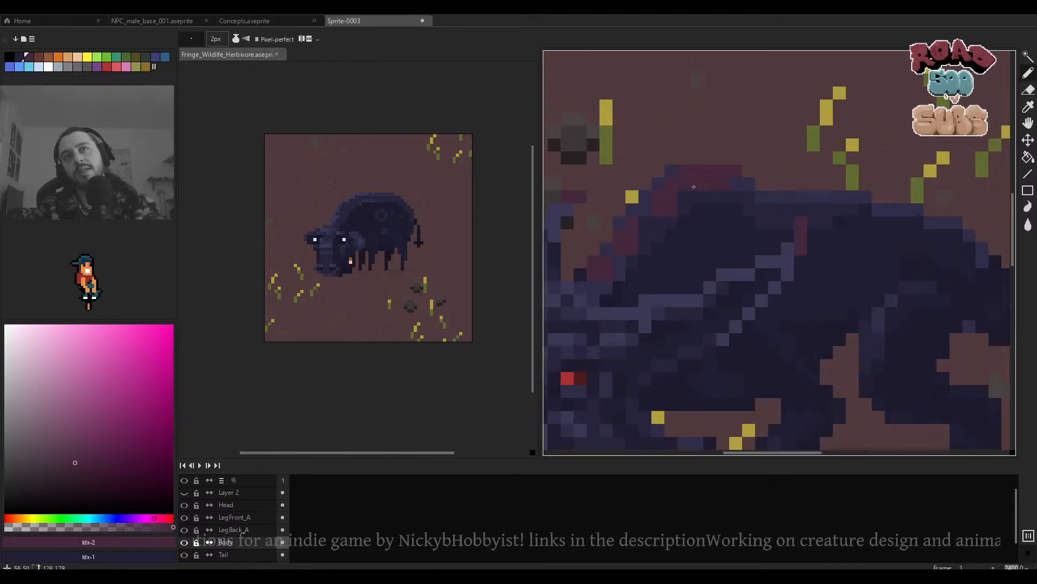
left_click(750, 163)
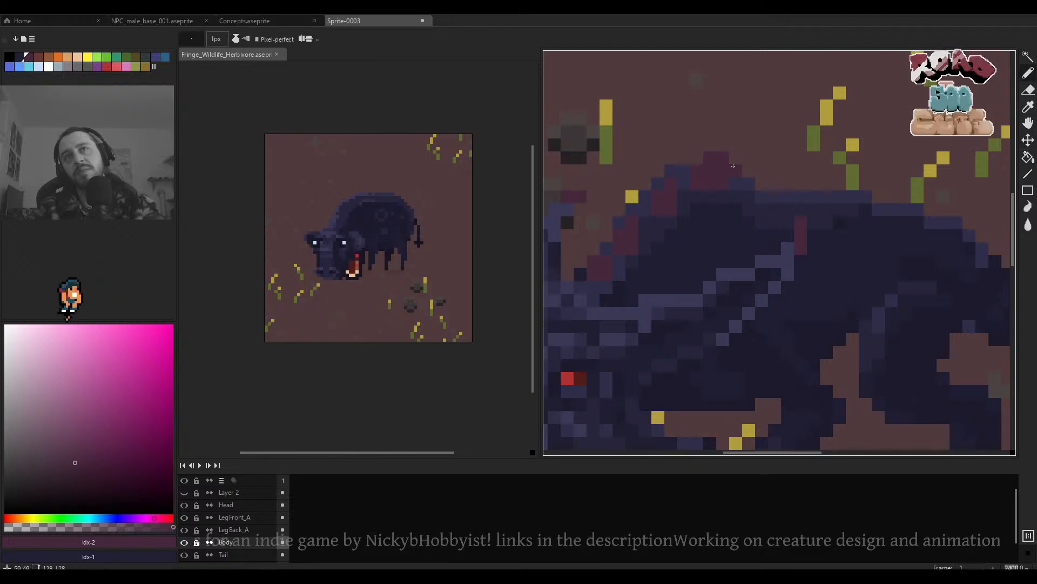
scroll(746, 162, "down", 3)
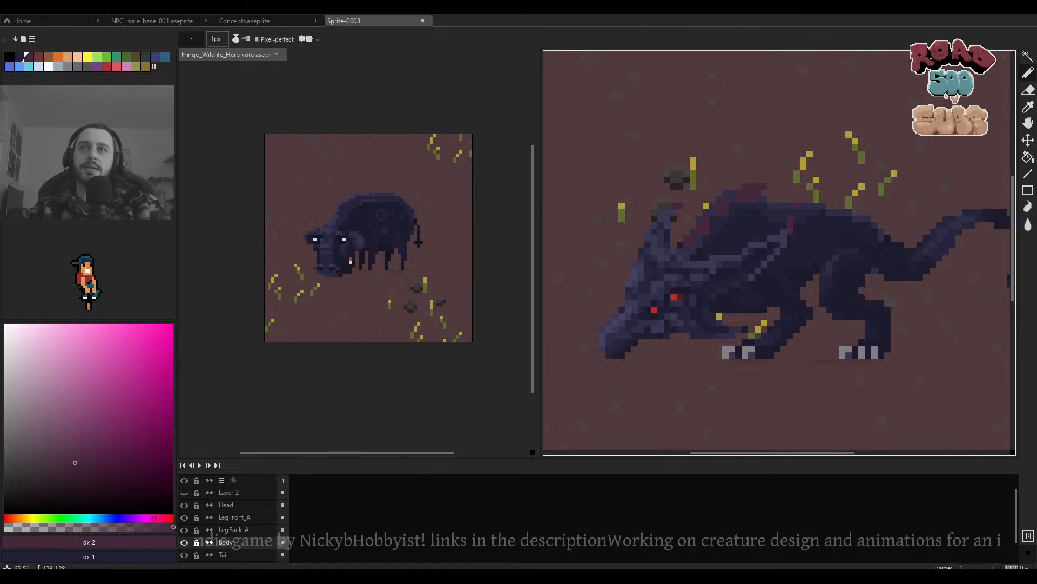
scroll(795, 204, "up", 2)
scroll(790, 200, "down", 5)
key("plus")
key("plus")
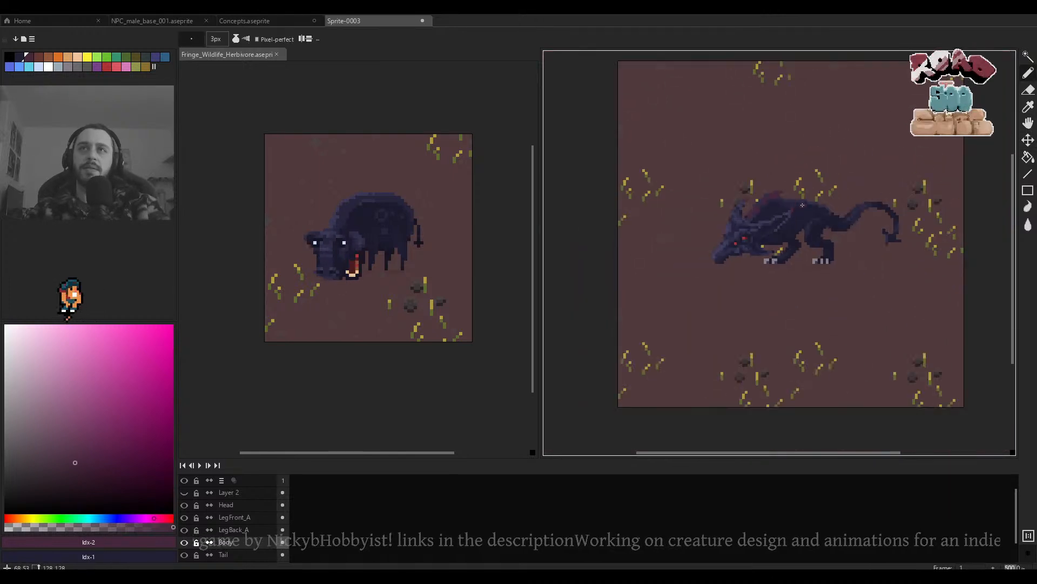
scroll(771, 203, "up", 4)
key("e")
left_click(709, 248)
scroll(807, 226, "down", 2)
key("ctrl+z")
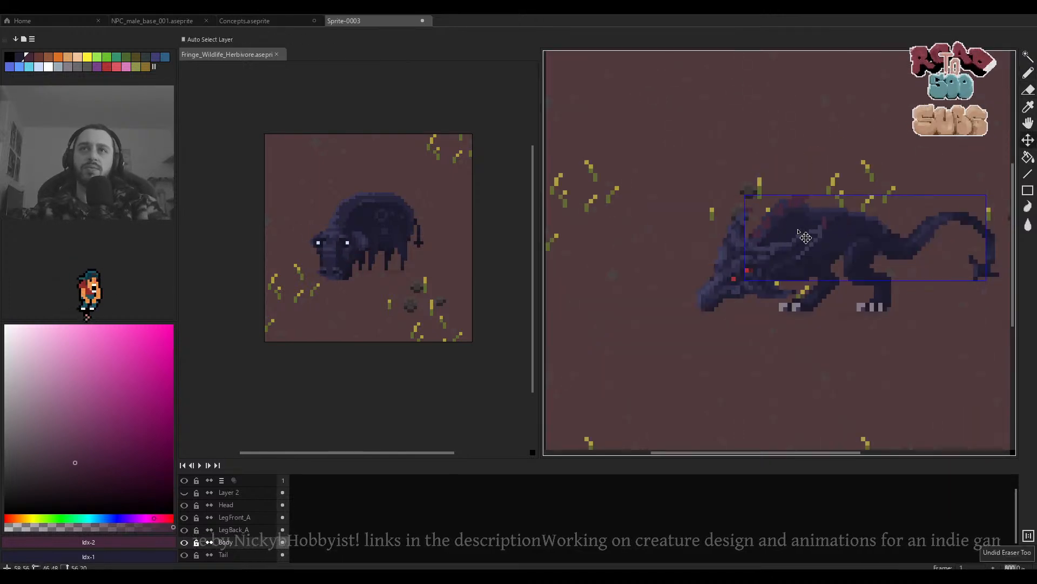
scroll(805, 237, "up", 4)
key("ctrl+z")
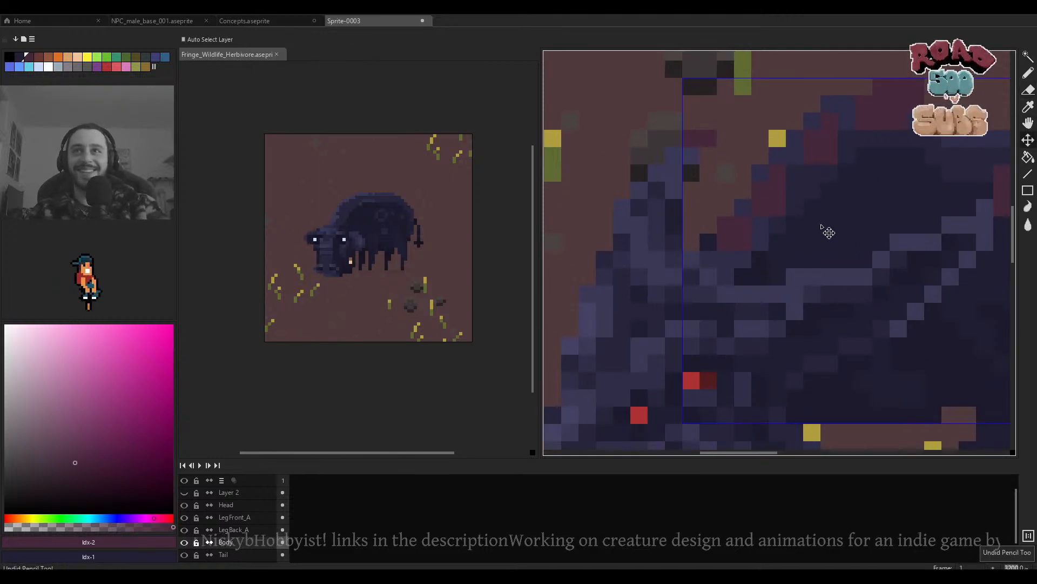
Extend the top edge of the shoulder hump's maroon crest toward the tail with the 1 px pencil.
left_click_drag(881, 190, 791, 218)
key("b")
key("minus")
key("minus")
left_click(844, 114)
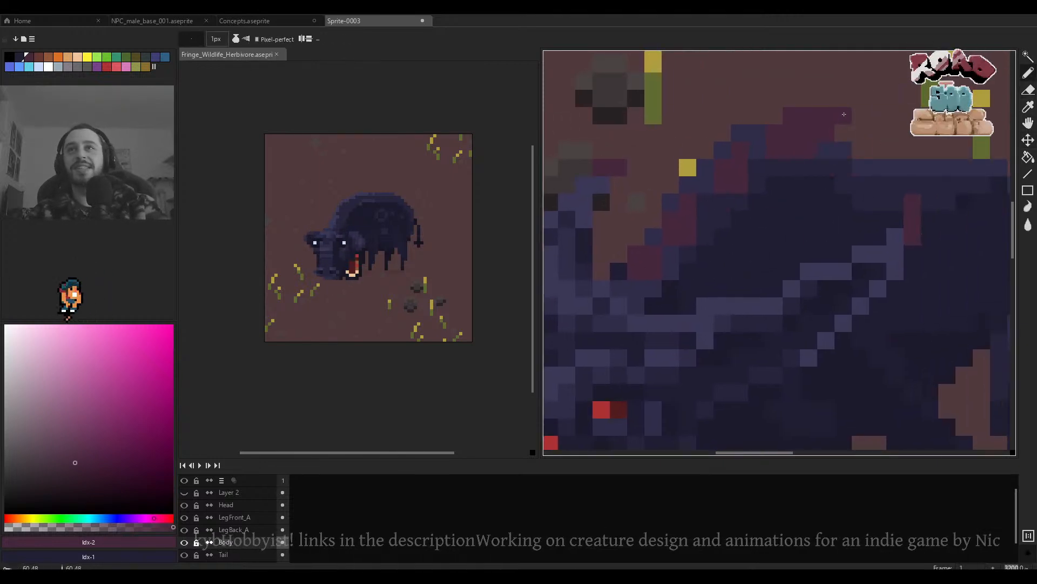
Paint over the lowest maroon patch on the neck outline with the sampled body blues #2f2d49 and #201d32.
left_click_drag(690, 255, 730, 224)
left_click(715, 231, "alt")
left_click(695, 229)
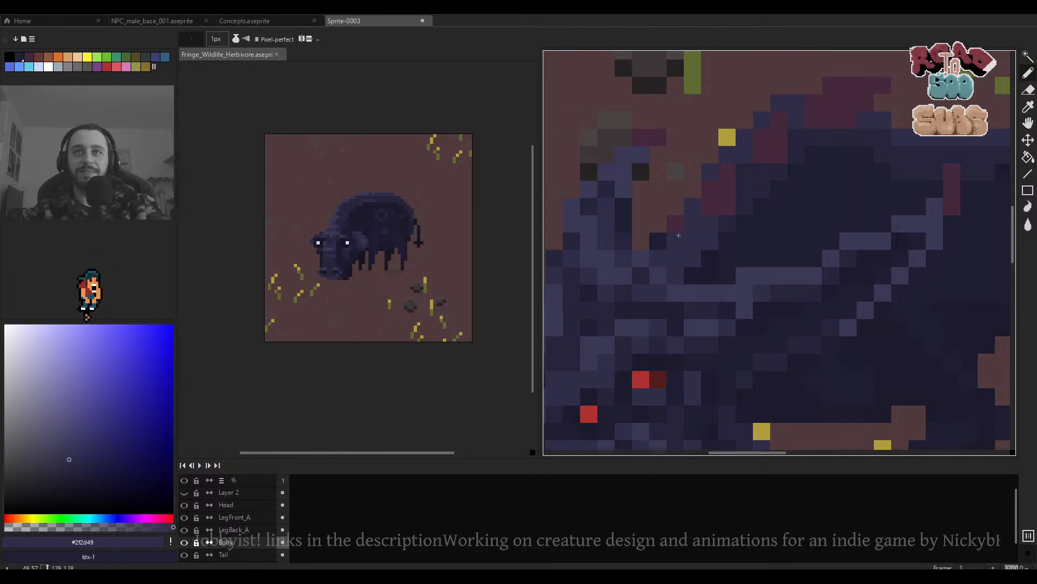
left_click(660, 239, "alt")
left_click(675, 224)
scroll(681, 228, "down", 4)
scroll(674, 231, "up", 4)
Erase the stray dark pixel on the lower neck outline with a 1 px eraser.
key("e")
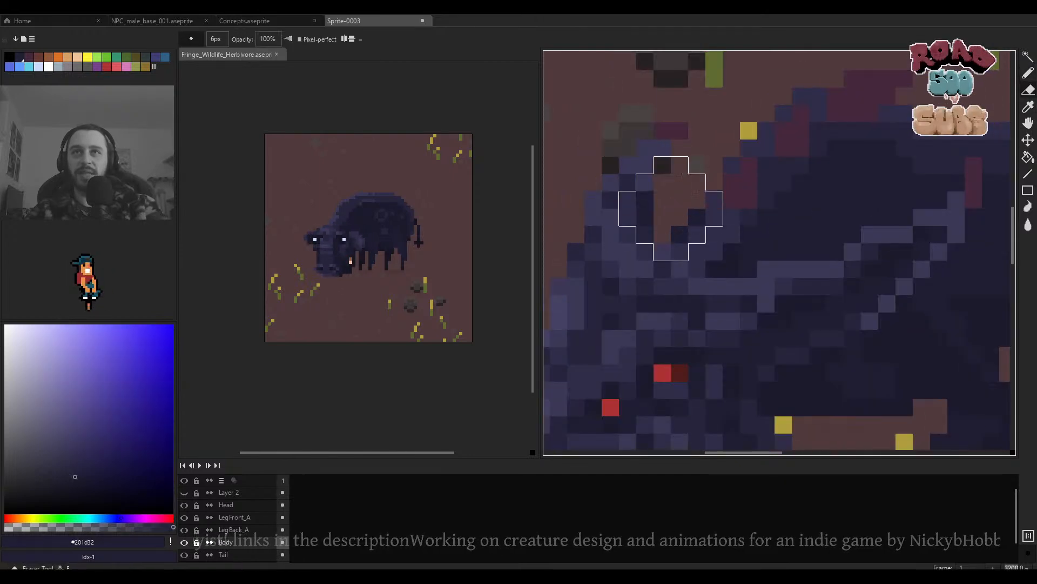
key("minus")
key("minus")
key("minus")
key("minus")
key("minus")
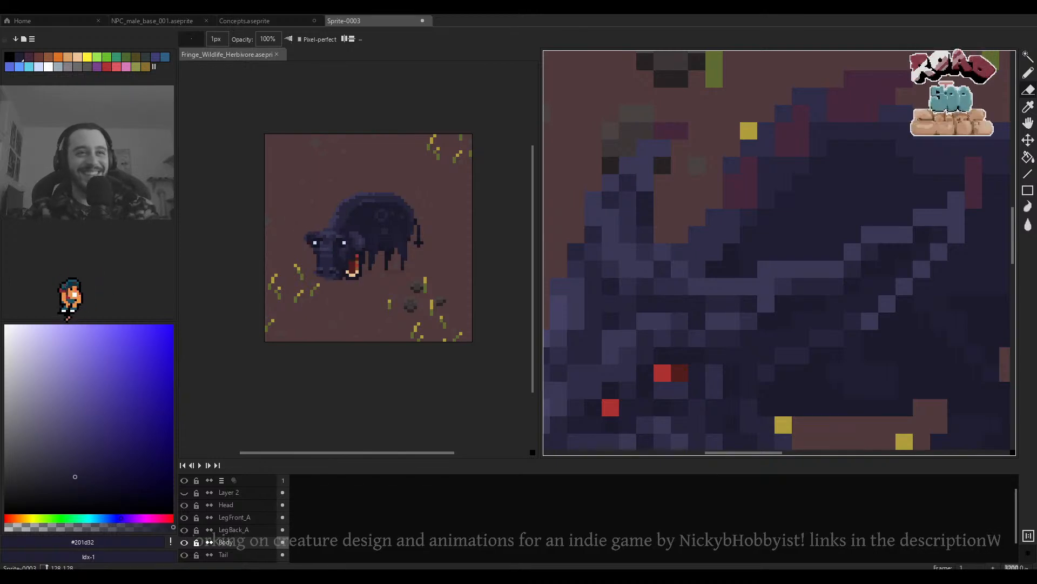
scroll(838, 352, "down", 3)
left_click_drag(838, 341, 799, 319)
scroll(844, 314, "up", 3)
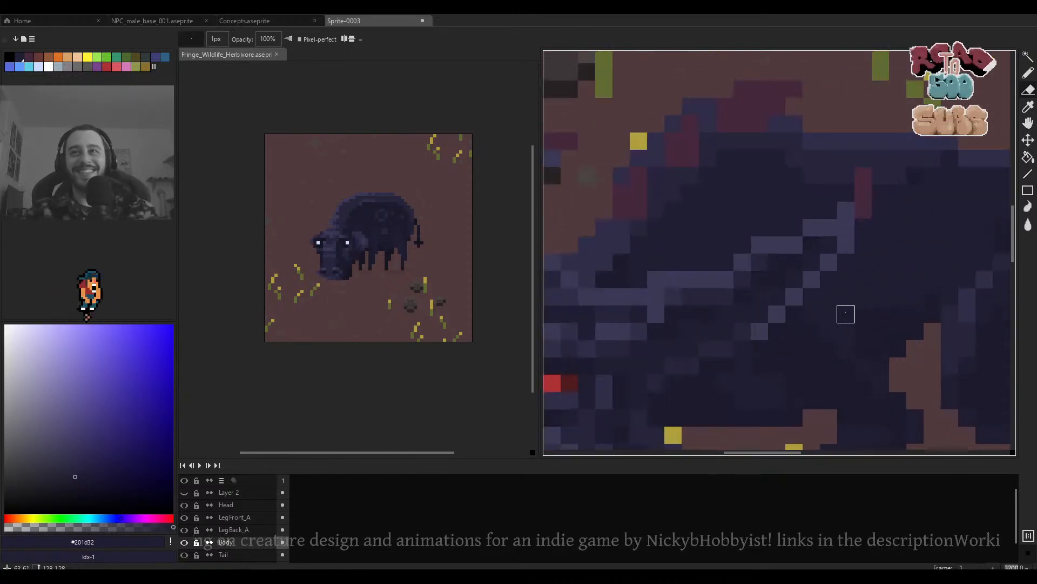
Make the LegFront_A layer active and touch up the upper front leg's shading with sampled #1c1a2c and #201d32.
left_click_drag(828, 279, 790, 223)
key("b")
left_click_drag(799, 274, 787, 251)
left_click(798, 283, "ctrl")
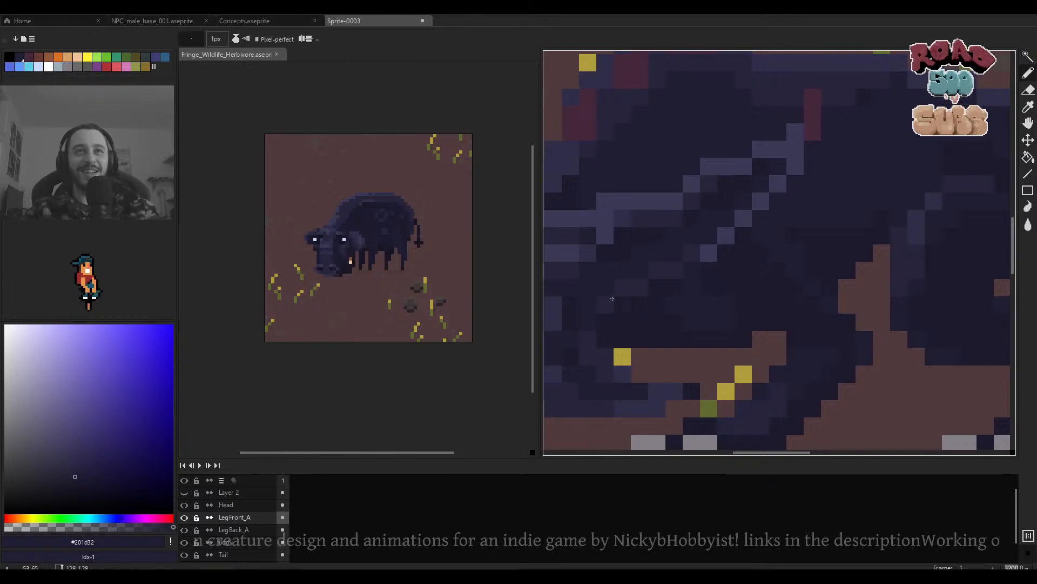
left_click_drag(795, 287, 780, 283)
left_click(773, 281, "alt")
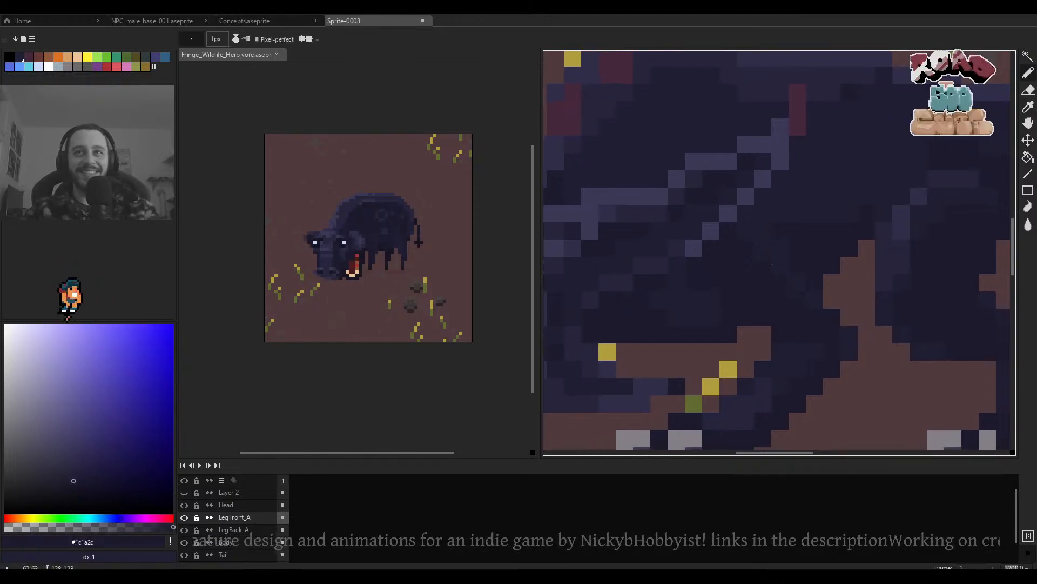
left_click(767, 260, "alt")
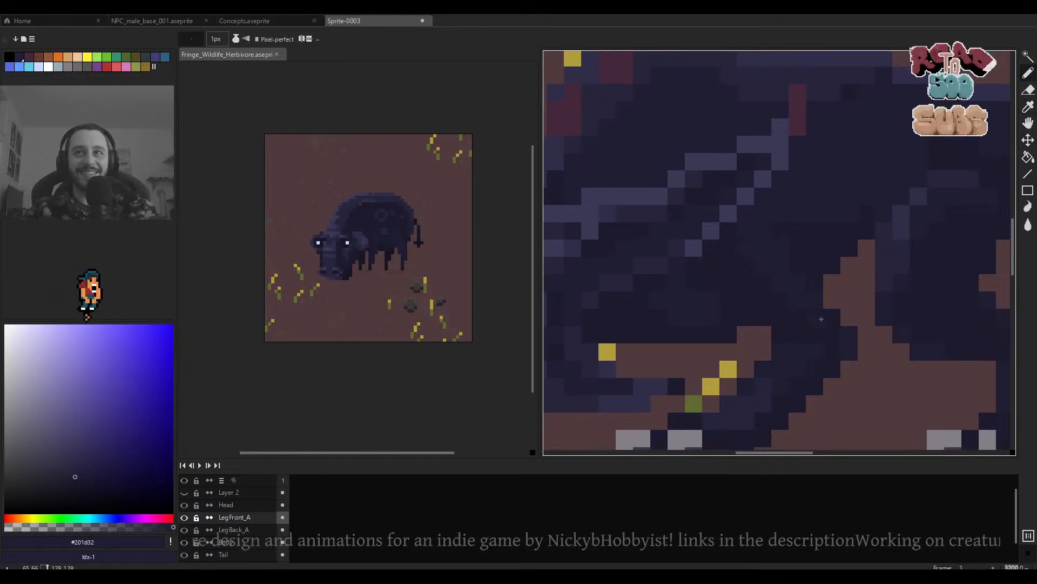
scroll(827, 316, "down", 5)
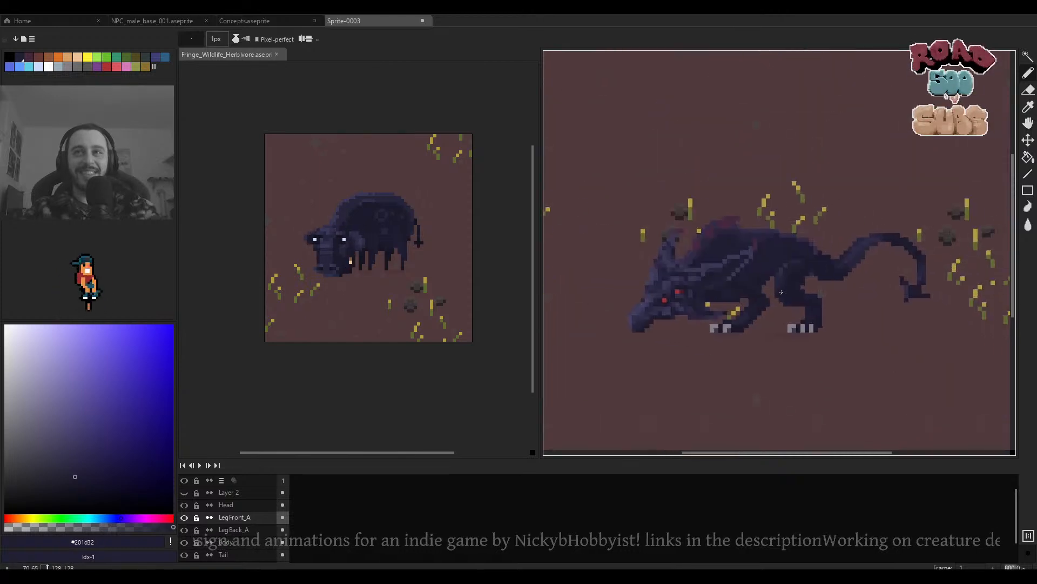
Make the LegBack_A layer active and soften the thigh highlight with sampled #26243c and #201d32.
scroll(784, 289, "up", 3)
key("Down")
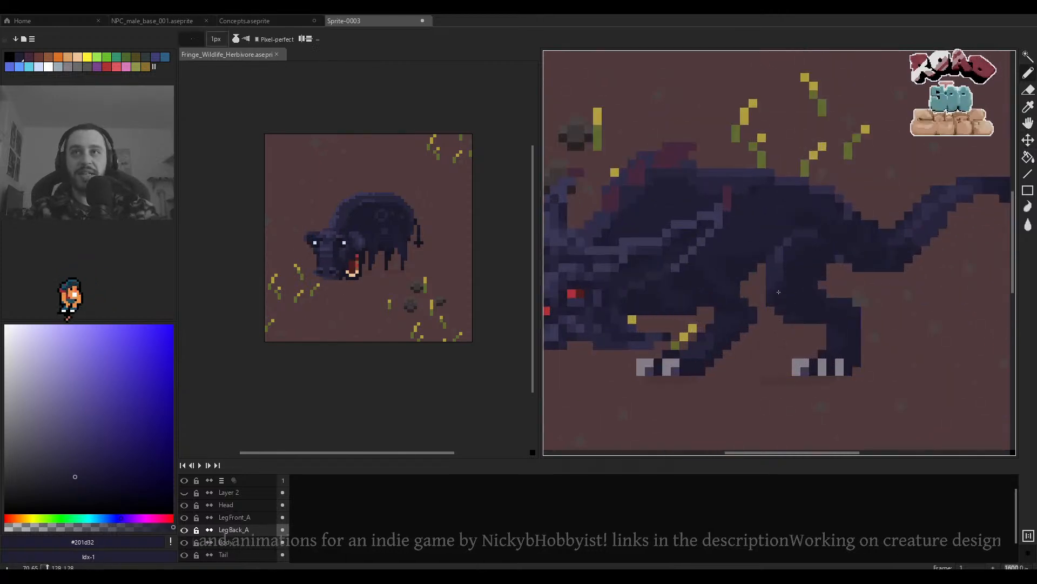
scroll(802, 251, "up", 1)
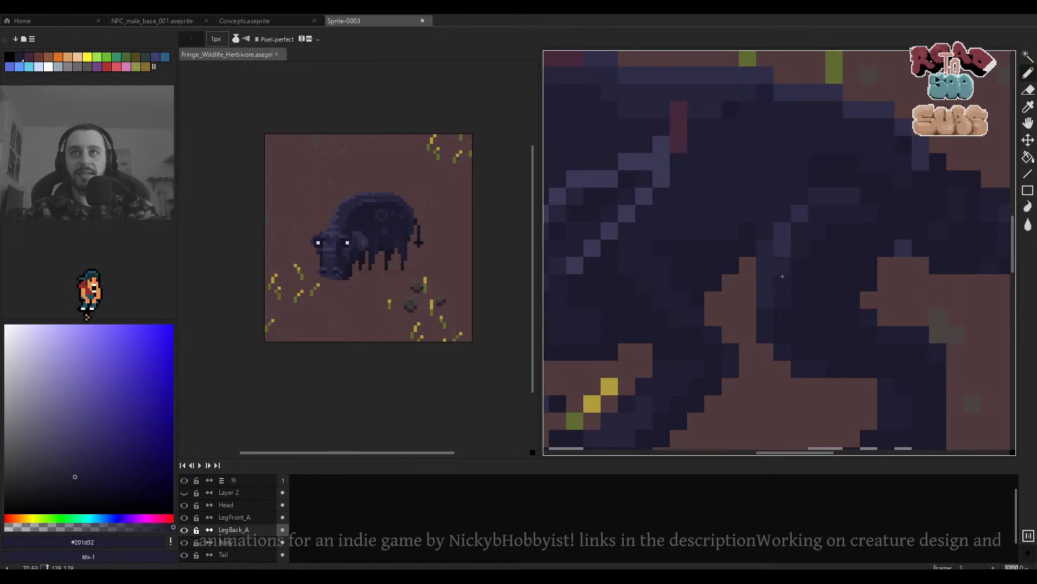
left_click(789, 260, "alt")
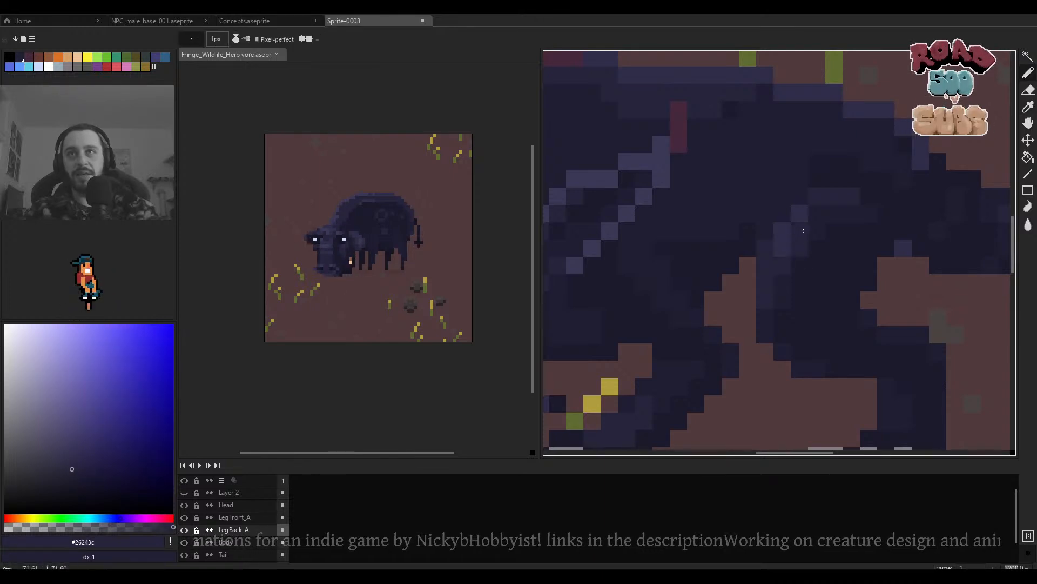
scroll(862, 222, "down", 3)
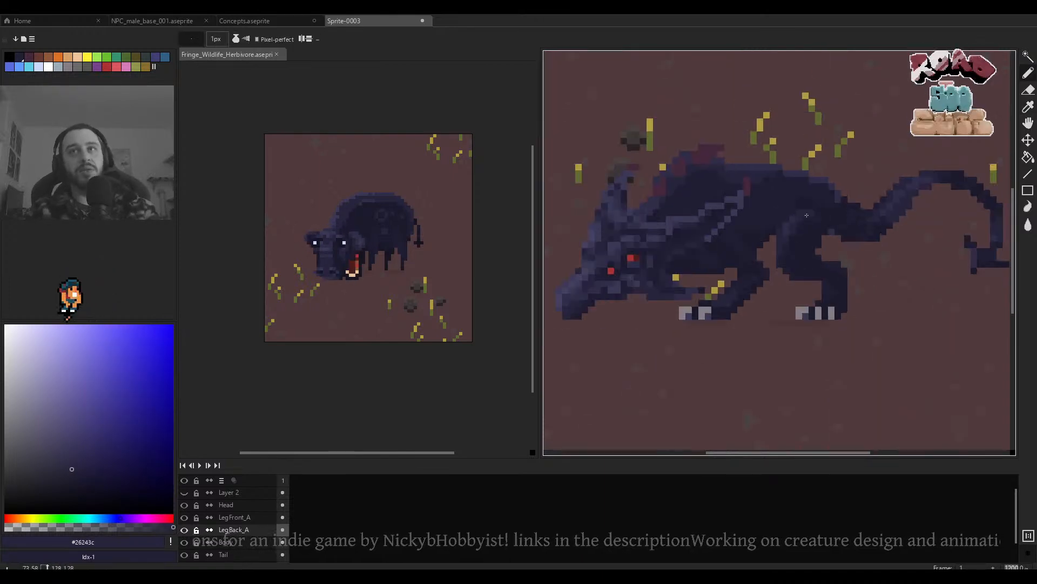
scroll(815, 222, "up", 3)
left_click(816, 212, "alt")
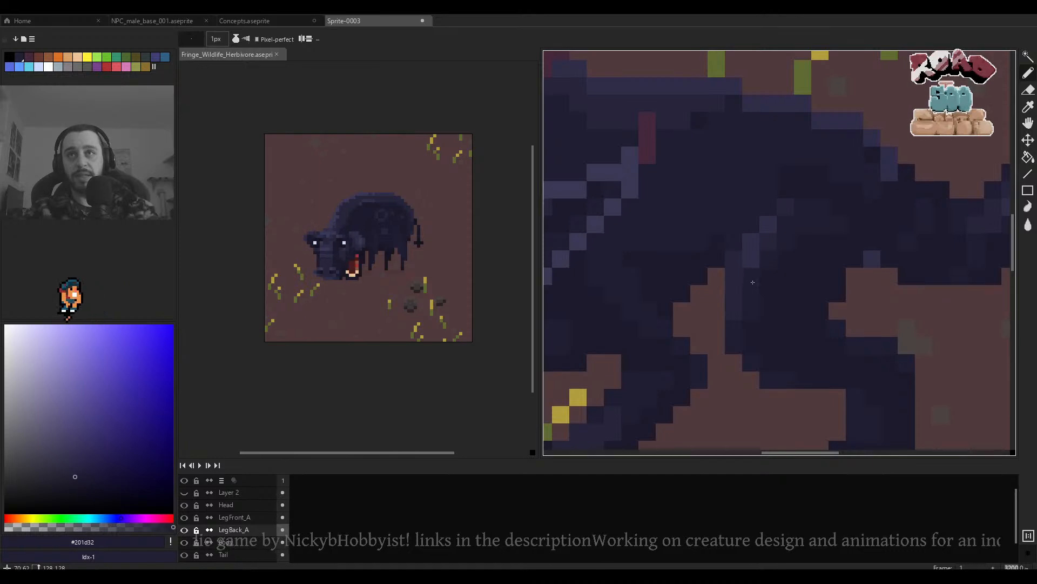
scroll(753, 282, "down", 3)
scroll(751, 286, "up", 3)
Lighten the rear edge of the front leg on the LegFront_A layer with sampled #26243c.
left_click(741, 306, "alt")
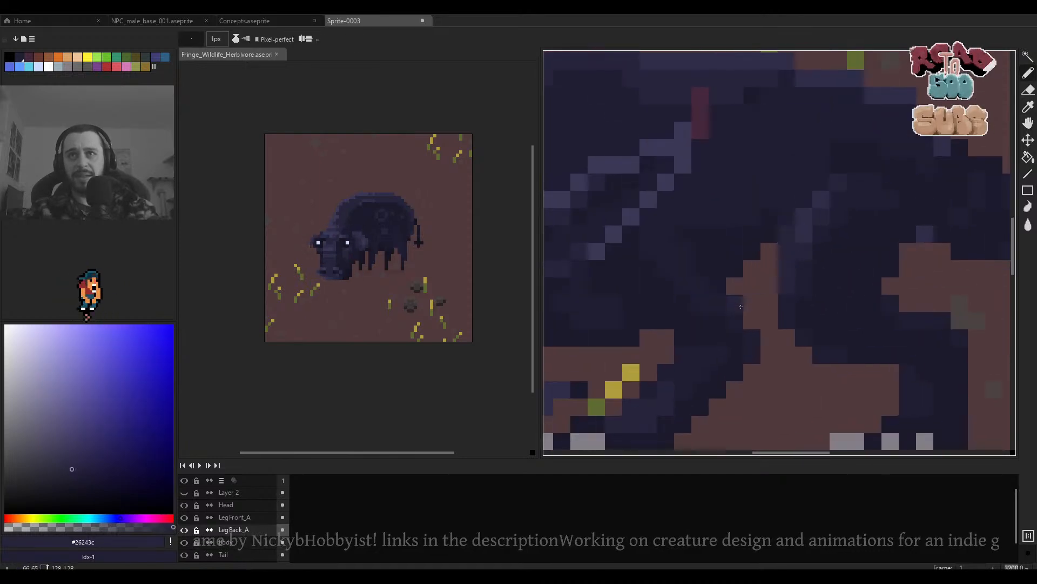
left_click_drag(740, 306, 835, 260)
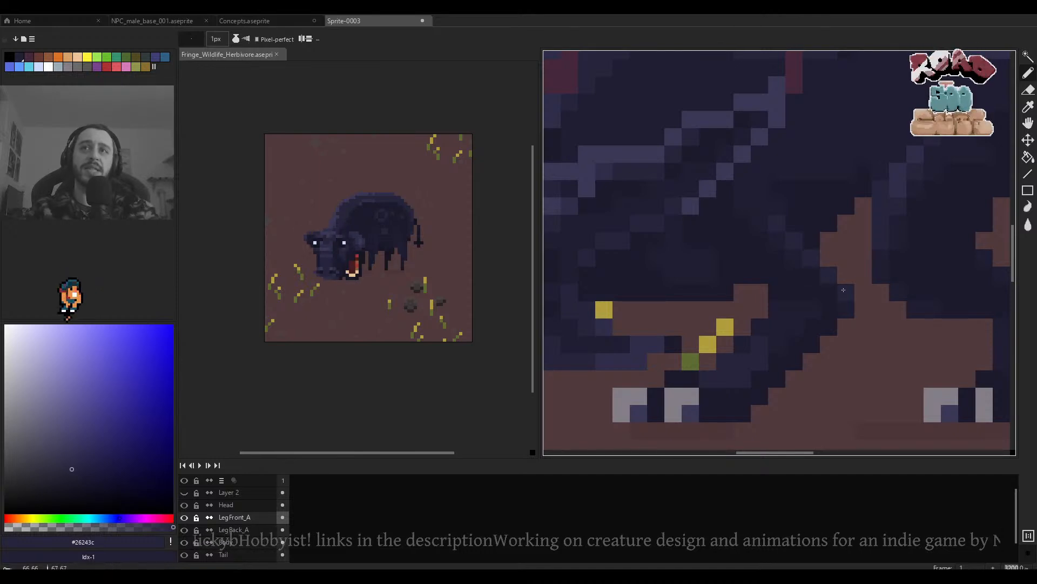
scroll(845, 305, "down", 4)
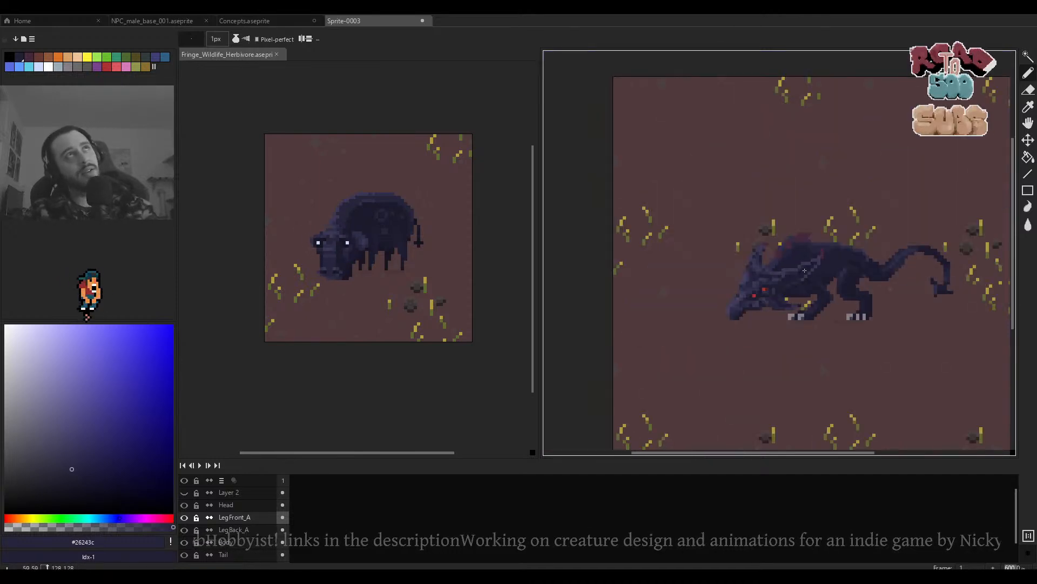
scroll(804, 270, "down", 3)
scroll(808, 277, "up", 4)
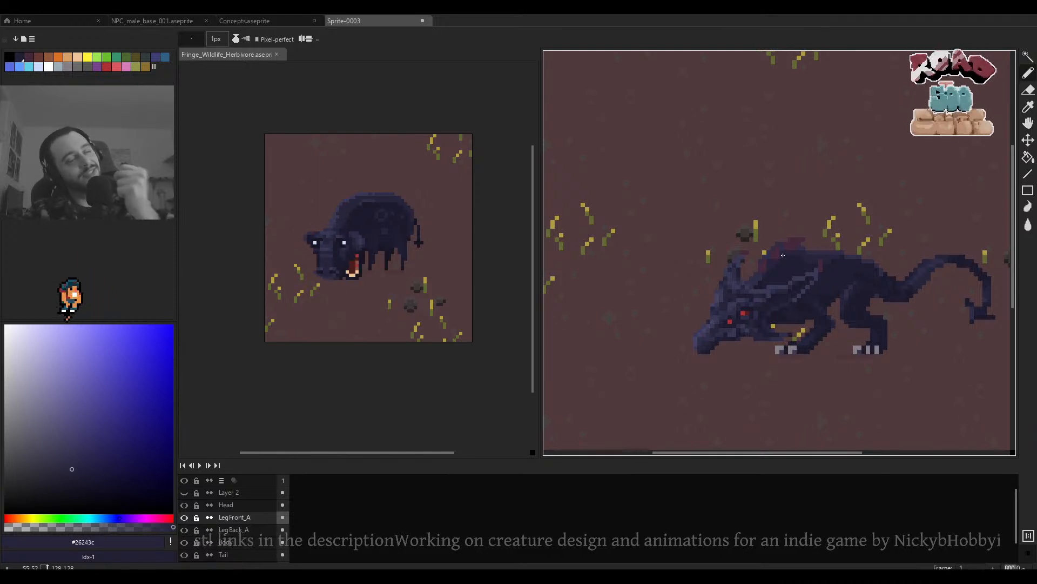
Make the Body layer active and trim the two maroon neck patches into slanted shapes using sampled #26243c.
scroll(776, 272, "up", 2)
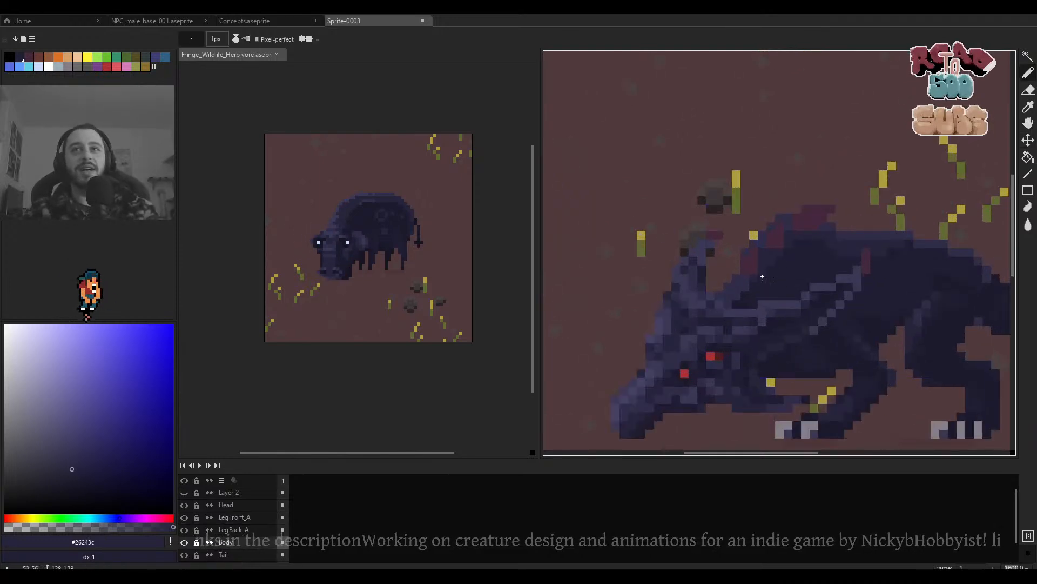
scroll(764, 261, "up", 3)
key("e")
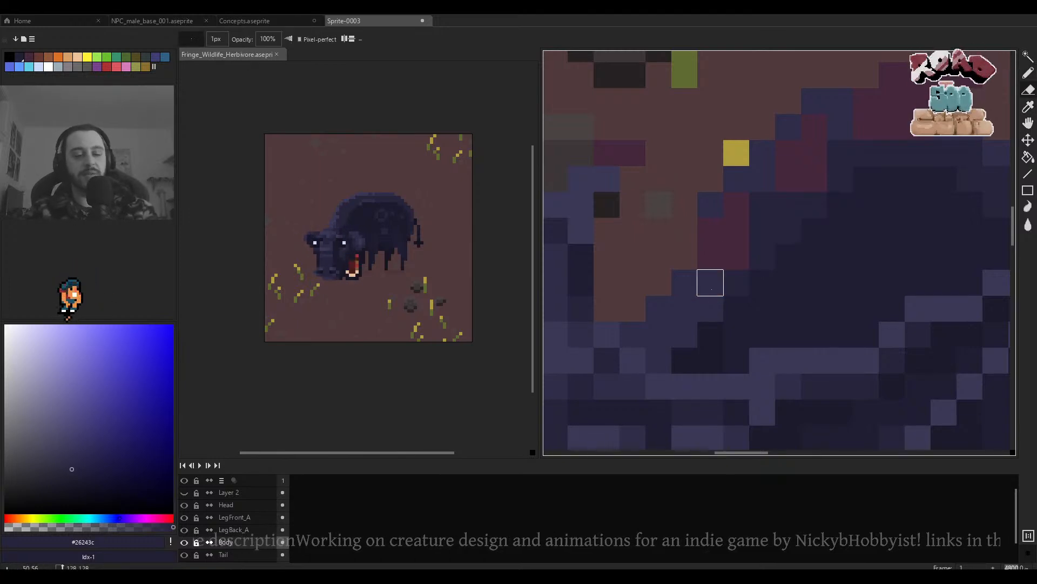
key("v")
left_click(733, 283, "alt")
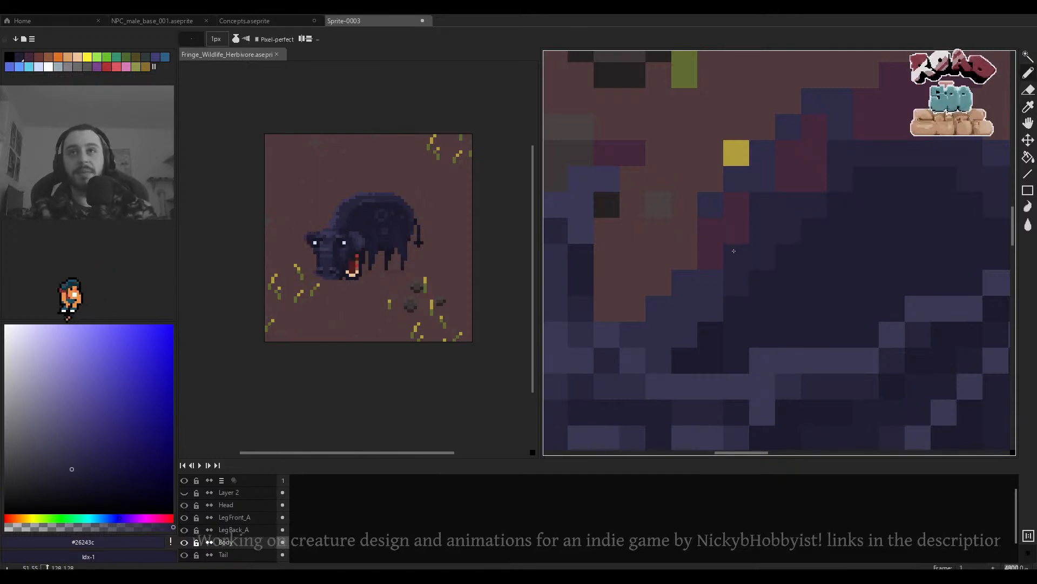
scroll(733, 251, "down", 5)
scroll(750, 245, "up", 4)
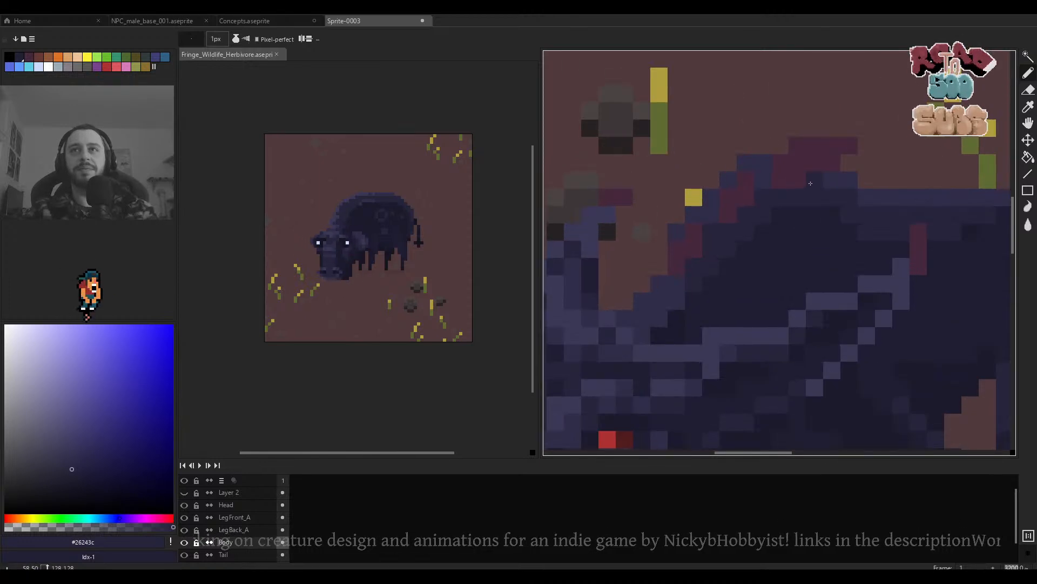
Add darker #201d32 pixels directly beneath the maroon patches along the neck and hump.
scroll(811, 183, "down", 5)
scroll(800, 211, "up", 5)
left_click(797, 213, "alt")
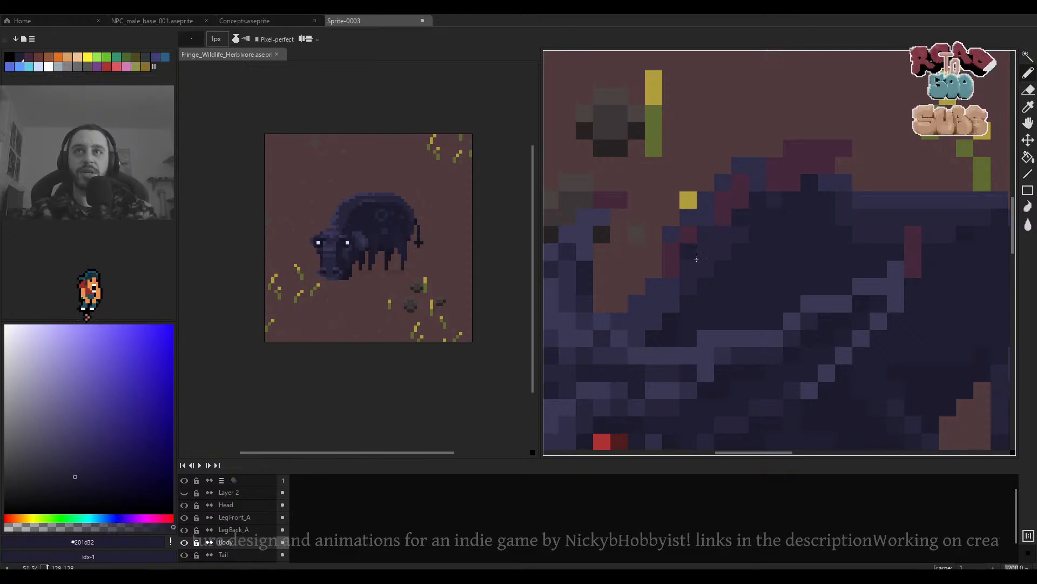
scroll(467, 133, "down", 3)
scroll(379, 208, "up", 4)
Enlarge the herbivore reference view for comparison and deepen the shading beneath the hump's maroon crest with #1c1a2c.
left_click_drag(500, 152, 354, 235)
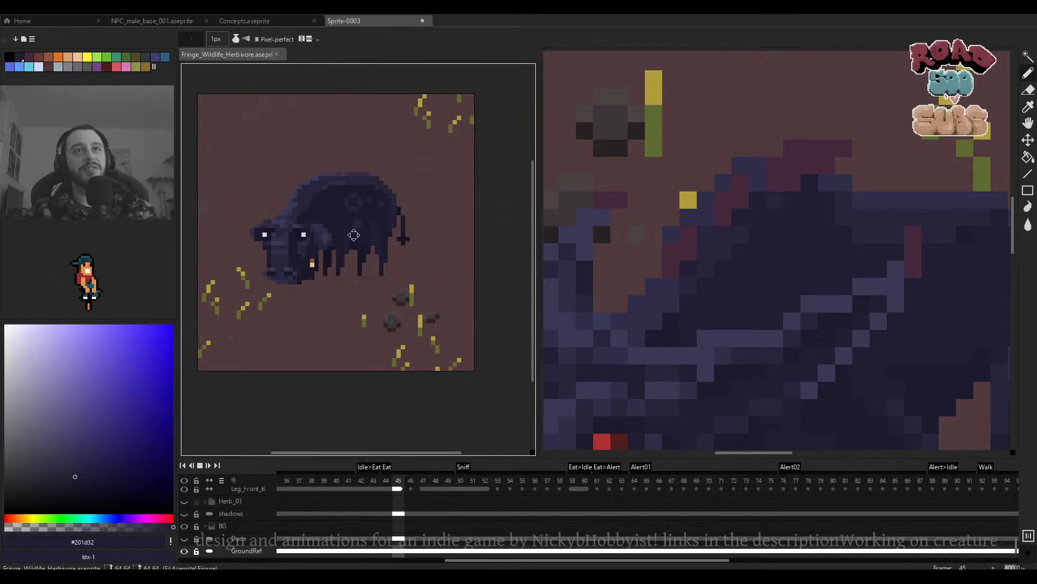
left_click(649, 234)
scroll(686, 234, "down", 3)
scroll(724, 234, "up", 2)
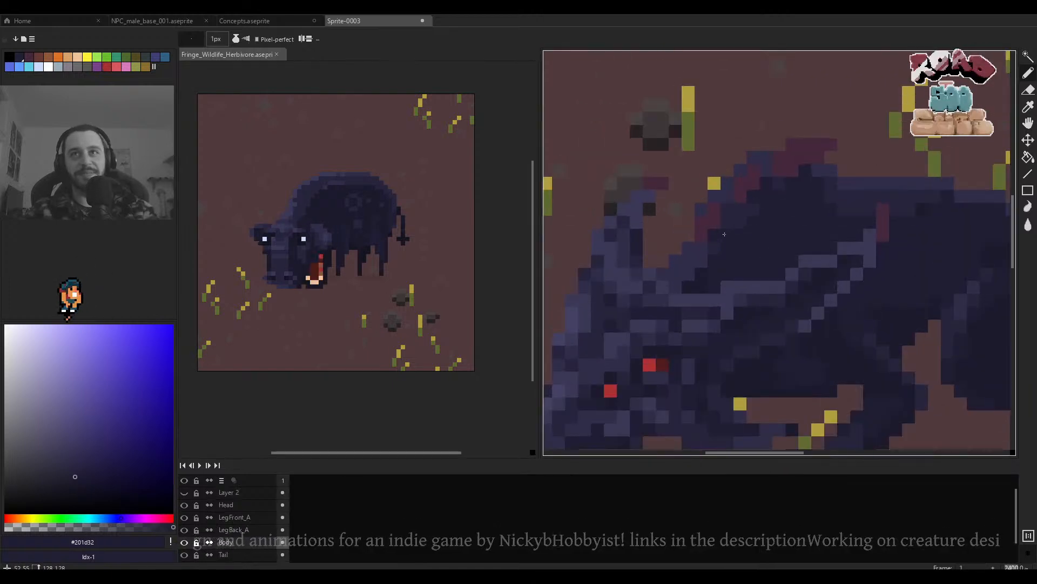
scroll(735, 226, "down", 6)
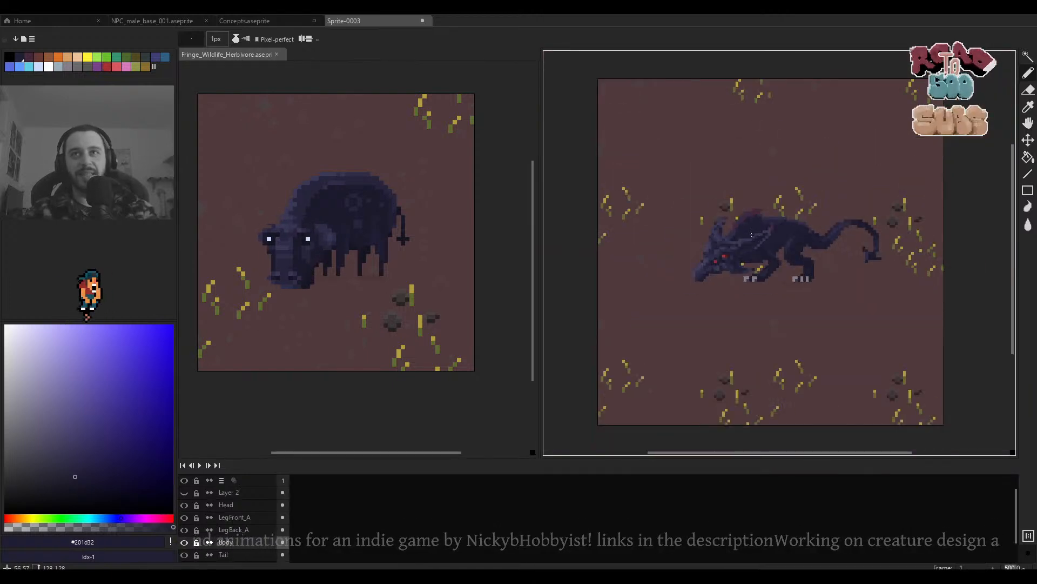
scroll(756, 238, "up", 5)
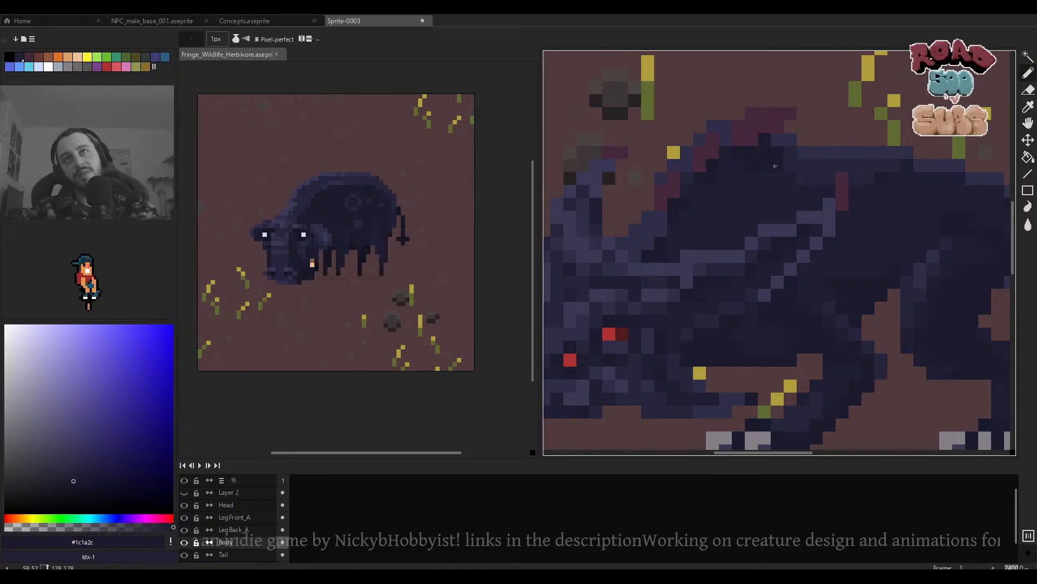
scroll(775, 166, "down", 7)
scroll(816, 181, "up", 5)
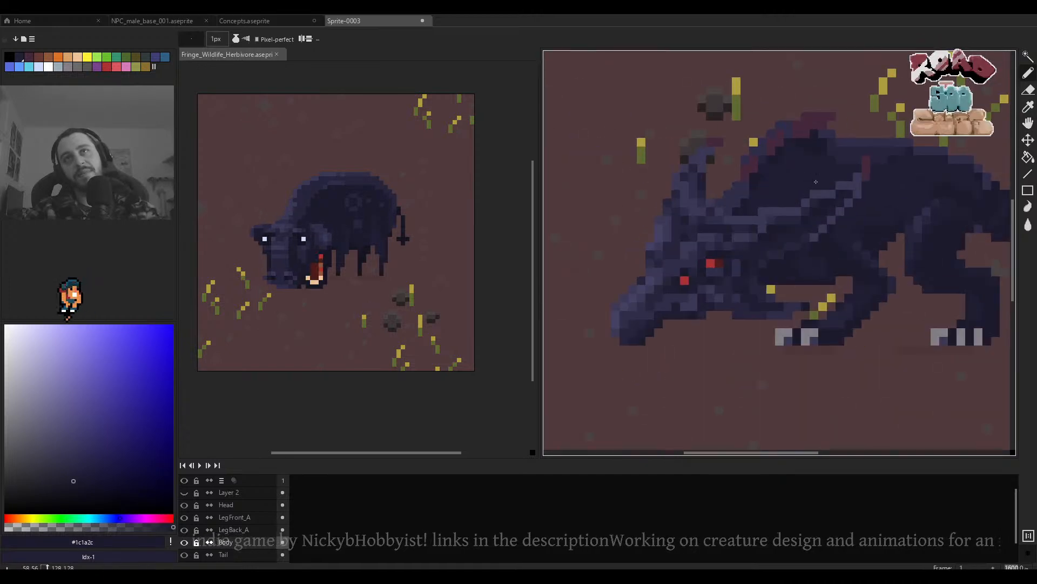
Examine the shading across the creature's hump, shoulder and hind leg up close and at full size.
scroll(816, 181, "down", 5)
scroll(672, 148, "up", 5)
key("i")
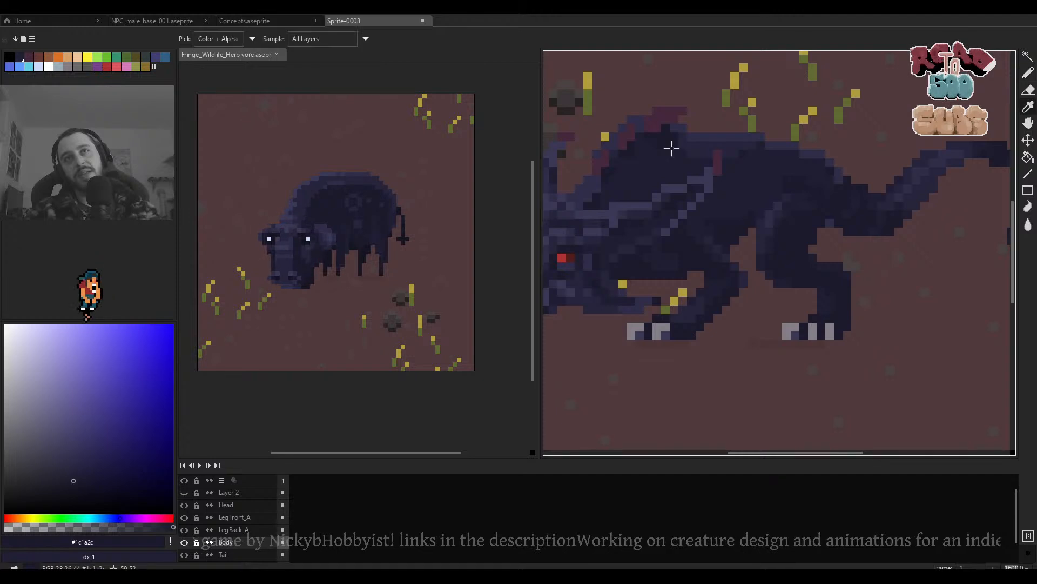
key("b")
scroll(738, 189, "up", 3)
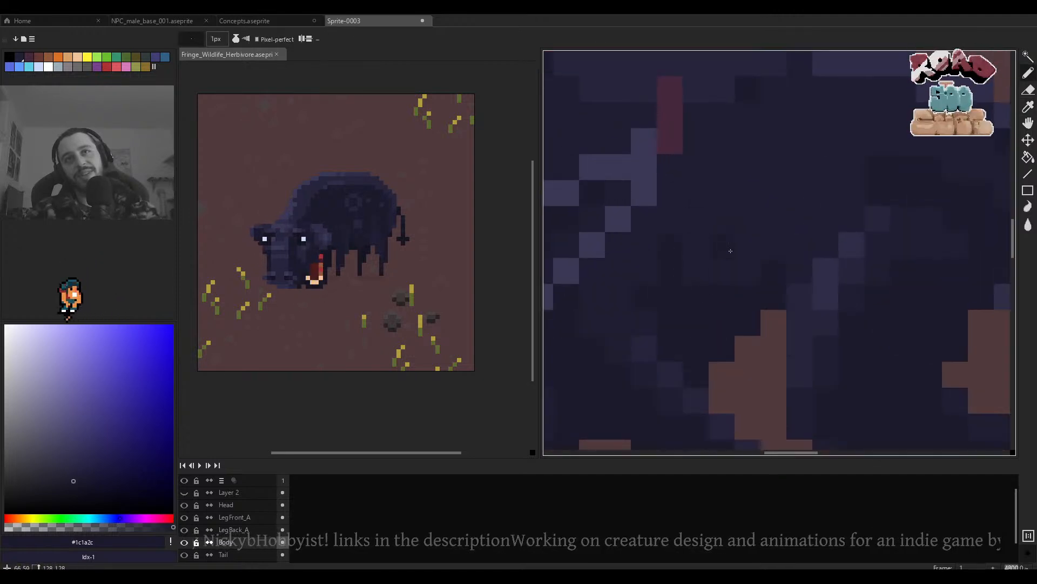
scroll(729, 271, "down", 5)
scroll(731, 284, "up", 5)
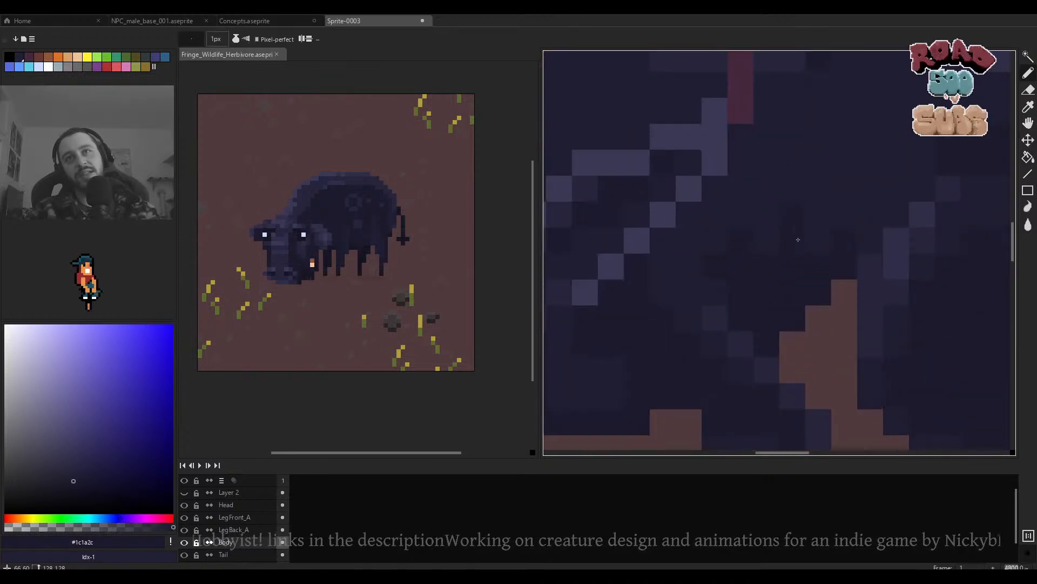
scroll(798, 239, "down", 3)
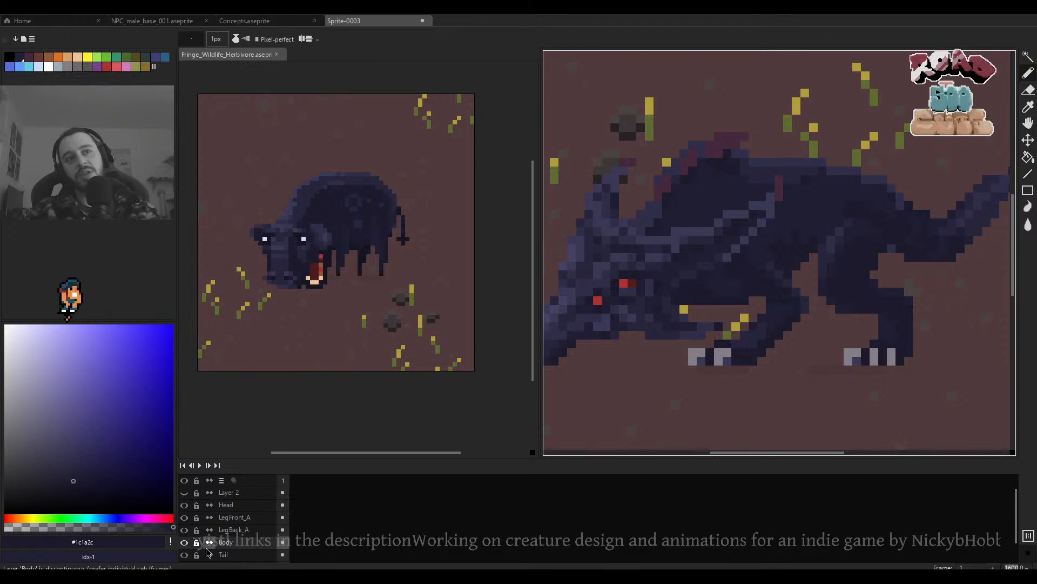
left_click(184, 542, "alt")
left_click_drag(999, 272, 824, 297)
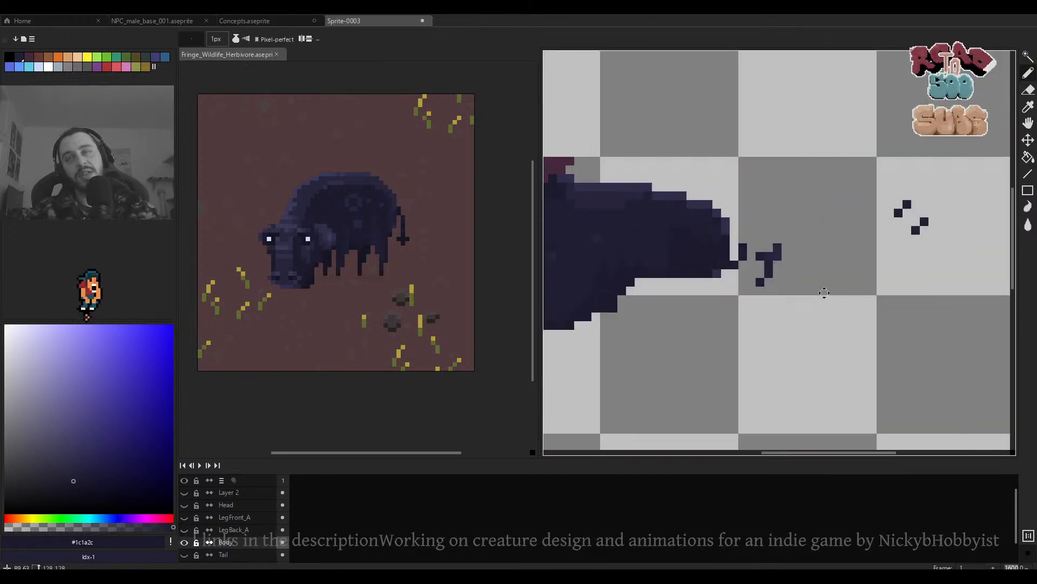
scroll(852, 247, "down", 1)
left_click_drag(907, 225, 653, 352)
scroll(833, 231, "up", 1)
key("m")
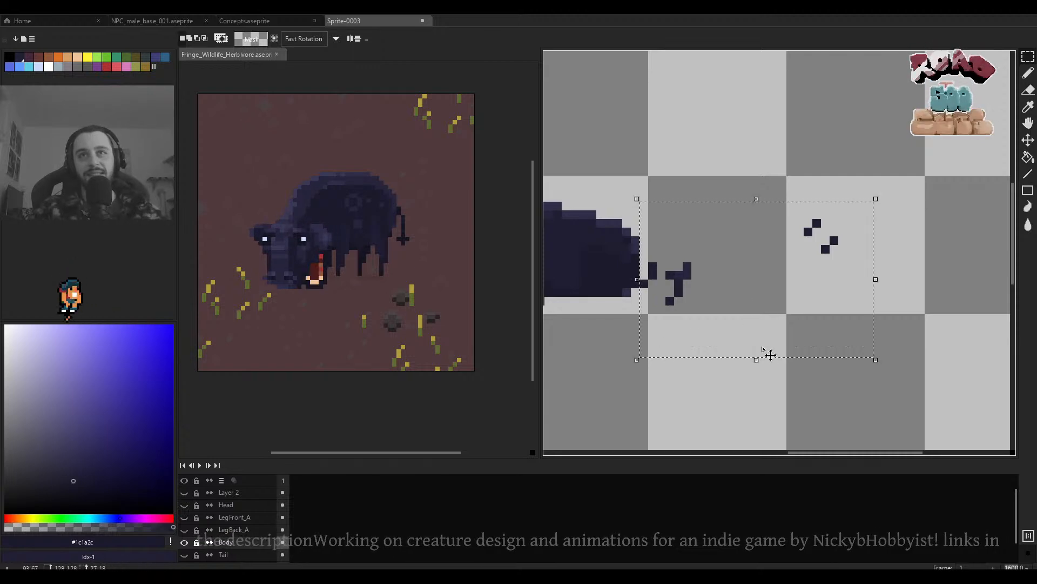
scroll(663, 270, "up", 3)
scroll(657, 265, "up", 1)
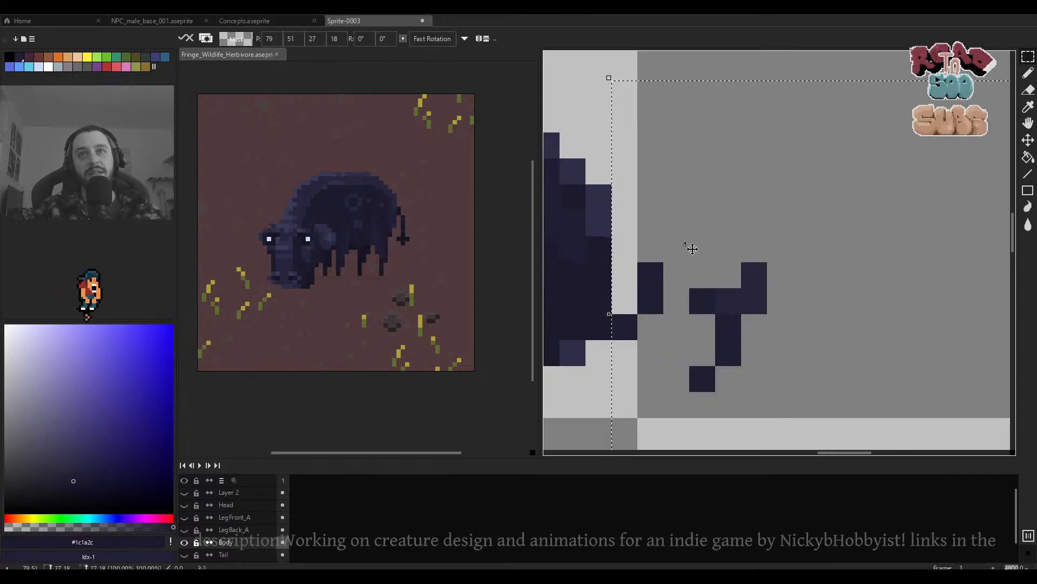
key("ctrl+d")
scroll(745, 316, "down", 2)
left_click(185, 542, "alt")
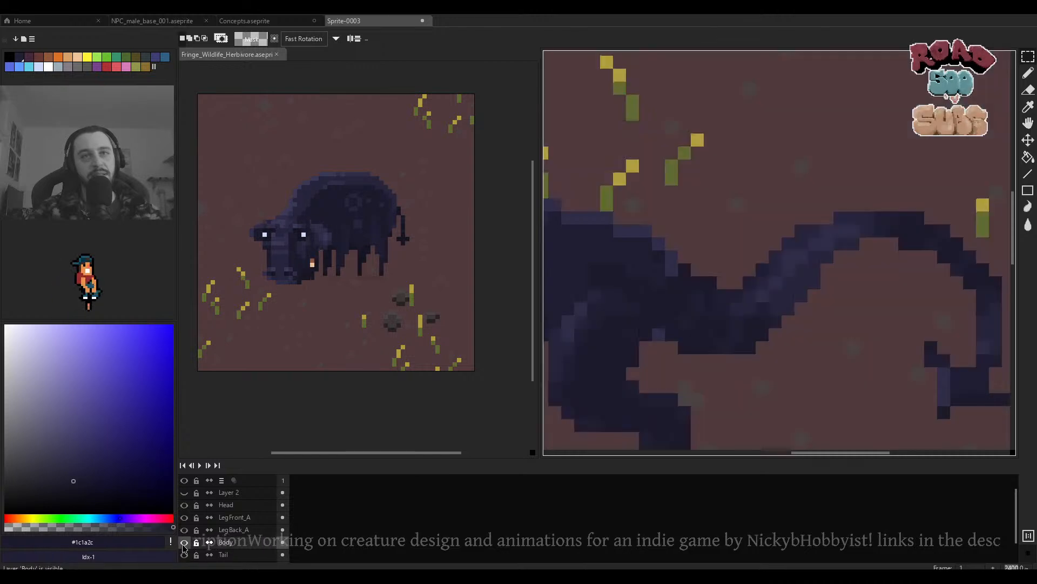
Isolate the Body layer, delete the stray pixels behind the rump, and show all layers again.
left_click(185, 543, "alt")
left_click_drag(990, 198, 677, 434)
key("Delete")
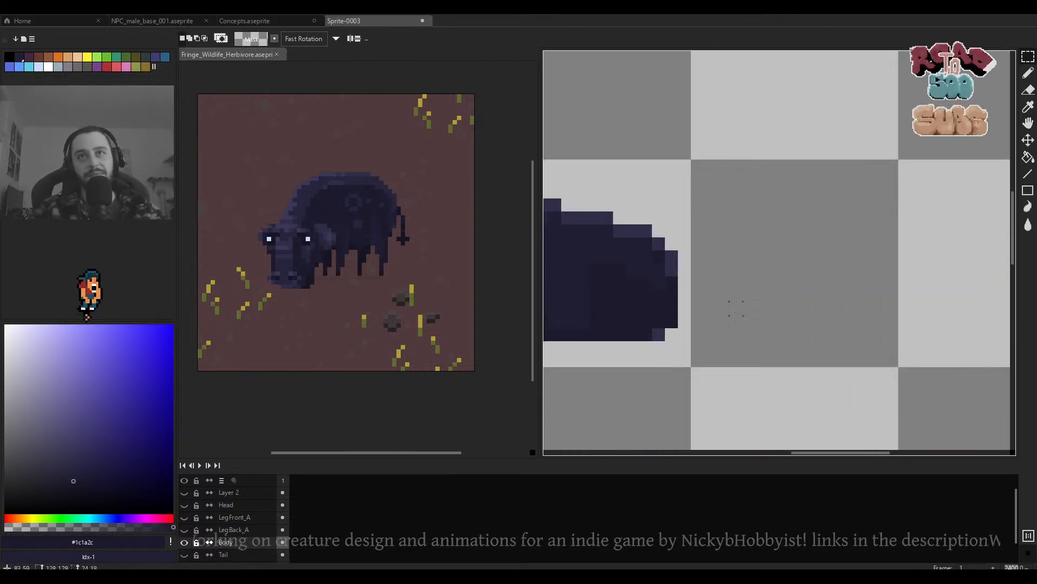
left_click(184, 546, "alt")
Check the Tail, Head, LegFront_A and LegBack_A layers one by one for stray pixels by toggling their visibility.
left_click(185, 555)
left_click(185, 555)
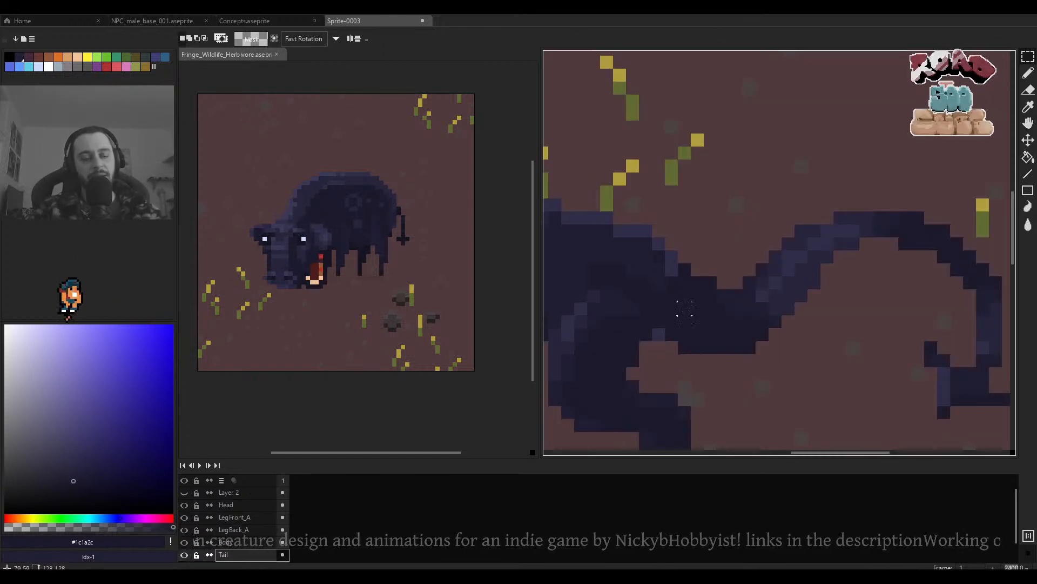
scroll(685, 313, "down", 5)
scroll(722, 205, "down", 2)
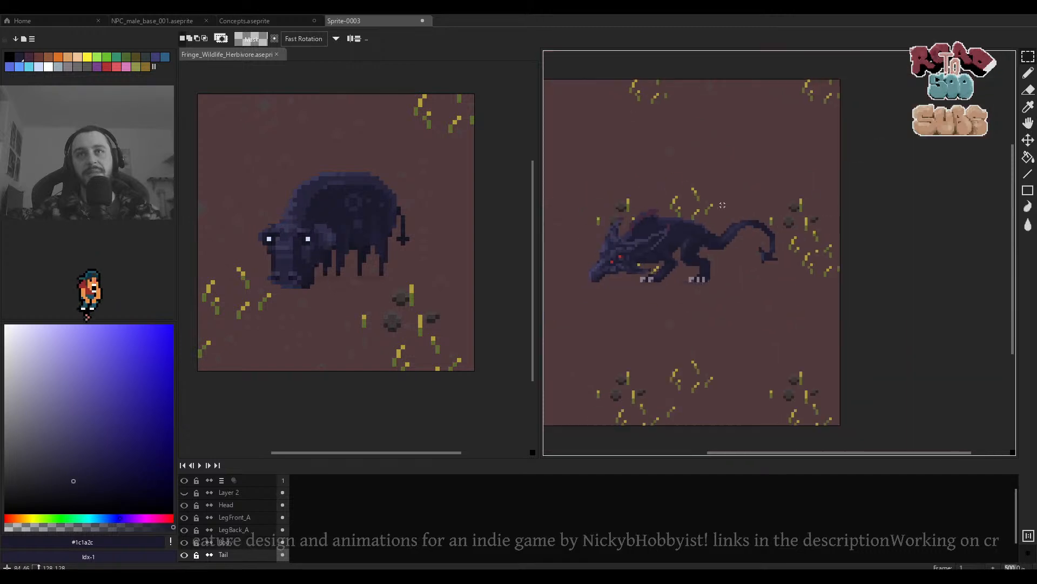
left_click_drag(723, 205, 834, 188)
key("v")
scroll(826, 227, "up", 2)
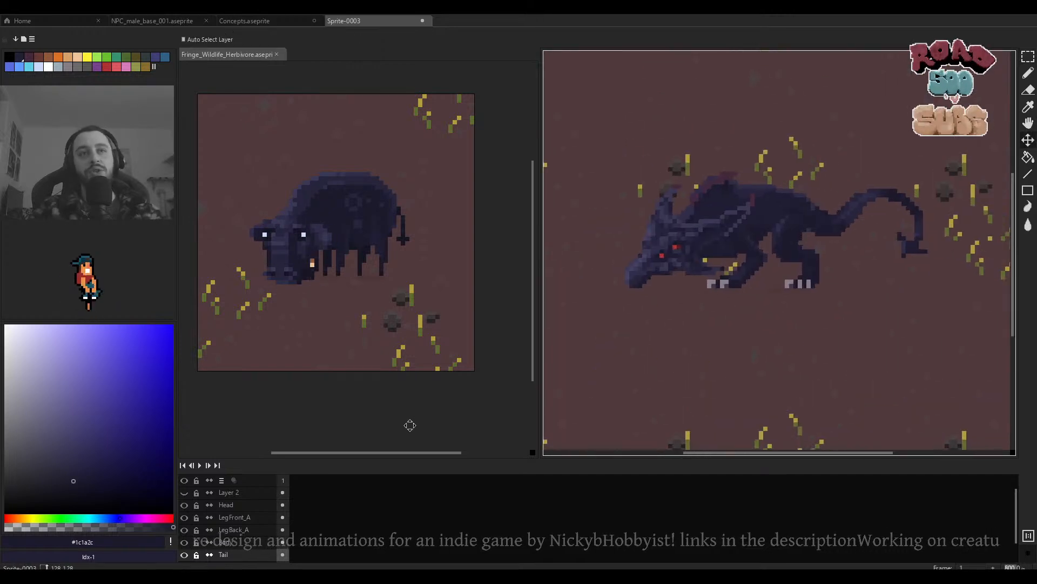
left_click(185, 505)
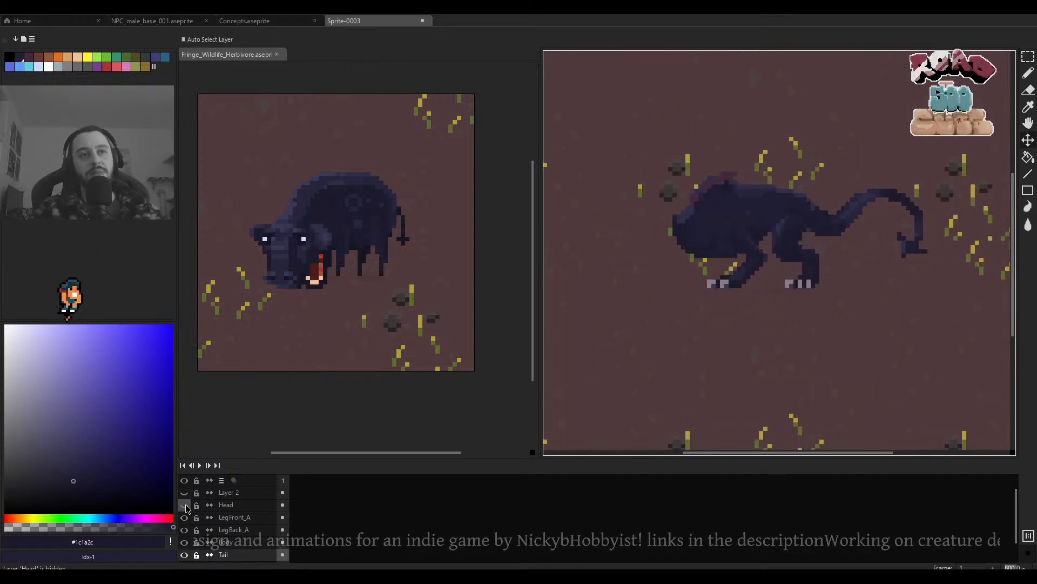
left_click(185, 505)
left_click(185, 505, "alt")
left_click(185, 506, "alt")
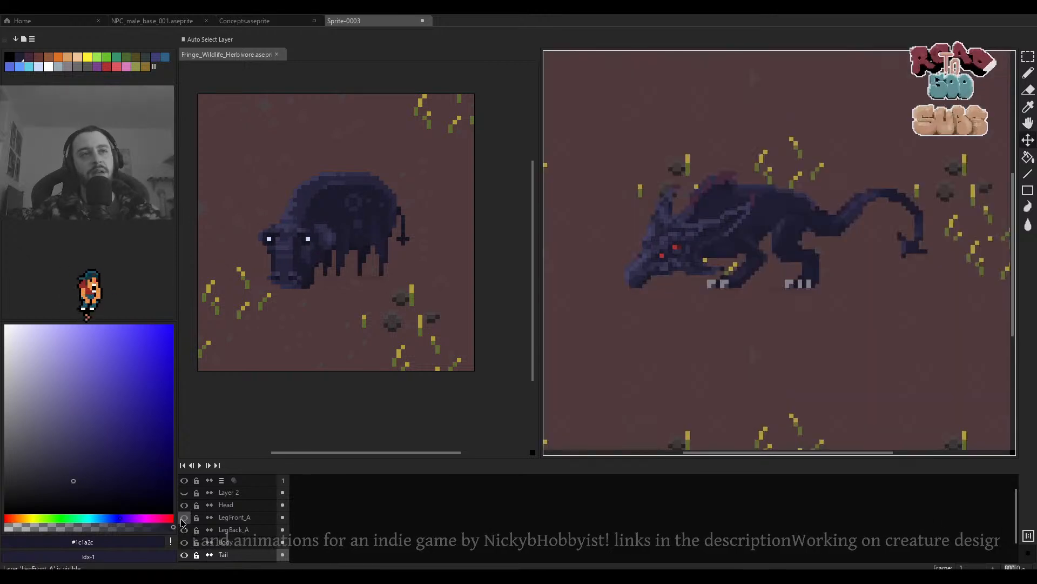
left_click(184, 517, "alt")
left_click(185, 517, "alt")
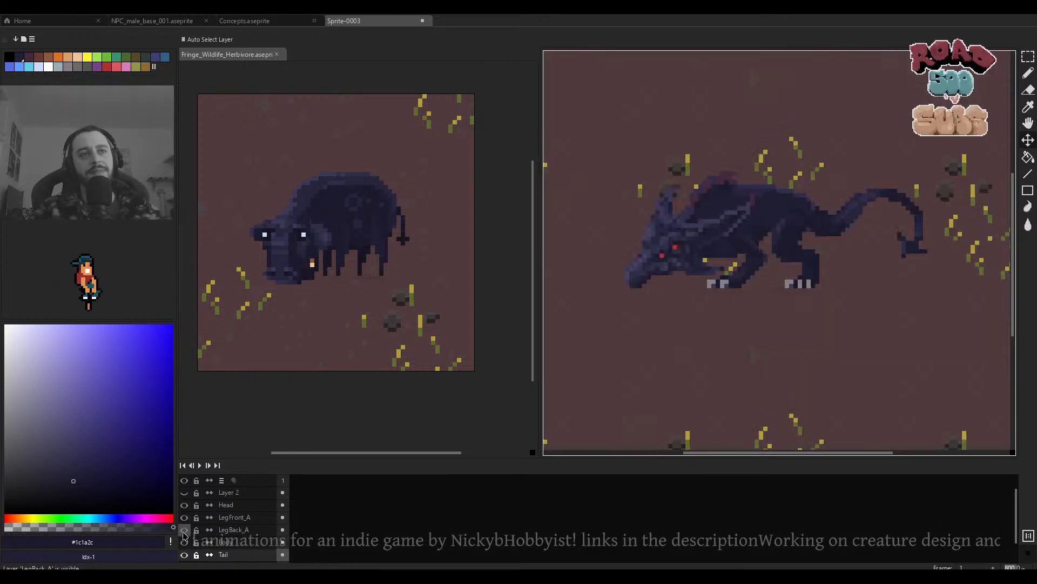
left_click(184, 530, "alt")
left_click(184, 530, "alt")
Isolate the Body layer, make it active, and erase the blue outline pixels in front of the maroon neck patches.
left_click(184, 542, "alt")
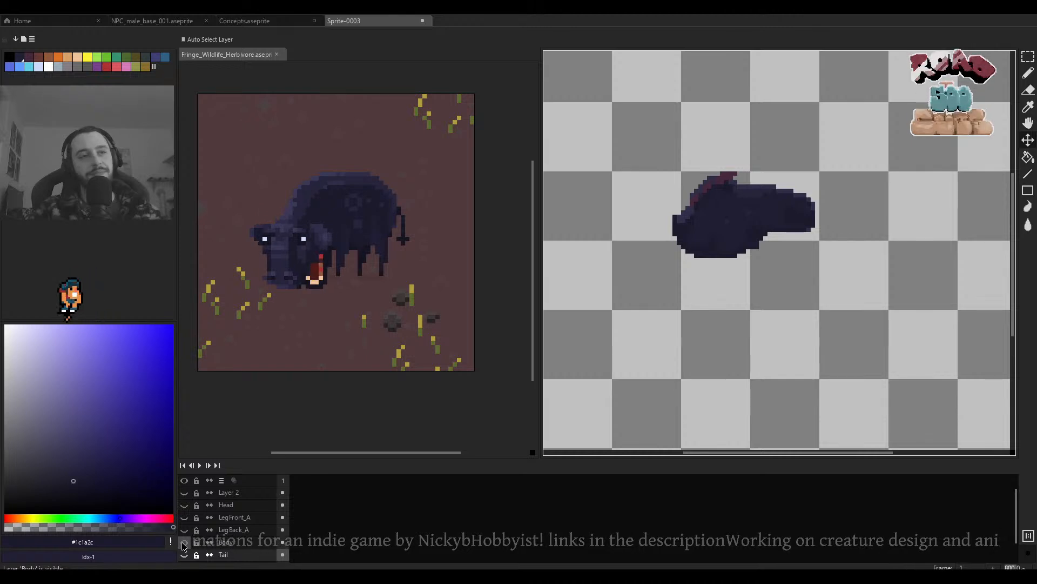
scroll(711, 289, "up", 4)
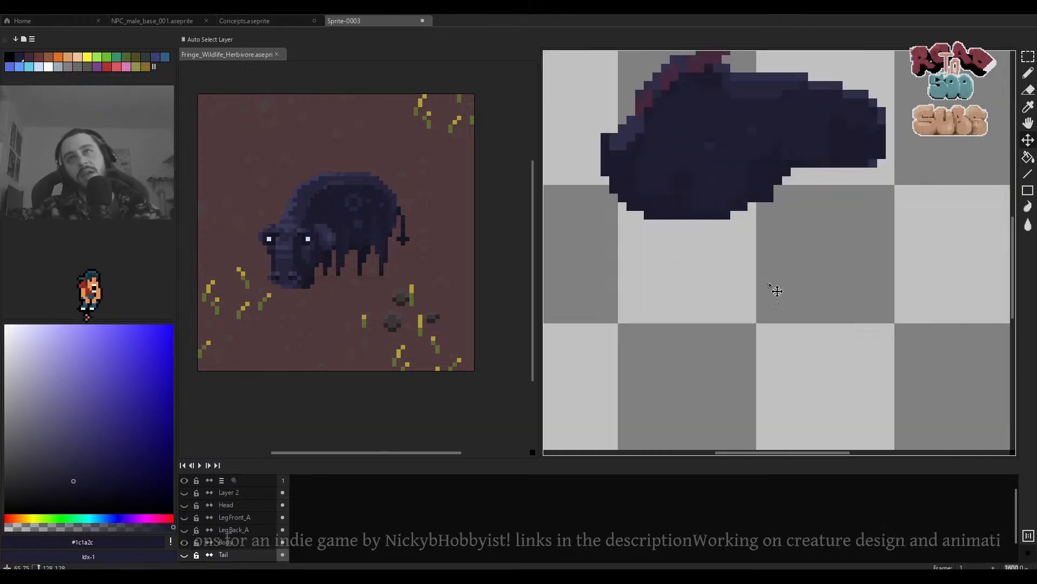
key("e")
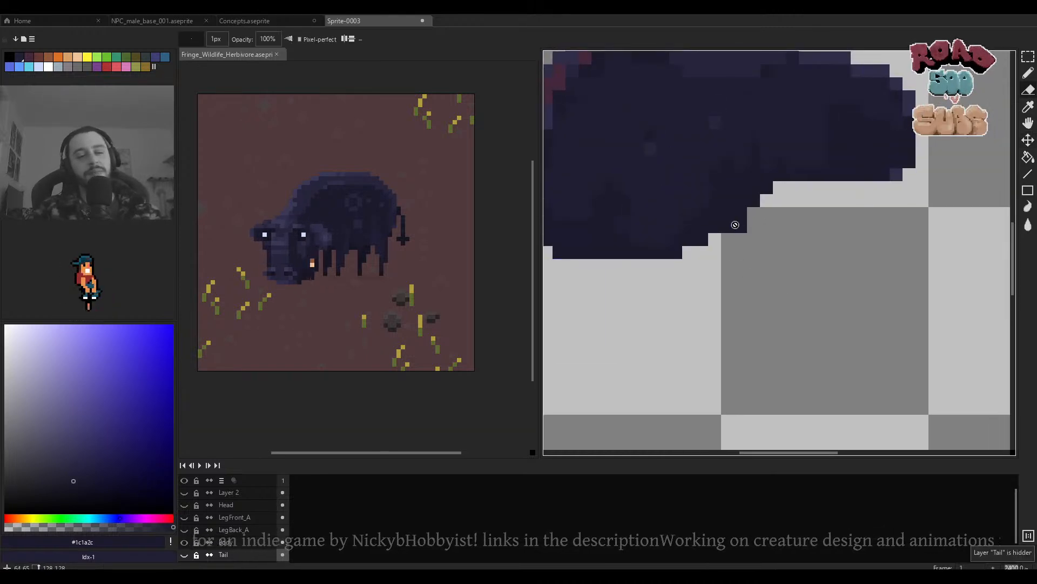
scroll(757, 227, "down", 6)
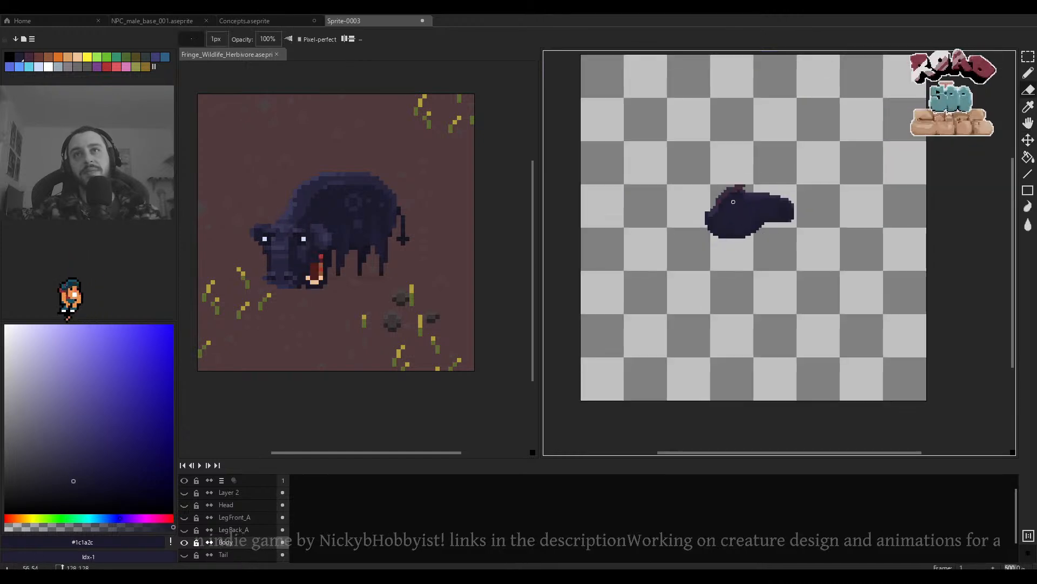
scroll(733, 201, "up", 6)
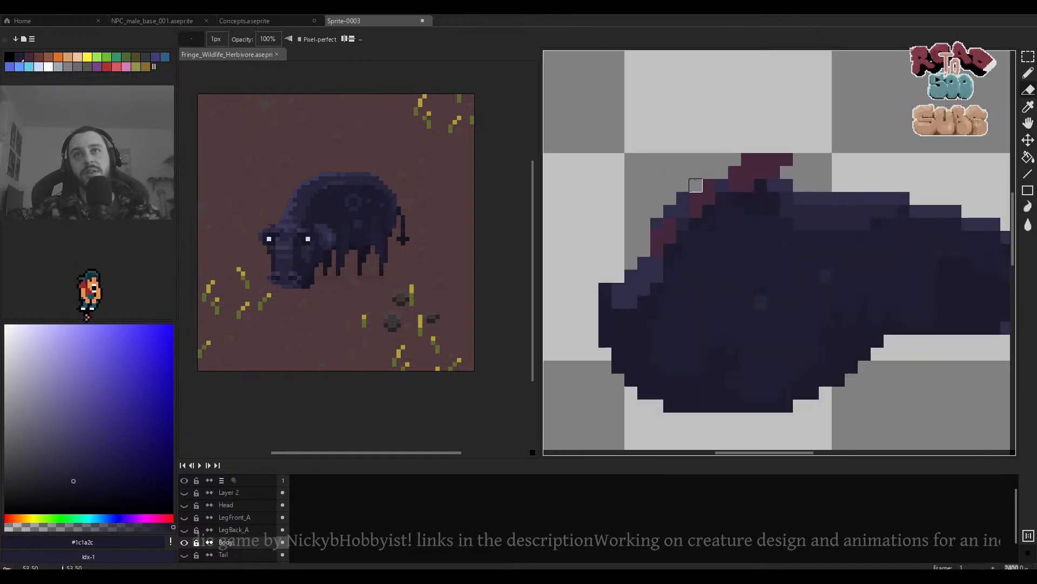
scroll(644, 252, "down", 3)
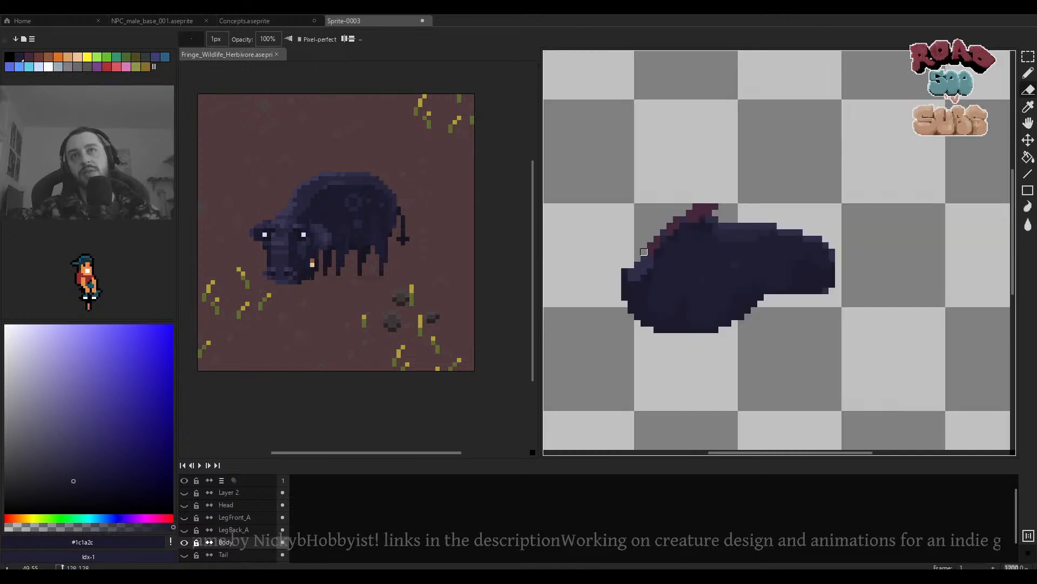
scroll(650, 252, "up", 3)
Add a small two-pixel maroon patch on the back just behind the hump's crest using sampled #45283c.
left_click(665, 226, "alt")
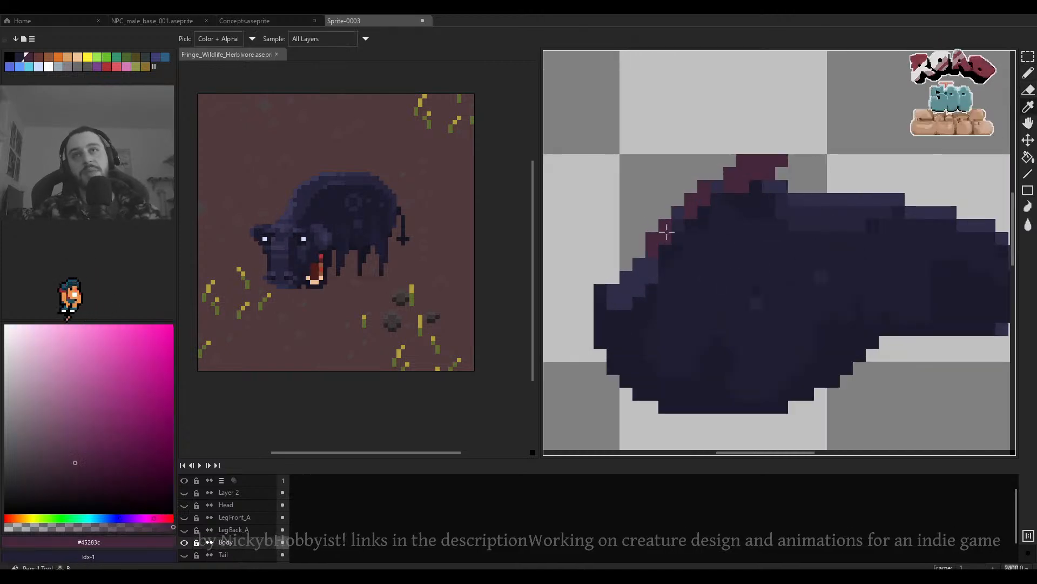
scroll(715, 193, "down", 7)
scroll(740, 189, "up", 7)
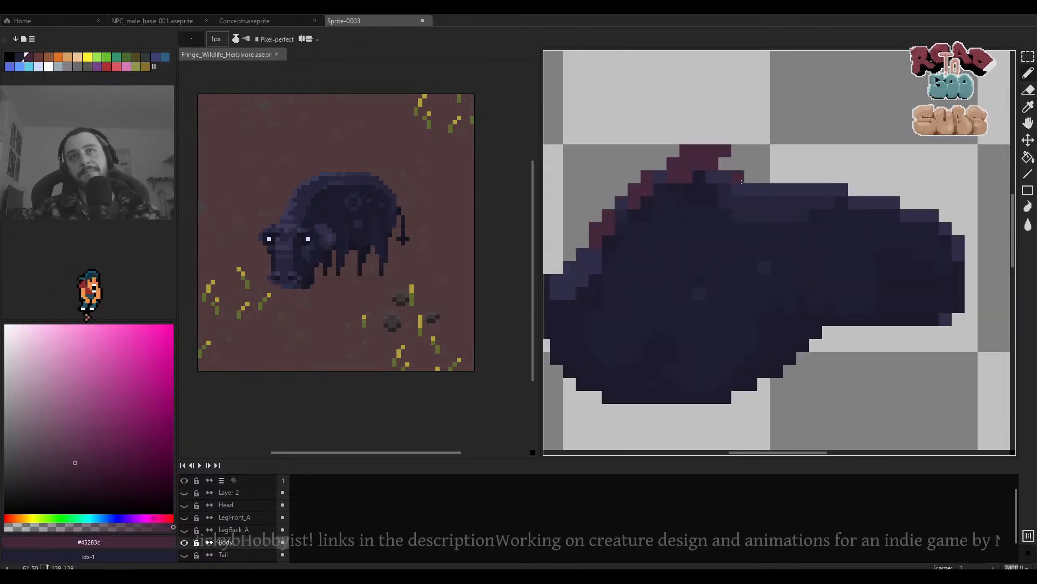
scroll(753, 178, "down", 5)
scroll(763, 182, "up", 4)
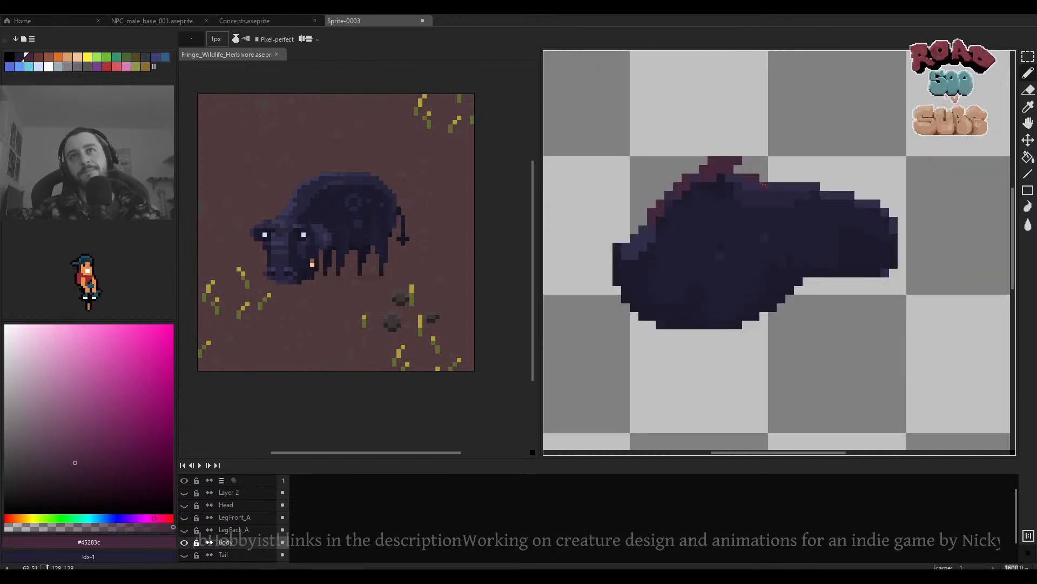
scroll(757, 181, "down", 2)
scroll(746, 179, "up", 3)
key("ctrl")
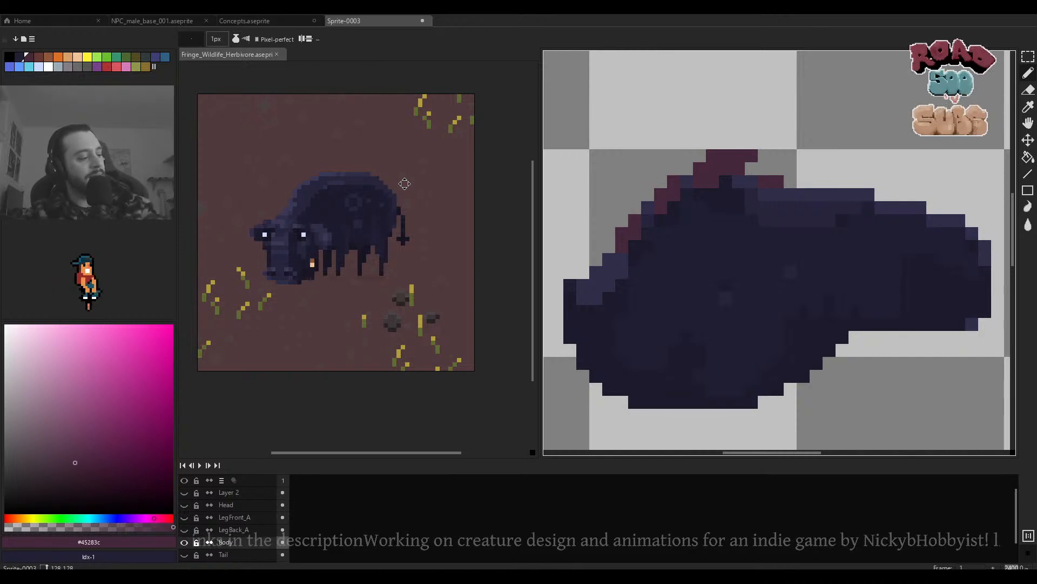
scroll(651, 245, "down", 3)
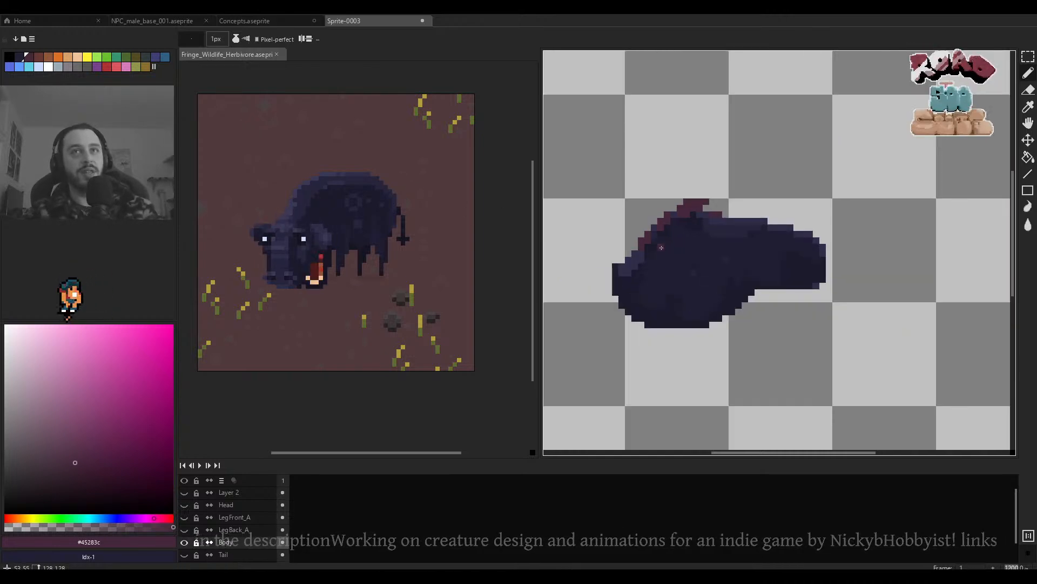
scroll(649, 245, "up", 3)
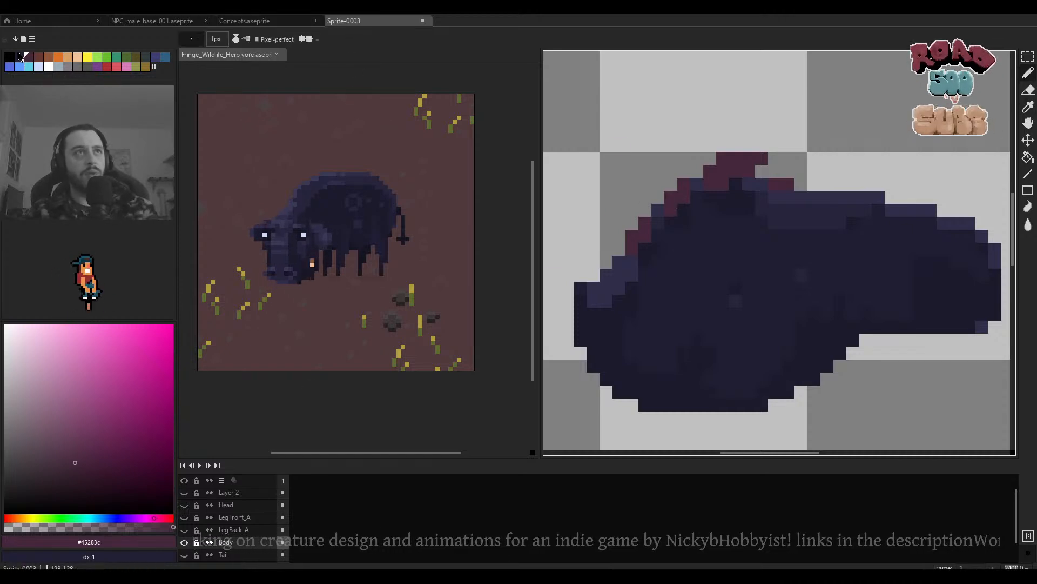
Try the purple palette colour Idx-26 on the lower maroon neck patch.
left_click(97, 66)
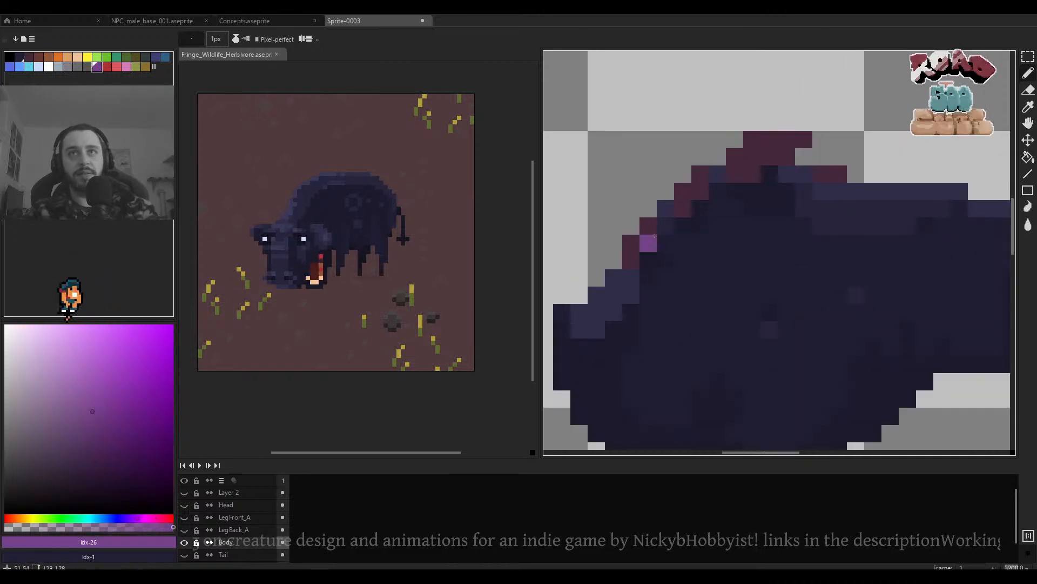
left_click(656, 226)
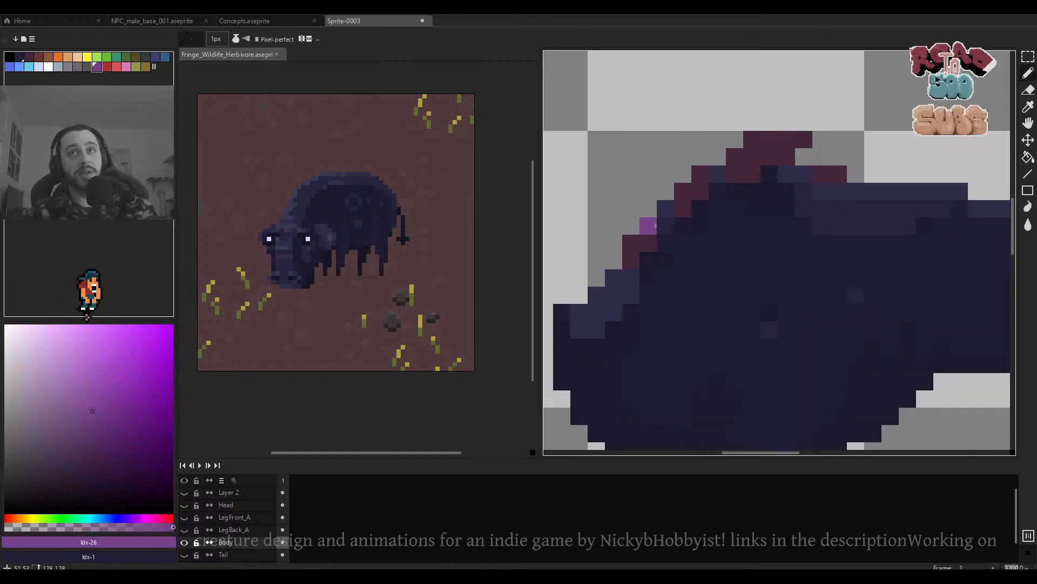
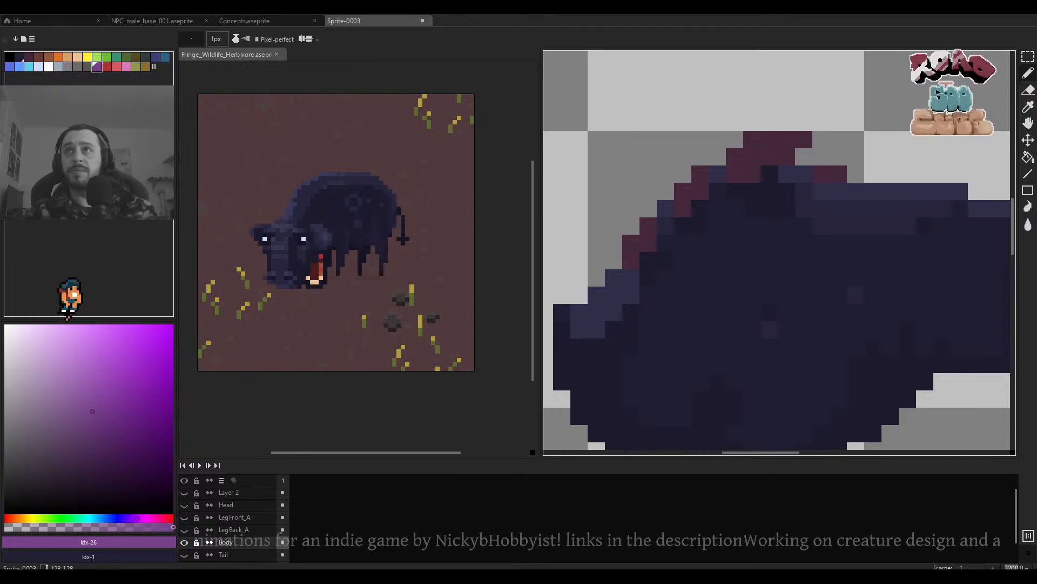
Sample the crest's maroon, brighten it to HSV 318°, 44, 39, and highlight the crest's front and top edge.
mouse_move(841, 258)
left_mouse_down()
mouse_move(827, 238)
mouse_move(781, 222)
left_mouse_up()
scroll(712, 208, "down", 1)
scroll(706, 149, "up", 2)
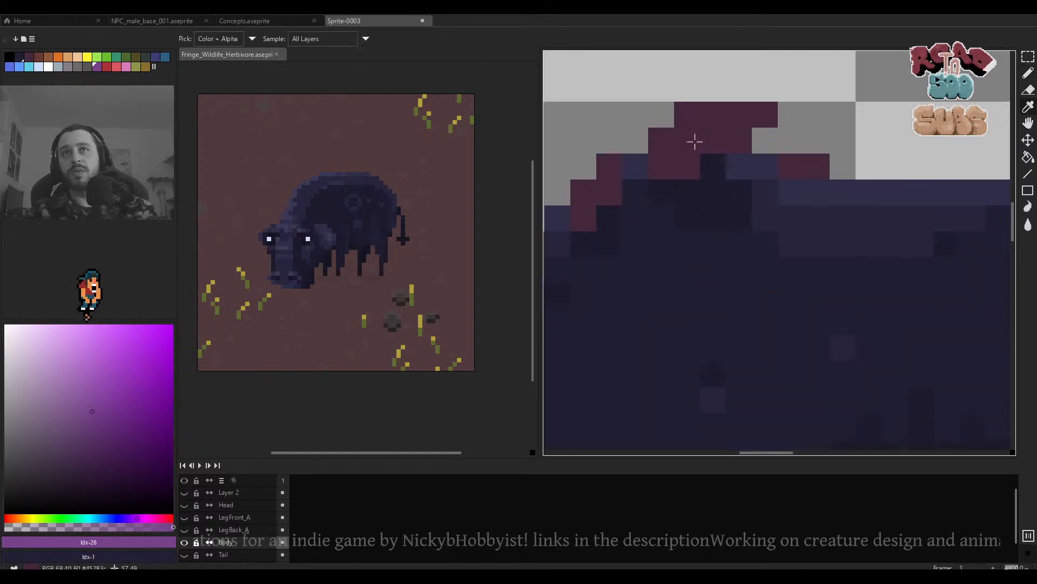
left_click(694, 142, "alt")
left_click(79, 438)
left_click_drag(713, 164, 759, 230)
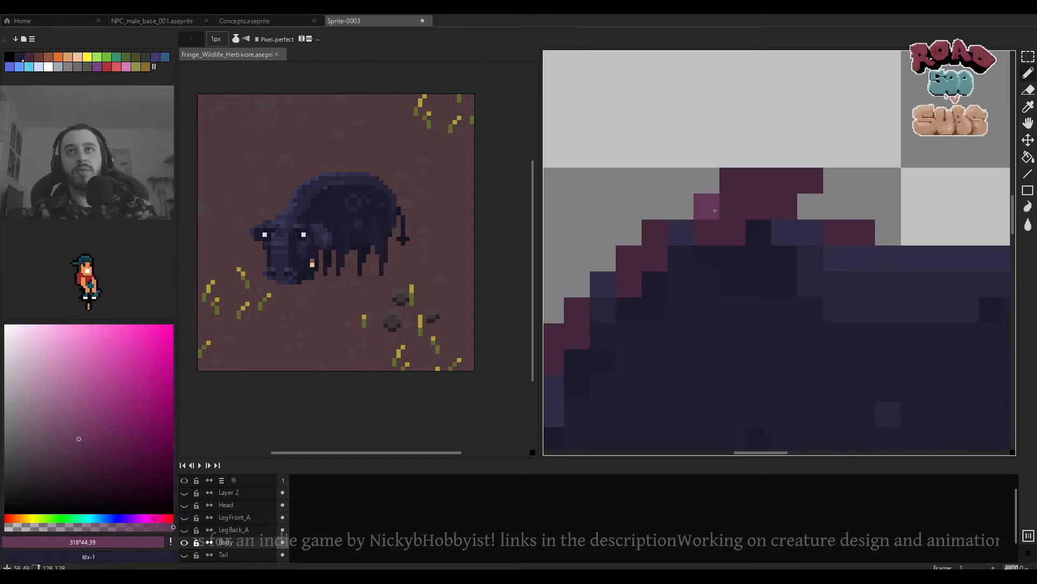
left_click(712, 208)
left_click(755, 179)
left_click_drag(743, 177, 784, 180)
Highlight the front edges of the two maroon neck patches with the same brighter maroon.
left_click(655, 235)
left_click(630, 255)
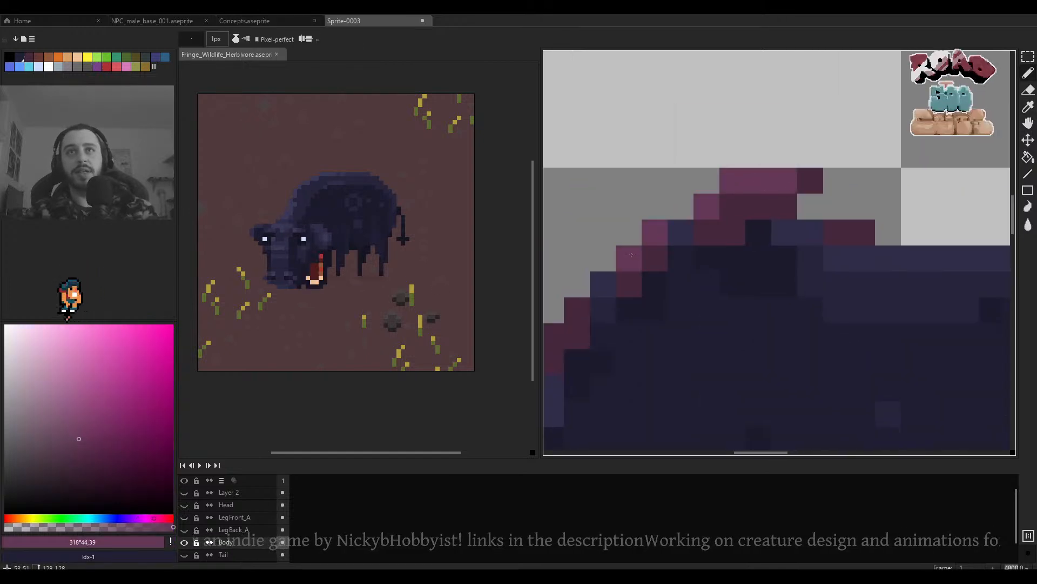
left_click_drag(655, 283, 836, 251)
left_click(756, 278)
left_click(730, 310)
scroll(730, 316, "down", 6)
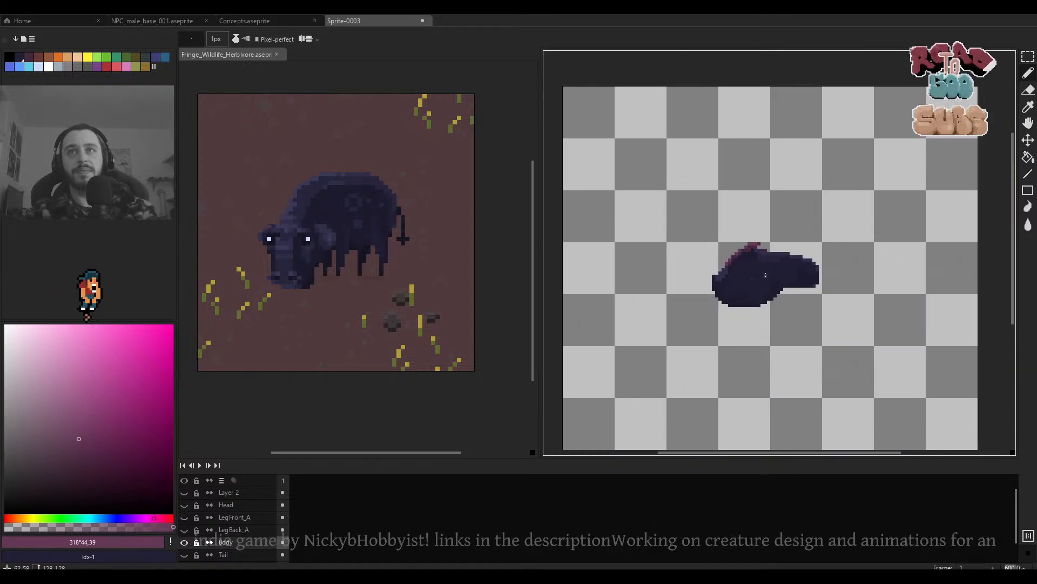
scroll(748, 228, "up", 4)
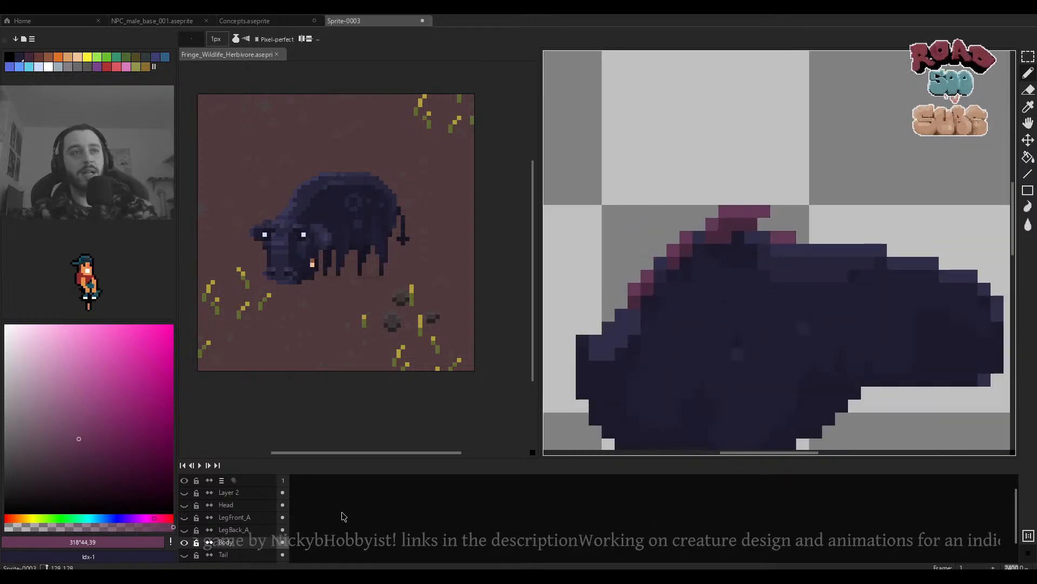
Bring back all the layers hidden while working on the body and check the whole creature.
left_click(184, 542, "alt")
scroll(696, 311, "down", 1)
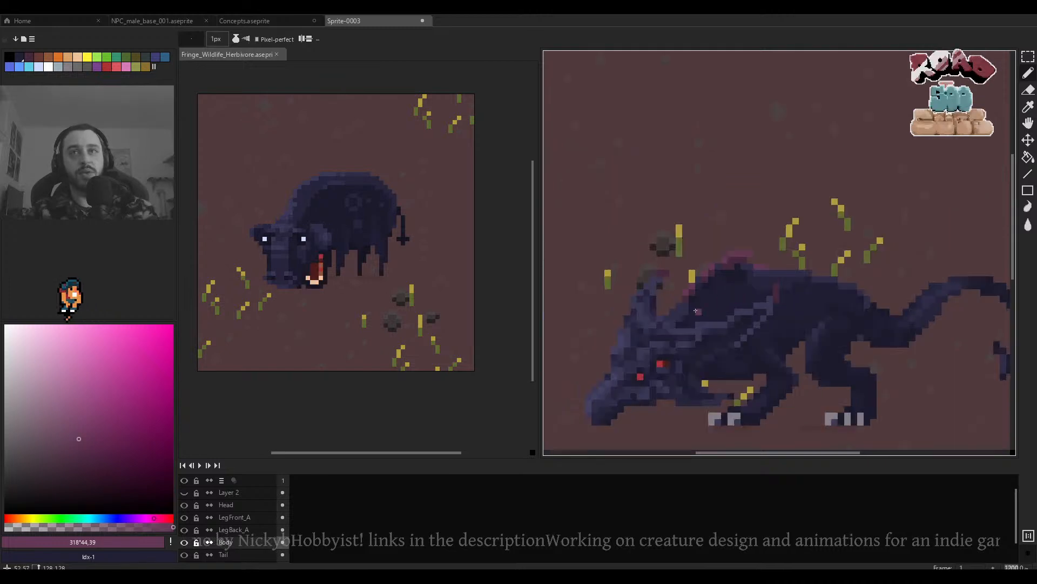
scroll(704, 276, "down", 3)
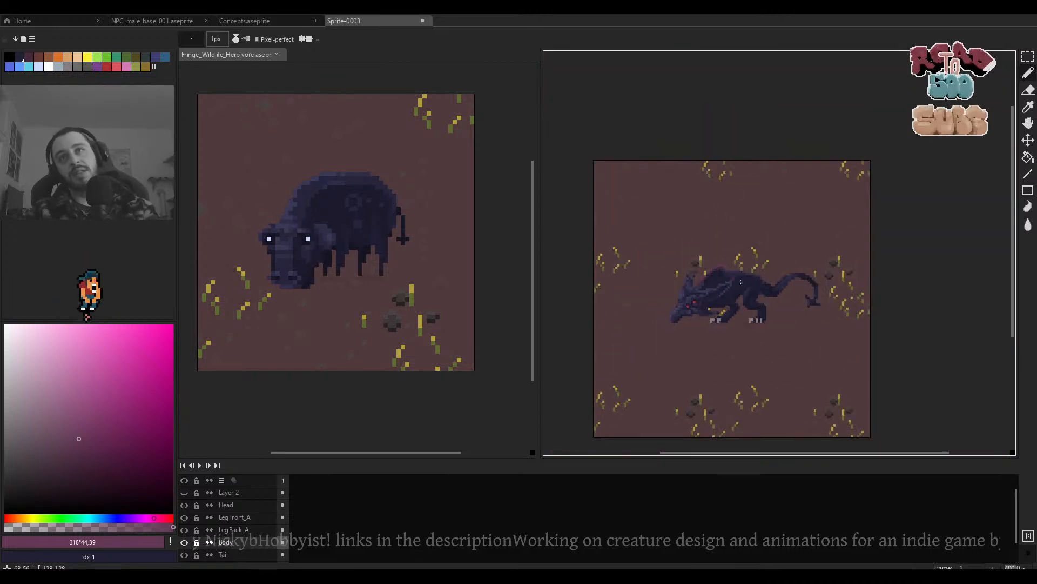
scroll(741, 281, "up", 6)
Sample the ground colour #513a3d and the crest's highlight #653857 to compare the two.
left_click(705, 201, "alt")
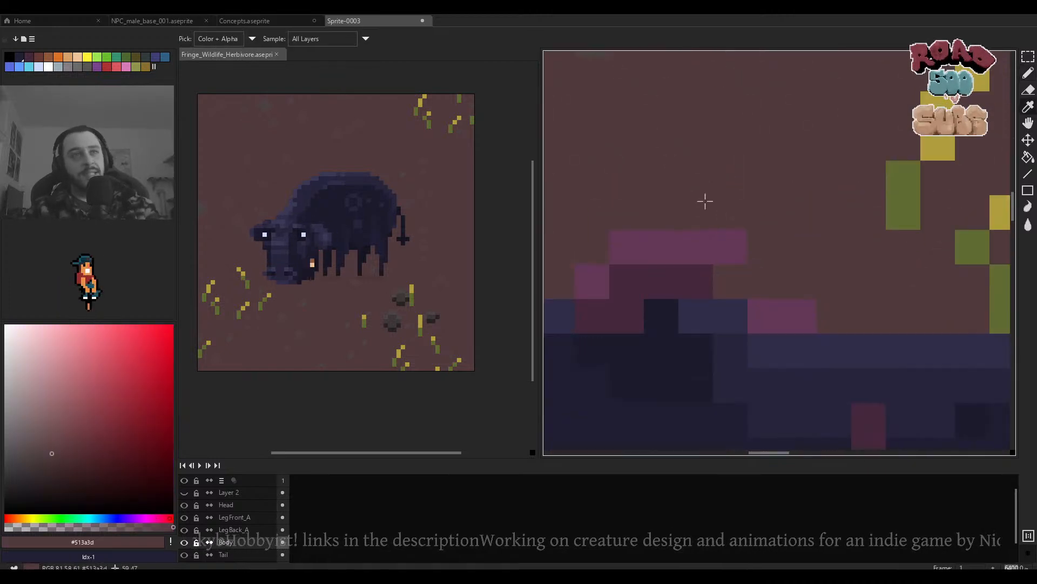
left_click(659, 251)
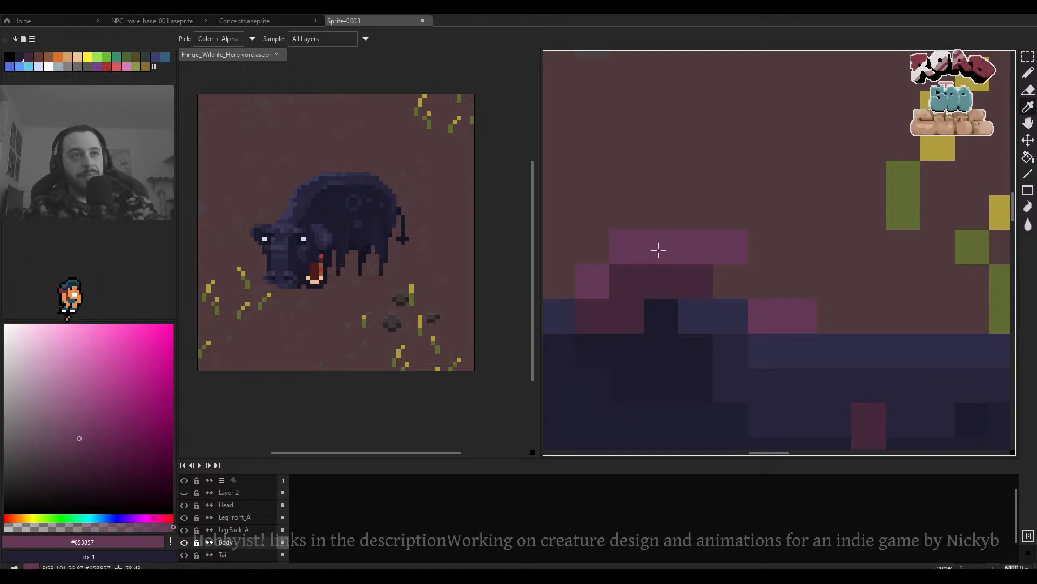
left_click(680, 204)
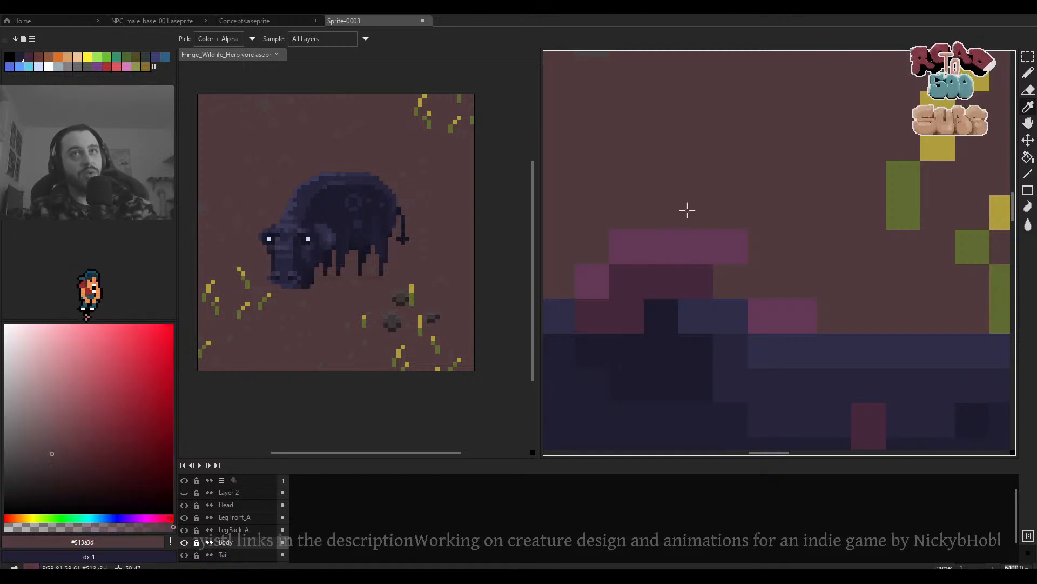
left_click(689, 237, "alt")
left_click(686, 219, "alt")
Brighten the sampled crest highlight to HSV 318°, 45, 46 and paint the crest's top edge, the back patch's rear pixel and the neck patches.
left_click(680, 247, "alt")
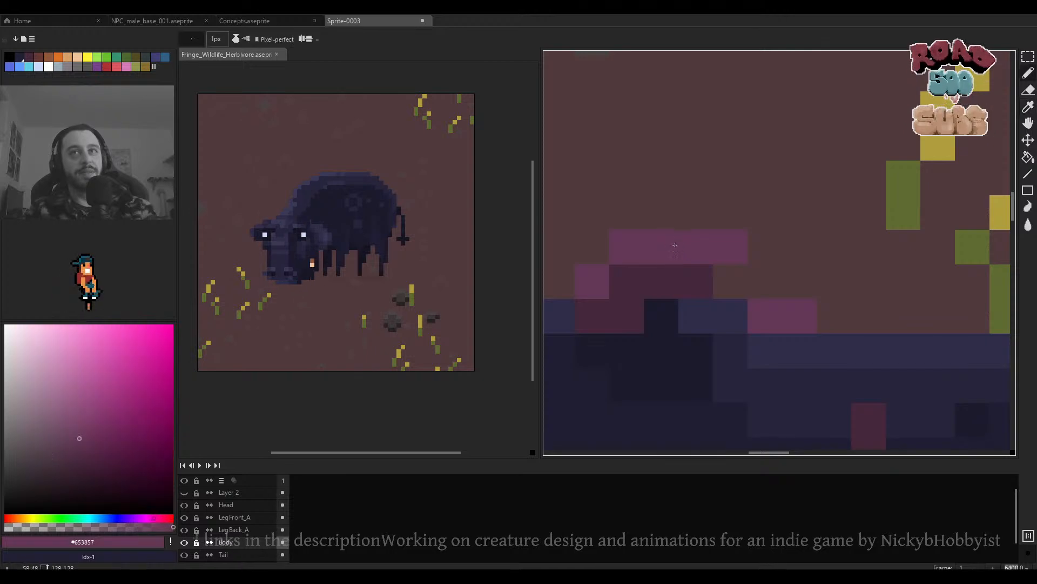
left_click(81, 426)
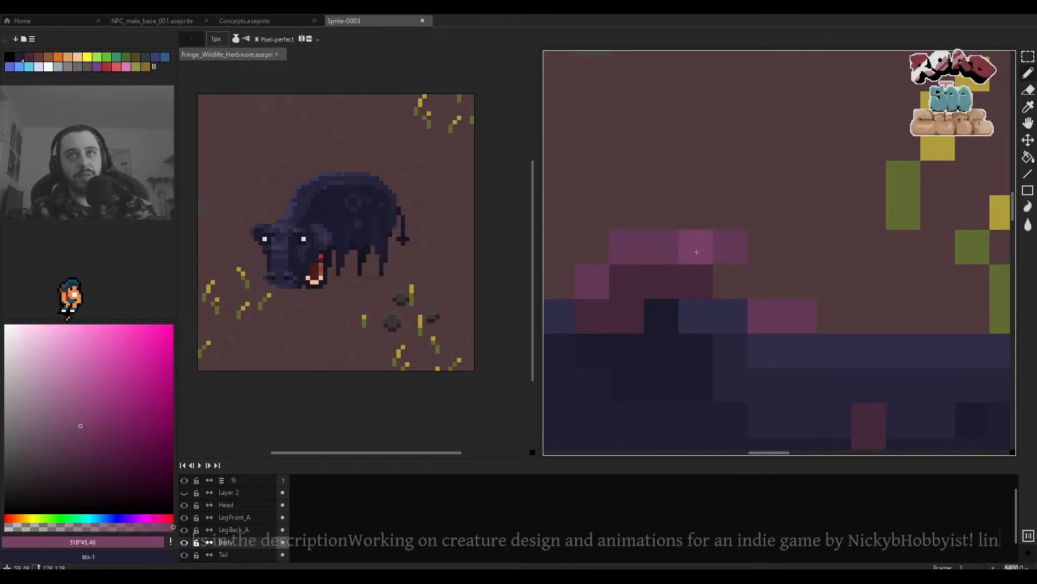
left_click_drag(697, 250, 662, 247)
left_click(628, 247)
key("ctrl+z")
left_click(730, 247)
left_click(800, 316)
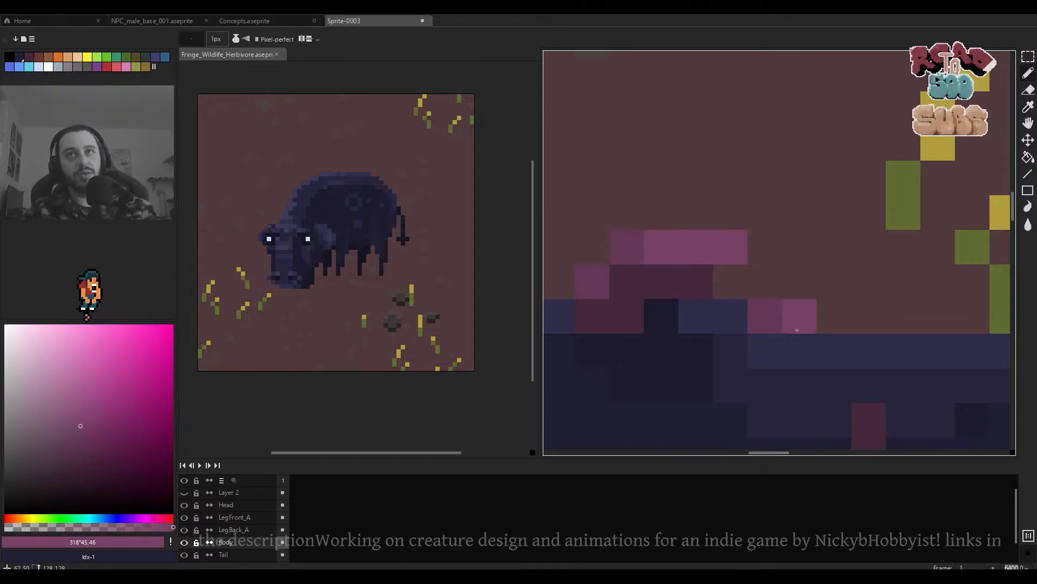
scroll(693, 328, "down", 3)
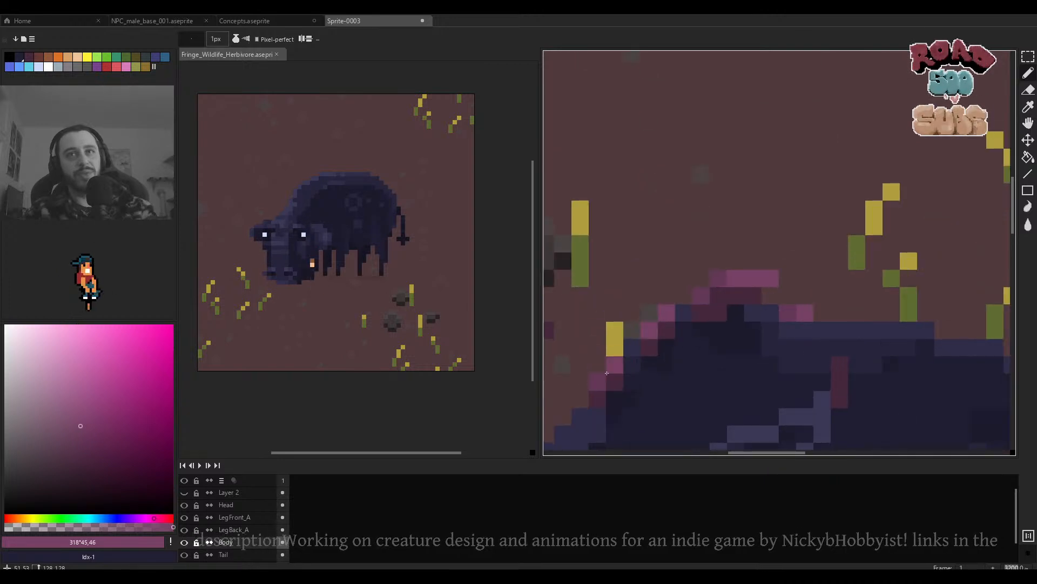
Examine the highlighted accents and the horn at several zooms, sampling #2f2d49 and, on the Head layer, the horn's #3a3855.
scroll(606, 371, "down", 6)
scroll(744, 296, "up", 4)
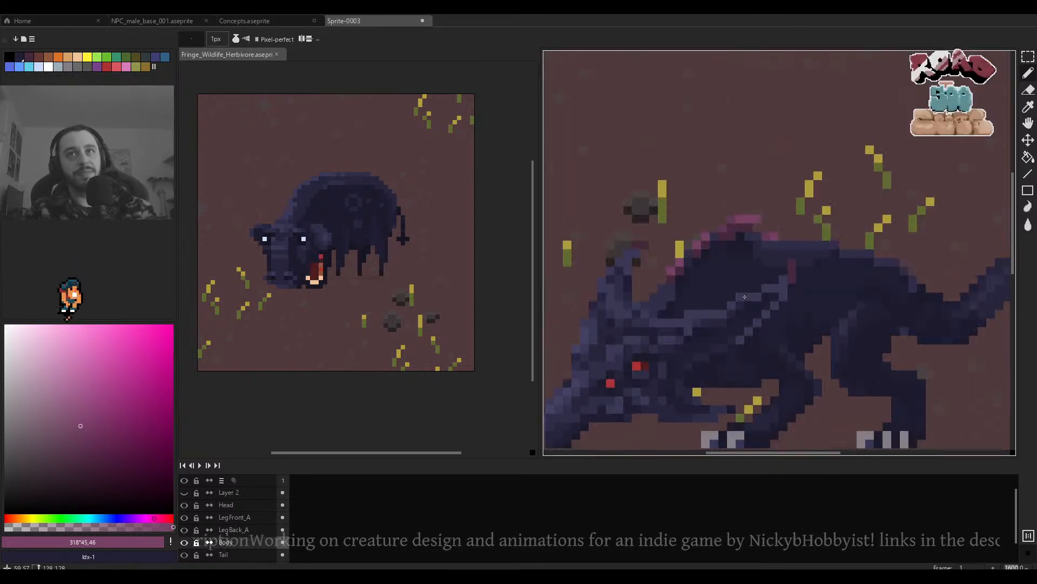
scroll(805, 246, "up", 2)
left_click(806, 246, "alt")
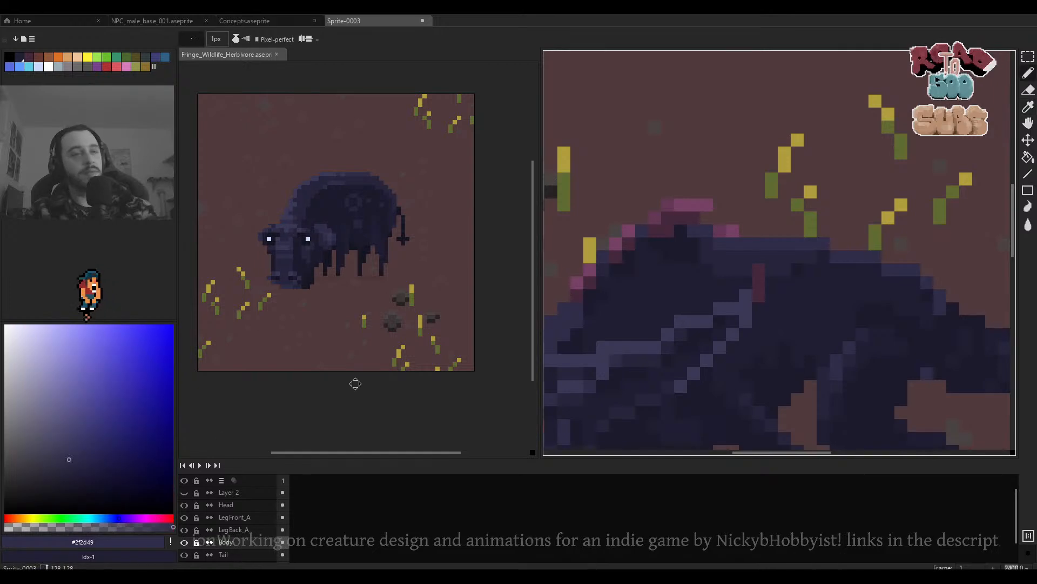
scroll(831, 325, "down", 6)
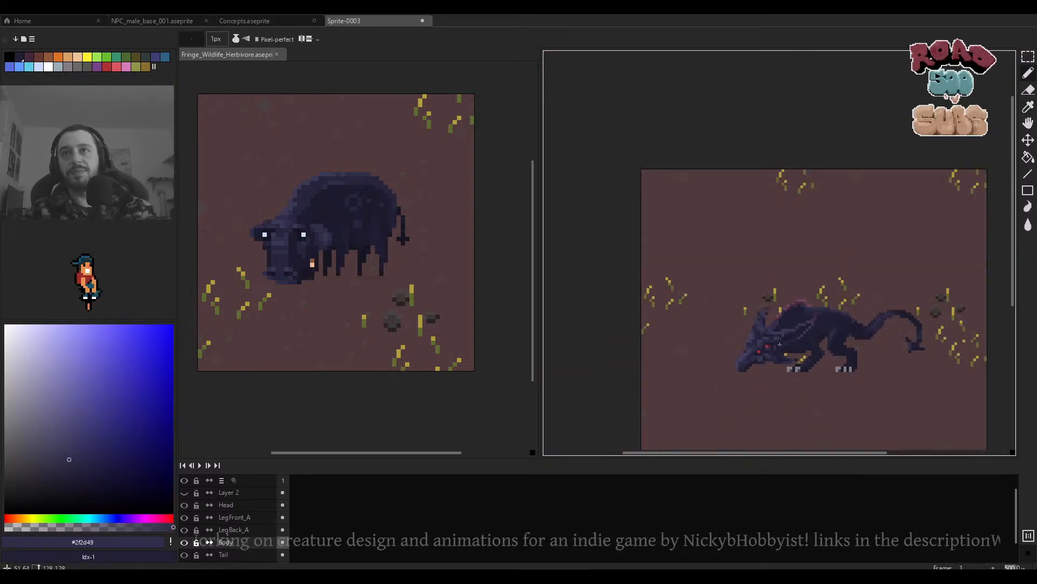
scroll(799, 270, "up", 6)
left_click(804, 265, "ctrl")
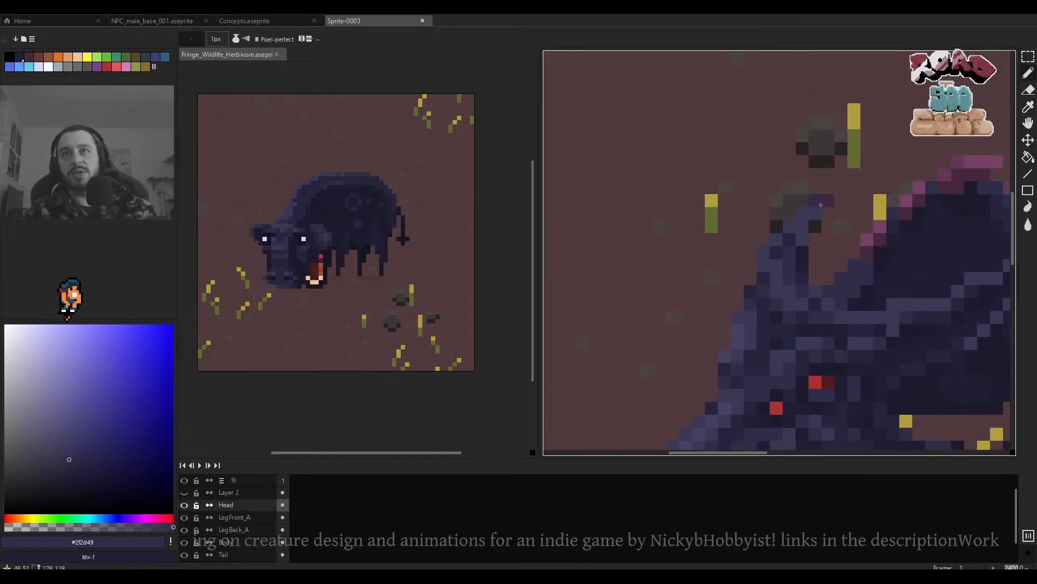
scroll(803, 227, "up", 2)
left_click(789, 229, "alt")
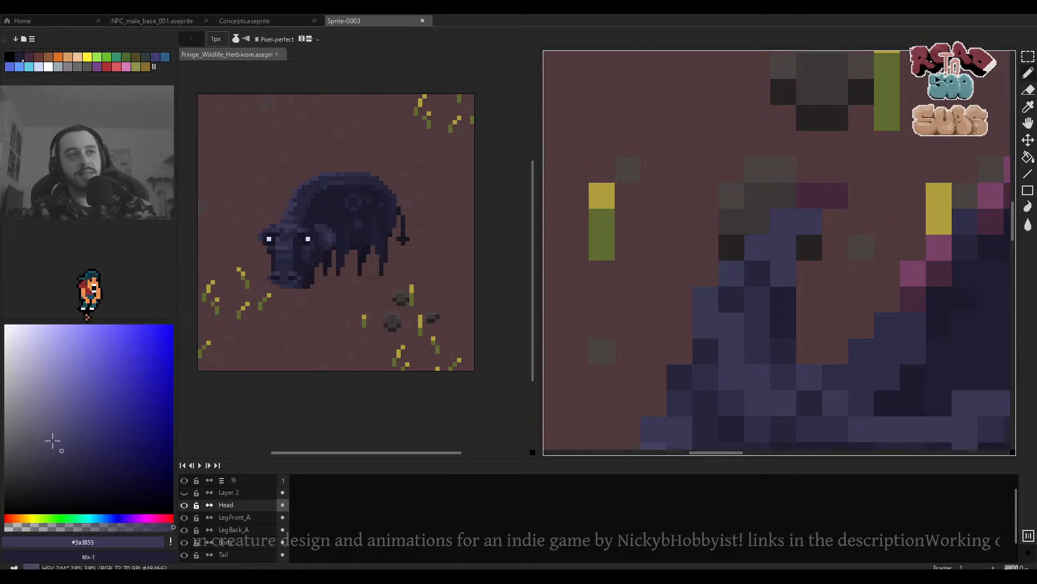
scroll(716, 232, "down", 2)
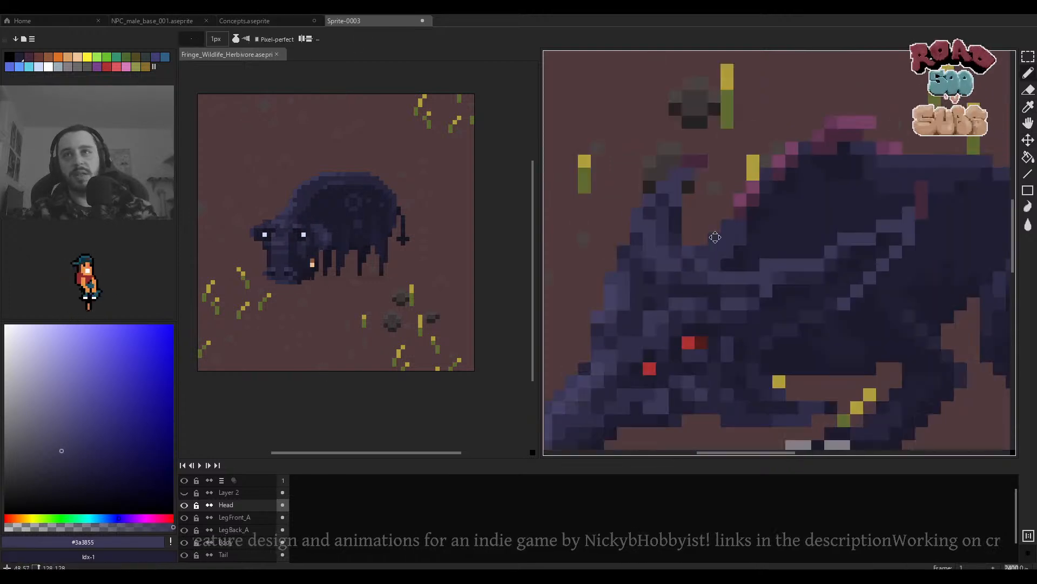
key("alt")
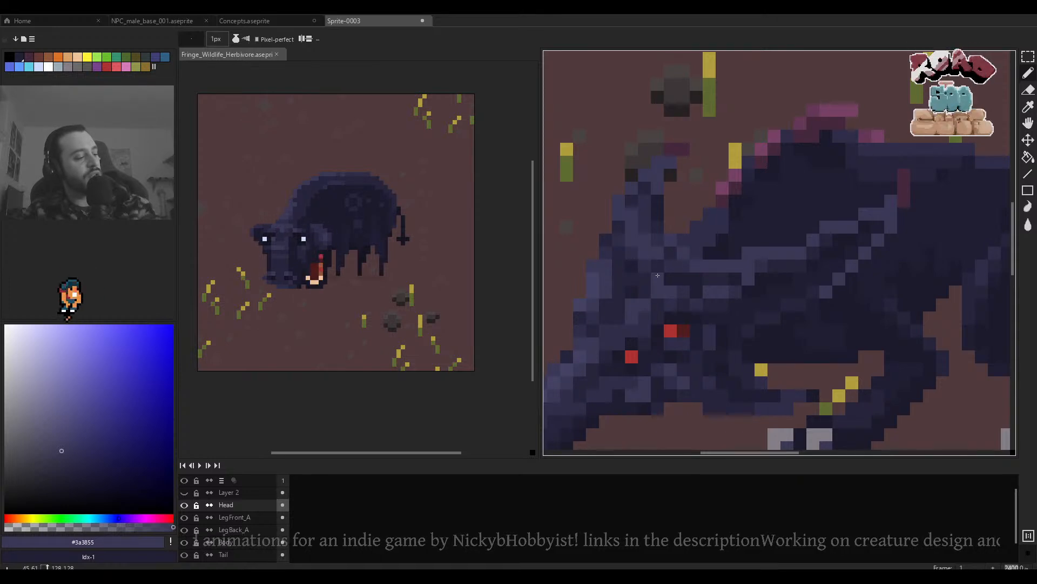
scroll(932, 348, "down", 4)
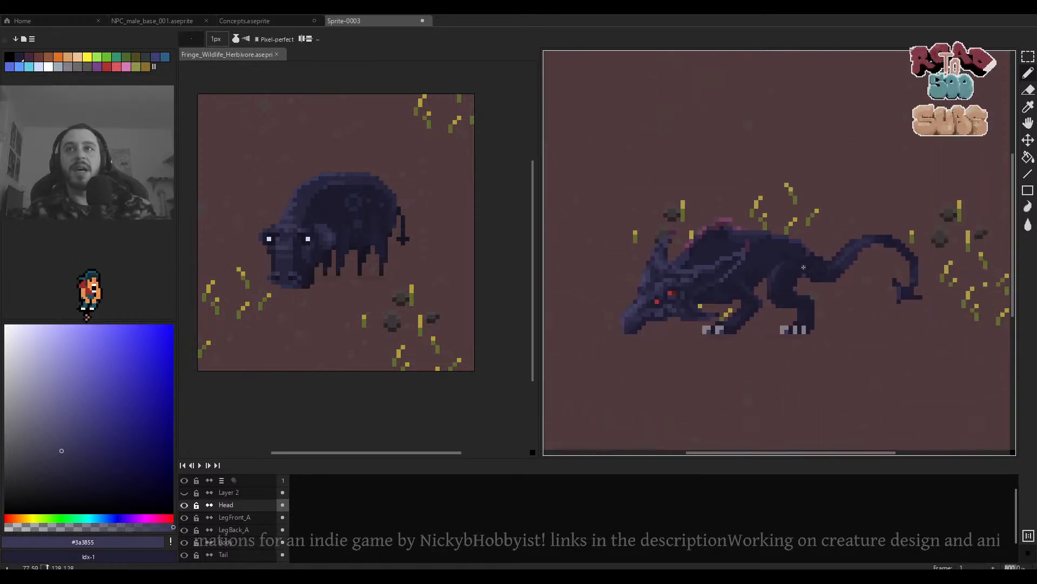
scroll(770, 262, "down", 4)
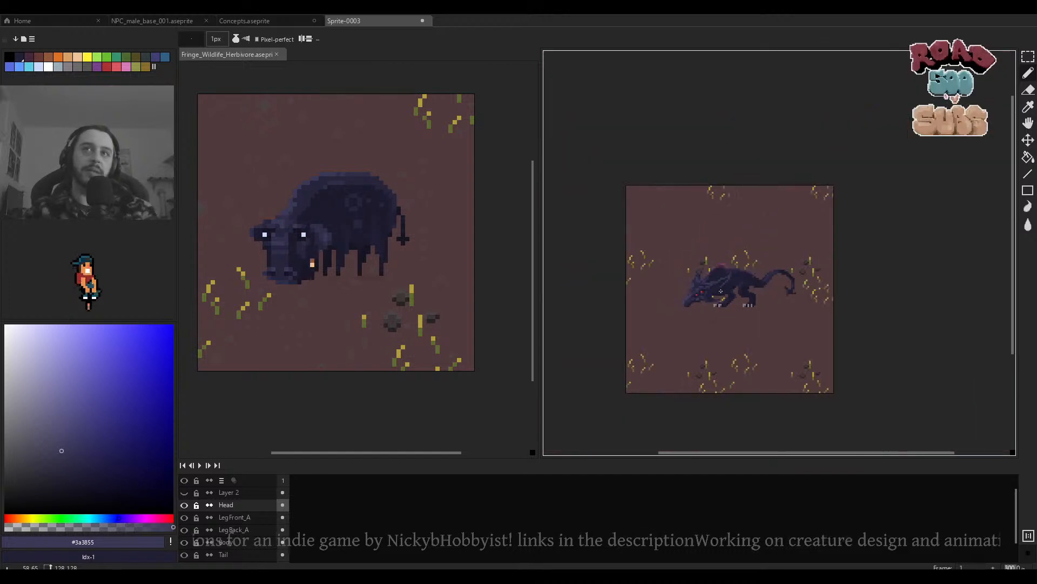
scroll(722, 271, "up", 3)
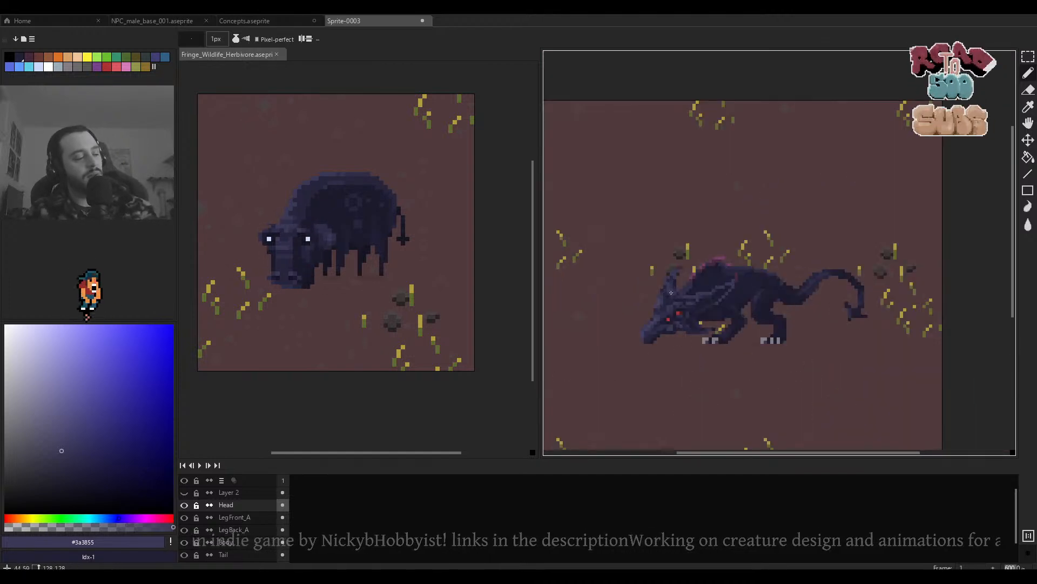
scroll(634, 303, "up", 1)
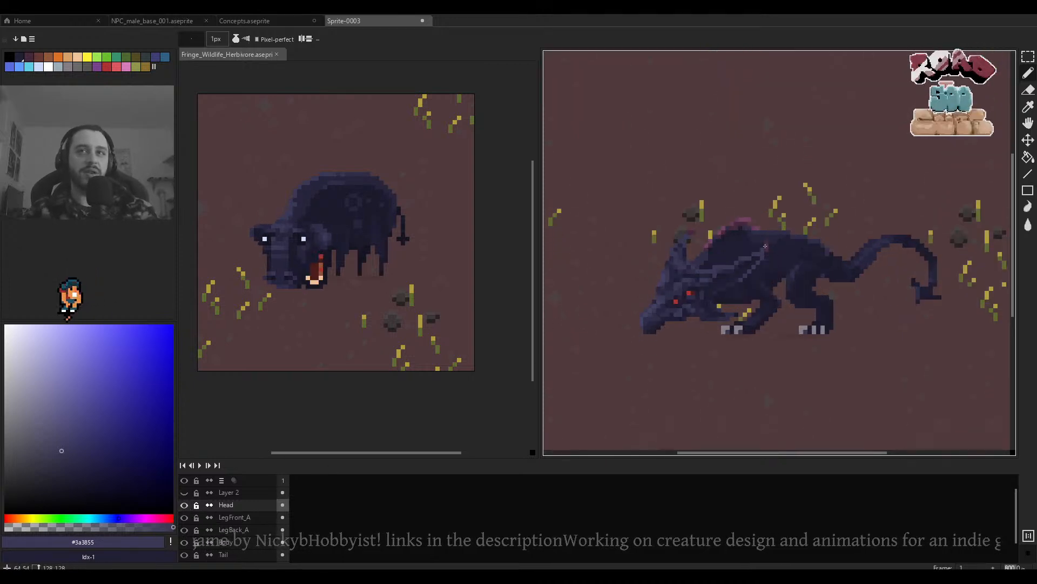
Move the two-pixel maroon patch behind the crest one pixel back and one pixel down on the Body layer, to 62, 51.
scroll(751, 229, "up", 3)
scroll(749, 223, "up", 2)
key("m")
mouse_move(757, 217)
left_mouse_down()
mouse_move(741, 218)
mouse_move(777, 232)
mouse_move(767, 222)
left_mouse_up()
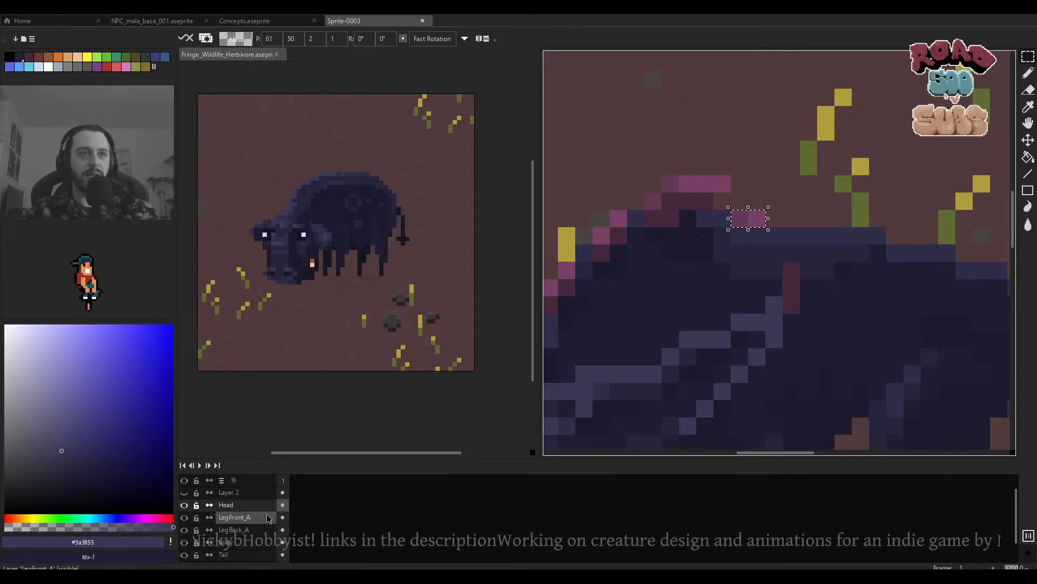
left_click(248, 542)
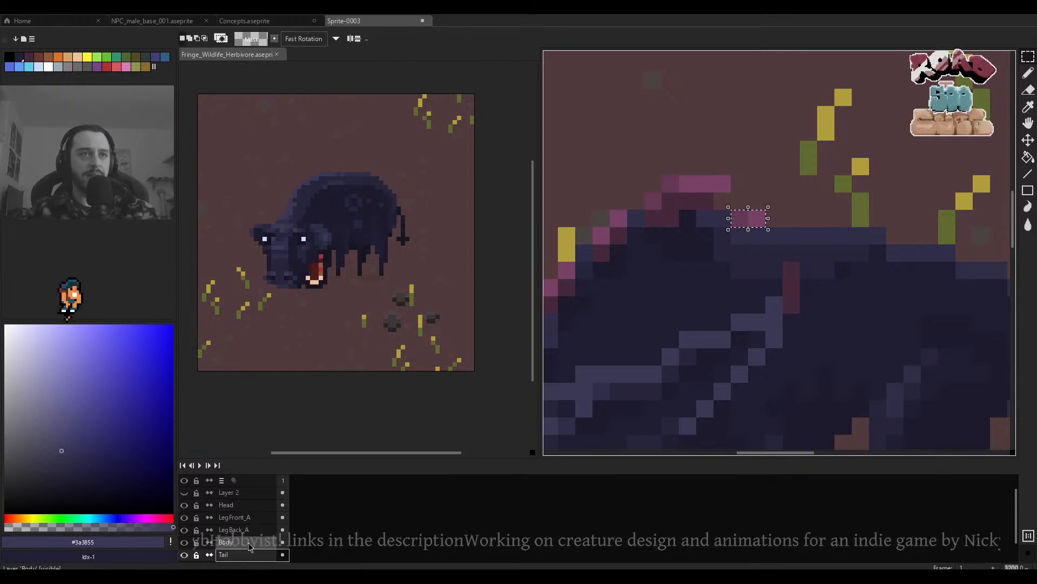
left_click_drag(745, 229, 772, 238)
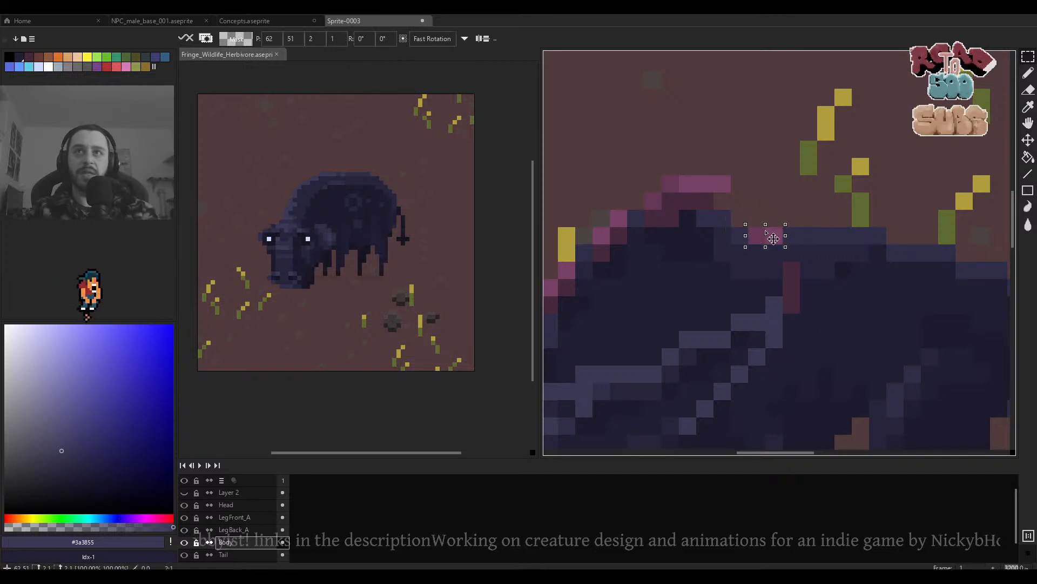
key("ctrl+d")
scroll(769, 241, "down", 5)
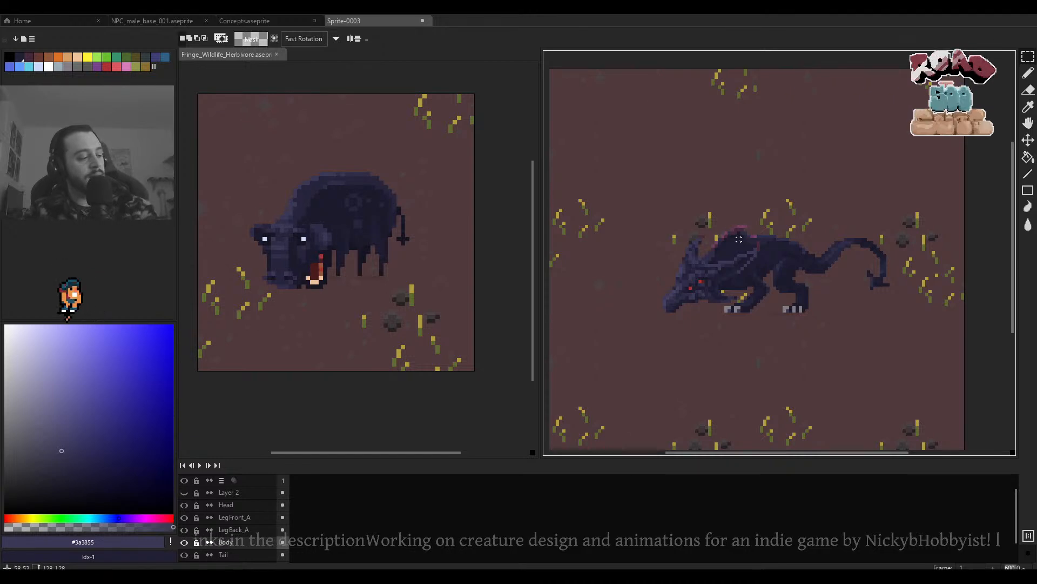
Refine the dark shading just below the hump's crest on the Body layer with the sampled shades #26243c, #201d32 and #1c1a2c.
key("b")
scroll(745, 252, "up", 3)
scroll(745, 252, "up", 3)
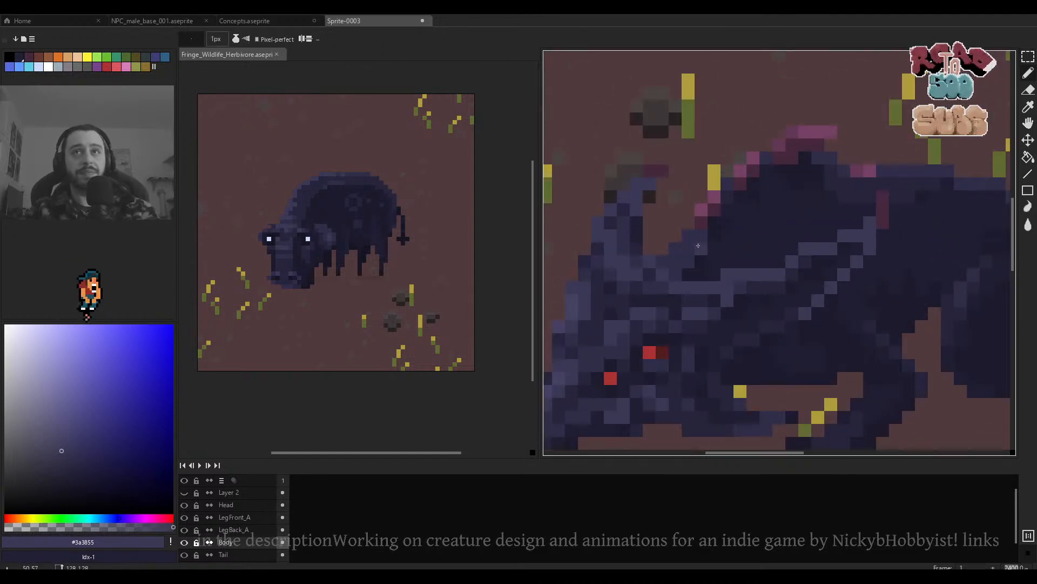
key("alt")
left_click(729, 200, "alt")
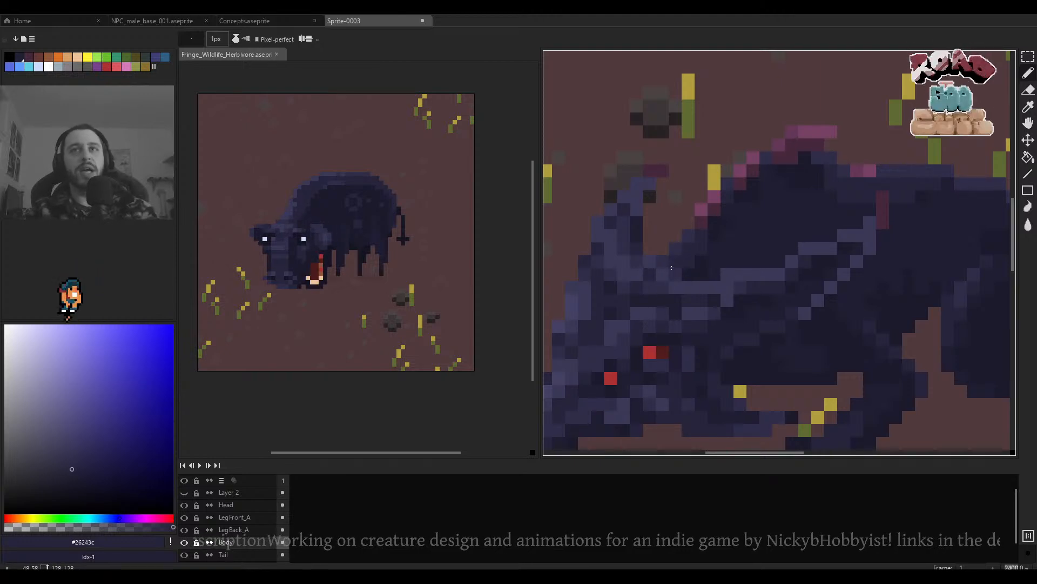
scroll(822, 178, "down", 1)
scroll(822, 179, "up", 2)
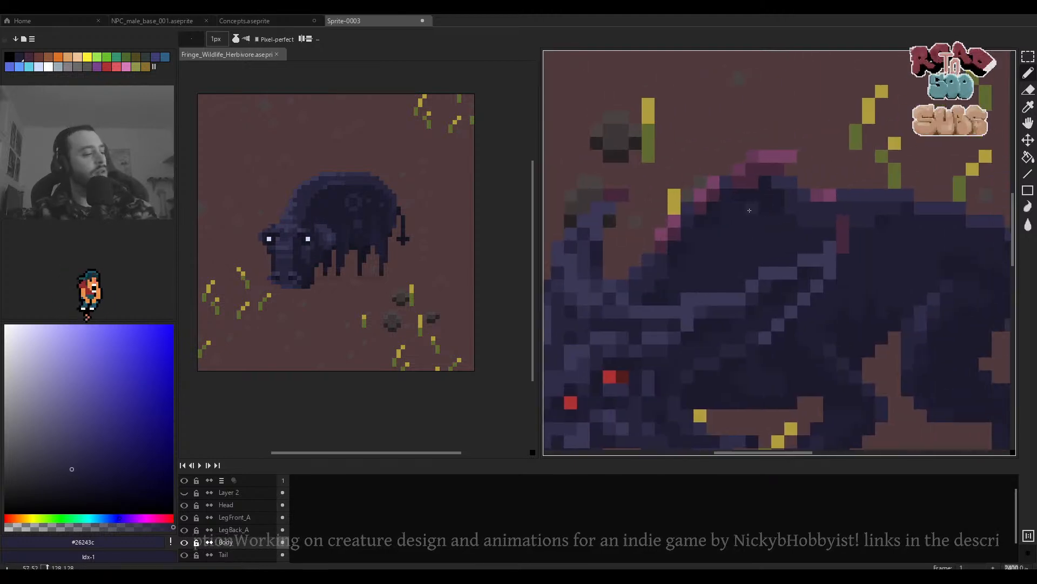
left_click(749, 231, "alt")
scroll(777, 205, "down", 3)
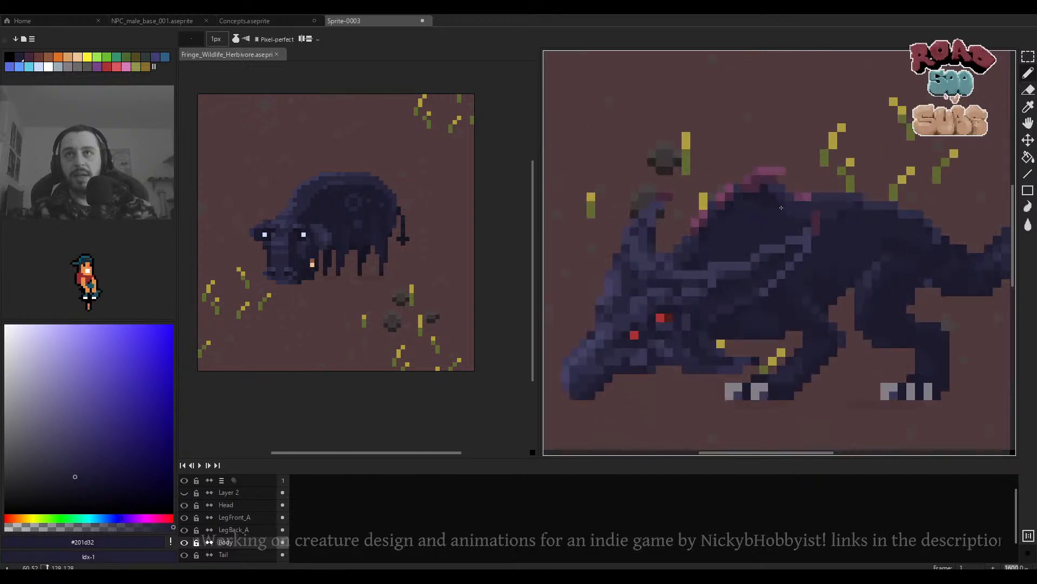
scroll(781, 206, "up", 5)
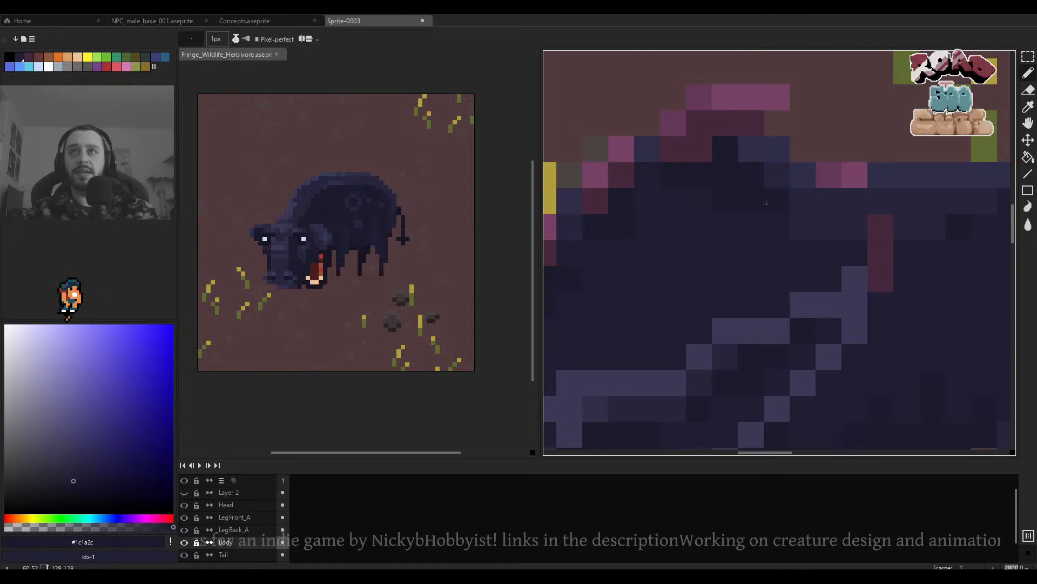
scroll(673, 261, "down", 6)
scroll(673, 261, "up", 4)
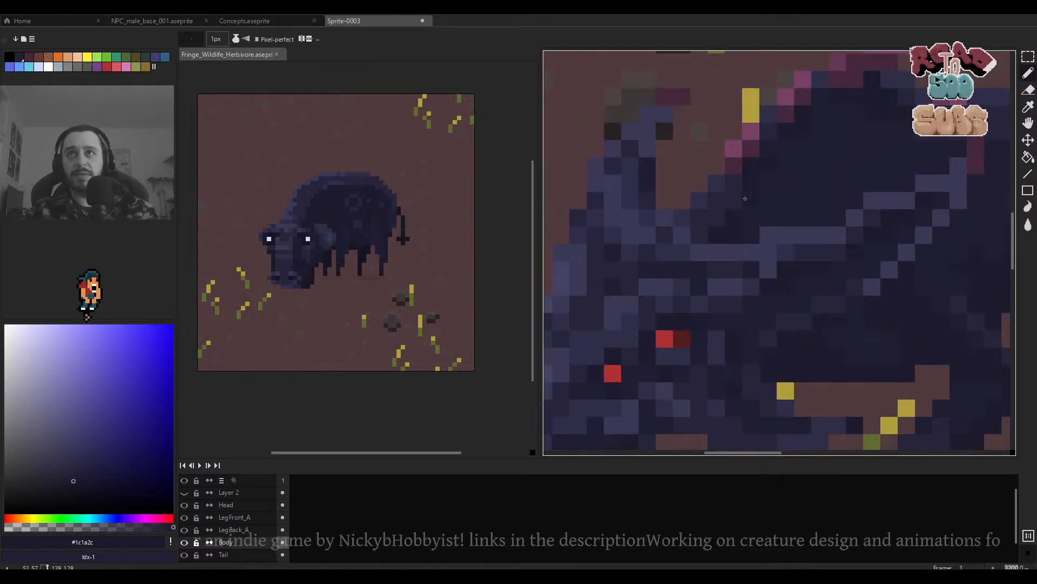
scroll(792, 131, "down", 4)
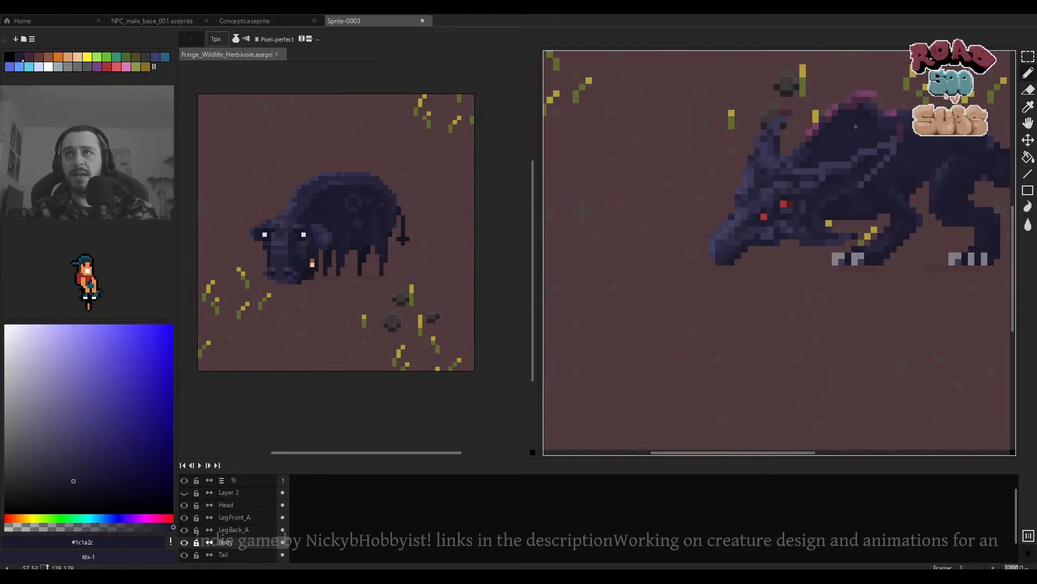
scroll(757, 203, "up", 4)
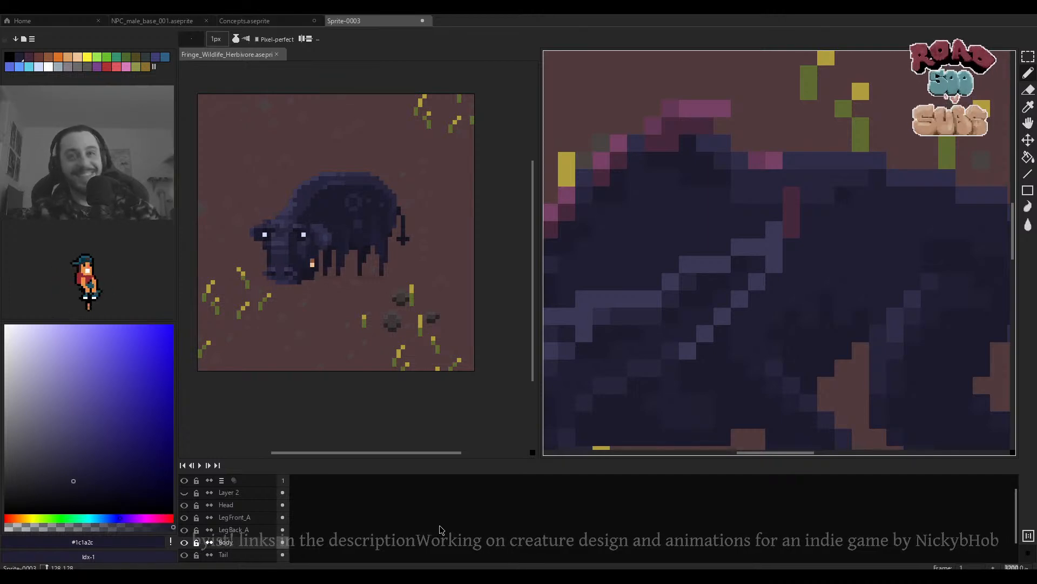
scroll(734, 339, "down", 5)
scroll(734, 339, "up", 8)
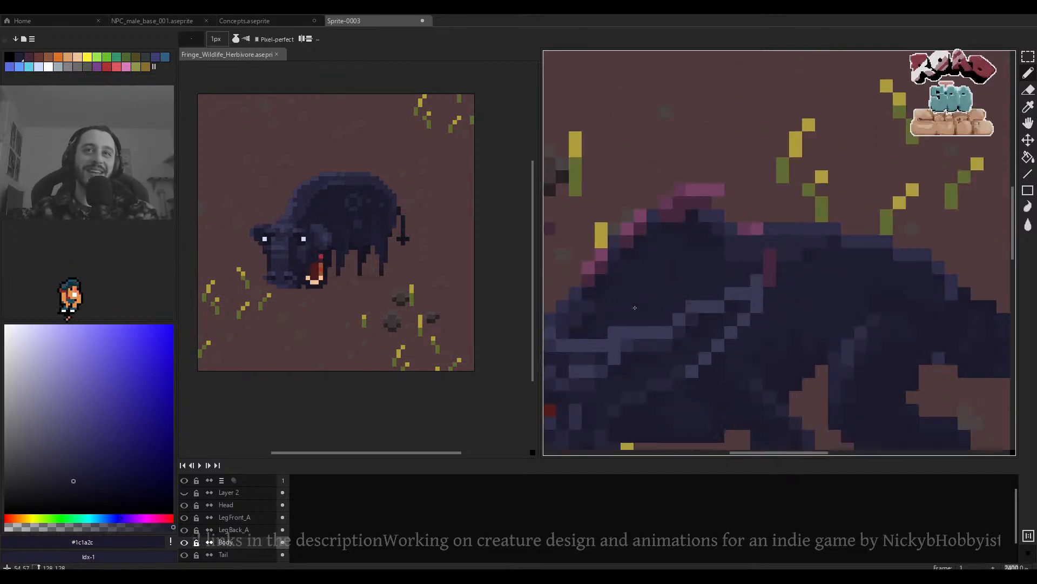
On the Head layer, clean up the frill's upper rib with the eraser and soften its stepped edge with the sampled #2f2d49.
key("e")
left_click(679, 286, "ctrl")
left_click(680, 286)
scroll(702, 275, "down", 4)
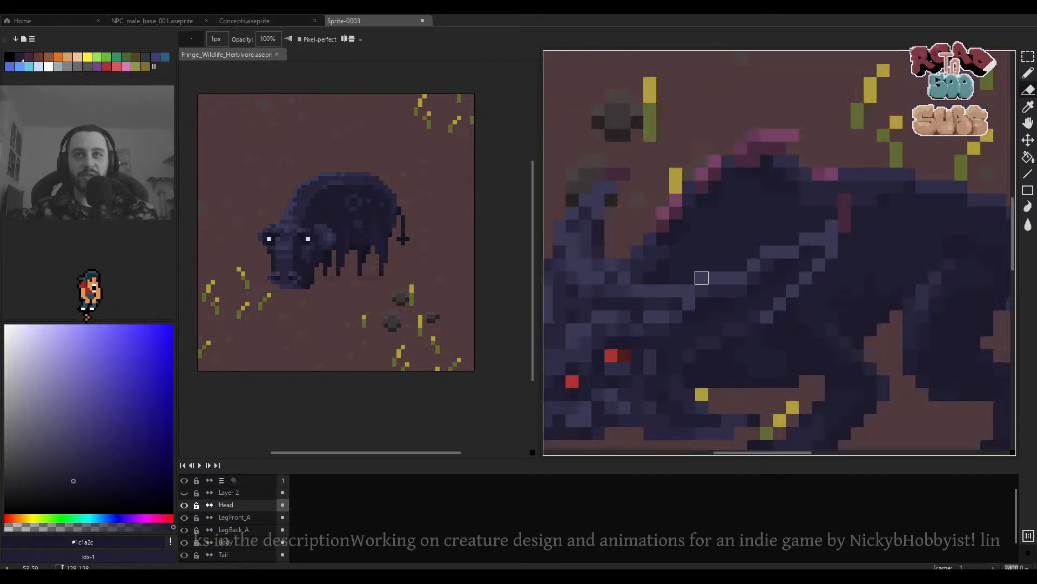
scroll(707, 273, "up", 3)
key("b")
left_click(704, 304, "alt")
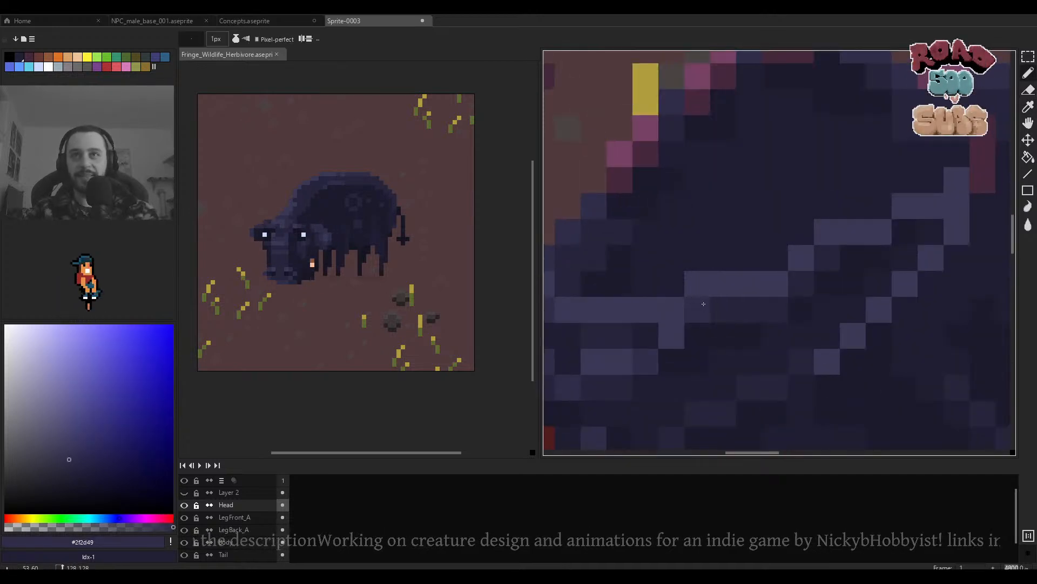
left_click(671, 340)
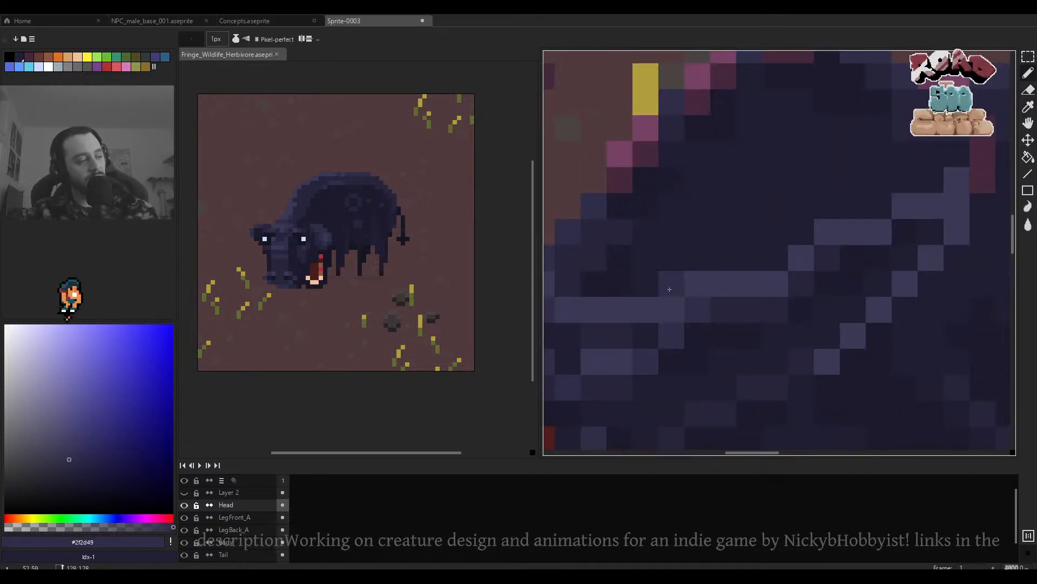
Clean up the shading around the step in the frill's upper rib with the sampled #26243c.
scroll(670, 287, "down", 2)
scroll(693, 299, "up", 2)
left_click_drag(692, 299, 722, 286)
left_click(749, 286, "alt")
scroll(746, 300, "down", 1)
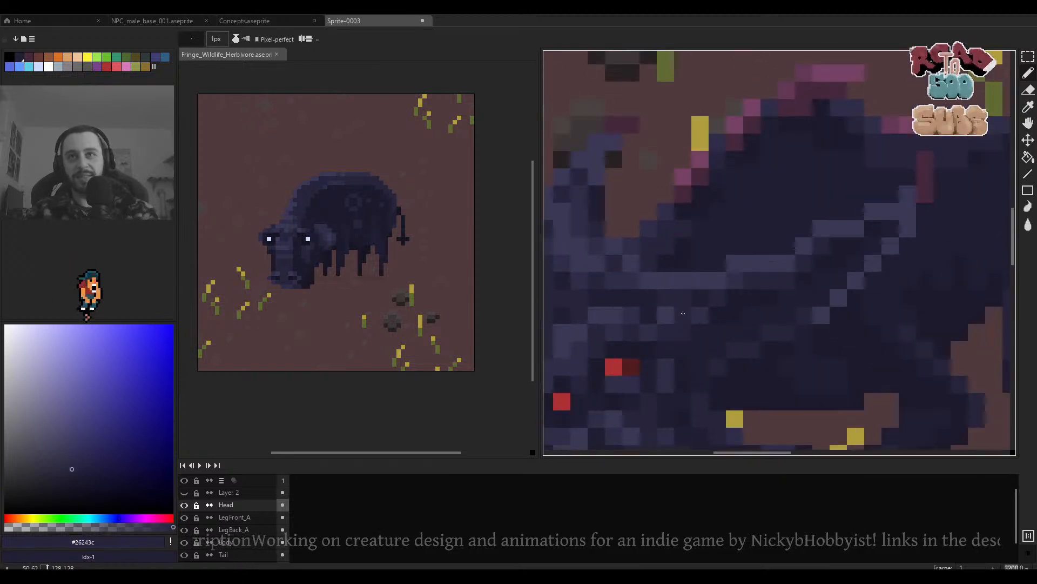
scroll(743, 309, "down", 3)
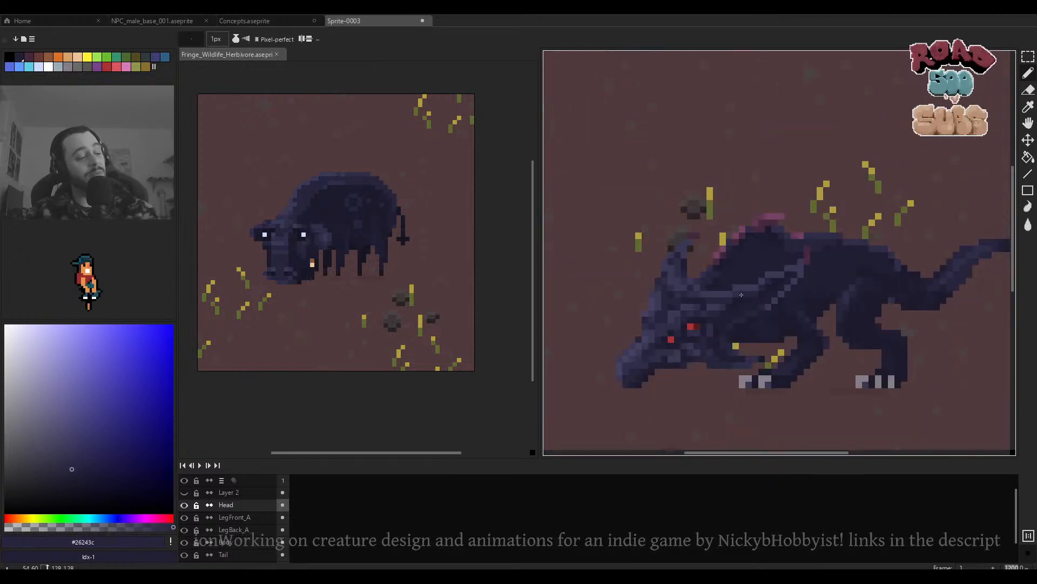
scroll(741, 294, "down", 2)
scroll(761, 294, "up", 3)
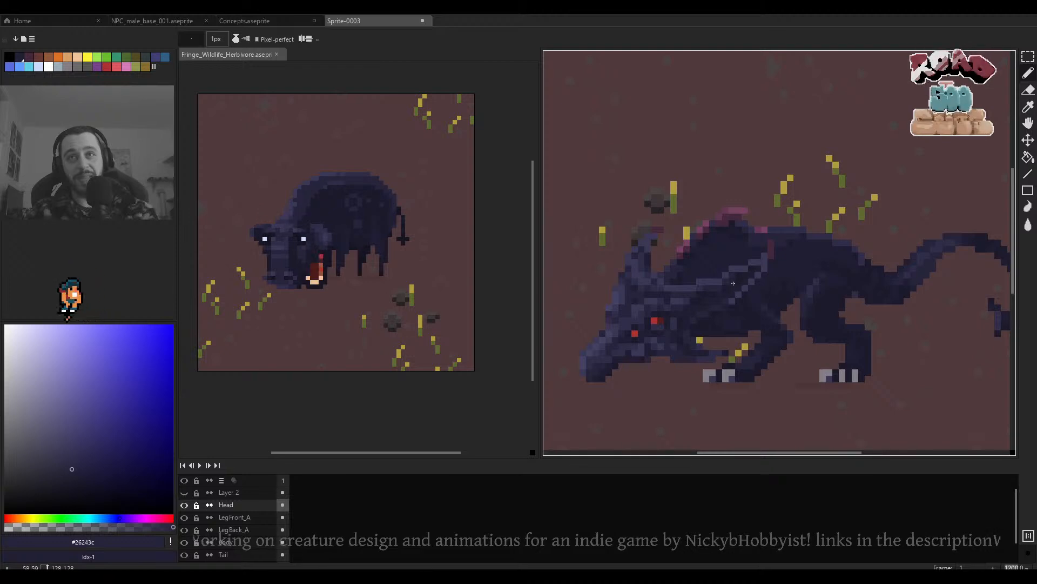
Shift a selected 3 × 2 pixel section of the frill's upper rib one pixel toward the tail.
scroll(733, 280, "up", 1)
key("m")
scroll(730, 265, "up", 2)
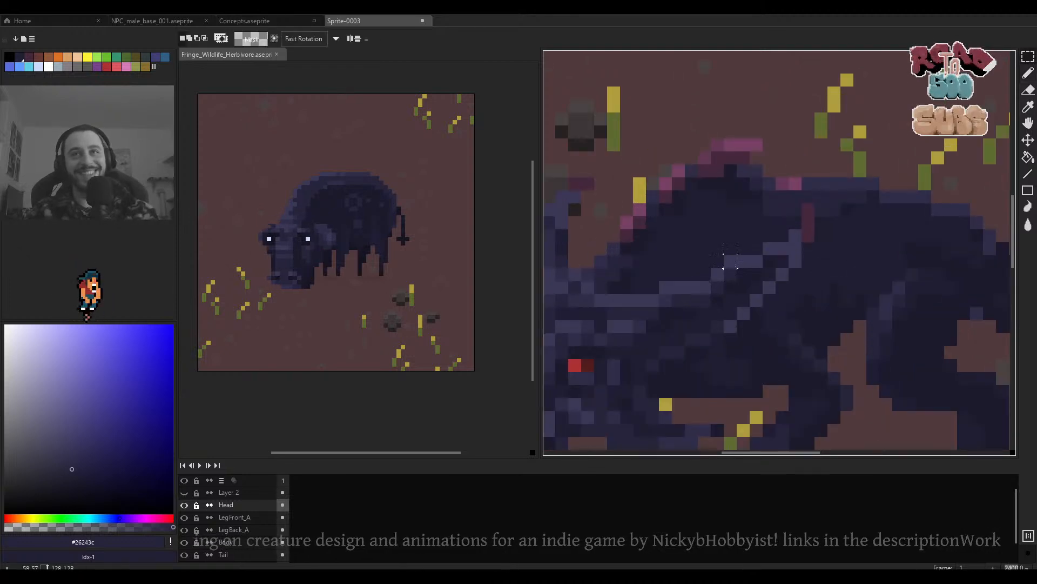
left_click_drag(732, 274, 734, 273)
scroll(735, 271, "up", 3)
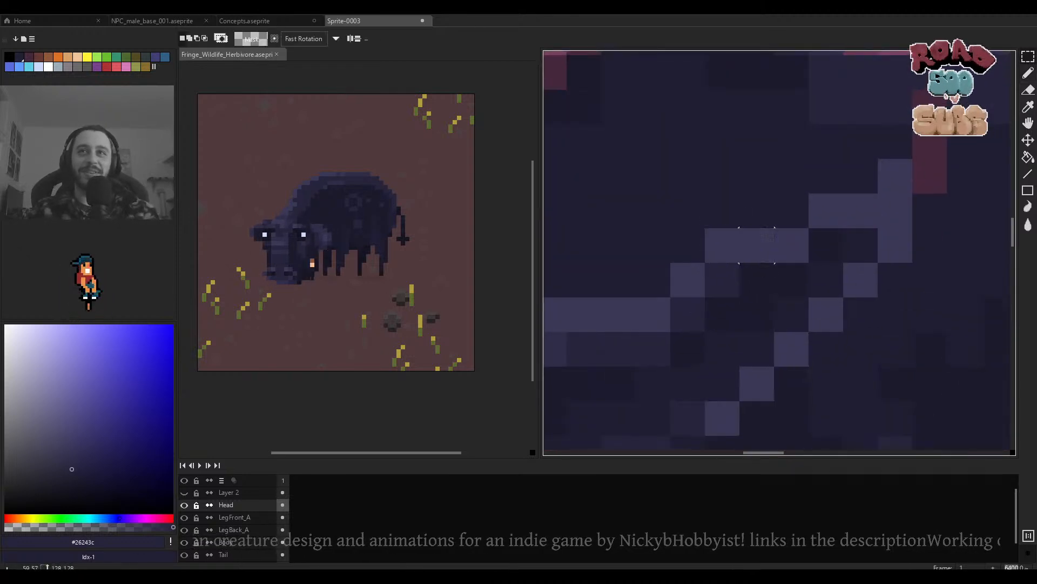
left_click_drag(775, 227, 670, 298)
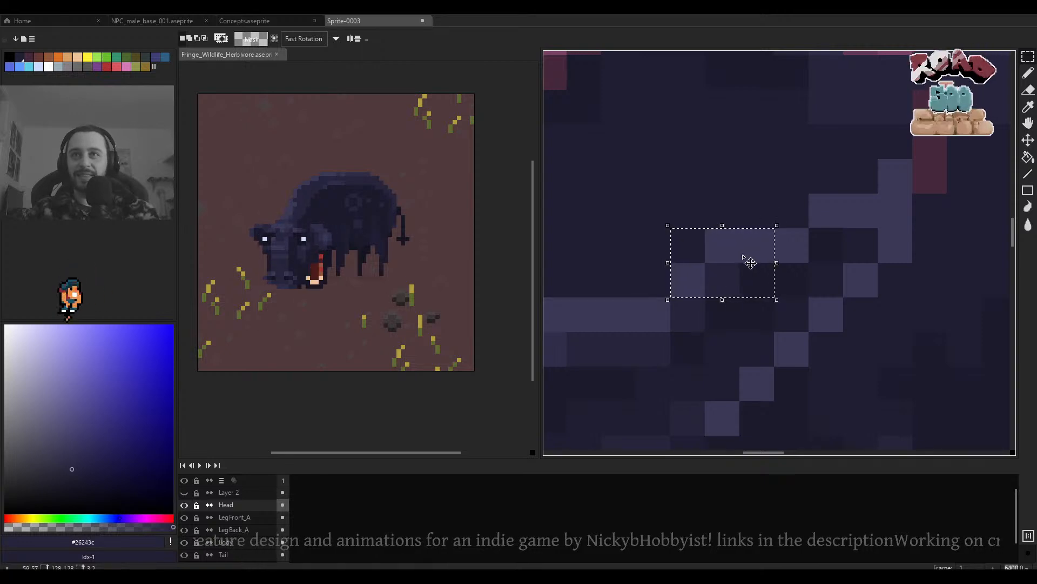
key("Right")
key("ctrl+d")
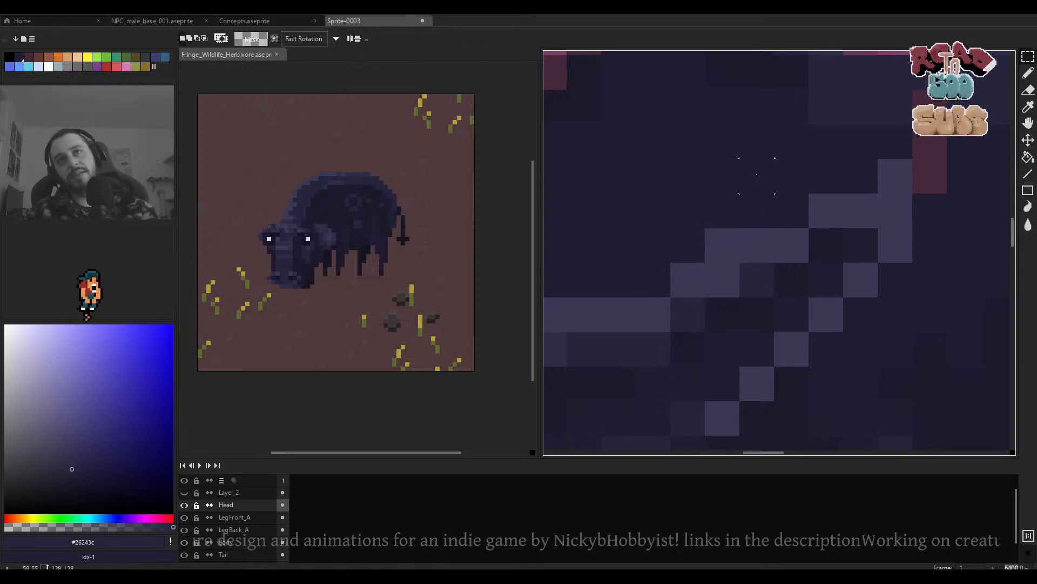
Erase the leftover pixel at the step of the frill's upper rib to thin the line.
key("b")
scroll(719, 247, "down", 5)
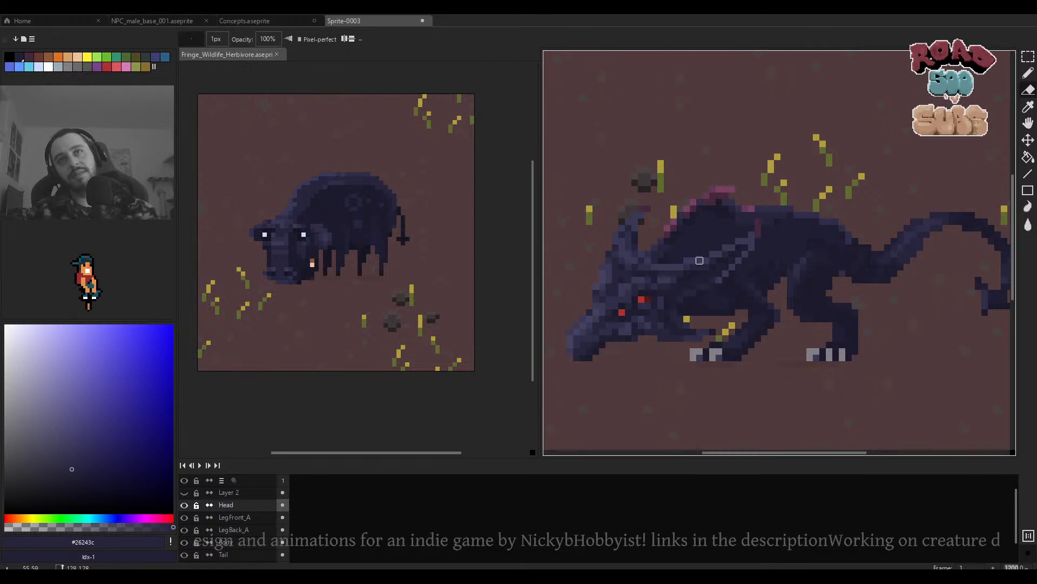
scroll(736, 236, "up", 3)
scroll(753, 235, "down", 3)
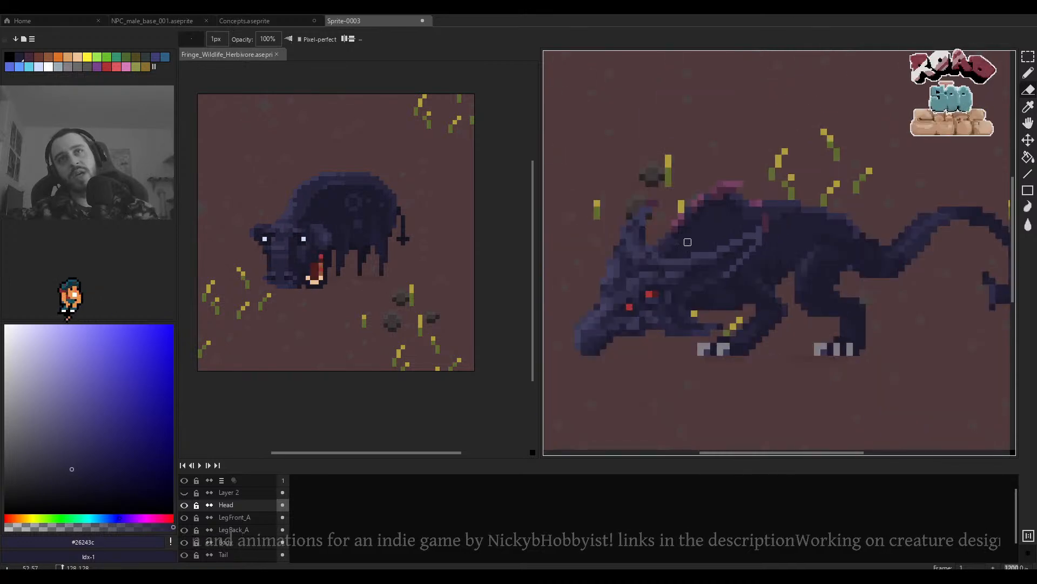
Lighten the inner edge near the horn's tip on the Head layer with the horn's sampled #3a3855.
key("b")
scroll(642, 225, "up", 3)
left_click(642, 225, "alt")
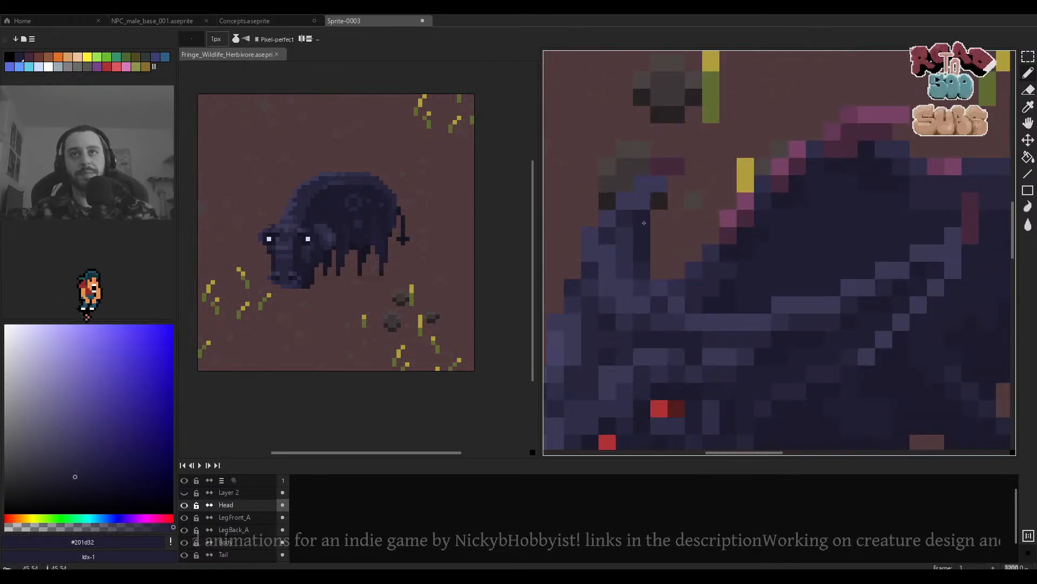
left_click(647, 206)
key("ctrl+z")
left_click(644, 186, "alt")
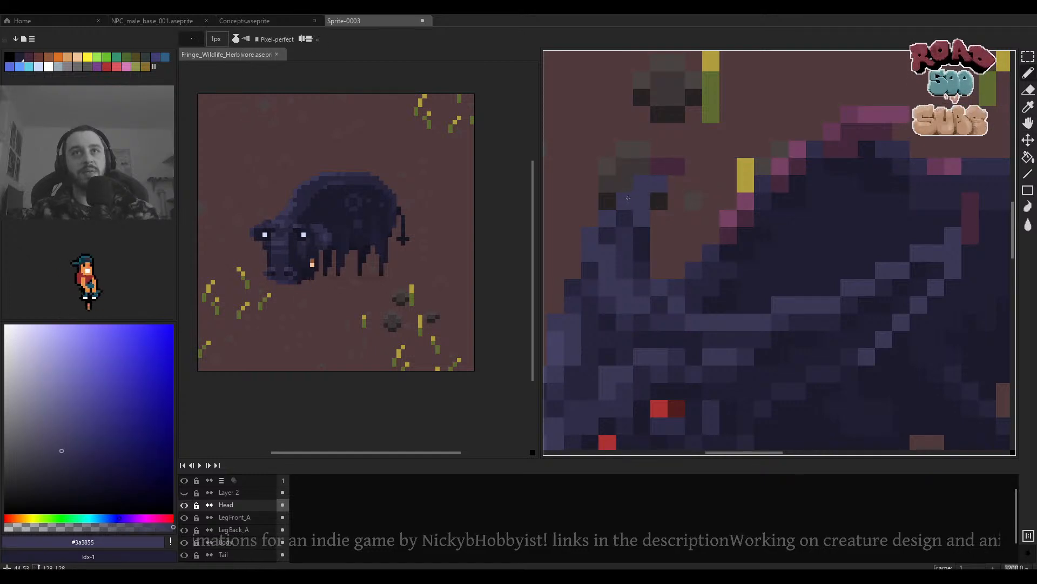
scroll(628, 198, "down", 5)
scroll(630, 196, "up", 7)
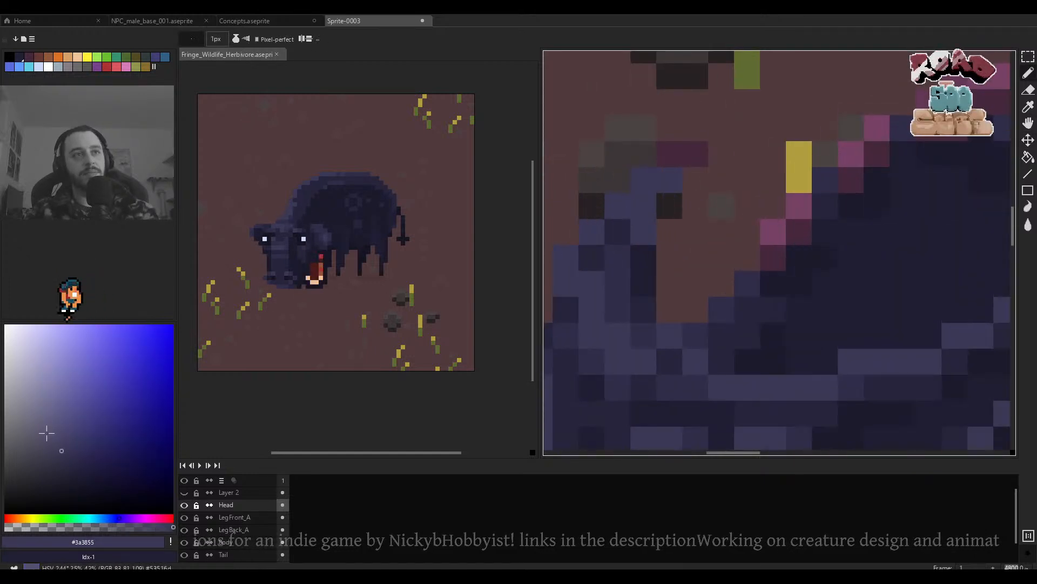
Brighten the sampled horn shade to HSV 244°, 32, 43 and paint a highlight along the horn's outer edge.
left_click(59, 430)
left_click_drag(625, 223, 661, 225)
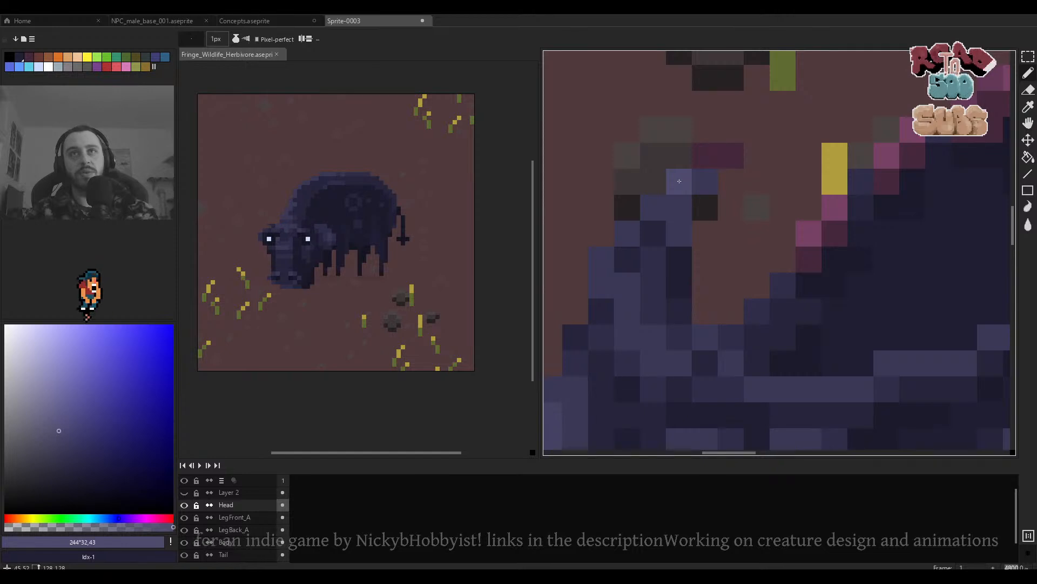
mouse_move(596, 265)
left_mouse_down()
mouse_move(682, 230)
mouse_move(873, 258)
mouse_move(630, 265)
left_mouse_up()
scroll(686, 248, "up", 1)
left_click(687, 248)
Compare the ground colour with the horn's outer-edge shades by sampling #513a3d and #26243c alternately.
left_click(631, 265, "alt")
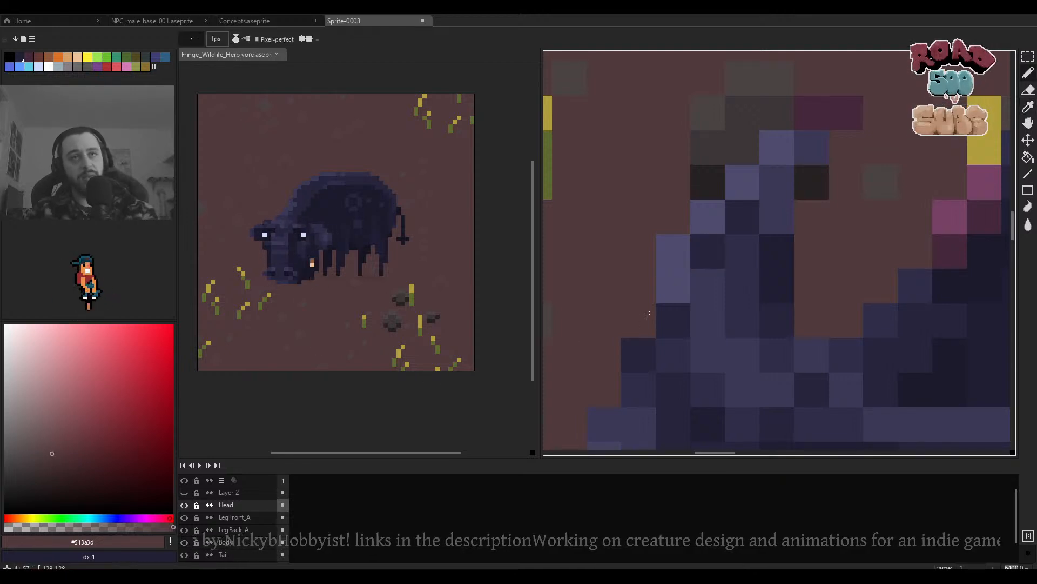
left_click(674, 269, "alt")
left_click(645, 274, "alt")
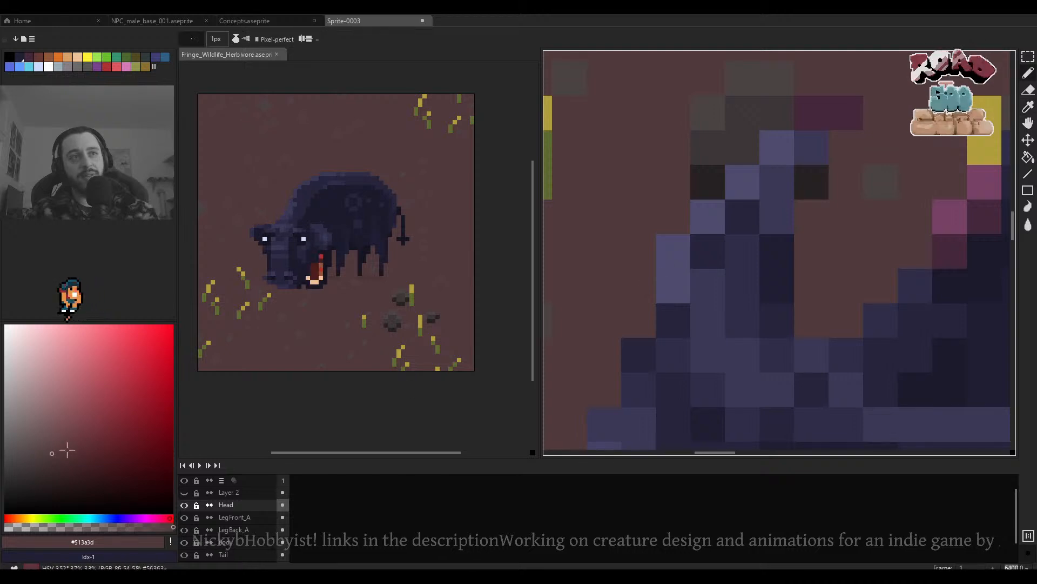
left_click(667, 262, "alt")
left_click(641, 264, "alt")
left_click(664, 265, "alt")
left_click(643, 267, "alt")
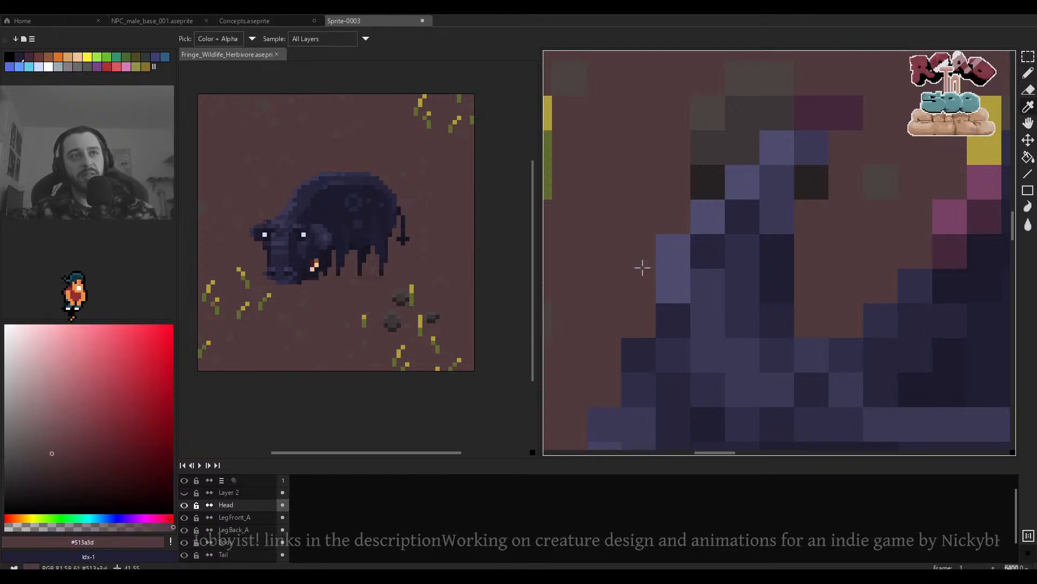
left_click(663, 314, "alt")
left_click(650, 317, "alt")
left_click(664, 319, "alt")
left_click(649, 320, "alt")
left_click(666, 321, "alt")
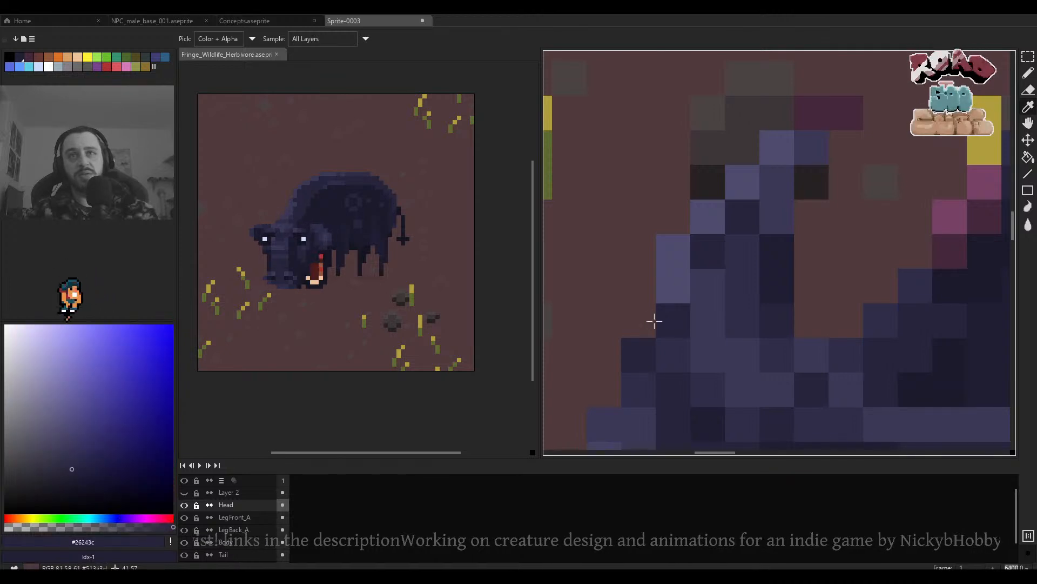
left_click(650, 319, "alt")
left_click(663, 319, "alt")
left_click(650, 320, "alt")
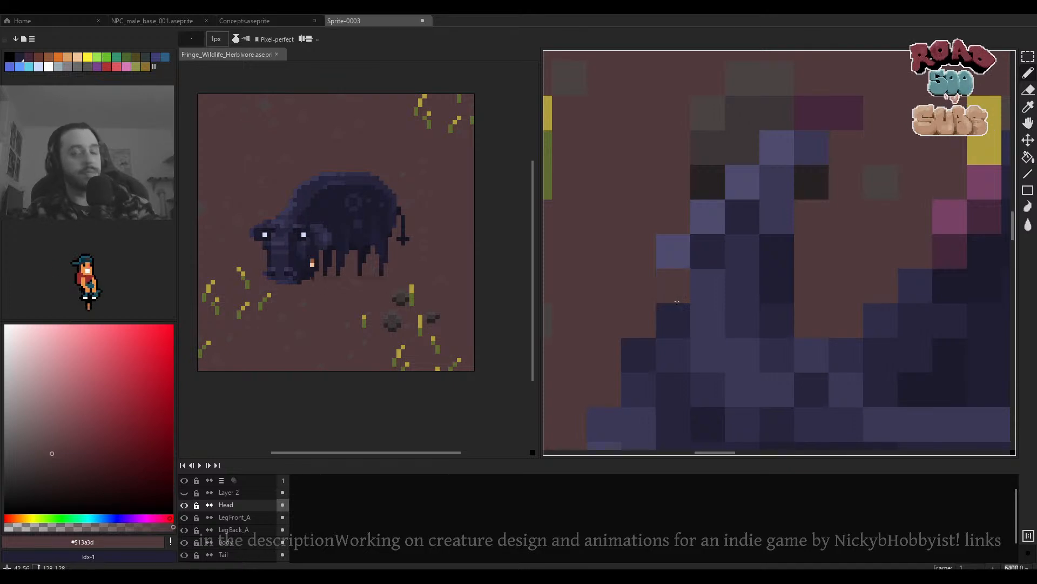
Sample the horn highlight #4e4b6f and extend it along the outer edge of the horn and the head below.
left_click(679, 259, "alt")
scroll(678, 256, "down", 9)
scroll(677, 238, "up", 6)
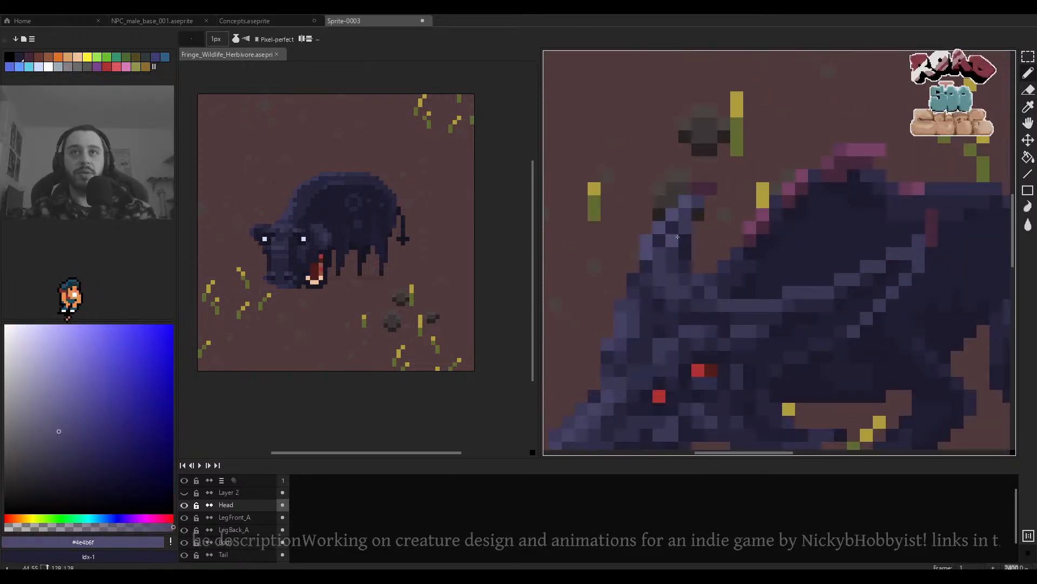
scroll(691, 216, "down", 7)
scroll(681, 208, "up", 8)
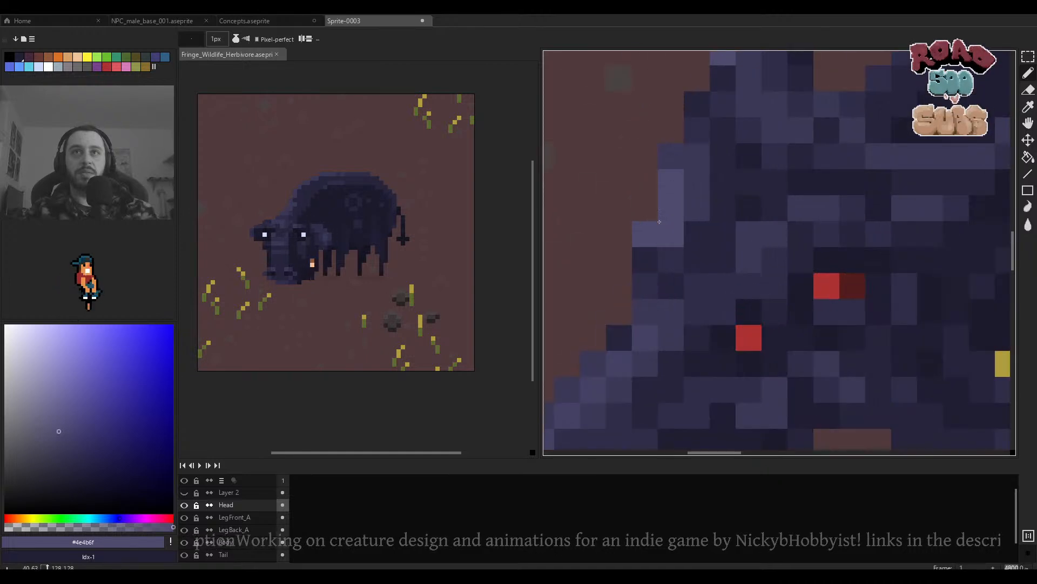
scroll(659, 222, "down", 4)
scroll(670, 227, "up", 4)
scroll(702, 241, "down", 6)
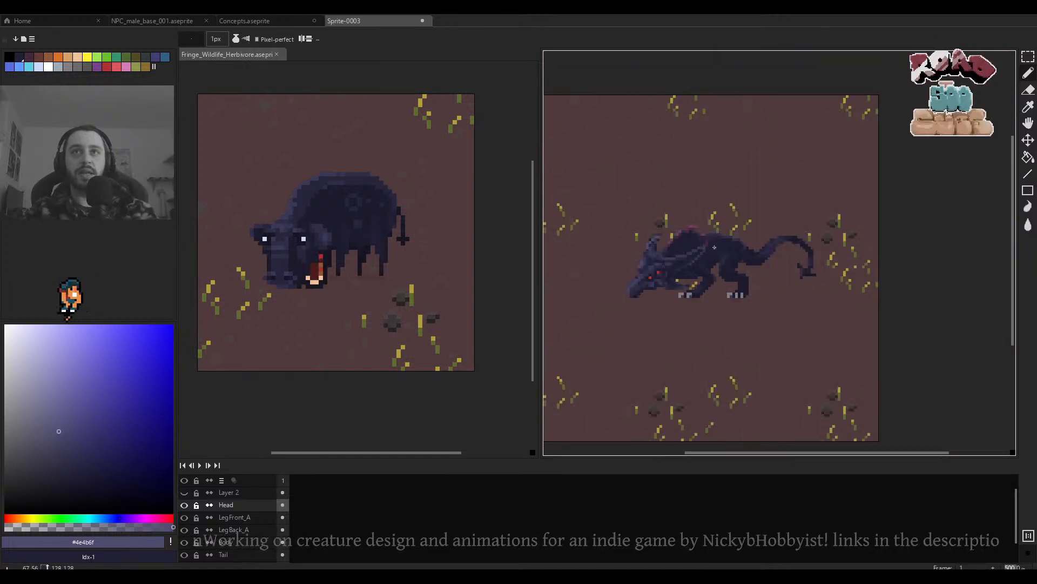
On the Body layer, highlight the back's upper contour behind the maroon patch with the frill's sampled #3a3855.
scroll(714, 247, "up", 4)
left_click(724, 239, "ctrl")
scroll(738, 241, "up", 2)
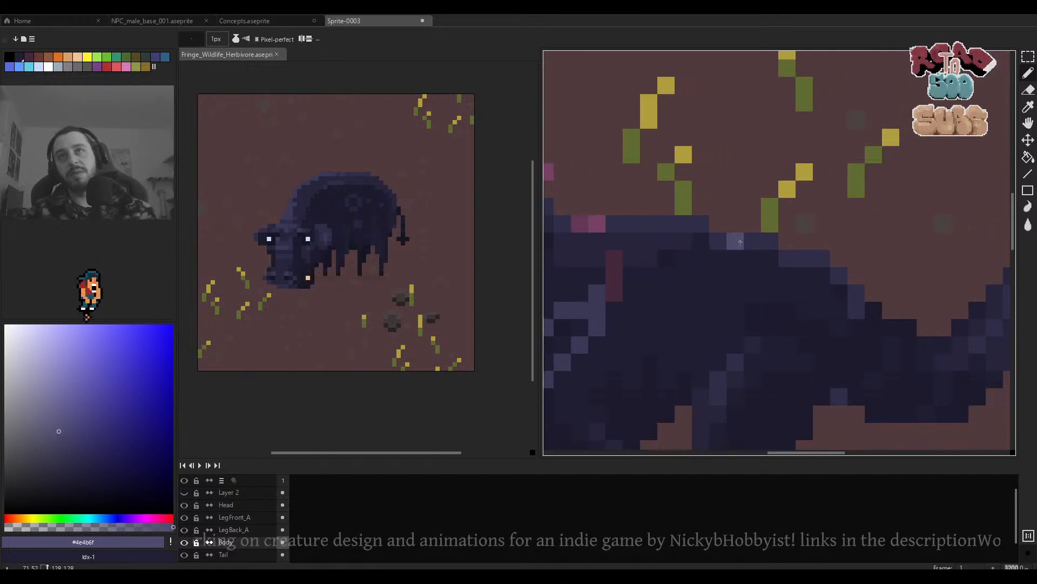
scroll(580, 275, "down", 4)
scroll(615, 272, "up", 3)
left_click(598, 270, "alt")
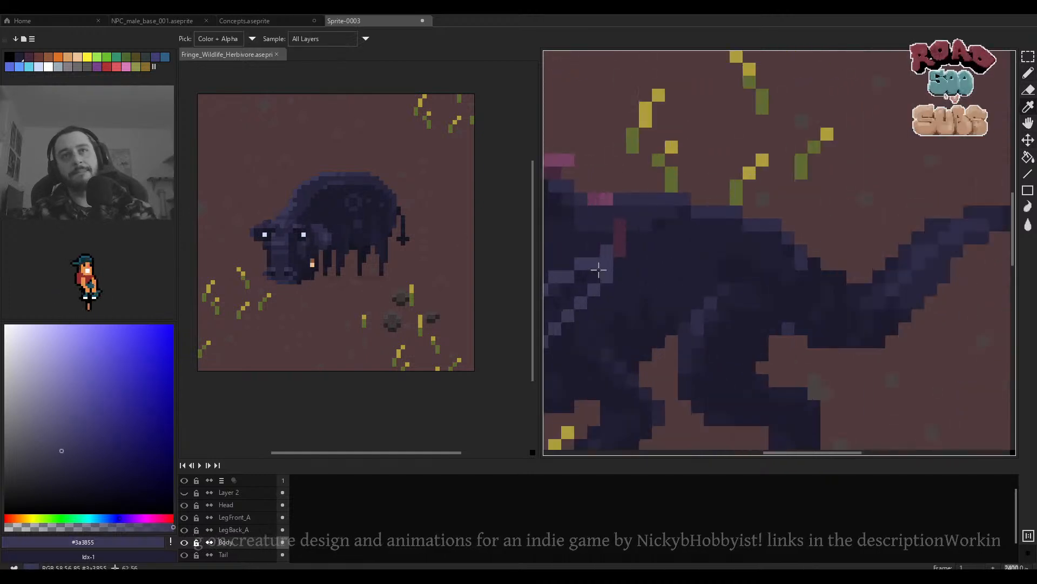
scroll(632, 263, "up", 3)
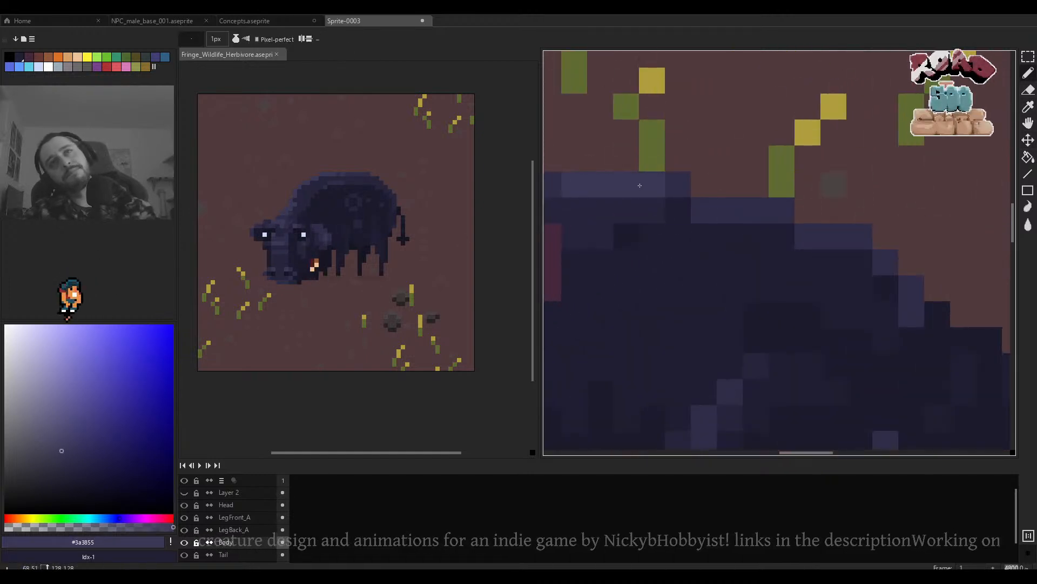
scroll(739, 206, "down", 1)
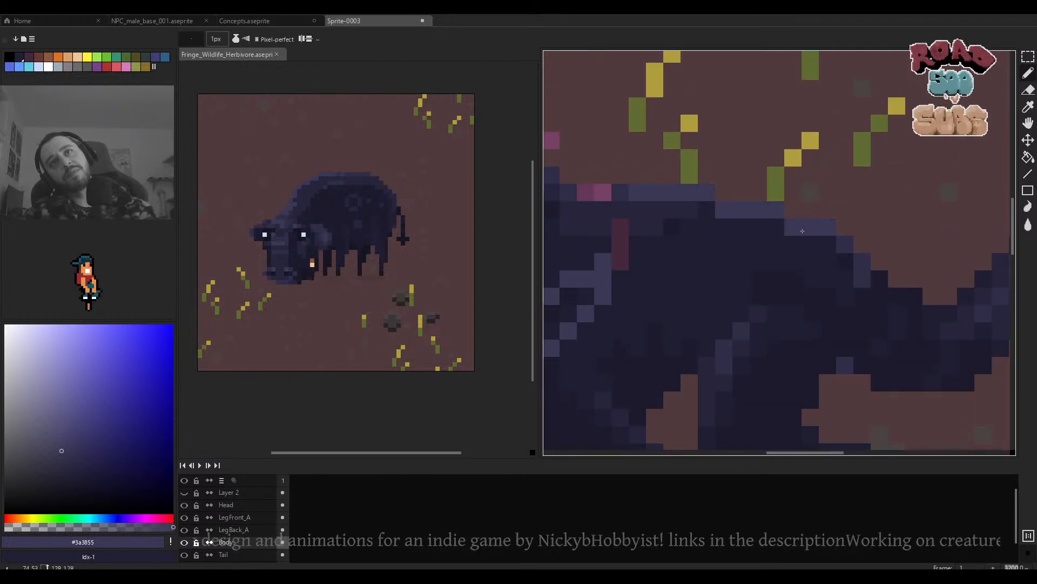
scroll(802, 231, "down", 6)
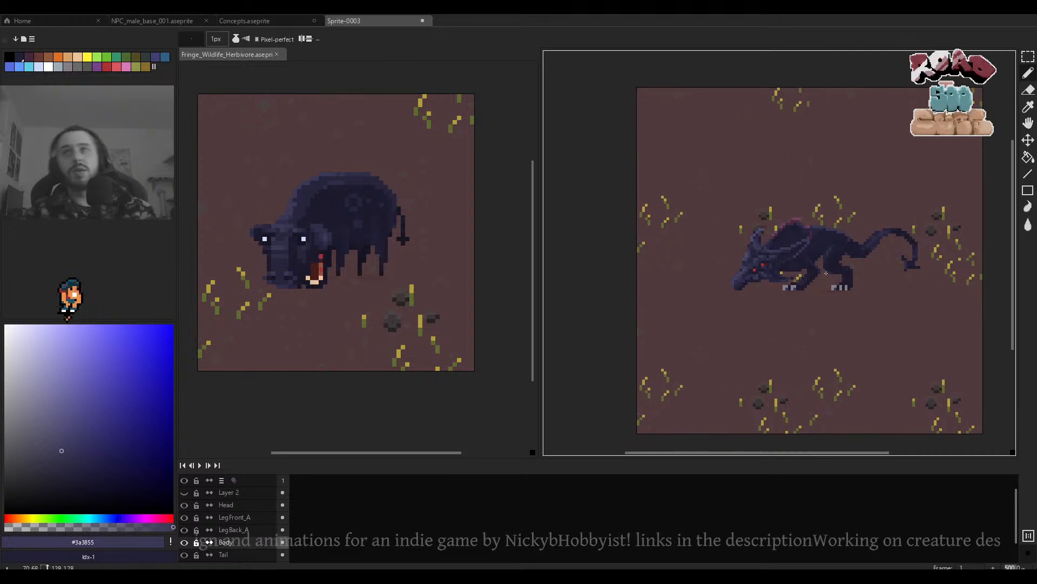
Show only the LegFront_A layer and erase stray contour pixels on the front leg near its bend.
scroll(794, 272, "up", 7)
scroll(794, 245, "down", 1)
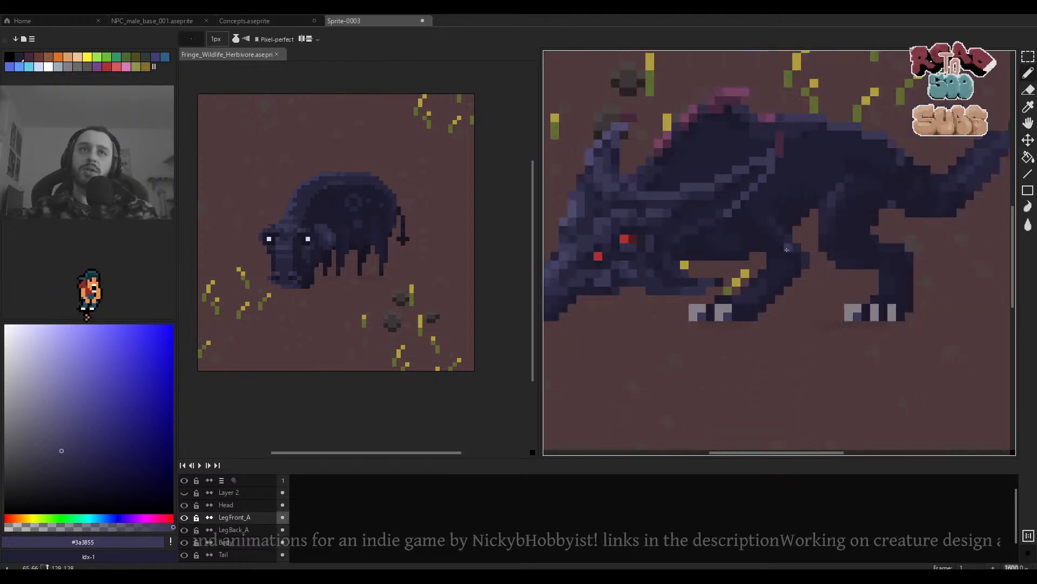
left_click(184, 519, "alt")
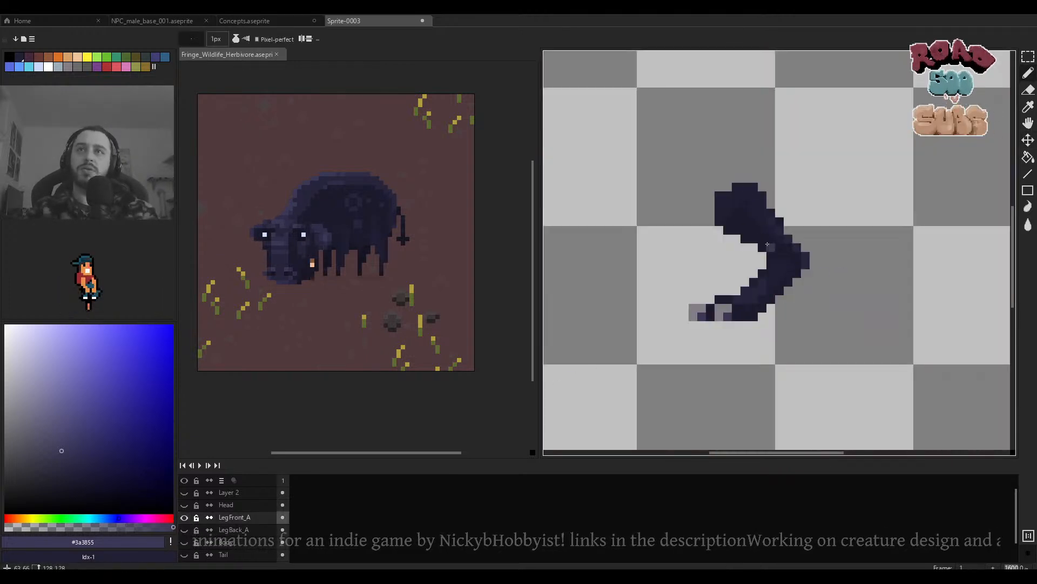
scroll(768, 244, "down", 3)
scroll(770, 247, "up", 3)
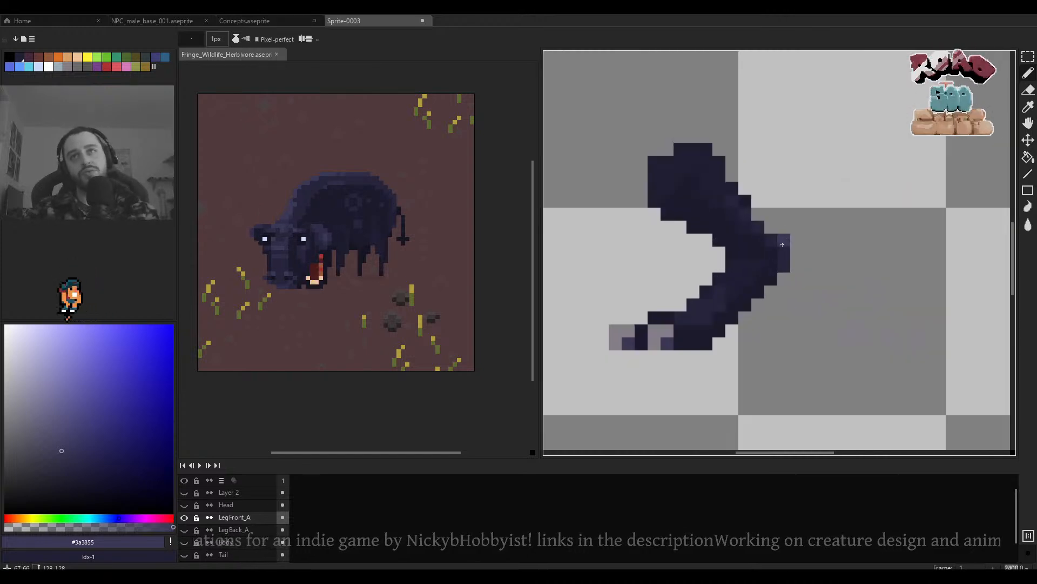
key("e")
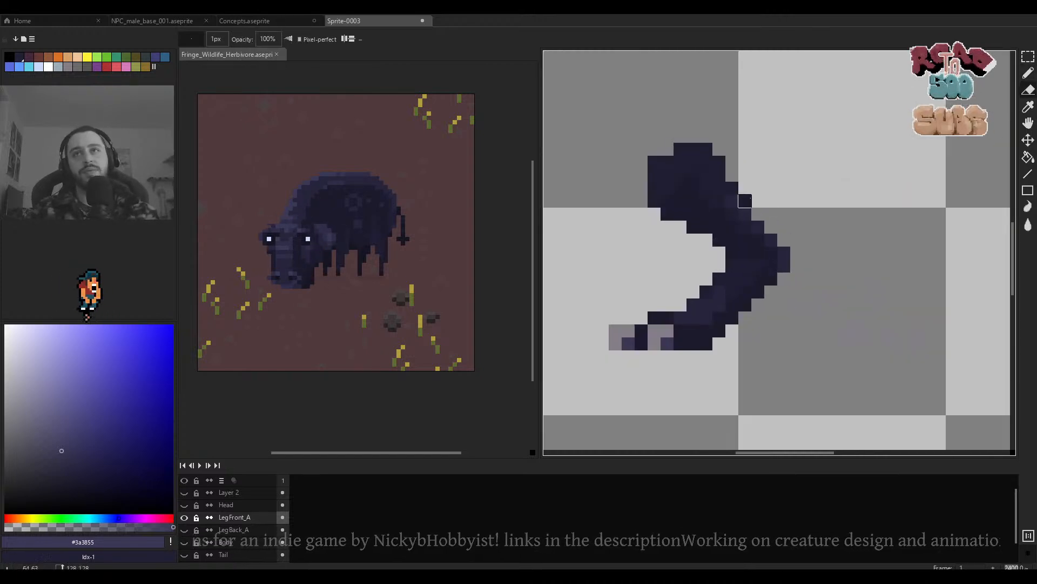
scroll(782, 208, "down", 3)
scroll(790, 212, "up", 3)
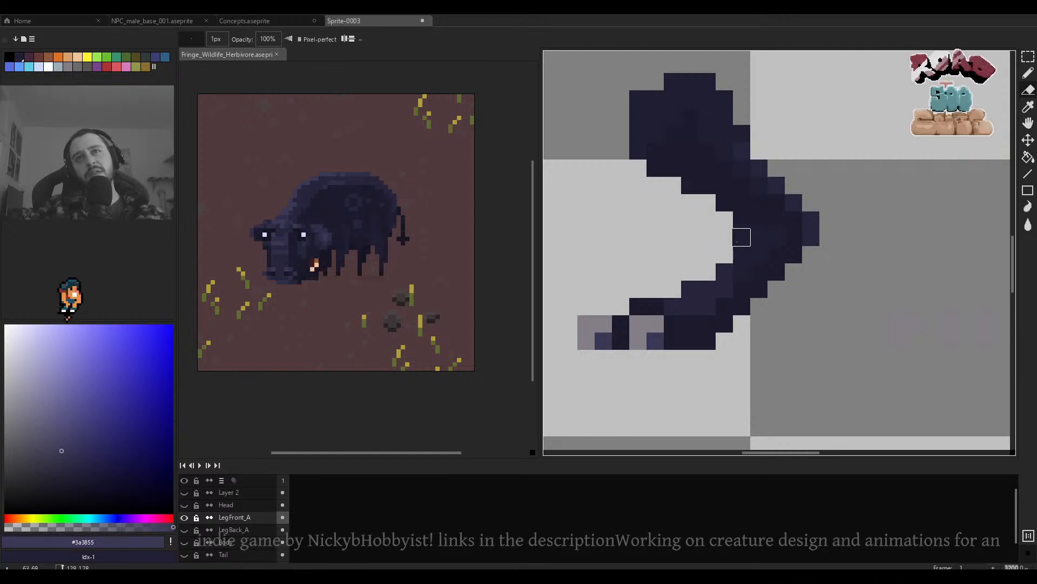
scroll(742, 237, "down", 4)
scroll(773, 258, "up", 3)
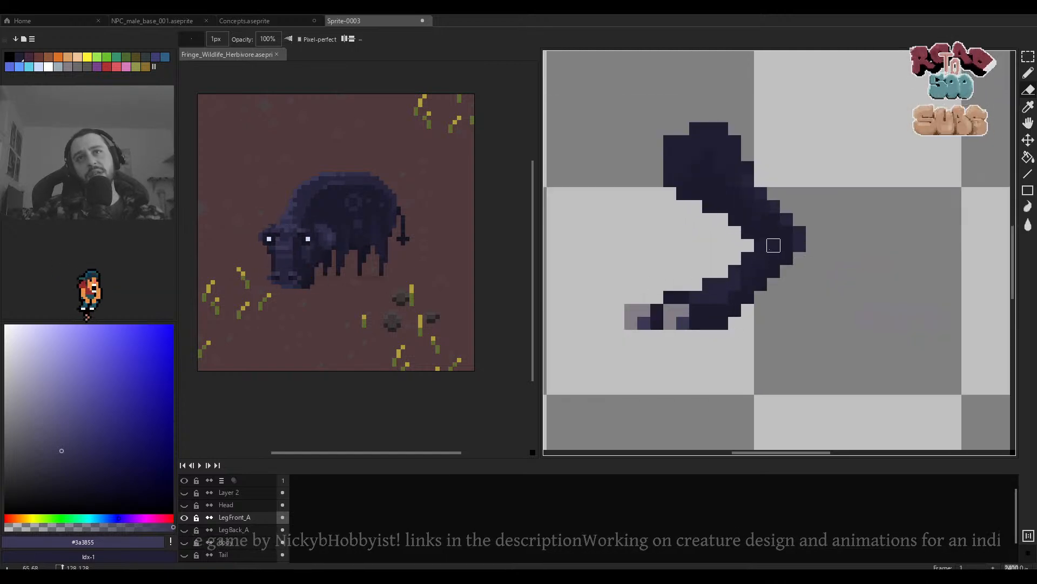
left_click_drag(771, 275, 746, 254)
key("m")
left_click_drag(773, 303, 771, 280)
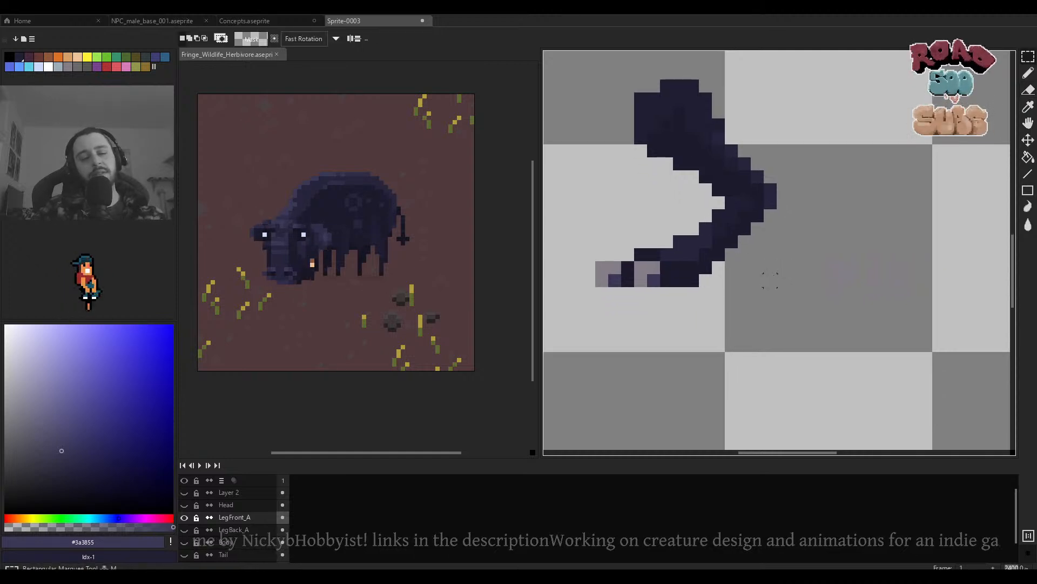
key("b")
mouse_move(693, 320)
left_mouse_down()
mouse_move(809, 268)
mouse_move(796, 410)
left_mouse_up()
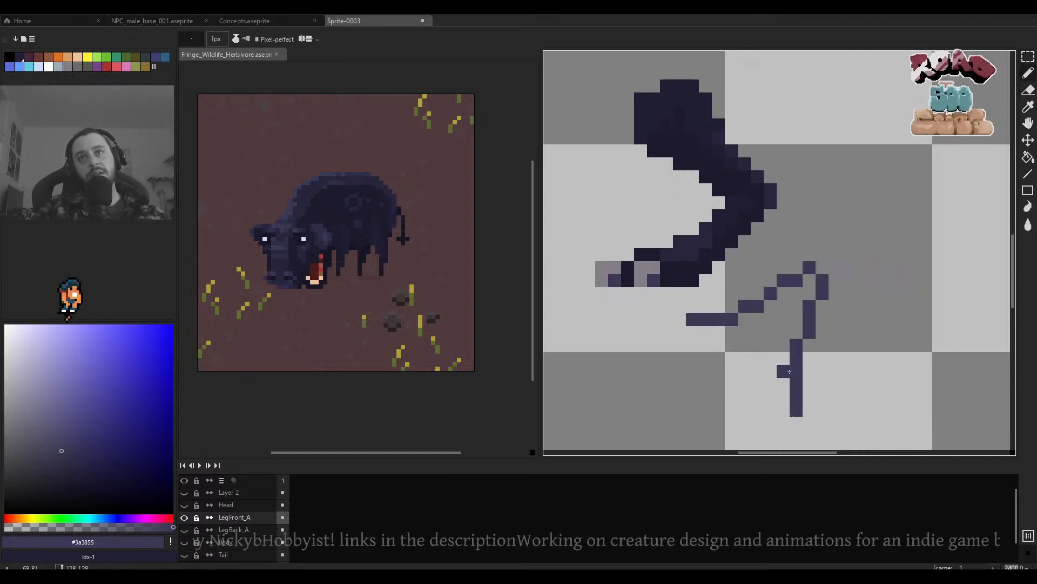
key("ctrl+z")
key("ctrl+z")
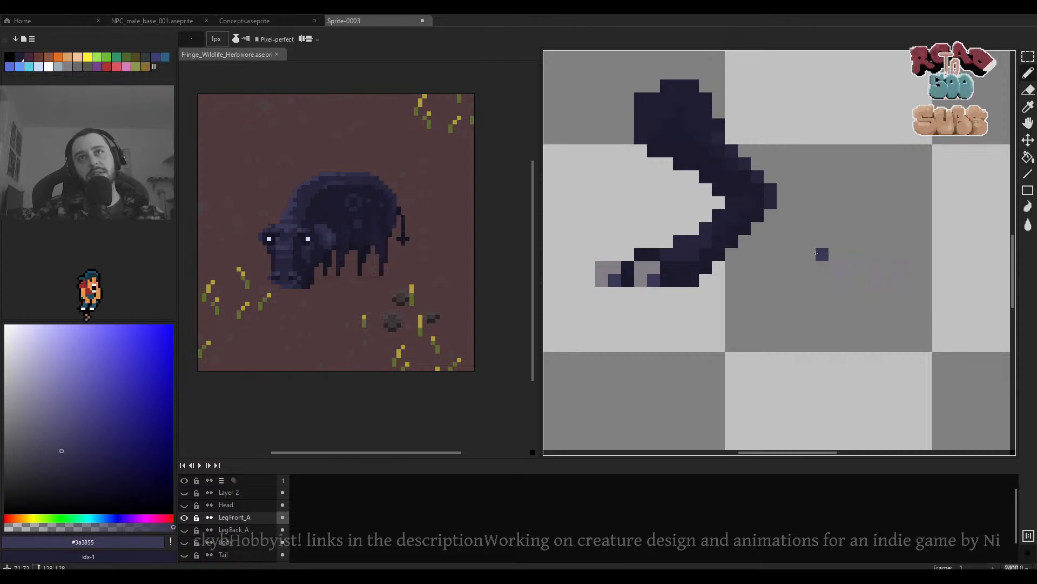
left_click_drag(810, 254, 705, 371)
left_click_drag(849, 267, 745, 385)
key("ctrl+z")
key("ctrl+z")
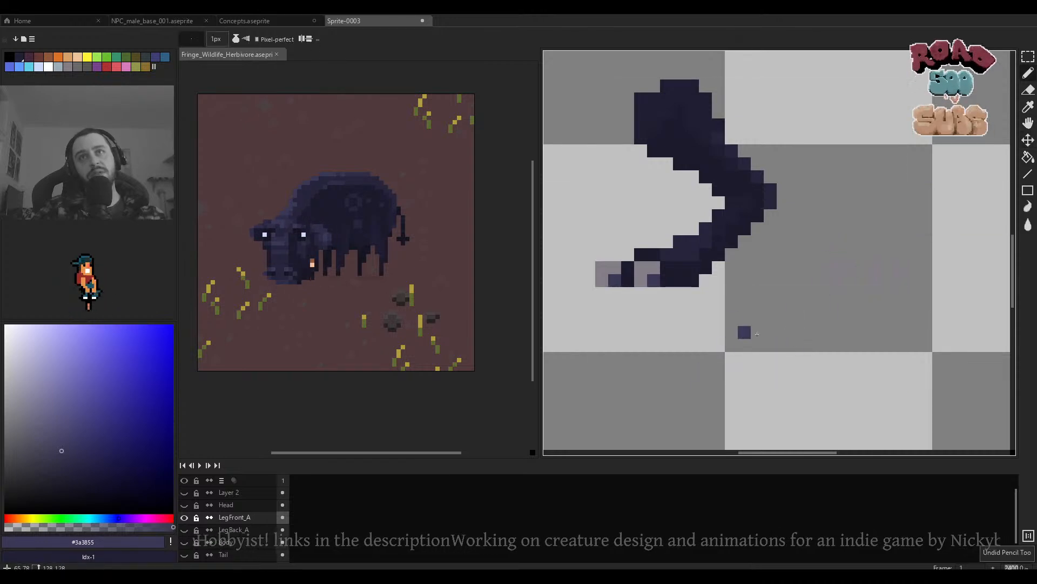
left_click_drag(848, 267, 745, 358)
left_click_drag(861, 306, 771, 397)
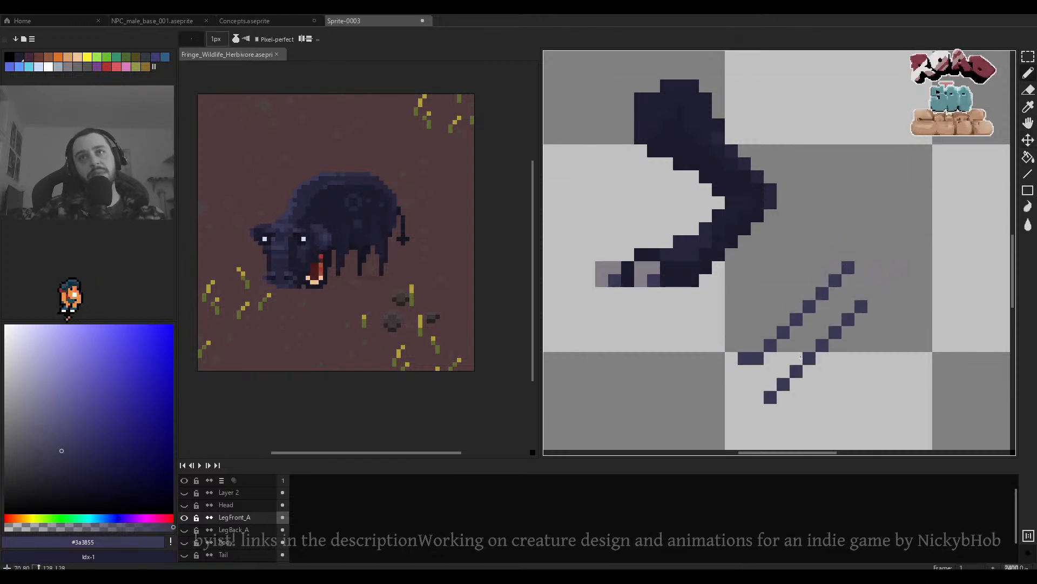
key("ctrl+z")
key("ctrl+z")
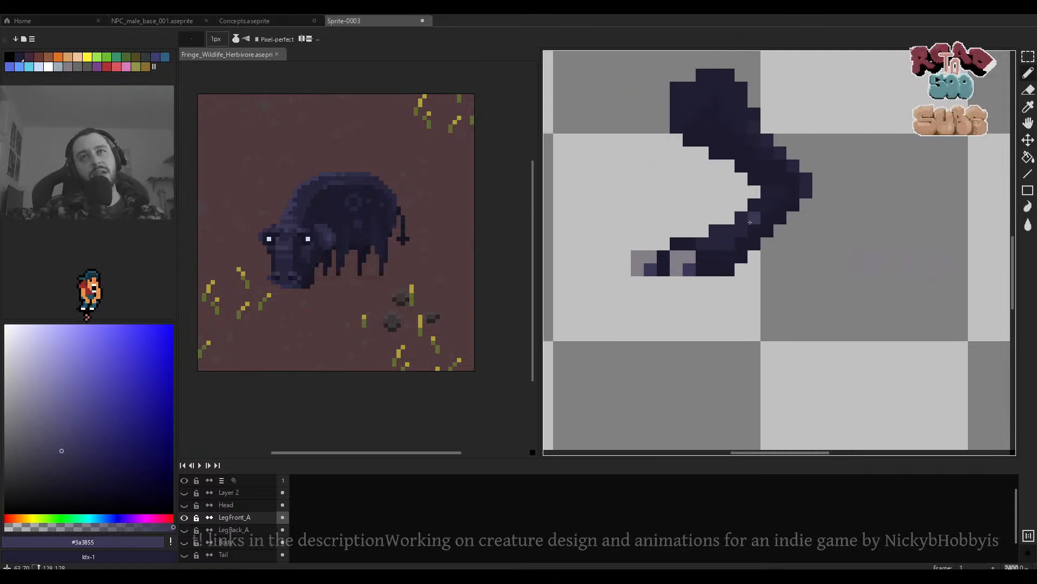
Show only the LegBack_A layer and fill the notch behind the back leg's thigh with the sampled #1c1a2c.
left_click_drag(697, 230, 717, 303)
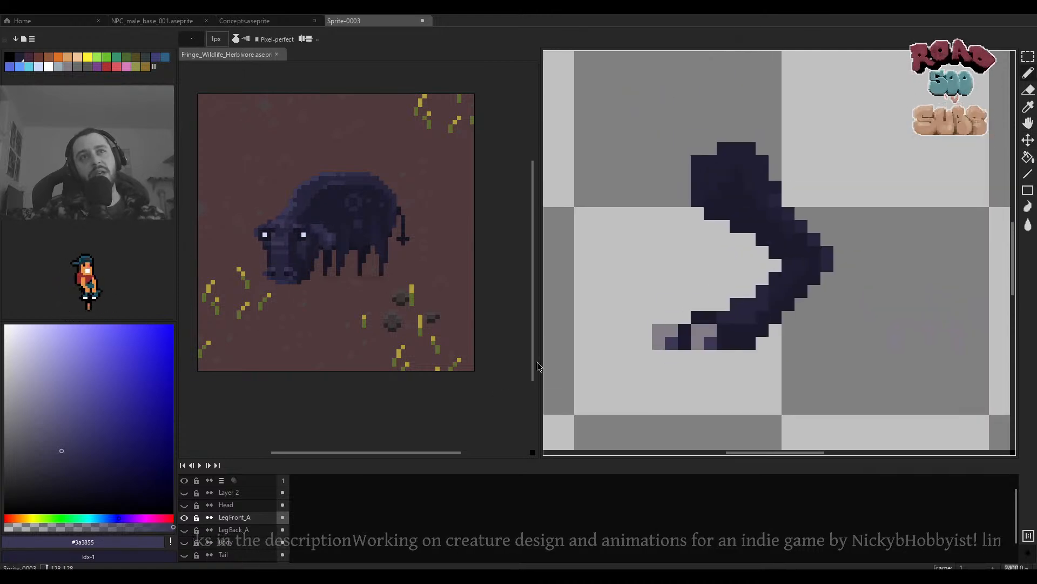
left_click(184, 517)
left_click(184, 529)
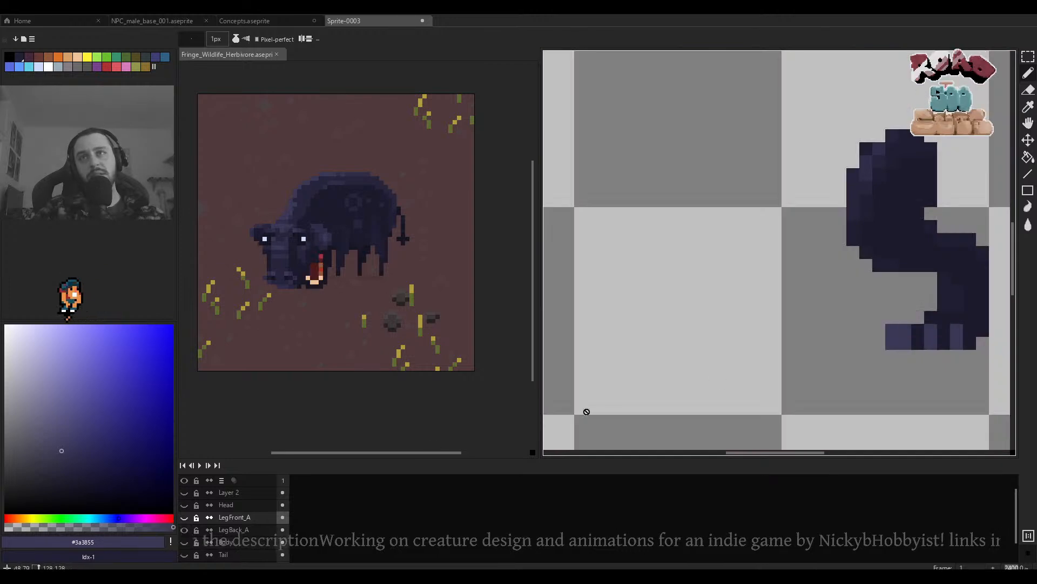
left_click_drag(879, 341, 802, 335)
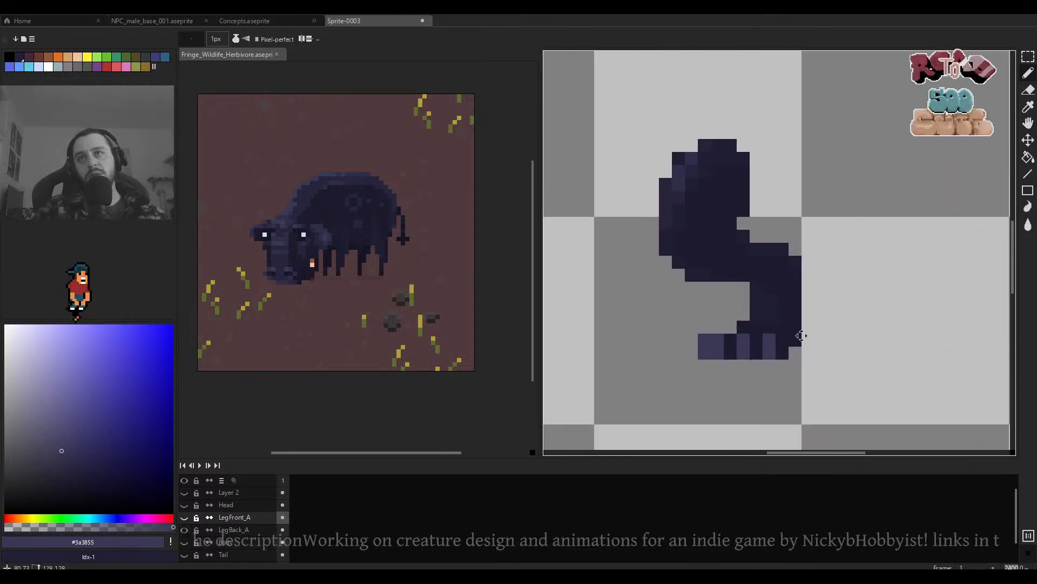
left_click(727, 220, "ctrl")
scroll(724, 215, "down", 3)
scroll(701, 221, "up", 3)
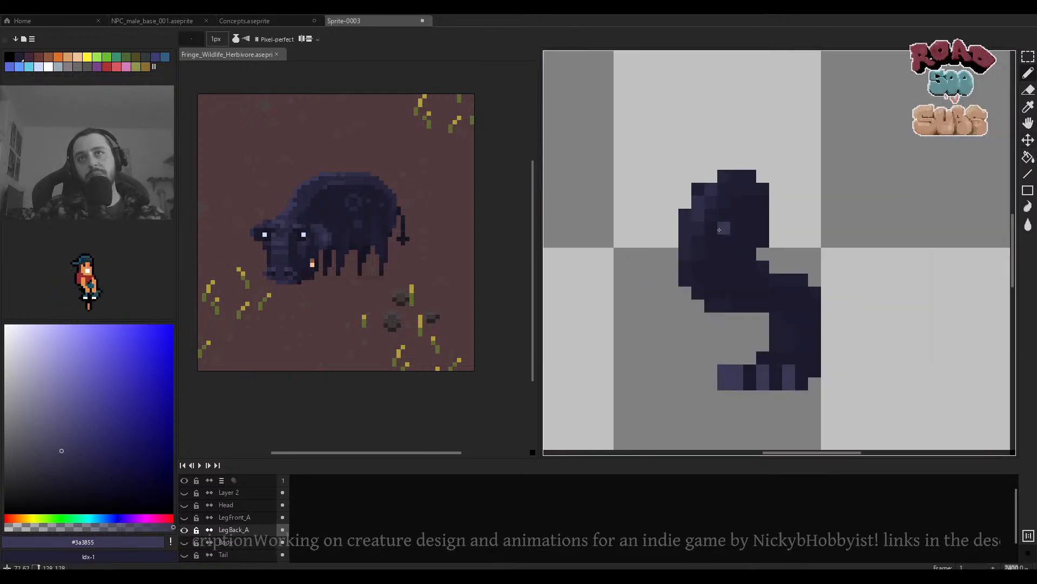
left_click(756, 249, "alt")
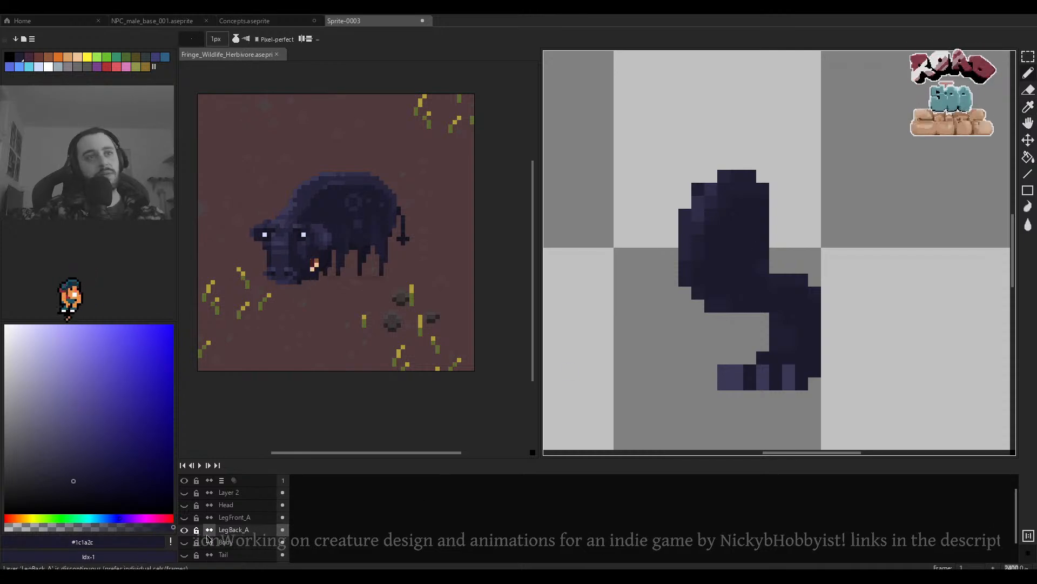
Show the other creature layers again and shift the selected thigh and knee areas on LegBack_A up by one pixel.
left_click(185, 529)
left_click(184, 530)
left_click(184, 530, "alt")
scroll(785, 249, "down", 4)
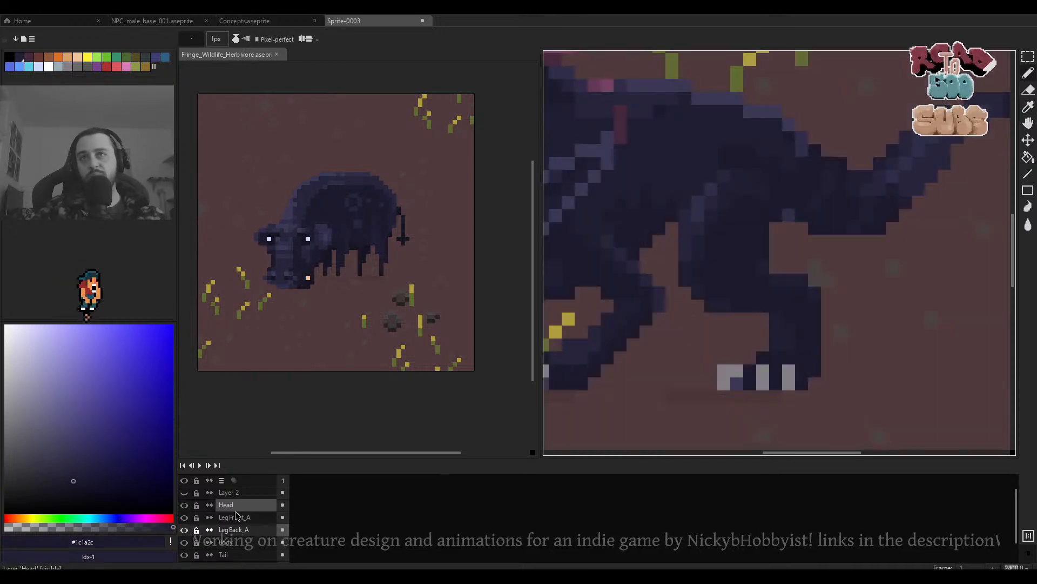
scroll(785, 249, "up", 5)
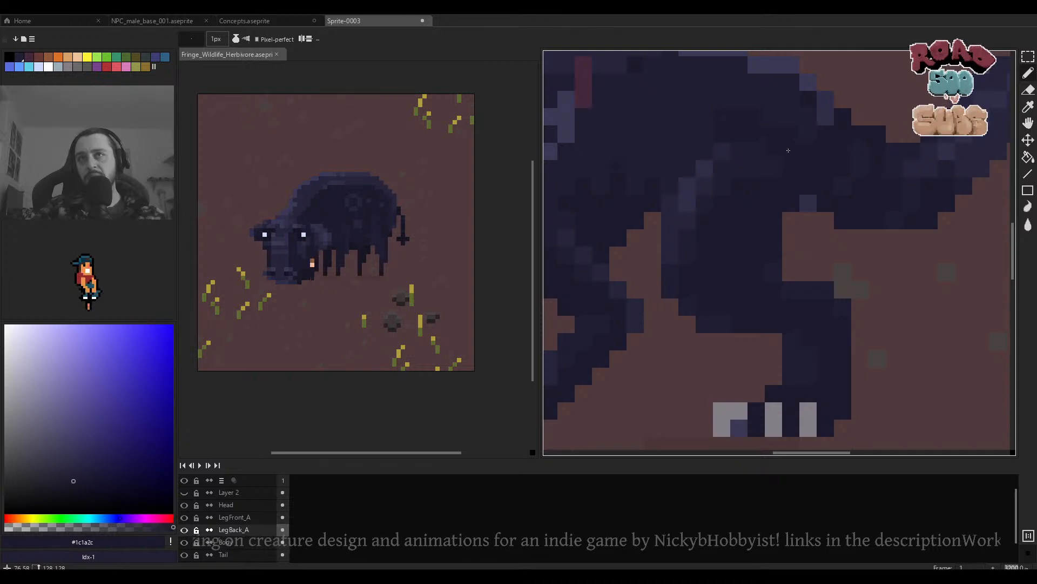
left_click_drag(738, 226, 810, 237)
key("m")
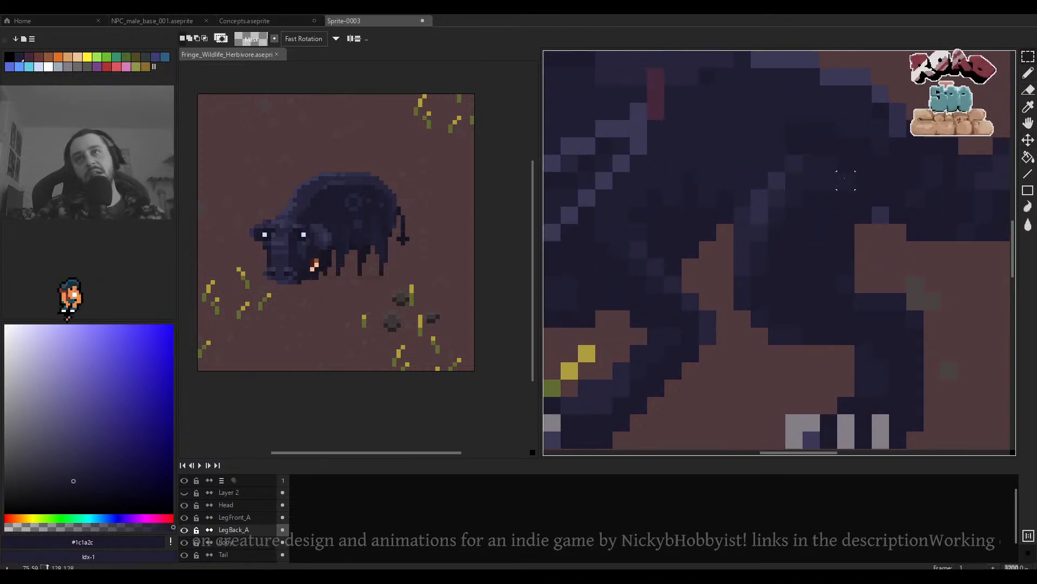
left_click_drag(855, 172, 717, 343)
left_click_drag(782, 317, 782, 299)
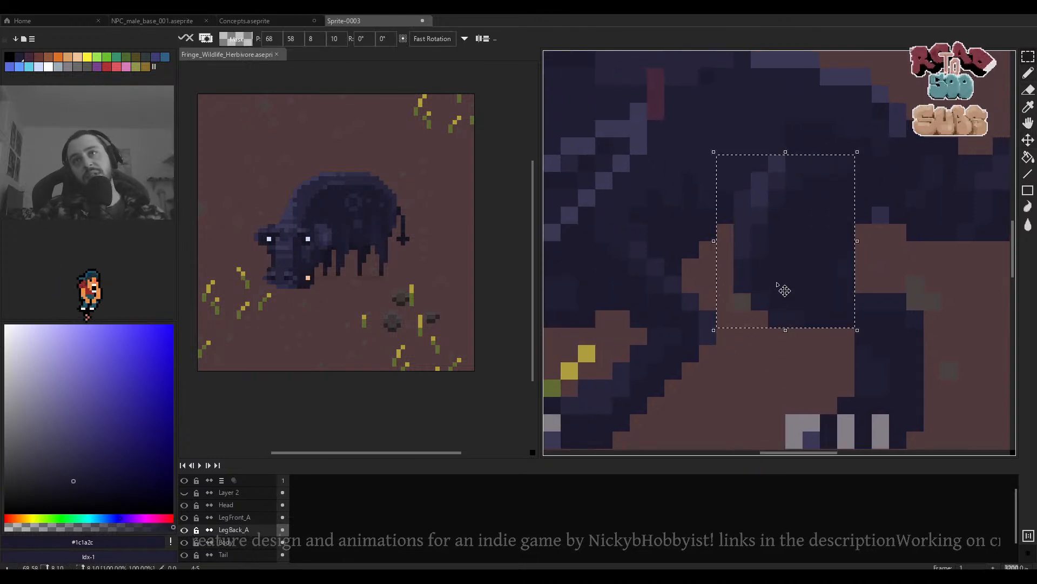
left_click(898, 318)
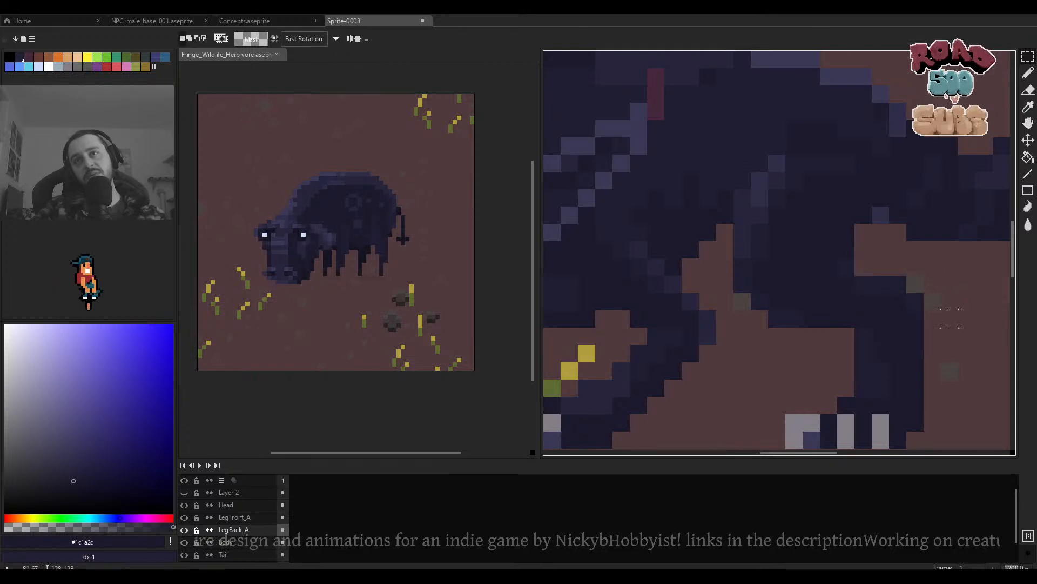
Examine the creature's overall silhouette at several magnifications, comparing the back leg, the tail on the Tail layer and the head.
scroll(940, 316, "down", 4)
scroll(864, 310, "up", 3)
left_click_drag(980, 308, 799, 267)
left_click(873, 238)
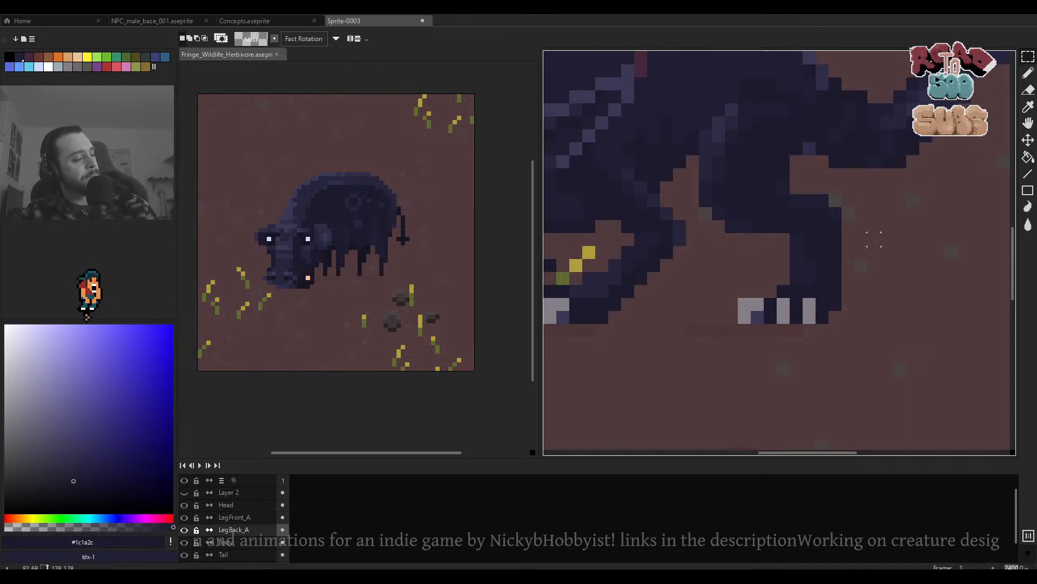
scroll(874, 226, "down", 6)
scroll(838, 206, "up", 1)
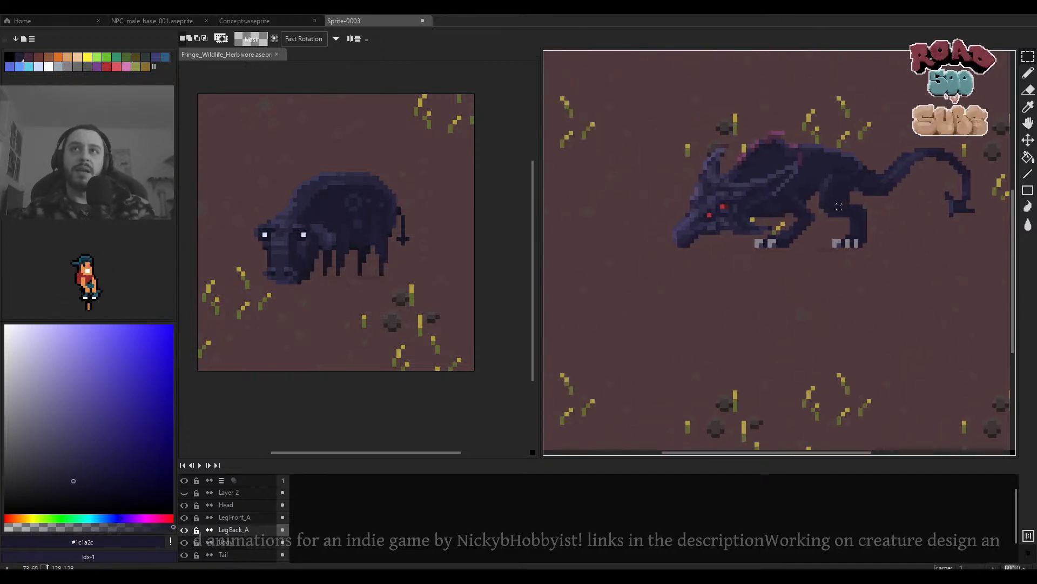
key("b")
scroll(838, 206, "down", 1)
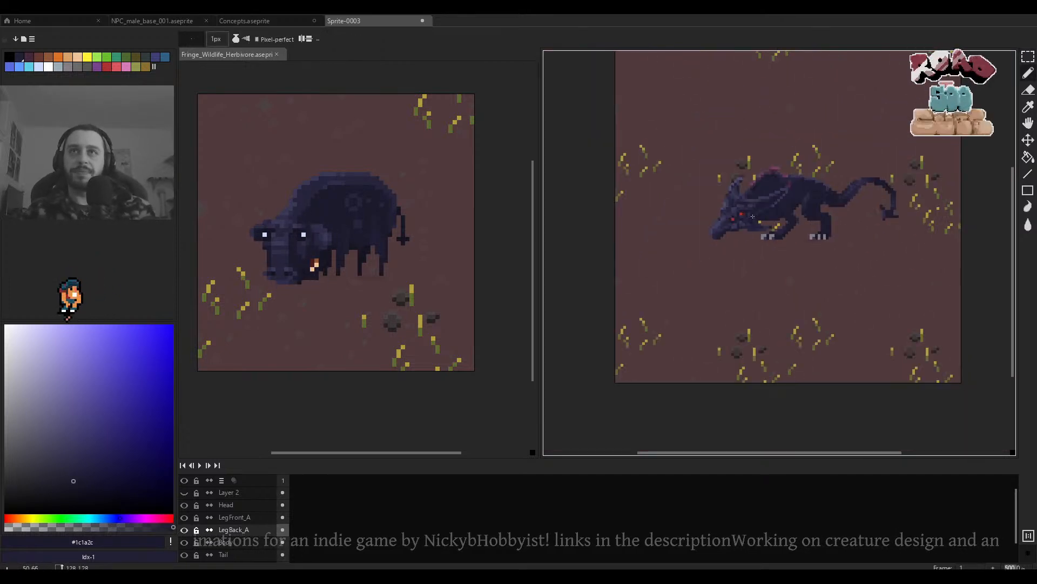
scroll(761, 197, "up", 3)
left_click_drag(760, 196, 696, 209)
left_click_drag(872, 205, 769, 212)
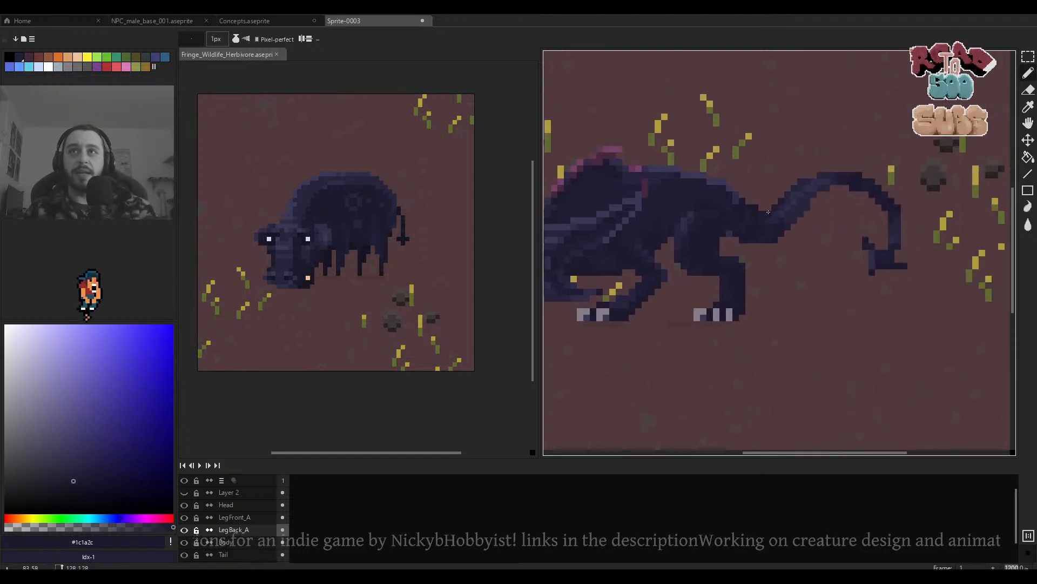
left_click(795, 205, "ctrl")
scroll(795, 205, "down", 3)
scroll(797, 205, "up", 3)
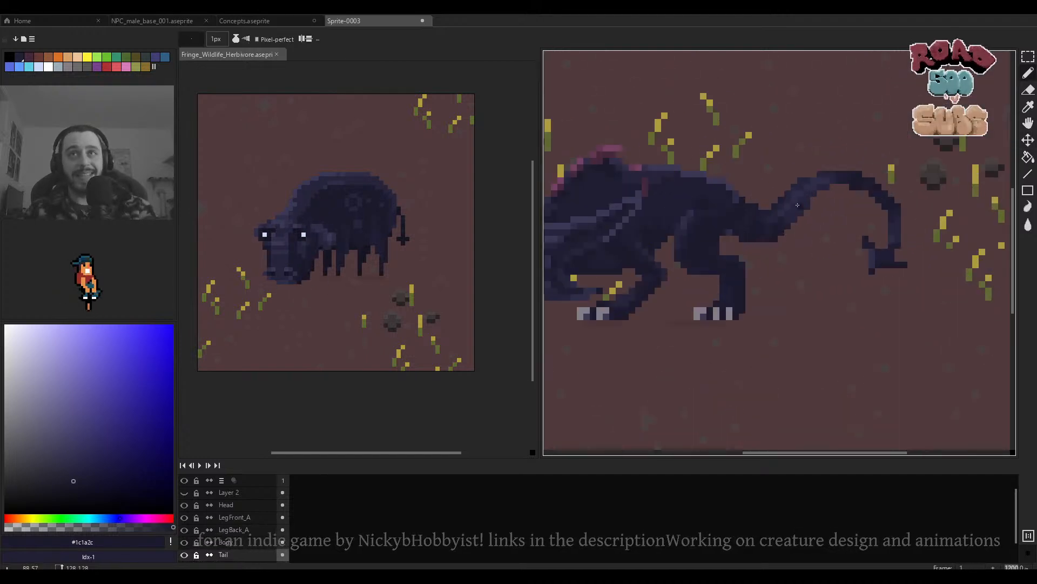
scroll(693, 202, "up", 6)
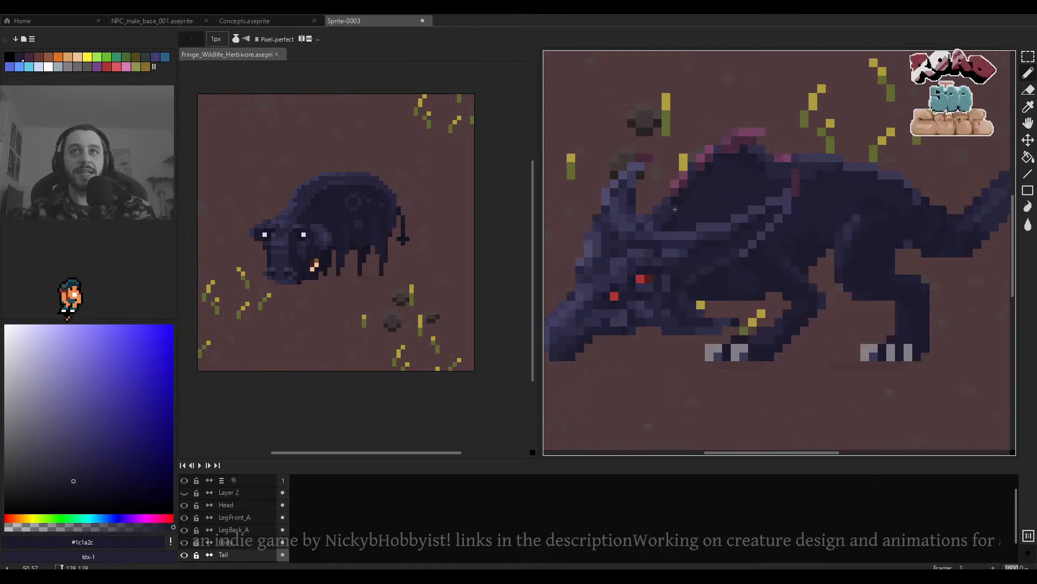
On the Body layer, shade the raised back between the maroon crest and the frill with the sampled #26243c.
left_click(694, 202, "ctrl")
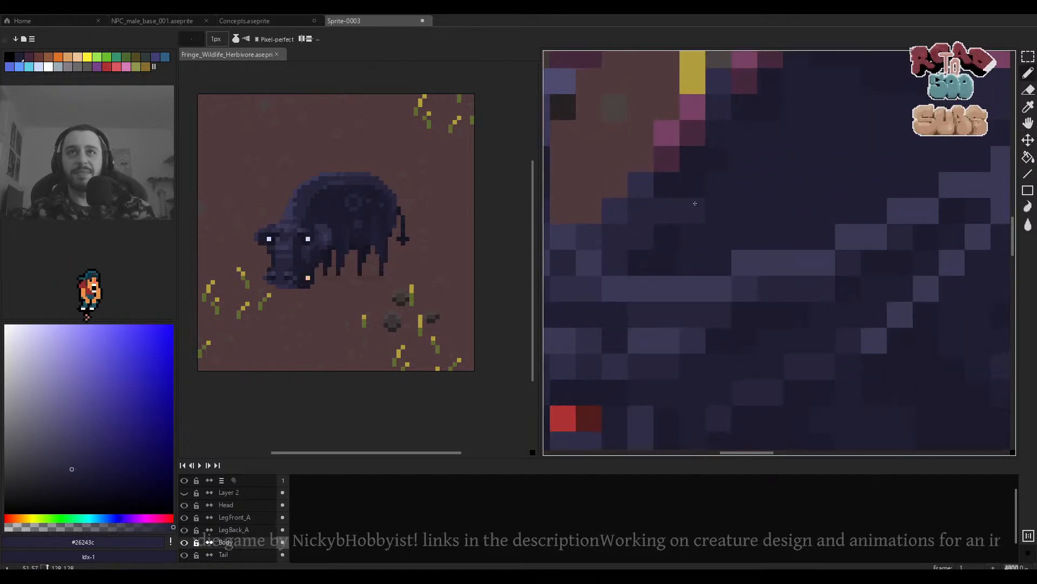
scroll(716, 189, "down", 3)
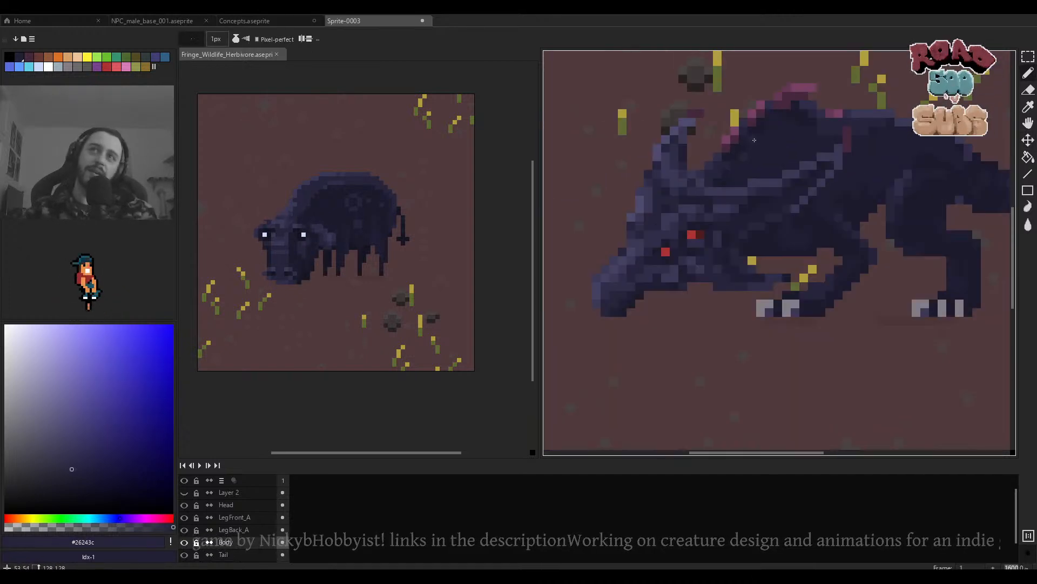
scroll(780, 131, "down", 3)
scroll(782, 139, "up", 4)
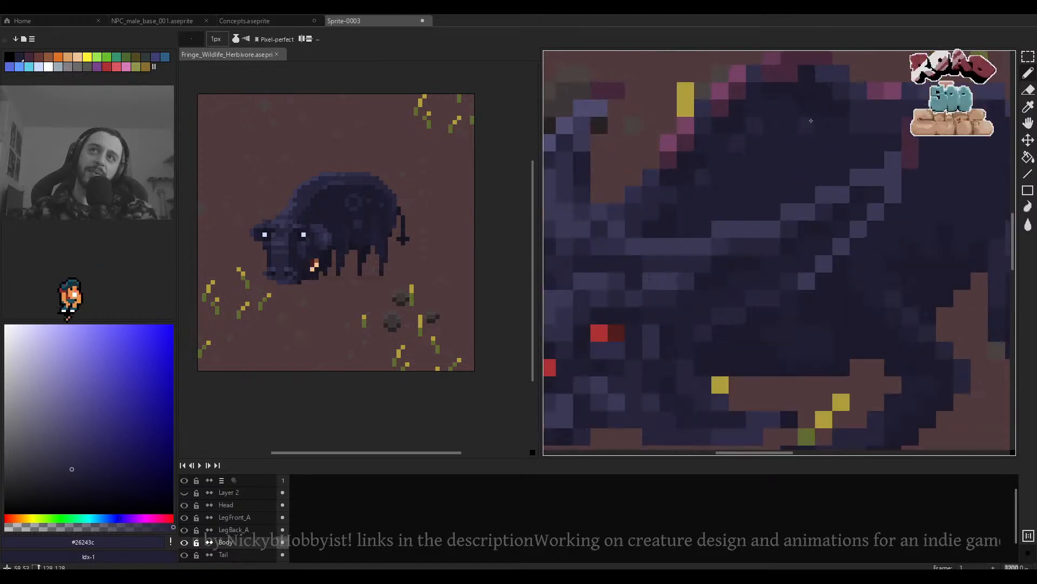
key("ctrl+z")
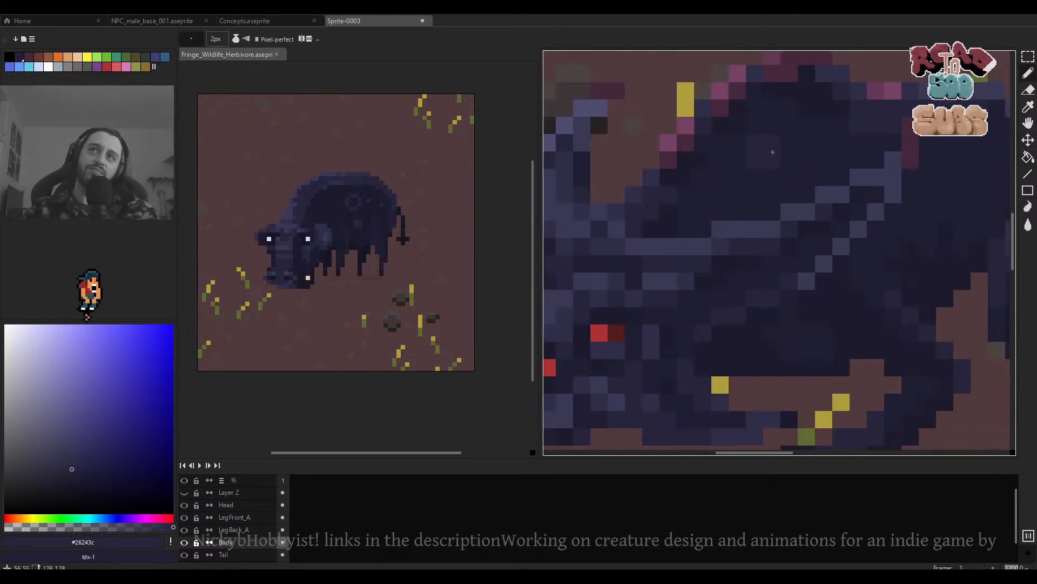
scroll(772, 152, "down", 3)
scroll(808, 148, "up", 3)
key("ctrl+z")
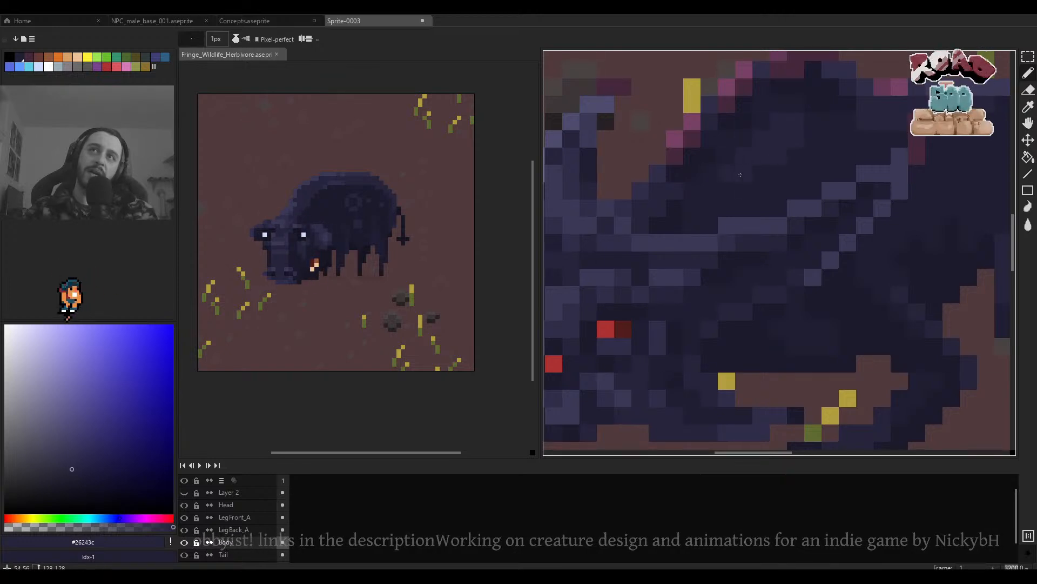
scroll(711, 185, "down", 3)
scroll(770, 155, "up", 2)
key("ctrl+z")
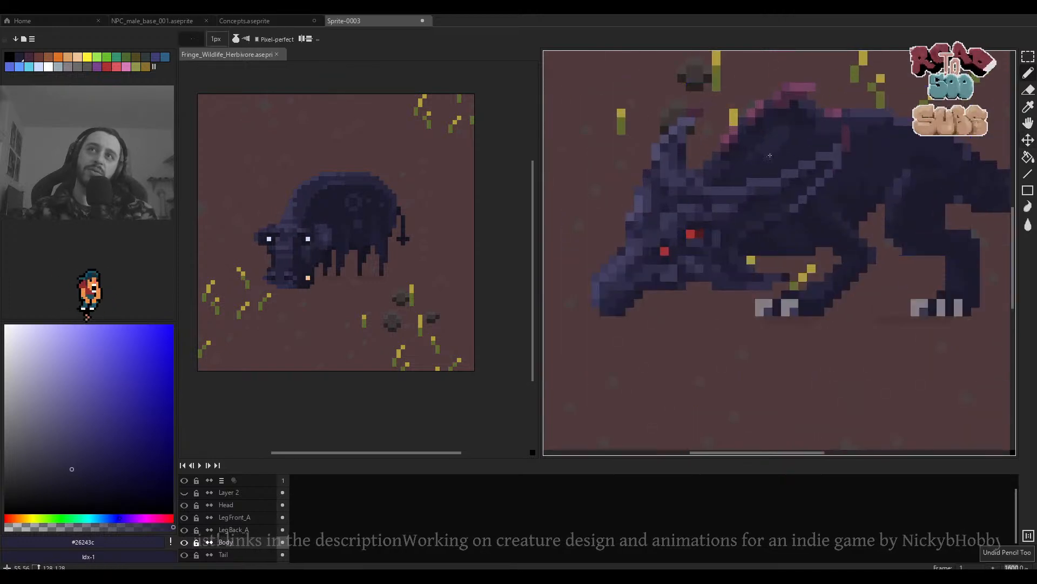
scroll(758, 164, "up", 2)
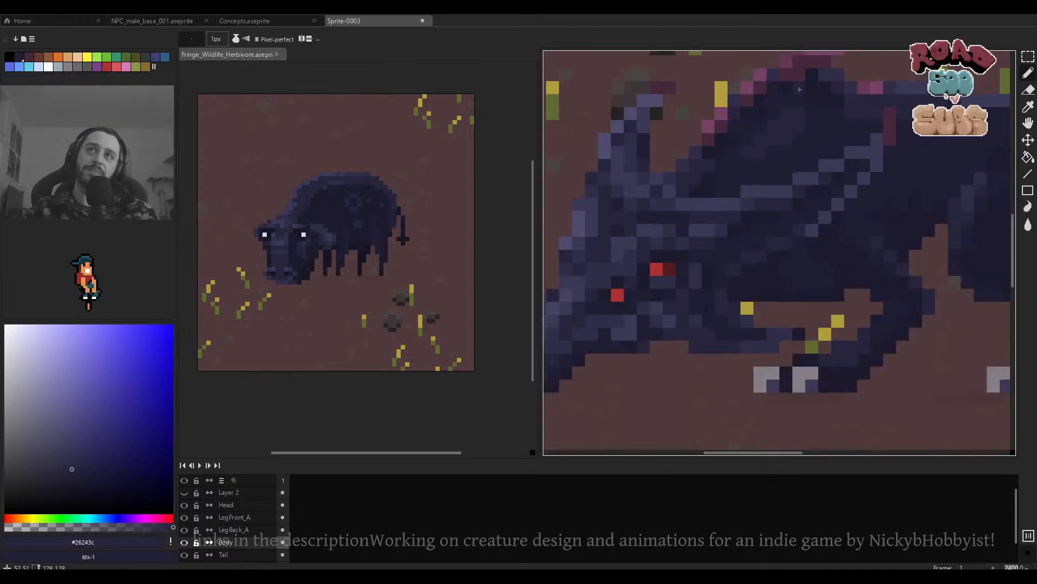
scroll(799, 90, "down", 4)
scroll(662, 344, "up", 2)
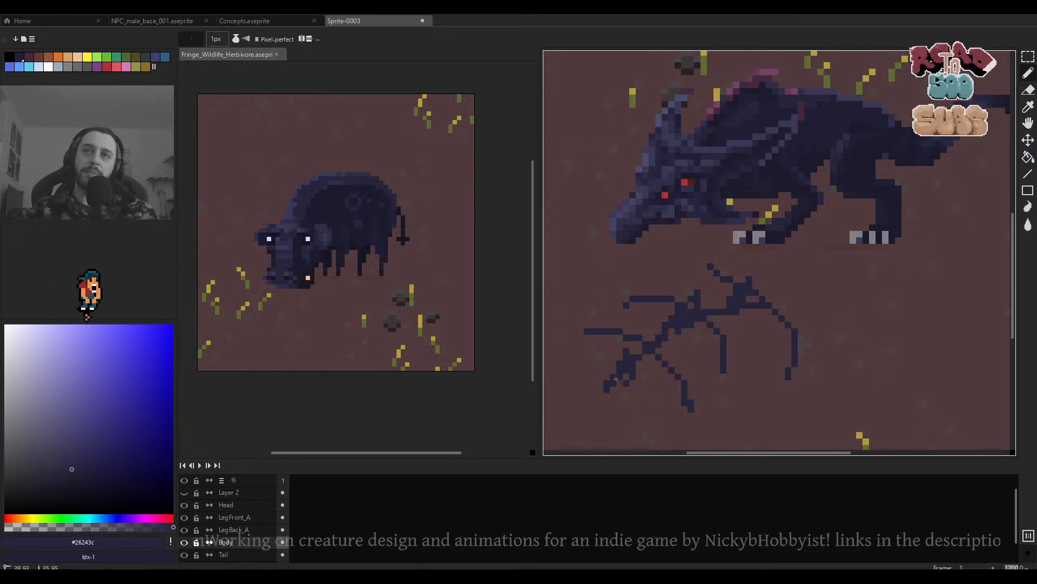
scroll(688, 358, "down", 3)
scroll(642, 344, "up", 1)
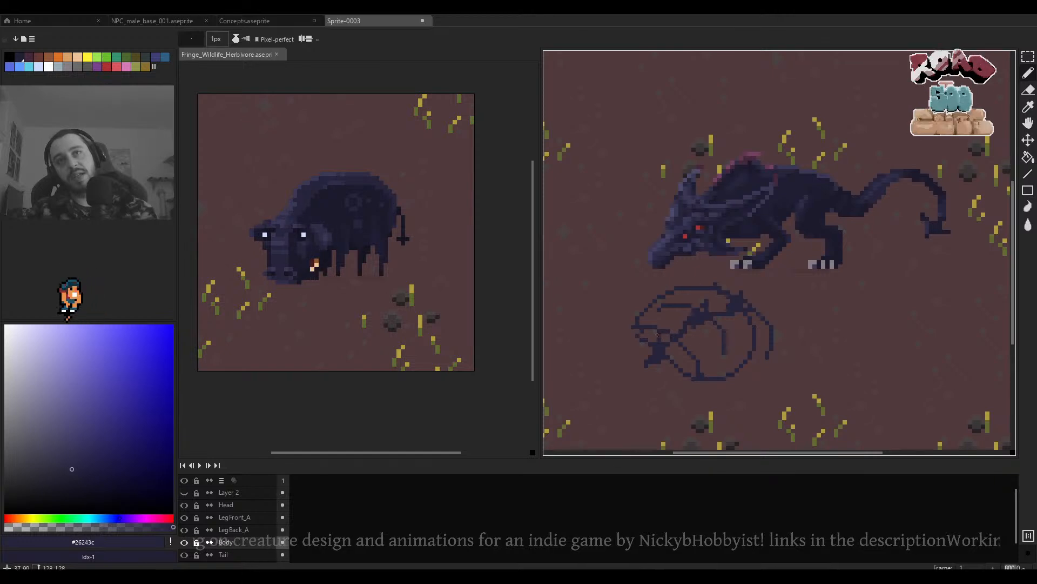
key("ctrl+z")
scroll(717, 355, "up", 3)
key("ctrl+z")
key("ctrl+z")
key("ctrl+z")
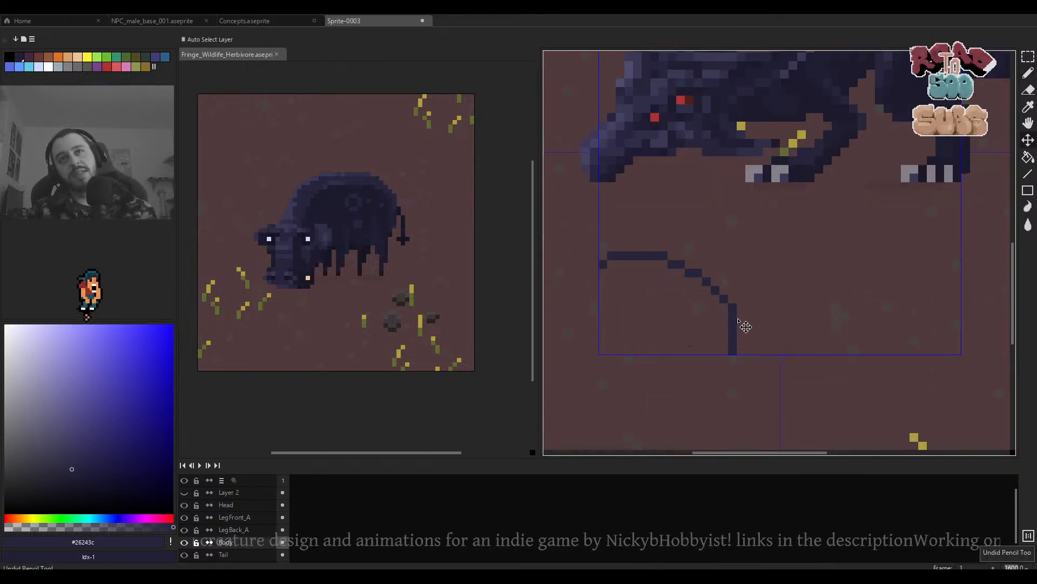
key("ctrl+z")
scroll(740, 316, "down", 1)
left_click_drag(740, 316, 723, 369)
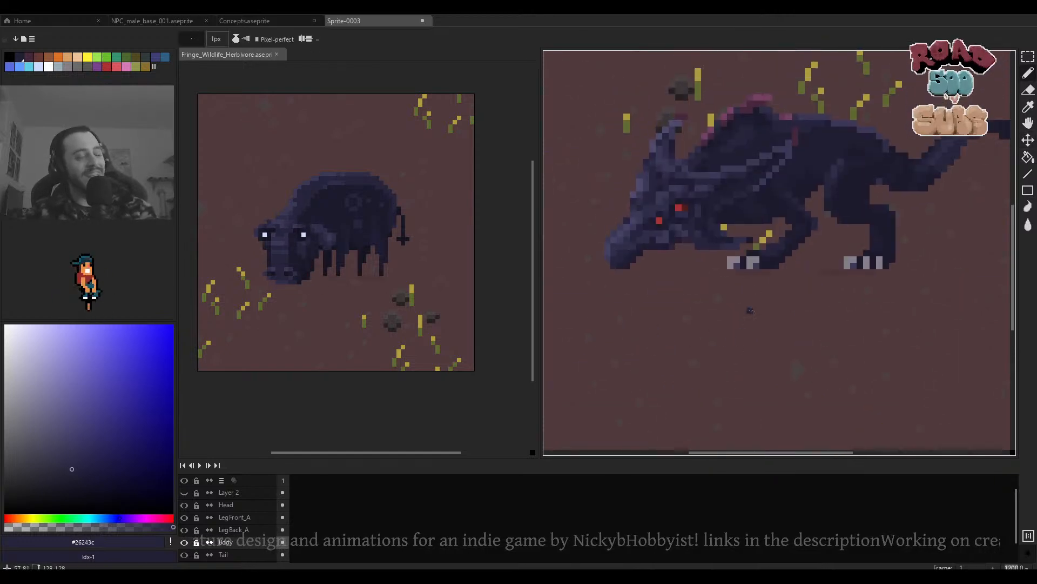
Sample #1c1a2c and darken the raised back between the maroon crest and the frill on the Body layer.
scroll(750, 310, "down", 2)
scroll(733, 254, "up", 4)
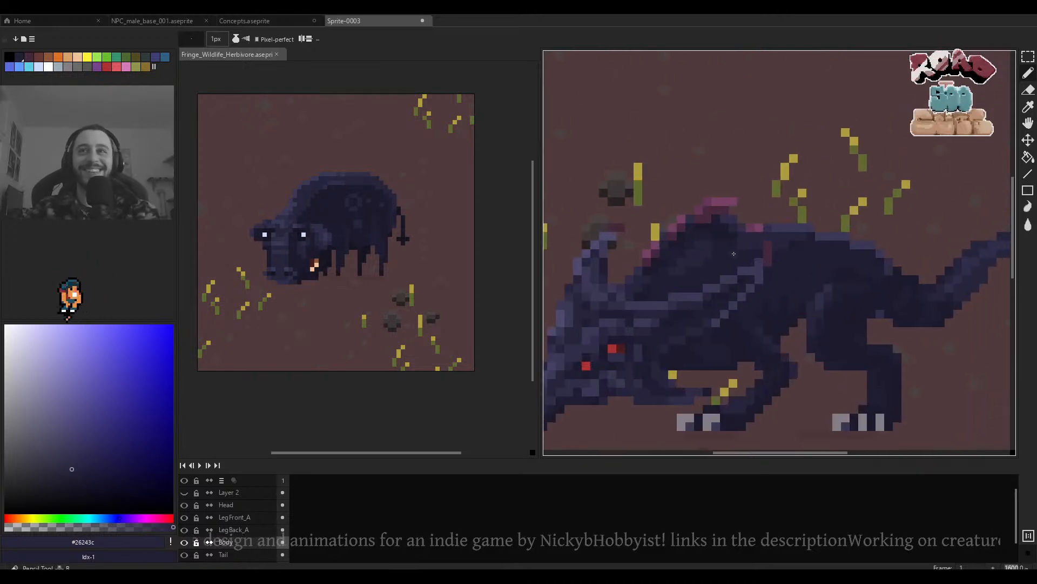
scroll(727, 234, "up", 1)
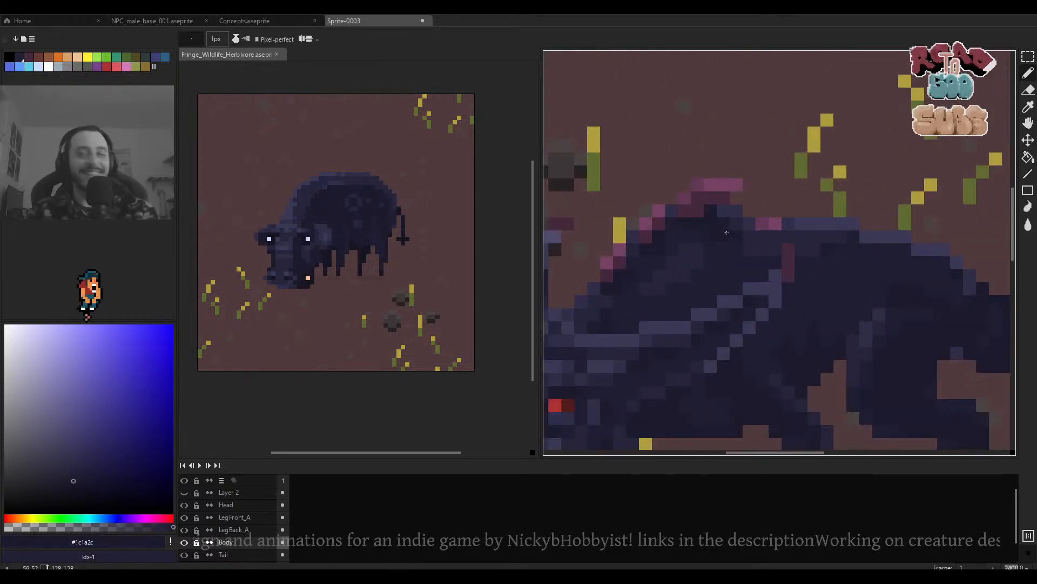
scroll(735, 236, "up", 1)
key("v")
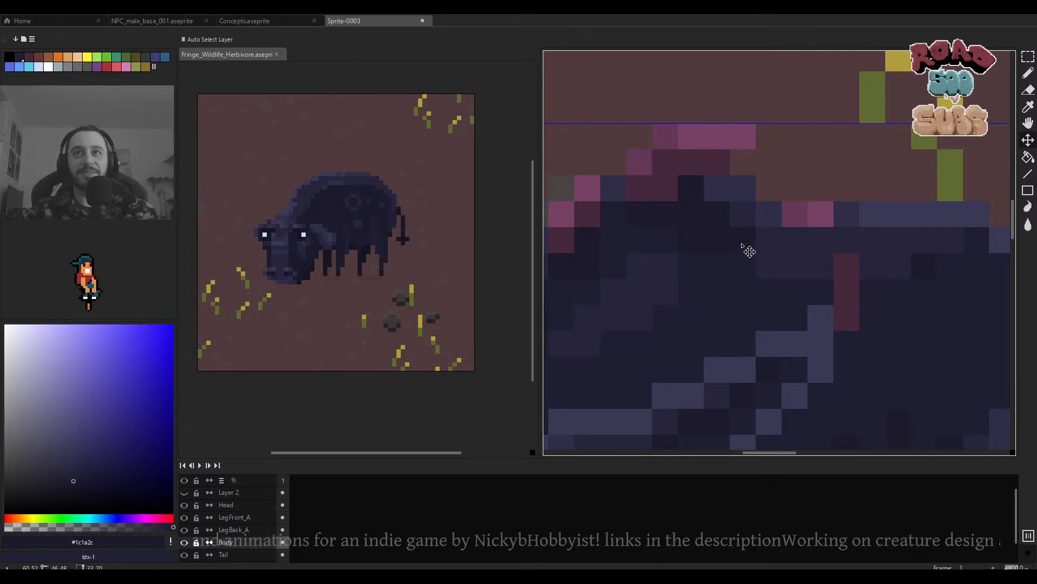
key("b")
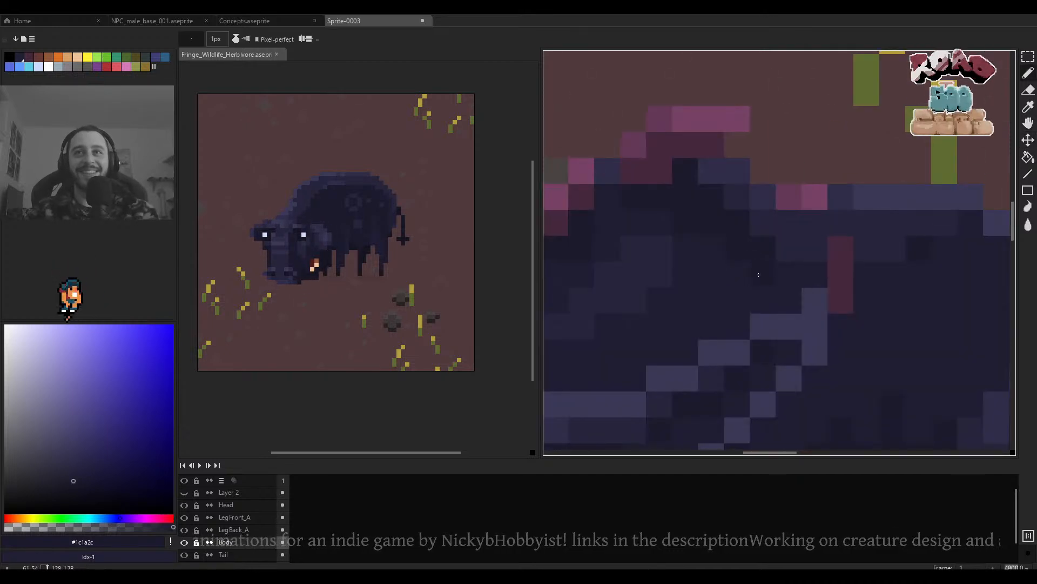
Examine the darkened back and the creature's overall silhouette at several magnifications, from the head to the tail.
scroll(858, 293, "down", 3)
scroll(846, 293, "down", 3)
scroll(834, 224, "up", 4)
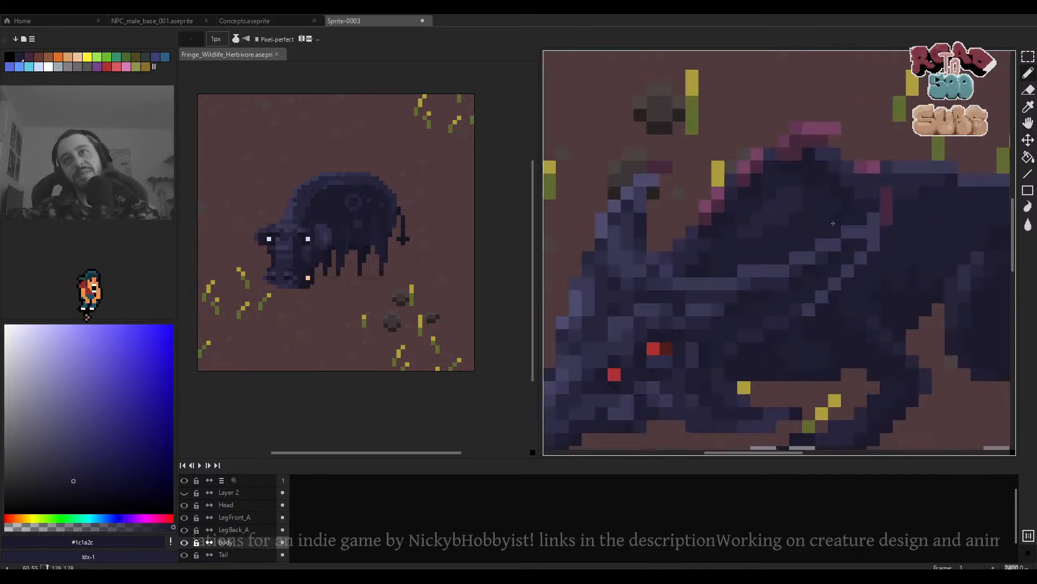
scroll(782, 182, "down", 3)
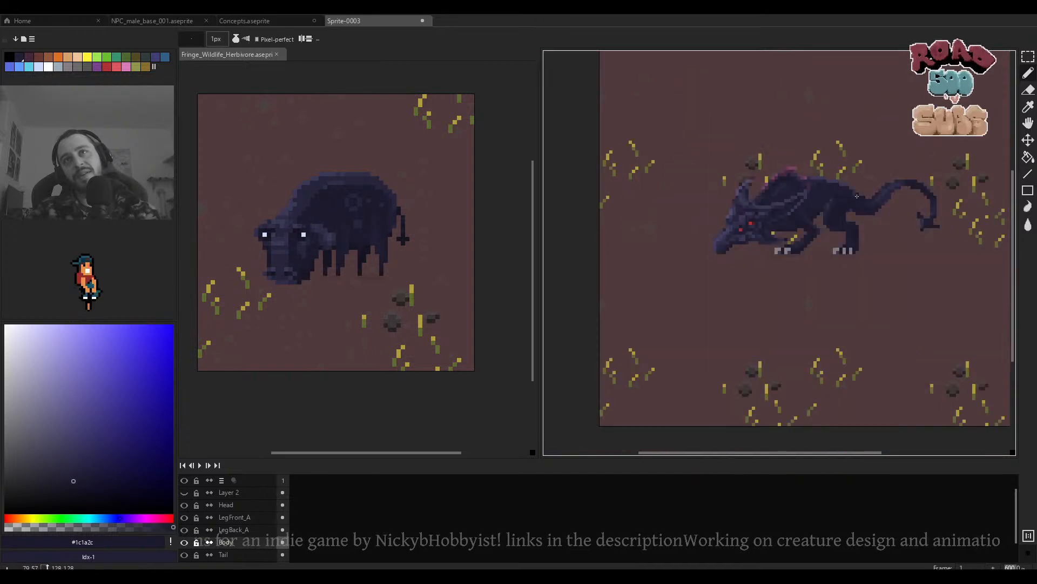
scroll(844, 206, "up", 3)
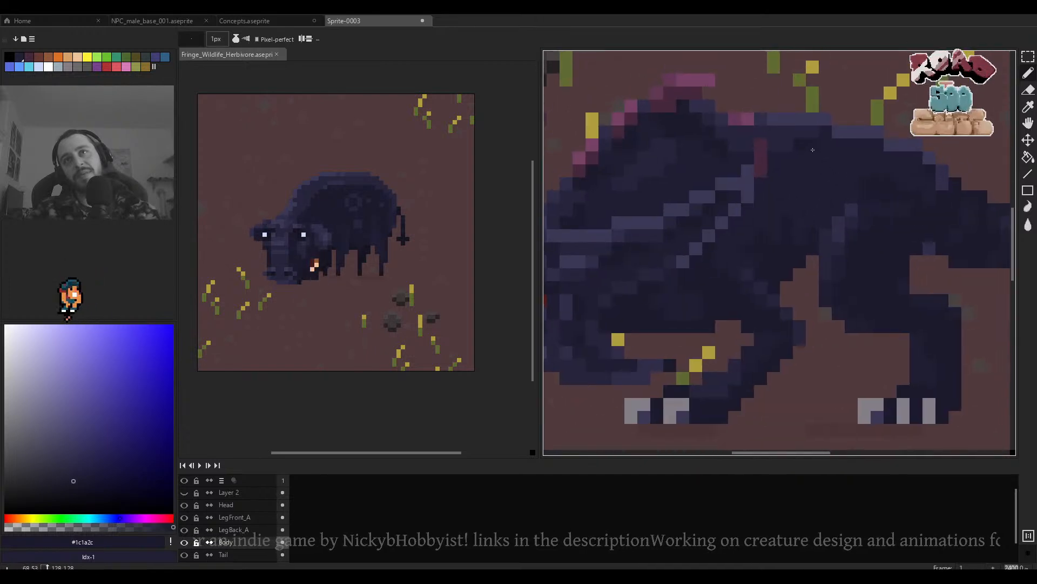
scroll(822, 168, "down", 3)
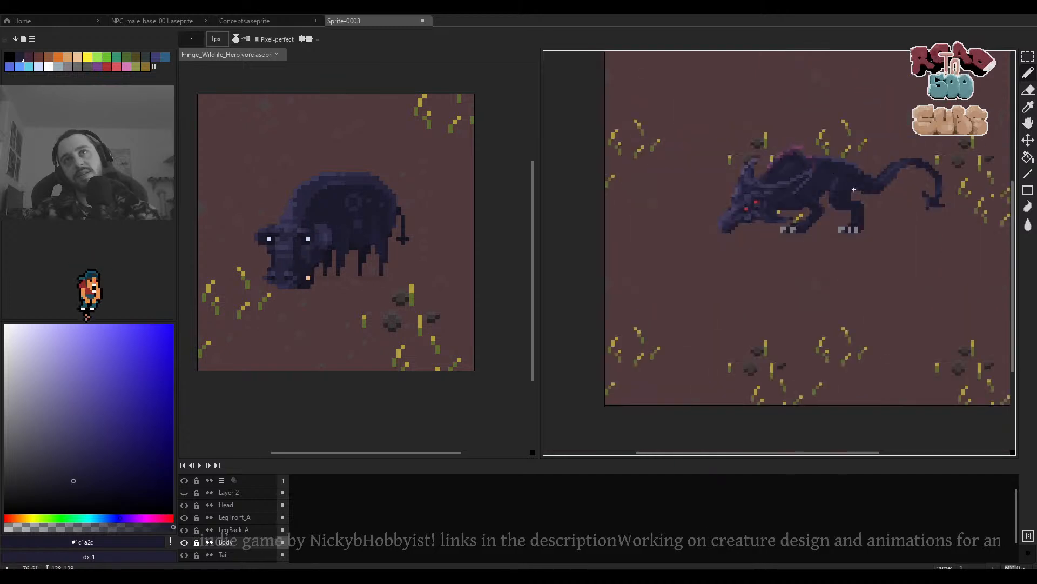
scroll(810, 195, "up", 1)
scroll(718, 235, "down", 2)
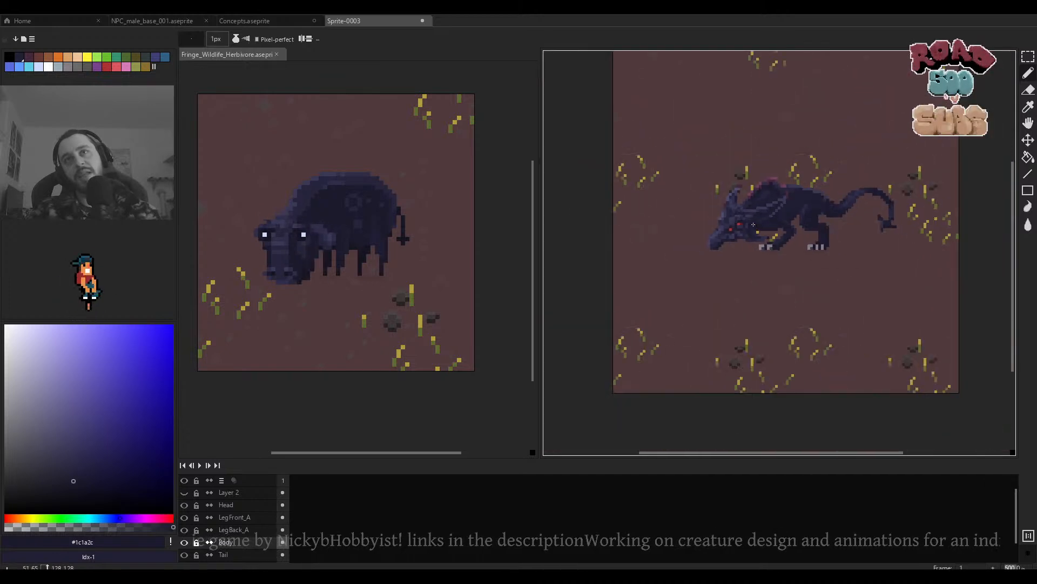
scroll(713, 235, "up", 5)
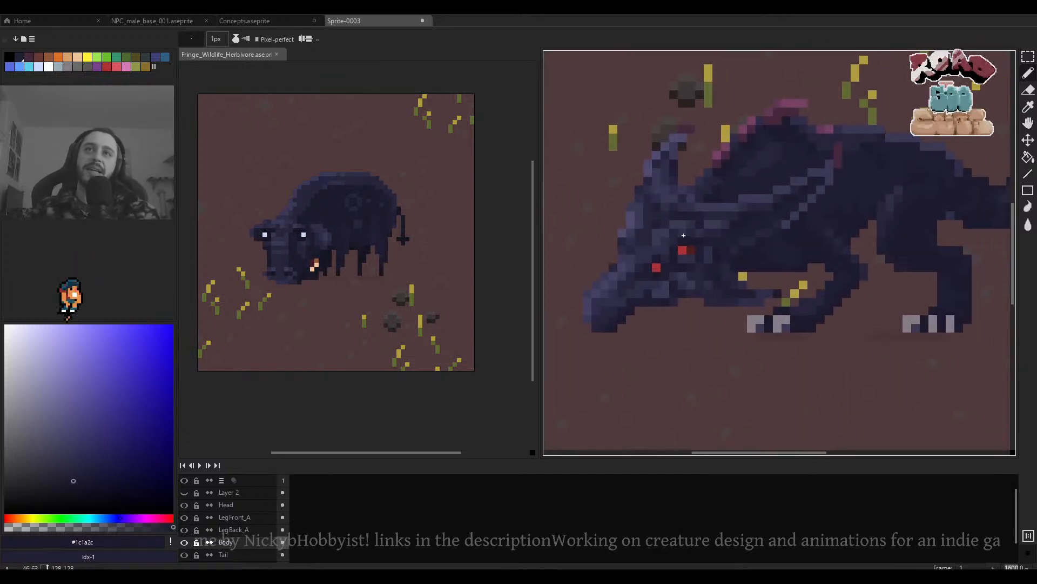
On the Head layer, paint a diagonal highlight across the raised back below the crest with the sampled #3a3855.
left_click(690, 236, "ctrl")
left_click(675, 233, "alt")
scroll(675, 234, "up", 3)
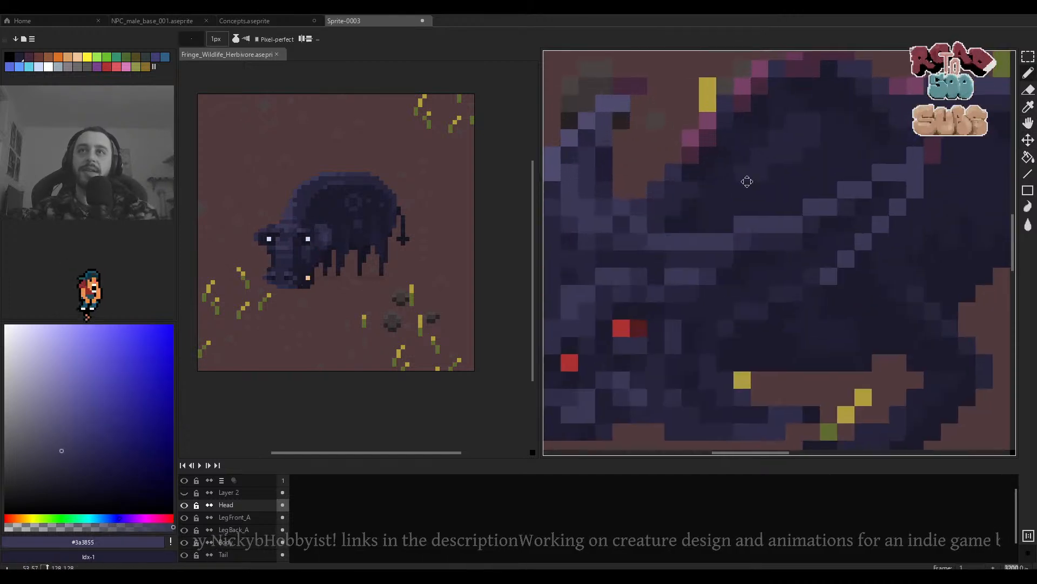
key("ctrl+z")
left_click_drag(754, 177, 765, 160)
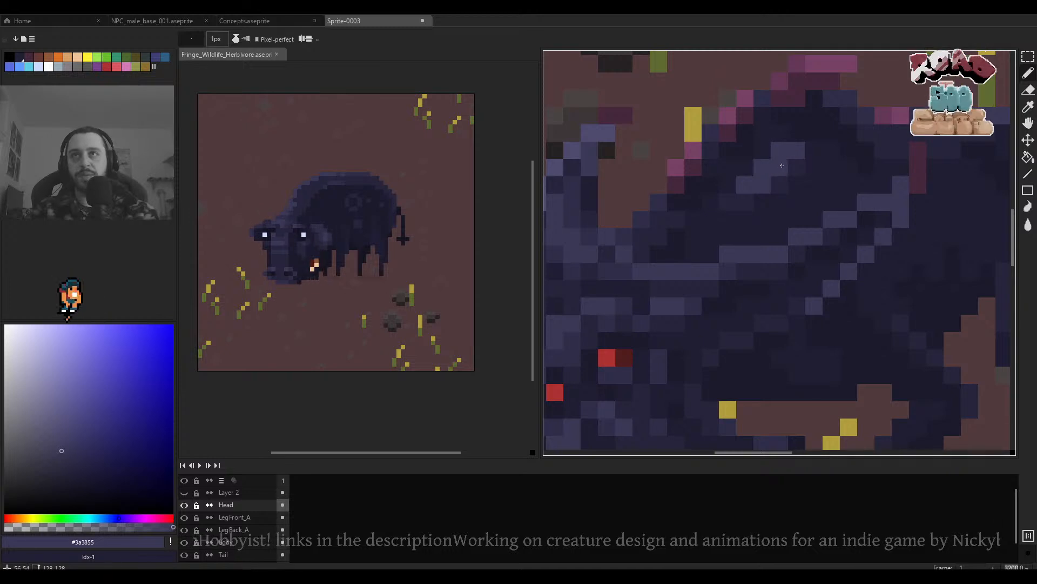
left_click(801, 134)
scroll(828, 136, "down", 3)
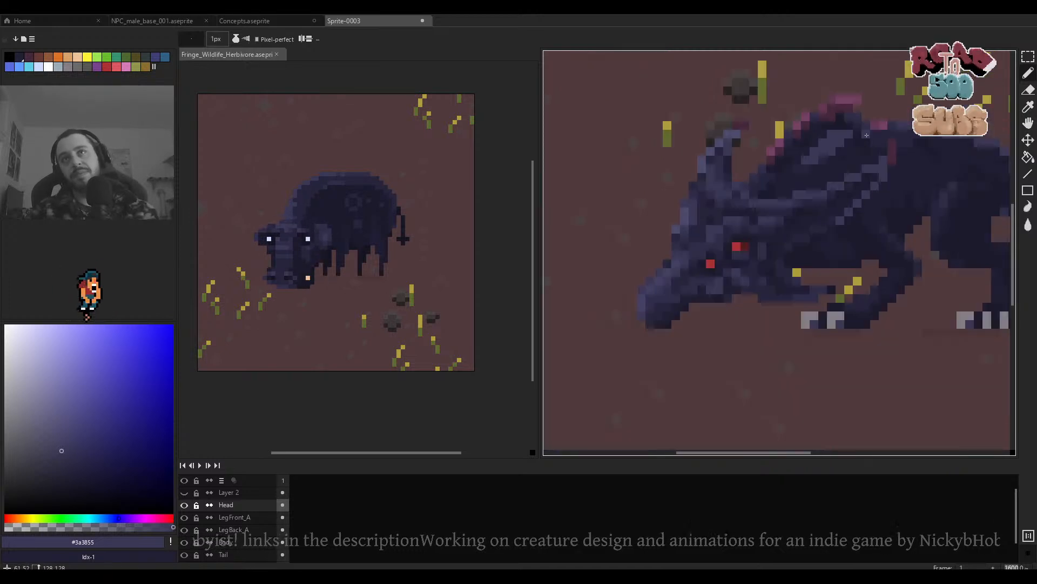
Extend the #3a3855 highlight from the raised back over the maroon stripe to the back's upper edge, adding small accent pixels below it.
scroll(858, 150, "up", 3)
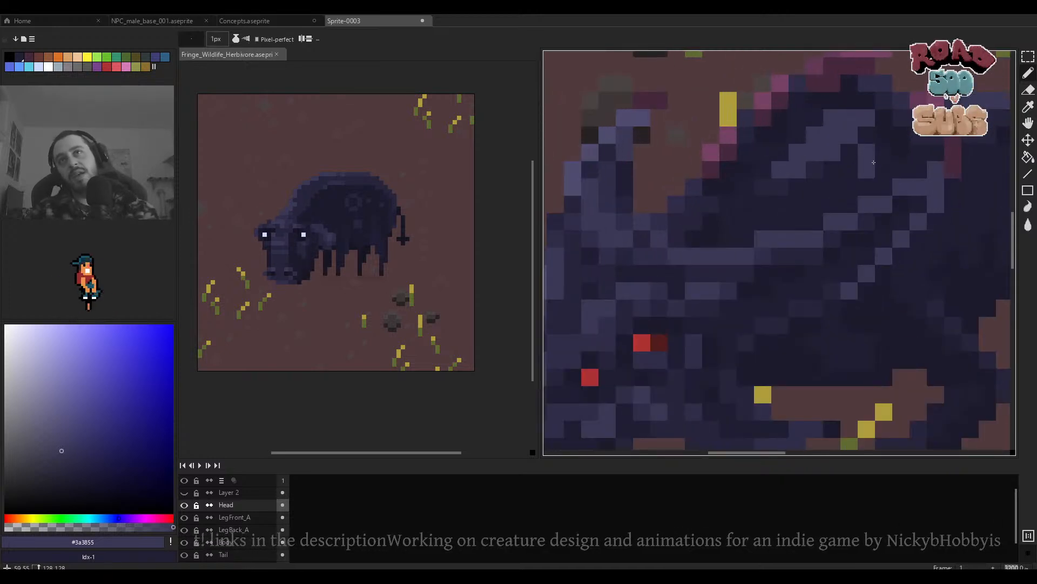
key("ctrl+z")
scroll(891, 153, "down", 3)
scroll(794, 185, "up", 2)
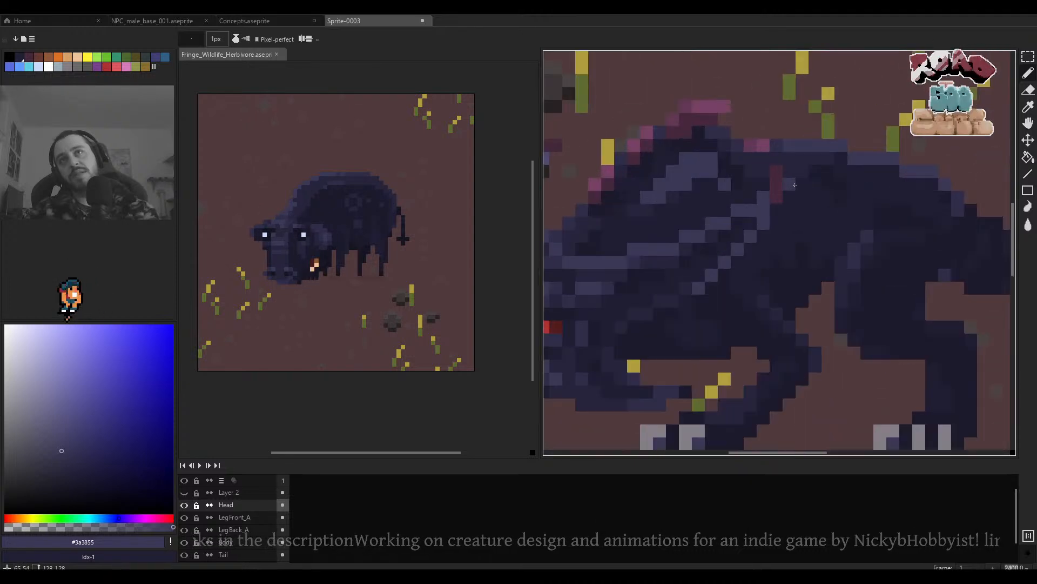
scroll(729, 159, "down", 2)
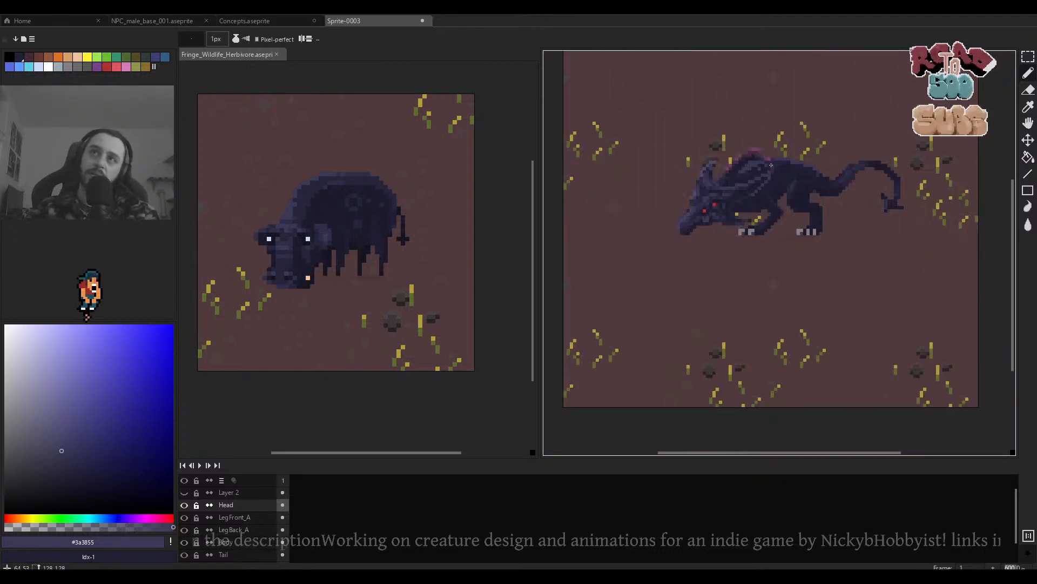
scroll(772, 165, "up", 2)
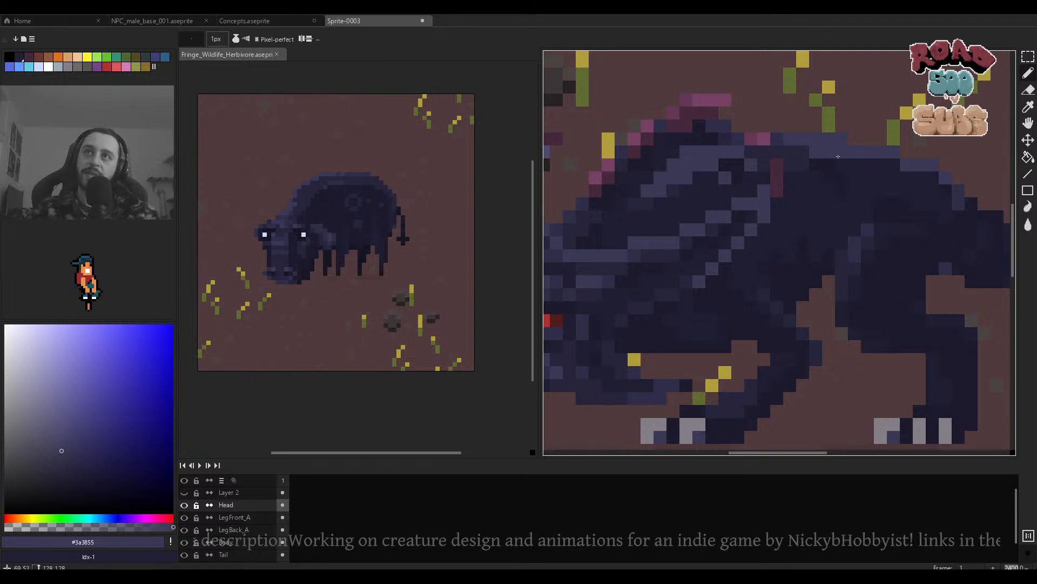
Add short #3a3855 stripes running down from the back's upper edge behind the frill.
scroll(827, 202, "down", 1)
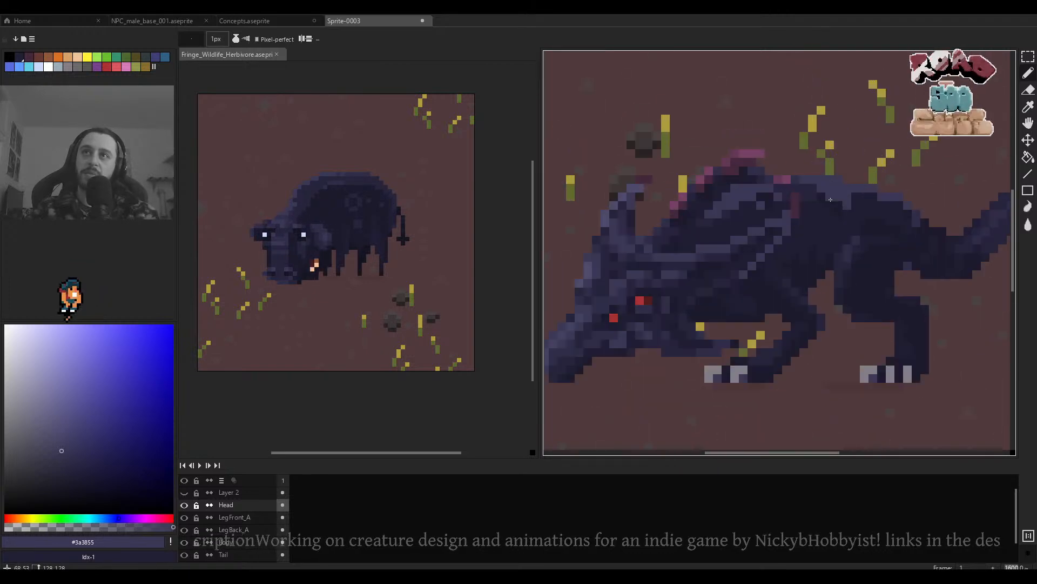
scroll(819, 197, "up", 2)
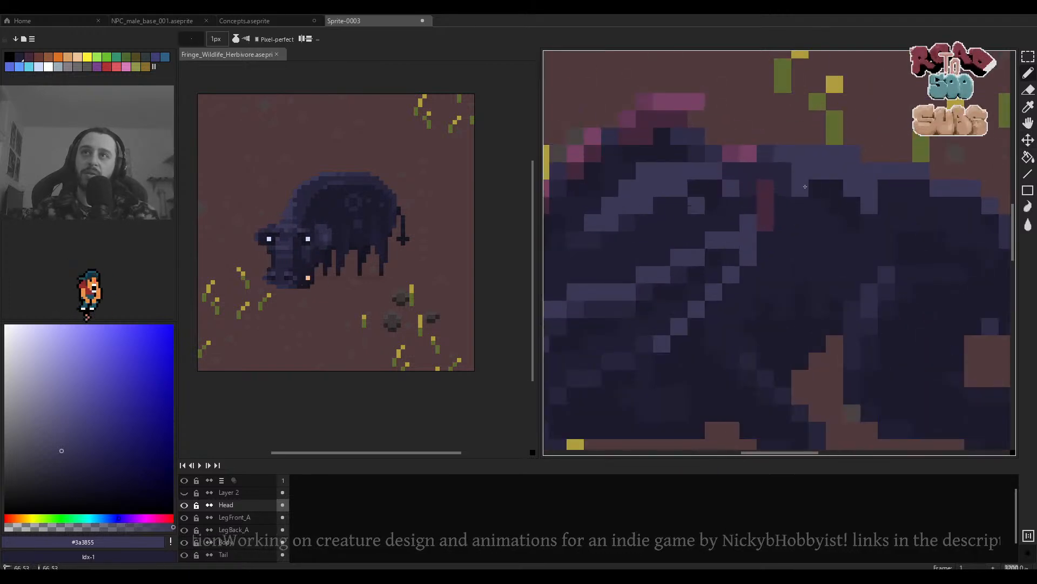
scroll(812, 218, "down", 6)
scroll(749, 218, "up", 5)
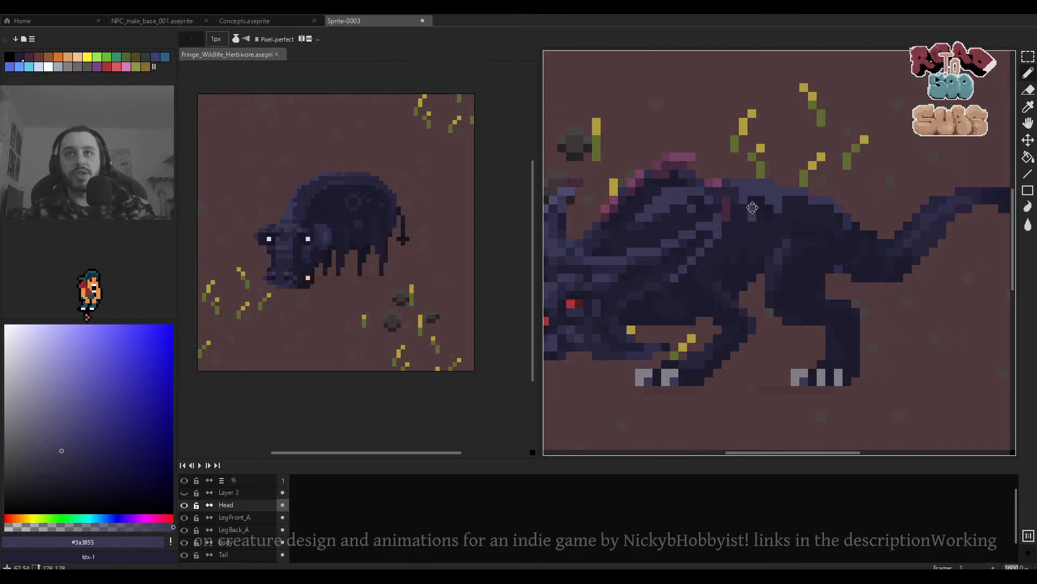
scroll(771, 203, "up", 4)
scroll(742, 200, "down", 4)
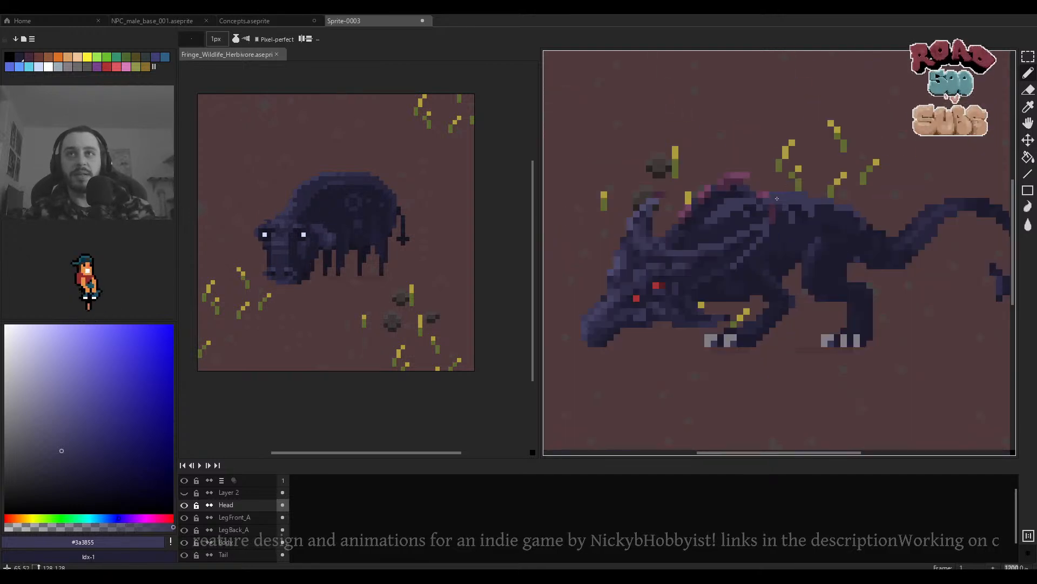
scroll(744, 201, "up", 1)
left_click_drag(608, 268, 640, 262)
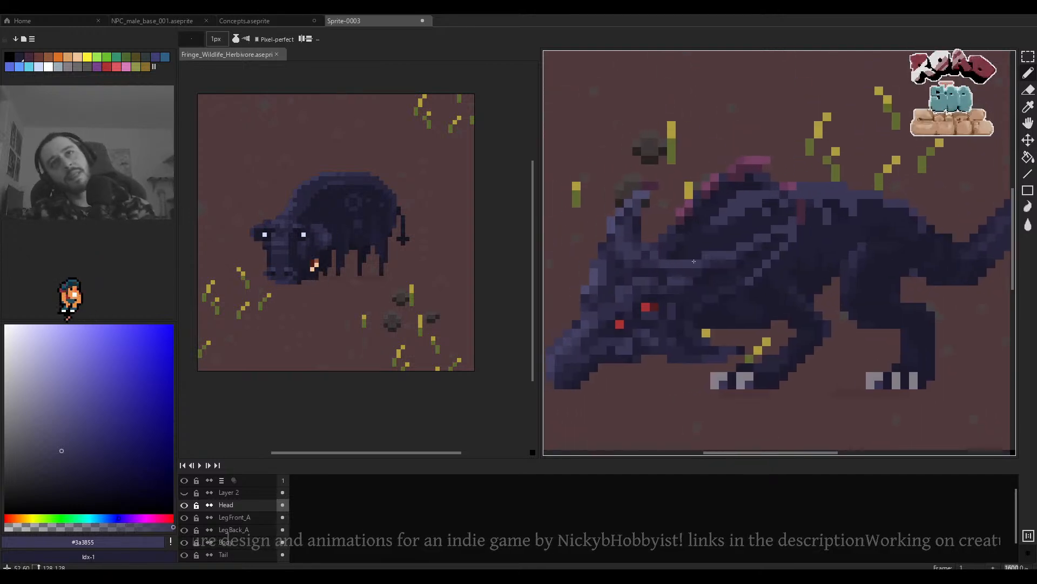
Sample #2f2d49 and soften the gaps between the short stripes on the back's upper edge.
scroll(808, 195, "up", 3)
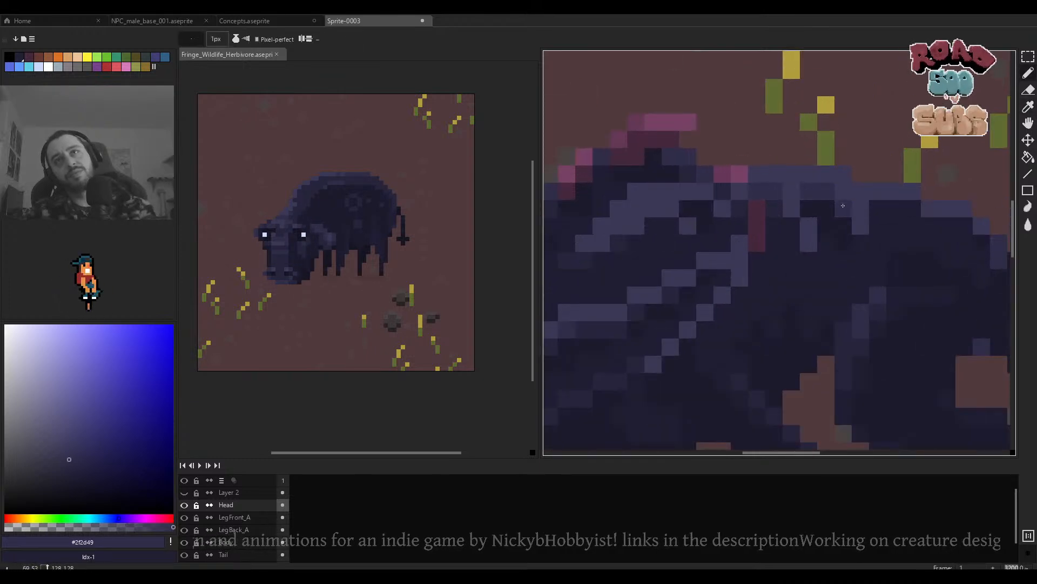
scroll(843, 205, "down", 5)
scroll(750, 208, "up", 5)
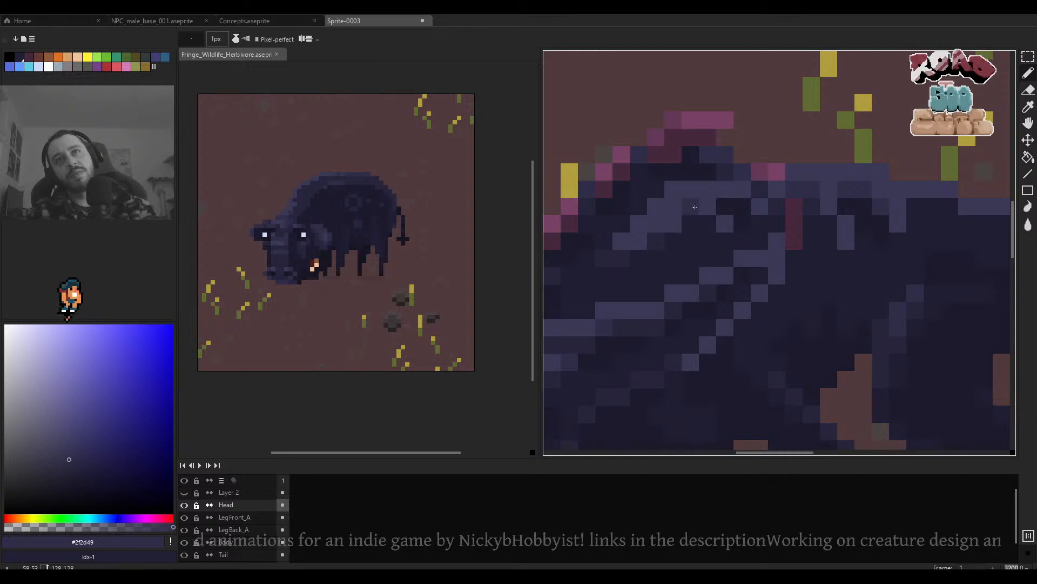
Shade the underside of the raised back's diagonal highlight with #2f2d49 and continue the fold down toward the horn's base.
left_click_drag(674, 221, 657, 226)
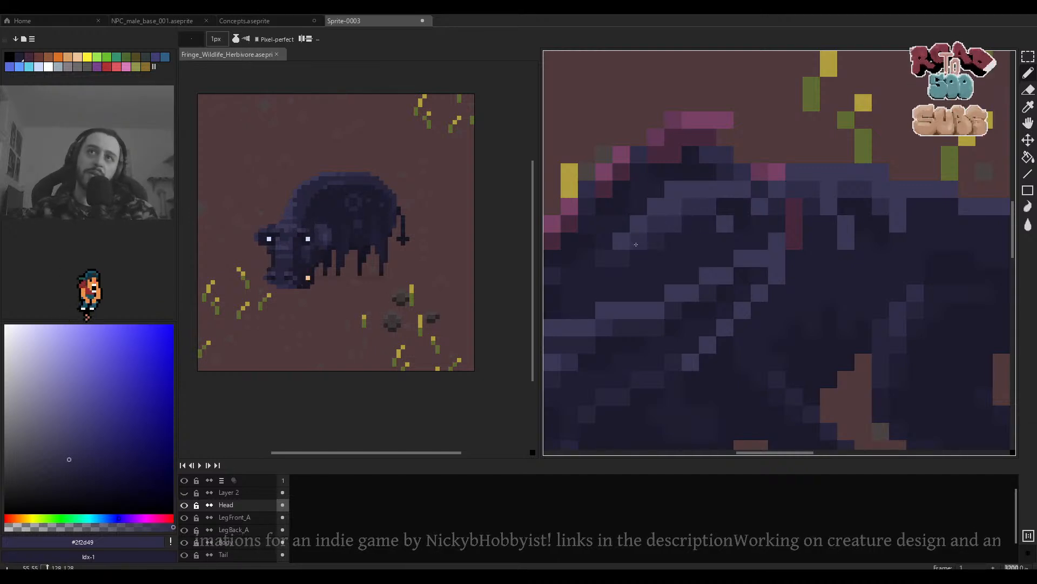
scroll(636, 244, "down", 5)
scroll(643, 241, "up", 4)
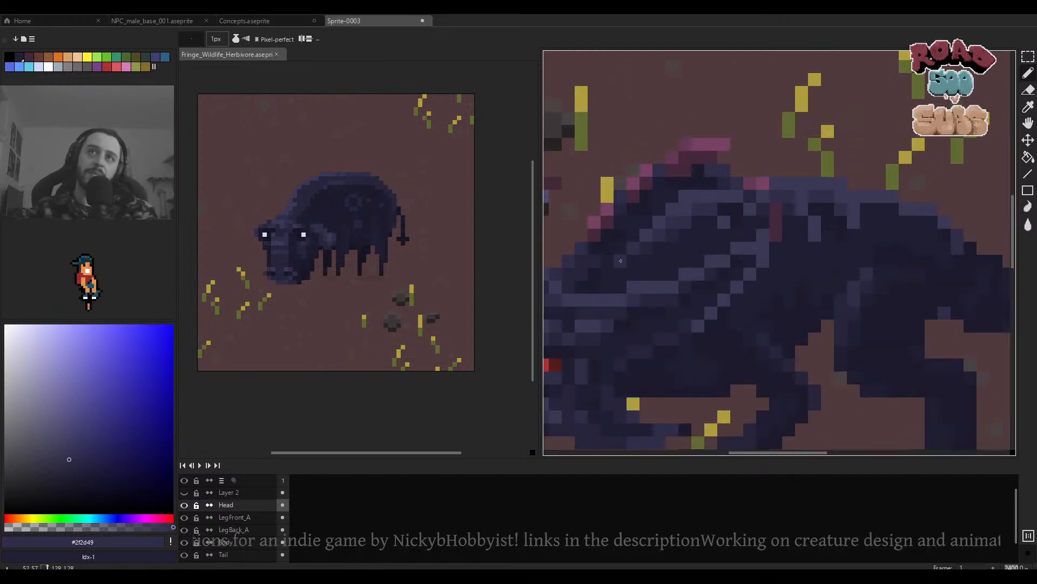
scroll(632, 257, "down", 5)
scroll(674, 267, "up", 5)
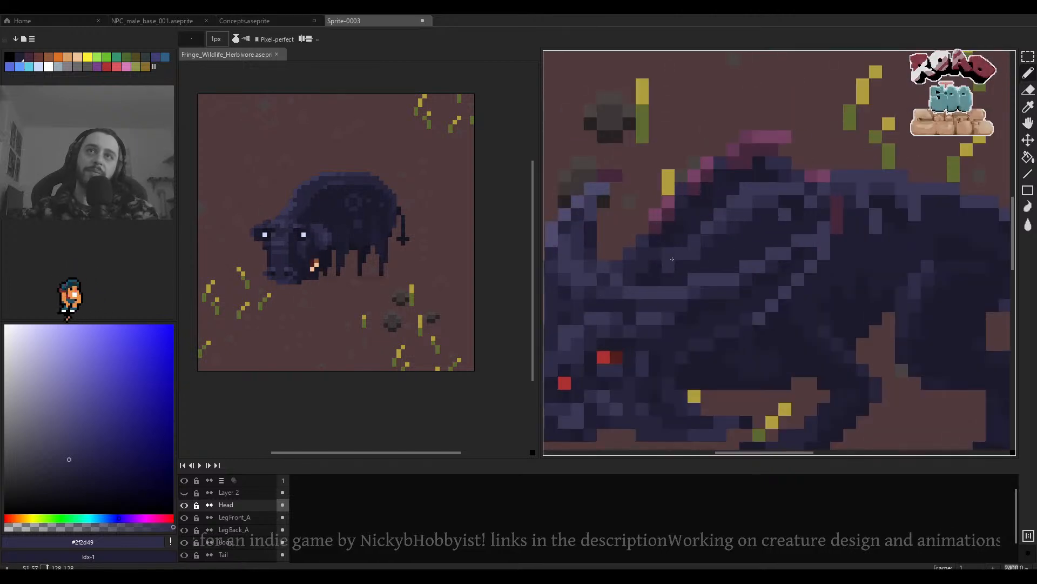
scroll(674, 269, "down", 4)
scroll(677, 264, "up", 4)
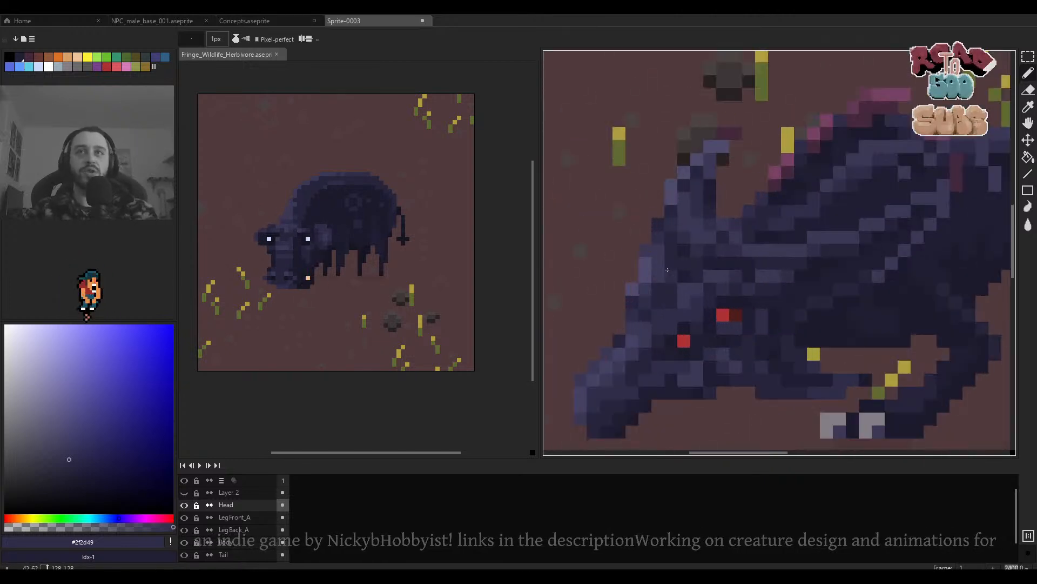
scroll(831, 201, "down", 4)
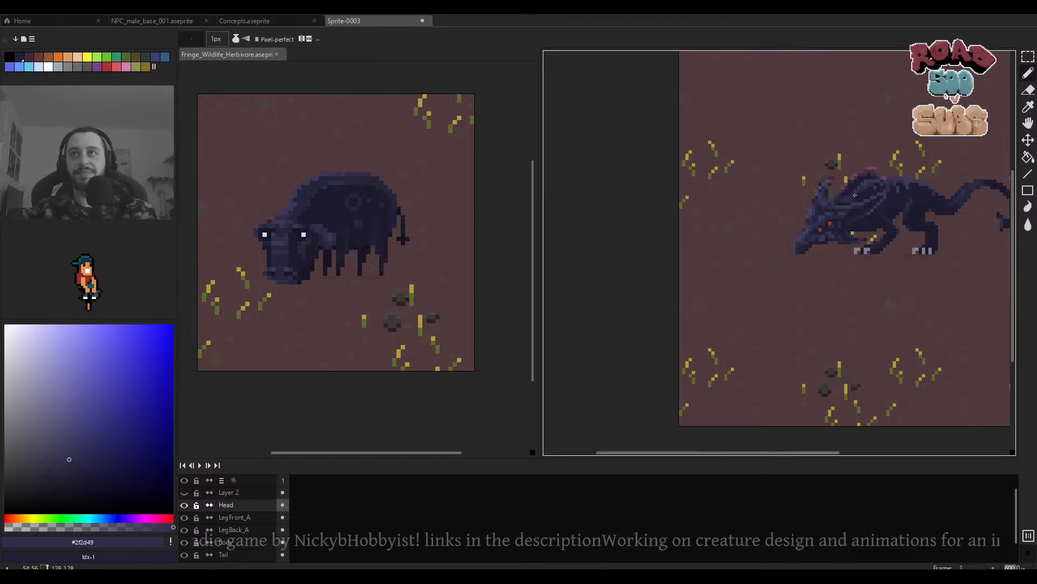
scroll(800, 220, "up", 4)
Sample #26243c and blend the shading of the fold between the horn's base and the raised back.
left_click(751, 233, "alt")
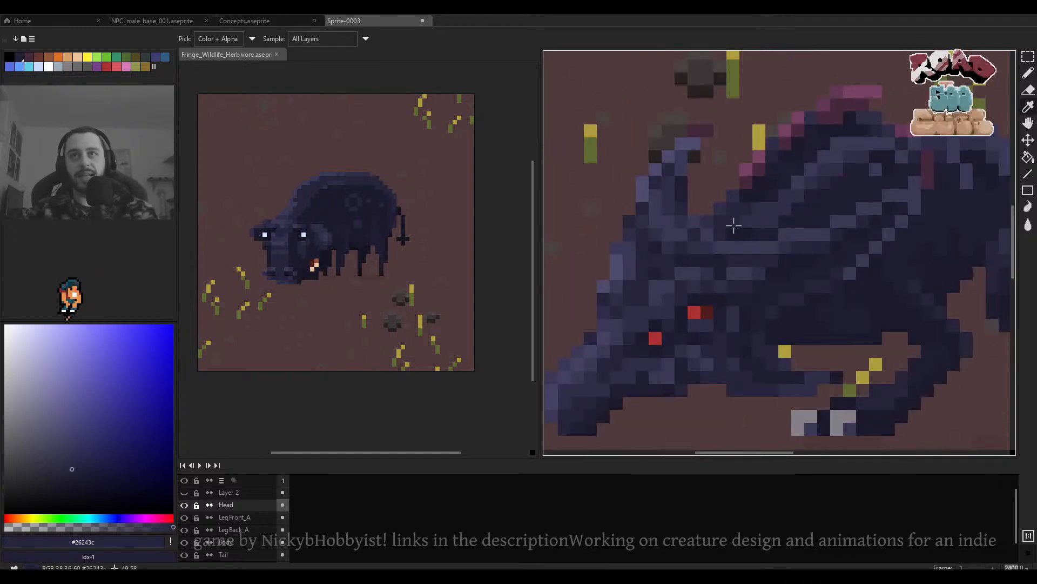
scroll(755, 225, "down", 4)
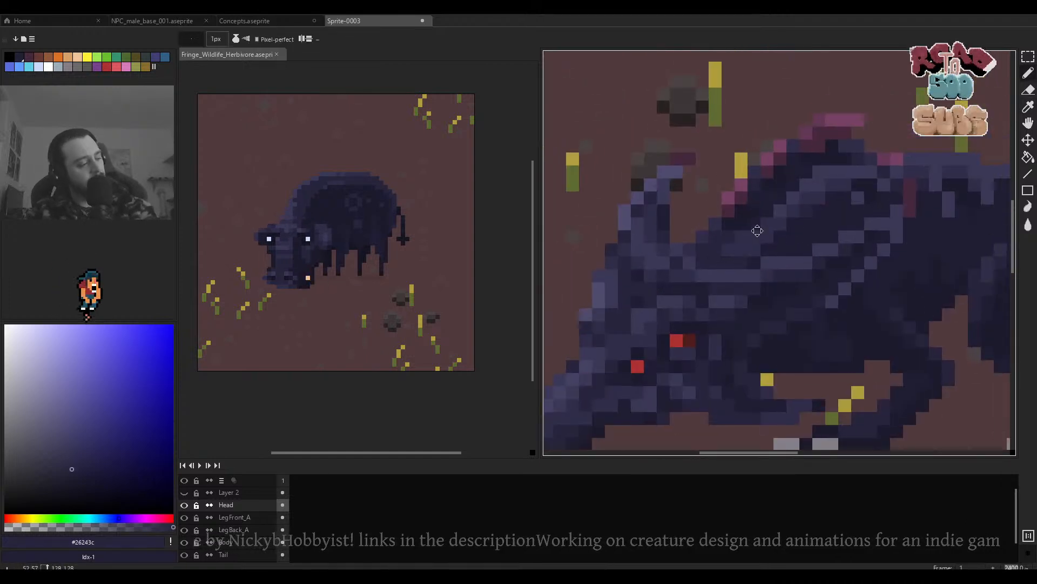
scroll(761, 247, "up", 3)
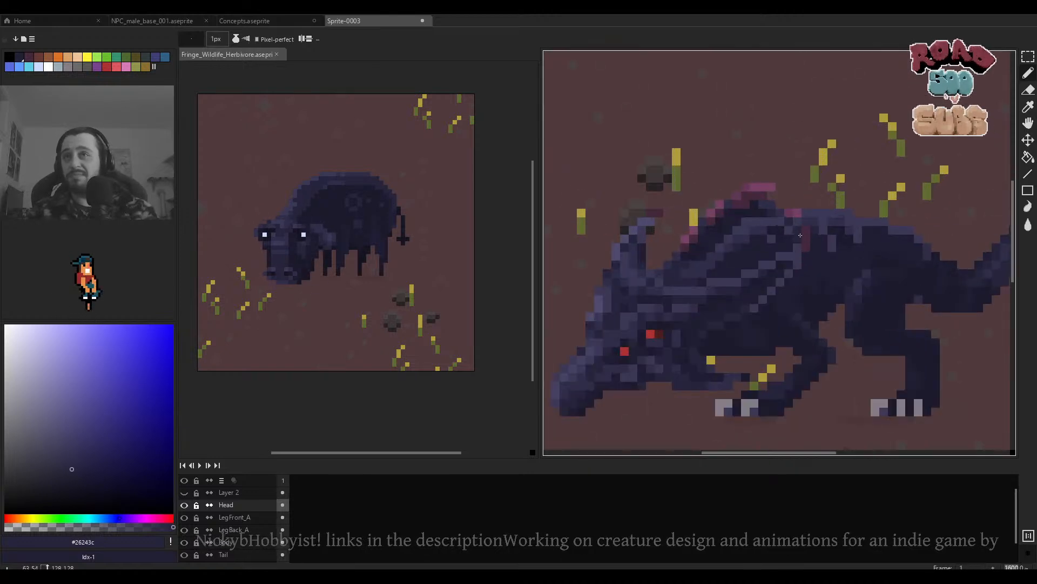
scroll(801, 235, "up", 2)
scroll(800, 235, "down", 3)
scroll(800, 235, "up", 3)
Erase the maroon stripe behind the frill and the stray maroon pixels beside the horn's tip on the Head layer.
key("e")
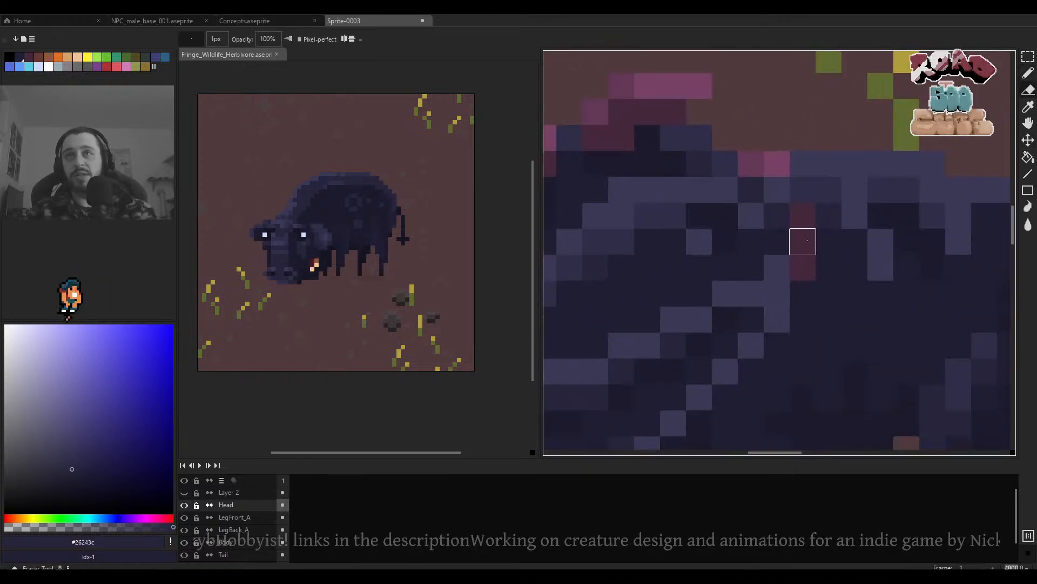
left_click_drag(803, 215, 803, 292)
scroll(804, 274, "down", 5)
scroll(801, 276, "up", 4)
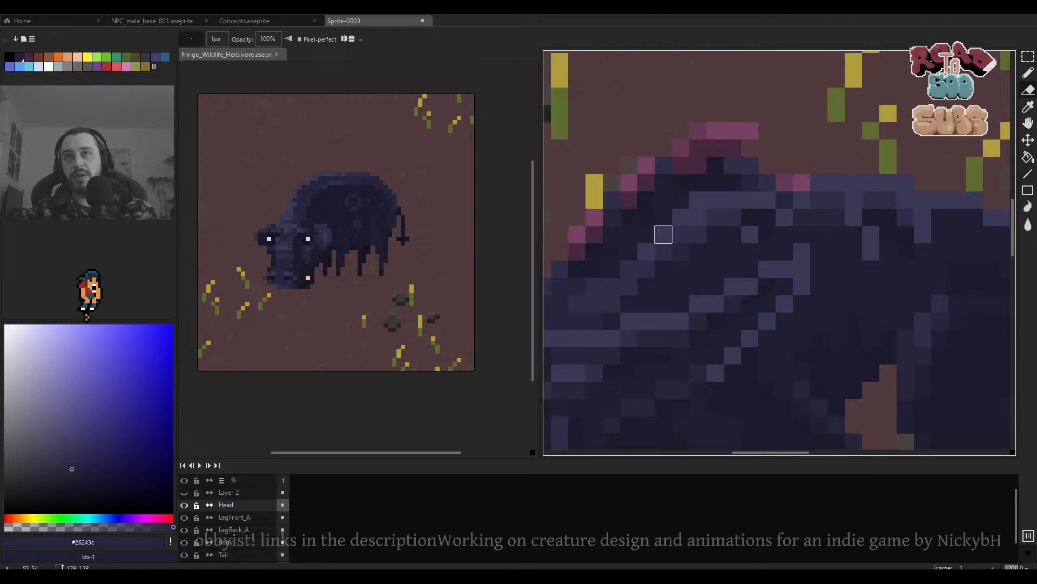
left_click_drag(658, 231, 819, 285)
scroll(708, 237, "up", 1)
left_click_drag(702, 237, 624, 236)
left_click_drag(669, 254, 786, 193)
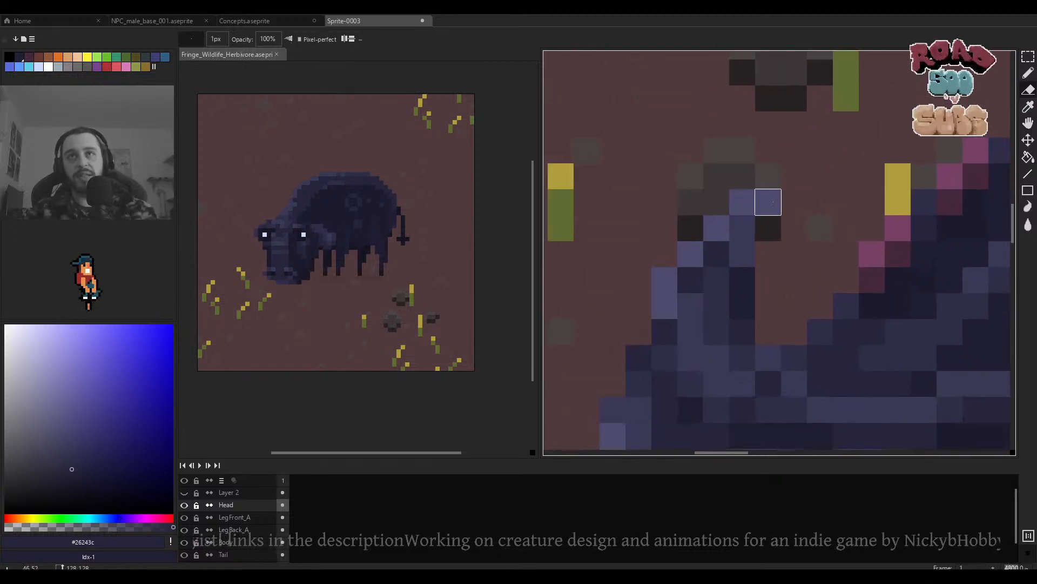
Move the two maroon pixels at the rear end of the ridge one pixel left on the Body layer.
scroll(768, 202, "down", 4)
scroll(787, 208, "up", 3)
left_click(803, 183, "ctrl")
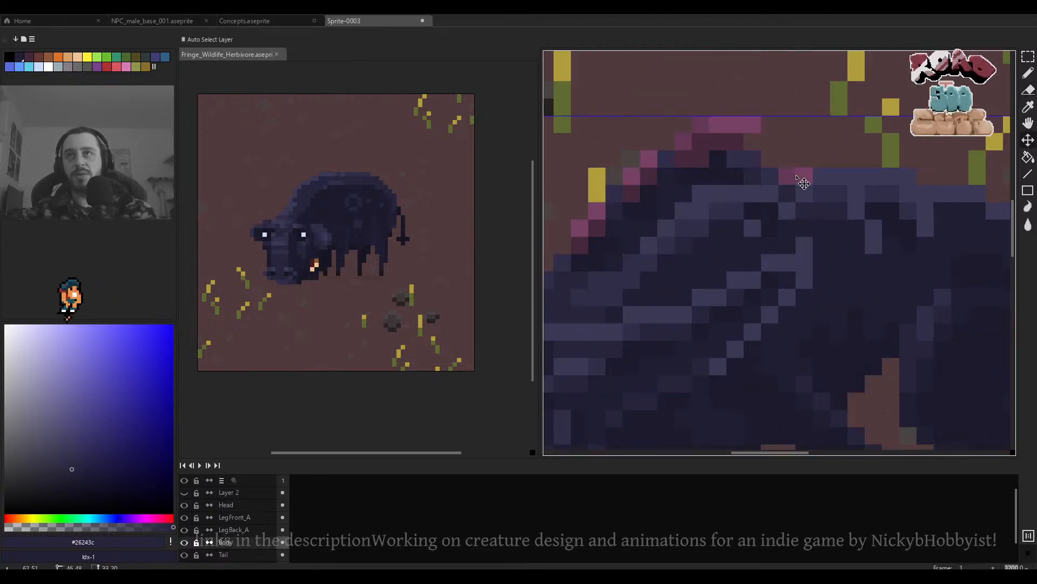
scroll(795, 176, "up", 1)
key("m")
left_click_drag(805, 177, 767, 179)
scroll(835, 171, "down", 5)
scroll(848, 171, "up", 3)
left_click(859, 177)
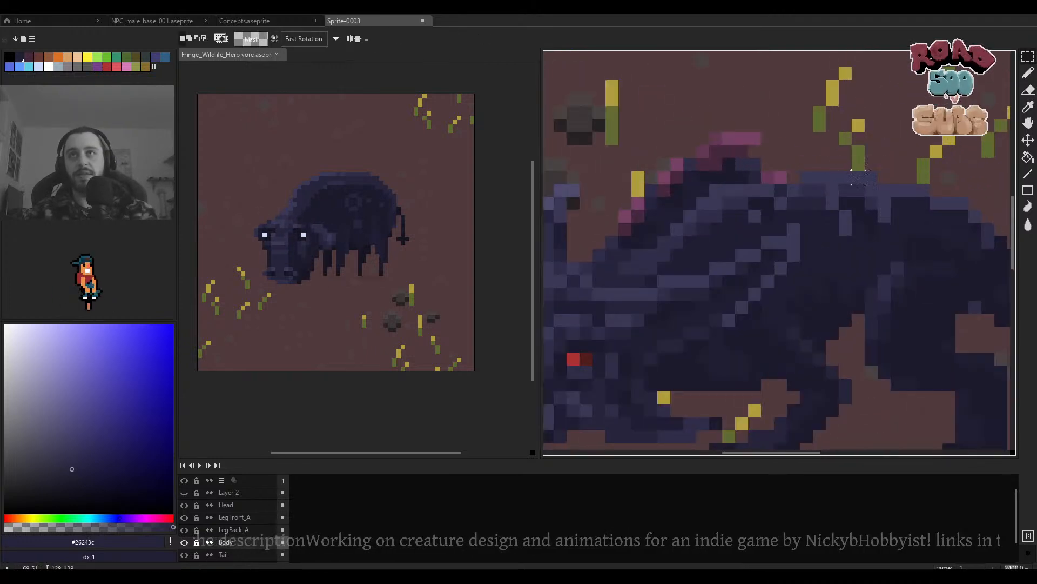
Move the six-pixel highlight strip on the back's upper edge behind the ridge down by one pixel.
scroll(858, 177, "up", 2)
mouse_move(858, 177)
left_mouse_down()
mouse_move(751, 177)
mouse_move(825, 179)
left_mouse_up()
left_click_drag(822, 180, 818, 204)
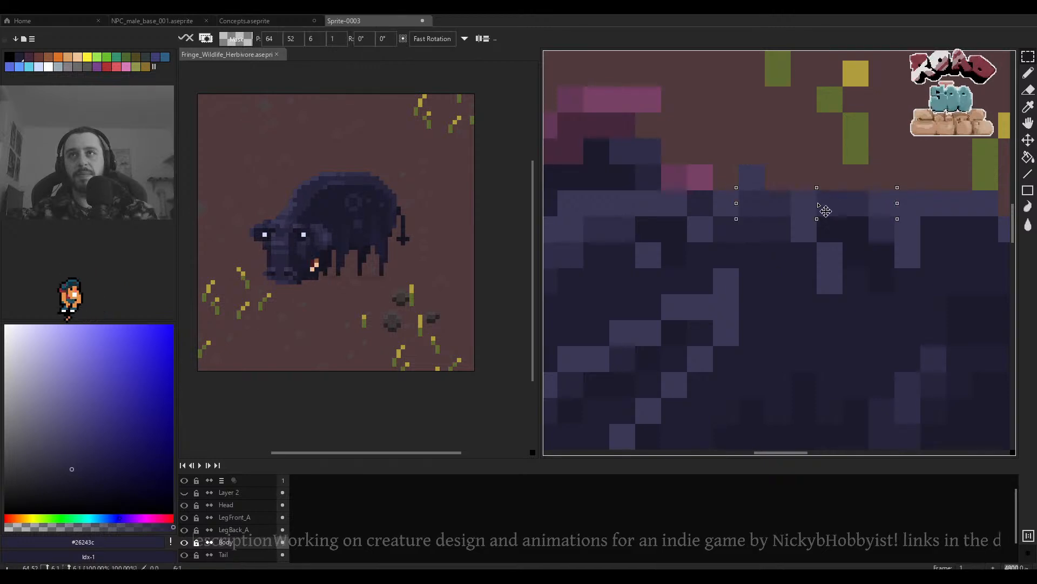
key("Return")
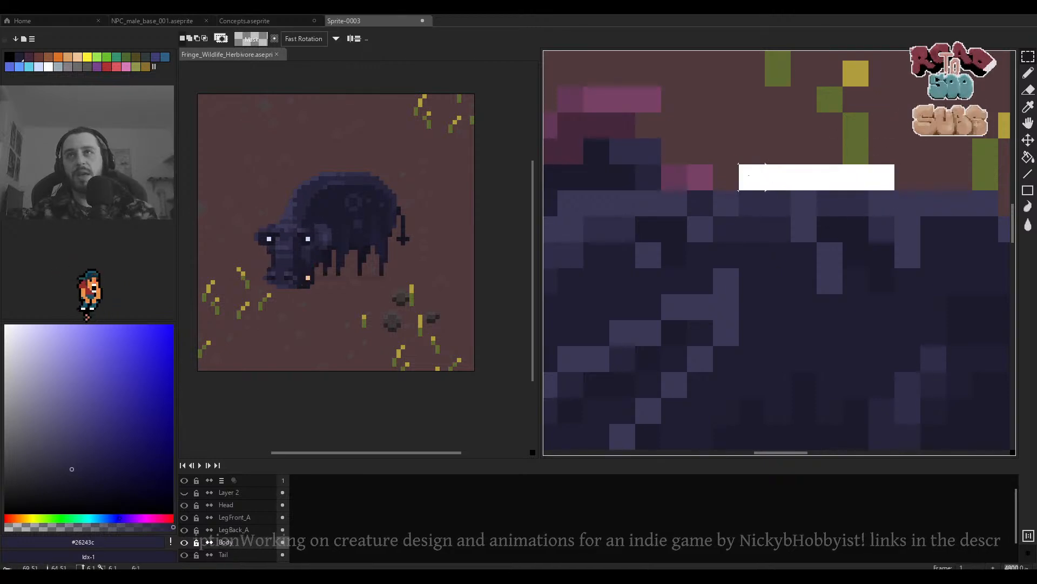
left_click_drag(813, 187, 810, 202)
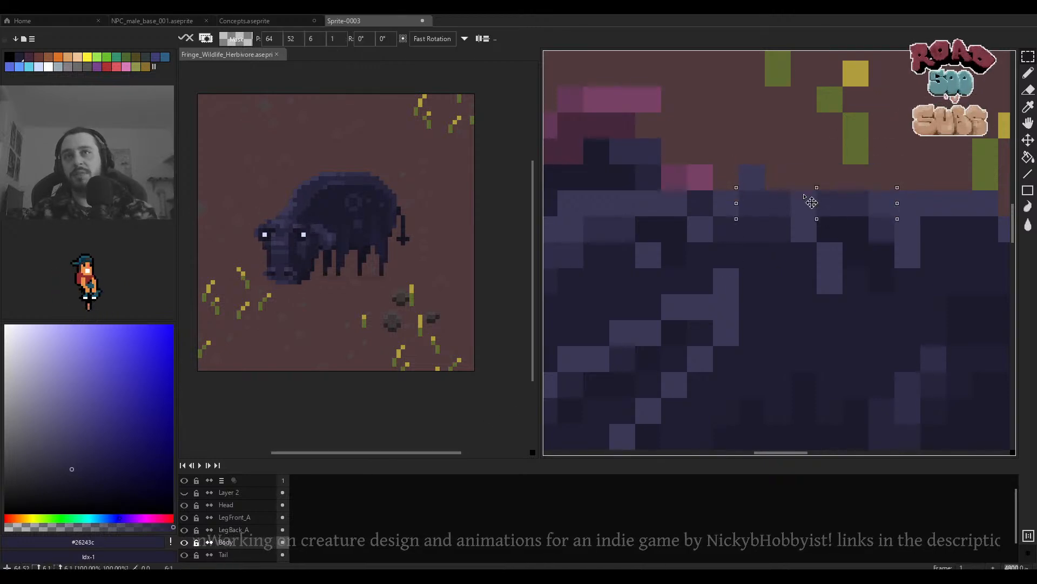
left_click(856, 126)
Isolate the Head layer and cut the back's highlight strokes and short stripes from it, leaving only the head.
key("v")
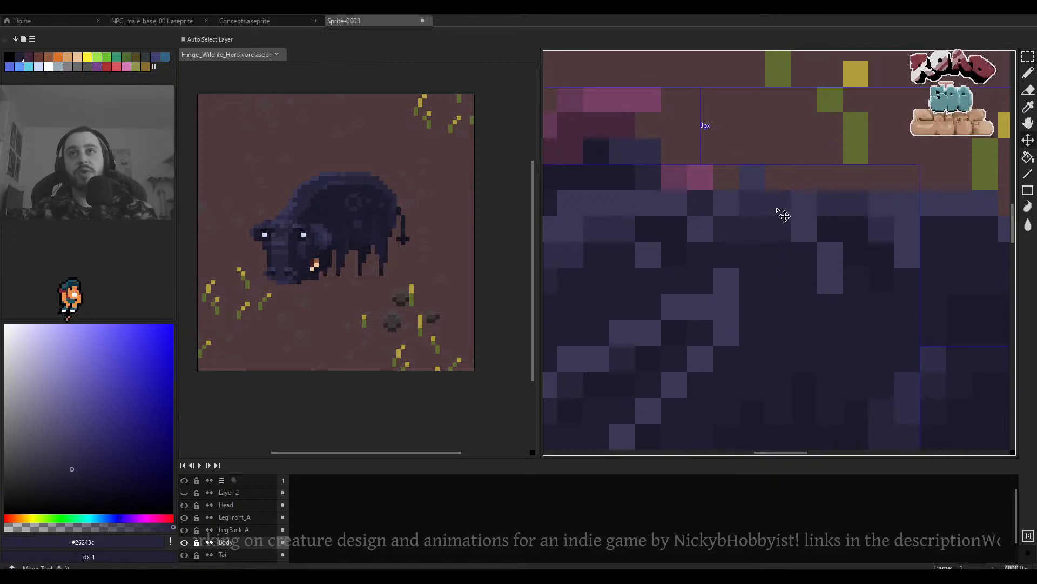
left_click(782, 213, "ctrl")
scroll(893, 215, "down", 3)
scroll(885, 220, "up", 1)
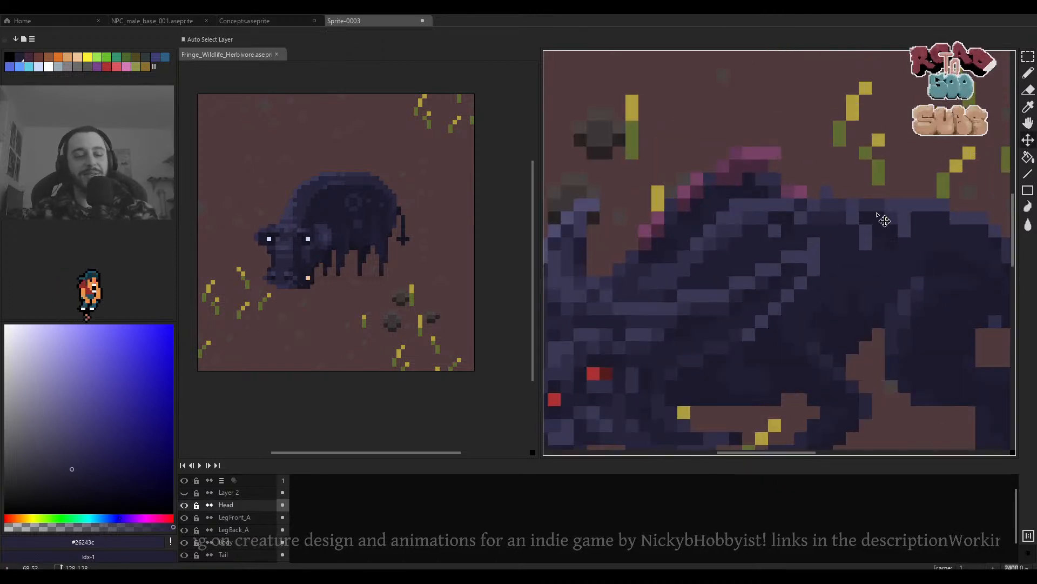
left_click(184, 504, "alt")
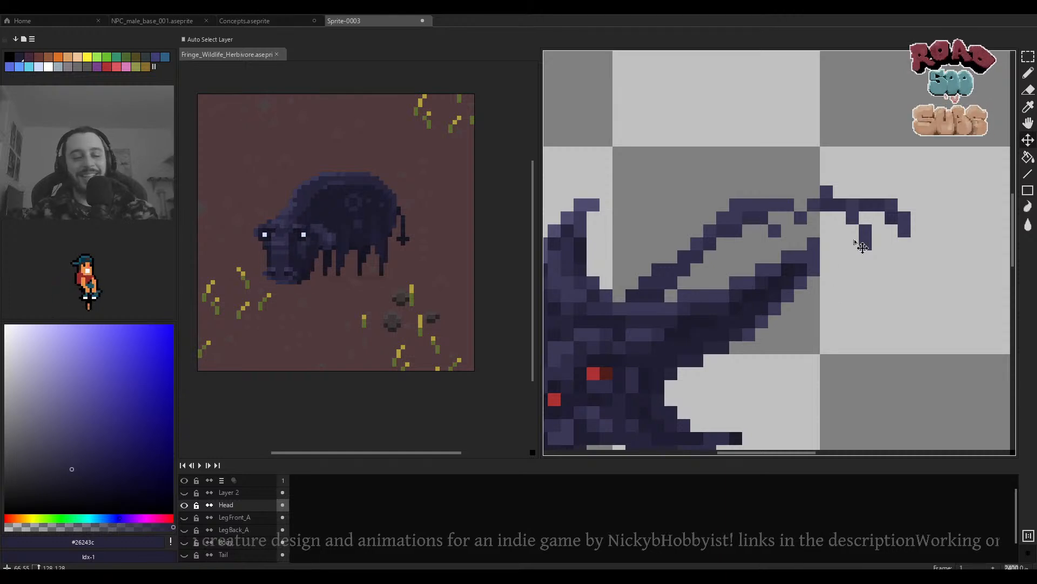
key("m")
left_click_drag(866, 192, 723, 232)
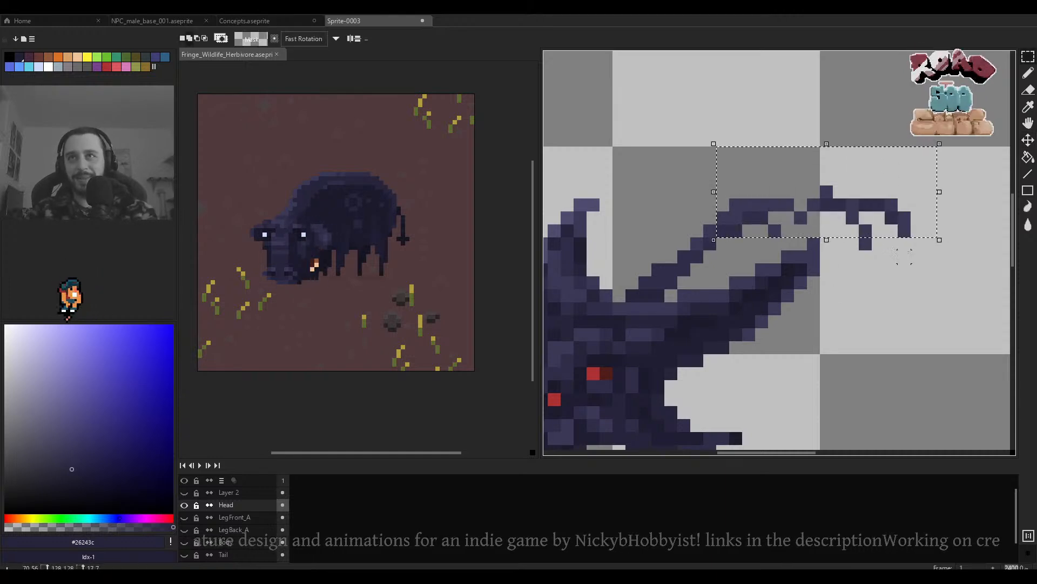
left_click_drag(905, 256, 865, 217)
left_click_drag(744, 198, 618, 300)
scroll(674, 284, "up", 1)
key("ctrl+d")
scroll(669, 279, "down", 5)
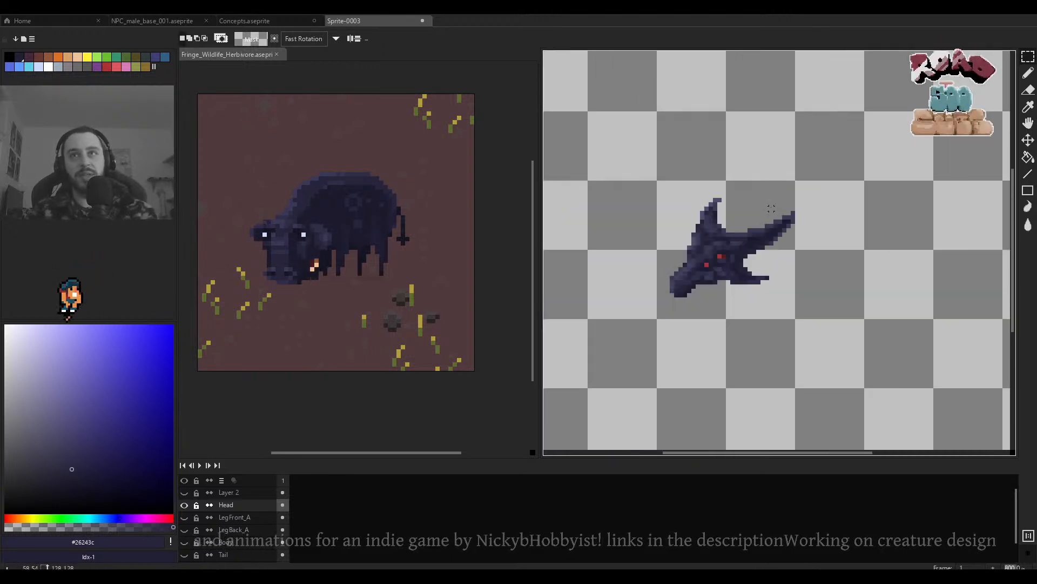
Show all layers again and paste the cut back highlights onto the Body layer.
scroll(733, 331, "up", 4)
scroll(751, 321, "down", 3)
scroll(751, 322, "up", 1)
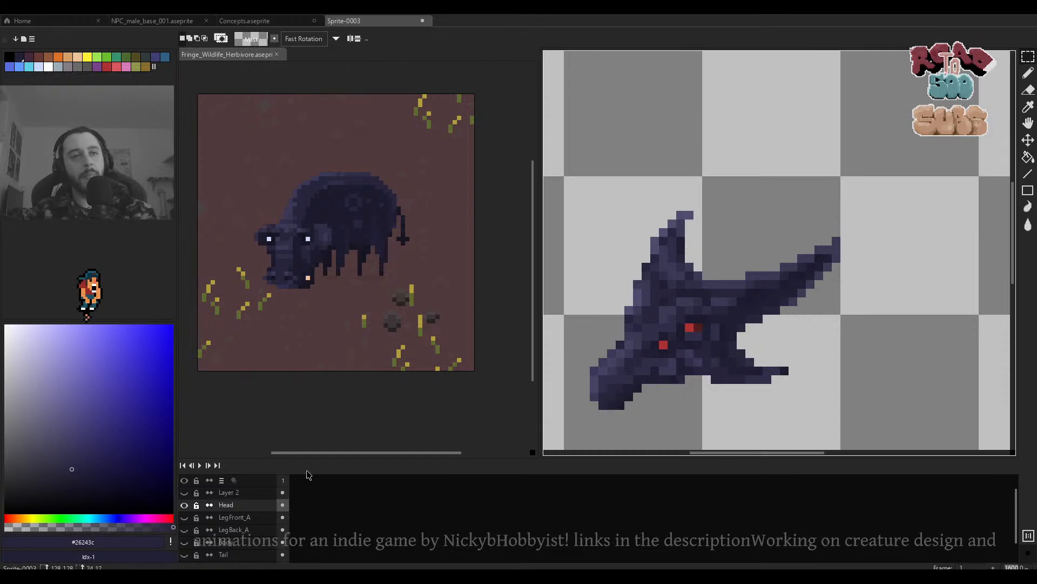
left_click(186, 508, "alt")
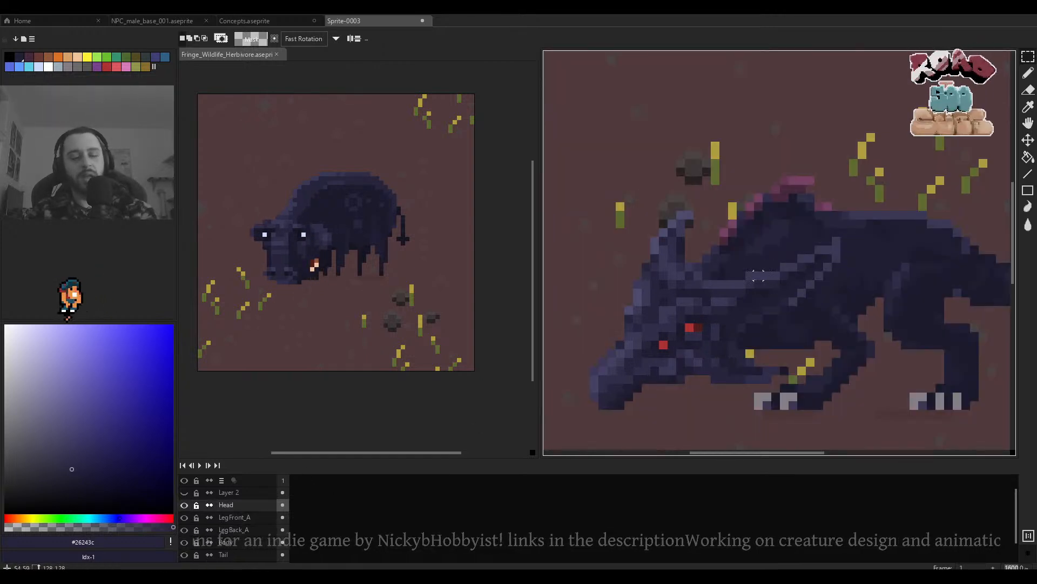
key("v")
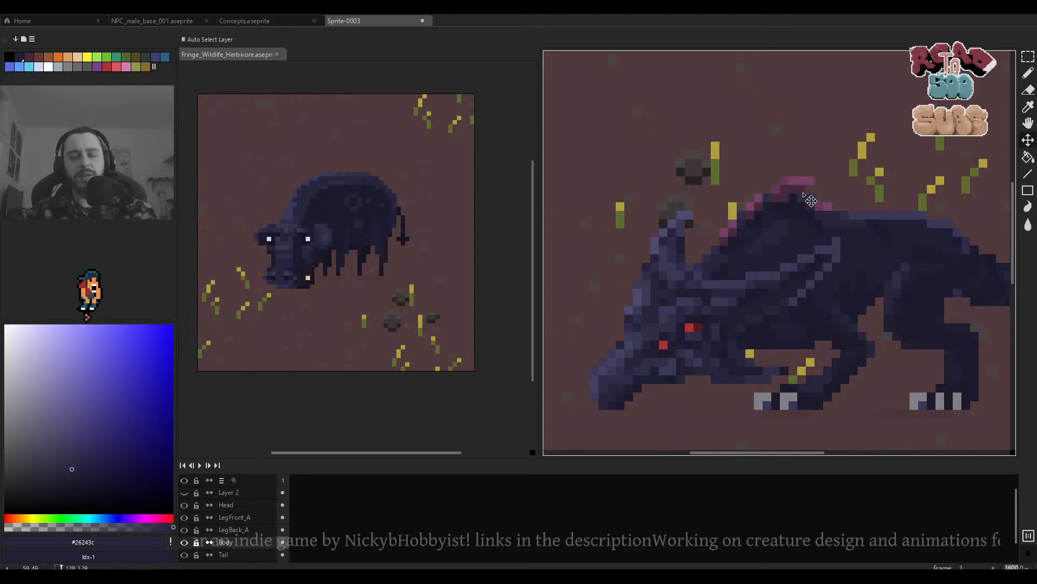
left_click(802, 194)
key("Return")
scroll(790, 183, "down", 3)
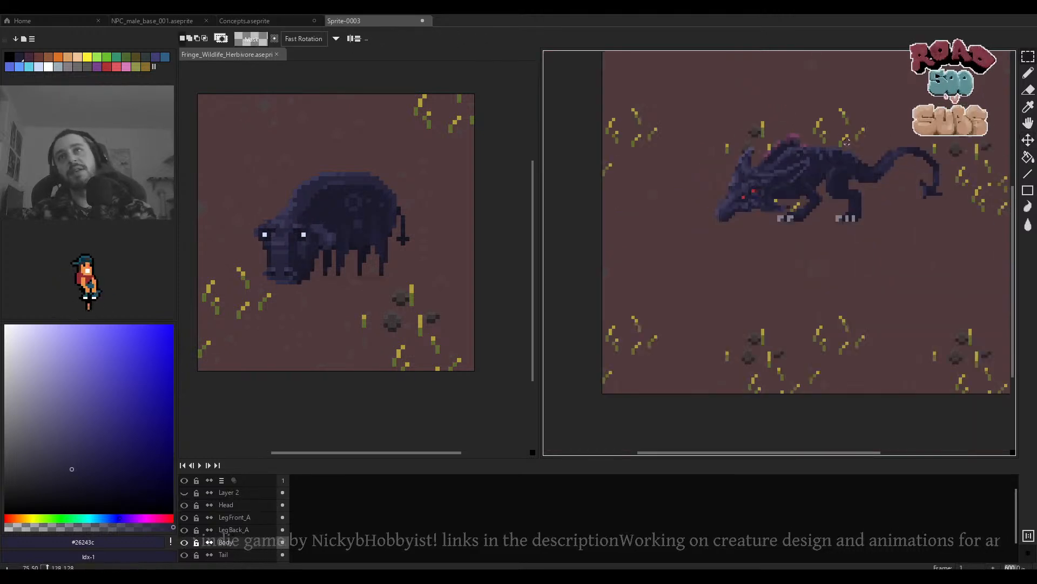
Erase the stray pixel sticking up from the back's upper edge just behind the maroon ridge.
key("b")
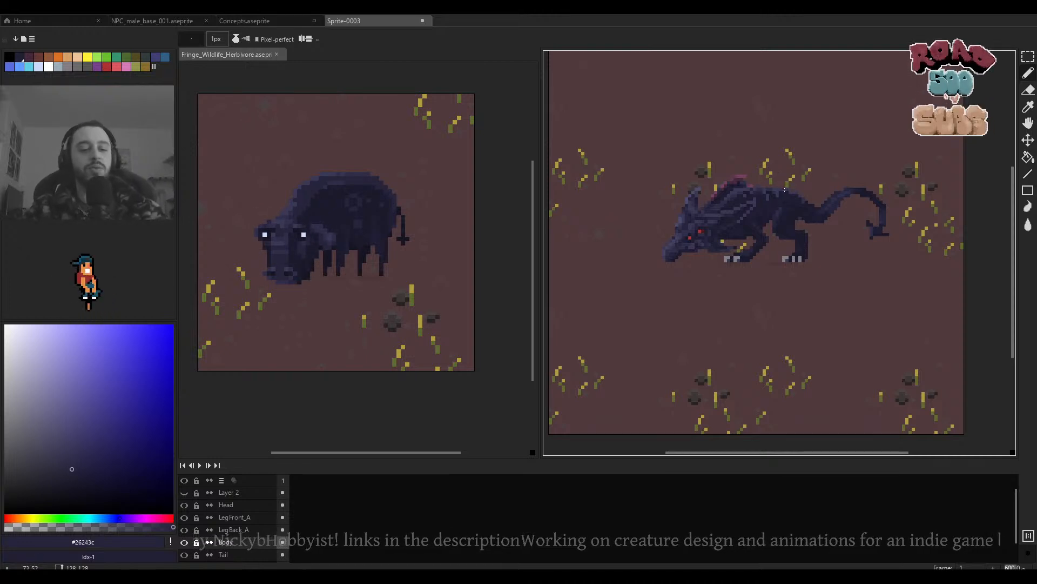
scroll(772, 173, "up", 5)
key("e")
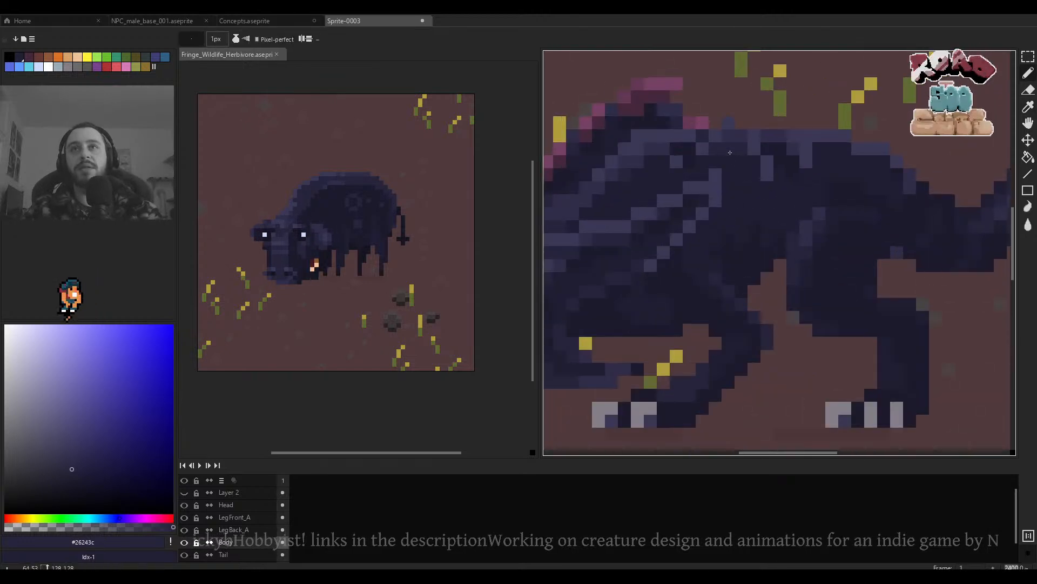
left_click_drag(743, 153, 764, 162)
key("b")
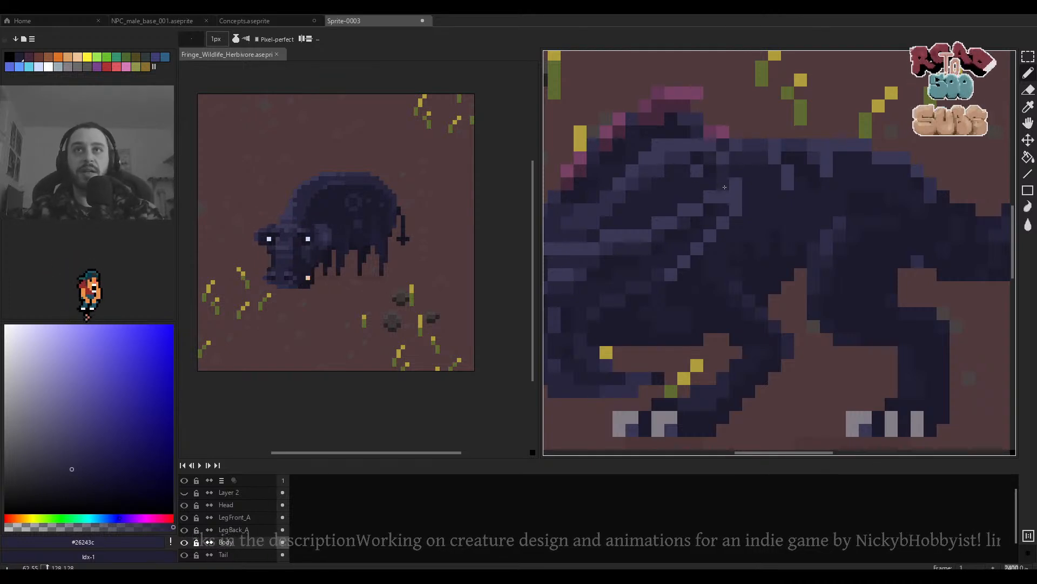
Touch up the shading around the short stripes on the back's upper edge with #26243c.
scroll(725, 187, "down", 3)
scroll(739, 186, "up", 3)
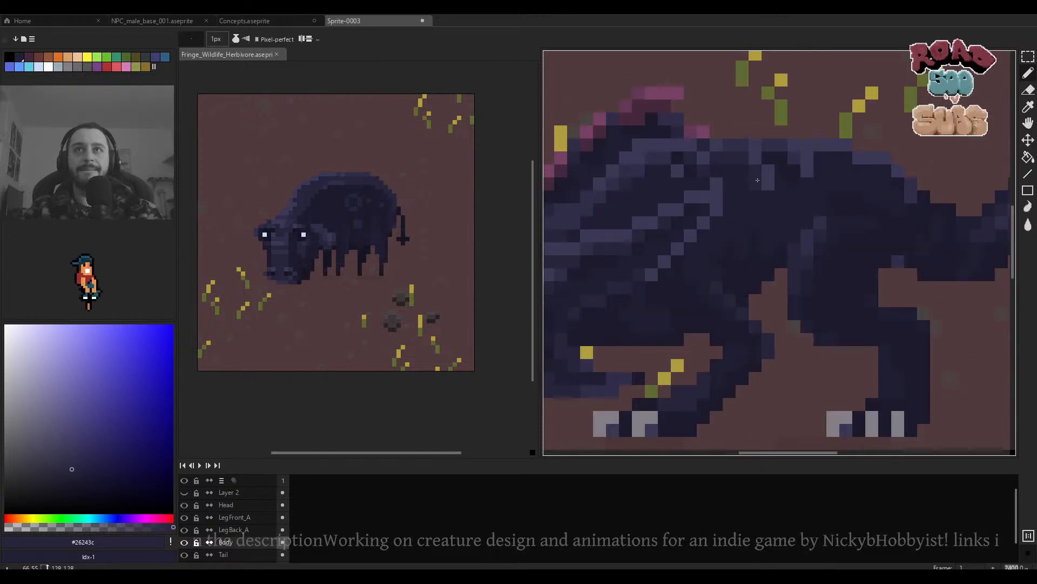
scroll(757, 180, "down", 3)
scroll(801, 184, "up", 3)
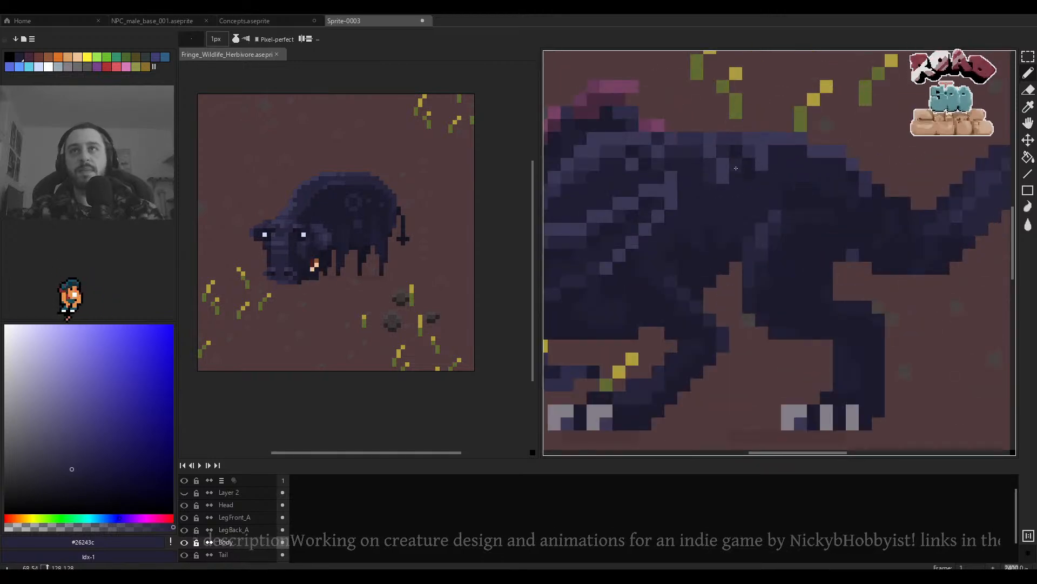
scroll(737, 175, "down", 3)
scroll(759, 170, "up", 2)
scroll(761, 169, "down", 2)
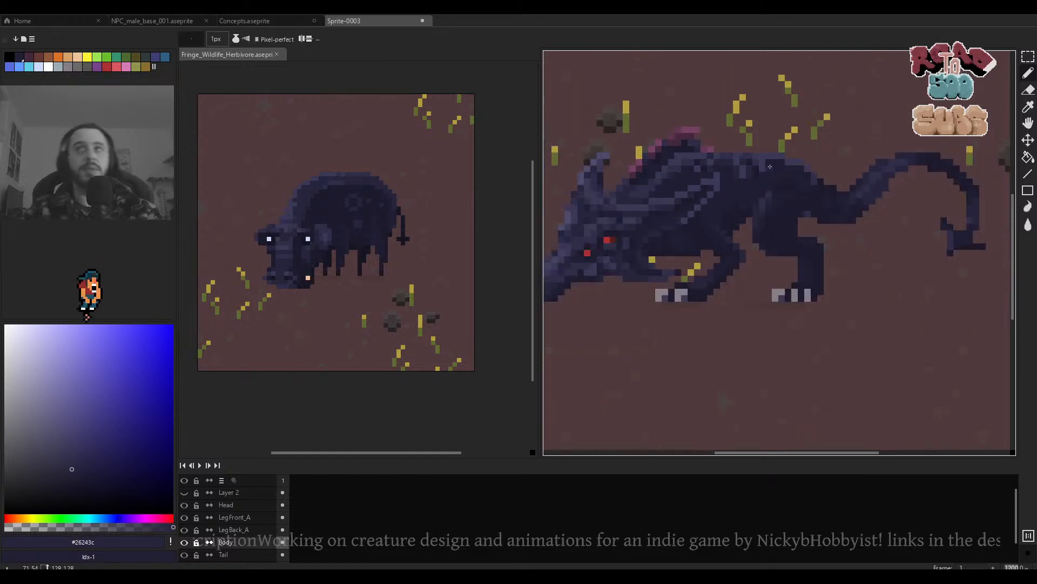
scroll(772, 170, "up", 3)
key("v")
key("b")
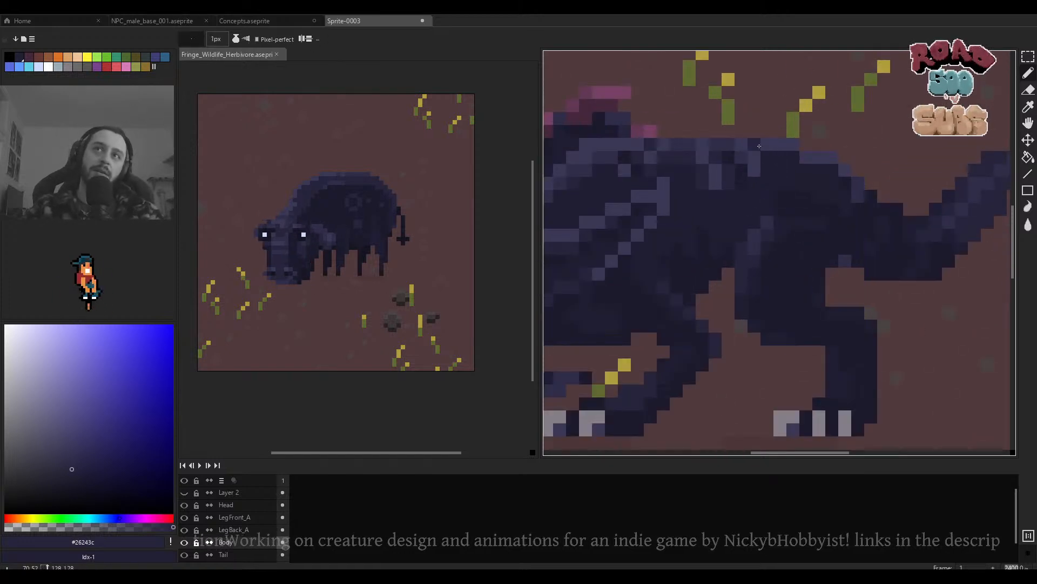
scroll(771, 156, "down", 3)
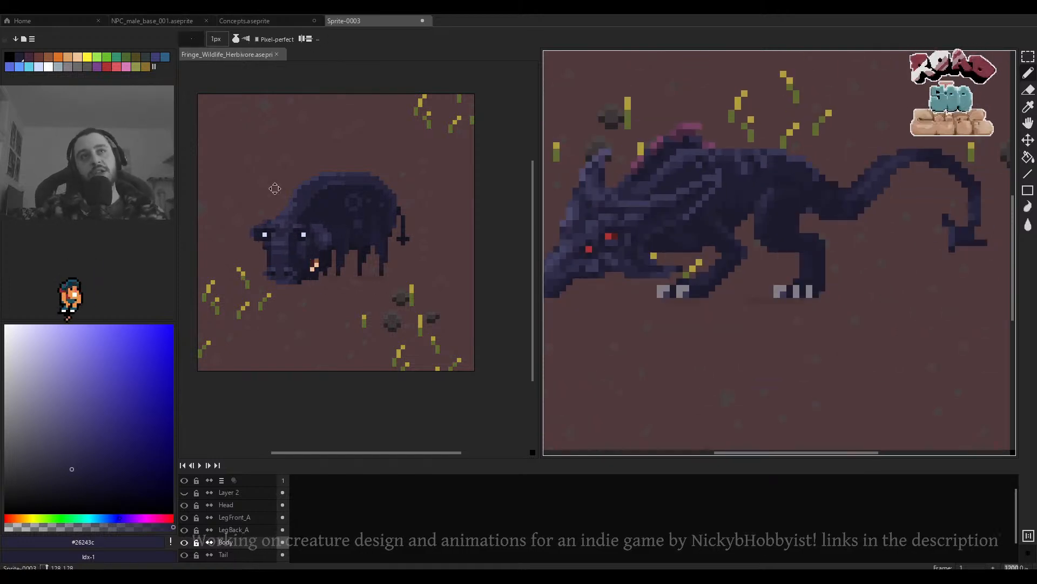
Soften the dark area between the raised back's diagonal highlights with #26243c, using 3 px and 2 px brush sizes.
left_click(322, 212)
left_click(783, 224)
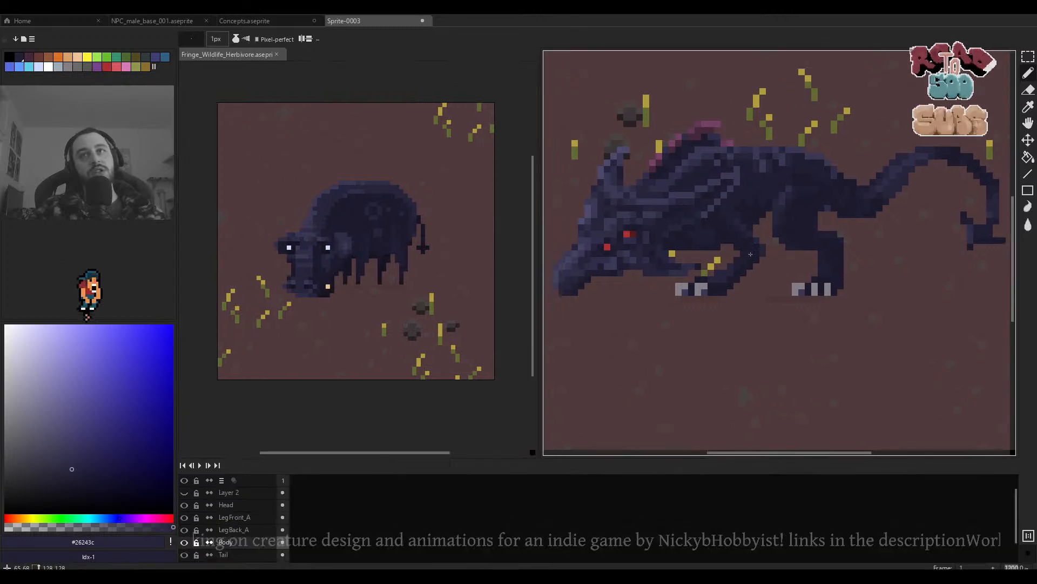
scroll(783, 223, "down", 3)
scroll(782, 224, "up", 5)
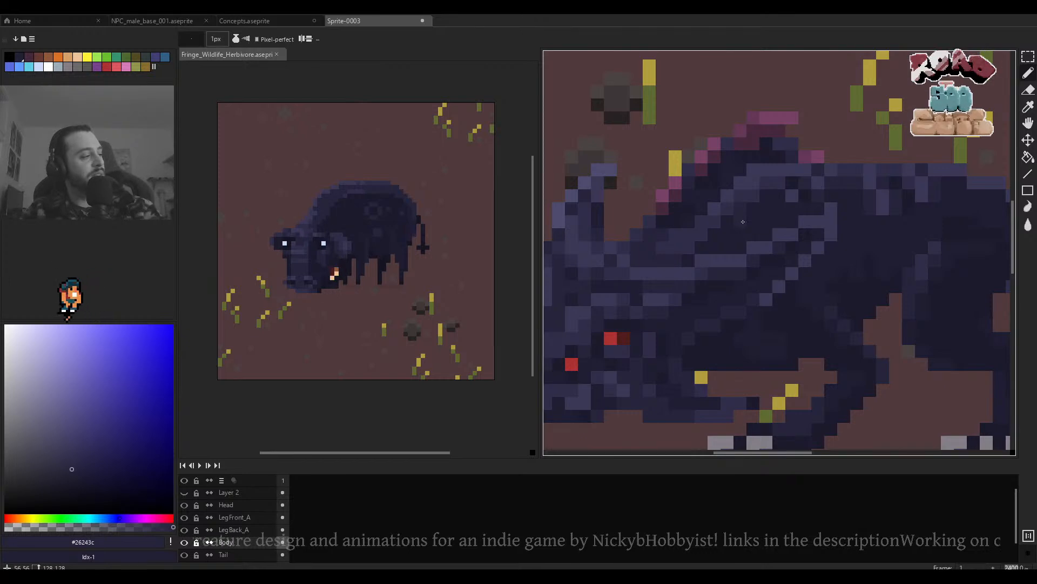
key("alt")
key("ctrl")
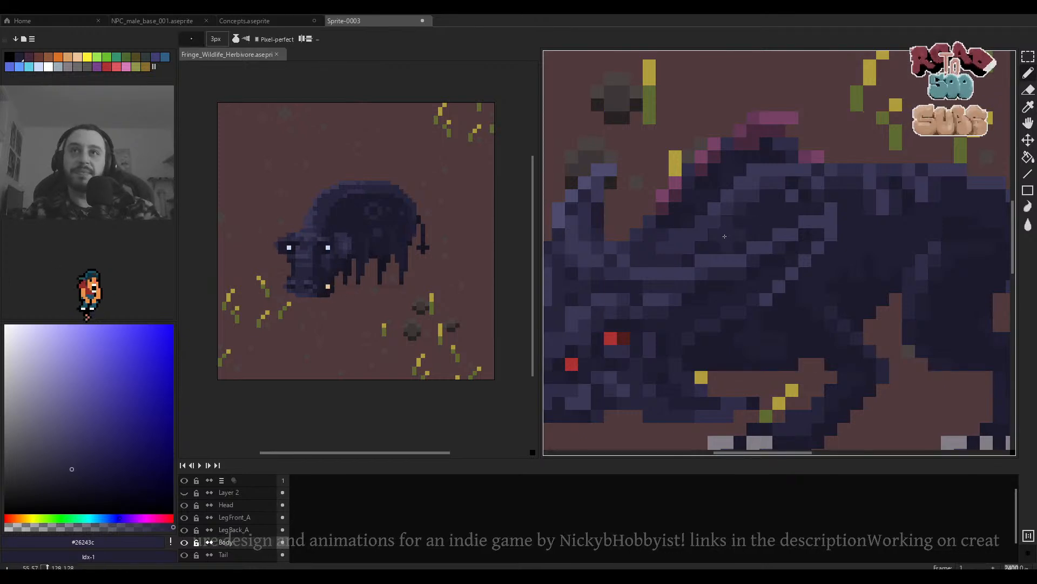
key("ctrl")
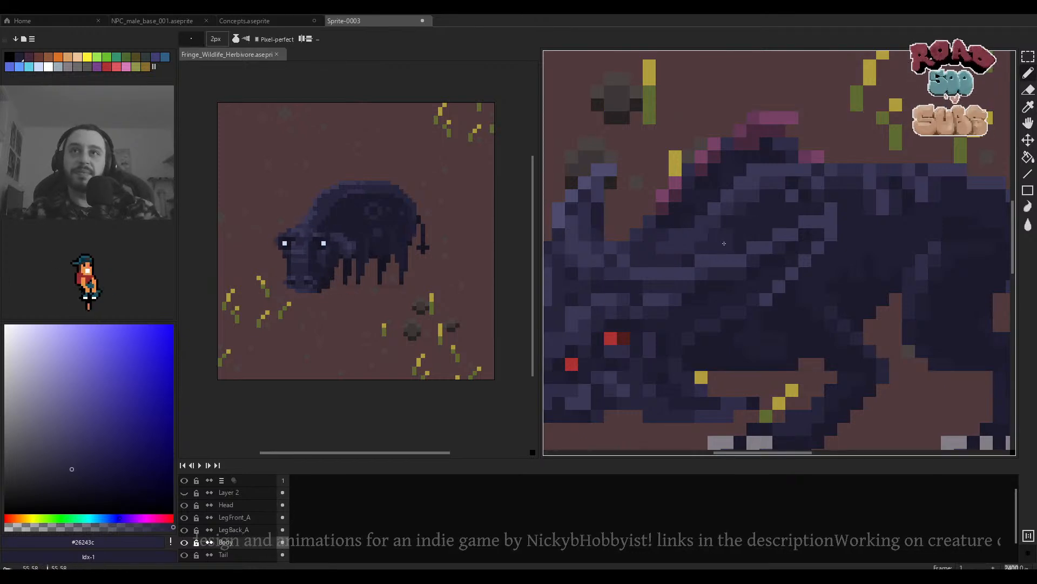
scroll(773, 204, "down", 4)
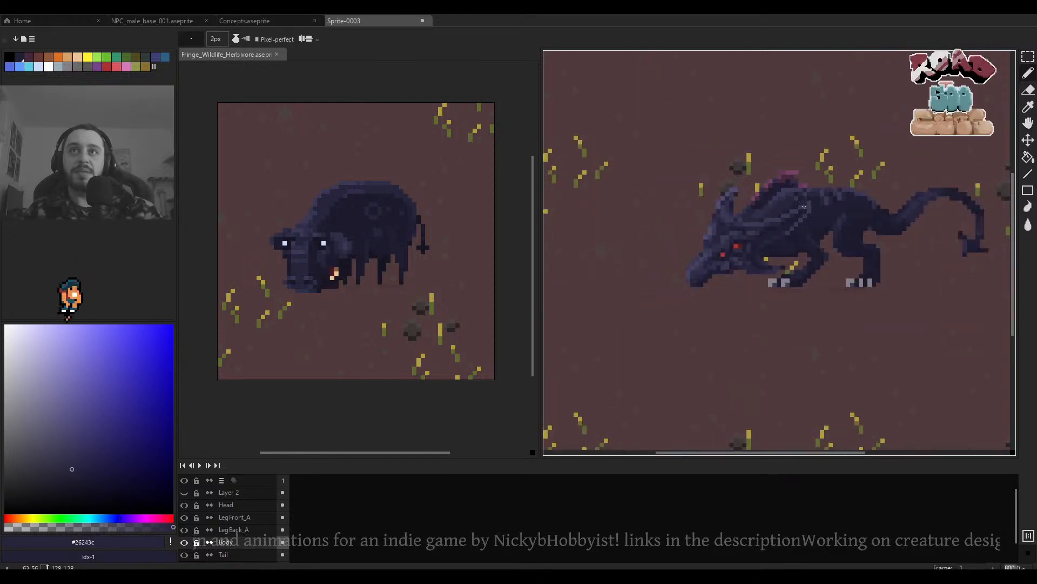
scroll(804, 205, "up", 4)
Set the brush to 1 px and extend the #26243c shading beneath the back's upper edge toward the hips.
key("minus")
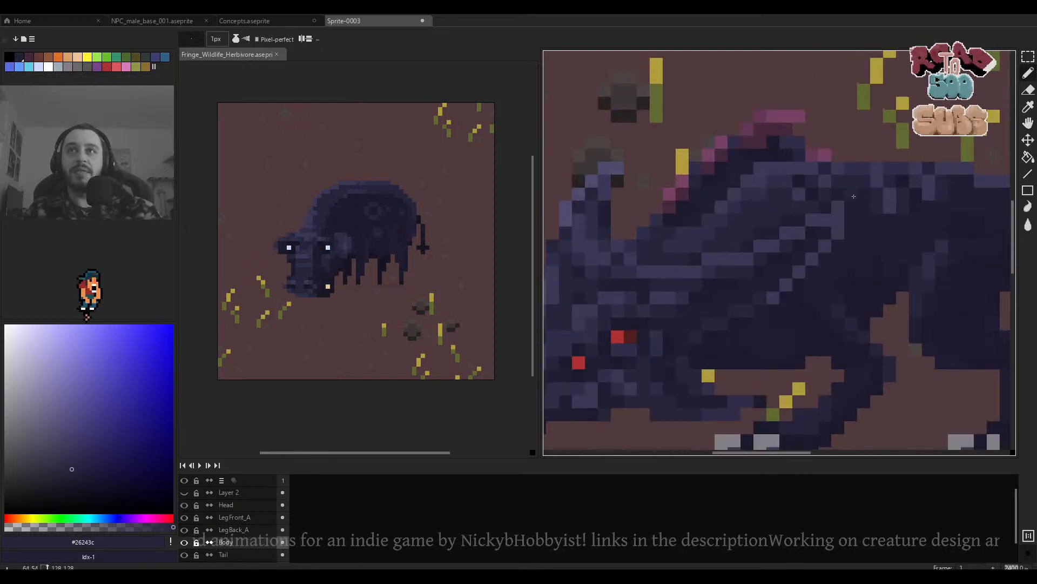
left_click_drag(951, 188, 906, 194)
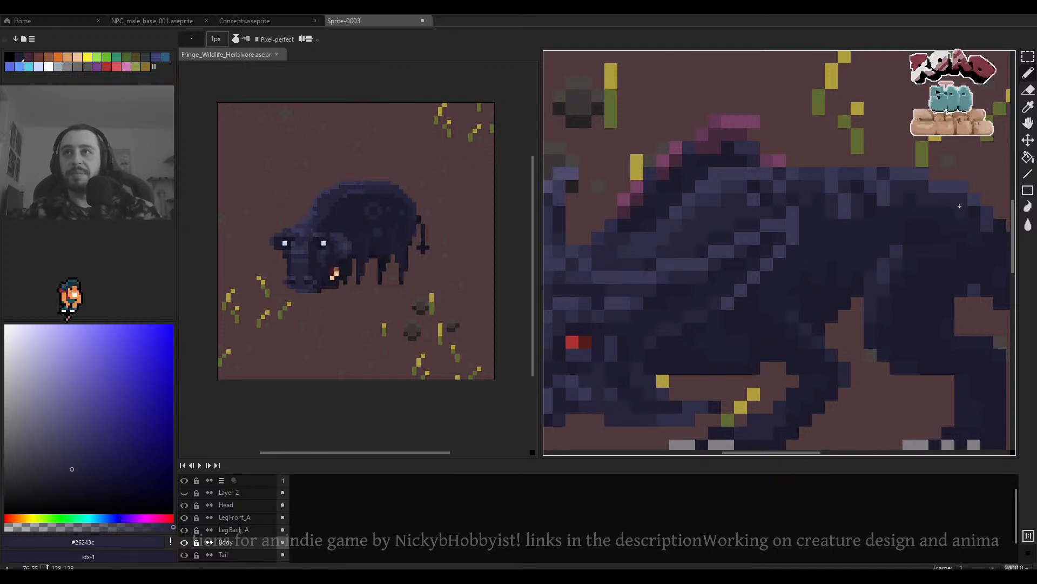
scroll(839, 222, "down", 6)
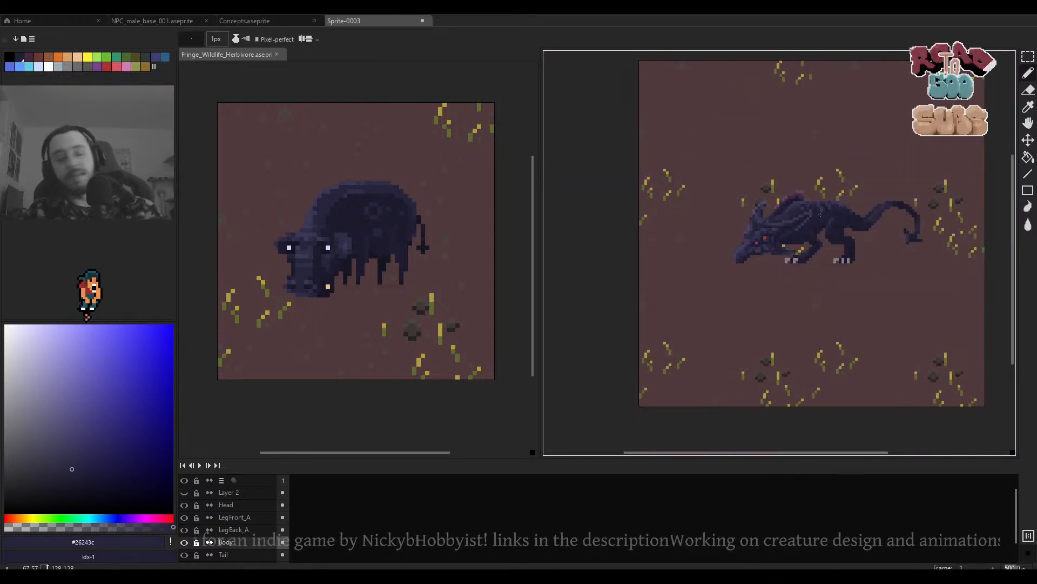
scroll(881, 218, "up", 1)
scroll(882, 219, "up", 4)
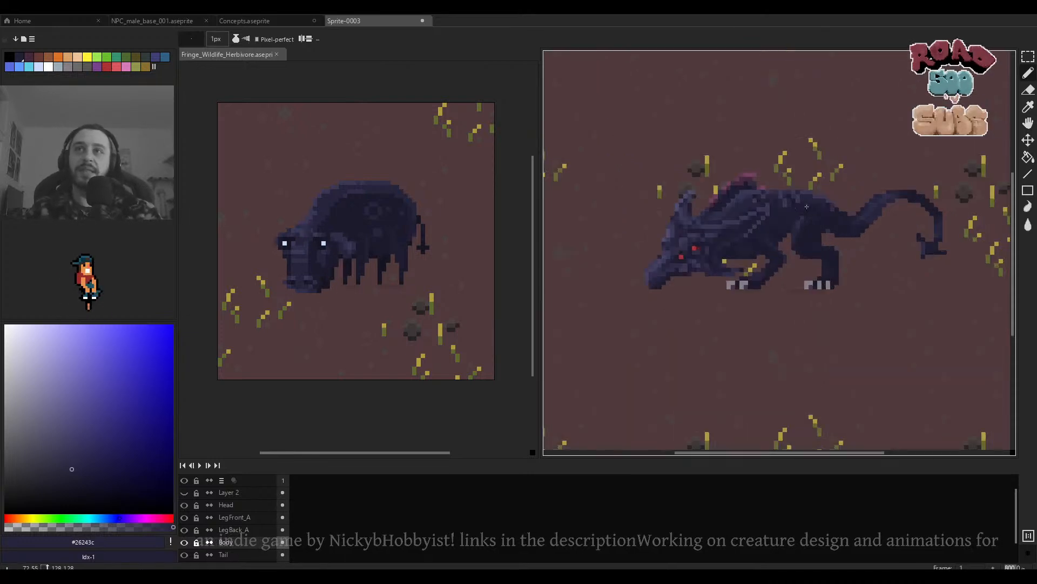
On the LegBack_A layer, highlight the front and lower edge of the hind knee with #2f2d49.
left_click(827, 268, "ctrl")
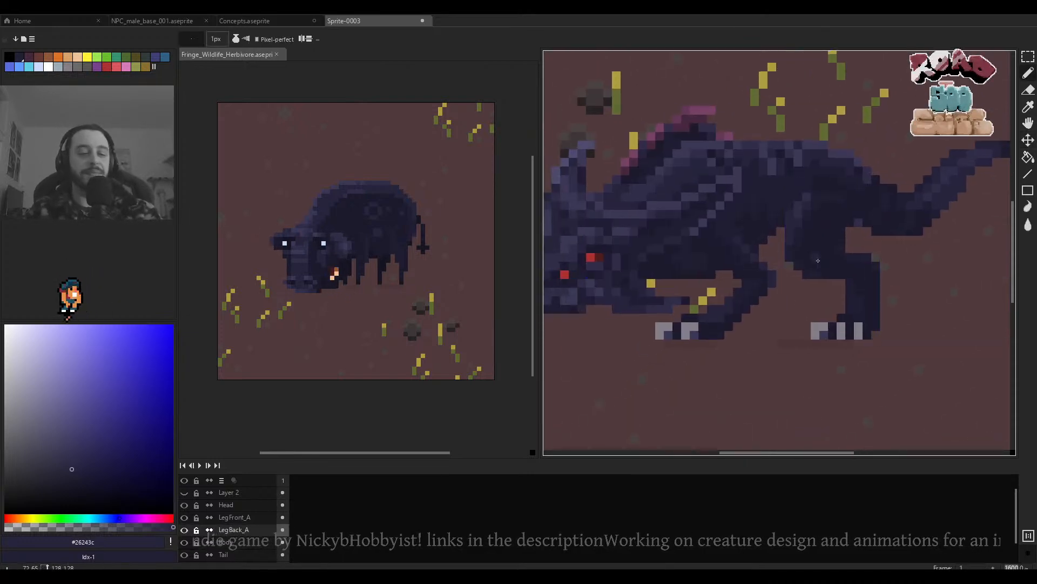
scroll(790, 271, "up", 5)
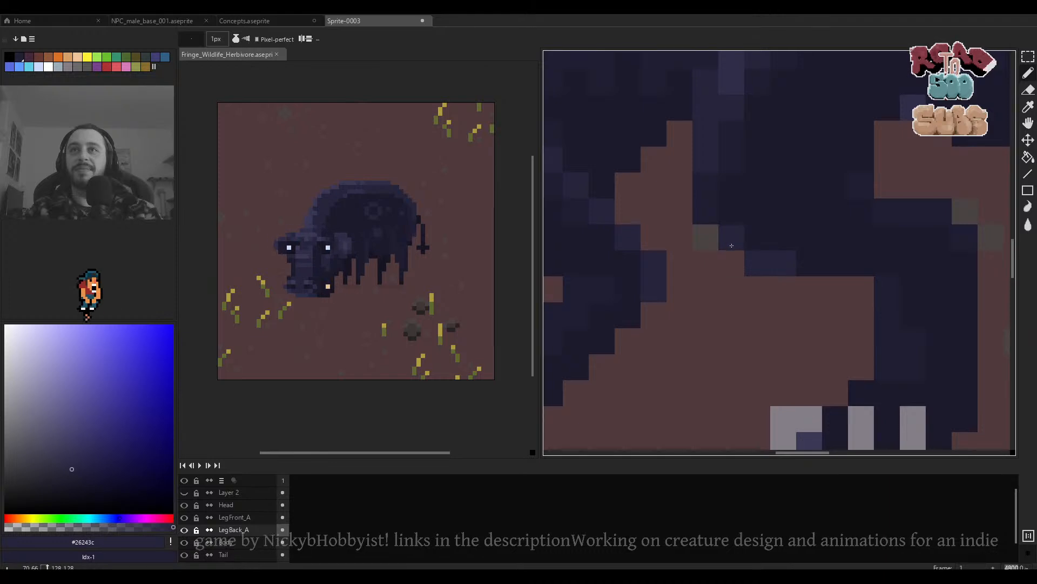
scroll(715, 220, "down", 3)
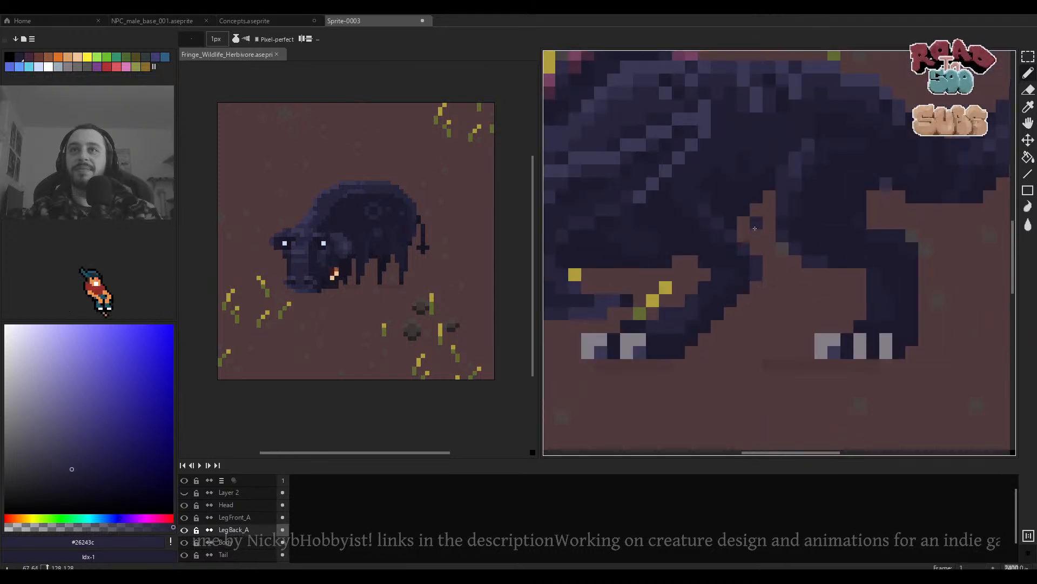
left_click(799, 173, "alt")
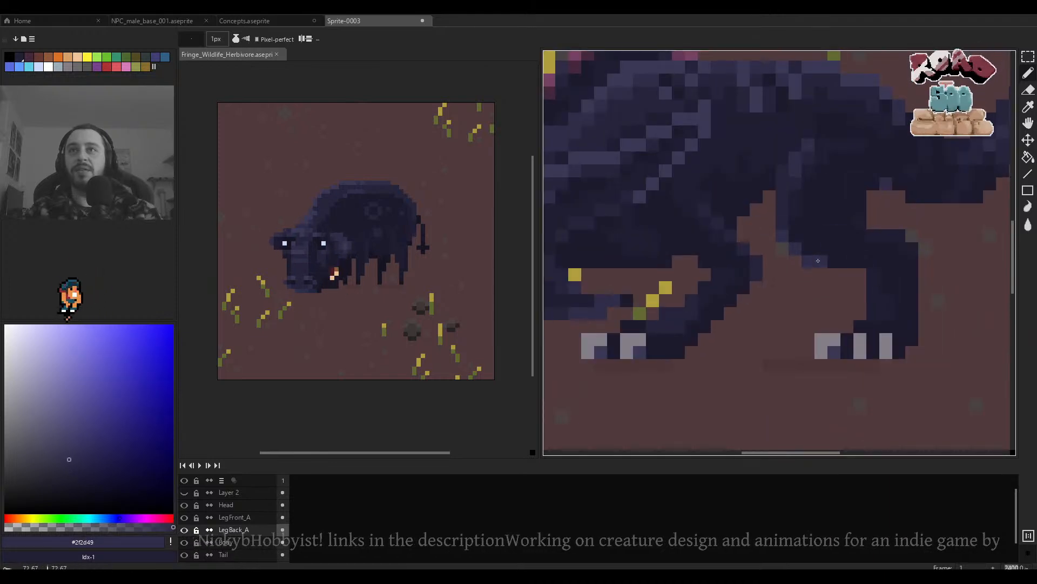
scroll(818, 261, "down", 5)
scroll(843, 253, "up", 5)
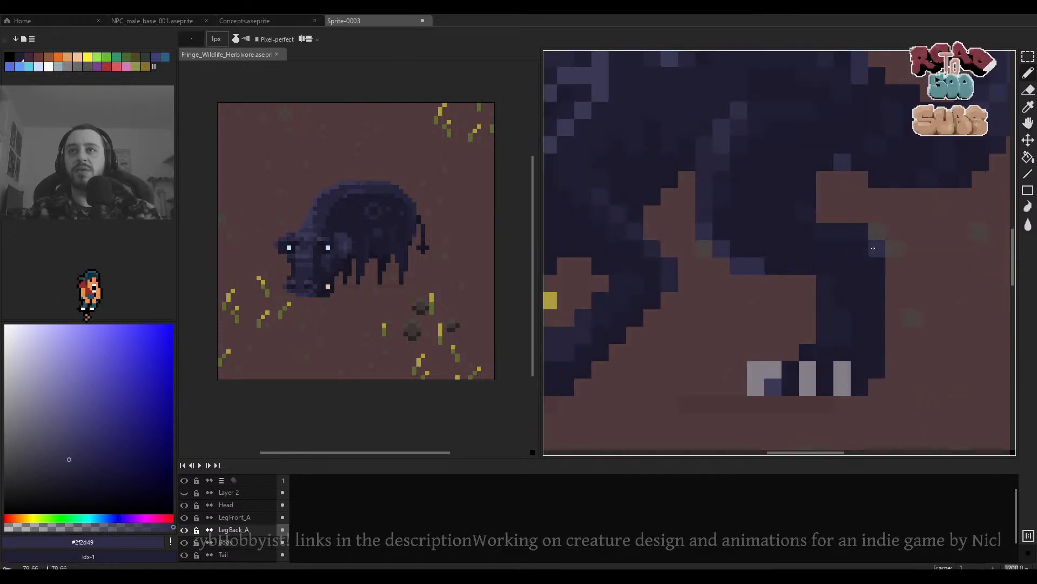
scroll(870, 238, "up", 2)
left_click_drag(794, 156, 770, 251)
scroll(770, 252, "down", 2)
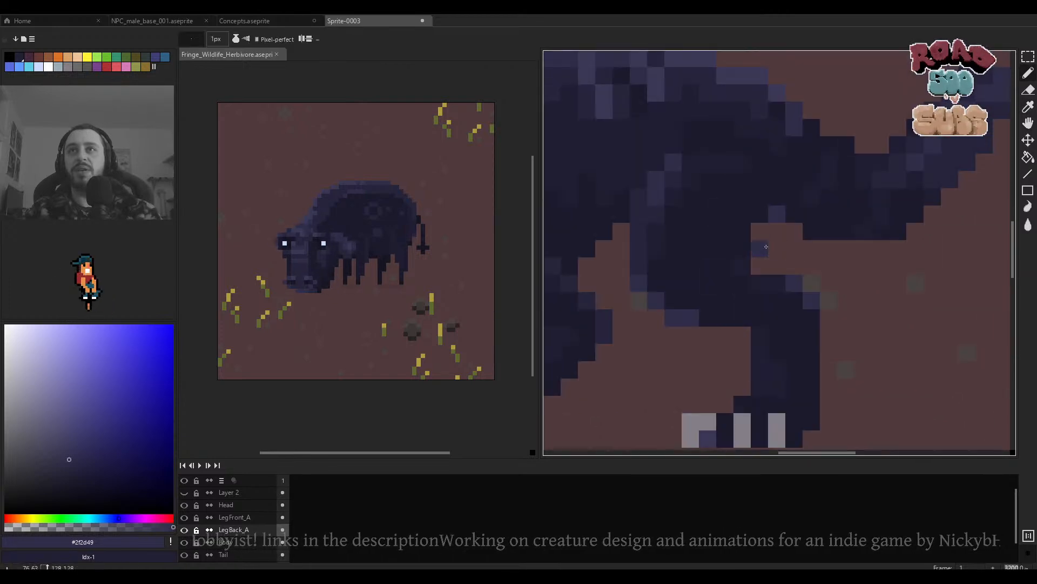
Edge the hind leg's hock and the back of its heel with #26243c.
left_click(647, 212, "alt")
scroll(794, 281, "up", 2)
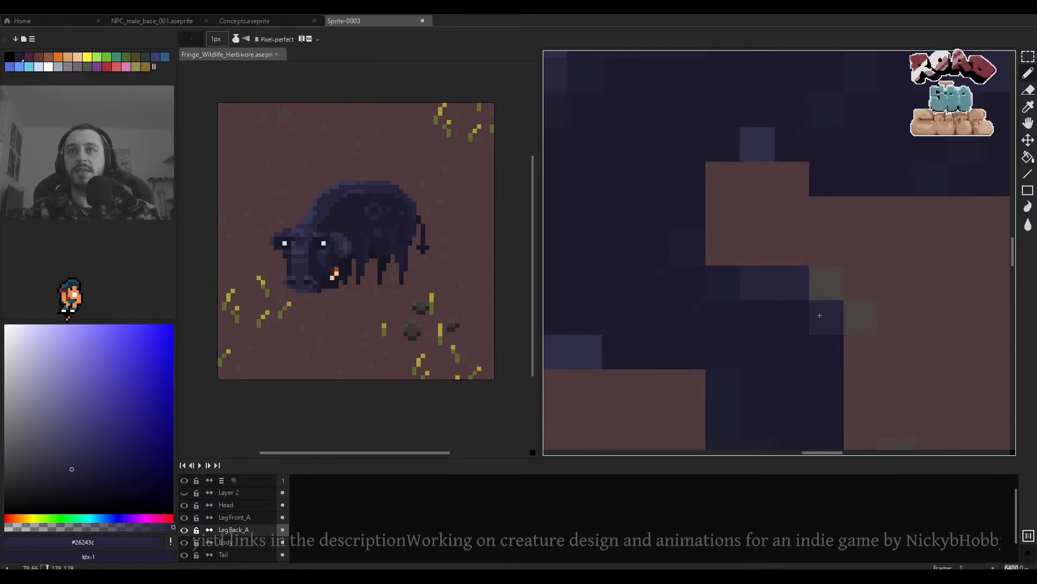
scroll(836, 345, "down", 4)
scroll(810, 313, "up", 3)
scroll(793, 286, "down", 1)
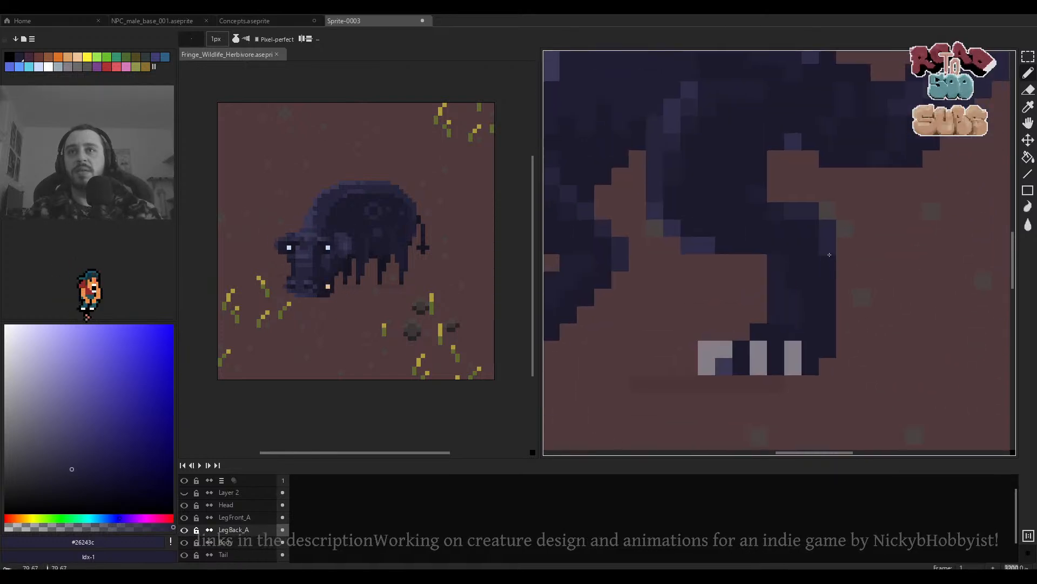
scroll(793, 286, "down", 2)
scroll(793, 285, "up", 3)
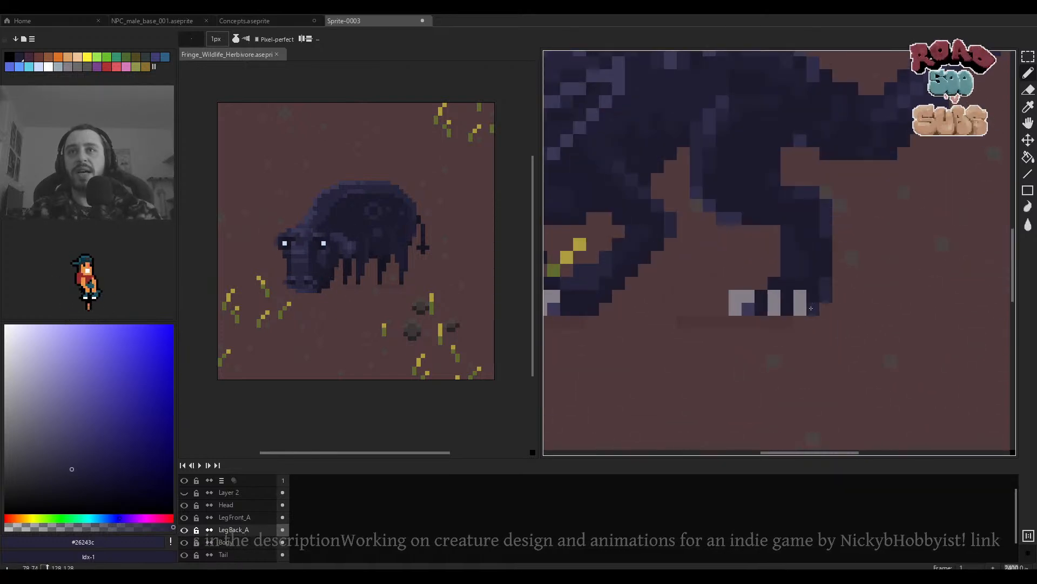
Add #26243c shading across the hind ankle just above the clawed foot.
scroll(836, 272, "down", 3)
scroll(815, 273, "up", 5)
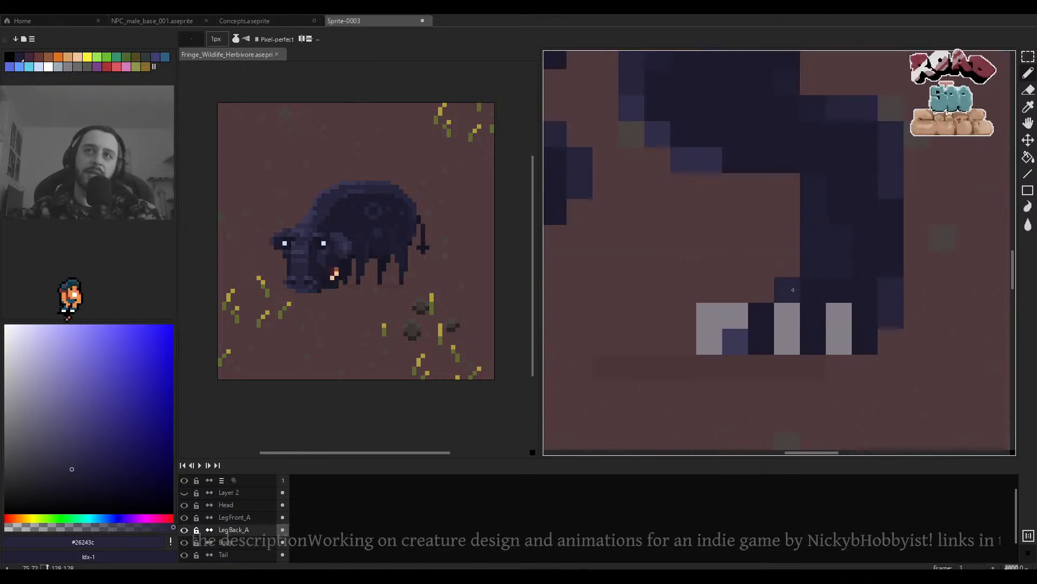
scroll(824, 268, "down", 5)
scroll(845, 267, "up", 5)
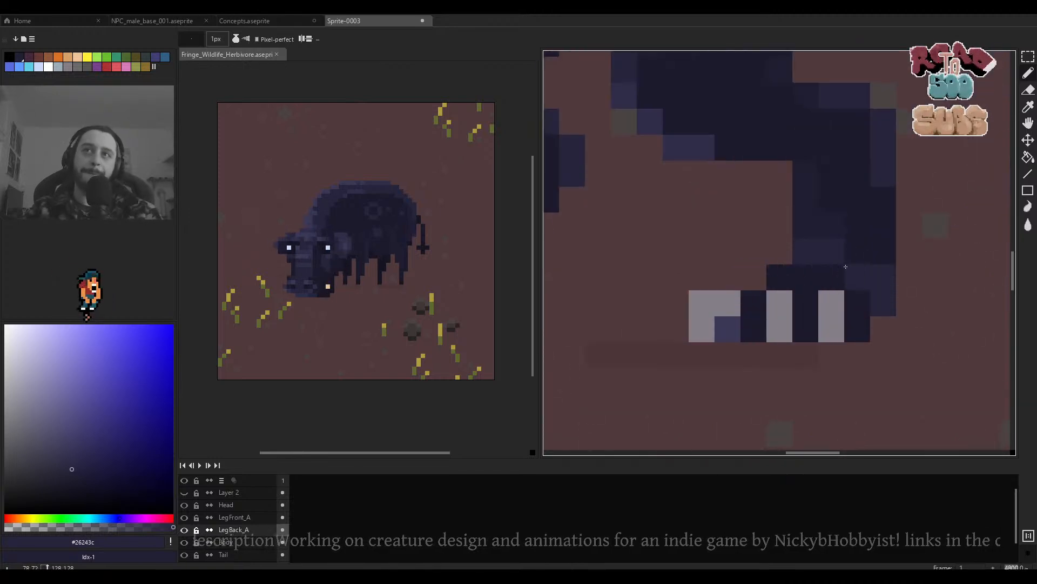
scroll(827, 205, "down", 5)
scroll(868, 249, "up", 1)
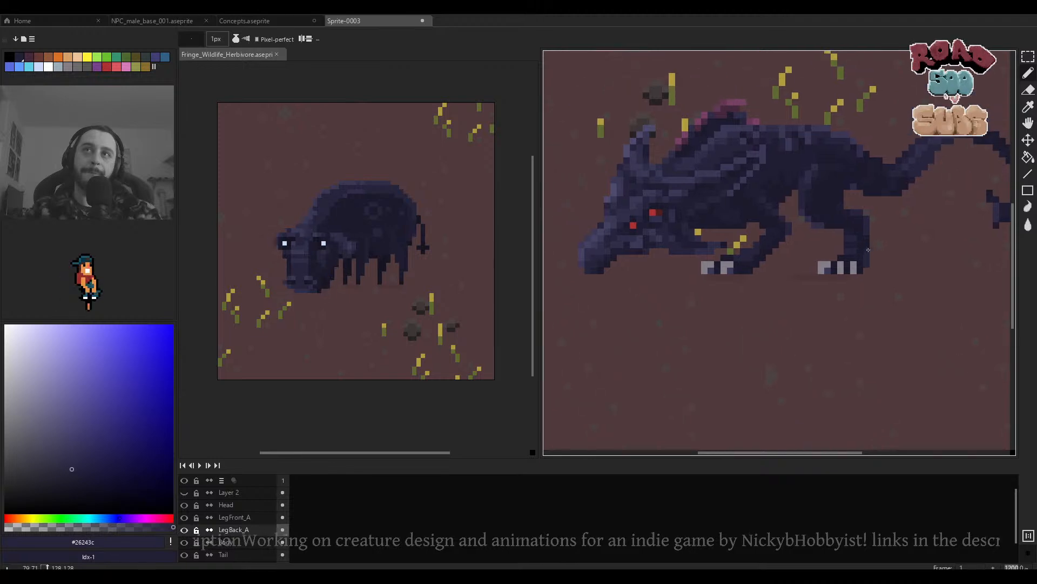
Refine the shading inside the hind leg's lower shin with #201d32 and #26243c.
scroll(807, 230, "up", 3)
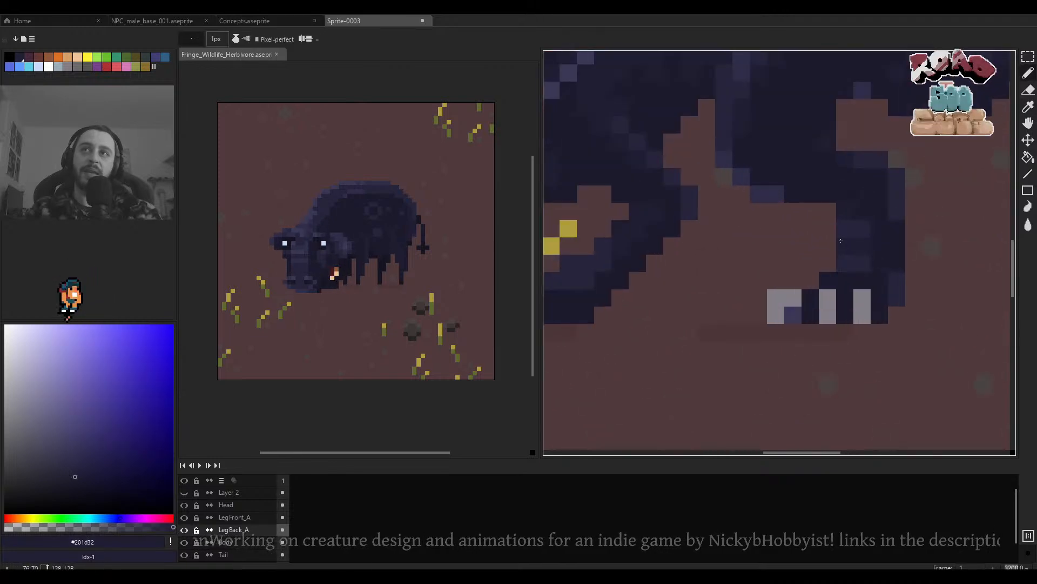
left_click_drag(864, 246, 854, 255)
left_click(851, 239, "alt")
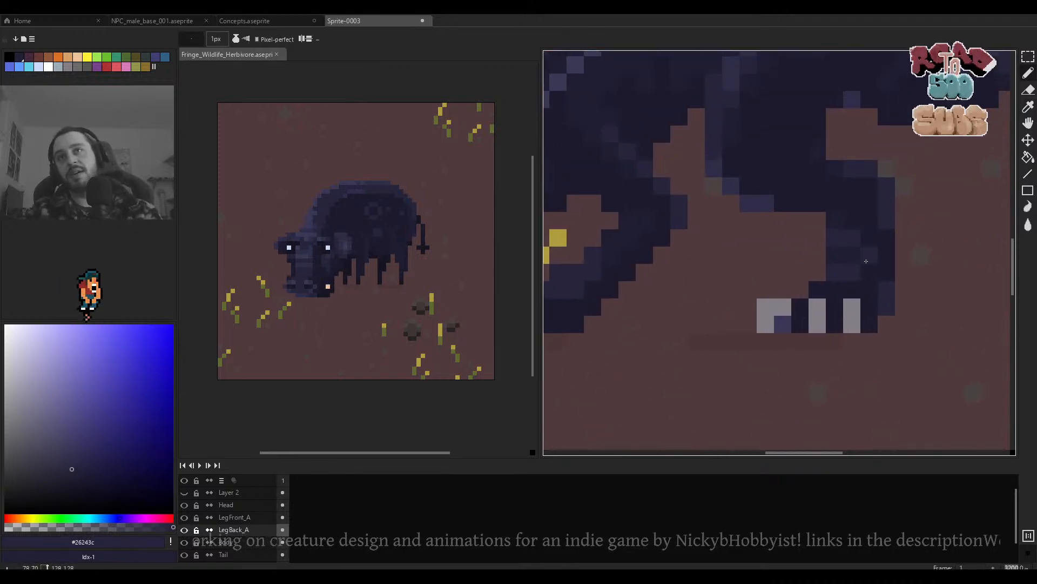
scroll(863, 275, "down", 3)
left_click_drag(873, 252, 741, 259)
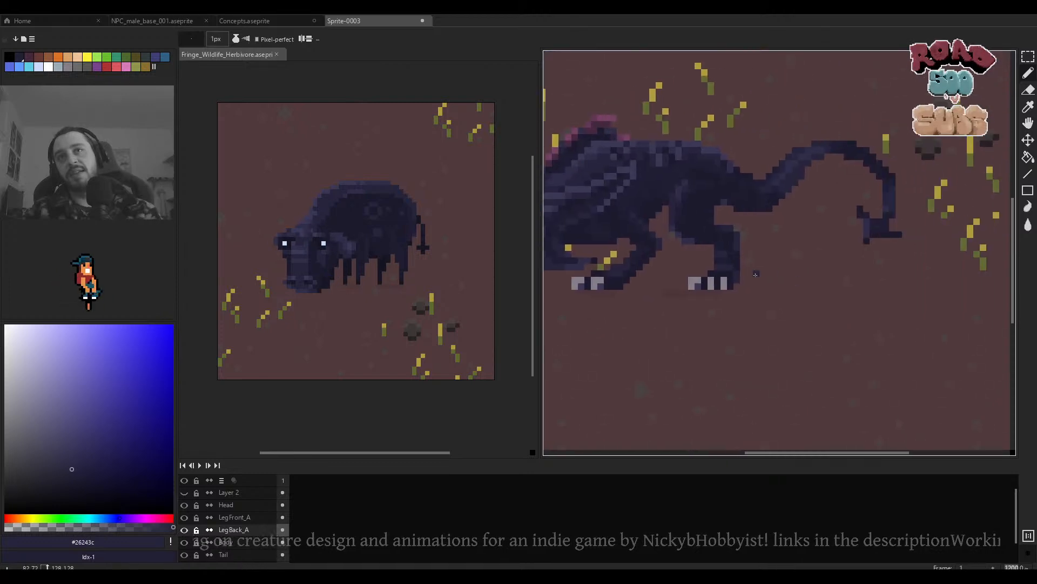
scroll(615, 246, "up", 5)
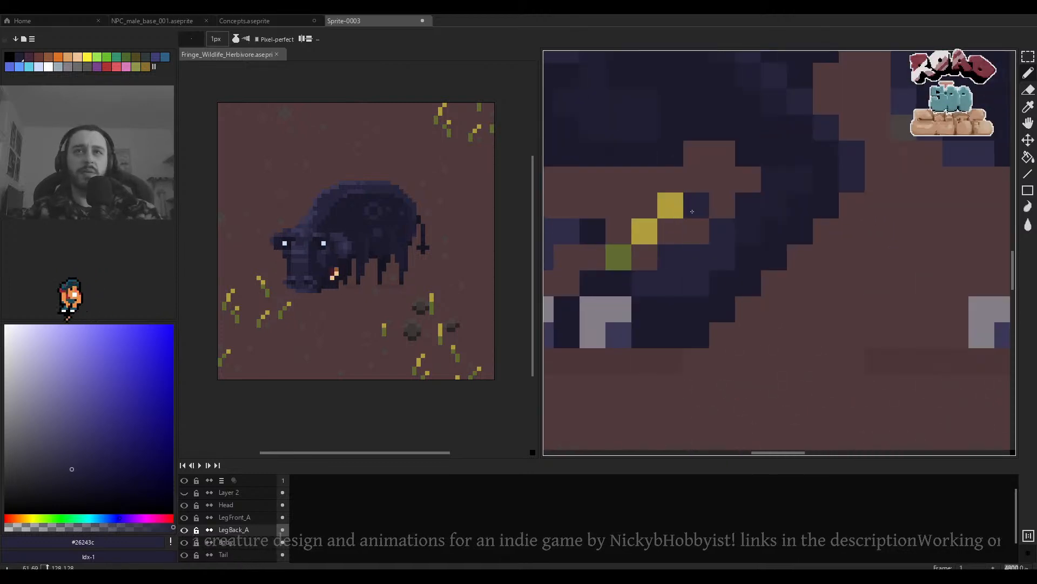
key("alt")
scroll(803, 350, "down", 1)
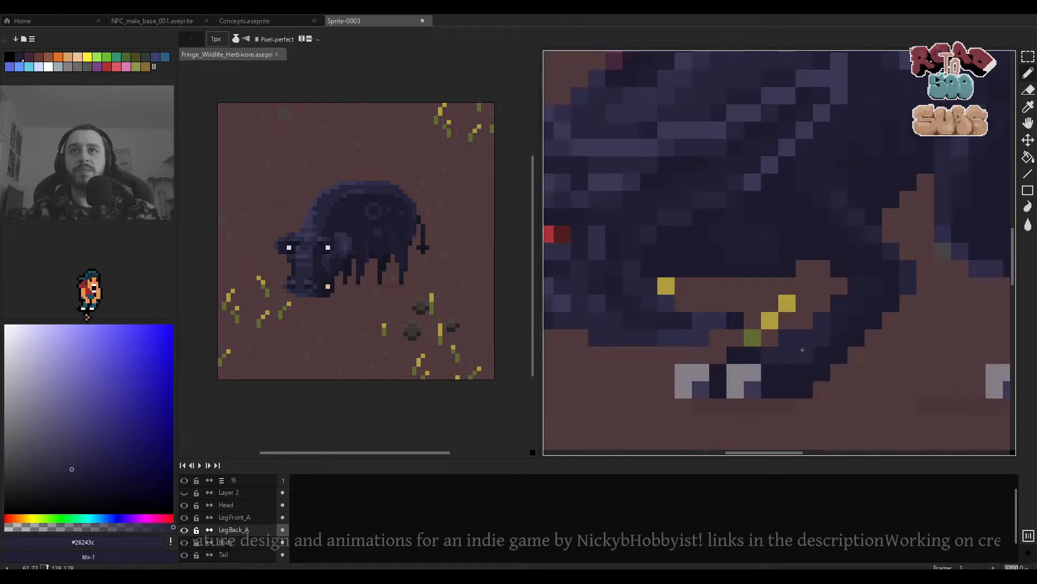
scroll(736, 245, "down", 1)
left_click(721, 176, "alt")
scroll(767, 341, "up", 2)
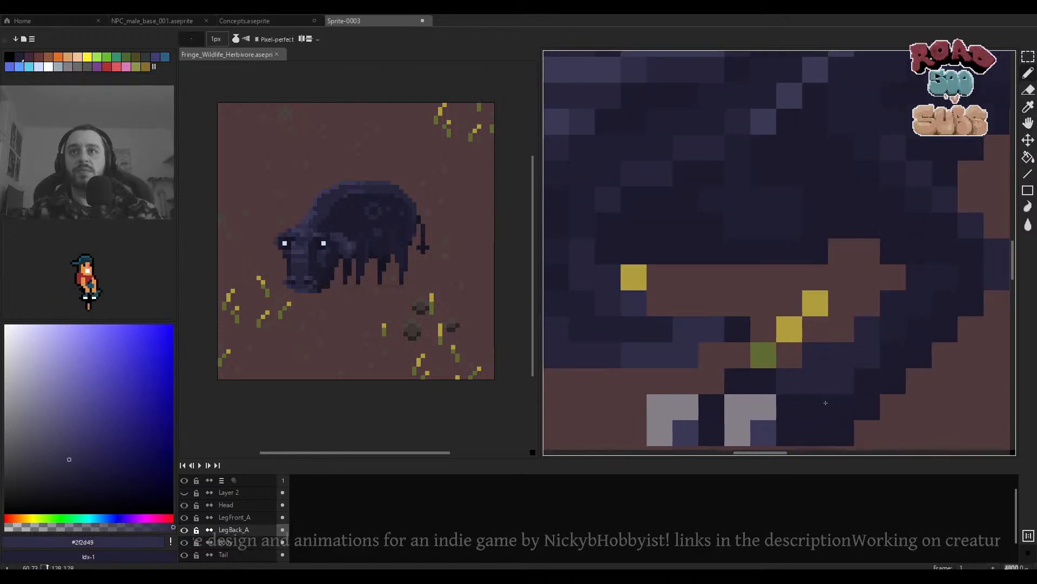
scroll(766, 341, "down", 1)
left_click(666, 180, "alt")
left_click(664, 127, "alt")
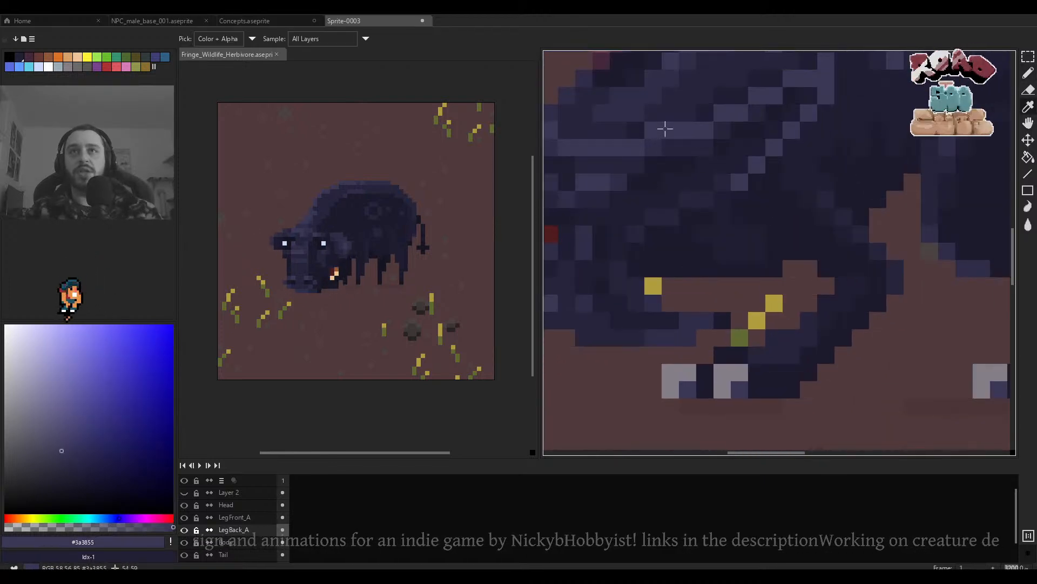
scroll(793, 393, "up", 2)
scroll(757, 284, "down", 1)
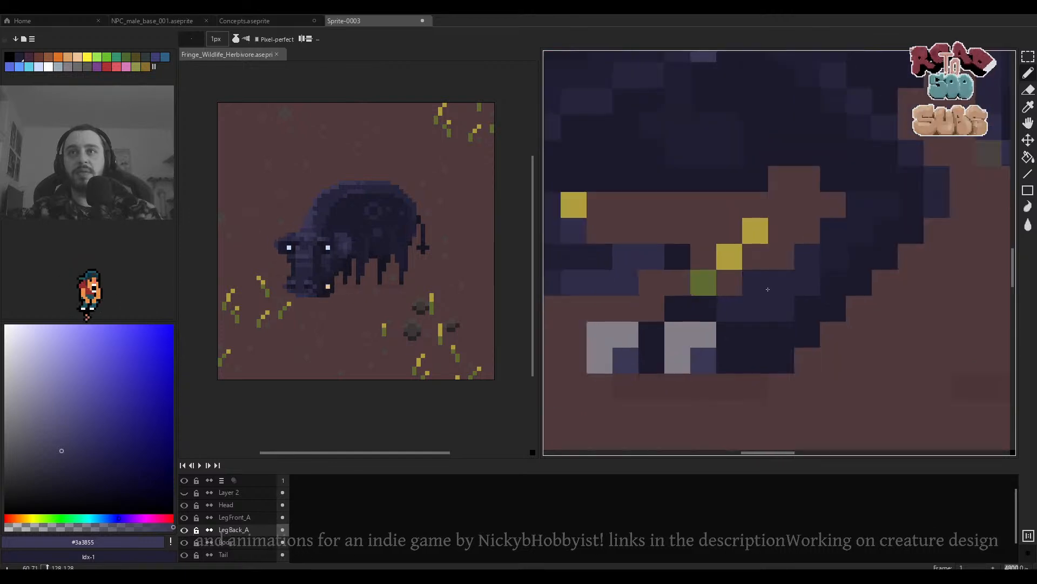
On the LegFront_A layer, highlight the upper edge of the forearm just above the front paw with #2f2d49.
left_click(770, 291, "ctrl")
scroll(777, 296, "down", 2)
scroll(777, 295, "up", 1)
left_click(804, 185, "alt")
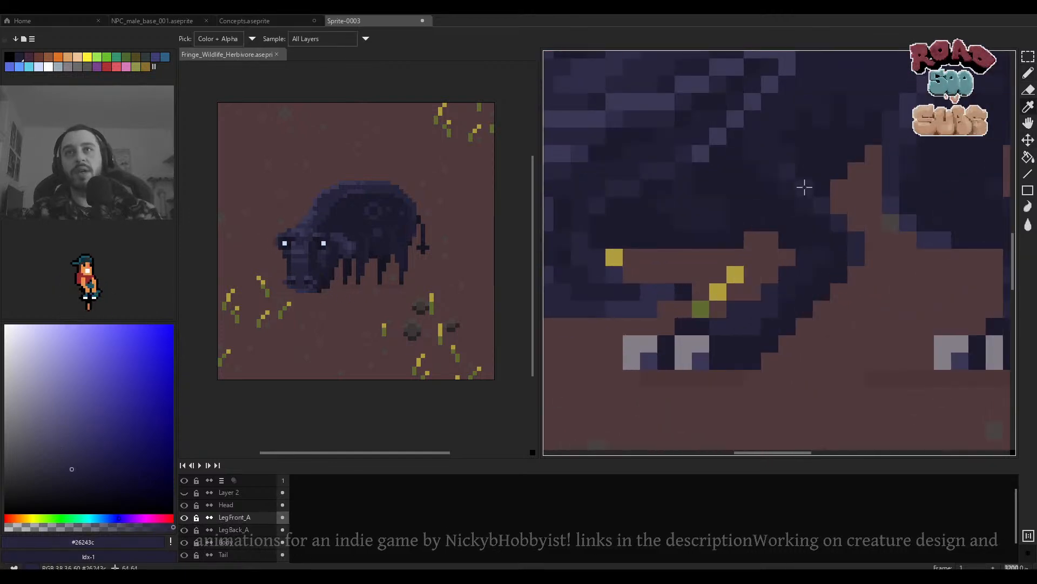
left_click(886, 205, "alt")
scroll(736, 310, "up", 1)
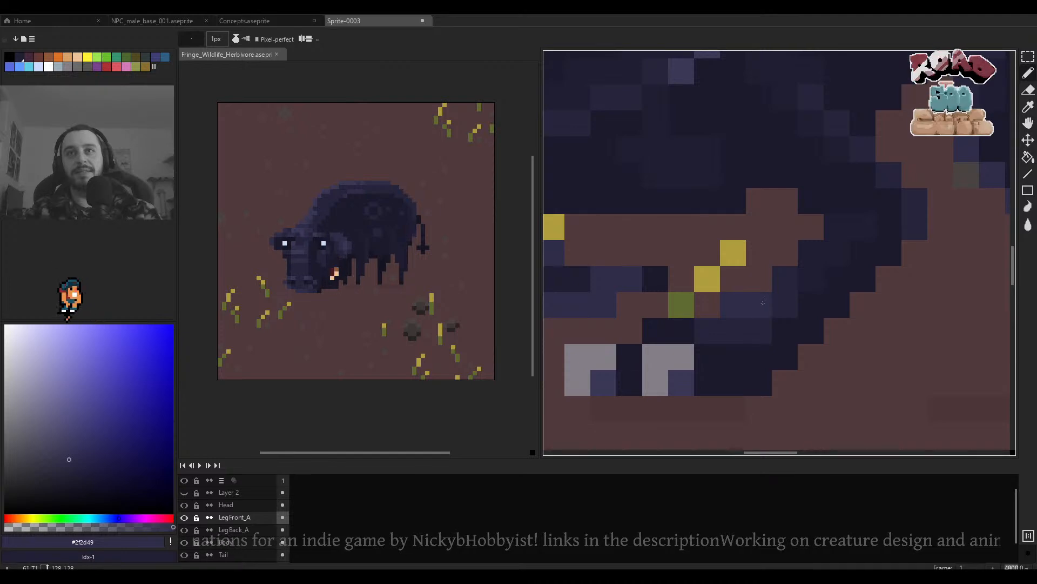
scroll(774, 286, "down", 2)
scroll(817, 305, "down", 3)
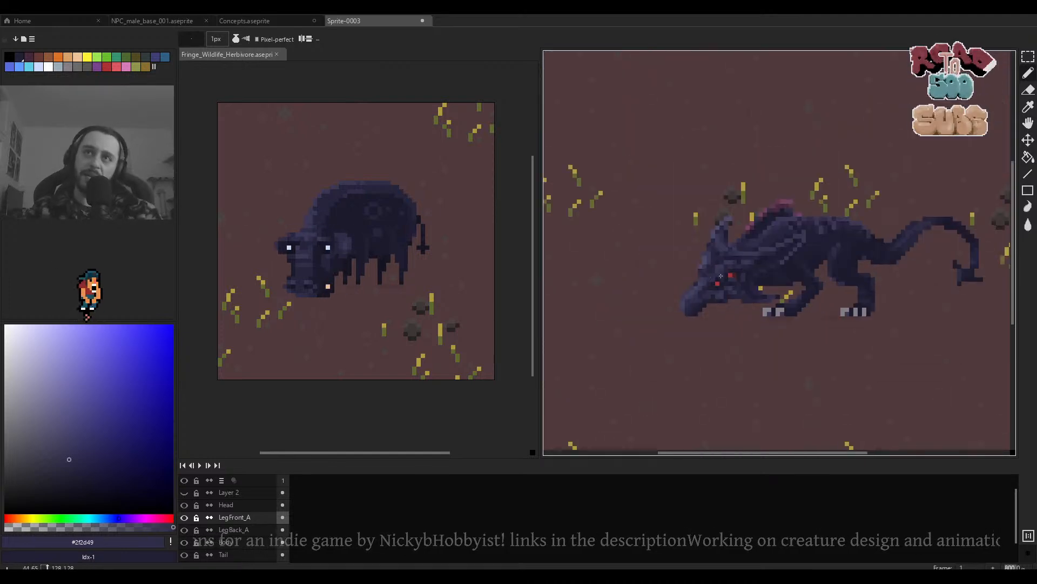
Isolate the LegFront_A layer and edge the inner side of the front leg's upper arm with #26243c.
scroll(788, 301, "up", 4)
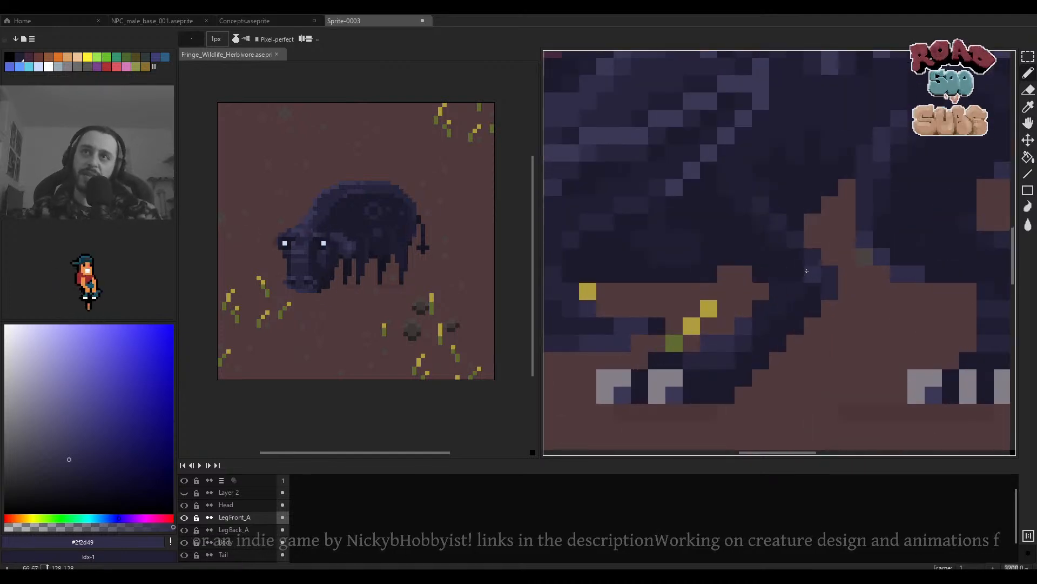
key("v")
left_click(812, 263, "alt")
mouse_move(762, 273)
left_mouse_down()
mouse_move(745, 259)
mouse_move(713, 260)
left_mouse_up()
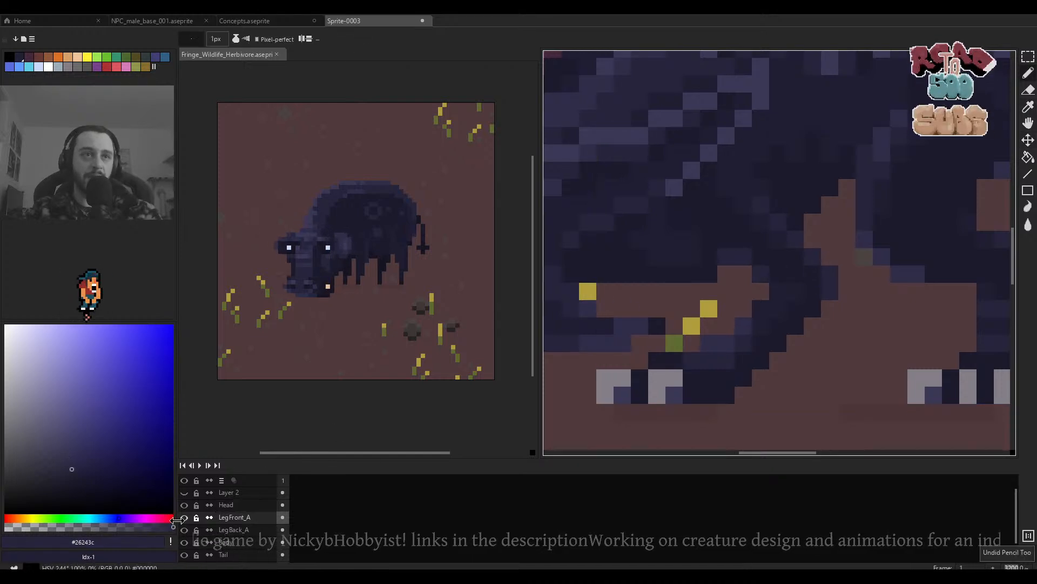
left_click(184, 517, "alt")
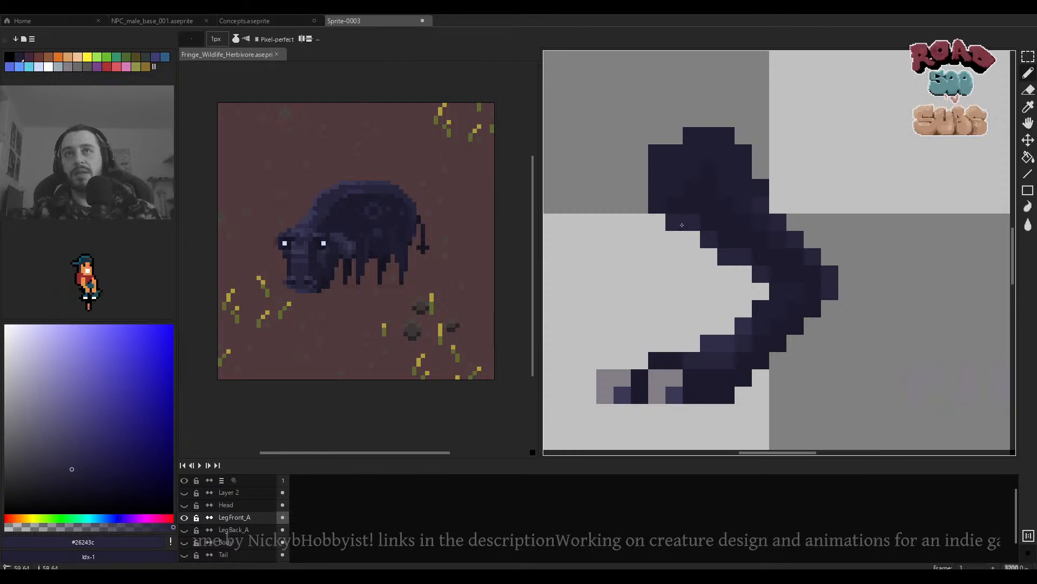
scroll(727, 236, "down", 4)
scroll(727, 237, "up", 4)
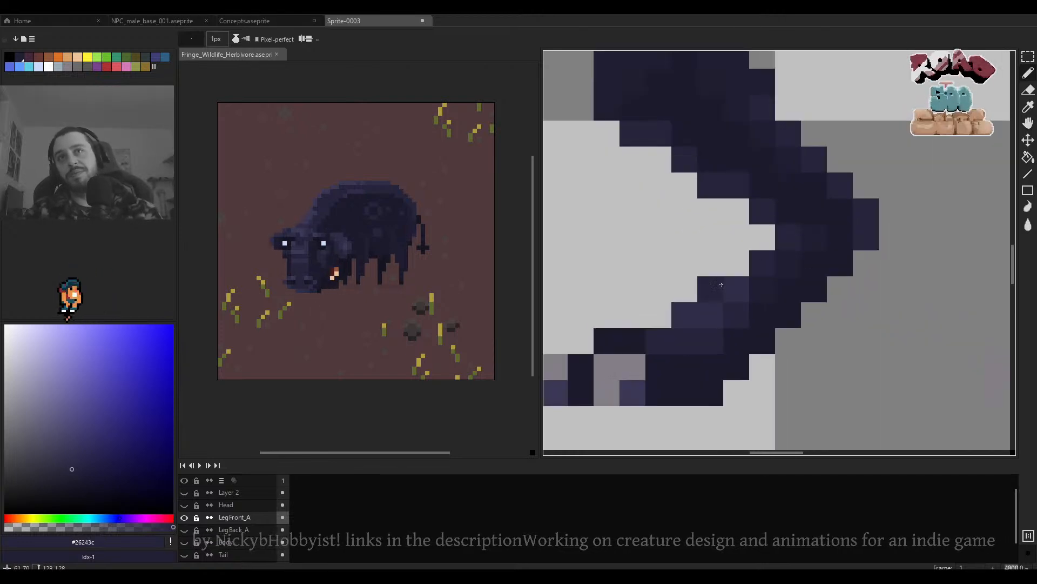
Paint a broad lighter highlight around the outside of the front leg's elbow and down the back of the forearm.
mouse_move(735, 289)
left_mouse_down()
mouse_move(784, 241)
mouse_move(837, 267)
mouse_move(859, 235)
mouse_move(863, 215)
mouse_move(816, 159)
left_mouse_up()
mouse_move(841, 240)
left_mouse_down()
mouse_move(840, 212)
mouse_move(815, 185)
left_mouse_up()
left_click(814, 263)
mouse_move(814, 290)
left_mouse_down()
mouse_move(788, 292)
mouse_move(756, 324)
mouse_move(759, 337)
left_mouse_up()
scroll(828, 253, "down", 3)
scroll(828, 259, "up", 3)
Darken the inner side of the highlight below the front elbow with #201d32.
left_click(824, 217, "alt")
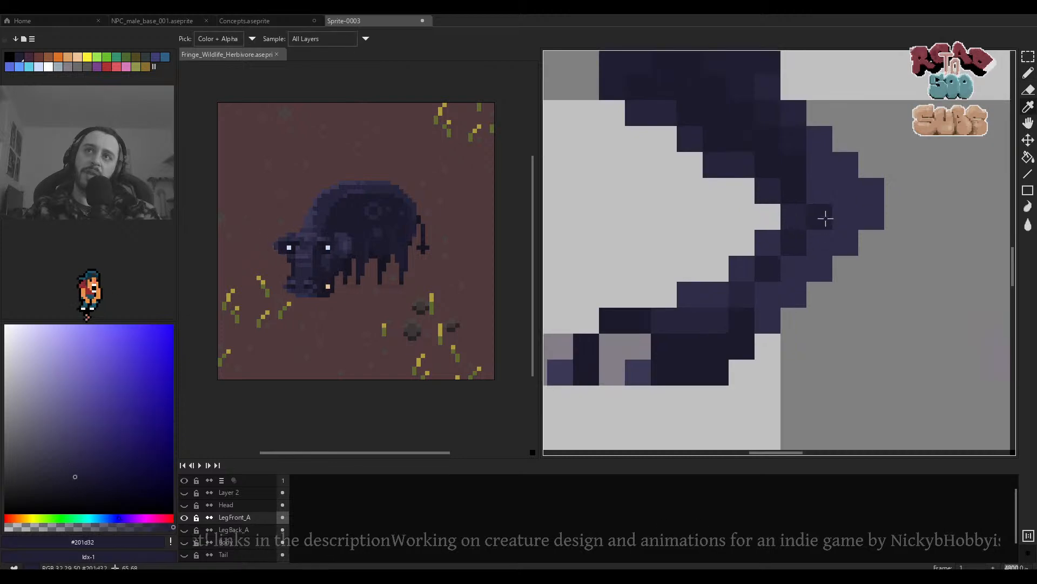
left_click_drag(819, 241, 768, 295)
scroll(767, 296, "down", 3)
scroll(766, 297, "up", 1)
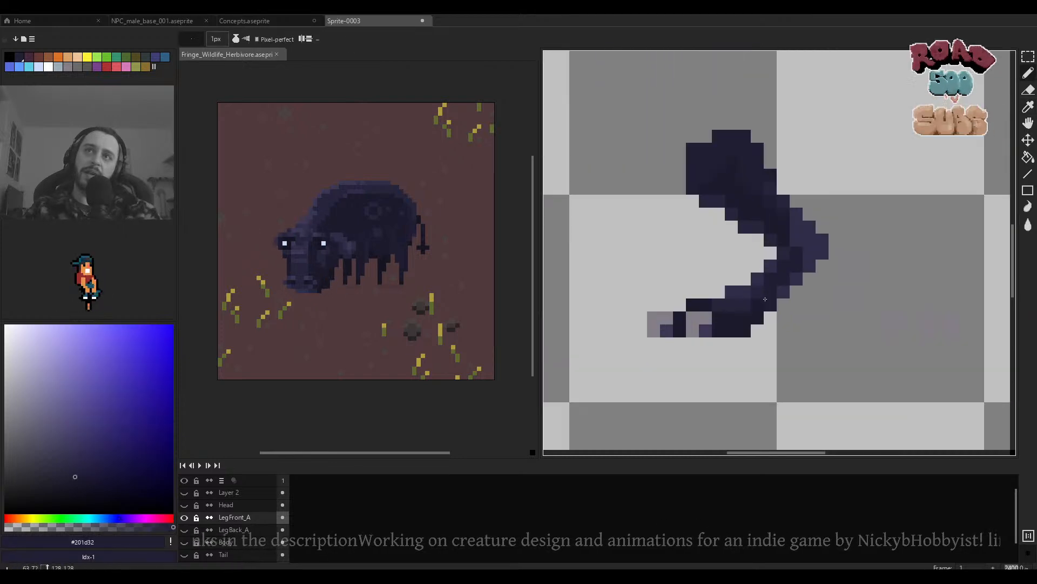
Thin the highlight above the front elbow with #201d32, and restore the visibility of the other layers.
scroll(766, 298, "down", 1)
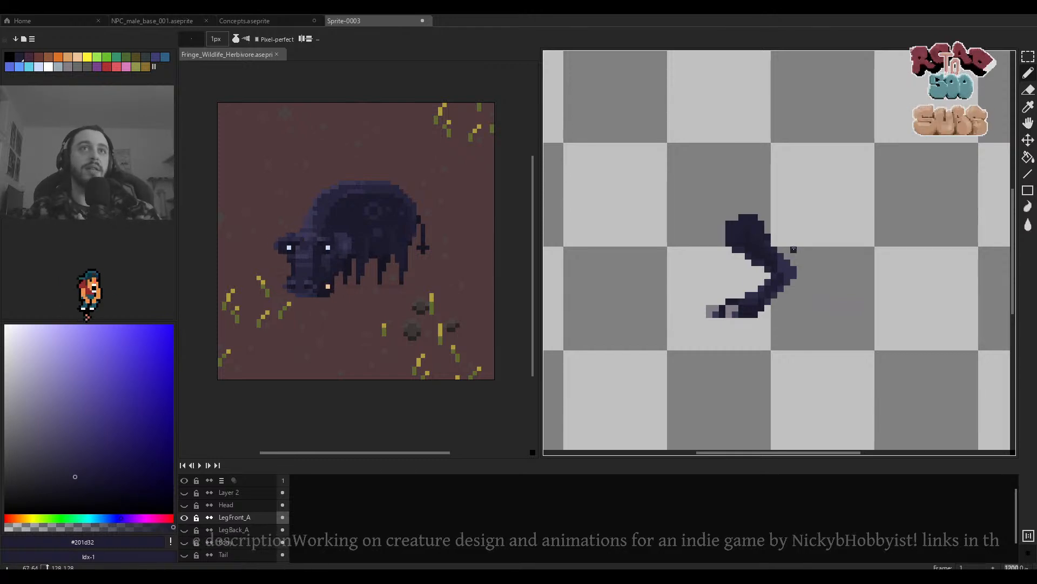
scroll(464, 192, "down", 1)
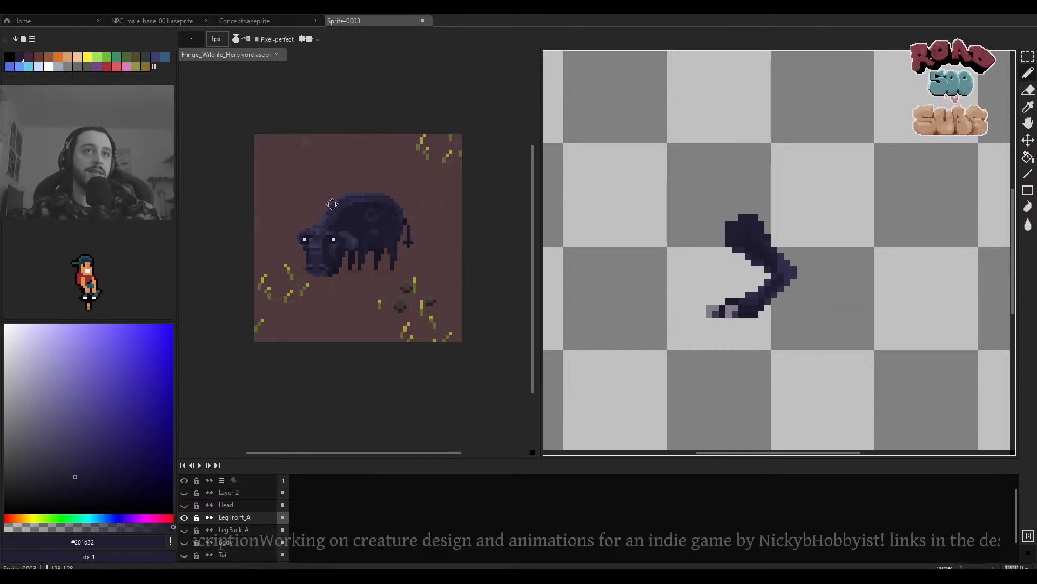
scroll(780, 254, "up", 4)
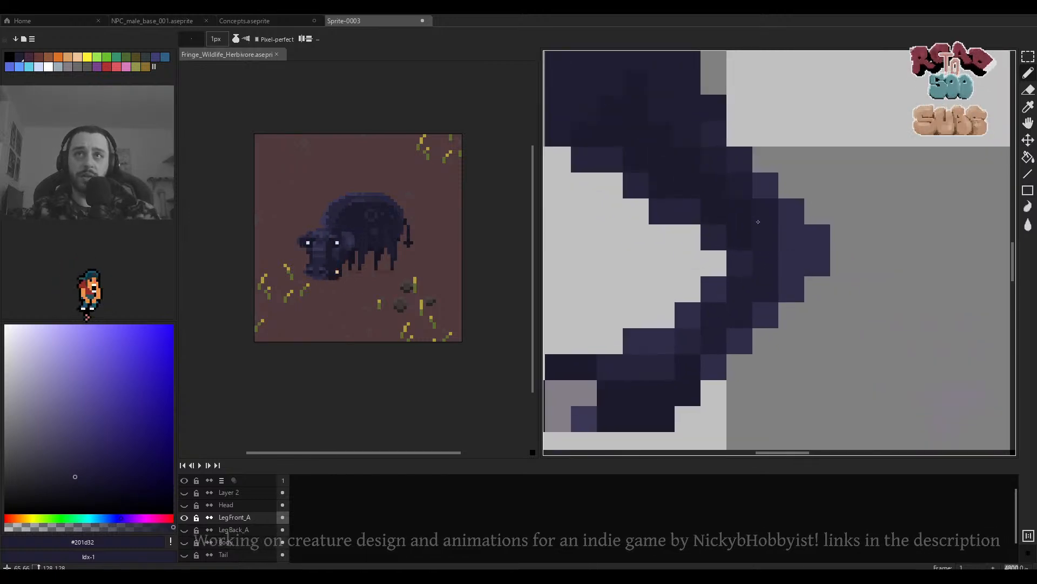
scroll(783, 254, "down", 5)
scroll(845, 262, "up", 4)
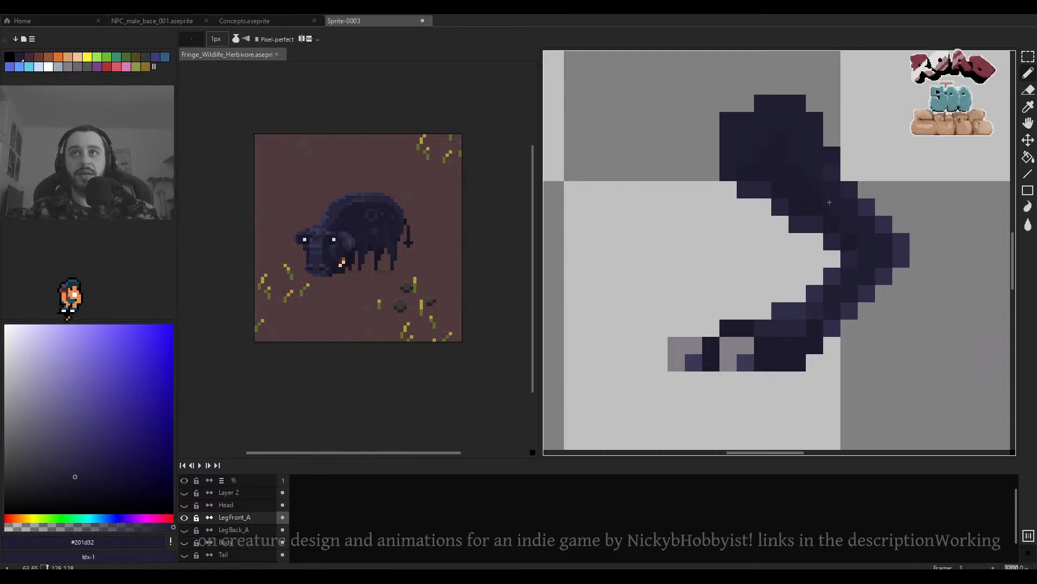
scroll(838, 218, "down", 1)
left_click_drag(838, 218, 719, 285)
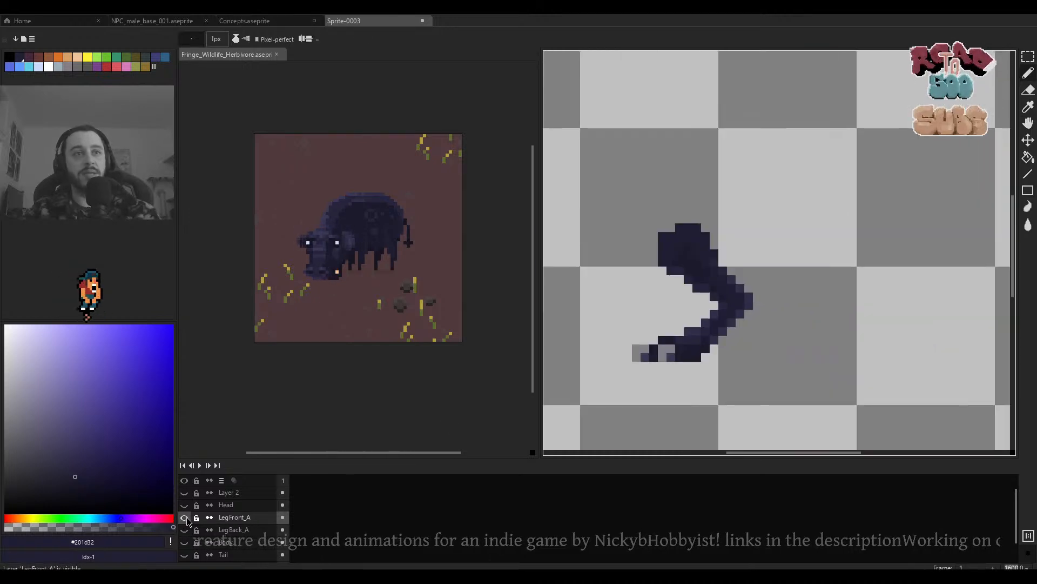
left_click(184, 517, "alt")
scroll(817, 285, "down", 3)
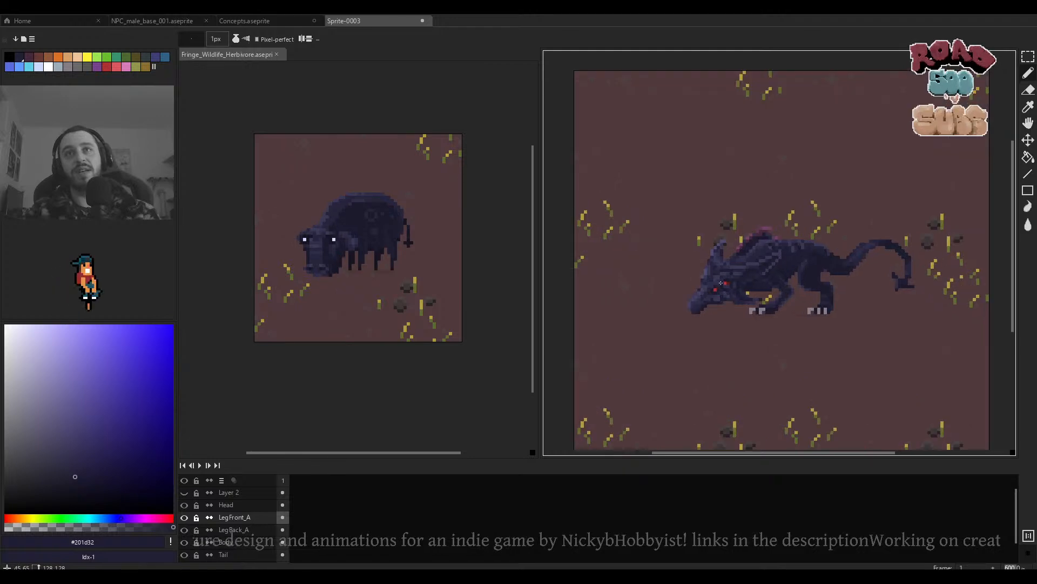
Examine the creature's head, shoulder and front leg shading at close and full-body zoom, with the Head layer active.
scroll(713, 287, "up", 2)
left_click(713, 286, "ctrl")
left_click(713, 295, "alt")
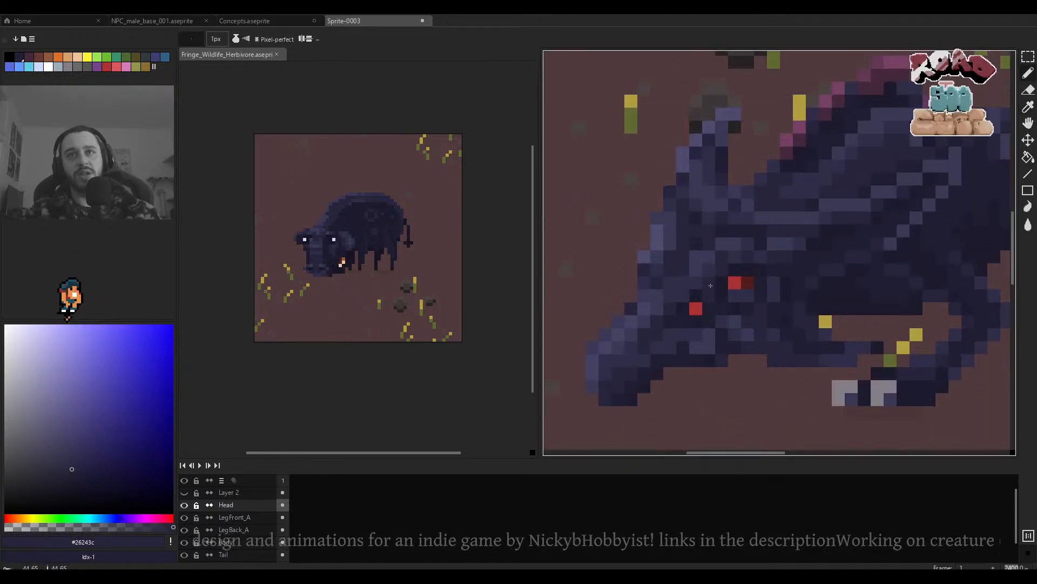
scroll(755, 255, "down", 1)
left_click_drag(803, 245, 783, 251)
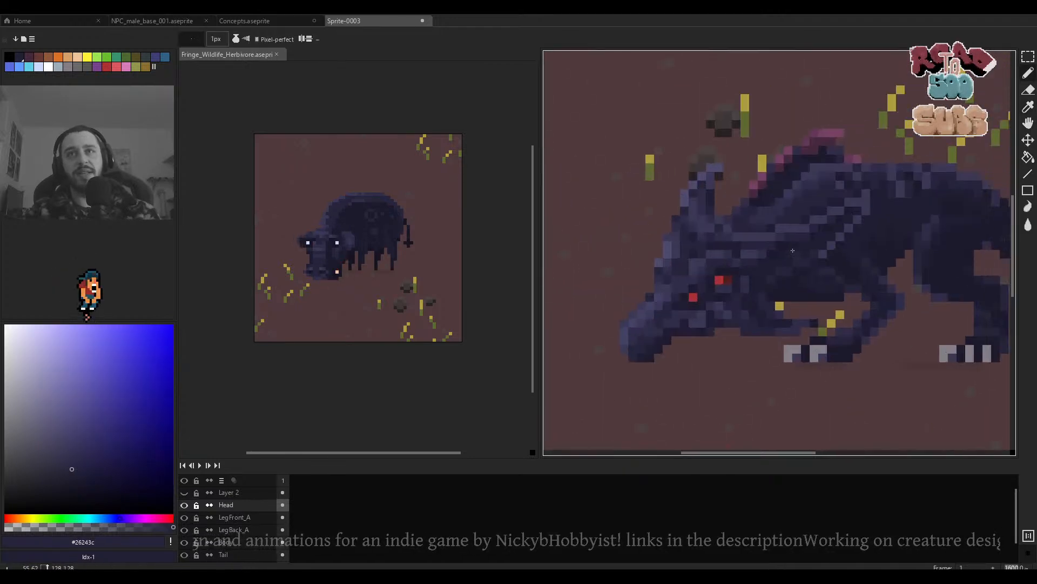
scroll(793, 248, "up", 2)
left_click(782, 248, "alt")
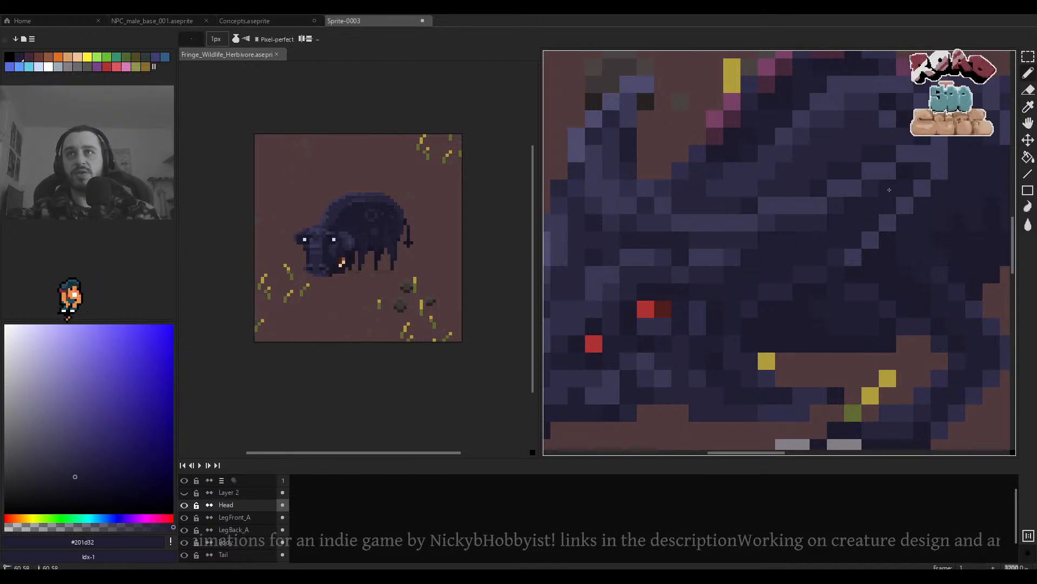
scroll(737, 296, "down", 5)
scroll(747, 277, "up", 5)
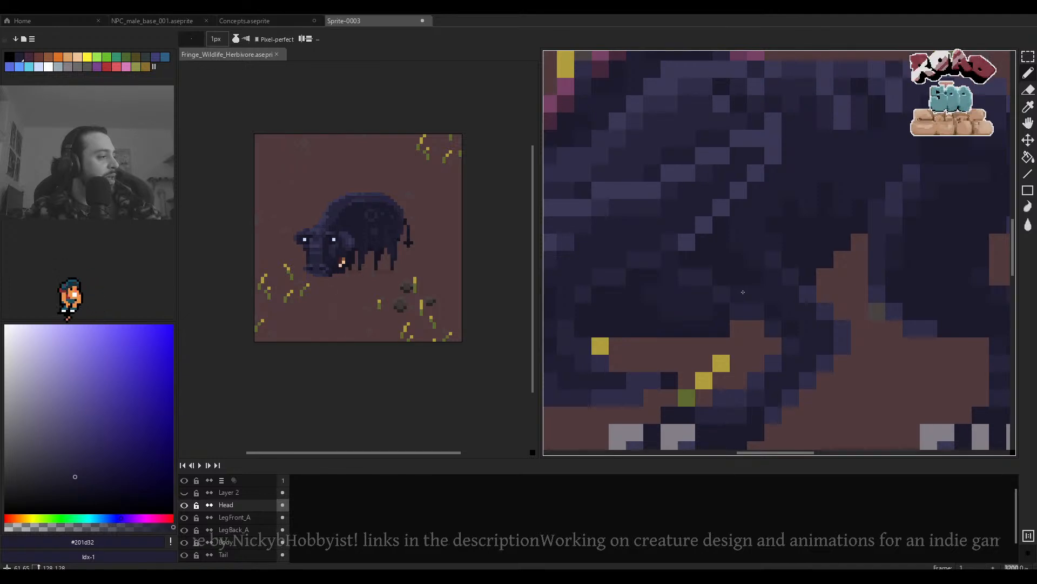
scroll(783, 313, "down", 4)
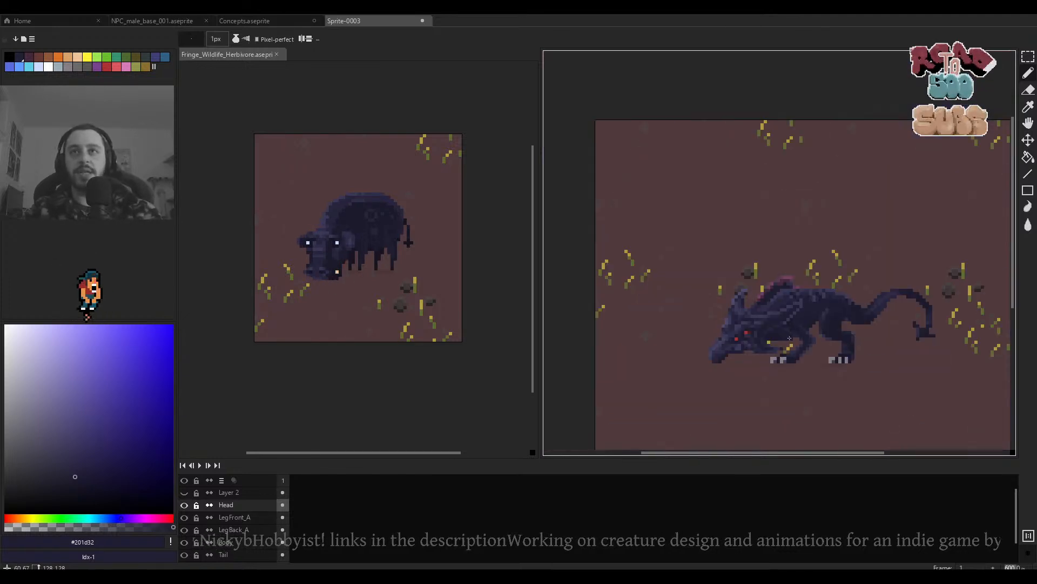
scroll(790, 266, "up", 2)
scroll(790, 266, "down", 1)
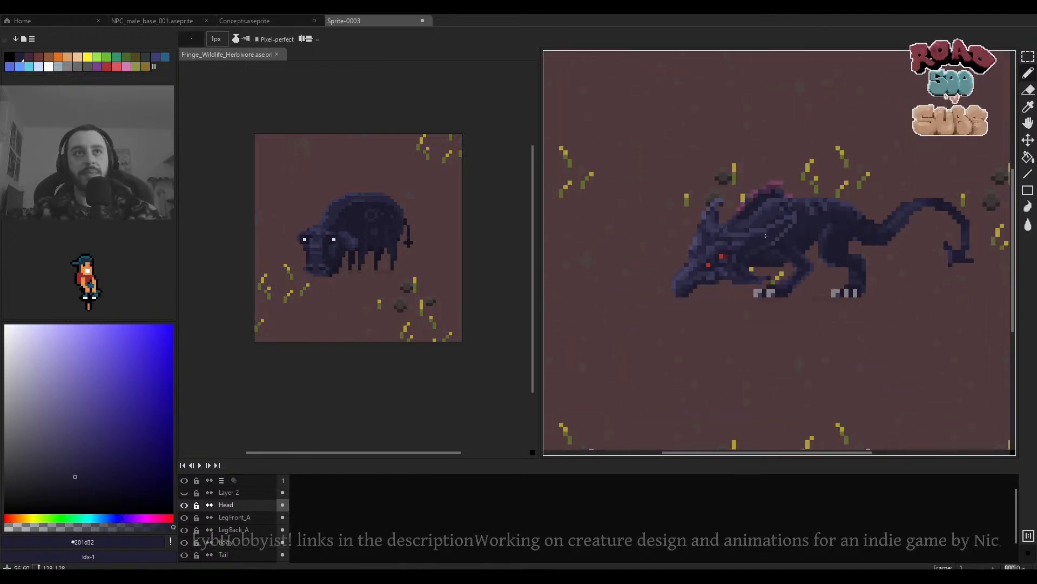
scroll(748, 212, "up", 1)
scroll(748, 211, "down", 3)
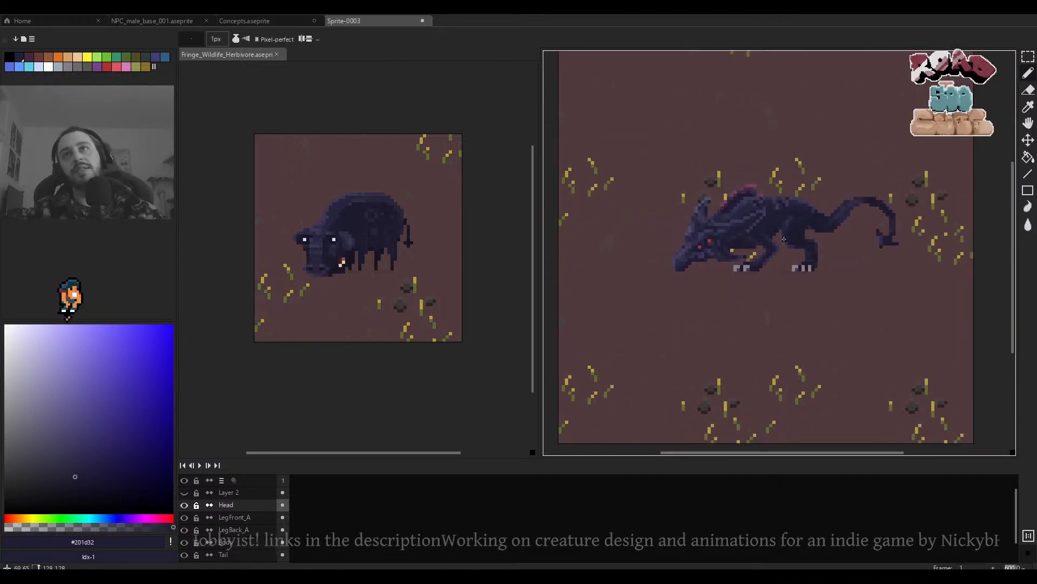
scroll(443, 305, "up", 1)
scroll(474, 343, "down", 1)
Review the playing herbivore animation as a reference, and return to the horned creature in Sprite-0003.
scroll(480, 340, "up", 3)
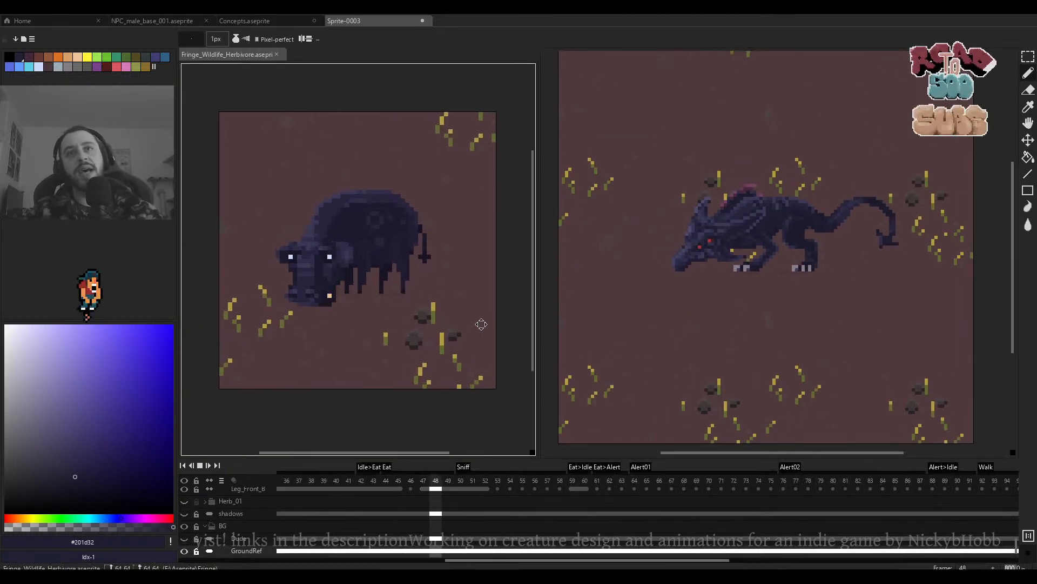
scroll(482, 341, "down", 2)
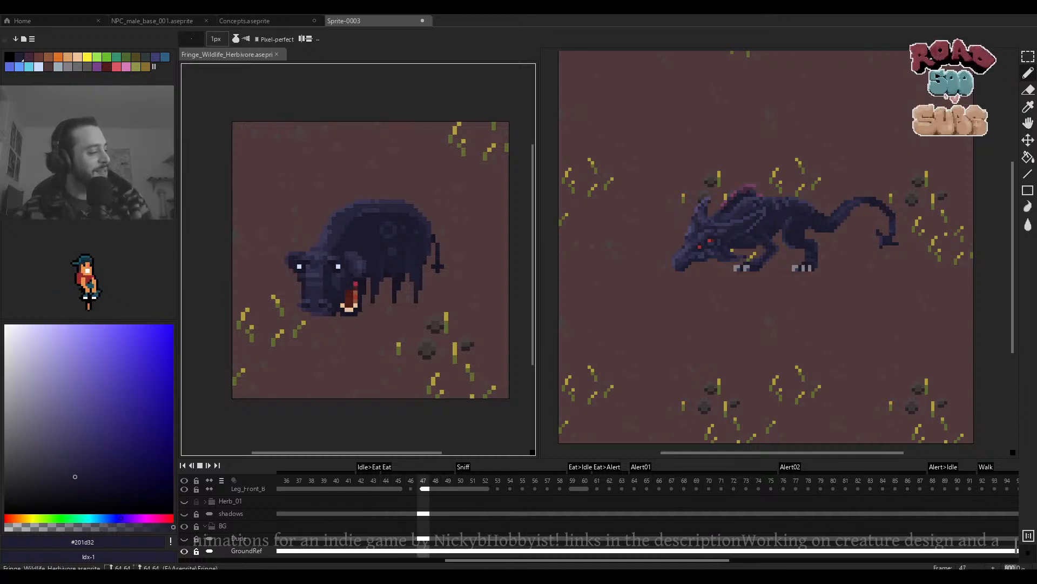
key("Left")
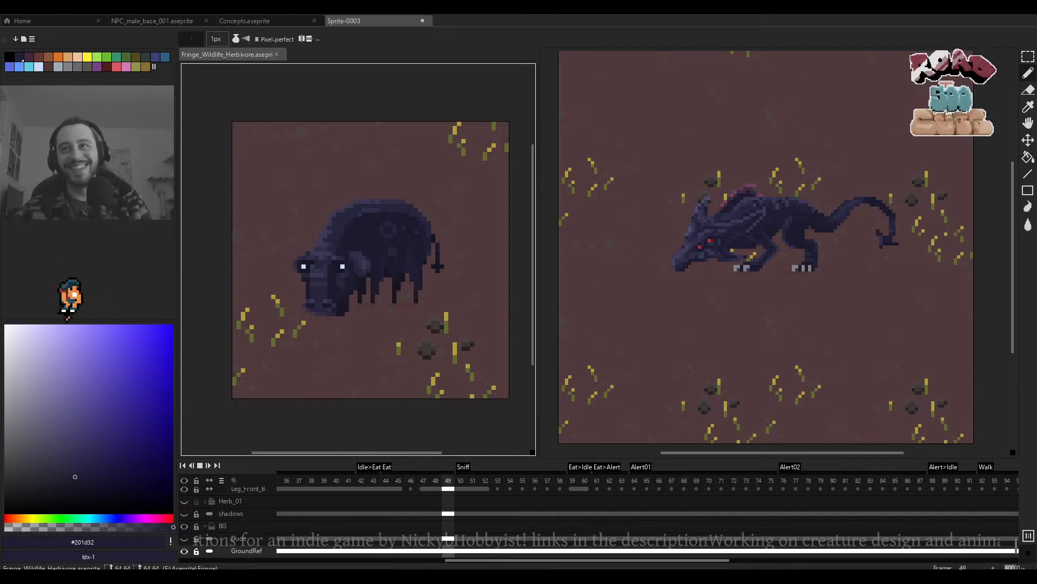
key("Left")
key("Left")
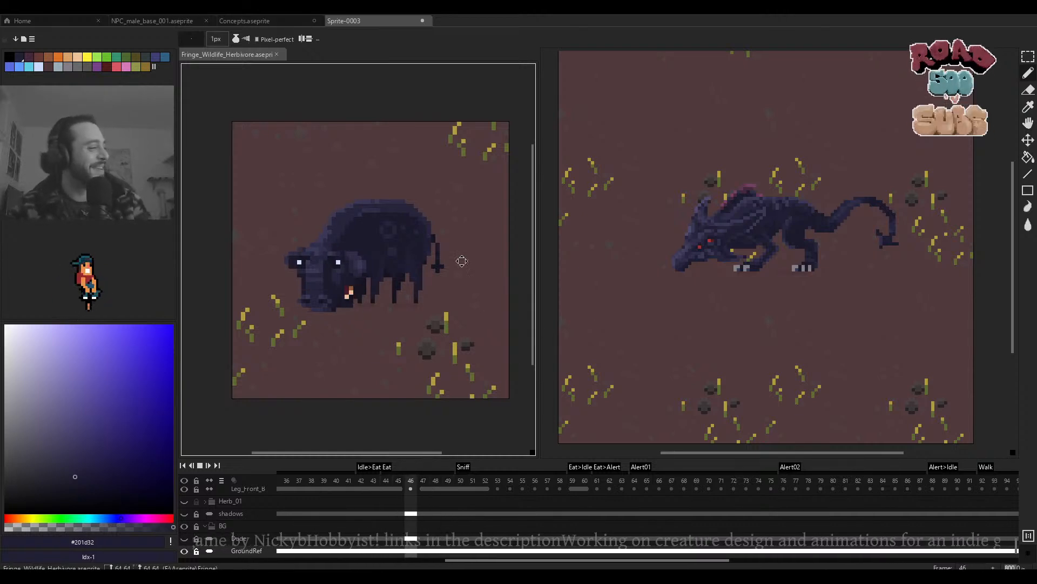
left_click(730, 231)
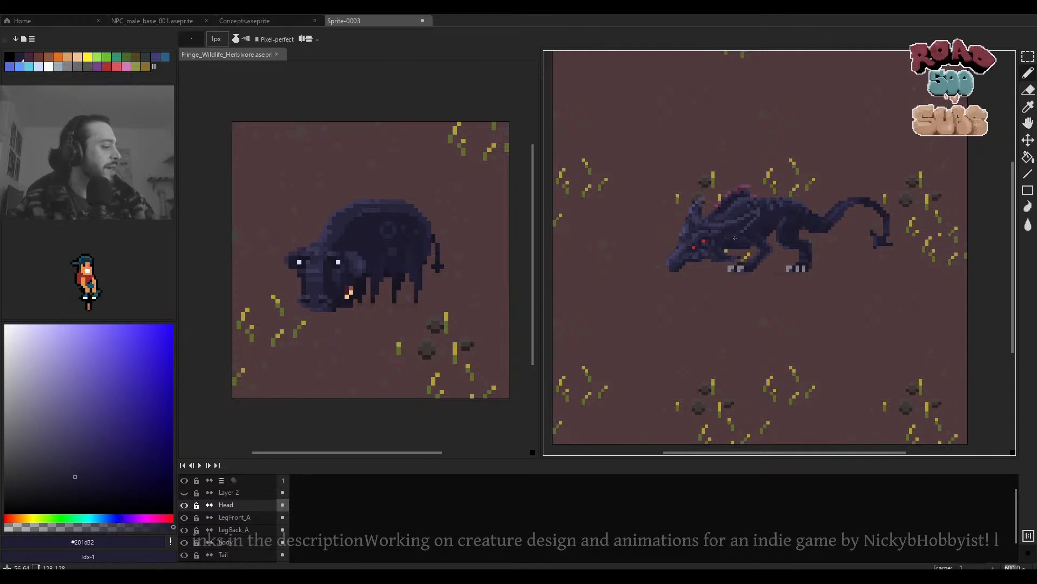
left_click_drag(760, 237, 731, 245)
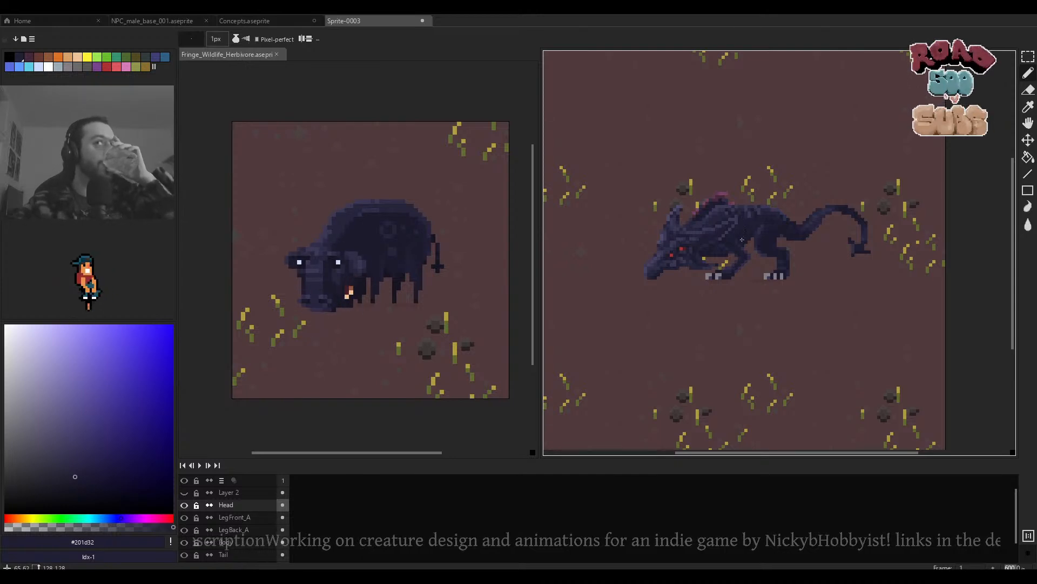
mouse_move(738, 242)
left_mouse_down()
mouse_move(716, 221)
mouse_move(739, 243)
left_mouse_up()
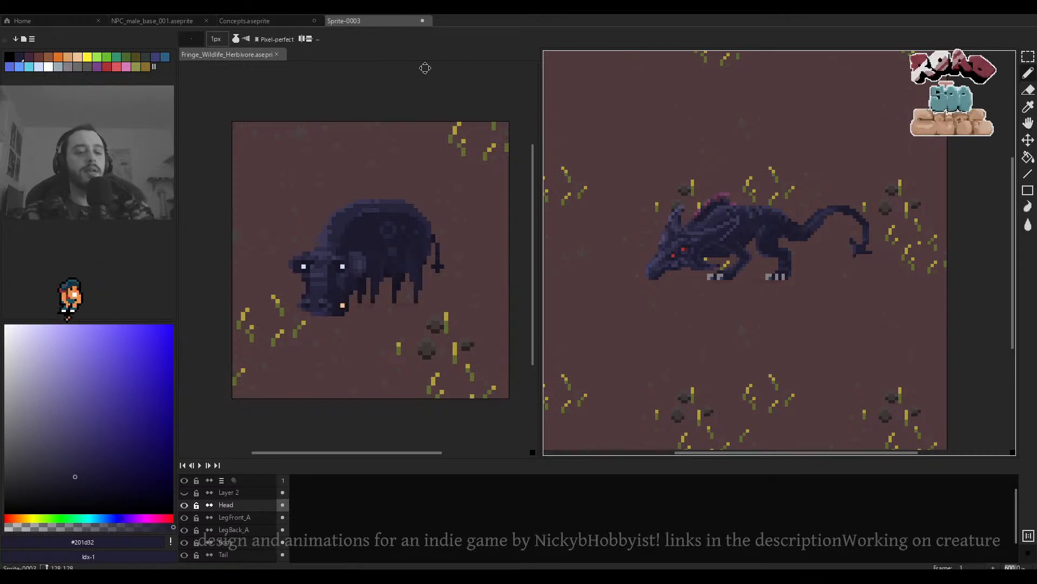
Erase a single pixel from the underside of the creature's jaw on the Head layer.
scroll(727, 222, "up", 2)
scroll(753, 229, "down", 3)
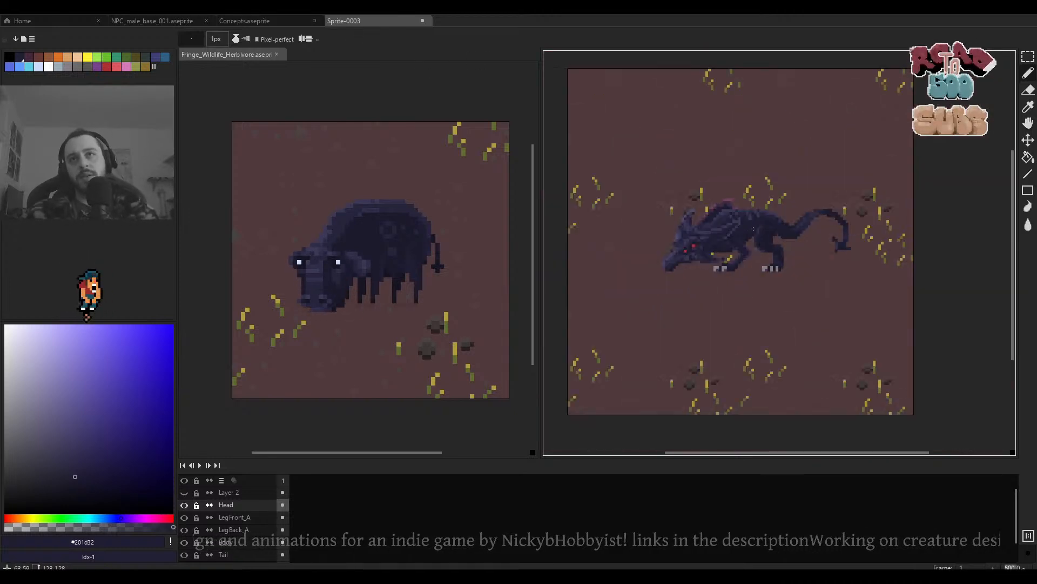
scroll(734, 243, "up", 4)
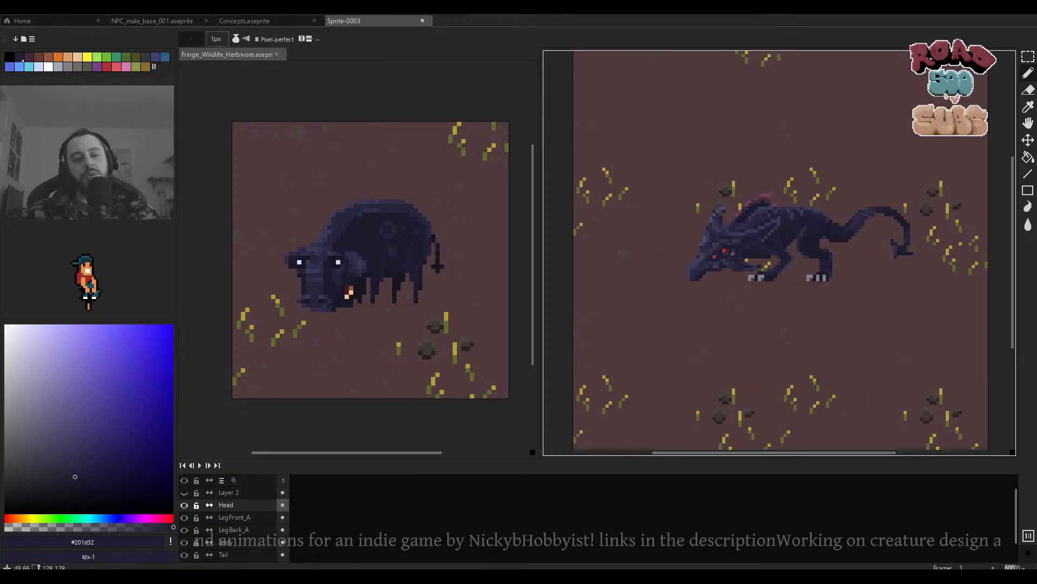
scroll(735, 257, "down", 1)
scroll(724, 273, "up", 1)
key("e")
scroll(724, 276, "up", 2)
left_click(713, 277)
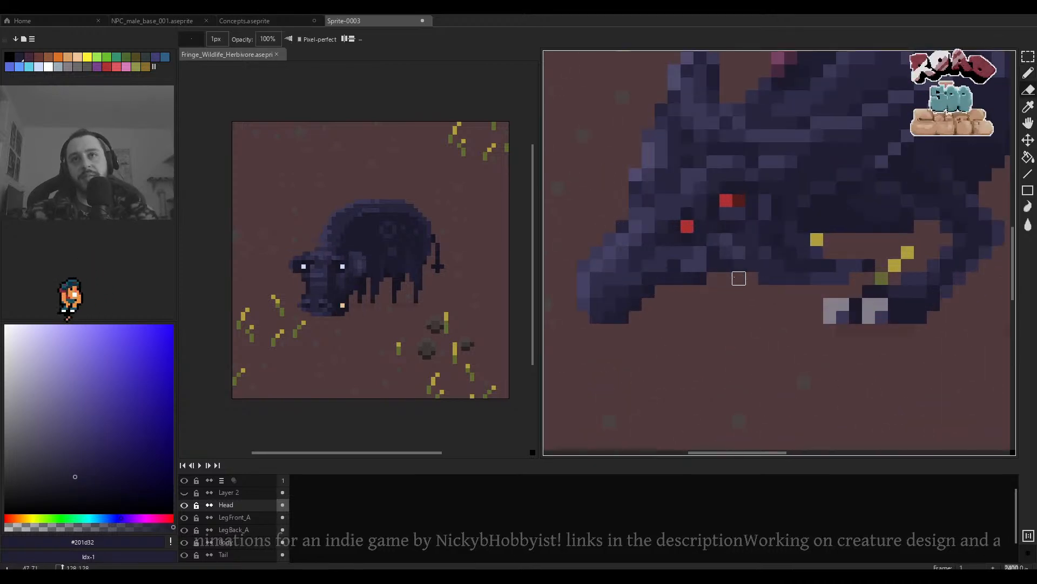
Examine the creature's overall silhouette, tail and dorsal crest, stepping through the Tail, Body and Head layers.
scroll(724, 277, "down", 2)
scroll(746, 260, "down", 4)
scroll(773, 235, "up", 2)
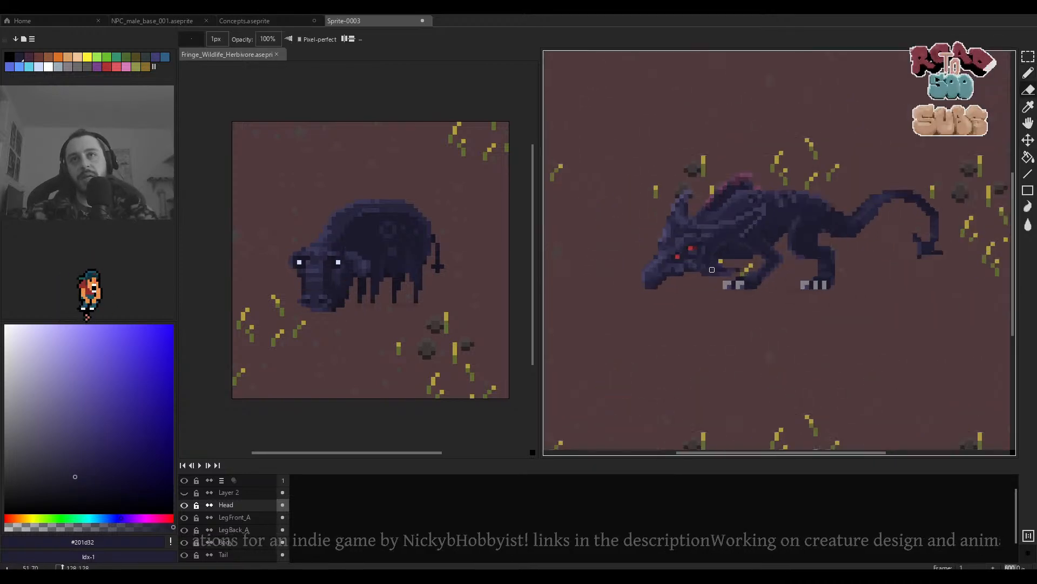
scroll(773, 235, "up", 1)
scroll(731, 247, "down", 4)
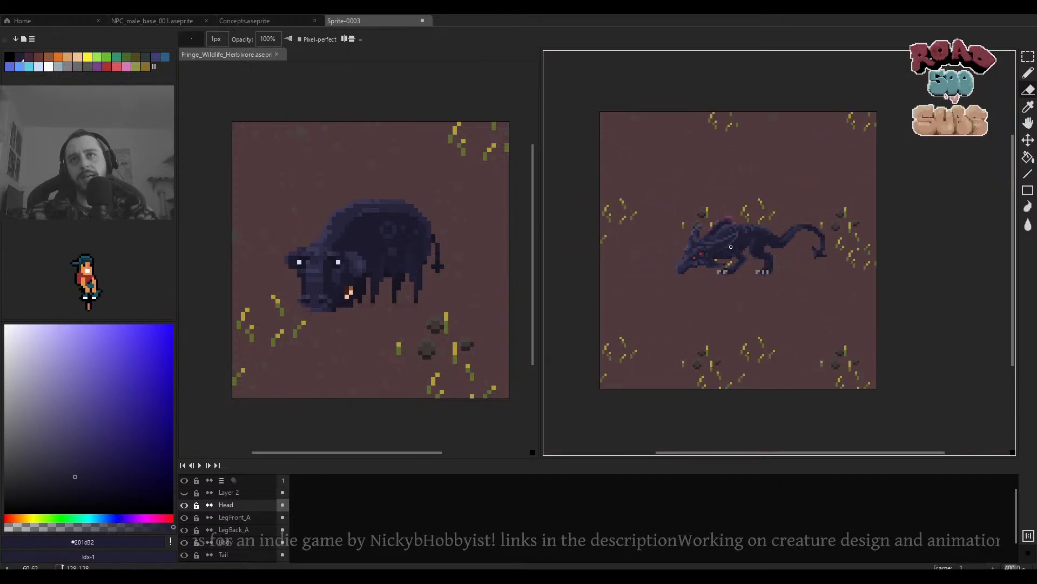
scroll(777, 243, "up", 6)
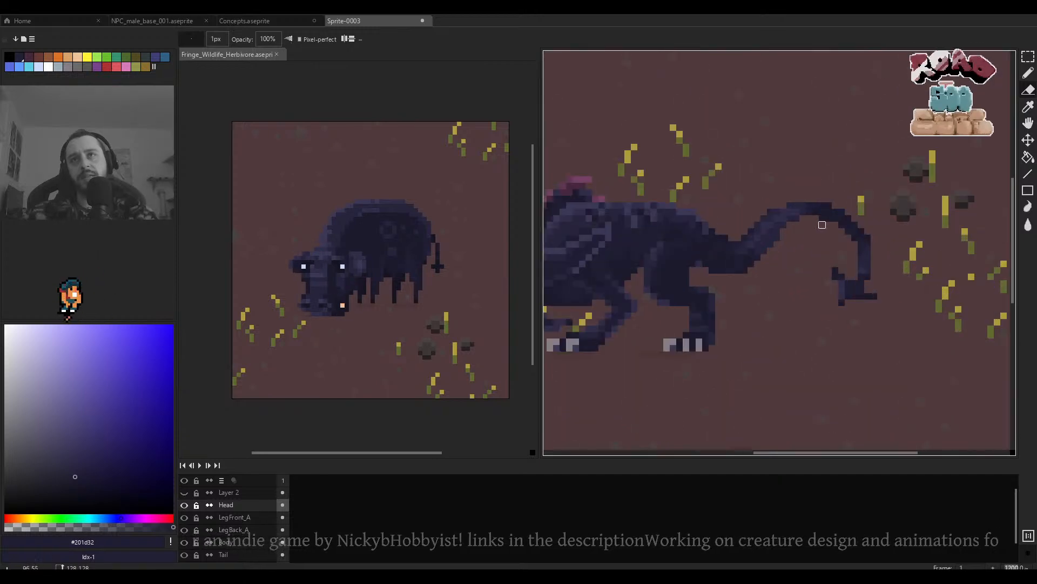
left_click(826, 225, "ctrl")
scroll(832, 227, "up", 3)
scroll(851, 234, "down", 6)
scroll(862, 245, "up", 1)
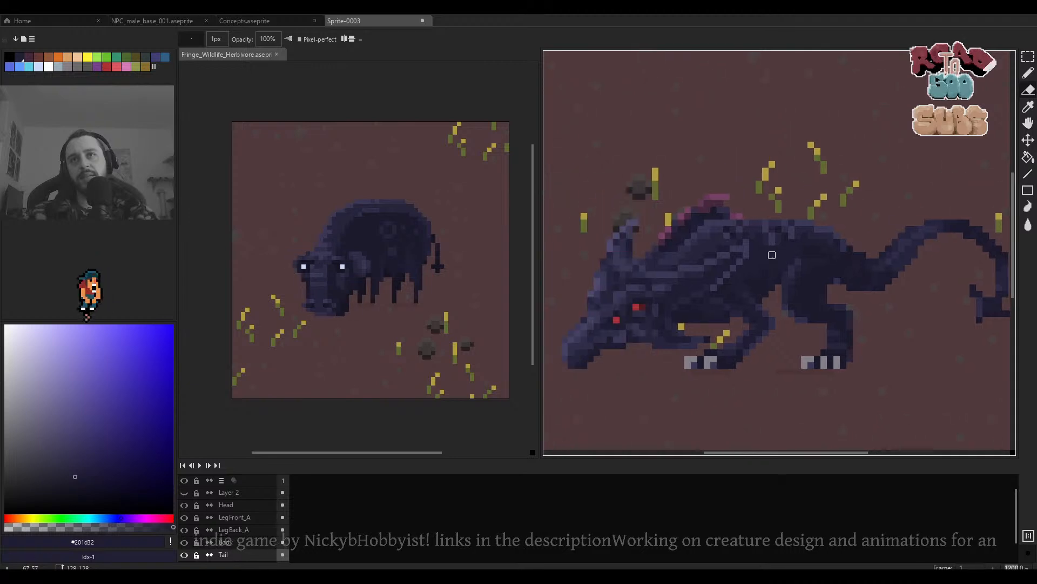
scroll(771, 250, "up", 1)
scroll(713, 219, "up", 2)
left_click(724, 208, "ctrl")
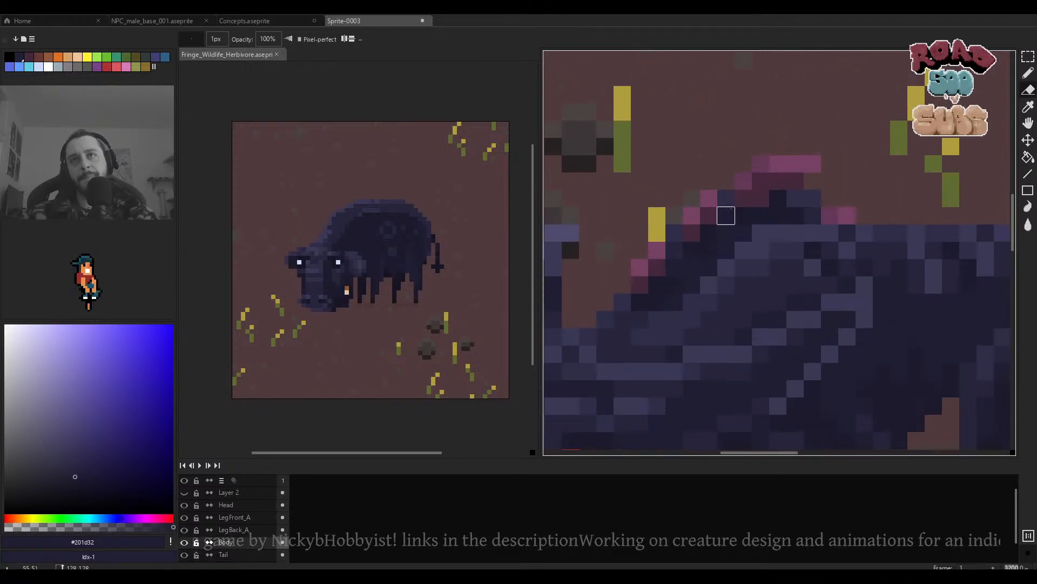
scroll(727, 212, "down", 3)
scroll(732, 215, "up", 2)
left_click(724, 218, "ctrl")
scroll(722, 192, "down", 4)
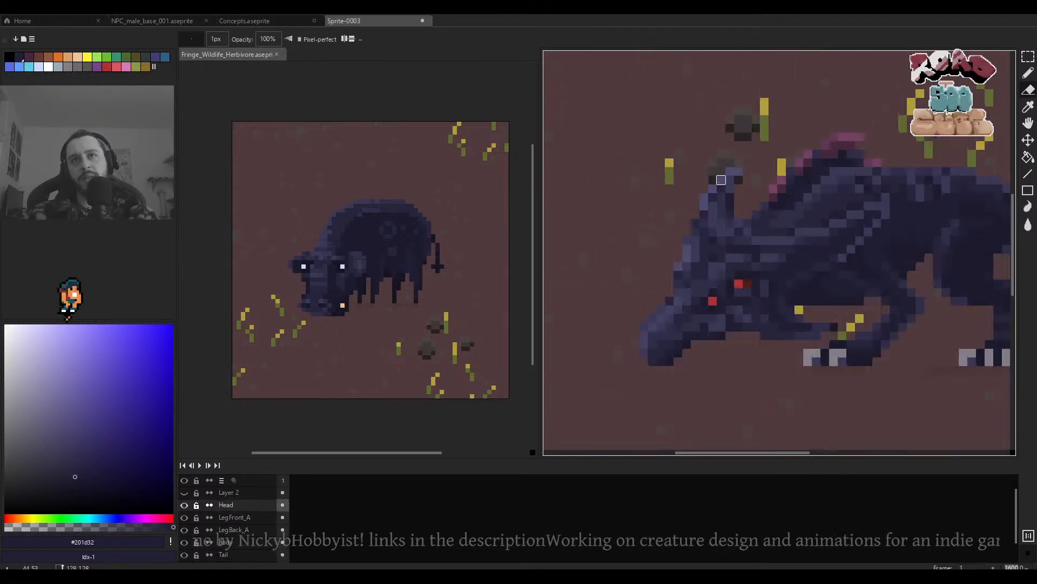
On Layer 1, cover the rocks behind the horn tip with a 9 × 10 px patch of plain ground at 40, 44.
scroll(721, 160, "up", 2)
left_click(721, 162, "ctrl")
left_click_drag(713, 152, 730, 192)
key("m")
left_click_drag(695, 80, 739, 212)
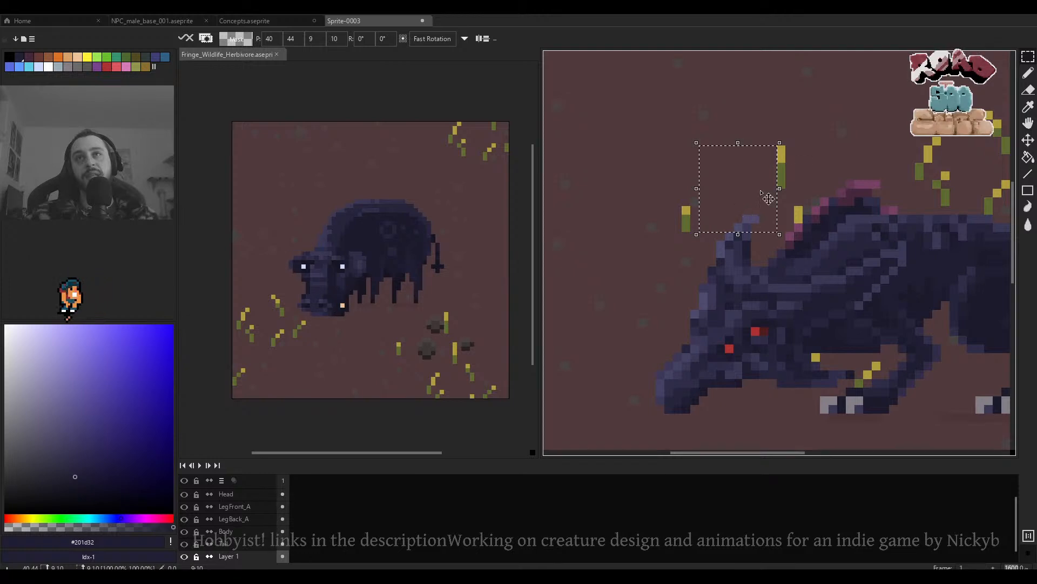
key("Return")
scroll(747, 186, "down", 3)
scroll(747, 186, "up", 5)
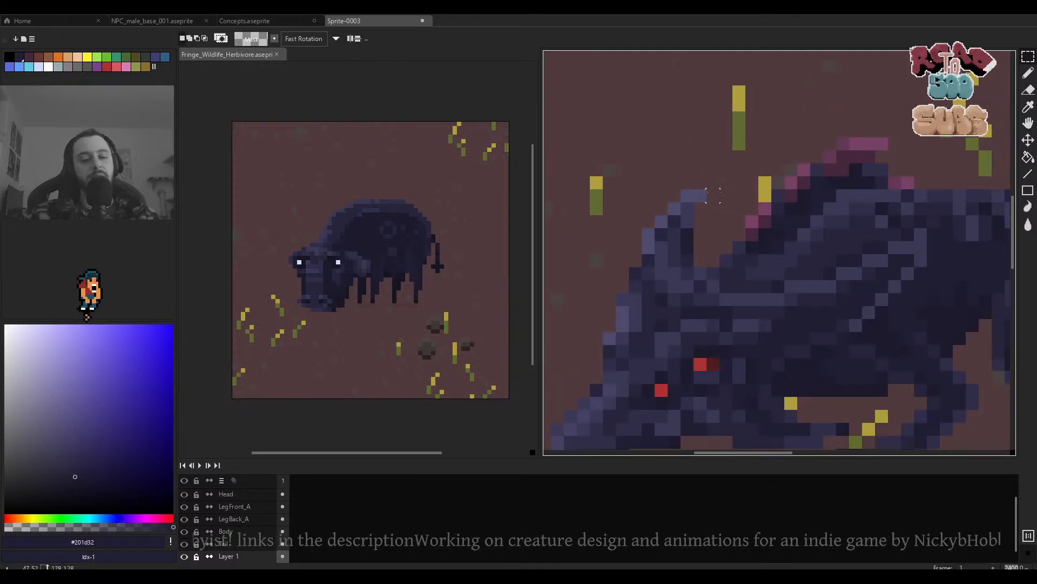
Touch up the horn tip on the Head layer with single pixels of #3a3855 and #4e4b6f.
key("b")
left_click(692, 223, "ctrl")
left_click(688, 209, "alt")
left_click(701, 196)
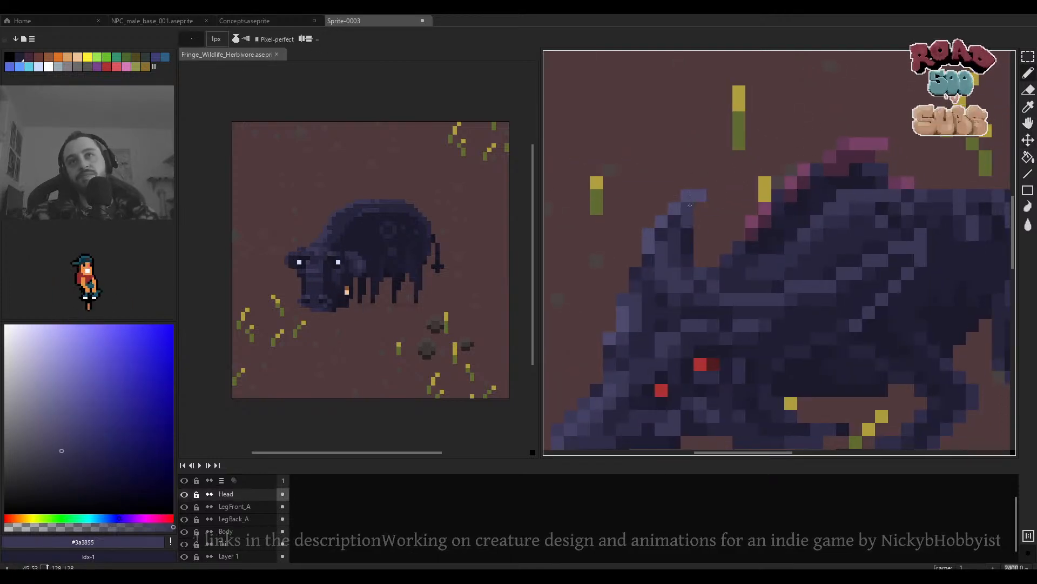
left_click(687, 196, "alt")
left_click(688, 208)
scroll(697, 220, "down", 5)
scroll(701, 225, "up", 5)
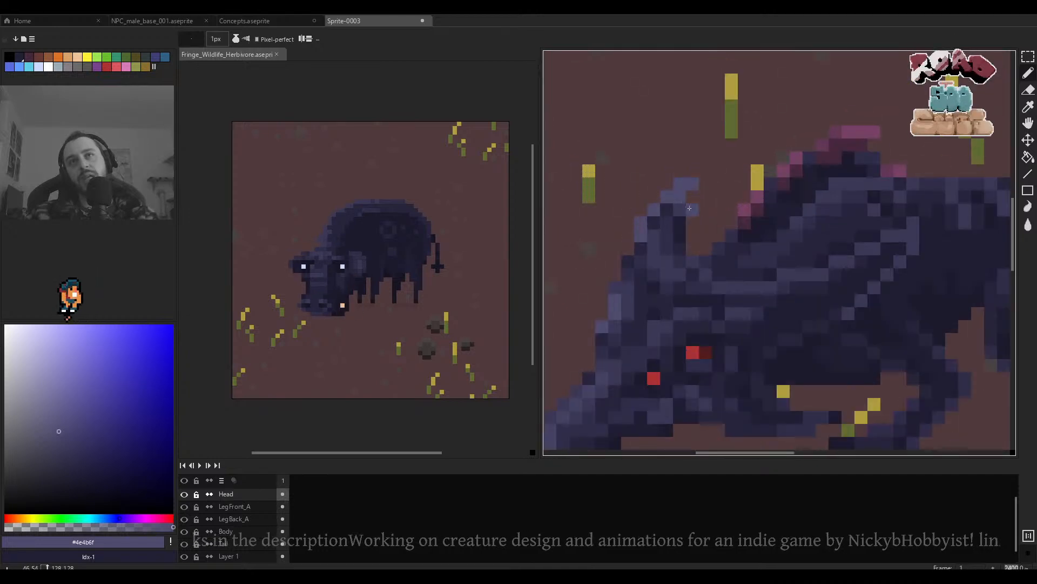
Tone down the bright pixels along the horn's front edge and tip with #3a3855.
left_click(684, 186, "alt")
left_click(666, 197)
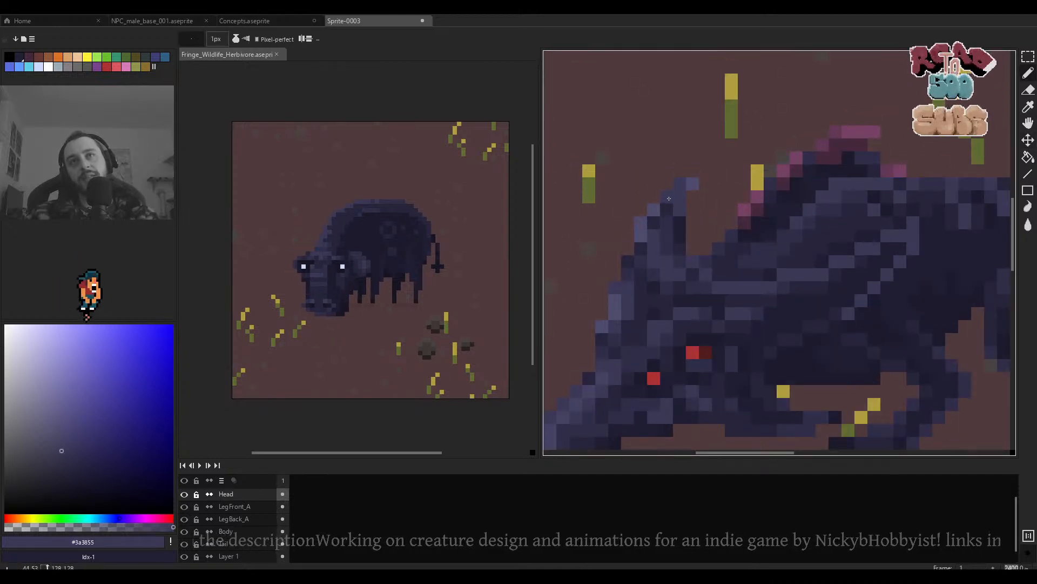
left_click(654, 209)
left_click(641, 222)
left_click(640, 235)
left_click(691, 187)
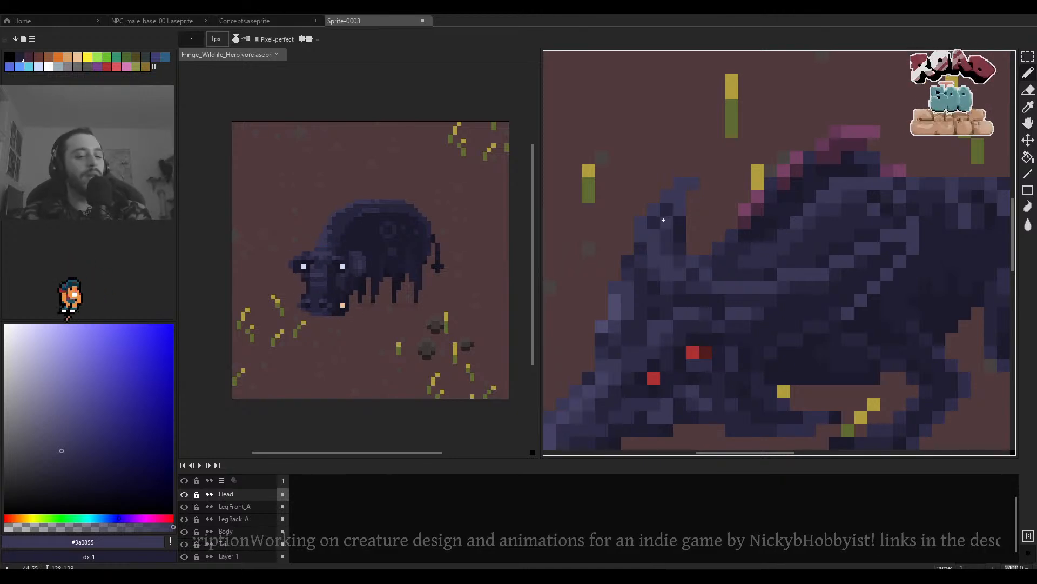
Darken a pixel at the tip of the horn with #2f2d49 sampled from the creature.
key("e")
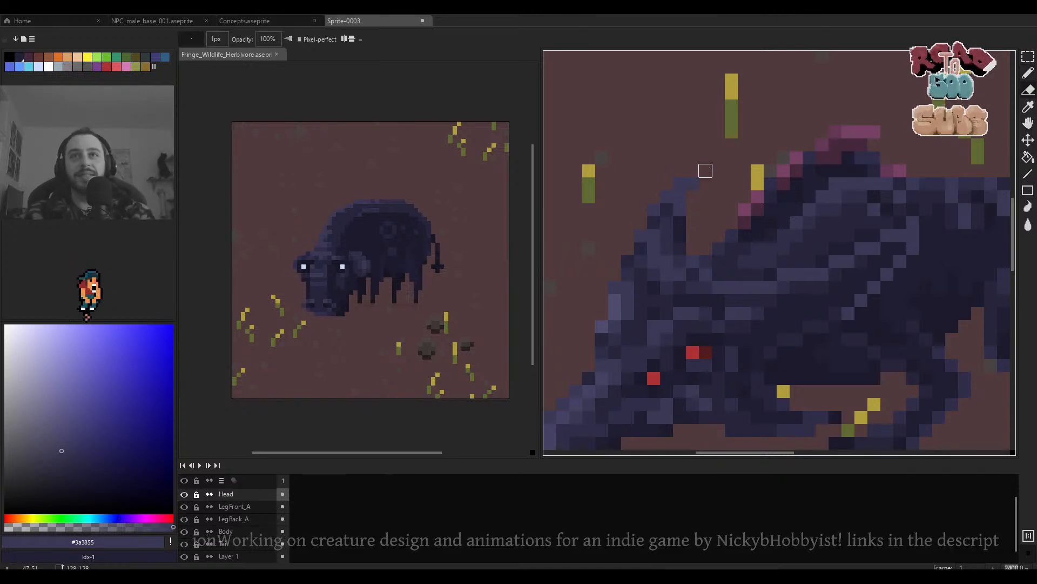
scroll(704, 172, "down", 3)
scroll(701, 189, "up", 2)
key("b")
scroll(701, 190, "up", 3)
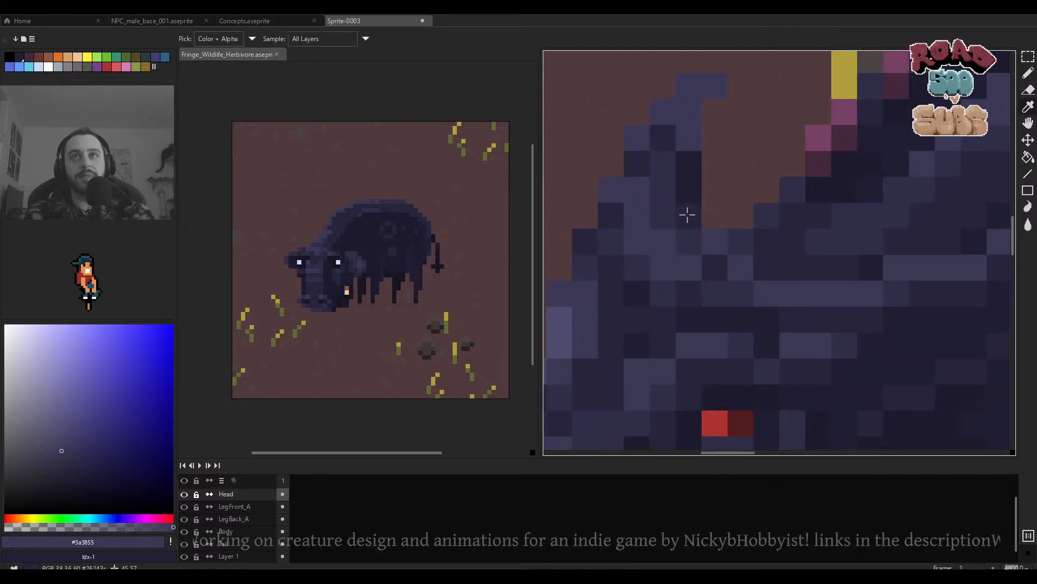
left_click(685, 213, "alt")
left_click(692, 87)
scroll(693, 87, "down", 6)
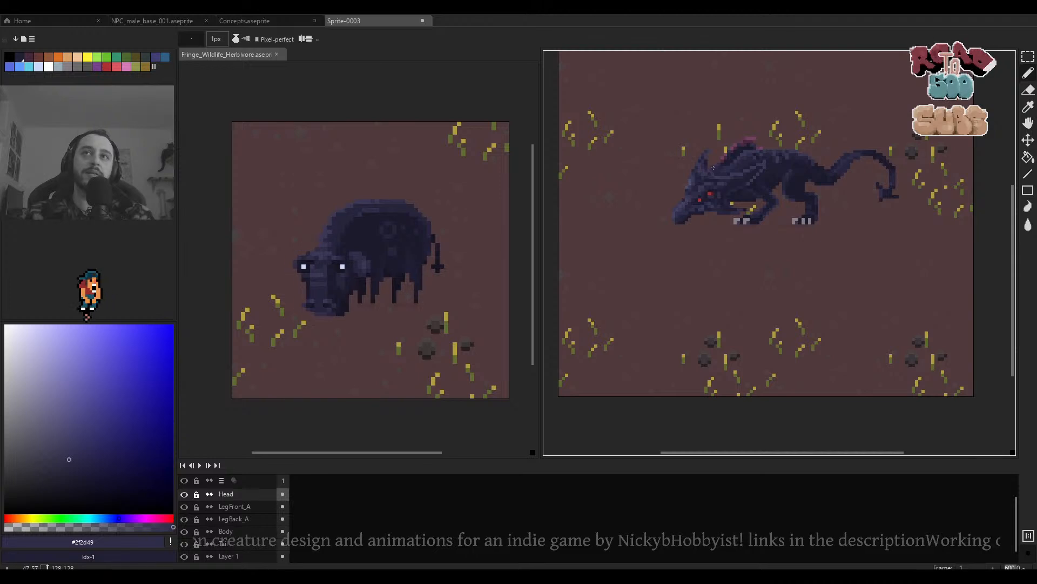
Check the creature's head, horn and shoulder contours up close and at overview scale.
scroll(707, 179, "up", 3)
scroll(676, 200, "up", 2)
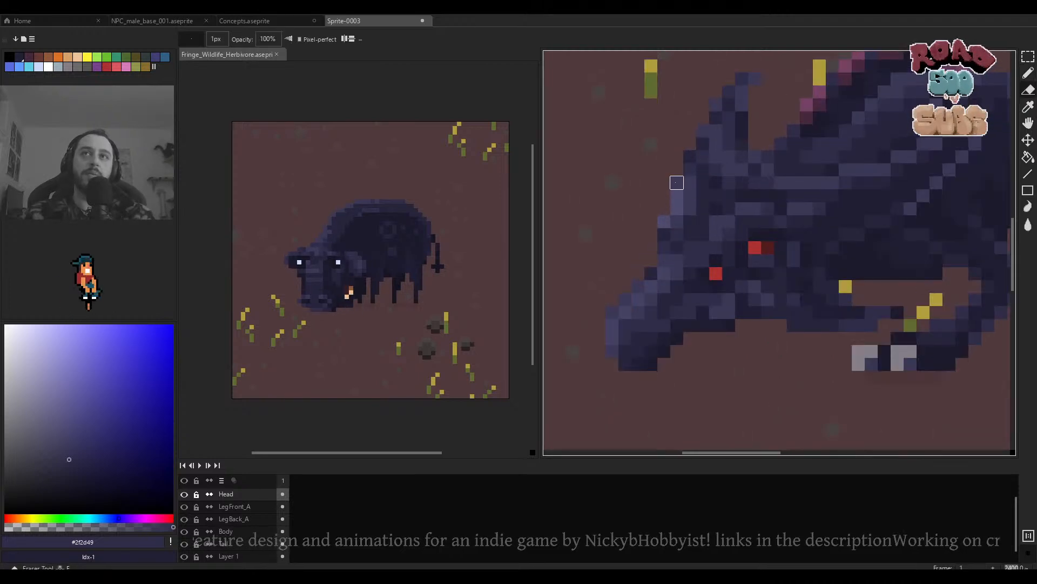
scroll(676, 178, "down", 4)
scroll(690, 181, "up", 5)
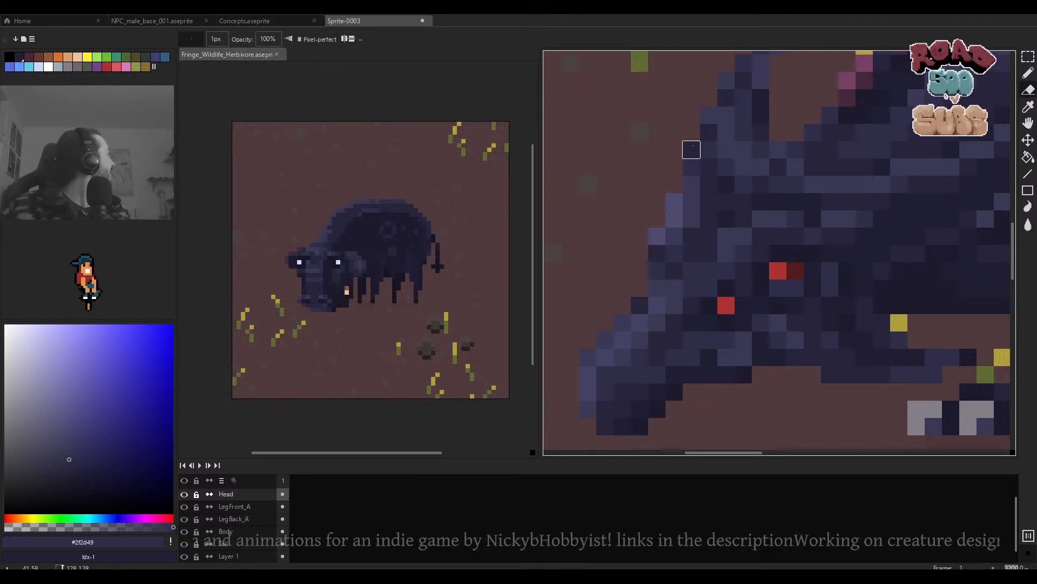
scroll(714, 171, "down", 4)
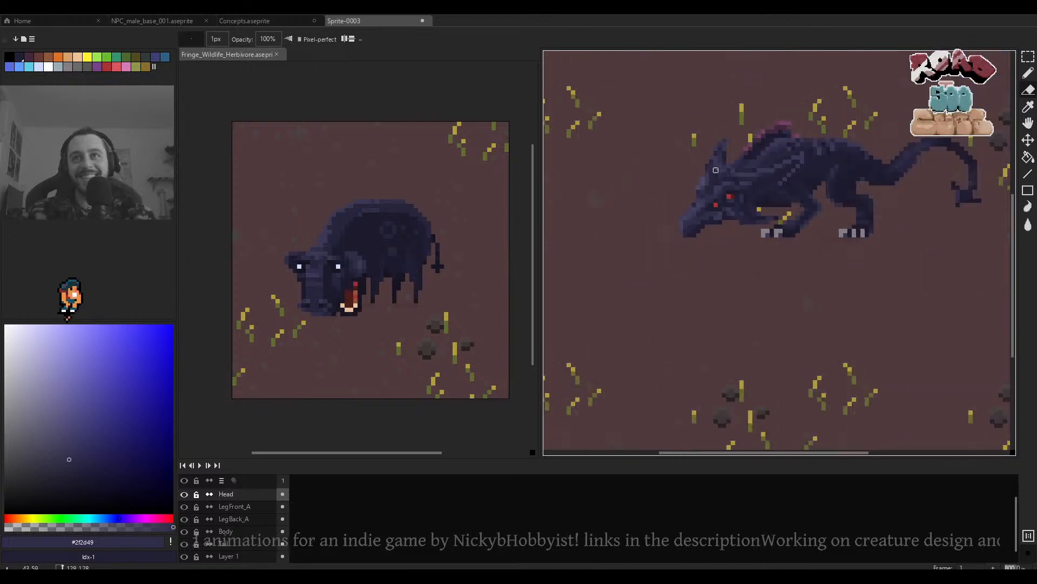
left_click_drag(738, 160, 717, 198)
key("b")
scroll(750, 193, "up", 4)
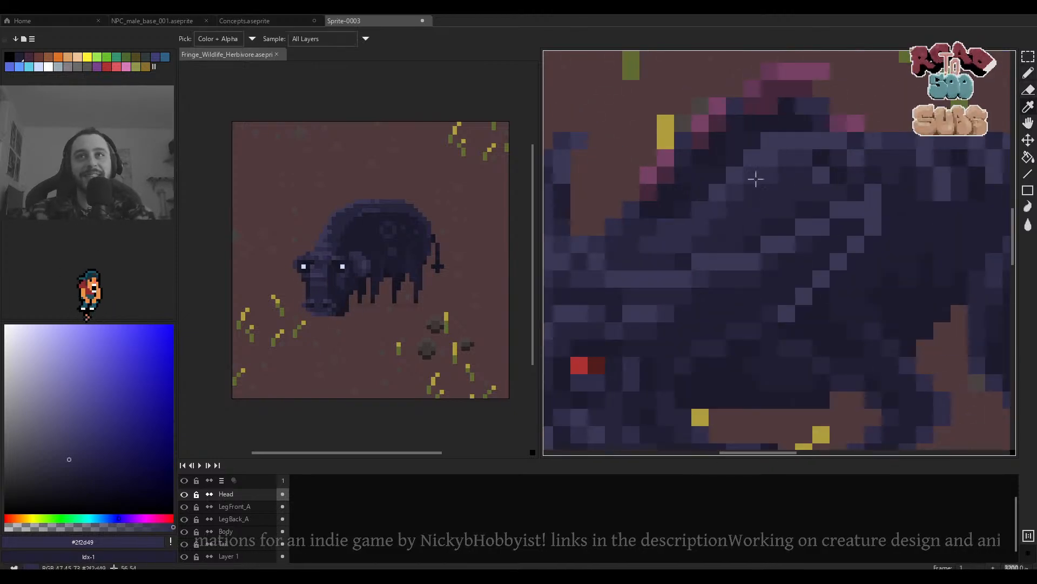
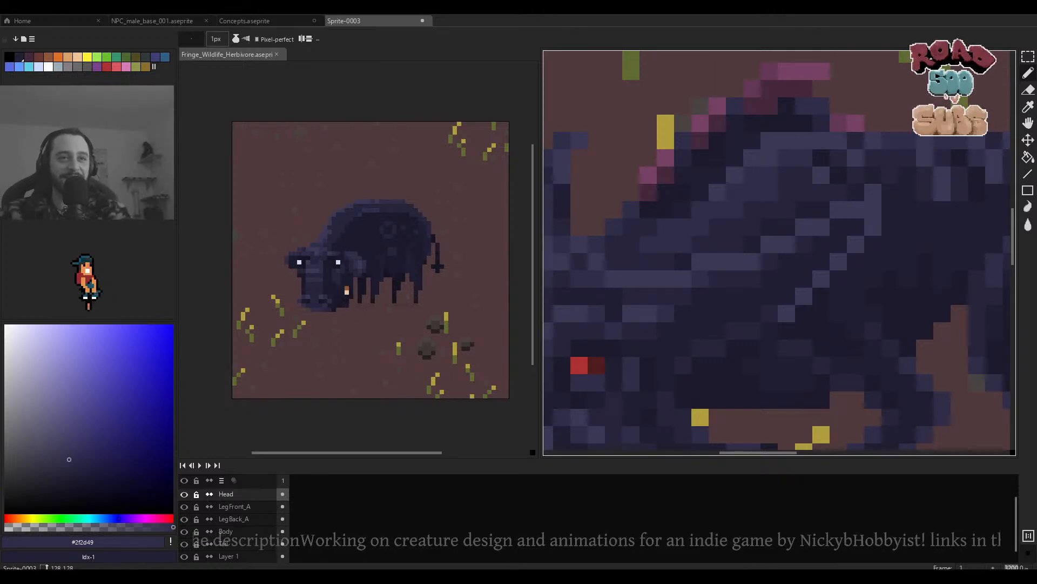
Examine the creature's back ridge and shoulder shading in detail and compare its overall silhouette against the ground.
scroll(678, 241, "down", 3)
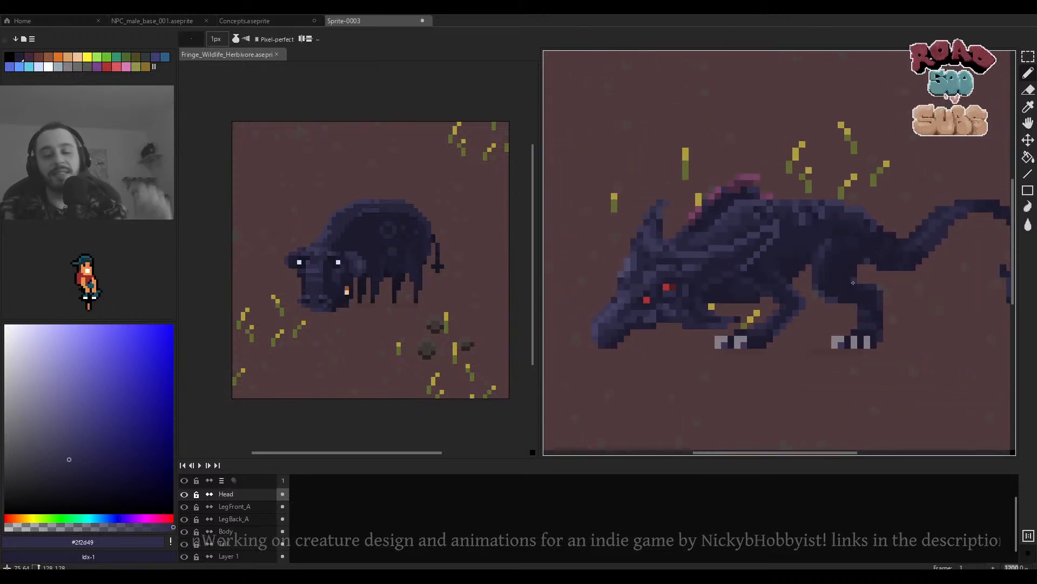
scroll(842, 278, "down", 1)
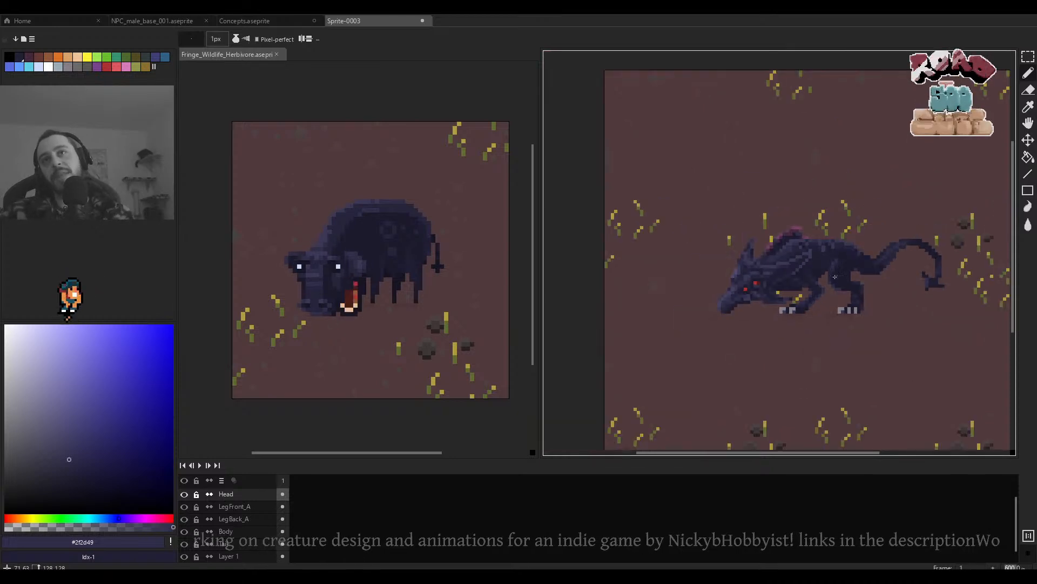
scroll(786, 233, "down", 1)
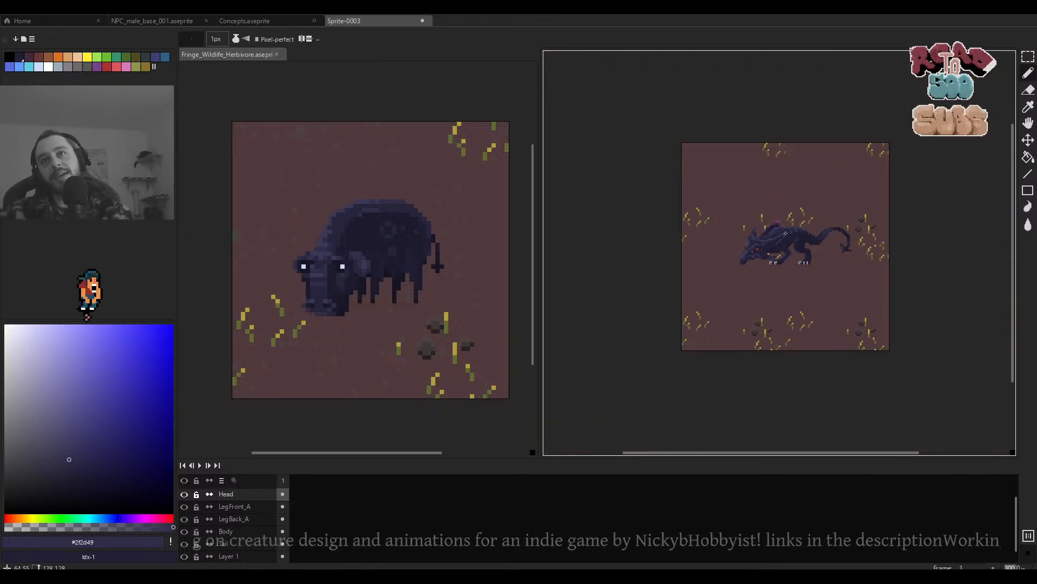
scroll(773, 237, "up", 1)
scroll(770, 230, "up", 2)
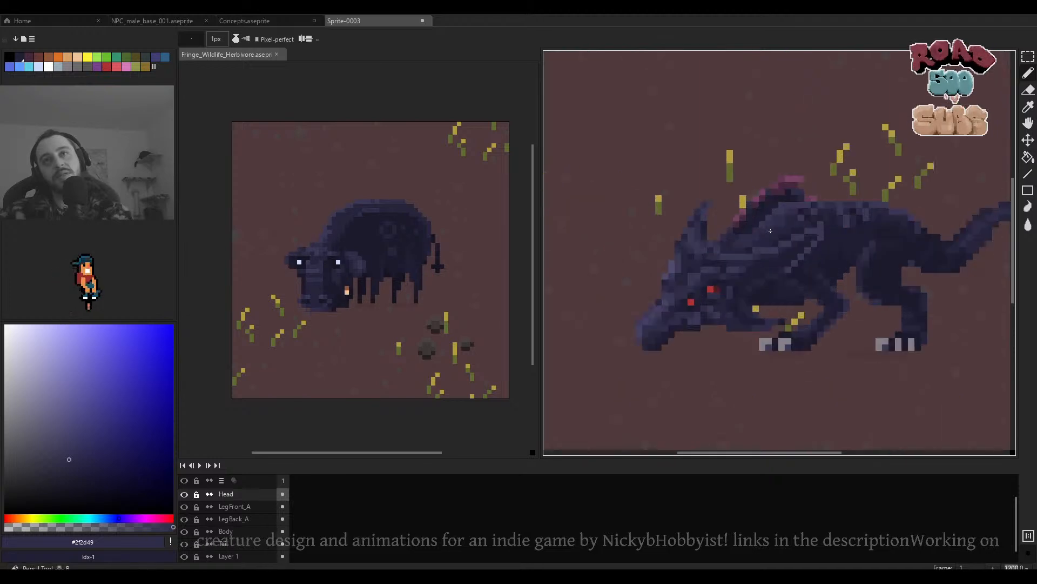
left_click(754, 220, "alt")
scroll(759, 225, "up", 3)
left_click(779, 244, "alt")
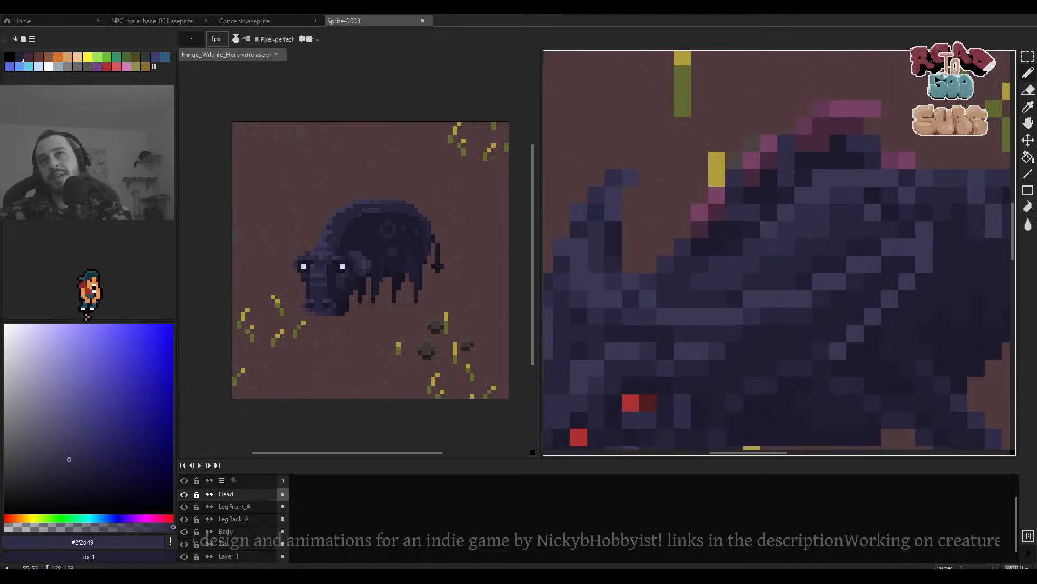
scroll(808, 178, "down", 3)
scroll(823, 151, "down", 2)
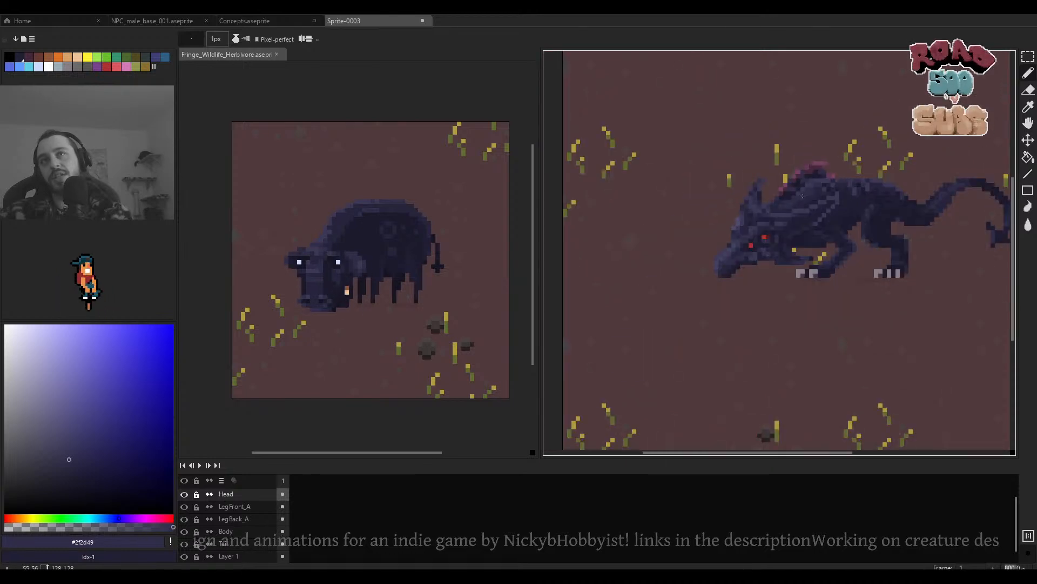
scroll(629, 229, "down", 2)
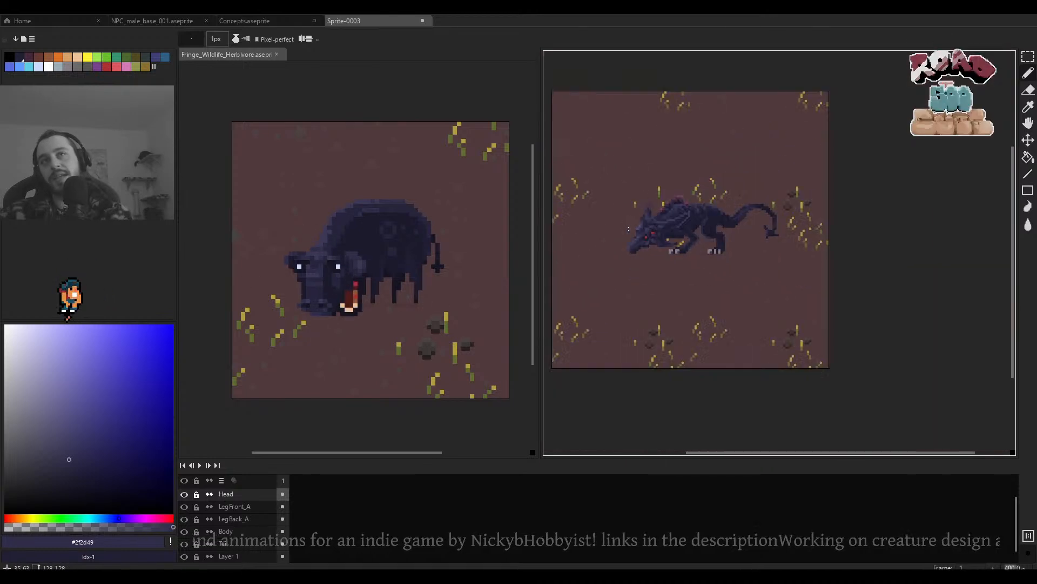
scroll(673, 222, "up", 2)
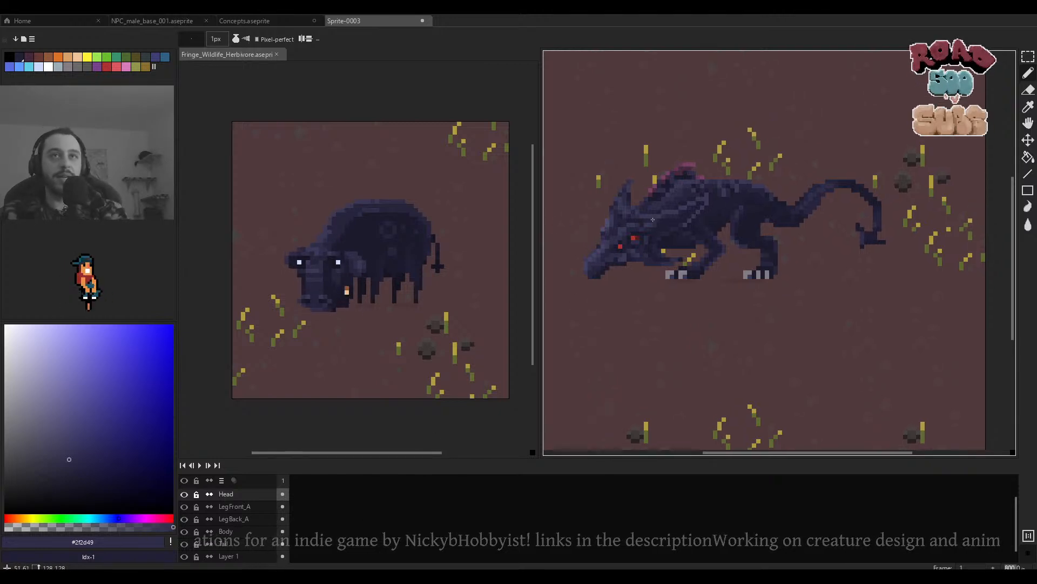
Remove the side-by-side view by docking Fringe_Wildlife_Herbivore with the other open documents, and return to Sprite-0003.
left_click(436, 275)
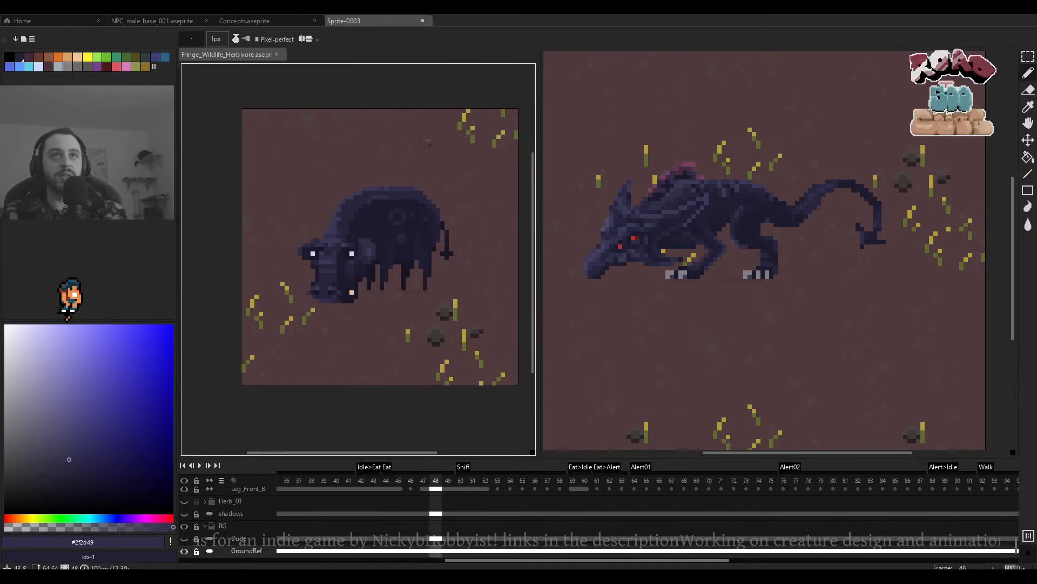
left_click_drag(239, 58, 486, 22)
left_click(381, 24)
scroll(602, 243, "down", 3)
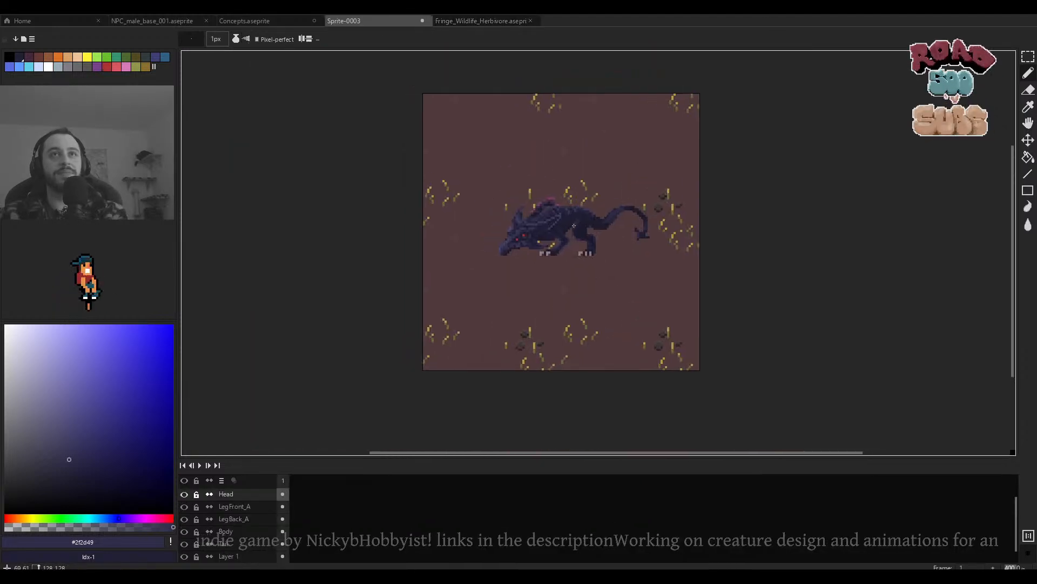
scroll(602, 243, "up", 2)
key("v")
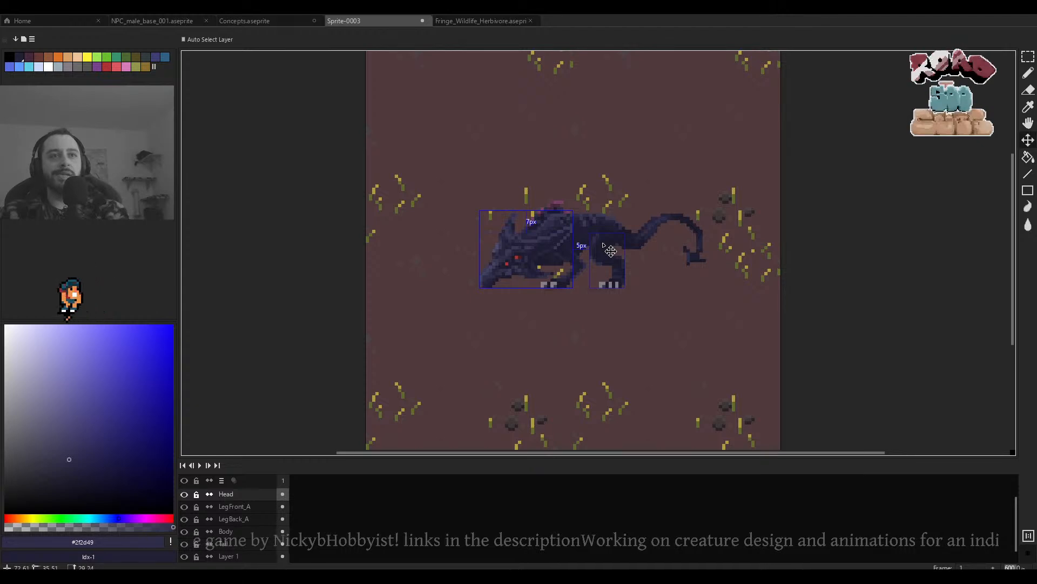
key("b")
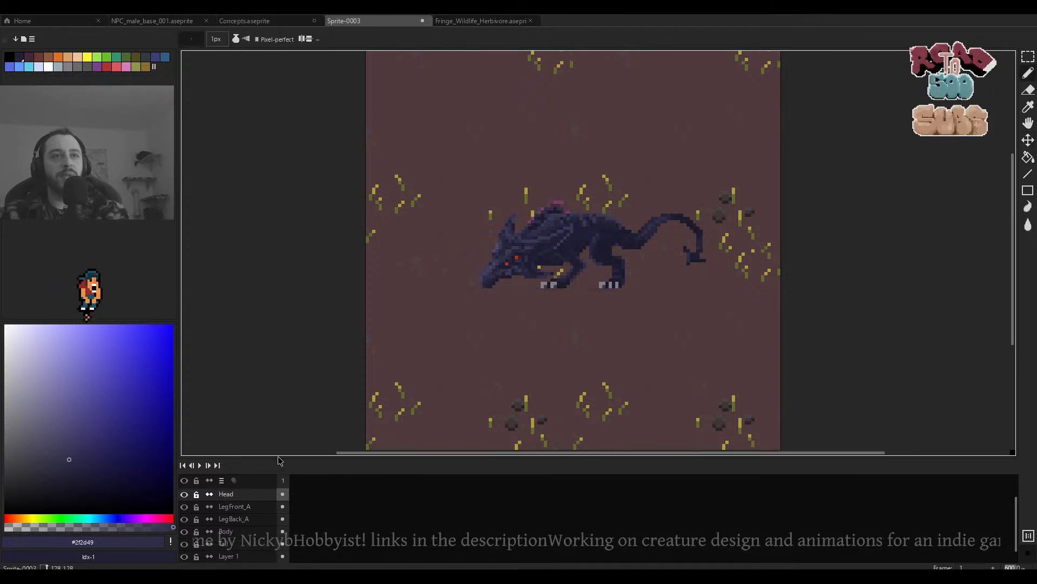
Set the timeline position to Left and narrow it to give the canvas more room.
left_click_drag(279, 460, 306, 389)
left_click(222, 409)
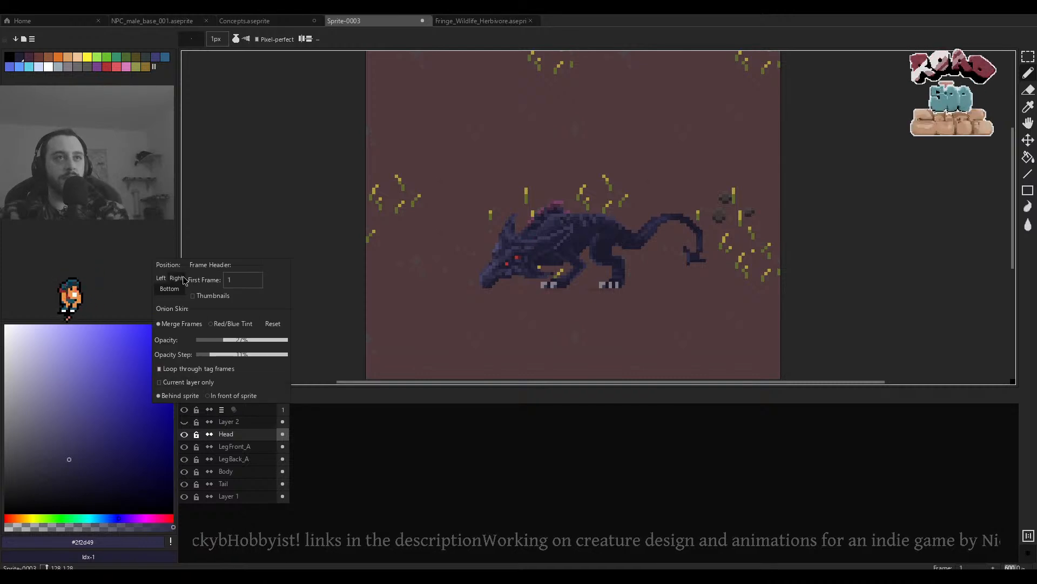
left_click(162, 278)
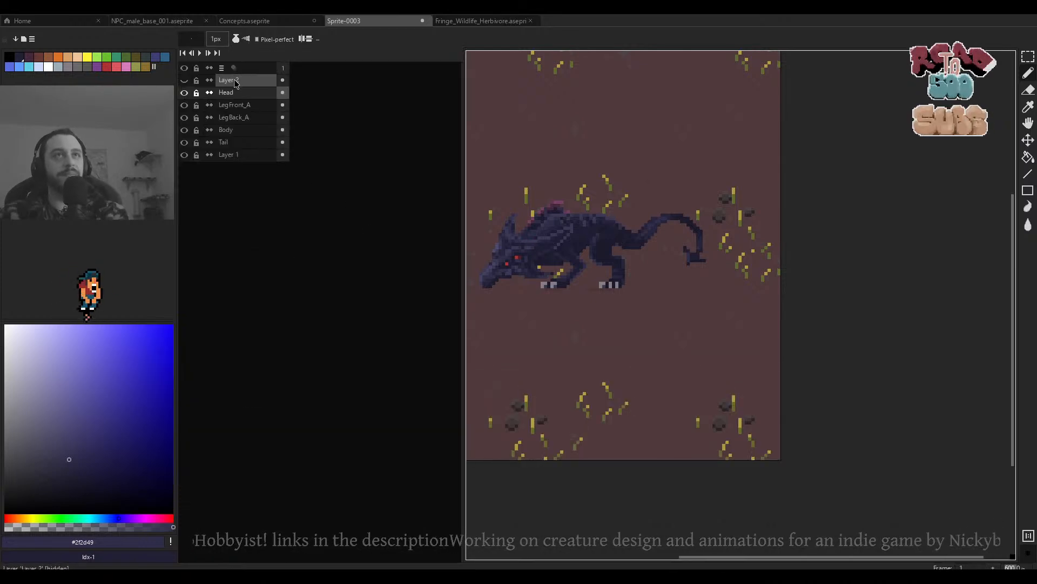
left_click_drag(465, 193, 344, 193)
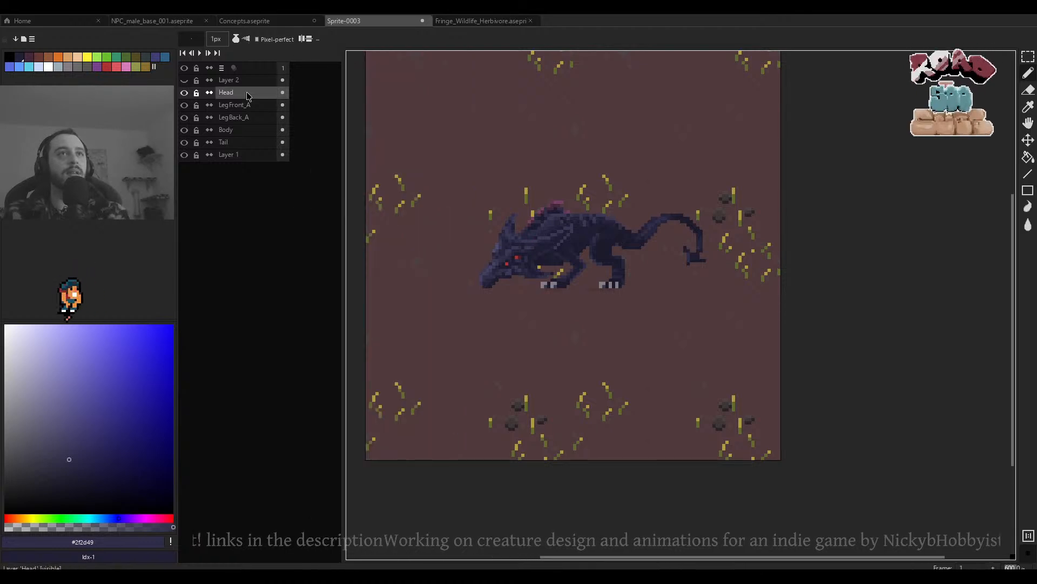
Temporarily show Layer 2 to review its orange mane and tail stripe over the creature, and hide it again.
left_click(186, 80)
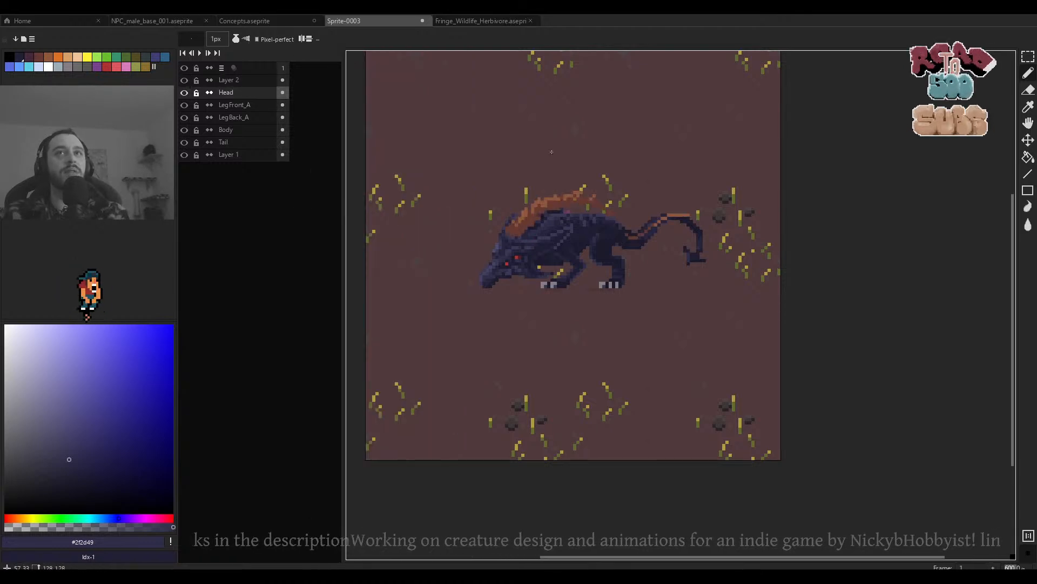
scroll(571, 152, "up", 2)
mouse_move(552, 256)
left_mouse_down("ctrl")
mouse_move(552, 281)
mouse_move(559, 266)
left_mouse_up("ctrl")
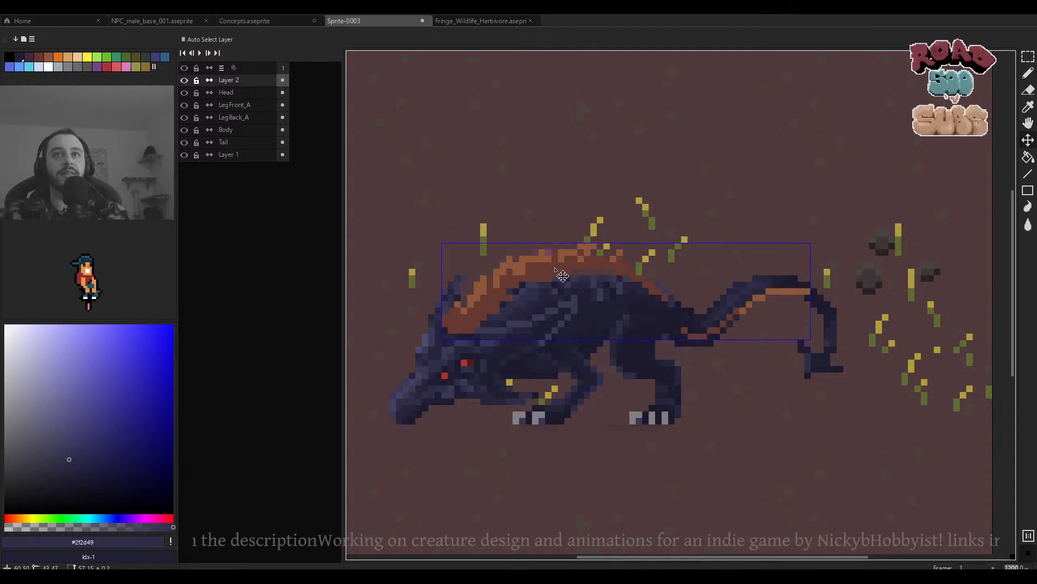
key("ctrl")
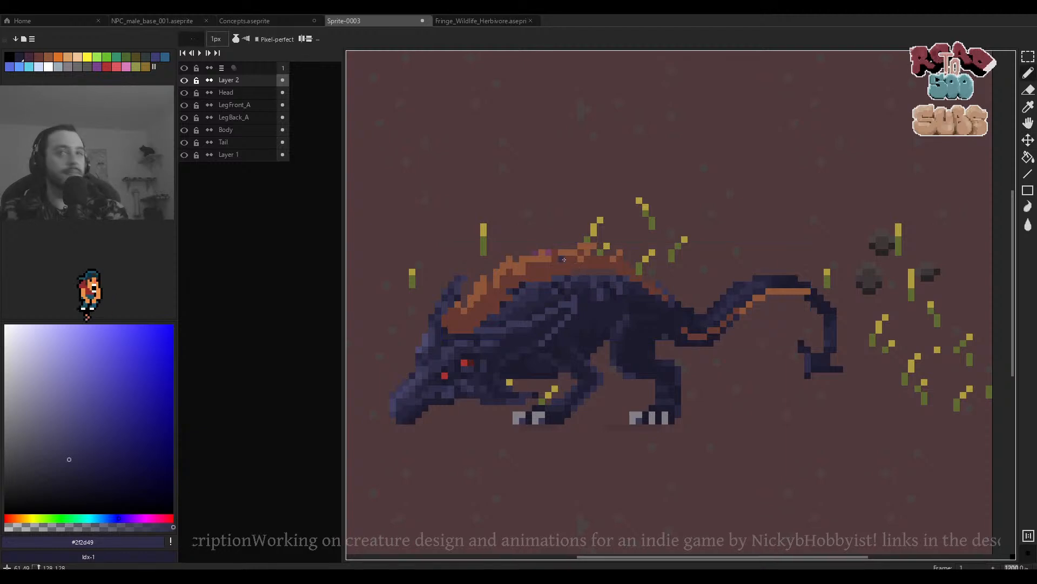
left_click(184, 81)
Rename the background layer, Layer 1, to "ground" and lock it.
left_click_drag(233, 92, 244, 141)
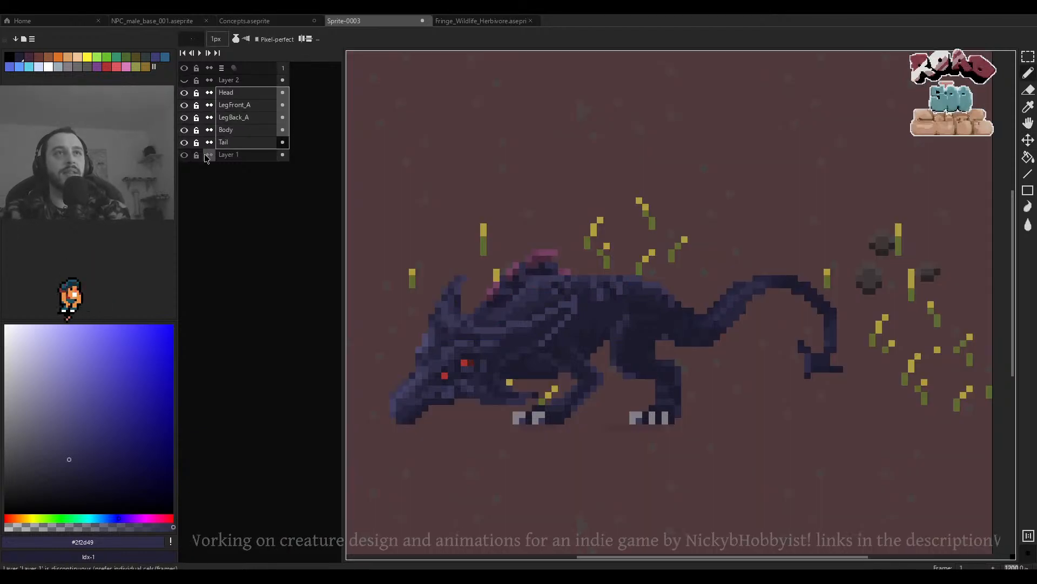
double_click(227, 155)
type("ground")
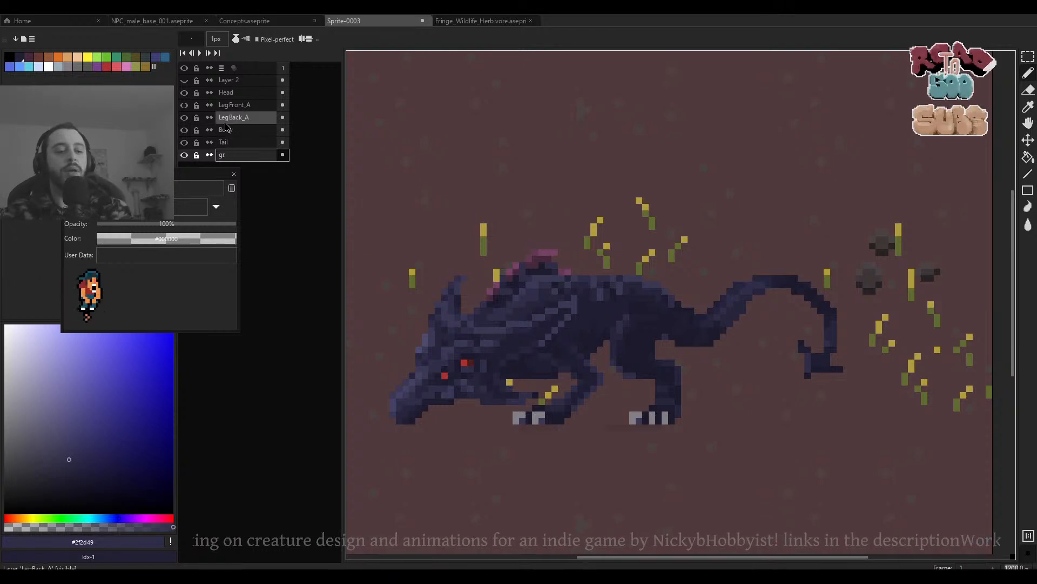
key("Return")
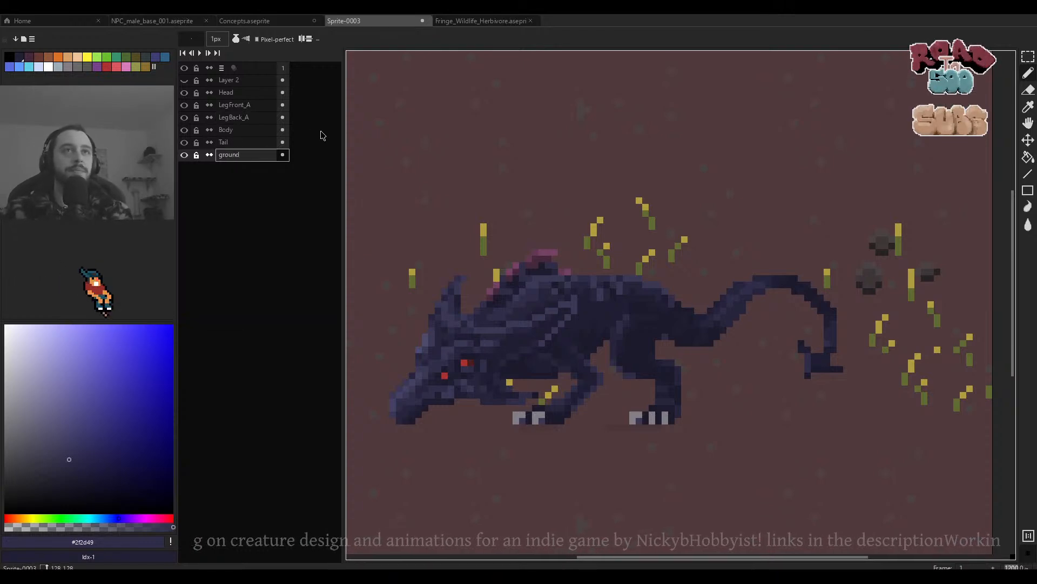
left_click(184, 155)
left_click(185, 155)
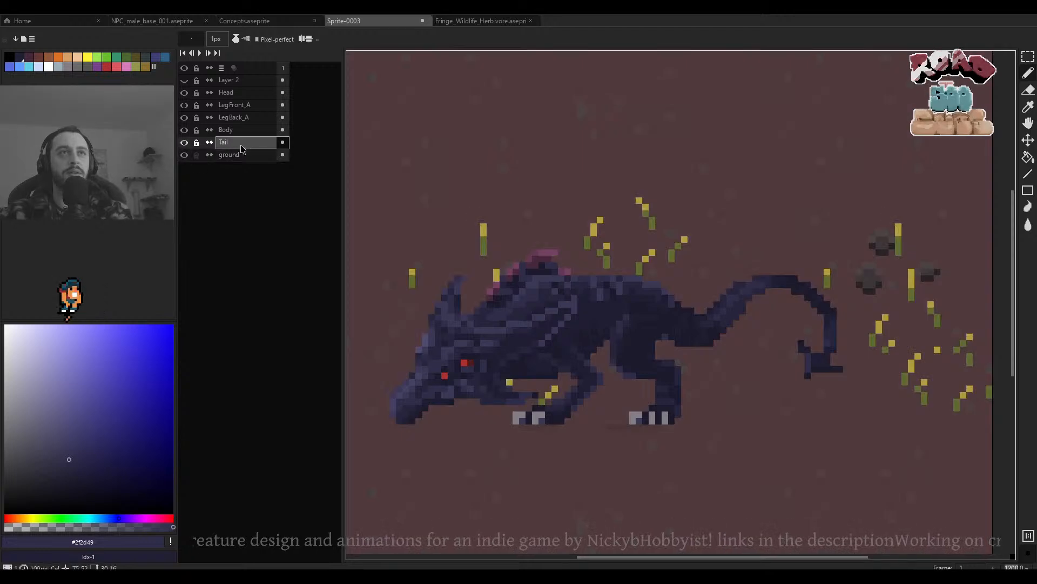
Put the layers from Layer 2 down to Tail into a new group named 01.
left_click_drag(227, 142, 242, 90)
right_click(242, 90)
mouse_move(271, 107)
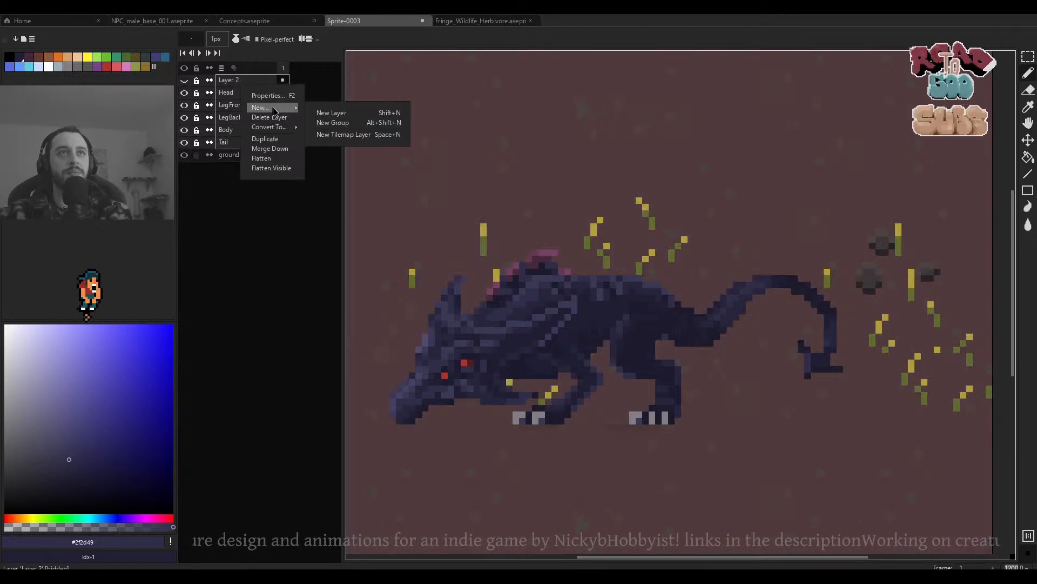
left_click(354, 121)
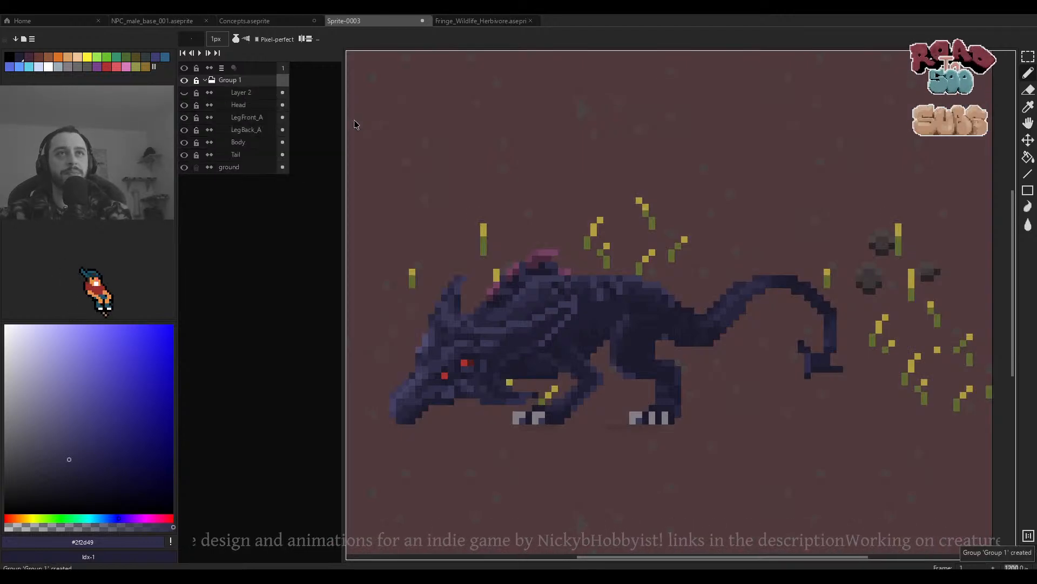
double_click(229, 84)
type("01")
key("Return")
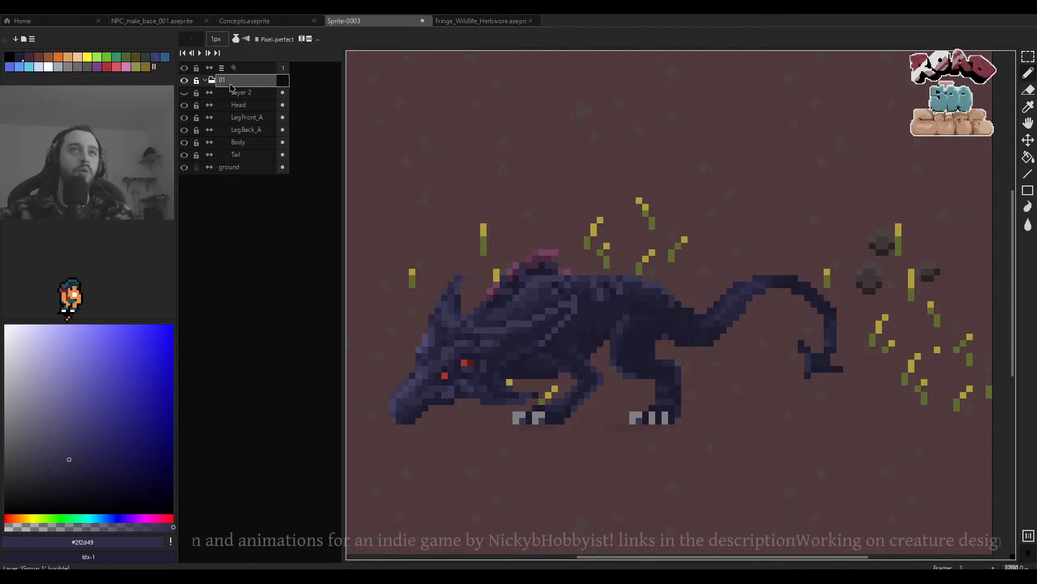
Collapse the 01 group and duplicate it.
left_click(205, 81)
right_click(240, 84)
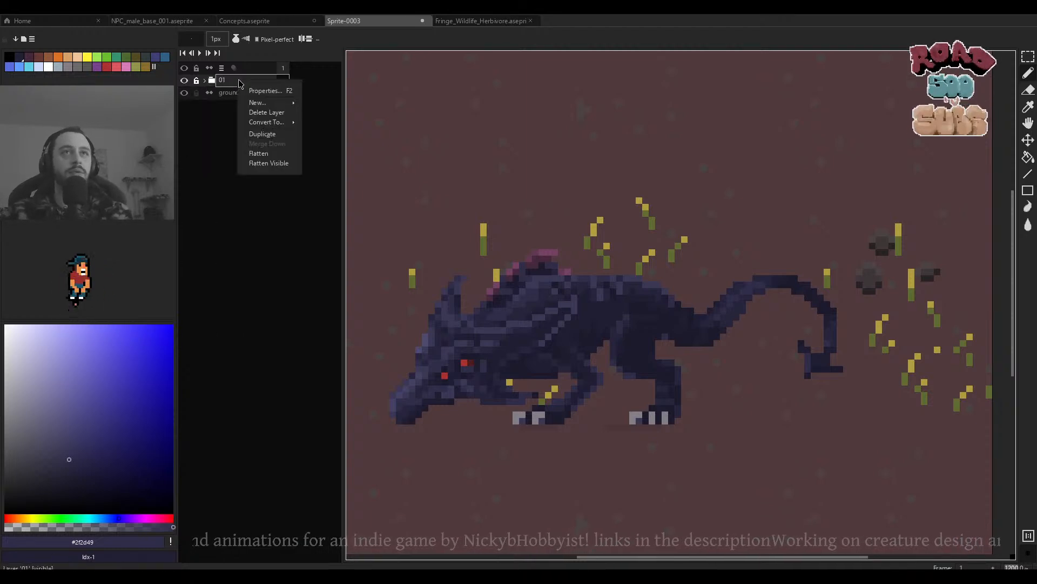
left_click(254, 135)
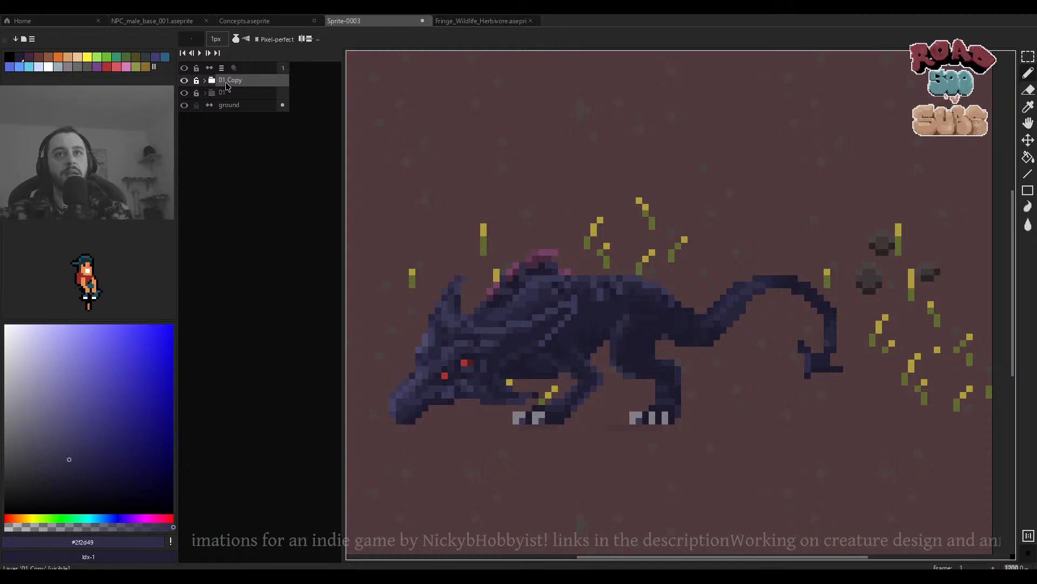
Try to flatten the 01 Copy group into a single layer, undoing each attempt.
right_click(226, 86)
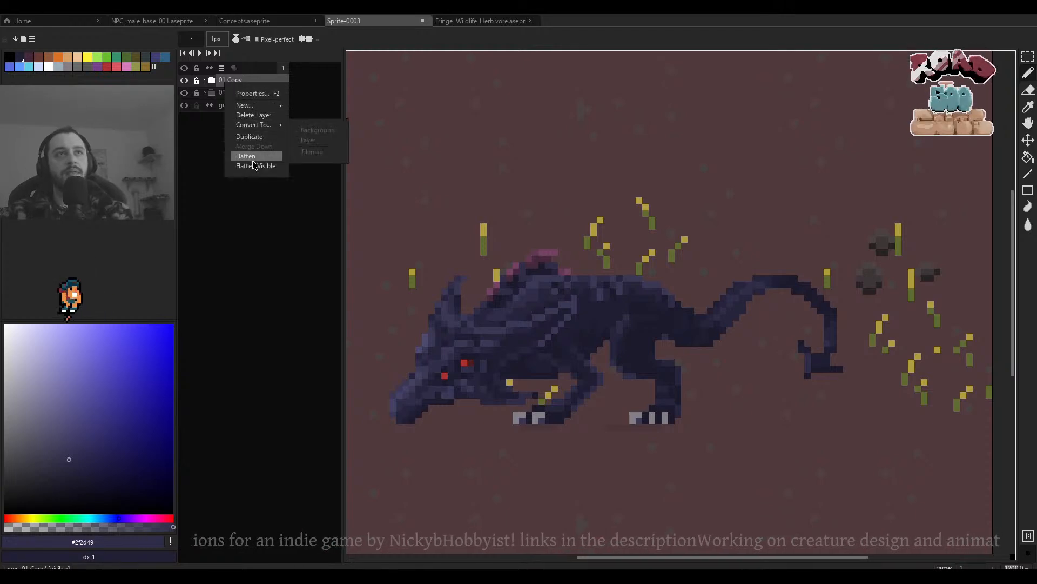
left_click(253, 162)
key("ctrl+z")
right_click(253, 82)
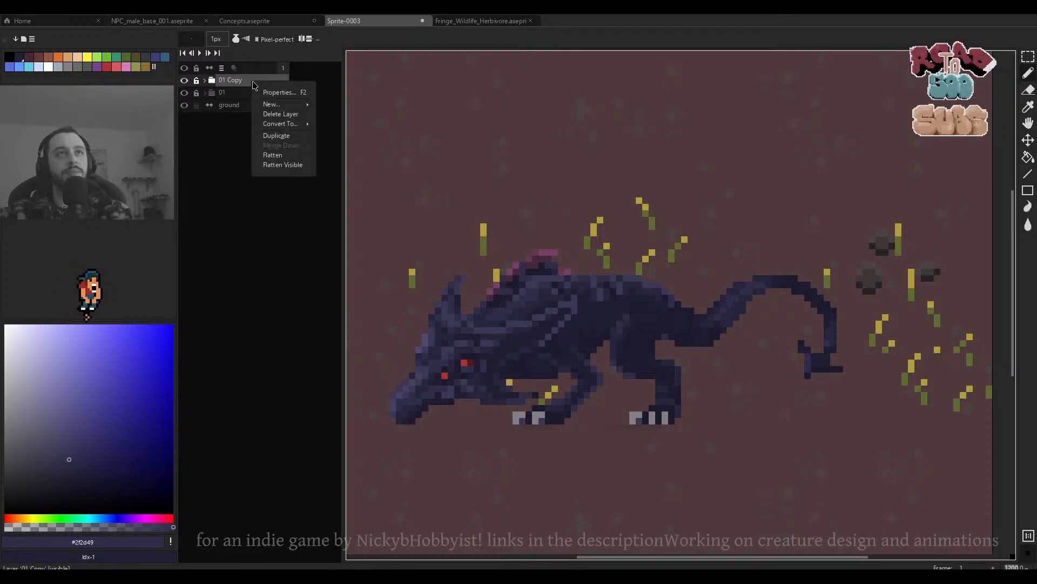
left_click(281, 154)
key("ctrl+z")
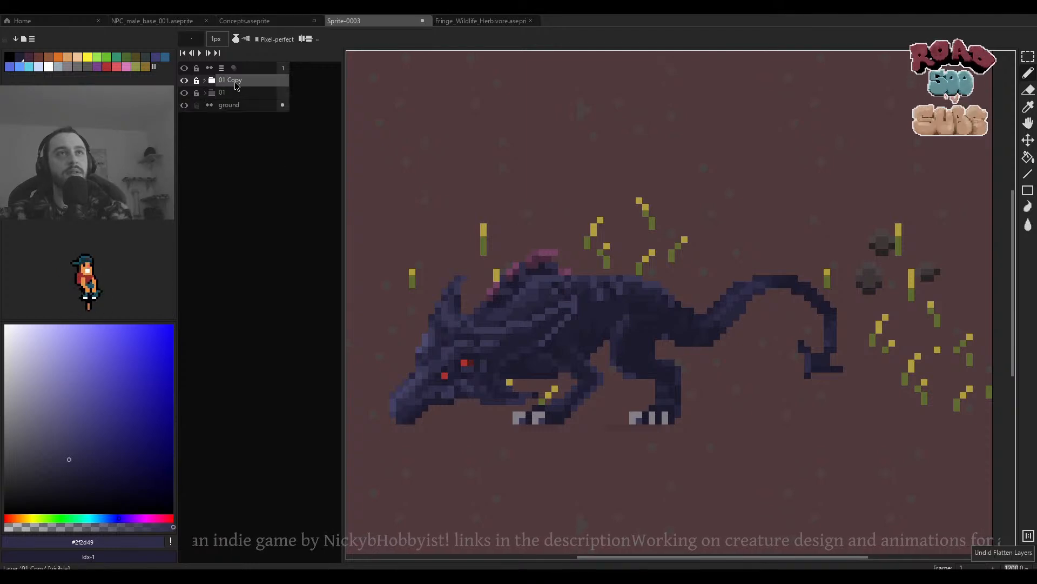
Flatten the 01 Copy group into a single layer.
left_click(242, 104)
right_click(242, 89)
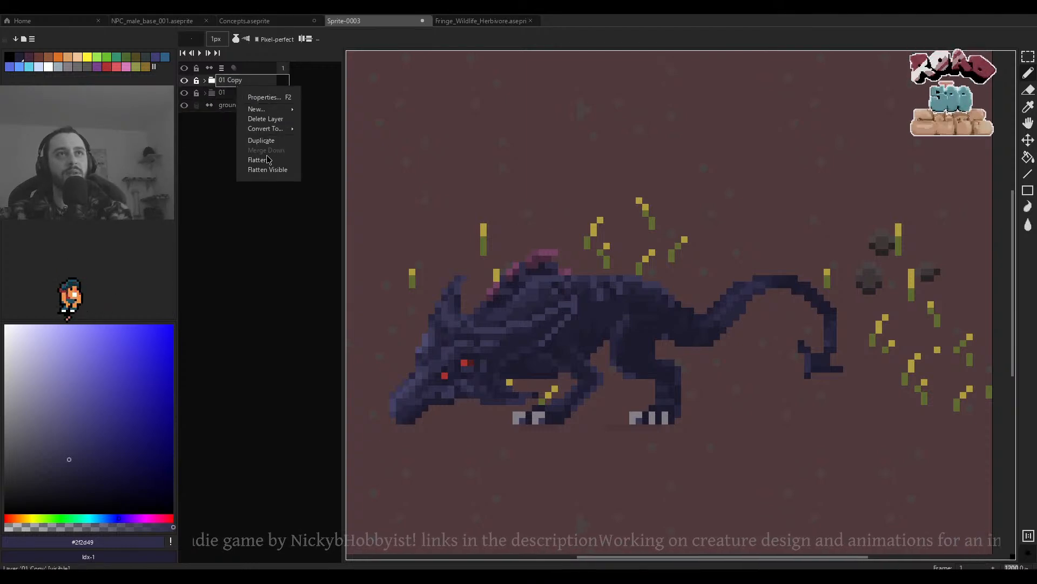
left_click(269, 160)
left_click(245, 81)
Open the Hue/Saturation adjustment for the flattened layer and place its dialog below the creature.
scroll(561, 253, "down", 2)
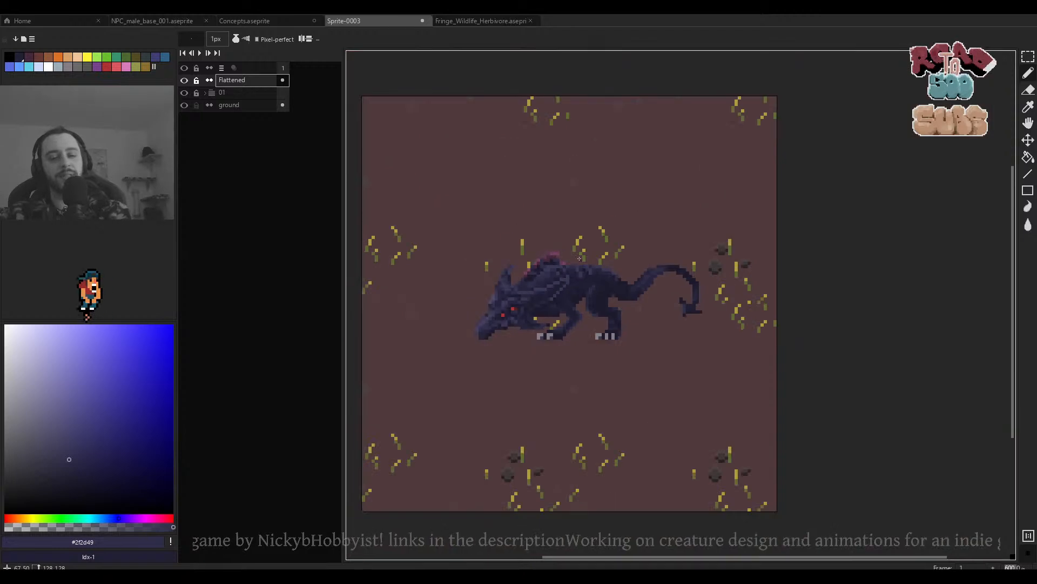
key("ctrl")
key("ctrl+u")
left_click_drag(614, 232, 564, 388)
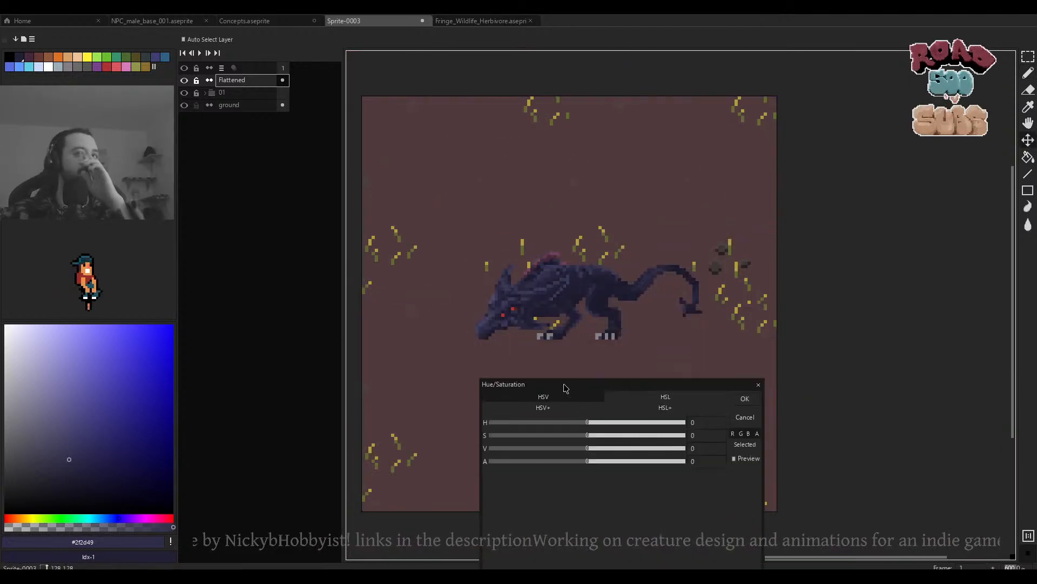
left_click_drag(566, 270, 639, 128)
scroll(640, 128, "up", 2)
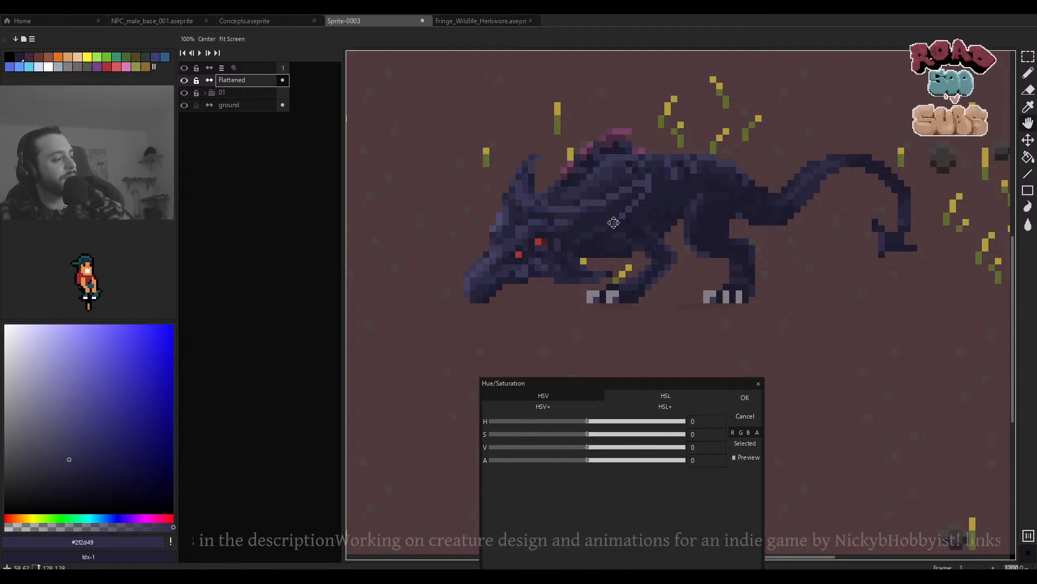
left_click(633, 399)
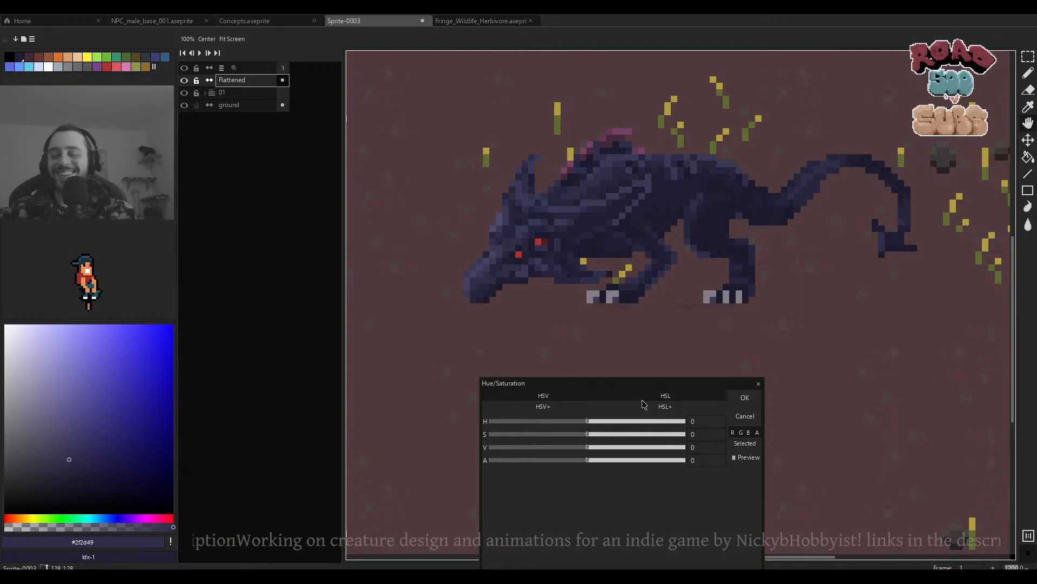
Try negative and positive hue shifts on the flattened creature, settling on a hue of 98.
left_click_drag(665, 423, 576, 424)
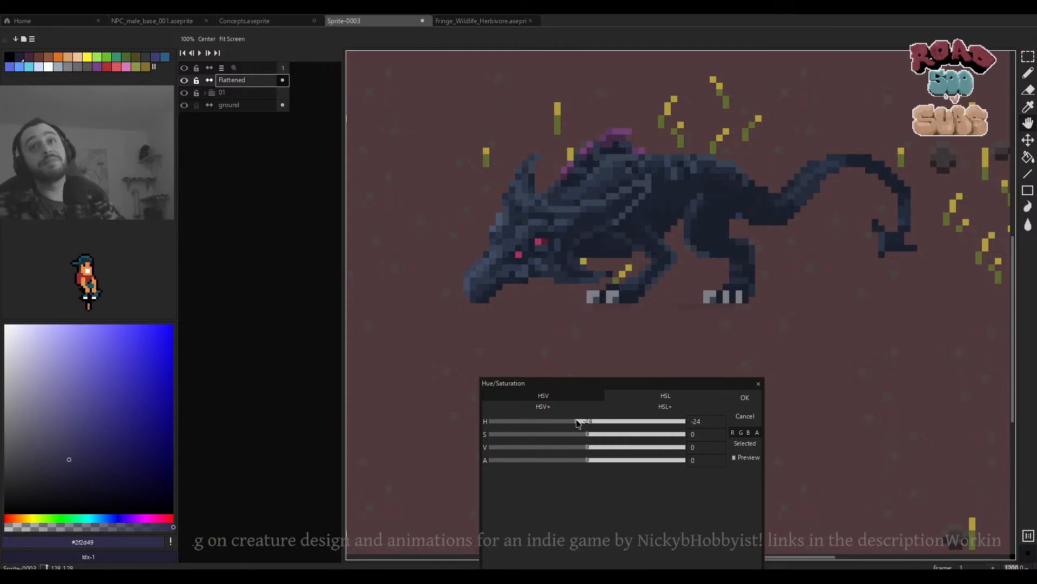
left_click_drag(577, 420, 577, 420)
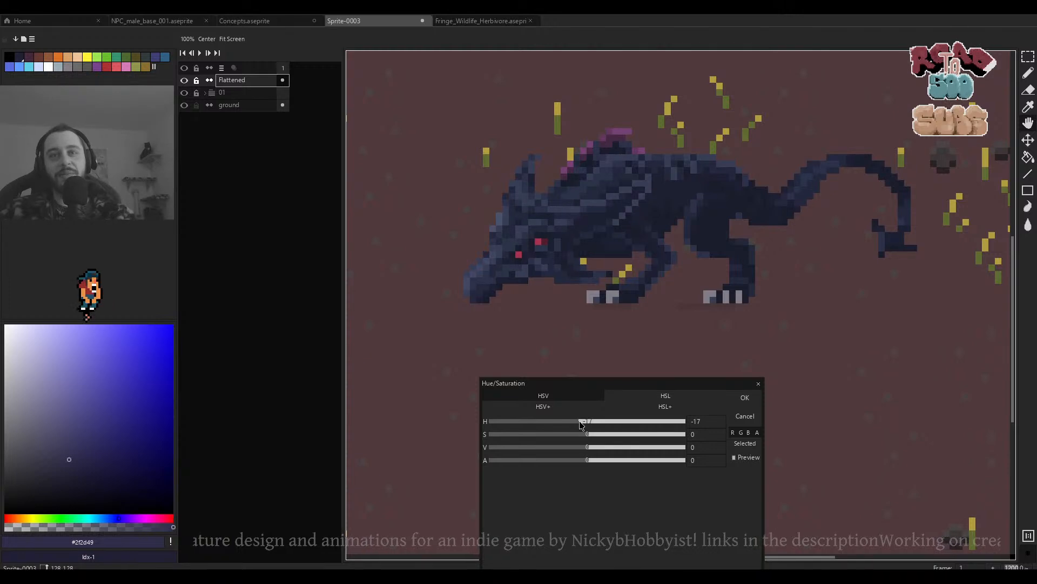
left_click_drag(575, 424, 635, 415)
scroll(619, 312, "down", 2)
scroll(619, 308, "up", 1)
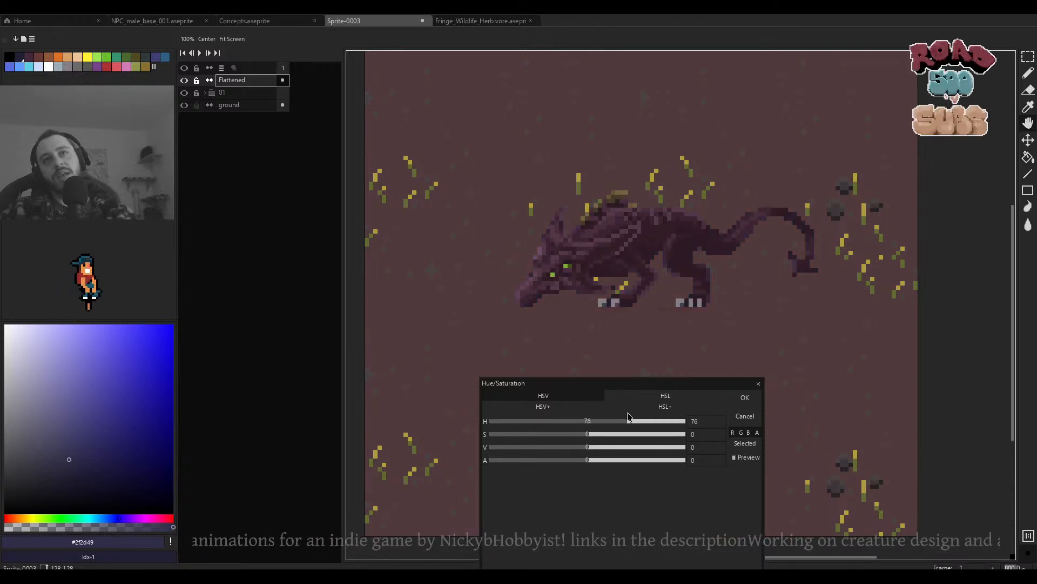
left_click_drag(635, 416, 638, 417)
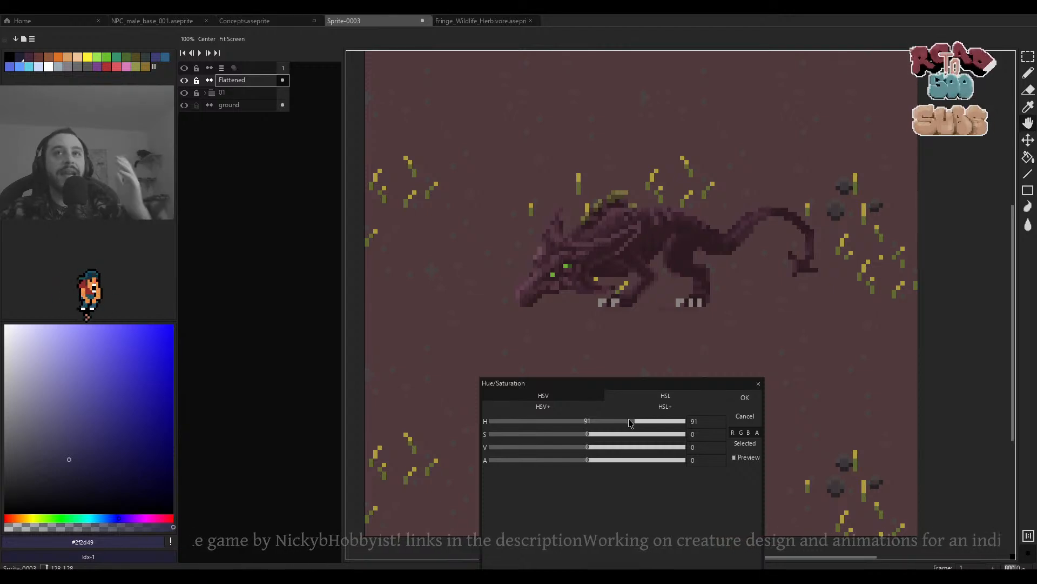
mouse_move(638, 422)
left_mouse_down()
mouse_move(679, 424)
mouse_move(639, 424)
left_mouse_up()
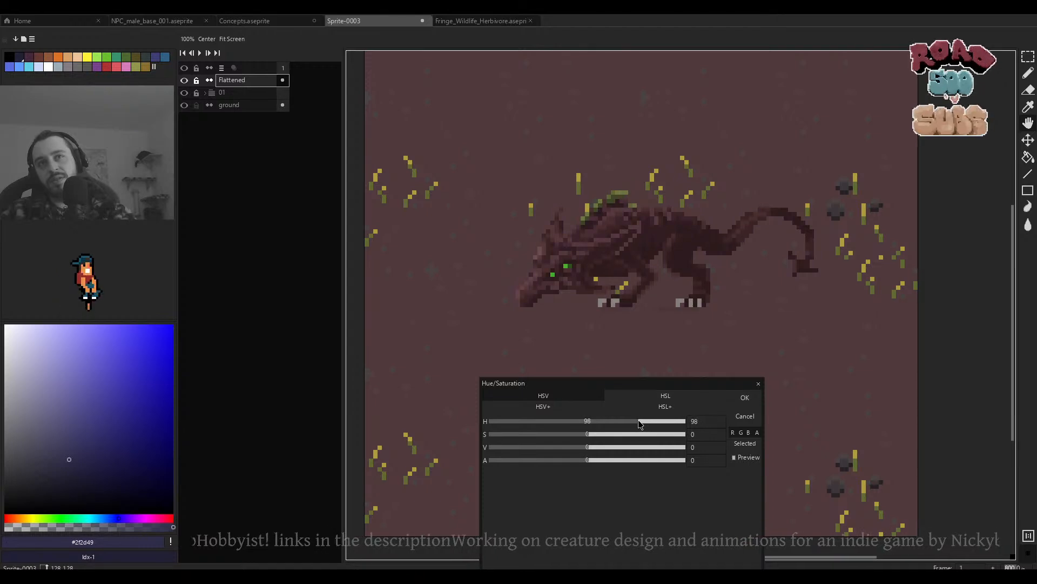
Darken and desaturate the flattened creature with a value of -29 and a saturation of -56.
left_click_drag(580, 449, 573, 448)
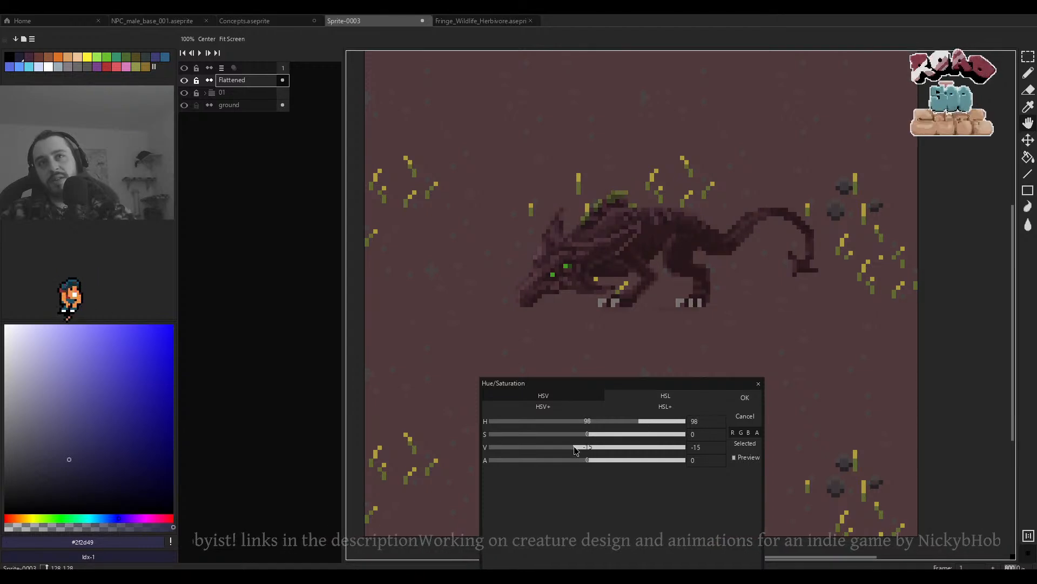
scroll(649, 323, "down", 2)
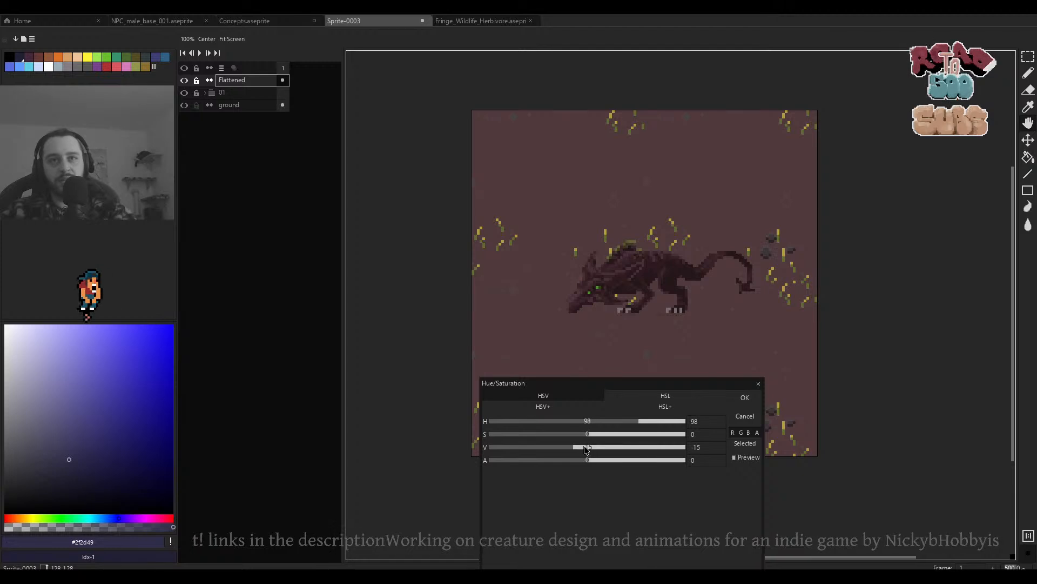
left_click_drag(576, 452, 560, 449)
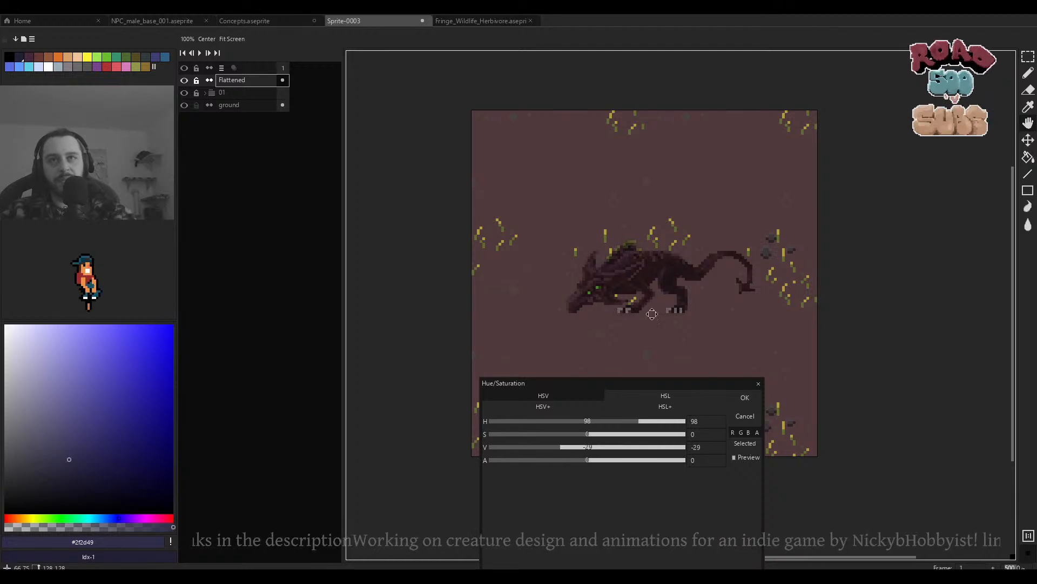
scroll(653, 314, "up", 2)
left_click_drag(599, 238, 652, 223)
scroll(654, 220, "down", 2)
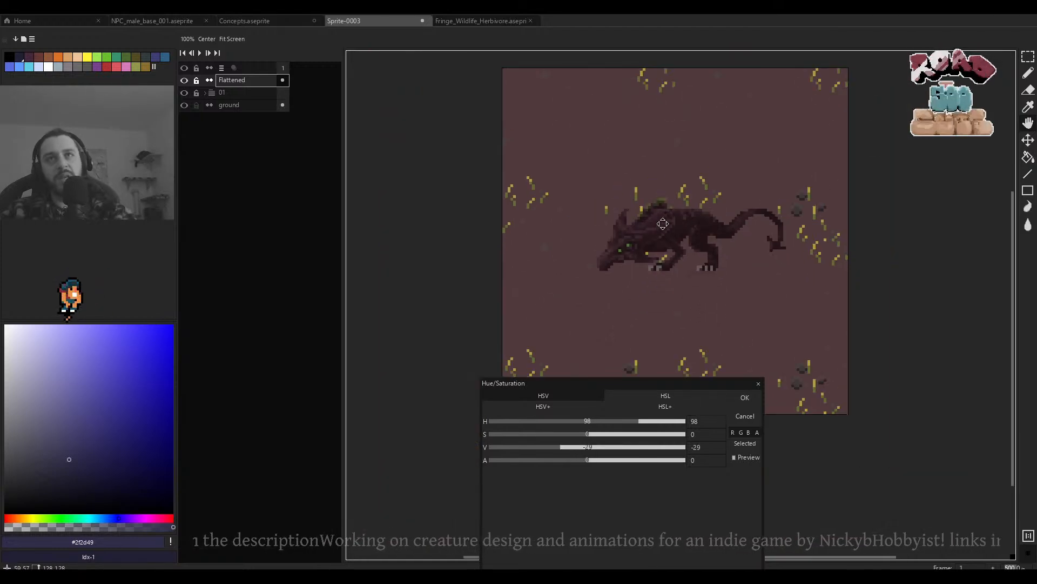
scroll(659, 225, "up", 2)
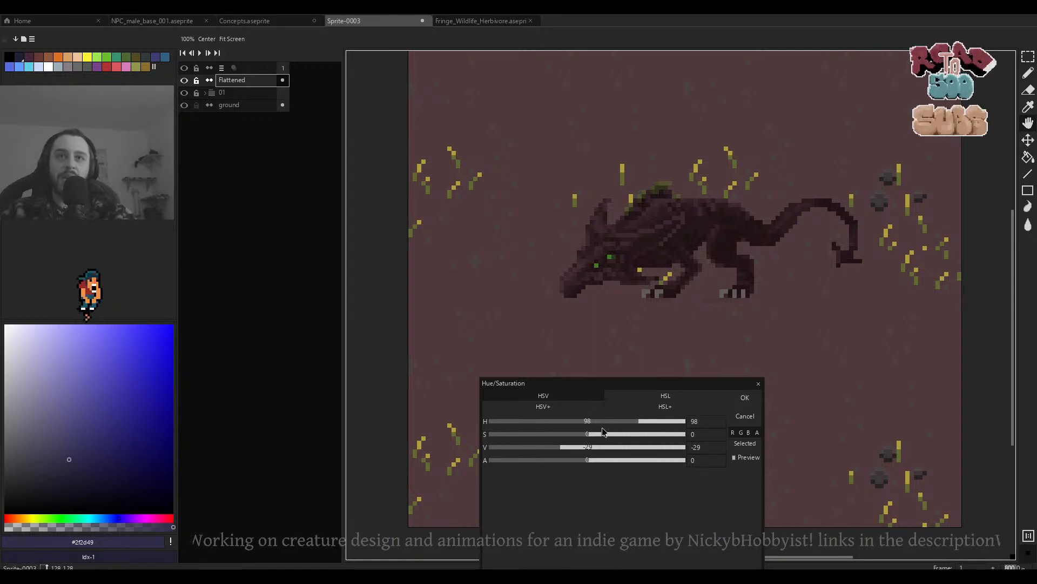
left_click_drag(588, 438, 534, 436)
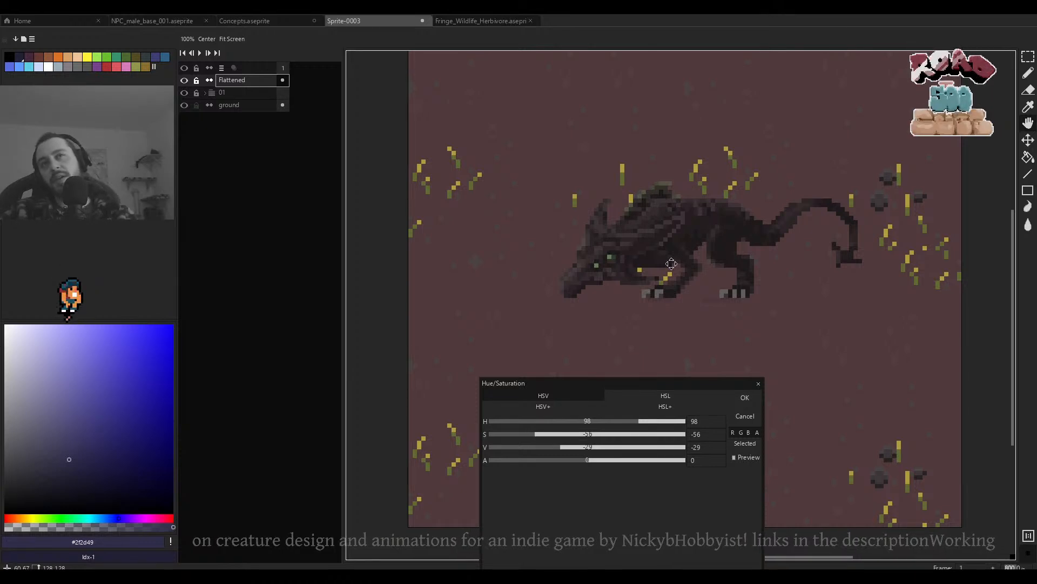
Apply the Hue/Saturation adjustment of H 98, S -56 and V -29 to the creature on the Flattened layer.
scroll(671, 264, "down", 3)
scroll(671, 264, "down", 1)
scroll(679, 263, "down", 2)
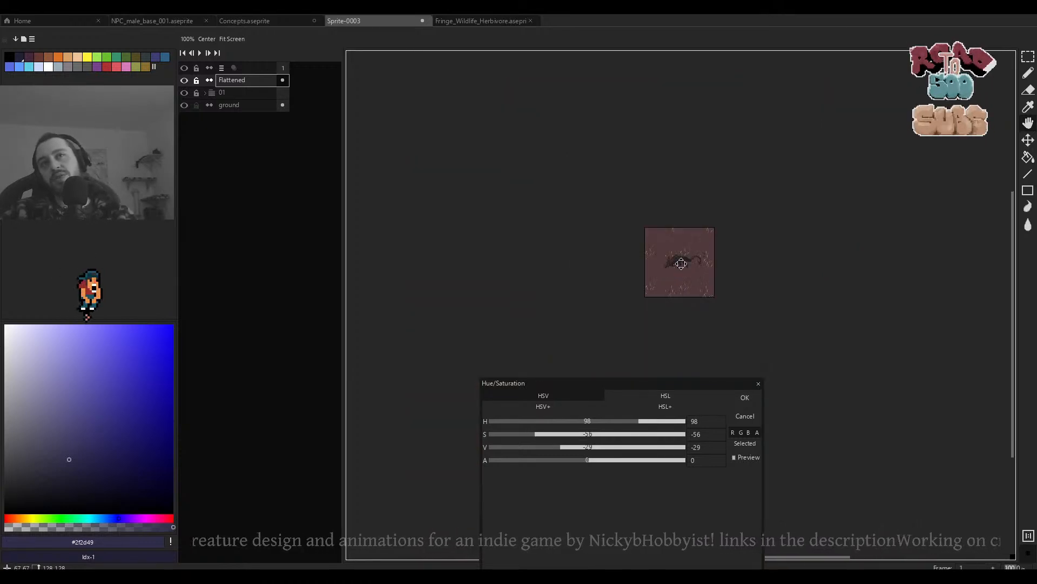
scroll(679, 263, "up", 5)
left_click(758, 384)
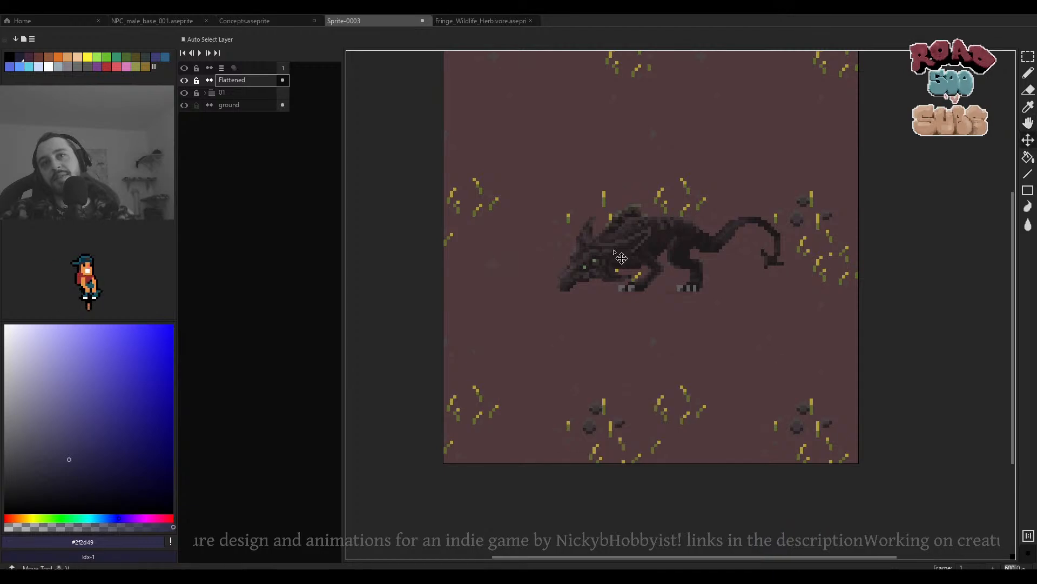
scroll(635, 261, "up", 4)
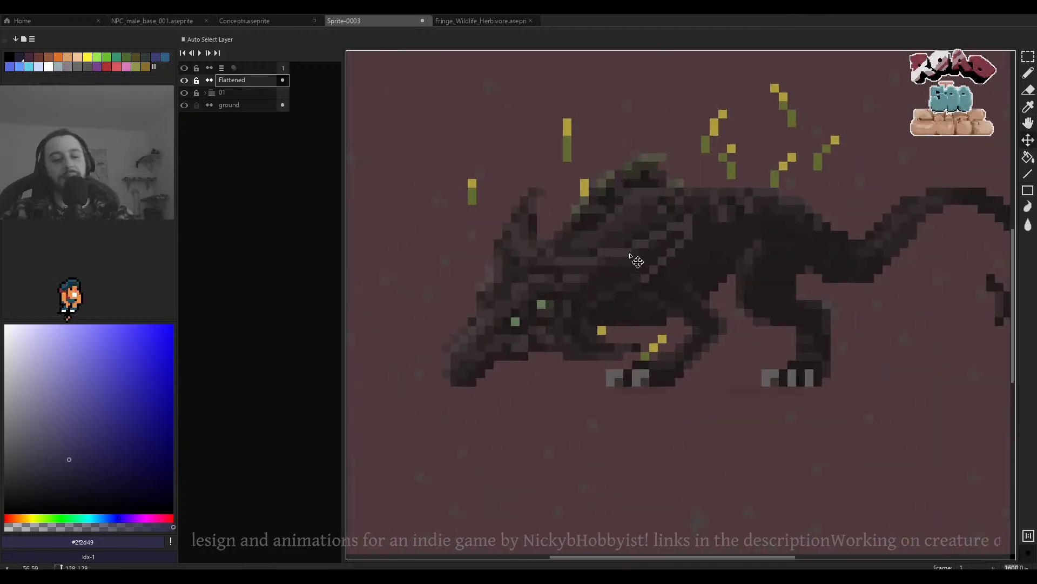
Choose the red palette colour #ac3232 for the Pencil and preview it over the creature's eyes.
key("b")
scroll(568, 297, "down", 2)
scroll(568, 297, "up", 5)
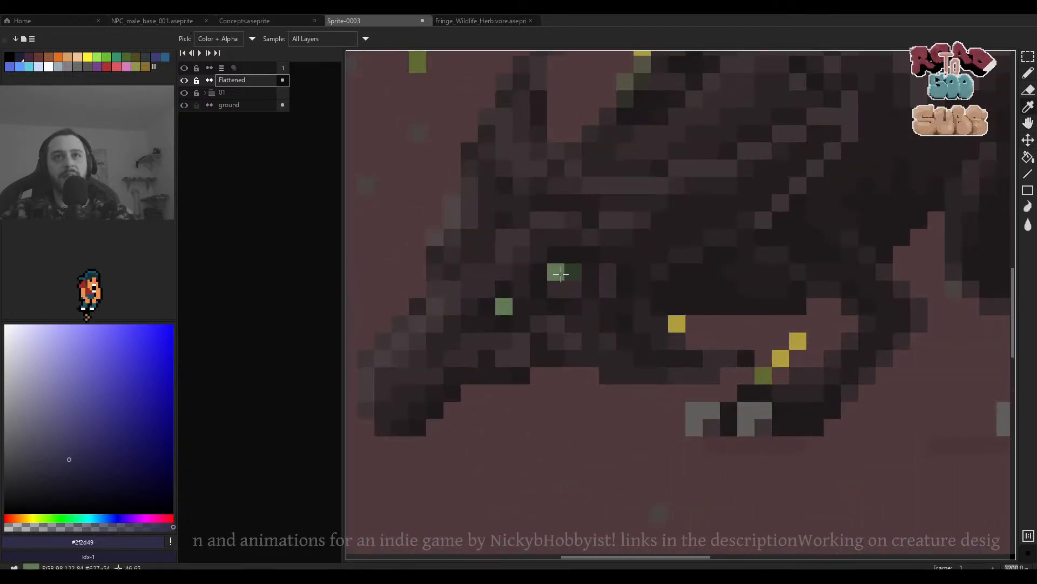
left_click(107, 56)
left_click(106, 66)
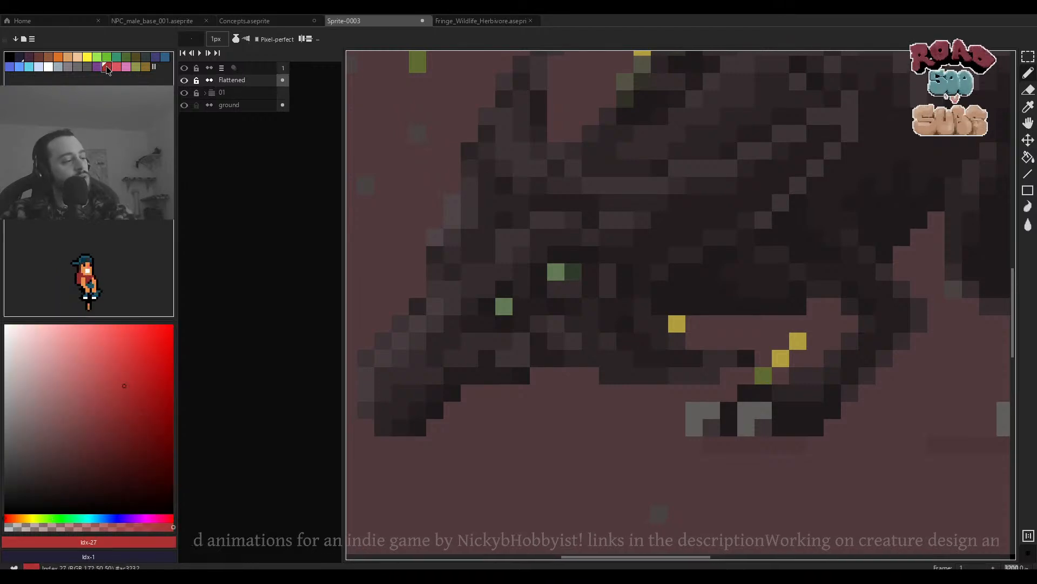
left_click(361, 217)
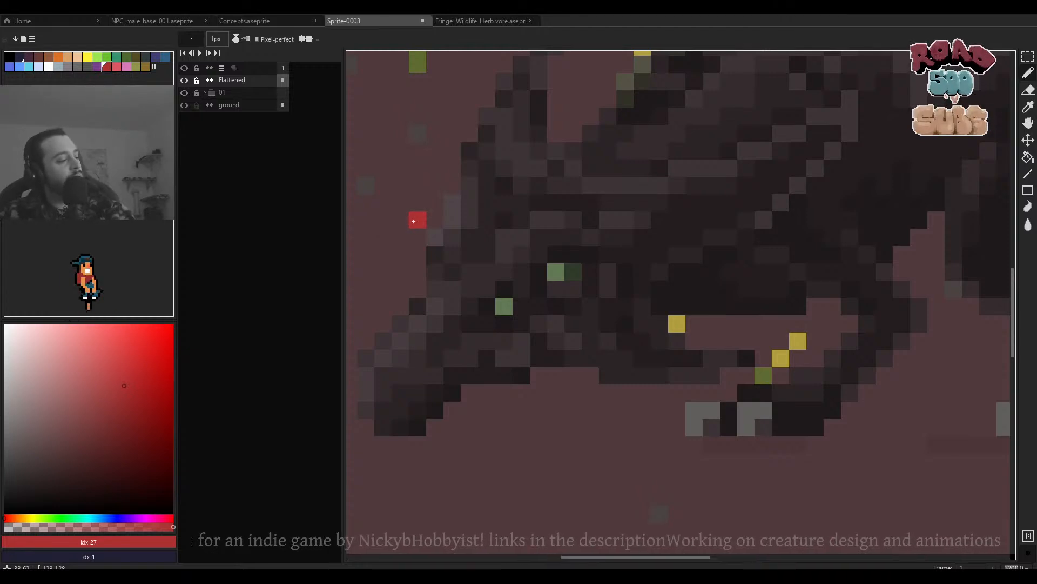
scroll(557, 236, "down", 4)
left_click_drag(557, 237, 576, 259)
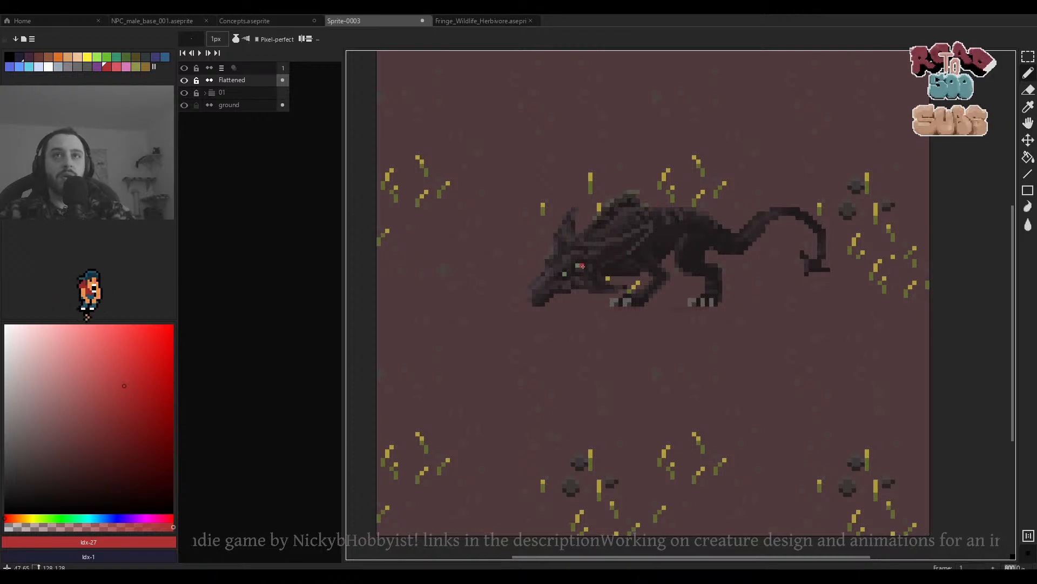
scroll(582, 266, "up", 3)
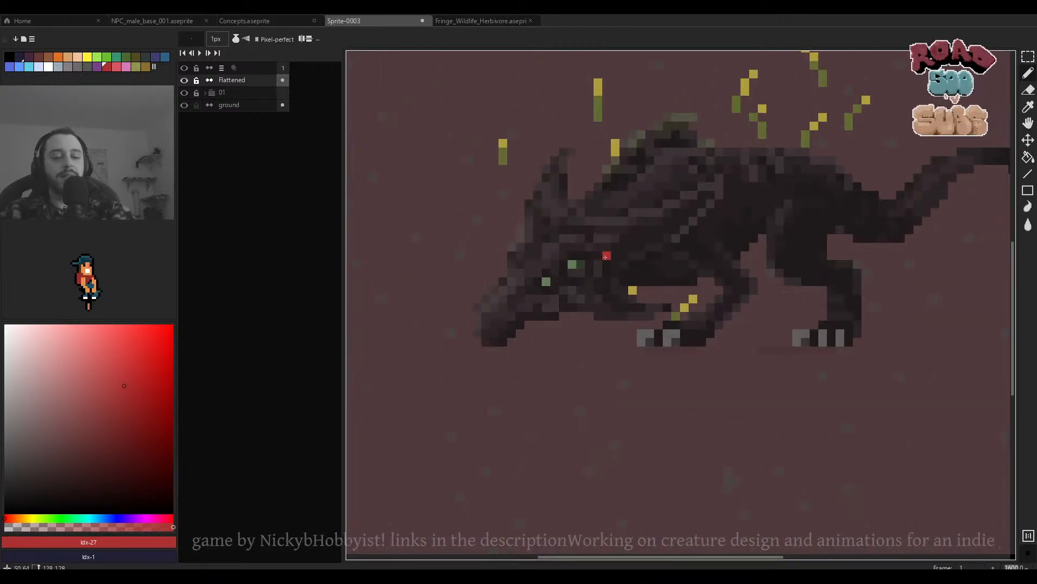
Dismiss a new Hue/Saturation adjustment and undo the grey recolour of the creature.
key("ctrl+u")
scroll(608, 260, "down", 3)
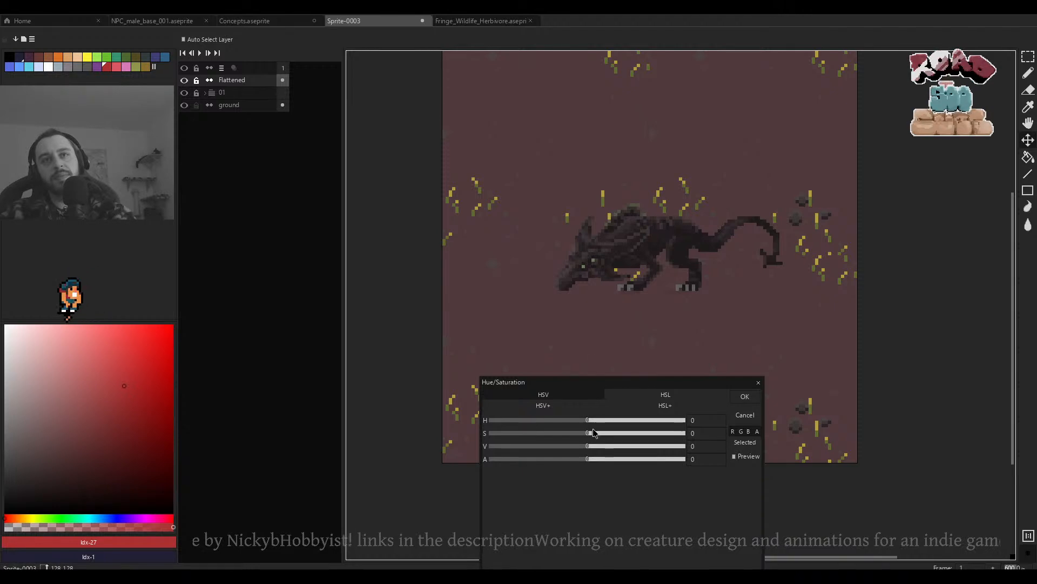
left_click(745, 414)
key("ctrl+z")
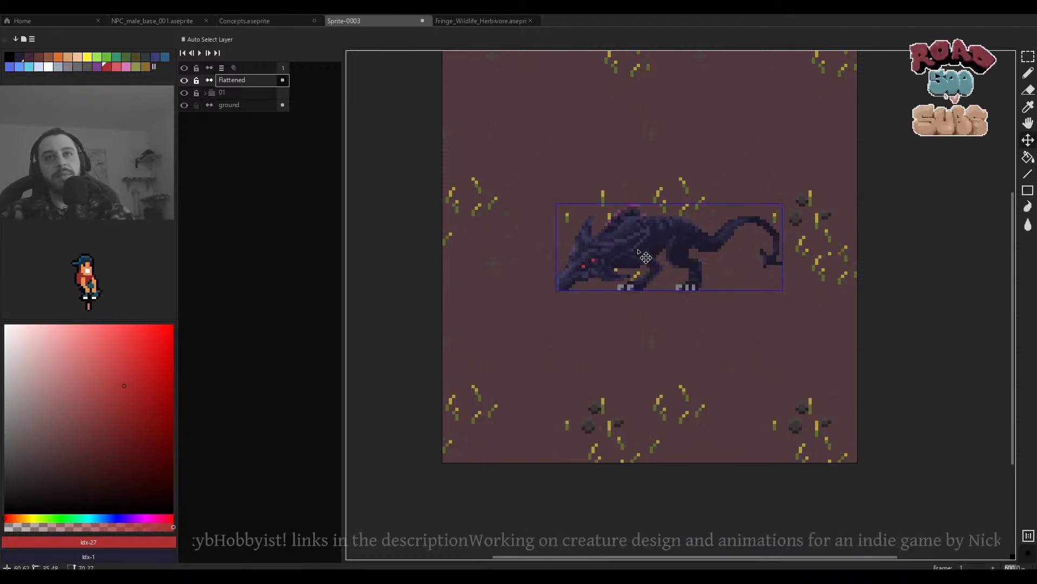
Start a Hue/Saturation adjustment on the Flattened creature, with saturation -50 and hue -23.
key("ctrl+u")
left_click_drag(588, 420, 500, 411)
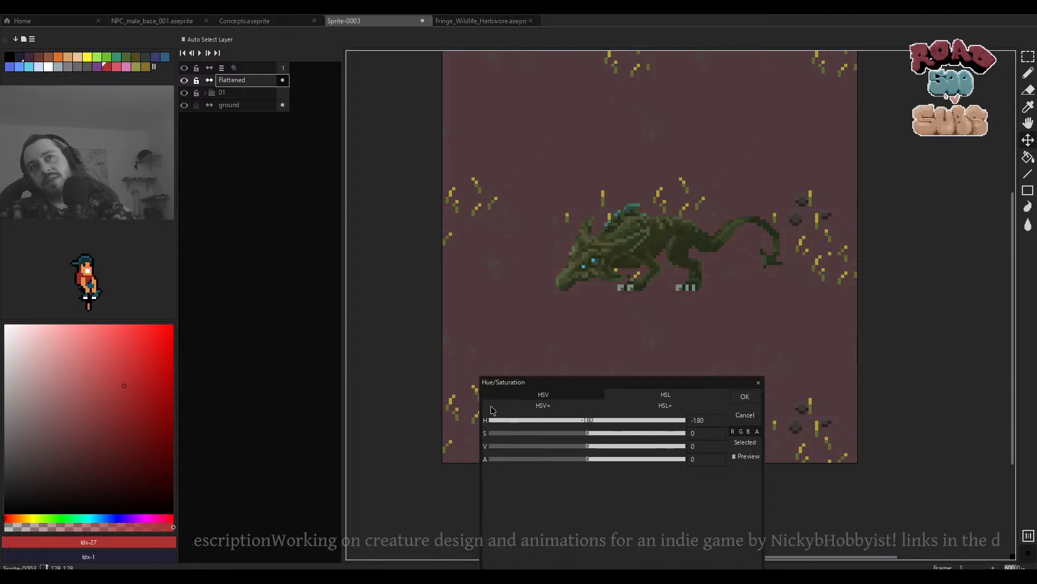
left_click_drag(587, 433, 564, 436)
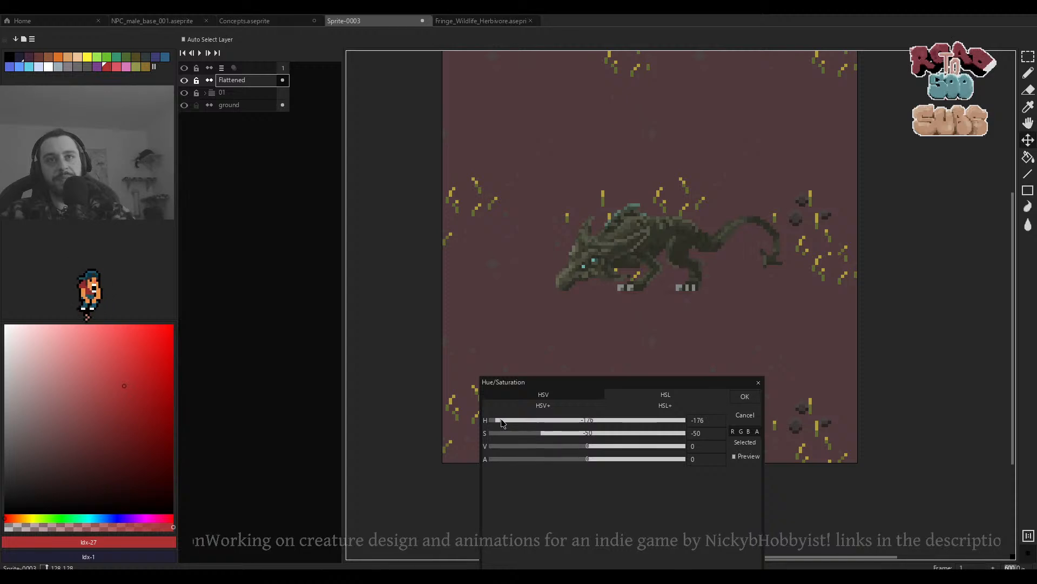
mouse_move(515, 421)
left_mouse_down()
mouse_move(527, 420)
mouse_move(498, 420)
left_mouse_up()
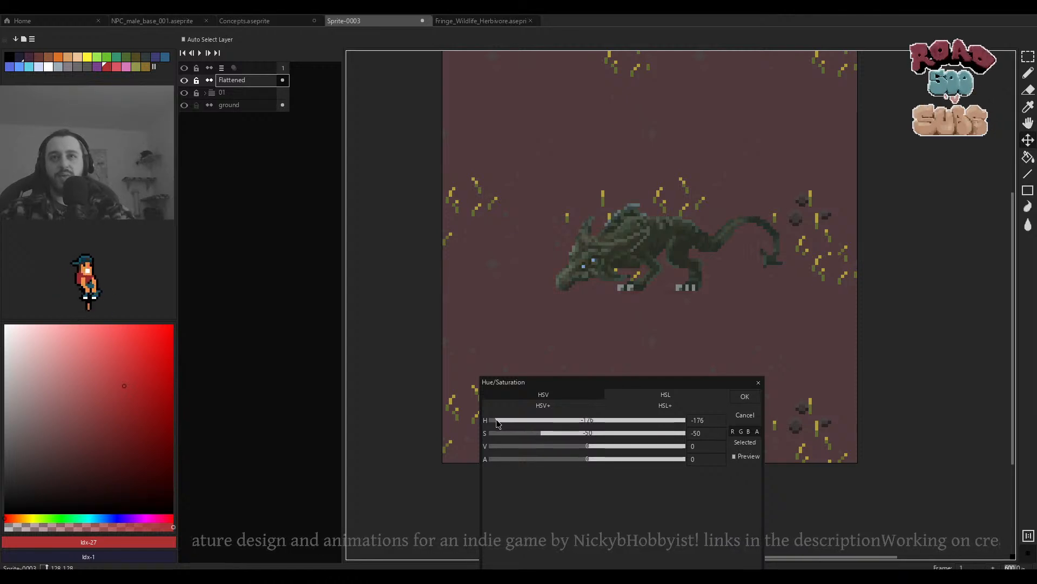
left_click_drag(496, 420, 499, 420)
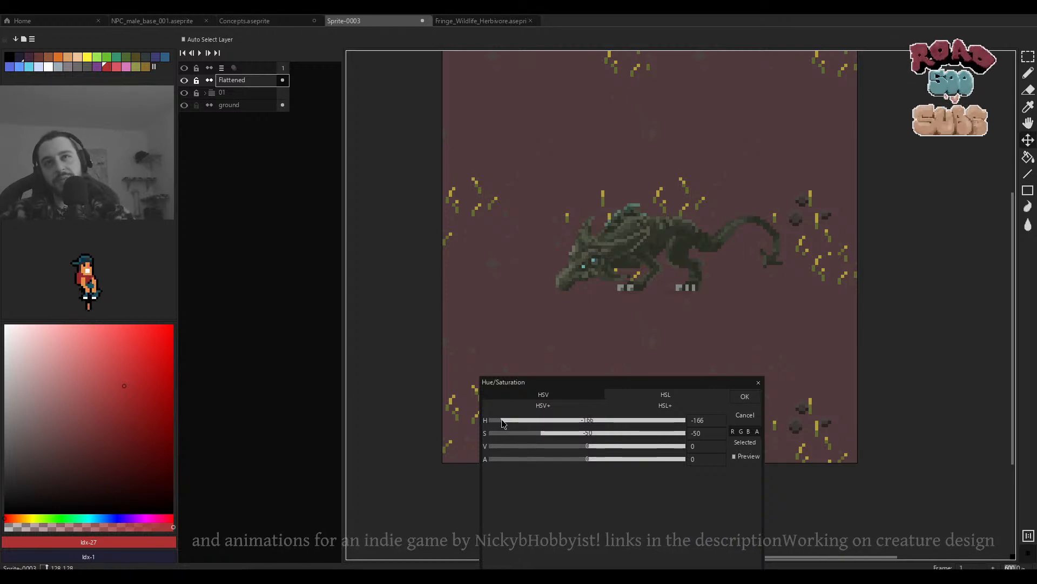
left_click_drag(501, 420, 577, 418)
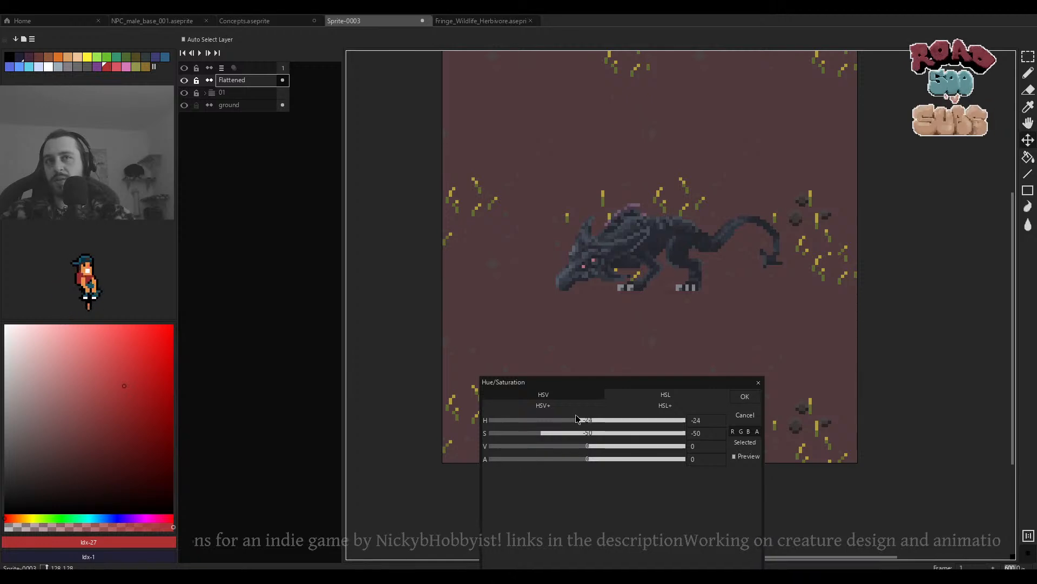
scroll(605, 258, "down", 4)
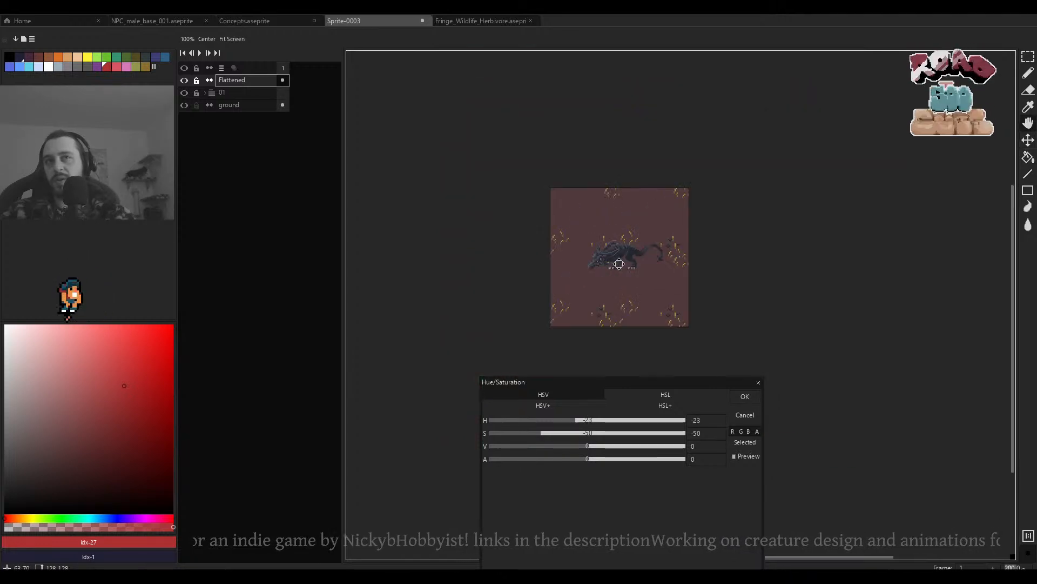
scroll(619, 264, "up", 2)
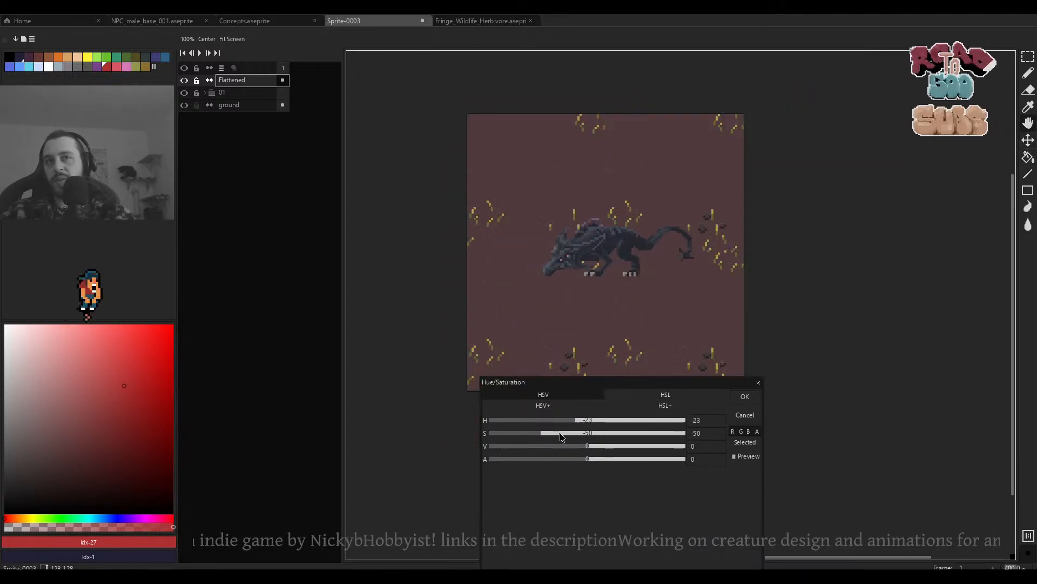
Try a dark green creature variant with hue -129, saturation -62 and value -26.
left_click_drag(573, 424, 506, 420)
scroll(618, 263, "up", 3)
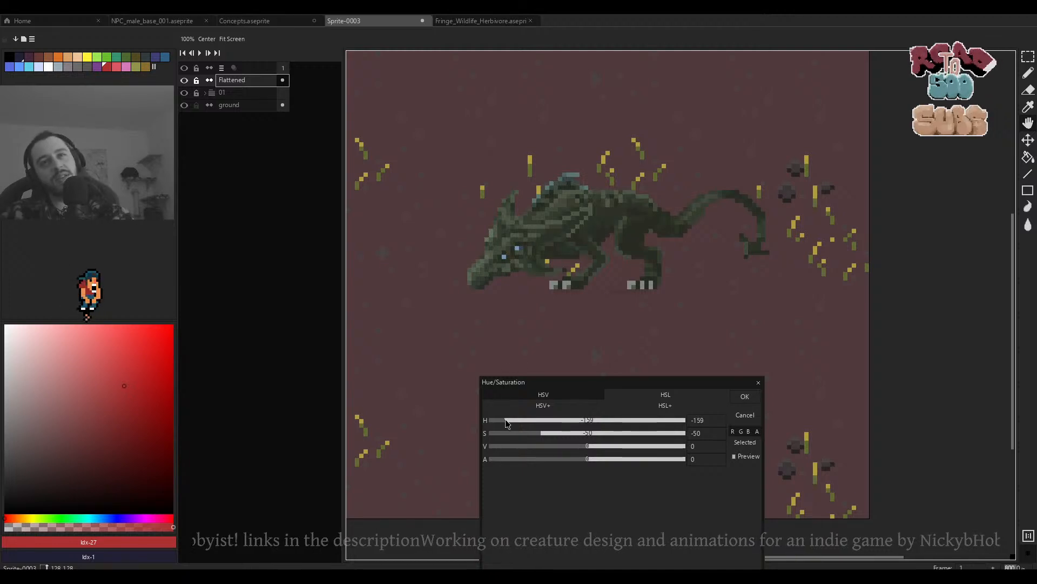
scroll(577, 234, "down", 3)
scroll(588, 234, "up", 2)
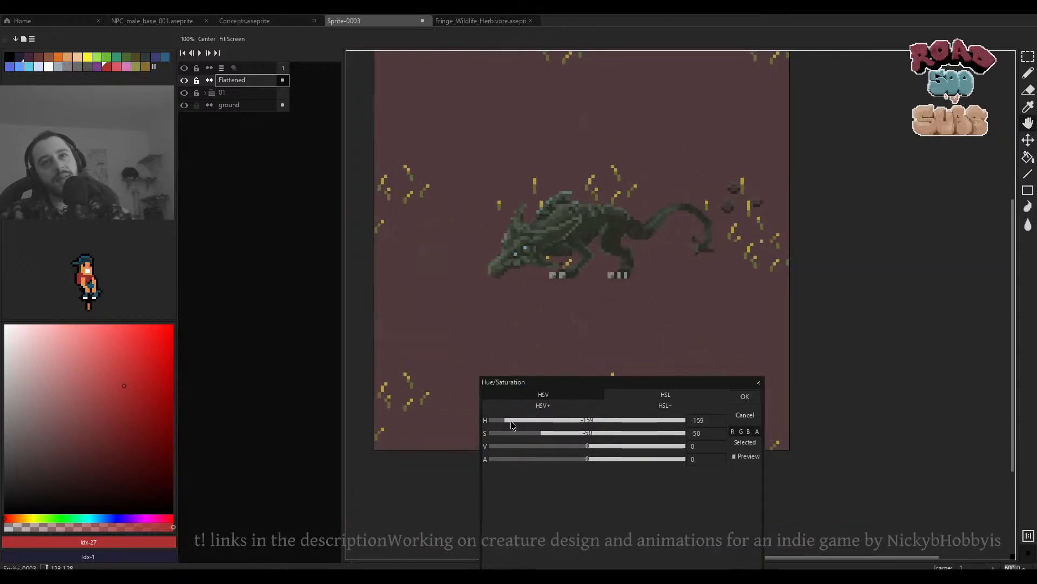
mouse_move(508, 419)
left_mouse_down()
mouse_move(521, 420)
mouse_move(510, 419)
left_mouse_up()
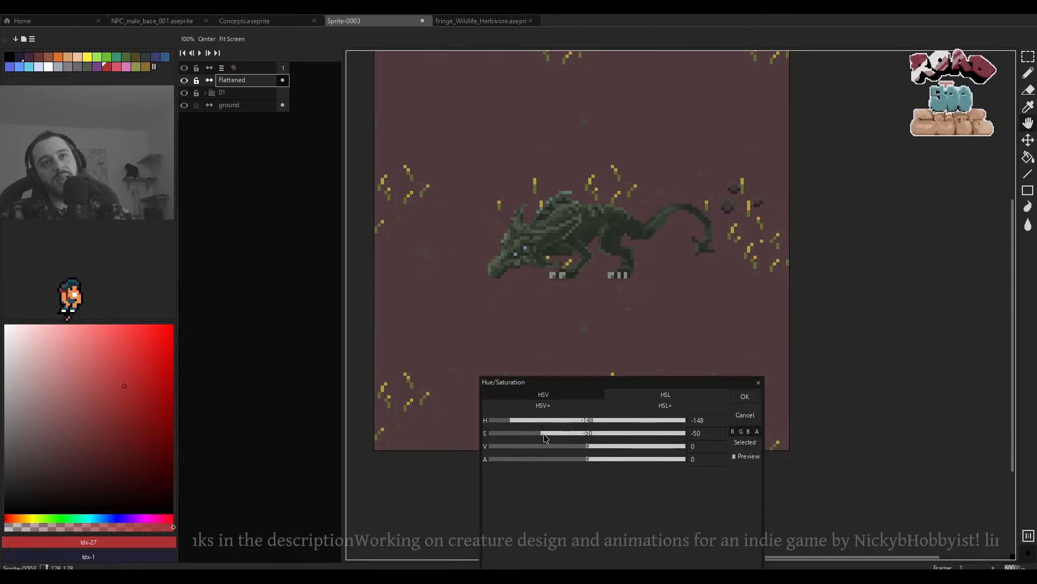
left_click_drag(574, 449, 562, 449)
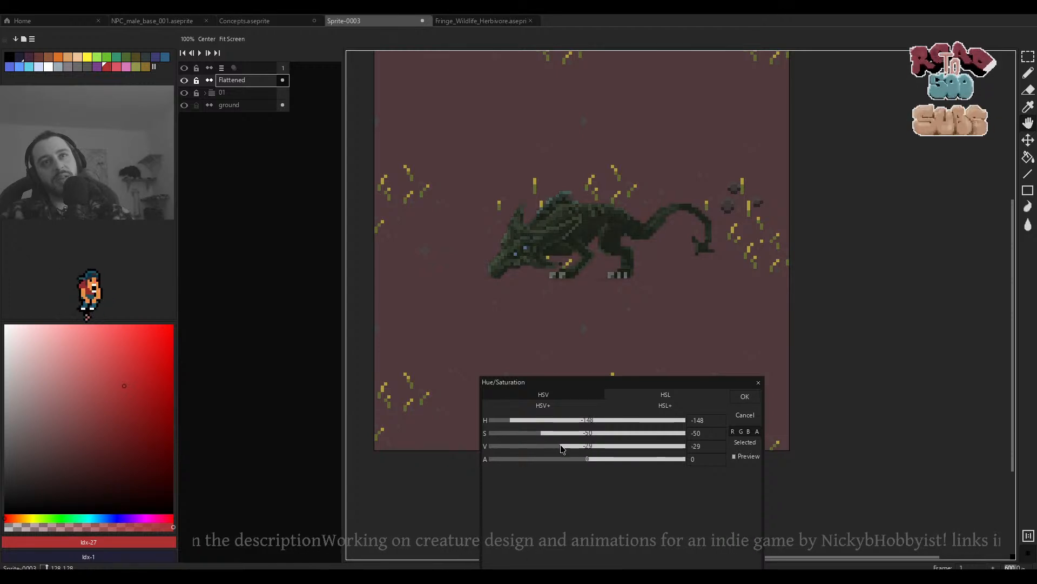
left_click(546, 433)
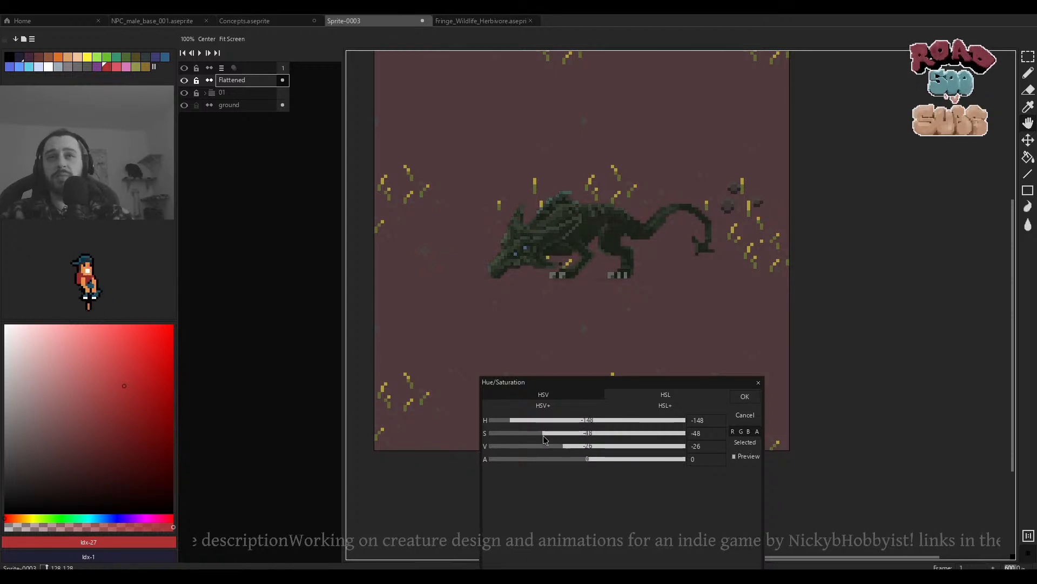
left_click_drag(543, 436, 520, 420)
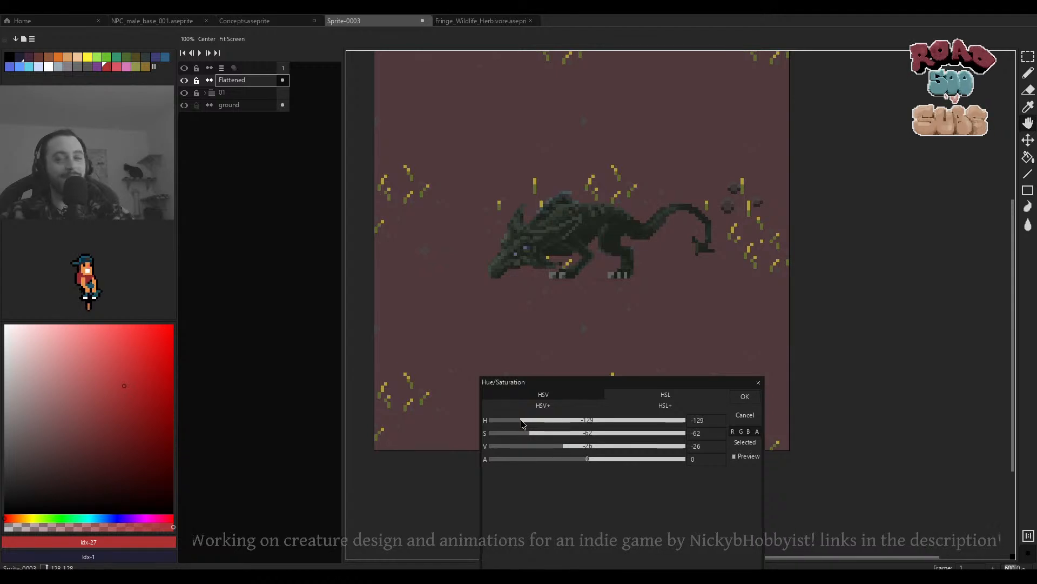
Recolour the creature to slate blue with hue -20, saturation -39 and value -7, and apply the adjustment.
left_click_drag(521, 419, 589, 448)
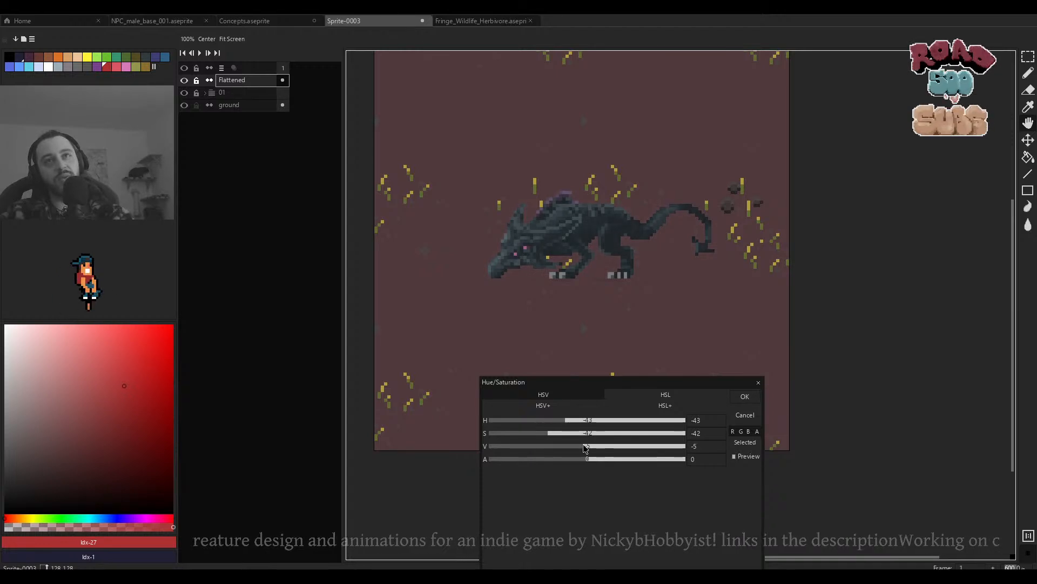
left_click_drag(554, 437, 552, 433)
left_click_drag(565, 421, 570, 426)
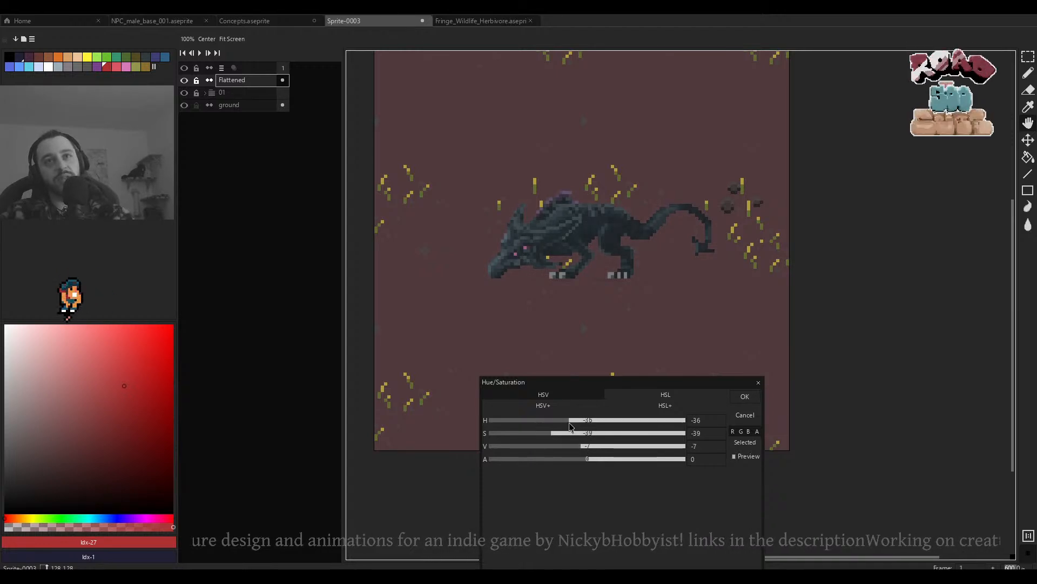
scroll(586, 265, "down", 2)
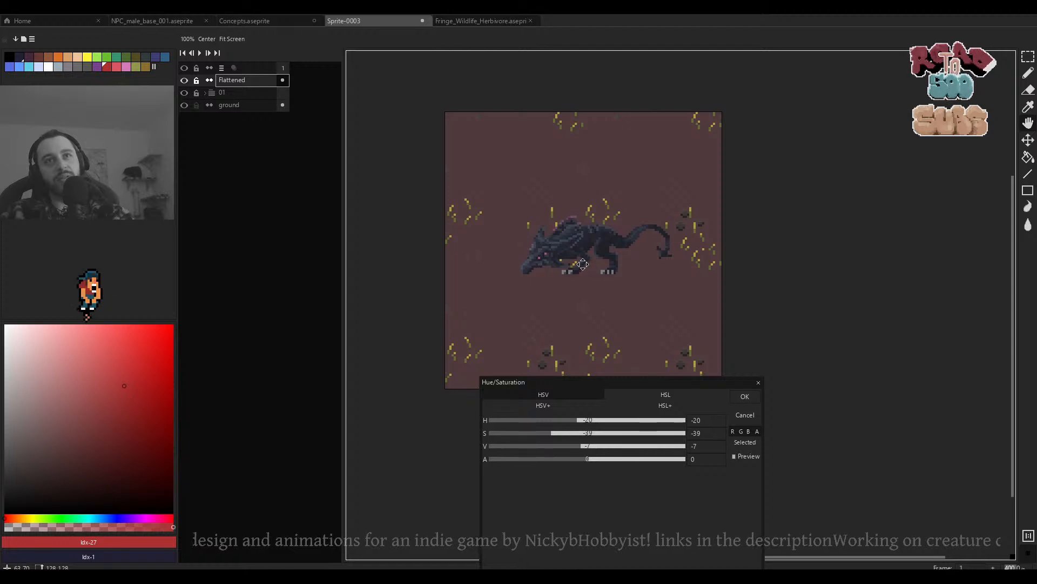
scroll(583, 265, "up", 2)
scroll(571, 256, "up", 2)
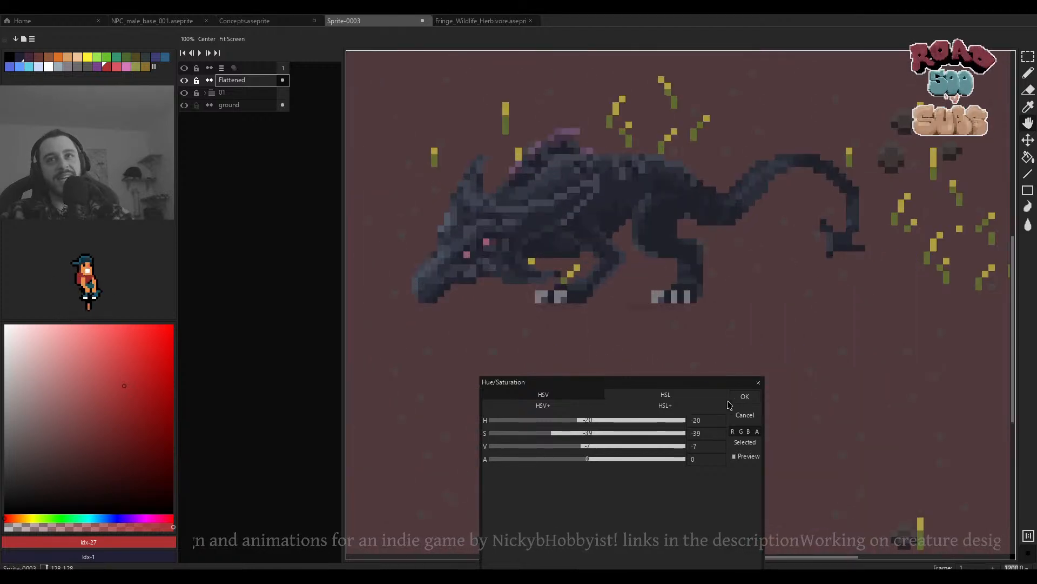
key("Return")
Move the recoloured creature on the Flattened layer directly above the original purple one for comparison.
scroll(608, 276, "down", 4)
scroll(607, 276, "up", 2)
scroll(608, 276, "down", 1)
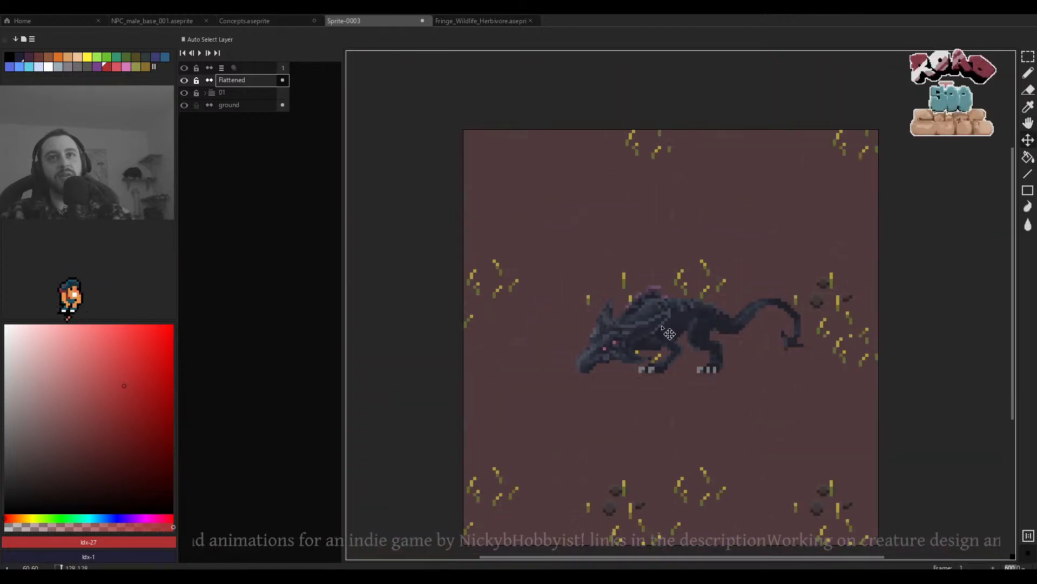
left_click_drag(656, 328, 650, 204)
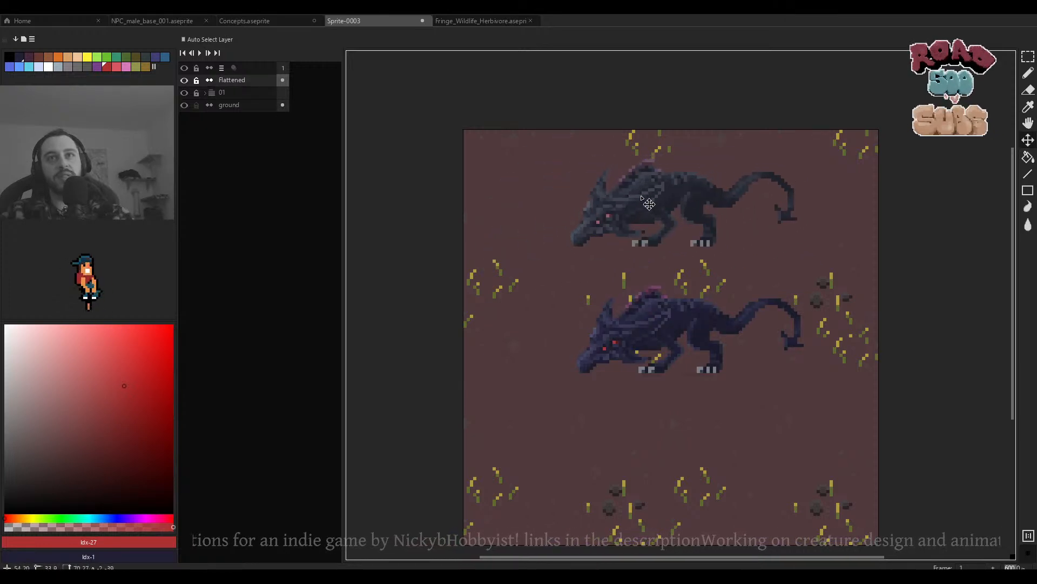
scroll(650, 208, "up", 1)
scroll(652, 220, "down", 1)
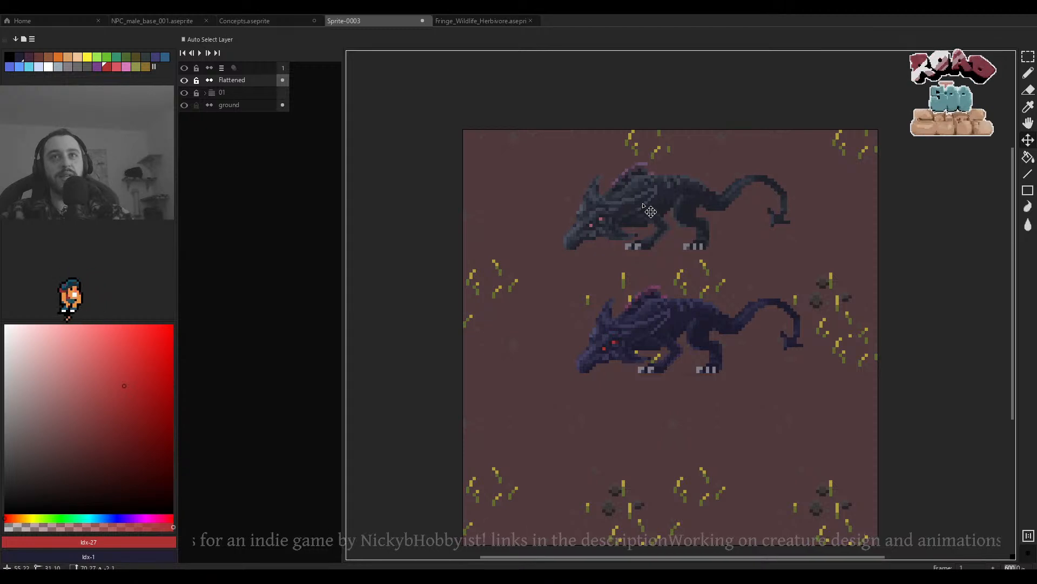
scroll(643, 273, "up", 3)
Select the Head to Tail cels in group 01 and sample the purple creature's shades, including #3a3855, #201d32 and #1c1a2c.
left_click(564, 415)
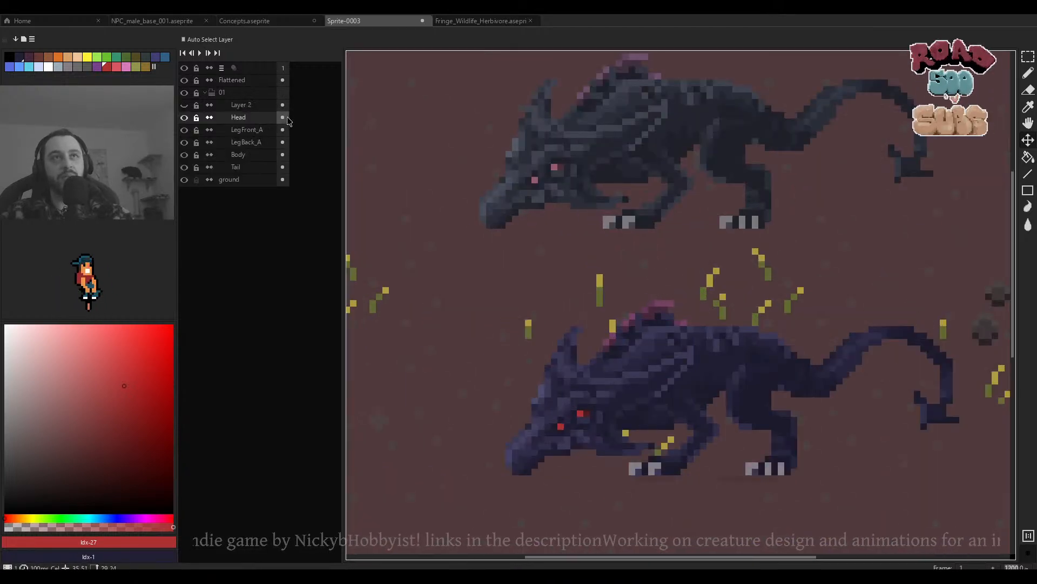
left_click_drag(282, 117, 284, 169)
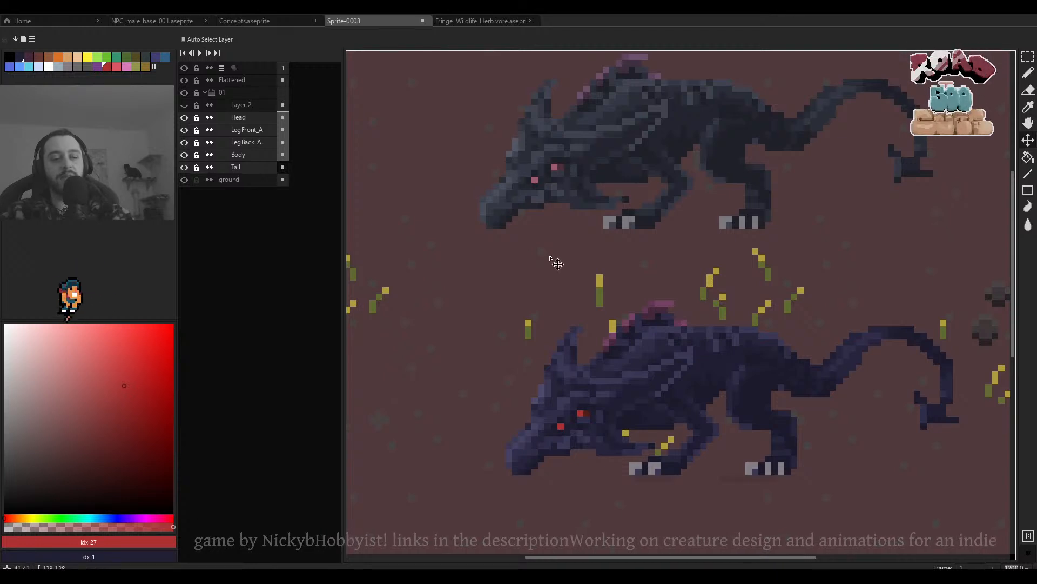
left_click(562, 380, "alt")
left_click(568, 370, "alt")
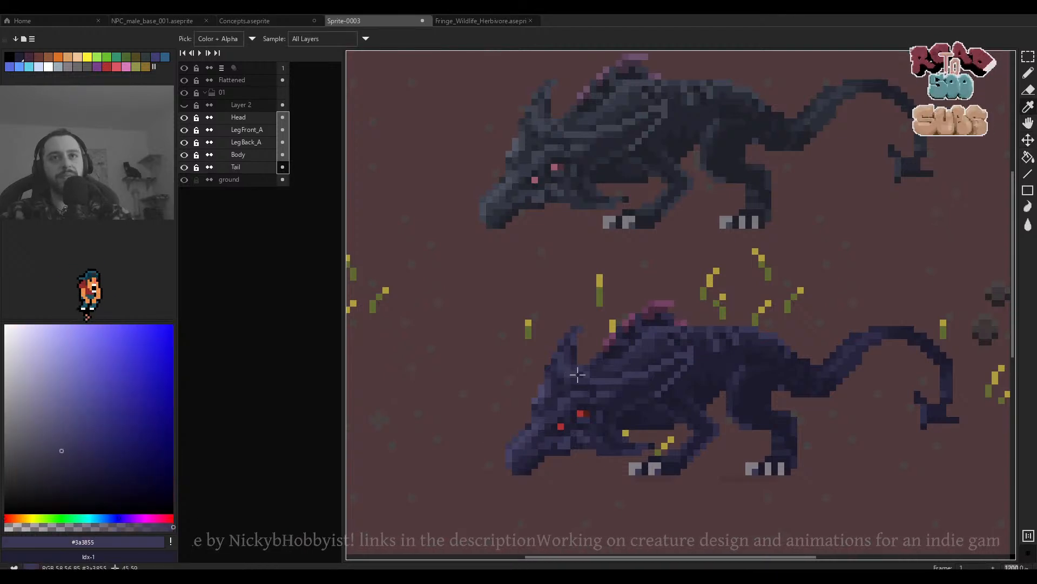
scroll(567, 406, "up", 3)
left_click(554, 376, "alt")
scroll(682, 387, "down", 2)
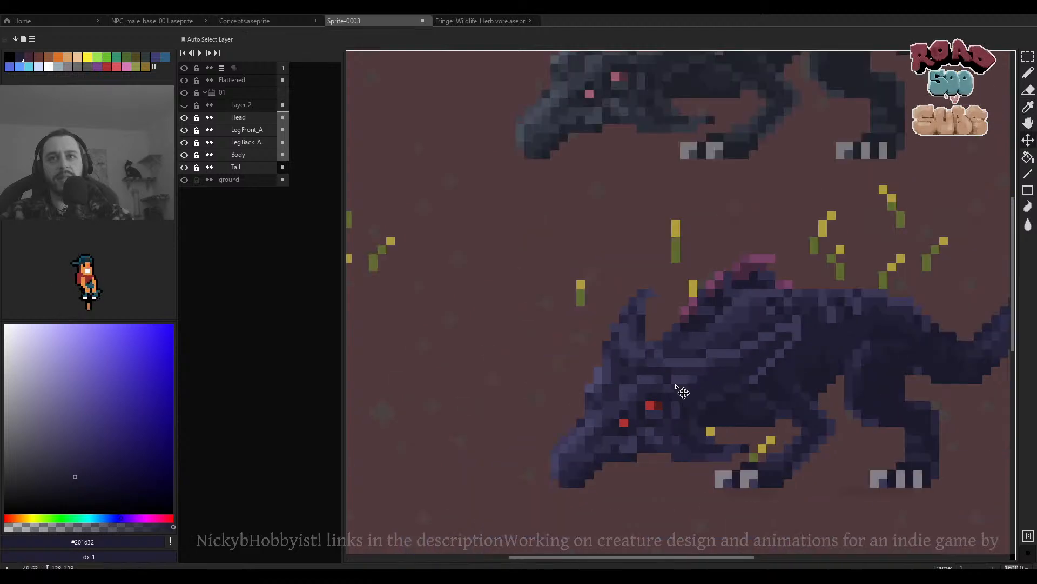
scroll(682, 392, "down", 1)
left_click(723, 407, "alt")
scroll(723, 407, "up", 1)
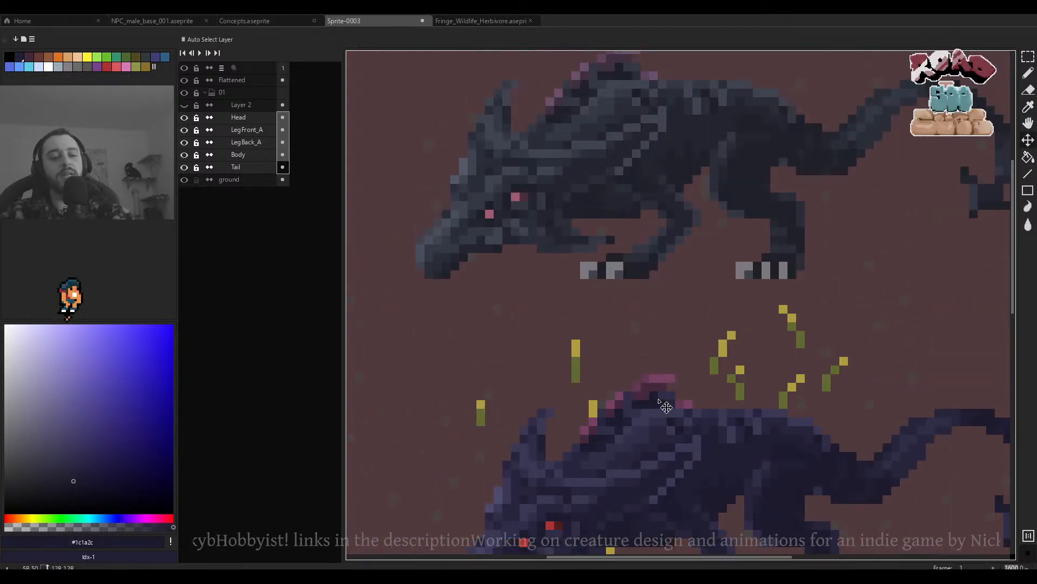
Replace the purple shade #1c1a2c with #1f2129 from the slate creature across the selected Head to Tail cels.
key("shift+r")
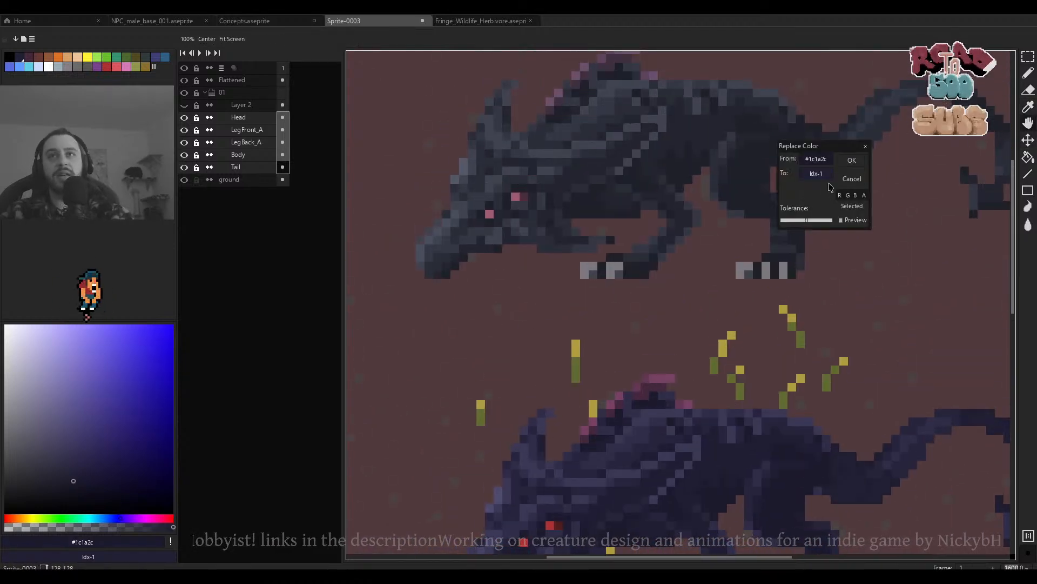
left_click_drag(819, 174, 584, 204)
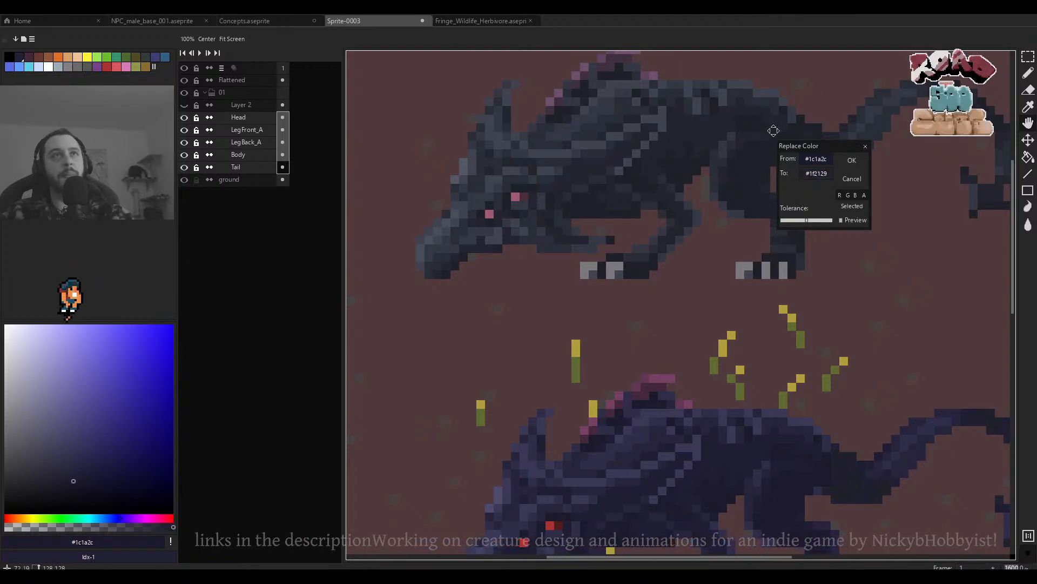
left_click(843, 158)
Sample #201d32 from the lower creature and replace it with the slate creature's #23252f in the selected cels.
scroll(753, 318, "down", 1)
left_click(731, 417, "alt")
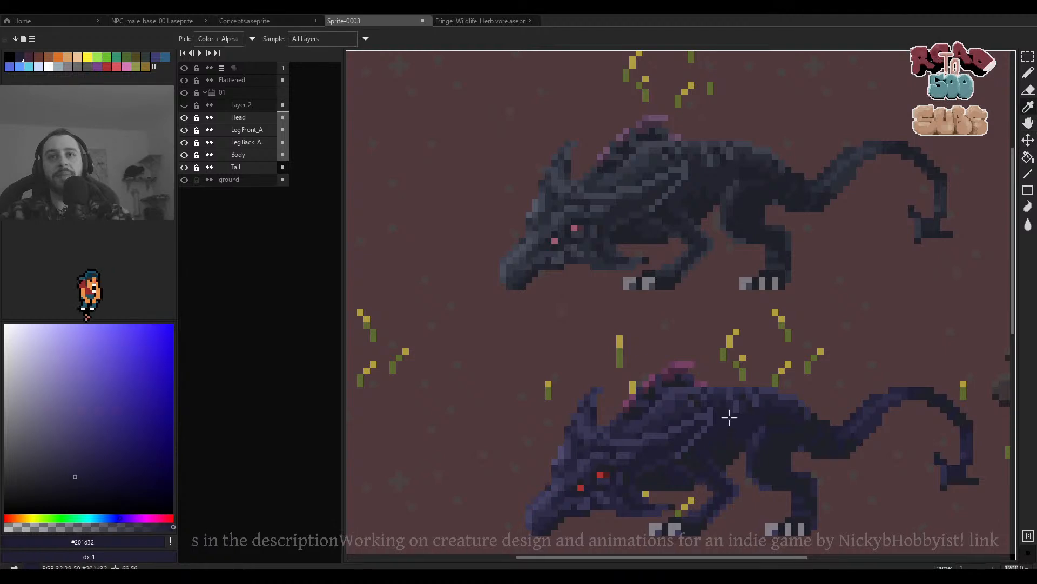
key("shift+r")
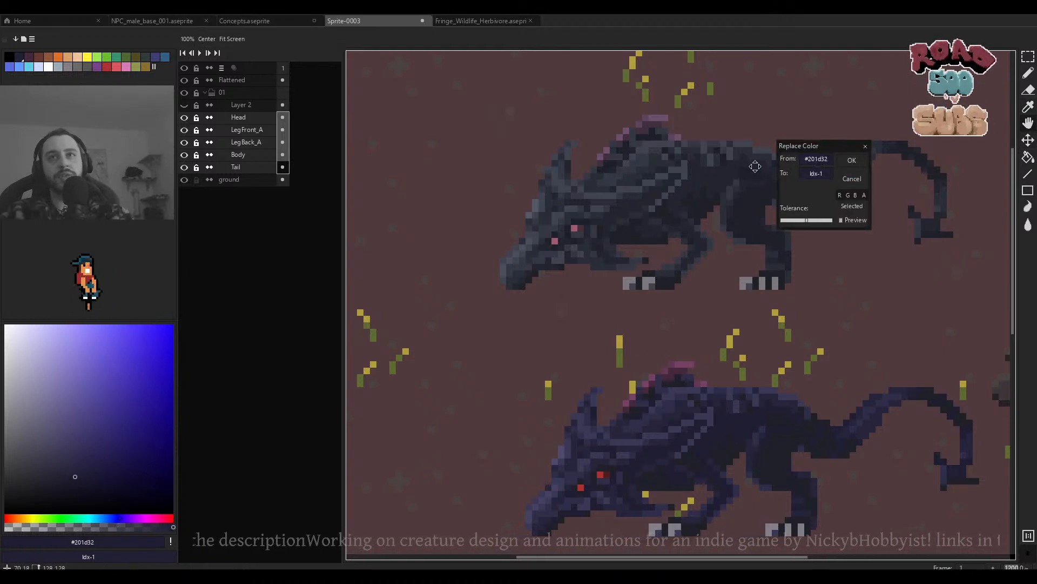
left_click_drag(820, 178, 697, 186)
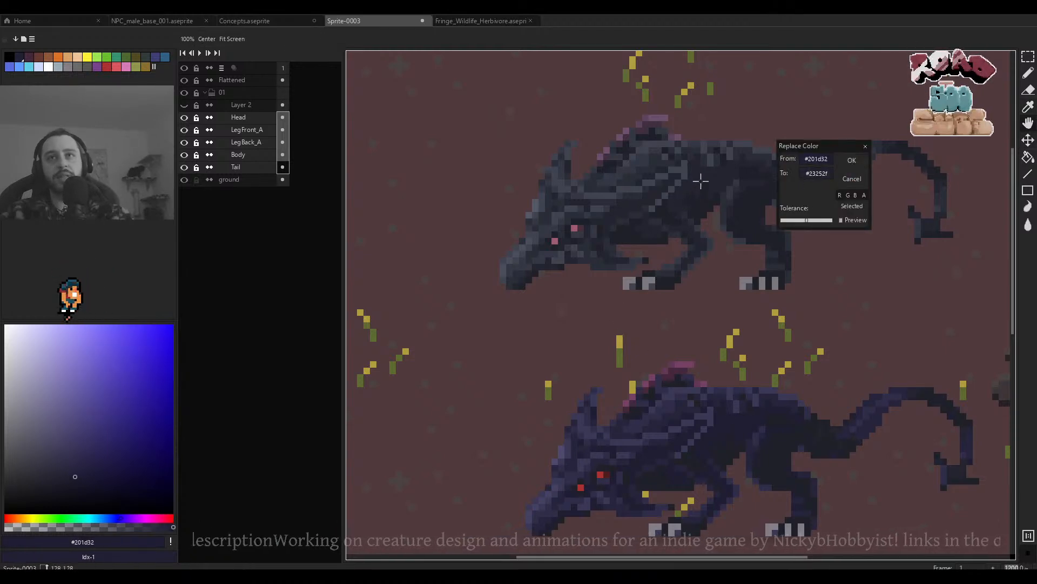
left_click(852, 160)
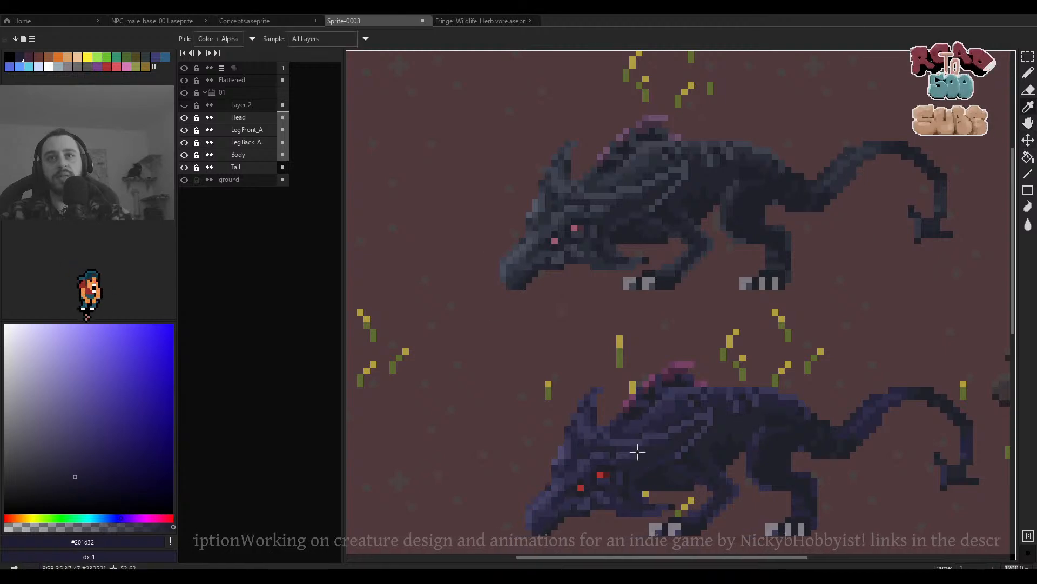
Sample #26243c from the lower creature's body and replace it with the slate tone #2a2e38.
left_click(638, 451)
key("v")
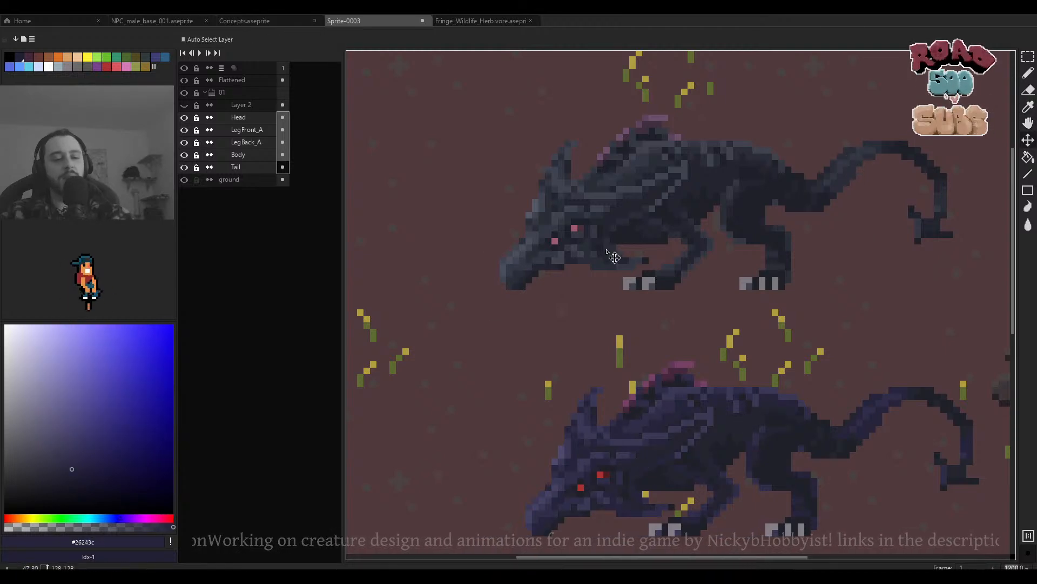
key("shift+r")
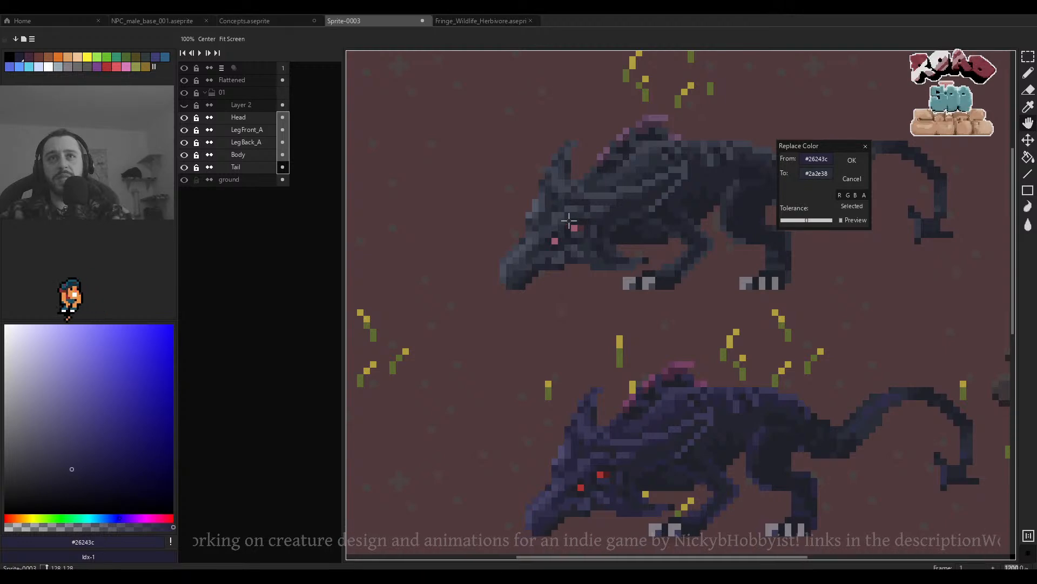
left_click(852, 161)
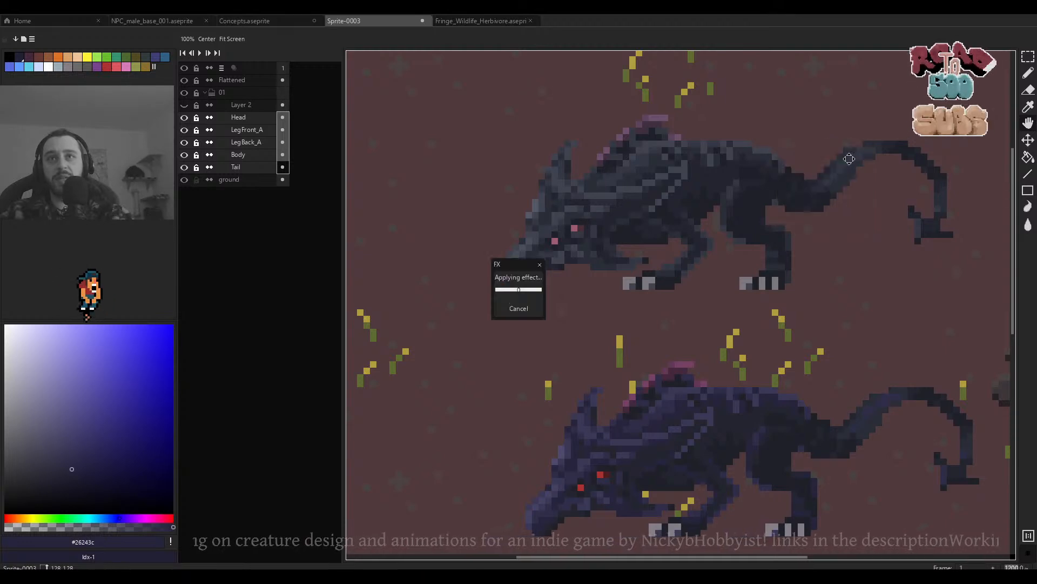
Sample #2f2d49 from the lower creature's horn and replace it with the matching slate shade from the upper creature.
scroll(606, 385, "up", 2)
left_click_drag(619, 439, 690, 444)
scroll(696, 424, "down", 1)
key("i")
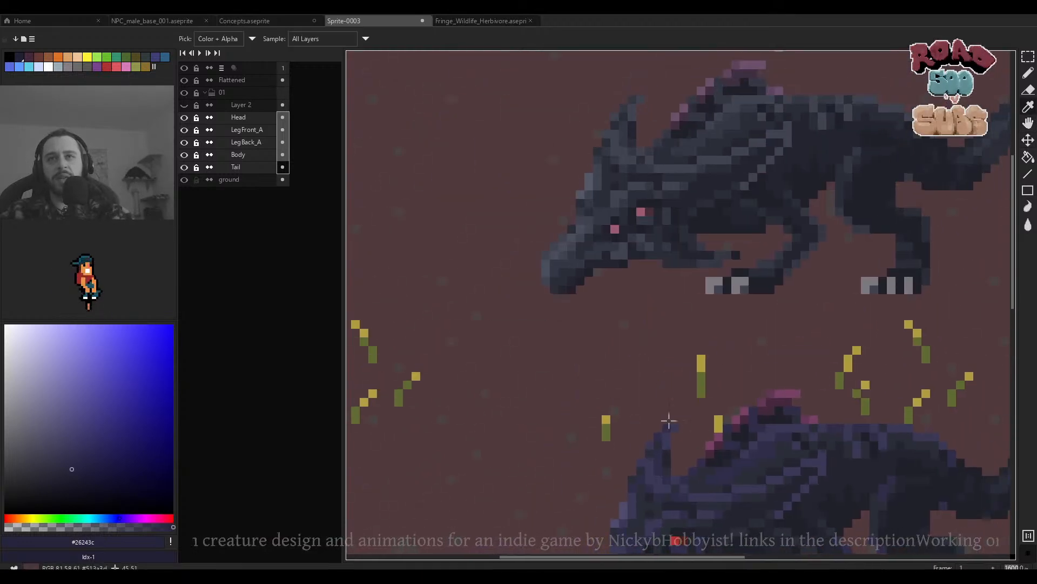
left_click(638, 180)
left_click(628, 137)
left_click(656, 450)
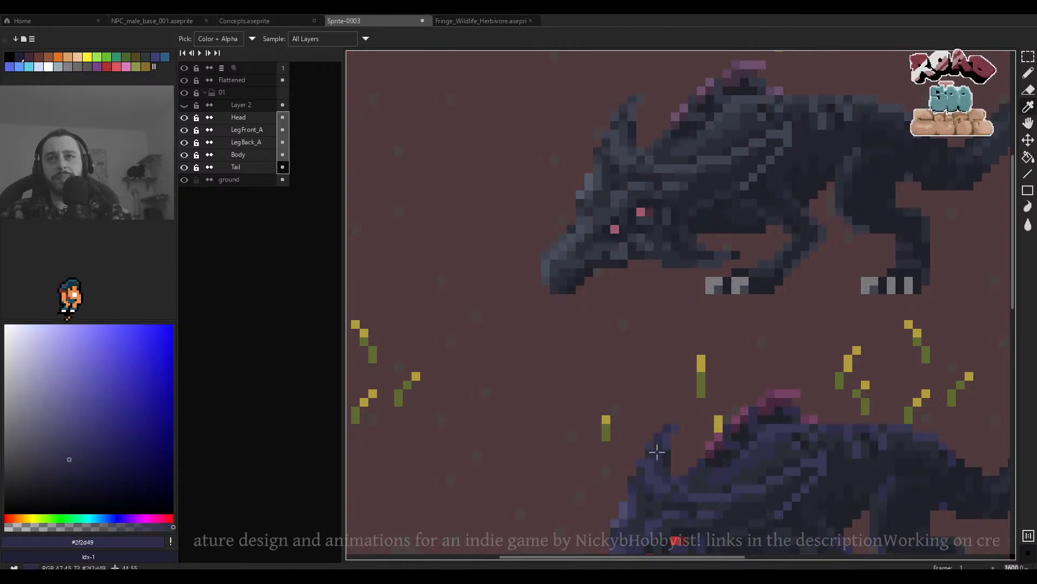
key("v")
key("shift+r")
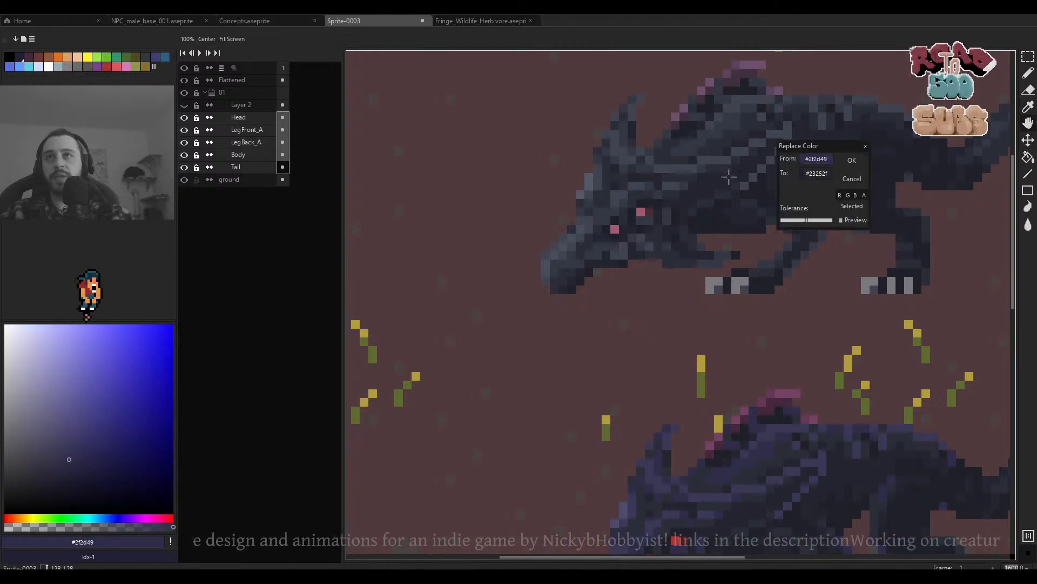
left_click(851, 160)
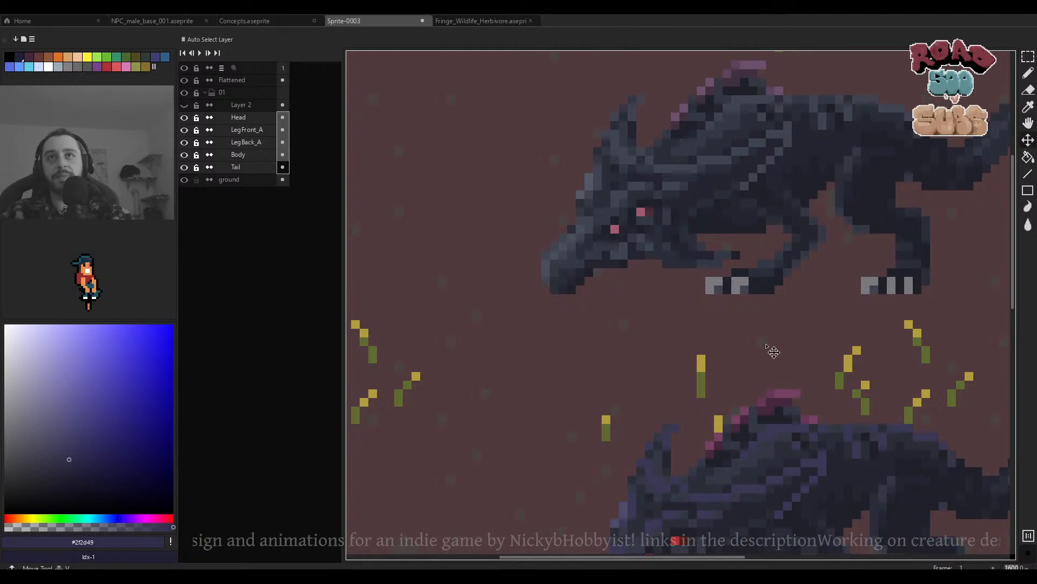
Sample #3a3855 from the lower creature's head and replace it with the slate shade #3f434f.
key("i")
left_click(646, 472)
key("shift+r")
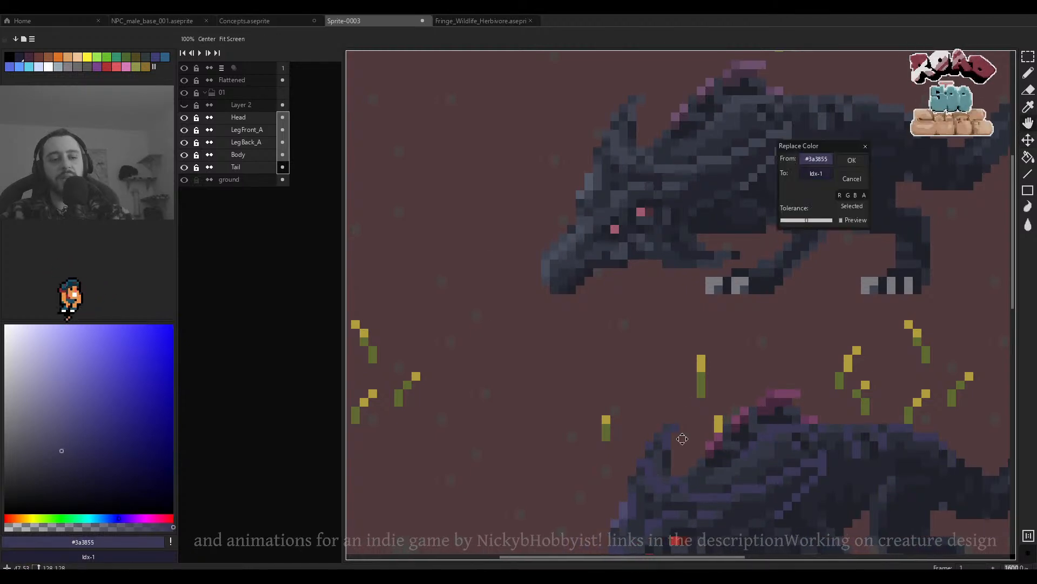
left_click_drag(595, 159, 617, 149)
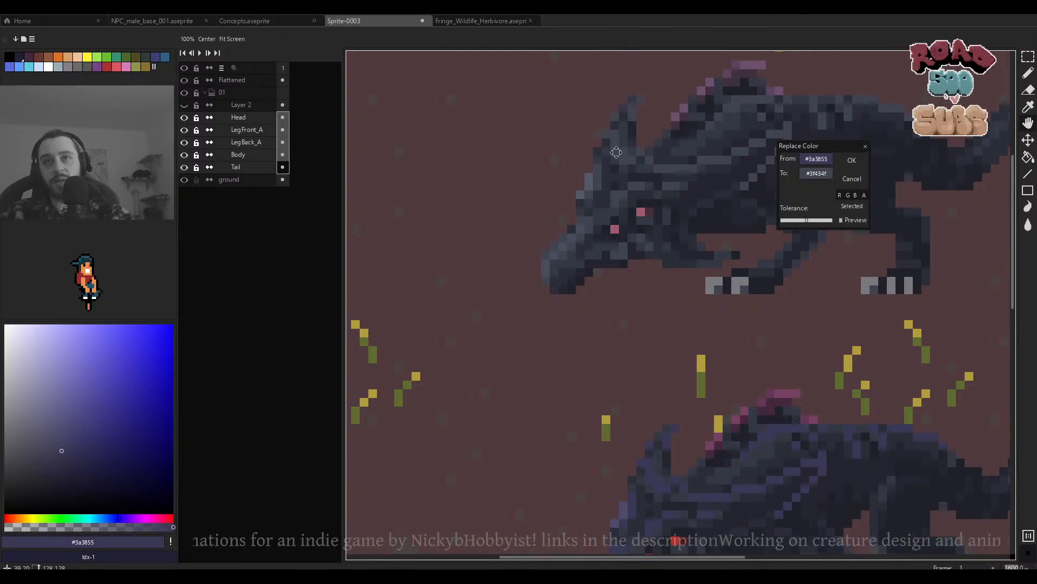
left_click(851, 160)
Sample the purple highlight #444164 on the lower creature's snout and replace it with #494e5d from the upper creature.
scroll(703, 404, "down", 4)
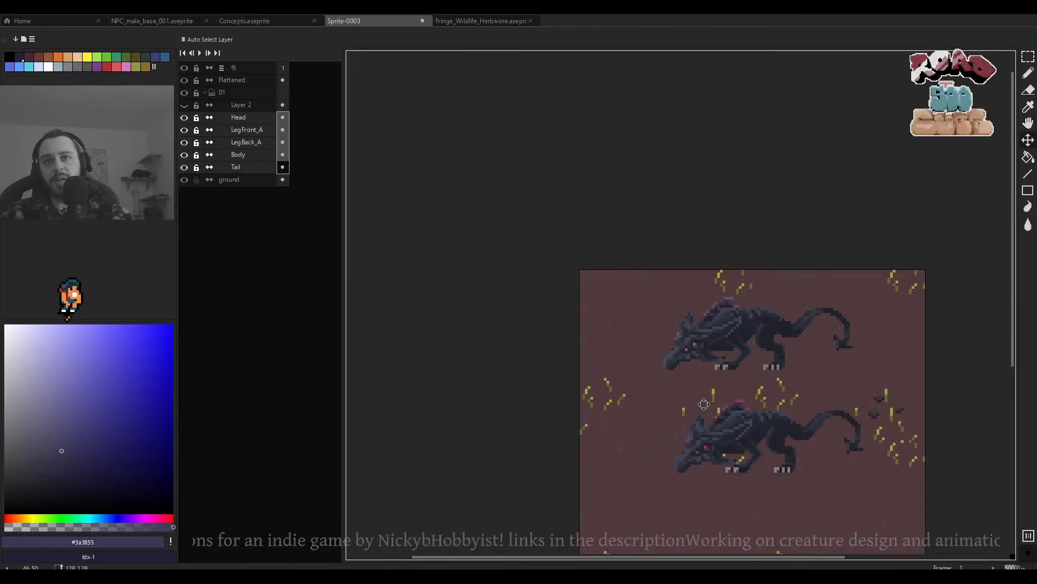
scroll(704, 404, "up", 4)
left_click(646, 255, "alt")
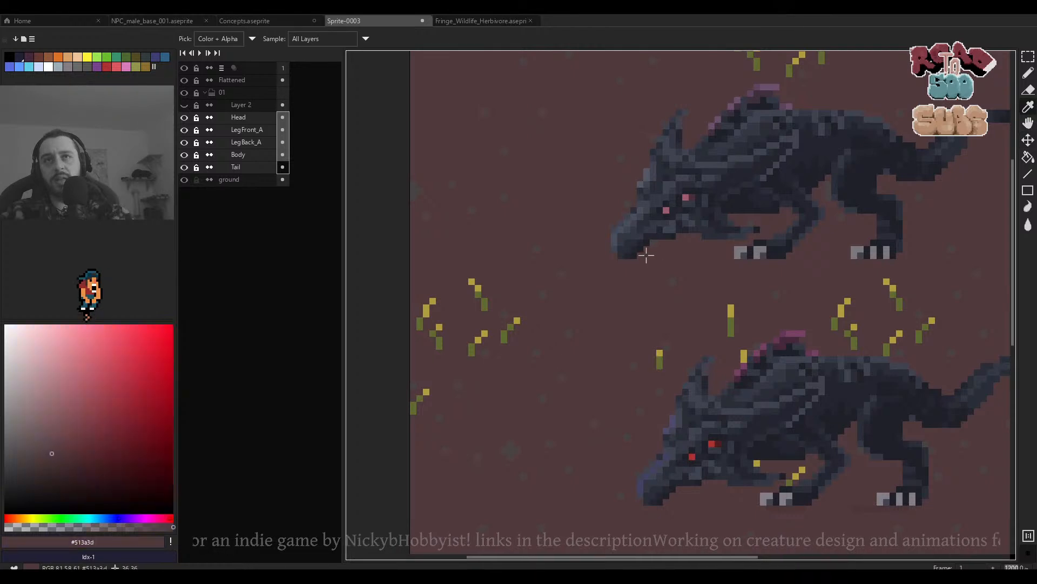
left_click_drag(647, 255, 670, 456)
scroll(643, 484, "up", 1)
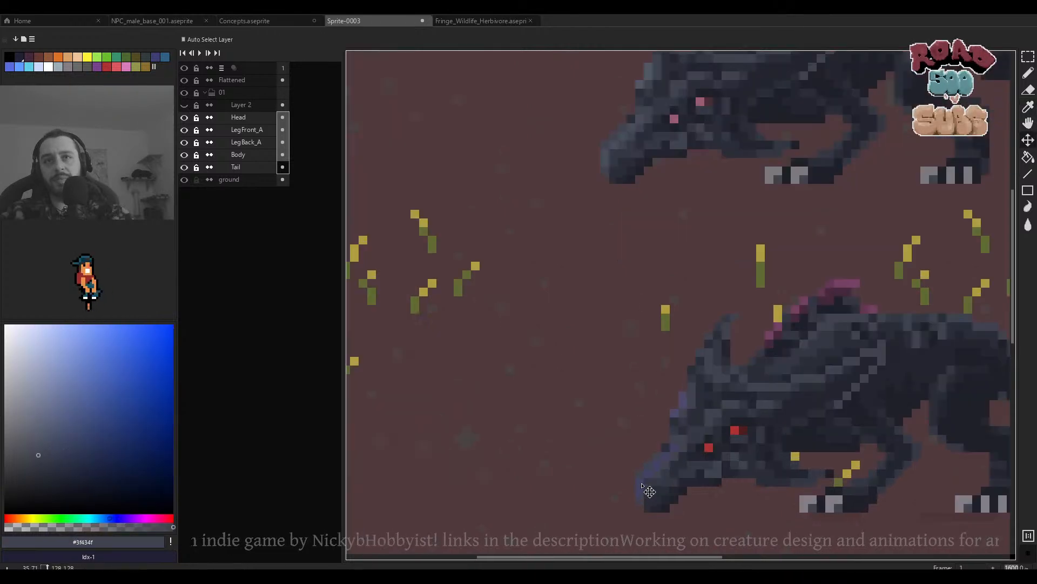
scroll(649, 491, "up", 4)
left_click(676, 435, "alt")
scroll(659, 346, "down", 7)
scroll(641, 255, "up", 4)
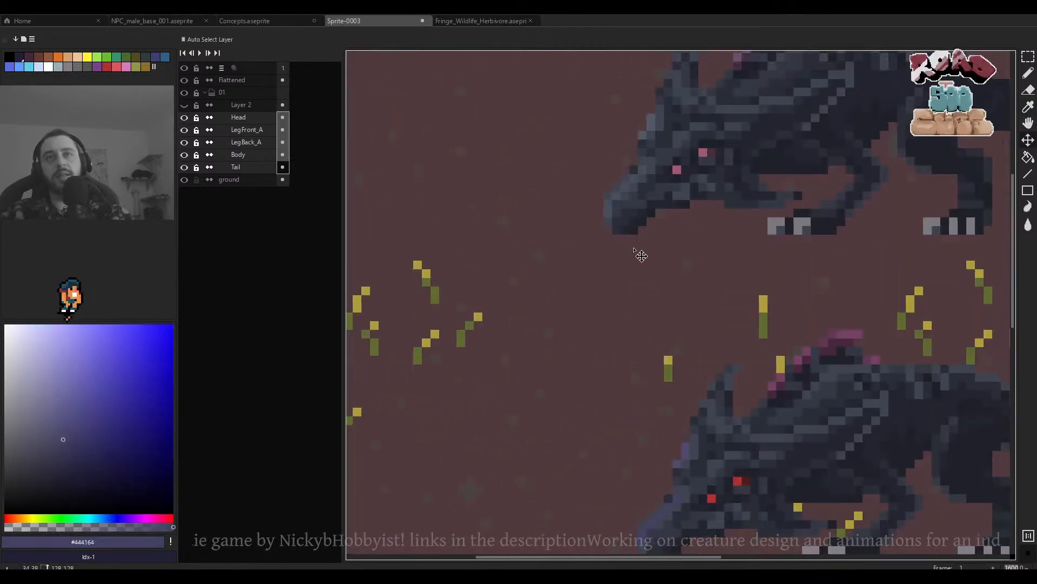
key("shift+r")
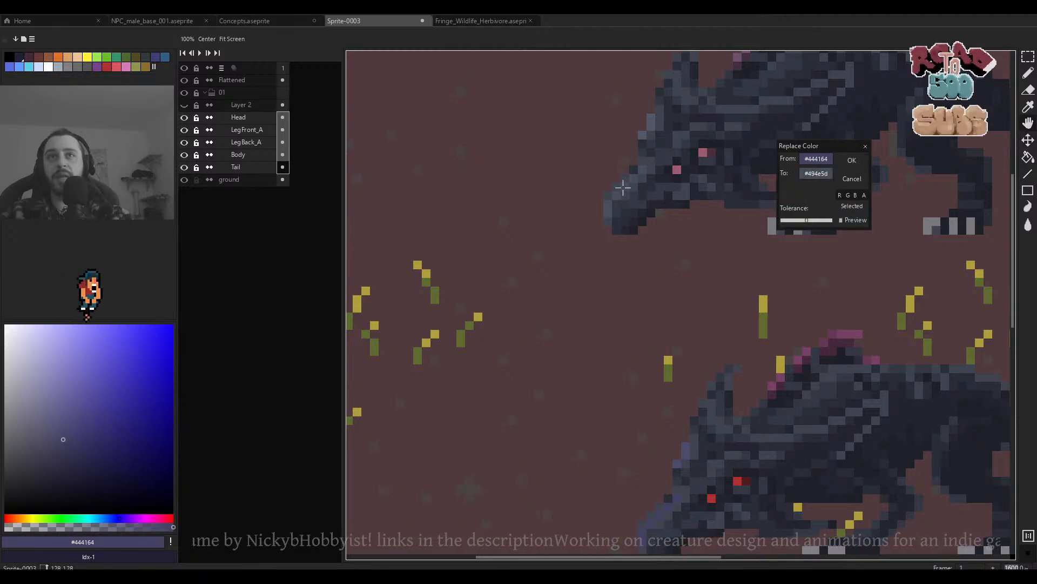
left_click(856, 162)
On the Flattened layer, sample #494e5d from the upper creature's snout and pencil over its lightest brow edge pixels.
scroll(709, 340, "down", 4)
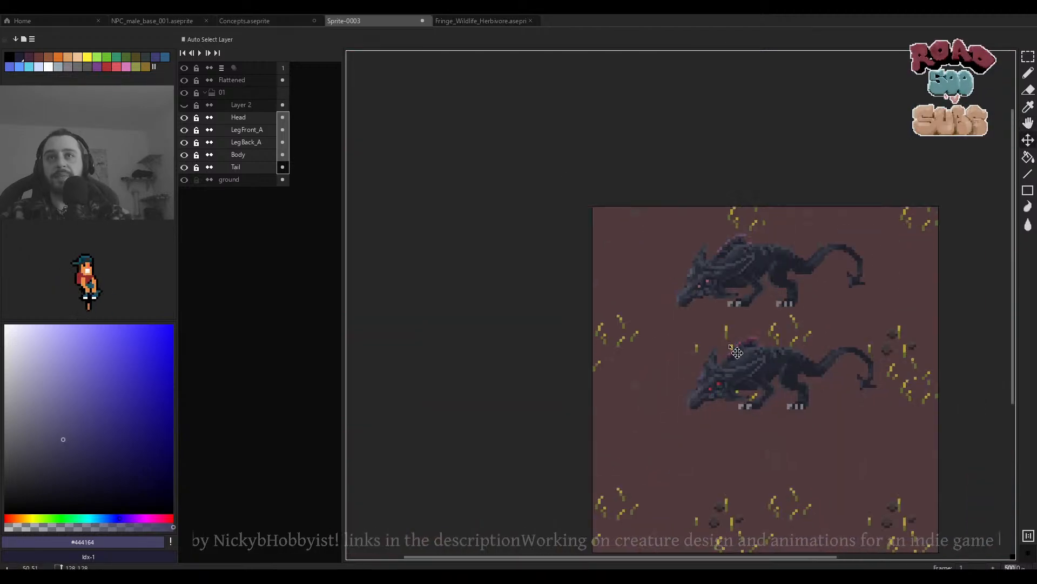
scroll(737, 352, "up", 5)
left_click(675, 359, "alt")
scroll(684, 379, "down", 3)
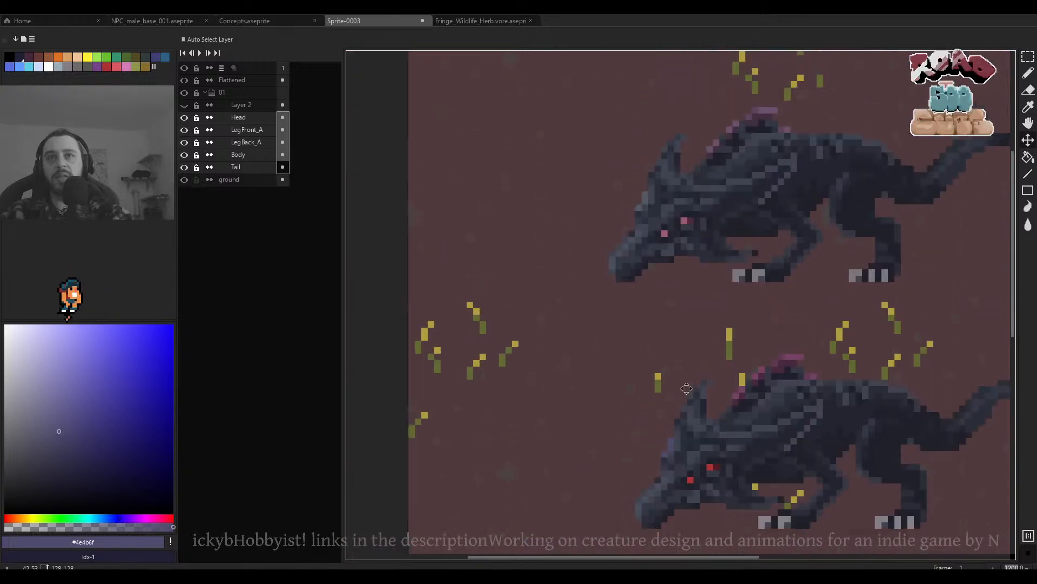
scroll(648, 211, "up", 6)
key("b")
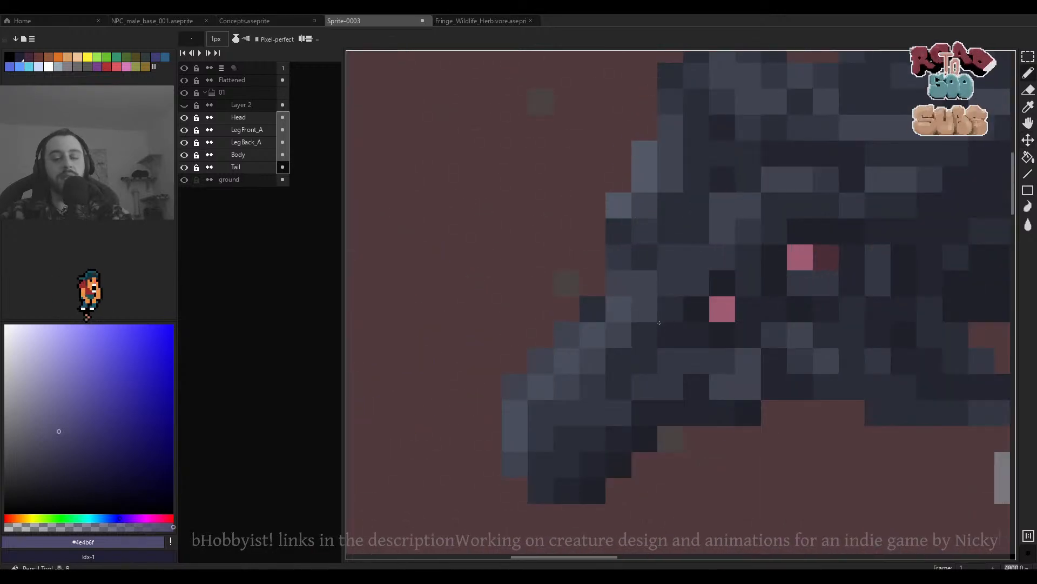
left_click(638, 314, "ctrl")
left_click(614, 304, "alt")
left_click(623, 206, "alt")
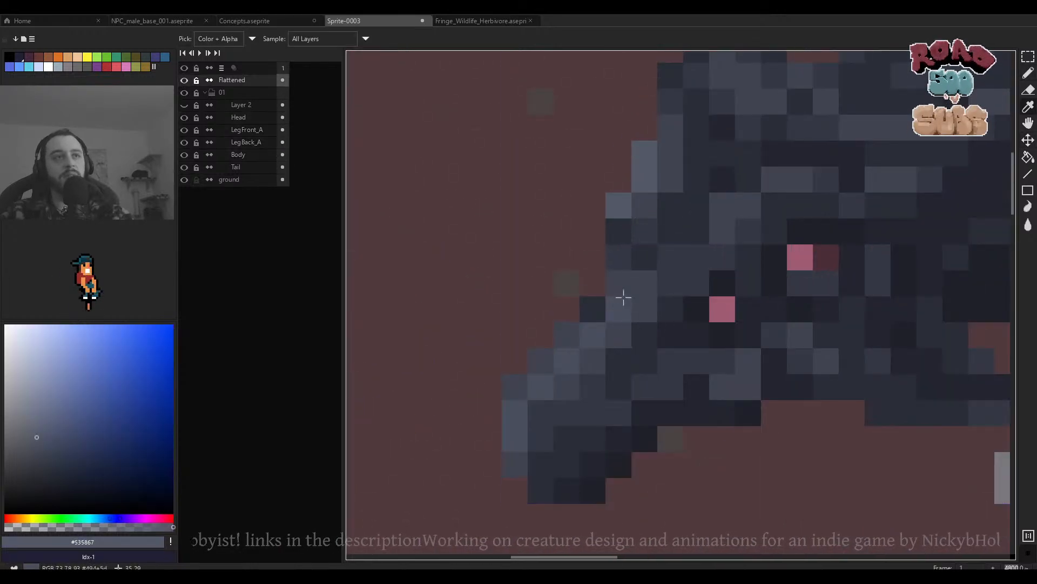
left_click(619, 305, "alt")
left_click(617, 208)
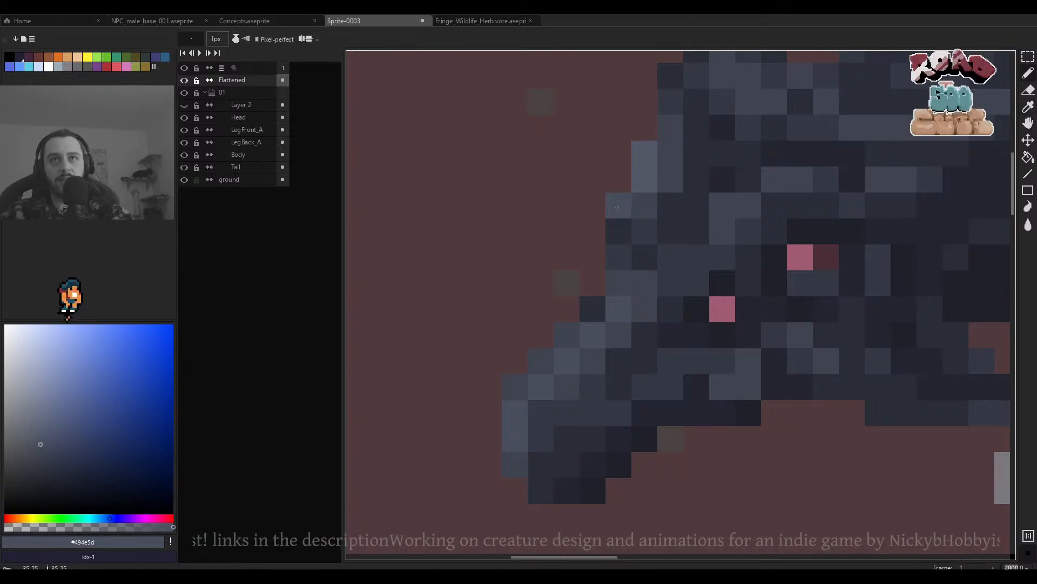
left_click_drag(644, 180, 650, 164)
Try painting the lower creature's remaining purple brow pixels with #494e5d on the Flattened layer, then undo the strokes.
scroll(663, 168, "down", 4)
left_click_drag(664, 453, 650, 400)
scroll(652, 401, "up", 4)
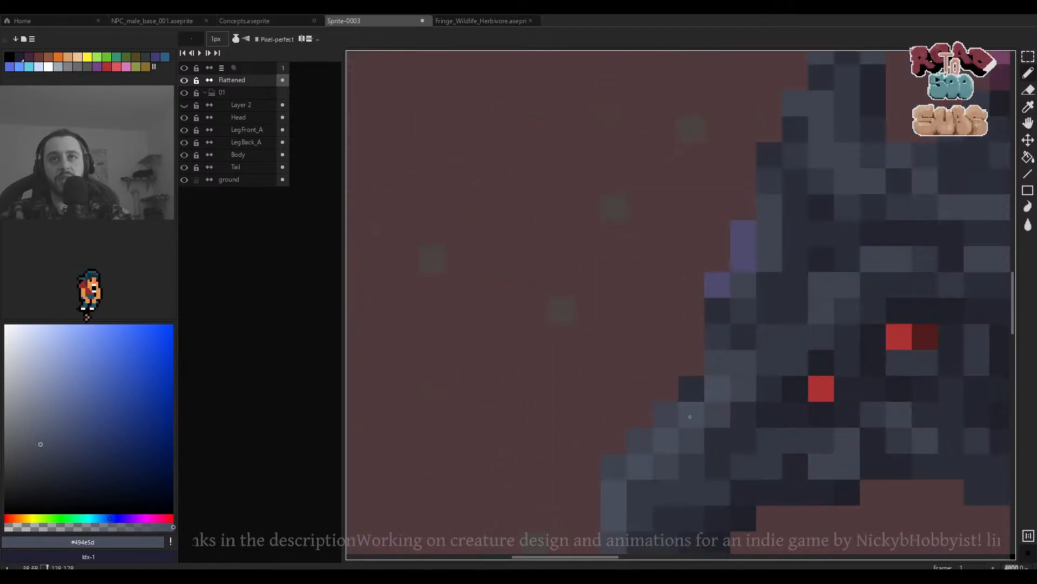
left_click(710, 283)
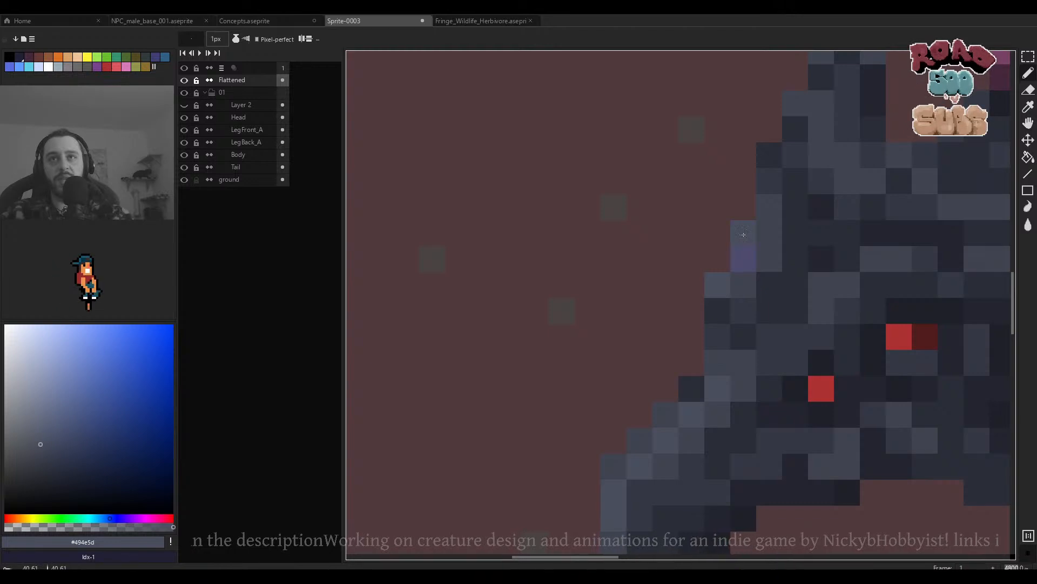
scroll(744, 234, "down", 5)
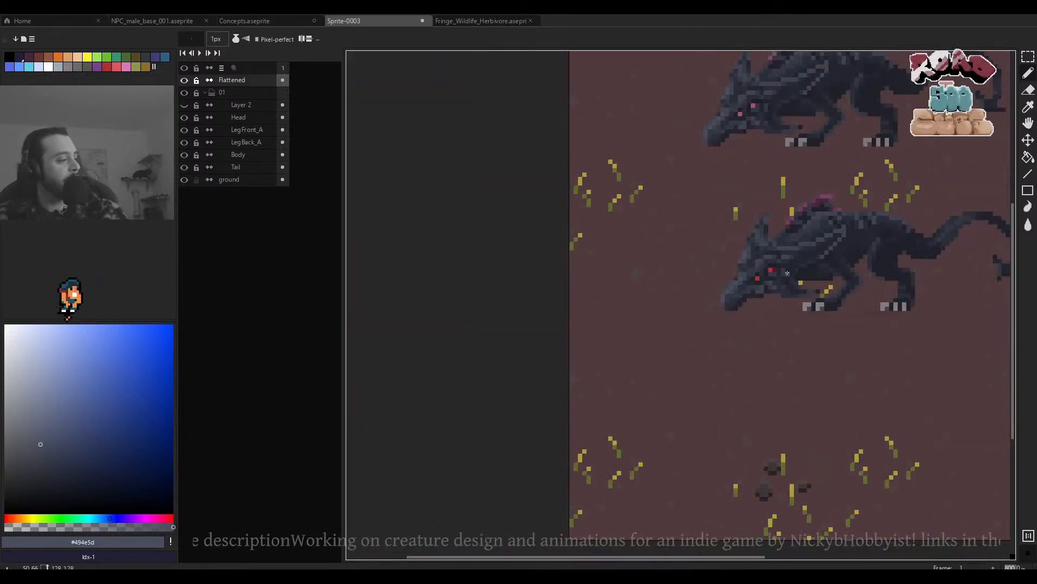
left_click_drag(762, 287, 729, 286)
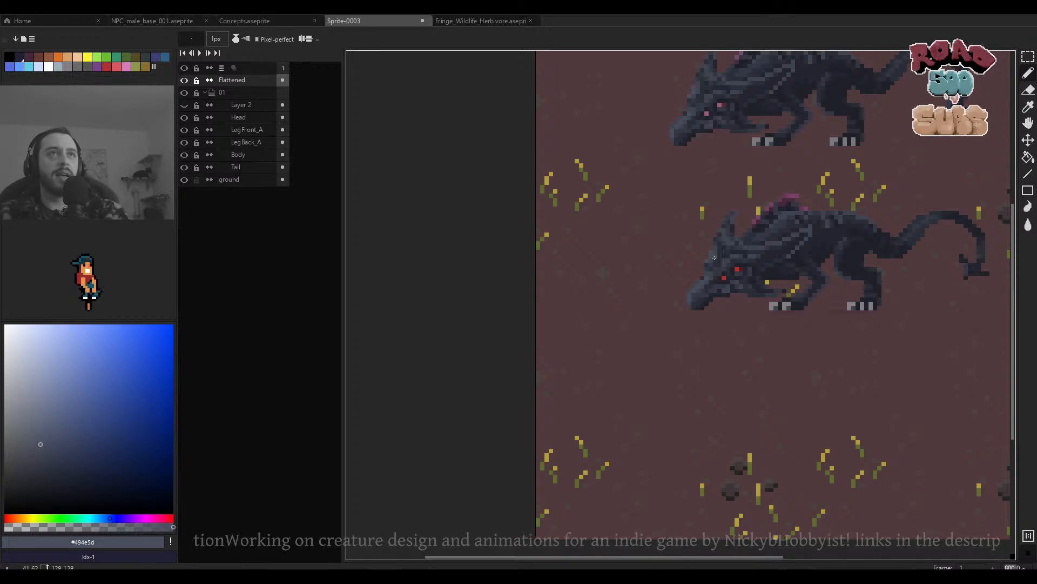
scroll(714, 258, "up", 5)
key("ctrl+z")
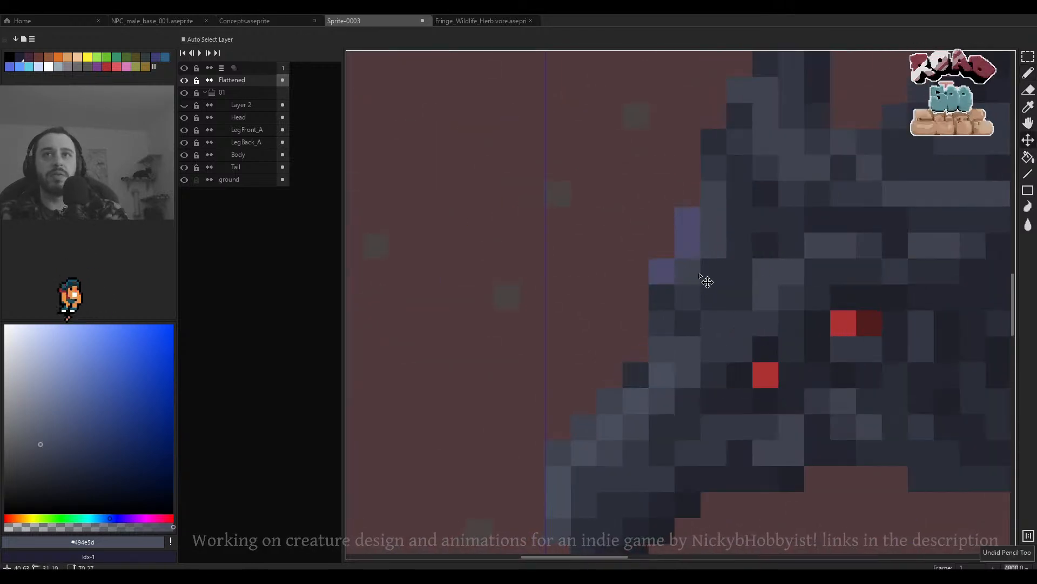
Paint the lower creature's remaining purple brow pixels with #494e5d on the Head layer.
left_click(700, 276, "ctrl")
left_click(660, 271)
left_click_drag(688, 240, 691, 224)
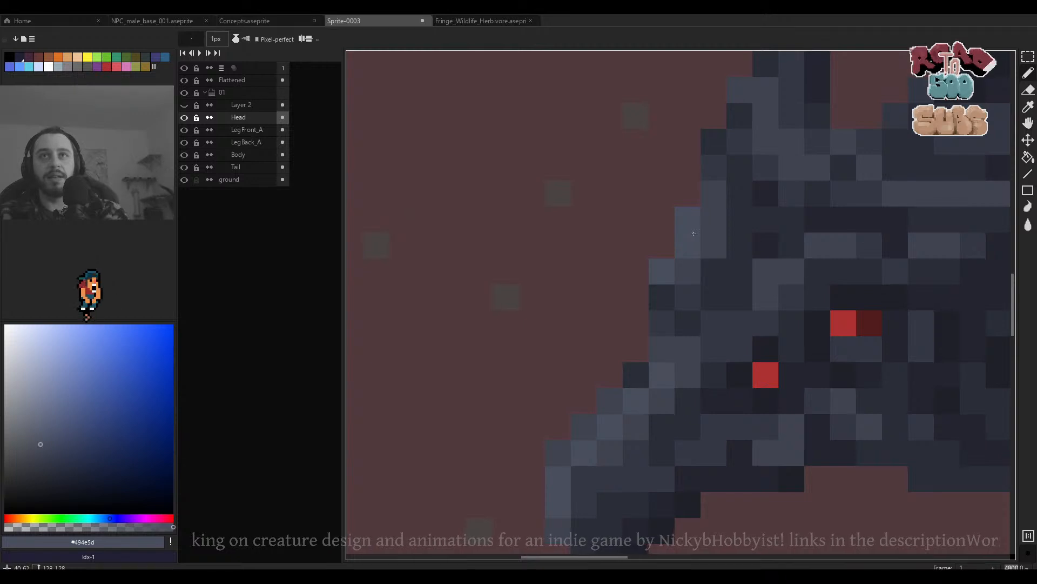
Make the Body layer active and sample #2a2e38 from the lower creature's back.
scroll(694, 234, "down", 5)
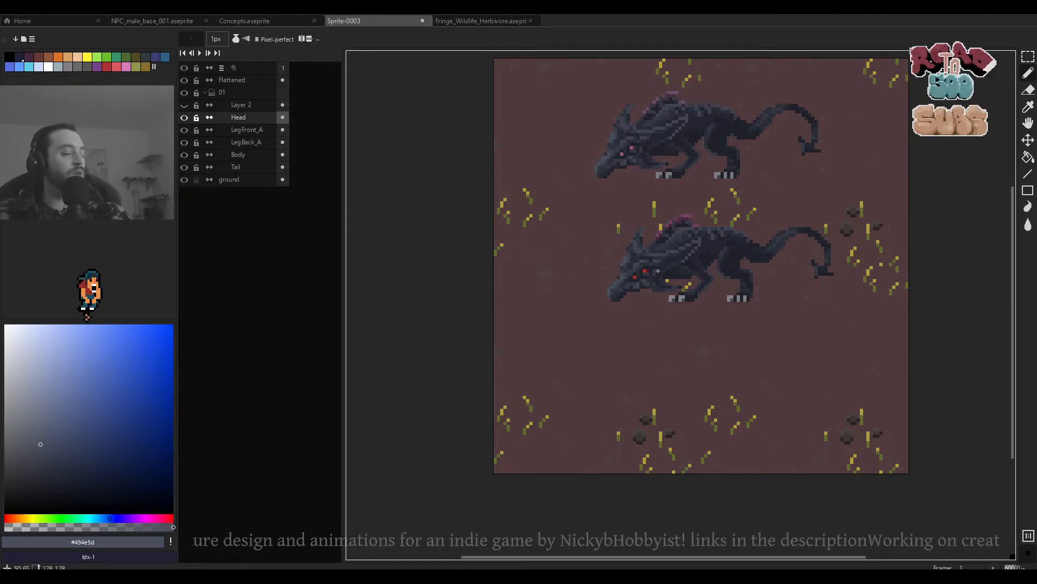
scroll(657, 267, "up", 2)
scroll(654, 264, "down", 2)
scroll(633, 247, "up", 3)
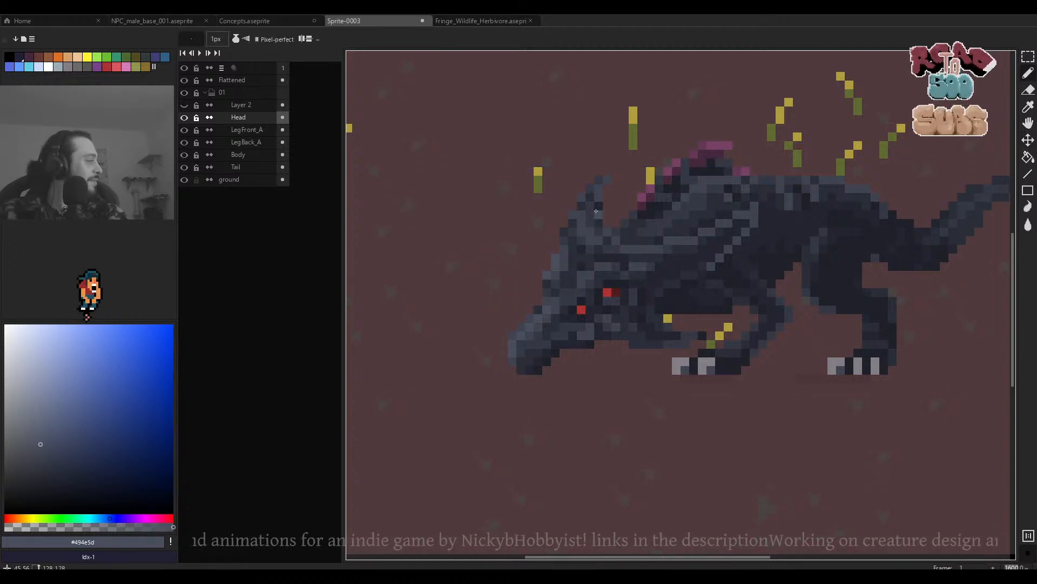
left_click(776, 200, "ctrl")
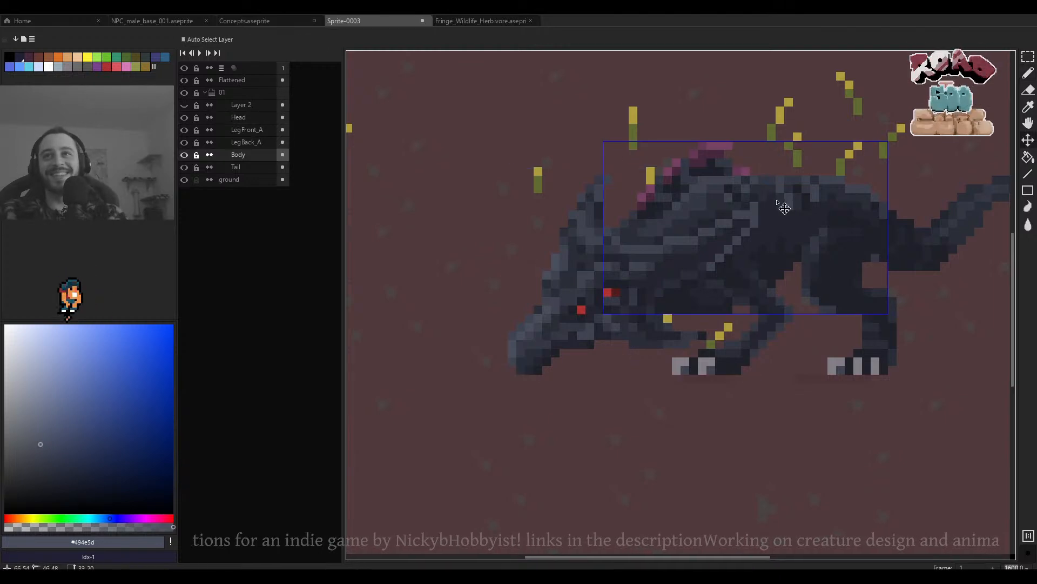
left_click(777, 199, "alt")
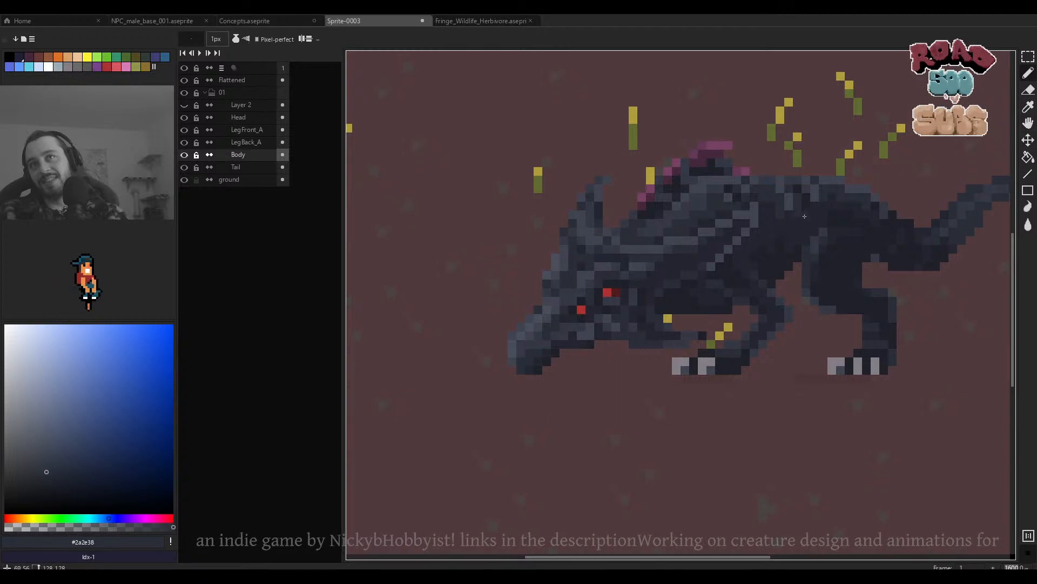
Try pencilling #2a2e38 along the inner edge of the lower creature's tail tip on the Body layer, then undo the strokes.
scroll(820, 210, "down", 3)
scroll(811, 216, "down", 2)
left_click_drag(811, 216, 766, 229)
scroll(766, 229, "up", 2)
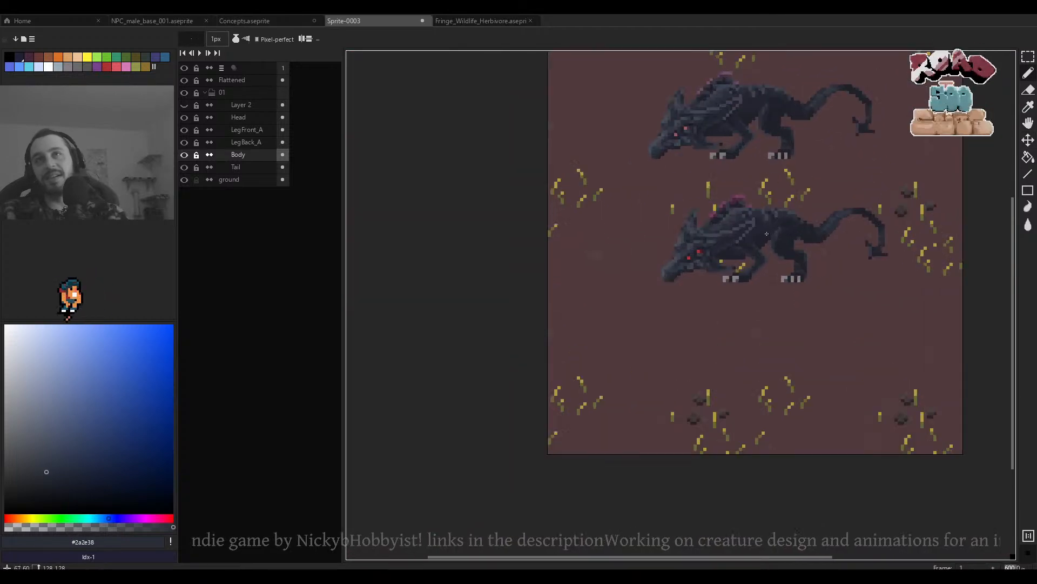
left_click_drag(829, 251, 773, 251)
scroll(773, 251, "up", 7)
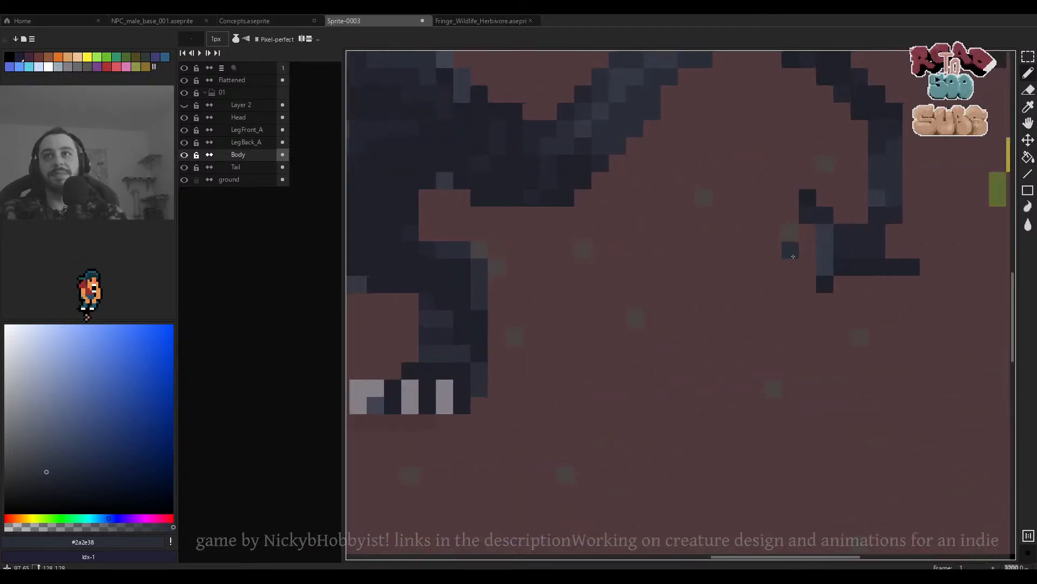
scroll(831, 255, "down", 6)
scroll(827, 222, "up", 8)
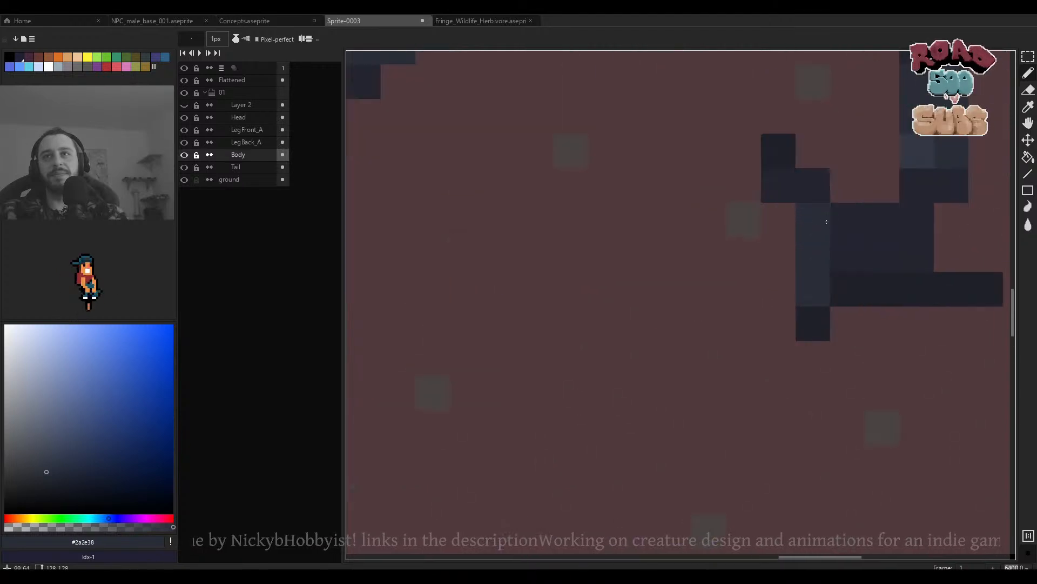
key("v")
key("ctrl+z")
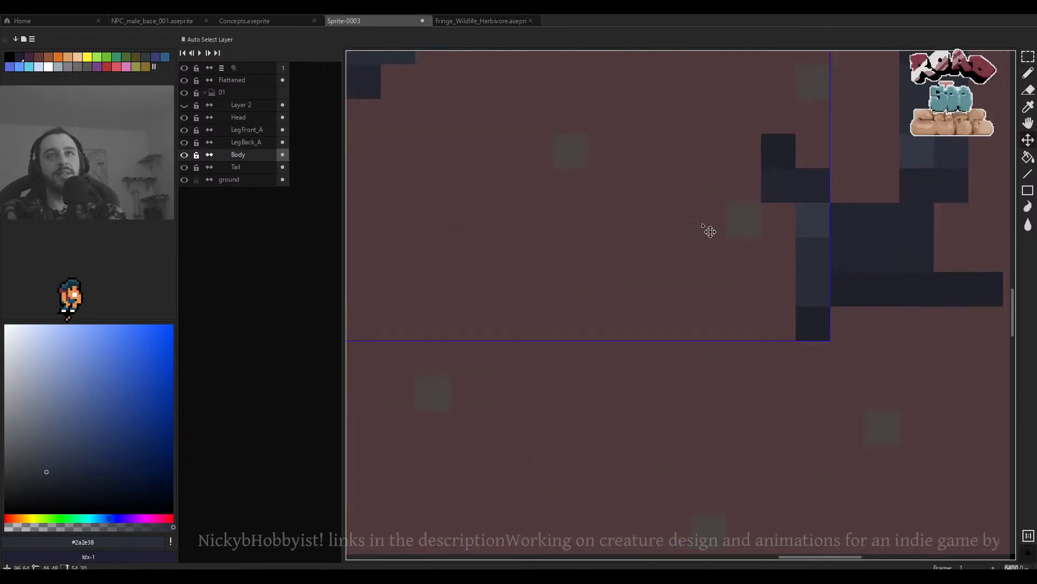
key("ctrl+z")
key("ctrl+z")
On the Tail layer, paint #2a2e38 along the tail tip's inner edge and thicken its upper barb.
left_click(859, 265, "ctrl")
left_click(806, 278)
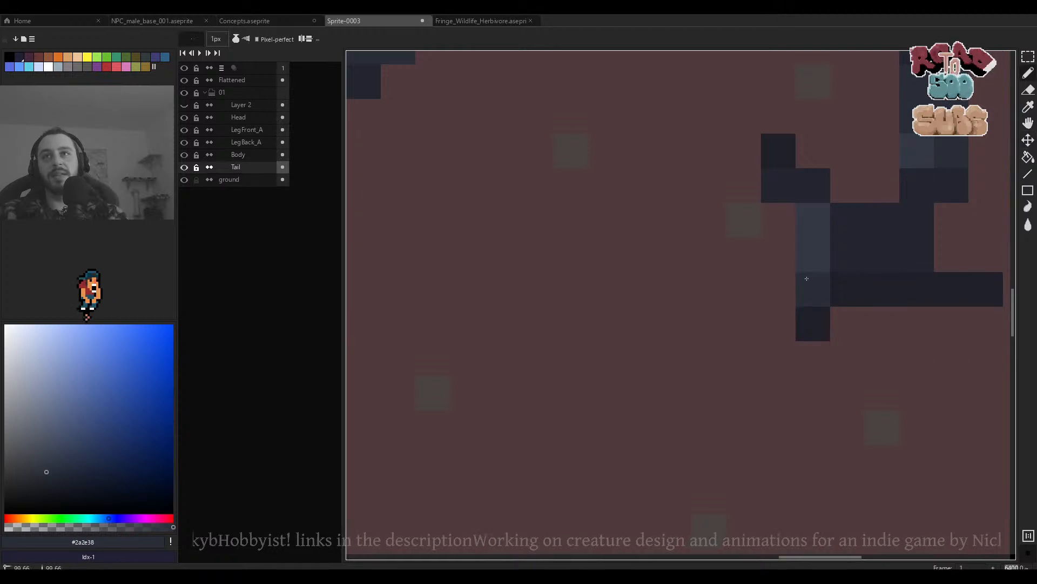
left_click(778, 214)
scroll(829, 239, "down", 3)
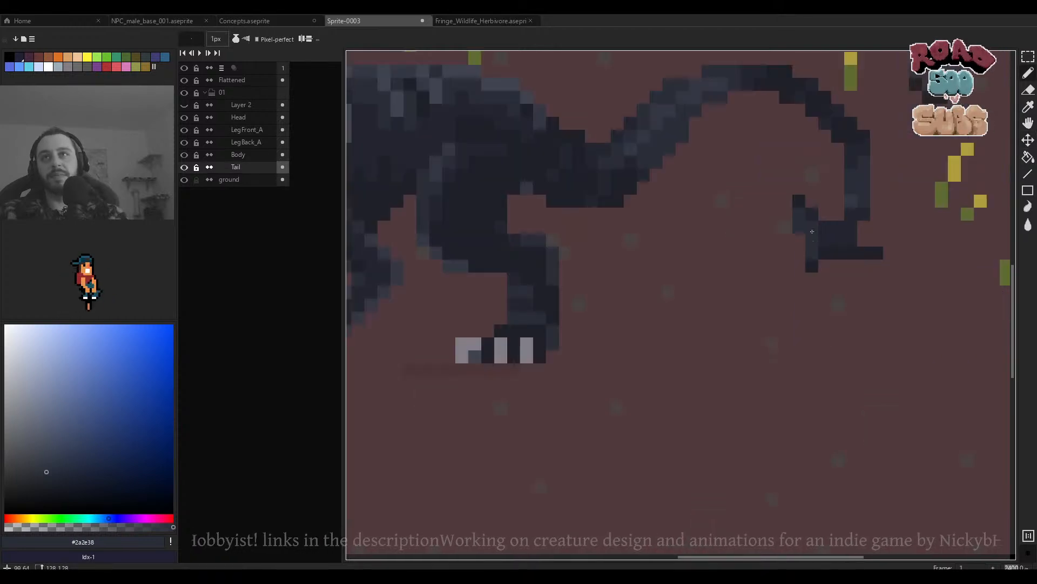
scroll(838, 242, "up", 2)
left_click(838, 242, "alt")
left_click(810, 222)
Sample #2a2e38 from the tail tip's inner edge and paint it along the lower outer barb.
scroll(835, 228, "down", 4)
scroll(843, 236, "up", 4)
left_click(783, 224, "alt")
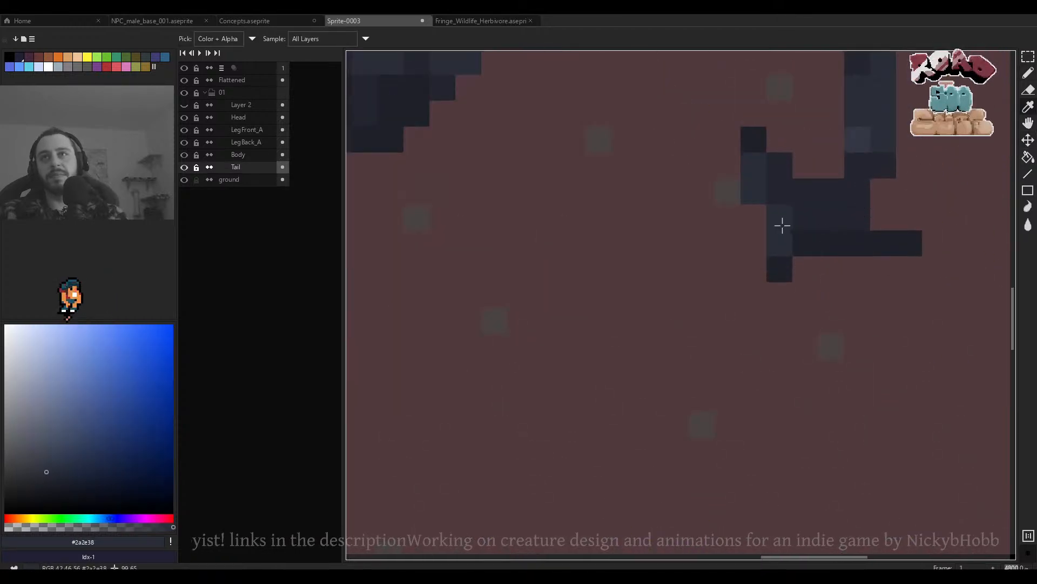
left_click_drag(832, 242, 884, 244)
scroll(886, 245, "down", 4)
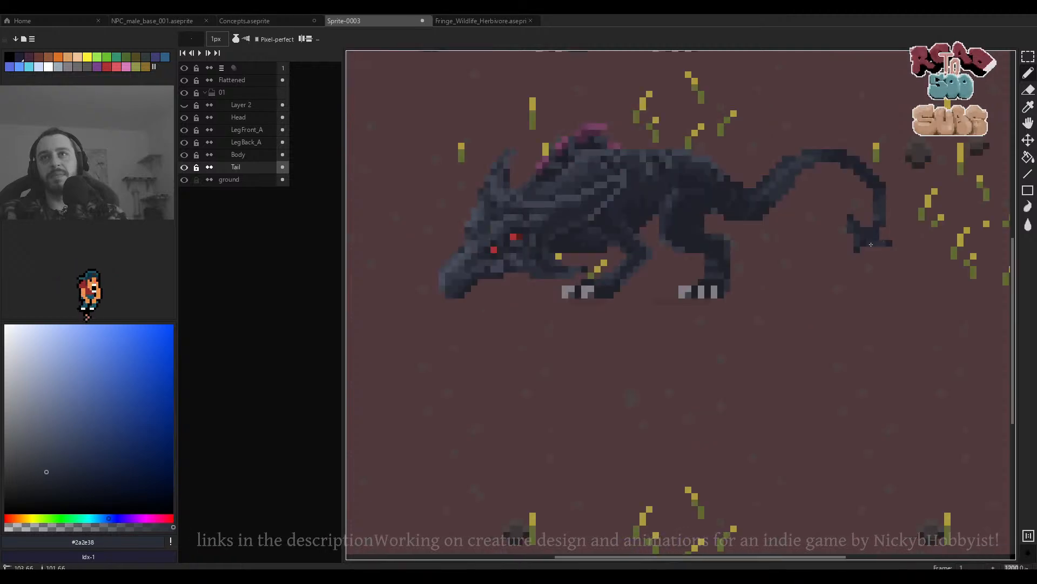
Sample #343844 from the tail and paint the end pixels of the tail tip's three barbs.
scroll(871, 244, "down", 4)
scroll(892, 203, "up", 5)
left_click(866, 210, "alt")
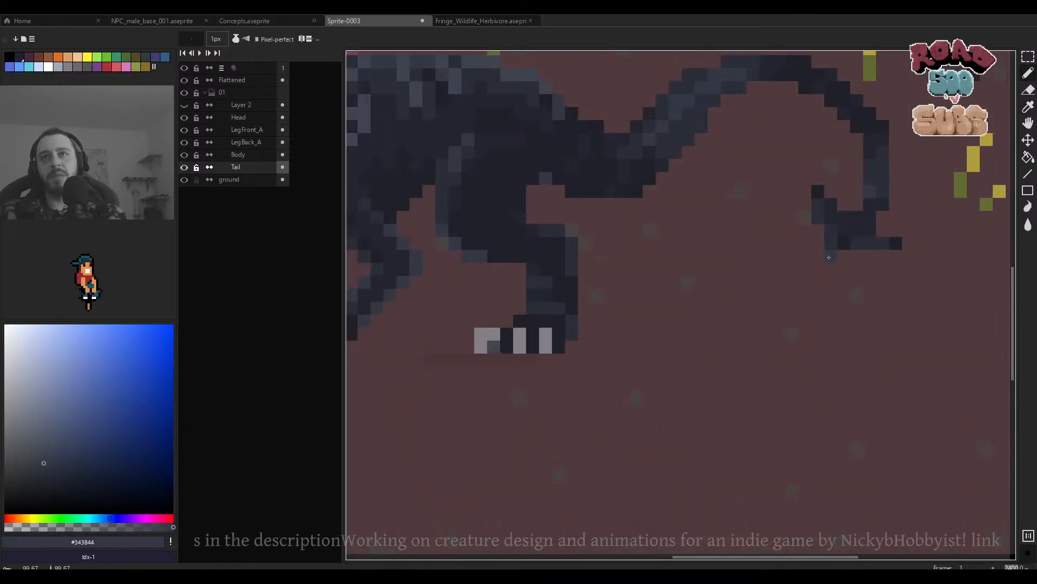
scroll(829, 257, "down", 4)
scroll(810, 162, "up", 5)
left_click(810, 162)
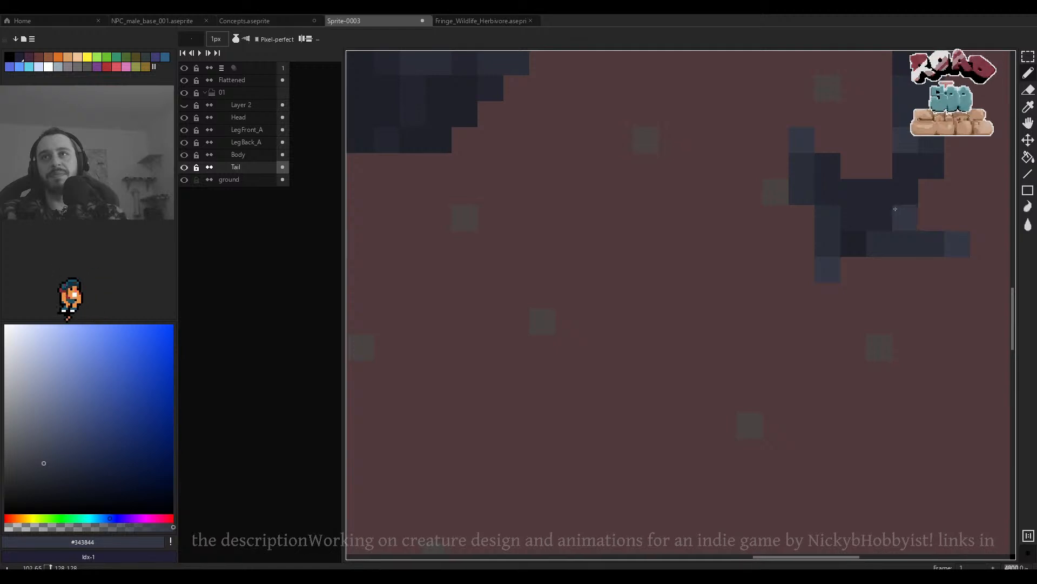
Sample #1f2129 from the tail tip and darken the pixels in its centre.
scroll(895, 209, "up", 1)
left_click(851, 183, "alt")
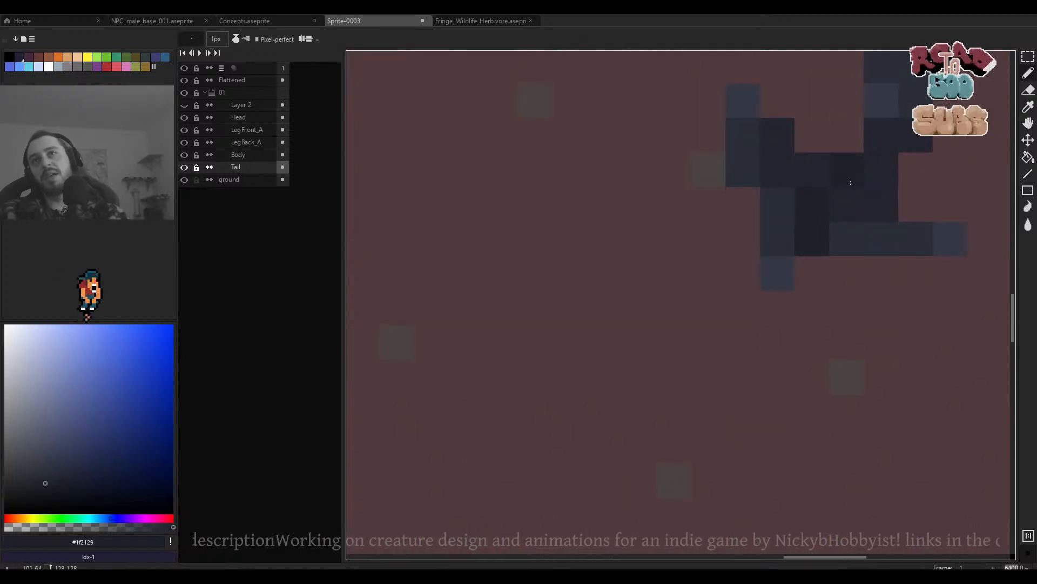
left_click(810, 216, "alt")
scroll(777, 246, "down", 5)
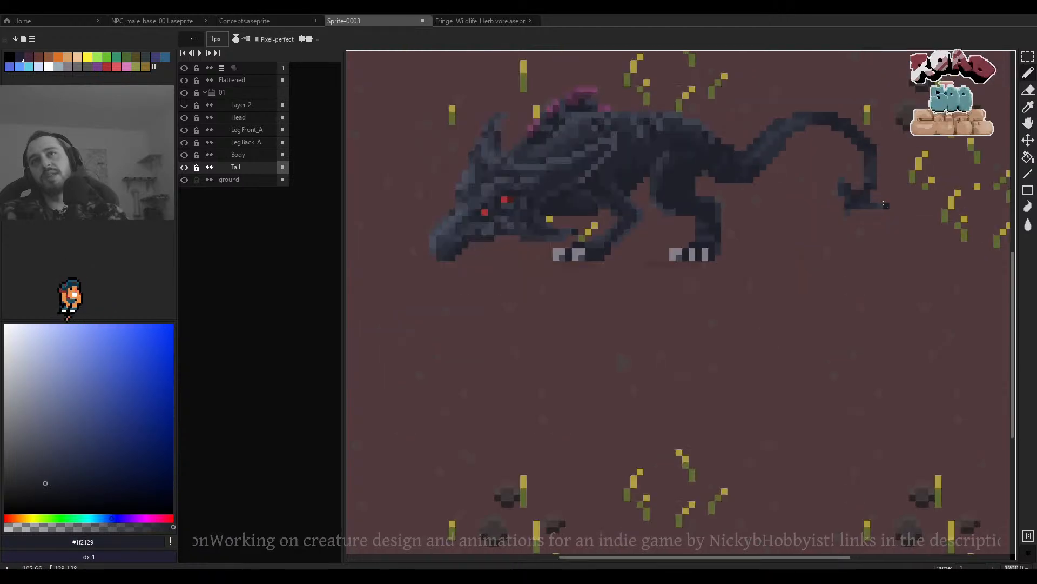
scroll(866, 202, "up", 5)
scroll(863, 155, "down", 4)
scroll(876, 140, "up", 4)
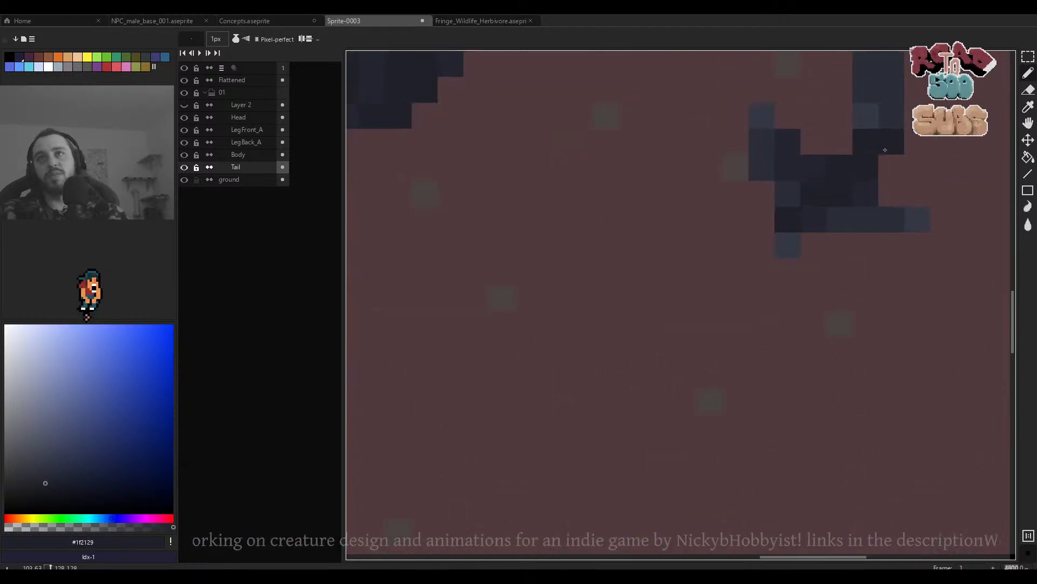
scroll(878, 124, "down", 4)
Sample #23252f beside the tail tip and paint the outer edge of the tail's descending curve.
left_click_drag(878, 124, 863, 198)
scroll(866, 197, "up", 2)
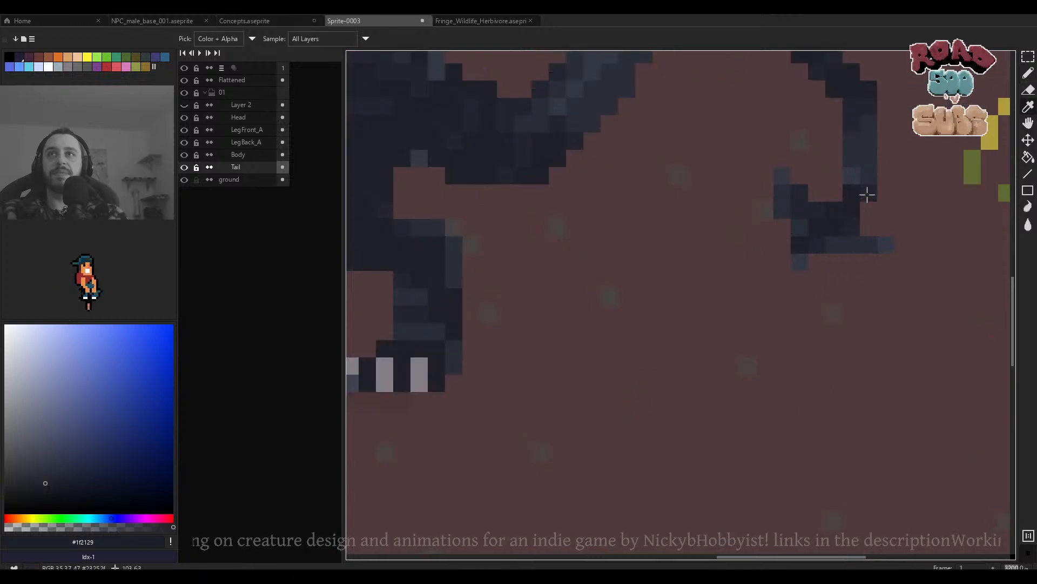
left_click(867, 195, "alt")
scroll(882, 145, "down", 3)
scroll(882, 144, "up", 3)
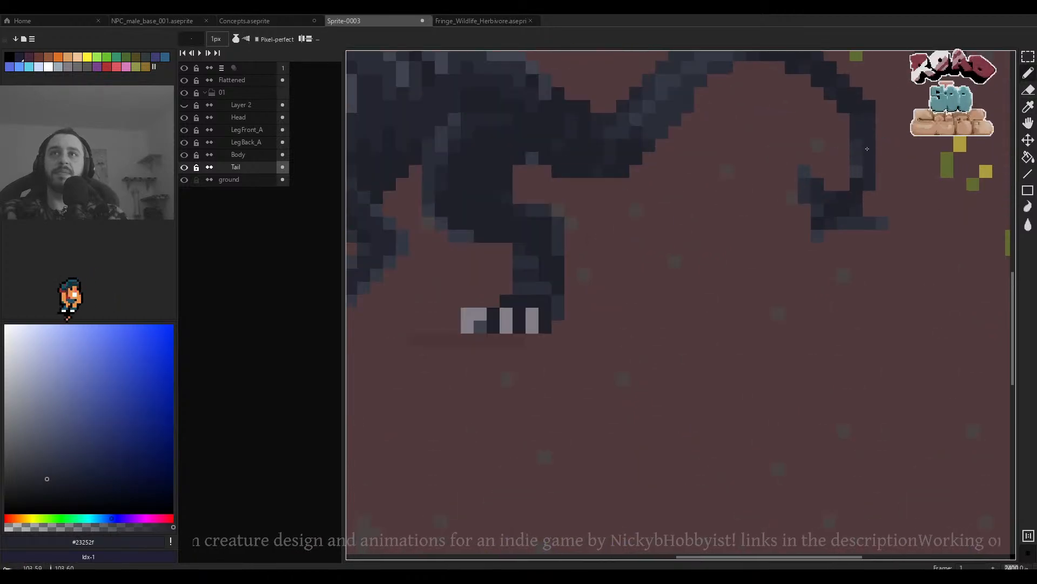
scroll(885, 134, "down", 4)
left_click_drag(887, 132, 891, 191)
scroll(891, 191, "up", 5)
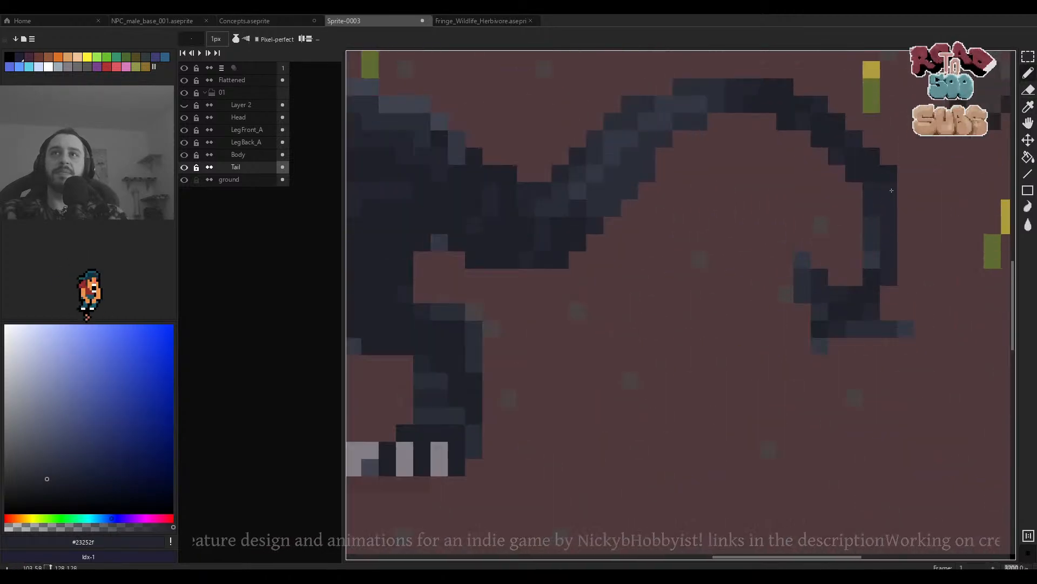
Select the descending end of the tail and shift it one pixel toward the body.
key("m")
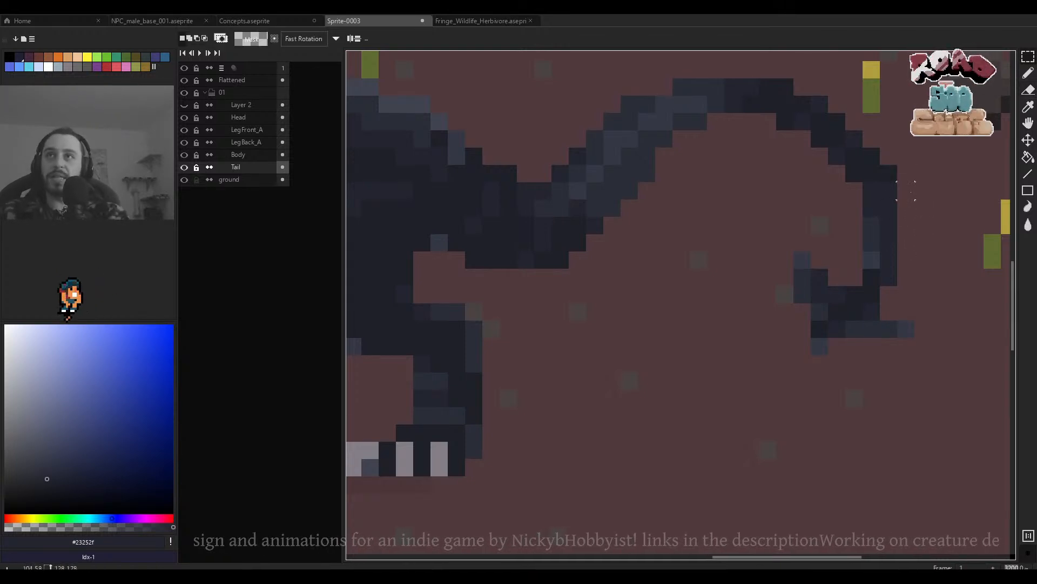
left_click_drag(906, 191, 780, 385)
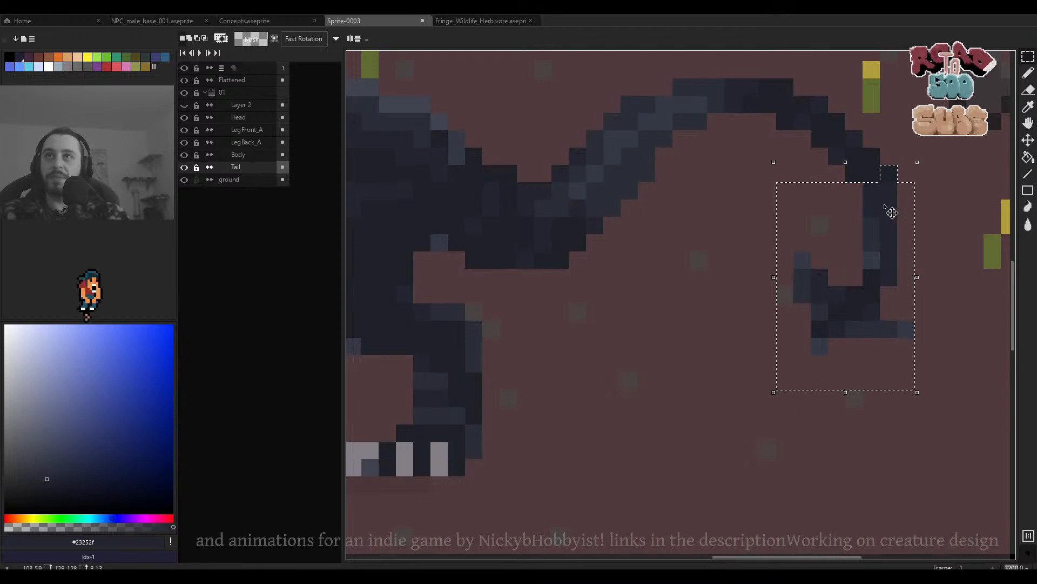
left_click_drag(885, 206, 869, 207)
left_click(907, 208)
scroll(883, 202, "down", 3)
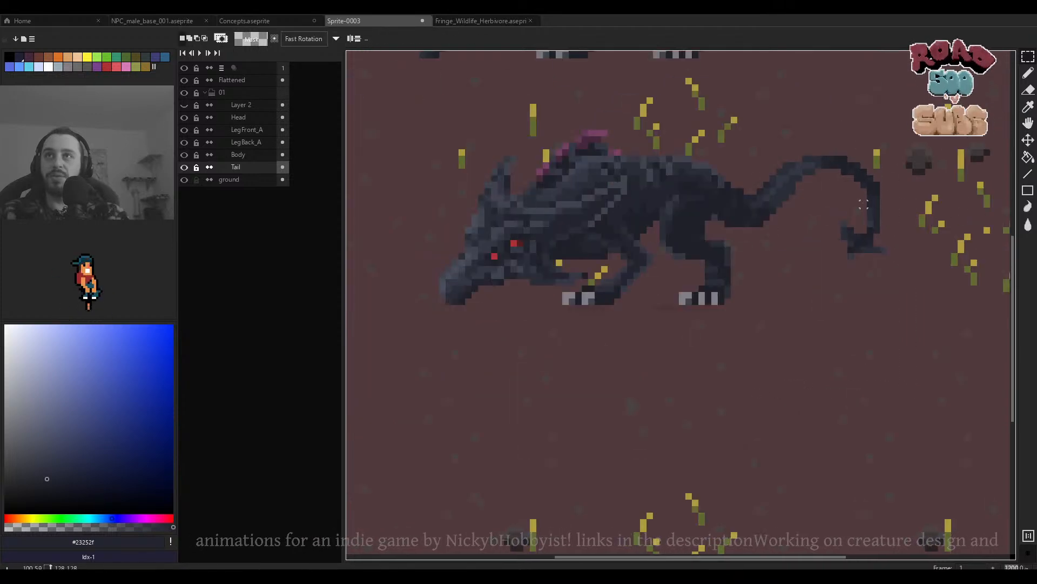
scroll(863, 205, "up", 3)
Select the tail tip with its barbs and move it up one pixel.
left_click_drag(910, 163, 789, 297)
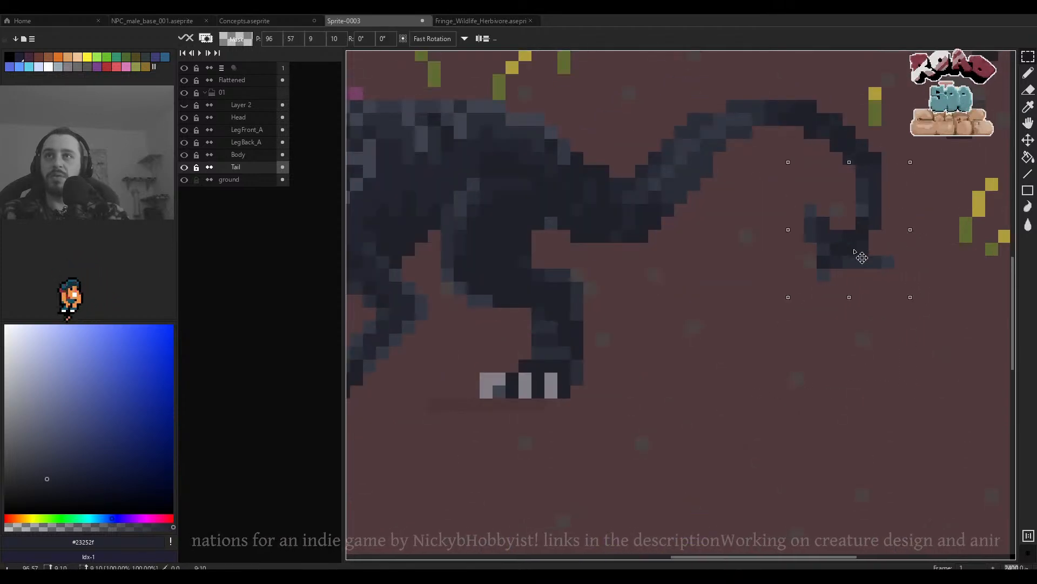
left_click_drag(923, 201, 763, 322)
mouse_move(828, 268)
left_mouse_down()
mouse_move(826, 245)
mouse_move(840, 254)
left_mouse_up()
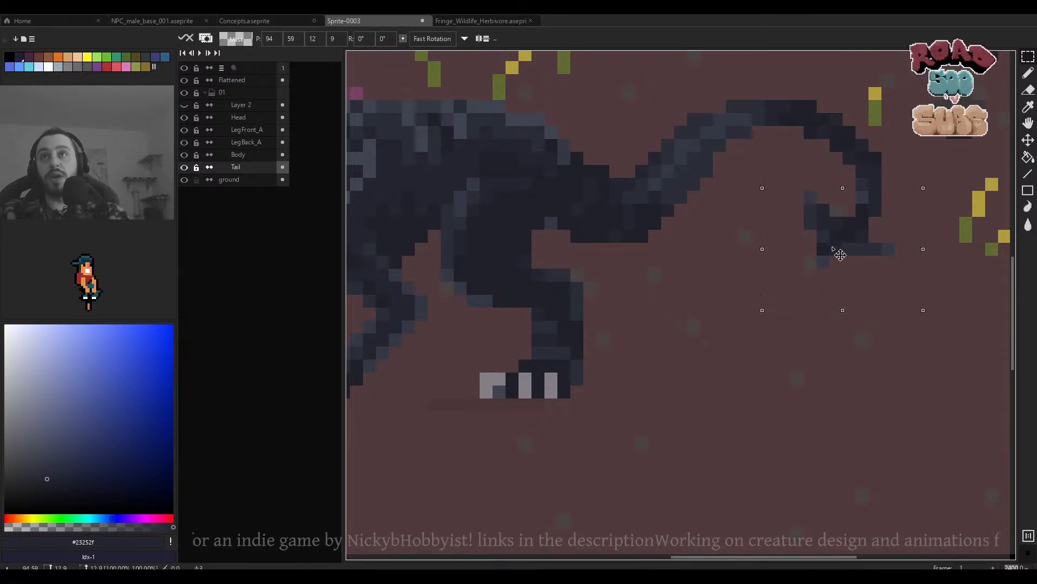
key("Return")
Try repositioning the barbed end of the tail with a new selection.
scroll(867, 216, "up", 4)
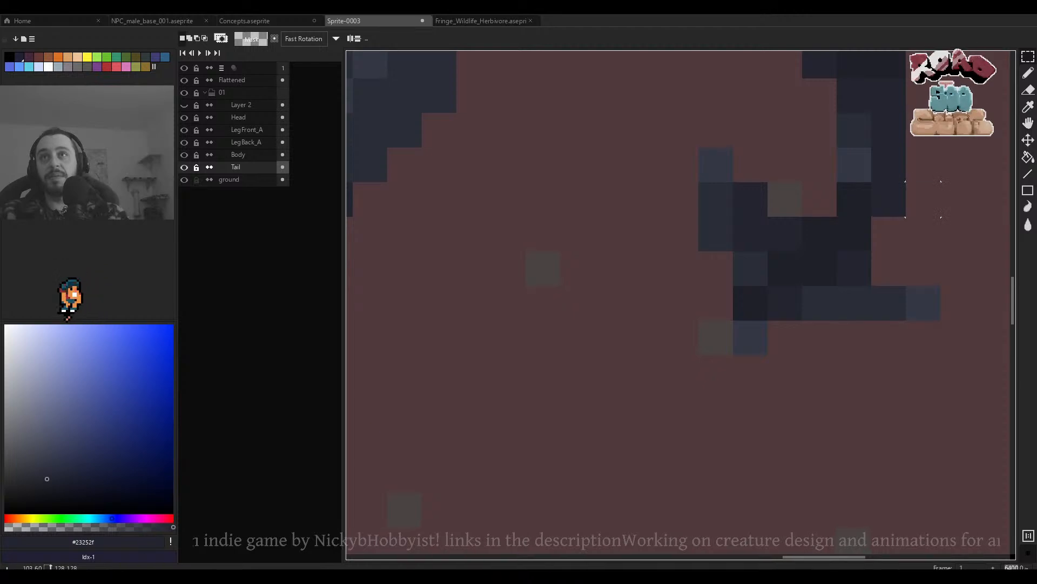
left_click_drag(948, 224, 689, 371)
mouse_move(790, 204)
left_mouse_down()
mouse_move(768, 180)
mouse_move(713, 165)
left_mouse_up()
mouse_move(795, 307)
left_mouse_down()
mouse_move(800, 283)
mouse_move(818, 282)
mouse_move(796, 304)
left_mouse_up()
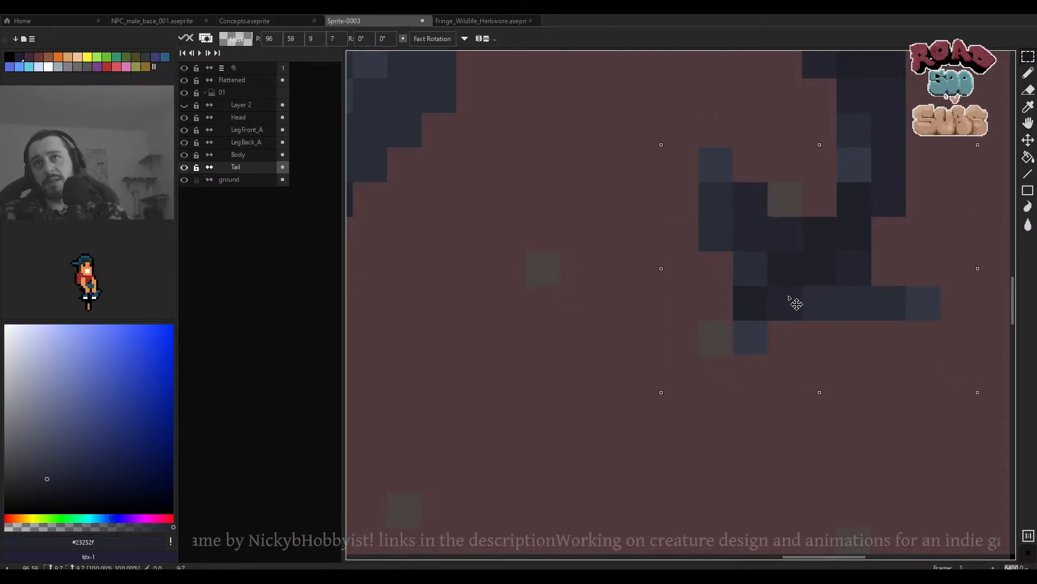
key("Return")
scroll(805, 292, "down", 5)
Sample #1f2129 from the tail tip and pencil it into the gap between the upper barb and the tail.
scroll(810, 280, "up", 4)
key("b")
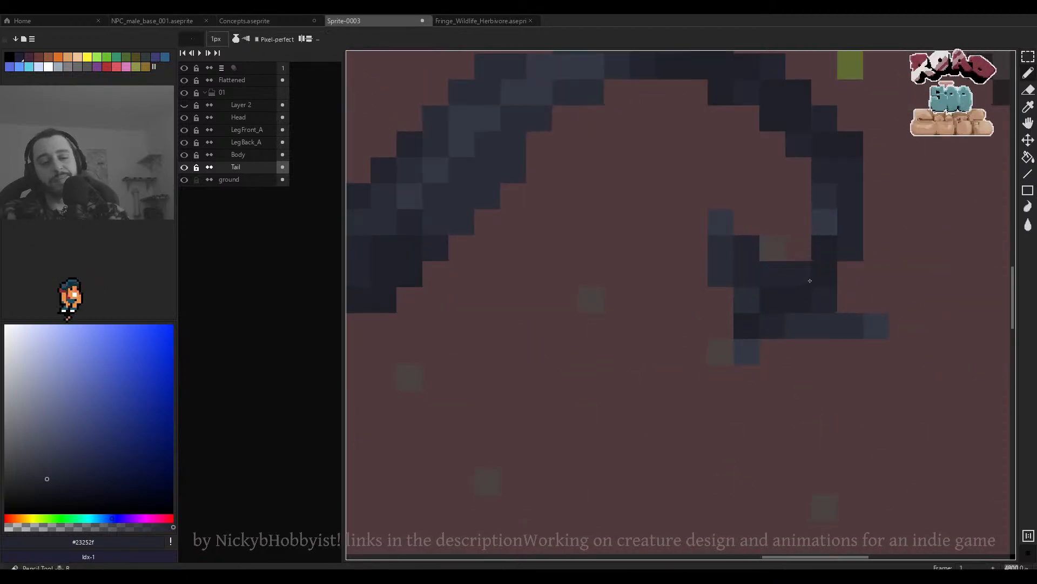
scroll(809, 281, "up", 1)
left_click(786, 266, "alt")
left_click(794, 237)
scroll(863, 258, "down", 7)
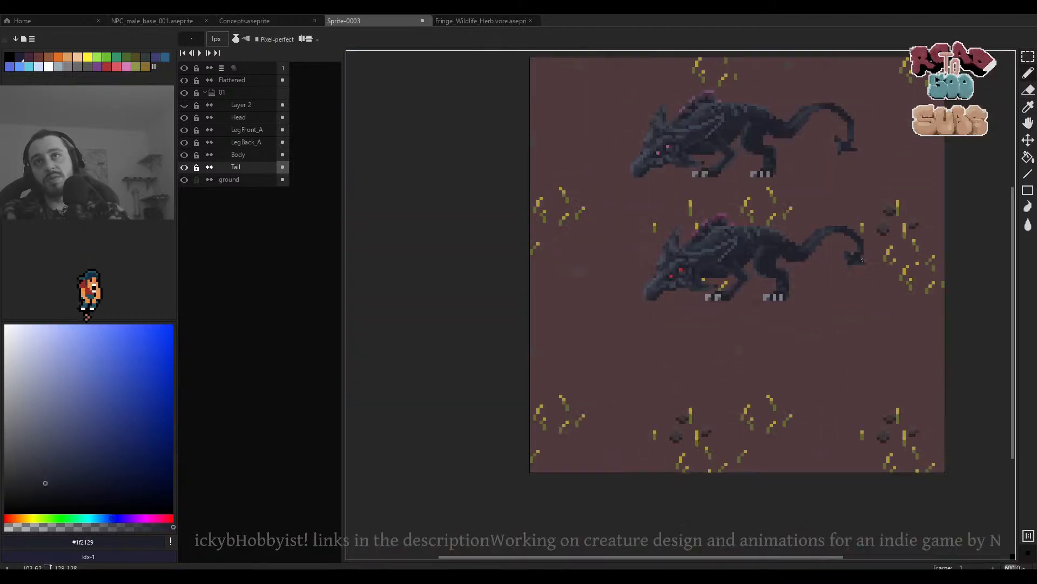
Sample #23252f from the tail tip and fill its outer corner down to the lower barb.
scroll(862, 260, "up", 5)
scroll(858, 256, "down", 2)
scroll(866, 254, "up", 4)
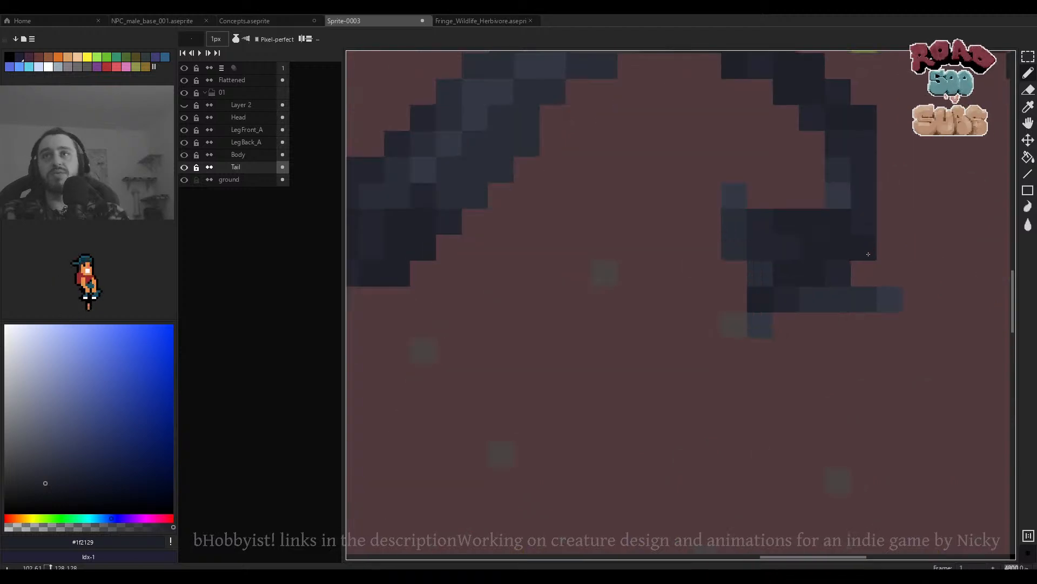
left_click(844, 255, "alt")
left_click_drag(860, 252, 863, 263)
scroll(863, 260, "down", 1)
scroll(863, 261, "down", 8)
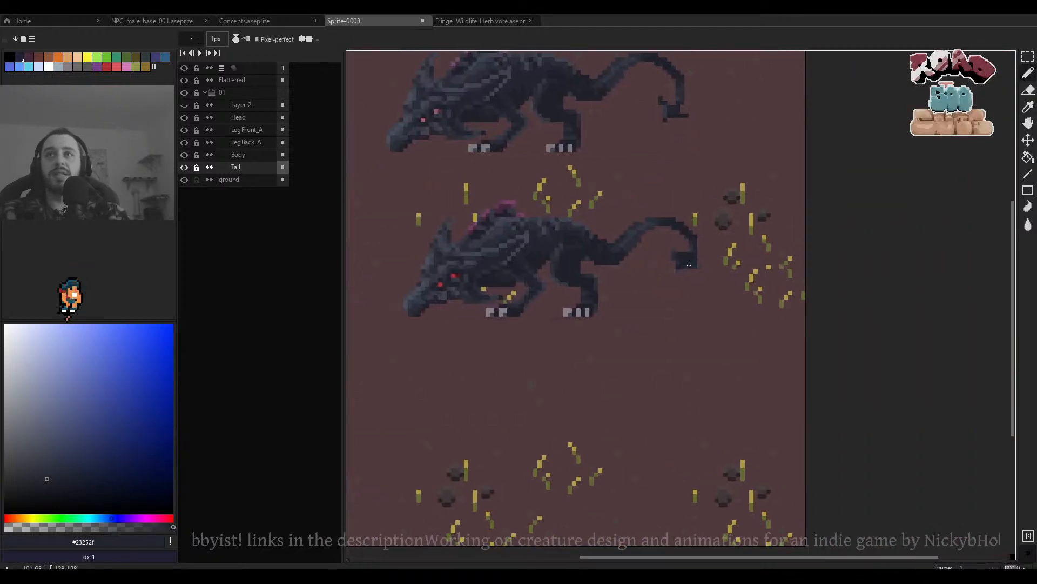
scroll(687, 259, "up", 10)
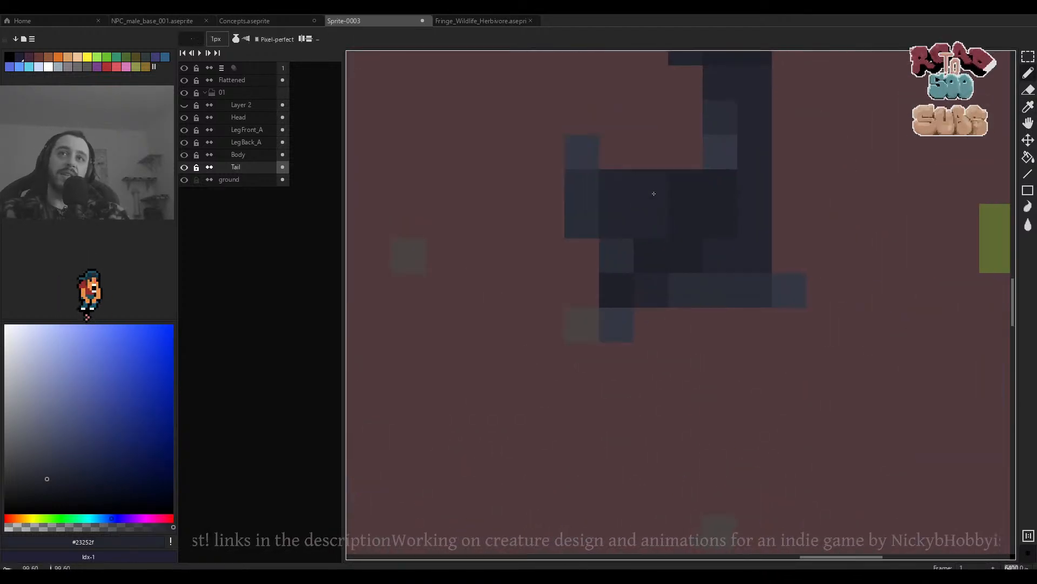
scroll(687, 187, "down", 4)
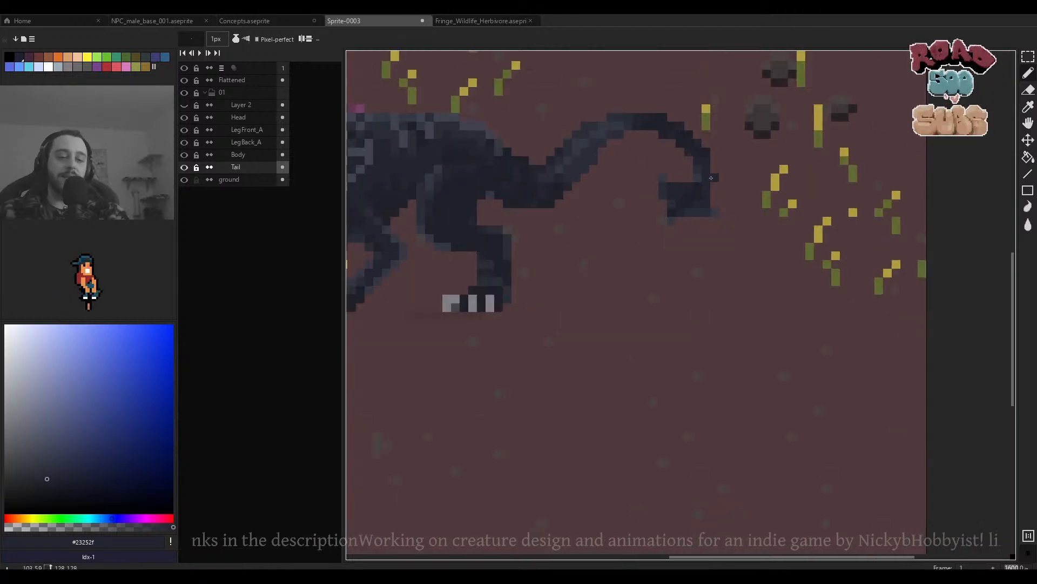
Select the 1 by 4 pixel column around the tail tip's upper barb and adjust its placement.
key("m")
scroll(711, 177, "up", 5)
left_click_drag(565, 122, 596, 230)
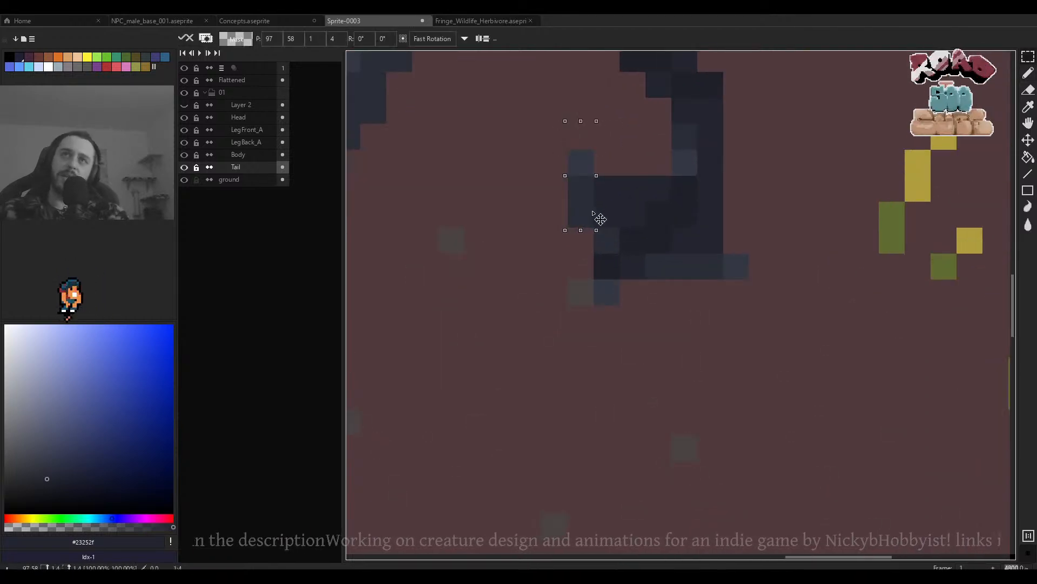
key("Return")
scroll(605, 222, "down", 5)
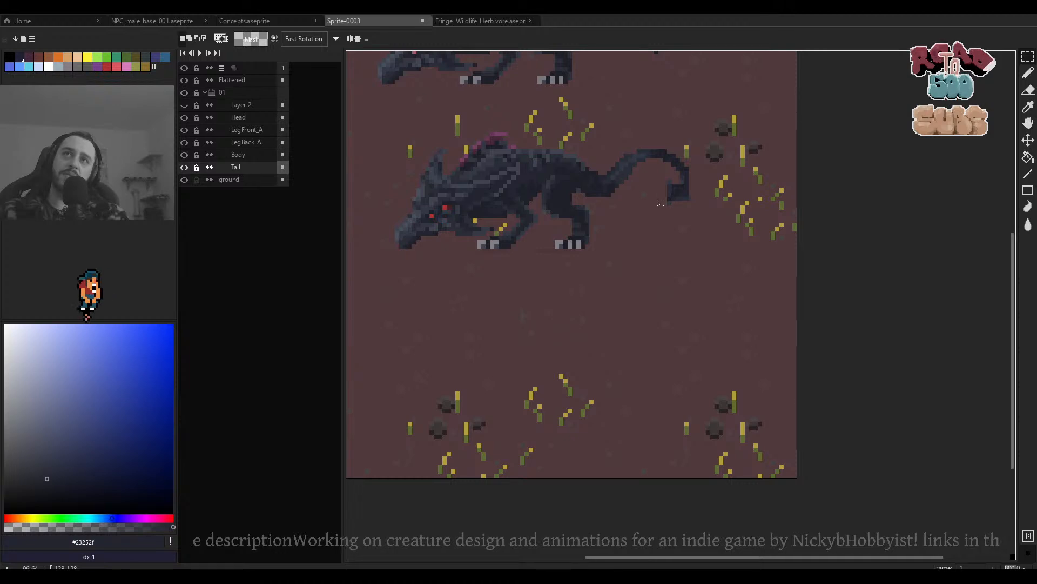
Sample #343844 from the tail tip's edge and pencil a short diagonal highlight inside the tip.
scroll(660, 203, "up", 4)
key("b")
left_click(678, 197, "alt")
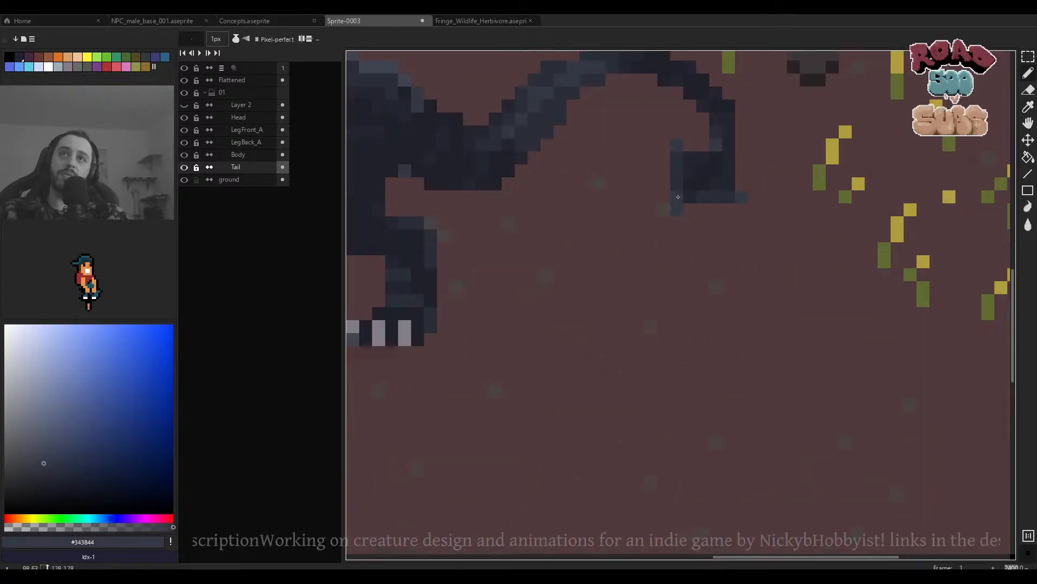
scroll(697, 179, "down", 3)
scroll(703, 179, "up", 4)
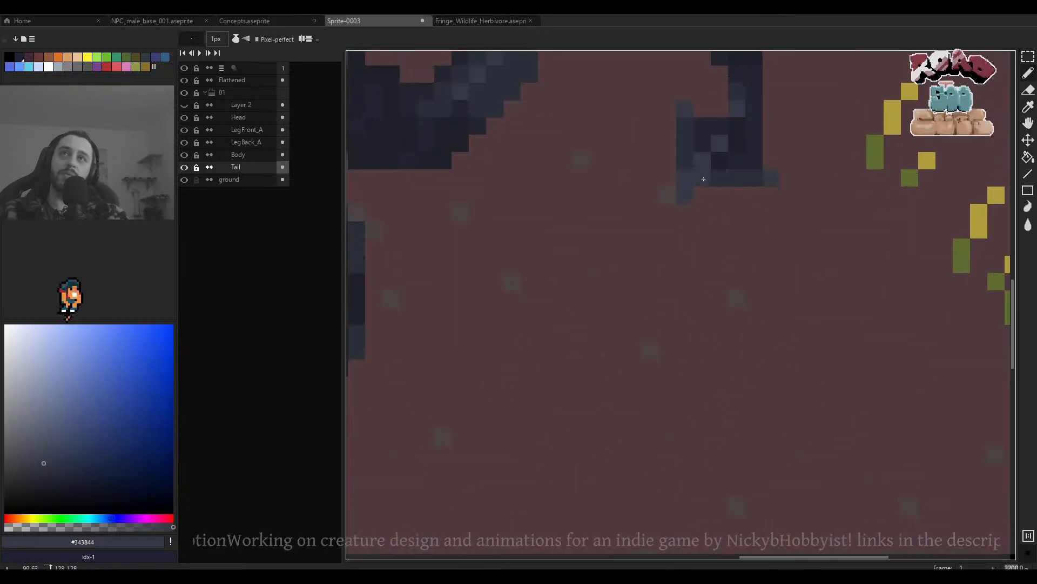
Sample #23252f and #2a2e38 from the tail tip and shade the pixels along its lower edge.
left_click(705, 181, "alt")
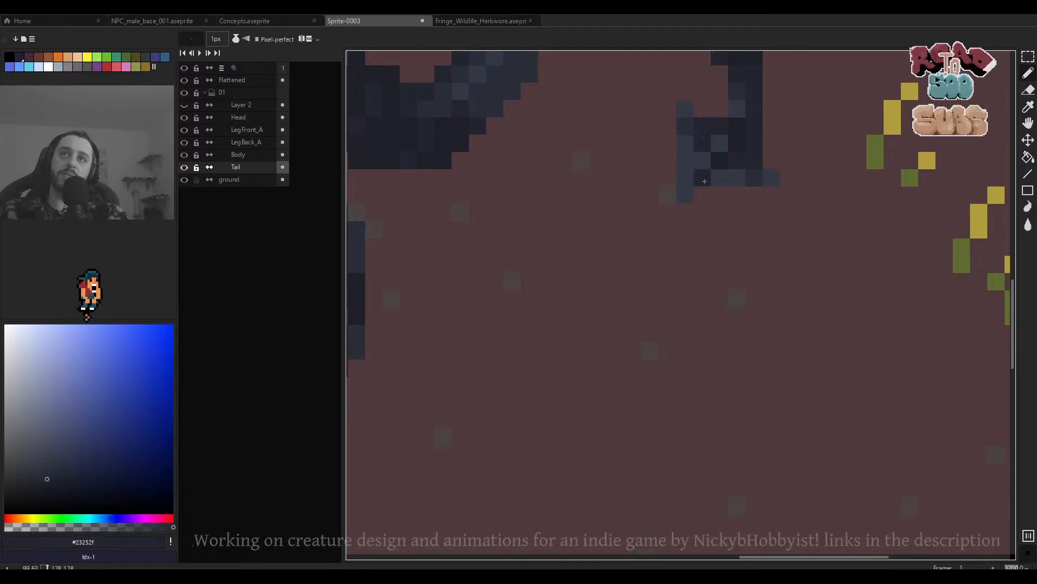
scroll(710, 173, "down", 1)
left_click(716, 168, "alt")
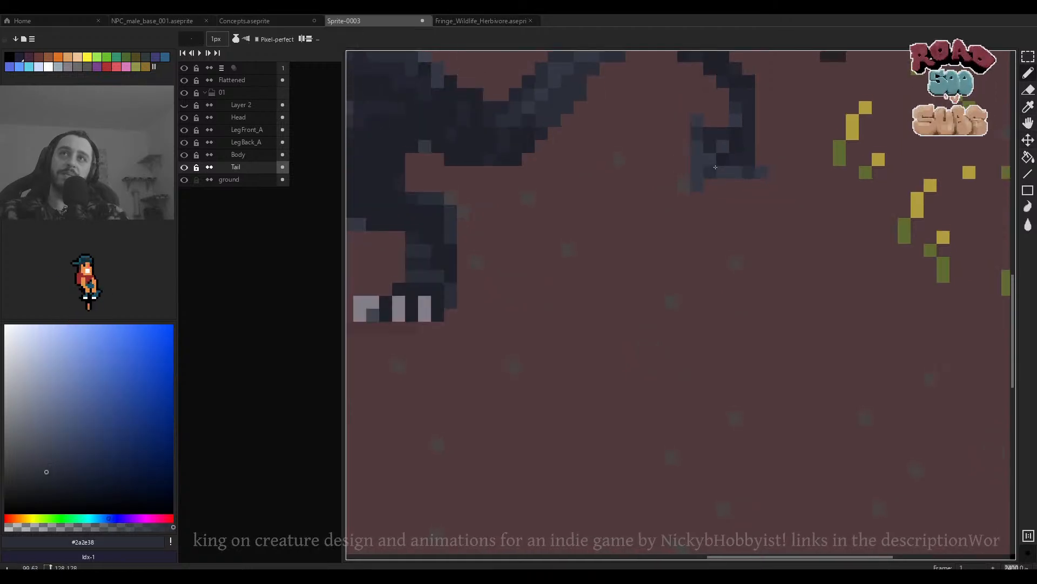
scroll(715, 168, "up", 2)
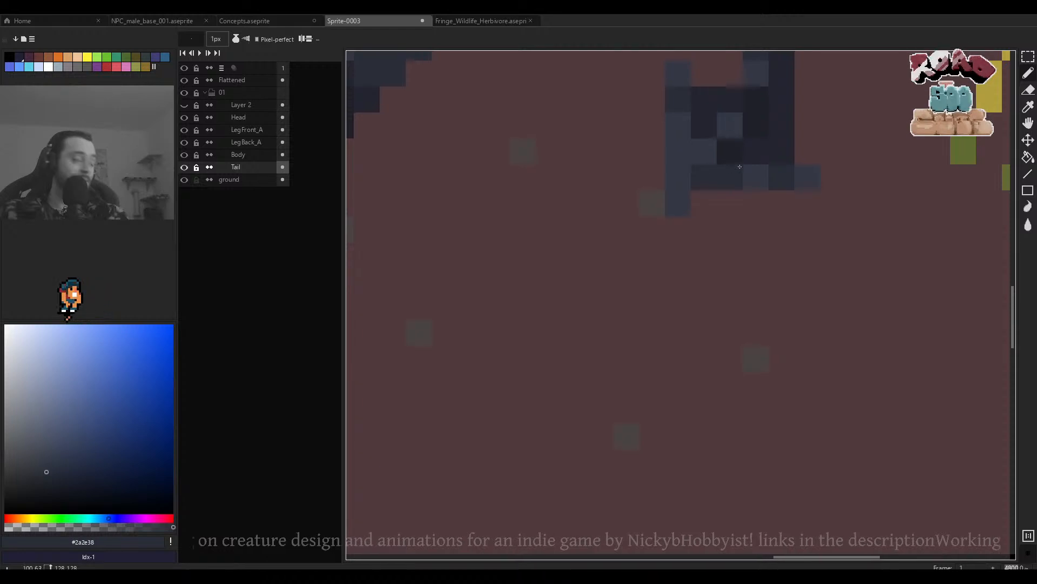
scroll(716, 138, "down", 3)
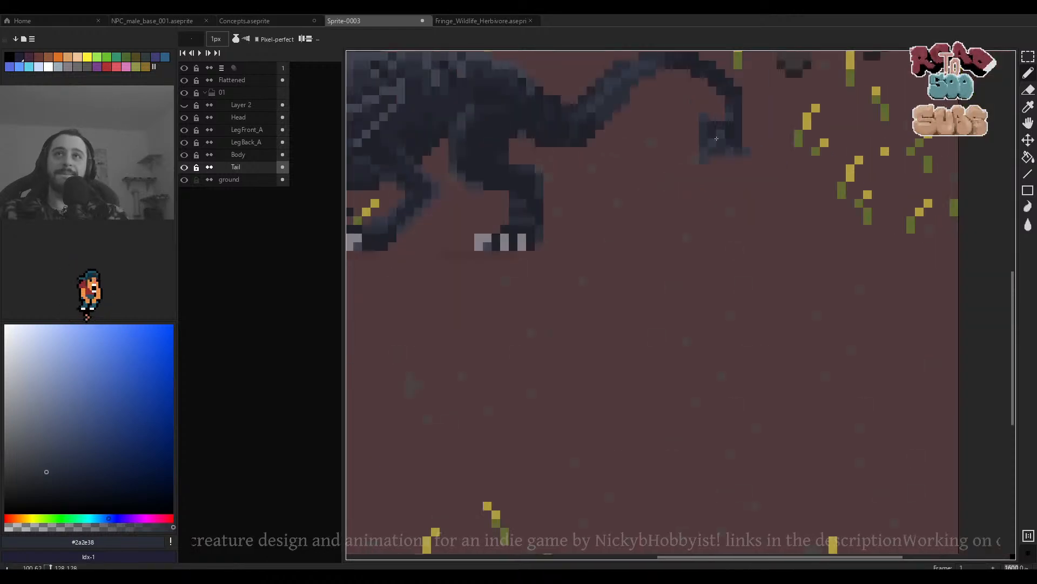
scroll(717, 139, "down", 4)
scroll(781, 145, "up", 7)
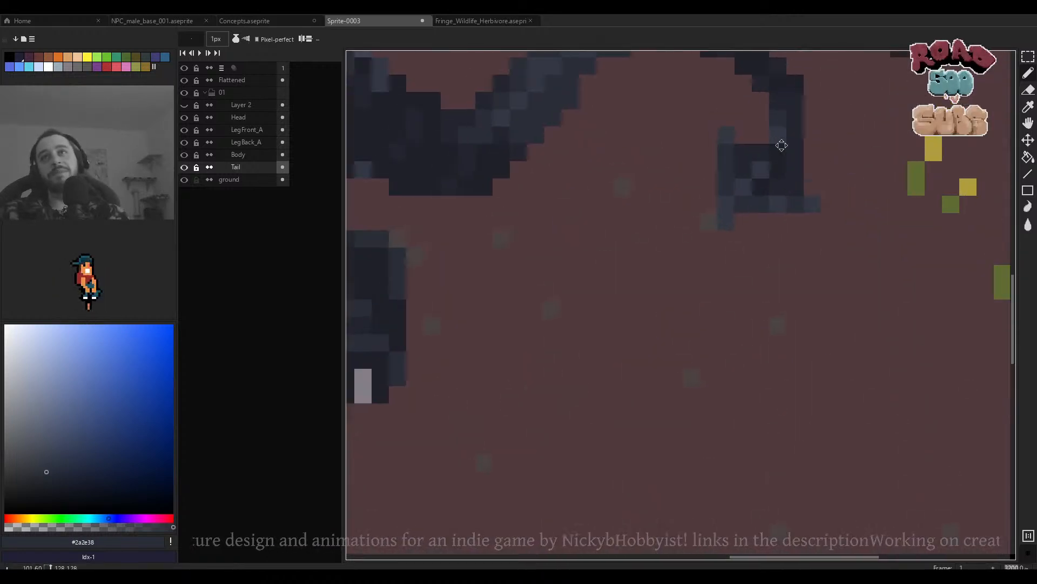
scroll(782, 145, "down", 2)
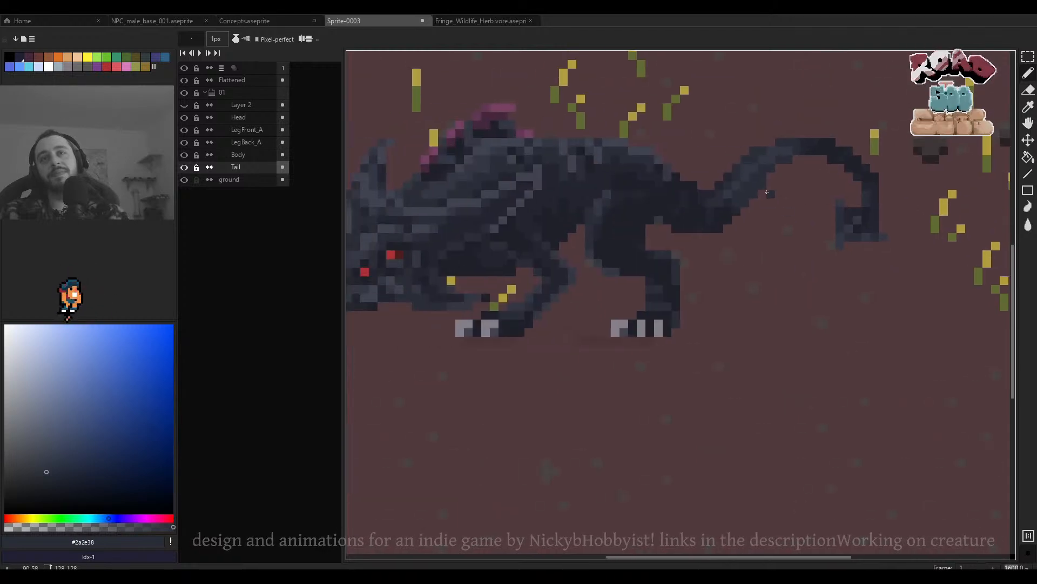
Sample #343844 from the tail and pencil highlight pixels along its rising section.
scroll(766, 192, "up", 3)
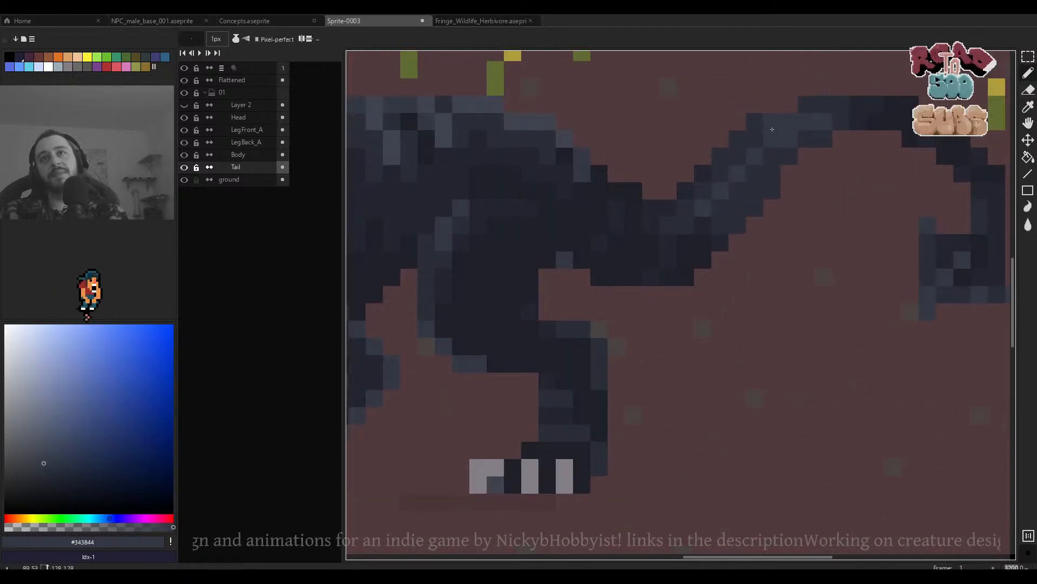
scroll(772, 129, "down", 3)
scroll(775, 147, "down", 4)
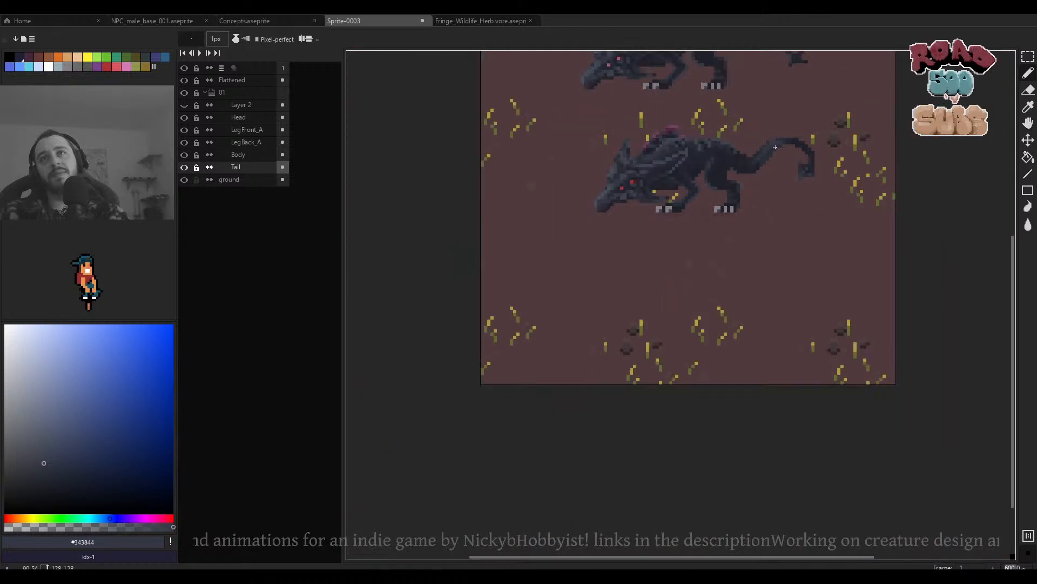
scroll(778, 147, "up", 4)
left_click_drag(720, 151, 789, 179)
Sample #3f434f from the creature's back and pencil a few lighter accents along the tail's rising section.
left_click(561, 160, "alt")
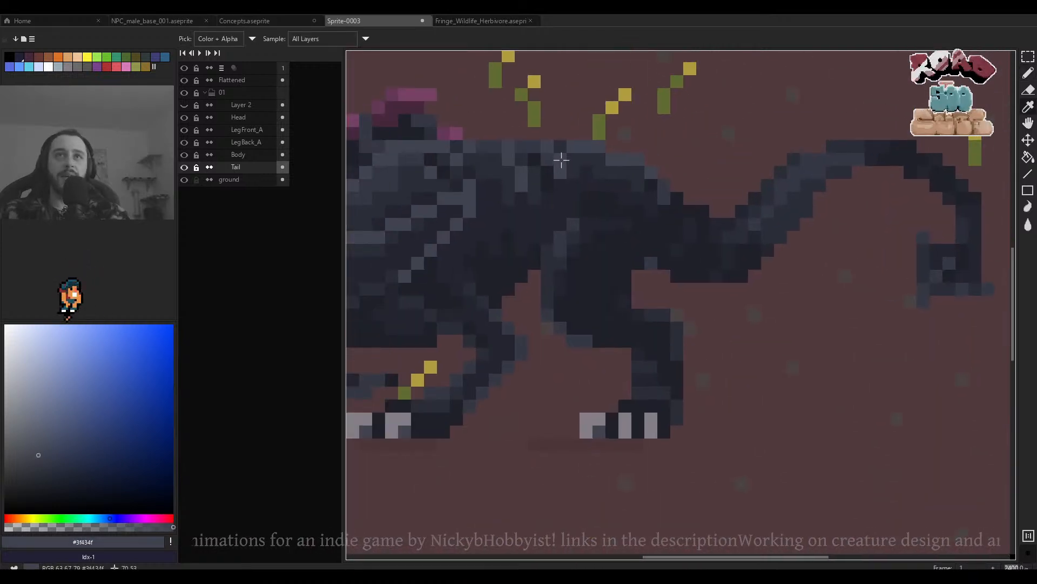
scroll(797, 179, "up", 4)
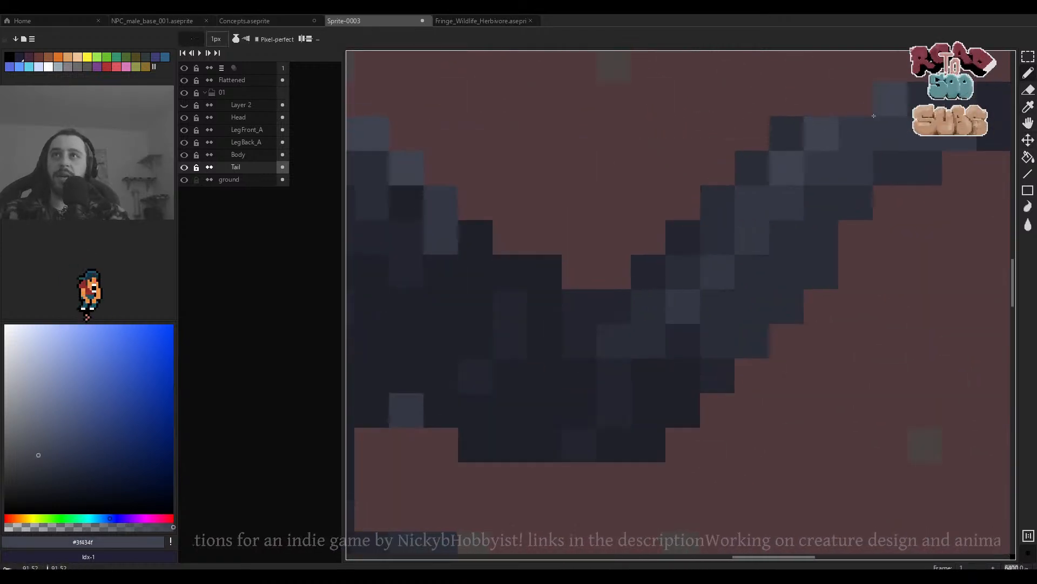
scroll(890, 136, "down", 3)
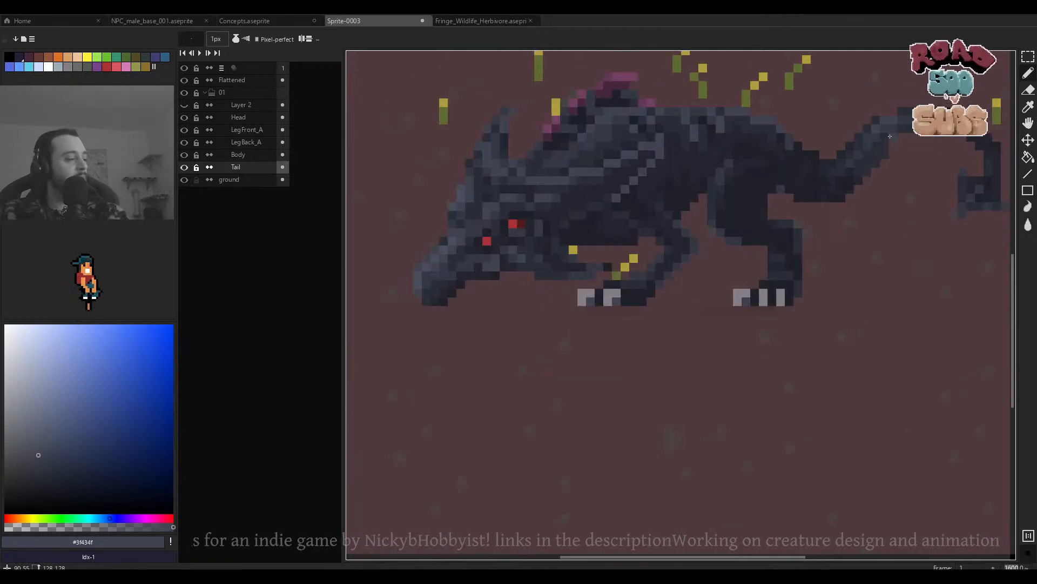
scroll(897, 141, "down", 2)
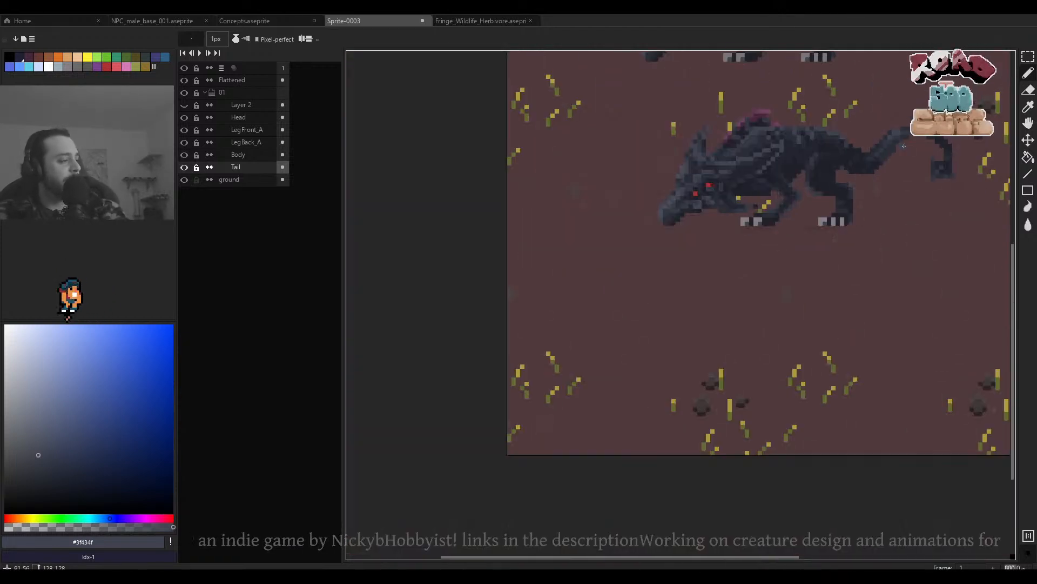
scroll(904, 146, "down", 1)
Try erasing the upper corner pixel of the front foot's foremost claw on the LegFront_A layer.
scroll(846, 195, "up", 3)
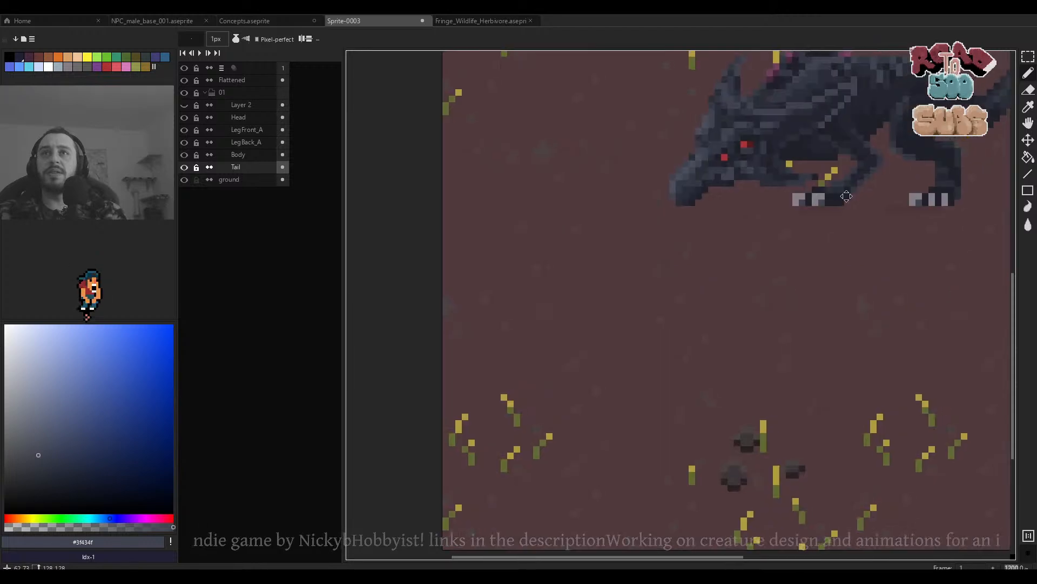
scroll(777, 216, "up", 1)
scroll(766, 217, "up", 1)
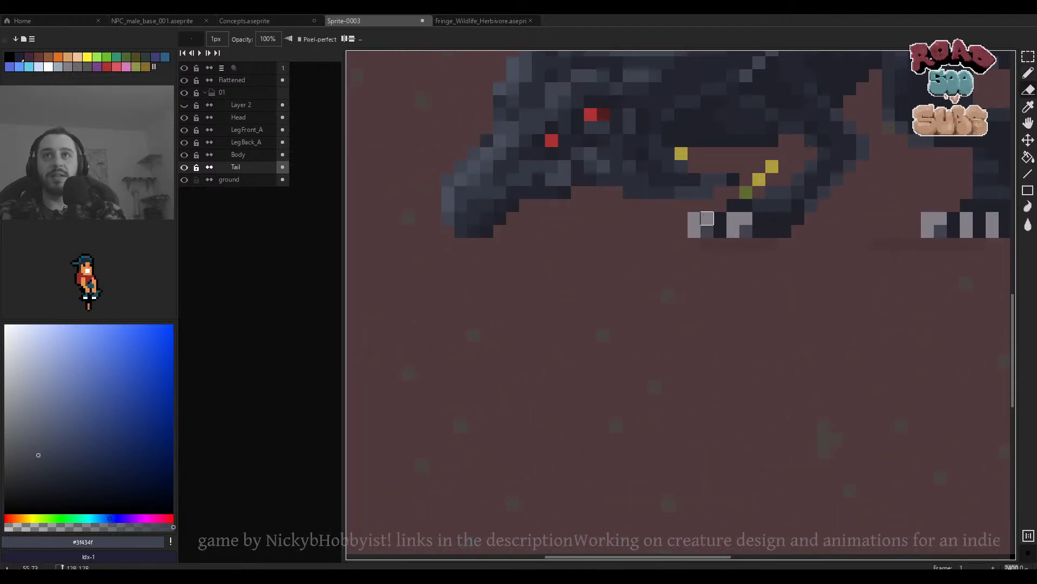
left_click_drag(890, 225, 815, 232)
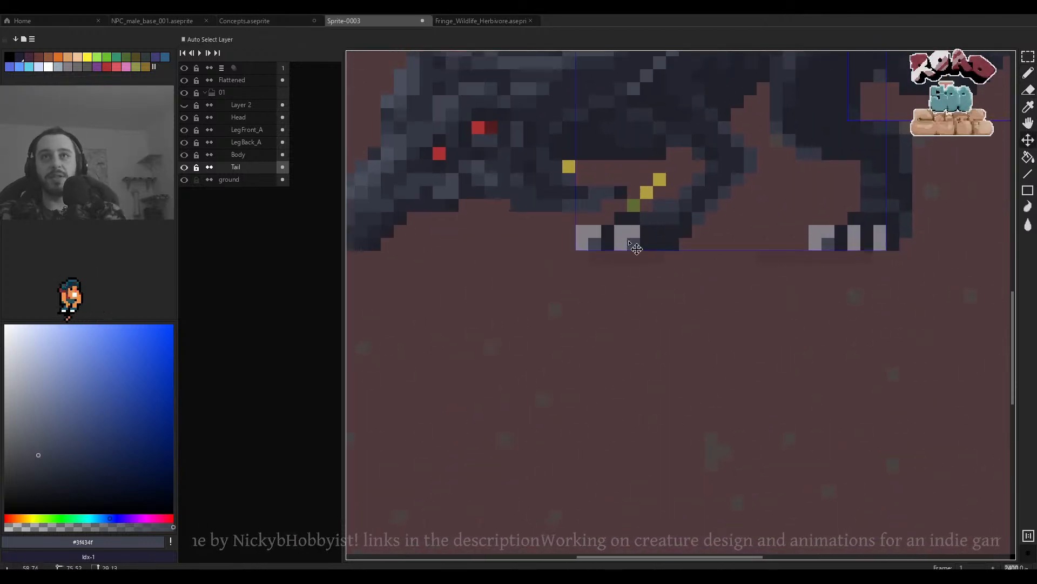
left_click(595, 240, "ctrl")
left_click(582, 231)
scroll(815, 232, "down", 3)
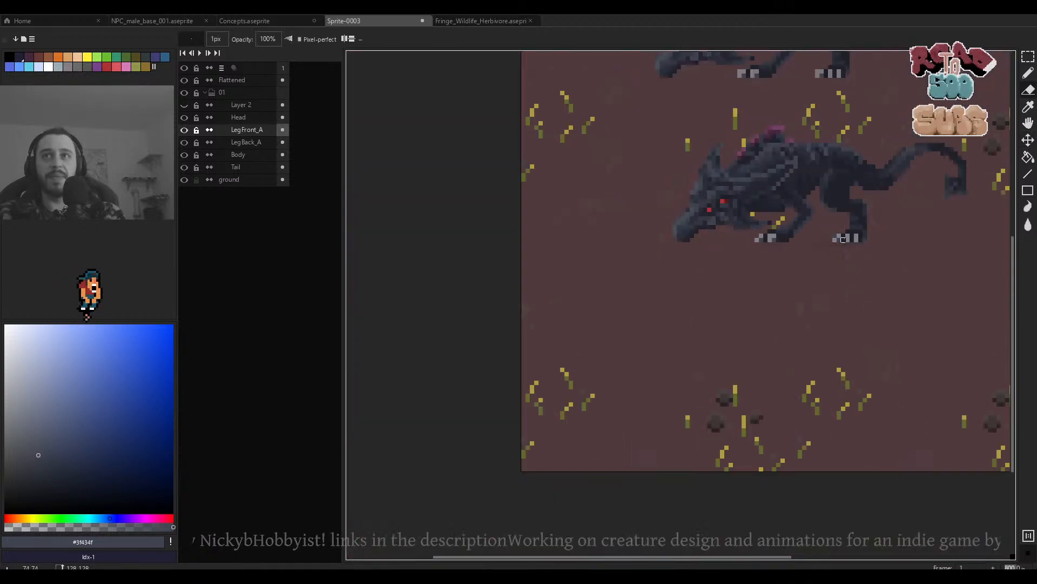
scroll(815, 231, "up", 4)
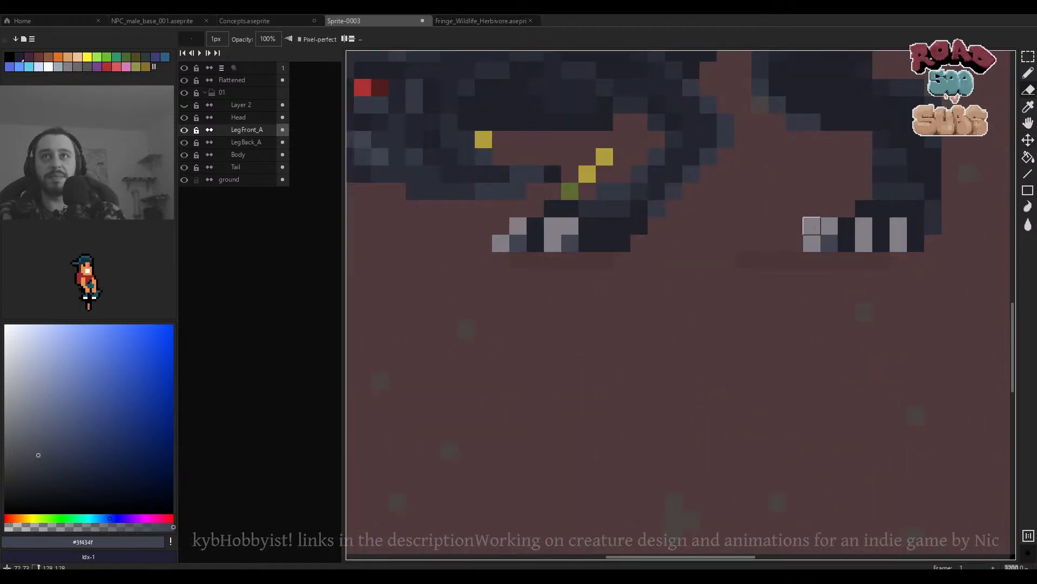
scroll(823, 235, "down", 2)
scroll(831, 222, "up", 2)
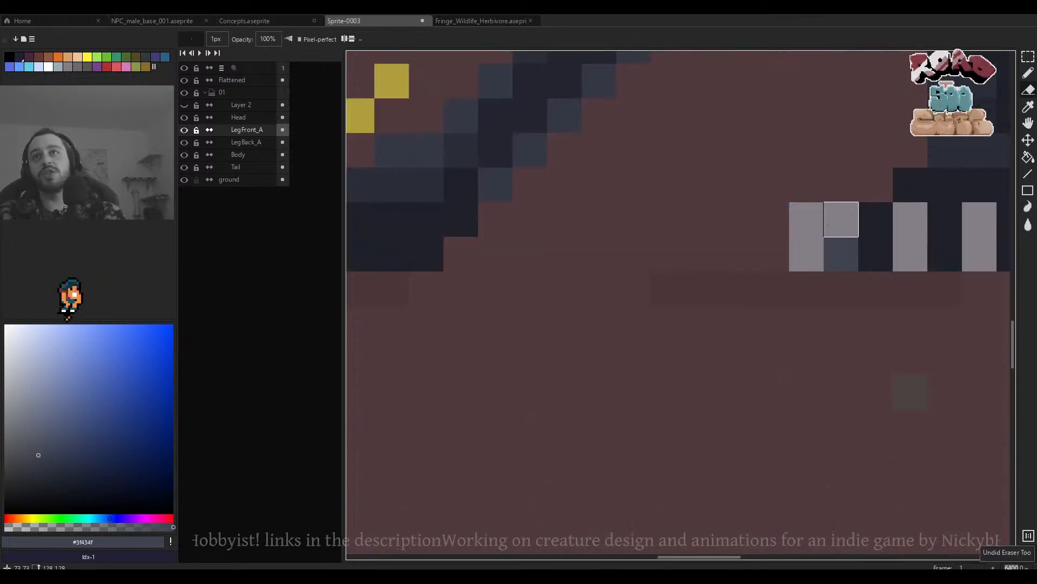
scroll(831, 223, "down", 2)
scroll(594, 236, "down", 3)
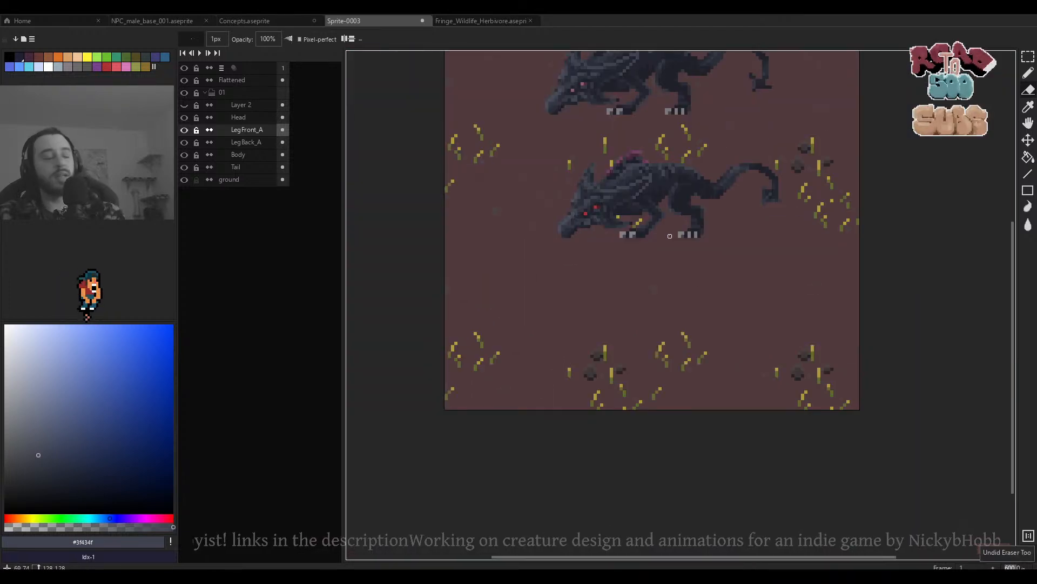
Make the LegBack_A layer active and sample #1f2129 from the hind leg for the pencil.
left_click_drag(682, 243, 712, 266)
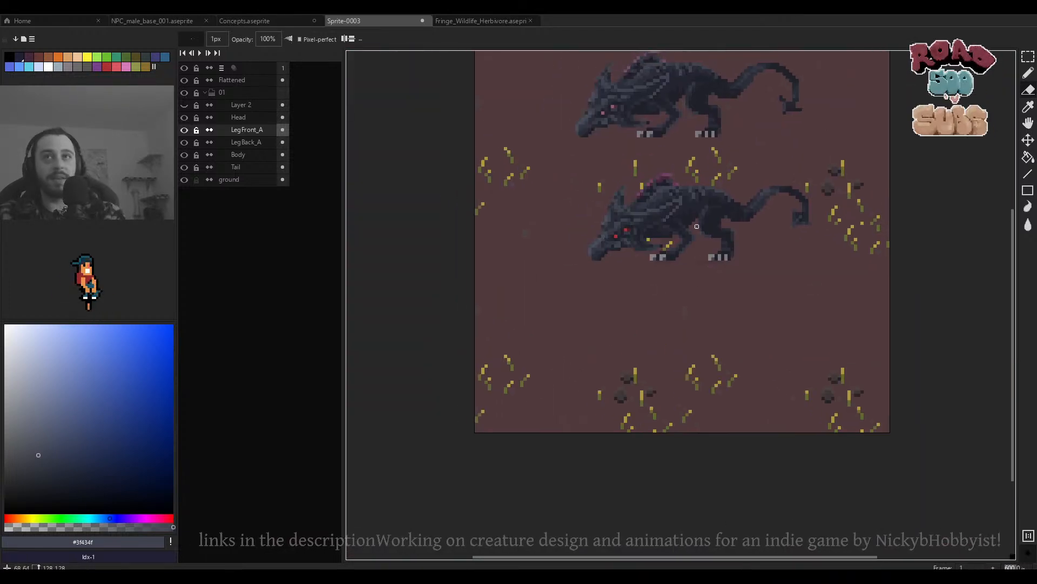
scroll(694, 226, "up", 6)
left_click(697, 220, "ctrl")
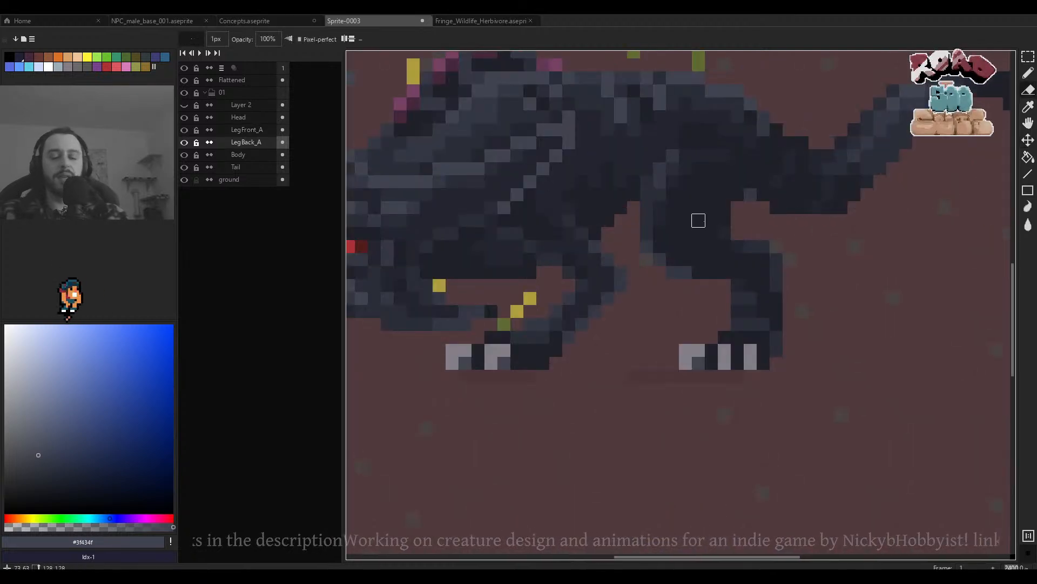
key("b")
left_click(721, 192, "alt")
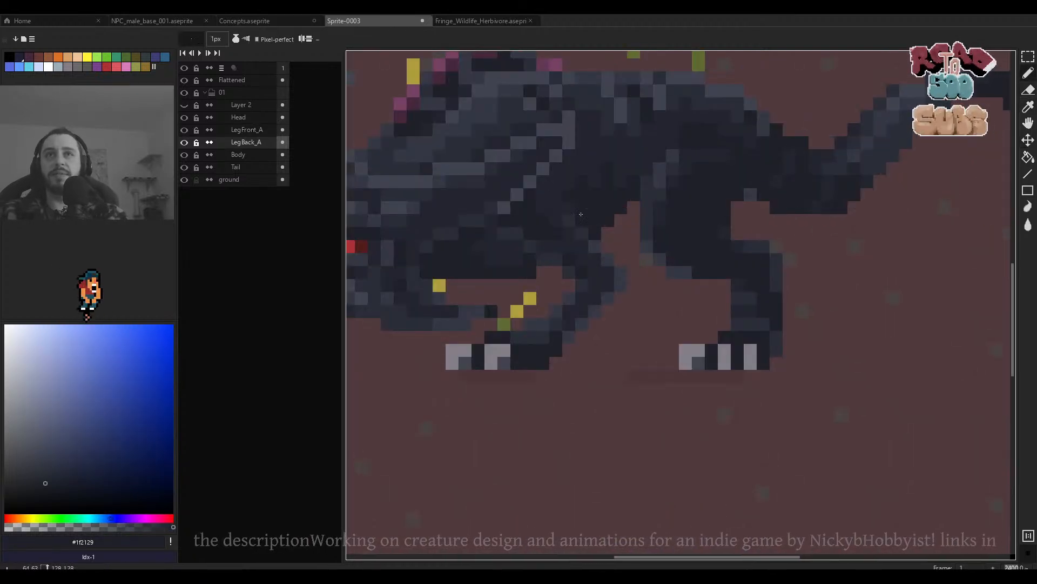
Try the darker shade HSV 228, 23, 11 for shadows on the hind leg.
scroll(703, 232, "down", 3)
scroll(706, 234, "up", 4)
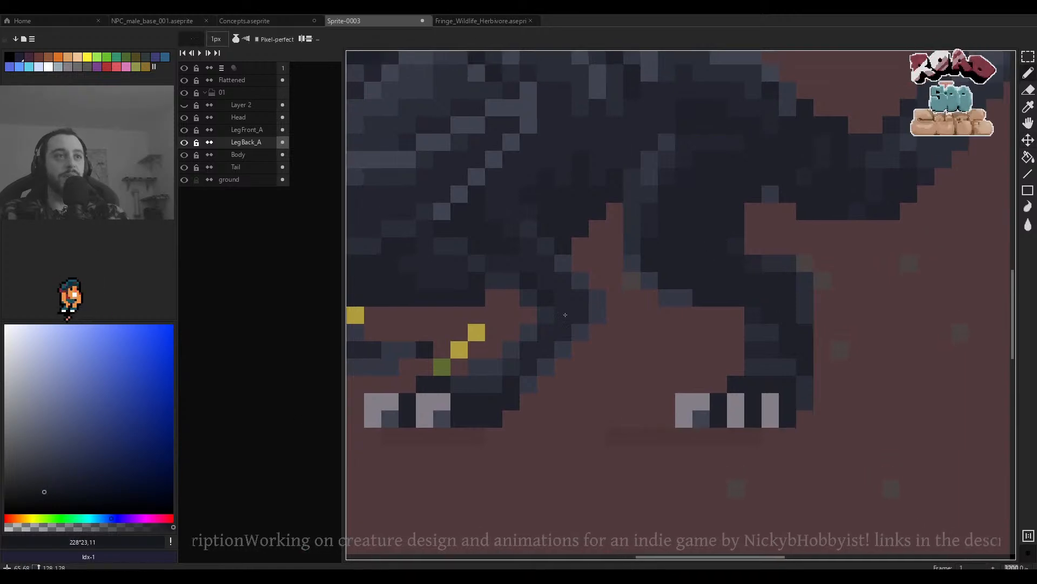
scroll(712, 246, "down", 4)
scroll(713, 244, "up", 1)
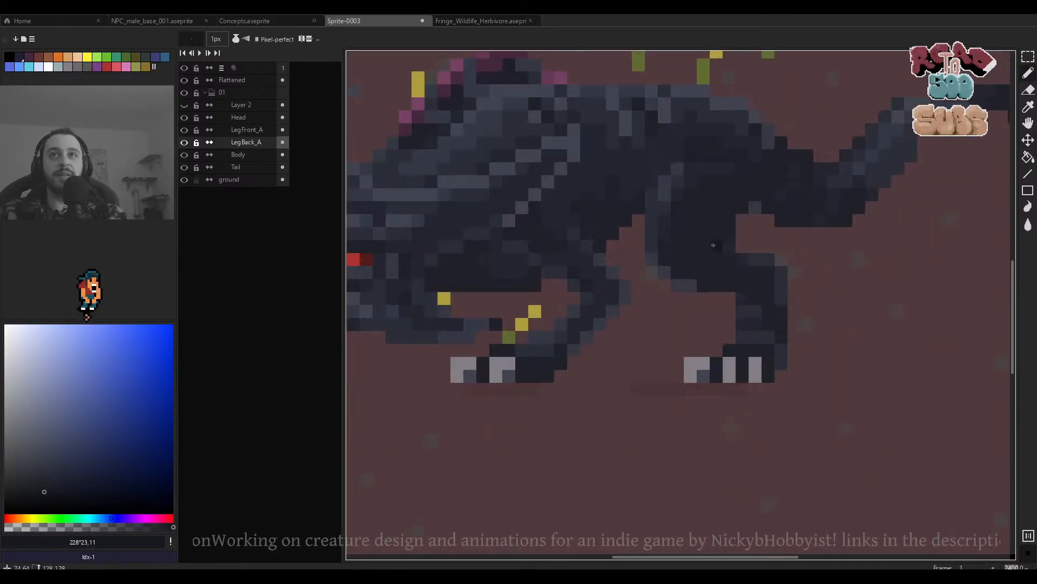
scroll(712, 244, "down", 3)
scroll(711, 243, "up", 2)
scroll(712, 241, "up", 1)
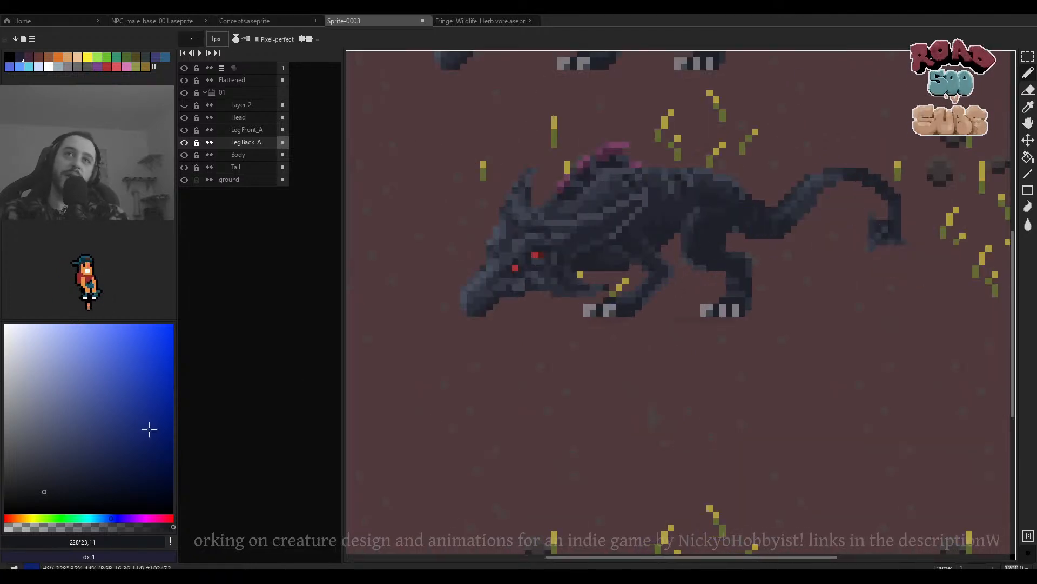
scroll(728, 266, "up", 2)
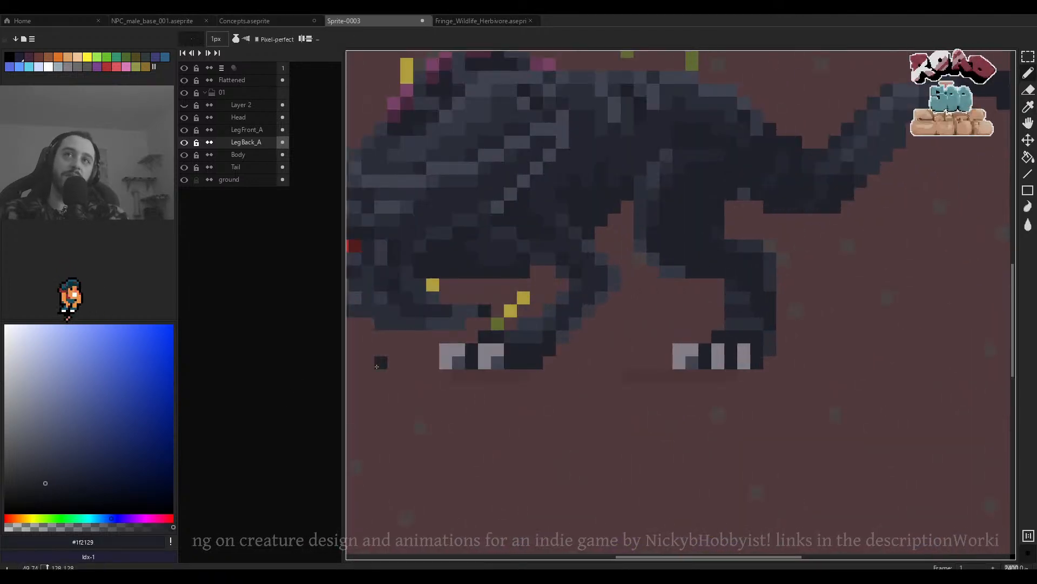
Set the colour to HSV 228, 24, 13 and pencil a shadow column along the hind thigh's rear edge above the knee bend.
scroll(709, 232, "up", 2)
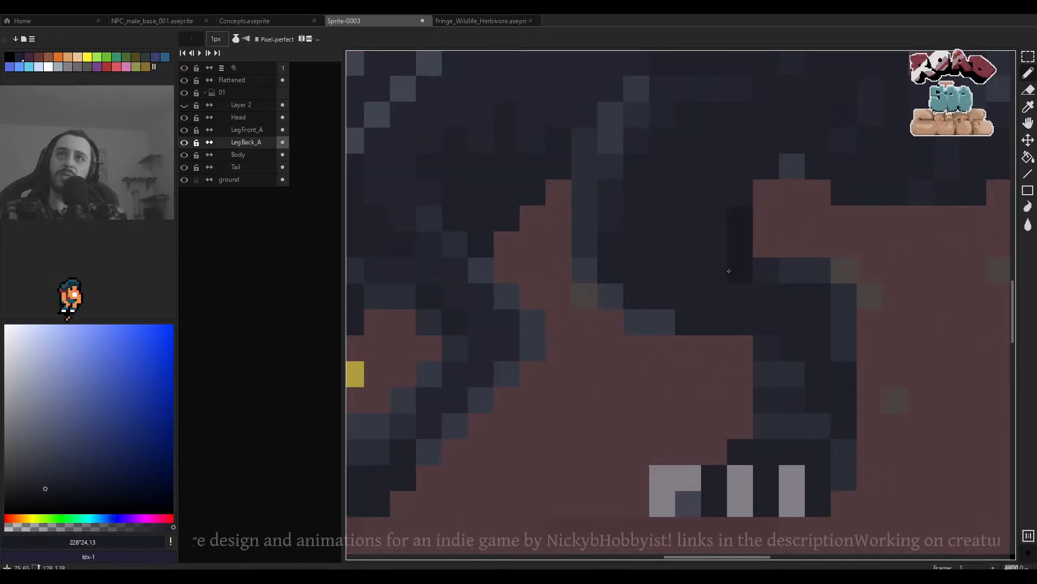
key("ctrl+z")
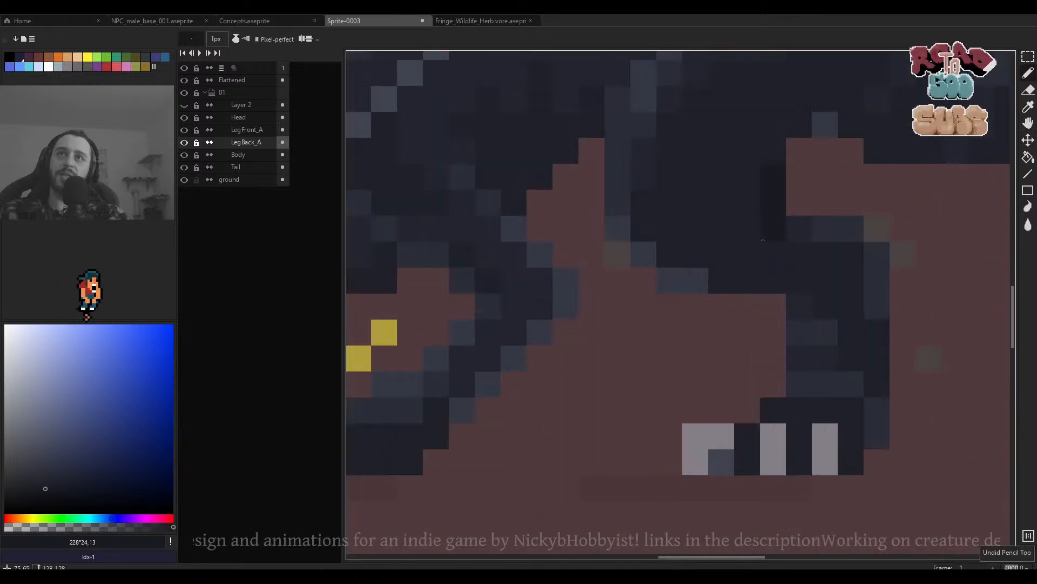
scroll(749, 255, "down", 2)
scroll(778, 216, "up", 1)
scroll(808, 183, "down", 2)
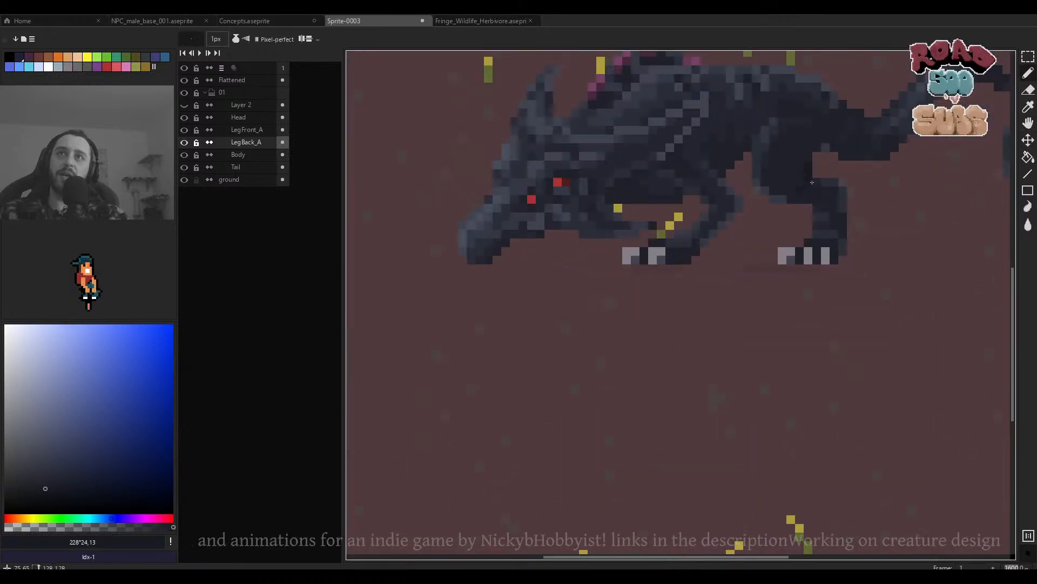
scroll(876, 205, "up", 3)
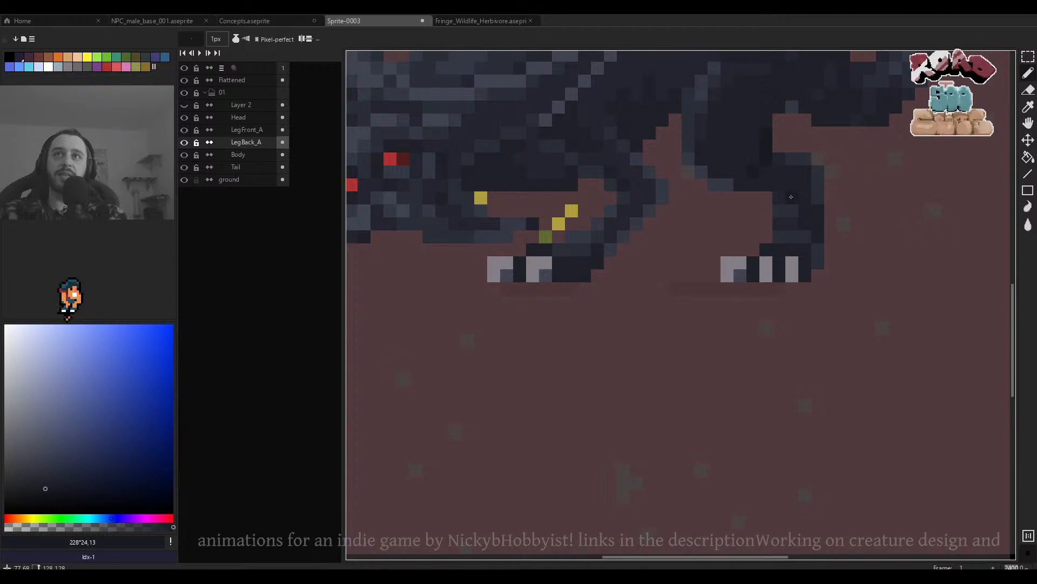
scroll(823, 187, "down", 3)
scroll(805, 182, "up", 3)
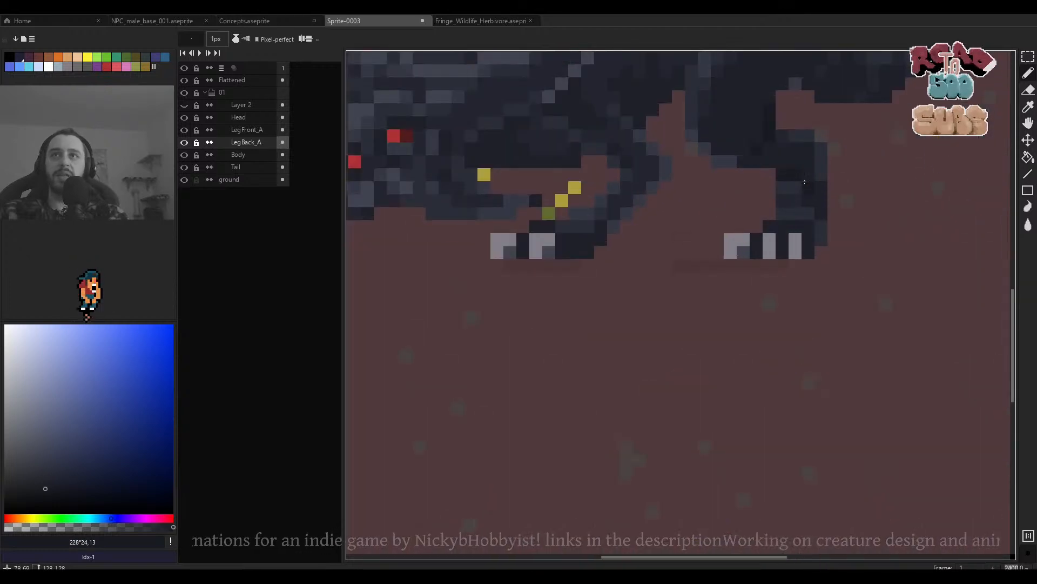
scroll(805, 187, "down", 3)
scroll(740, 172, "up", 3)
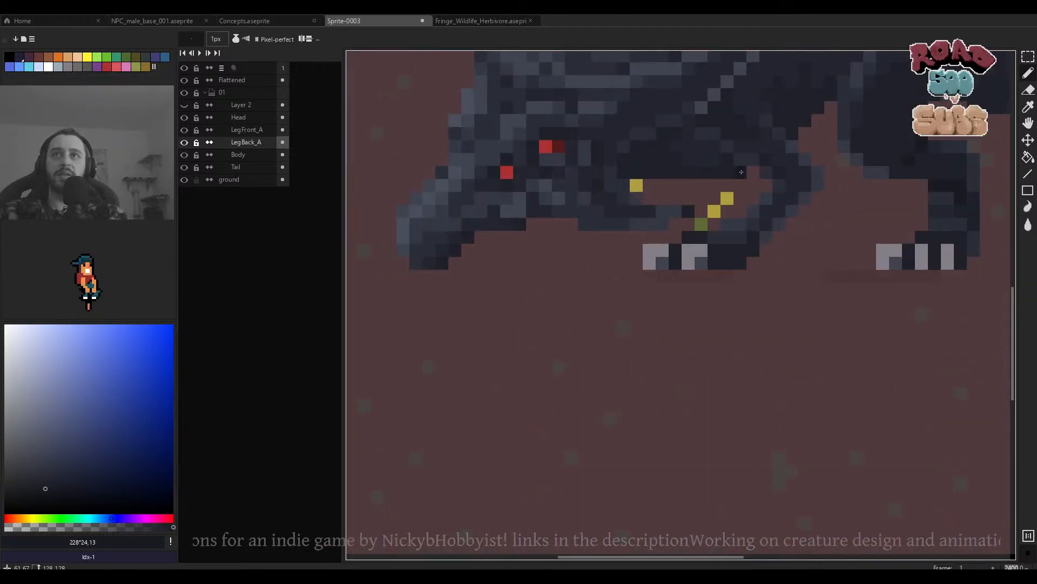
Make the LegFront_A layer active and pencil dark shadow pixels on the inner side of the front leg's bend.
left_click_drag(766, 185, 755, 242)
scroll(778, 237, "up", 3)
left_click(772, 242, "ctrl")
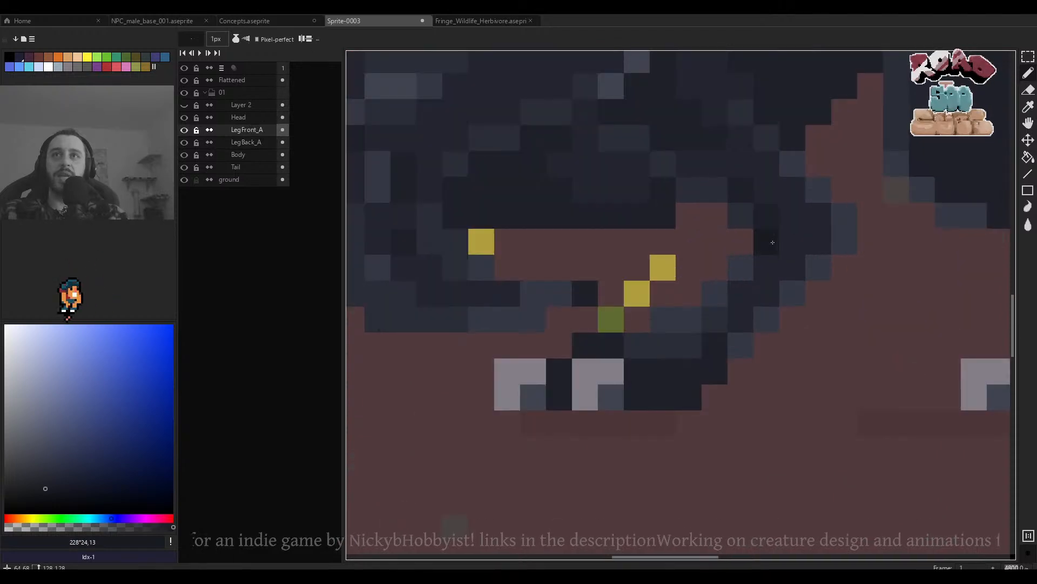
scroll(808, 226, "down", 3)
scroll(808, 225, "up", 3)
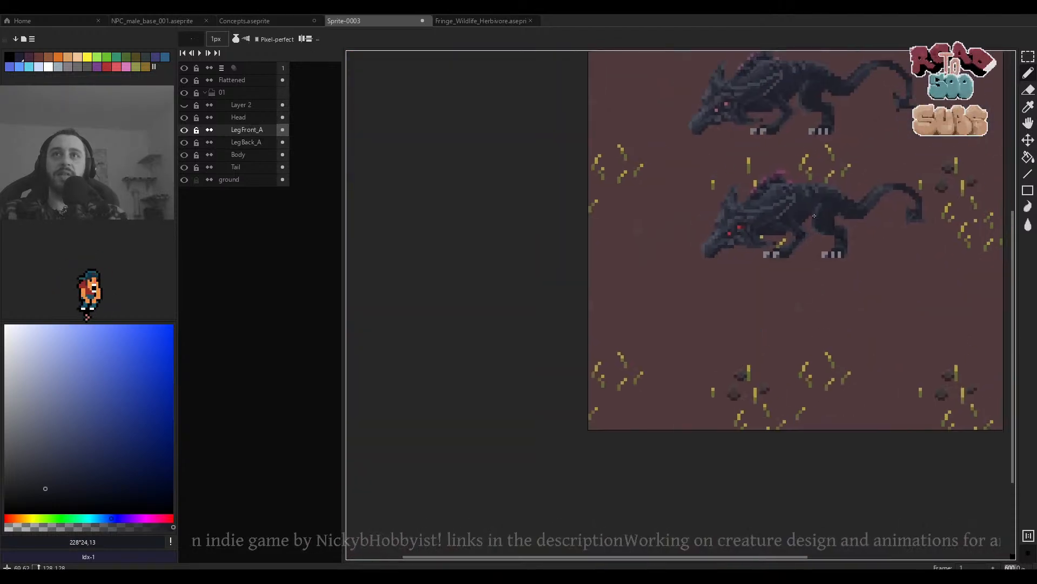
Make the Body layer active, isolate it, and pencil a dark shadow edge along the rear belly and hip underside.
left_click(787, 222, "ctrl")
left_click_drag(788, 223, 655, 220)
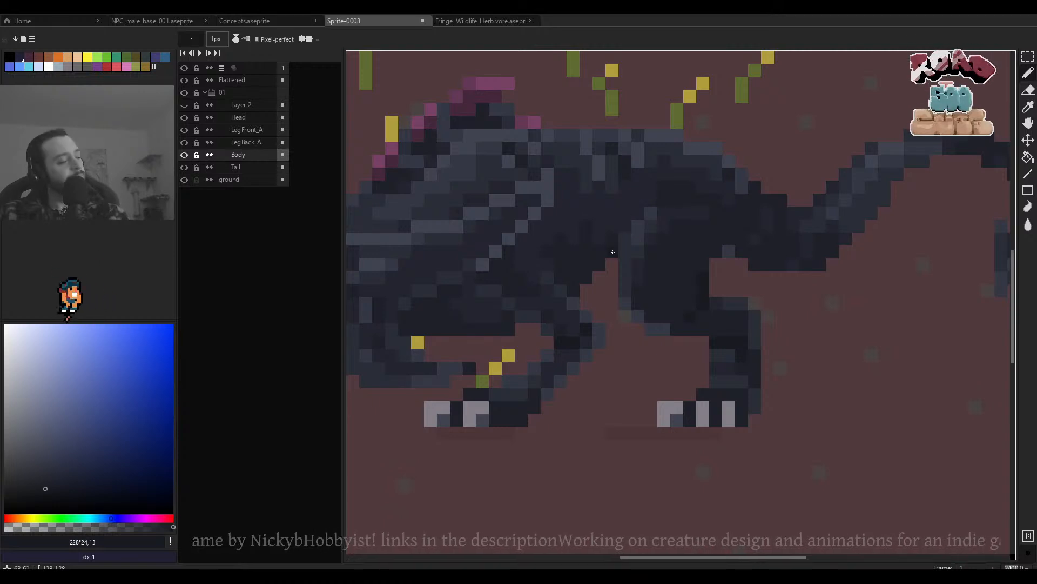
left_click(599, 288)
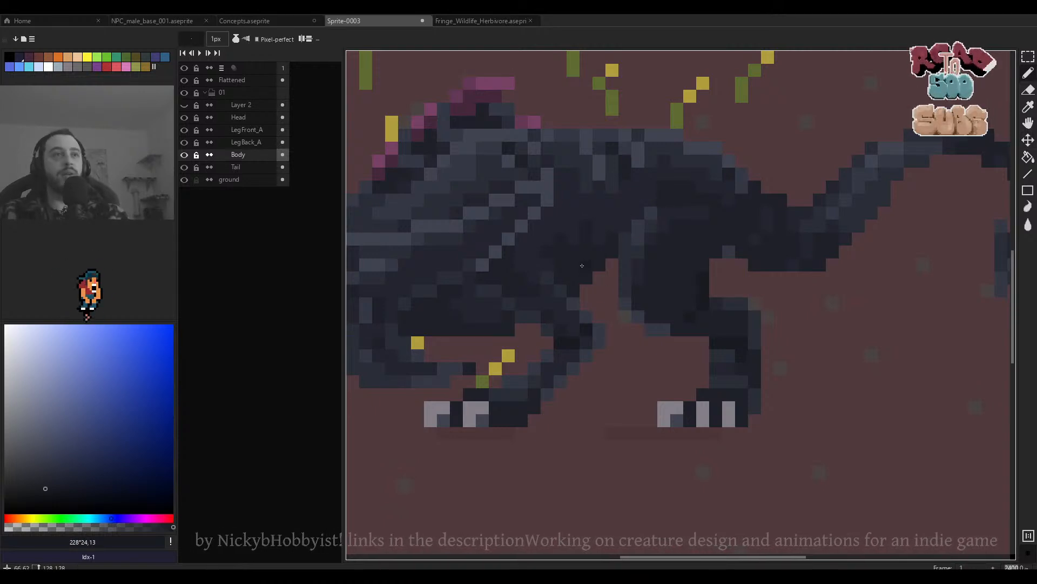
left_click(187, 154, "alt")
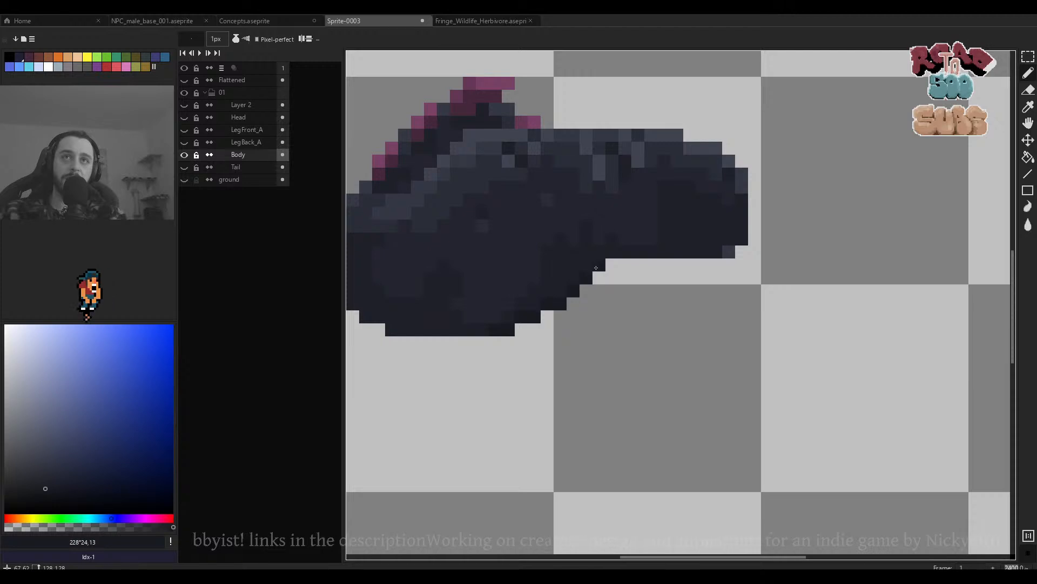
scroll(701, 251, "down", 3)
scroll(620, 294, "up", 3)
left_click(620, 295)
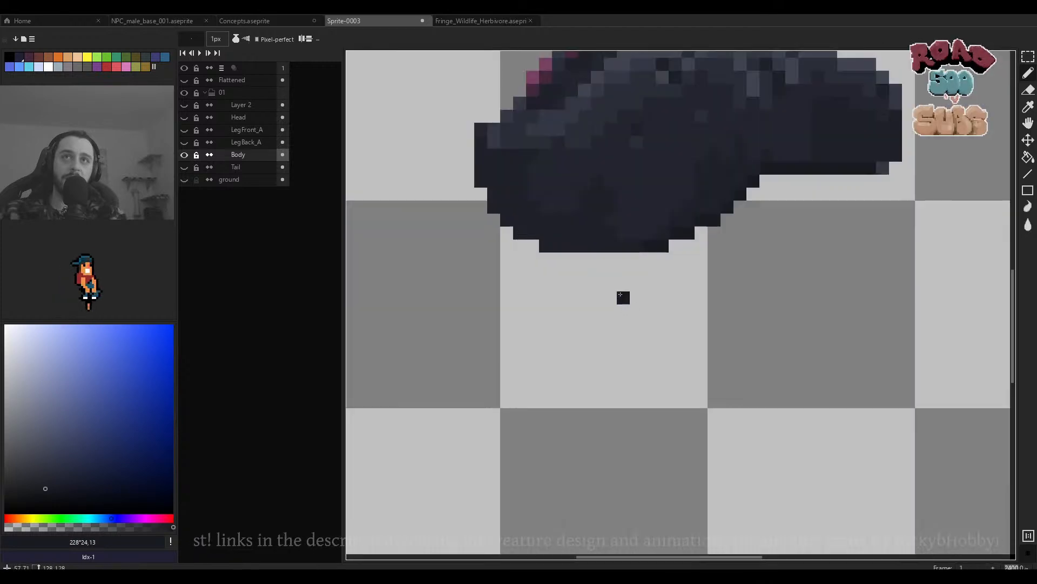
Show all layers again and shift the front part of the belly's bottom edge on the Body layer up one pixel.
left_click(184, 156, "alt")
scroll(635, 241, "down", 3)
scroll(635, 241, "up", 4)
key("v")
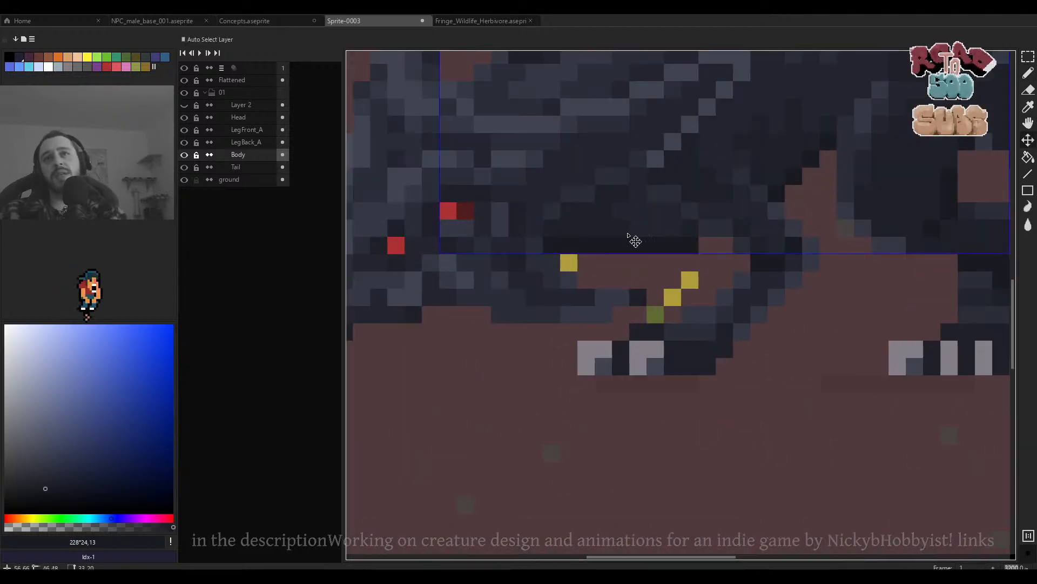
key("b")
key("m")
left_click_drag(630, 219, 506, 255)
mouse_move(574, 247)
left_mouse_down()
mouse_move(573, 231)
mouse_move(534, 263)
mouse_move(567, 229)
left_mouse_up()
left_click(725, 211)
left_click(638, 228)
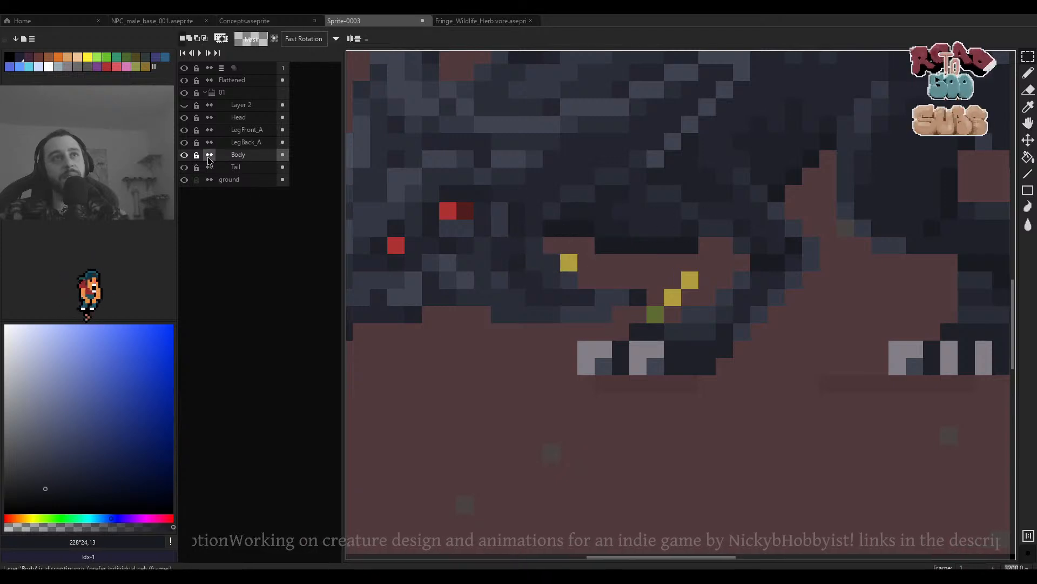
Isolate the Body layer, select the chest's front edge and lower front corner, and shift them one pixel toward the rear.
left_click(184, 155, "alt")
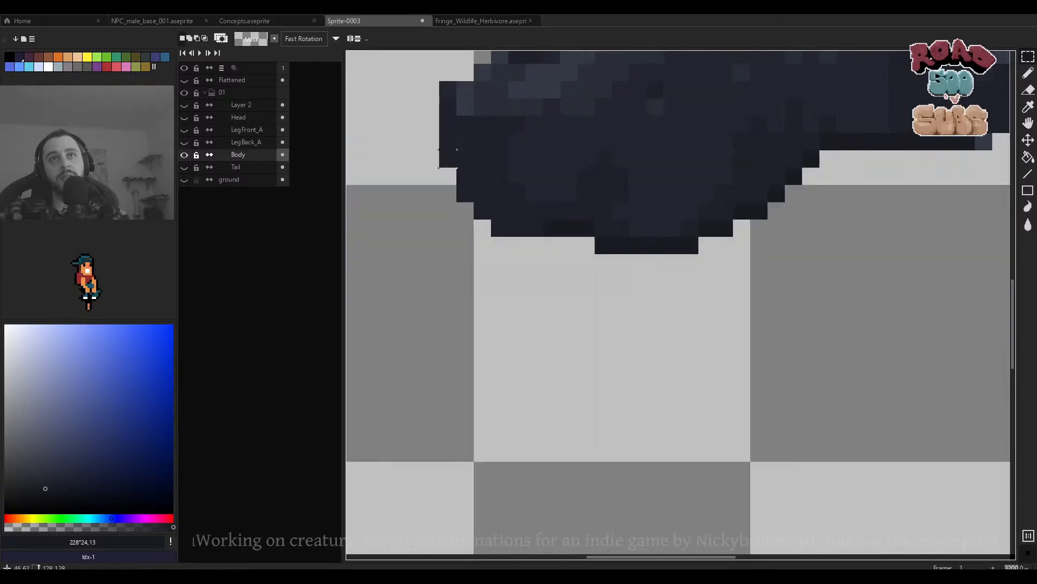
left_click_drag(431, 141, 590, 385)
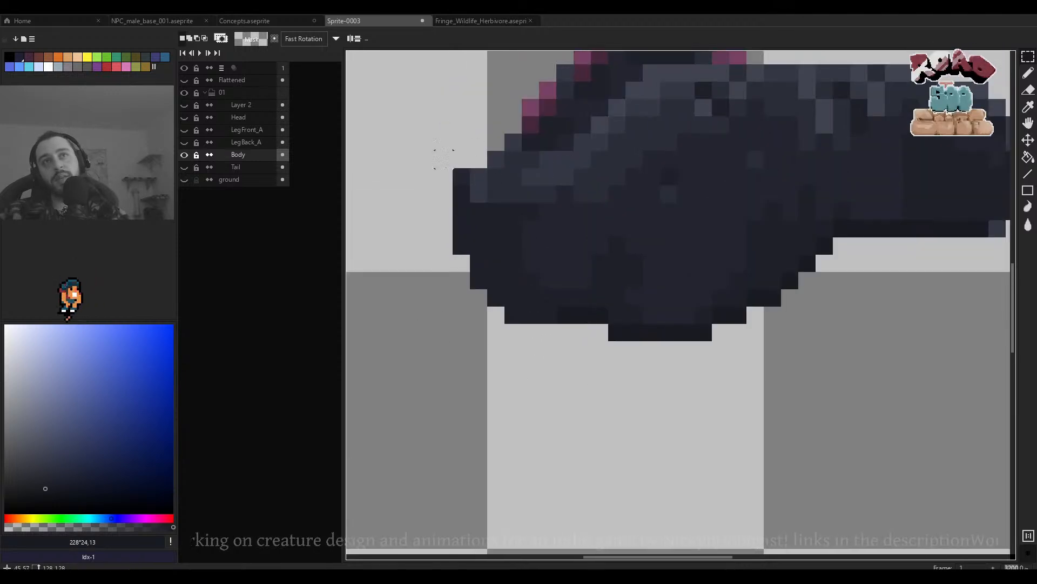
left_click_drag(435, 150, 471, 306)
left_click_drag(487, 237, 574, 393)
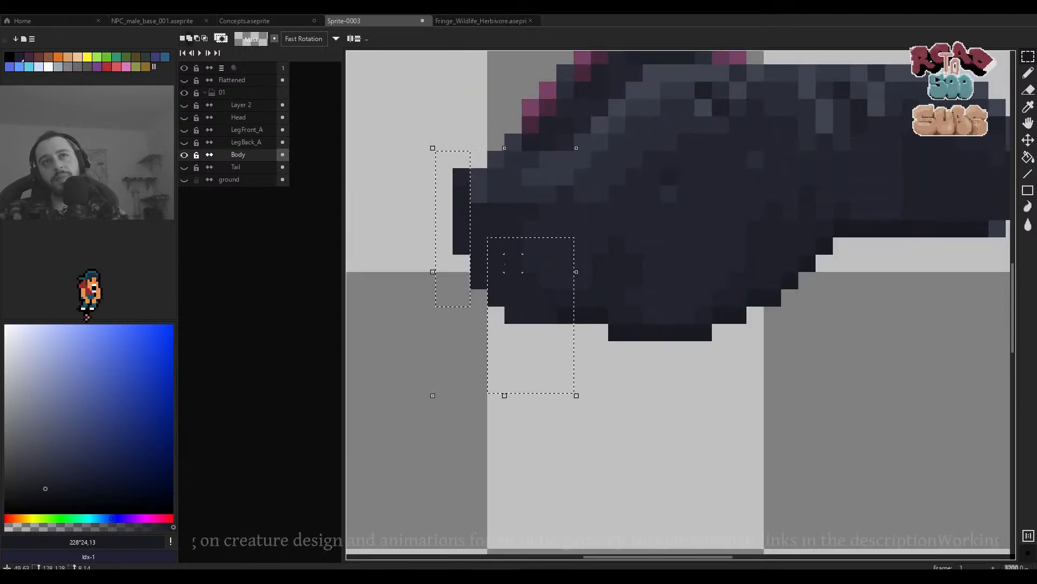
left_click_drag(507, 263, 444, 333)
left_click_drag(521, 296, 535, 301)
key("ctrl+d")
key("b")
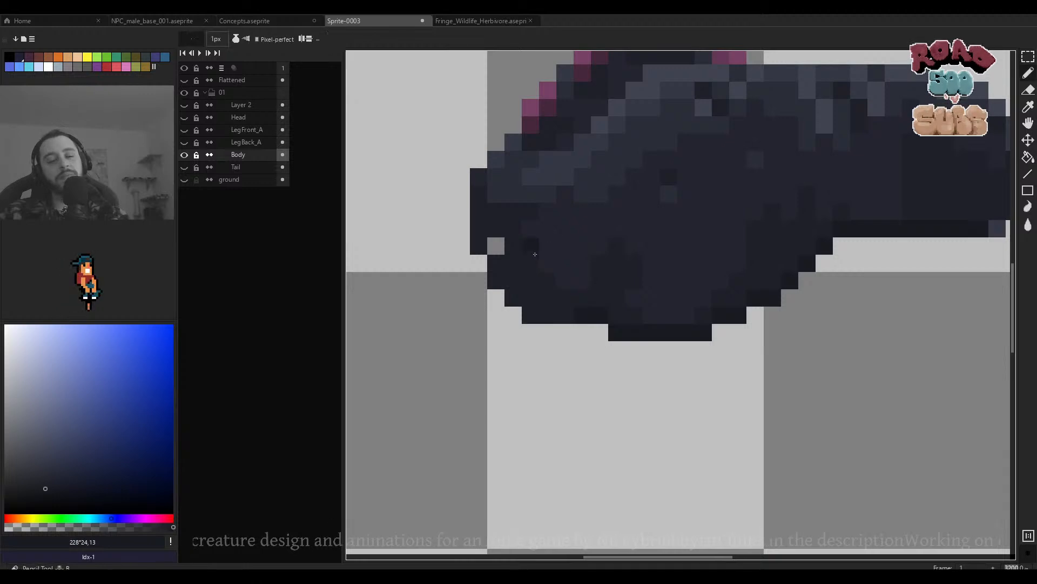
Fill the gap at the chest's front edge and blend the shoulder shading with #1f2129, #2a2e38 and #23252f.
scroll(535, 254, "down", 6)
scroll(655, 254, "up", 2)
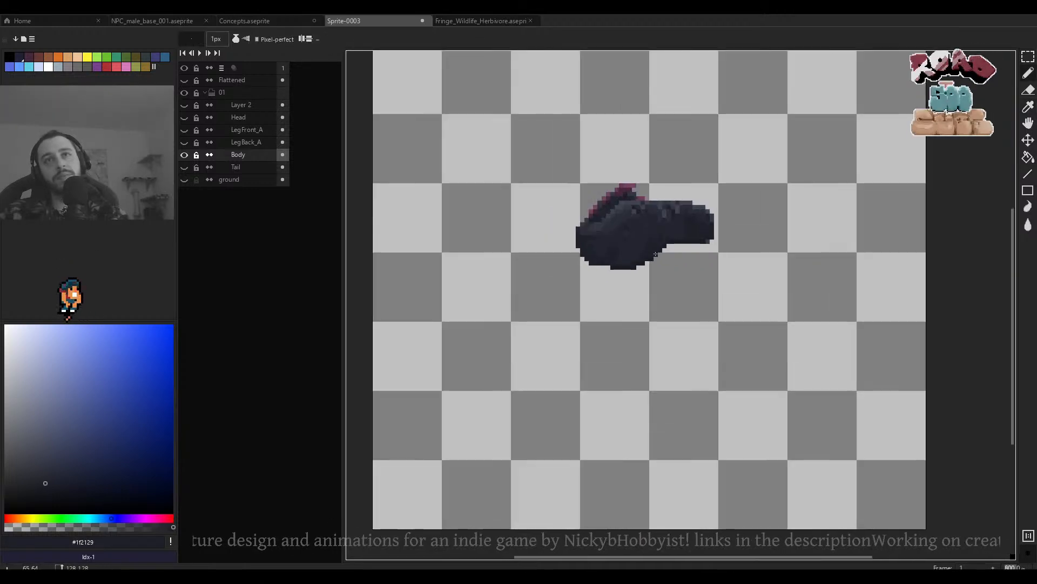
scroll(655, 254, "up", 5)
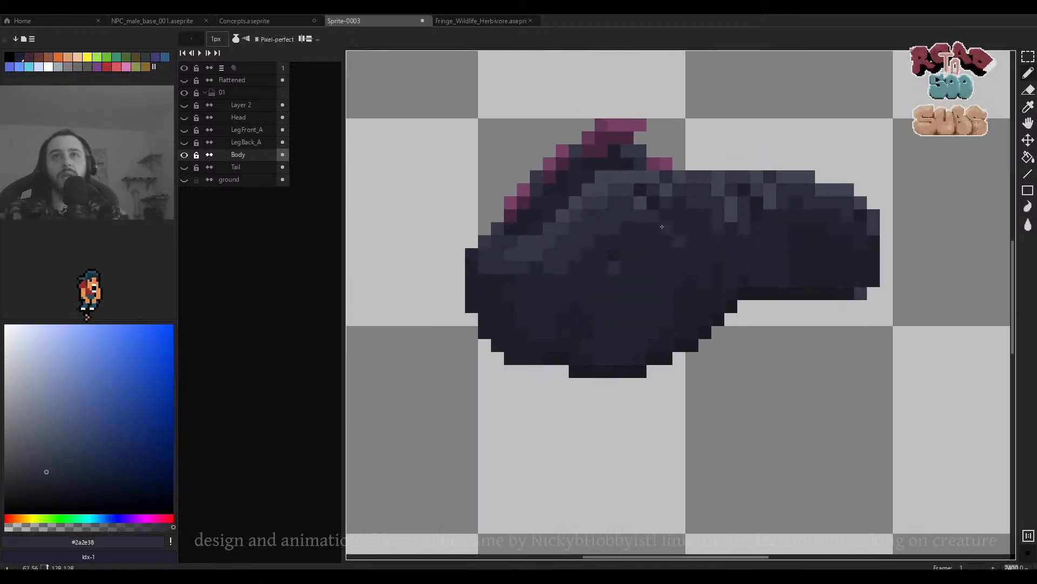
scroll(662, 227, "down", 2)
scroll(702, 251, "up", 1)
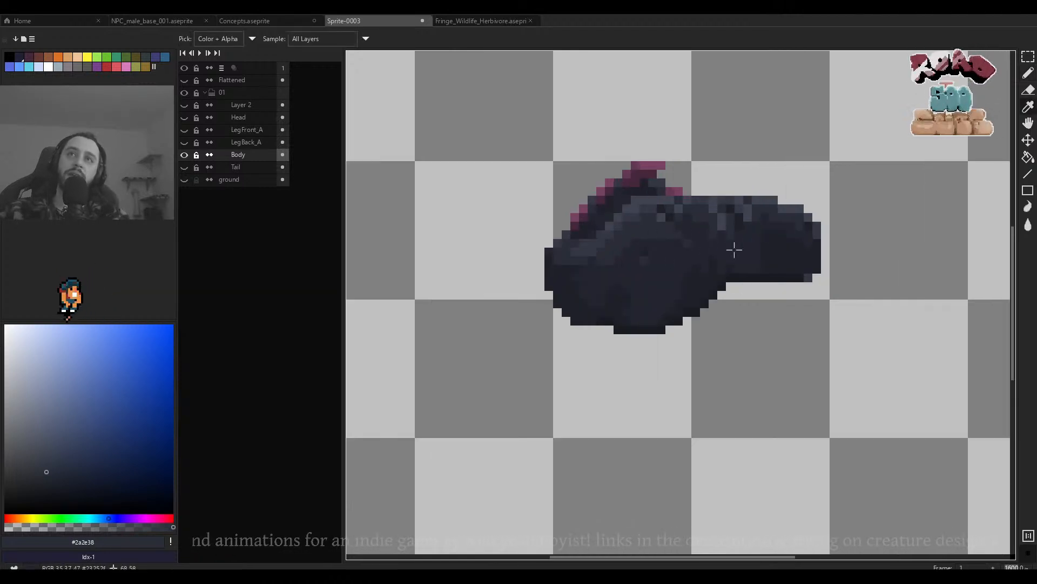
scroll(734, 248, "up", 1)
scroll(683, 212, "down", 1)
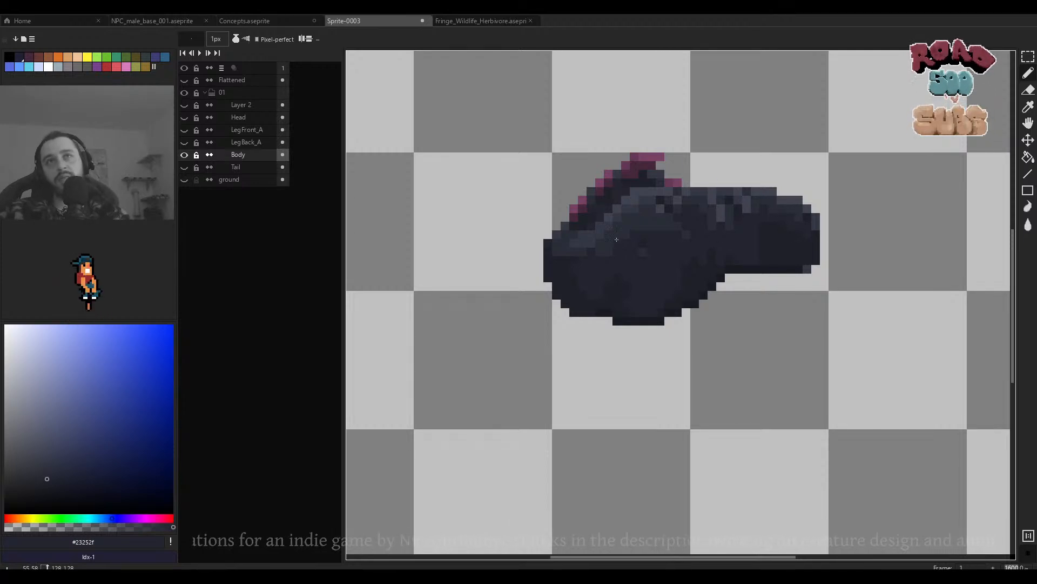
Sample #2a2e38 from the shoulder and extend its lighter shading down into the front flank.
left_click(598, 243, "alt")
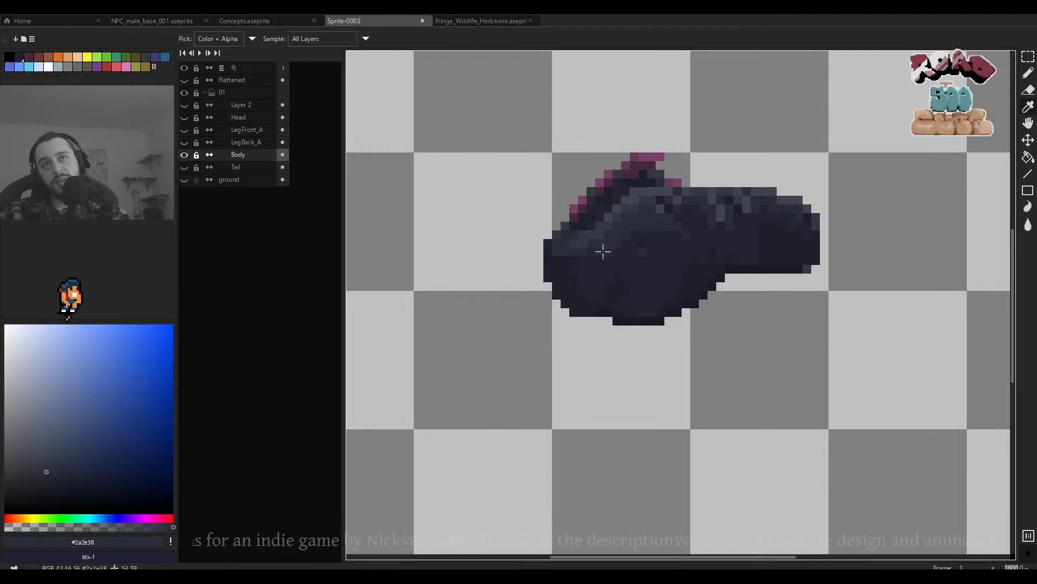
scroll(588, 270, "down", 3)
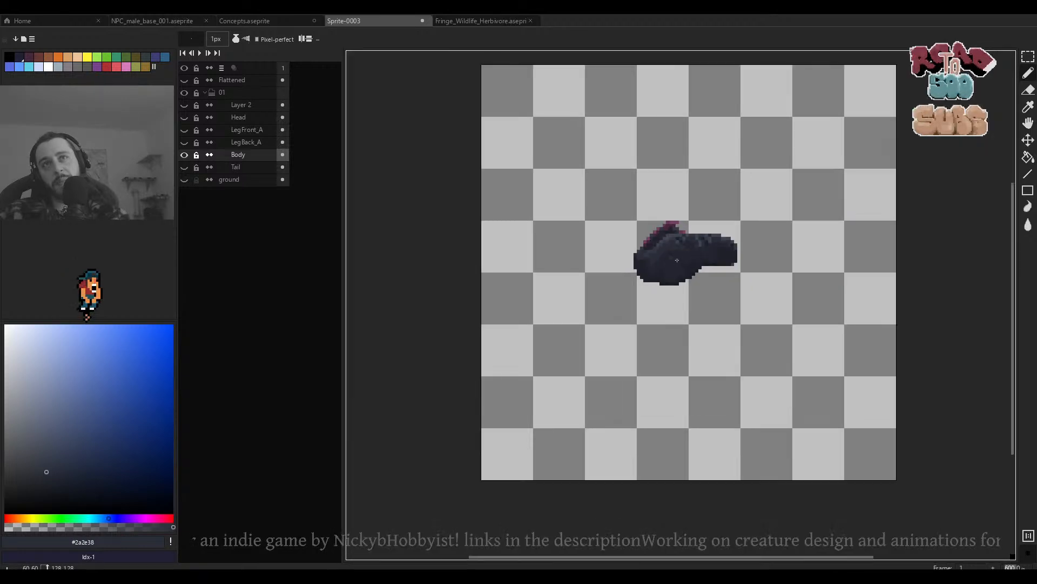
scroll(697, 249, "up", 9)
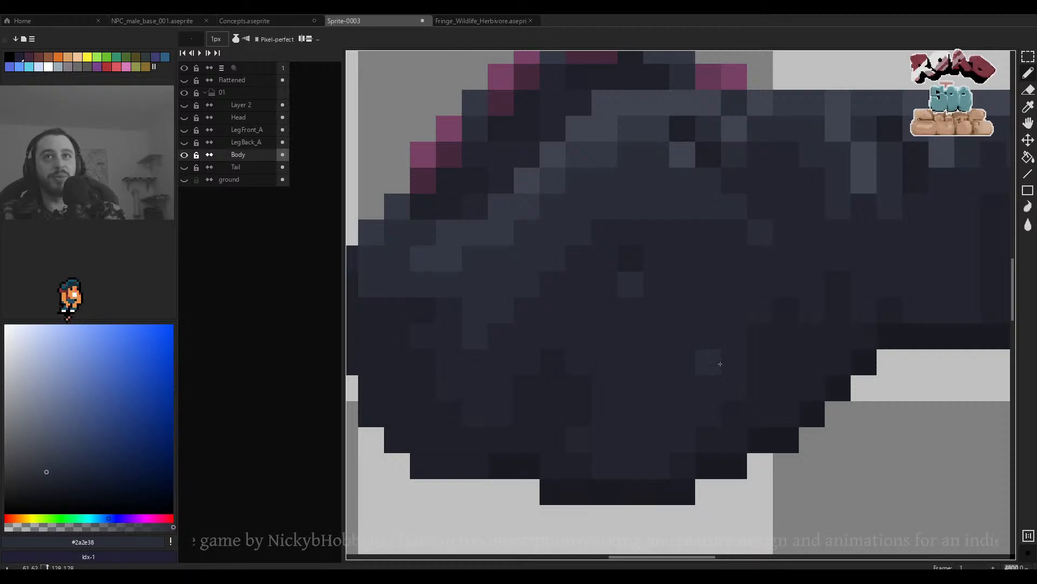
scroll(715, 276, "down", 2)
scroll(725, 270, "up", 1)
Pencil #1f2129 accent pixels beside the flank and back highlights, and sample #23252f to soften the surrounding shading.
left_click(657, 268, "alt")
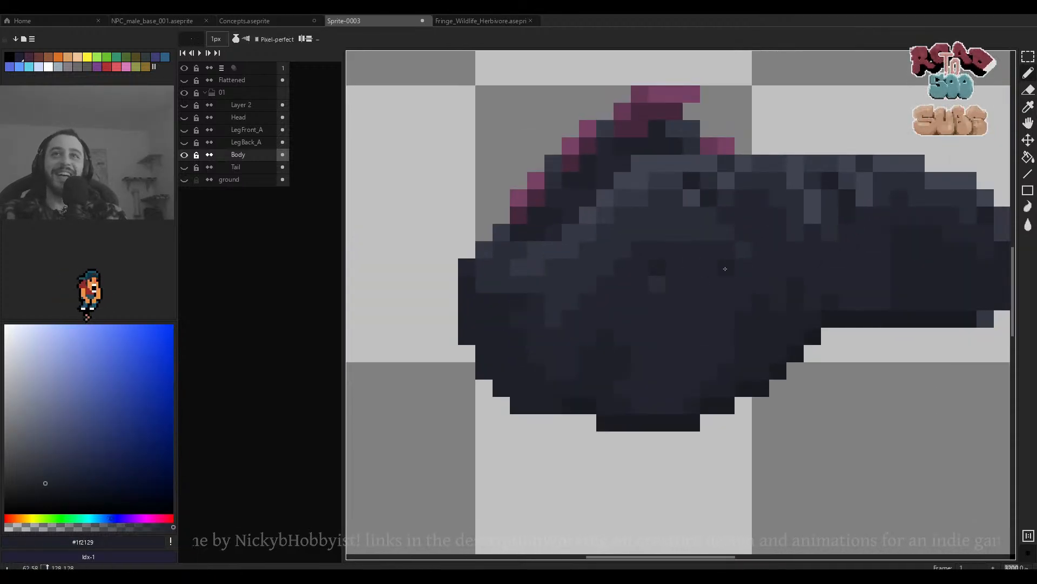
scroll(731, 250, "down", 4)
scroll(745, 216, "up", 6)
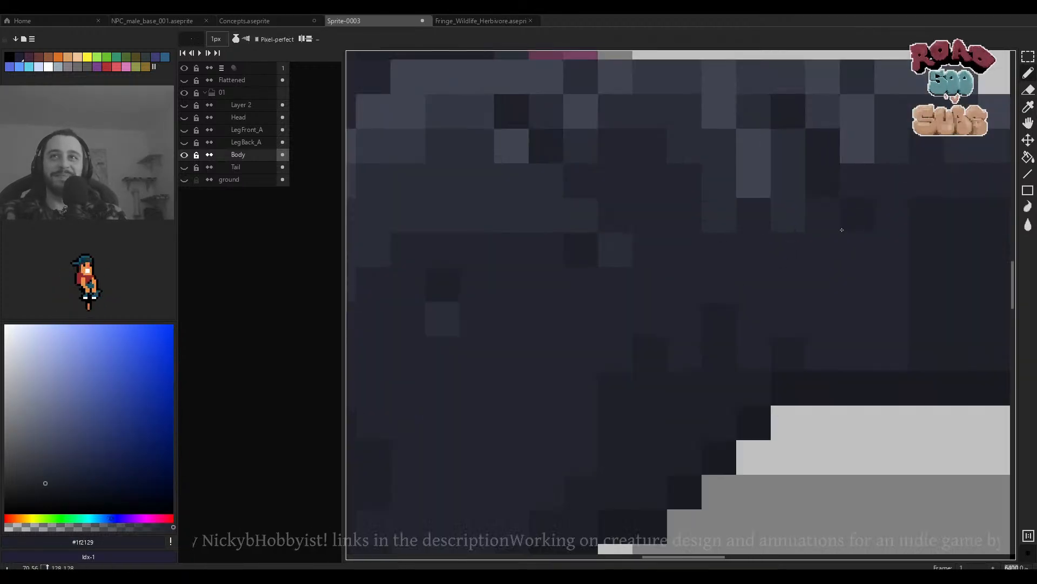
scroll(806, 226, "down", 3)
scroll(806, 225, "down", 2)
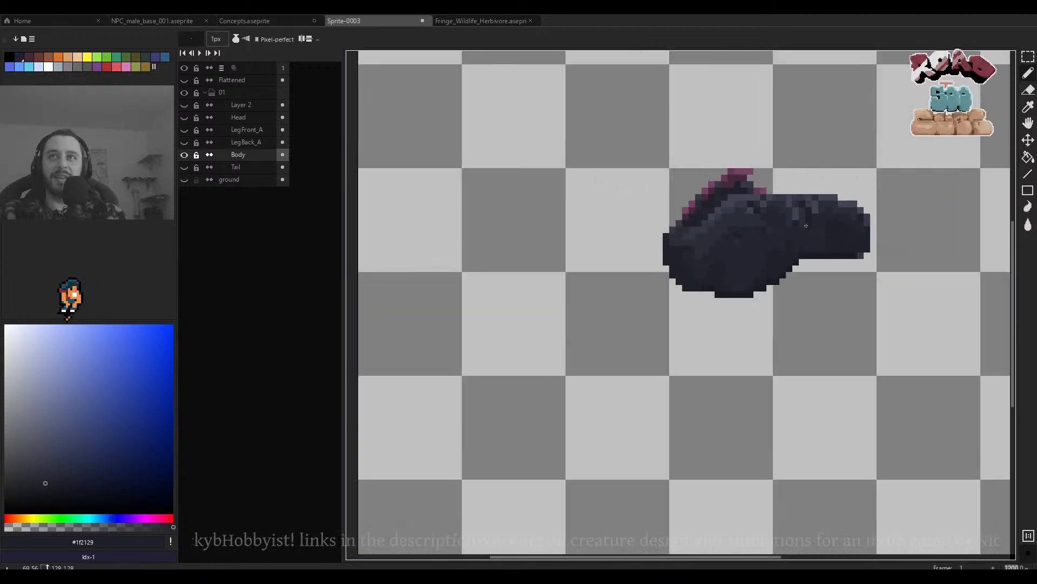
scroll(836, 228, "down", 1)
scroll(810, 227, "up", 3)
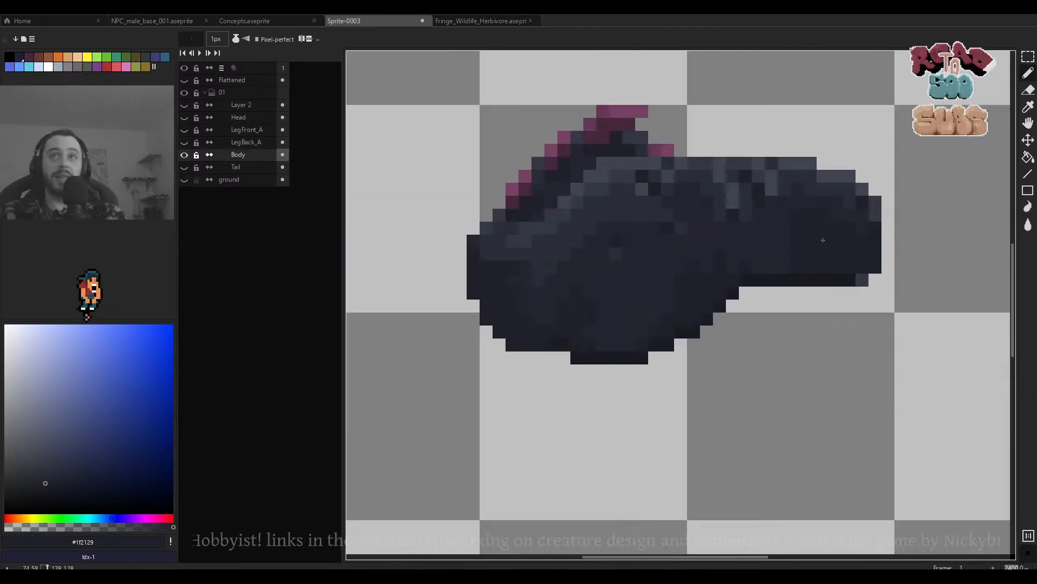
left_click(804, 209, "alt")
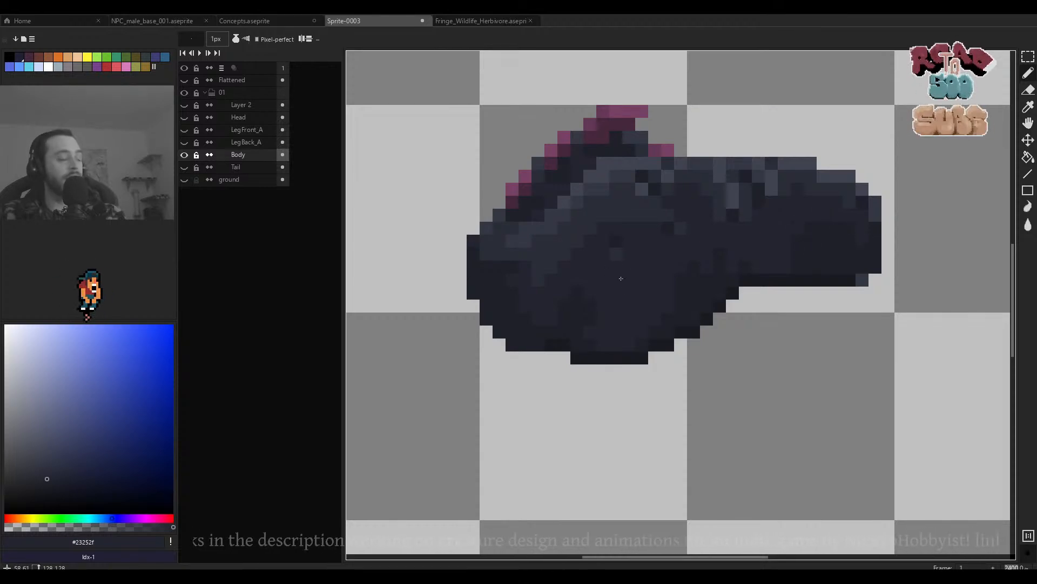
Sample #191b22 from the belly edge and pencil a deeper stepped shadow up the rear of the belly's underside.
left_click(551, 345, "alt")
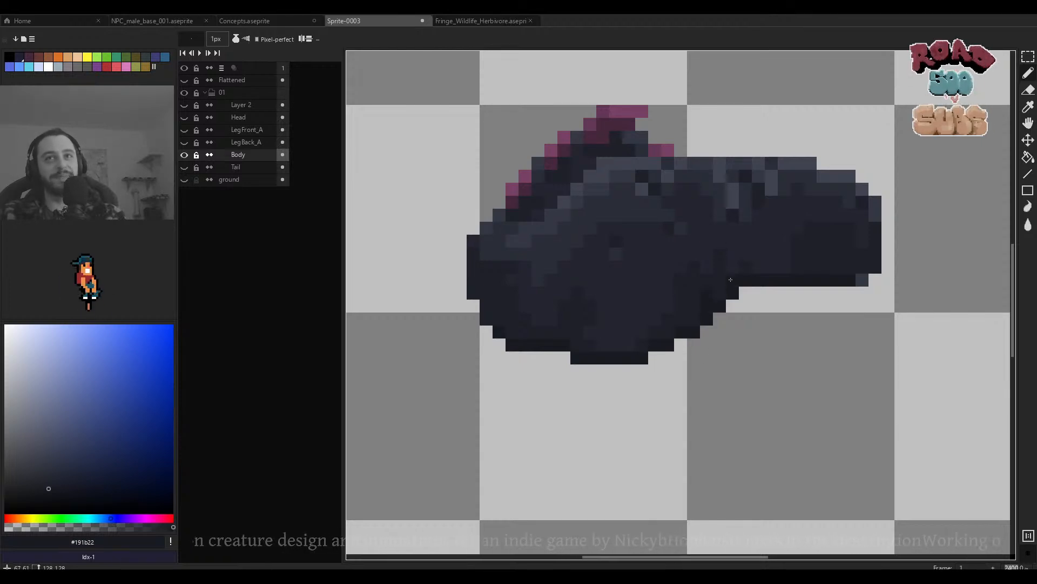
scroll(697, 309, "down", 5)
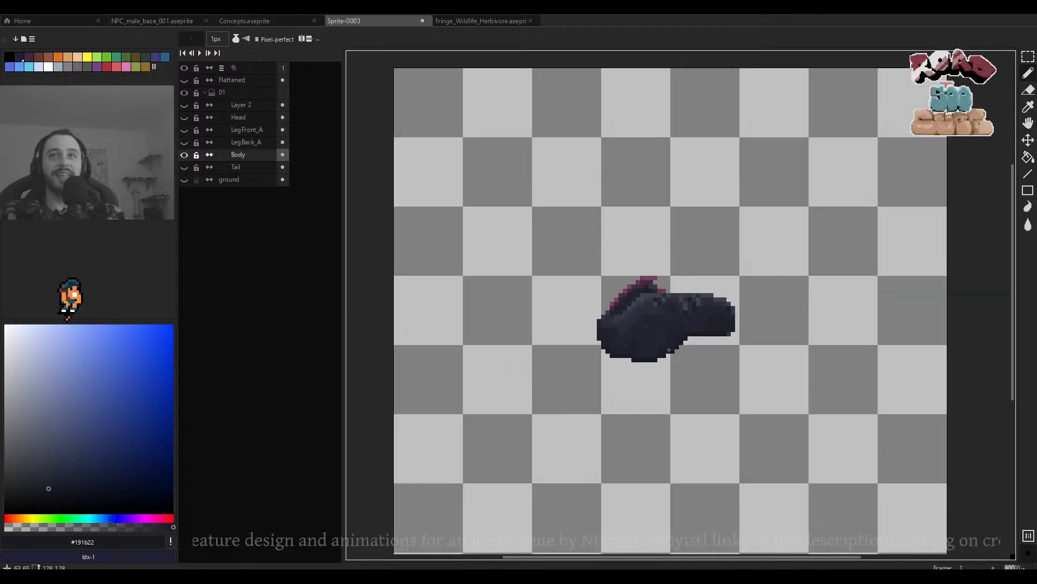
scroll(679, 313, "up", 5)
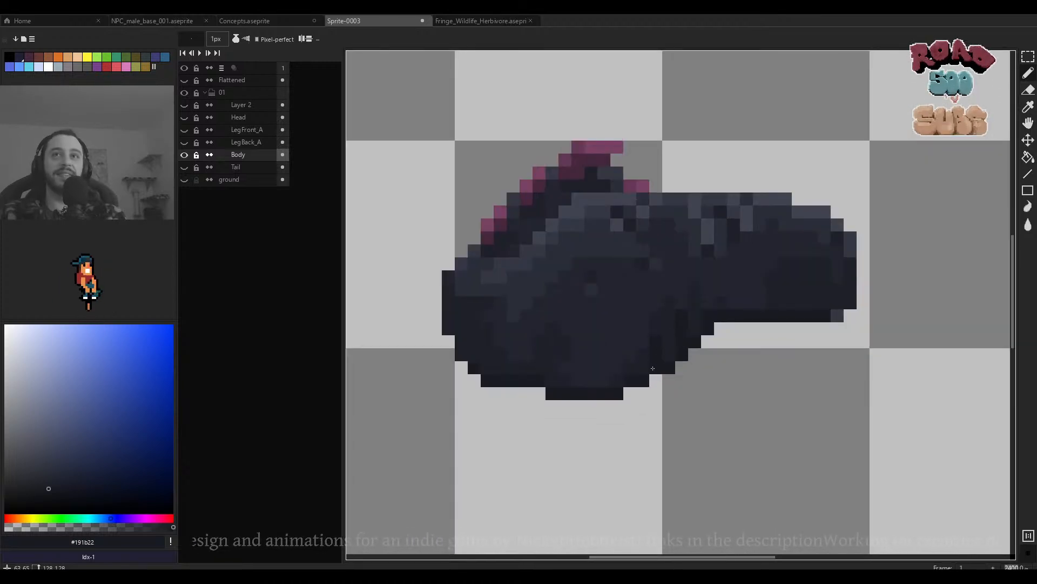
scroll(659, 362, "up", 2)
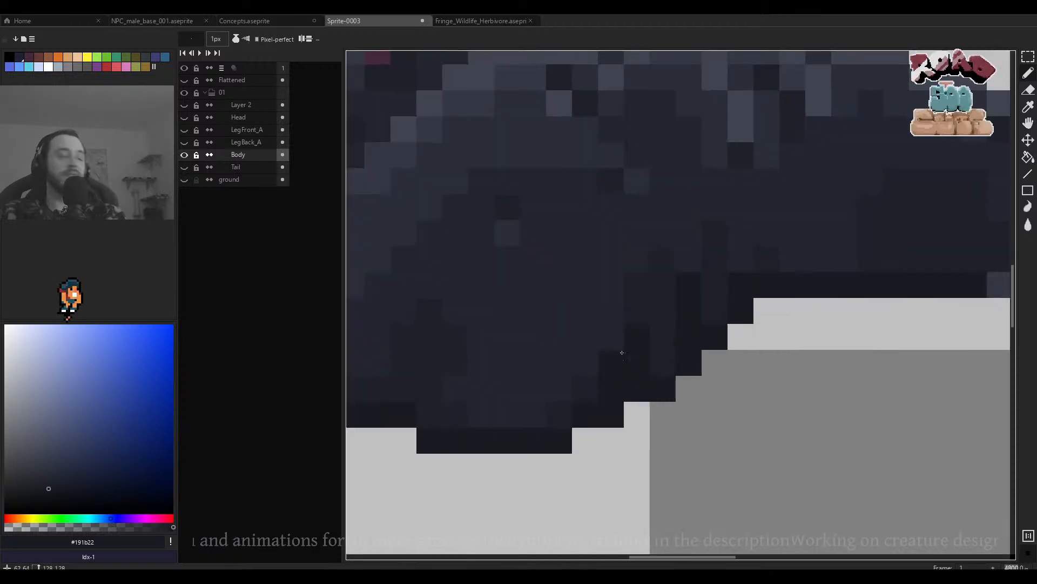
scroll(725, 329, "down", 2)
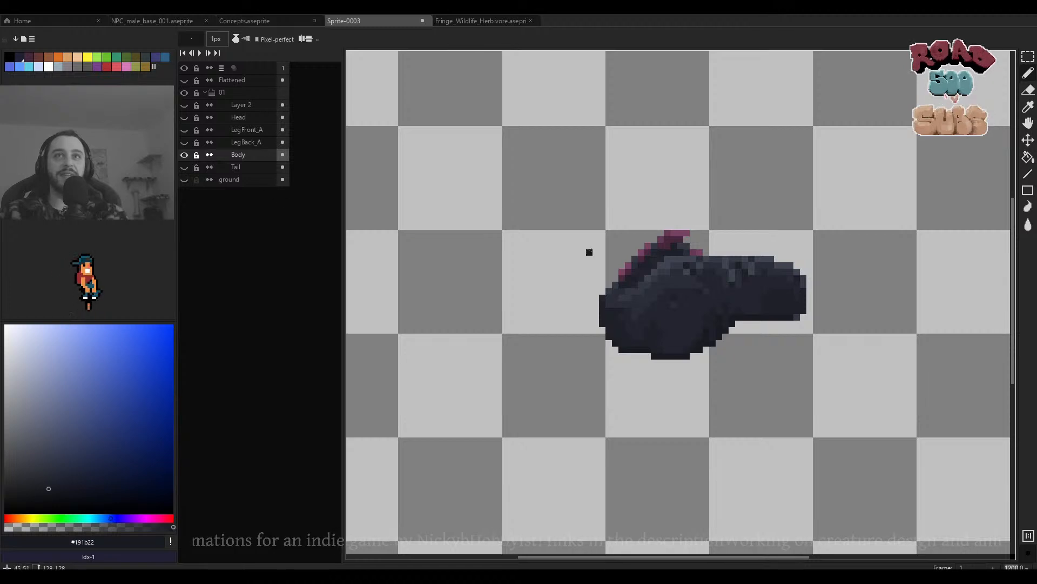
scroll(691, 284, "up", 3)
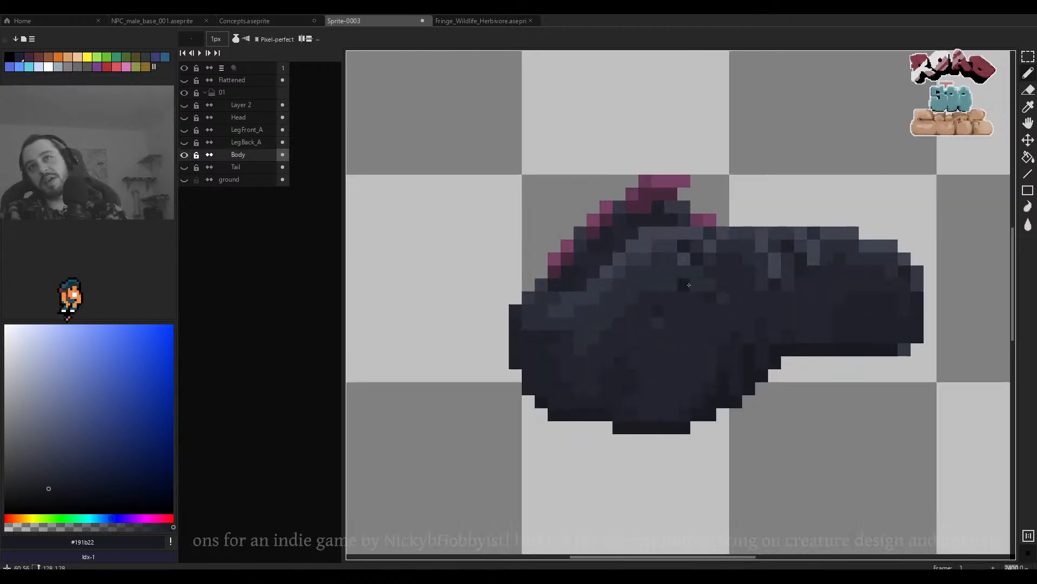
Show all layers and try moving the head forward, clear of the body.
left_click(182, 157, "alt")
scroll(559, 297, "down", 5)
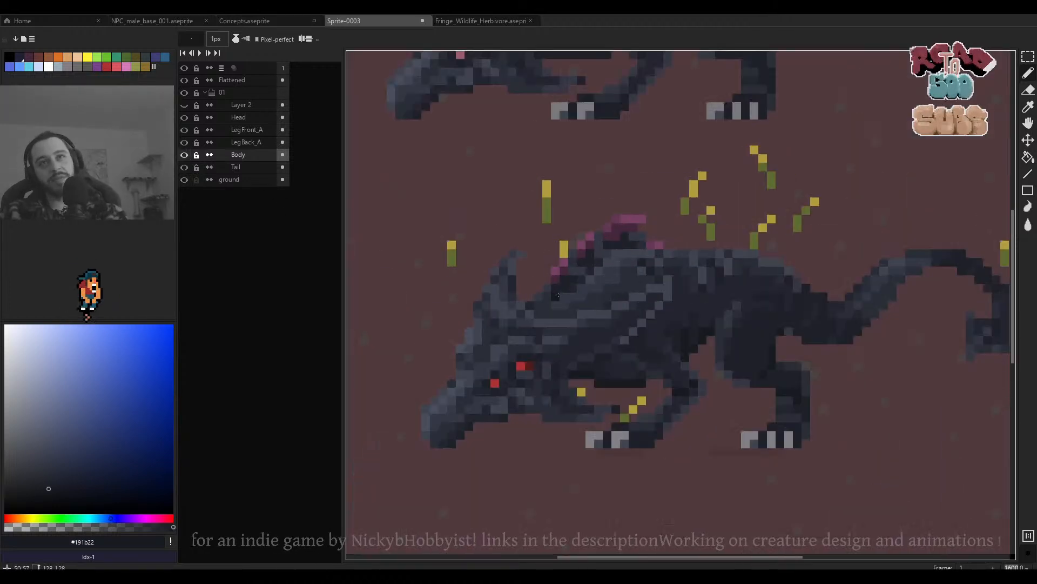
left_click_drag(529, 322, 427, 302)
scroll(557, 316, "up", 3)
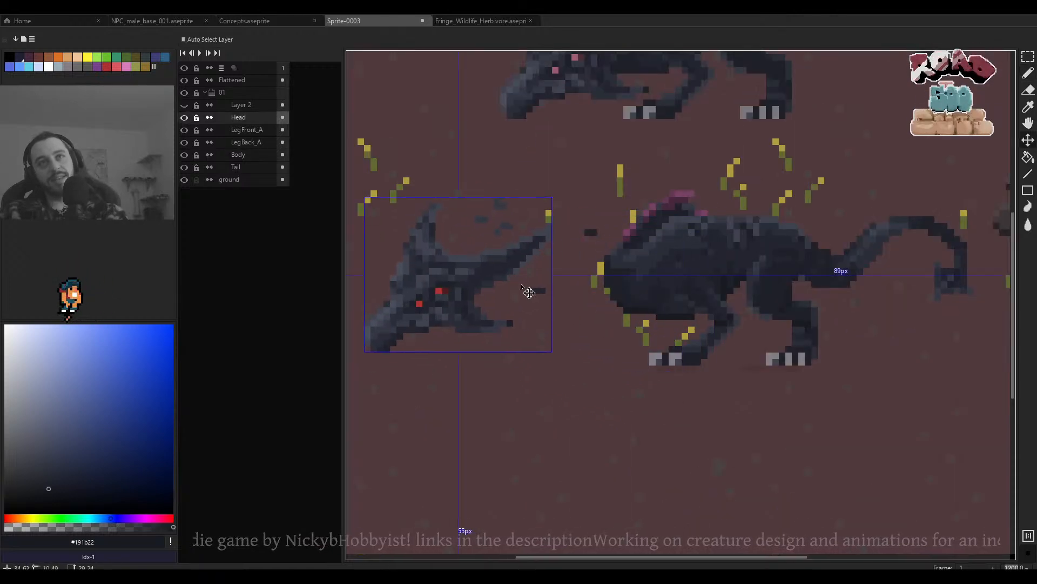
key("ctrl+z")
Isolate the Head layer, select the stray pixels above and below the rear horn, and delete them.
left_click(184, 117, "alt")
scroll(680, 219, "up", 2)
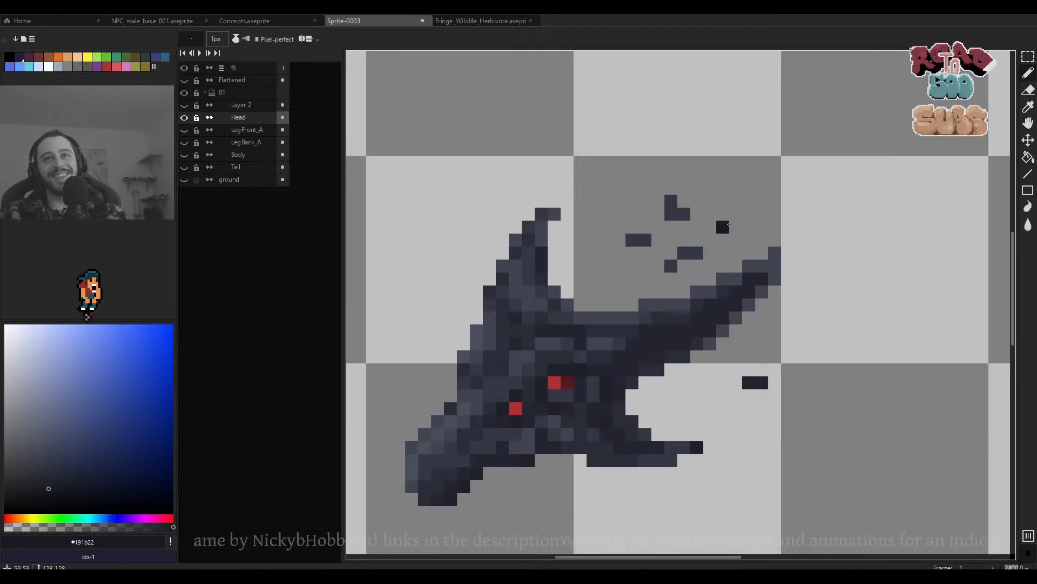
key("m")
left_click_drag(663, 204, 597, 270)
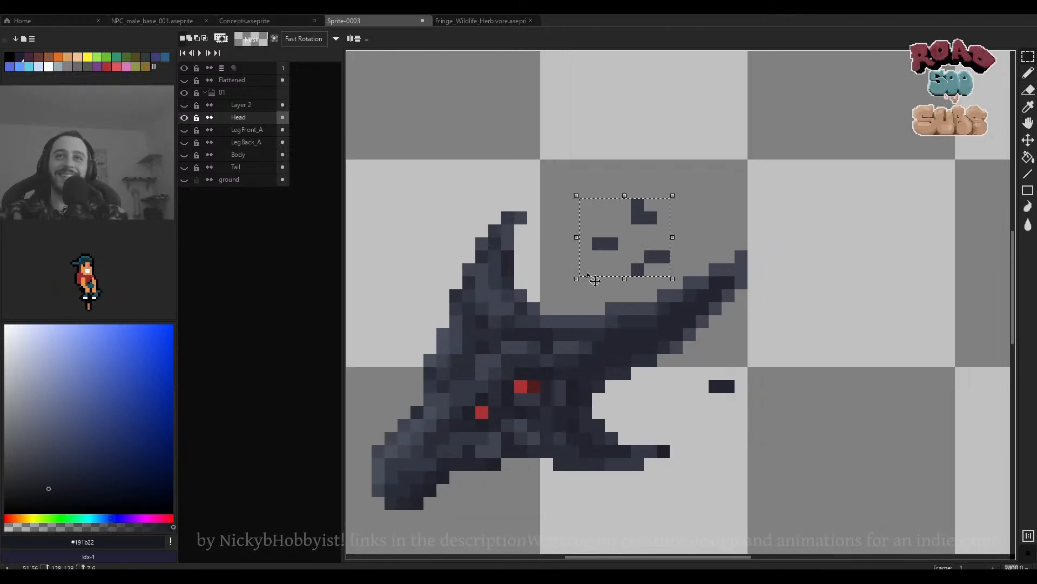
left_click_drag(755, 373, 715, 400)
key("Delete")
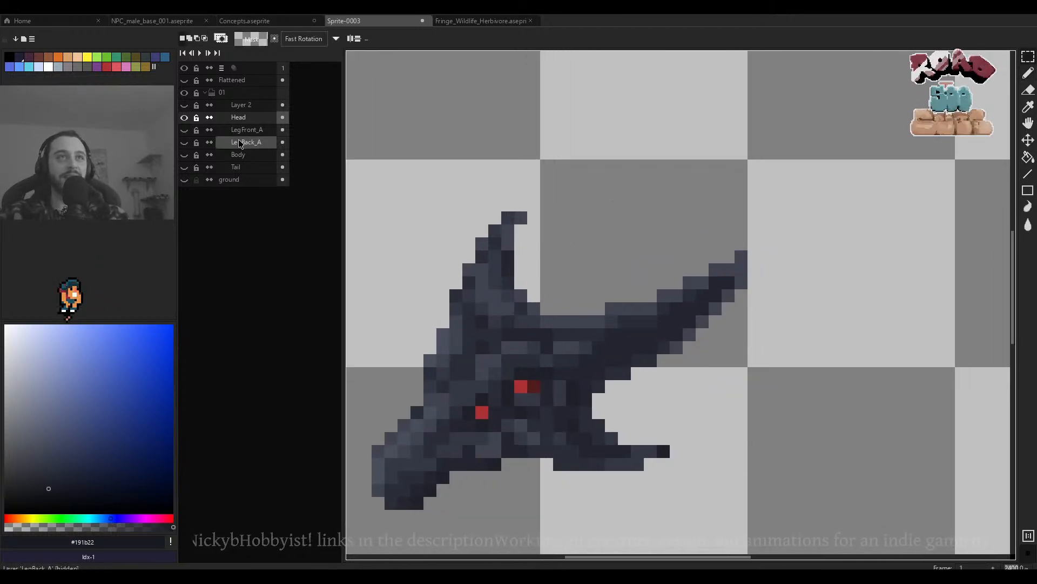
Show all layers again and make the Body layer active.
left_click(184, 118, "alt")
left_click(236, 157)
scroll(745, 250, "down", 1)
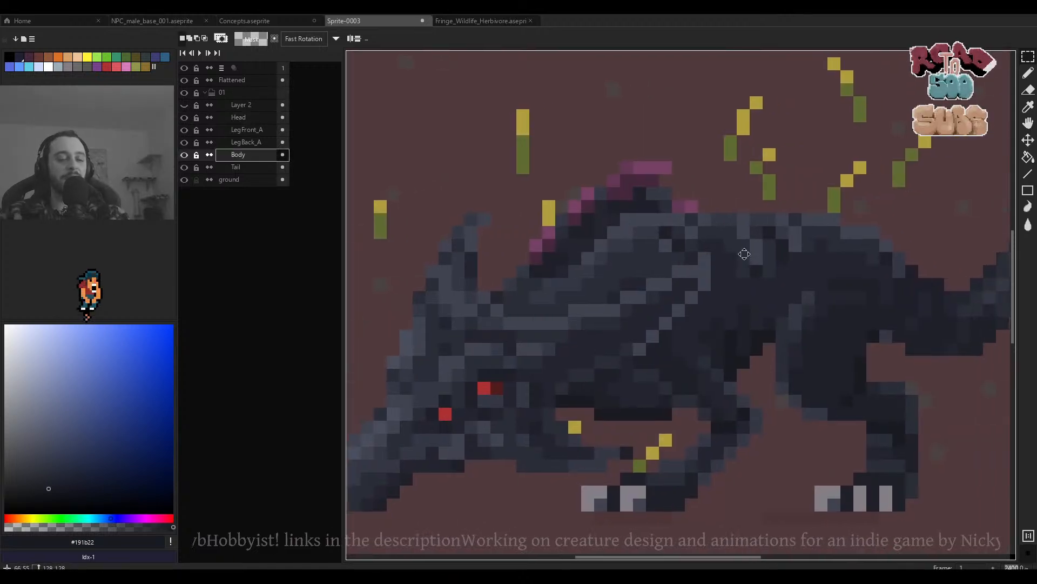
scroll(738, 232, "down", 4)
scroll(737, 232, "up", 3)
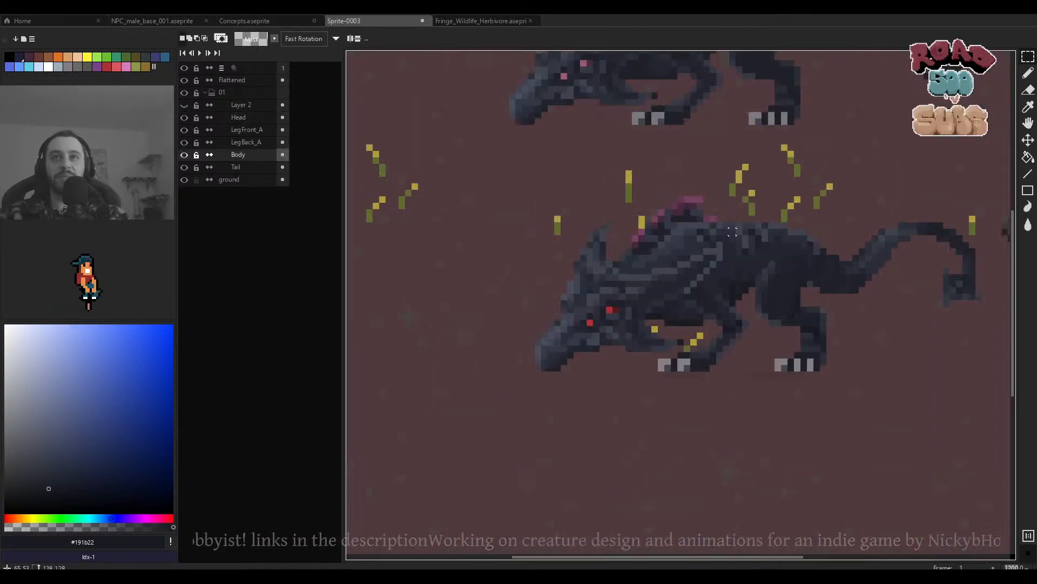
Isolate the Head, LegFront_A, Body and Tail layers one after another to check each for stray pixels, restoring full visibility each time.
left_click(185, 118, "alt")
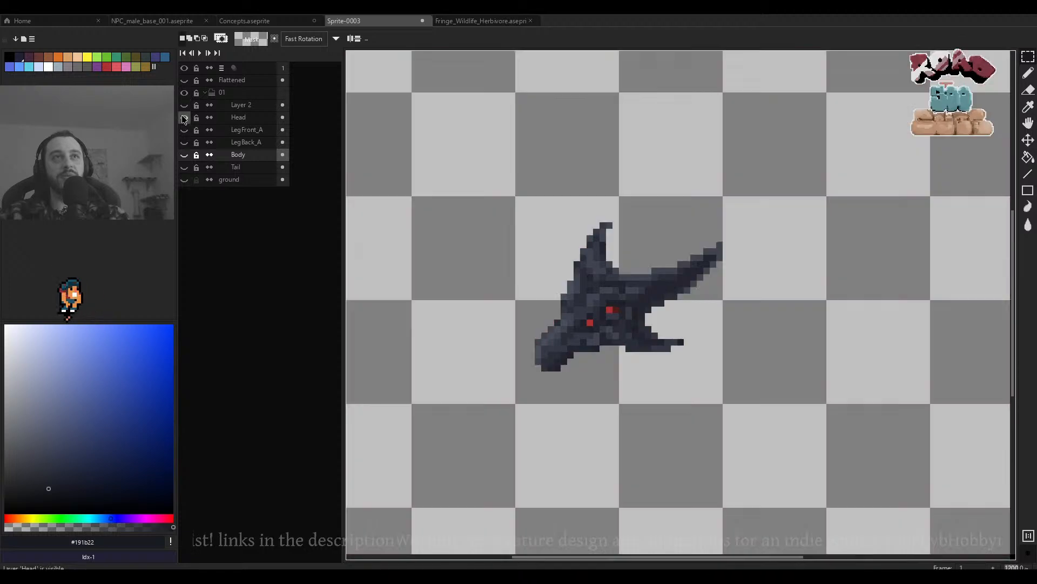
left_click(184, 118, "alt")
left_click(183, 130, "alt")
left_click(184, 129, "alt")
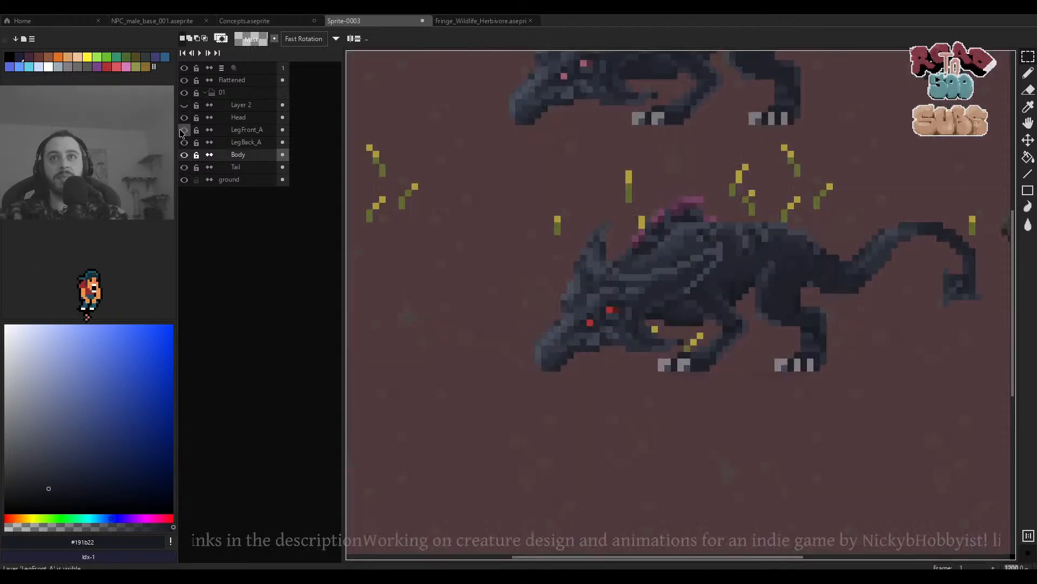
left_click(185, 155, "alt")
left_click(184, 155, "alt")
left_click(185, 168, "alt")
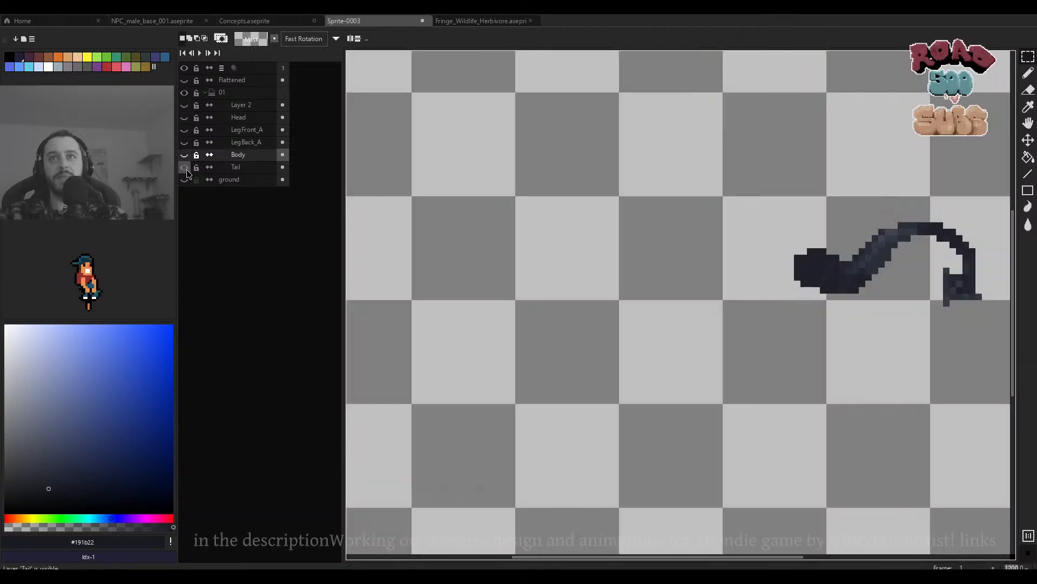
left_click(185, 168, "alt")
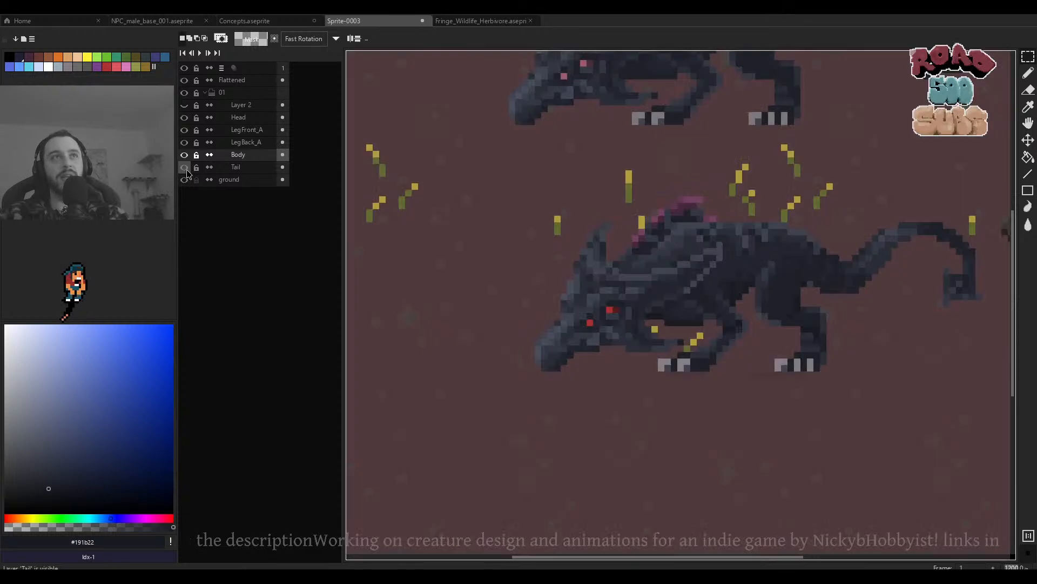
Collapse the 01 group and delete the Flattened layer holding the merged copy of the creature.
left_click(205, 93)
left_click(233, 80)
scroll(650, 193, "down", 3)
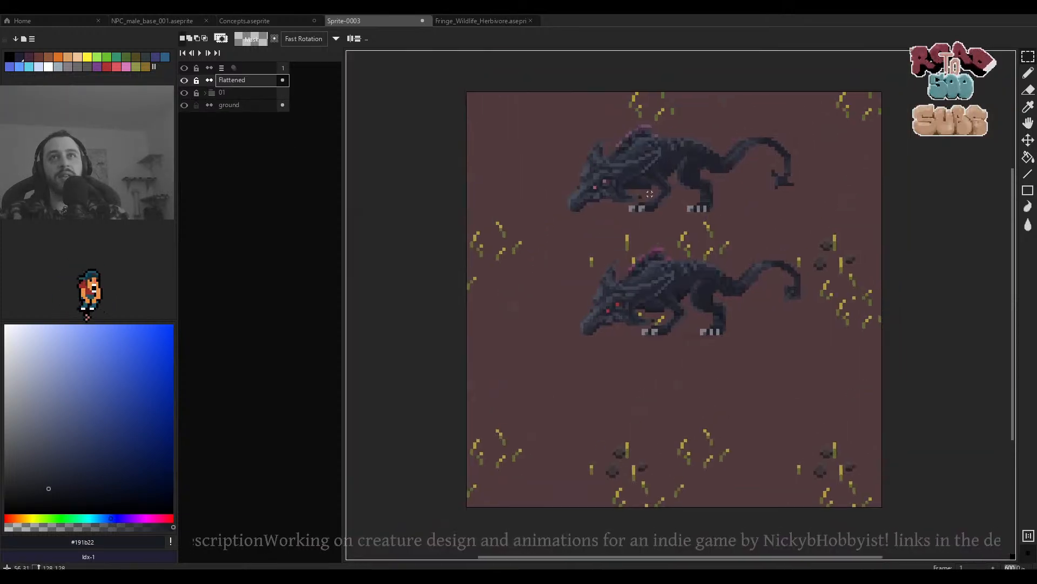
key("v")
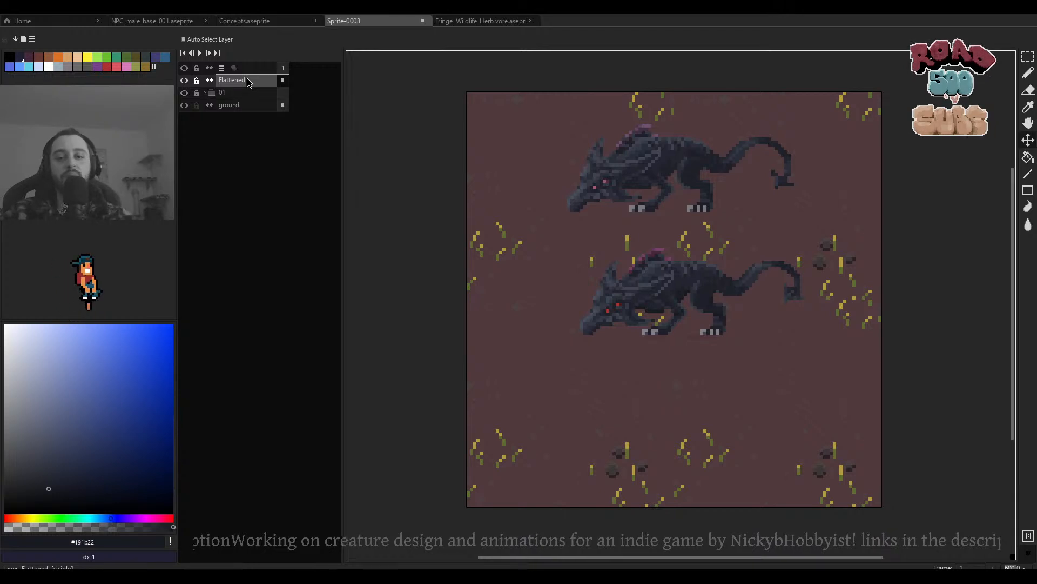
key("Delete")
Expand the 01 group, check what Layer 2 contains, and rename that layer as Fur.
left_click(205, 80)
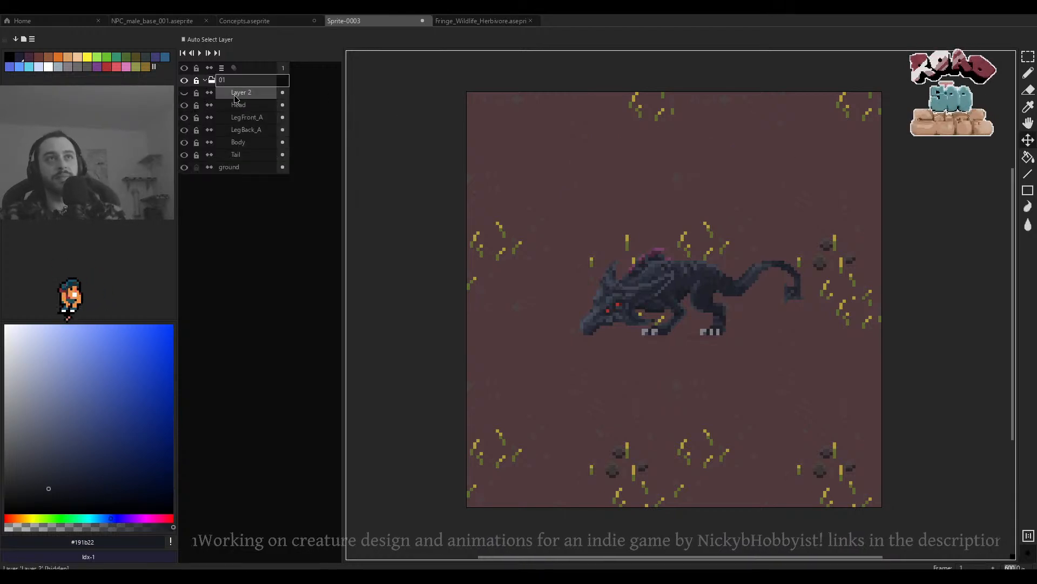
left_click(236, 95)
scroll(716, 306, "up", 4)
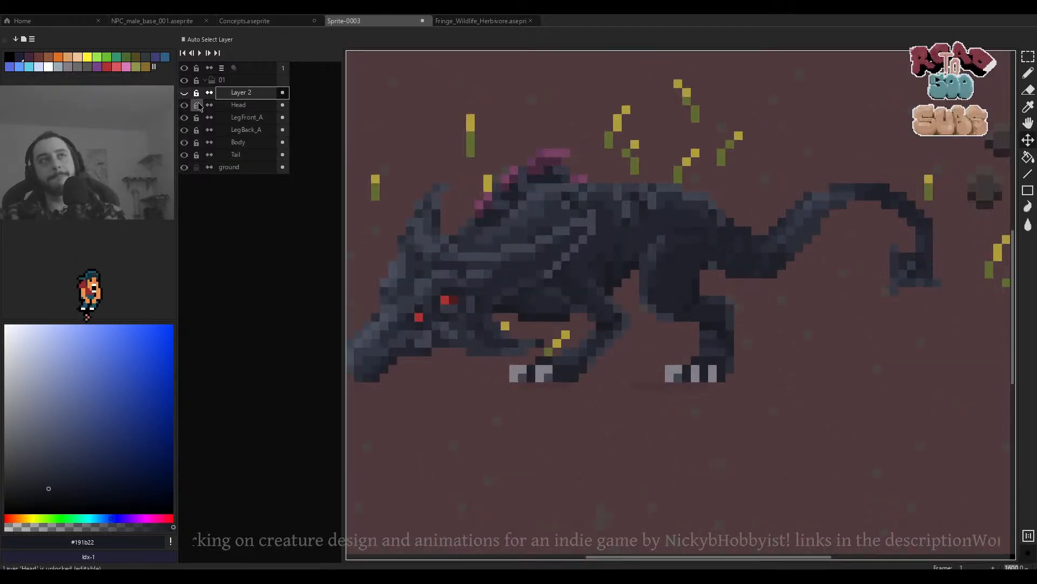
left_click(184, 92)
left_click(186, 92)
double_click(233, 94)
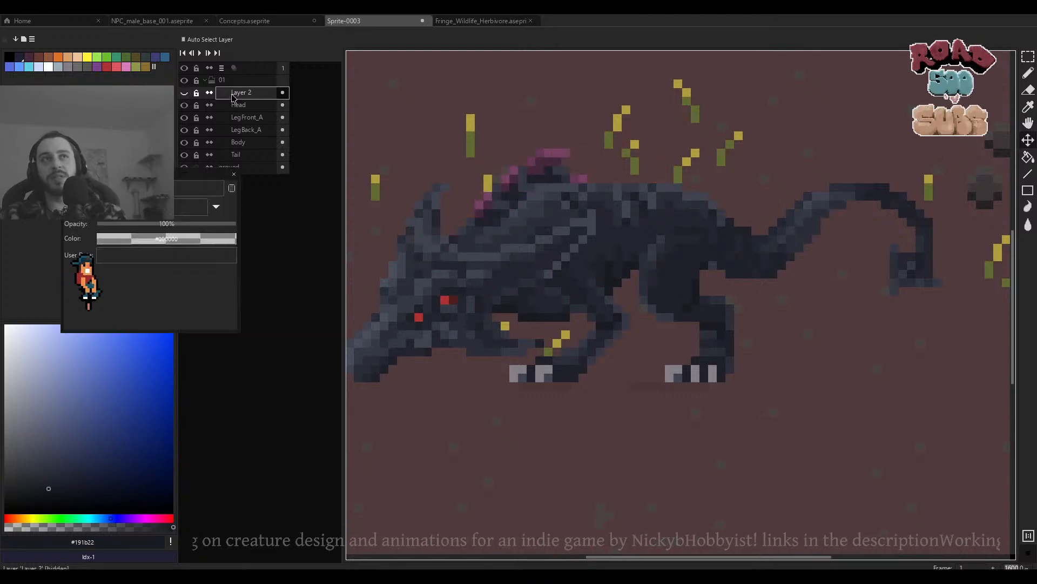
type("Fur")
key("Return")
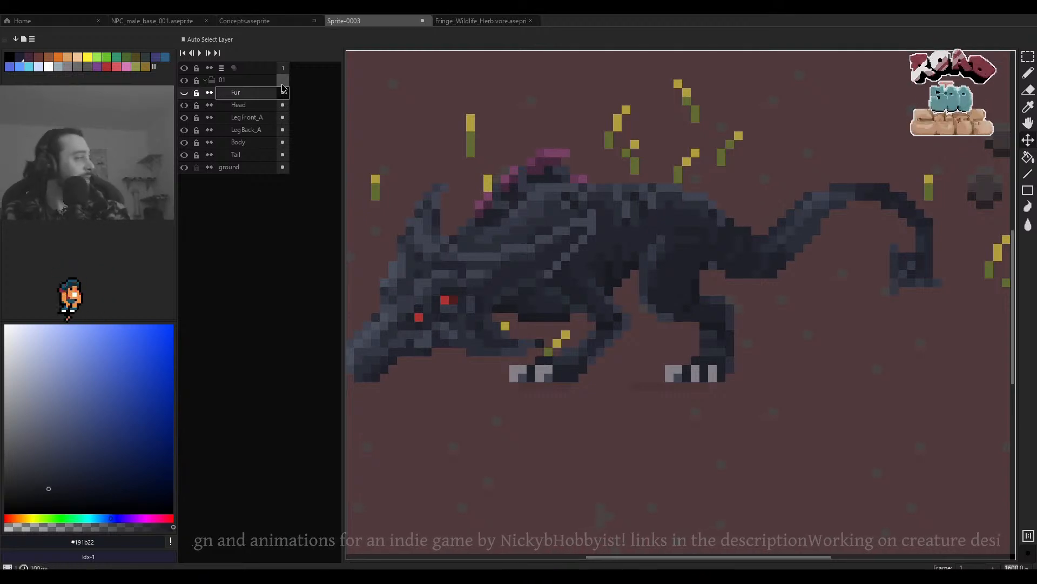
Make the Body layer active and examine the magenta ridge on the creature's shoulders at several magnifications.
left_click_drag(532, 145, 595, 134)
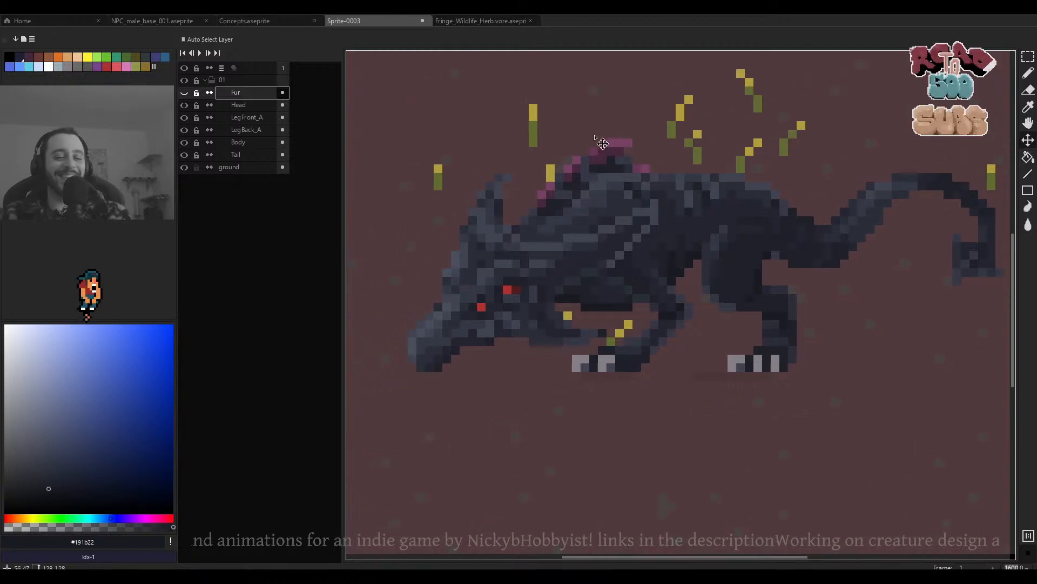
left_click_drag(603, 188, 611, 190)
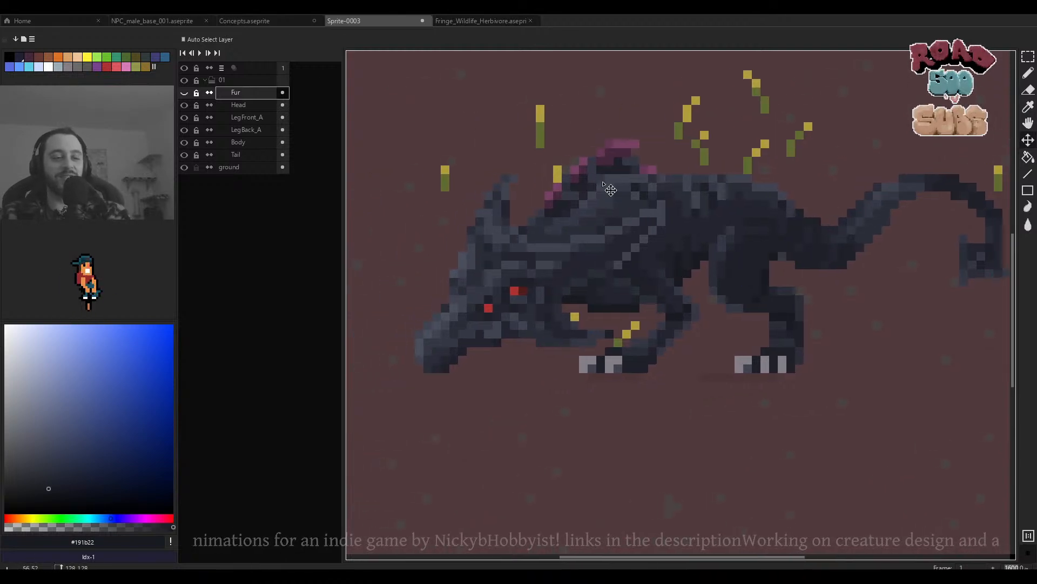
scroll(602, 173, "up", 2)
left_click(585, 149, "ctrl")
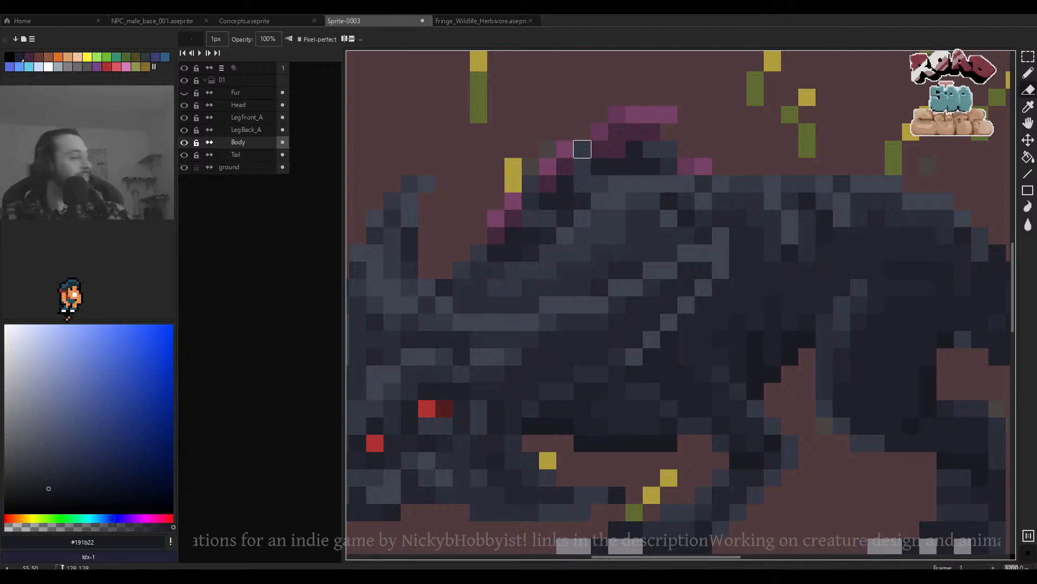
scroll(634, 180, "down", 2)
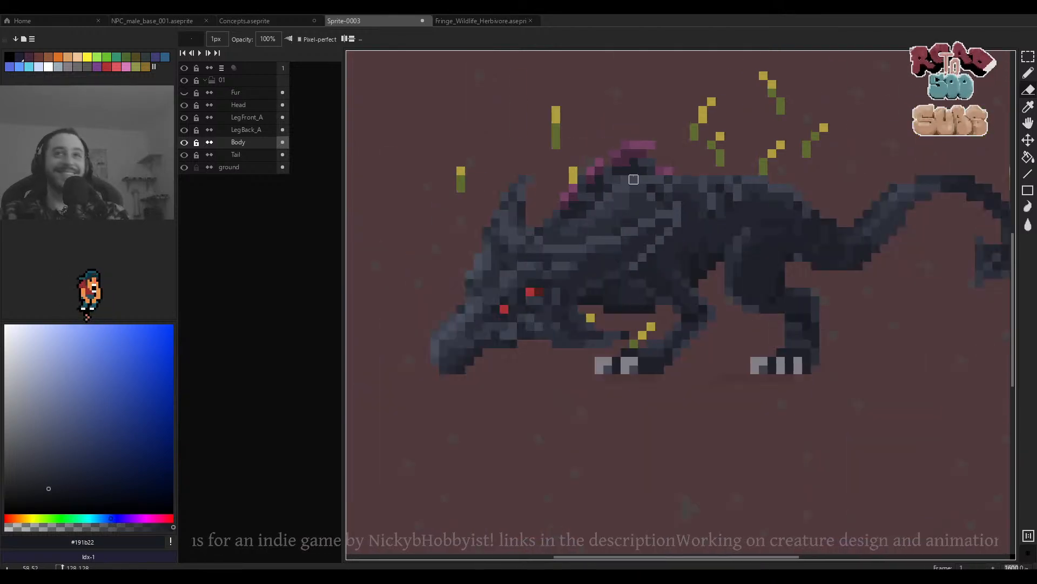
scroll(616, 170, "up", 3)
scroll(621, 162, "down", 4)
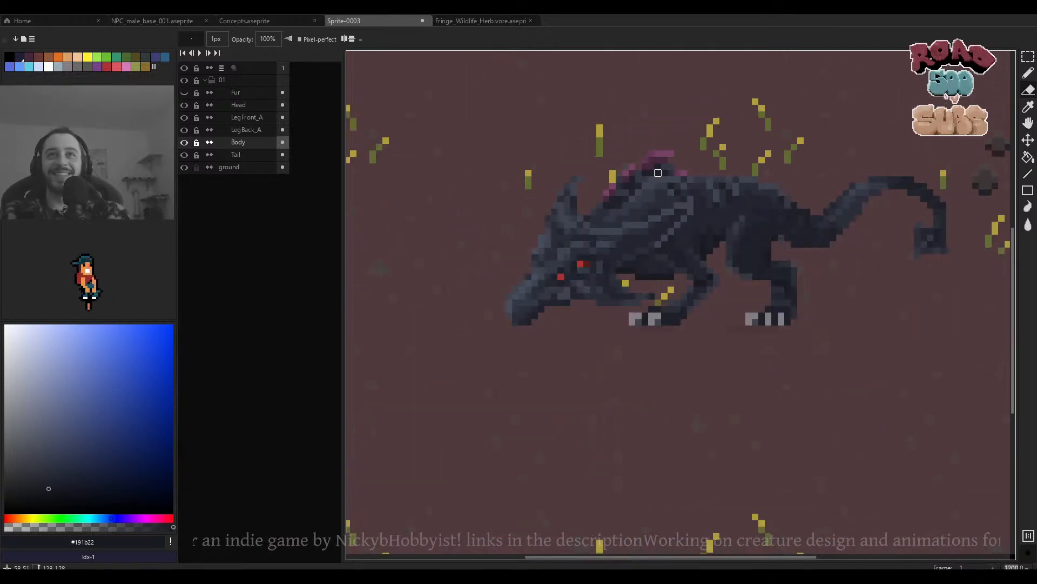
scroll(649, 165, "up", 3)
scroll(681, 163, "down", 2)
scroll(669, 162, "down", 2)
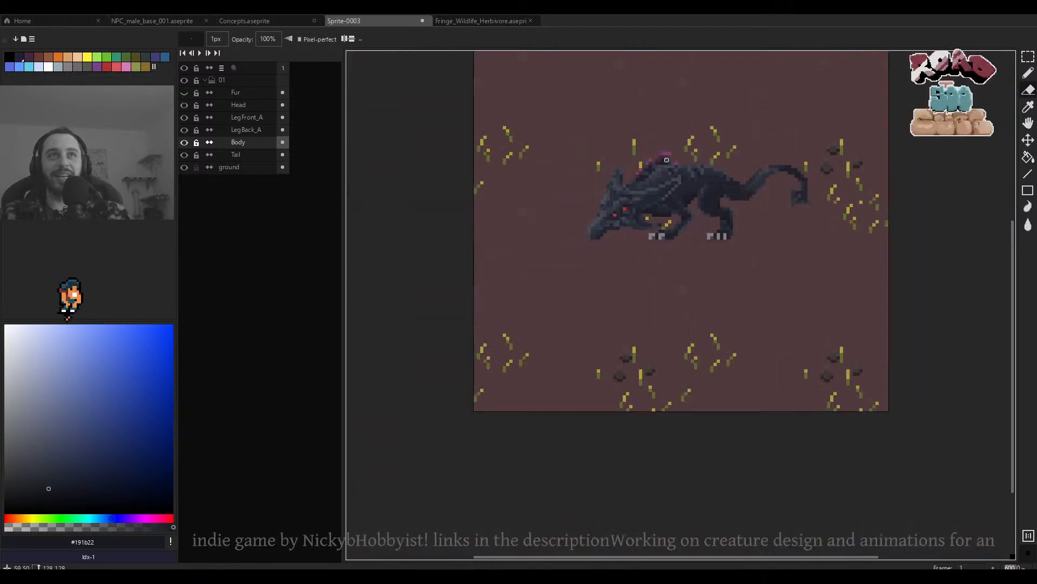
scroll(667, 160, "up", 1)
Ready the Pencil tool and examine the creature's back highlights and head at close and full-sprite scale.
key("b")
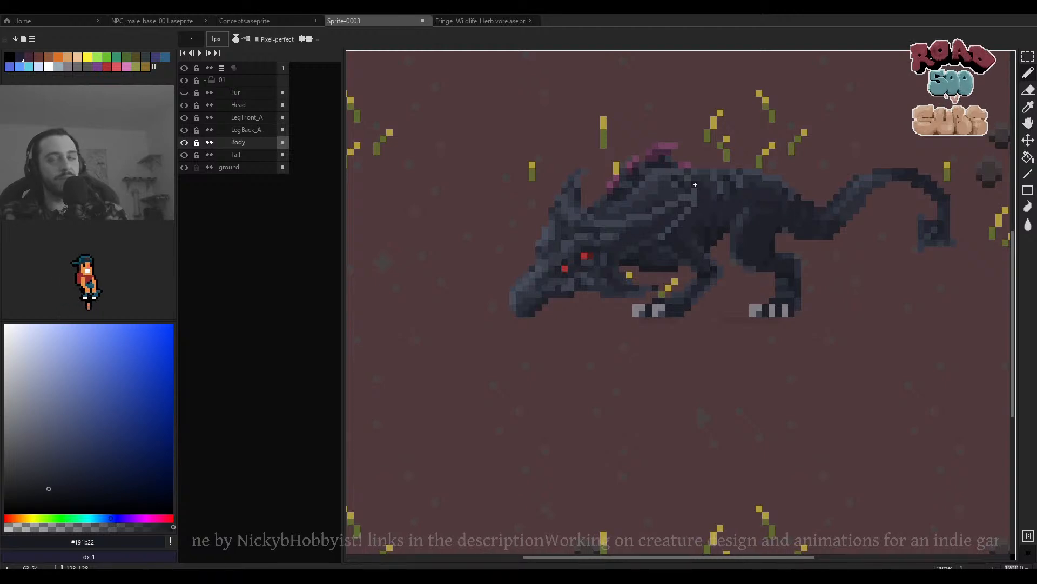
scroll(695, 185, "down", 2)
scroll(703, 179, "up", 5)
scroll(703, 179, "down", 3)
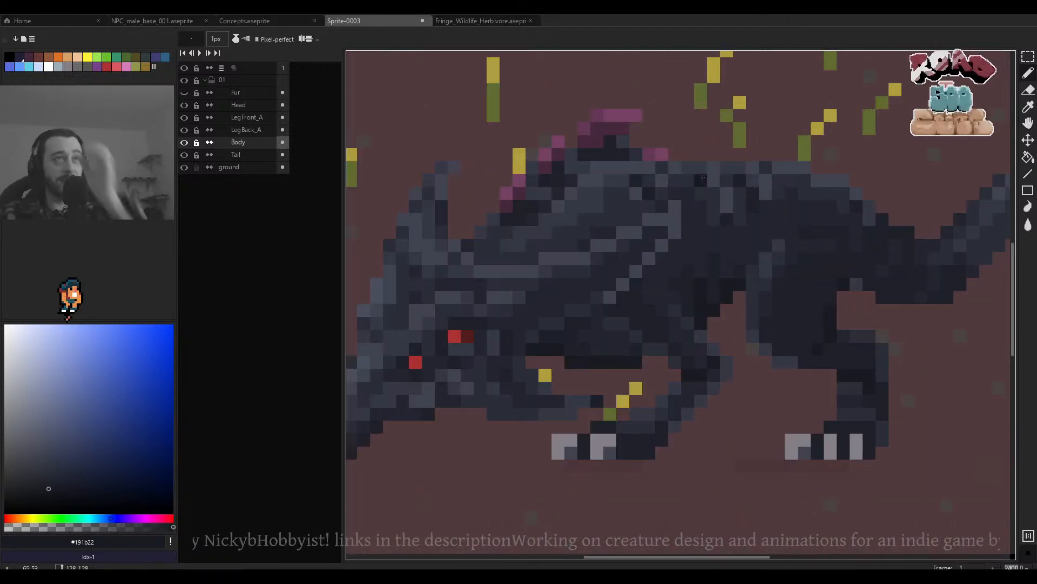
scroll(703, 175, "up", 3)
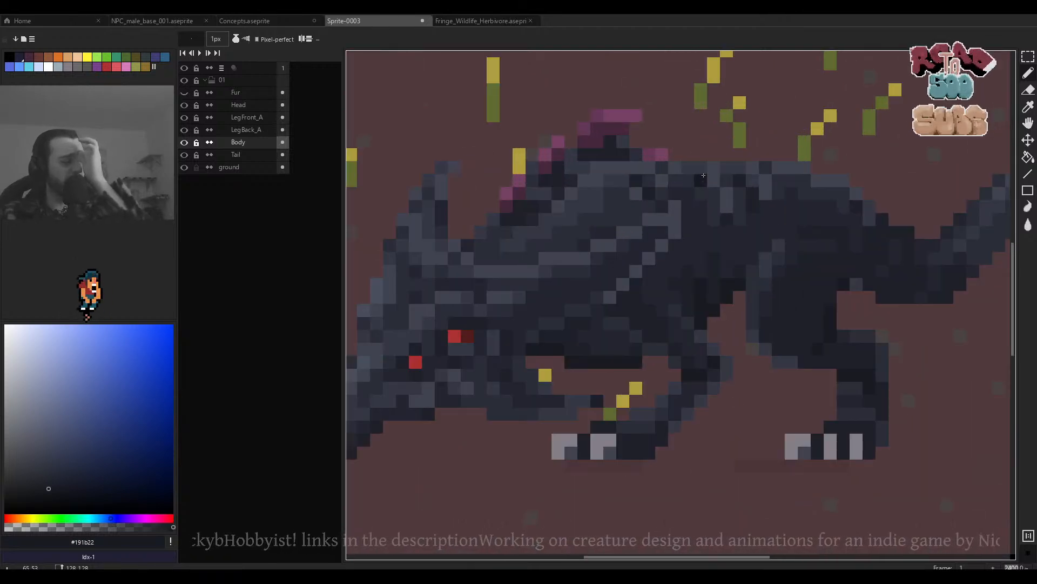
scroll(703, 175, "down", 3)
scroll(704, 170, "up", 3)
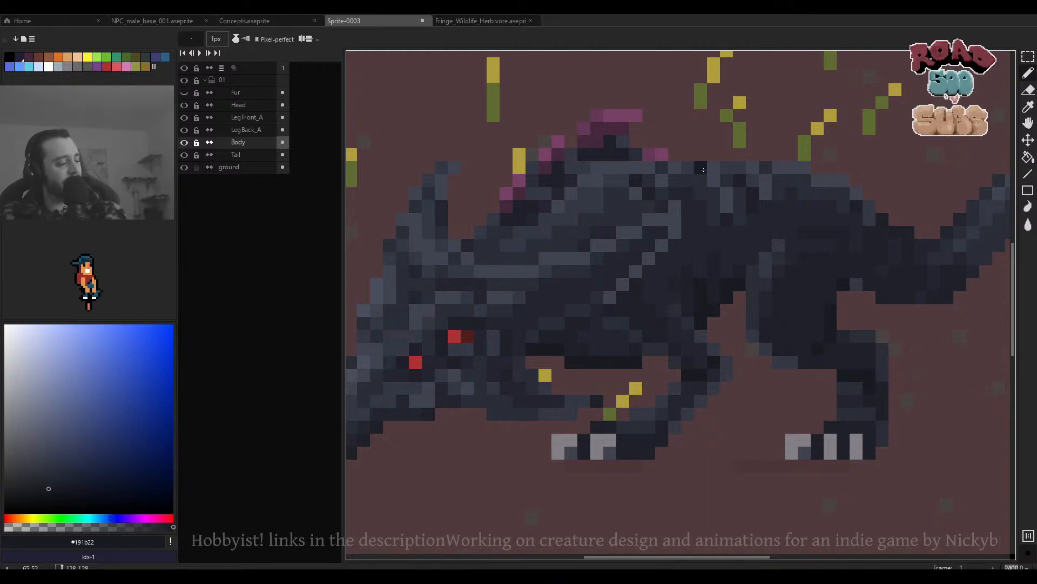
scroll(704, 170, "down", 3)
scroll(703, 170, "up", 3)
scroll(704, 165, "down", 4)
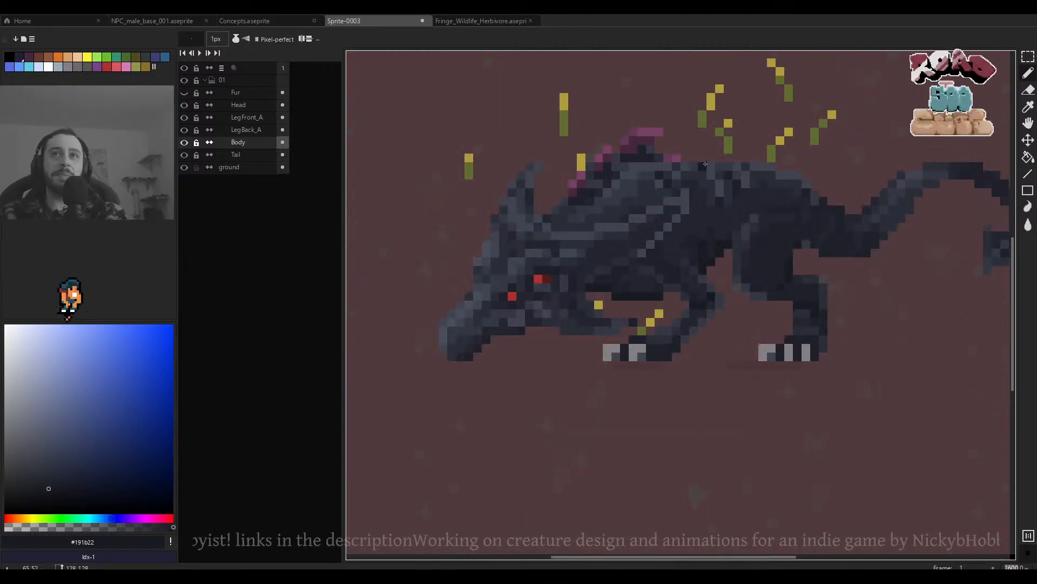
scroll(581, 257, "up", 4)
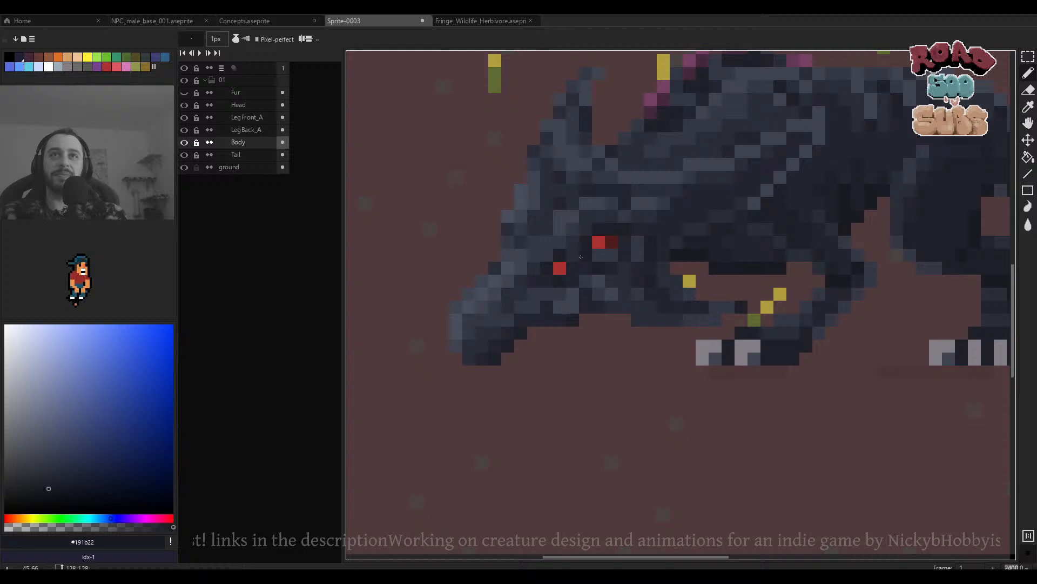
Make the Head layer active and sample #2a2e38 as the drawing colour.
left_click(552, 246, "ctrl")
scroll(553, 246, "down", 2)
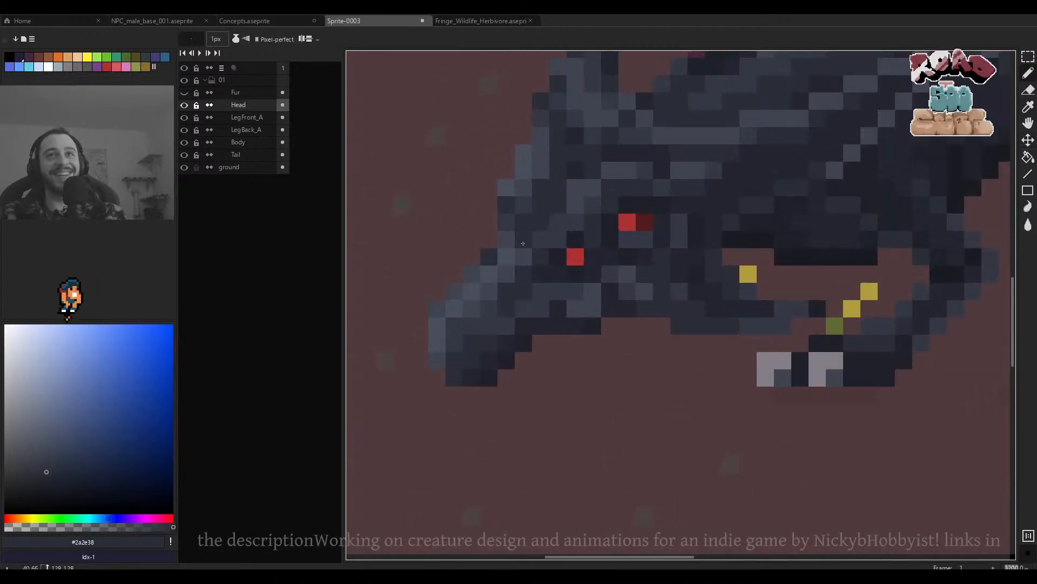
scroll(528, 254, "down", 2)
scroll(690, 232, "up", 3)
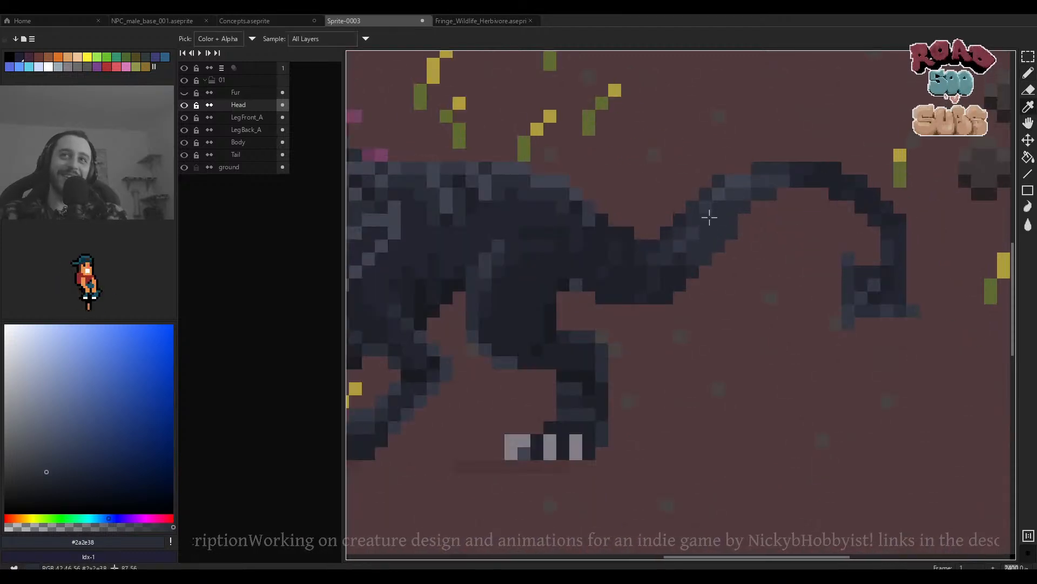
Sample #343844 and #2a2e38 from the tail and pencil pixels that blend the shading along its rising curve.
left_click(697, 221, "alt")
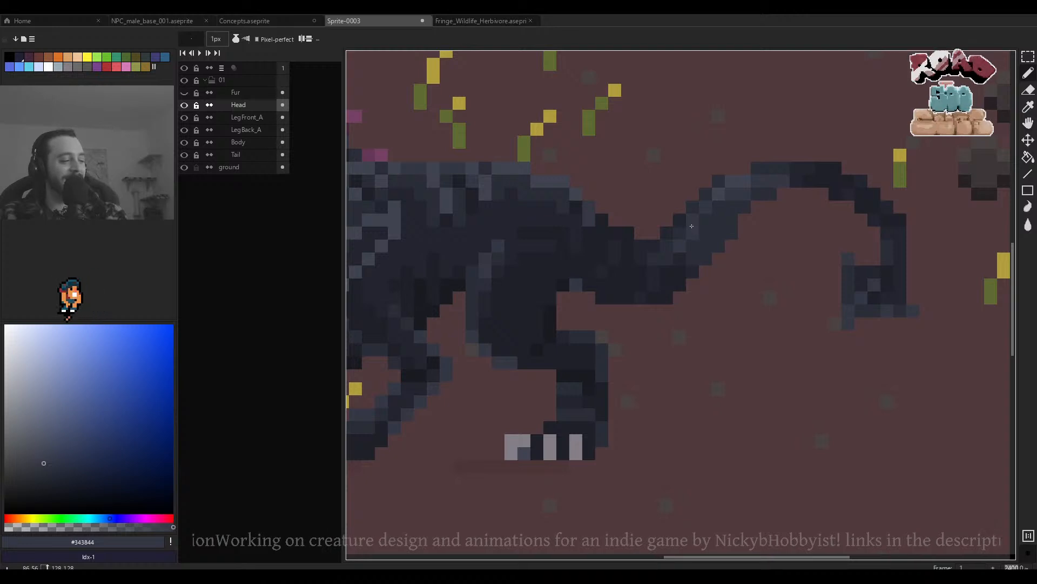
scroll(692, 226, "down", 3)
scroll(700, 222, "up", 4)
left_click(762, 186, "alt")
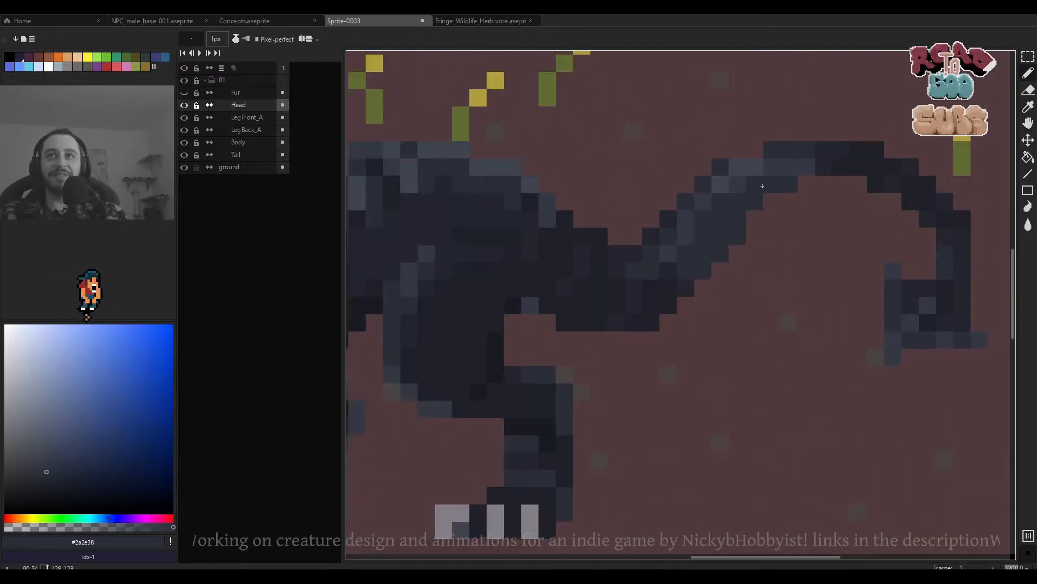
left_click(783, 166, "alt")
mouse_move(806, 150)
left_mouse_down()
mouse_move(776, 153)
mouse_move(775, 184)
mouse_move(805, 167)
left_mouse_up()
left_click(775, 184, "alt")
left_click(756, 184)
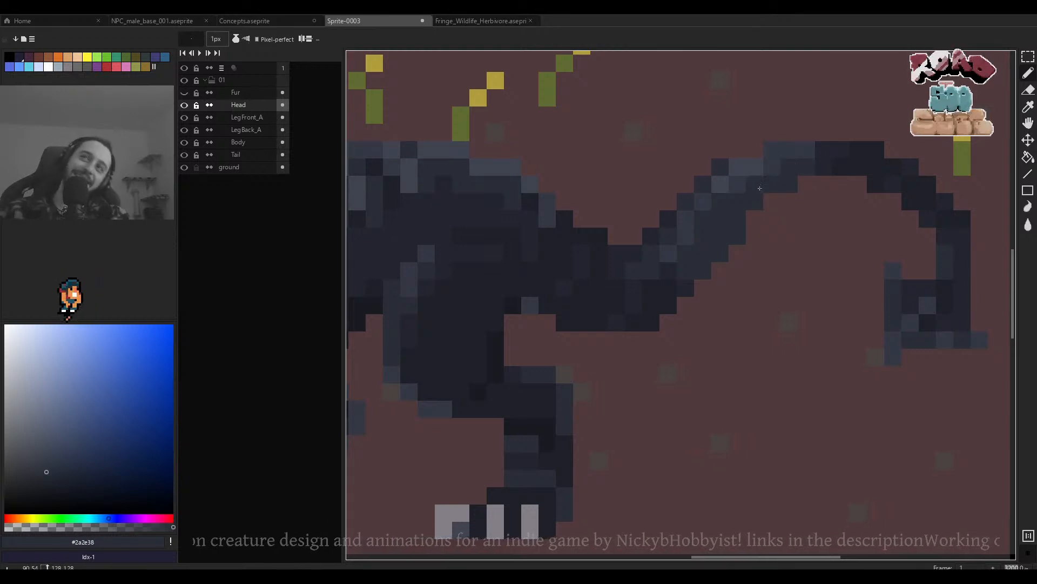
scroll(774, 182, "down", 4)
scroll(774, 183, "up", 4)
left_click(776, 167)
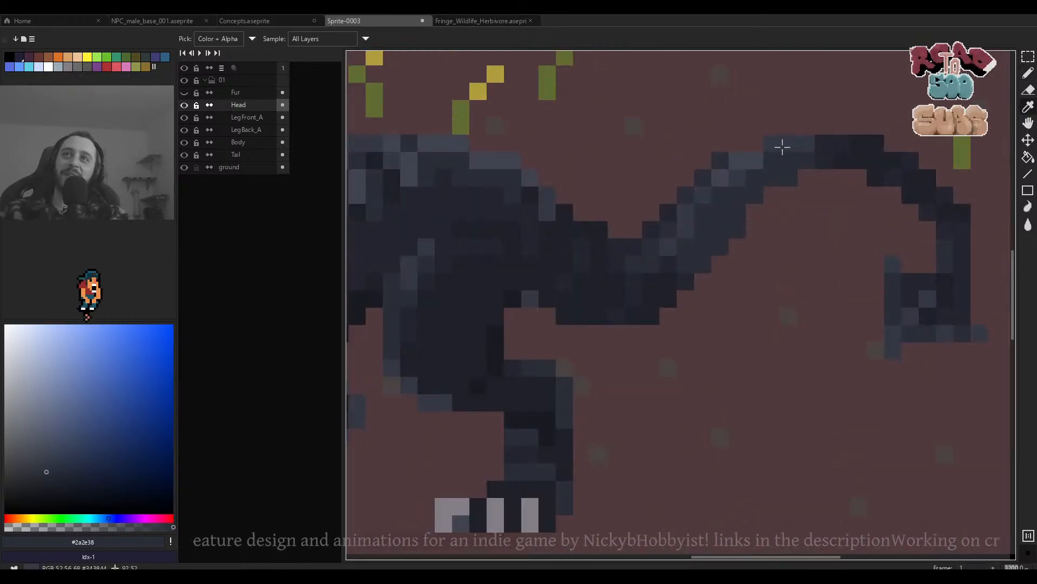
Sample #3f434f from the tail's highlight and compare the brighter shading on its upper curve at full-sprite scale.
left_click(779, 147, "alt")
scroll(756, 161, "down", 4)
scroll(757, 161, "up", 3)
left_click(756, 161, "alt")
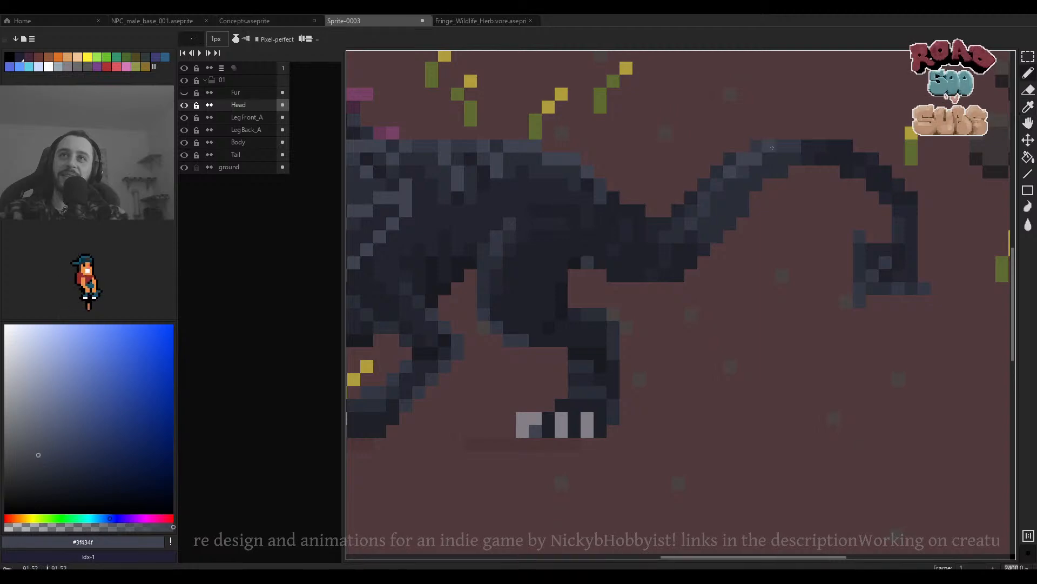
scroll(767, 157, "down", 3)
scroll(778, 156, "up", 3)
scroll(821, 165, "down", 4)
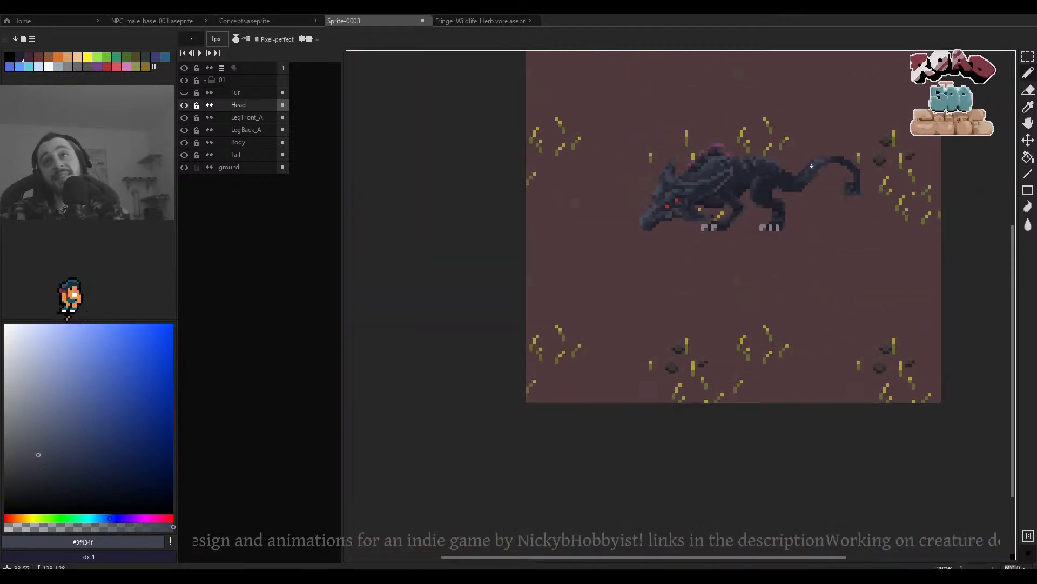
Sample #343844 and #3f434f from the tail's upper curve and compare its highlight blending at close and full-sprite scale.
scroll(843, 183, "up", 6)
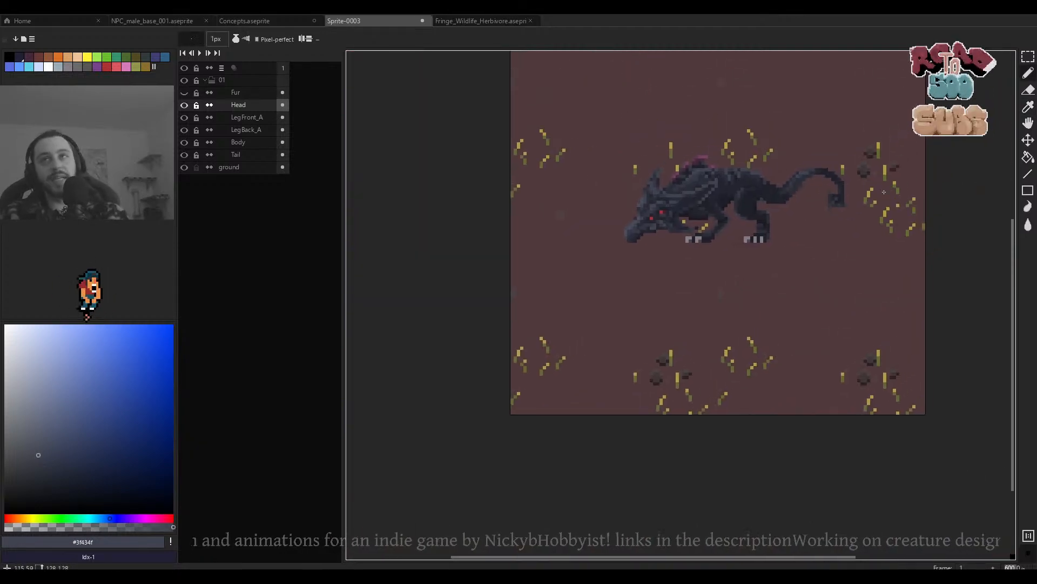
left_click(805, 171, "alt")
left_click(826, 157, "alt")
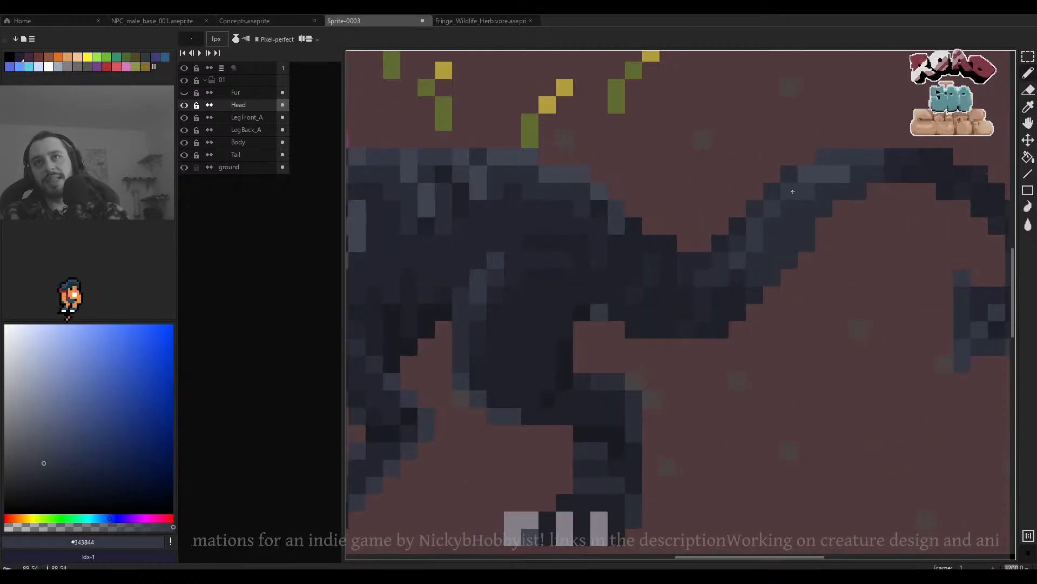
scroll(792, 191, "down", 5)
scroll(811, 178, "up", 5)
key("alt")
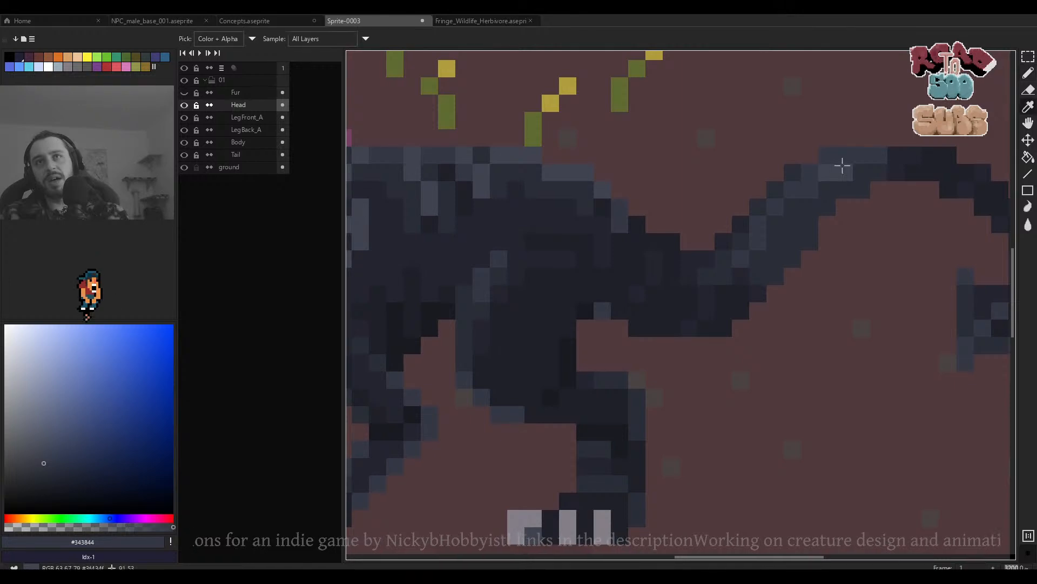
left_click(837, 171, "alt")
scroll(816, 191, "down", 5)
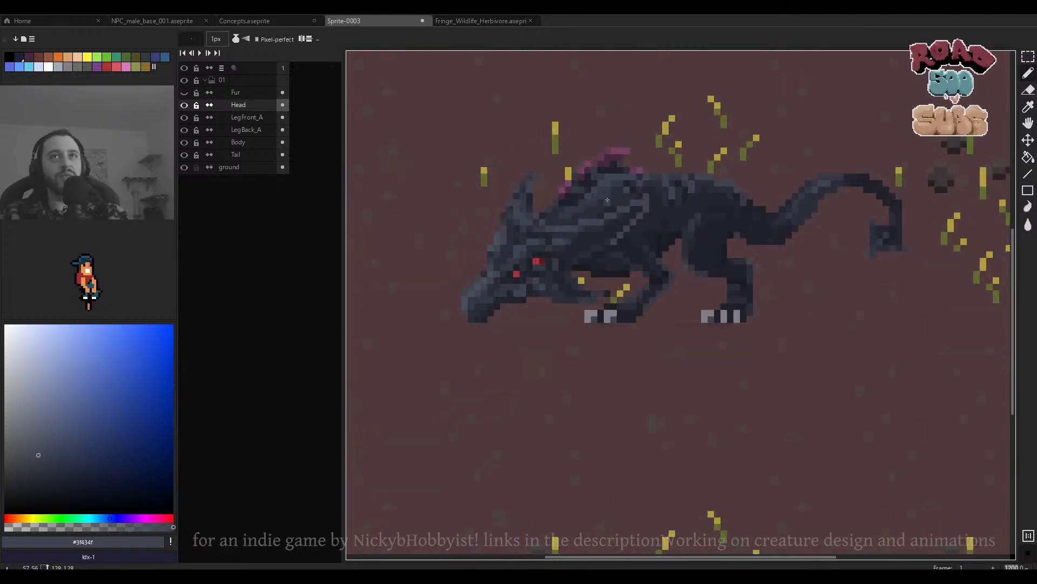
Sample #343844 from the back highlight beneath the purple crest and check the body shading at a wider scale.
scroll(608, 200, "up", 3)
left_click(609, 180, "alt")
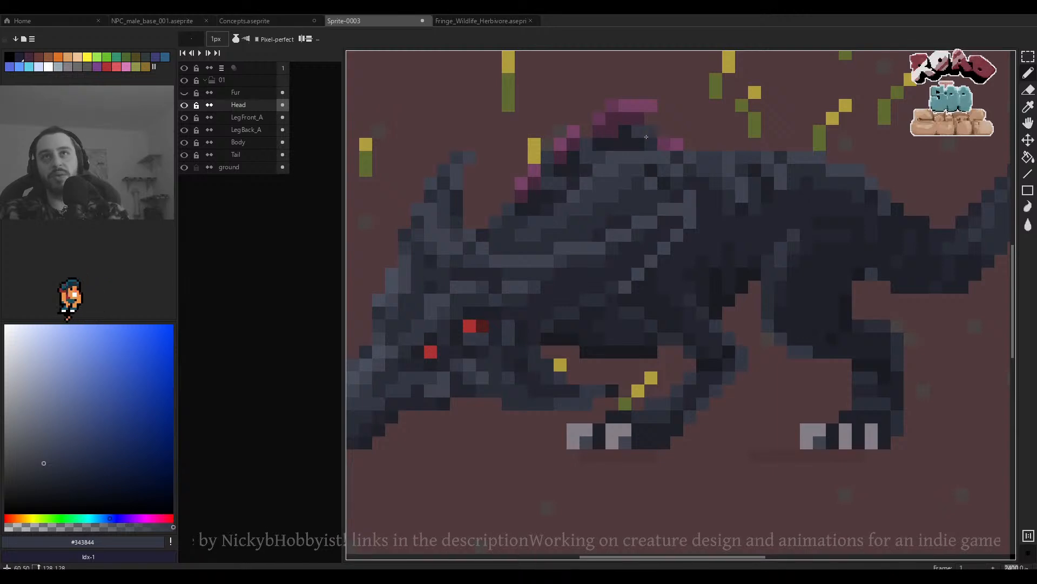
scroll(541, 184, "down", 3)
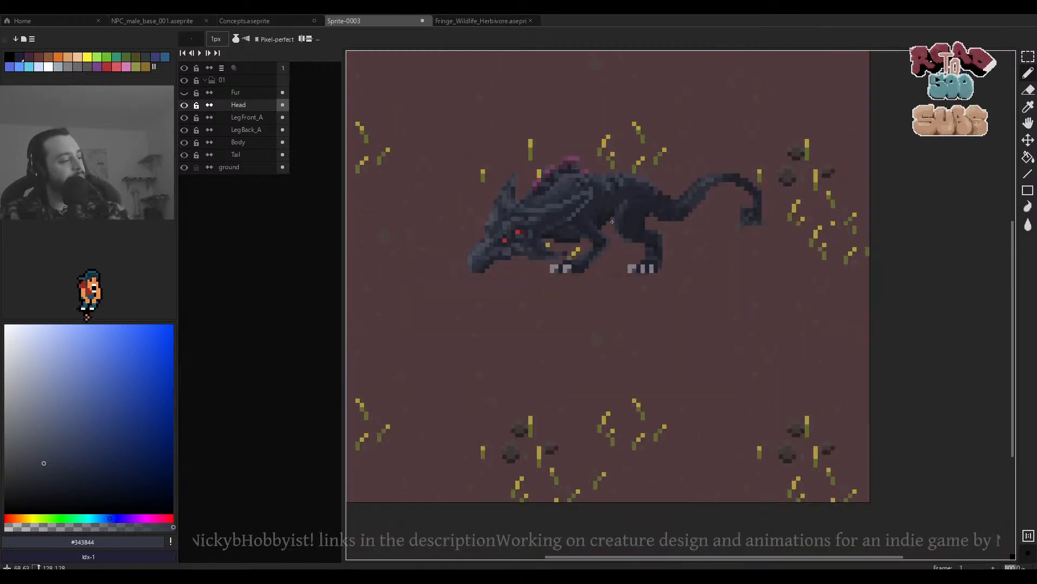
Sample #1f2129 from the creature's lower body and switch the active layer from Tail to Head.
scroll(680, 248, "up", 3)
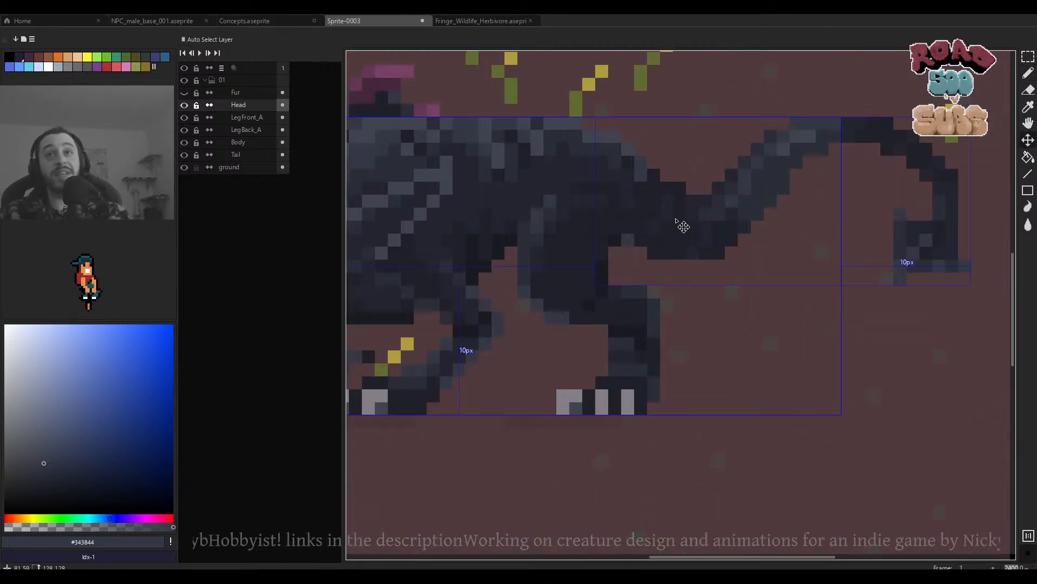
left_click(653, 219, "ctrl")
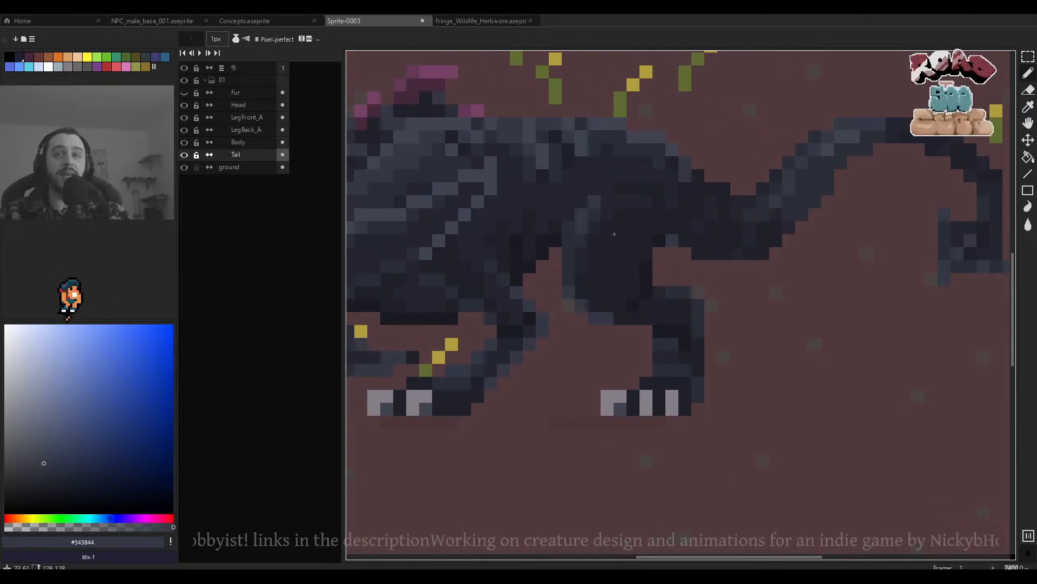
left_click_drag(522, 225, 621, 221)
left_click_drag(460, 254, 568, 236)
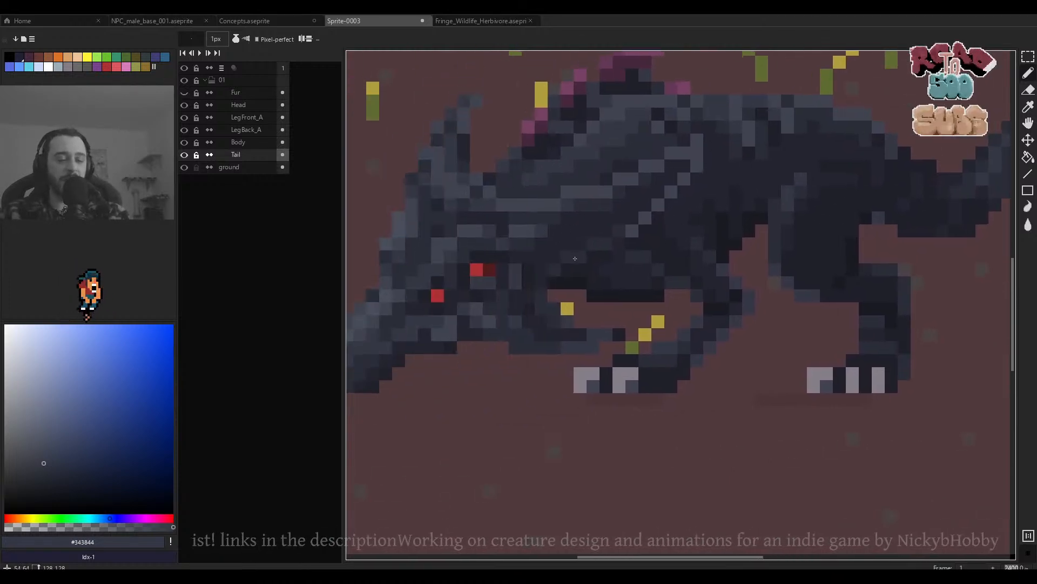
left_click(594, 264, "alt")
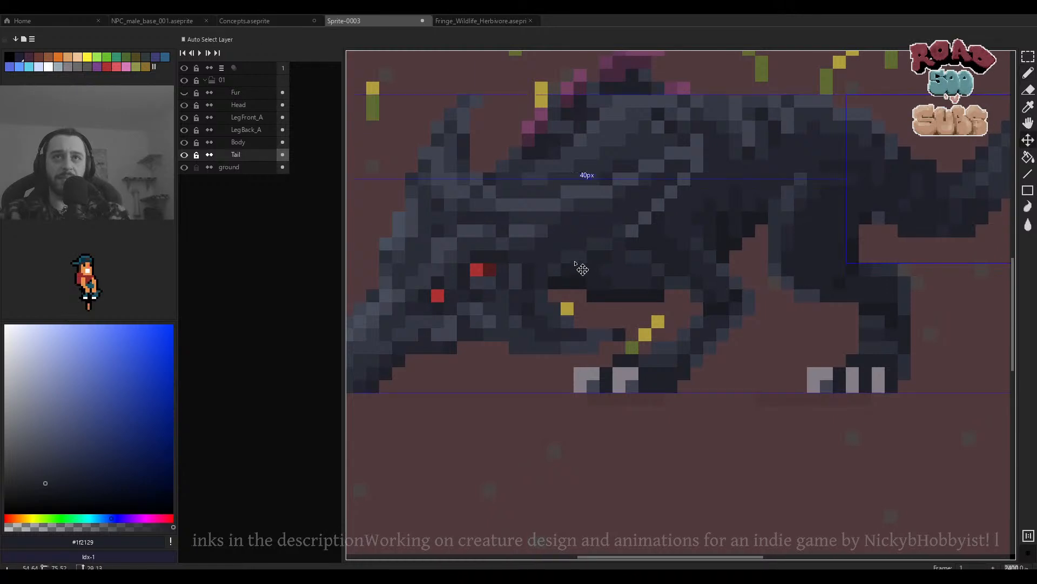
left_click(586, 268, "ctrl")
left_click(546, 248, "ctrl")
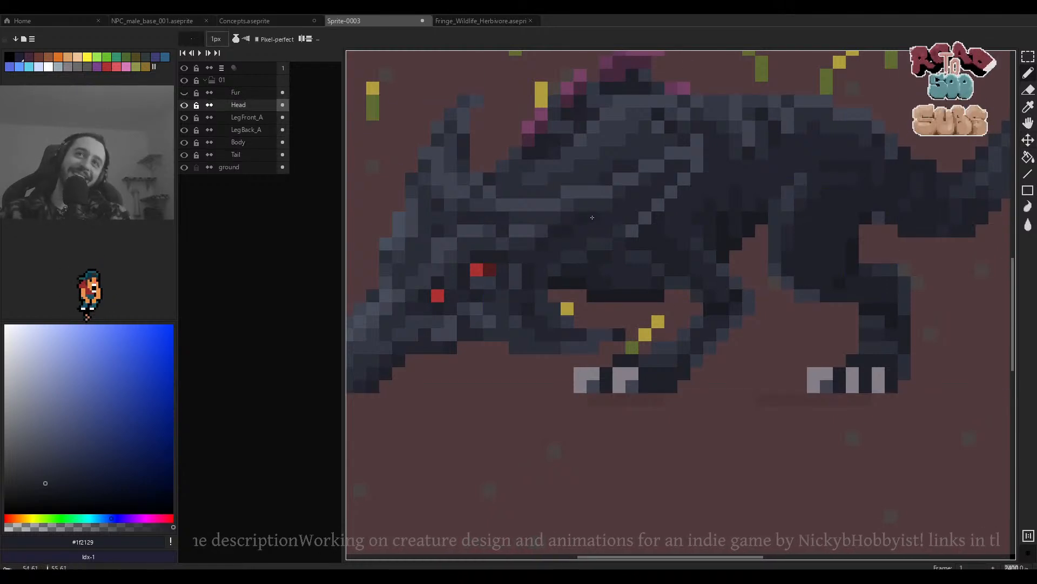
Examine the shading on the creature's head, snout and eyes at close and full-sprite scale.
scroll(593, 217, "down", 2)
scroll(597, 215, "up", 1)
scroll(601, 216, "down", 5)
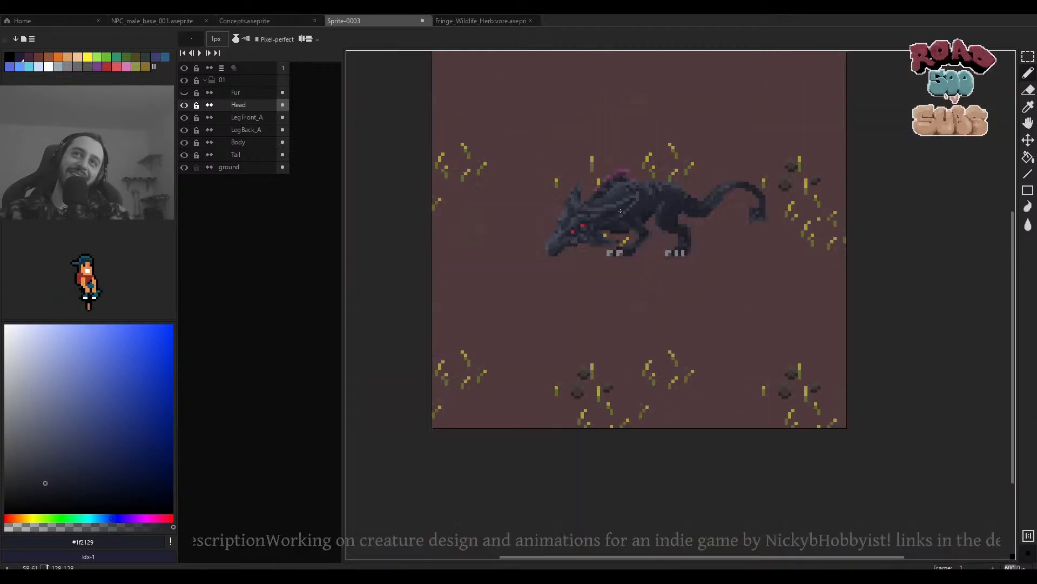
scroll(618, 216, "up", 7)
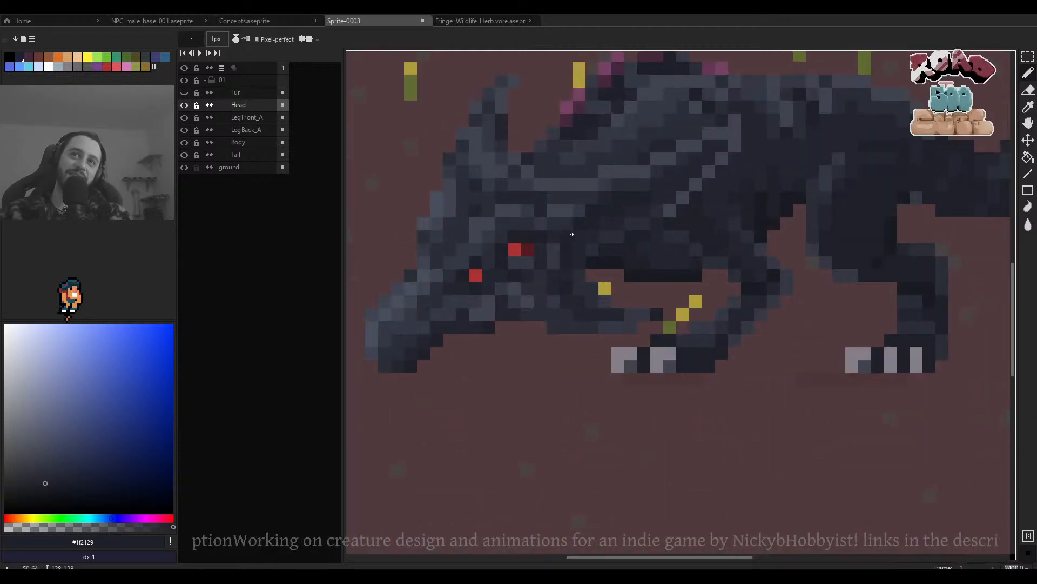
scroll(576, 234, "down", 2)
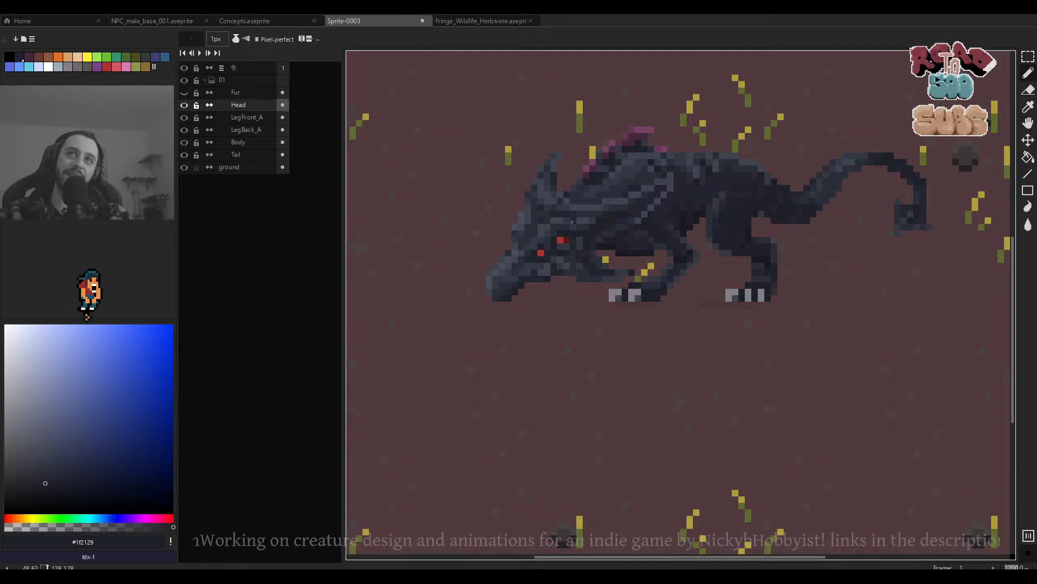
scroll(572, 222, "up", 2)
scroll(436, 305, "down", 3)
scroll(436, 307, "up", 4)
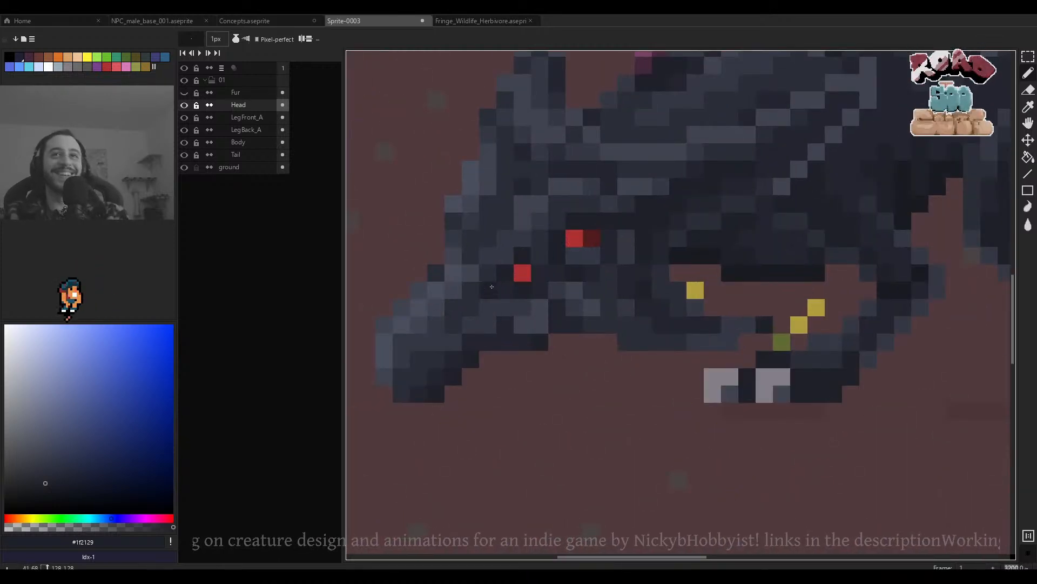
scroll(480, 289, "down", 4)
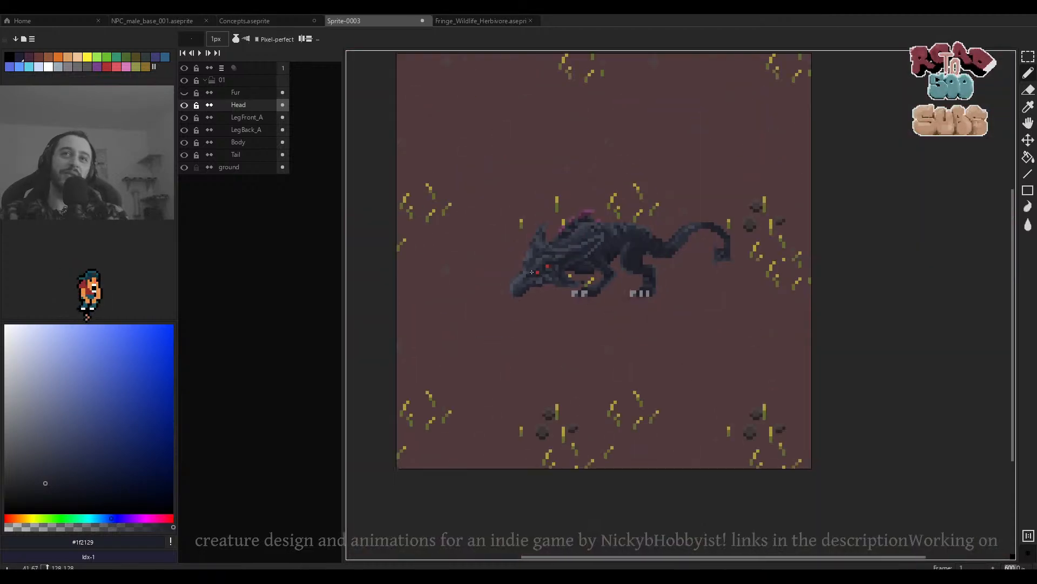
scroll(535, 273, "up", 3)
scroll(542, 274, "down", 4)
scroll(543, 274, "up", 3)
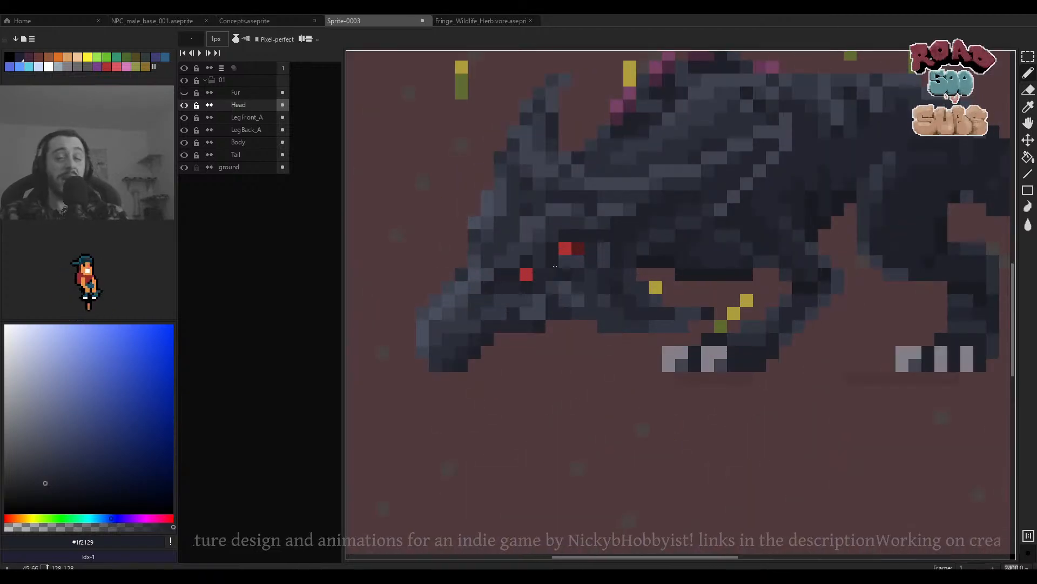
scroll(794, 235, "down", 3)
scroll(738, 263, "up", 2)
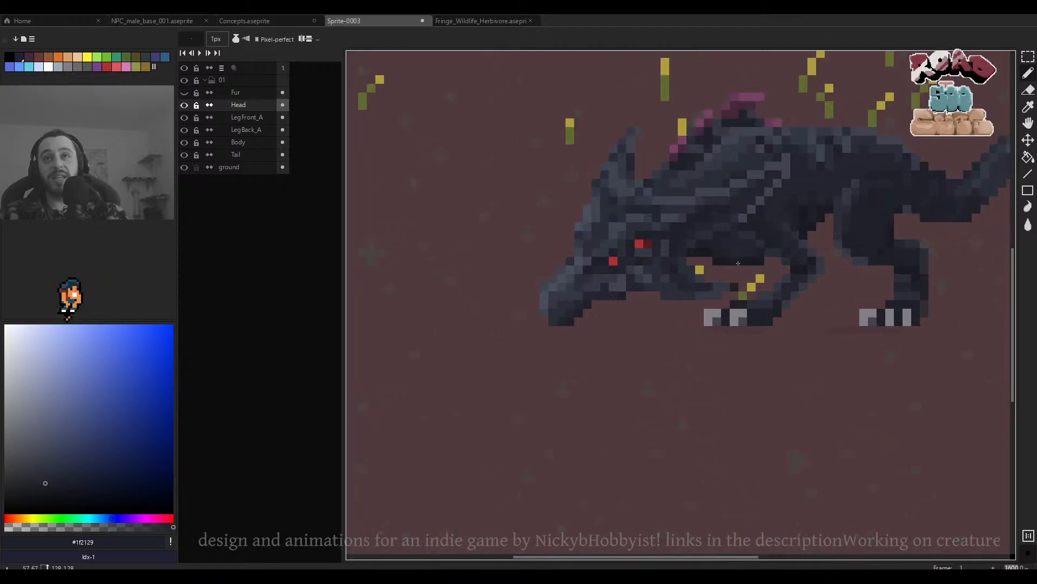
Make the Body layer active, sample #191b22 and pencil dark pixels near the rear end of the belly's lower edge.
scroll(738, 263, "up", 2)
left_click(749, 264, "ctrl")
left_click(755, 257, "alt")
left_click(777, 243)
left_click_drag(774, 246, 741, 264)
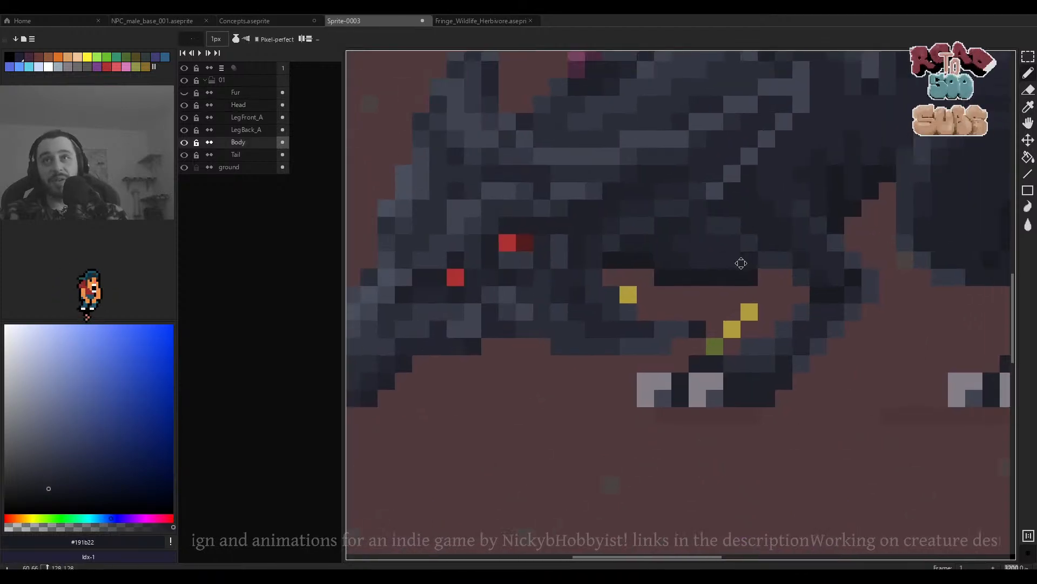
scroll(740, 263, "down", 1)
scroll(627, 297, "down", 3)
scroll(666, 285, "up", 3)
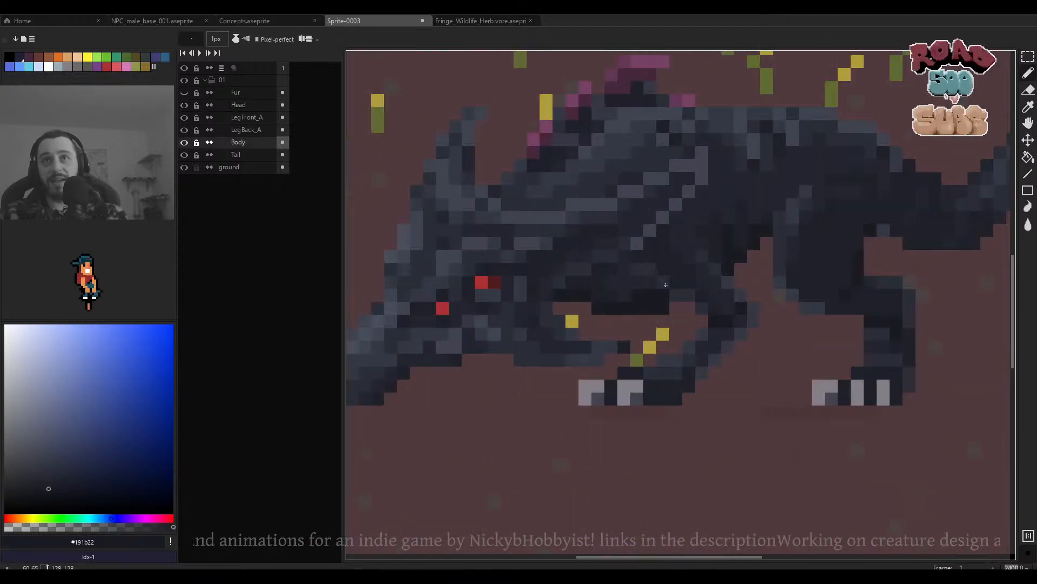
scroll(666, 284, "down", 3)
scroll(649, 297, "up", 3)
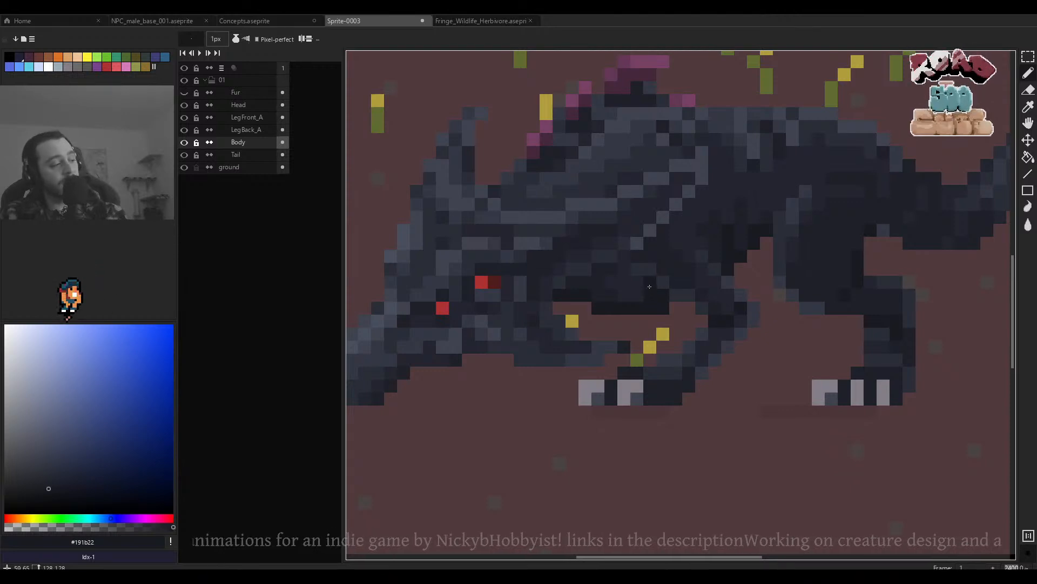
scroll(649, 286, "down", 3)
scroll(649, 286, "up", 3)
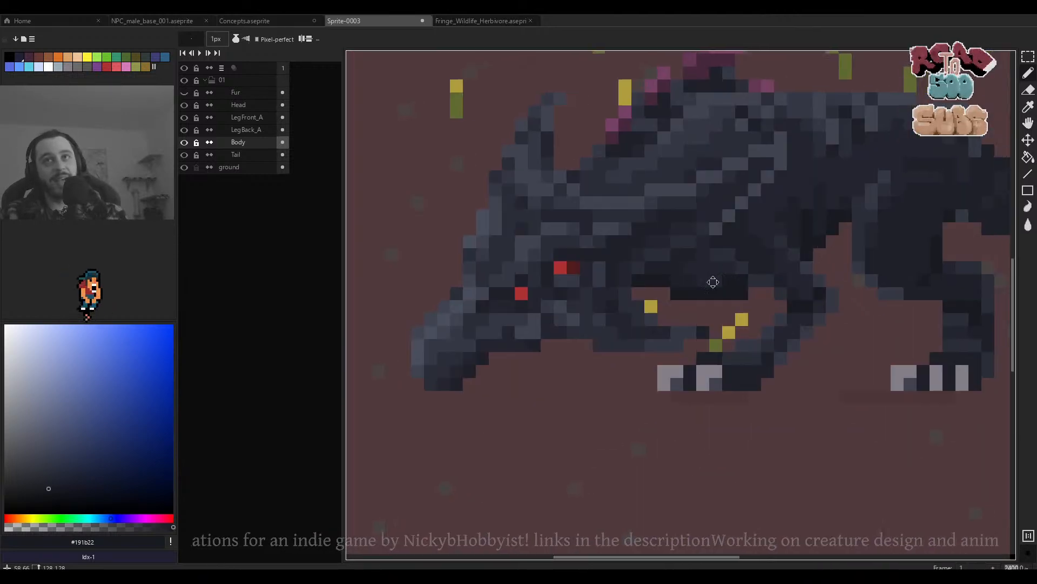
Make the LegBack_A layer active and inspect the LegBack_A and Body layers each in isolation.
mouse_move(883, 261)
left_mouse_down()
mouse_move(813, 277)
mouse_move(727, 268)
left_mouse_up()
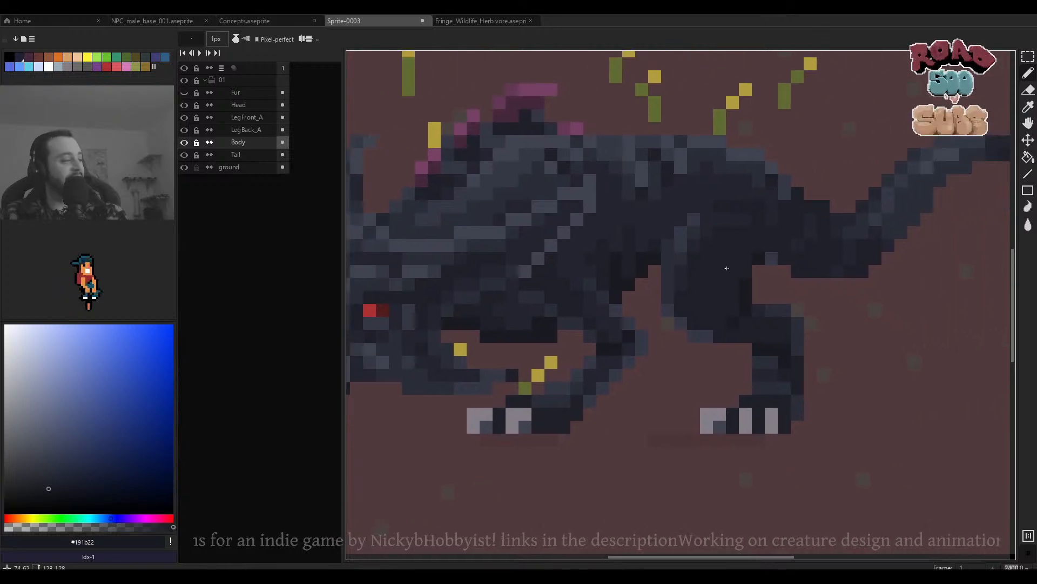
left_click(750, 291, "ctrl")
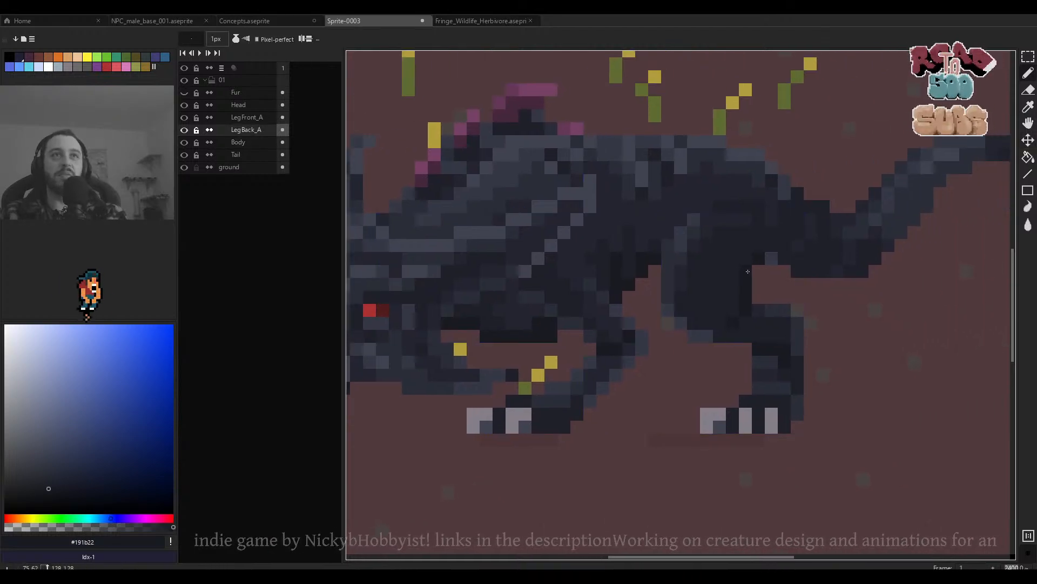
left_click(184, 130, "alt")
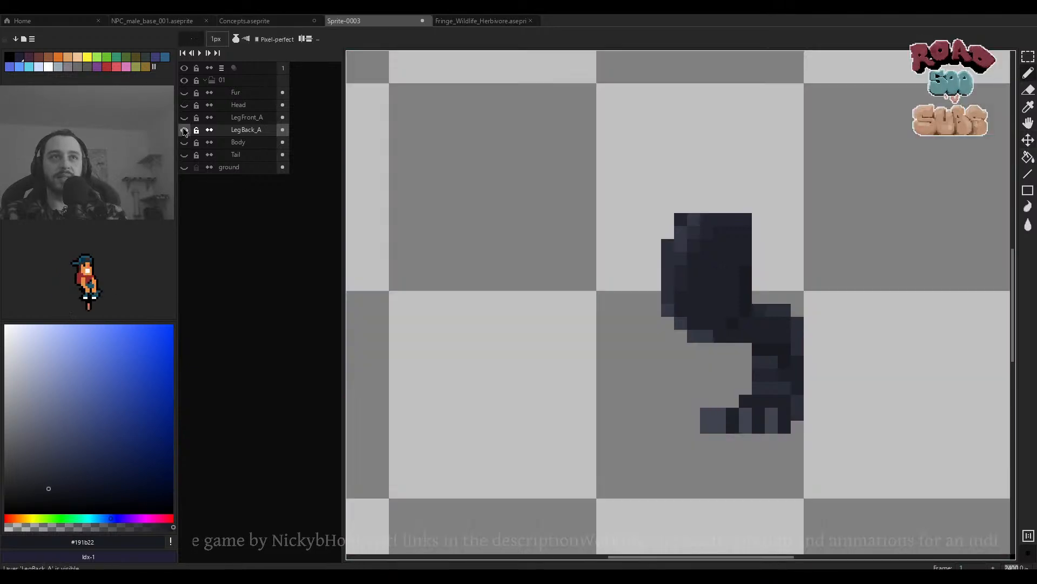
left_click(184, 131, "alt")
left_click(185, 142, "alt")
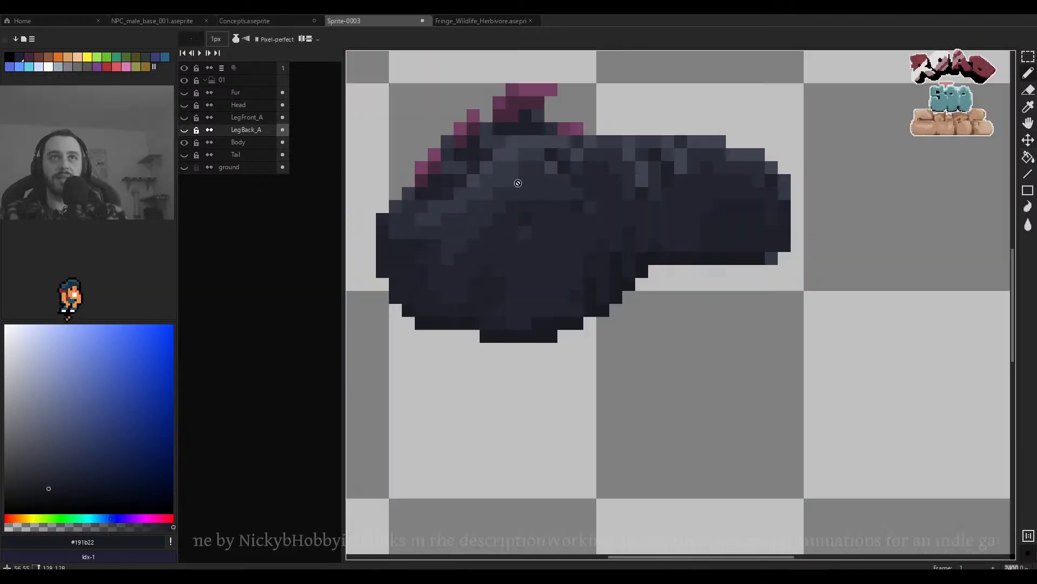
scroll(569, 207, "down", 3)
scroll(541, 197, "up", 3)
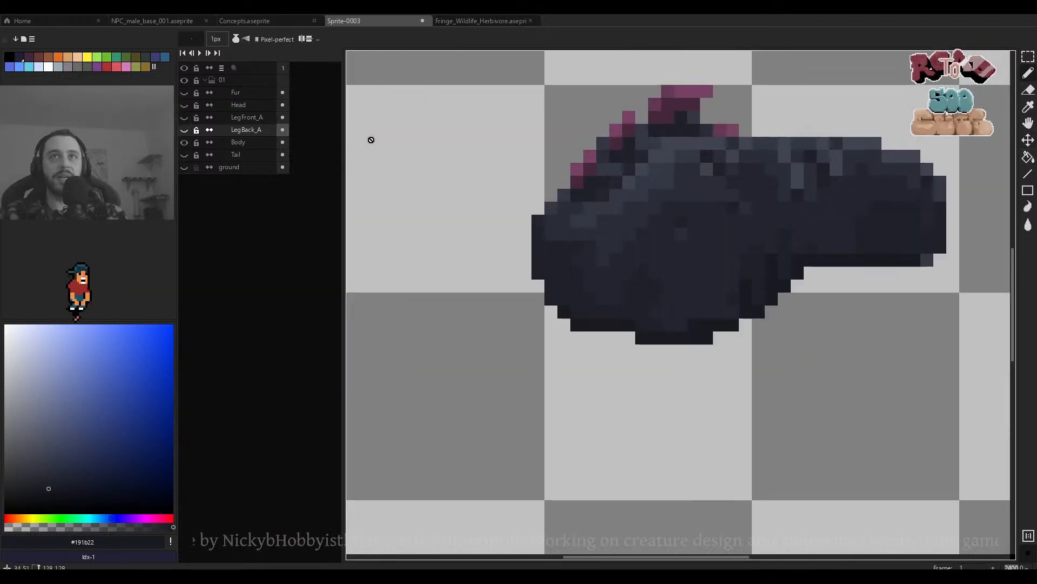
Isolate the Tail layer and inspect the whole tail from its base to its tip.
left_click(185, 142, "alt")
left_click(184, 156, "alt")
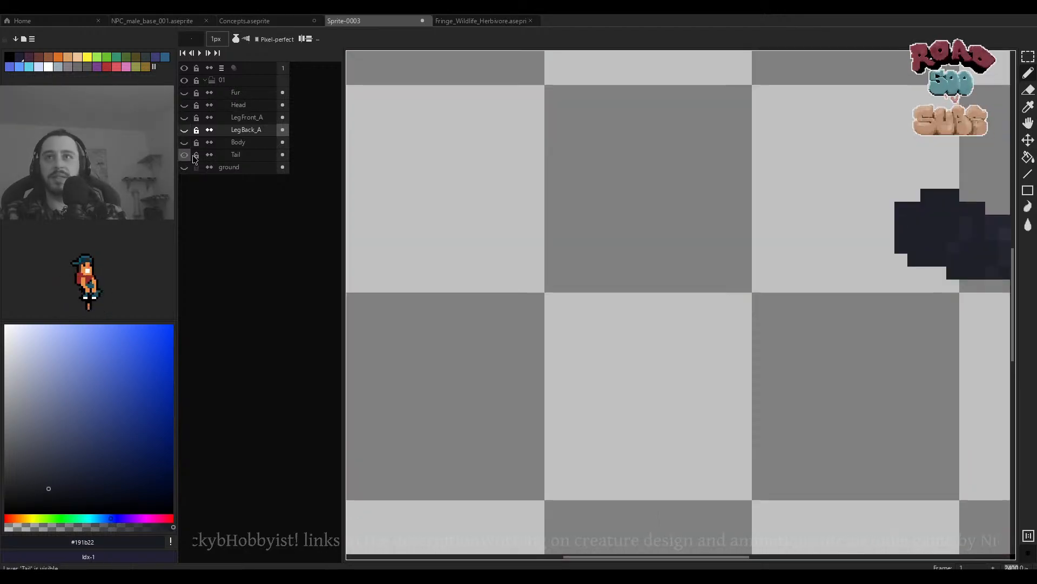
scroll(778, 236, "down", 3)
left_click_drag(778, 235, 762, 235)
scroll(853, 237, "up", 1)
left_click_drag(853, 236, 745, 274)
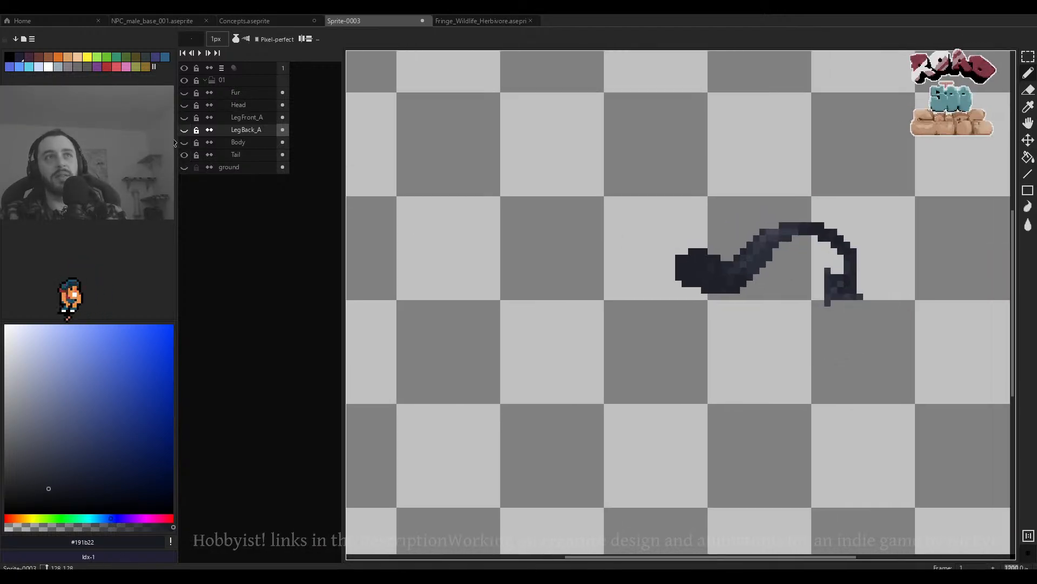
Isolate the Head layer to check it for misplaced pixels and restore the visibility of the other layers.
left_click(182, 107, "alt")
left_click(182, 107, "alt")
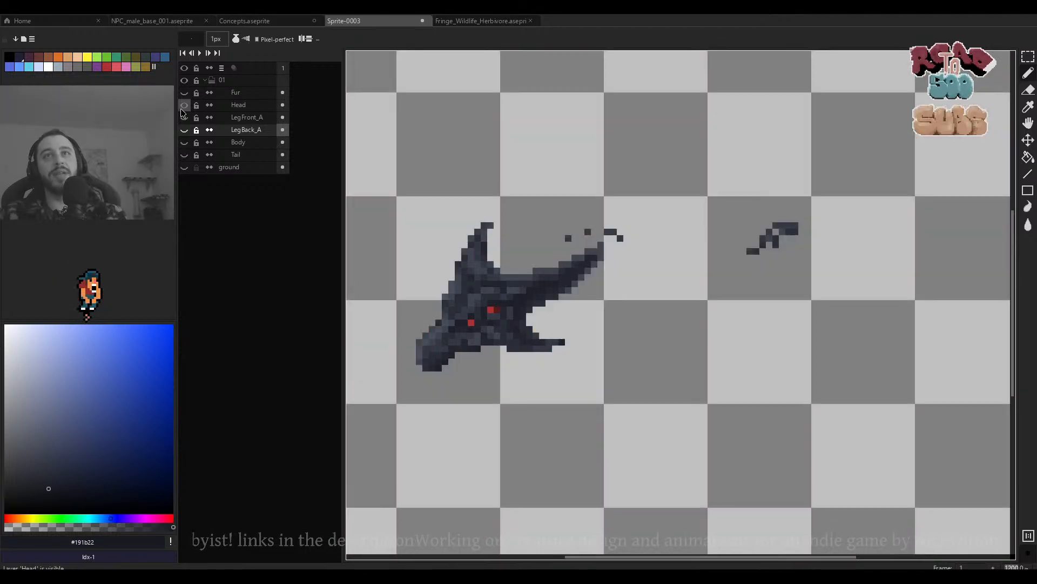
left_click(182, 106, "alt")
scroll(547, 193, "up", 1)
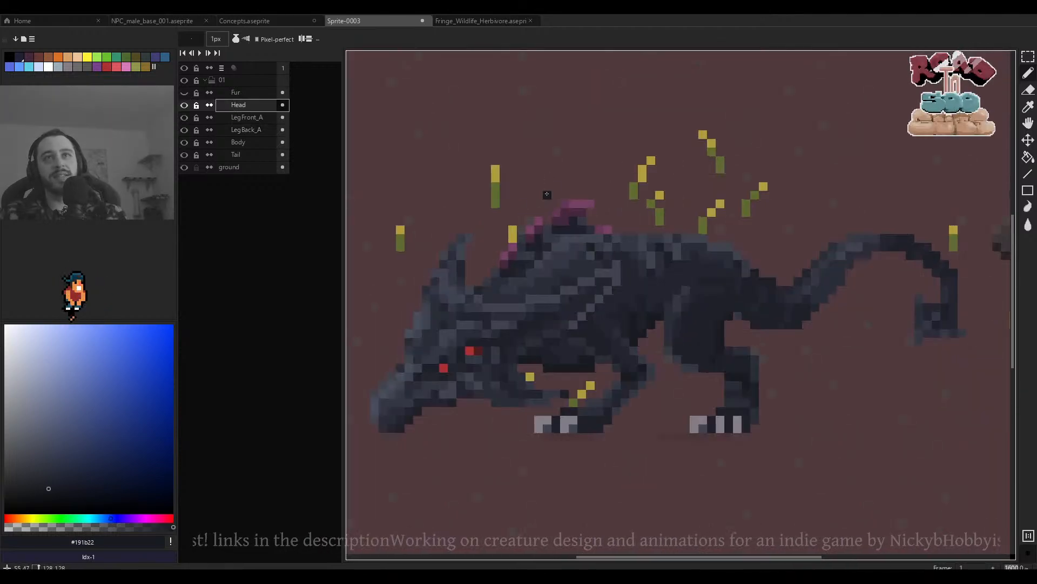
Isolate the Head layer and delete its stray pixels above the tip of the long swept-back head spike.
left_click(185, 105, "alt")
scroll(565, 230, "up", 3)
key("m")
left_click_drag(700, 246, 543, 282)
left_click_drag(682, 263, 771, 298)
left_click_drag(889, 299, 642, 263)
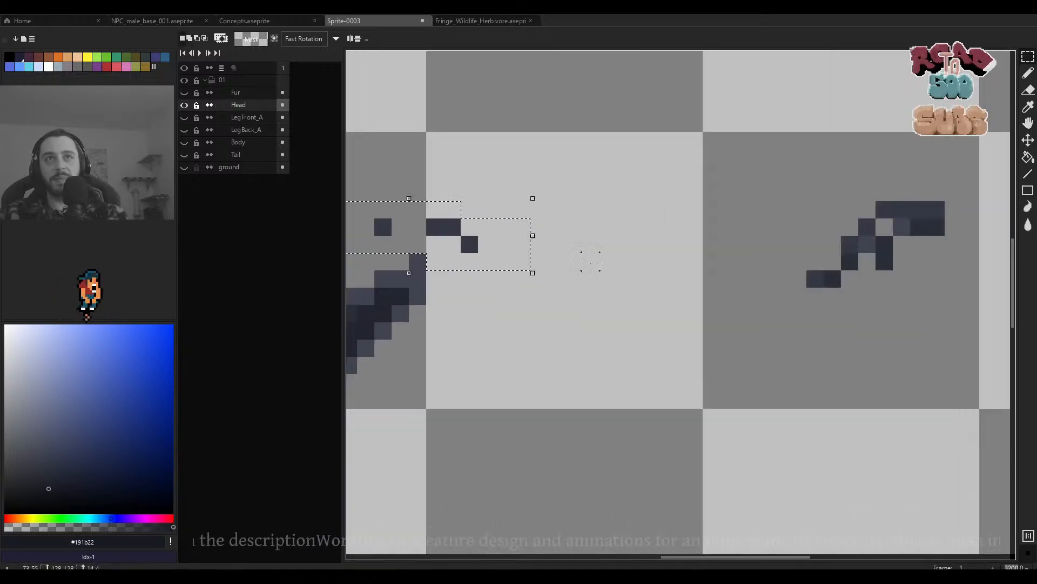
scroll(664, 258, "down", 3)
scroll(824, 243, "up", 2)
left_click_drag(584, 291, 735, 284)
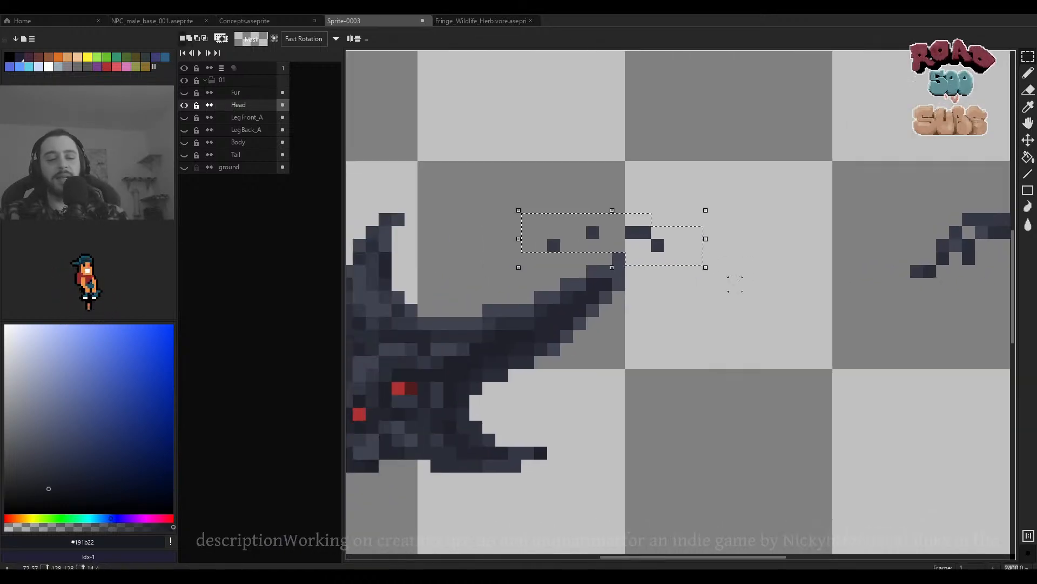
key("Delete")
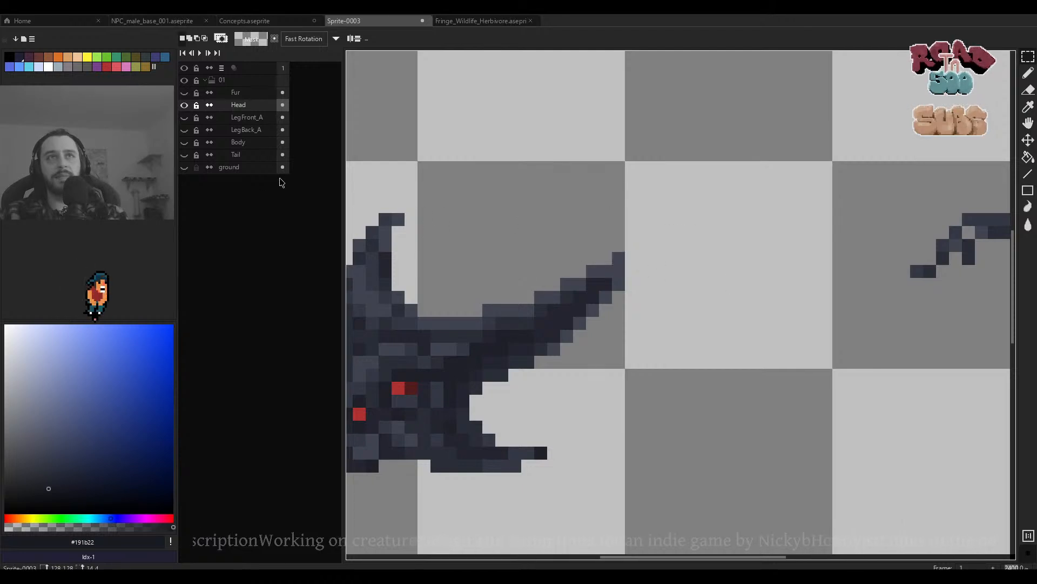
Show the Body layer alongside Head and delete the Head layer's stray pixel cluster beyond the creature's rump.
left_click(251, 148)
left_click(184, 143)
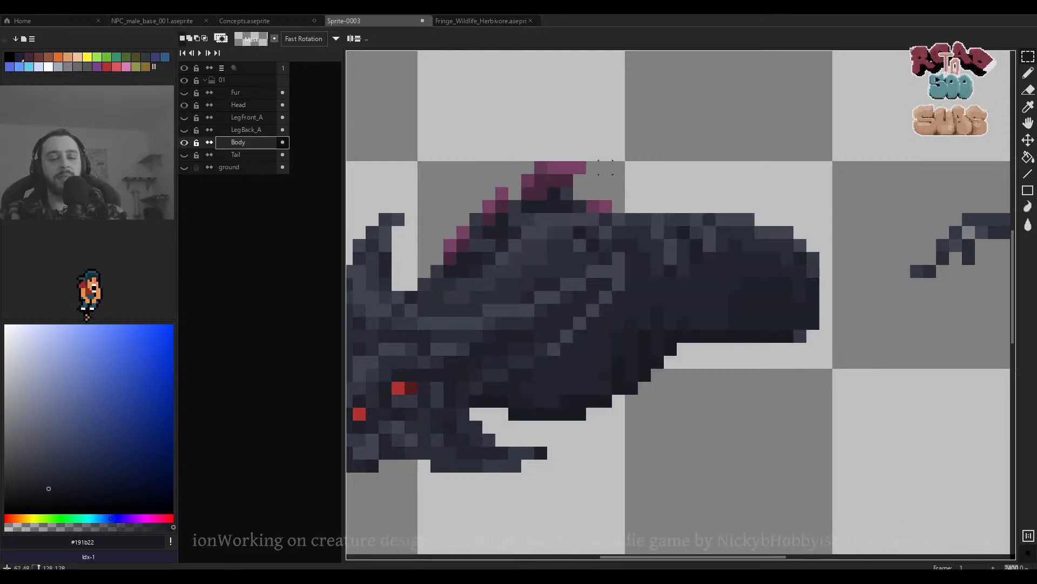
left_click_drag(679, 197, 625, 205)
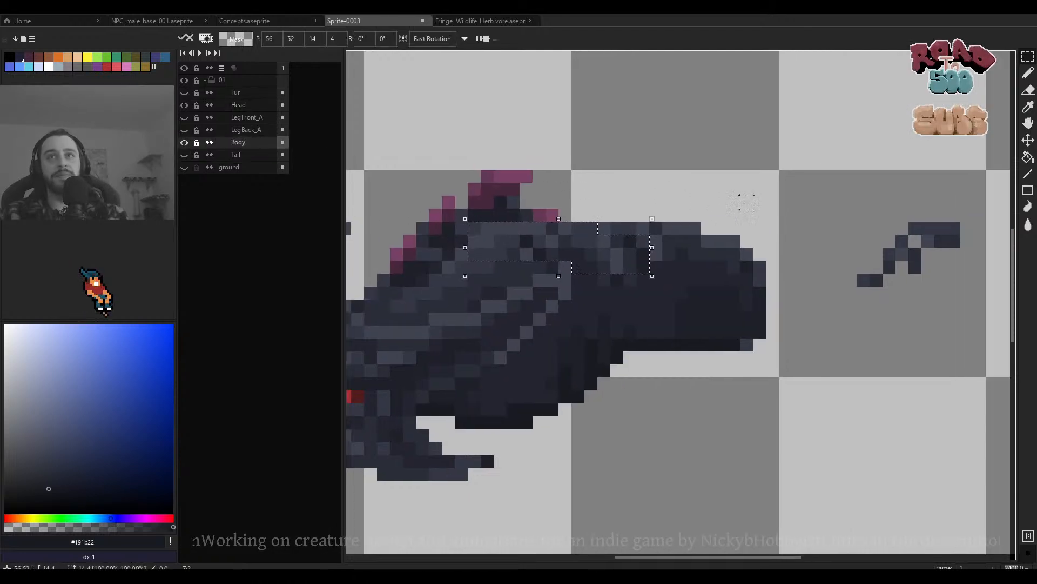
left_click(249, 96)
left_click_drag(681, 181, 567, 194)
left_click(787, 261, "ctrl")
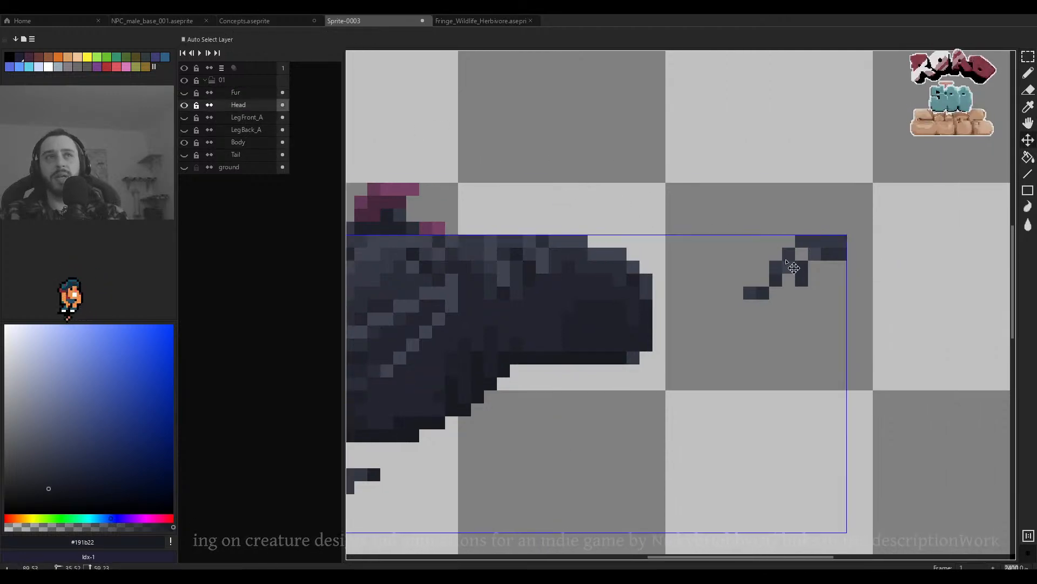
key("m")
left_click_drag(871, 210, 744, 329)
key("Delete")
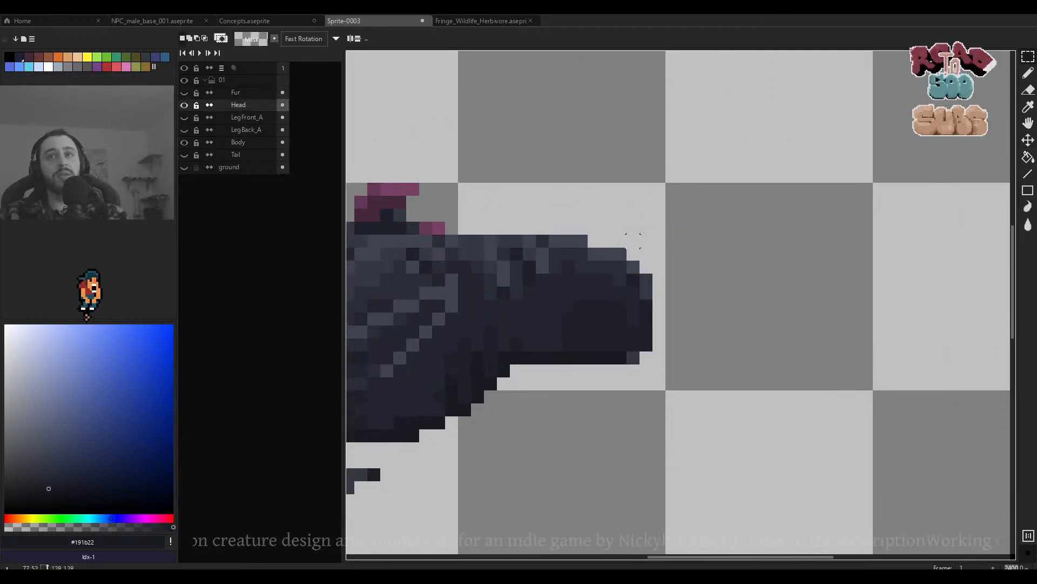
Restore the visibility of the other layers, make the Tail layer active and check the whole creature.
left_click(184, 105, "alt")
key("v")
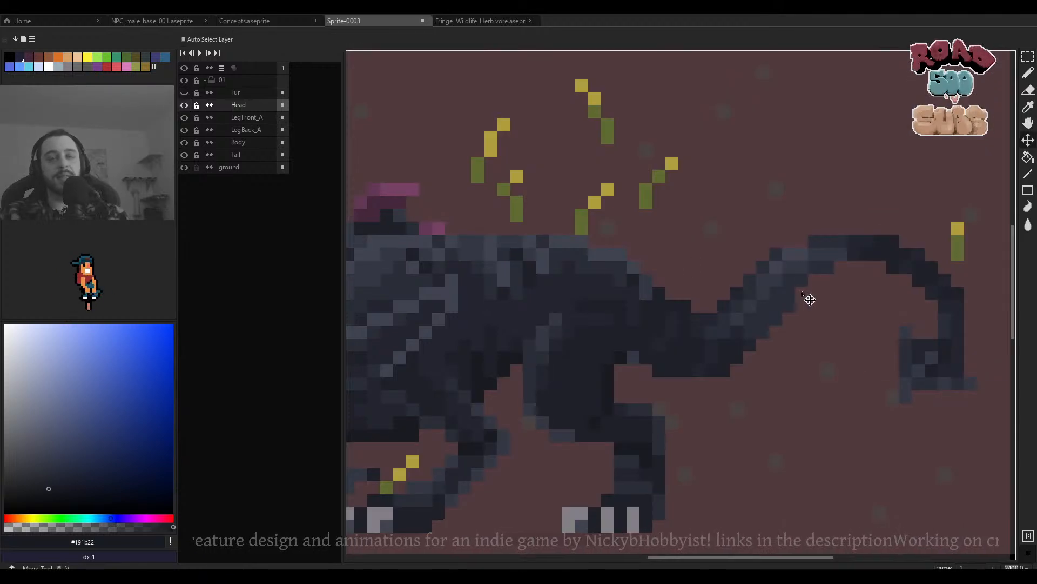
left_click(792, 290)
scroll(792, 290, "down", 6)
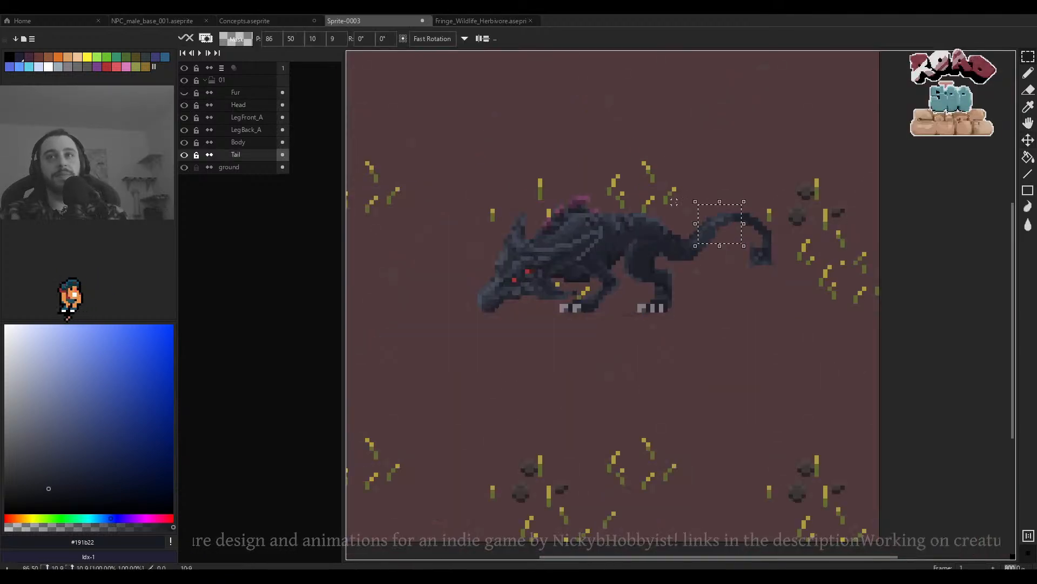
key("m")
scroll(637, 275, "up", 1)
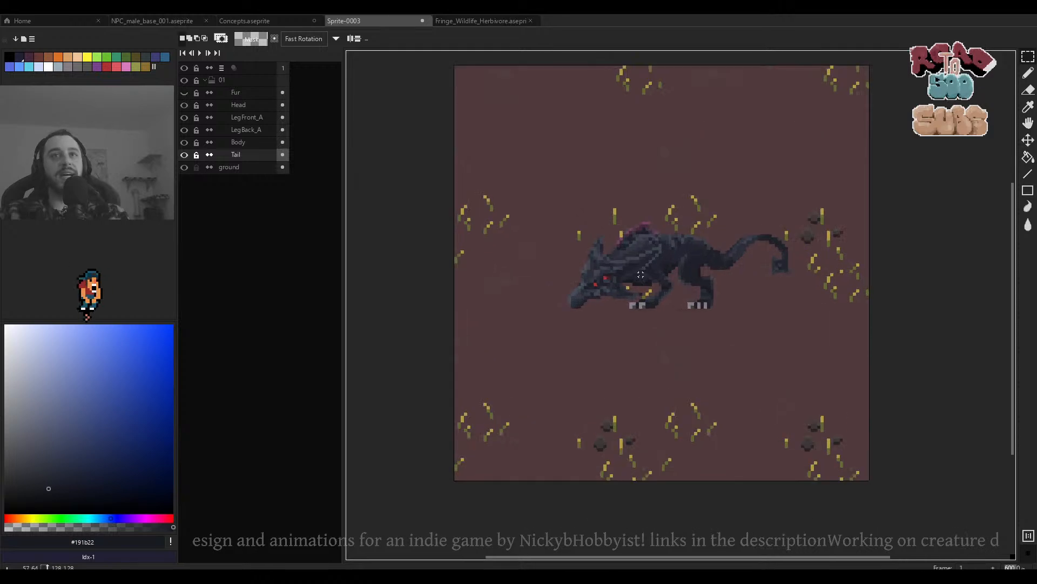
Sample #343844 and paint over the dark pixel on the Body layer just below the magenta crest.
key("b")
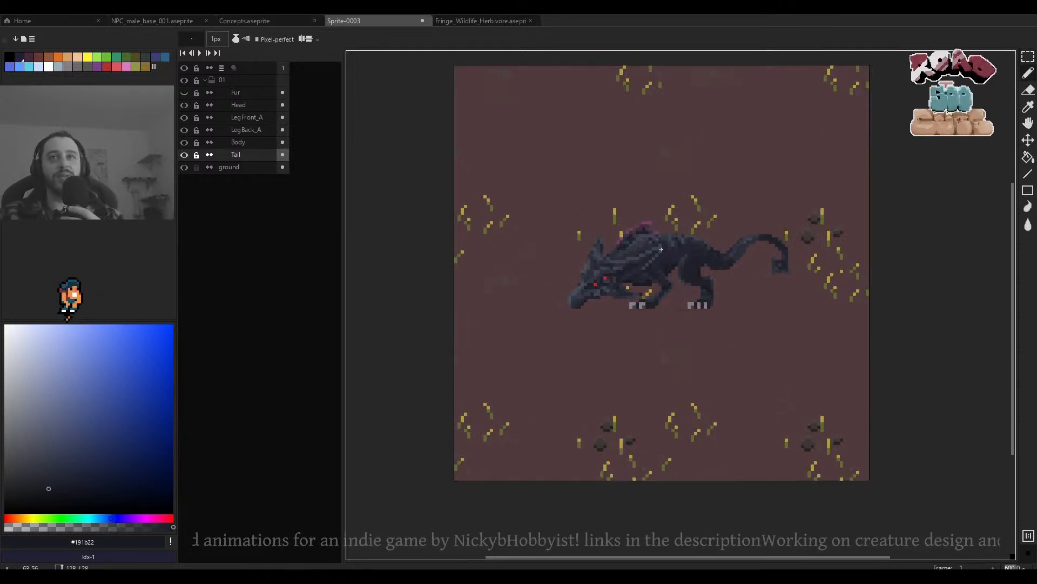
scroll(665, 248, "up", 4)
scroll(658, 234, "up", 2)
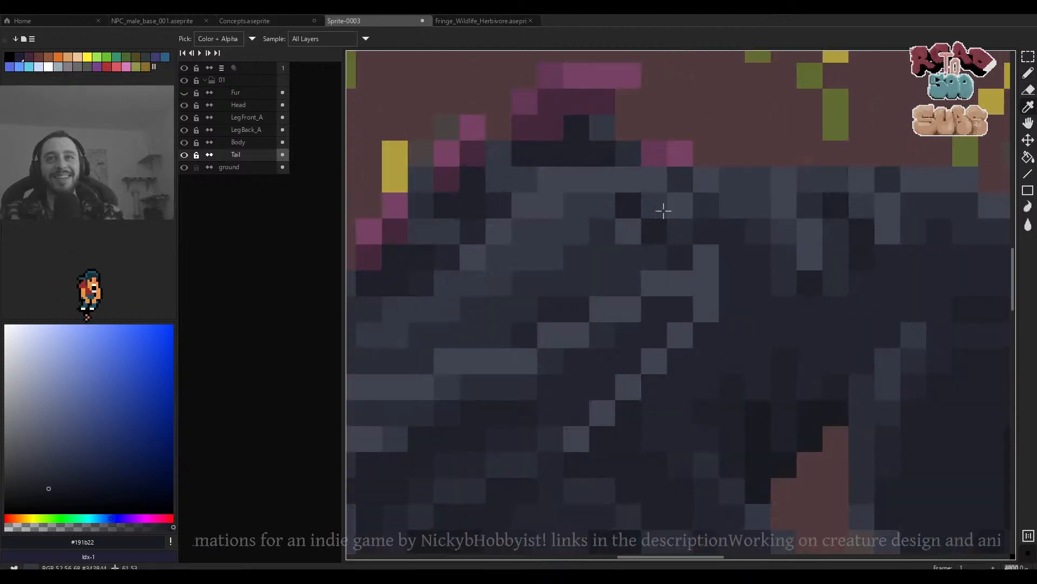
left_click(662, 211, "alt")
left_click(617, 215, "ctrl")
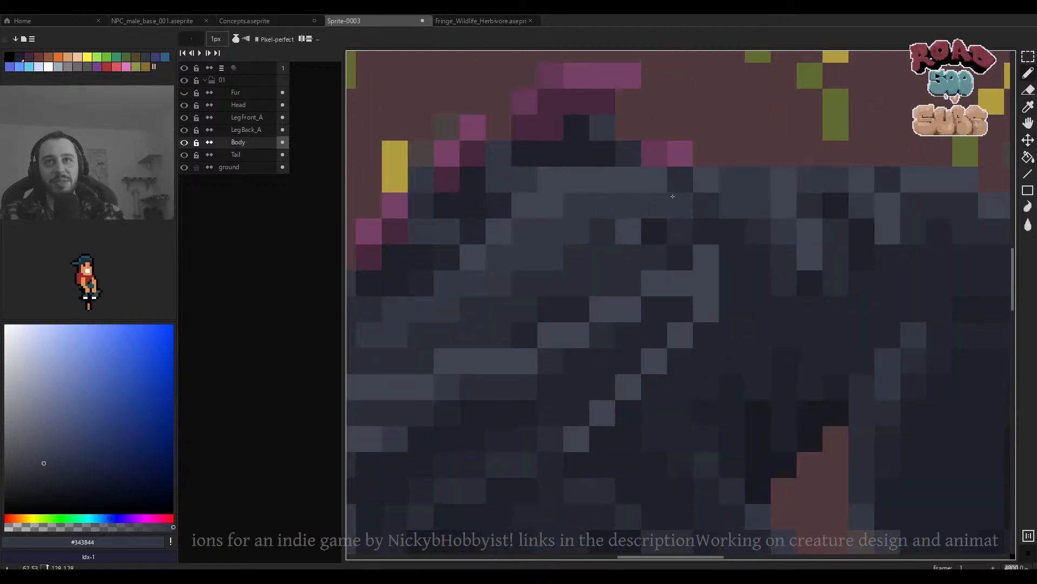
Sample #2a2e38 and shade the top edge of the back behind the crest on the Body layer.
left_click(698, 190, "alt")
scroll(697, 190, "down", 3)
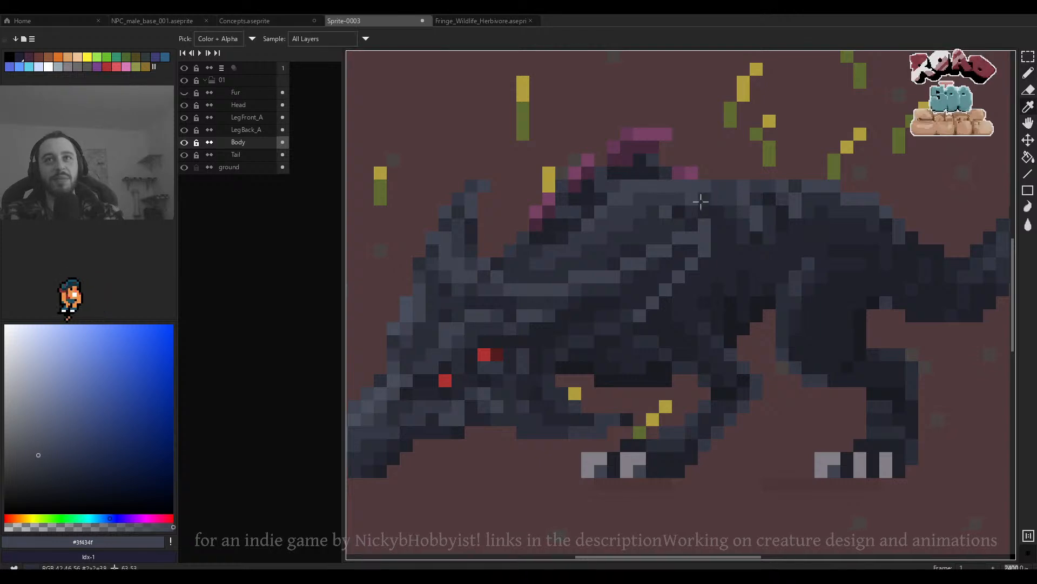
left_click(697, 188, "alt")
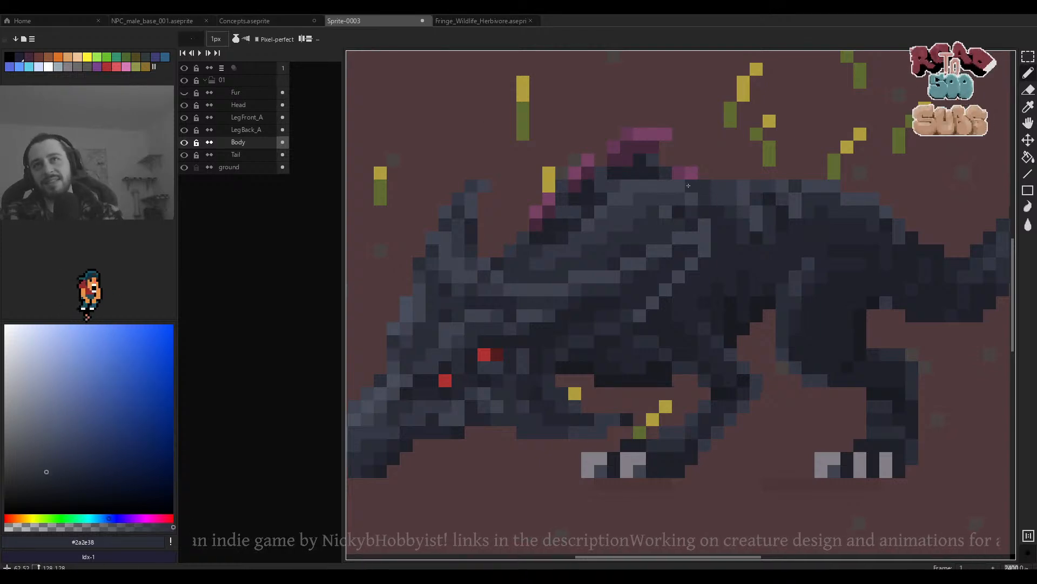
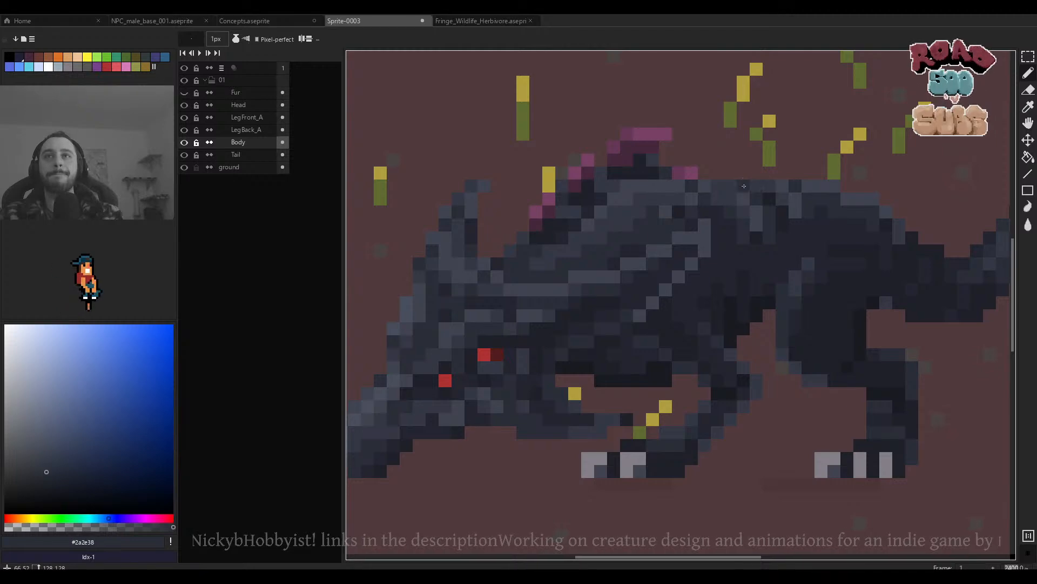
left_click_drag(727, 189, 748, 191)
scroll(767, 195, "down", 2)
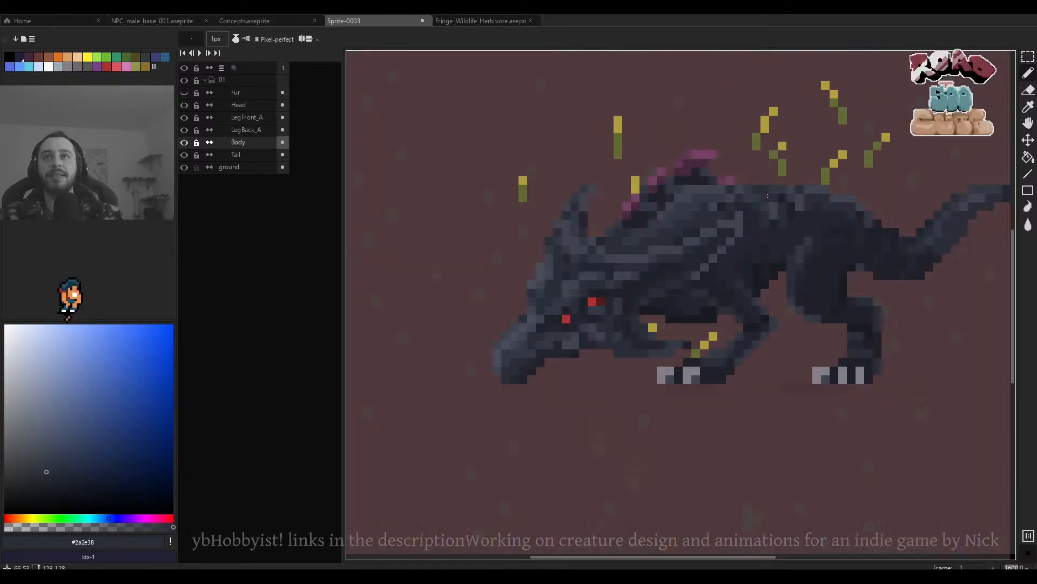
scroll(593, 212, "up", 3)
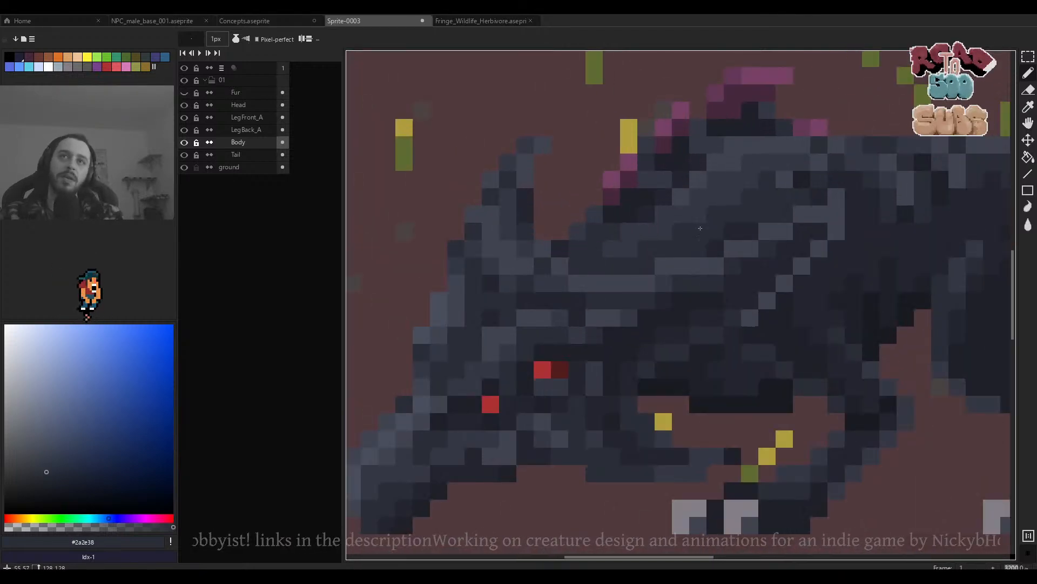
Inspect the back, hind leg and tail base for leftover pixels, both close up and from a distance.
scroll(816, 184, "down", 2)
scroll(869, 202, "up", 1)
left_click_drag(869, 201, 623, 185)
scroll(623, 185, "down", 3)
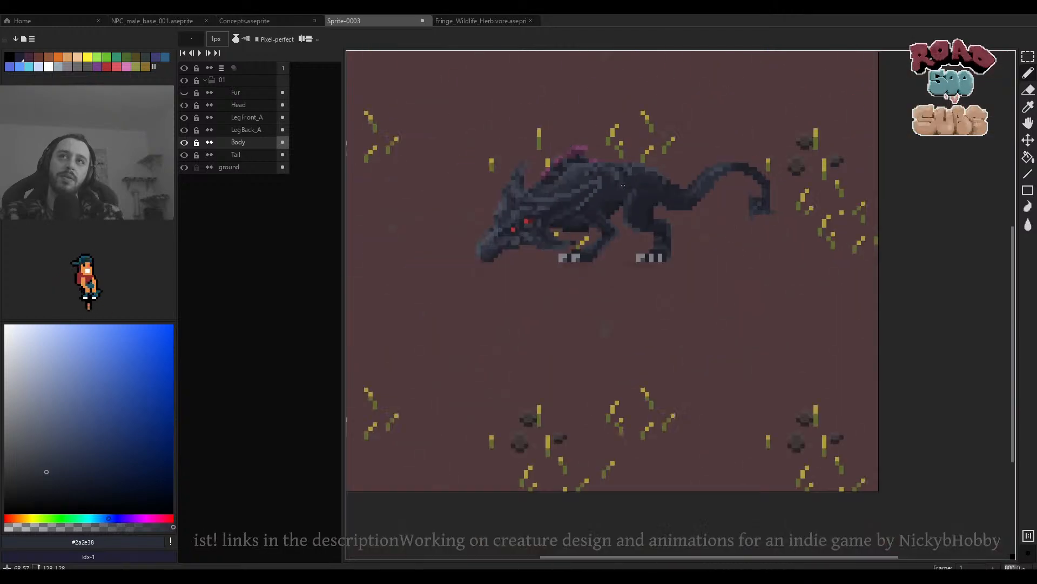
scroll(690, 199, "up", 3)
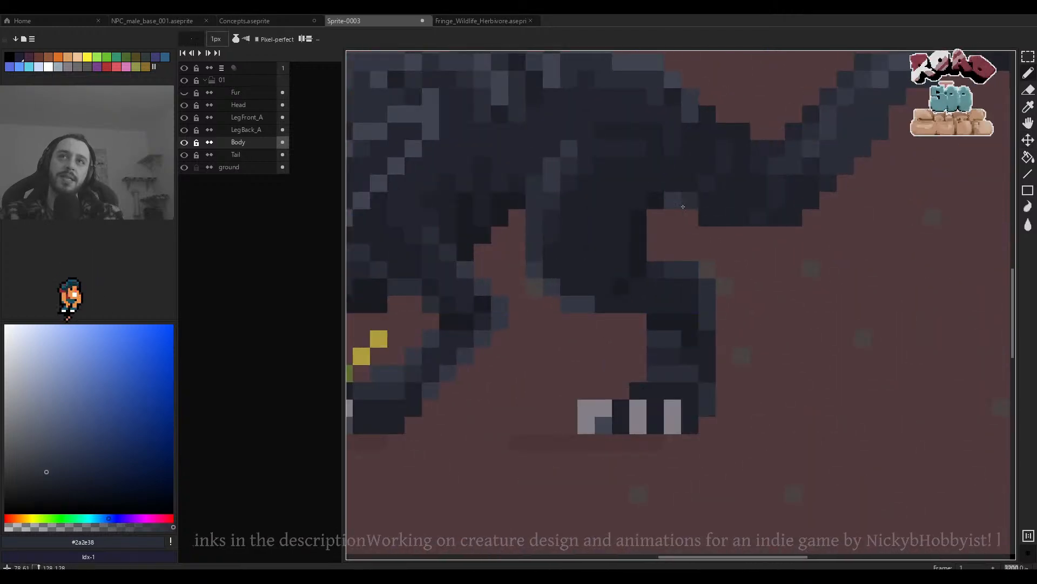
scroll(675, 200, "down", 3)
scroll(676, 200, "up", 3)
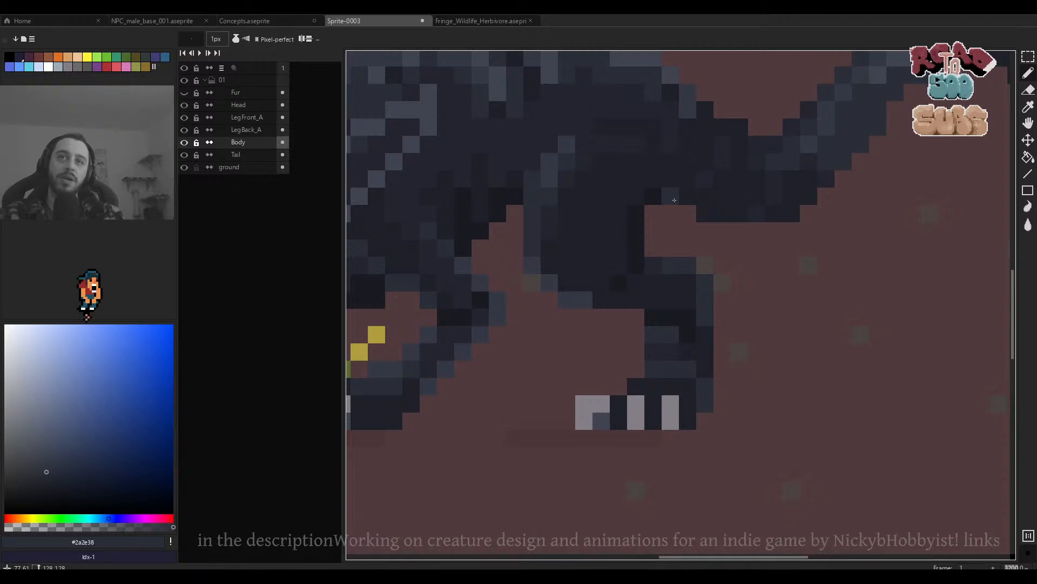
scroll(710, 218, "down", 3)
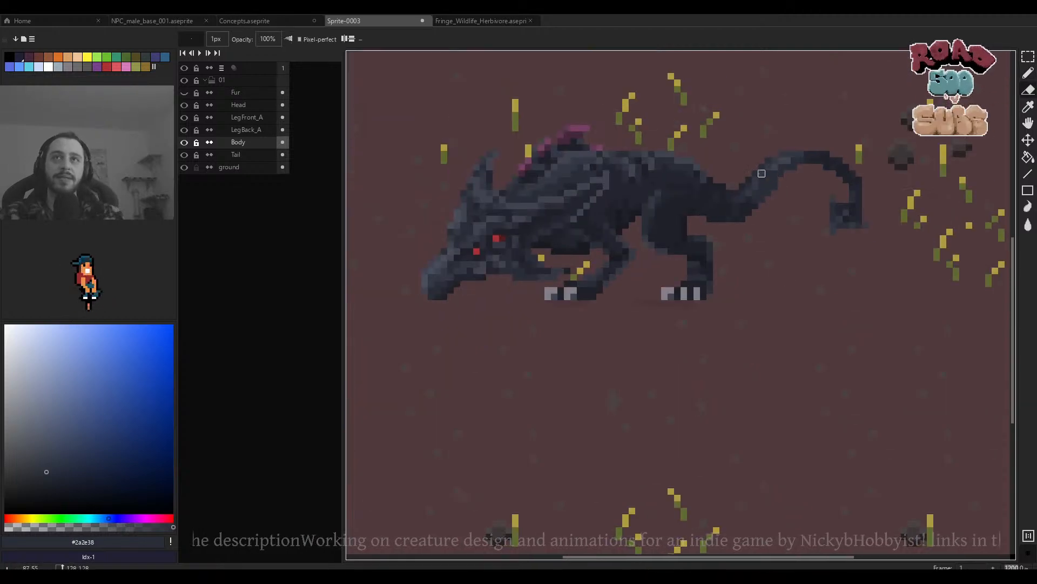
scroll(730, 184, "down", 3)
scroll(730, 188, "up", 4)
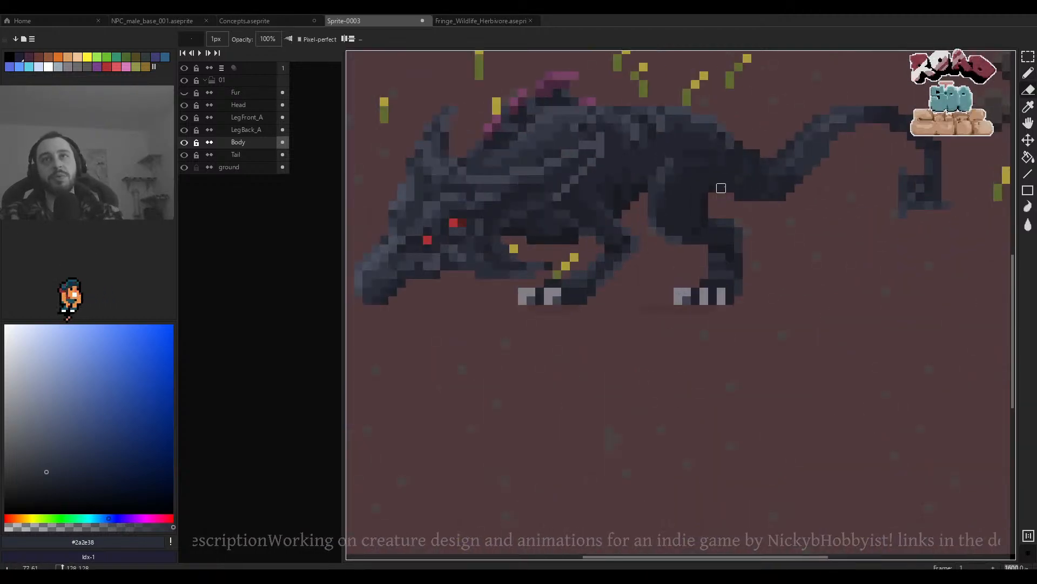
scroll(672, 182, "down", 4)
Make the Head layer active, ready the Pencil tool and compare the head with the whole creature.
left_click(604, 173, "ctrl")
left_click_drag(604, 173, 603, 186)
scroll(604, 186, "up", 4)
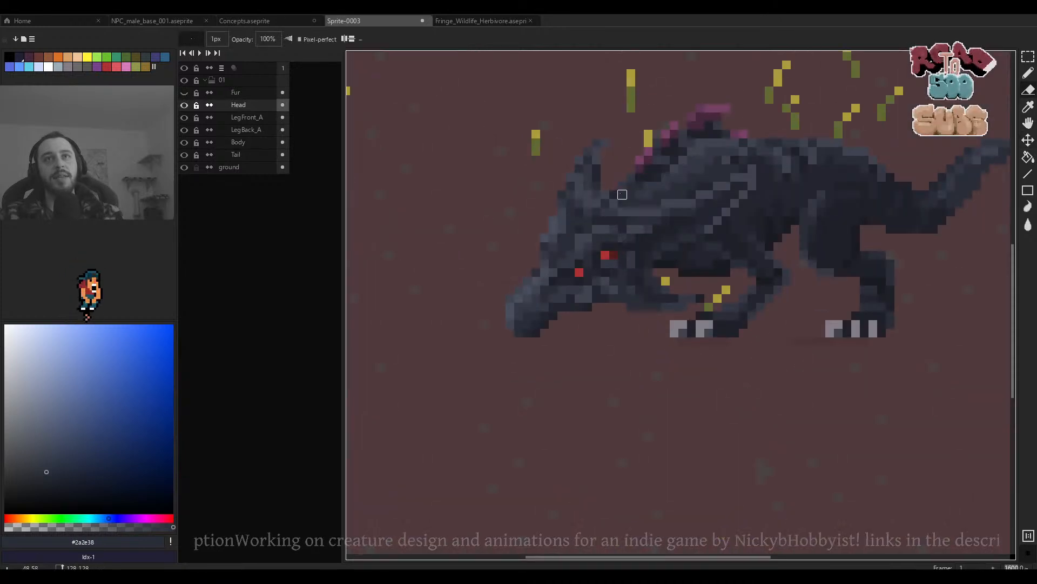
key("b")
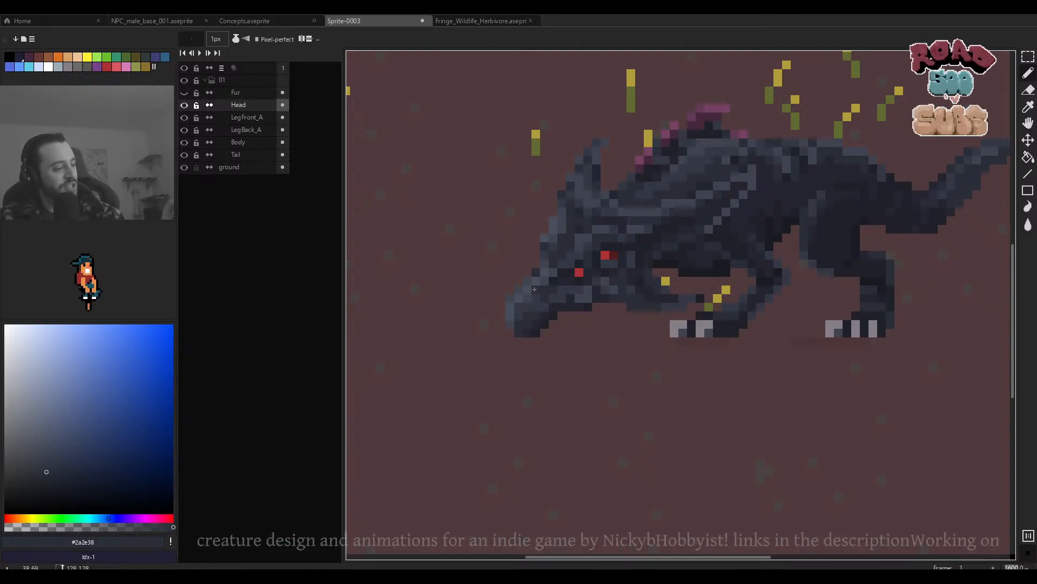
scroll(577, 272, "down", 2)
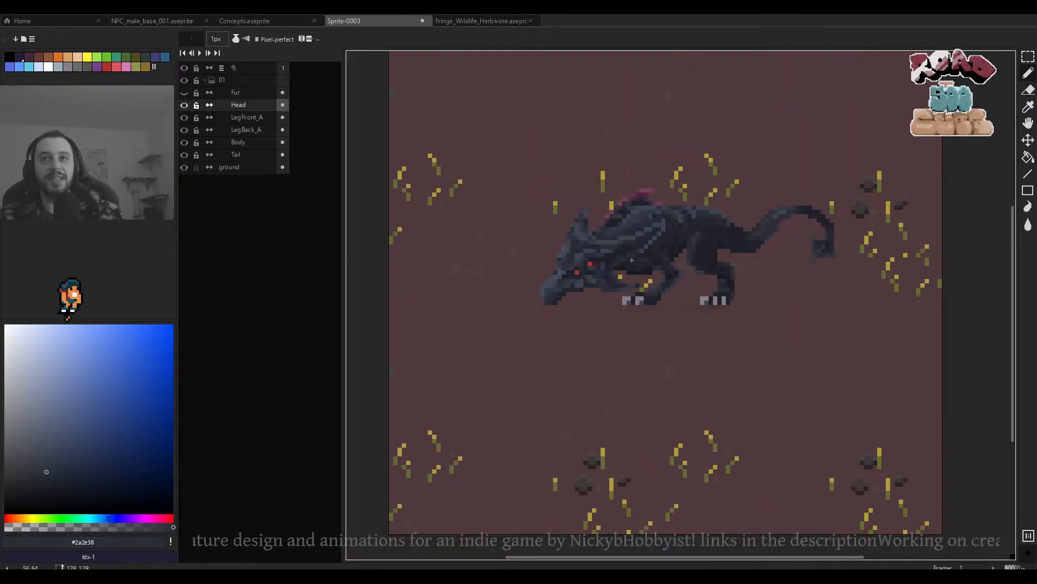
scroll(656, 273, "up", 3)
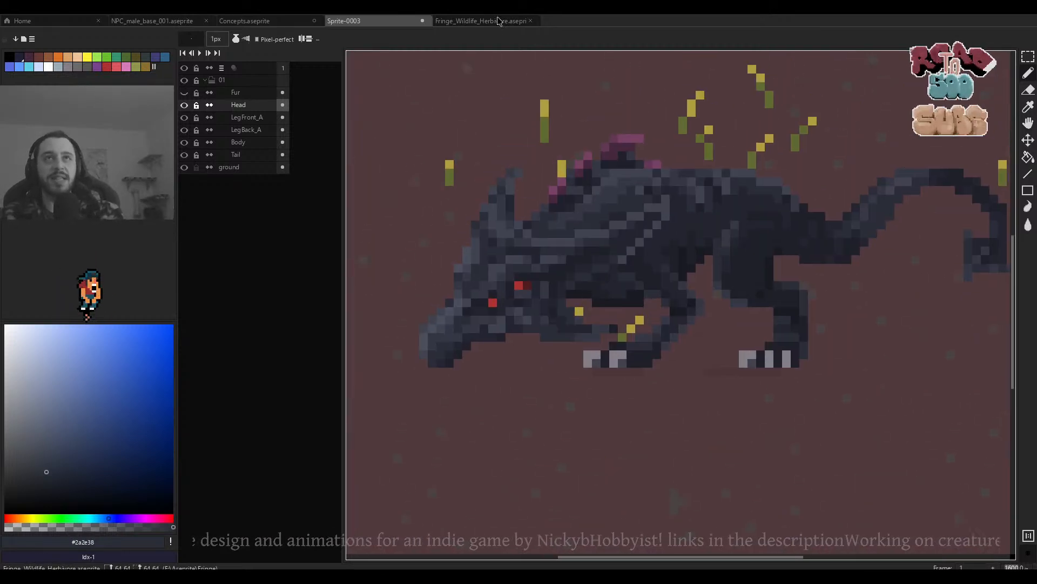
Switch to the Concepts.aseprite document and look over the six numbered predator concepts.
left_click(498, 21)
left_click(281, 21)
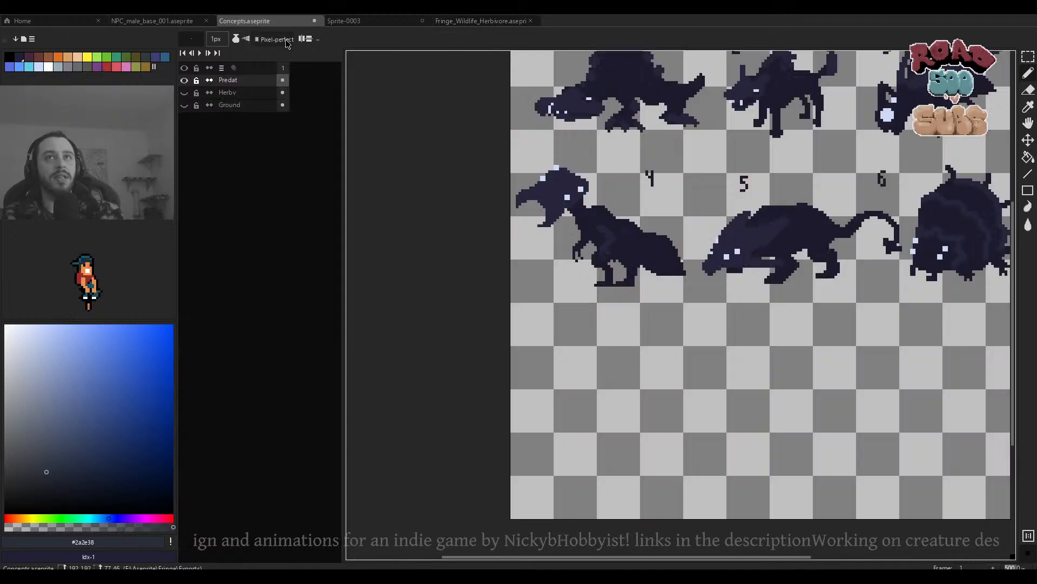
left_click_drag(764, 209, 664, 300)
scroll(665, 300, "down", 2)
scroll(732, 256, "up", 2)
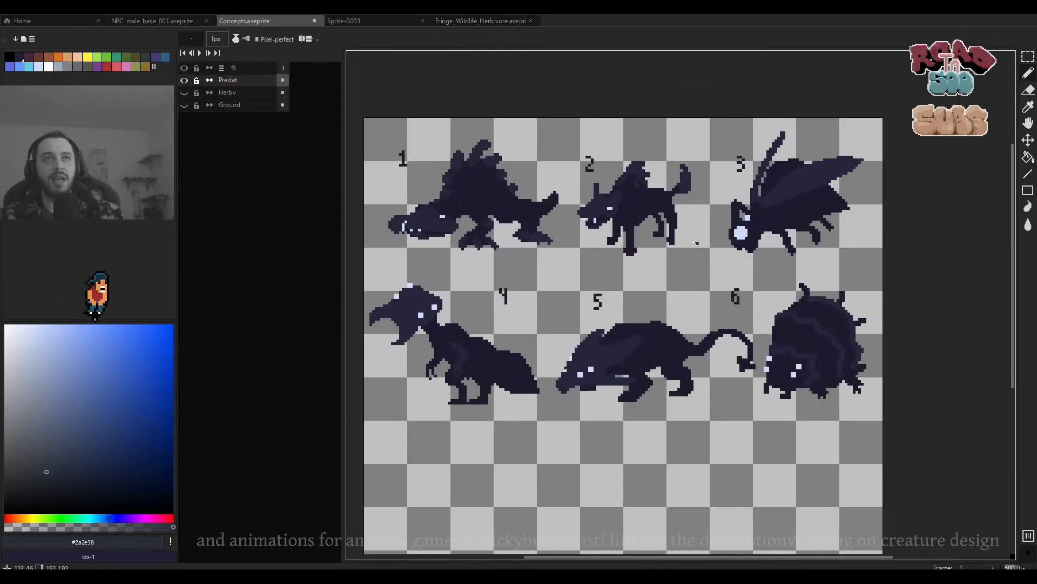
Show the Herbv layer and hide the Predat layer so only the herbivore concepts are displayed.
left_click(247, 81)
left_click(185, 93)
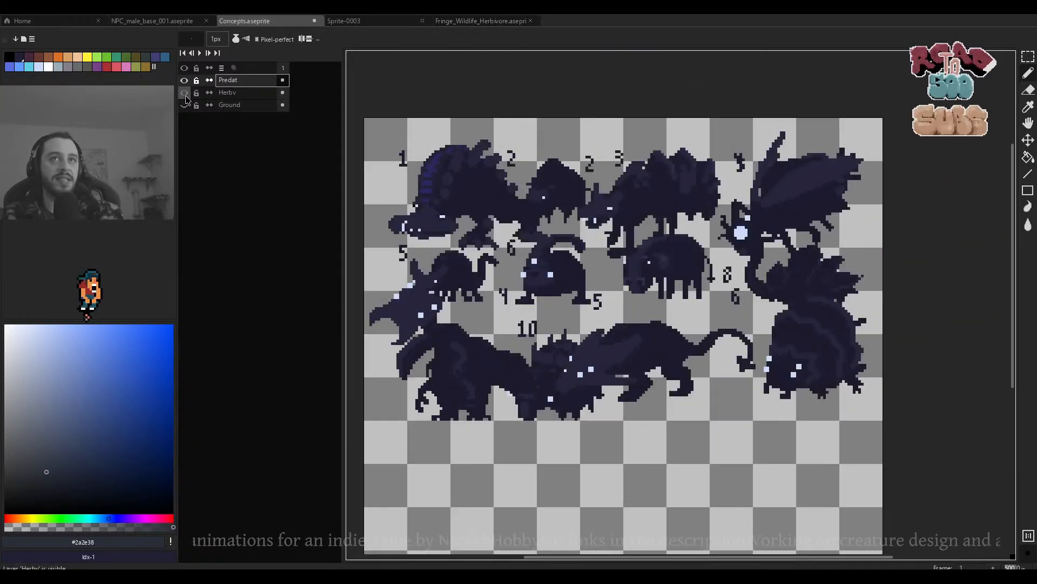
left_click(184, 81)
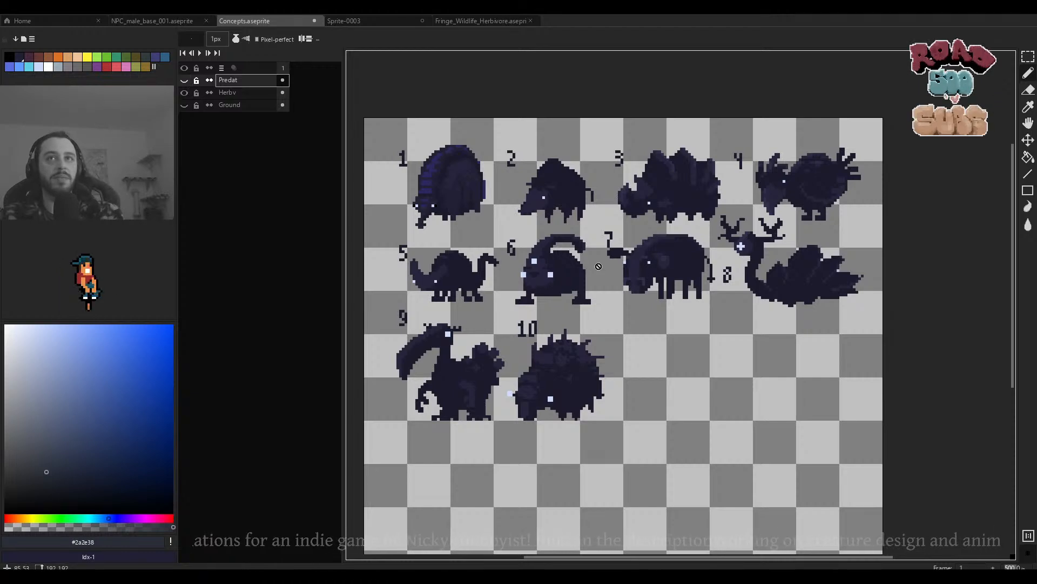
Make the Herbv layer active and select herbivore concept 7, adding the dark shape beside its head to the selection.
scroll(598, 266, "up", 4)
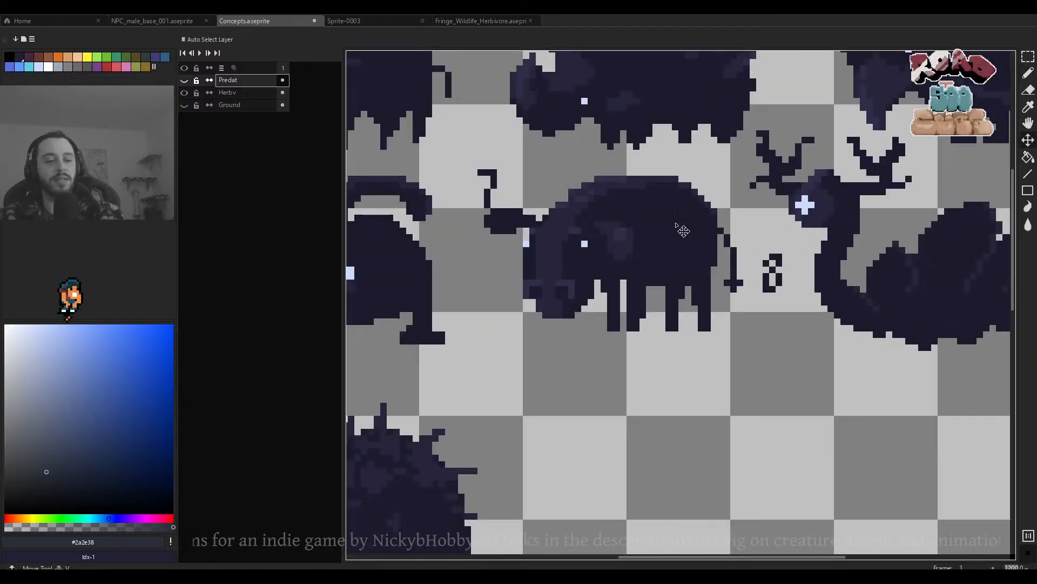
left_click(677, 242, "ctrl")
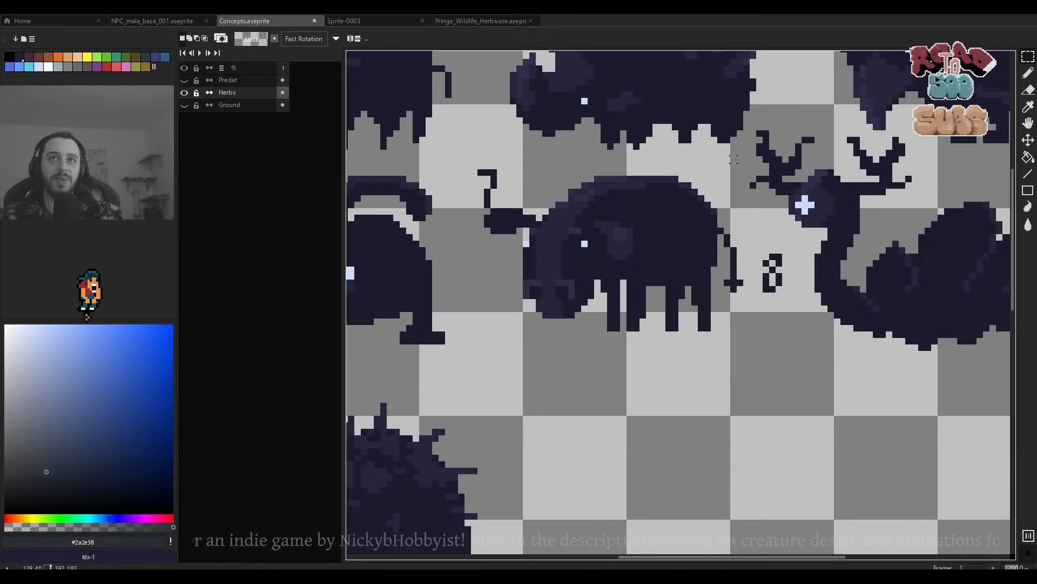
left_click_drag(734, 159, 487, 377)
scroll(631, 286, "down", 4)
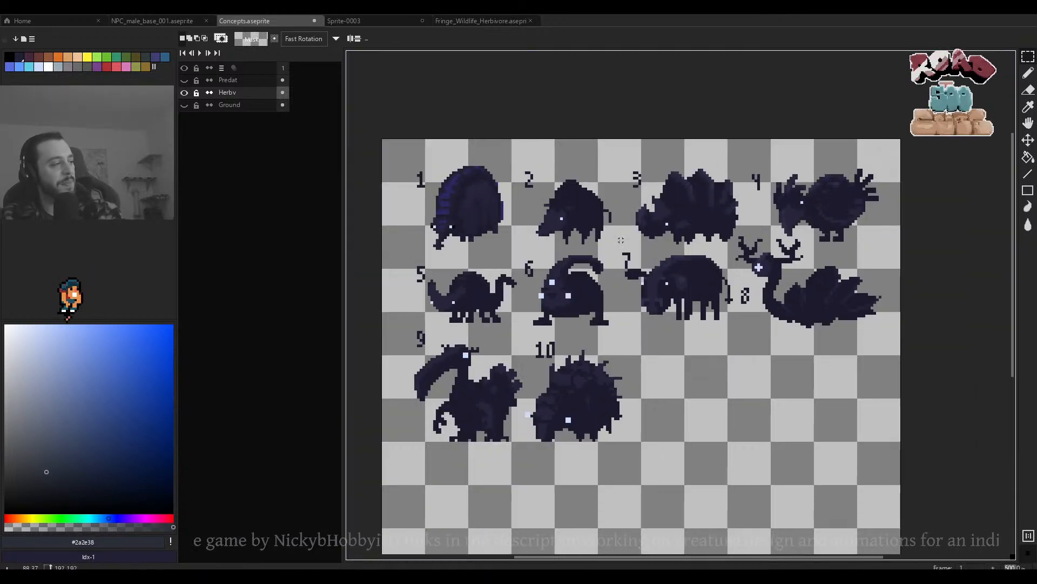
scroll(733, 278, "up", 2)
left_click_drag(723, 235, 549, 398)
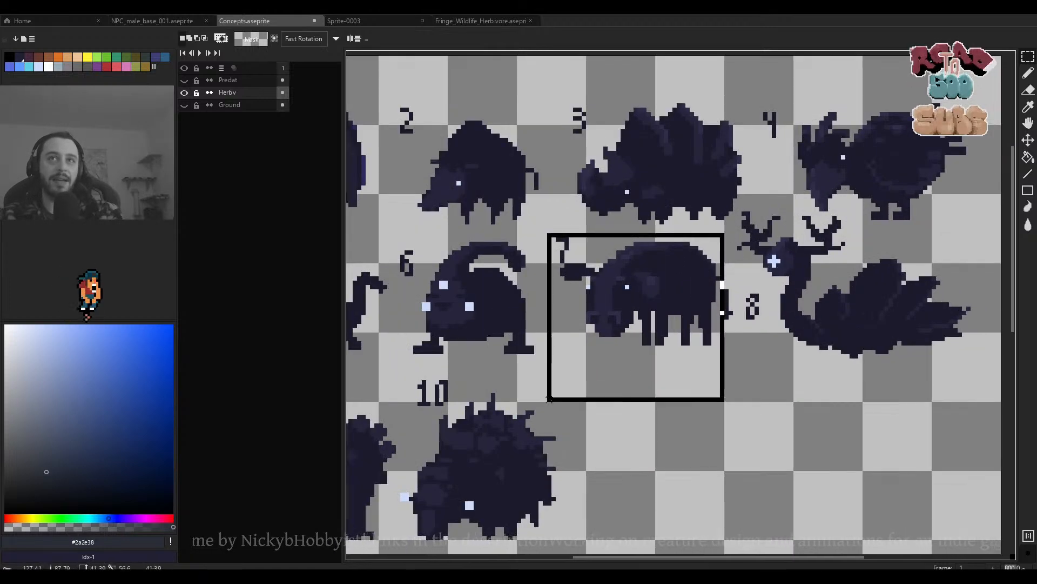
left_click_drag(731, 230, 584, 386)
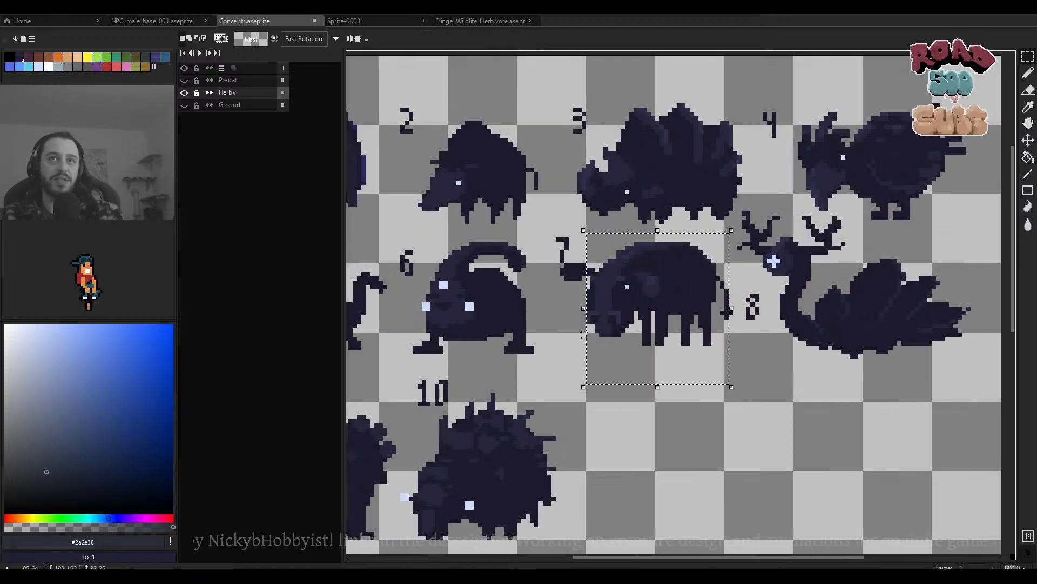
scroll(583, 294, "up", 1)
left_click_drag(583, 226, 524, 286)
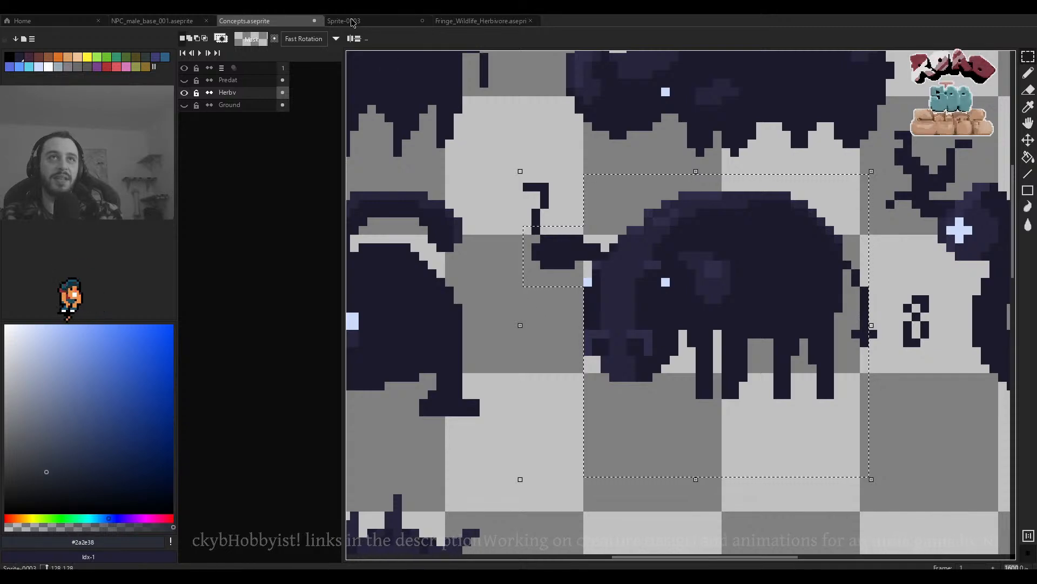
Switch to the Fringe_Wildlife_Herbivore document to view the finished version of the herbivore.
key("ctrl+Tab")
key("ctrl+Tab")
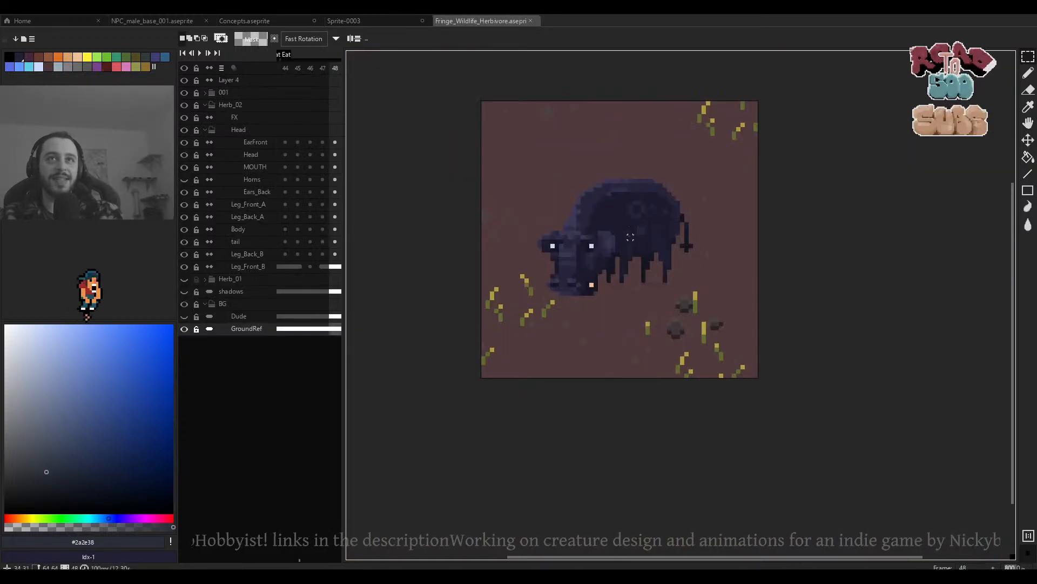
Play back the herbivore's eating animation and save its document.
key("Return")
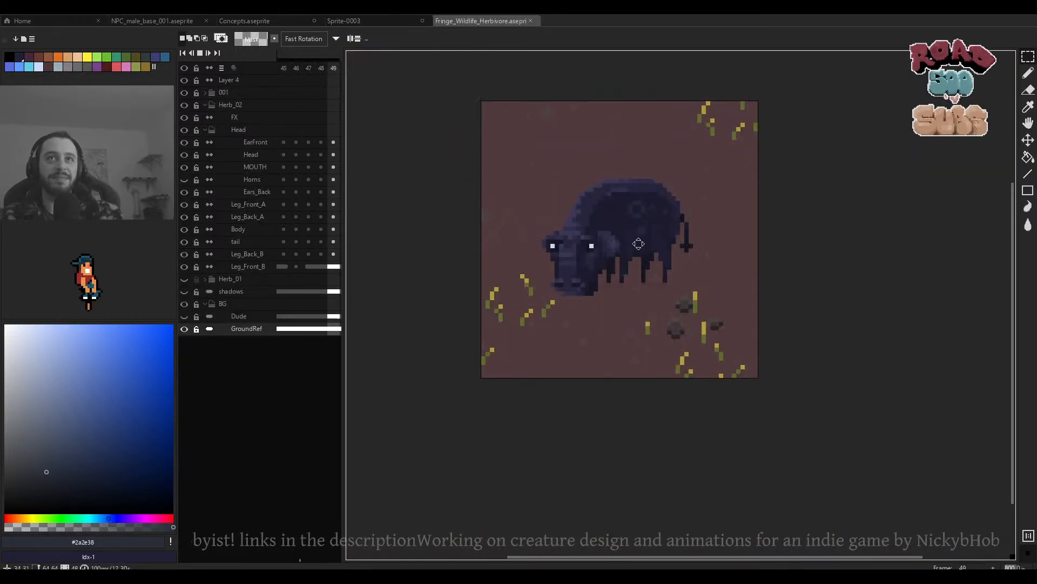
key("Return")
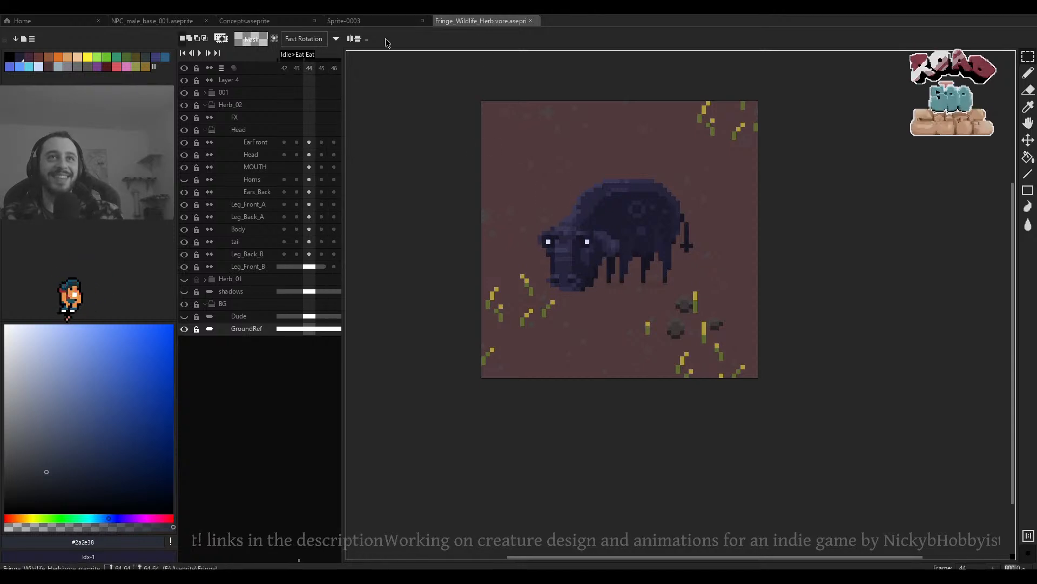
key("ctrl+s")
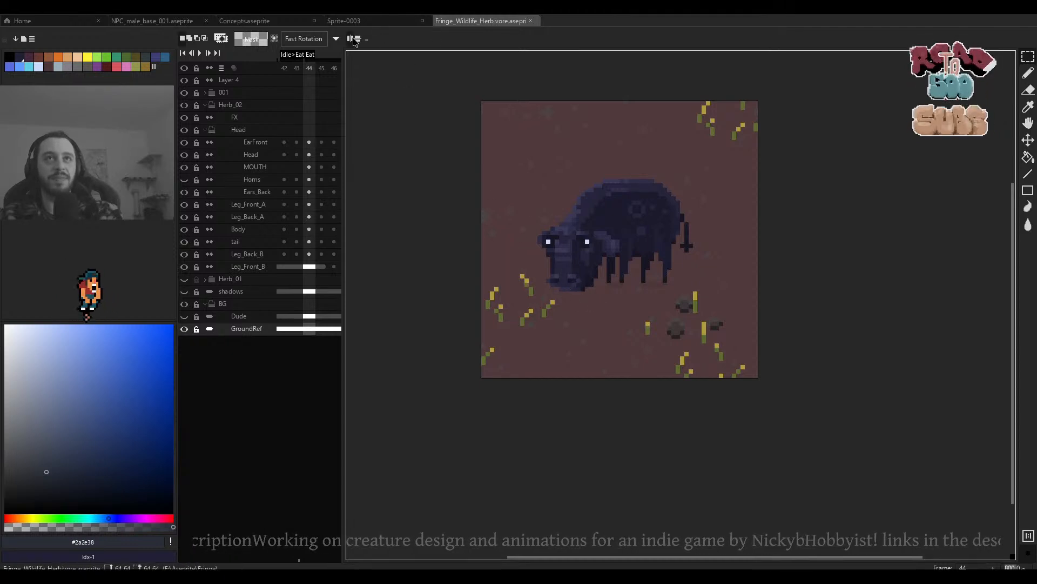
Return to the Sprite-0003 document and dock the Fringe_Wildlife_Herbivore document beside it in a split view.
left_click(381, 24)
scroll(501, 250, "down", 3)
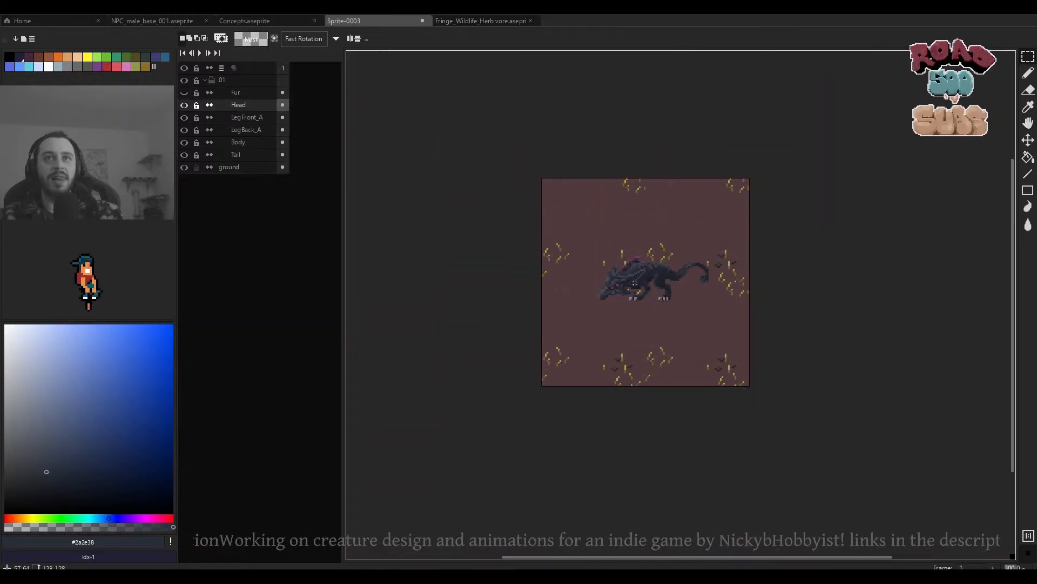
scroll(502, 250, "up", 2)
left_click(430, 24)
left_click_drag(431, 24, 350, 204)
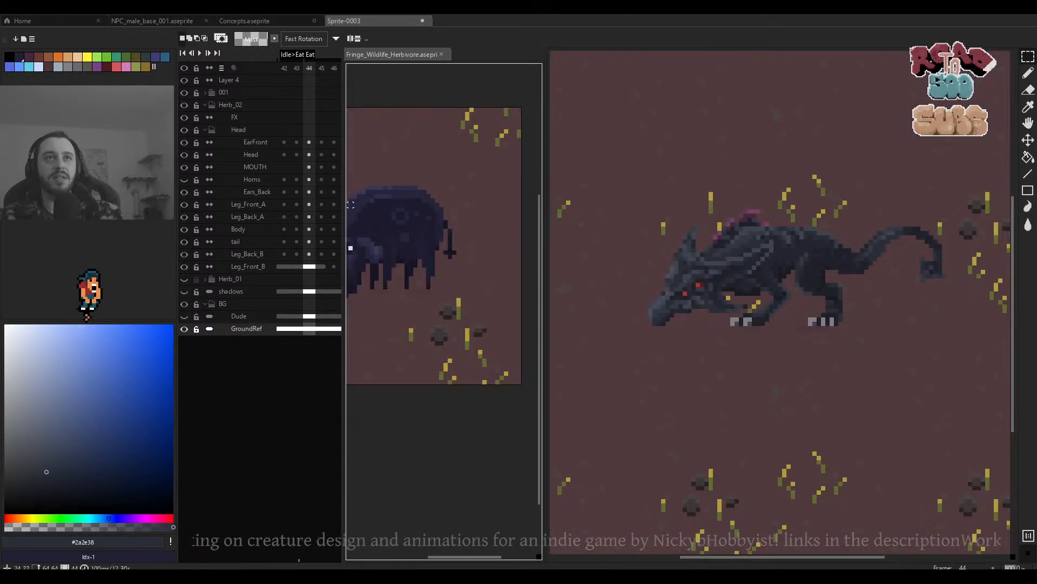
Frame the herbivore and the slate-blue creature side by side and compare their scale, colours and contrast.
scroll(483, 242, "up", 1)
left_click_drag(483, 243, 539, 259)
scroll(732, 281, "down", 2)
left_click_drag(732, 281, 656, 254)
scroll(479, 268, "up", 2)
scroll(479, 268, "down", 3)
left_click_drag(480, 268, 460, 266)
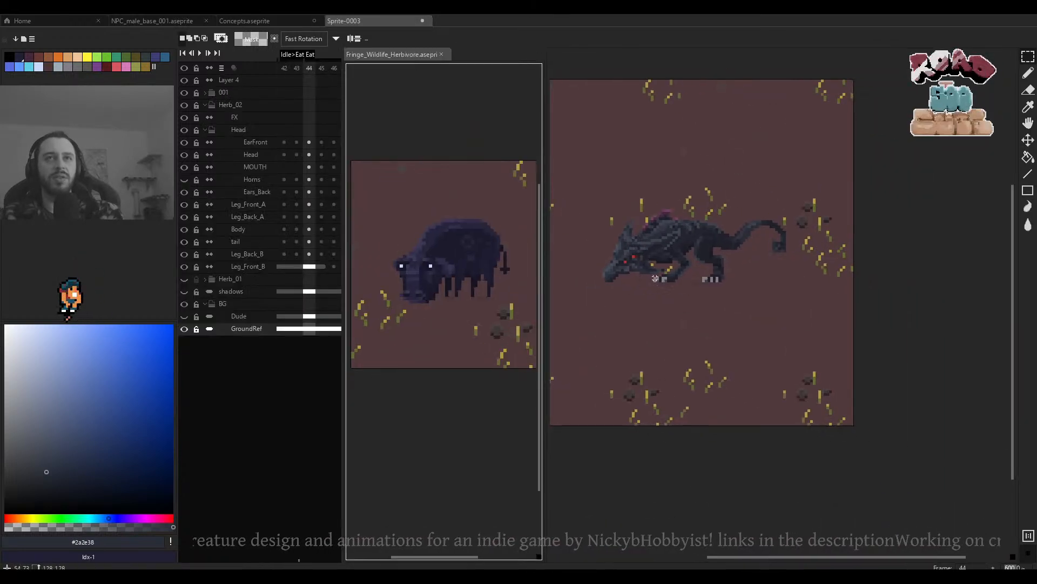
left_click_drag(778, 286, 708, 296)
scroll(730, 290, "down", 1)
scroll(690, 287, "up", 1)
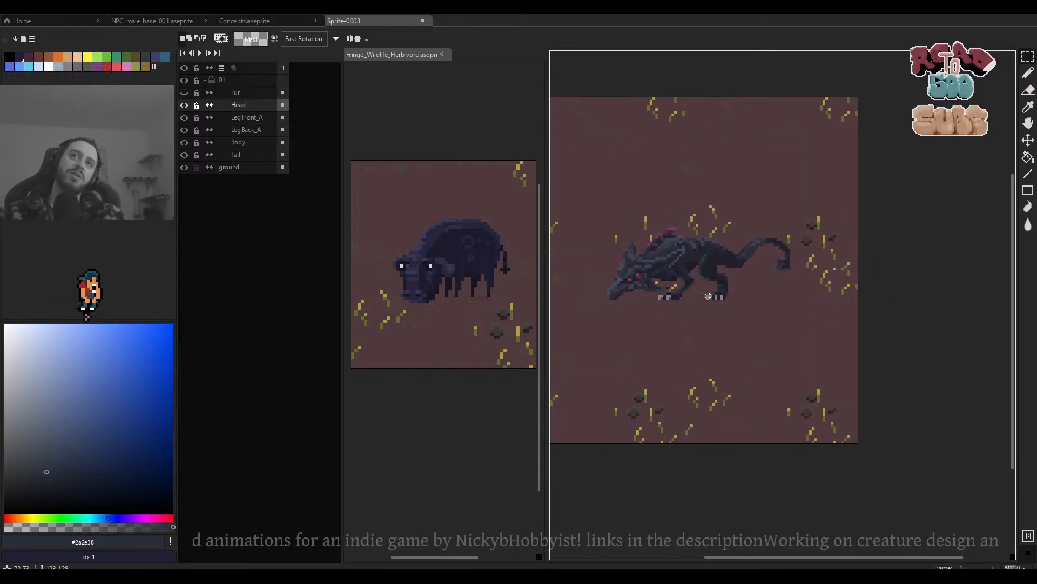
scroll(708, 296, "down", 3)
scroll(687, 290, "up", 3)
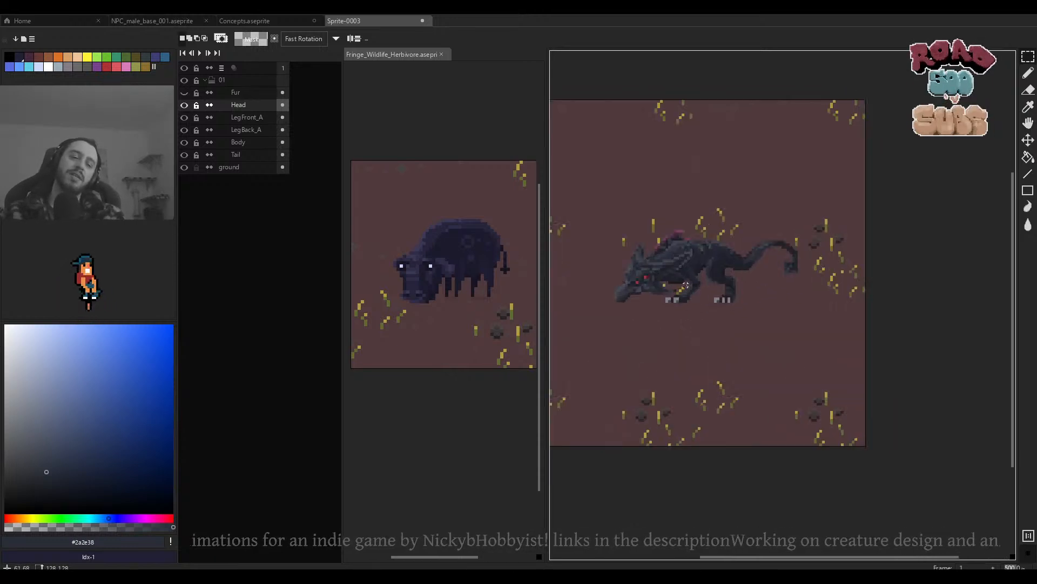
Select the frame 1 cels of all the creature's layers, from Fur down to Tail.
key("b")
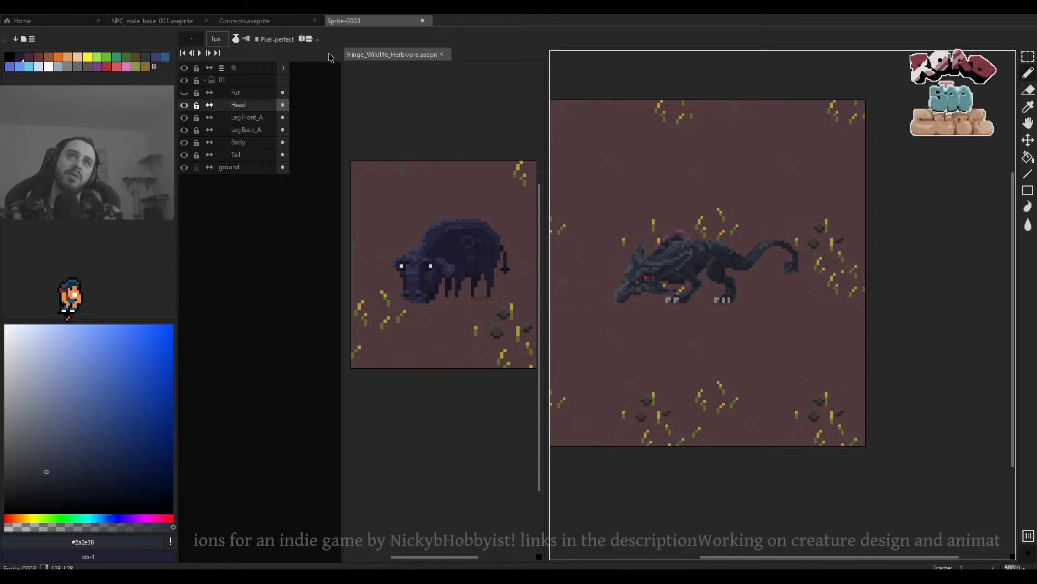
left_click_drag(283, 93, 283, 155)
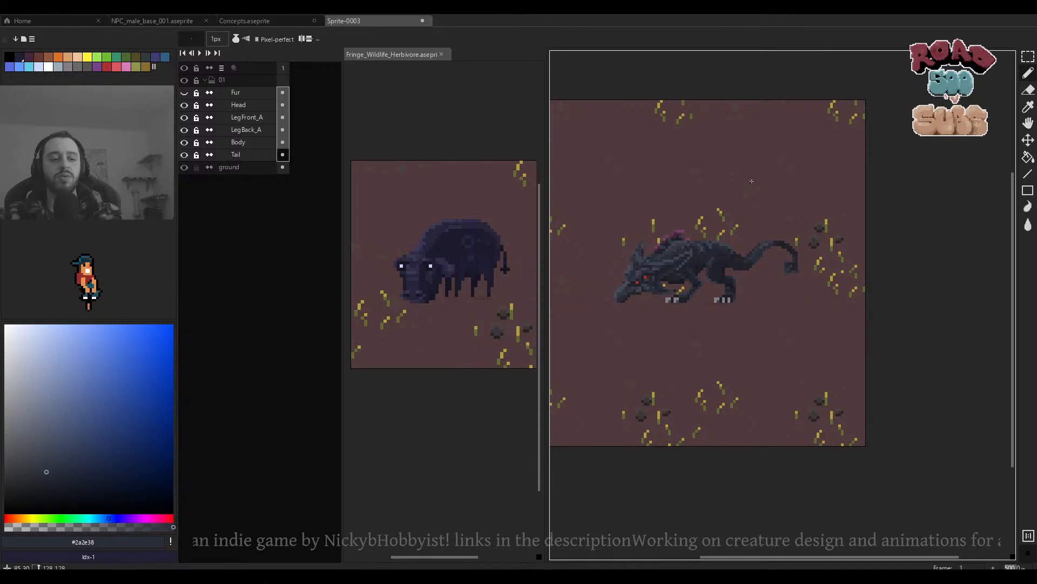
Try darkening the selected creature layers with a Color Curve pulled down in the shadows, and undo it.
key("ctrl+m")
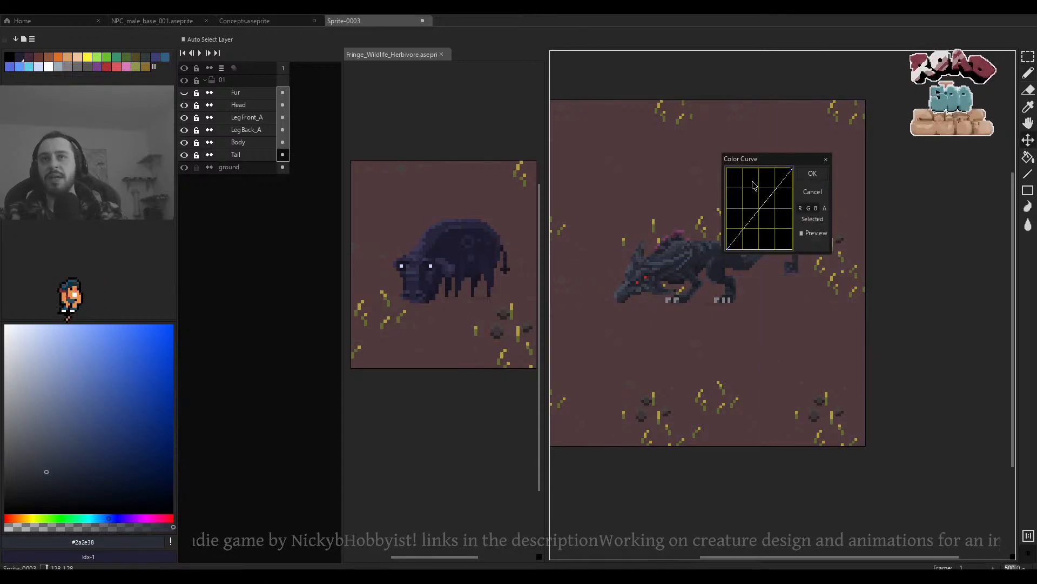
scroll(640, 247, "up", 2)
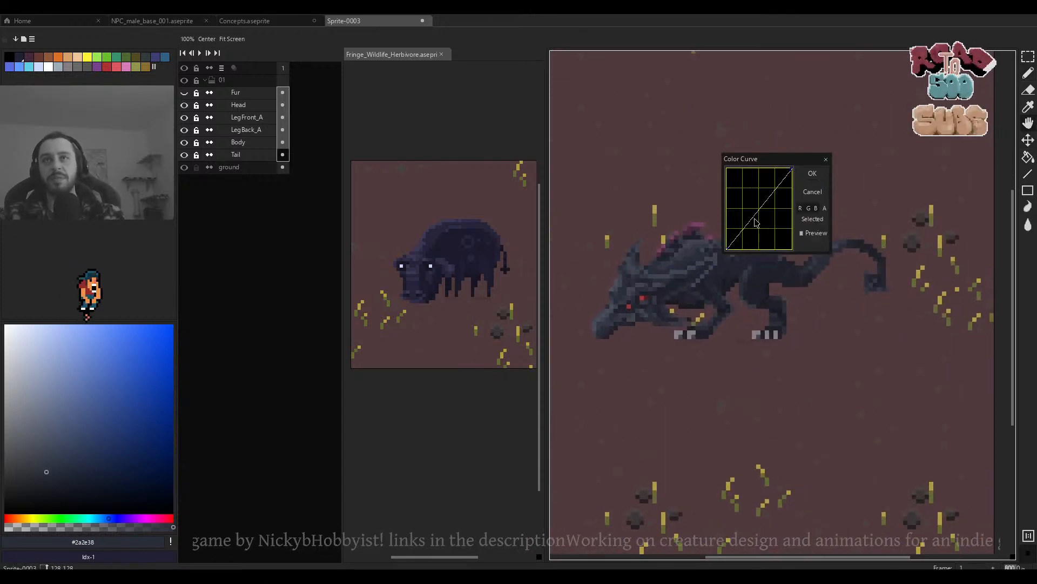
left_click_drag(751, 230, 751, 234)
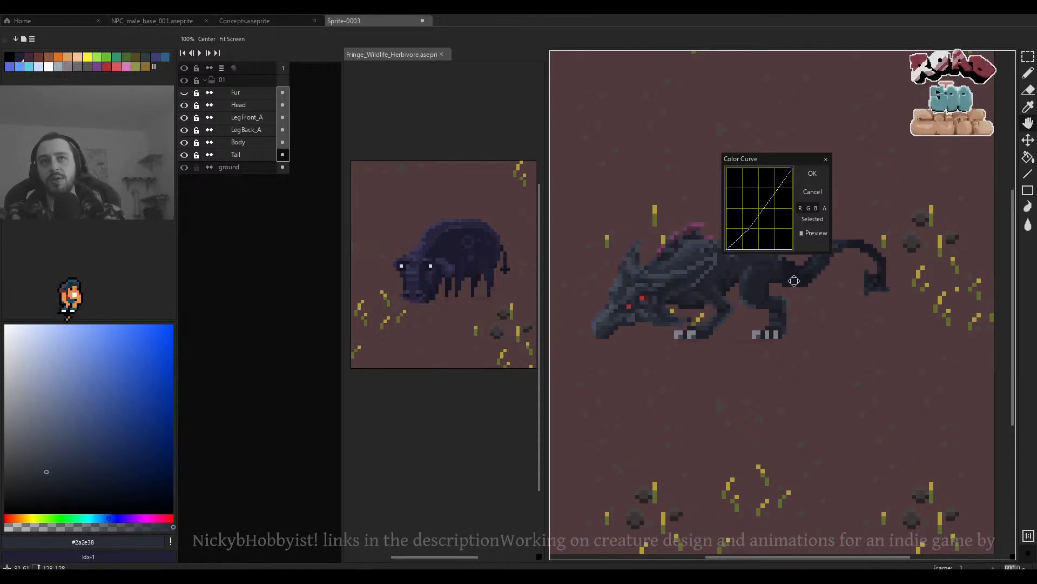
scroll(785, 280, "up", 5)
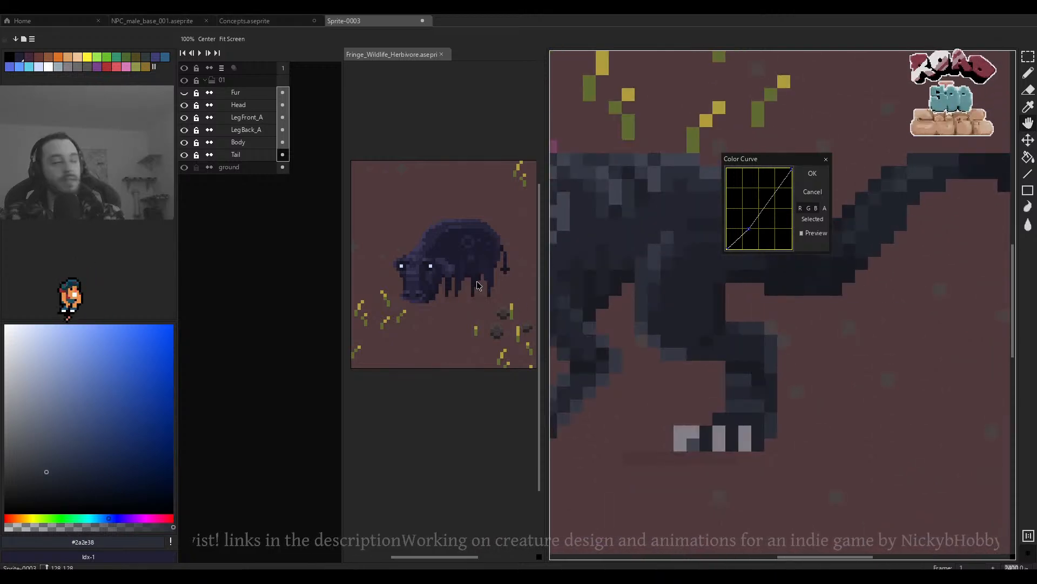
left_click(812, 174)
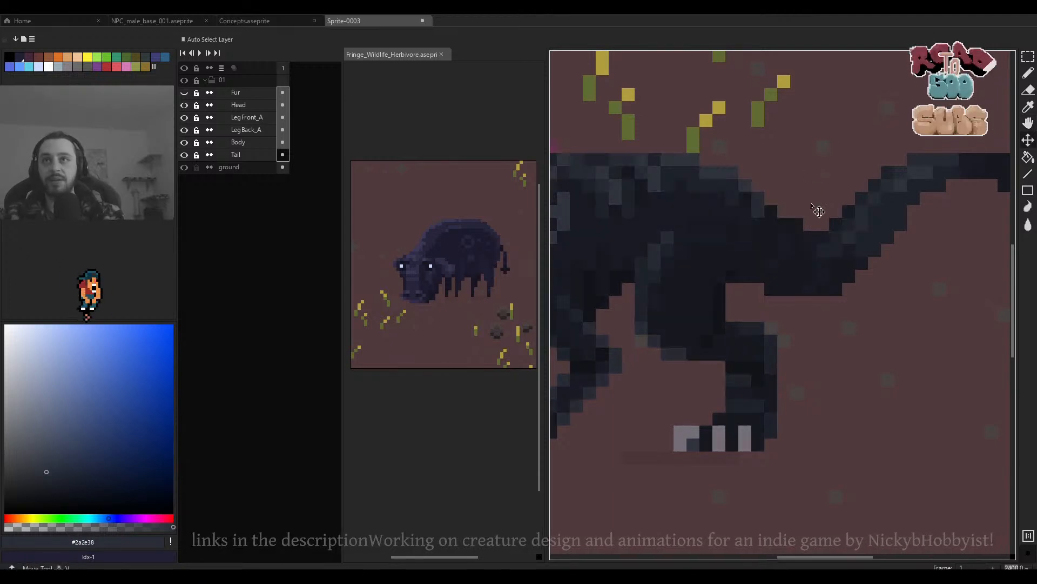
scroll(809, 303, "down", 5)
scroll(686, 290, "down", 1)
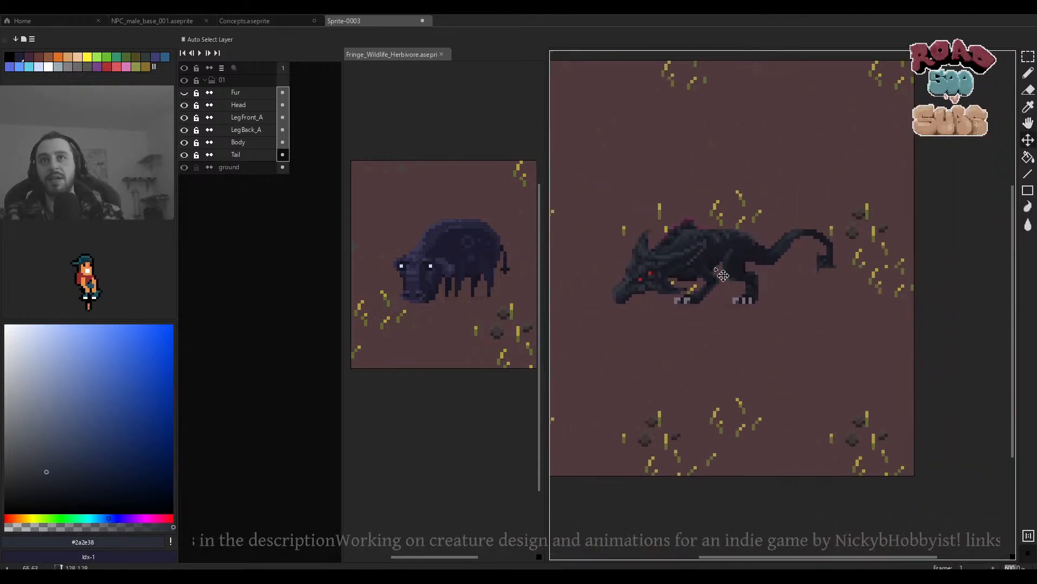
scroll(686, 290, "up", 1)
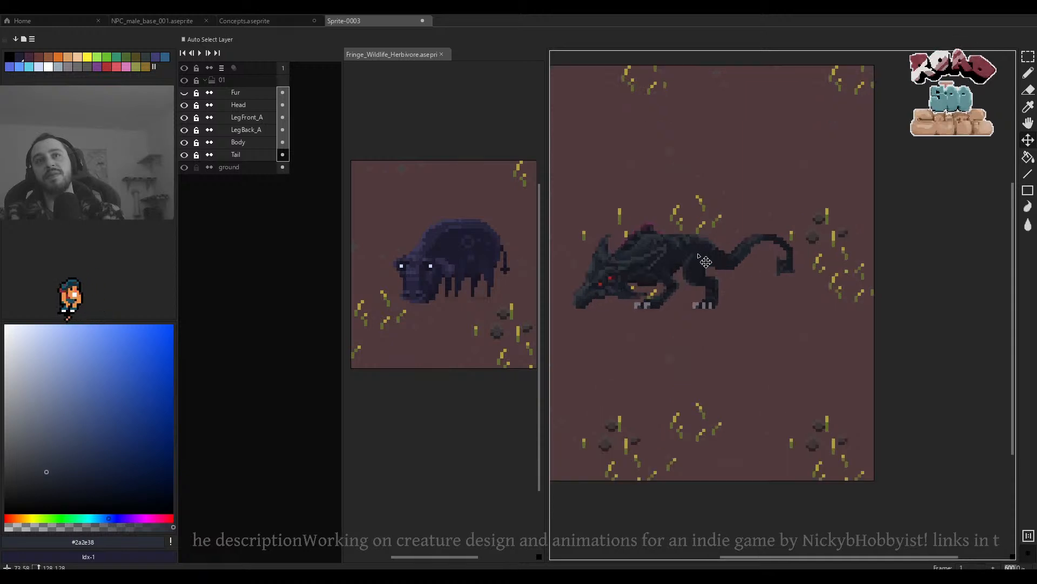
key("ctrl+z")
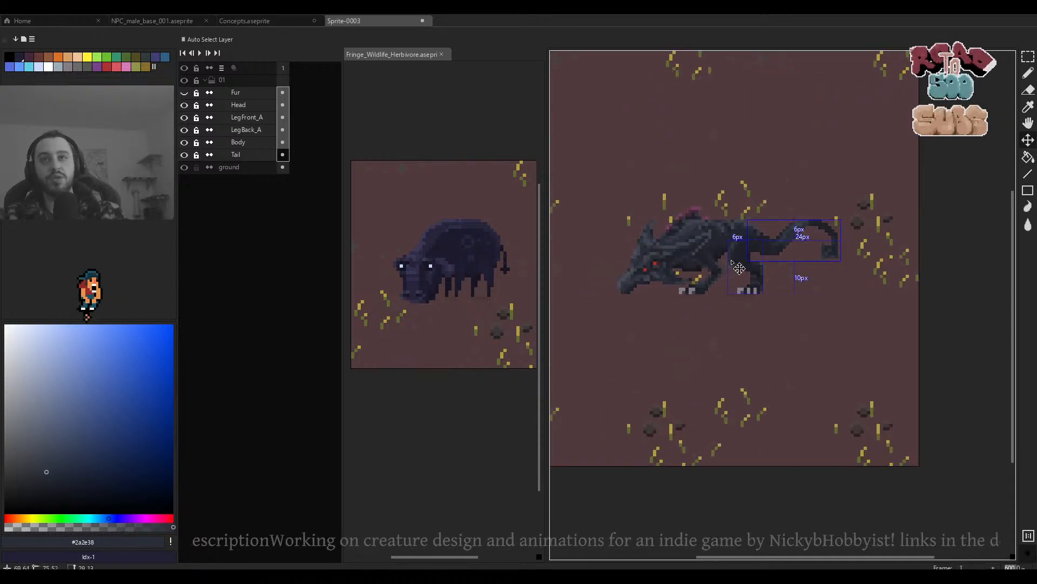
Darken the selected creature layers with a Color Curve whose midpoint is pulled slightly below the diagonal.
key("ctrl+m")
left_click(765, 200)
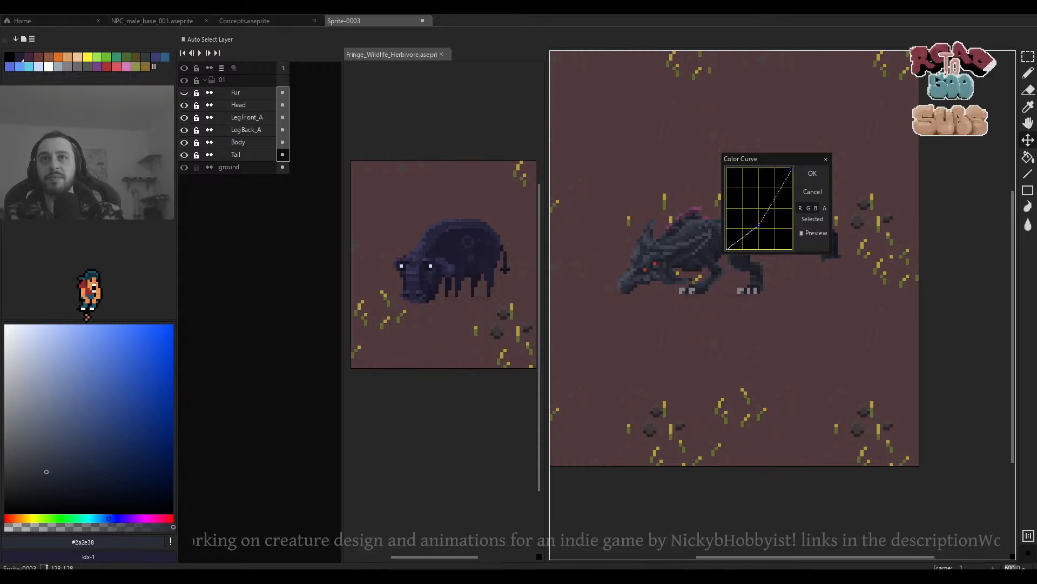
left_click_drag(759, 224, 759, 218)
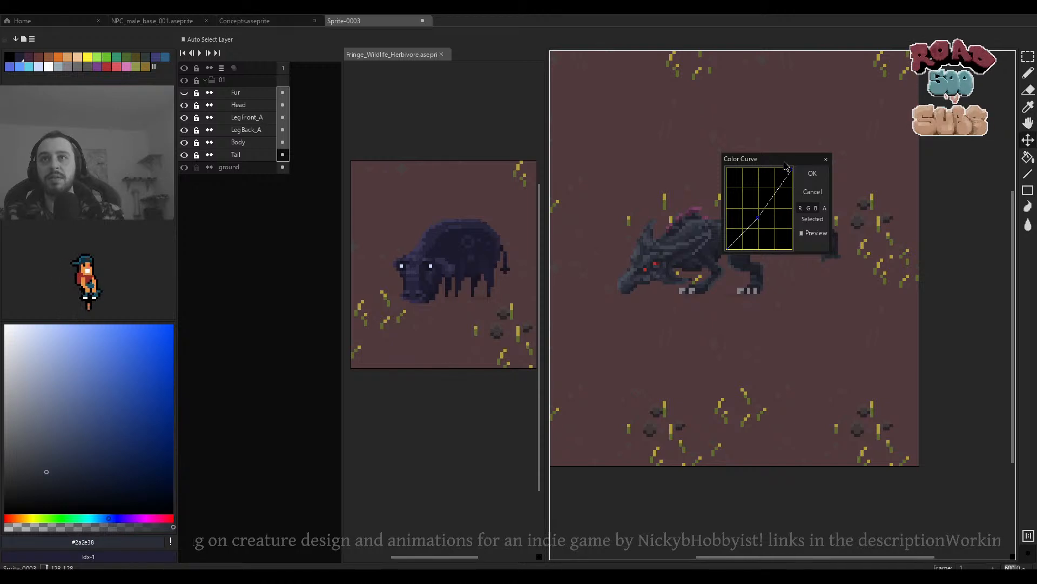
left_click_drag(786, 165, 854, 298)
left_click_drag(827, 351, 827, 357)
scroll(769, 255, "up", 4)
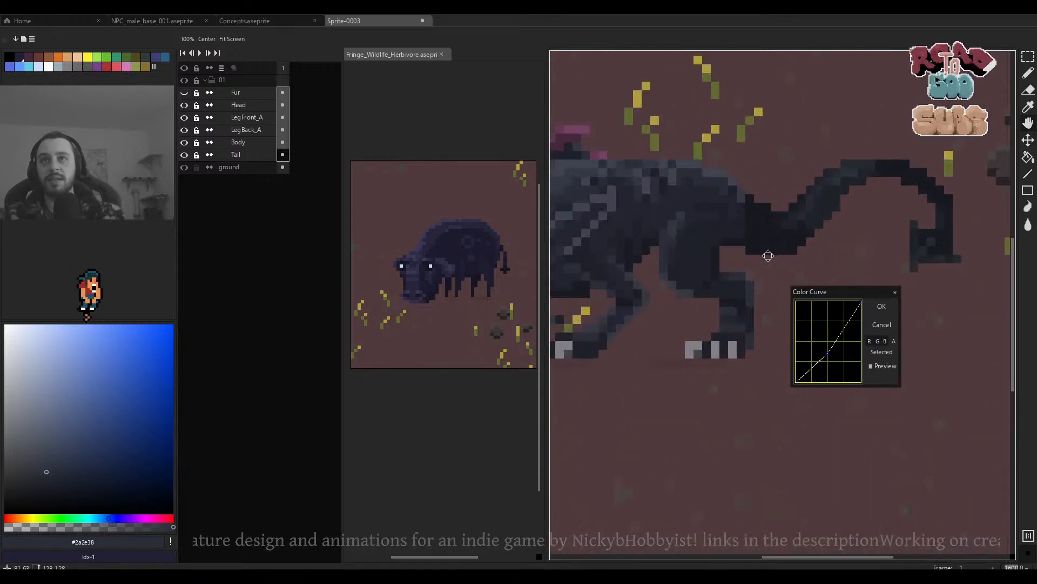
left_click_drag(827, 355, 825, 352)
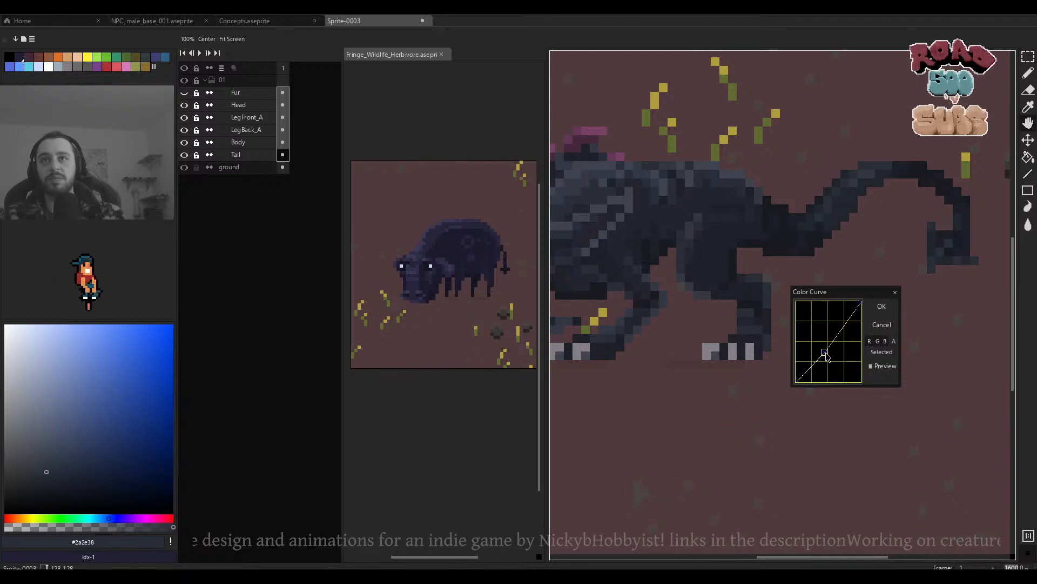
left_click(881, 307)
scroll(812, 305, "down", 3)
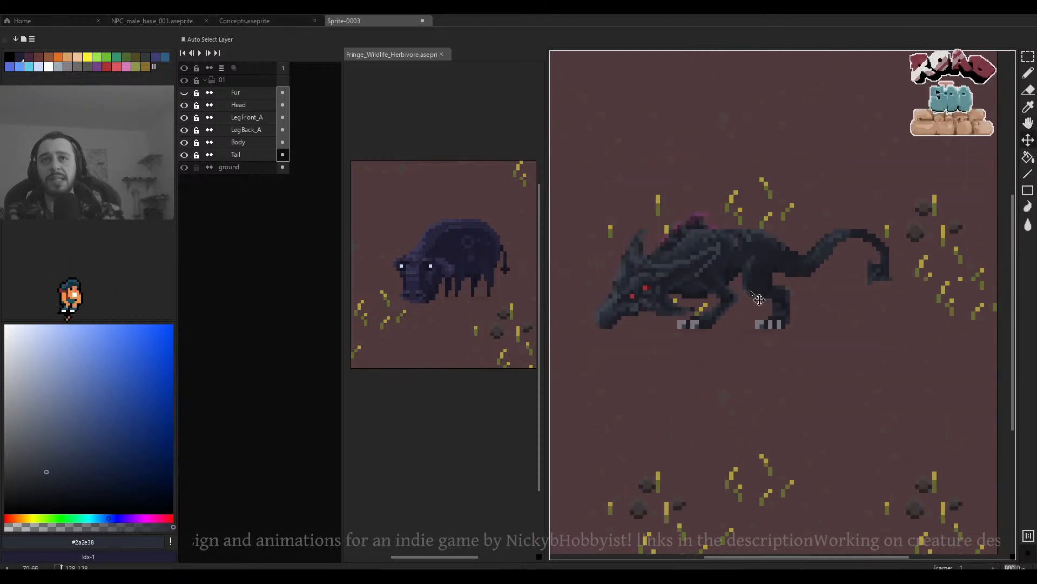
Try a second, slight Color Curve darkening on the selected creature layers, and undo it.
key("ctrl+m")
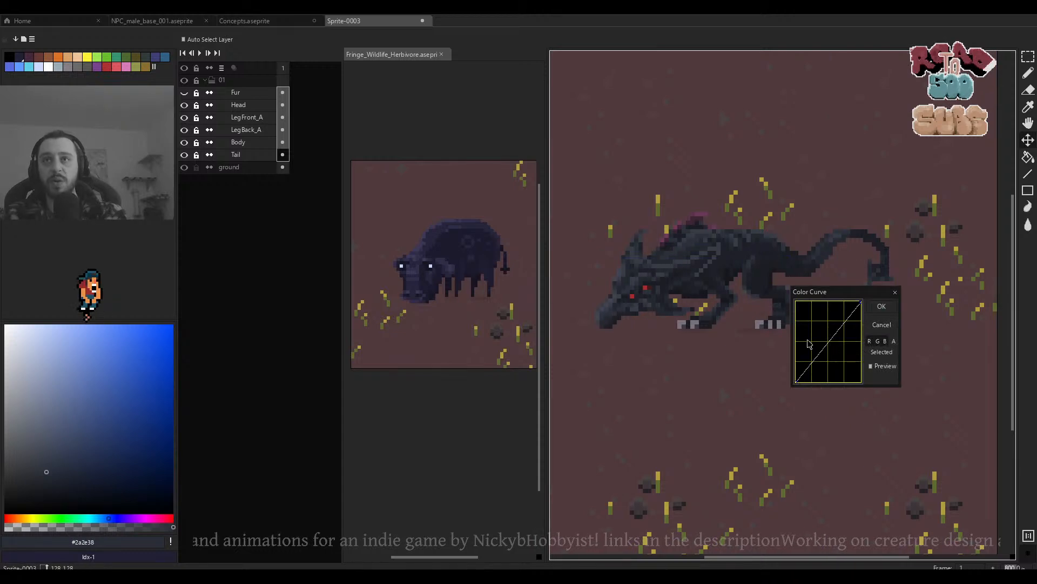
left_click(817, 356)
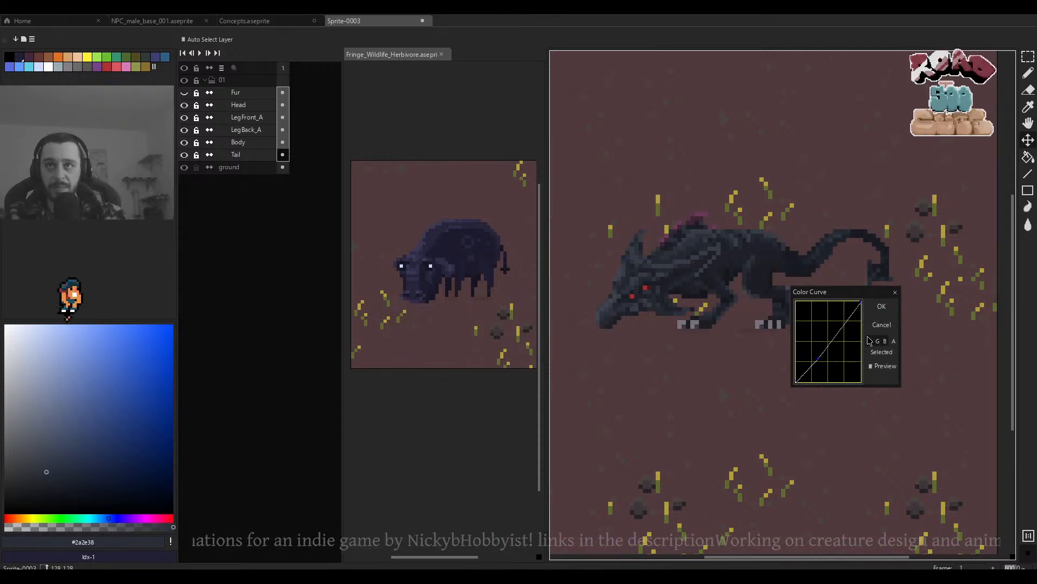
left_click(881, 307)
scroll(672, 270, "down", 3)
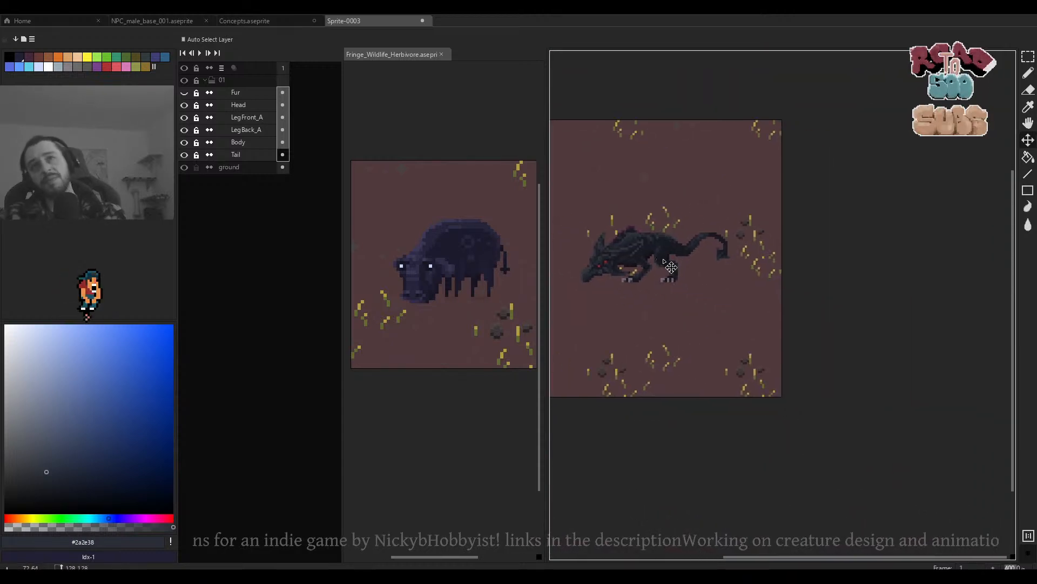
scroll(671, 267, "up", 2)
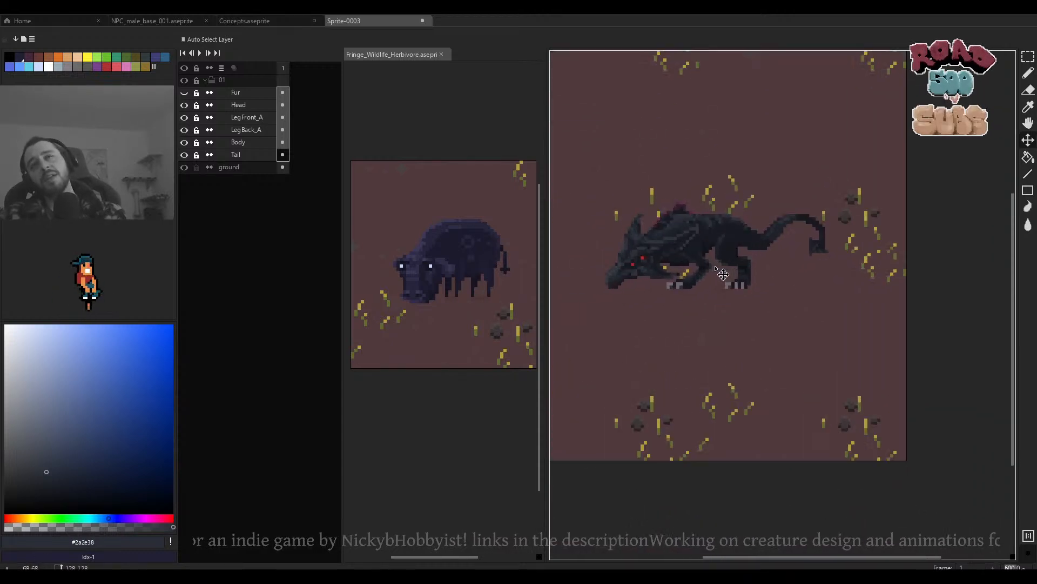
left_click_drag(715, 267, 697, 267)
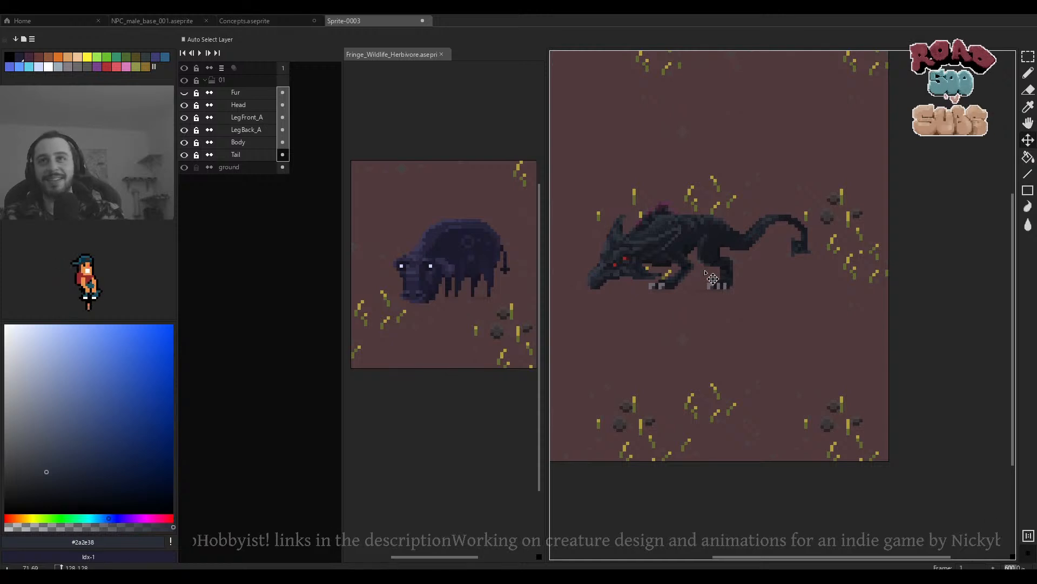
key("ctrl+z")
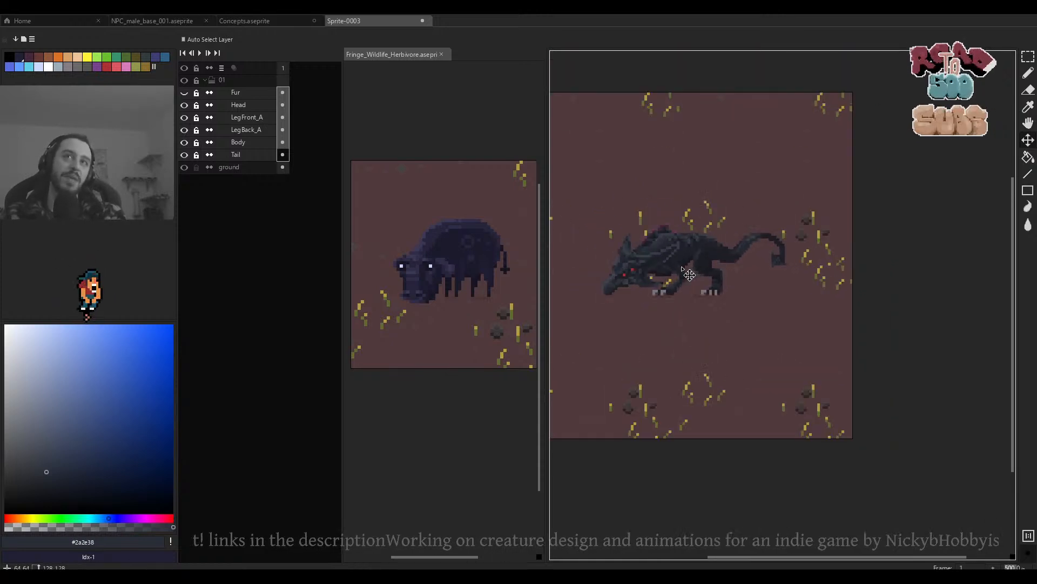
With the Pencil, sample the shoulder tone on the Body layer, lighten it to HSV 222, 21, 32, and start a shoulder highlight.
scroll(701, 266, "up", 3)
key("b")
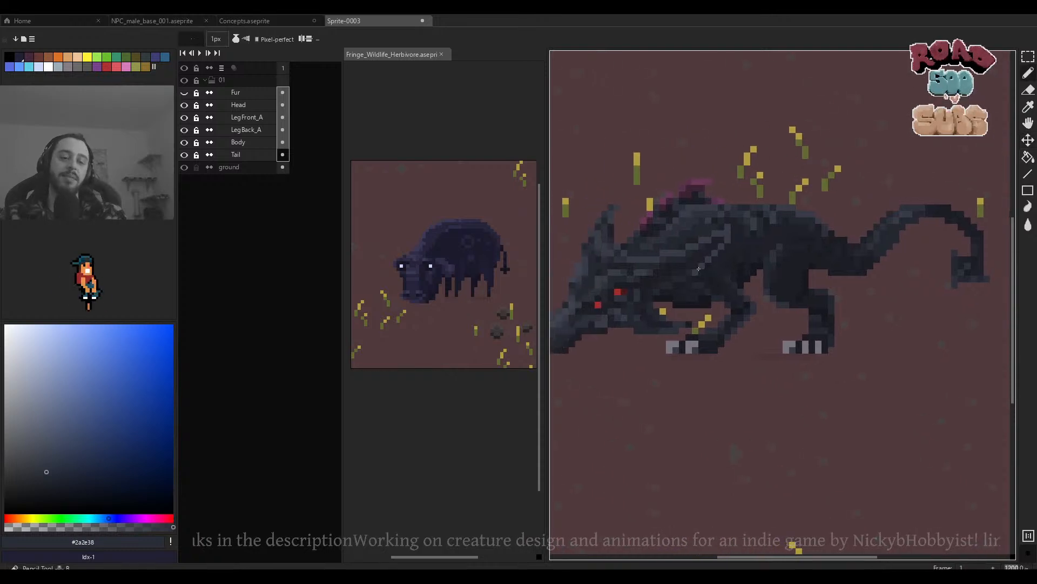
scroll(688, 218, "up", 5)
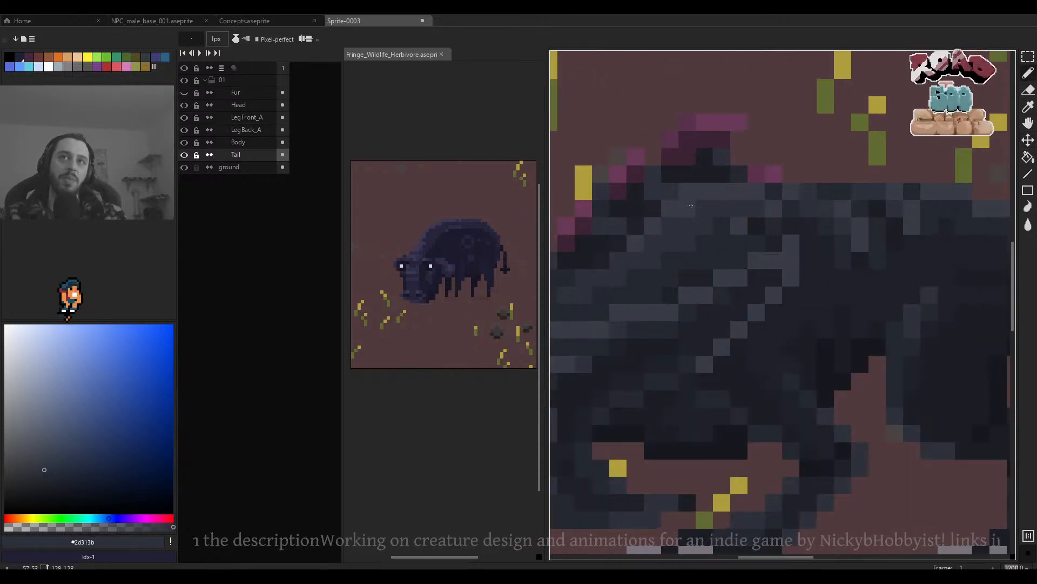
left_click(690, 207, "alt")
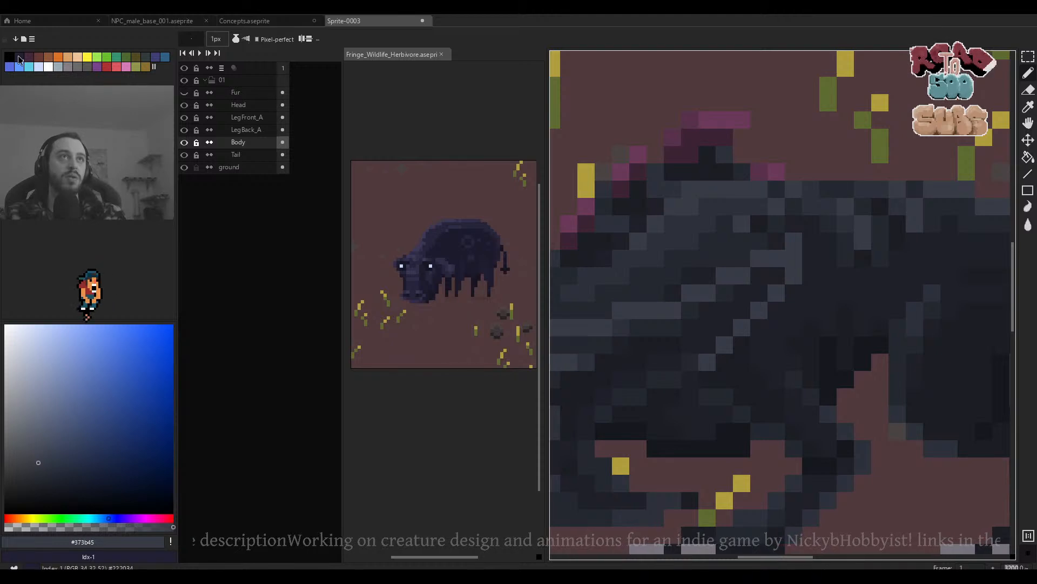
left_click(40, 451)
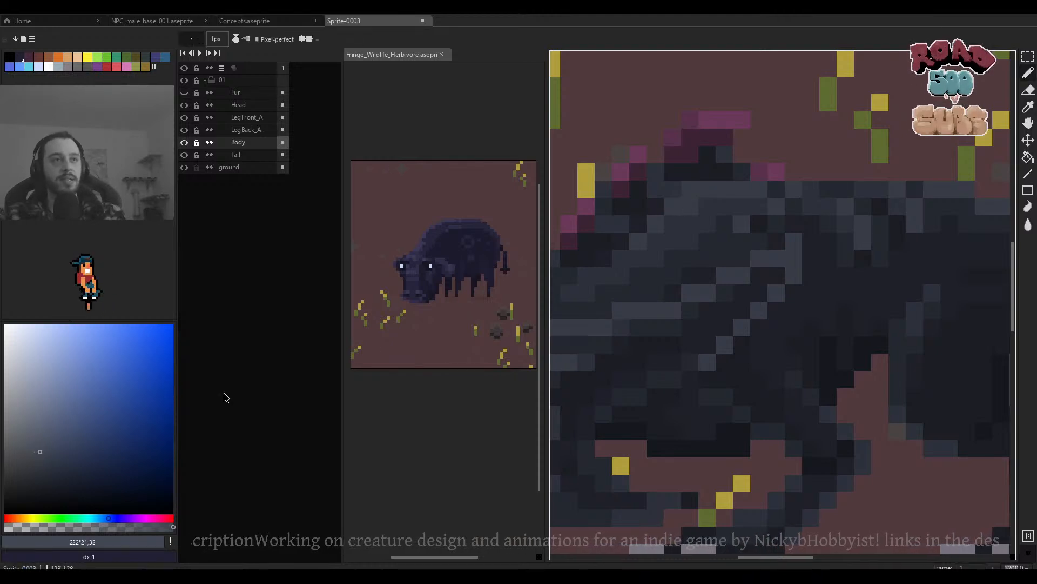
scroll(700, 210, "down", 5)
scroll(715, 194, "up", 5)
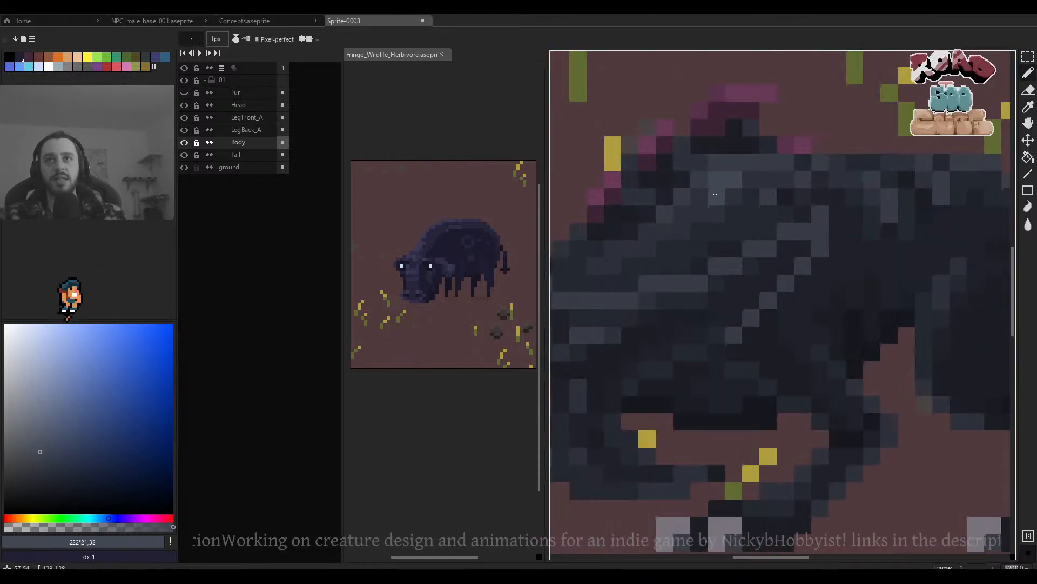
scroll(712, 191, "down", 4)
scroll(724, 197, "up", 4)
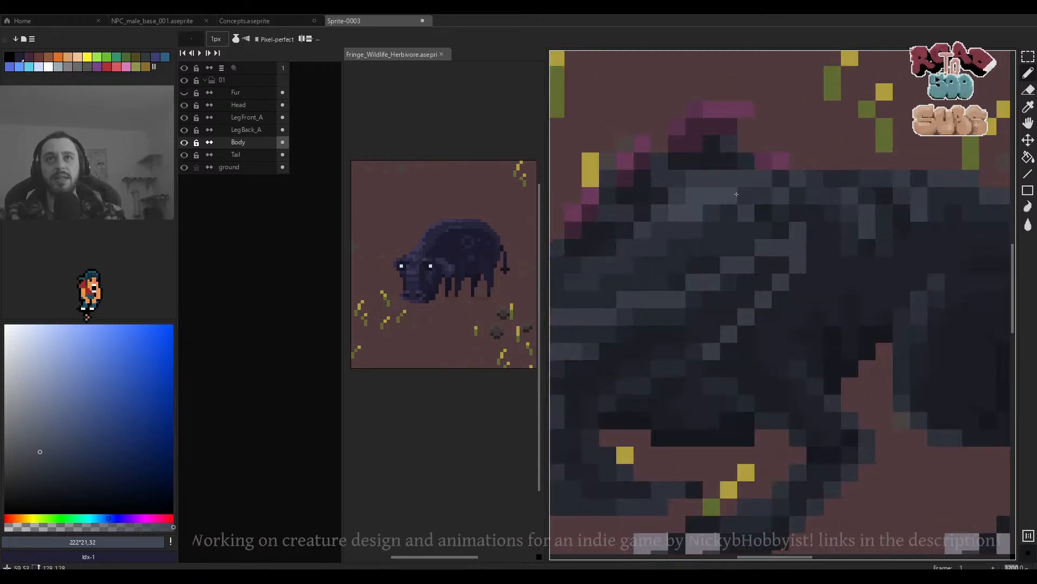
Extend the lighter highlight along the upper back beneath the purple fur, checking the creature at several zoom levels.
scroll(751, 209, "down", 4)
scroll(751, 209, "up", 4)
scroll(735, 206, "down", 2)
scroll(719, 202, "up", 2)
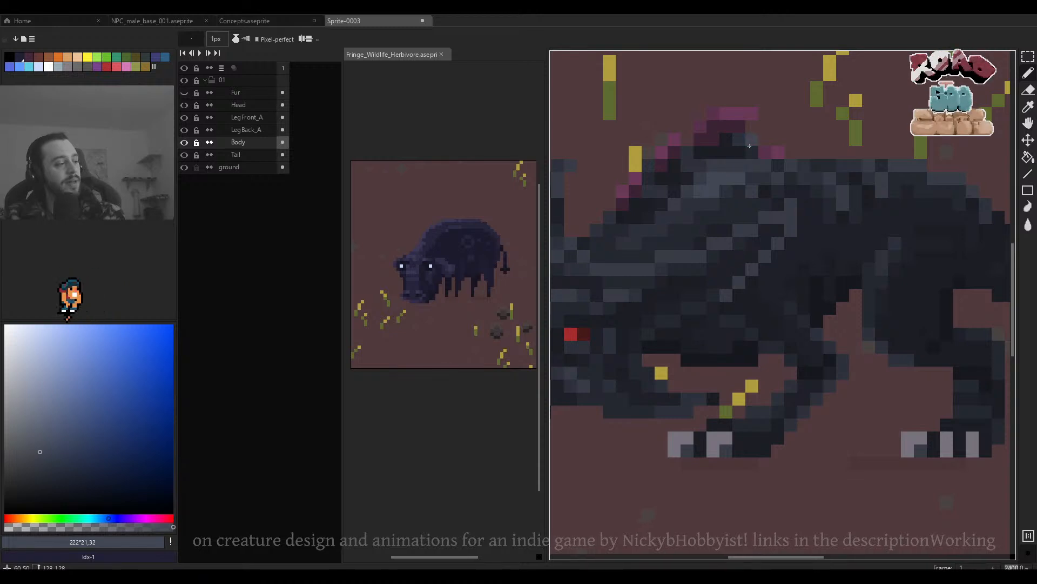
scroll(749, 146, "down", 4)
scroll(733, 147, "up", 4)
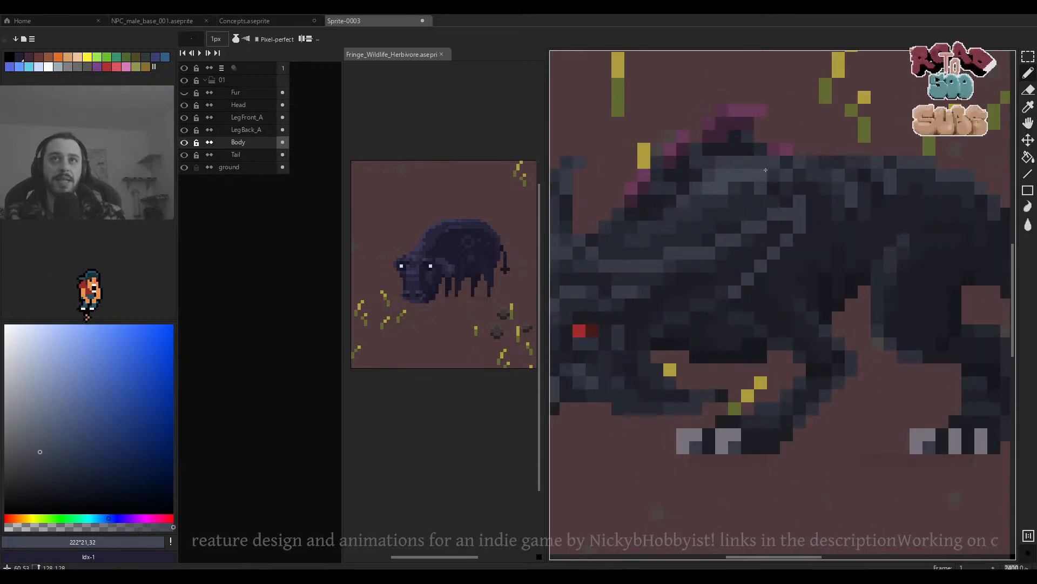
scroll(726, 178, "down", 2)
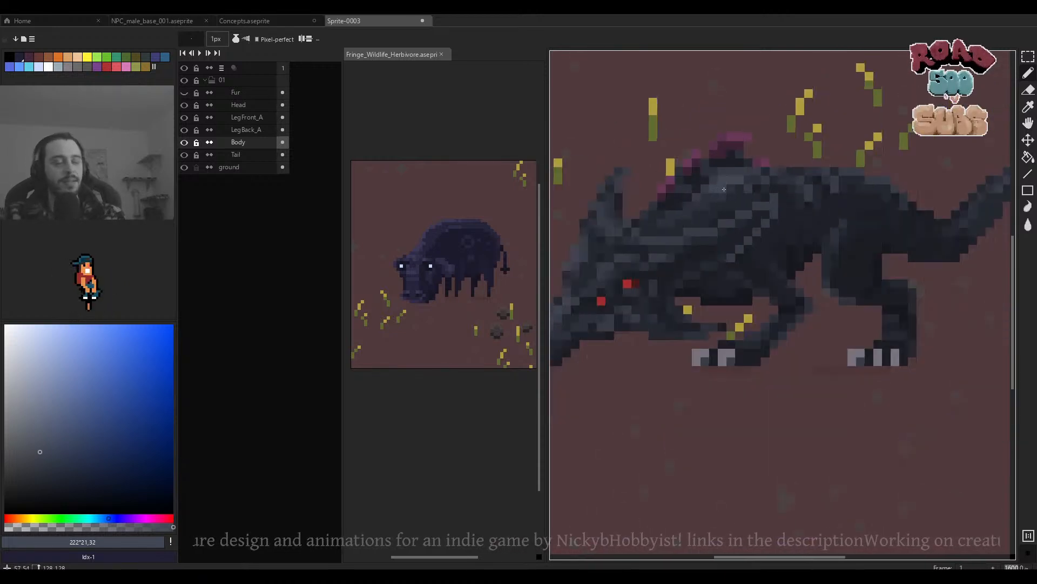
scroll(720, 191, "up", 3)
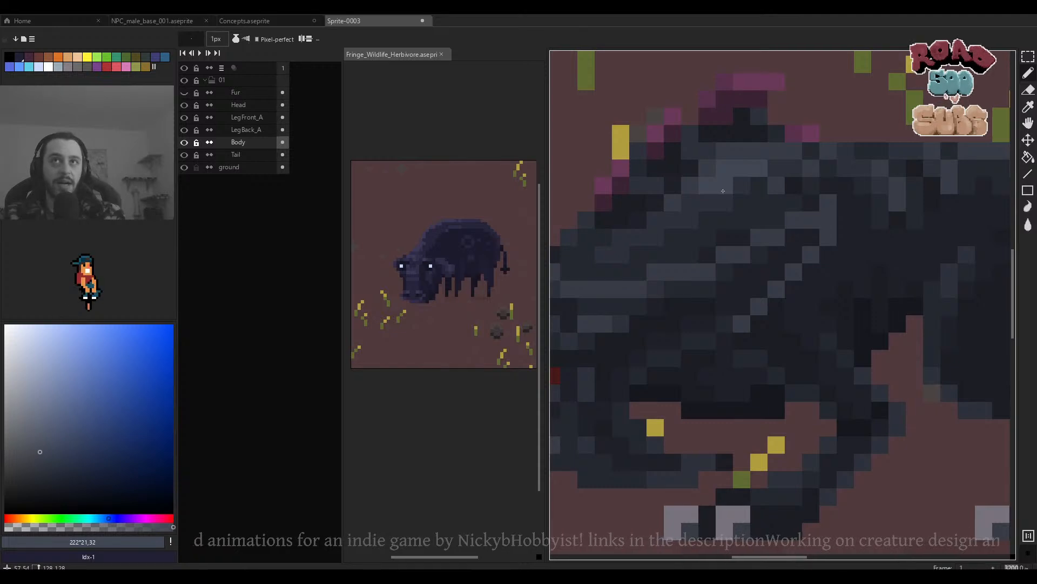
scroll(722, 189, "down", 2)
scroll(757, 184, "up", 2)
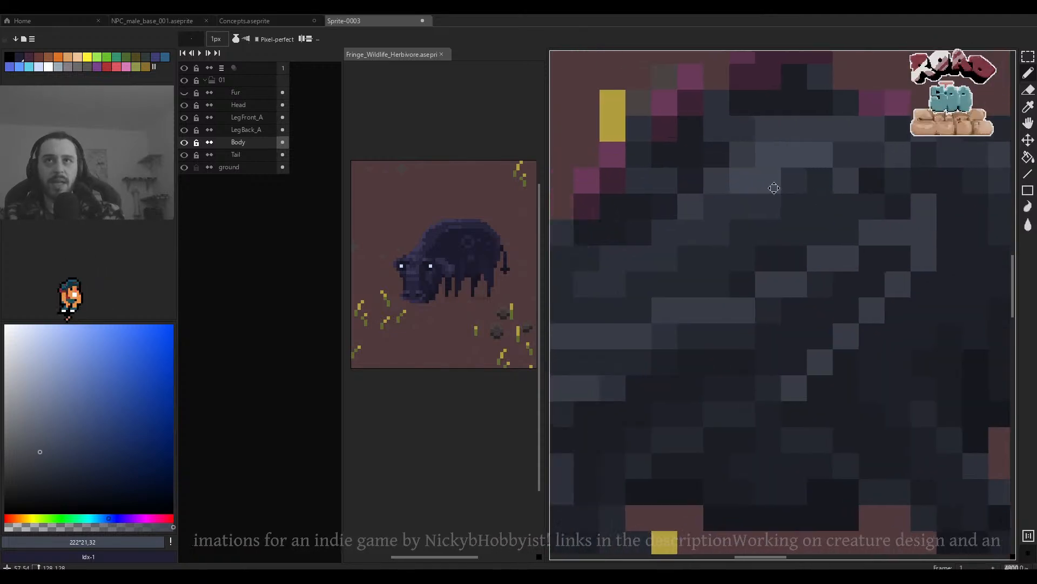
scroll(810, 176, "down", 1)
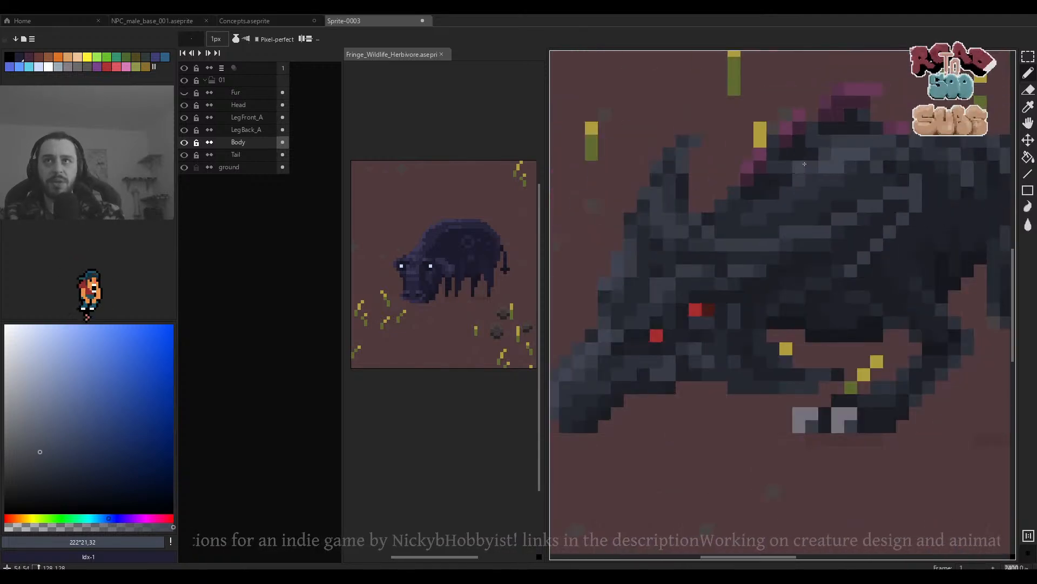
Play and stop the herbivore's animation while examining the shading on its body up close.
scroll(467, 238, "up", 2)
left_click_drag(467, 238, 453, 223)
key("Return")
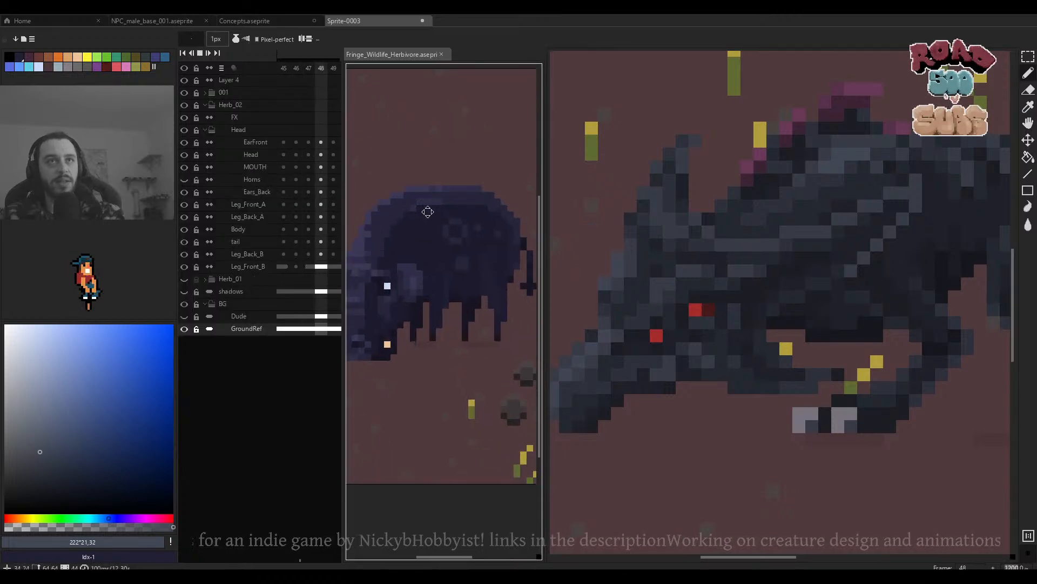
scroll(456, 210, "up", 2)
key("Return")
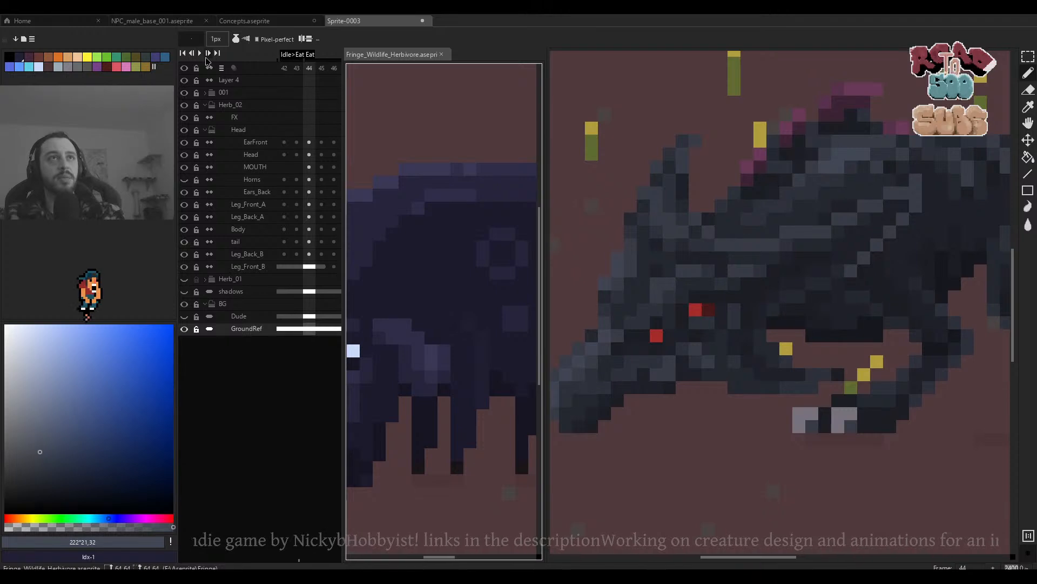
Place the timeline below the canvas and bring the herbivore's Idle01 and Idle02 tags into view.
left_click(221, 68)
left_click(176, 106)
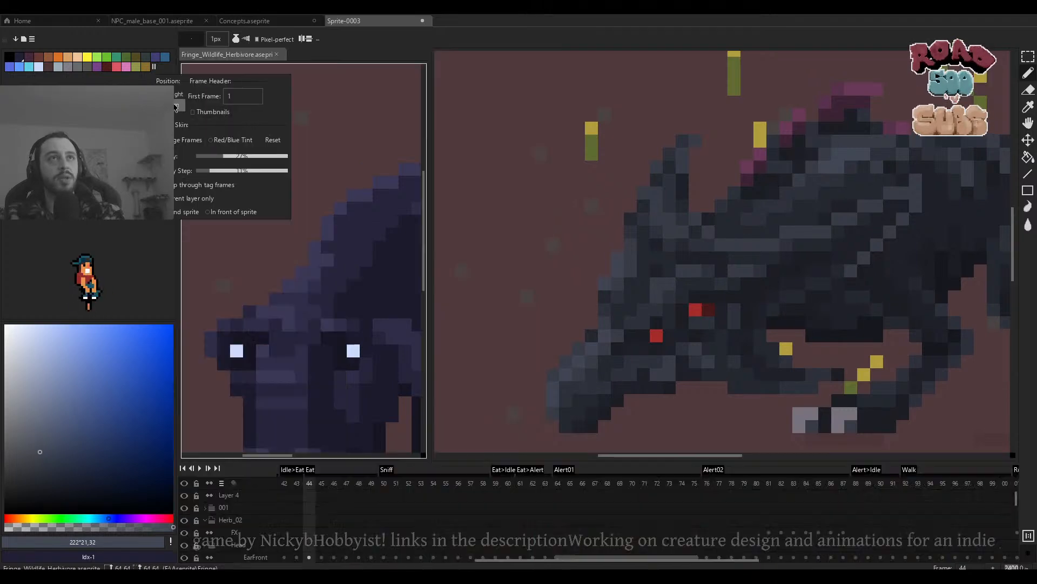
left_click_drag(526, 514, 843, 516)
left_click_drag(463, 511, 625, 522)
left_click_drag(500, 518, 532, 519)
Play the herbivore's idle animation from frame 21 of Idle02 and from the start of Idle01.
left_click(535, 483)
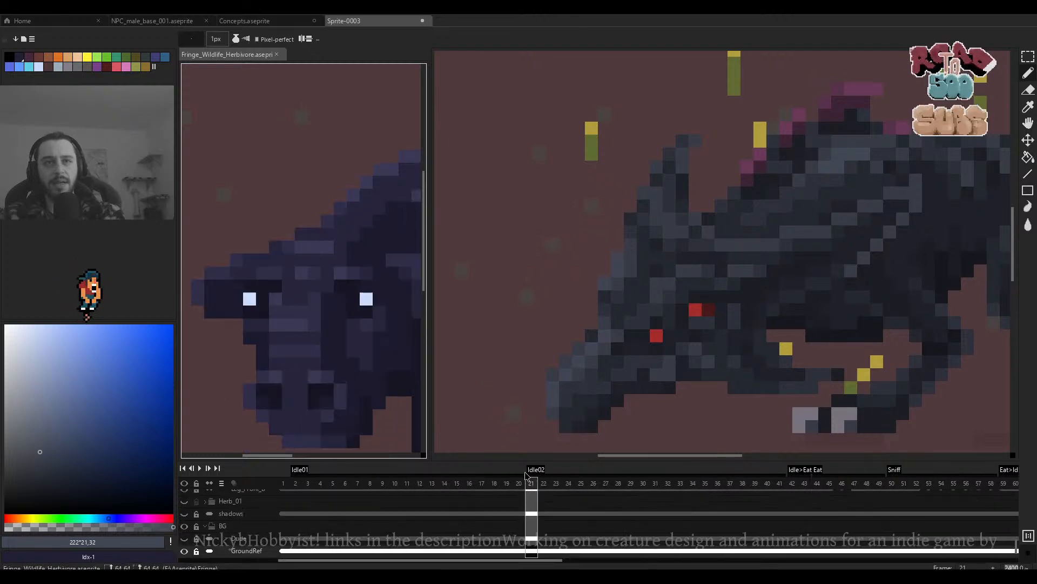
key("Return")
scroll(349, 285, "down", 2)
left_click_drag(350, 285, 310, 278)
left_click(297, 483)
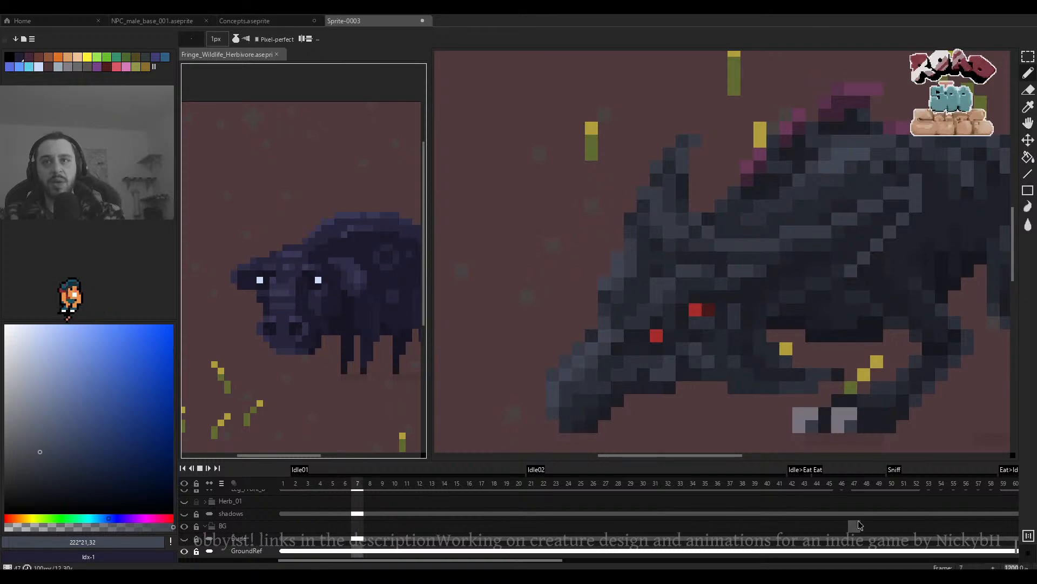
Browse the herbivore's timeline through to the last animation tags and show a frame at the start of Run.
left_click_drag(835, 521, 695, 496)
left_click_drag(532, 500, 807, 497)
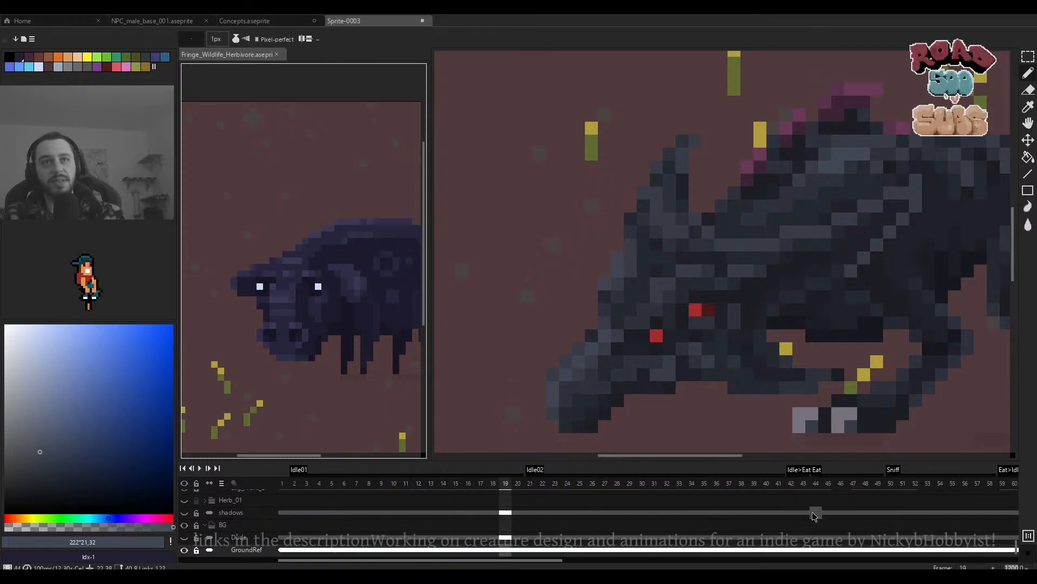
left_click_drag(814, 516, 589, 508)
left_click_drag(787, 507, 486, 502)
left_click_drag(865, 503, 572, 505)
left_click_drag(746, 507, 636, 510)
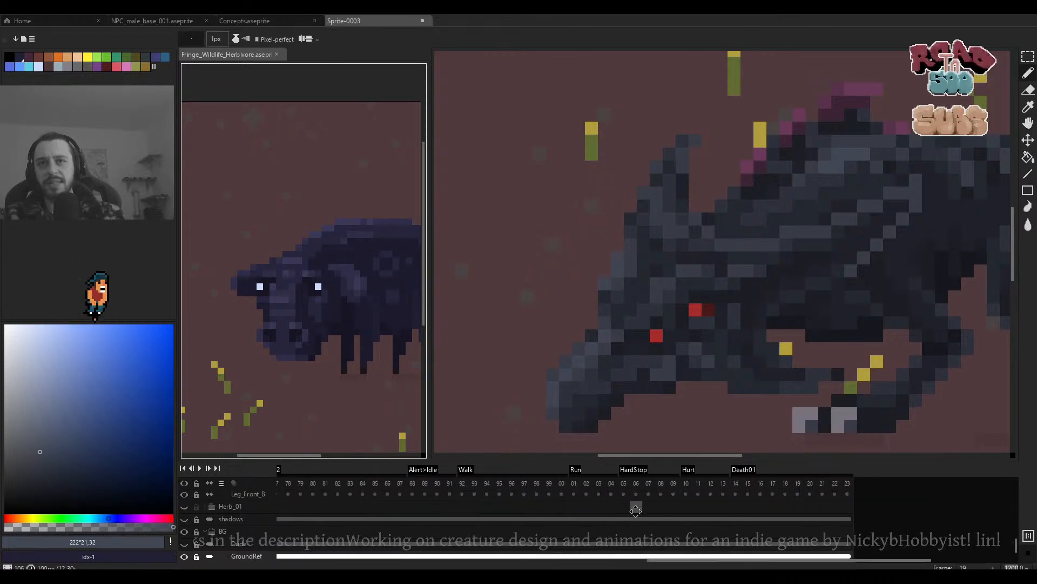
left_click(575, 488)
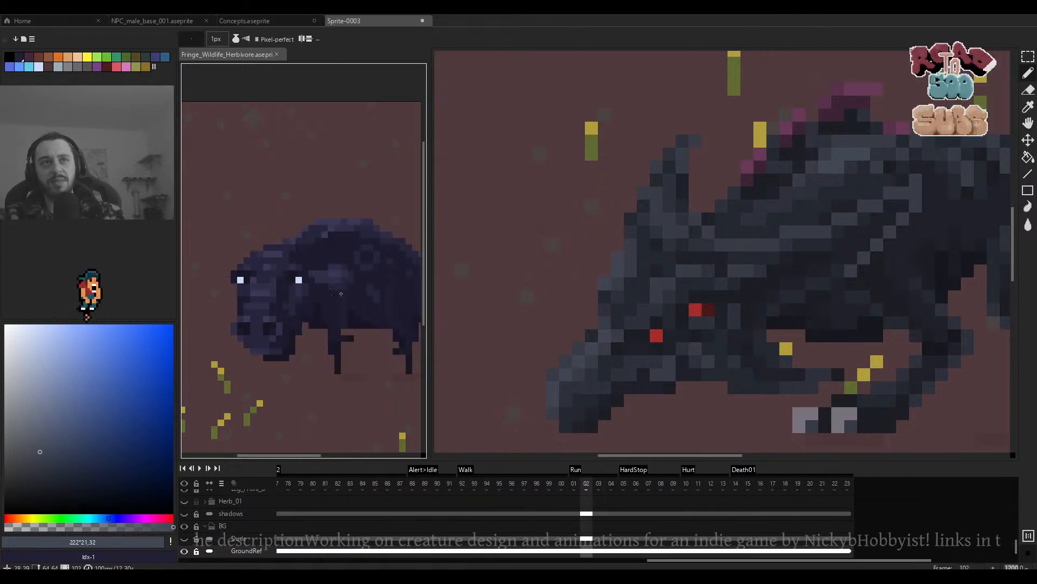
Play the herbivore's Walk animation and examine how its shading reads at close and small sizes.
left_click(462, 484)
key("Return")
left_click_drag(372, 315, 345, 315)
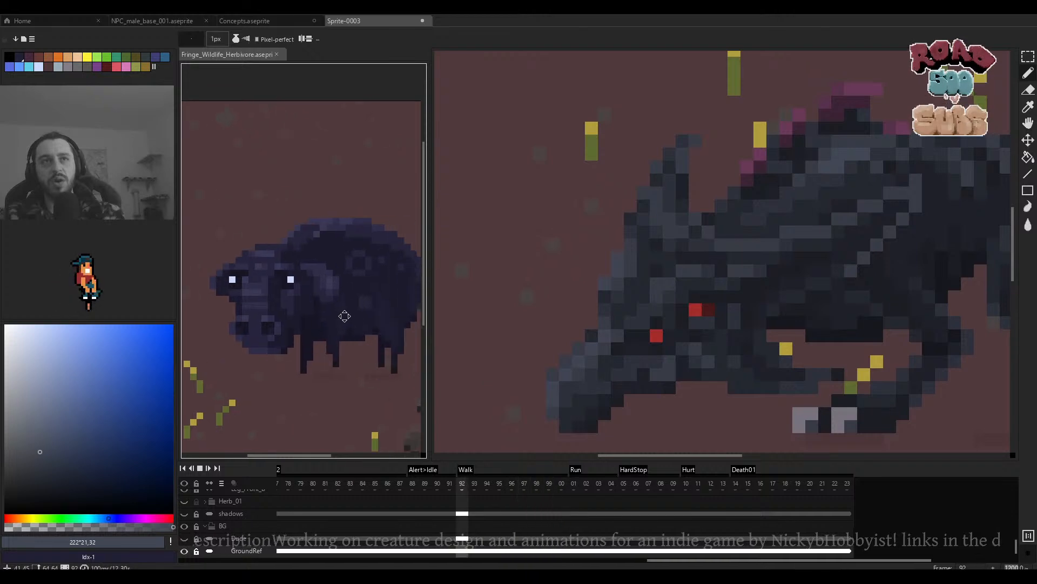
scroll(313, 254, "up", 3)
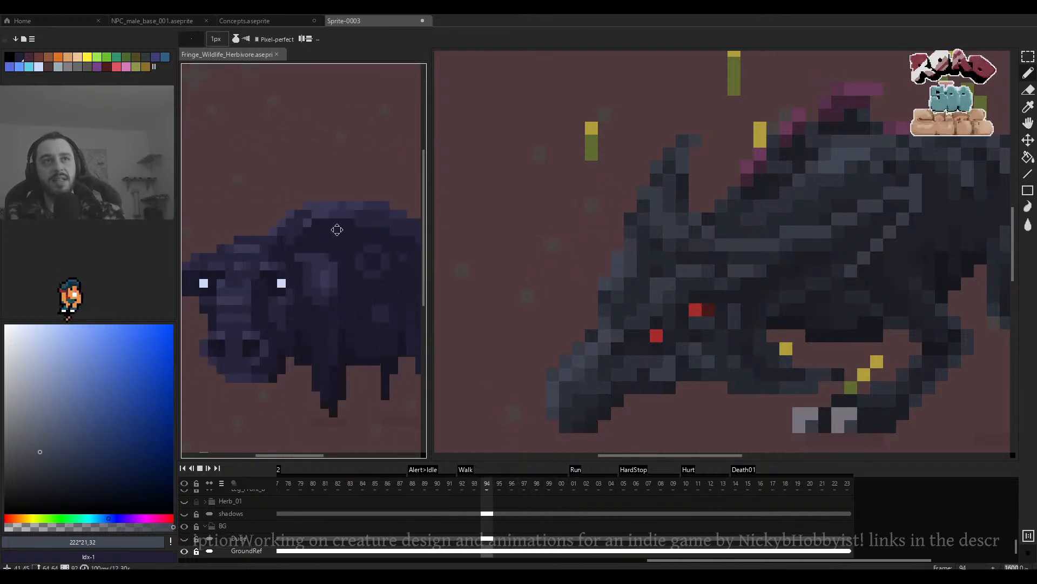
scroll(345, 229, "down", 4)
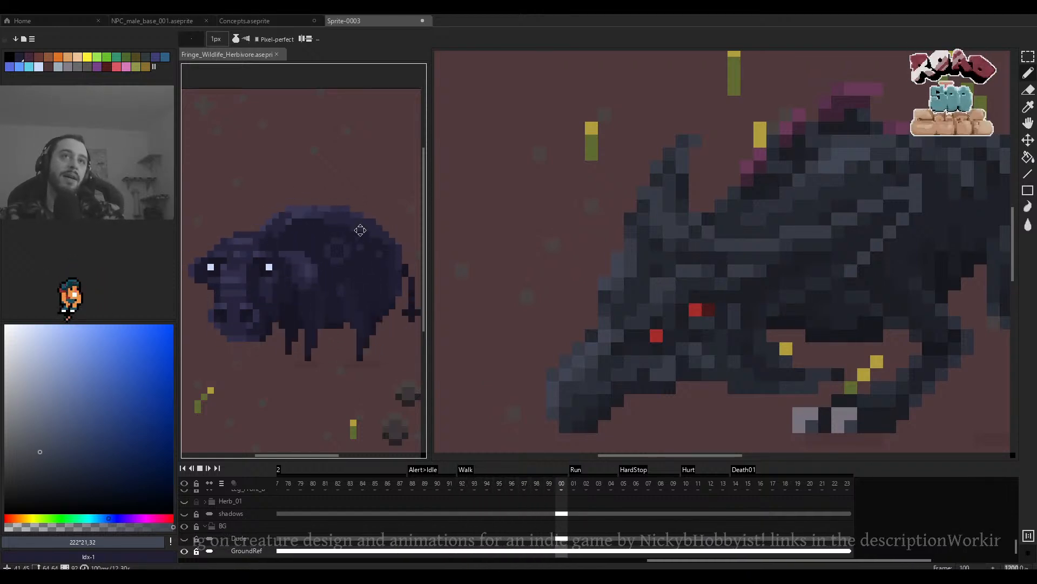
scroll(313, 232, "down", 3)
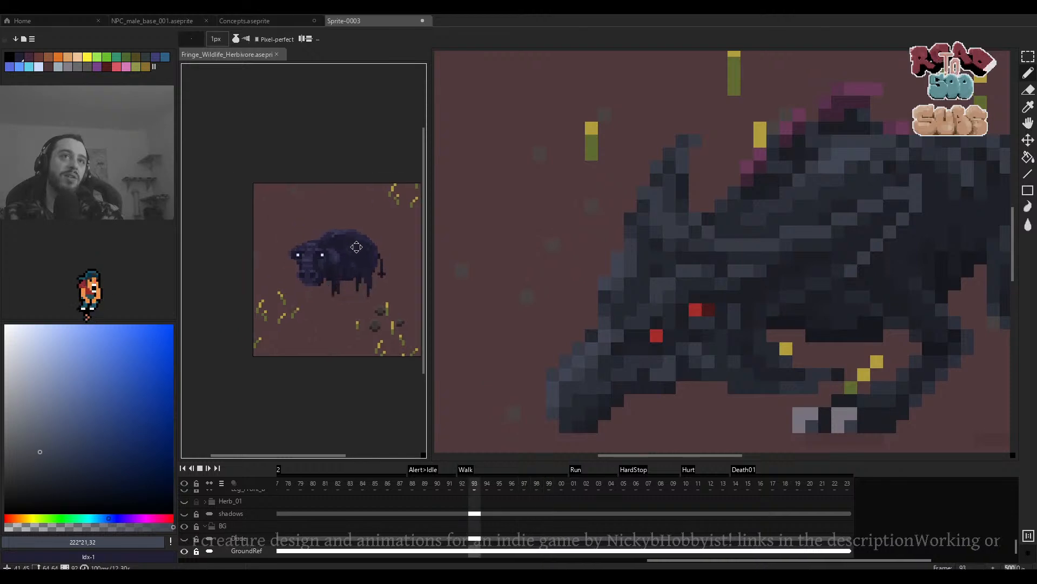
scroll(373, 252, "down", 3)
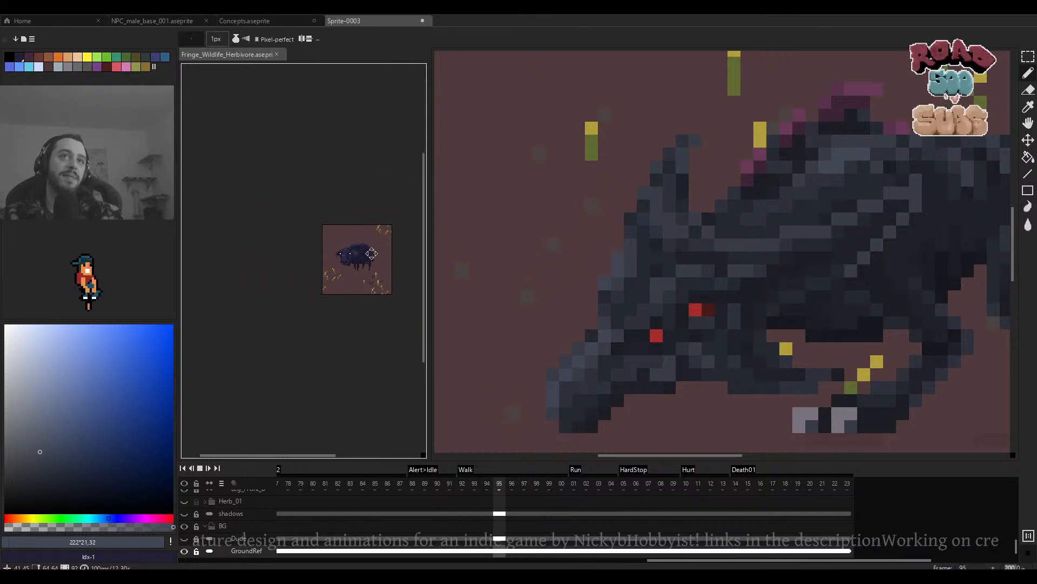
scroll(367, 250, "up", 2)
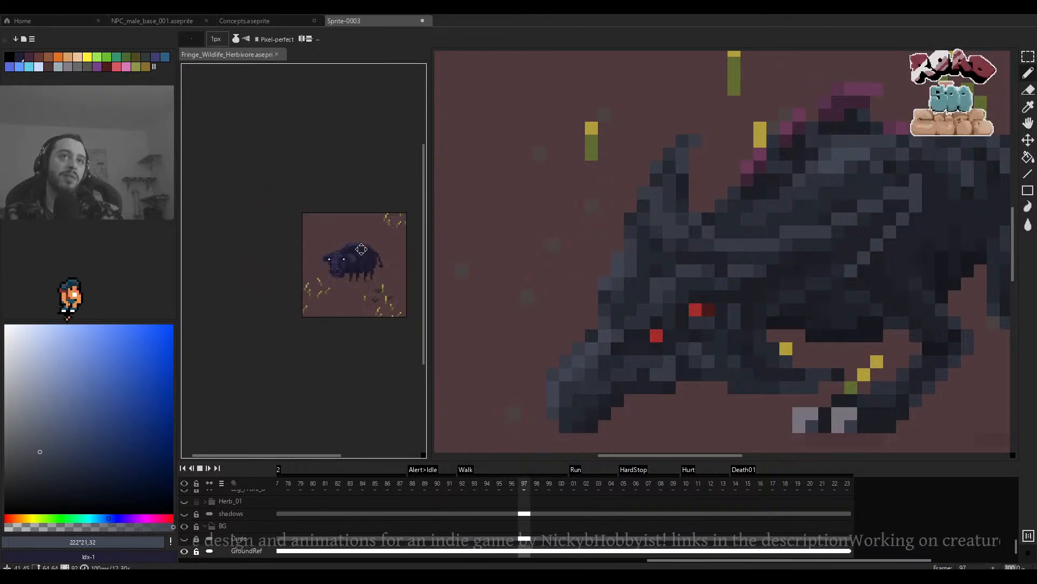
left_click_drag(367, 251, 340, 245)
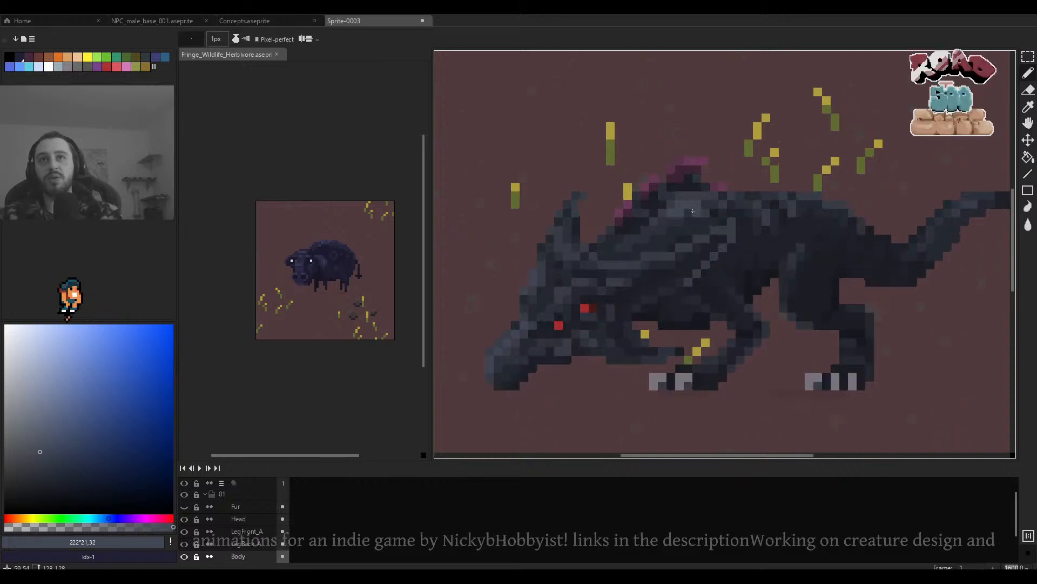
Highlight the upper edge of the predator's snout on the Head layer with #414753 and compare it with the back.
scroll(599, 294, "up", 4)
left_click(538, 340, "ctrl")
left_click_drag(538, 339, 569, 315)
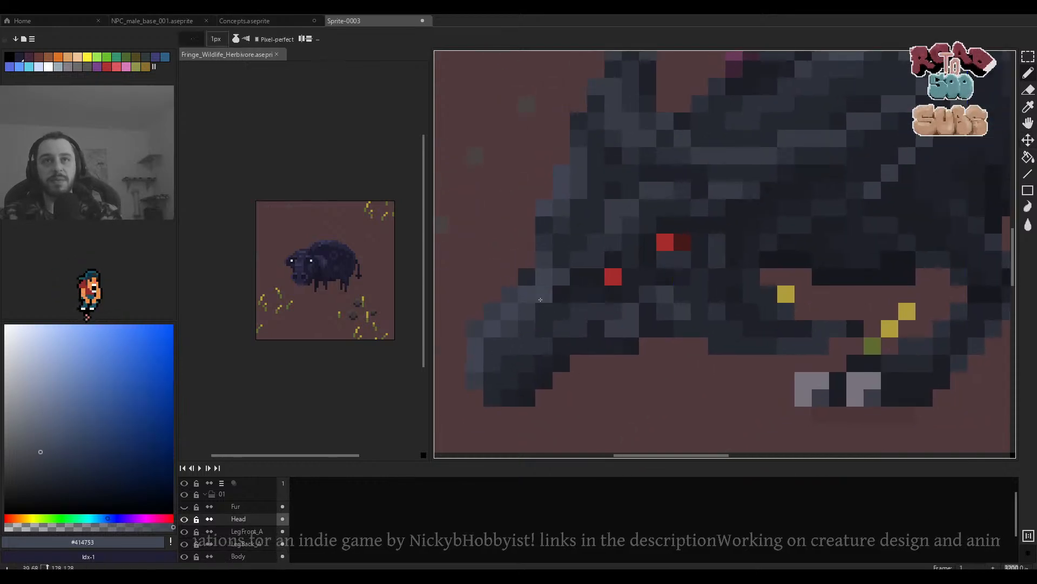
scroll(509, 314, "down", 8)
scroll(540, 292, "up", 6)
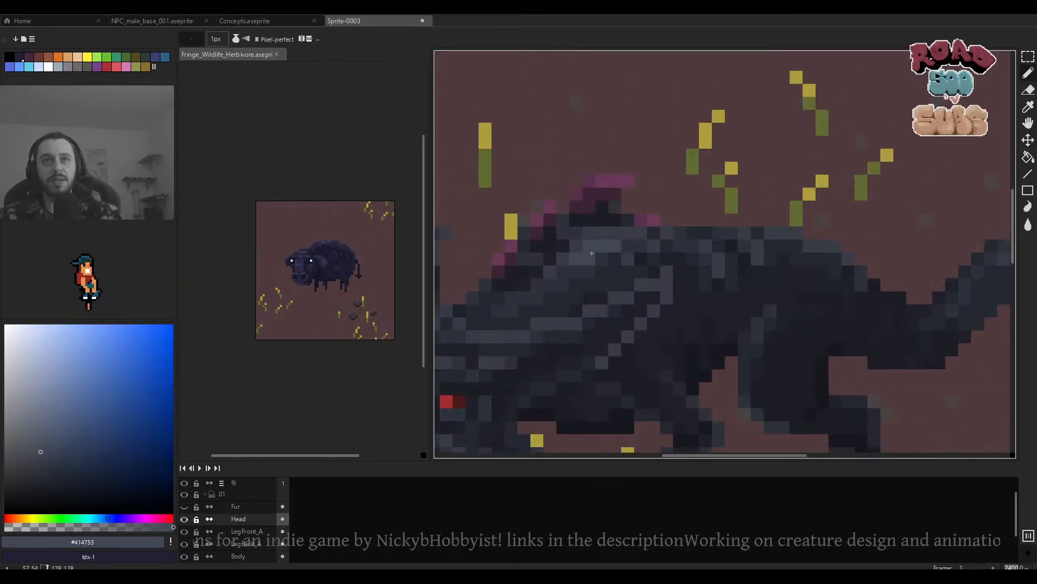
scroll(592, 254, "down", 5)
scroll(592, 253, "up", 1)
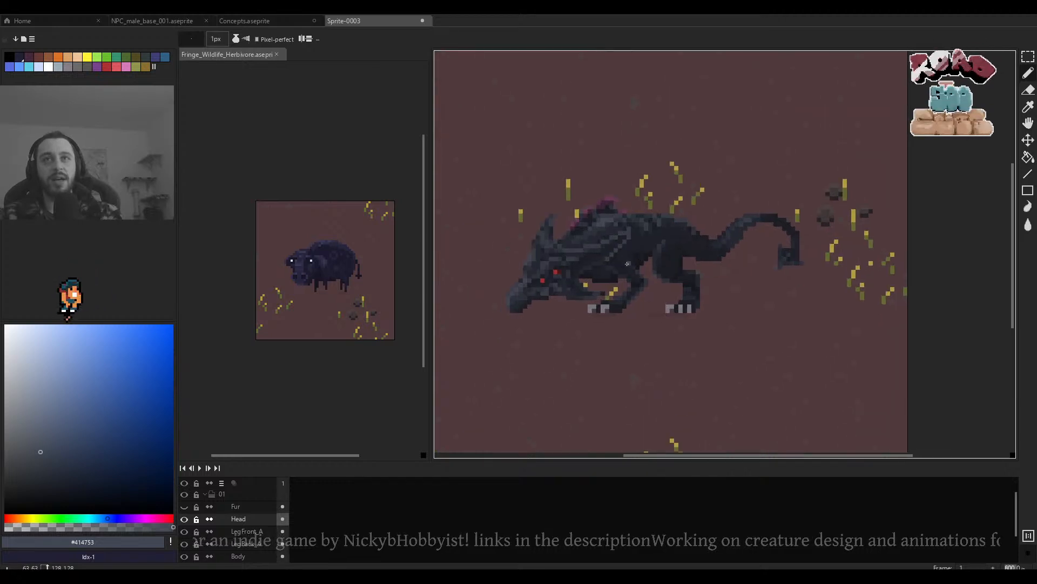
Return the herbivore document from the split view to the main tabs and place Sprite-0003 after it.
left_click_drag(265, 54, 499, 21)
scroll(602, 195, "up", 1)
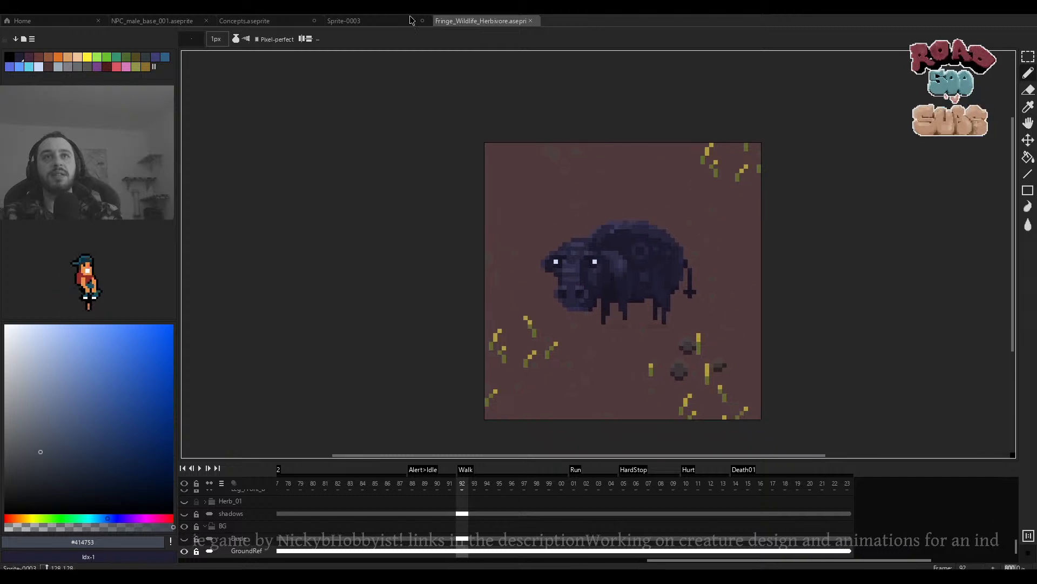
left_click_drag(344, 21, 577, 21)
scroll(520, 269, "down", 2)
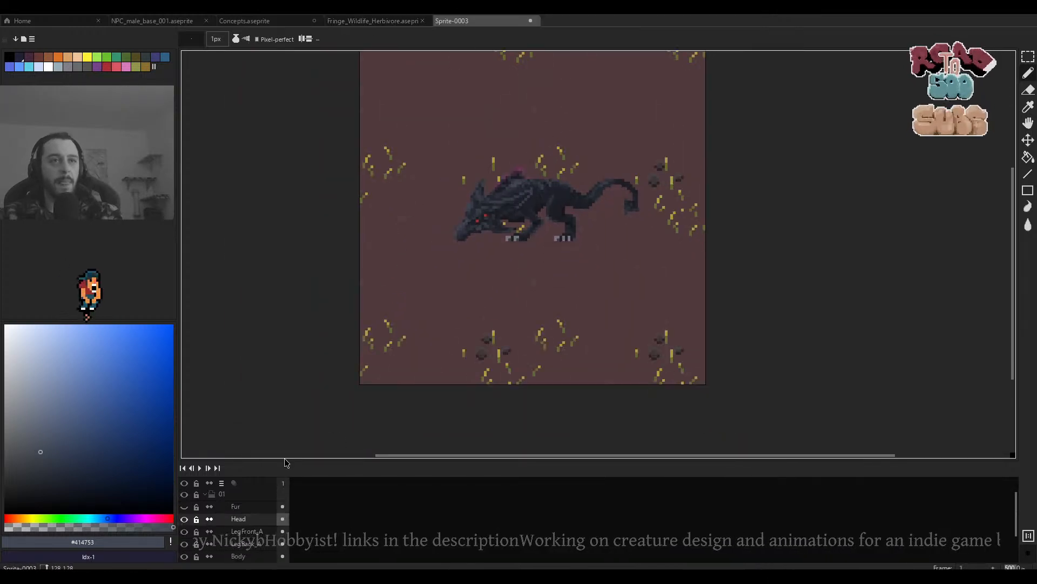
Enlarge the timeline to show all layers and add a second frame copied from frame 1.
left_click_drag(283, 460, 284, 344)
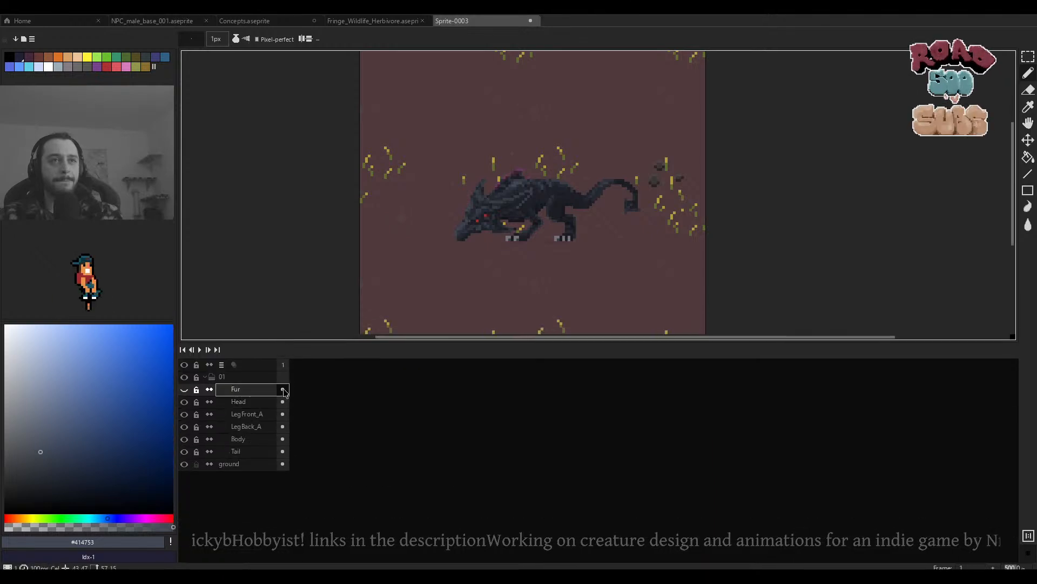
left_click(283, 367)
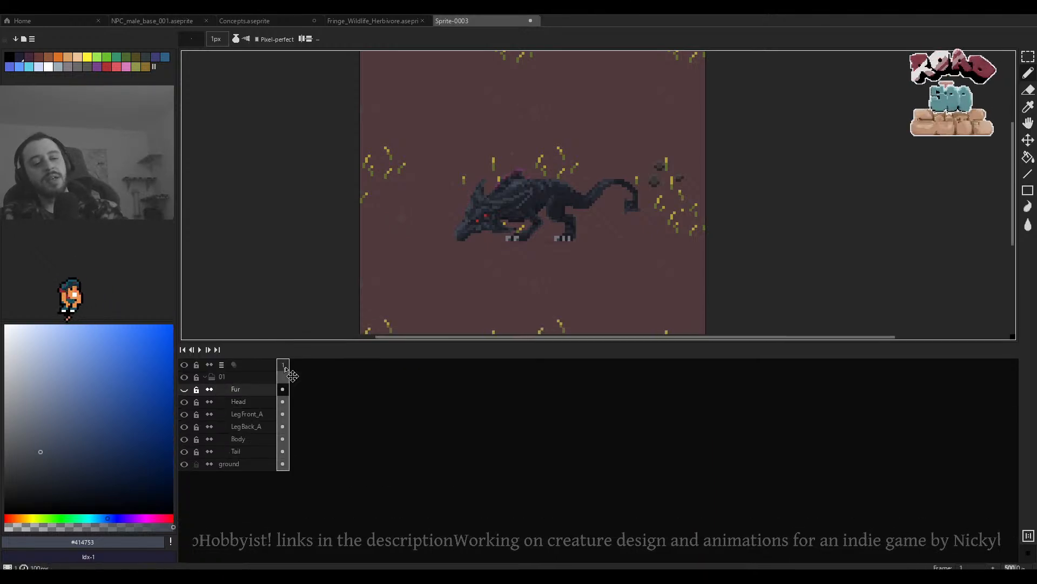
key("alt+n")
right_click(296, 368)
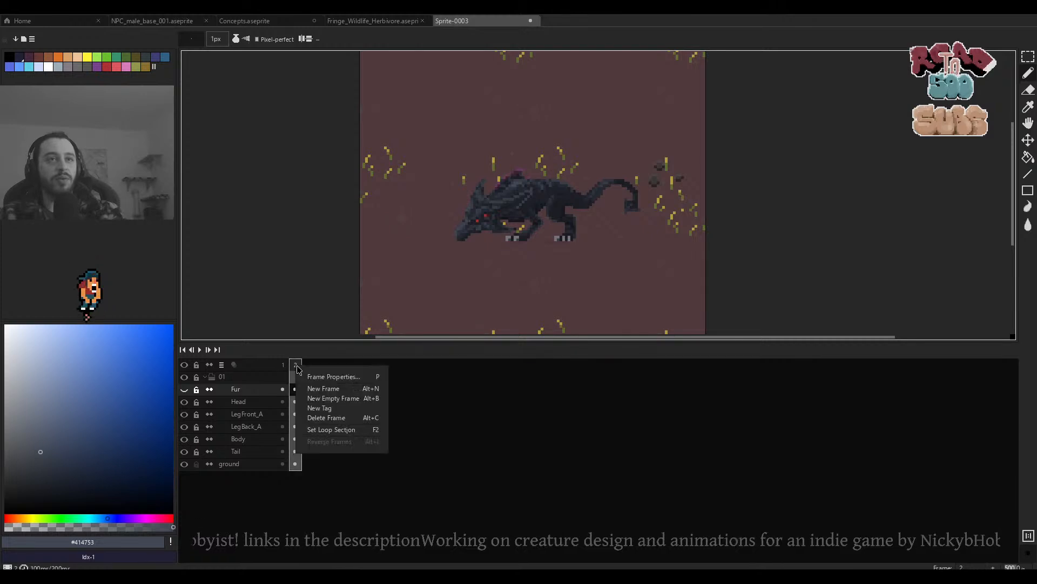
left_click(288, 371)
left_click(288, 372)
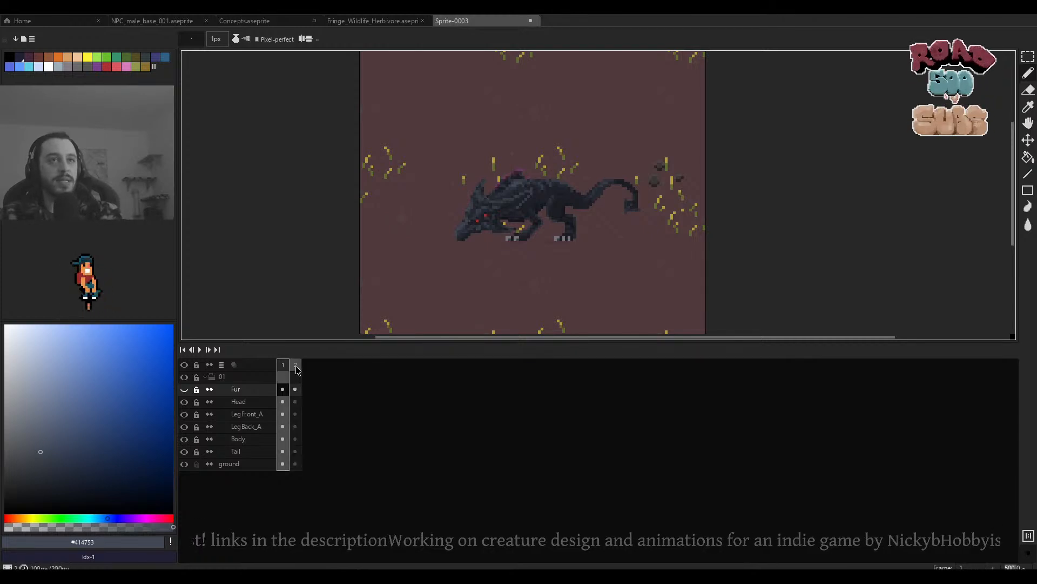
Create an animation tag named Idle on frame 2 with the Forward direction.
right_click(296, 367)
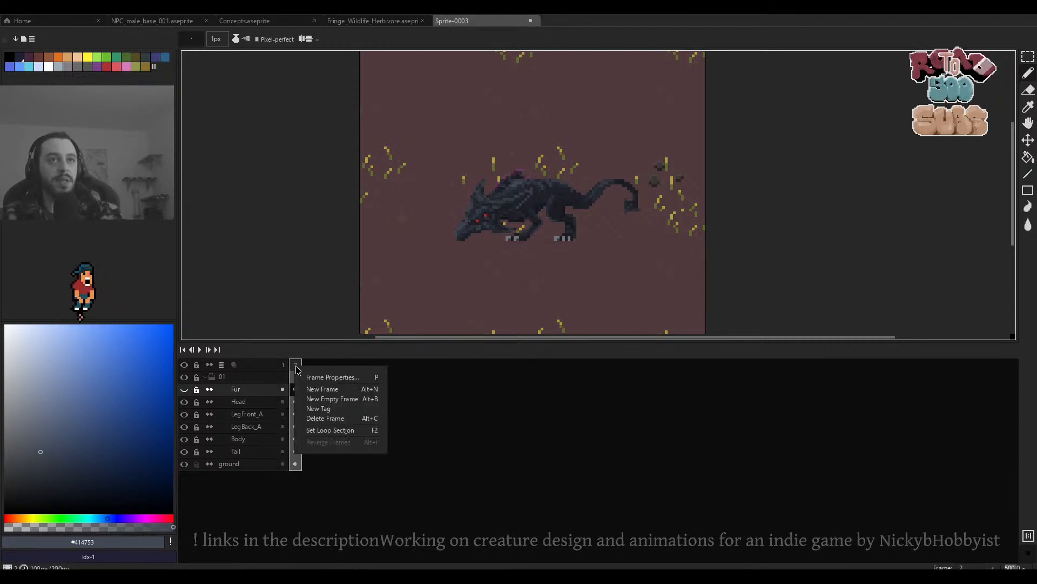
left_click(341, 413)
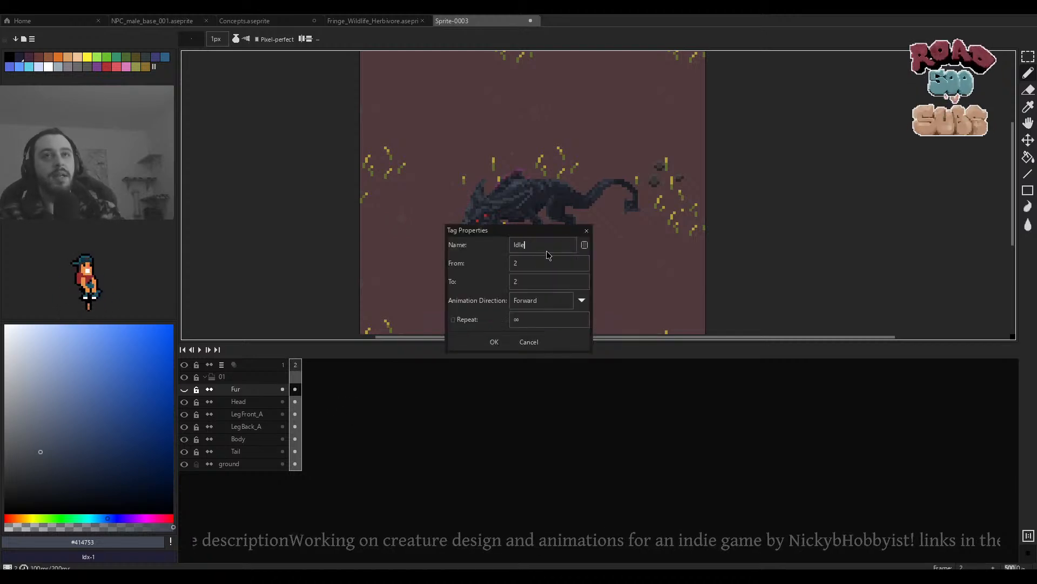
type("Idle")
key("Return")
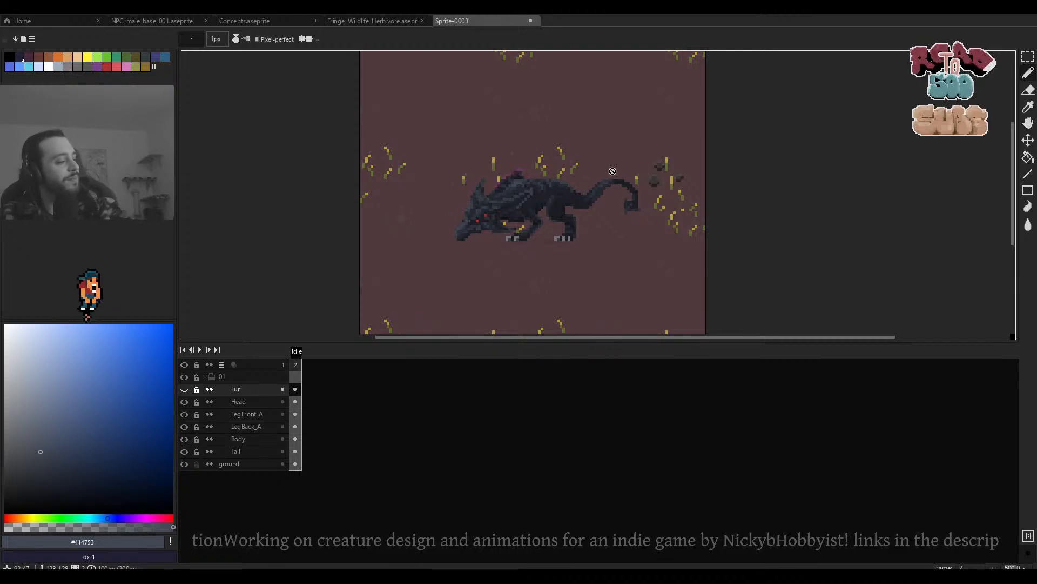
Extend the Idle tag with new copied frames up to frame 13.
key("alt+n")
key("alt+n")
key("alt+n")
key("alt+n")
key("alt+n")
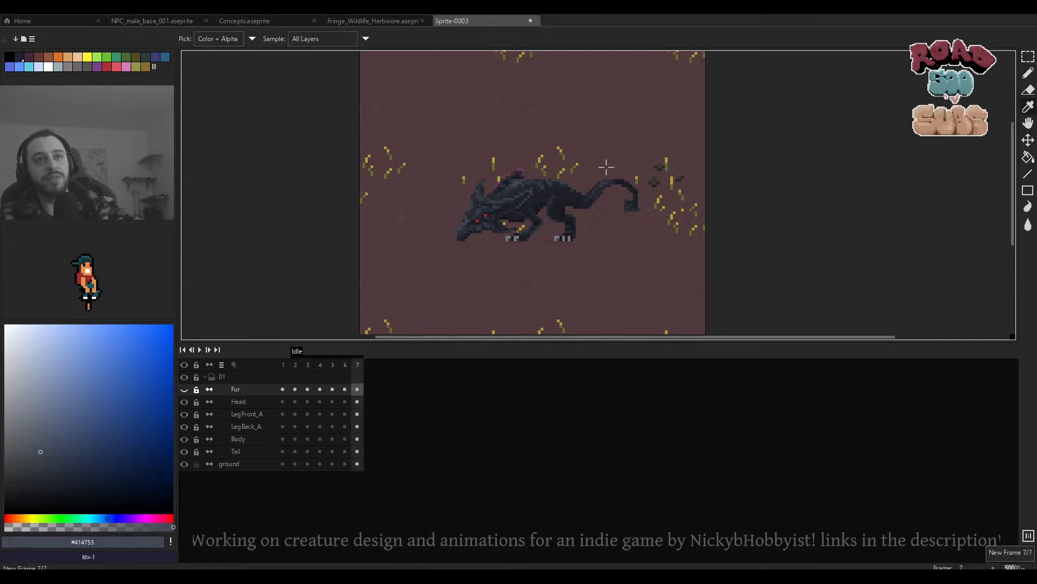
key("alt+n")
key("alt+n")
key("alt+n")
key("alt+n")
key("alt+n")
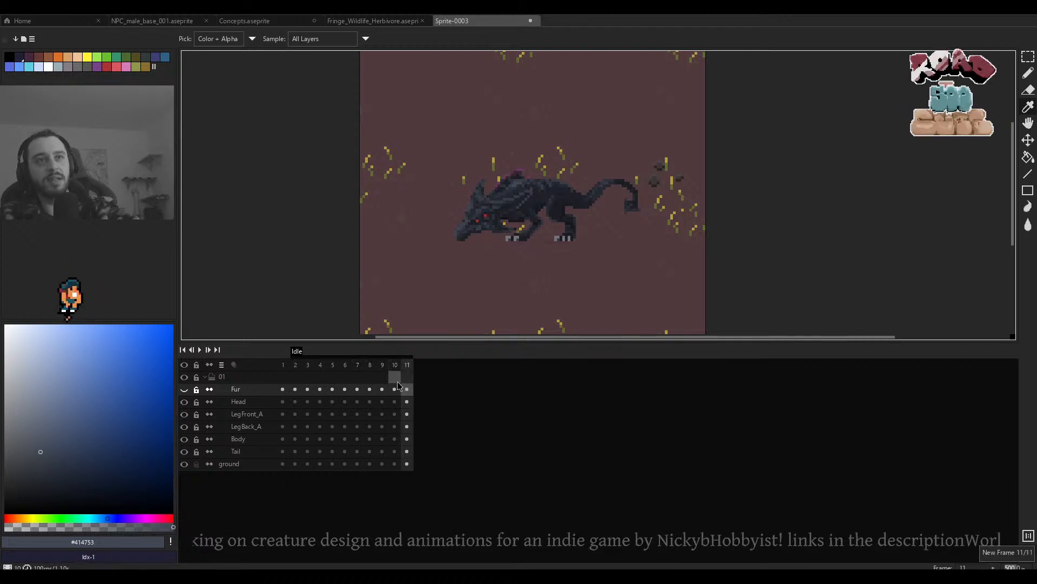
key("alt+n")
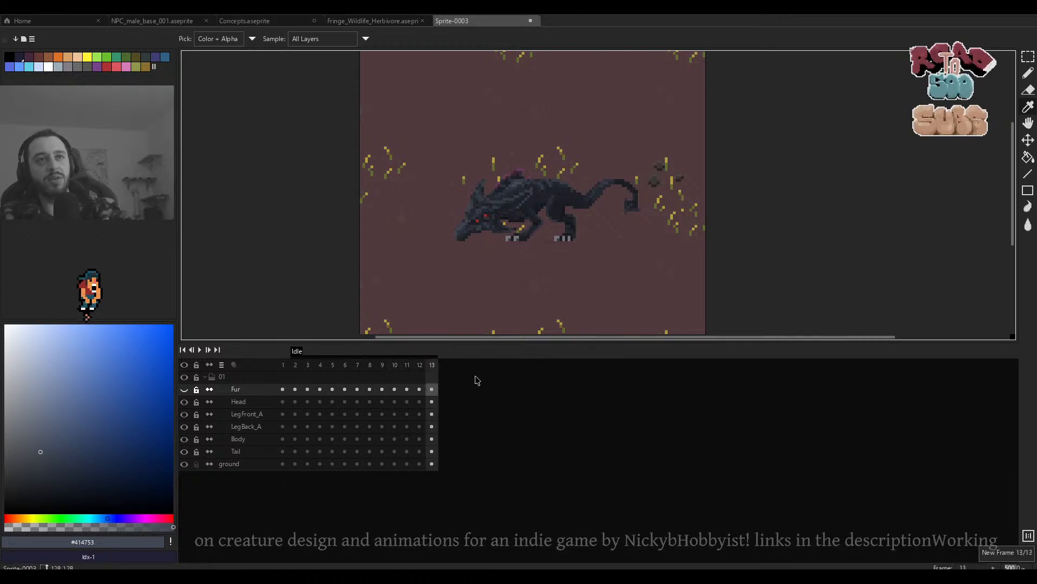
Play the Idle animation from frame 2, then step back and forth through its first frames to plan the motion.
left_click(296, 365)
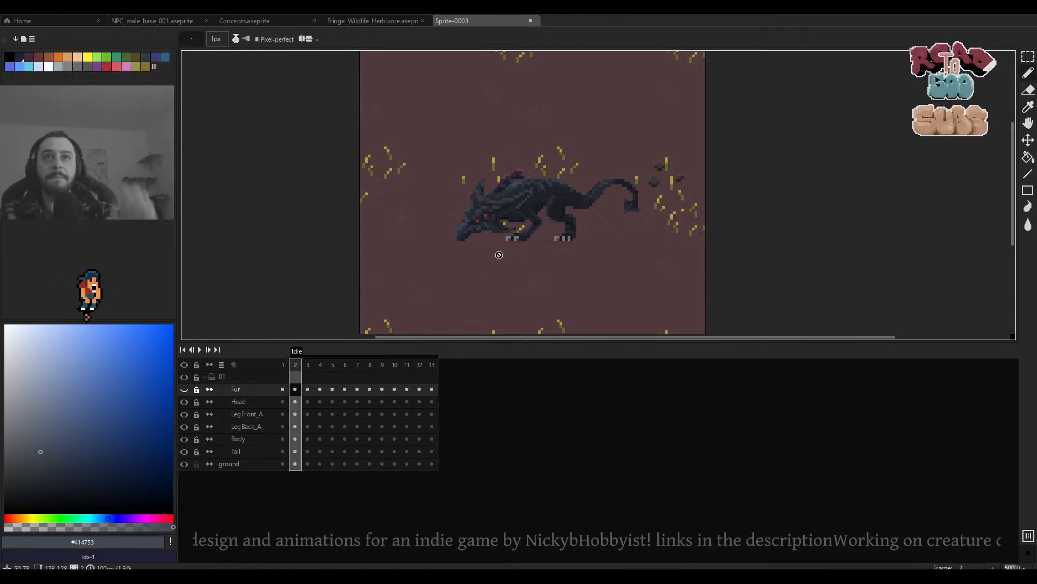
scroll(512, 218, "up", 2)
key("Return")
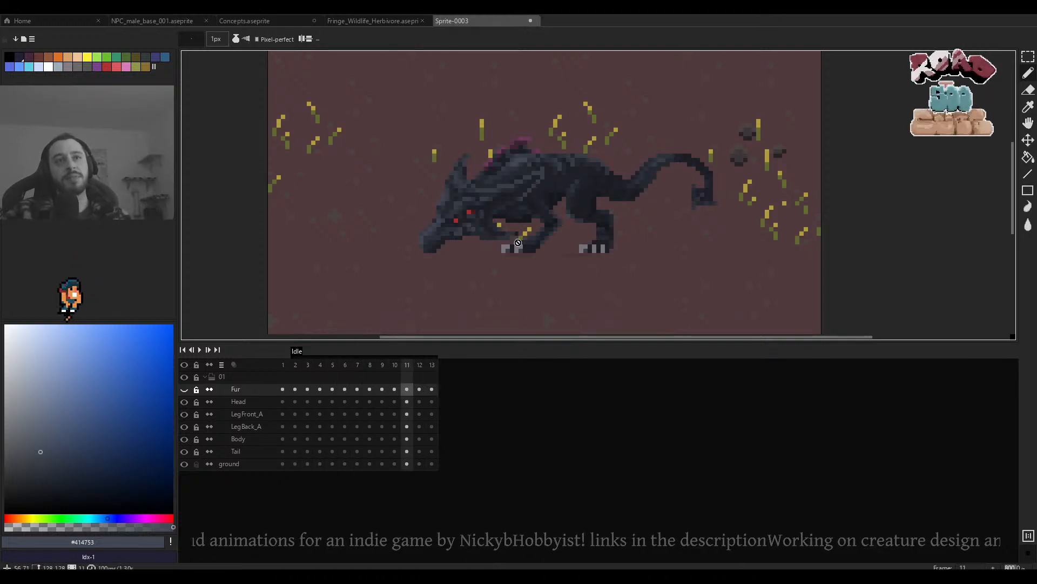
key("Return")
key("Left")
key("Left")
key("Left")
key("Left")
key("Left")
key("Left")
key("Left")
key("Left")
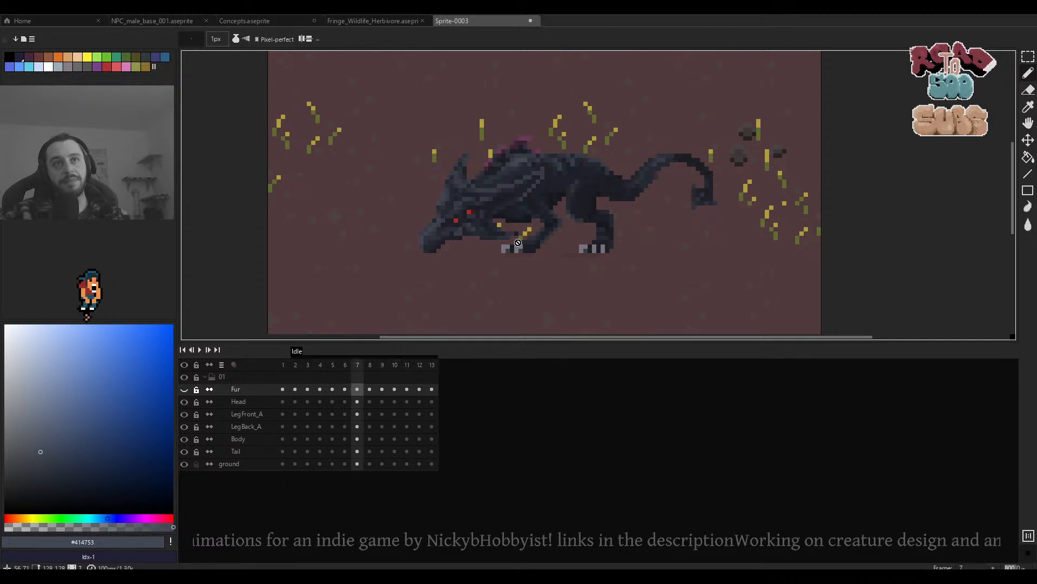
key("Right")
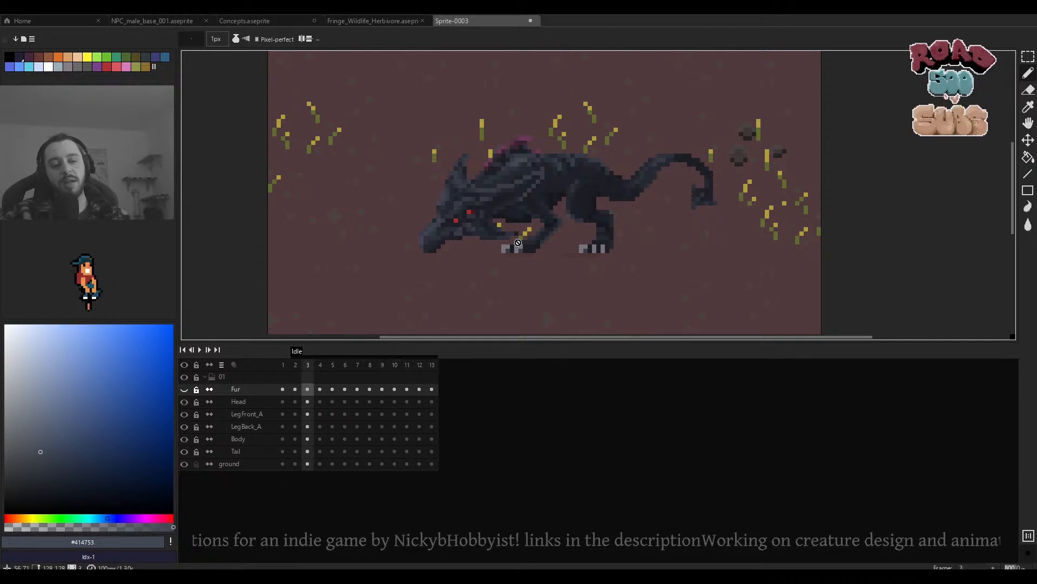
key("Right")
key("Left")
key("Right")
key("Left")
key("Right")
key("Right")
key("Right")
key("Right")
key("Right")
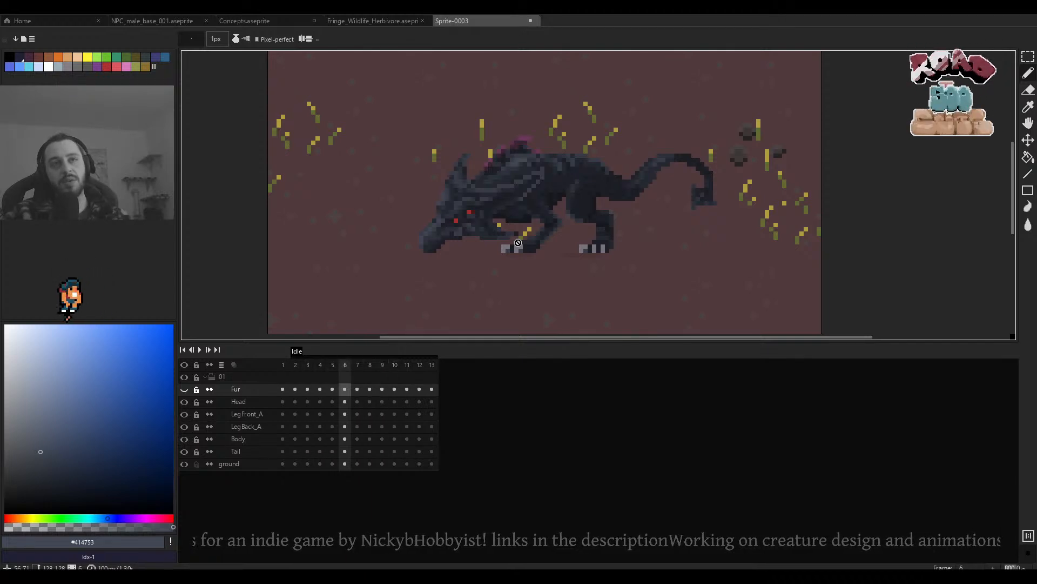
key("Left")
key("Left")
key("Left")
key("Left")
key("Left")
key("Left")
key("Left")
key("Right")
key("Right")
key("Right")
key("Right")
key("Right")
key("Right")
key("Right")
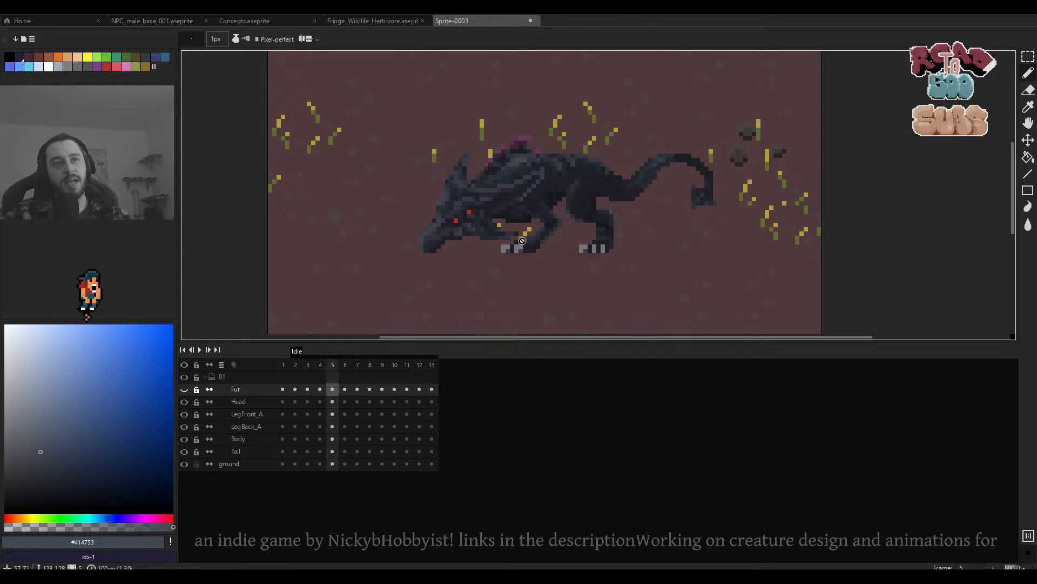
key("Left")
key("Left")
key("Left")
key("Left")
key("Left")
key("Left")
key("Left")
key("Right")
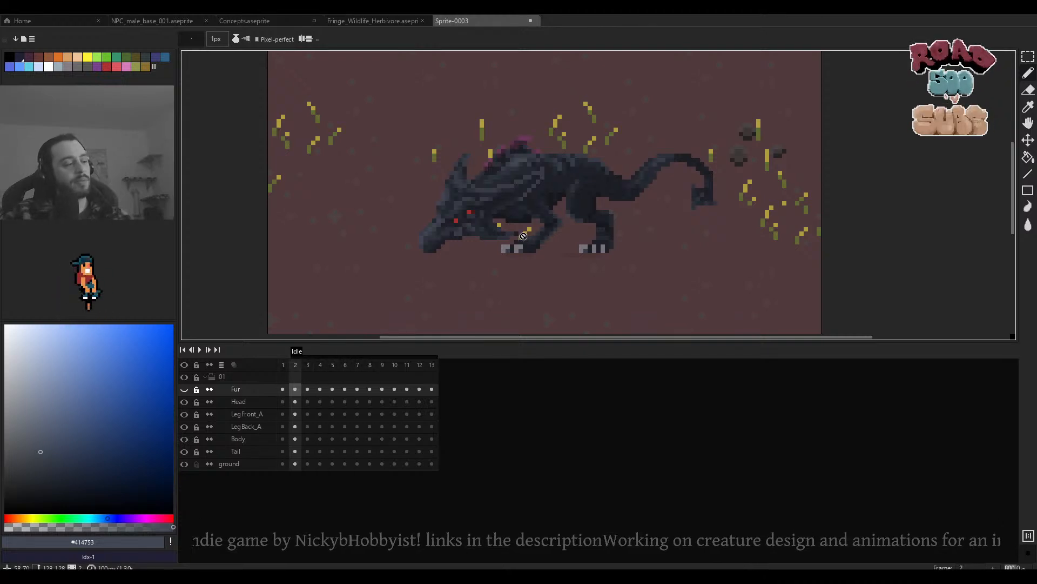
key("Right")
Select the Head layer and move the predator's head up by one pixel on frame 5.
left_click(468, 210, "ctrl")
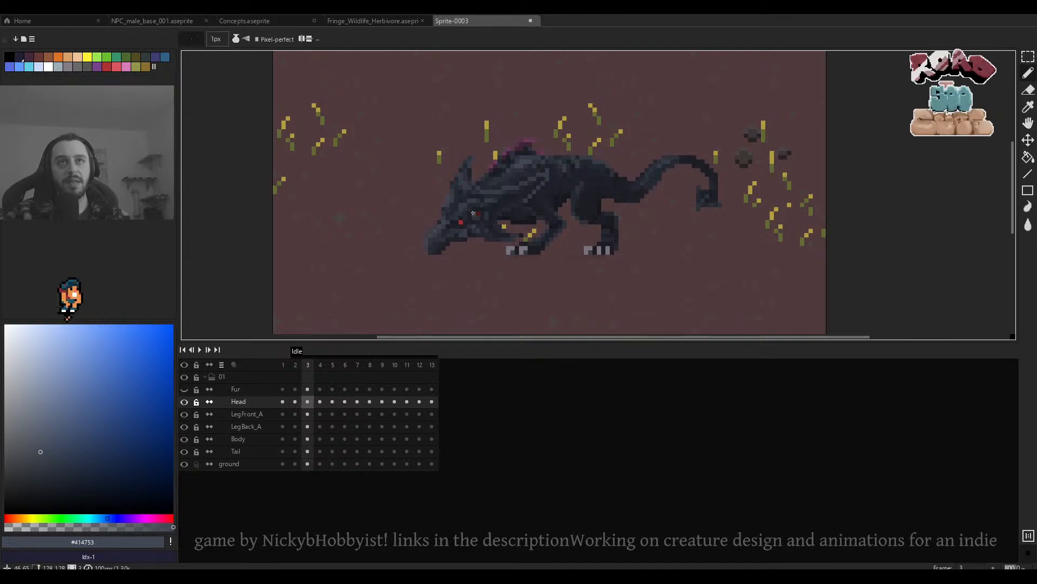
scroll(465, 211, "up", 3)
key("Right")
key("Left")
key("Left")
scroll(478, 213, "down", 4)
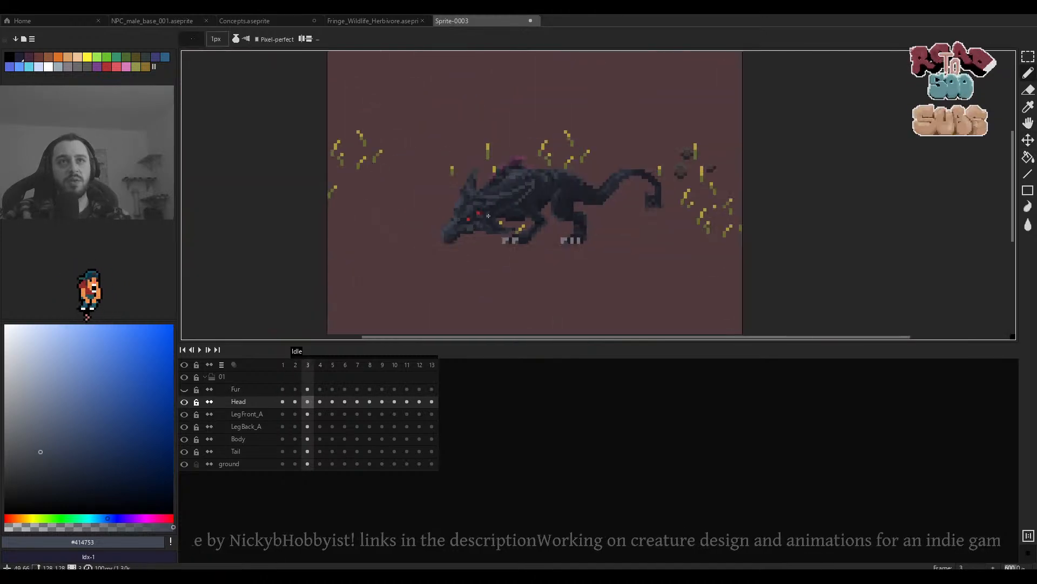
scroll(488, 216, "up", 2)
left_click_drag(488, 218, 528, 224)
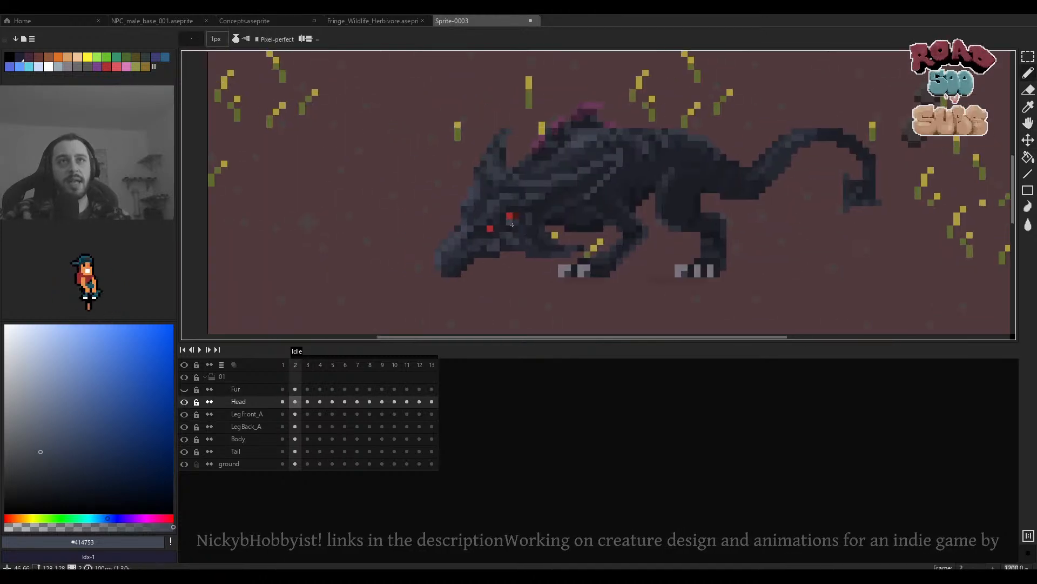
scroll(513, 218, "down", 1)
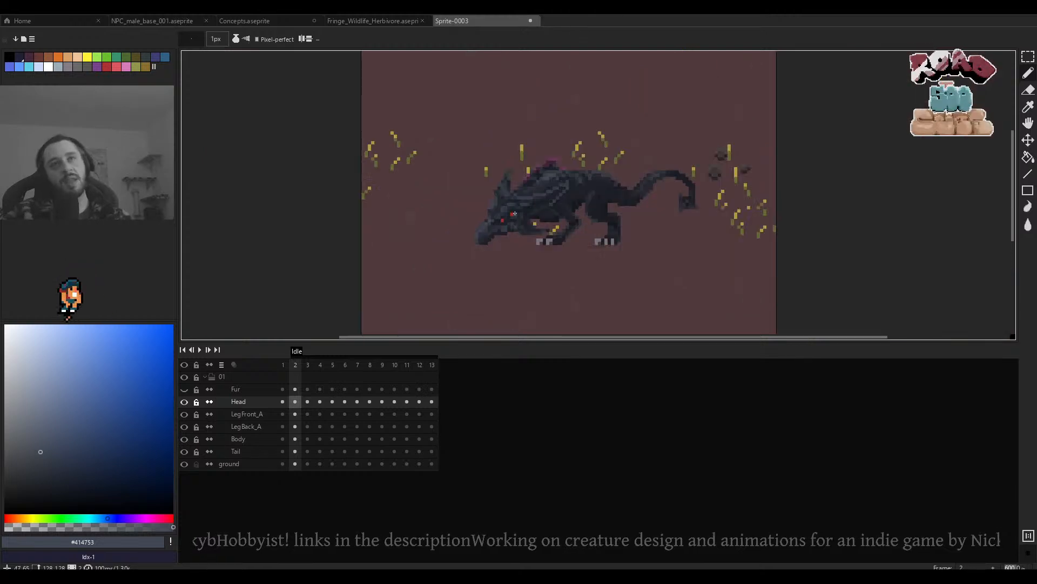
scroll(514, 216, "up", 1)
key("Right")
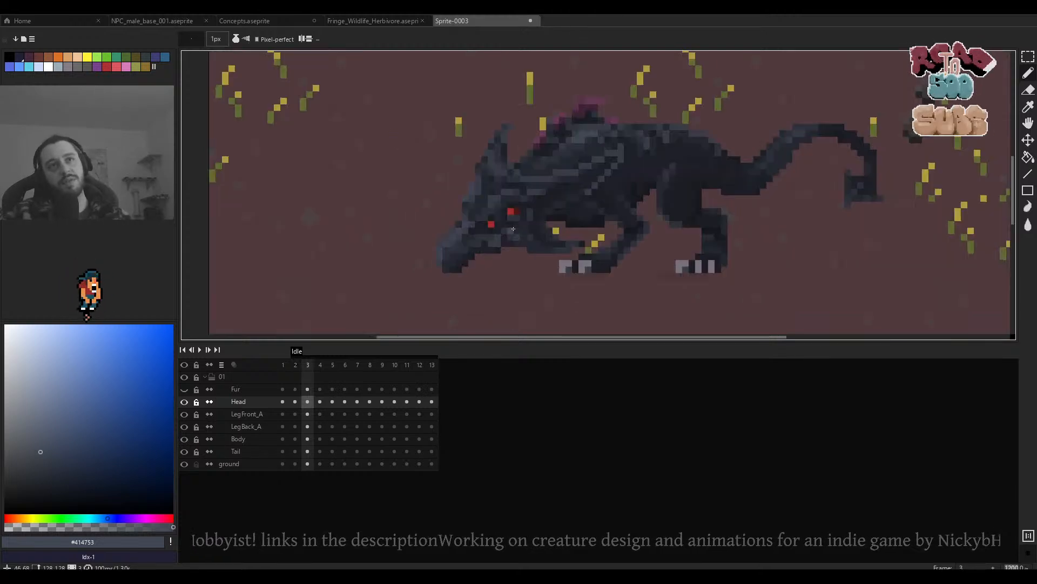
key("Right")
key("Right")
key("v")
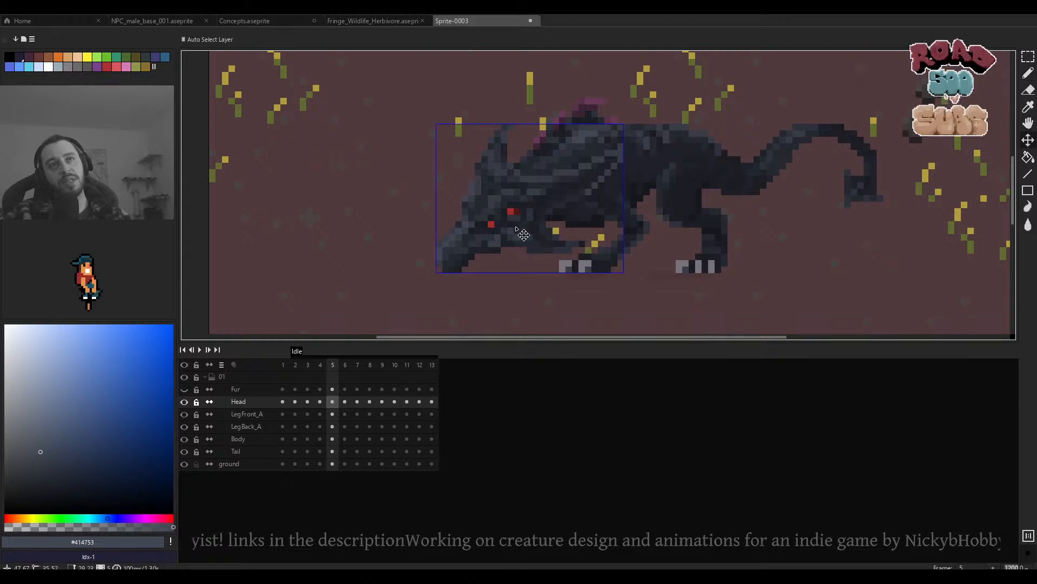
key("Right")
left_click_drag(516, 229, 516, 222)
key("Right")
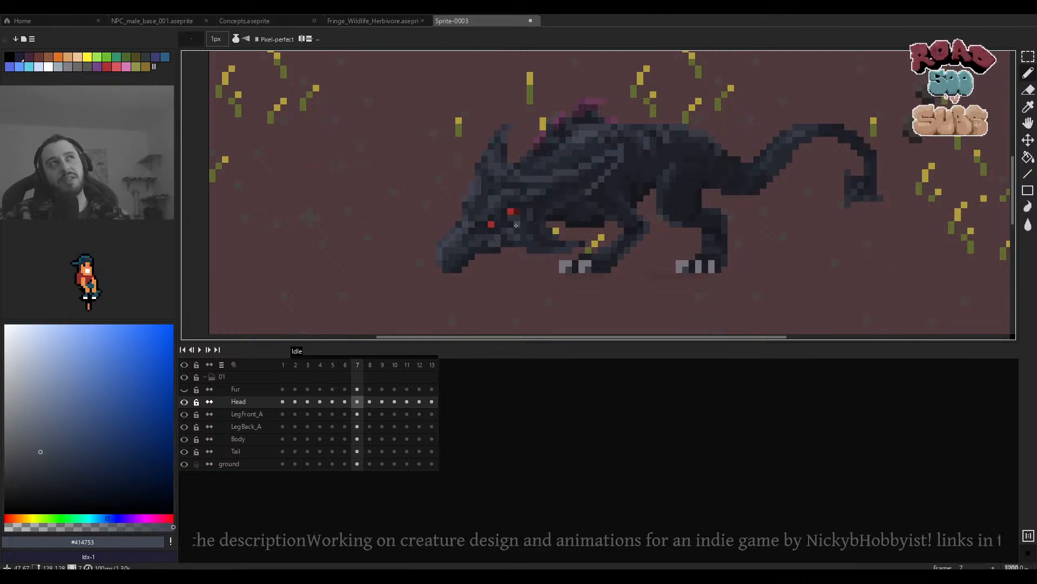
Try to nudge the predator's head slightly on frame 2.
key("Left")
key("Left")
key("Left")
key("Left")
key("Left")
scroll(515, 225, "down", 3)
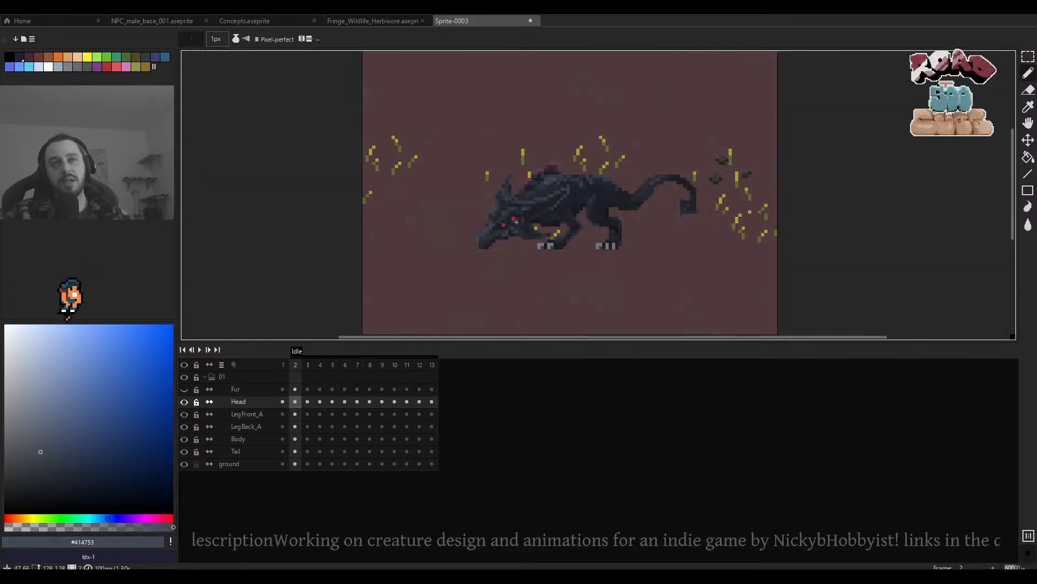
key("v")
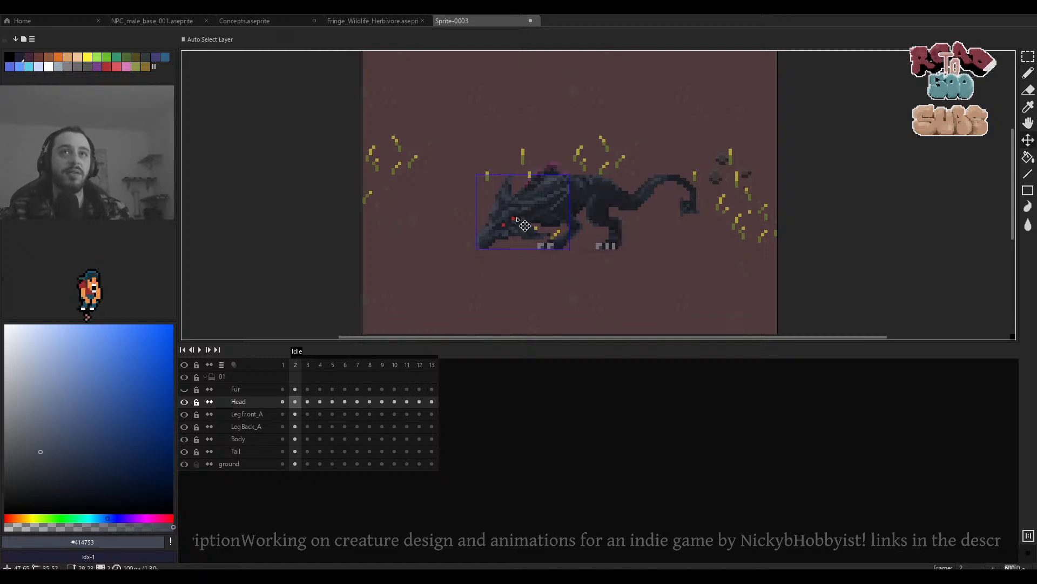
mouse_move(523, 225)
left_mouse_down()
mouse_move(520, 213)
mouse_move(514, 222)
mouse_move(520, 210)
mouse_move(510, 223)
mouse_move(529, 217)
mouse_move(521, 224)
left_mouse_up()
key("ctrl+z")
Shift the predator's head one pixel to the left on frame 2 of the Head layer.
scroll(498, 228, "up", 3)
key("Left")
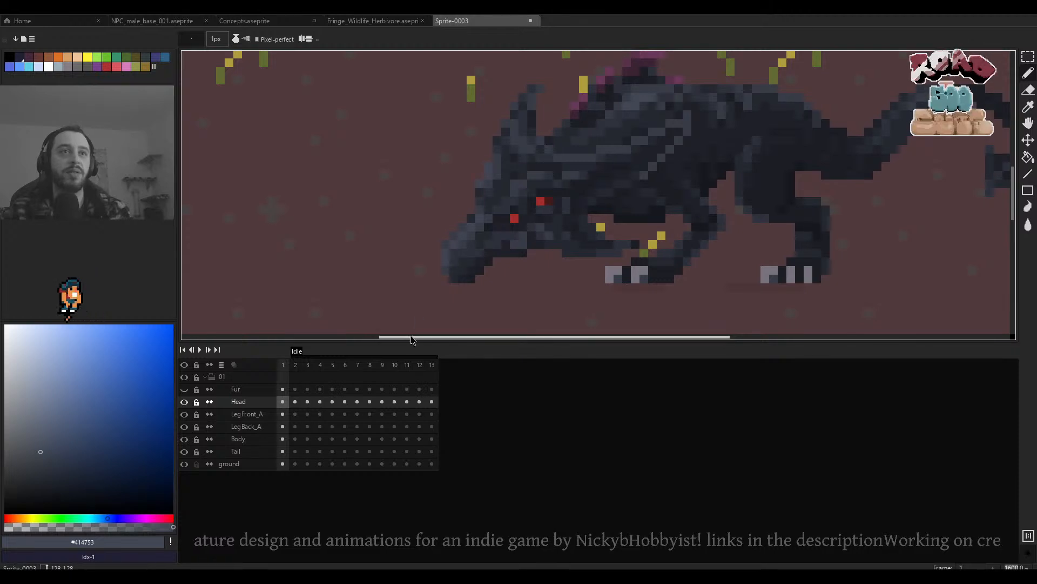
key("Right")
key("Right")
key("Right")
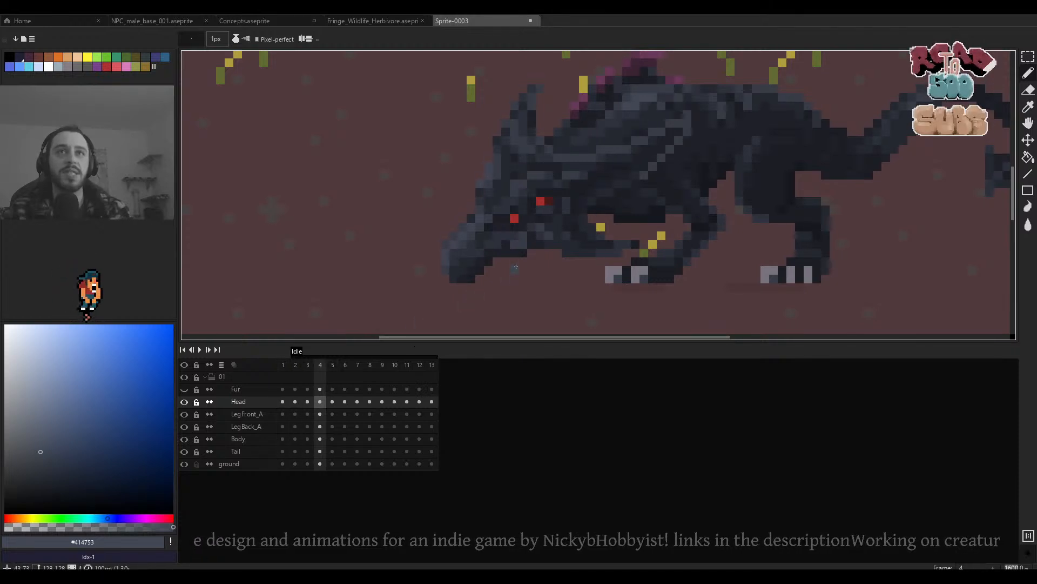
key("Left")
key("Left")
key("v")
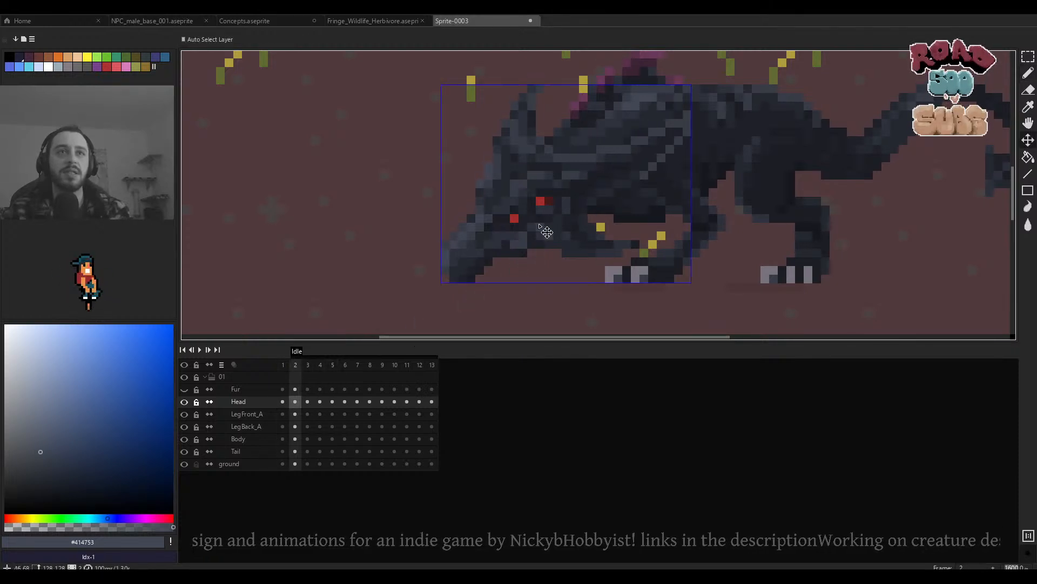
mouse_move(539, 225)
left_mouse_down()
mouse_move(526, 236)
mouse_move(524, 224)
left_mouse_up()
key("b")
Adjust the head's position on the frames following frame 2, comparing its offset from frame to frame.
key("Right")
key("v")
key("b")
key("Left")
key("Right")
key("v")
key("b")
key("Left")
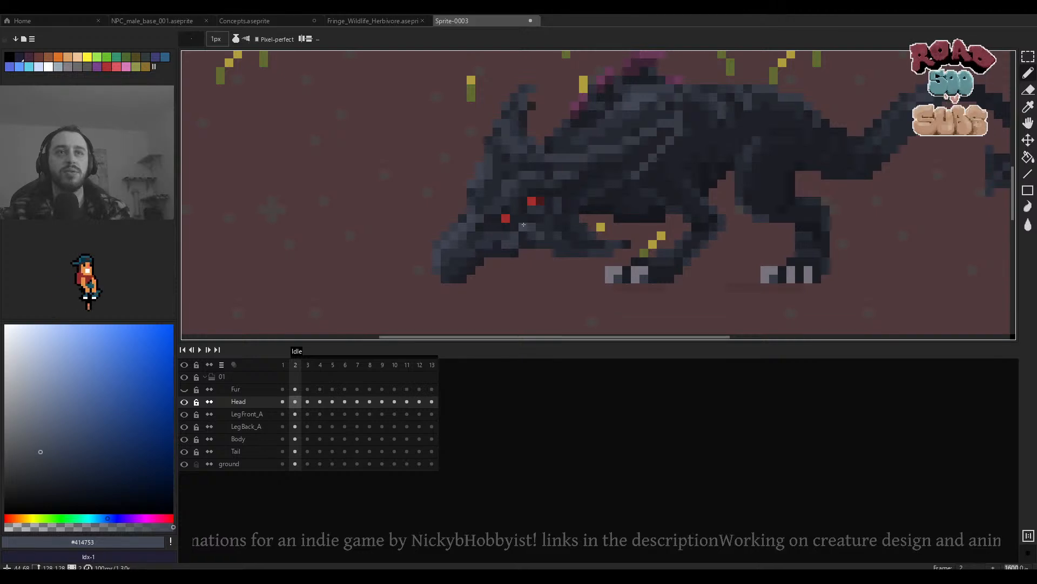
key("Right")
key("Right")
key("v")
key("b")
key("Right")
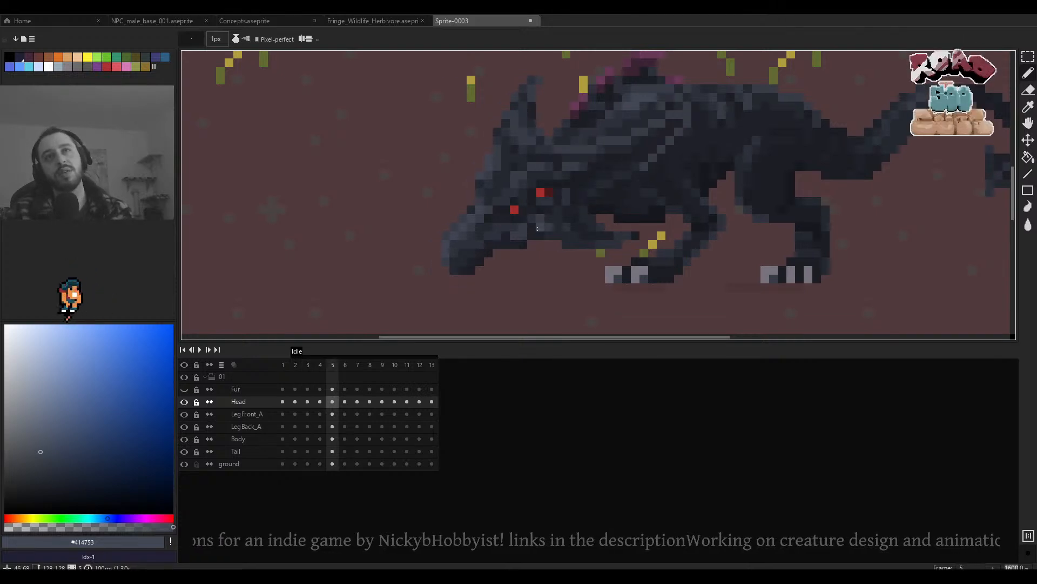
Reposition the head around frames 5 and 6, placing it one pixel right and one pixel up on frame 6.
key("v")
mouse_move(546, 233)
left_mouse_down()
mouse_move(563, 241)
mouse_move(558, 222)
left_mouse_up()
key("b")
key("Left")
key("Right")
key("Right")
key("v")
key("b")
key("Left")
key("Left")
key("Left")
key("Right")
key("Right")
key("v")
key("b")
key("Left")
key("Left")
key("Right")
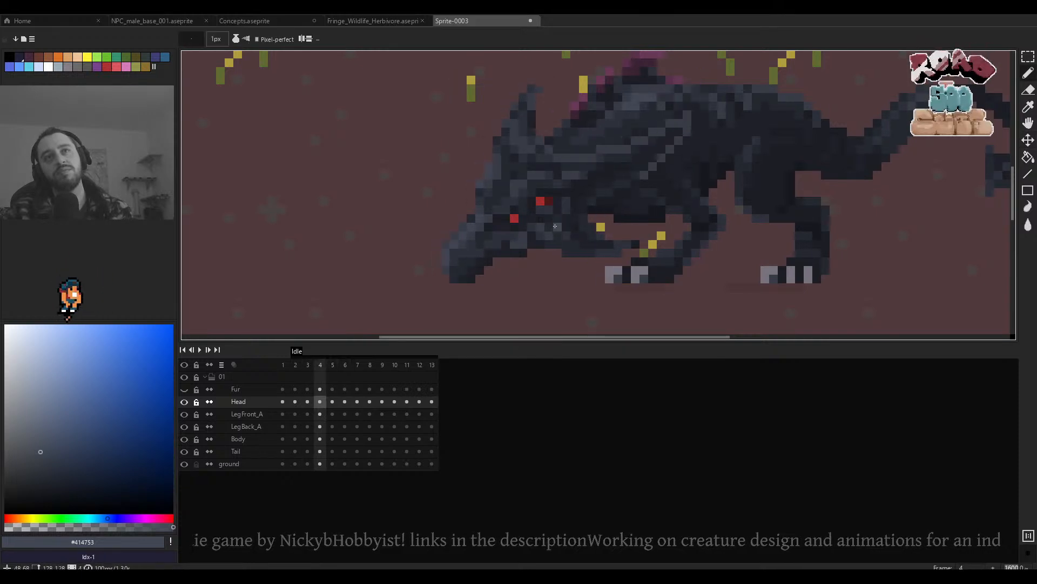
Step back and forth through frames 2 to 6 at different sizes and examine the flow of the head movement.
key("Right")
scroll(560, 231, "down", 3)
key("Right")
scroll(560, 232, "up", 3)
key("Left")
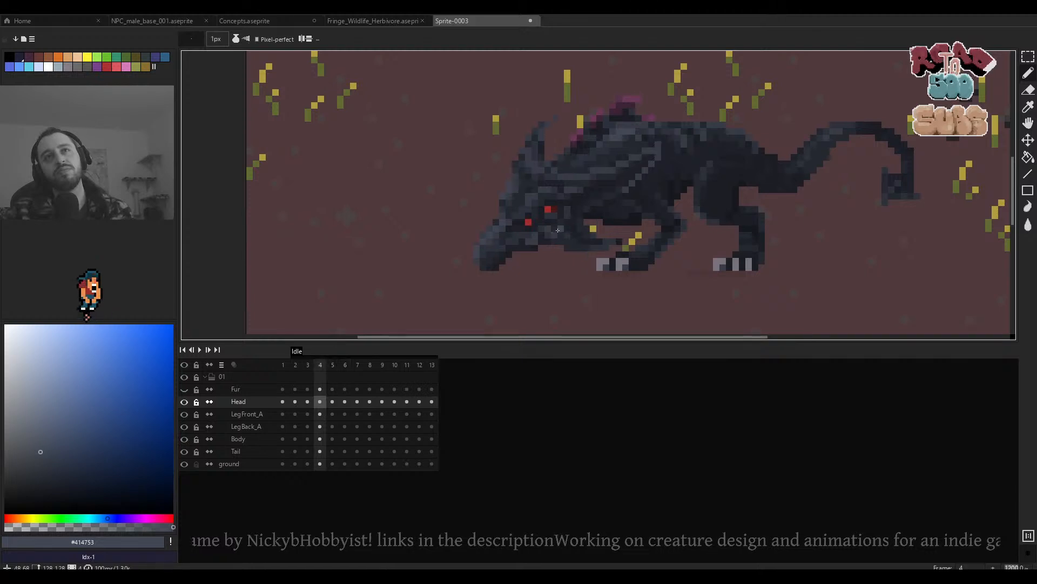
key("Left")
key("Left")
key("Right")
key("Right")
key("Right")
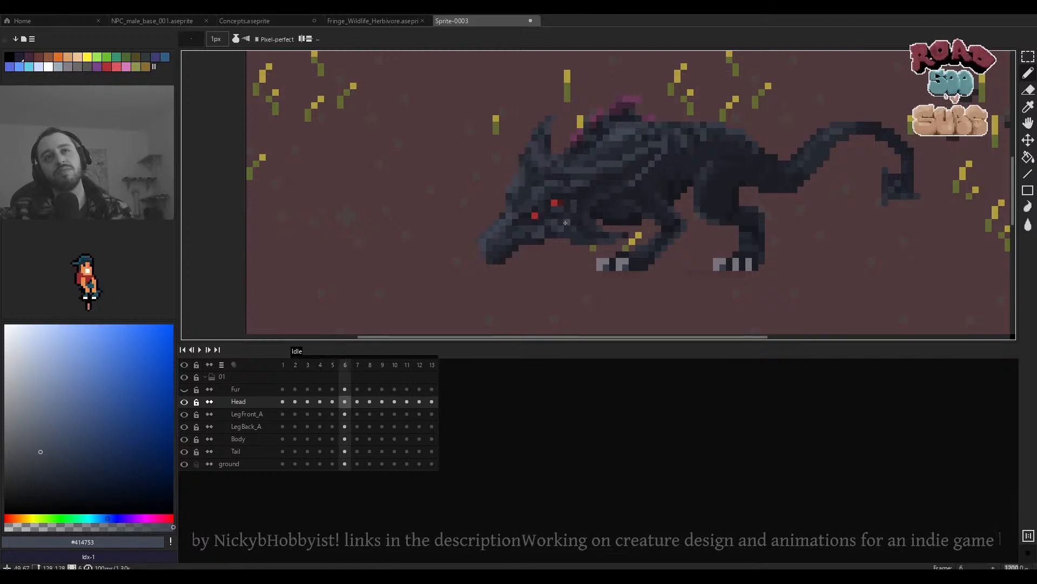
key("Left")
key("Left")
key("Left")
key("Left")
key("Right")
key("Right")
key("Right")
key("Right")
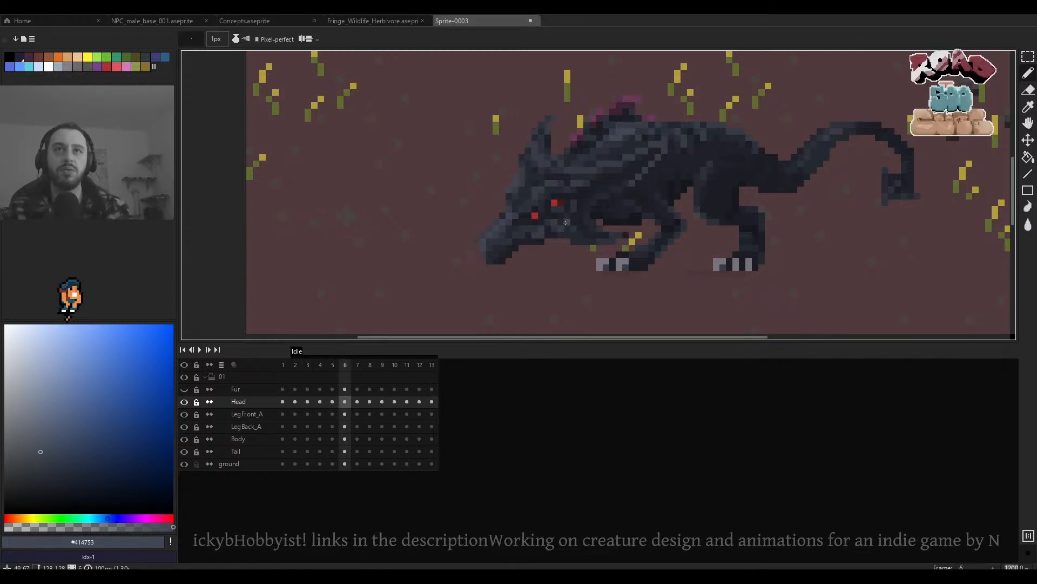
Shift the predator's head slightly to the right on frame 7 of the Head layer, comparing it with the neighbouring frames.
key("Right")
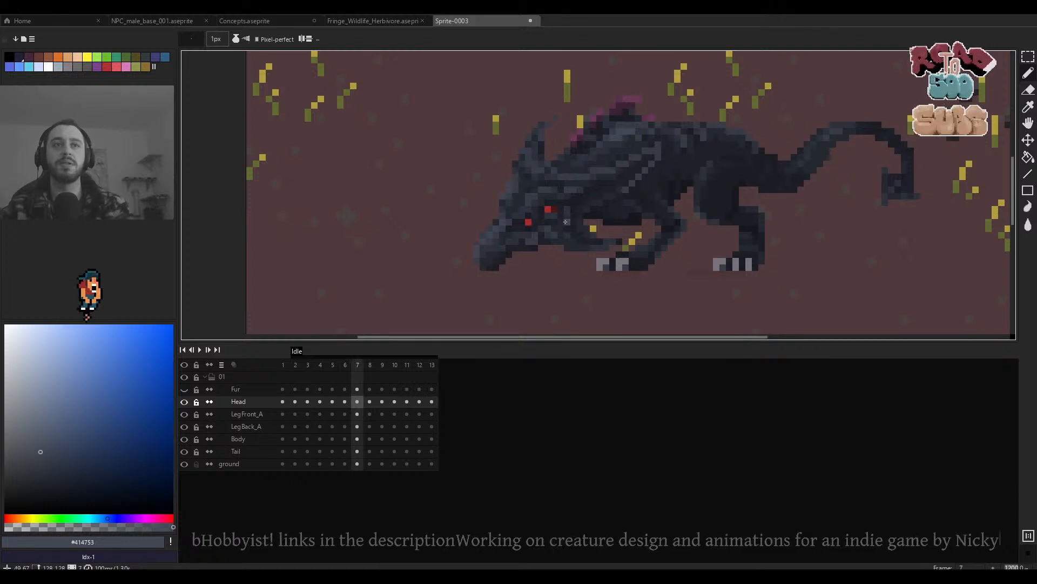
mouse_move(560, 224)
left_mouse_down()
mouse_move(572, 218)
mouse_move(570, 227)
left_mouse_up()
key("Left")
key("Right")
key("Left")
key("Left")
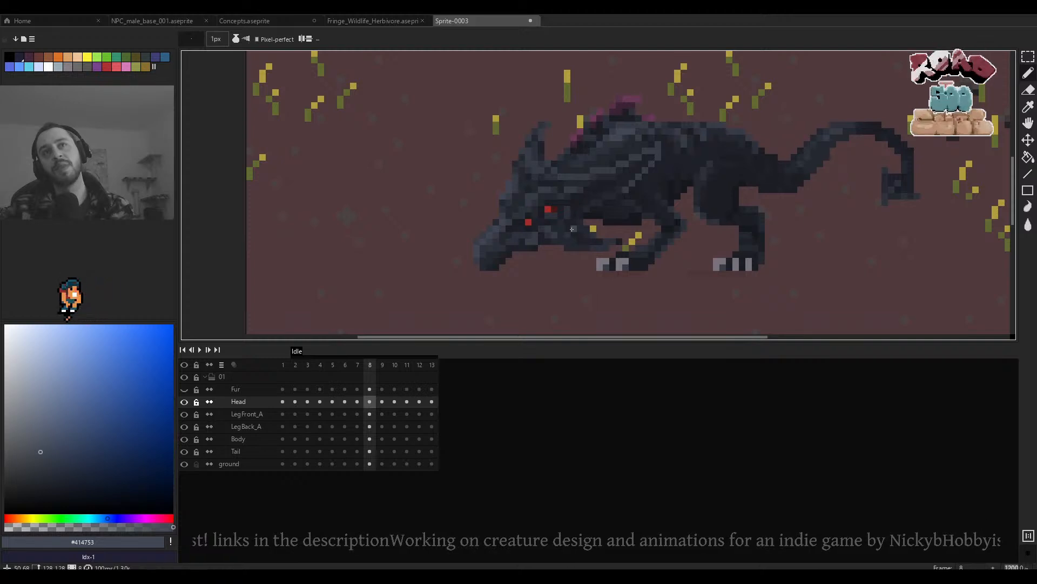
Lower the head by one pixel on frame 9 and compare its position with the neighbouring frames.
mouse_move(573, 232)
left_mouse_down()
mouse_move(581, 236)
mouse_move(570, 238)
left_mouse_up()
key("Left")
key("Right")
key("Right")
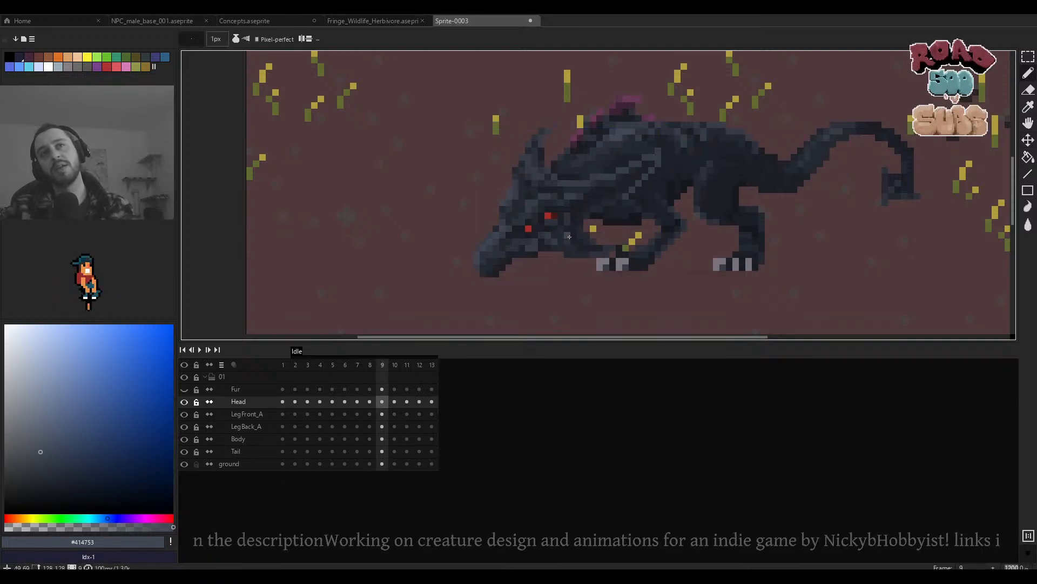
Delete frames 11 to 13 from the end of the timeline and return to frame 9.
left_click_drag(403, 368, 422, 366)
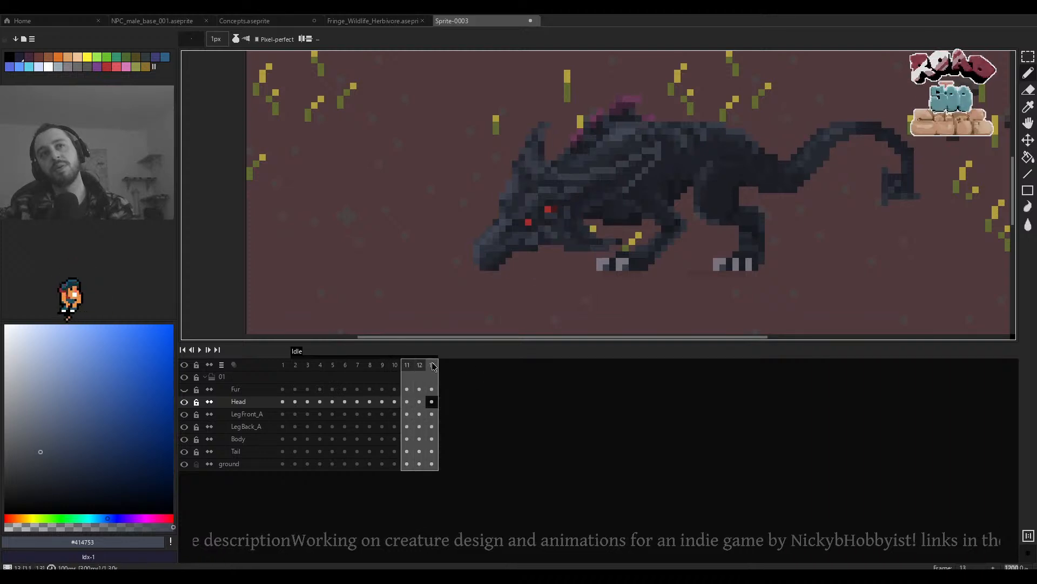
key("Delete")
left_click(382, 366)
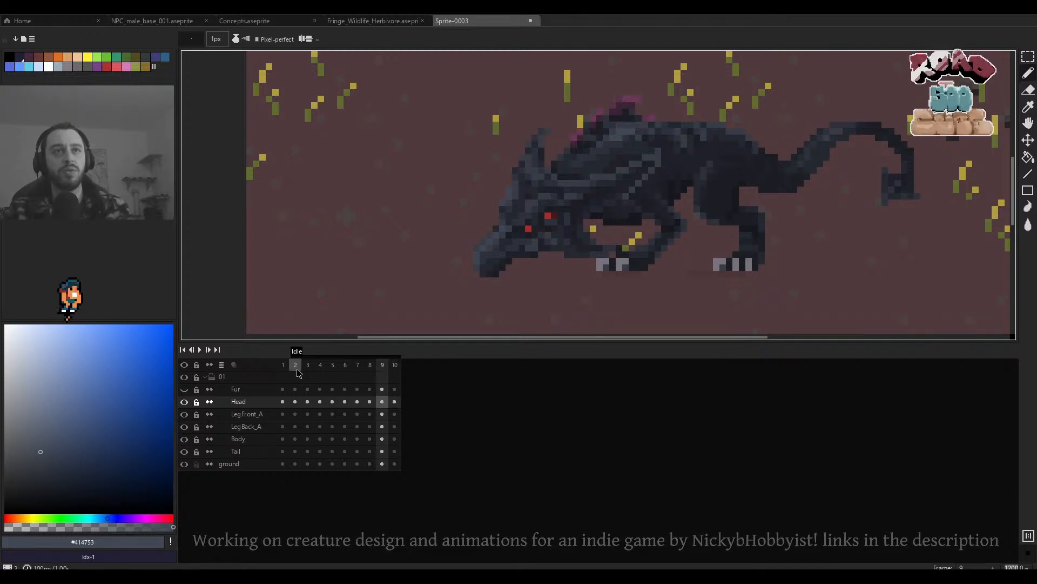
Replace the head on frame 10 of the Head layer with a copy of the head from frame 3.
left_click(308, 402)
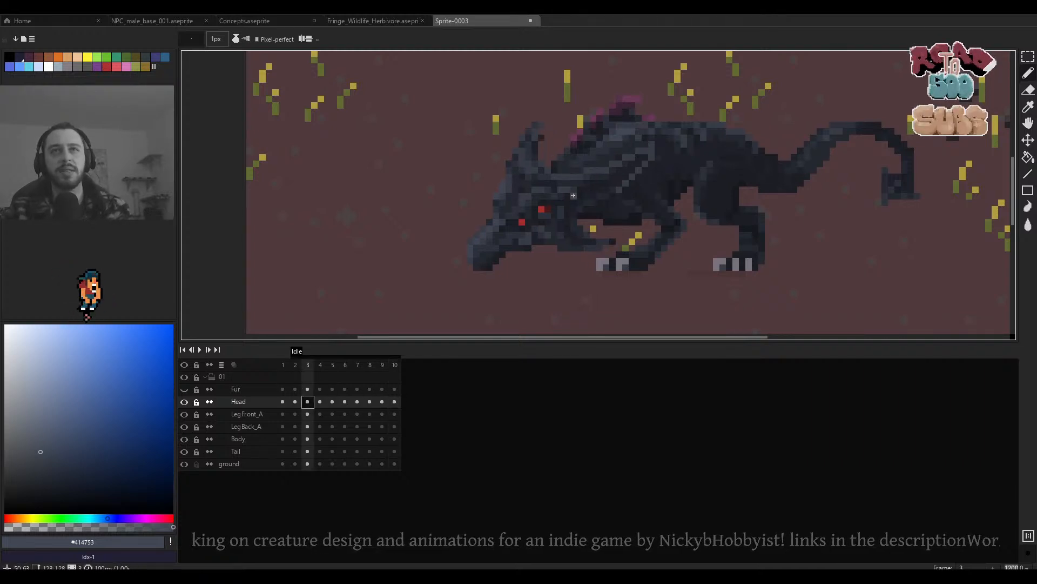
key("m")
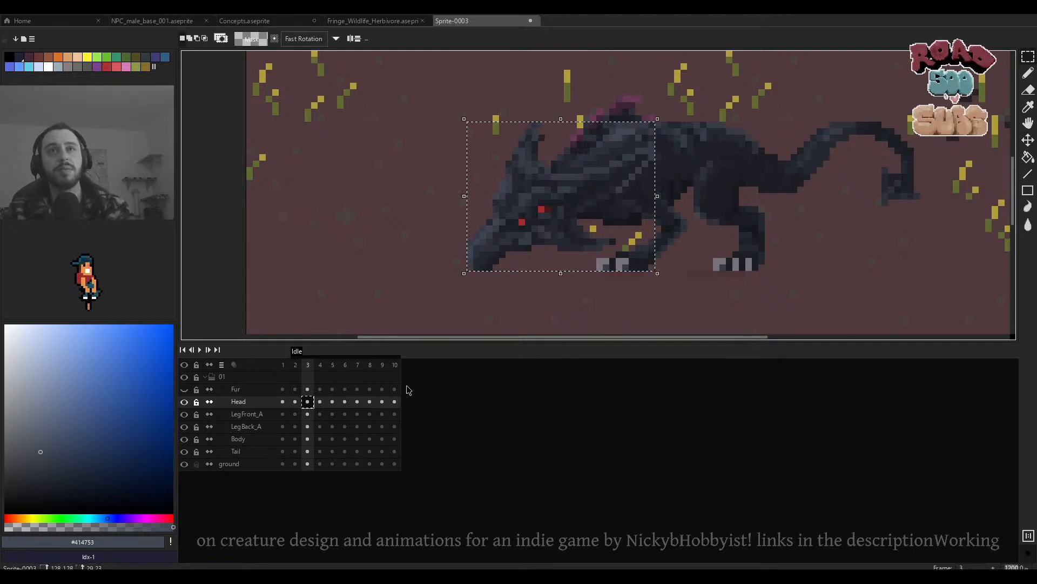
left_click(394, 403)
key("ctrl+d")
left_click_drag(704, 125, 470, 294)
left_click_drag(665, 92, 451, 313)
key("Delete")
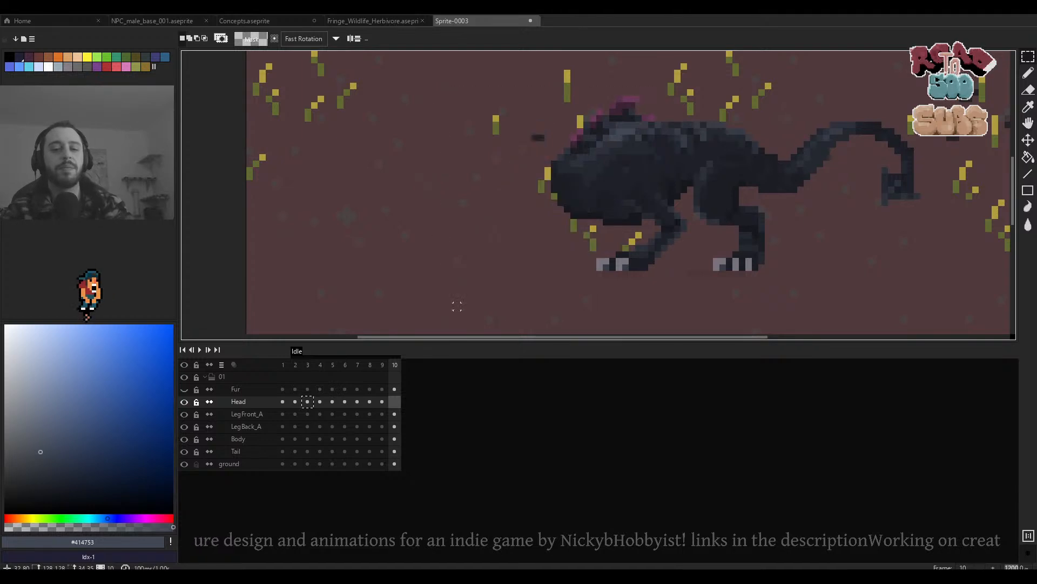
key("ctrl+v")
key("Return")
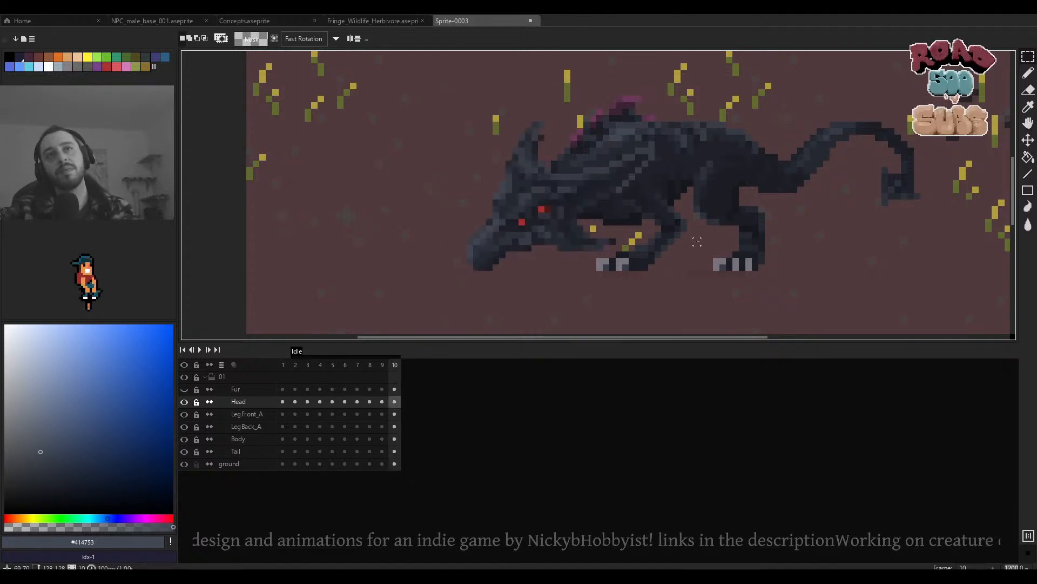
Play the Idle animation at different sizes and examine how smoothly the head movement loops.
scroll(687, 241, "down", 3)
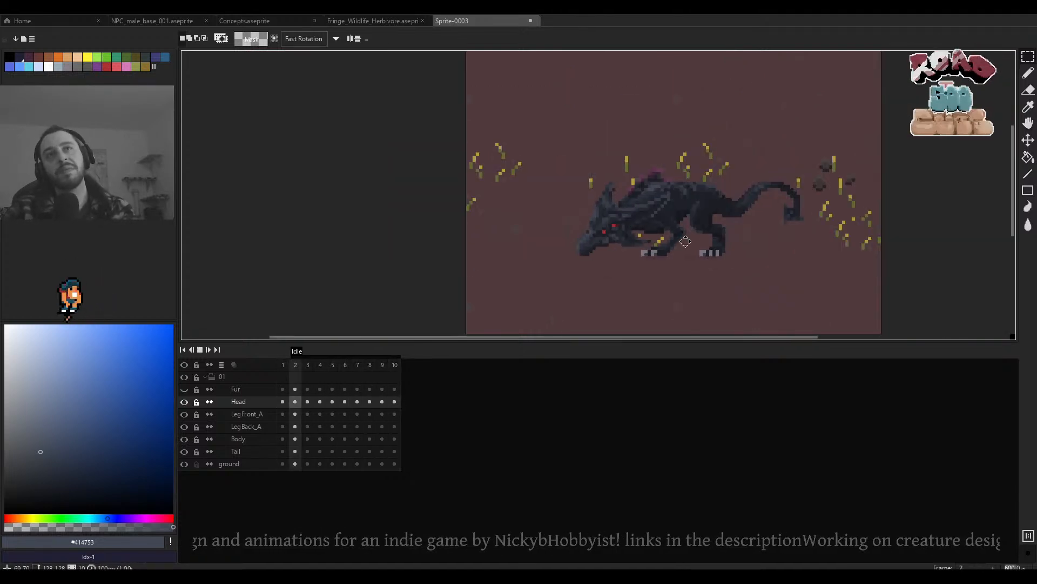
left_click_drag(684, 242, 654, 244)
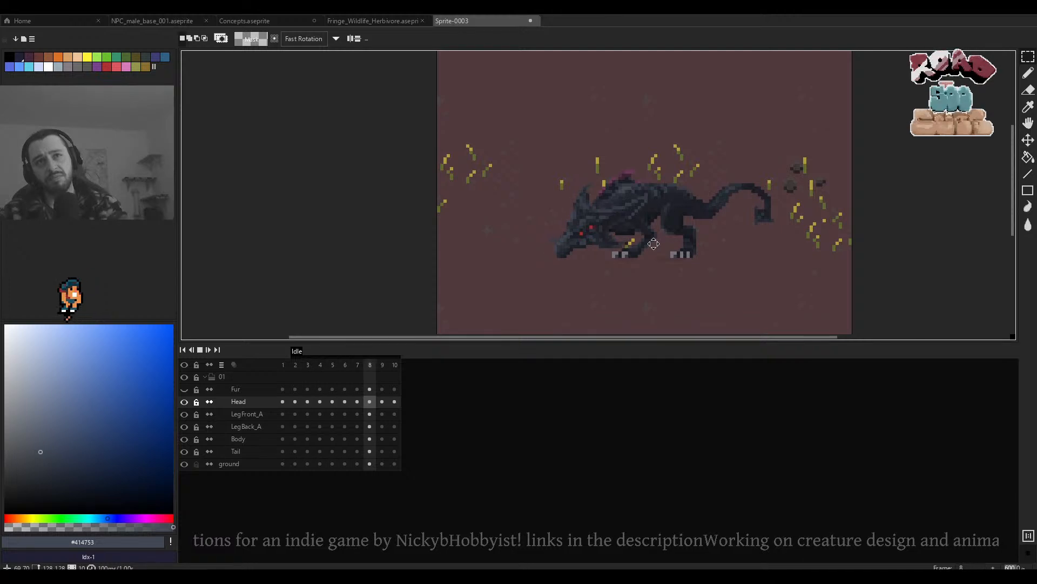
scroll(574, 242, "up", 3)
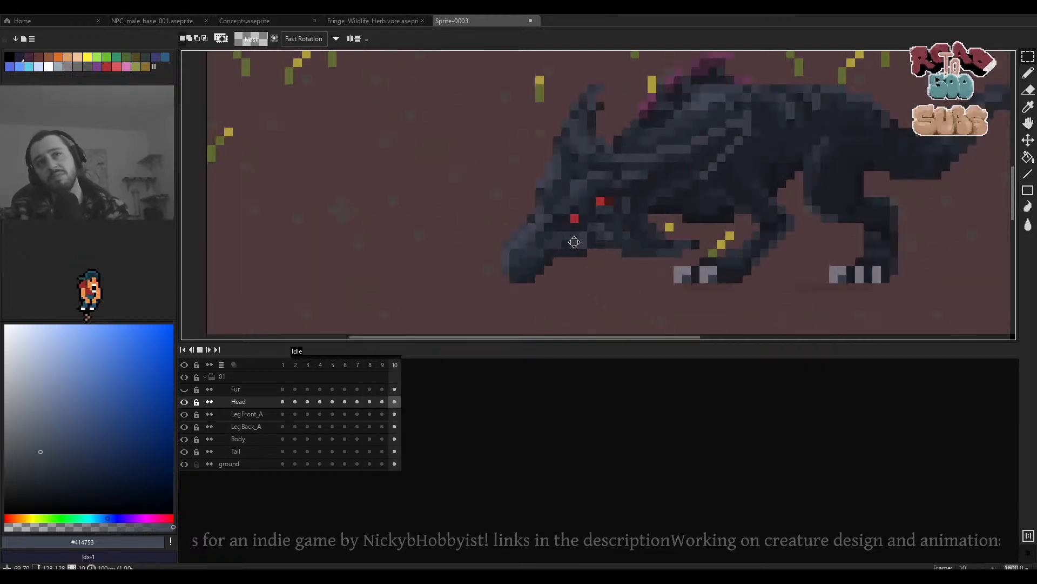
scroll(574, 242, "down", 5)
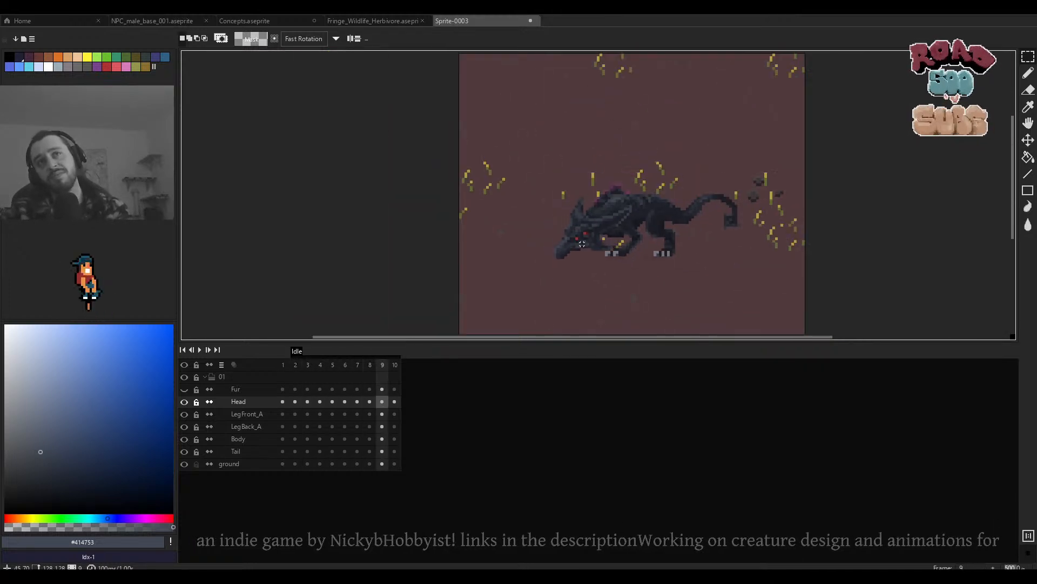
scroll(582, 243, "up", 4)
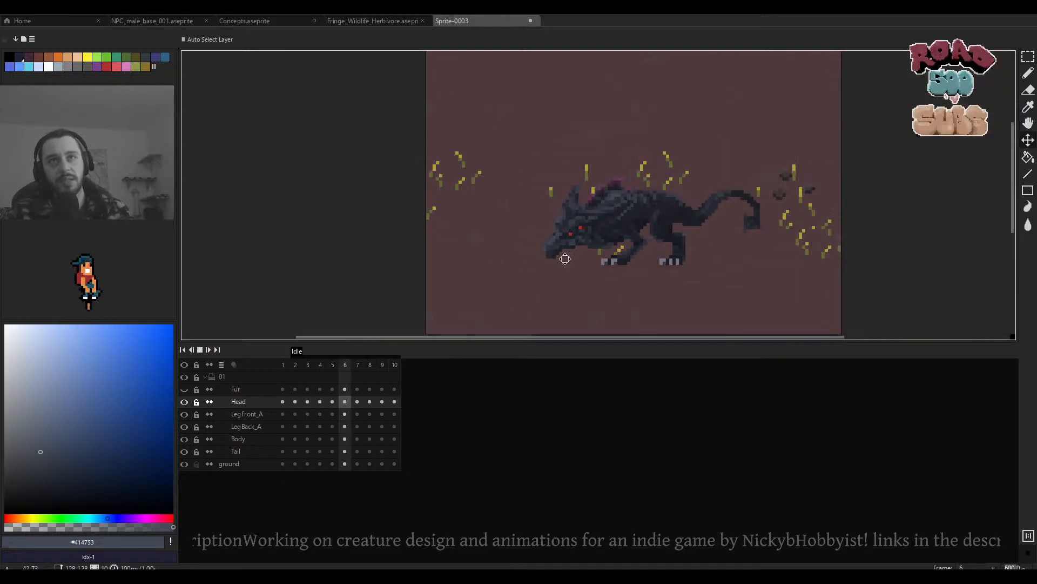
scroll(564, 260, "down", 3)
scroll(565, 259, "down", 2)
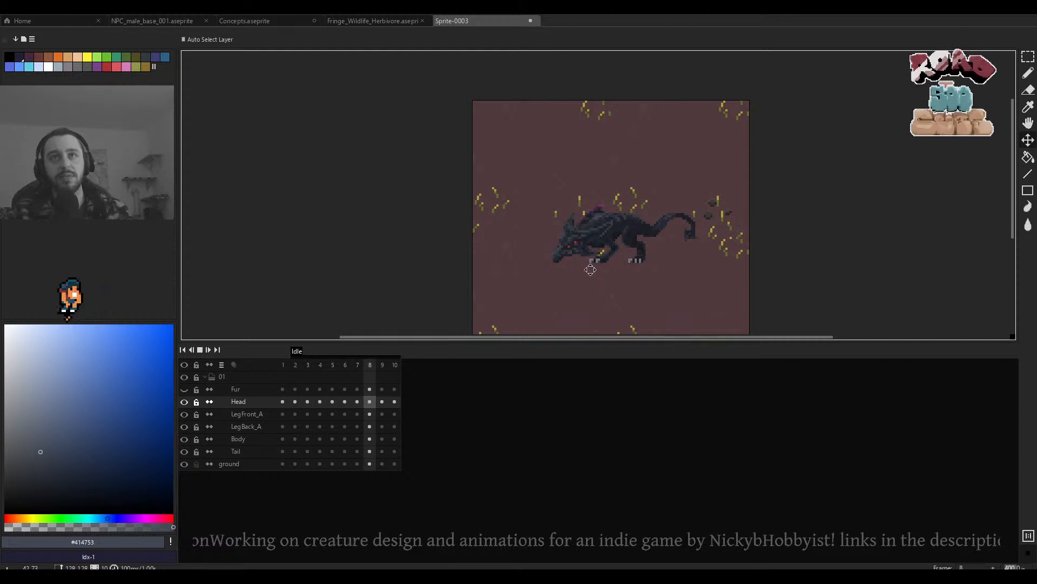
scroll(588, 266, "up", 1)
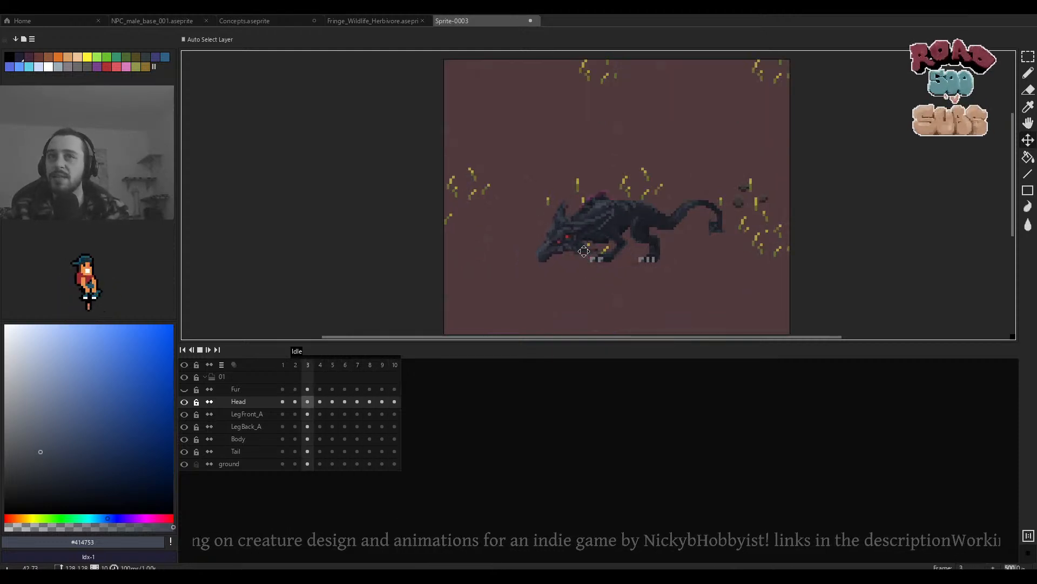
scroll(584, 251, "up", 2)
scroll(584, 250, "down", 3)
scroll(584, 251, "up", 2)
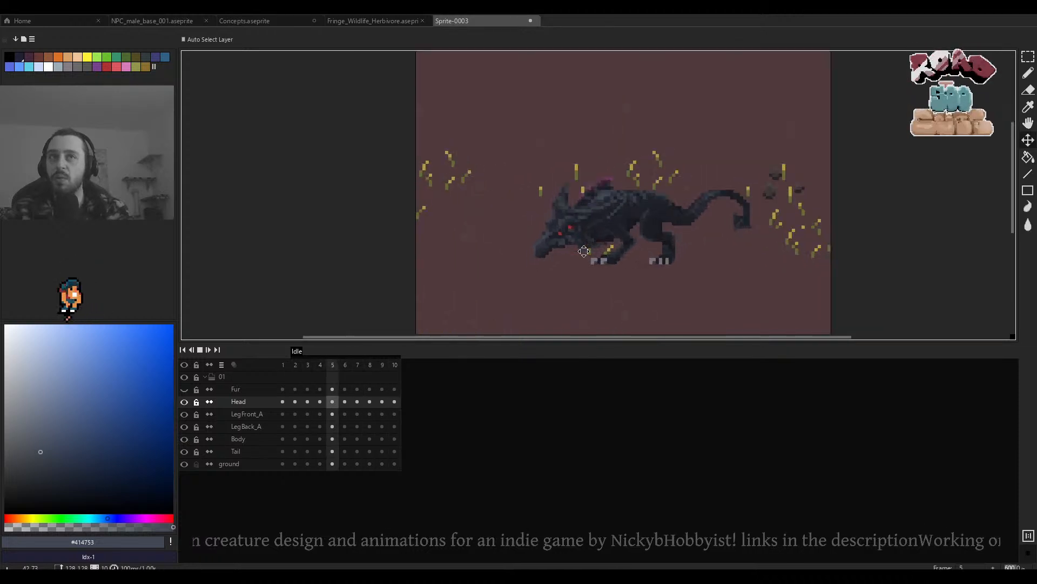
scroll(584, 251, "down", 2)
scroll(584, 251, "up", 1)
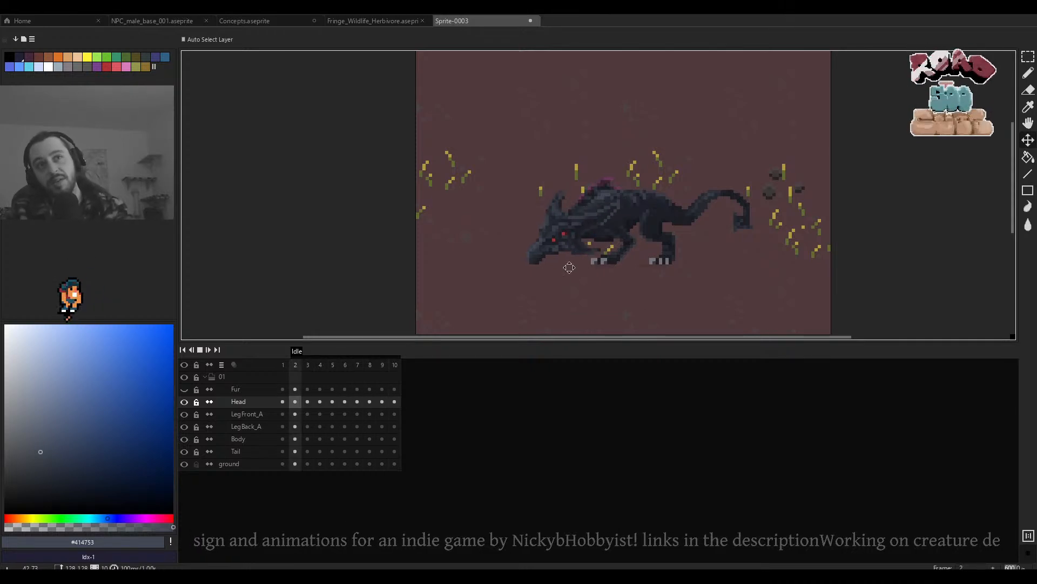
scroll(600, 233, "up", 3)
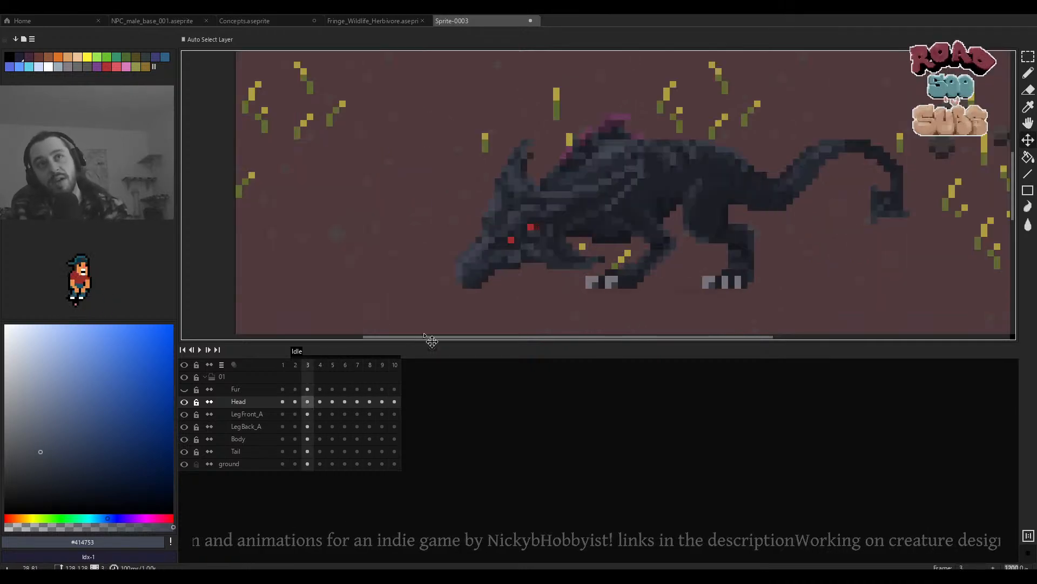
Insert a new frame after frame 2 as a copy of it.
left_click(299, 367)
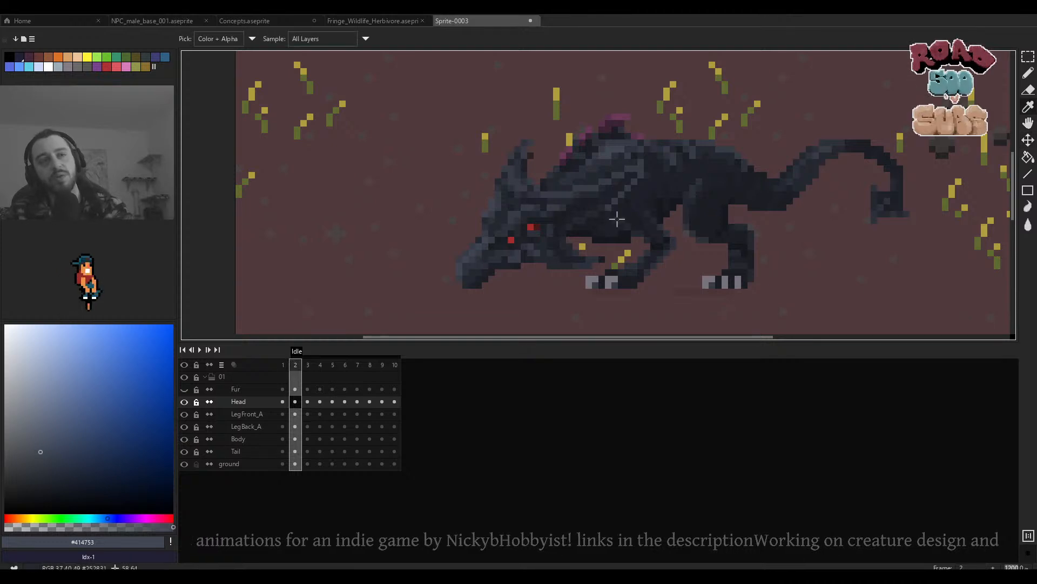
key("alt+n")
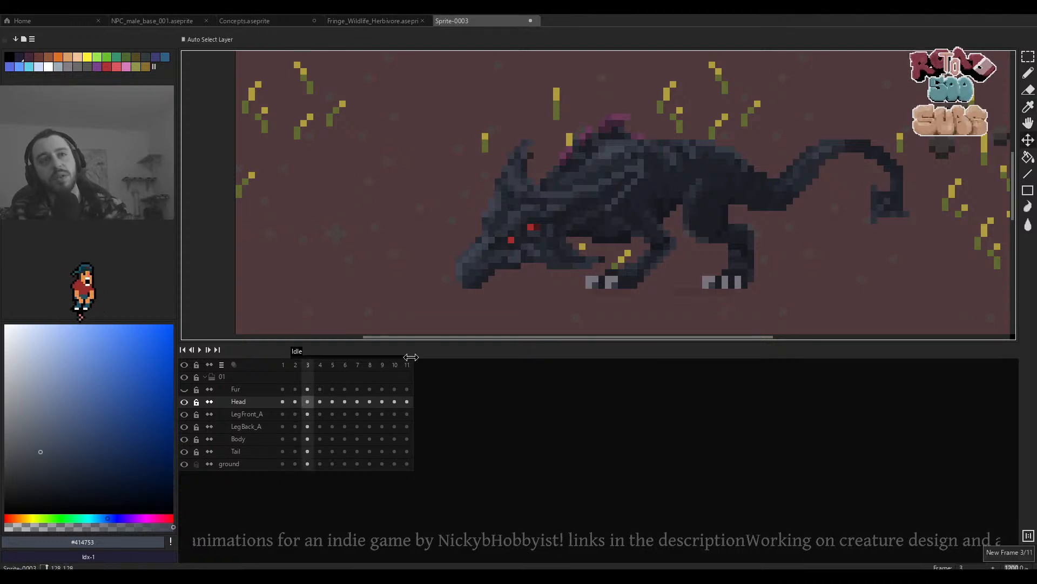
Add a new frame 7 after frame 6 in the creature's idle animation.
left_click(347, 367)
left_click(333, 369)
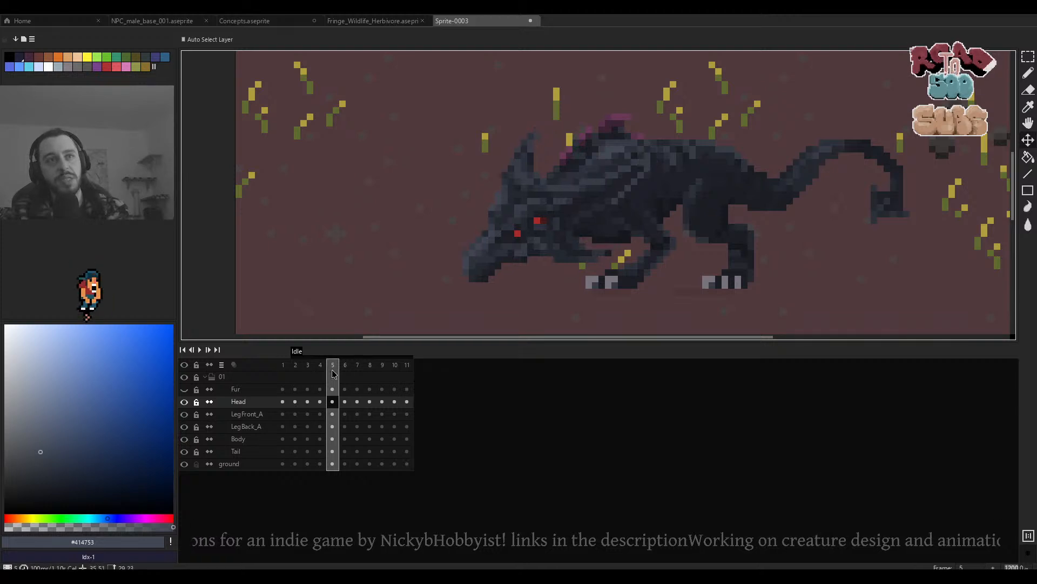
key("Return")
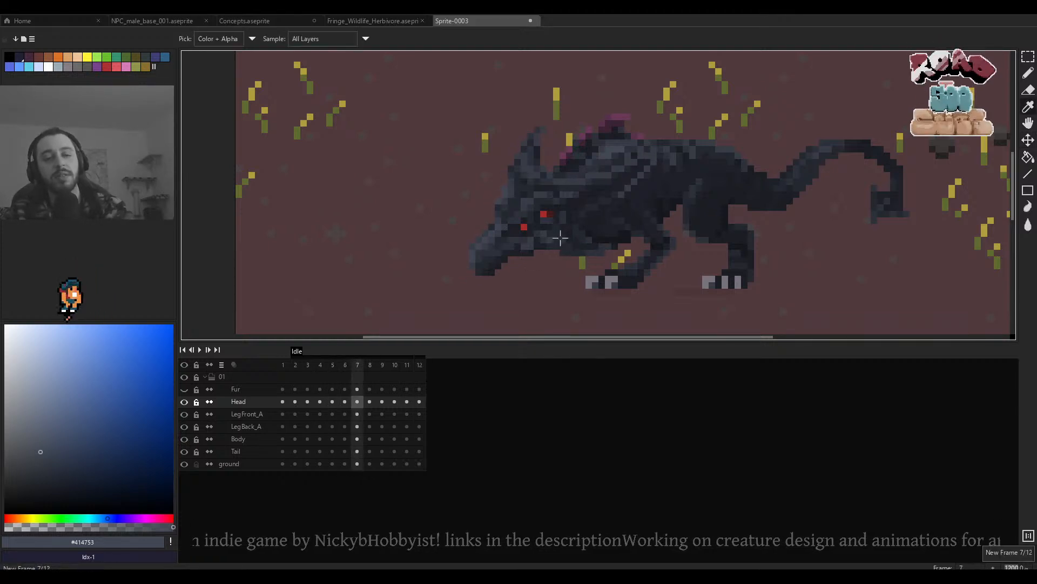
Play back the idle animation at a smaller scale to review the creature's head movement.
key("v")
scroll(569, 246, "down", 3)
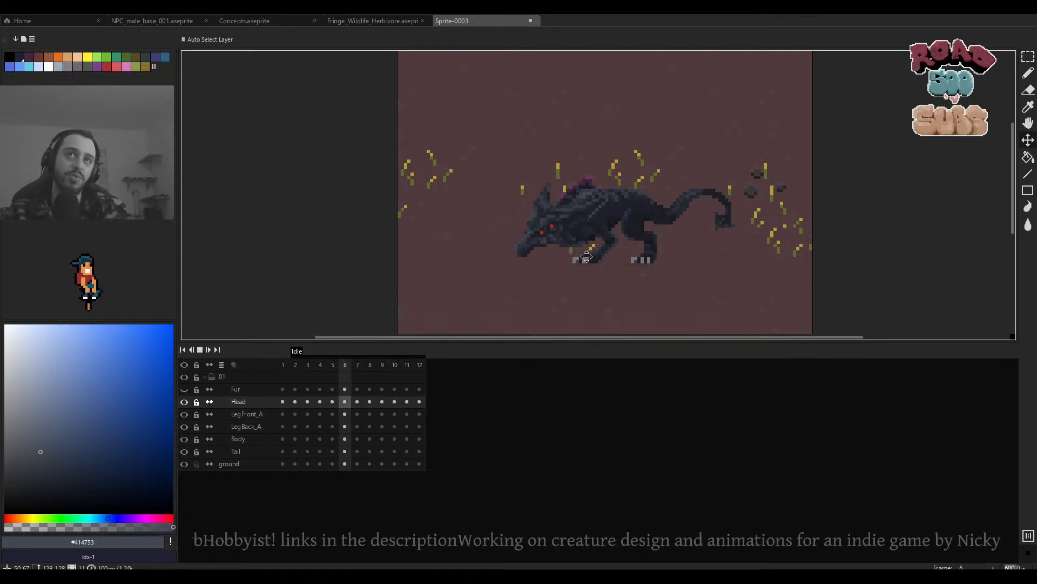
scroll(594, 248, "down", 1)
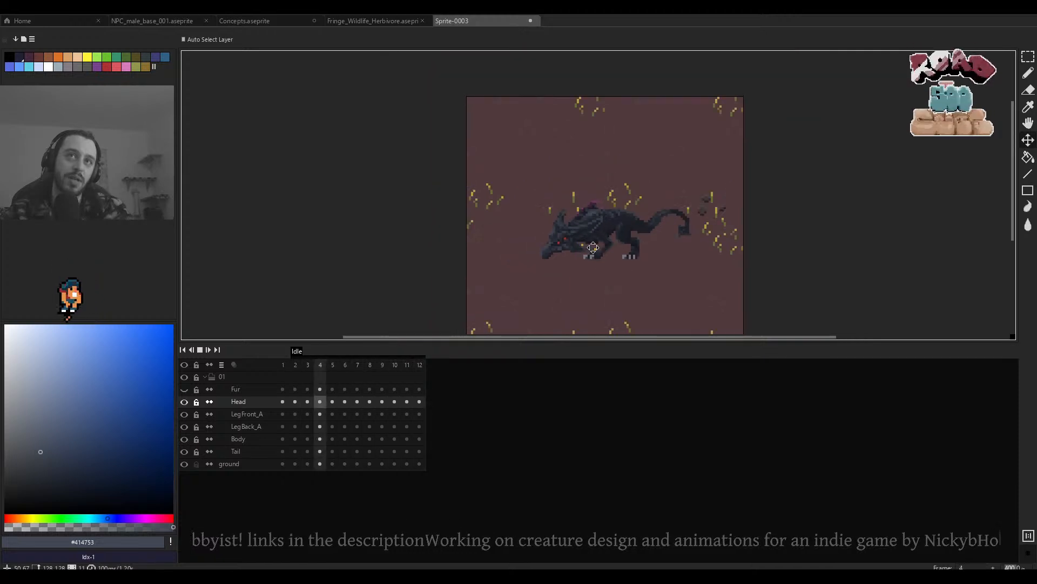
scroll(597, 243, "down", 1)
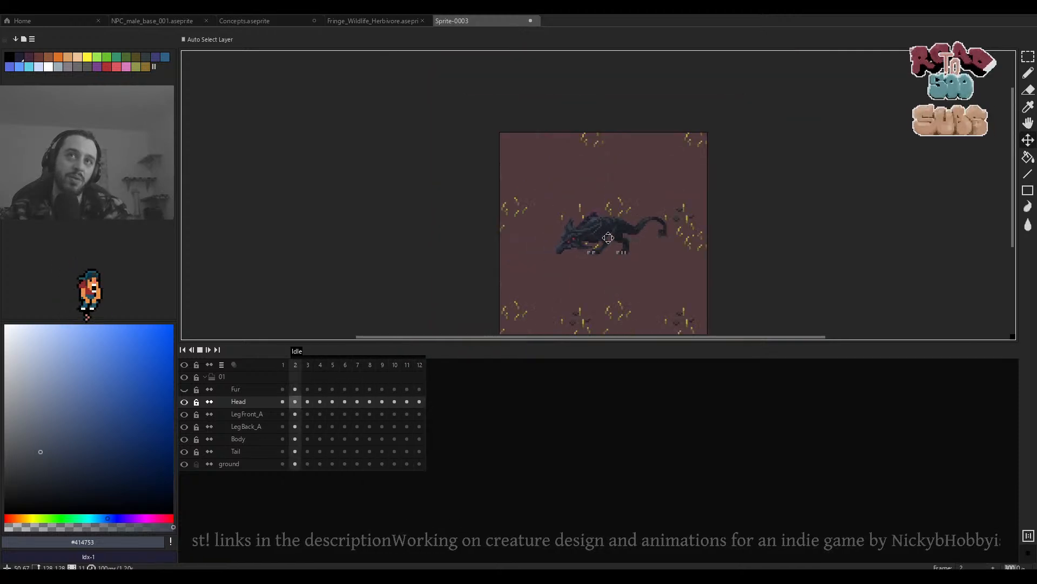
scroll(598, 239, "up", 2)
key("Return")
scroll(602, 238, "up", 2)
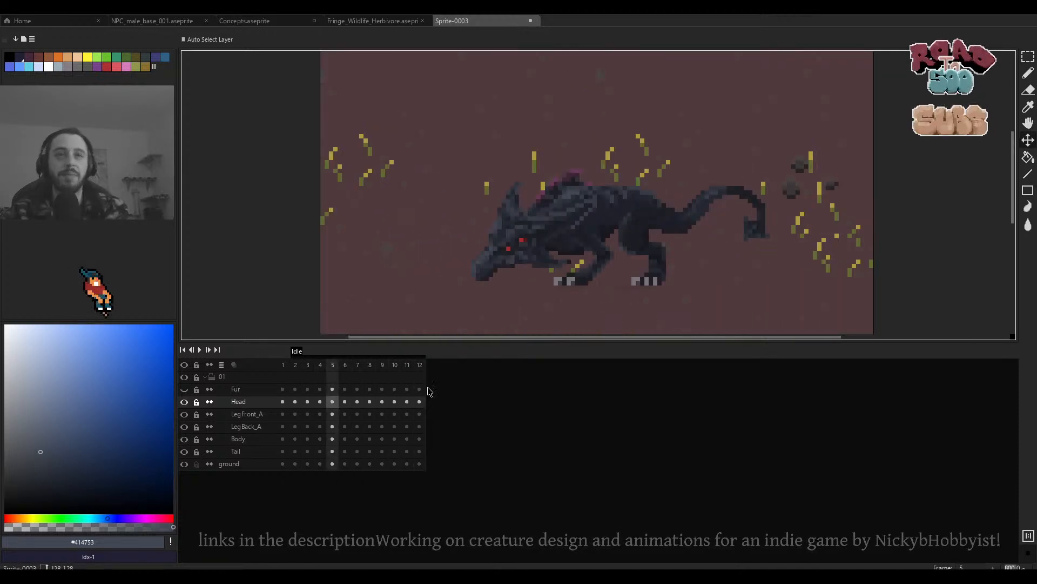
Make the Body layer active and replay the idle animation, stopping on frame 4.
left_click(620, 215)
scroll(590, 213, "up", 2)
scroll(585, 241, "down", 3)
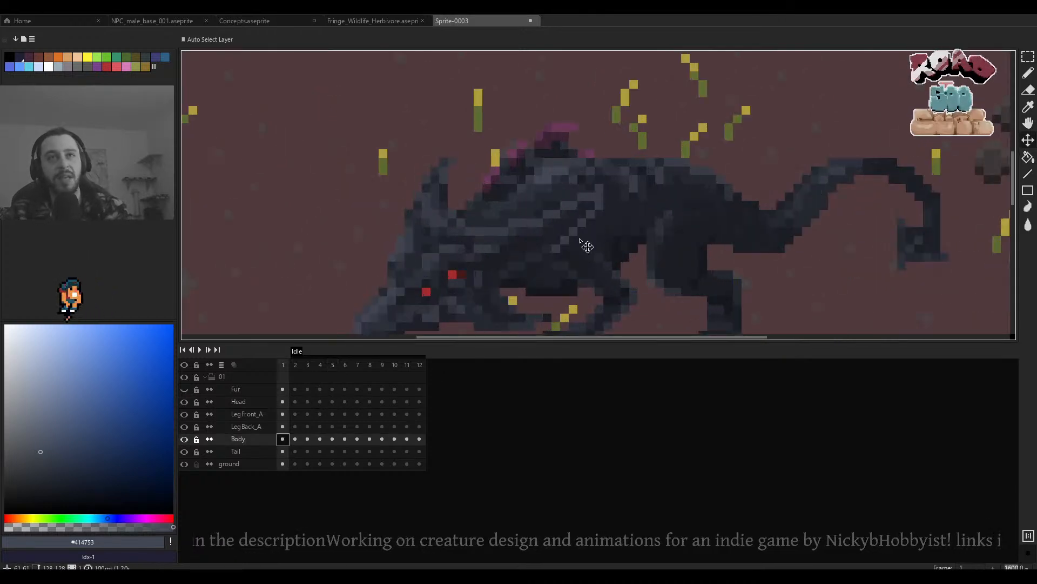
key("Return")
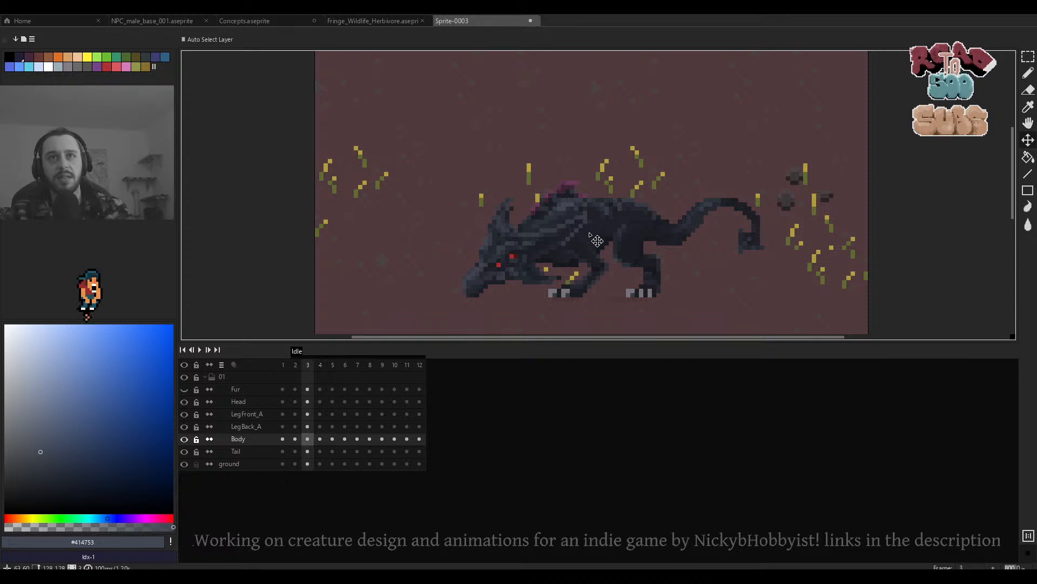
scroll(600, 238, "up", 2)
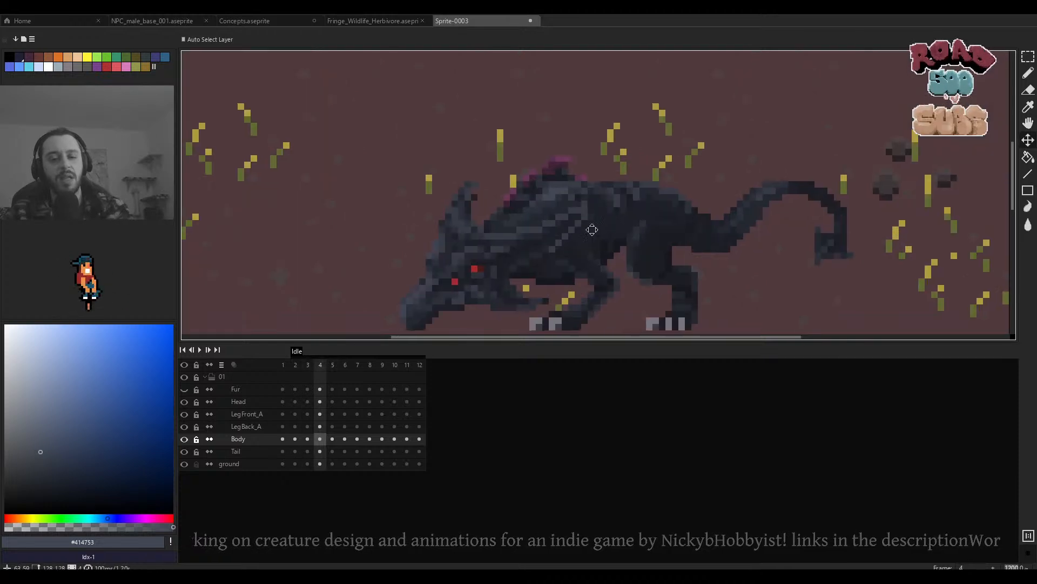
Try nudging the front section of the creature's body on frames 4 to 6.
key("m")
left_click_drag(627, 134, 494, 289)
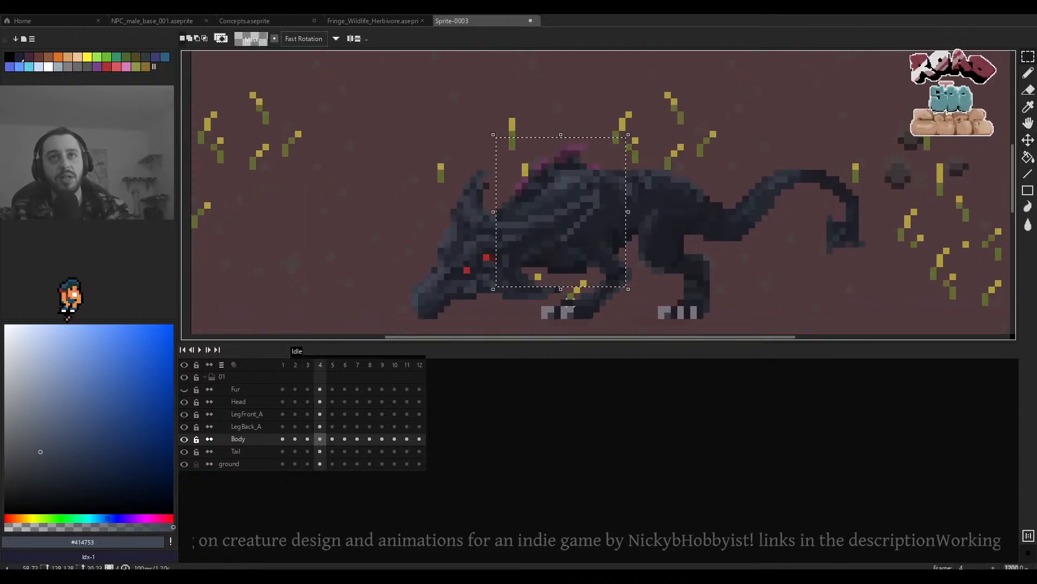
left_click_drag(560, 289, 567, 304)
left_click(635, 225)
key("Left")
key("Right")
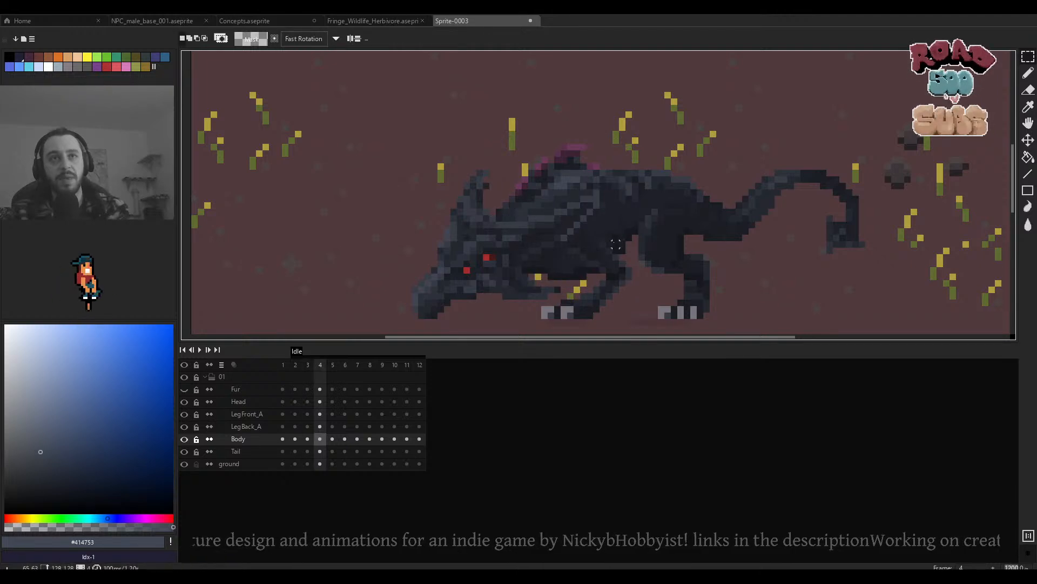
left_click_drag(625, 122, 489, 307)
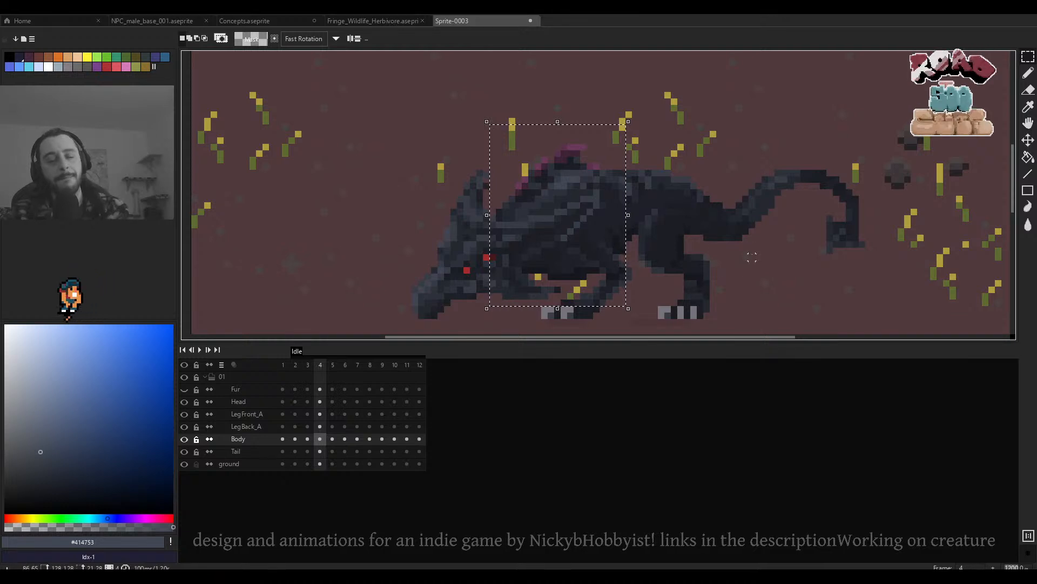
left_click(700, 192)
key("Right")
key("ctrl+v")
left_click(700, 192)
key("Right")
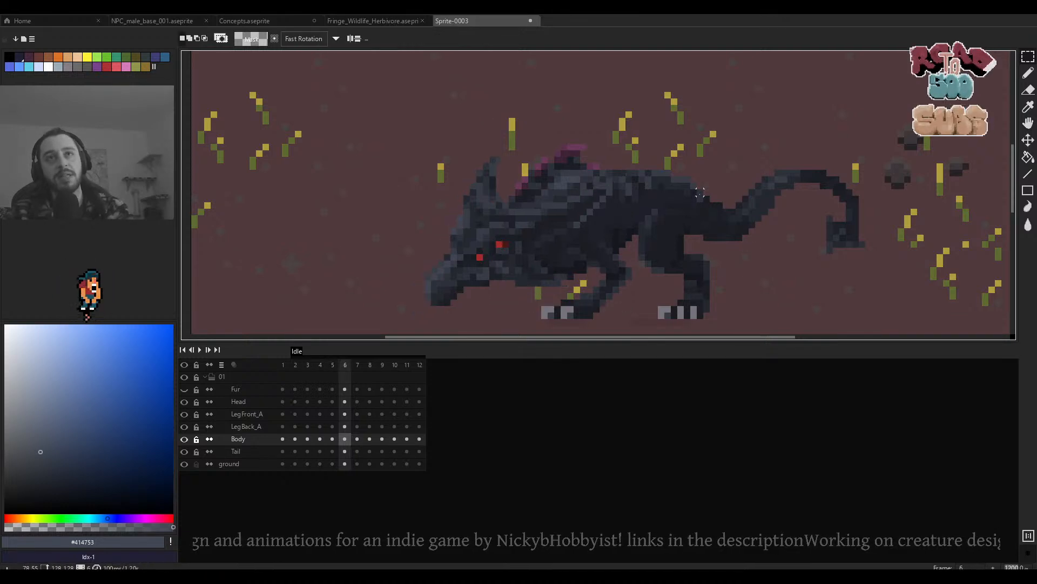
key("ctrl+v")
left_click(687, 213)
Step back and forth through frames 2 to 6 to compare the body pose with the head movement.
key("Left")
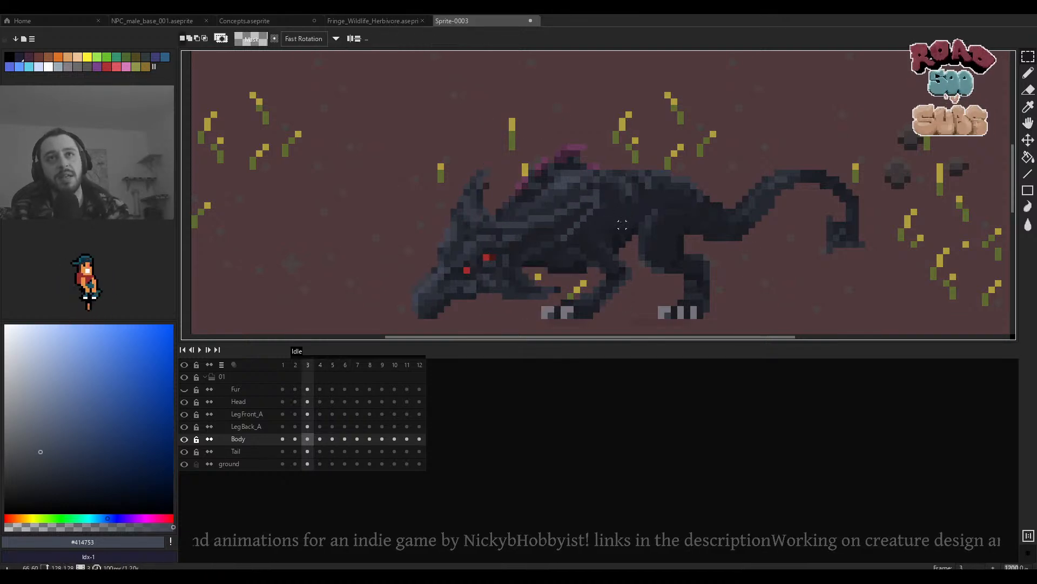
key("Left")
key("Right")
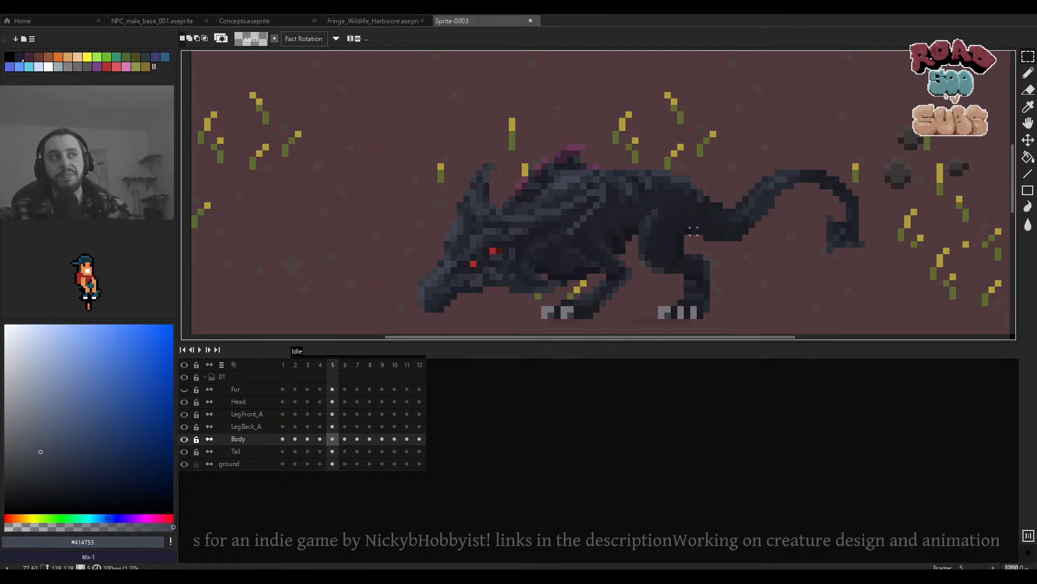
scroll(680, 232, "up", 1)
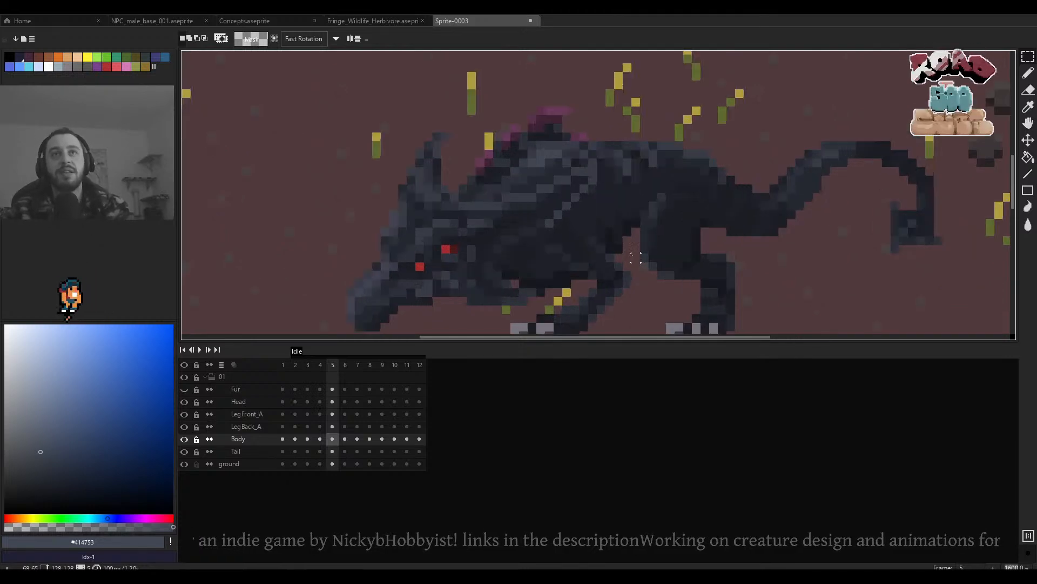
key("Left")
key("Left")
key("Left")
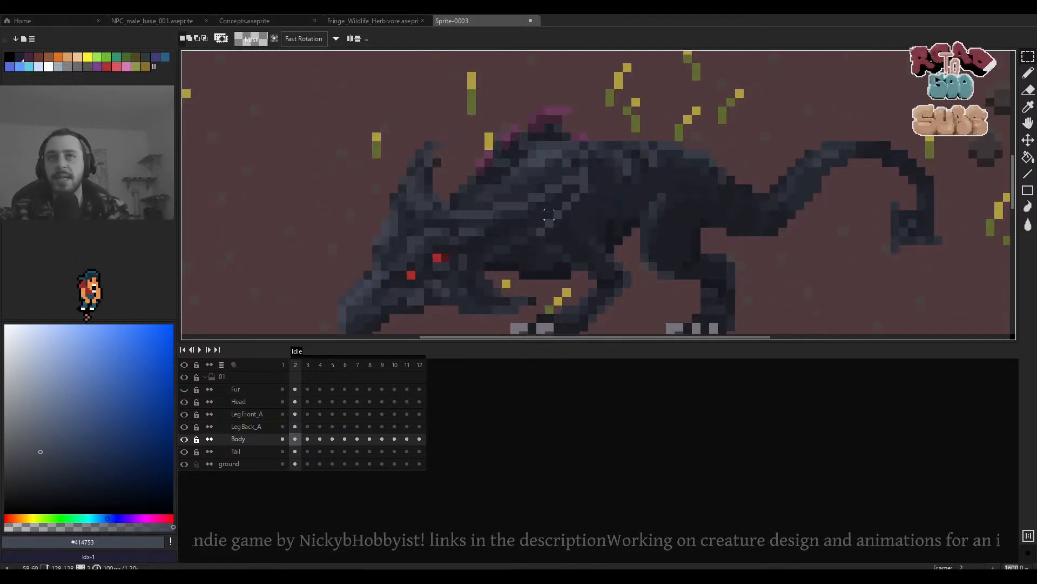
key("Right")
key("v")
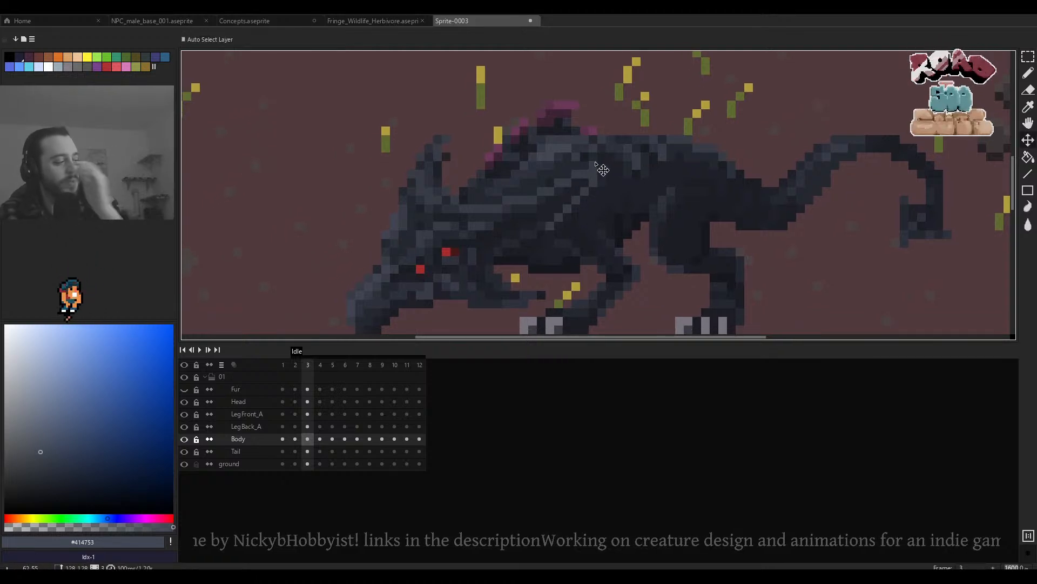
scroll(601, 170, "down", 3)
scroll(594, 152, "up", 5)
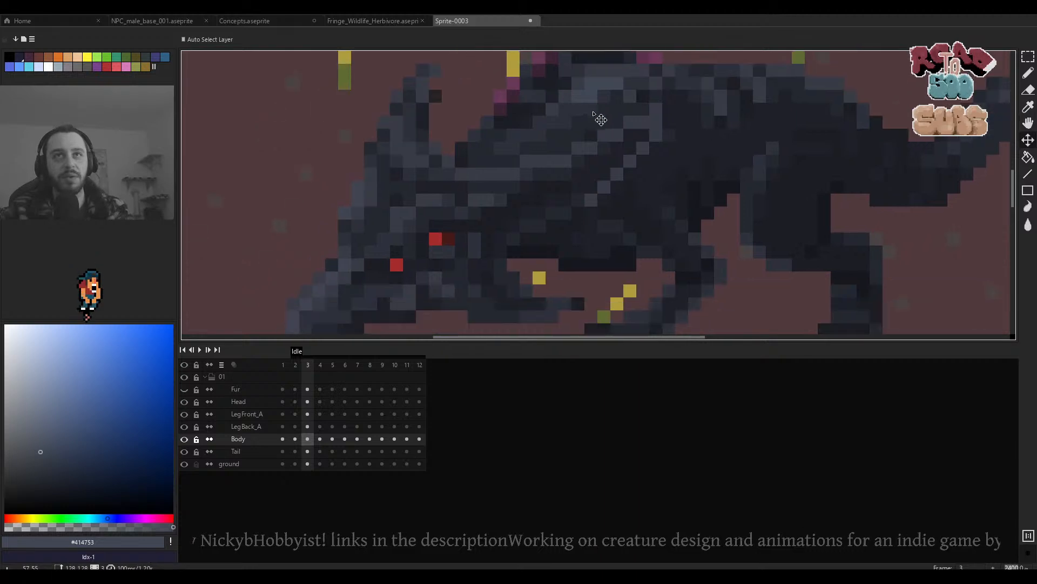
key("Left")
scroll(585, 125, "down", 1)
key("Right")
key("Right")
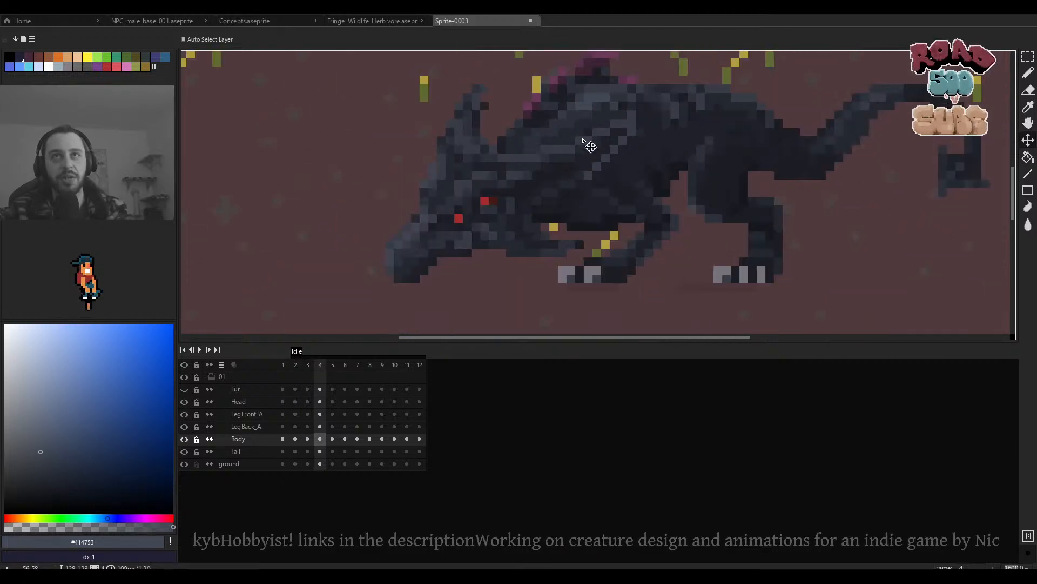
key("Left")
key("Left")
key("Right")
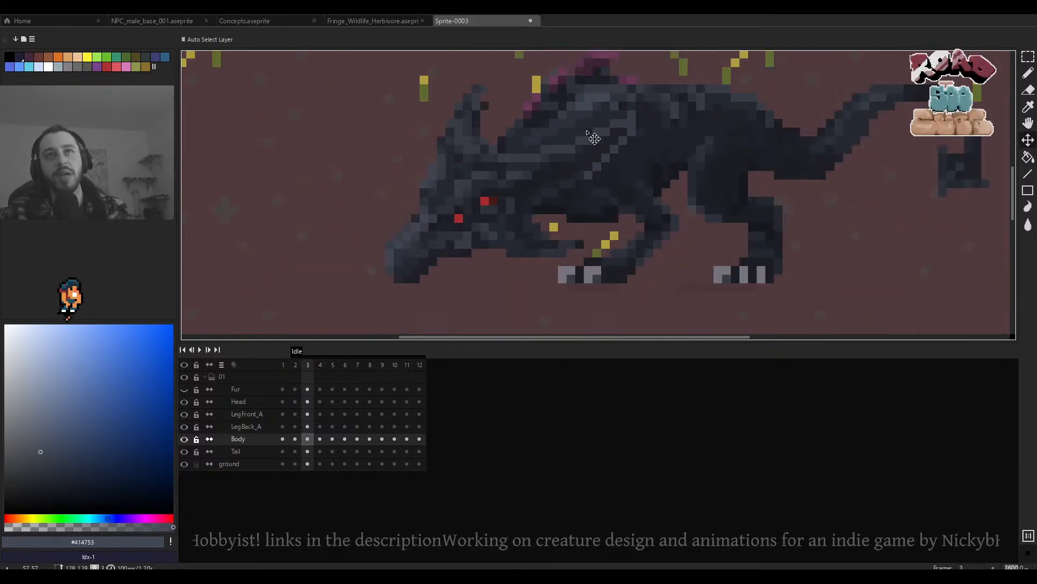
key("Left")
key("Left")
key("Right")
key("Right")
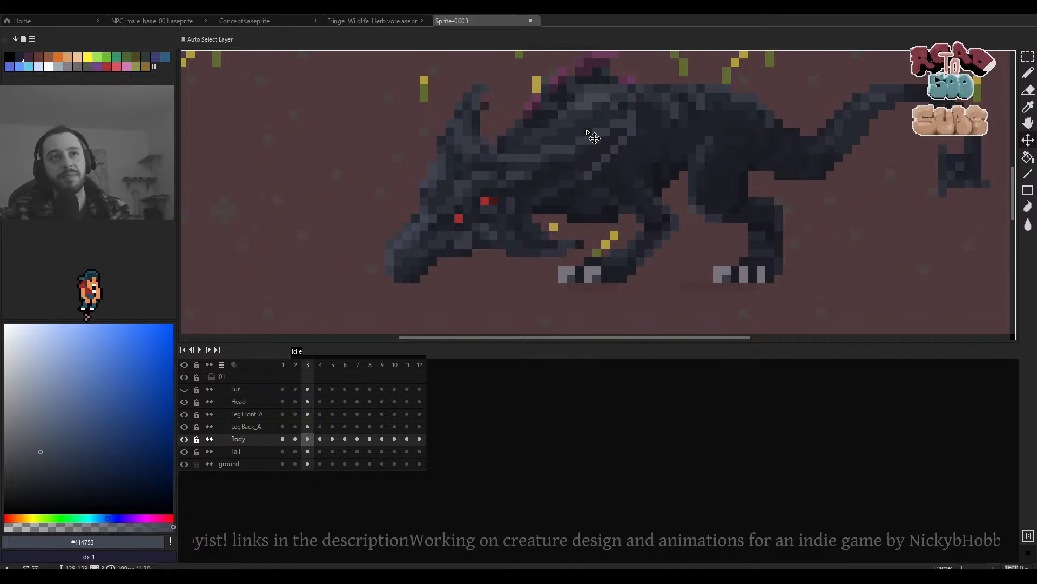
key("Left")
key("Right")
key("Right")
left_click_drag(652, 185, 634, 208)
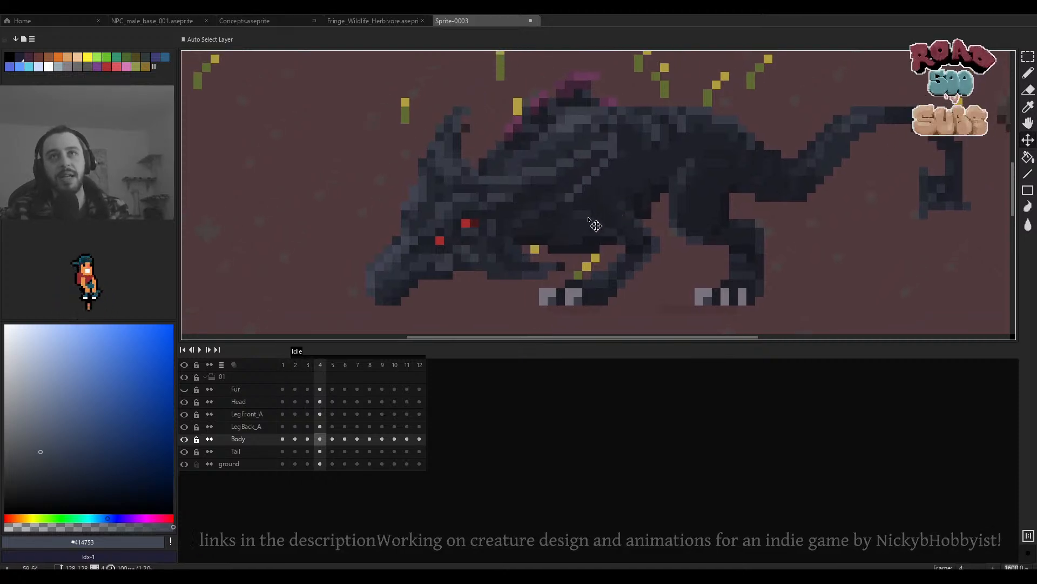
key("Right")
key("Right")
key("Left")
key("Left")
key("Left")
key("Left")
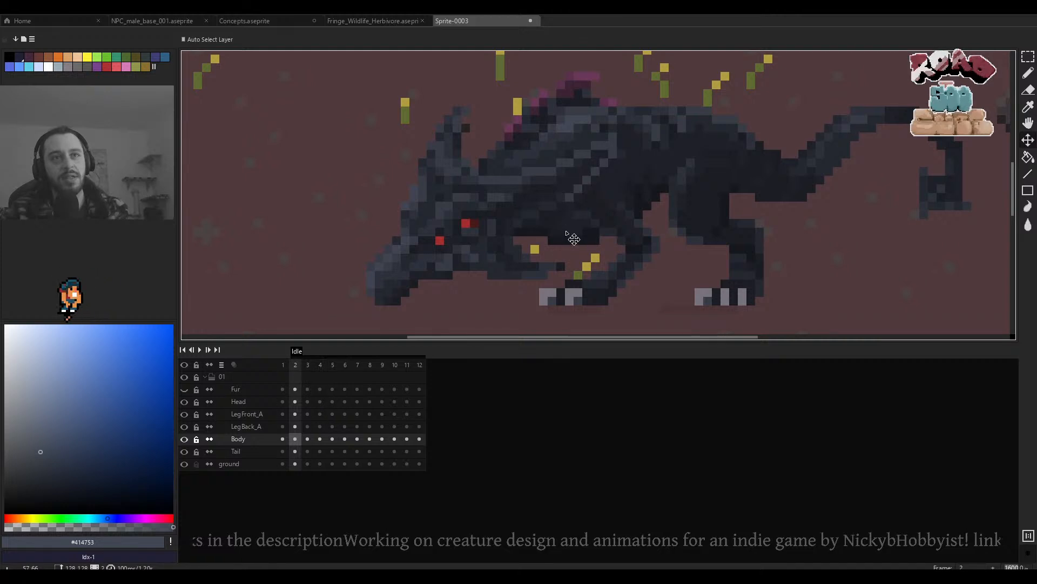
key("Right")
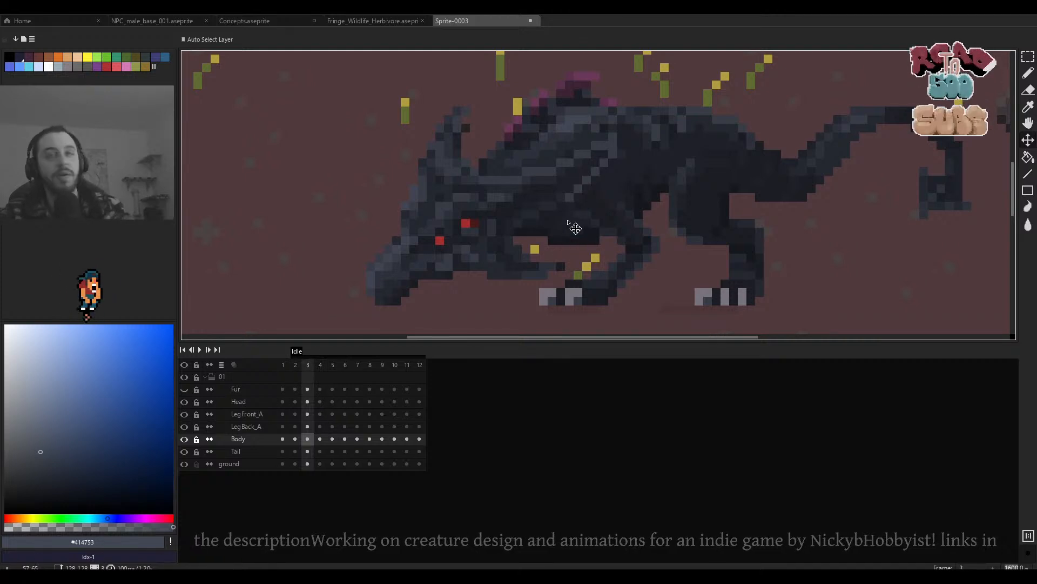
key("Right")
scroll(572, 233, "down", 1)
key("Right")
key("Right")
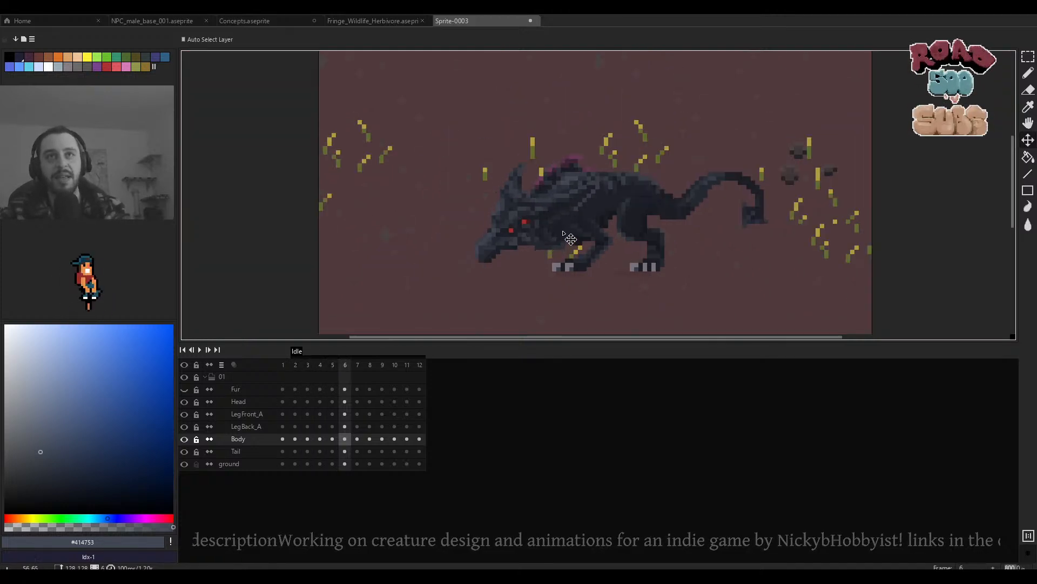
scroll(570, 239, "up", 2)
key("Left")
key("Left")
key("Left")
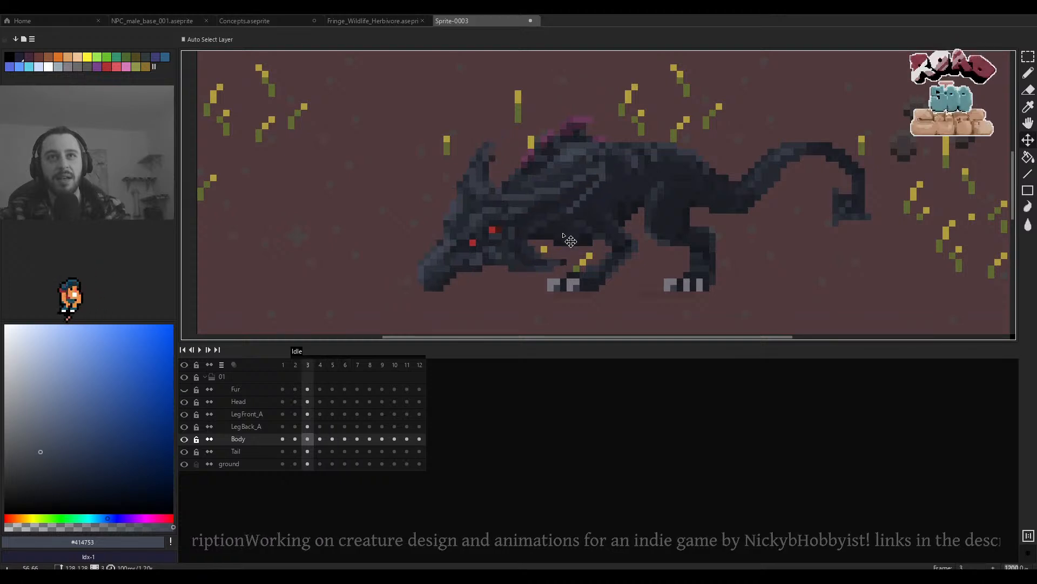
Select the front section of the body on frame 5 of the Body layer and move it up one pixel.
key("Right")
key("Right")
key("m")
scroll(615, 158, "up", 1)
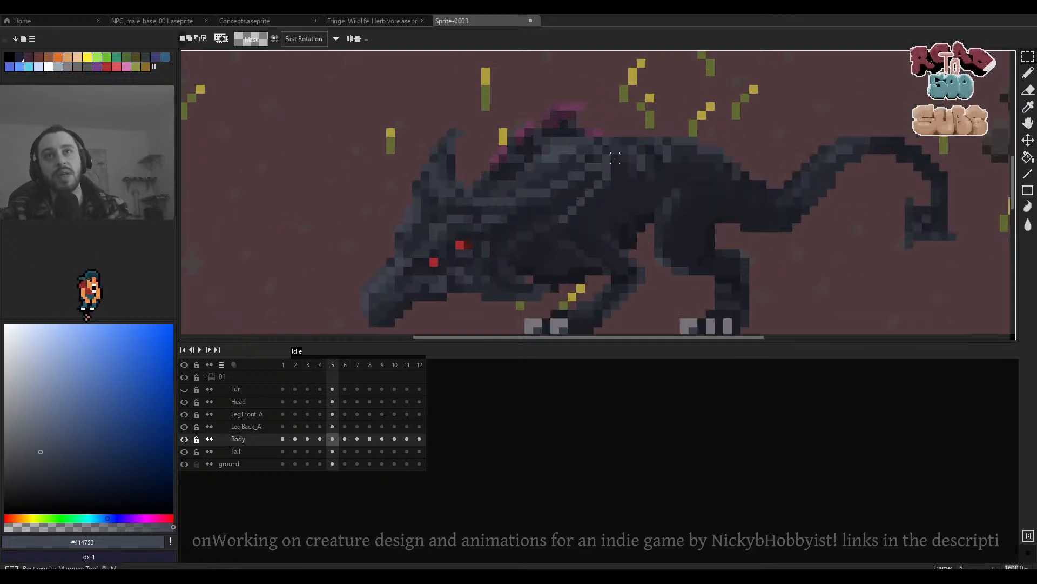
left_click_drag(620, 85, 455, 301)
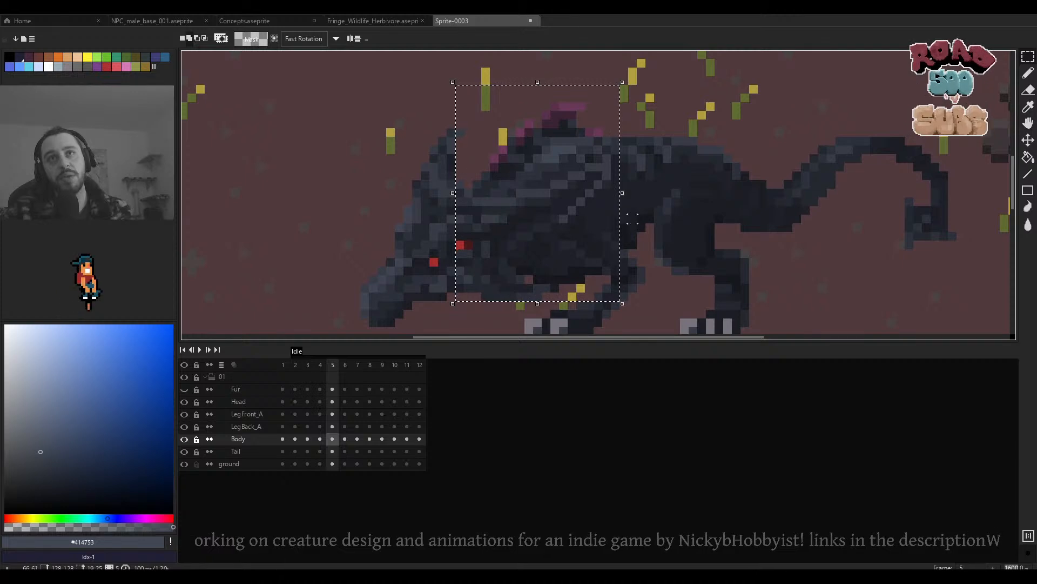
left_click_drag(611, 254, 601, 247)
left_click(633, 201)
Replace the Body cel on frame 6 with a copy of the Body cel from frame 5.
key("Right")
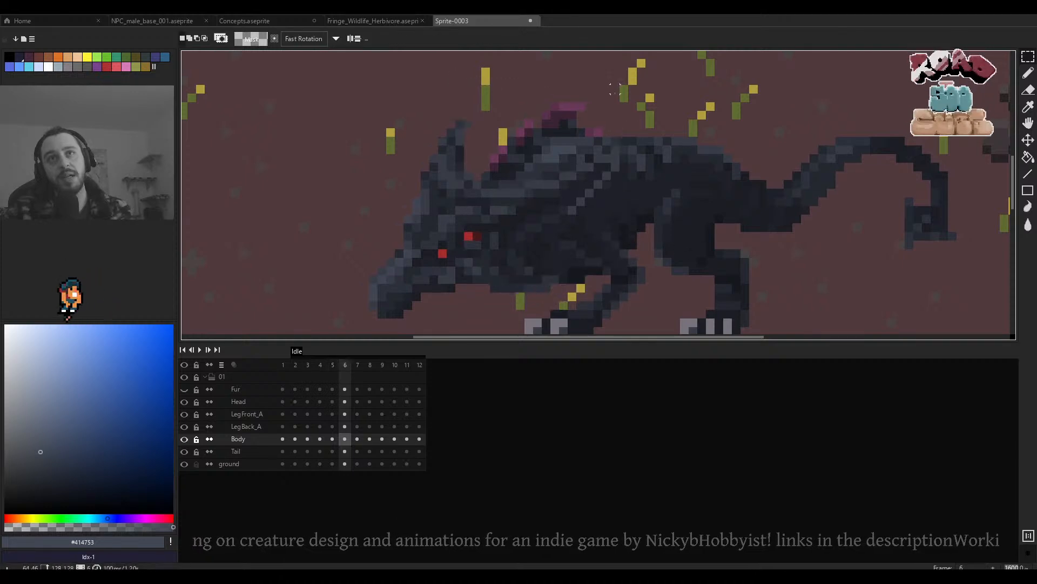
key("Left")
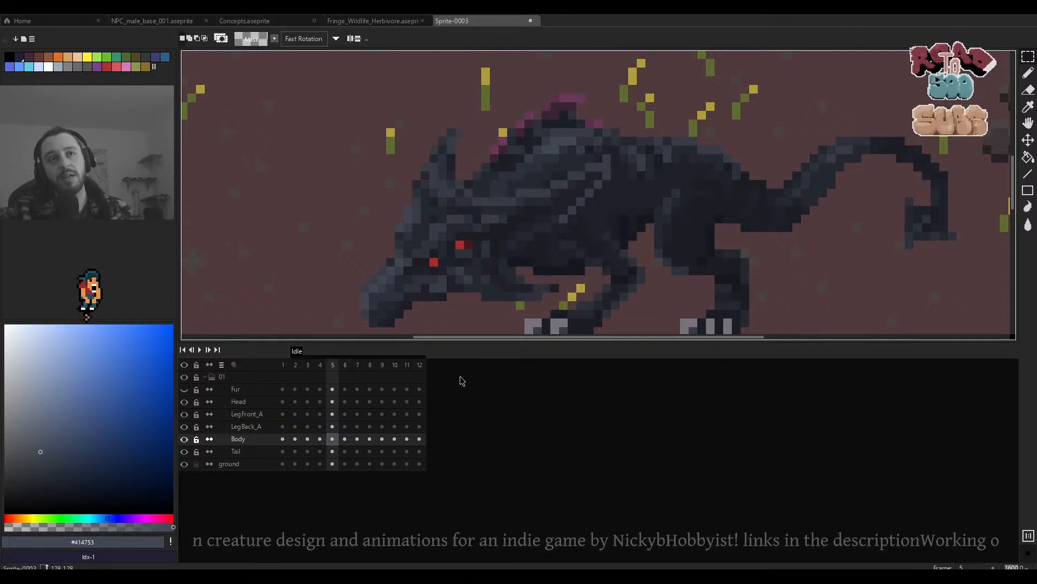
left_click(323, 439)
left_click(333, 441)
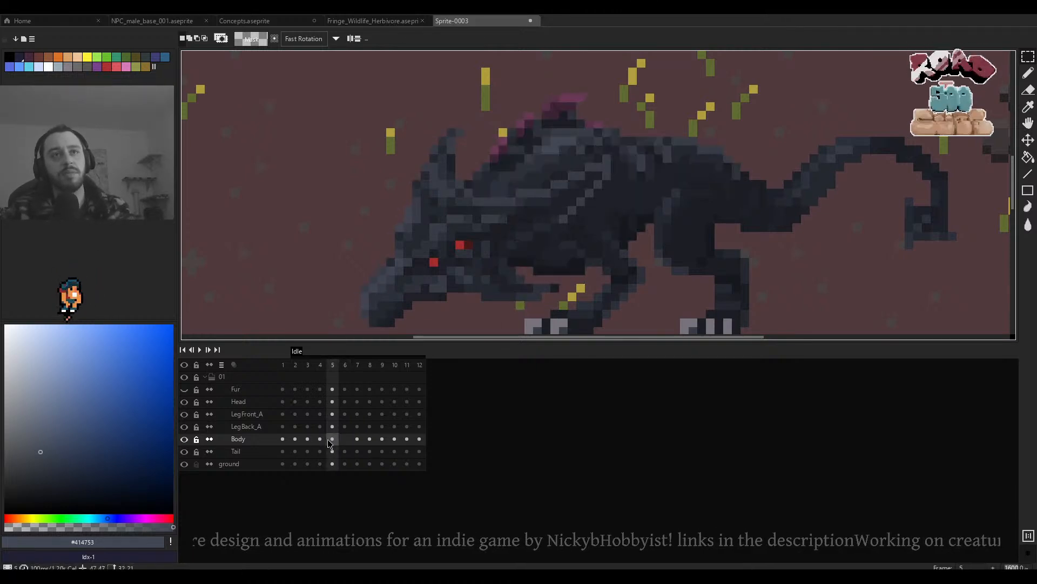
left_click_drag(334, 444, 346, 441)
left_click(367, 461)
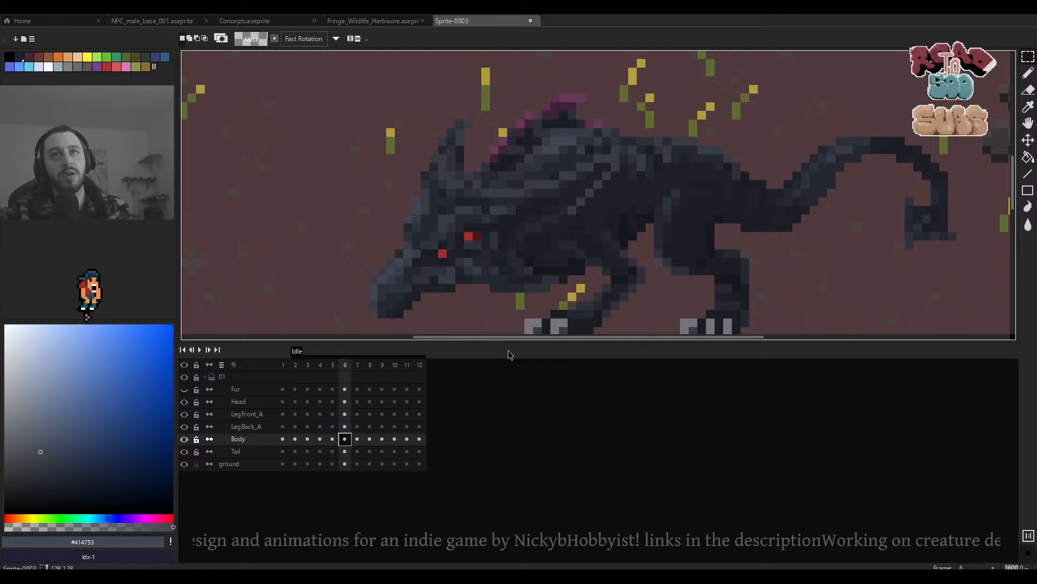
scroll(693, 193, "down", 3)
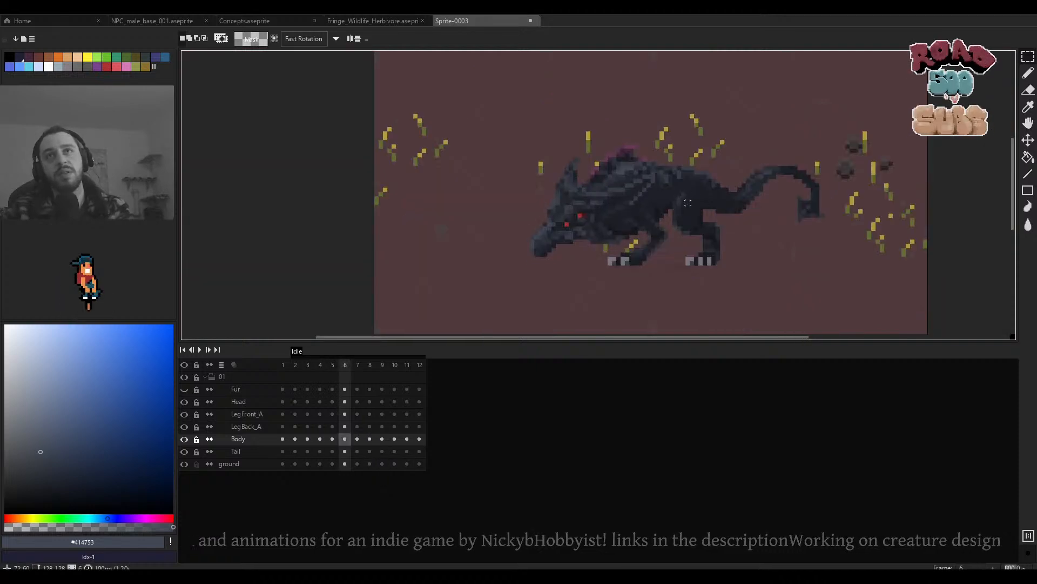
scroll(670, 189, "up", 1)
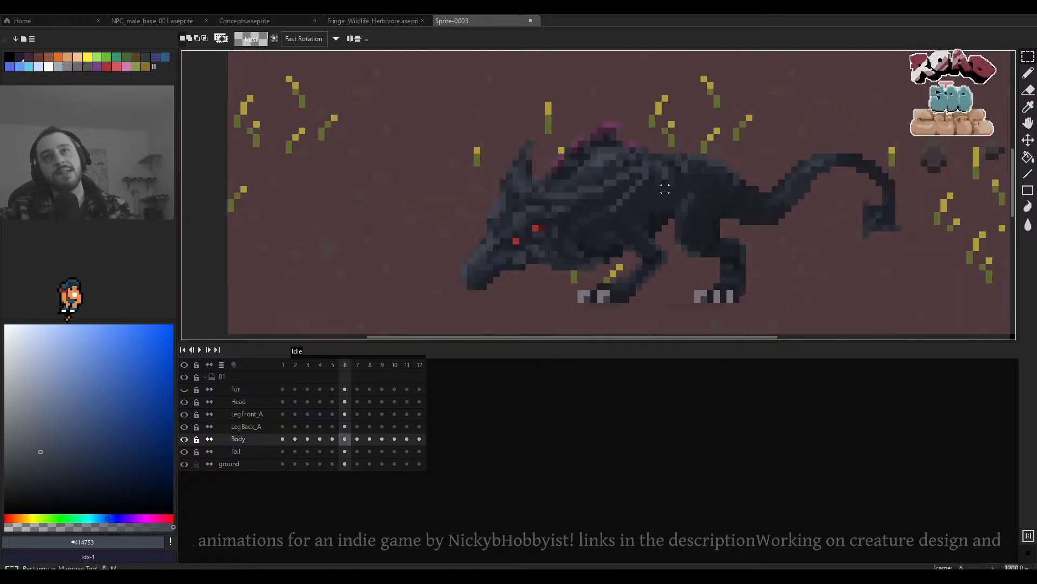
Step back and forth through frames 2 to 6 to compare the creature's body pose between frames.
key("Left")
key("Left")
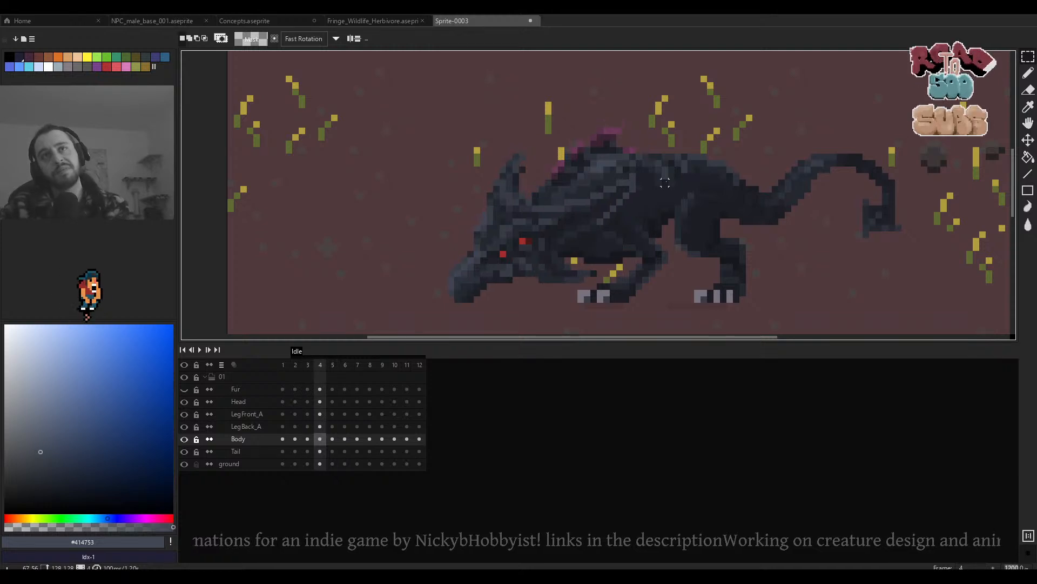
scroll(655, 192, "up", 2)
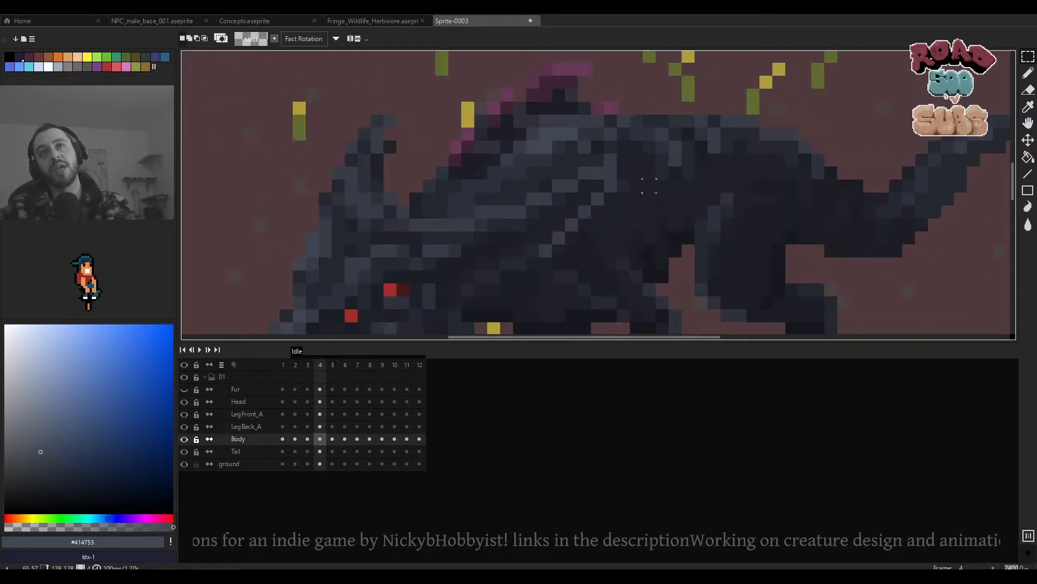
key("Left")
key("Left")
key("Left")
key("Right")
scroll(646, 194, "down", 2)
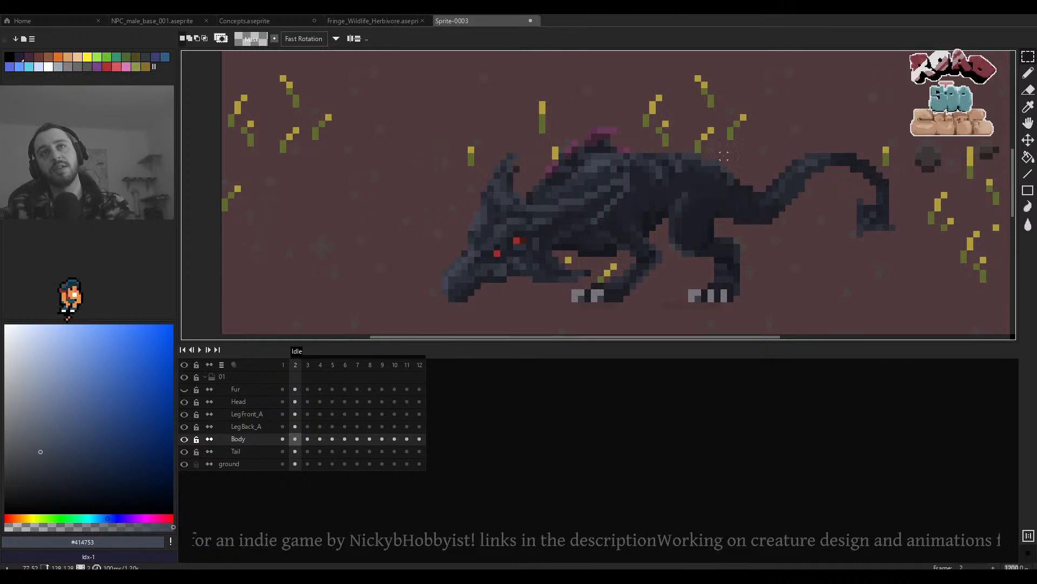
key("Right")
key("Right")
key("Right")
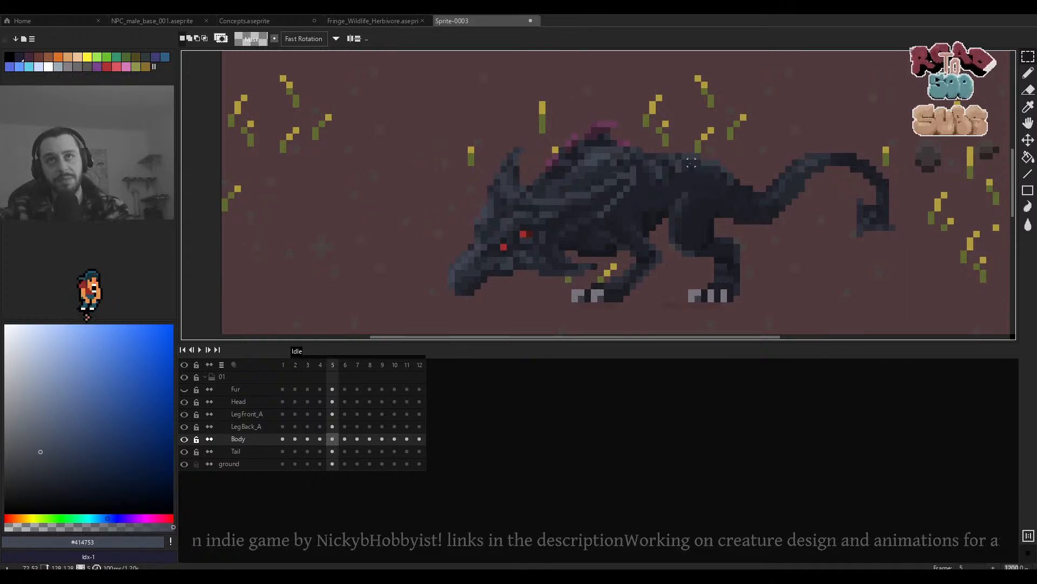
Select the rear section of the body on frame 5 of the Body layer and move it down one pixel.
scroll(692, 163, "up", 1)
left_click_drag(739, 135, 655, 273)
left_click(705, 209)
key("Right")
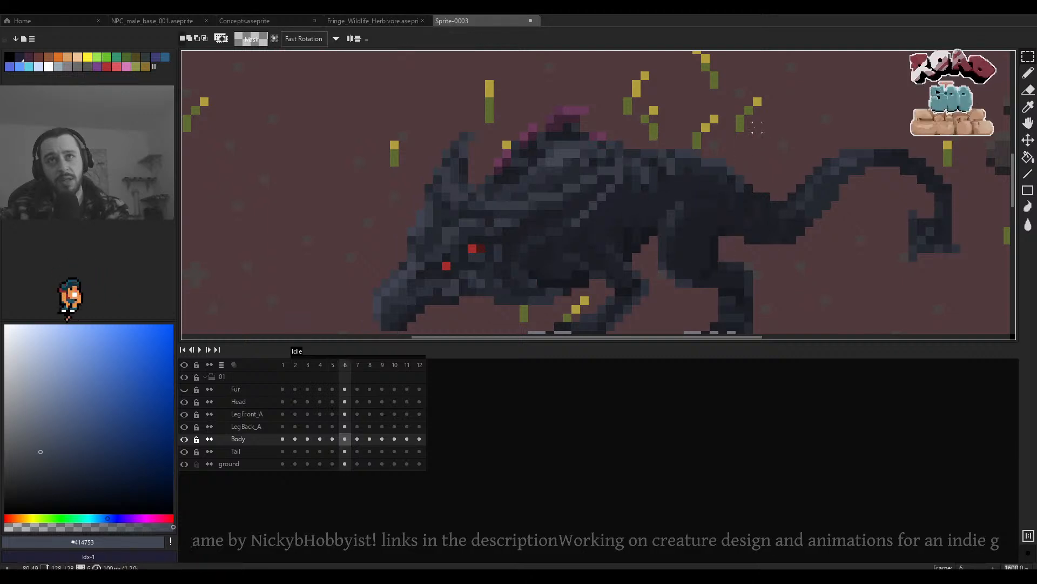
Move the rear section of the body on frame 6 down one pixel, undoing any extra shift, and clear the selection.
left_click_drag(764, 121, 655, 264)
left_click(702, 214)
left_click_drag(773, 111, 647, 273)
left_click(705, 215)
key("ctrl+d")
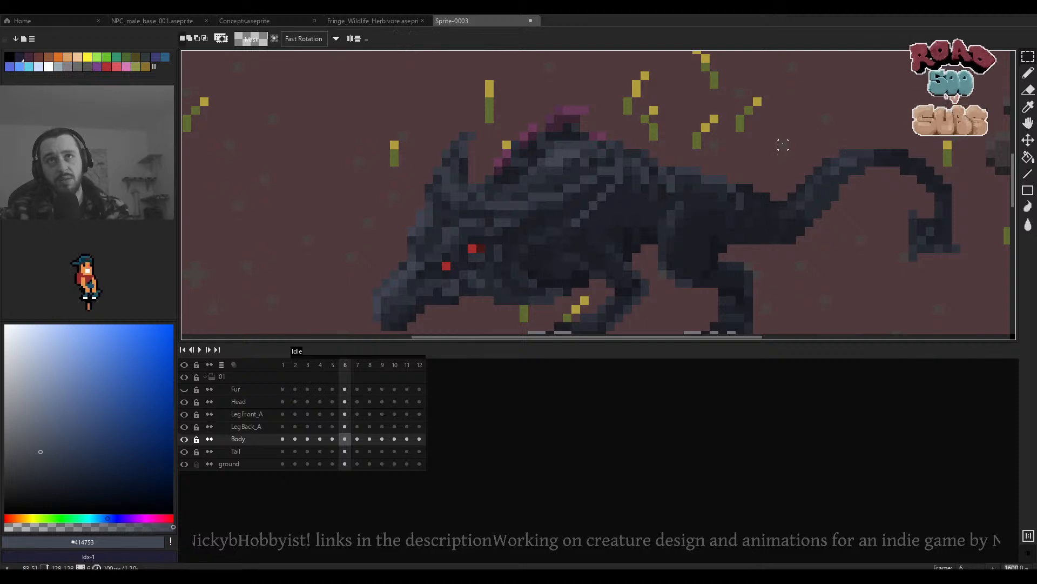
scroll(755, 153, "down", 1)
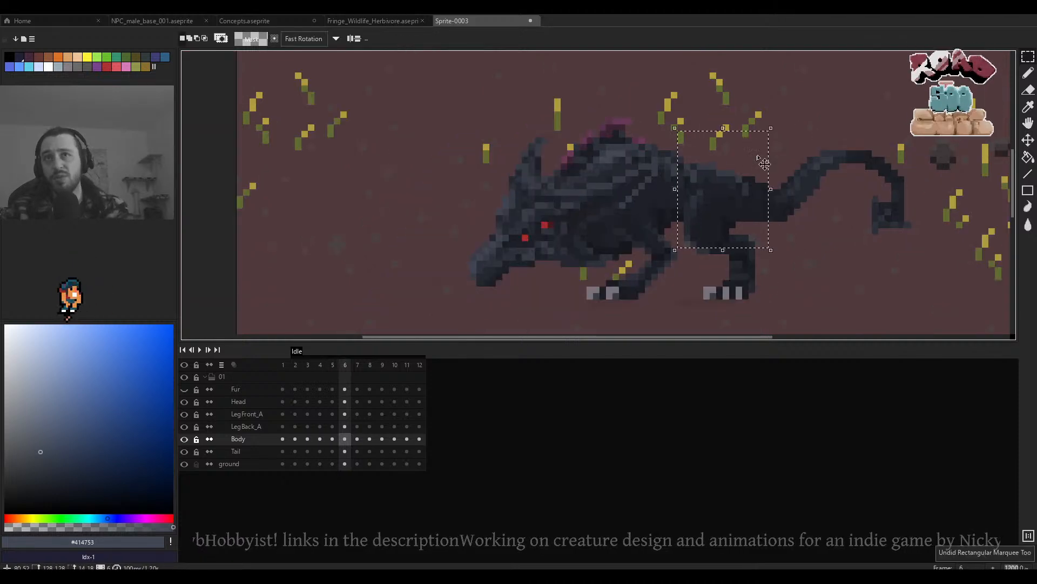
left_click(843, 147)
Flip between frames 4, 5 and 6 to compare the position of the creature's hips and back.
key("Left")
key("Right")
key("Left")
key("Left")
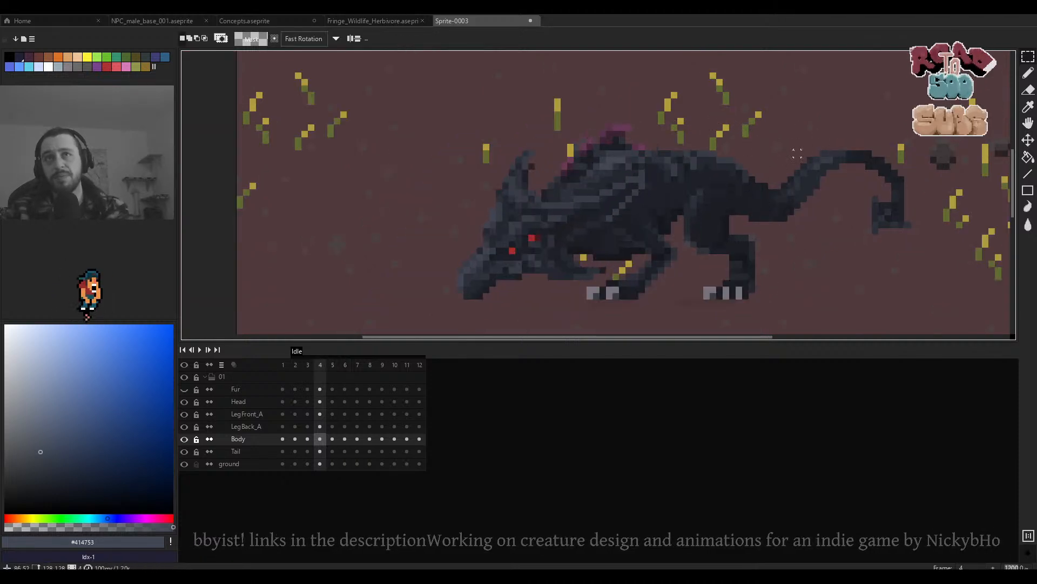
key("Right")
key("Left")
key("Right")
key("Right")
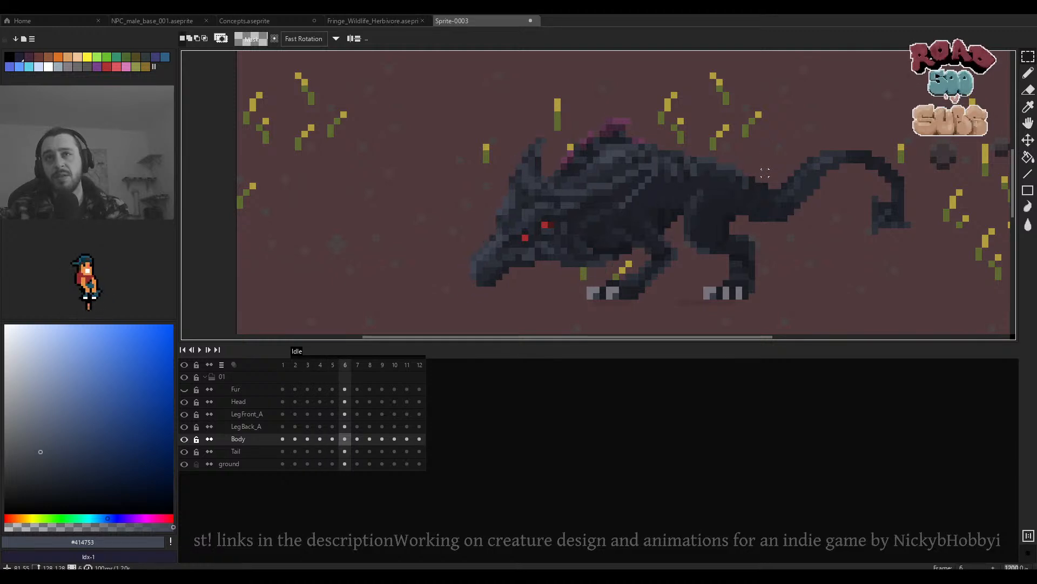
key("Left")
Examine the join between the back and tail on frames 5 and 6, and play the animation to check the motion.
scroll(757, 187, "up", 2)
scroll(760, 184, "down", 2)
scroll(697, 177, "up", 3)
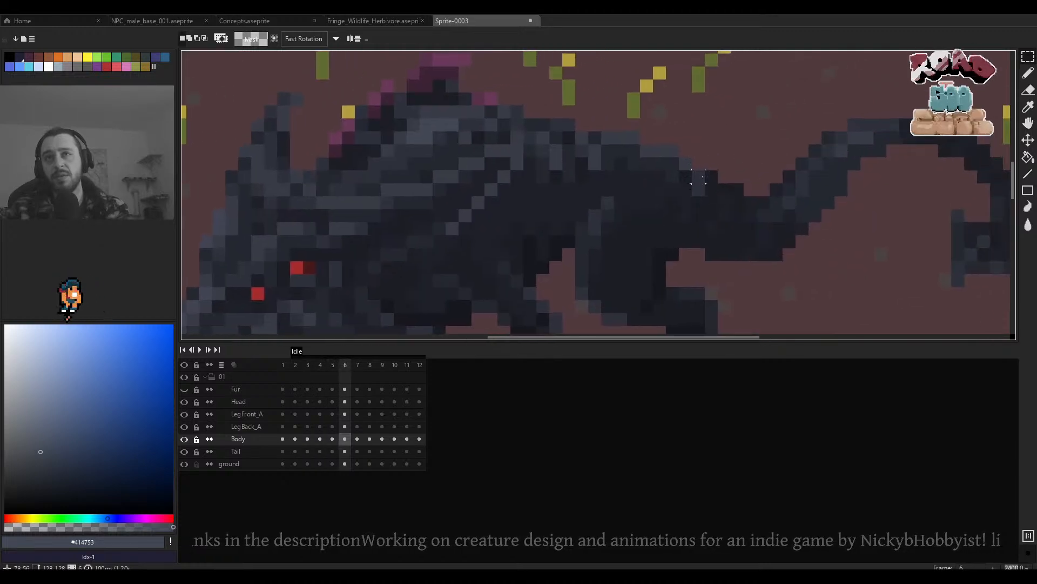
key("Right")
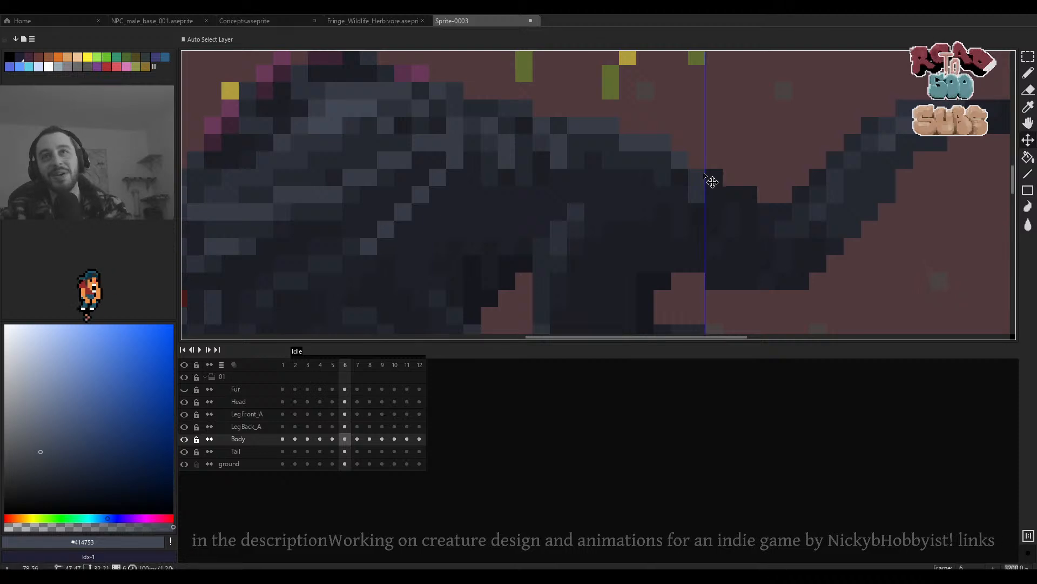
key("b")
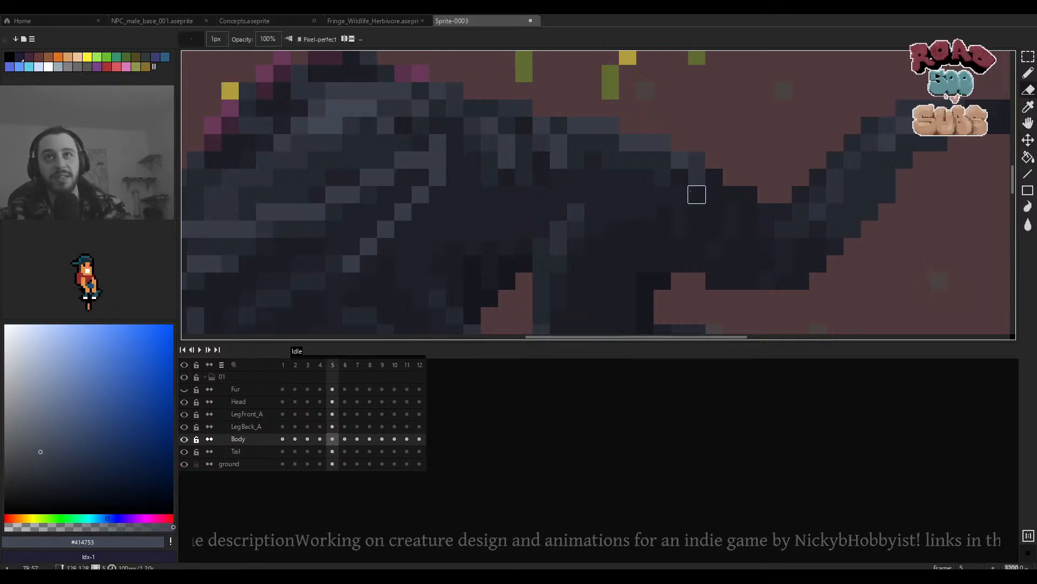
scroll(697, 160, "down", 5)
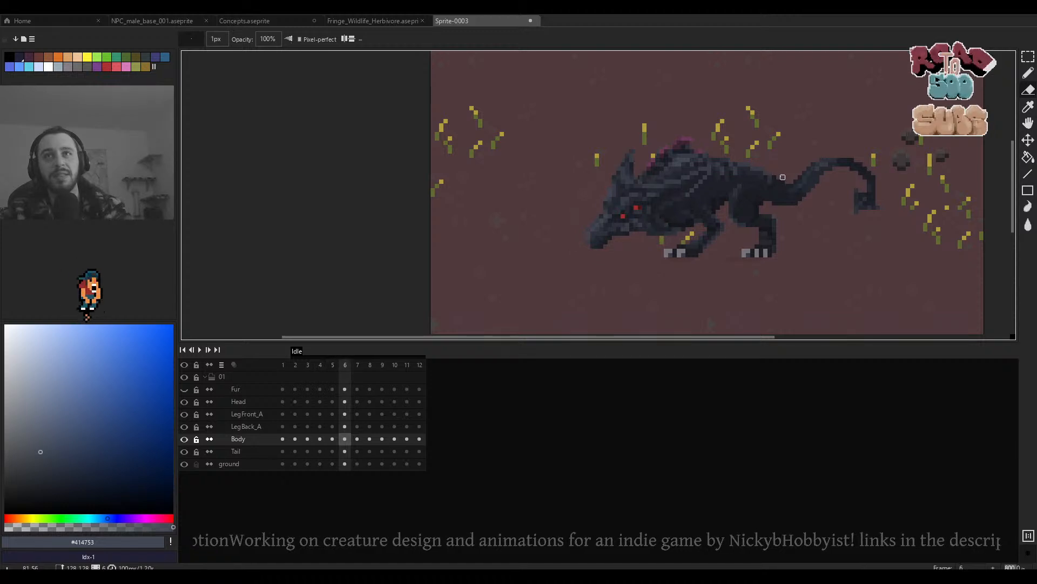
scroll(785, 176, "down", 2)
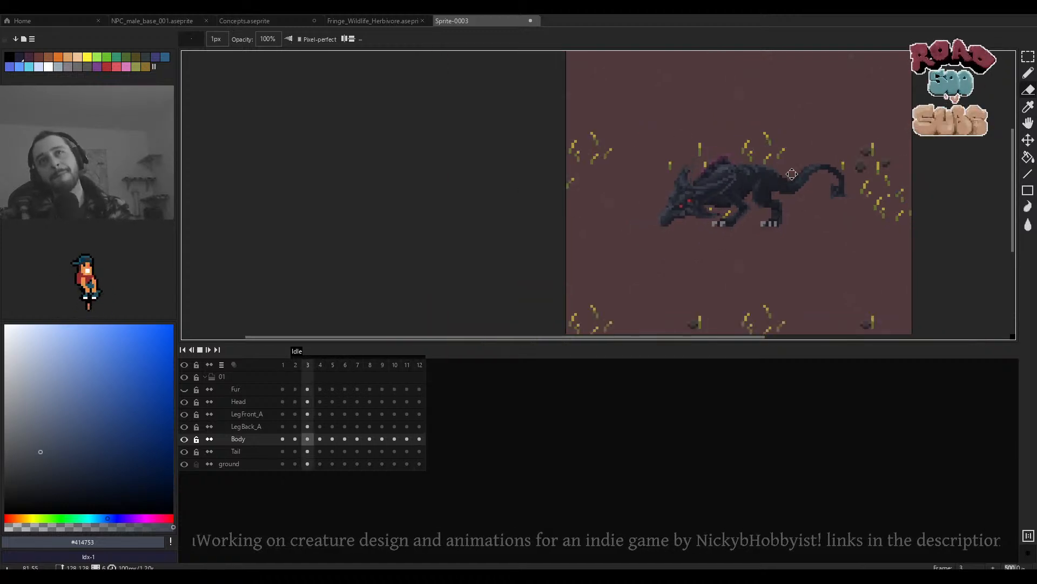
scroll(792, 174, "up", 3)
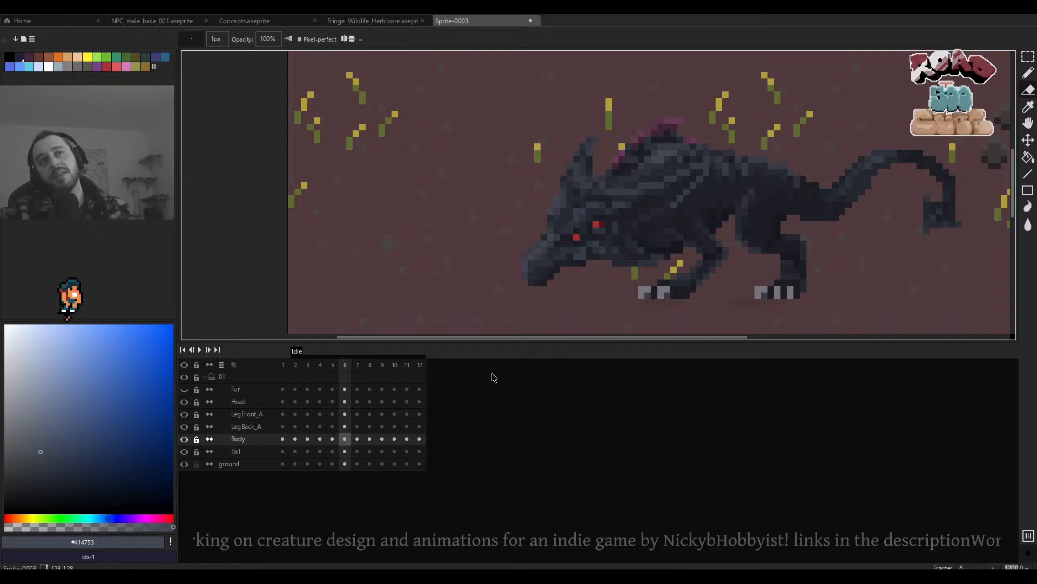
Link the Body layer cels of frames 6 to 9.
left_click_drag(346, 442, 366, 442)
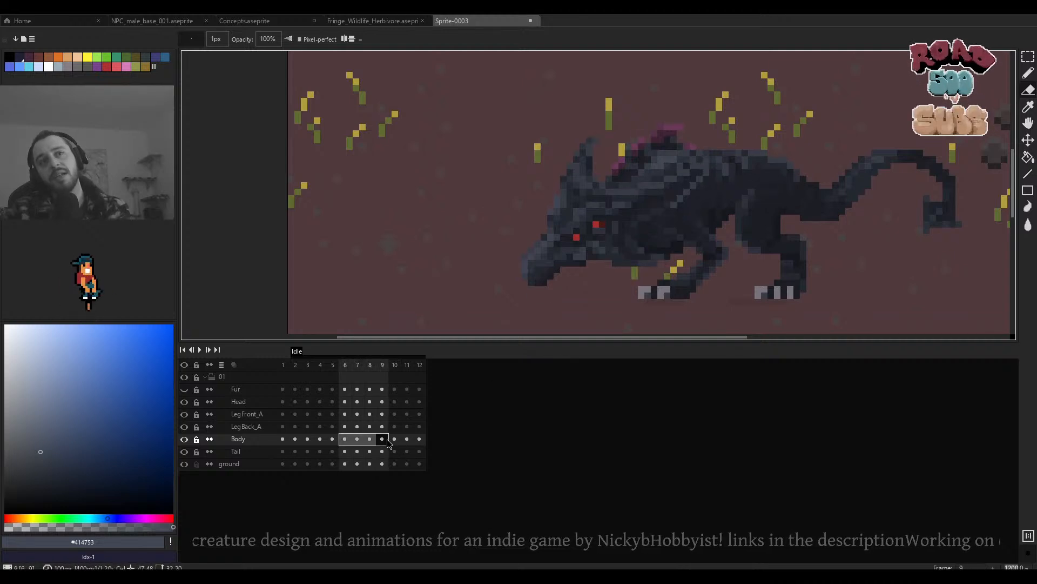
right_click(387, 439)
left_click(415, 480)
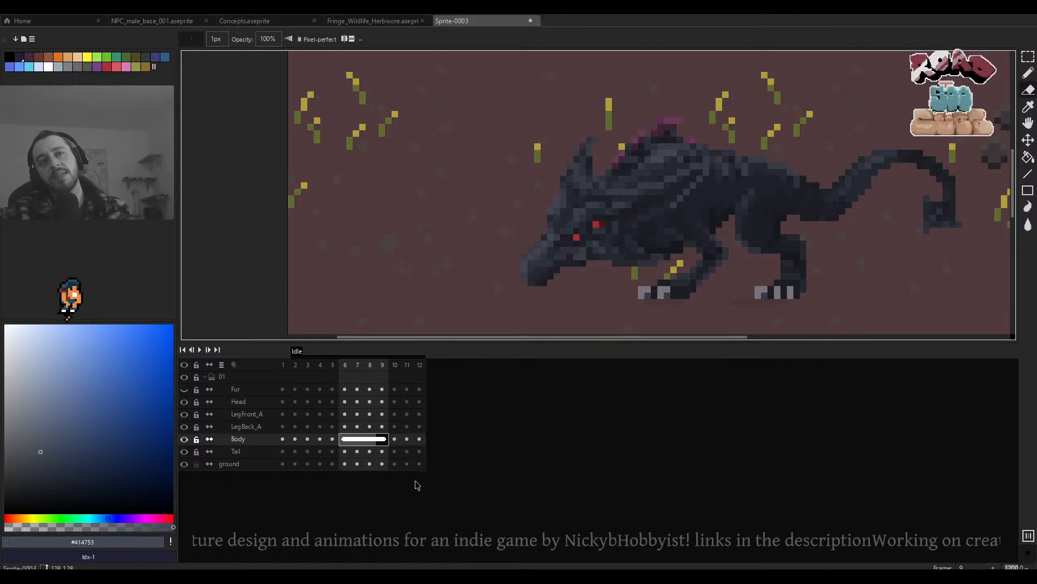
Check the head pose across the opening frames and link the Head layer cels of frames 2 to 4.
left_click(282, 427)
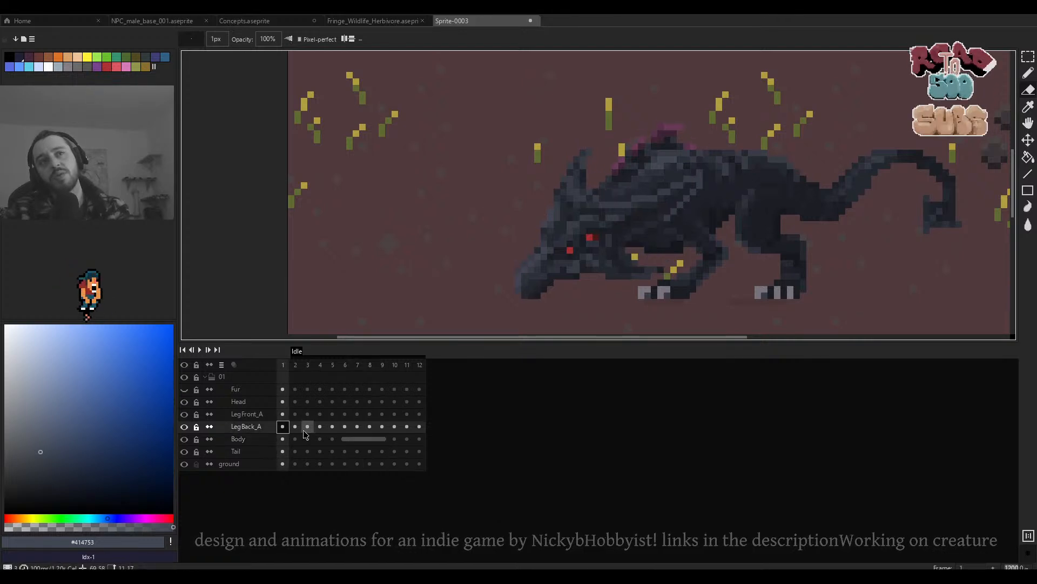
left_click(283, 402)
key("Right")
key("Right")
key("Right")
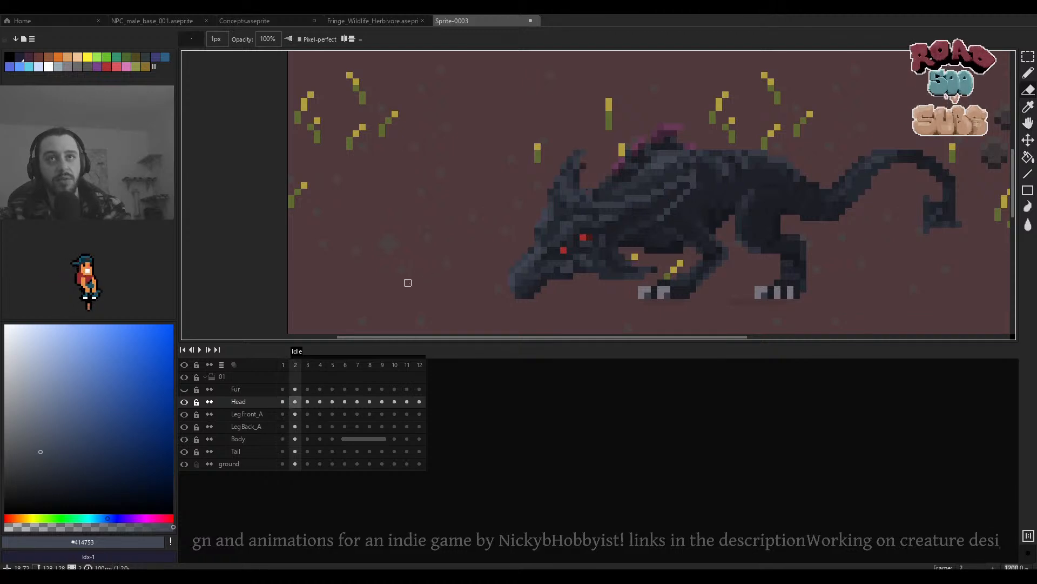
key("Left")
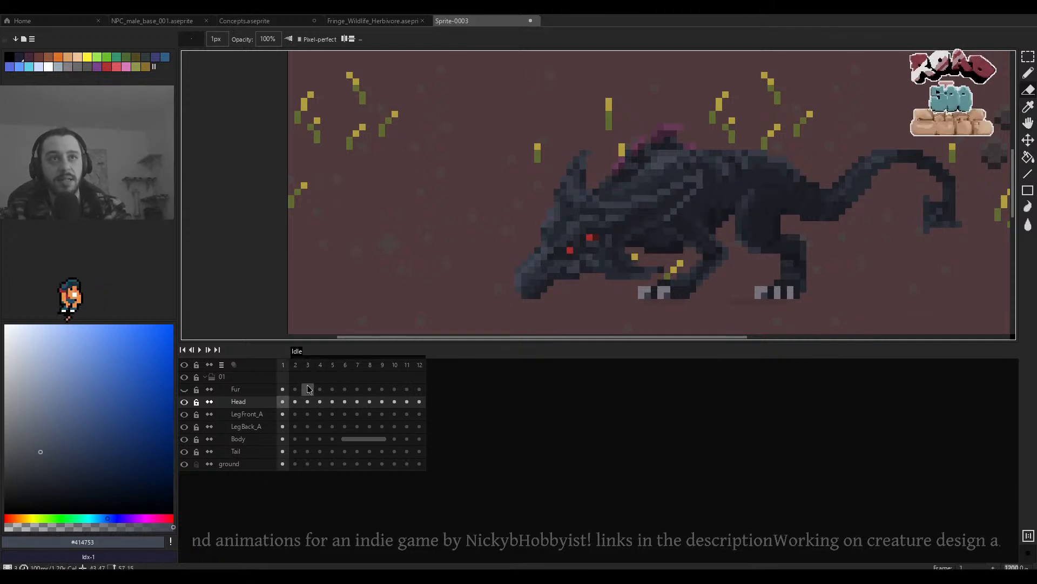
left_click(297, 403)
key("Right")
key("Right")
key("Right")
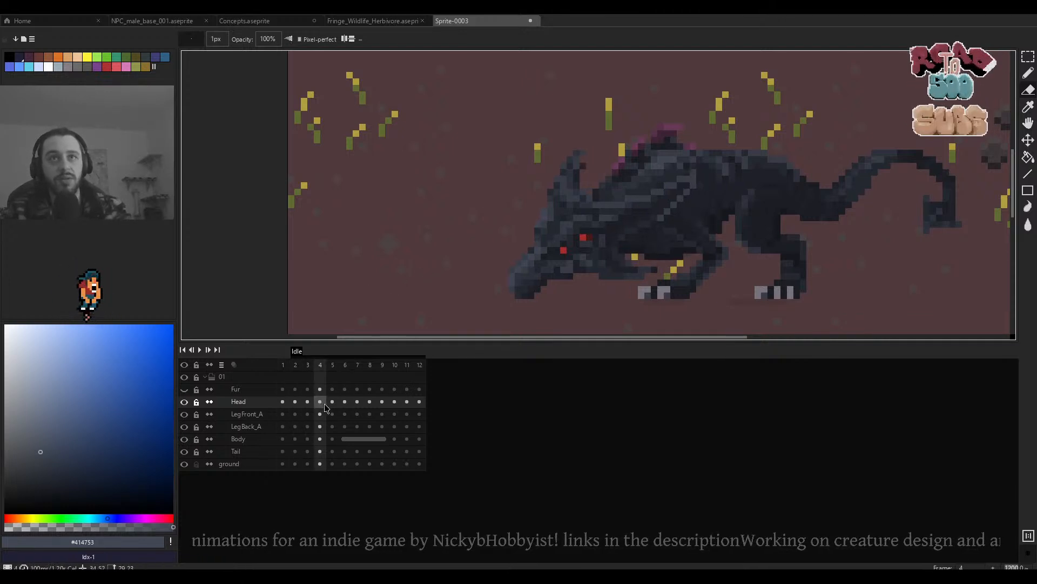
left_click_drag(295, 401, 319, 401)
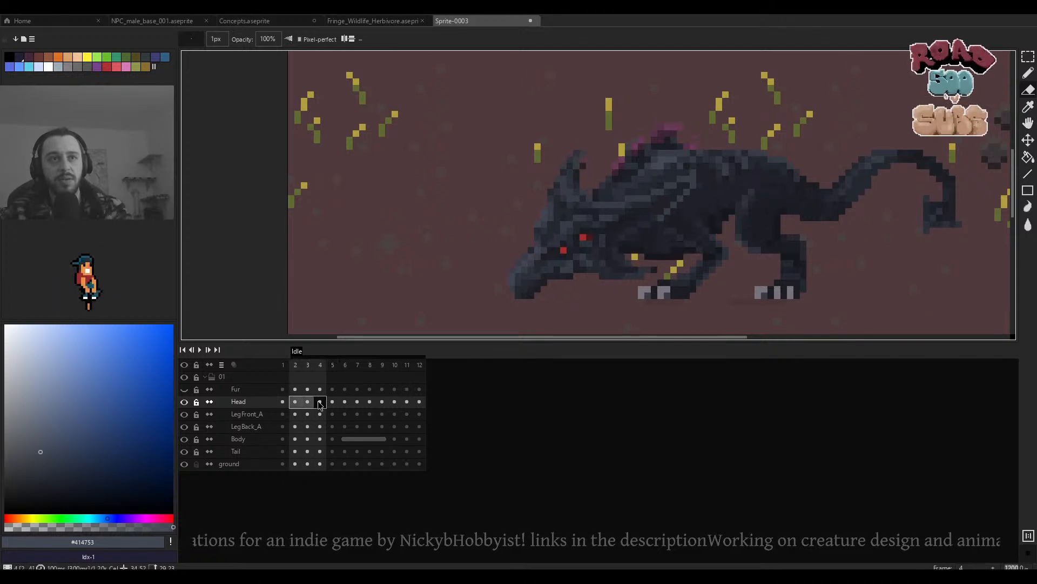
right_click(319, 401)
left_click(345, 443)
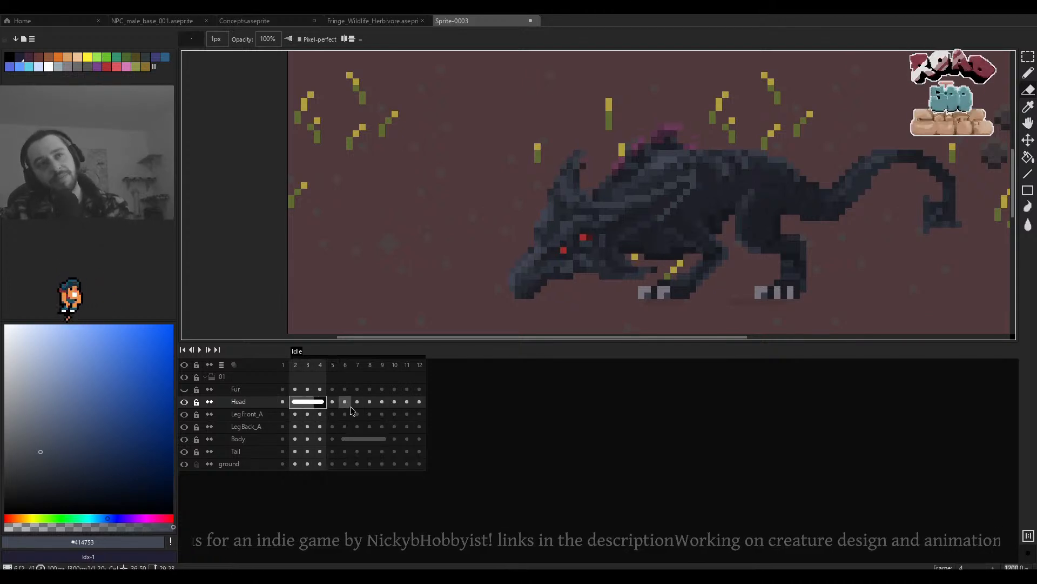
Step through the middle frames and link the Head layer cels of frames 6 to 9.
key("Right")
key("Right")
key("Right")
key("Right")
key("Right")
key("Left")
key("Left")
key("Left")
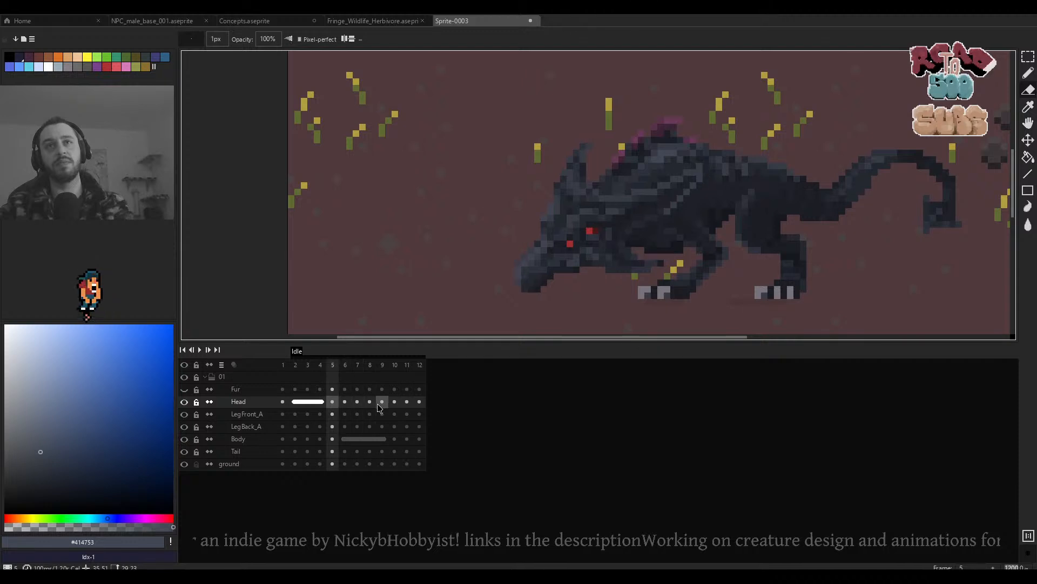
left_click_drag(351, 403, 369, 403)
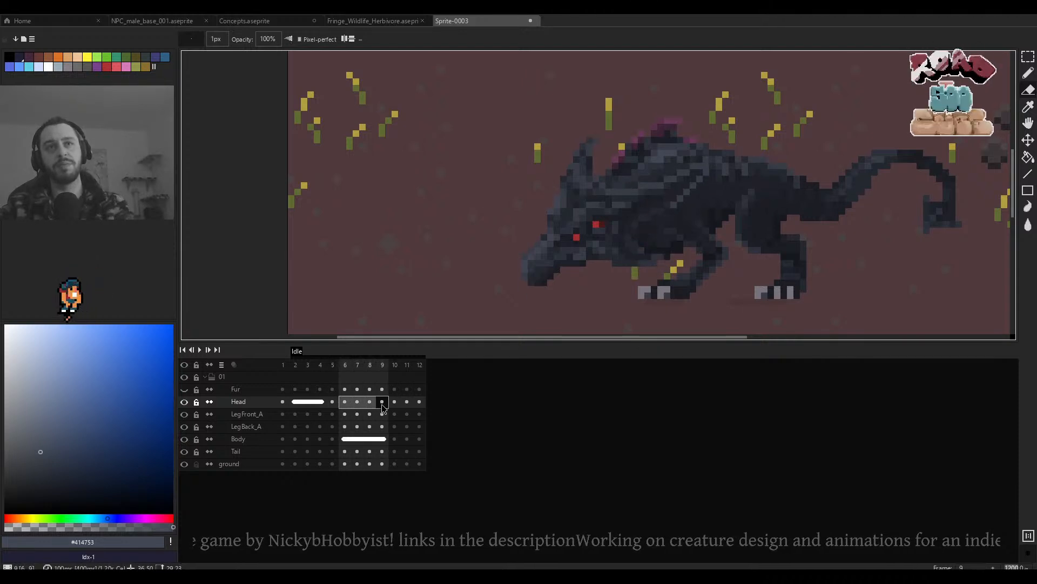
right_click(382, 404)
left_click(419, 447)
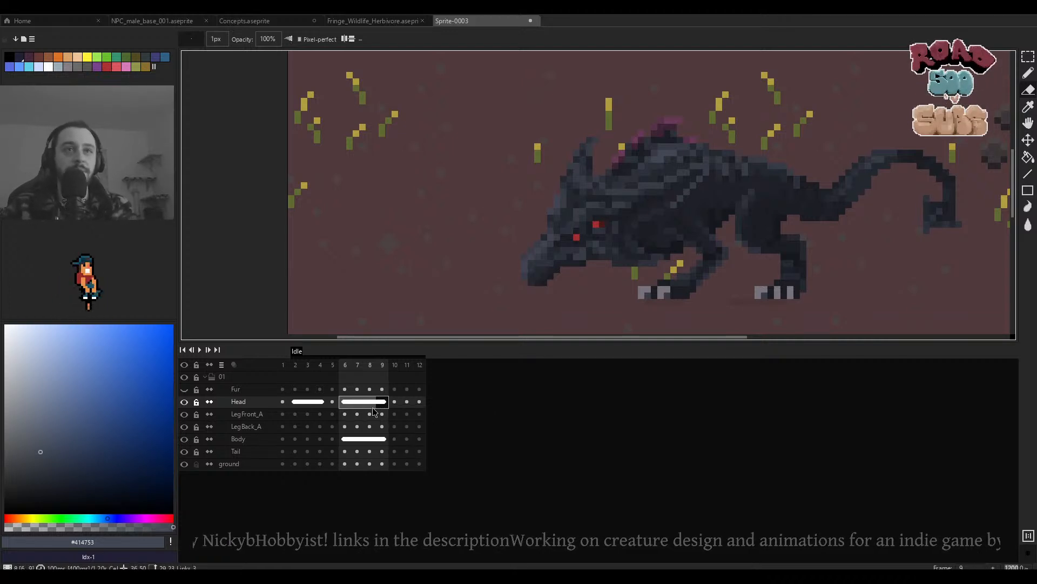
Step from frame 8 to frame 12 to check the head and body poses at the end of the cycle.
left_click_drag(525, 315, 523, 304)
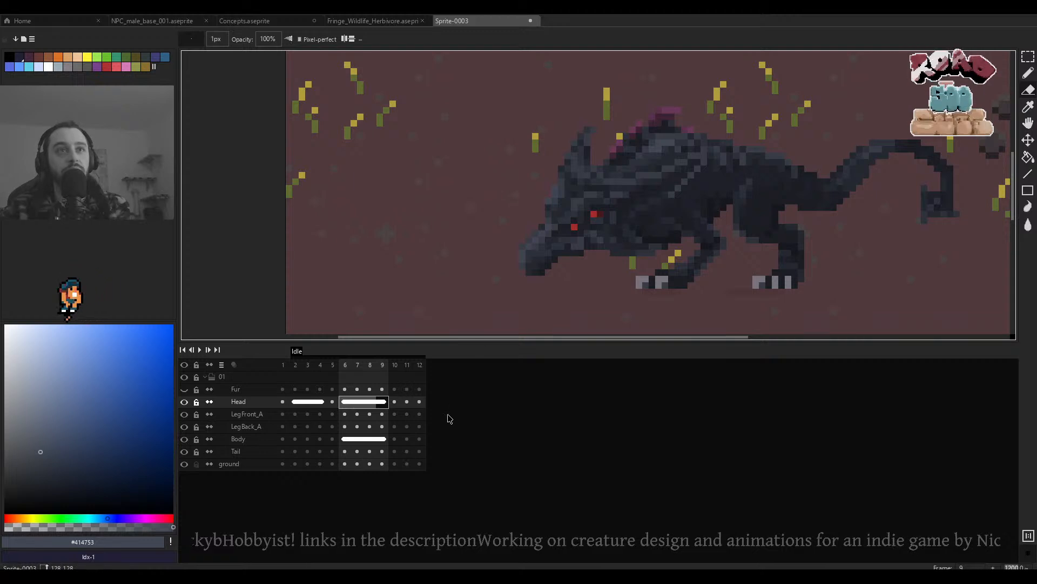
left_click(369, 366)
key("Right")
key("Right")
key("Right")
key("Right")
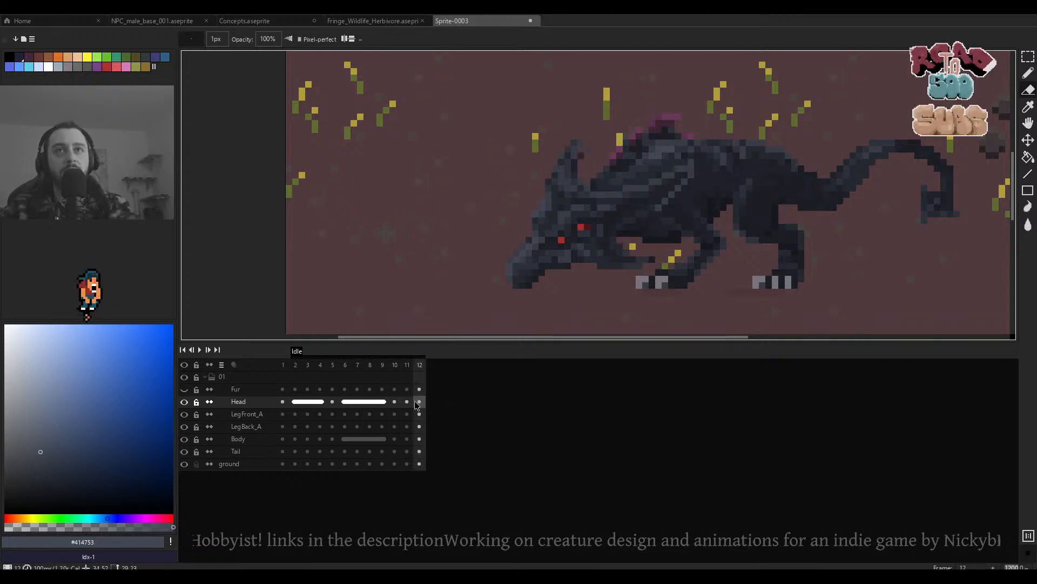
key("Left")
Play the idle animation and review the combined head and body motion at different zoom levels.
key("Return")
scroll(580, 264, "down", 4)
scroll(639, 249, "up", 2)
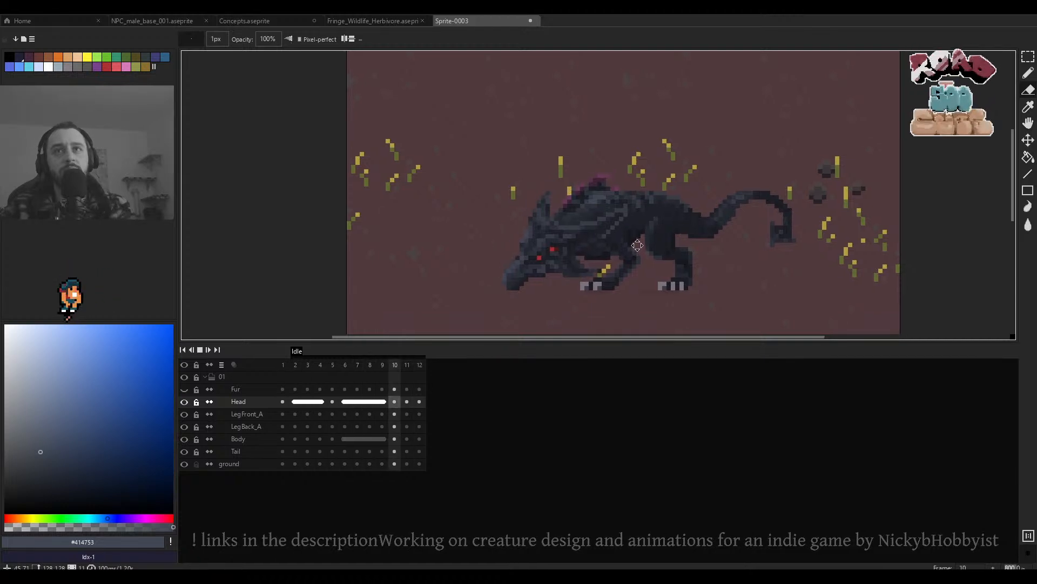
scroll(627, 242, "down", 2)
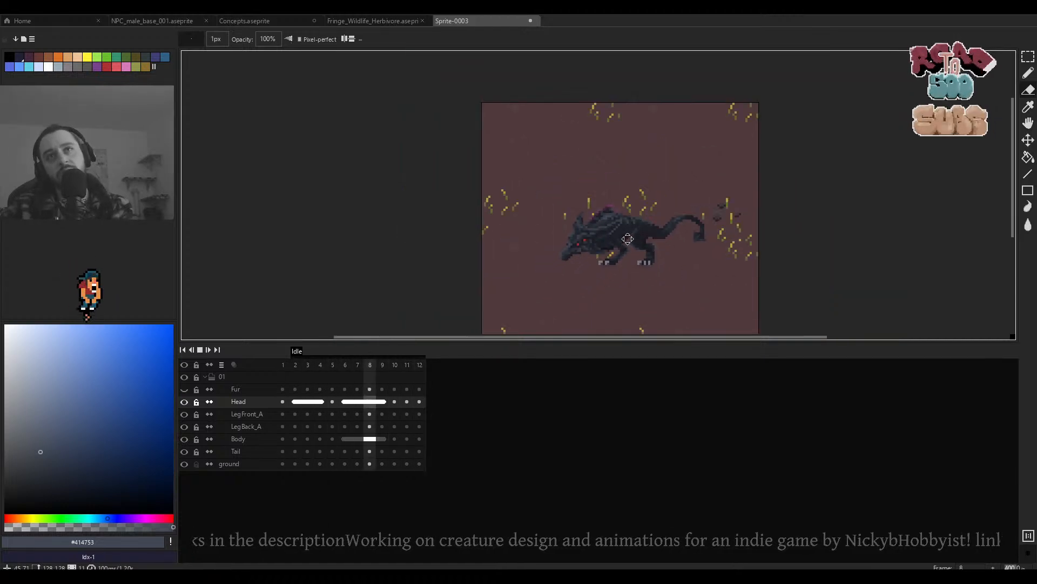
scroll(625, 237, "up", 1)
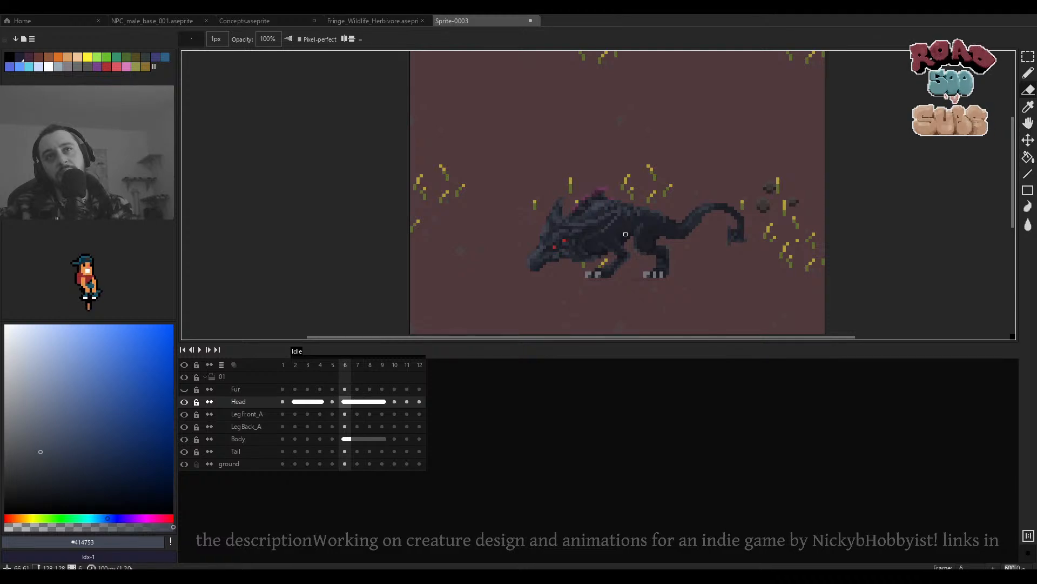
scroll(626, 234, "up", 3)
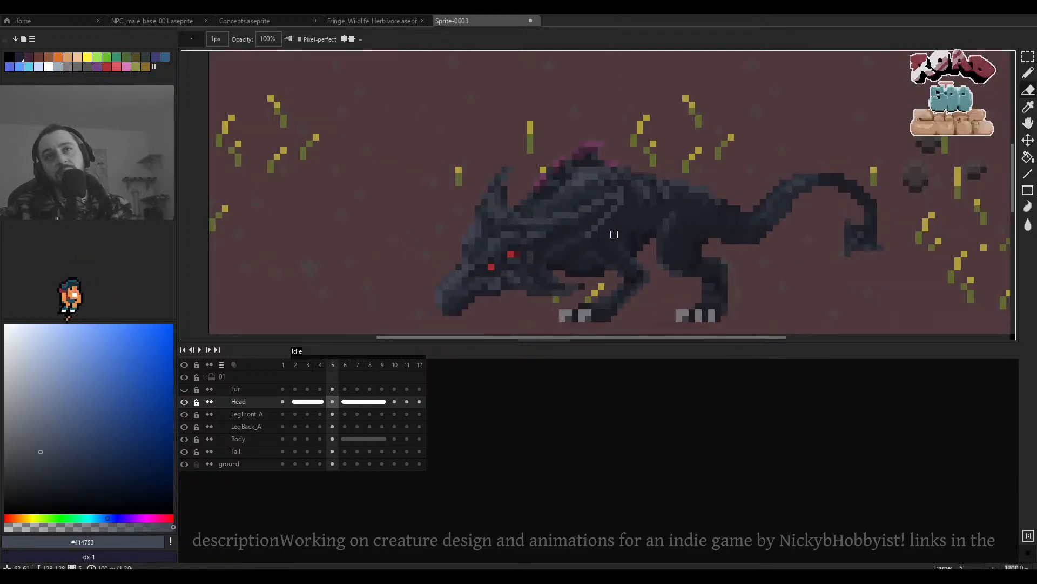
Stretch the front section of the Body layer downward in frame 5 so the selected area is 19 by 26 pixels.
left_click(640, 216, "ctrl")
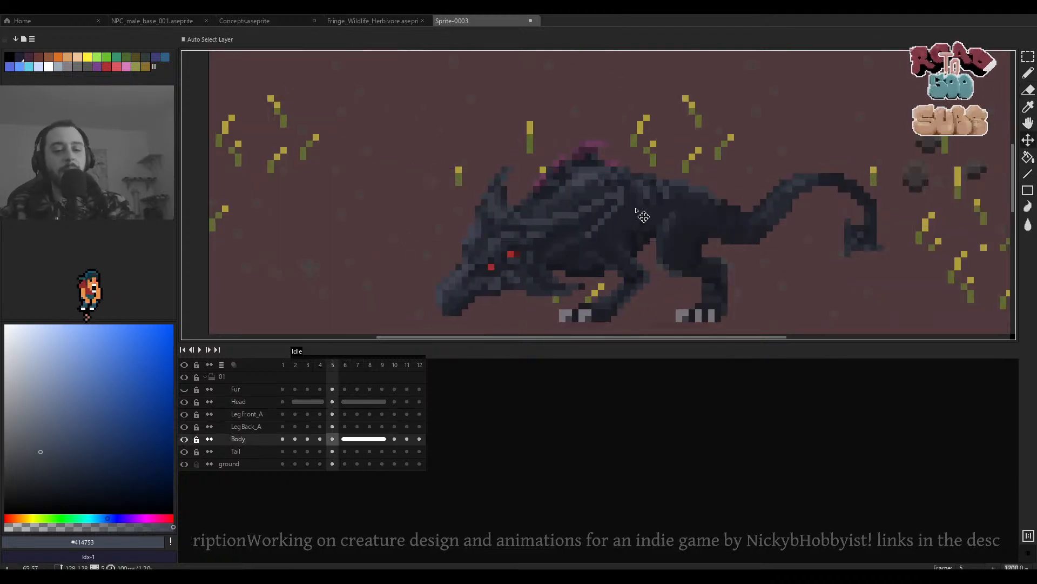
scroll(581, 196, "up", 1)
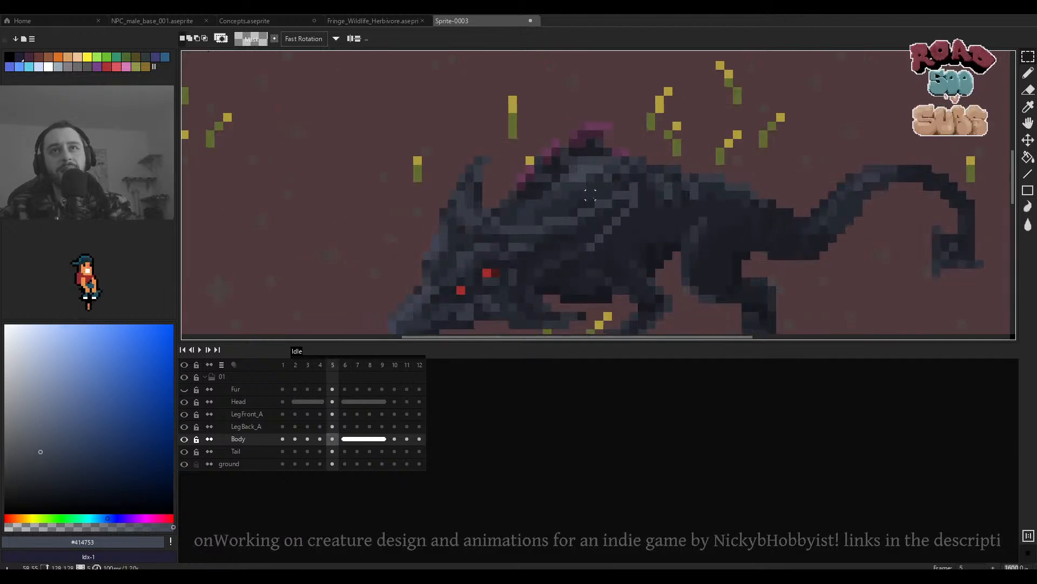
scroll(625, 169, "down", 3)
scroll(631, 166, "up", 2)
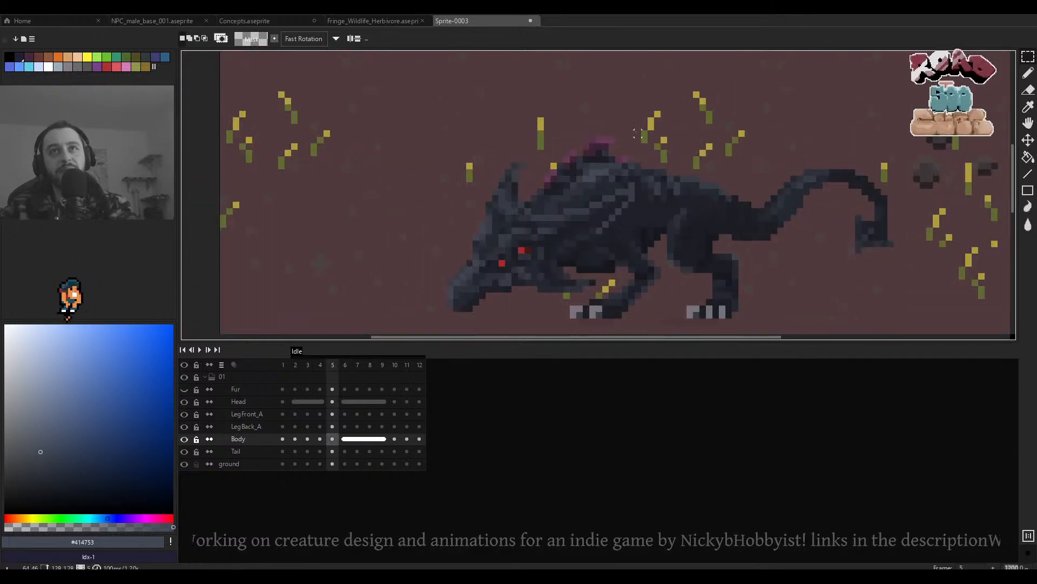
left_click_drag(631, 126, 525, 240)
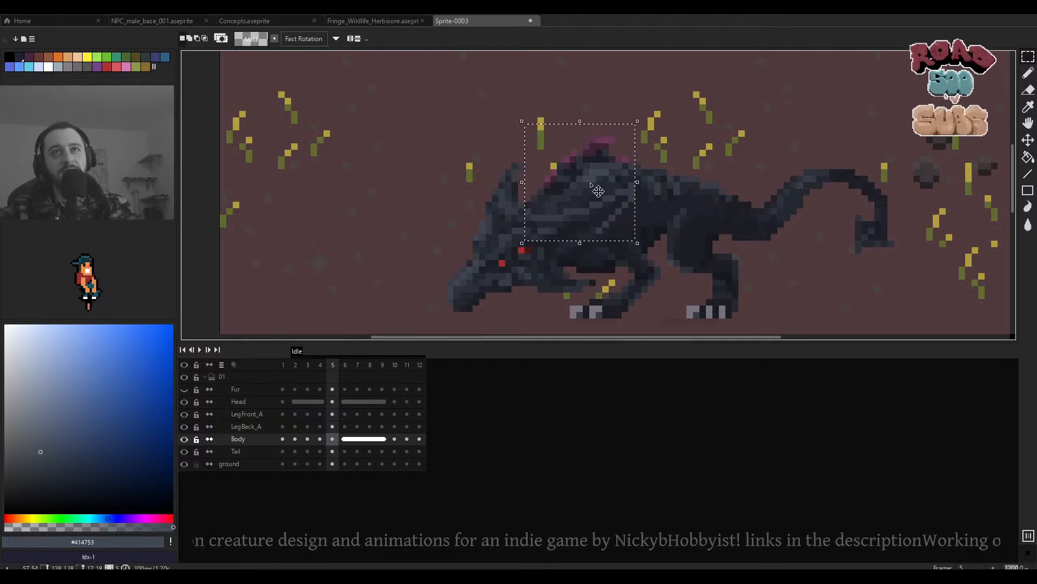
left_click_drag(590, 183, 593, 170)
left_click_drag(643, 108, 526, 268)
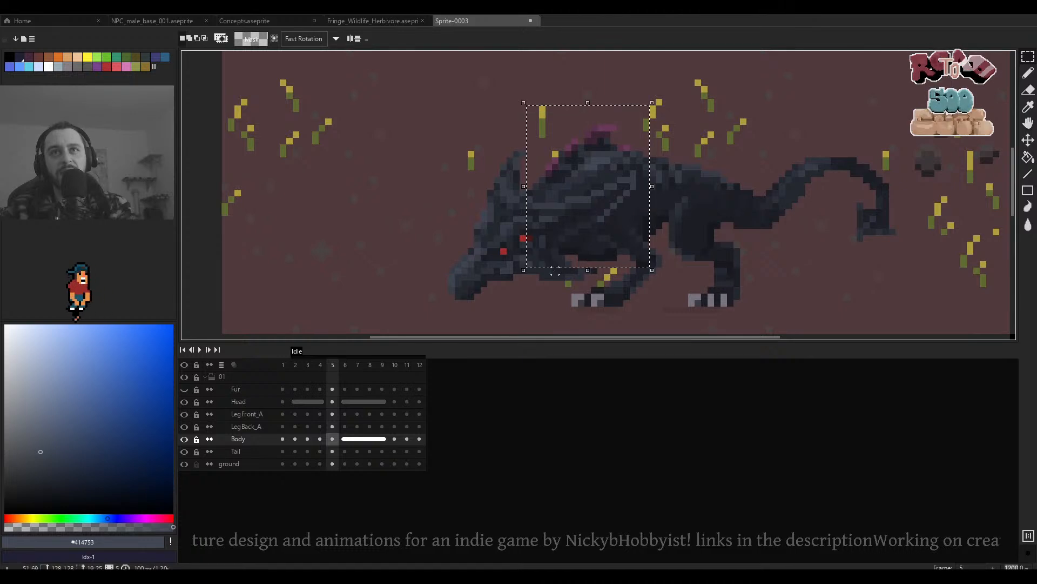
left_click(599, 274)
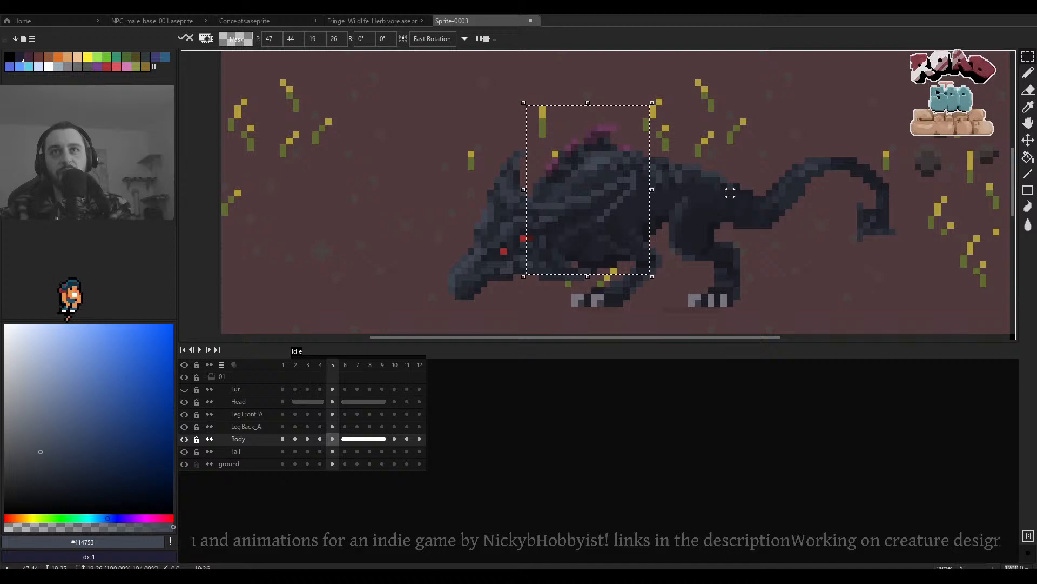
key("b")
Show only the Body layer and compare the body shape in frames 5 and 6.
scroll(642, 188, "up", 5)
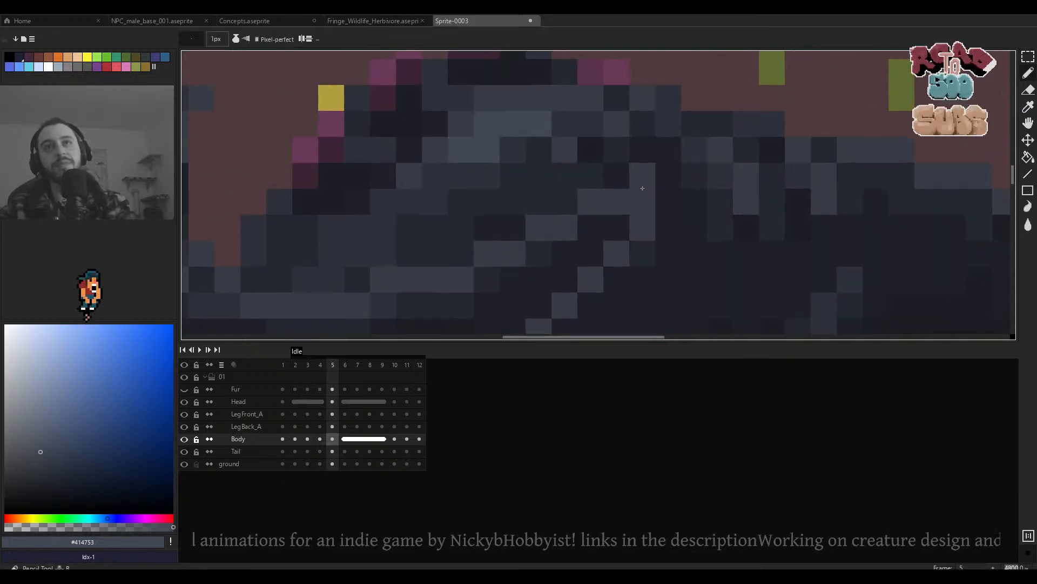
left_click(186, 443, "alt")
key("4")
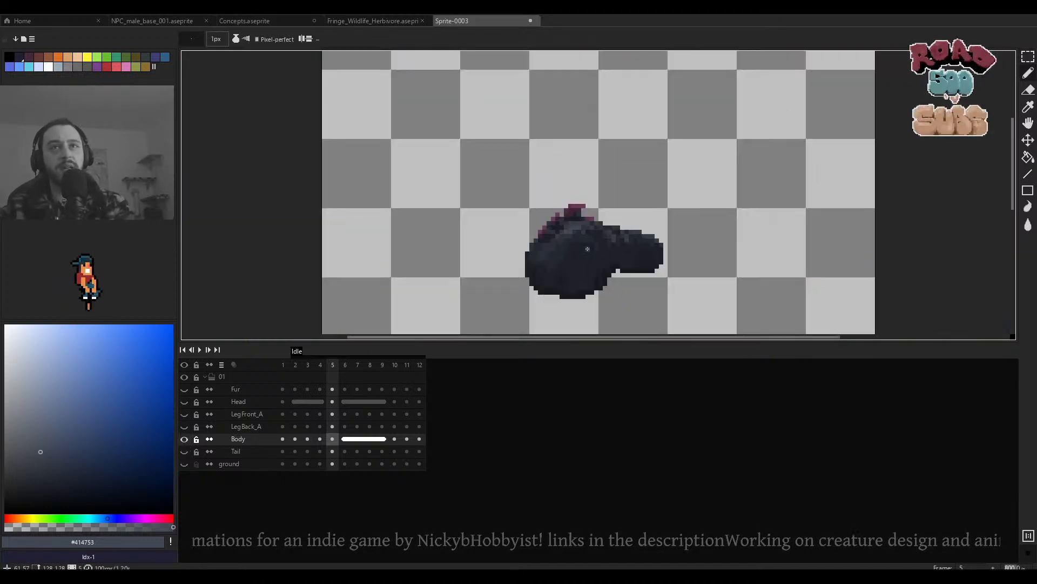
key("period")
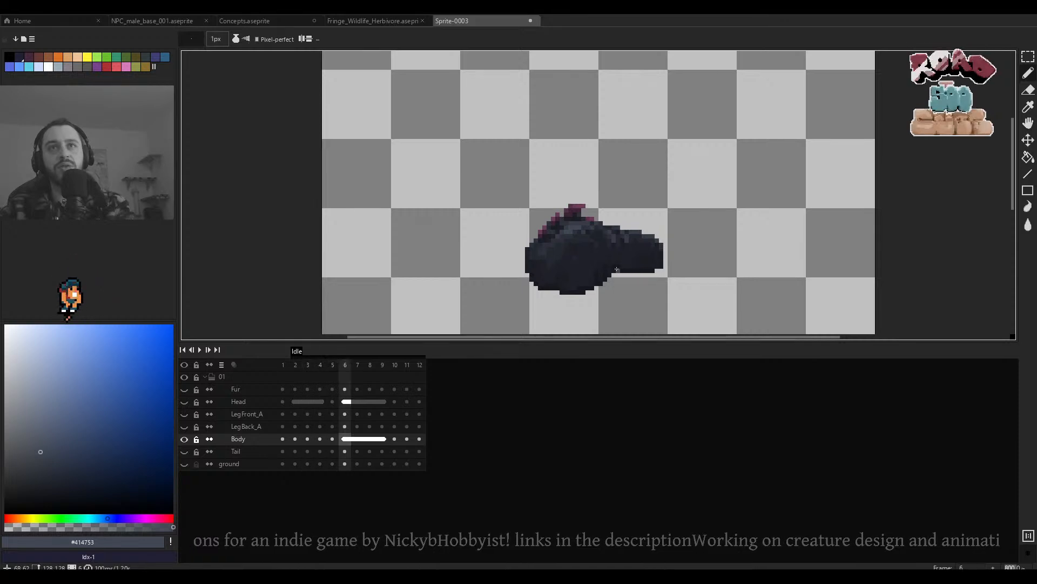
key("comma")
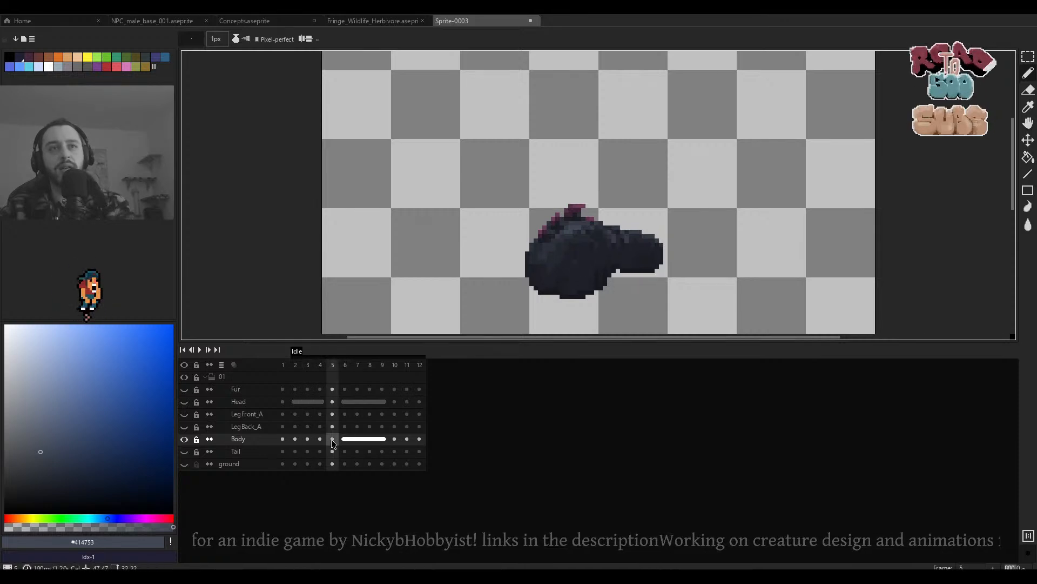
Link the Body layer cels of frames 5 to 9 and play the isolated body animation to check the hold.
left_click_drag(333, 439, 381, 439)
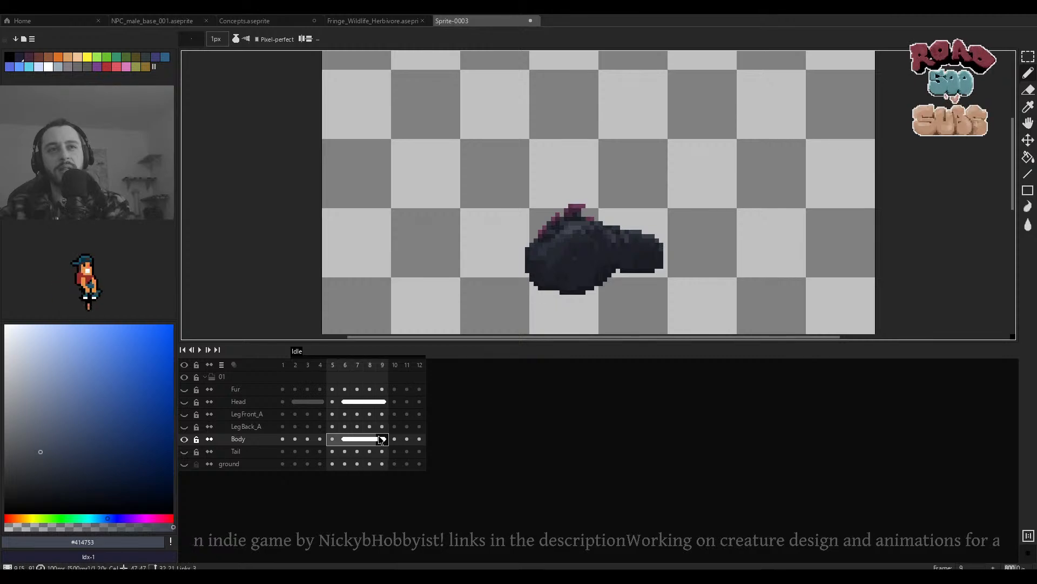
right_click(382, 440)
left_click(410, 479)
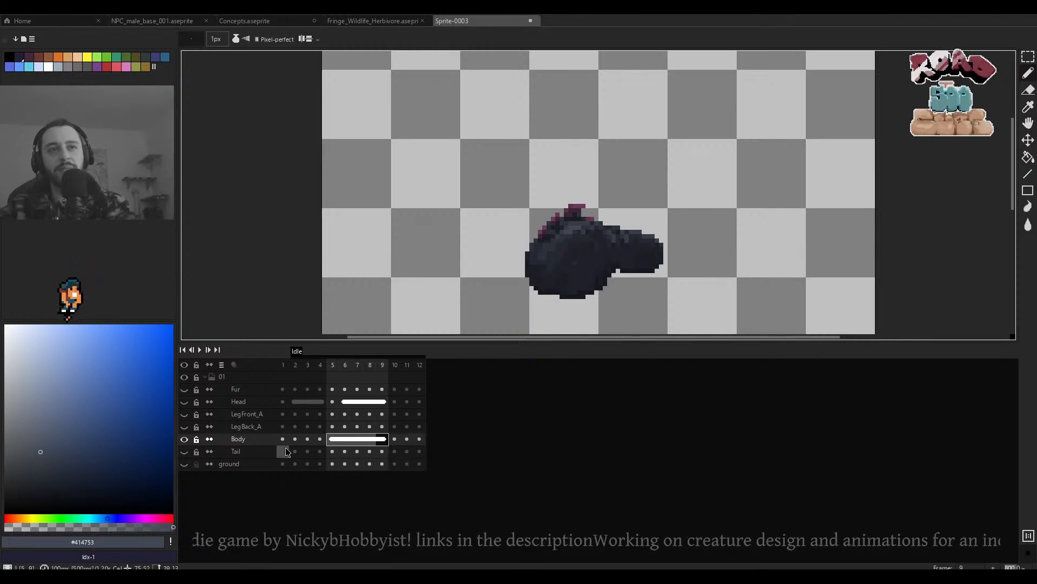
key("Return")
scroll(579, 234, "down", 1)
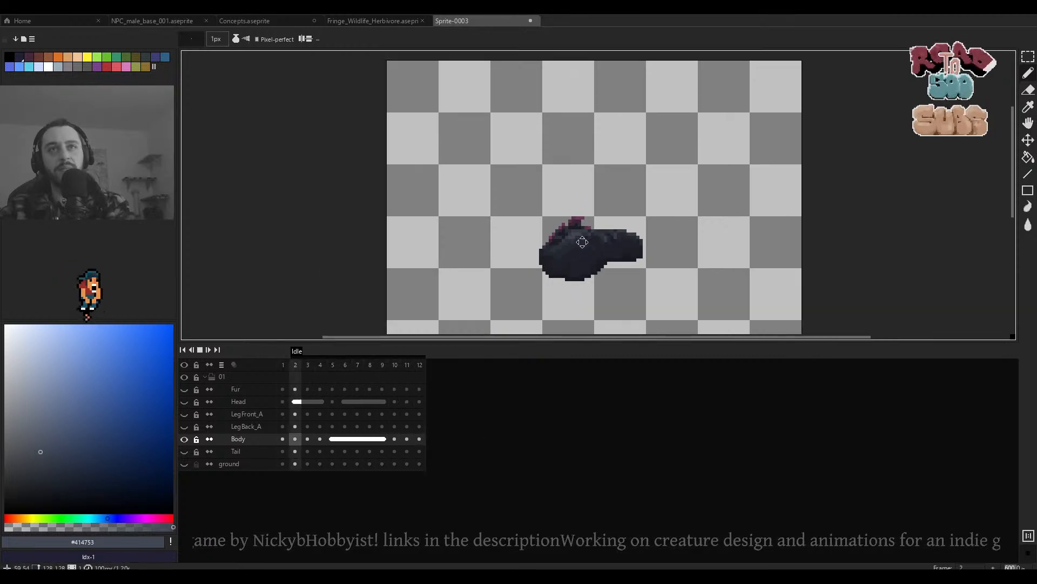
scroll(590, 256, "up", 2)
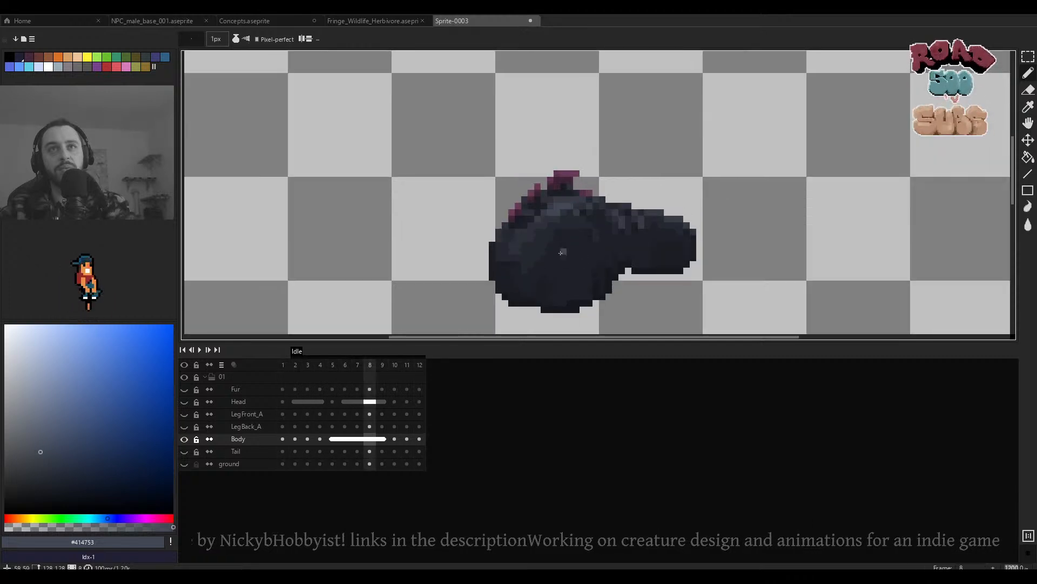
key("Return")
Lower the rear section of the body by one pixel in frame 10, comparing it with frame 9.
key("Left")
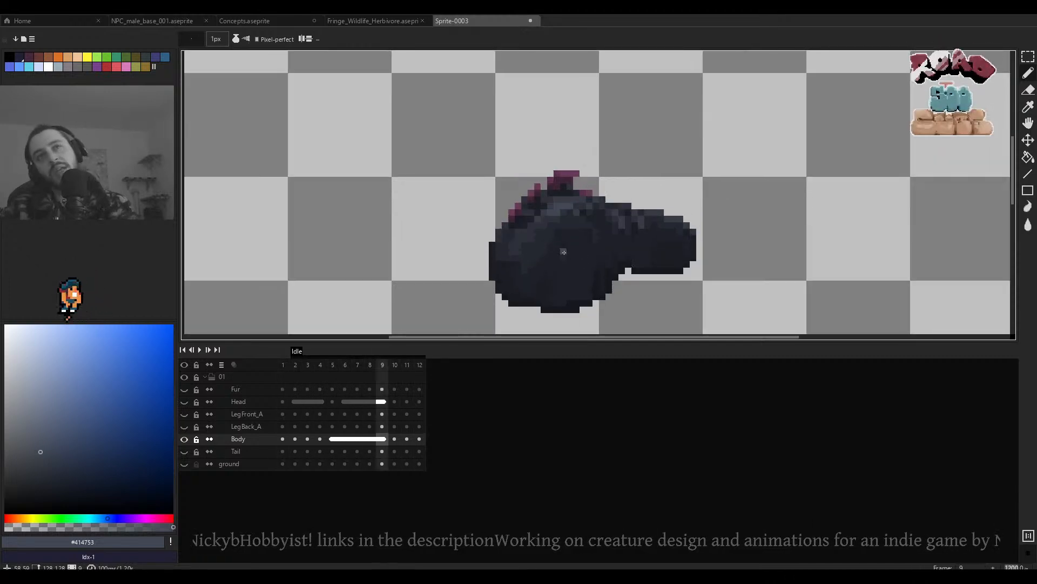
key("Right")
key("Left")
key("Right")
left_click_drag(686, 245, 670, 191)
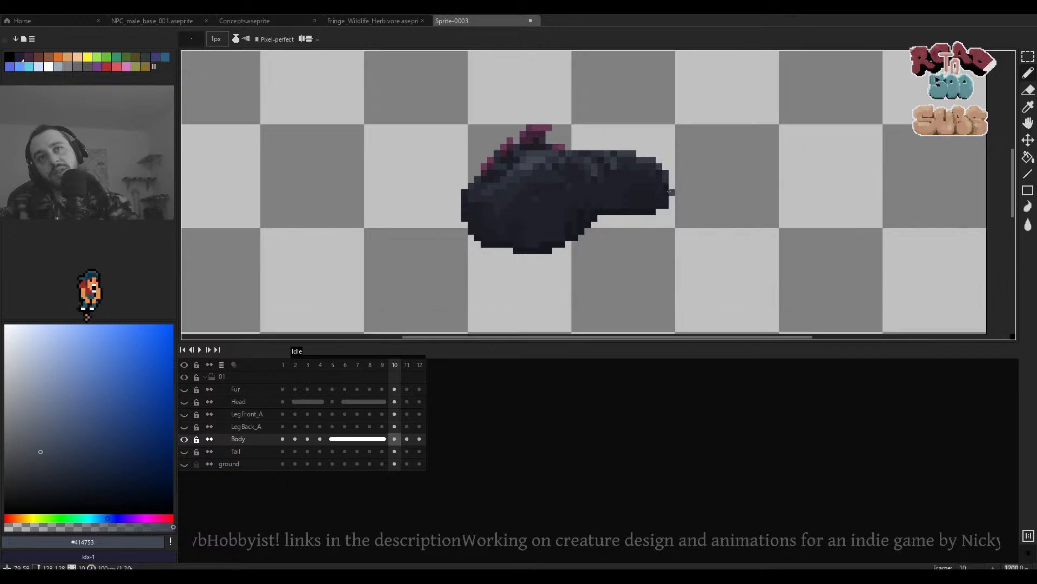
left_click_drag(714, 124, 645, 211)
left_click(759, 178)
Flip back and forth between frames 9 and 12 to check how the body's rear section moves.
key("Left")
key("Right")
key("Right")
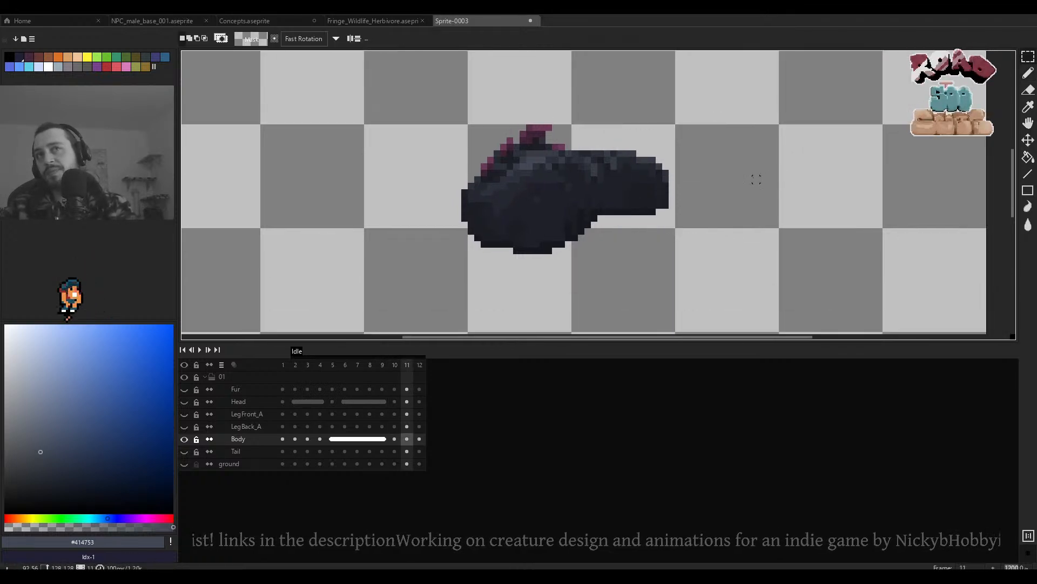
key("Left")
key("Left")
key("Right")
key("Right")
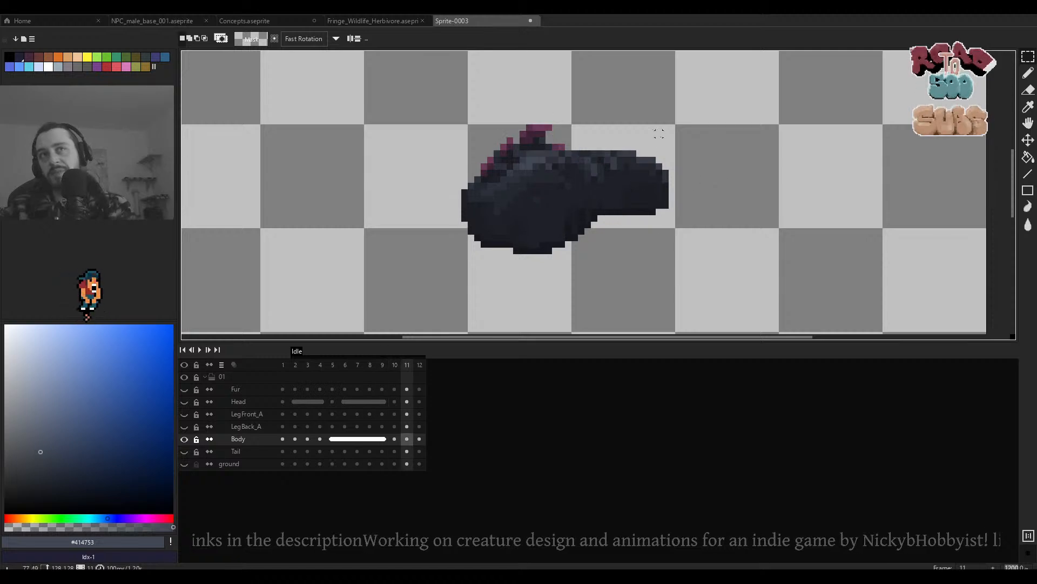
key("Left")
key("Right")
key("Right")
key("Left")
key("Left")
key("Left")
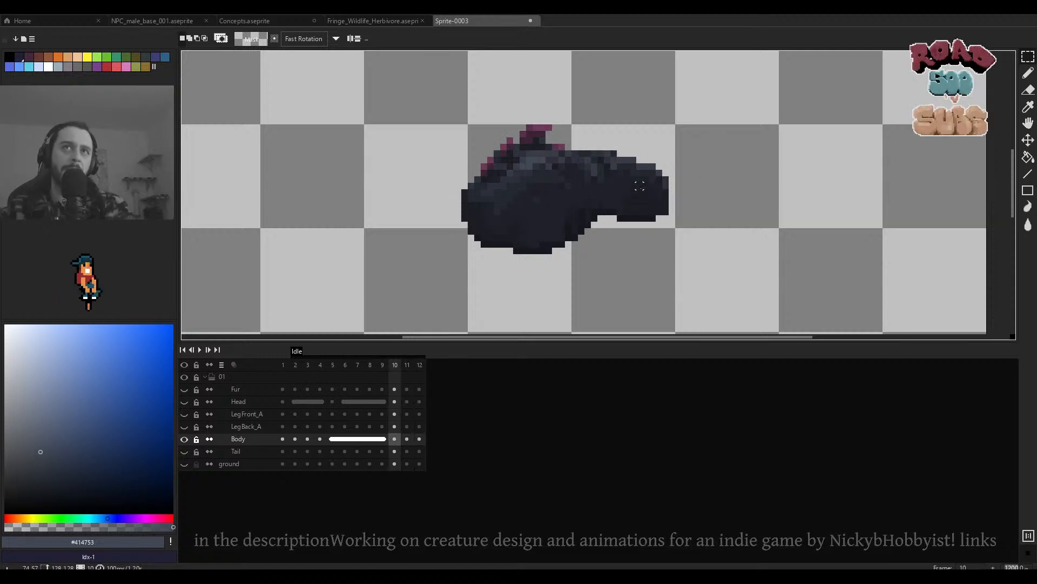
key("Right")
Play the idle animation with only the Body layer visible to review the rear motion.
key("Return")
scroll(648, 200, "down", 1)
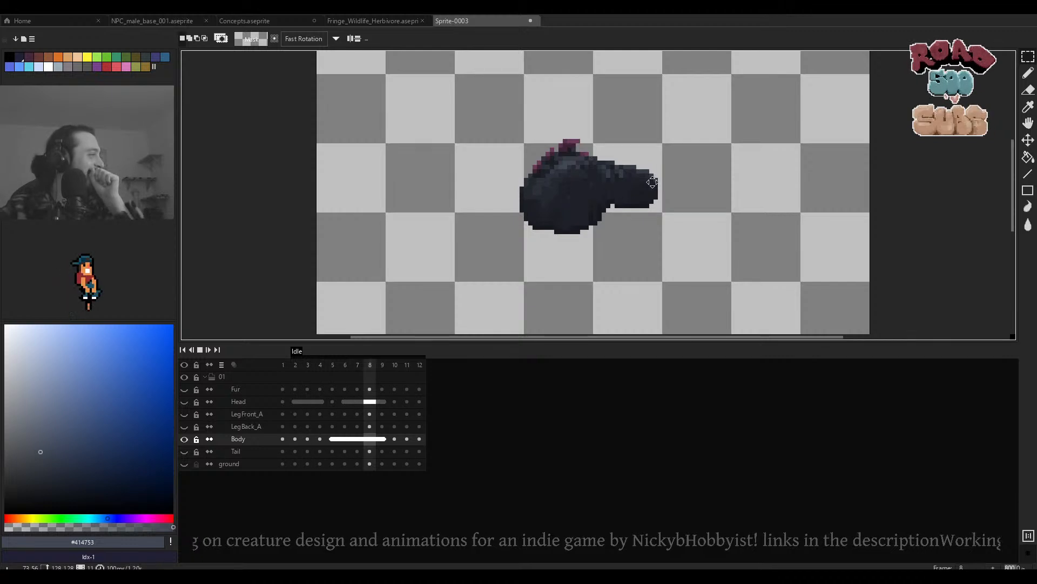
key("Return")
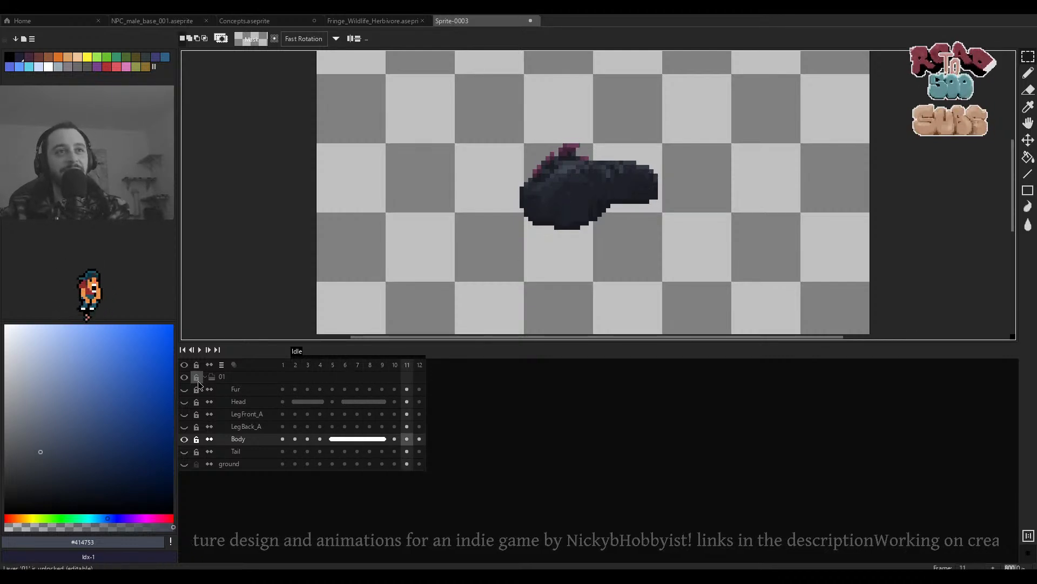
Bring back the other layers and play the idle animation to review the whole creature at different zoom levels.
left_click(182, 383, "alt")
scroll(596, 224, "down", 2)
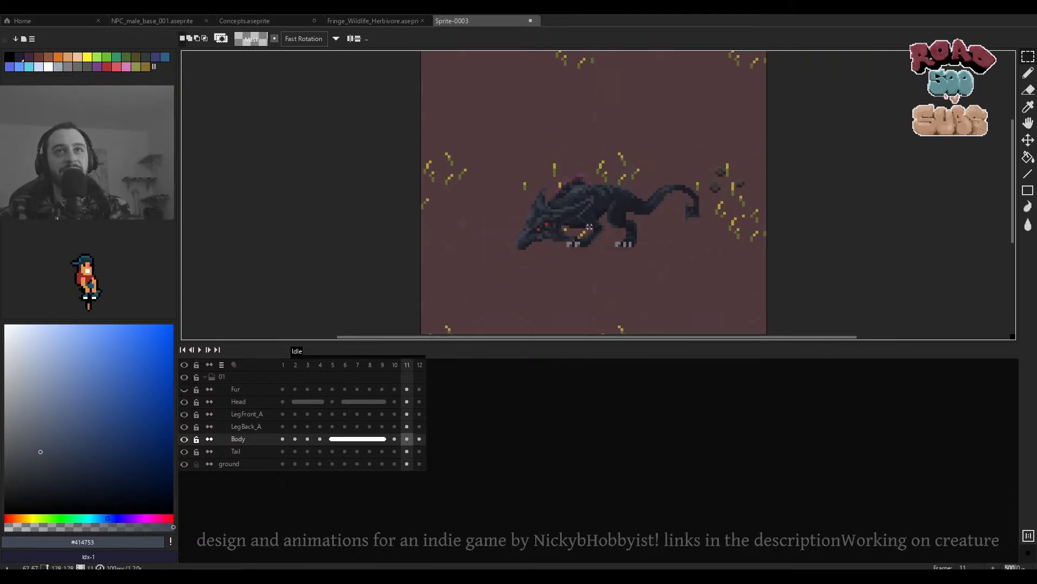
key("Return")
scroll(601, 226, "down", 3)
scroll(614, 229, "up", 2)
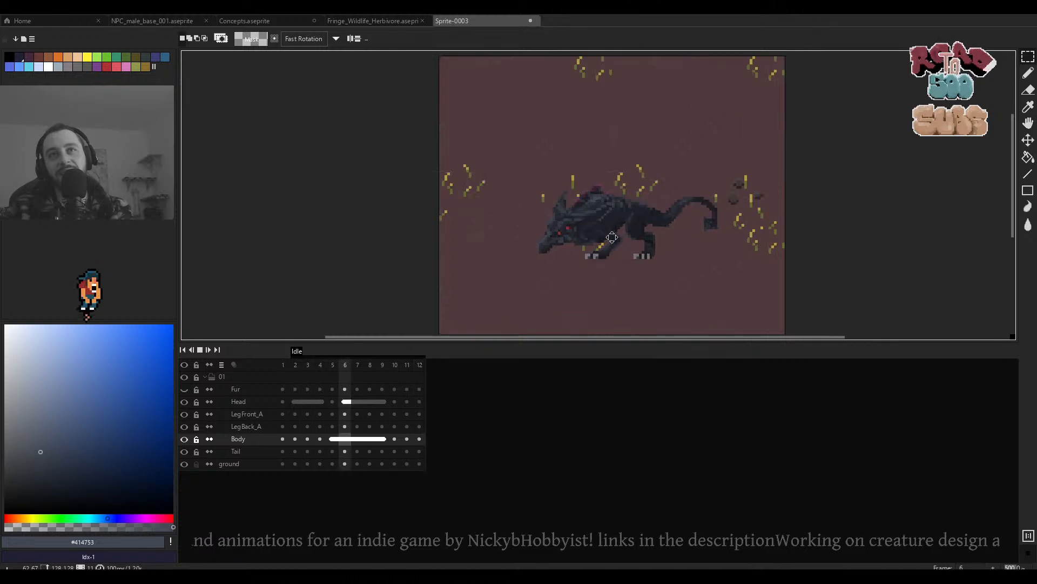
scroll(613, 232, "up", 1)
scroll(609, 229, "up", 1)
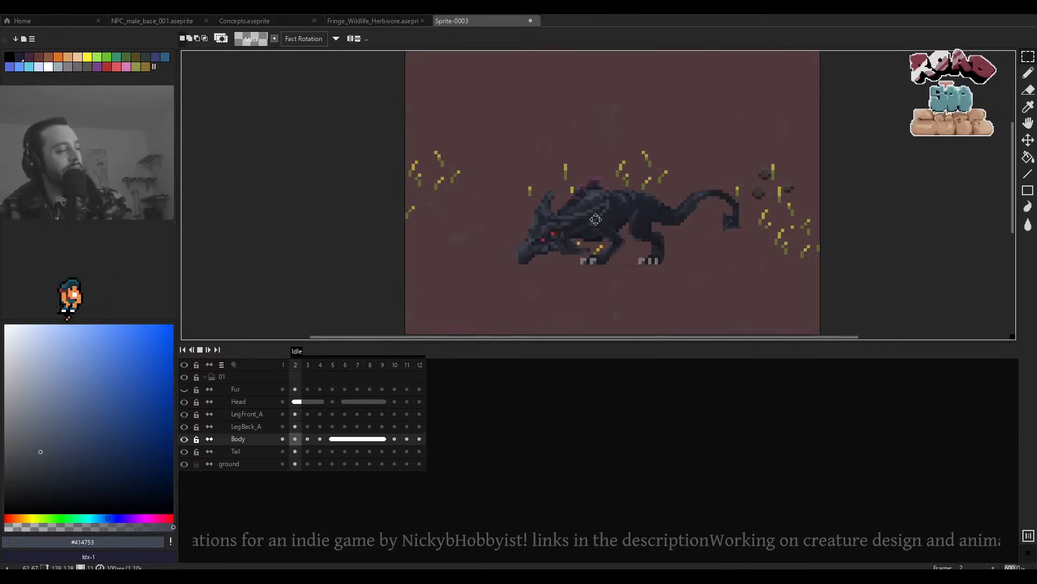
scroll(596, 219, "up", 3)
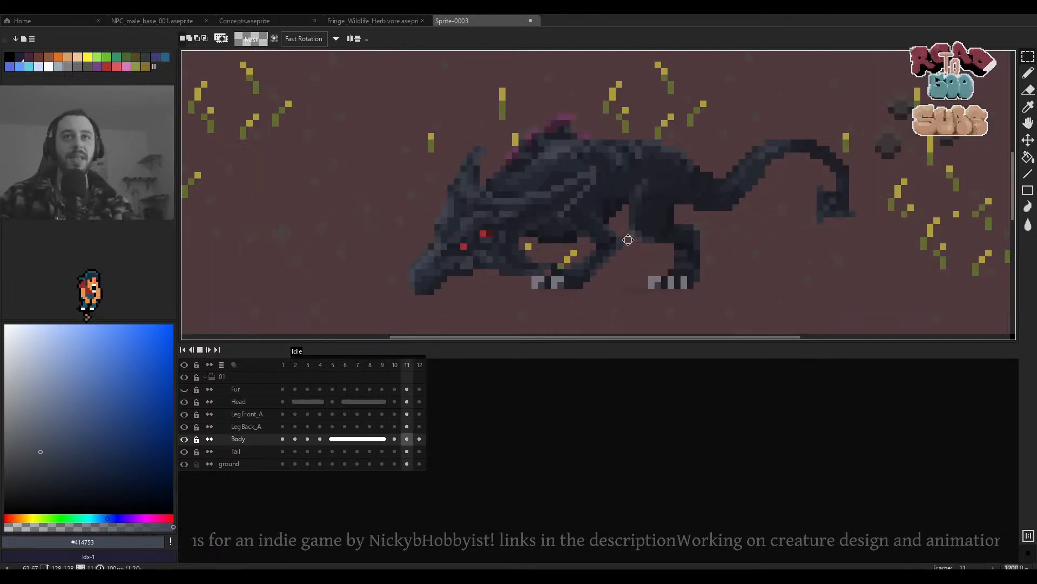
key("Return")
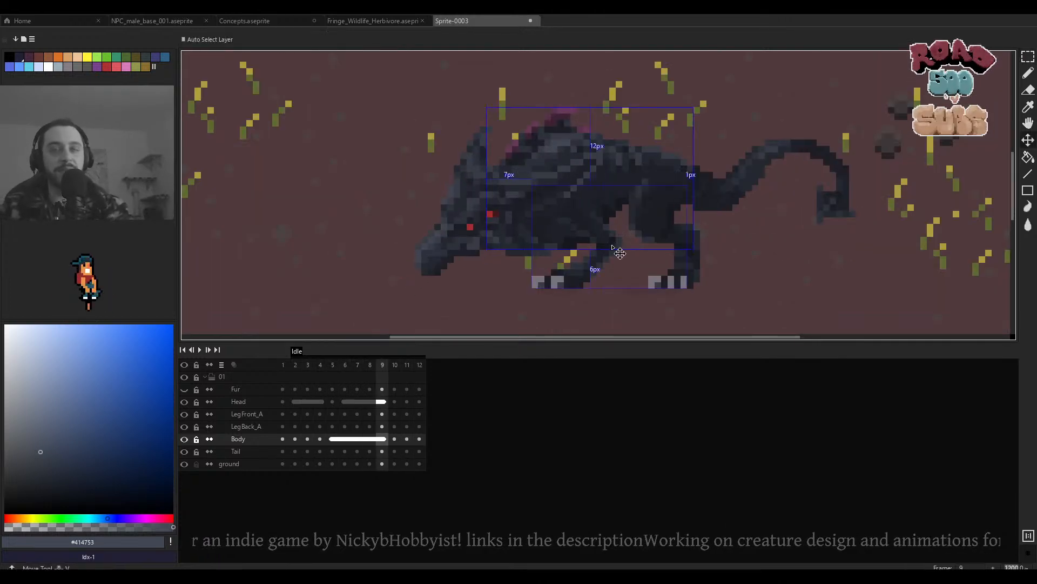
Make LegFront_A the active layer, step back from frame 9 to frame 2, and replay the idle animation to check the front leg.
left_click(613, 247, "ctrl")
key("Left")
key("Left")
key("Left")
key("Left")
key("Left")
key("Left")
key("Left")
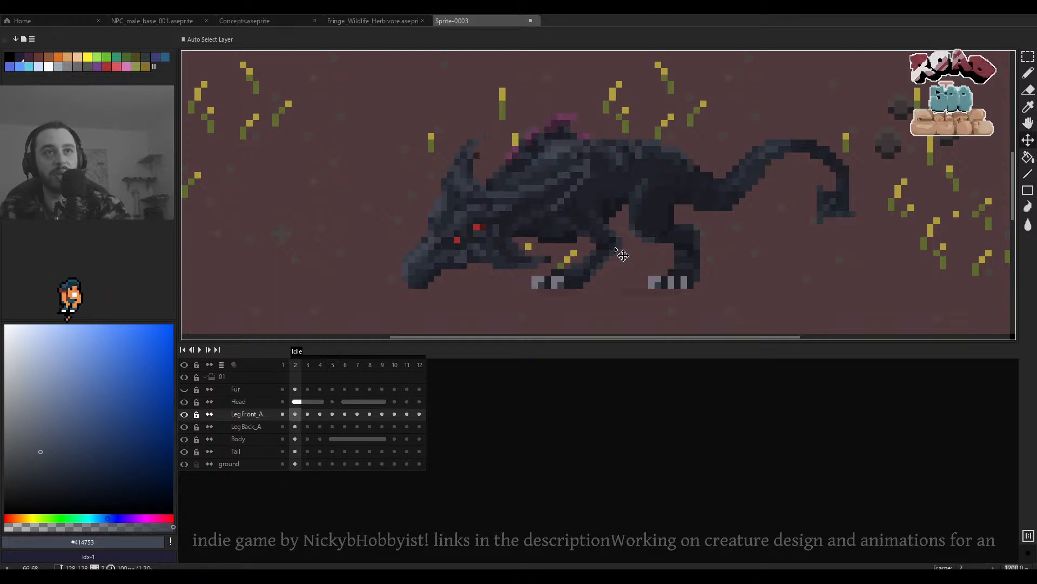
scroll(623, 255, "down", 4)
key("Return")
scroll(642, 248, "up", 2)
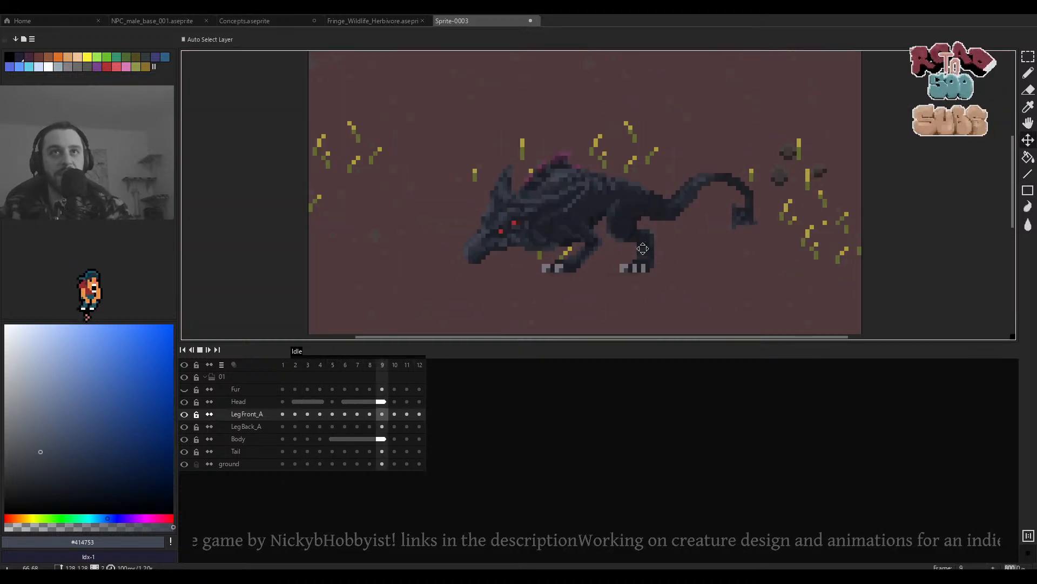
key("Return")
Make LegBack_A the active layer and step through frames 2 to 5 to check the back leg against the body.
left_click(633, 233, "ctrl")
scroll(635, 238, "up", 1)
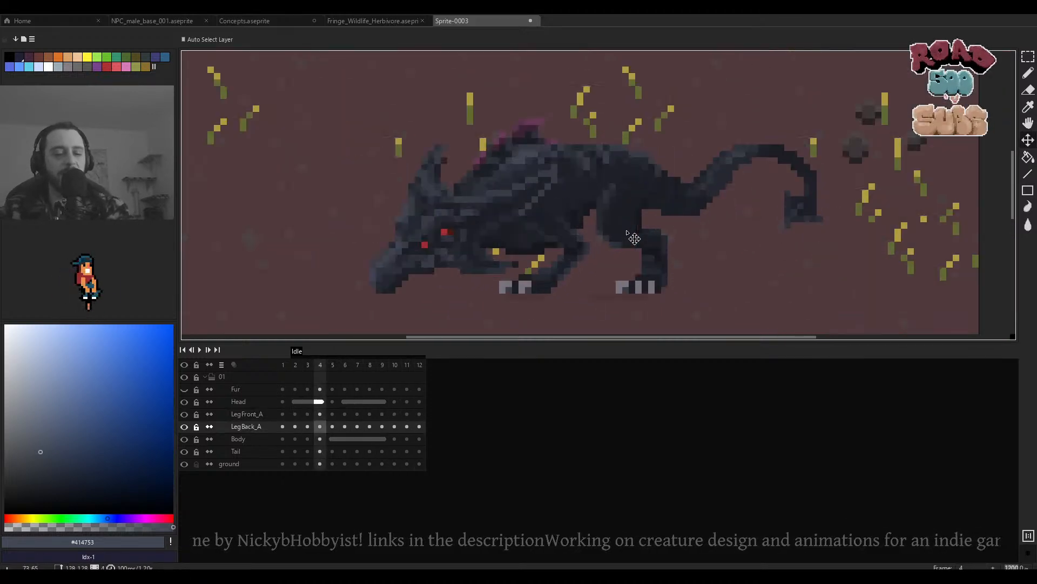
scroll(633, 236, "up", 1)
key("Left")
key("Left")
key("Right")
key("Right")
key("Right")
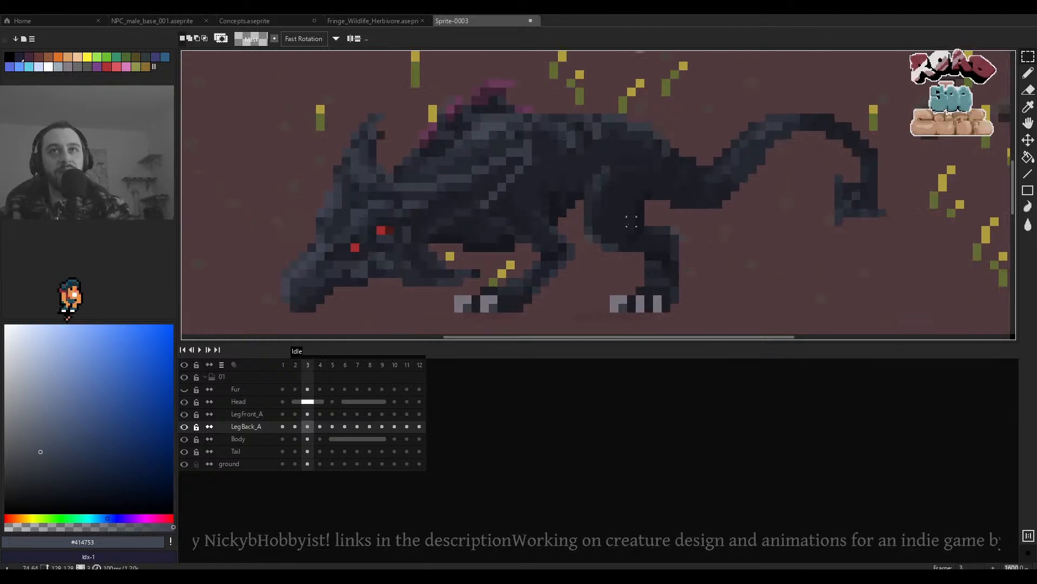
Go to the Body cel of frame 2 and replay the idle animation to review the full cycle.
scroll(648, 187, "down", 2)
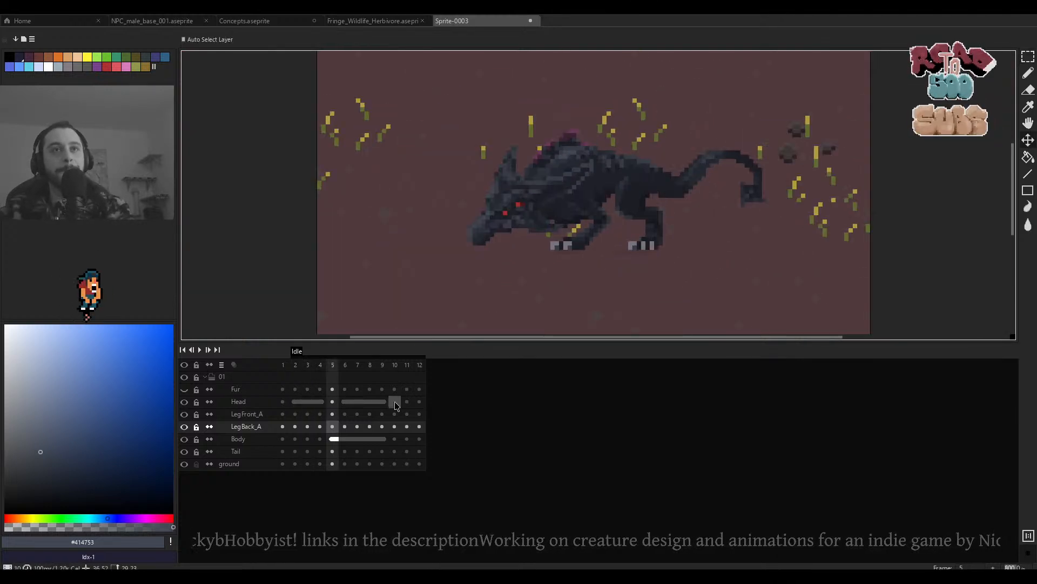
left_click(295, 426)
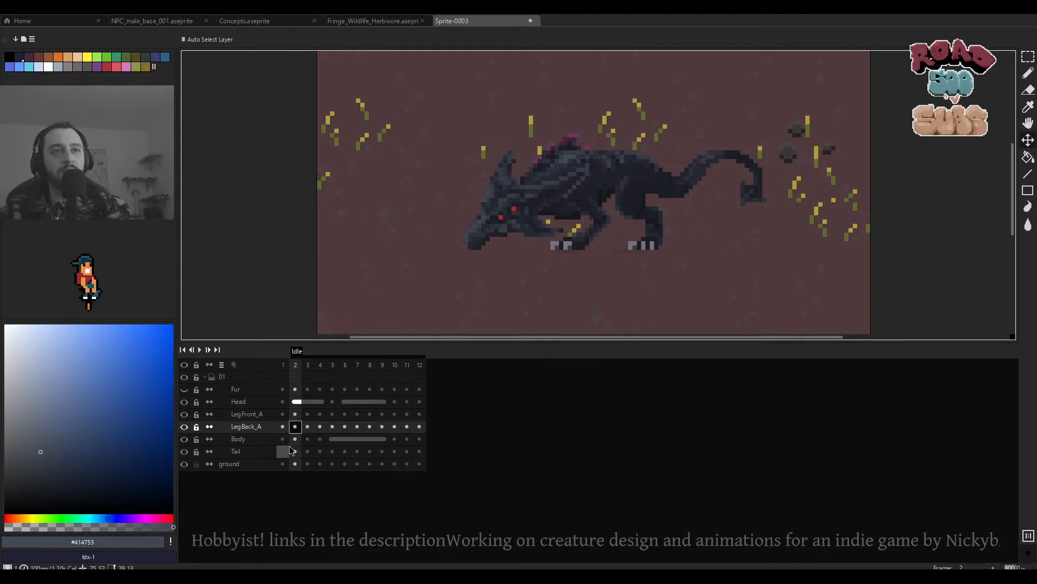
left_click(295, 438)
key("Return")
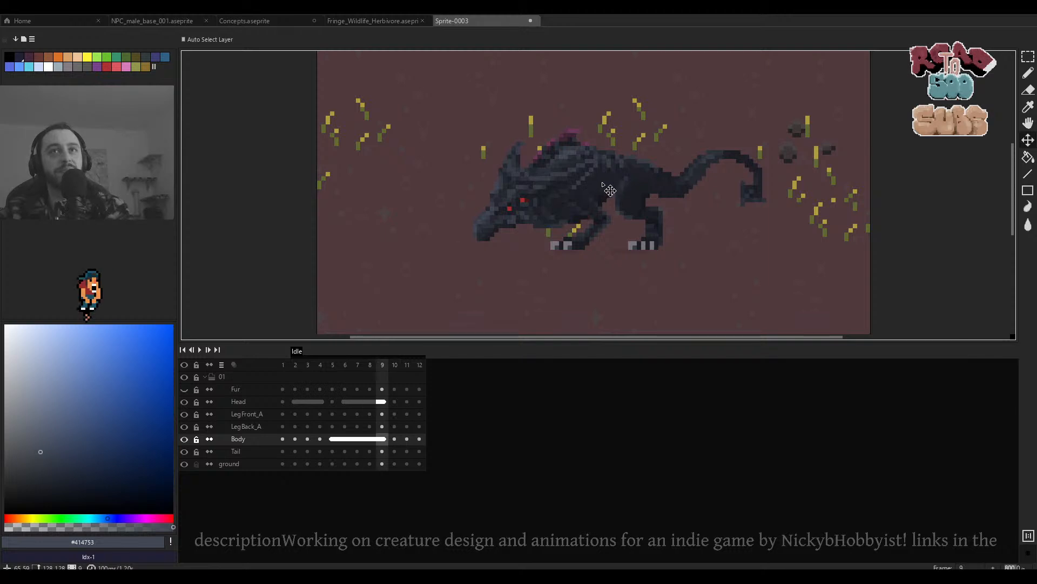
Move the Body layer artwork in frame 2 up by one pixel.
scroll(611, 188, "up", 2)
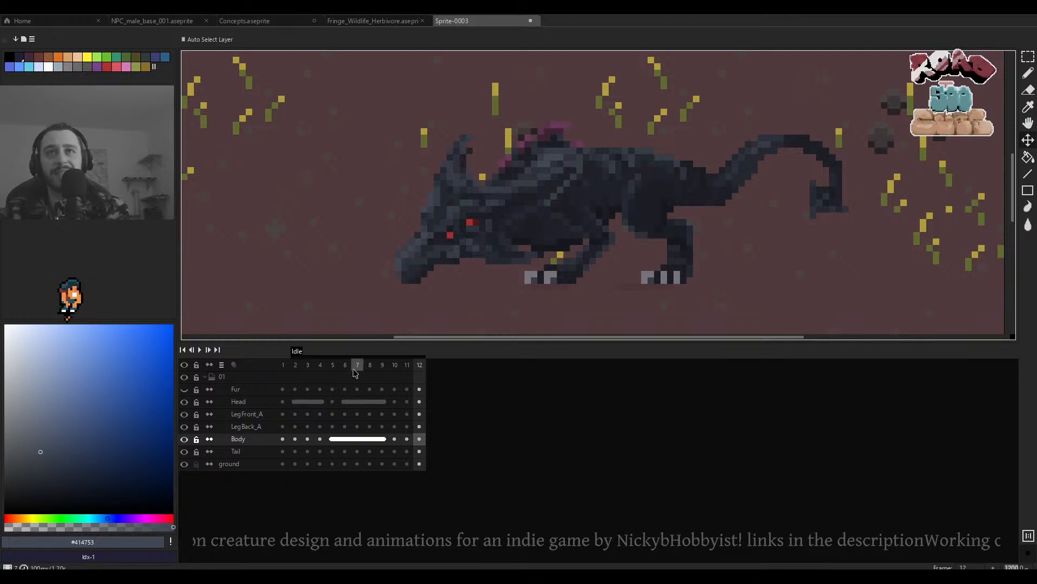
left_click(300, 442)
left_click_drag(619, 193, 621, 188)
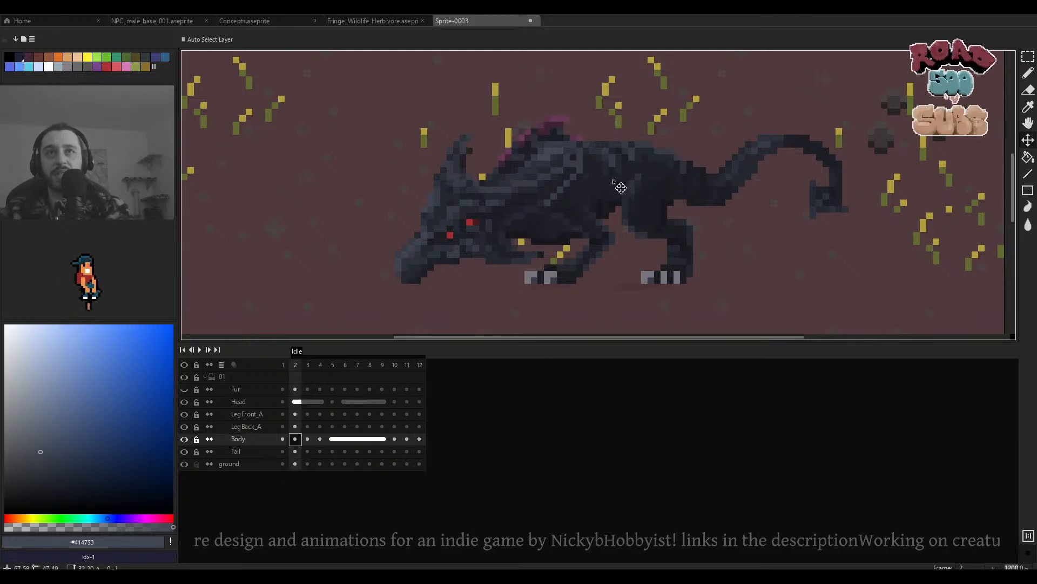
Compare the Body cels of frames 12 and 2, then flip between frames 1 to 5 to examine the body's vertical movement.
left_click(420, 439)
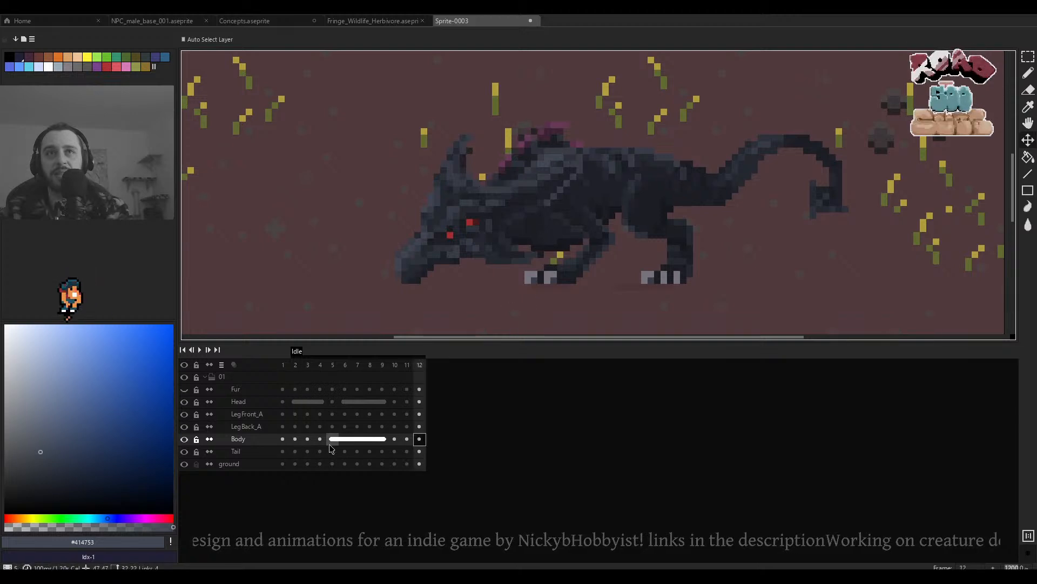
left_click(299, 444)
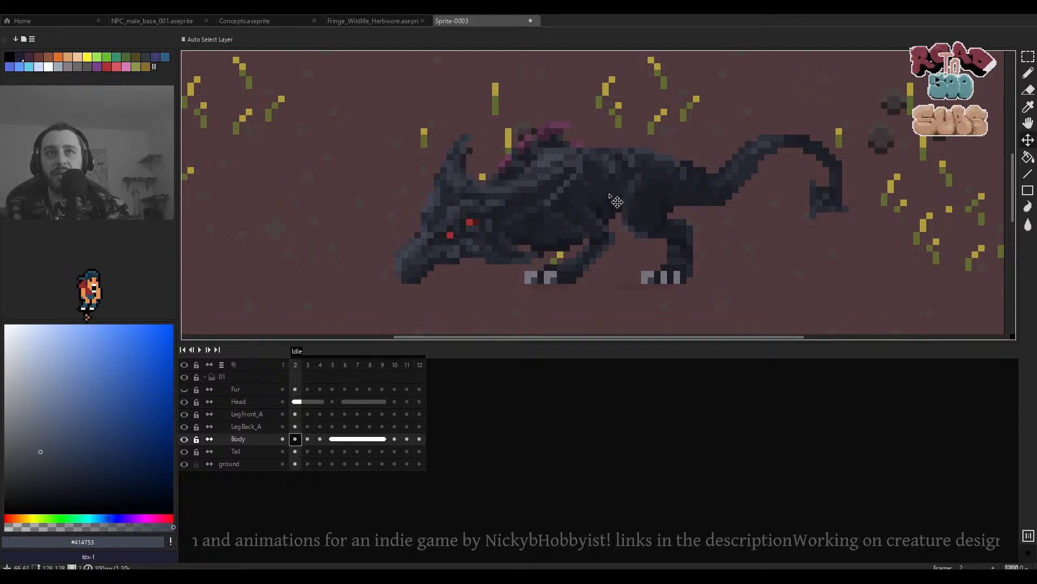
key("Right")
key("Left")
key("Right")
key("Right")
key("Right")
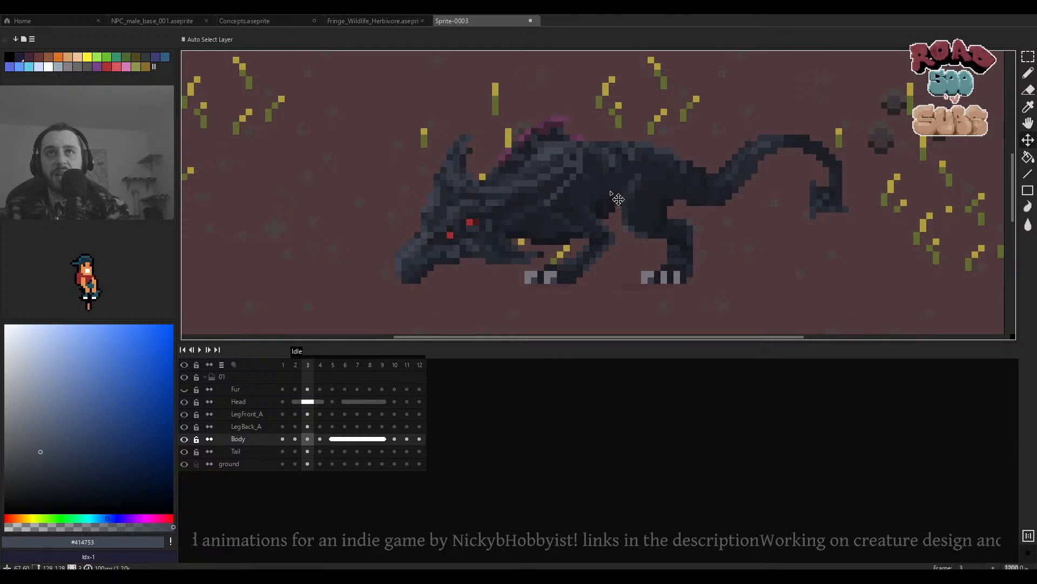
key("Left")
key("Left")
key("Left")
key("Right")
key("Right")
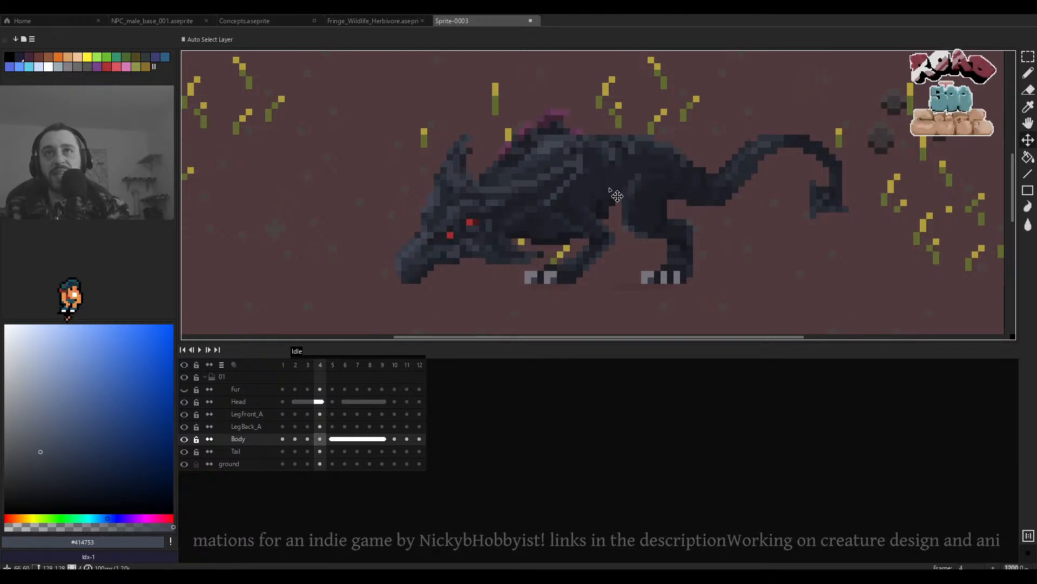
key("Right")
Replay the idle animation to review the body motion, then stop playback.
scroll(617, 195, "down", 4)
key("Return")
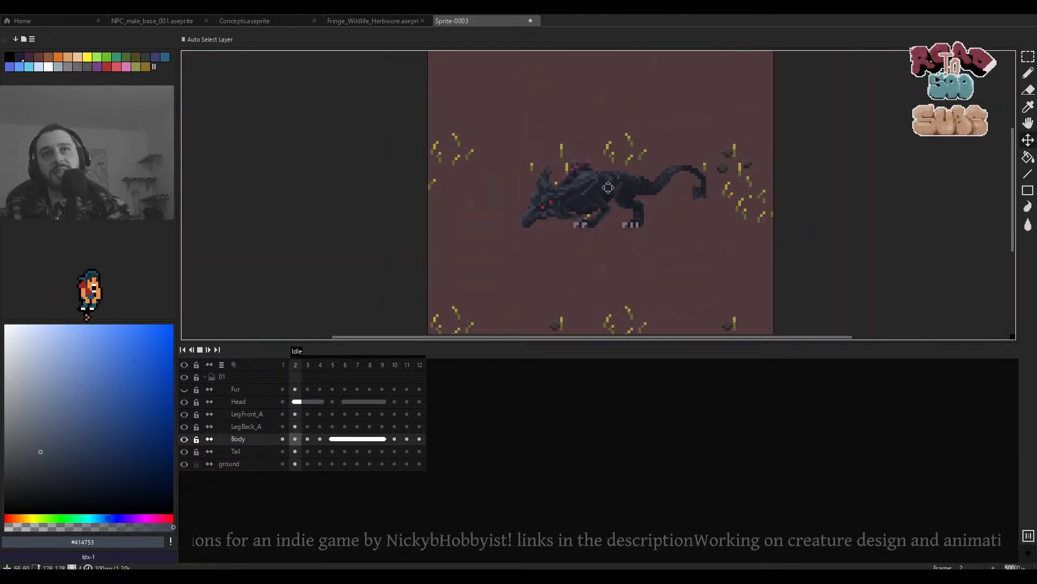
scroll(608, 187, "up", 1)
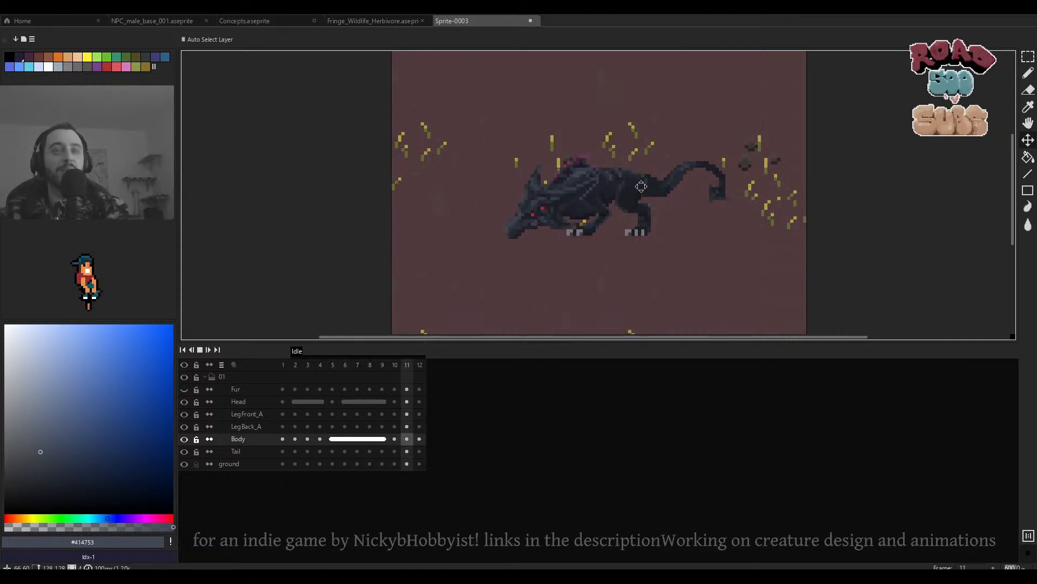
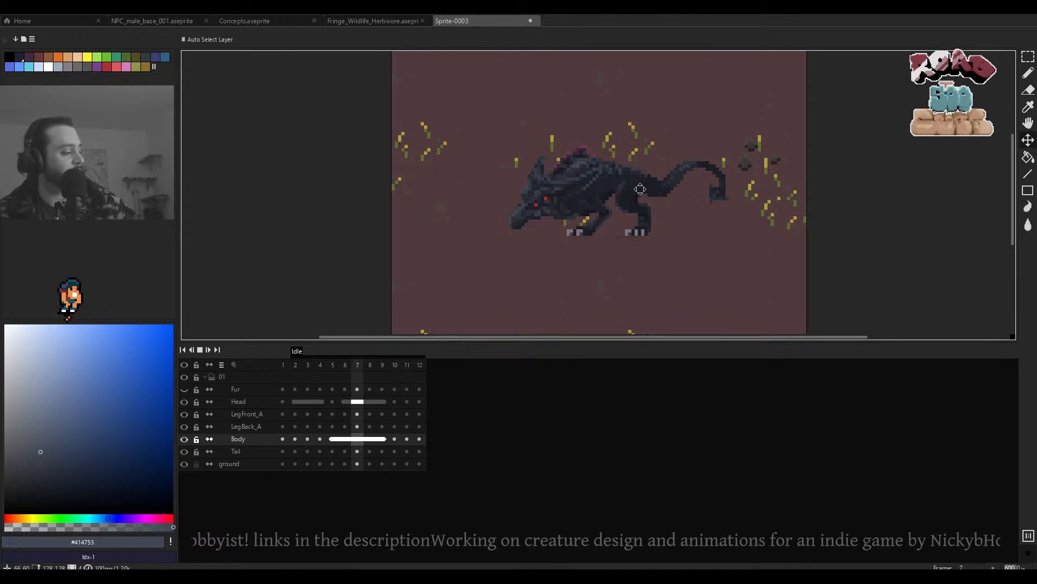
key("b")
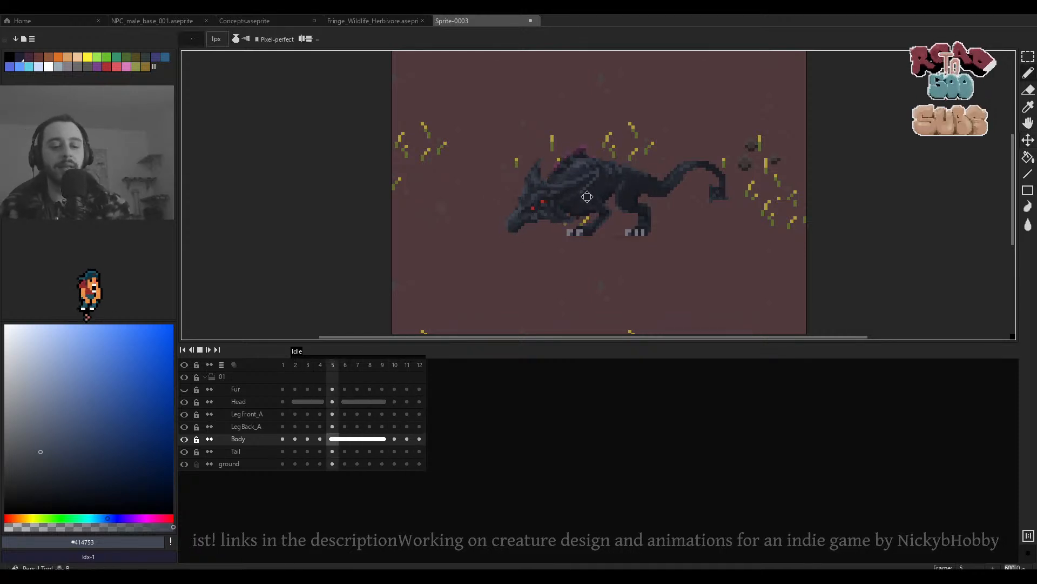
scroll(597, 212, "up", 2)
key("Return")
Make LegBack_A the active layer and step back from frame 10 to frame 6 to examine the back leg.
left_click(614, 208, "ctrl")
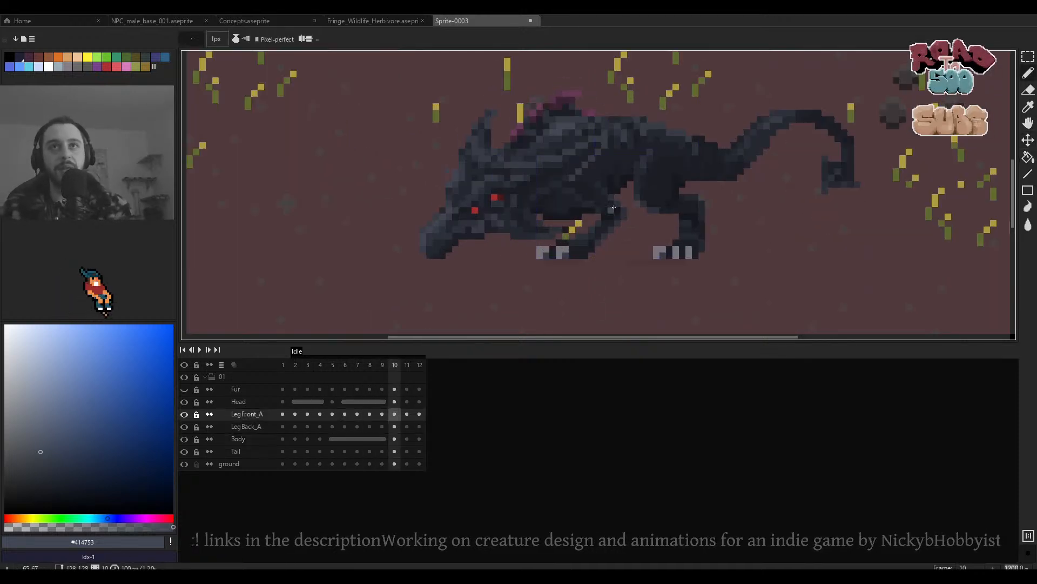
left_click(665, 206, "ctrl")
key("Left")
key("Left")
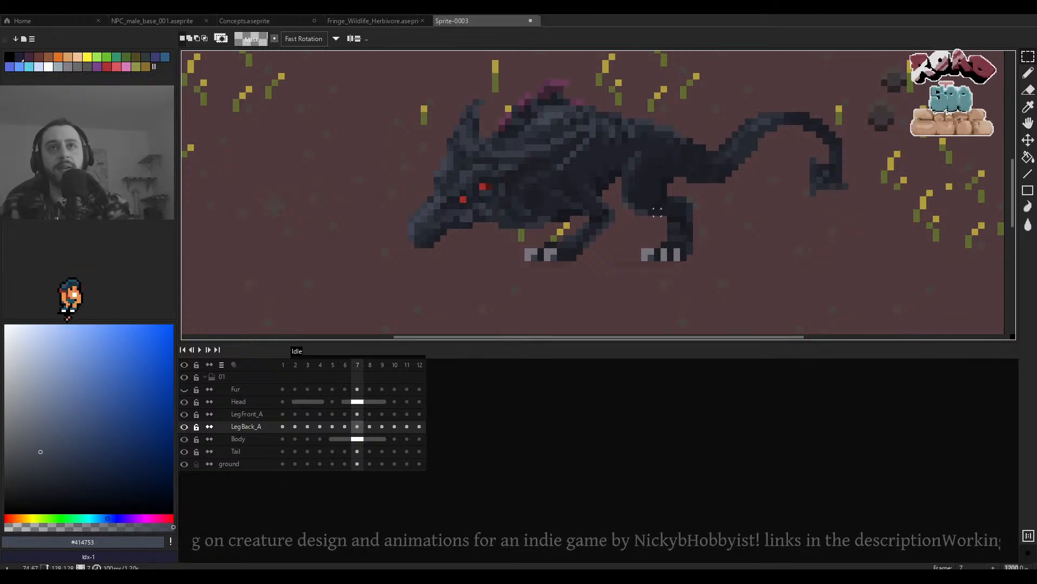
key("Left")
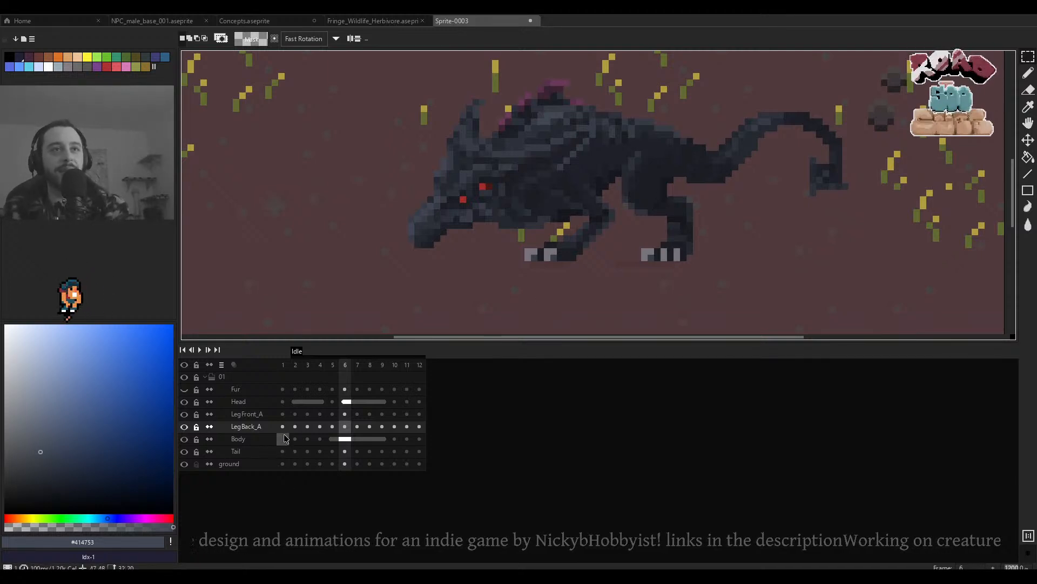
In frame 2, select the 7 by 10 pixel thigh section on LegBack_A and shift it down by one pixel.
left_click(284, 415)
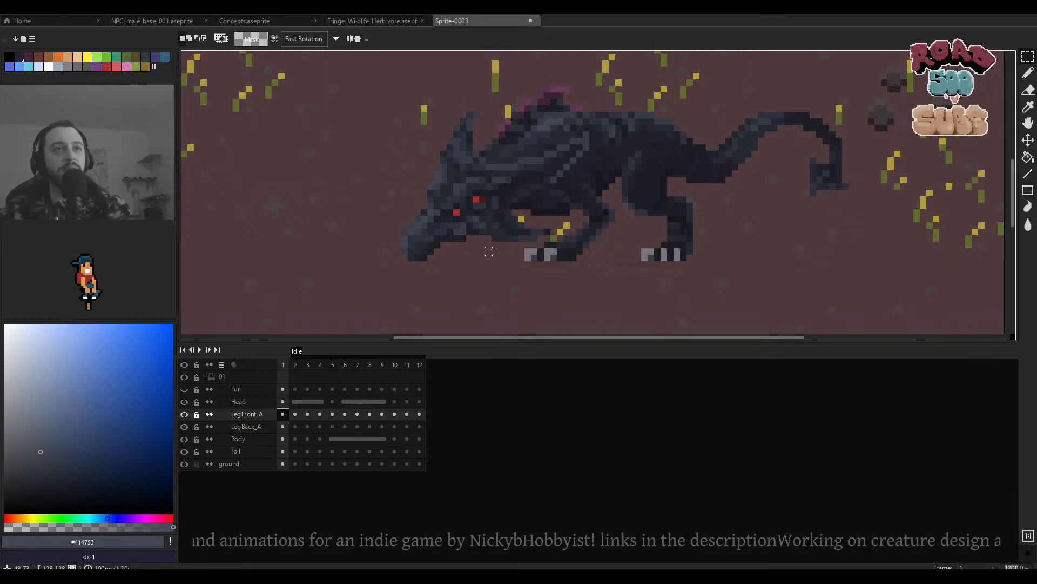
left_click(662, 206, "ctrl")
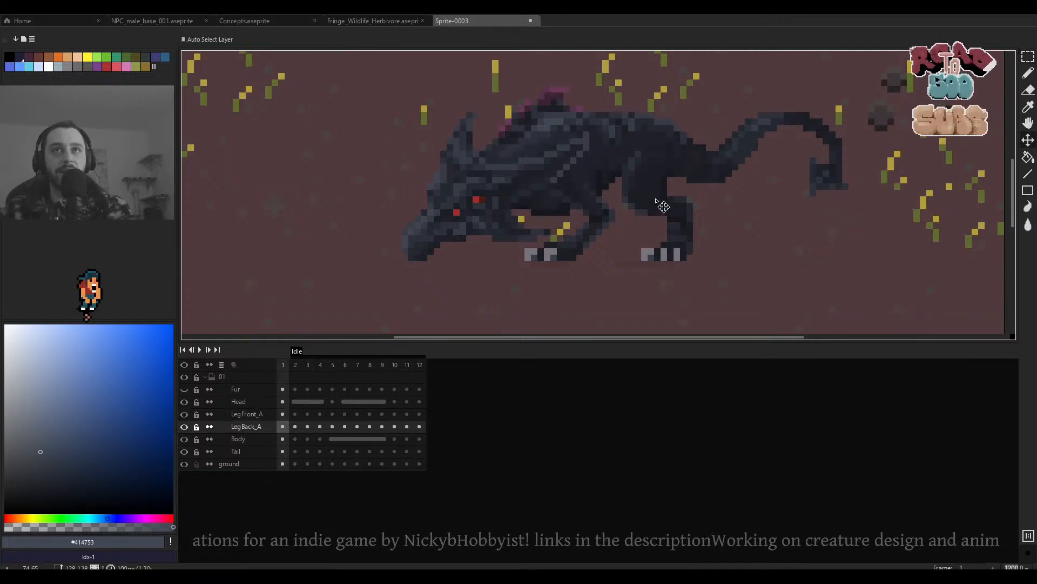
key("Right")
key("Right")
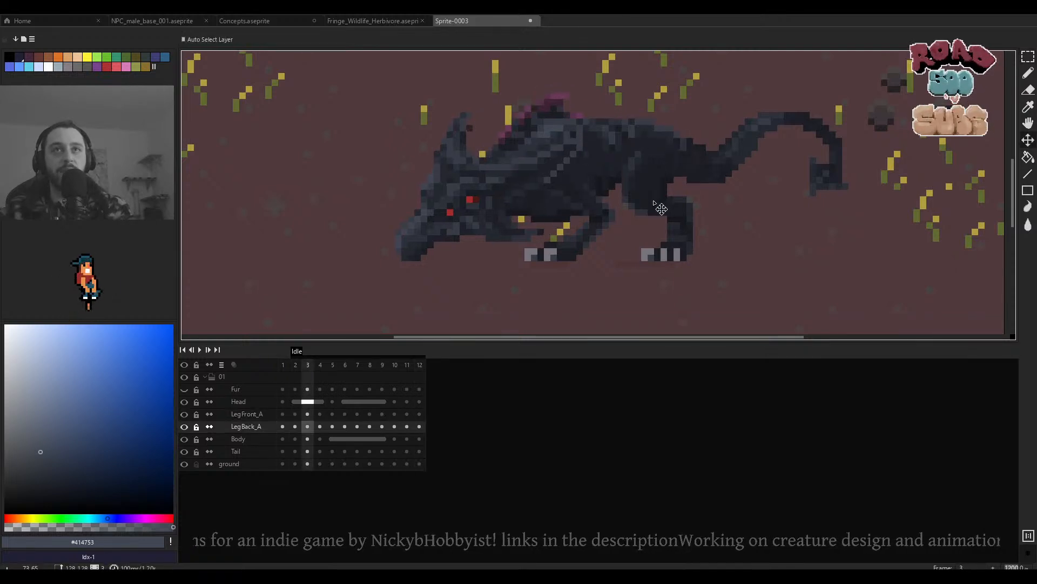
key("Left")
scroll(653, 203, "up", 3)
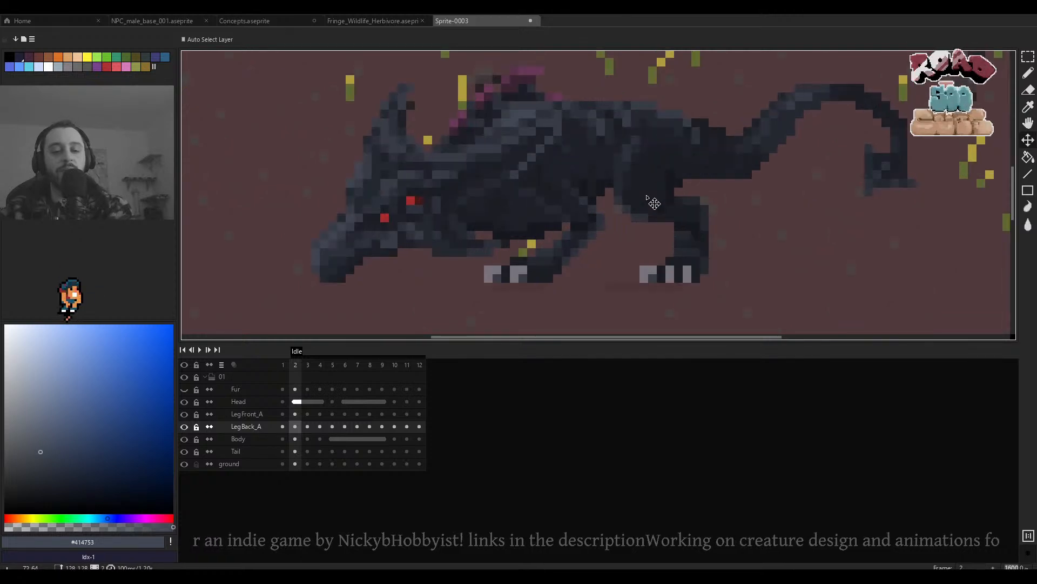
key("m")
left_click_drag(677, 120, 579, 258)
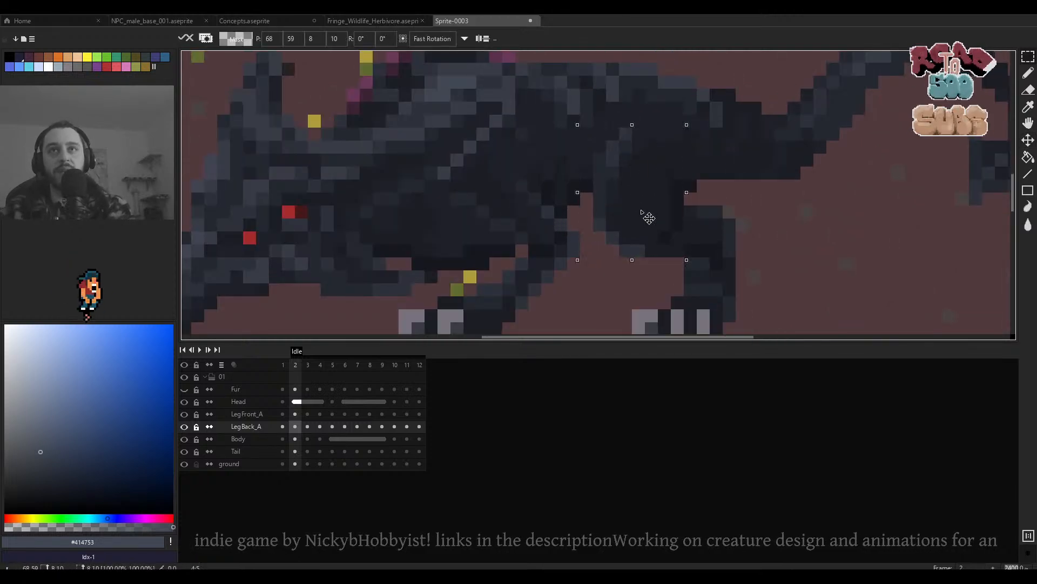
key("u")
left_click_drag(678, 225, 600, 121)
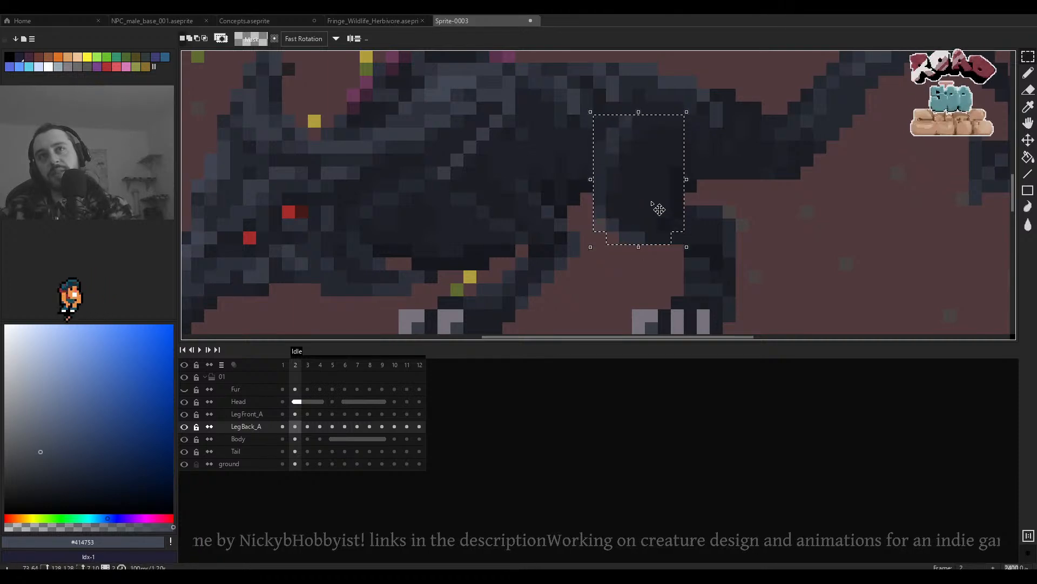
left_click_drag(656, 211, 656, 223)
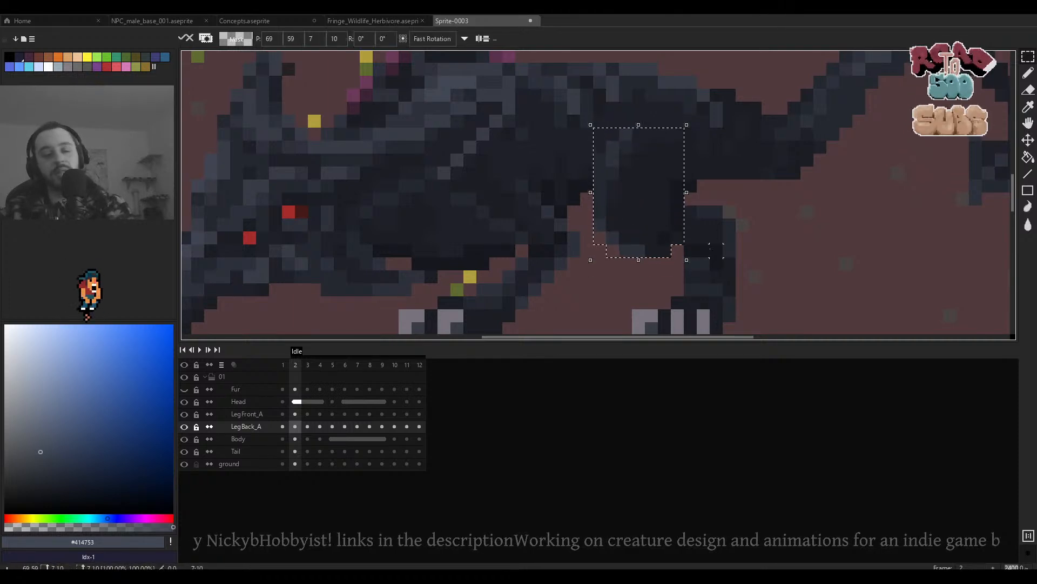
left_click(768, 224)
In frame 3, reselect the same LegBack_A thigh section, shift it down by one pixel and compare it with frame 2.
key("Right")
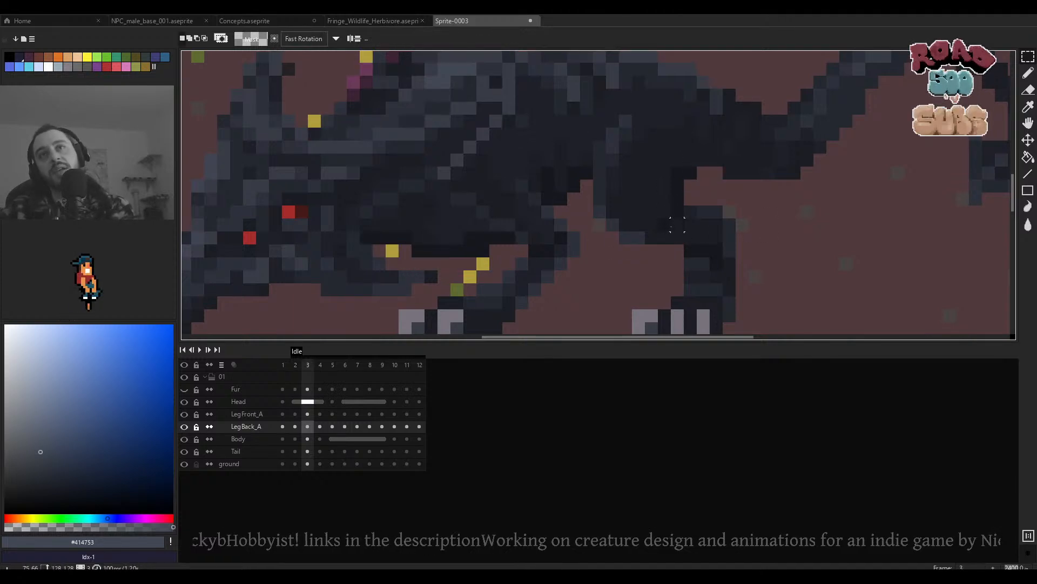
key("ctrl+shift+d")
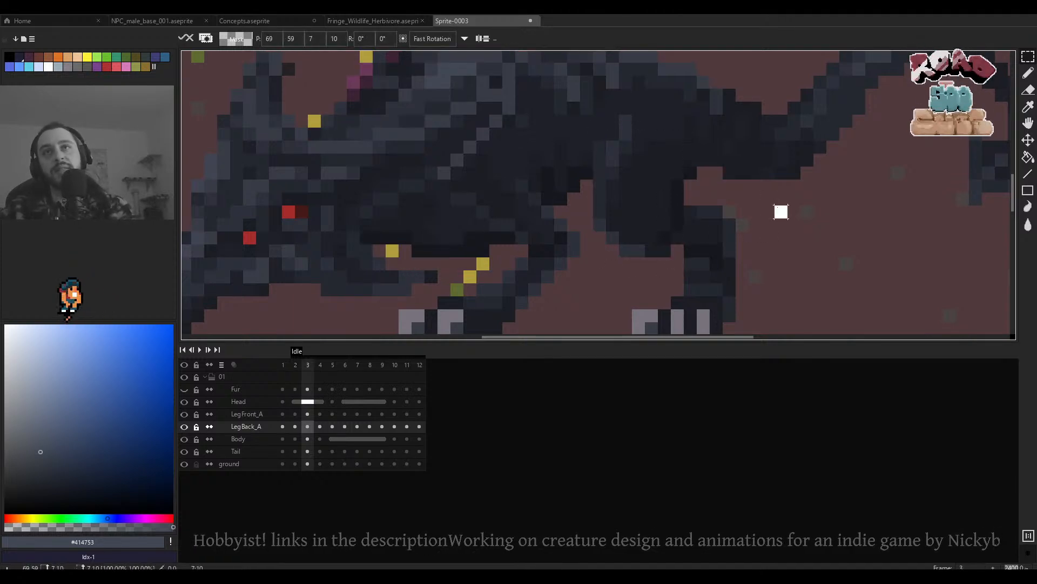
left_click(781, 211)
scroll(682, 236, "down", 2)
key("Left")
key("Right")
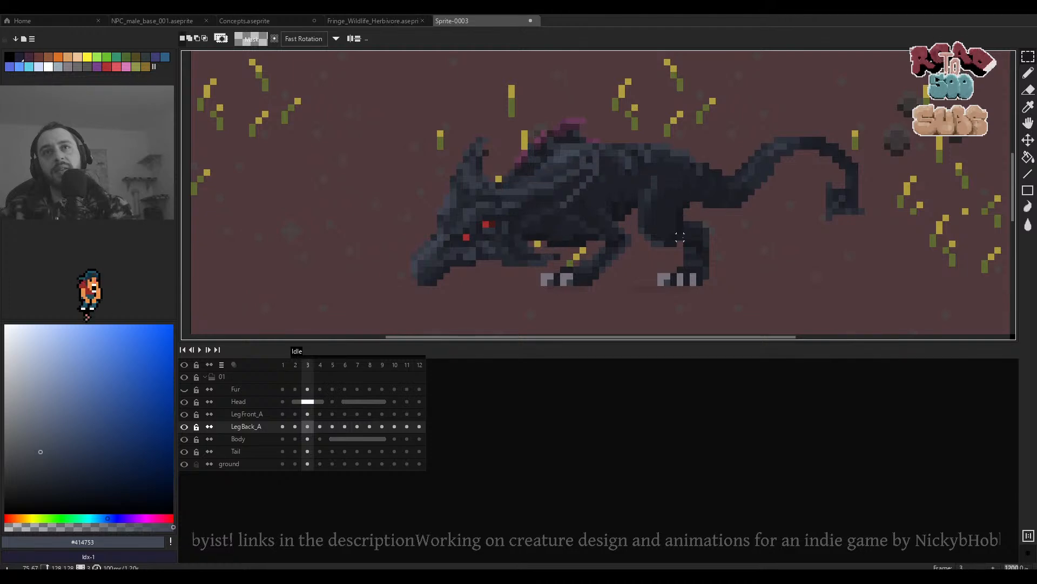
Step through frames 4 to 10 and flip repeatedly around frame 9 to check the back leg against the body.
key("Right")
key("Right")
key("Right")
key("Right")
key("Right")
key("Right")
key("Right")
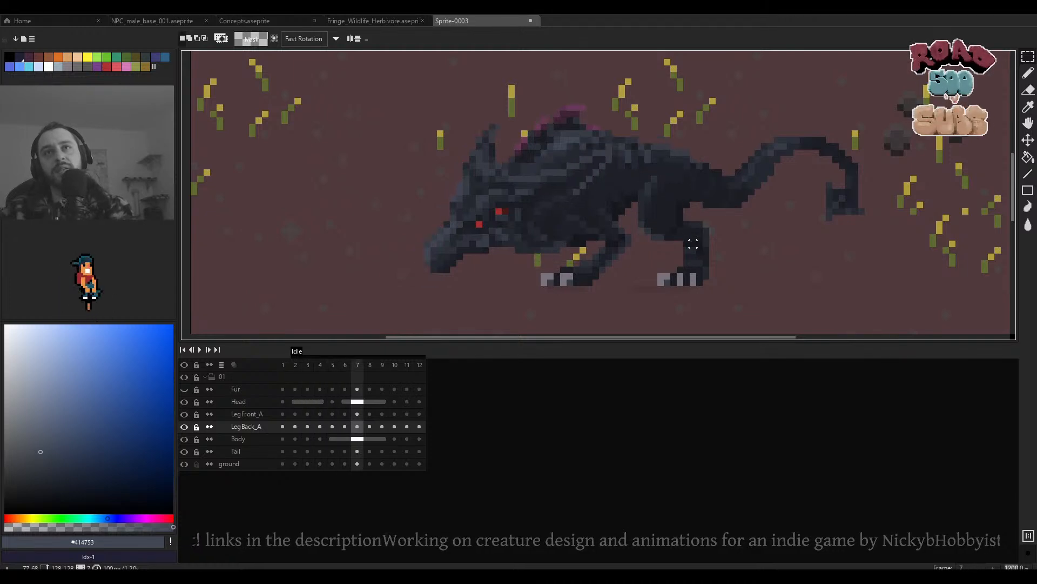
key("Right")
key("Left")
key("Left")
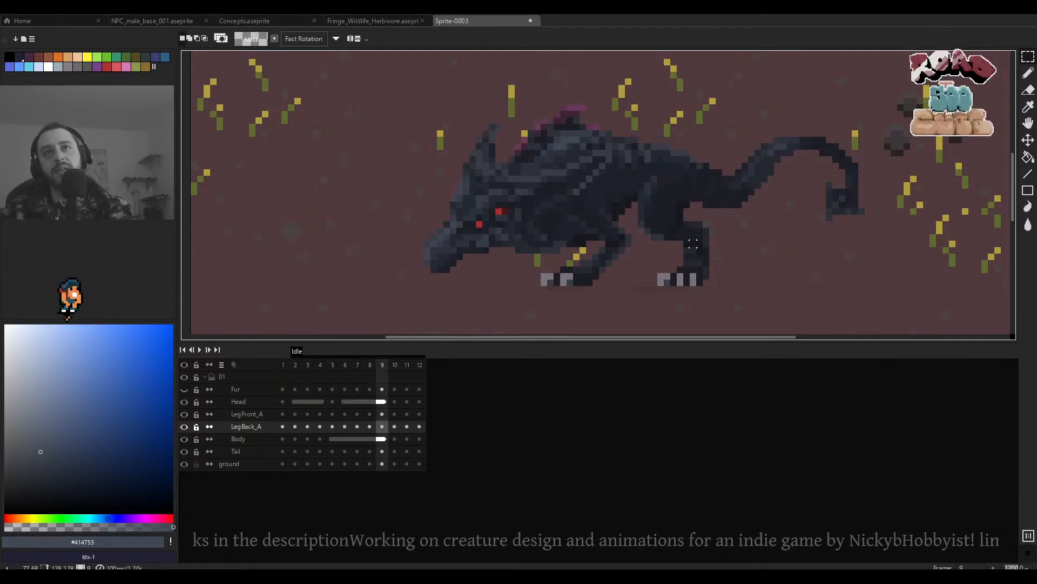
key("Right")
key("Left")
key("Left")
key("Right")
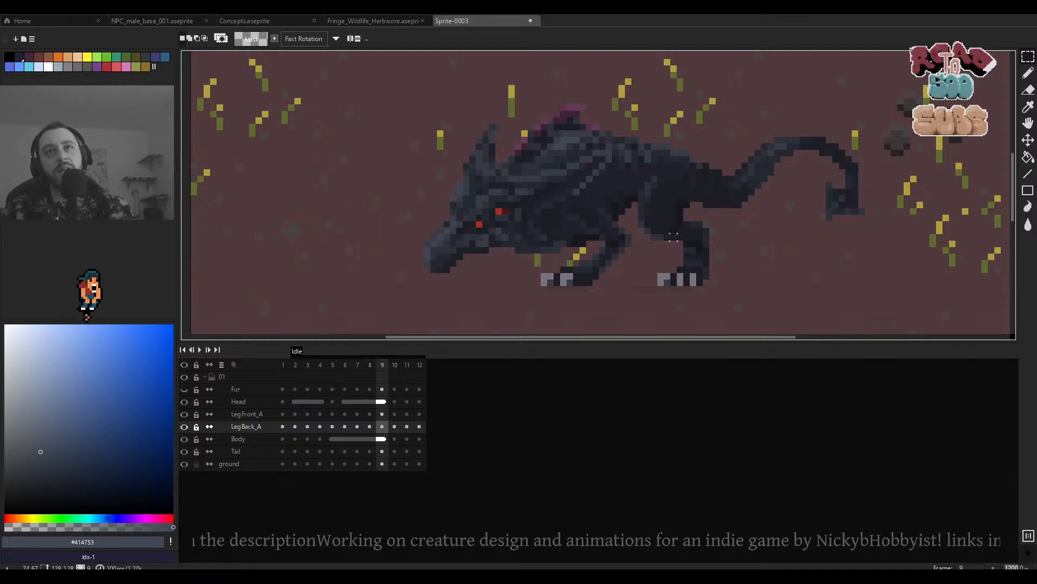
key("Right")
key("Left")
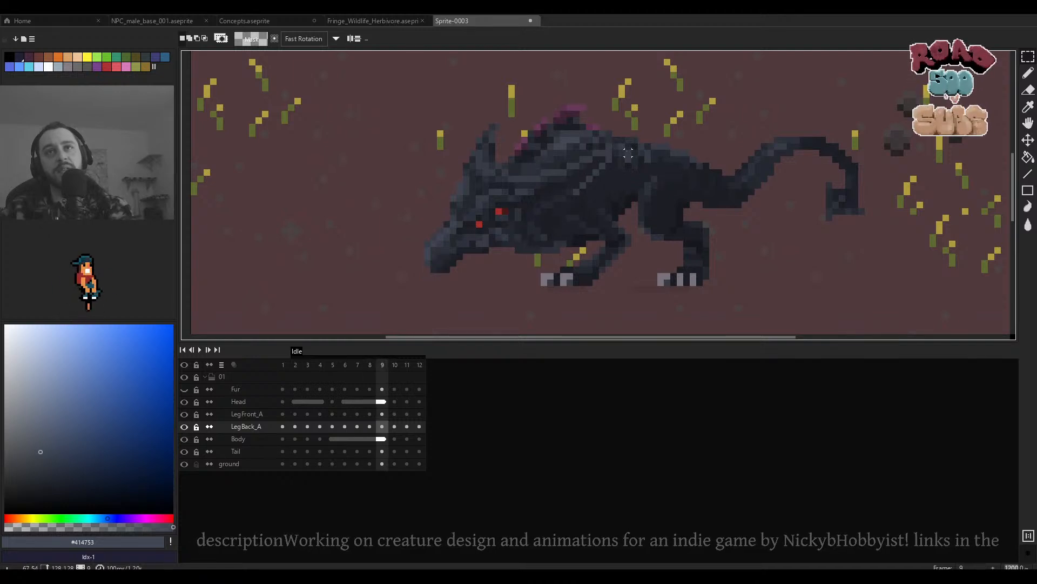
scroll(628, 153, "up", 1)
key("Right")
key("Left")
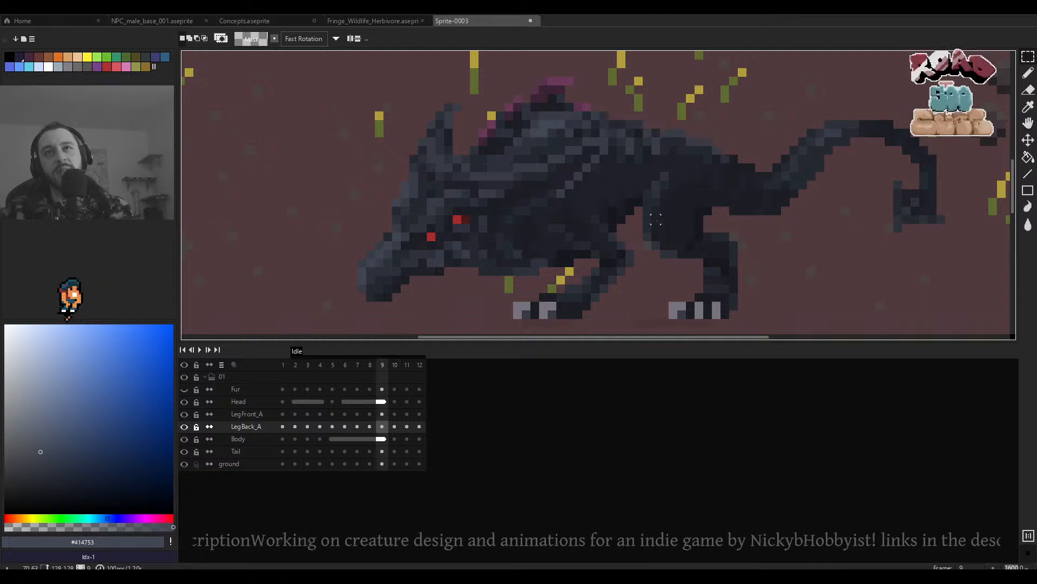
Shift the reselected LegBack_A thigh section down by one pixel in frames 11 and 12.
key("Right")
key("Right")
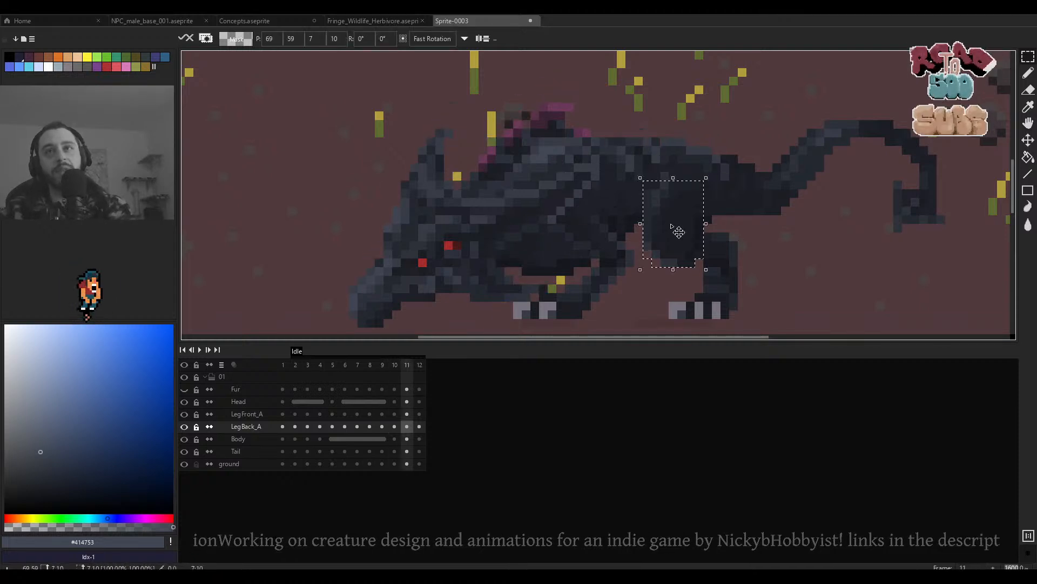
key("Left")
key("Left")
key("Right")
key("Right")
key("Right")
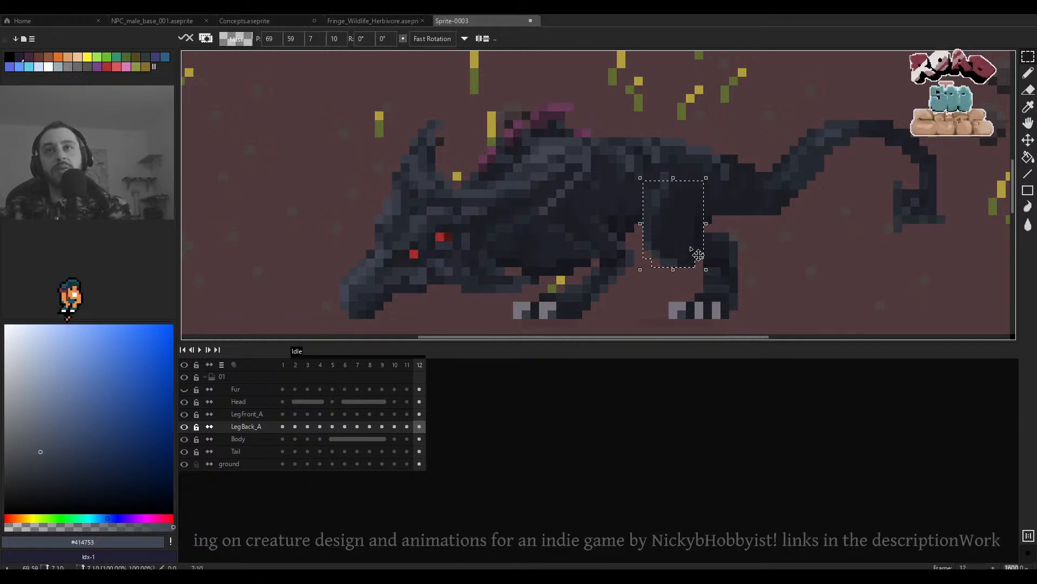
key("Right")
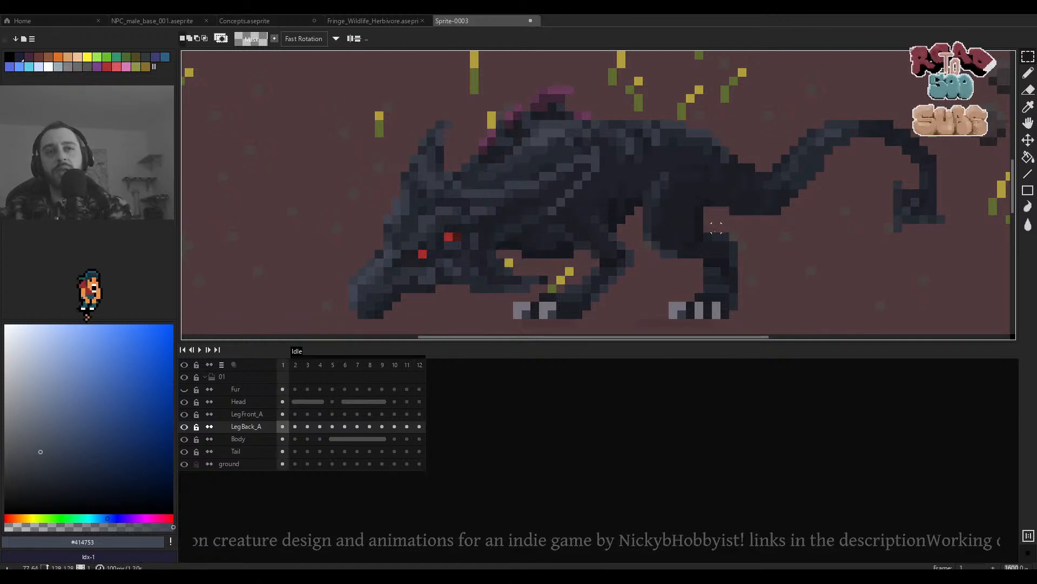
left_click(283, 365)
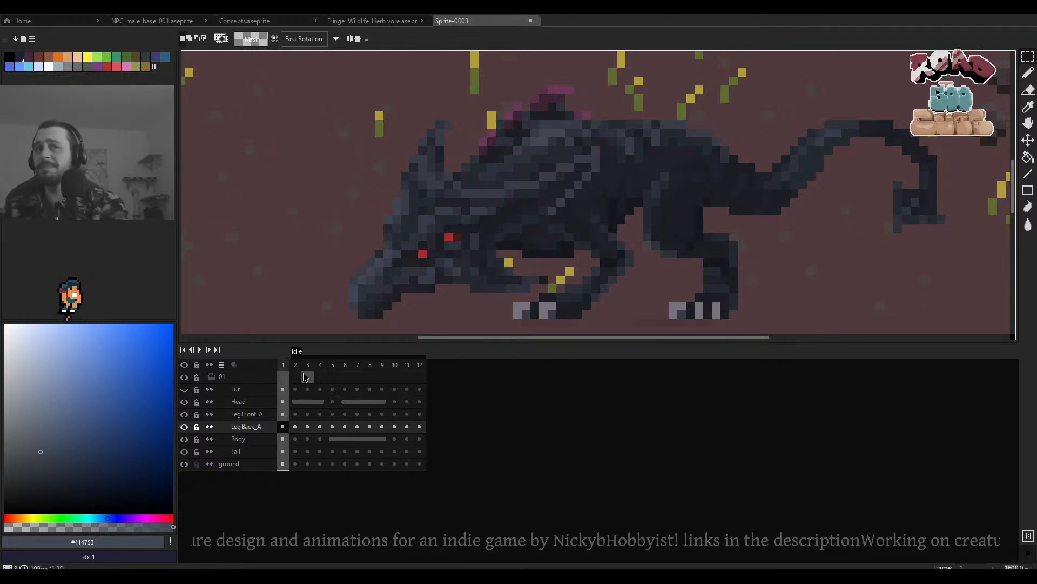
left_click_drag(299, 390, 297, 465)
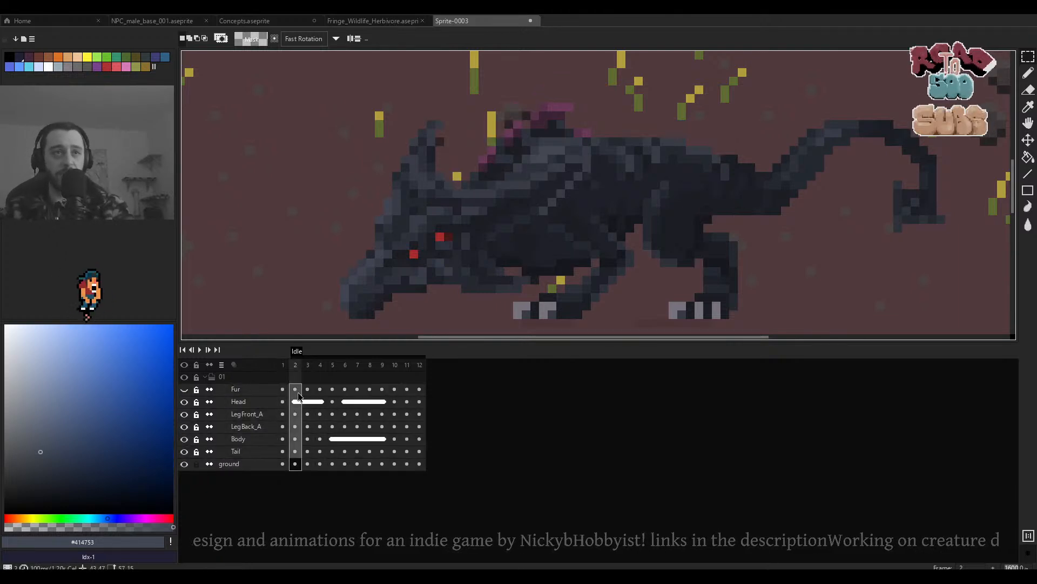
left_click(301, 413)
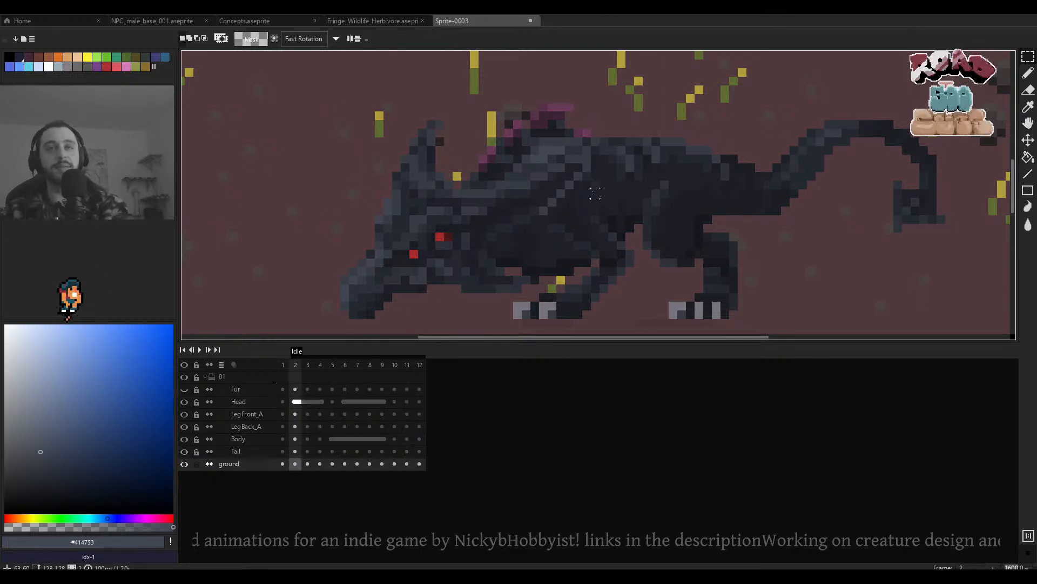
Replay the idle animation at different zoom levels to review how the back leg follows the body.
scroll(595, 194, "down", 3)
scroll(594, 192, "down", 1)
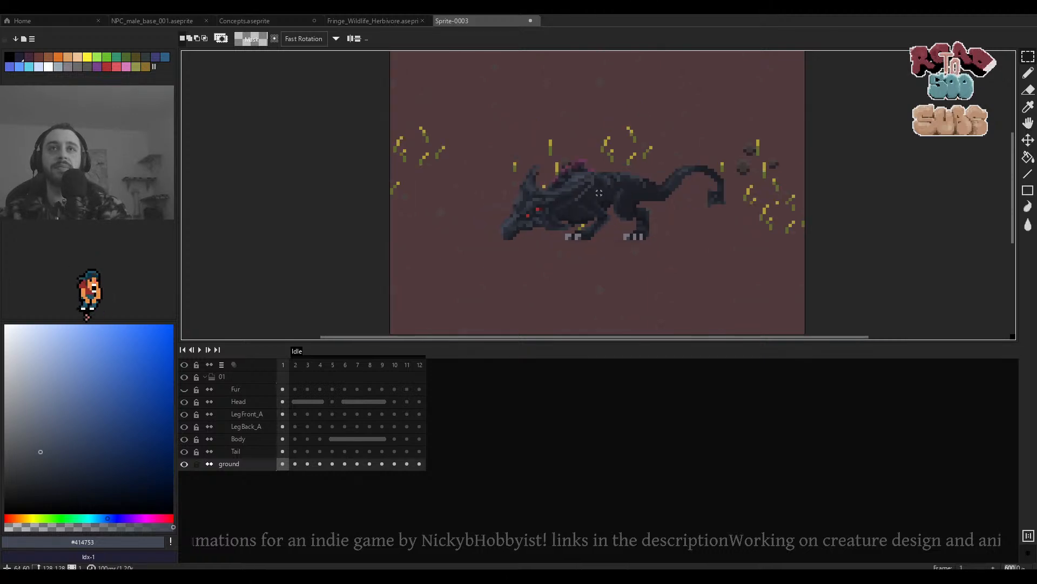
key("Return")
scroll(591, 200, "up", 1)
scroll(585, 221, "down", 2)
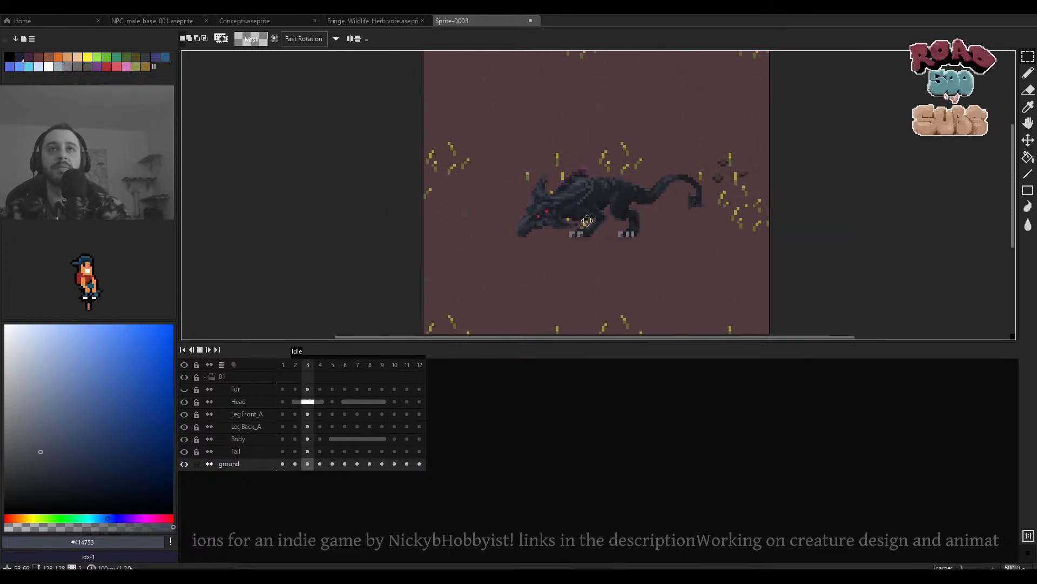
scroll(635, 219, "up", 2)
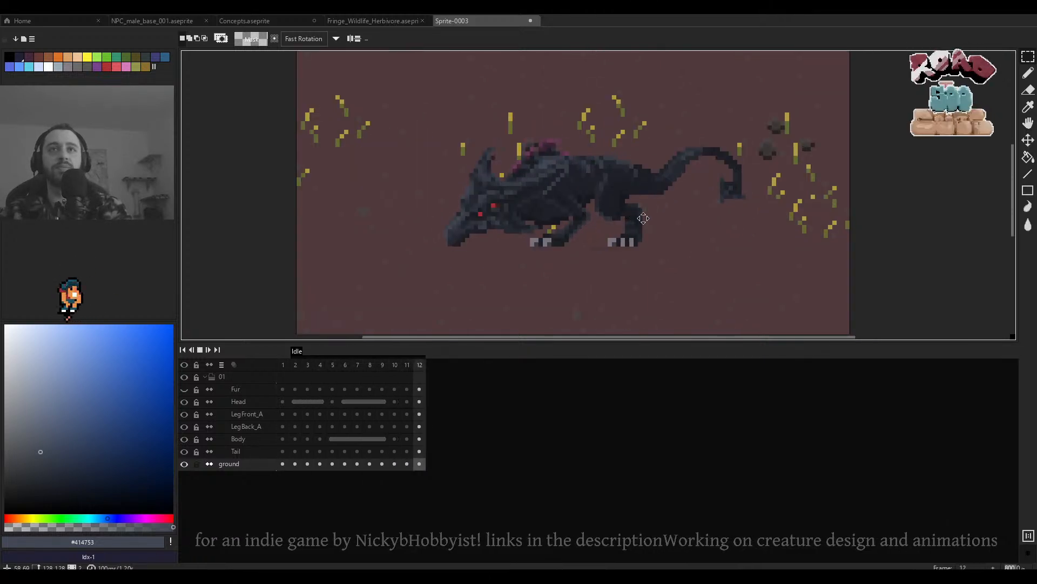
Stop the playback, make the creature's back-leg layer LegBack_A active and choose rectangular marquee selection.
scroll(648, 220, "up", 2)
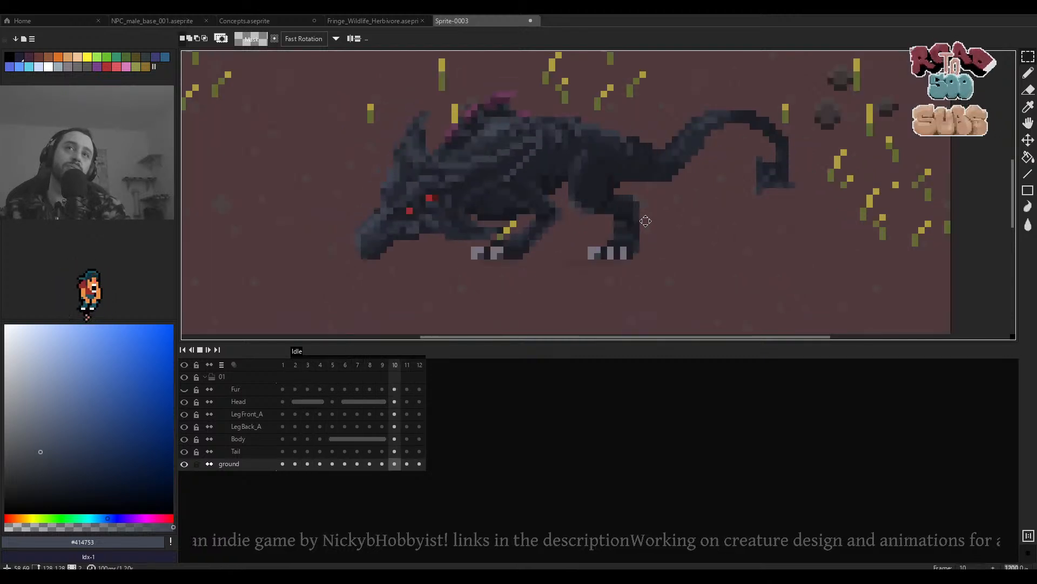
scroll(648, 220, "up", 3)
key("v")
left_click(649, 230)
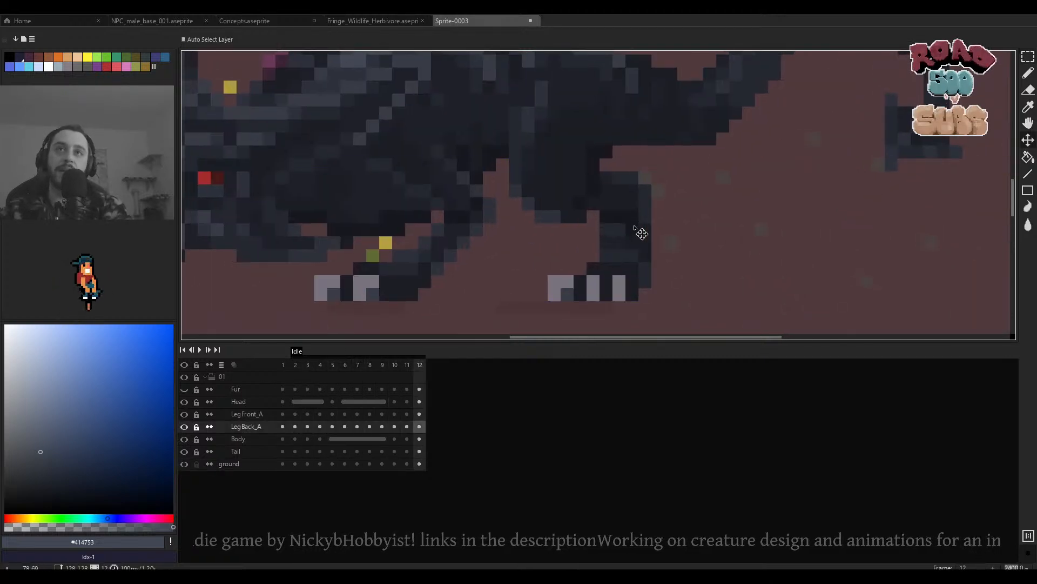
key("m")
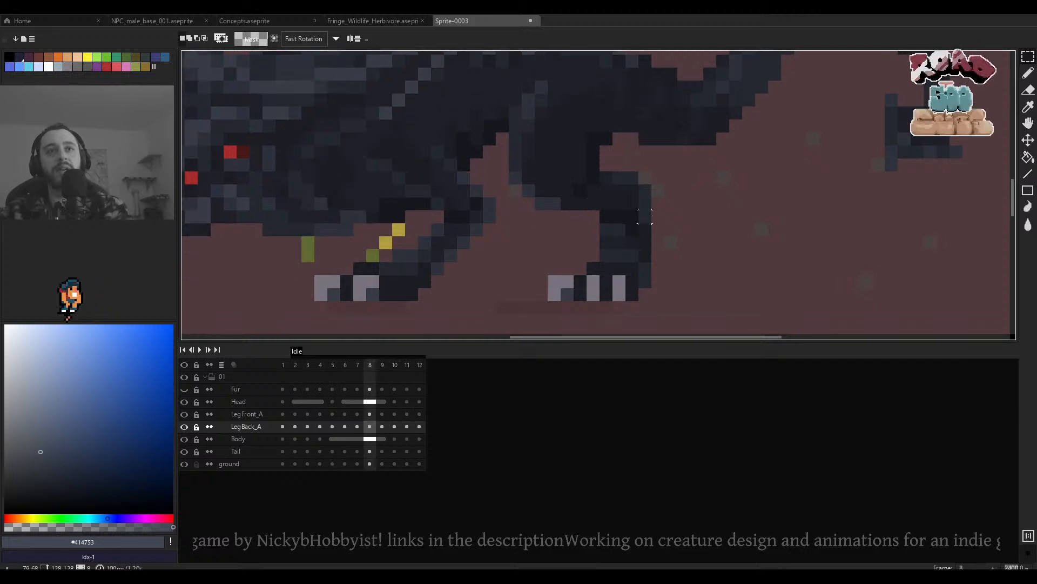
scroll(640, 189, "up", 1)
left_click_drag(650, 168, 594, 262)
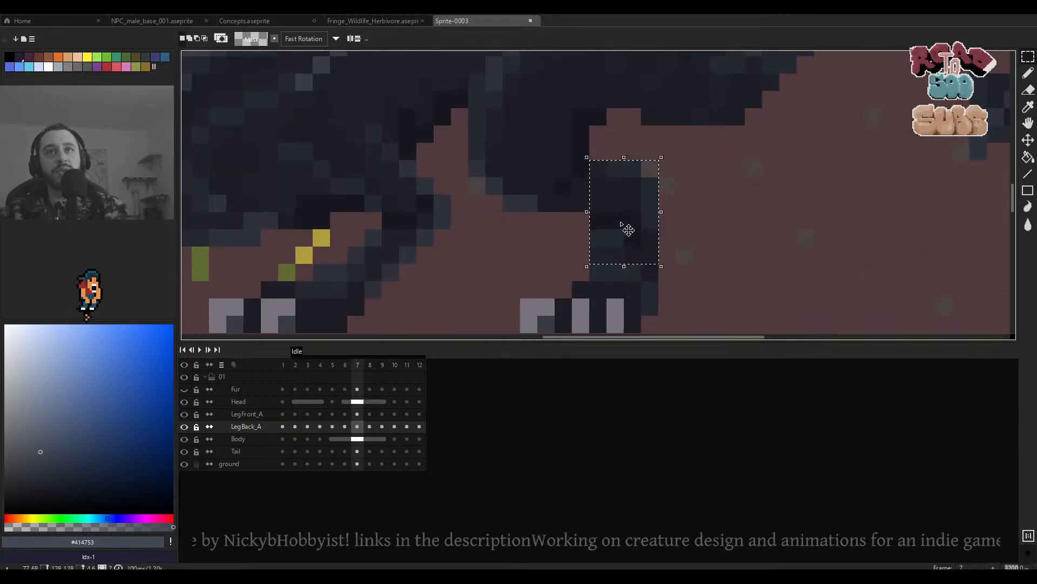
mouse_move(626, 227)
left_mouse_down()
mouse_move(607, 232)
mouse_move(616, 233)
left_mouse_up()
left_click(736, 220)
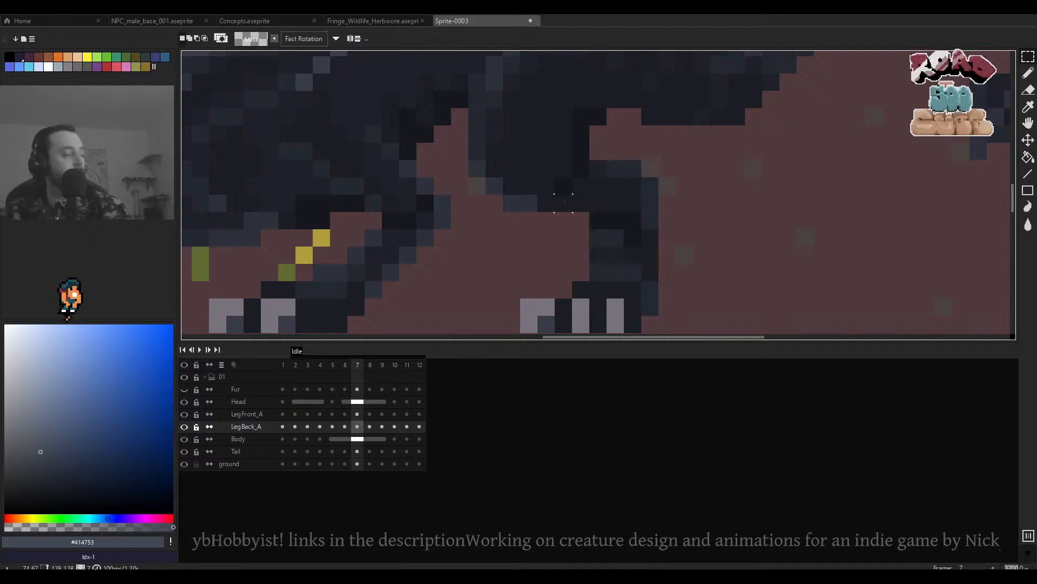
Go back to frame 1, select the LegBack_A section between knee and ankle and shift it one pixel toward the head.
key("Left")
key("Left")
key("Left")
key("Left")
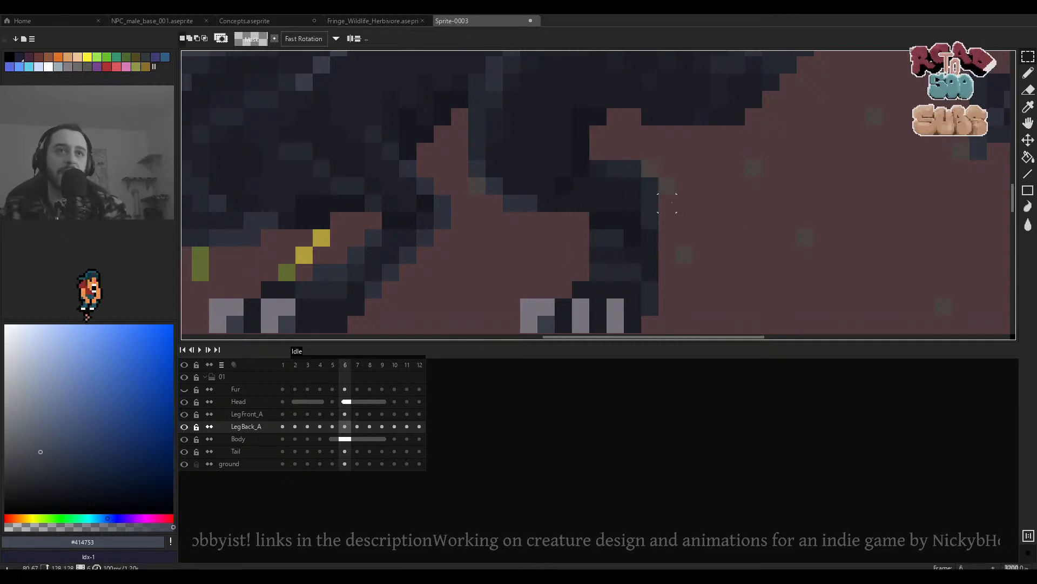
scroll(669, 204, "down", 2)
key("Left")
key("Left")
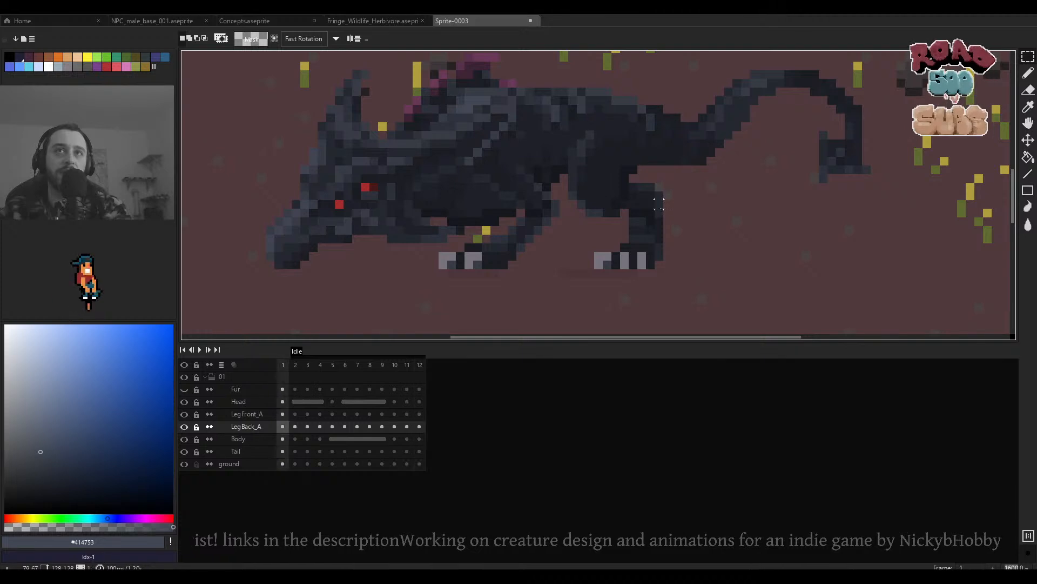
scroll(659, 203, "up", 1)
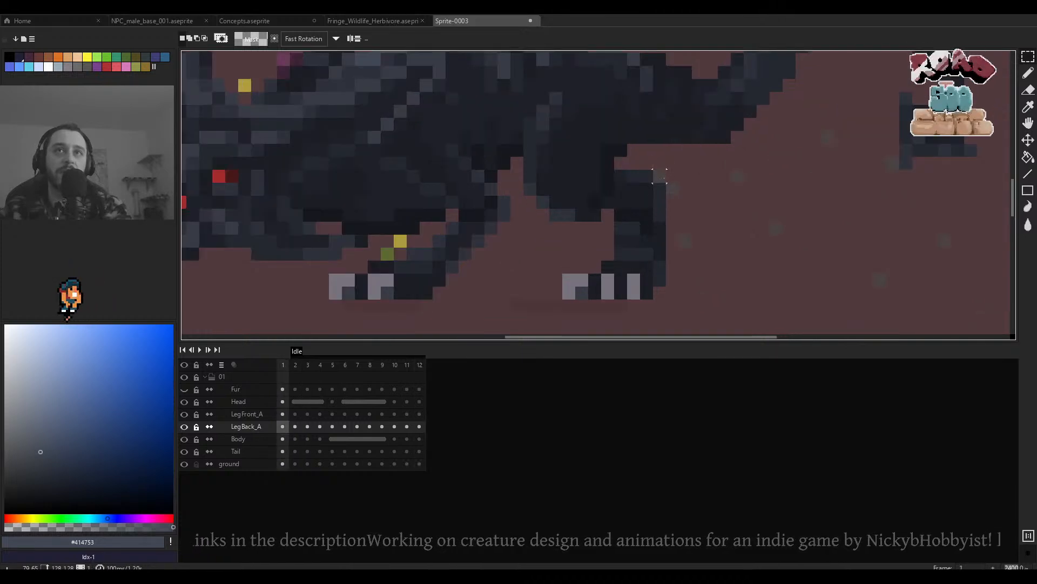
left_click_drag(660, 176, 615, 236)
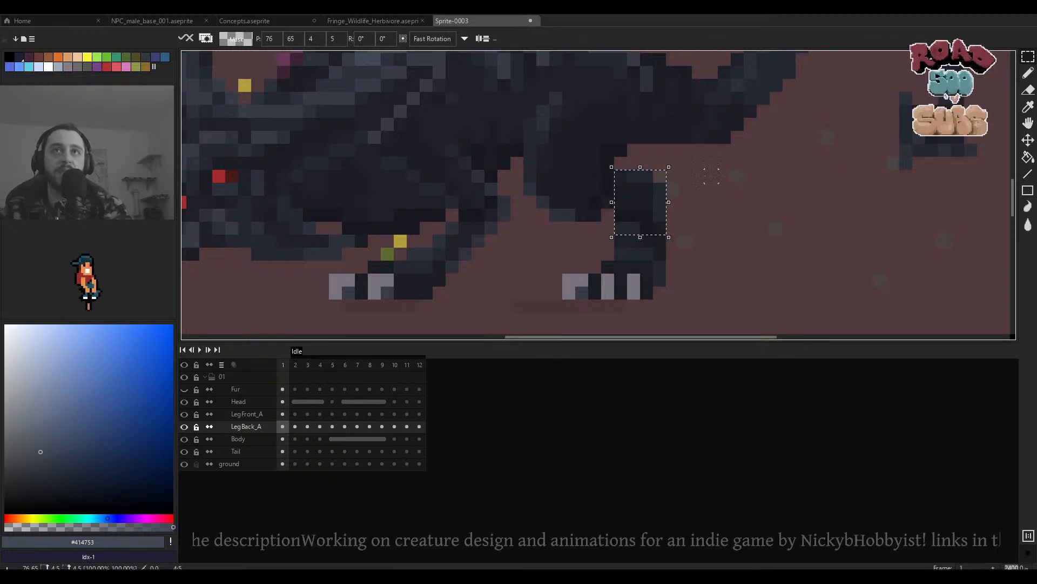
left_click_drag(680, 157, 630, 222)
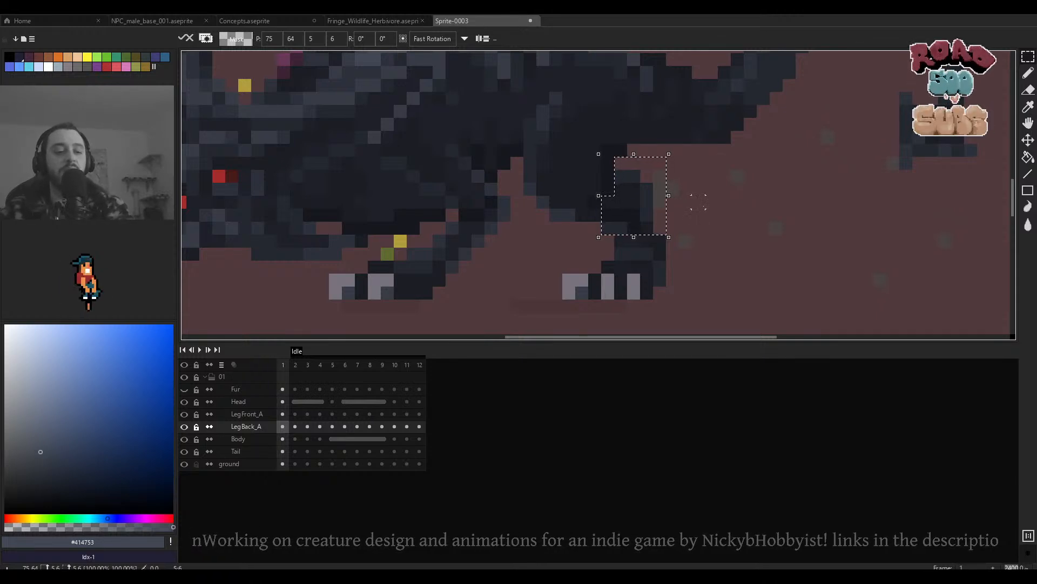
left_click(698, 202)
In frame 2, delete the rear edge of the same LegBack_A section and paste the shifted section from frame 1 over it.
key("Right")
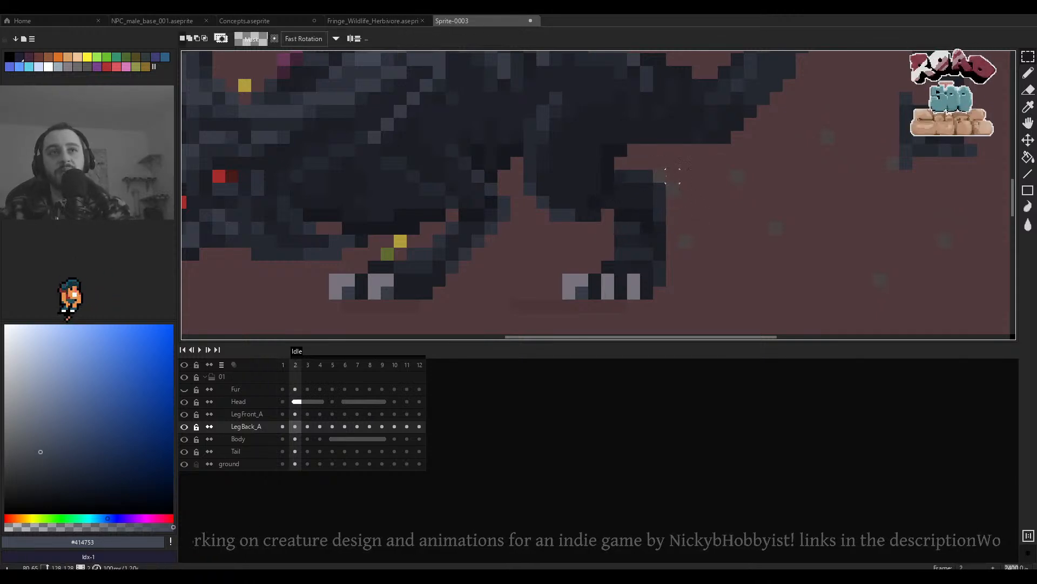
left_click_drag(673, 176, 660, 228)
key("Delete")
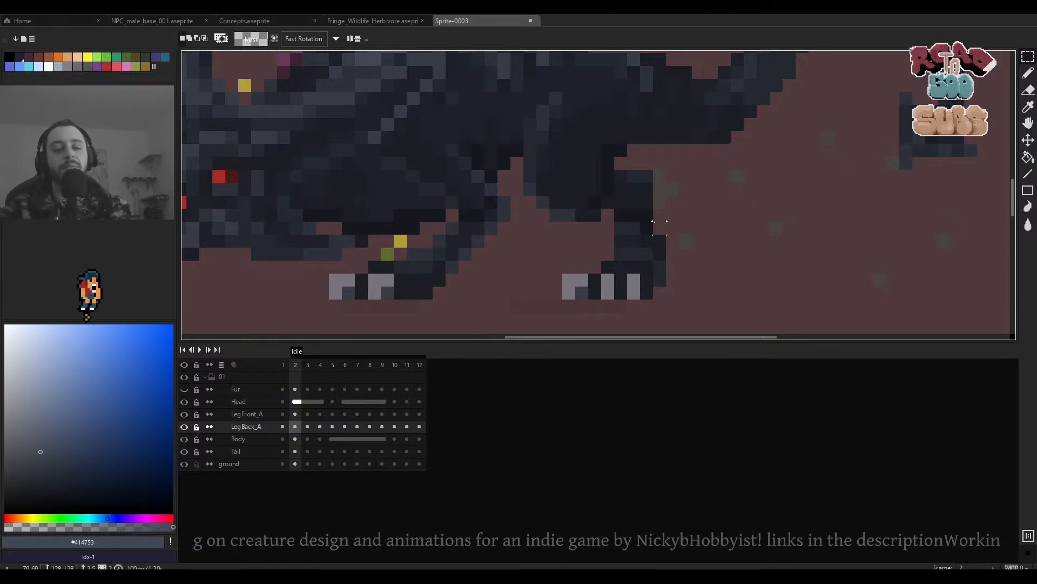
key("ctrl+v")
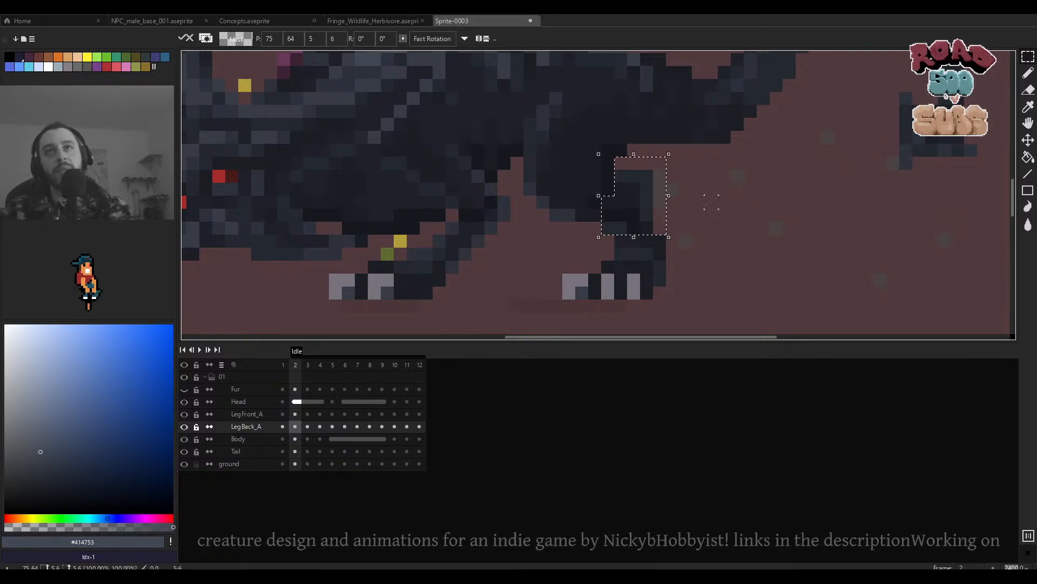
left_click(711, 202)
Compare frame 2 with frame 1 and erase the stray pixel at the rear upper corner of the back leg's bend.
key("Left")
key("Right")
key("e")
left_click(647, 176)
scroll(671, 182, "down", 3)
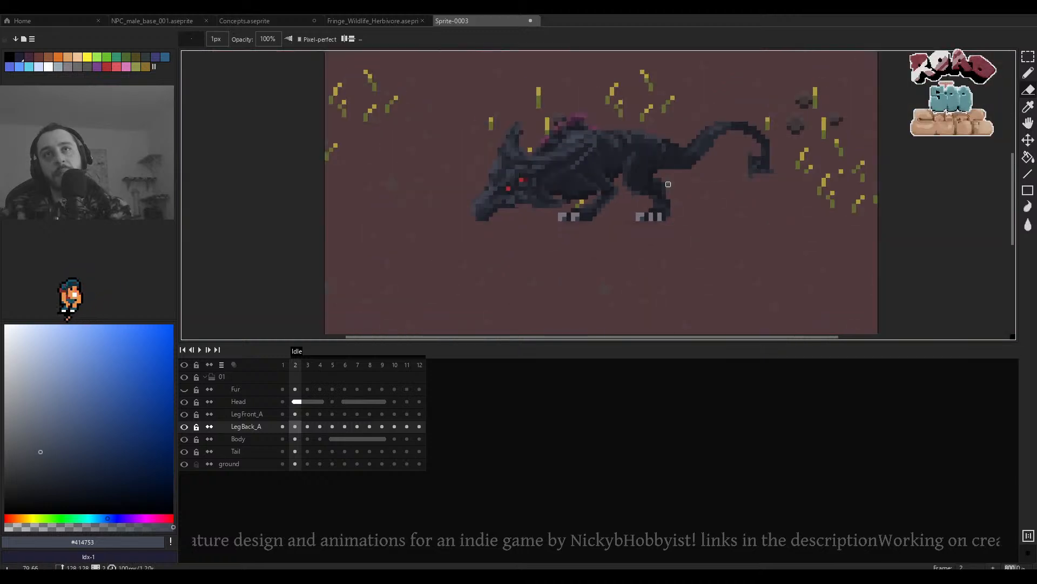
scroll(669, 185, "up", 4)
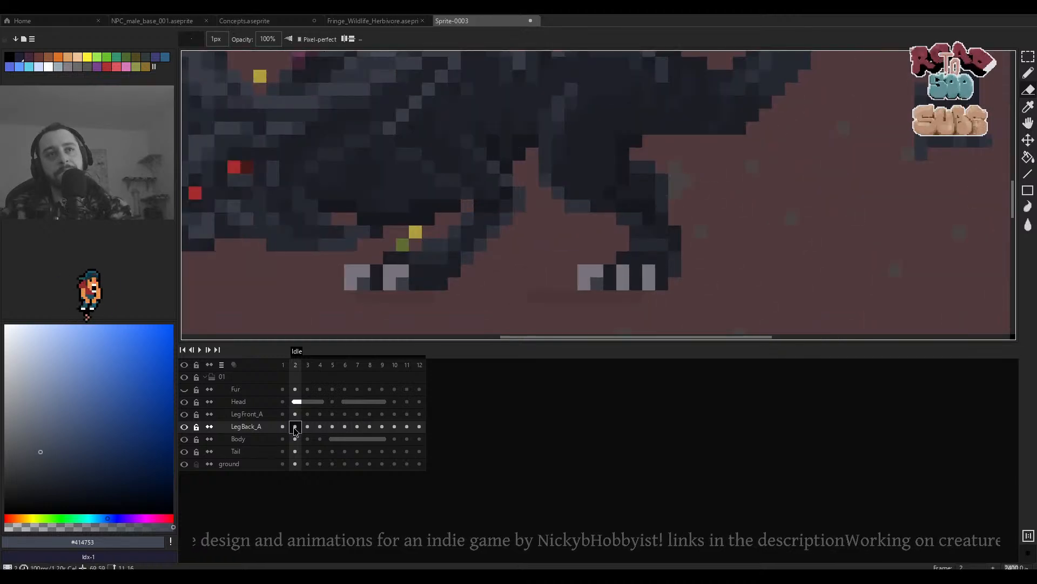
Link the LegBack_A cels of frames 2 and 3 so they share the corrected leg pose.
left_click_drag(295, 426, 314, 428)
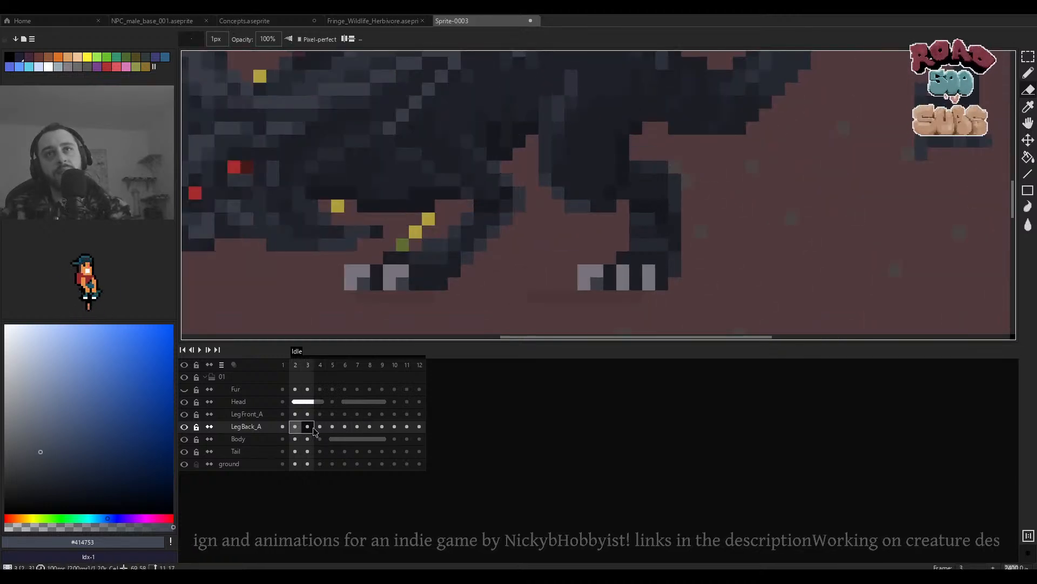
right_click(313, 427)
left_click(325, 466)
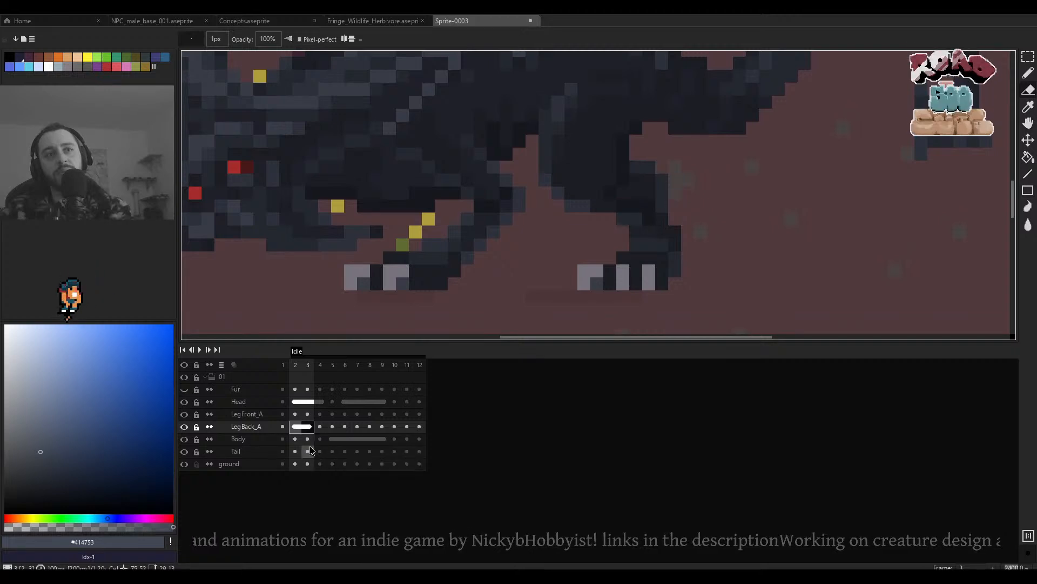
scroll(579, 216, "down", 2)
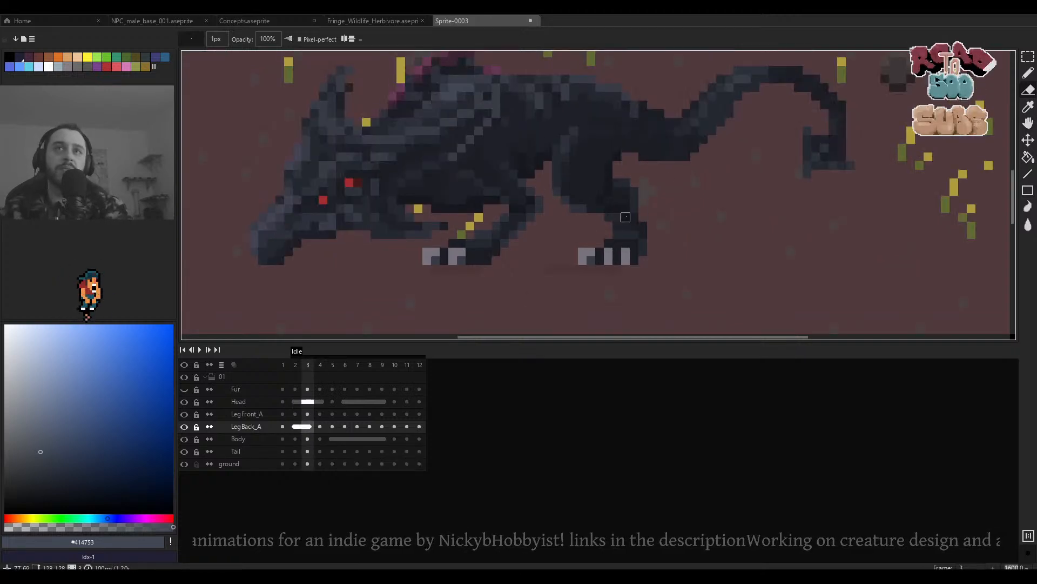
scroll(625, 218, "up", 3)
key("Right")
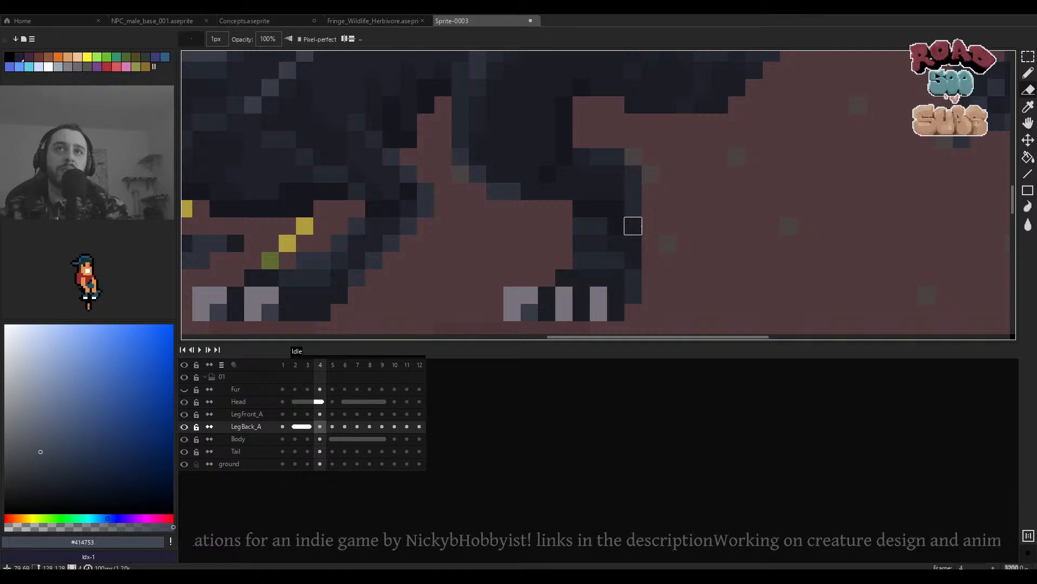
key("m")
left_click_drag(625, 165, 628, 193)
left_click(700, 174)
Return to frame 2 and play the zoomed-out idle animation to review the shifted back leg.
scroll(707, 175, "down", 4)
key("Left")
key("Left")
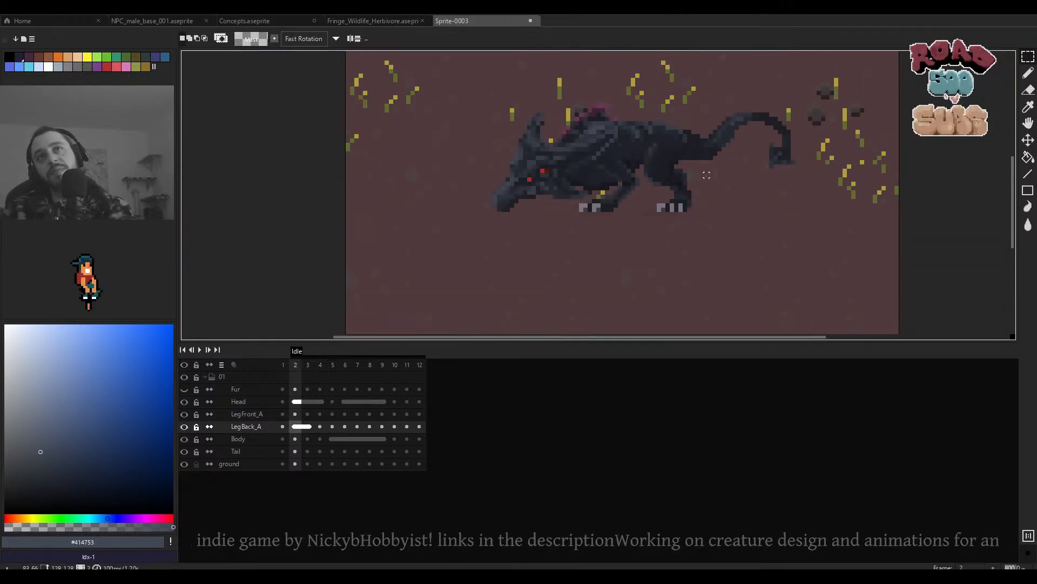
key("Return")
scroll(706, 179, "down", 3)
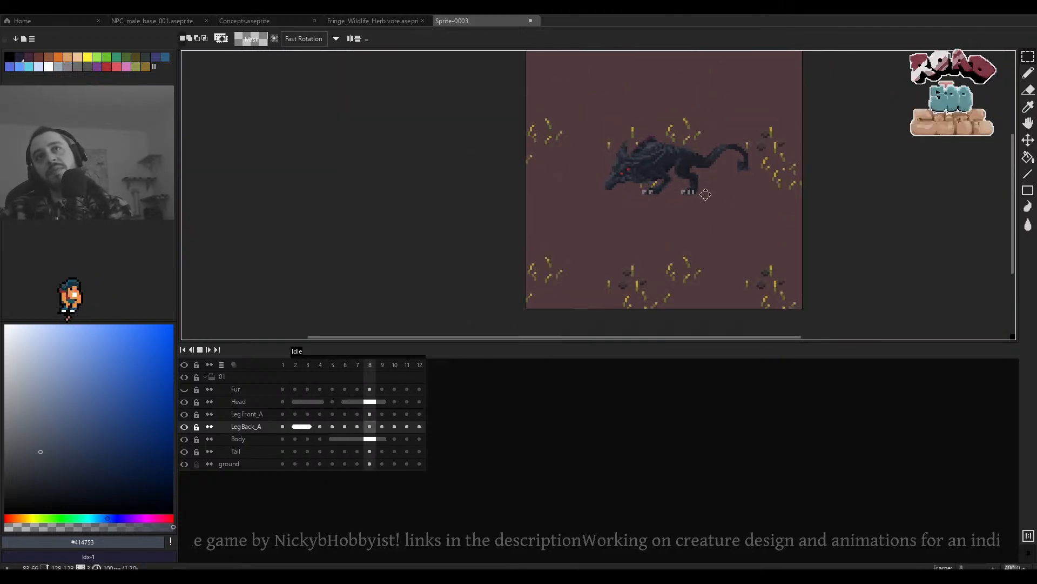
key("Return")
scroll(706, 186, "up", 5)
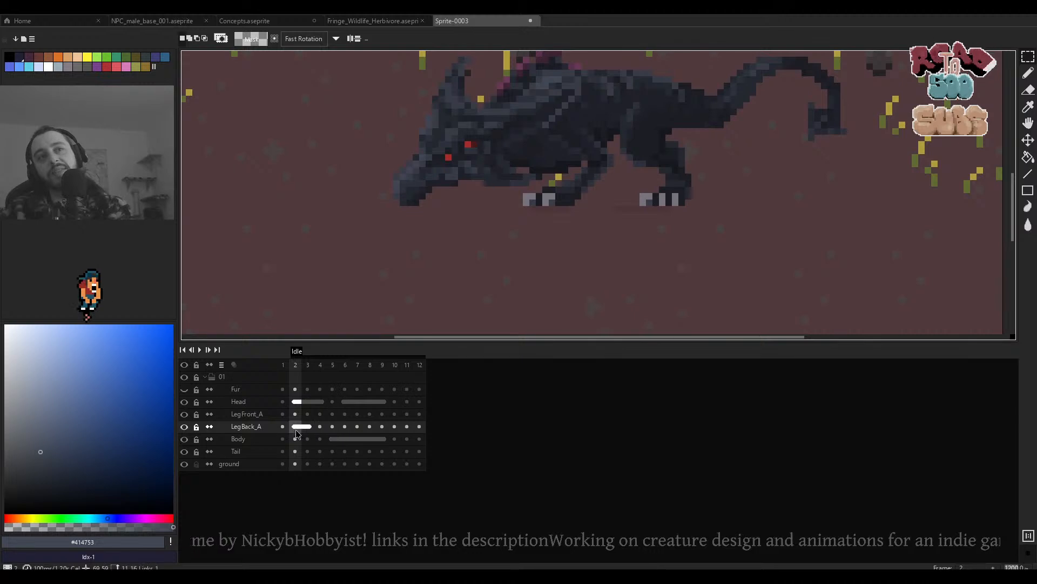
Link the LegBack_A cels of frames 2 through 5 to the corrected leg pose.
left_click_drag(296, 429, 332, 426)
right_click(332, 427)
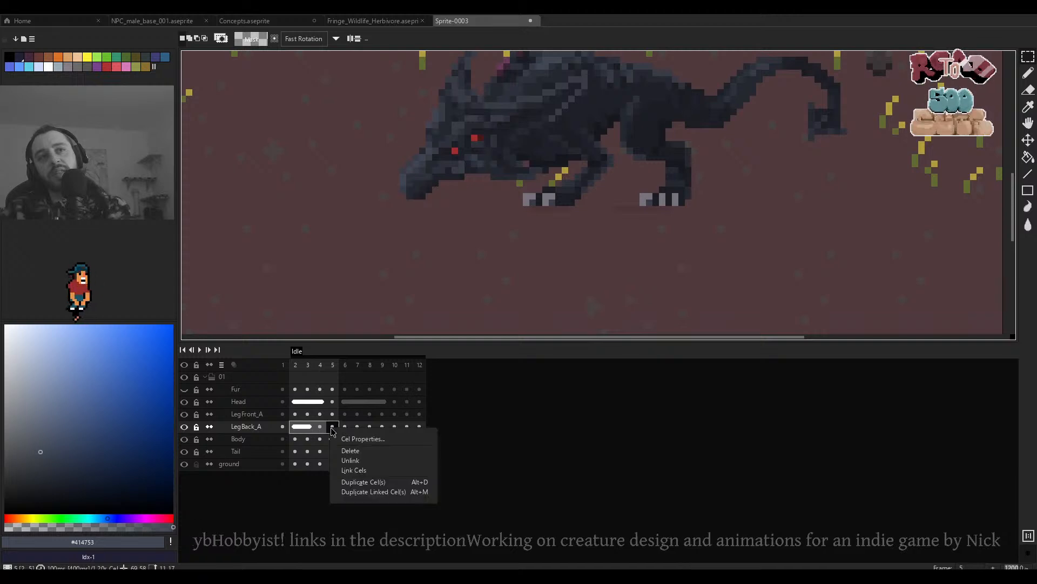
left_click(359, 474)
Replay the idle animation at different zoom levels to review the linked back-leg pose.
scroll(649, 204, "down", 5)
key("Return")
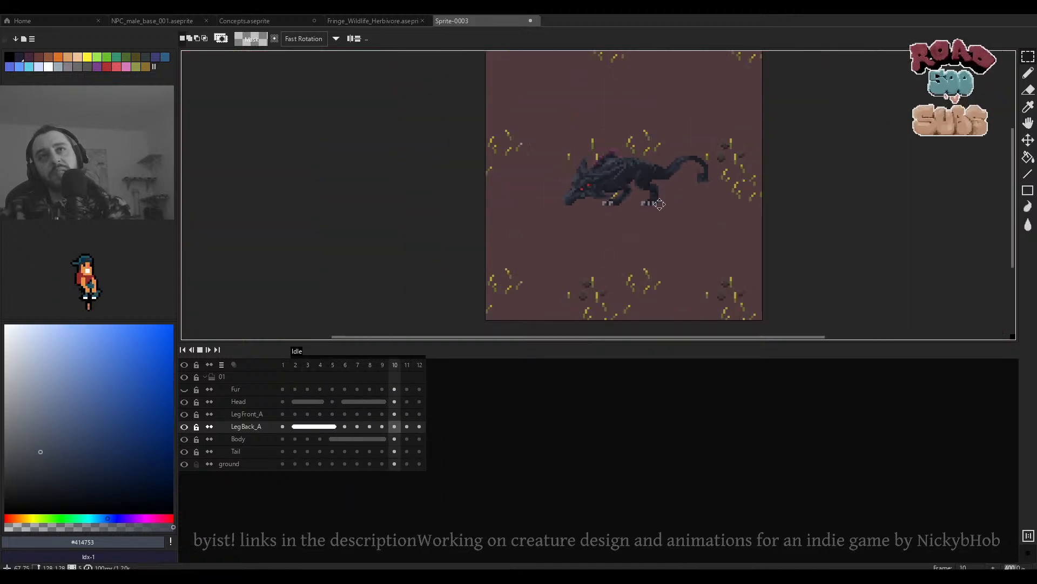
scroll(648, 192, "up", 3)
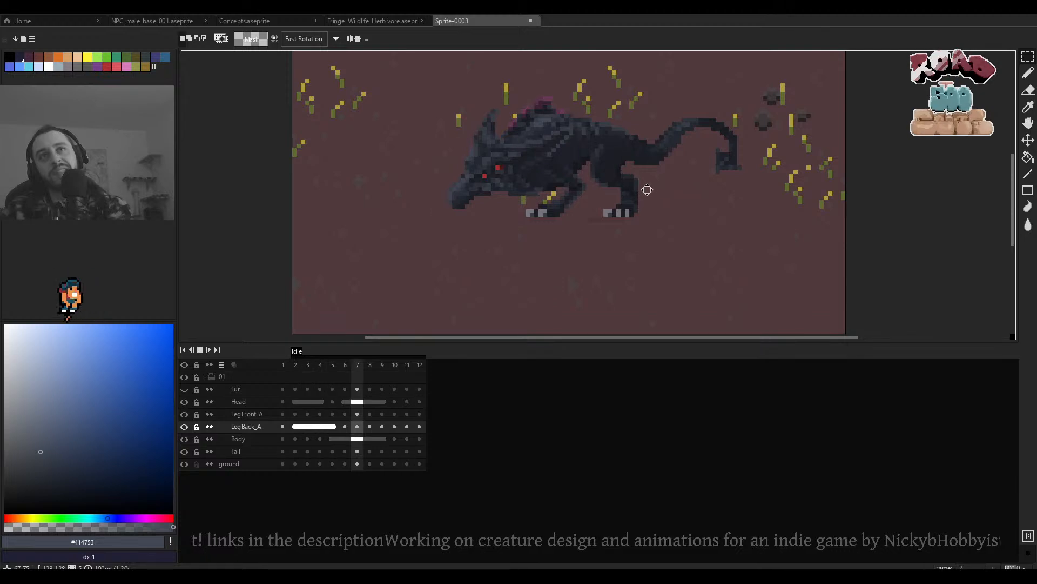
scroll(648, 190, "down", 3)
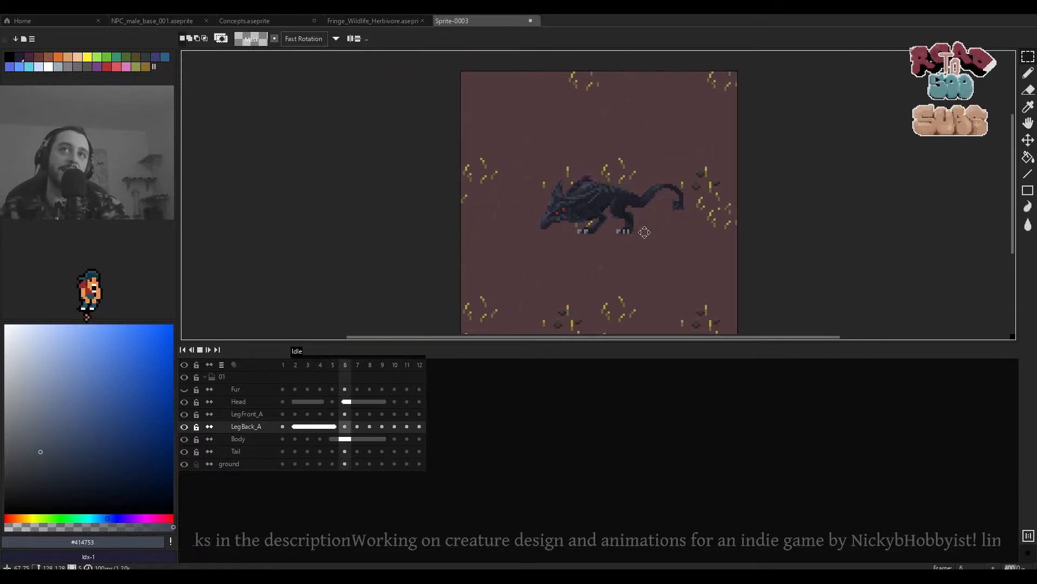
scroll(645, 232, "up", 5)
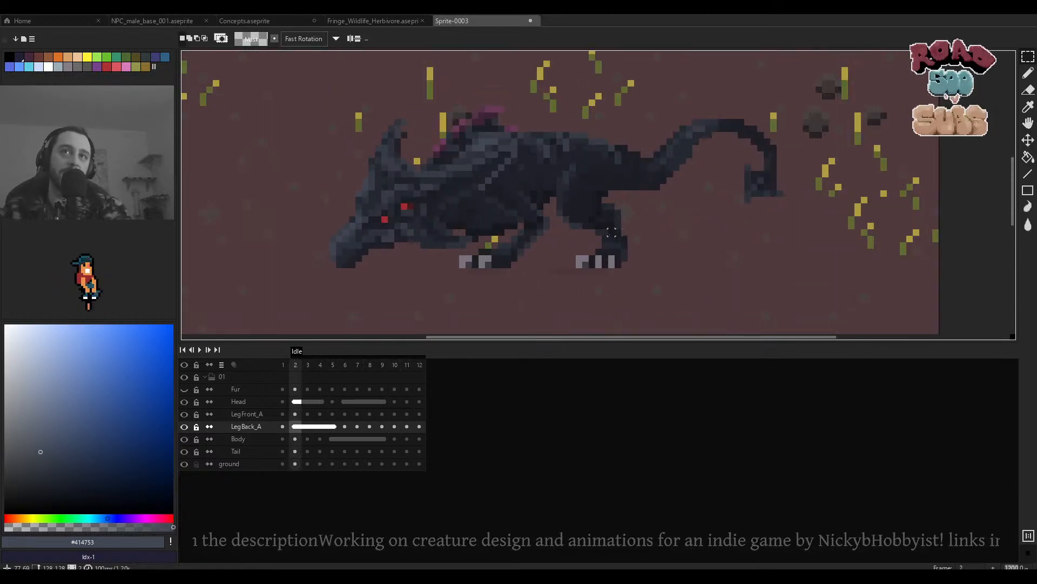
scroll(611, 232, "up", 4)
key("e")
scroll(648, 212, "down", 6)
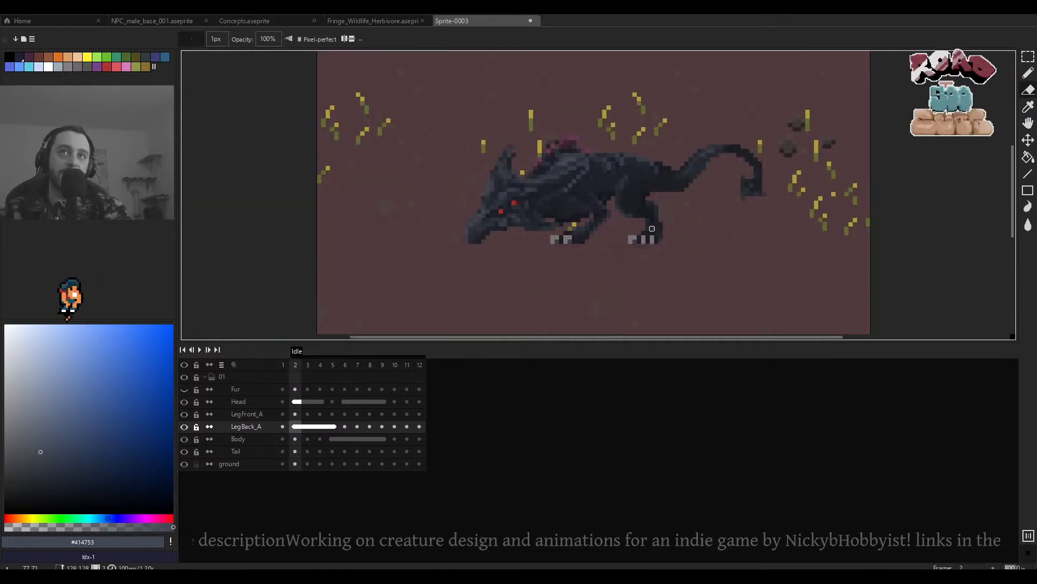
Flip through the first frames to compare the back leg up close, and replay the idle loop to judge its motion.
scroll(645, 226, "up", 5)
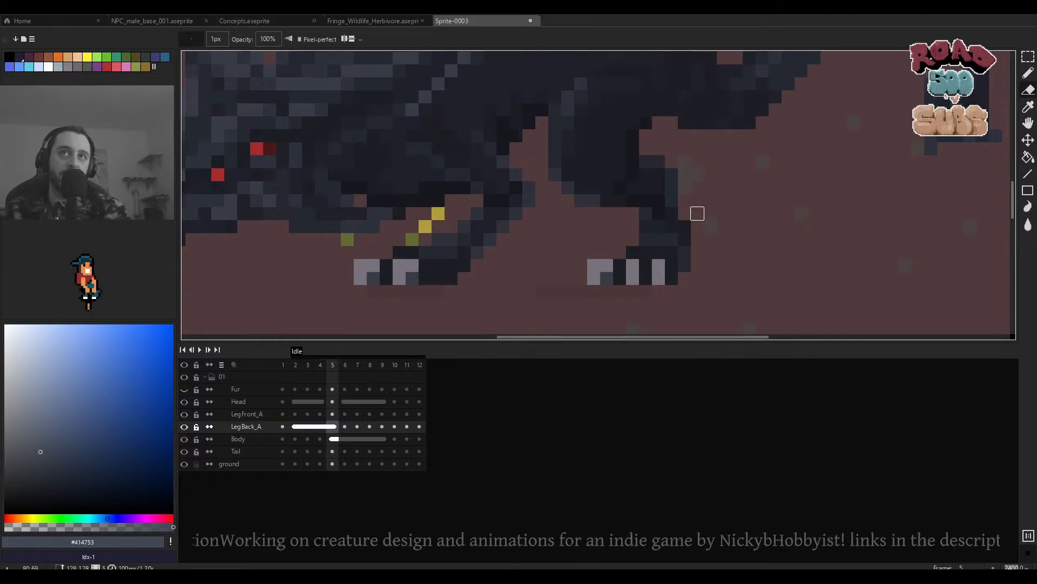
key("Left")
key("Left")
key("Right")
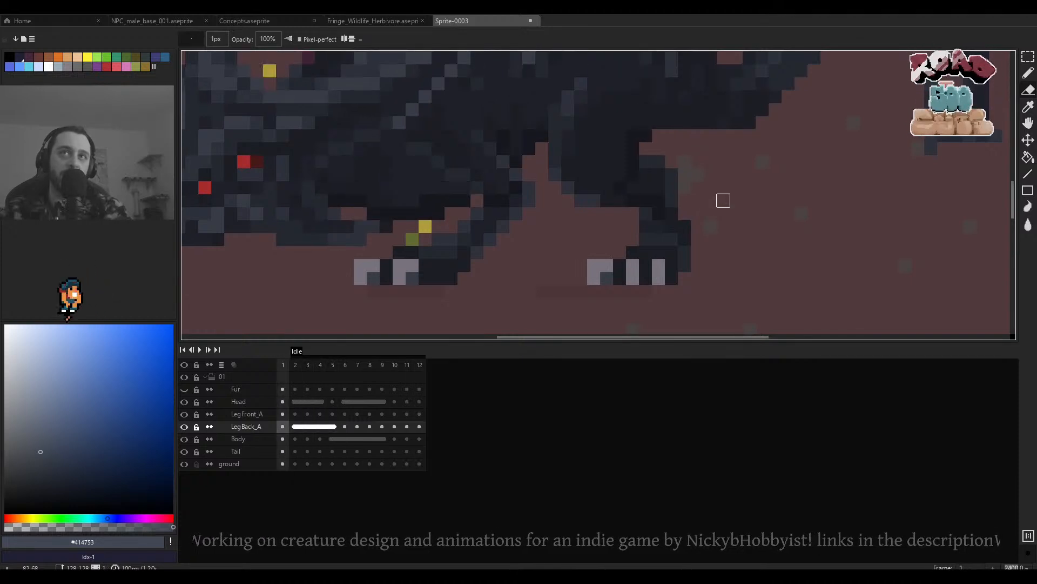
key("Left")
key("Return")
scroll(729, 194, "down", 4)
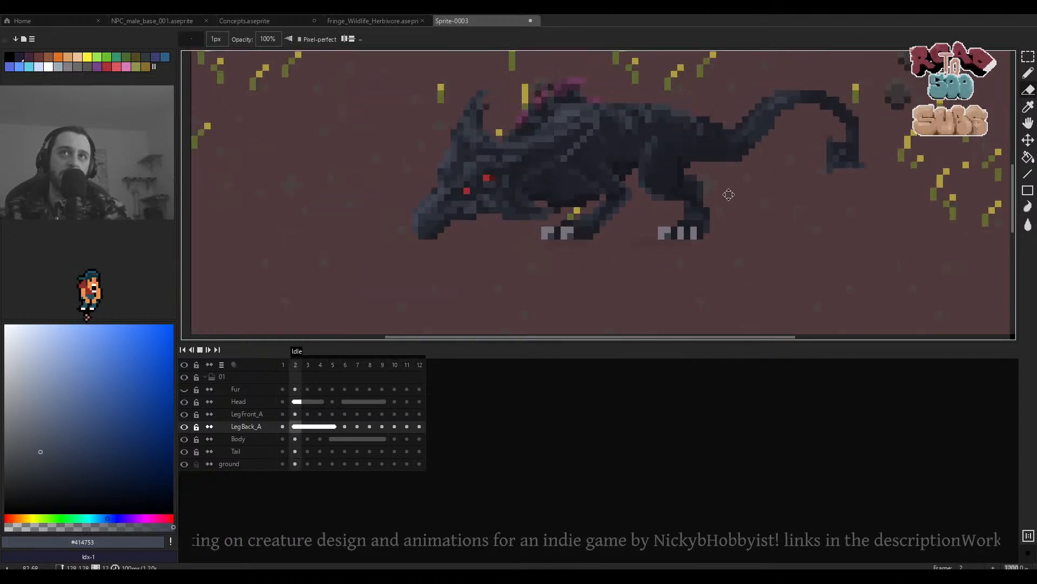
scroll(728, 195, "down", 2)
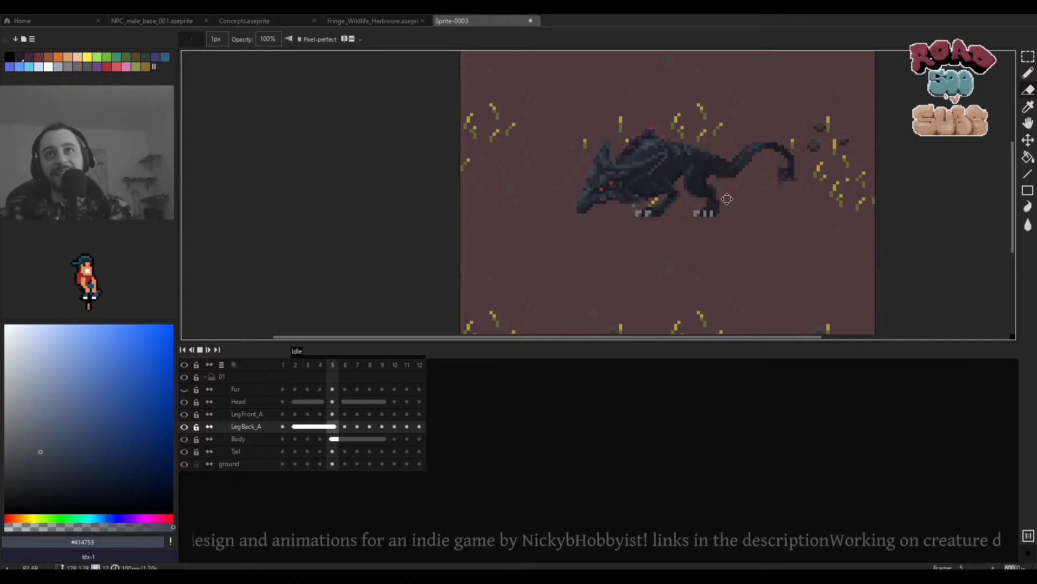
scroll(724, 199, "up", 3)
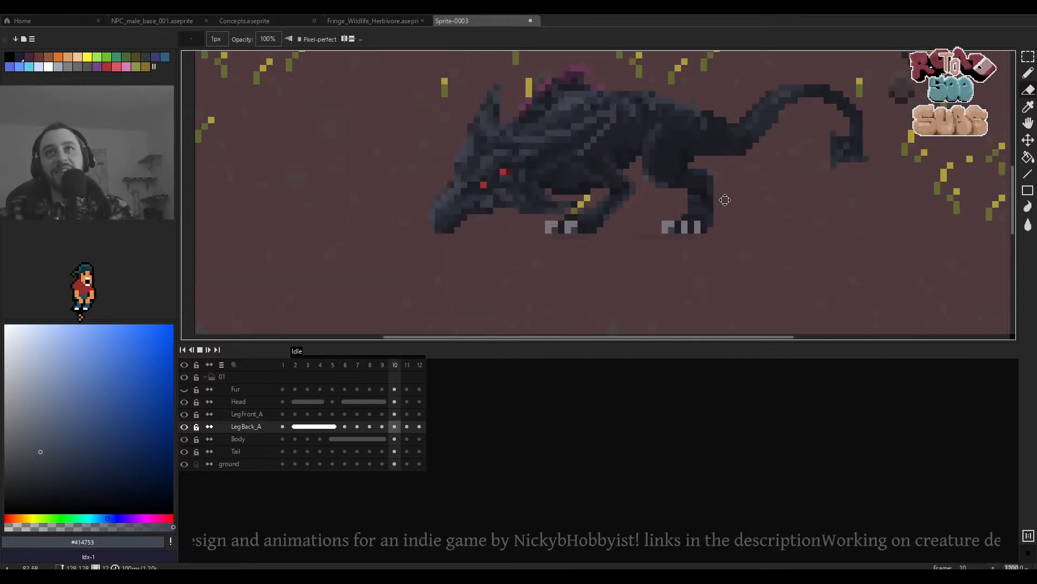
key("Return")
Try to adjust the upper front-leg section on frame 9 of LegFront_A, then drop the selection.
left_click(621, 206, "ctrl")
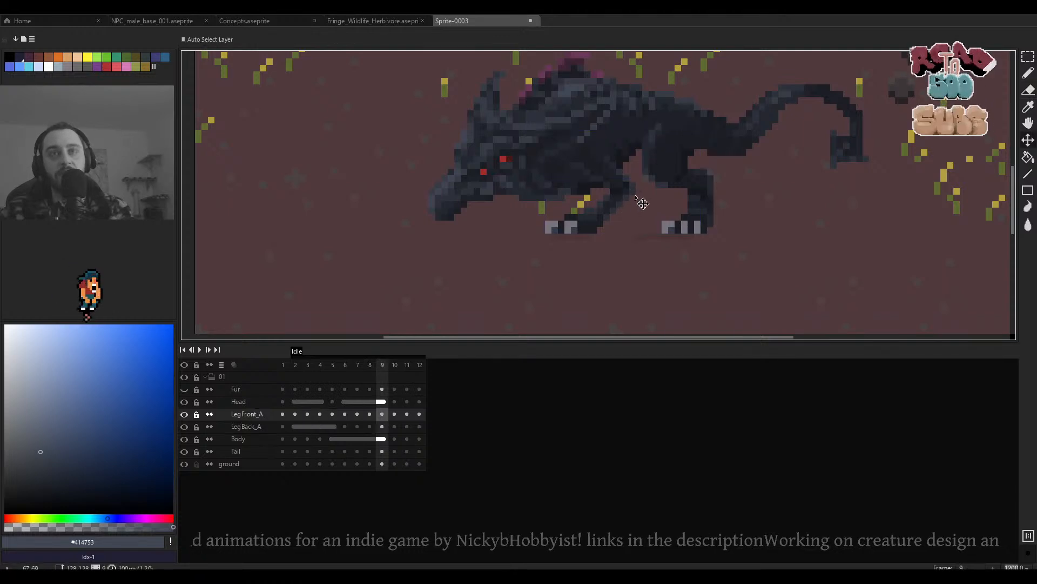
left_click_drag(639, 198, 645, 213)
key("m")
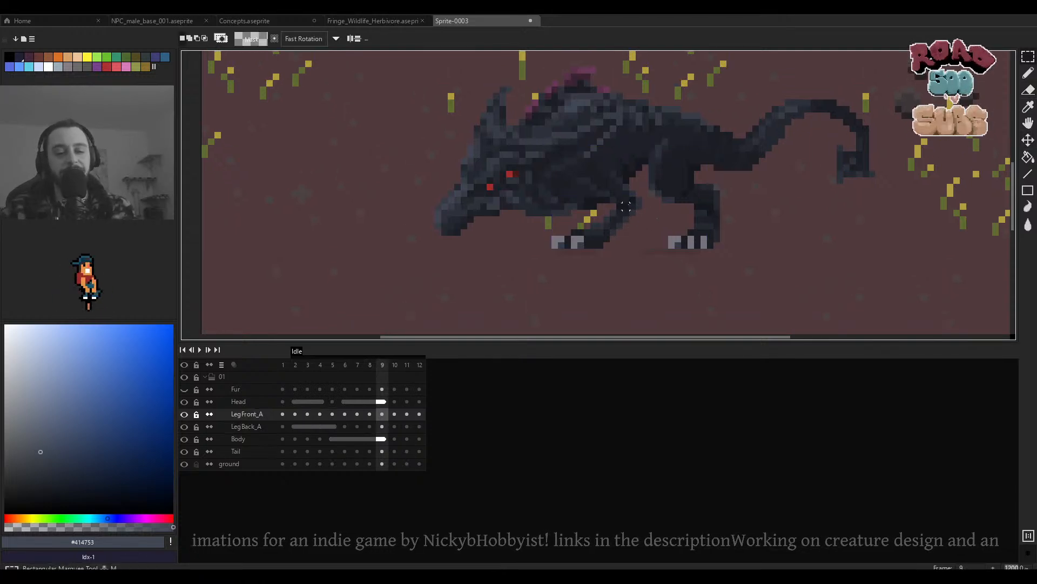
scroll(626, 206, "up", 1)
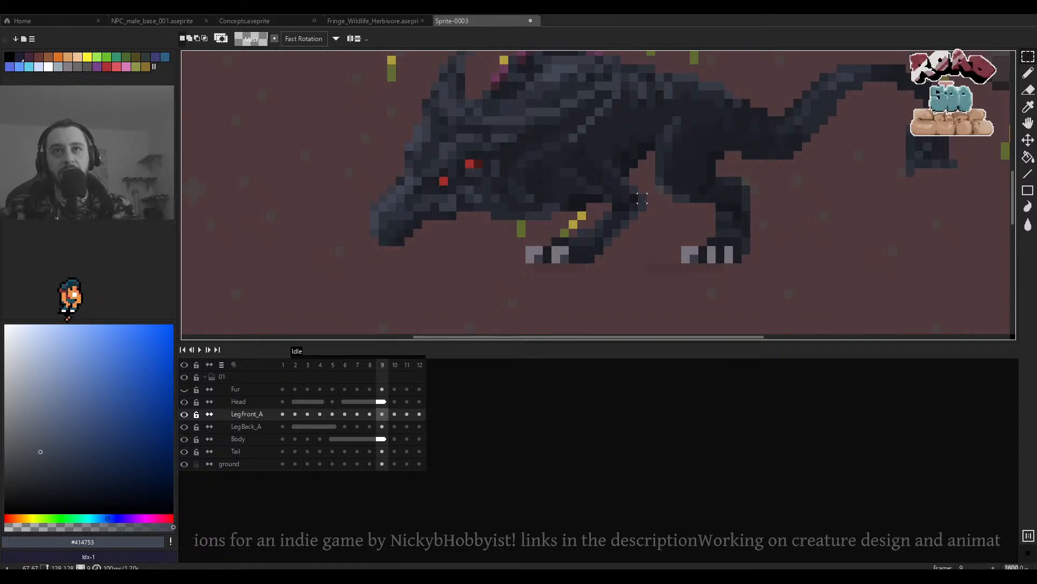
left_click_drag(647, 132, 523, 283)
left_click_drag(658, 139, 549, 240)
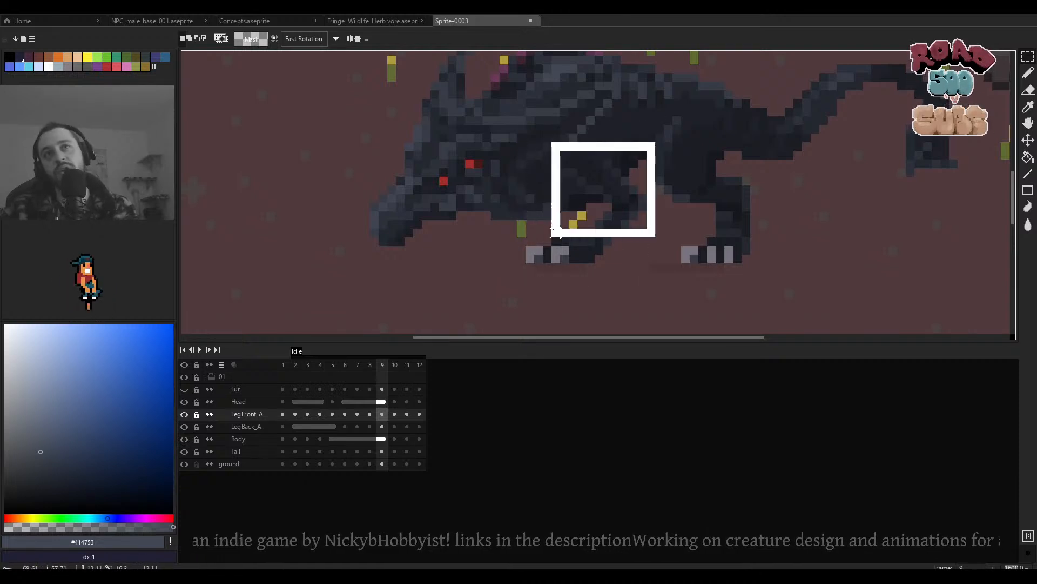
left_click_drag(660, 190, 649, 192)
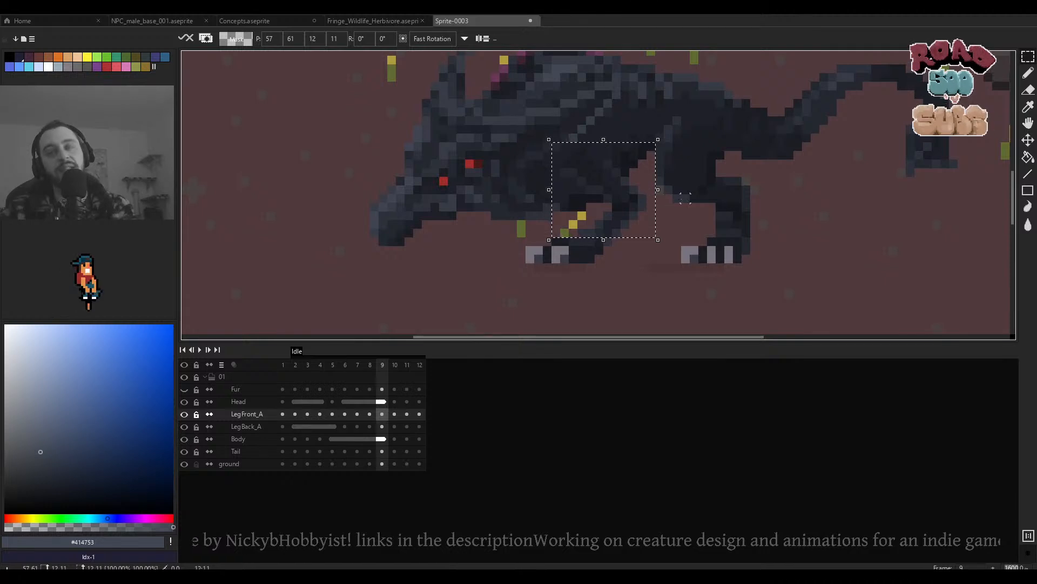
key("ctrl+d")
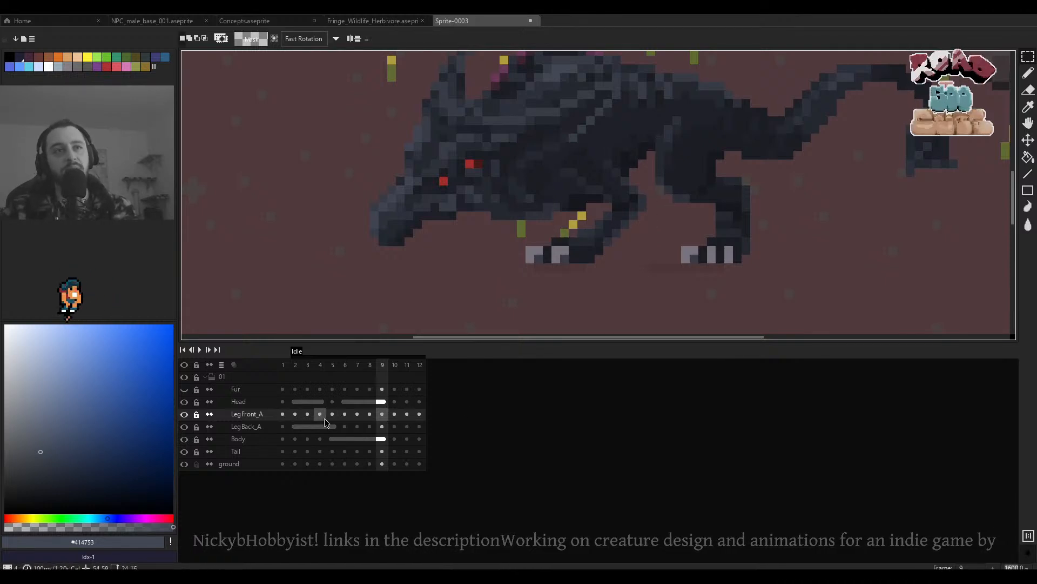
Transform the front-leg section on frame 1 of LegFront_A within a 17 by 14 px selection.
left_click(296, 415)
key("Right")
key("Left")
key("Left")
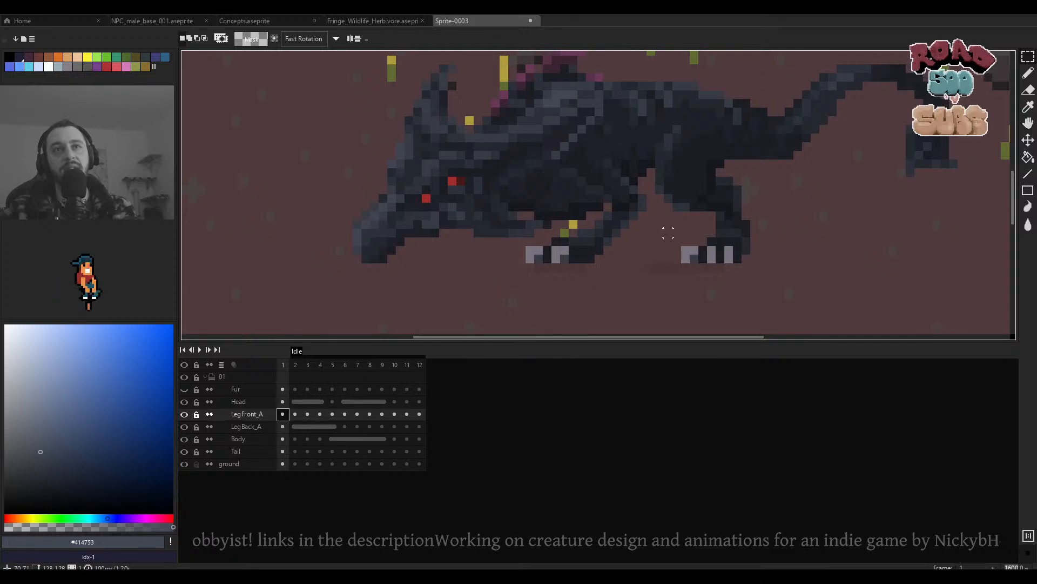
left_click_drag(659, 232, 514, 113)
left_click(600, 124)
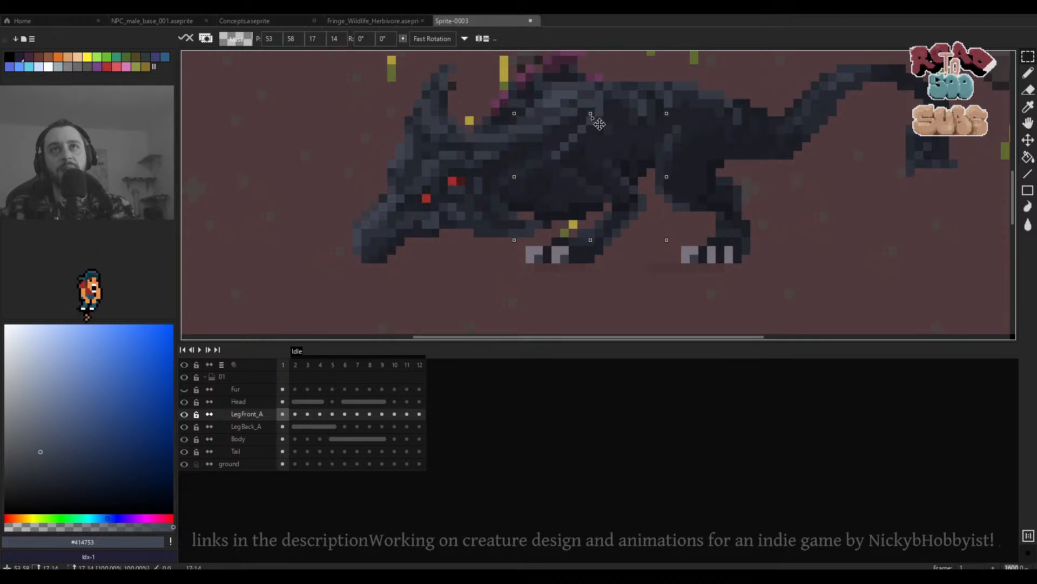
left_click(754, 217)
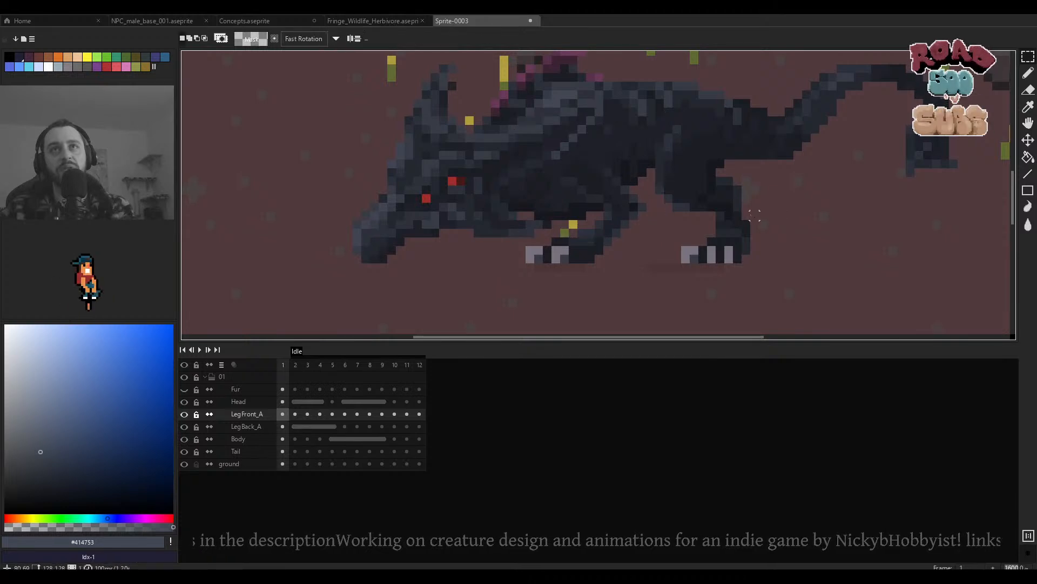
Touch up the front leg's knee on frame 1, sampling the dark leg colour #16171d and comparing the pose with frame 12.
scroll(660, 222, "up", 3)
left_click_drag(627, 223, 646, 231)
key("b")
key("Left")
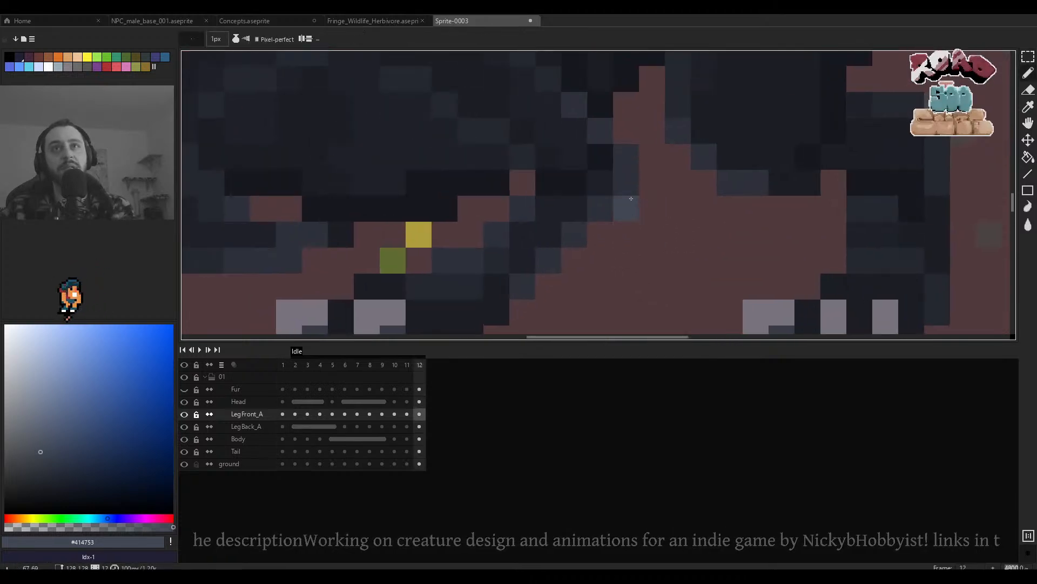
scroll(633, 198, "down", 4)
key("Right")
scroll(622, 196, "up", 2)
left_click(615, 193, "alt")
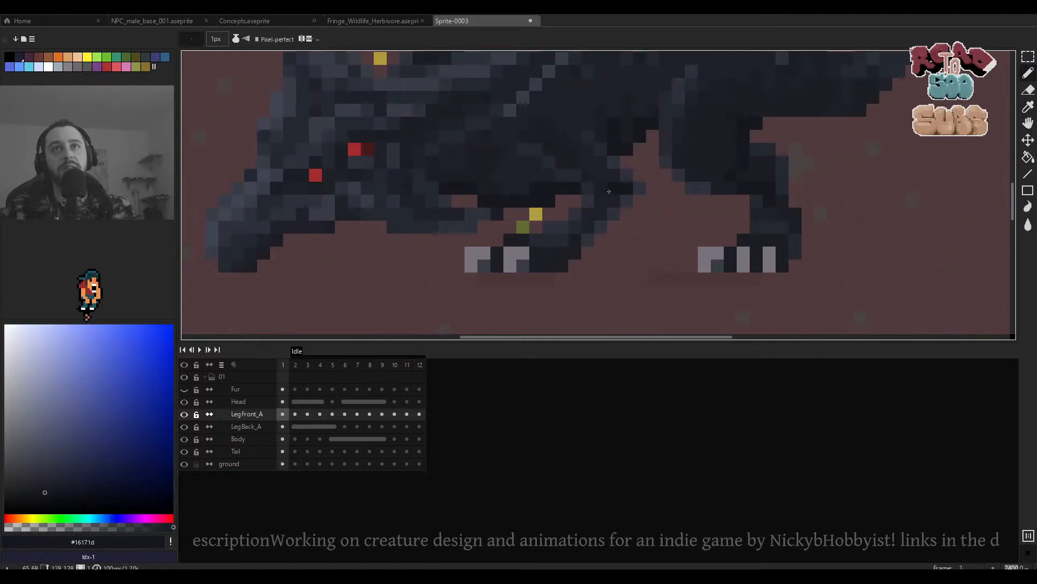
scroll(625, 187, "down", 4)
key("Left")
key("Right")
scroll(630, 192, "up", 3)
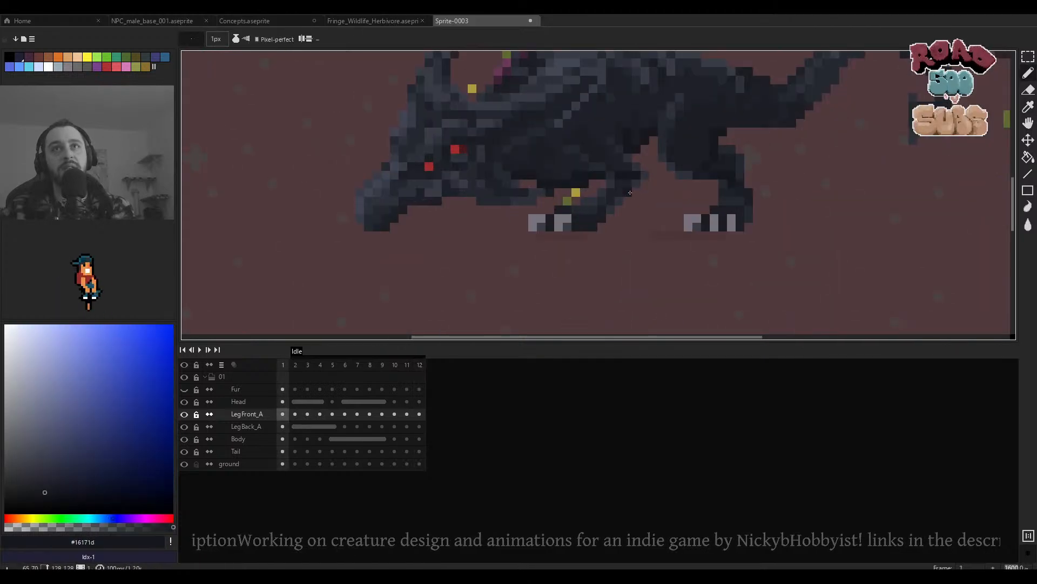
Link the LegFront_A cels of frames 1 through 5.
left_click_drag(295, 414, 333, 417)
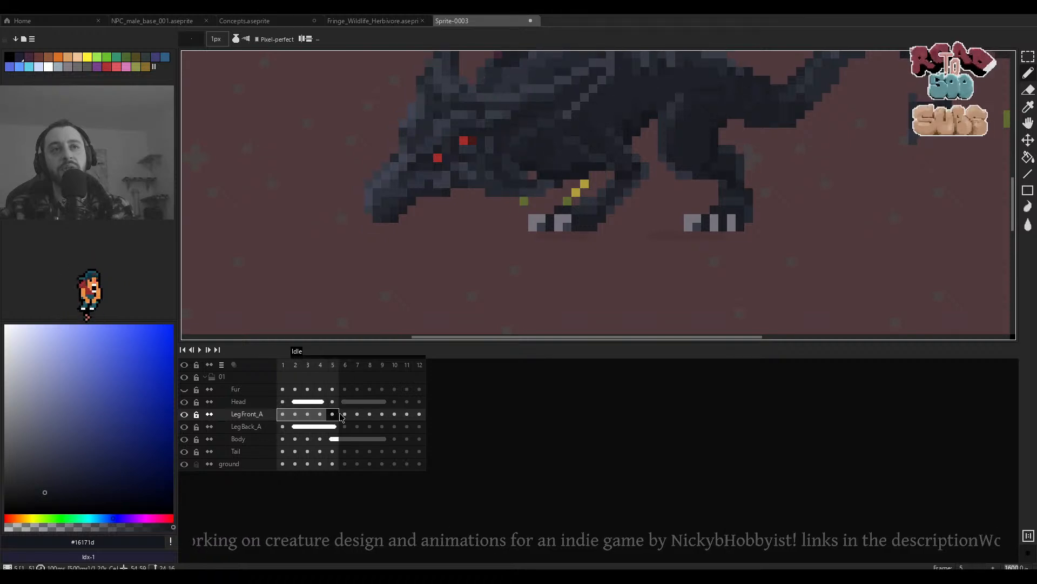
right_click(339, 415)
left_click(378, 456)
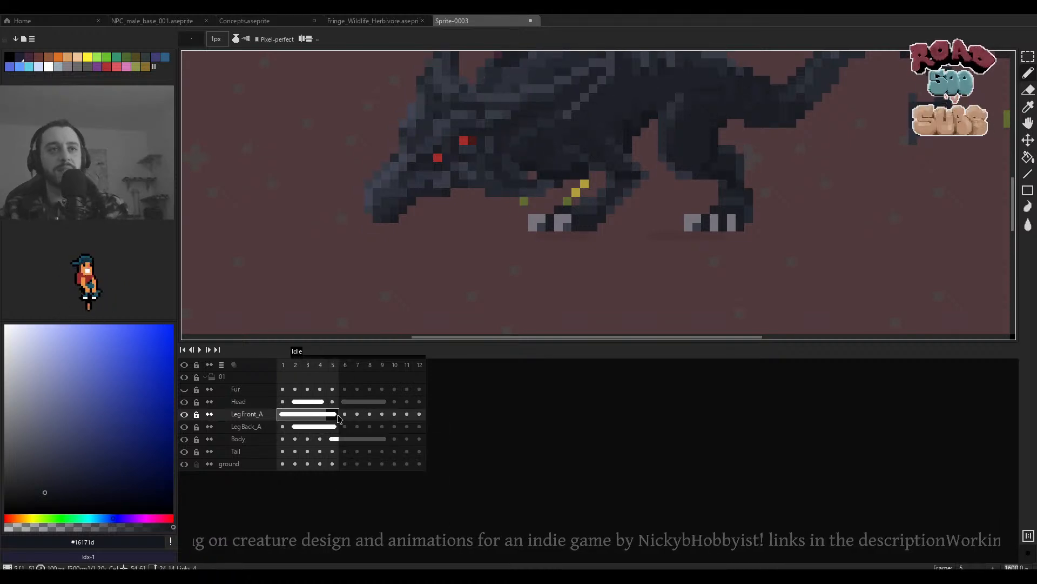
Play the idle loop zoomed out and close up to review the linked front-leg pose.
key("Return")
scroll(588, 228, "down", 3)
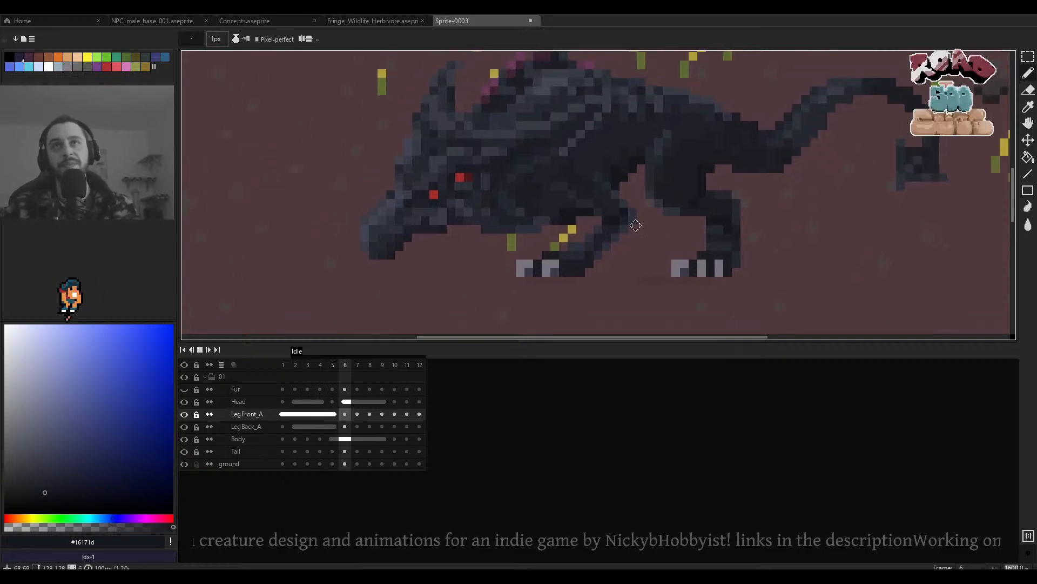
key("Return")
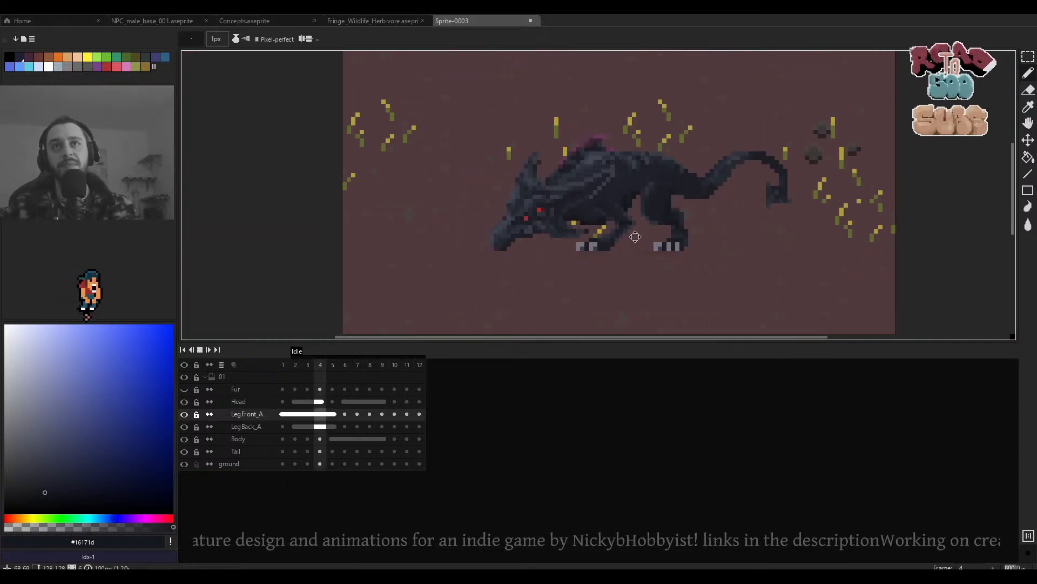
scroll(621, 213, "up", 3)
key("Return")
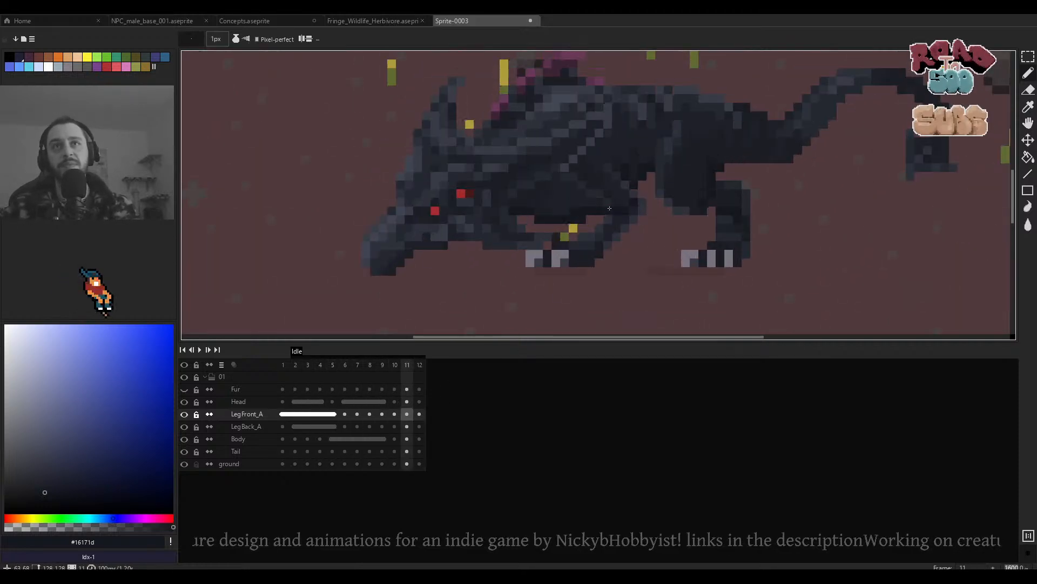
Unlink the LegFront_A cels of frames 1 and 2 from the linked front-leg cels.
right_click(285, 418)
left_click(292, 415)
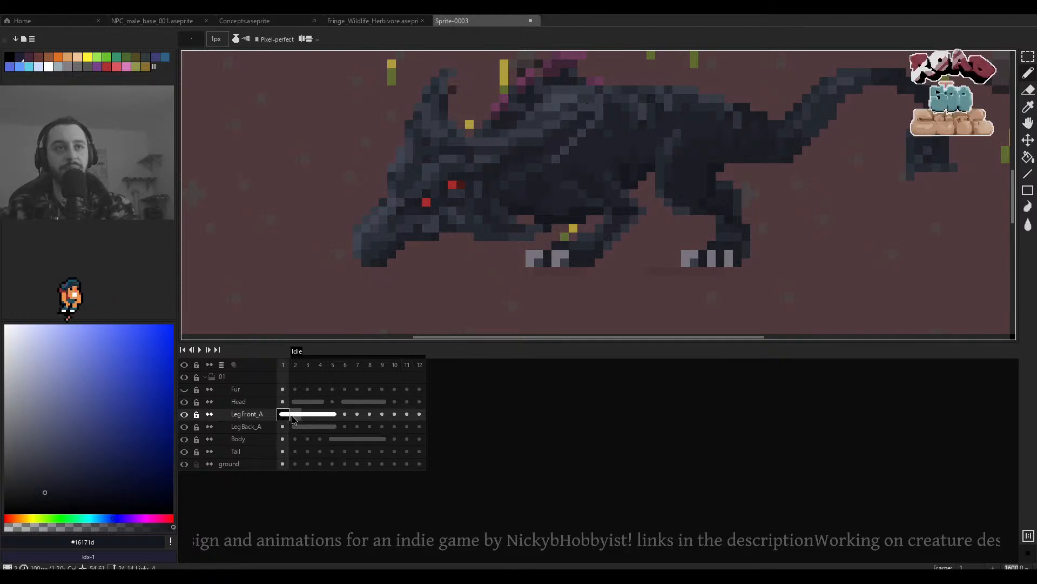
right_click(296, 417)
left_click(322, 447)
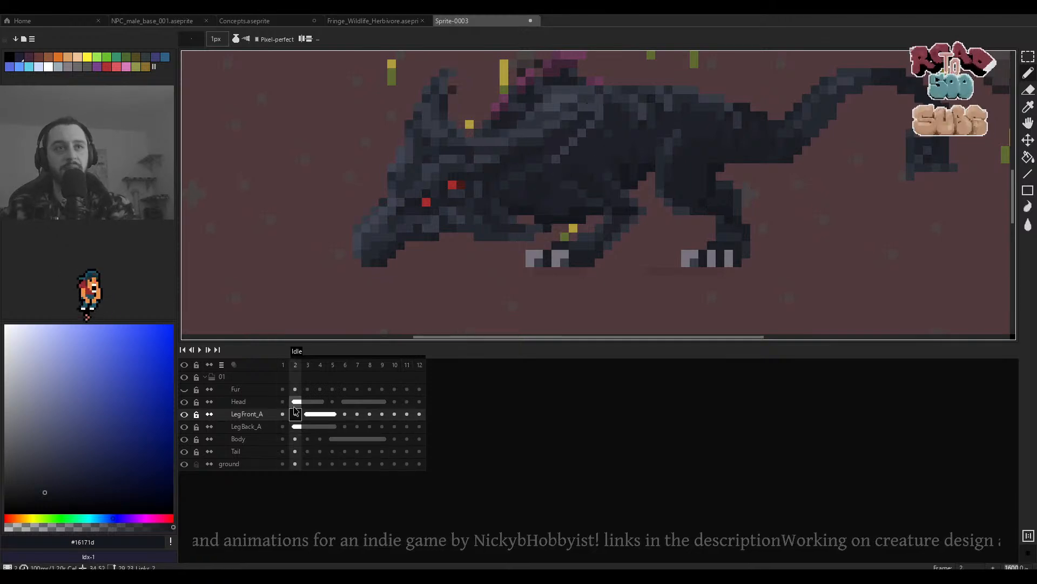
Stretch the upper front-leg section on frame 2 of LegFront_A upward to 11 by 13 px.
key("m")
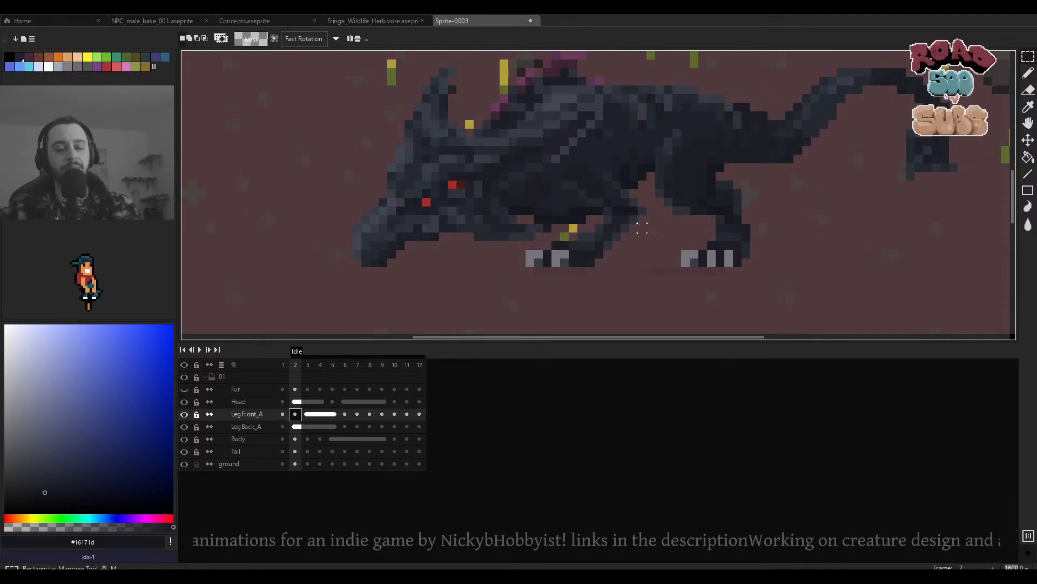
left_click_drag(589, 174, 549, 153)
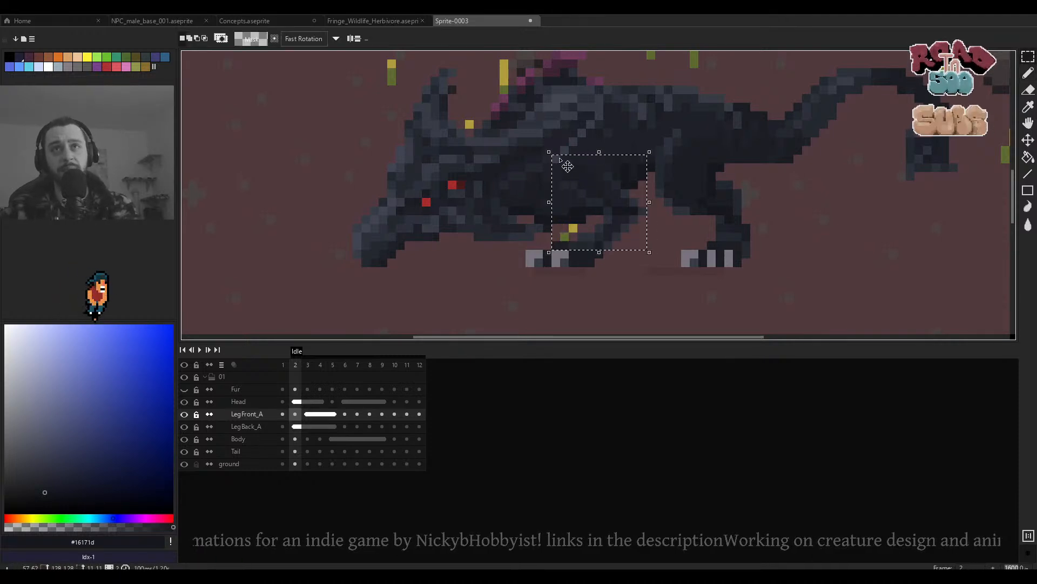
left_click(609, 161)
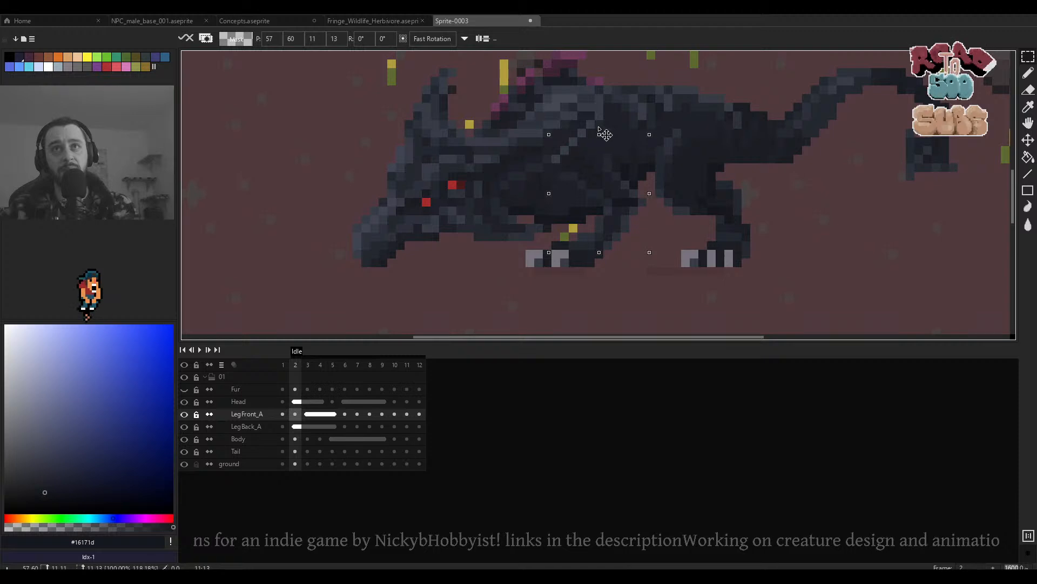
key("ctrl+d")
Clean up the stretched front leg's knee pixels on frame 2, sampling the leg colour #1b1d24 and erasing stray pixels.
scroll(653, 181, "up", 2)
key("b")
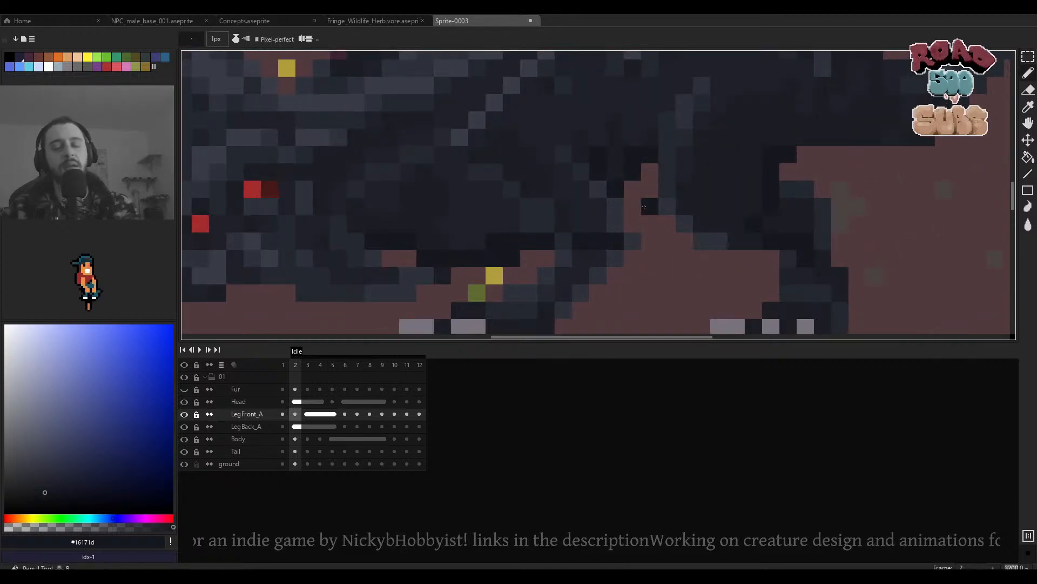
scroll(616, 226, "up", 1)
left_click_drag(591, 230, 614, 228)
key("alt")
left_click(560, 218, "alt")
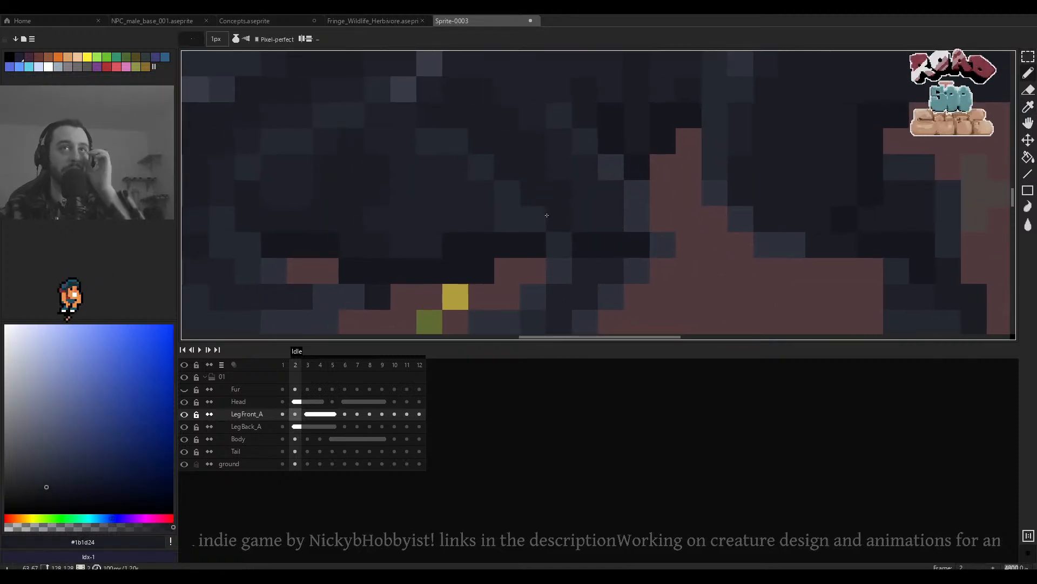
key("e")
scroll(532, 218, "down", 4)
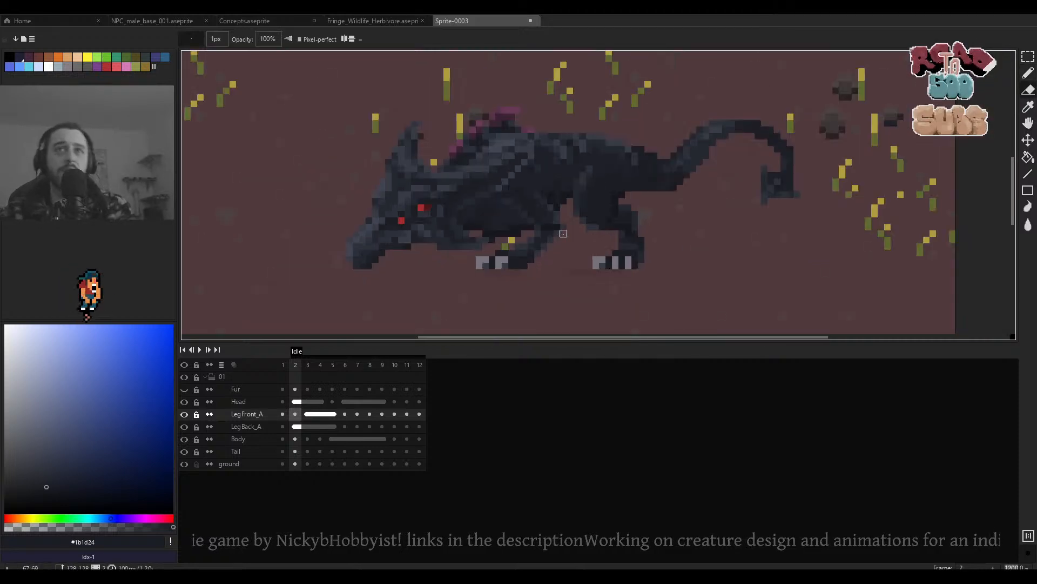
Retouch the outer edge of the front leg's knee on frame 2 with the sampled colour #1e2029.
scroll(562, 227, "up", 3)
key("v")
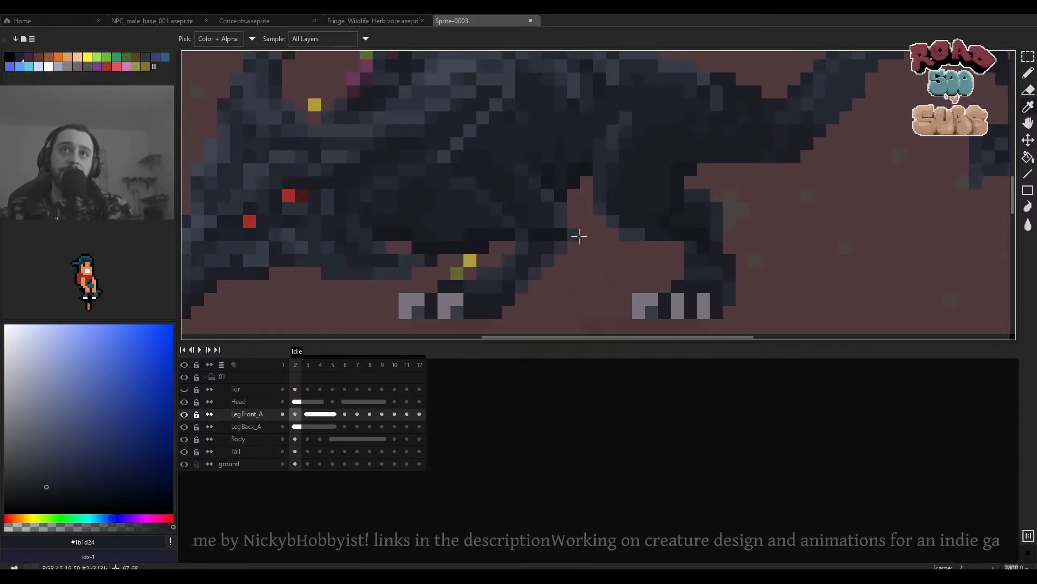
left_click(579, 236, "alt")
left_click(611, 211, "alt")
left_click(588, 209)
scroll(588, 208, "down", 4)
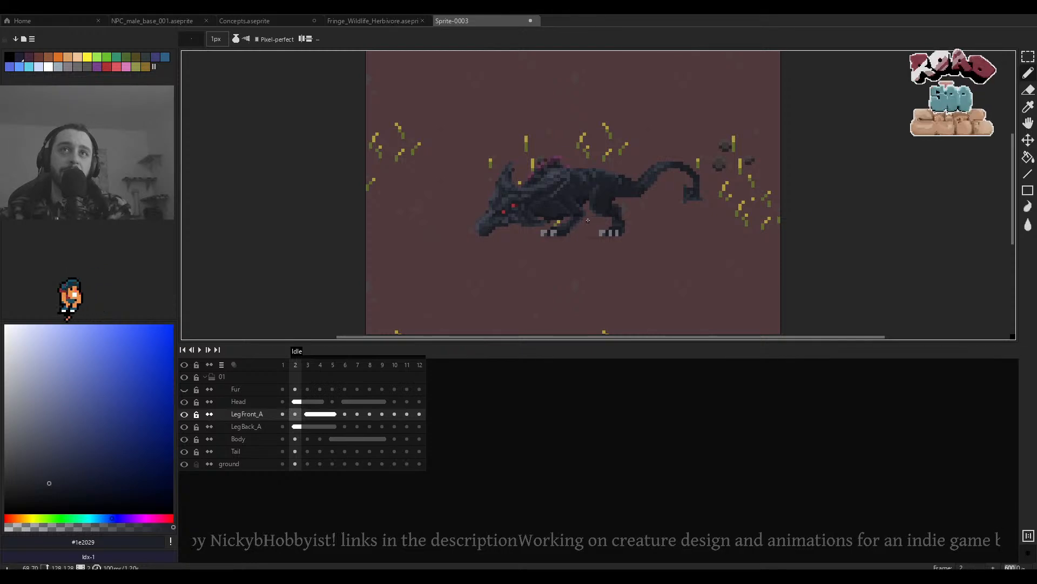
Play the idle loop at several zoom levels to review the retouched front leg's motion.
scroll(588, 220, "up", 4)
scroll(588, 220, "down", 3)
key("Return")
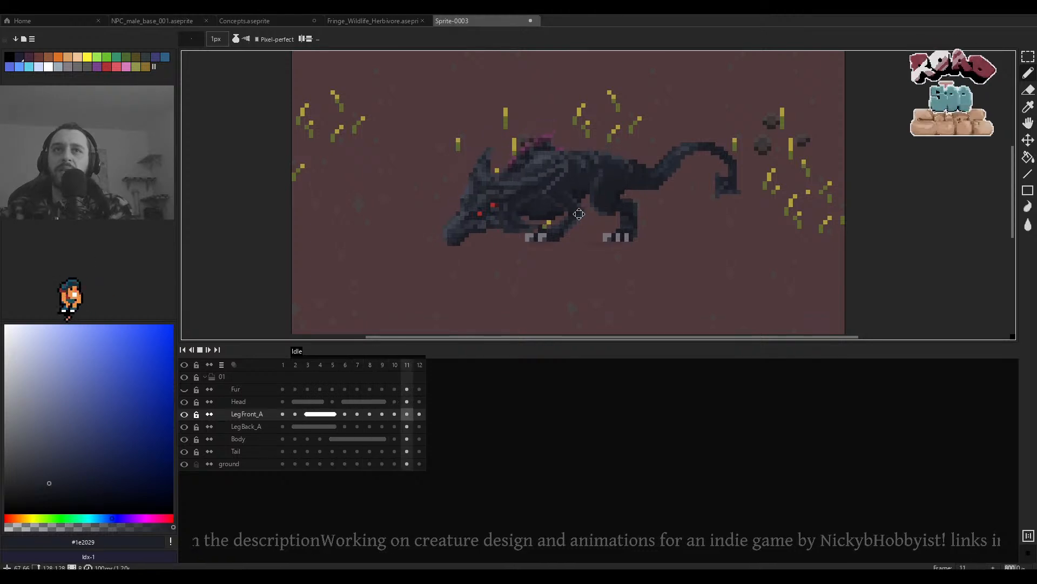
scroll(585, 206, "up", 3)
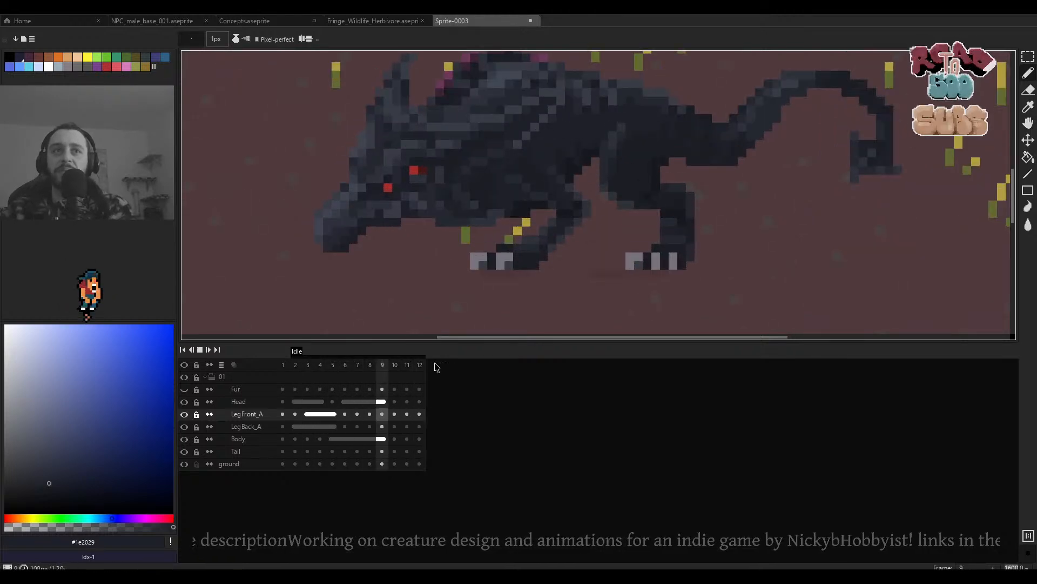
scroll(573, 215, "down", 3)
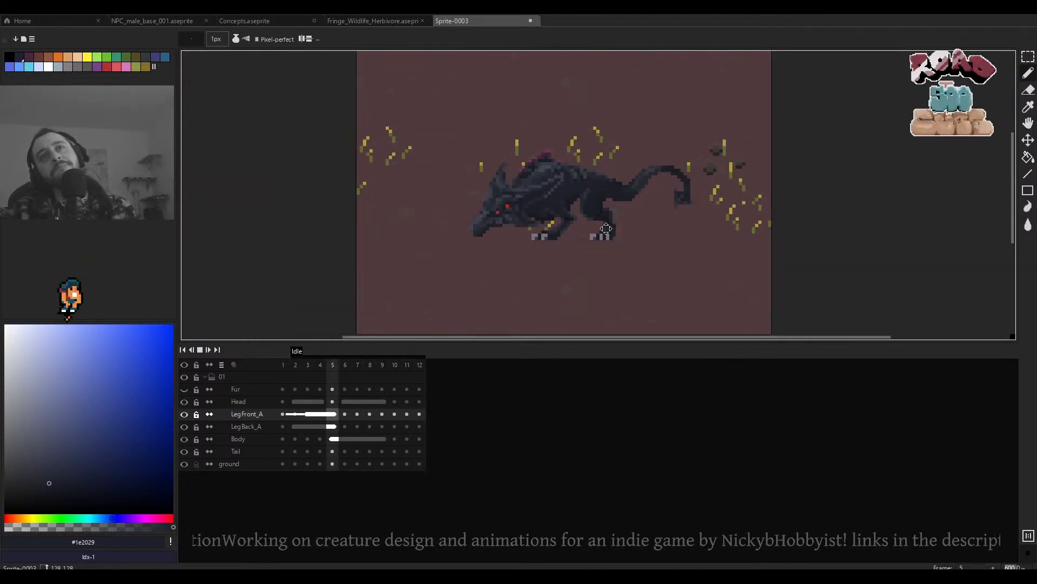
scroll(596, 231, "down", 1)
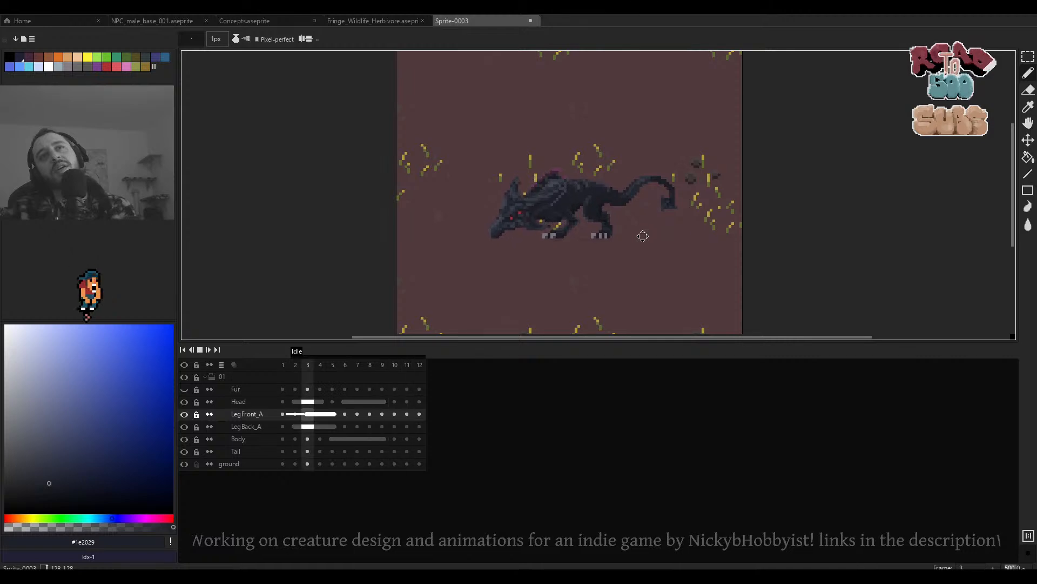
scroll(638, 235, "down", 2)
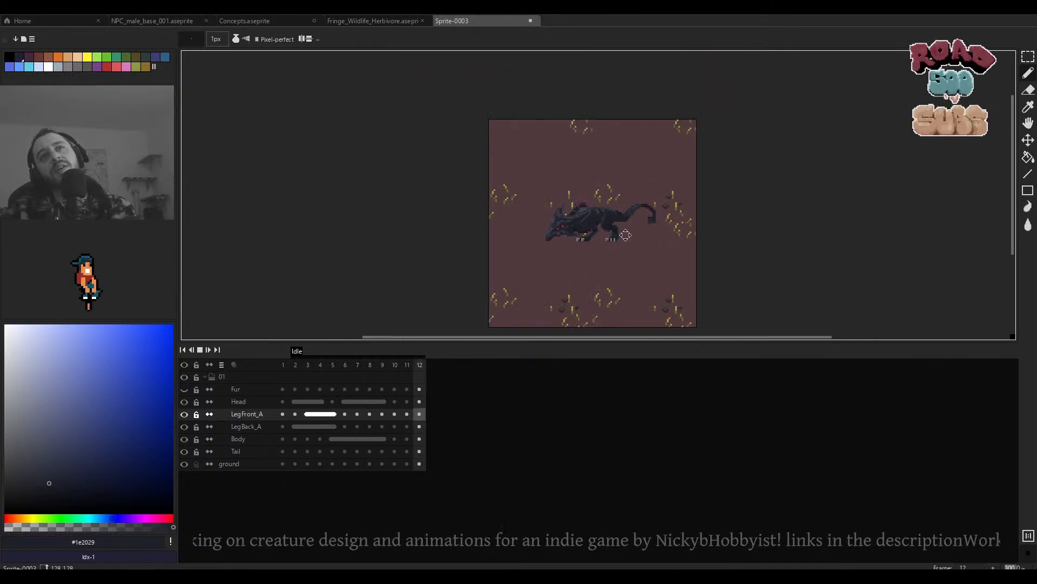
scroll(564, 234, "up", 2)
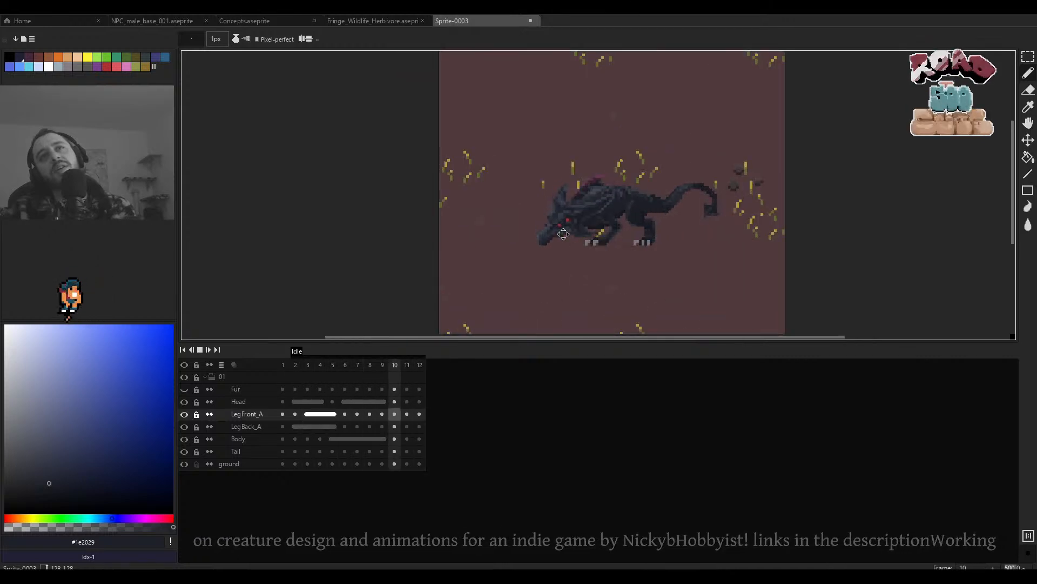
Try shifting the linked Head cel on frames 6–9 slightly to the left.
left_click(565, 221, "ctrl")
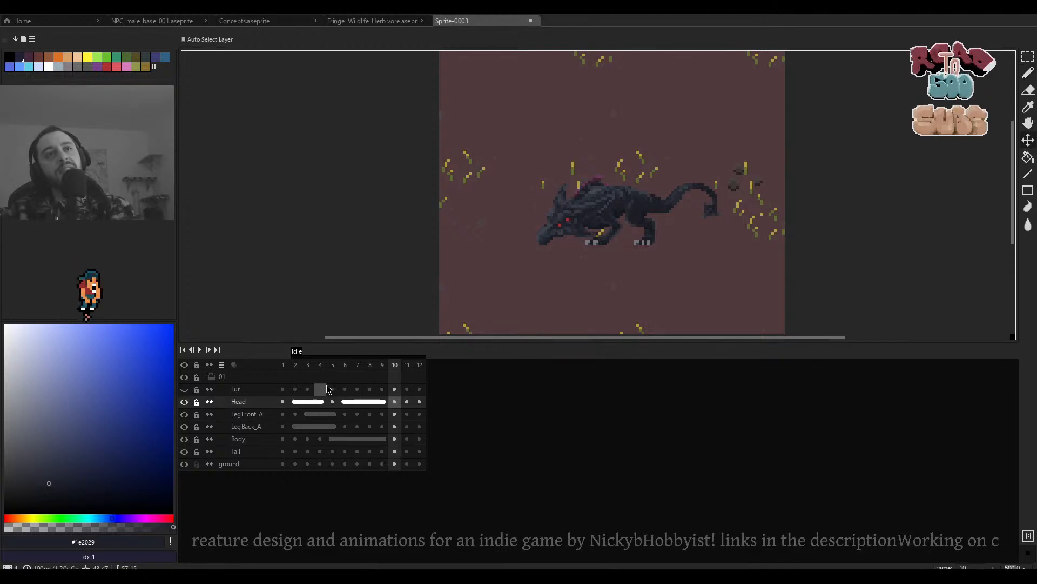
scroll(541, 243, "up", 2)
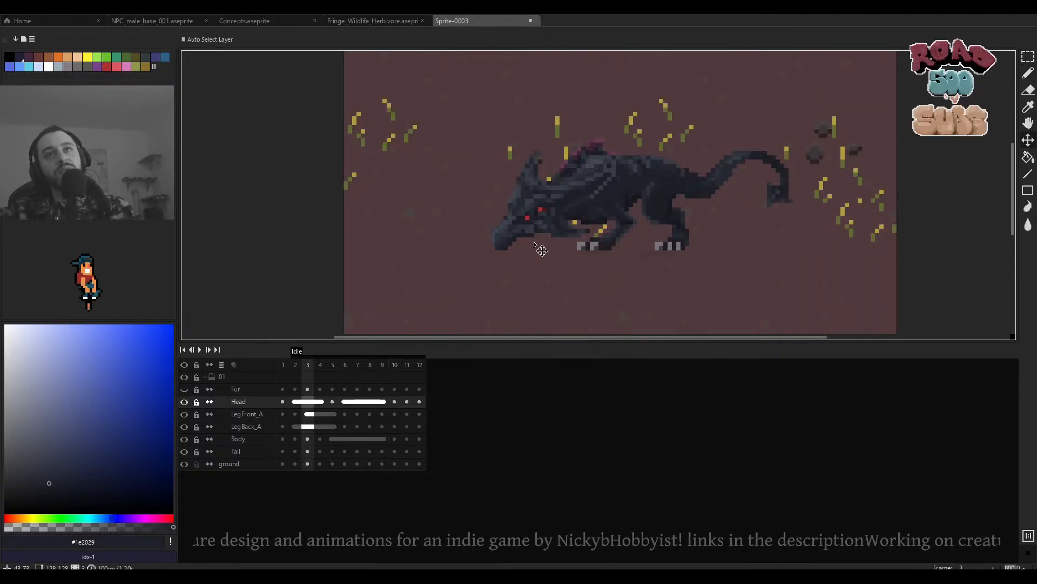
scroll(540, 243, "up", 2)
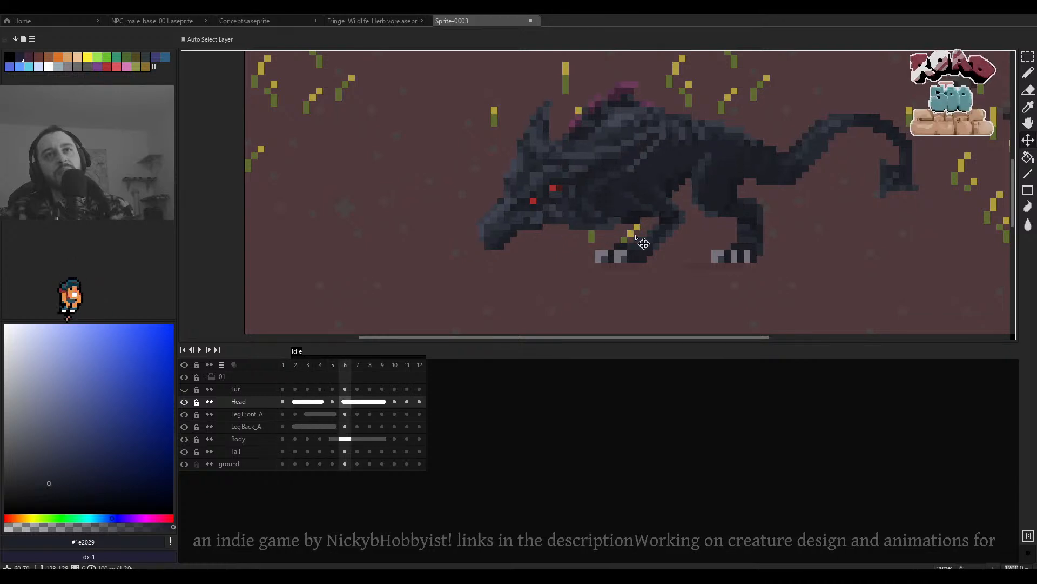
key("Left")
key("Right")
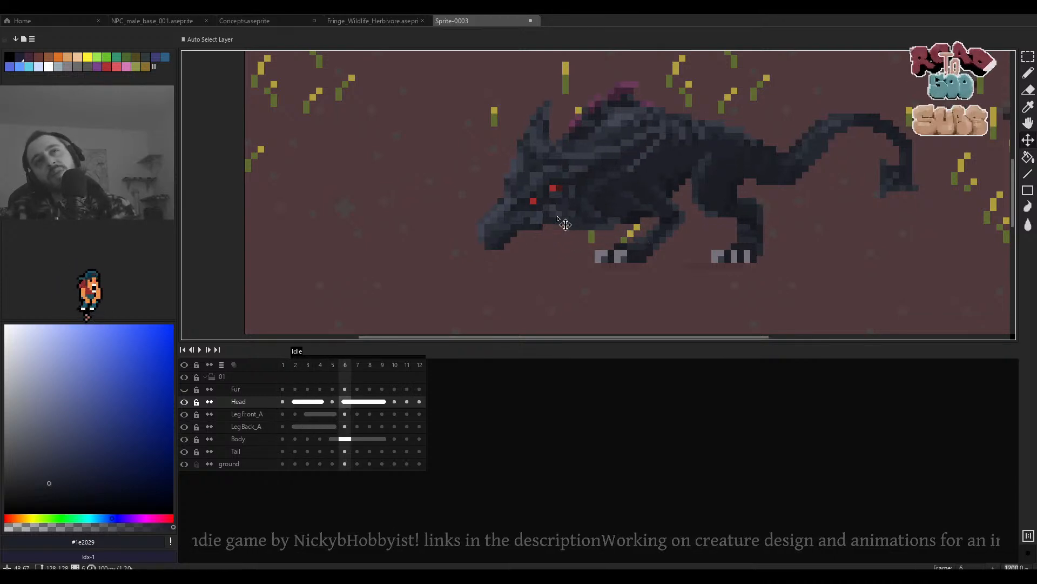
left_click_drag(560, 218, 554, 217)
Try repositioning the head around frames 10 and 11, flipping between neighbouring frames to compare its placement.
key("Right")
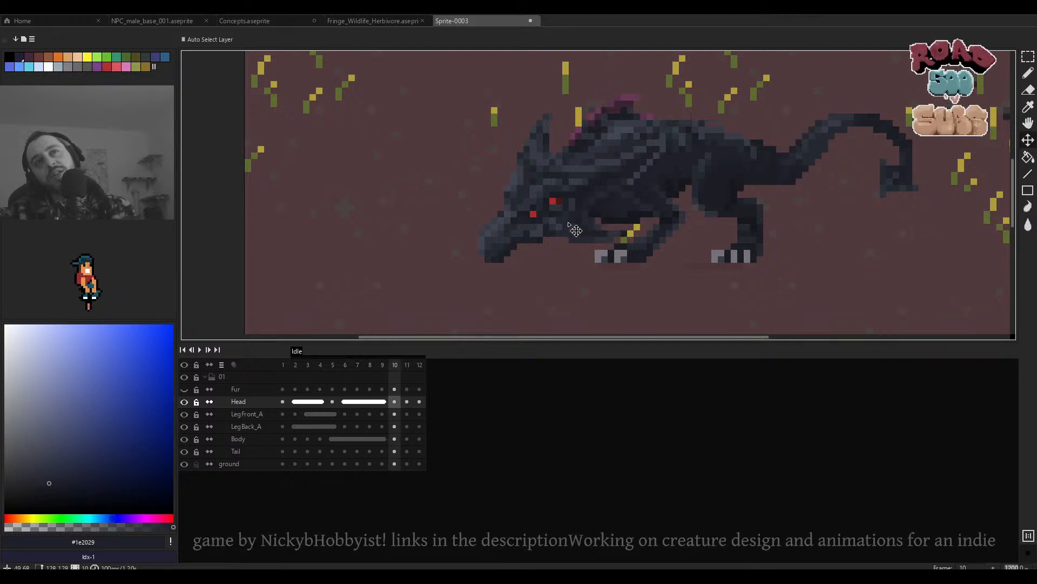
key("Left")
key("Right")
left_click_drag(554, 223, 560, 236)
key("Left")
key("Right")
key("Right")
key("Left")
key("Right")
key("Left")
key("Right")
key("Right")
key("Left")
key("Right")
key("Left")
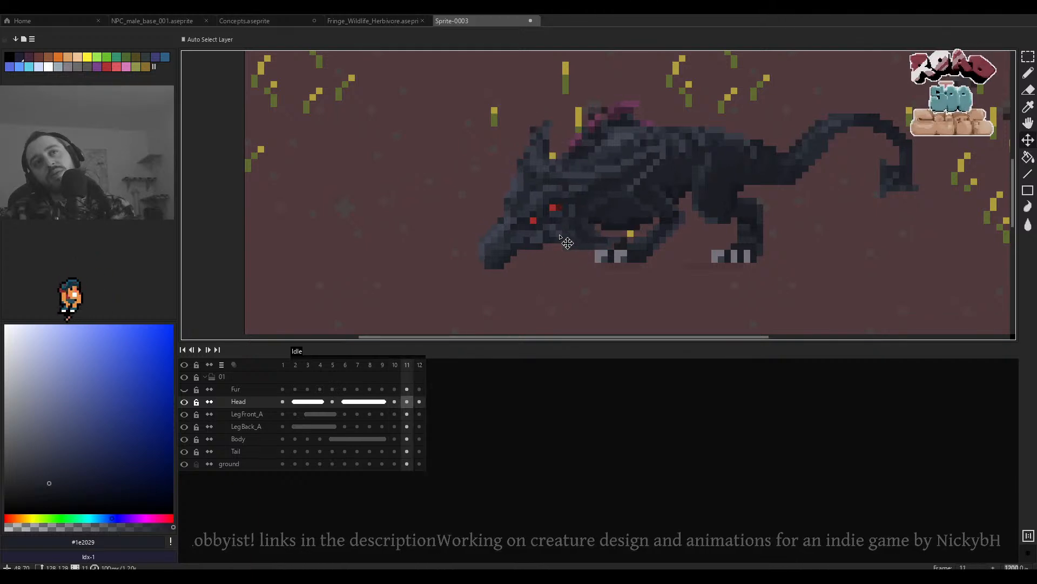
Play the idle loop at several zoom levels to review the shifted head's motion.
key("Right")
key("Right")
key("Return")
scroll(567, 244, "down", 3)
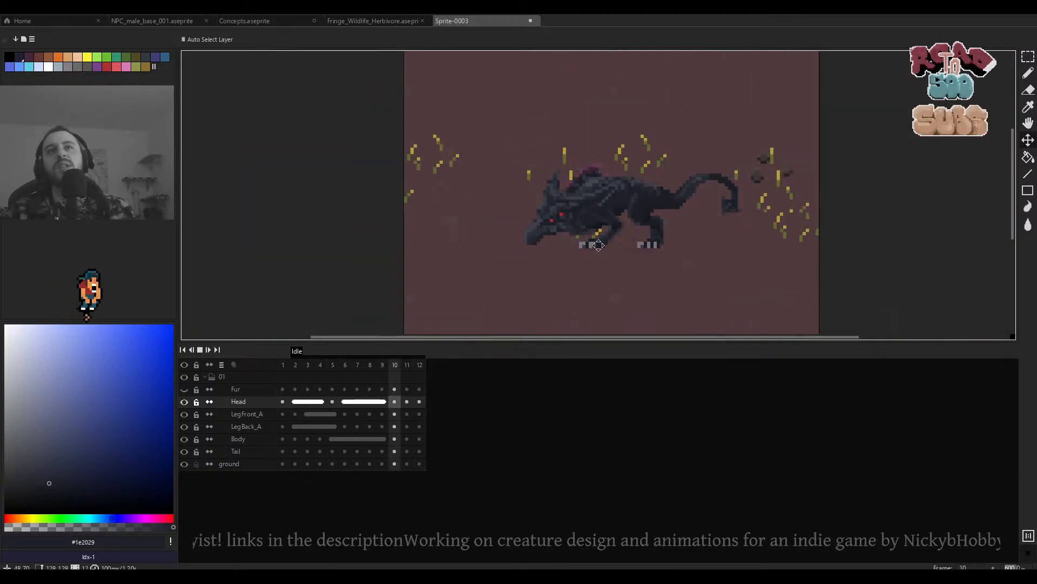
scroll(572, 232, "up", 2)
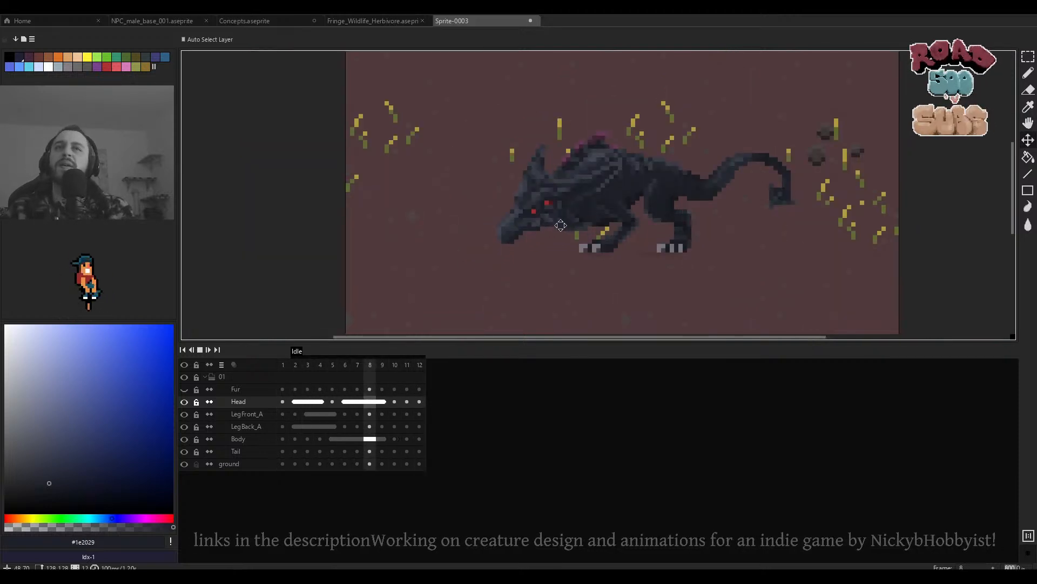
scroll(554, 224, "up", 2)
scroll(557, 229, "up", 1)
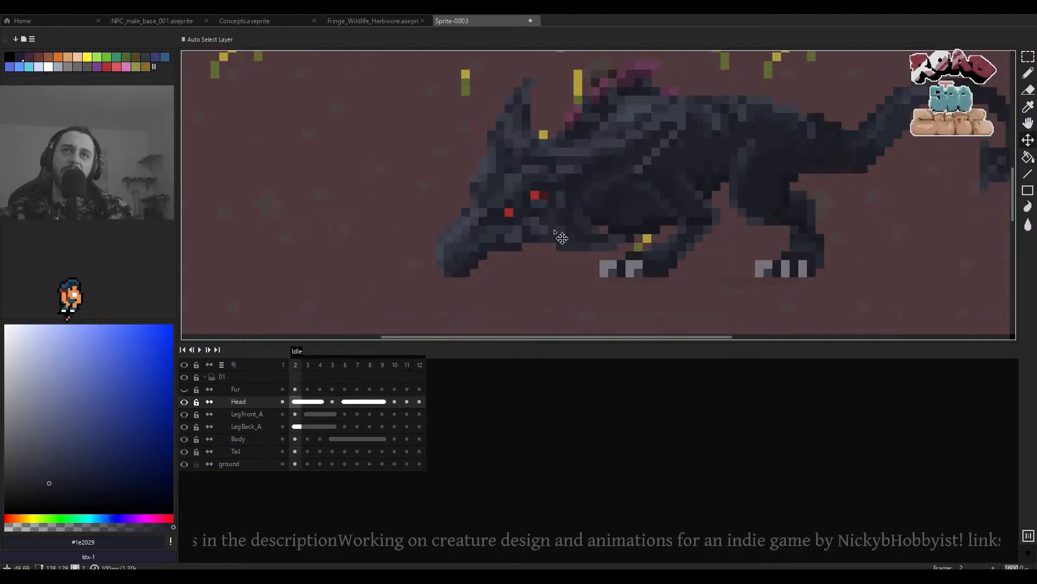
Try nudging the linked Head cel on frames 2–4 one pixel to the right, comparing it with adjacent frames.
key("Return")
key("Right")
key("Right")
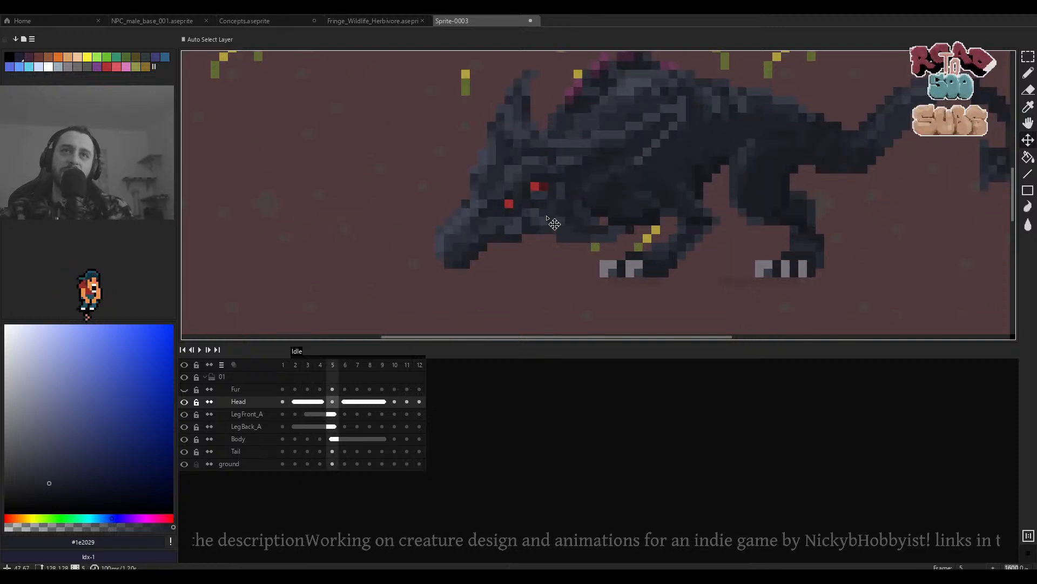
key("Left")
key("Left")
key("Left")
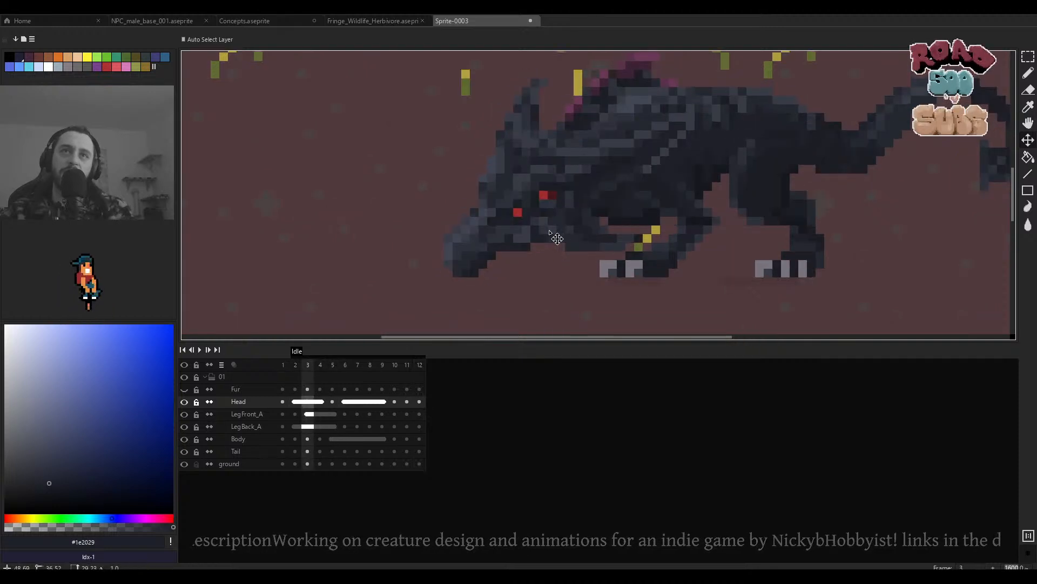
left_click_drag(550, 232, 556, 227)
key("Left")
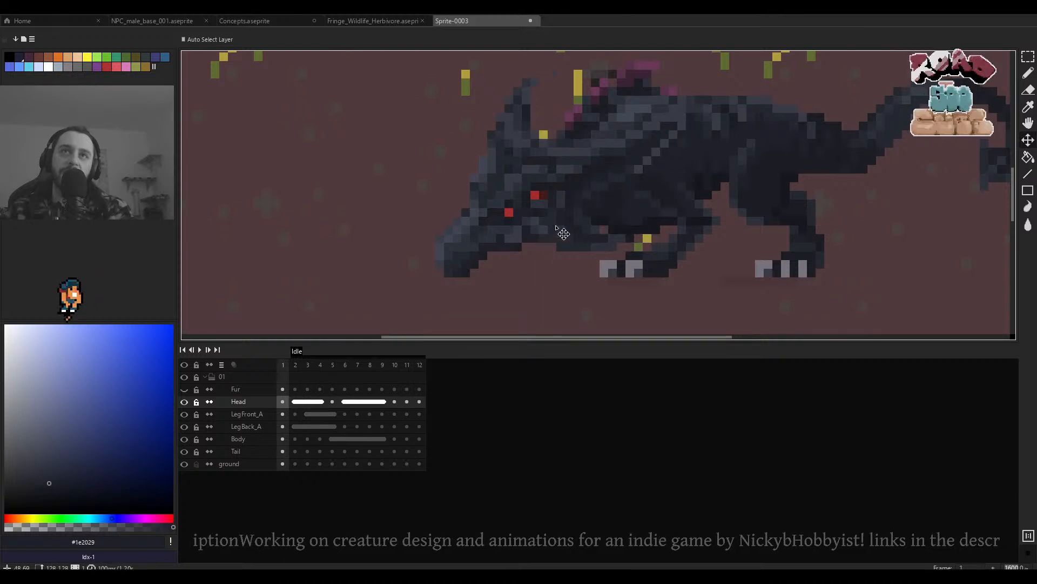
key("Right")
key("Right")
Replay the idle loop zoomed out to check the head nudge on the early frames.
key("Return")
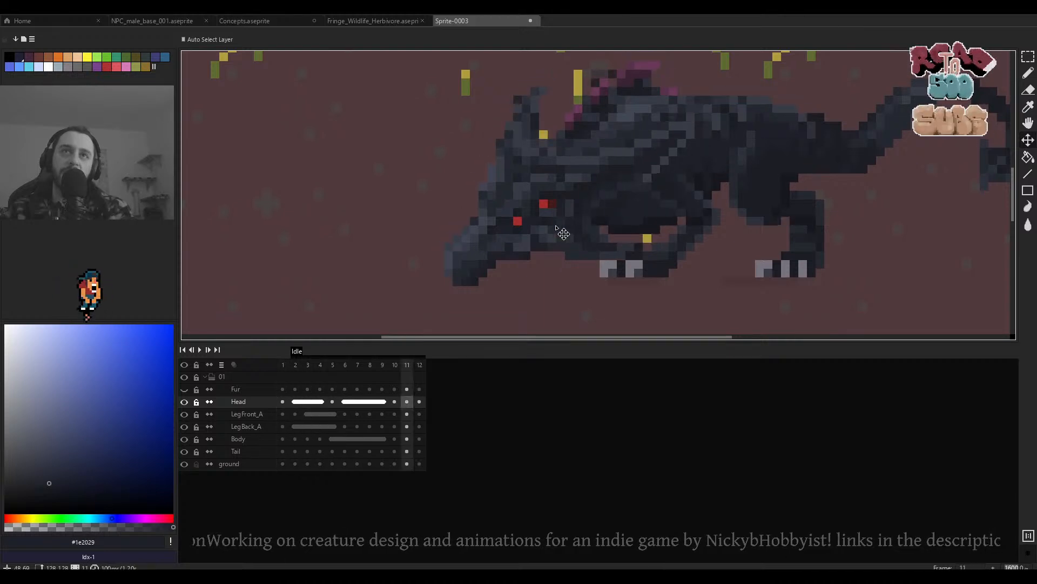
scroll(565, 221, "down", 2)
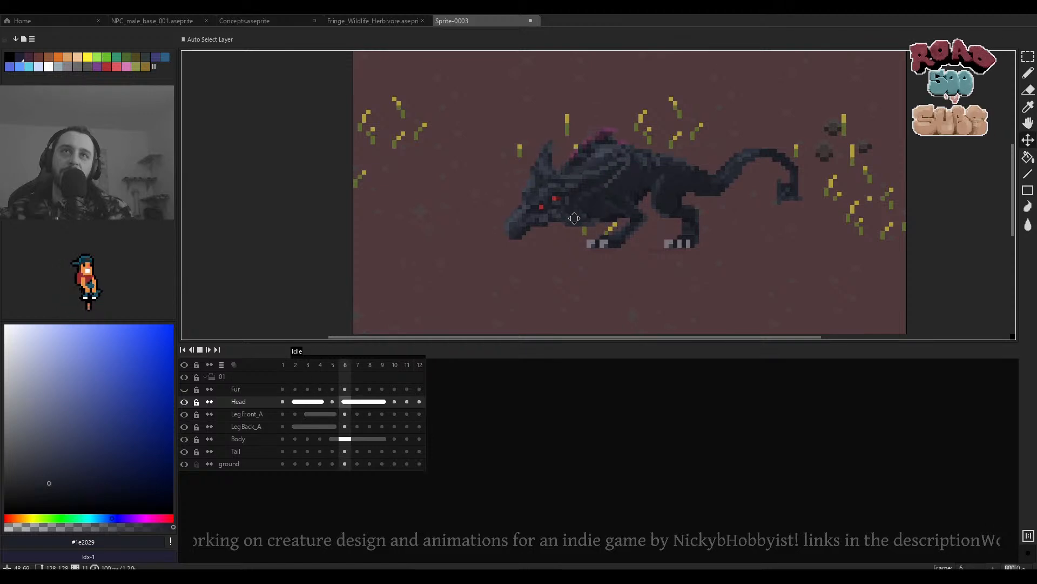
scroll(574, 218, "down", 1)
key("Return")
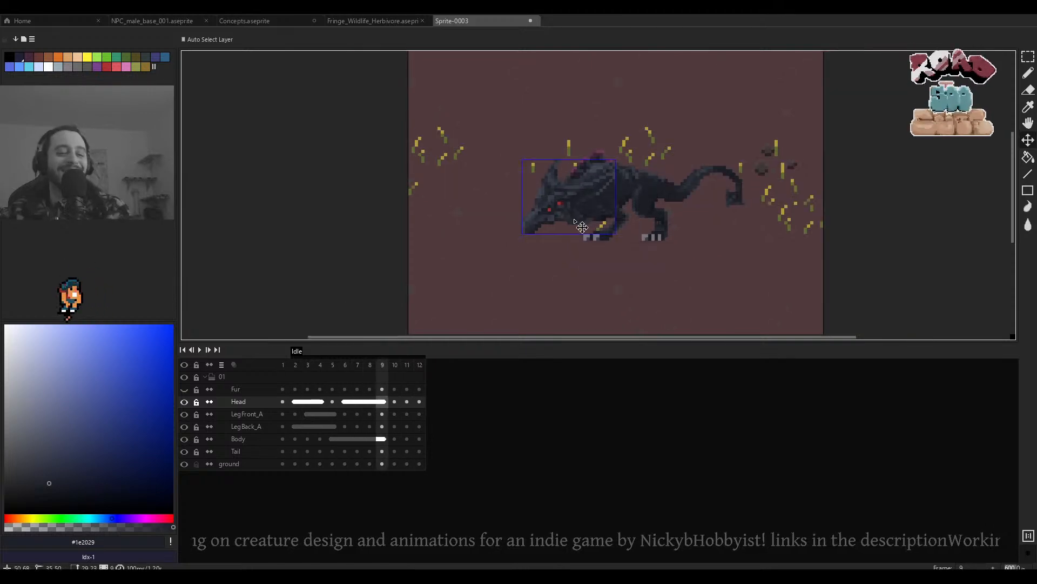
Undo the recent head shifts and the last pencil retouching of the front leg on frame 2.
key("ctrl+z")
key("ctrl+z")
key("ctrl+z")
key("ctrl+z")
key("ctrl+z")
key("ctrl+z")
key("ctrl+z")
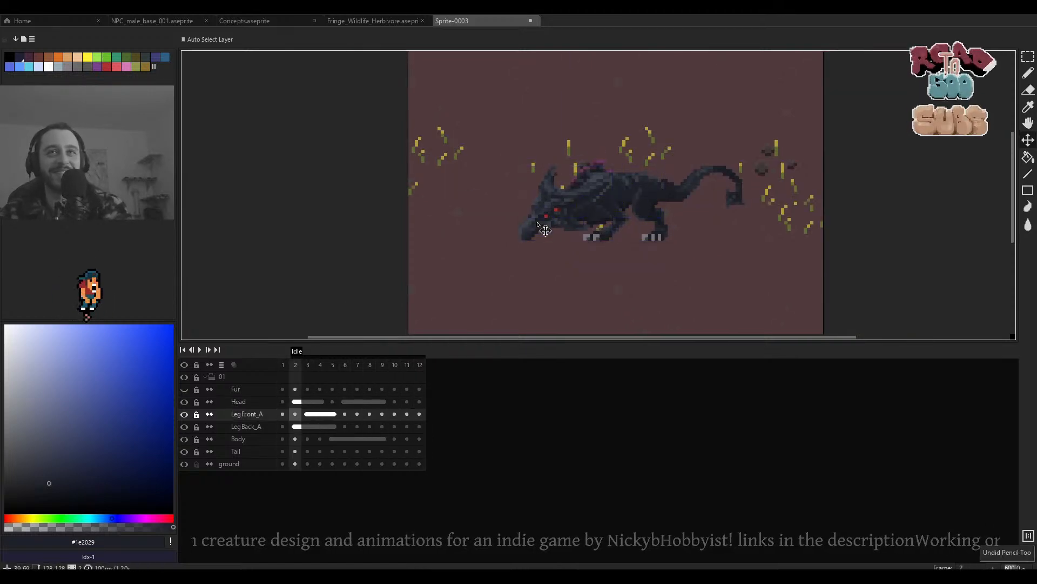
Glance at the Fringe_Wildlife_Herbivore sprite, return to Sprite-0003 and review its idle loop at several zoom levels.
scroll(545, 231, "up", 3)
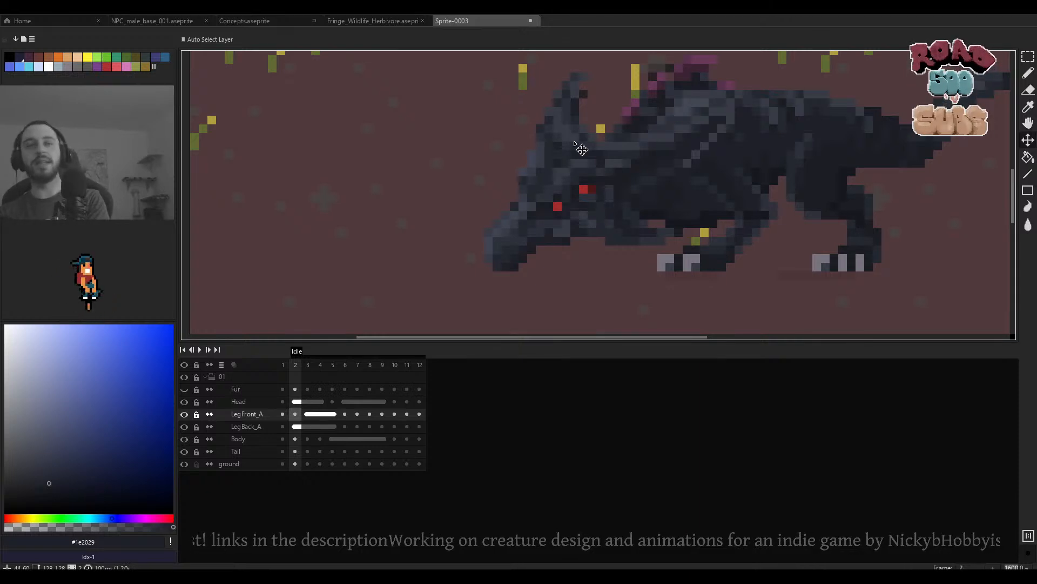
scroll(658, 208, "down", 2)
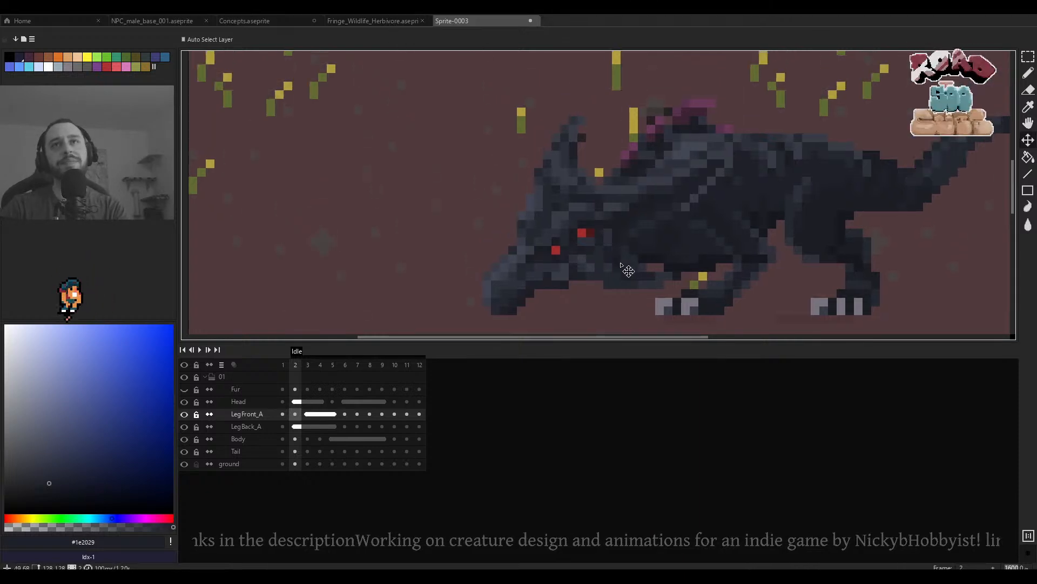
left_click(372, 21)
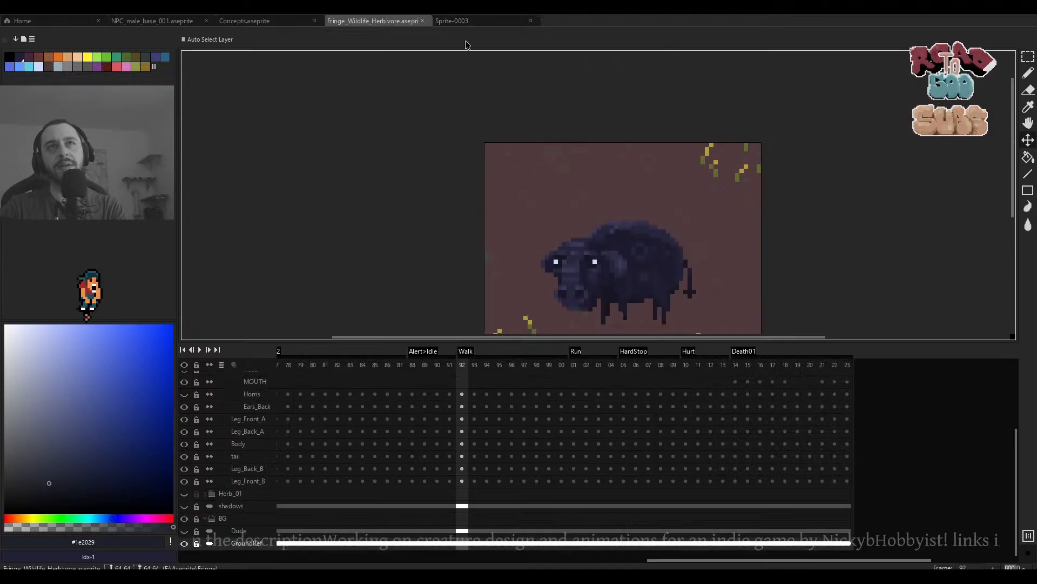
left_click(470, 21)
key("Return")
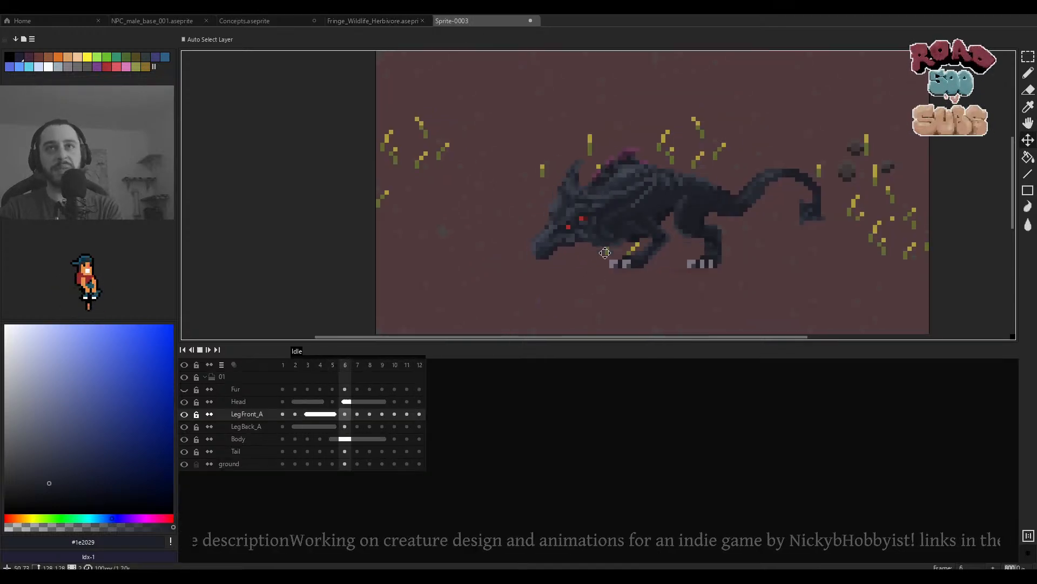
scroll(605, 253, "down", 1)
scroll(616, 250, "down", 1)
scroll(632, 247, "down", 1)
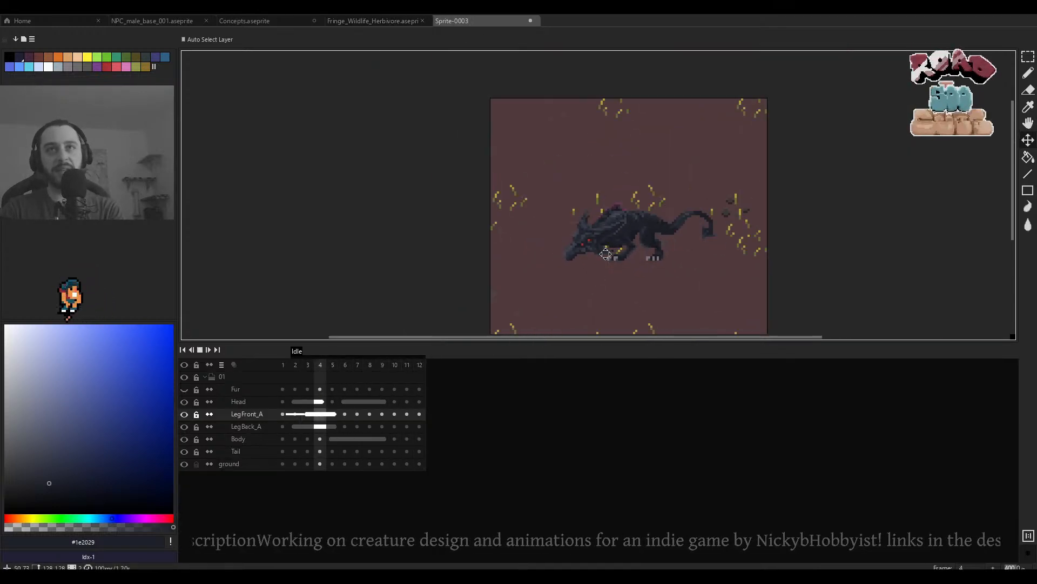
scroll(638, 248, "up", 3)
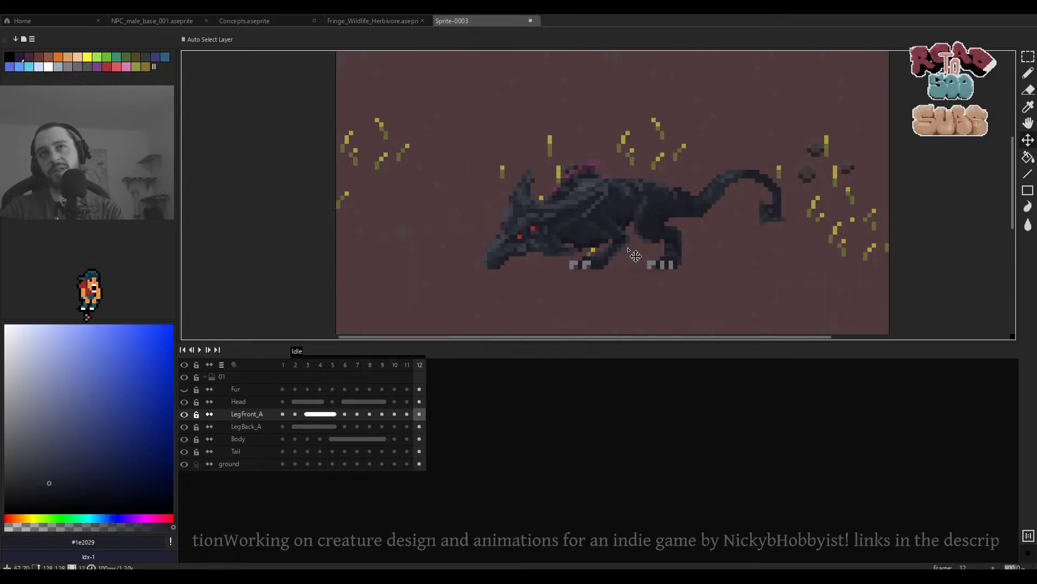
Undo the front leg's eraser and pencil edits and the linking of the LegFront_A cels on frames 3–5, replaying the loop in between.
key("ctrl+z")
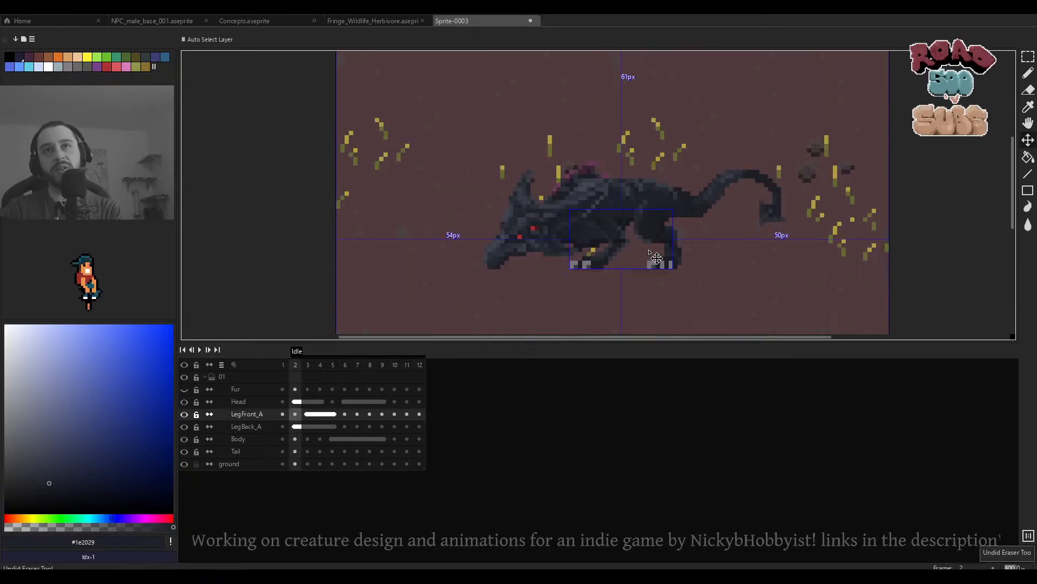
key("ctrl+z")
key("ctrl+z")
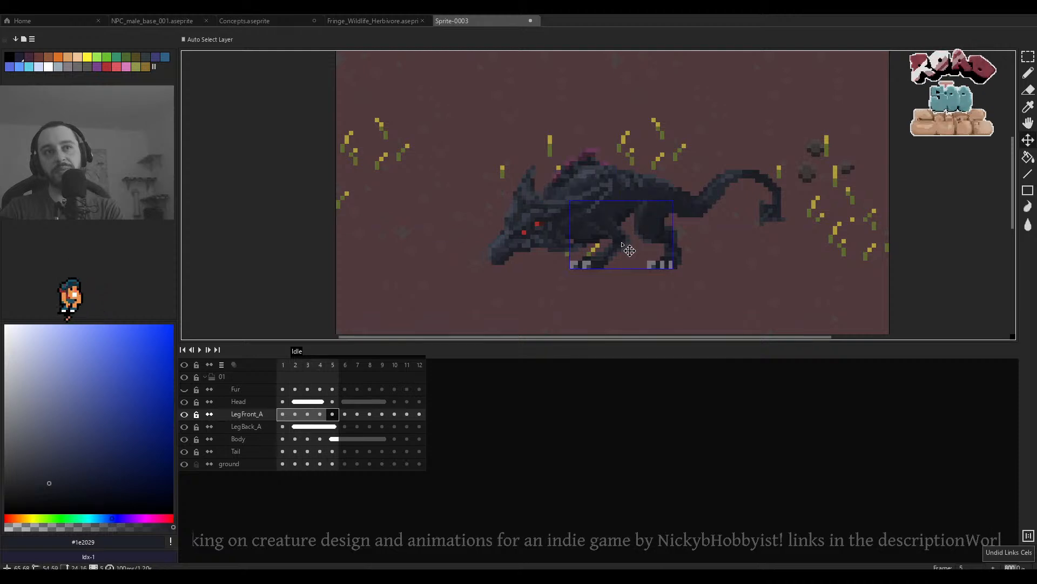
key("Return")
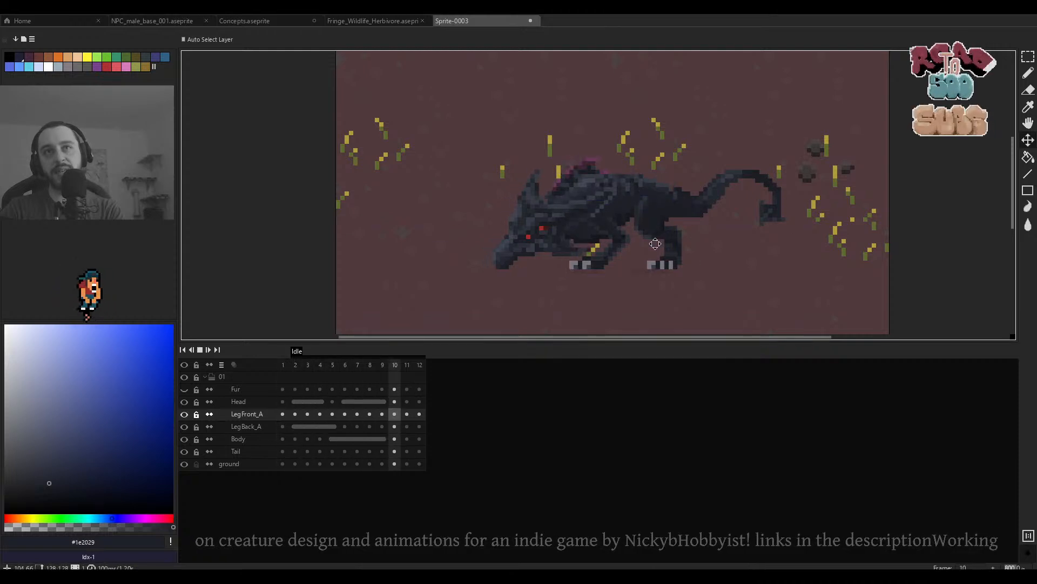
scroll(641, 248, "down", 3)
key("ctrl+z")
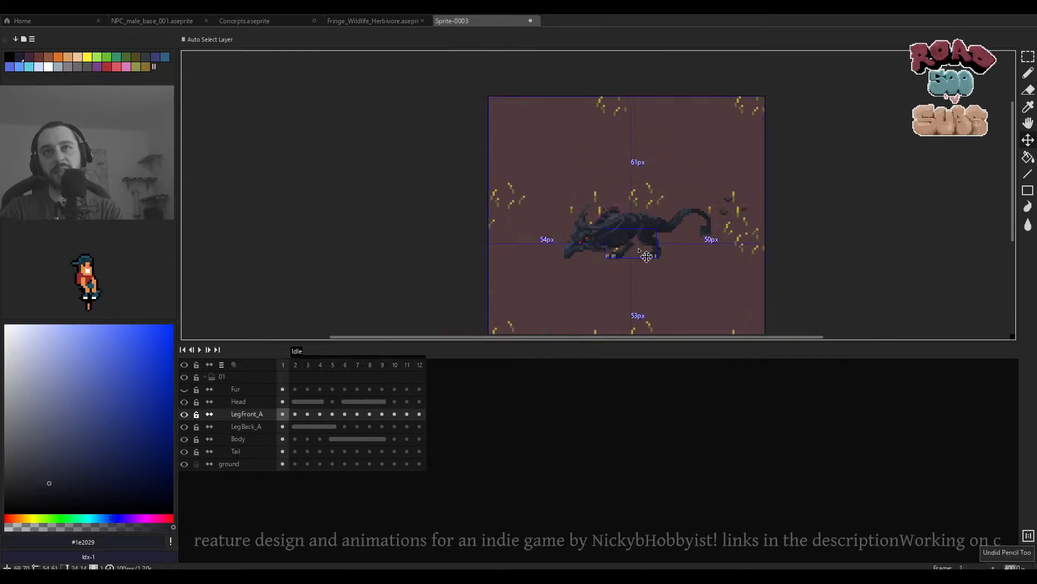
Play the idle loop from far and near to examine the creature's overall motion with the front-leg changes reverted.
scroll(646, 256, "up", 3)
key("Return")
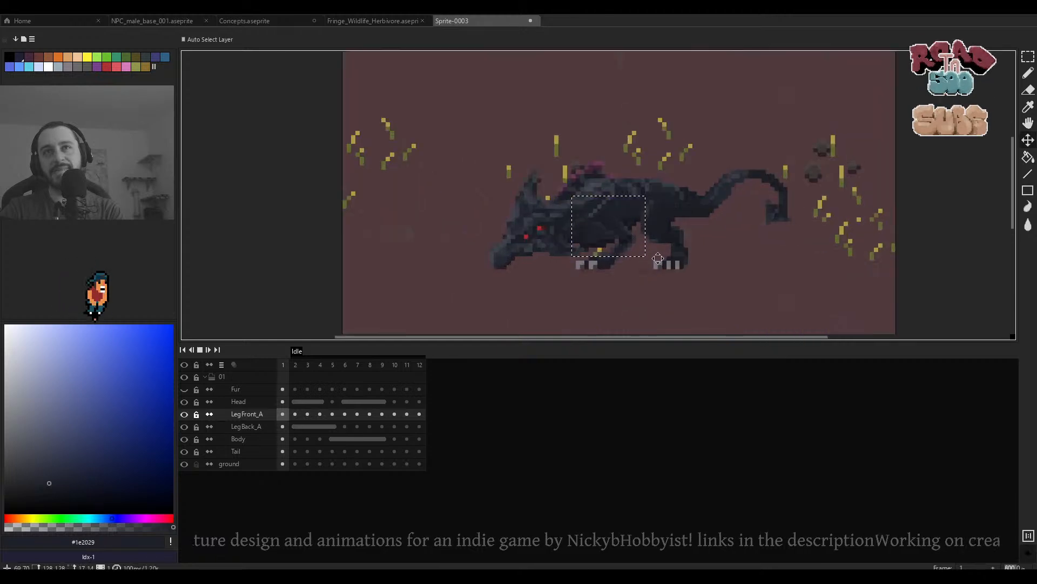
left_click(743, 225)
scroll(677, 249, "down", 4)
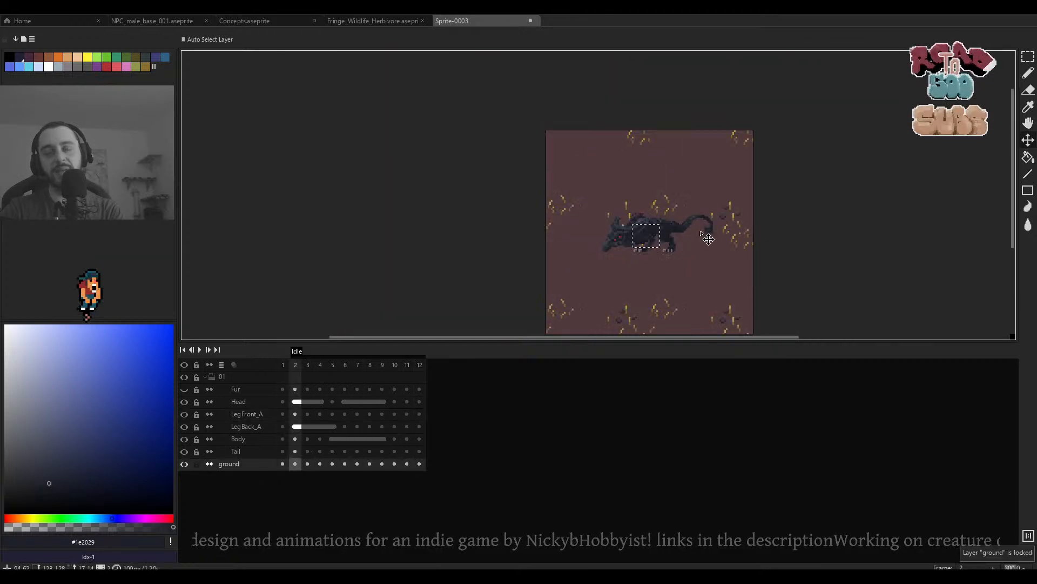
scroll(709, 239, "up", 2)
key("Return")
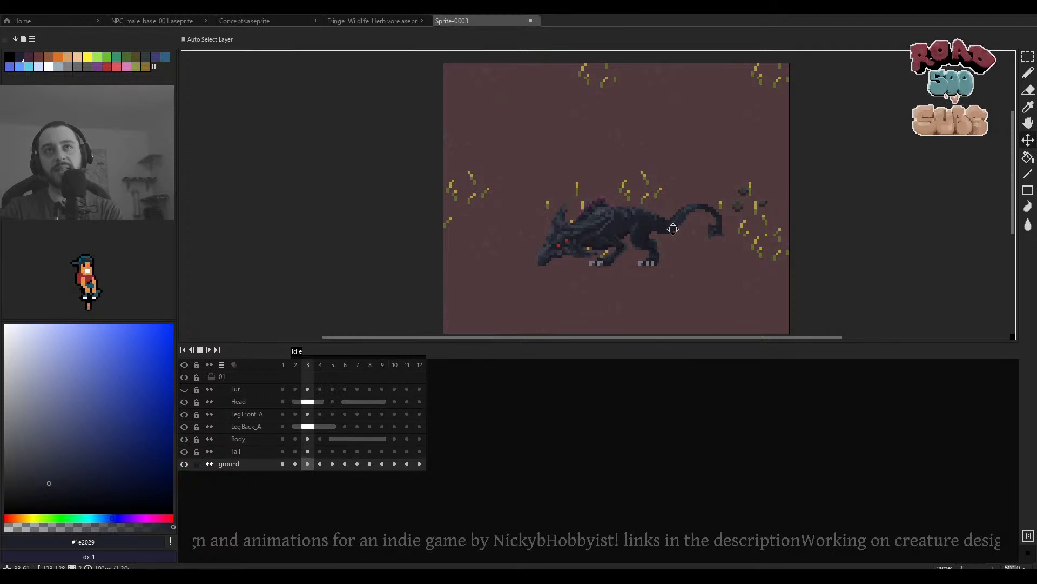
scroll(673, 229, "down", 3)
scroll(680, 236, "up", 1)
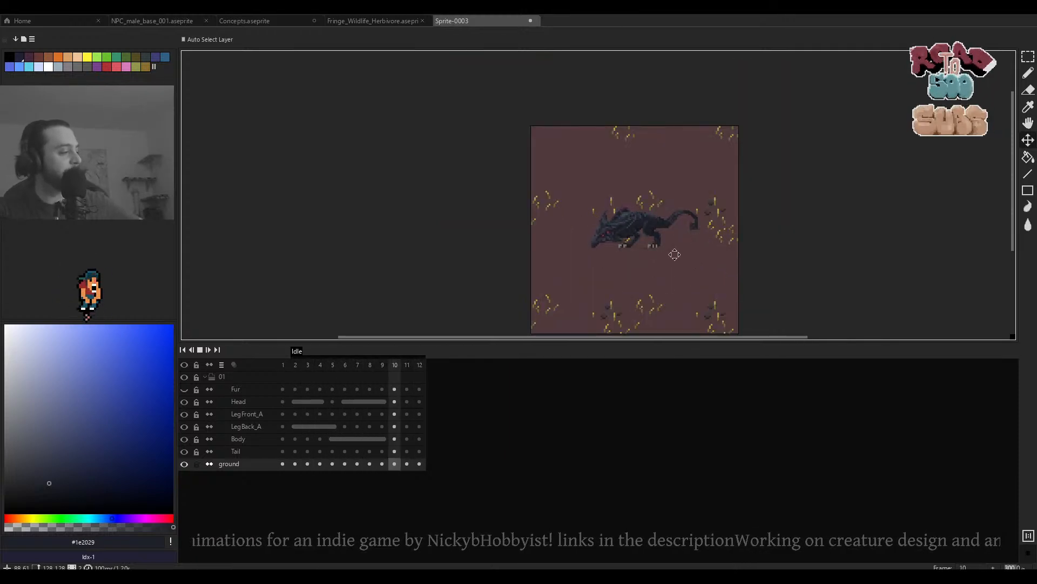
scroll(667, 228, "up", 2)
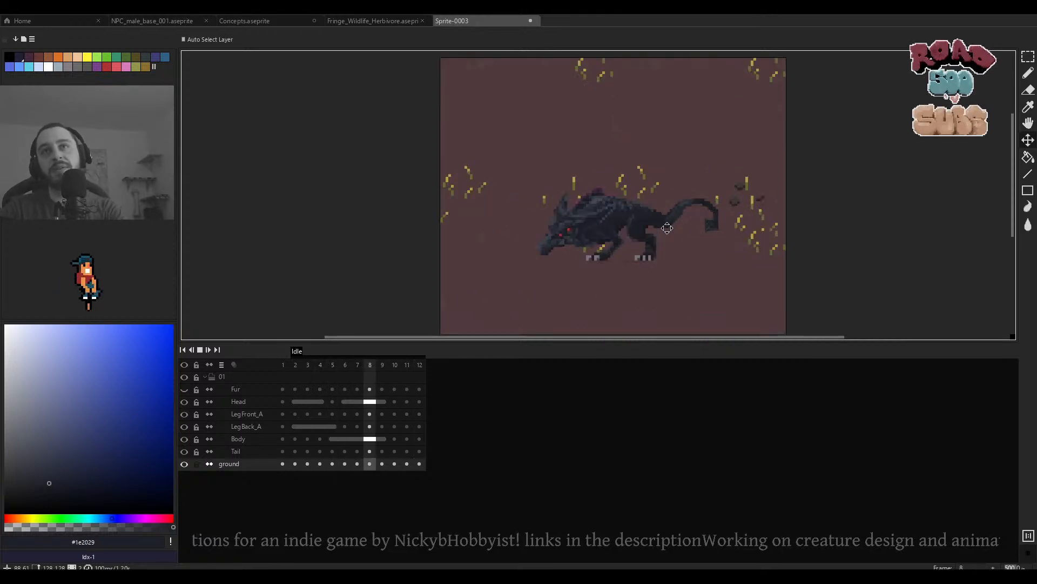
scroll(663, 226, "up", 2)
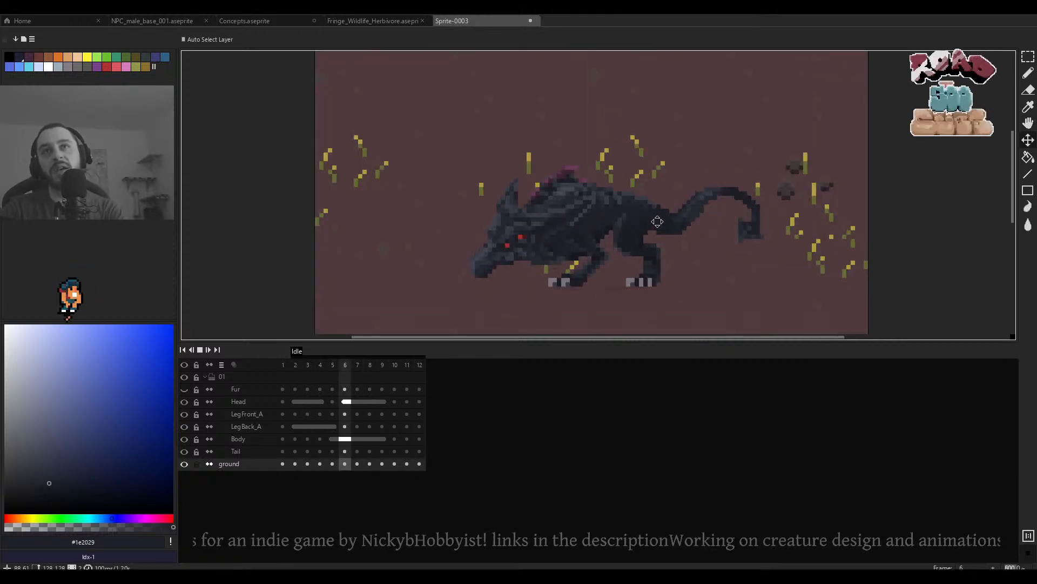
scroll(657, 222, "up", 3)
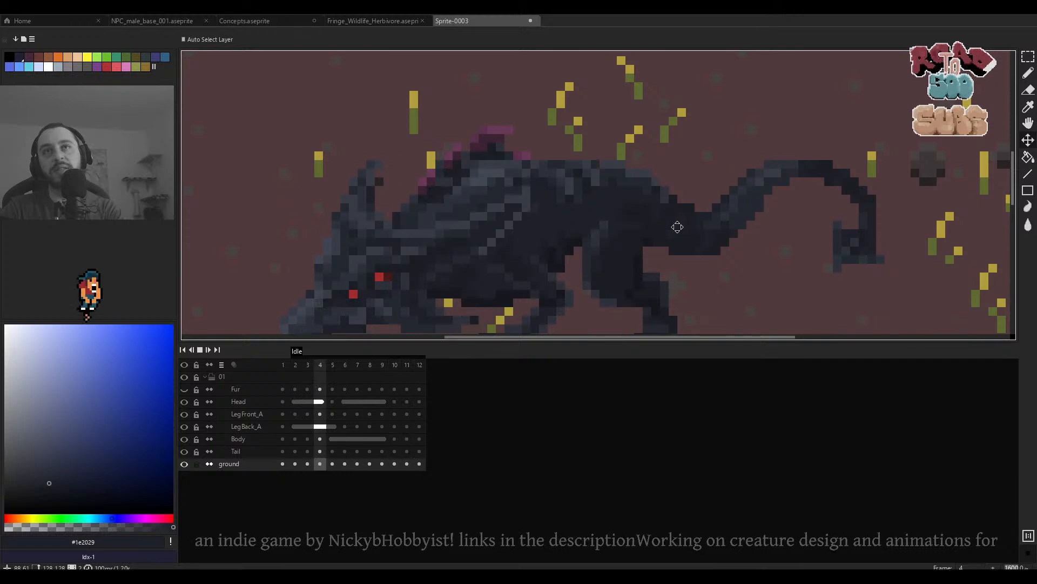
scroll(675, 227, "down", 3)
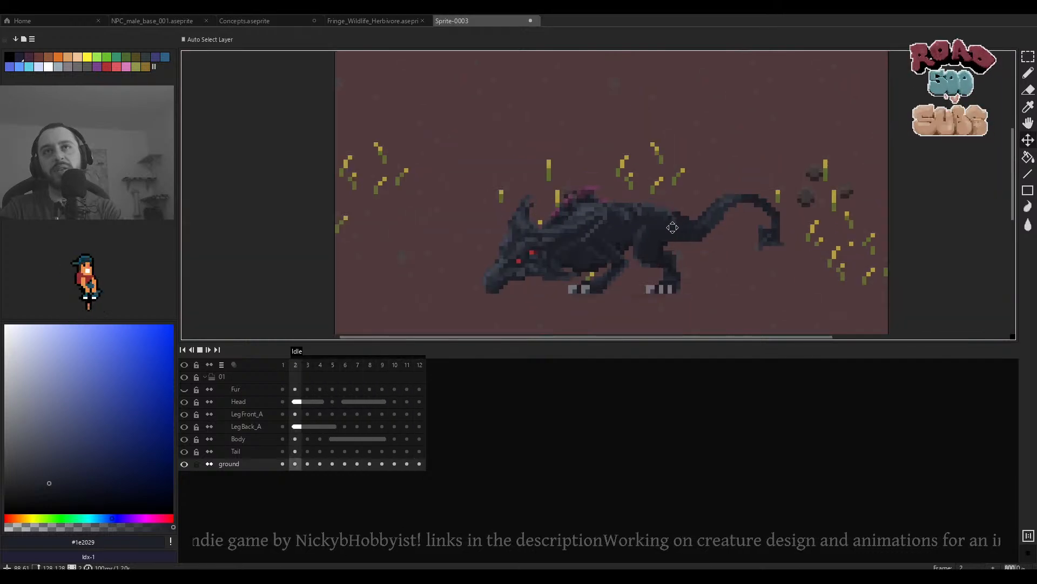
scroll(670, 225, "up", 3)
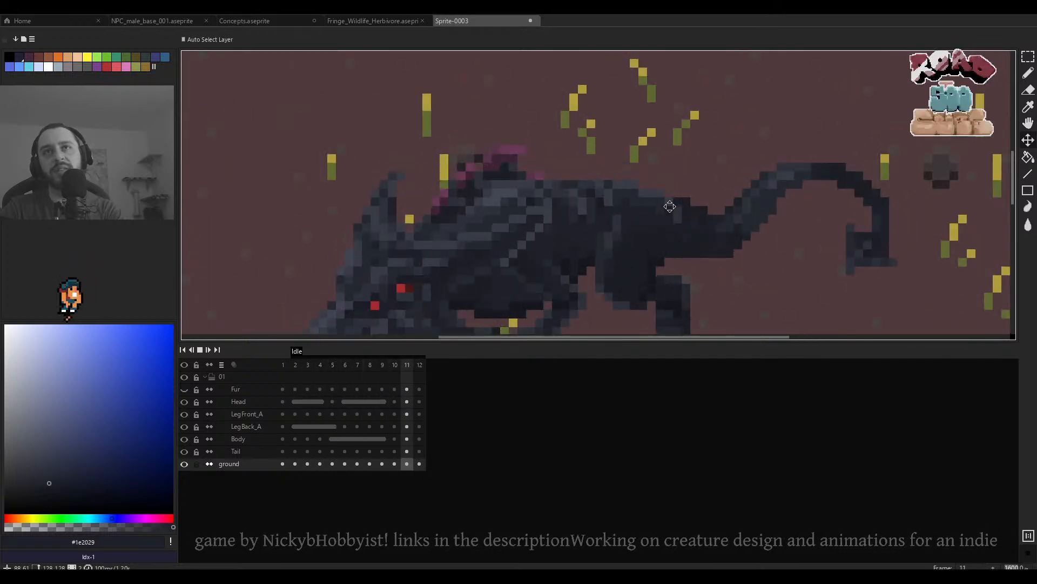
Stop the idle playback, then select and copy the creature's rump on the Body layer at frame 4.
scroll(674, 215, "down", 3)
left_click(670, 214)
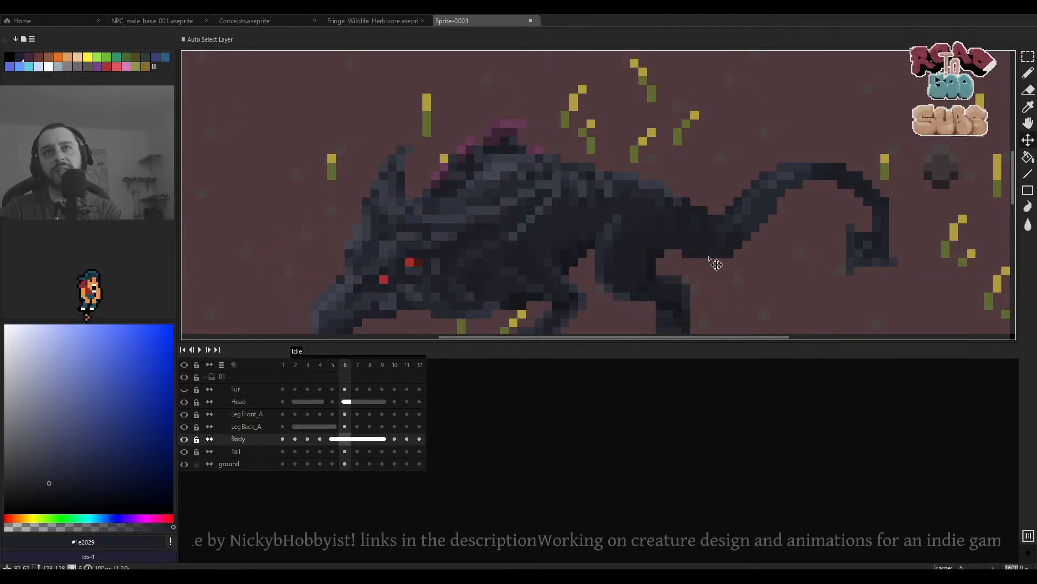
scroll(692, 243, "up", 3)
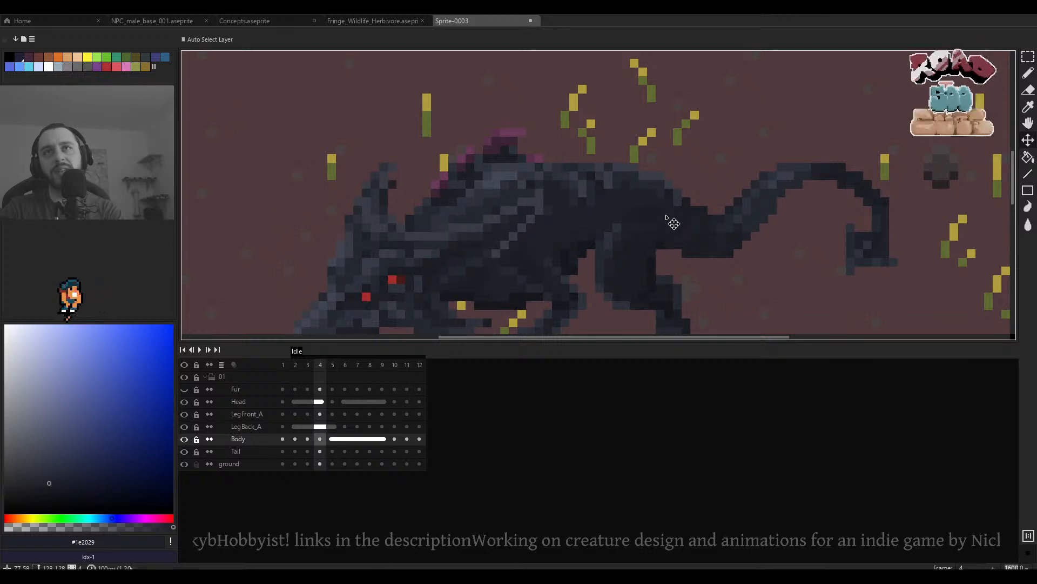
key("m")
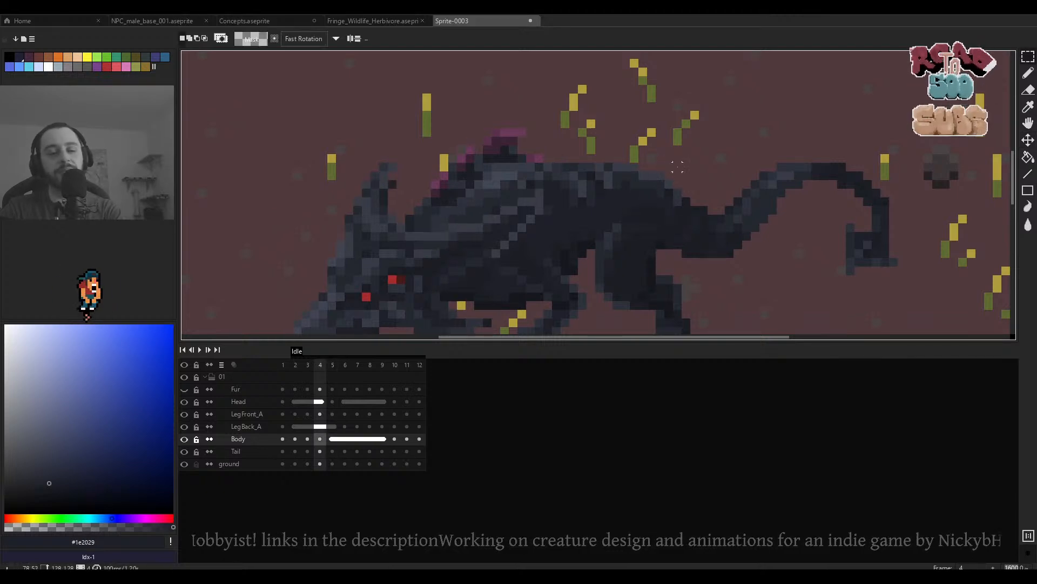
left_click_drag(669, 150, 608, 254)
left_click(746, 185)
key("Left")
key("Right")
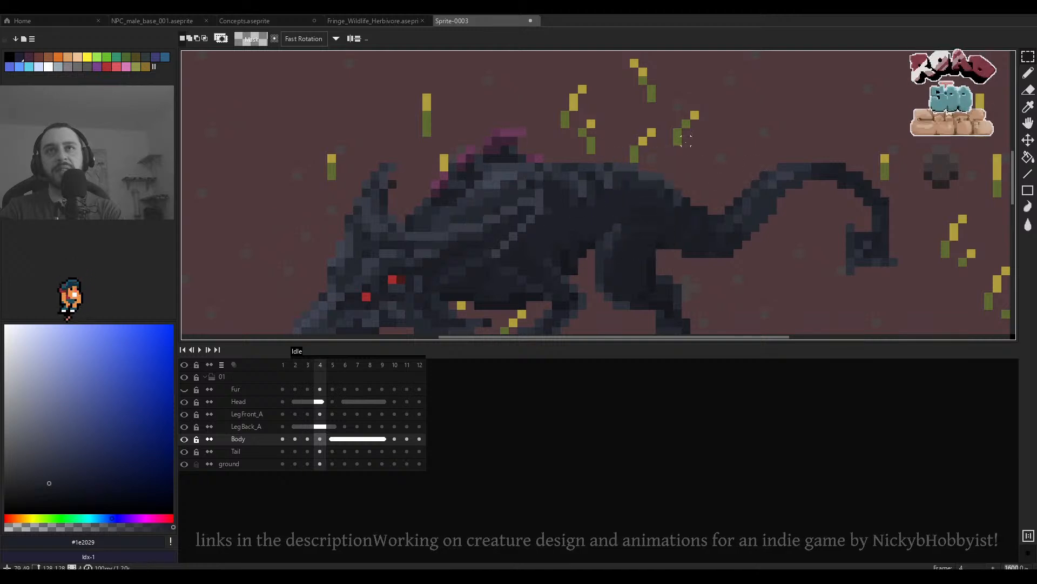
key("ctrl+shift+d")
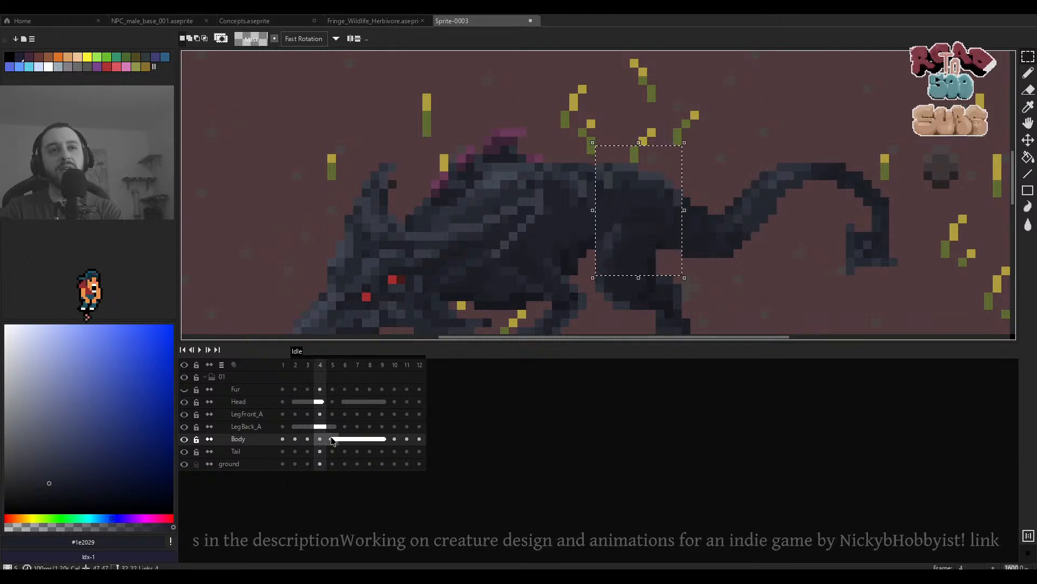
Unlink the Body cel on frame 5, replace its rump with the copied one, and compare it with the neighbouring frames.
right_click(332, 438)
left_click(361, 474)
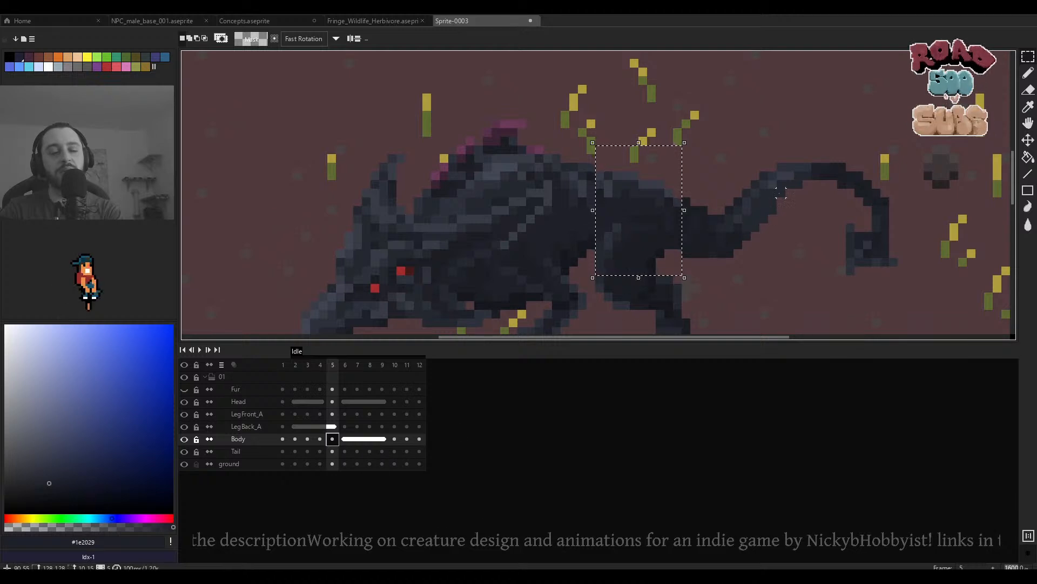
key("Delete")
key("ctrl+v")
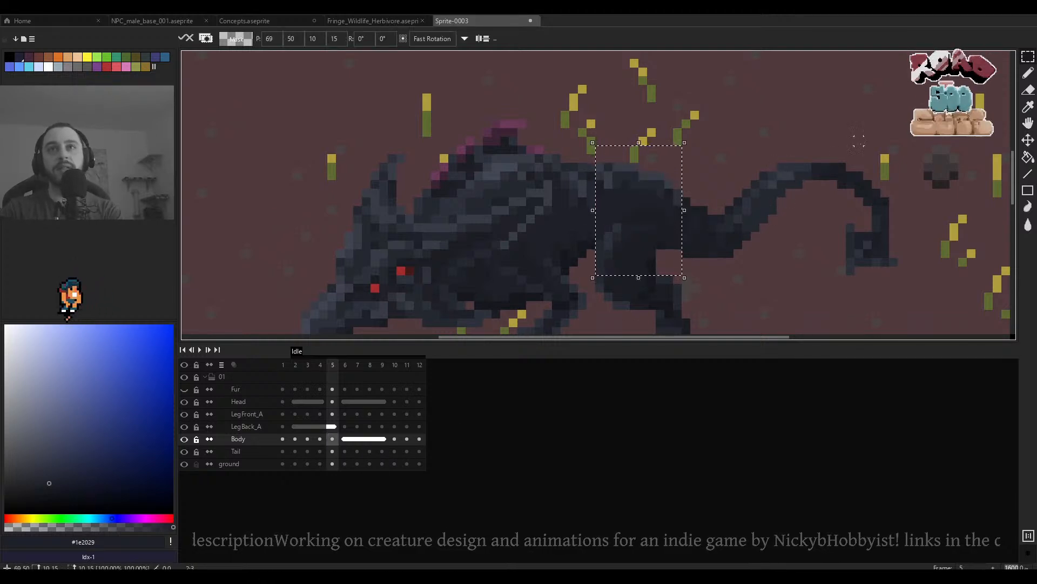
key("ctrl+d")
key("Left")
key("Left")
key("Right")
key("Right")
key("Right")
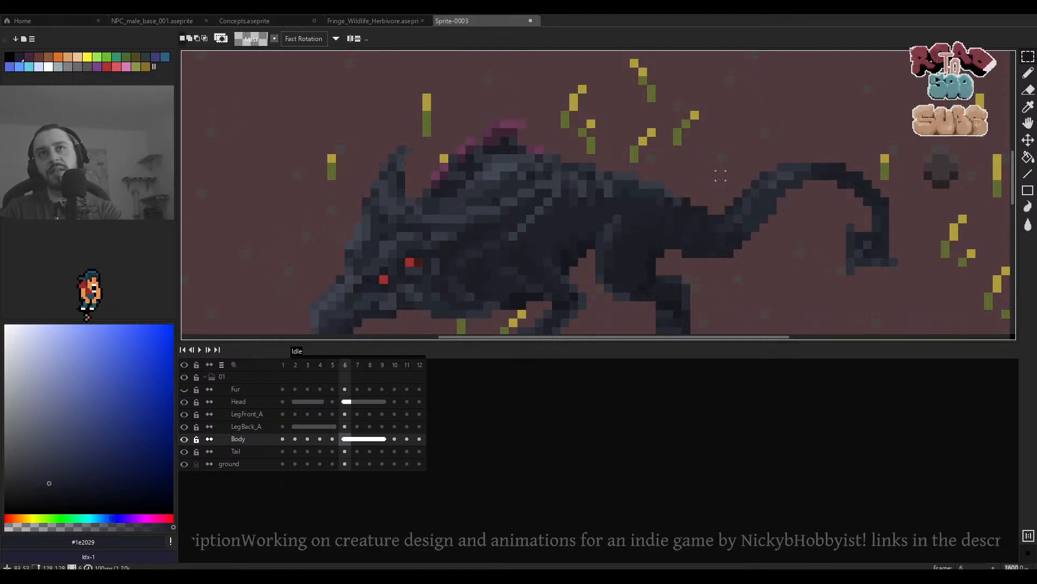
Replay the idle loop and link the Body cels on frames 5–9.
key("Return")
scroll(707, 180, "down", 4)
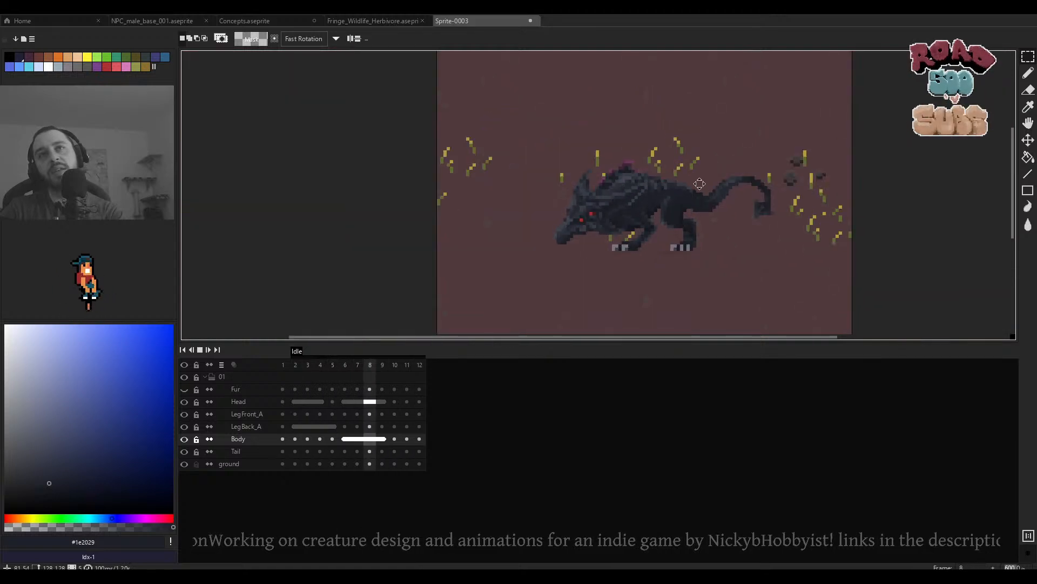
scroll(700, 183, "up", 4)
key("Return")
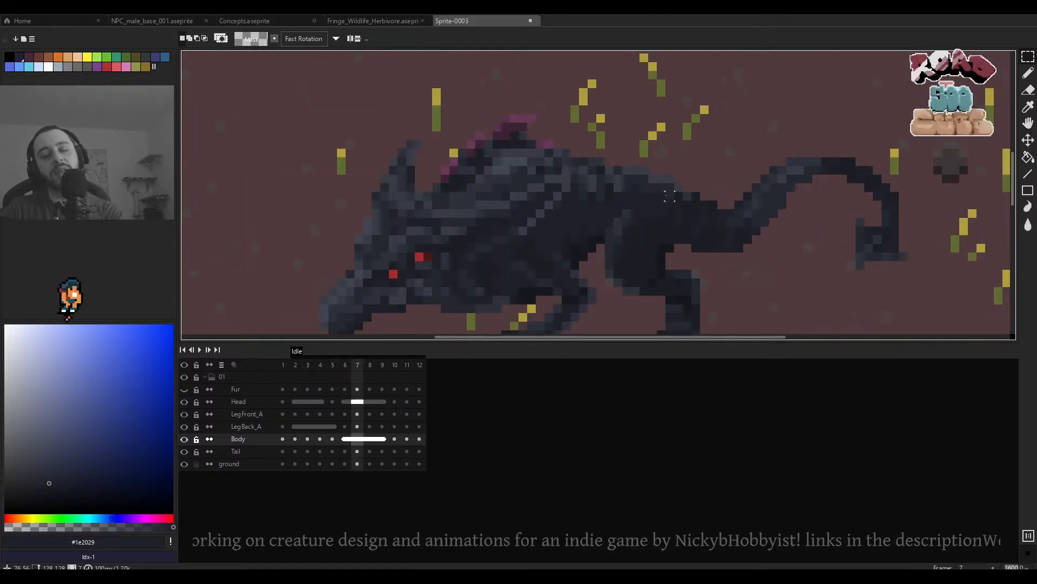
left_click(334, 442)
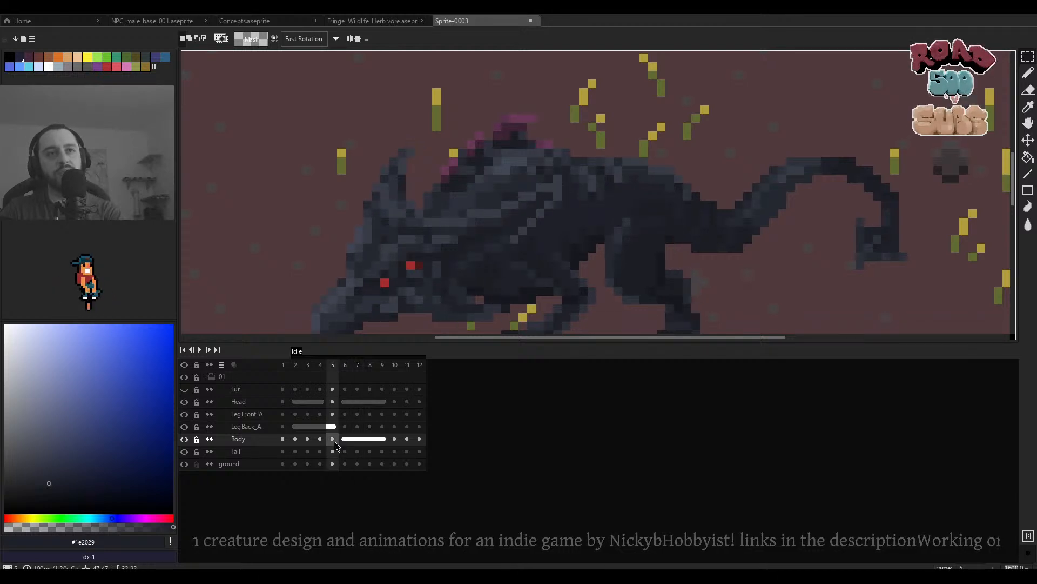
left_click_drag(335, 445, 389, 440)
right_click(389, 441)
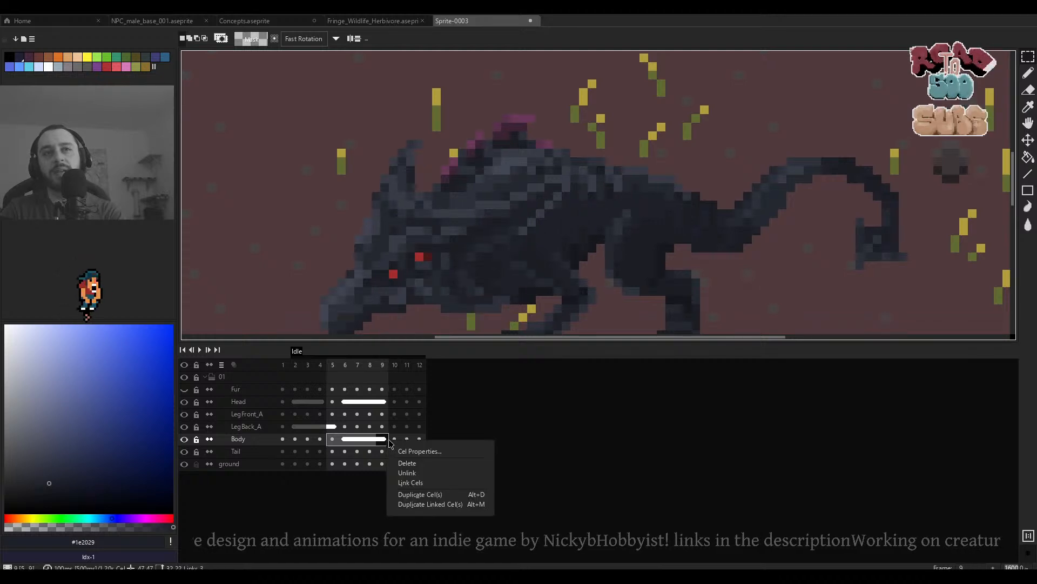
left_click(417, 483)
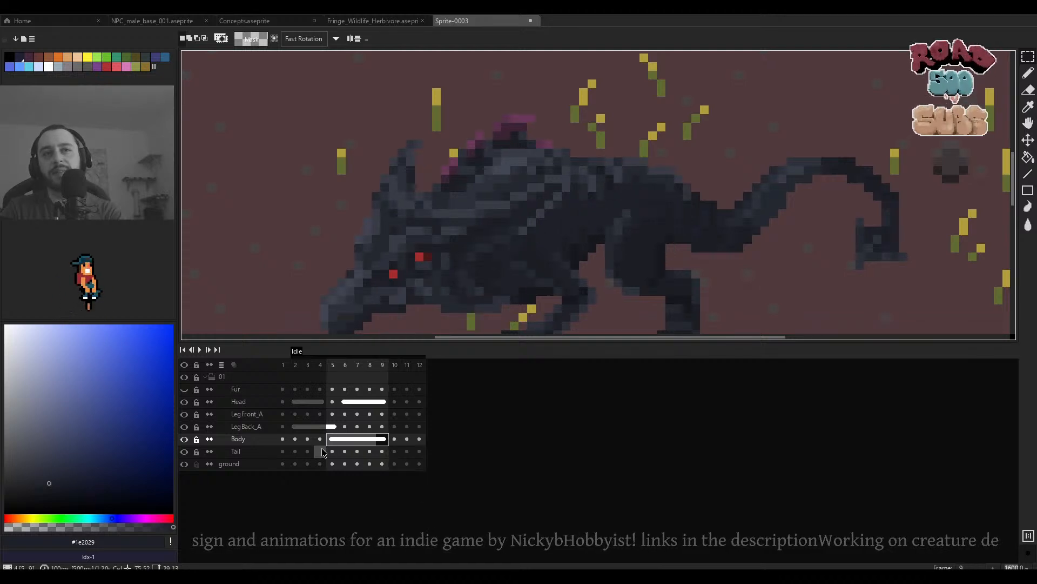
Play the idle loop from a distance and up close to check the rump's motion with the linked Body cels.
left_click(319, 440)
scroll(548, 230, "down", 4)
key("Return")
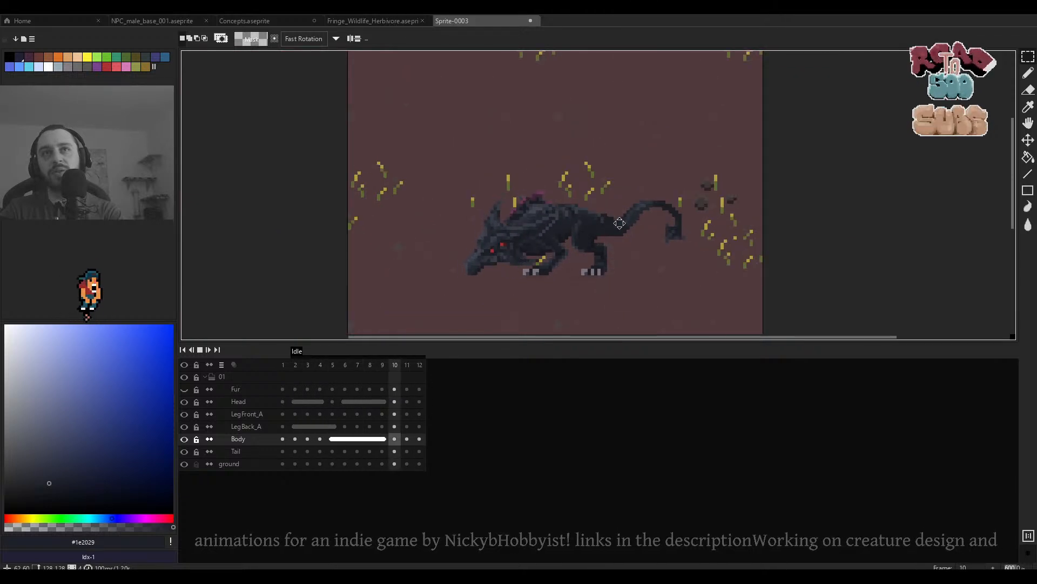
scroll(591, 225, "up", 4)
key("Return")
Move the rump section of the Body cel up slightly on frame 10 and compare it with frame 9.
key("Right")
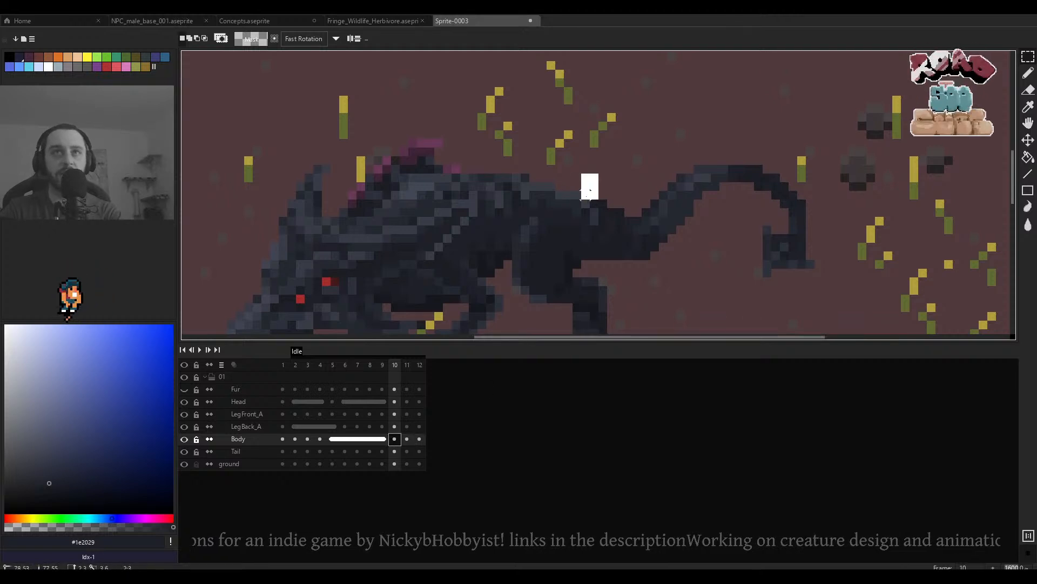
left_click_drag(582, 199, 552, 245)
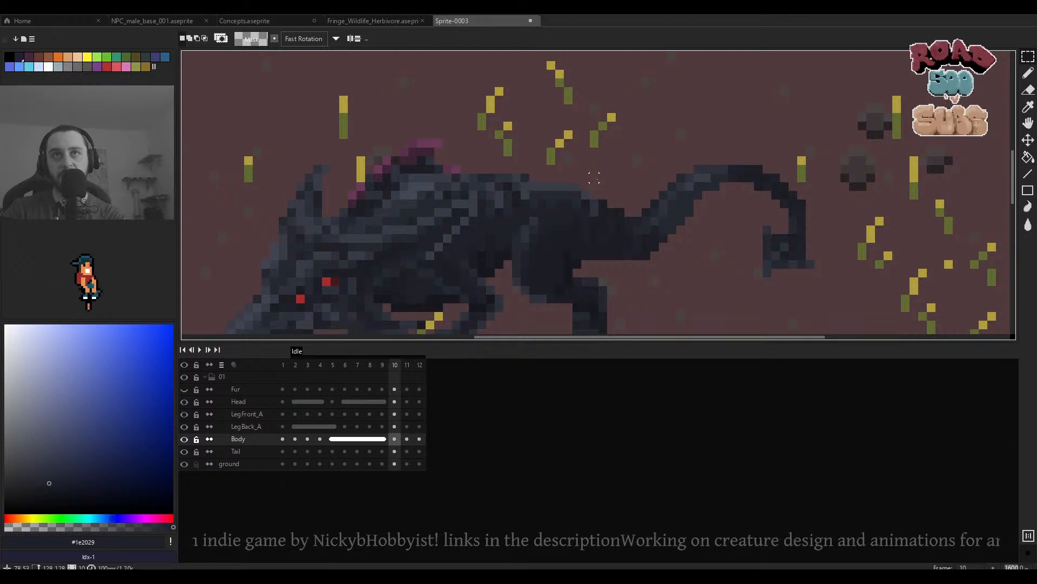
left_click(540, 242)
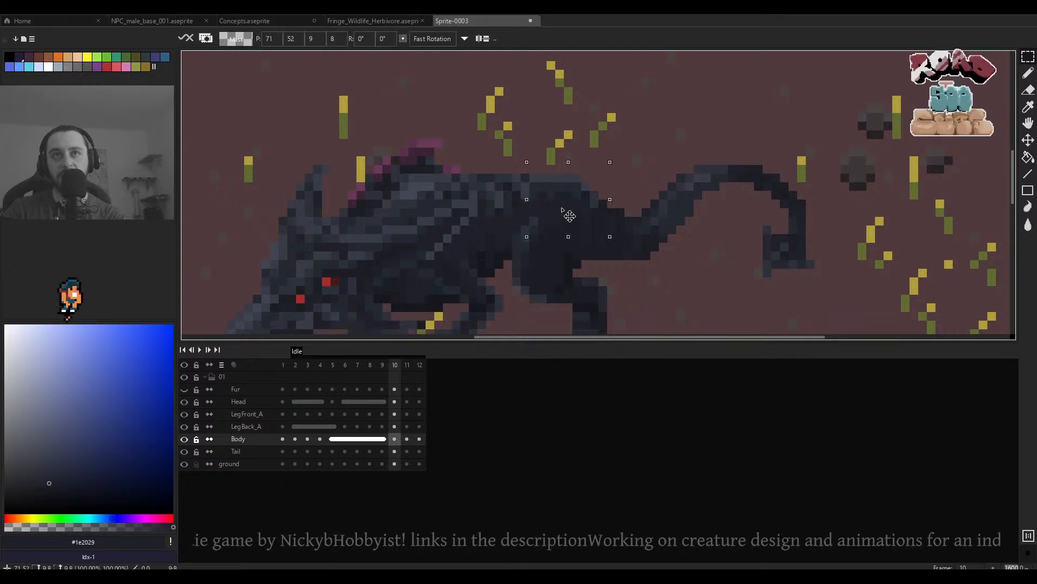
left_click(647, 177)
key("Left")
key("Right")
Review the loop and move the rear part of the back up slightly on the Body cel at frame 11.
key("Return")
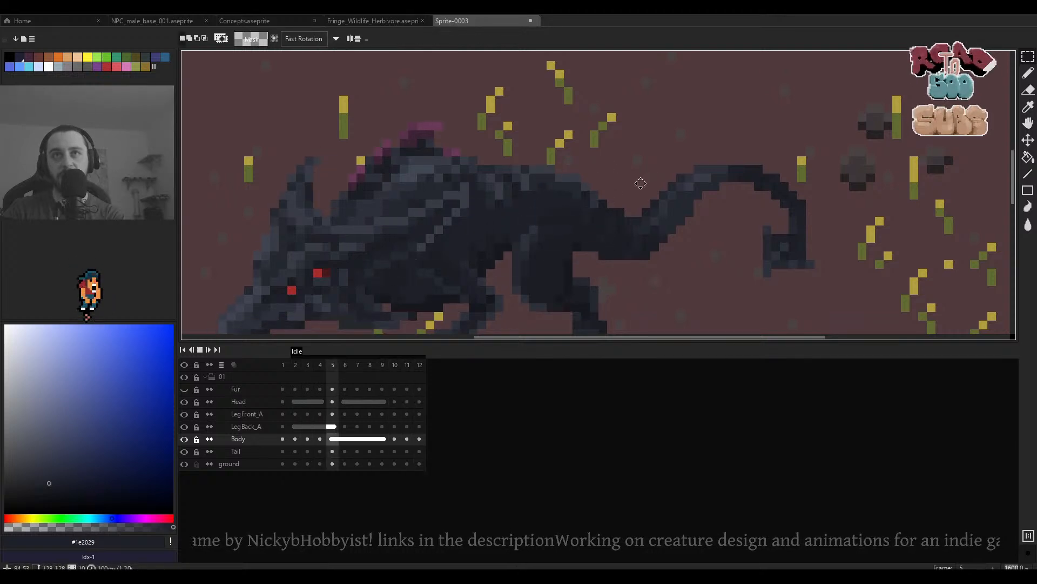
scroll(641, 183, "down", 4)
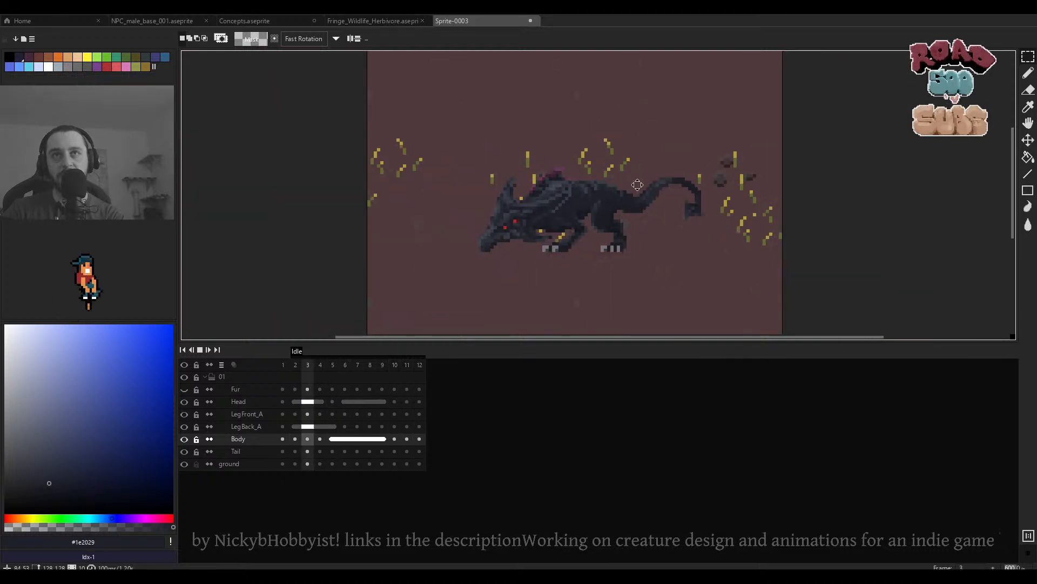
scroll(637, 185, "up", 5)
key("Return")
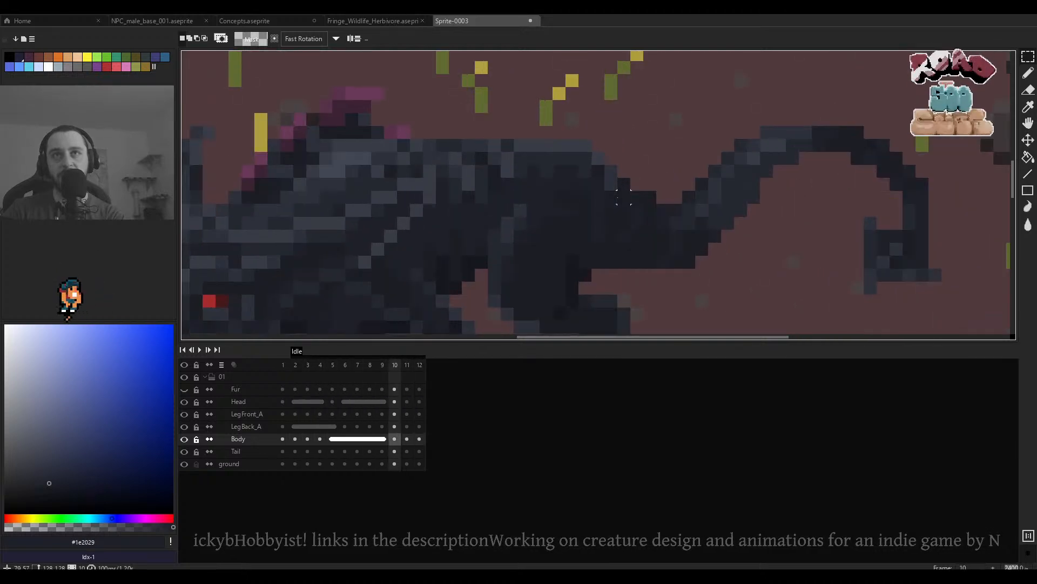
key("Right")
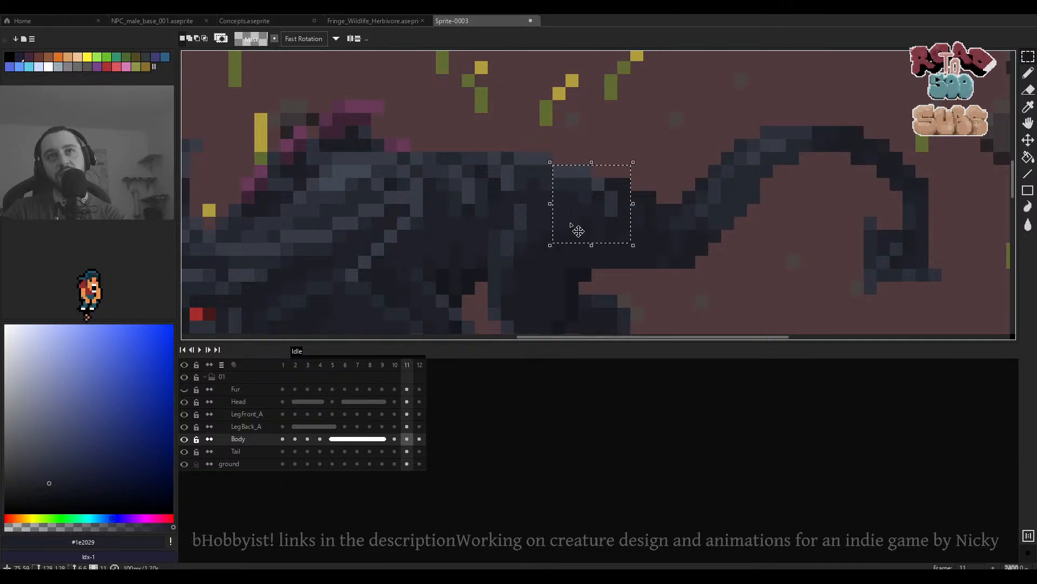
left_click_drag(571, 225, 575, 214)
left_click(689, 184)
key("Right")
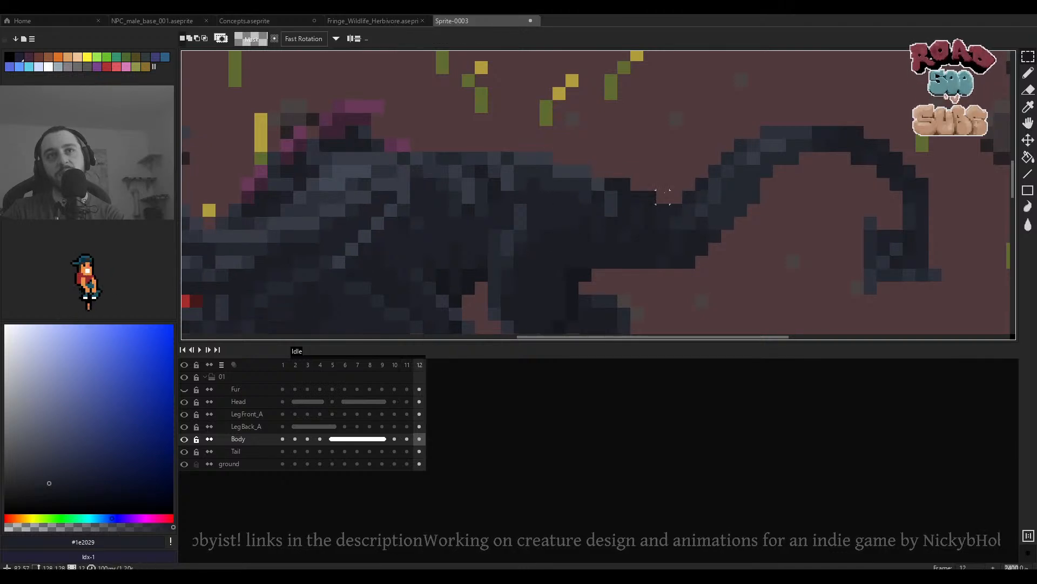
Play the idle loop at several zoom levels to examine the rump and hind-leg motion after the Body changes.
key("Return")
scroll(665, 192, "down", 3)
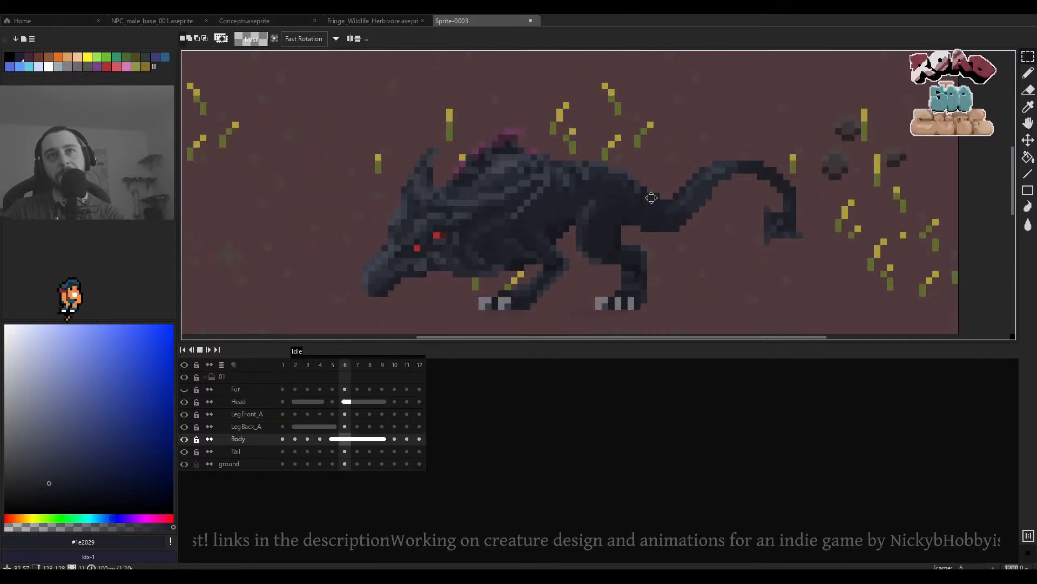
scroll(654, 200, "down", 2)
scroll(665, 205, "down", 1)
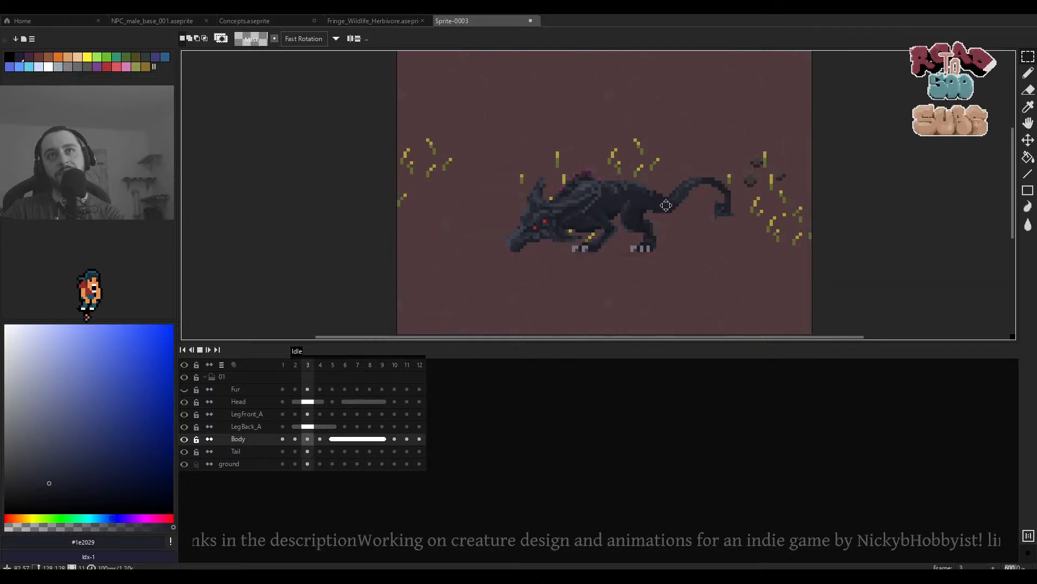
scroll(662, 214, "up", 3)
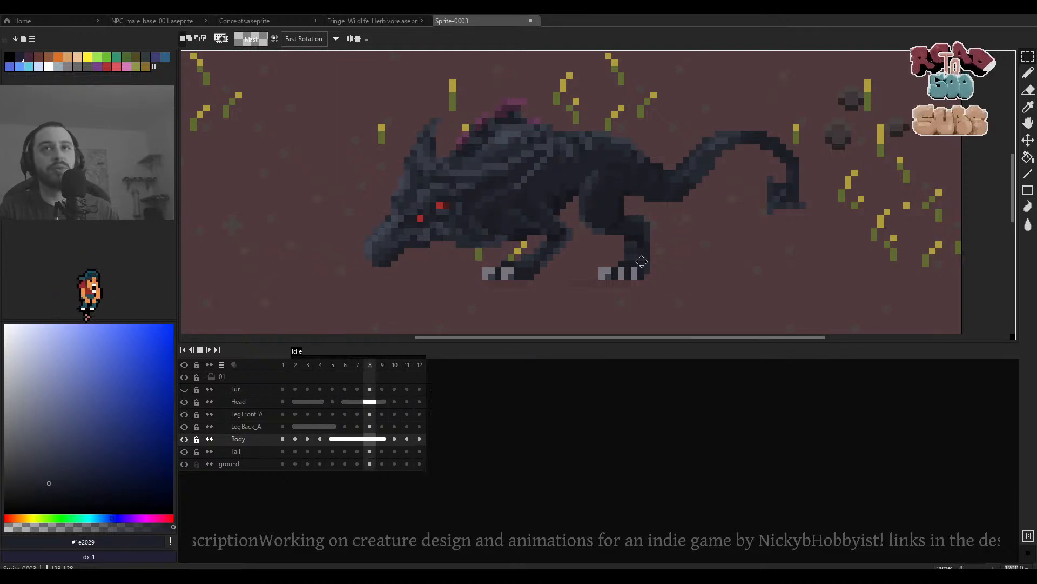
scroll(641, 262, "down", 3)
key("b")
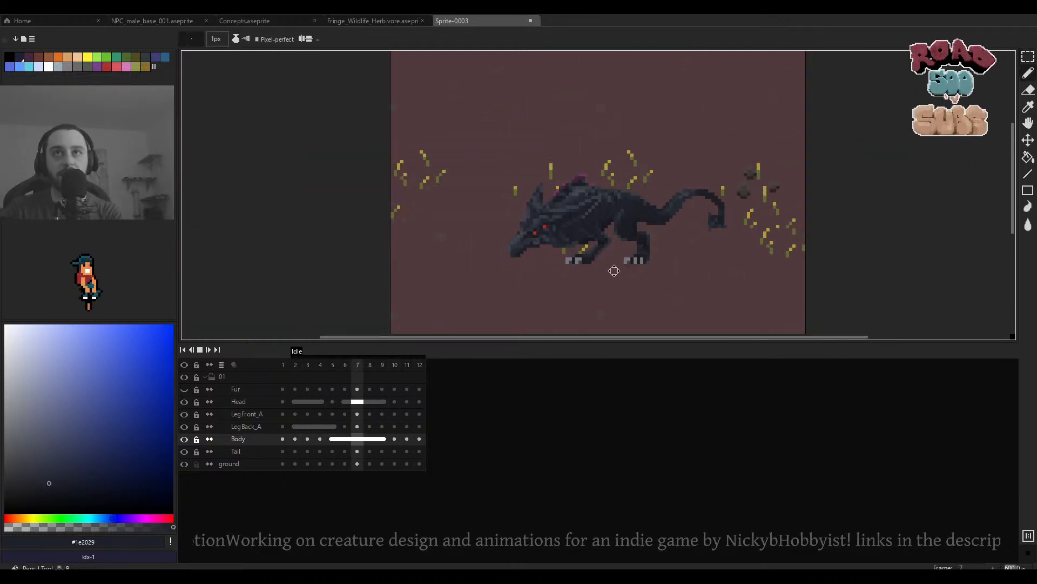
scroll(614, 270, "up", 3)
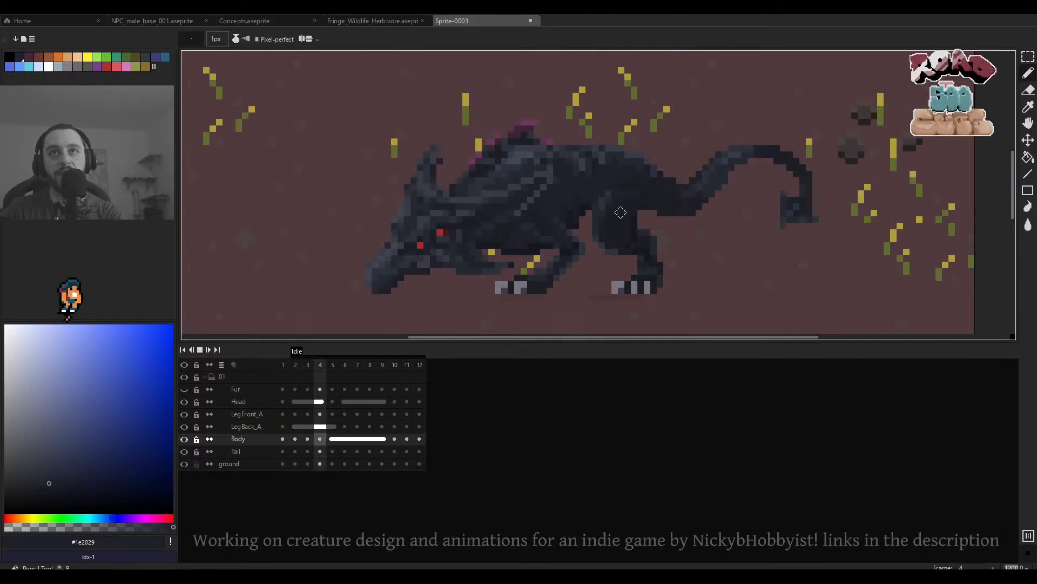
scroll(621, 212, "up", 2)
key("Return")
Show only the LegBack_A layer, pick the dark shade #1b1d24 from the thigh and undo the last edit.
scroll(631, 196, "up", 2)
left_click(632, 191, "ctrl")
left_click_drag(642, 186, 641, 205)
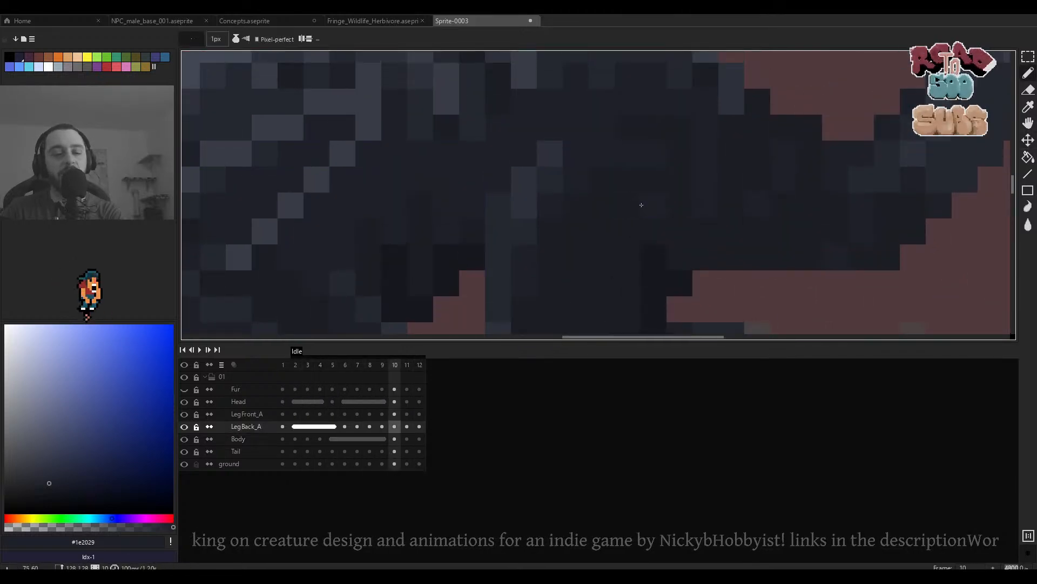
left_click(185, 428, "alt")
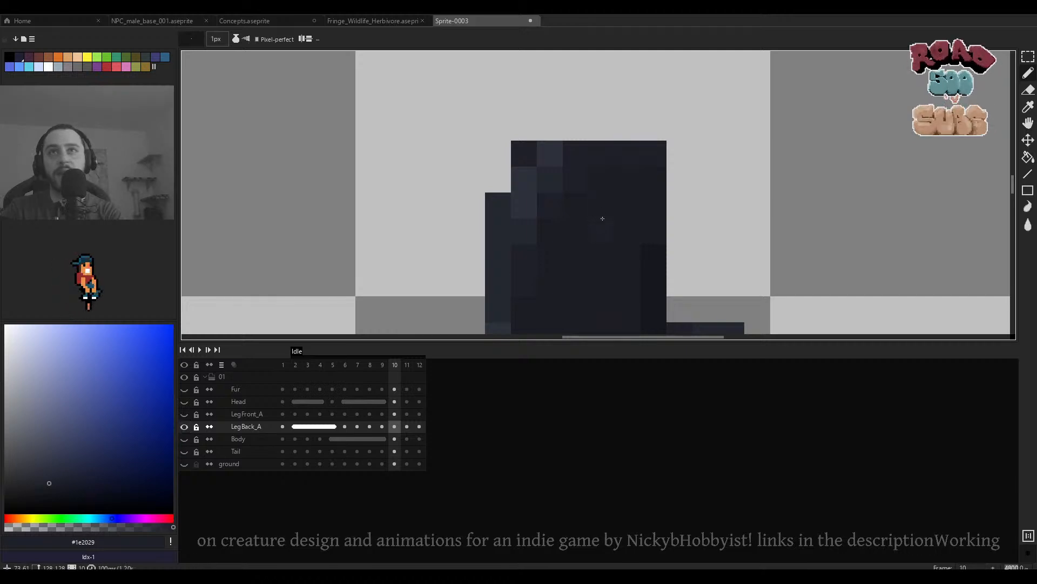
scroll(614, 203, "up", 1)
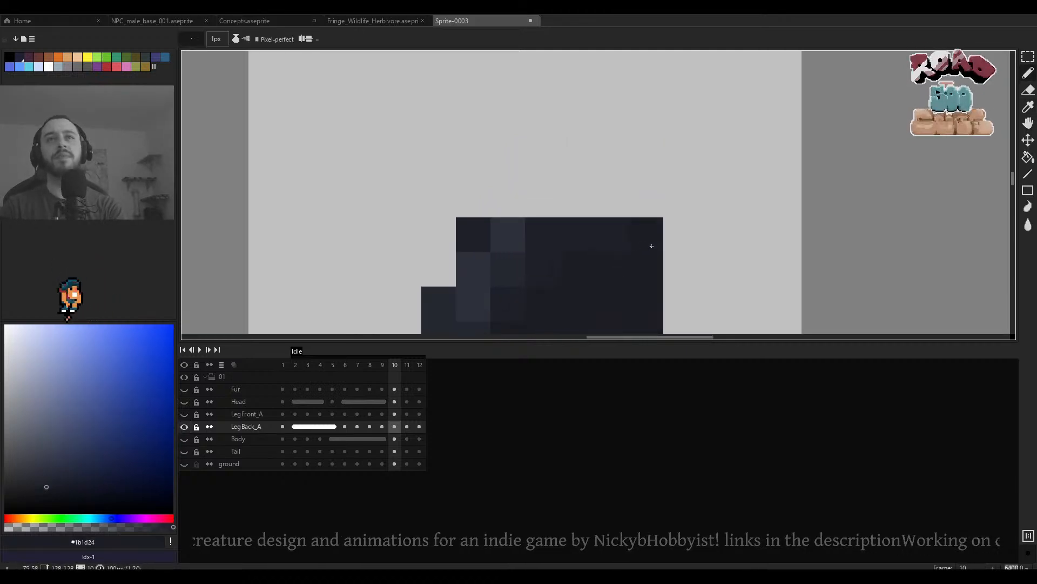
scroll(604, 249, "down", 3)
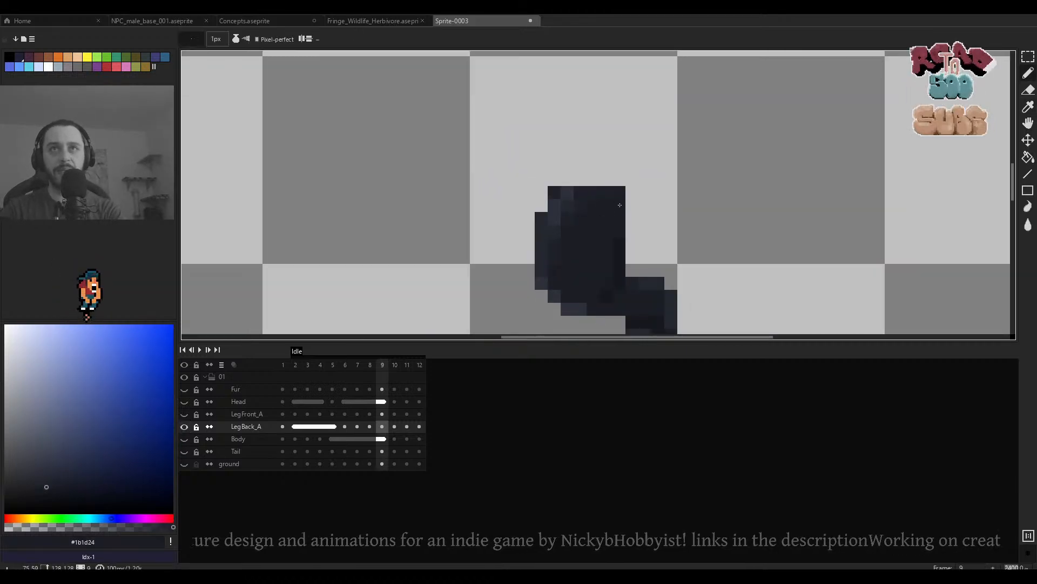
scroll(611, 195, "up", 2)
key("ctrl+z")
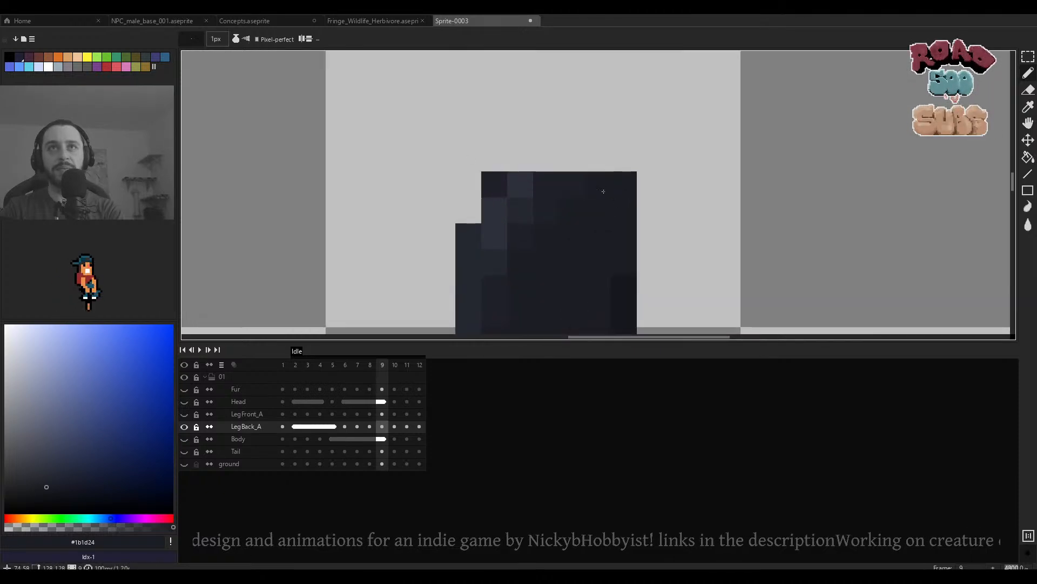
Step back and forth through the isolated LegBack_A cels across the idle cycle to compare the thigh's shape and shading.
key("Right")
key("Right")
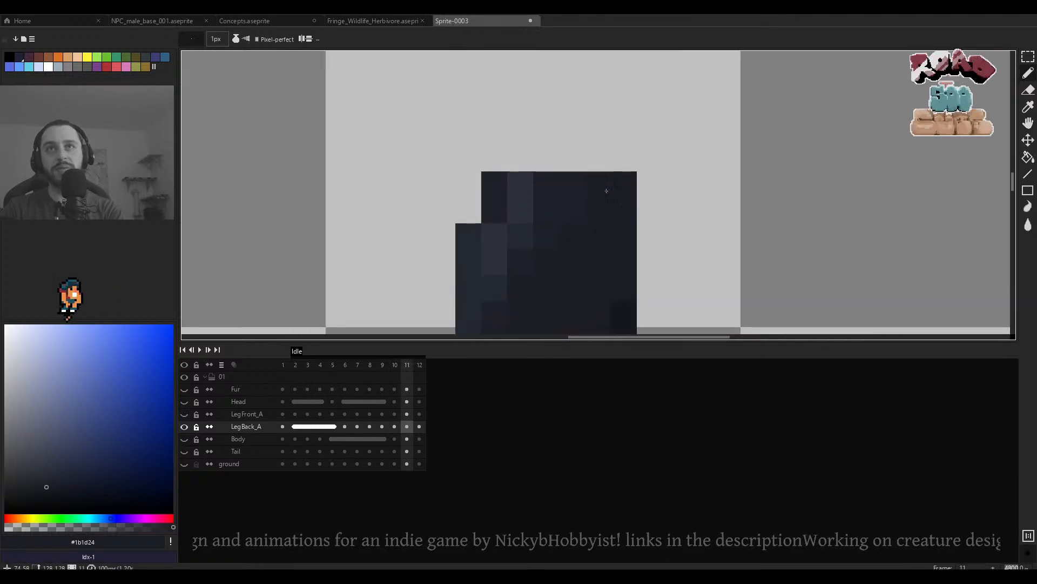
key("Right")
key("Right")
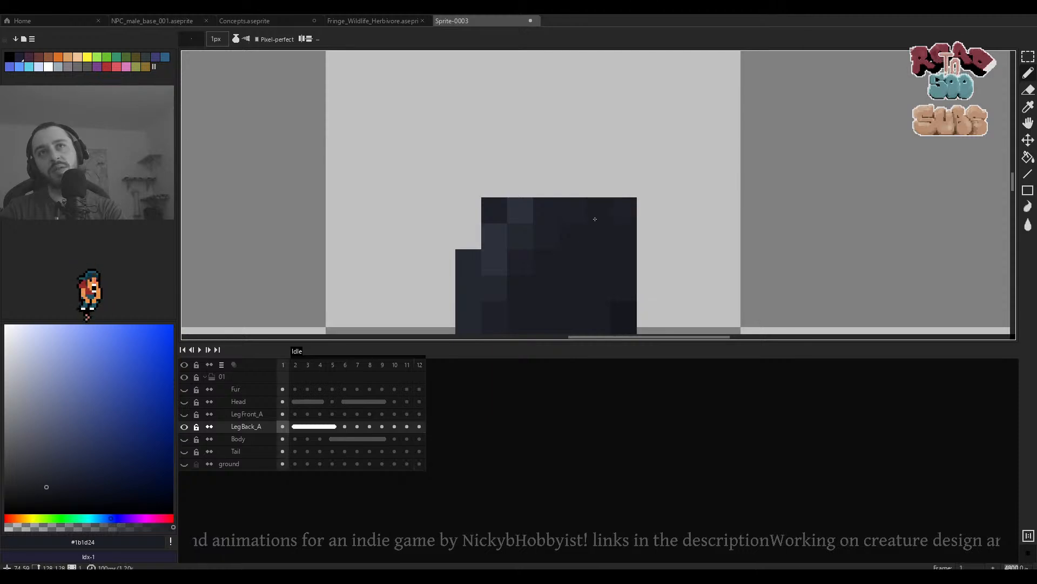
key("Left")
key("Left")
key("Right")
key("Right")
key("Right")
key("Left")
key("Left")
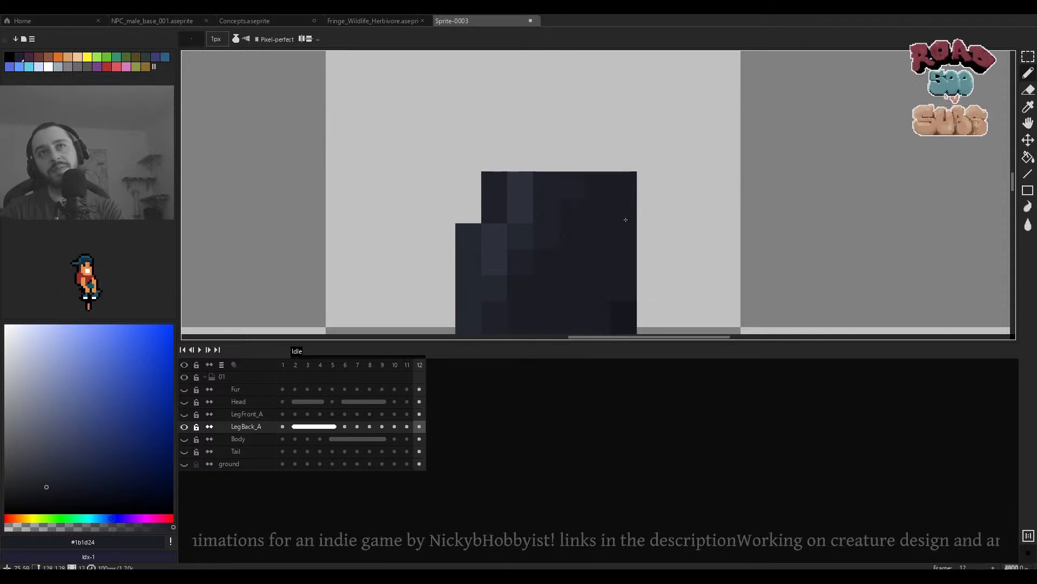
key("Right")
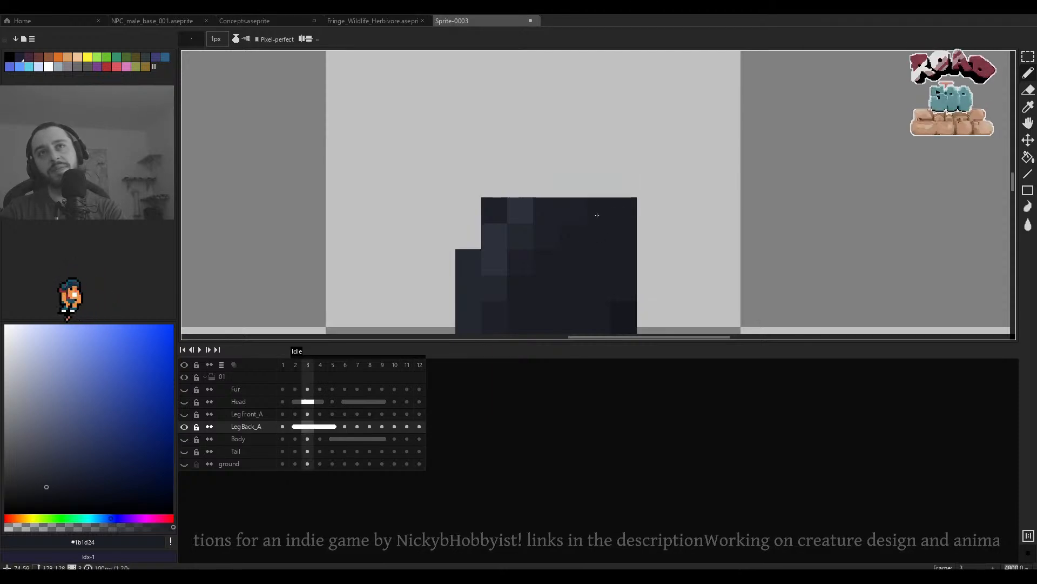
key("Right")
key("Right")
key("Left")
key("Left")
key("Right")
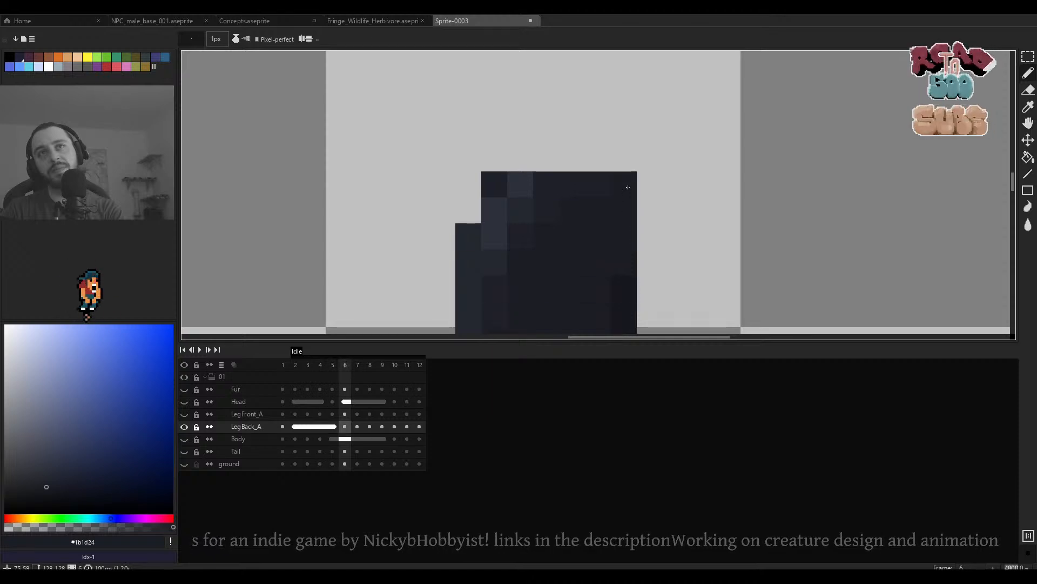
key("Right")
scroll(637, 228, "down", 3)
key("Right")
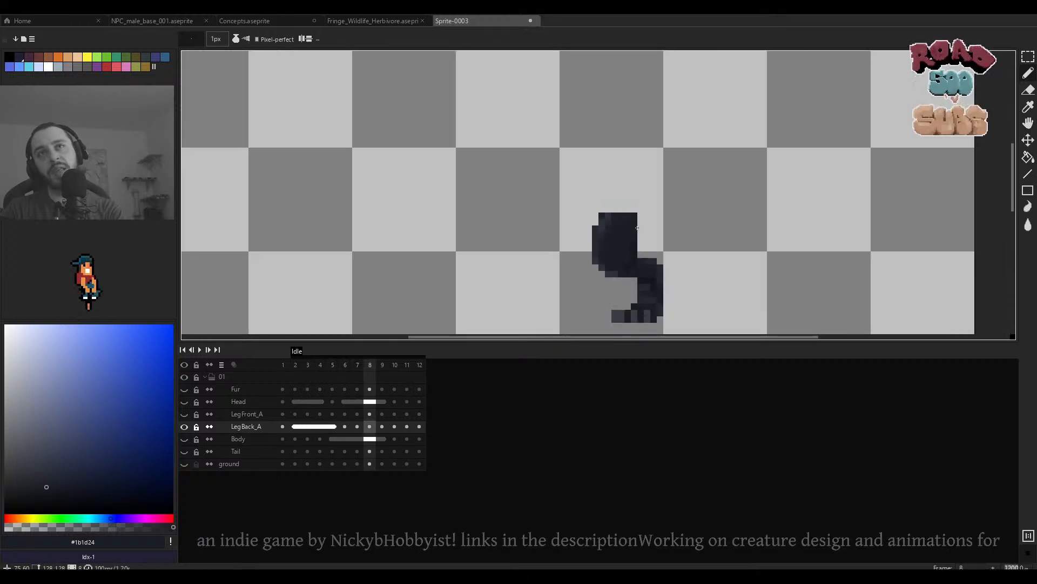
Link the LegBack_A cels of frames 6 to 10, and link those of frames 11 and 12.
left_click_drag(345, 427, 402, 430)
right_click(397, 426)
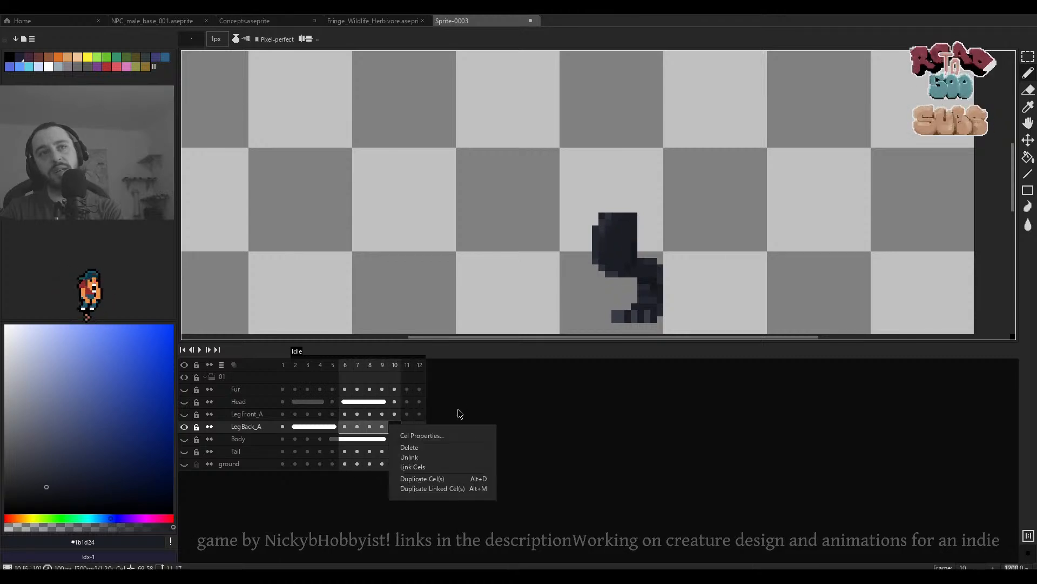
left_click(427, 467)
left_click(411, 429)
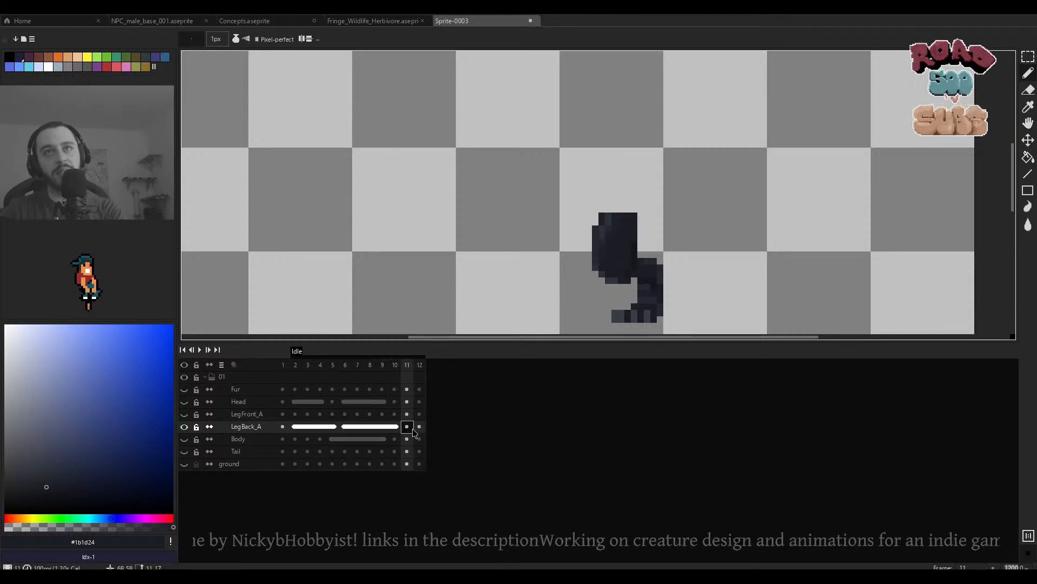
right_click(419, 430)
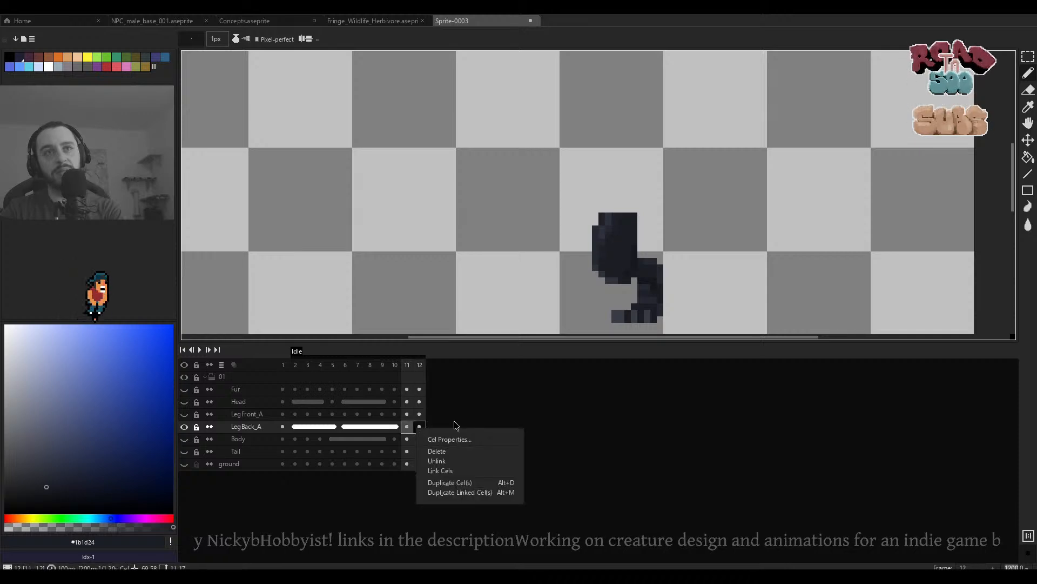
left_click(461, 471)
Link the LegBack_A cels of frames 1 to 5 into one shared cel.
left_click(282, 428)
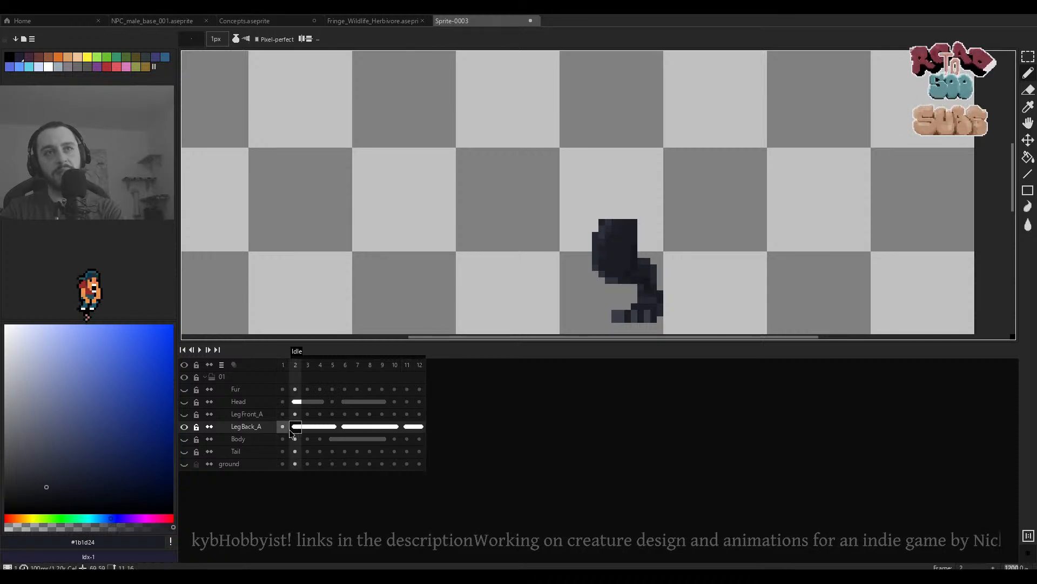
right_click(292, 432)
left_click(317, 470)
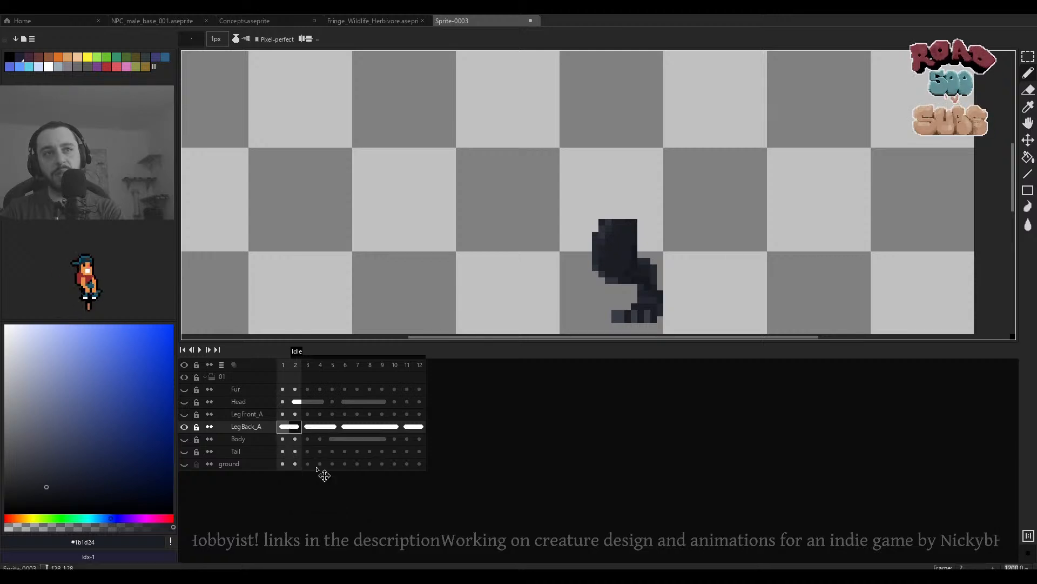
left_click_drag(285, 430, 329, 431)
right_click(330, 430)
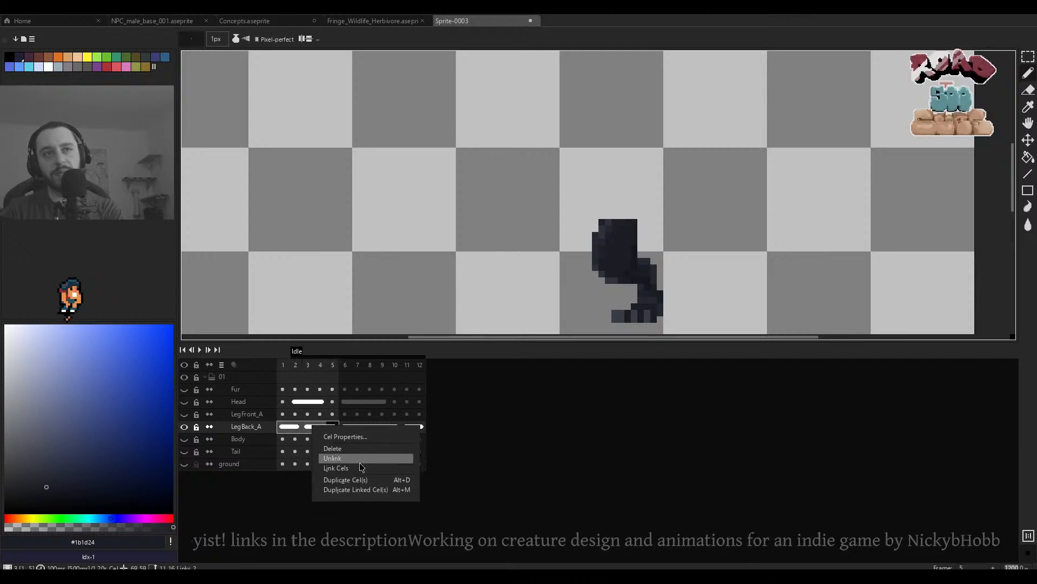
left_click(354, 469)
Play the loop from frame 1 with only the hind leg visible to check the linked cels' motion.
left_click(283, 427)
scroll(574, 243, "up", 2)
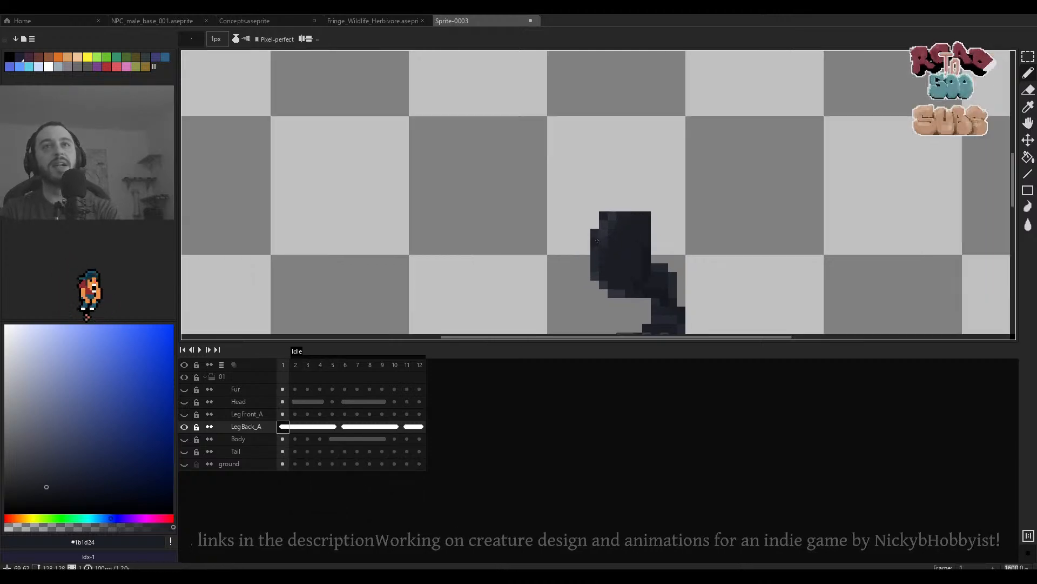
scroll(563, 243, "down", 3)
key("Return")
scroll(562, 225, "down", 1)
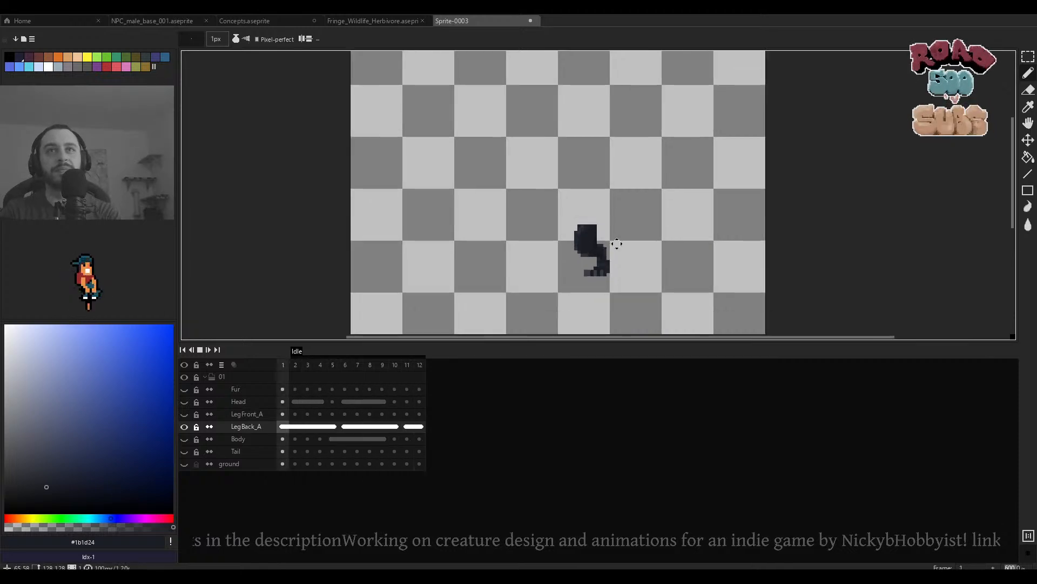
scroll(603, 246, "up", 1)
scroll(599, 244, "up", 3)
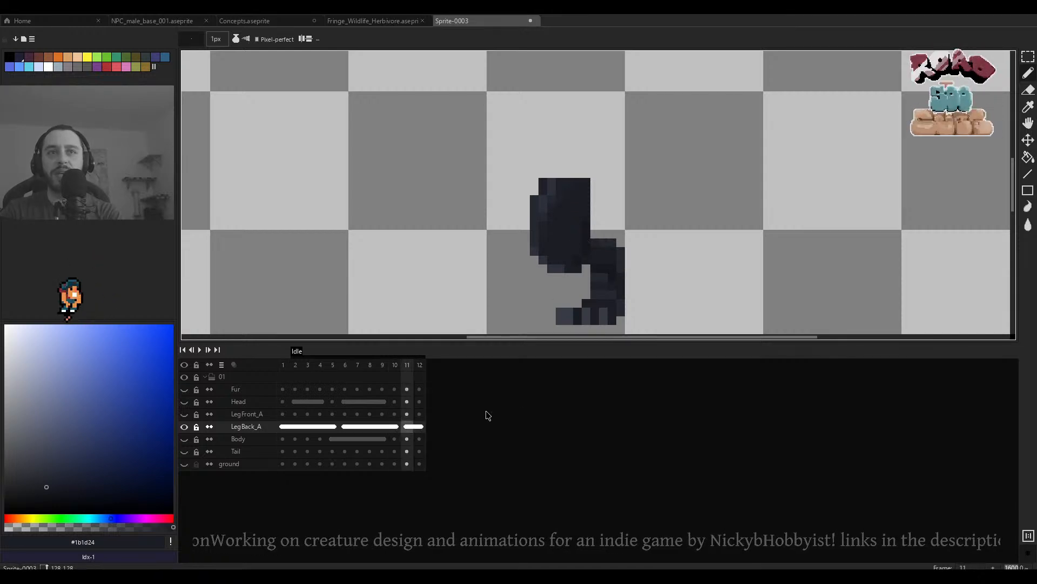
Copy the LegBack_A cel of frame 11 onto frame 12 as a separate cel.
right_click(422, 434)
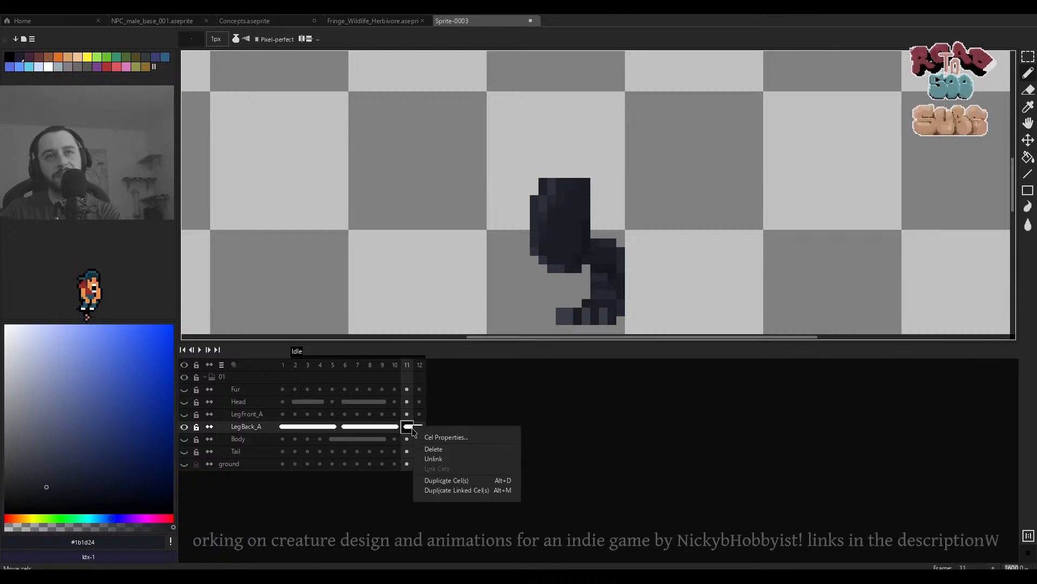
left_click(410, 431)
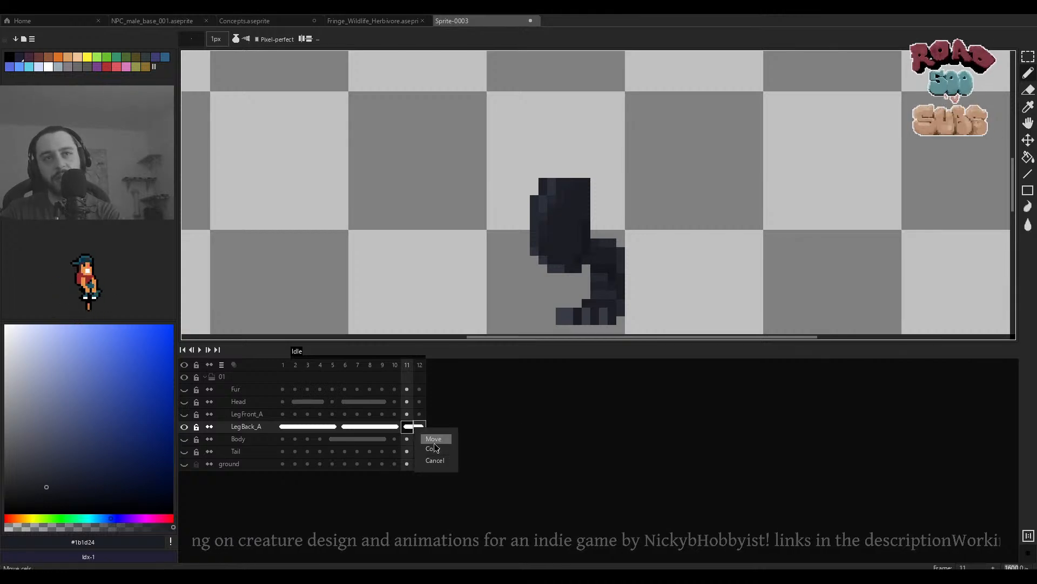
left_click(435, 448)
Link the LegBack_A cels of frames 6 to 11.
left_click(396, 428)
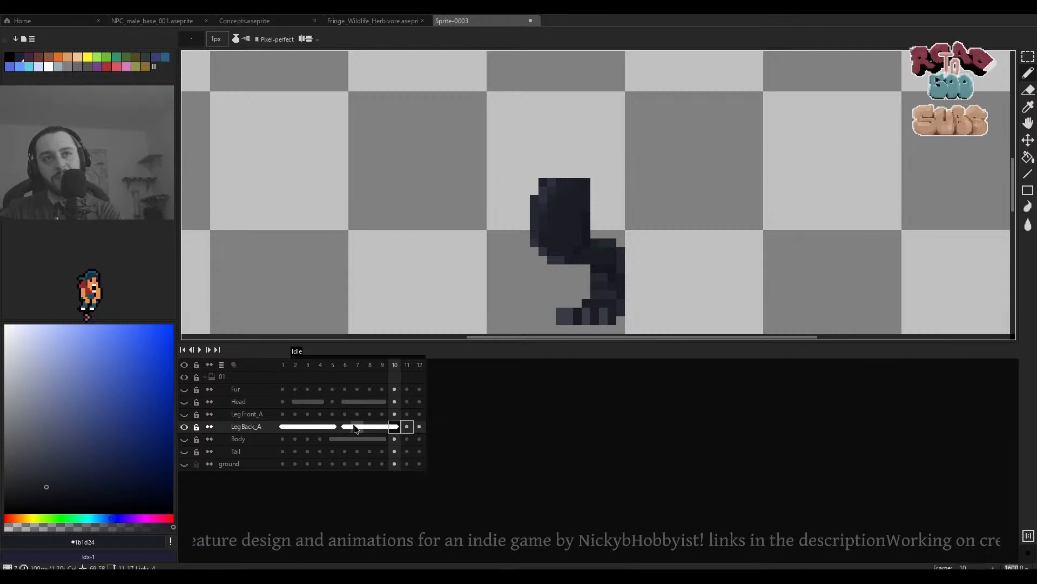
left_click_drag(349, 428, 398, 432)
right_click(406, 433)
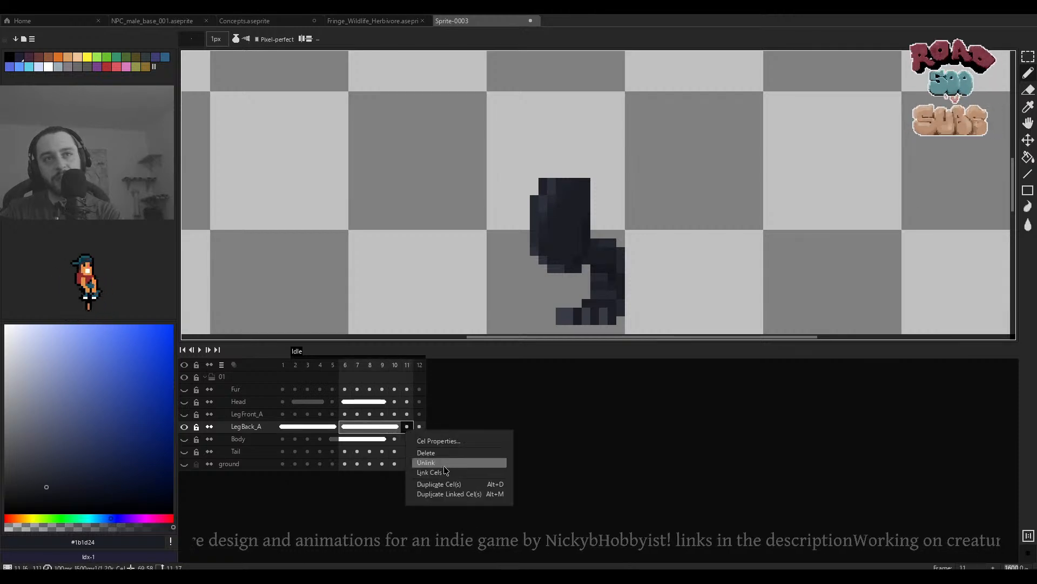
left_click(445, 472)
Play the hind-leg loop and show the other creature layers and the ground again.
key("Return")
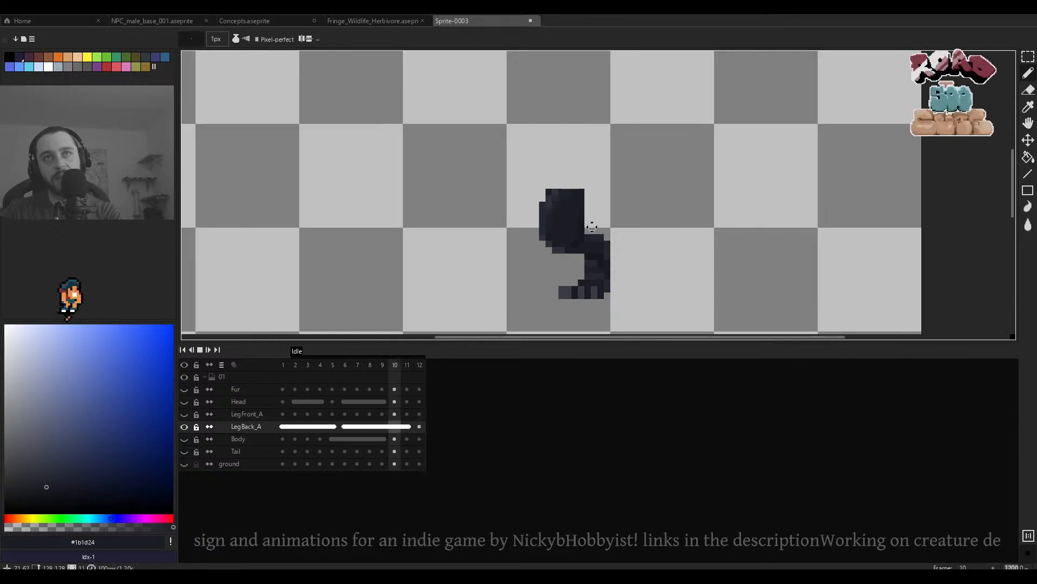
scroll(592, 227, "up", 1)
scroll(592, 227, "down", 2)
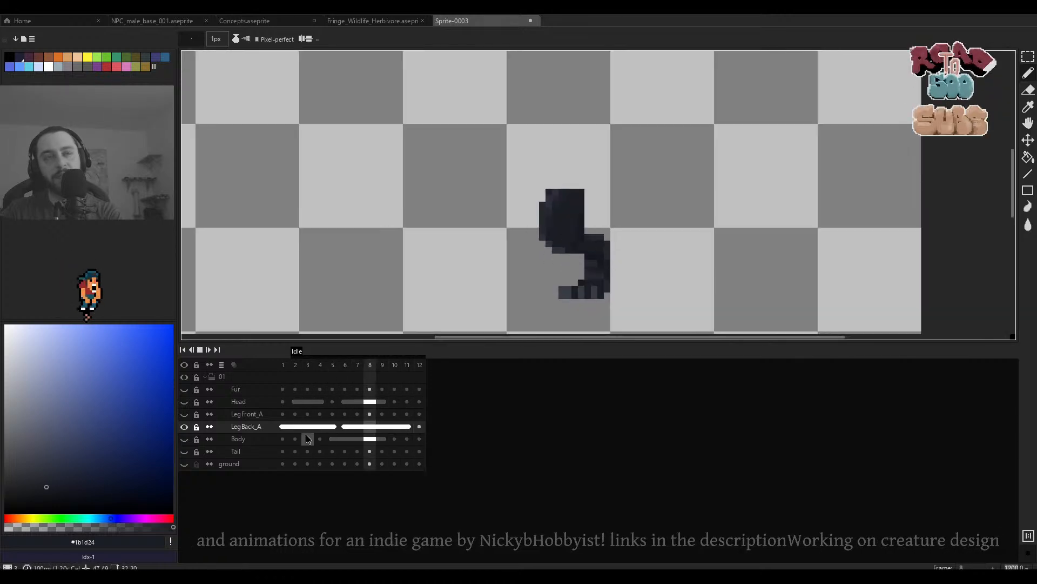
left_click(184, 427, "alt")
Play and pause the full creature's idle loop at several zoom levels to examine how the hind leg moves with the body.
scroll(665, 194, "down", 2)
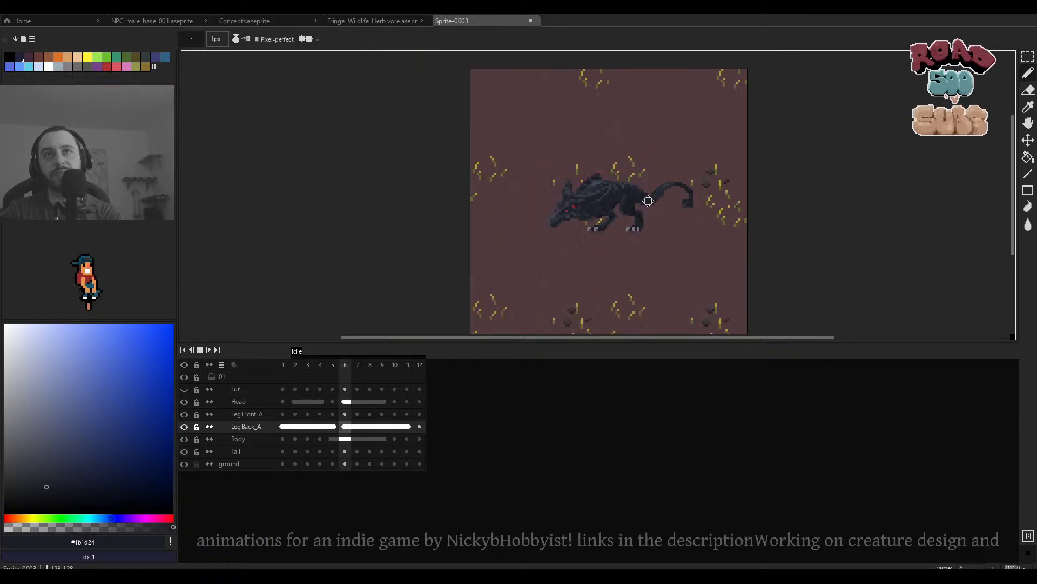
scroll(649, 201, "down", 2)
scroll(648, 201, "up", 5)
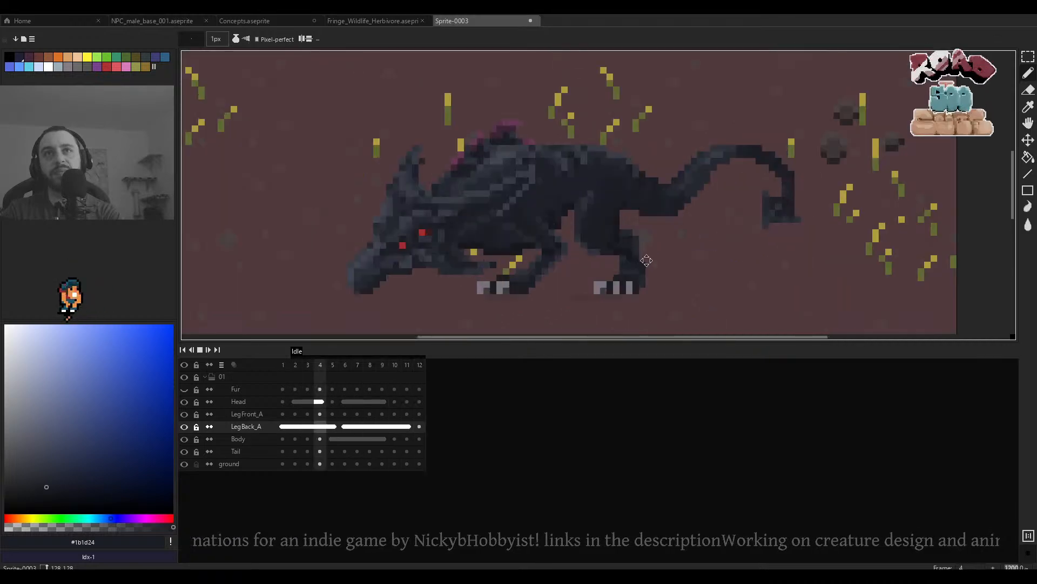
scroll(646, 243, "down", 3)
scroll(645, 262, "up", 3)
scroll(645, 262, "up", 4)
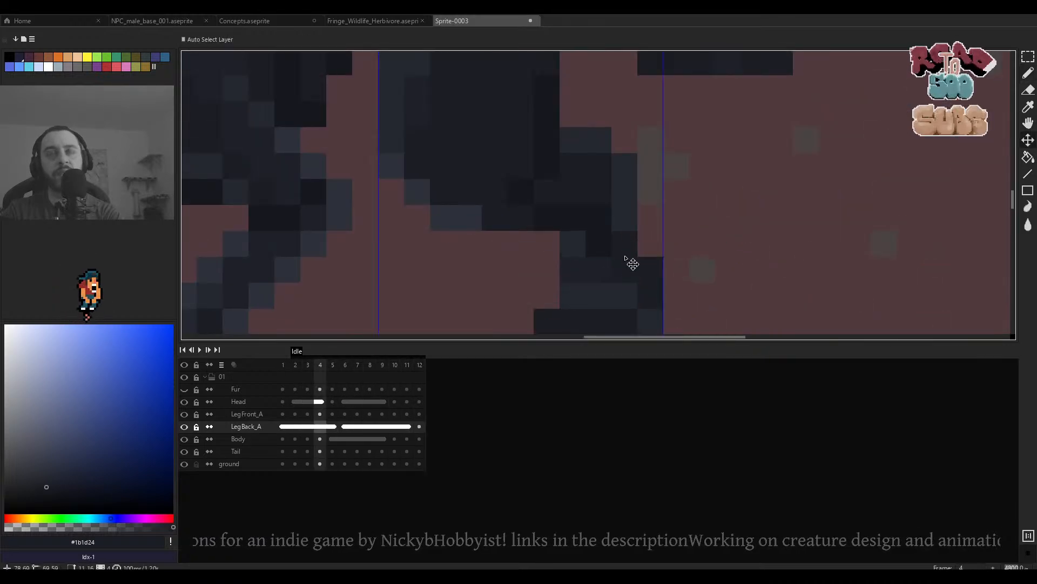
key("i")
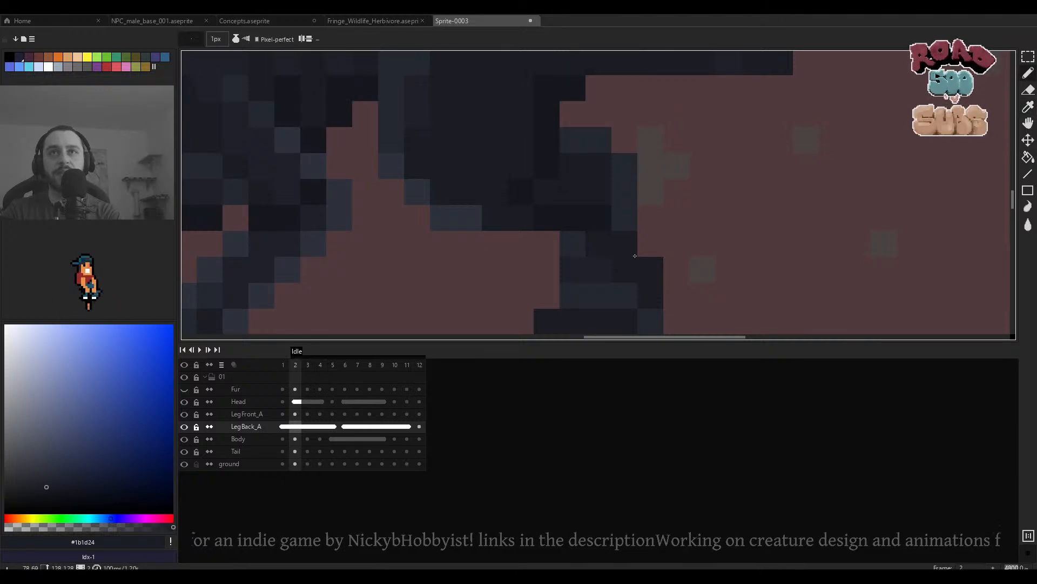
scroll(640, 254, "down", 2)
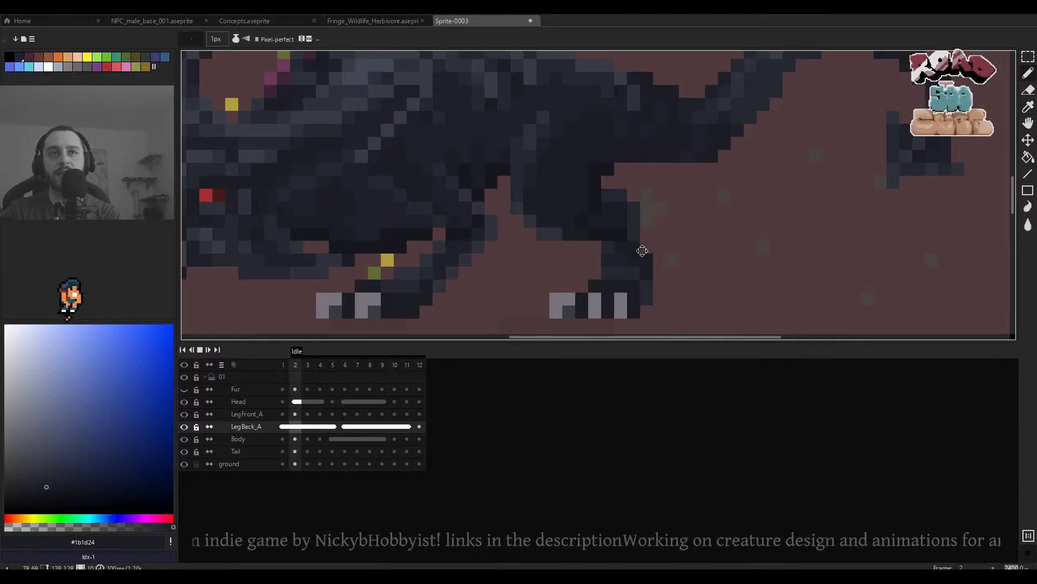
key("Return")
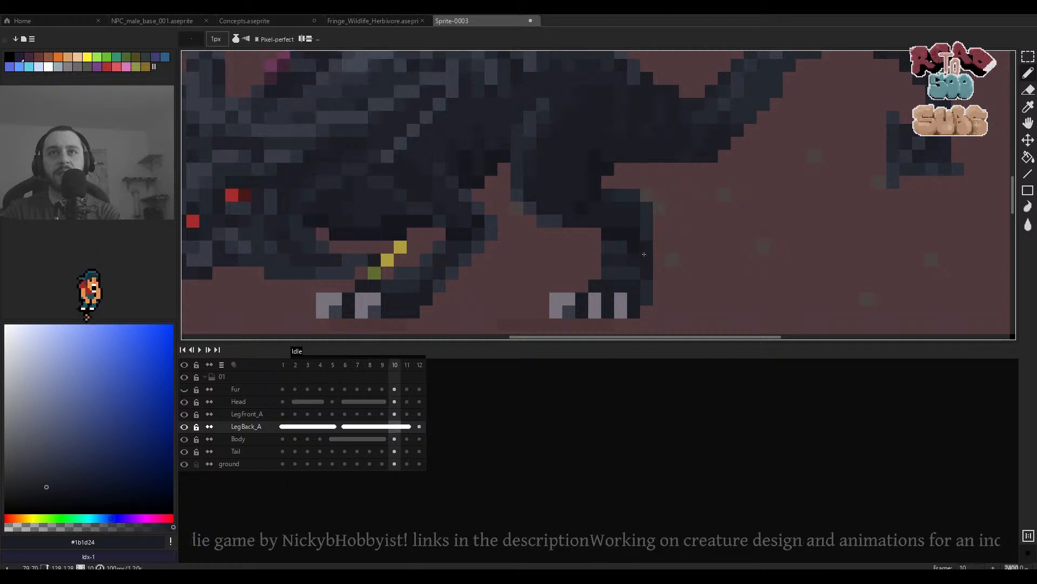
scroll(637, 250, "down", 2)
key("Return")
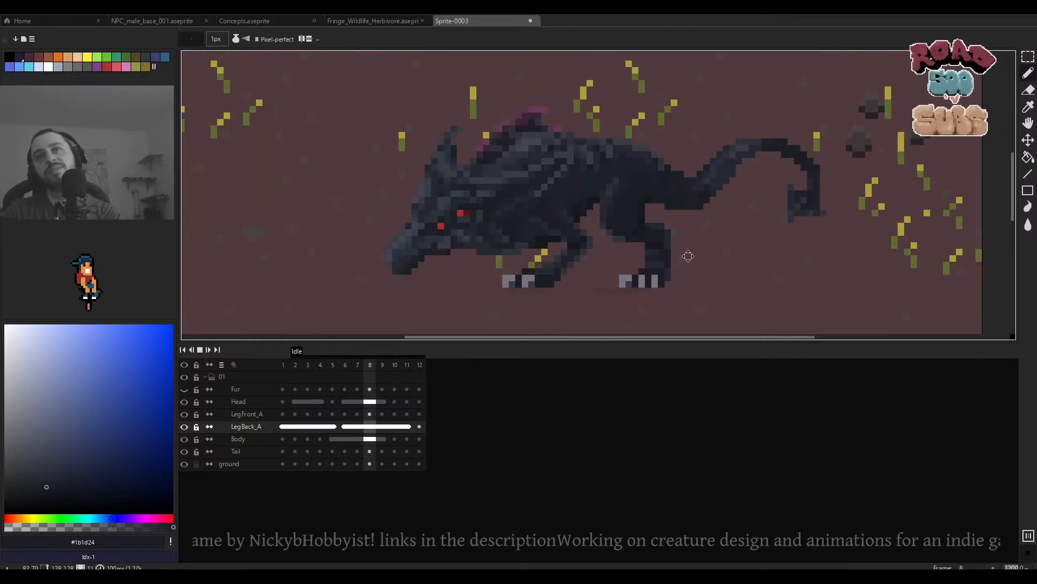
scroll(686, 257, "up", 2)
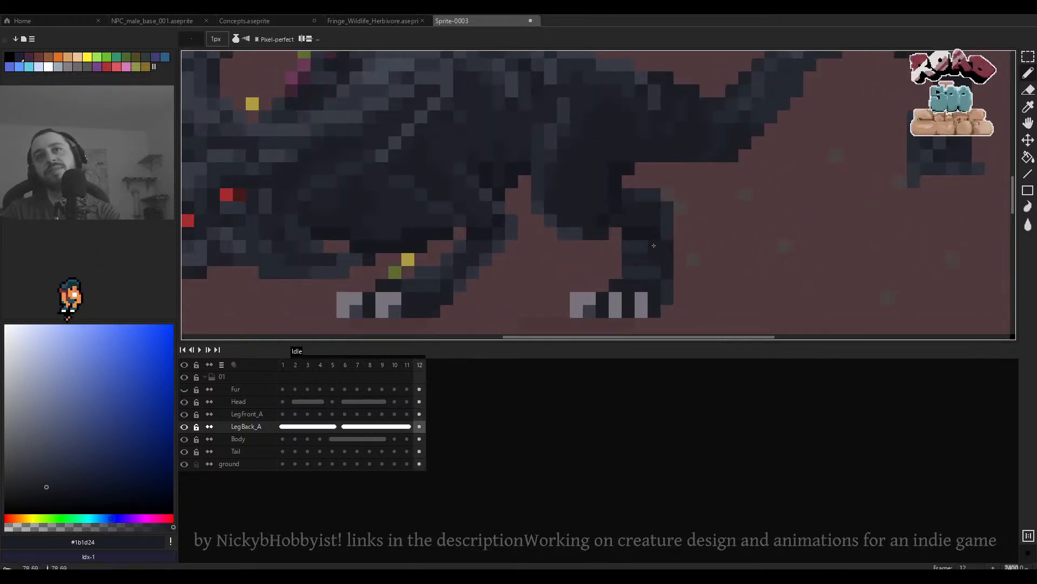
scroll(756, 262, "down", 2)
scroll(756, 262, "down", 2)
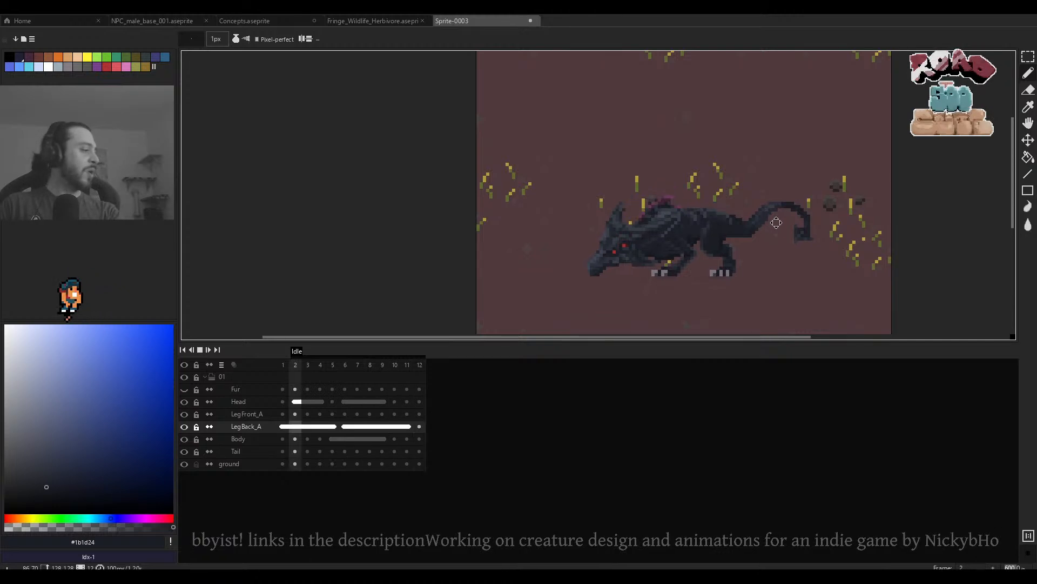
scroll(672, 224, "down", 1)
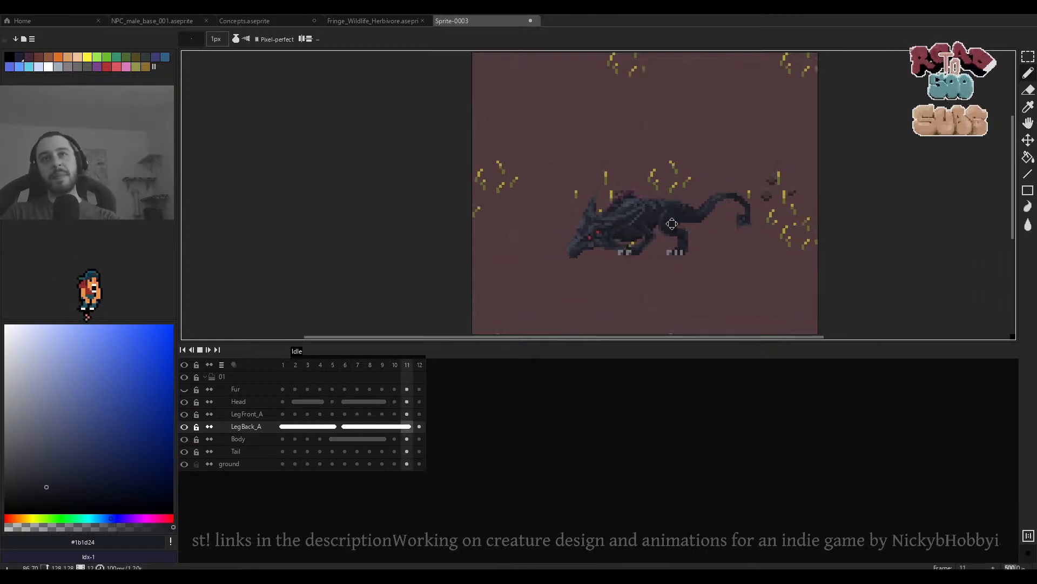
scroll(672, 224, "up", 4)
key("Return")
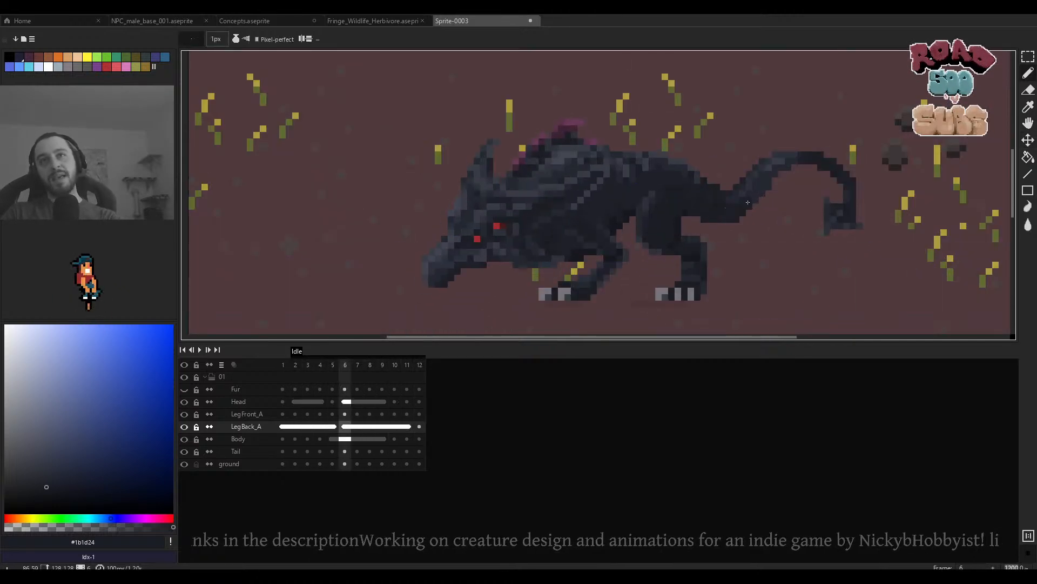
Select the creature's Tail layer and make its cel on frame 1 active.
left_click(748, 202, "ctrl")
scroll(660, 260, "down", 2)
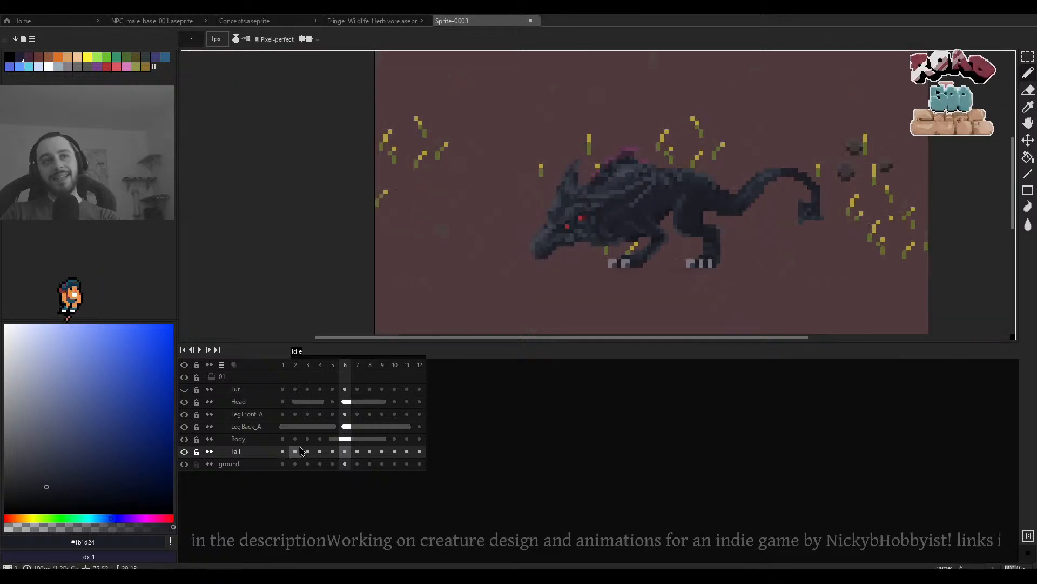
left_click(283, 453)
left_click_drag(744, 264, 694, 269)
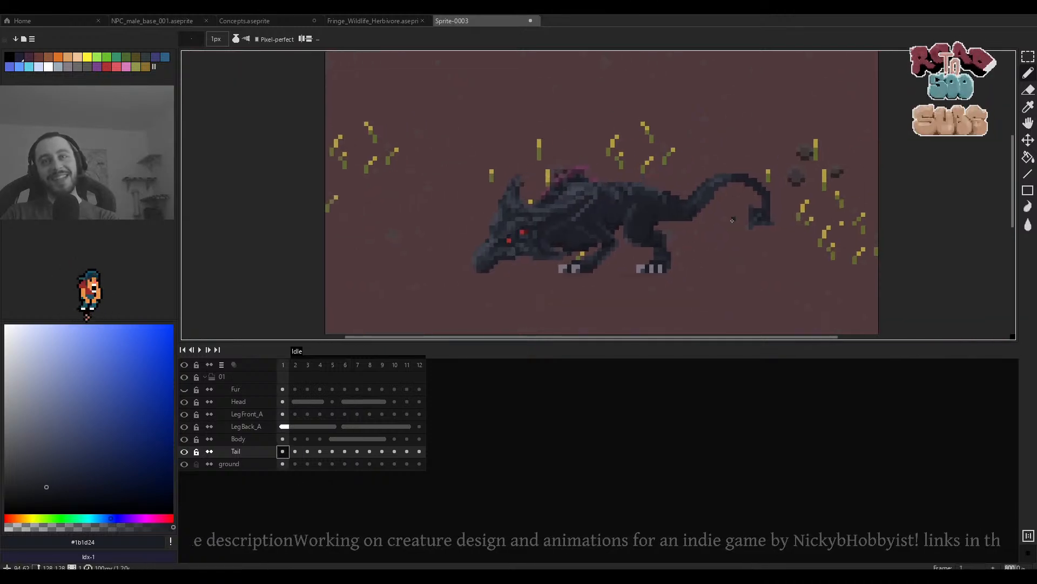
left_click_drag(723, 219, 709, 216)
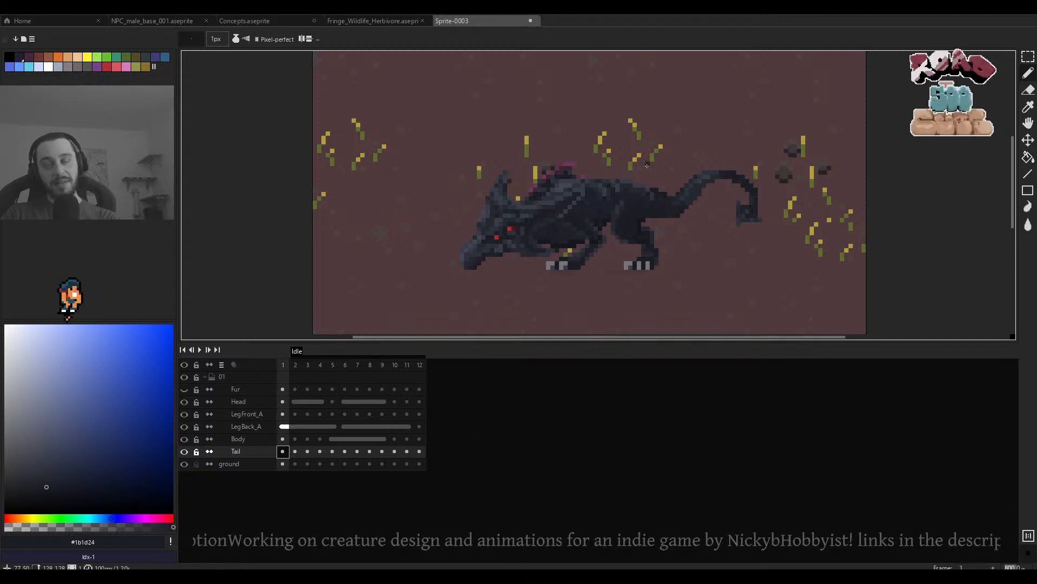
Clear the Tail layer's cels on frames 3 to 12 and return to its cel on frame 1.
left_click_drag(729, 226, 660, 228)
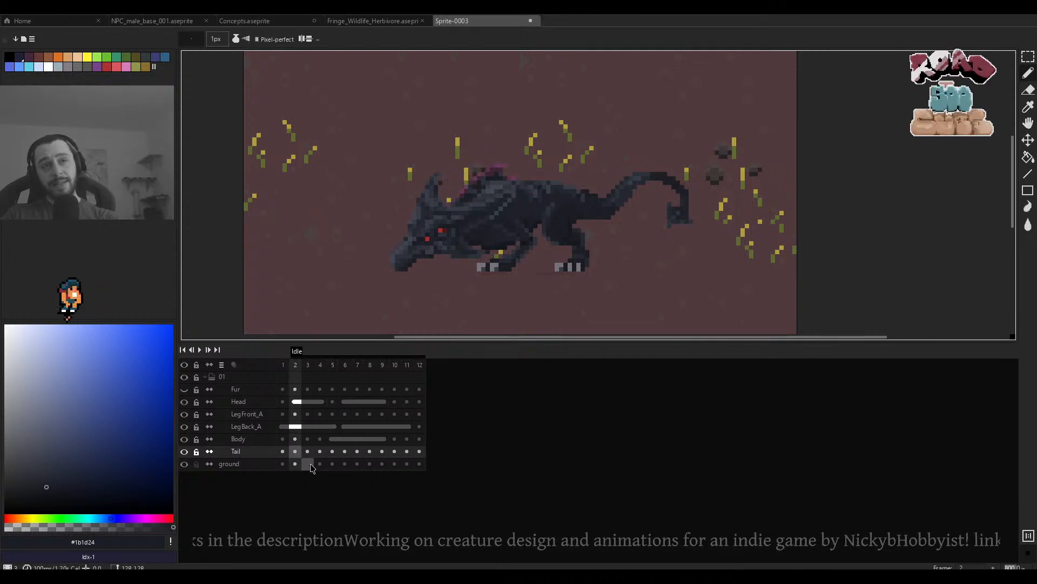
left_click_drag(309, 453, 417, 456)
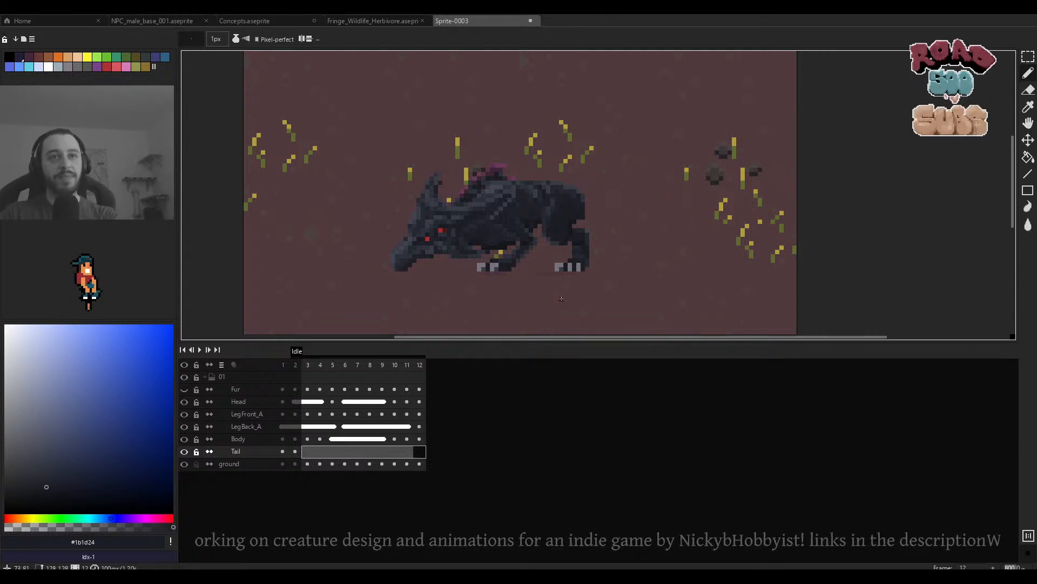
left_click(286, 452)
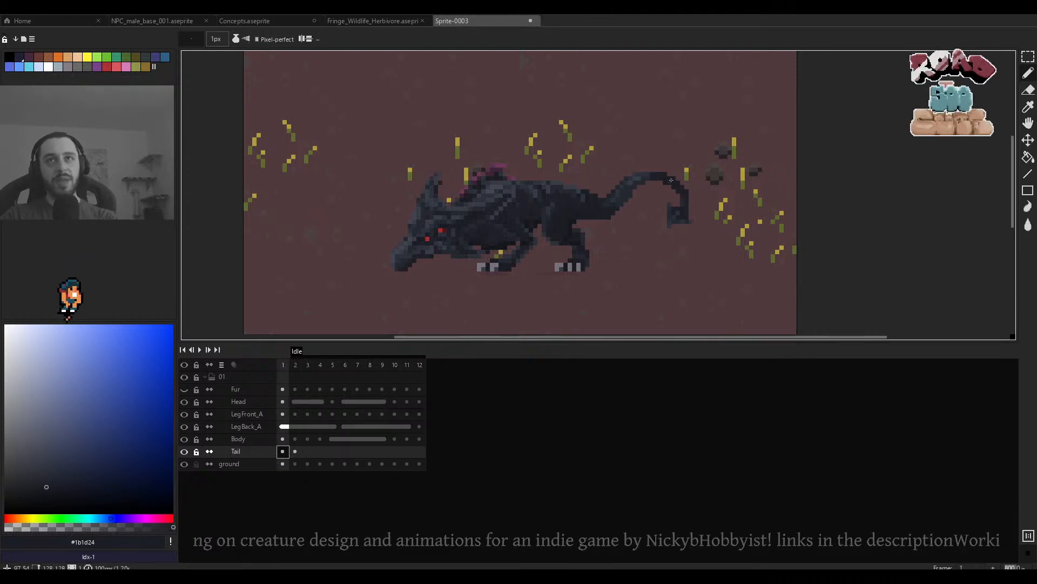
Block in the tail tip's position with one dark 4 px brush blob per frame on Tail frames 3 to 8.
scroll(724, 157, "up", 3)
left_click_drag(391, 323, 510, 206)
key("Right")
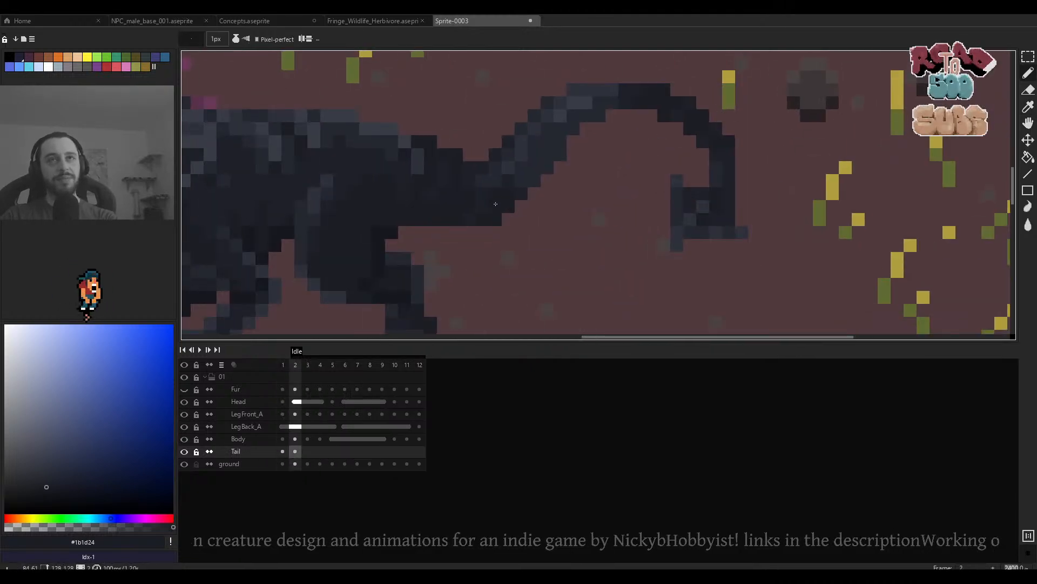
key("ctrl+d")
scroll(495, 192, "down", 5)
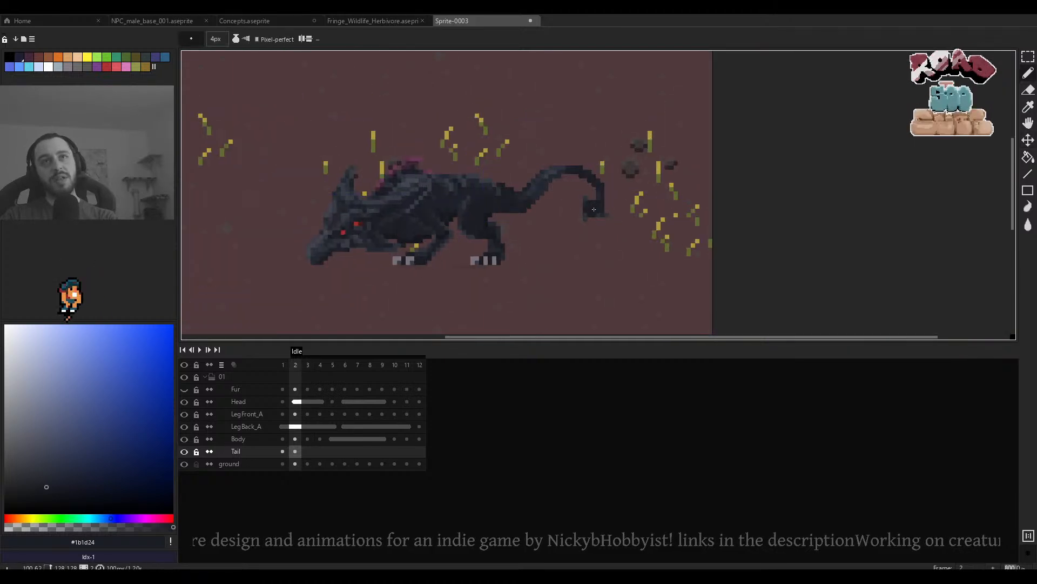
key(".")
key(".")
key(".")
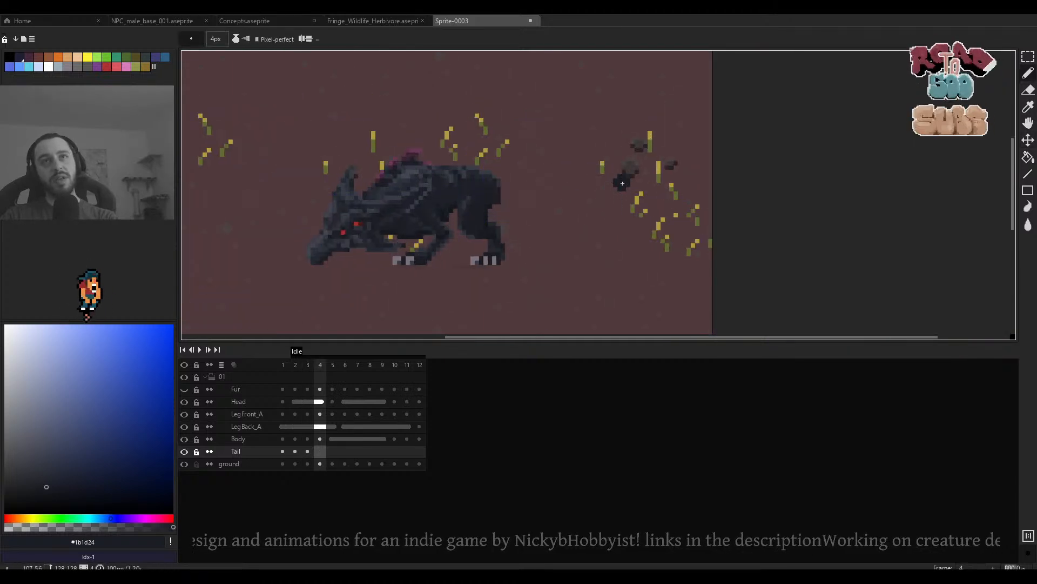
key(".")
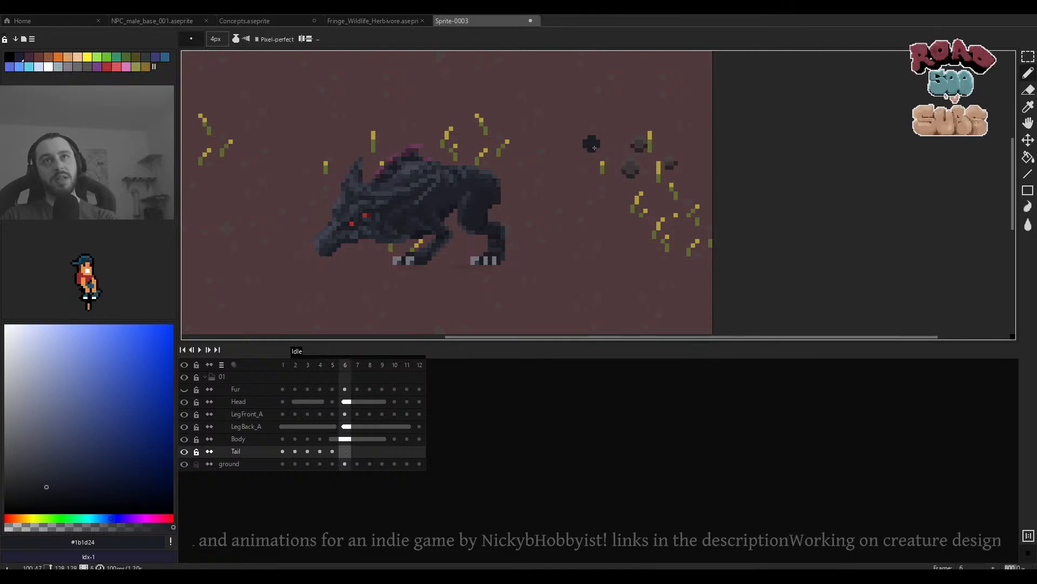
key(".")
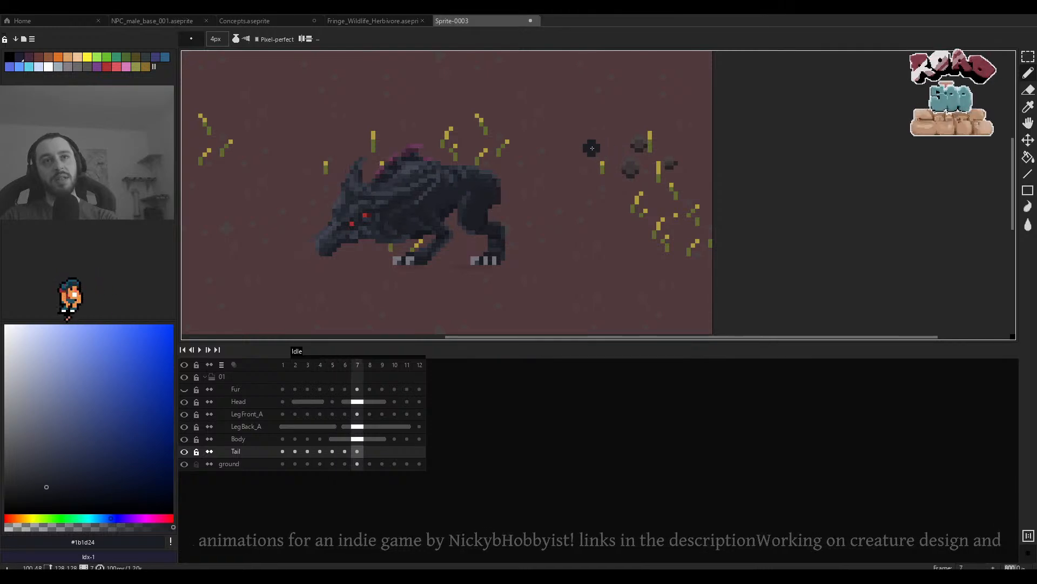
key(".")
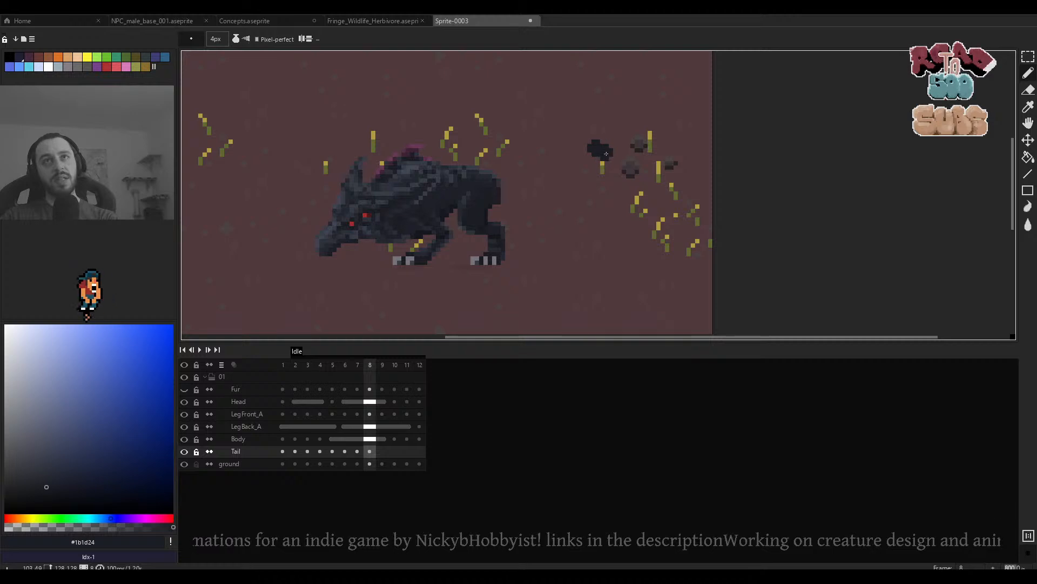
Continue the tail-tip arc with dark 4 px blobs on Tail frames 9 to 11, curving back toward the starting pose.
key(".")
key("ctrl+z")
left_click_drag(620, 177, 624, 179)
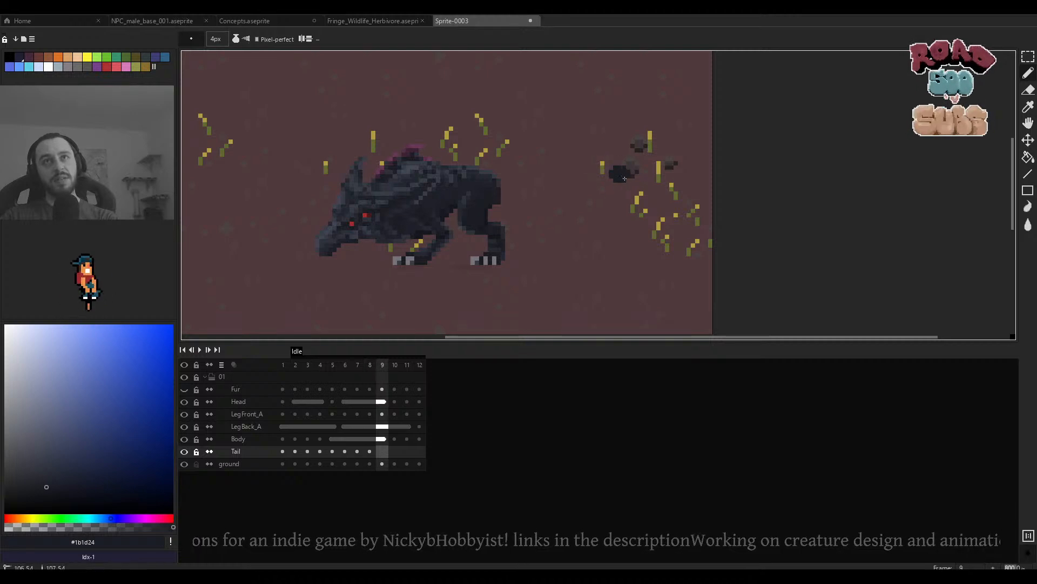
key(".")
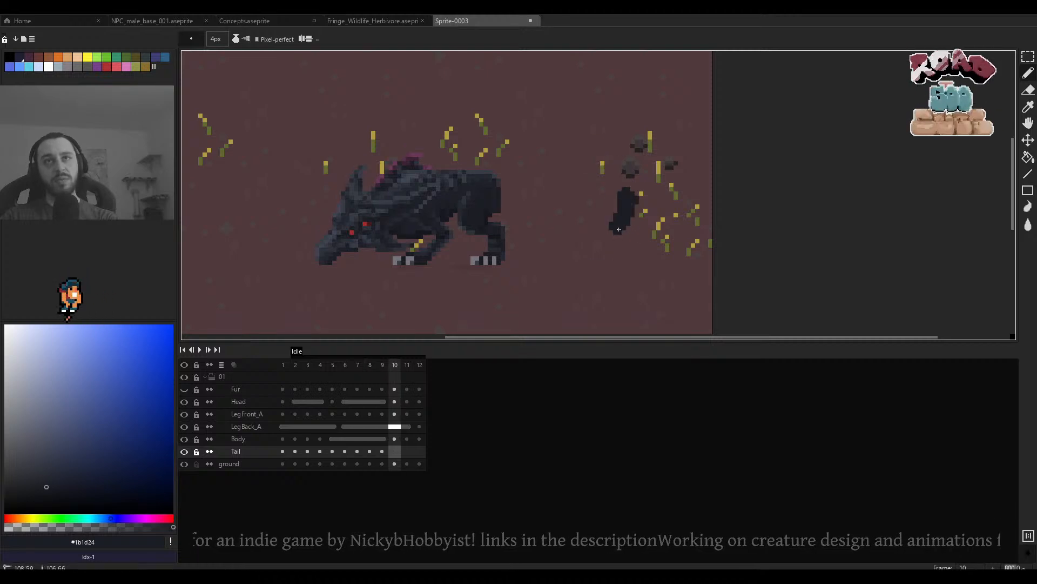
key(".")
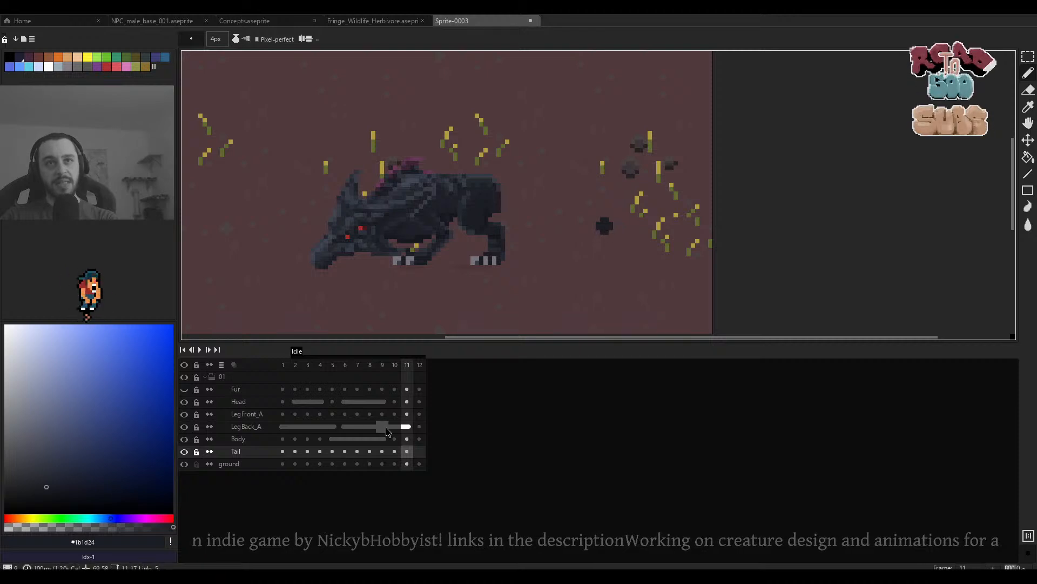
Check the tail tip's pose on frame 1, erase the misplaced blob on frame 11 and repaint it to suit that pose.
left_click(288, 454)
scroll(579, 217, "up", 5)
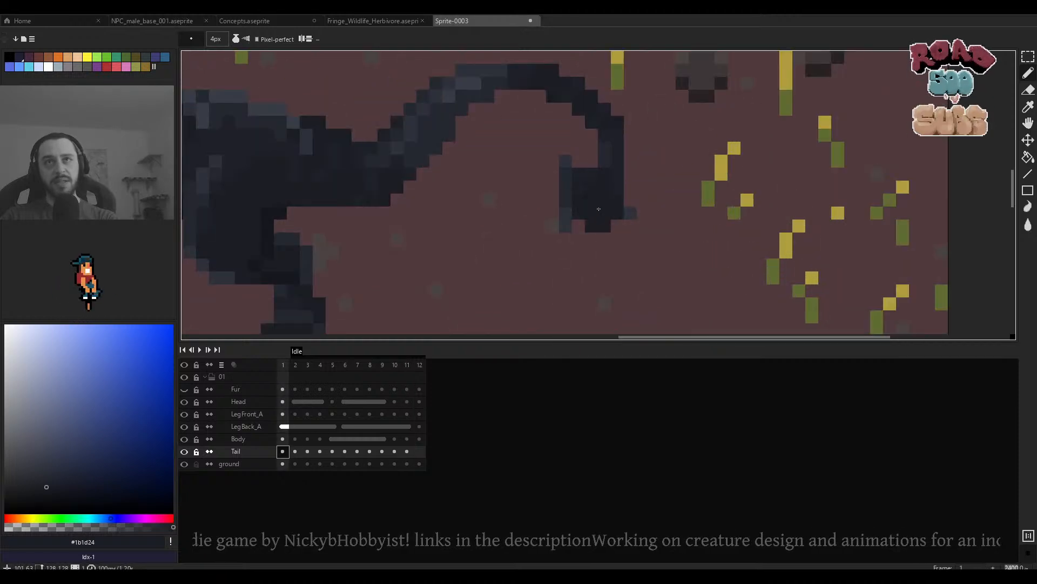
key("comma")
key("comma")
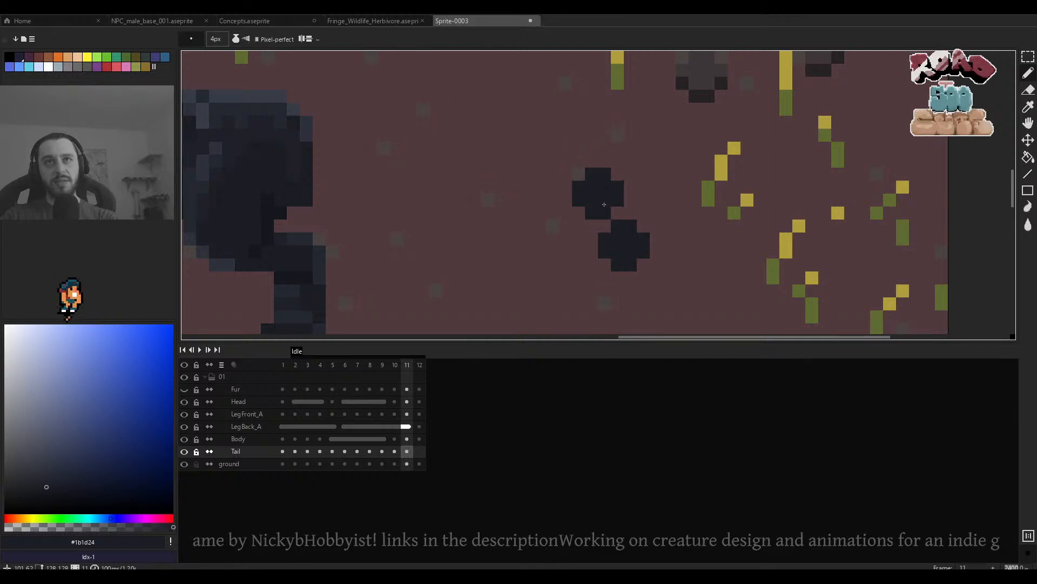
key("e")
left_click_drag(629, 259, 624, 237)
scroll(684, 204, "down", 4)
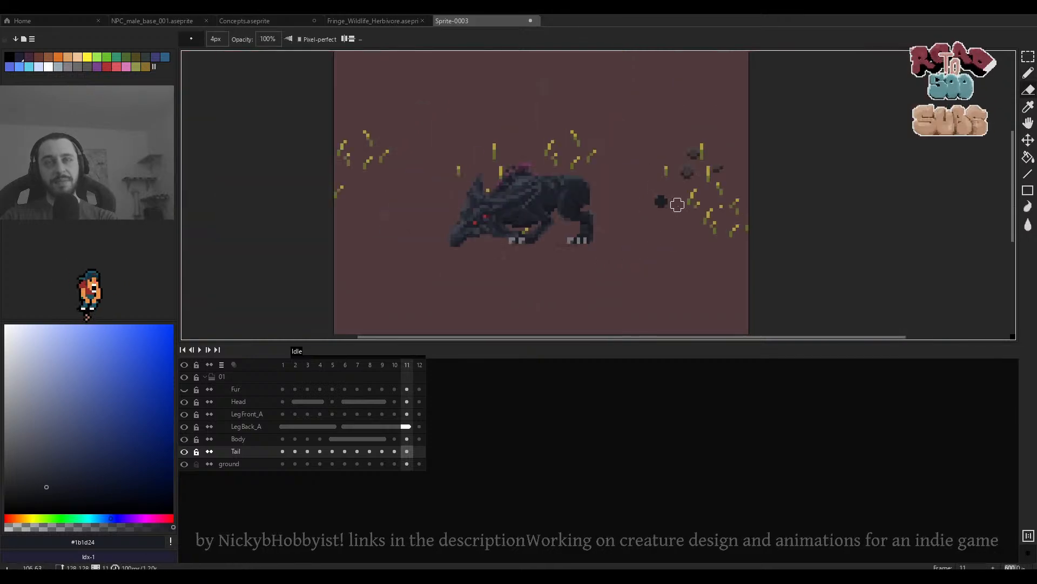
scroll(675, 204, "up", 1)
key("b")
scroll(648, 191, "up", 2)
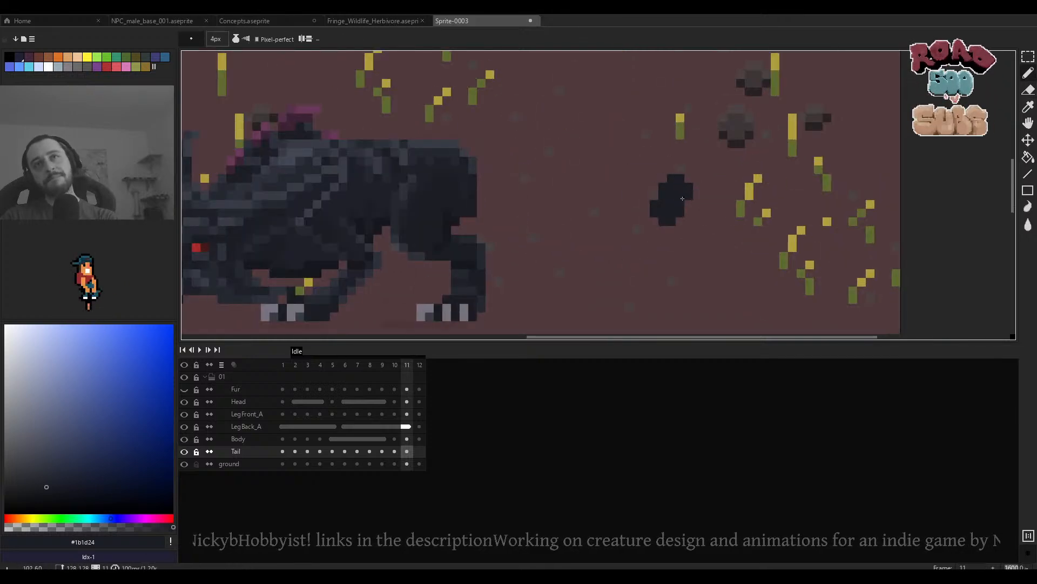
Reshape the tail-tip blob on frame 9 by erasing its stray part and repainting it with the 4 px brush.
key("Left")
key("Left")
mouse_move(709, 199)
left_mouse_down()
mouse_move(672, 208)
mouse_move(662, 196)
mouse_move(647, 213)
mouse_move(679, 165)
mouse_move(695, 180)
mouse_move(669, 266)
mouse_move(690, 230)
left_mouse_up()
key("Right")
key("Right")
key("Left")
key("e")
key("Left")
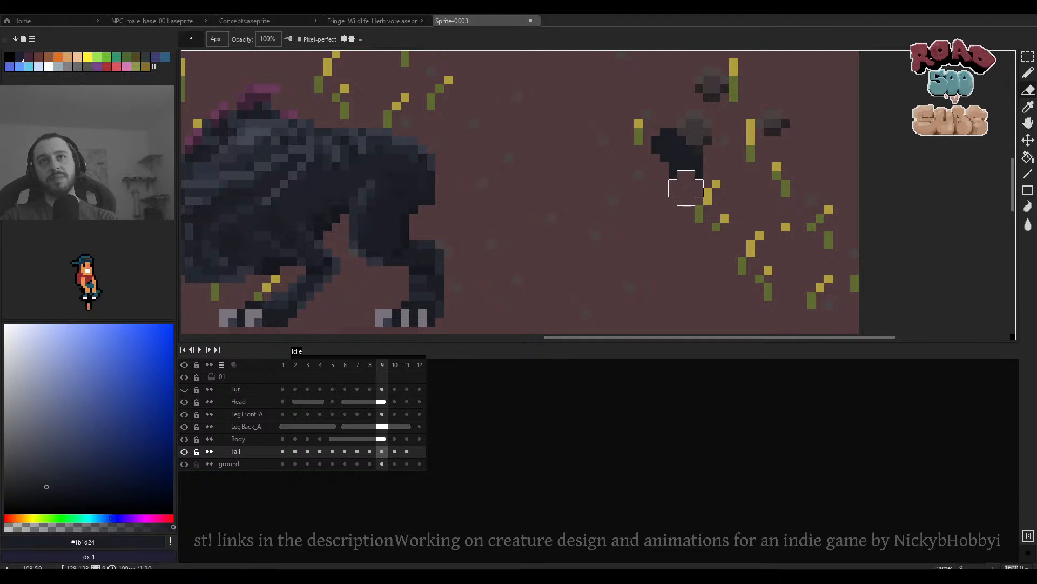
left_click_drag(687, 174, 605, 257)
key("b")
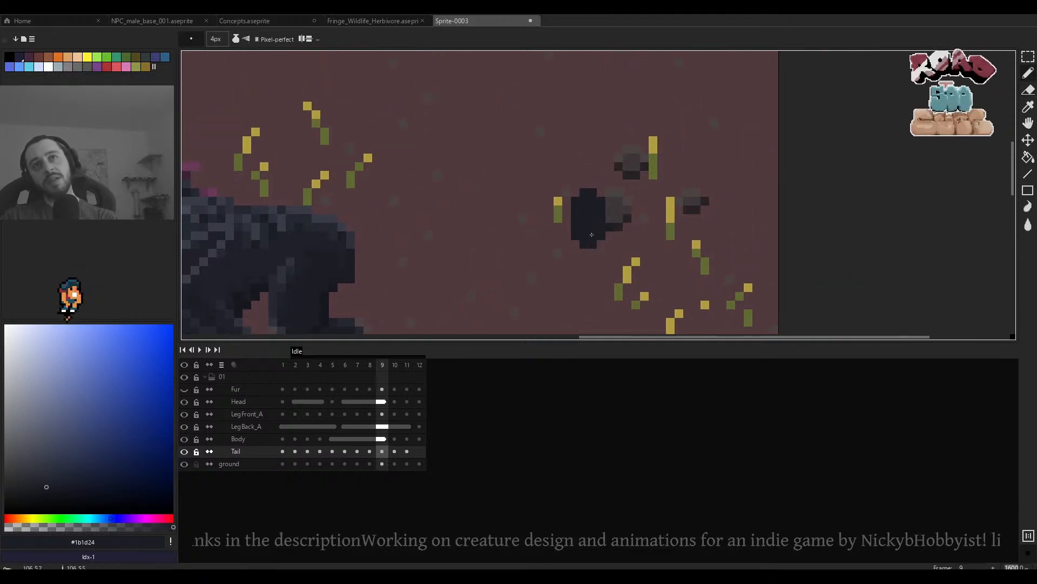
Step back and forth through frames 9 to 12 to examine the spacing of the tail-tip blobs.
scroll(616, 254, "down", 2)
key("Right")
key("Right")
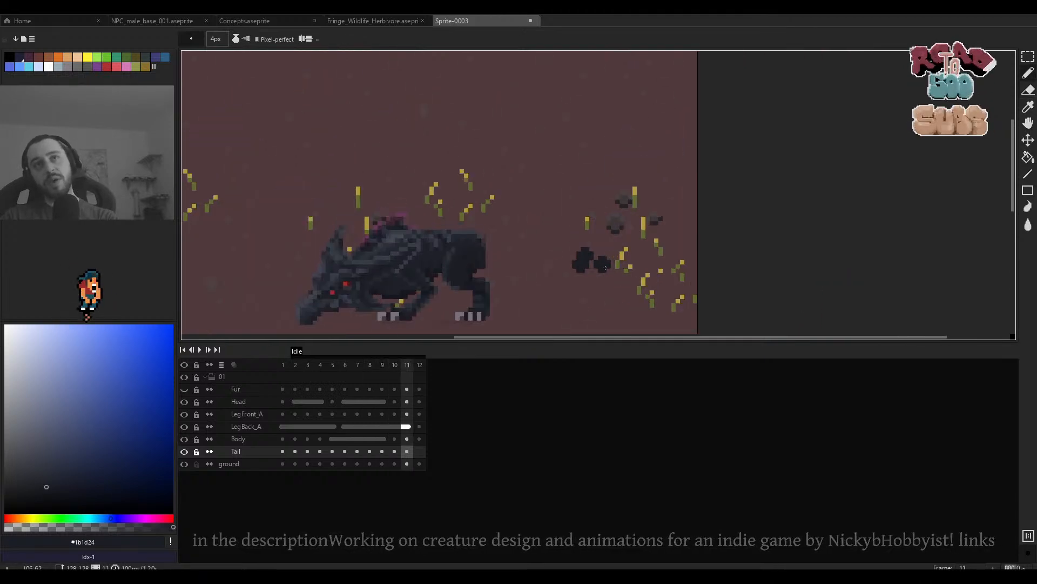
scroll(605, 267, "up", 1)
key("Left")
key("Left")
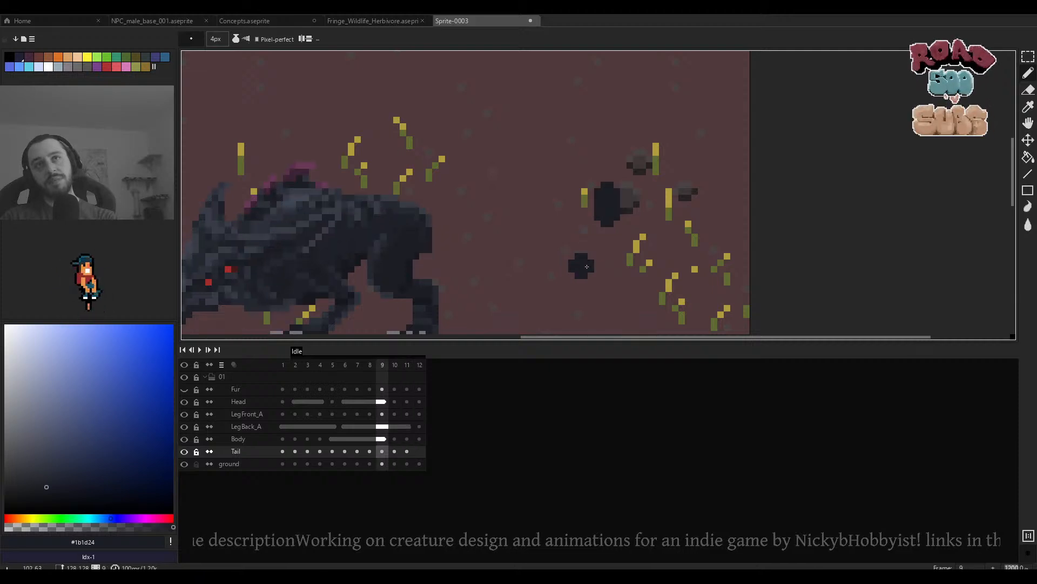
key("Right")
key("Right")
key("Right")
key("Left")
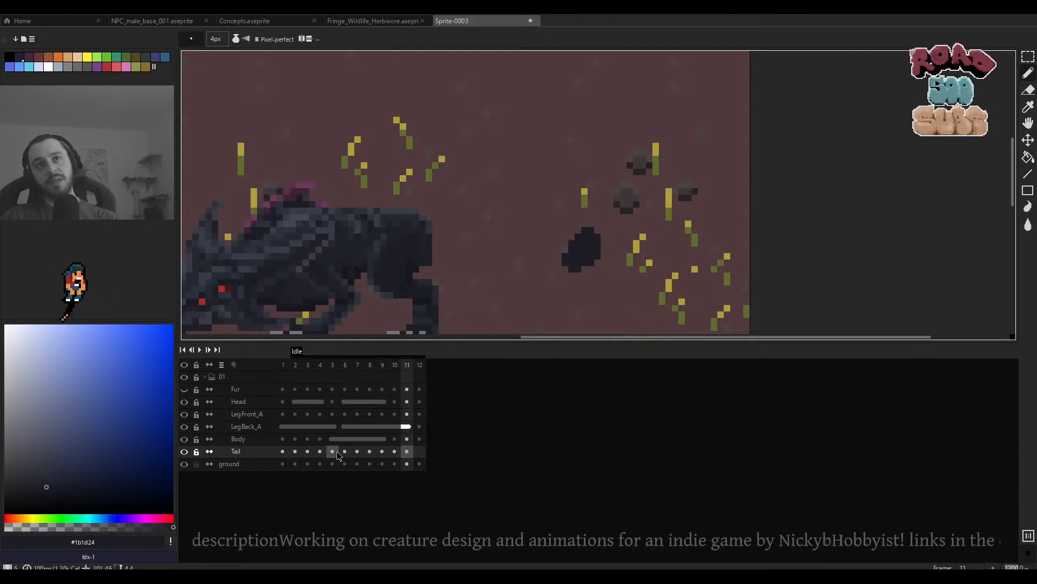
Copy the Tail cel from frame 1 to frame 12.
left_click(286, 454)
left_click_drag(422, 457, 423, 457)
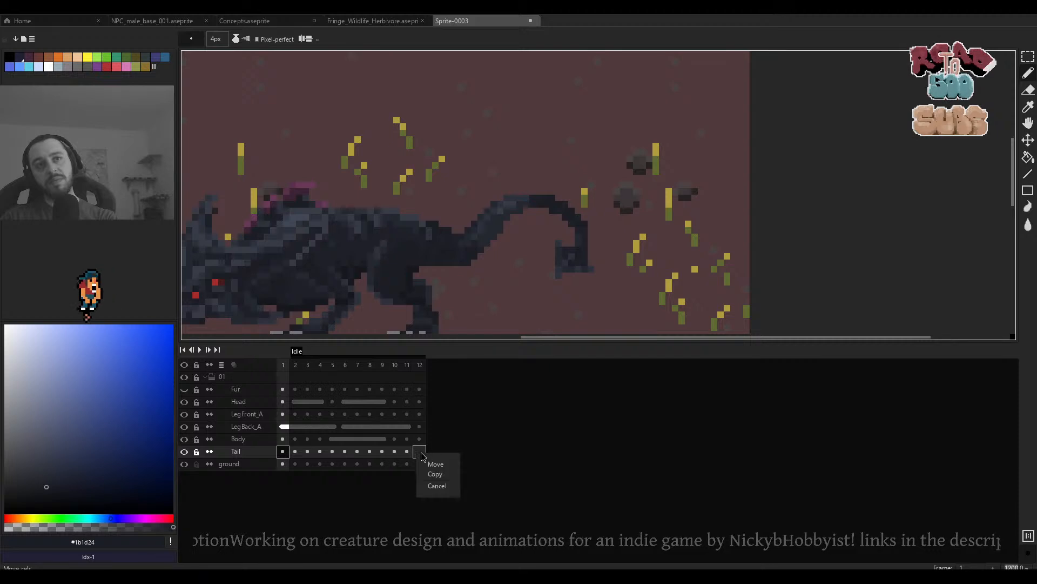
left_click(445, 476)
Step through the loop's end and play the animation at several zoom levels to examine the tail tip's arc.
scroll(600, 249, "down", 5)
scroll(586, 268, "up", 5)
key("Right")
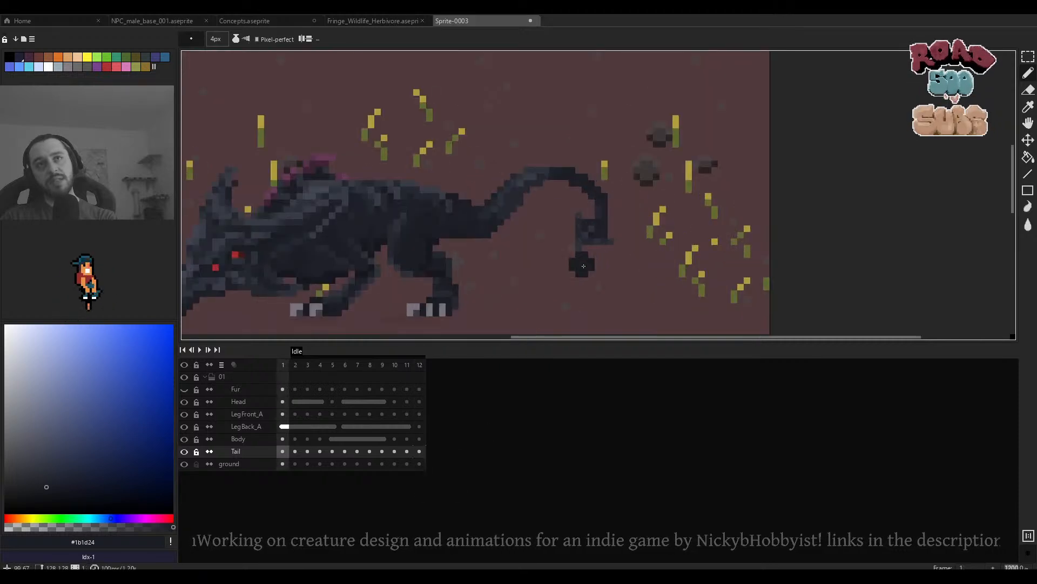
key("Left")
key("Left")
key("Return")
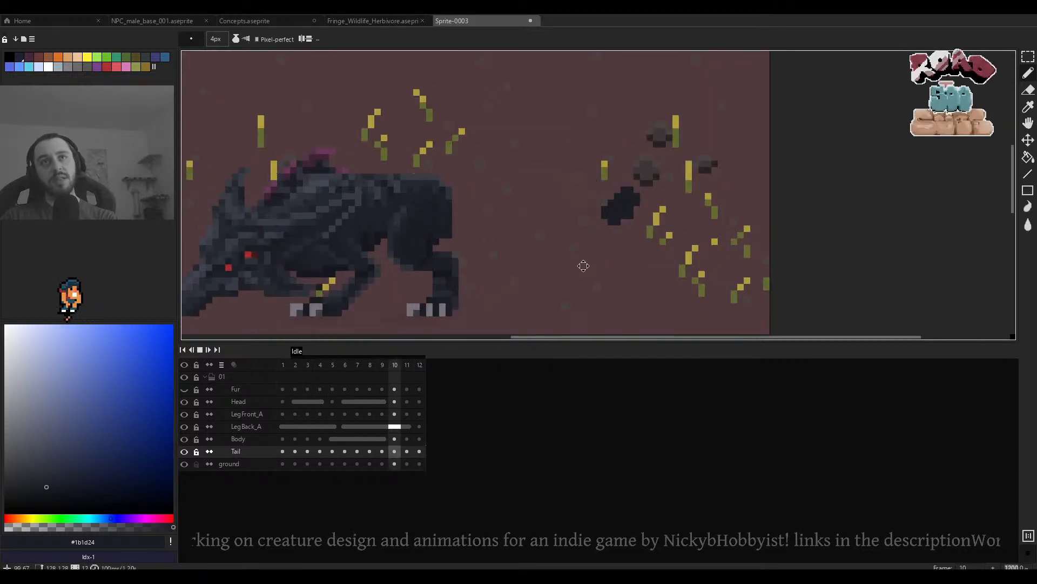
scroll(584, 265, "down", 2)
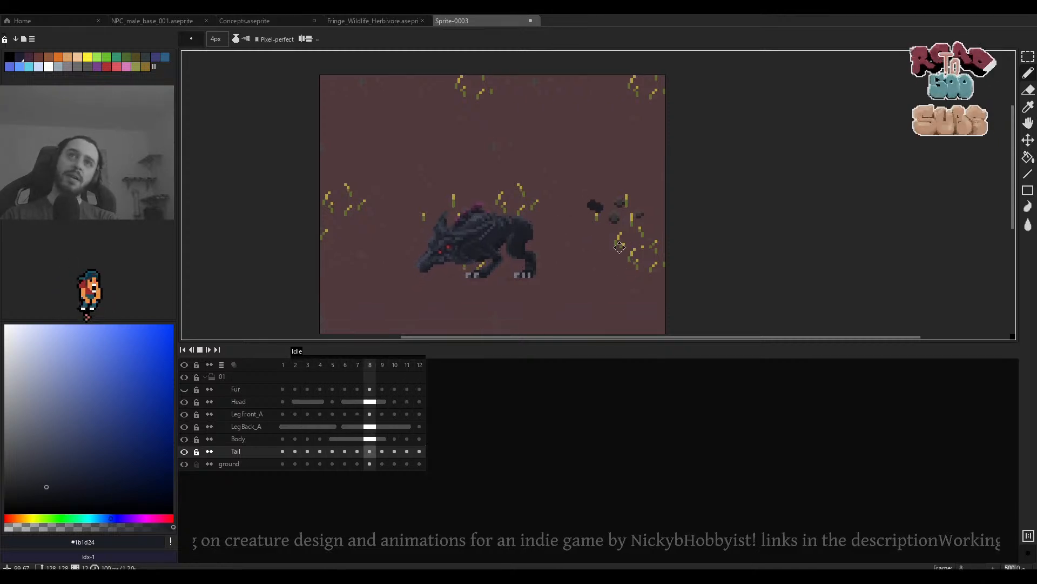
scroll(618, 249, "up", 1)
left_click_drag(618, 249, 644, 231)
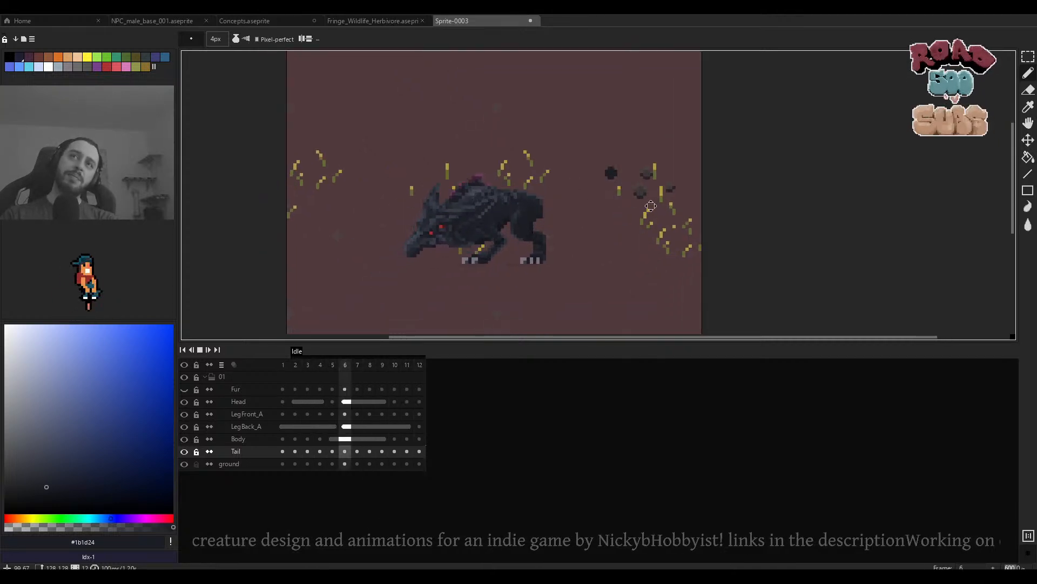
scroll(632, 218, "up", 1)
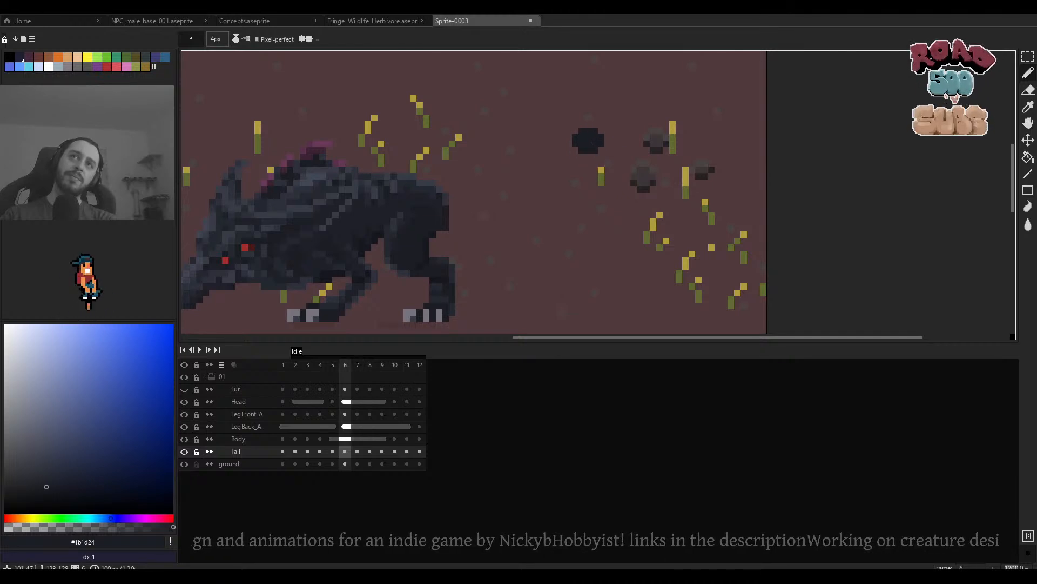
scroll(630, 174, "down", 3)
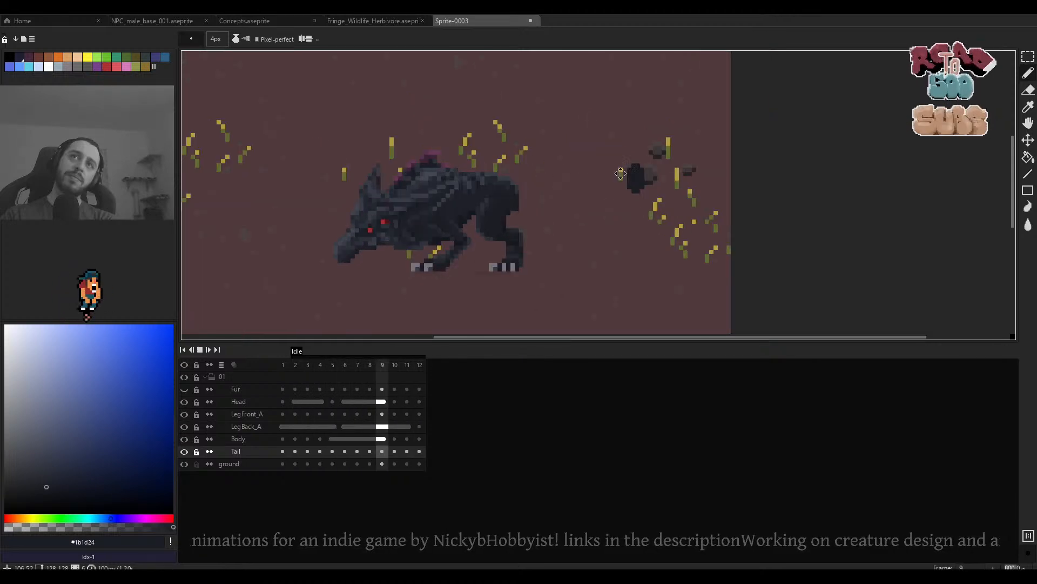
scroll(632, 192, "up", 3)
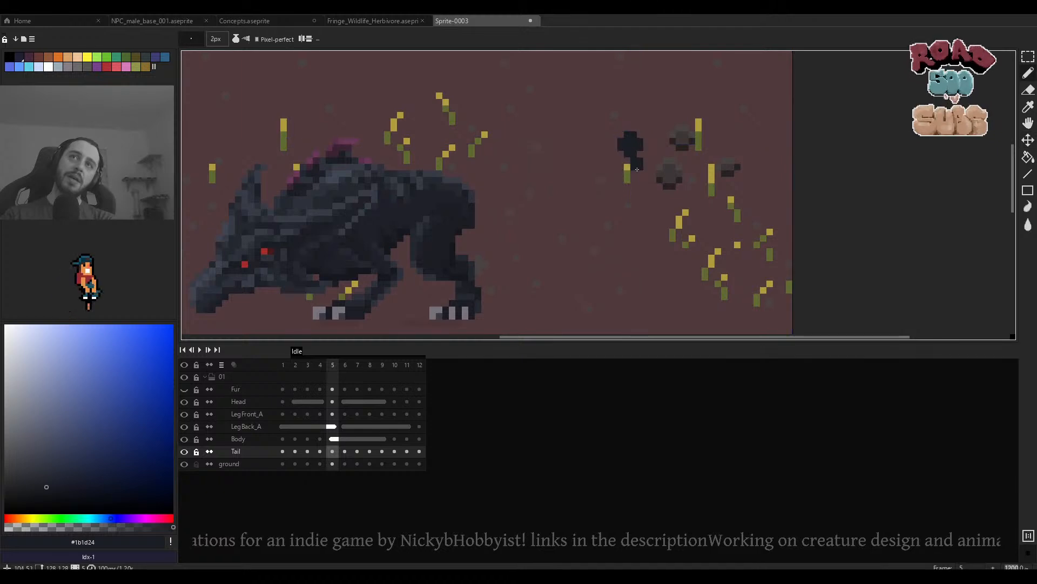
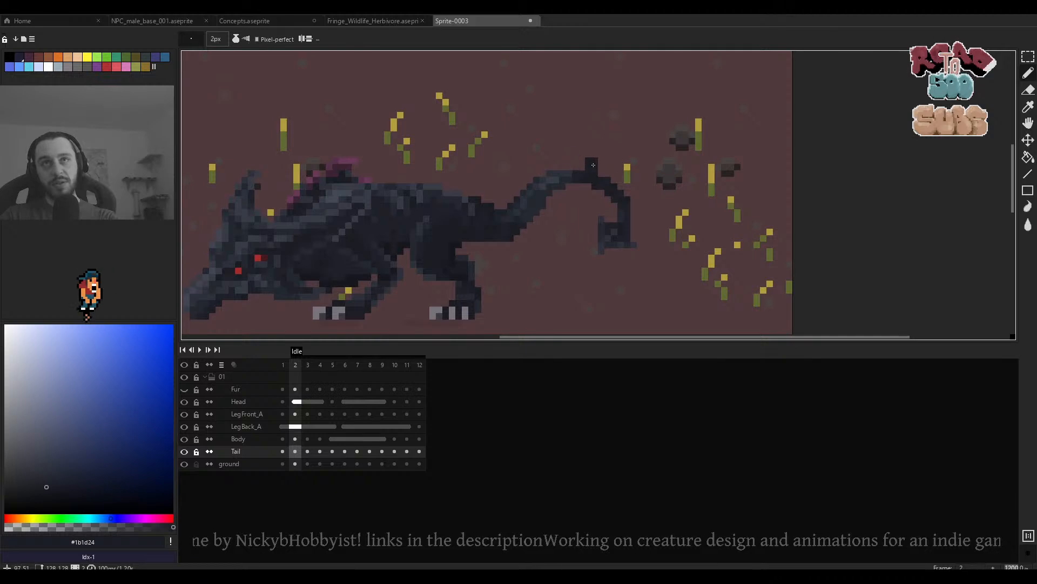
Try marking the tail's base, upper bend and tip with white 1 px guides on frame 2, and undo the marks.
left_click(5, 325)
key("minus")
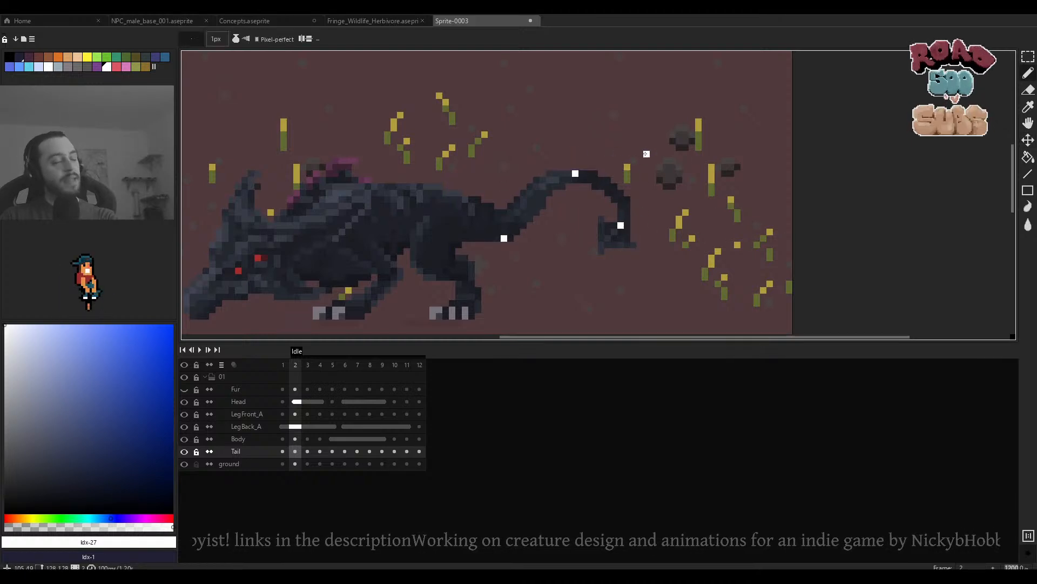
mouse_move(475, 160)
left_mouse_down()
mouse_move(606, 183)
mouse_move(607, 309)
left_mouse_up()
key("ctrl+z")
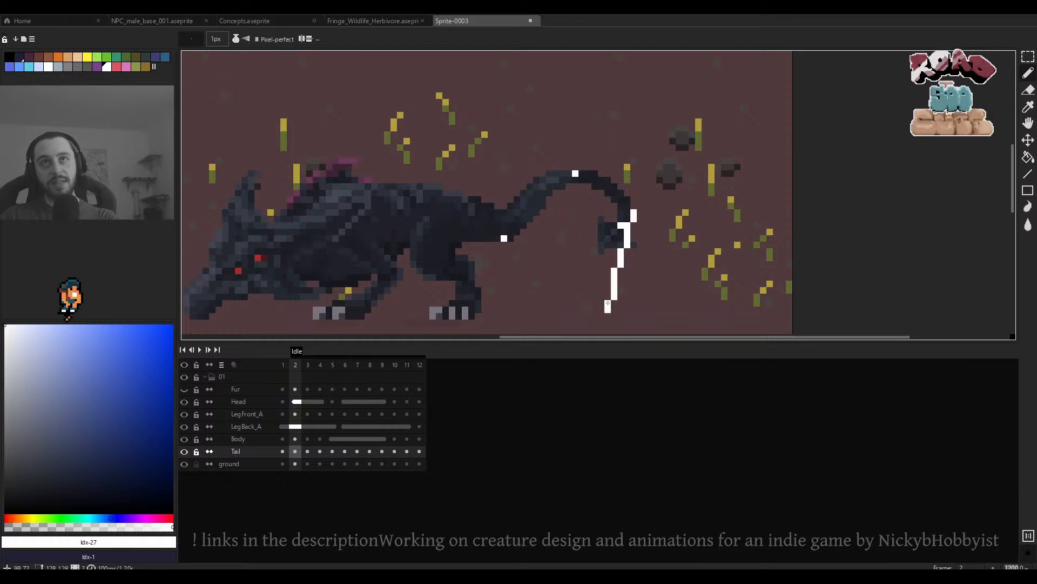
key("ctrl+z")
left_click_drag(458, 251, 585, 239)
key("ctrl+z")
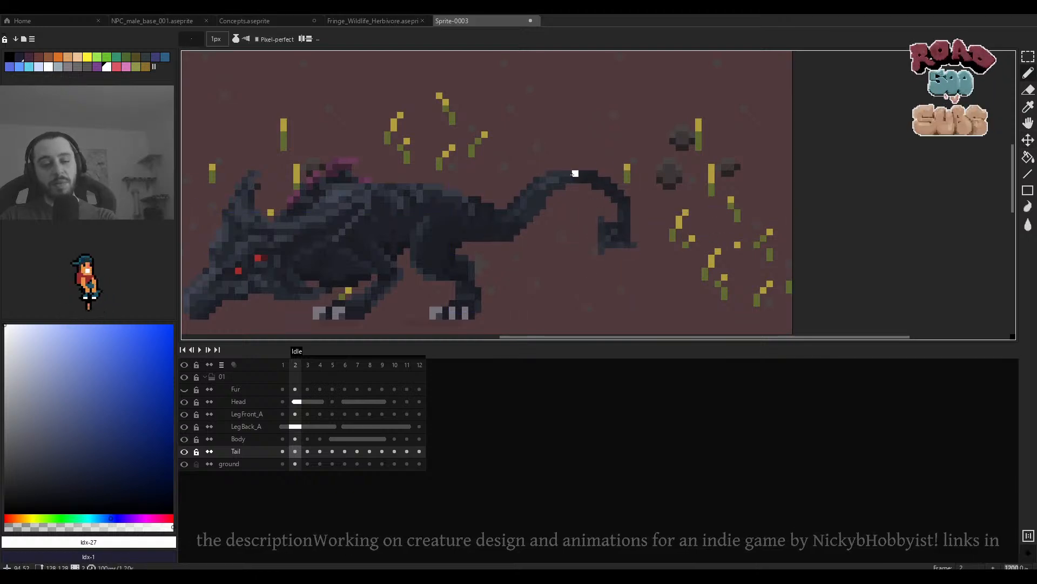
Sample the dark tail colour #1e2029, try a thin 1 px tail line down to the tip on frame 3, and undo it.
left_click(573, 176, "alt")
scroll(571, 181, "up", 1)
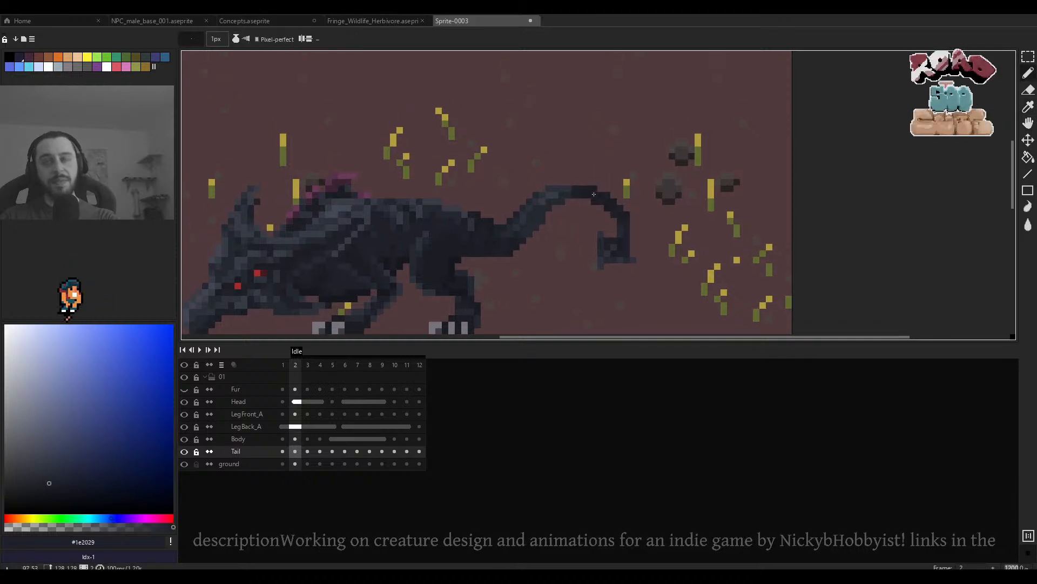
key("period")
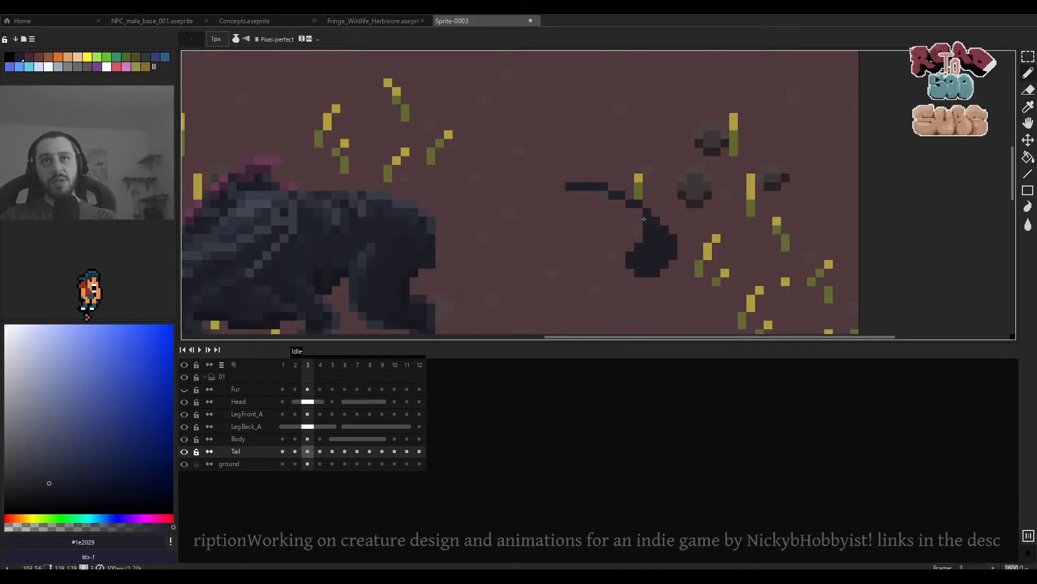
key("ctrl+z")
Mark the tail's upper bend on frame 3 with a 2 px dark dot, comparing it with the neighbouring frames.
key("comma")
key("period")
key("plus")
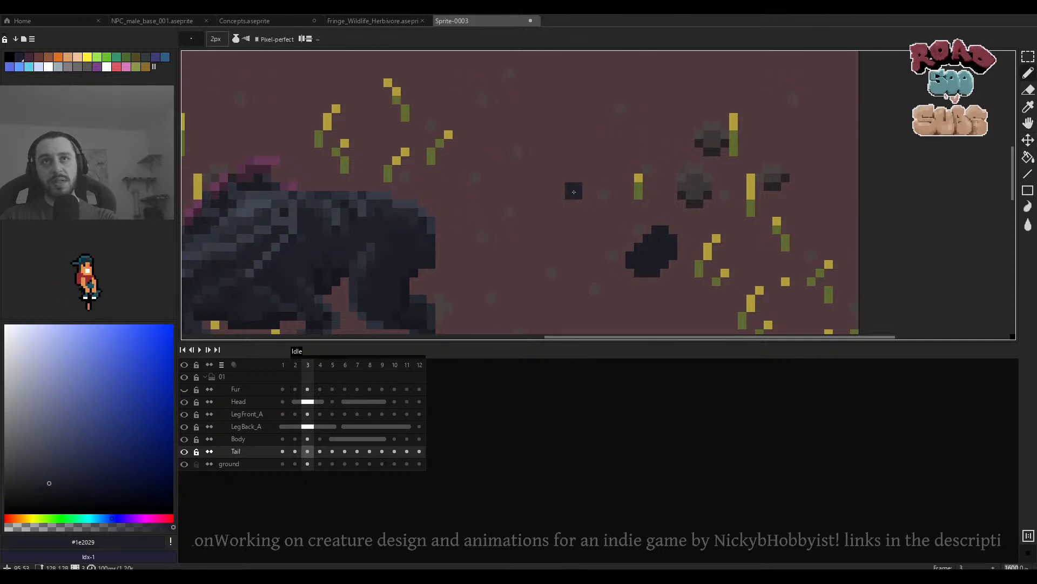
left_click(574, 192)
key("period")
key("comma")
key("comma")
key("period")
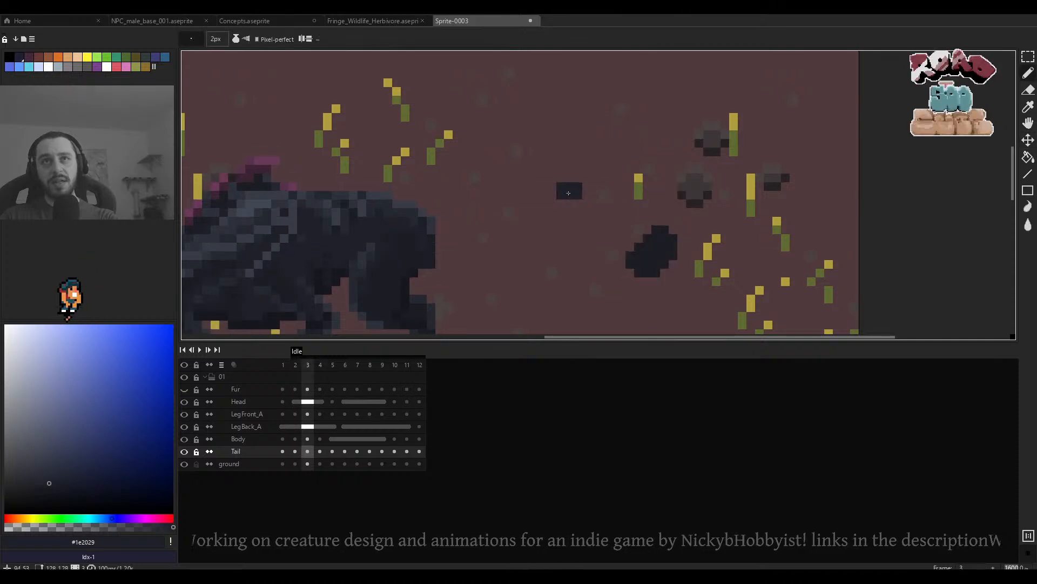
Step through frames 1 to 5 to examine the position of the tail's upper bend.
key("period")
key("period")
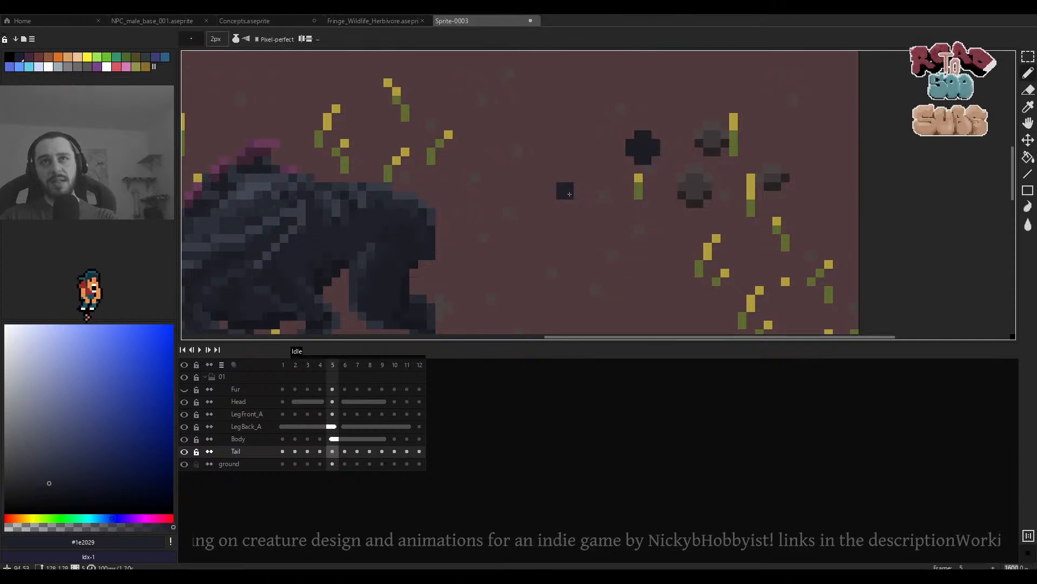
key("comma")
key("comma")
key("comma")
key("comma")
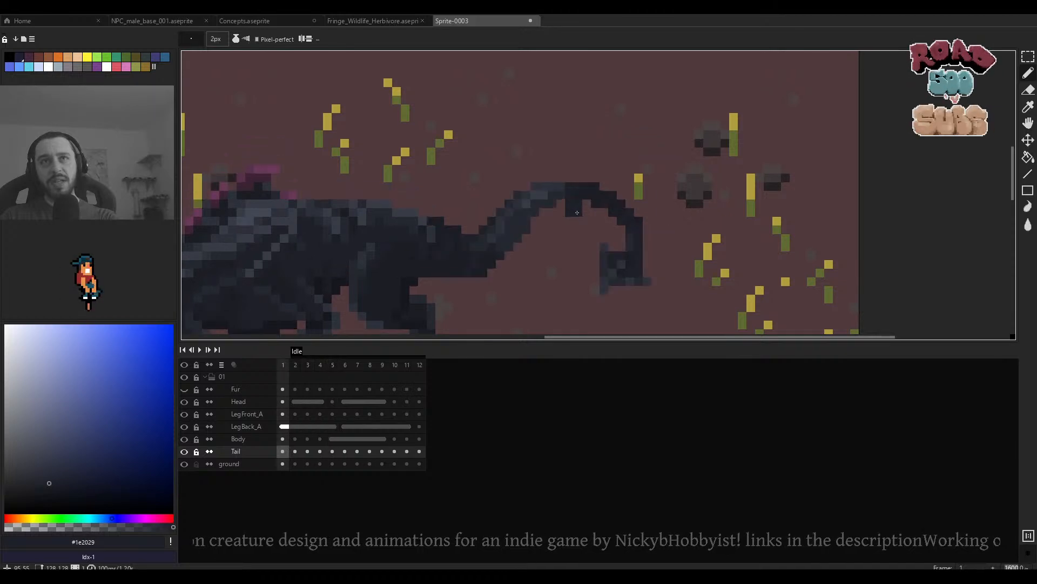
key("period")
scroll(585, 210, "down", 4)
scroll(585, 198, "up", 3)
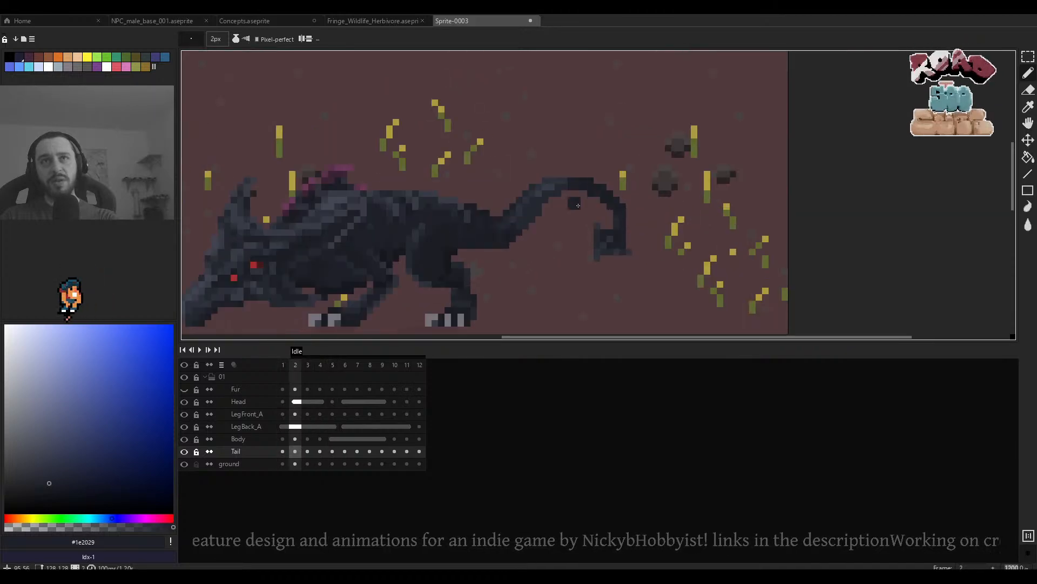
Erase the upper-bend mark on frame 4 and redraw it slightly lower with the 2 px pencil.
key("period")
key("period")
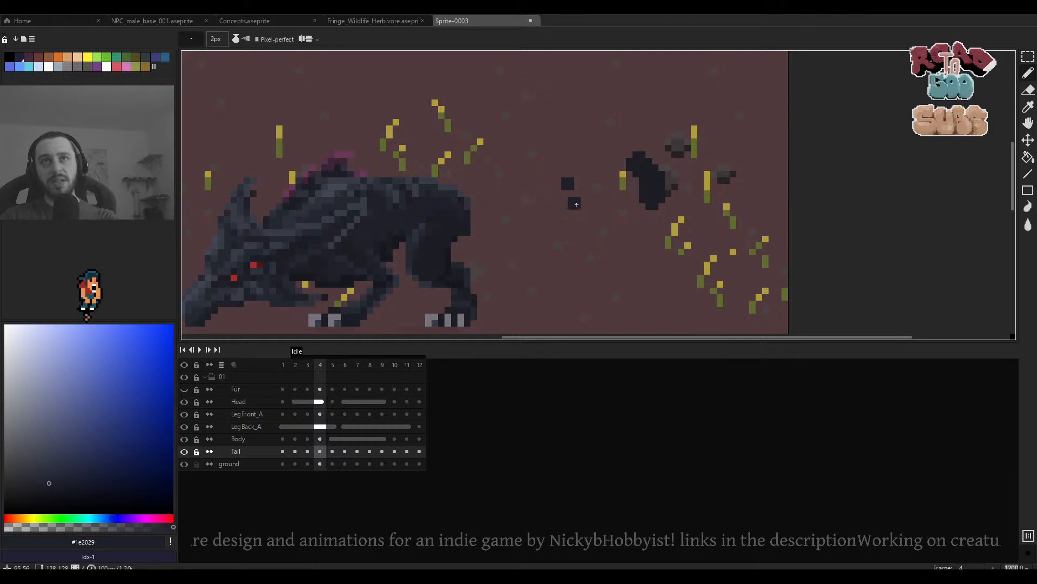
key("e")
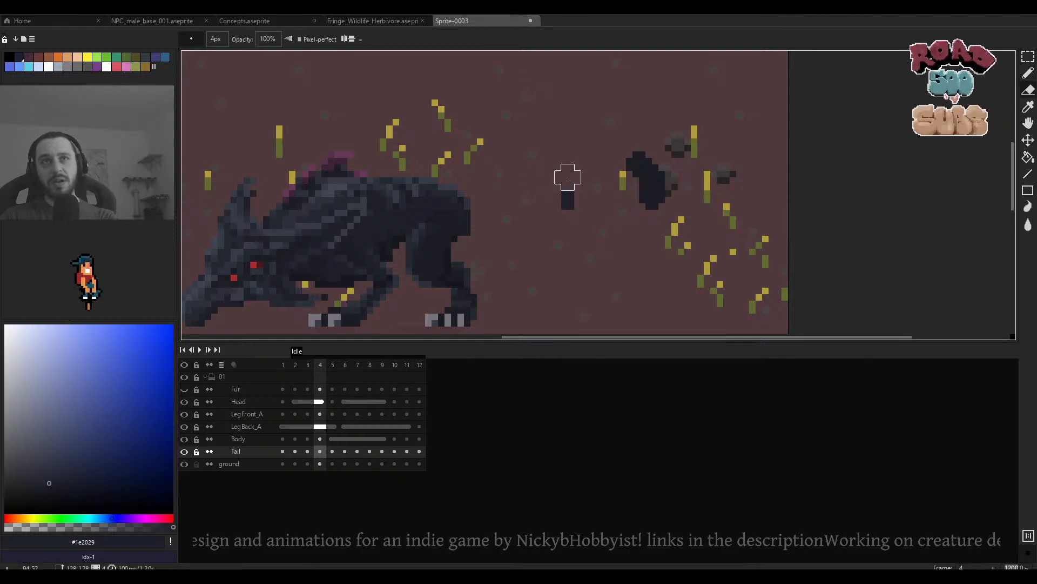
key("b")
scroll(568, 232, "up", 1)
key("comma")
key("period")
Mark the tail's upper bend with 2 px dark dots on frames 5 through 10, dropping and rising along the swing.
key("period")
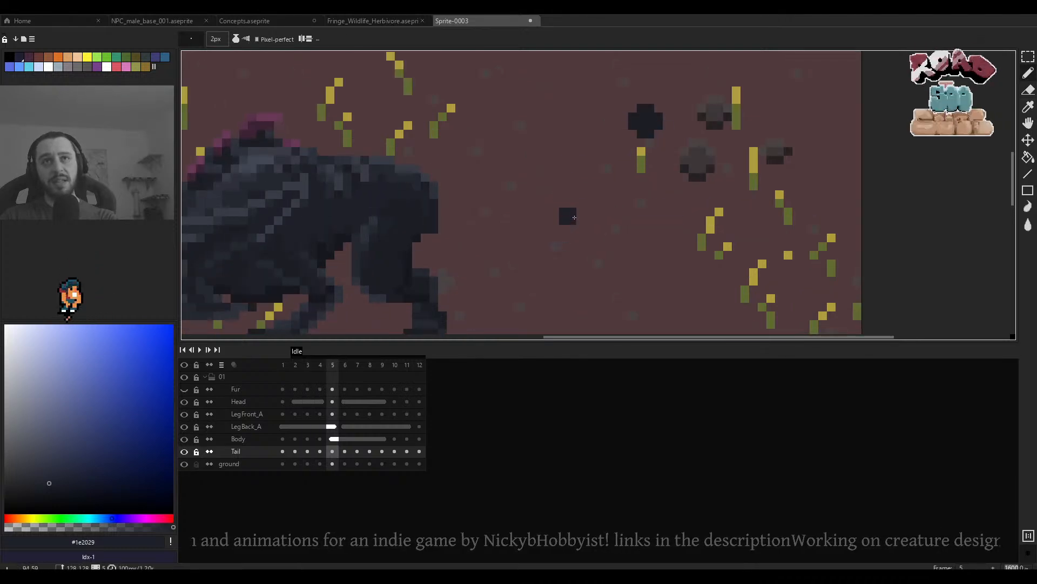
key("period")
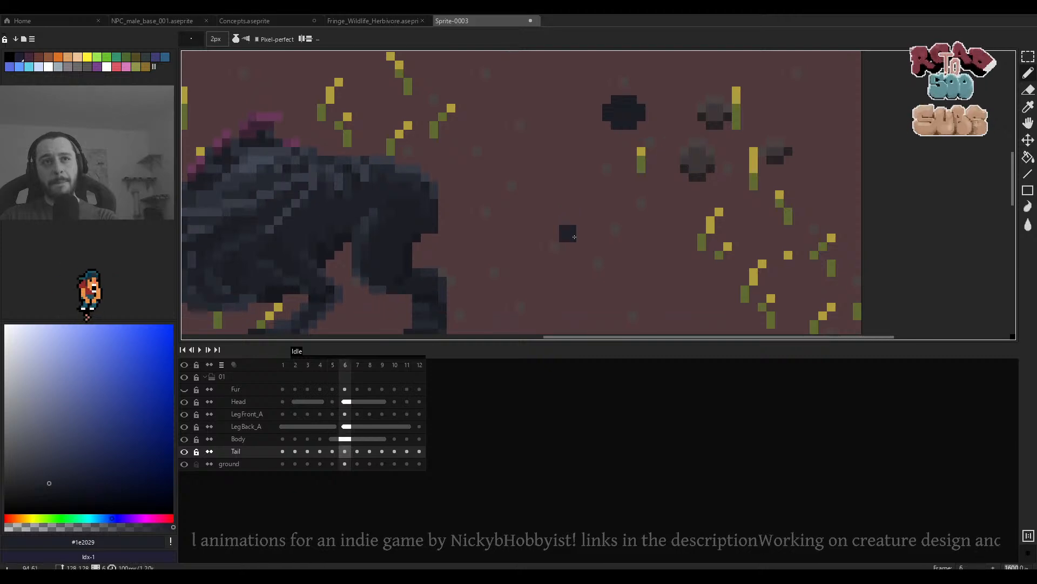
key("period")
key("period")
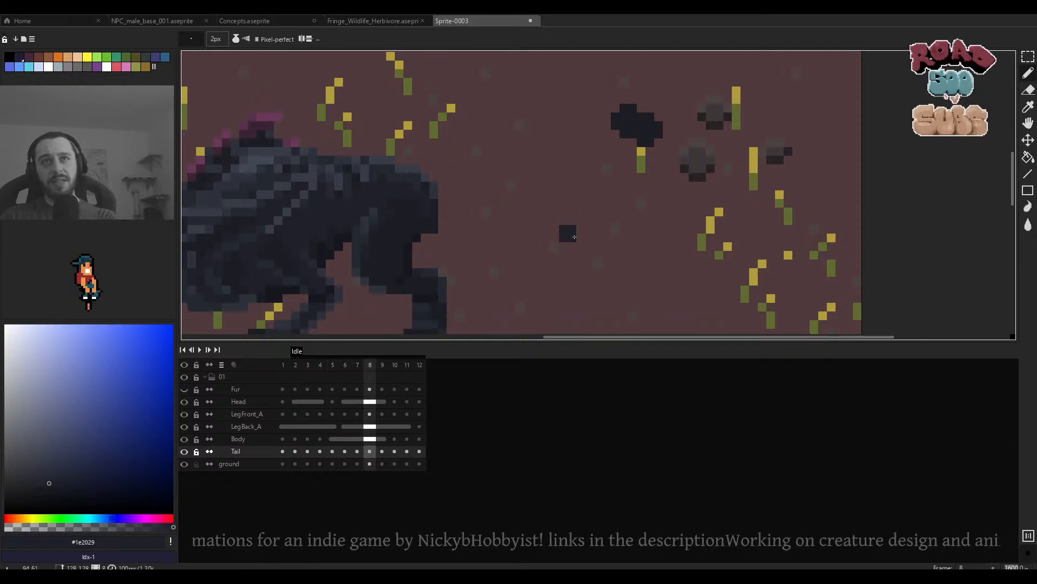
key("period")
key("period")
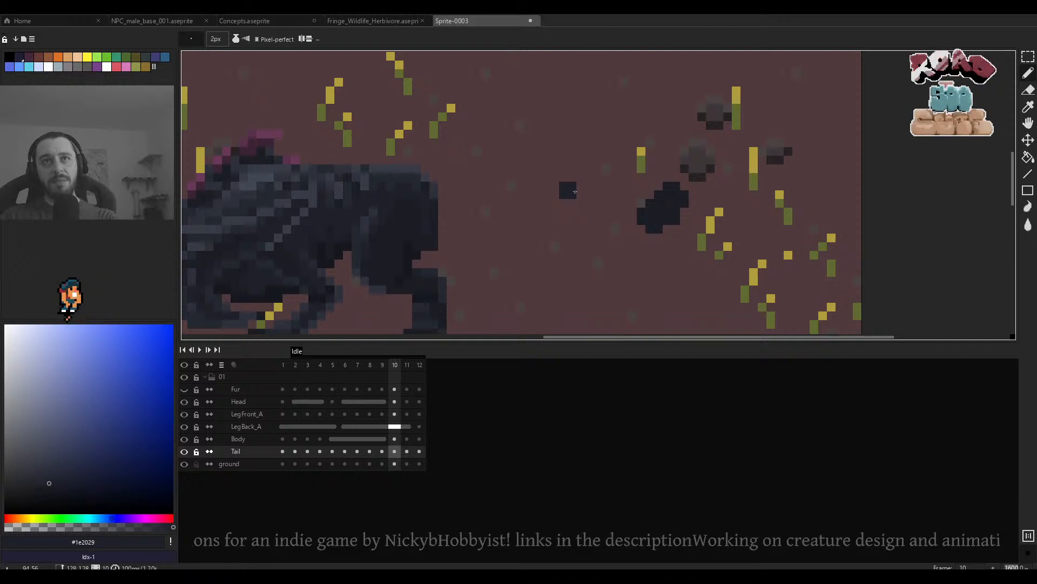
Mark the tail's upper bend on frame 11, using the finished tail on frames 1 and 12 as reference.
left_click(284, 455)
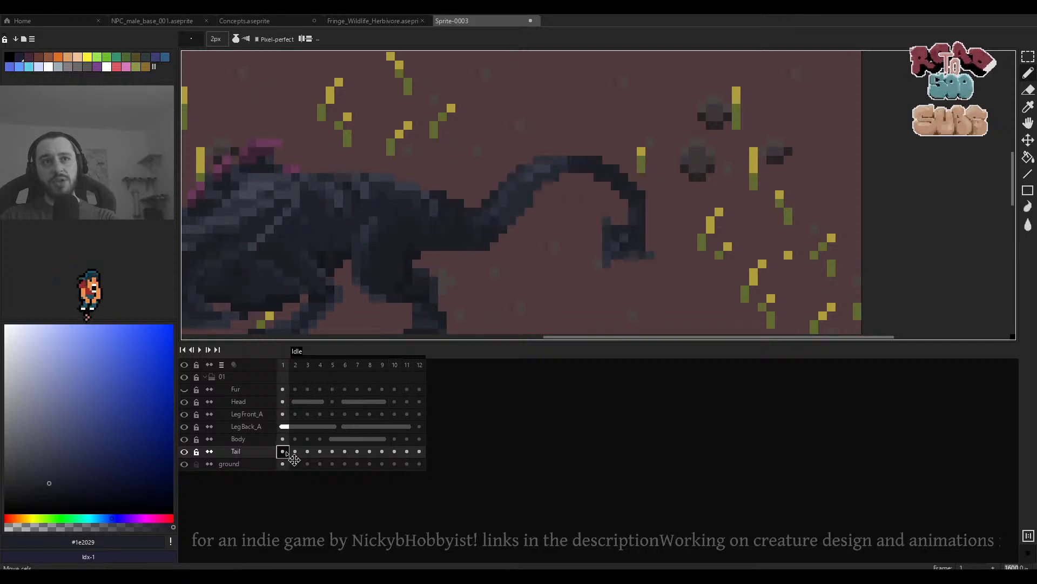
left_click_drag(420, 454, 420, 455)
left_click(412, 455)
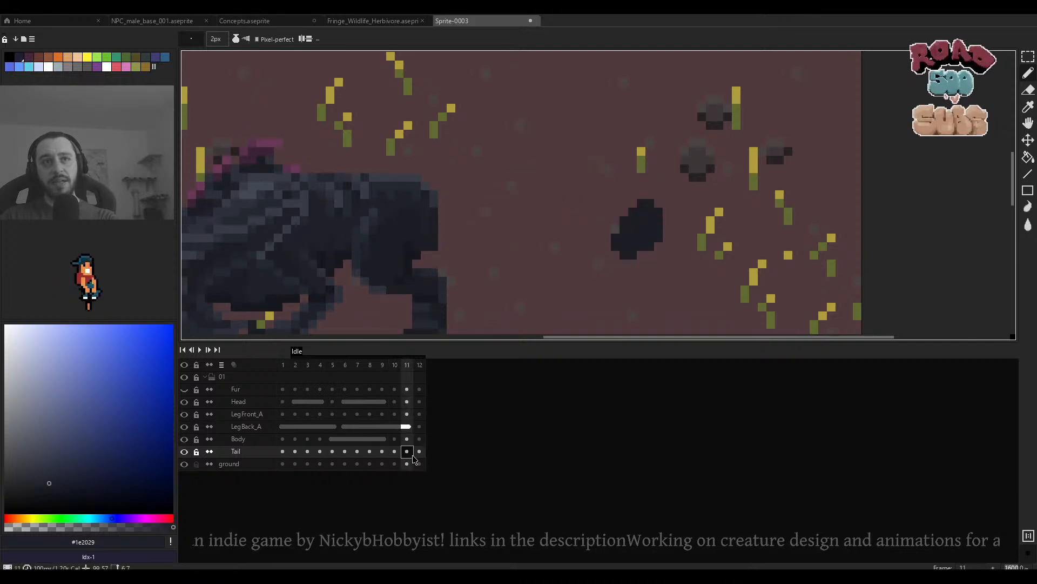
key("period")
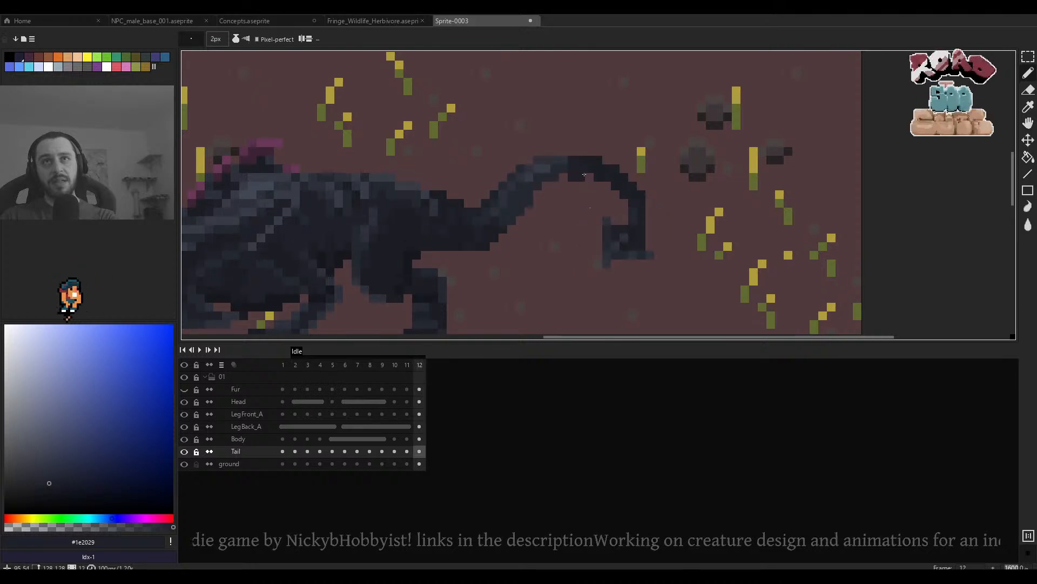
key("comma")
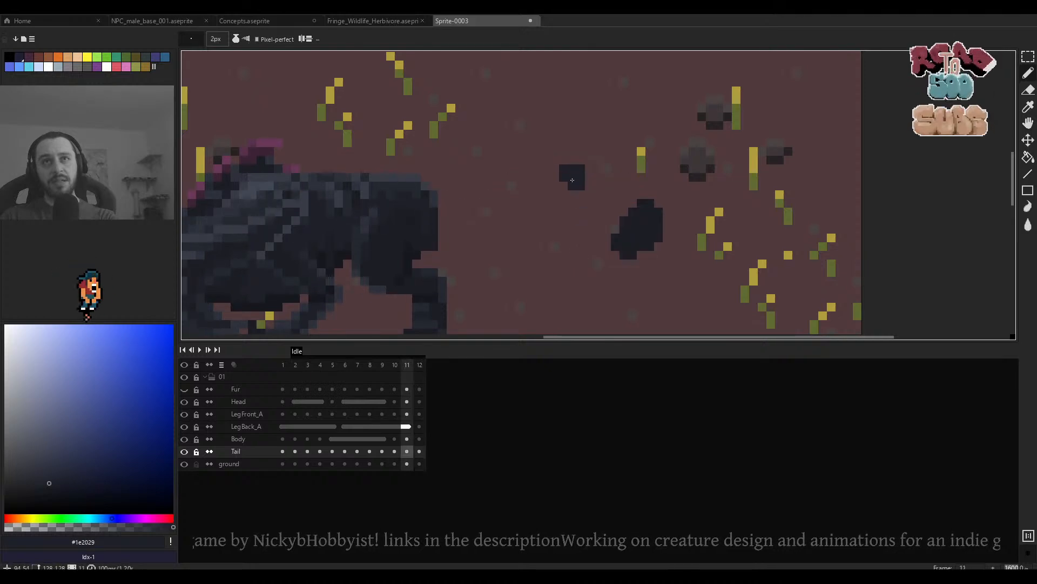
key("comma")
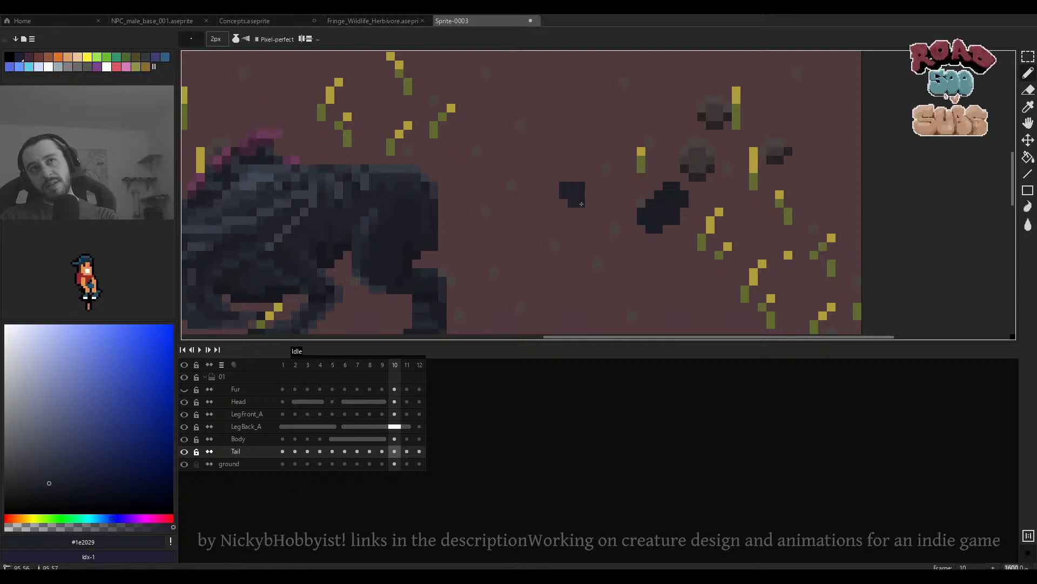
Play the animation at several zoom levels to examine the movement of the upper-bend marks.
scroll(578, 200, "down", 4)
key("Return")
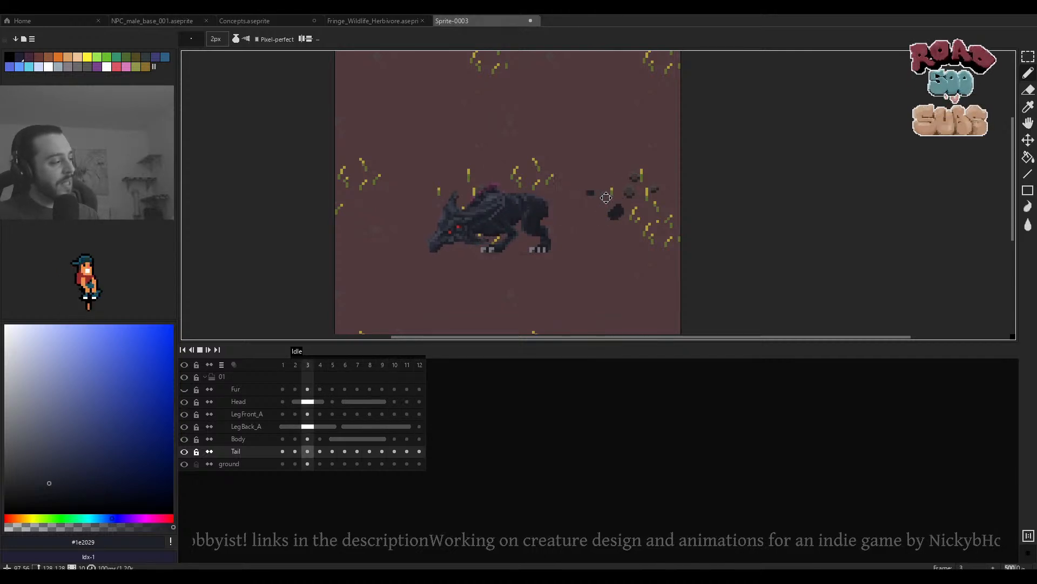
scroll(594, 199, "up", 2)
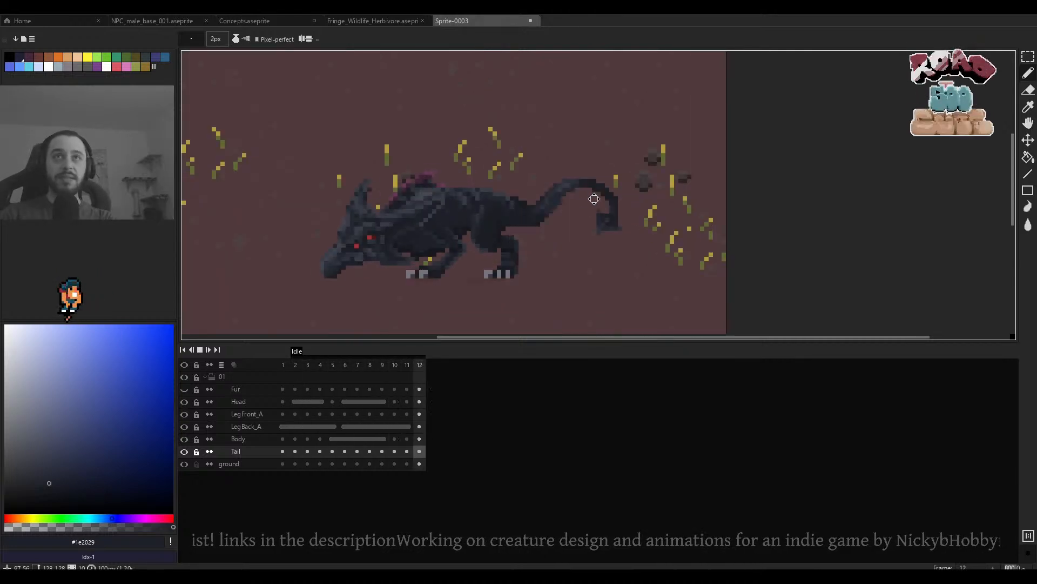
scroll(582, 199, "up", 2)
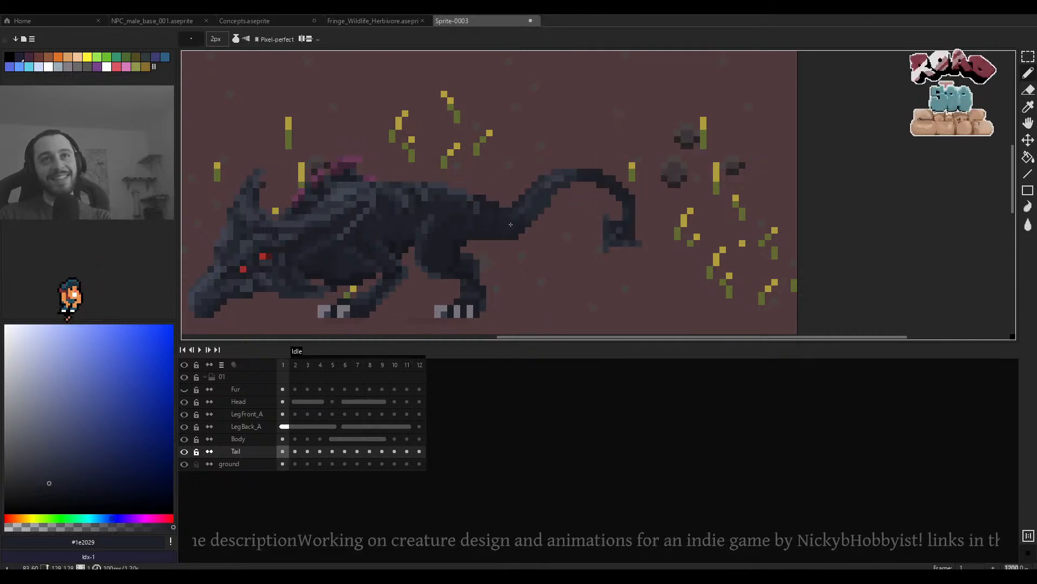
Mark the tail's base behind the hips with 2 px dark dots through frame 9, and check them back to frame 5.
scroll(508, 222, "up", 3)
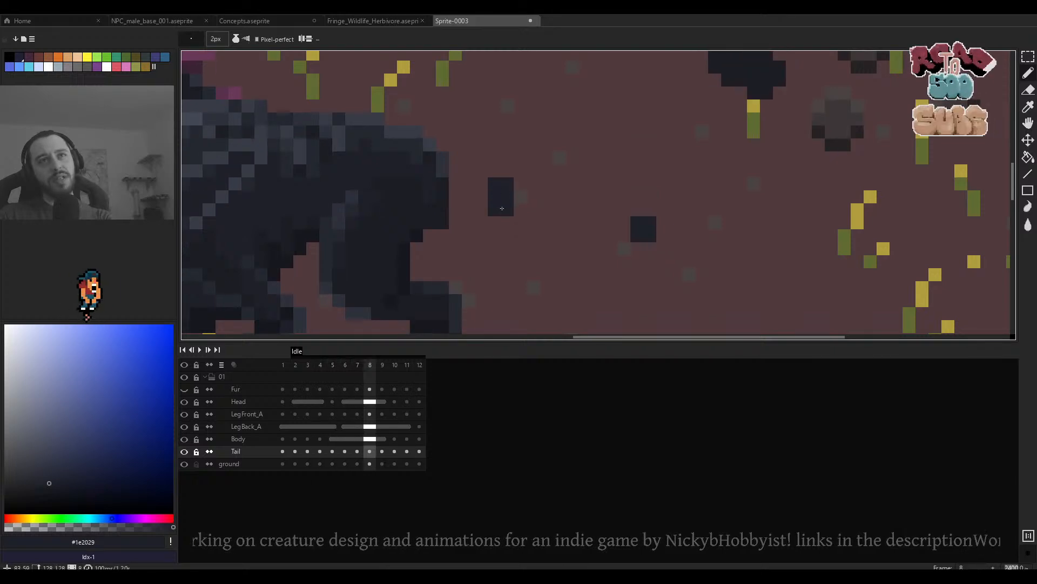
scroll(501, 209, "down", 4)
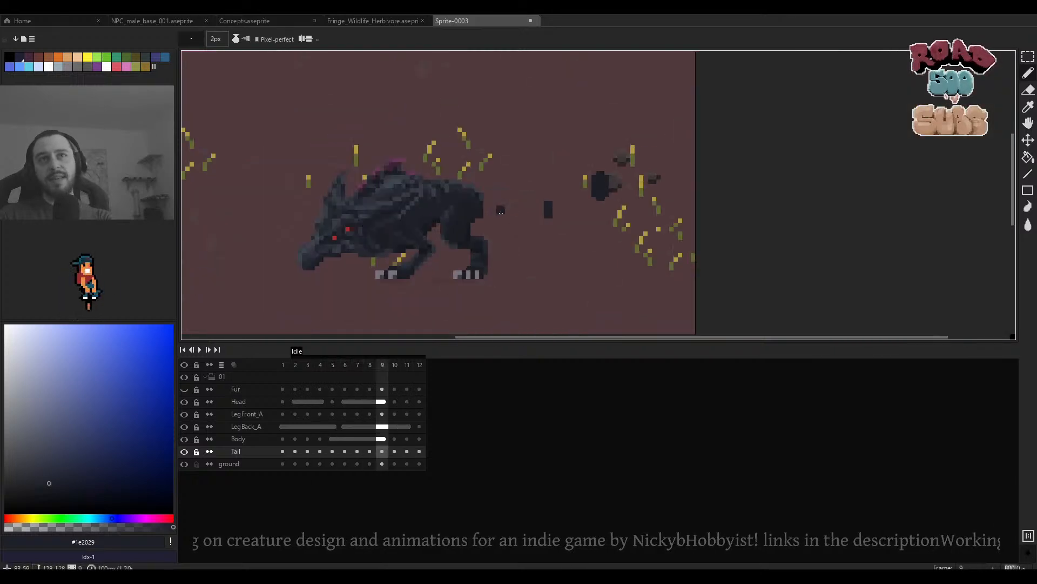
scroll(522, 231, "up", 3)
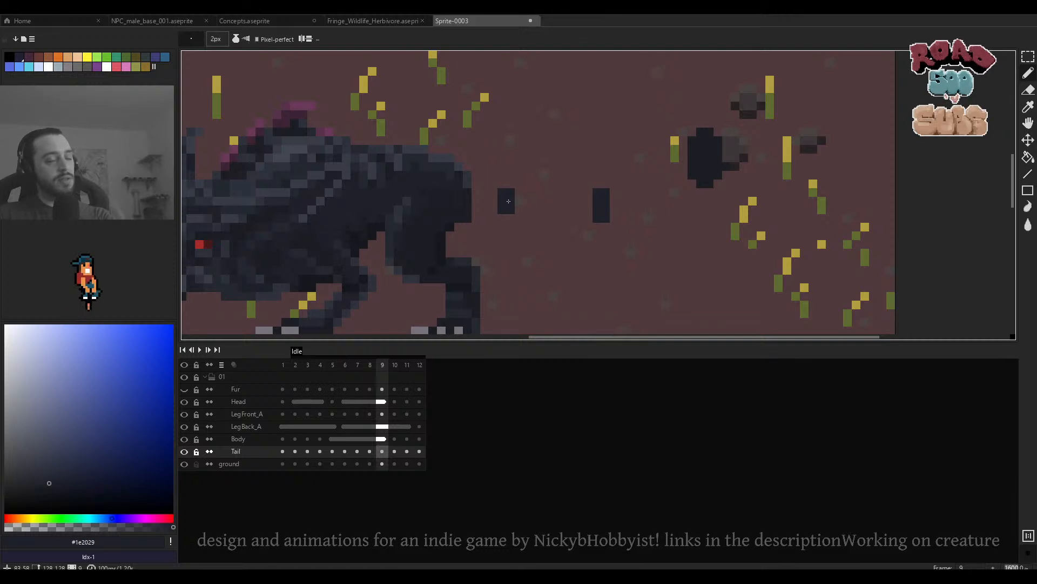
scroll(511, 208, "up", 2)
key("Left")
key("Left")
key("Left")
scroll(522, 232, "down", 3)
key("Left")
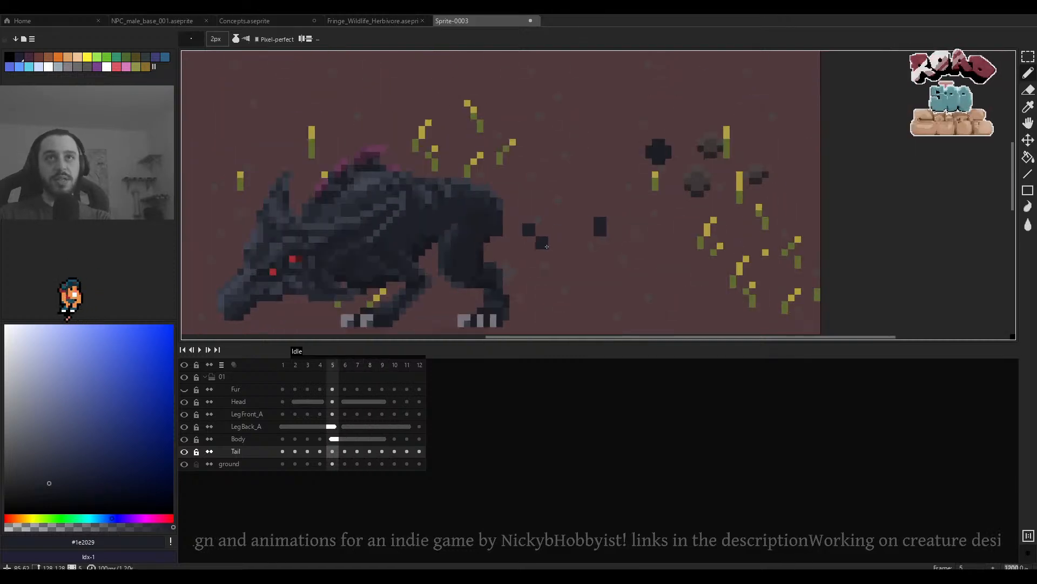
Continue the 2 px tail-base marks behind the hips up to frame 11, checking them against frames 6 to 9.
key("Right")
scroll(547, 246, "up", 3)
key("Right")
key("Right")
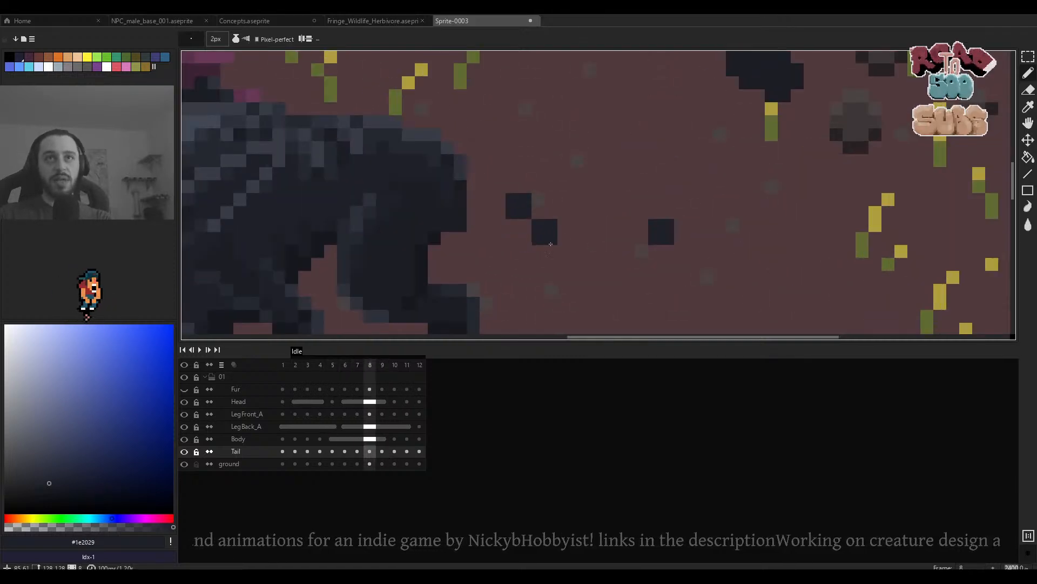
key("Right")
key("Right")
key("Right")
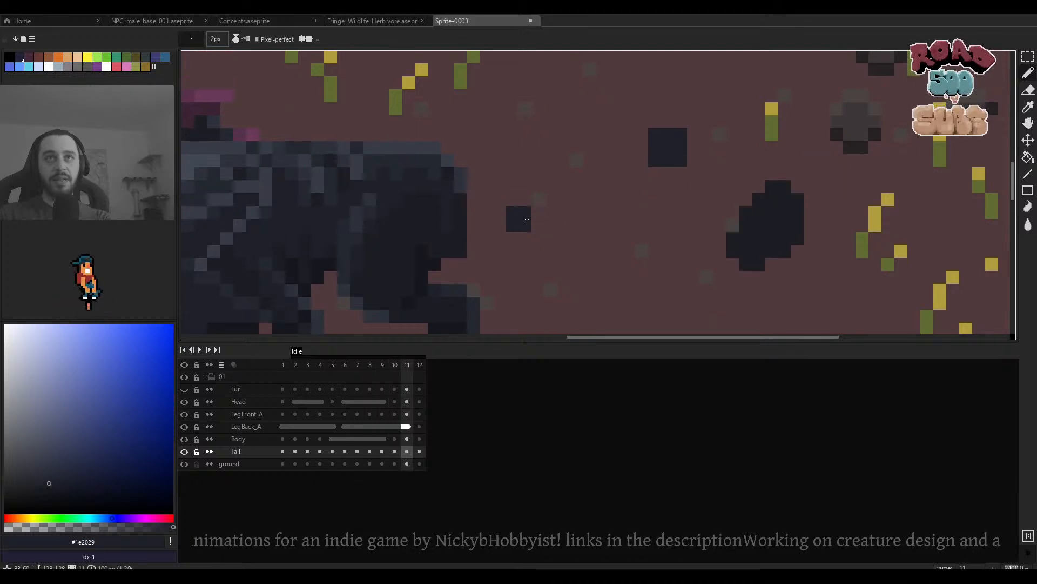
Play the animation zoomed in and out to examine how the tail's base, bend and tip marks move together.
key("Return")
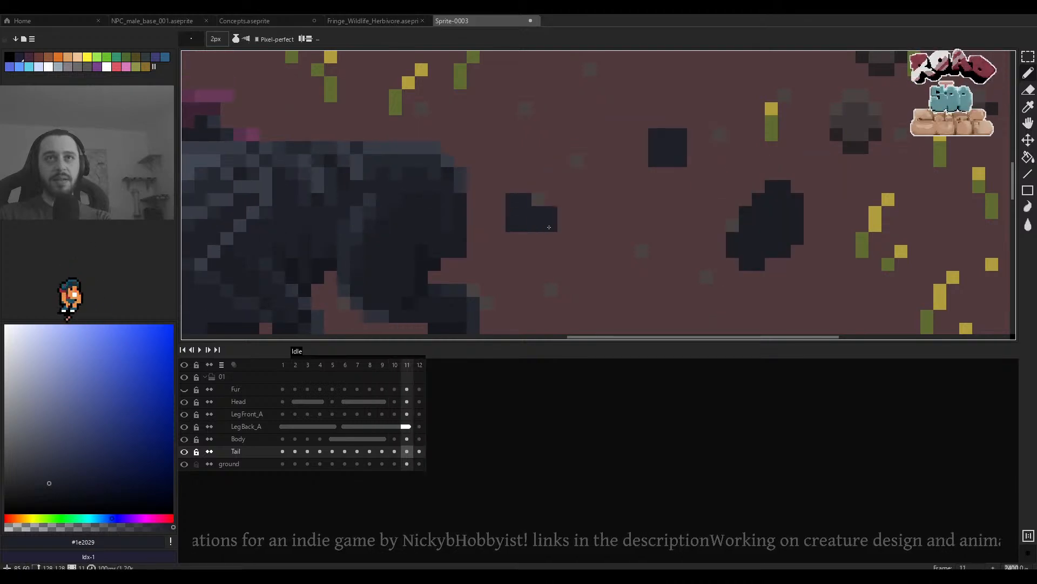
scroll(568, 232, "down", 4)
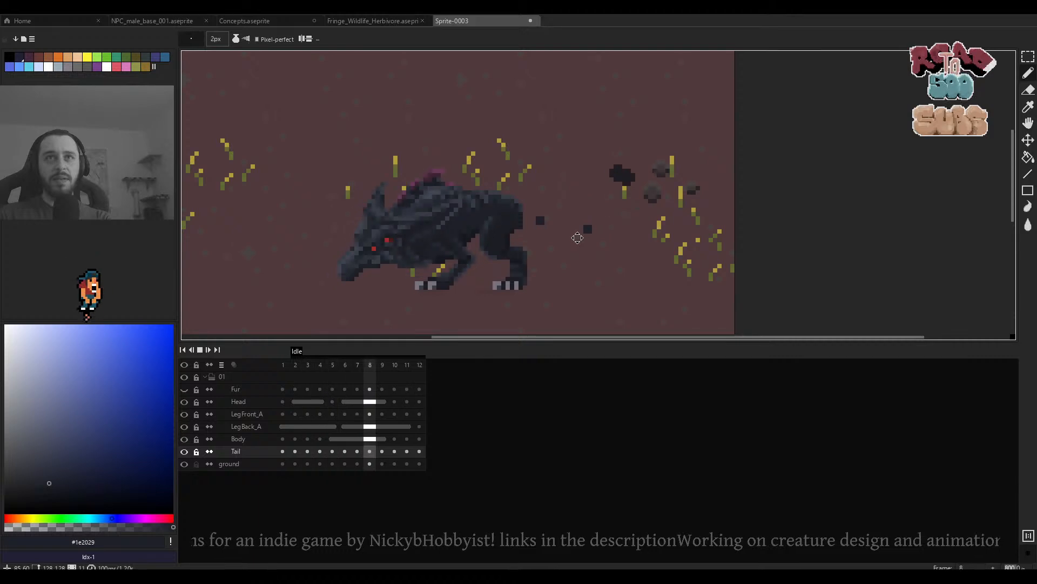
scroll(580, 238, "up", 1)
scroll(579, 239, "down", 6)
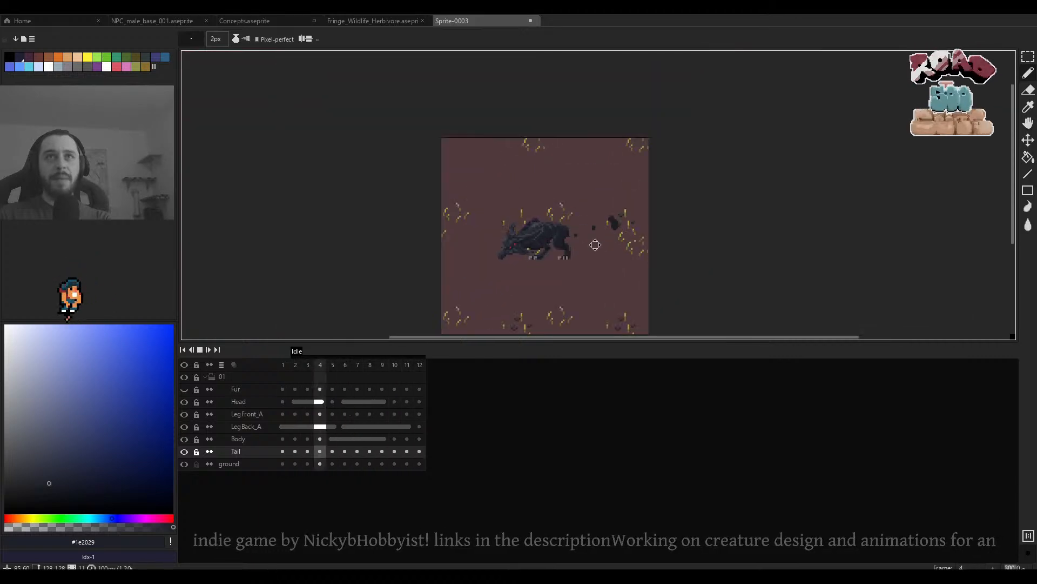
scroll(600, 232, "up", 6)
key("Return")
Draw a 2 px tail line on frame 7 from the rump to the bend, and undo the trial stroke at the tip.
mouse_move(430, 141)
left_mouse_down()
mouse_move(522, 205)
mouse_move(590, 214)
mouse_move(614, 203)
left_mouse_up()
scroll(621, 192, "down", 2)
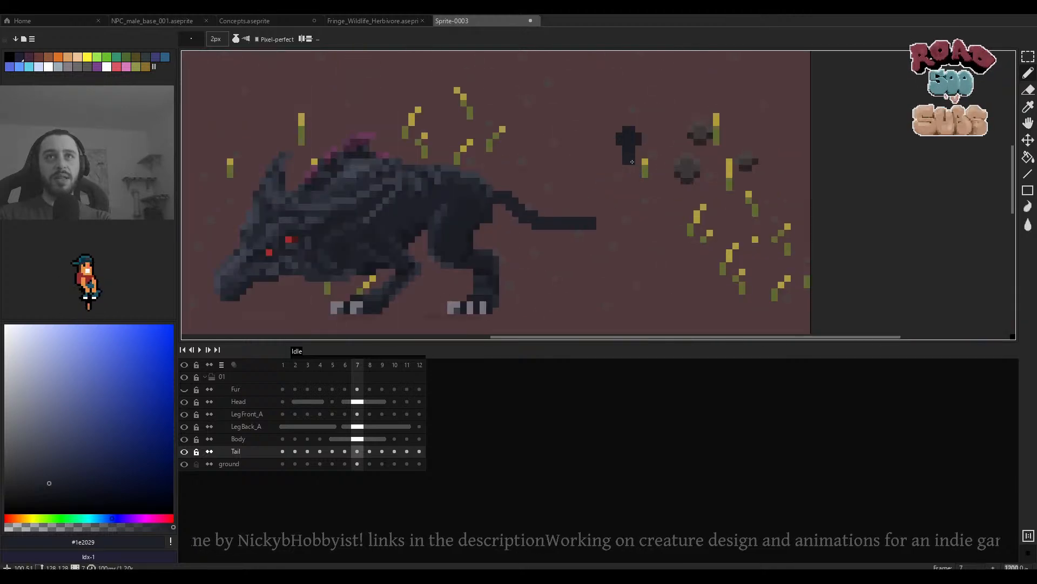
mouse_move(631, 162)
left_mouse_down()
mouse_move(637, 182)
mouse_move(611, 219)
left_mouse_up()
key("ctrl+z")
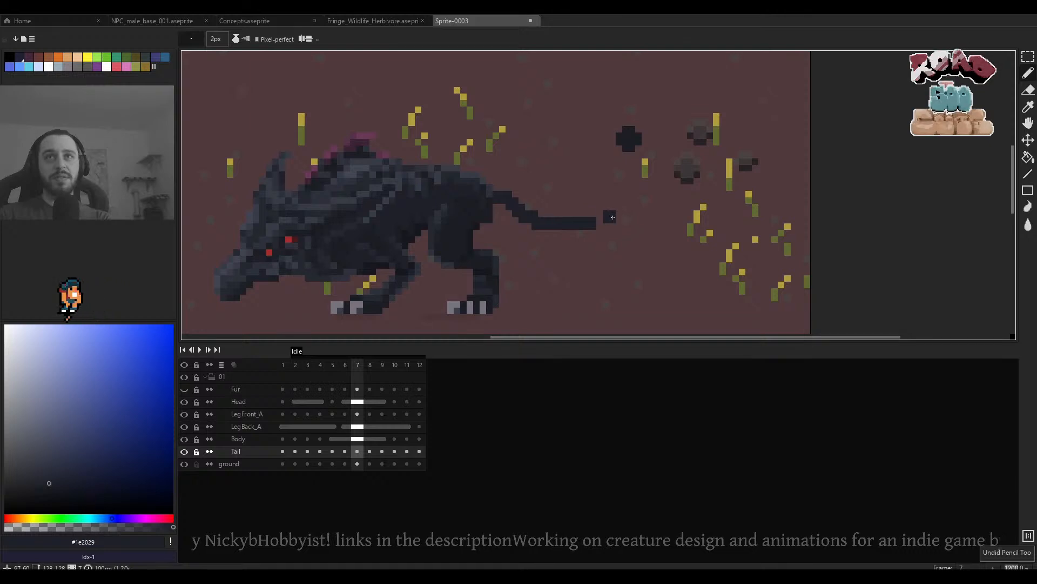
Try selecting the whole tail on frame 2 with a rectangular marquee, and clear the selection.
key("minus")
key("Left")
key("Left")
key("Left")
key("Left")
key("Left")
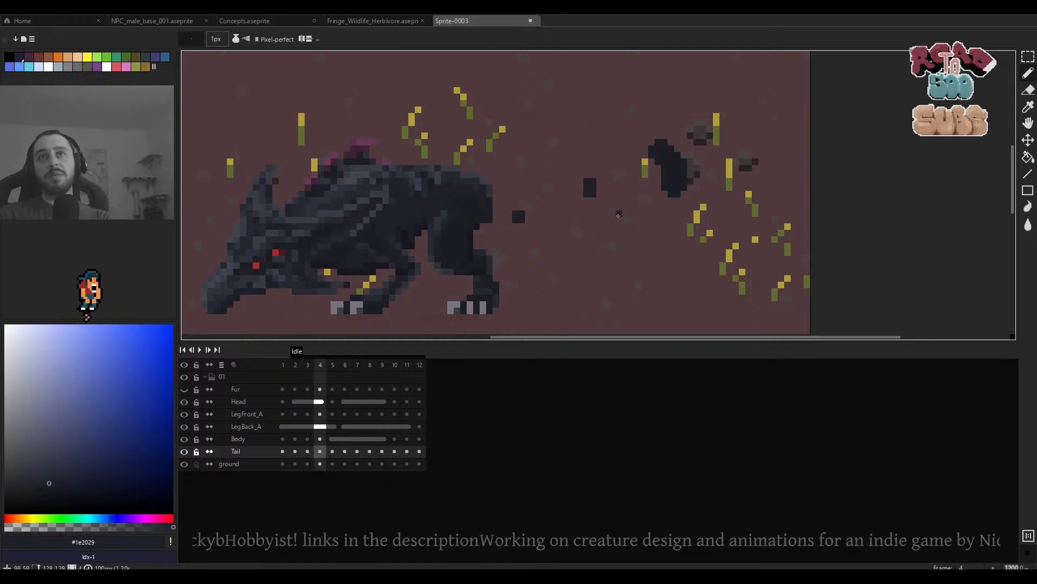
key("m")
scroll(631, 206, "up", 1)
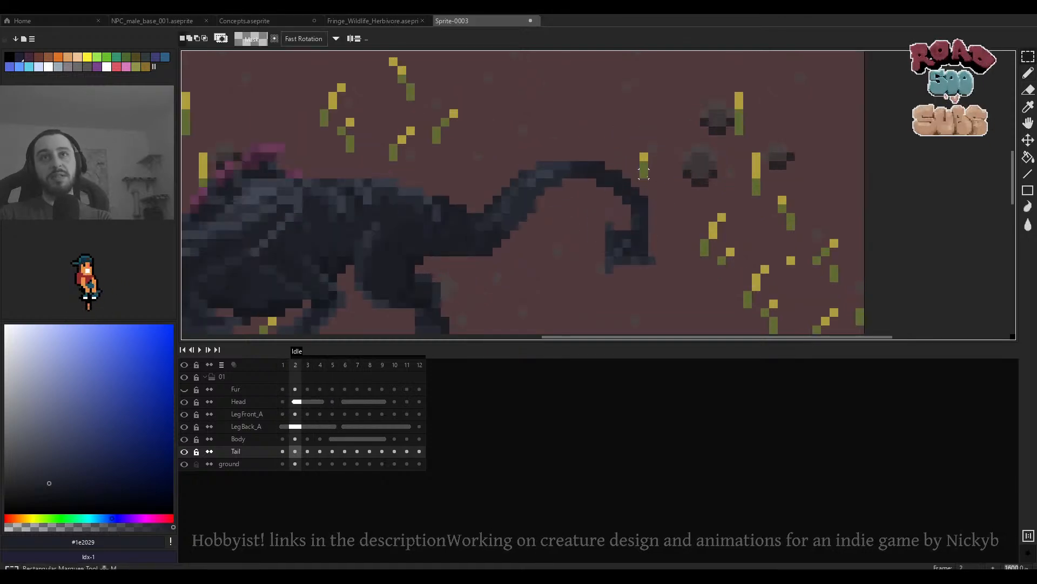
left_click_drag(656, 145, 432, 283)
key("ctrl+d")
Step through the frames following frame 2 to compare the tail's base, bend and tip marks.
key("Right")
key("Right")
key("Right")
key("Right")
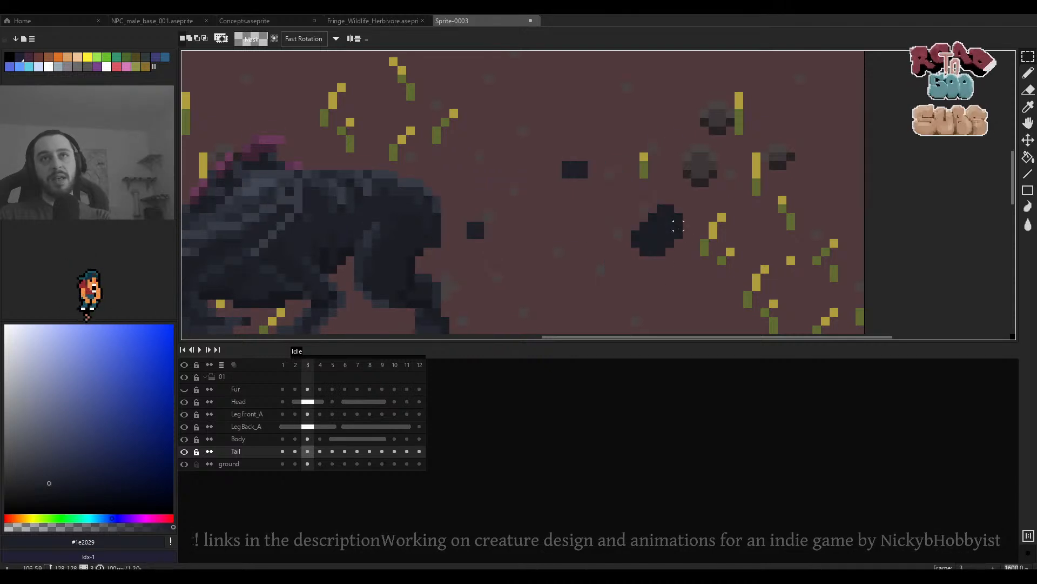
Paste the copied tail onto frame 6, flip it vertically and place it clear of the body beside the bend mark.
key("ctrl+v")
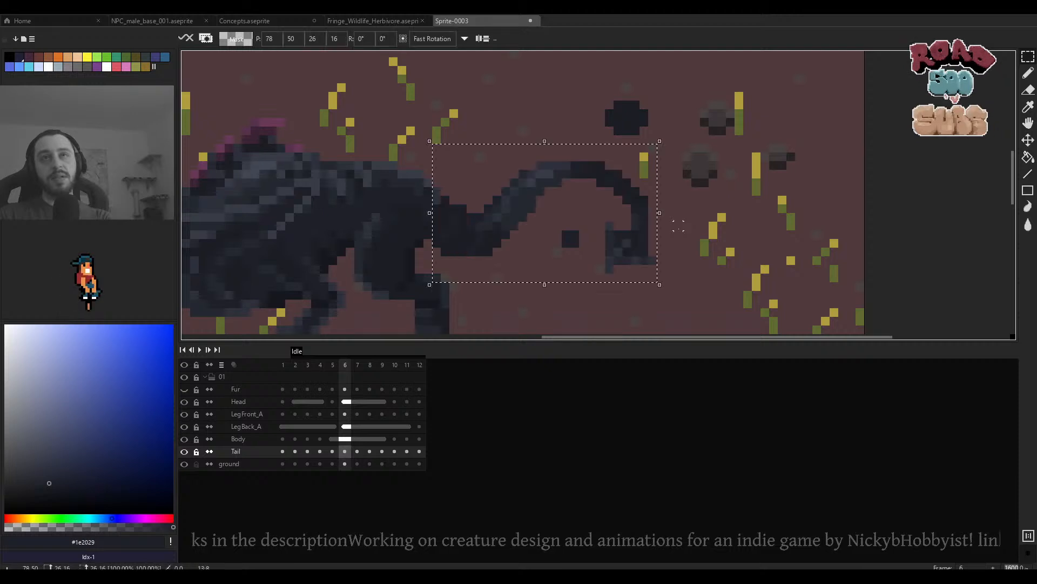
key("shift+v")
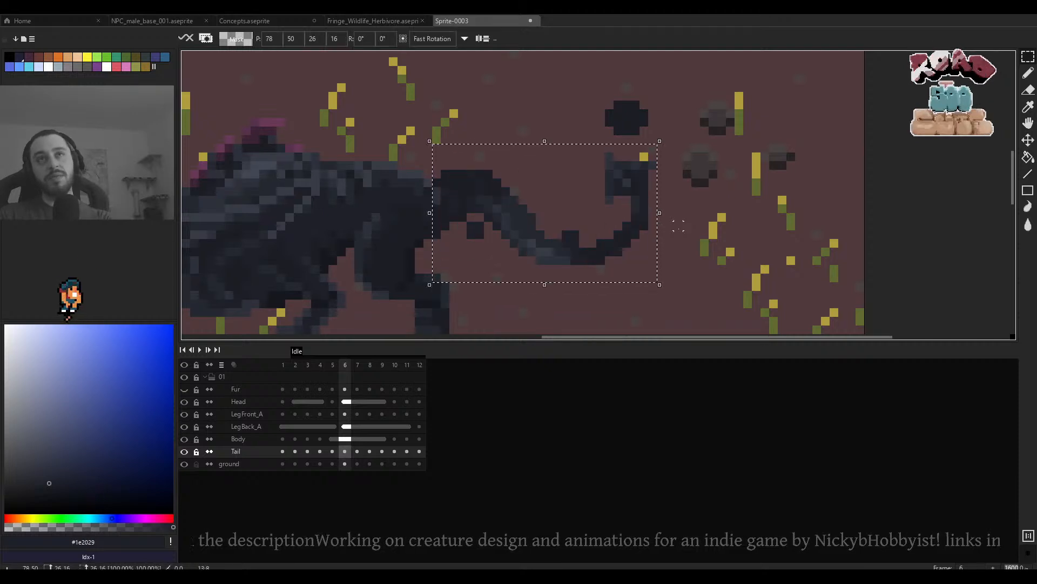
left_click_drag(631, 229, 822, 260)
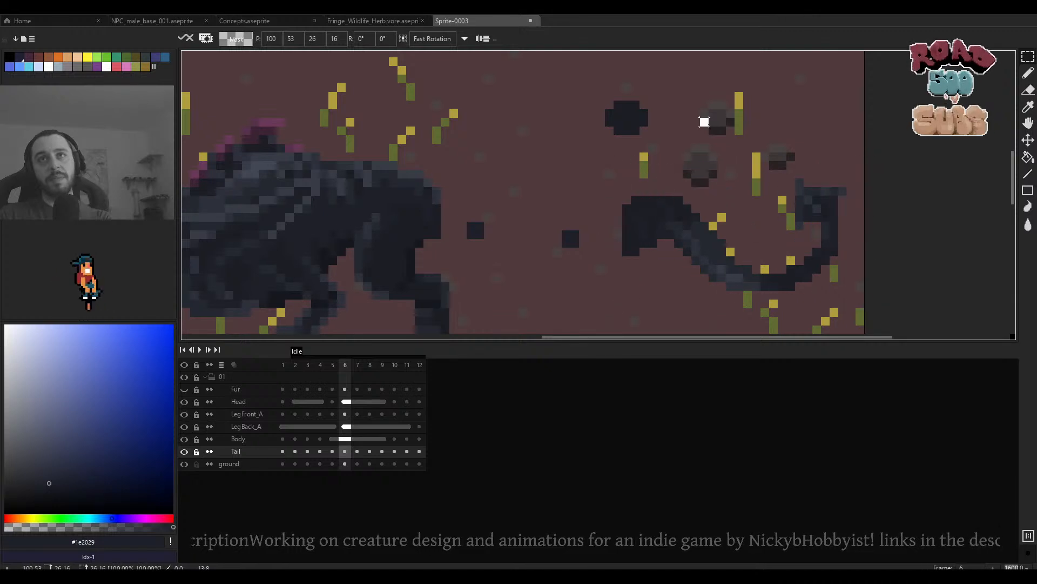
key("Return")
Move the pasted tail's base segment back onto the rump on frame 6 and rotate it by -15°.
left_click_drag(670, 200, 616, 278)
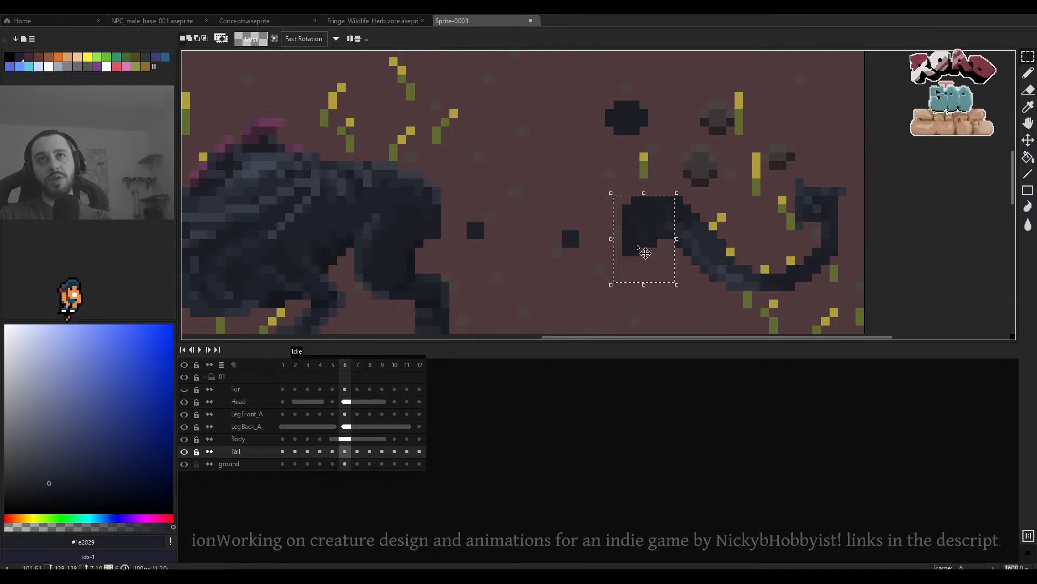
left_click_drag(658, 232, 473, 232)
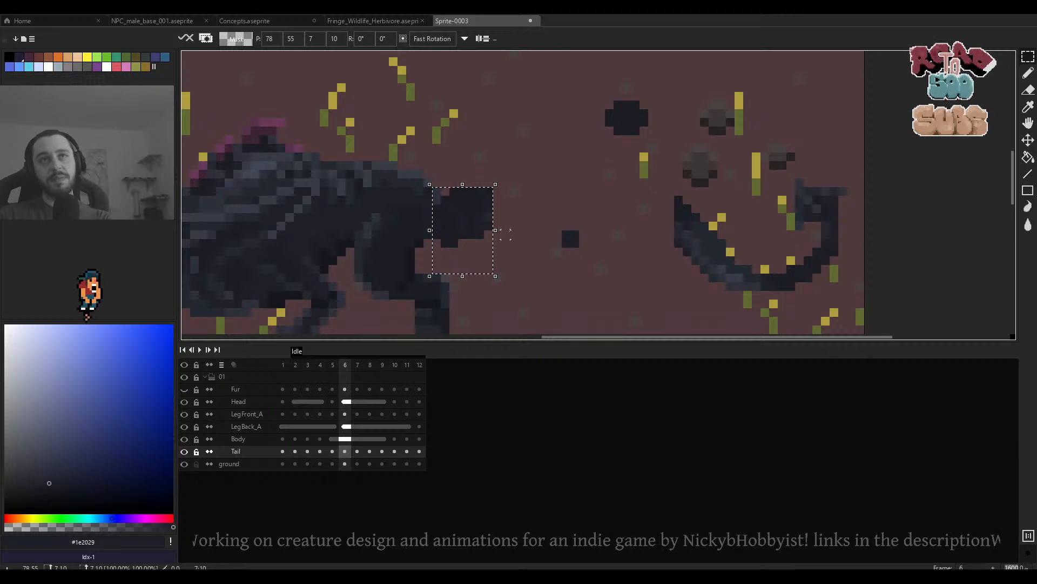
key("Return")
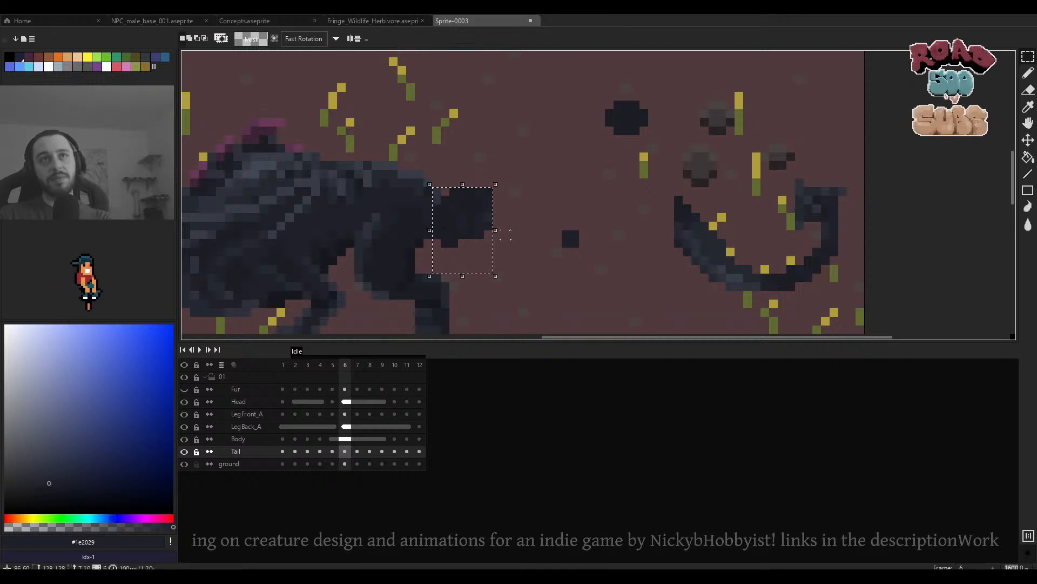
left_click_drag(504, 226, 514, 238)
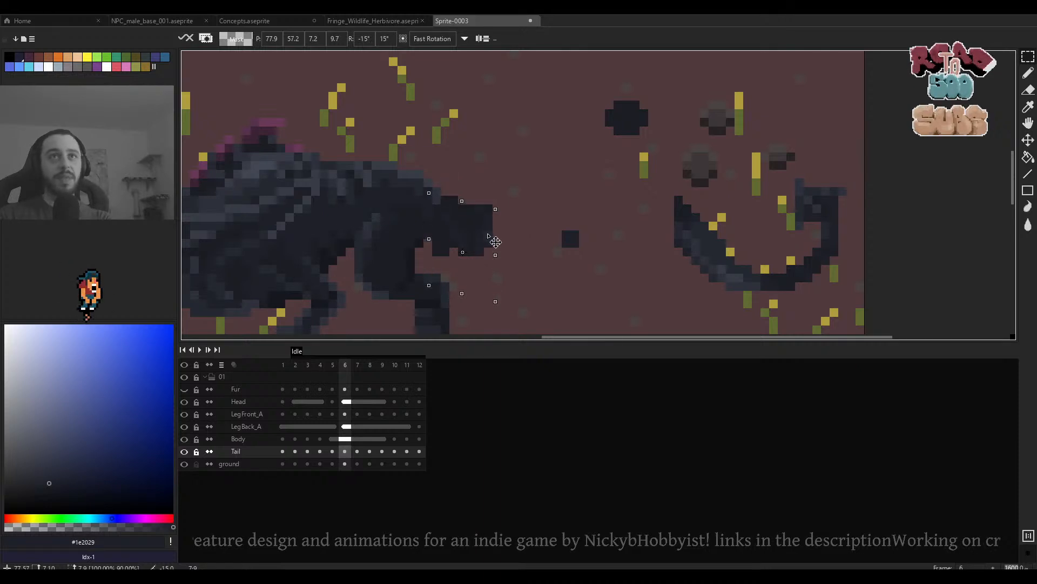
key("b")
scroll(463, 243, "up", 1)
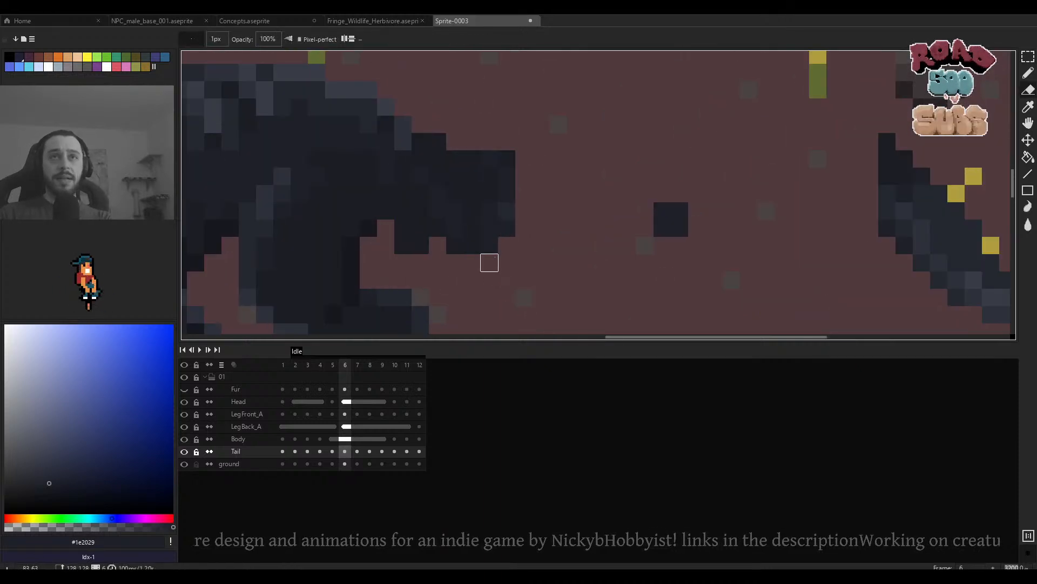
scroll(463, 245, "down", 2)
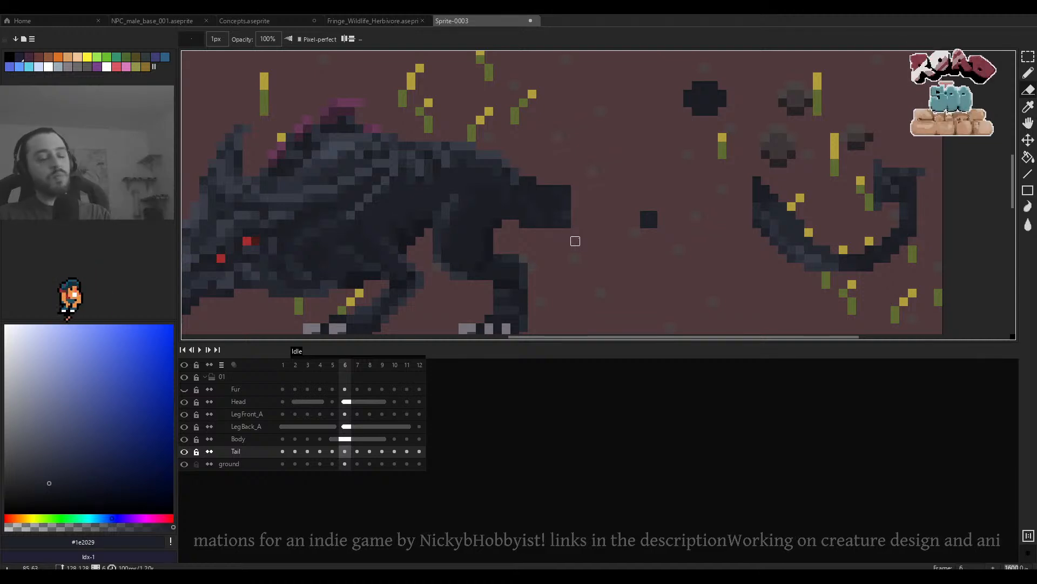
Copy the flipped tail's lower curve to the bend mark and its curled tip to just below the tip mark.
scroll(670, 231, "down", 3)
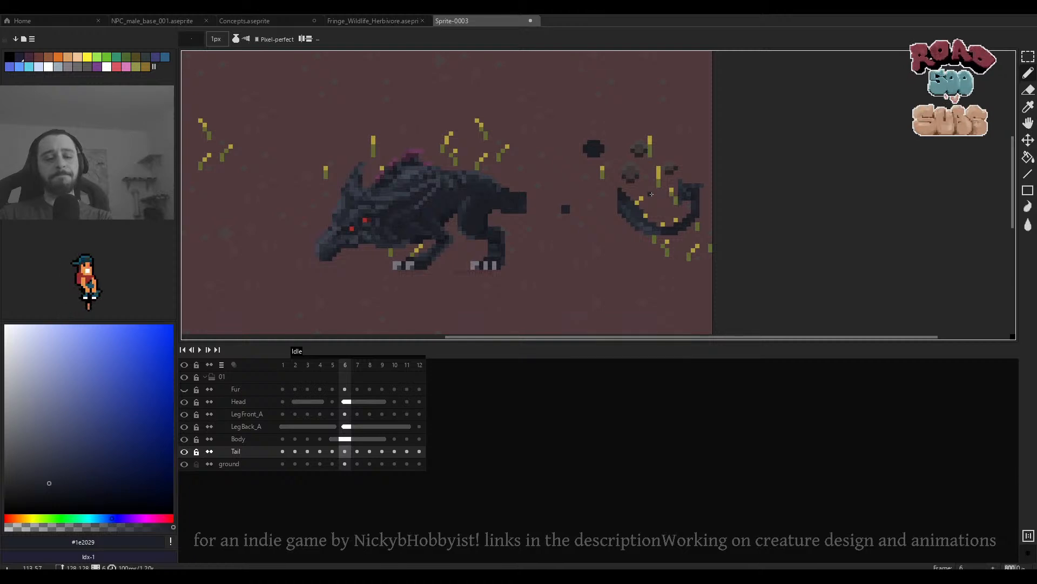
left_click_drag(675, 208, 654, 204)
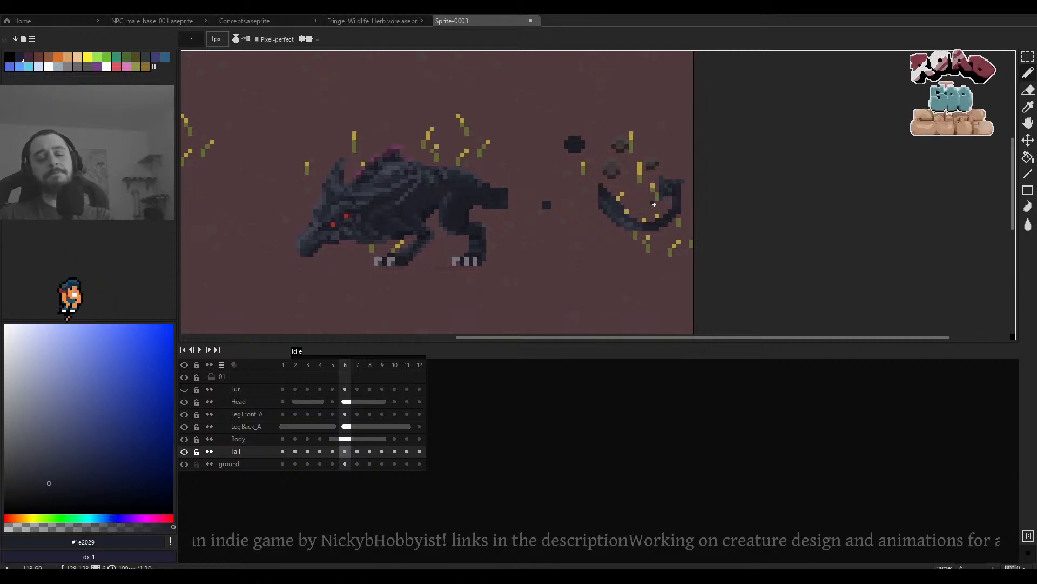
scroll(654, 203, "up", 3)
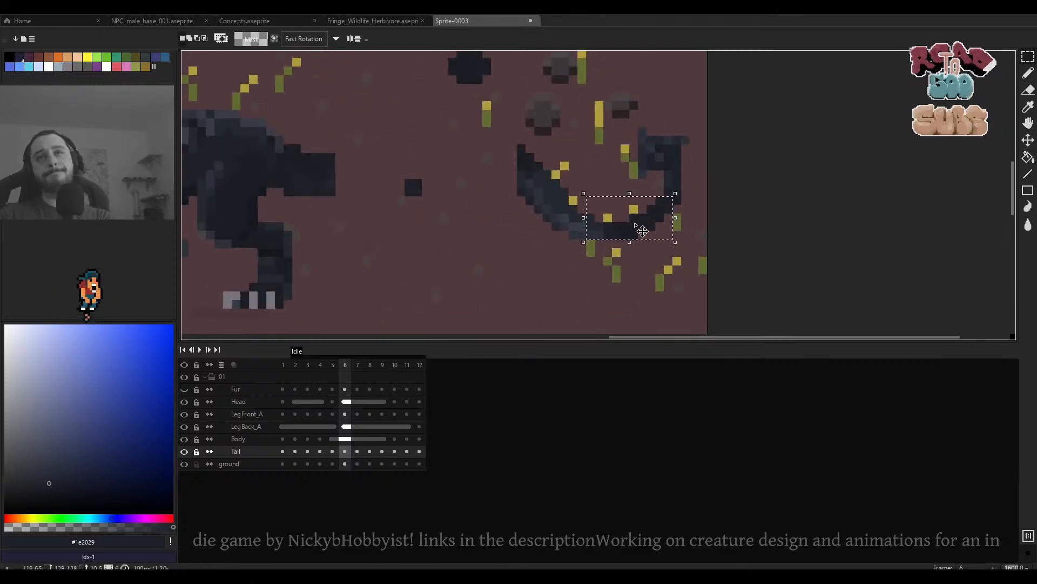
left_click_drag(647, 233, 432, 190)
left_click_drag(538, 175, 551, 211)
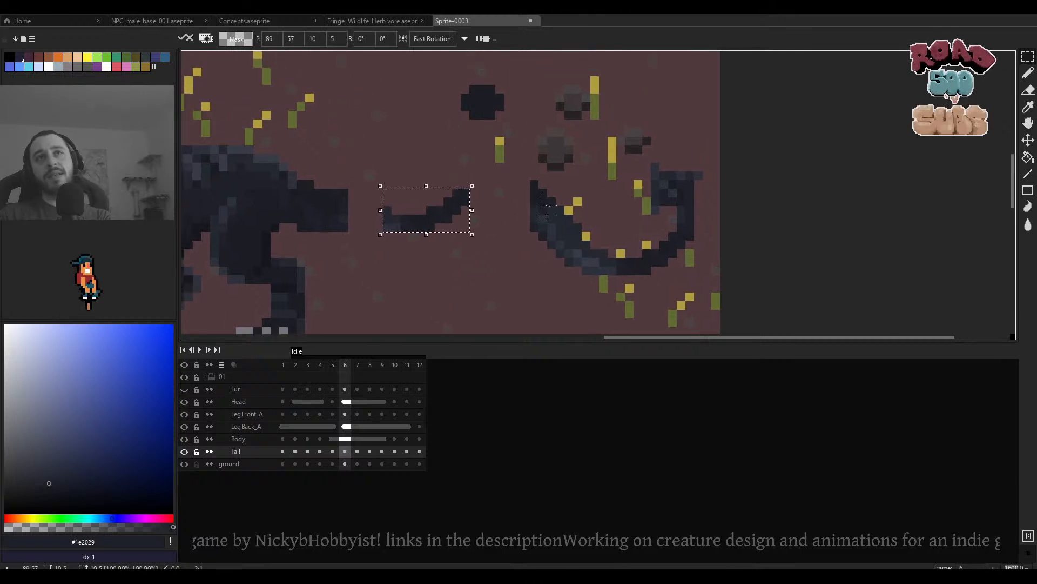
left_click_drag(703, 214, 496, 154)
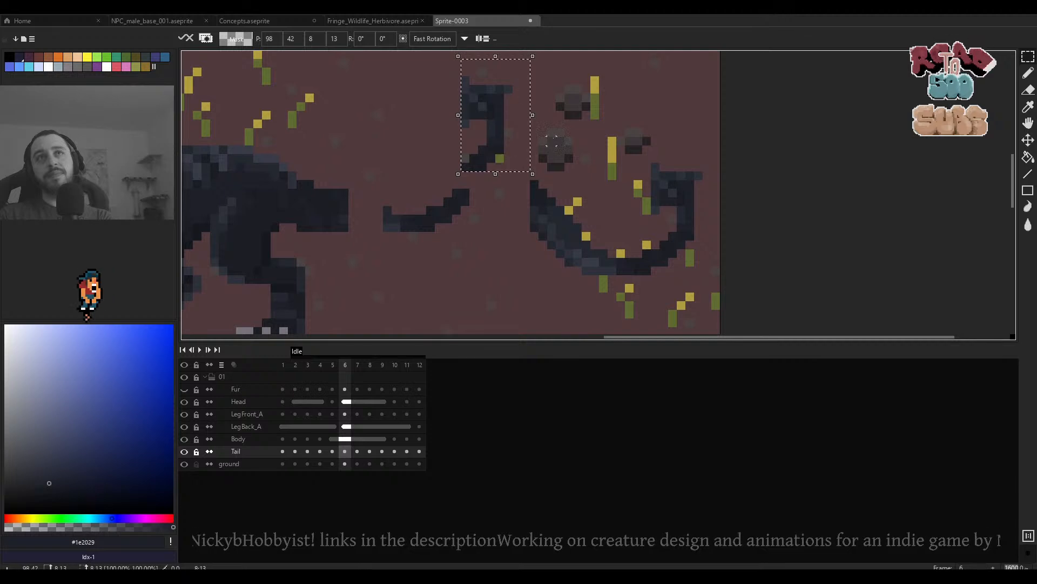
key("Return")
Delete the 3 × 4 px lower end of the copied tip, and sample its dark colour for a 2 px pencil.
scroll(495, 154, "up", 5)
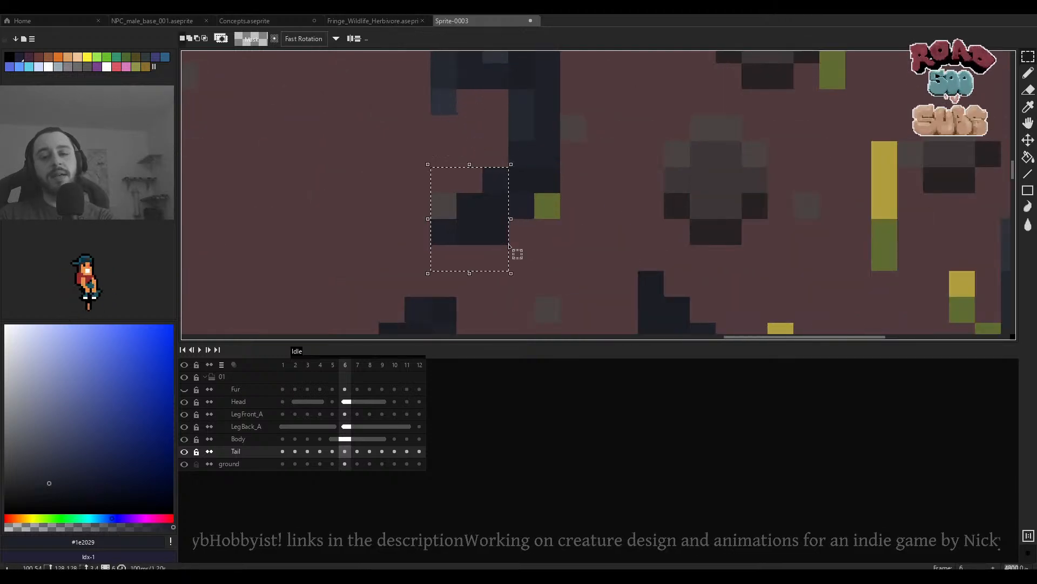
key("Delete")
left_click_drag(517, 264, 547, 236)
key("b")
left_click(549, 189, "alt")
key("plus")
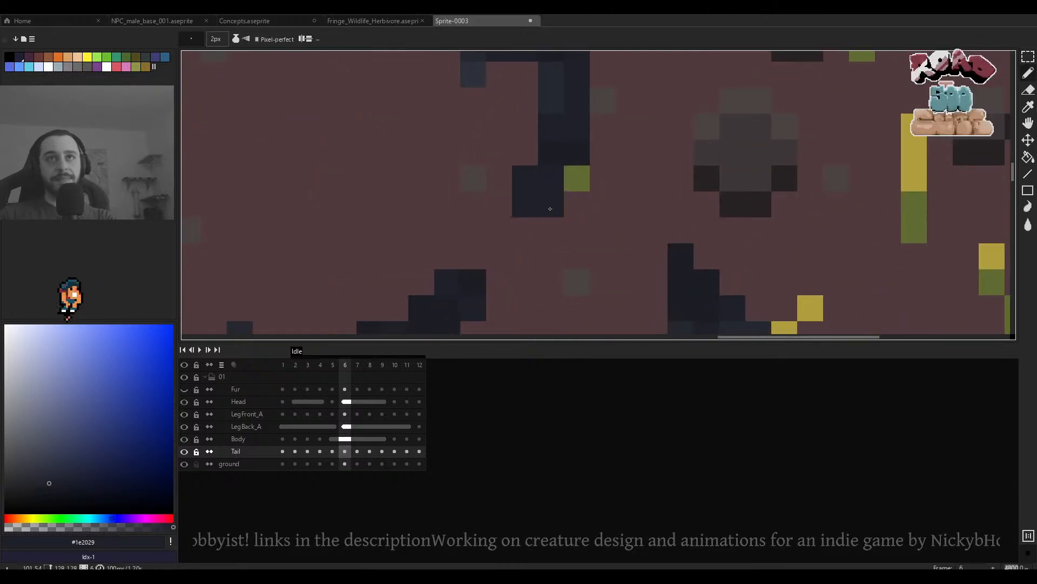
Paint frame 6's tail with the 2 px pencil in #1e2029, connecting the curled tip diagonally down to the tail base.
left_click(512, 243)
left_click(486, 243)
scroll(503, 268, "down", 2)
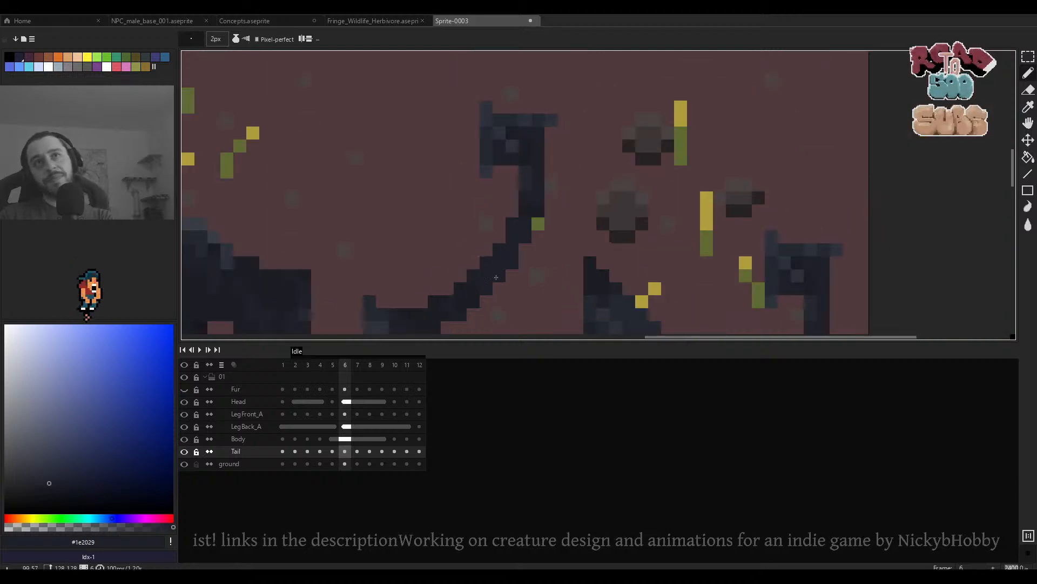
scroll(503, 268, "up", 1)
scroll(503, 268, "down", 6)
scroll(464, 268, "up", 5)
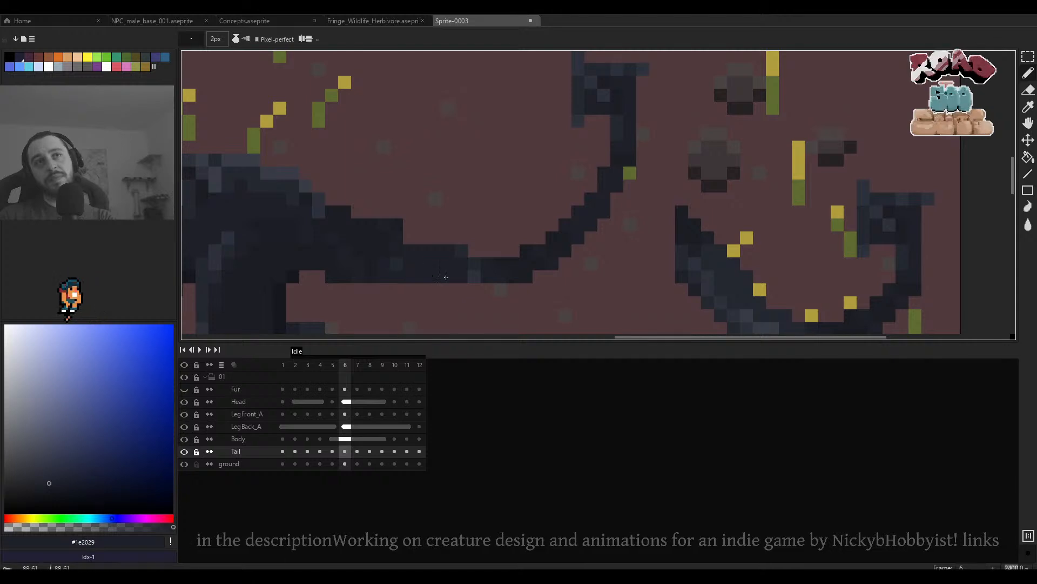
scroll(467, 273, "down", 3)
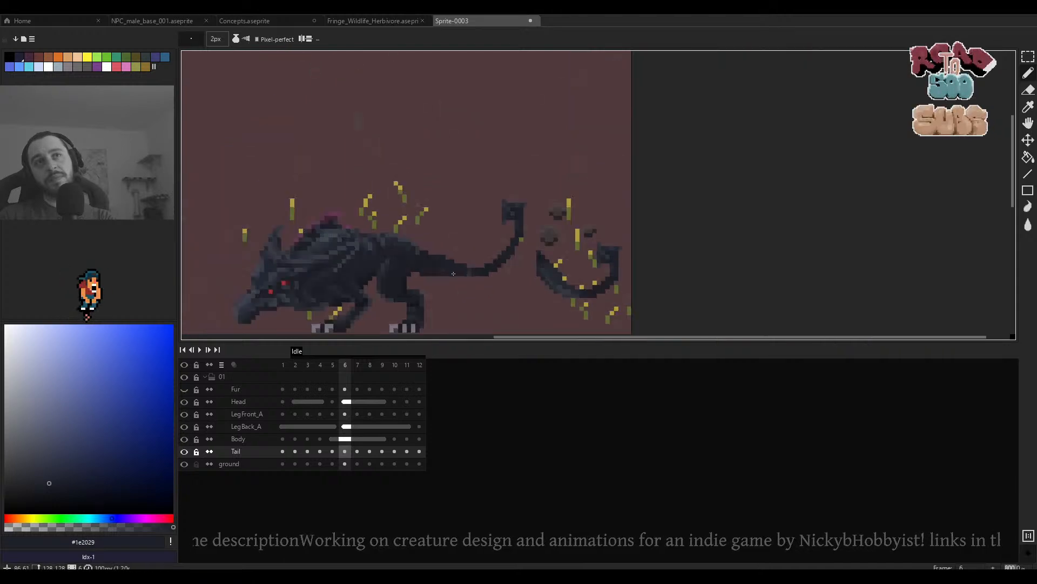
scroll(453, 273, "up", 2)
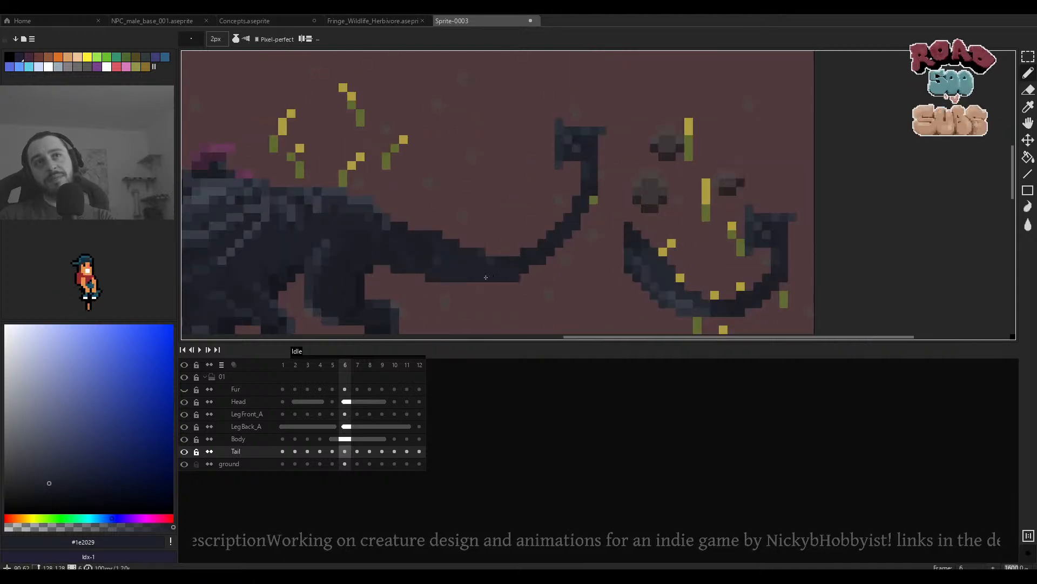
Thicken the underside of the tail's lower bend in frame 6, sample the darker tail shade #1b1d24, and compare with frame 5.
scroll(486, 277, "down", 1)
scroll(493, 277, "up", 1)
key("Left")
key("Right")
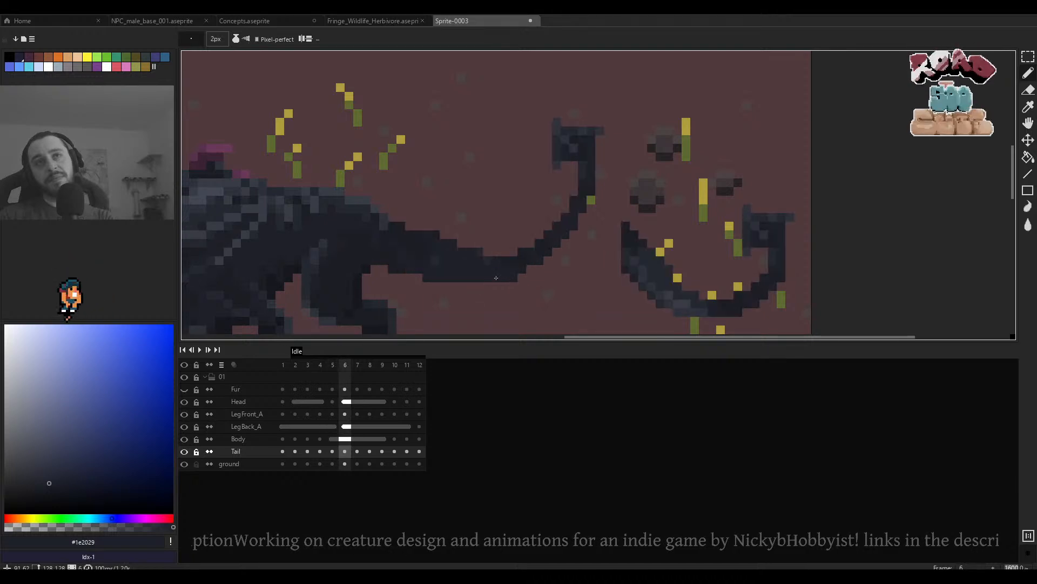
left_click_drag(464, 283, 454, 283)
left_click(427, 258, "alt")
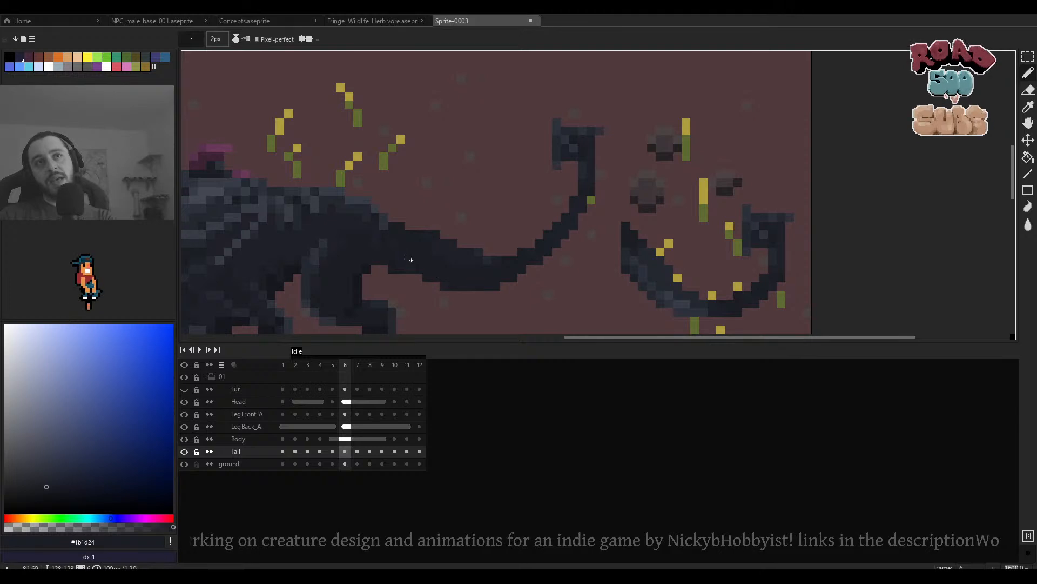
scroll(451, 284, "down", 5)
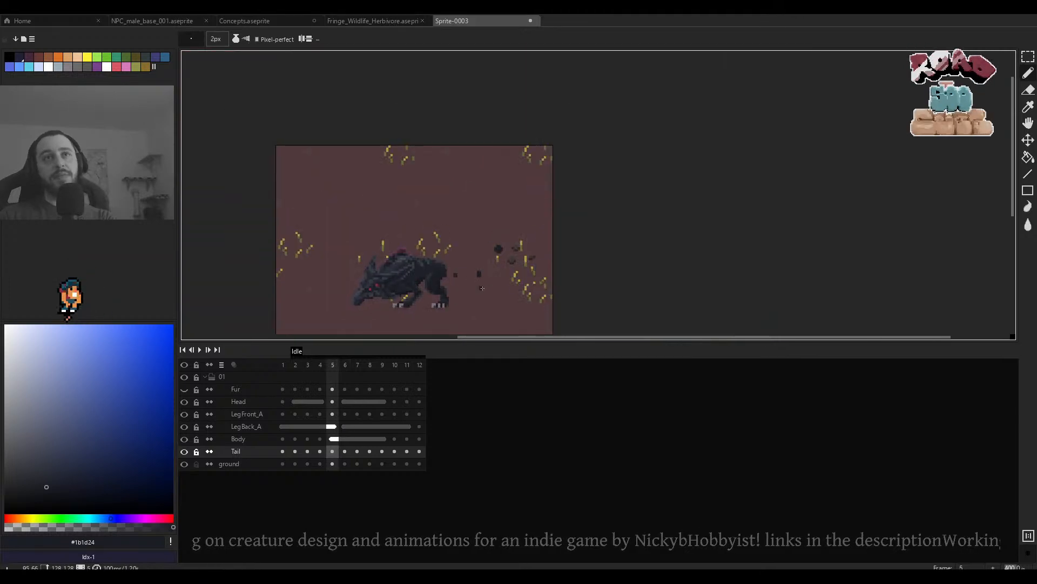
scroll(465, 277, "up", 4)
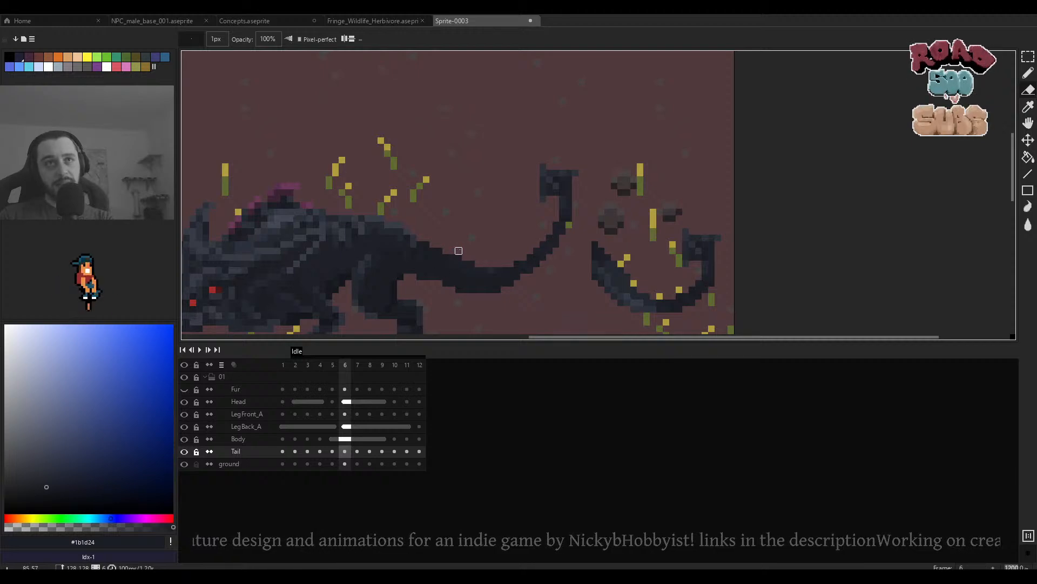
Thin the upright part of frame 6's tail just below the tip with a 1 px eraser.
scroll(556, 257, "down", 3)
scroll(494, 225, "up", 4)
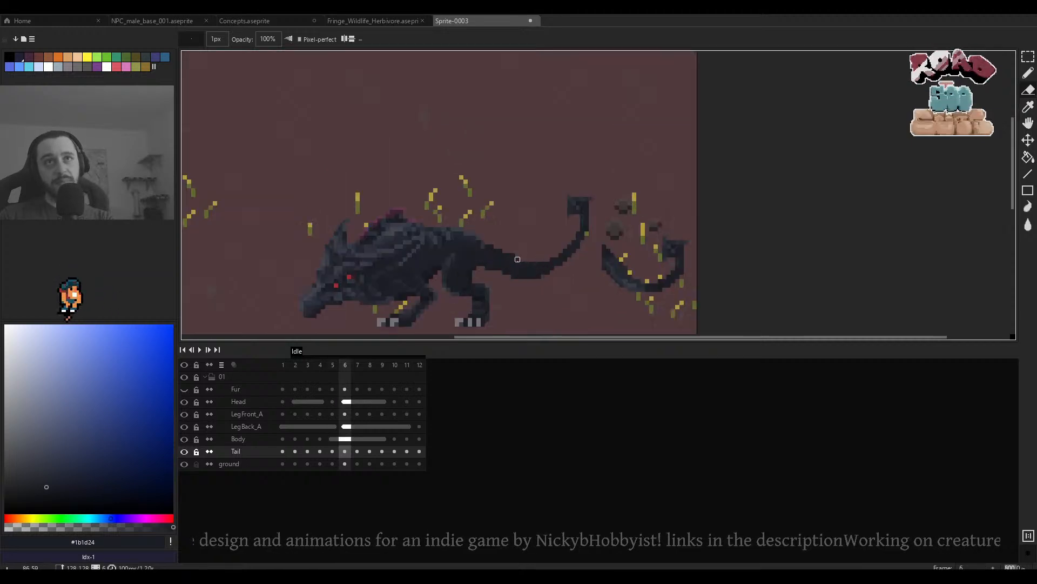
scroll(507, 245, "down", 2)
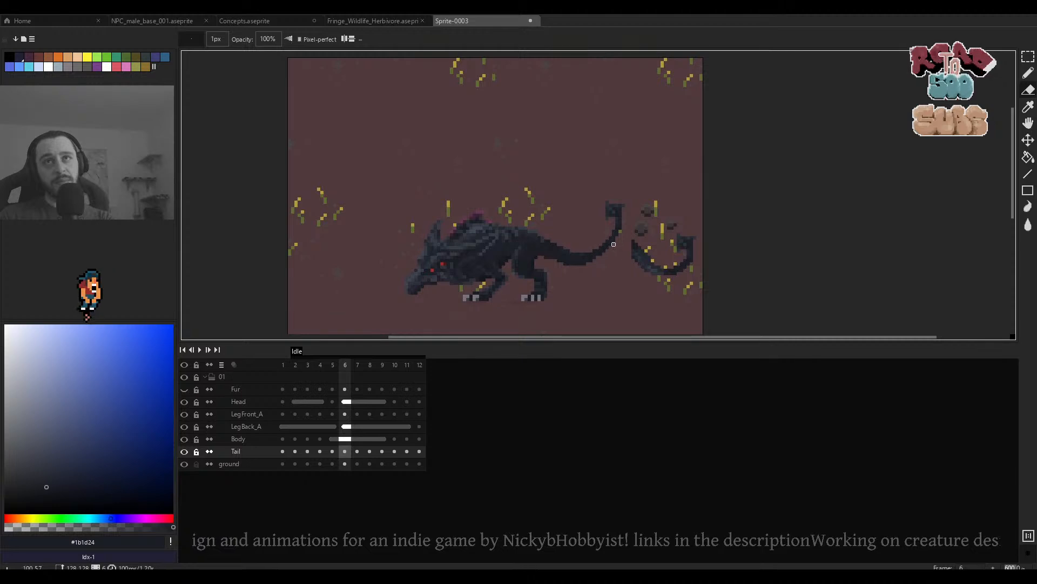
scroll(614, 244, "up", 5)
scroll(612, 185, "down", 5)
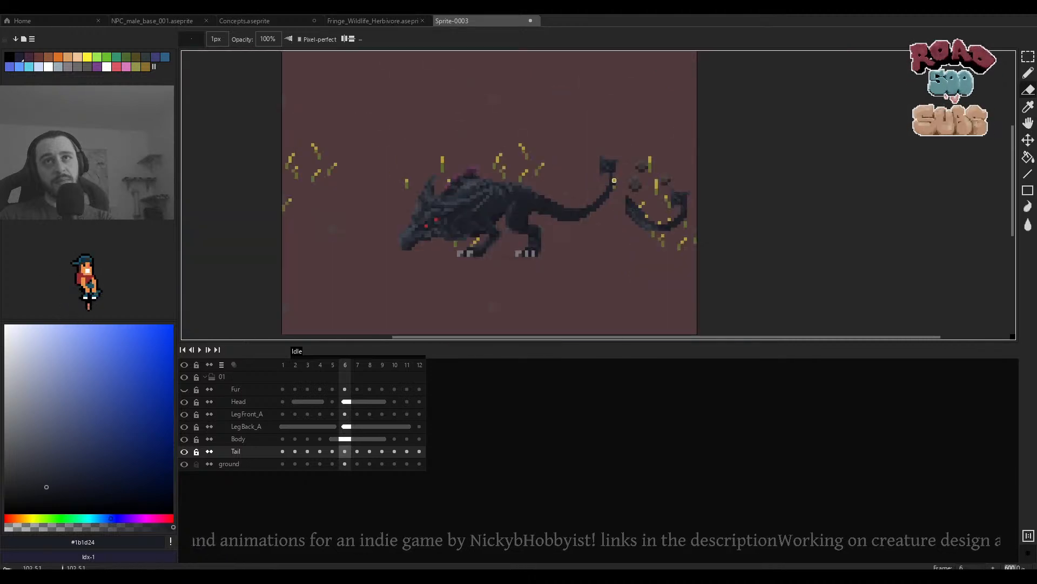
scroll(686, 178, "up", 4)
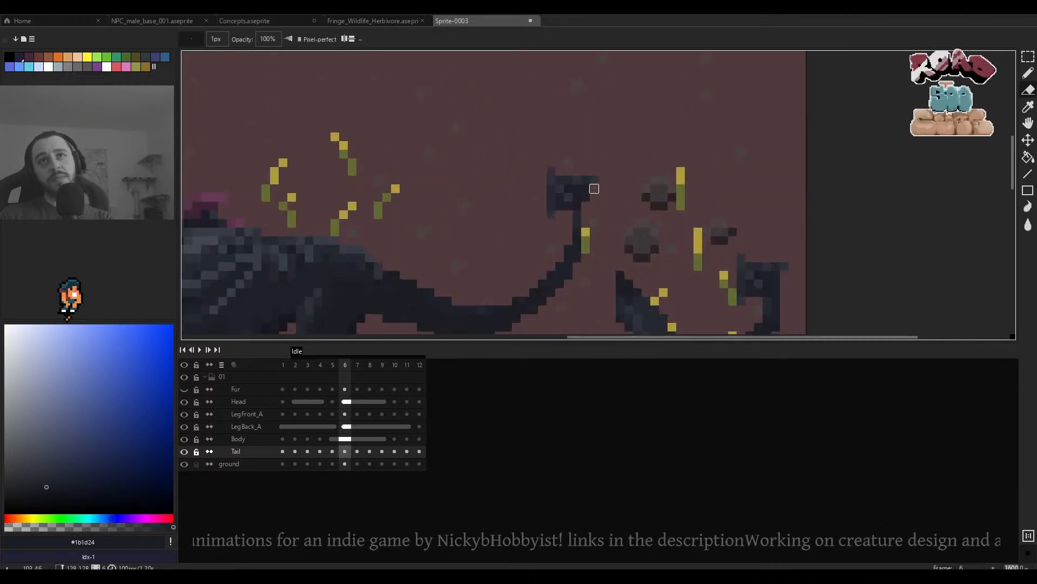
scroll(603, 188, "down", 4)
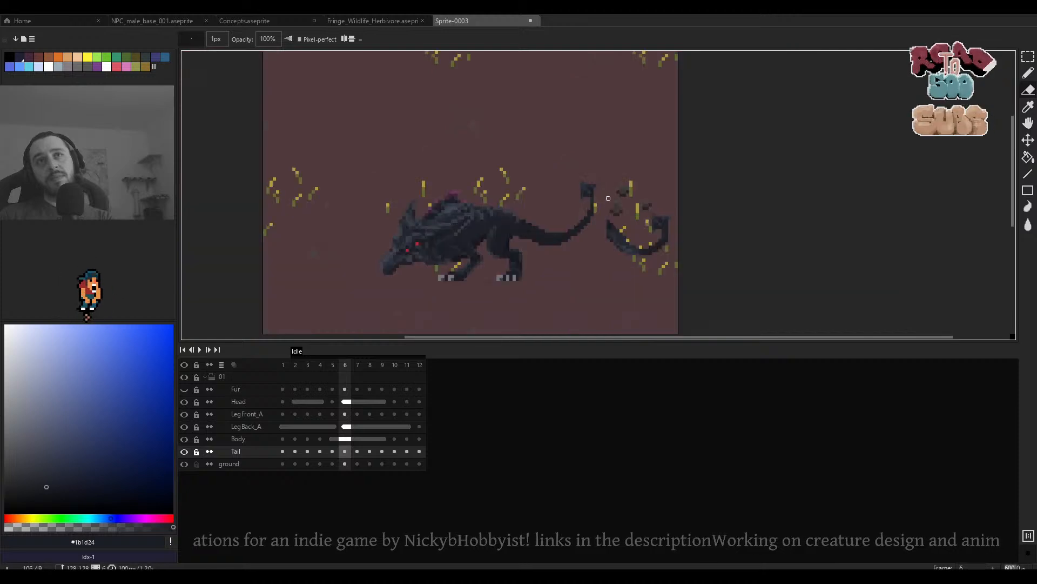
Undo the last erasure and erase the separate curved tail copy beside the creature with an 8 px eraser.
scroll(591, 221, "up", 3)
scroll(590, 202, "down", 1)
key("ctrl+z")
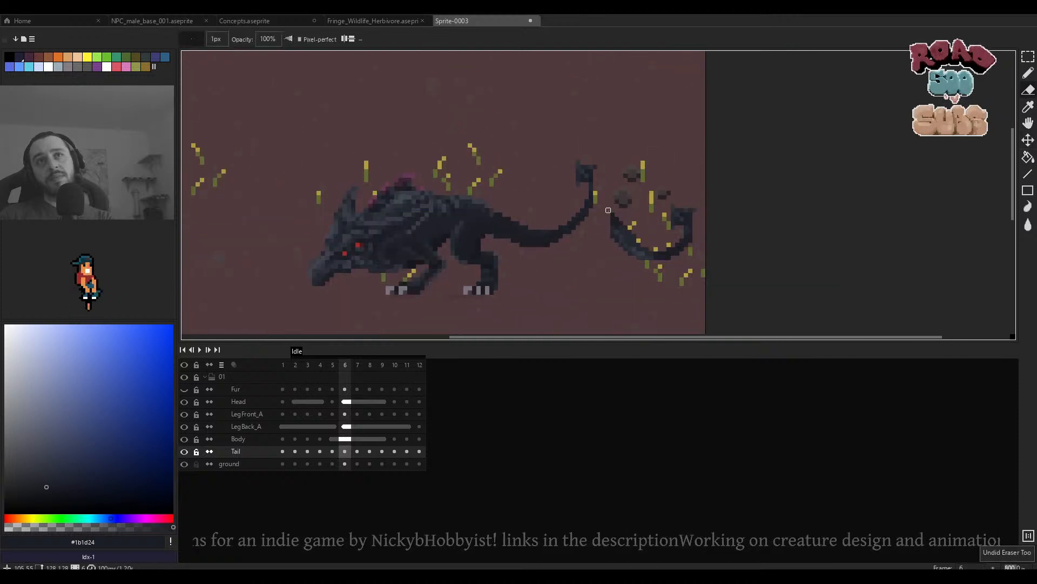
scroll(664, 215, "up", 7)
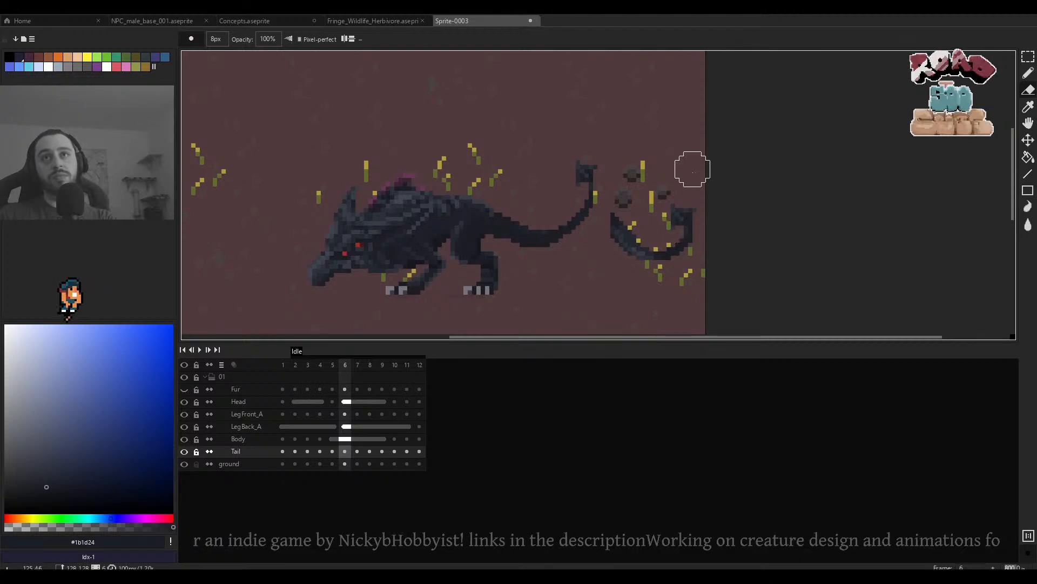
left_click_drag(655, 214, 642, 275)
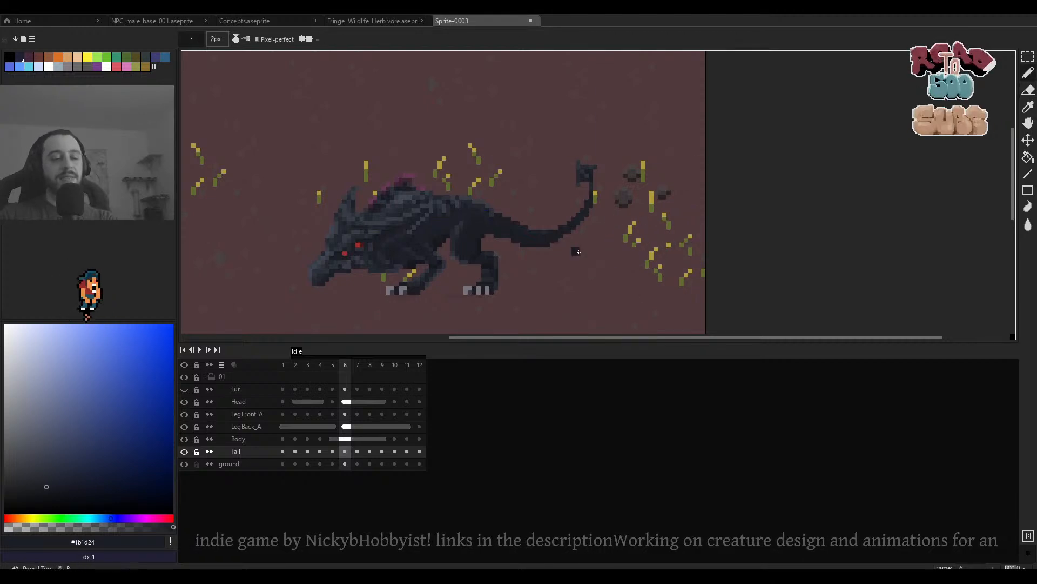
Sample #252831 from the tail and paint 1 px highlight pixels along the thick part of the tail in frame 6.
scroll(513, 237, "up", 5)
key("i")
left_click(497, 185)
key("b")
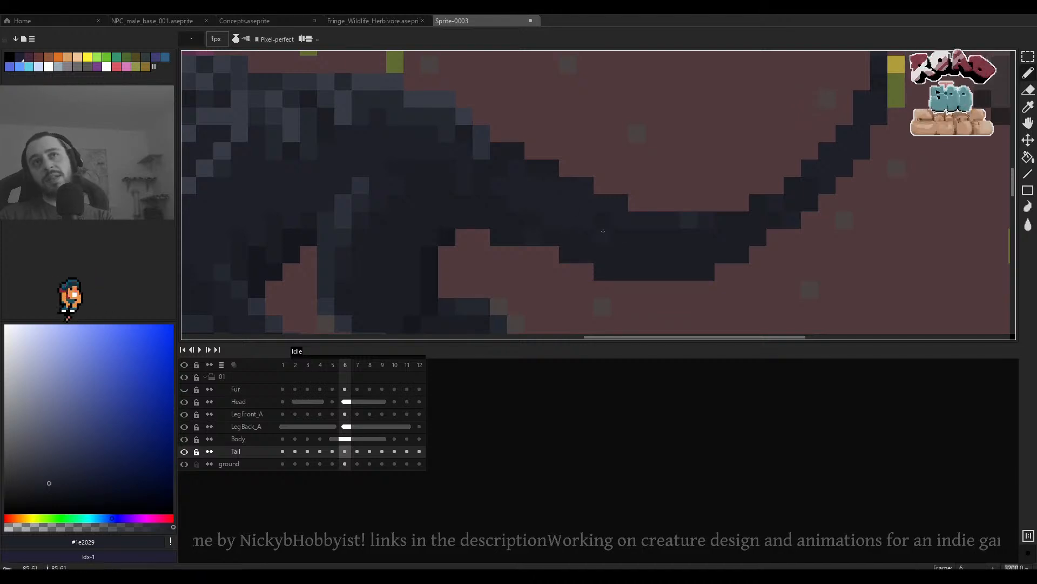
left_click(686, 219, "alt")
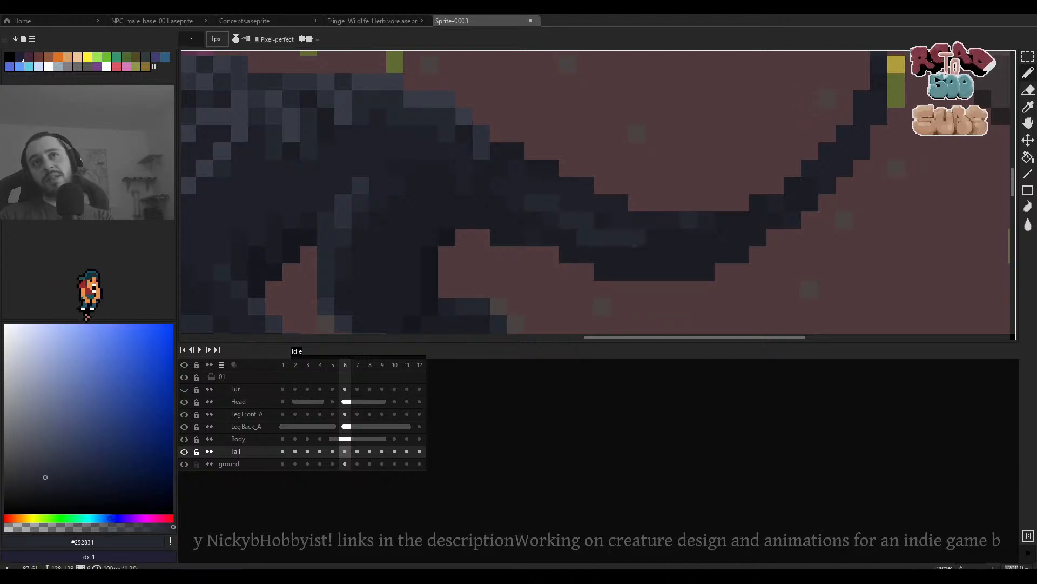
scroll(635, 245, "down", 6)
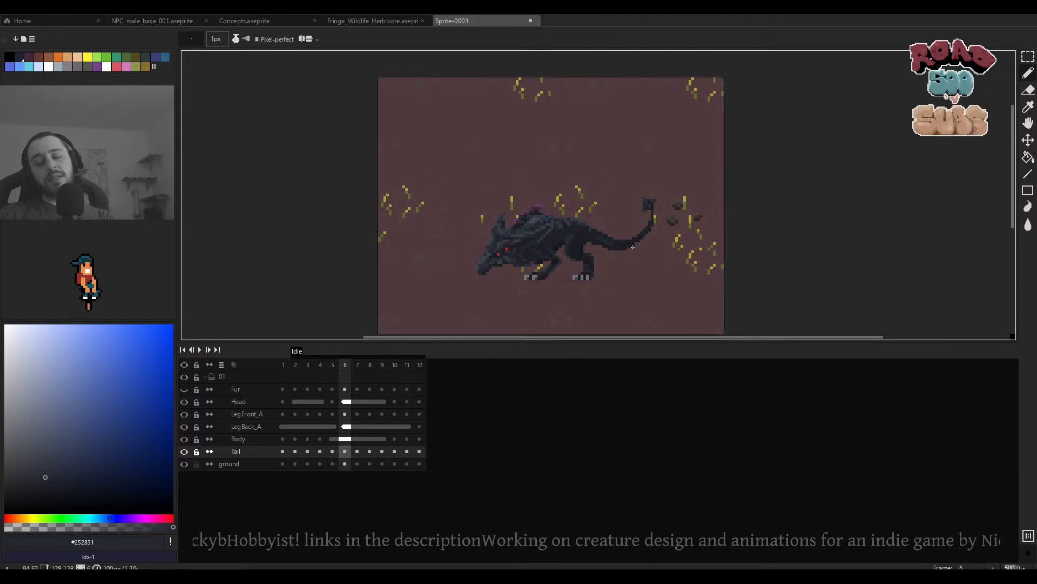
Copy the 18 × 15 px thick tail section from frame 6 and paste it into frame 5 at the creature's rear.
key("m")
scroll(632, 246, "up", 4)
left_click_drag(629, 198, 508, 297)
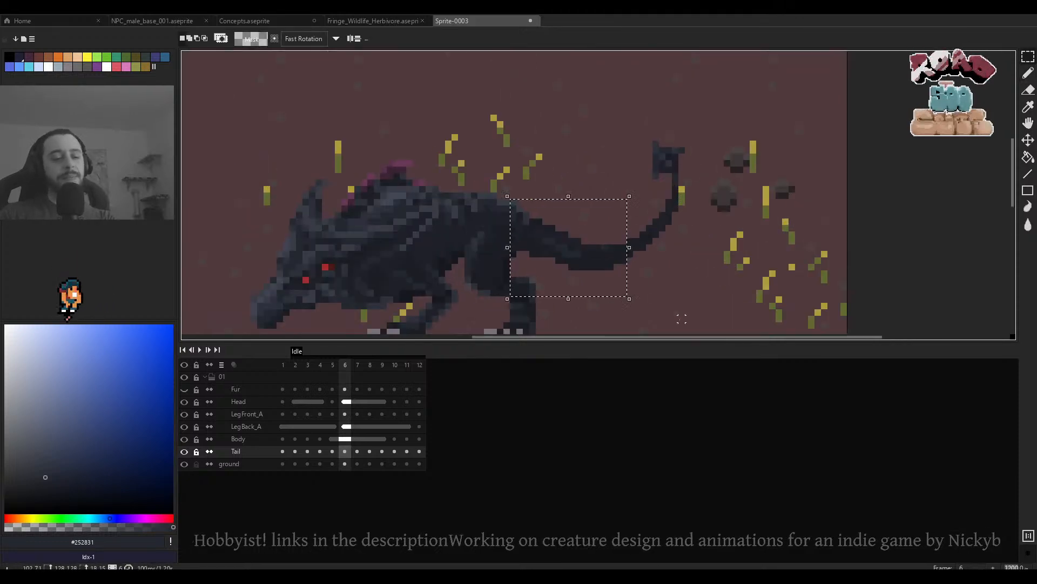
key("comma")
key("ctrl+v")
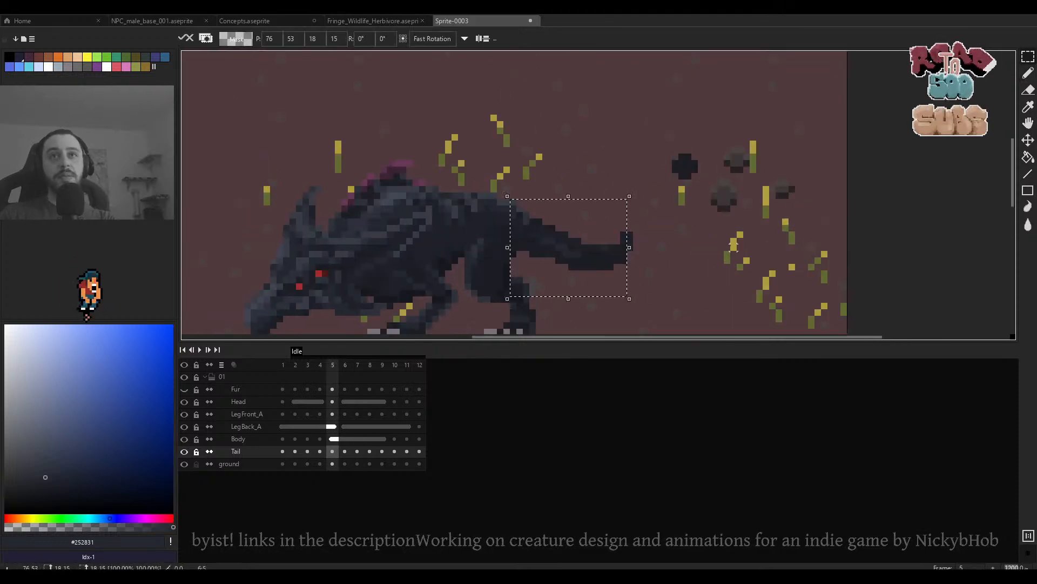
left_click_drag(591, 261, 590, 261)
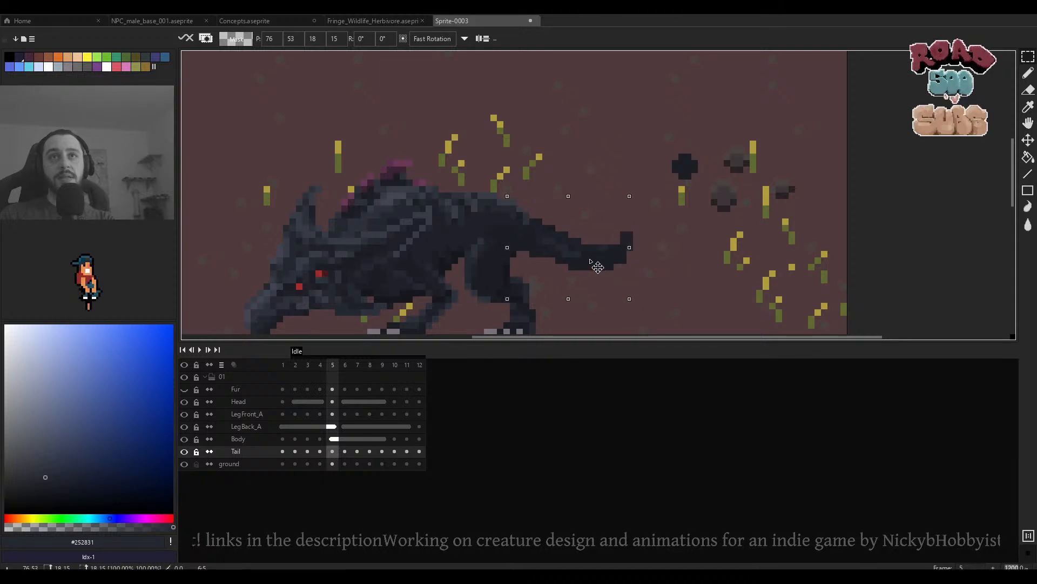
Paste the copied tail section into frame 4 and adjust its placement behind the creature's body.
key("comma")
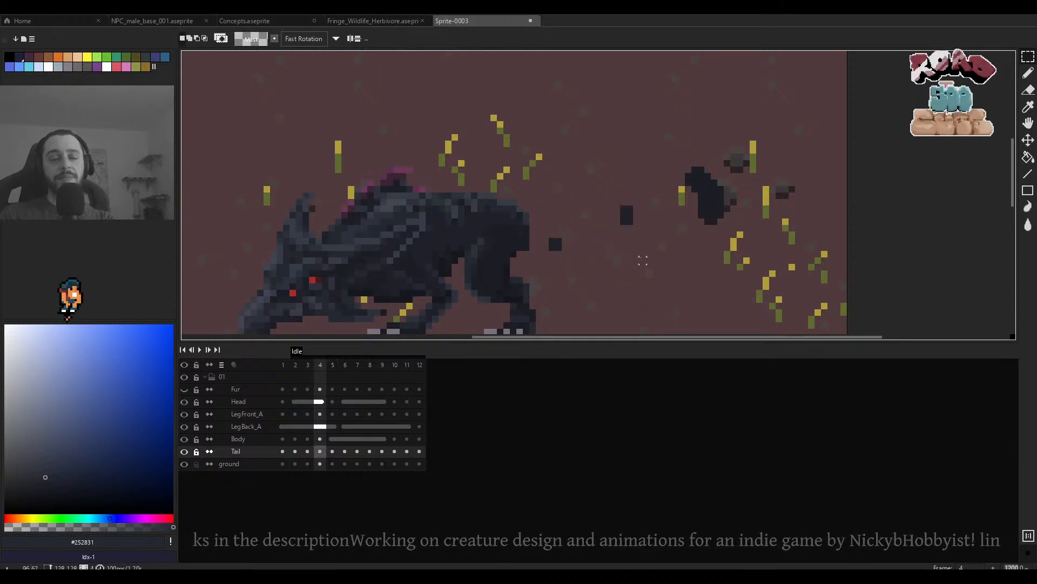
key("ctrl+v")
left_click(678, 251)
mouse_move(637, 241)
left_mouse_down()
mouse_move(584, 287)
mouse_move(559, 287)
mouse_move(591, 262)
left_mouse_up()
left_click(681, 266)
Paste the same tail section into frame 3 and reposition it against the creature's rear.
key("comma")
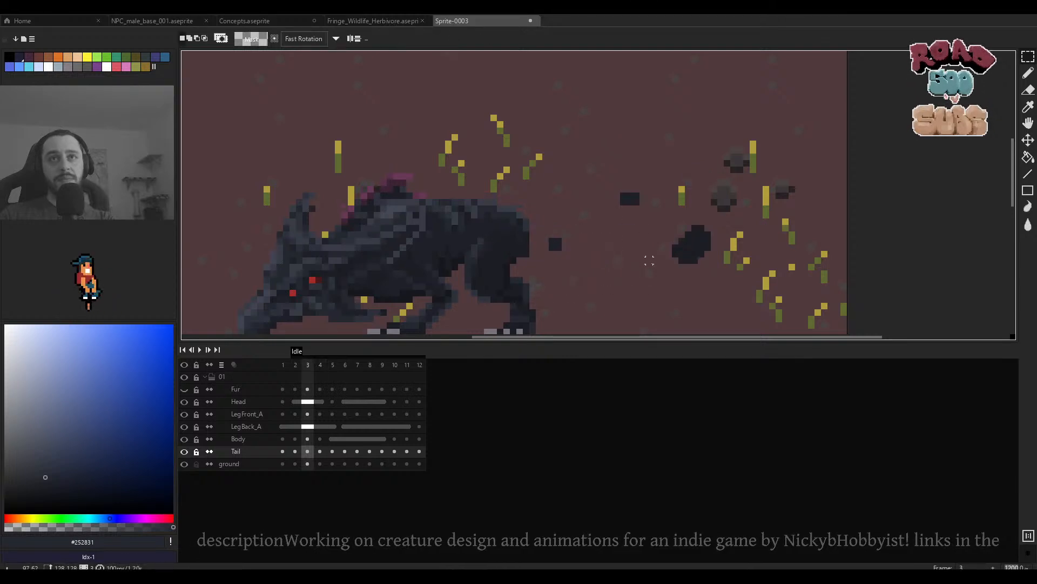
key("ctrl+v")
left_click(656, 234)
mouse_move(662, 228)
left_mouse_down()
mouse_move(559, 293)
mouse_move(574, 265)
mouse_move(562, 257)
left_mouse_up()
left_click(653, 249)
Step from frame 2 to frame 6 and play back the idle animation to examine the tail's motion.
key("comma")
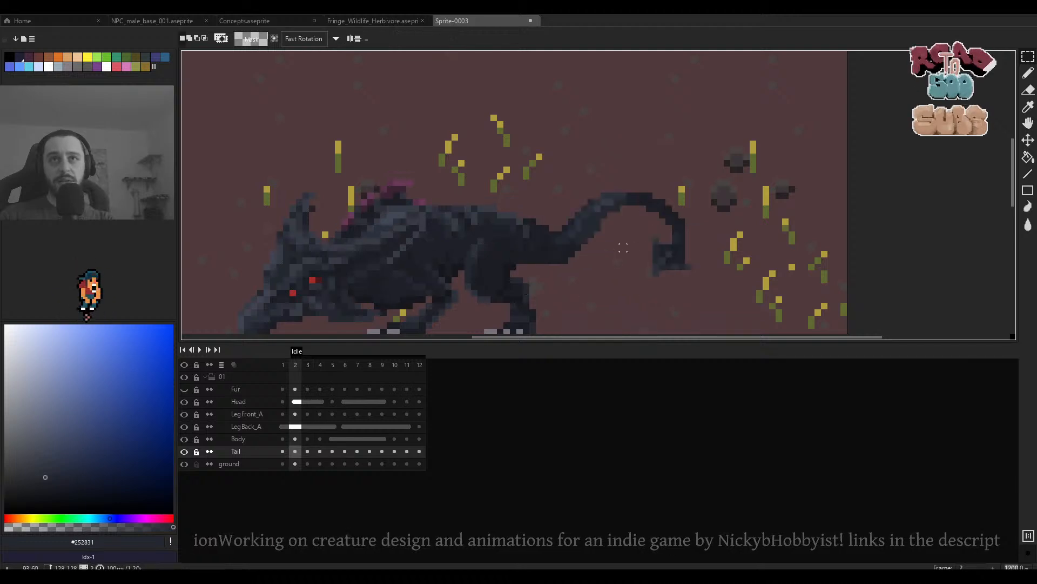
key("period")
key("period")
key("period")
key("period")
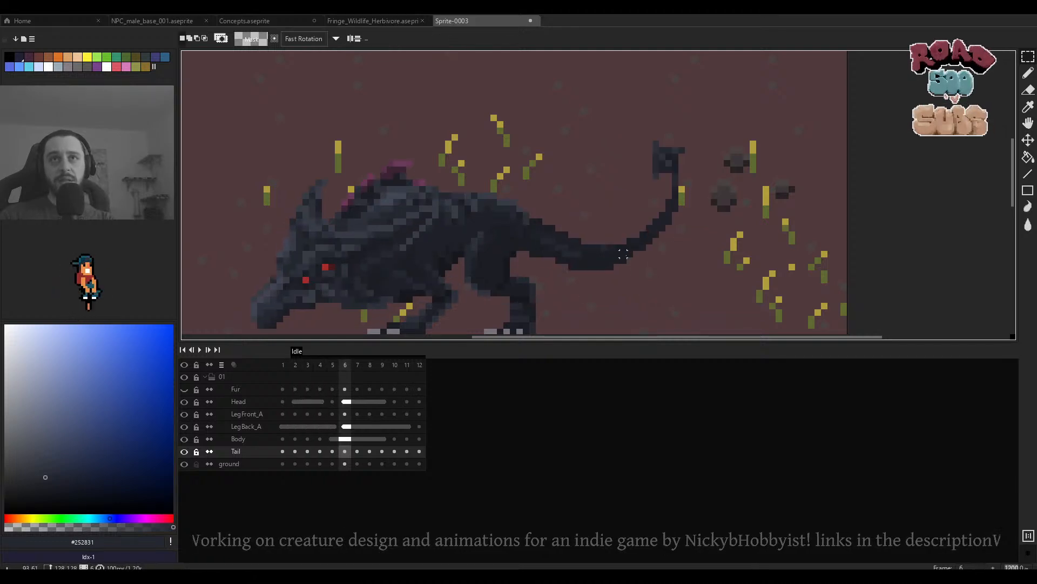
key("Return")
scroll(624, 254, "down", 3)
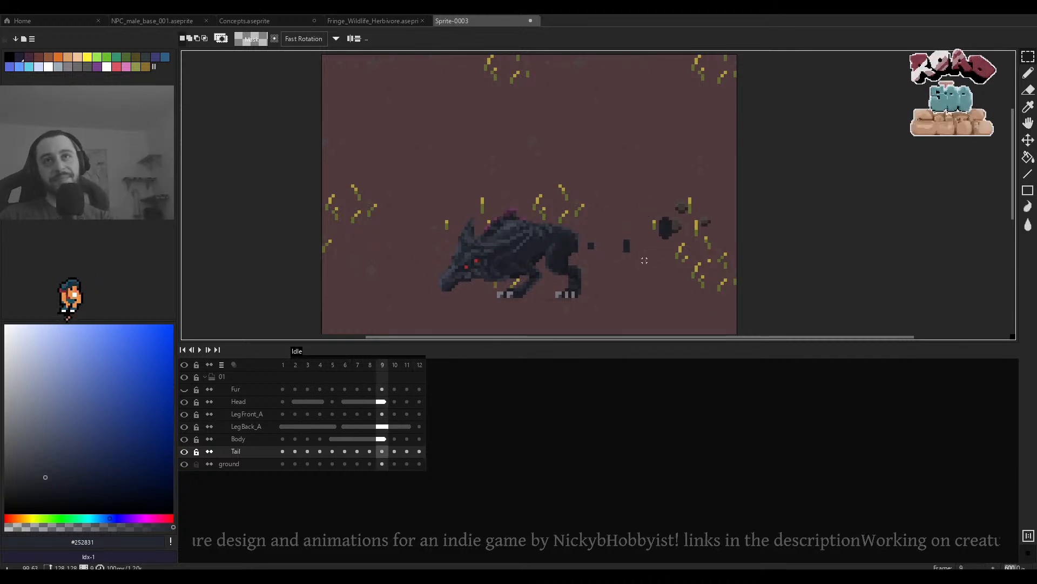
key("Return")
Copy the 19 × 9 px thick tail section from frame 6 and paste it over the rough tail in frame 7.
scroll(617, 265, "up", 3)
key("Left")
key("Left")
key("Left")
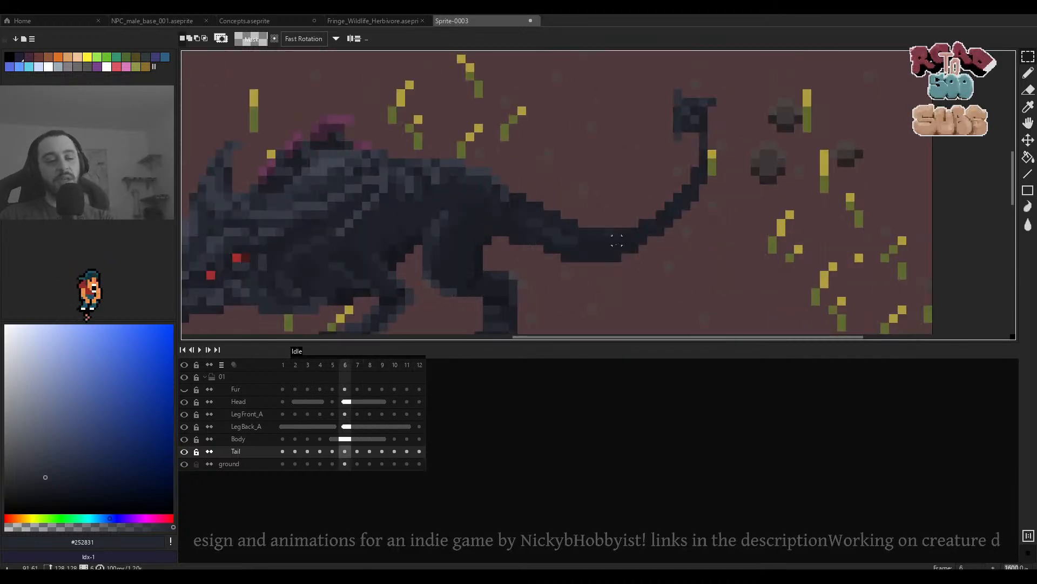
left_click_drag(659, 181, 489, 264)
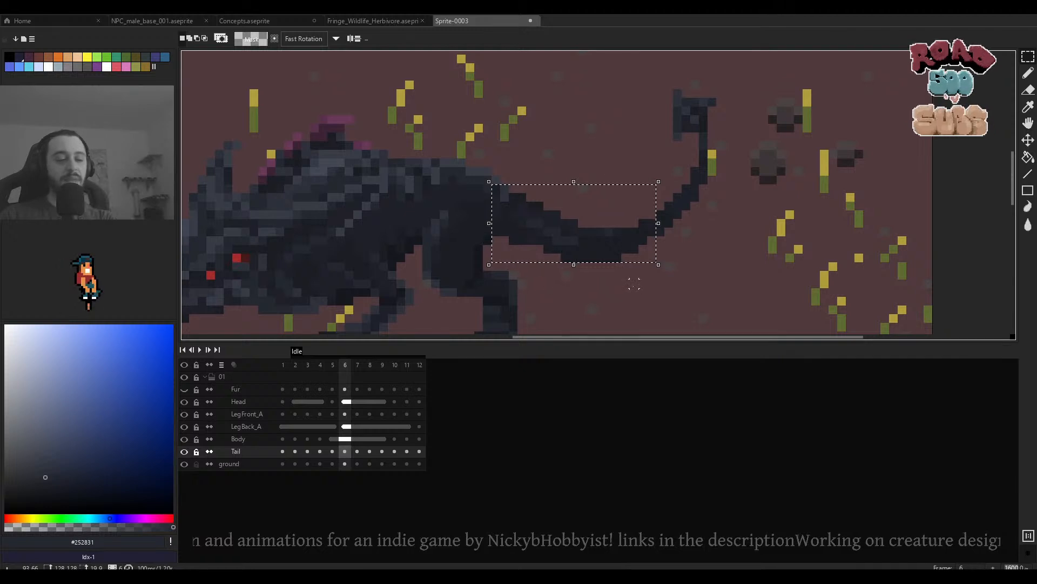
key("ctrl+d")
key("Right")
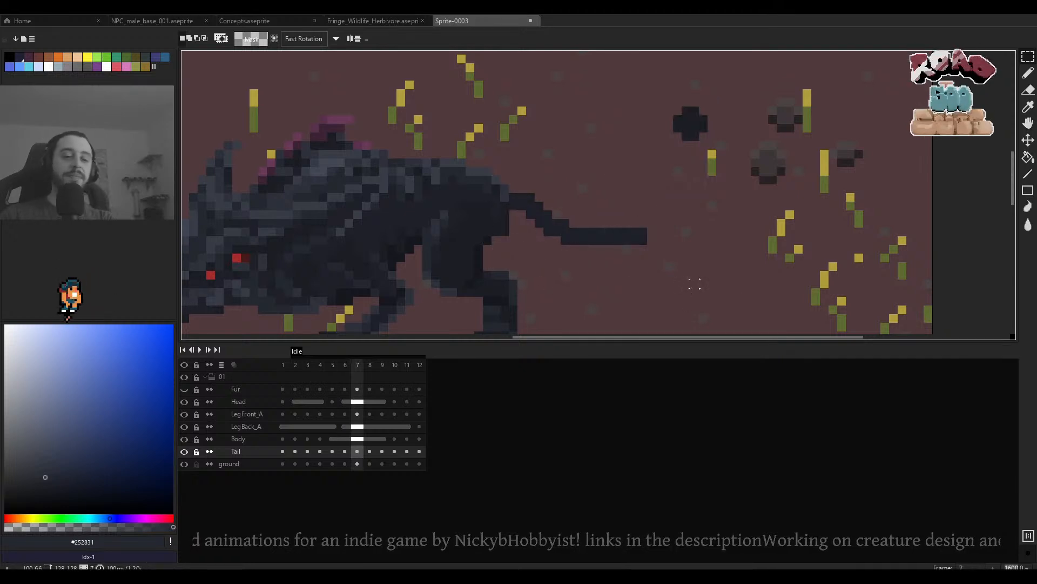
key("ctrl+v")
key("Down")
key("Up")
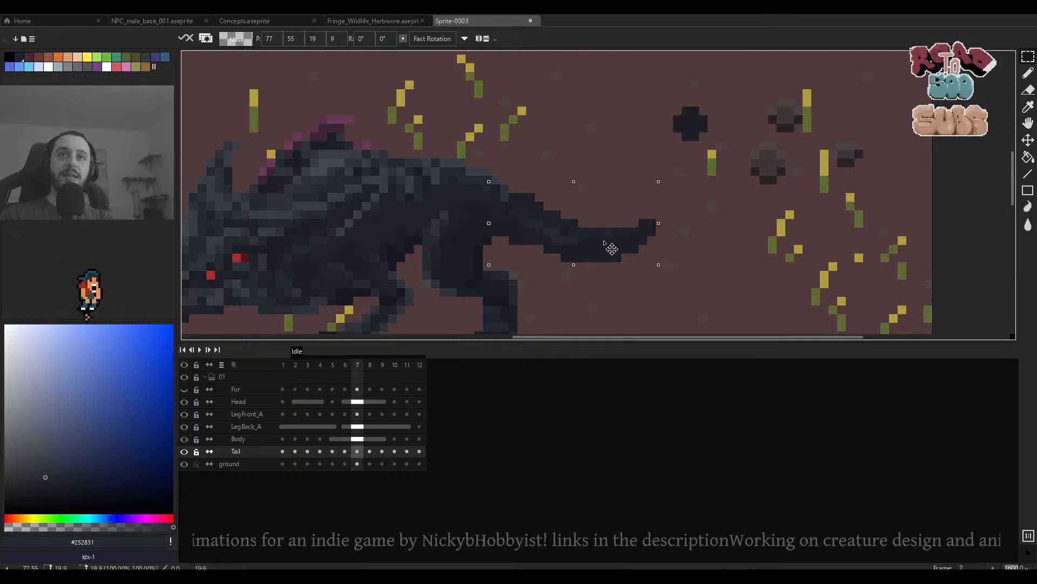
key("ctrl+d")
scroll(573, 240, "down", 1)
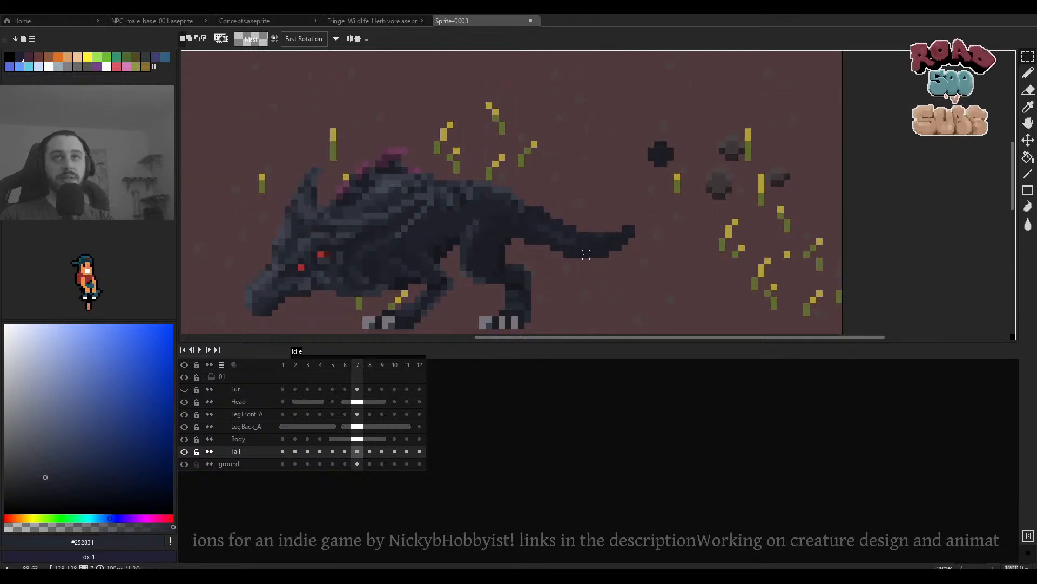
Touch up the highlight pixels along the upper edge of frame 7's tail with the 1 px pencil in #252831.
scroll(586, 253, "up", 3)
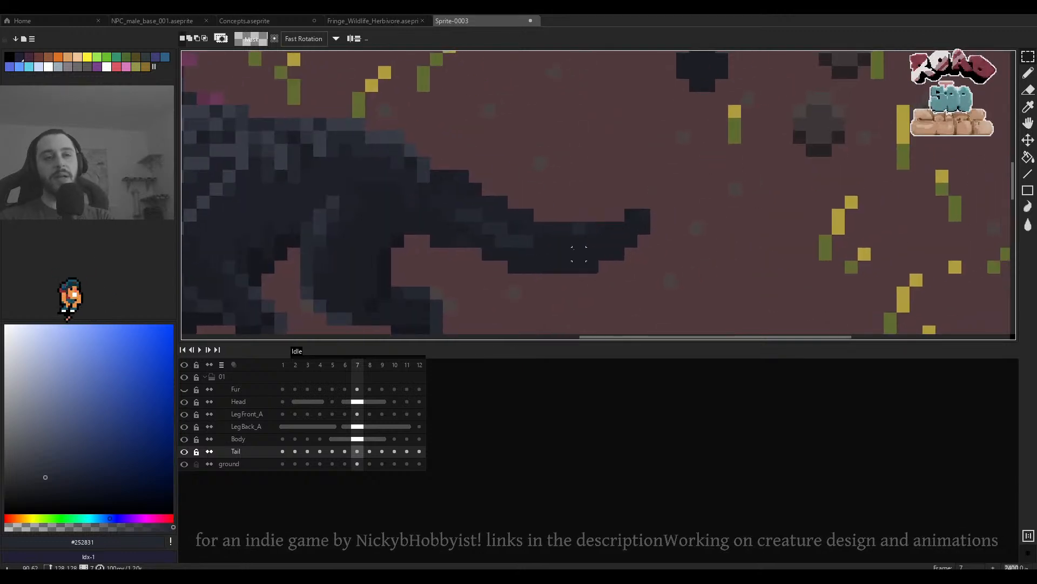
key("b")
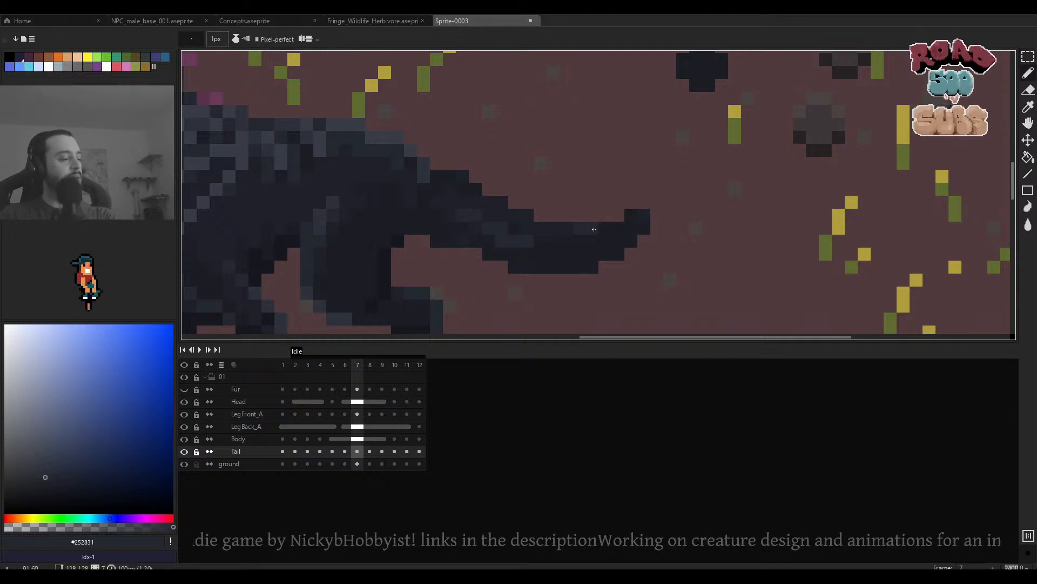
scroll(610, 261, "down", 3)
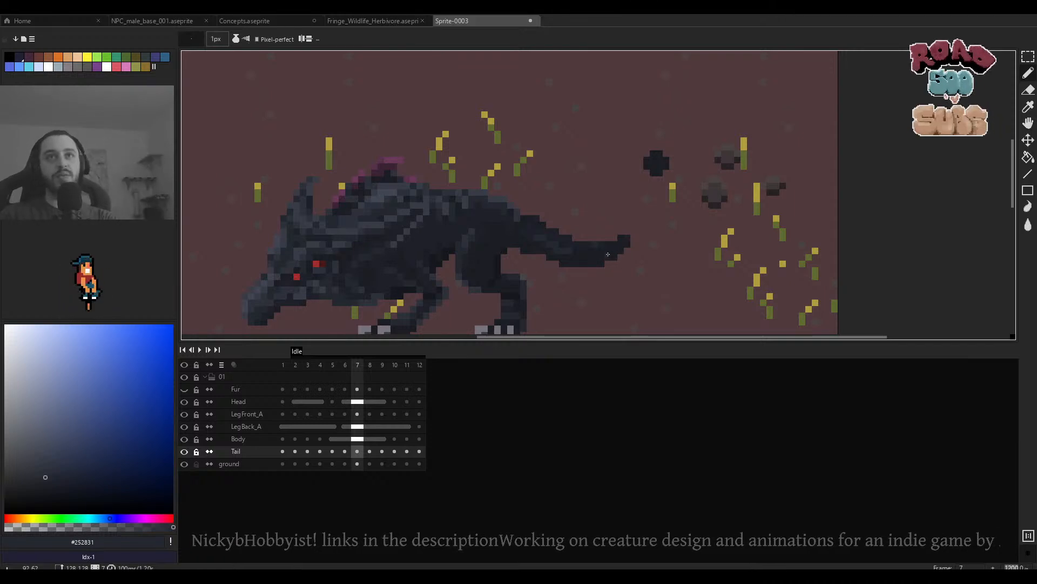
Step back and forth between frames 5, 6 and 7 to compare the tail's shape and position.
key("Left")
scroll(612, 252, "up", 3)
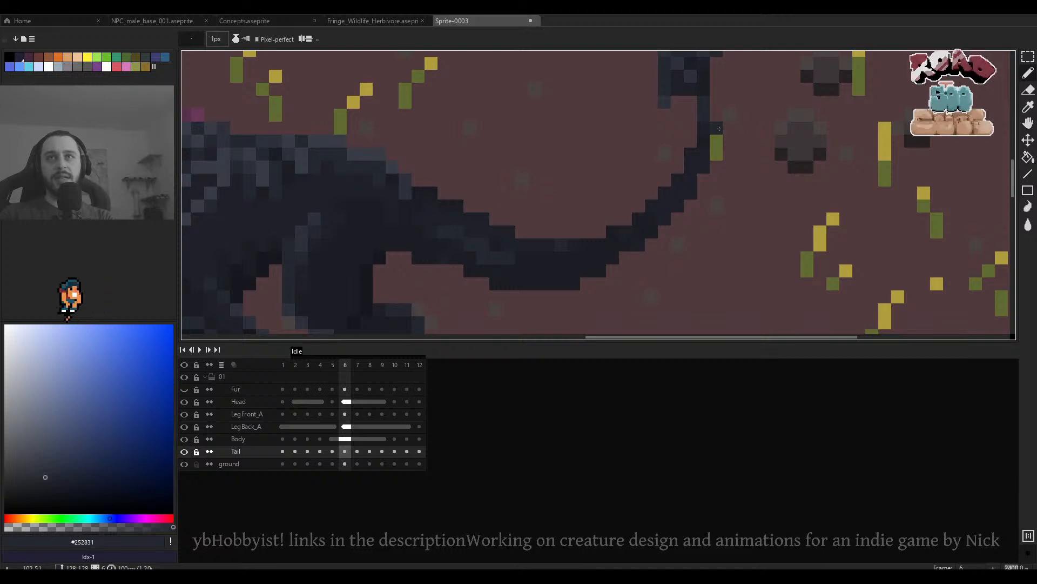
key("Right")
left_click(691, 140)
key("Left")
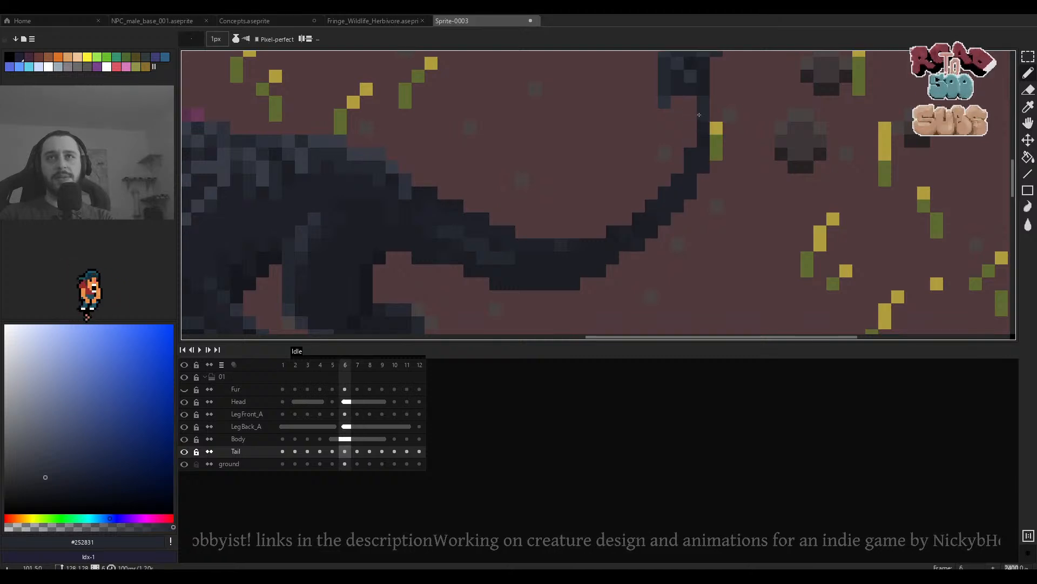
scroll(700, 114, "down", 5)
key("Right")
key("Left")
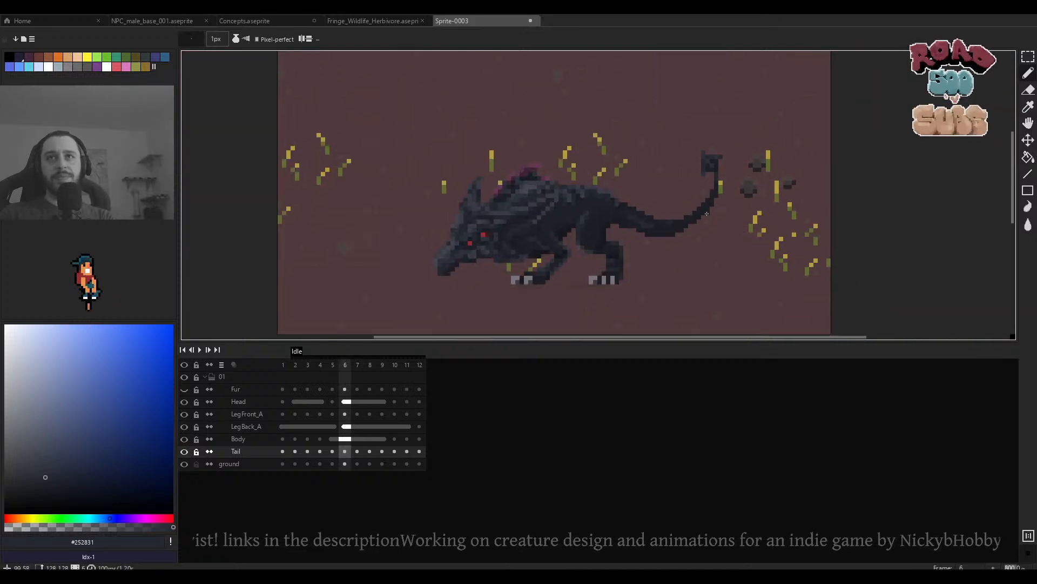
key("Left")
key("Right")
scroll(707, 213, "up", 3)
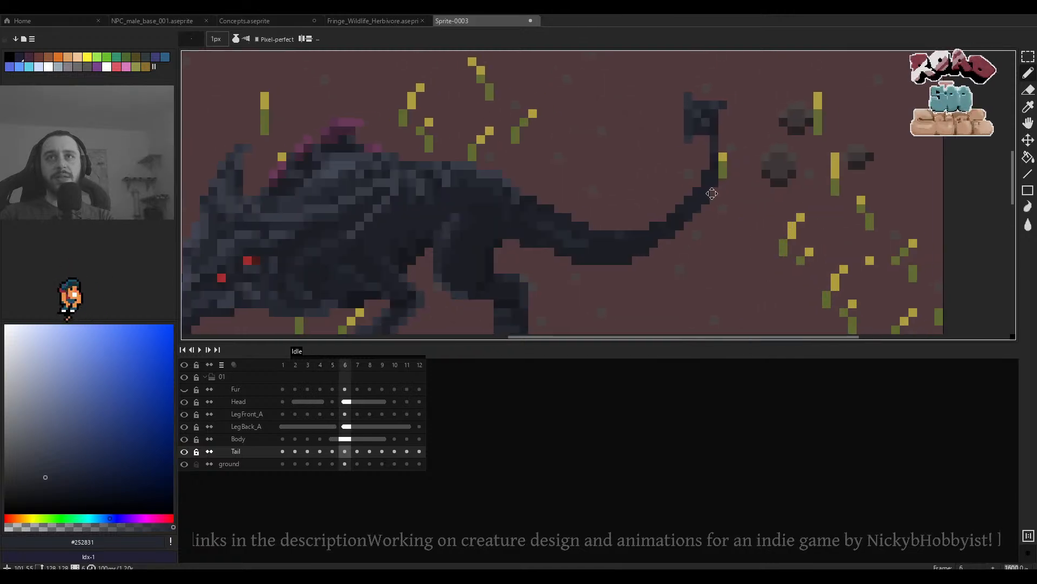
In frame 6, shift the upper end of the tail 1 px toward the body and lower its tuft 2 px.
left_click_drag(717, 148, 709, 155)
key("m")
mouse_move(725, 88)
left_mouse_down()
mouse_move(630, 227)
mouse_move(649, 200)
mouse_move(684, 192)
left_mouse_up()
left_click(777, 183)
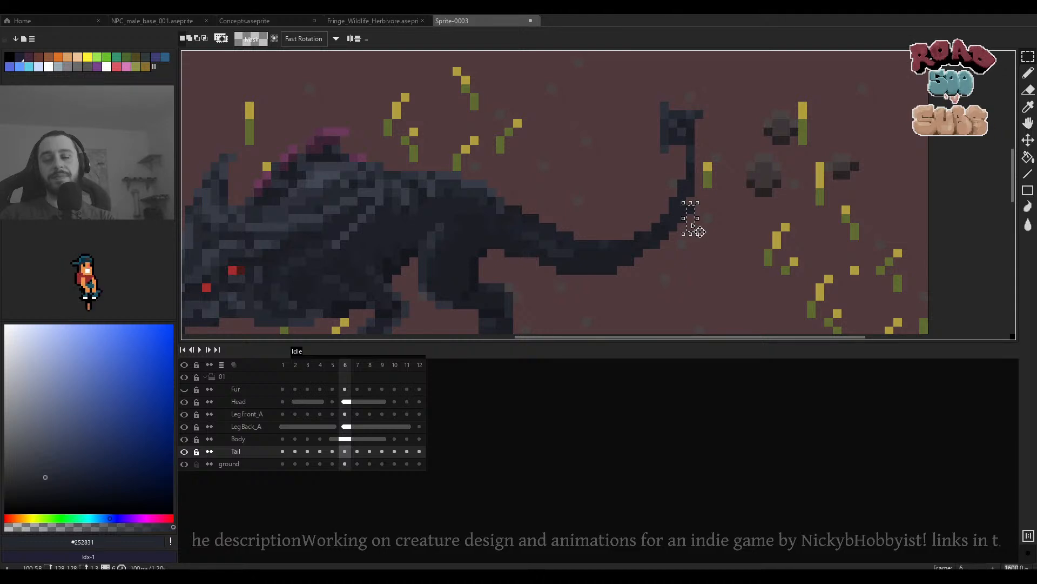
mouse_move(699, 80)
left_mouse_down()
mouse_move(673, 150)
mouse_move(635, 178)
left_mouse_up()
left_click_drag(703, 162, 694, 162)
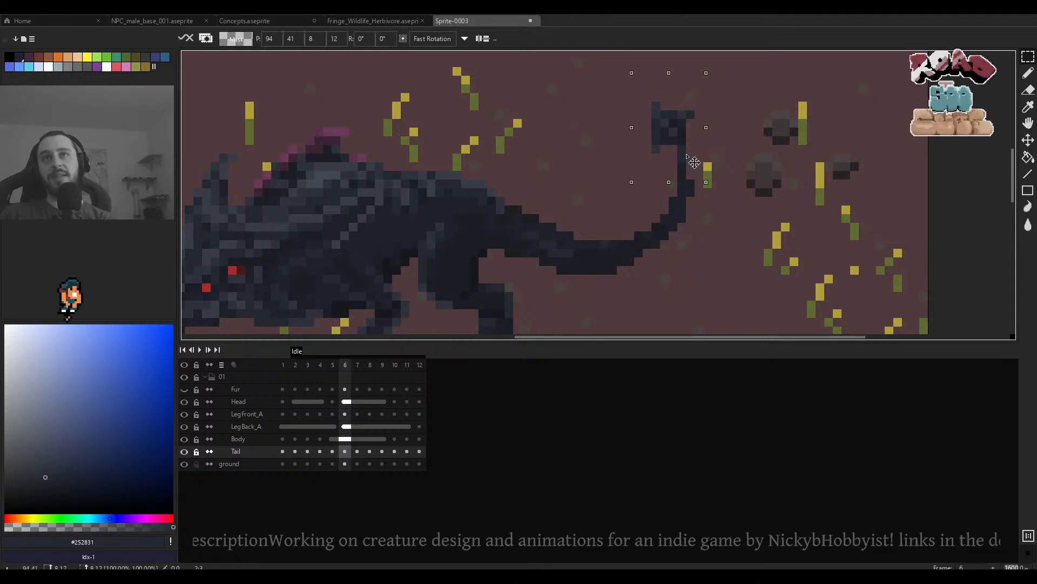
left_click(715, 149)
mouse_move(687, 97)
left_mouse_down()
mouse_move(644, 144)
mouse_move(656, 141)
mouse_move(668, 159)
left_mouse_up()
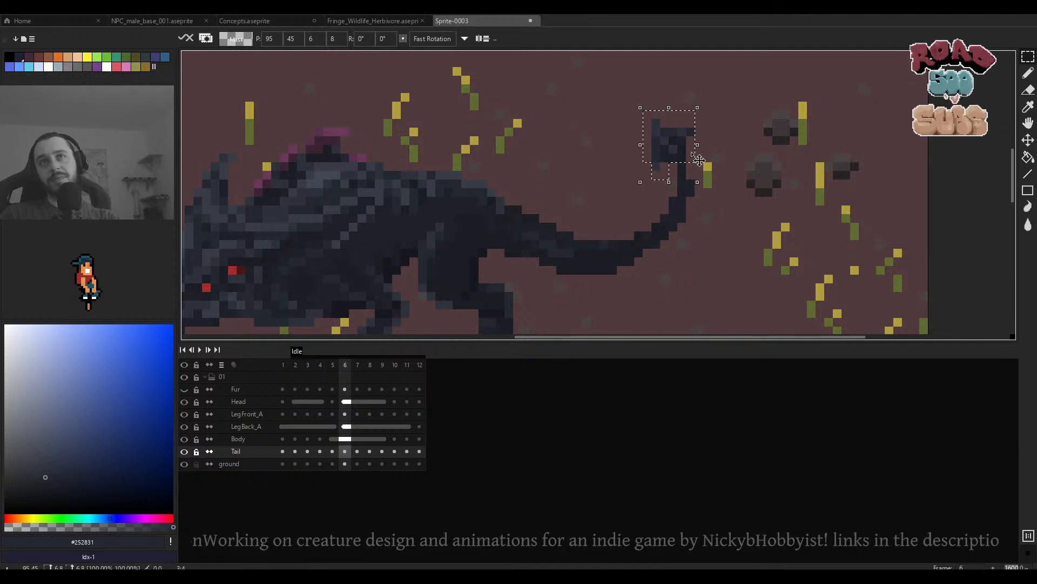
left_click(702, 189)
Thicken the thin stretch of frame 6's tail just below the tuft with the 1 px pencil in #1e2029.
scroll(676, 210, "down", 4)
scroll(679, 210, "up", 4)
left_click_drag(682, 195, 686, 211)
key("b")
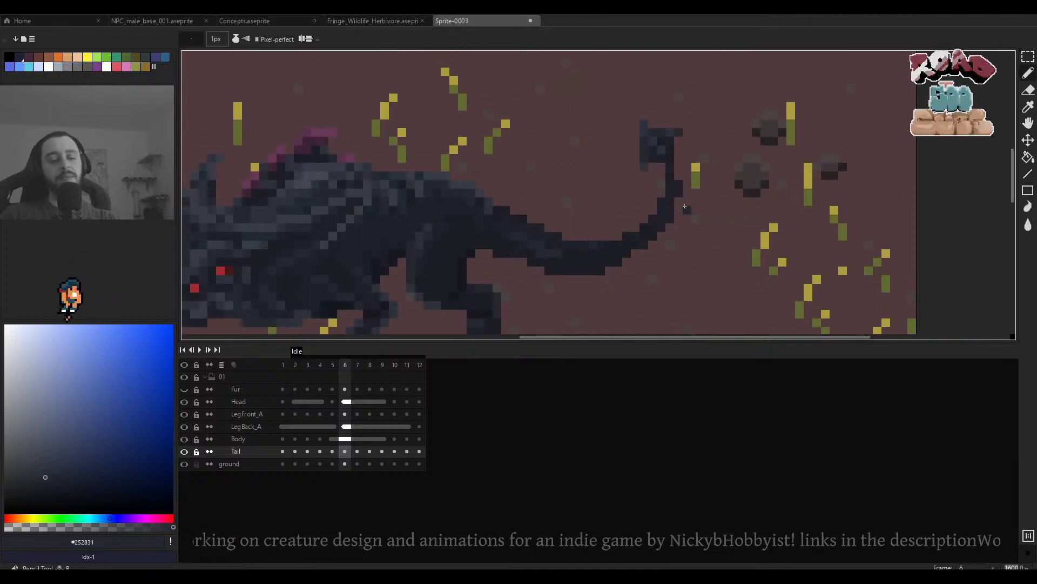
left_click(673, 199, "alt")
scroll(678, 165, "down", 4)
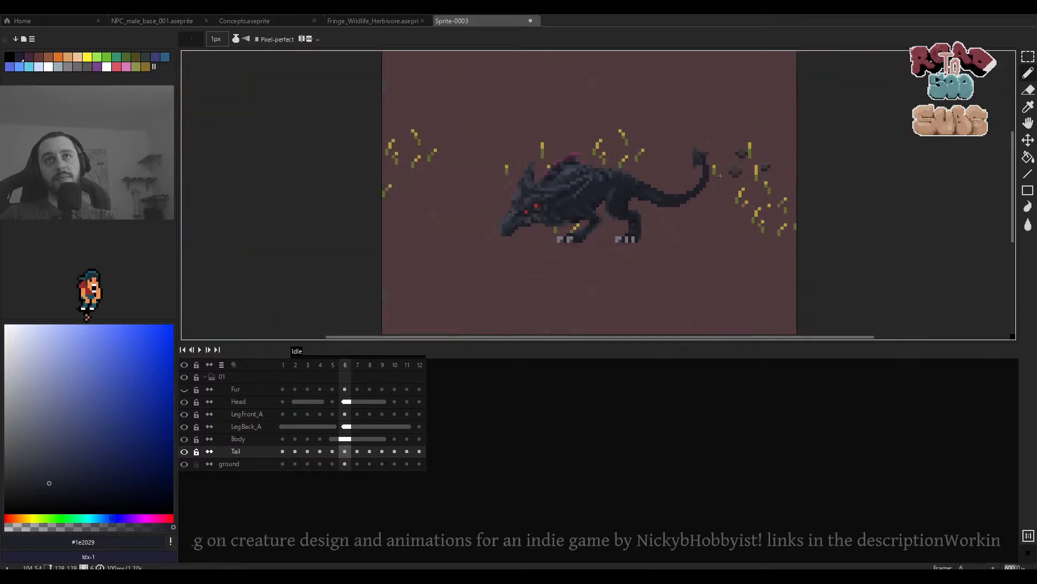
scroll(703, 177, "up", 1)
scroll(705, 177, "up", 3)
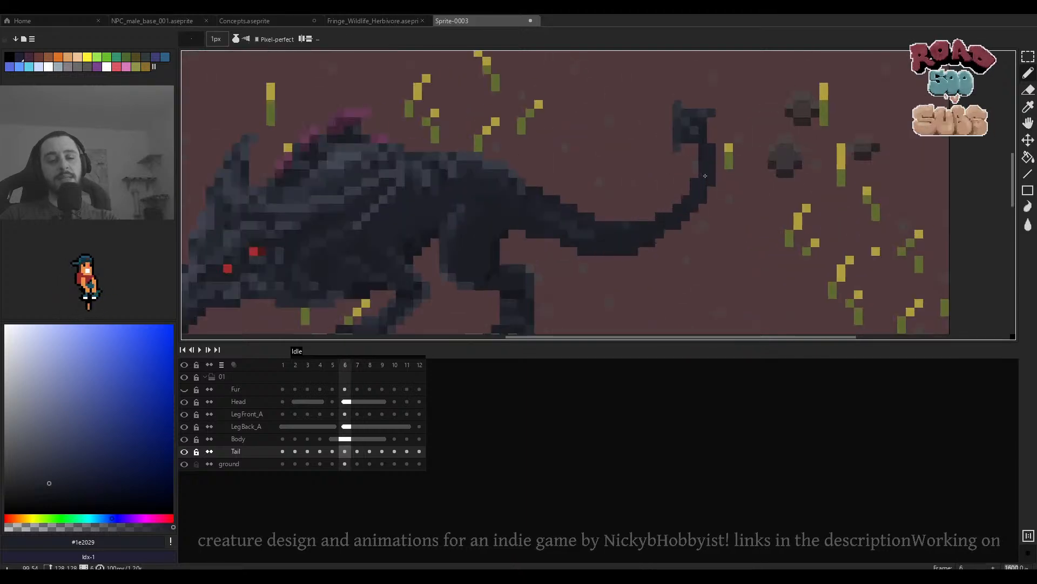
Copy the 9 × 11 px tail tip from frame 6 into frame 7, rotate it -26.6°, position it over the rough tuft and trim its stray pixel.
key("m")
left_click_drag(656, 91, 734, 187)
key("ctrl+c")
key("period")
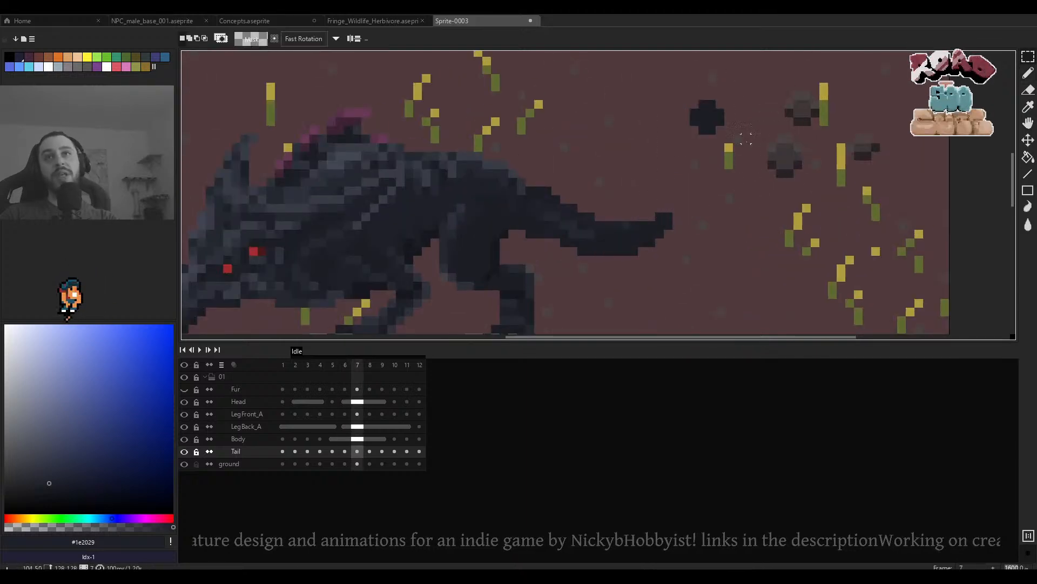
key("ctrl+v")
left_click_drag(757, 94, 774, 121)
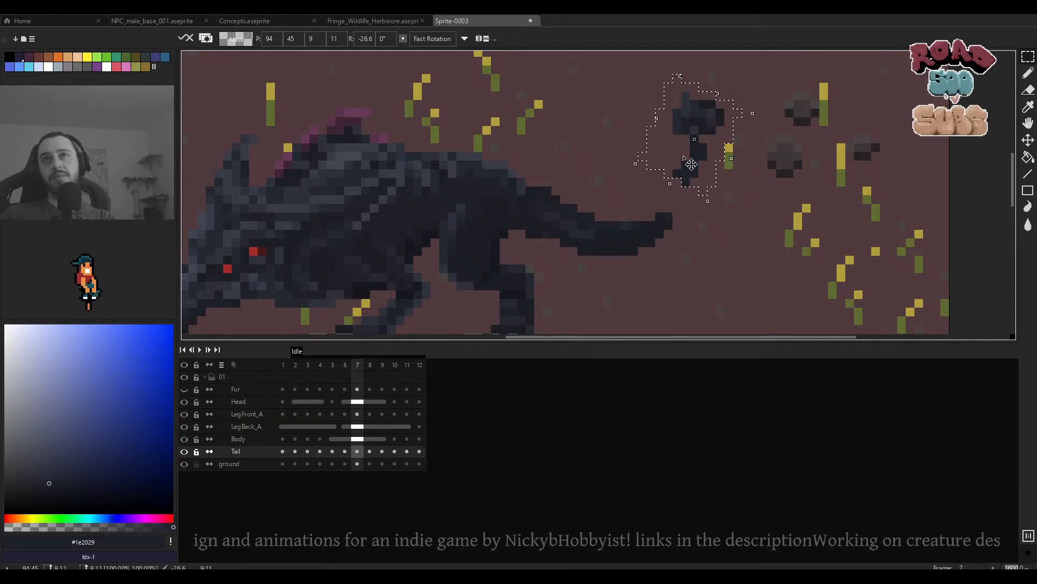
left_click_drag(709, 171, 715, 171)
key("Return")
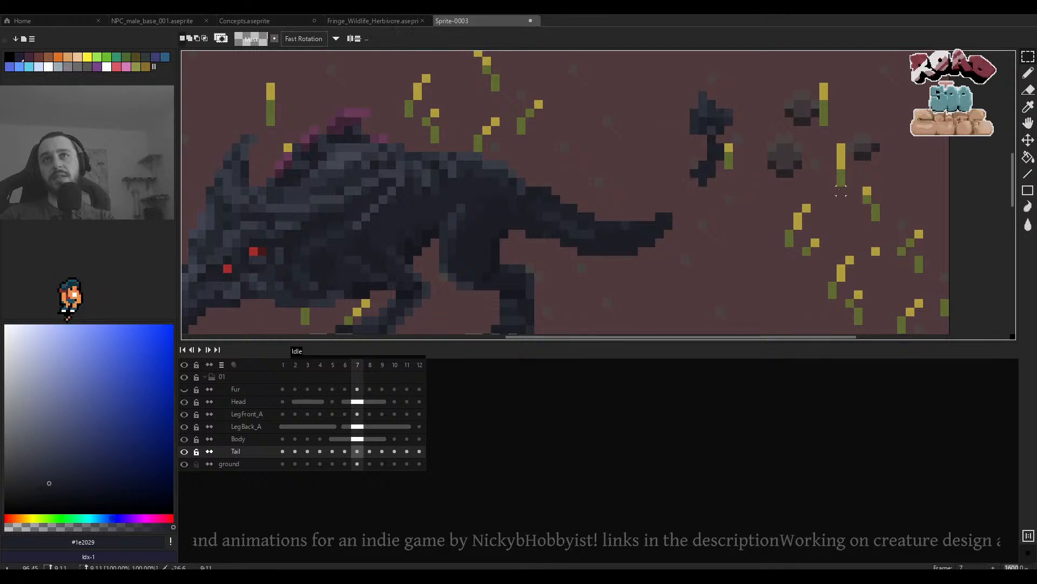
scroll(707, 154, "up", 5)
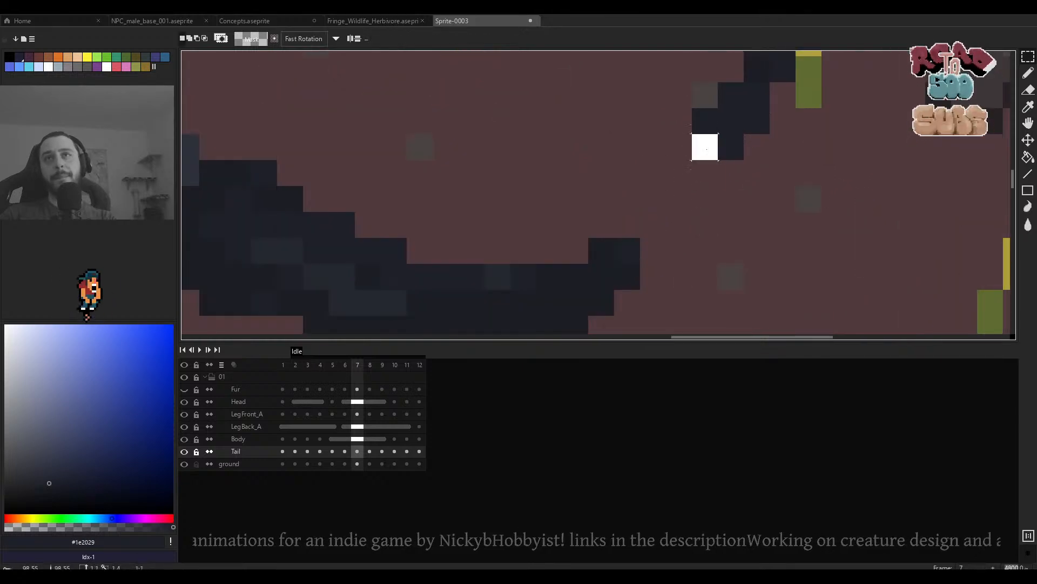
left_click_drag(705, 147, 712, 121)
key("b")
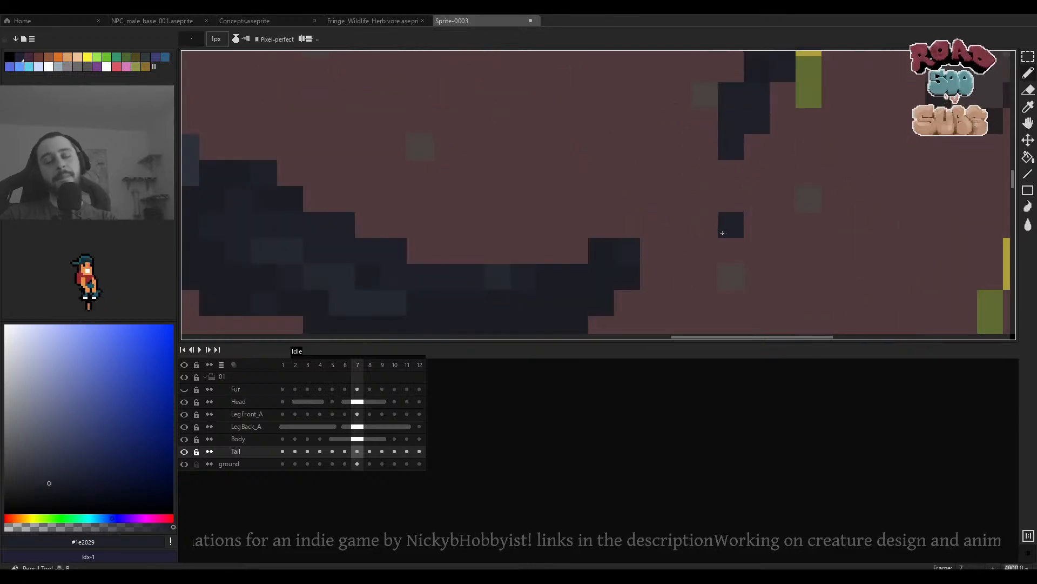
scroll(736, 178, "up", 2)
left_click_drag(638, 267, 646, 257)
left_click(655, 247)
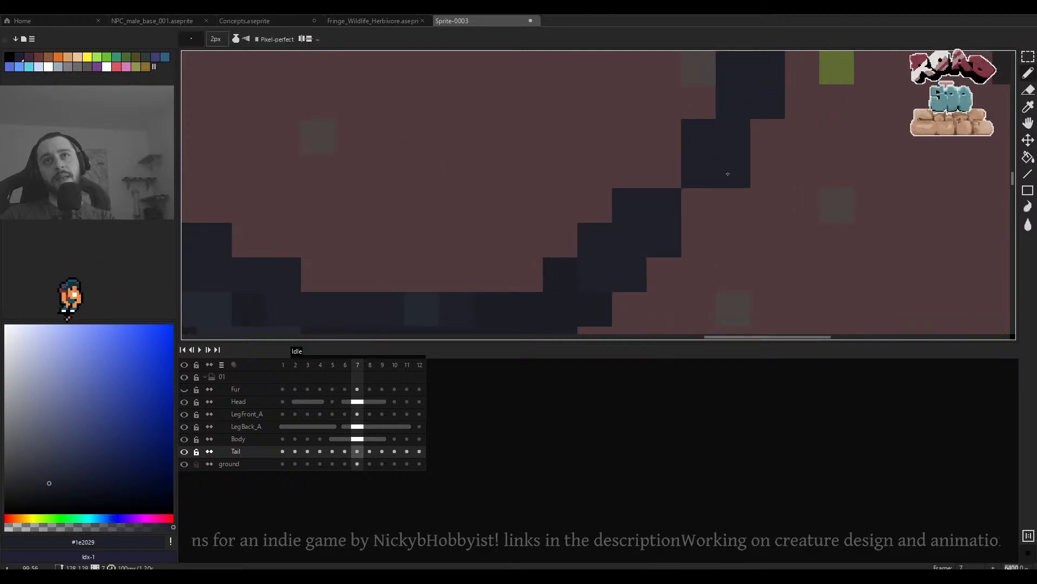
scroll(708, 224, "down", 3)
left_click_drag(705, 246, 686, 262)
key("ctrl+z")
key("ctrl+z")
key("minus")
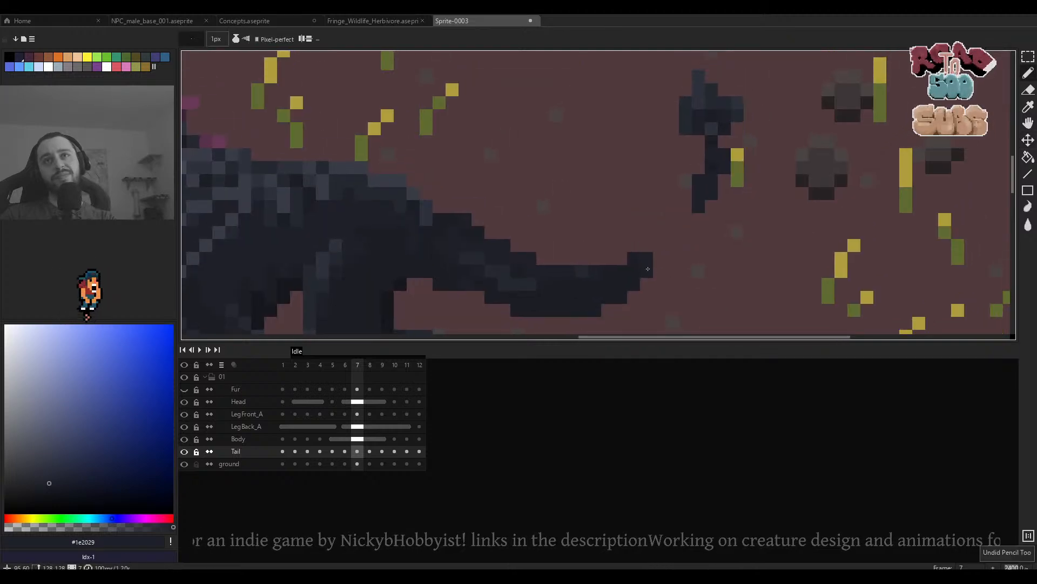
Draw the curved stretch joining frame 7's thick tail section to the pasted tip with a 2 px pencil in #1b1d24.
left_click(649, 270, "alt")
key("plus")
left_click(658, 260)
key("ctrl+z")
left_click(662, 265)
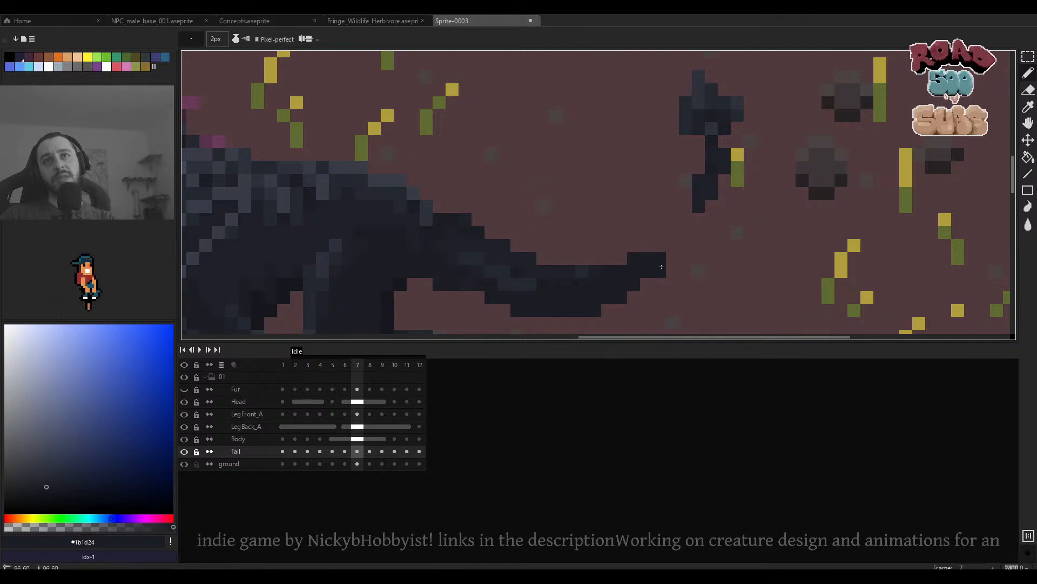
left_click(673, 258)
left_click(687, 246)
left_click(711, 220)
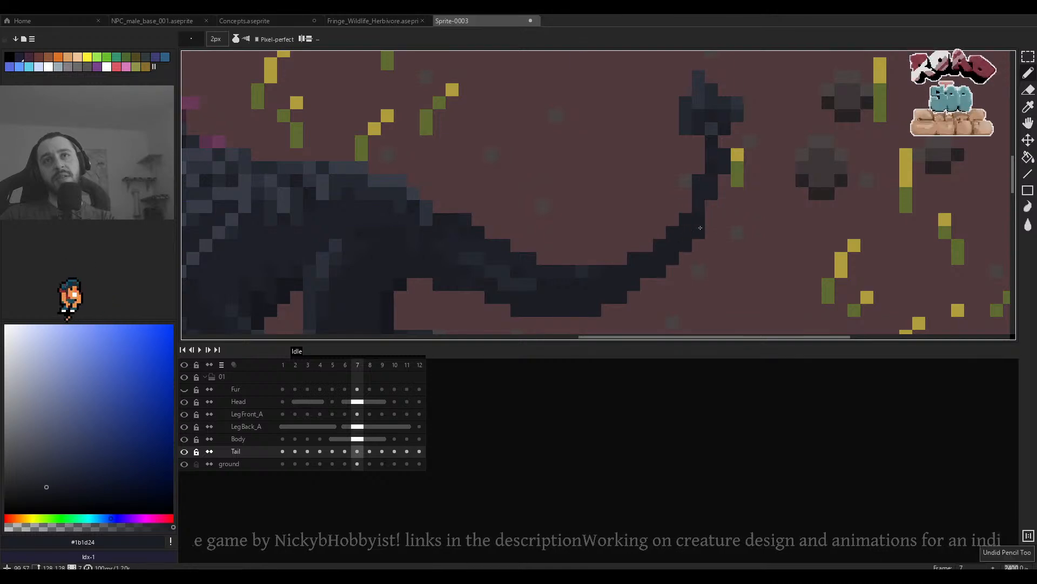
Flip through frames 5 to 8 to check the finished tail in frame 7 against its neighbours.
scroll(710, 224, "down", 3)
key("Right")
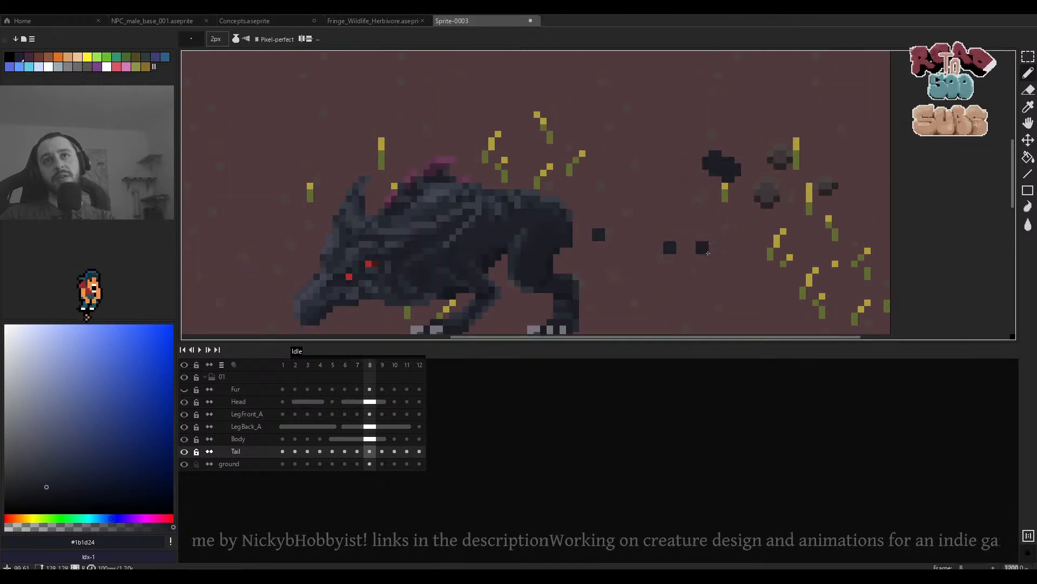
key("Left")
key("Left")
key("Left")
key("Right")
key("Right")
Reduce the eraser to 1 px and review the tail's motion across frames 6, 7 and 8.
key("e")
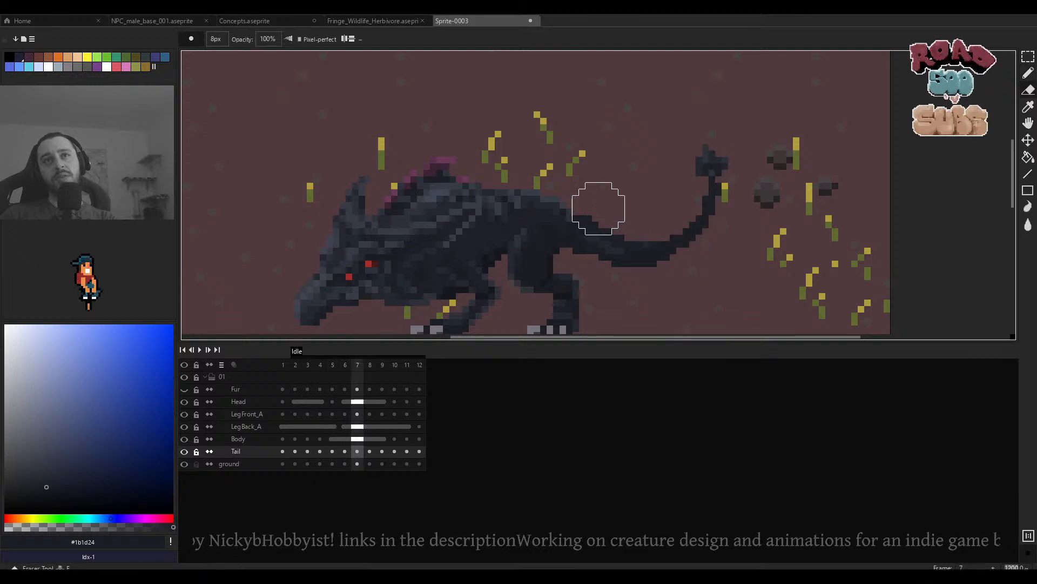
key("minus")
key("minus")
key("minus")
key("minus")
key("minus")
scroll(647, 207, "down", 4)
key("Left")
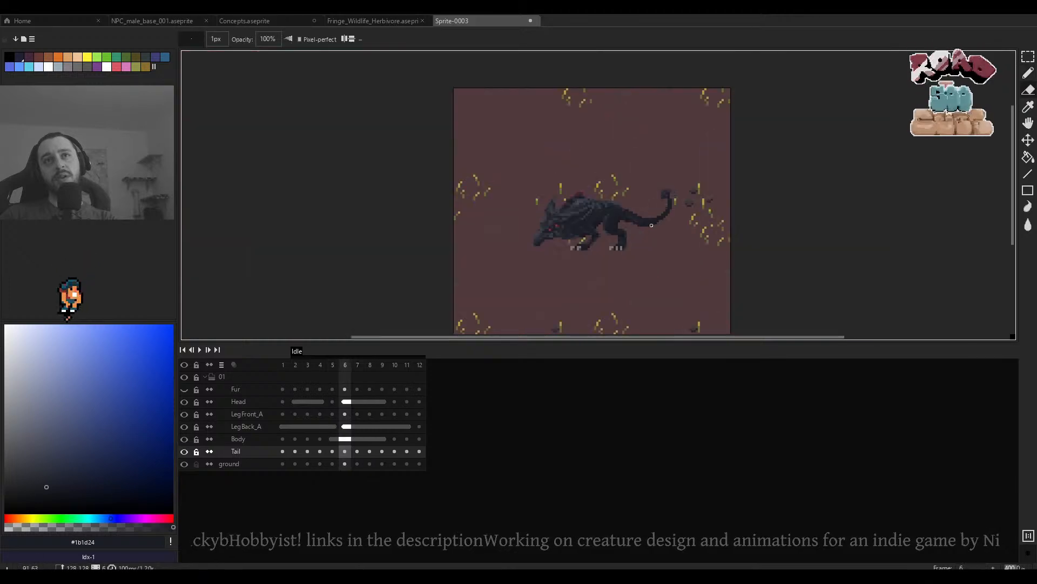
key("Right")
key("Right")
scroll(649, 222, "up", 4)
key("Left")
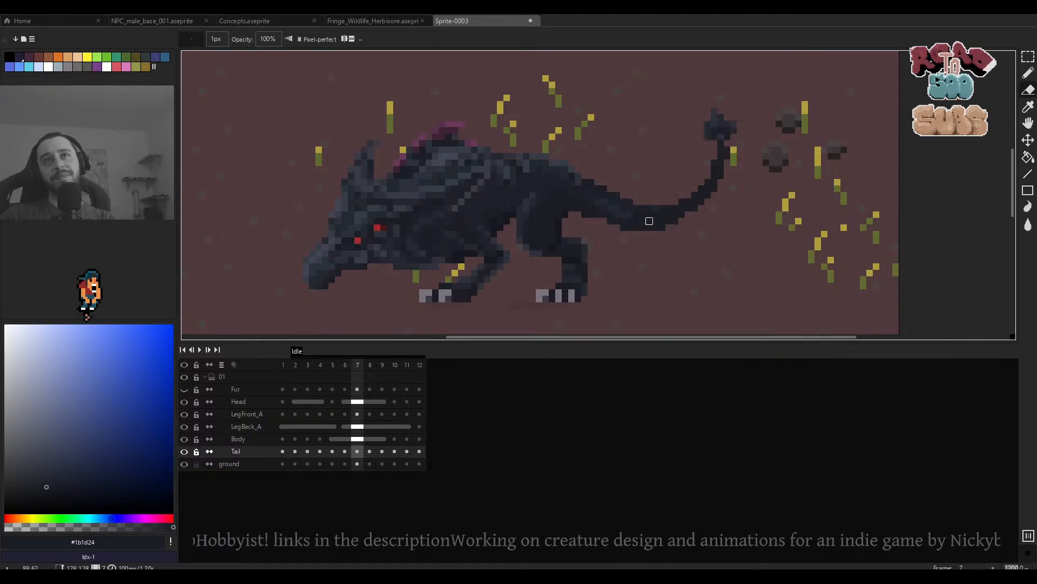
key("Right")
left_click_drag(650, 214, 619, 206)
key("b")
scroll(620, 205, "down", 4)
key("Left")
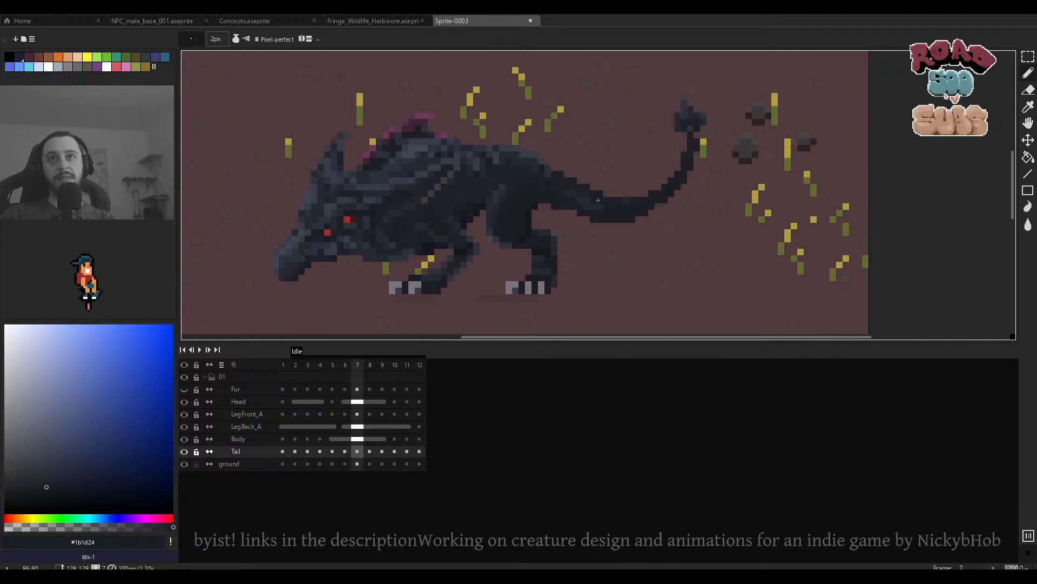
Copy the 15 × 15 px tail base area from frame 7 and paste it onto the Tail layer in frame 8.
key("m")
scroll(586, 170, "up", 5)
scroll(586, 169, "up", 2)
left_click_drag(608, 137, 460, 272)
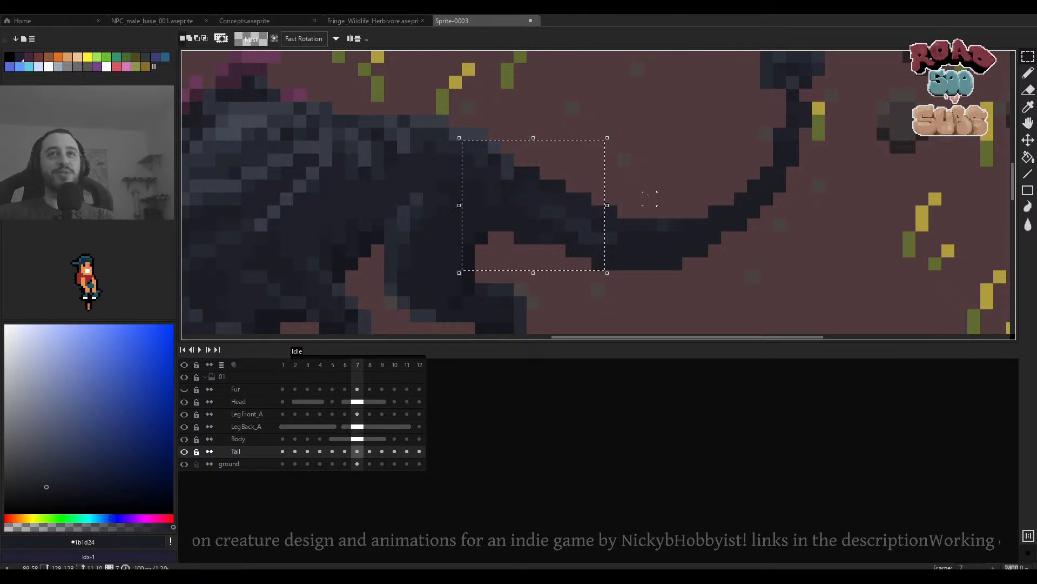
left_click(676, 186)
left_click_drag(585, 95, 394, 285)
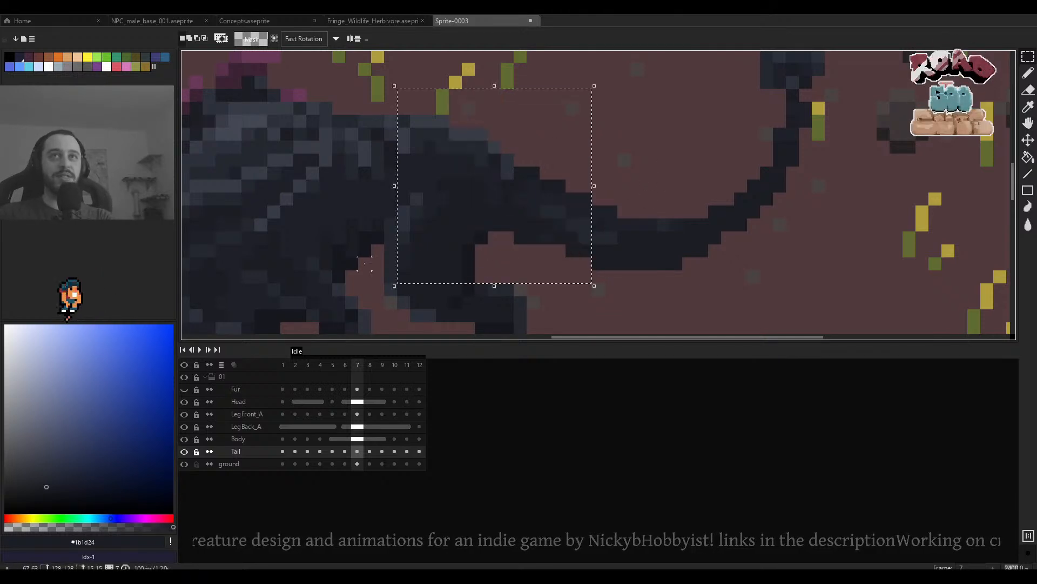
left_click(637, 173)
scroll(529, 256, "down", 2)
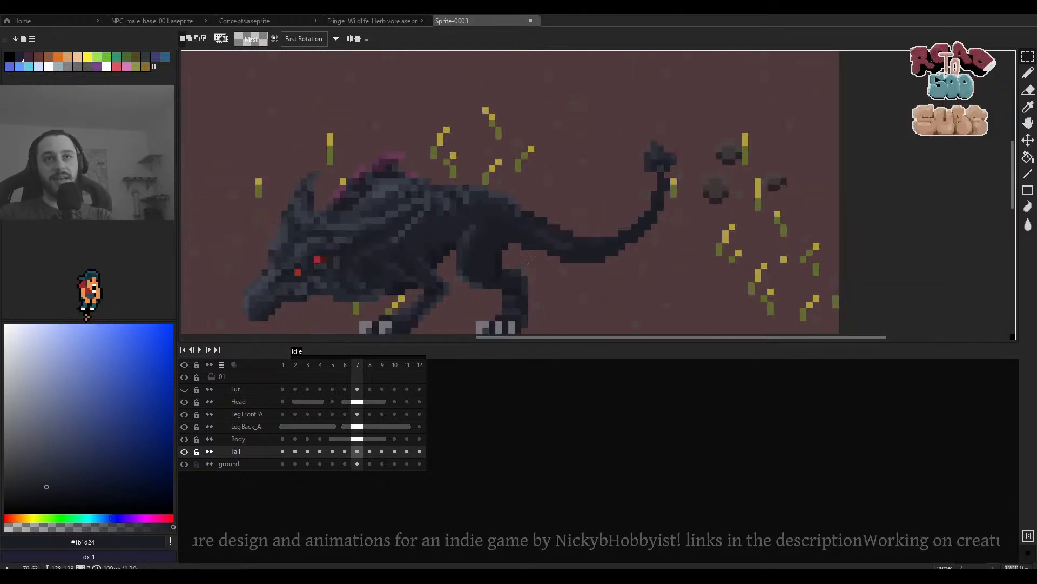
left_click(370, 451)
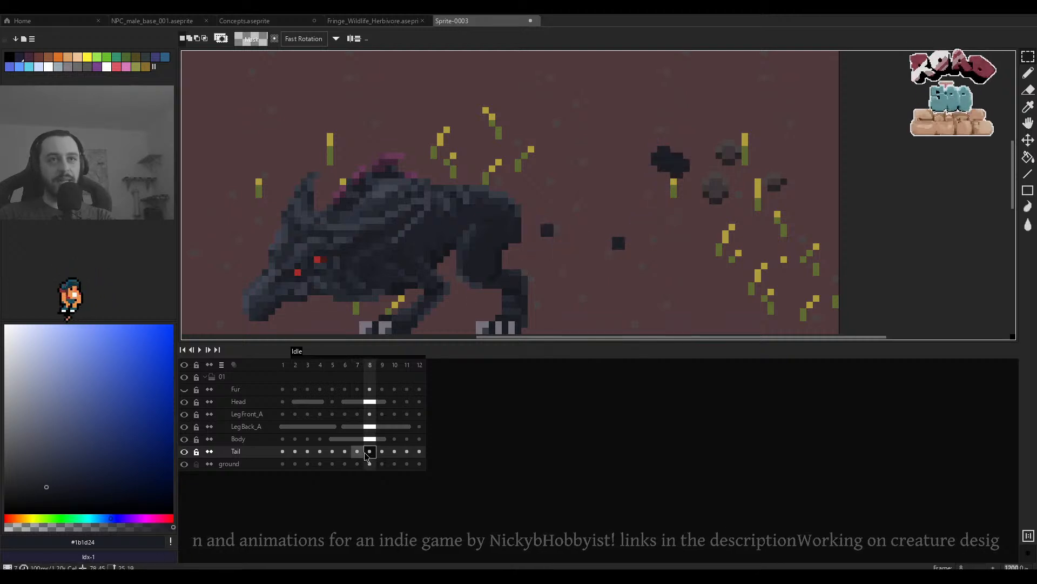
left_click_drag(572, 224, 577, 221)
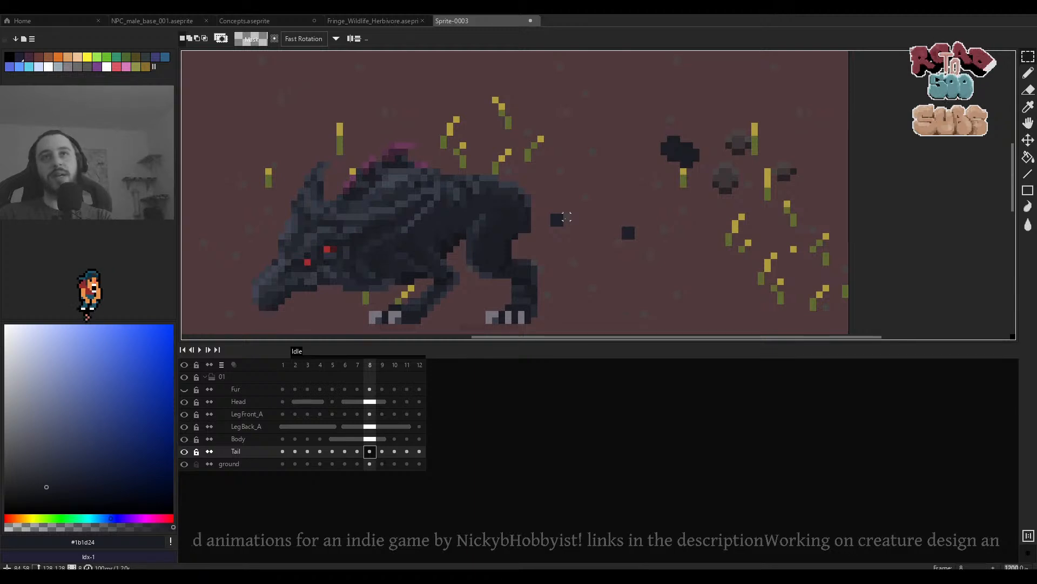
key("ctrl+v")
left_click(586, 223)
Compare the tail base in frame 8 with the finished tails in frames 7, 6 and 2.
key("b")
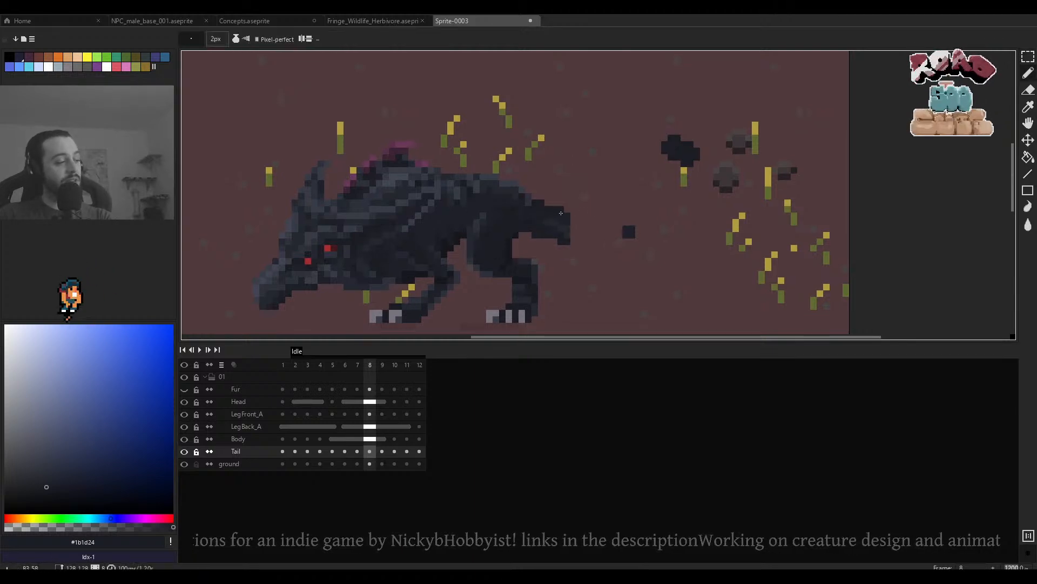
scroll(561, 213, "up", 1)
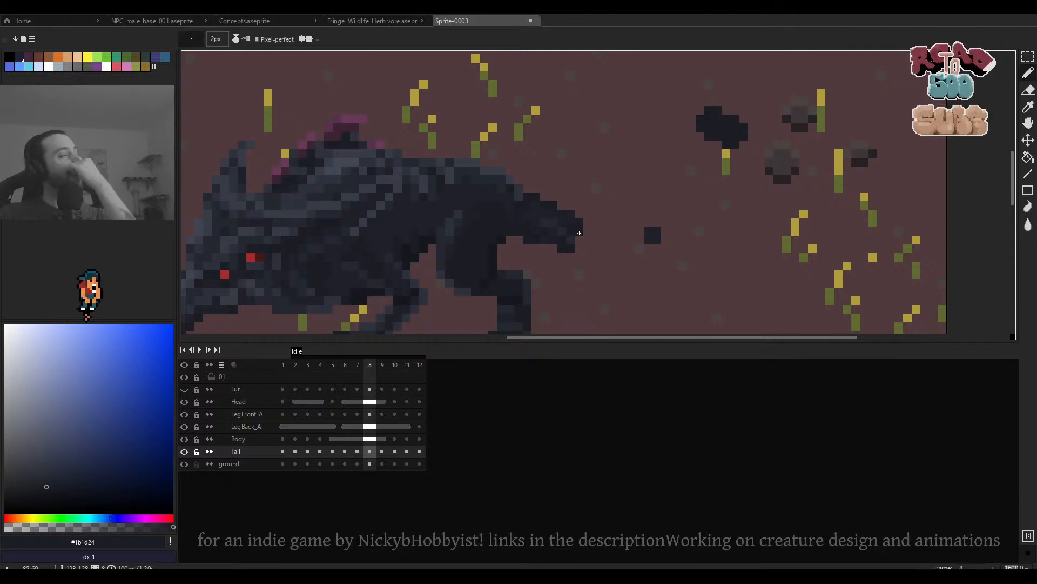
left_click(592, 220)
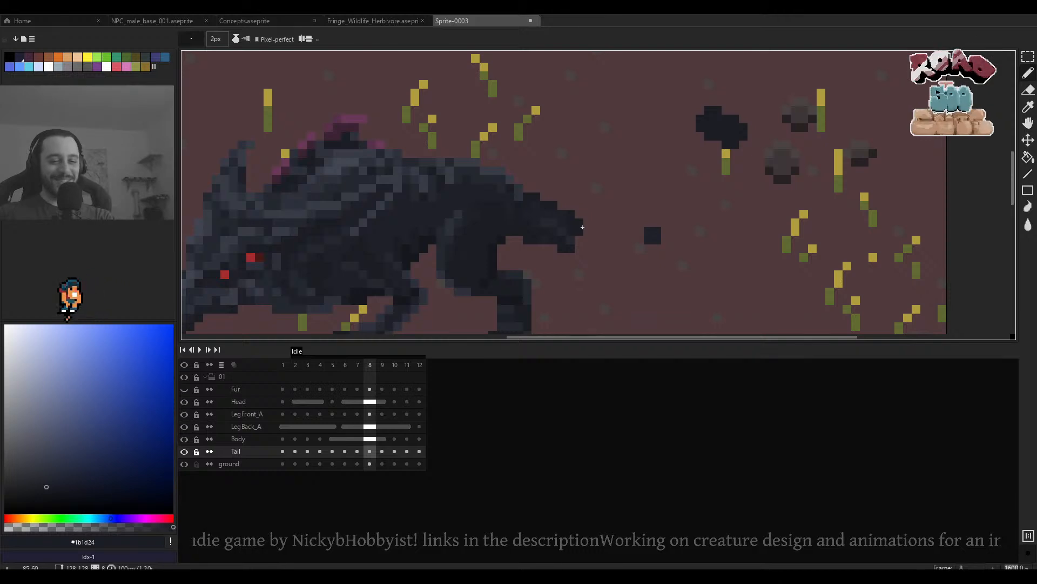
scroll(614, 227, "down", 2)
key("Left")
scroll(634, 233, "up", 2)
key("Right")
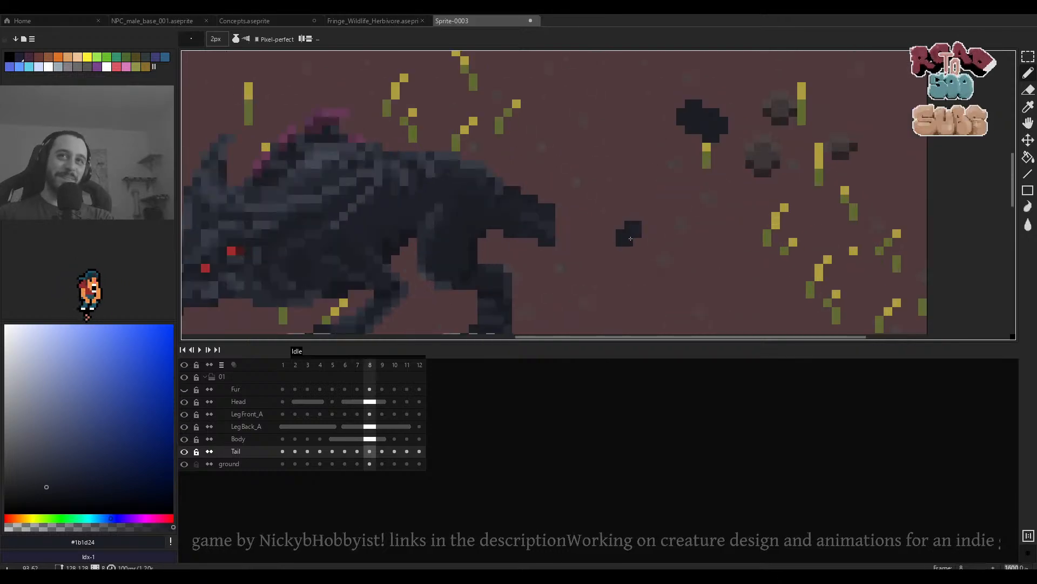
left_click_drag(631, 239, 571, 263)
key("Left")
key("Left")
key("Right")
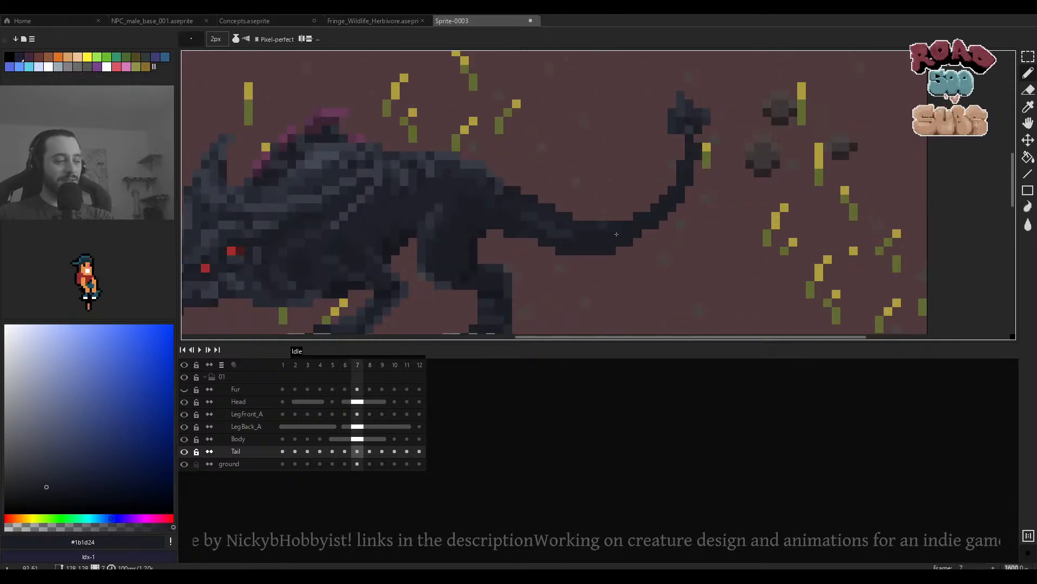
scroll(605, 237, "up", 2)
key("Left")
key("Left")
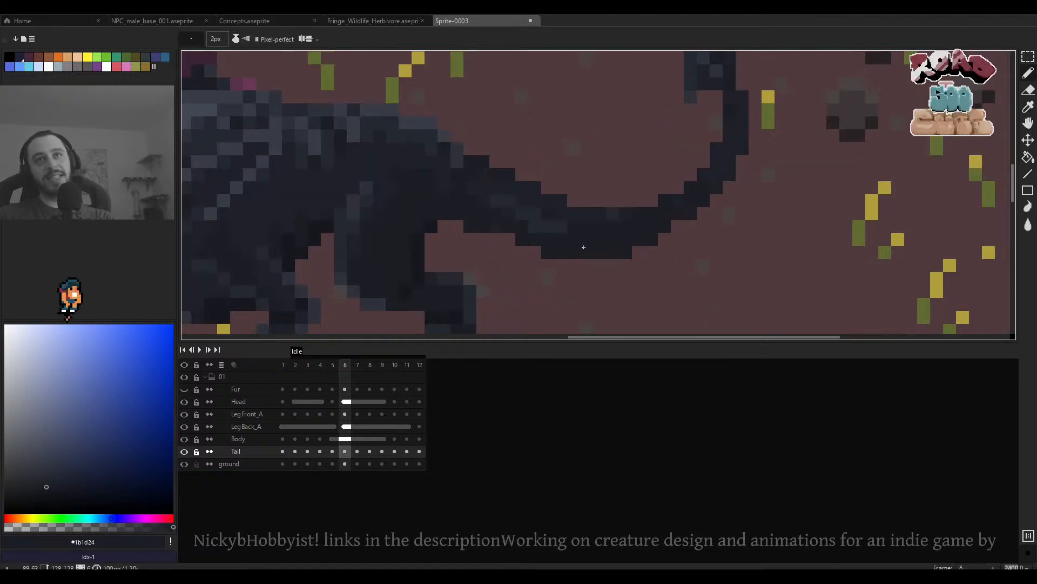
scroll(587, 246, "down", 2)
key("Right")
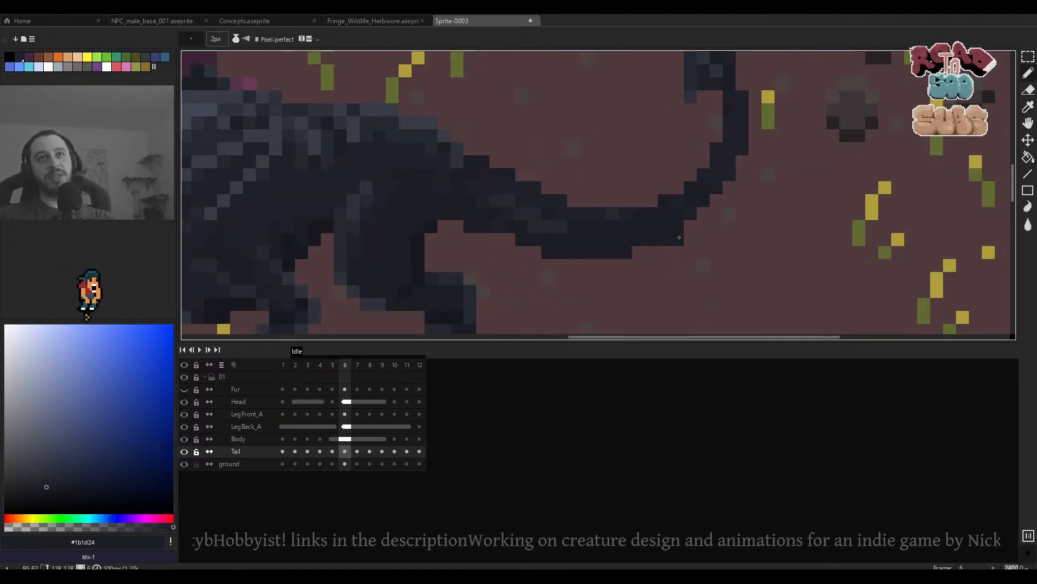
scroll(694, 235, "right", 2)
key("Left")
key("Left")
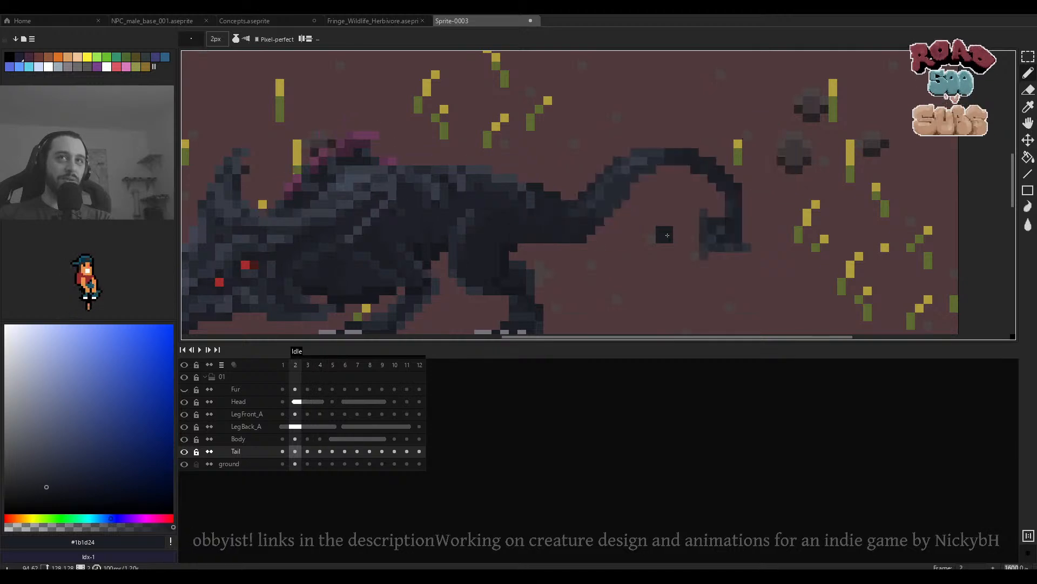
Extend the end of the thick tail section in frame 4 with the 2 px pencil in #1b1d24.
scroll(667, 235, "down", 3)
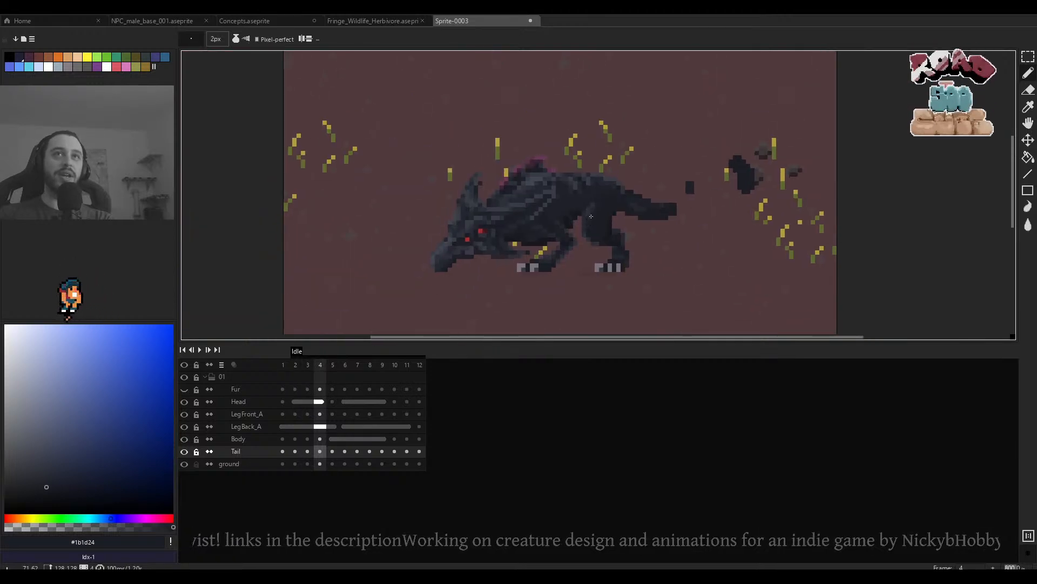
scroll(571, 231, "up", 3)
scroll(540, 210, "right", 3)
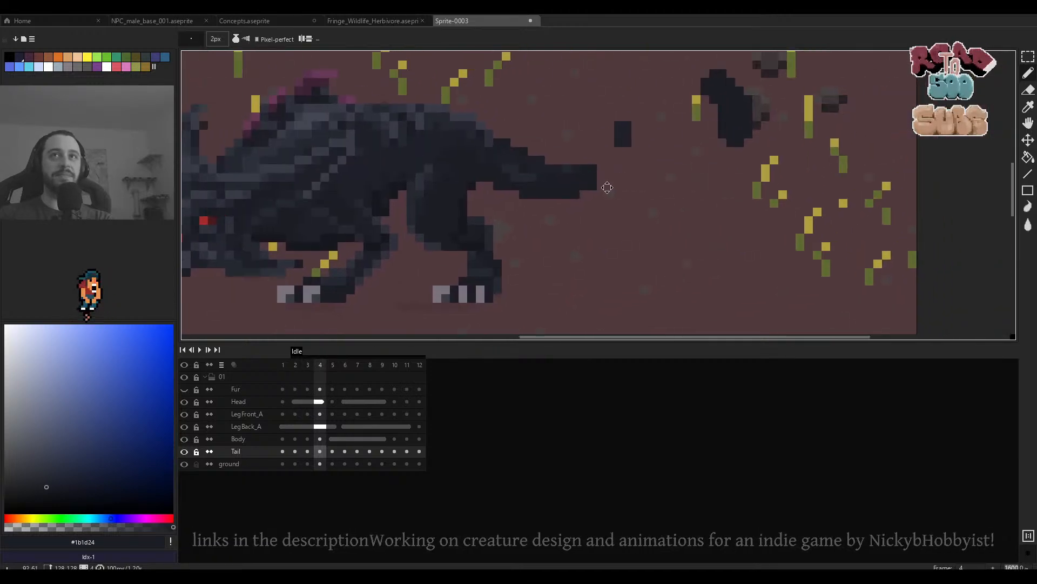
mouse_move(603, 177)
left_mouse_down()
mouse_move(598, 186)
mouse_move(662, 217)
left_mouse_up()
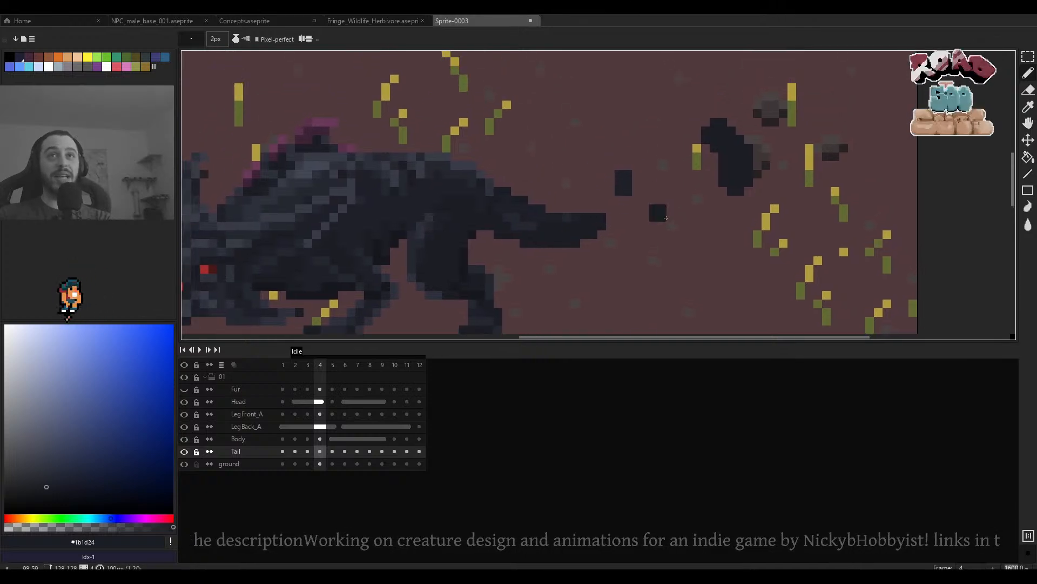
Draw the upward-curving stretch of frame 3's tail with the 2 px pencil in #1b1d24, checking it against the neighbouring frames.
key("Left")
key("Left")
key("Right")
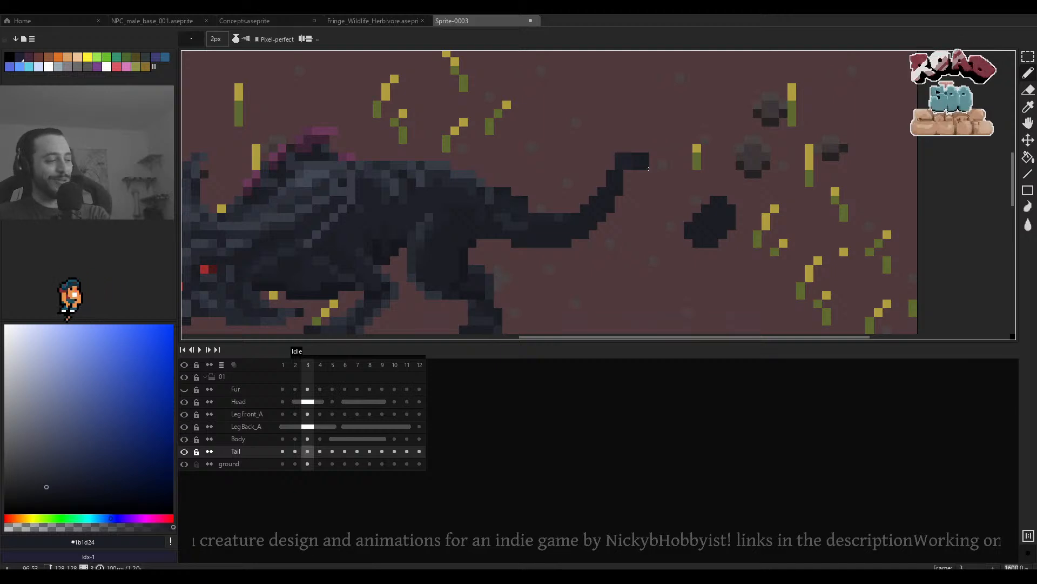
scroll(668, 175, "down", 3)
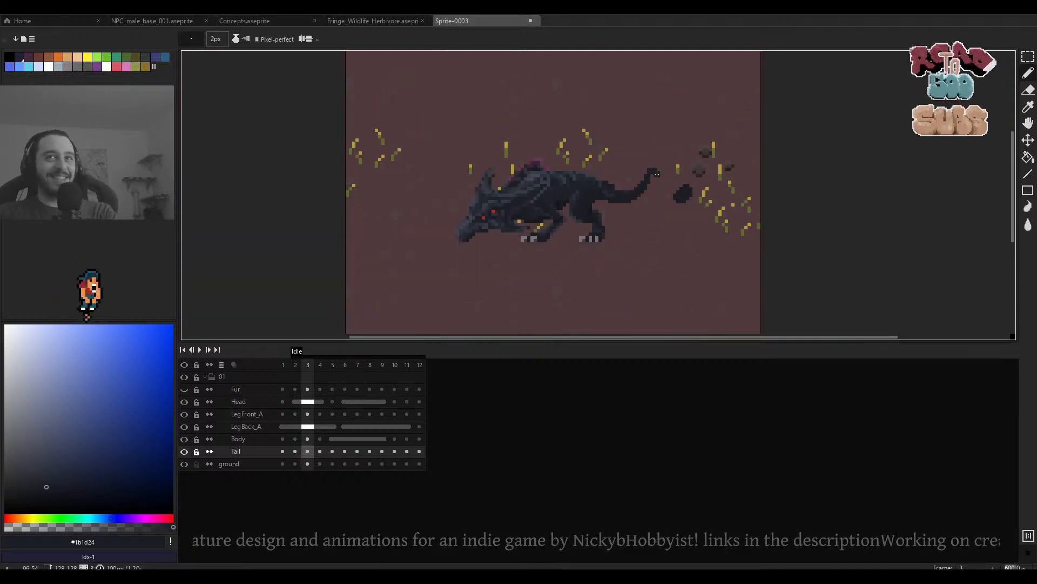
scroll(643, 167, "up", 4)
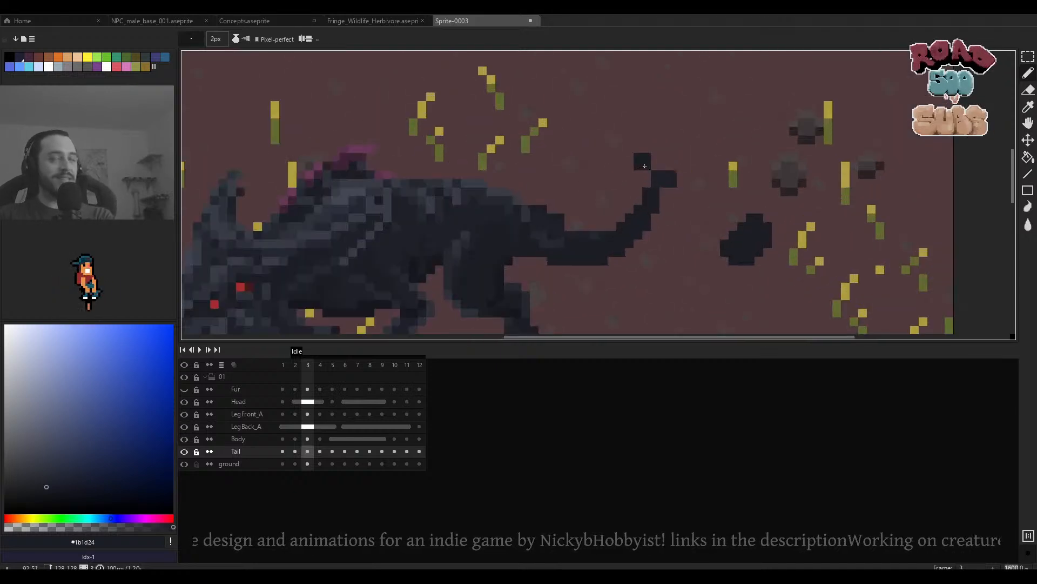
scroll(670, 151, "down", 4)
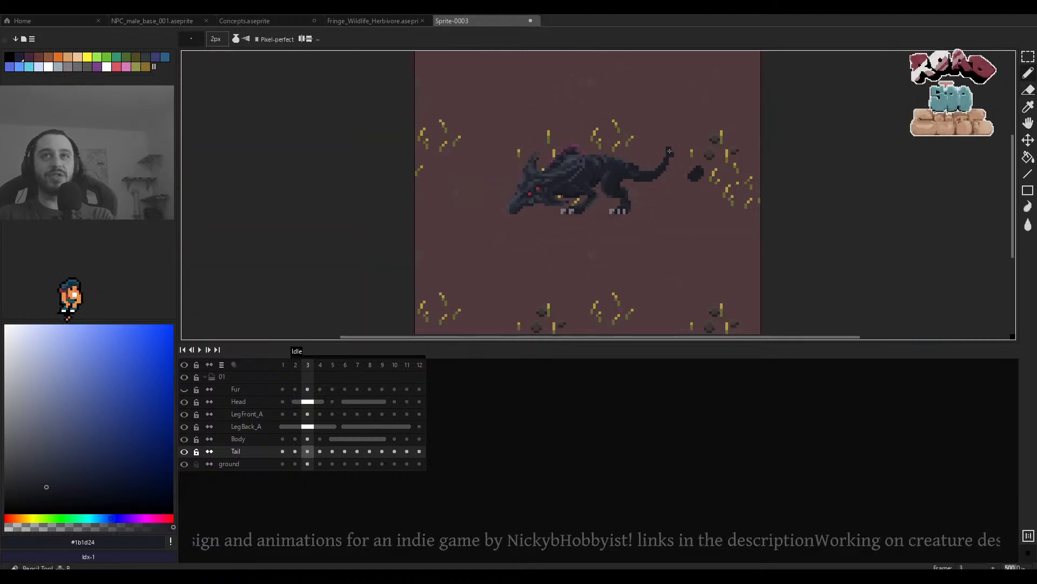
scroll(671, 170, "up", 4)
key("Left")
key("Left")
key("Right")
key("Right")
left_click_drag(699, 150, 661, 143)
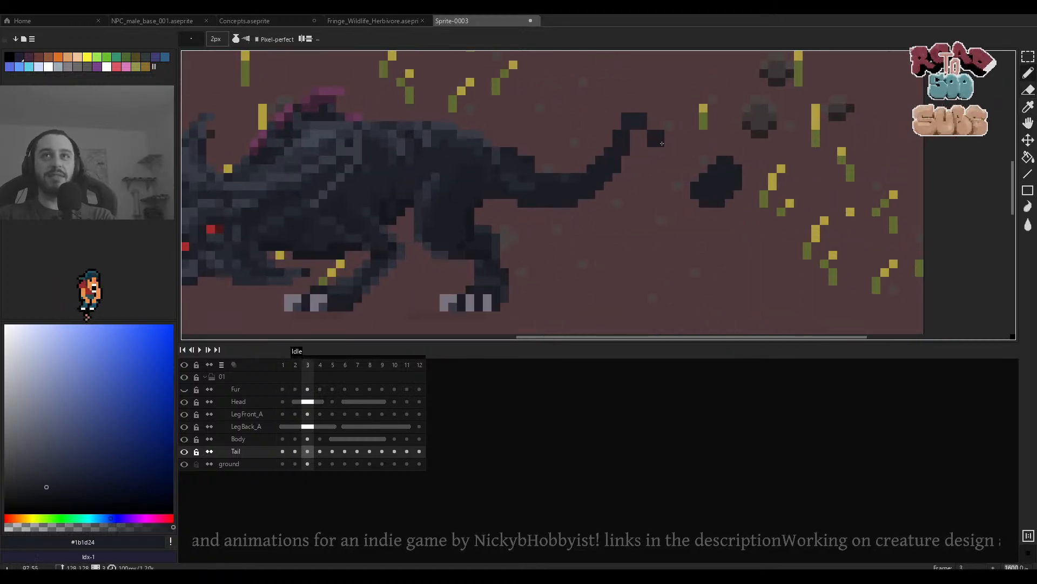
Trim the upper corner of frame 3's rising tail and draw the arched stretch down towards the sketched tip with the 2 px pencil.
key("e")
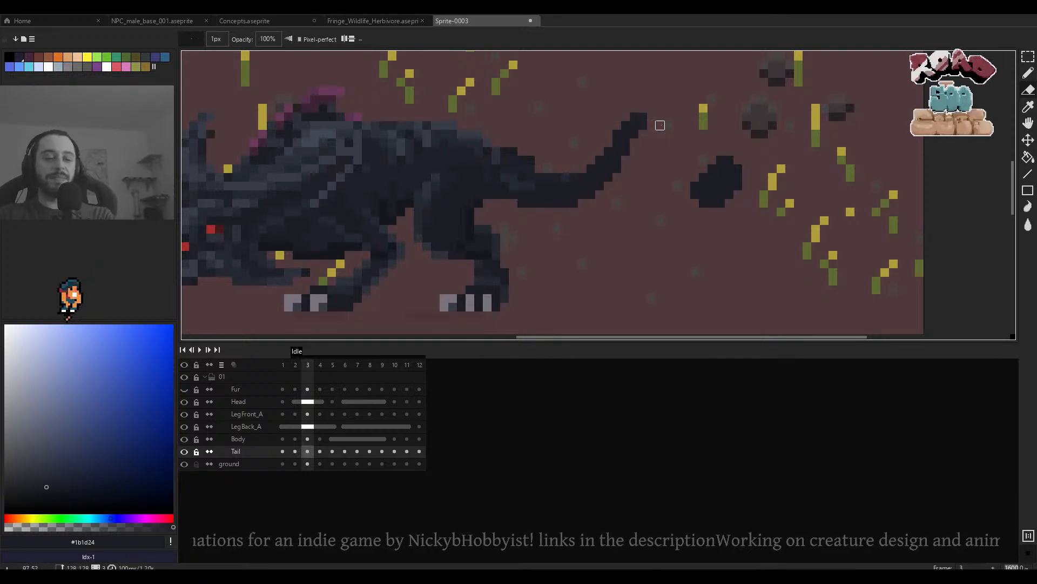
key("b")
left_click(647, 119)
left_click(670, 114)
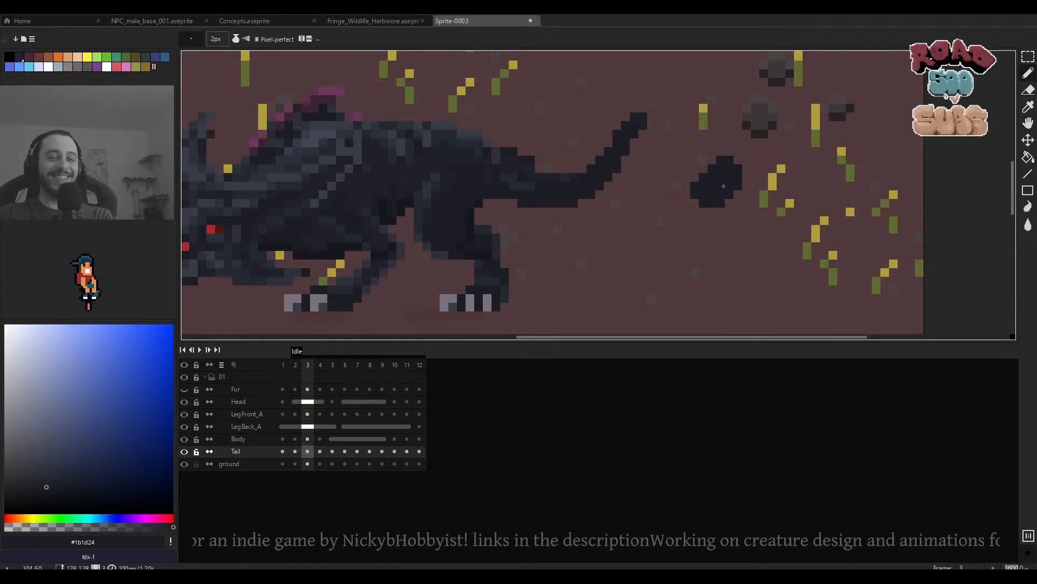
key("Left")
key("Right")
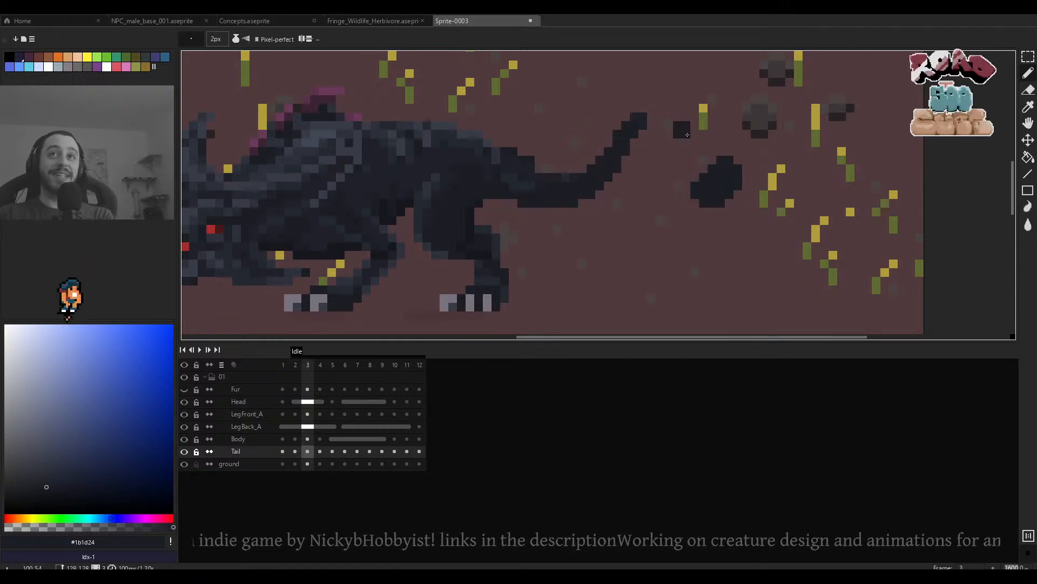
left_click_drag(657, 126, 693, 145)
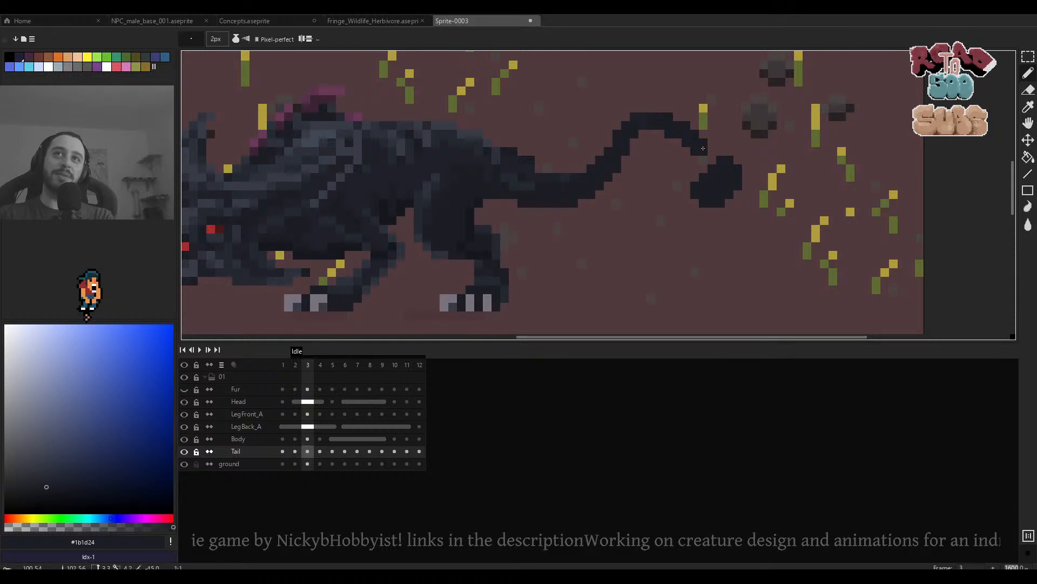
Carve the rough tail tip in frame 3 into an arrowhead shape with the 1 px eraser.
scroll(709, 175, "down", 5)
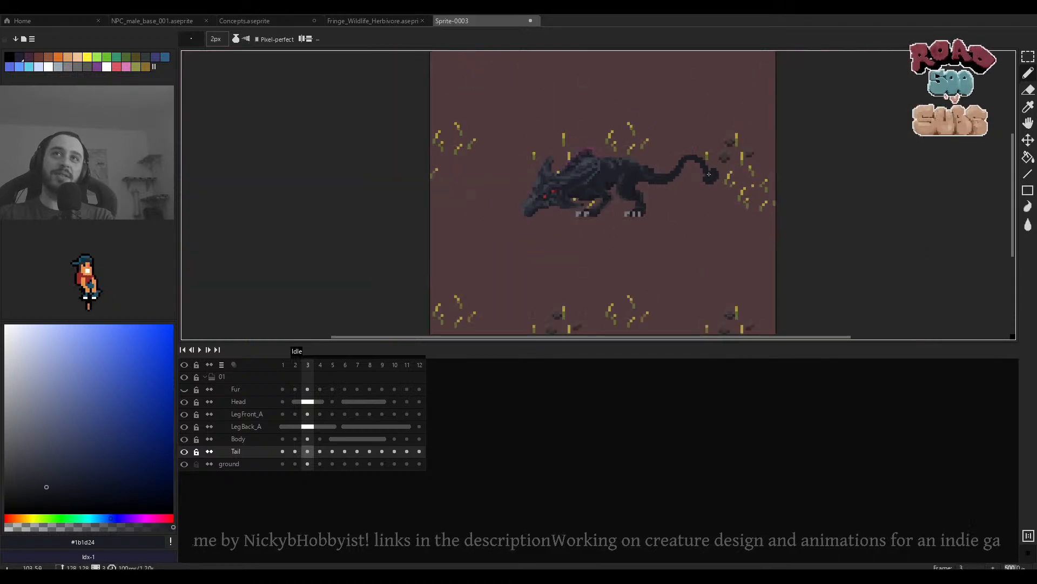
scroll(709, 175, "up", 3)
key("minus")
scroll(697, 224, "up", 5)
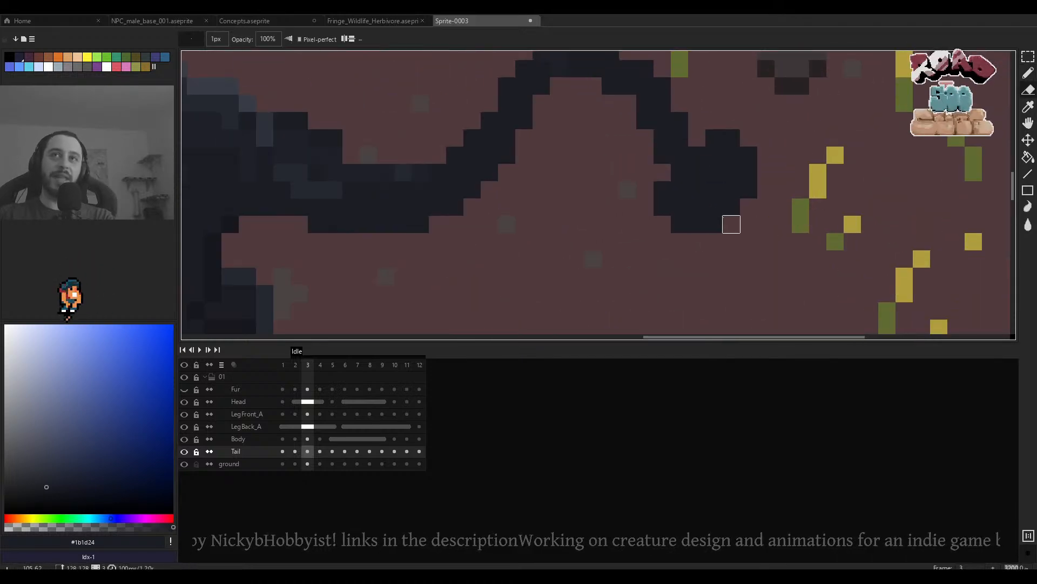
scroll(748, 118, "down", 4)
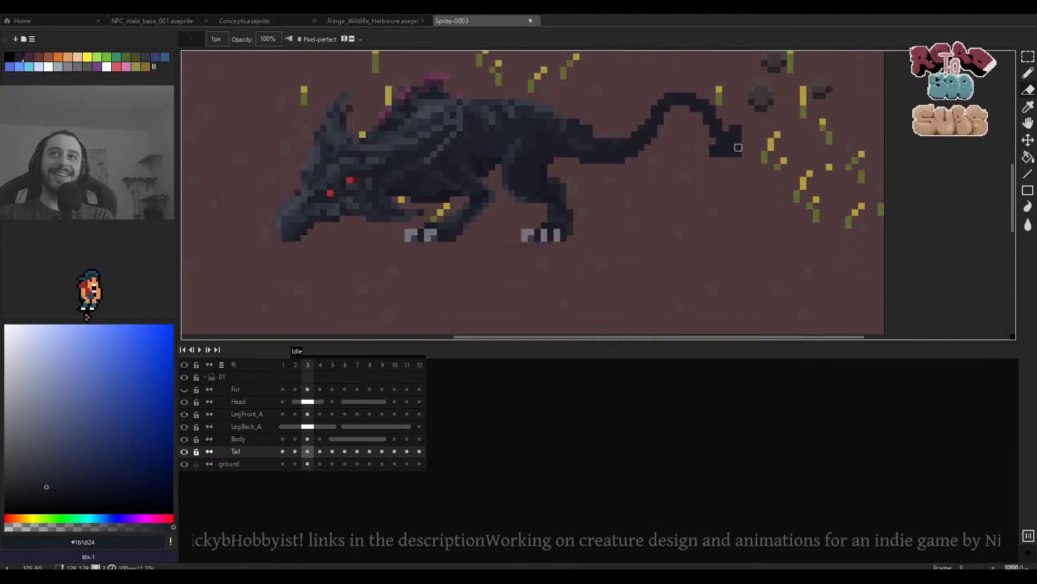
scroll(731, 157, "up", 3)
scroll(755, 220, "down", 3)
Play the idle animation and examine how the tail moves across the frames, stopping on frame 3.
key("comma")
key("comma")
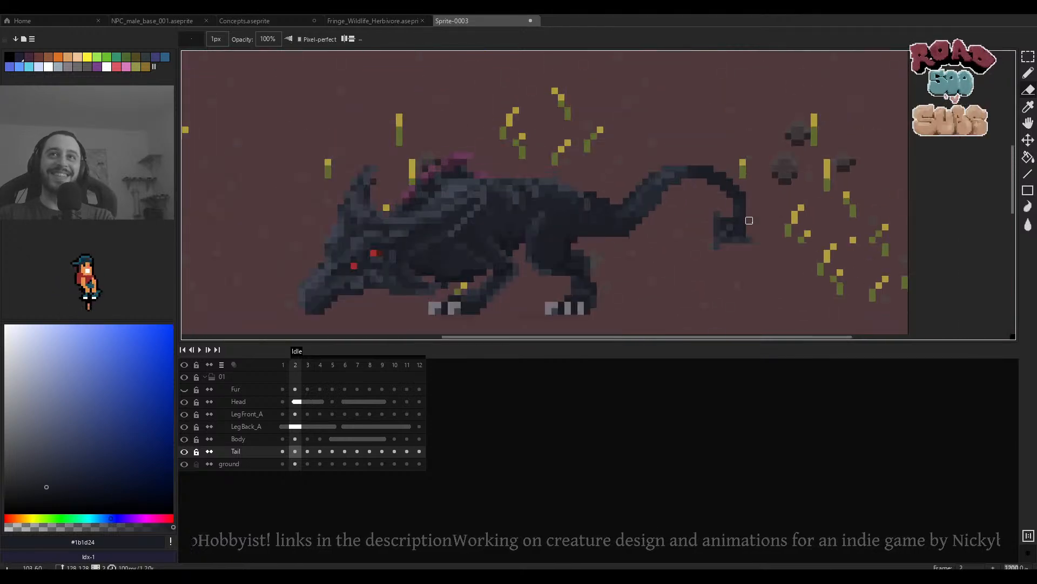
key("Return")
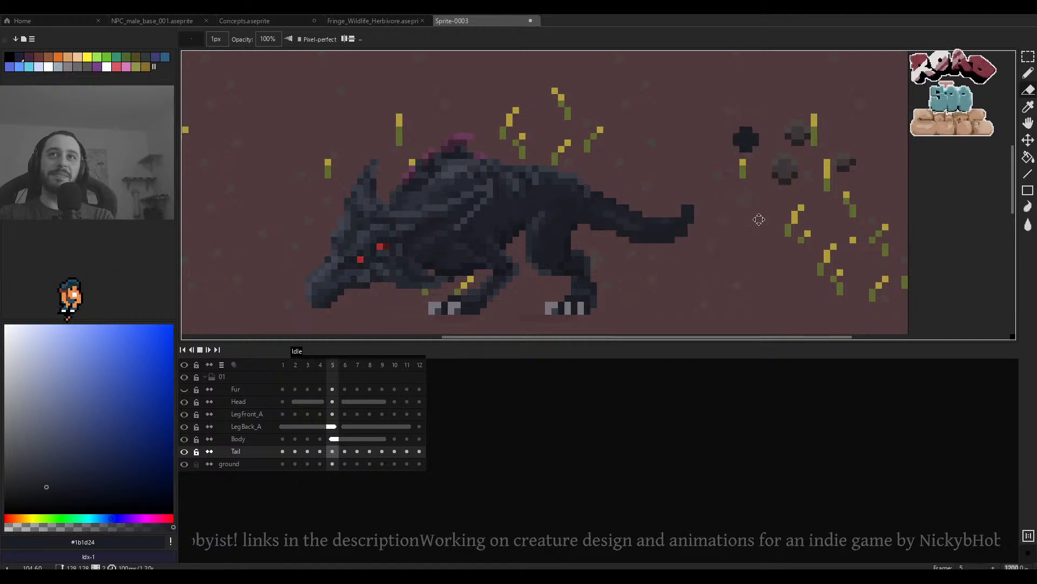
scroll(759, 218, "down", 3)
scroll(756, 249, "down", 1)
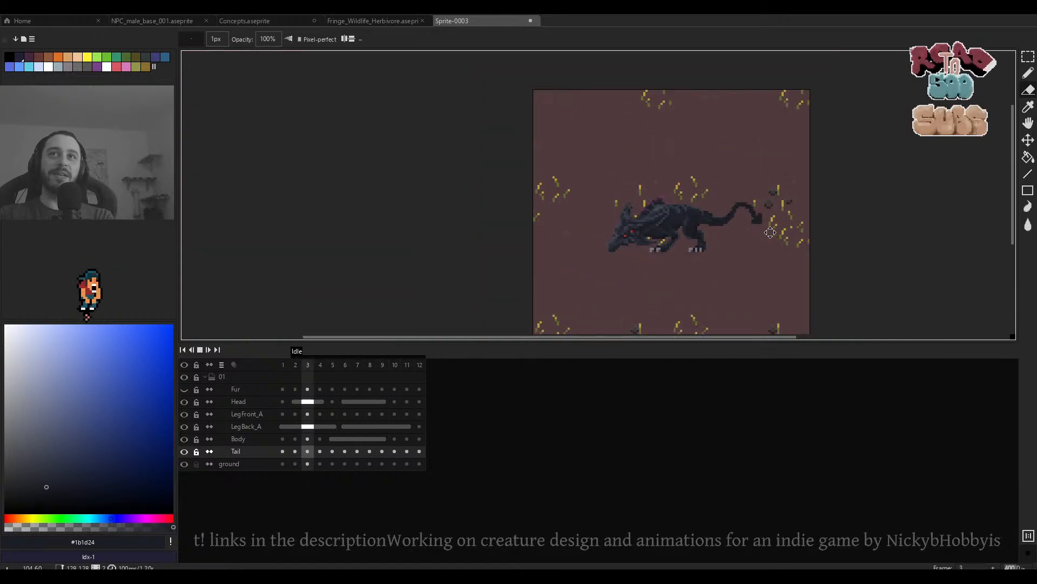
scroll(739, 255, "down", 1)
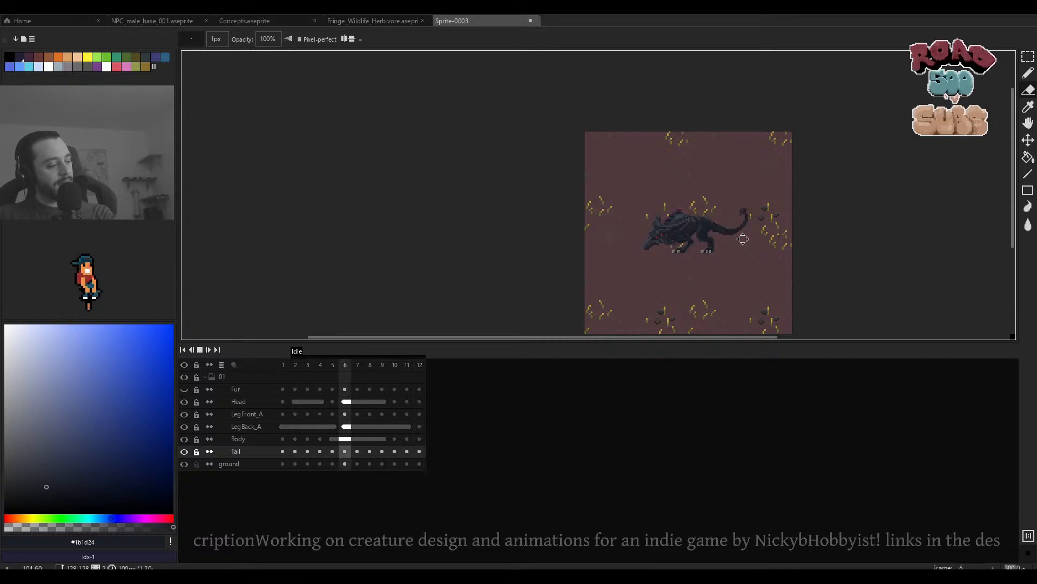
scroll(743, 239, "down", 1)
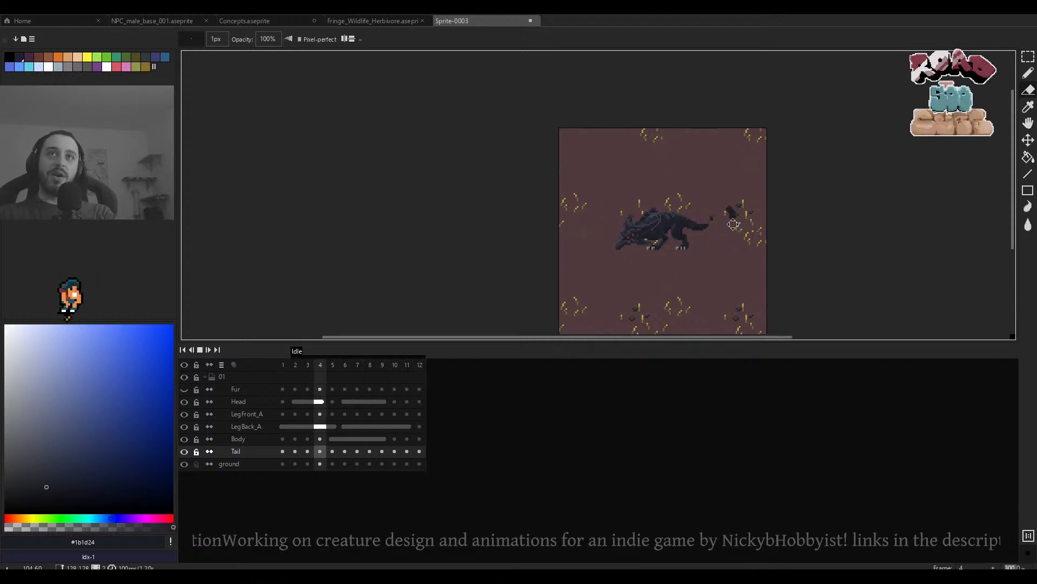
scroll(733, 223, "up", 2)
scroll(733, 224, "down", 2)
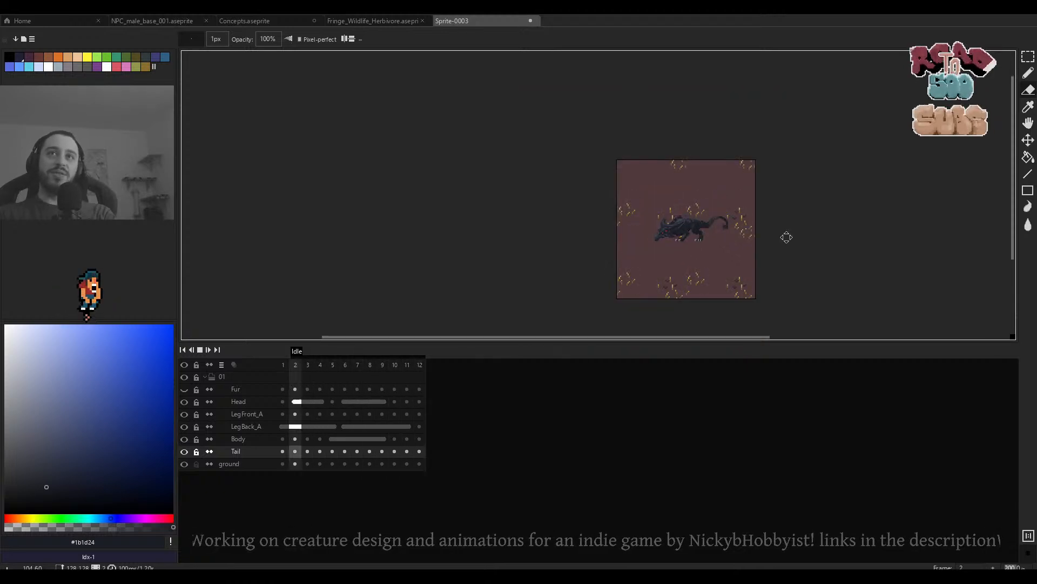
scroll(755, 239, "up", 1)
left_click_drag(755, 238, 740, 238)
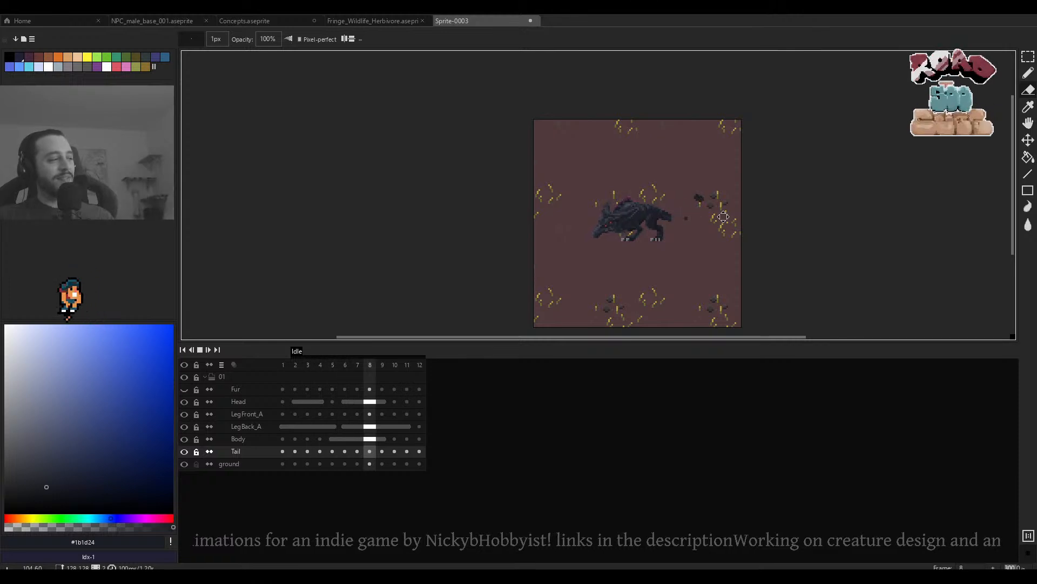
scroll(723, 217, "down", 1)
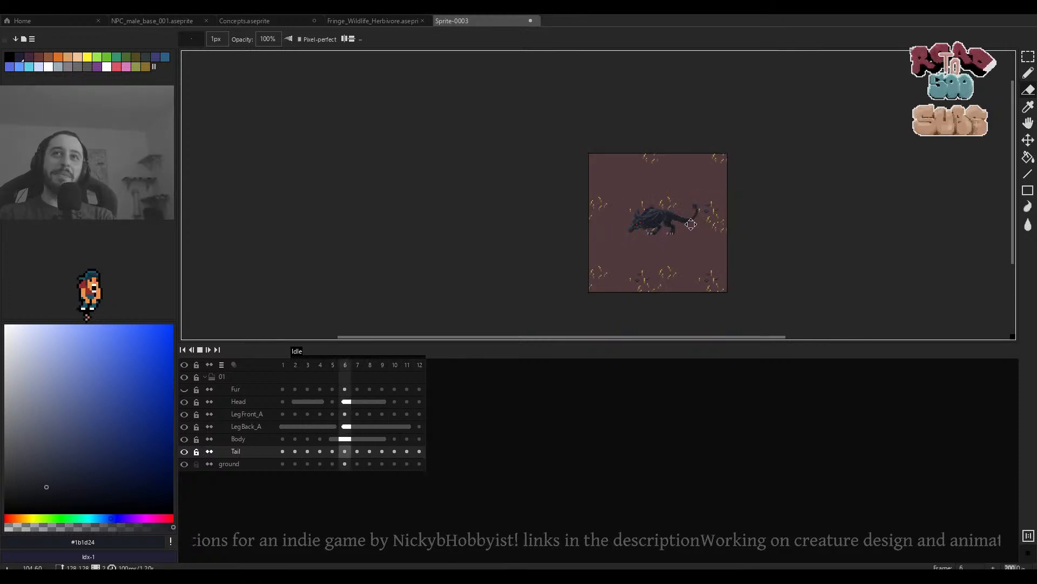
scroll(690, 224, "up", 2)
scroll(690, 225, "down", 1)
scroll(690, 225, "up", 1)
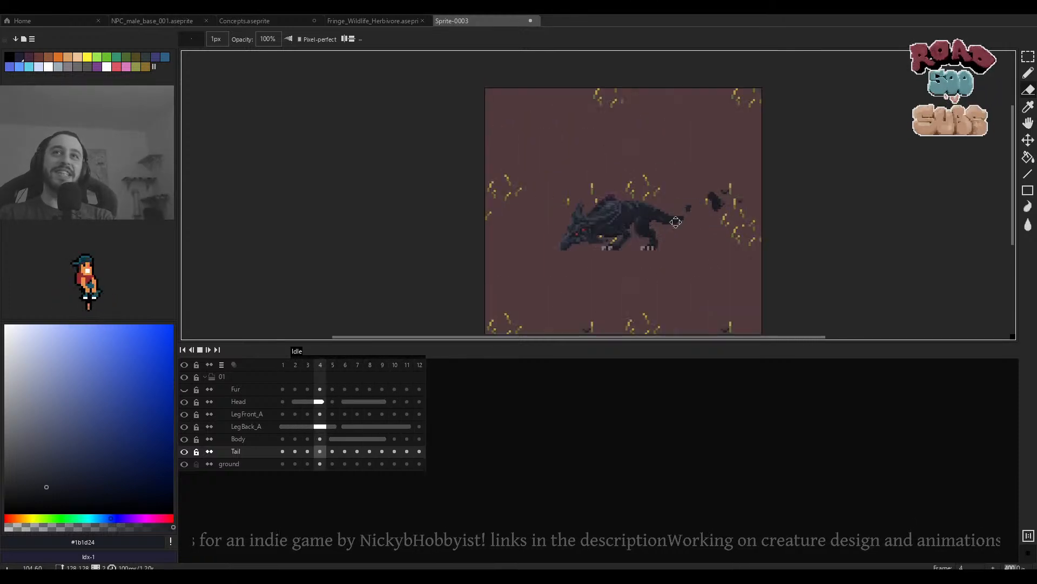
scroll(662, 222, "up", 3)
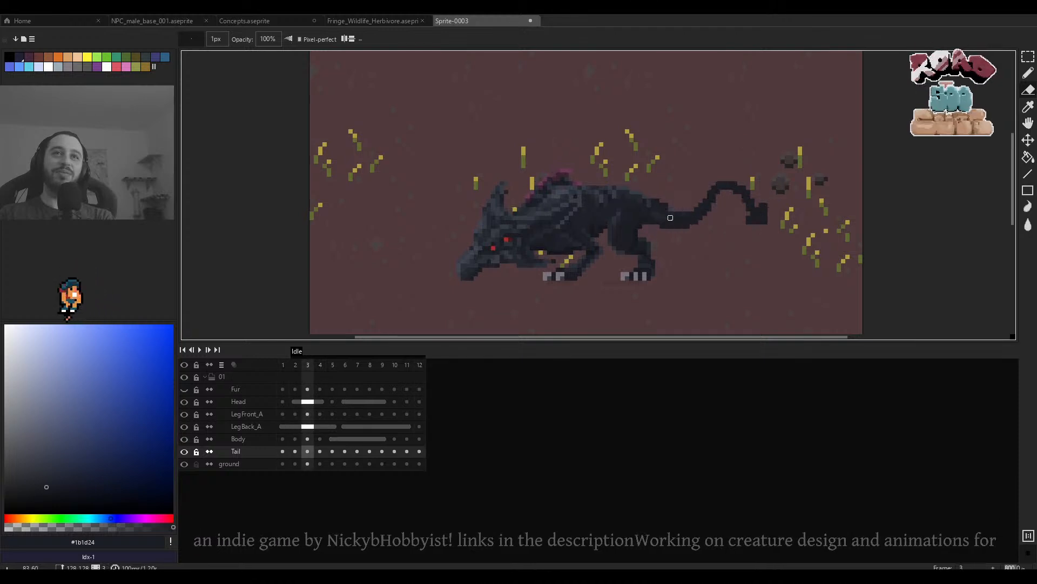
Replay the idle animation to recheck the tail's swing, stopping on frame 3 again.
key("Return")
scroll(680, 218, "down", 3)
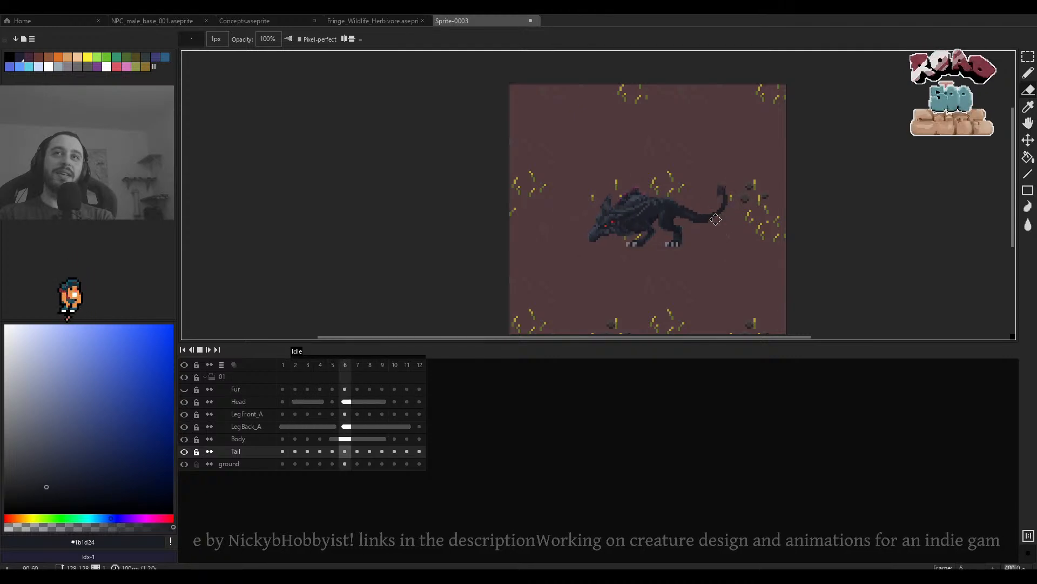
key("Return")
scroll(716, 218, "up", 3)
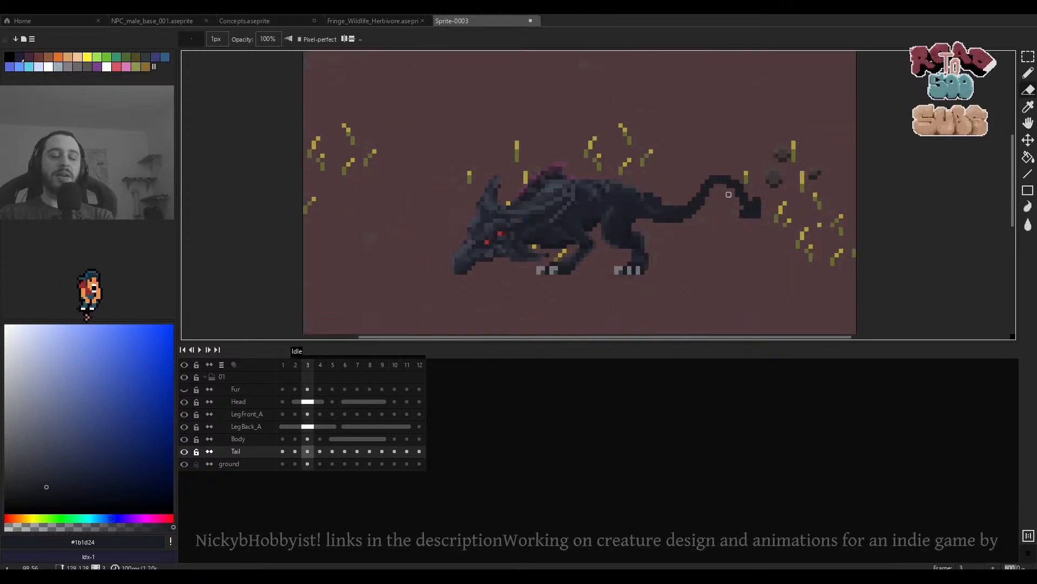
Draw frame 4's rising tail with the 2 px pencil, curving it up from the base to join the sketched tip.
scroll(693, 217, "up", 2)
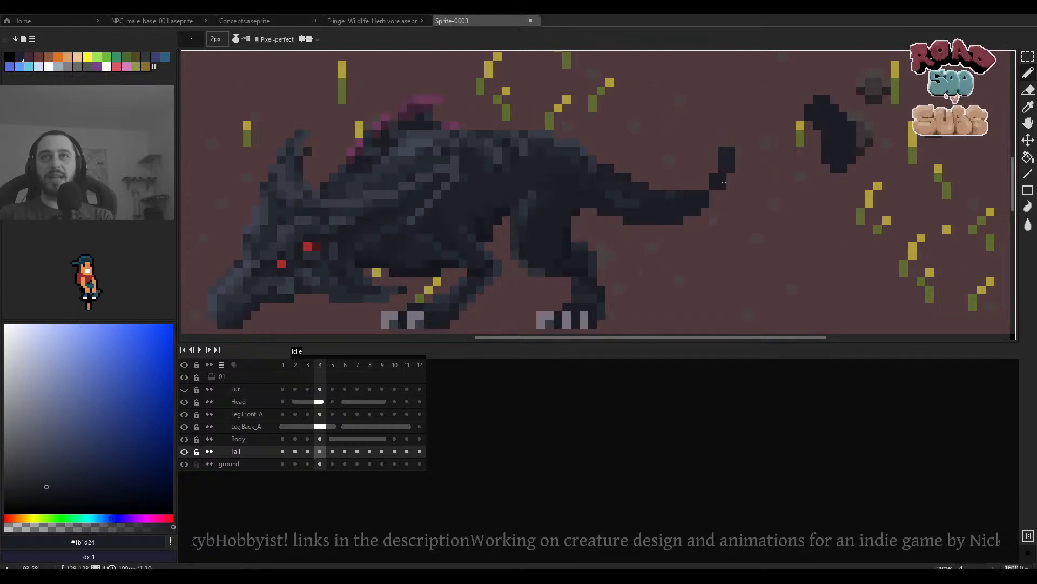
left_click(726, 180)
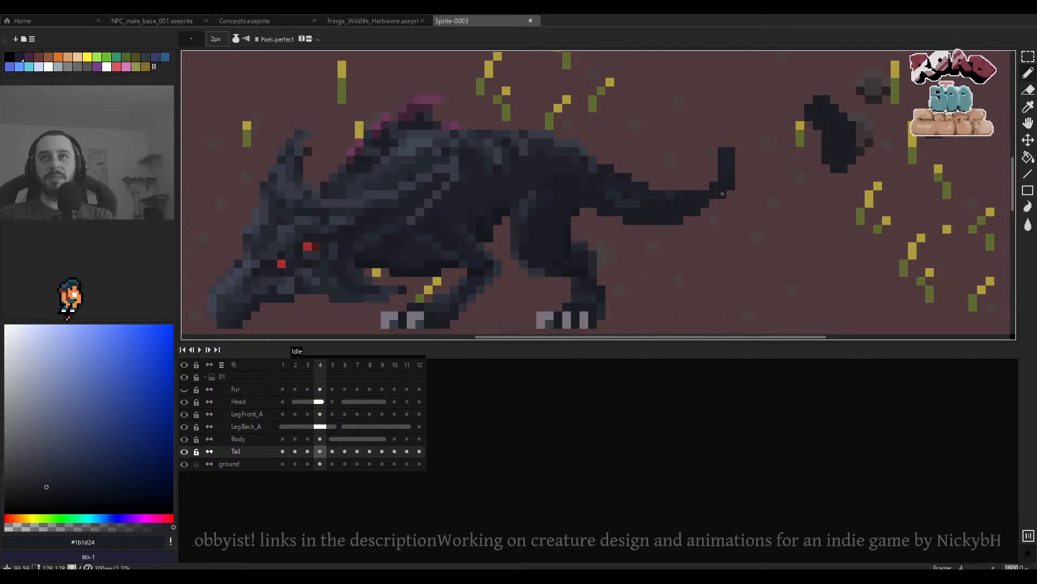
key("Left")
key("Right")
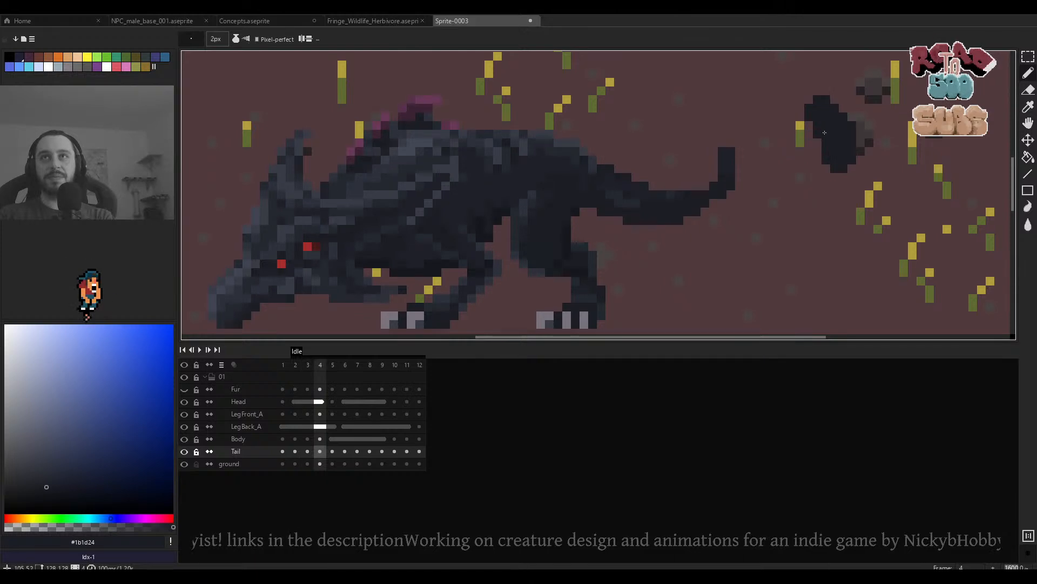
left_click_drag(816, 133, 777, 127)
left_click_drag(737, 157, 731, 176)
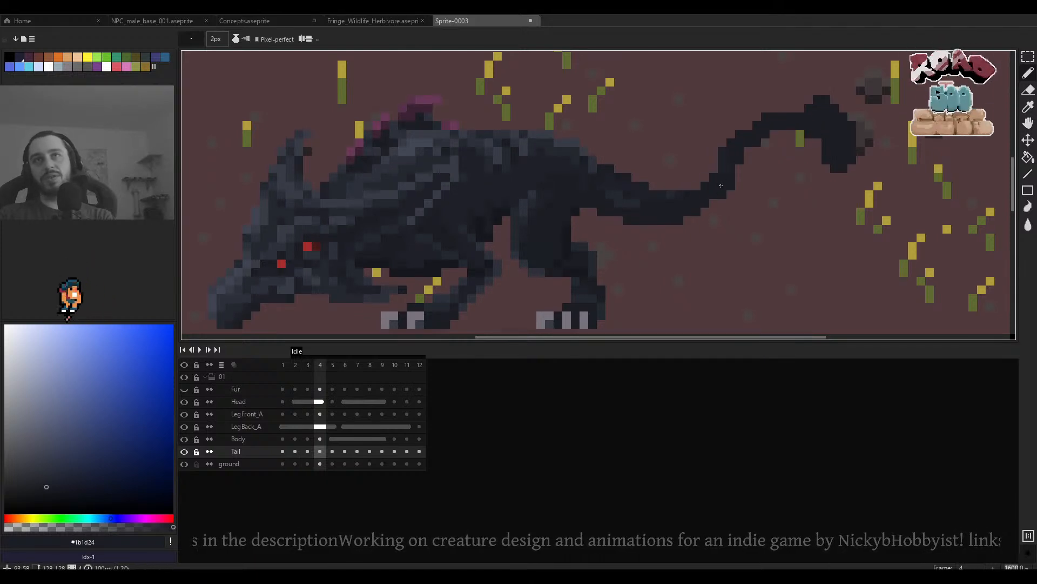
left_click(706, 194)
left_click(722, 177)
Carve frame 4's rough tail tip into a pointed arrowhead with the eraser.
scroll(721, 176, "down", 2)
scroll(722, 175, "up", 3)
key("e")
scroll(744, 177, "down", 3)
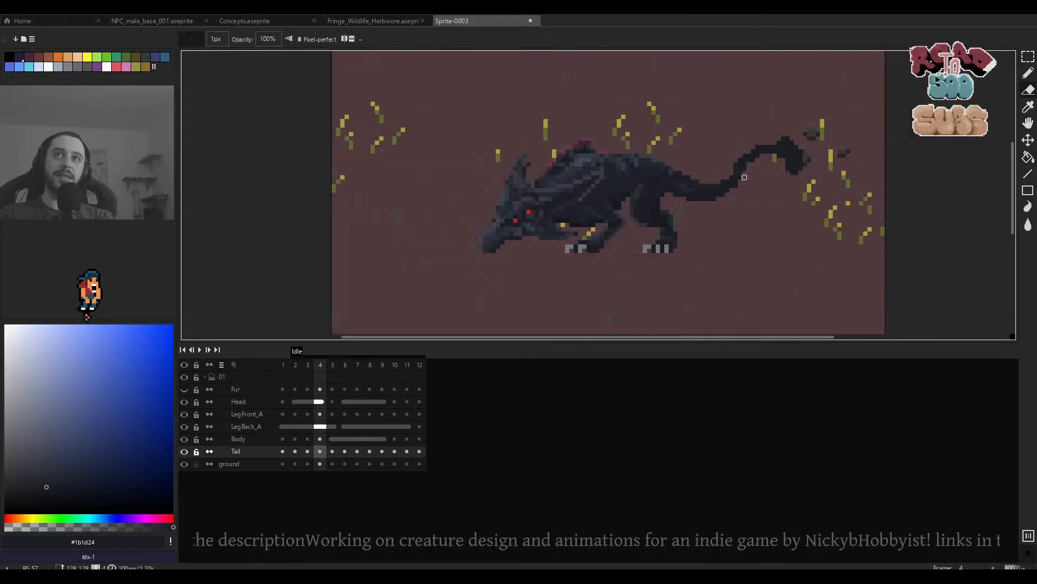
scroll(744, 177, "up", 5)
scroll(725, 134, "down", 5)
scroll(747, 133, "up", 3)
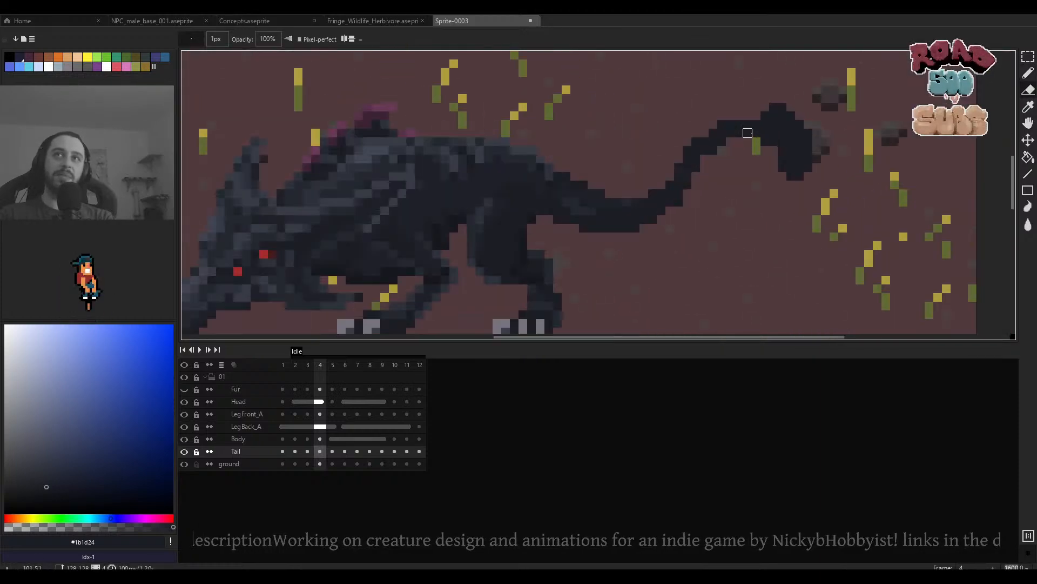
scroll(762, 187, "up", 3)
mouse_move(790, 167)
left_mouse_down()
mouse_move(762, 179)
mouse_move(792, 184)
left_mouse_up()
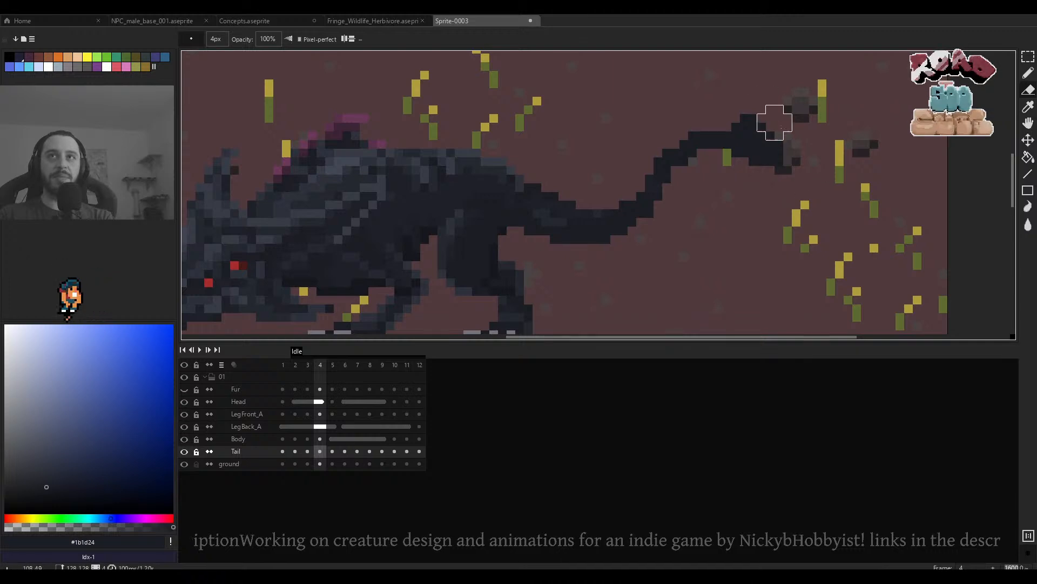
scroll(816, 149, "down", 4)
scroll(799, 140, "up", 3)
Draw frame 5's tail with the 2 px pencil, sweeping it from the base up to the round tip sketch.
key("Left")
key("Right")
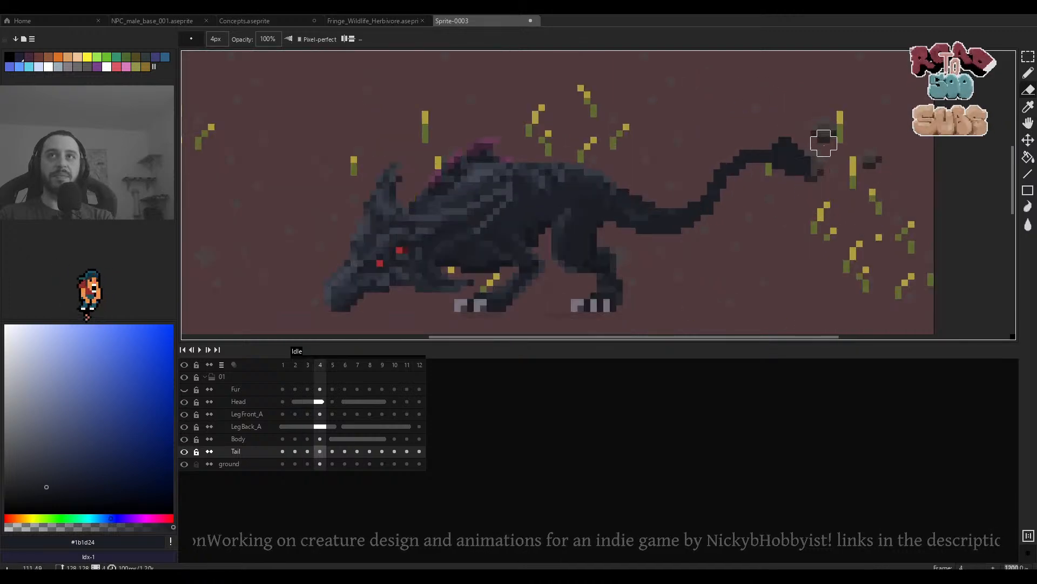
key("Right")
key("Left")
key("Right")
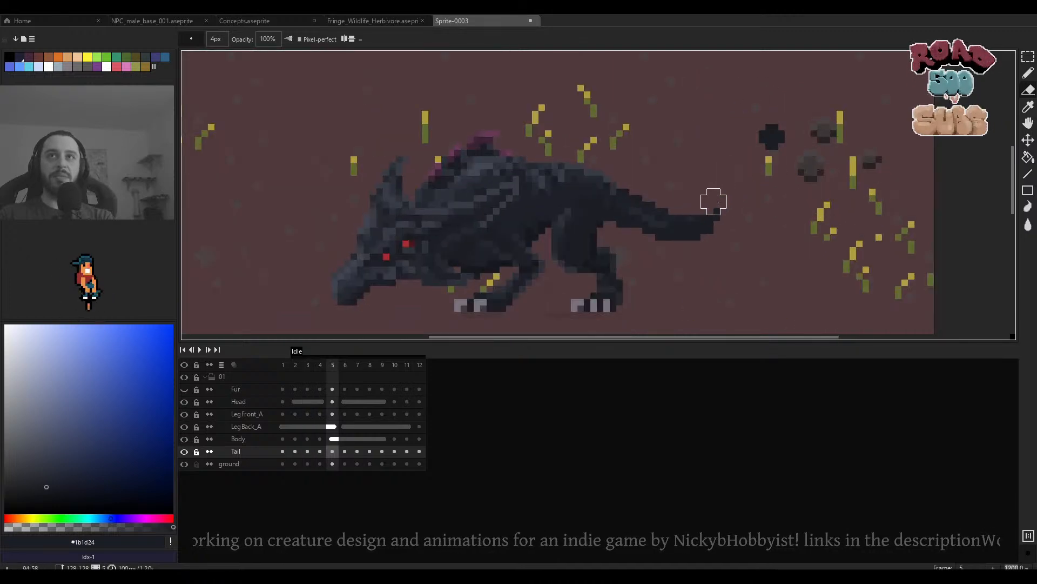
key("b")
left_click(723, 206)
left_click(772, 158)
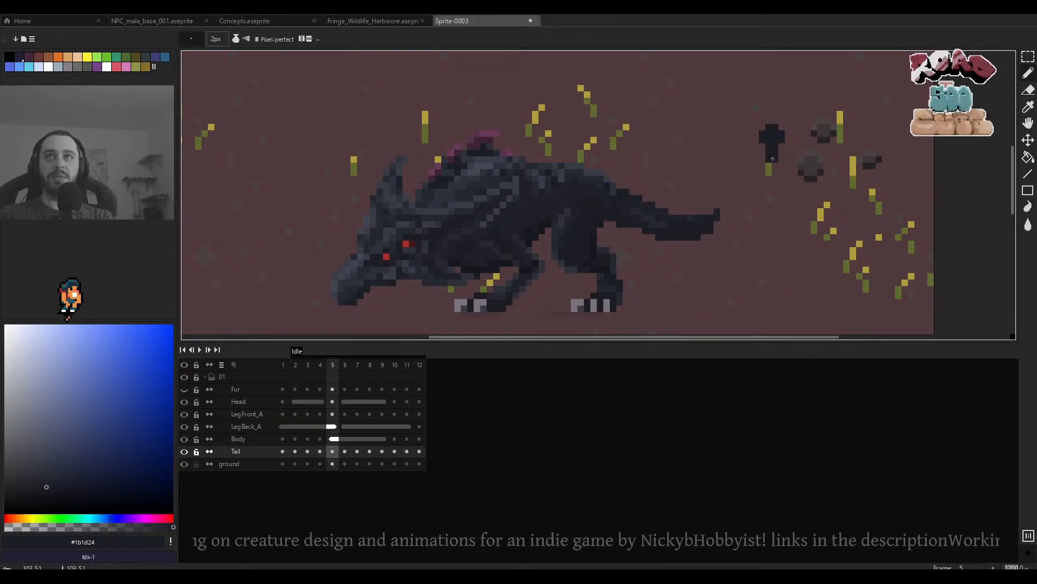
scroll(726, 222, "up", 1)
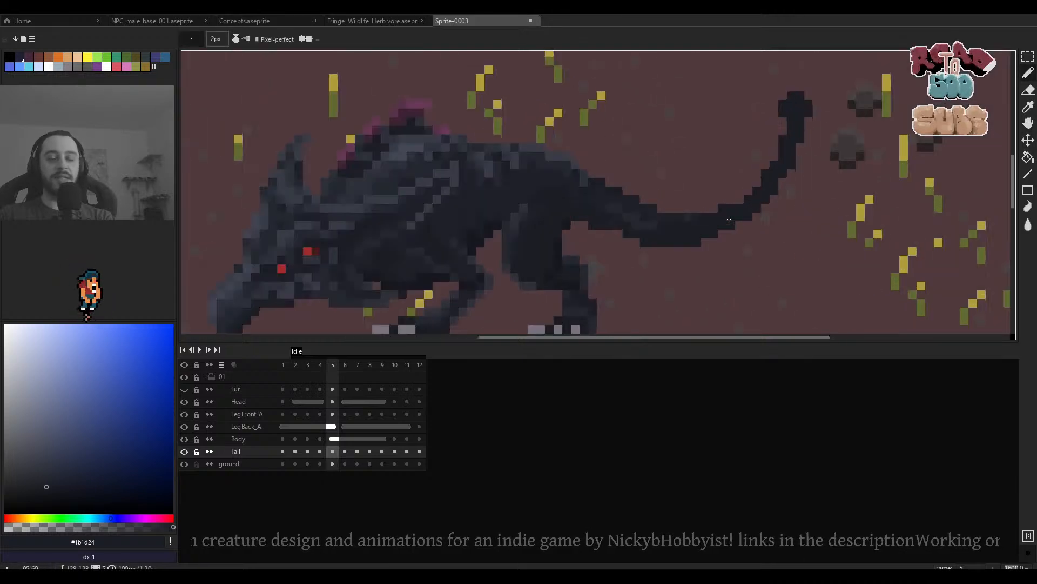
Play the idle animation and examine how the redrawn tail in frames 4 and 5 moves.
key("e")
scroll(718, 195, "down", 4)
key("Return")
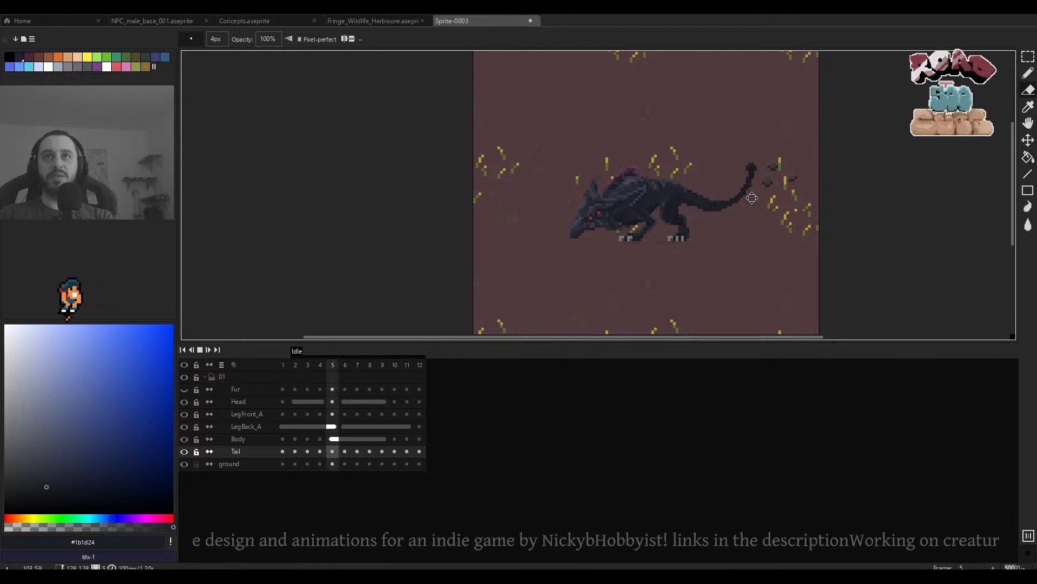
scroll(755, 197, "down", 3)
scroll(759, 198, "up", 2)
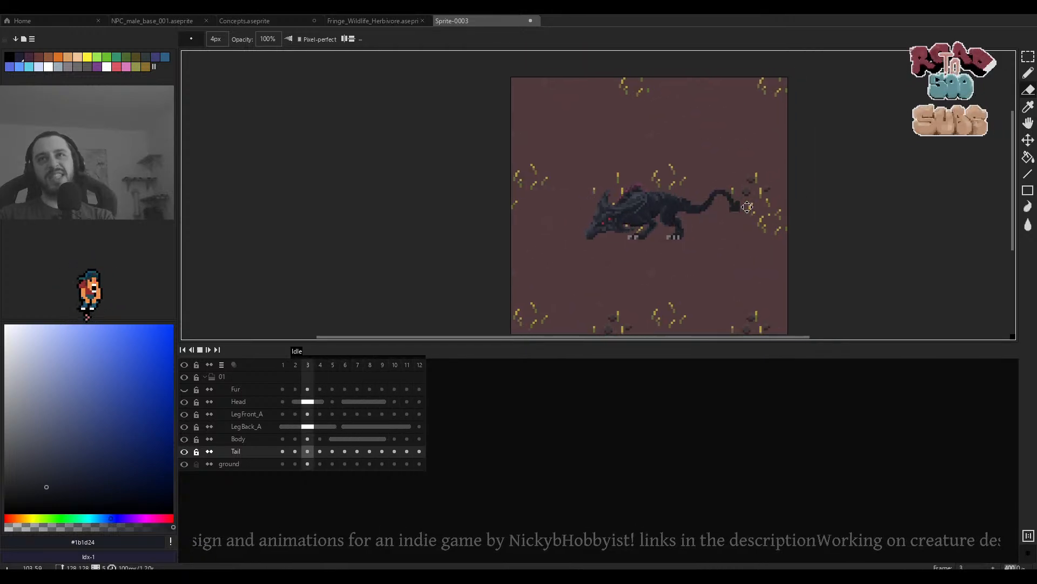
key("Return")
Thicken frame 5's raised tail tip into a heavier block with the 2 px pencil.
scroll(743, 203, "up", 3)
key("Left")
key("Left")
key("Right")
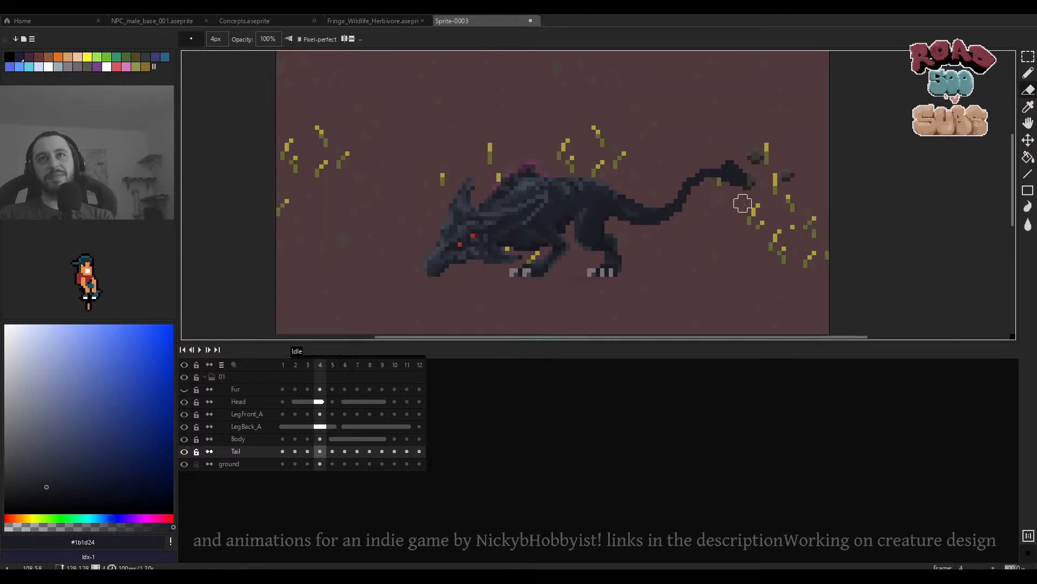
scroll(752, 185, "up", 2)
key("Right")
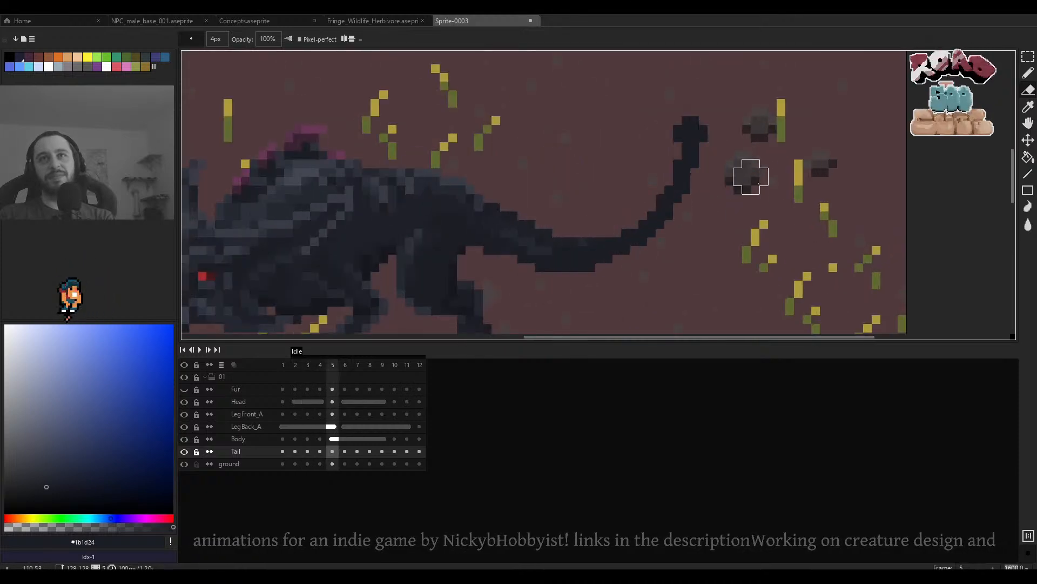
key("b")
left_click(708, 181)
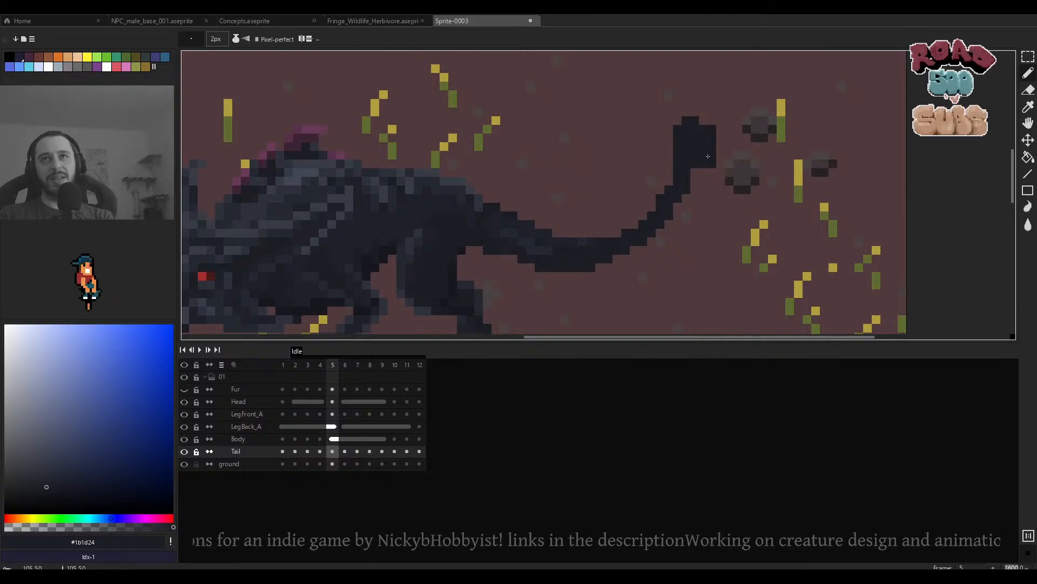
Step through the tail frames around the loop point from frame 12 to frame 2 and play the idle animation.
scroll(698, 169, "down", 3)
key("Right")
left_click(421, 452)
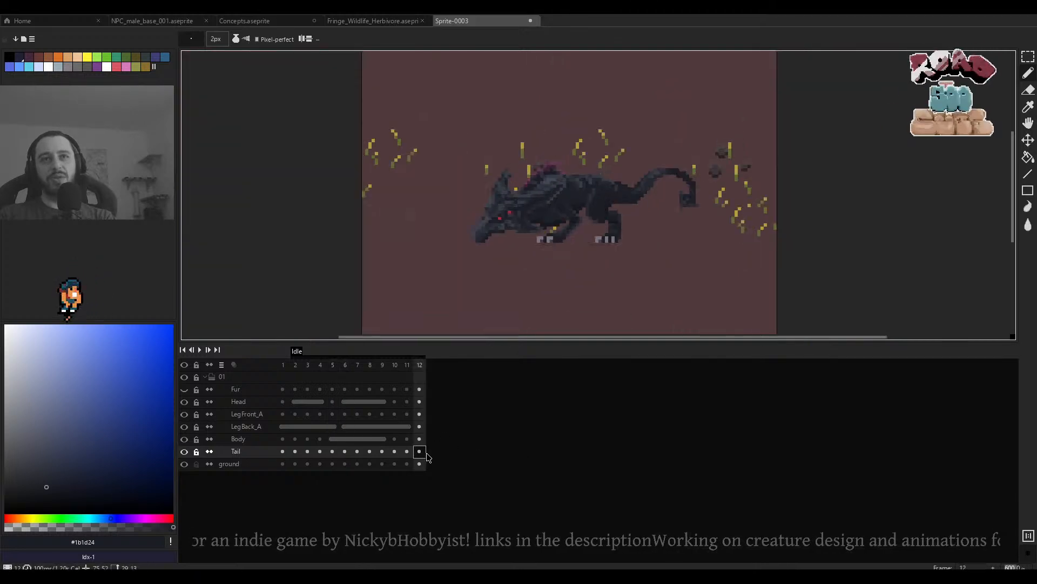
key("Right")
key("Right")
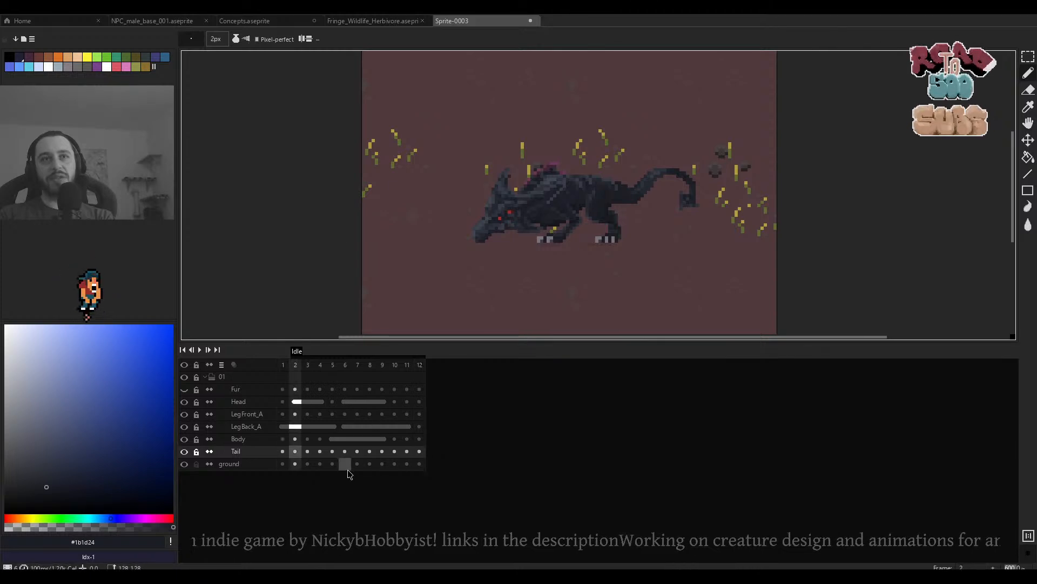
left_click(420, 455)
key("Return")
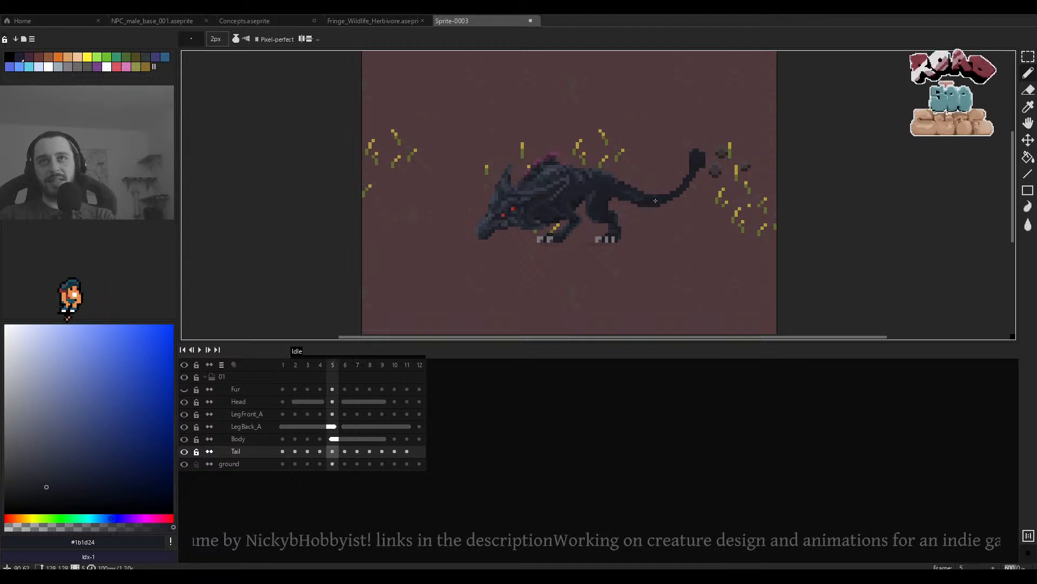
Copy the Tail cel from frame 6 into frame 7.
mouse_move(357, 455)
left_mouse_down()
mouse_move(406, 454)
mouse_move(362, 455)
left_mouse_up()
left_click(386, 461)
left_click(348, 454)
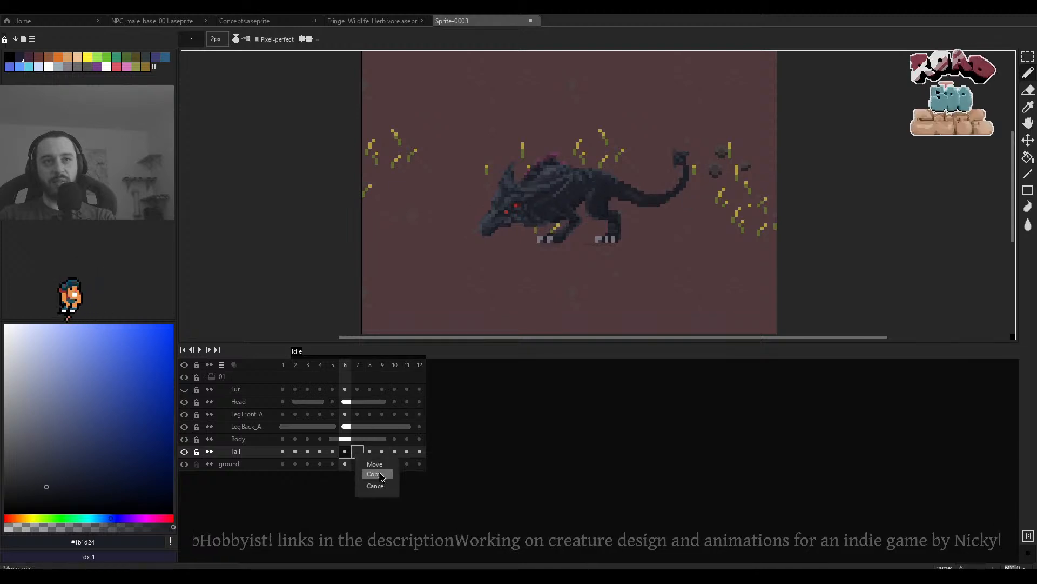
left_click(381, 475)
Play the idle animation to check the tail's motion with the copied frame 7 cel.
key("Return")
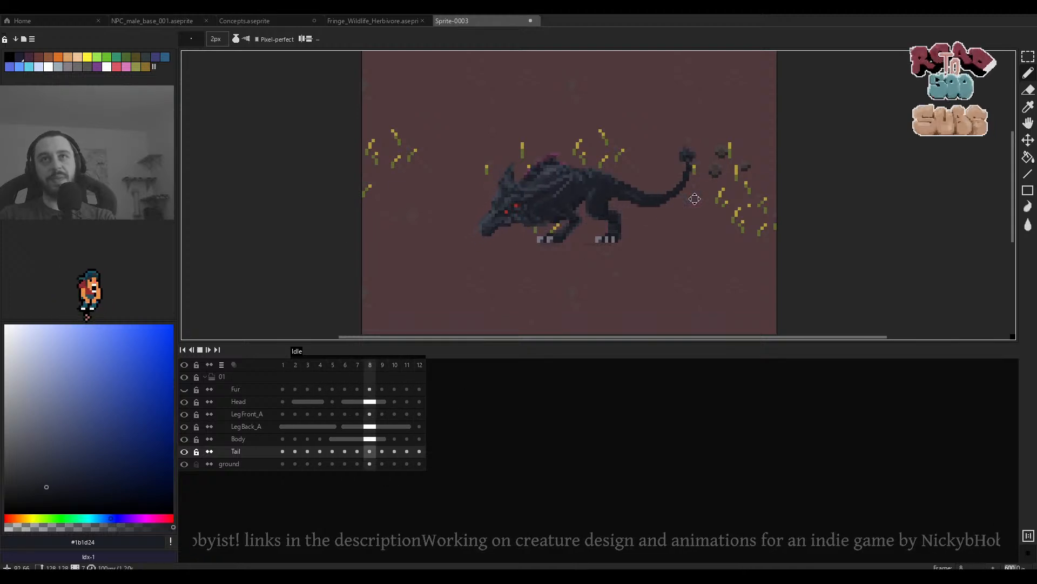
scroll(697, 200, "down", 1)
scroll(724, 205, "up", 2)
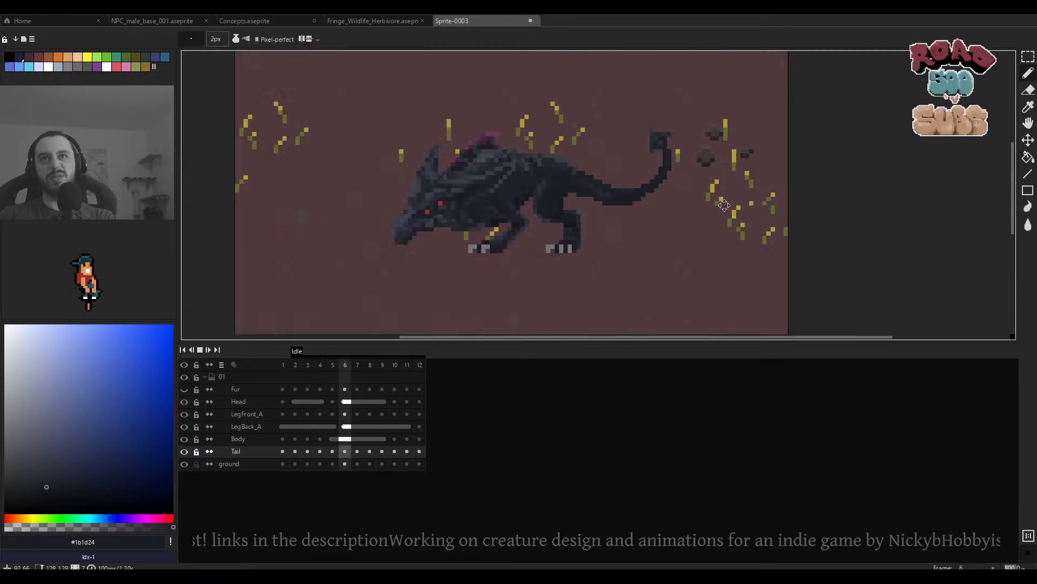
scroll(725, 205, "up", 1)
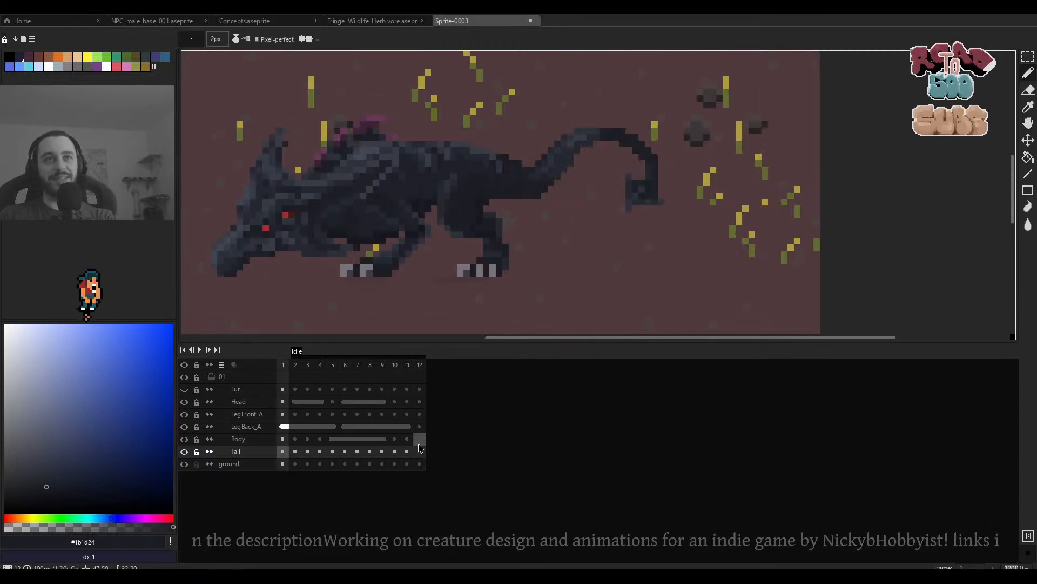
Replace frame 12's rough tail sketch with a copy of the Tail cel from frame 1.
key("ctrl+v")
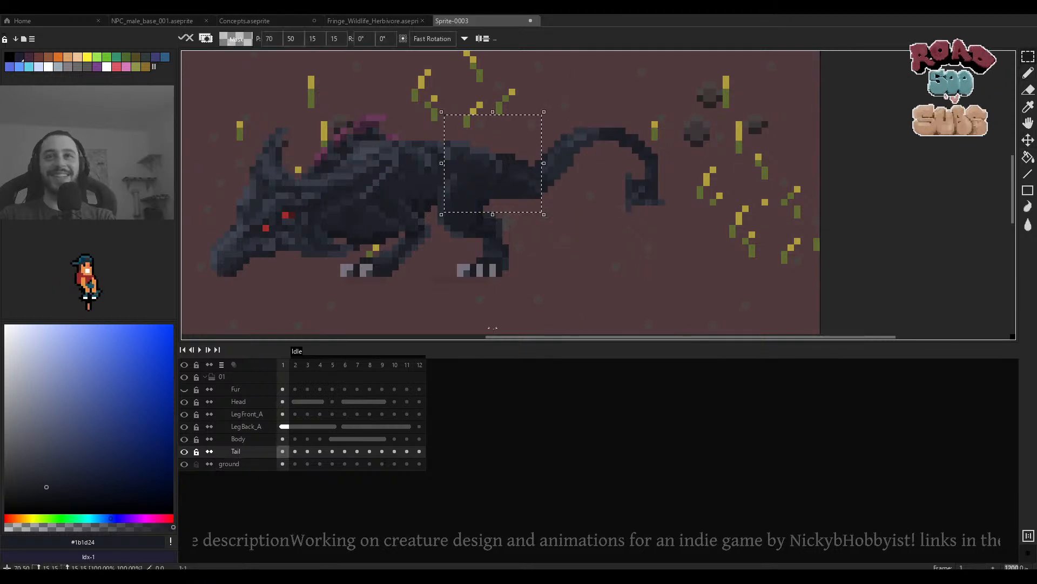
key("ctrl+z")
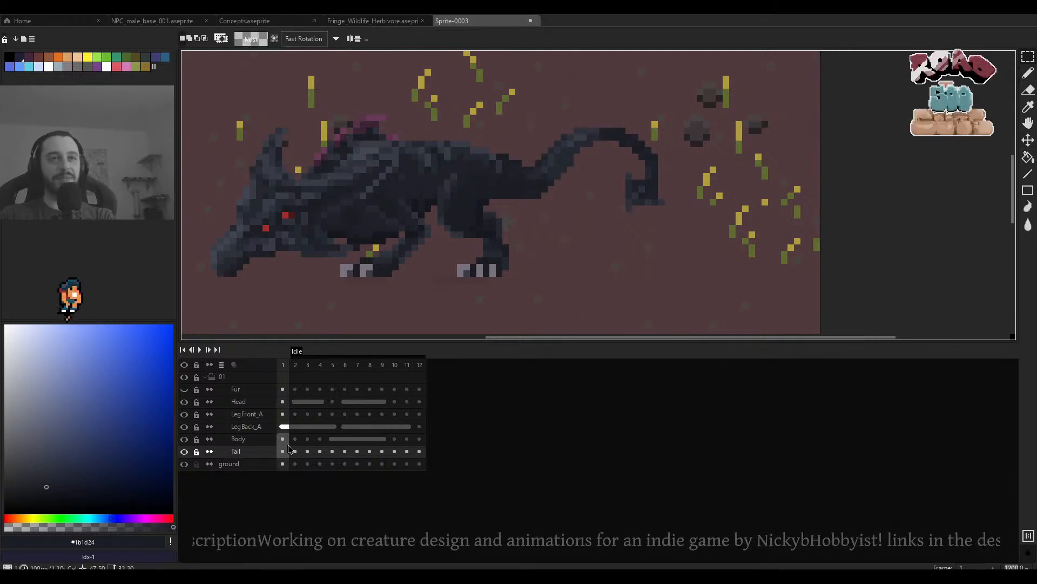
left_click(420, 452)
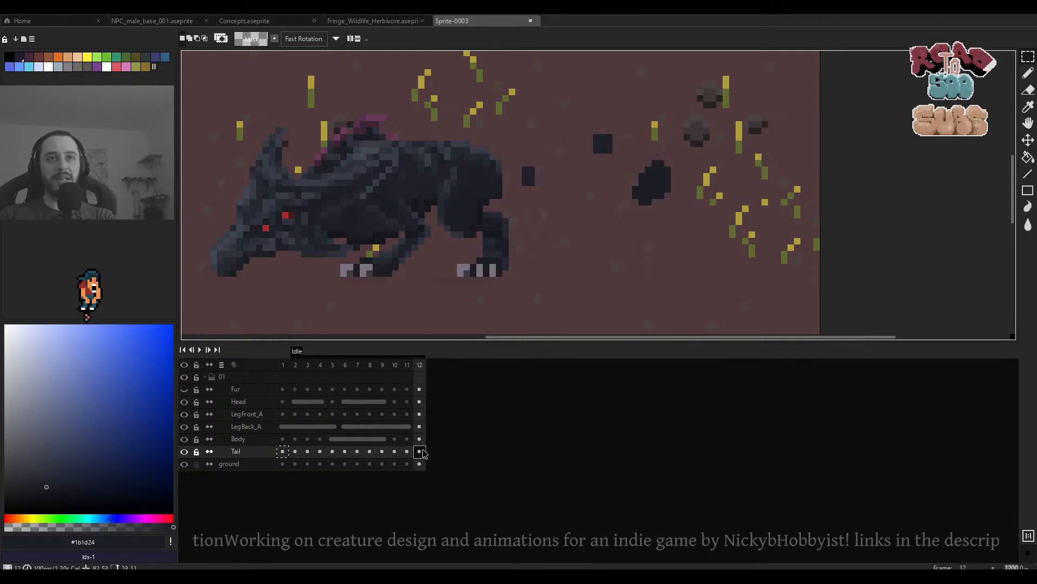
key("ctrl+v")
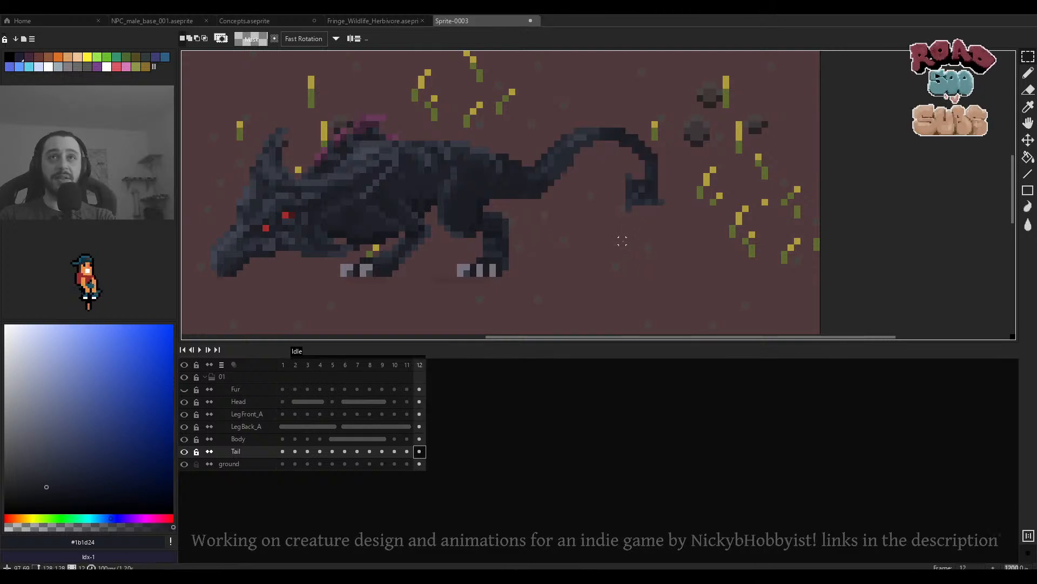
Replay the idle animation to check the tail's loop back to the start, stopping on frame 4.
scroll(679, 239, "down", 5)
key("Return")
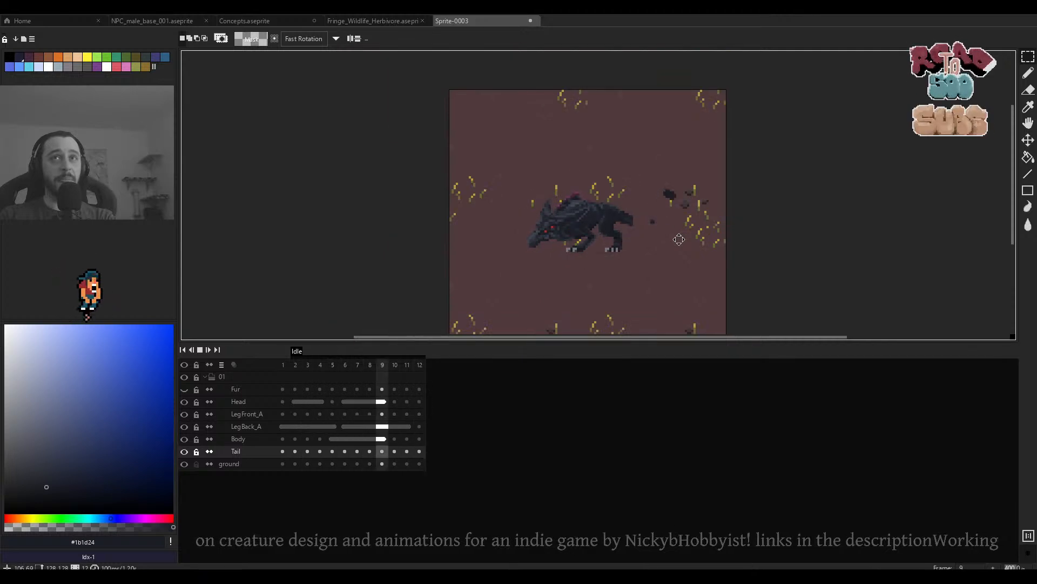
scroll(678, 235, "up", 3)
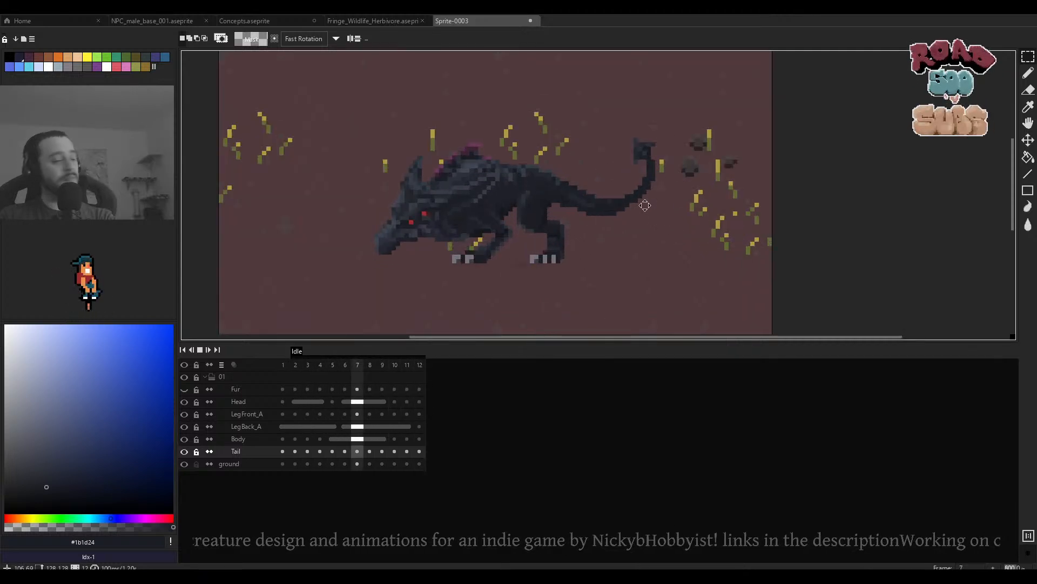
scroll(639, 191, "up", 3)
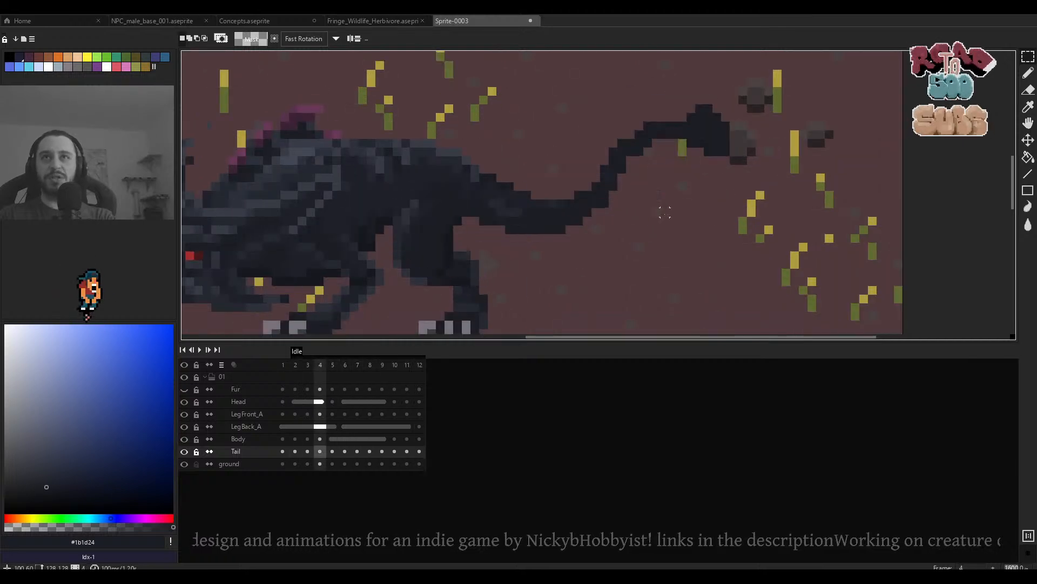
scroll(648, 204, "down", 3)
scroll(648, 204, "up", 3)
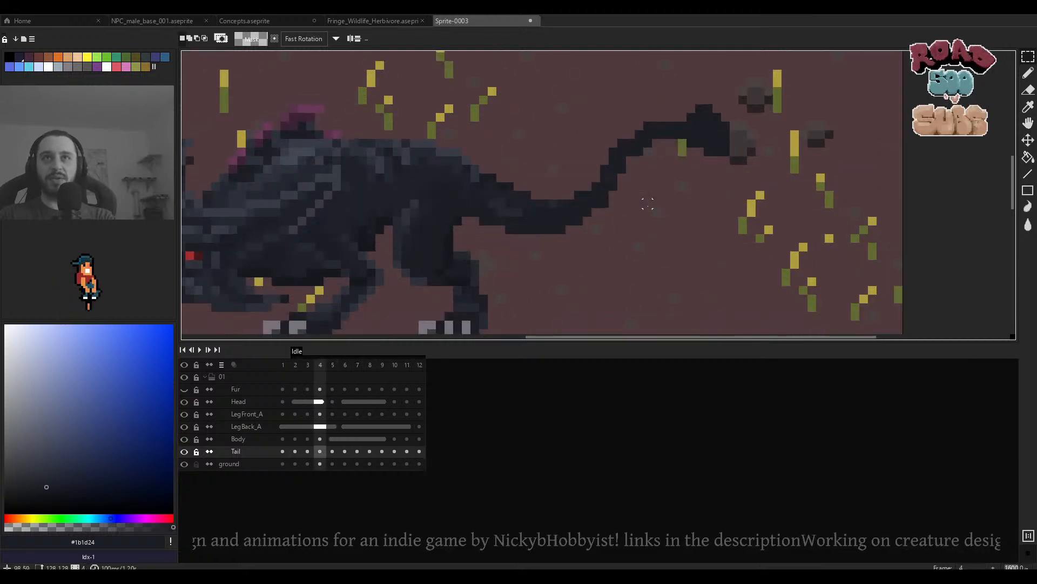
Show only the Tail layer on frame 4 and turn on onion skinning, with the 2 px pencil active.
key("b")
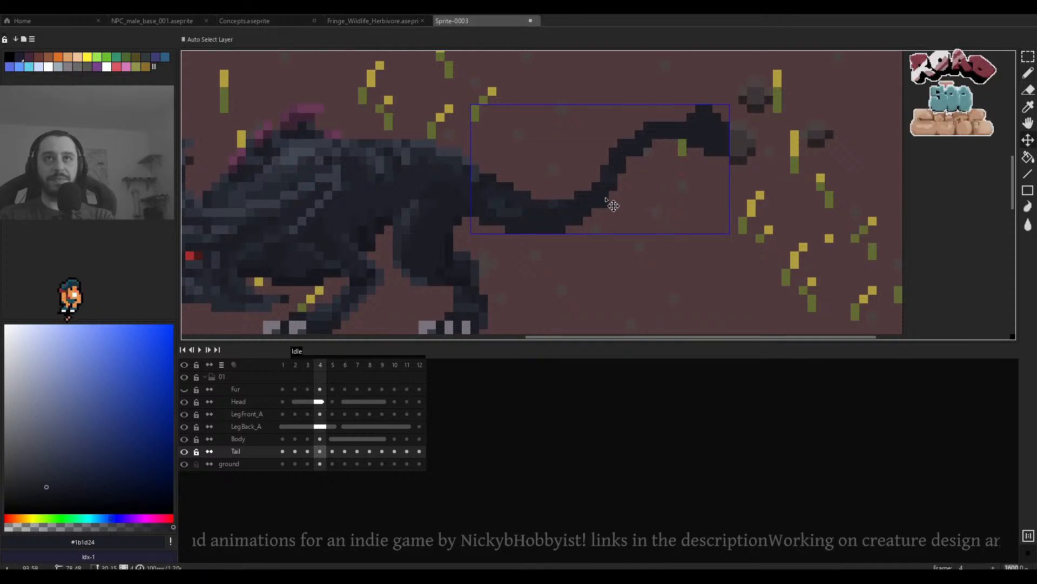
left_click(609, 197, "alt")
scroll(610, 195, "up", 2)
left_click(585, 197, "alt")
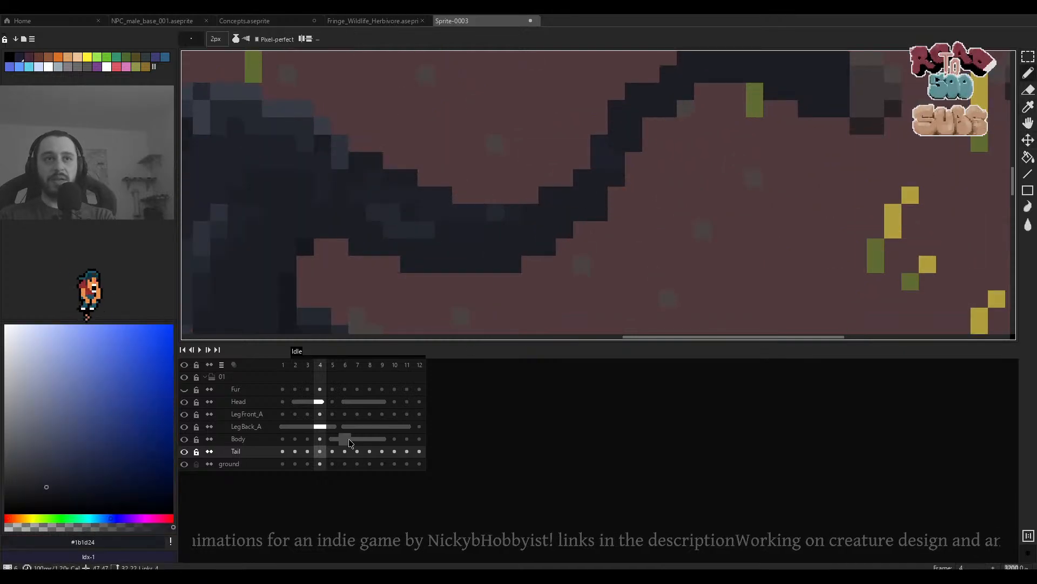
left_click(232, 366)
scroll(463, 260, "down", 3)
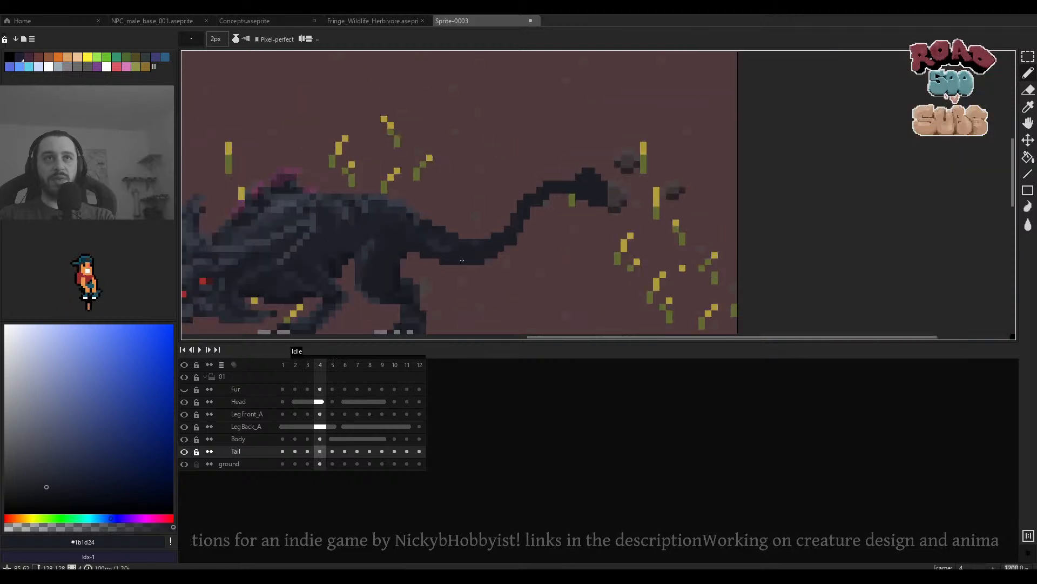
left_click(184, 451, "alt")
left_click(236, 364)
scroll(490, 254, "up", 3)
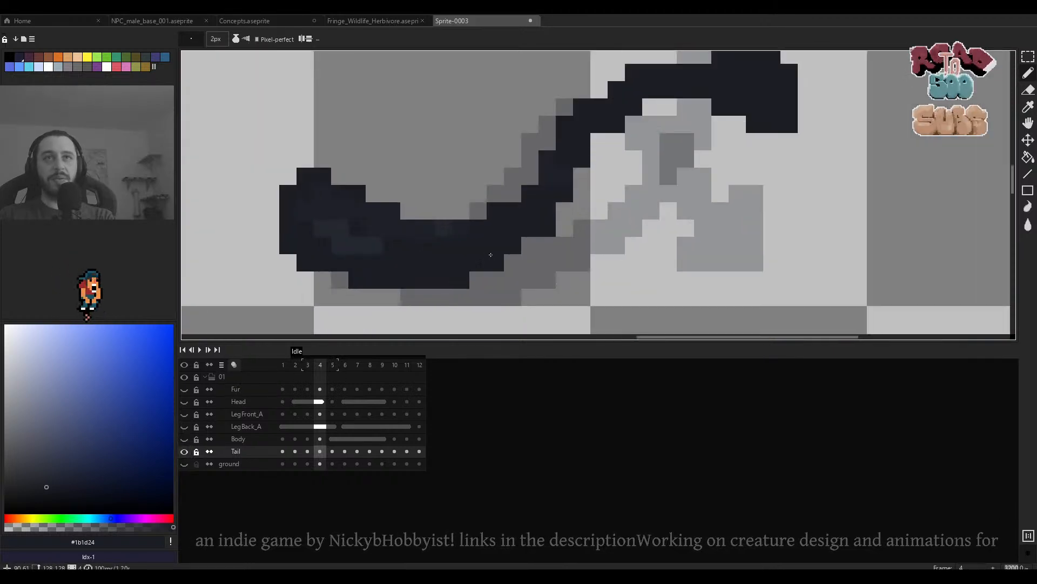
Extend frame 4's tail curve along a lower slope and erase the old raised stretch leading to the tip.
scroll(594, 227, "down", 2)
scroll(542, 198, "up", 2)
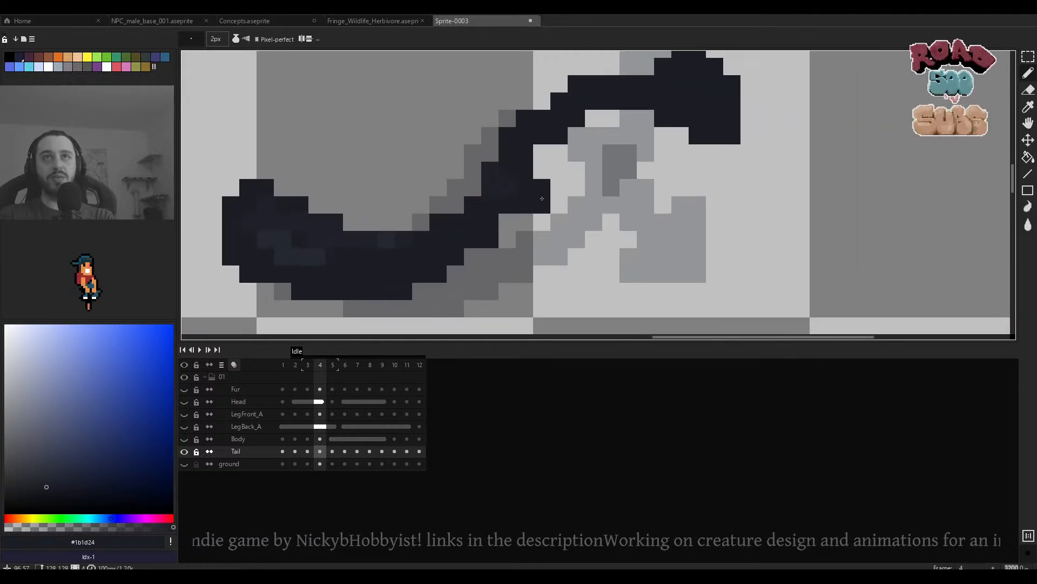
scroll(542, 198, "down", 1)
left_click_drag(552, 184, 509, 229)
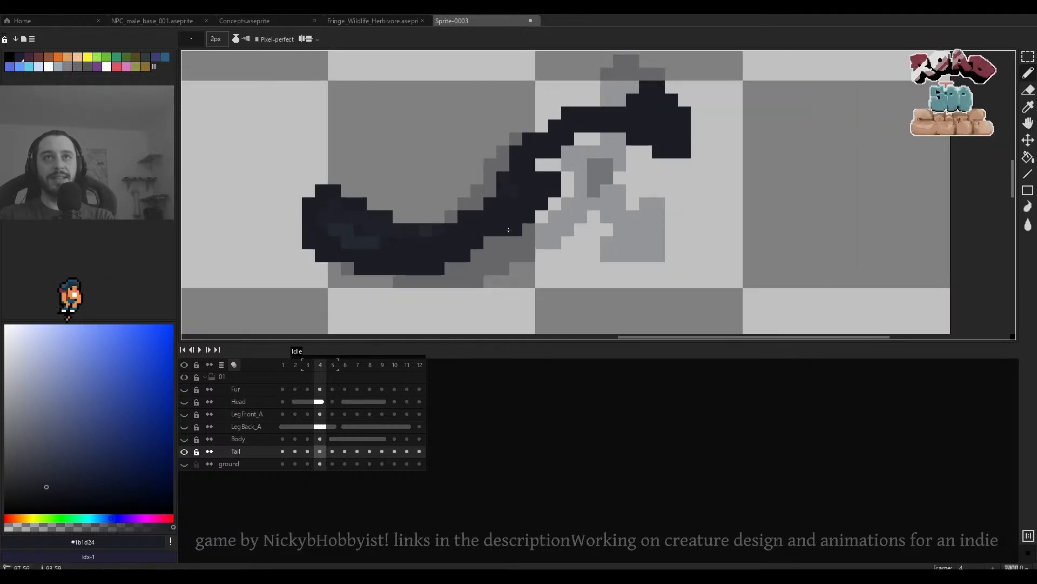
key("e")
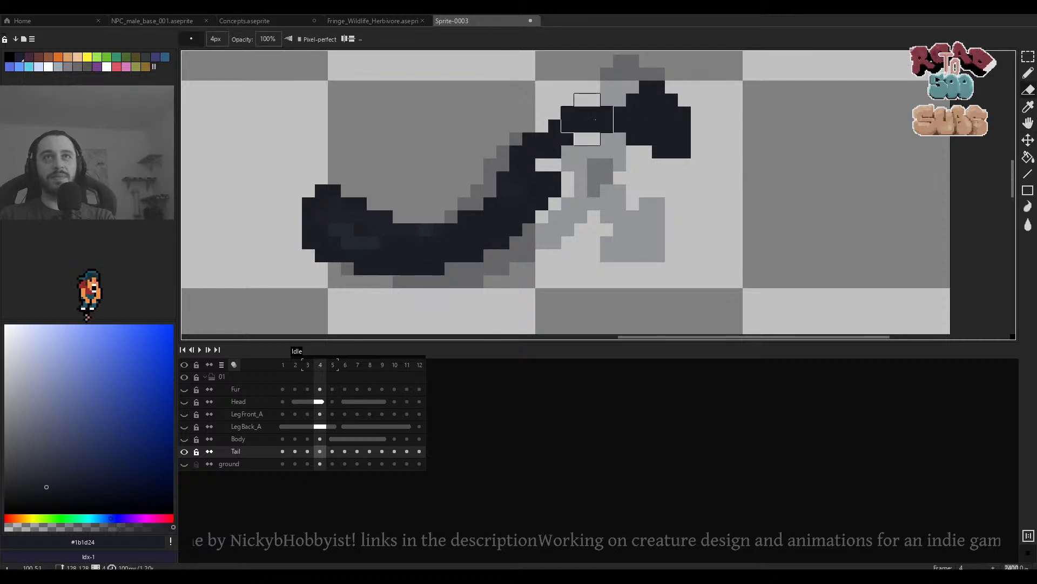
mouse_move(589, 124)
left_mouse_down()
mouse_move(484, 193)
mouse_move(522, 168)
mouse_move(497, 185)
left_mouse_up()
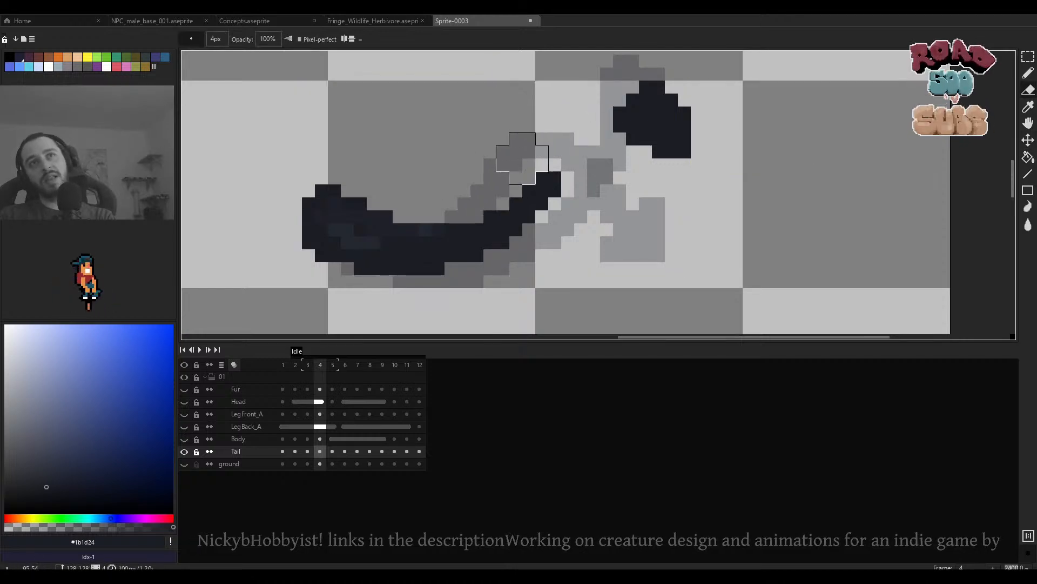
Redraw the stretch joining frame 4's tail curve to its tip with the 2 px pencil and trim the curve's upper edge.
key("b")
scroll(508, 169, "down", 1)
left_click(552, 184)
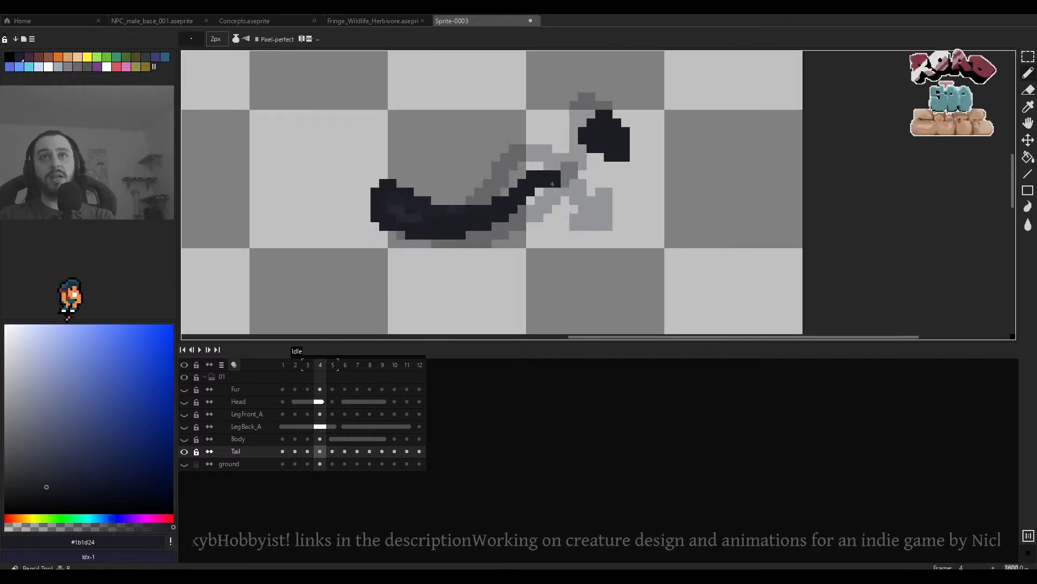
left_click_drag(582, 157, 534, 193)
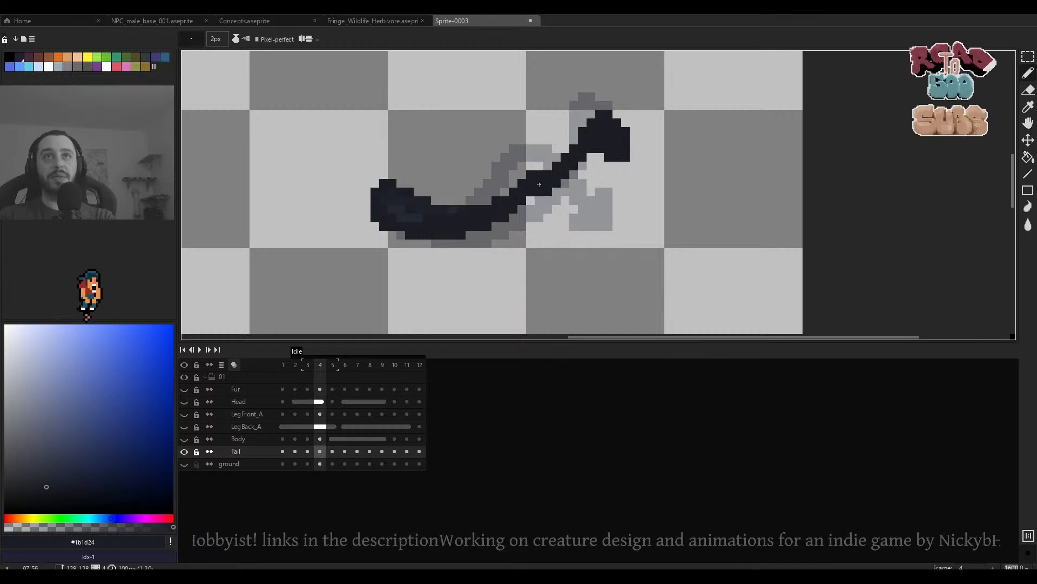
key("e")
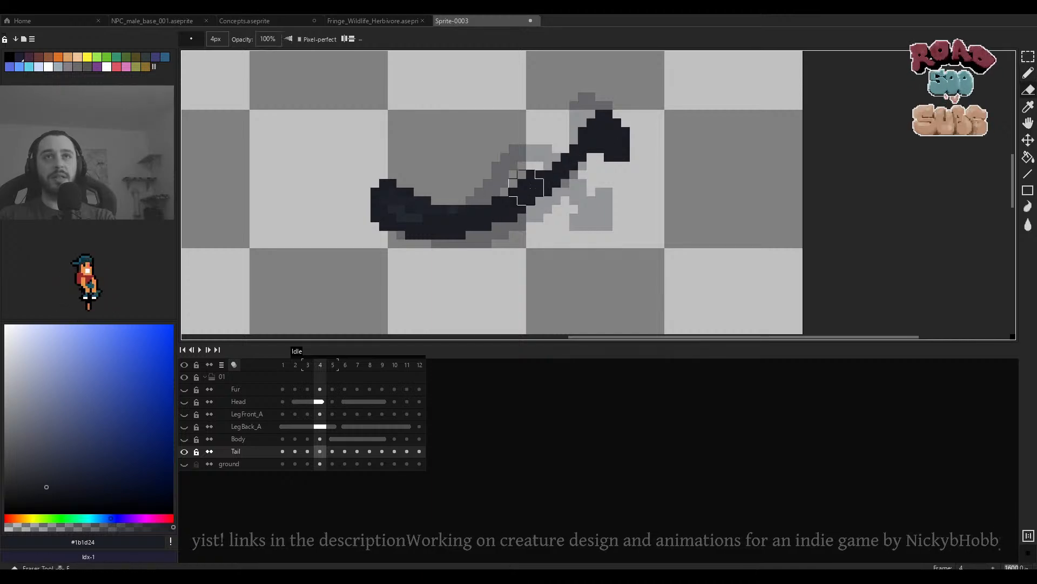
mouse_move(509, 207)
left_mouse_down()
mouse_move(532, 170)
mouse_move(486, 187)
mouse_move(492, 179)
left_mouse_up()
Play the idle animation to check frame 4's reshaped tail in motion, stopping on frame 9.
scroll(492, 178, "down", 5)
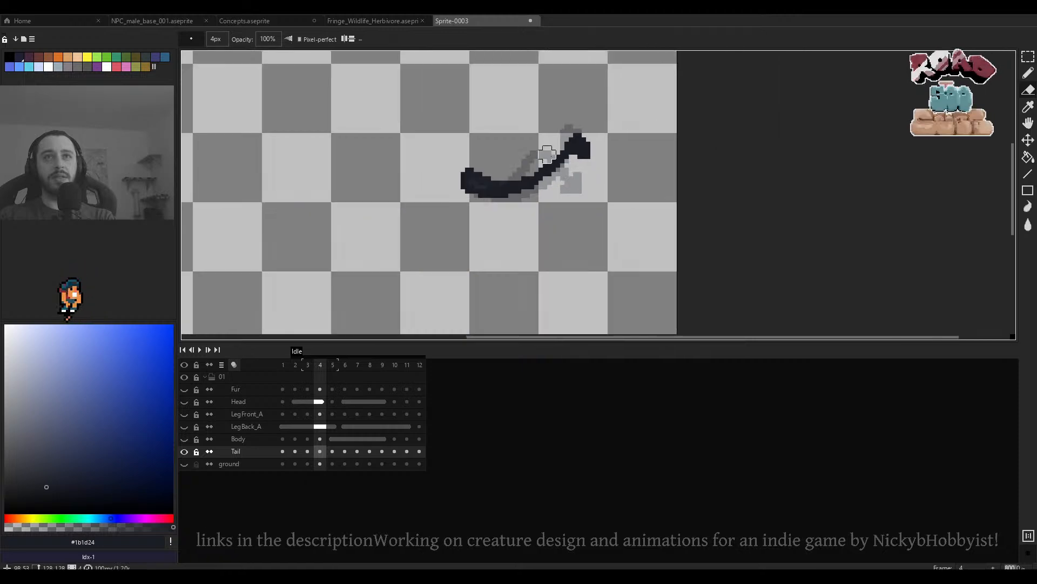
scroll(556, 157, "up", 2)
scroll(562, 151, "down", 1)
key("Return")
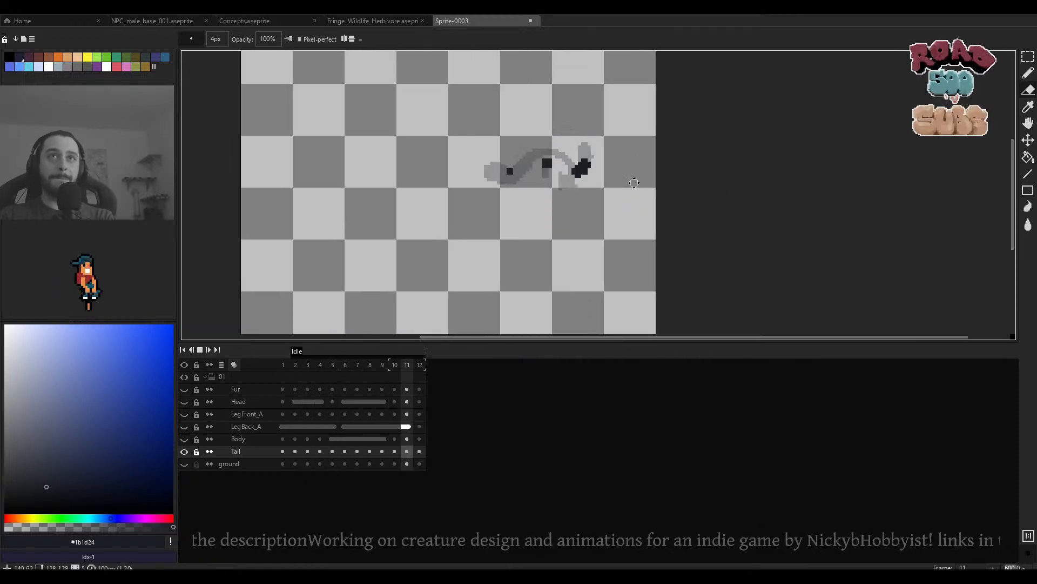
scroll(568, 172, "up", 3)
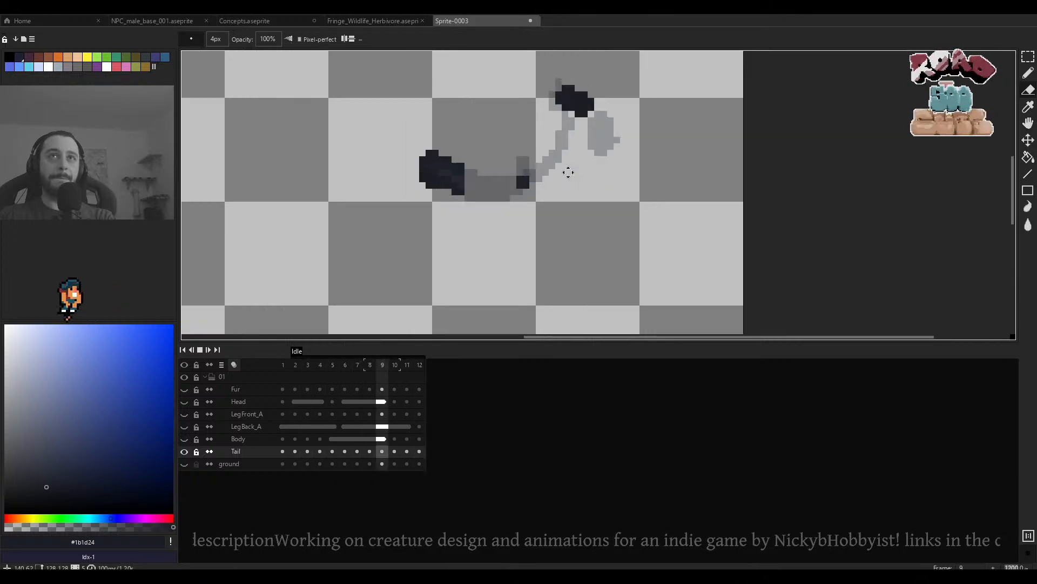
scroll(565, 172, "up", 3)
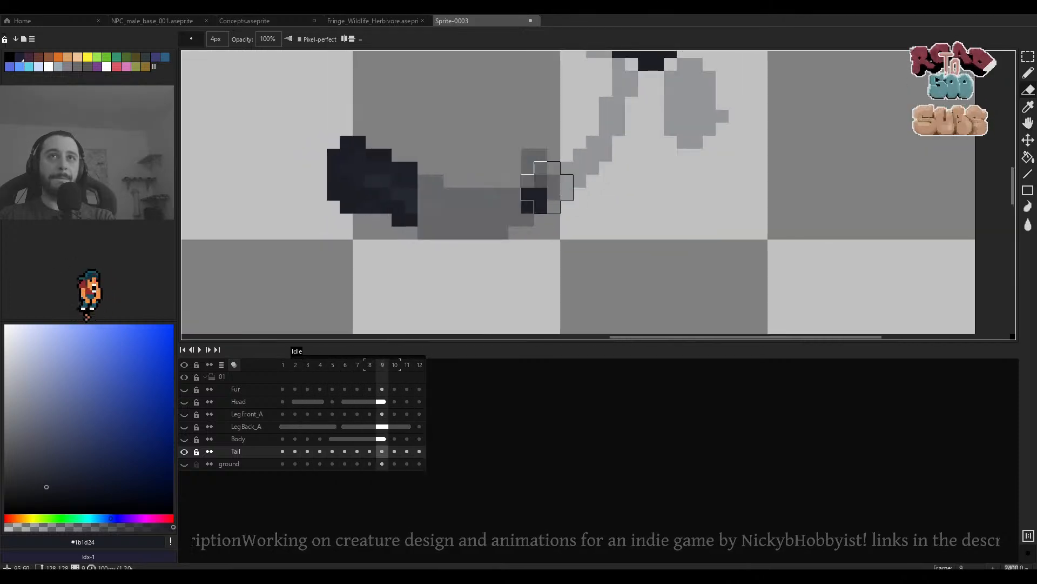
Copy the tail's base and curve from frame 8 into frame 9, placing them about one pixel higher.
scroll(621, 216, "down", 3)
key("Left")
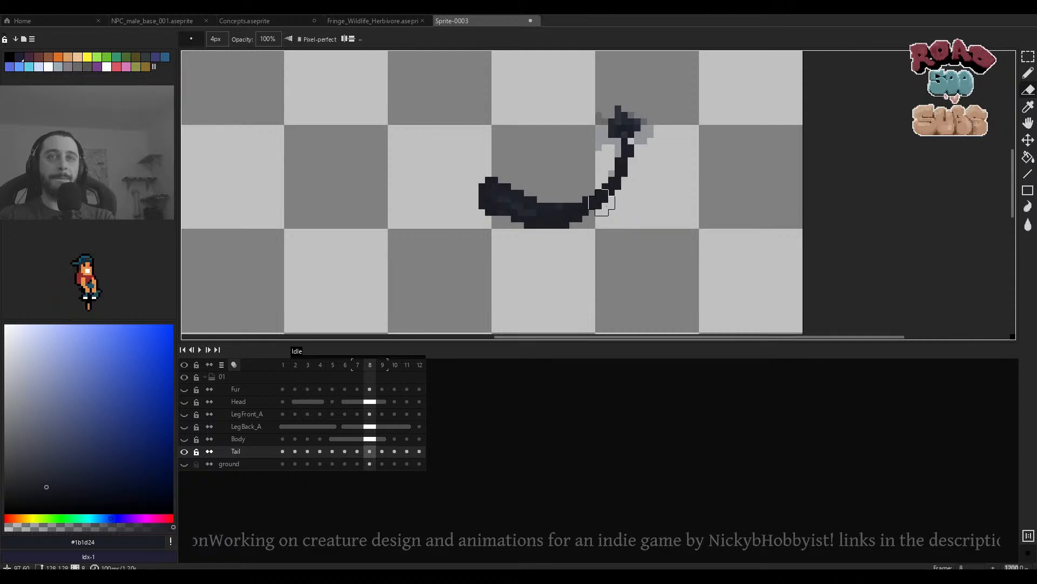
scroll(607, 207, "up", 2)
key("m")
left_click_drag(645, 140, 330, 284)
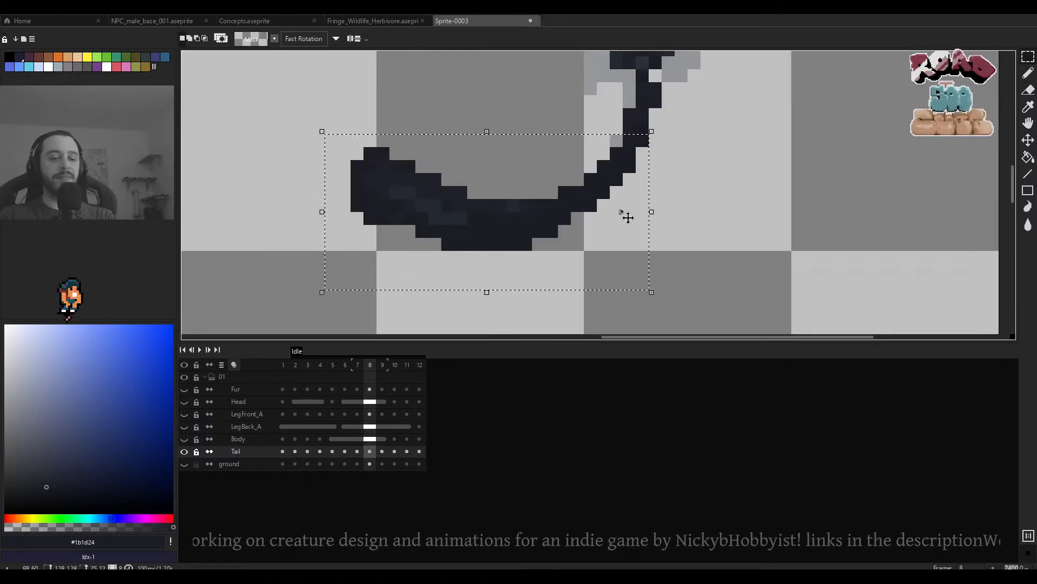
key("ctrl+d")
key("Right")
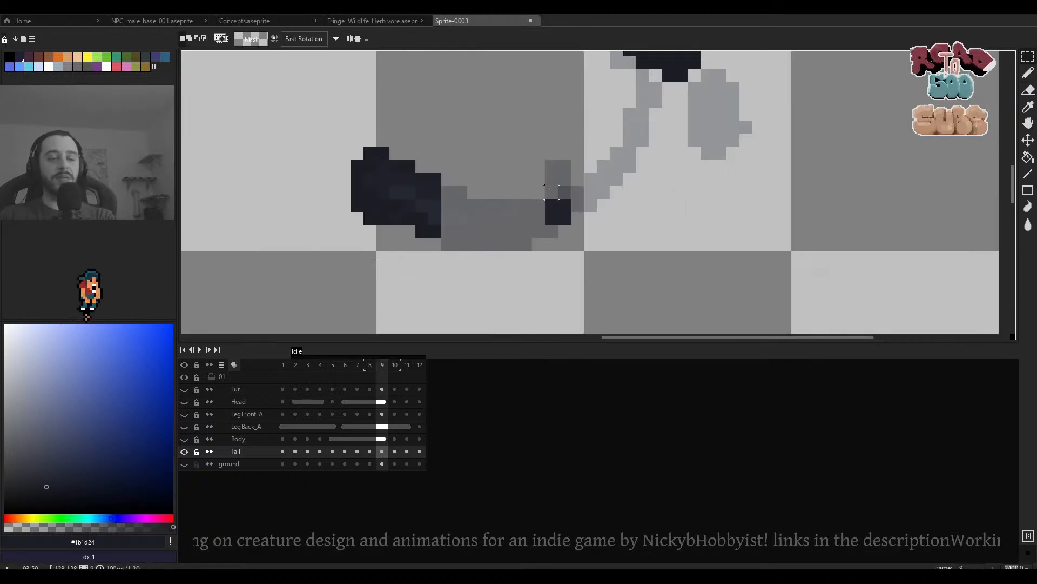
scroll(550, 189, "down", 5)
scroll(541, 205, "up", 4)
left_click_drag(622, 130, 487, 249)
key("ctrl+d")
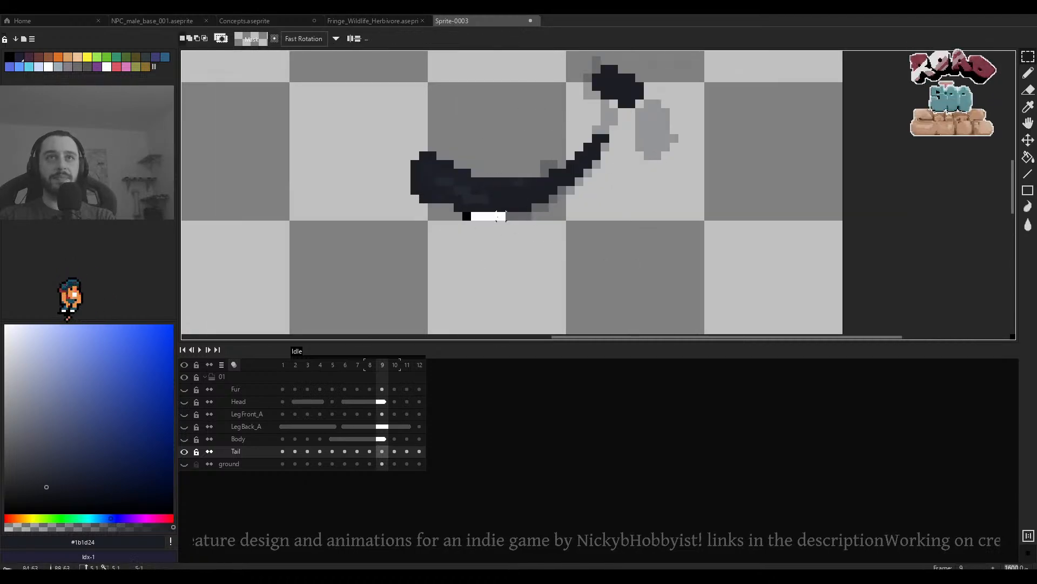
scroll(534, 199, "down", 3)
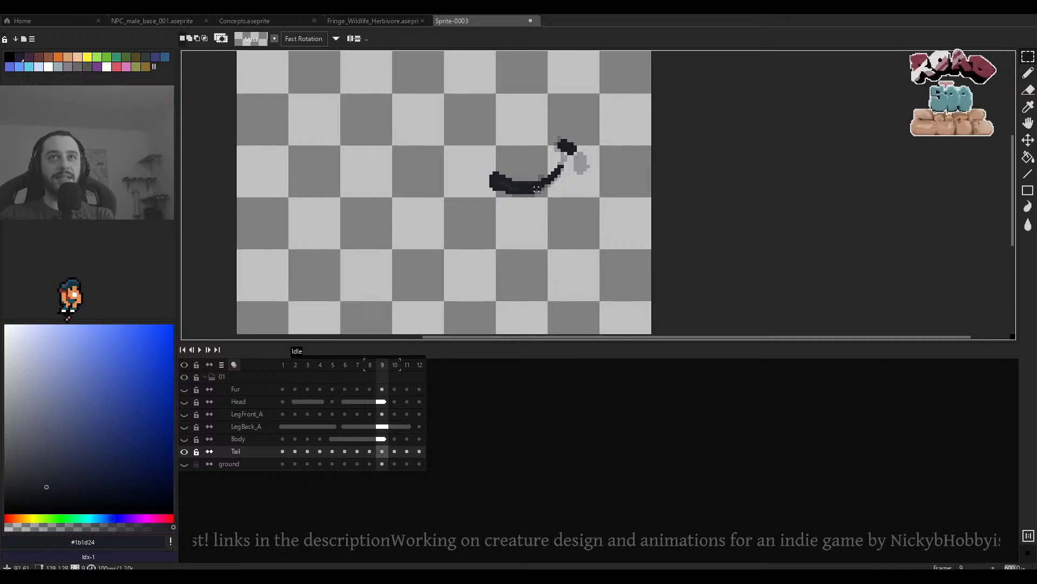
Join the curve to the tip on frame 9 with a 1 px line, redoing the first stroke one pixel further out.
scroll(524, 225, "up", 2)
key("b")
scroll(564, 153, "up", 2)
left_click_drag(564, 153, 553, 202)
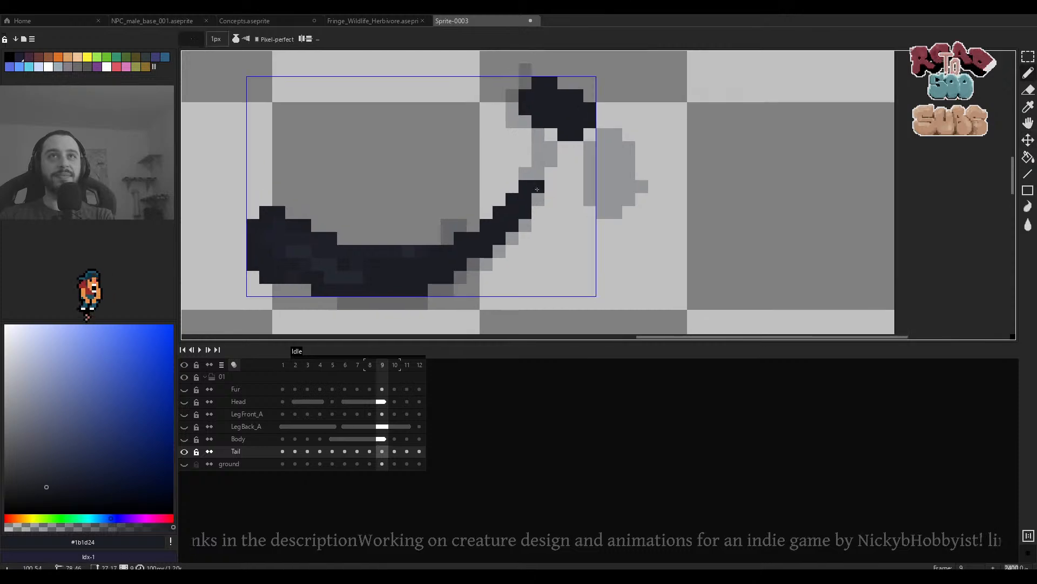
scroll(552, 208, "down", 1)
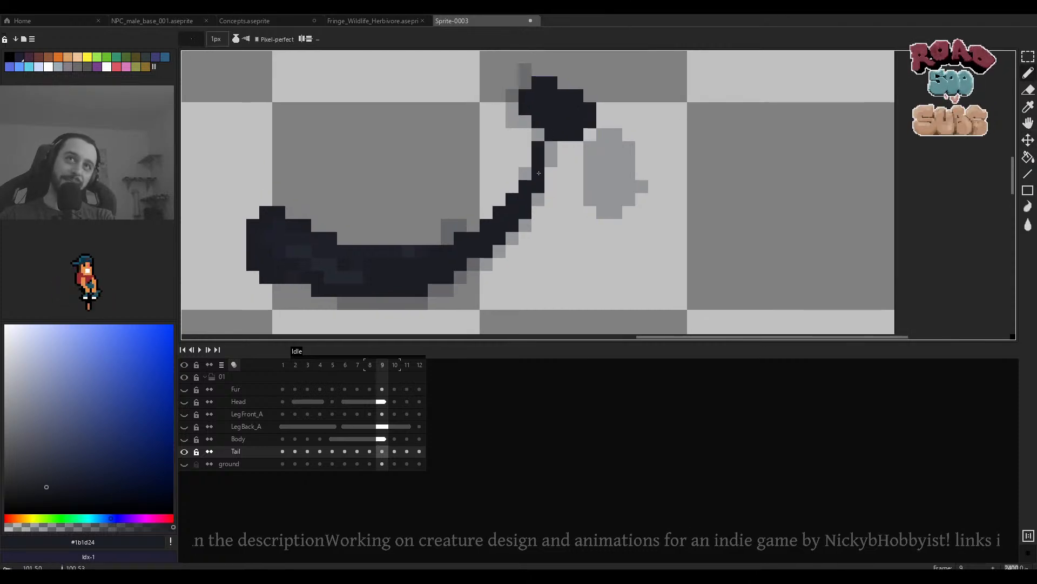
key("ctrl+z")
left_click(547, 146)
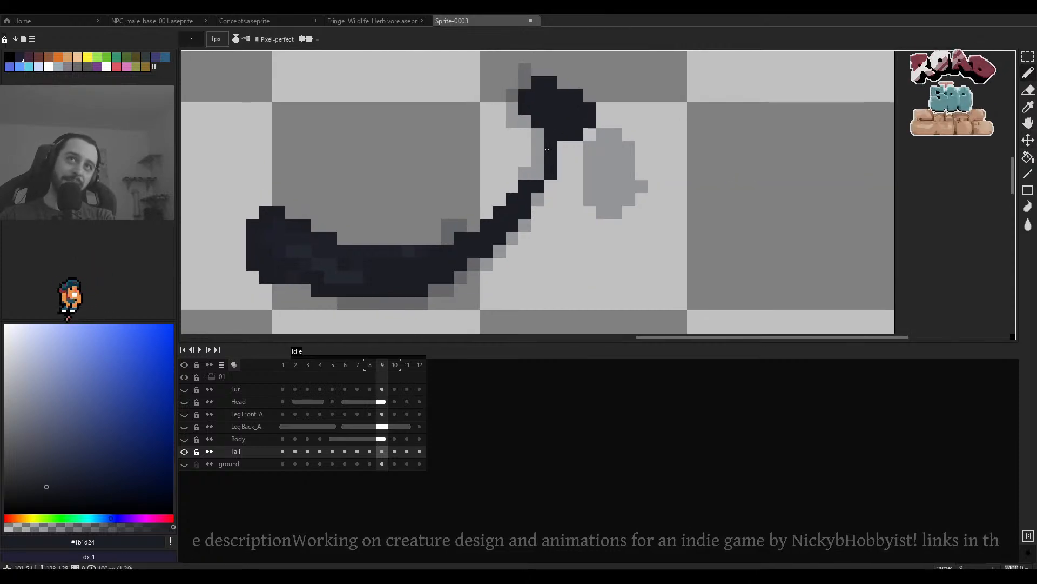
Play the idle animation to check frame 9's tail against its neighbours, stopping on frame 10.
scroll(558, 163, "down", 5)
key("comma")
key("Return")
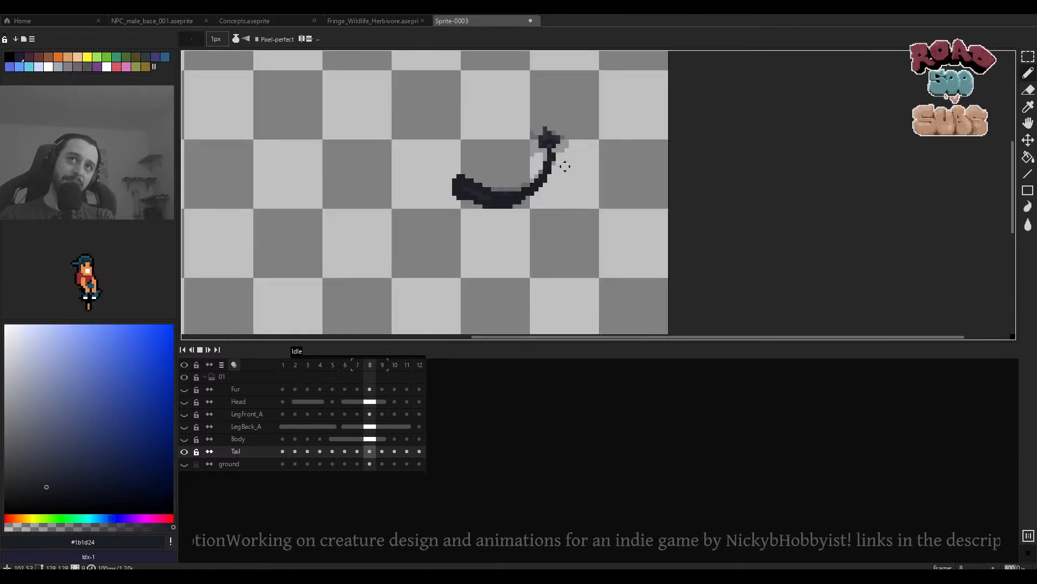
key("Return")
Sketch the tail's full curve from base toward the tip on frame 10 with the 2 px pencil.
scroll(512, 195, "up", 3)
key("e")
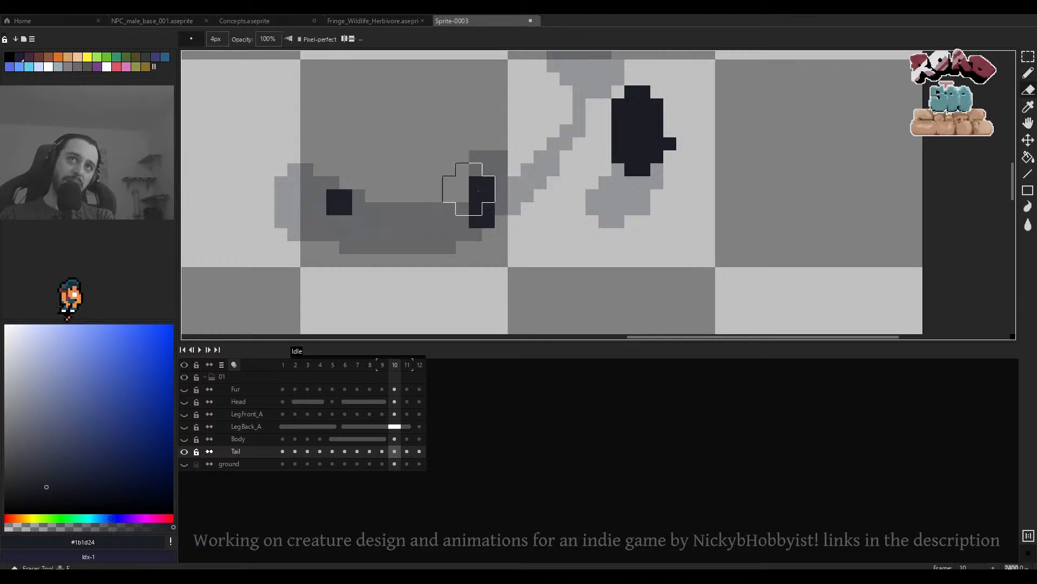
key("b")
left_click_drag(534, 174, 588, 191)
mouse_move(669, 145)
left_mouse_down()
mouse_move(545, 215)
mouse_move(467, 244)
mouse_move(395, 236)
mouse_move(359, 214)
mouse_move(474, 235)
mouse_move(451, 231)
mouse_move(587, 194)
mouse_move(491, 238)
mouse_move(620, 184)
mouse_move(487, 249)
left_mouse_up()
scroll(373, 225, "up", 5)
scroll(361, 212, "down", 1)
scroll(453, 229, "down", 3)
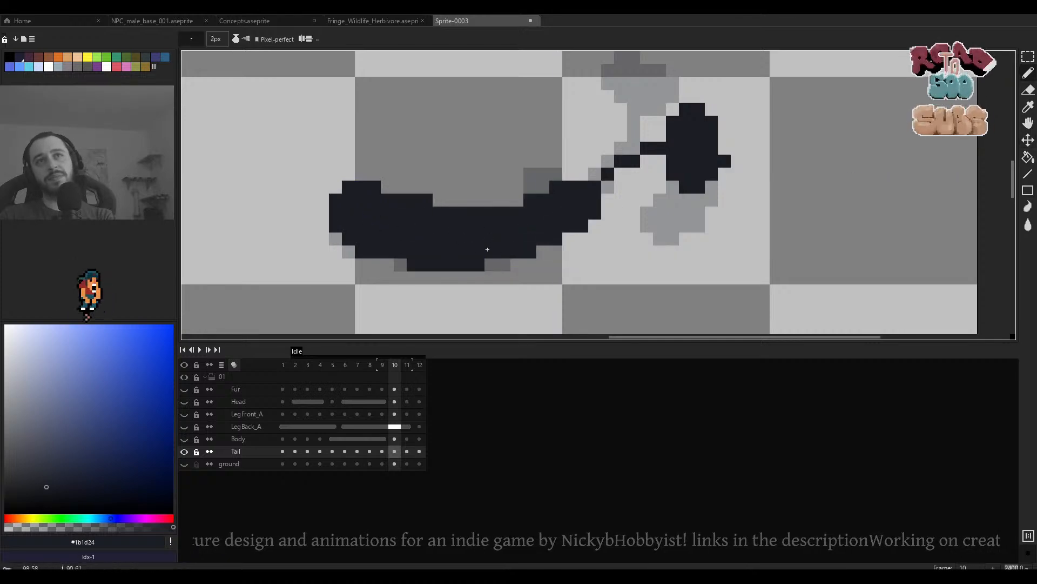
Thicken the thin stretch connecting the curve to the tip on frame 10.
left_click_drag(634, 174, 608, 185)
mouse_move(660, 161)
left_mouse_down()
mouse_move(624, 162)
mouse_move(572, 187)
left_mouse_up()
scroll(560, 205, "down", 2)
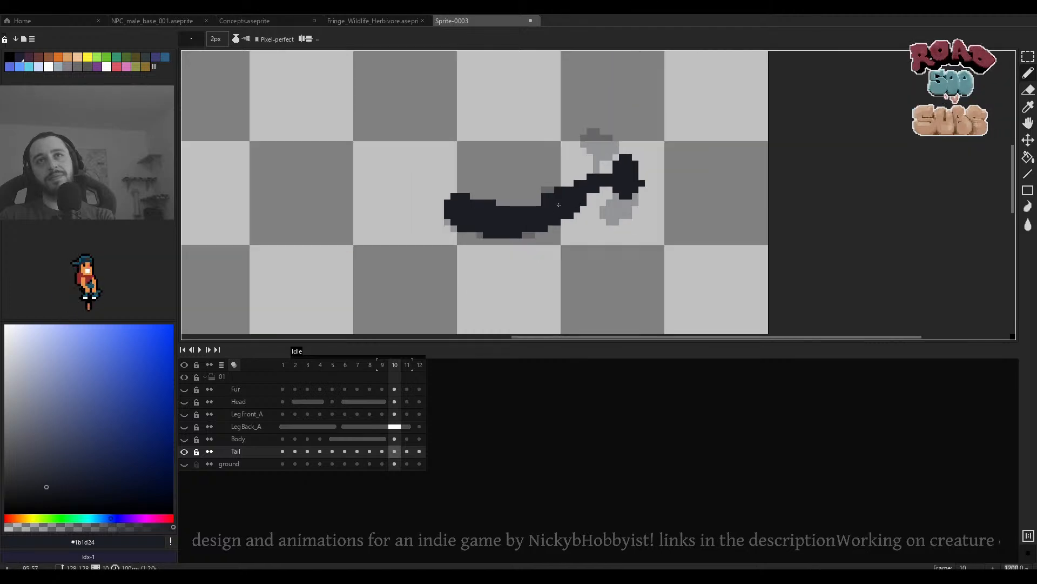
Trim the tail's upper edge near the base and along the slope on frame 10, undoing the last erasure beside the tip.
key("e")
scroll(463, 186, "down", 3)
scroll(527, 169, "up", 4)
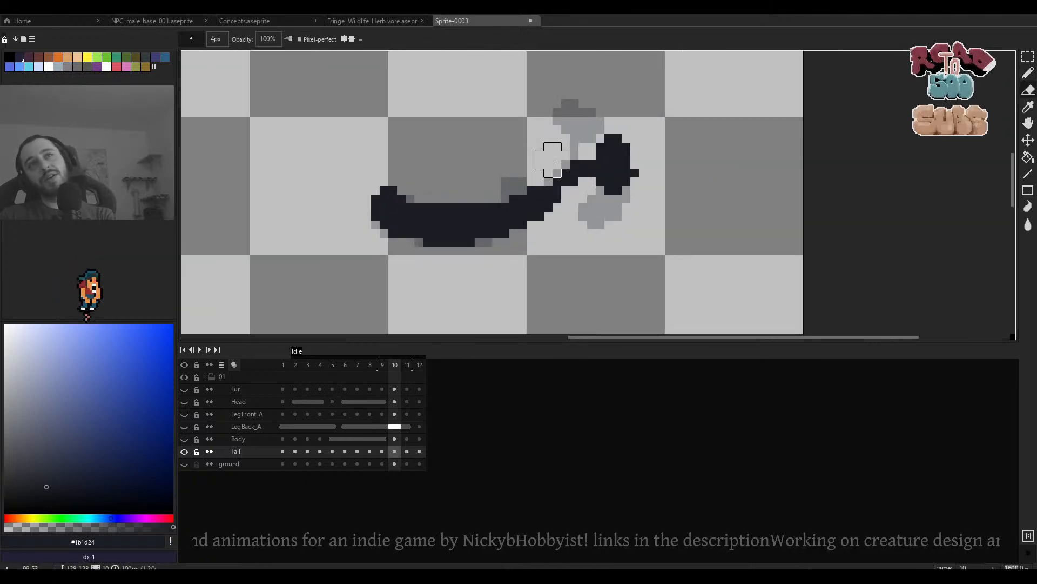
scroll(578, 151, "down", 3)
scroll(587, 167, "up", 3)
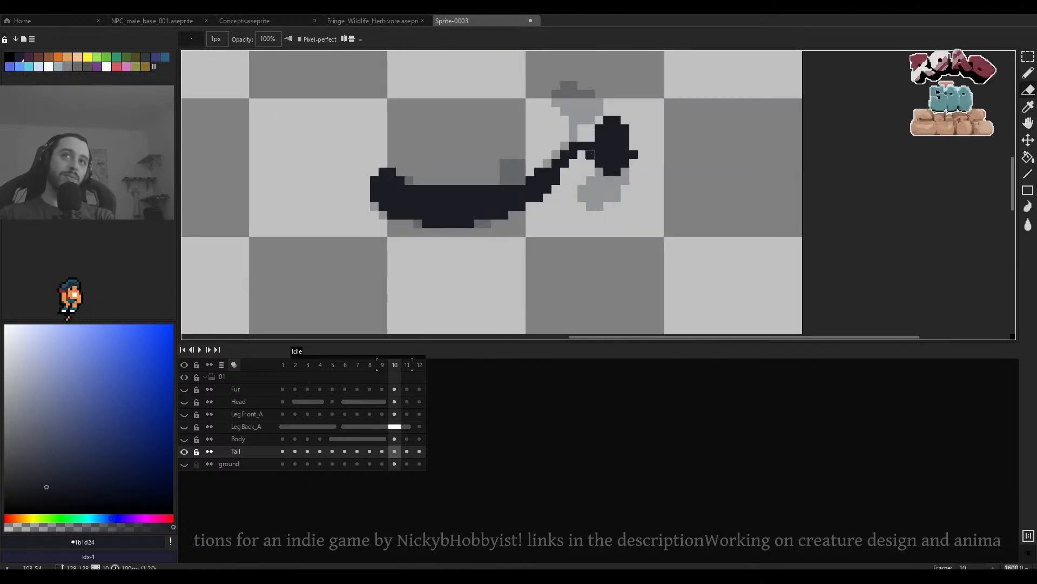
key("ctrl+z")
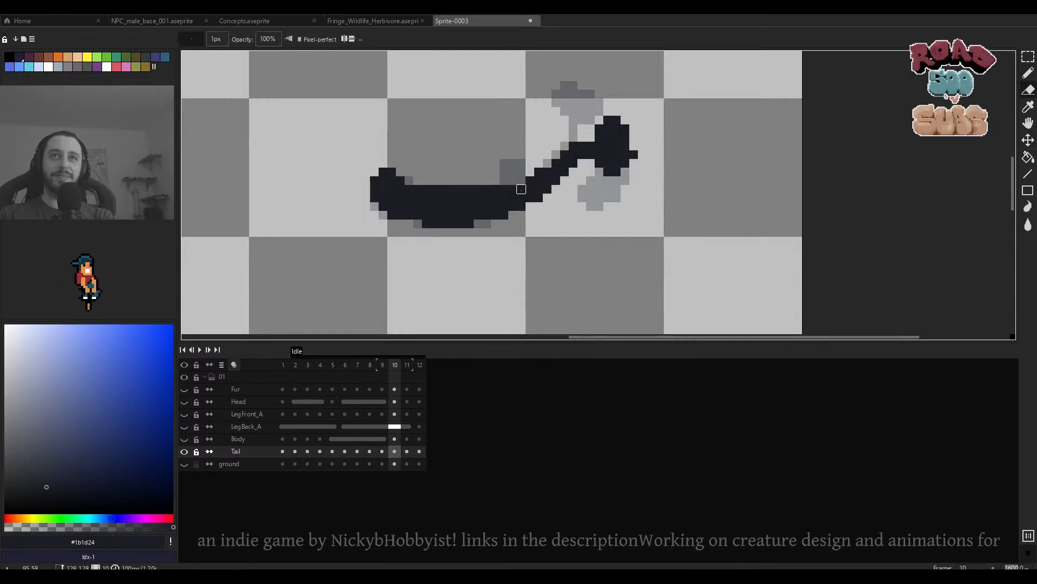
Erase a one-pixel row along the inner edge of frame 10's tail curve to smooth it.
key("b")
scroll(517, 184, "down", 3)
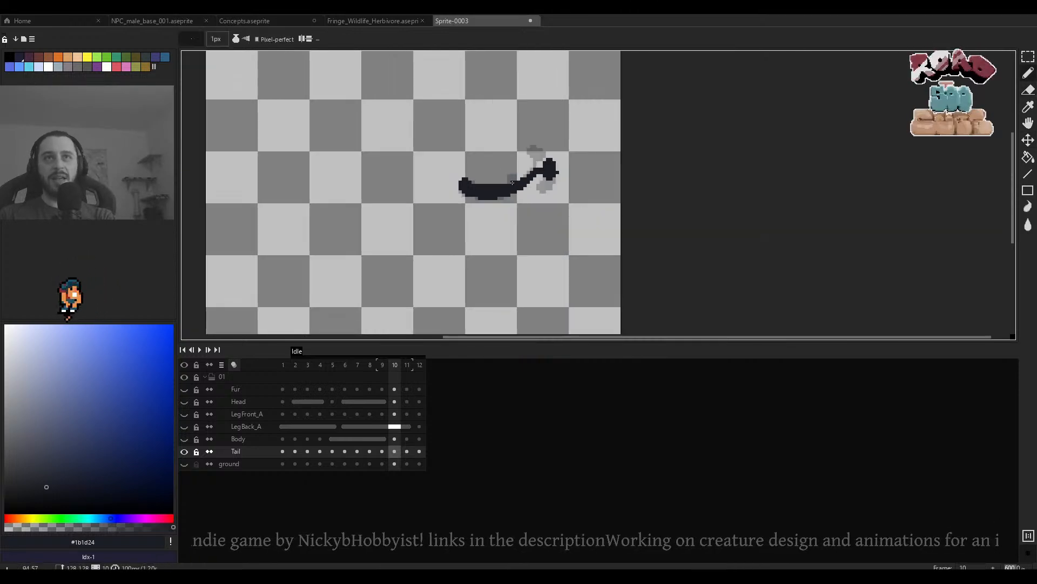
scroll(510, 181, "up", 3)
key("e")
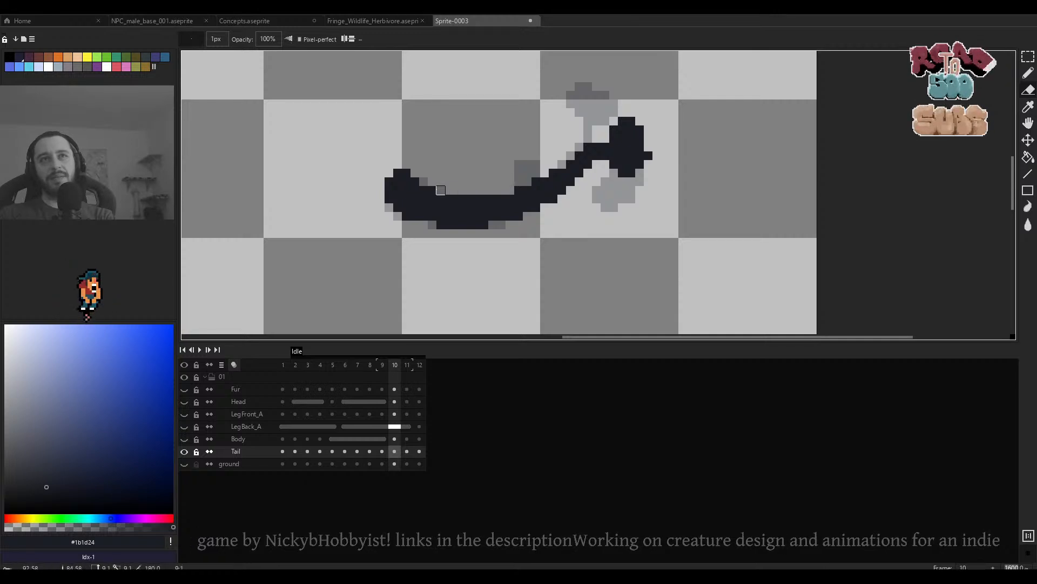
scroll(544, 181, "down", 1)
Move the whole tail tip on frame 10 up by one pixel.
scroll(564, 188, "up", 5)
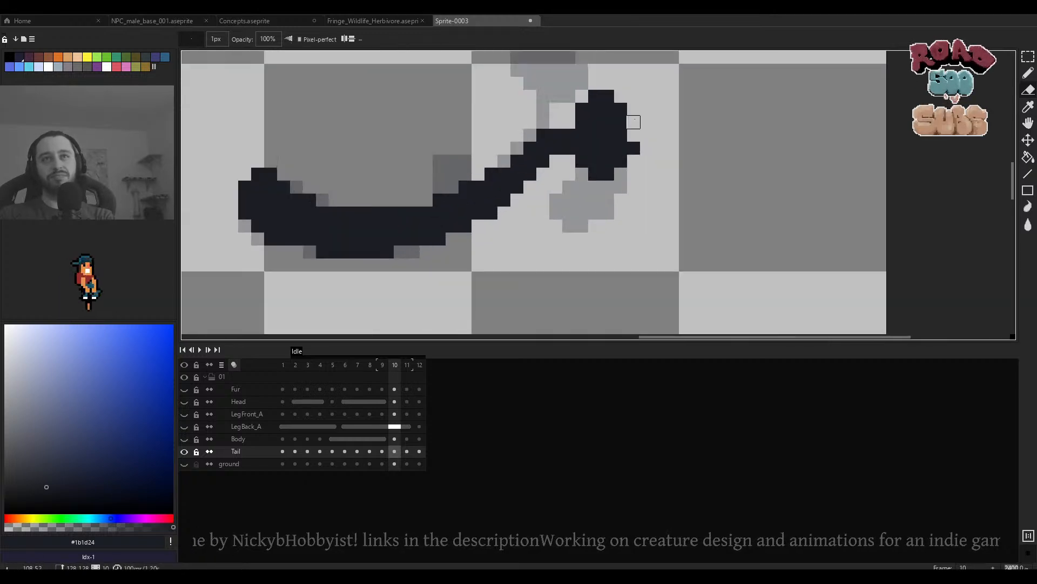
key("m")
left_click_drag(653, 111, 556, 210)
left_click_drag(596, 171, 597, 159)
left_click(692, 128)
Smooth the neck between the slope and the raised tip on frame 10 with the 1 px pencil.
scroll(604, 139, "down", 3)
key("b")
scroll(602, 138, "up", 1)
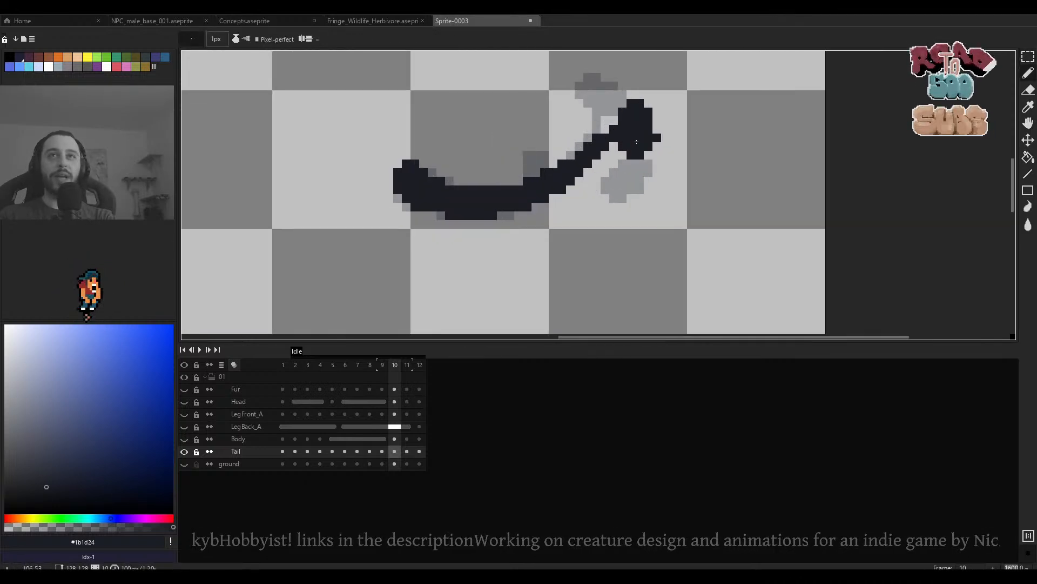
scroll(615, 134, "down", 1)
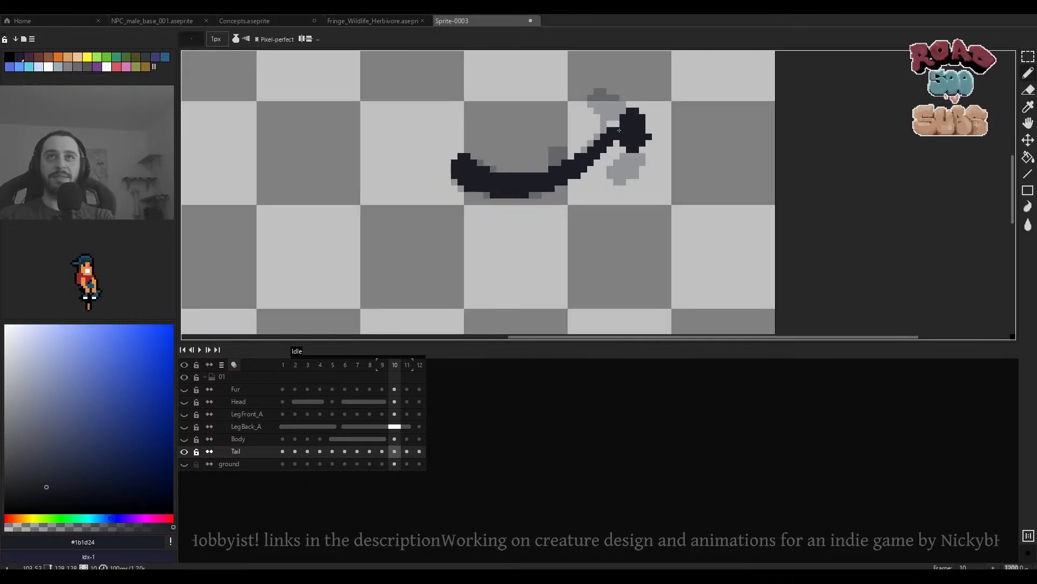
scroll(619, 126, "down", 2)
scroll(617, 124, "up", 3)
scroll(617, 120, "down", 2)
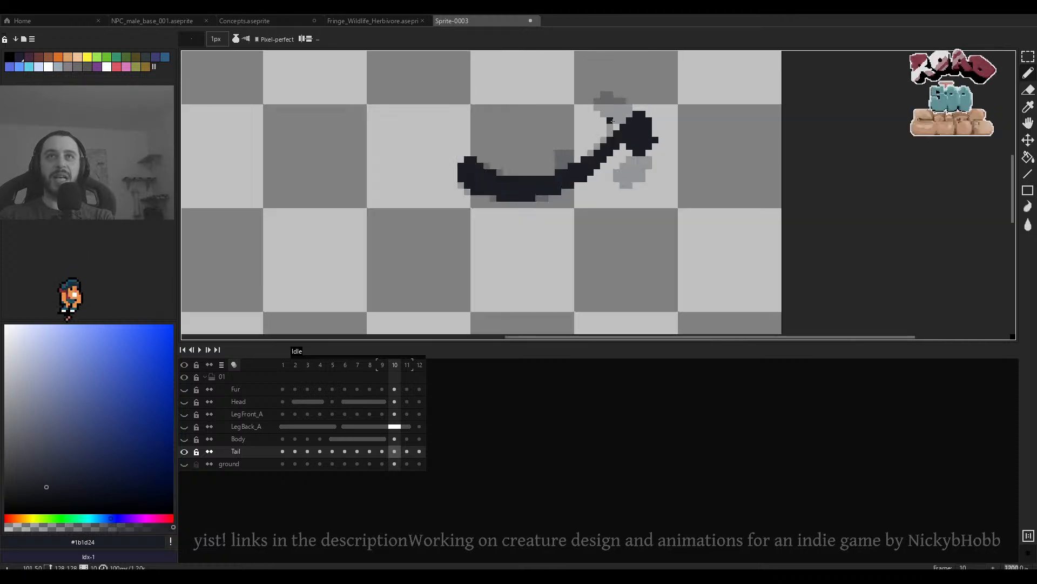
scroll(616, 116, "down", 1)
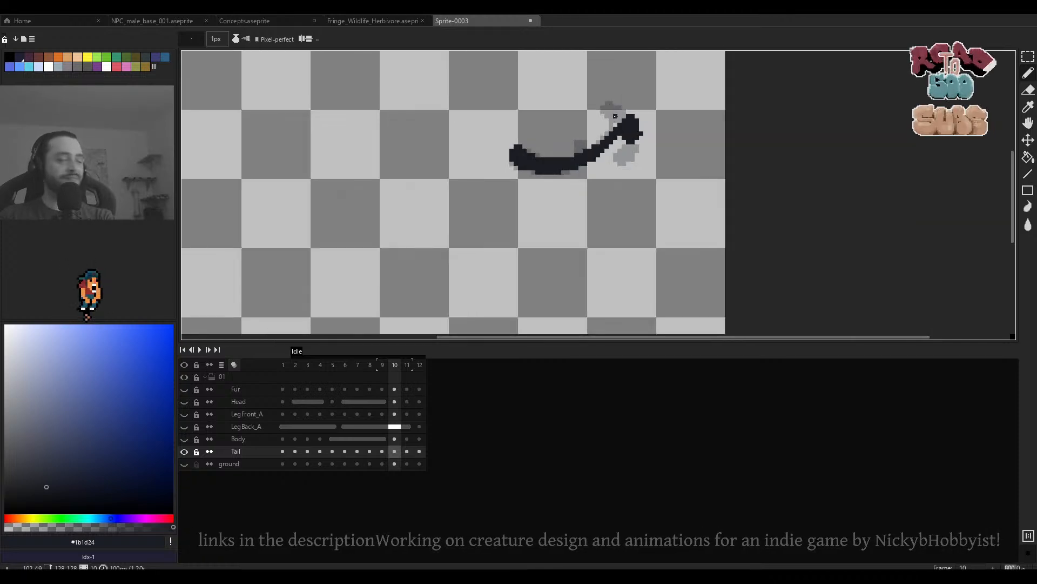
scroll(621, 131, "up", 2)
Select the outer part of frame 10's tail tip and shift it up one more pixel.
key("m")
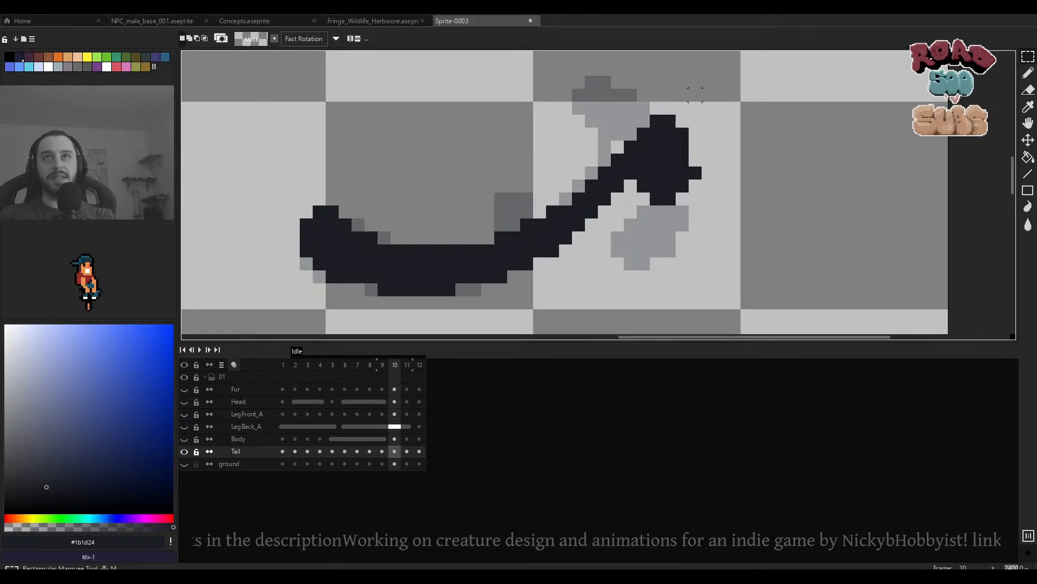
left_click_drag(696, 95, 643, 200)
left_click_drag(674, 173, 675, 158)
left_click(747, 134)
scroll(686, 152, "down", 3)
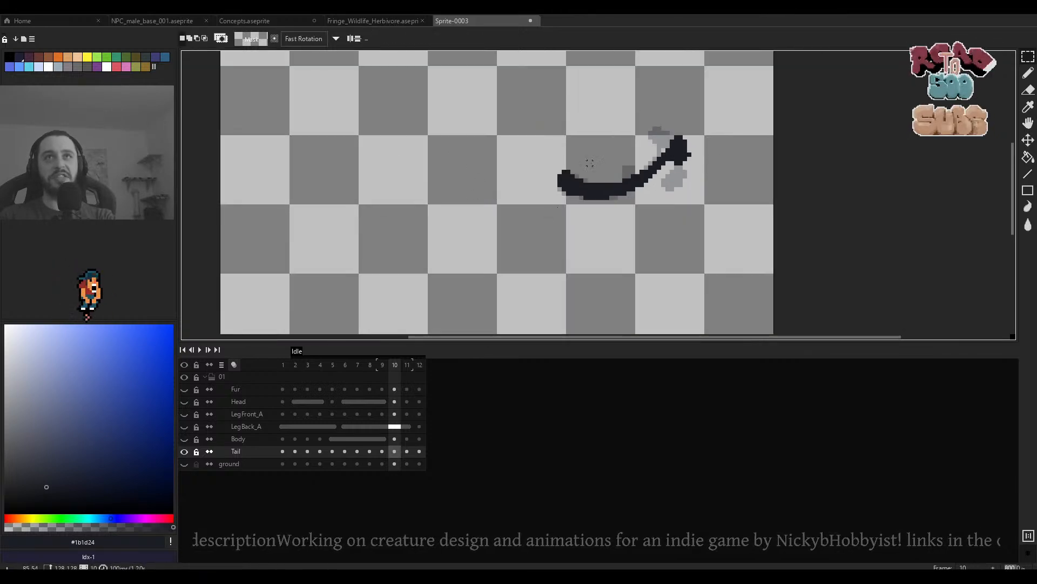
Play the tail-only animation to check how frame 10's adjusted tip moves in the loop.
left_click_drag(598, 181, 566, 208)
key("Return")
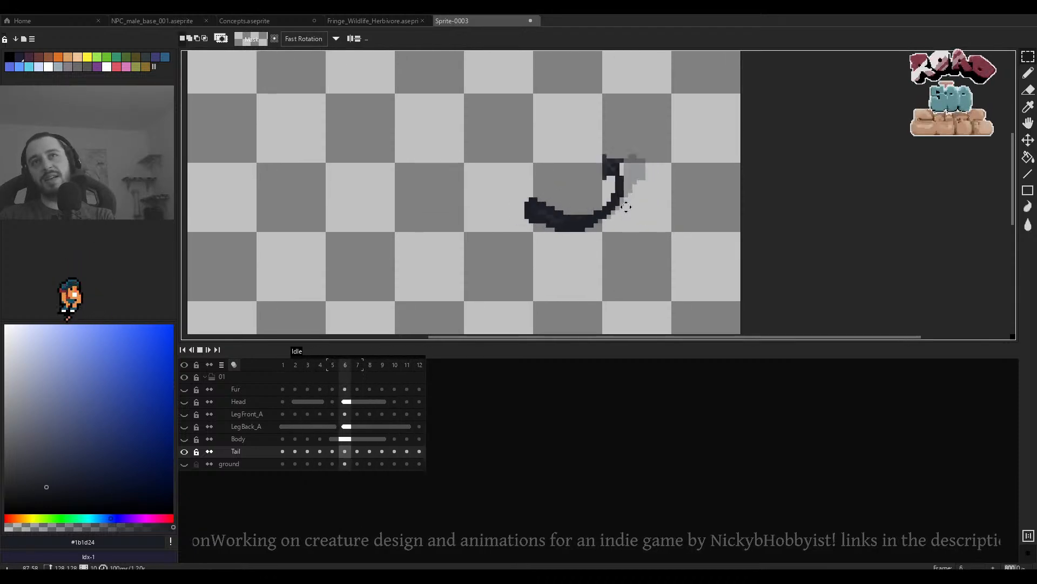
key("Return")
Block in the thick base of the tail on frame 11 with the pencil at 5 px.
scroll(606, 216, "up", 4)
key("b")
scroll(598, 211, "down", 2)
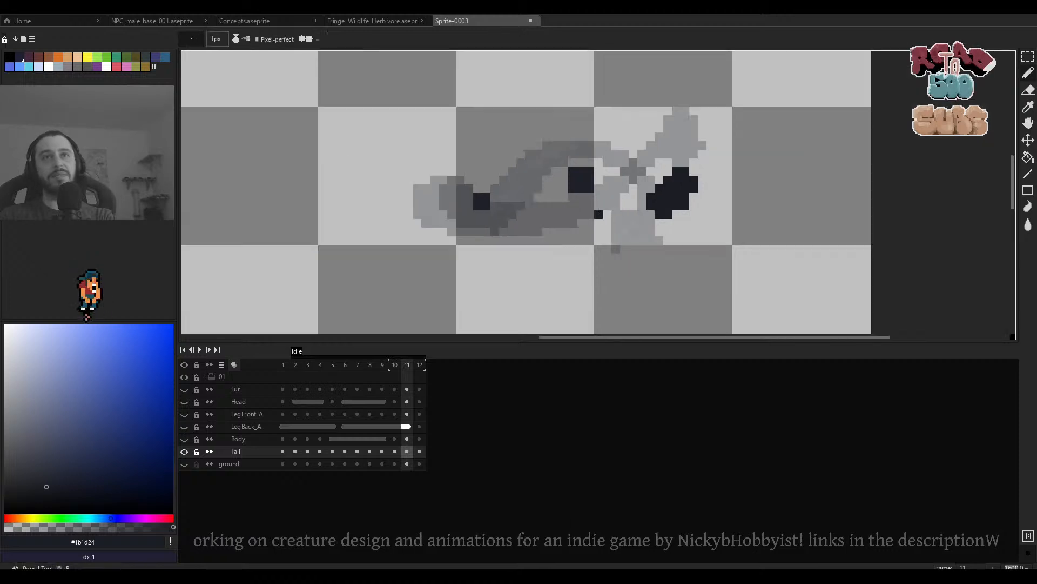
key("plus")
key("plus")
key("plus")
key("plus")
left_click(443, 198)
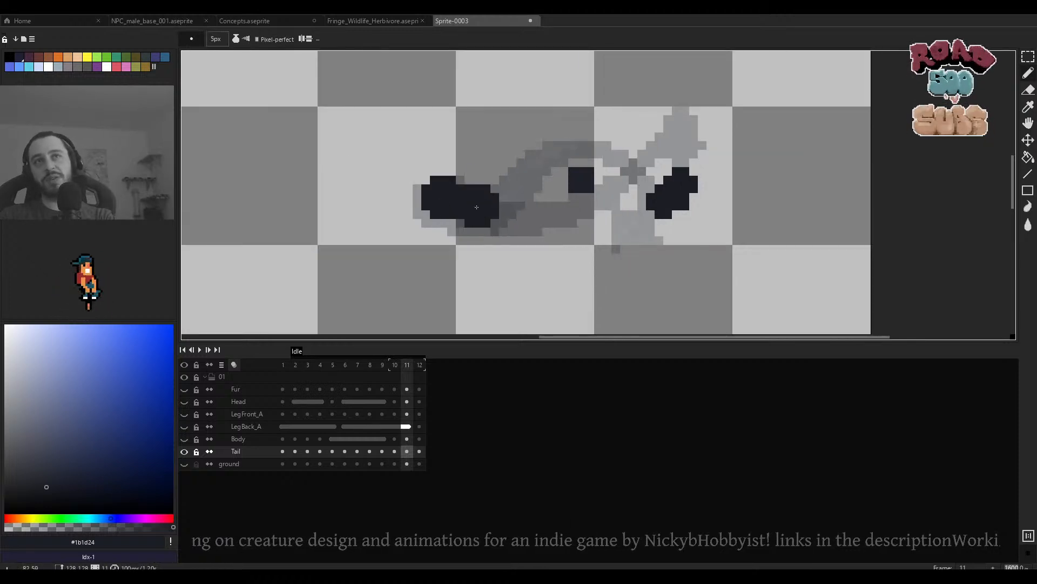
Extend frame 11's tail from the base to the tip, narrowing the pencil from 4 px to 2 px along the way.
scroll(505, 217, "down", 1)
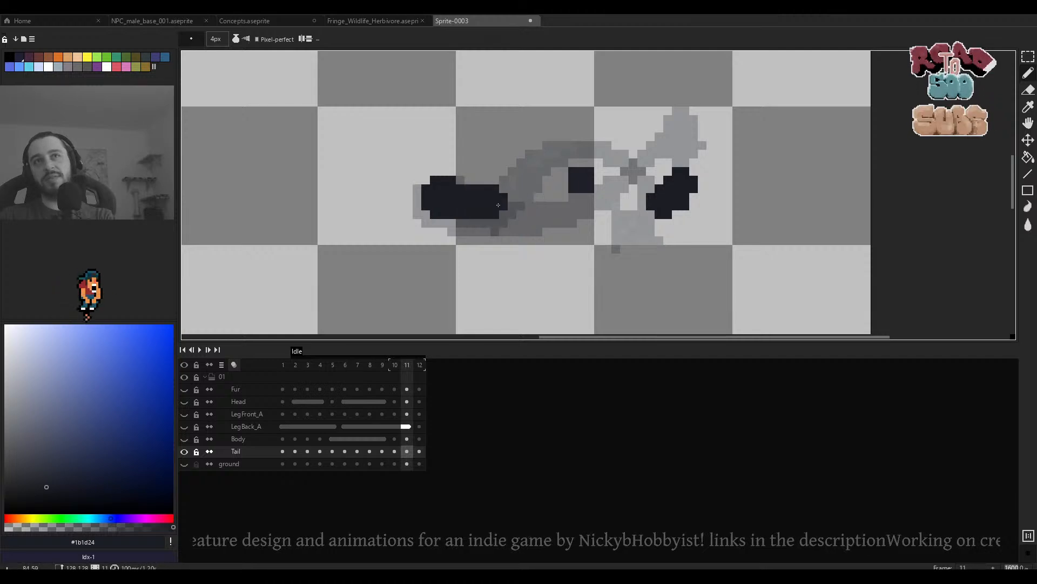
scroll(498, 205, "down", 2)
left_click_drag(498, 205, 547, 192)
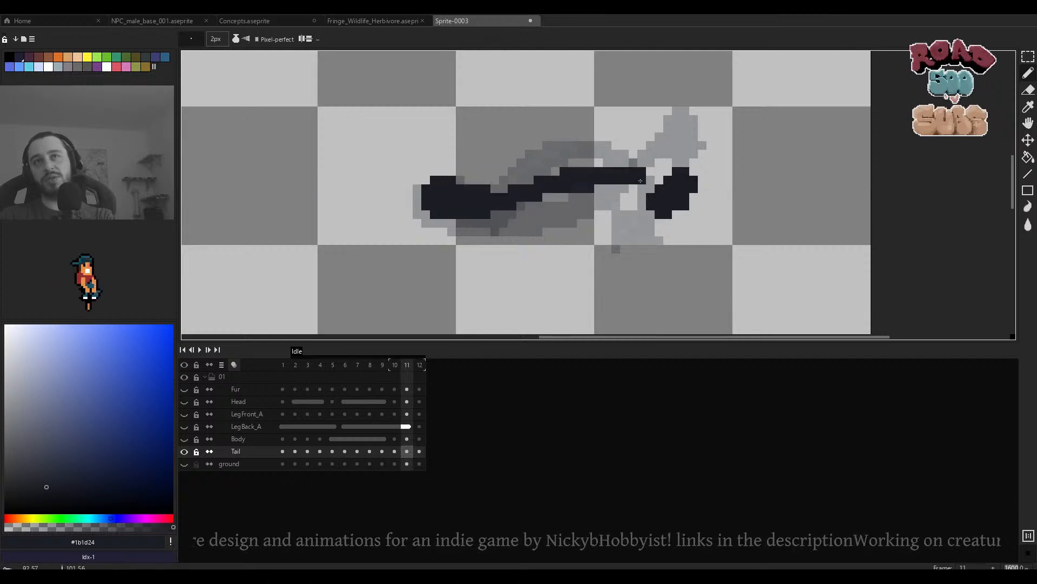
mouse_move(490, 208)
left_mouse_down()
mouse_move(569, 182)
mouse_move(456, 208)
mouse_move(521, 192)
mouse_move(460, 194)
mouse_move(486, 181)
left_mouse_up()
Trim the raised middle of frame 11's tail with the eraser, undoing a first attempt.
key("e")
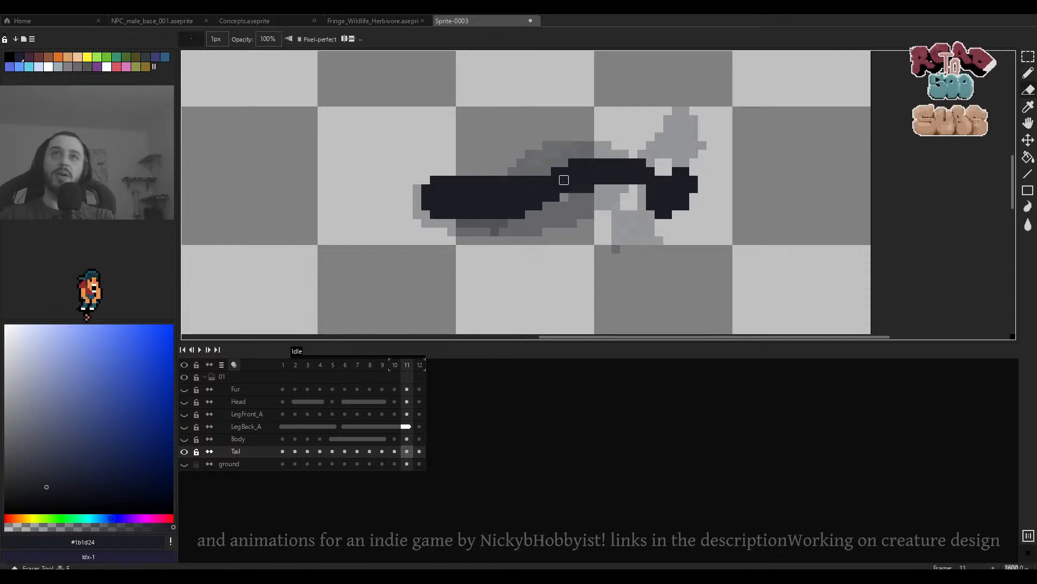
scroll(563, 154, "up", 2)
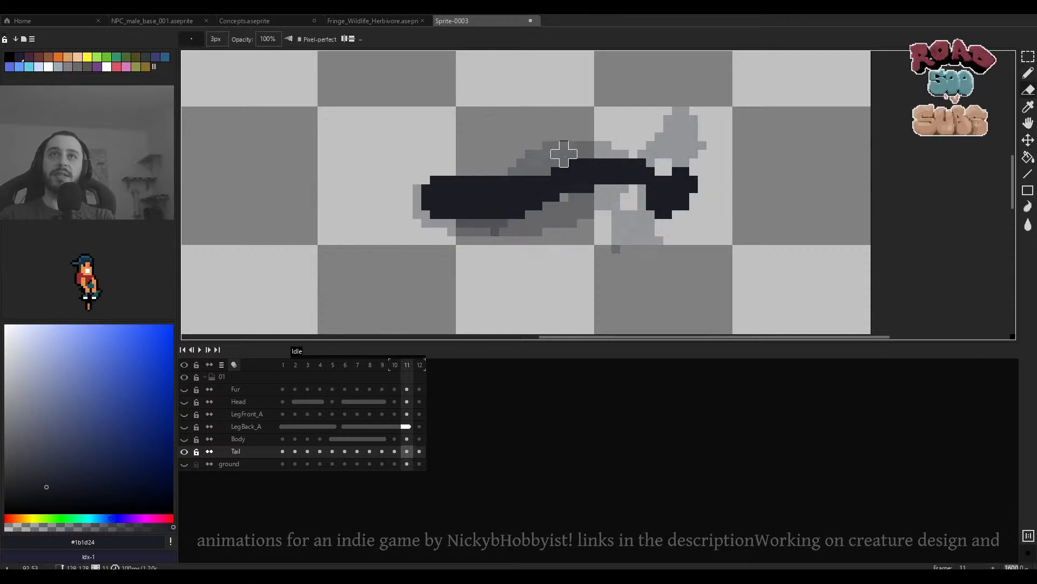
left_click(577, 160)
key("ctrl+z")
mouse_move(579, 155)
left_mouse_down()
mouse_move(647, 154)
mouse_move(596, 215)
left_mouse_up()
scroll(643, 155, "down", 4)
scroll(620, 165, "up", 4)
scroll(595, 215, "down", 3)
Step back and forth through frames 9 to 12 to compare the tail's shape and movement.
key("Left")
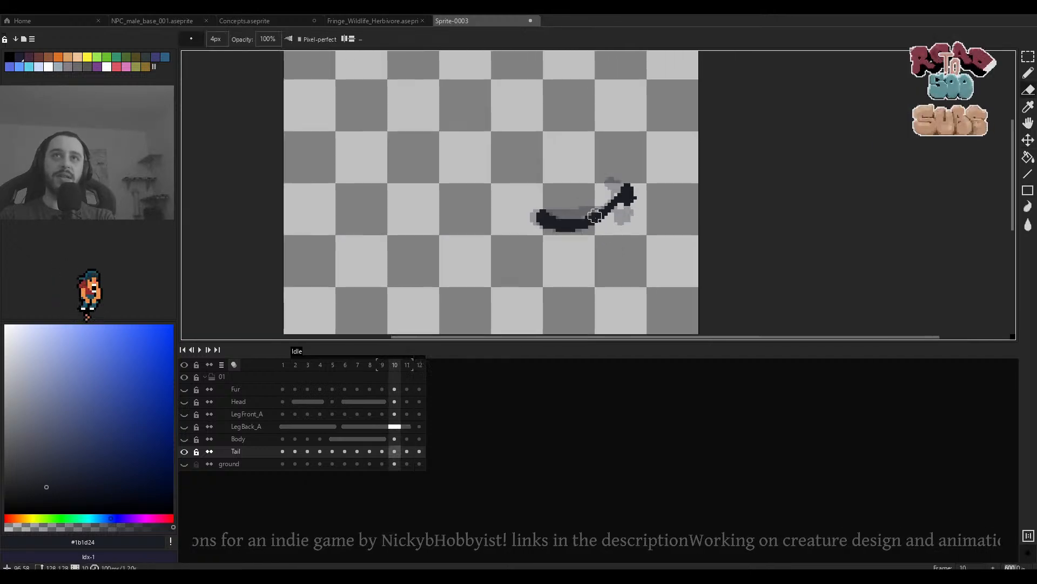
key("Left")
key("Right")
key("Right")
key("Right")
key("Left")
key("Left")
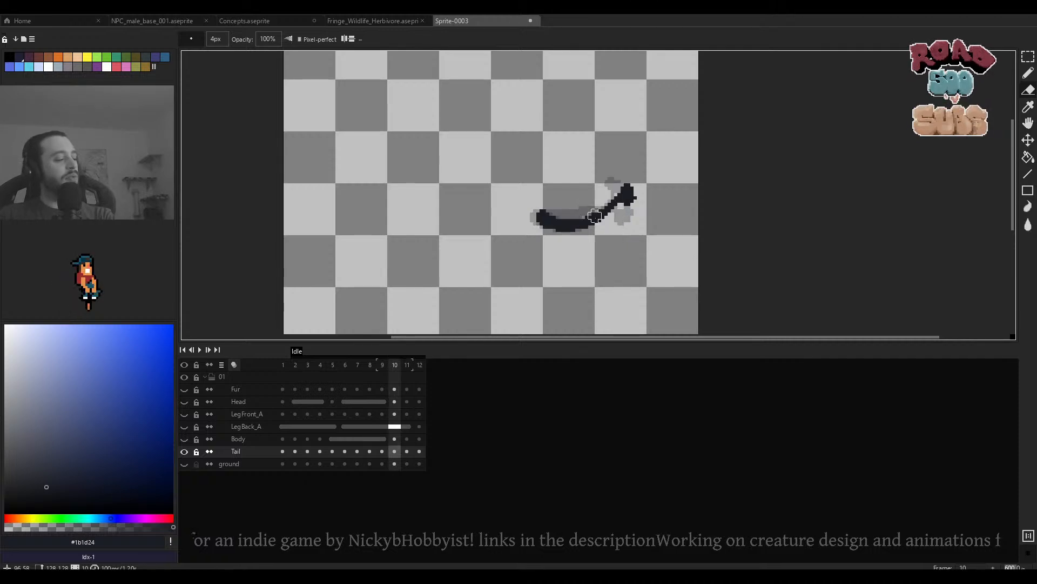
Play the animation and show the creature's body layers and the ground again to check the tail in context.
key("Return")
scroll(595, 216, "down", 3)
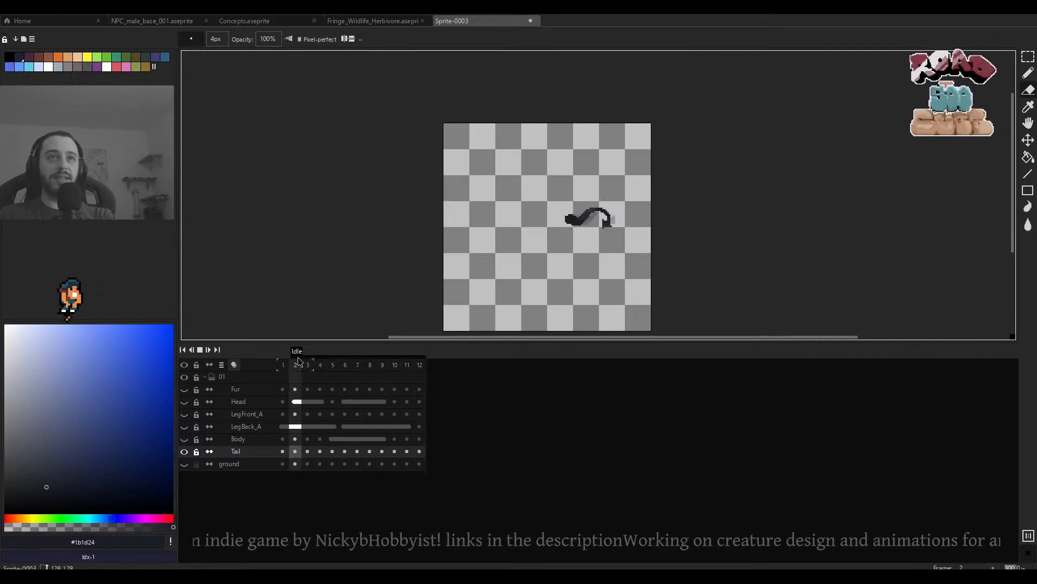
left_click(184, 453, "alt")
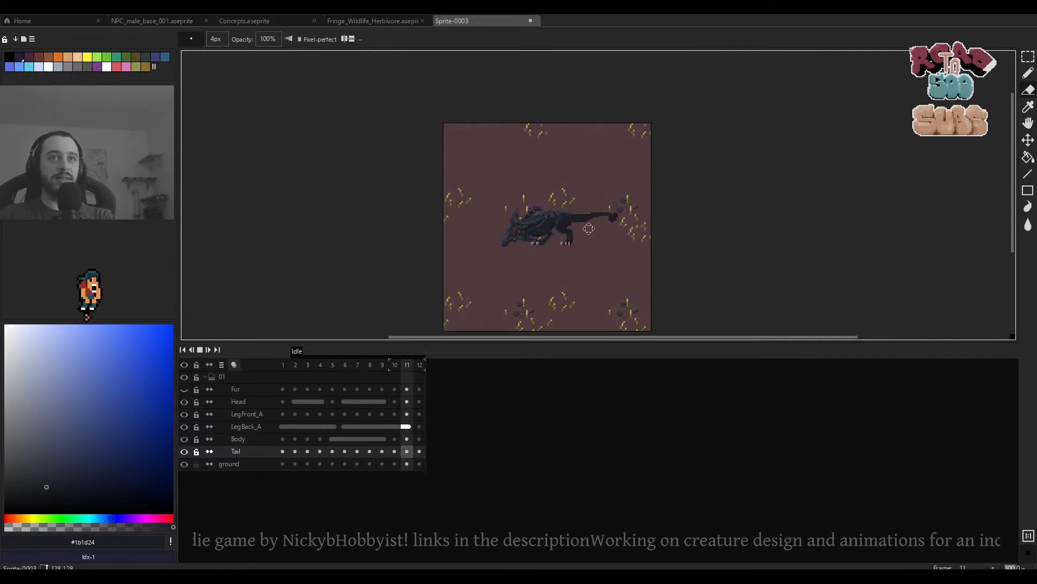
scroll(638, 235, "up", 1)
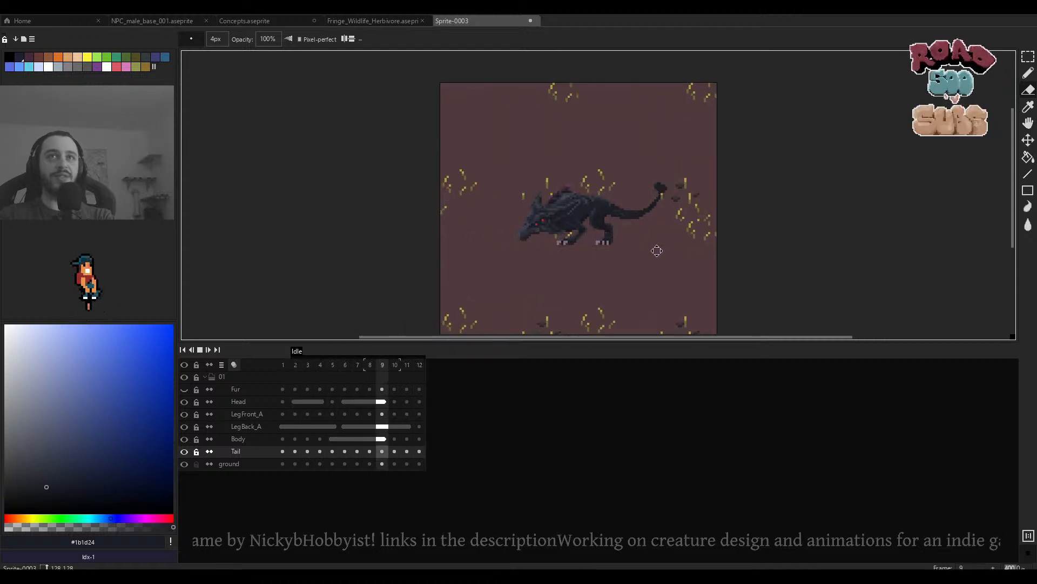
scroll(668, 250, "down", 2)
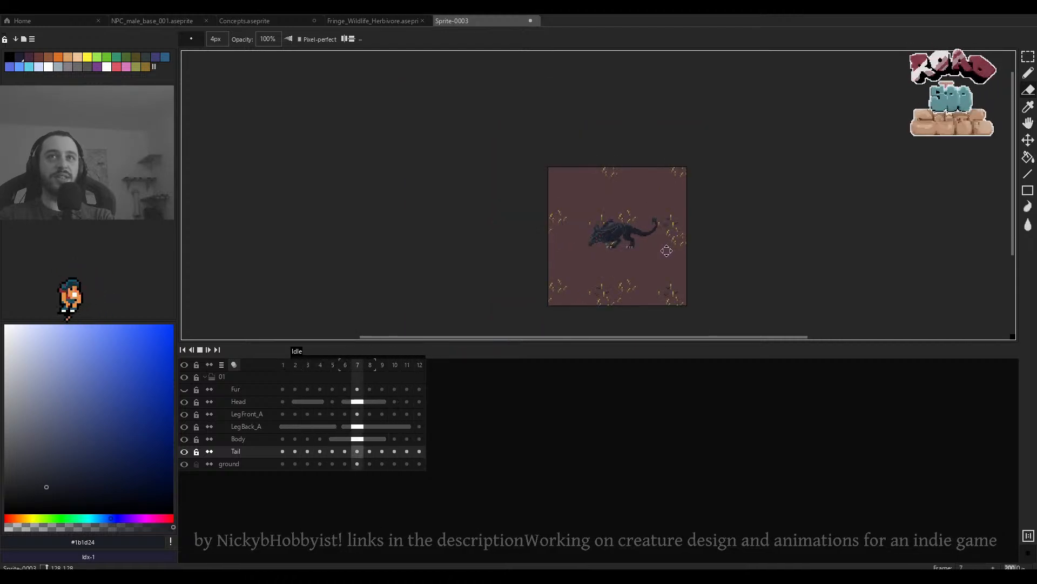
scroll(654, 238, "up", 4)
scroll(648, 227, "up", 4)
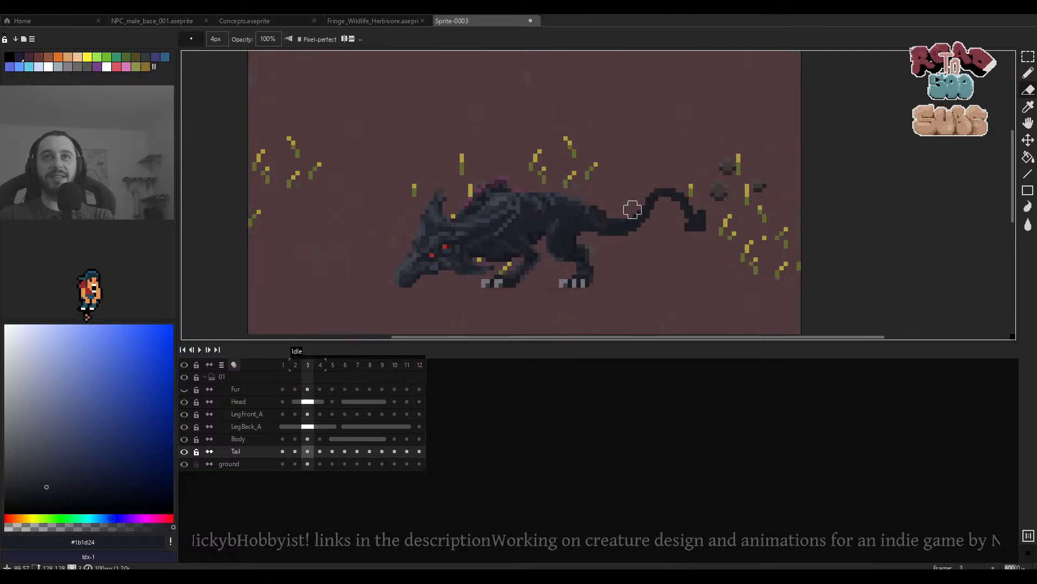
Sample #252831 from the tail and paint a lighter band along frame 11's tail, 2 px on the base and 1 px toward the tip.
key("b")
left_click(622, 214, "alt")
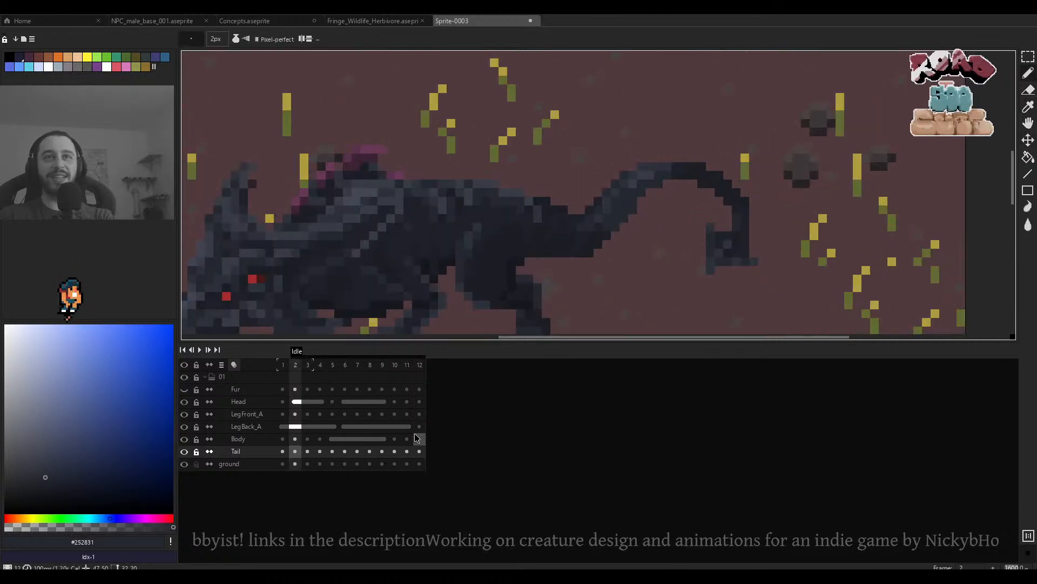
left_click(419, 452)
left_click(629, 241)
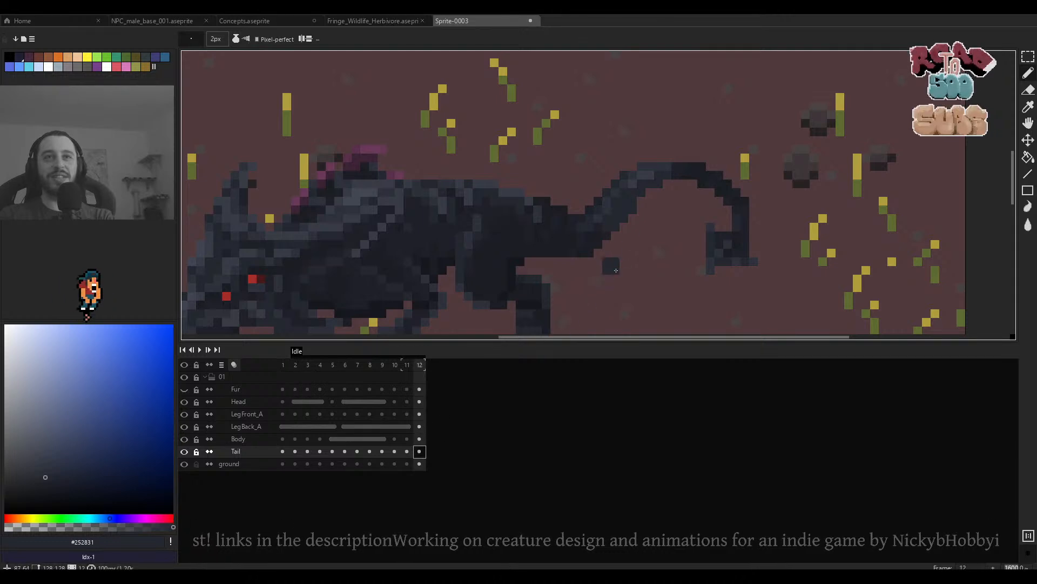
key("comma")
left_click_drag(640, 208, 574, 210)
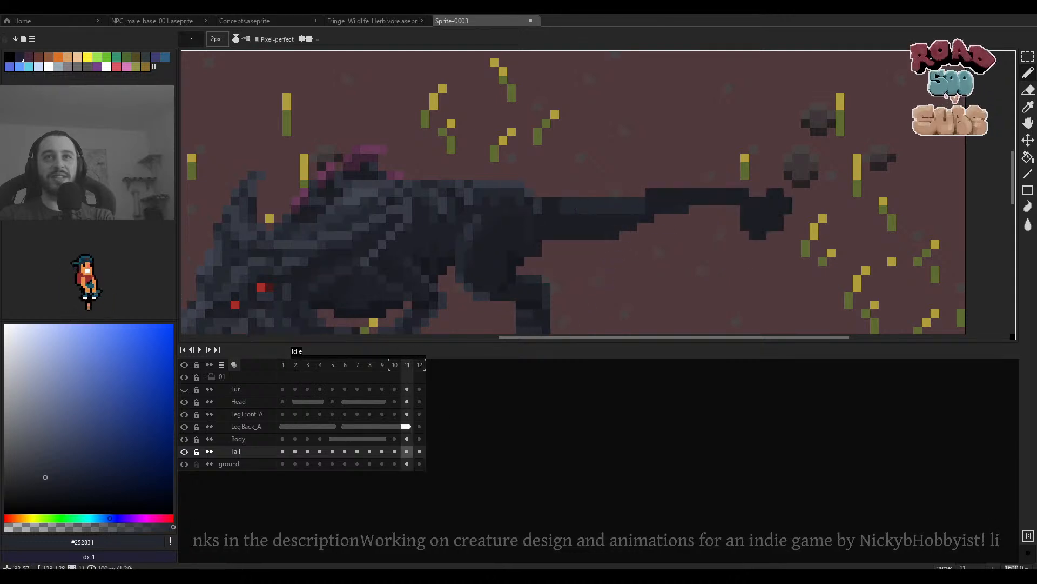
key("minus")
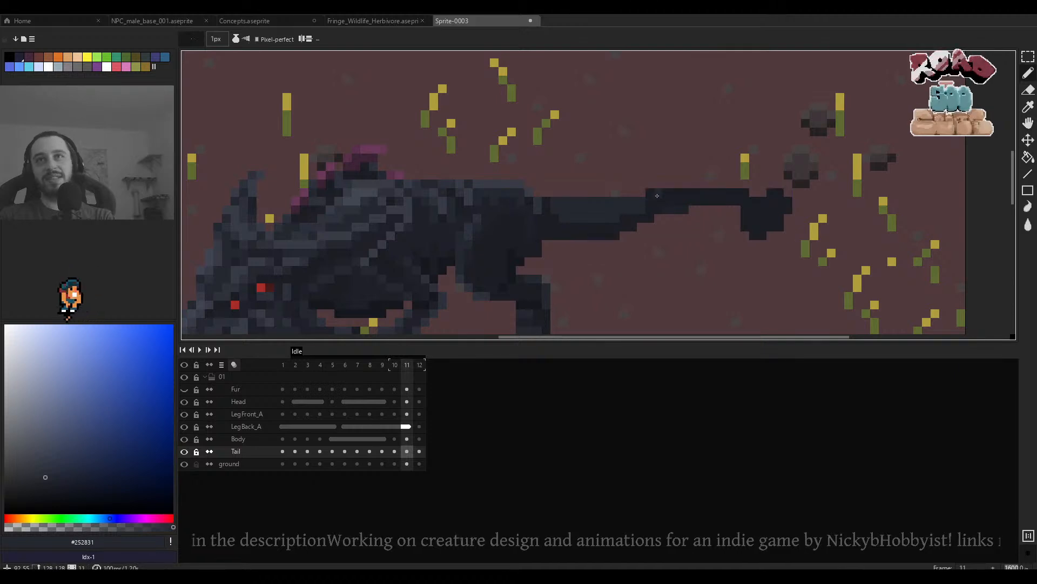
mouse_move(658, 193)
left_mouse_down()
mouse_move(708, 187)
mouse_move(664, 193)
left_mouse_up()
key("ctrl+z")
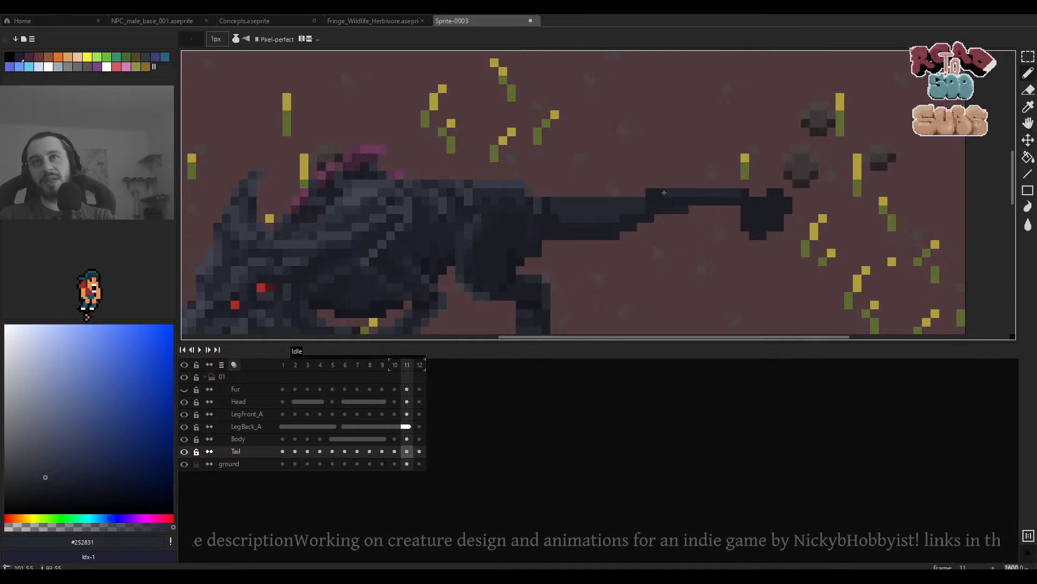
Shade the upper part of frame 10's tail base in #252831 with the 2 px pencil, and check it in playback.
key("Left")
scroll(589, 246, "down", 1)
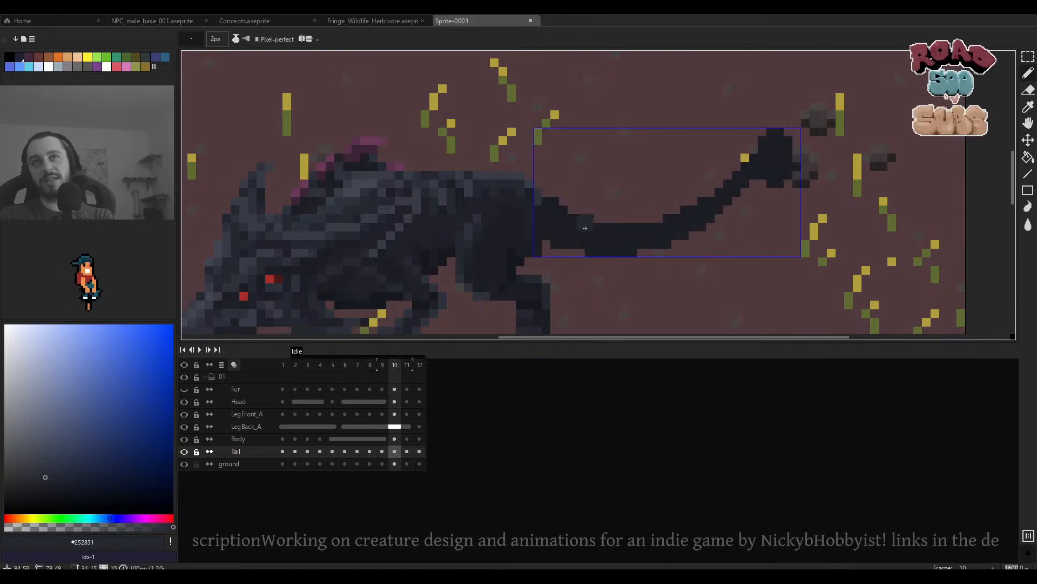
mouse_move(563, 217)
left_mouse_down()
mouse_move(614, 235)
mouse_move(677, 228)
left_mouse_up()
key("Left")
key("Left")
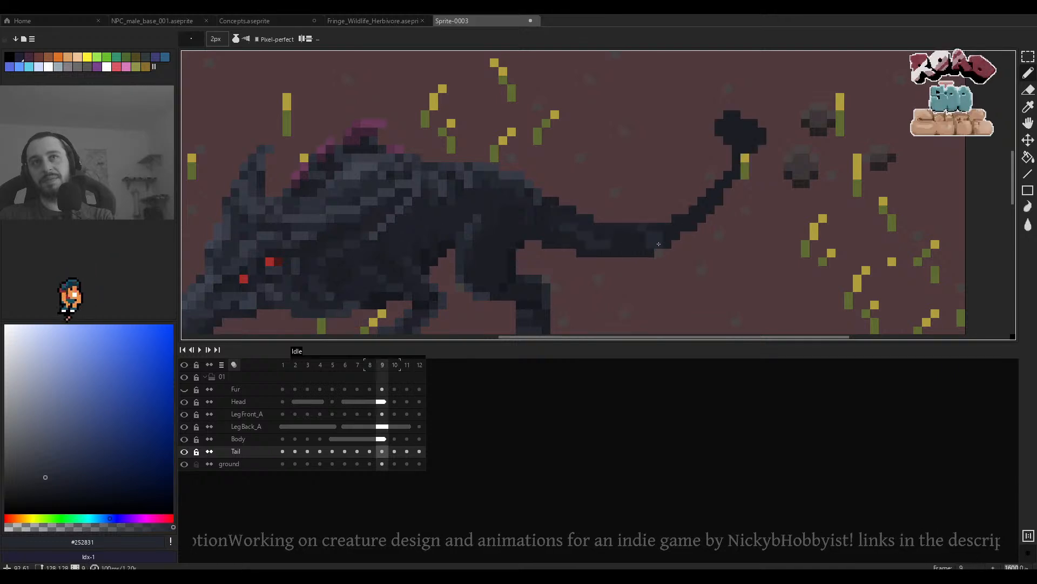
key("Return")
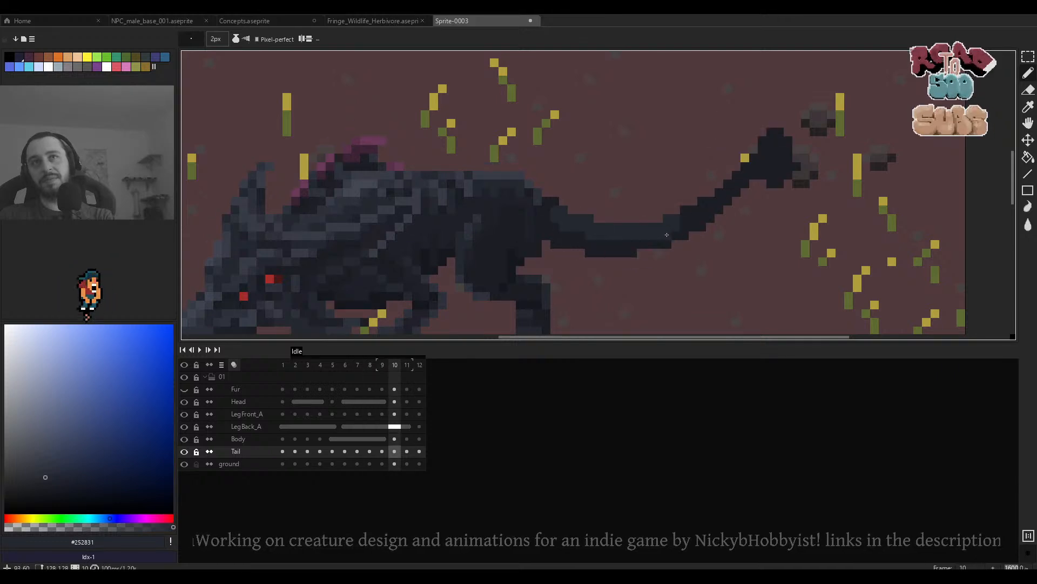
scroll(666, 234, "down", 3)
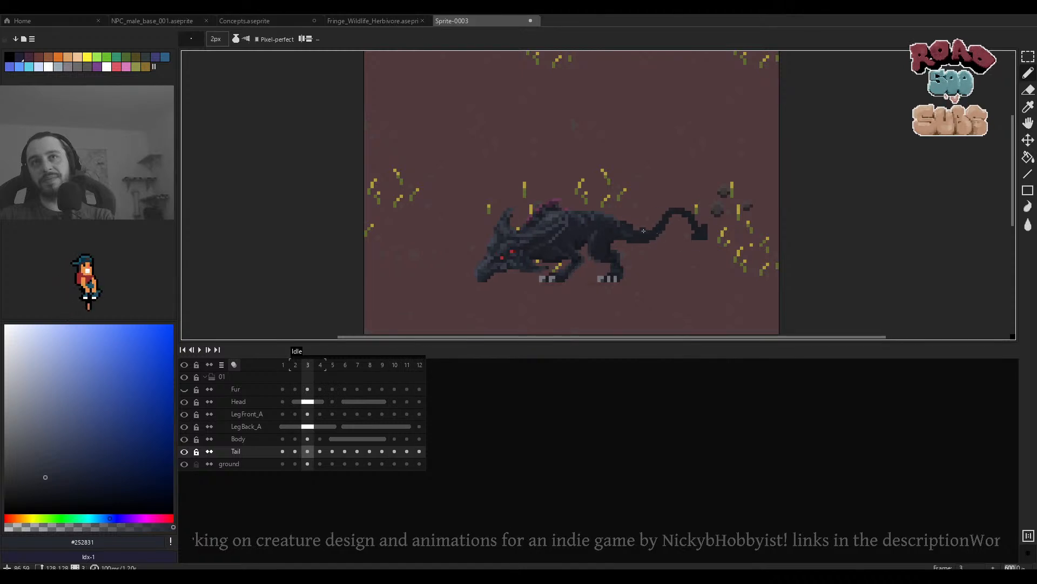
scroll(667, 234, "up", 4)
key("Return")
Sample #2d313b from frame 1's tail and add 1 px highlights to frame 3's tail base, comparing with frame 2.
left_click(647, 211, "alt")
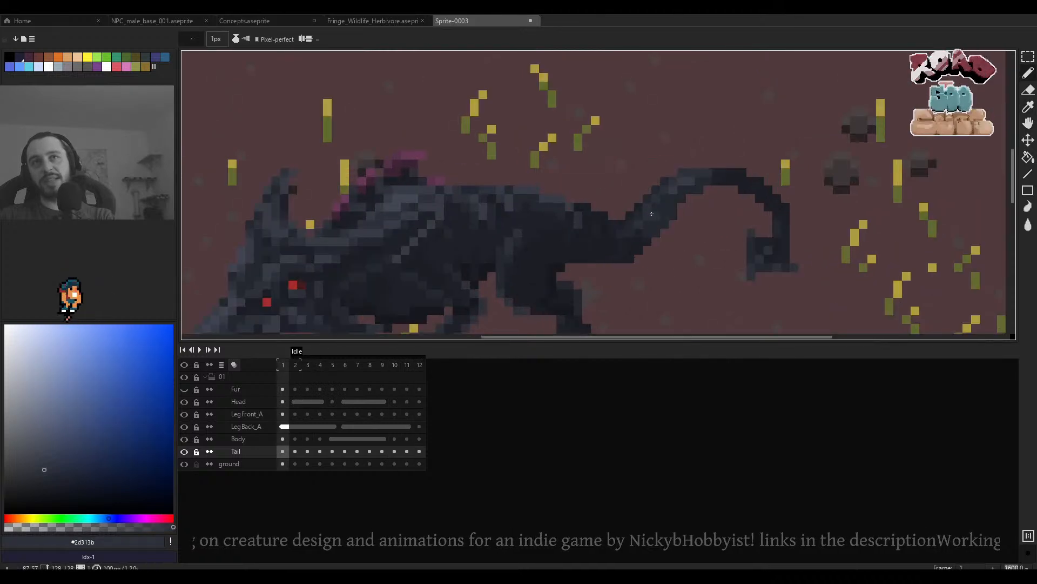
key("Right")
key("Right")
scroll(621, 238, "up", 2)
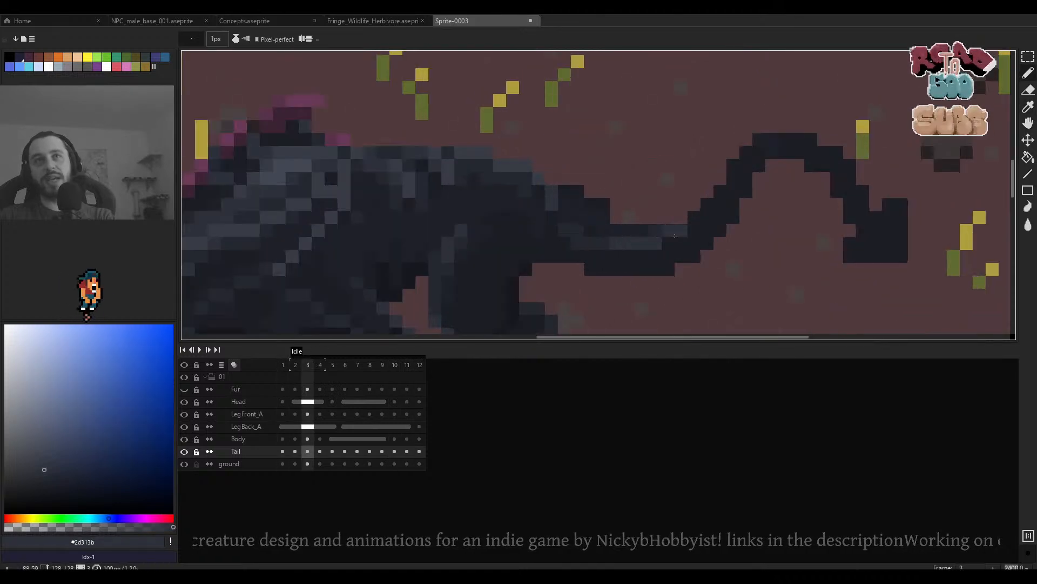
key("Left")
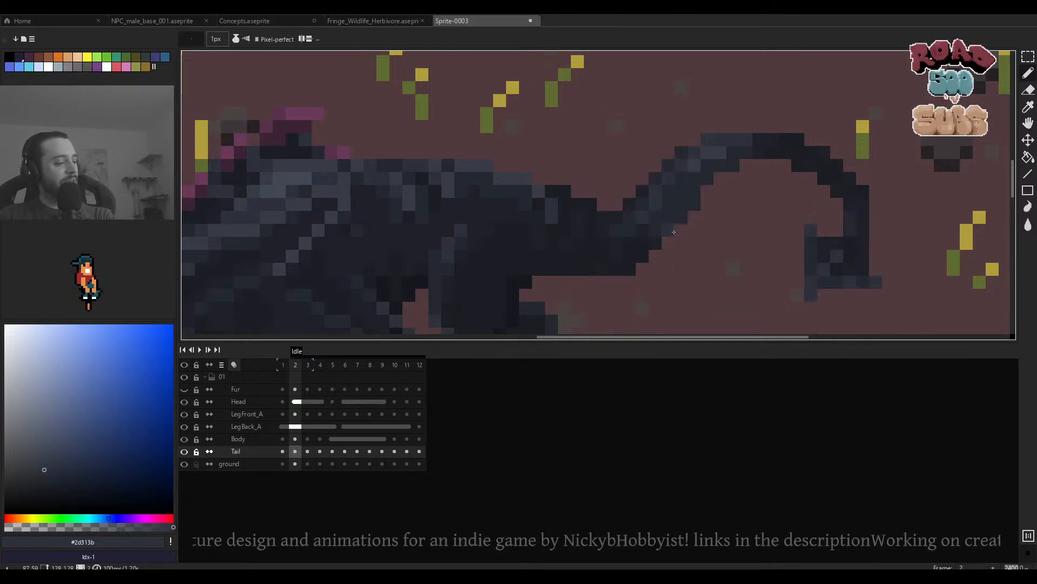
Continue the #2d313b highlight pixels along the tail base on frames 4 and 5.
key("Right")
key("Right")
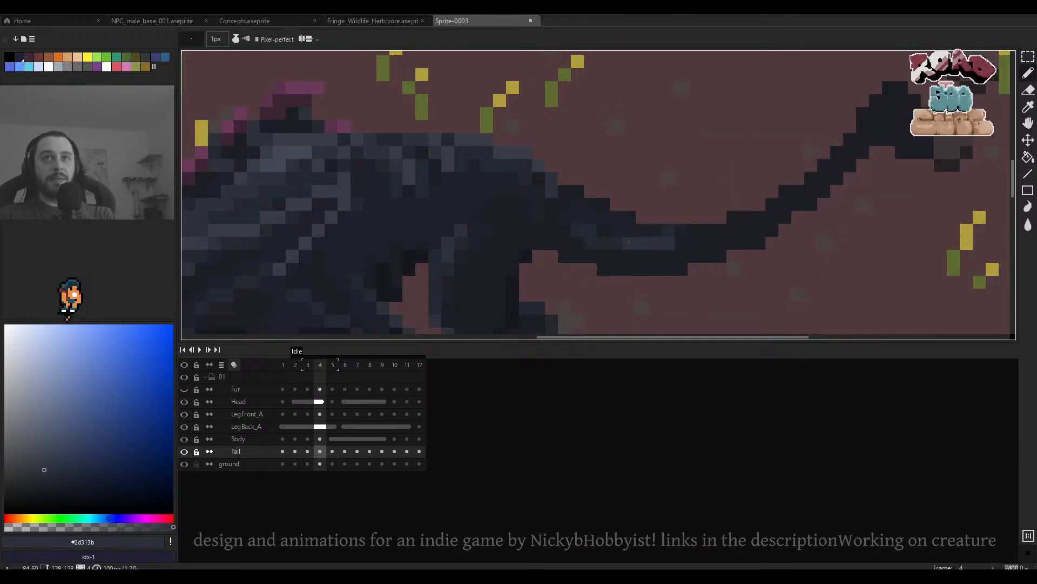
scroll(708, 243, "down", 2)
scroll(711, 244, "up", 2)
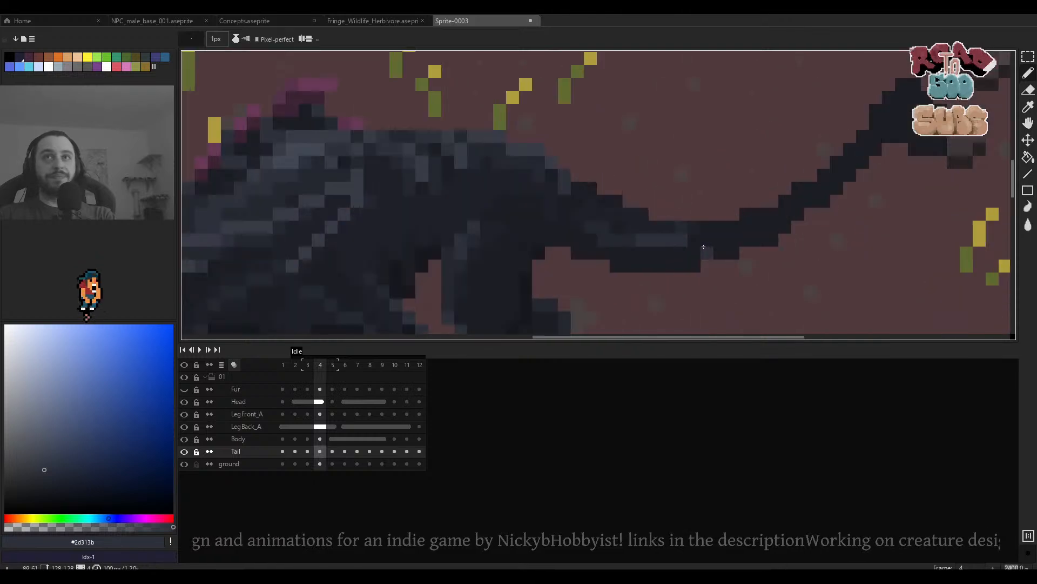
key("Right")
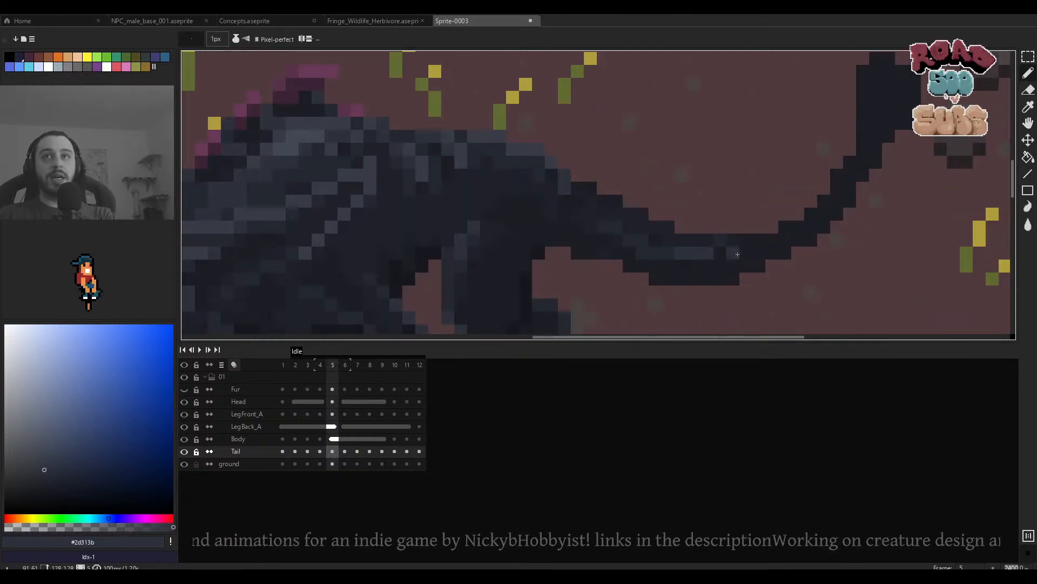
scroll(719, 254, "down", 2)
scroll(686, 252, "up", 2)
Check the tail shading on frames 6 to 9 and add #2d313b highlight pixels to the tail base on frames 10 and 11.
key("Right")
scroll(681, 252, "down", 3)
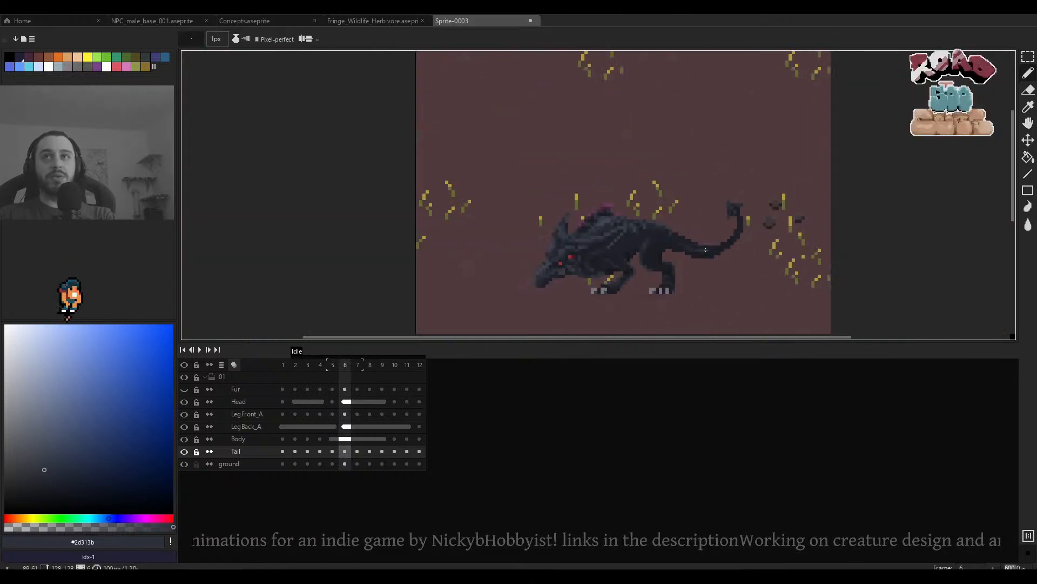
scroll(686, 251, "up", 3)
key("Right")
key("Right")
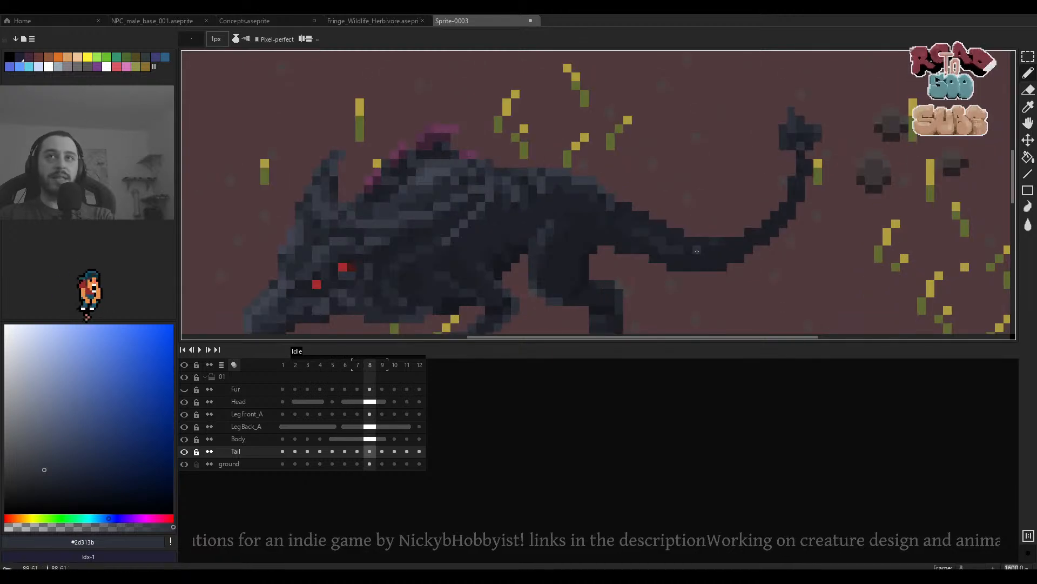
key("Right")
key("Right")
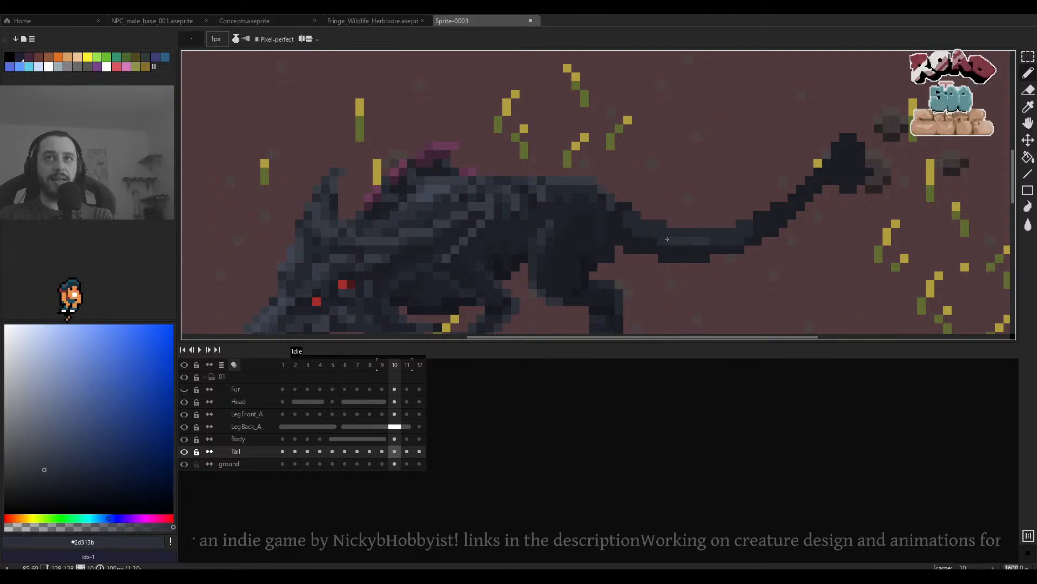
scroll(645, 234, "down", 3)
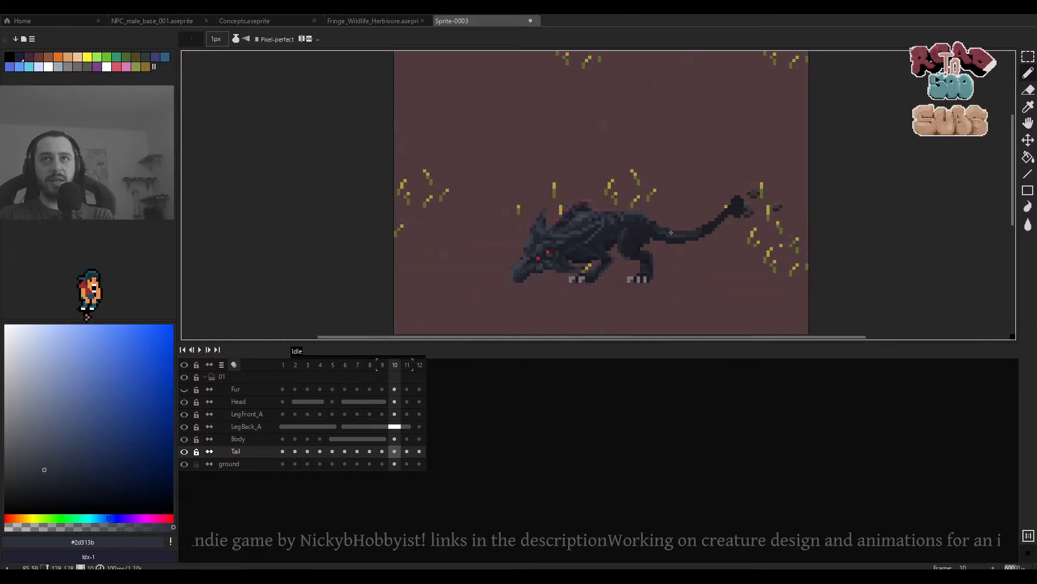
scroll(670, 236, "up", 3)
key("Right")
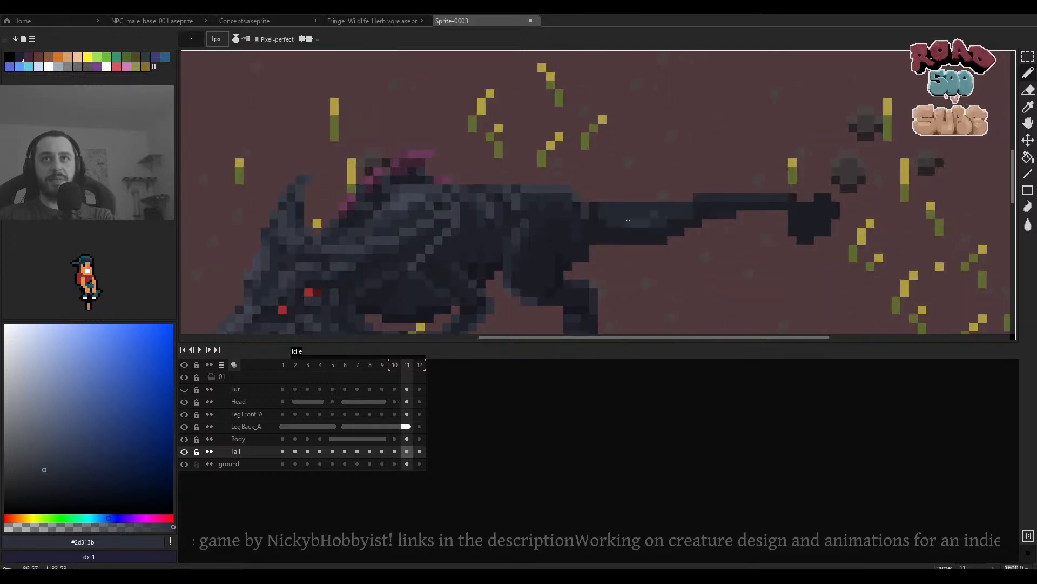
scroll(648, 216, "down", 1)
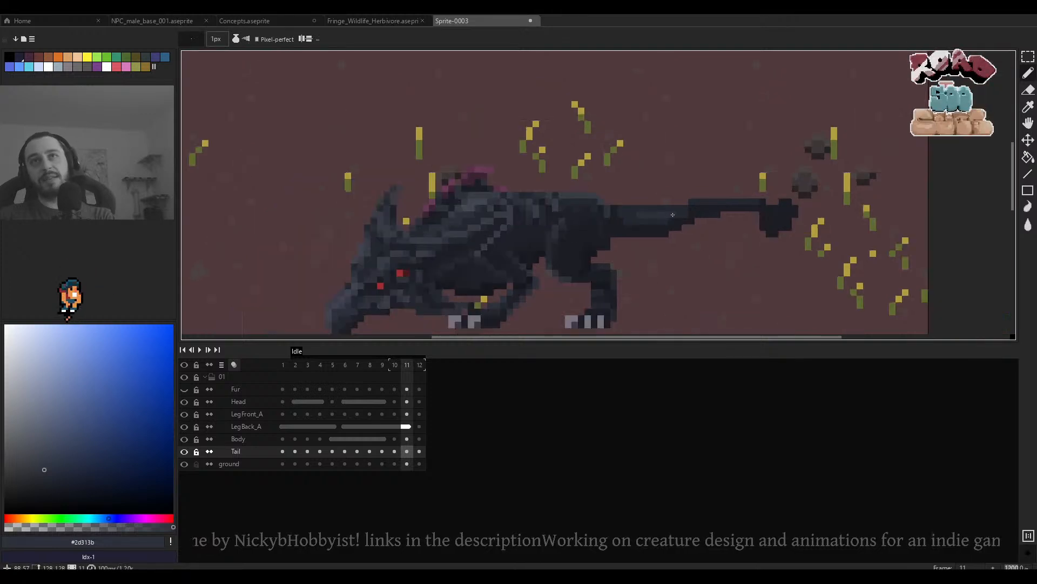
Undo the last pencil stroke on frame 11's tail and check the tail pose on frame 12.
scroll(676, 215, "up", 4)
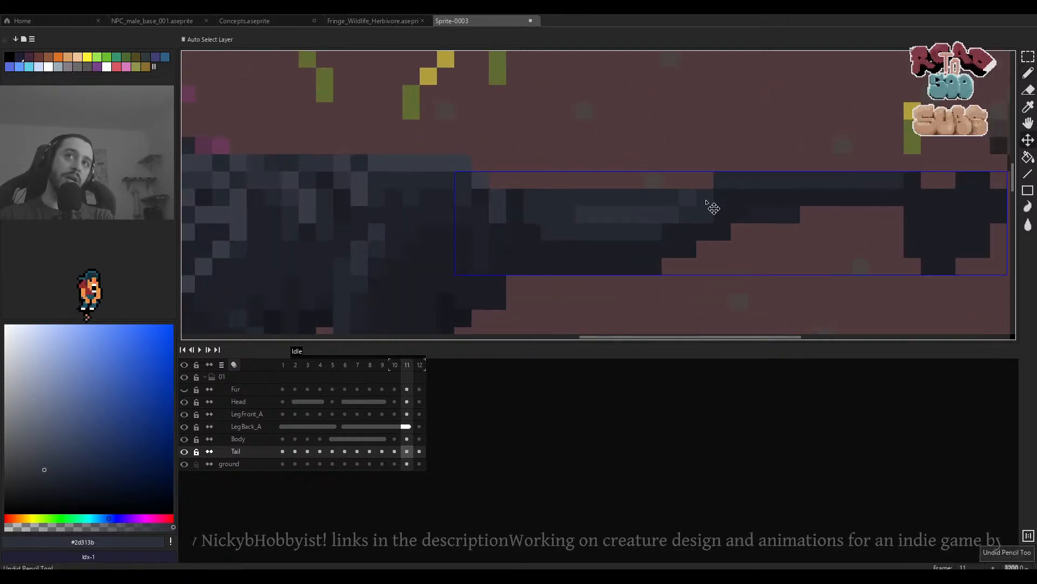
scroll(708, 200, "down", 4)
scroll(708, 200, "down", 2)
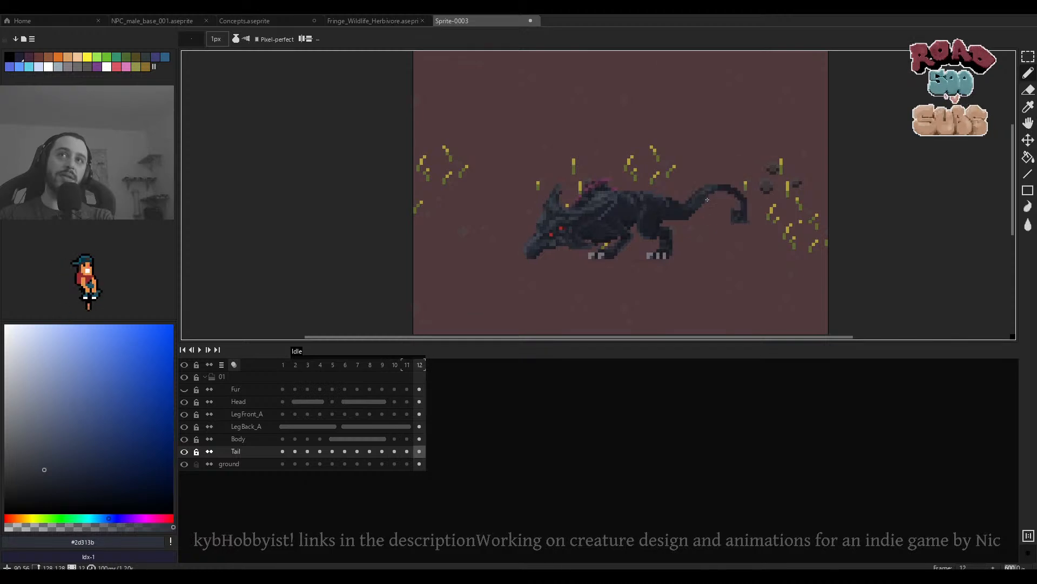
scroll(697, 205, "up", 3)
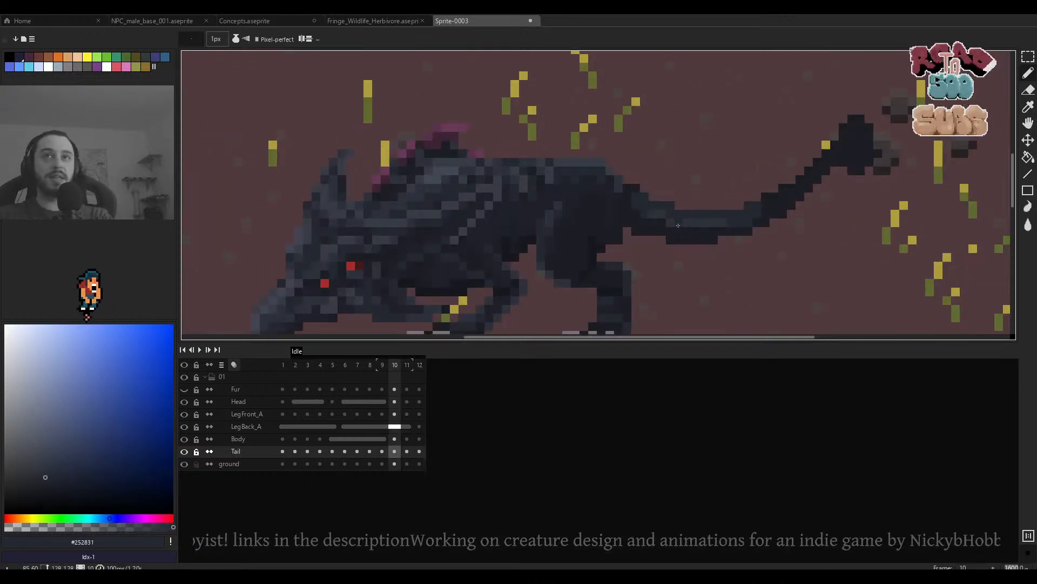
Sample #1e2029 for the pencil on frame 10 and check the shaded tail base against the full body.
key("i")
left_click(620, 216)
key("b")
scroll(619, 216, "up", 1)
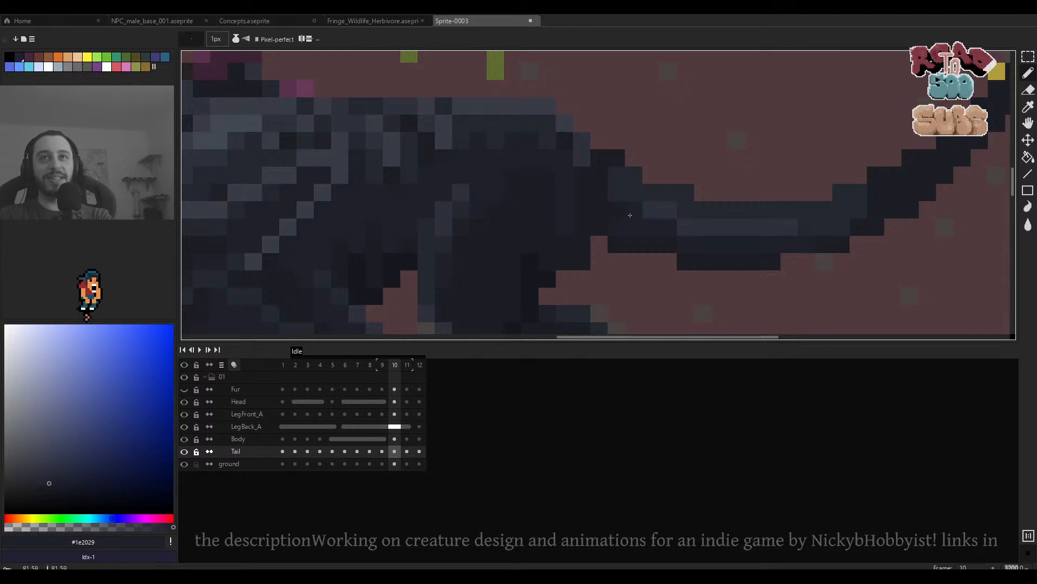
scroll(674, 218, "down", 2)
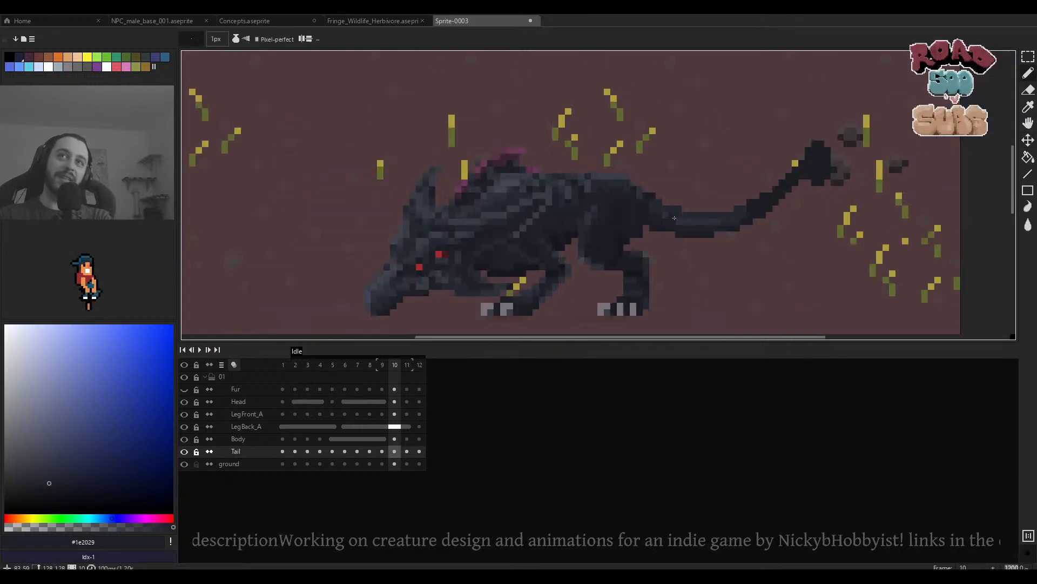
scroll(493, 219, "down", 3)
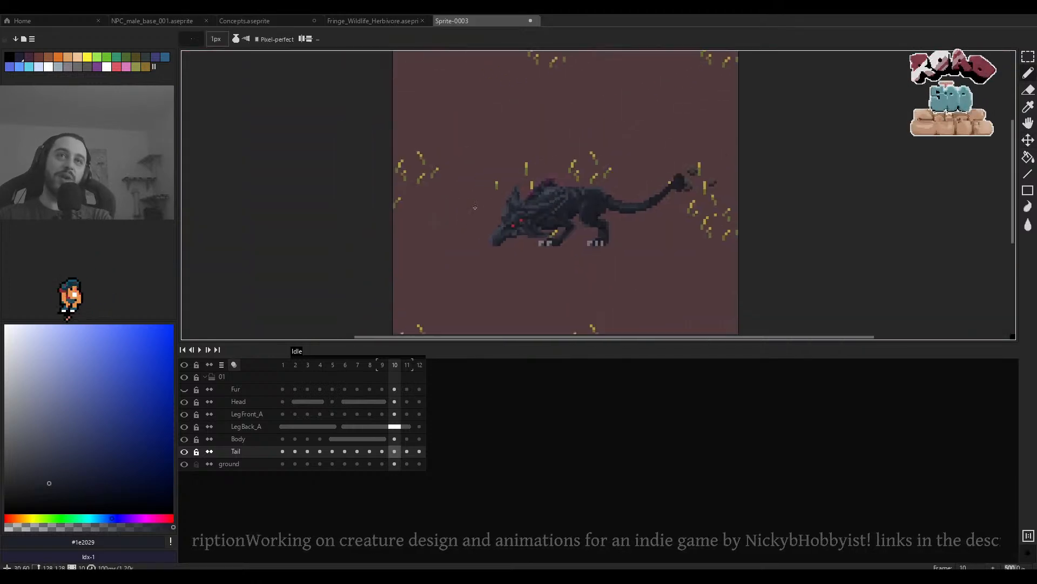
scroll(509, 218, "up", 2)
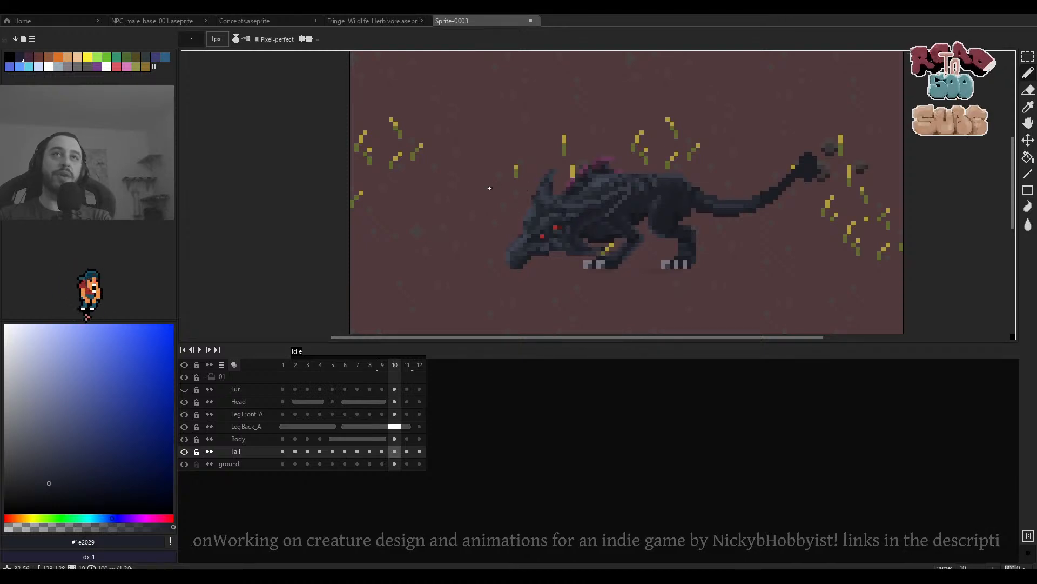
left_click_drag(565, 132, 527, 132)
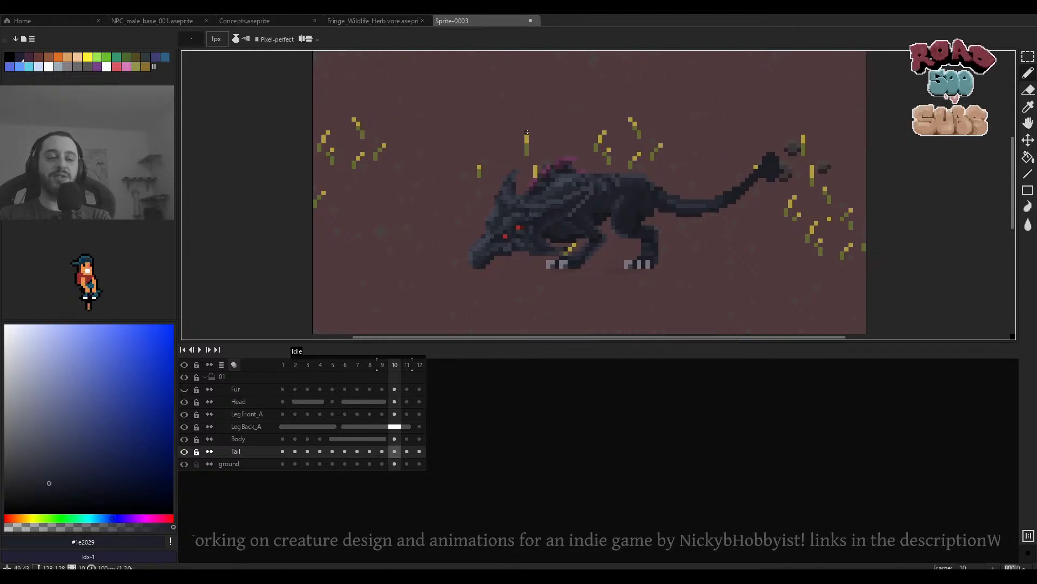
In Concepts.aseprite, hide the Herbv layer, clear the selection and add a new layer above Ground.
left_click(279, 24)
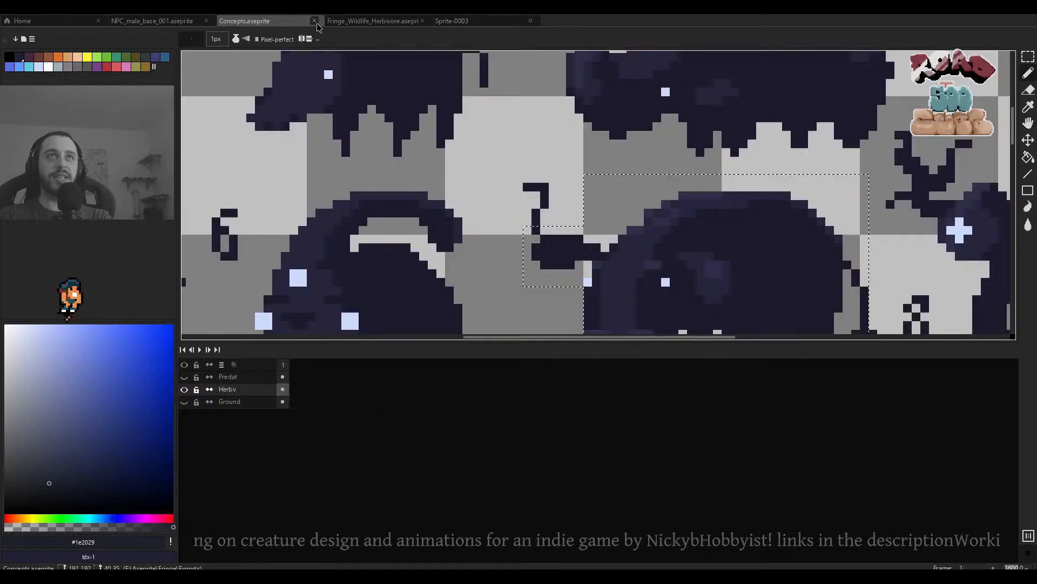
left_click(352, 23)
left_click(287, 25)
scroll(369, 219, "down", 4)
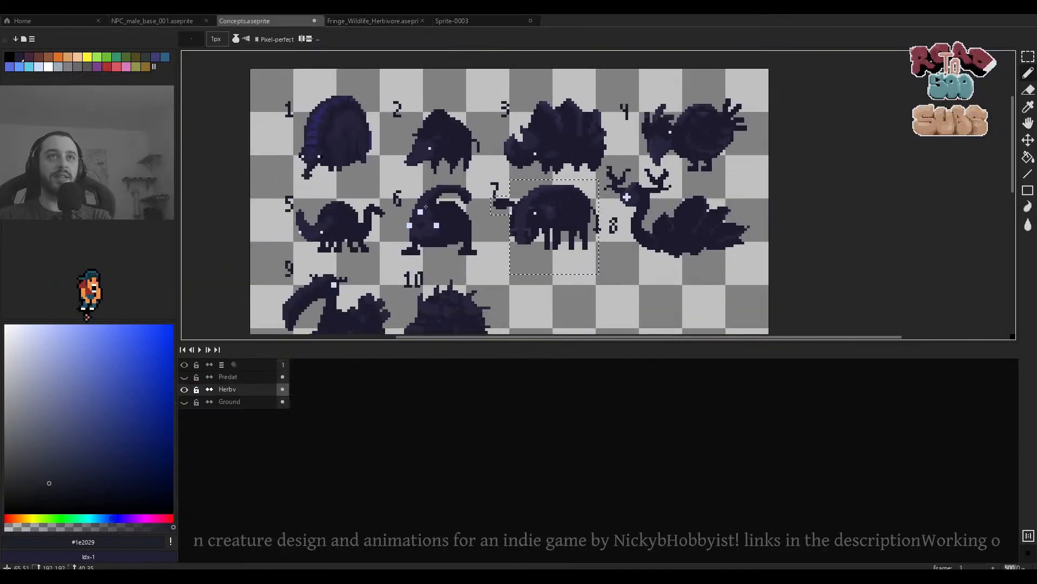
left_click(184, 389)
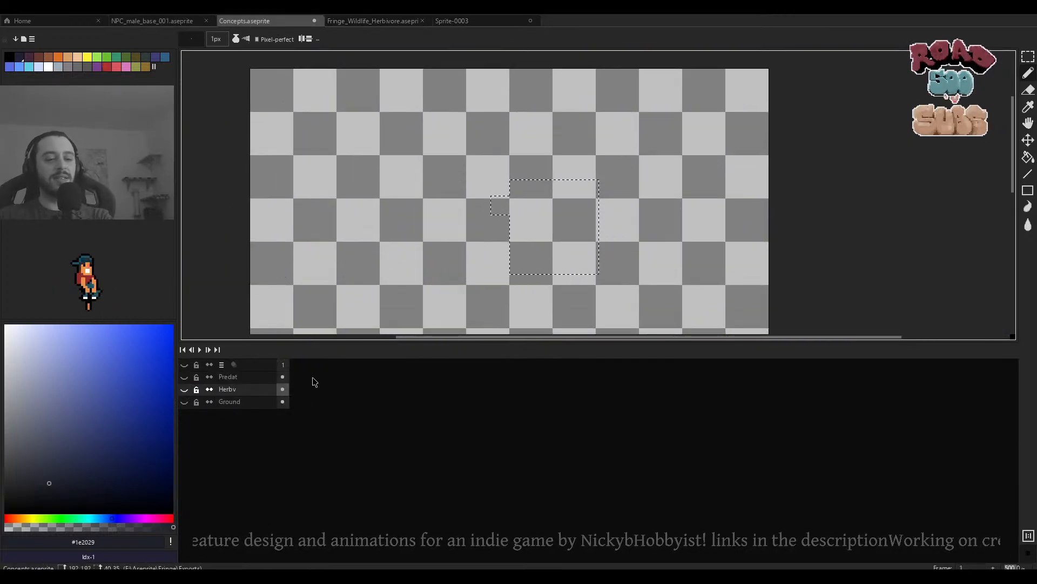
key("ctrl+d")
left_click(248, 402)
key("shift+n")
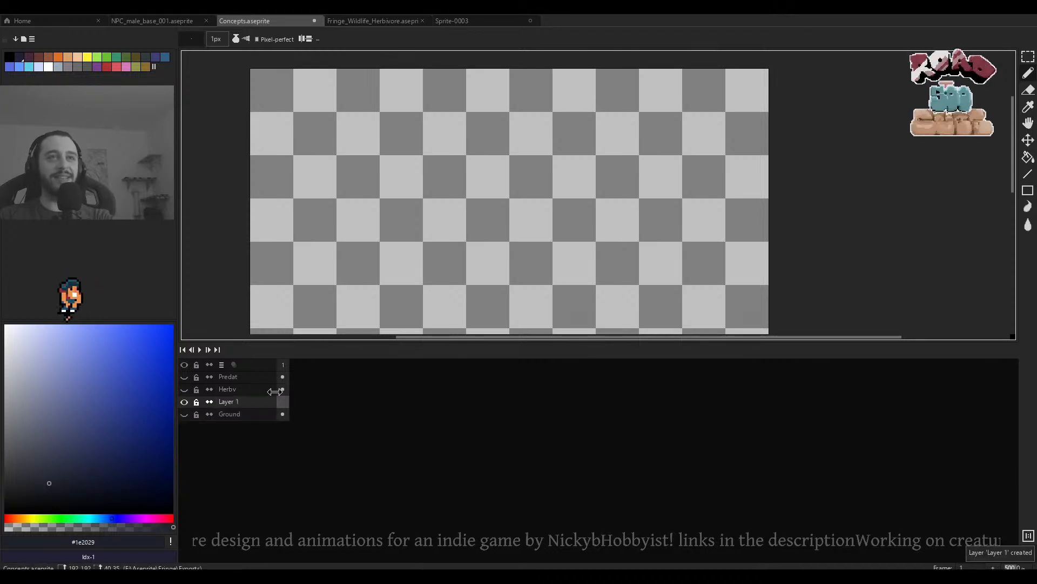
Fill the whole new layer with a neutral mid grey at HSV 229°, 0, 37.
mouse_move(55, 481)
left_mouse_down()
mouse_move(4, 478)
mouse_move(5, 466)
left_mouse_up()
key("g")
left_click(421, 257)
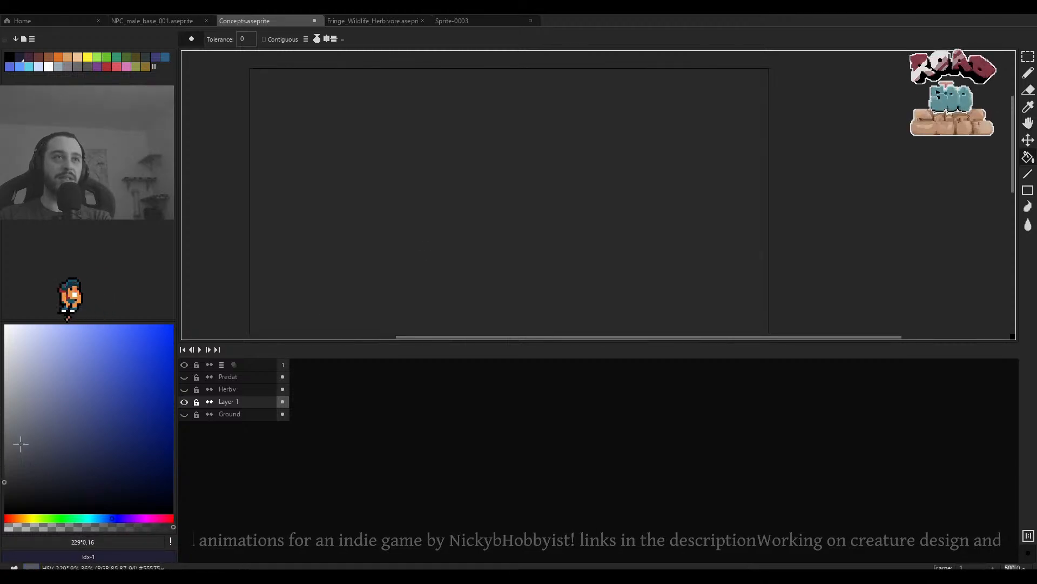
left_click(4, 442)
left_click(475, 232)
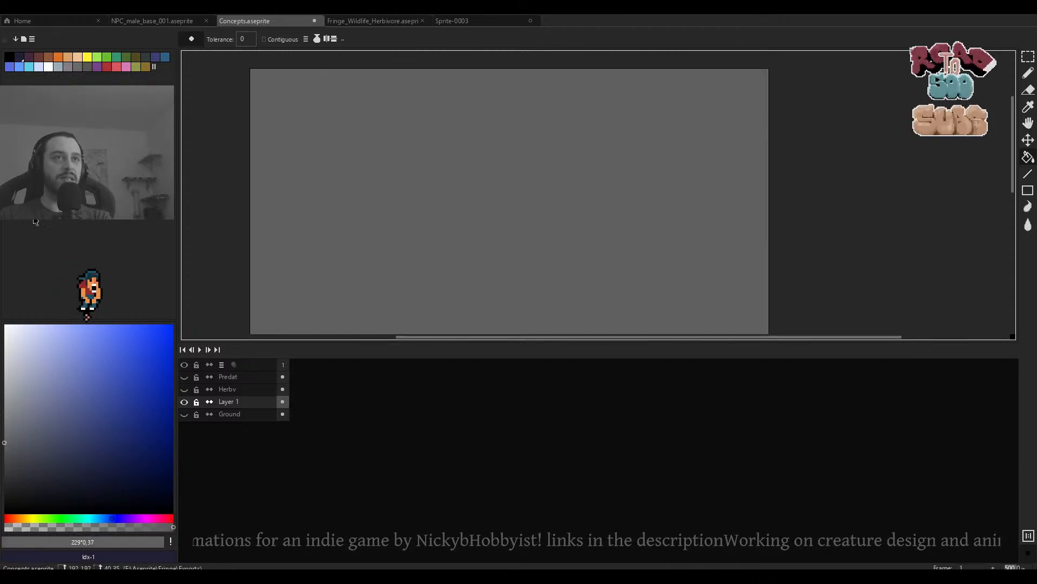
Select a large upright rectangle on the grey canvas, fill it with palette red Idx-27 and deselect it.
left_click(106, 68)
mouse_move(432, 89)
left_mouse_down()
mouse_move(435, 54)
mouse_move(260, 306)
left_mouse_up()
key("m")
key("g")
left_click(378, 282)
scroll(470, 188, "up", 5)
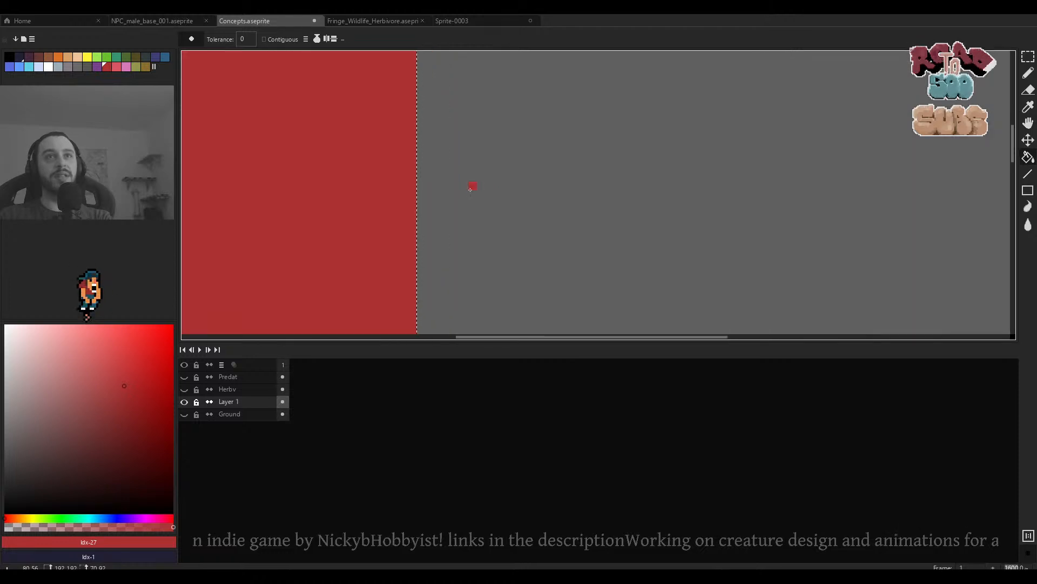
scroll(459, 193, "up", 3)
left_click_drag(431, 204, 570, 197)
scroll(480, 176, "down", 1)
key("ctrl+d")
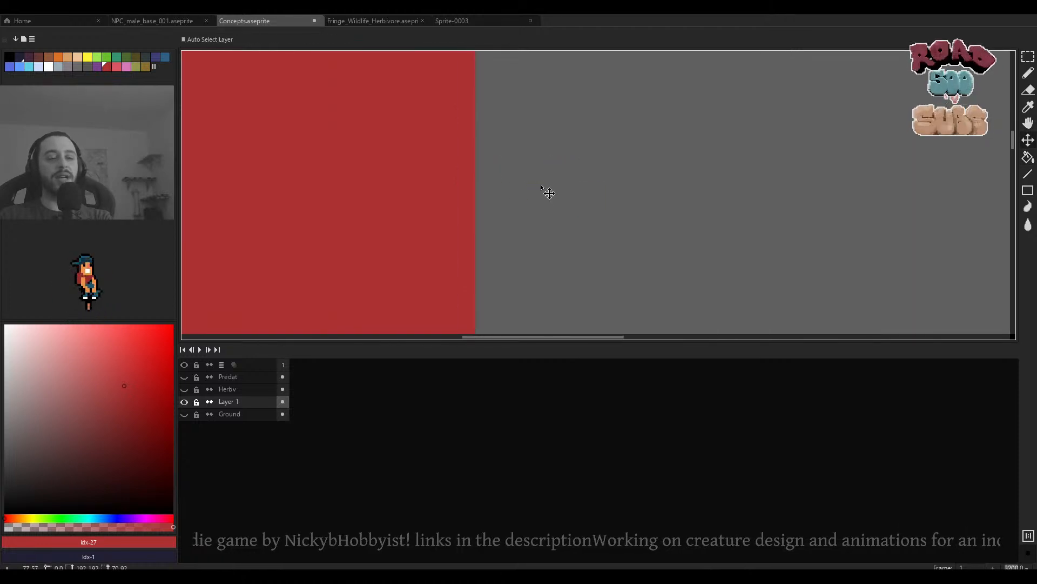
Examine the edge between the red rectangle and the grey background at several zoom levels.
scroll(482, 185, "up", 2)
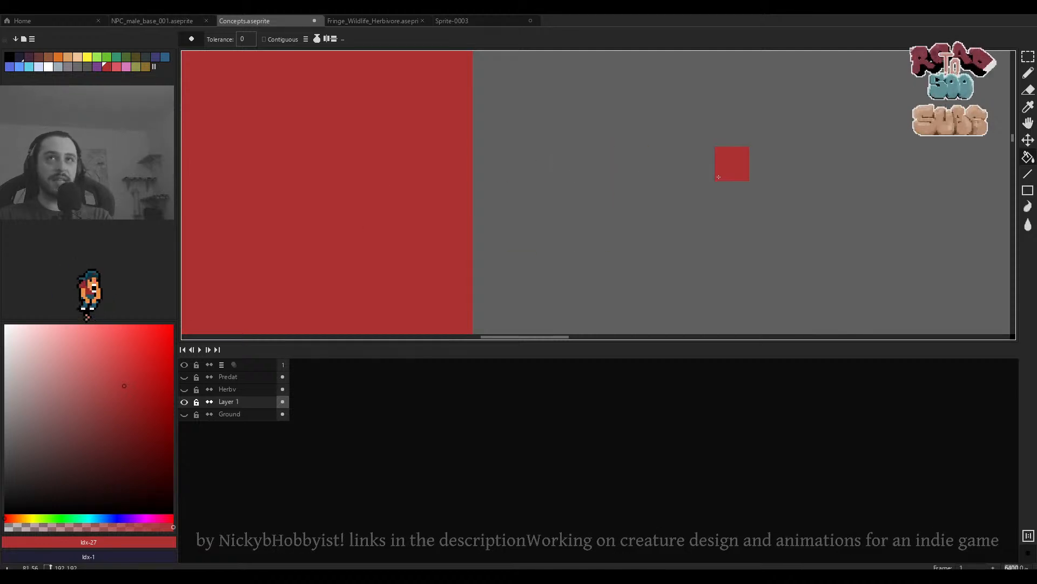
scroll(726, 233, "down", 1)
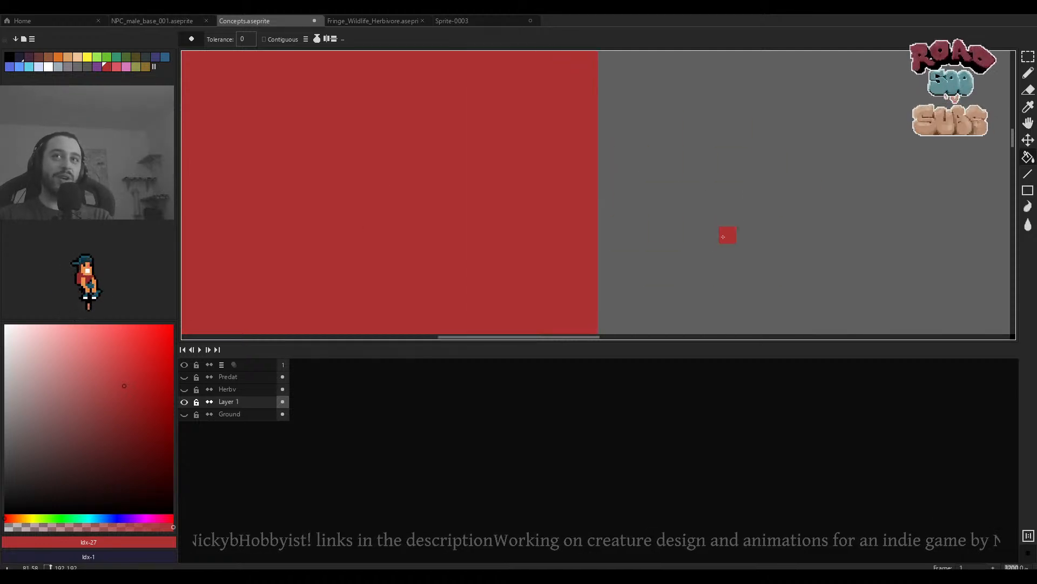
scroll(761, 228, "up", 1)
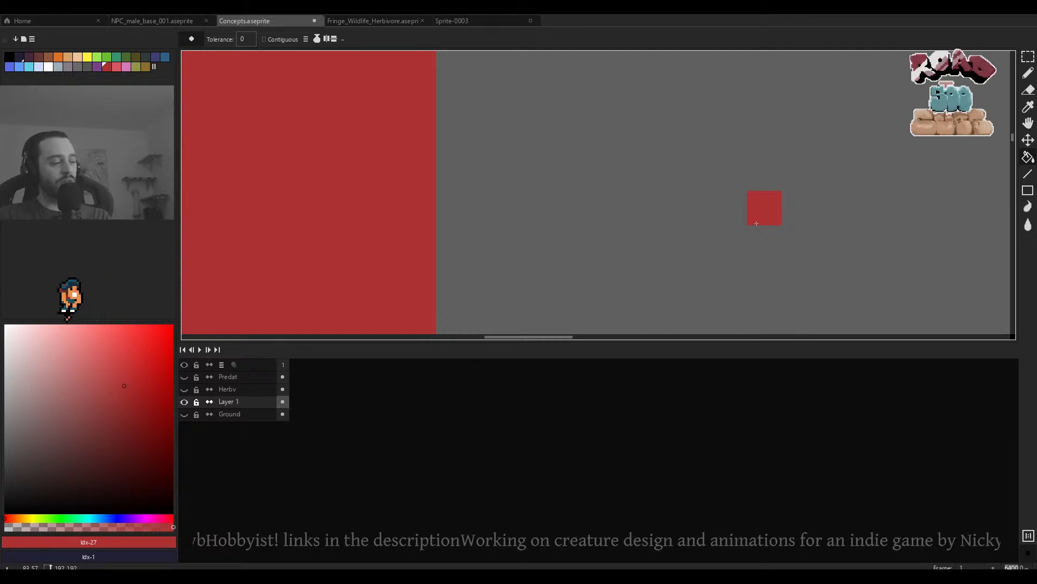
scroll(745, 220, "down", 8)
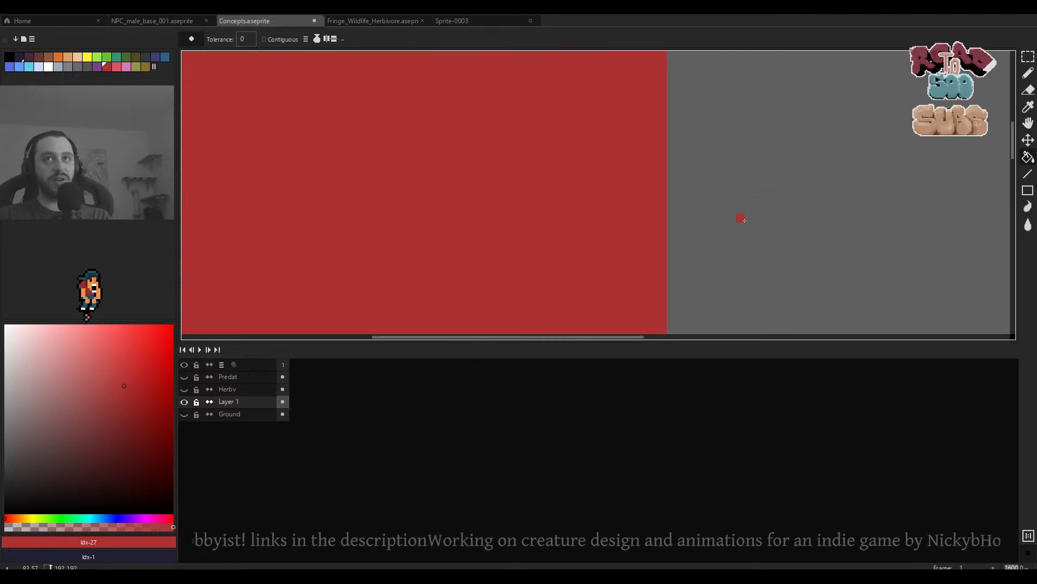
scroll(771, 216, "up", 5)
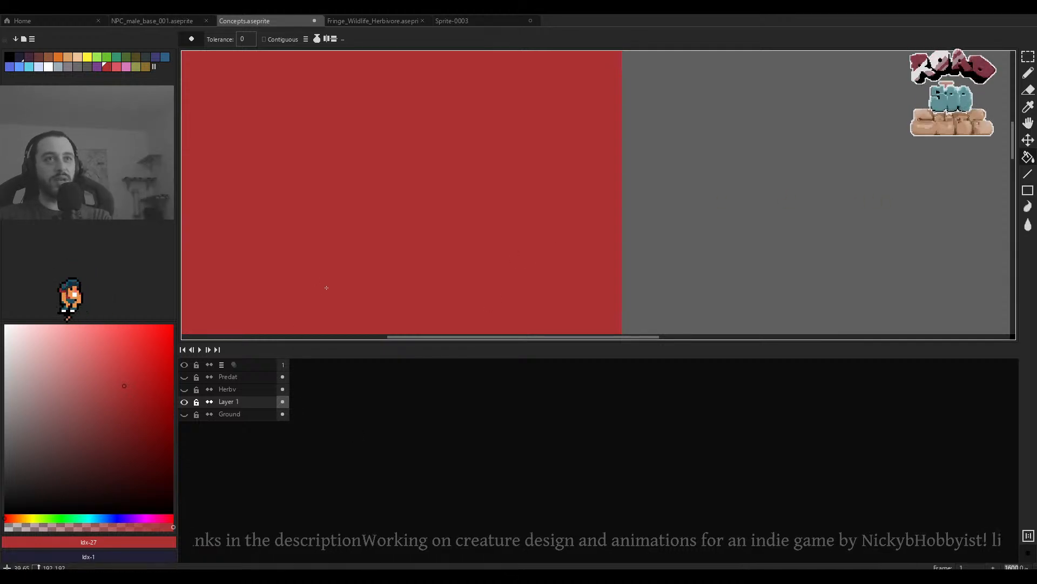
Refill the red rectangle with blue at HSV 238°, 70, 67.
left_click(115, 518)
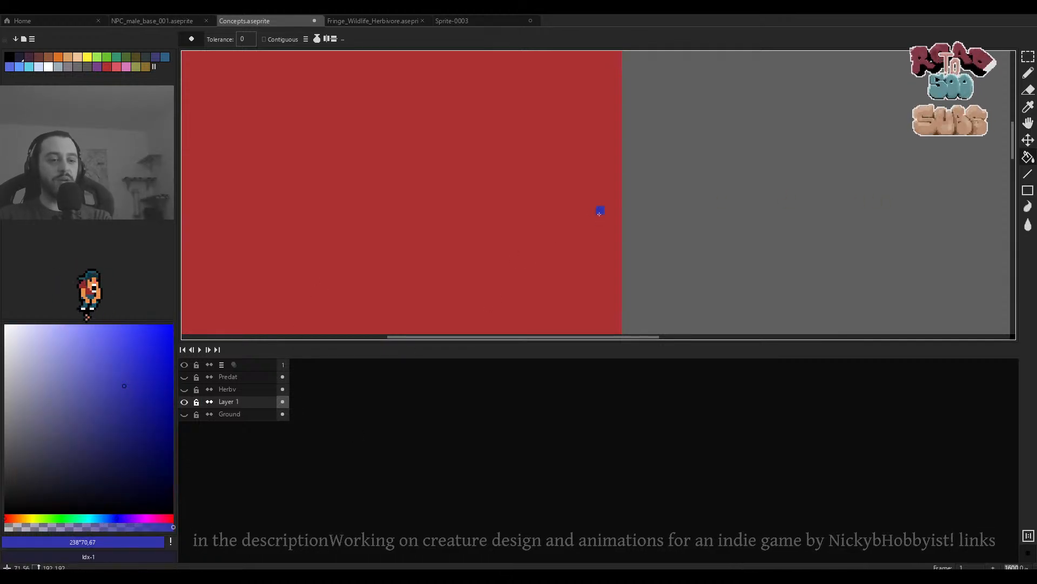
left_click(479, 156)
scroll(544, 185, "up", 2)
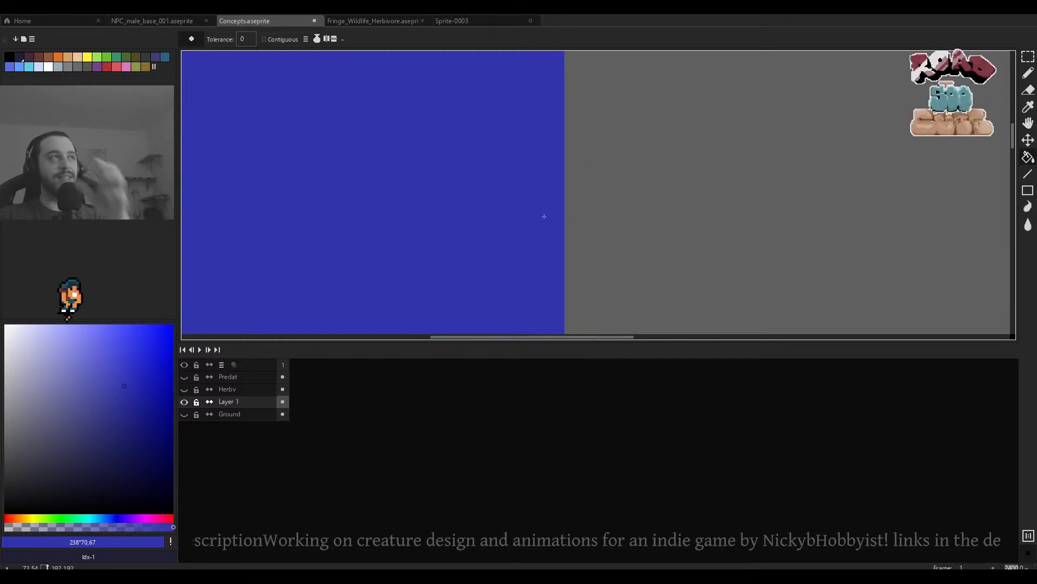
Examine the blue rectangle's edge against the grey background, both close up and from a distance.
scroll(579, 245, "down", 2)
scroll(580, 250, "up", 2)
scroll(580, 249, "down", 2)
scroll(579, 246, "up", 2)
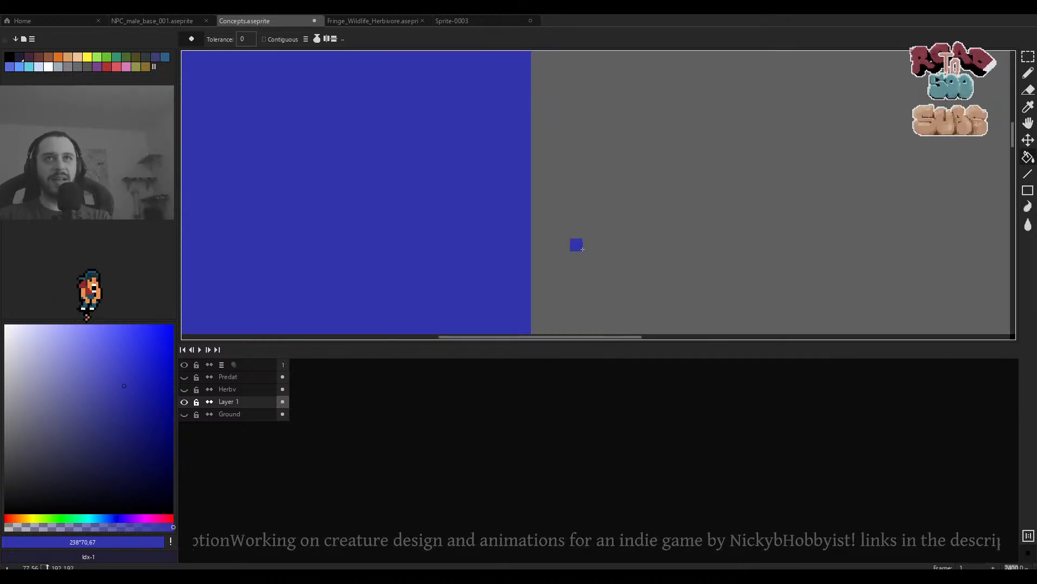
scroll(579, 245, "down", 3)
left_click_drag(575, 222, 534, 196)
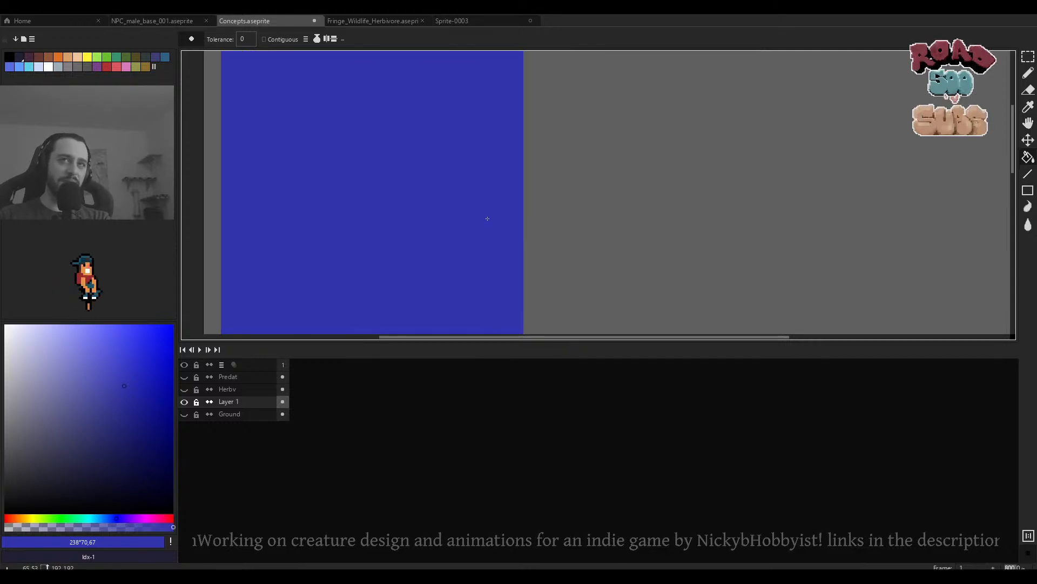
scroll(504, 203, "up", 3)
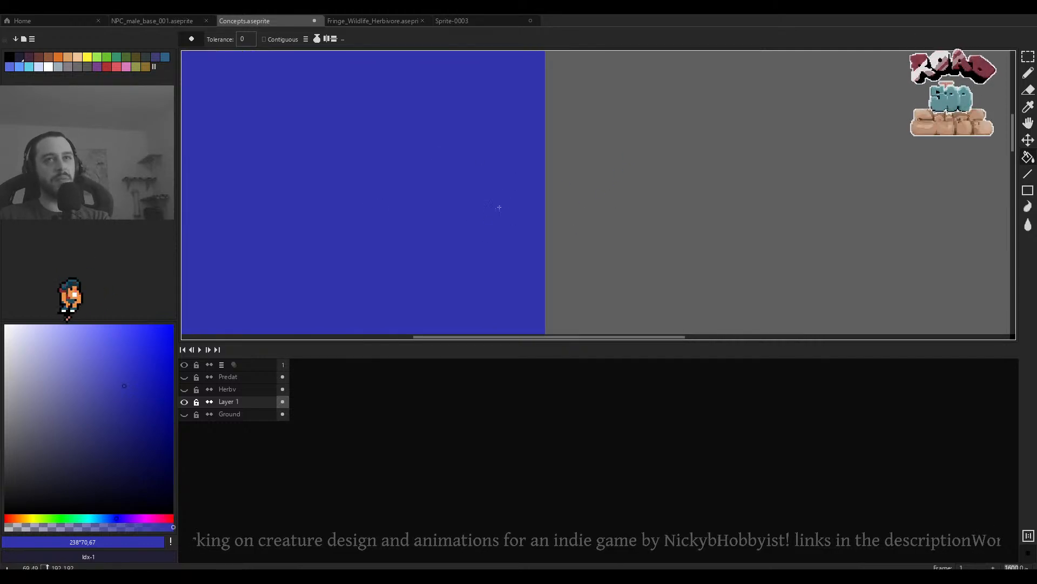
scroll(503, 200, "up", 3)
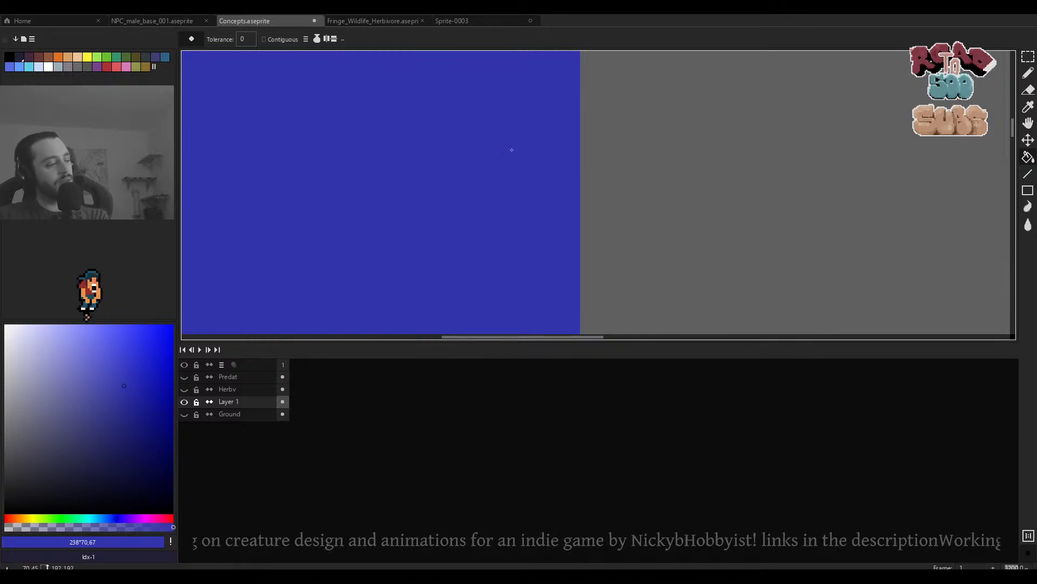
scroll(573, 175, "down", 10)
scroll(553, 180, "up", 3)
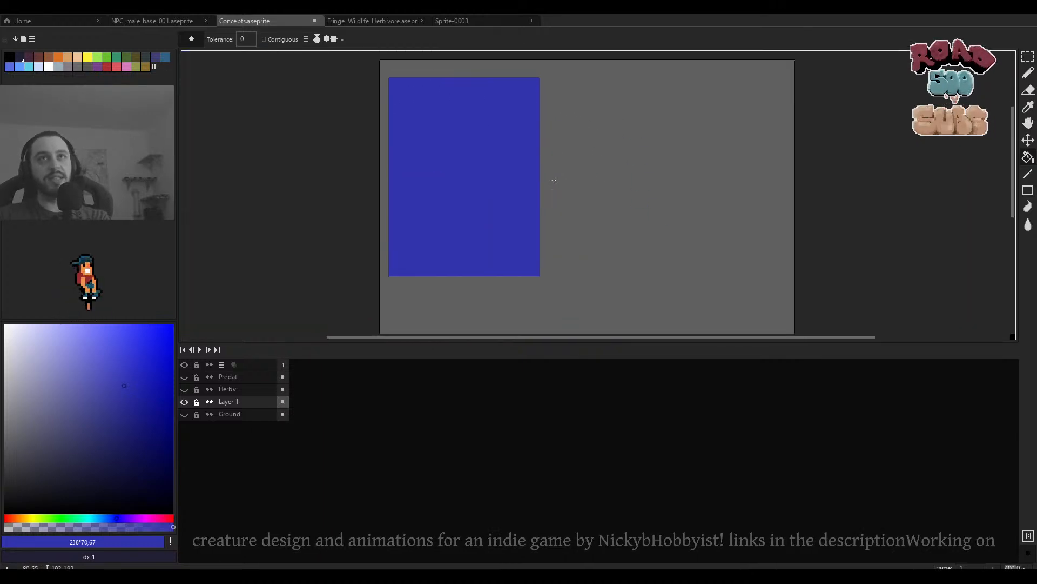
left_click_drag(541, 171, 547, 171)
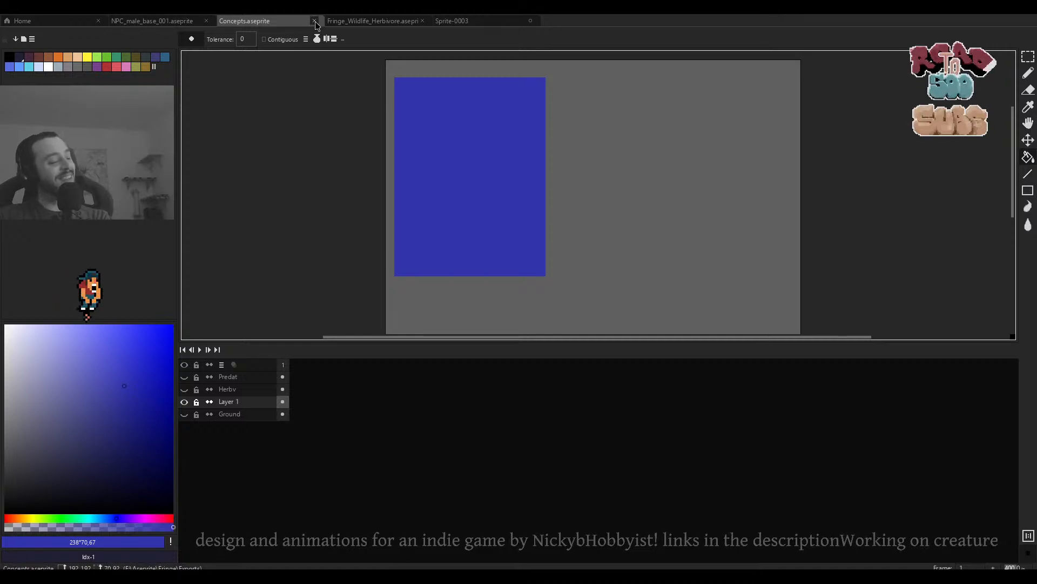
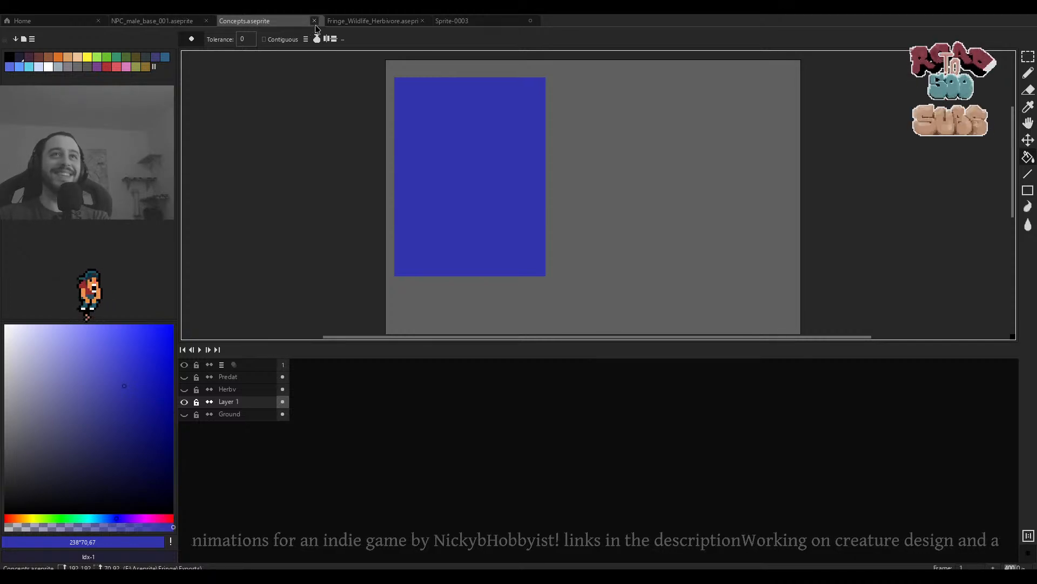
Hide the colour test layer, show the Herbv layer again and return to the Sprite-0003 document.
left_click(185, 401)
left_click(185, 391)
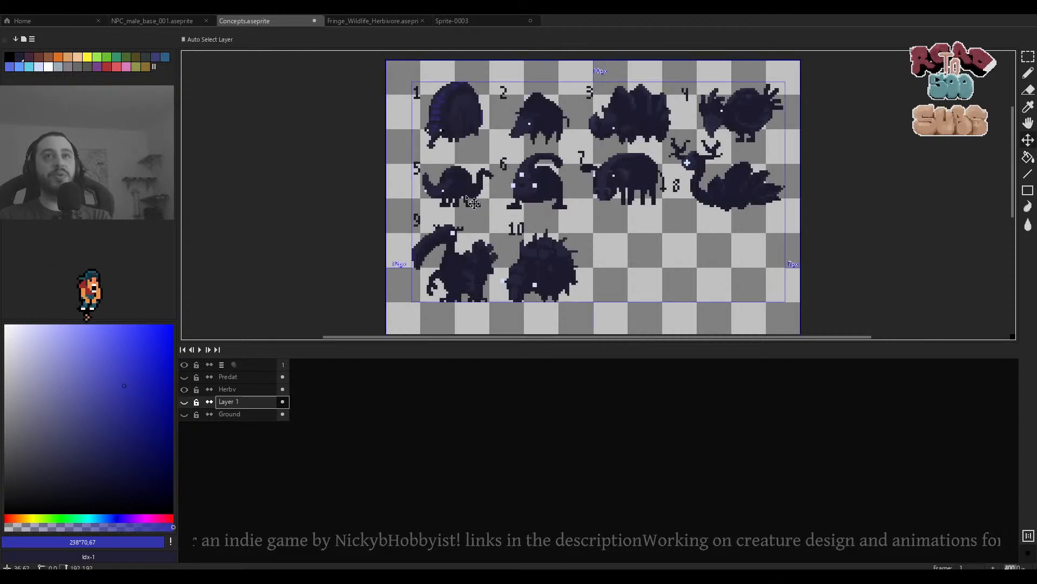
left_click(408, 20)
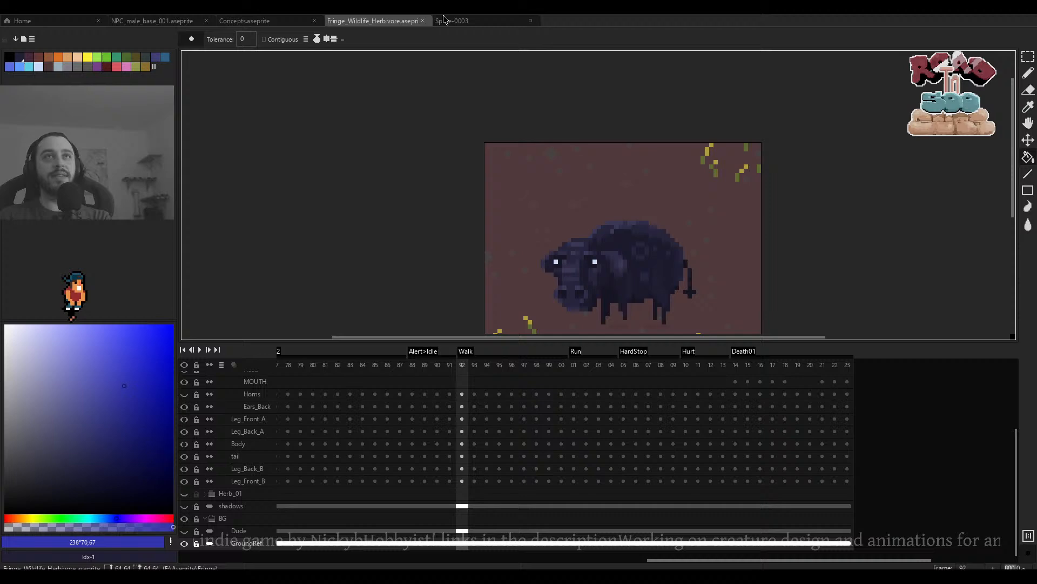
left_click(473, 21)
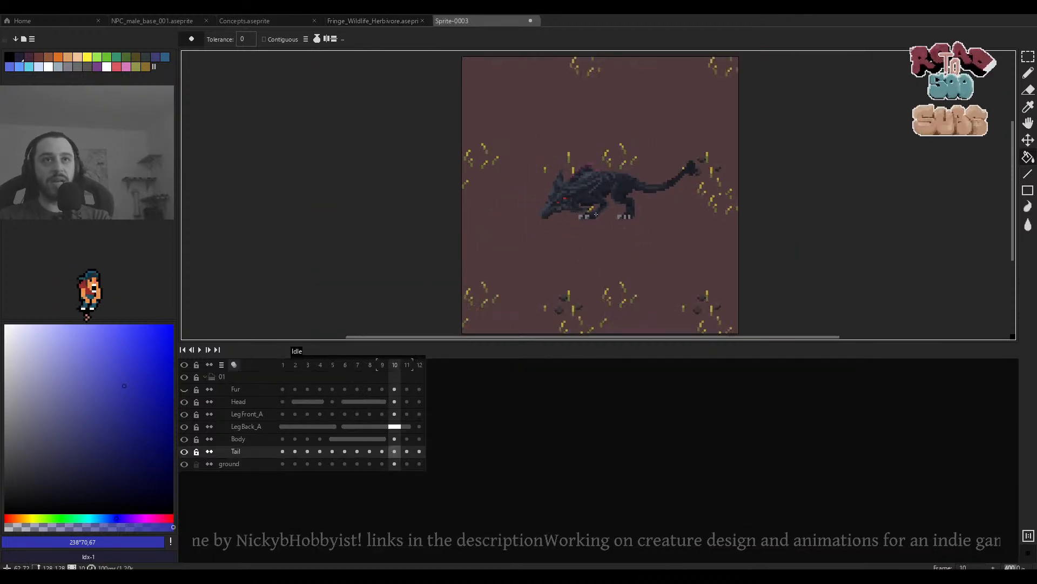
Make the Body layer active on frame 10 and view the whole creature.
scroll(578, 189, "up", 2)
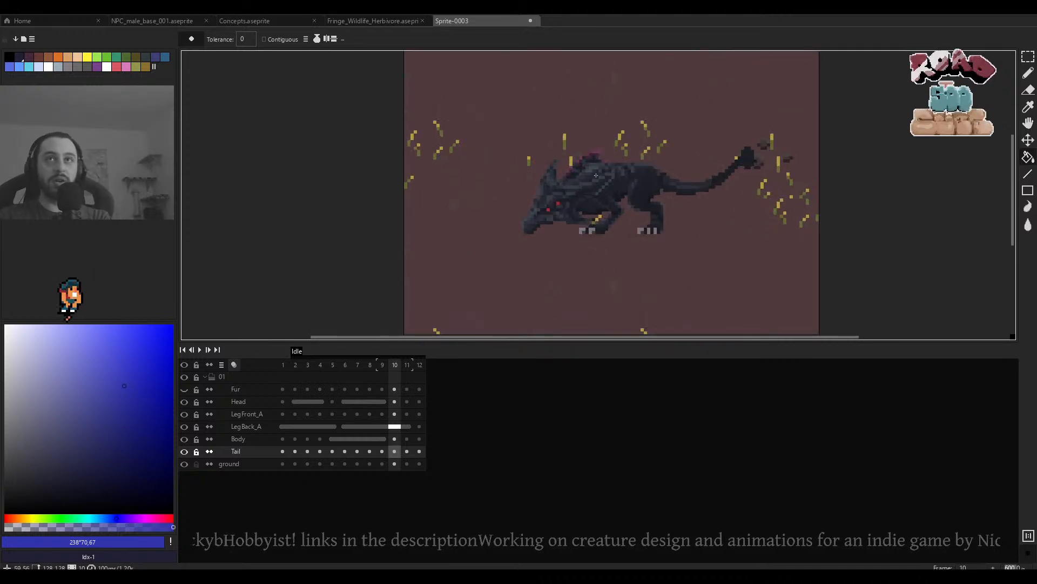
scroll(586, 183, "up", 2)
left_click(597, 170, "ctrl")
scroll(592, 163, "down", 4)
scroll(680, 186, "up", 3)
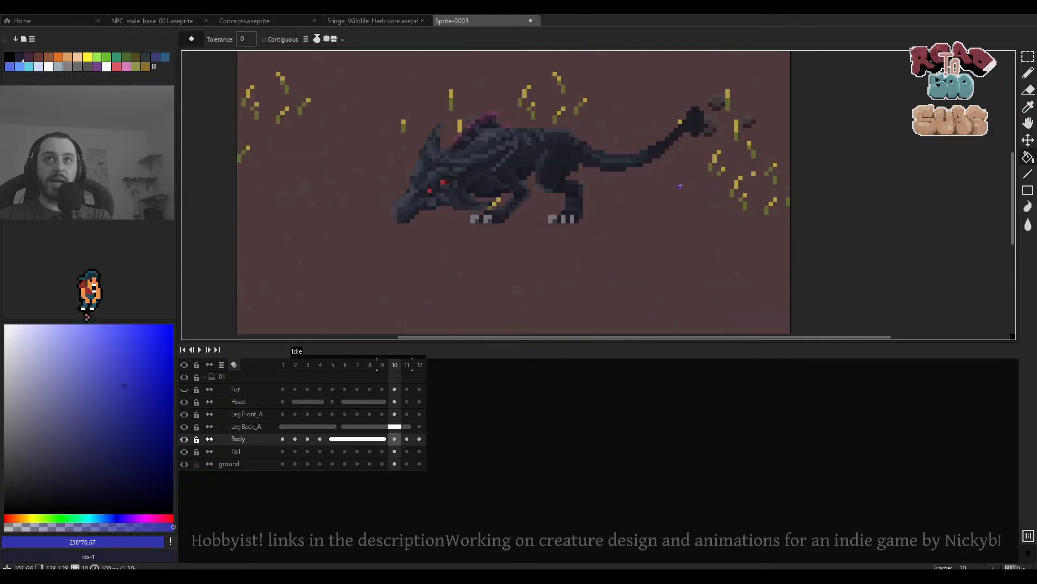
Step between the frames around frame 10, and play the idle animation to examine the creature's motion up close and from a distance.
left_click_drag(633, 187, 663, 201)
key("Left")
key("Left")
key("Right")
key("Right")
key("Left")
key("Left")
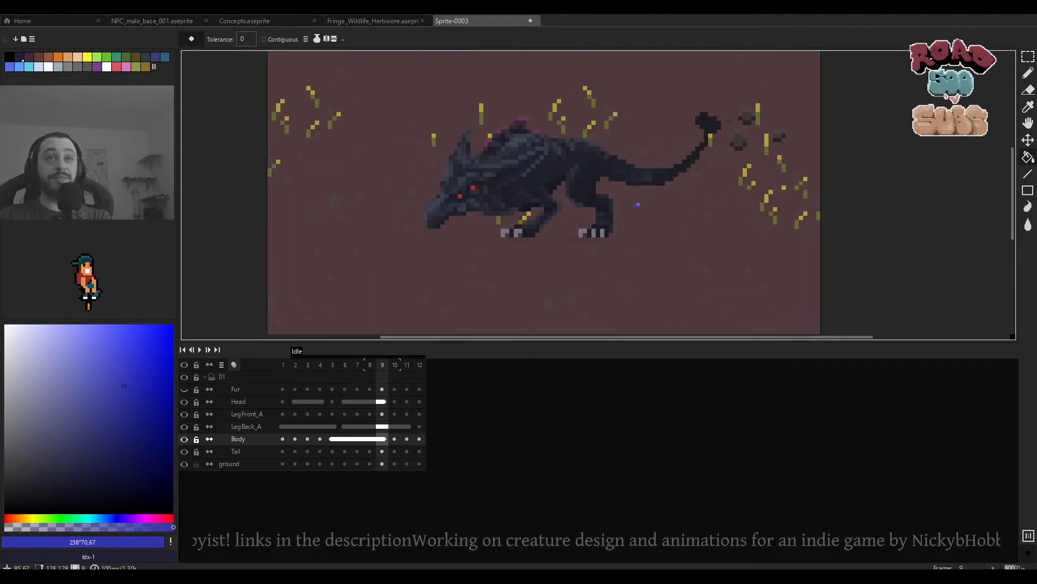
key("Return")
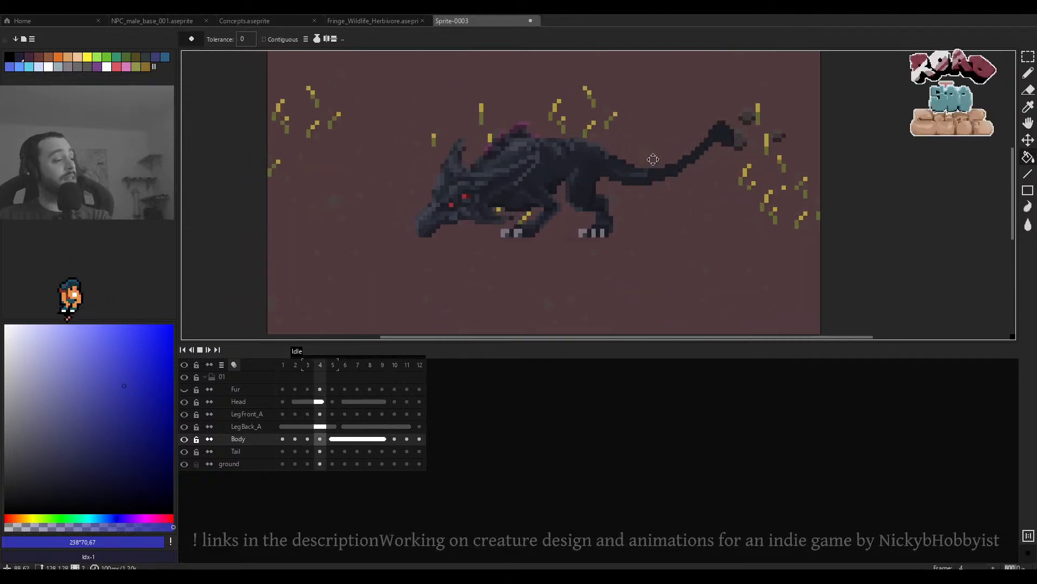
scroll(653, 159, "down", 2)
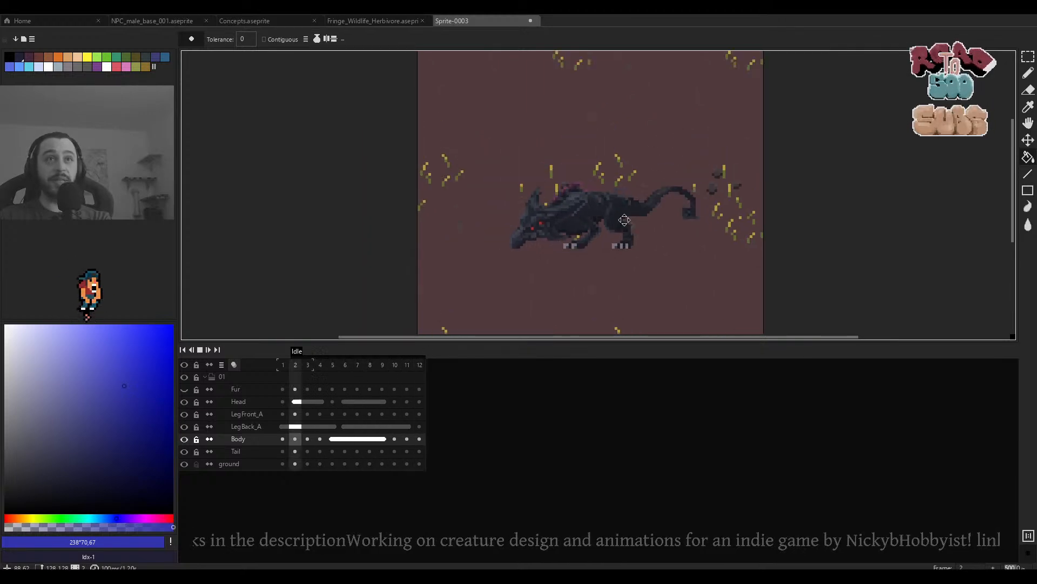
scroll(627, 217, "up", 1)
scroll(626, 217, "up", 1)
scroll(638, 210, "up", 3)
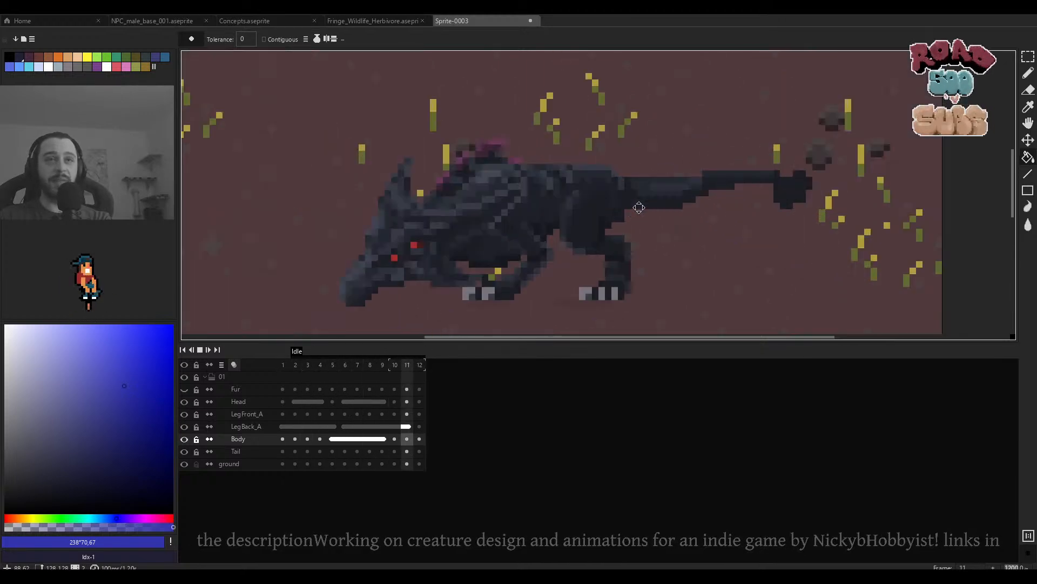
key("Return")
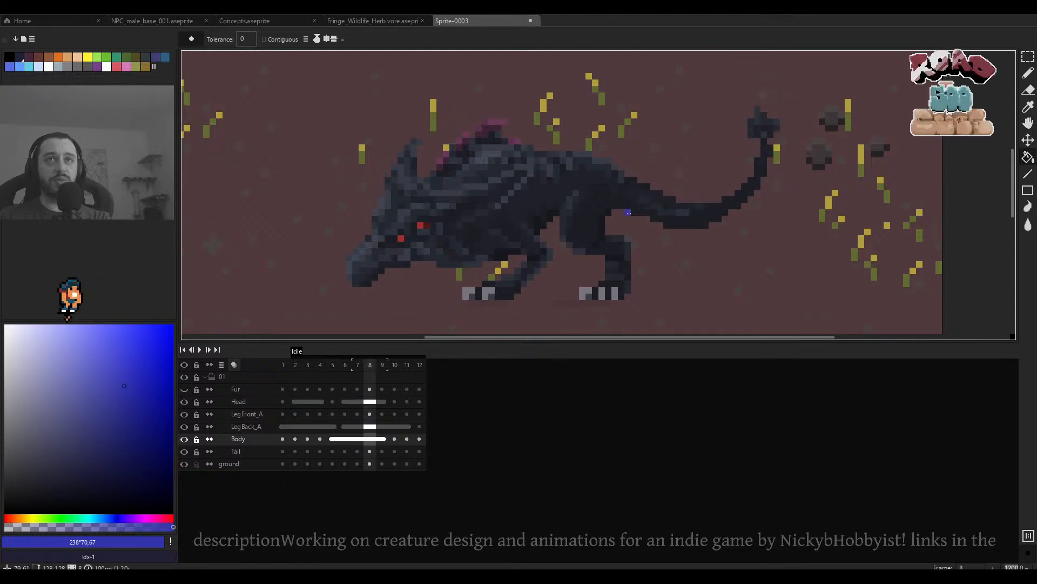
Select the Body layer and replay the idle animation, examining the body on frame 8 and the tail on frames 11 and 12.
scroll(595, 228, "down", 3)
left_click(245, 442)
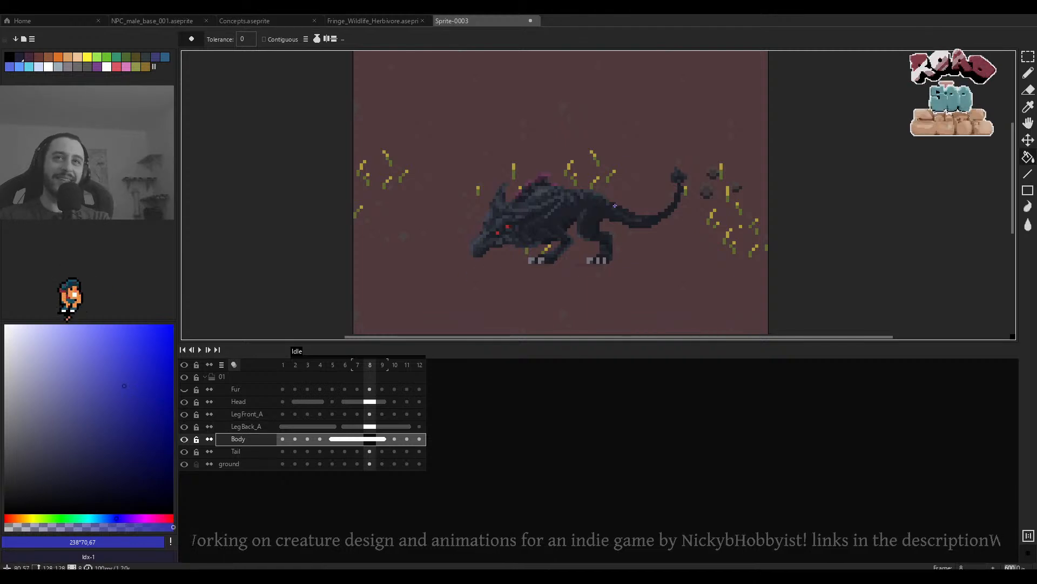
scroll(615, 205, "up", 3)
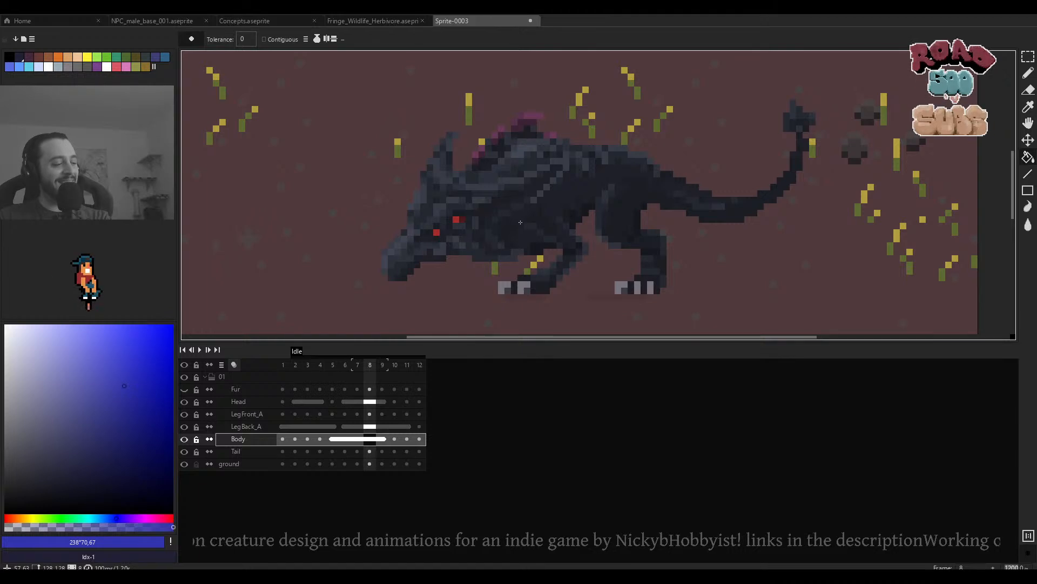
scroll(520, 222, "down", 2)
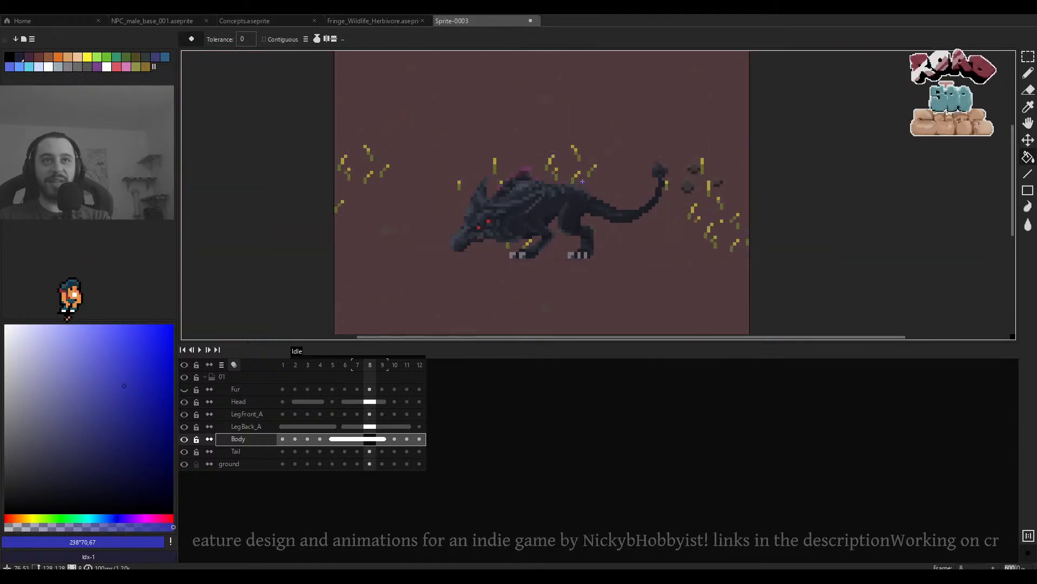
scroll(546, 198, "down", 1)
key("Return")
scroll(546, 198, "up", 1)
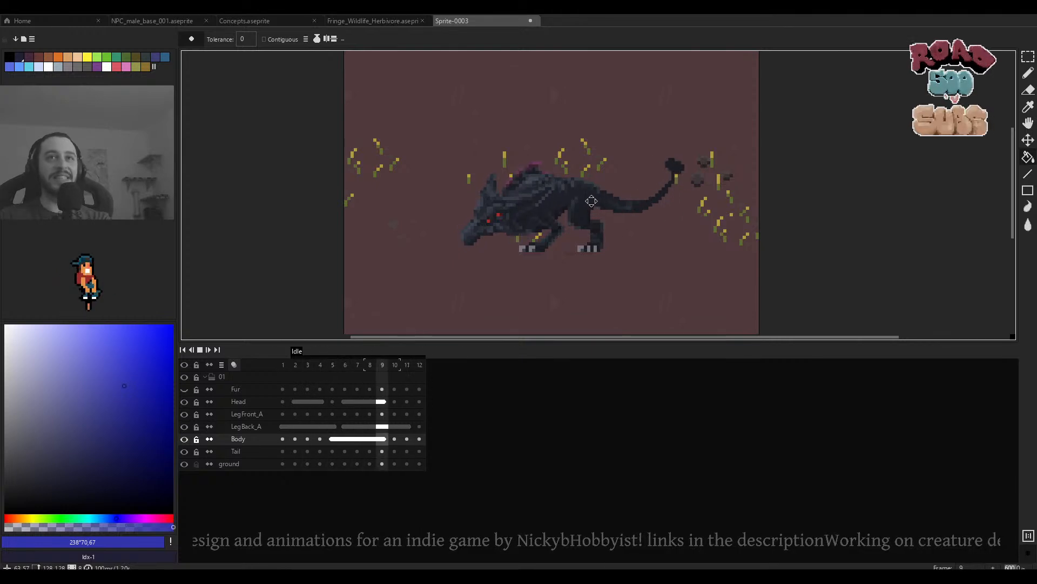
scroll(561, 195, "up", 3)
scroll(596, 201, "down", 4)
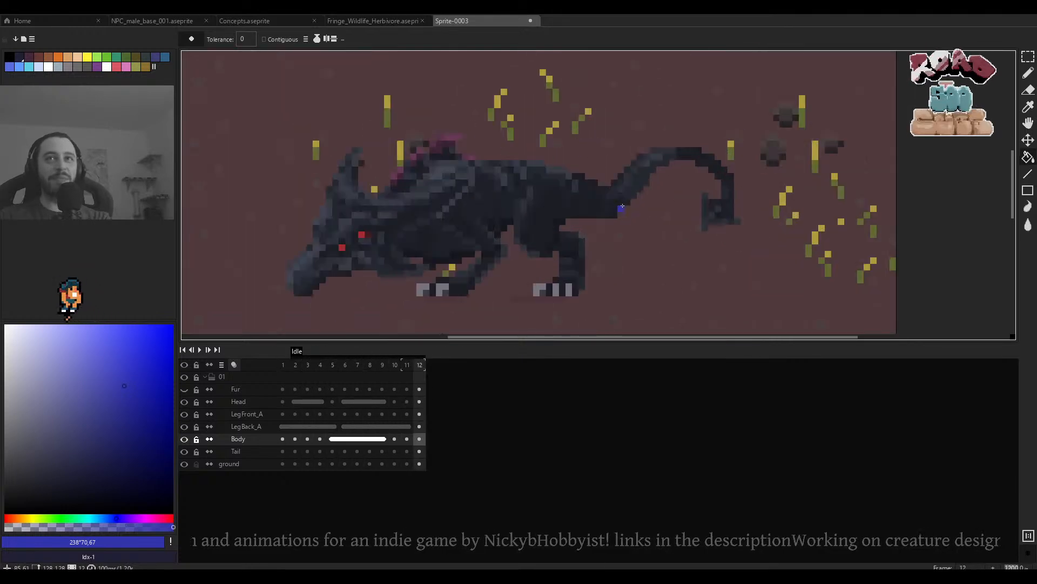
scroll(596, 201, "up", 4)
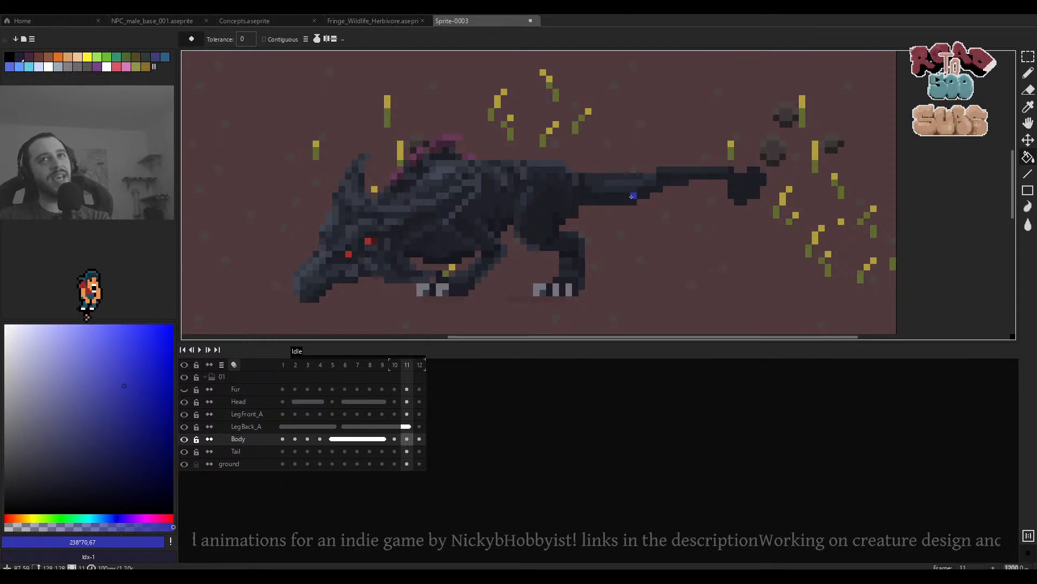
Erase the row of pixels along the upper edge of the tail's base on the Tail layer at frame 11.
left_click(634, 194, "ctrl")
key("e")
scroll(632, 185, "up", 2)
scroll(633, 170, "down", 3)
left_click(636, 167)
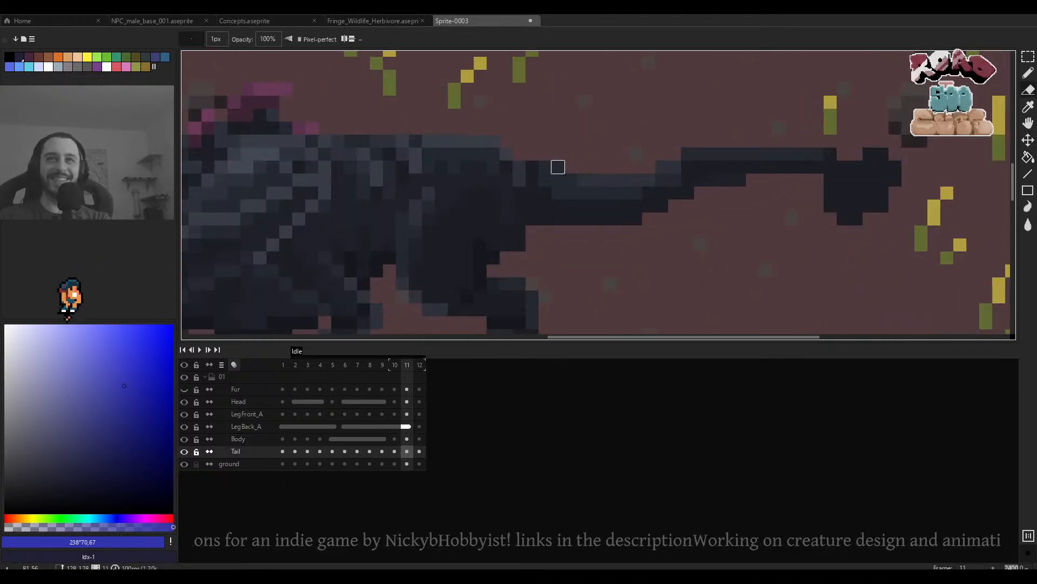
Play back the idle animation, step through the frames after frame 10 and examine the creature on frame 10.
scroll(558, 167, "down", 7)
key("Return")
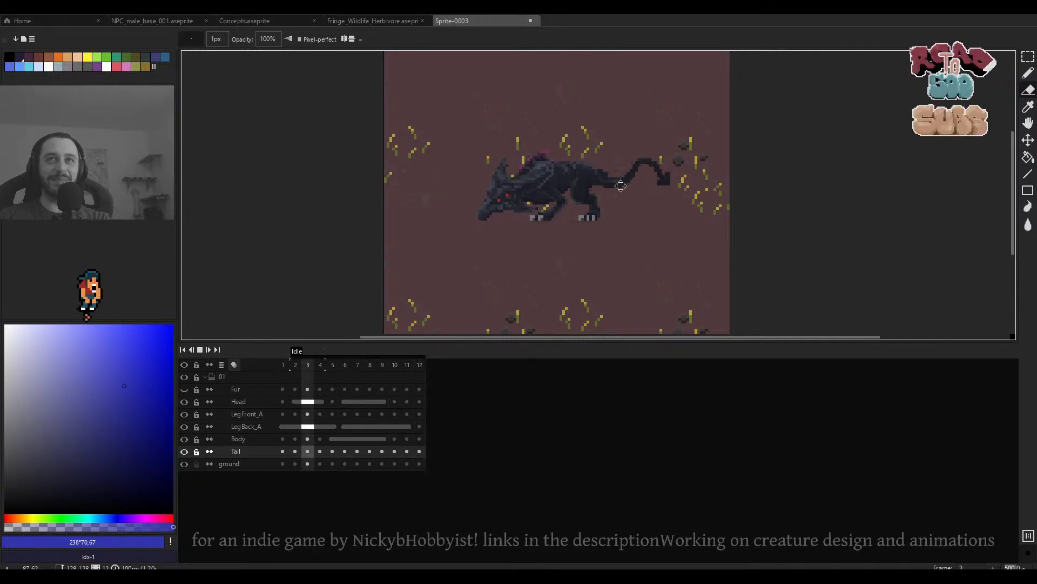
key("Return")
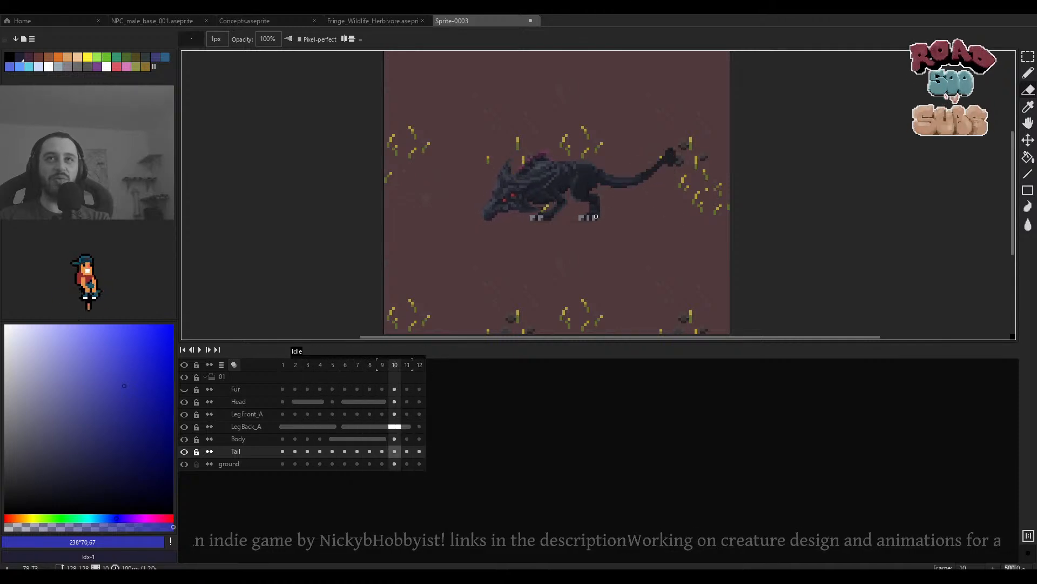
key("Right")
key("Right")
key("Right")
key("Left")
key("Left")
key("Left")
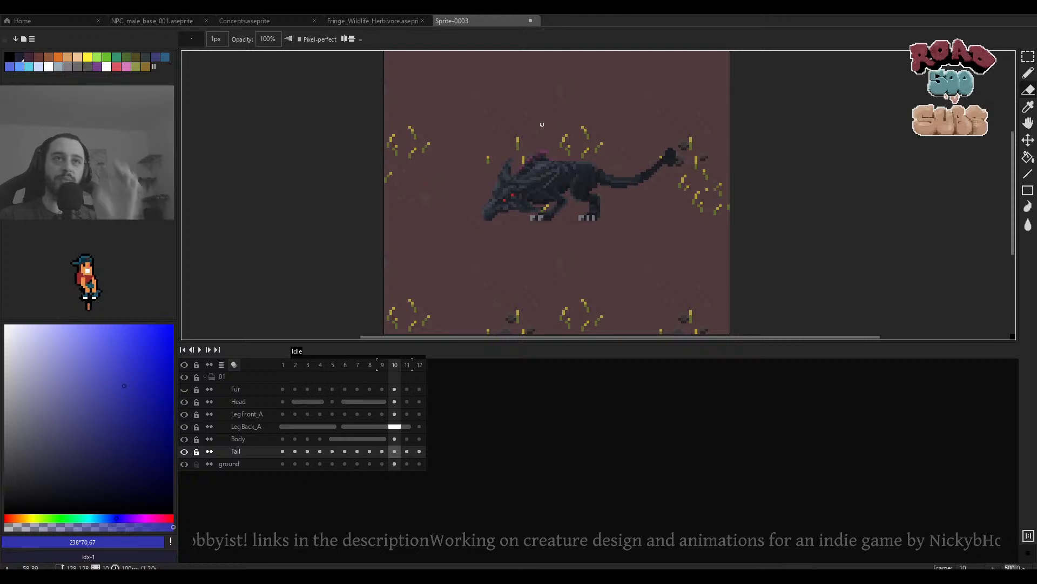
scroll(520, 175, "up", 2)
scroll(540, 186, "down", 2)
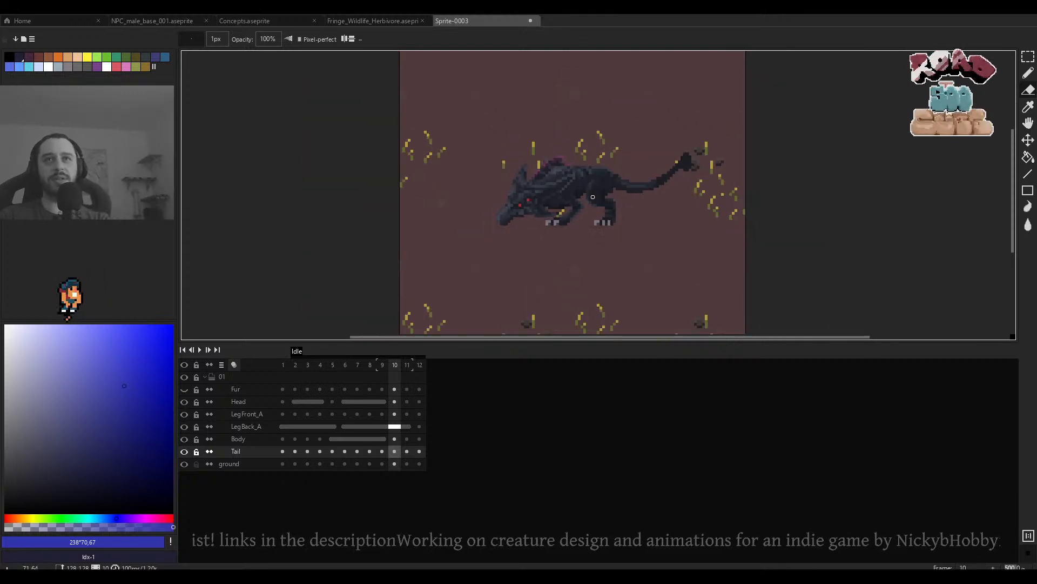
scroll(581, 202, "up", 3)
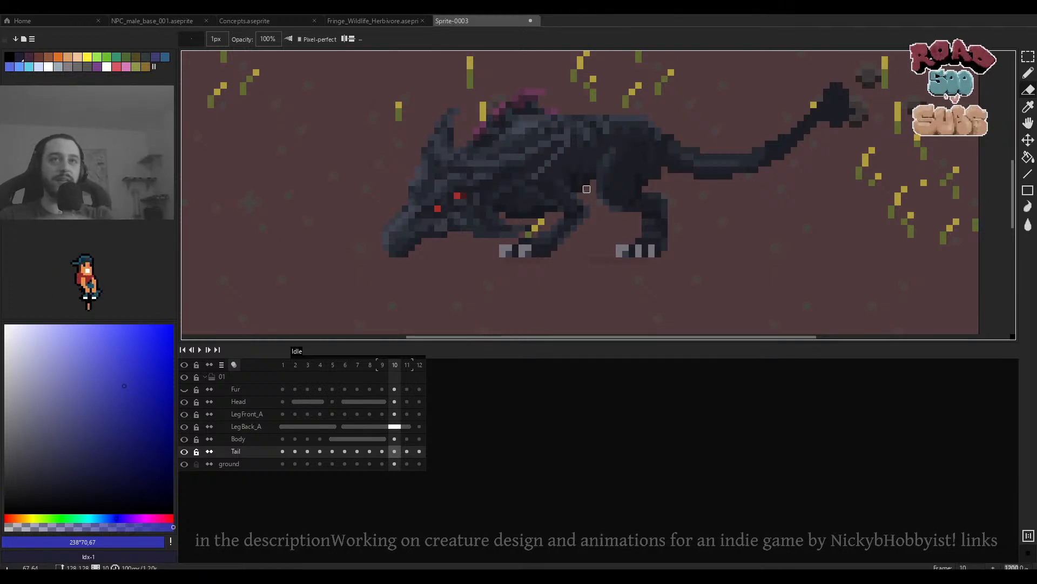
scroll(587, 189, "down", 3)
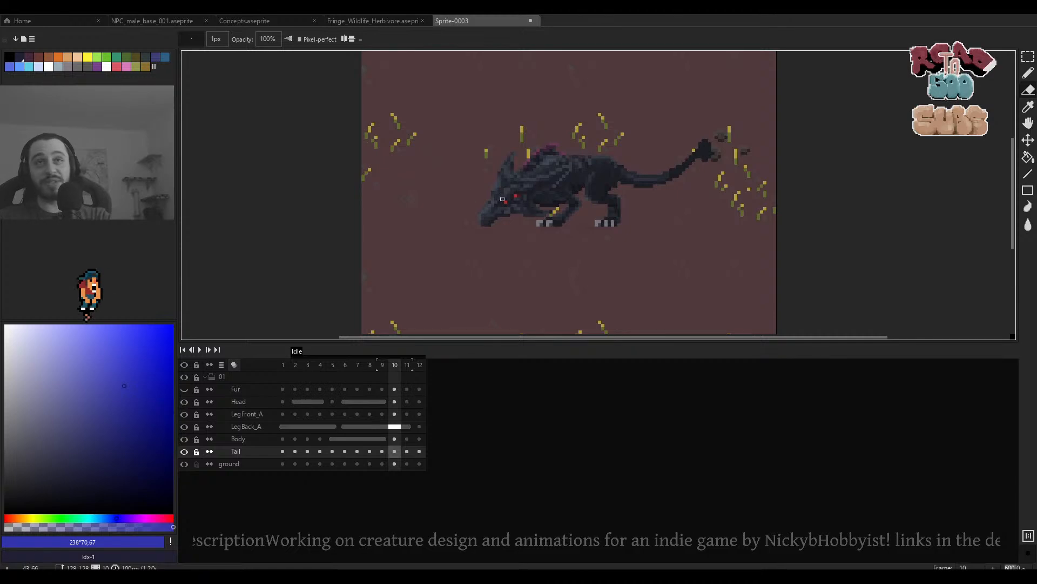
Retouch the jaw pixels below the eyes on the Head layer at frame 10, sampling shades #252831, #373b45 and #2d313b.
scroll(510, 200, "up", 2)
left_click(525, 216, "ctrl")
scroll(525, 216, "up", 3)
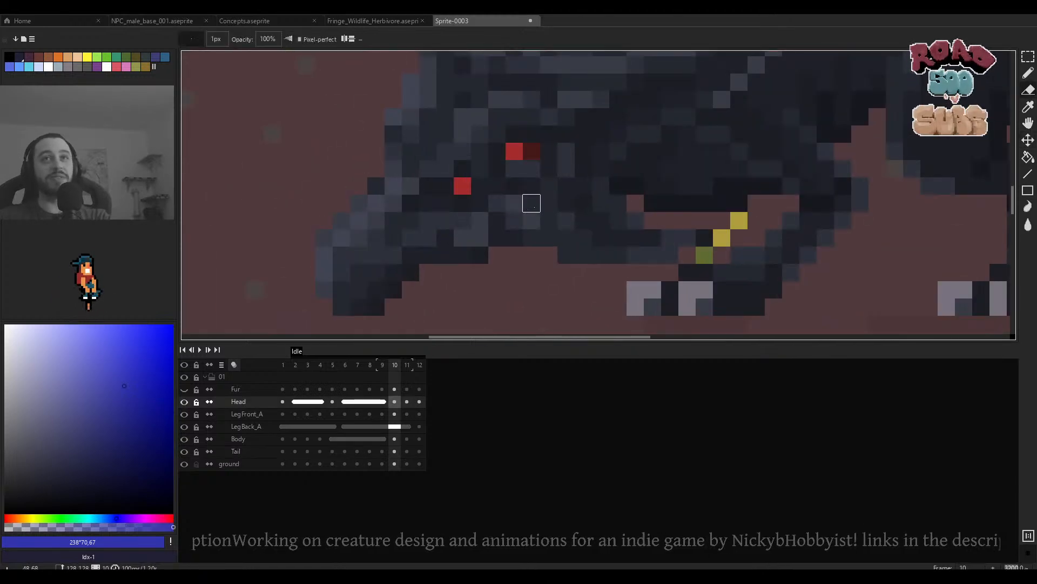
left_click(531, 203, "alt")
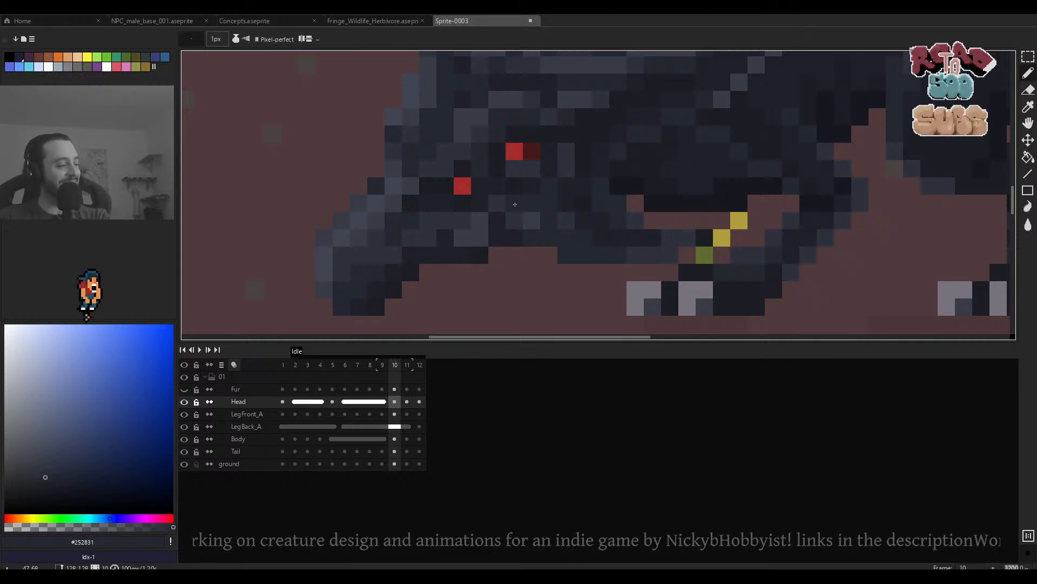
left_click(526, 219, "alt")
scroll(553, 211, "down", 4)
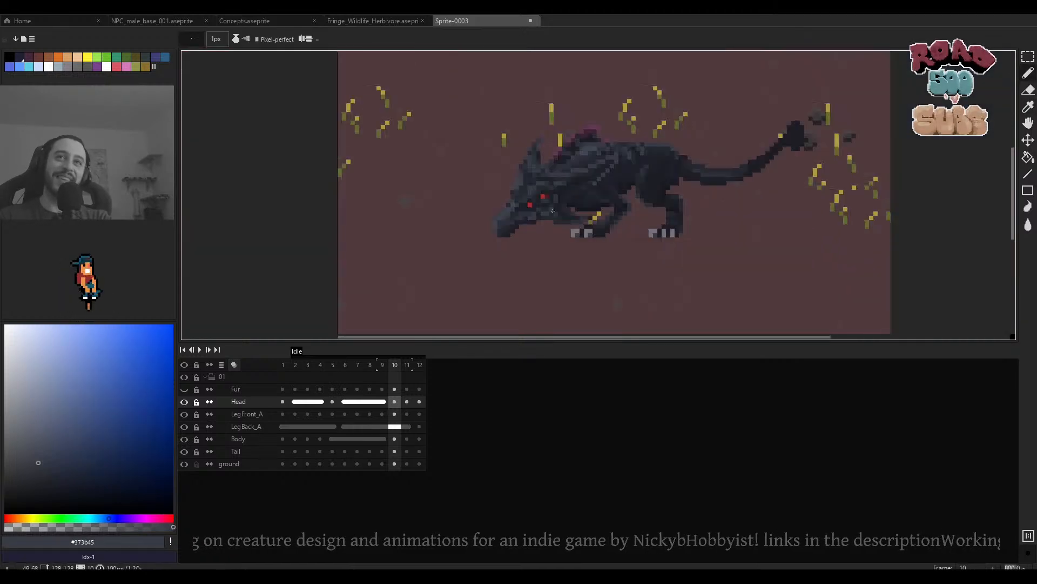
scroll(557, 211, "up", 3)
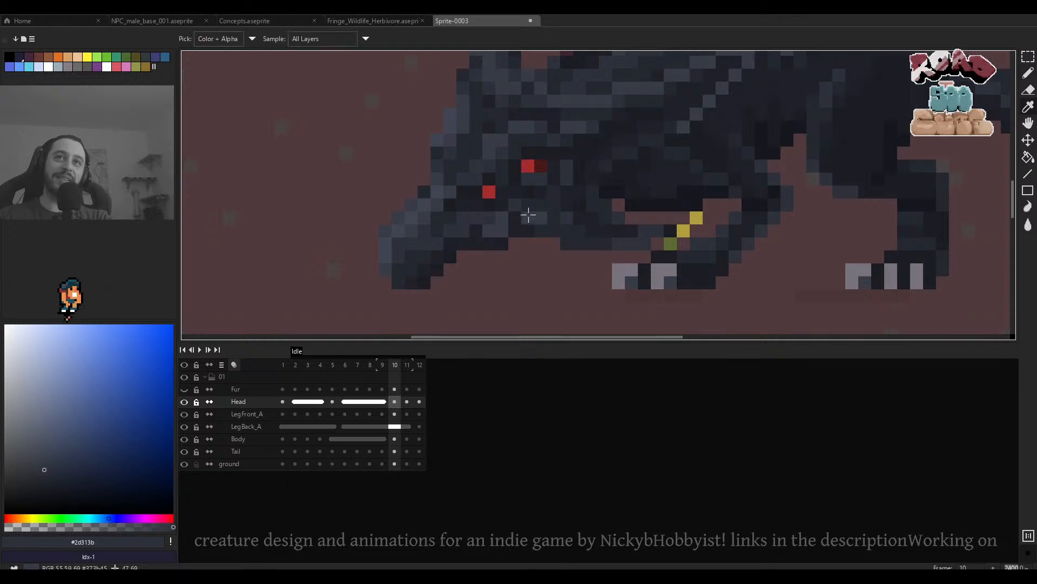
left_click(518, 206, "alt")
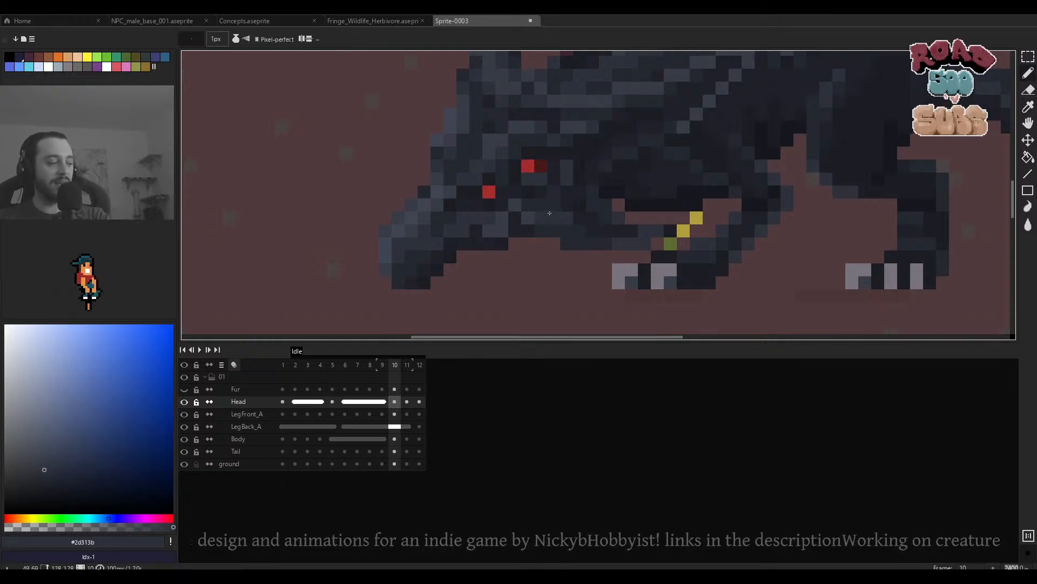
scroll(550, 212, "down", 5)
scroll(562, 208, "up", 6)
scroll(613, 237, "down", 3)
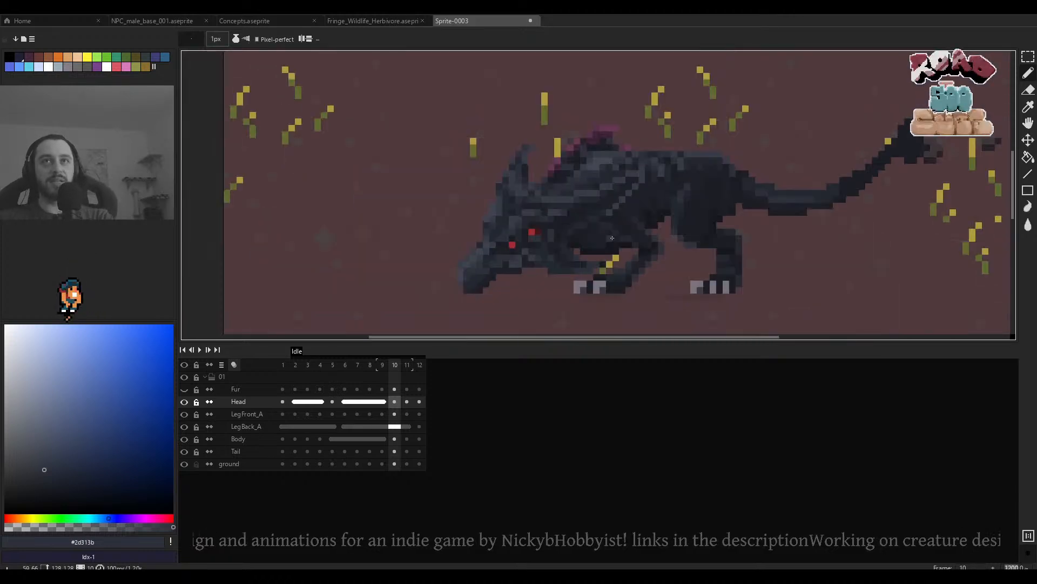
Review the whole creature on frame 10 and play the idle animation at several zoom levels.
left_click_drag(705, 218, 628, 244)
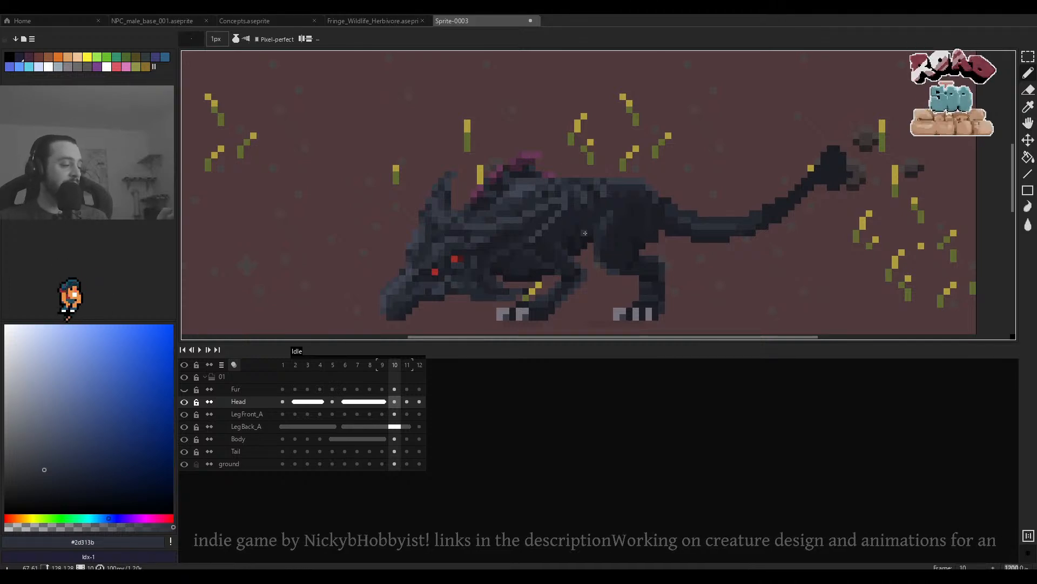
scroll(601, 230, "down", 4)
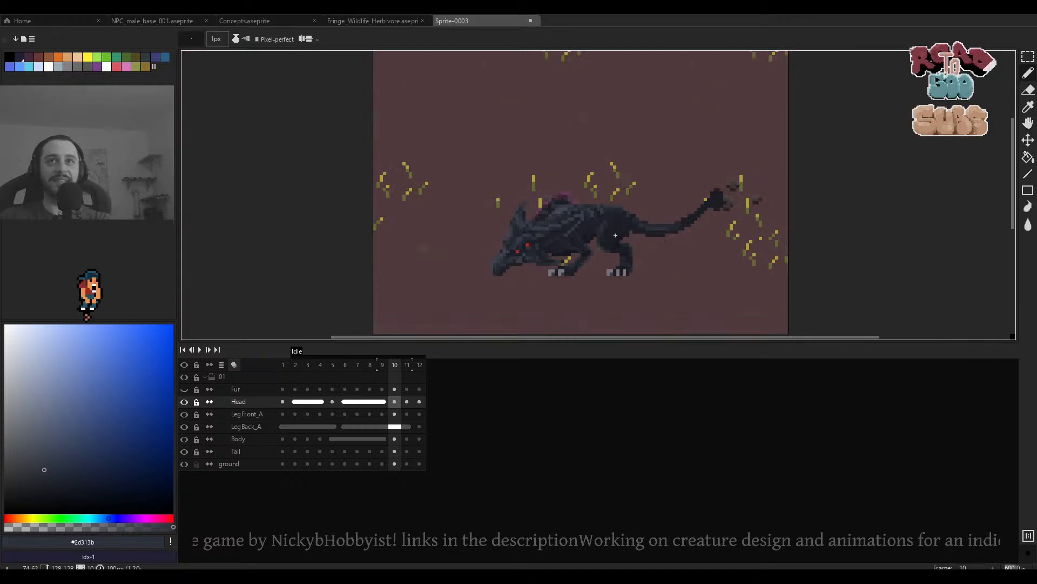
key("Return")
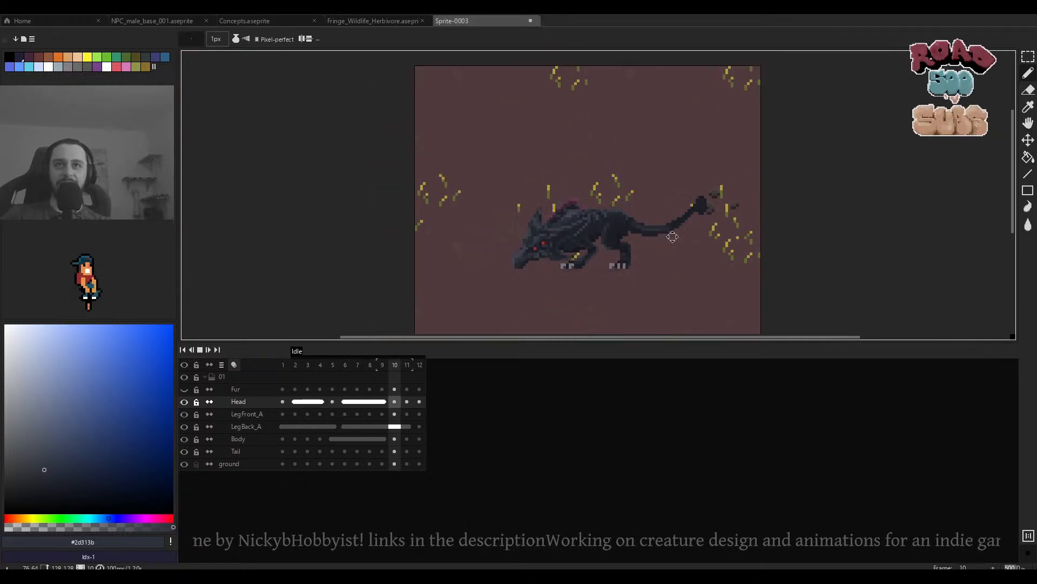
scroll(626, 273, "down", 2)
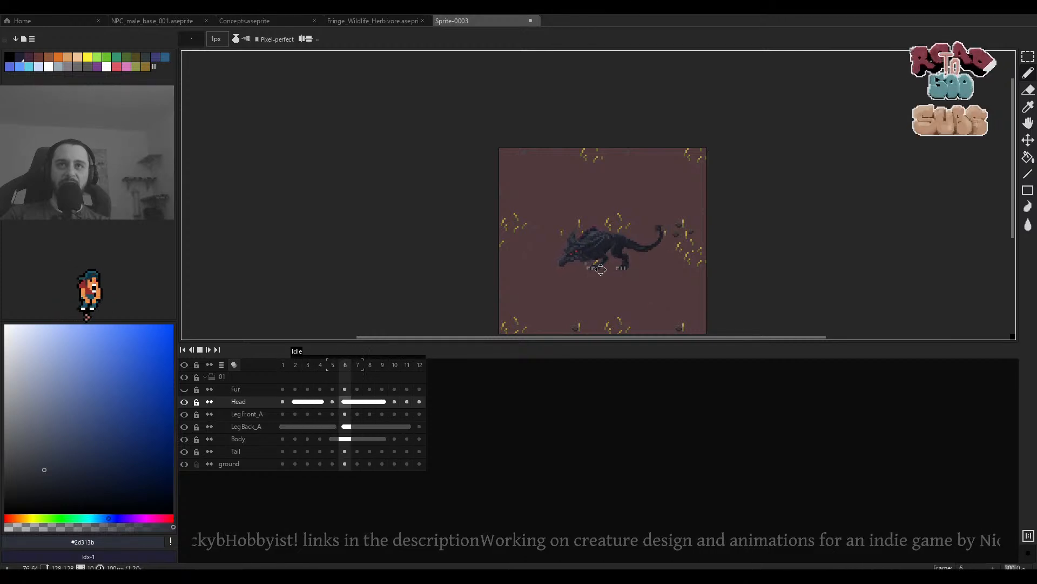
scroll(571, 259, "up", 2)
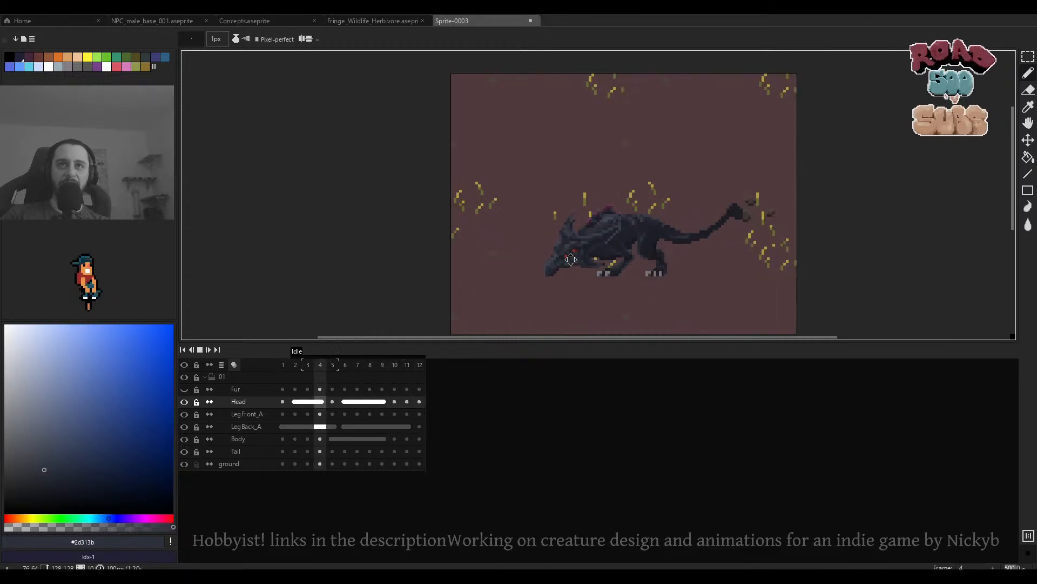
scroll(583, 262, "down", 2)
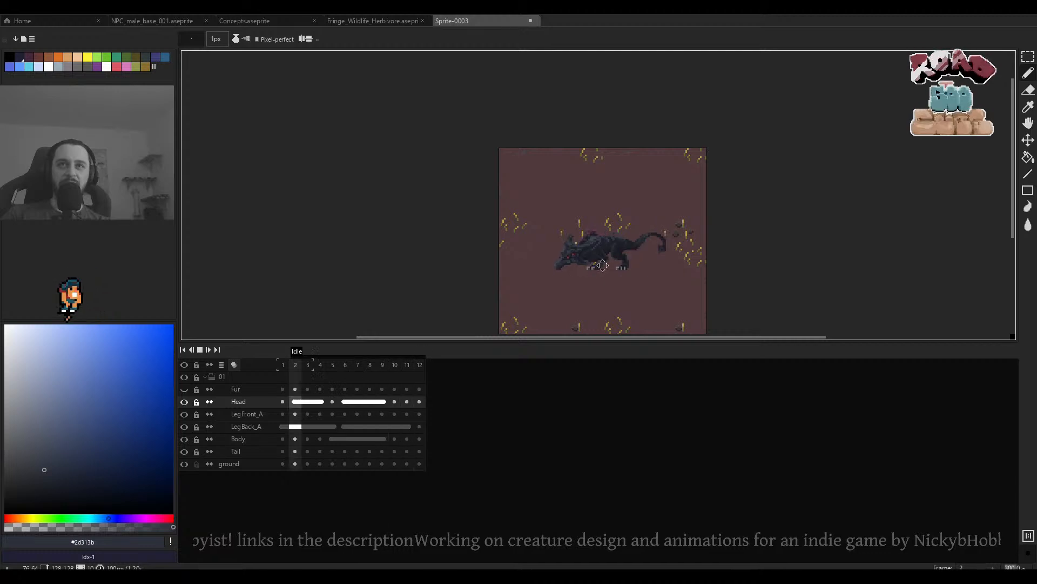
scroll(645, 245, "up", 3)
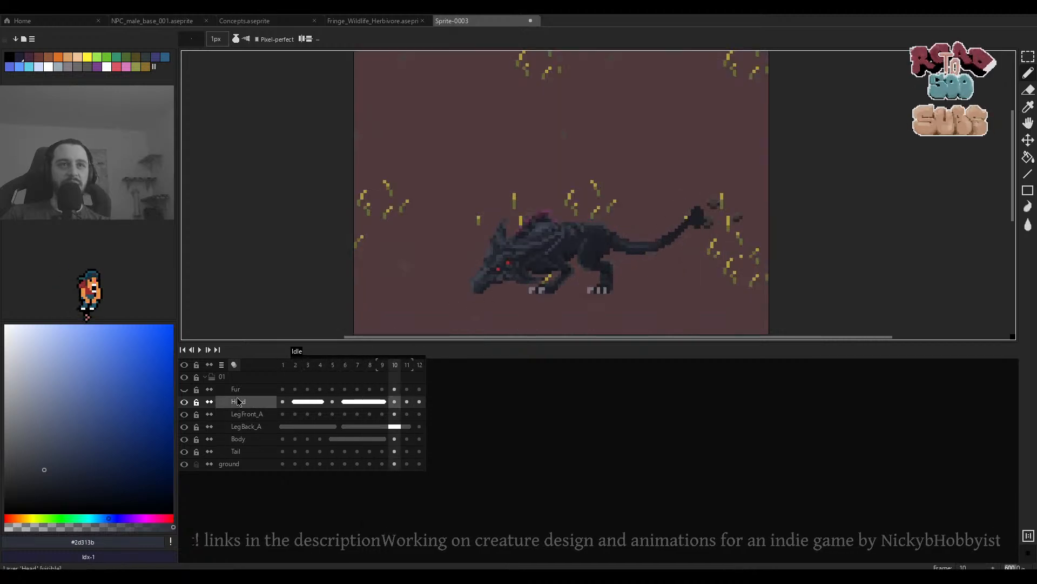
Duplicate the Tail layer and hide the original.
left_click(248, 452)
right_click(247, 452)
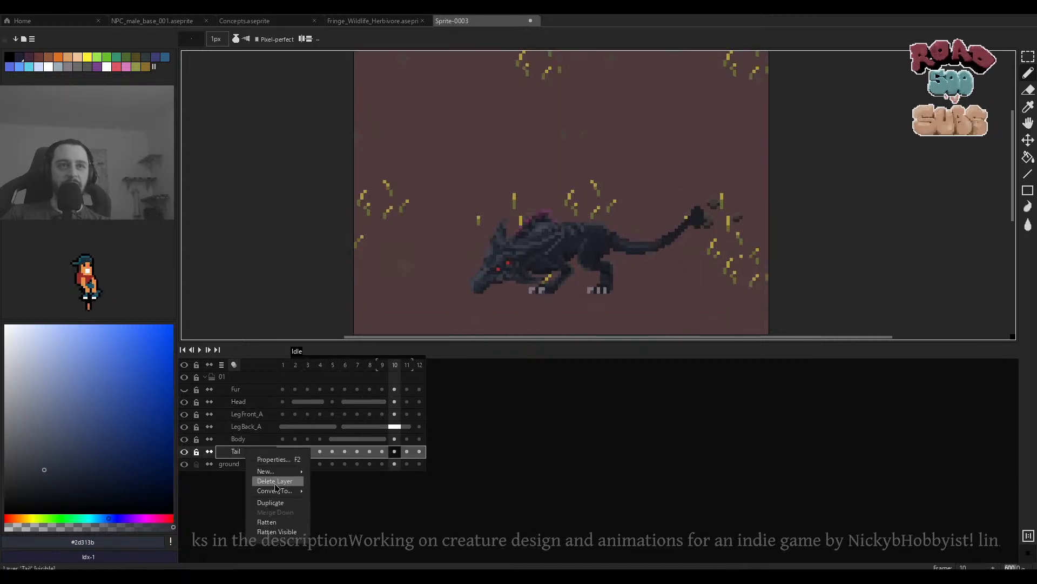
left_click(279, 508)
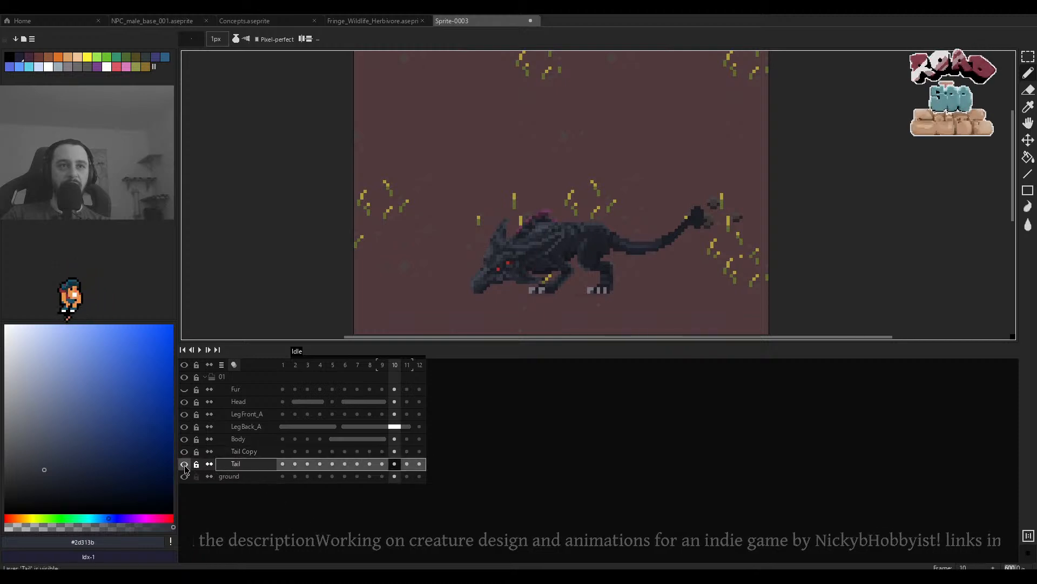
Delete the Tail Copy layer's cels on frames 2 to 12, keeping only frame 1.
left_click(251, 455)
left_click_drag(290, 457, 433, 458)
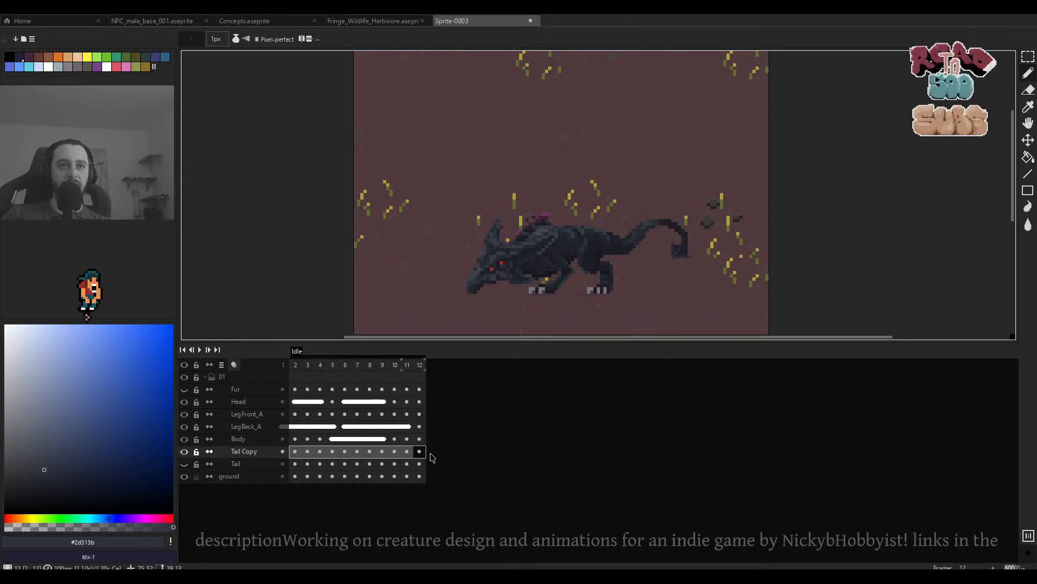
key("Delete")
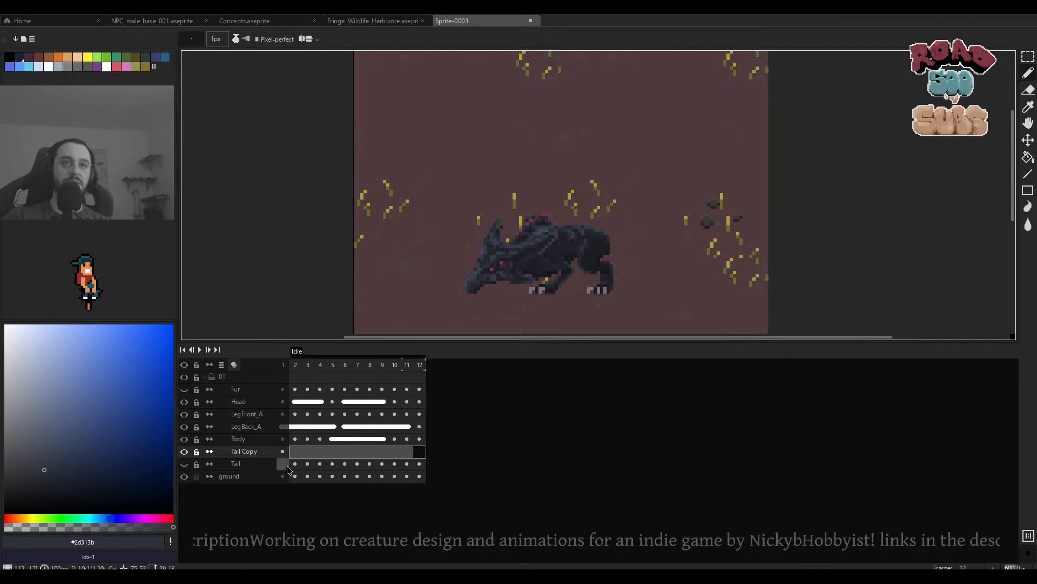
Select the curved tail on frame 1 of the Tail Copy layer and try rotating it about its base by about -6.5°.
left_click(282, 452)
scroll(640, 199, "up", 1)
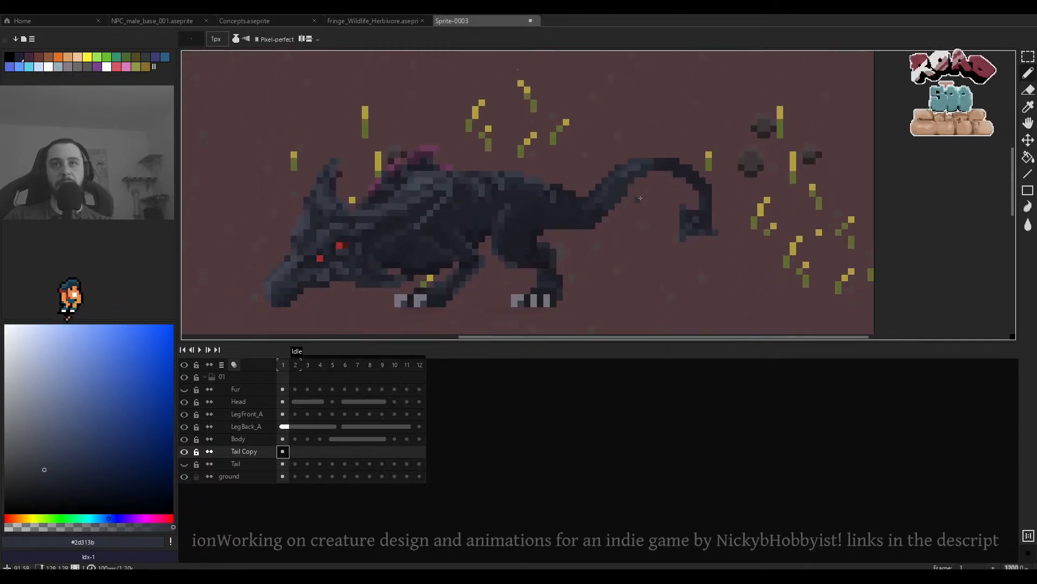
key("m")
scroll(703, 160, "up", 2)
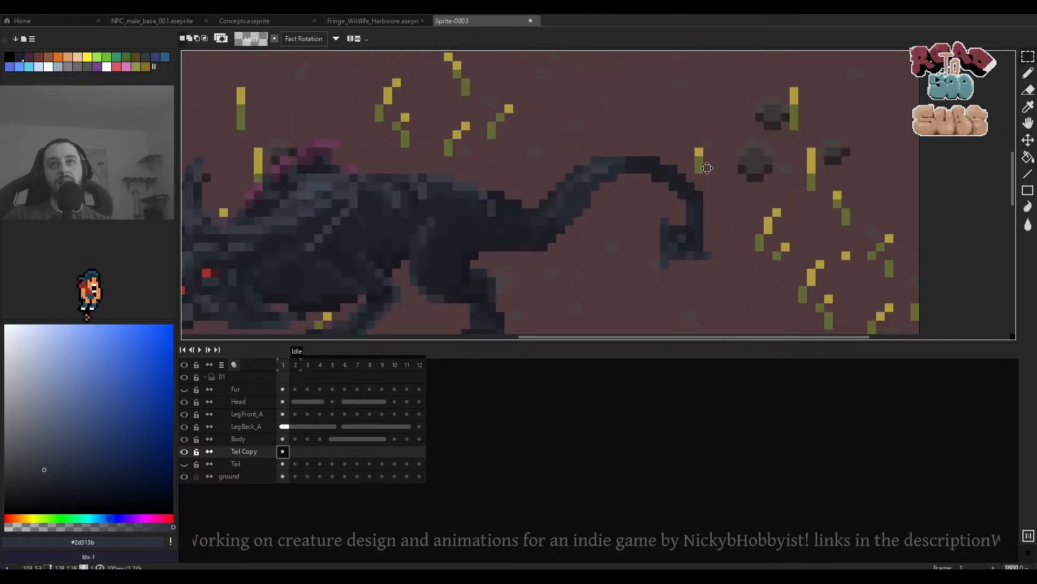
scroll(720, 137, "down", 3)
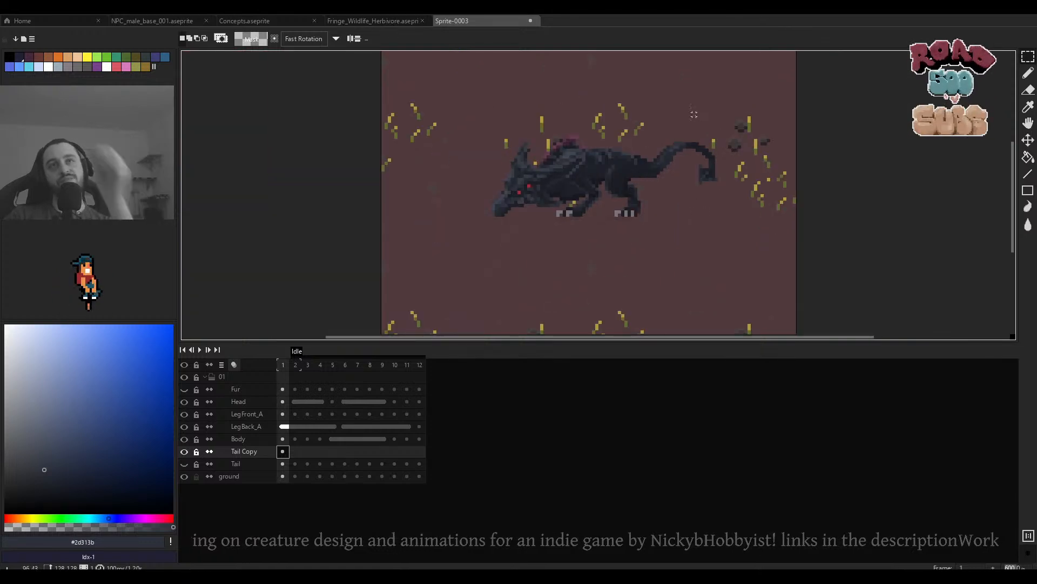
left_click_drag(693, 120, 718, 167)
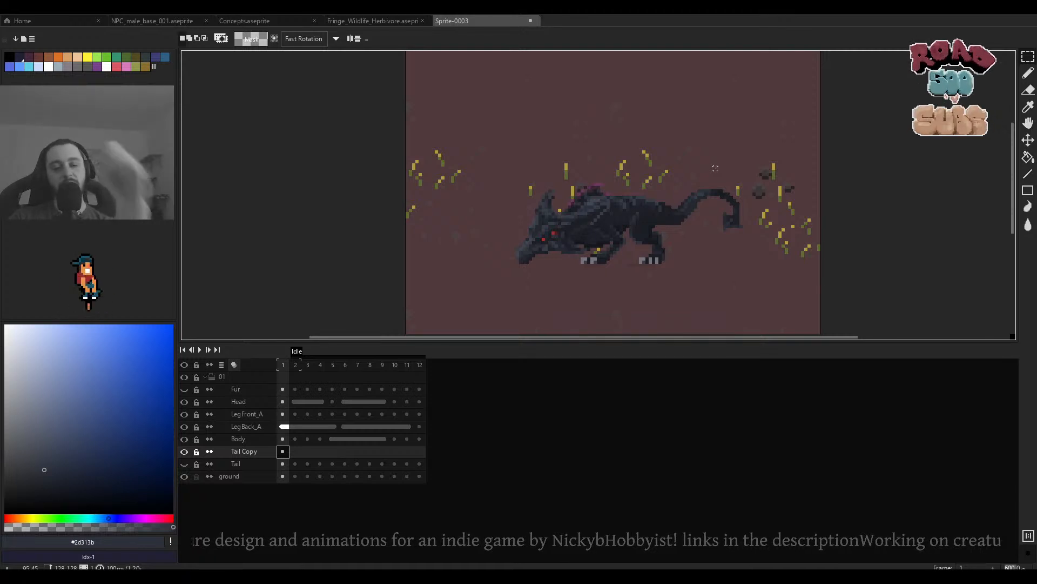
key("m")
scroll(724, 191, "up", 3)
left_click_drag(773, 135, 606, 263)
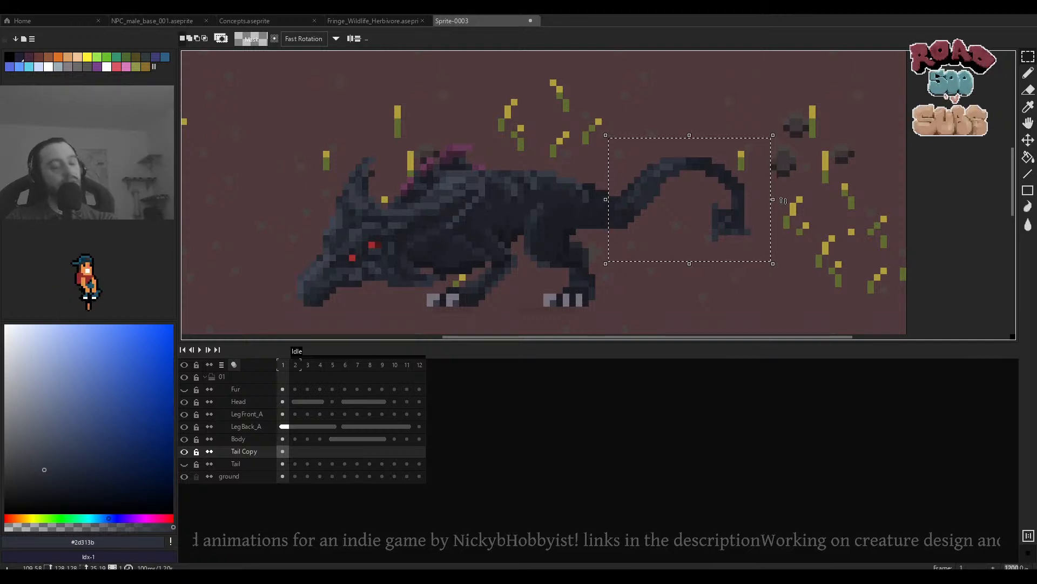
left_click_drag(783, 200, 792, 214)
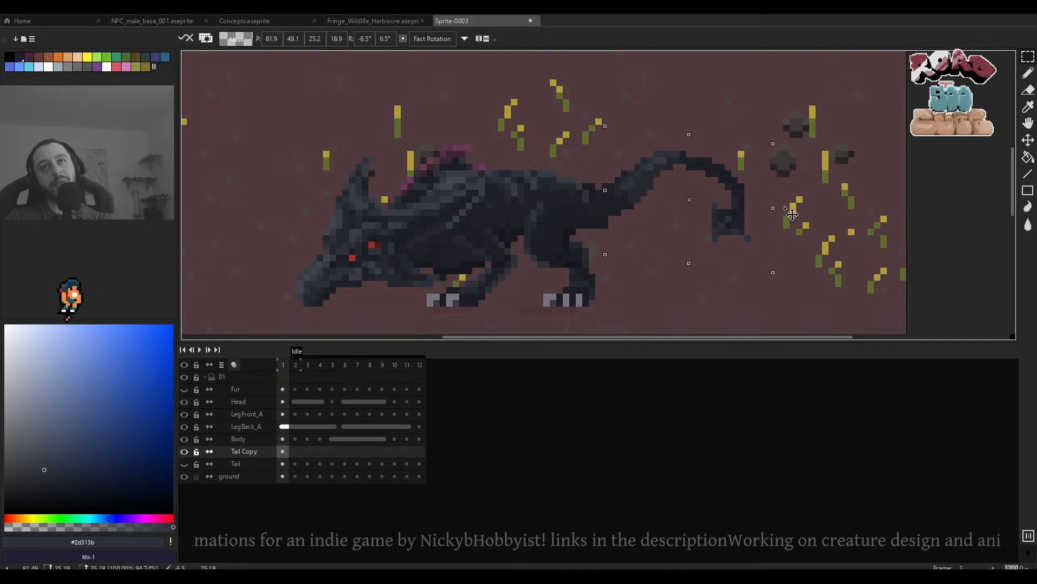
key("ctrl+z")
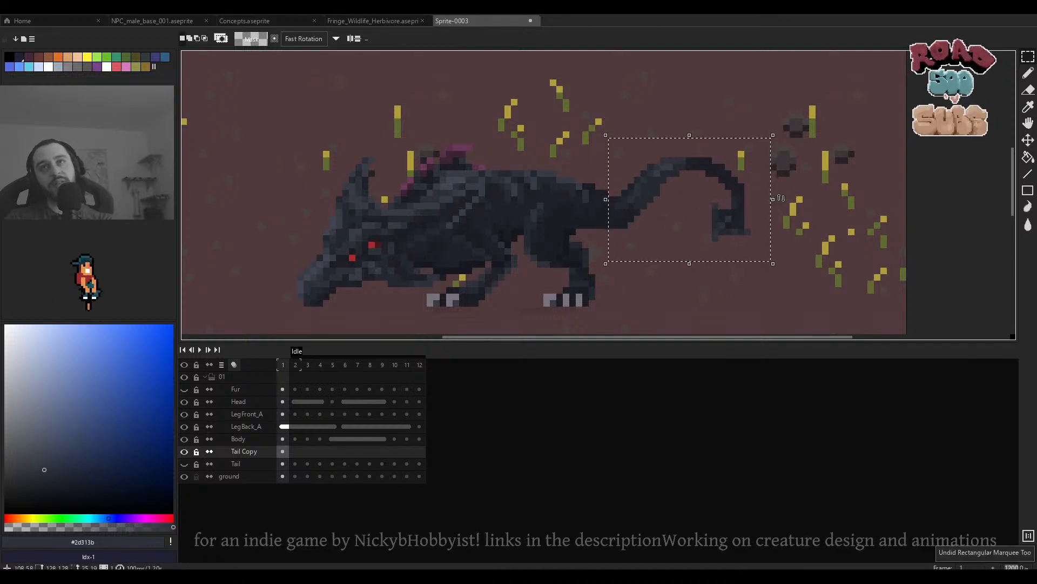
Try further rotations of the selected tail section about its base, including about -12.8° and 1°, and undo them.
left_click_drag(781, 199, 782, 206)
key("ctrl+z")
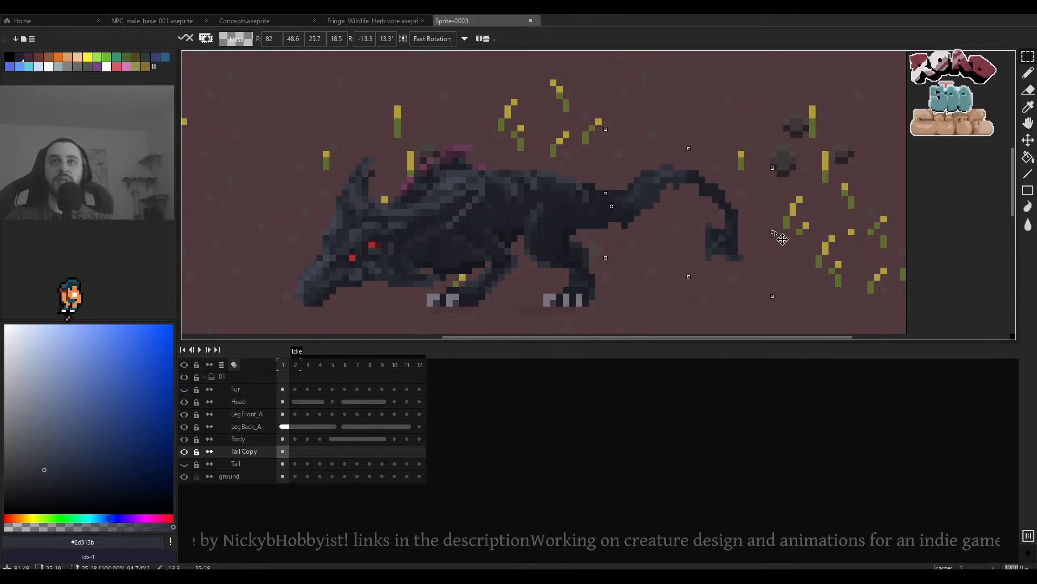
left_click_drag(783, 239, 784, 177)
left_click_drag(792, 218, 788, 236)
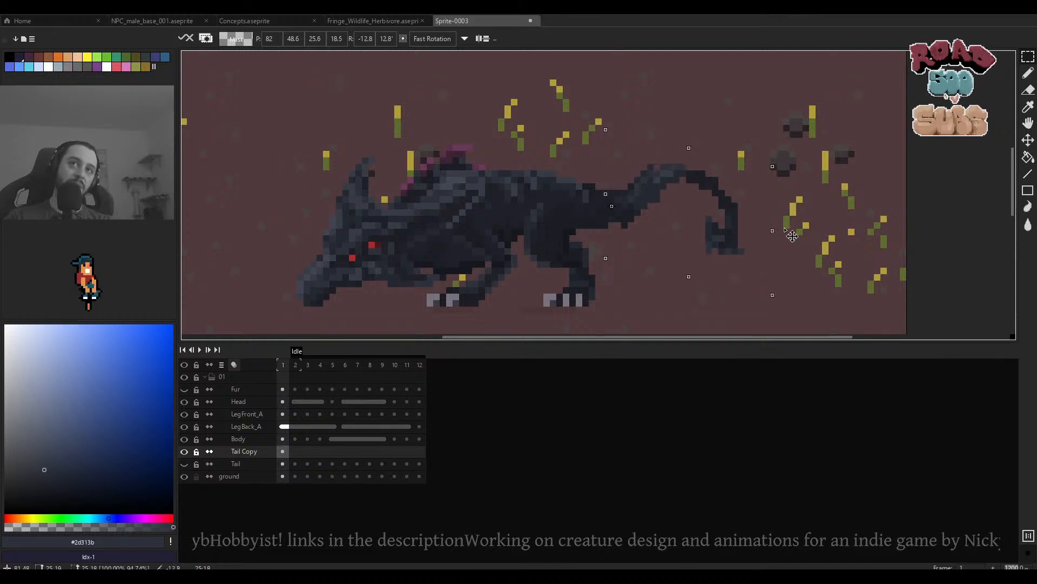
scroll(793, 194, "down", 4)
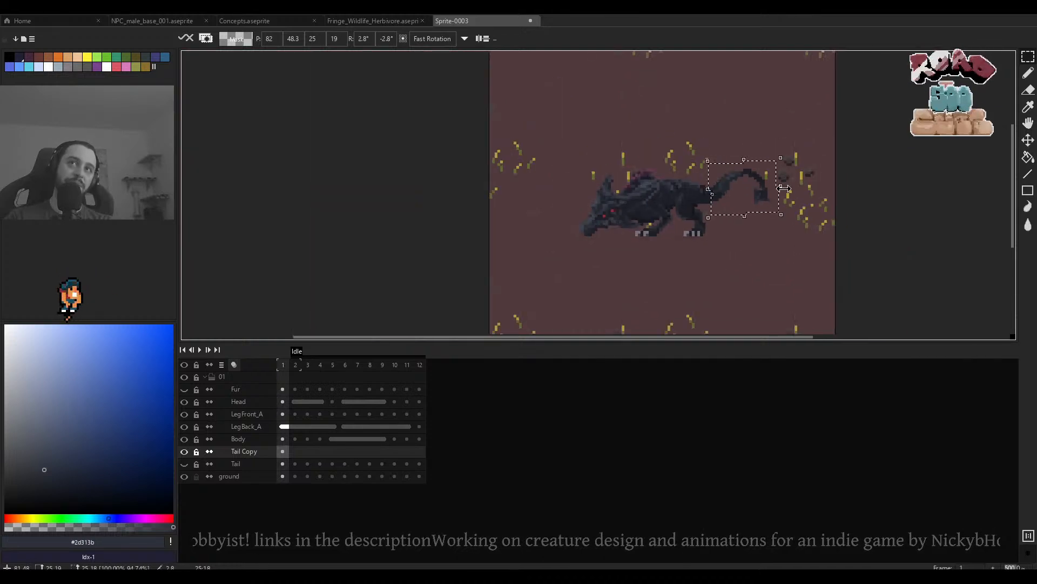
scroll(786, 190, "up", 2)
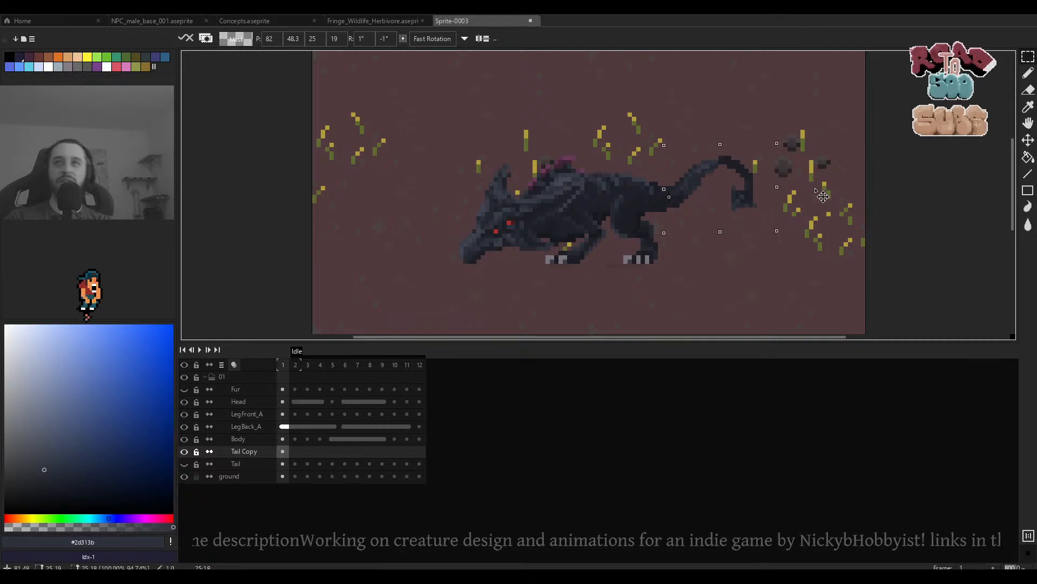
key("ctrl+z")
scroll(816, 205, "up", 3)
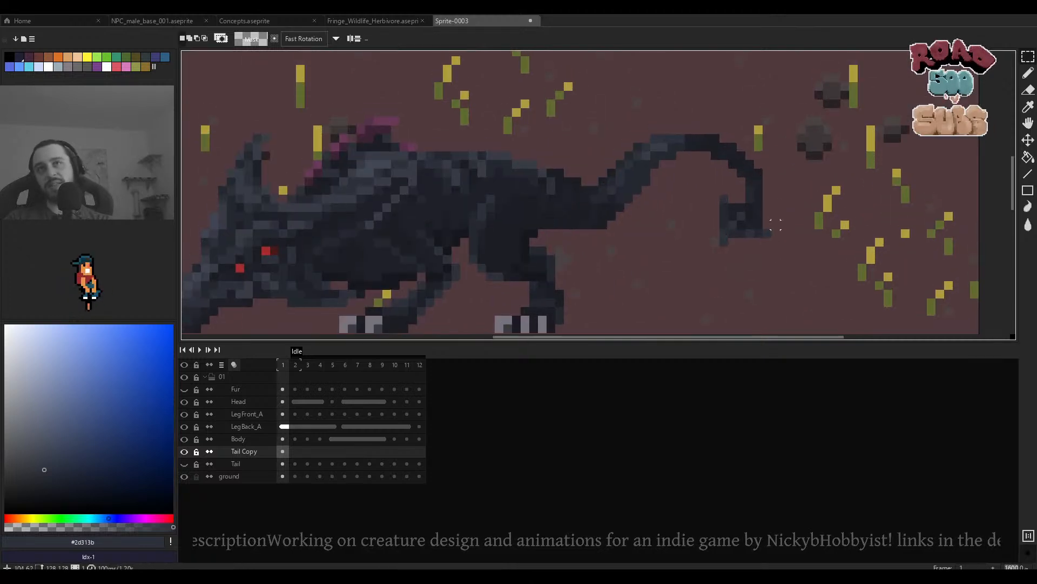
Try shifting the outer tail section vertically on frame 1, and undo the shifts.
scroll(783, 189, "down", 4)
scroll(767, 178, "up", 6)
left_click_drag(771, 122, 537, 292)
left_click_drag(573, 201, 571, 188)
mouse_move(798, 70)
left_mouse_down()
mouse_move(784, 70)
mouse_move(523, 304)
left_mouse_up()
left_click_drag(543, 189, 543, 199)
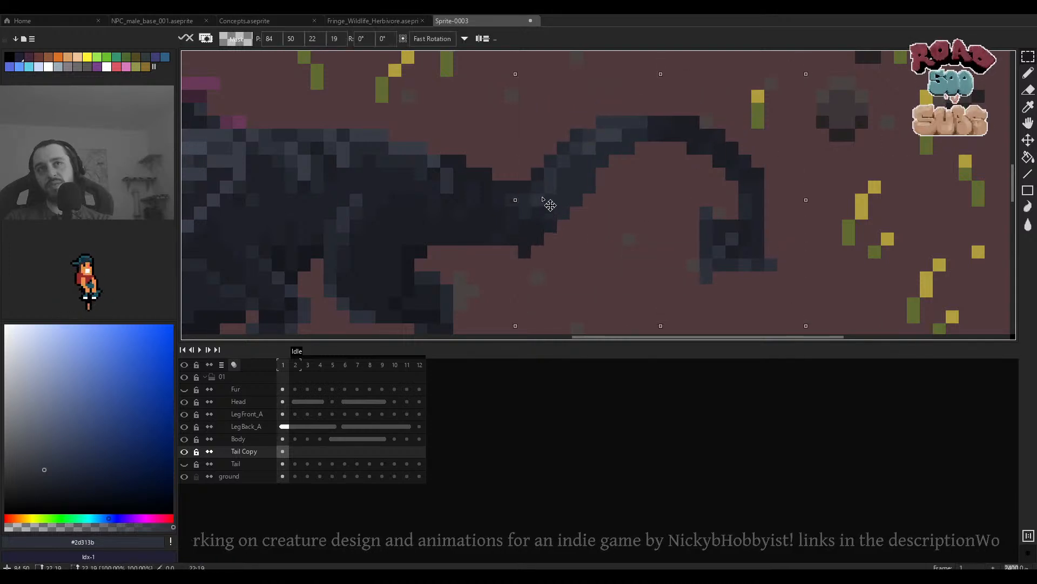
scroll(549, 208, "down", 2)
key("ctrl+d")
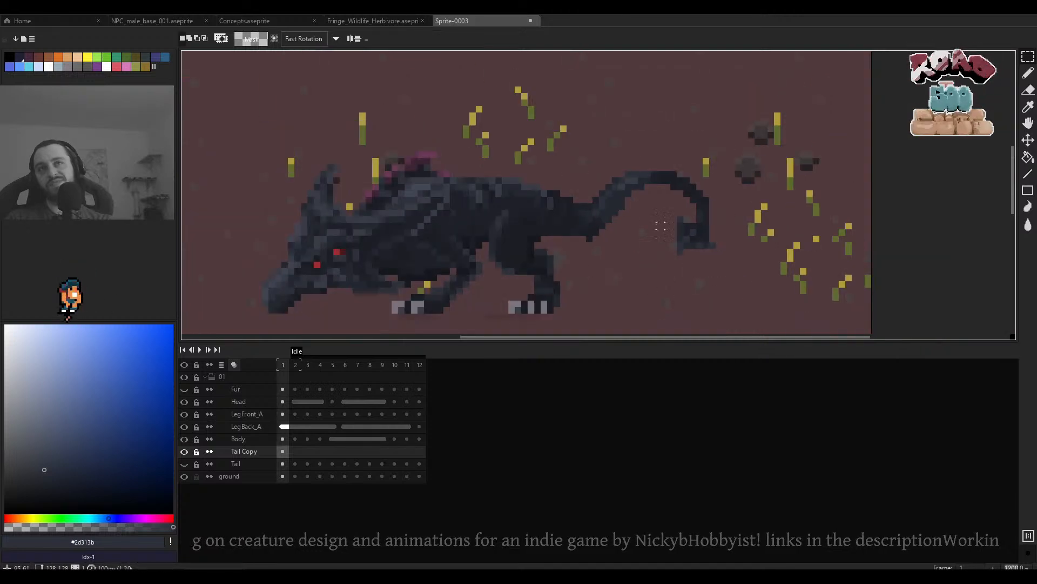
key("ctrl+z")
key("ctrl+z")
left_click(743, 199)
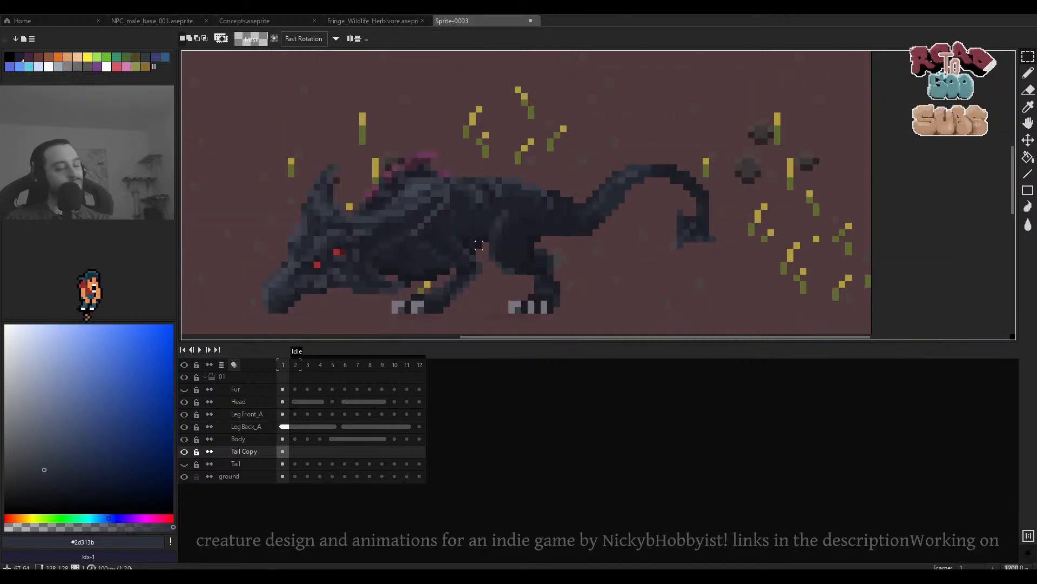
Select the outer tail section on frame 1 and move it 2 pixels left, closer to the body.
scroll(550, 239, "up", 1)
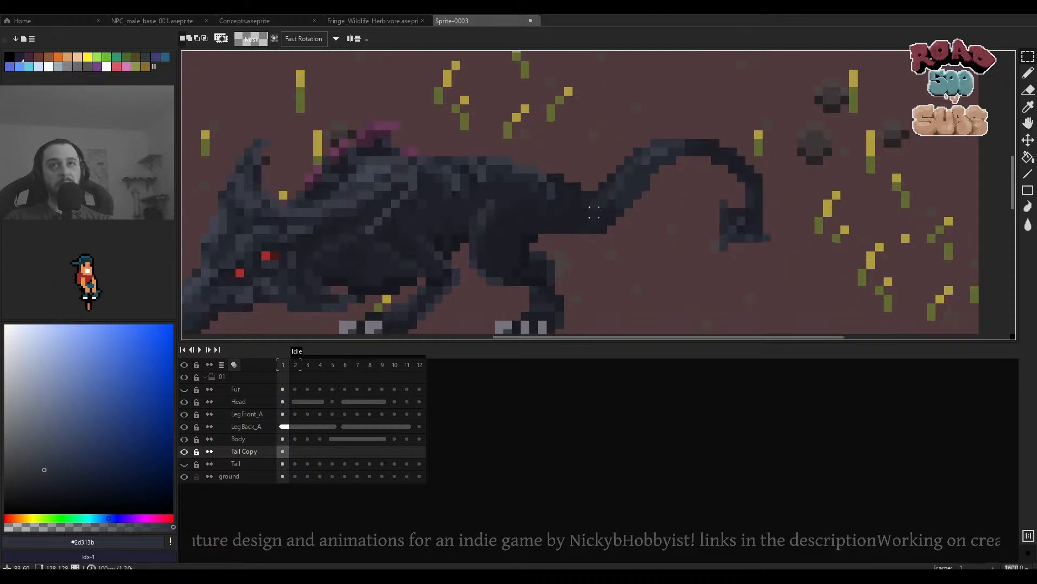
left_click_drag(776, 108, 587, 306)
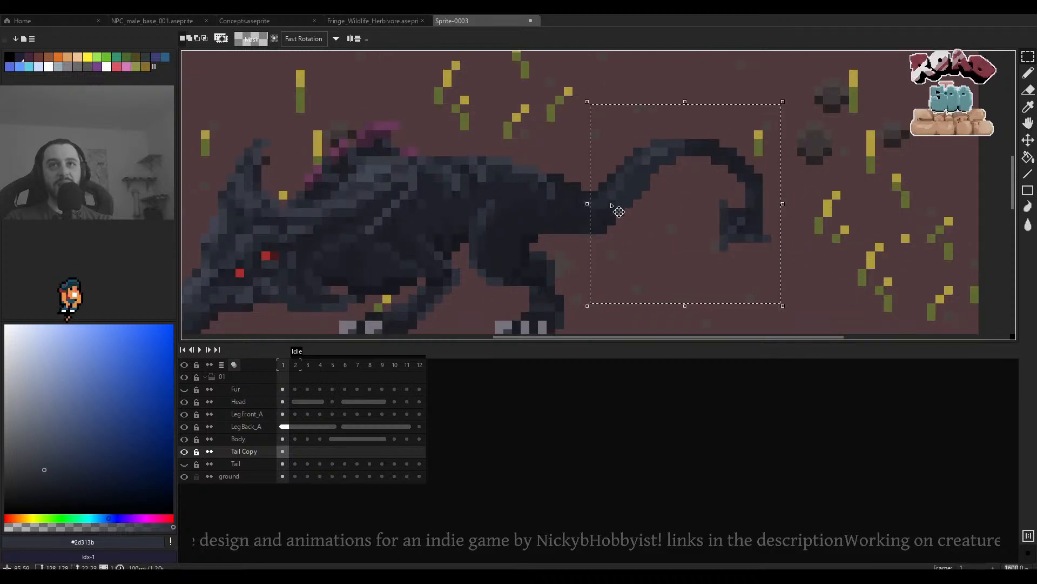
left_click_drag(616, 210, 601, 210)
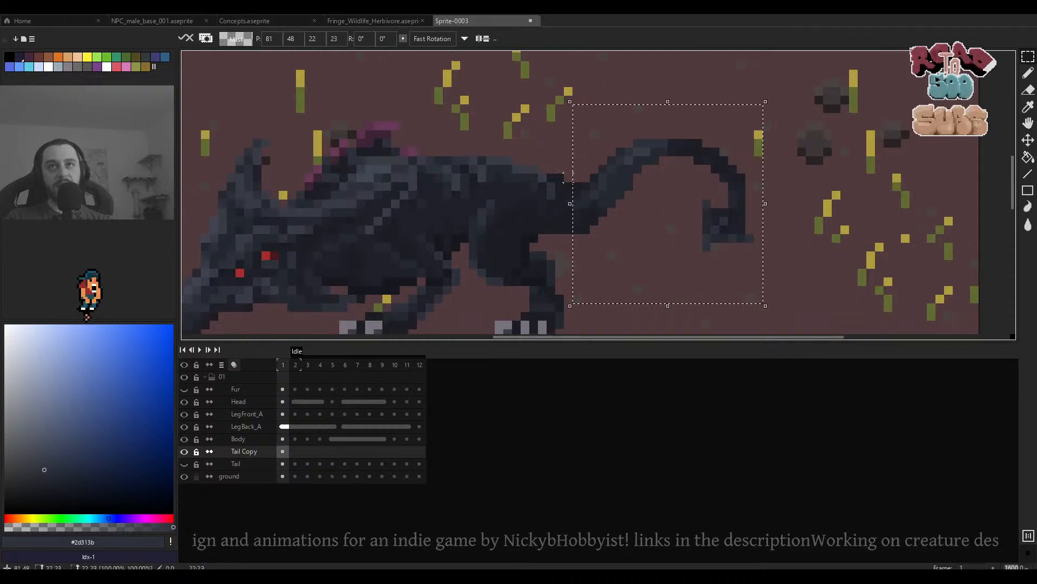
key("ctrl+d")
scroll(604, 191, "down", 1)
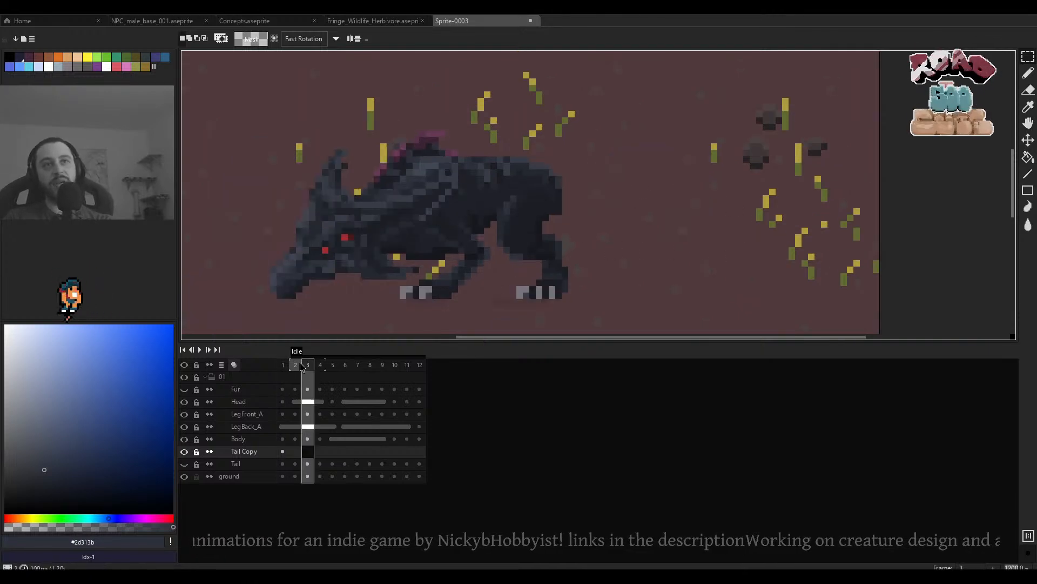
Play the idle animation and examine the body motion without the tail at several zoom levels.
key("Return")
scroll(612, 199, "down", 2)
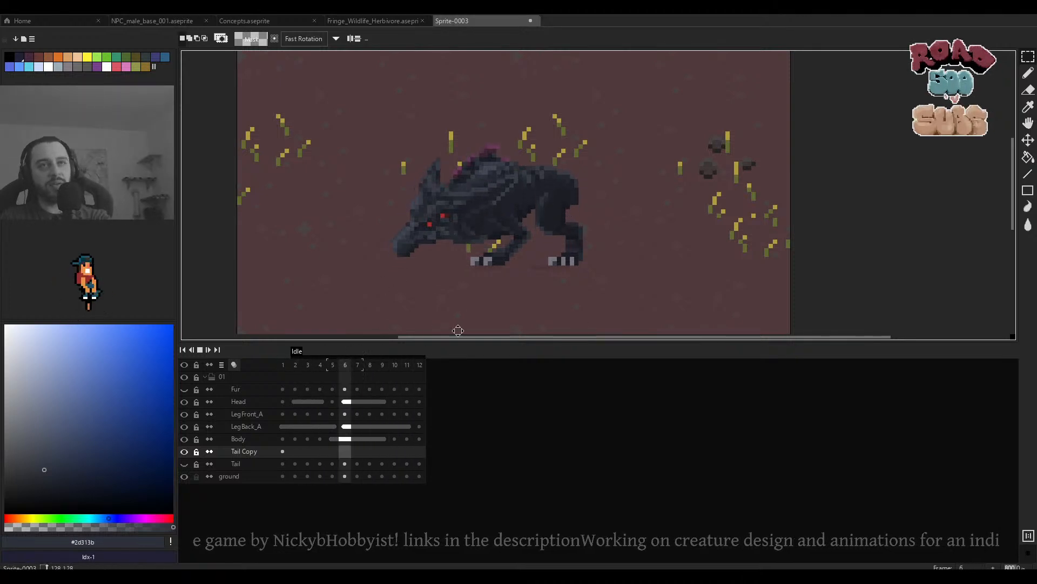
scroll(464, 327, "down", 3)
scroll(514, 234, "up", 2)
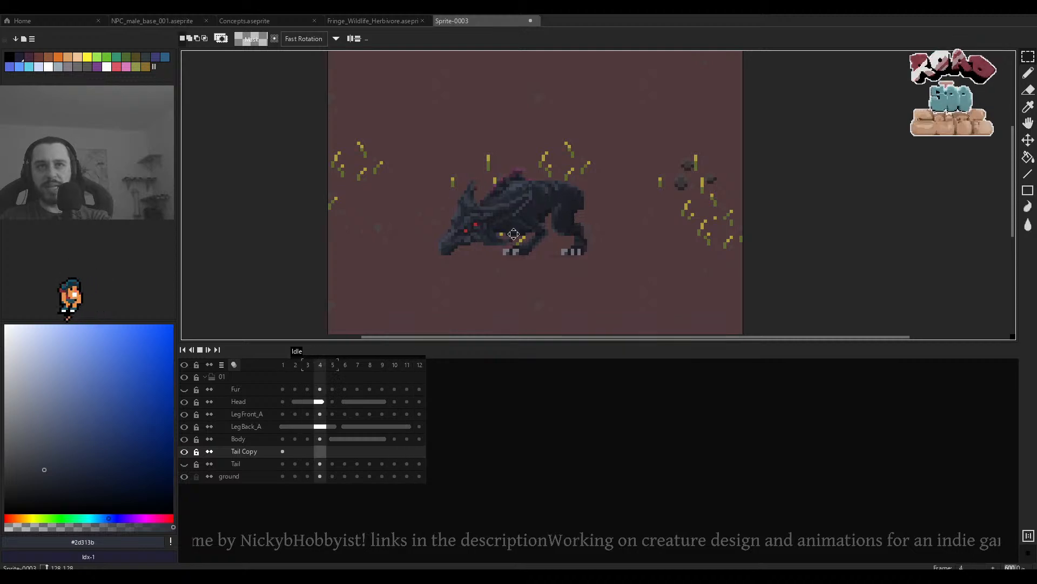
key("Return")
Add a new frame after frame 12 by duplicating its contents.
left_click_drag(298, 371, 409, 368)
left_click(421, 367)
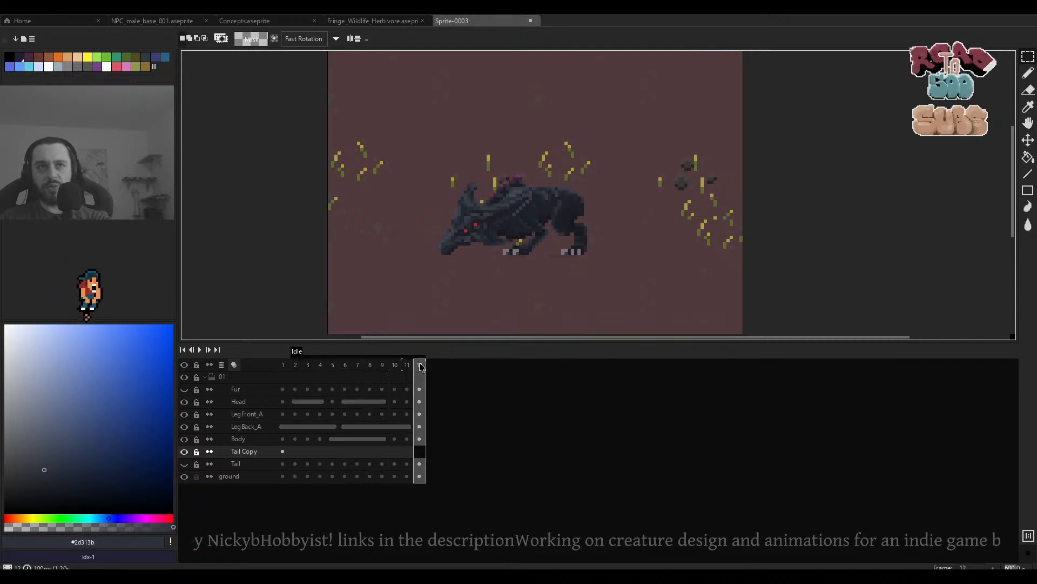
key("alt+n")
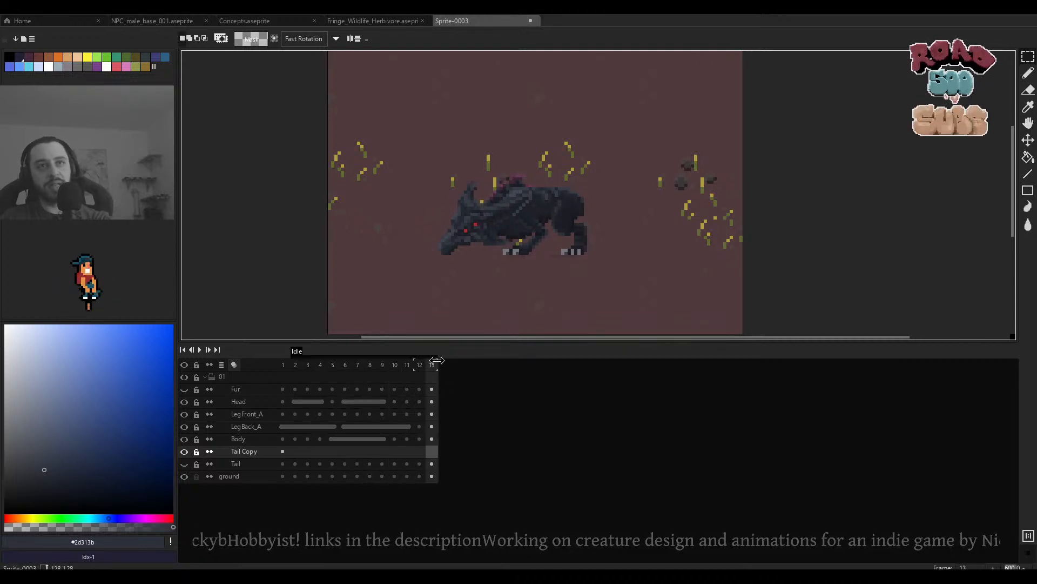
Try to copy the idle frames 2 to 12 across all layers to the end of the timeline.
left_click_drag(295, 367, 433, 369)
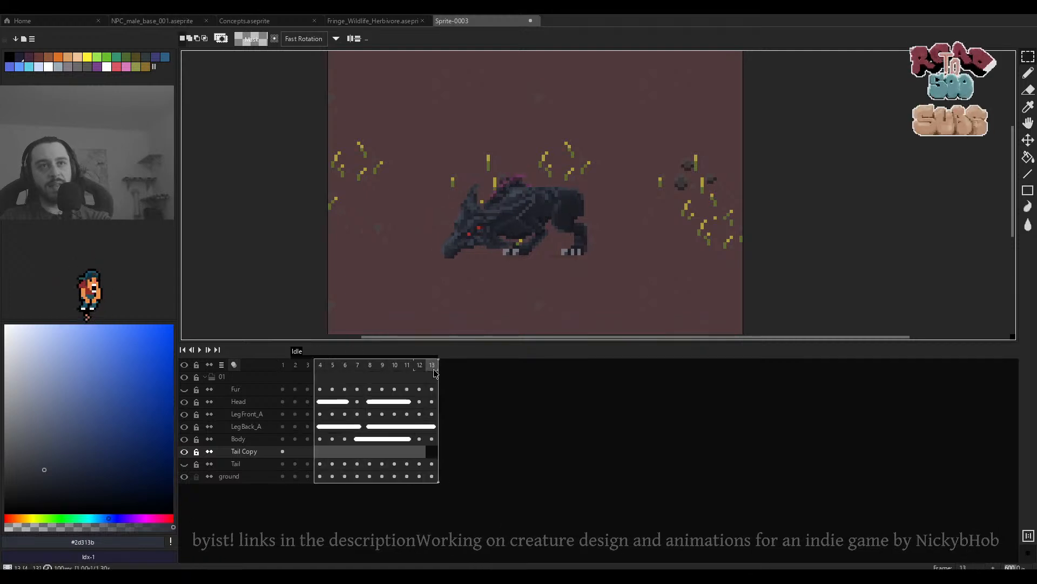
key("ctrl+z")
right_click(296, 367)
left_click(462, 371)
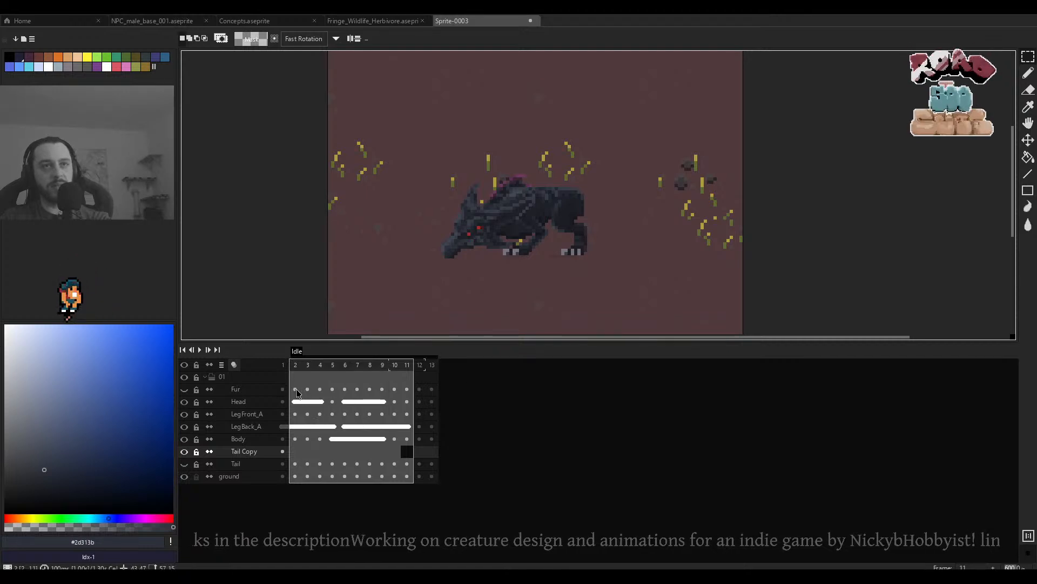
left_click_drag(290, 390, 434, 394)
right_click(433, 395)
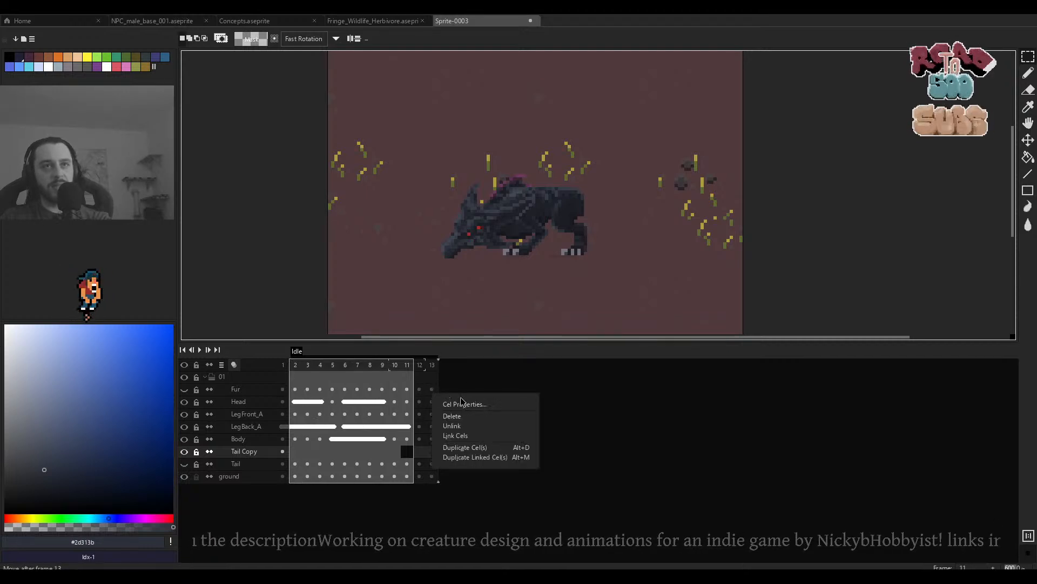
left_click(514, 395)
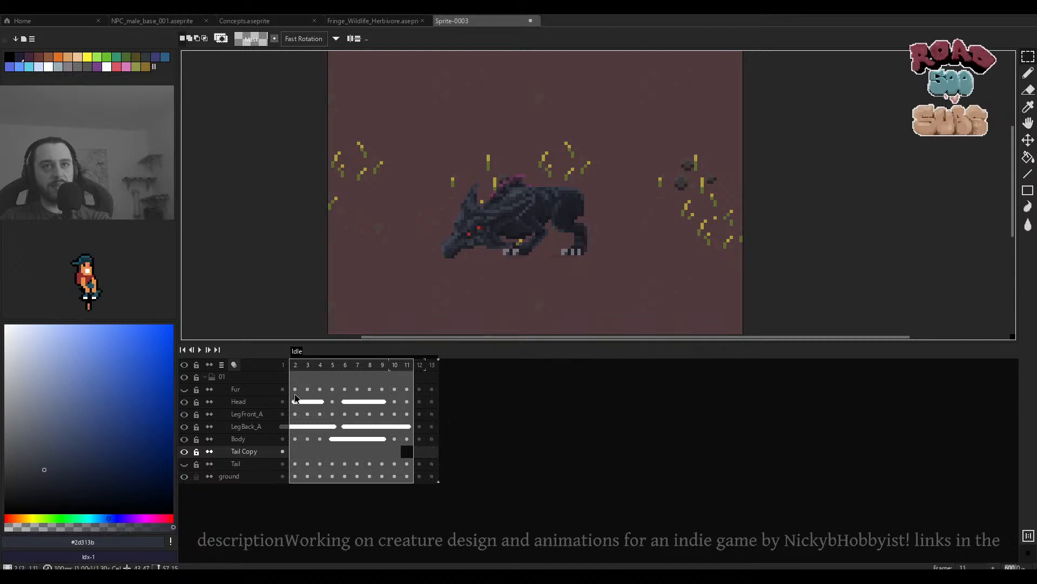
mouse_move(291, 390)
left_mouse_down()
mouse_move(433, 396)
mouse_move(284, 493)
left_mouse_up()
right_click(429, 394)
left_click(616, 398)
left_click(395, 390)
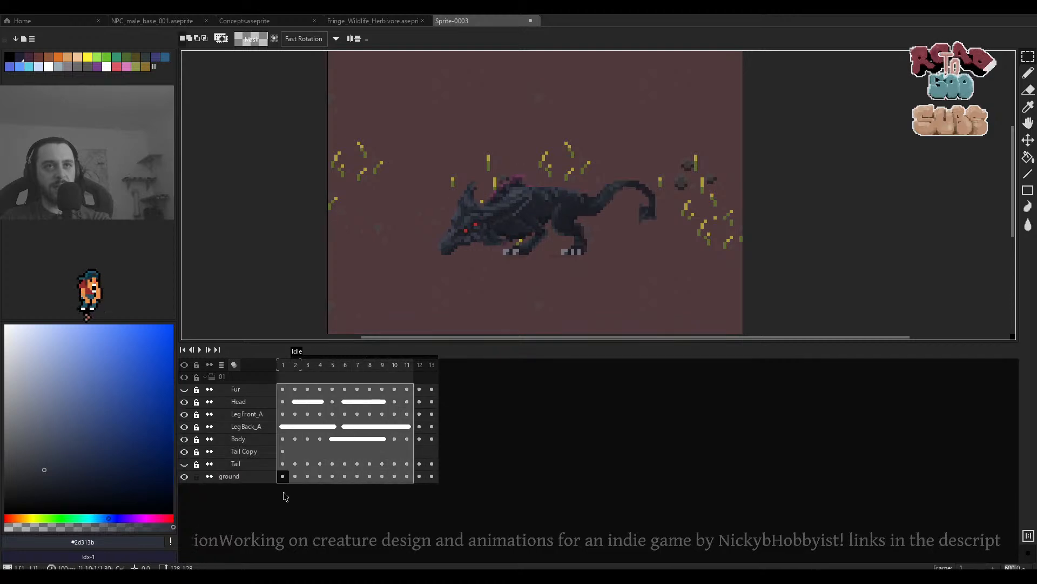
Copy the cels of all layers on frames 2 to 12 to frames 13 to 23.
left_click(295, 402)
left_click_drag(295, 390, 420, 478)
left_click_drag(291, 391, 432, 396)
left_click(395, 396)
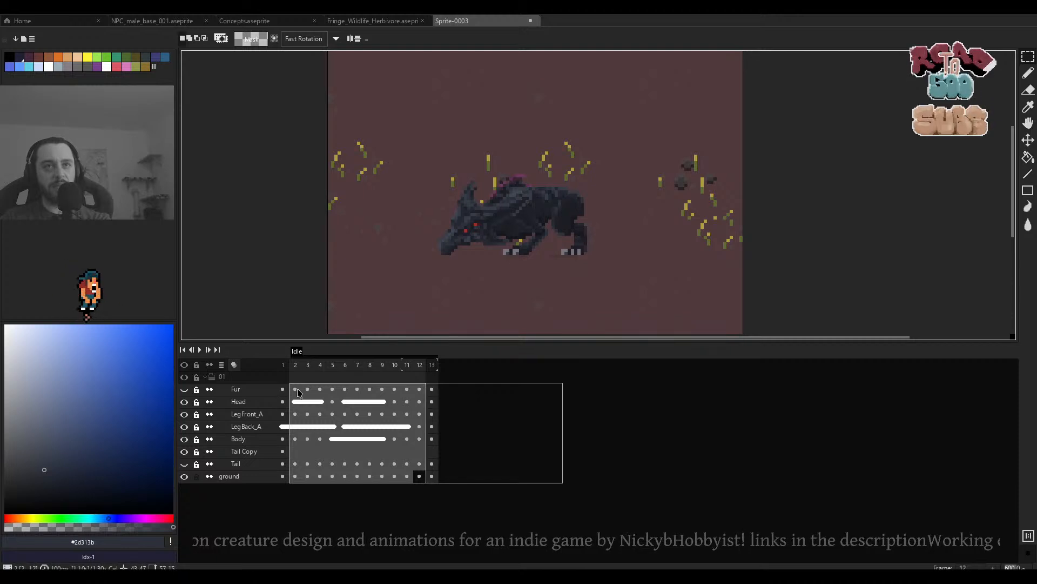
left_click_drag(290, 396, 431, 396)
left_click(455, 414)
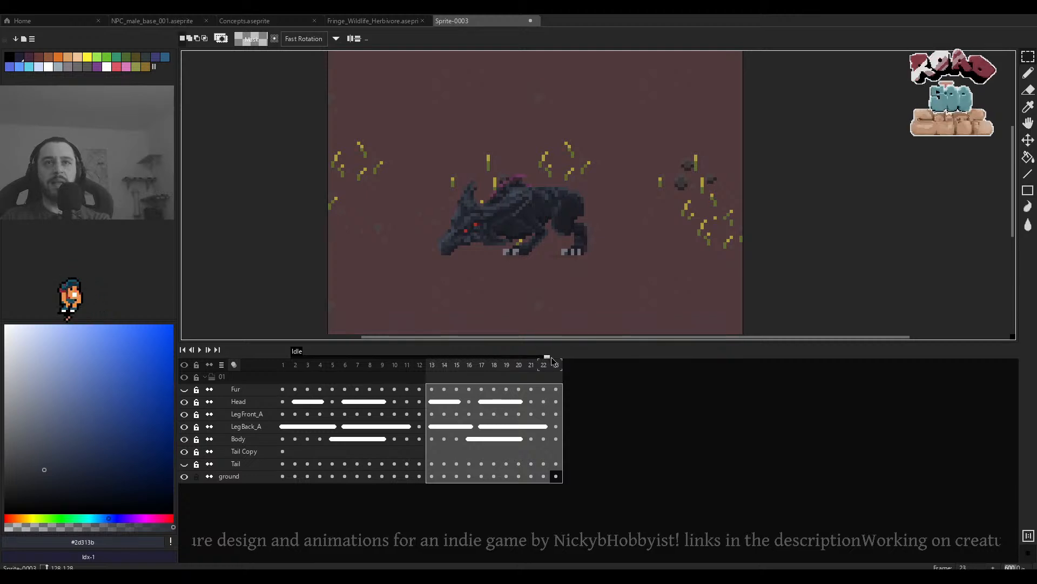
Extend the Idle tag to frame 23 and play the lengthened animation from frame 2.
left_click_drag(437, 358, 559, 357)
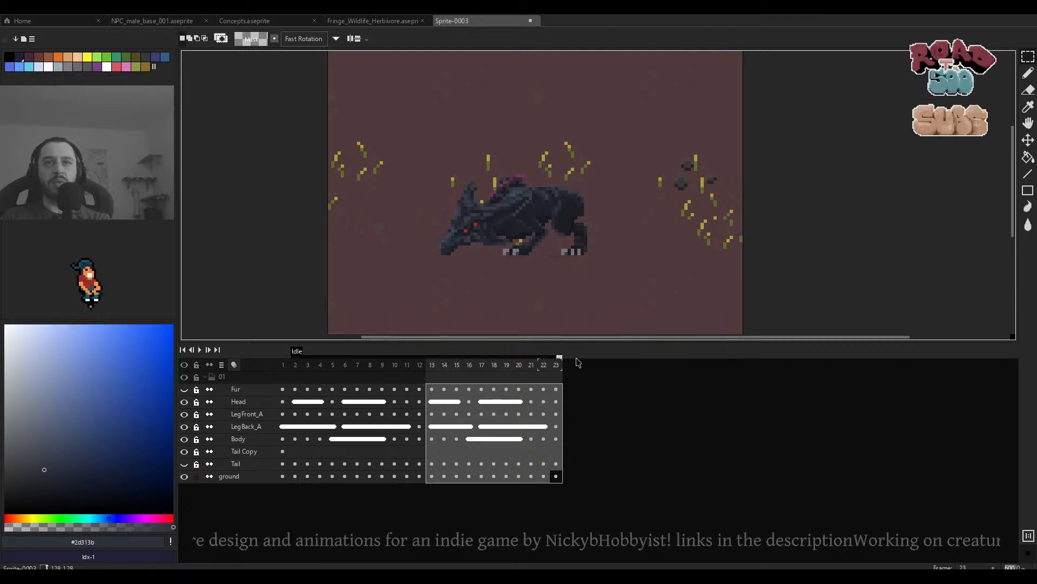
left_click(296, 366)
key("Return")
scroll(474, 238, "down", 4)
scroll(492, 241, "up", 2)
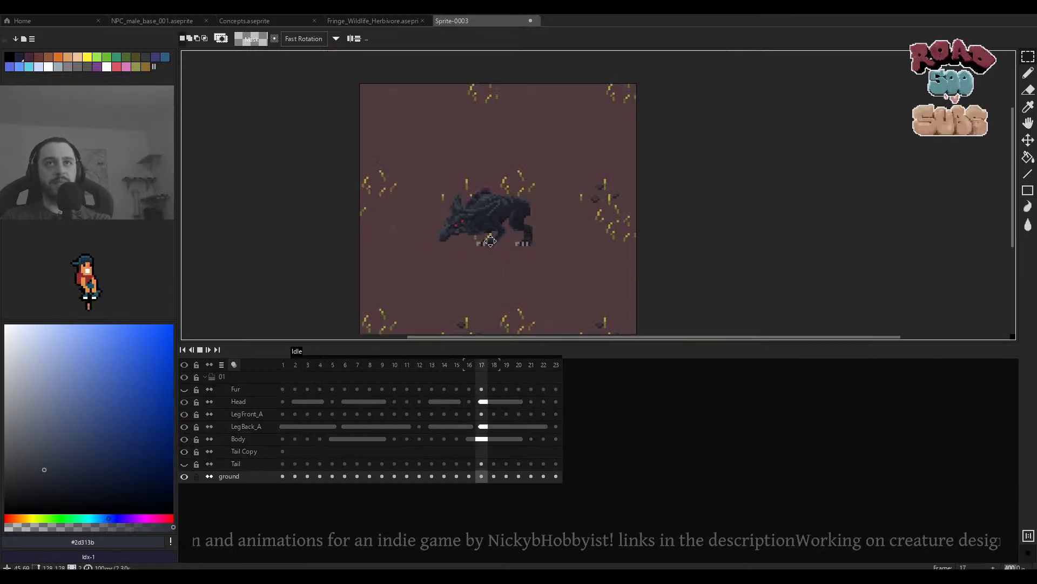
scroll(492, 240, "up", 1)
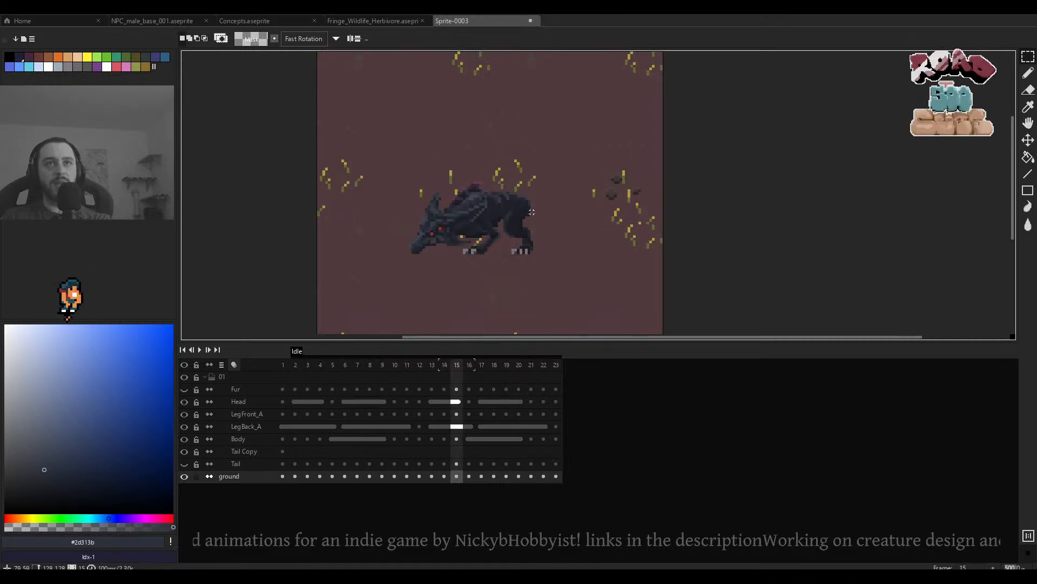
Pick the dark tail colour #1b1d24 from the frame 1 tail on the Tail Copy layer for the Pencil.
left_click(283, 452)
scroll(524, 246, "up", 3)
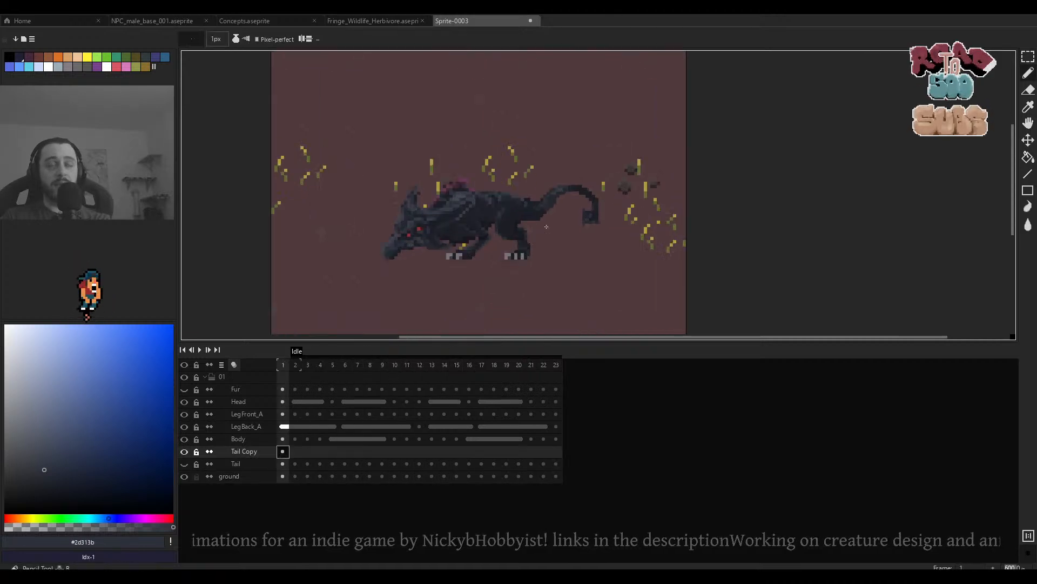
key("b")
scroll(582, 217, "up", 2)
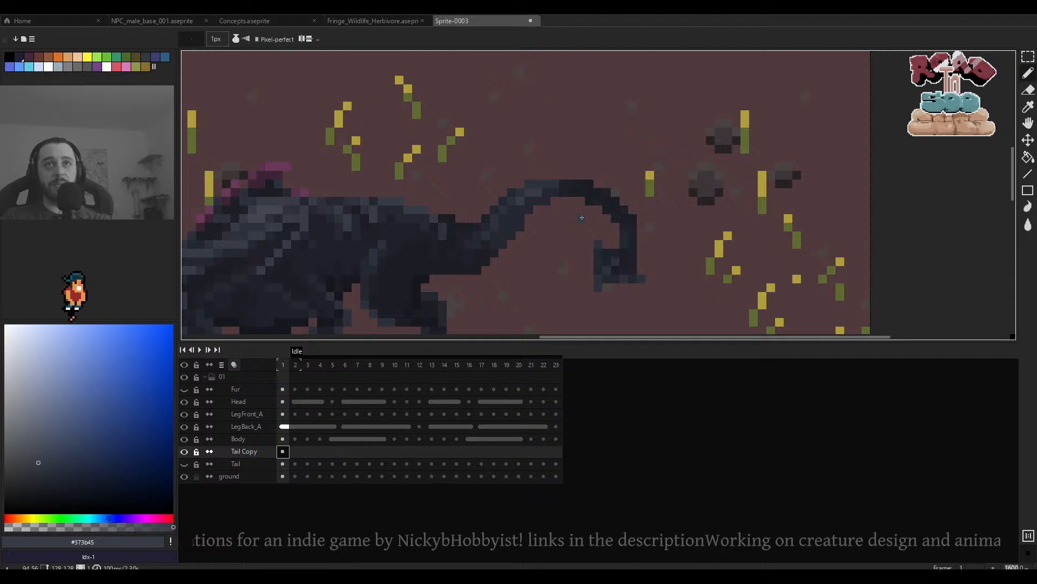
left_click(418, 453)
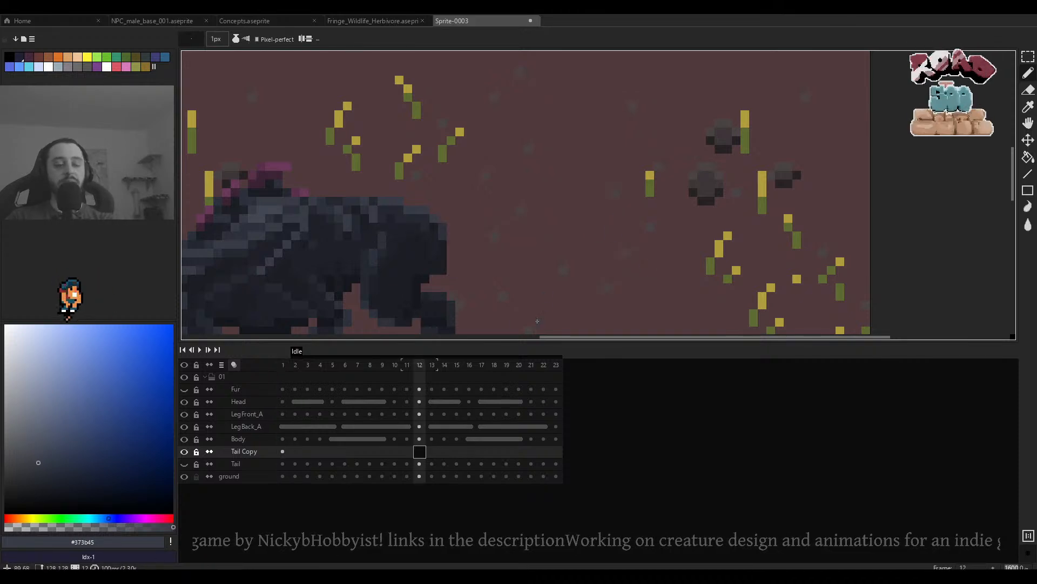
left_click(282, 451)
left_click(631, 229, "alt")
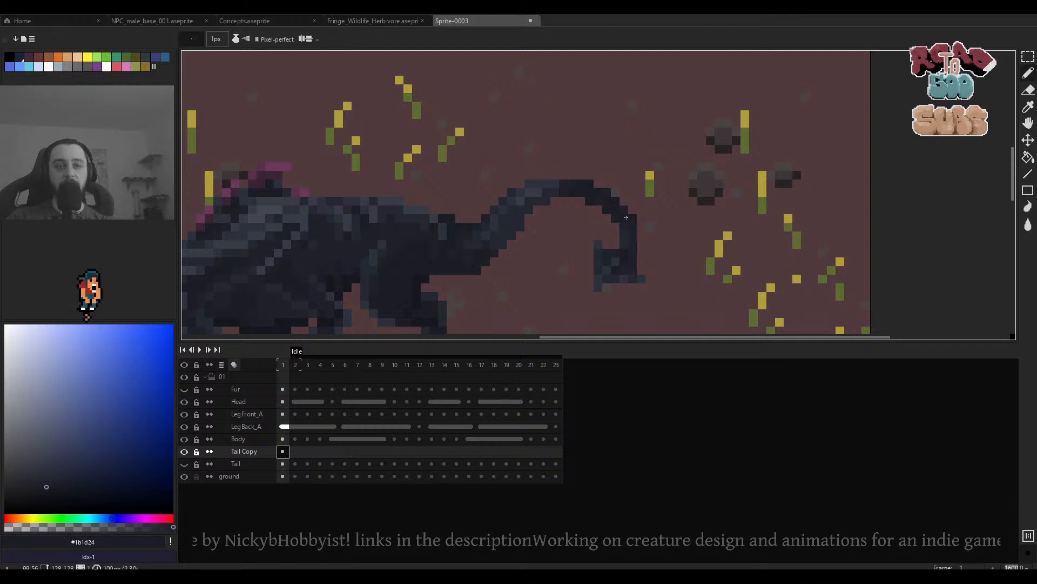
left_click(421, 451)
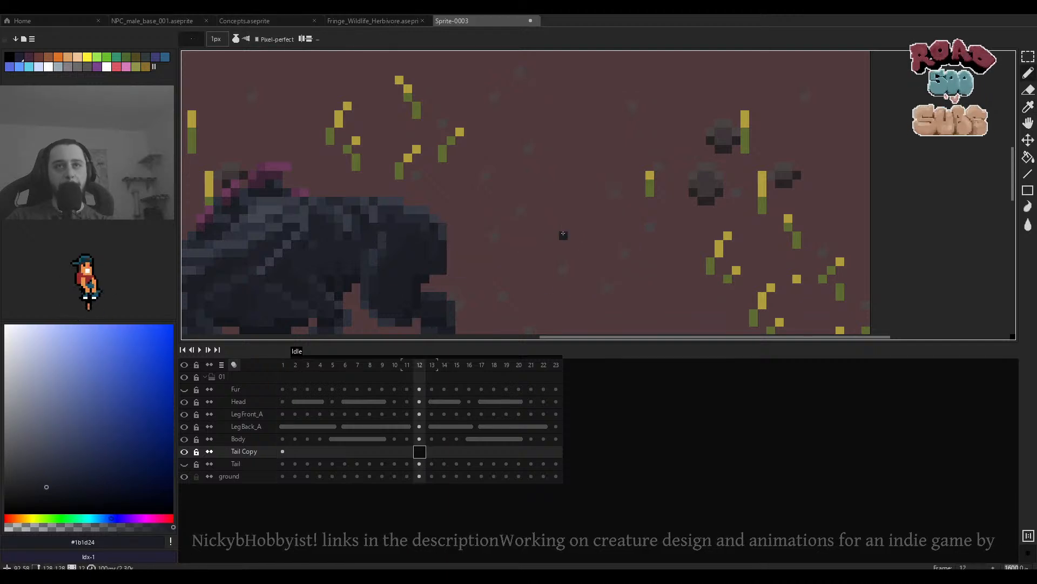
Copy the frame 1 tail cel to frame 11 on the Tail Copy layer.
left_click(282, 452)
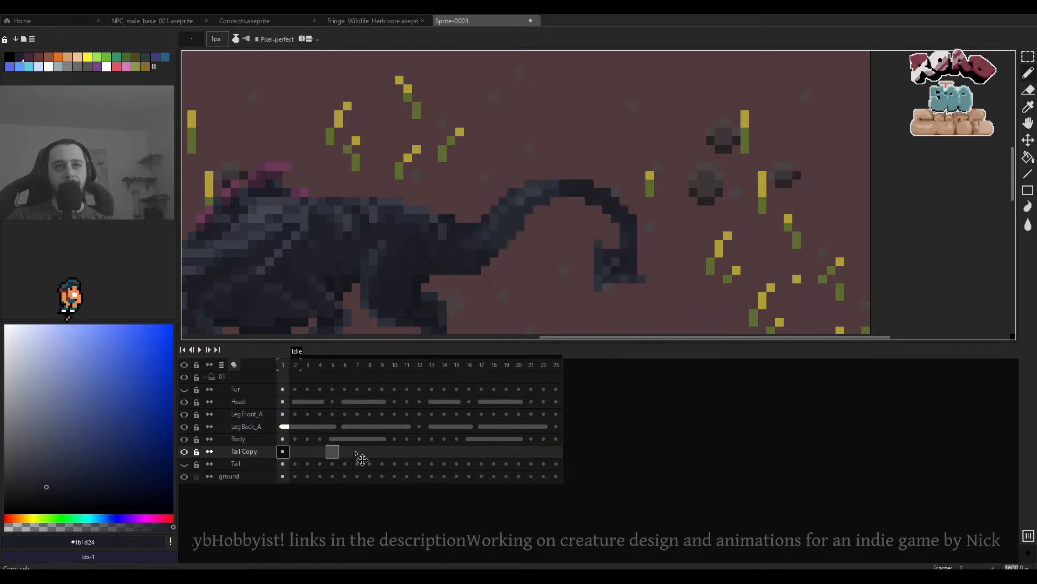
left_click_drag(406, 456, 413, 458)
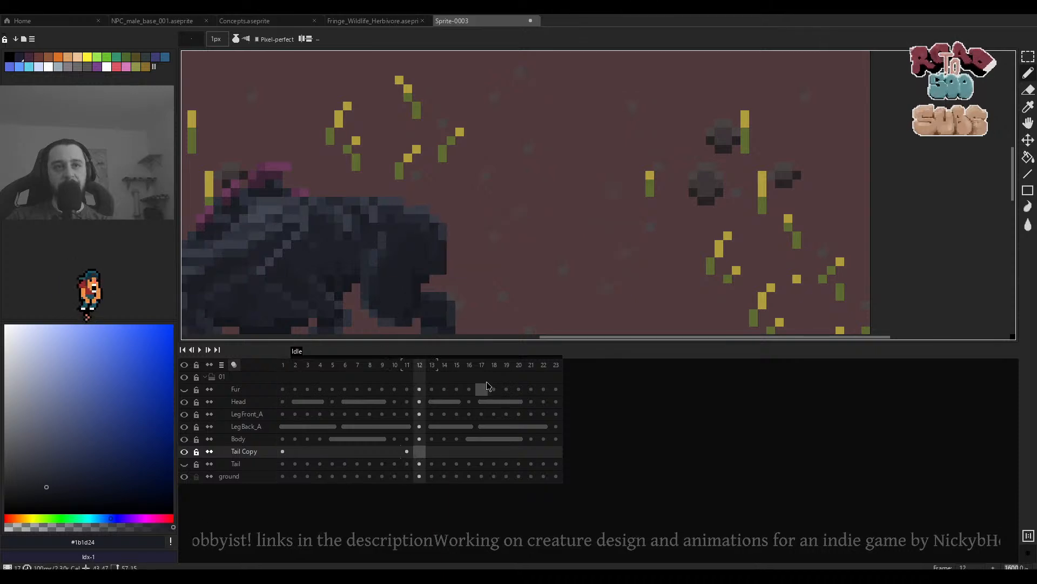
left_click(564, 246)
left_click_drag(639, 249, 626, 238)
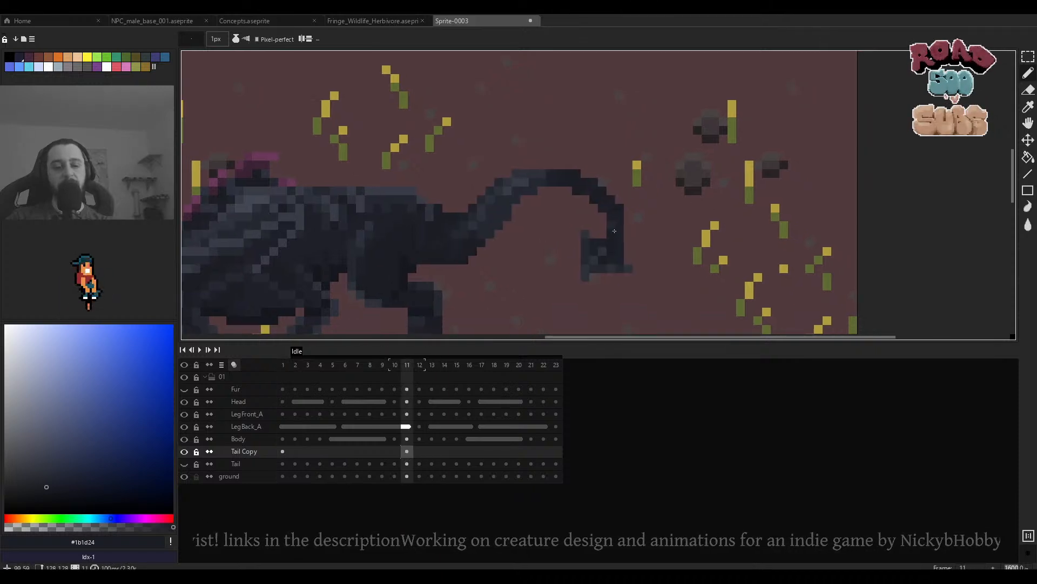
Copy the whole tail from frame 11 and paste it onto frame 12 of the Tail Copy layer.
key("m")
left_click_drag(655, 130, 438, 295)
key("ctrl+d")
left_click_drag(697, 102, 367, 315)
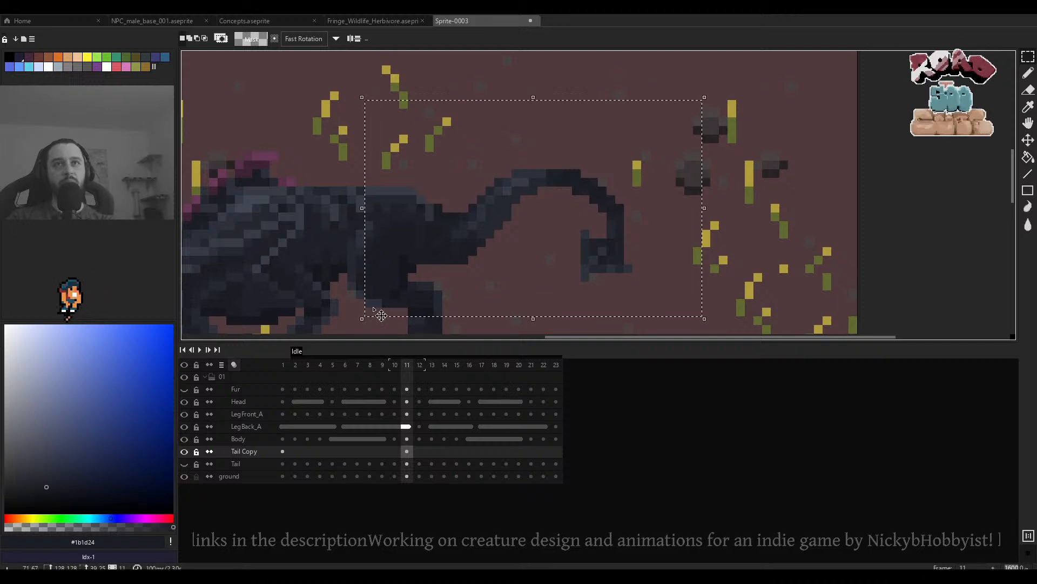
key("ctrl+d")
key("Right")
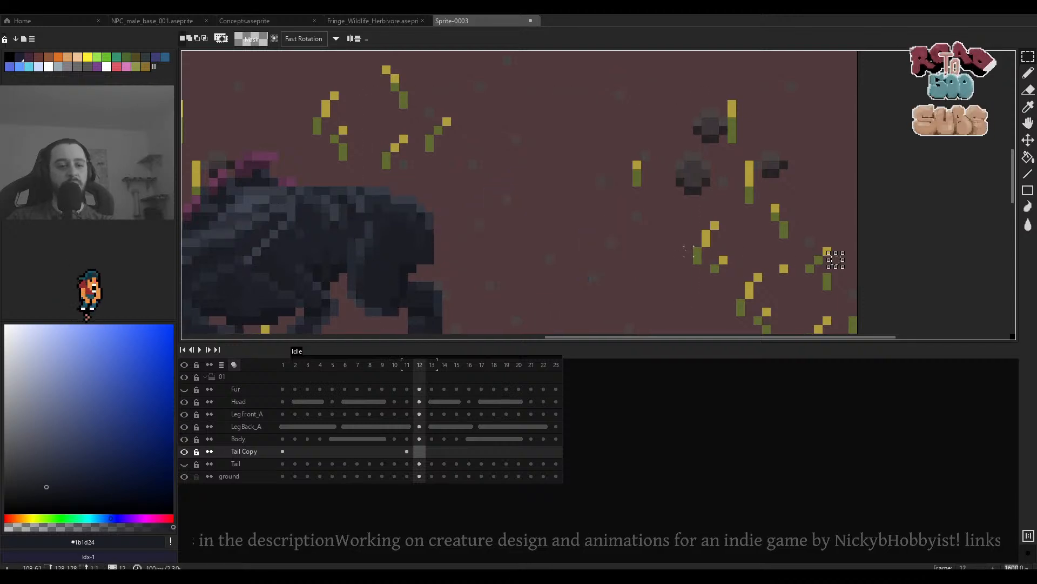
key("ctrl+v")
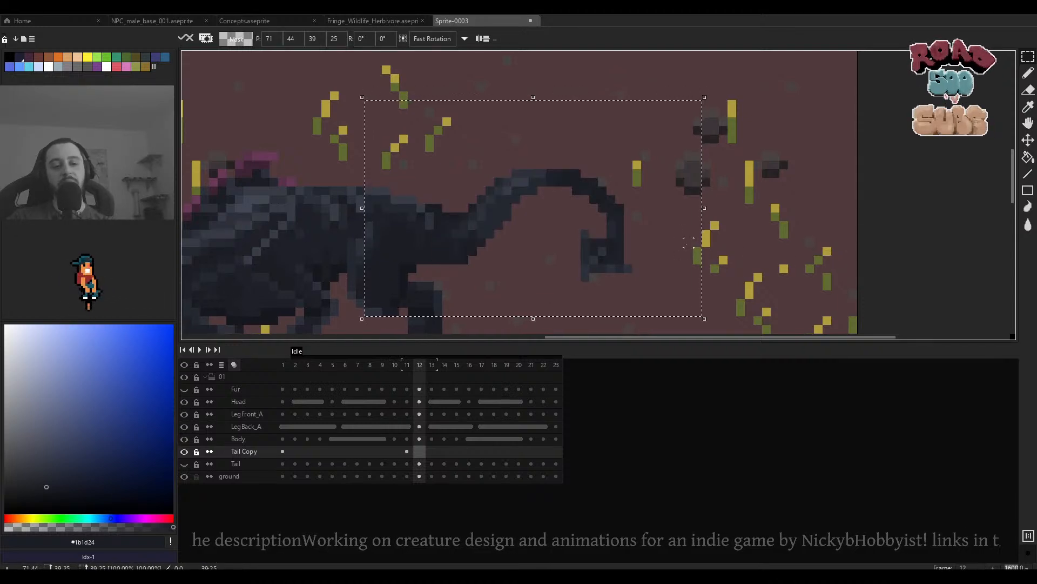
Flip the pasted frame 12 tail vertically and move it down so its base meets the creature's rump.
key("shift+v")
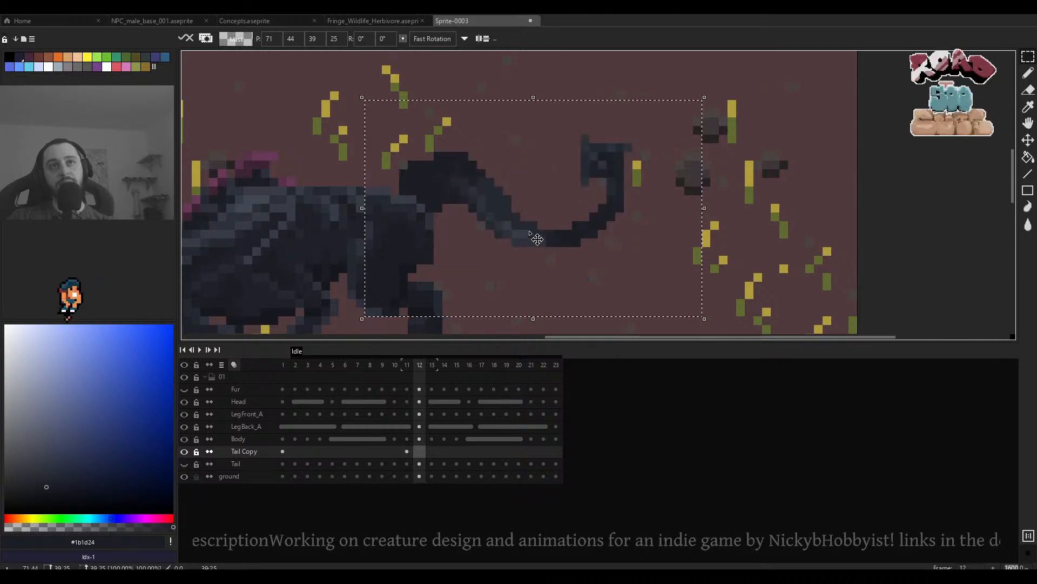
left_click_drag(537, 238, 535, 293)
key("ctrl+d")
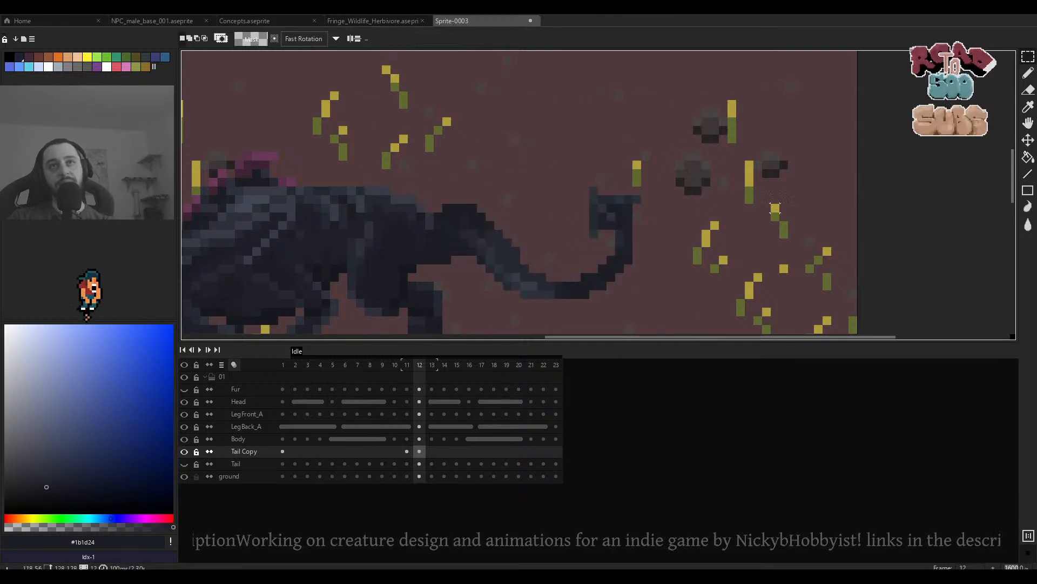
scroll(601, 223, "down", 4)
scroll(562, 243, "up", 3)
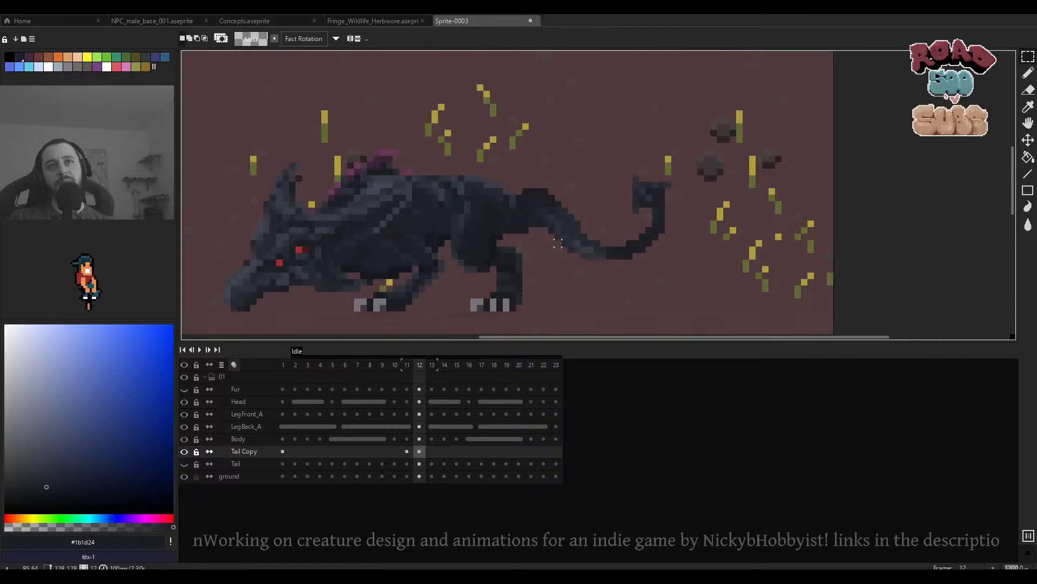
Replace the frame 11 tail on the Tail Copy layer with a pasted copy of the flipped frame 12 tail.
key("Left")
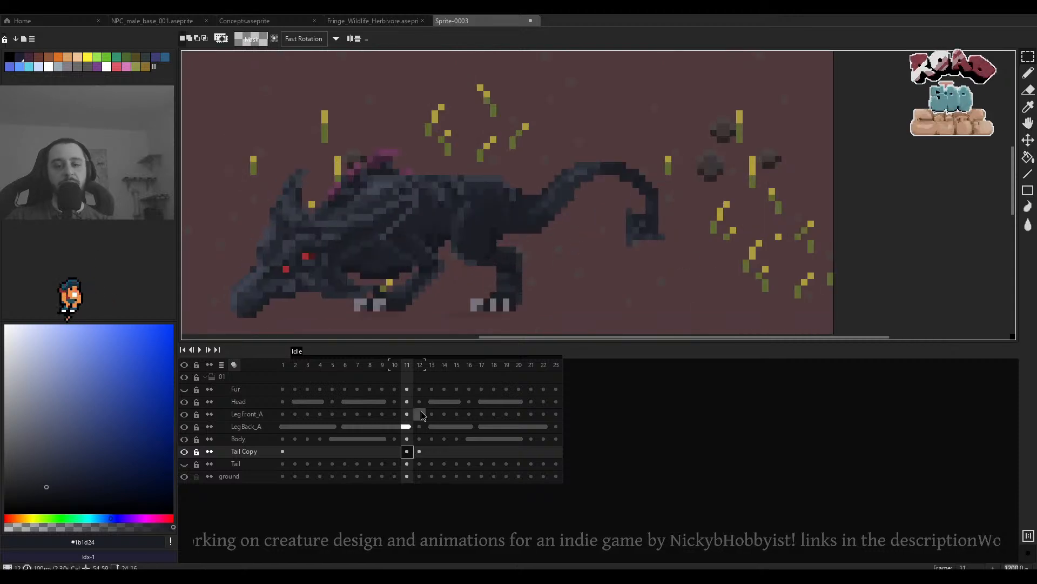
key("Delete")
left_click(419, 452)
scroll(623, 281, "up", 1)
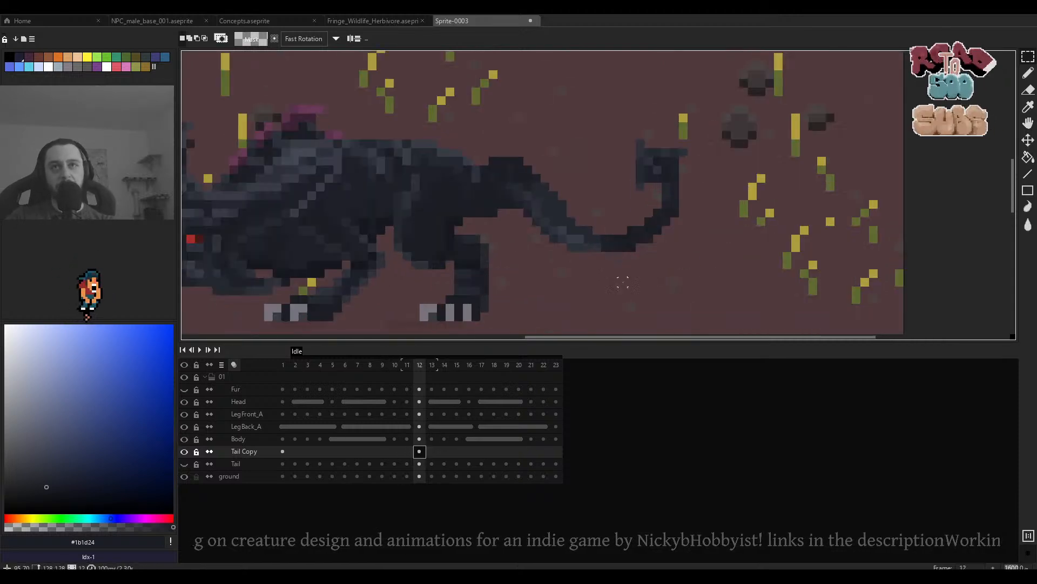
left_click_drag(708, 129, 452, 270)
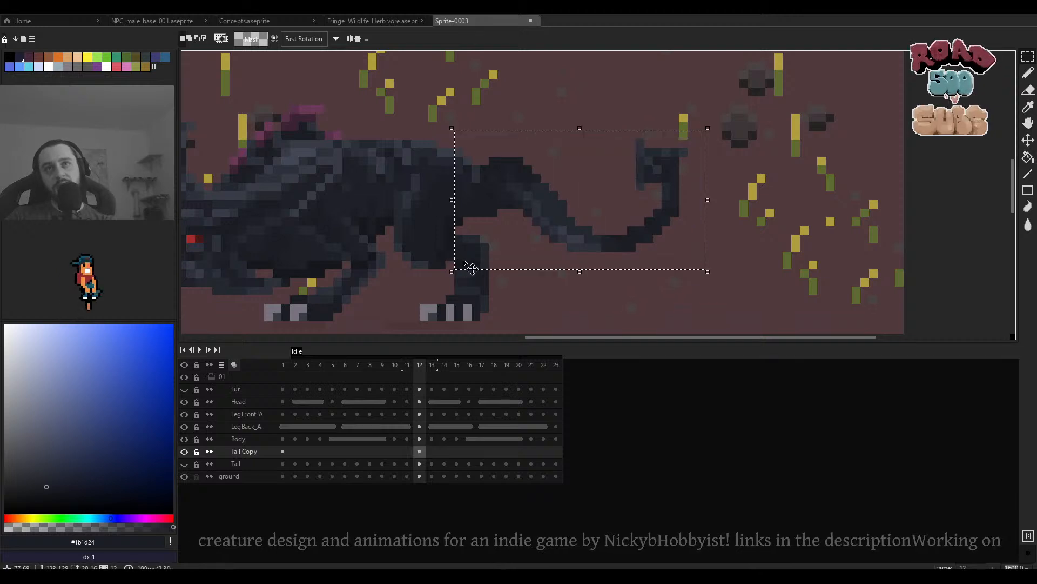
left_click(746, 268)
key("Left")
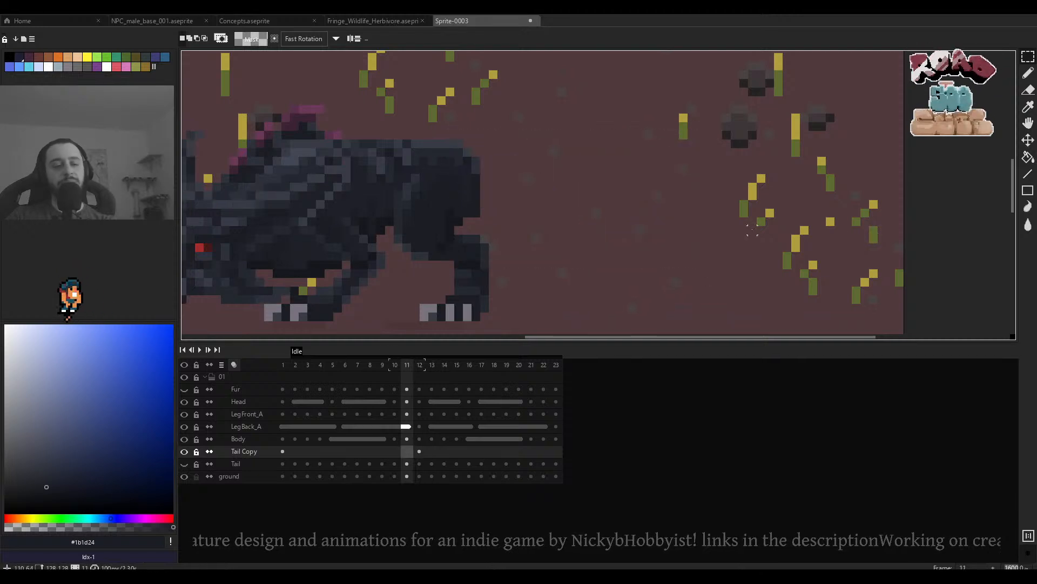
key("ctrl+v")
left_click(796, 204)
Shift the frame 11 tail tip slightly outward, rotate it by about -36.5° and reattach it to the tail's end.
mouse_move(719, 135)
left_mouse_down()
mouse_move(647, 205)
mouse_move(631, 205)
left_mouse_up()
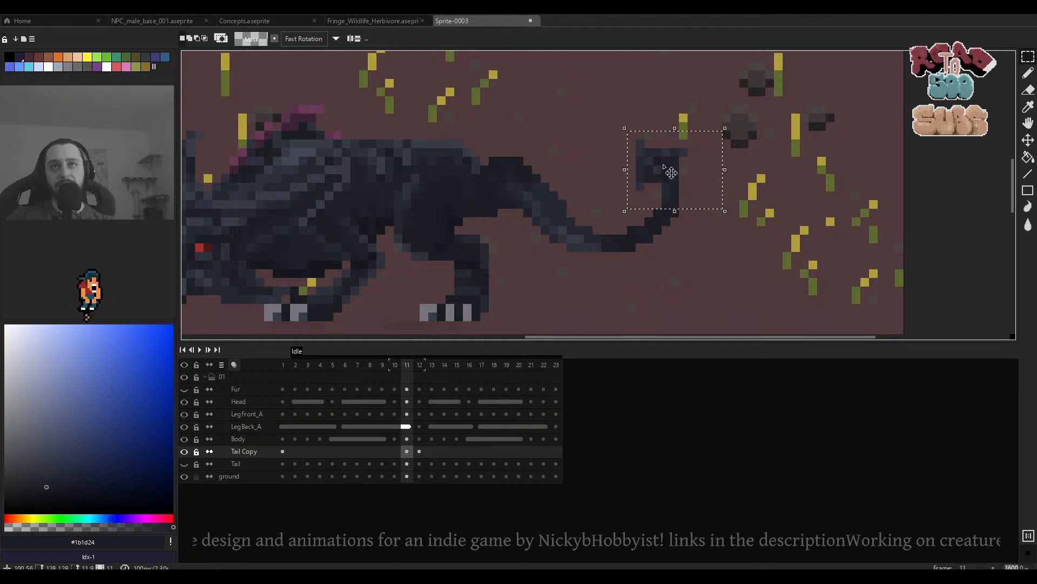
mouse_move(663, 165)
left_mouse_down()
mouse_move(683, 164)
mouse_move(666, 222)
left_mouse_up()
left_click(770, 178)
left_click(770, 170)
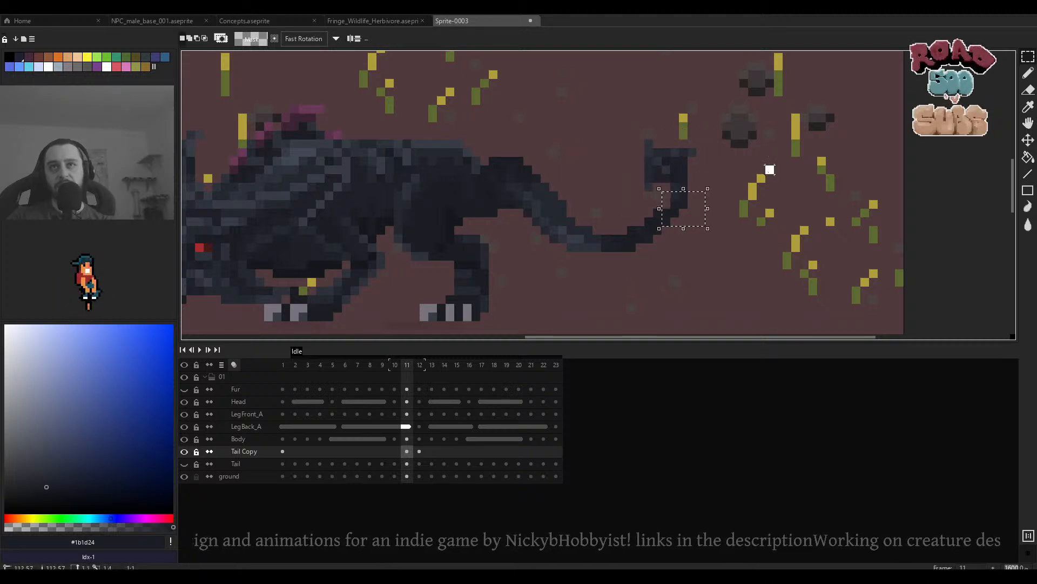
left_click_drag(732, 112, 625, 202)
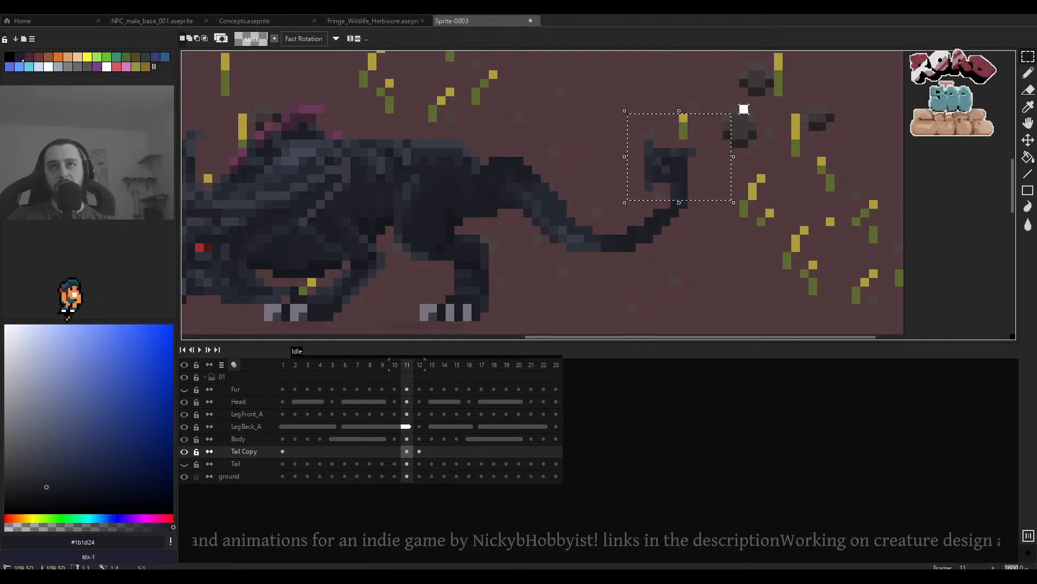
left_click_drag(741, 102, 782, 150)
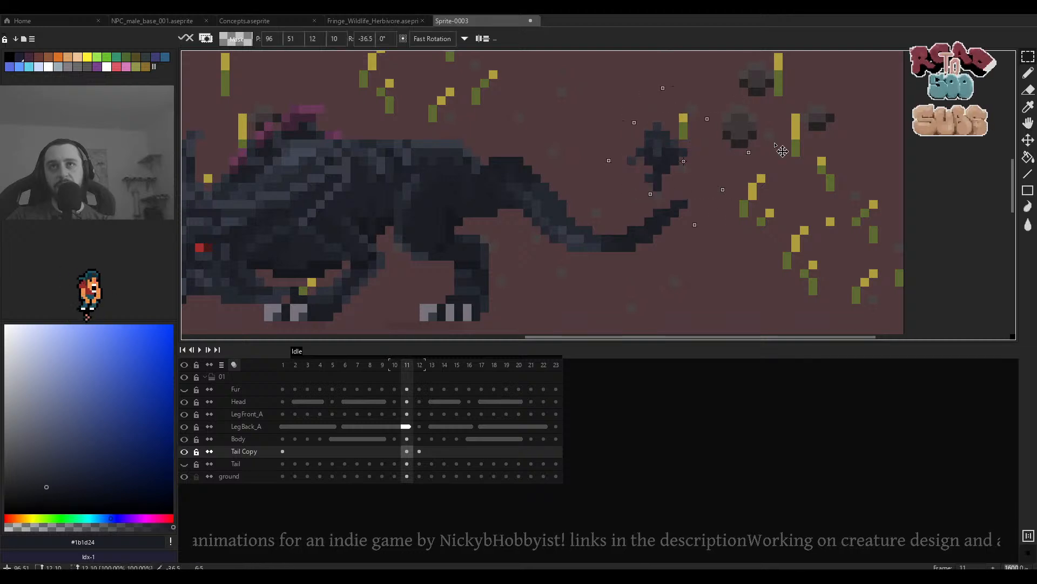
left_click_drag(670, 168, 687, 194)
left_click(848, 222)
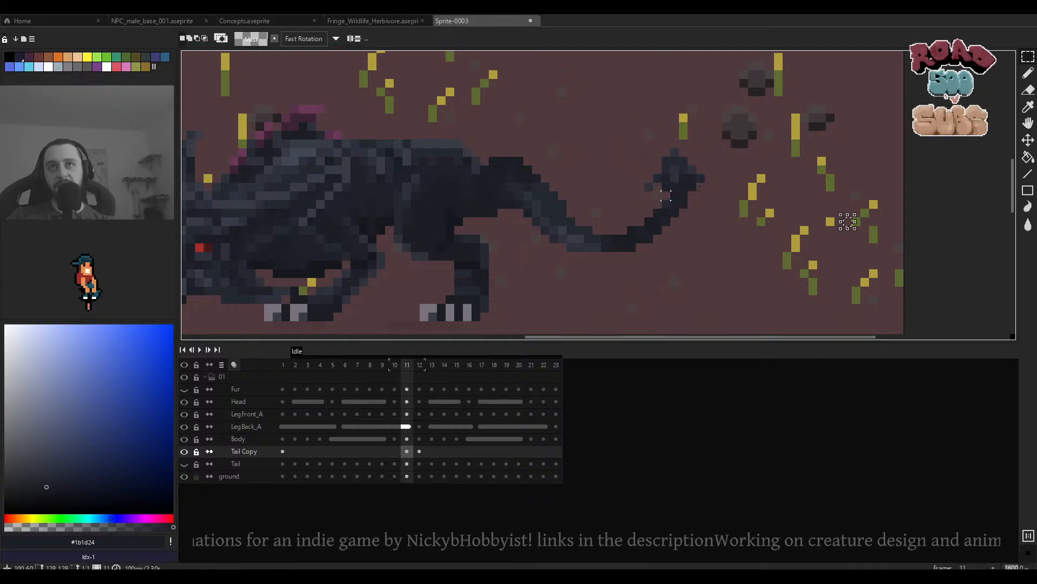
Nudge the outer part of the frame 11 tail and move the stray tip pixel down against the tip.
scroll(670, 196, "up", 1)
left_click_drag(729, 143, 533, 325)
left_click_drag(682, 214, 686, 227)
key("ctrl+d")
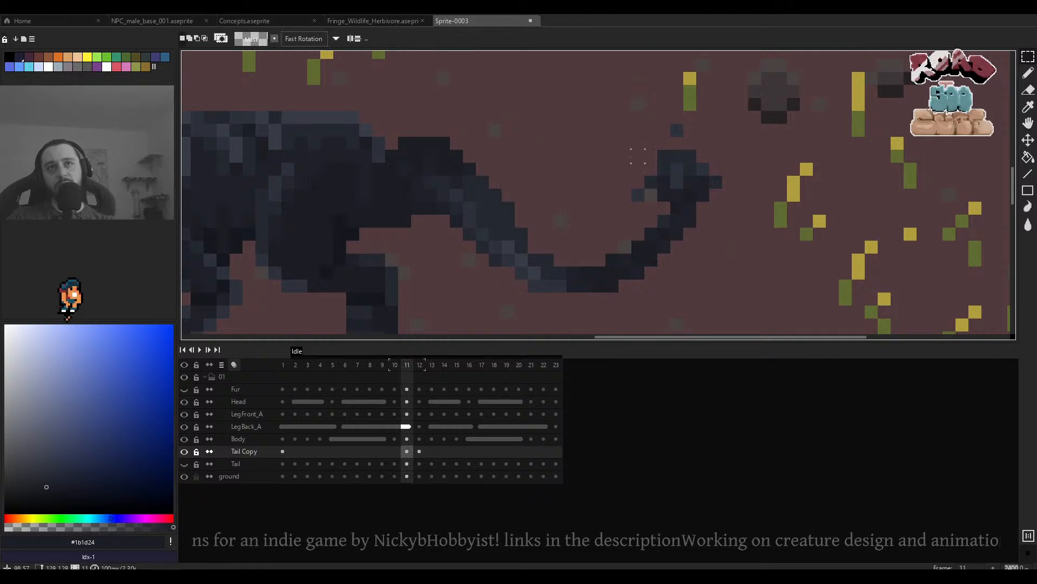
scroll(580, 157, "down", 1)
left_click_drag(579, 157, 582, 160)
left_click_drag(648, 139, 647, 149)
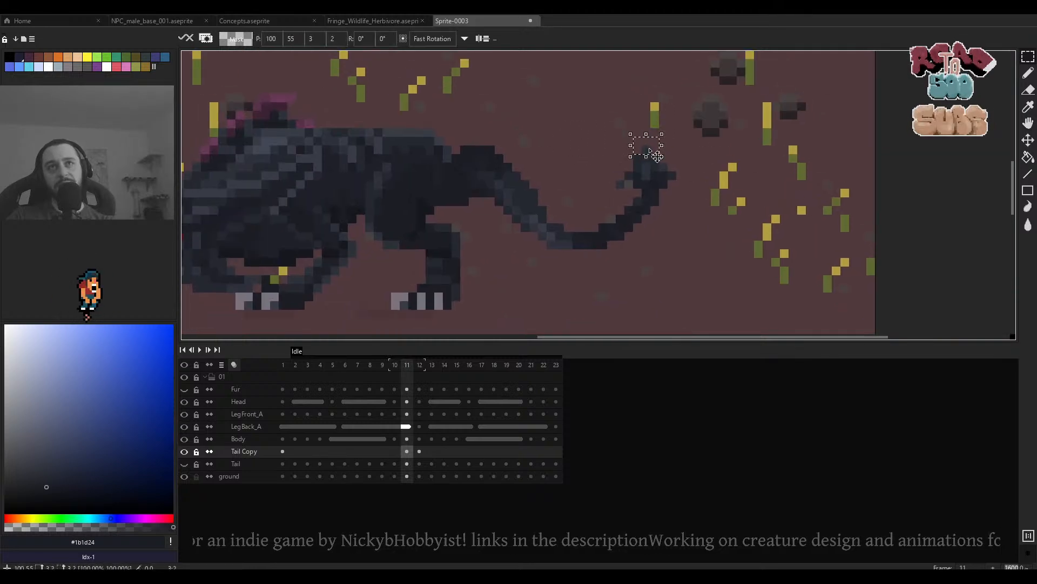
left_click(715, 150)
Raise the lower curve of the frame 11 tail by one pixel and compare it with the neighbouring frames.
mouse_move(578, 124)
left_mouse_down()
mouse_move(448, 193)
mouse_move(473, 198)
left_mouse_up()
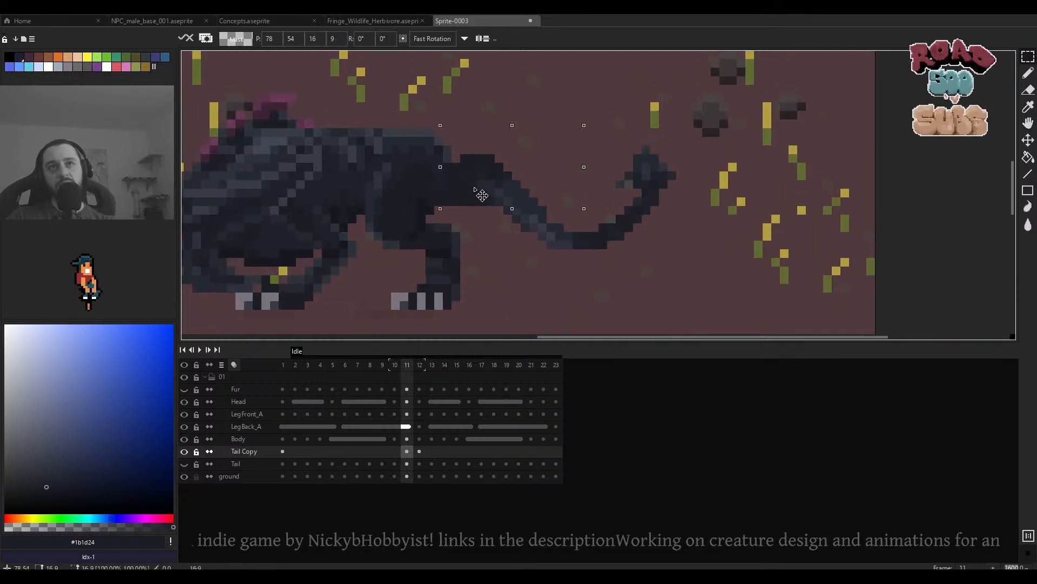
left_click(620, 158)
left_click_drag(647, 207, 524, 272)
left_click_drag(594, 253, 597, 244)
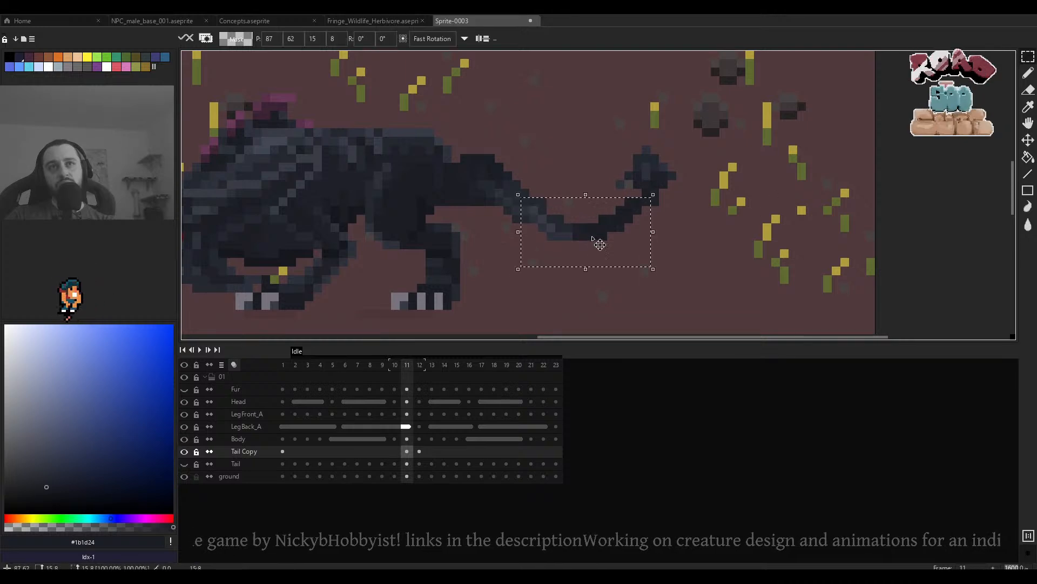
left_click(702, 215)
scroll(709, 215, "down", 2)
key("Left")
key("Right")
key("Left")
key("Right")
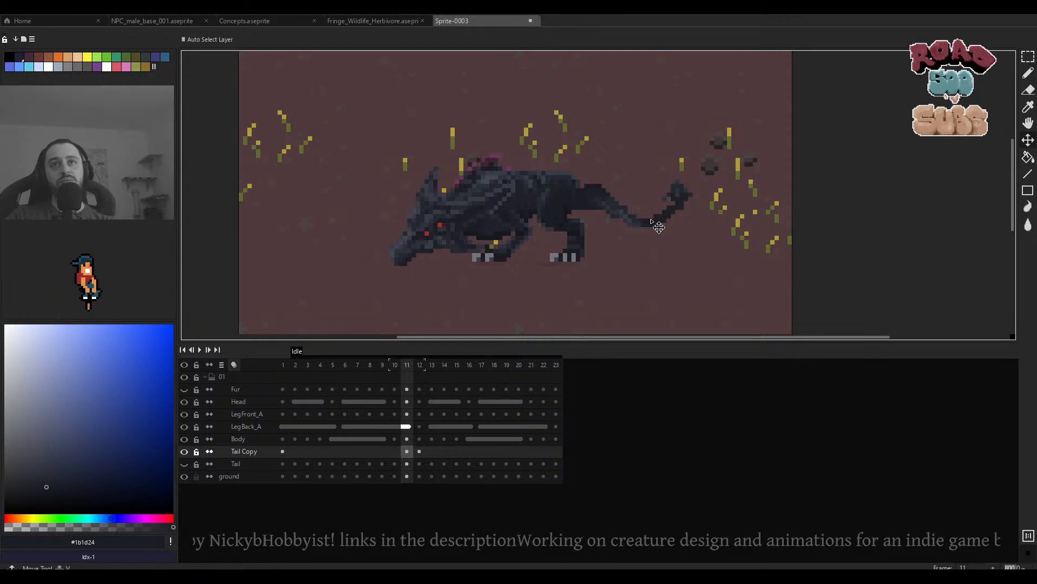
Sketch a one-pixel guide line for the tail on frame 2 of the Tail Copy layer, using the frame 1 tail as reference.
scroll(652, 220, "up", 2)
key("Left")
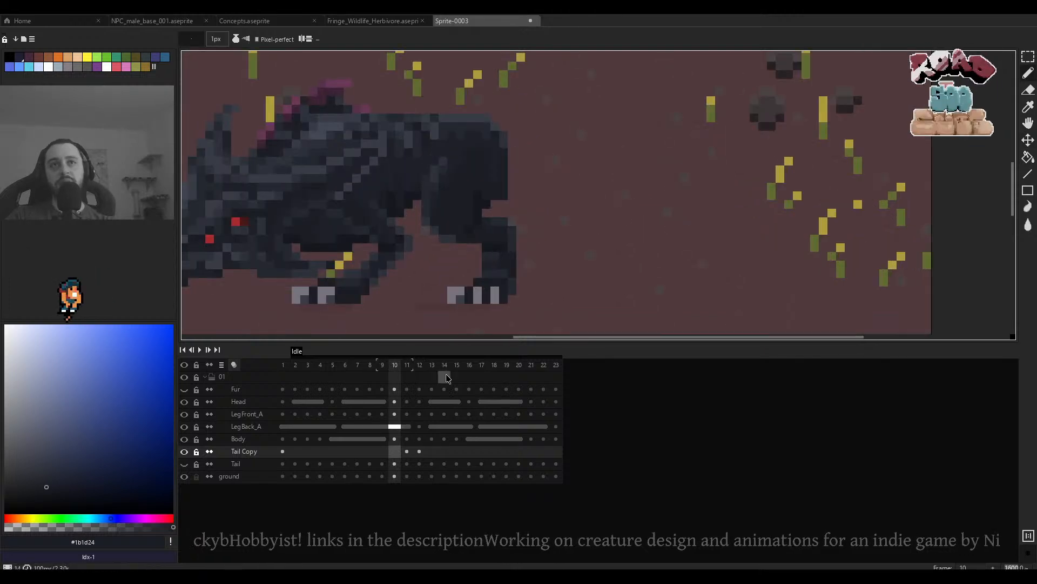
key("Home")
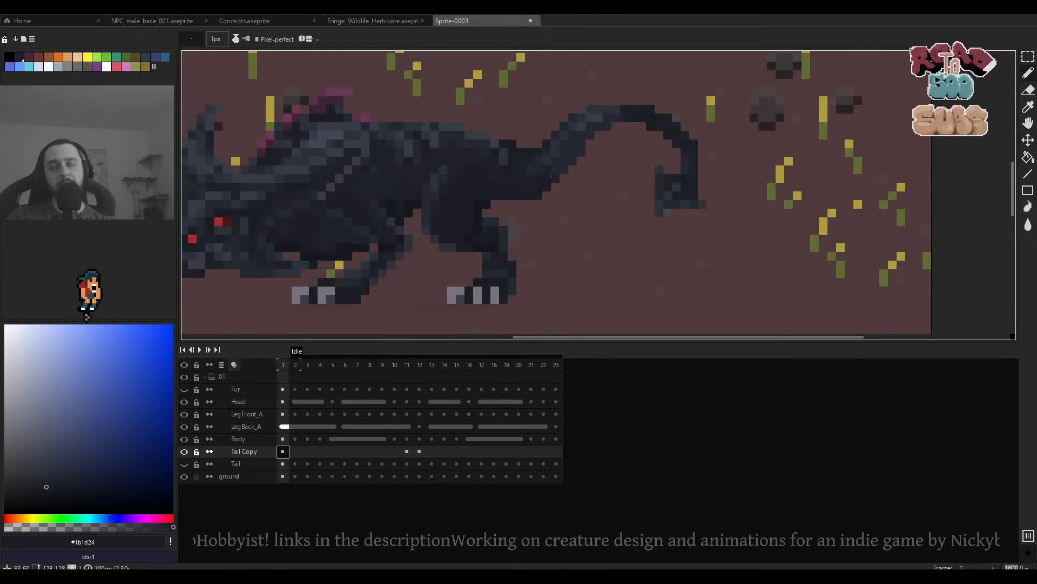
key("Right")
key("Left")
mouse_move(530, 184)
left_mouse_down()
mouse_move(585, 178)
mouse_move(575, 183)
mouse_move(616, 149)
mouse_move(603, 155)
mouse_move(669, 135)
left_mouse_up()
key("Right")
key("Left")
key("Right")
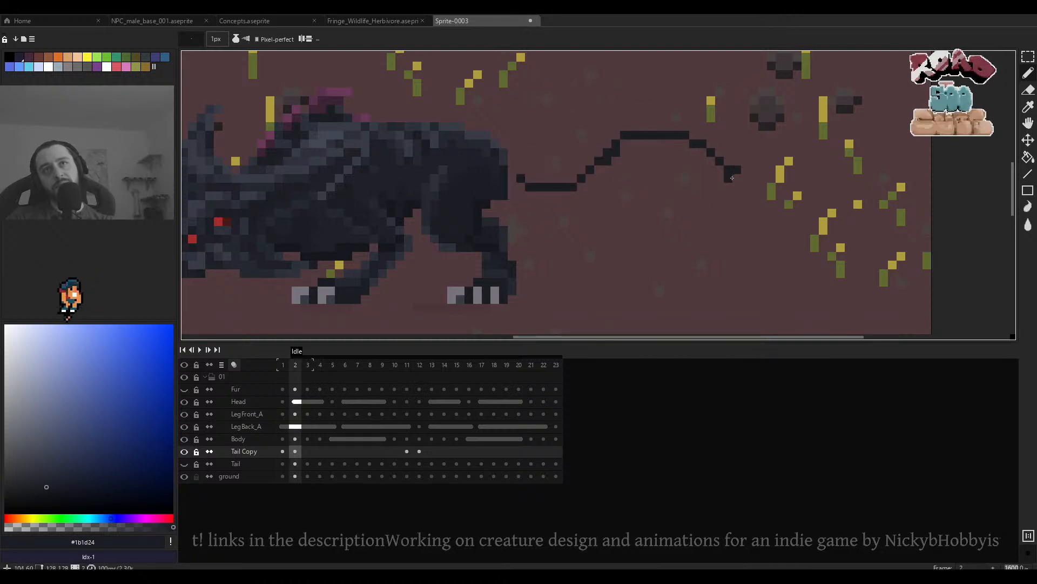
key("Left")
key("Right")
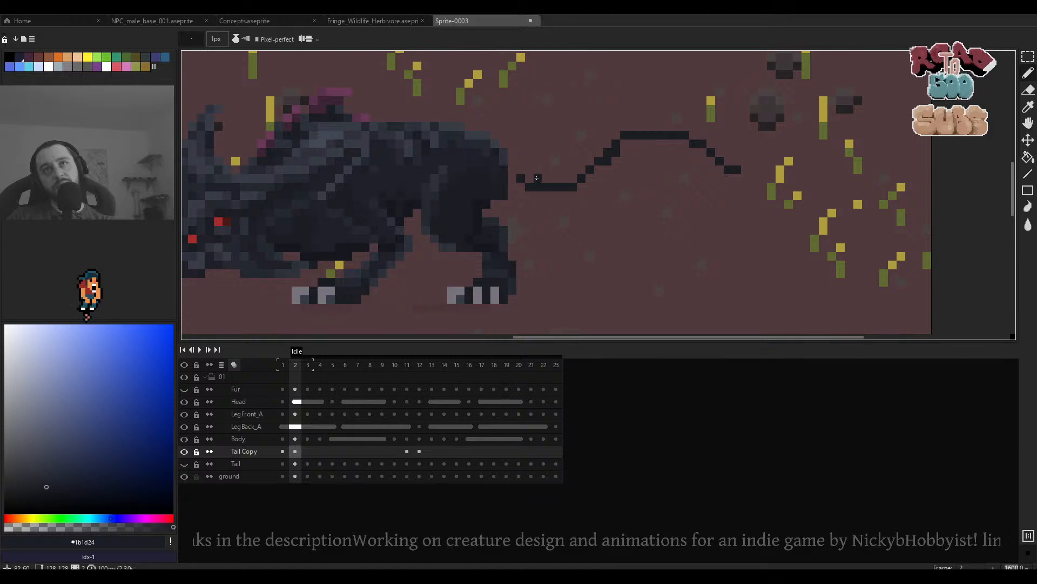
Sketch a slightly lowered tail guide line on frame 3, redrawing its outer section against the frame 2 line.
key("Right")
left_click_drag(528, 187, 537, 188)
key("Left")
key("Right")
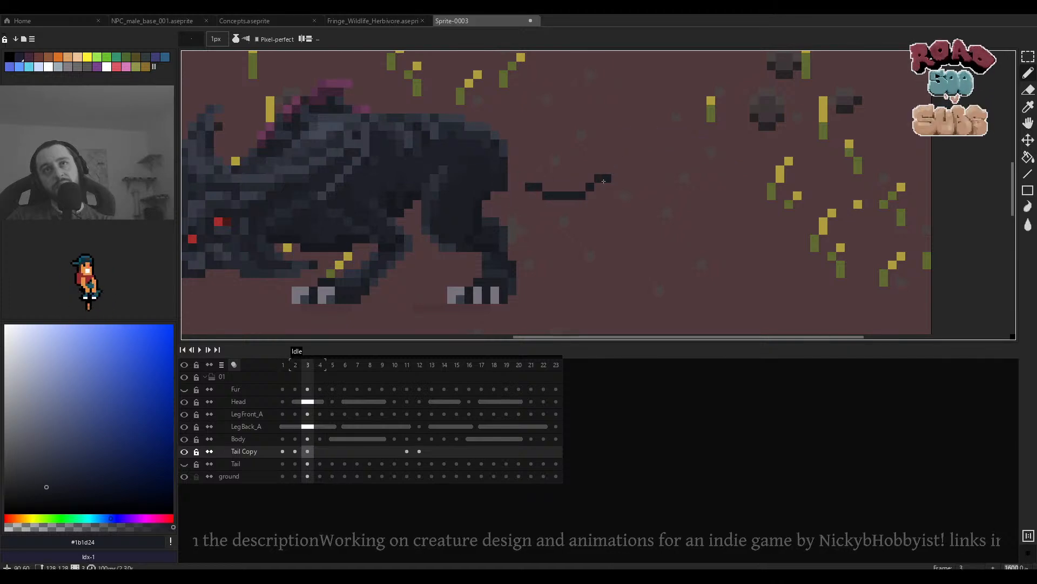
key("Left")
key("Right")
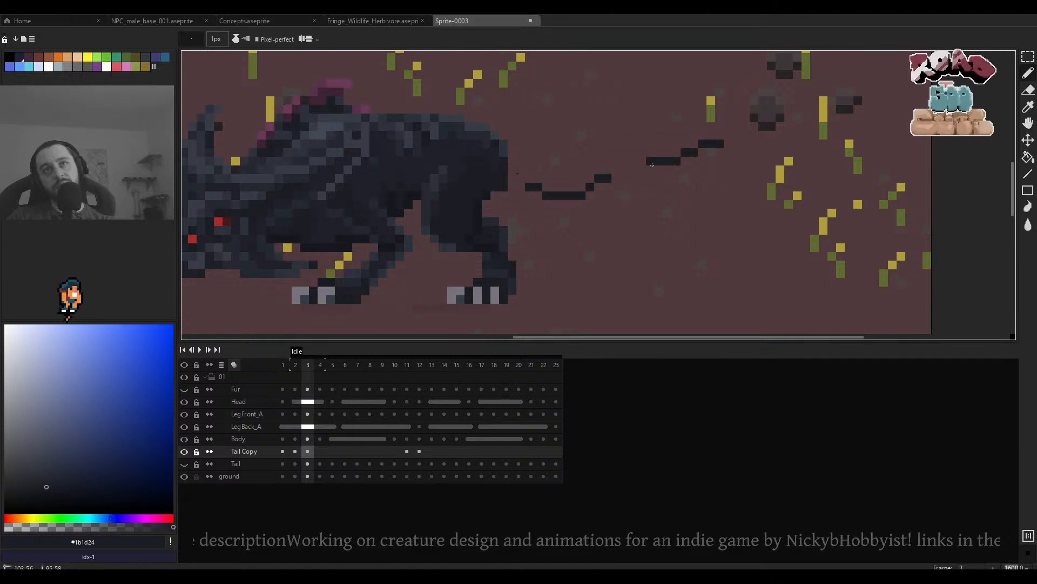
key("ctrl+z")
mouse_move(723, 144)
left_mouse_down()
mouse_move(644, 145)
mouse_move(582, 184)
mouse_move(722, 147)
mouse_move(719, 132)
mouse_move(685, 149)
left_mouse_up()
key("Left")
key("Right")
Sketch one-pixel tail guide lines on frames 4 and 5, turning the swing into a downward-sagging curve with a raised tip.
key("Right")
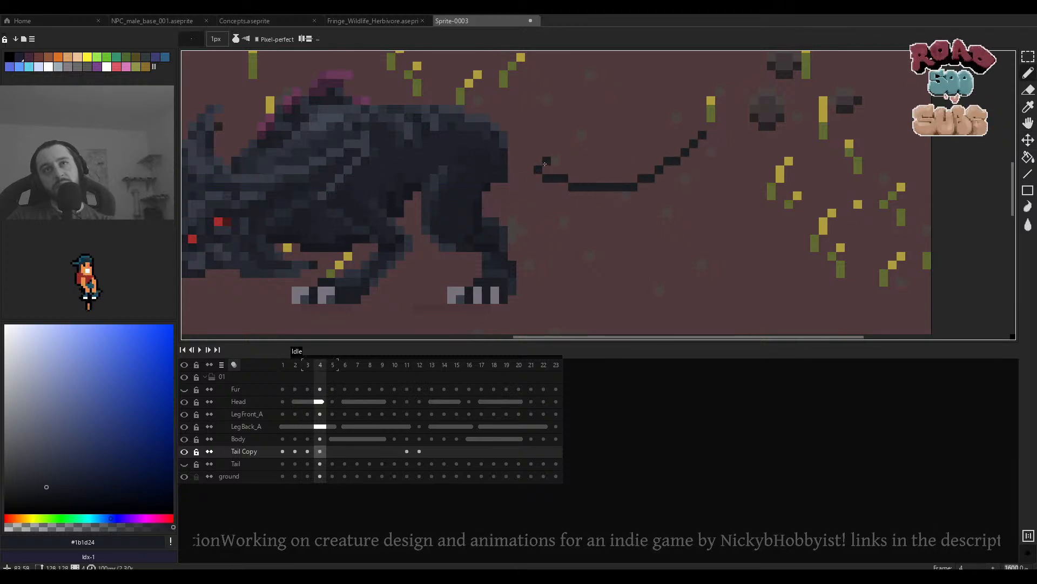
key("Right")
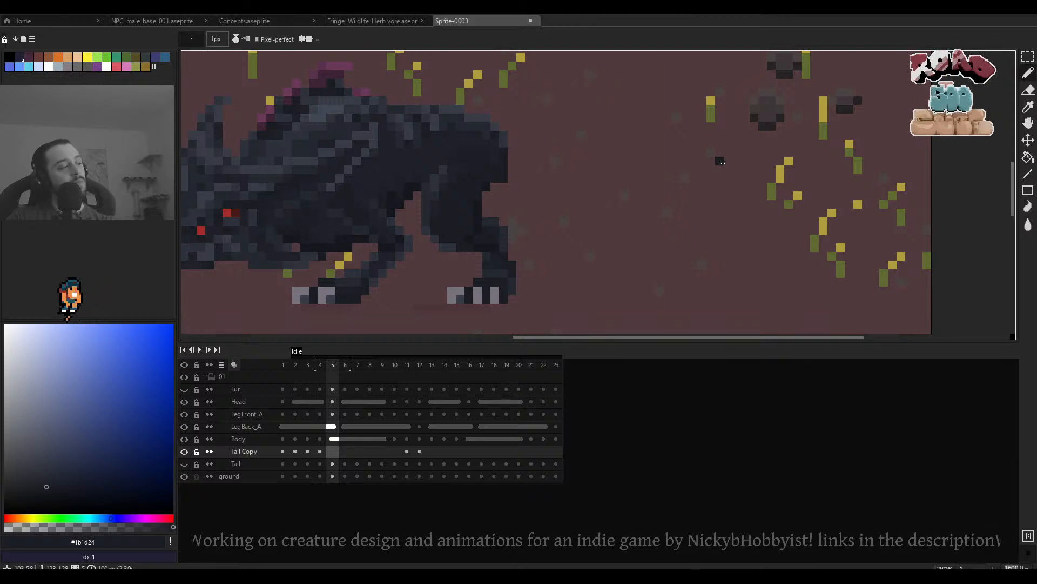
mouse_move(720, 169)
left_mouse_down()
mouse_move(655, 191)
mouse_move(591, 187)
mouse_move(537, 161)
left_mouse_up()
key("Left")
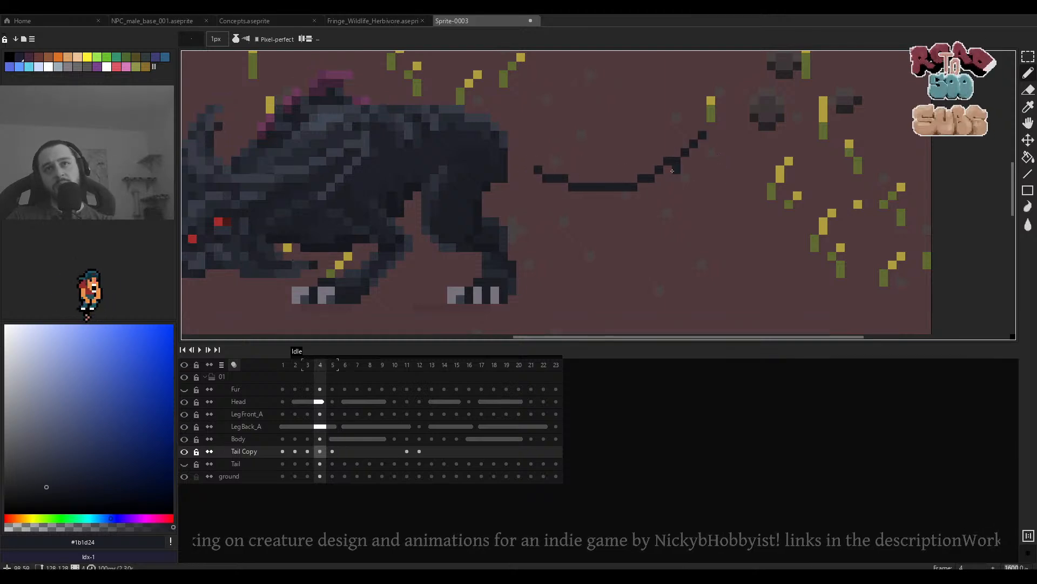
Compare the tail guide lines across the first frames and play back the swing.
key("Left")
key("Right")
key("Right")
scroll(683, 203, "down", 2)
key("Right")
key("Left")
key("Left")
key("Left")
key("Left")
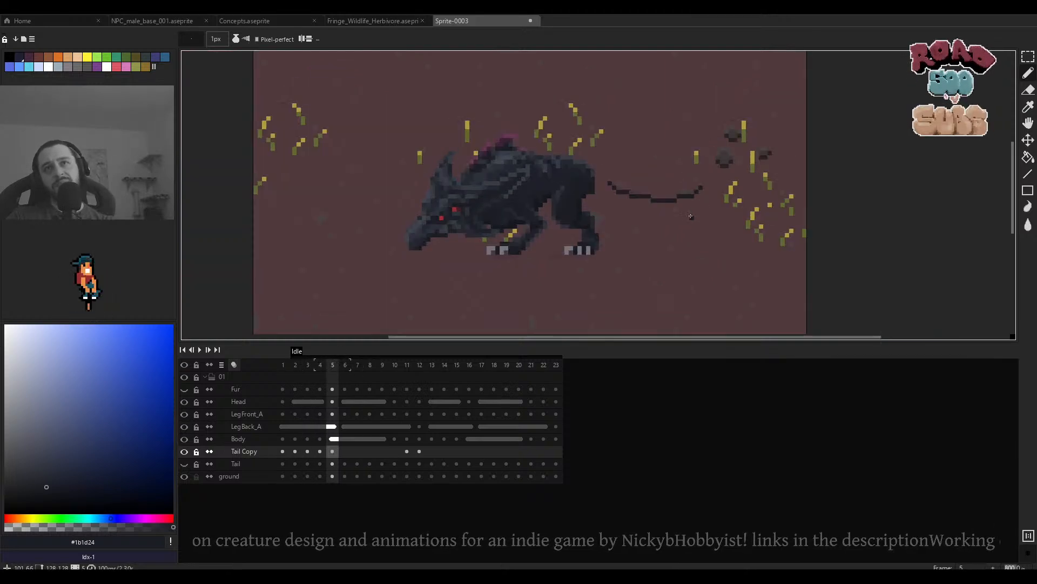
key("Return")
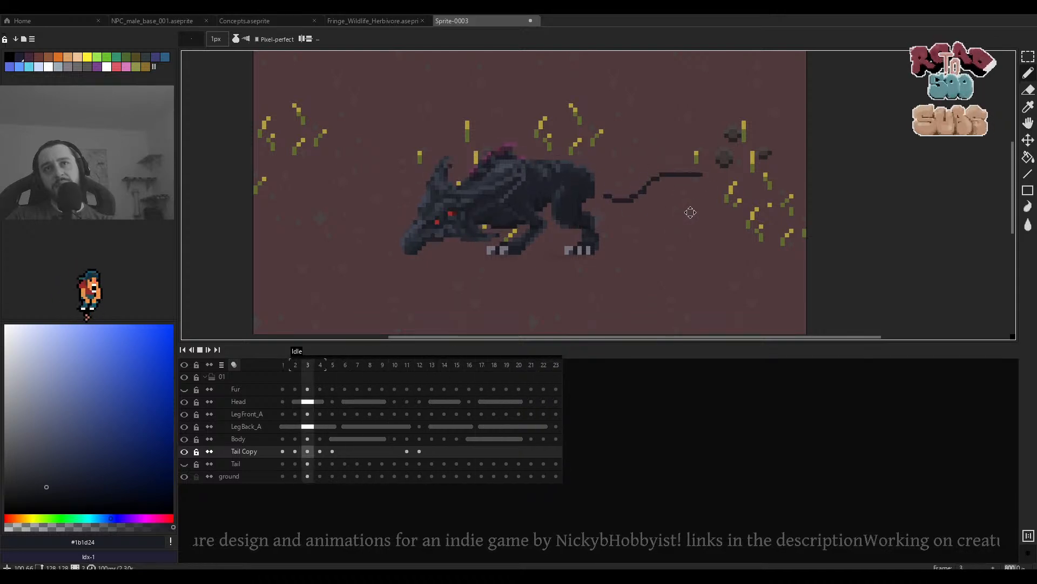
key("Return")
Spread the guide-line cels of frames 2 to 5 out to frames 3, 5, 7 and 8 on the Tail Copy layer.
scroll(686, 214, "up", 1)
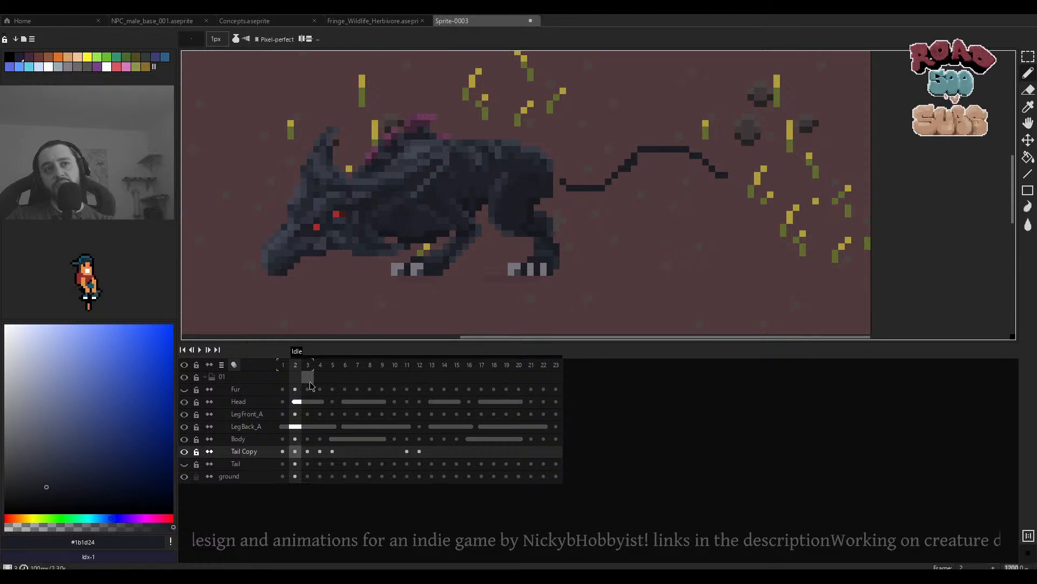
left_click_drag(295, 458, 372, 457)
left_click(354, 466)
left_click(379, 465)
Show only the Tail Copy layer, hiding all other layers, with onion skin kept on at frame 2.
left_click(283, 452)
scroll(649, 190, "up", 2)
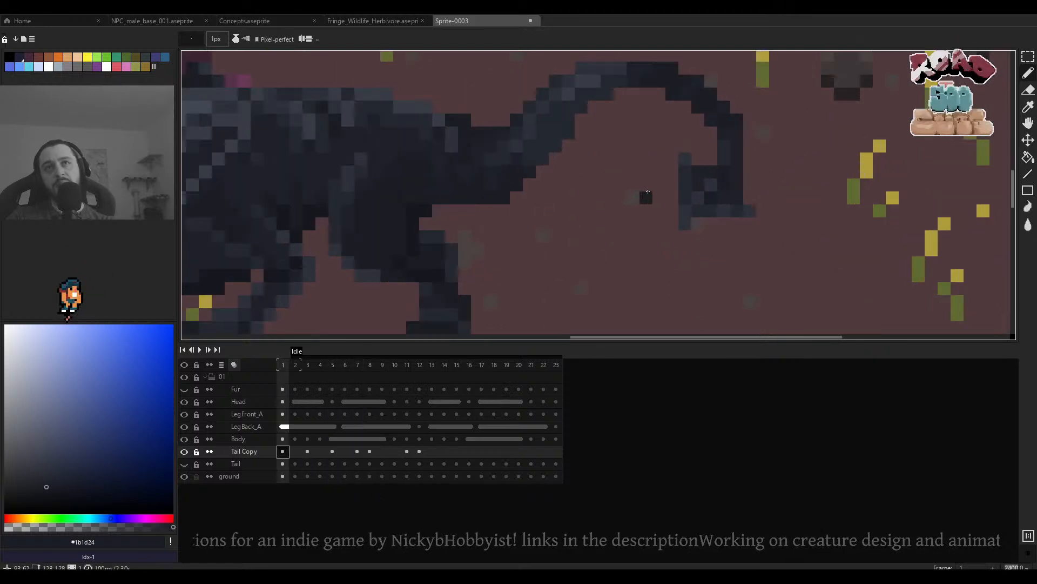
key("Right")
left_click_drag(646, 186, 649, 234)
key("Left")
key("Right")
key("Right")
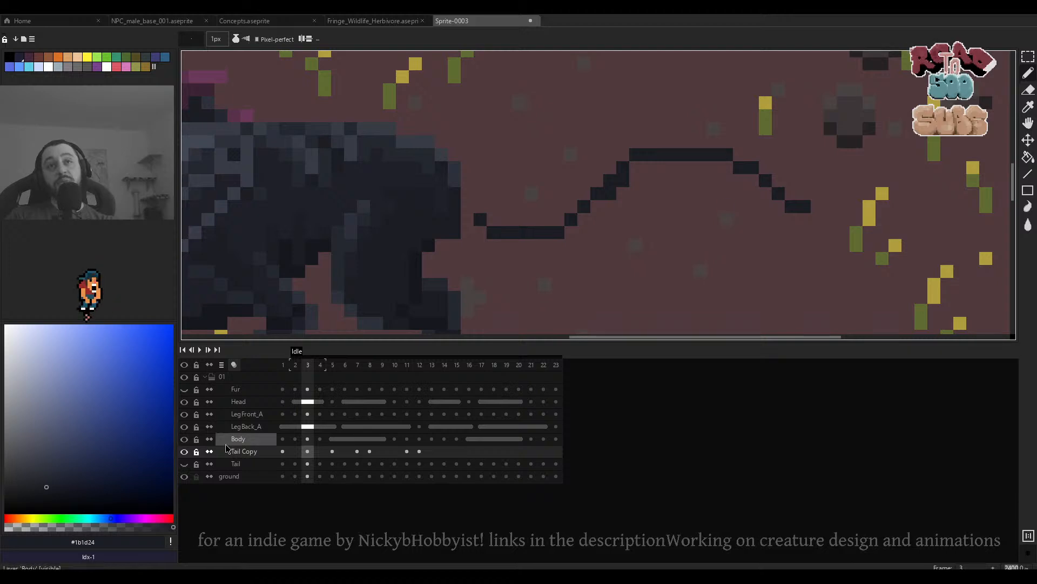
key("Left")
left_click(185, 451, "alt")
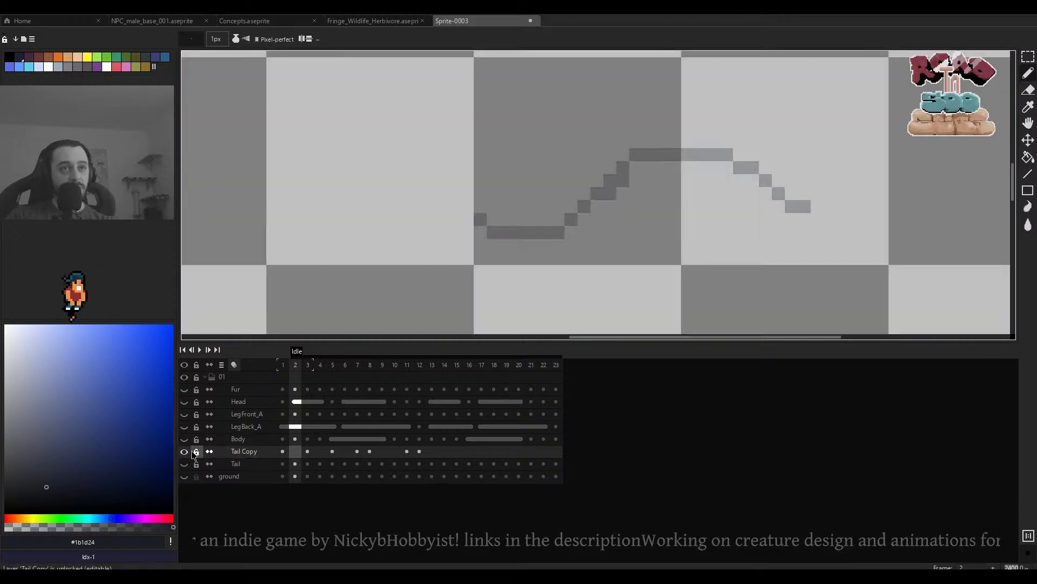
left_click(235, 364)
left_click(234, 365)
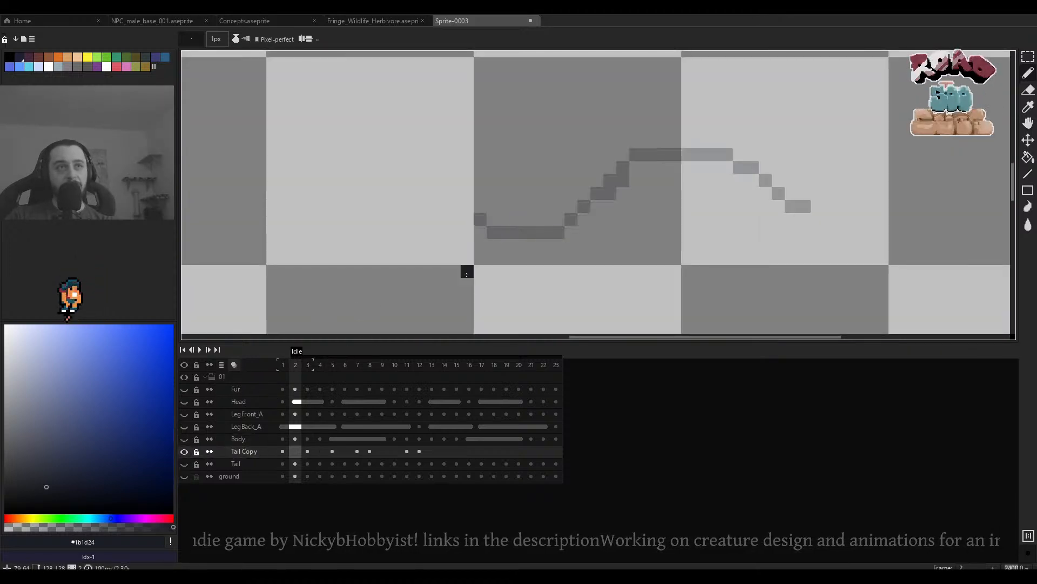
Examine the frame 1 tail against the empty frame 2 and the onion-skinned guide line.
scroll(654, 207, "down", 2)
key("Left")
key("Left")
key("Right")
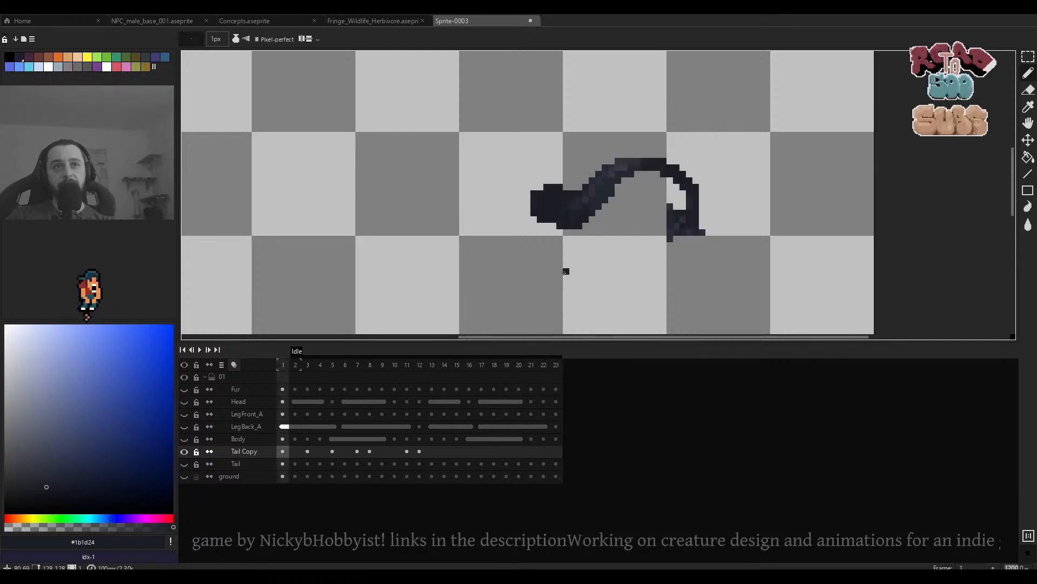
key("Right")
scroll(648, 262, "up", 4)
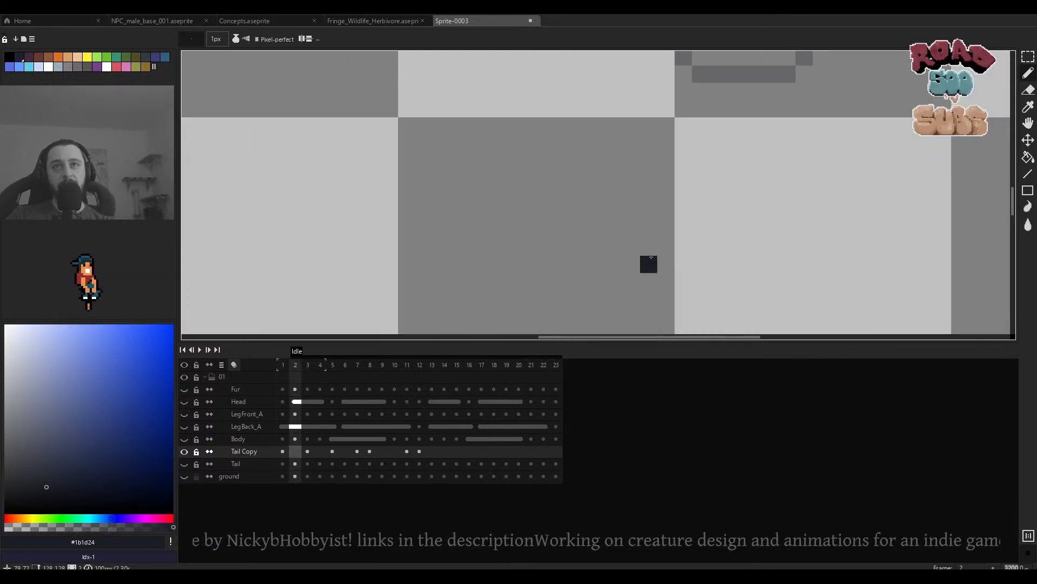
scroll(619, 196, "down", 1)
key("Left")
left_click_drag(590, 204, 564, 224)
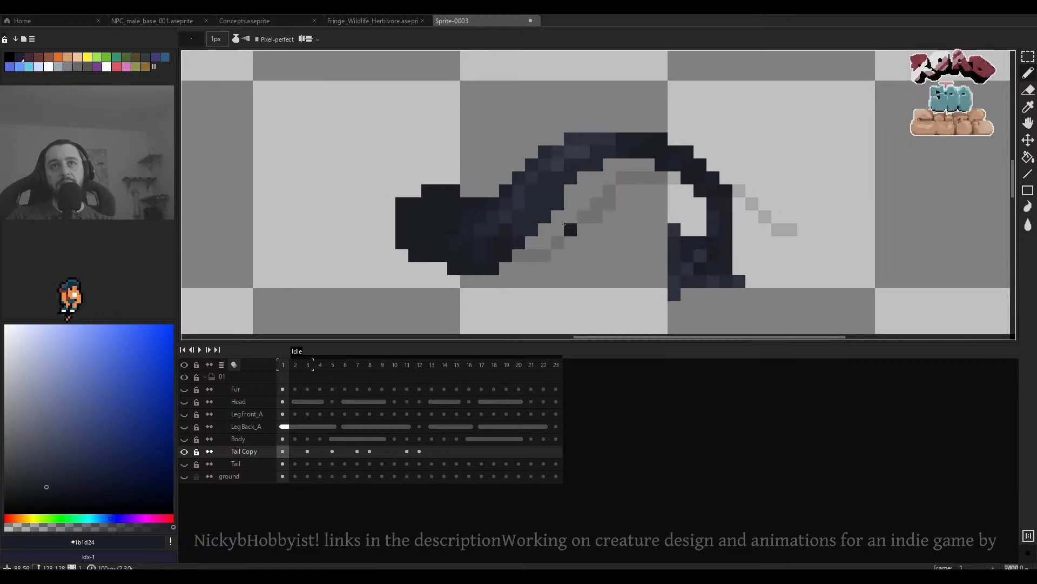
key("Left")
Draw the frame 2 tail line with a 2 px brush for the inner part and a 1 px brush for the outer end.
key("plus")
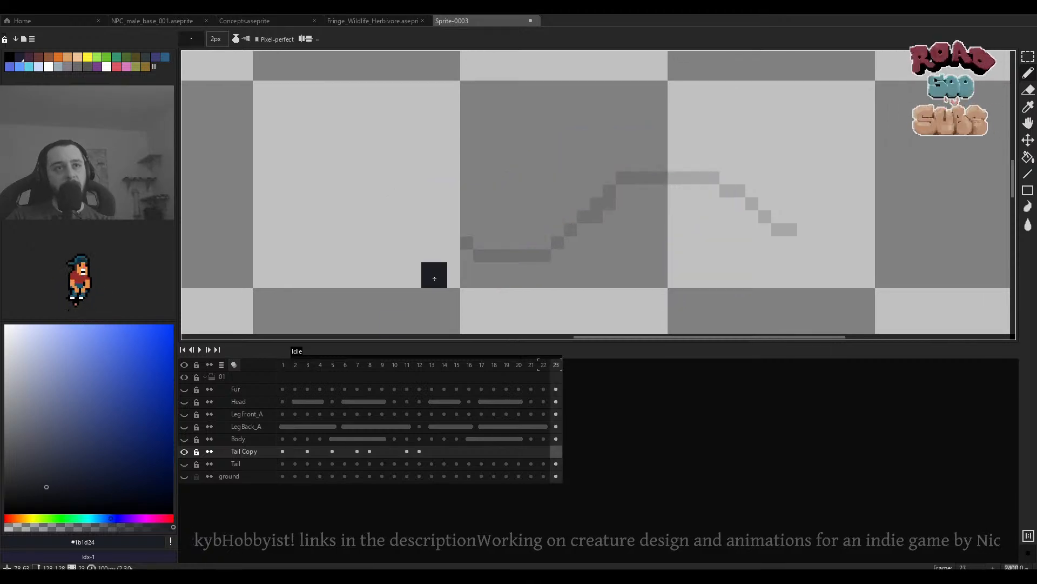
left_click(283, 451)
left_click(572, 234)
key("Right")
key("Left")
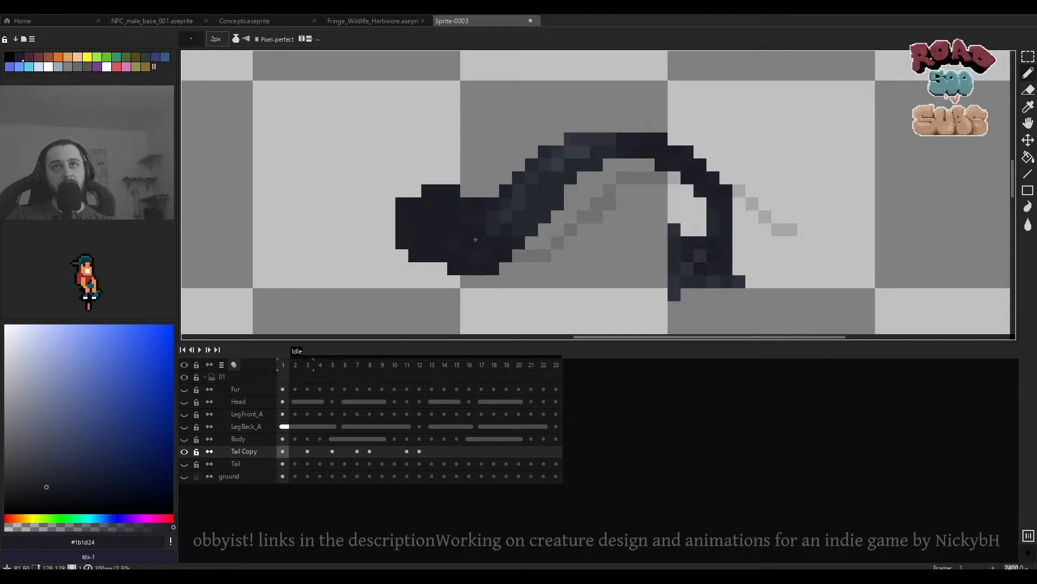
key("Right")
mouse_move(467, 242)
left_mouse_down()
mouse_move(622, 165)
mouse_move(674, 165)
mouse_move(461, 238)
mouse_move(461, 216)
left_mouse_up()
key("ctrl+z")
key("minus")
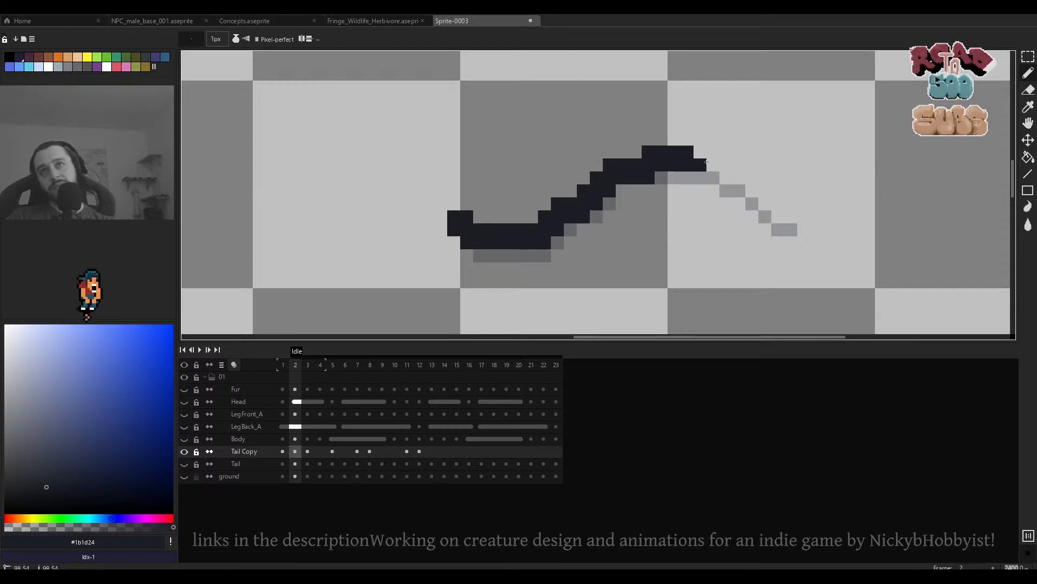
mouse_move(706, 161)
left_mouse_down()
mouse_move(778, 204)
mouse_move(738, 164)
left_mouse_up()
Move the frame 2 tail line down towards the frame 3 line and compare the two frames.
key("Left")
key("Right")
key("Right")
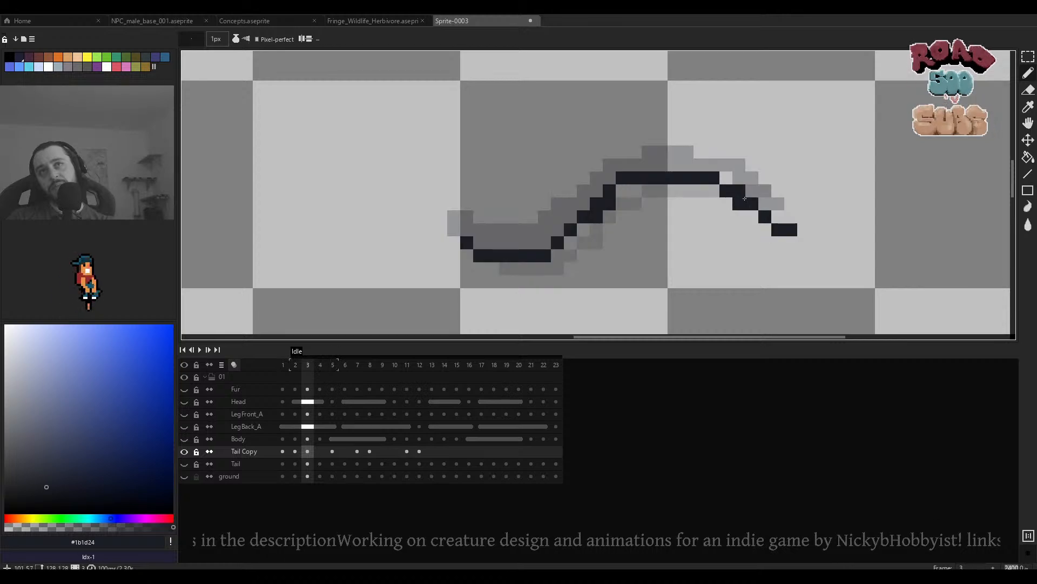
key("Left")
key("Right")
key("v")
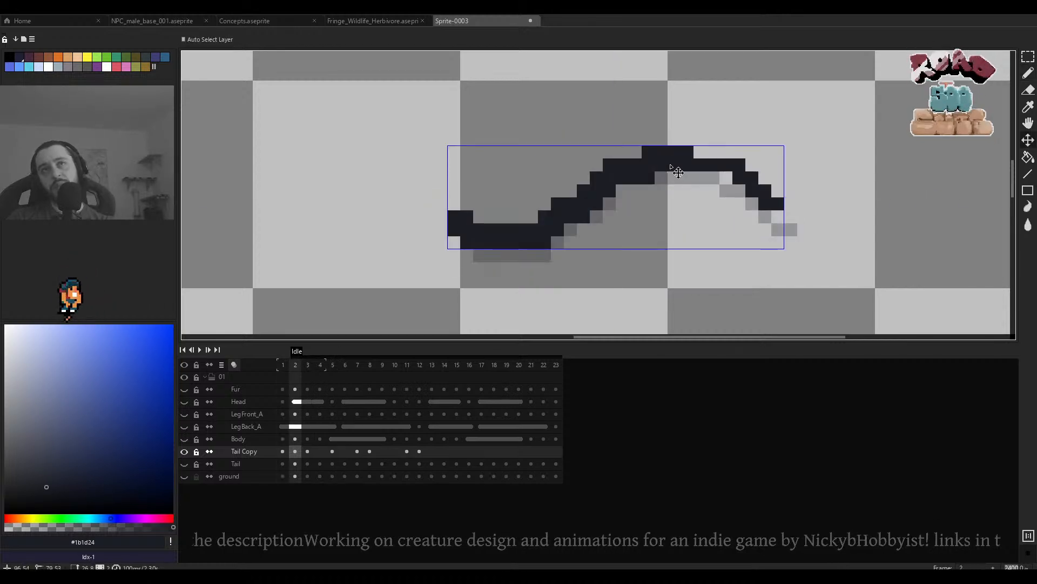
key("Left")
key("b")
key("Left")
key("Right")
key("Right")
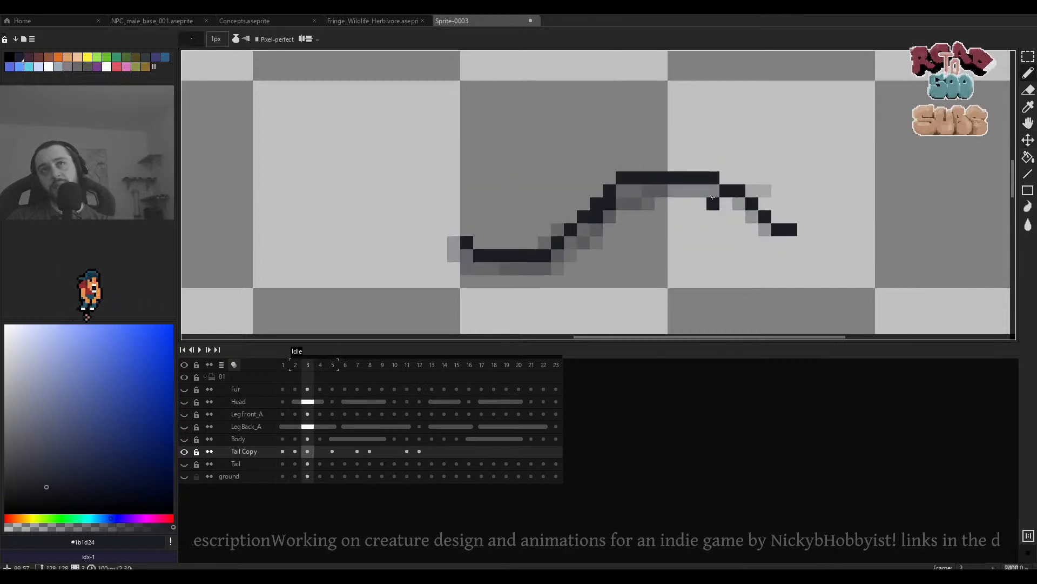
key("Left")
key("Right")
Draw a one-pixel tail line on frame 4 just below the frame 3 line and thicken its base with a 3 px brush.
key("Right")
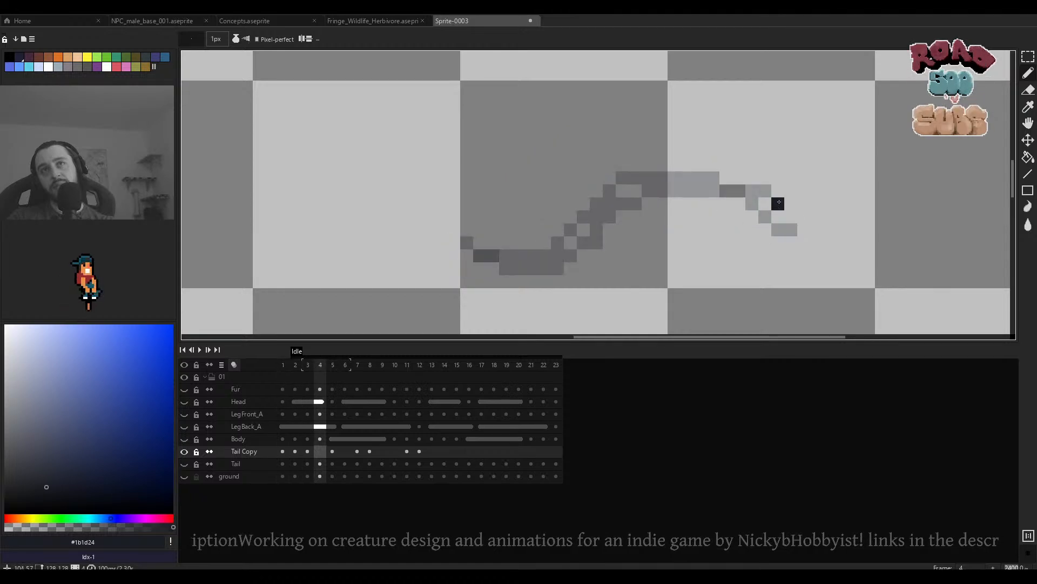
mouse_move(781, 203)
left_mouse_down()
mouse_move(672, 176)
mouse_move(599, 216)
left_mouse_up()
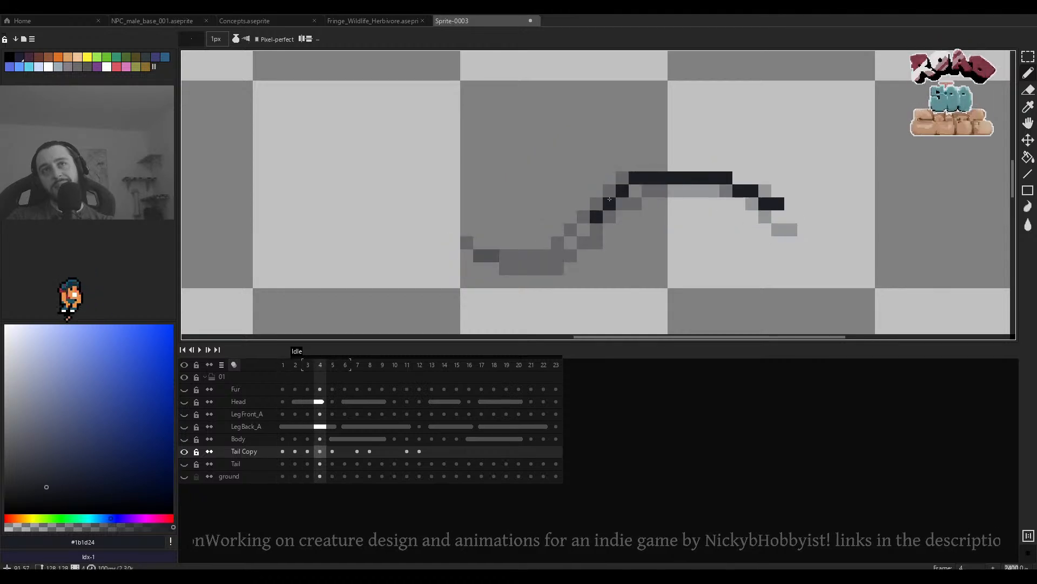
key("ctrl+z")
left_click_drag(762, 206, 657, 191)
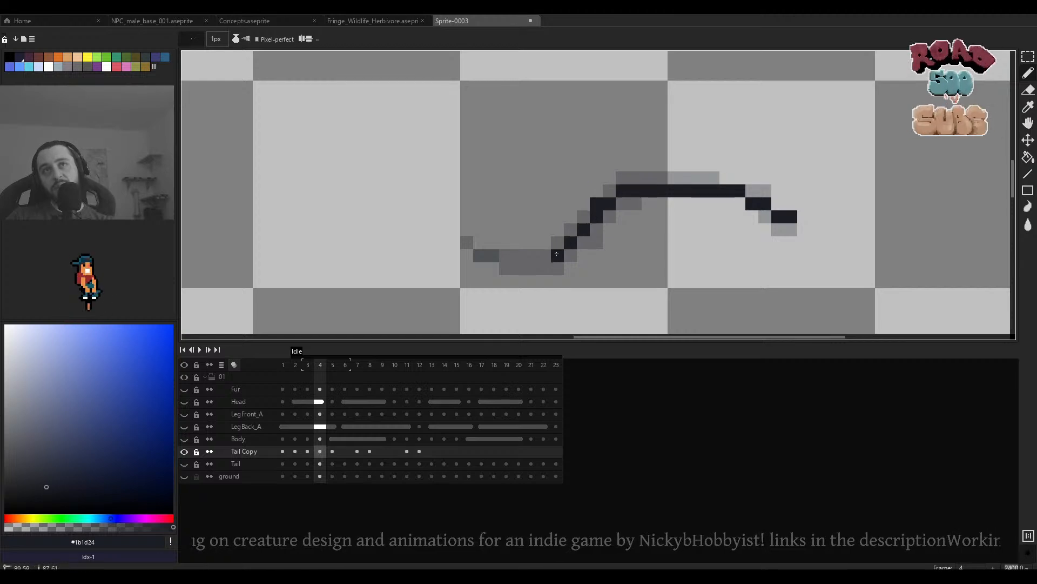
mouse_move(544, 249)
left_mouse_down()
mouse_move(472, 238)
mouse_move(519, 255)
left_mouse_up()
scroll(504, 250, "up", 2)
scroll(606, 251, "down", 2)
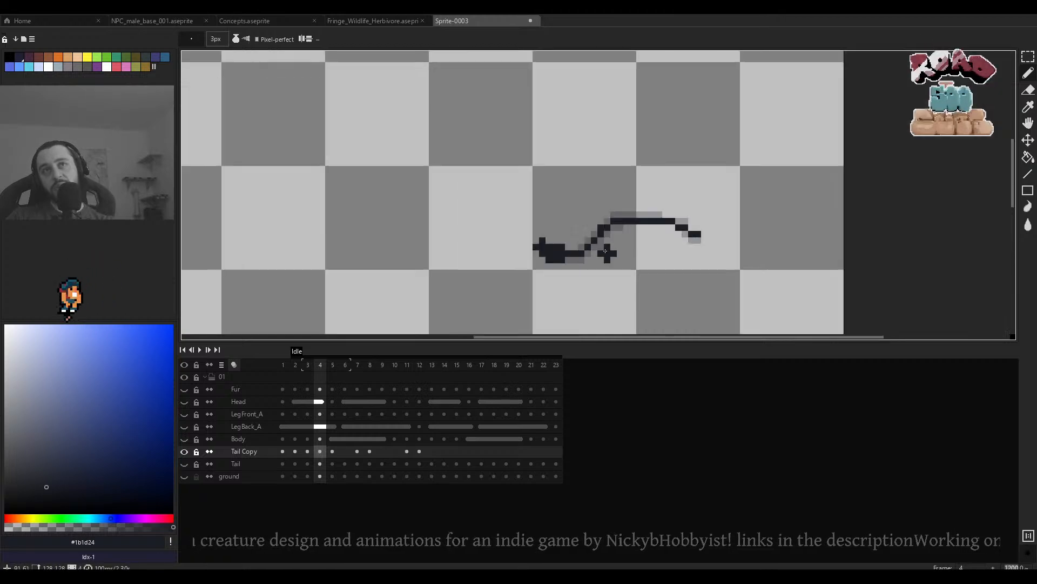
Thicken the inner section of the frame 5 tail line with the 3 px brush.
key("Left")
key("Right")
key("Right")
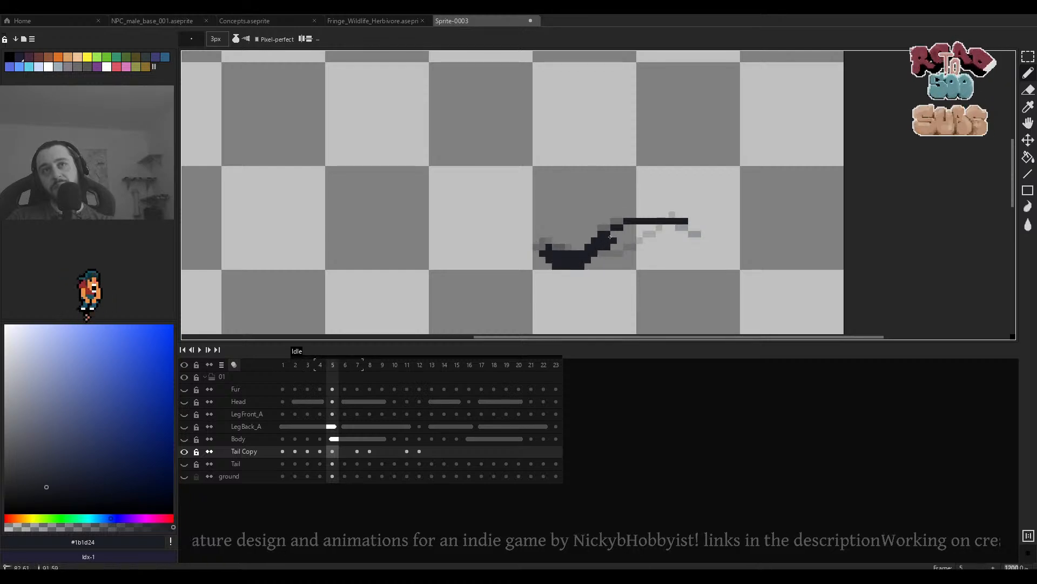
left_click_drag(610, 237, 634, 225)
Draw the in-between tail line on frame 6 with a 2 px brush, guided by the neighbouring frames.
scroll(626, 225, "down", 1)
key("Right")
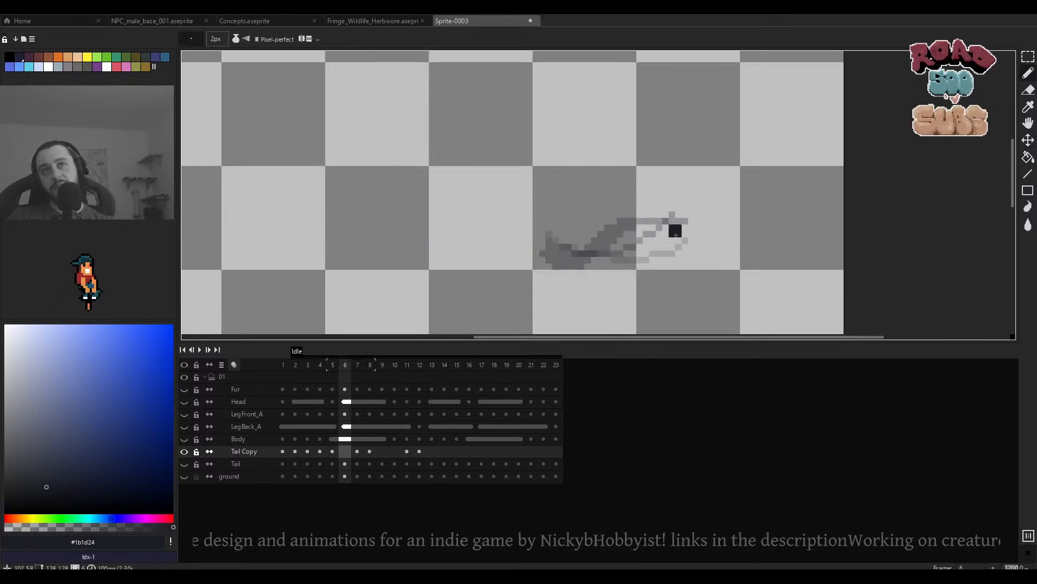
scroll(649, 257, "down", 3)
scroll(625, 245, "up", 5)
key("Left")
key("Right")
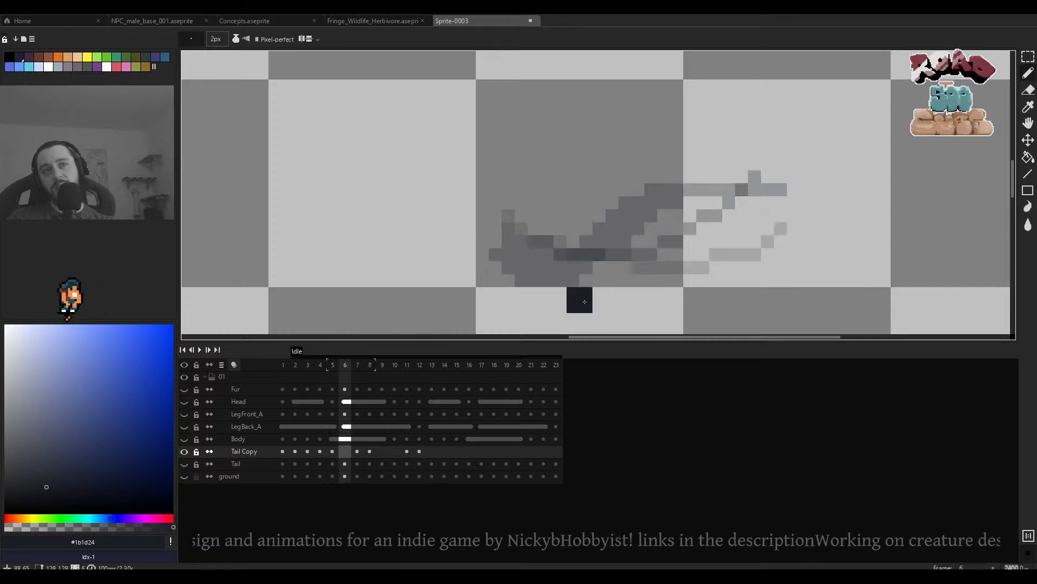
left_click(358, 451)
key("Left")
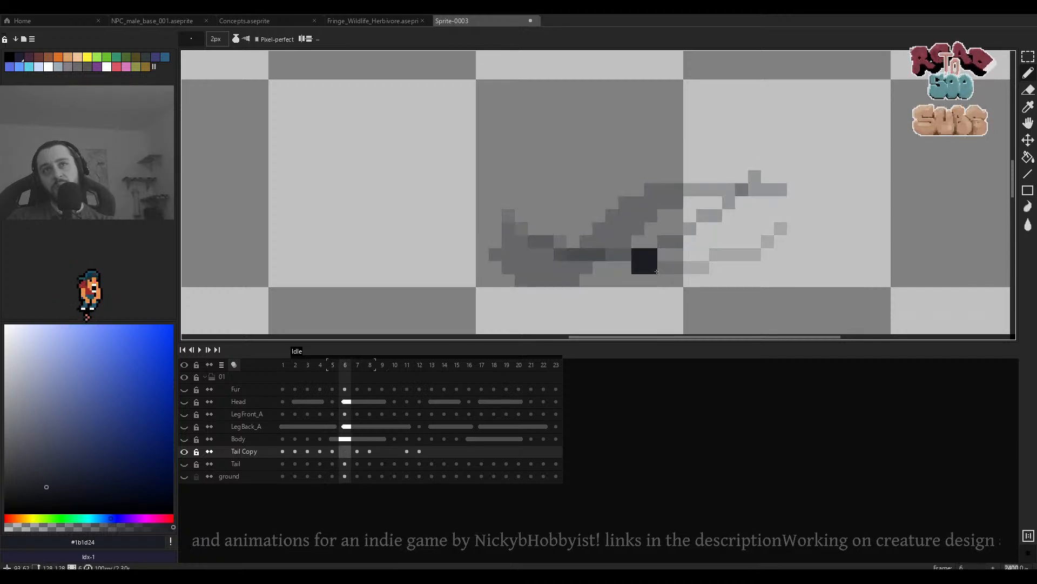
key("Left")
key("Right")
mouse_move(518, 246)
left_mouse_down()
mouse_move(531, 258)
mouse_move(639, 251)
mouse_move(763, 190)
mouse_move(507, 262)
mouse_move(489, 236)
left_mouse_up()
key("ctrl+z")
Draw a sagging tail line with a raised tip on frame 9 with the 2 px brush, using frame 8 as reference.
scroll(609, 263, "down", 1)
key("Right")
scroll(571, 262, "up", 1)
key("Right")
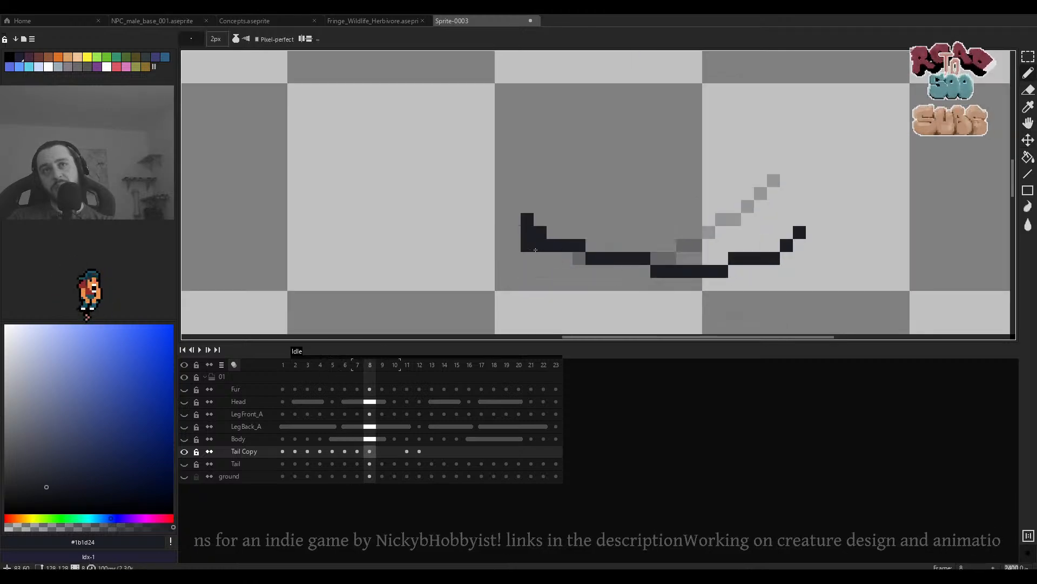
key("Right")
scroll(562, 262, "down", 2)
key("Left")
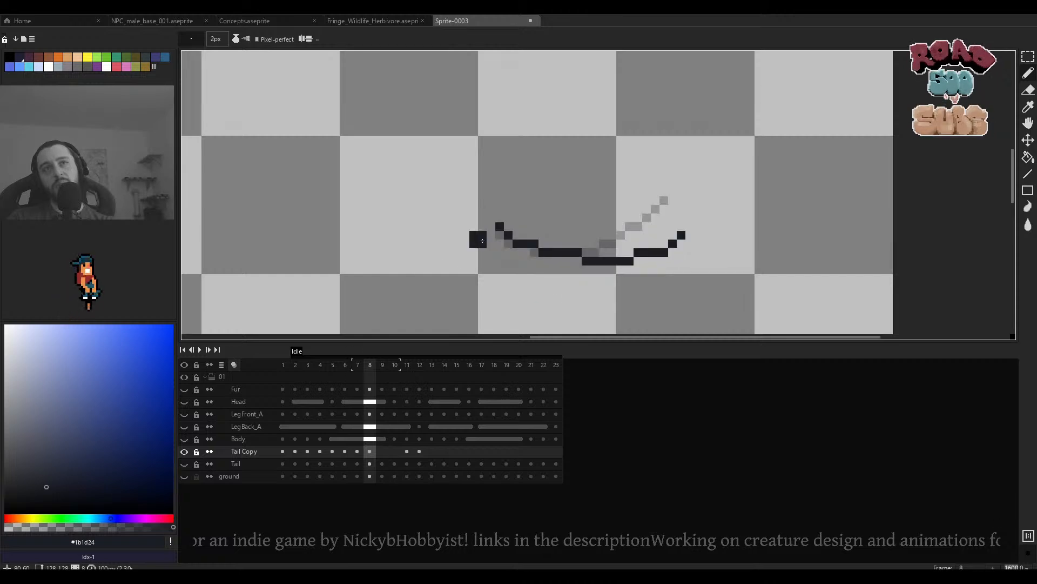
key("Right")
mouse_move(492, 242)
left_mouse_down()
mouse_move(576, 273)
mouse_move(656, 240)
left_mouse_up()
key("Left")
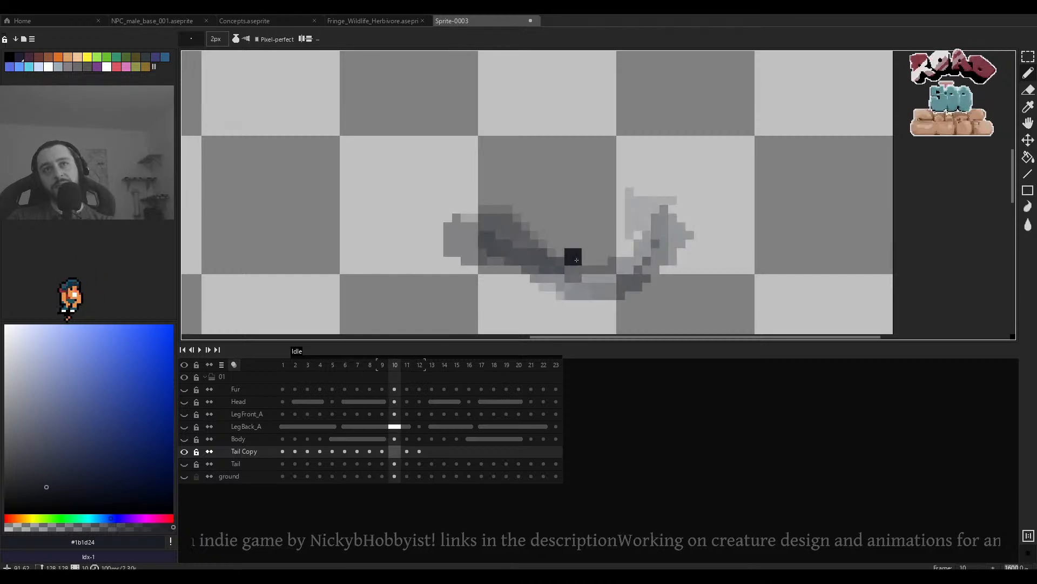
Play back the sketched tail swing and check the frames around frame 10 for continuity.
scroll(572, 255, "down", 2)
key("Left")
key("Left")
key("Left")
key("Left")
key("Return")
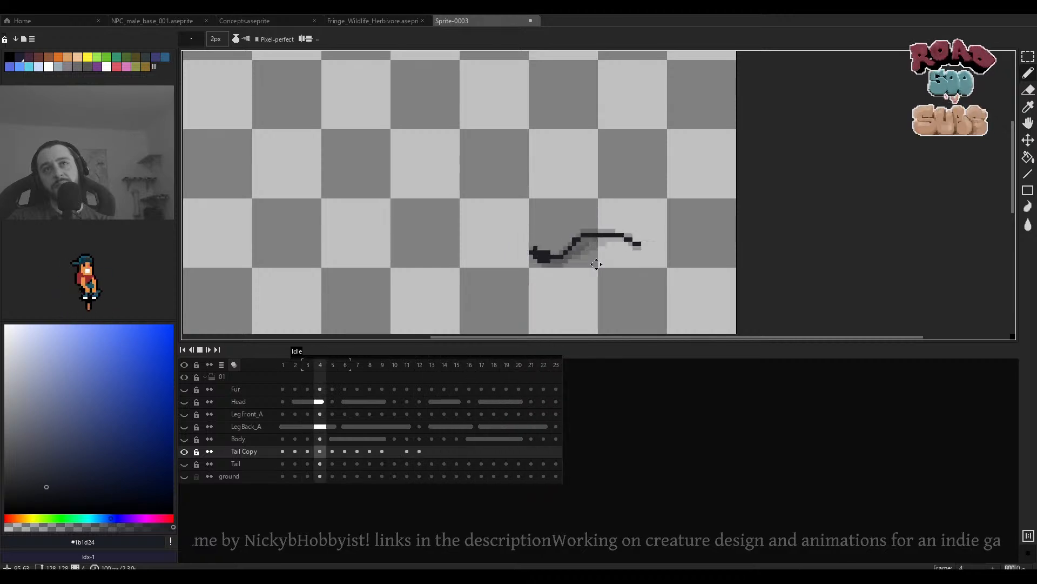
key("Return")
key("Left")
key("Left")
key("Left")
key("Left")
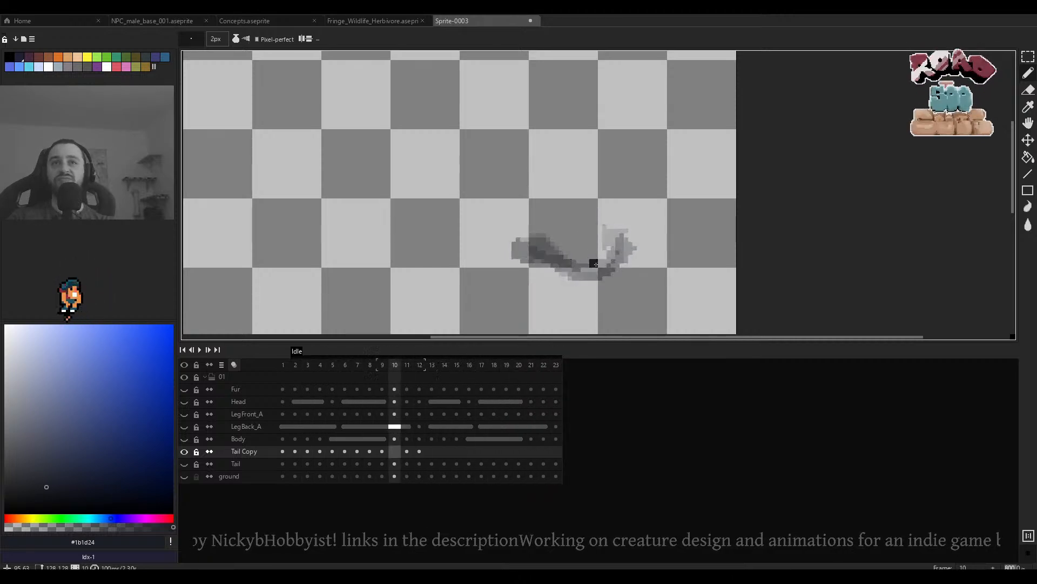
key("Right")
key("Right")
key("Right")
key("Left")
key("Left")
key("Left")
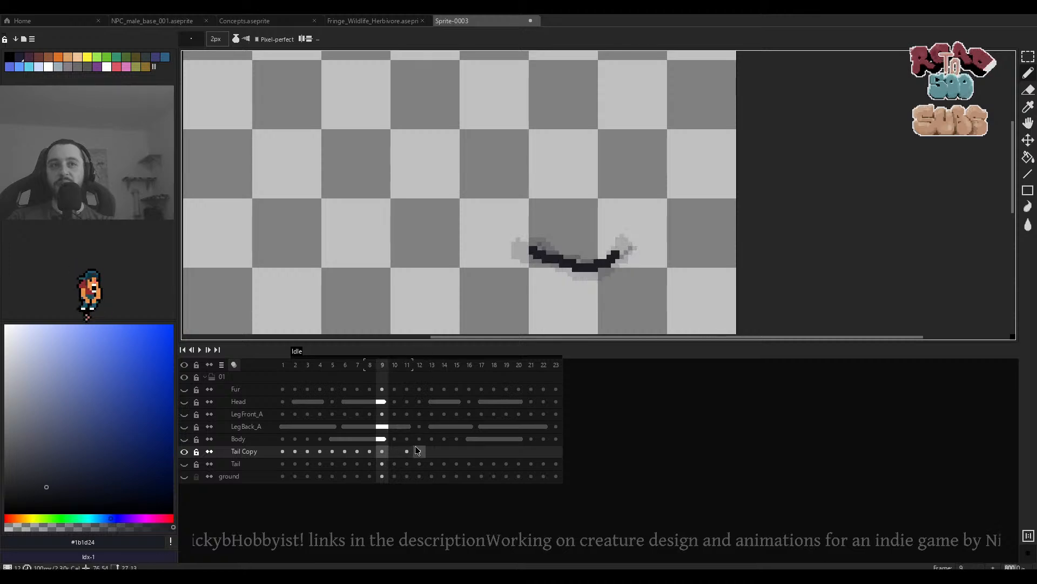
Delete the Tail Copy cels on frames 11 and 12 and play the animation from frame 1.
left_click_drag(408, 451, 419, 450)
key("Delete")
left_click(284, 451)
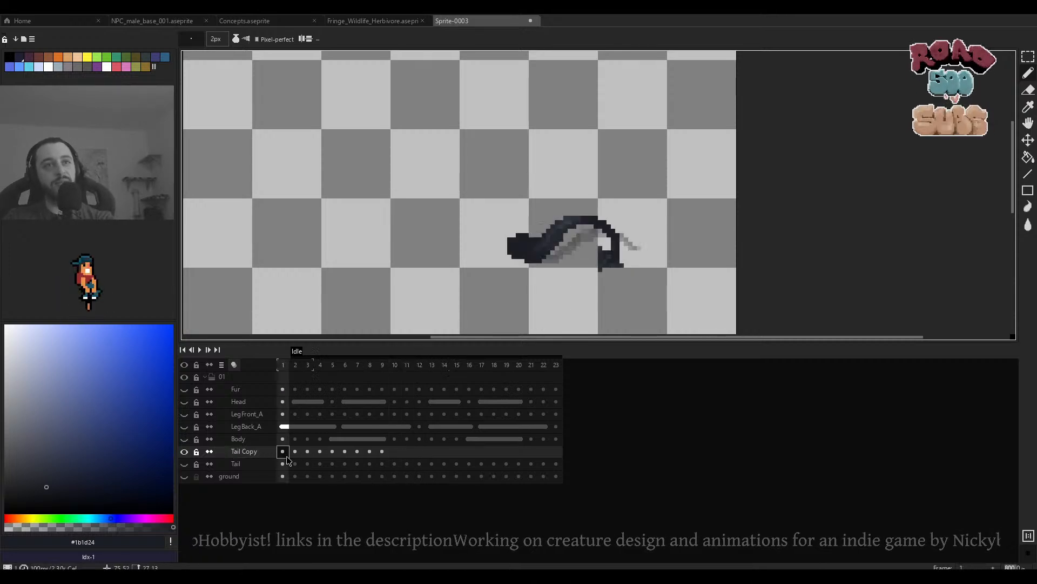
scroll(570, 275, "down", 4)
key("Return")
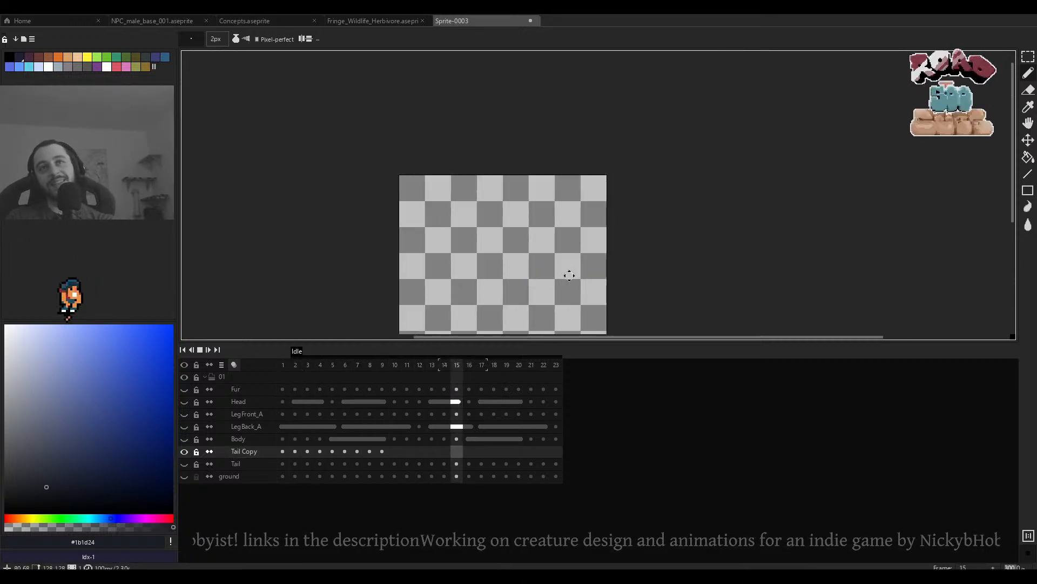
Stop the playback and draw an arched tail line on frame 23 of the Tail Copy layer with the 2 px brush.
scroll(564, 289, "up", 2)
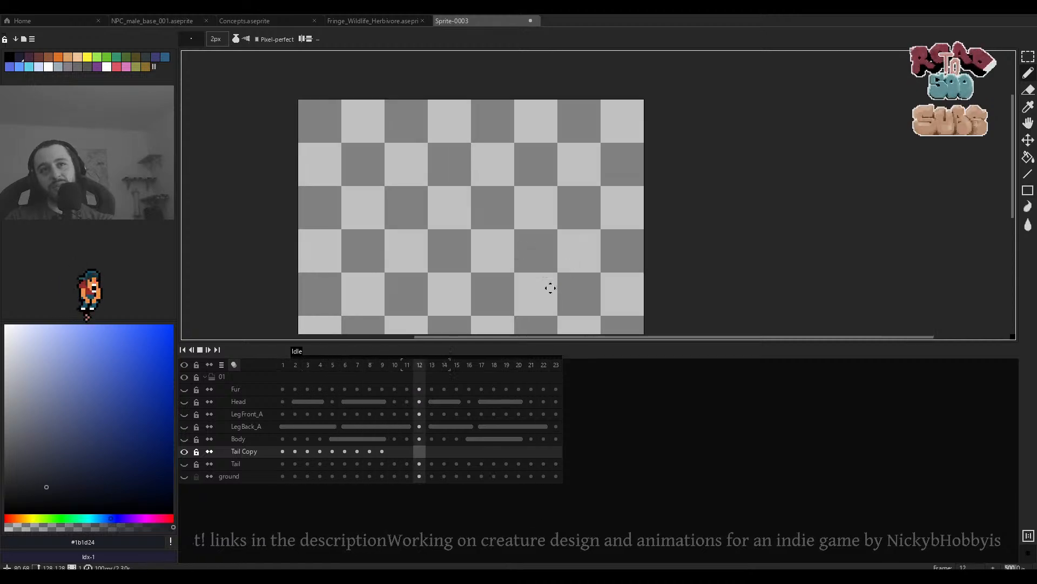
key("Return")
scroll(539, 260, "up", 2)
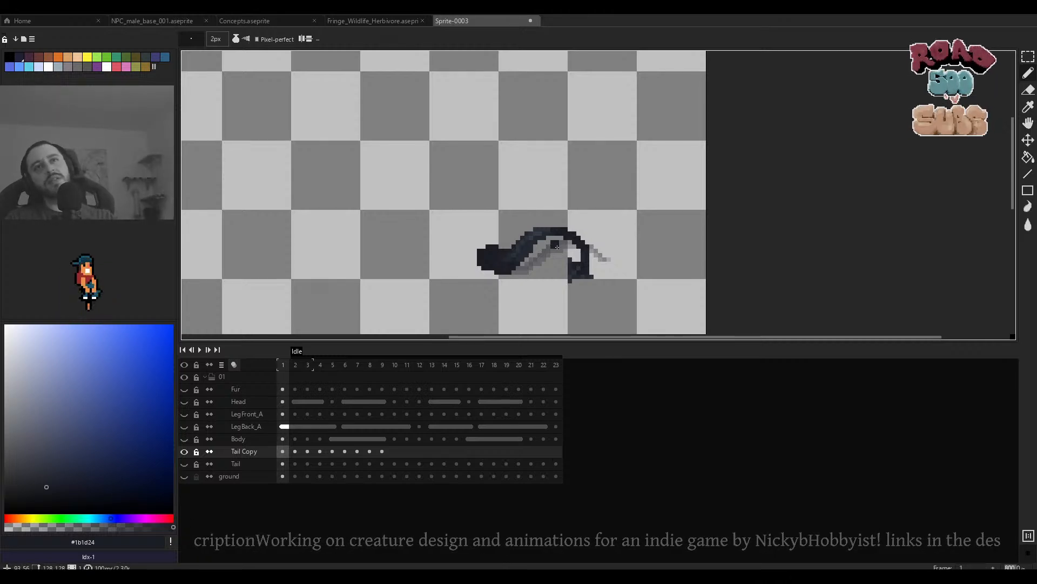
left_click(555, 451)
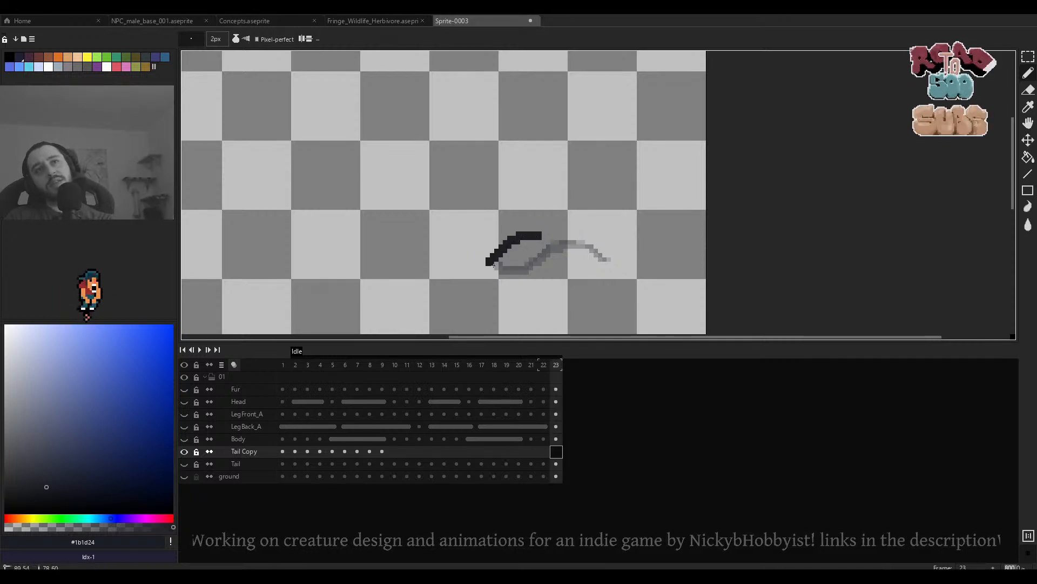
key("ctrl+z")
mouse_move(545, 231)
left_mouse_down()
mouse_move(517, 248)
mouse_move(587, 250)
mouse_move(561, 232)
left_mouse_up()
key("ctrl+z")
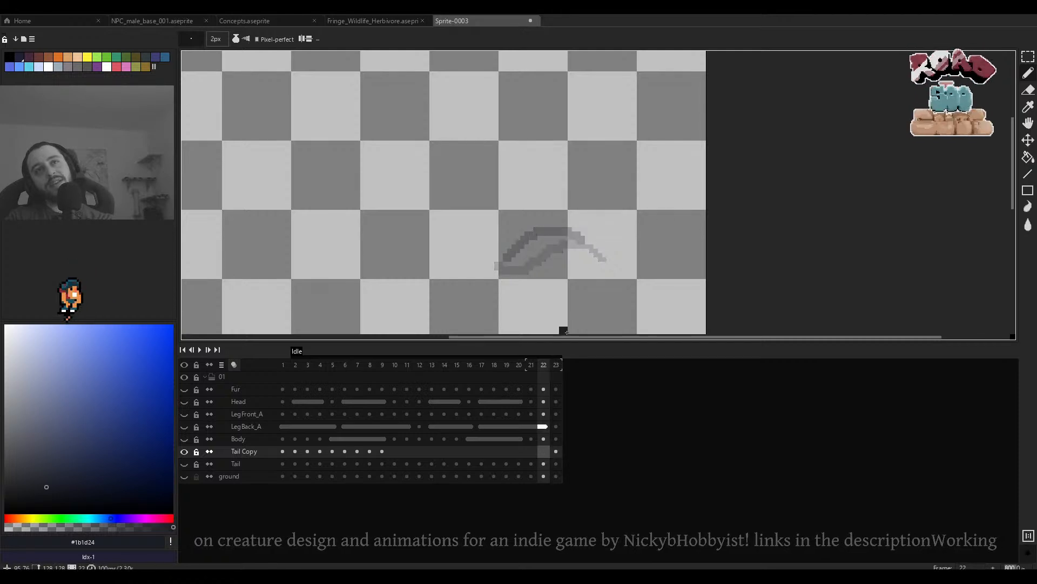
Touch up the crest of the frame 23 tail line, using the finished tail on frame 1 as reference.
left_click(287, 451)
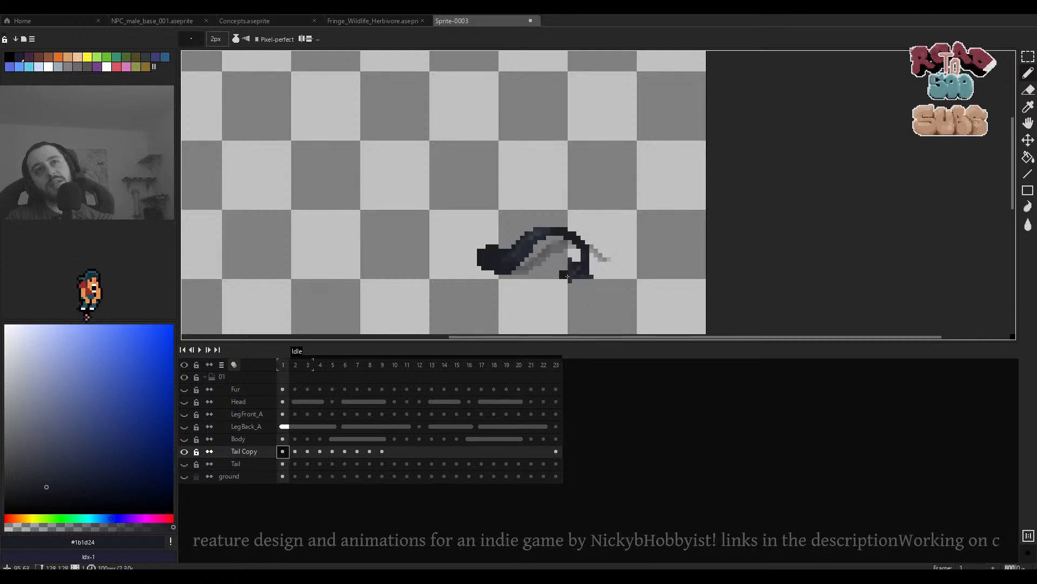
key("Right")
key("Left")
key("Left")
key("Right")
key("Left")
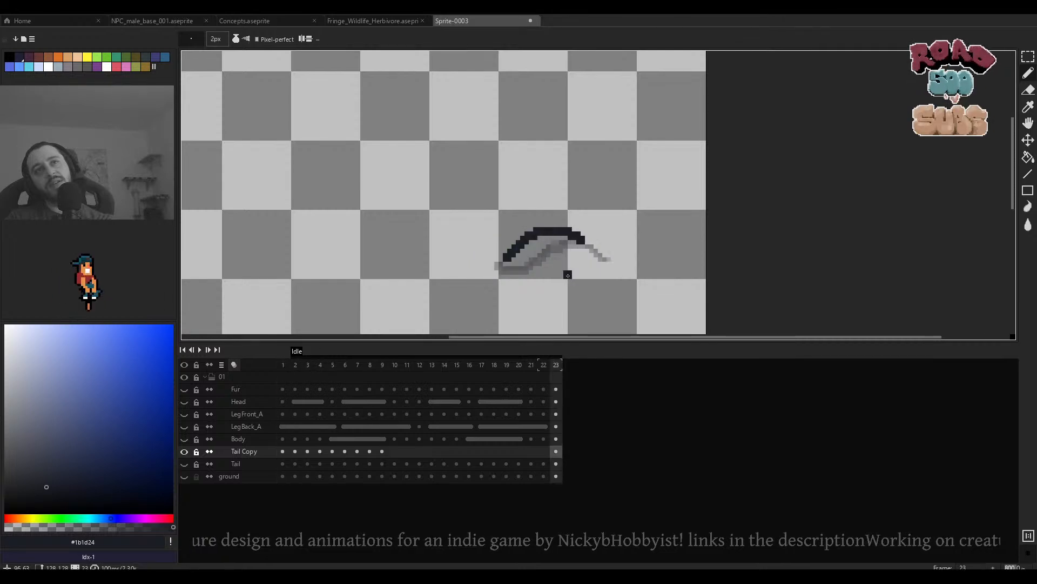
scroll(579, 265, "up", 2)
left_click_drag(556, 214, 571, 222)
Flip between frames 22, 23 and 1 to compare the sketched arc with the first frame's tail.
key("Left")
key("Right")
key("Right")
key("Left")
key("Left")
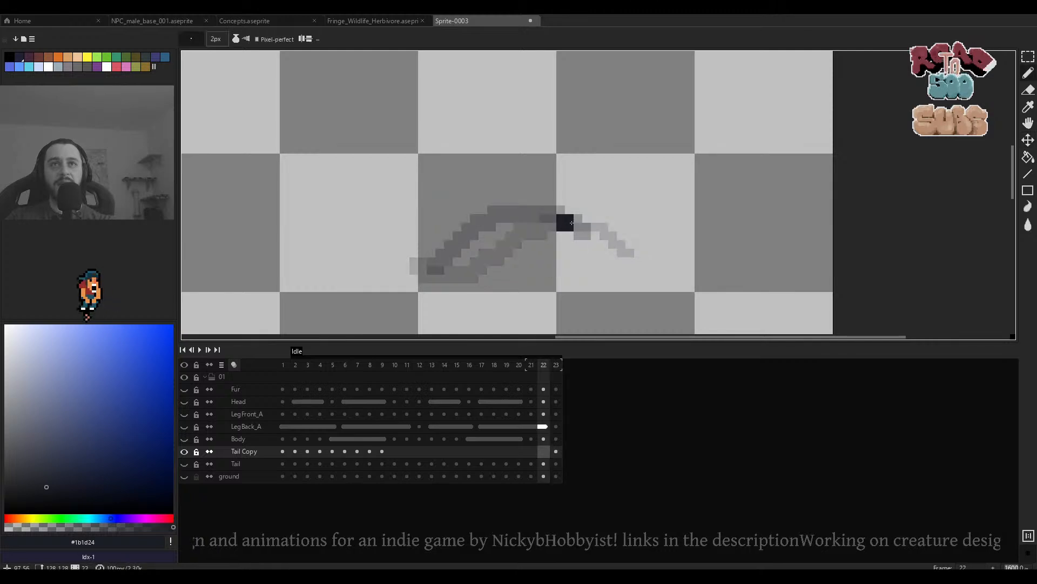
key("Right")
key("Right")
key("Left")
key("Right")
key("Left")
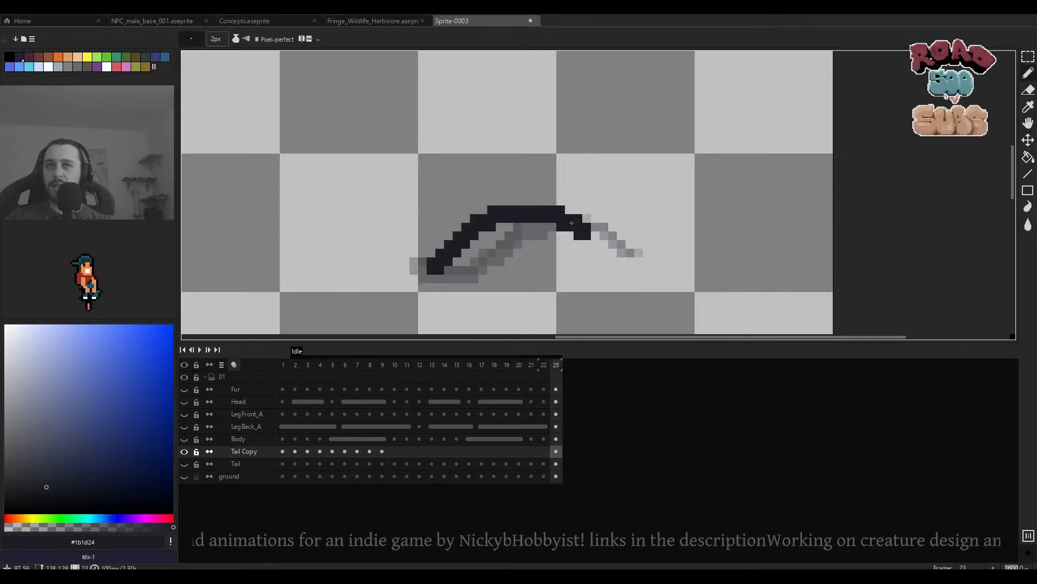
key("Left")
key("Right")
key("Right")
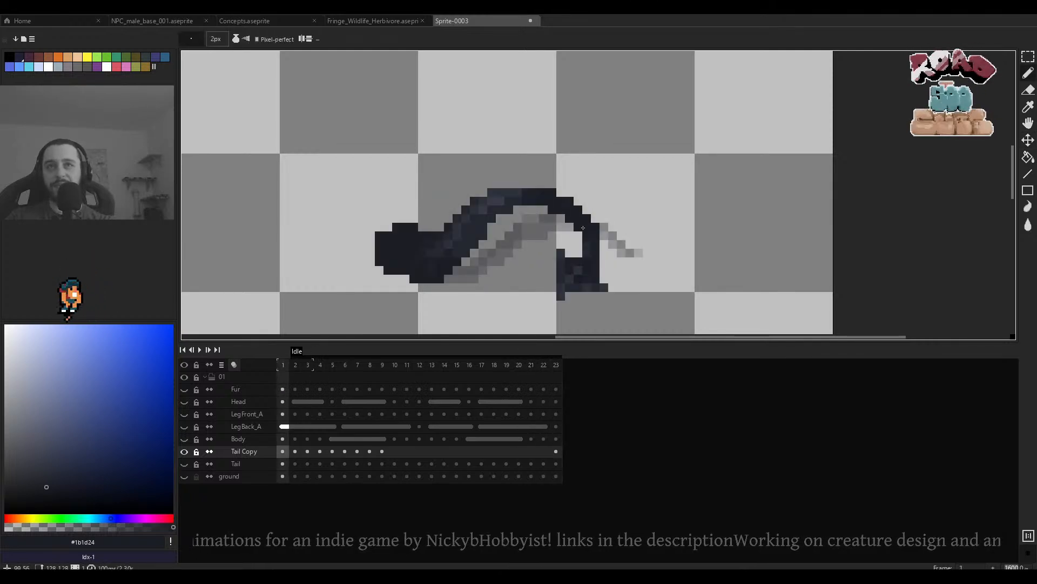
key("Left")
key("Right")
key("Left")
Enlarge the brush to 4 px, add a drooping tip to the frame 23 tail line and compare it with frame 1.
key("plus")
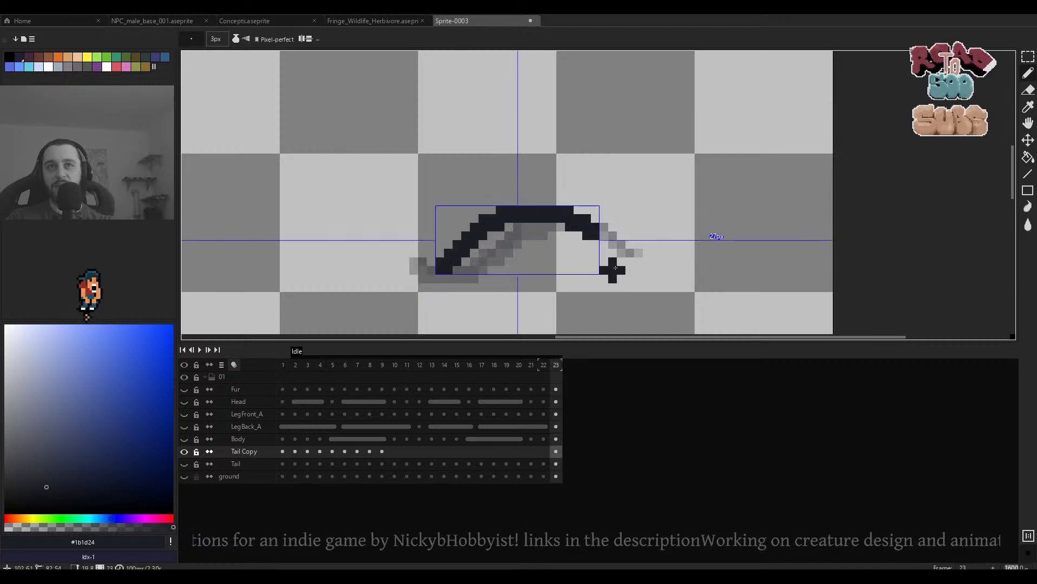
key("plus")
left_click(629, 261)
key("Left")
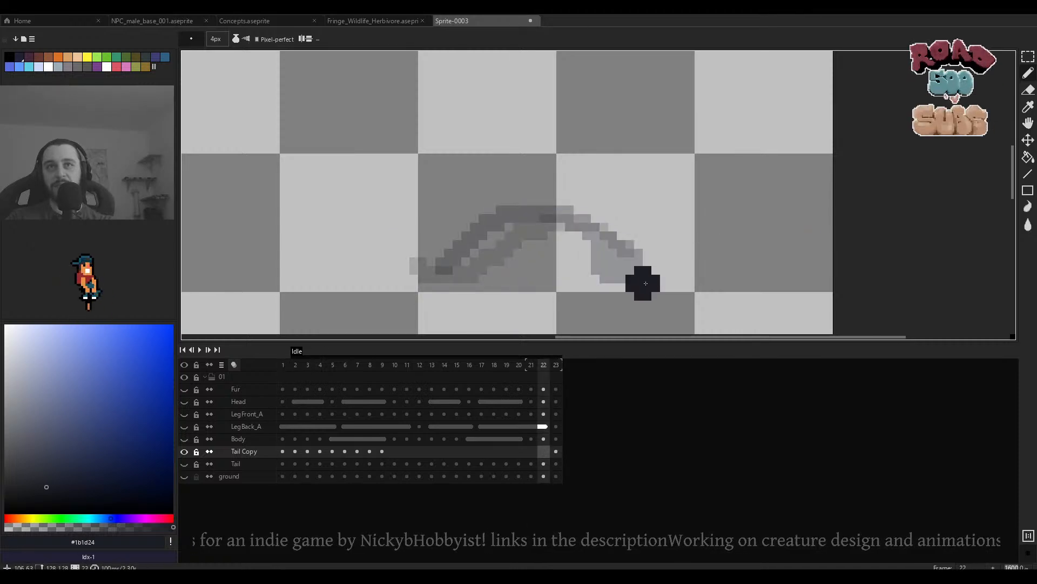
key("Right")
key("Right")
key("Left")
key("Left")
key("Right")
key("Right")
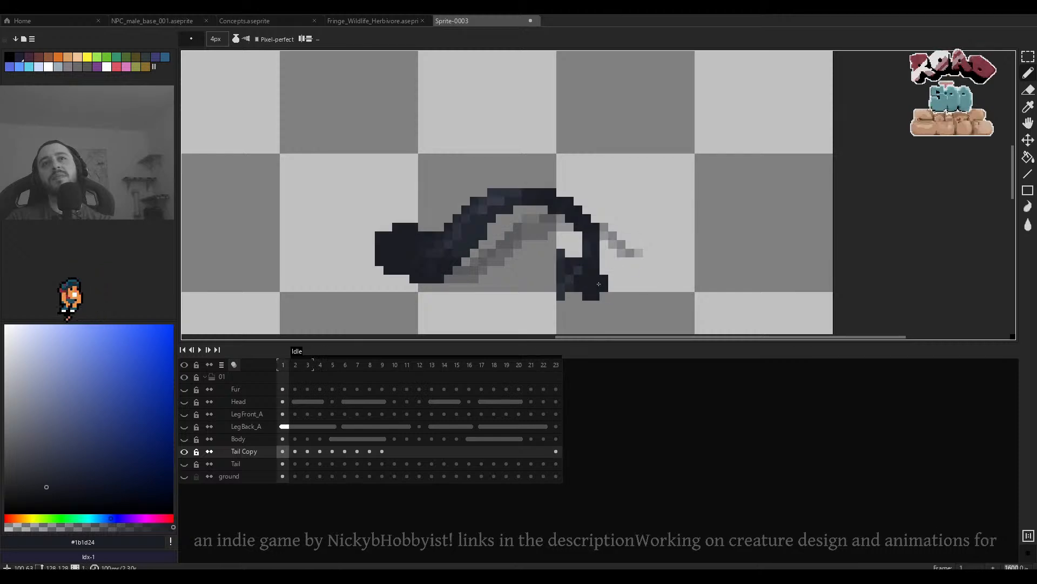
Fill out the inner side of the tail tip on frame 23 and trim its outer edge with the 4 px eraser.
key("Left")
left_click_drag(604, 278, 605, 262)
key("e")
scroll(621, 264, "down", 3)
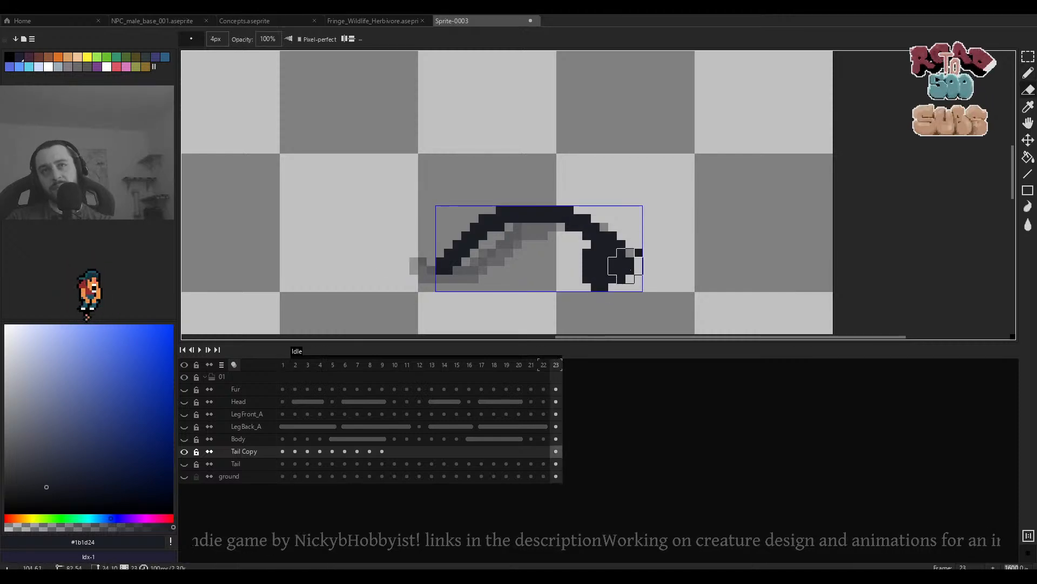
Erase stray pixels at the tip of the tail on frame 23 of the Tail Copy layer.
left_click(634, 249)
scroll(638, 247, "down", 3)
scroll(638, 247, "up", 3)
scroll(638, 246, "down", 4)
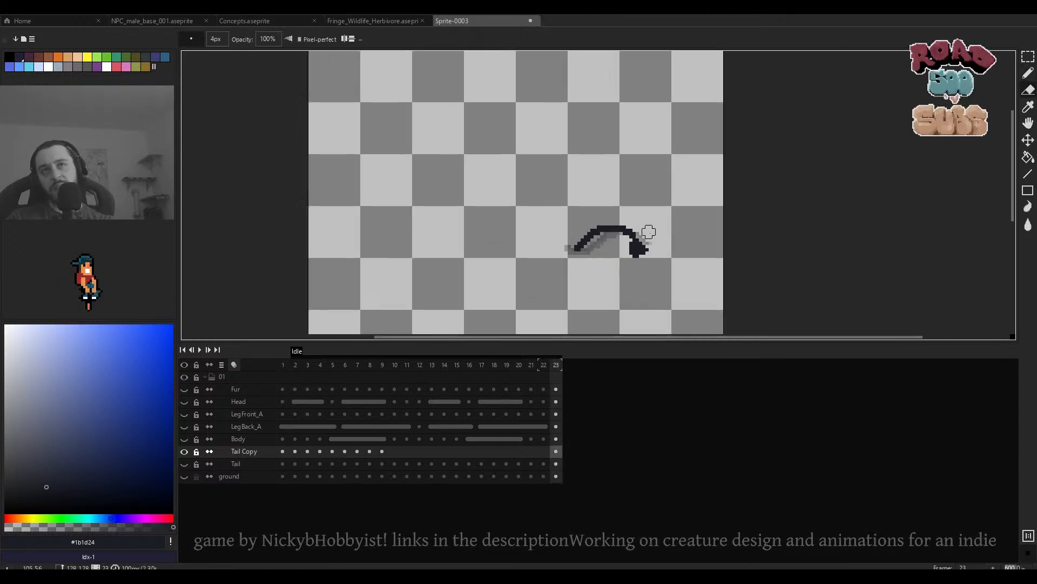
Review the tail's motion from frame 22 through 23 and on across frames 1 to 9.
key("Left")
key("Right")
key("Right")
key("b")
scroll(641, 242, "up", 2)
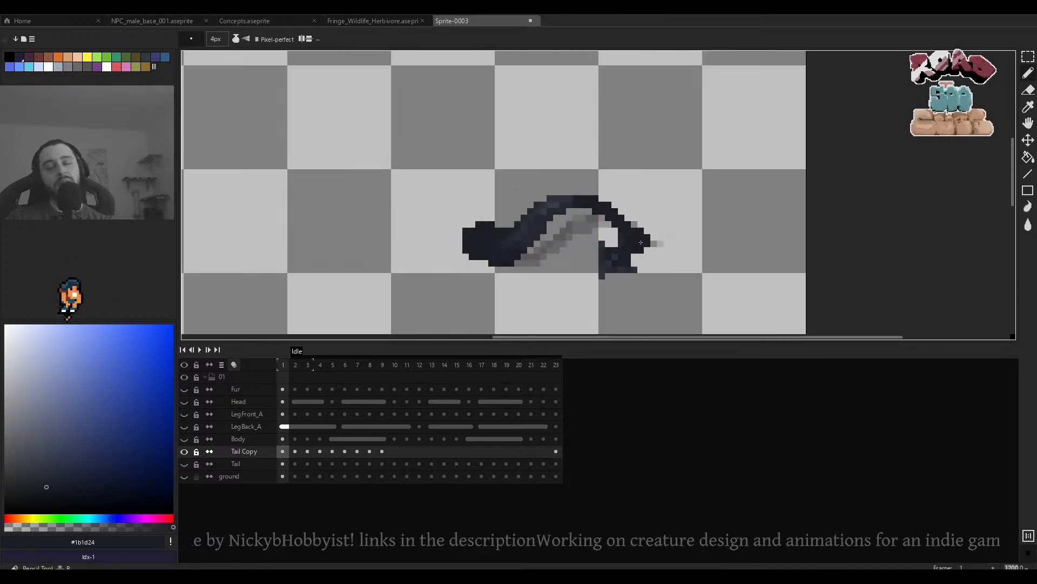
key("Left")
key("Right")
left_click_drag(634, 263, 640, 280)
key("Right")
key("Right")
key("Right")
key("Right")
key("Right")
key("Right")
key("Right")
key("Right")
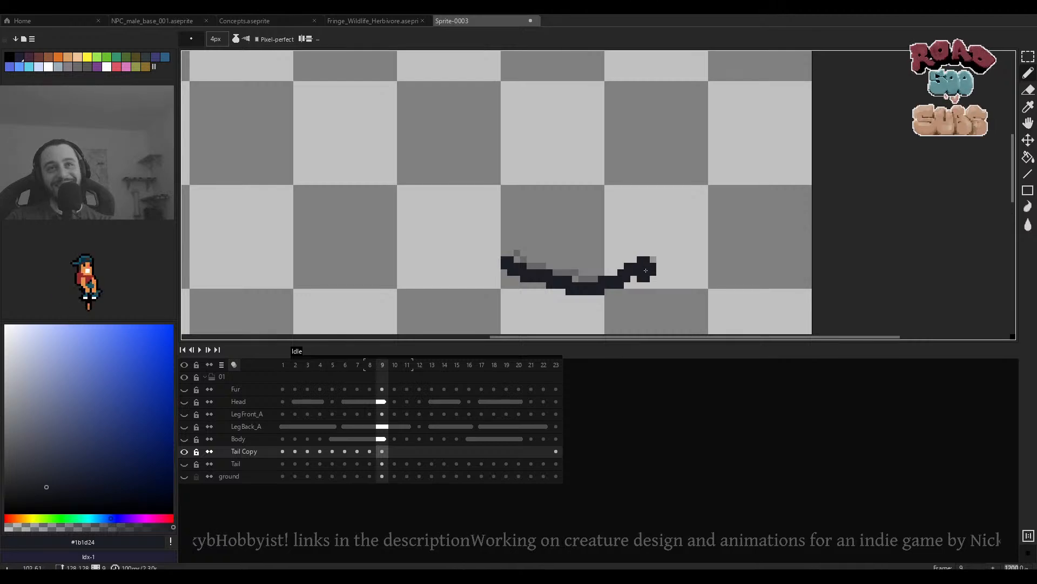
scroll(645, 270, "down", 2, "ctrl")
scroll(645, 271, "up", 2)
key("Right")
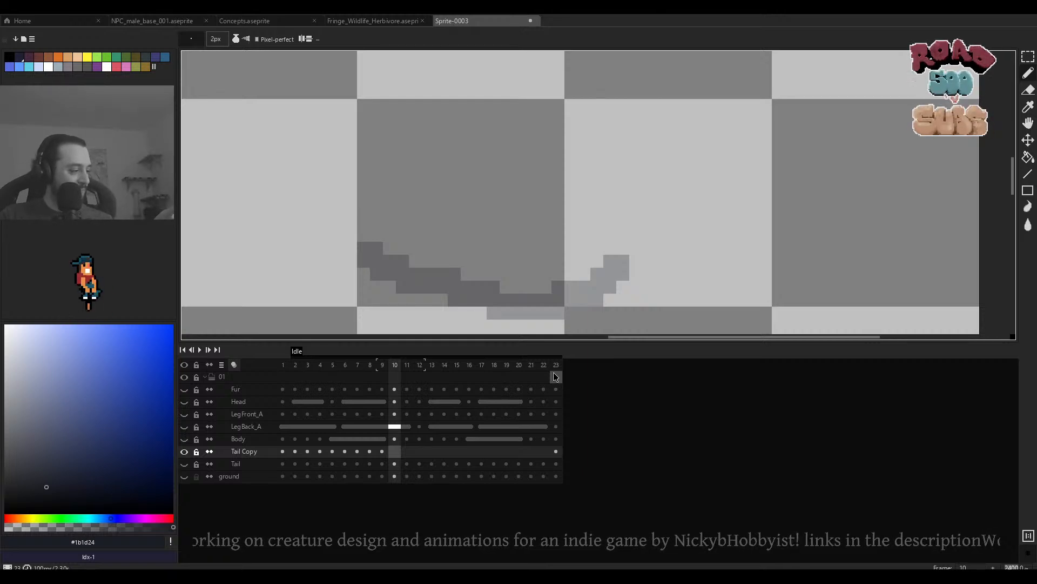
scroll(579, 241, "down", 4)
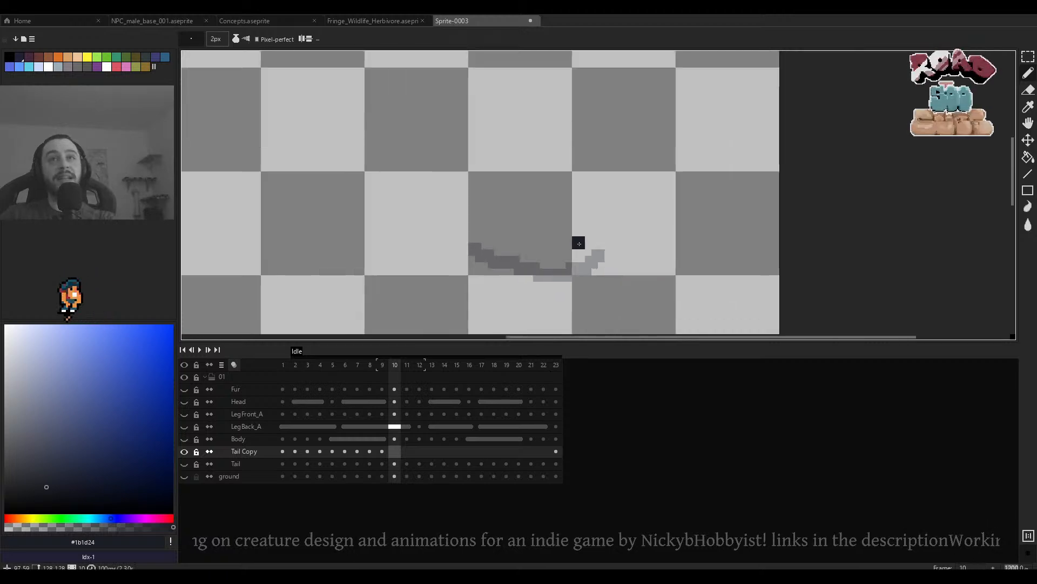
scroll(530, 216, "up", 2)
left_click_drag(517, 142, 517, 241)
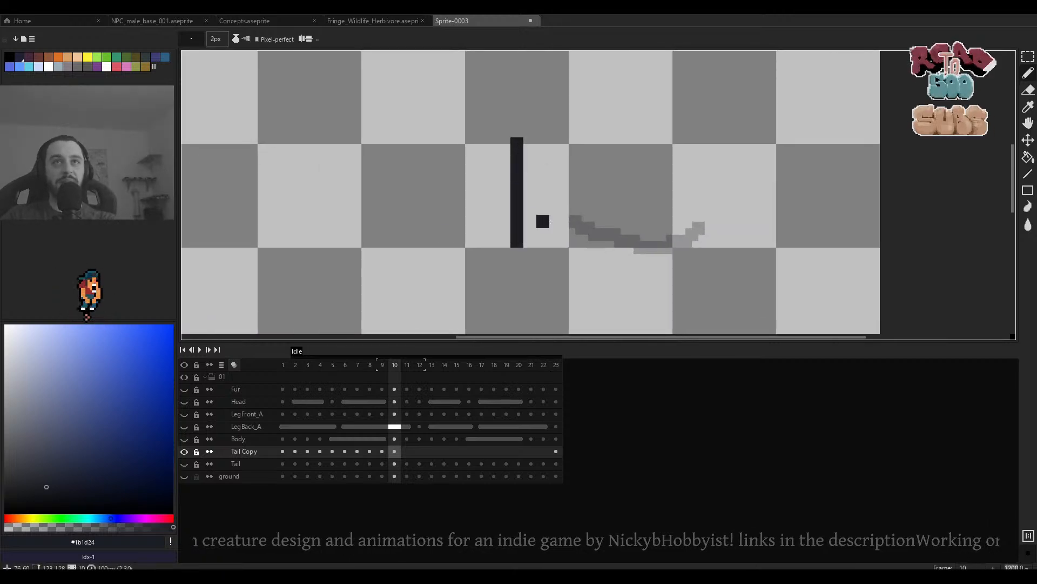
left_click_drag(608, 131, 601, 260)
left_click_drag(679, 131, 686, 281)
scroll(660, 210, "down", 3)
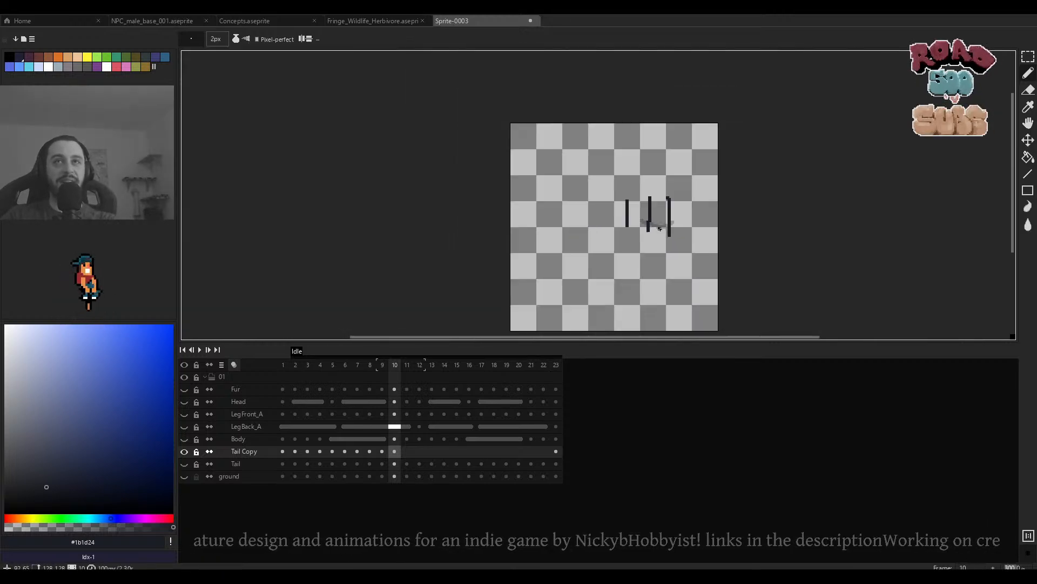
scroll(631, 209, "up", 2)
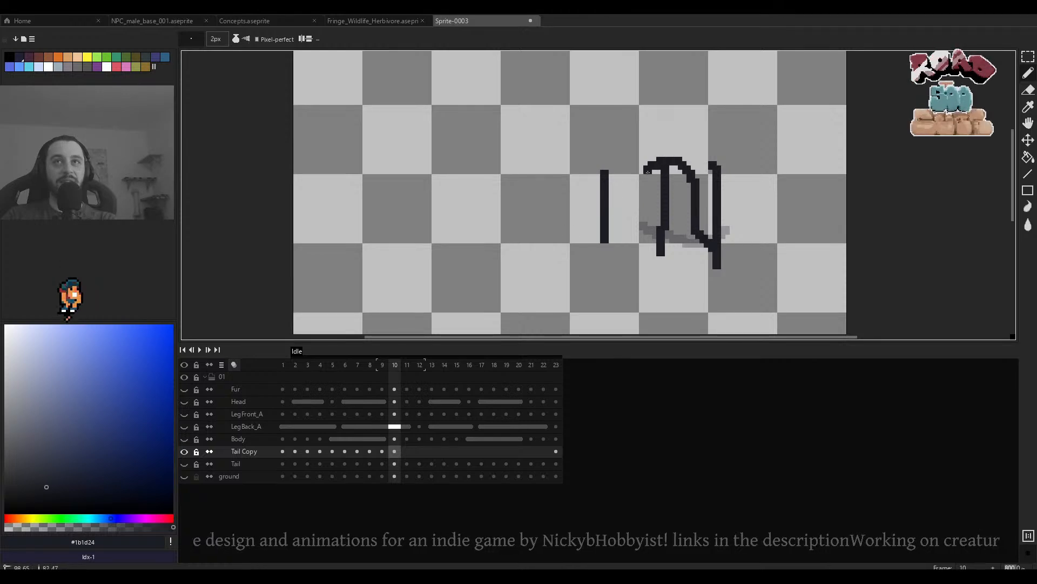
key("ctrl+z")
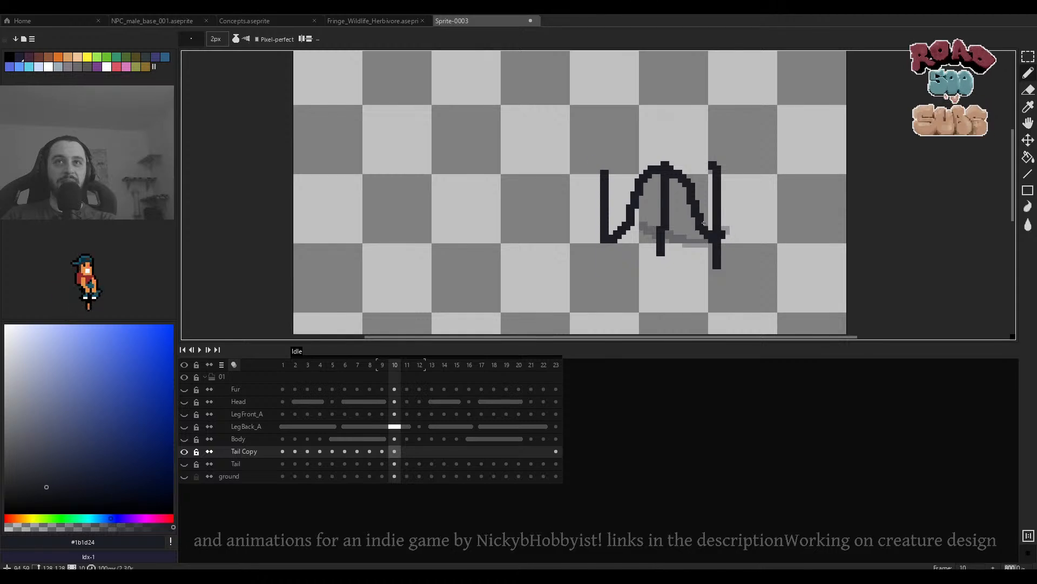
left_click_drag(704, 223, 574, 223)
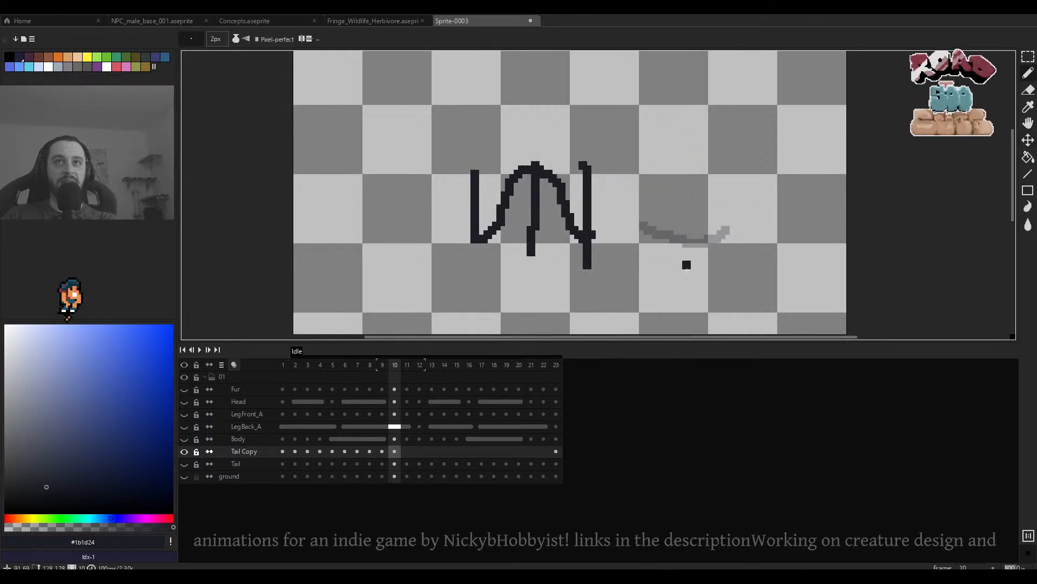
scroll(589, 249, "down", 3)
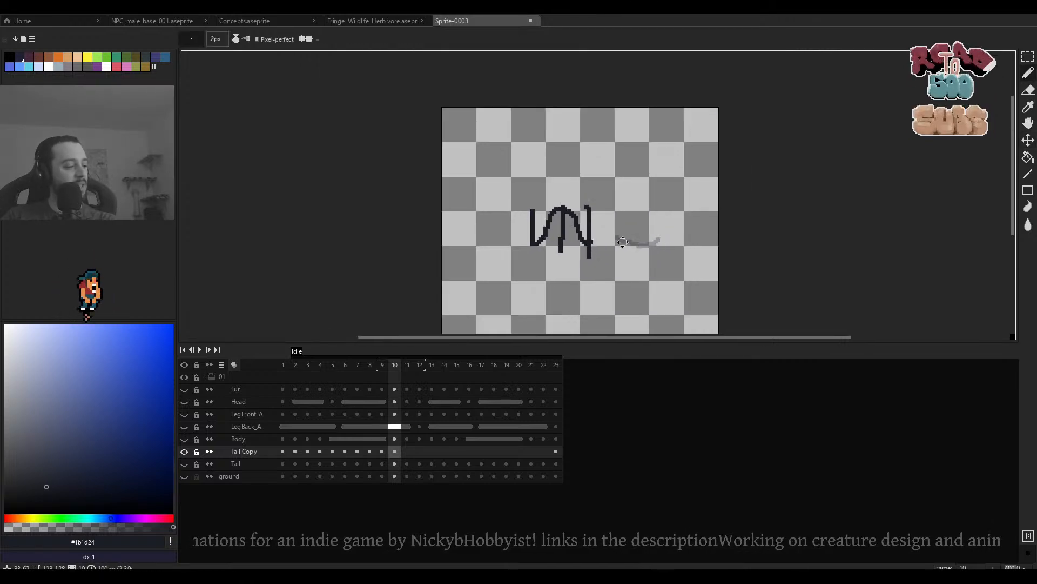
left_click_drag(623, 242, 651, 259)
key("ctrl+z")
key("ctrl+z")
key("ctrl+z")
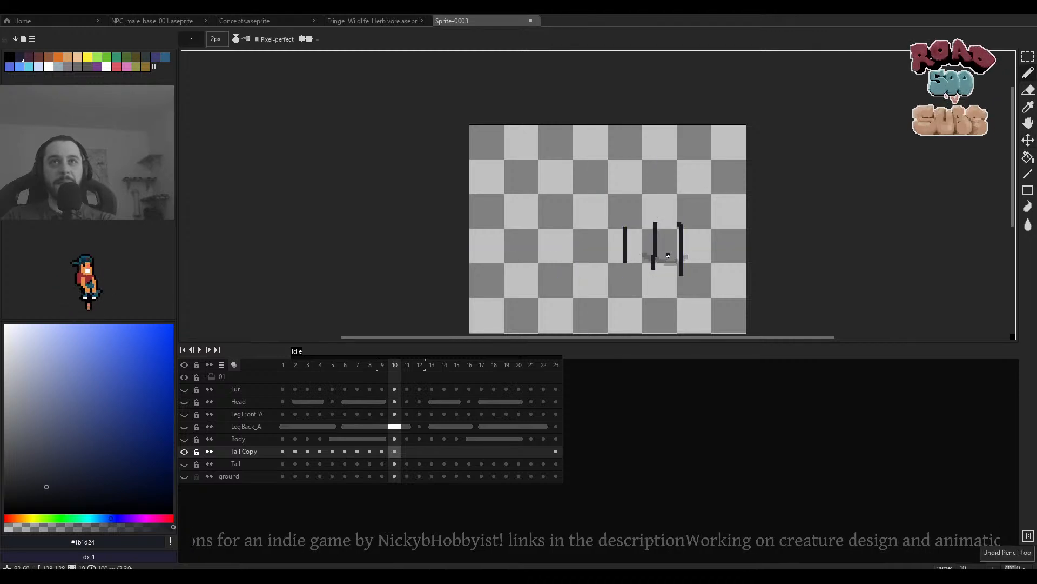
scroll(675, 267, "up", 1)
key("ctrl+z")
key("ctrl+z")
scroll(653, 264, "up", 1)
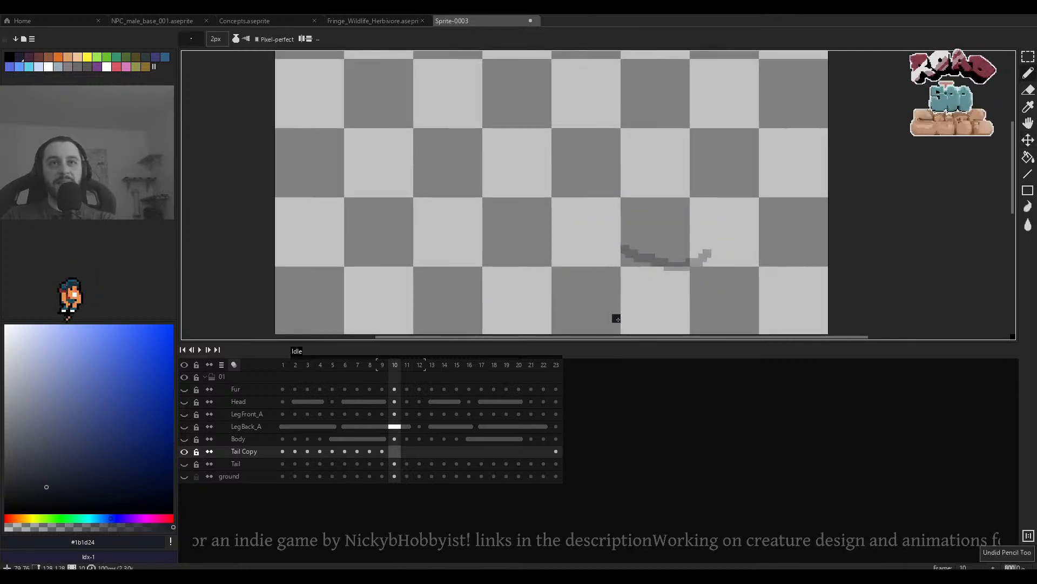
Return to frame 1 and compare the tail poses back and forth across frames 1 to 4.
key("Left")
key("Left")
key("Left")
key("Left")
key("Left")
key("Left")
key("Left")
key("Left")
key("Left")
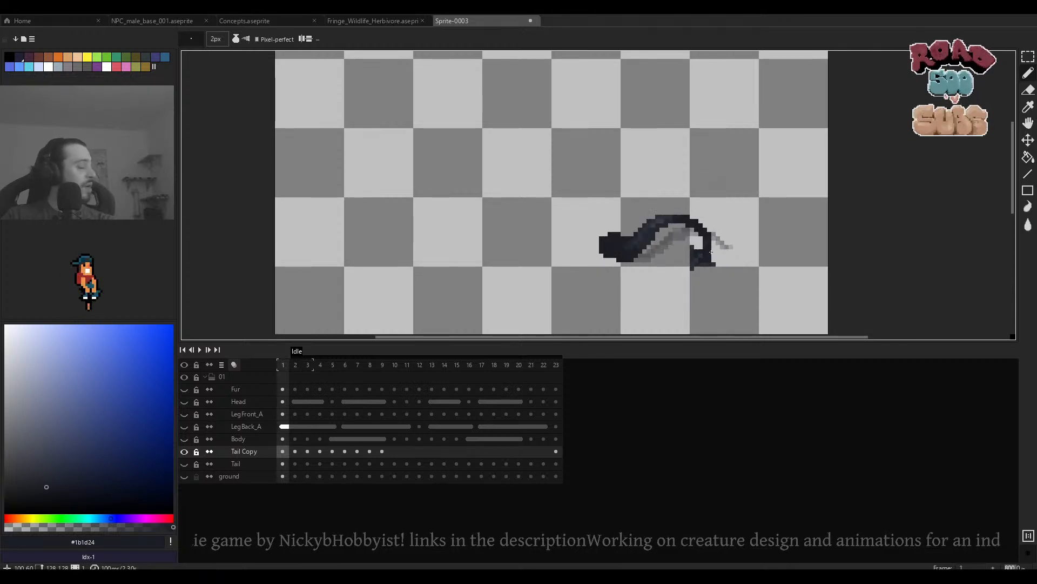
key("Right")
key("Right")
key("Right")
key("Left")
key("Left")
key("Left")
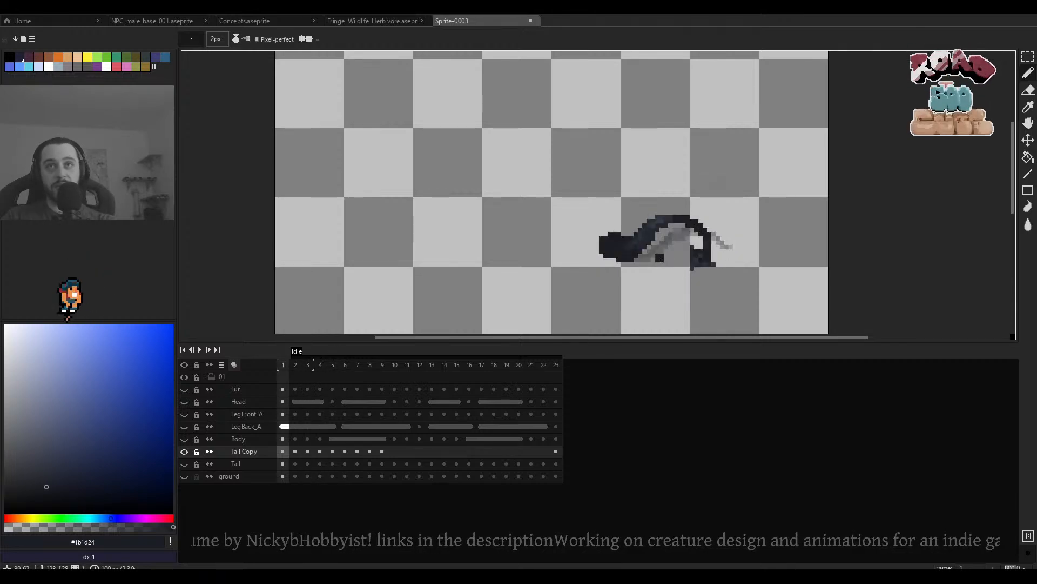
key("Right")
key("Left")
key("Right")
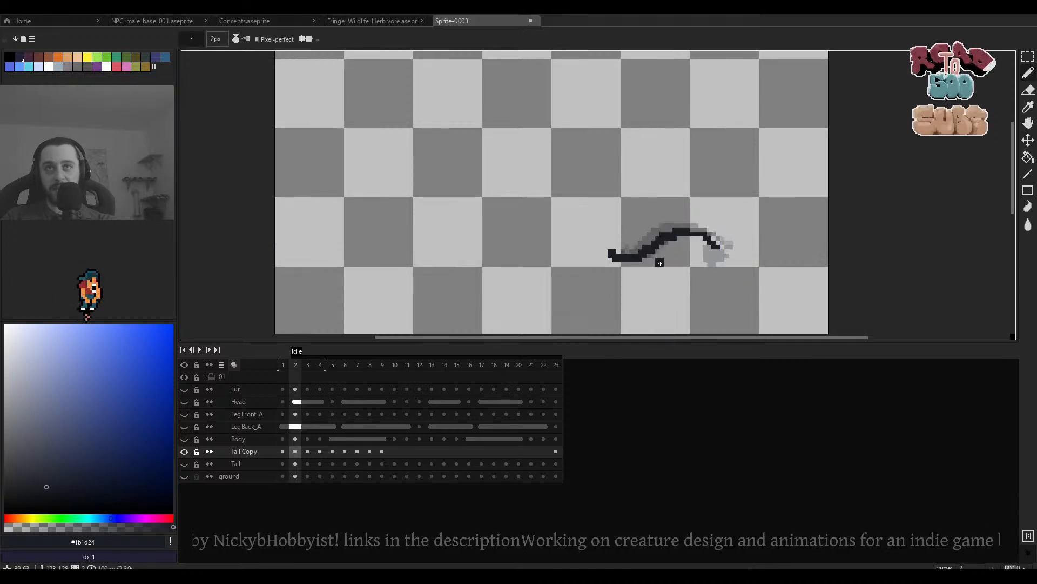
key("Left")
key("Right")
Thicken the base of the tail on frame 2 with a 5 px pencil and compare it with frame 3.
scroll(621, 250, "down", 3)
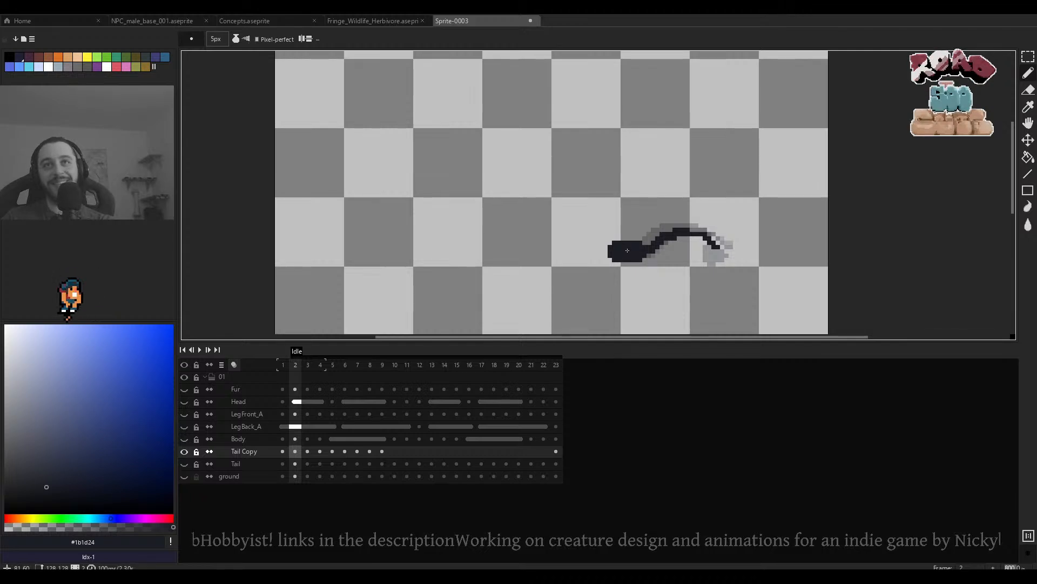
key("Right")
key("Left")
Fill out the base of the tail on frames 3 and 4 with a 4 px pencil.
key("Right")
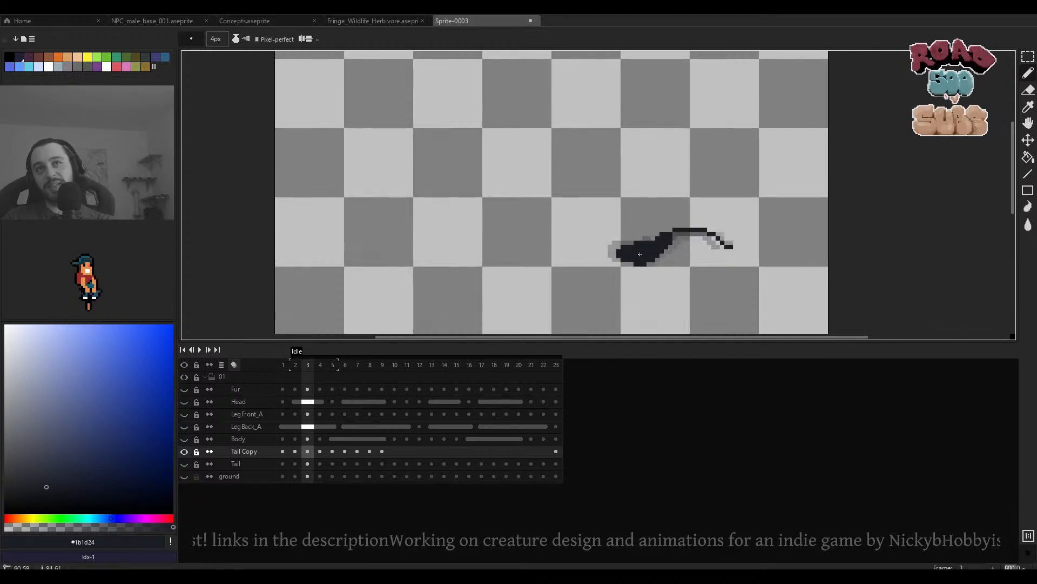
key("Right")
key("Right")
key("Left")
key("Left")
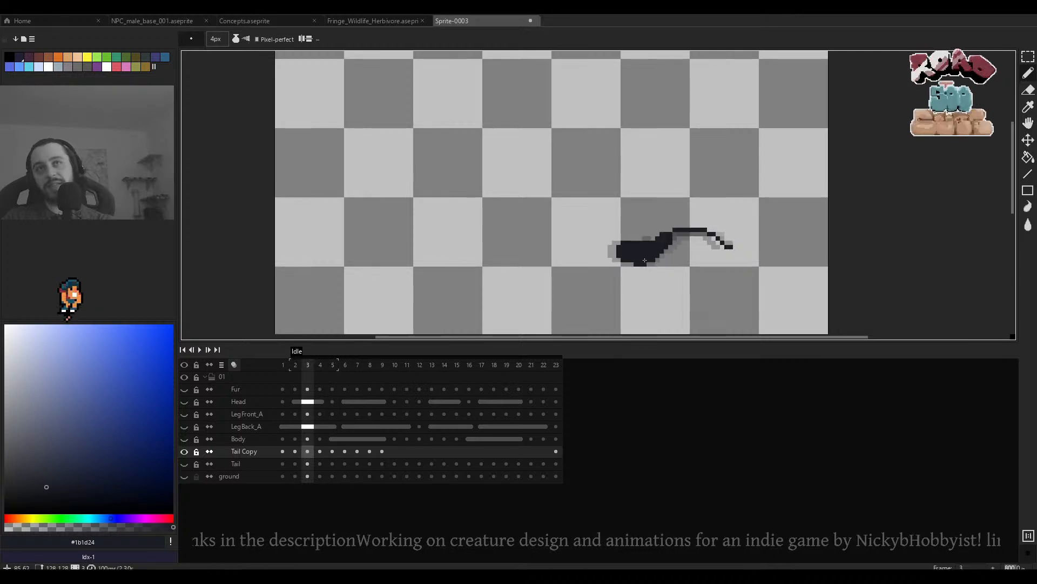
key("Right")
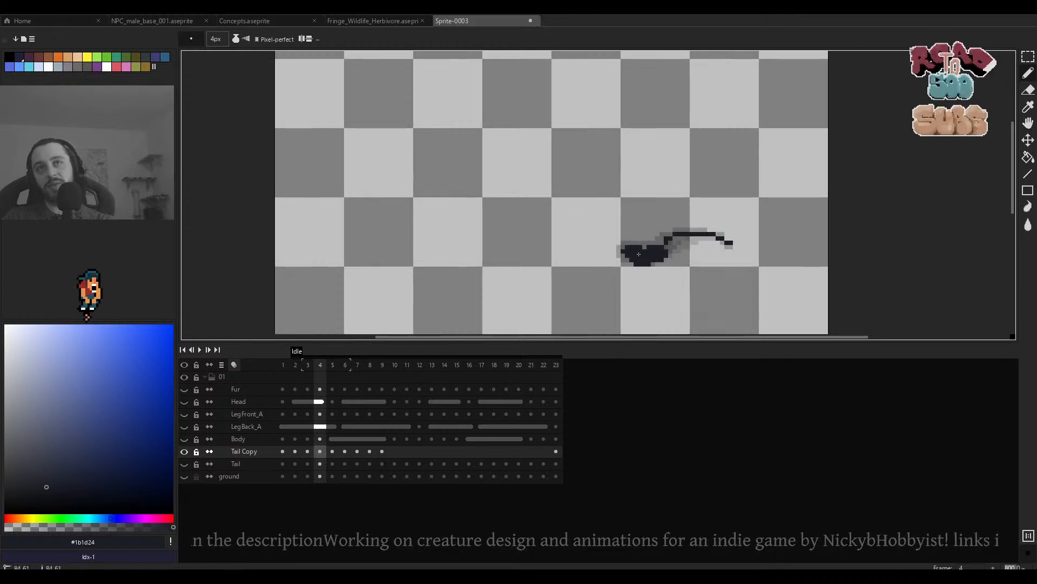
Examine the tail poses from frame 5 through frame 10 and back to frame 8.
key("Right")
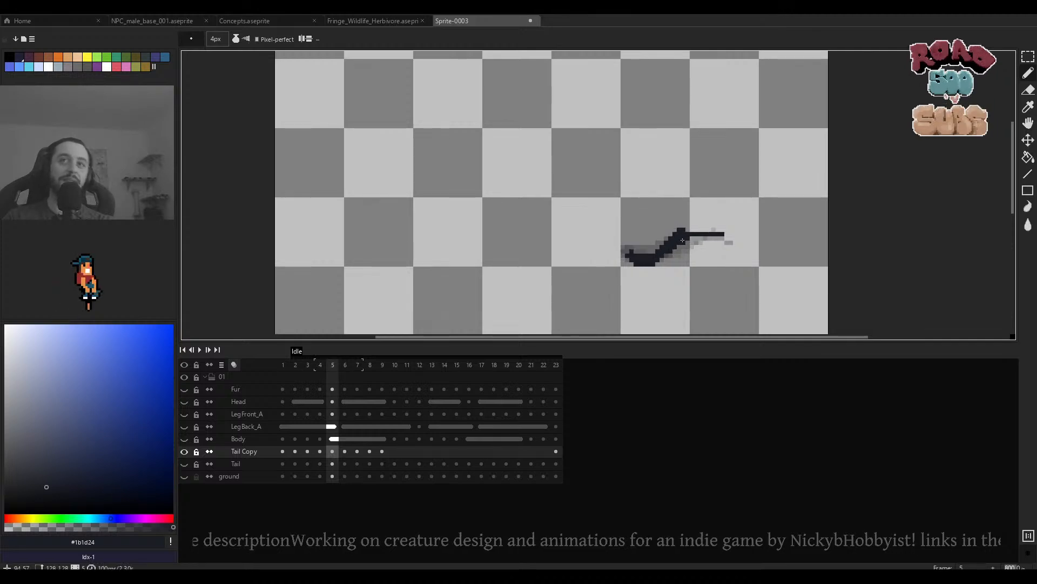
key("Right")
key("Right")
key("Right")
key("Right")
key("Right")
key("Left")
key("Left")
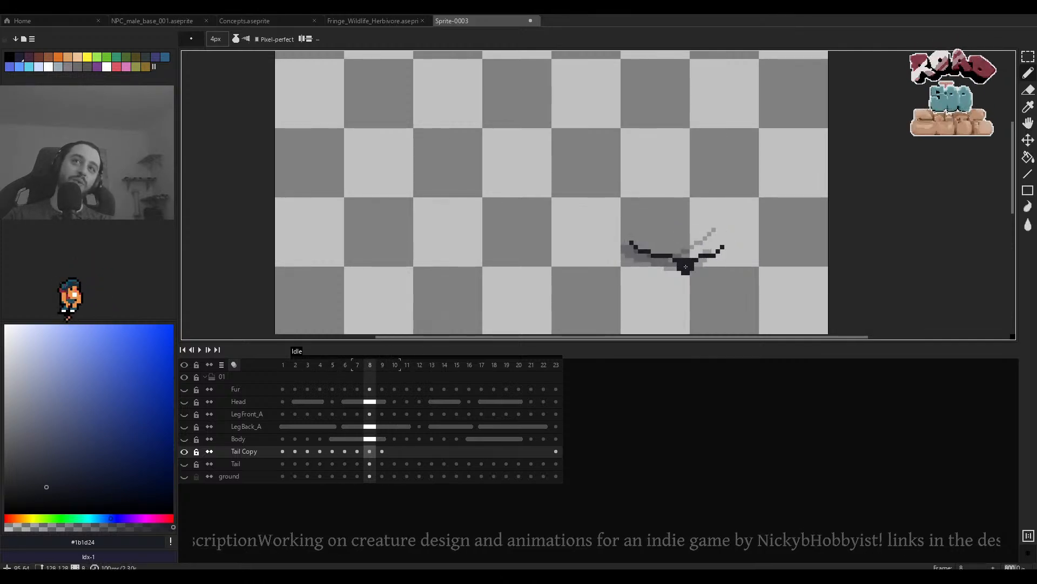
Redraw the rear of the tail on frame 9 as a flatter curve with a rounded, upturned tip, using 1 px and 4 px pencils.
key("Right")
scroll(681, 270, "up", 3)
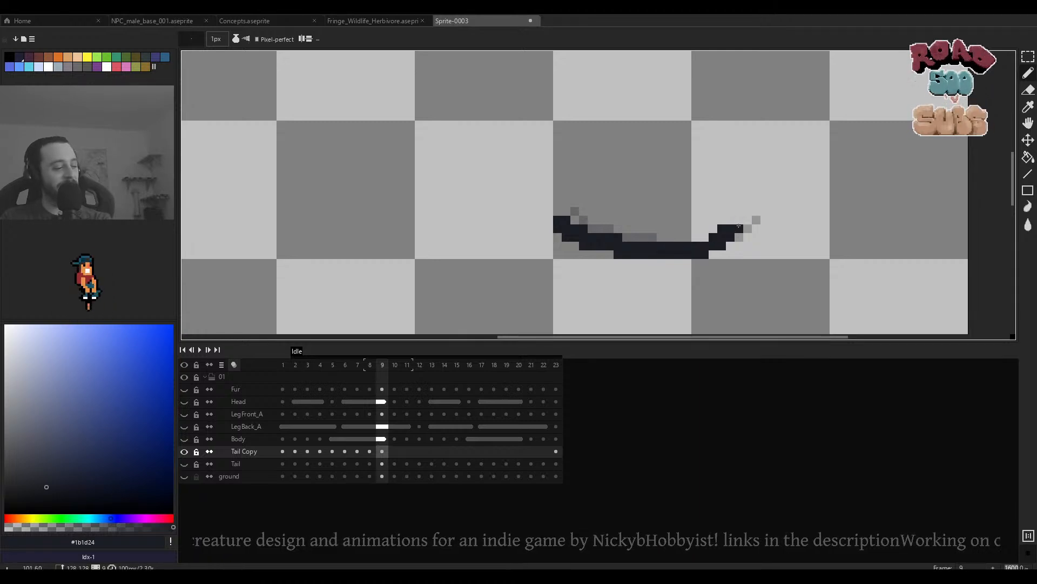
left_click_drag(743, 222, 733, 231)
key("Left")
key("Left")
key("Right")
key("Right")
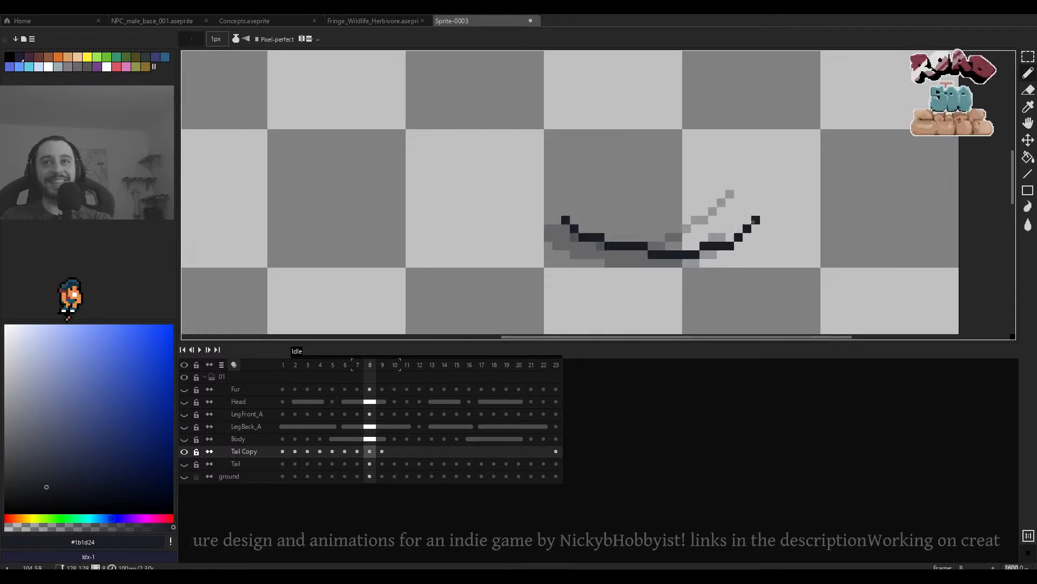
key("Right")
key("Left")
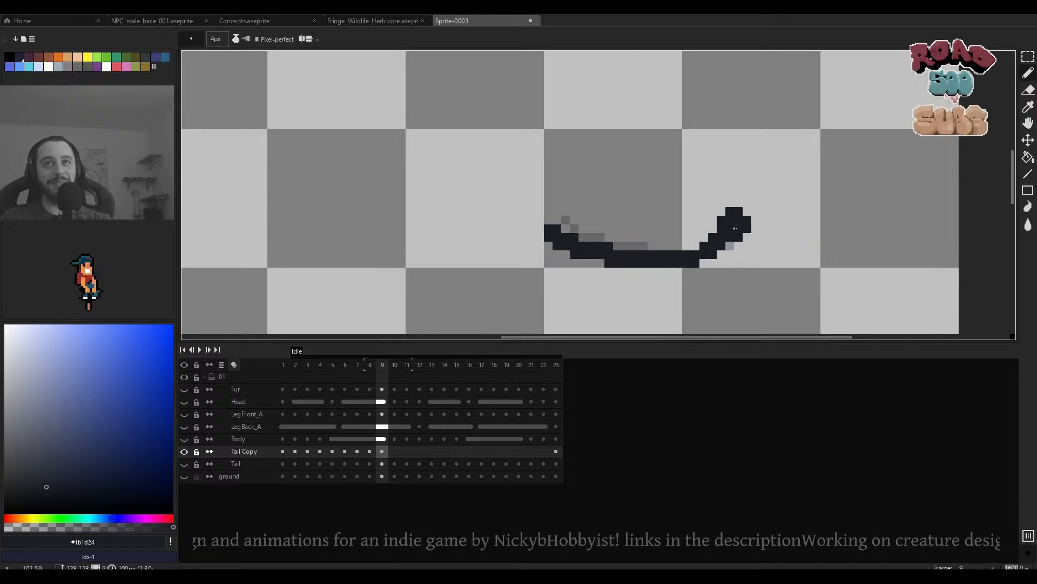
scroll(812, 233, "down", 3)
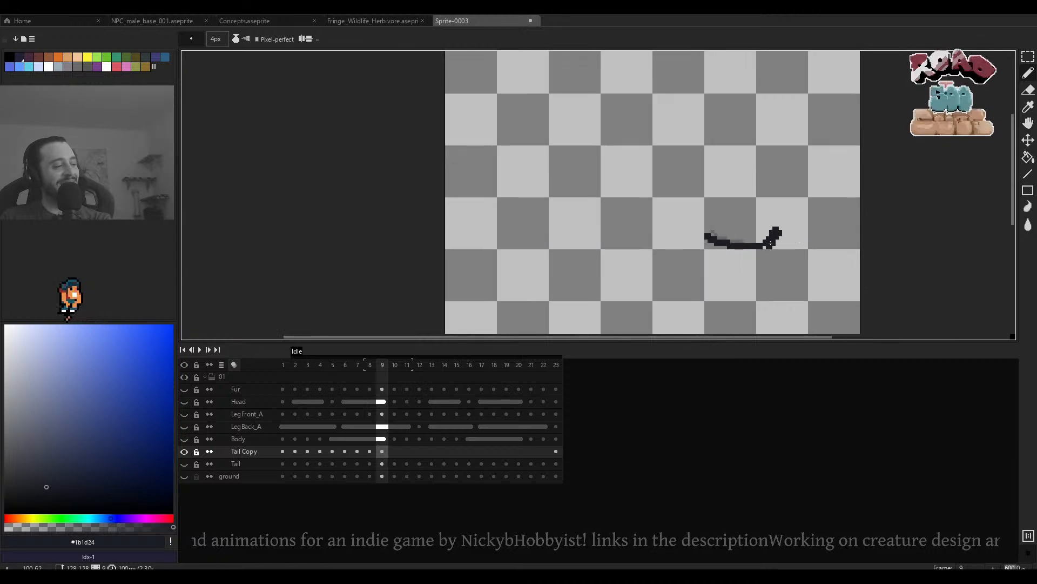
scroll(794, 238, "up", 2)
Check how the reshaped frame 9 tail flows by flipping through the preceding frames and back.
key("Right")
key("Left")
key("Right")
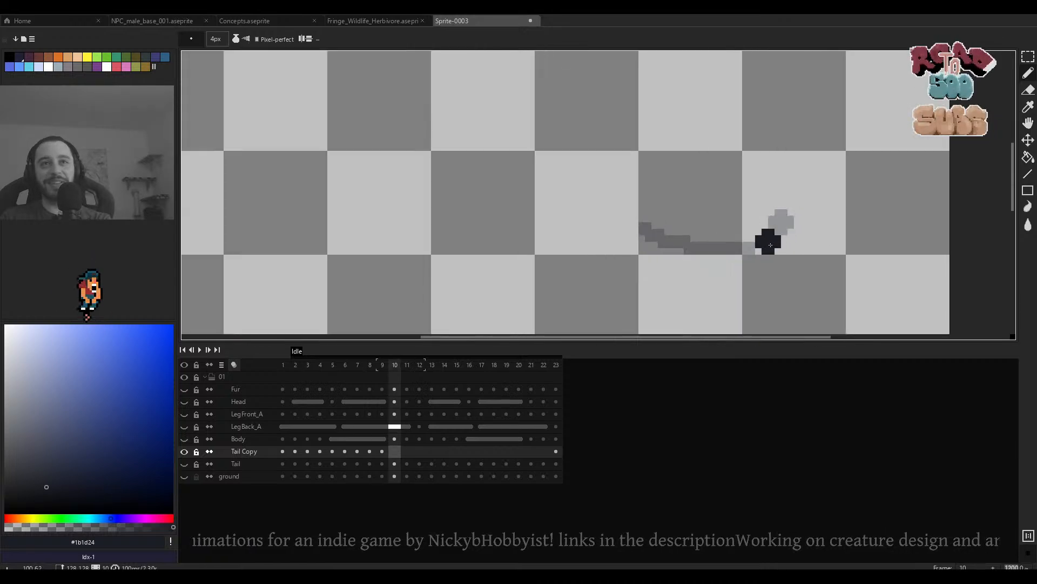
key("Left")
key("Left")
key("Left")
key("Left")
key("Left")
key("Left")
key("Left")
key("Left")
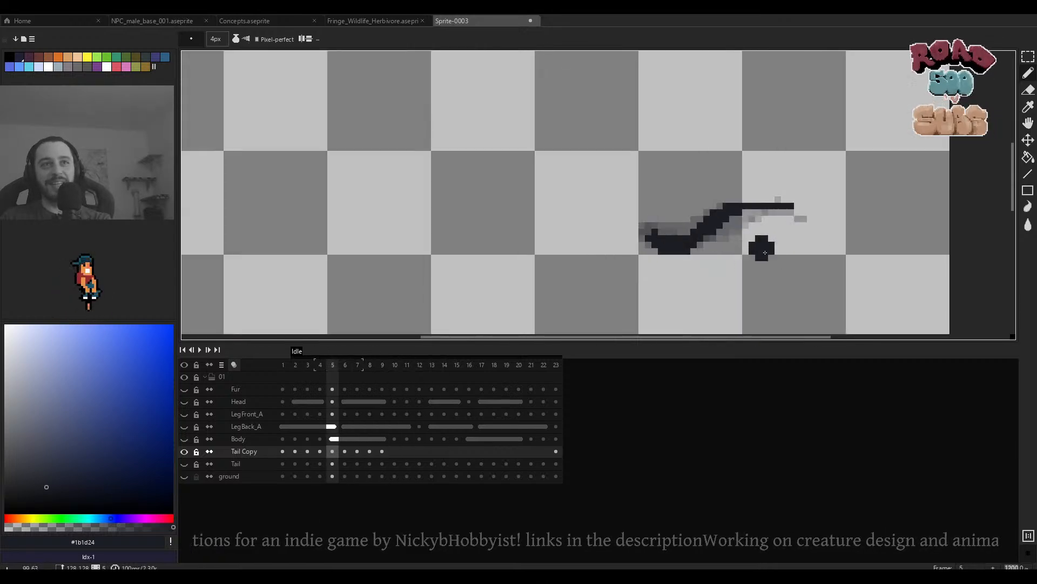
key("Right")
key("Right")
key("Right")
key("Right")
key("Right")
key("Right")
key("Right")
scroll(769, 239, "down", 4)
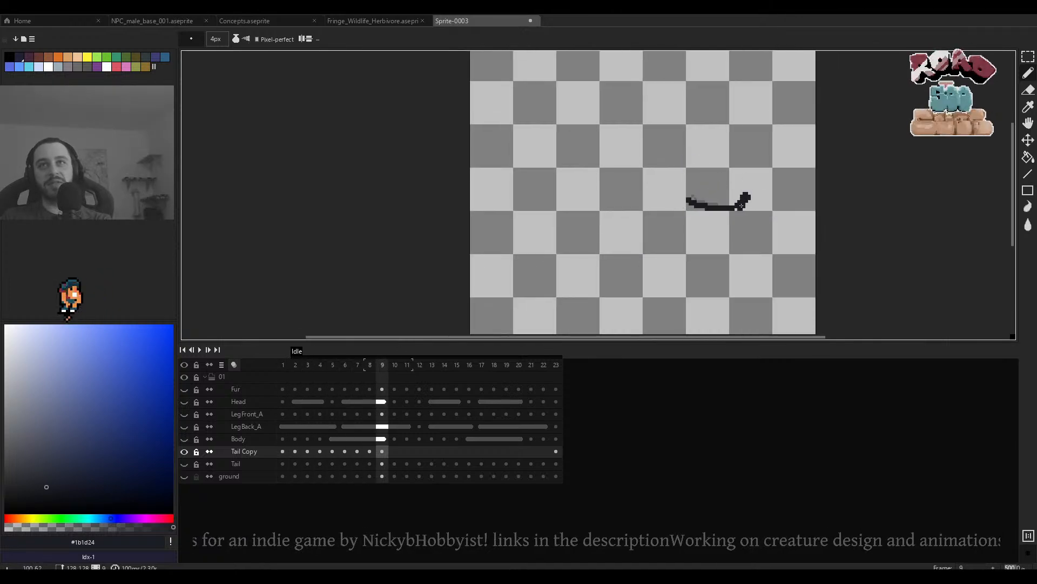
scroll(741, 206, "up", 2)
key("Left")
key("Right")
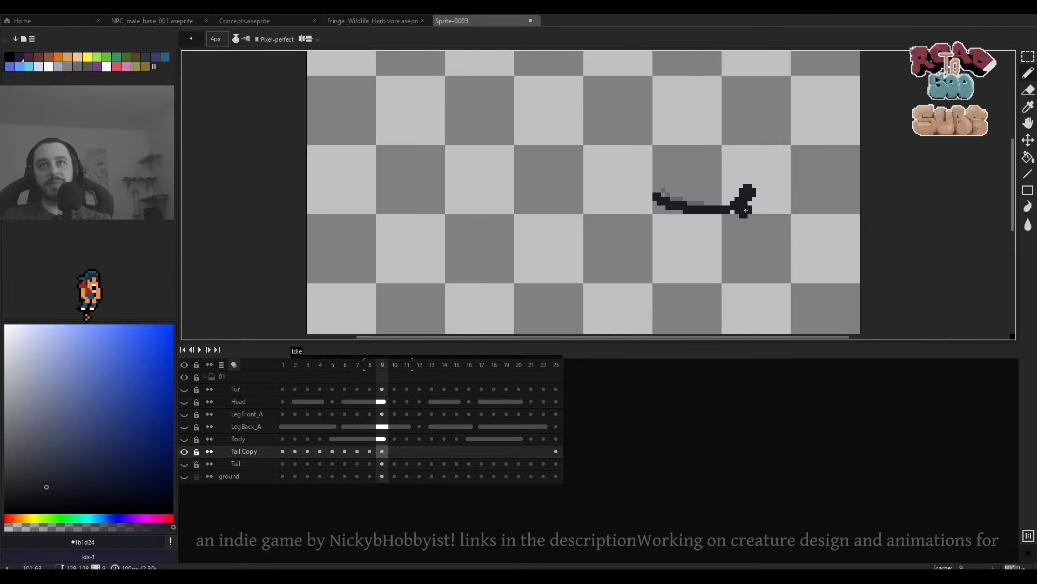
Shift the frame 9 tail's 16 × 13 px tip section to 88, 55, and its 24 × 12 px section to 81, 55.
left_click_drag(737, 217, 725, 218)
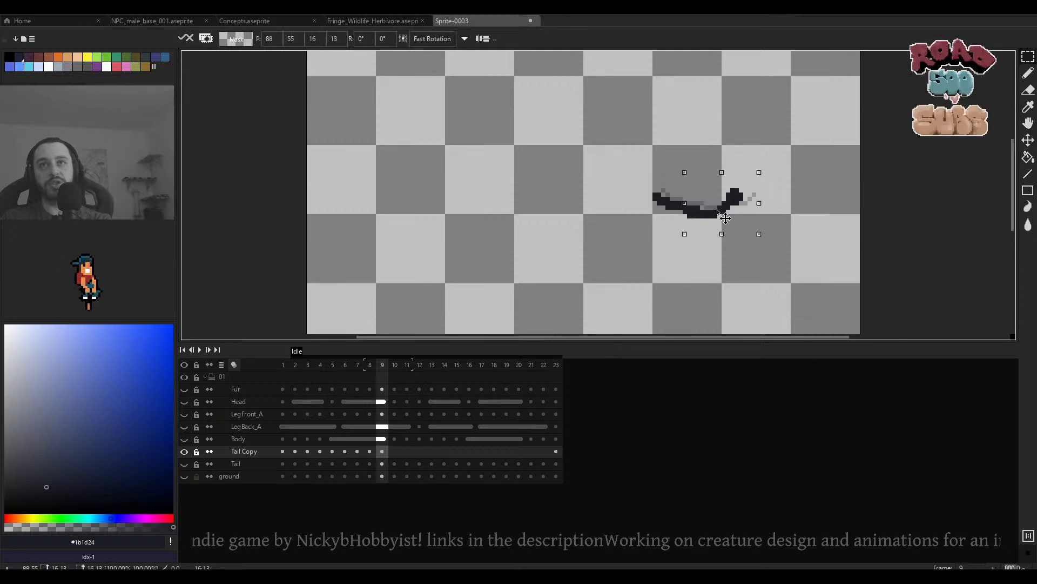
key("Return")
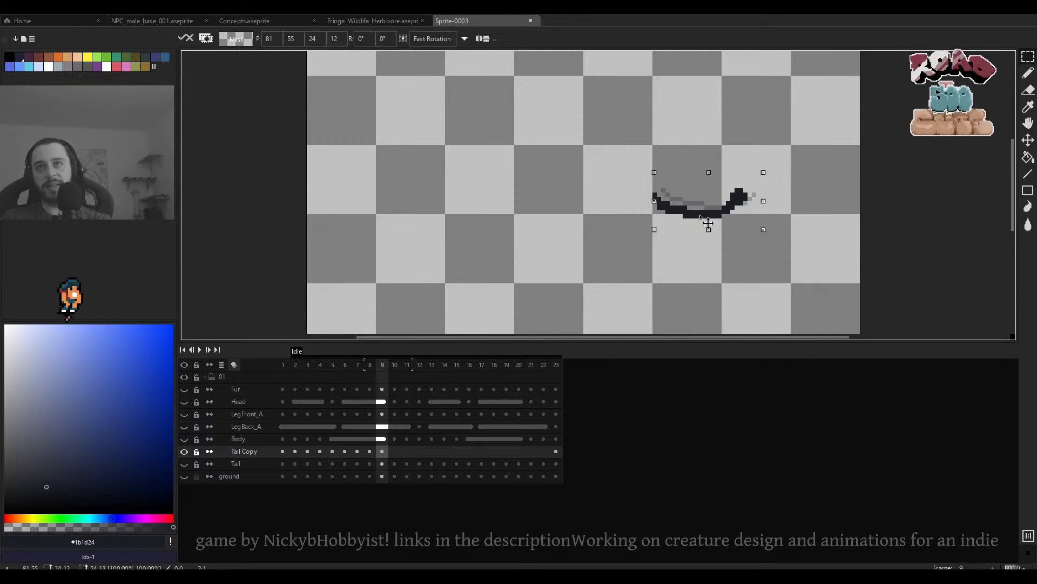
key("Return")
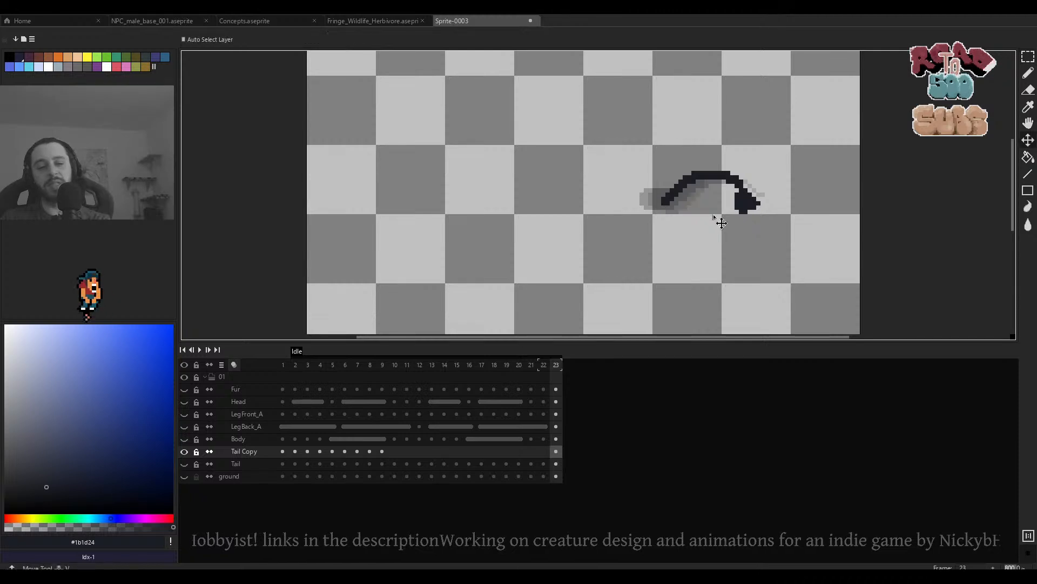
Draw a thick arched tail on frame 22 of the Tail Copy layer with the pencil, comparing it with frame 23.
scroll(721, 223, "up", 3)
key("Left")
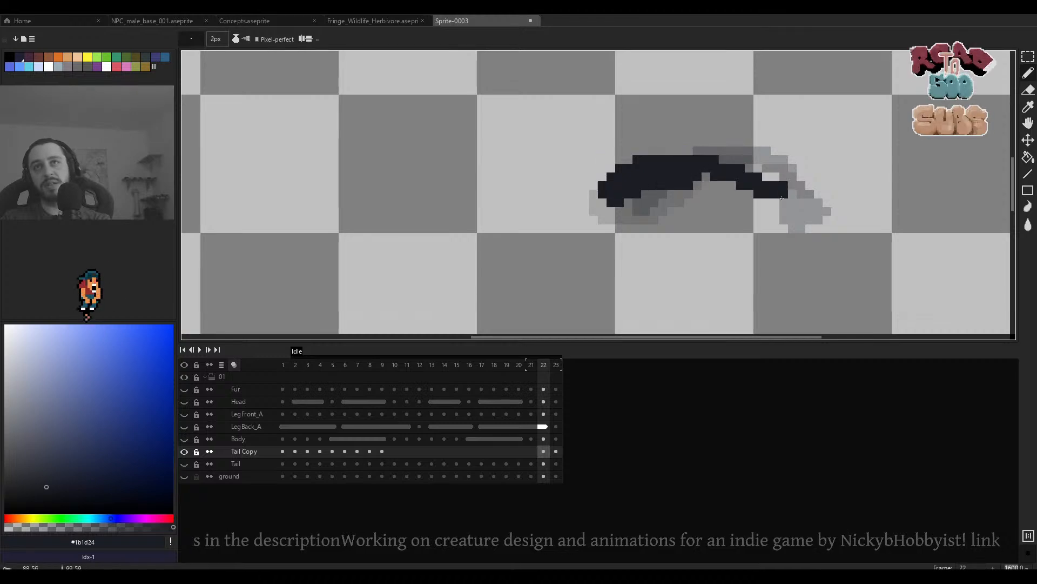
key("Right")
key("Right")
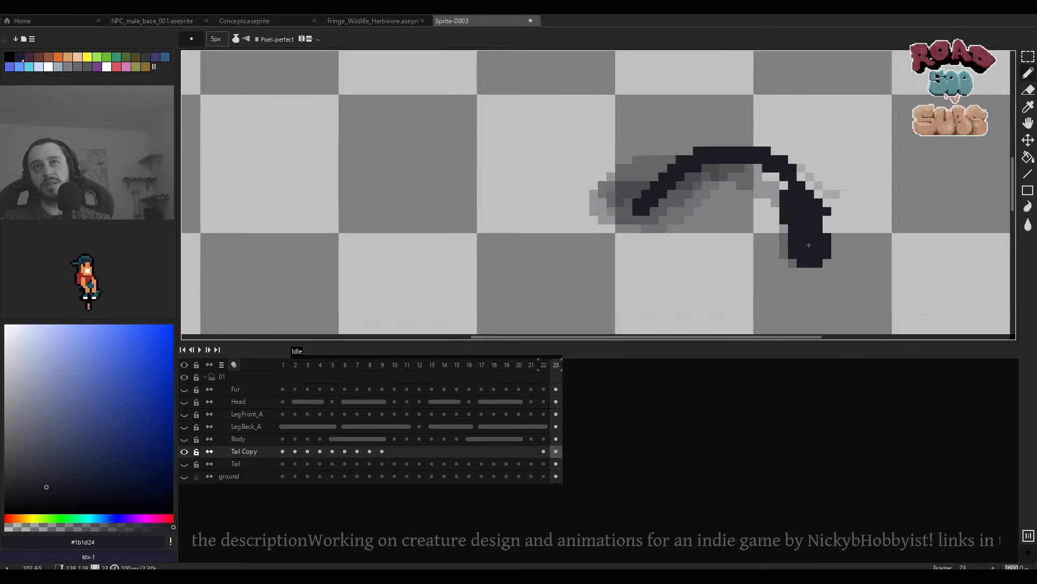
Shift the rear section of the frame 23 tail about 3 px left and 1 px down, comparing it with frame 22.
key("Left")
scroll(804, 248, "right", 1)
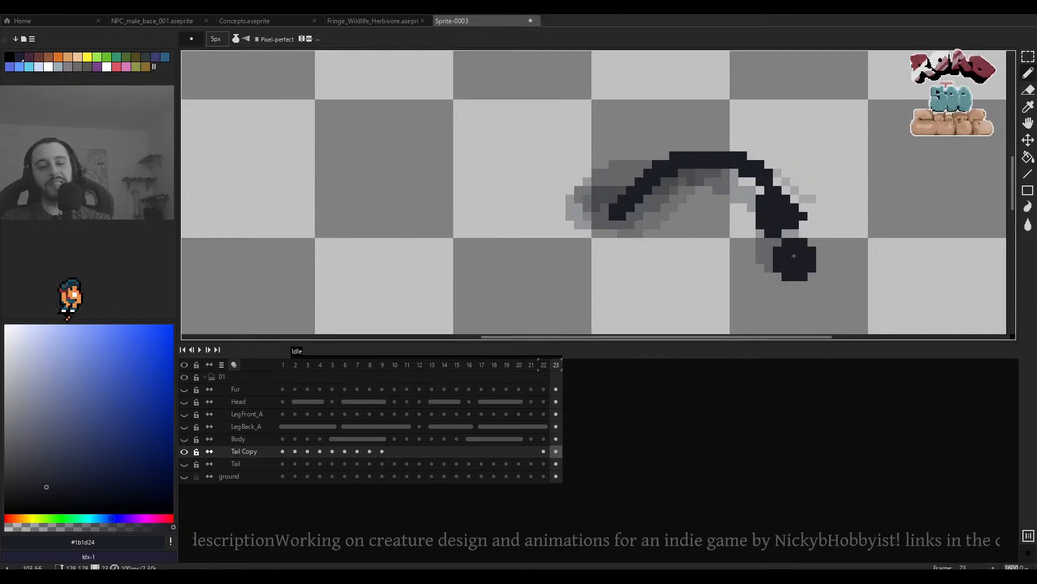
key("m")
key("Right")
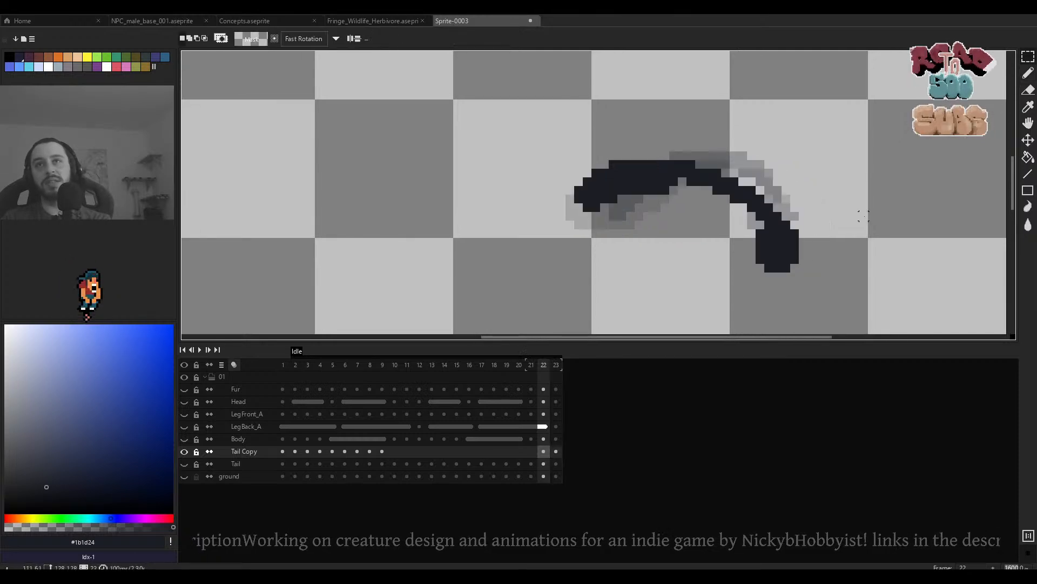
key("Left")
key("Right")
key("Left")
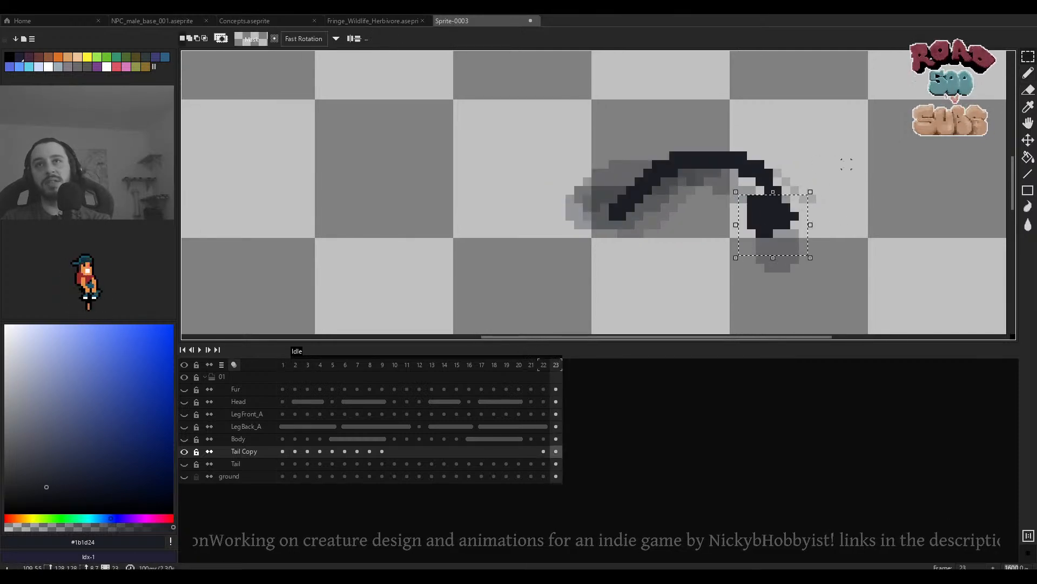
key("Left")
key("Left")
key("Down")
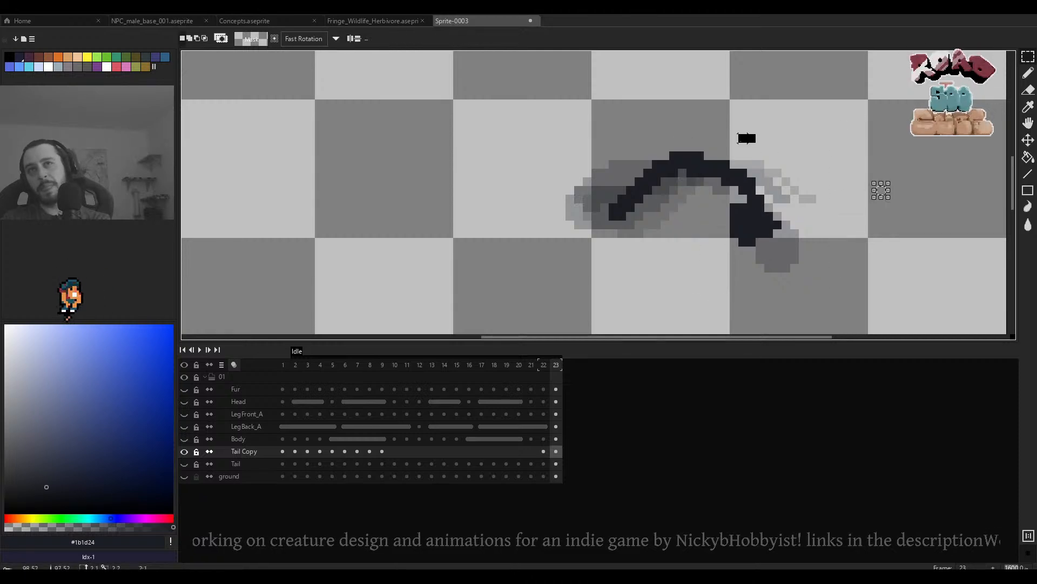
Smooth the crest of the frame 23 tail arch by nudging a small selected part down.
scroll(671, 145, "up", 5)
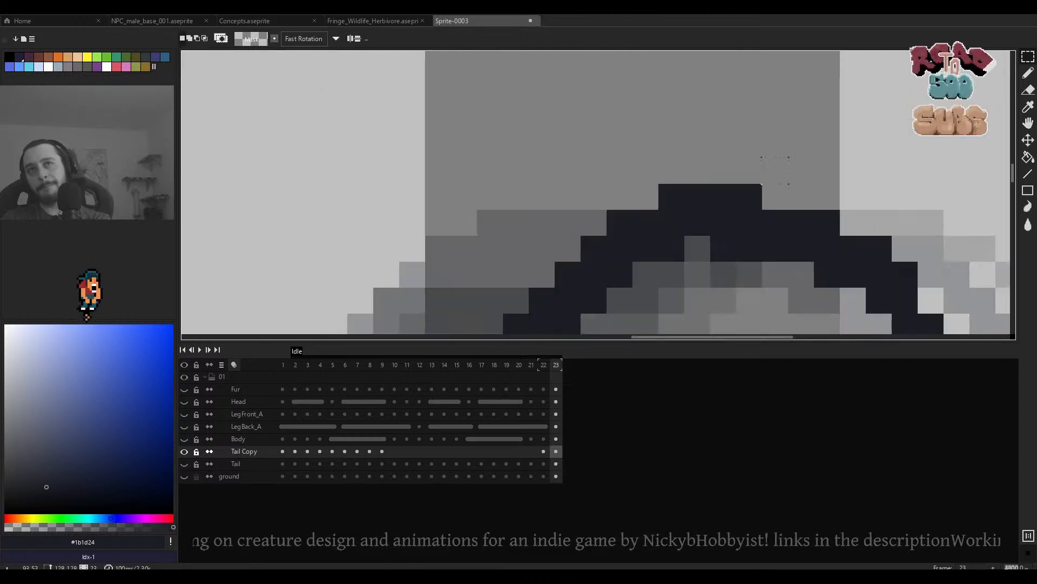
key("Down")
scroll(791, 228, "down", 4)
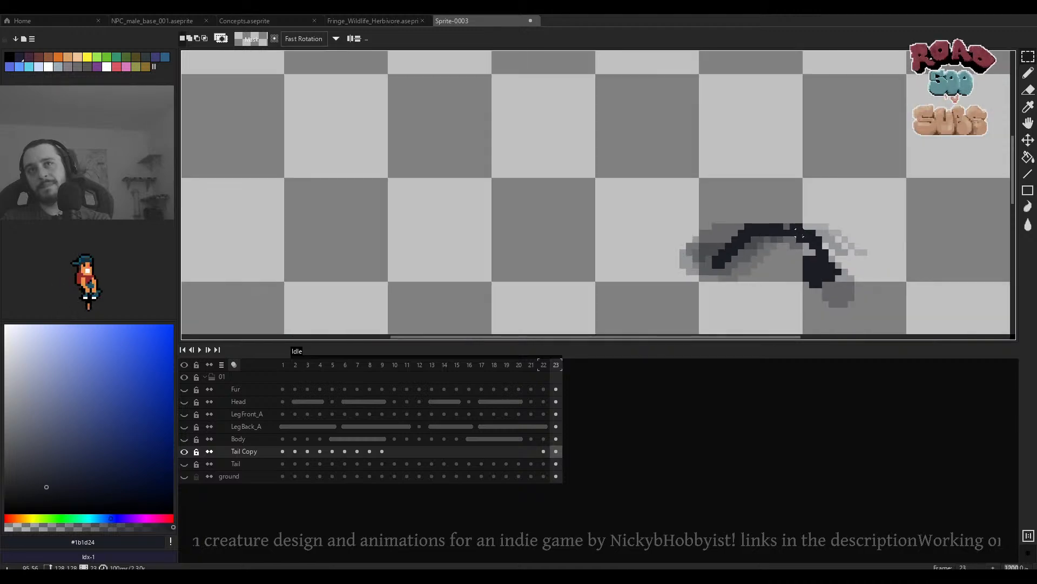
Check how the frame 23 tail leads into the loop by flipping between frames 22 and 3.
key("Left")
key("Right")
key("Right")
left_click_drag(852, 240, 821, 205)
key("Right")
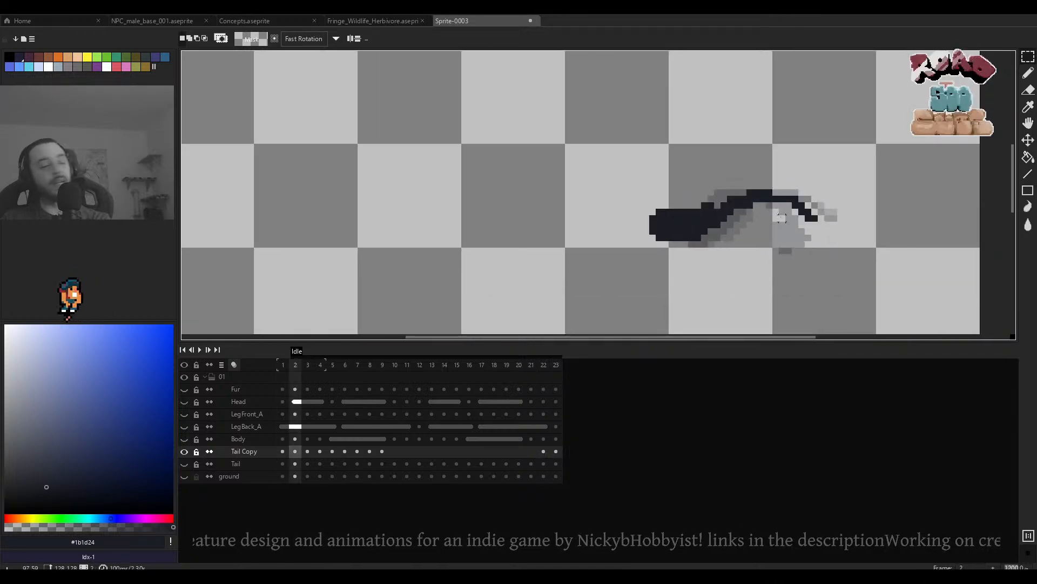
key("Left")
key("Left")
key("Right")
key("Right")
key("Right")
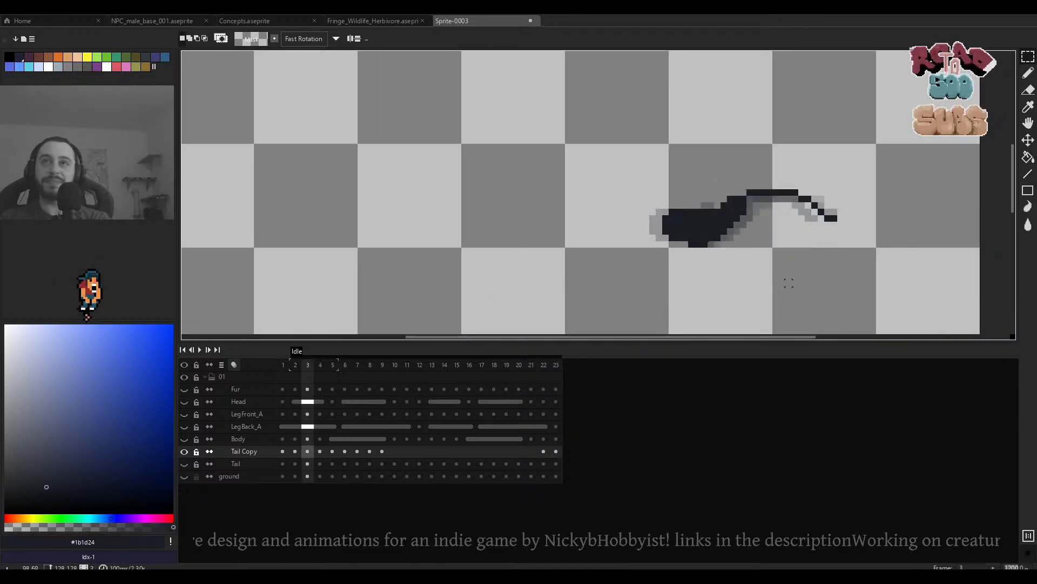
Play the idle animation with only the Tail Copy layer visible to judge the tail's motion.
key("Return")
scroll(800, 283, "down", 3)
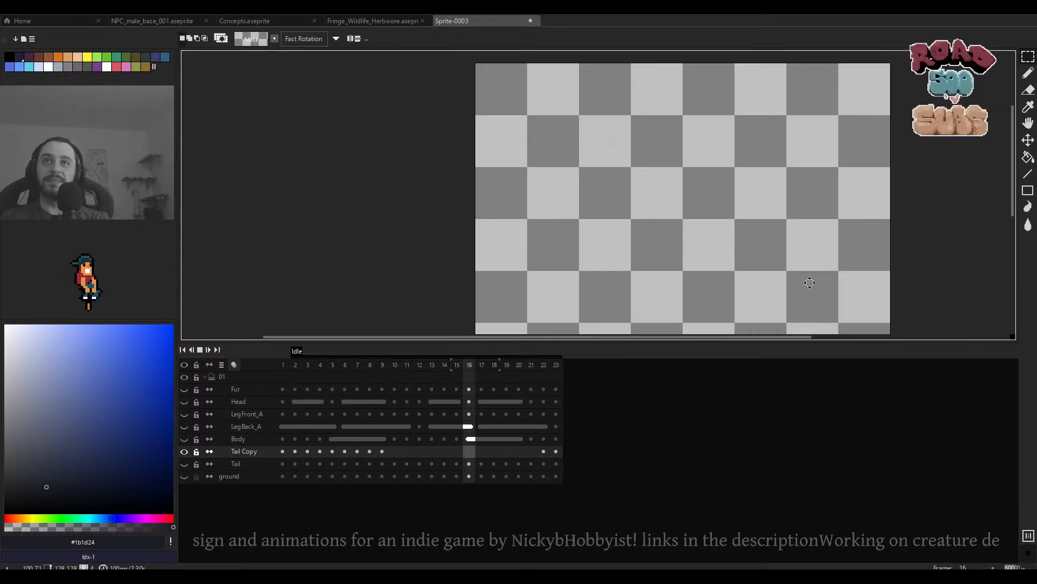
scroll(810, 282, "up", 3)
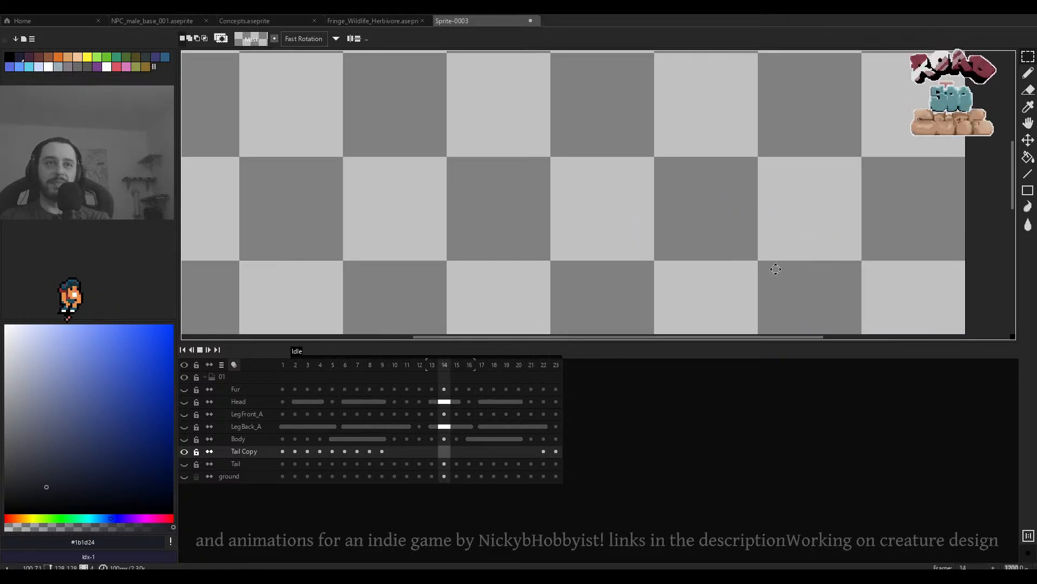
key("b")
scroll(775, 270, "down", 3)
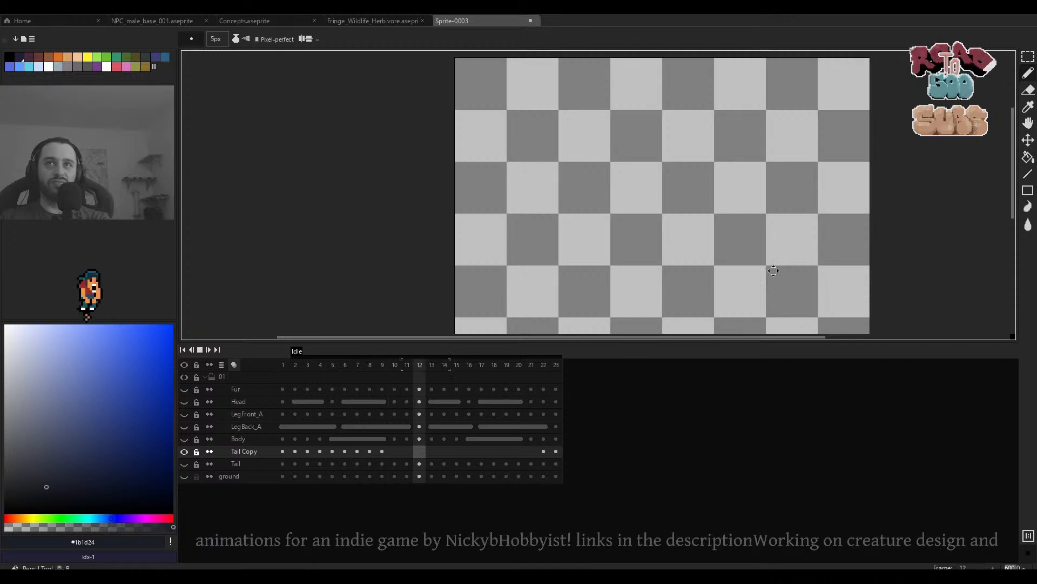
scroll(738, 268, "up", 4)
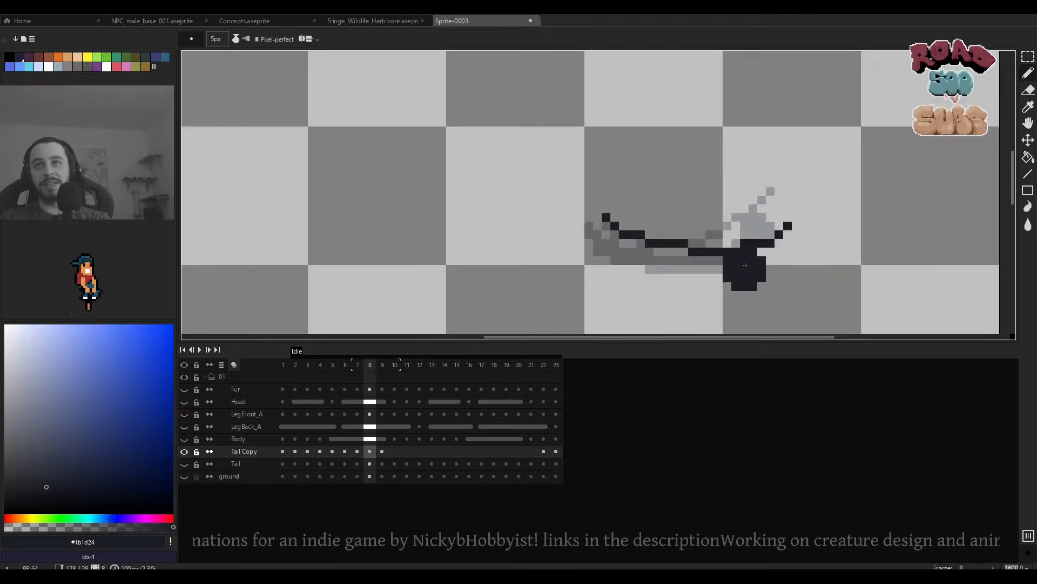
Trim the rear of the frame 9 tail with a 4 px eraser, comparing it with the neighbouring frames.
key("Left")
key("Right")
key("Right")
left_click_drag(797, 265, 785, 263)
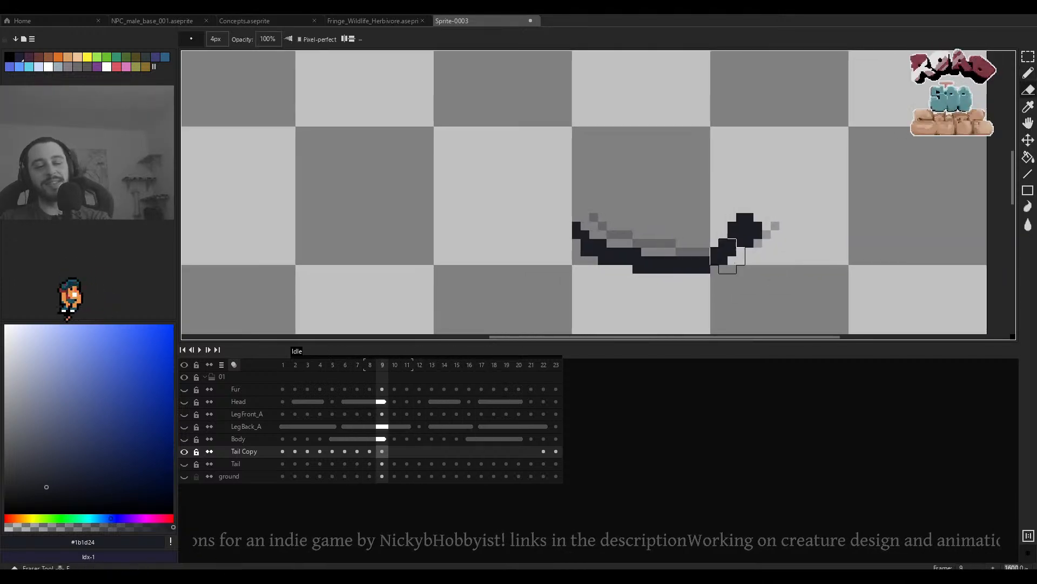
key("b")
Redraw the rear end of the frame 8 tail with a finer pencil so its thin tip rises more steeply.
key("Left")
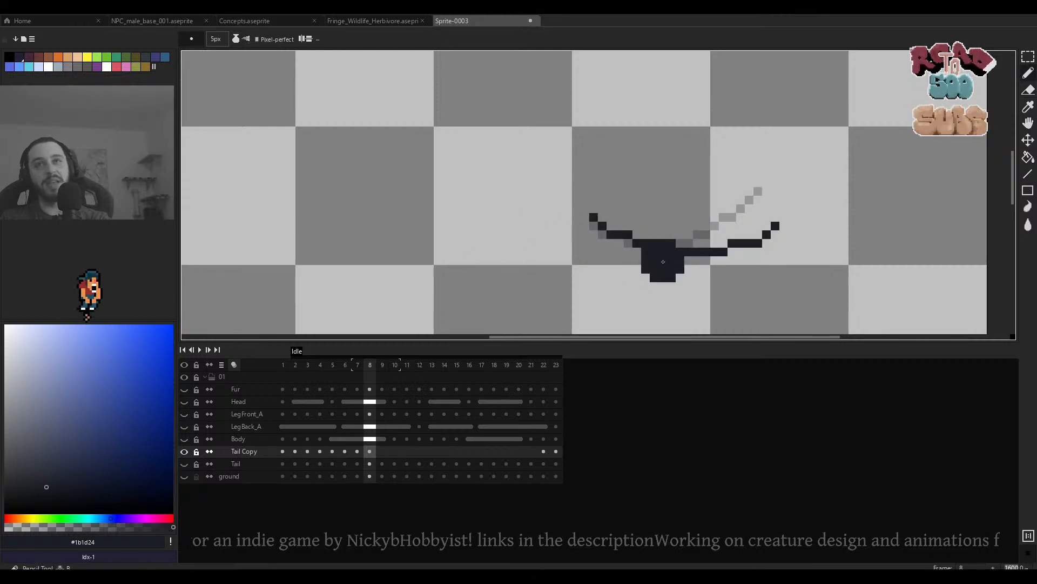
key("Left")
key("Right")
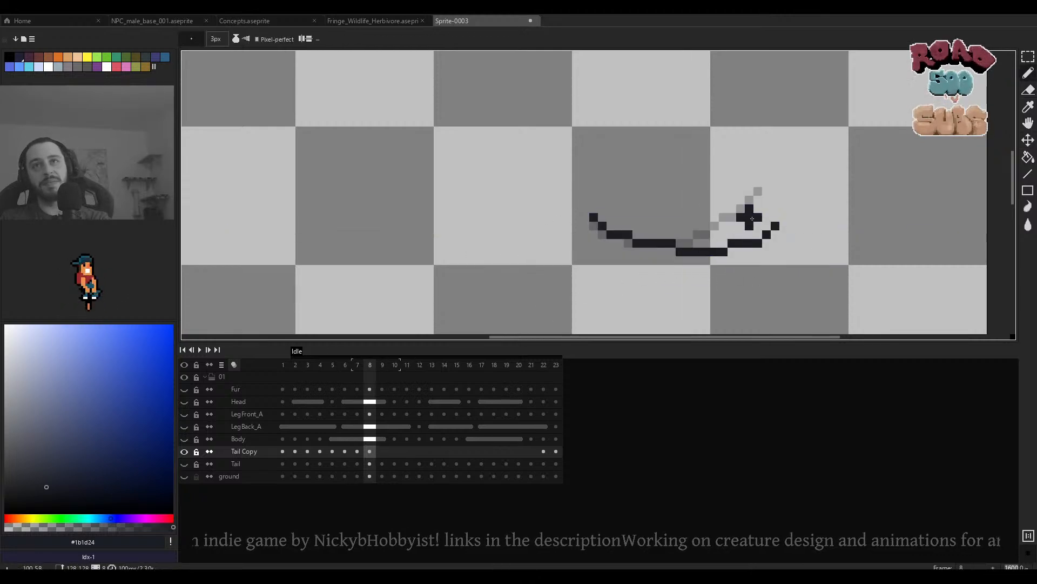
key("minus")
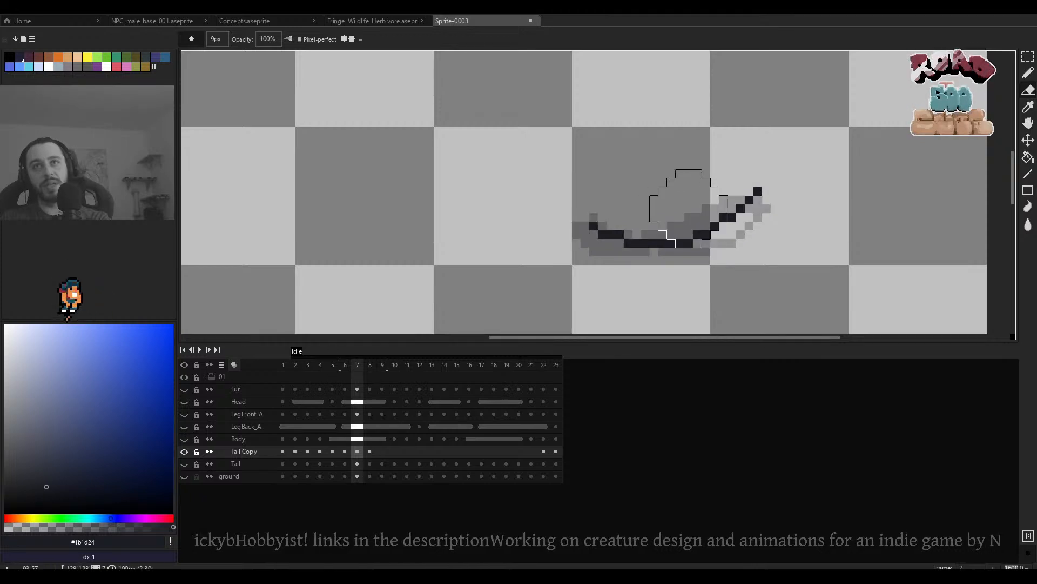
Redraw the frame 9 tail from scratch with a 1 px pencil, using the frame 8 curve as reference.
key("Right")
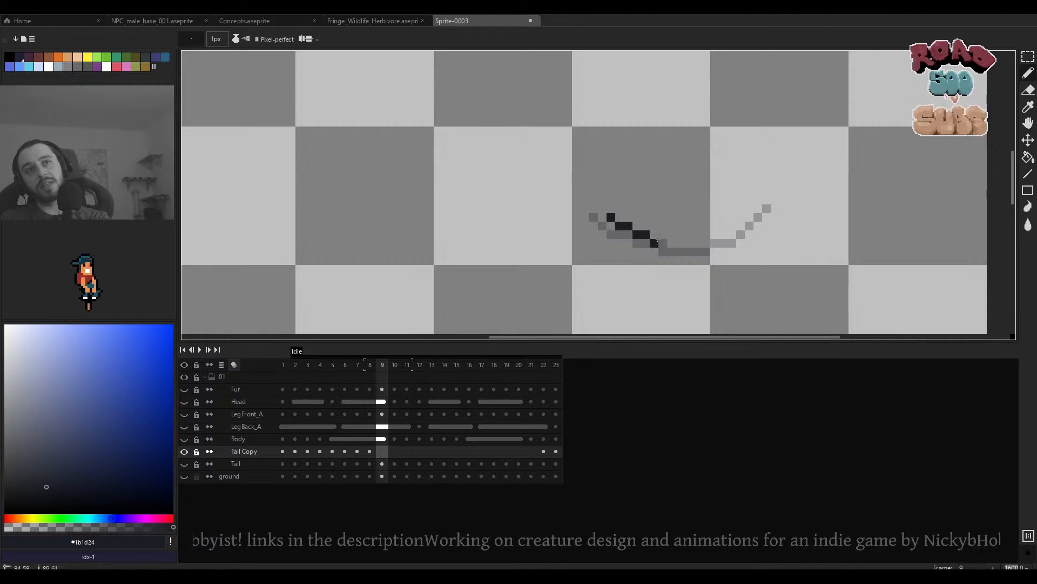
key("Left")
key("Right")
key("Right")
key("Right")
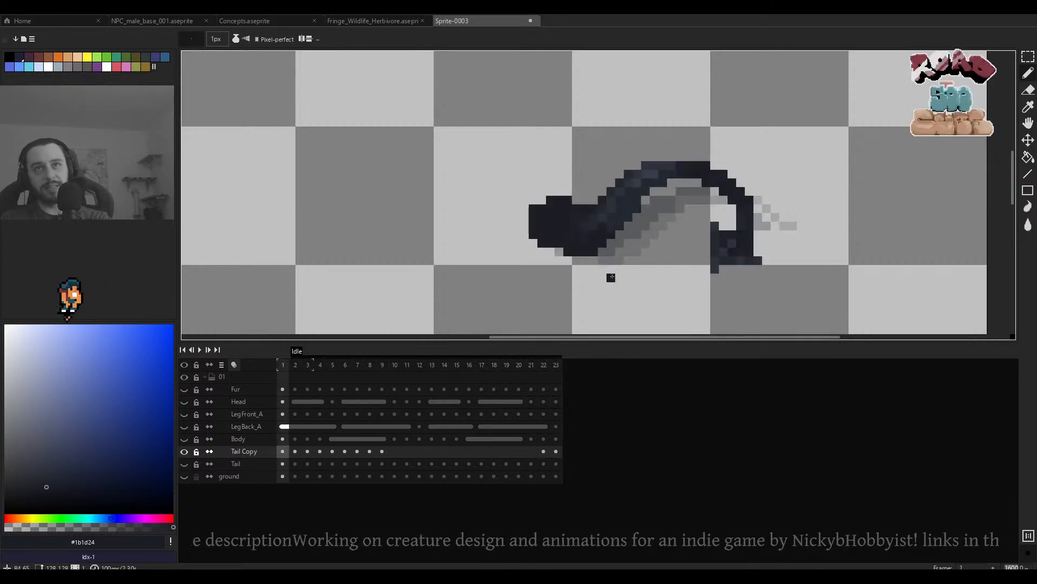
Clean up the frame 2 tail's outline with the 1 px pencil, comparing it with frame 1.
key("Left")
key("Right")
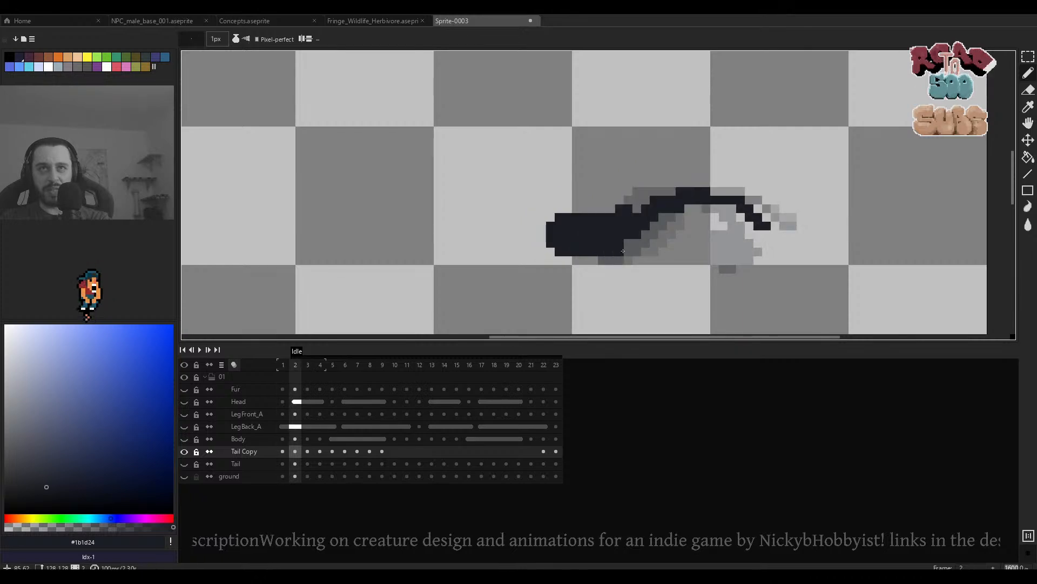
key("Left")
key("Right")
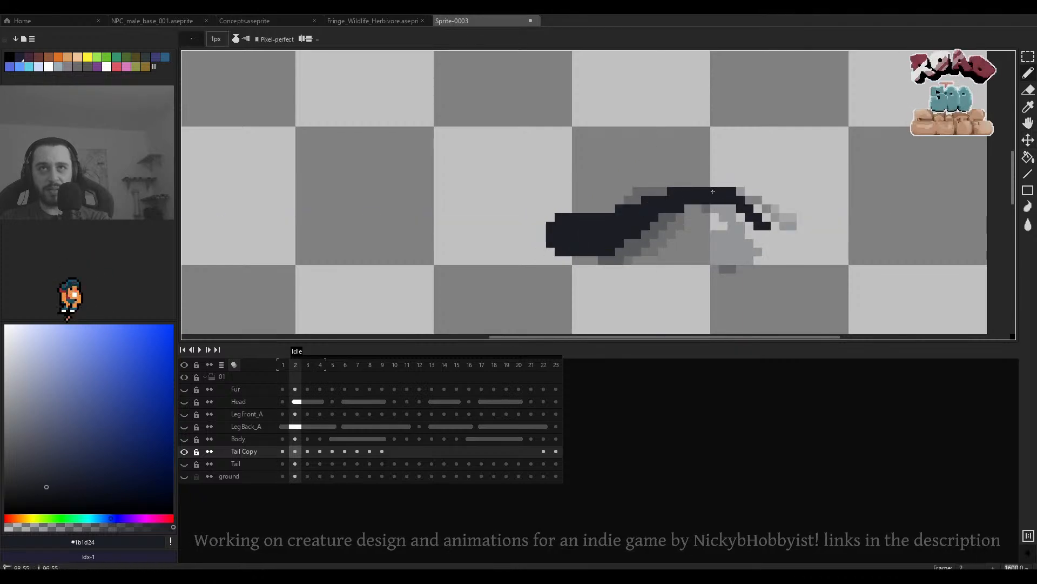
Replay the Tail Copy motion on its own and stop at frame 6.
key("Return")
scroll(707, 185, "down", 4)
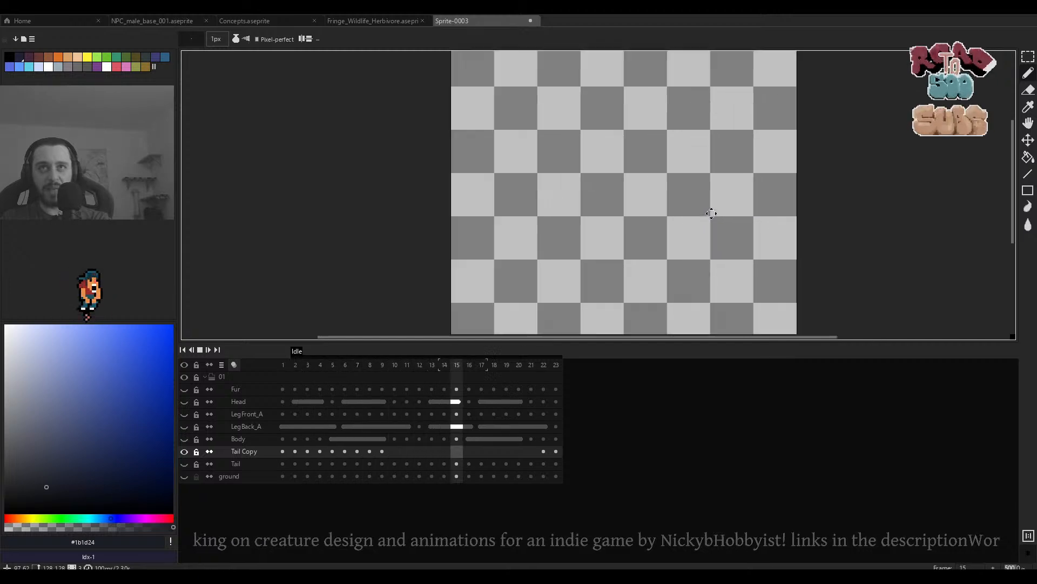
scroll(712, 212, "up", 1)
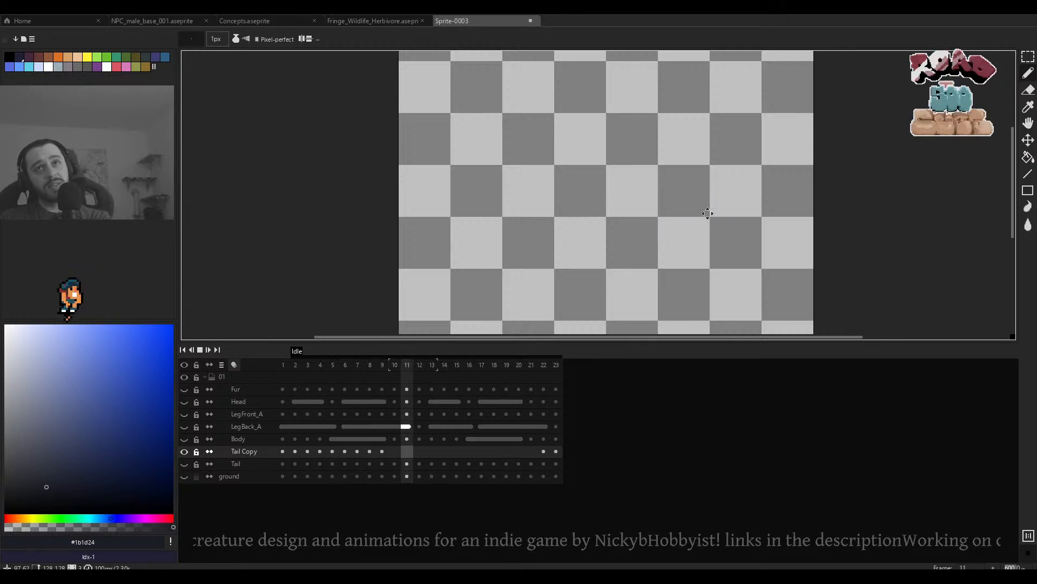
left_click(346, 378)
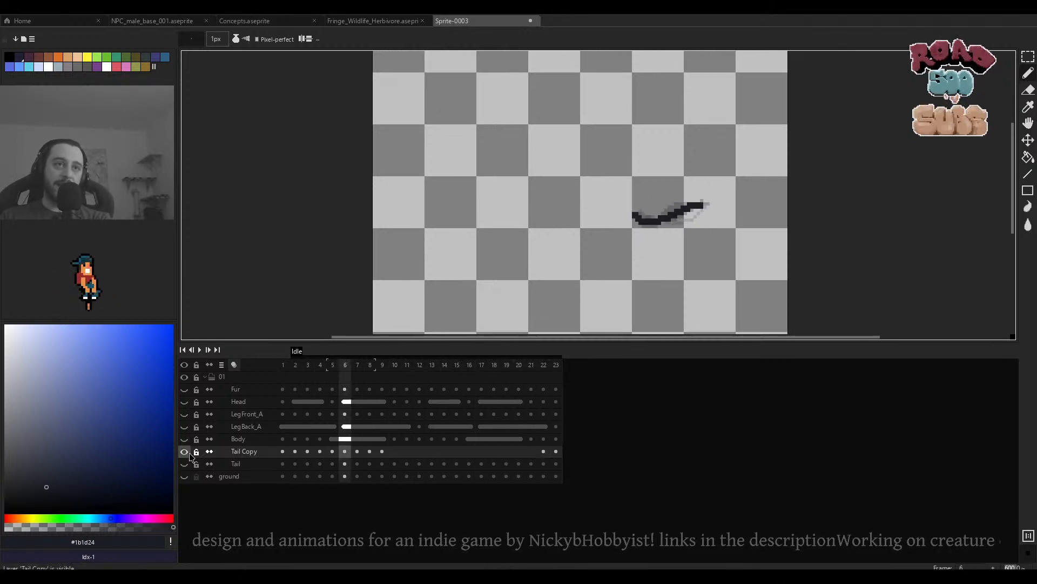
Show the creature's body and ground layers and play the idle animation with the Tail Copy tail.
left_click(189, 452, "alt")
scroll(543, 289, "up", 3)
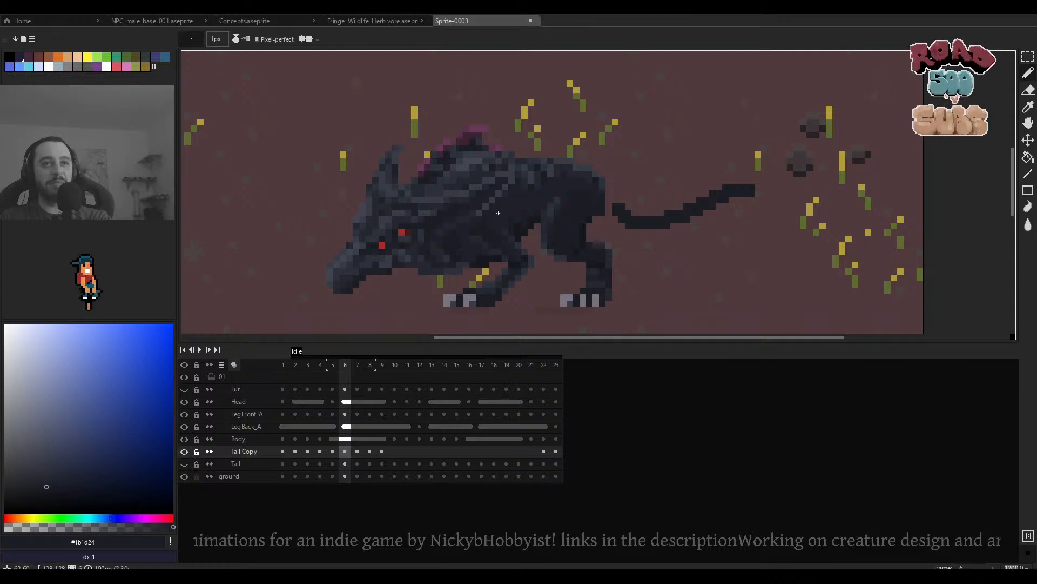
scroll(500, 214, "down", 3)
key("Return")
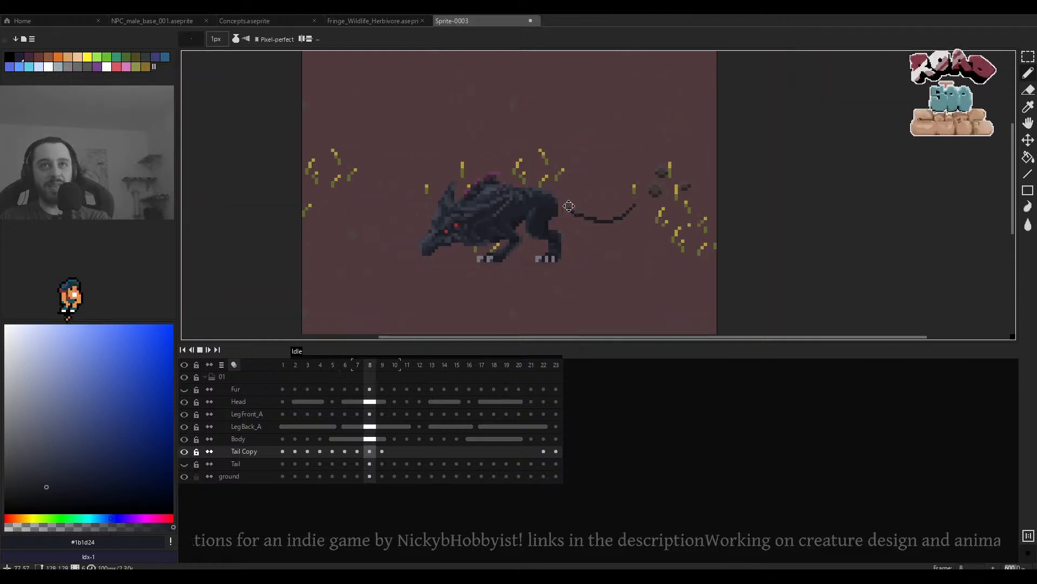
scroll(605, 222, "down", 1)
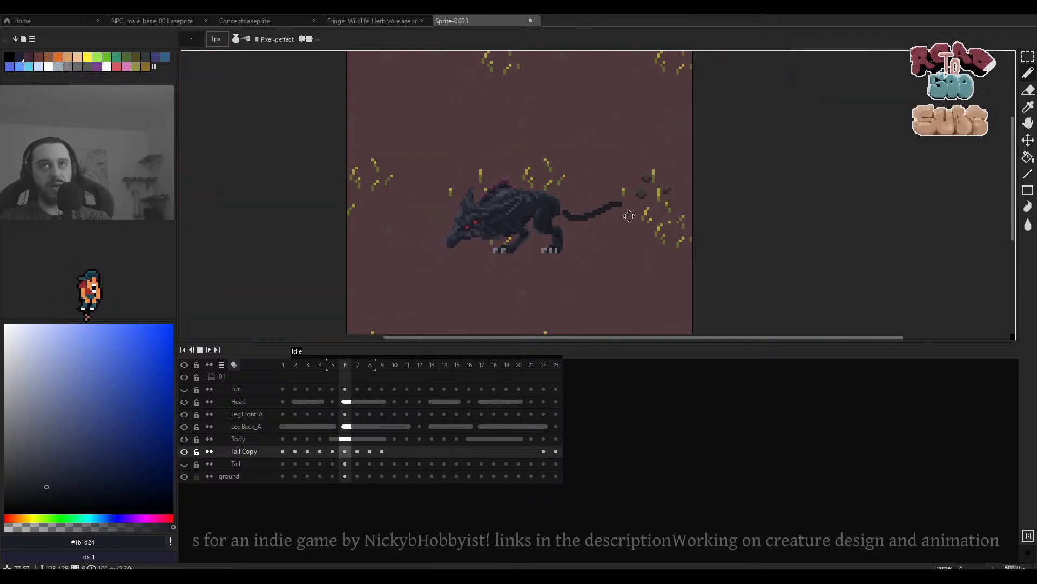
key("Return")
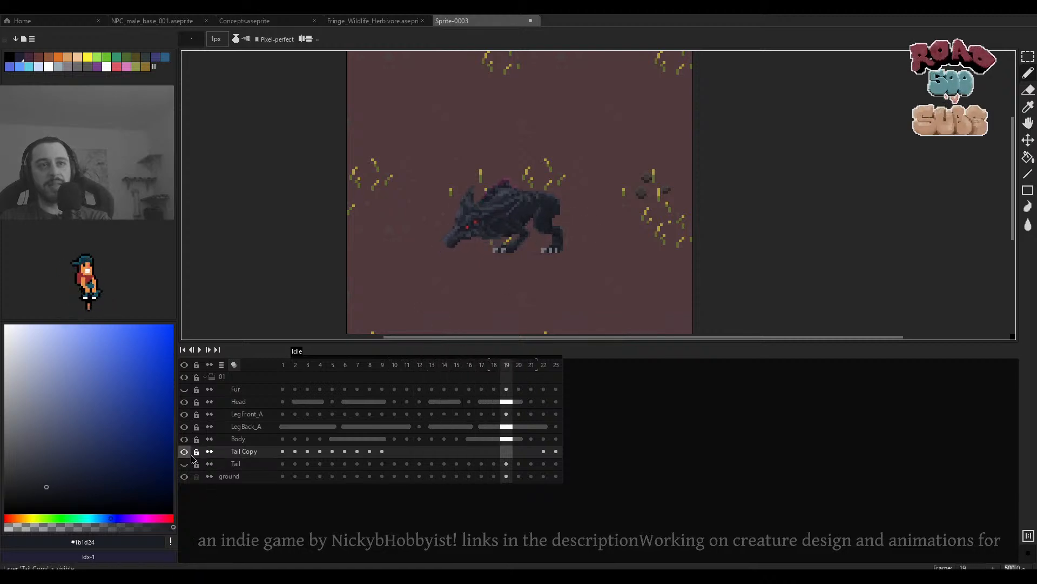
Hide Tail Copy, show the original Tail layer, and play the idle animation to review the earlier tail motion.
left_click(184, 475)
left_click(185, 464)
left_click(184, 475)
key("Return")
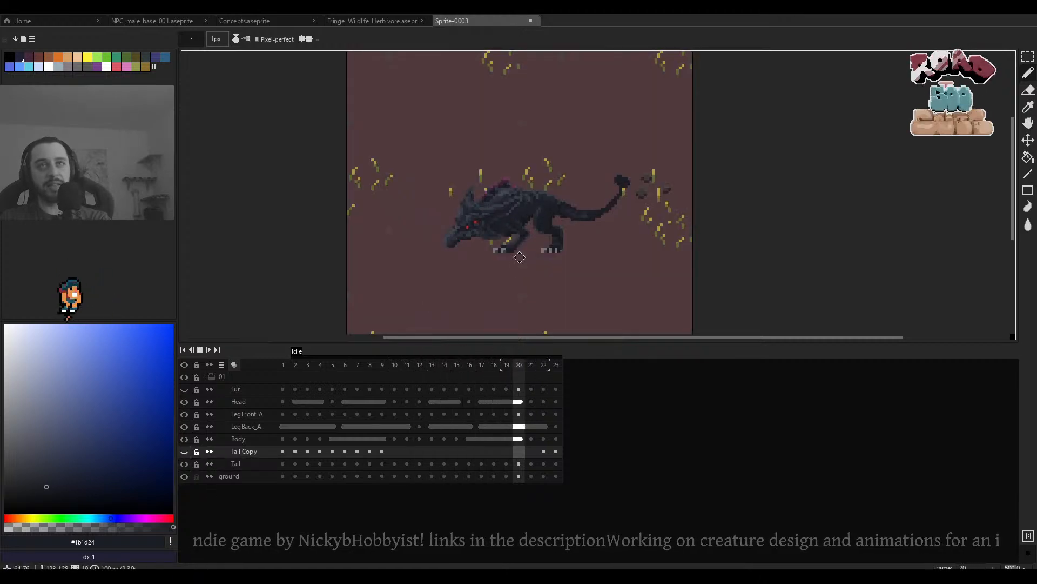
scroll(564, 242, "down", 1)
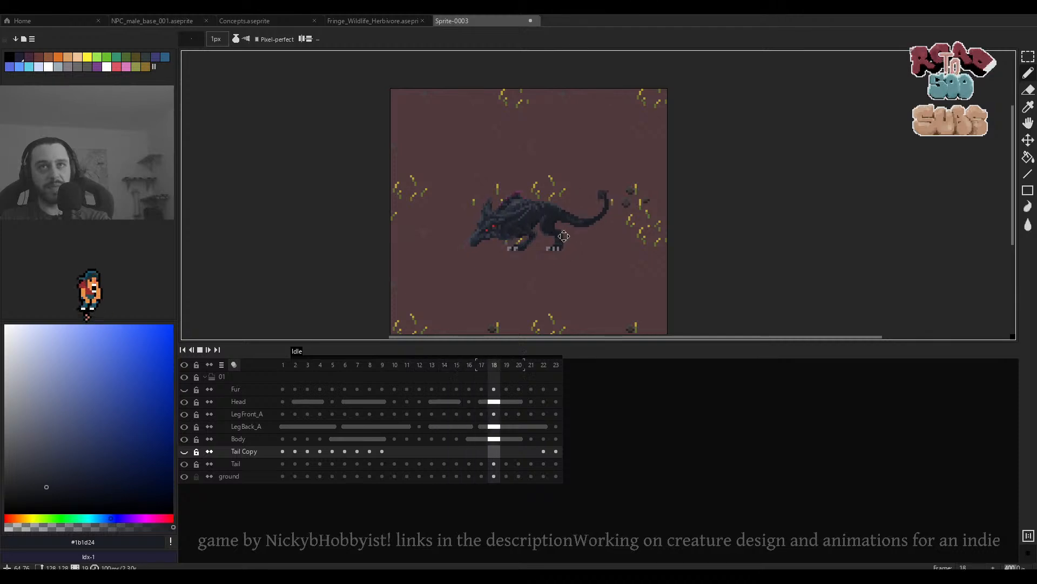
scroll(562, 236, "down", 1)
scroll(562, 236, "down", 1)
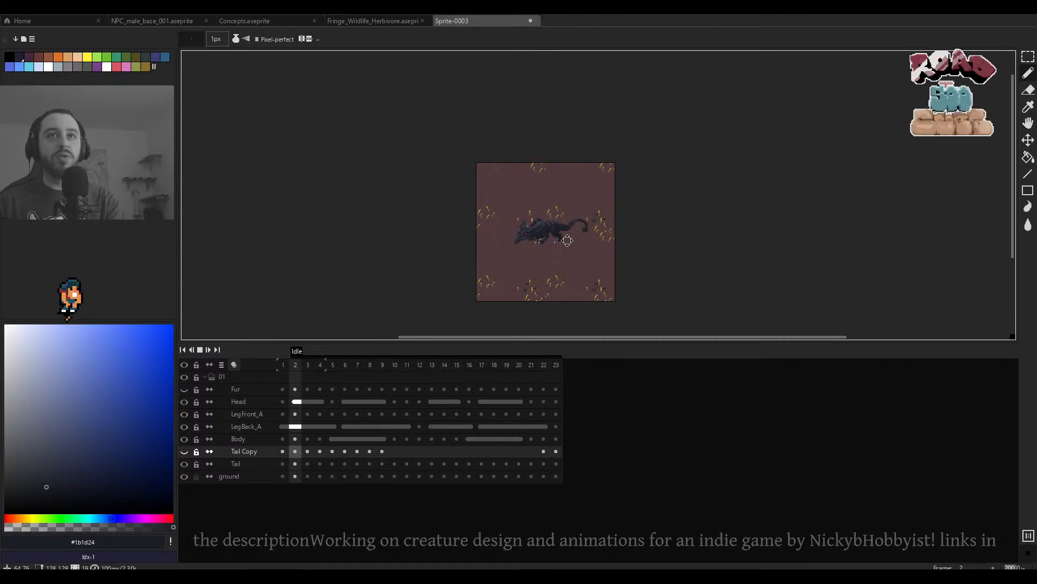
scroll(543, 242, "up", 2)
Look at the Concepts file, then play the Fringe_Wildlife_Herbivore animation from frame 76 of the Alert02 section as reference.
left_click(275, 25)
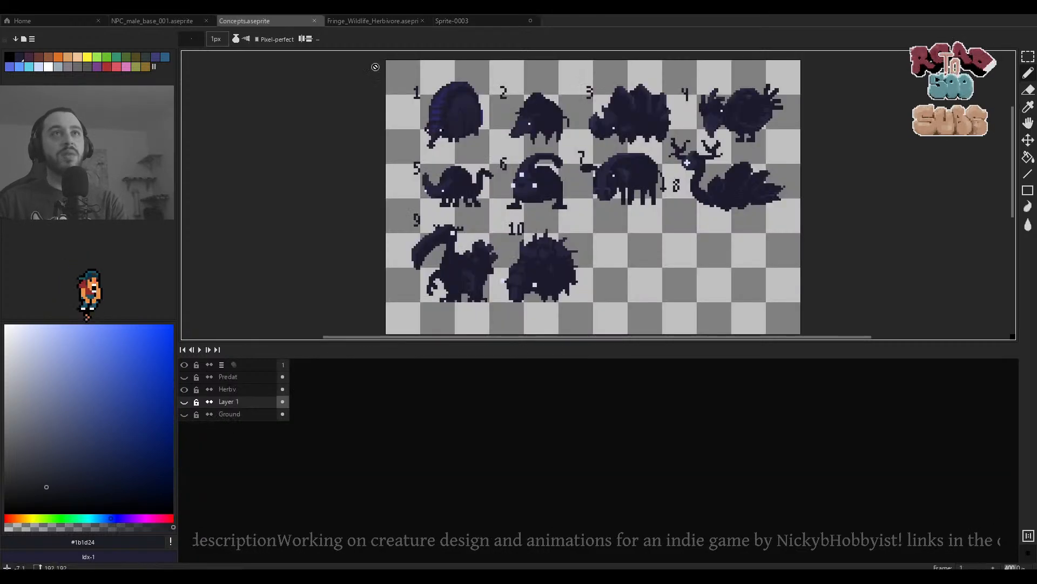
left_click(351, 21)
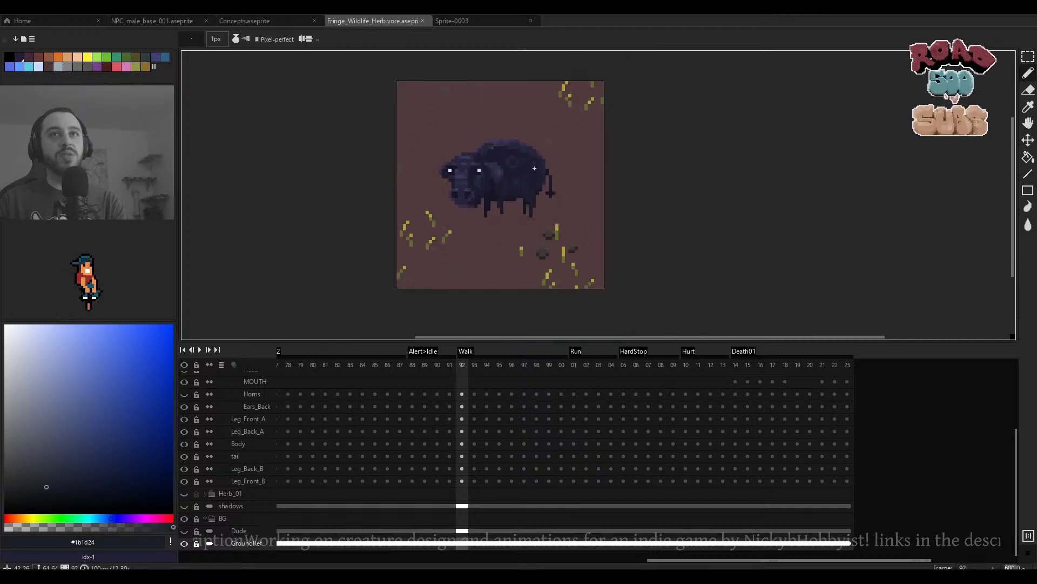
scroll(385, 368, "up", 3)
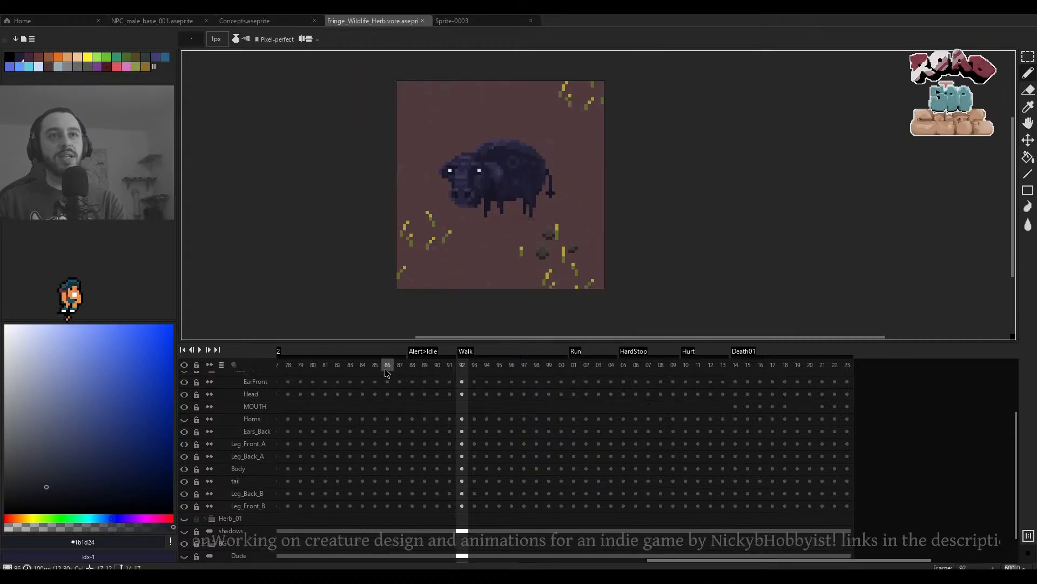
left_click_drag(381, 374, 514, 399)
left_click(401, 365)
key("Return")
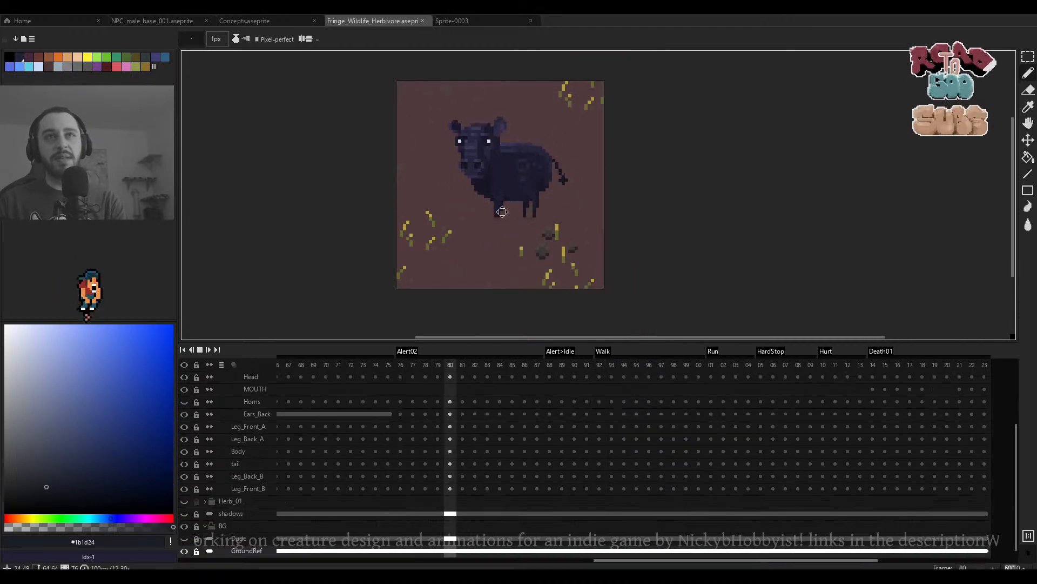
scroll(505, 210, "down", 1)
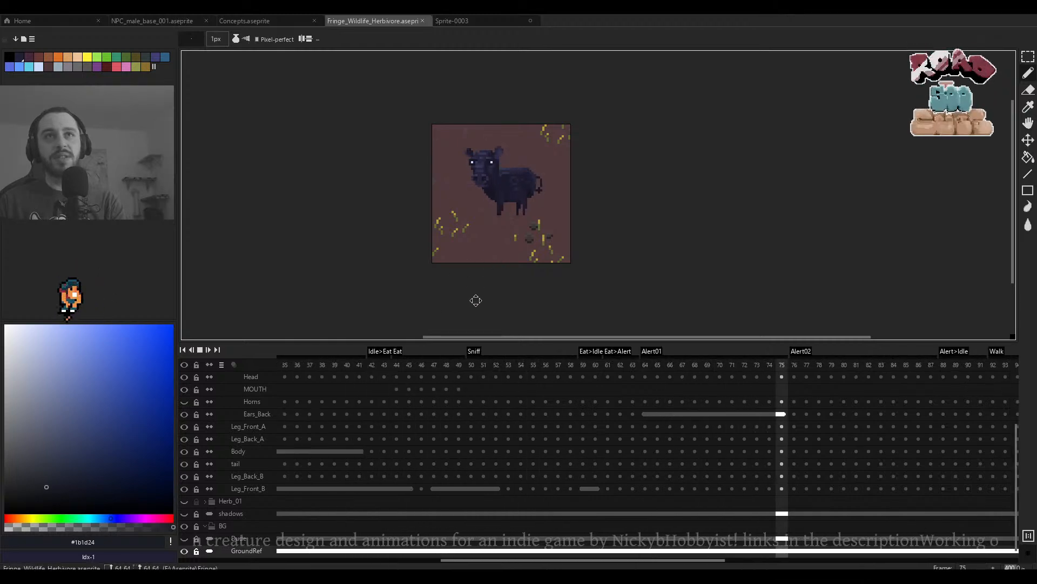
Play the herbivore's Idle01 section from frame 2 and examine its tail swing up close.
key("Return")
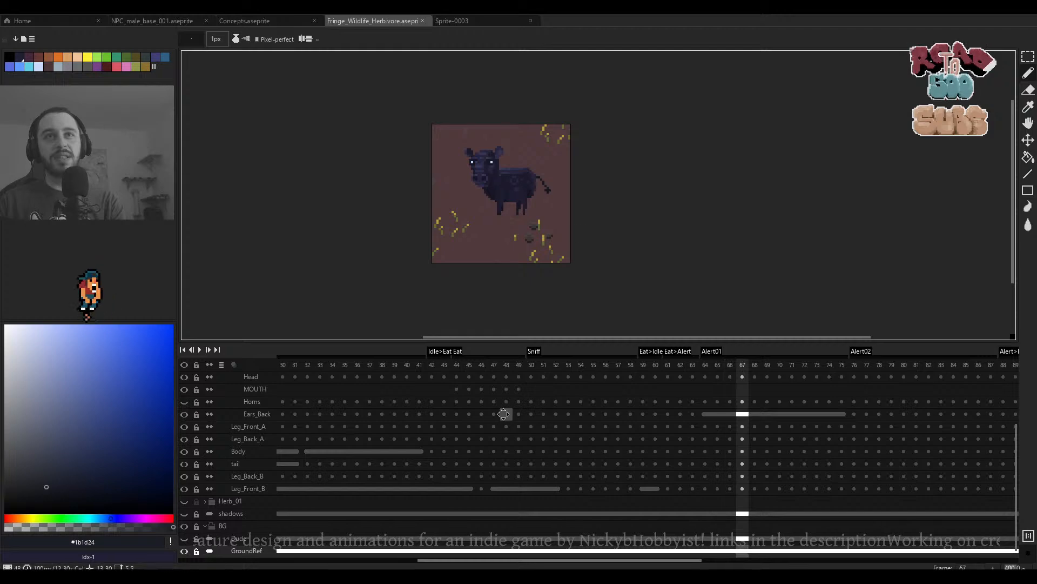
left_click_drag(505, 414, 718, 417)
scroll(472, 403, "up", 4)
left_click(293, 368)
key("Return")
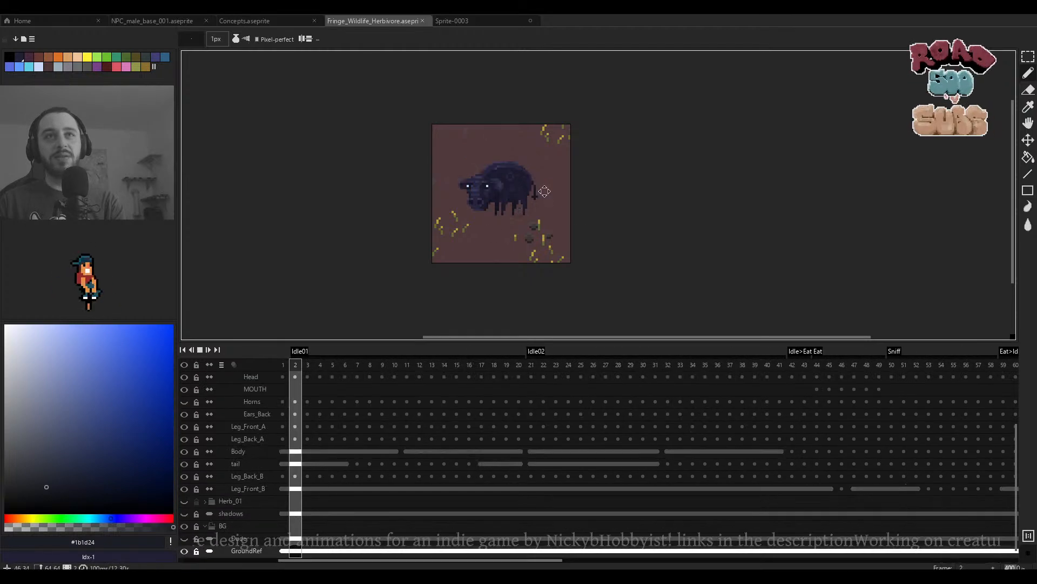
scroll(552, 197, "up", 2)
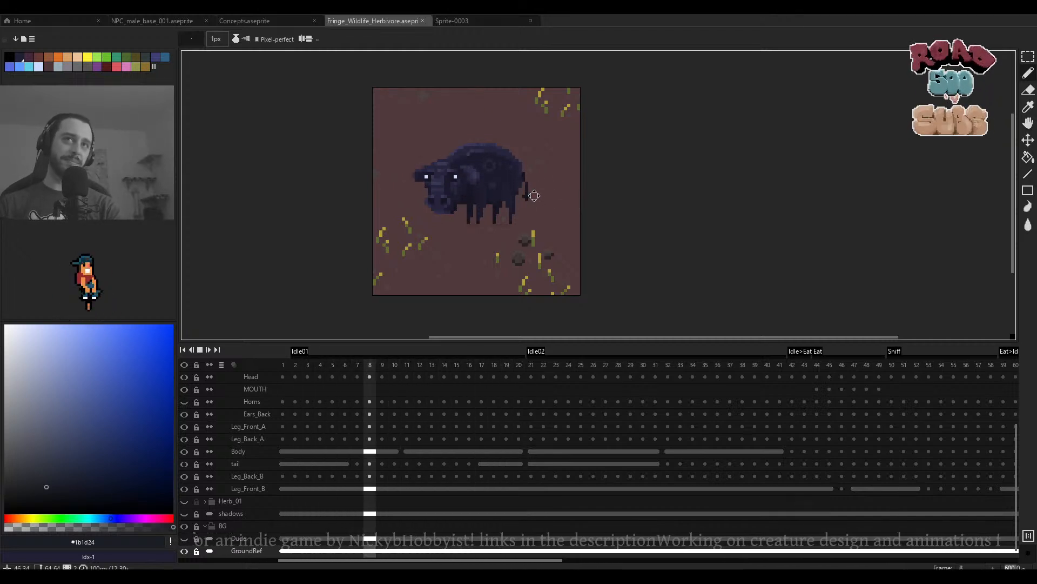
scroll(539, 190, "up", 1)
scroll(541, 187, "up", 2)
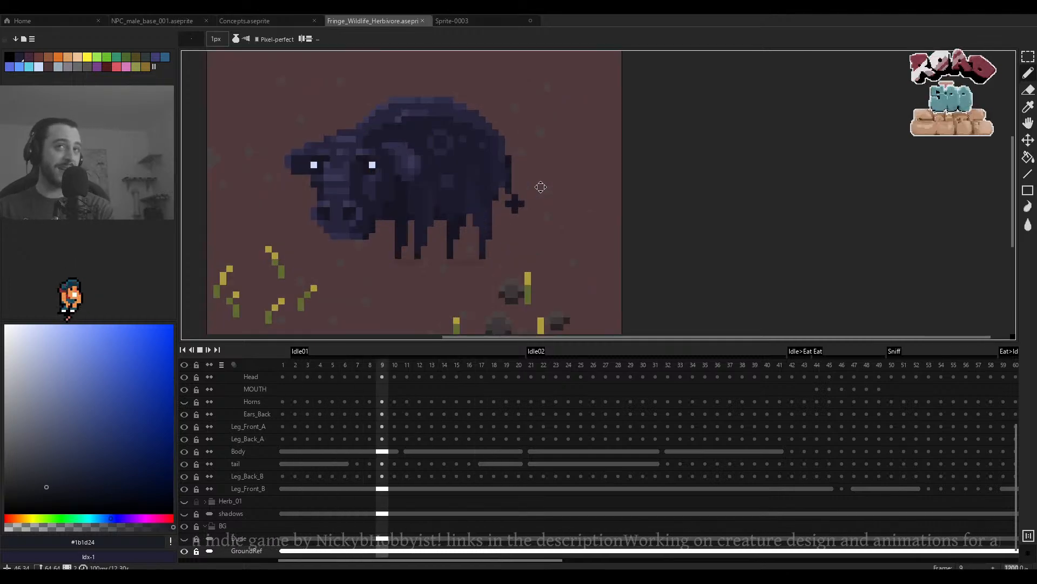
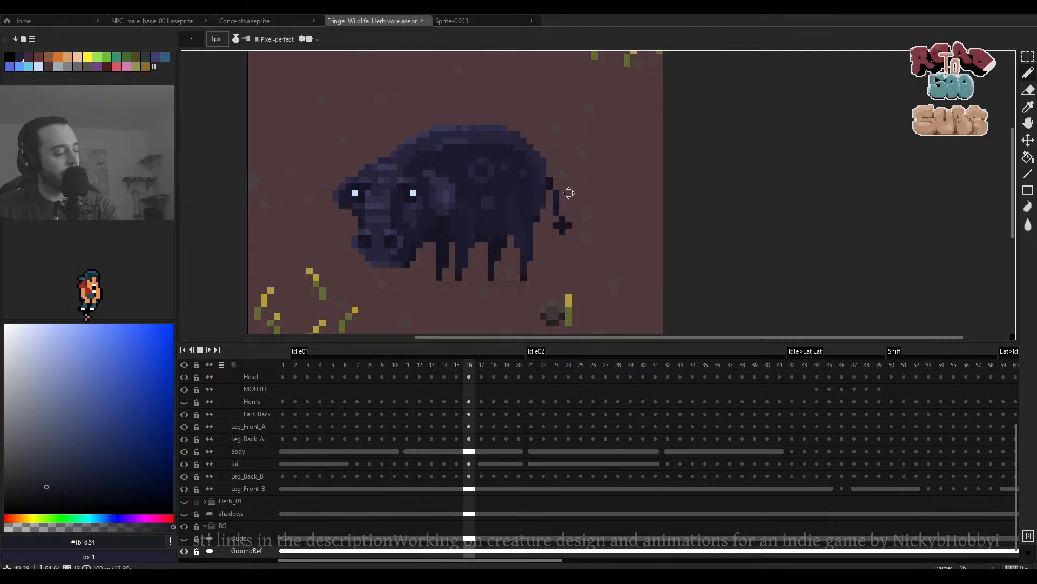
scroll(569, 193, "down", 4)
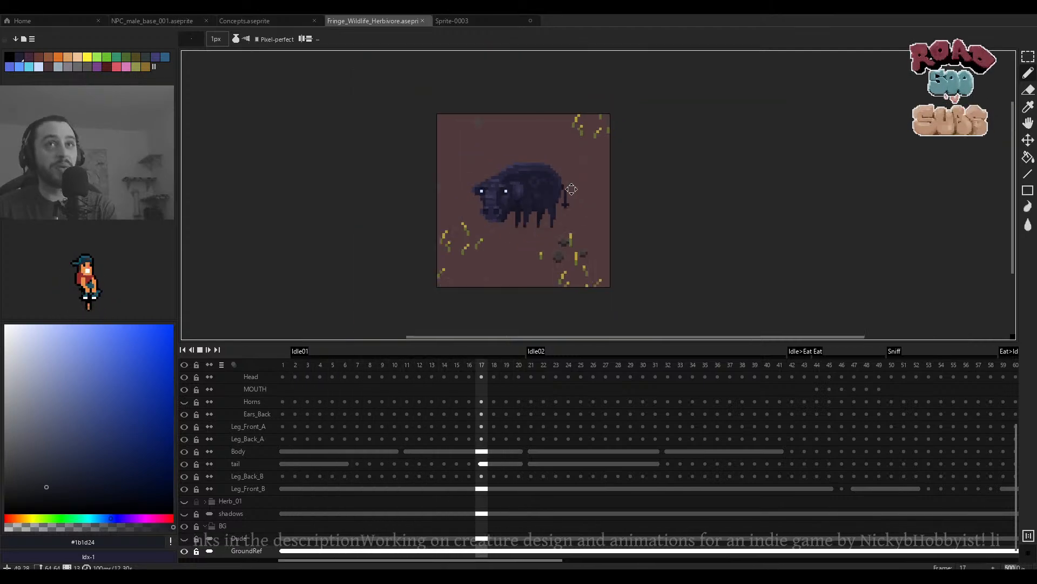
scroll(621, 192, "up", 2)
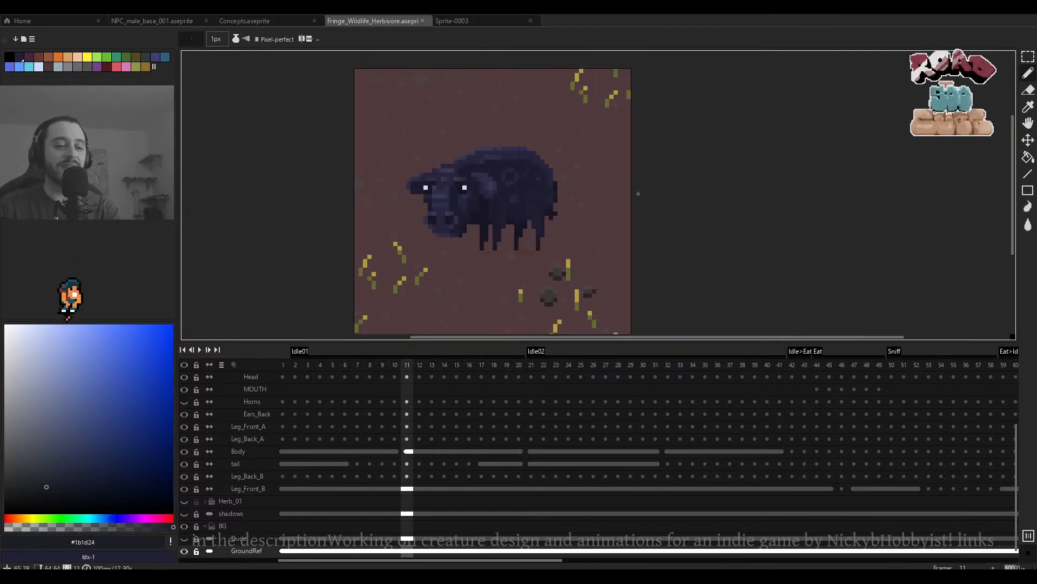
Save the Fringe_Wildlife_Herbivore file and return to the Sprite-0003 creature animation.
key("ctrl+s")
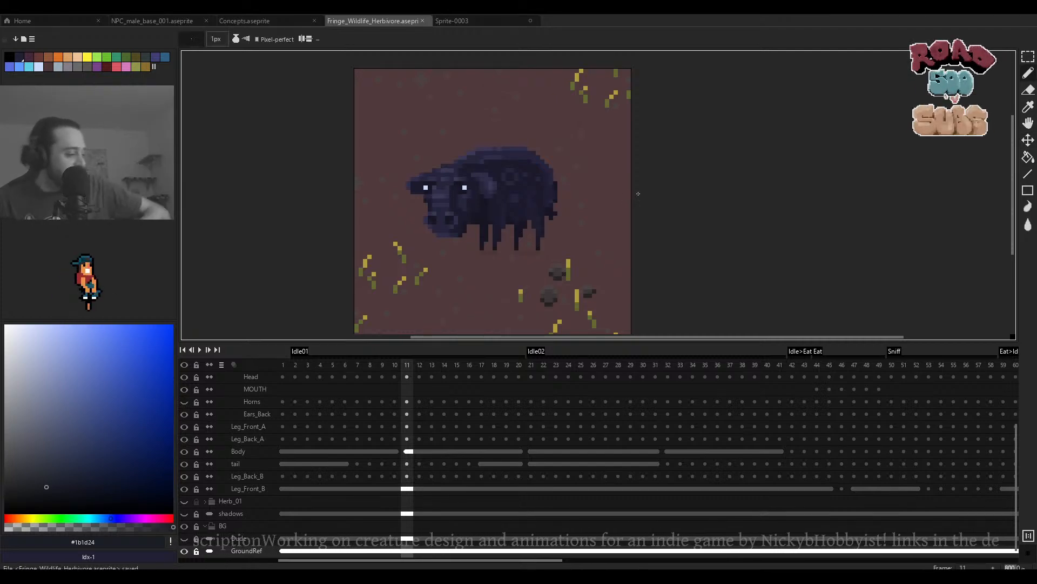
scroll(625, 195, "down", 2)
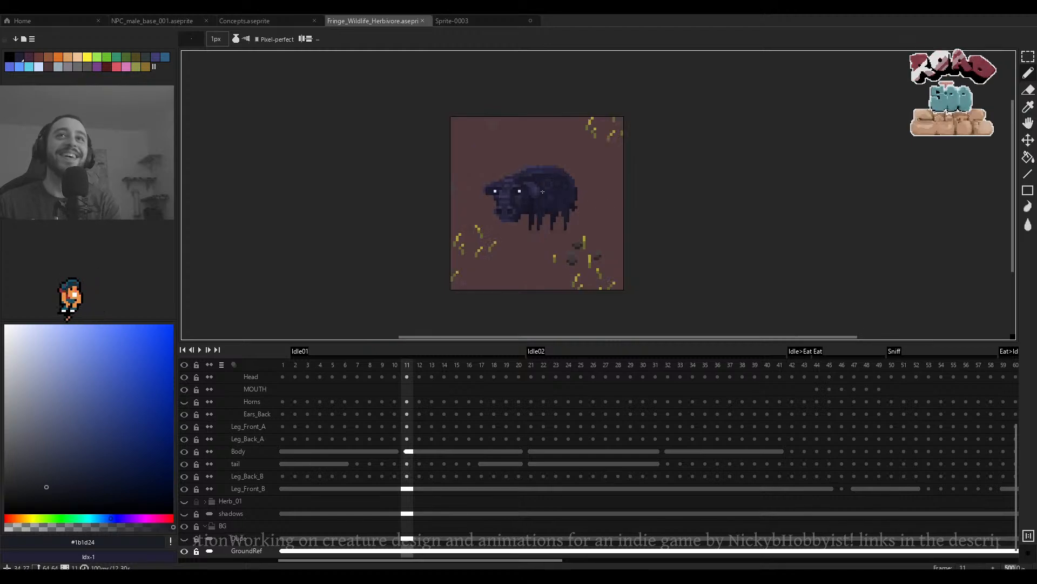
scroll(572, 191, "up", 1)
left_click(470, 21)
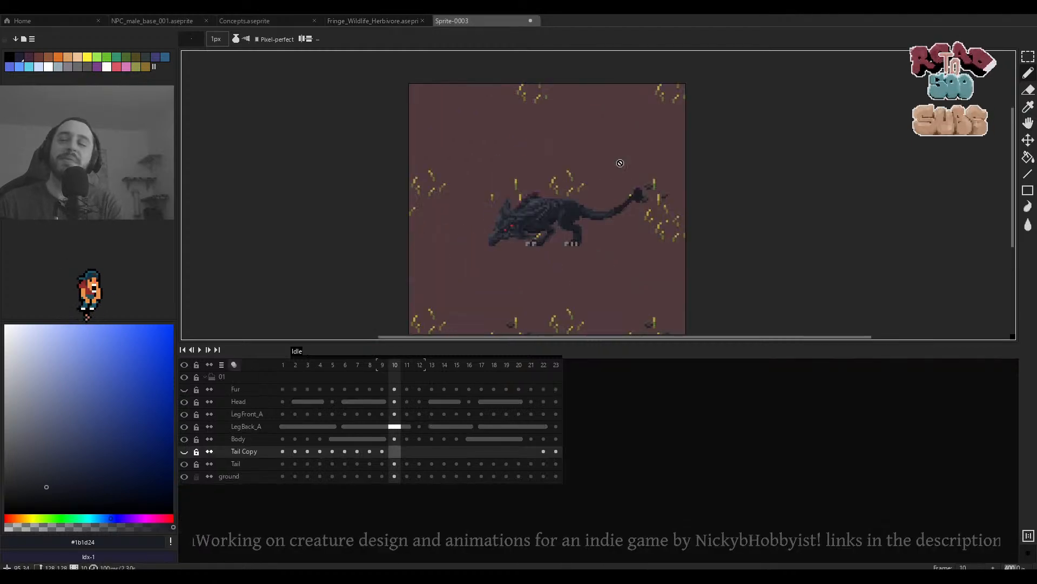
Select the Body layer, enlarge the canvas area over the timeline, and replay the idle animation with the original tail.
scroll(546, 224, "up", 3)
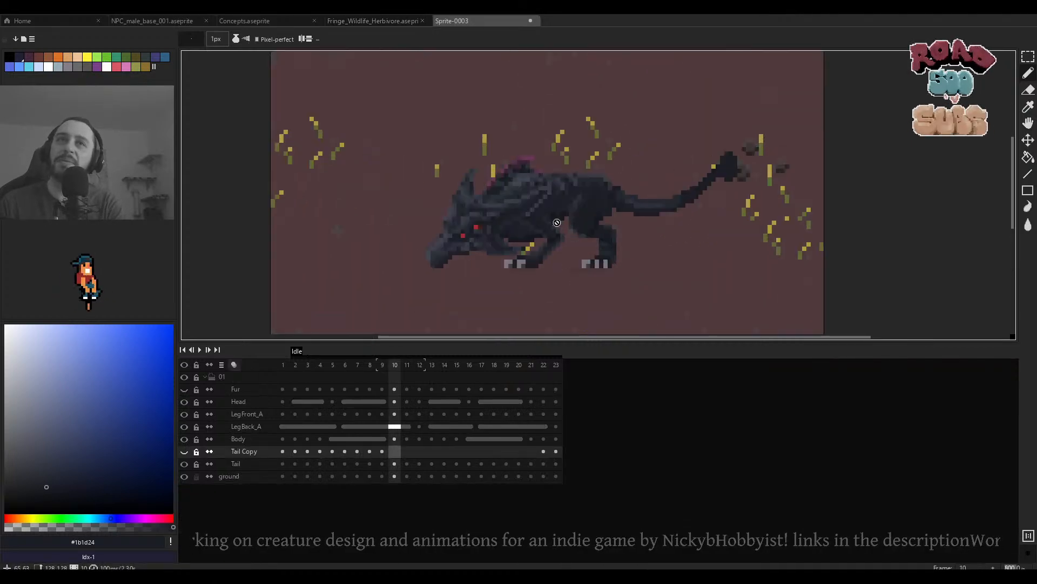
left_click_drag(557, 223, 567, 208)
left_click(570, 190, "ctrl")
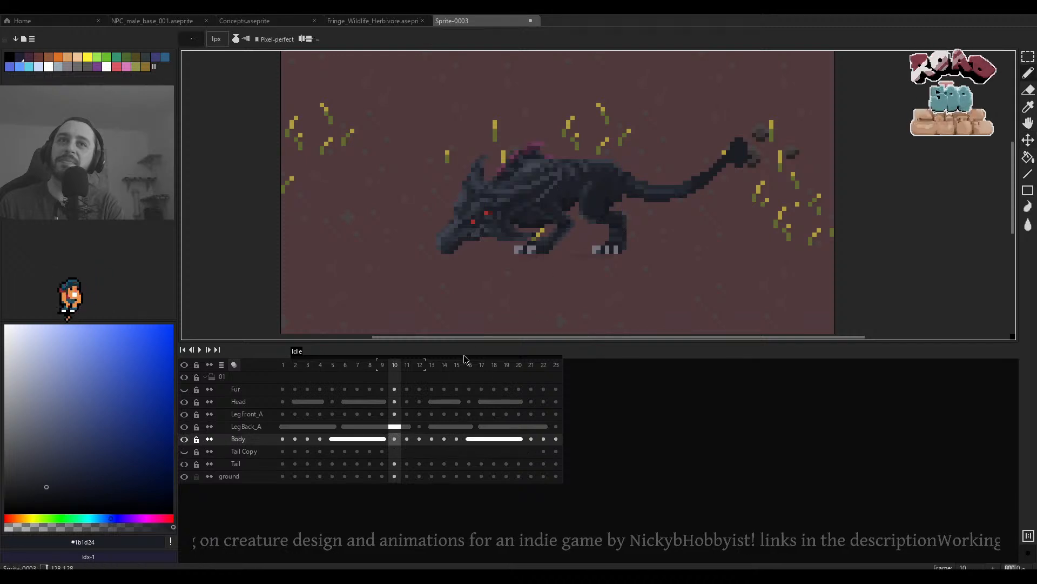
left_click_drag(467, 344, 466, 397)
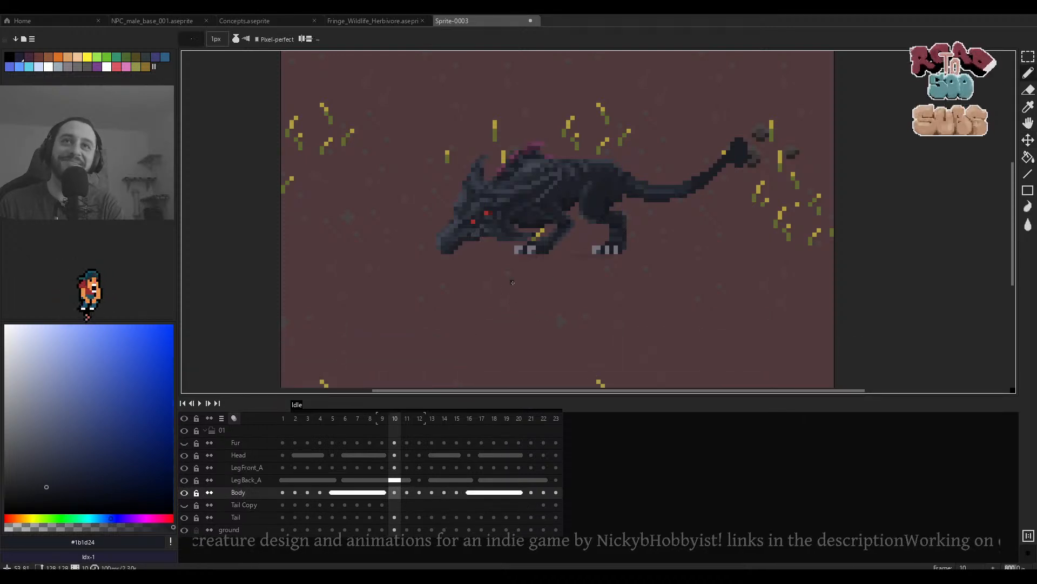
scroll(543, 204, "down", 3)
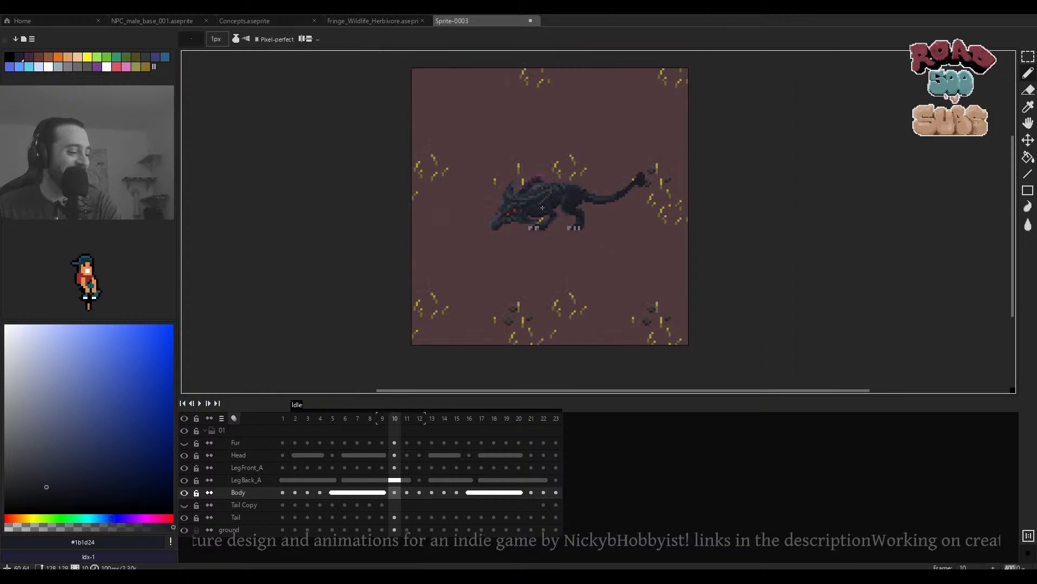
scroll(550, 208, "up", 2)
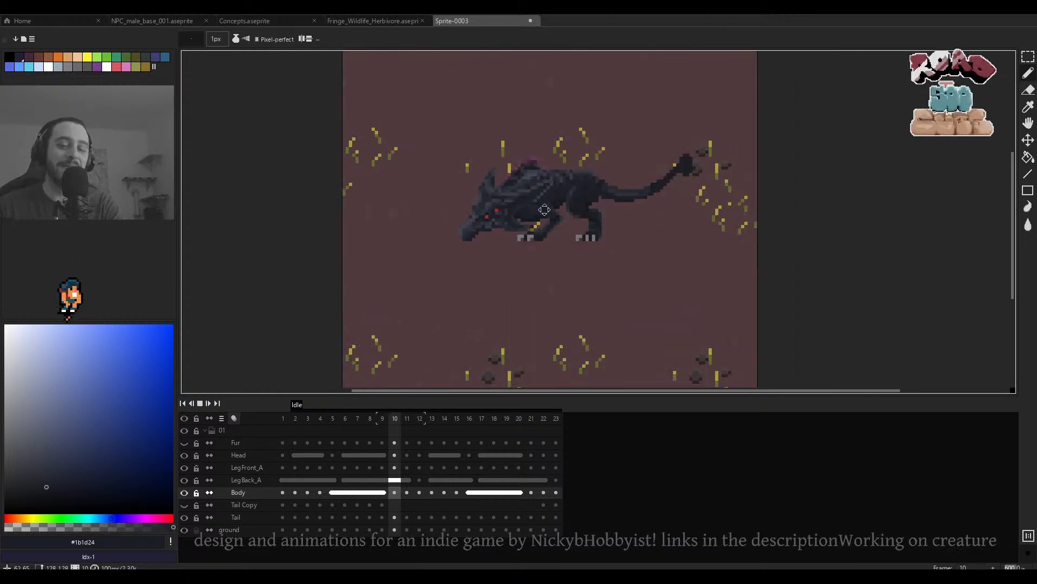
scroll(544, 210, "down", 2)
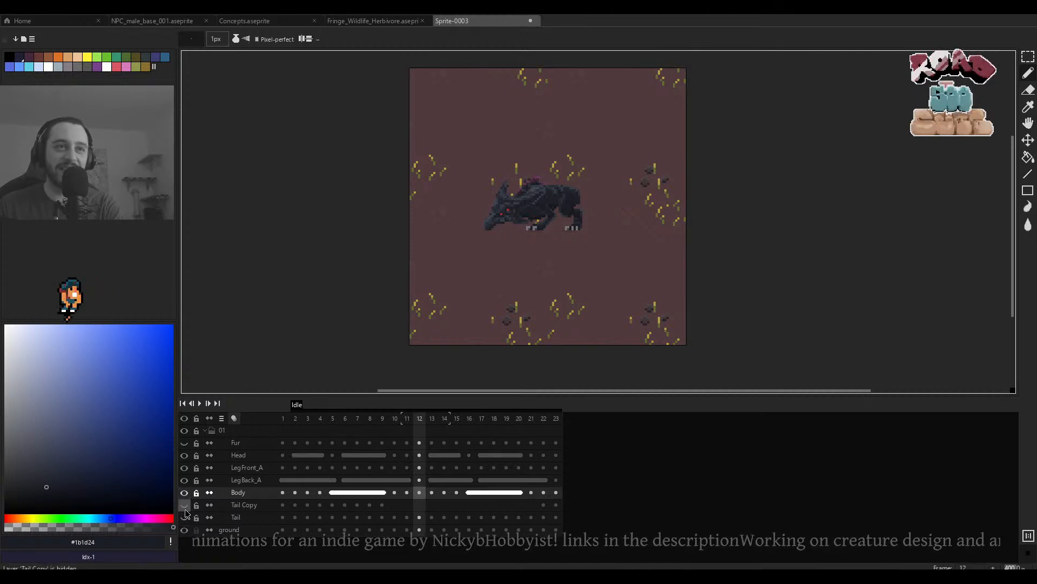
Show the Tail Copy layer in place of the original Tail layer and compare its poses on frames 6 and 7.
left_click(253, 510)
scroll(625, 212, "up", 4)
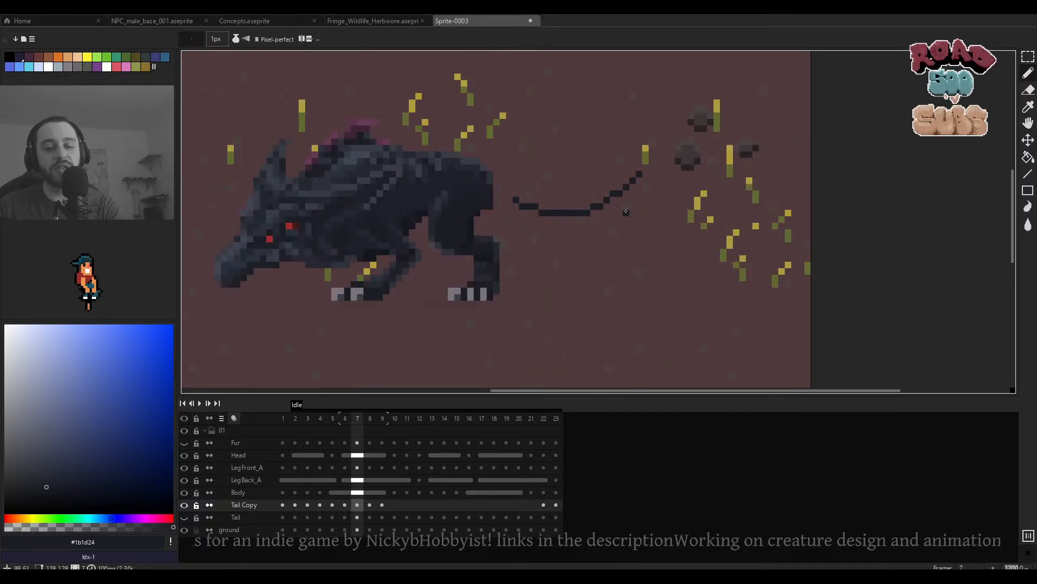
key("Left")
key("Right")
key("Left")
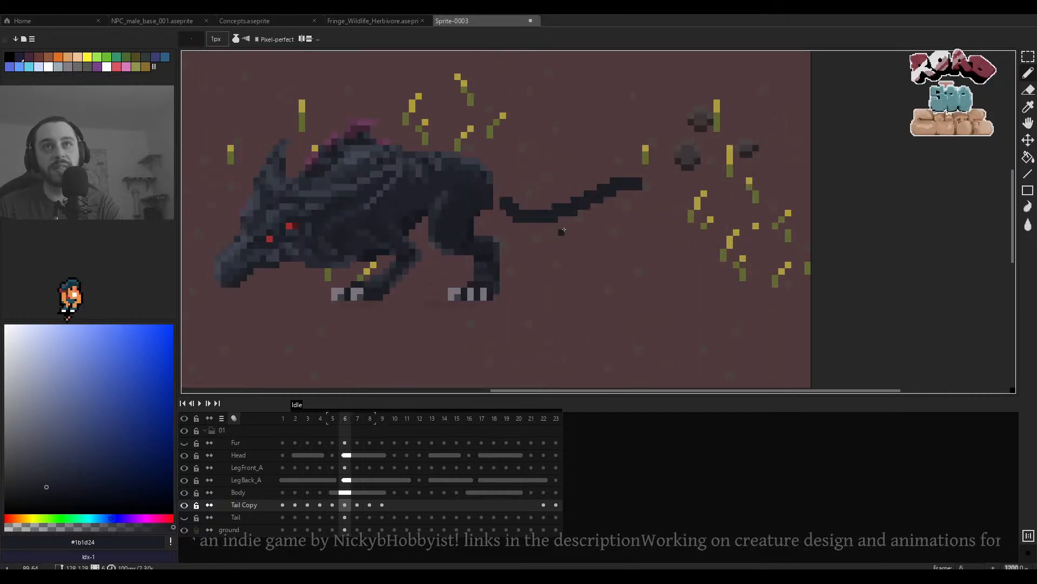
Shift the thin Tail Copy curves on frames 7 and 8 so the motion flows on from frame 6.
key("Right")
mouse_move(567, 214)
left_mouse_down("ctrl")
mouse_move(555, 222)
mouse_move(562, 239)
left_mouse_up("ctrl")
key("b")
key("Left")
key("Right")
key("Right")
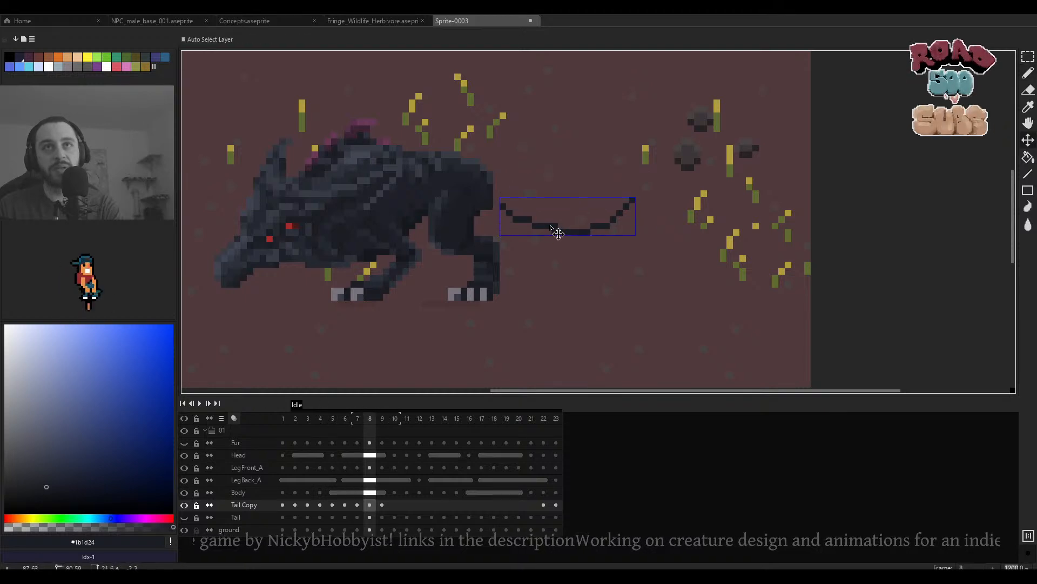
Draw low, drooping 1px tail curves behind the hindquarters on frames 9 and 10 of Tail Copy.
key("Right")
mouse_move(510, 213)
left_mouse_down()
mouse_move(547, 238)
mouse_move(607, 247)
left_mouse_up()
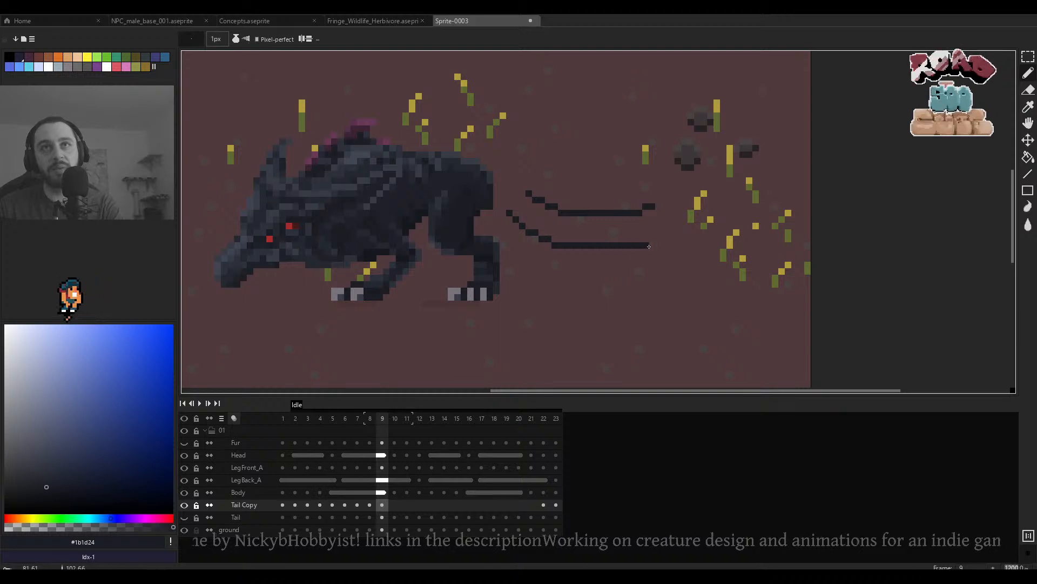
key("Right")
mouse_move(510, 212)
left_mouse_down()
mouse_move(609, 253)
mouse_move(648, 248)
left_mouse_up()
Link the Tail Copy cels from frame 10 through frame 14 so they all hold the frame 10 pose.
key("Right")
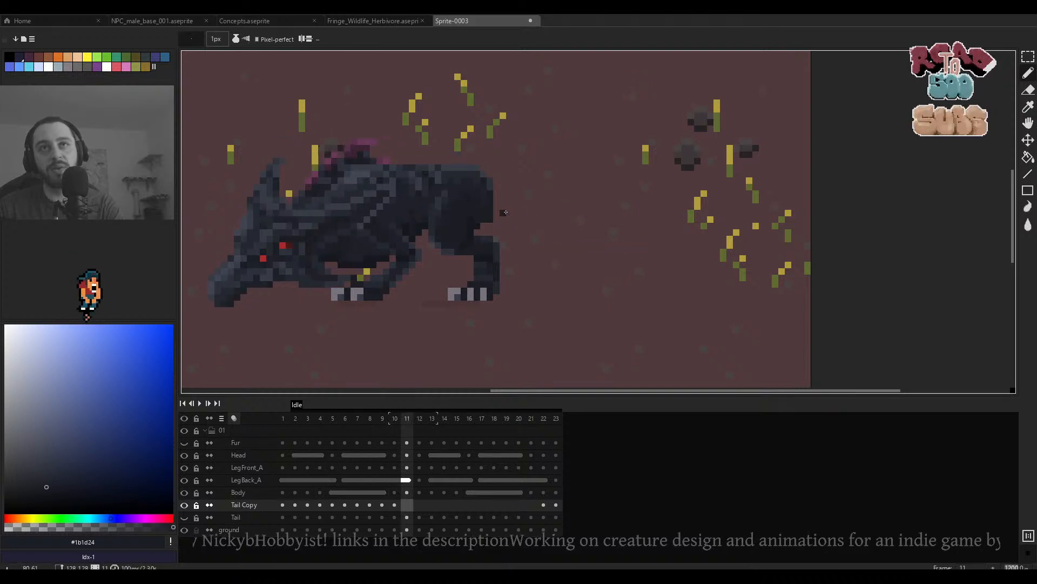
key("Left")
left_click_drag(394, 504, 441, 512)
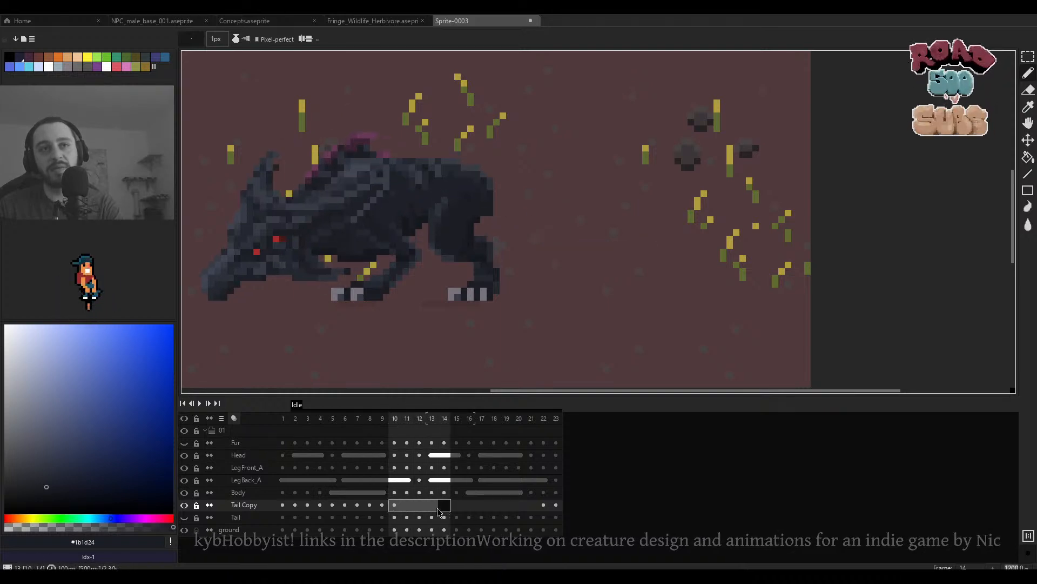
left_click(467, 541)
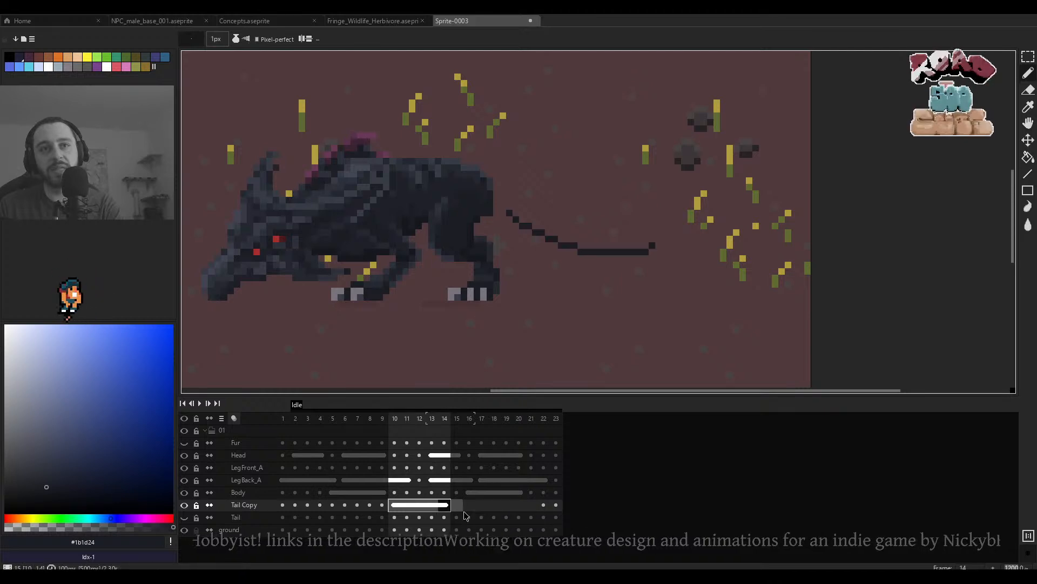
Draw the tail line on frame 15 of Tail Copy with a raised base, and compare it with the held frames before it.
left_click(456, 506)
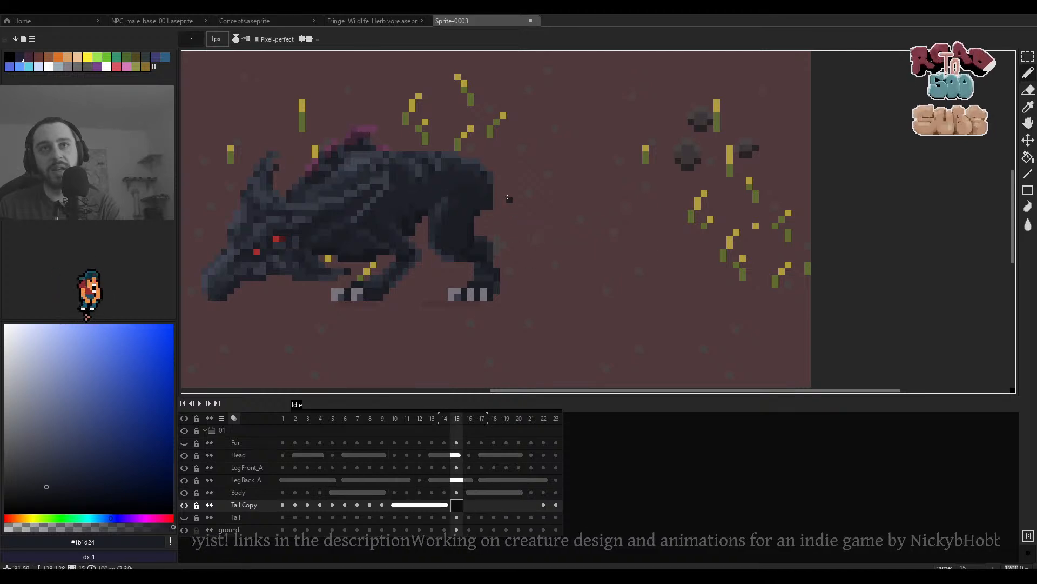
mouse_move(508, 199)
left_mouse_down()
mouse_move(599, 238)
mouse_move(662, 248)
left_mouse_up()
key("Left")
key("Left")
key("Left")
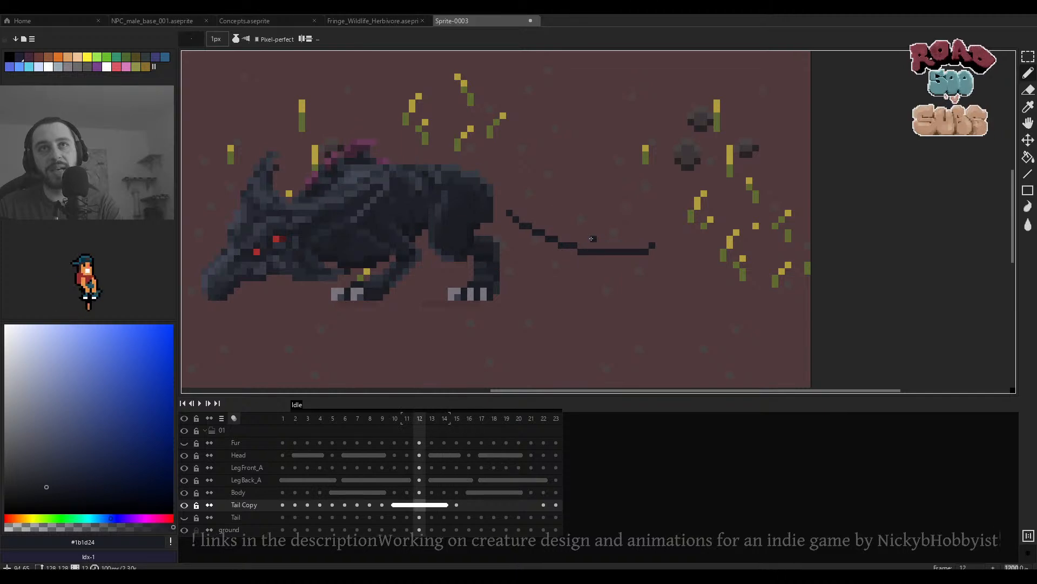
key("Right")
key("Right")
key("Right")
Draw the tail line on frame 16 sloping down from the hindquarters, redoing the first stroke and checking against frame 15.
key("Right")
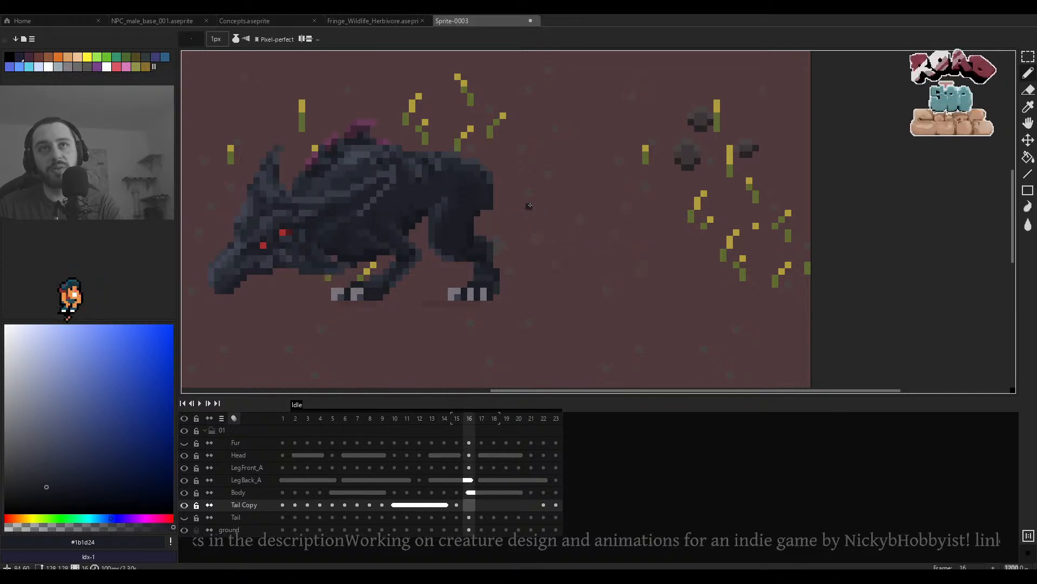
key("Left")
key("Right")
left_click_drag(510, 186, 664, 252)
key("ctrl+z")
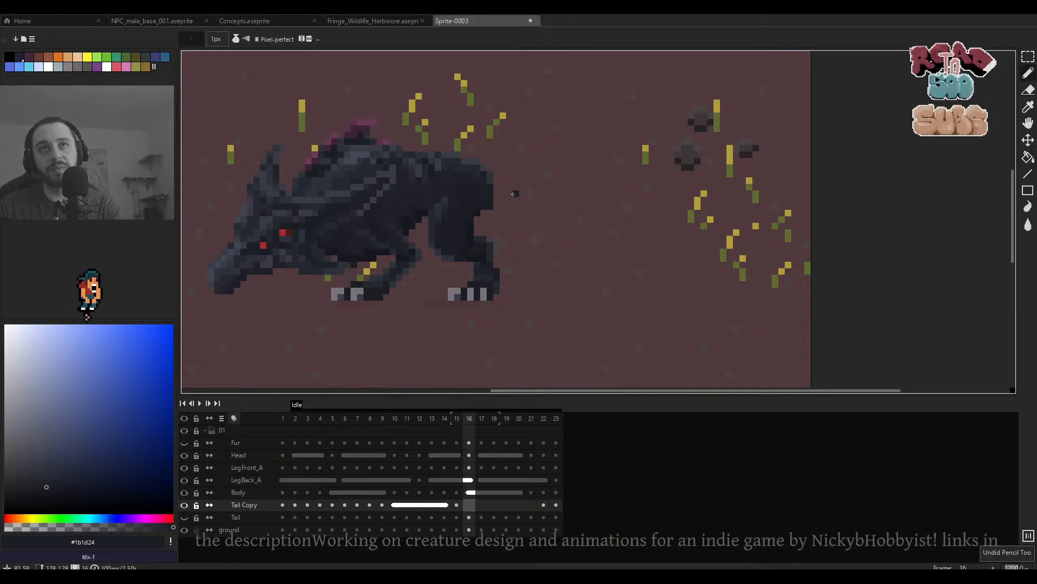
mouse_move(509, 193)
left_mouse_down()
mouse_move(590, 220)
mouse_move(659, 264)
left_mouse_up()
key("Left")
key("Right")
Draw the tail on frame 17 as an arch falling to a low tip, replacing the first attempt with its flat end.
key("Right")
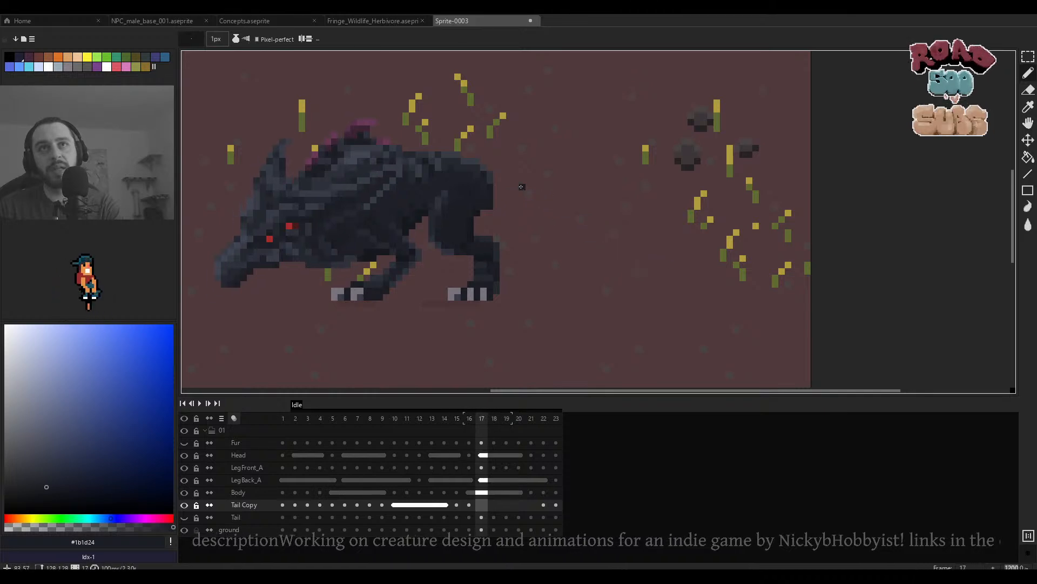
left_click_drag(602, 230, 655, 252)
key("Left")
key("Right")
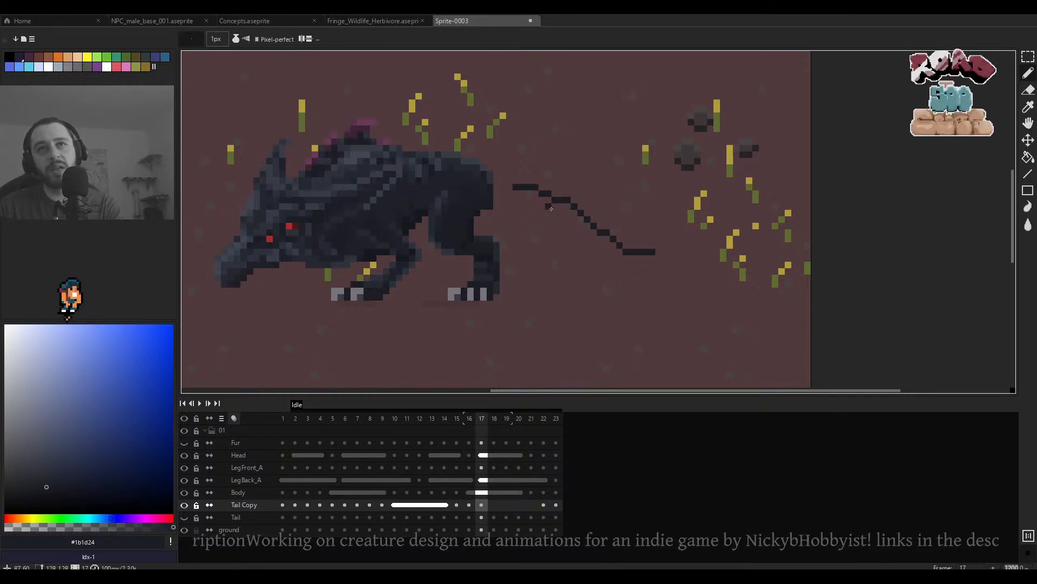
key("ctrl+z")
mouse_move(514, 187)
left_mouse_down()
mouse_move(578, 215)
mouse_move(634, 265)
left_mouse_up()
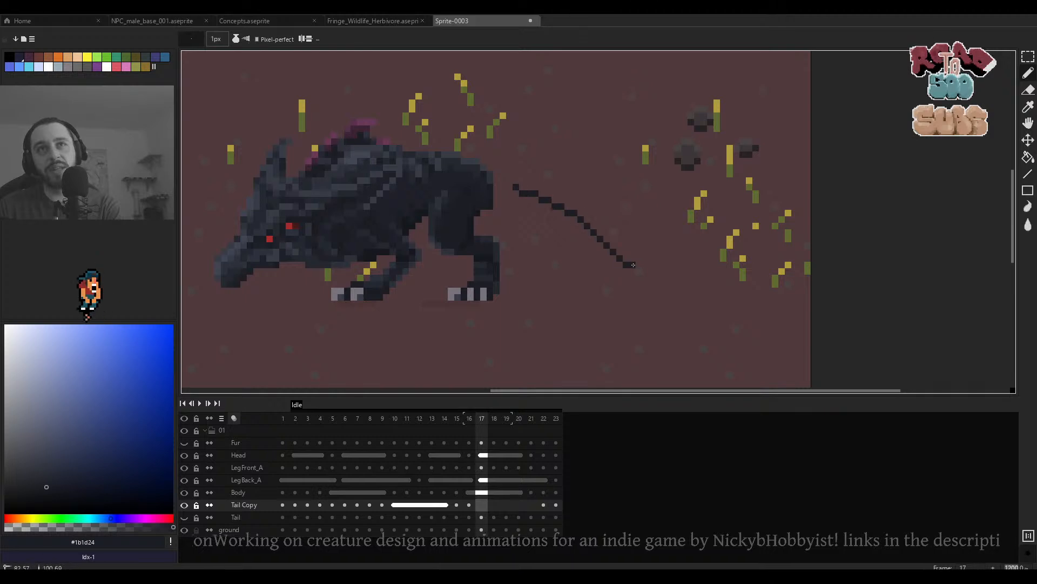
Check the finished tail poses on frames 22 and 23 and draw a matching thin tail line on frame 21.
left_click(546, 505)
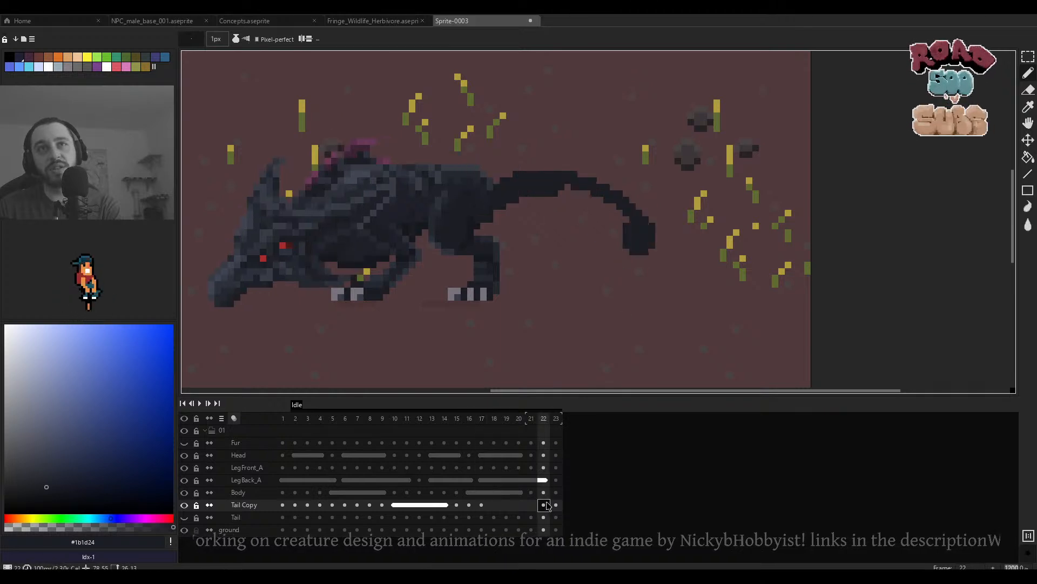
key("Right")
key("Left")
key("Left")
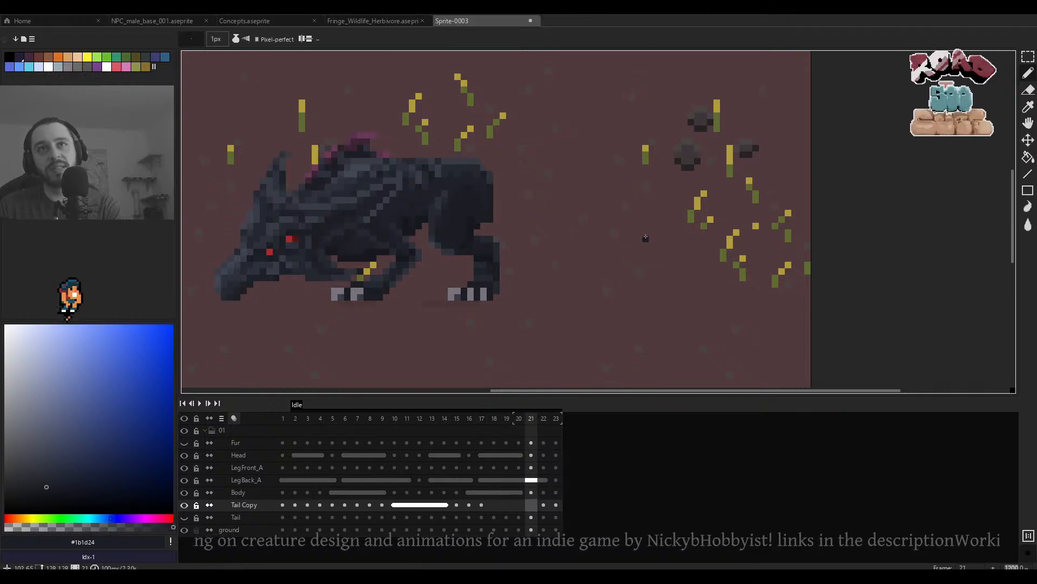
key("Left")
key("Right")
key("Right")
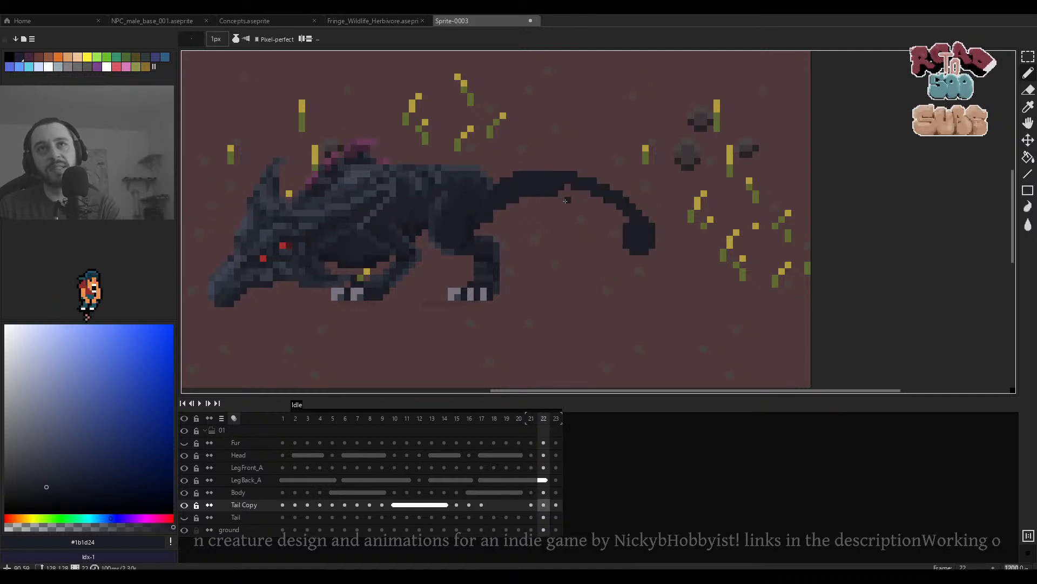
Draw gently arched tail lines on frames 20 and 19 of Tail Copy, working backwards from frame 21.
key("Left")
key("Left")
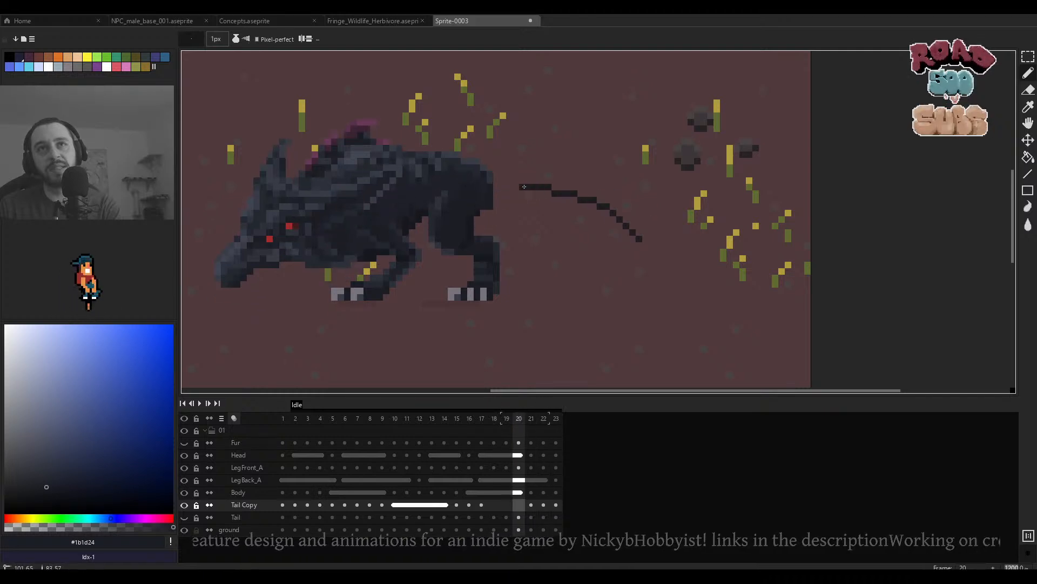
key("Left")
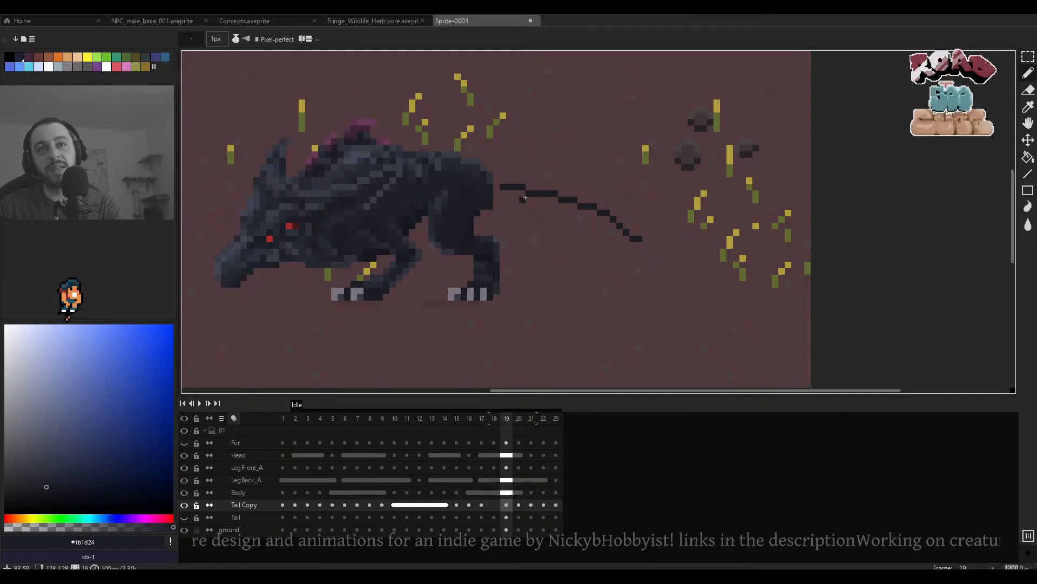
Draw the tail line on frame 18 of Tail Copy, rising from a low tip back towards the hindquarters.
key("Left")
key("Left")
key("Right")
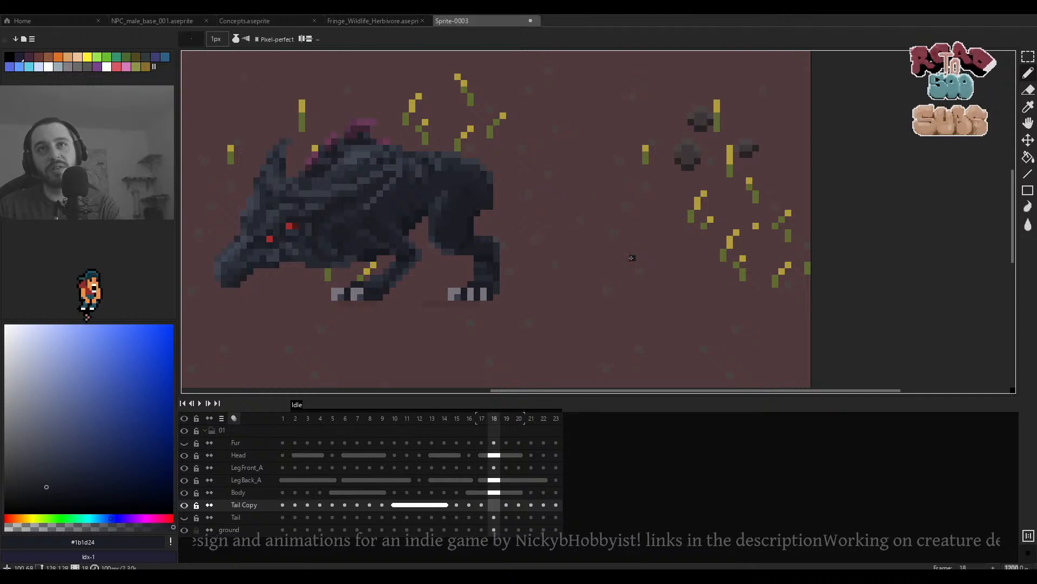
mouse_move(631, 258)
left_mouse_down()
mouse_move(590, 221)
mouse_move(541, 204)
left_mouse_up()
Play the idle animation at several zoom levels and review how the new tail frames flow.
key("Return")
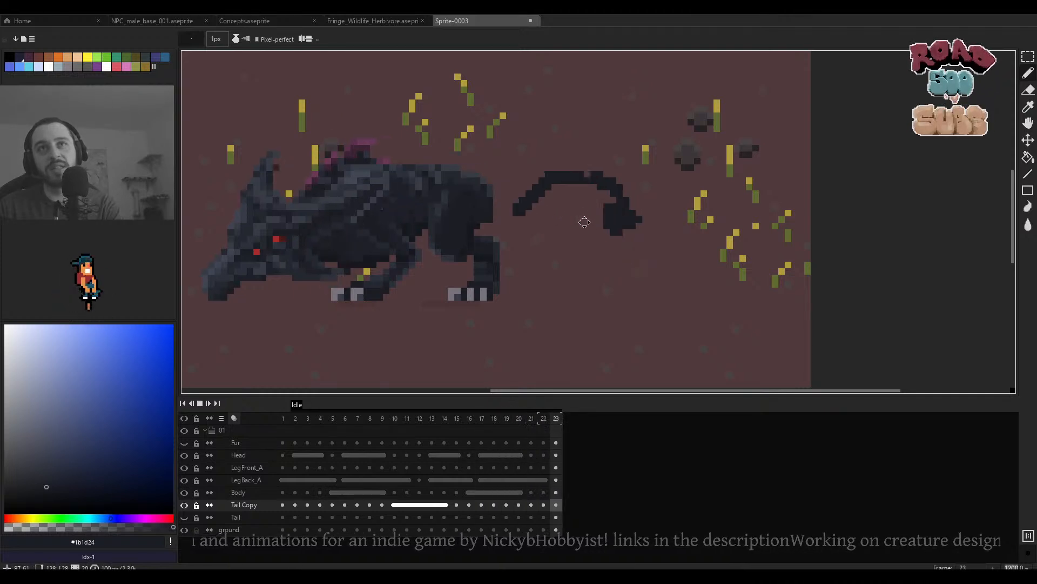
scroll(585, 225, "down", 4)
scroll(592, 229, "down", 1)
scroll(605, 234, "down", 1)
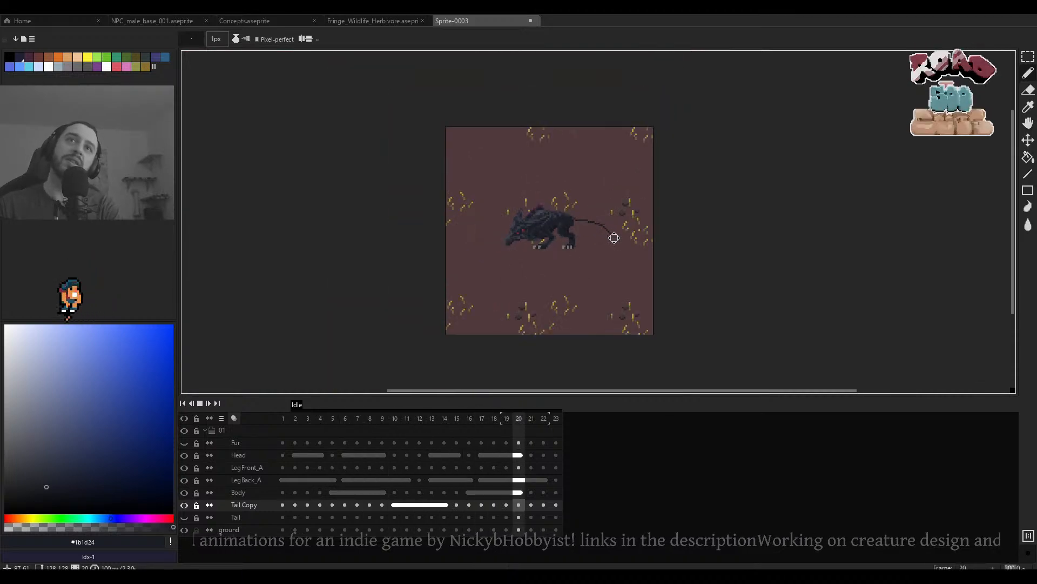
scroll(623, 239, "up", 1)
scroll(622, 238, "down", 1)
scroll(615, 236, "up", 1)
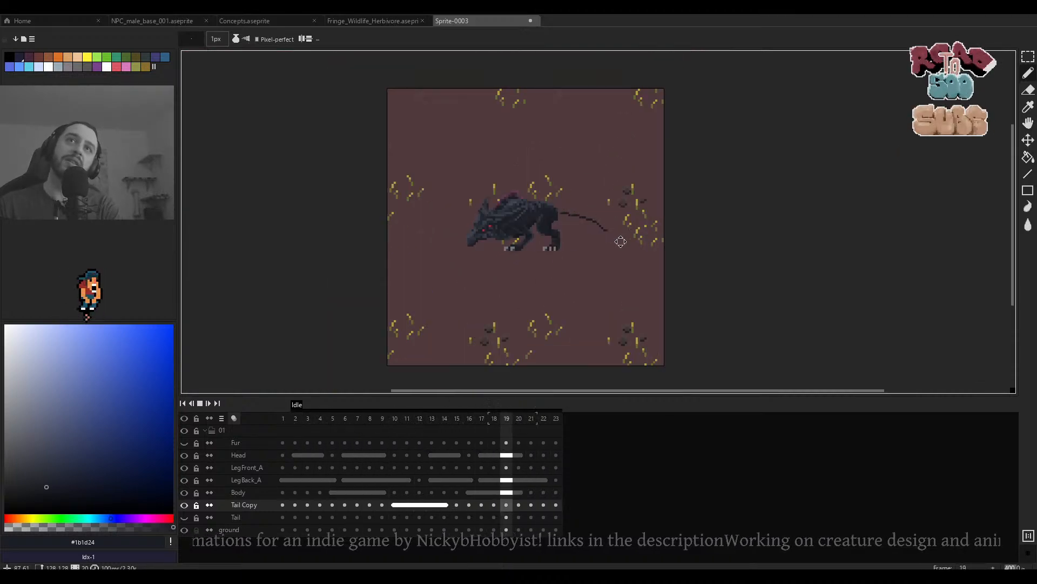
scroll(612, 232, "up", 2)
scroll(597, 213, "up", 3)
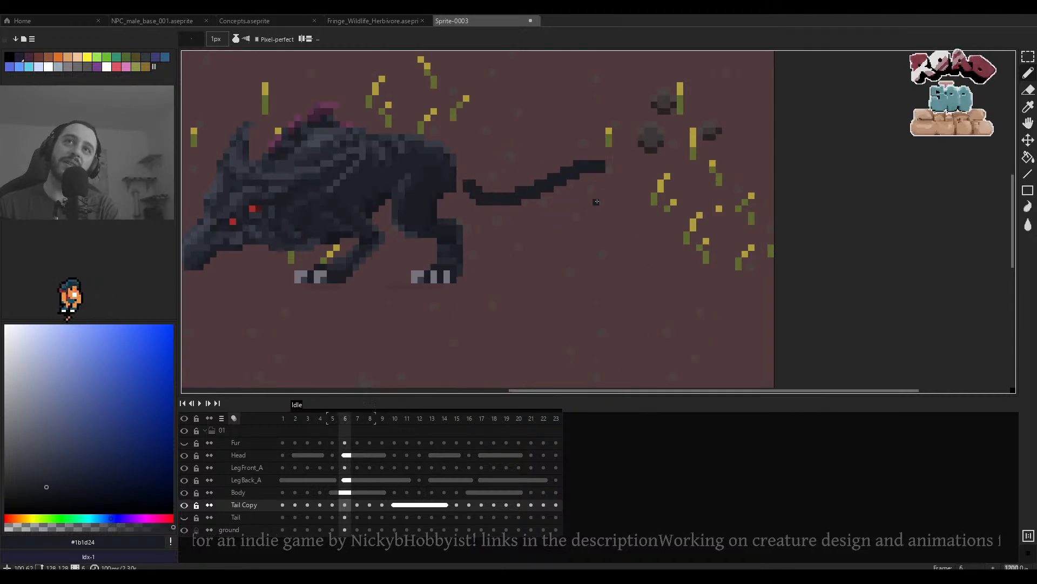
Redraw the outer half of the tail on frame 7 as a flat run with a short upturned tip, erasing the old upswept end.
left_click(554, 203, "ctrl")
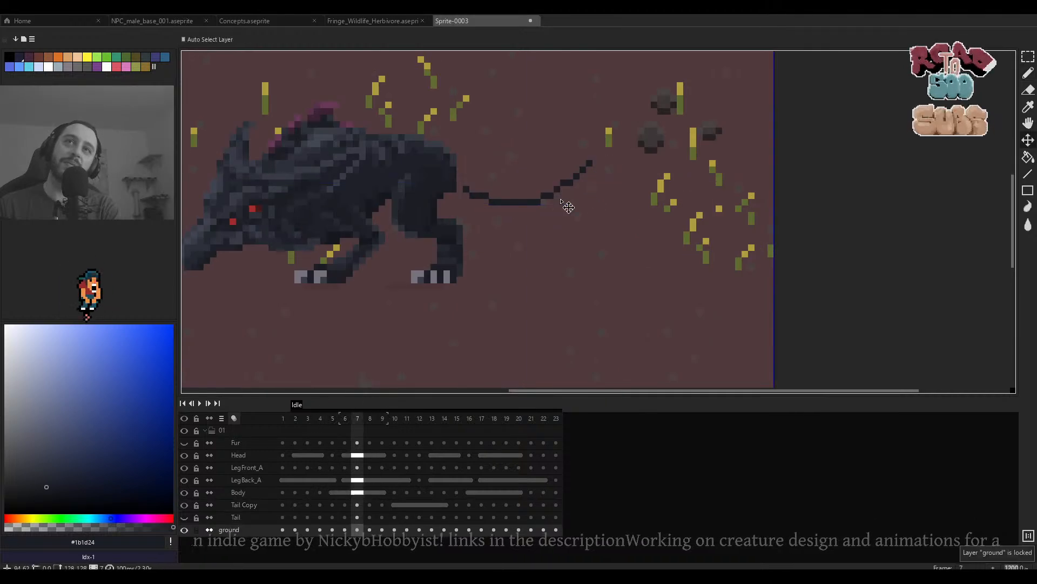
left_click_drag(547, 198, 555, 198)
scroll(557, 202, "up", 1)
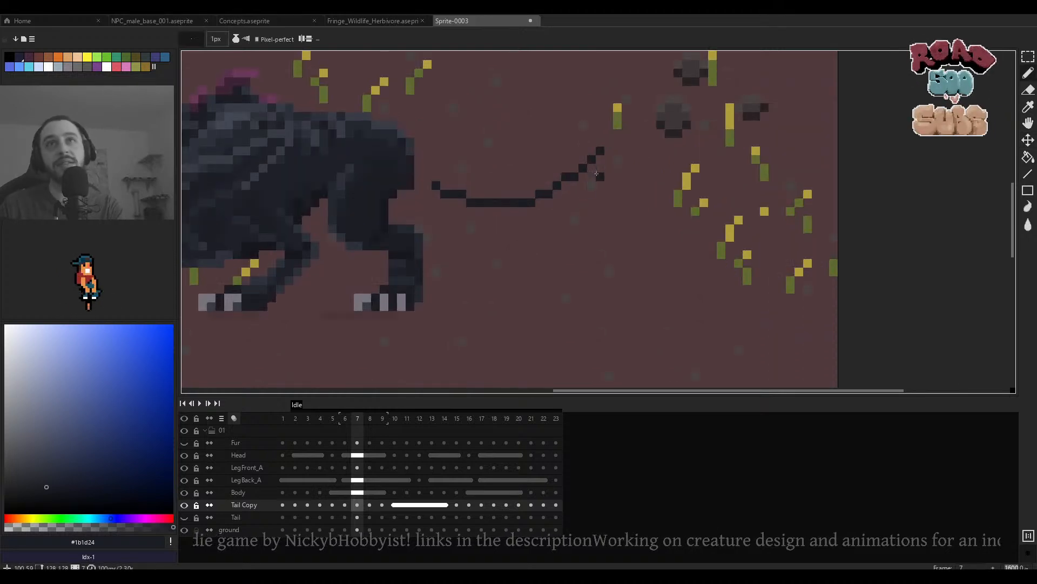
key("ctrl+z")
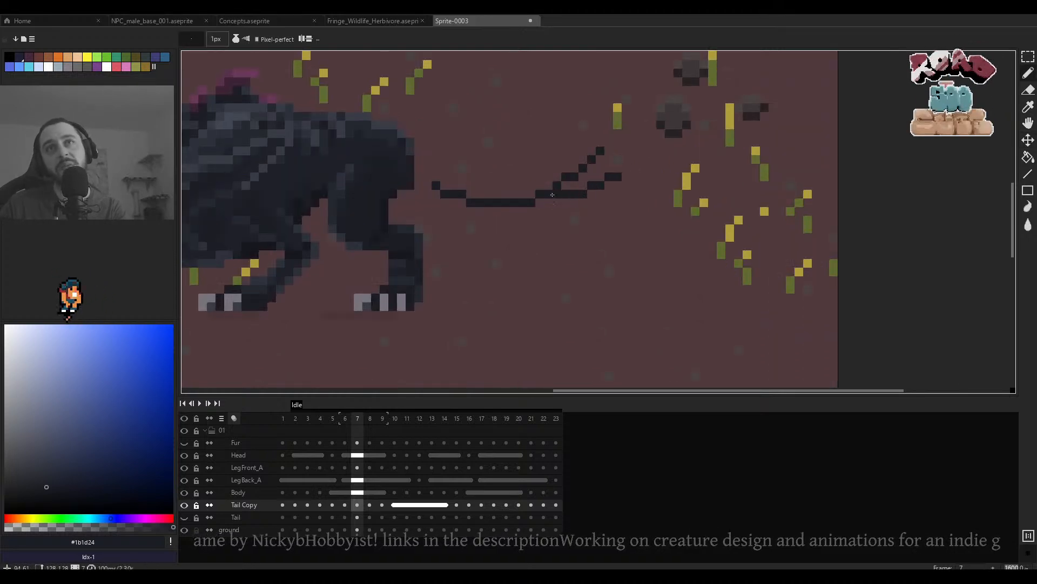
key("e")
mouse_move(616, 150)
left_mouse_down()
mouse_move(575, 167)
mouse_move(582, 151)
left_mouse_up()
key("ctrl+z")
key("b")
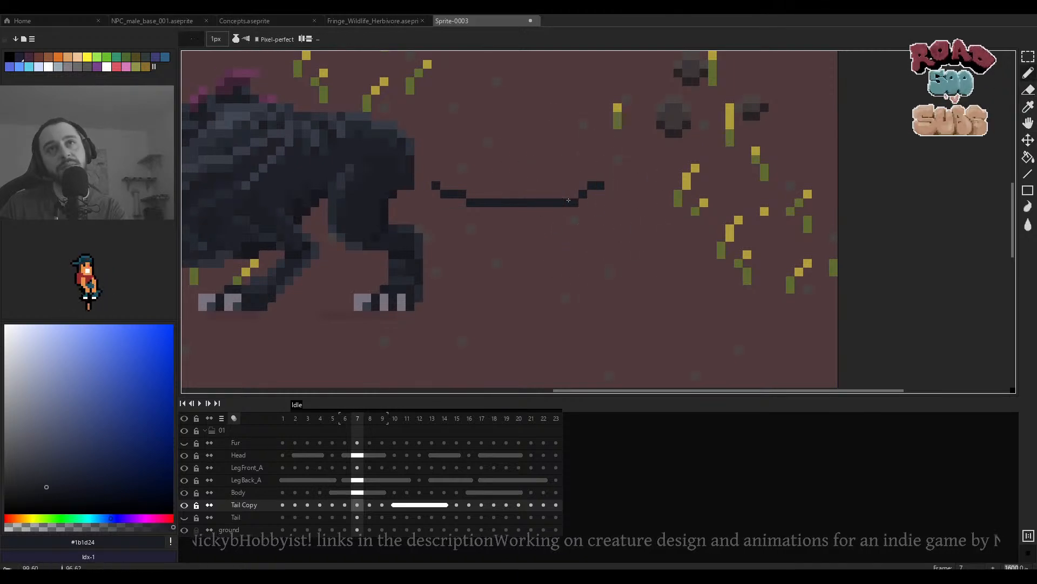
scroll(569, 200, "down", 4)
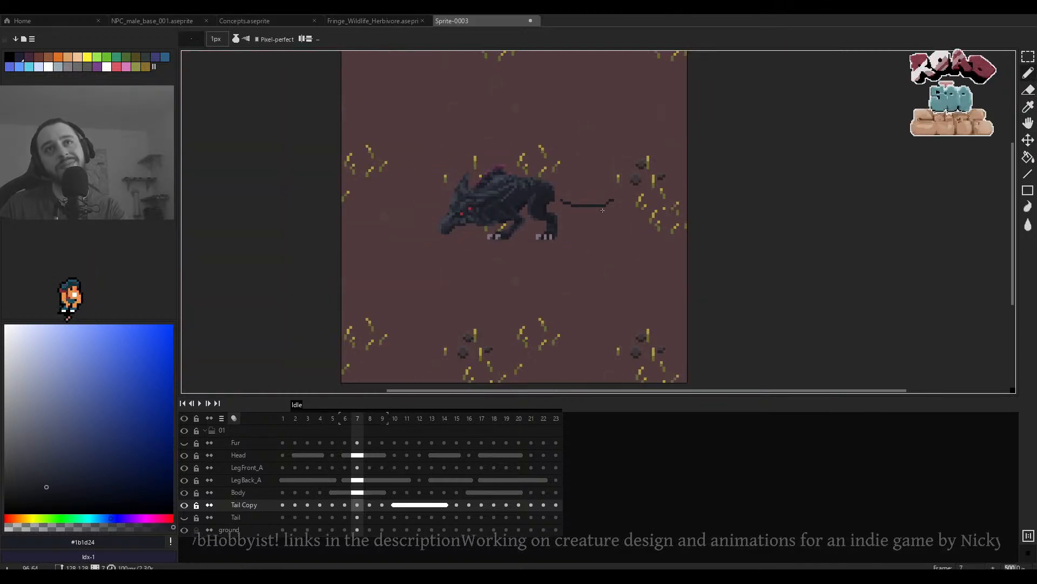
Reposition the outer part of the tail on frame 8 with a marquee selection to flatten its curve, comparing it with frame 7.
scroll(602, 209, "up", 2)
key("Right")
scroll(601, 209, "up", 3)
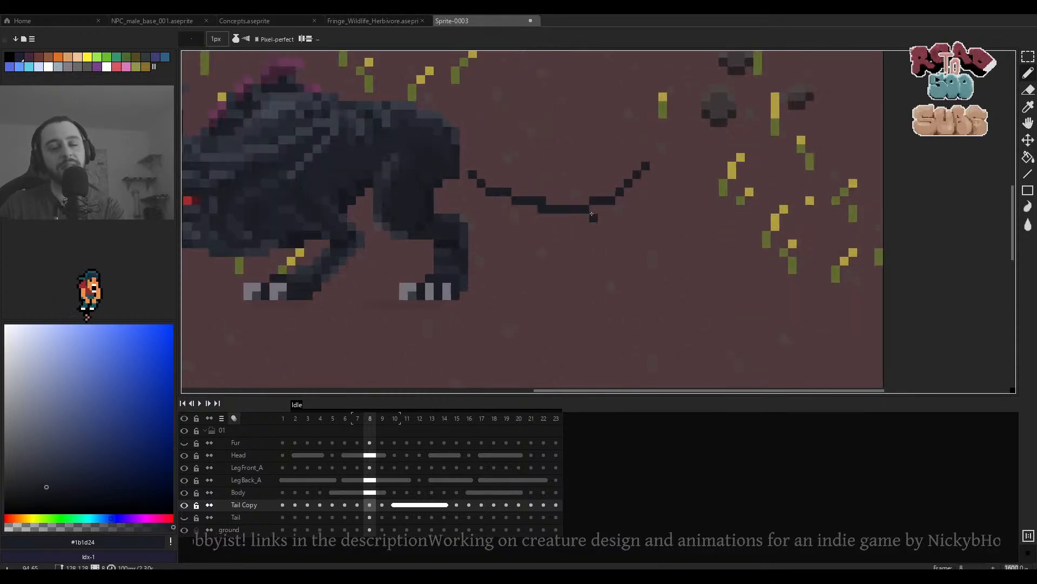
key("m")
mouse_move(593, 216)
left_mouse_down()
mouse_move(533, 210)
mouse_move(579, 211)
left_mouse_up()
left_click_drag(646, 149, 571, 216)
key("ctrl+d")
scroll(648, 205, "down", 3)
key("Left")
key("Right")
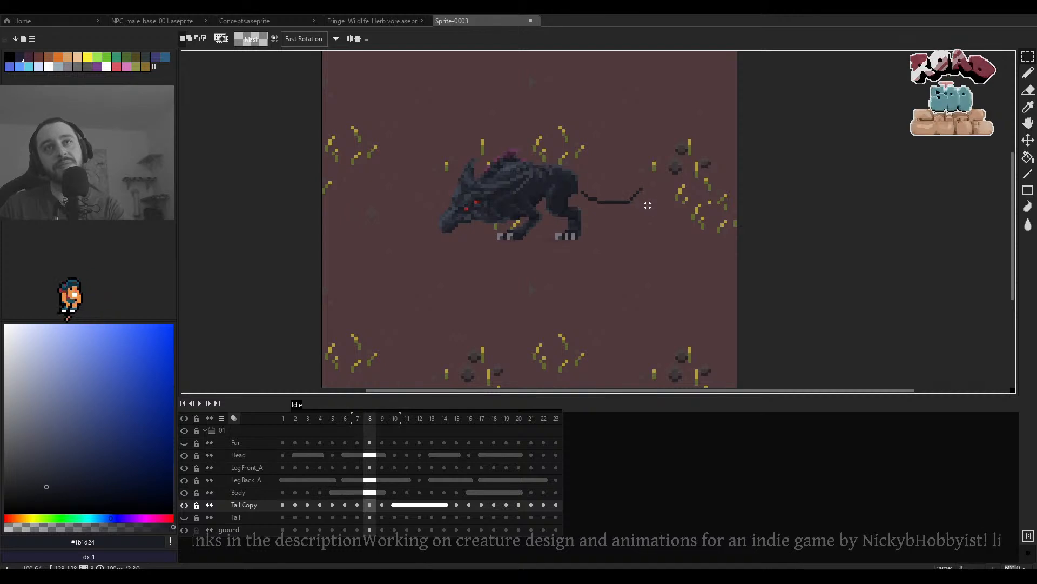
Replay the motion and straighten the end of the tail on frame 9 into a low, flat line.
key("Return")
scroll(647, 206, "up", 1)
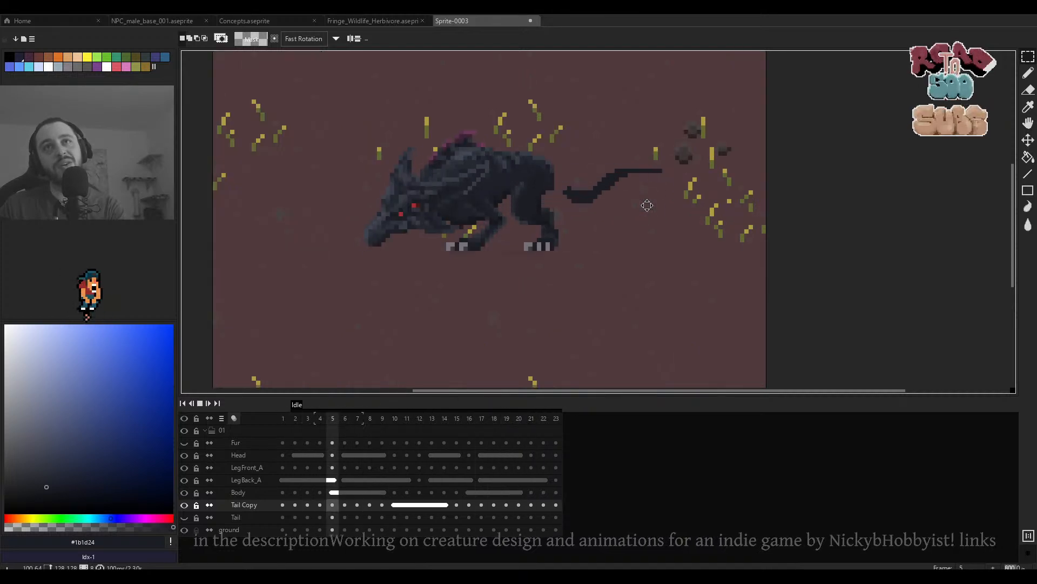
key("Return")
left_click_drag(682, 180, 618, 221)
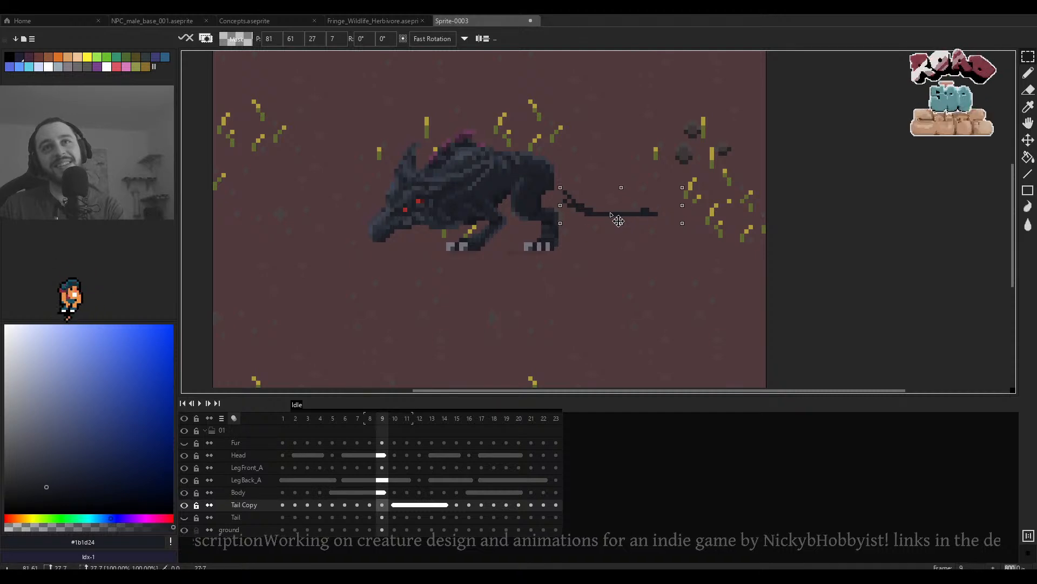
key("e")
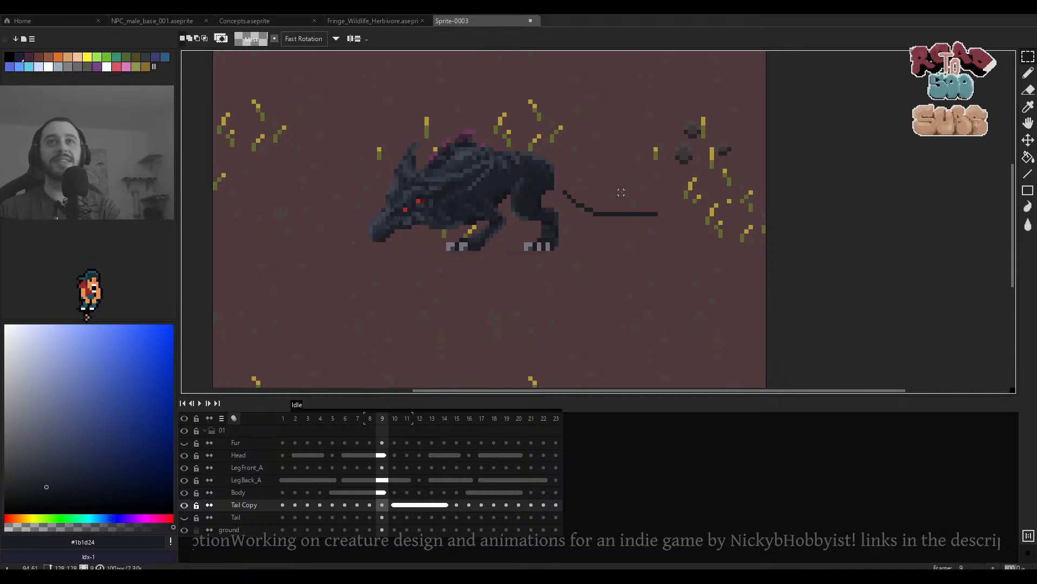
Play back the idle loop near and far to examine the tail's movement after the frame 7 to 9 edits.
scroll(663, 230, "up", 1)
scroll(664, 202, "down", 4)
key("Return")
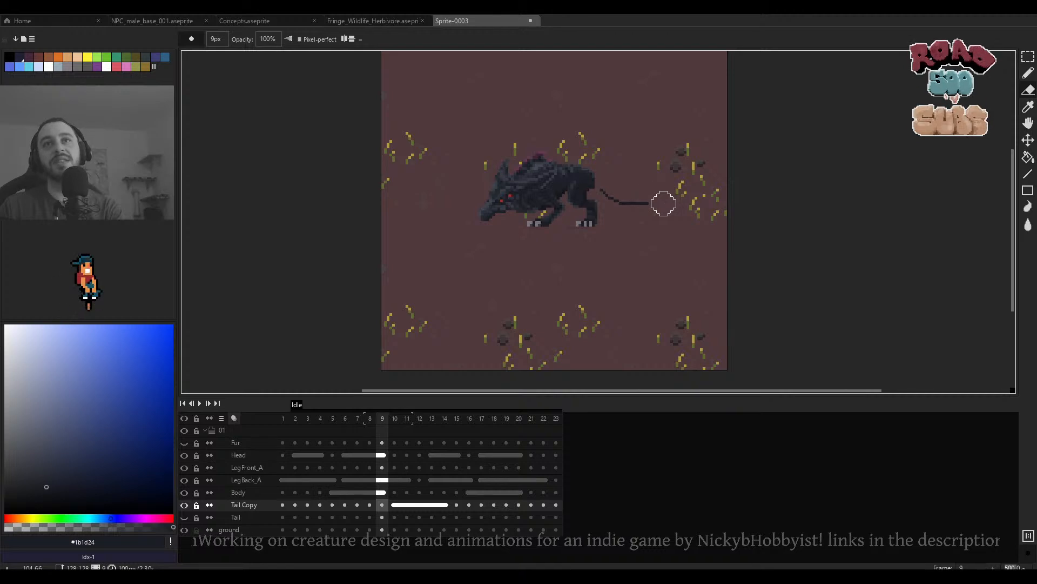
scroll(664, 203, "up", 1)
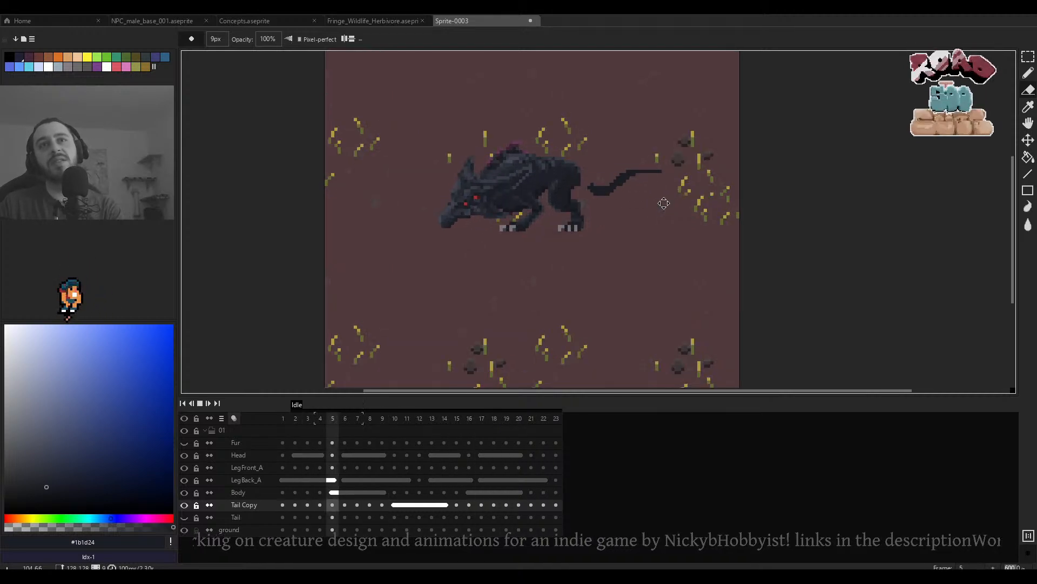
scroll(659, 200, "down", 4)
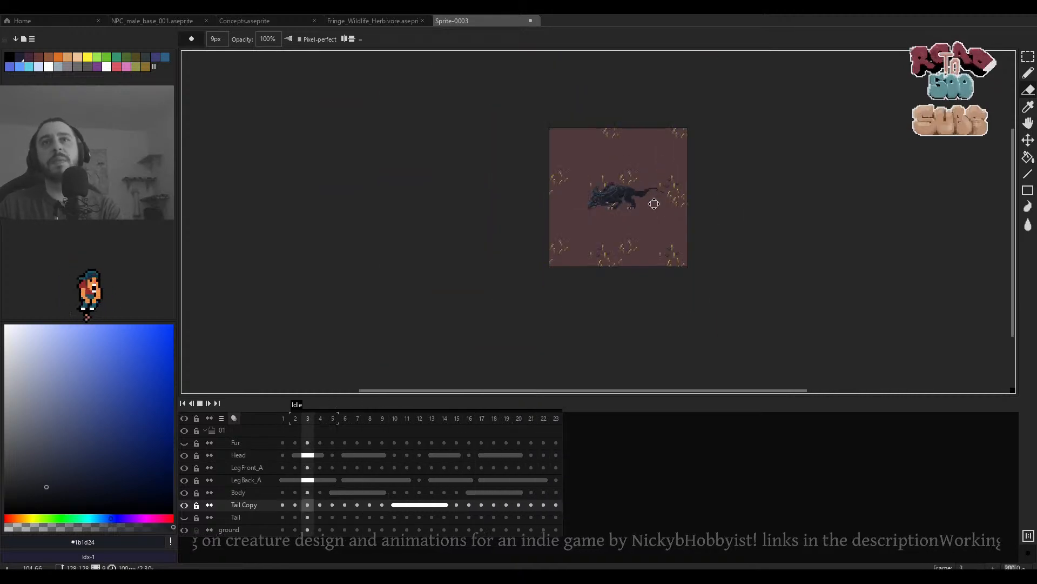
scroll(643, 220, "up", 4)
scroll(646, 216, "down", 3)
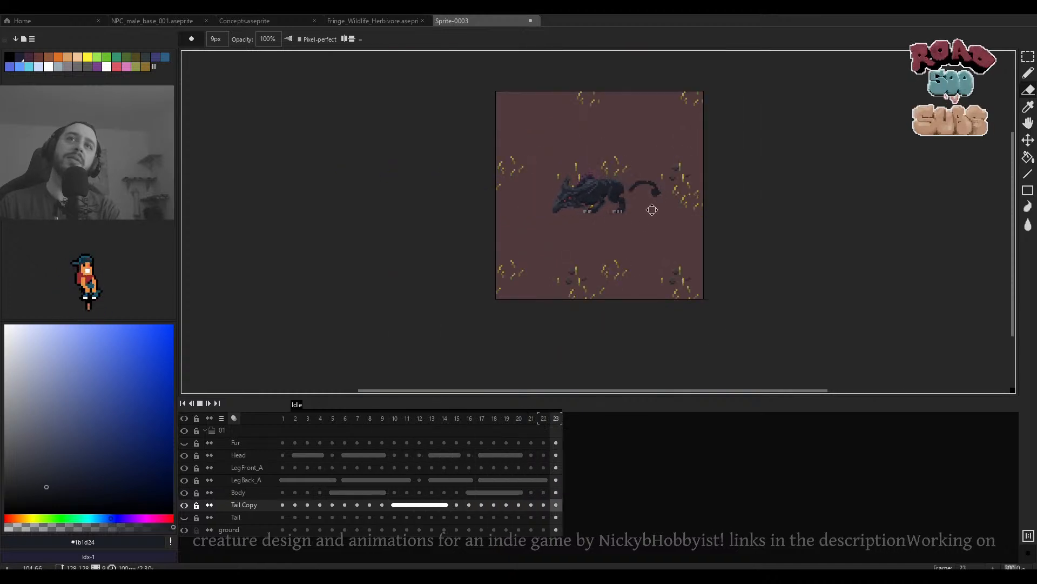
scroll(690, 204, "up", 3)
key("Return")
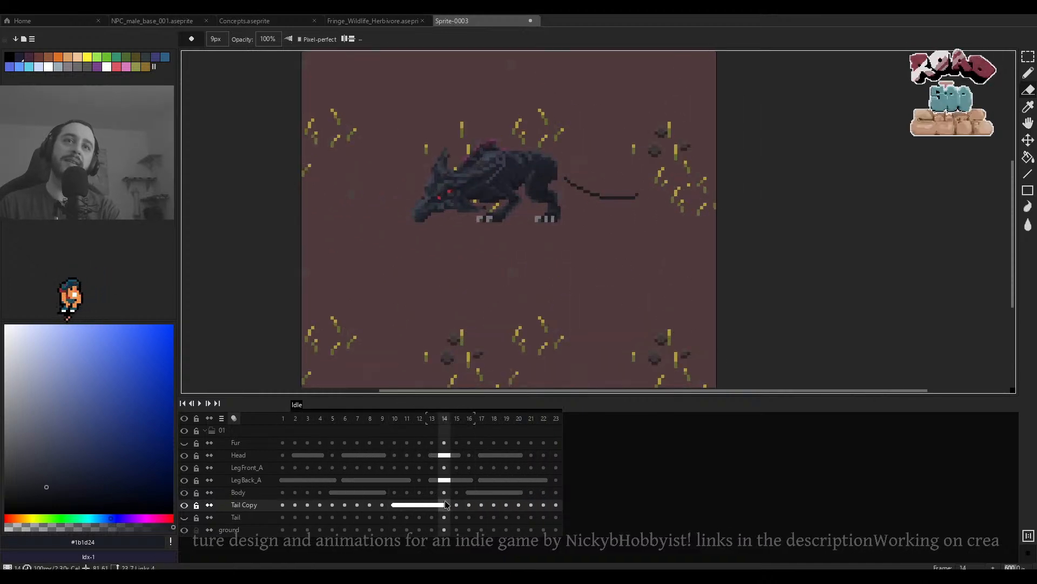
Link the Tail Copy cels on frames 10 through 14.
left_click_drag(445, 505, 409, 506)
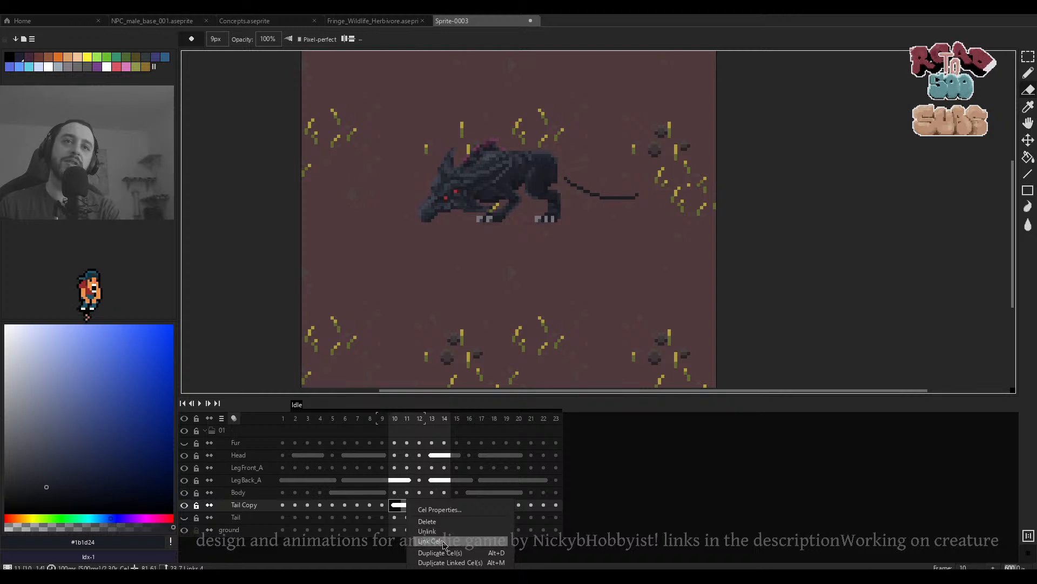
scroll(608, 281, "down", 2)
scroll(606, 252, "up", 2)
scroll(593, 204, "up", 2)
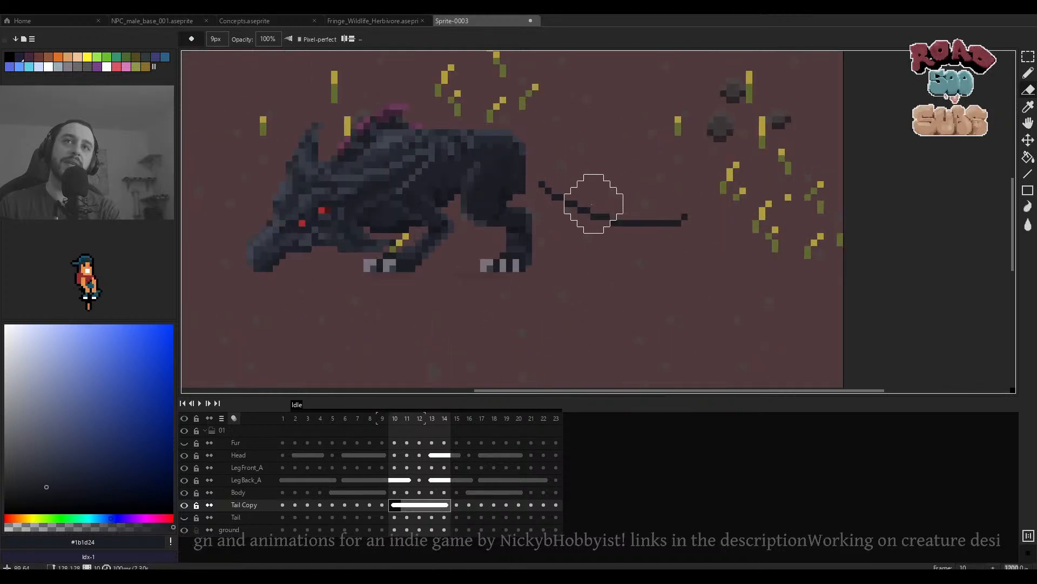
Step through the frames from 10 to 19 to check the tail on the linked cels and the poses following them.
left_click(394, 509)
key("Right")
key("Right")
key("Right")
key("Right")
key("Right")
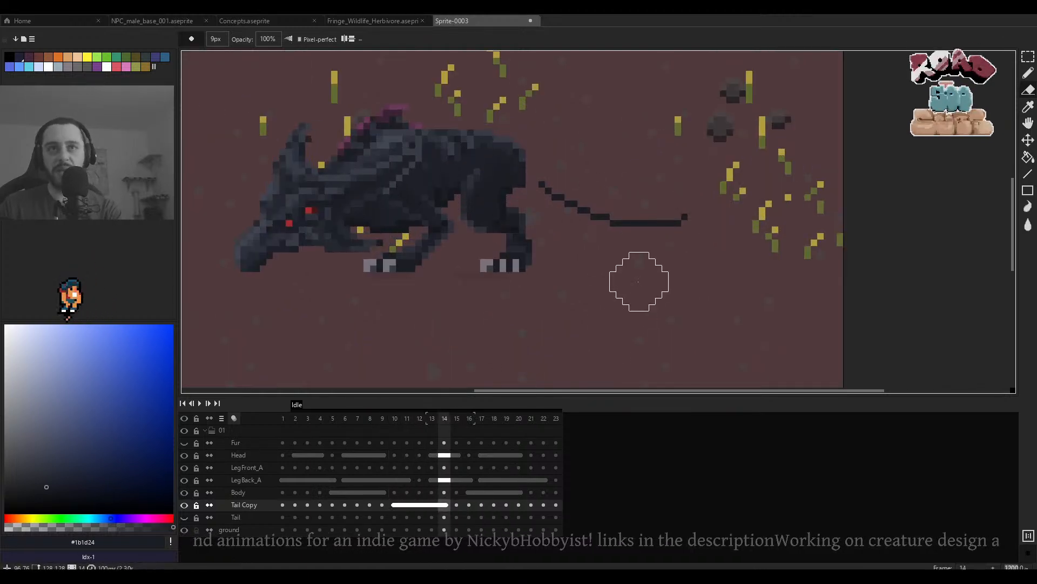
key("Left")
key("Left")
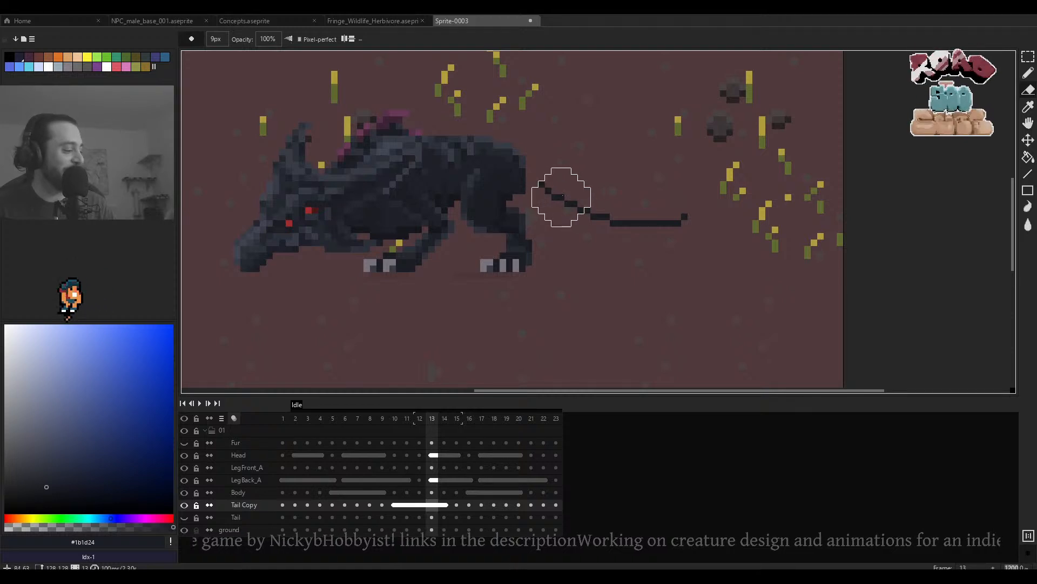
scroll(556, 192, "down", 3)
key("Right")
key("Right")
key("Right")
key("Right")
key("Right")
key("Right")
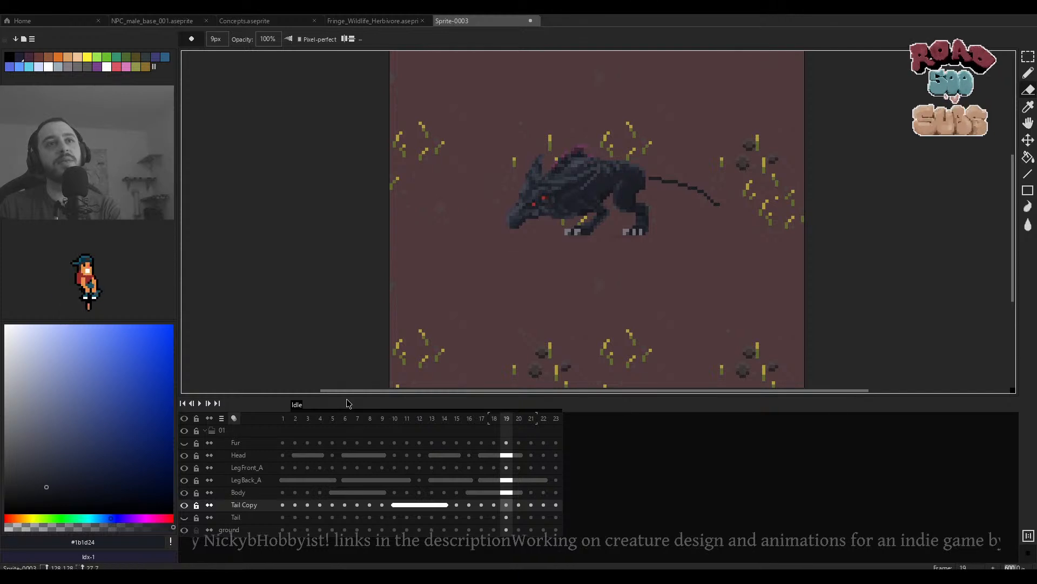
left_click(207, 432)
left_click(207, 432)
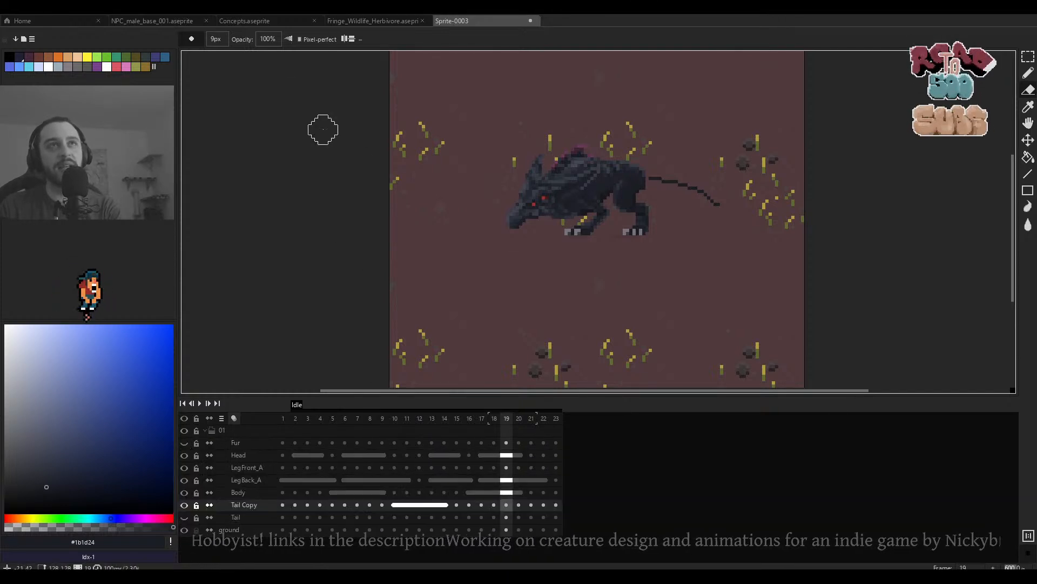
Dock the Fringe_Wildlife_Herbivore sprite beside the creature as a reference, widen its view and frame both animals.
left_click_drag(362, 21, 212, 201)
left_click_drag(319, 240, 342, 241)
scroll(278, 222, "up", 3)
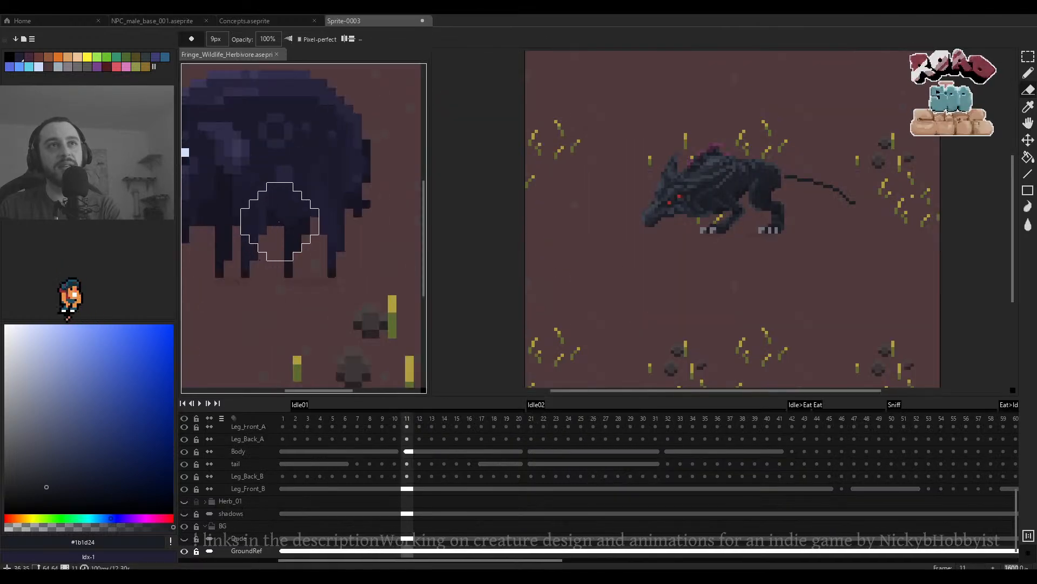
left_click_drag(277, 222, 385, 269)
scroll(342, 227, "down", 3)
left_click_drag(351, 226, 336, 221)
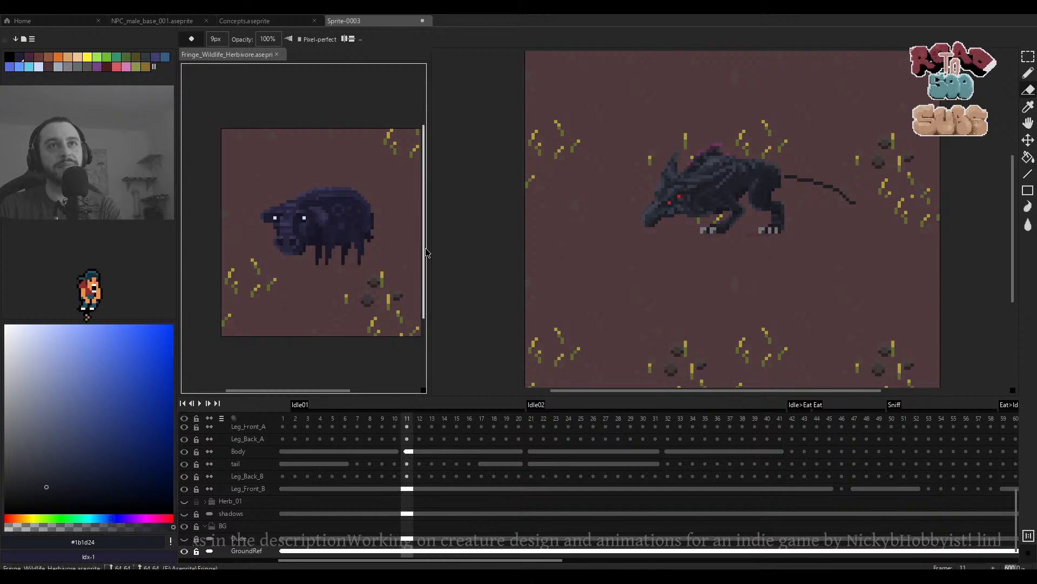
left_click_drag(429, 253, 499, 261)
left_click_drag(317, 241, 358, 234)
scroll(342, 236, "up", 1)
scroll(660, 236, "down", 1)
left_click_drag(716, 241, 624, 199)
scroll(676, 234, "up", 2)
scroll(687, 293, "down", 1)
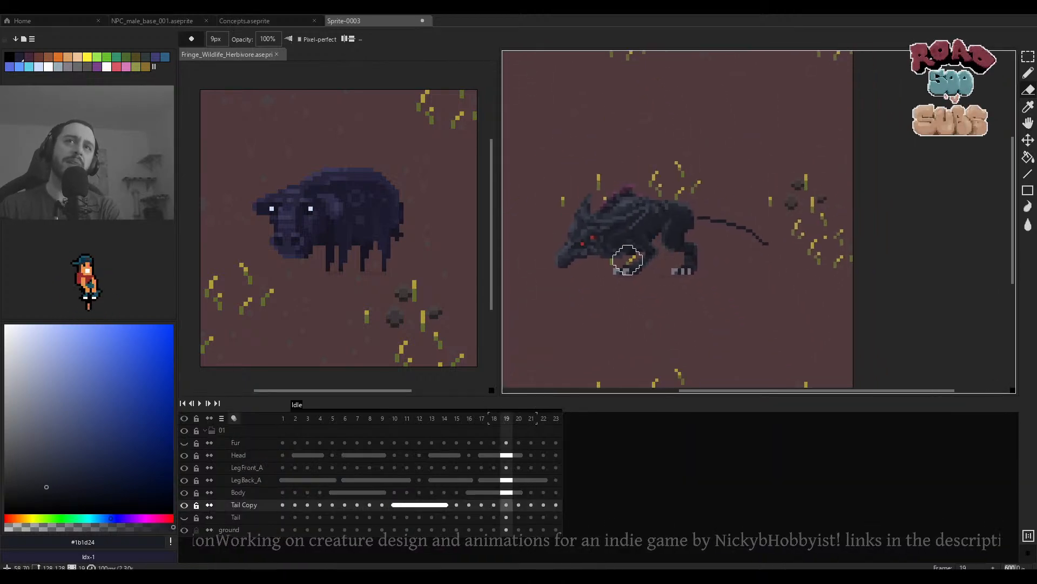
Compare the herbivore's proportions and tail with the creature's at different zoom levels.
scroll(627, 264, "up", 1)
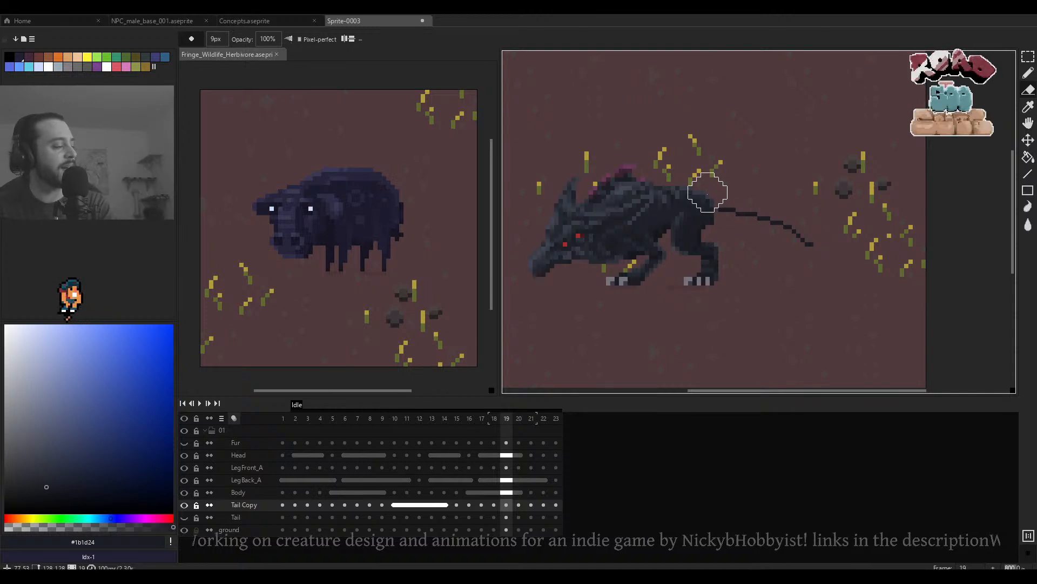
scroll(661, 235, "down", 2)
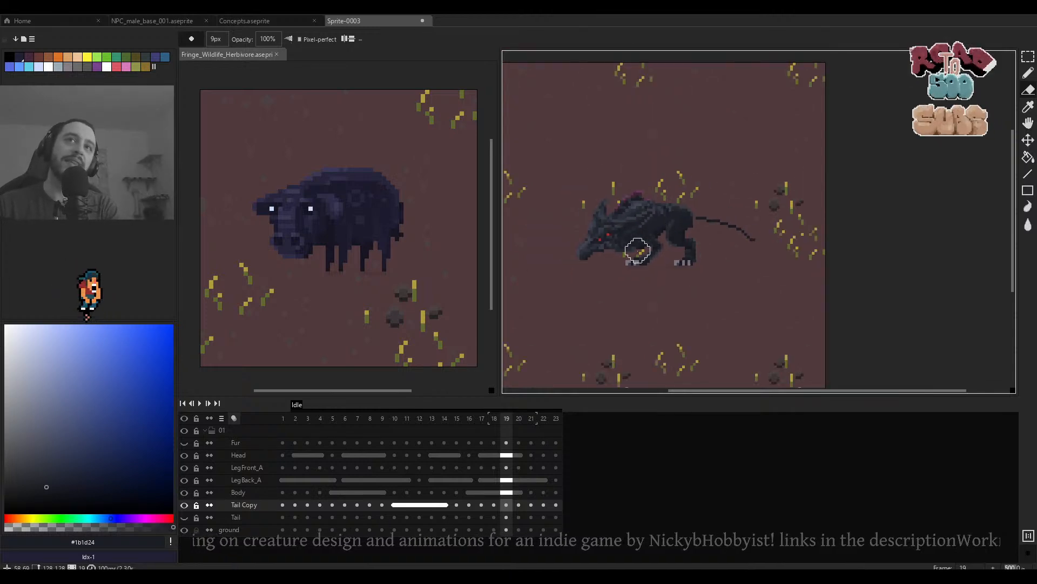
scroll(642, 238, "down", 3)
scroll(645, 231, "up", 3)
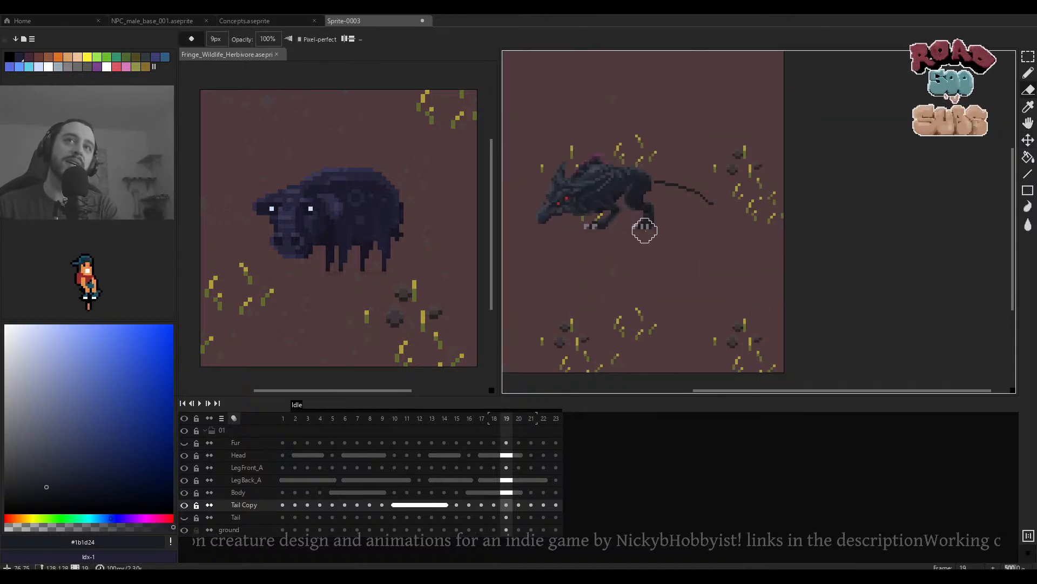
scroll(670, 249, "up", 2)
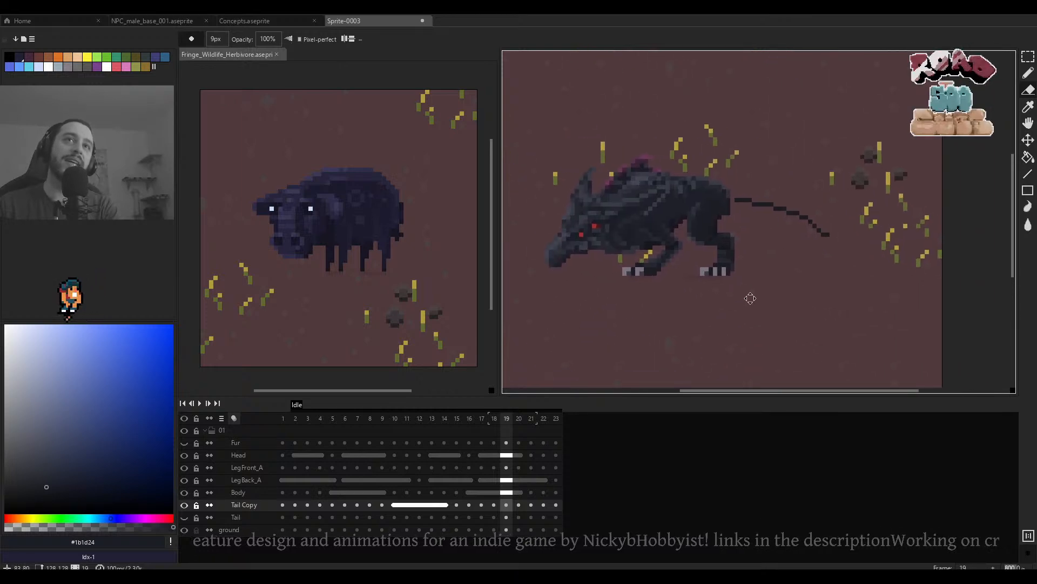
scroll(750, 298, "down", 2)
scroll(395, 205, "up", 2)
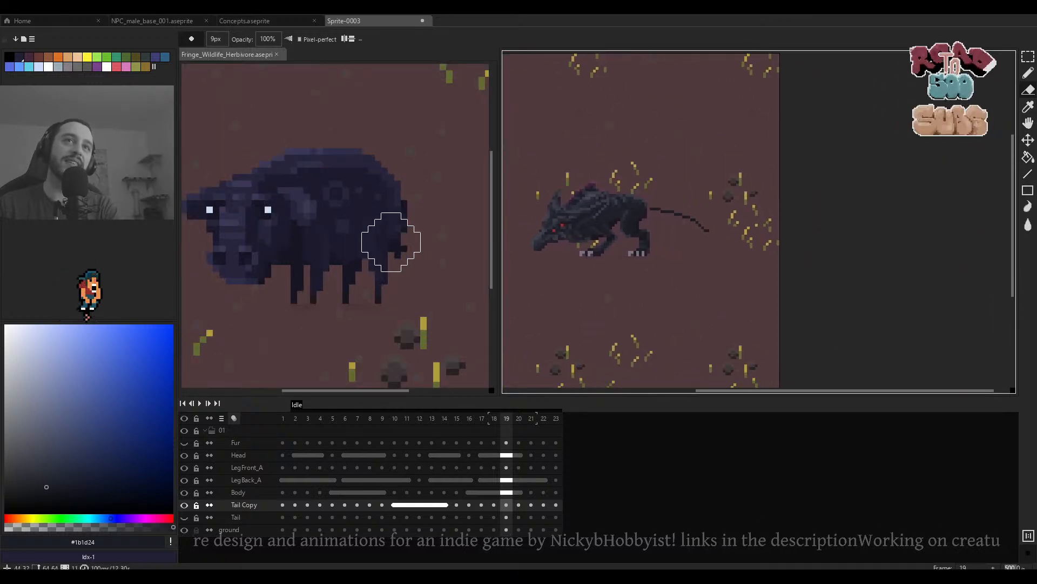
scroll(391, 242, "down", 2)
scroll(686, 190, "down", 2)
scroll(610, 263, "up", 2)
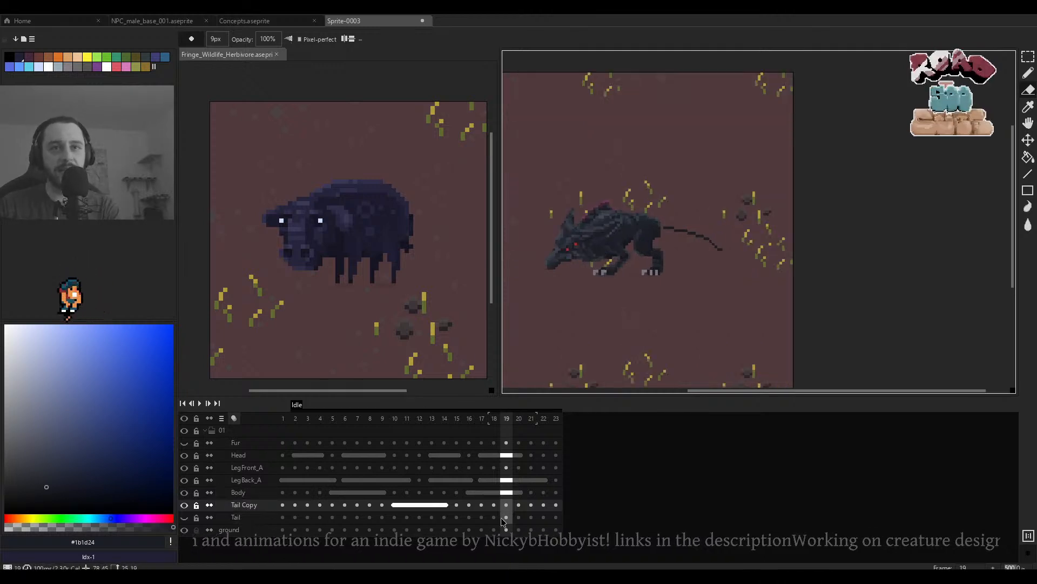
Try shifting the hue of the creature's layers, from Fur down to Tail, across all 23 frames and undo the change.
left_click_drag(560, 523, 283, 444)
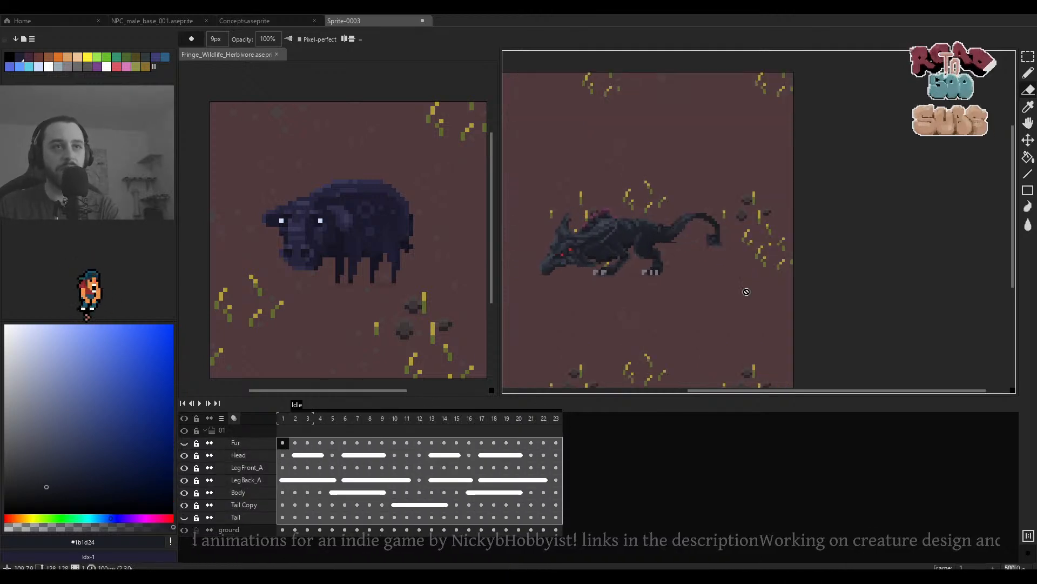
key("ctrl+u")
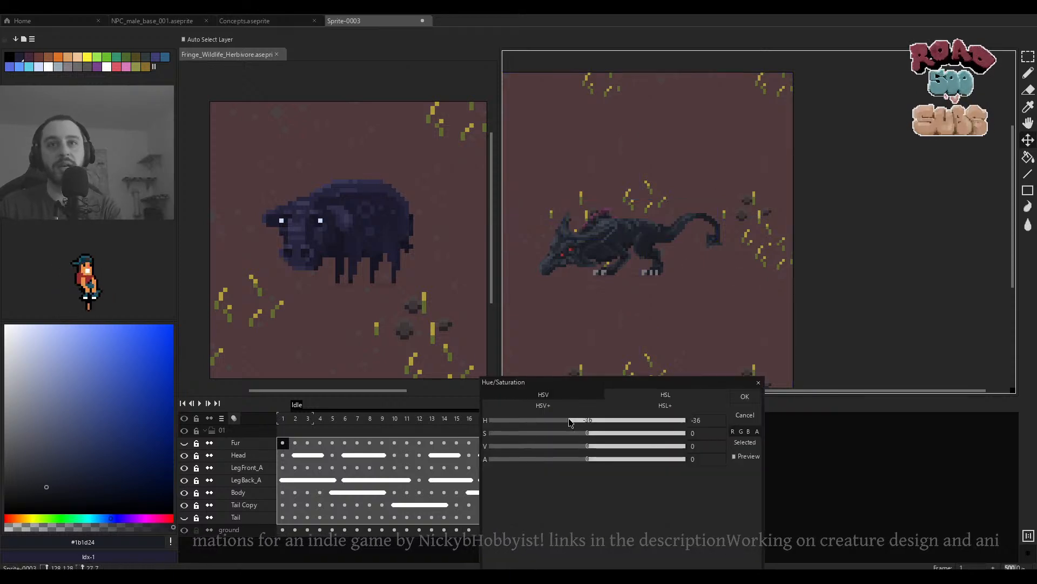
left_click(746, 397)
scroll(767, 245, "up", 2)
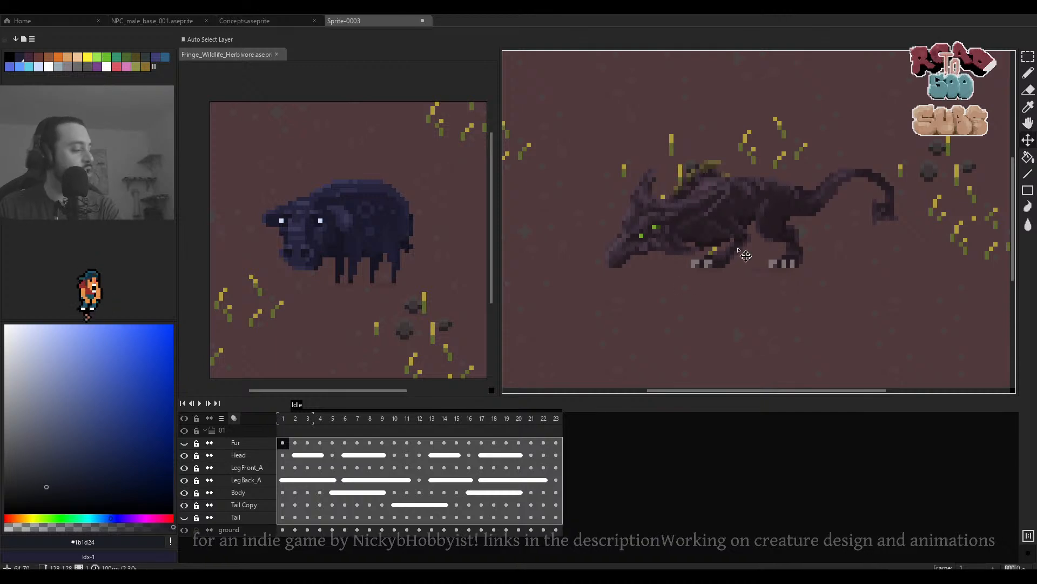
key("ctrl+z")
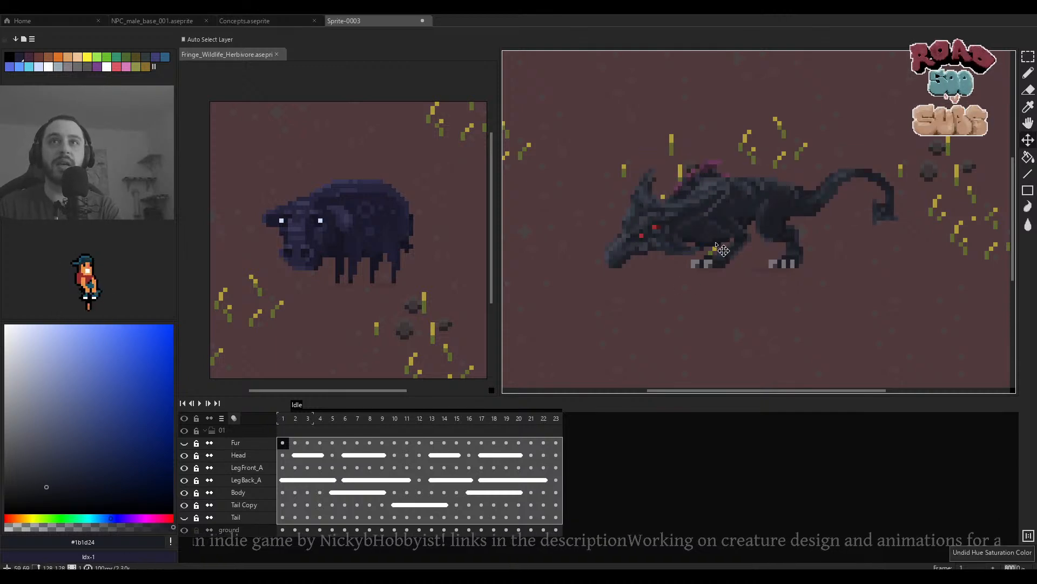
scroll(755, 275, "down", 3)
left_click_drag(755, 275, 698, 268)
scroll(730, 231, "up", 3)
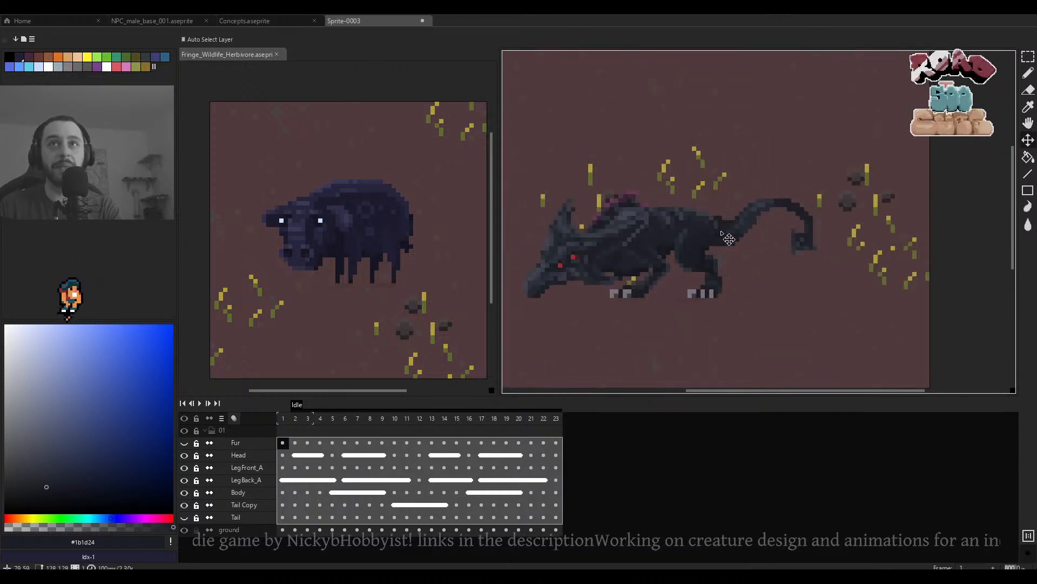
scroll(730, 231, "down", 3)
left_click(731, 233)
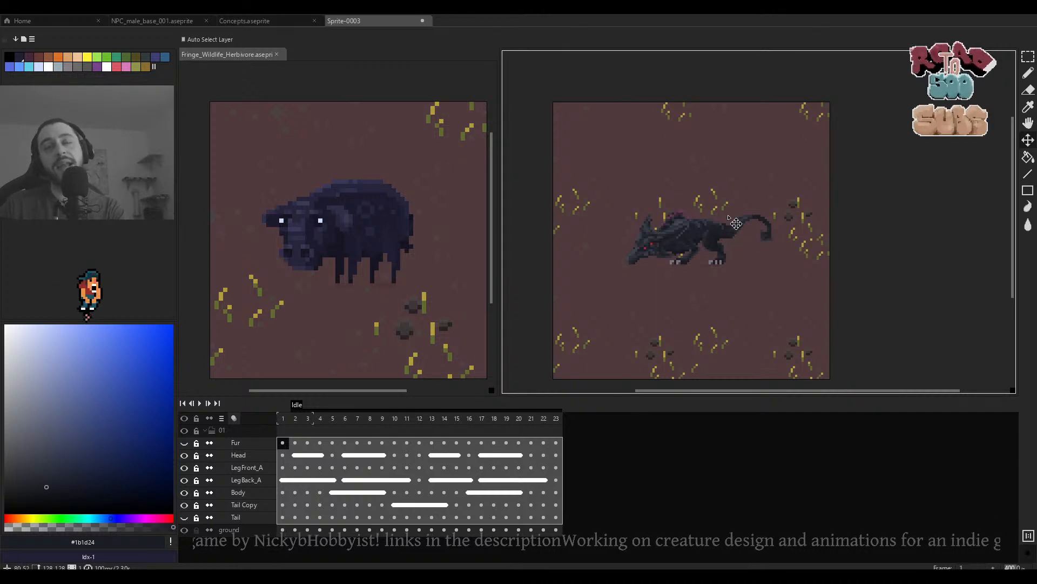
scroll(735, 223, "up", 1)
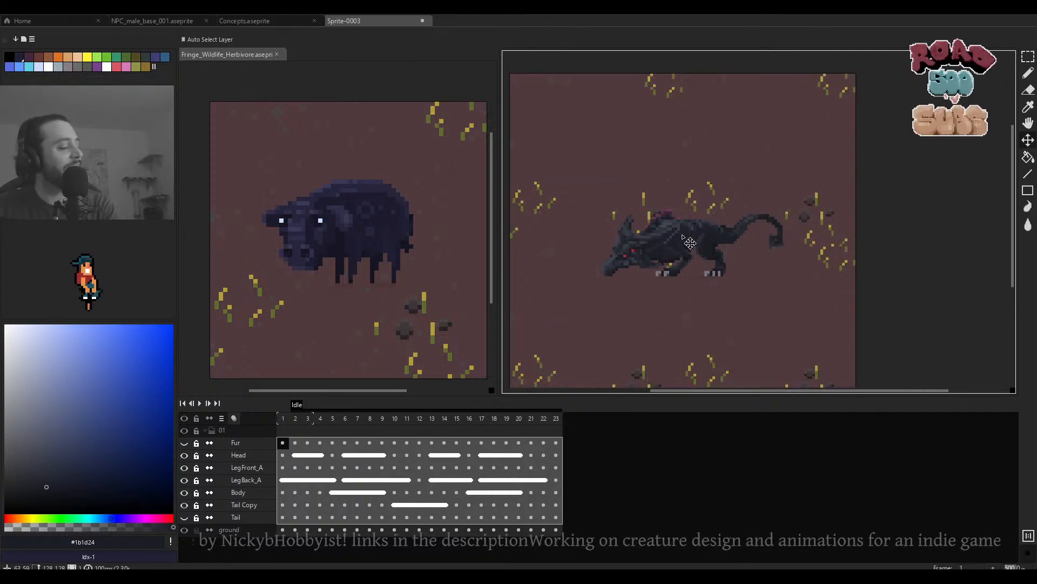
left_click(737, 243, "ctrl")
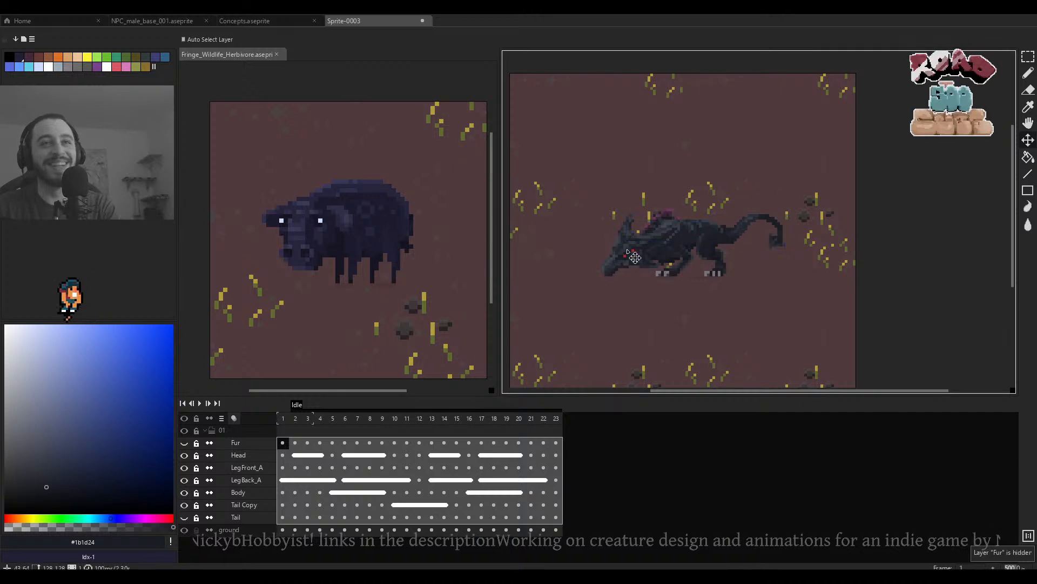
Play the idle animation from frame 1, watch the thin tail's motion and stop on frame 9.
left_click(282, 421)
key("Return")
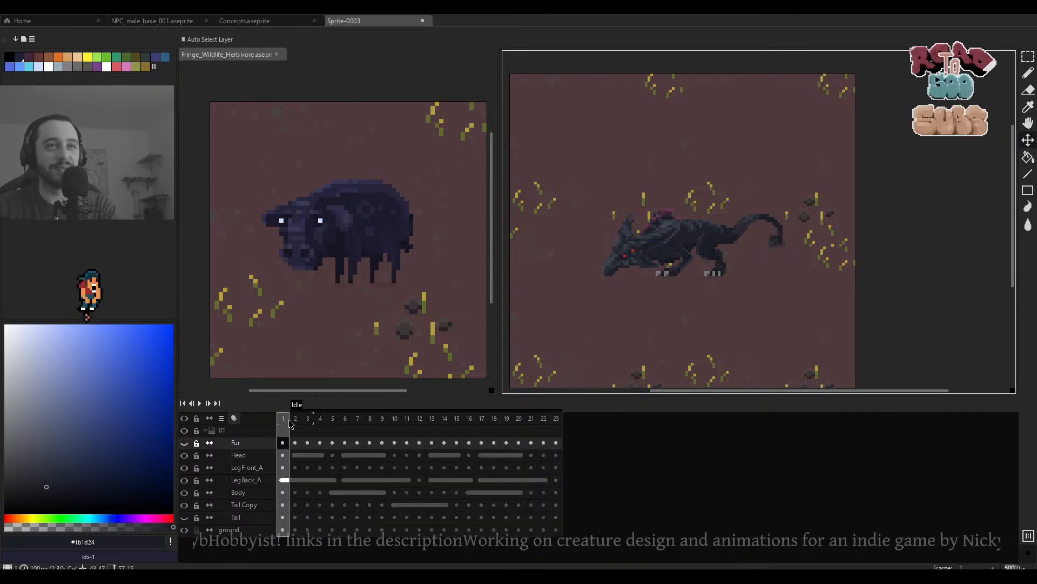
scroll(762, 245, "down", 1)
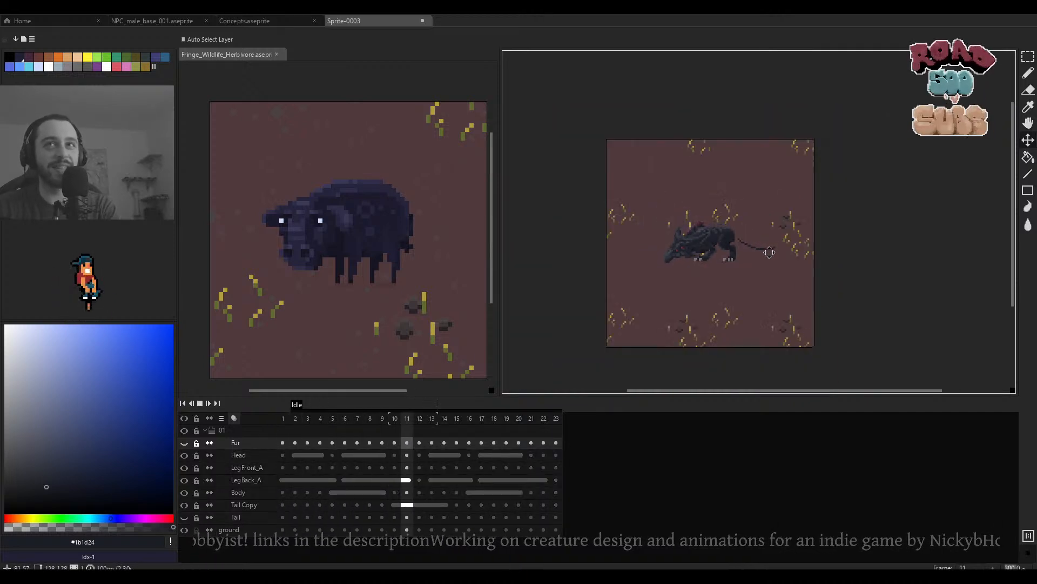
scroll(762, 245, "up", 1)
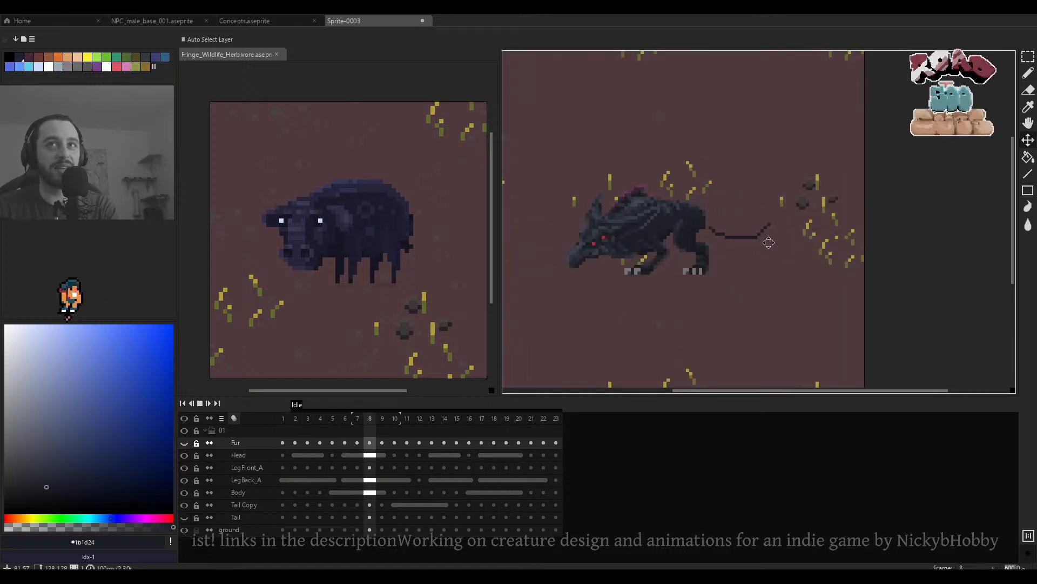
scroll(763, 245, "up", 2)
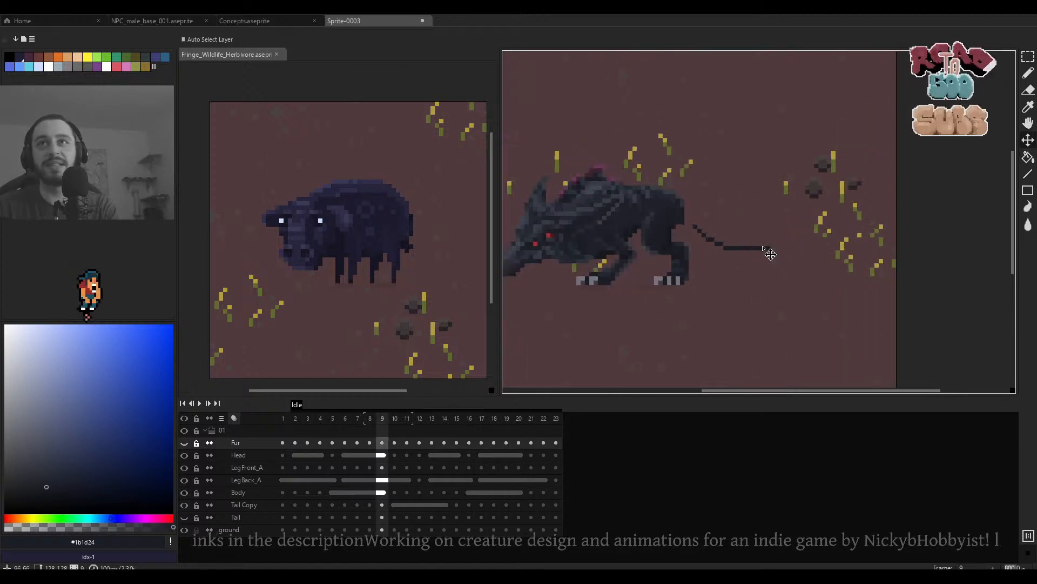
Make Tail Copy the active layer on frame 9 and compare its tail pose with the preceding frames.
scroll(773, 252, "up", 1)
key("m")
left_click_drag(694, 275, 691, 278)
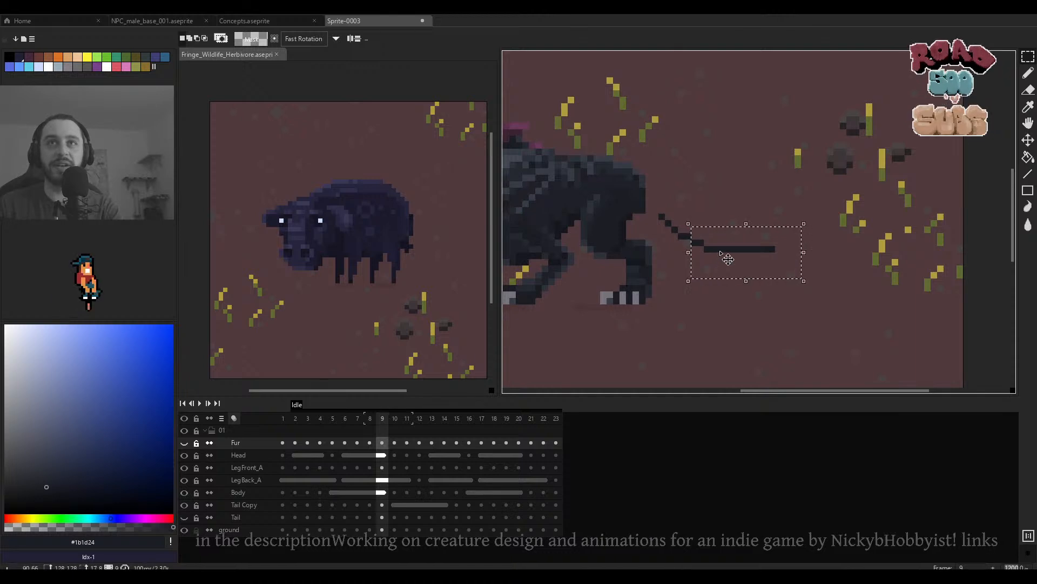
scroll(731, 260, "up", 3)
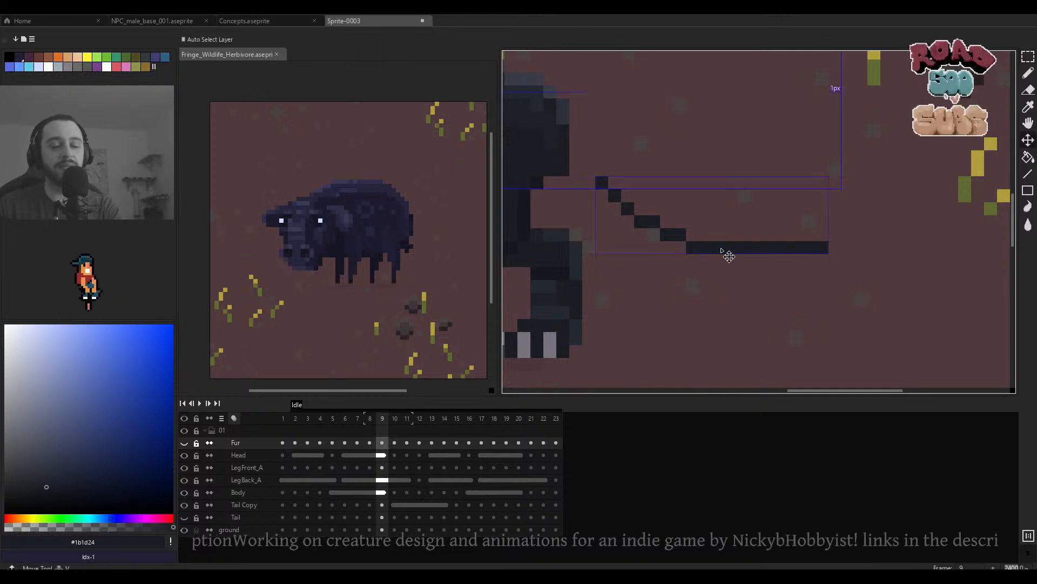
left_click(723, 249, "ctrl")
key("Left")
key("Left")
key("Left")
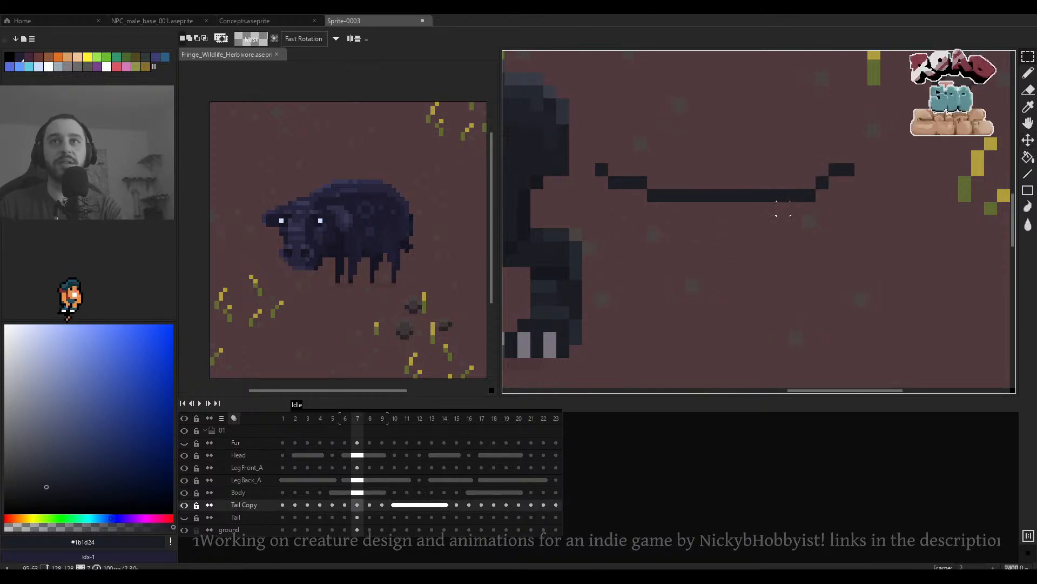
key("Right")
key("Right")
key("Right")
Raise successively shorter outer sections of the frame 9 tail by about 1 px each on the Tail Copy layer.
left_click_drag(849, 196, 666, 286)
left_click_drag(714, 254, 714, 241)
left_click_drag(874, 209, 693, 261)
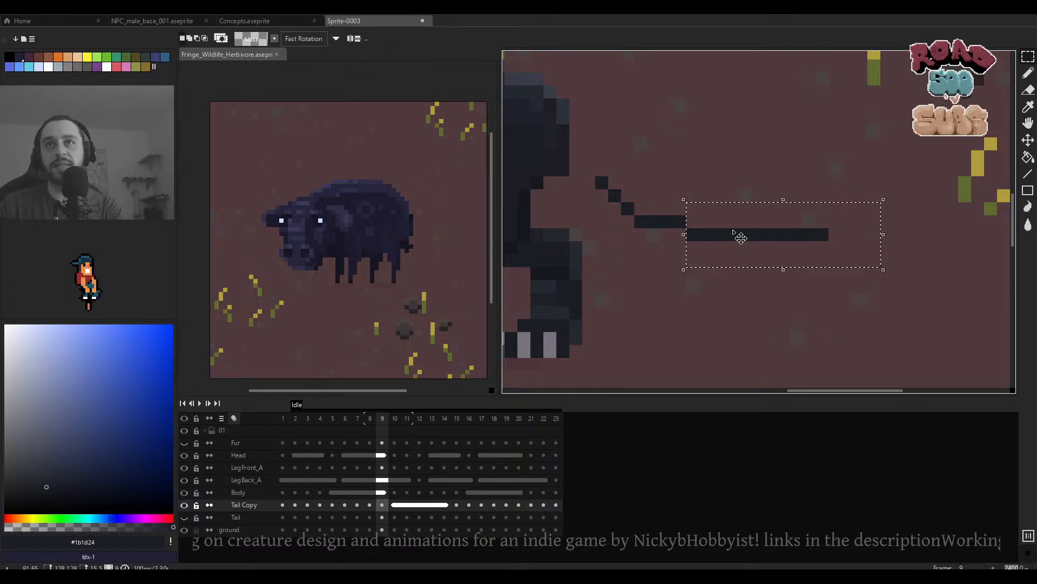
left_click_drag(736, 234, 736, 220)
left_click_drag(862, 170, 732, 248)
left_click_drag(777, 223, 815, 210)
left_click(937, 196)
scroll(729, 228, "down", 5)
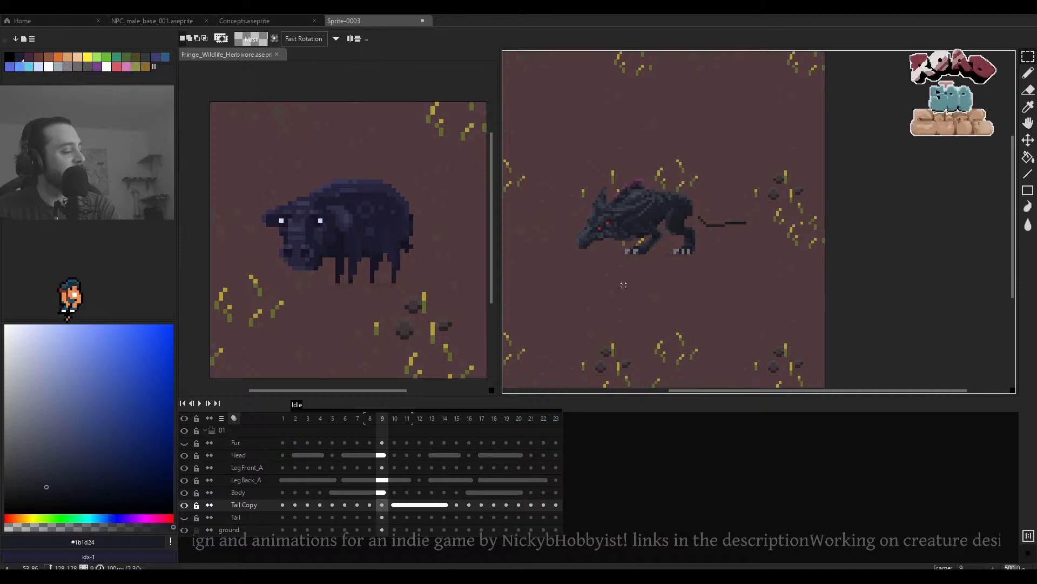
Compare frames 9 and 10, and shift the outer tail section on frame 10 about 1 px up and 2 px toward the body.
scroll(702, 237, "up", 2)
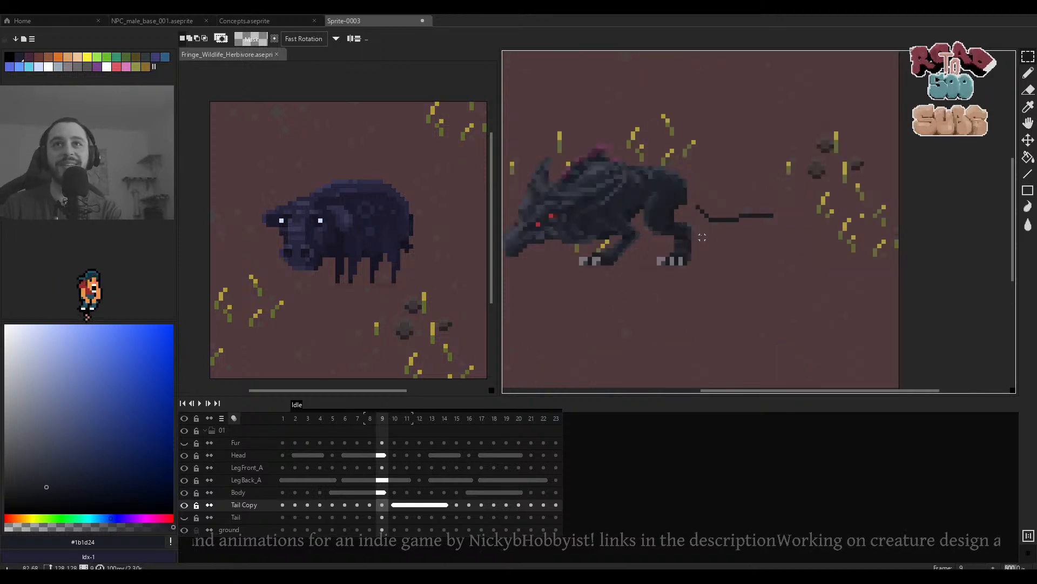
key("Right")
key("Left")
key("Right")
scroll(793, 206, "up", 2)
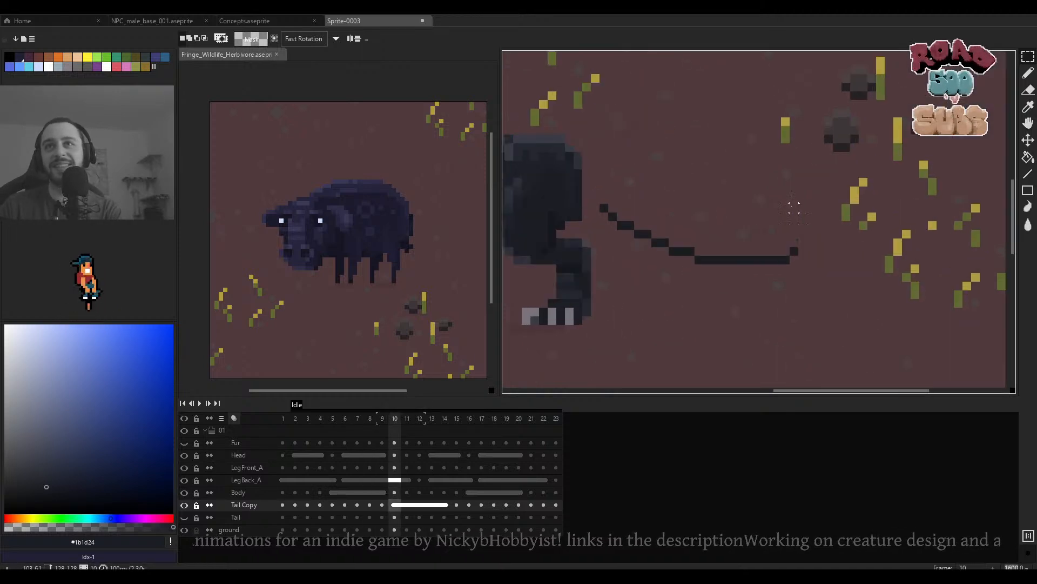
left_click_drag(803, 216, 701, 262)
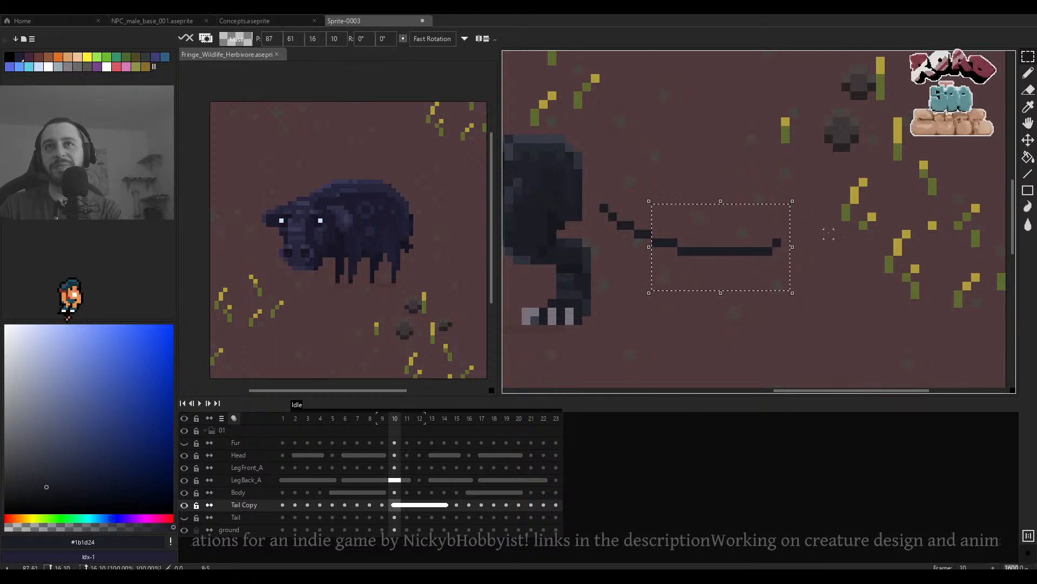
left_click(828, 234)
Hide the Tail Copy layer, show the original Tail layer and play the idle animation.
left_click(185, 505)
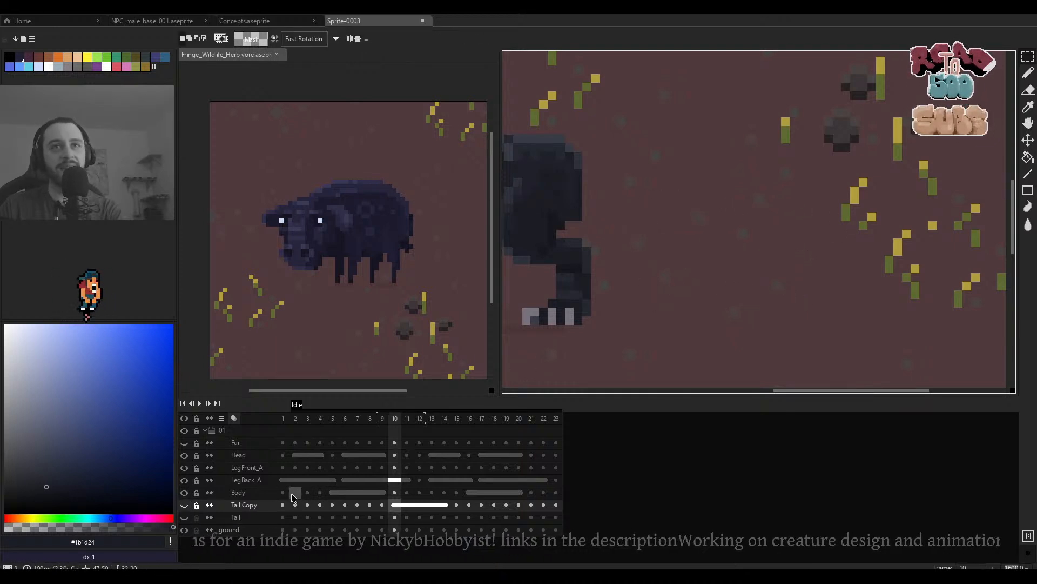
left_click(184, 517)
key("Return")
scroll(648, 289, "down", 3)
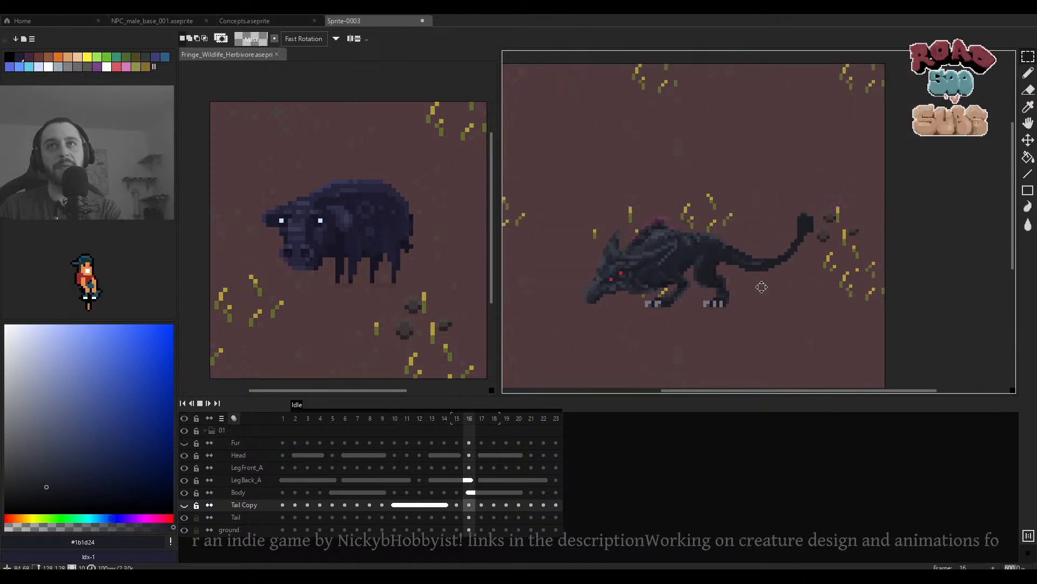
scroll(850, 258, "down", 1)
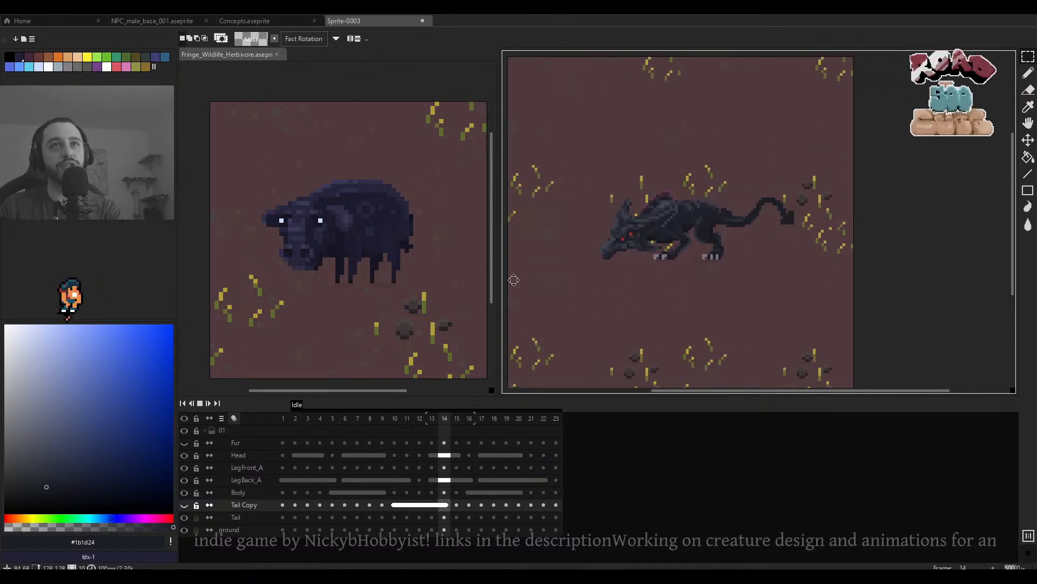
Play the herbivore's animation alongside the creature's idle with the original tail and compare their motion.
scroll(354, 238, "down", 1)
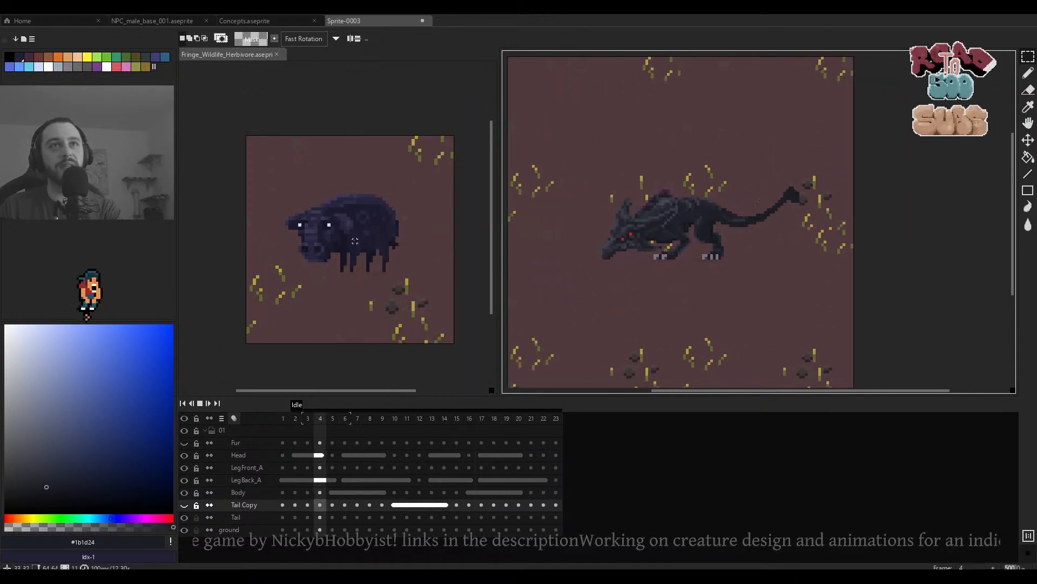
left_click(370, 257)
left_click(688, 301)
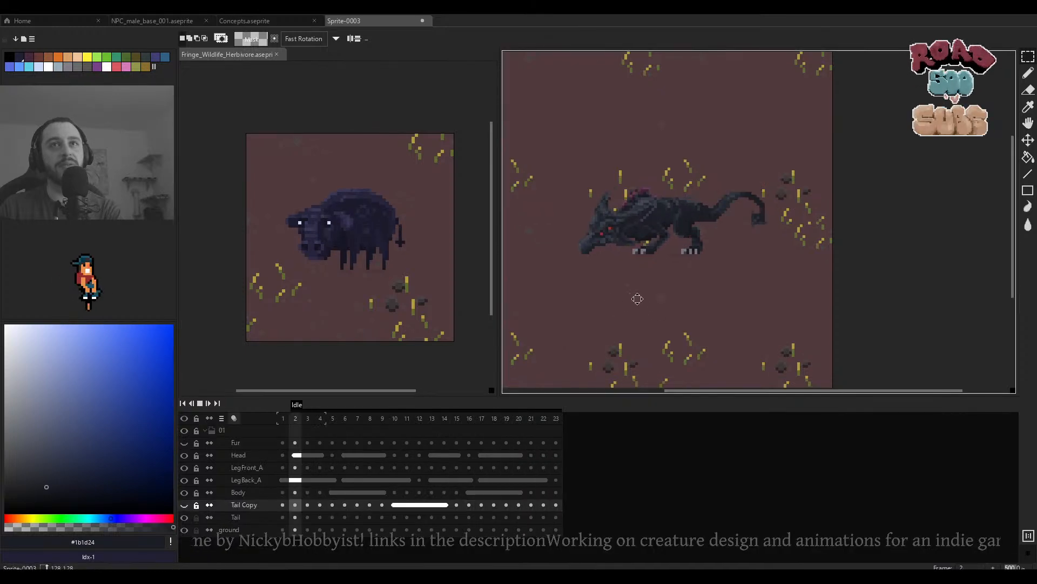
scroll(716, 305, "down", 1)
left_click_drag(716, 305, 656, 297)
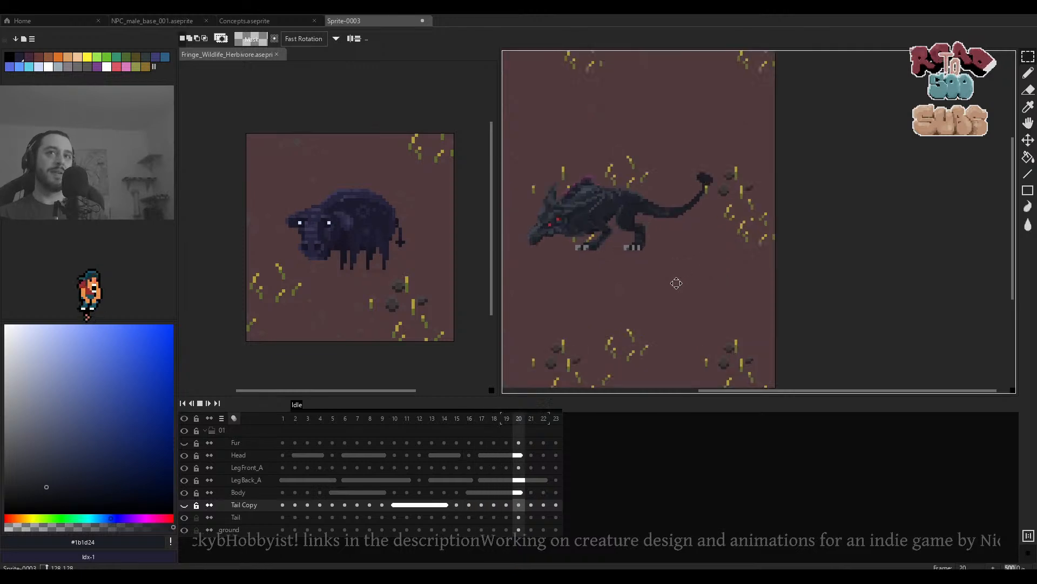
scroll(644, 282, "up", 1)
left_click_drag(673, 269, 695, 277)
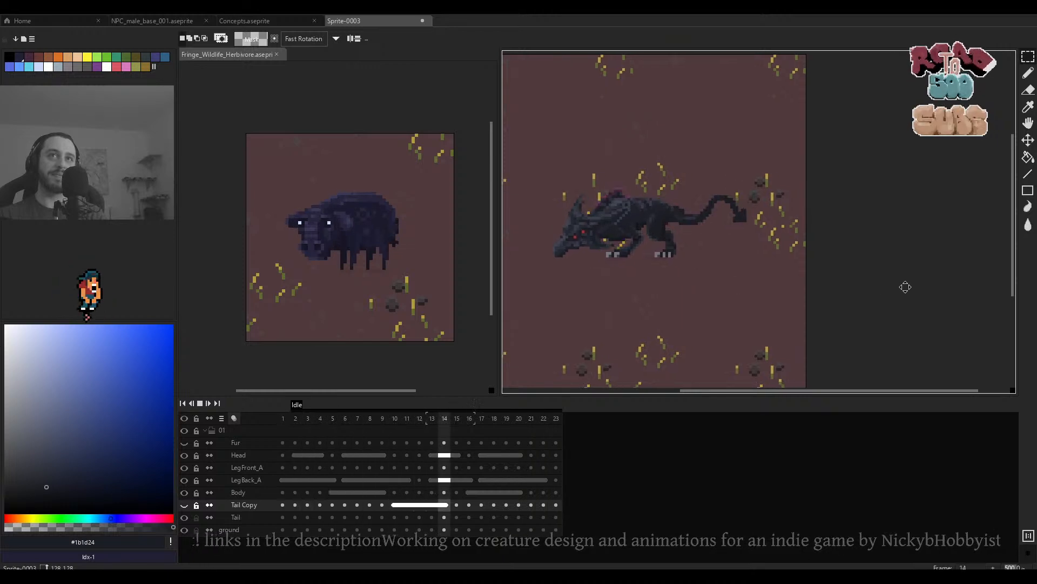
left_click_drag(776, 277, 776, 281)
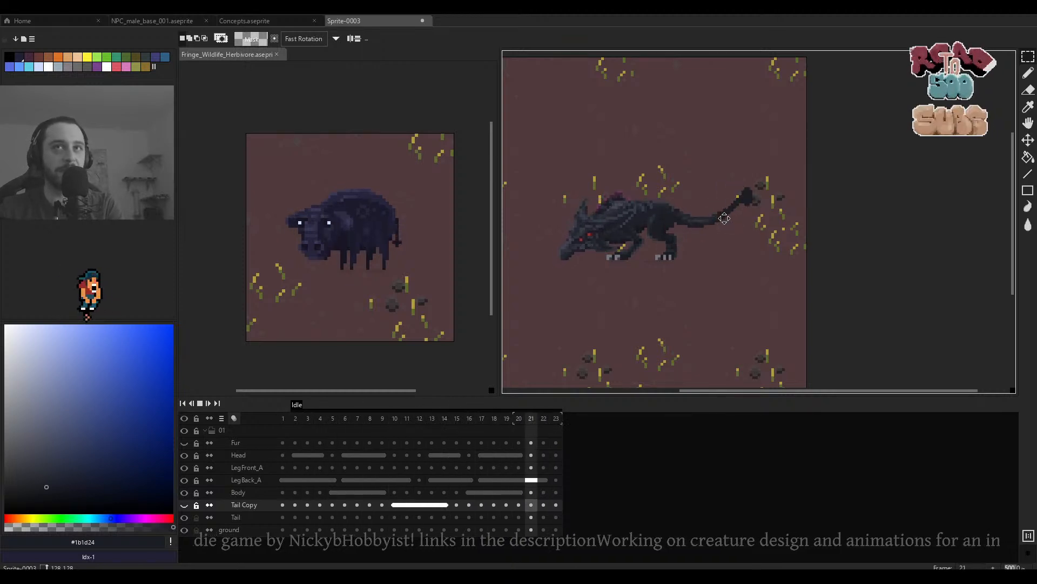
scroll(751, 201, "down", 2)
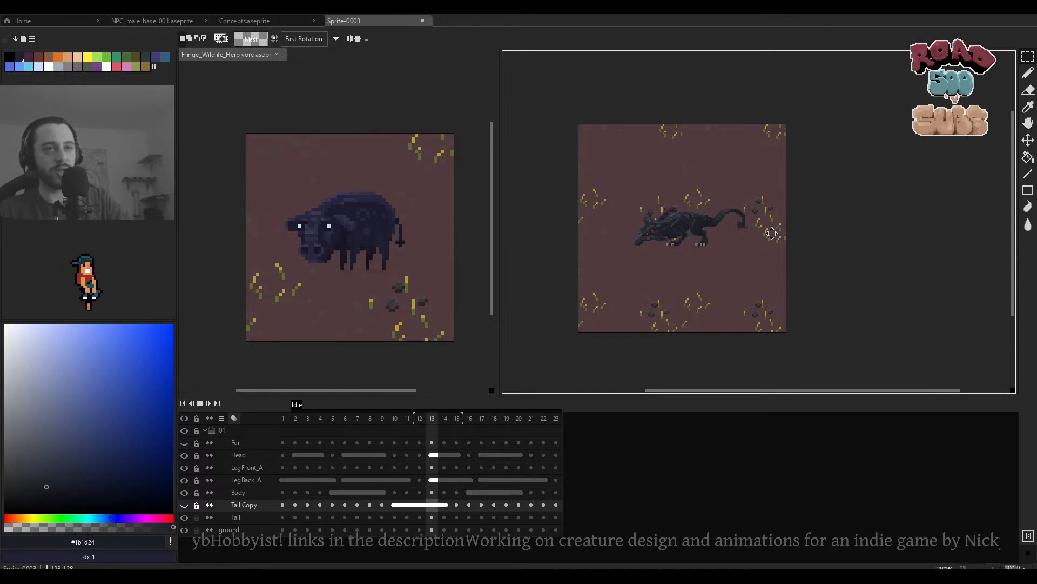
scroll(722, 217, "up", 1)
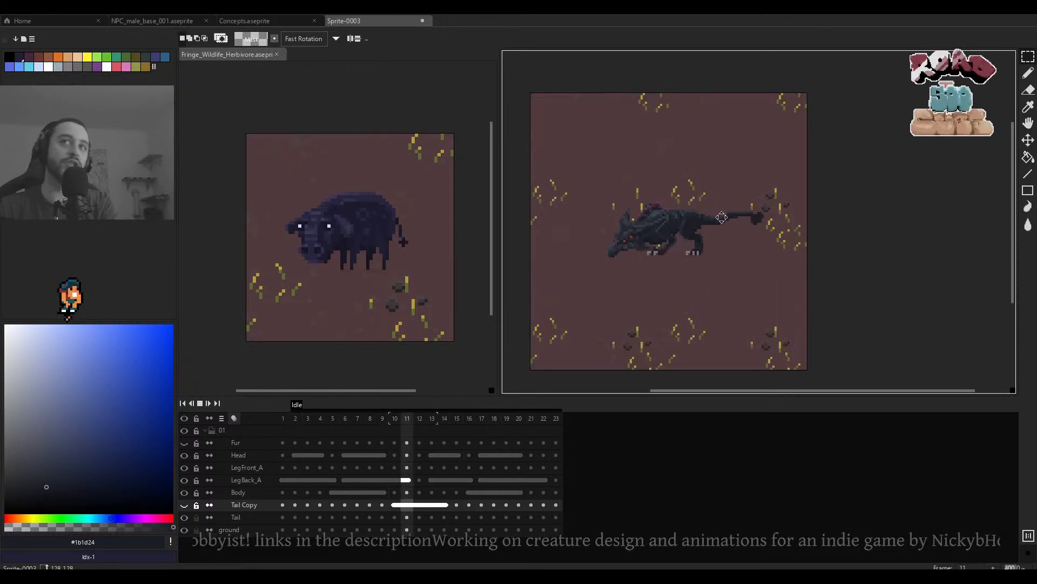
scroll(722, 217, "down", 1)
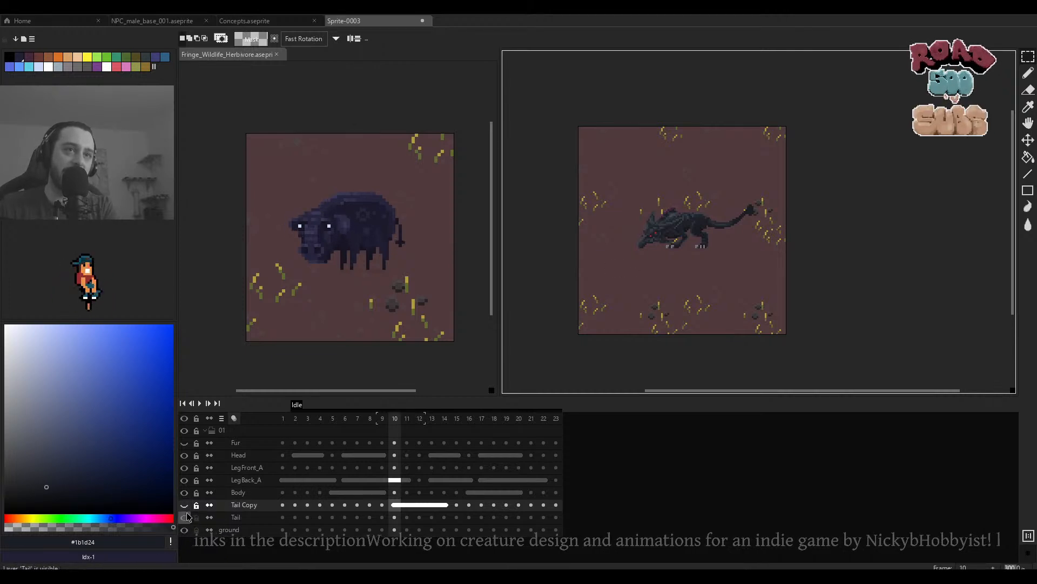
Hide the original Tail layer, show Tail Copy, replay the idle animation and stop on frame 19.
scroll(740, 229, "down", 4)
key("Return")
scroll(746, 241, "up", 4)
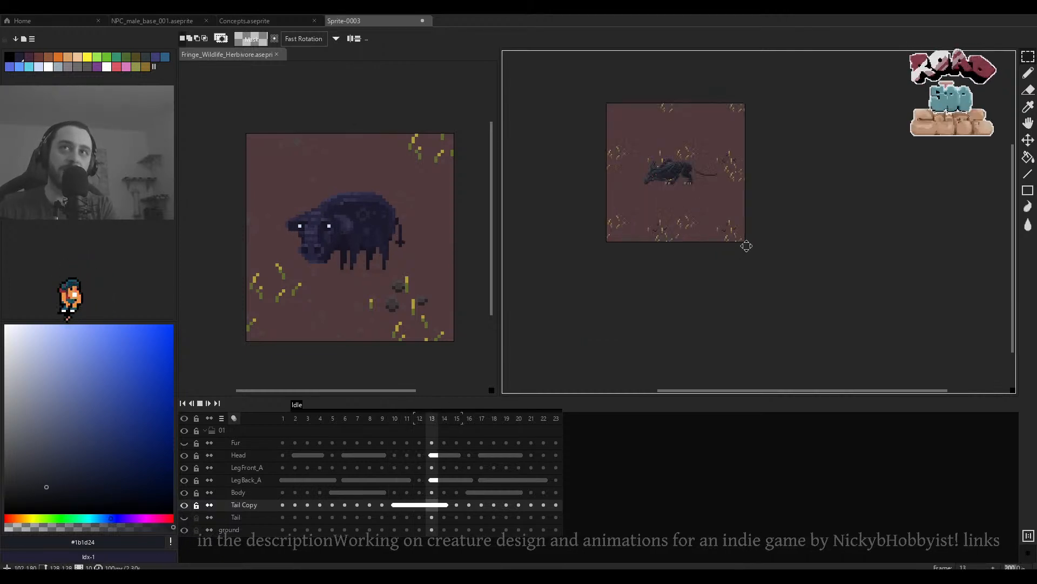
scroll(681, 209, "up", 1)
left_click_drag(677, 185, 690, 252)
scroll(694, 233, "down", 1)
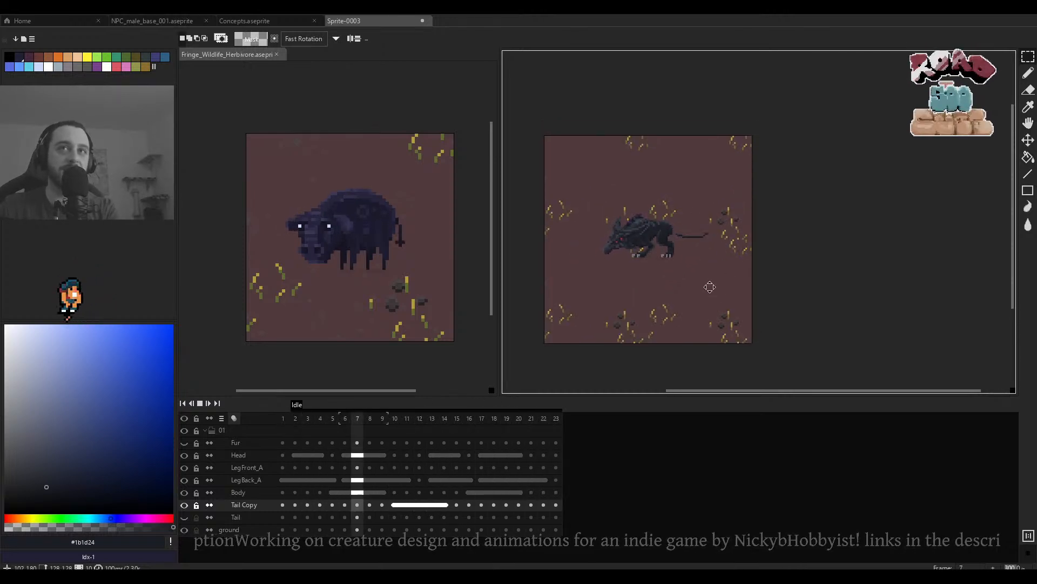
scroll(702, 270, "up", 1)
scroll(723, 258, "up", 1)
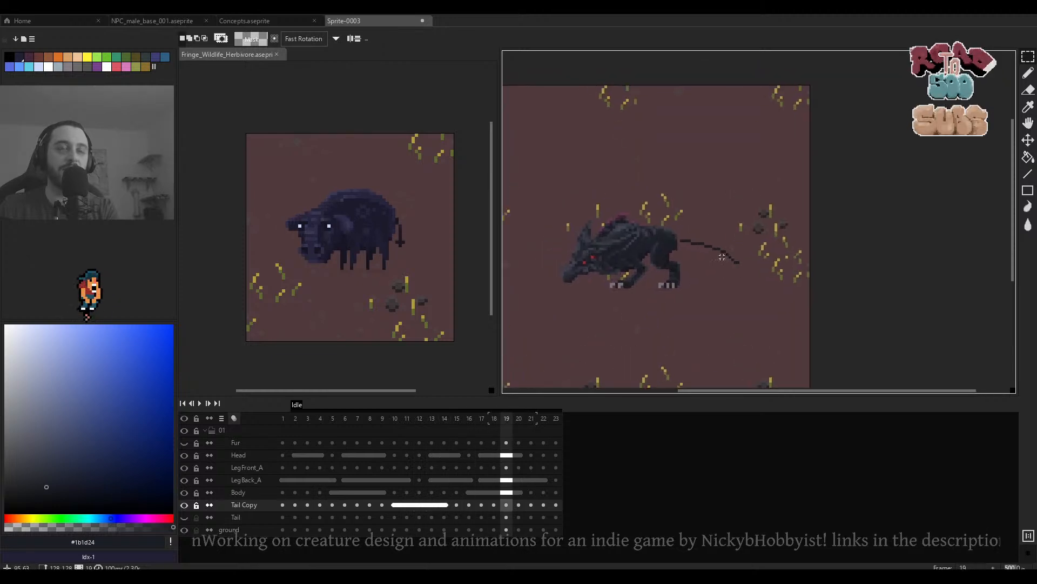
Thicken the base of the tail on frame 6 with a 5 px pencil and trim its upper edge.
key("b")
scroll(721, 254, "up", 4)
key("v")
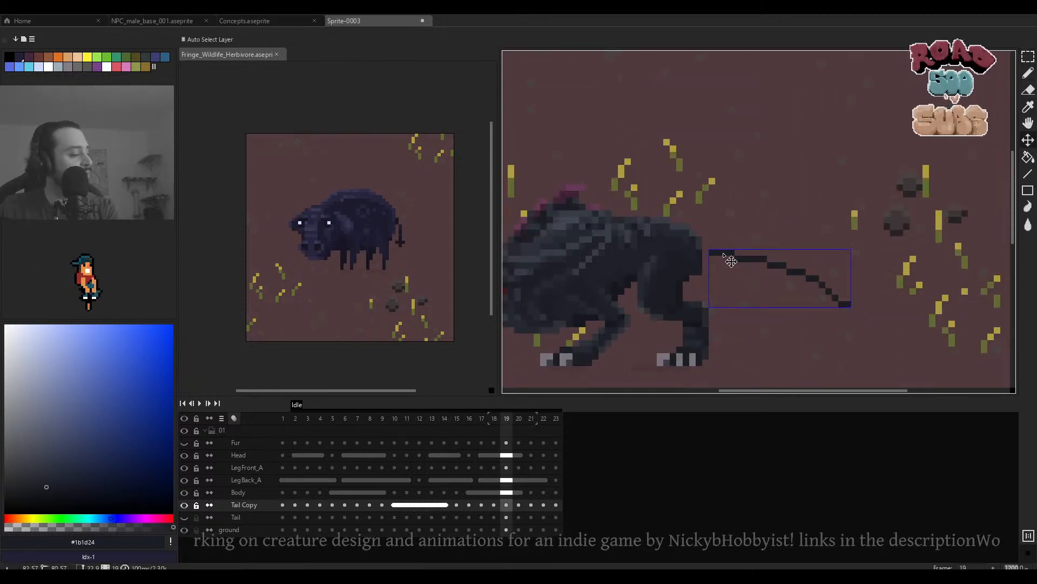
scroll(736, 261, "up", 2)
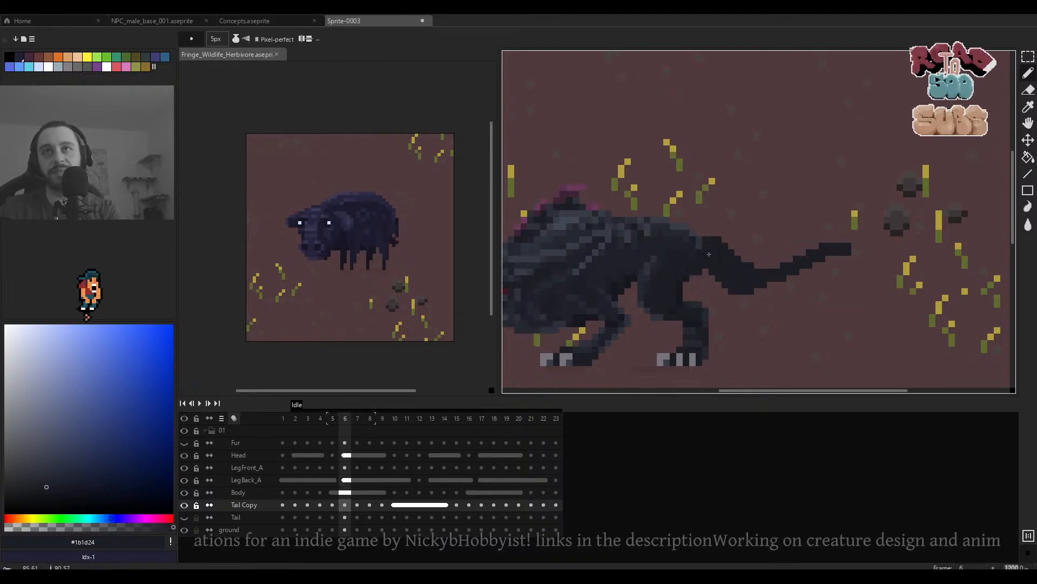
key("b")
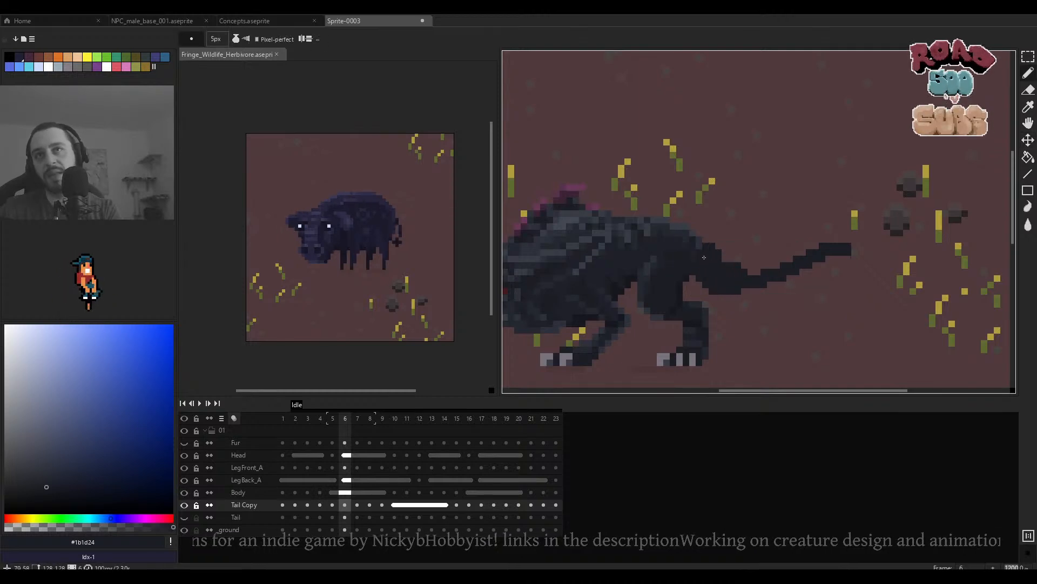
left_click(754, 297)
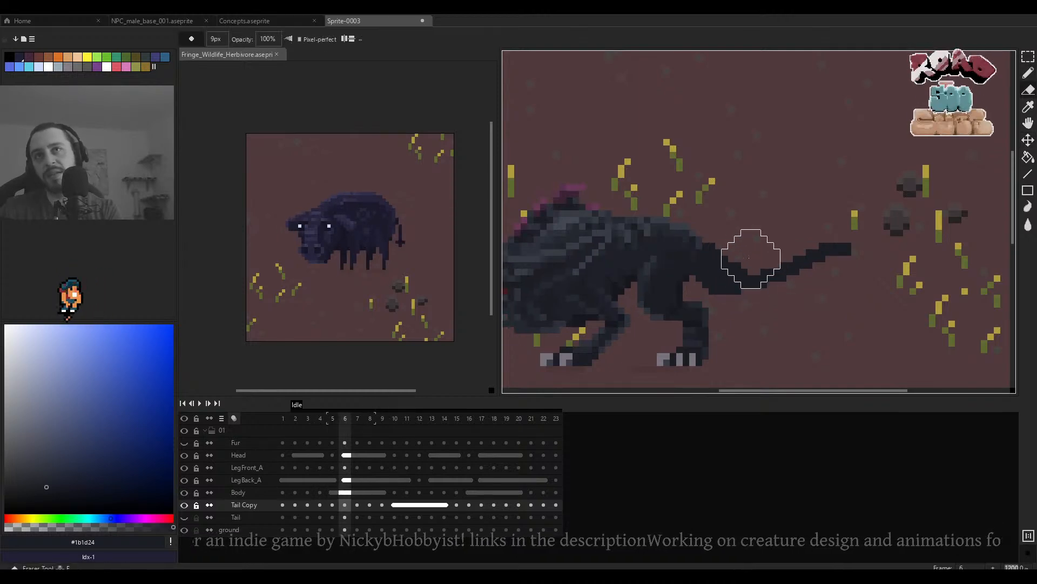
Reduce the eraser to 1 px and compare the tail's thickness and curve across frames 4, 5 and 6.
scroll(779, 260, "down", 3)
key("Left")
key("Right")
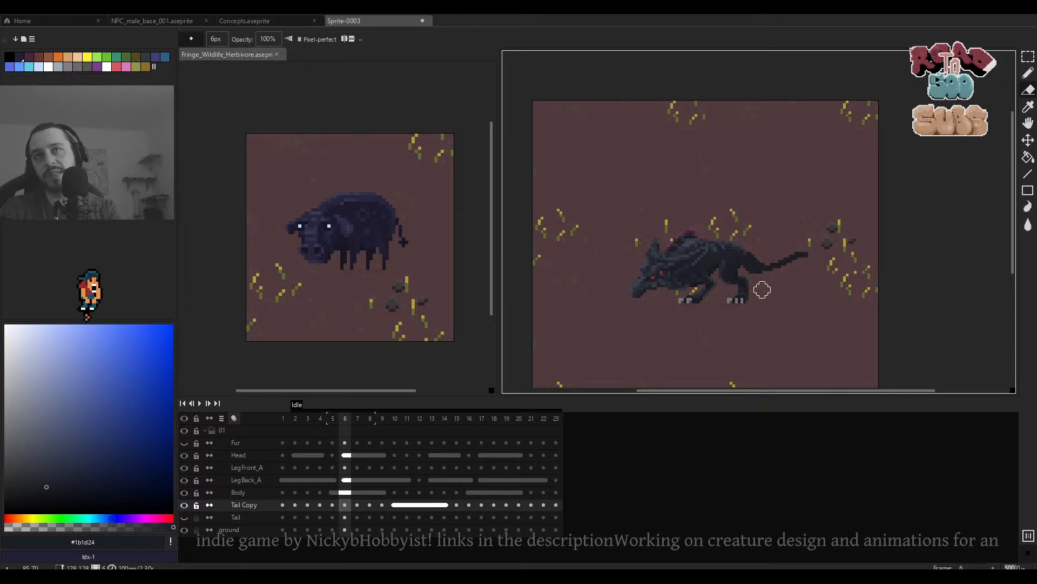
scroll(764, 287, "up", 2)
key("Left")
key("Left")
key("Right")
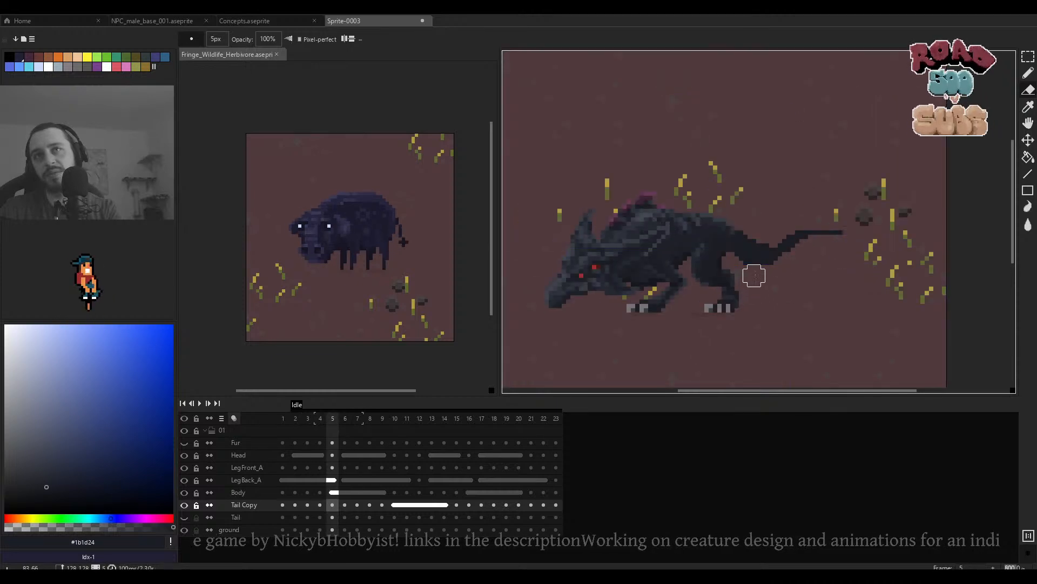
scroll(751, 272, "up", 4)
key("minus")
key("minus")
scroll(733, 265, "down", 4)
key("minus")
key("minus")
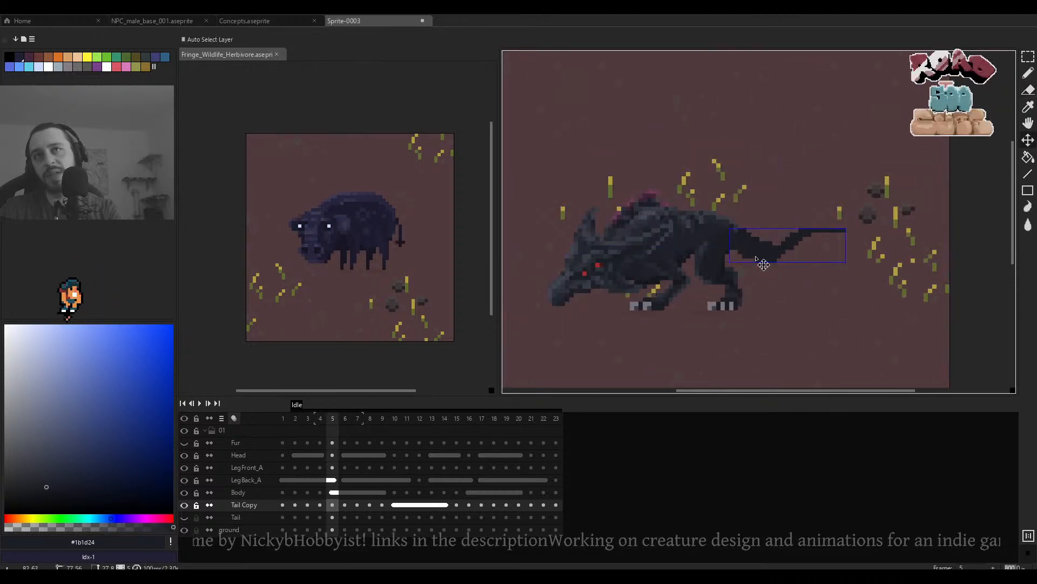
scroll(745, 260, "up", 4)
scroll(740, 257, "down", 1)
key("Left")
key("Right")
left_click_drag(890, 293, 796, 301)
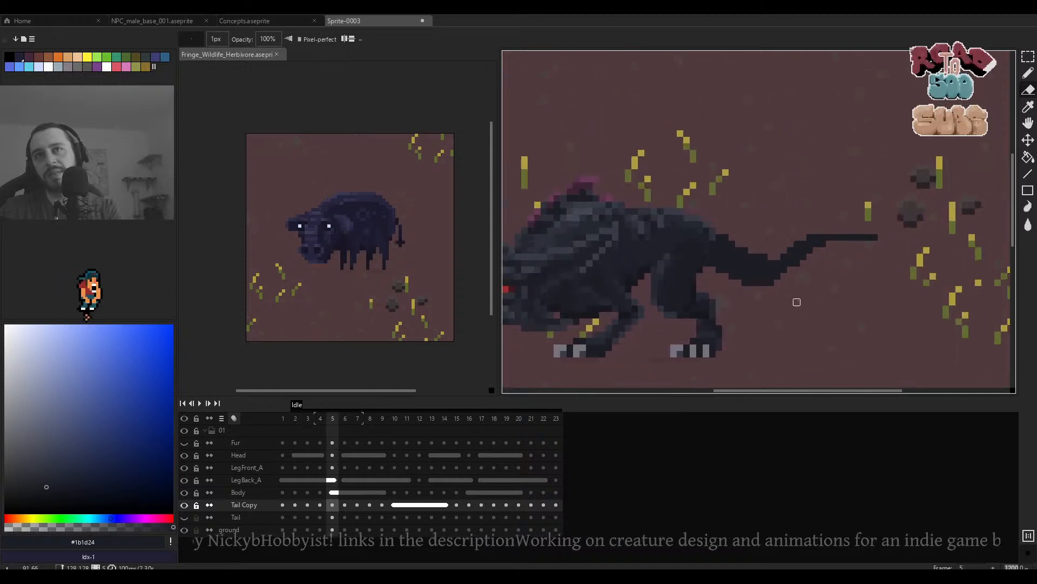
Refine the underside of the tail's thickened base on frame 6.
key("Right")
scroll(733, 303, "up", 1)
scroll(732, 303, "up", 2)
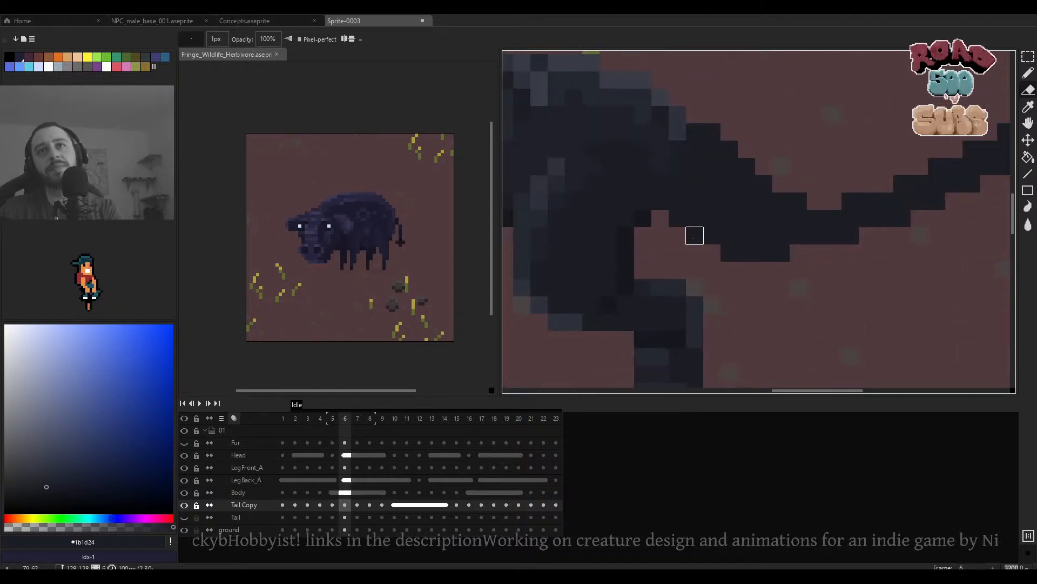
key("b")
mouse_move(763, 253)
left_mouse_down()
mouse_move(735, 270)
mouse_move(770, 279)
mouse_move(789, 259)
mouse_move(757, 296)
mouse_move(692, 245)
mouse_move(733, 278)
mouse_move(787, 295)
left_mouse_up()
scroll(827, 259, "down", 4)
Thicken the inner half of the tail on frame 7 to match frame 6, cleaning its edges with a 1 px eraser.
key("Left")
key("Right")
key("Right")
scroll(739, 282, "up", 2)
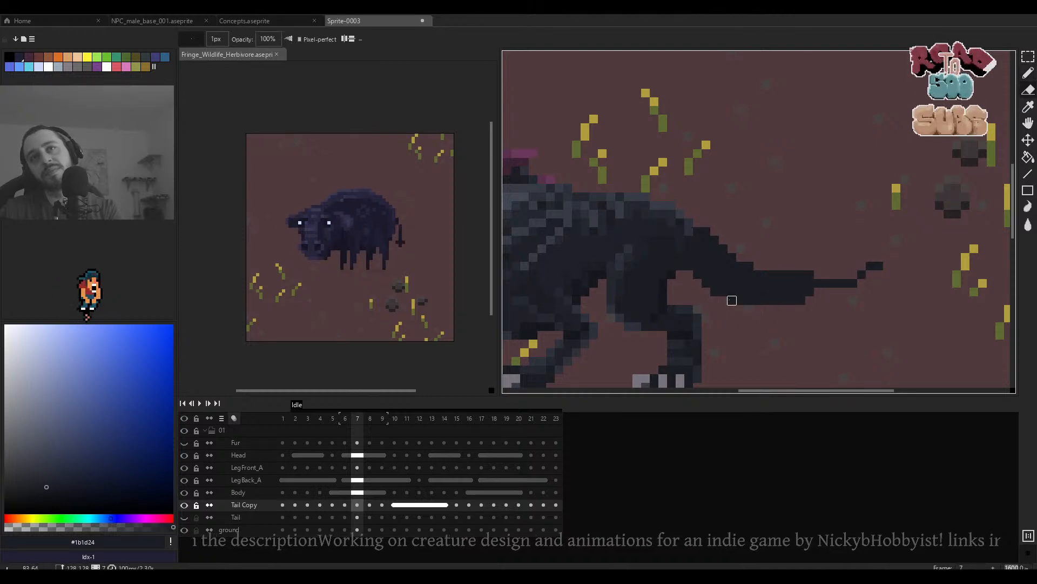
scroll(766, 318, "down", 3)
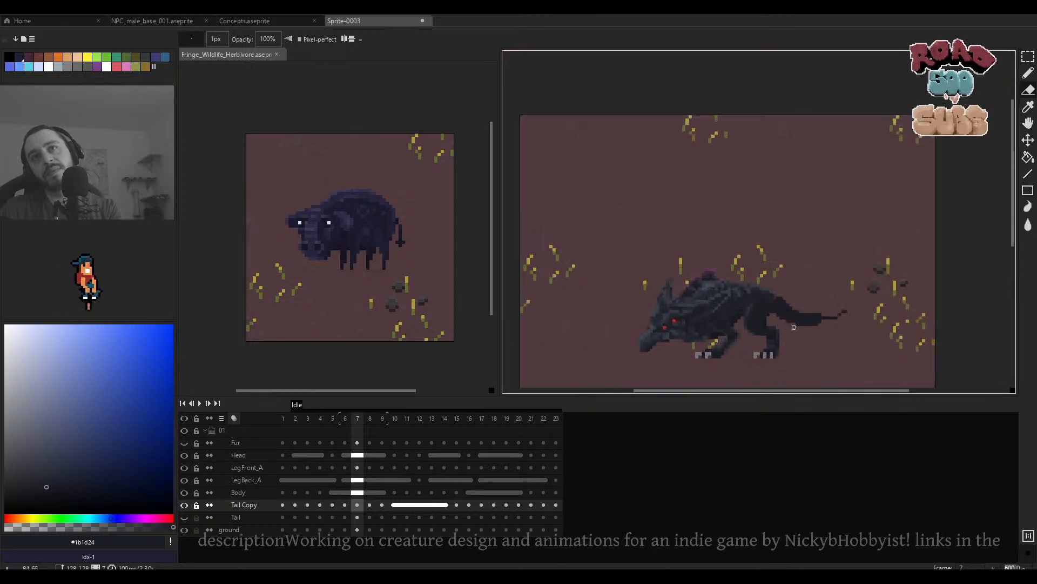
scroll(766, 317, "up", 2)
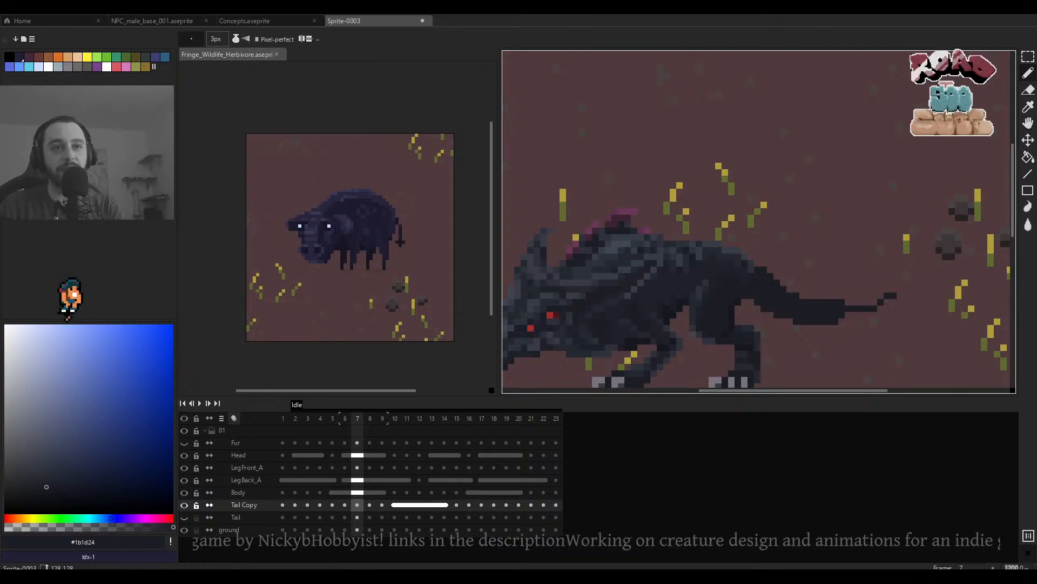
Thicken the middle of the tail on frame 5 with a 3 px pencil and taper it toward the tip at 1 px.
scroll(690, 238, "down", 4)
scroll(697, 254, "up", 3)
left_click_drag(818, 228, 730, 234)
scroll(735, 230, "up", 1)
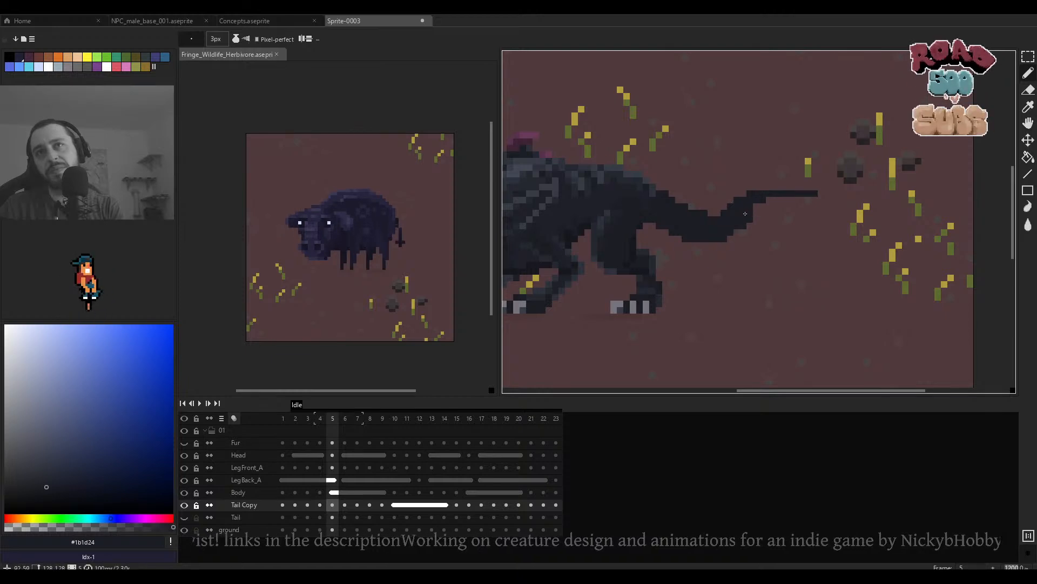
key("v")
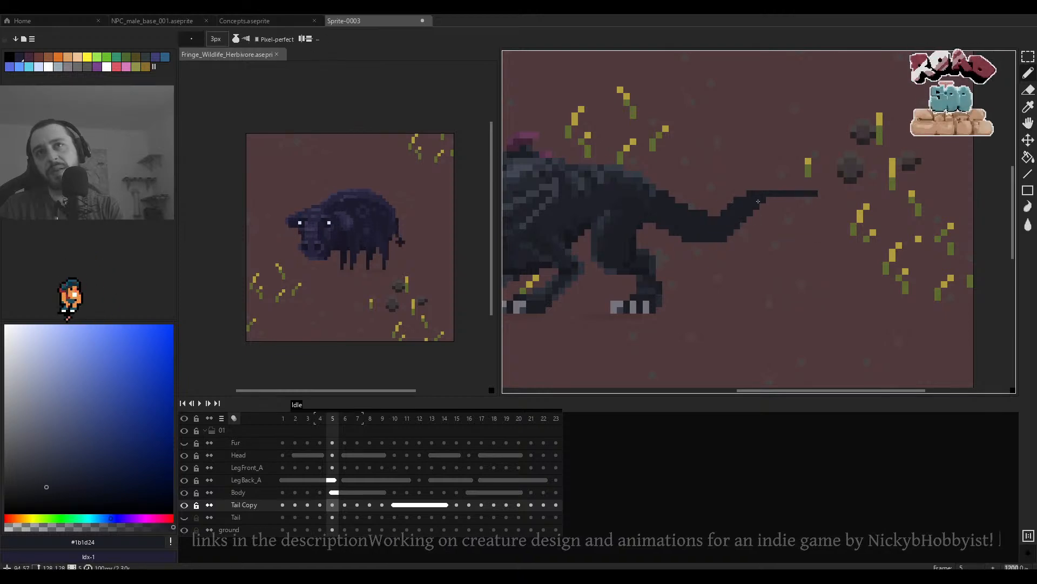
key("minus")
key("minus")
scroll(765, 204, "up", 1)
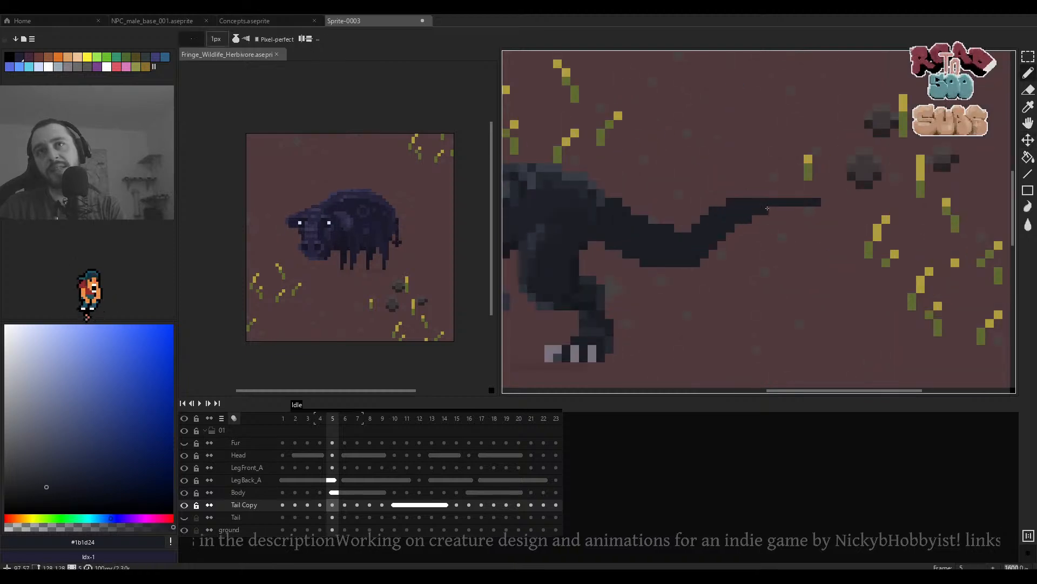
Play the idle animation to check the thickened tail frames and stop on frame 2.
scroll(789, 209, "down", 4)
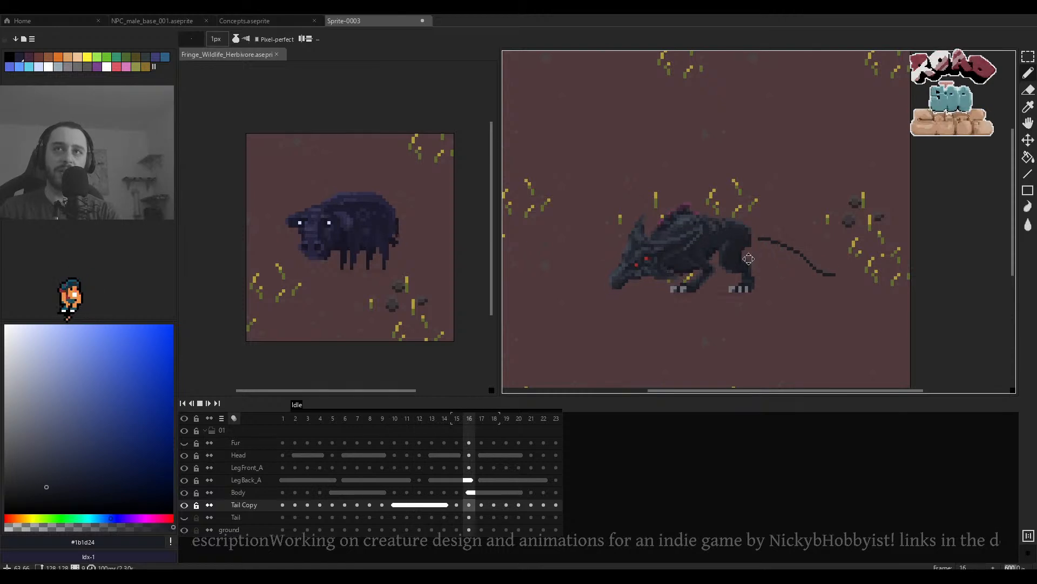
scroll(771, 257, "down", 2)
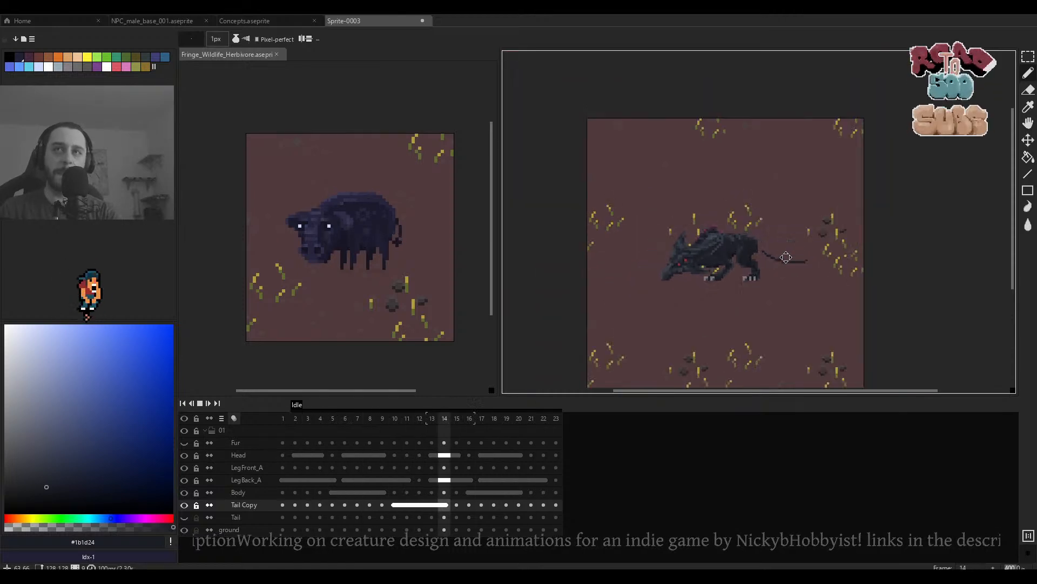
scroll(783, 255, "up", 5)
scroll(794, 254, "down", 2)
scroll(797, 253, "up", 3)
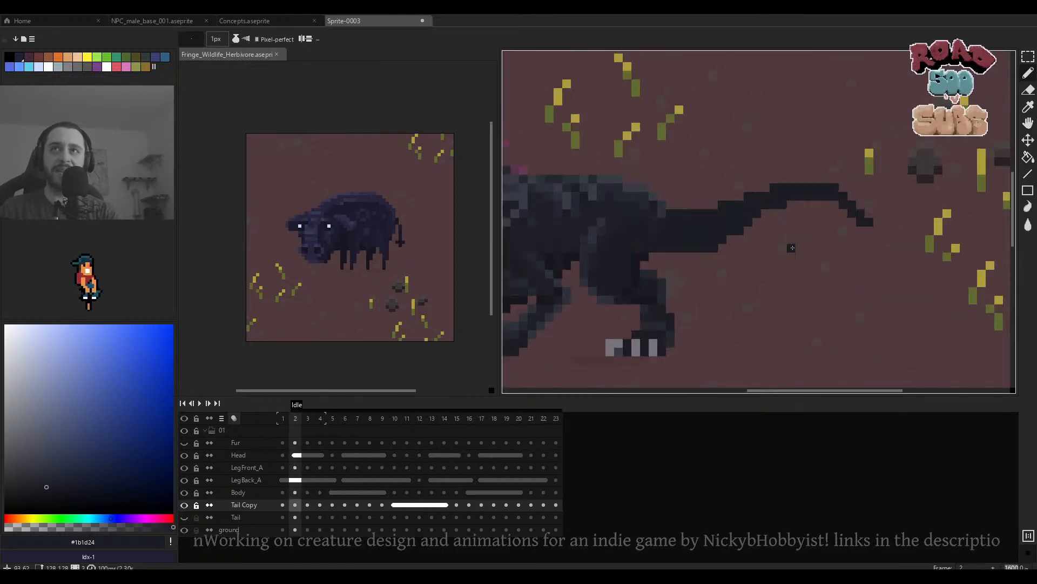
Thicken the outer section of the tail on frame 3 with a 2 px pencil, continuing the curve toward the tip.
key("e")
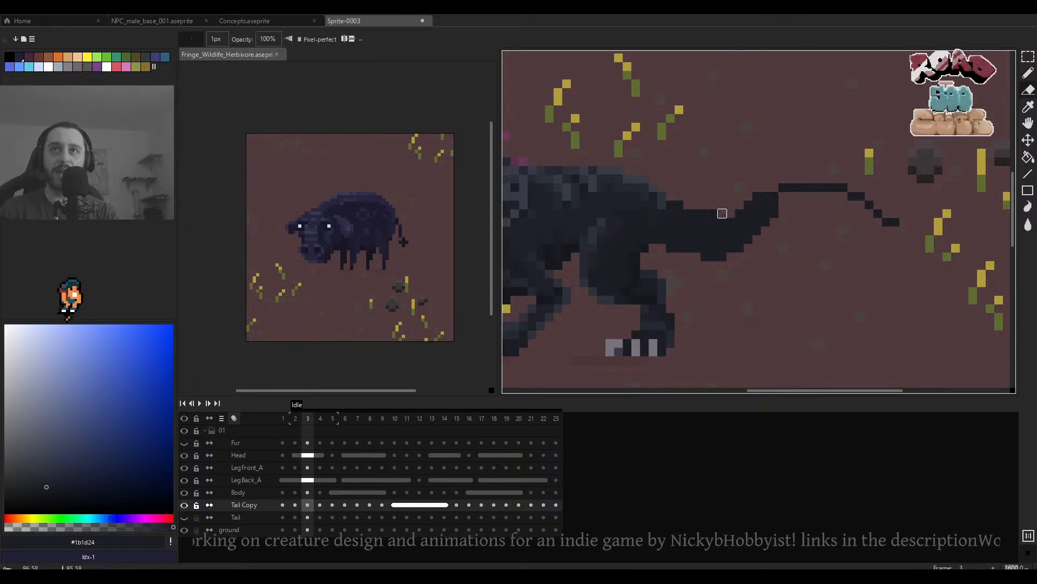
scroll(696, 213, "down", 3)
scroll(743, 200, "up", 3)
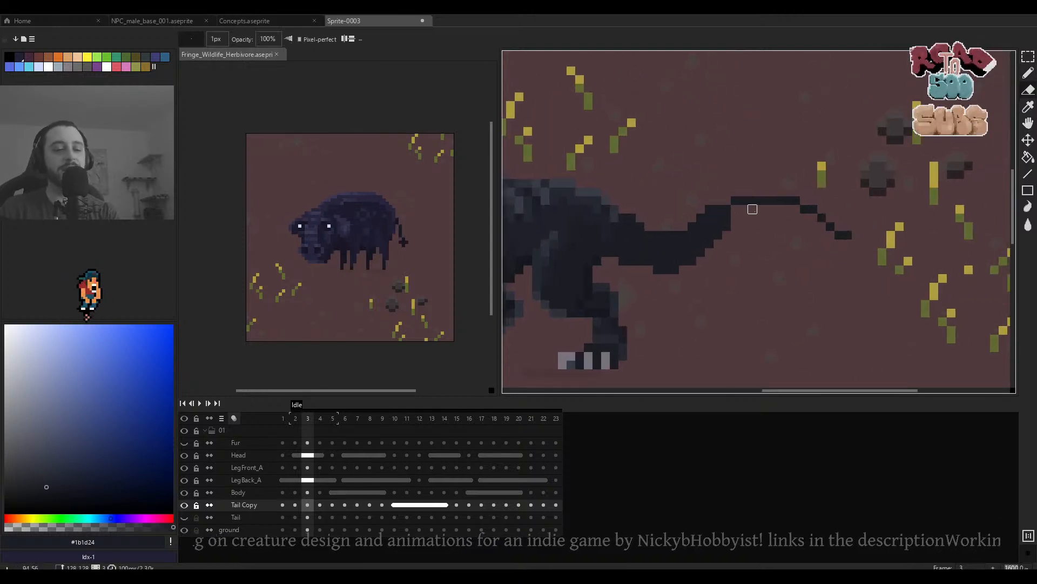
key("b")
left_click_drag(749, 214, 790, 214)
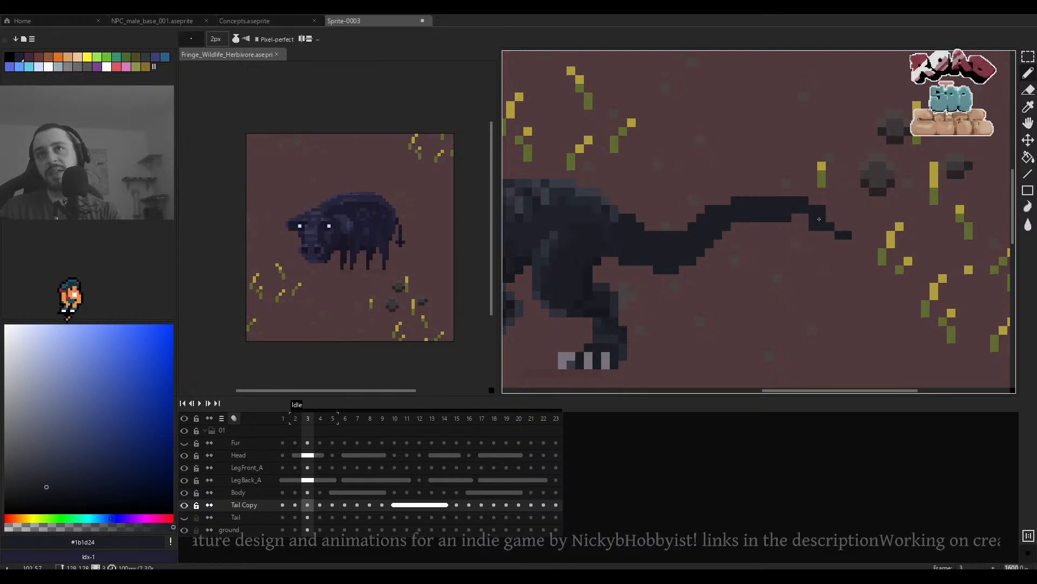
key("e")
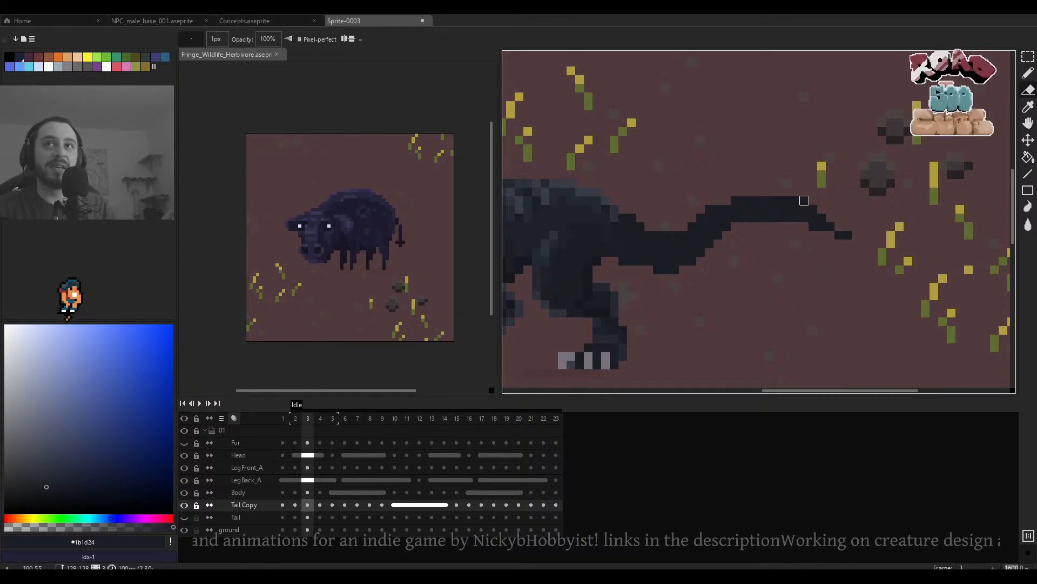
key("b")
scroll(810, 199, "down", 1)
scroll(823, 223, "up", 1)
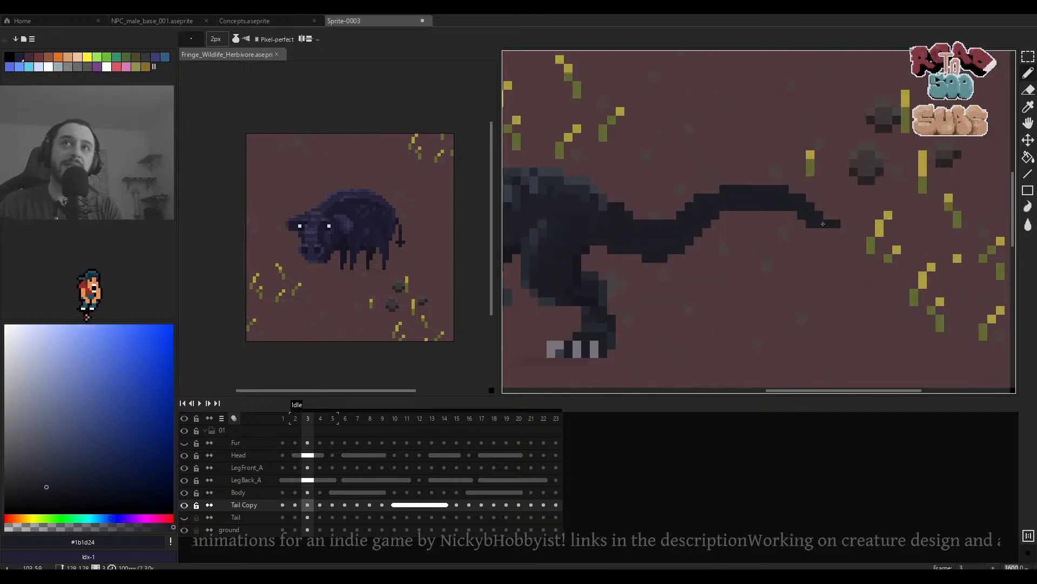
Thin the outer tail curve on frame 3 with a 1 px eraser, undoing a stray edit along the way.
scroll(821, 222, "down", 4)
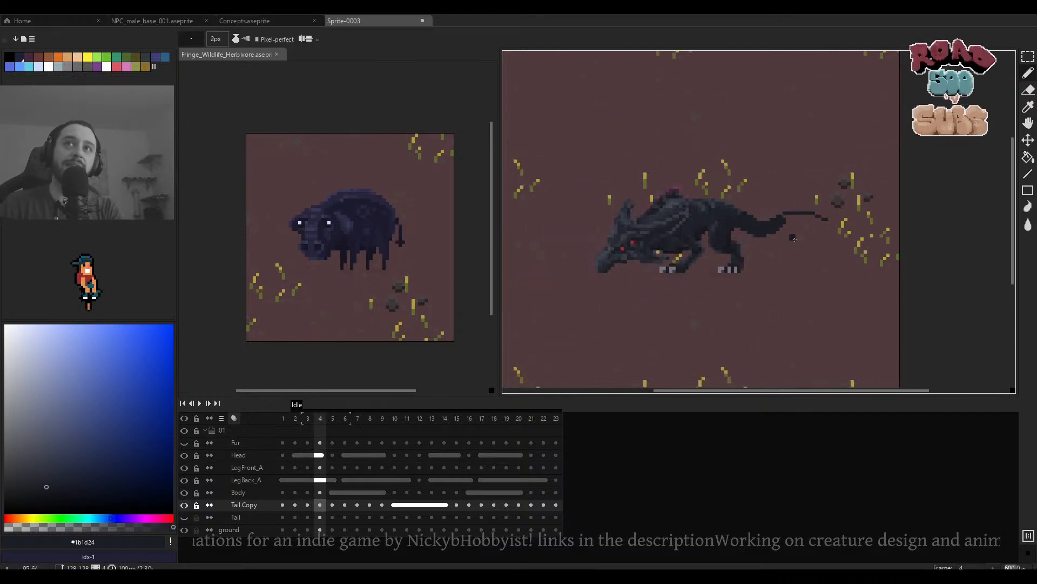
scroll(802, 224, "up", 3)
key("e")
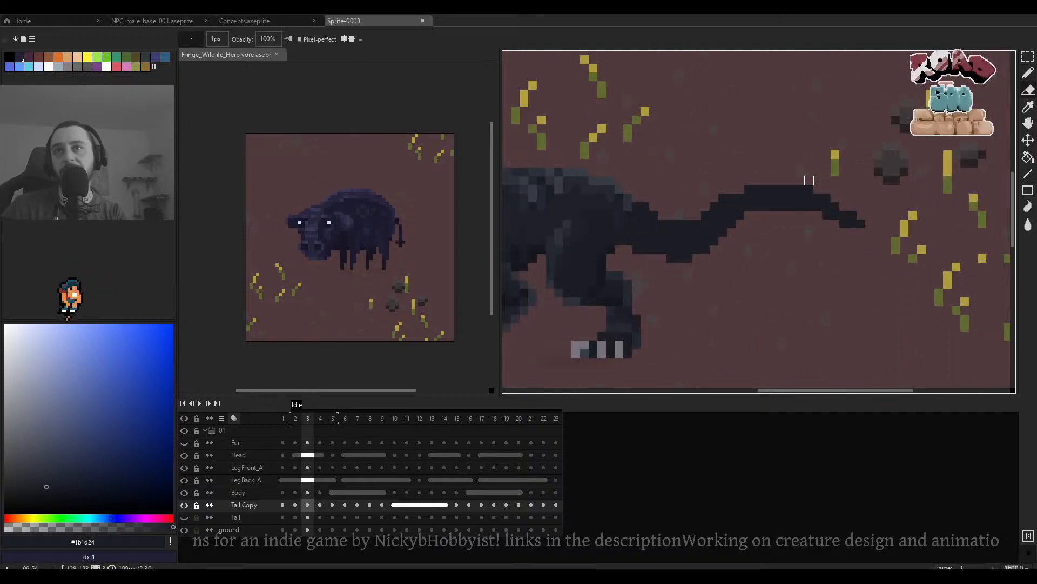
key("ctrl+z")
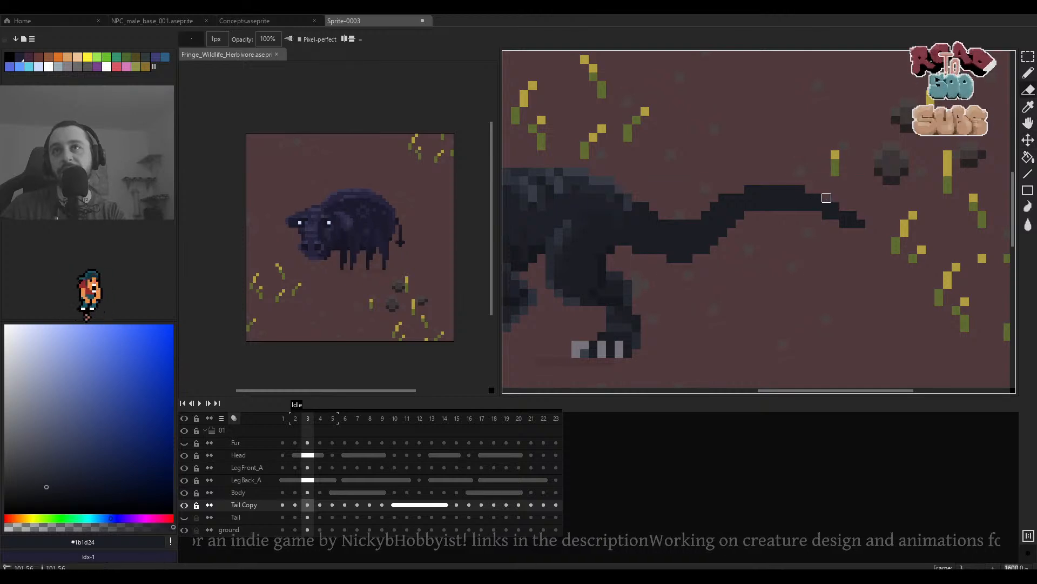
left_click_drag(801, 206, 766, 206)
Compare the tail on frames 2, 3 and 4, and trim the tip on frame 3 into a tapered curve.
scroll(790, 215, "down", 4)
key("Left")
key("Right")
key("Right")
key("Left")
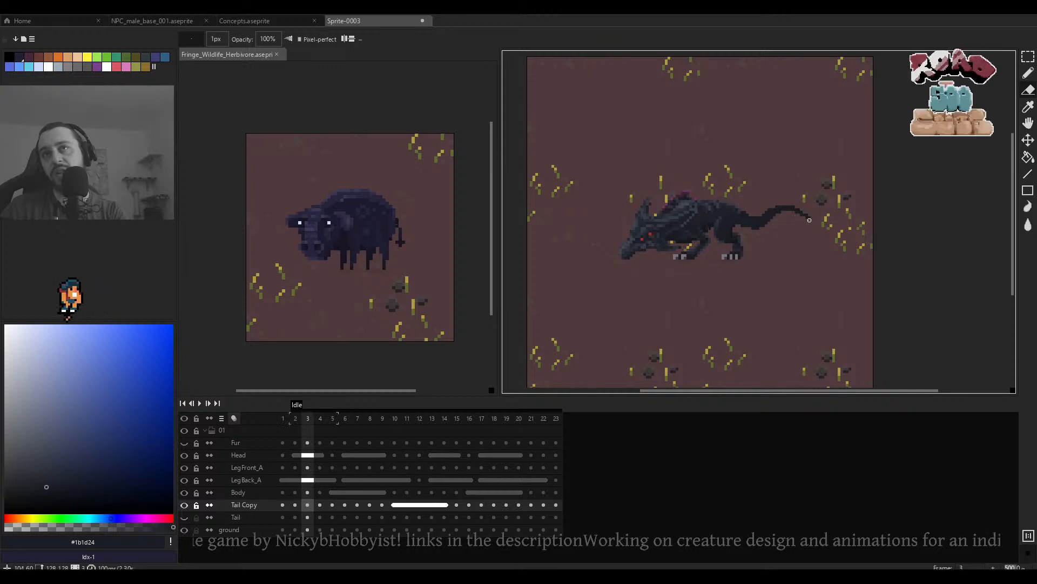
scroll(810, 211, "up", 2)
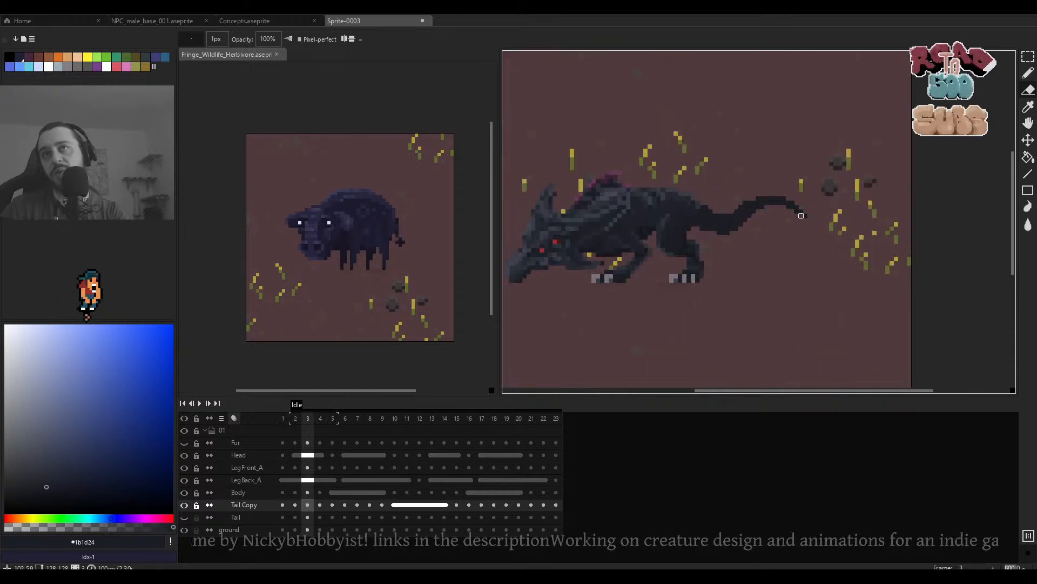
scroll(802, 215, "up", 3)
scroll(778, 201, "down", 4)
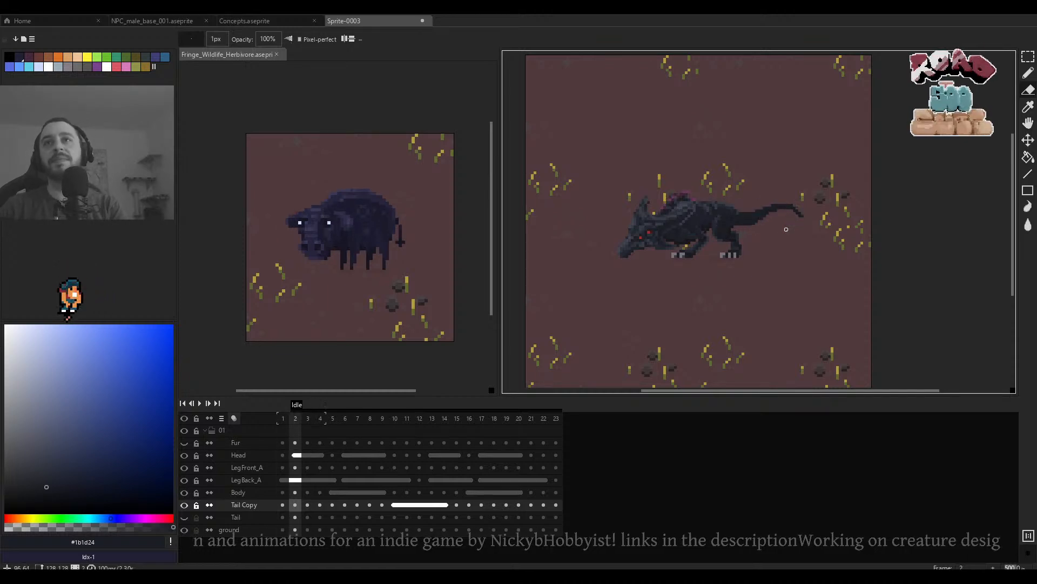
Compare the tail on frames 1 to 3 and refine the underside of its outer curve on frame 3.
scroll(781, 220, "up", 4)
key("Left")
key("Right")
key("Right")
left_click_drag(787, 213, 759, 212)
key("Left")
key("Left")
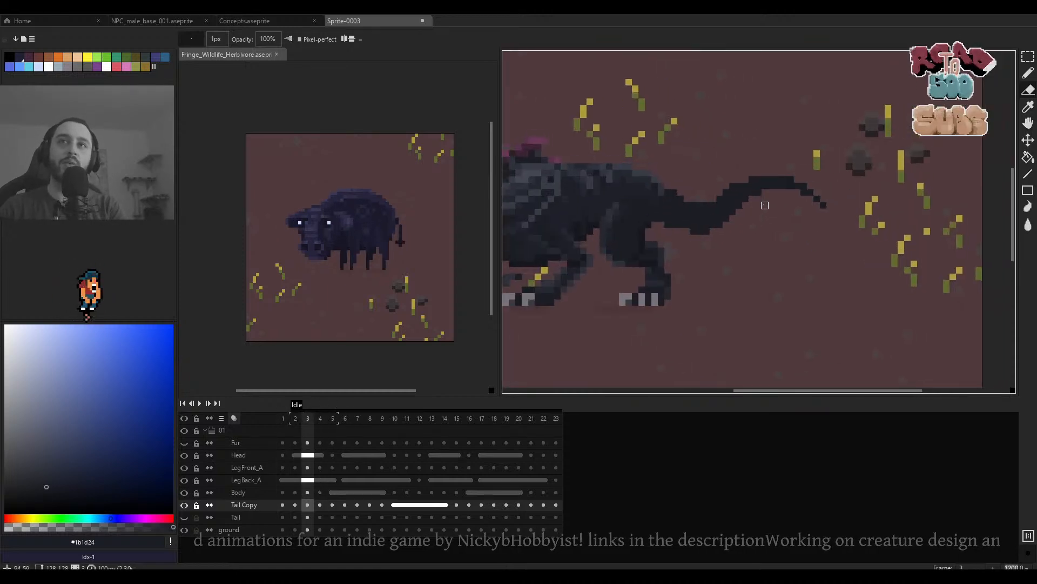
key("Right")
scroll(751, 198, "up", 3)
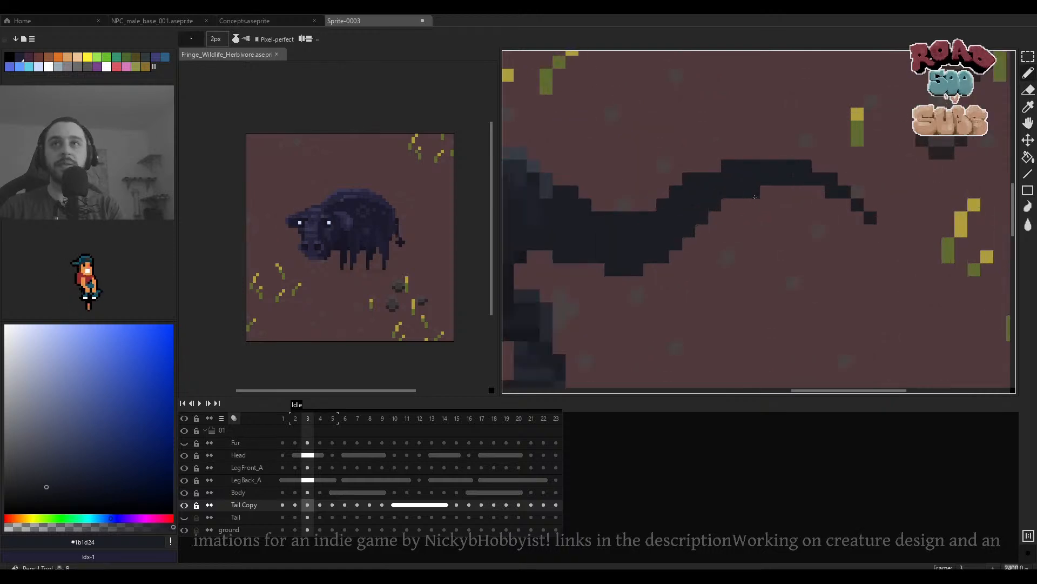
Play the idle animation again, stop on frame 1 and examine the tail's base up close.
scroll(756, 178, "down", 5)
key("Return")
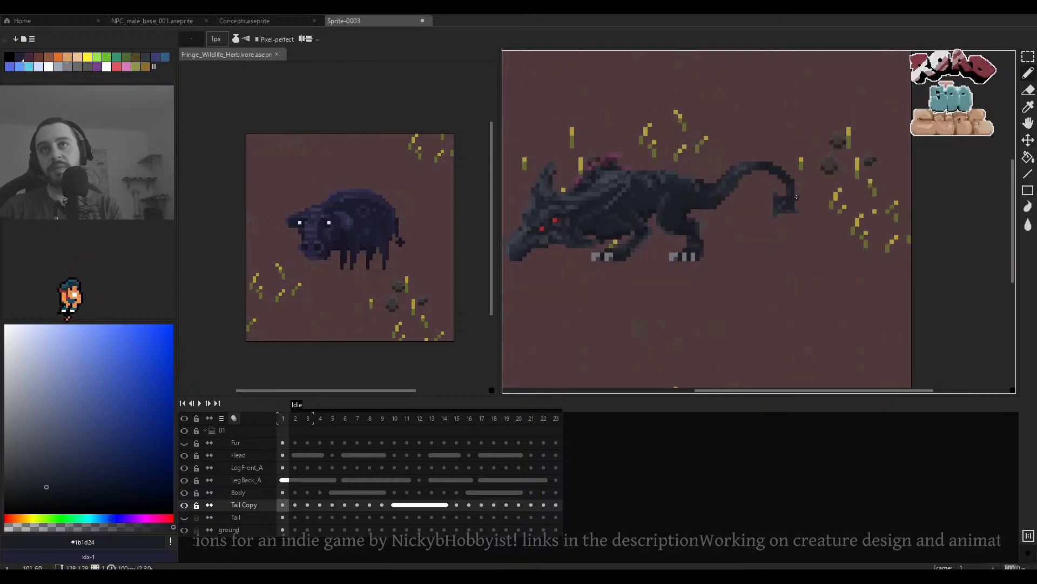
scroll(771, 193, "down", 2)
scroll(758, 212, "up", 2)
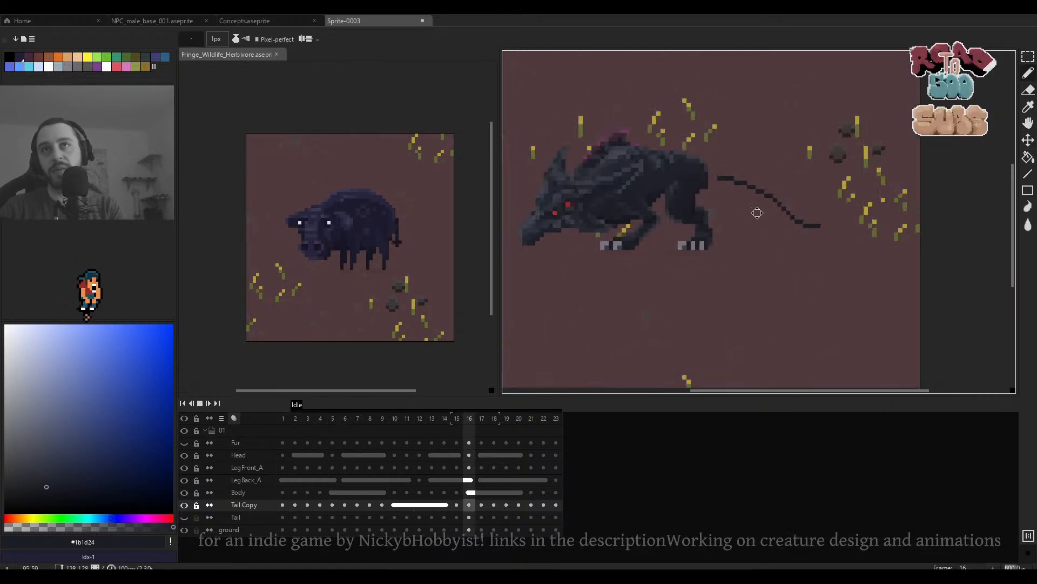
scroll(780, 214, "down", 1)
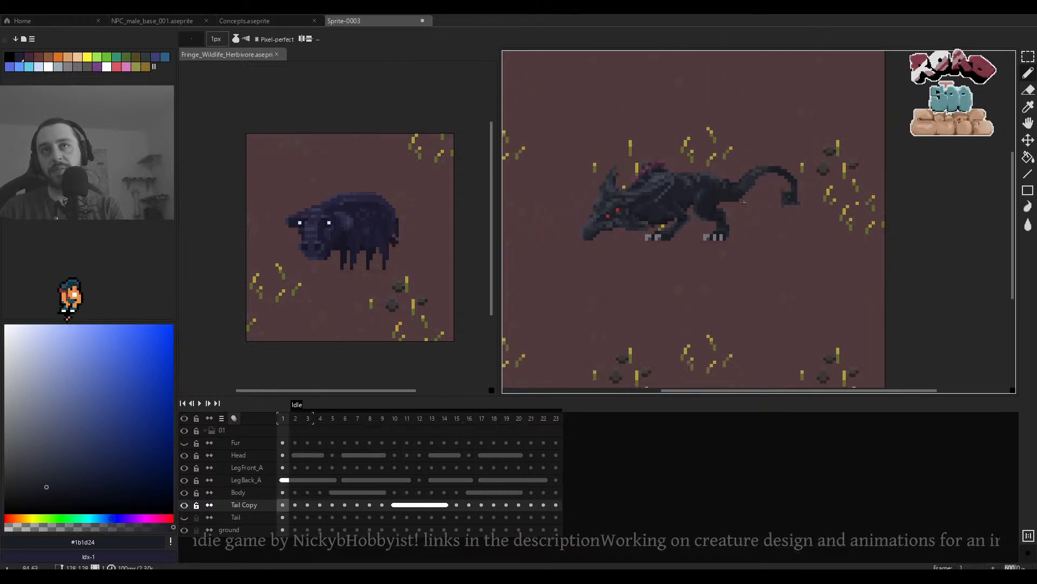
key("Return")
key("e")
scroll(733, 179, "up", 4)
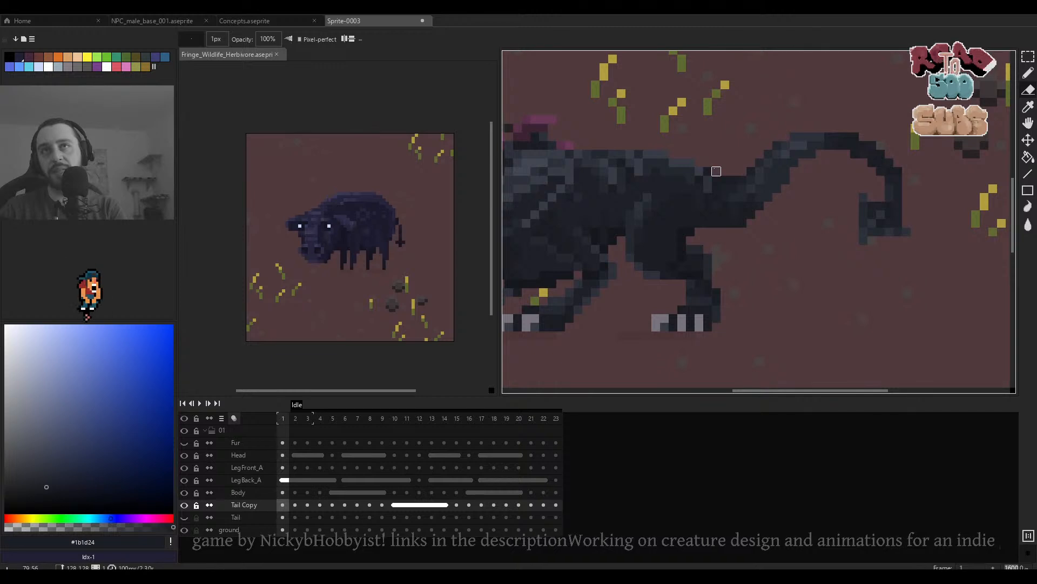
Compare the tail on frames 1 and 2 and raise the upper edge of its base on frame 2 with a 1 px pencil.
key("Right")
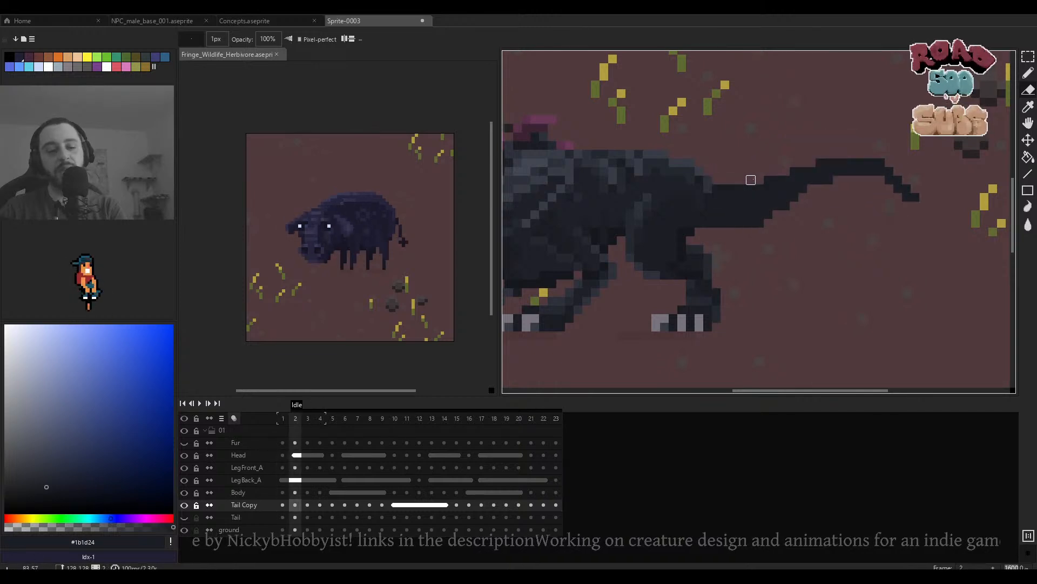
key("b")
key("Left")
key("Right")
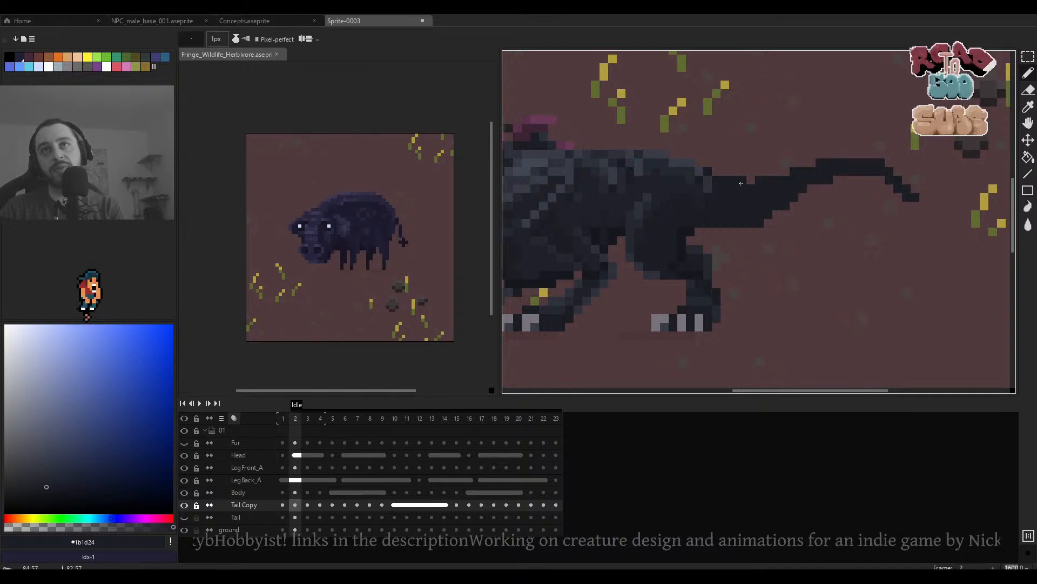
key("e")
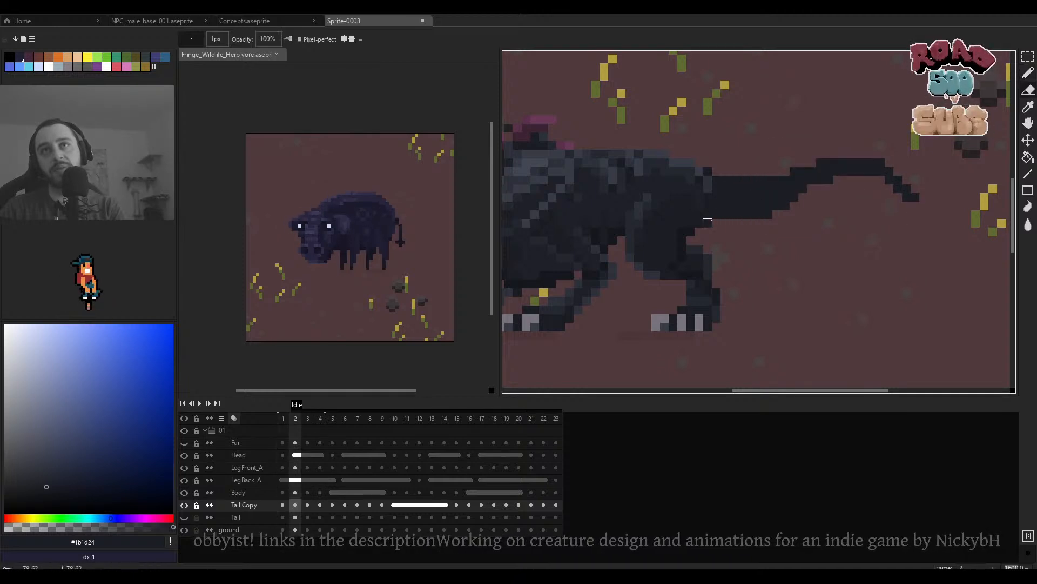
Refine the underside of the tail's thick base on frame 2 using the 1 px pencil and eraser.
scroll(708, 223, "down", 3)
scroll(775, 221, "up", 4)
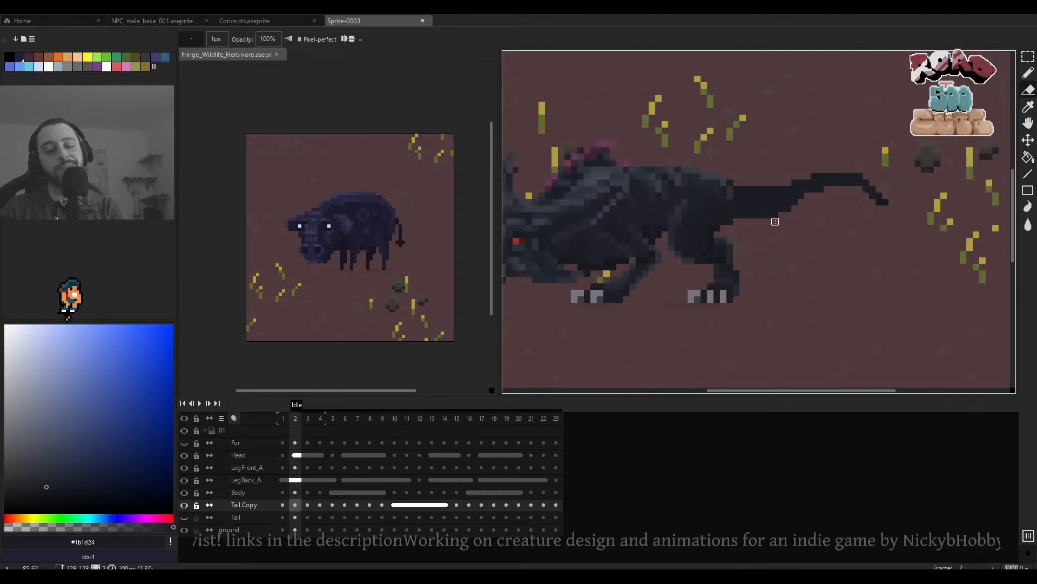
key("b")
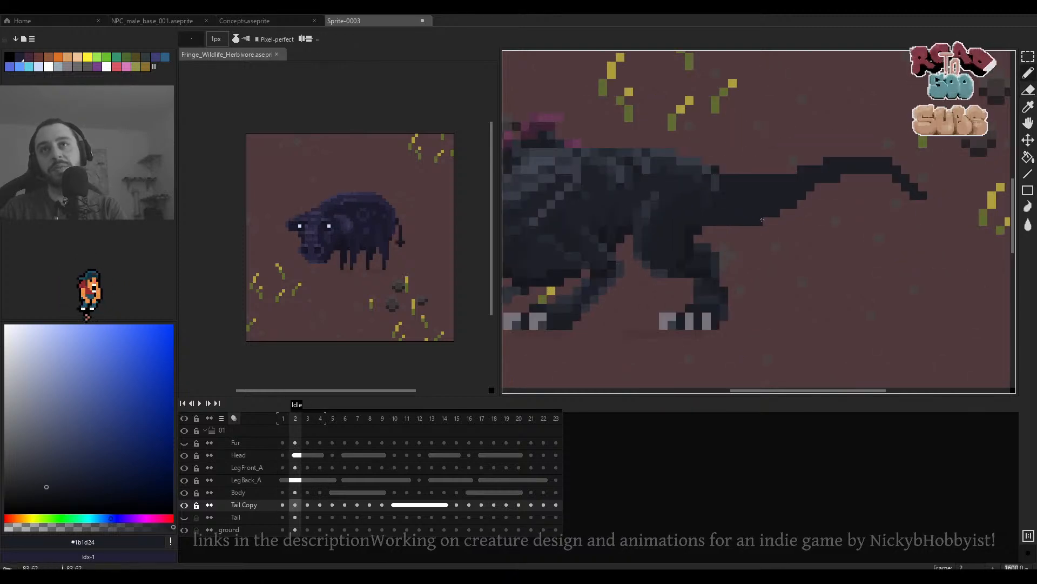
scroll(762, 220, "down", 2)
key("e")
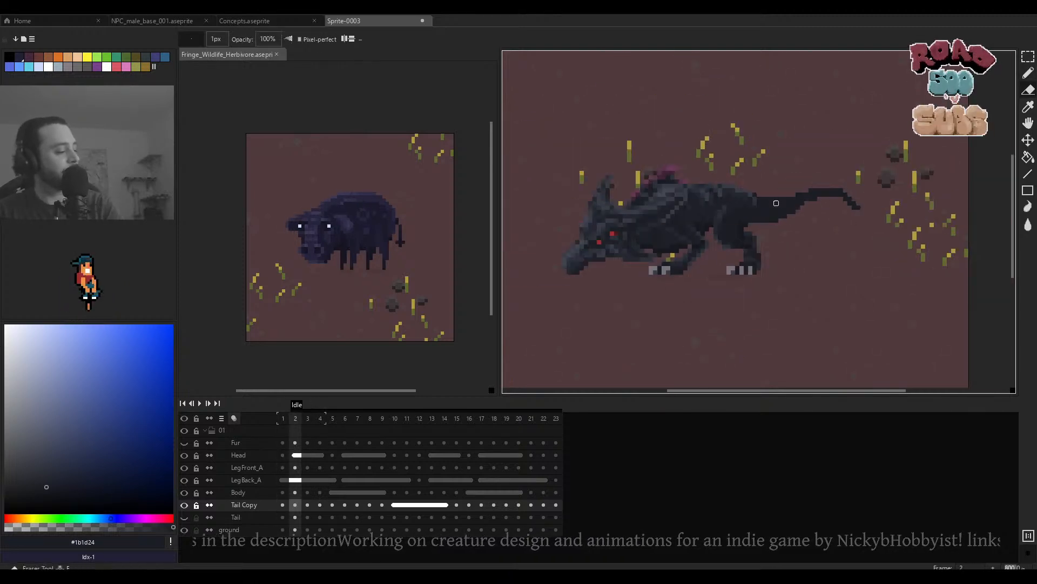
scroll(776, 203, "up", 2)
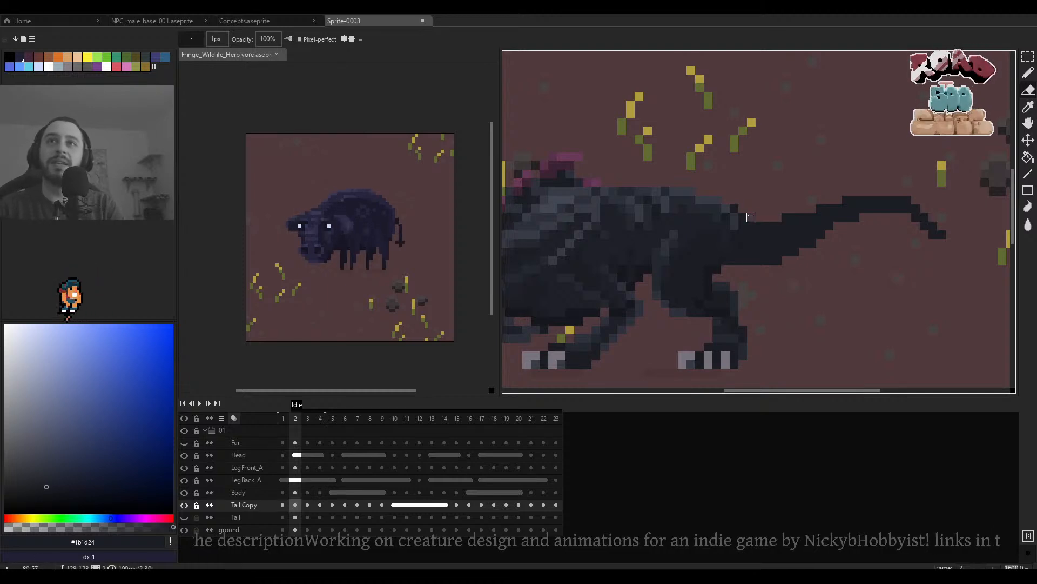
Compare the tail's shape and attachment to the body across frames 23, 1, 2 and 3.
scroll(751, 217, "down", 4)
key("Left")
key("Left")
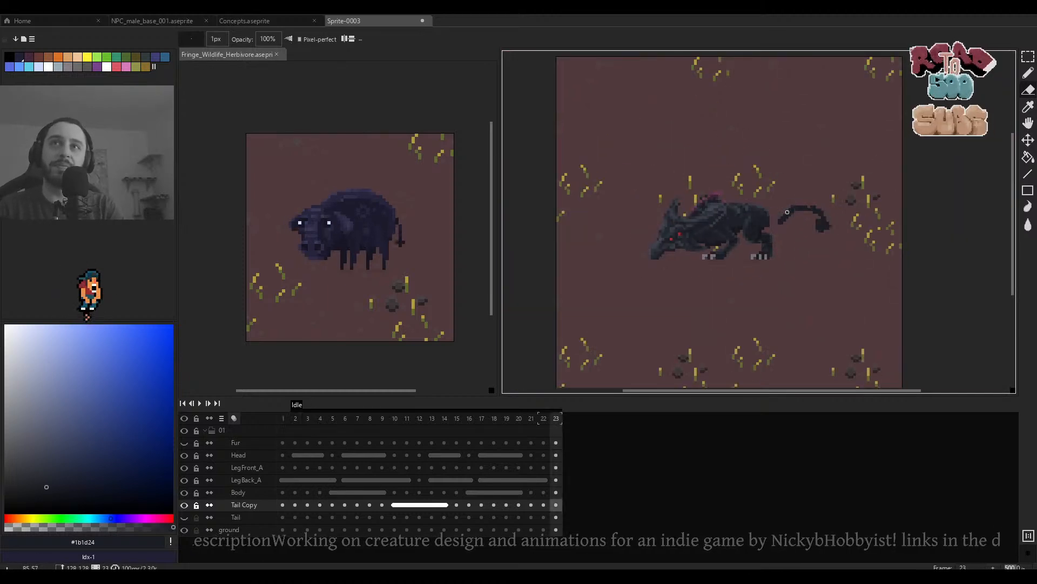
key("Right")
key("Right")
scroll(782, 212, "up", 4)
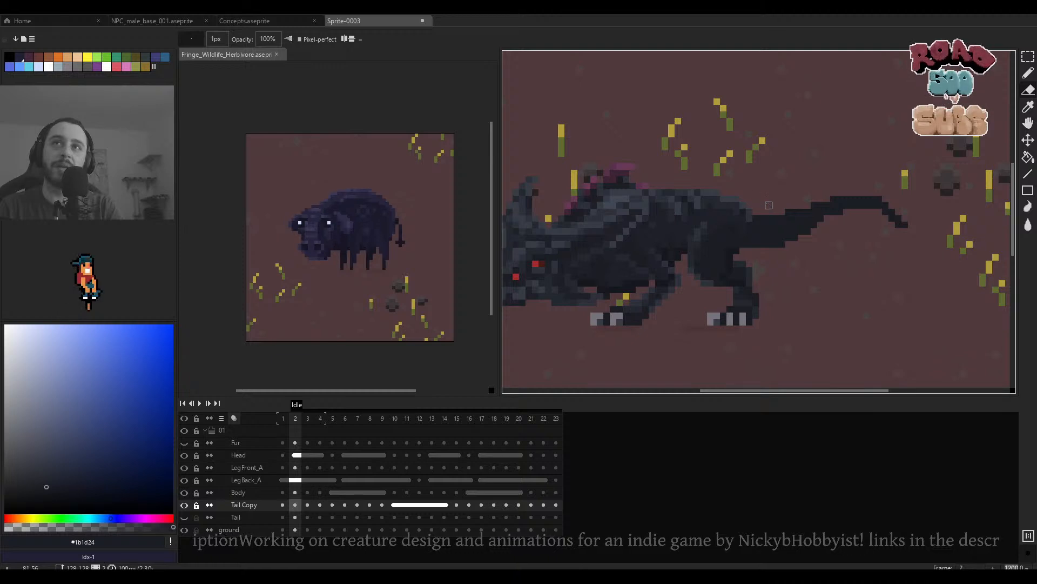
key("Left")
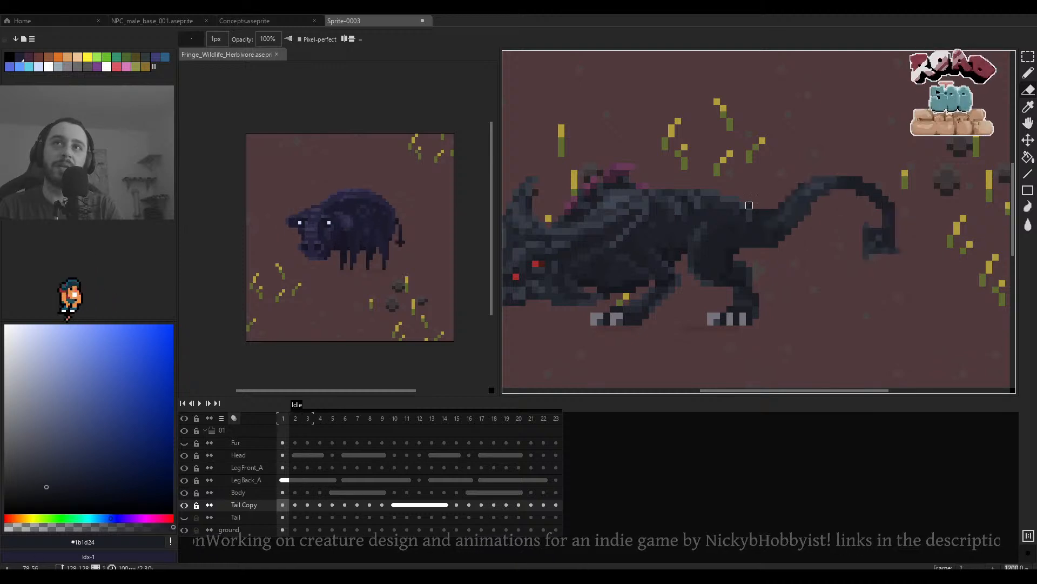
key("Right")
key("Right")
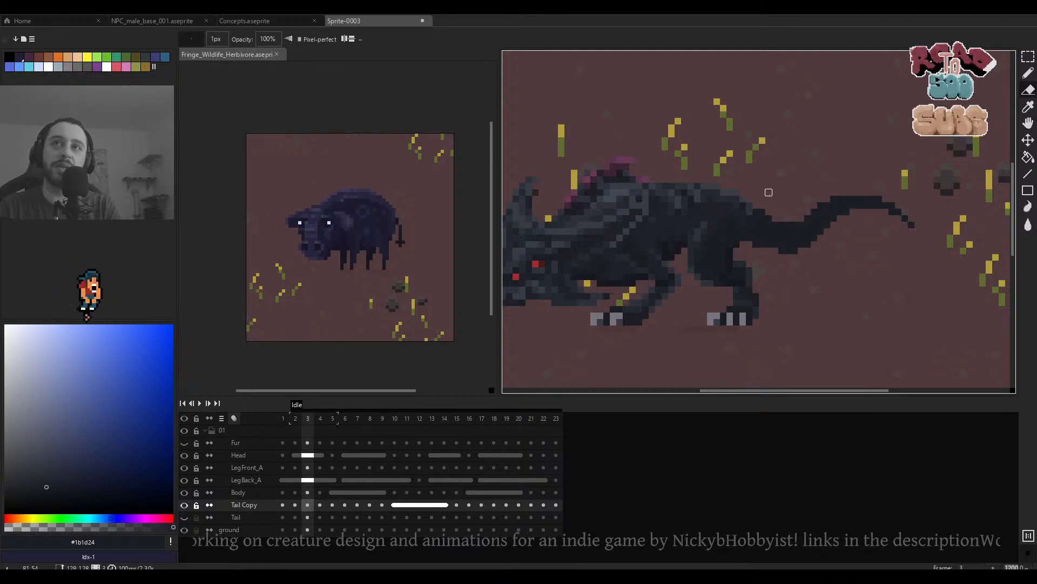
Play the idle animation to examine the tail's motion, and stop it.
scroll(770, 194, "down", 4)
key("Return")
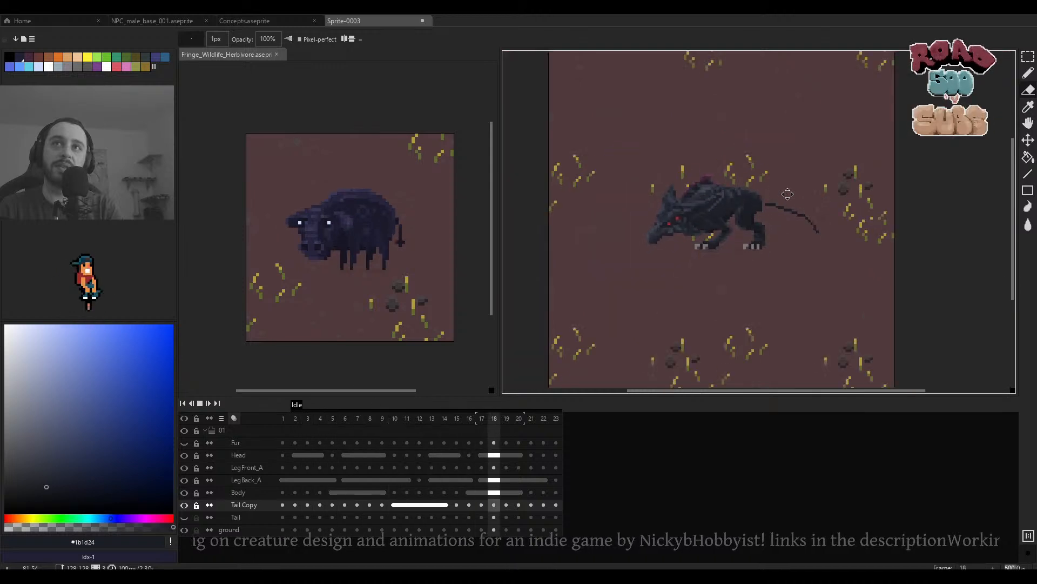
scroll(788, 195, "down", 2)
scroll(784, 200, "up", 3)
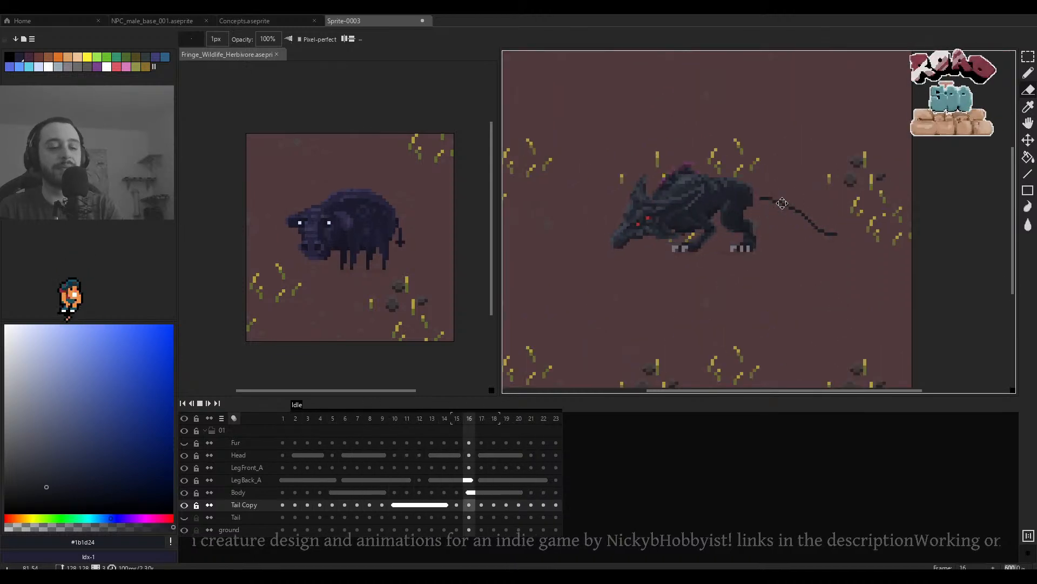
scroll(778, 213, "up", 4)
key("Return")
Thicken the thin tail line on frame 8 from its base to mid-length with a 3 px pencil, using frame 7 as reference.
key("Right")
key("Right")
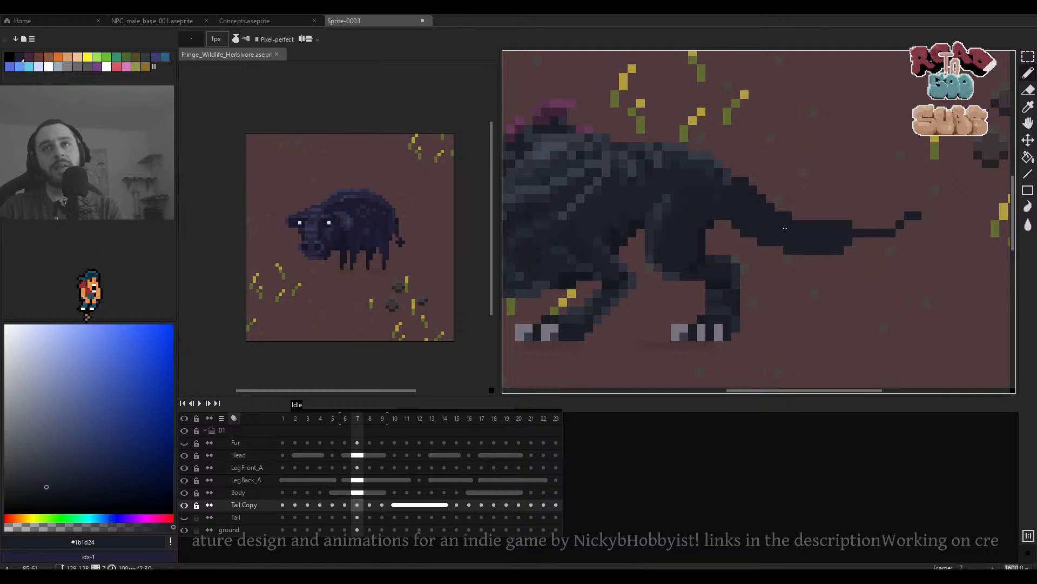
key("plus")
key("plus")
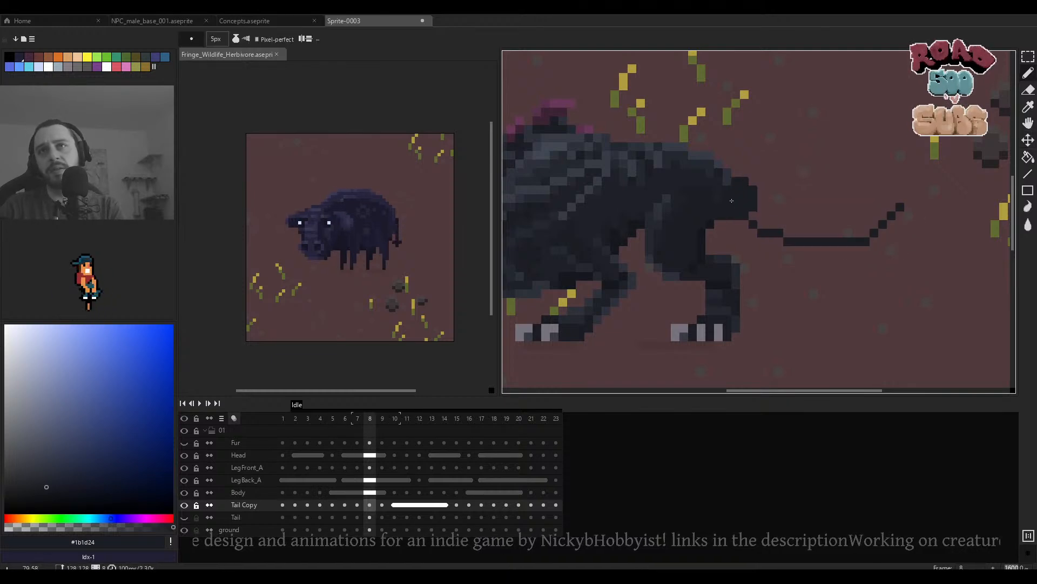
key("Left")
key("Right")
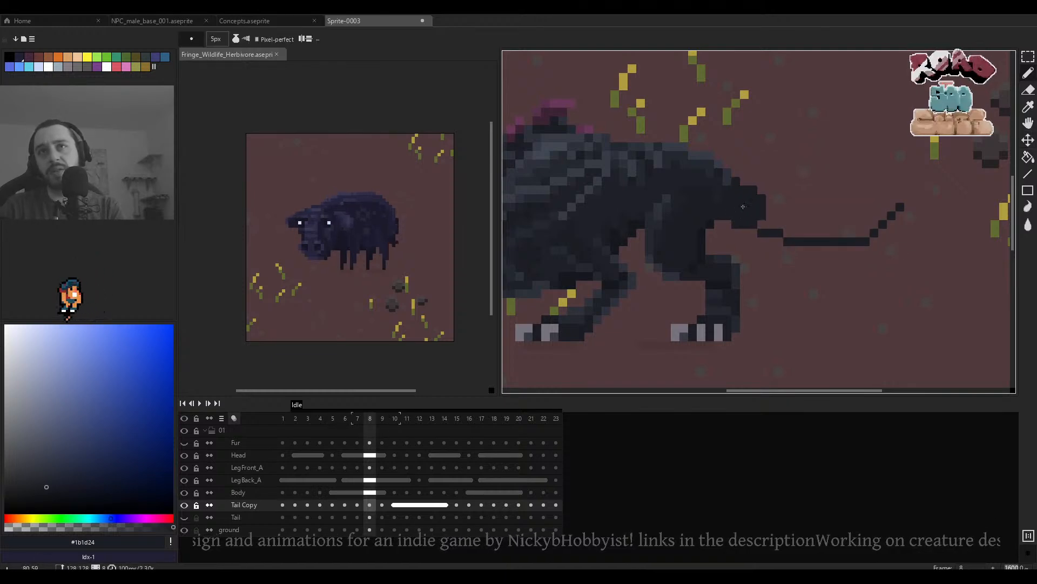
key("minus")
key("minus")
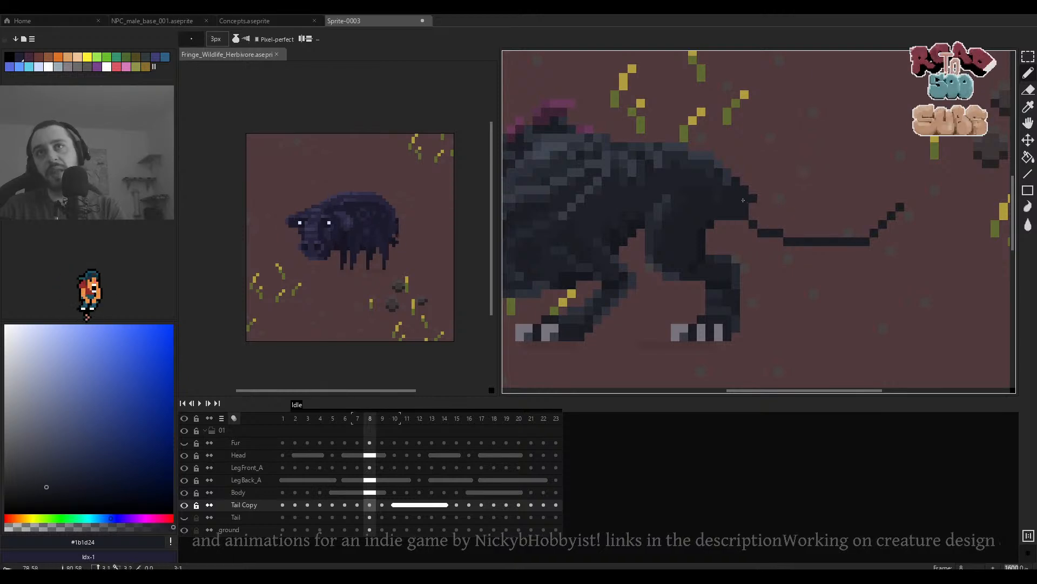
mouse_move(743, 200)
left_mouse_down()
mouse_move(806, 233)
mouse_move(714, 208)
mouse_move(773, 245)
mouse_move(821, 240)
left_mouse_up()
scroll(822, 237, "down", 3)
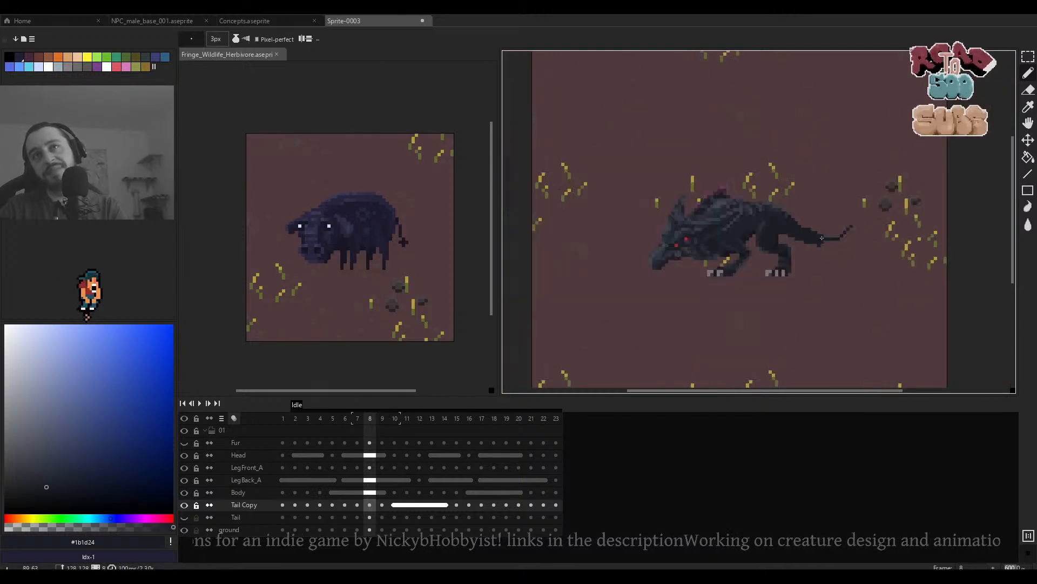
scroll(822, 238, "up", 5)
key("e")
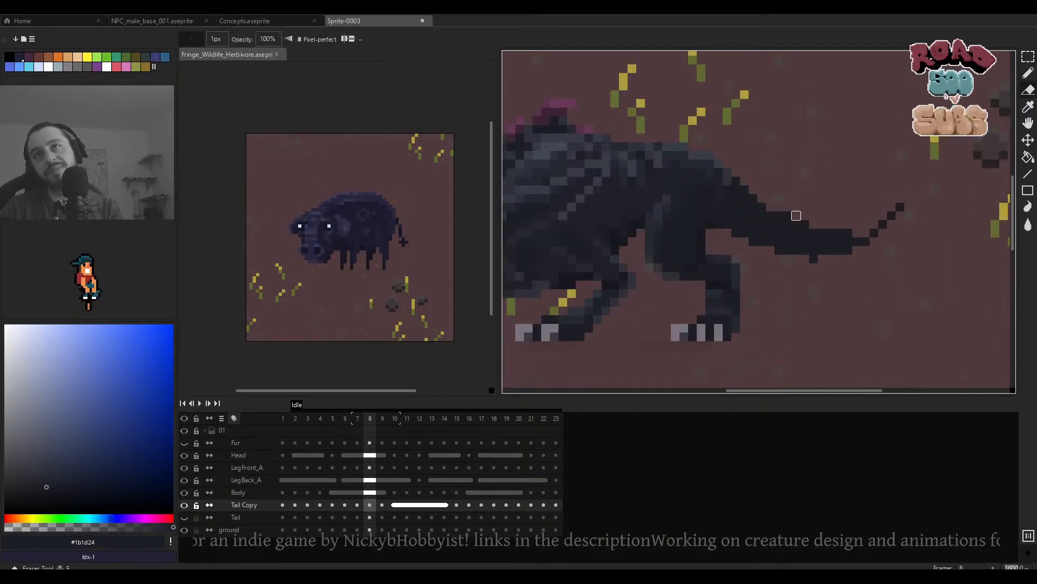
scroll(837, 251, "down", 4)
Reshape the tail's lower bend on frame 6, extending its underside with a 3 px pencil and trimming the upper edge with a 1 px eraser.
key("Left")
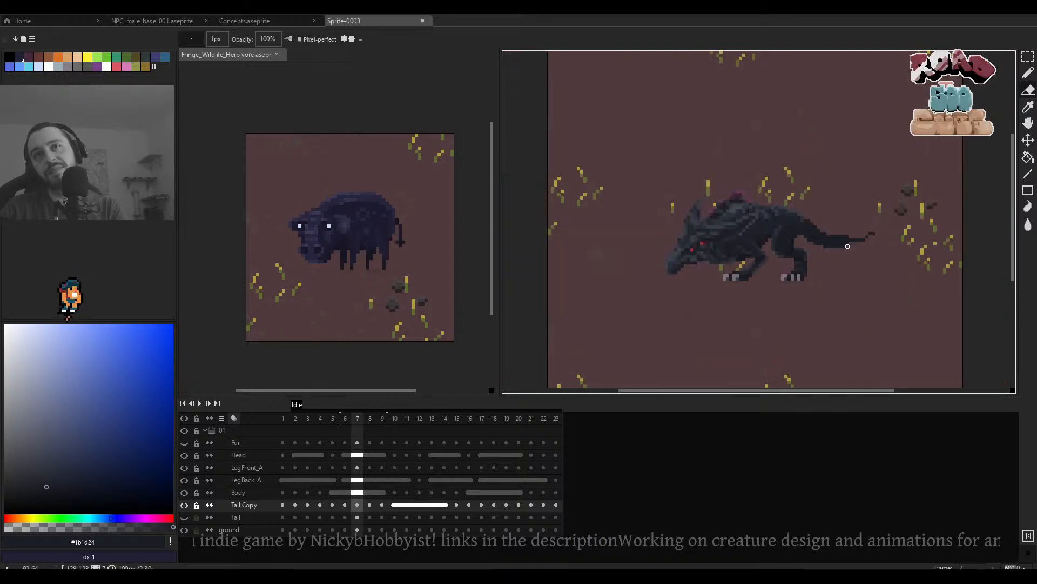
key("Left")
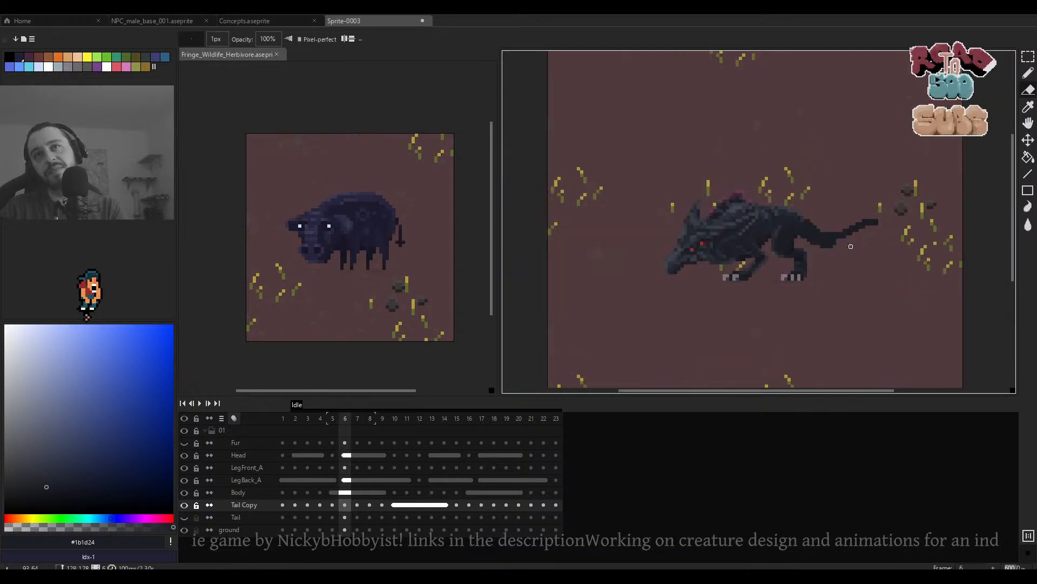
scroll(842, 246, "up", 5)
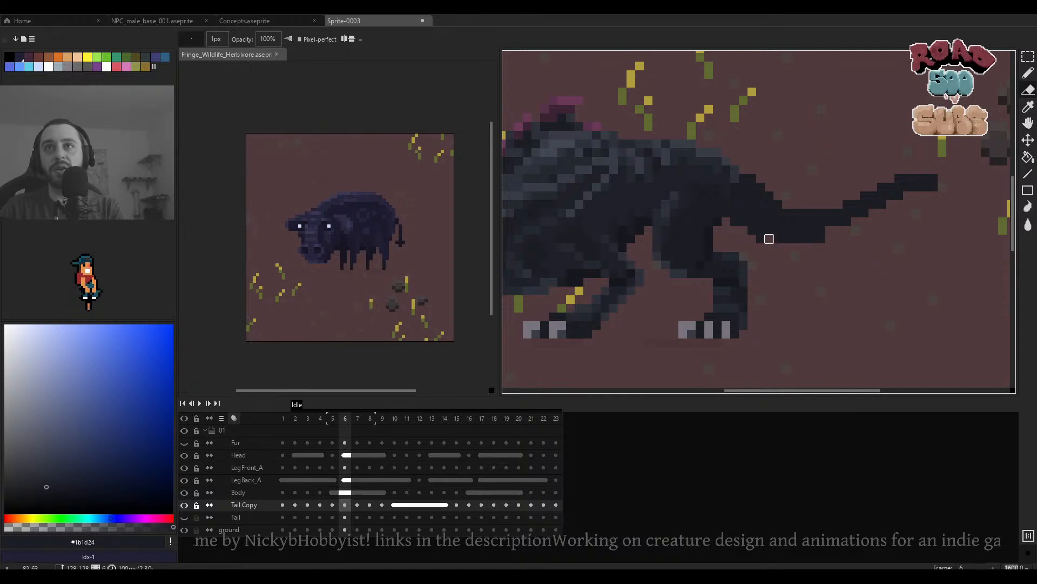
key("b")
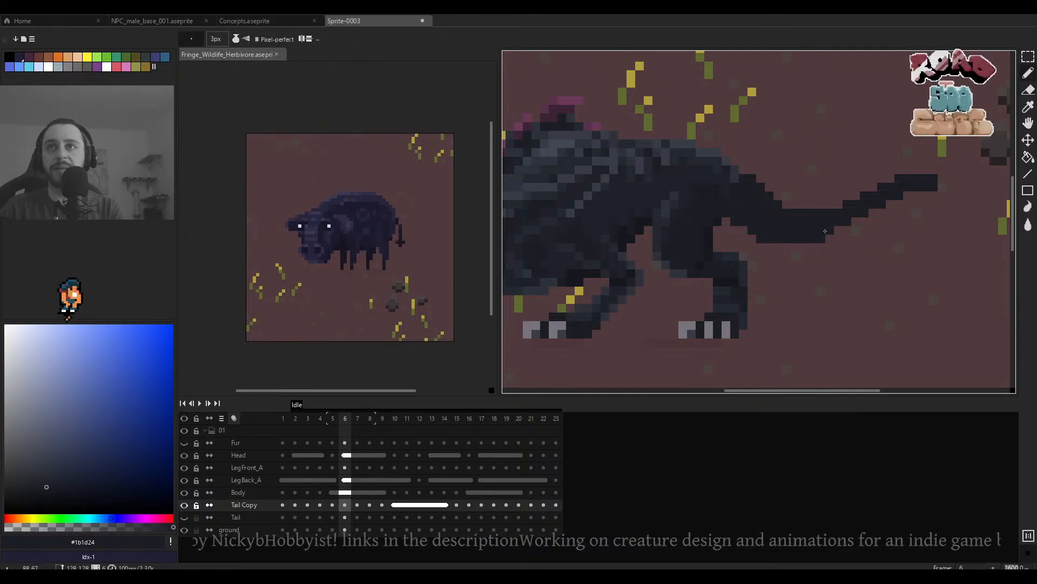
left_click_drag(825, 231, 865, 213)
key("e")
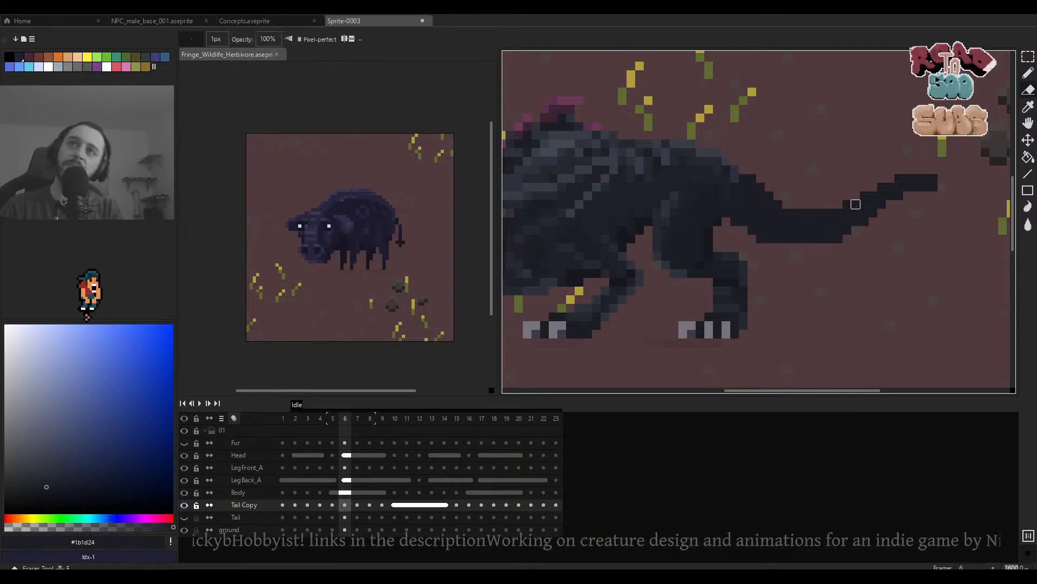
key("b")
left_click(858, 227)
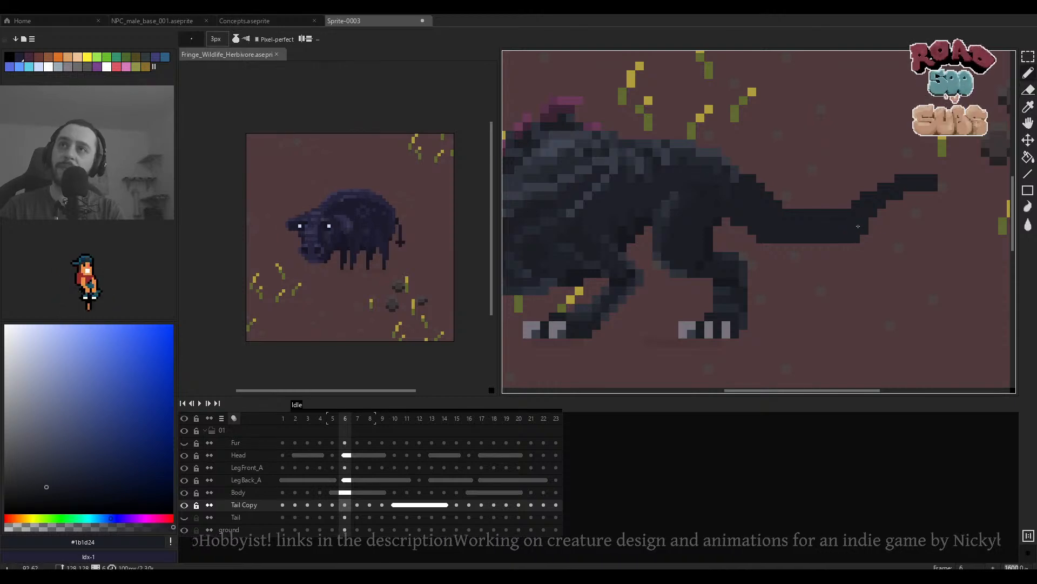
key("e")
left_click_drag(838, 211, 812, 212)
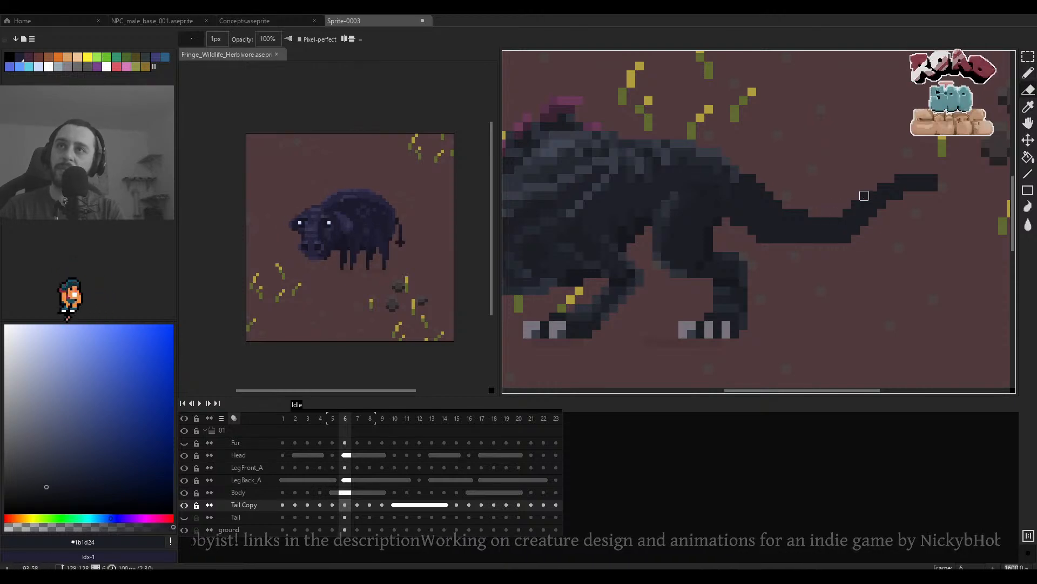
Thin the tail's tip on frame 6 into a taper with the 1 px eraser.
scroll(903, 192, "down", 3)
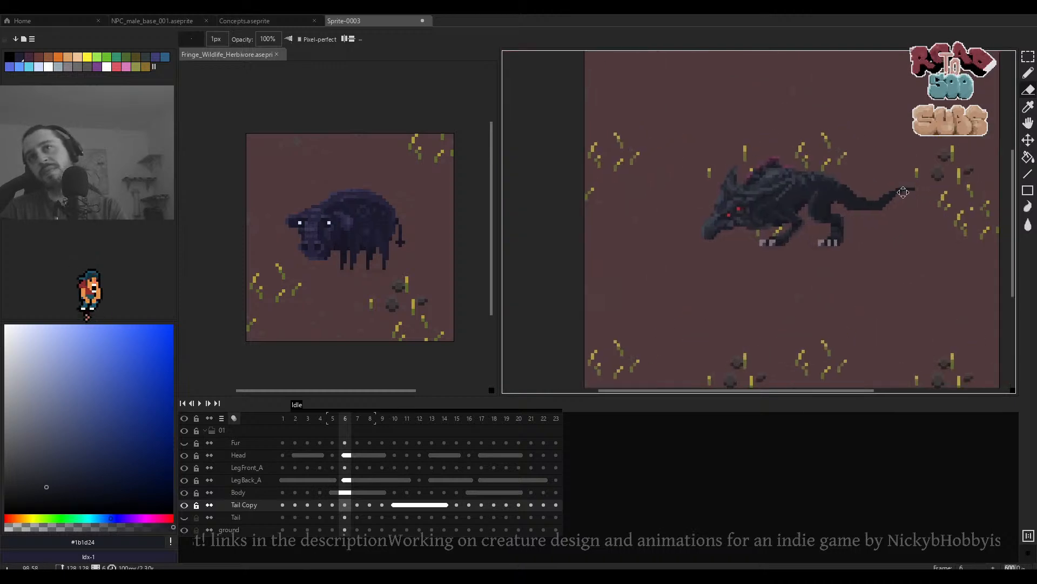
scroll(903, 192, "up", 3)
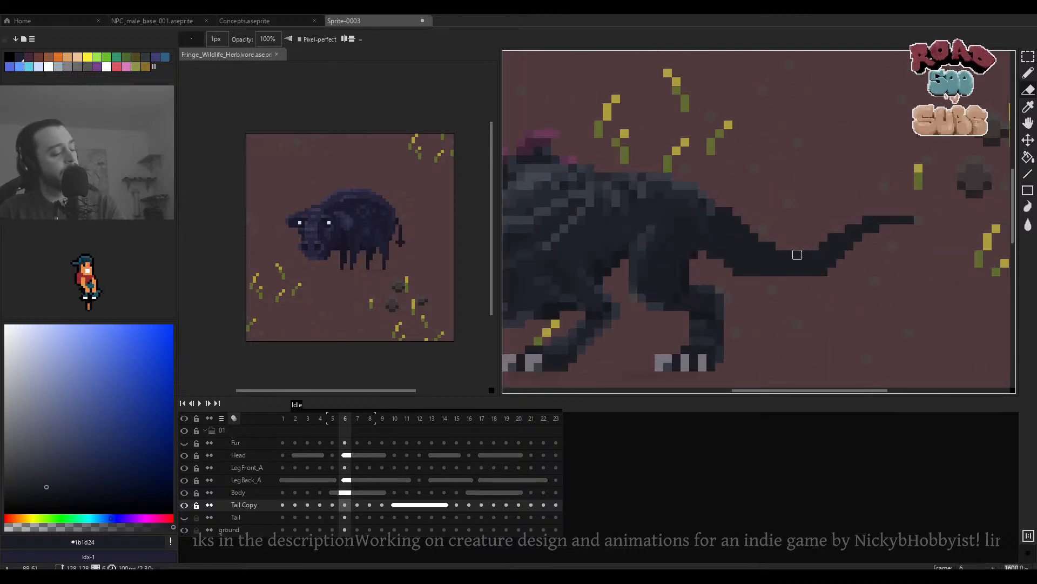
scroll(798, 255, "down", 1)
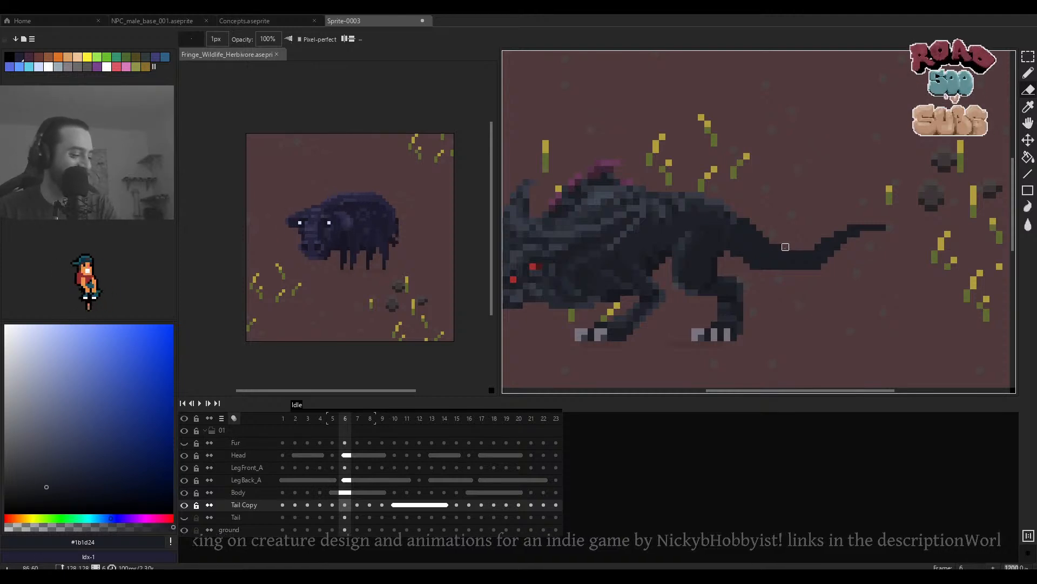
scroll(778, 252, "down", 2)
scroll(782, 251, "up", 2)
left_click_drag(783, 251, 778, 249)
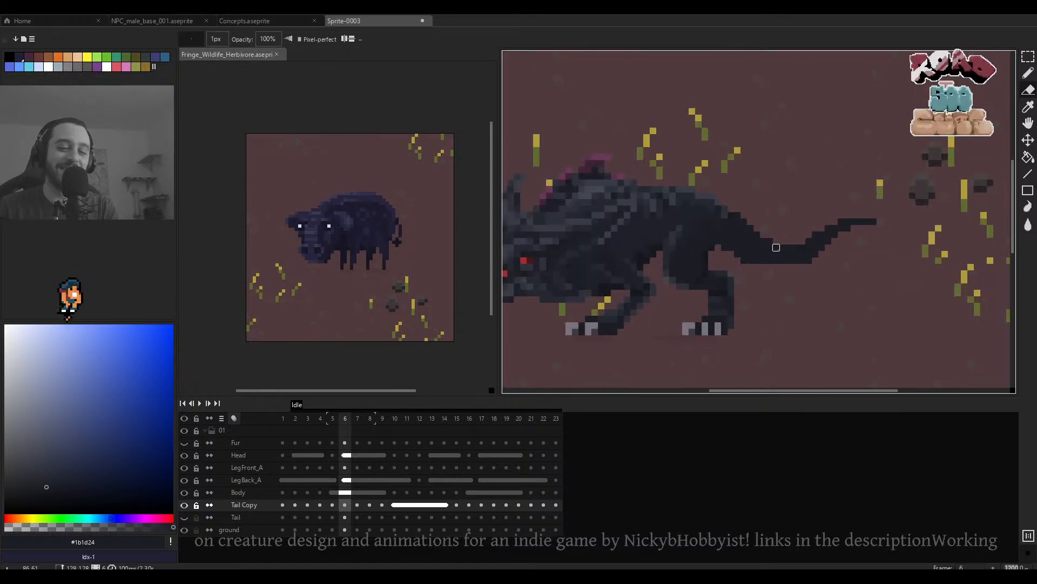
Select the outer half of the tail on frame 6, shift it about 1 px toward the body, and deselect it.
key("m")
left_click_drag(894, 189, 790, 287)
left_click_drag(805, 262, 792, 262)
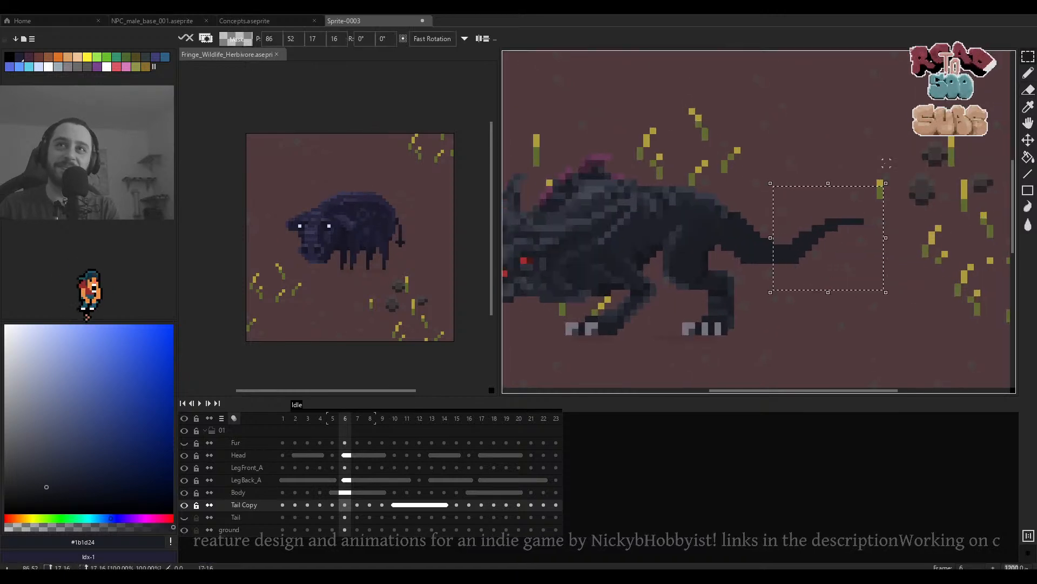
key("ctrl+d")
scroll(803, 206, "down", 5)
Make the Head layer active by picking the creature's head on the canvas.
key("b")
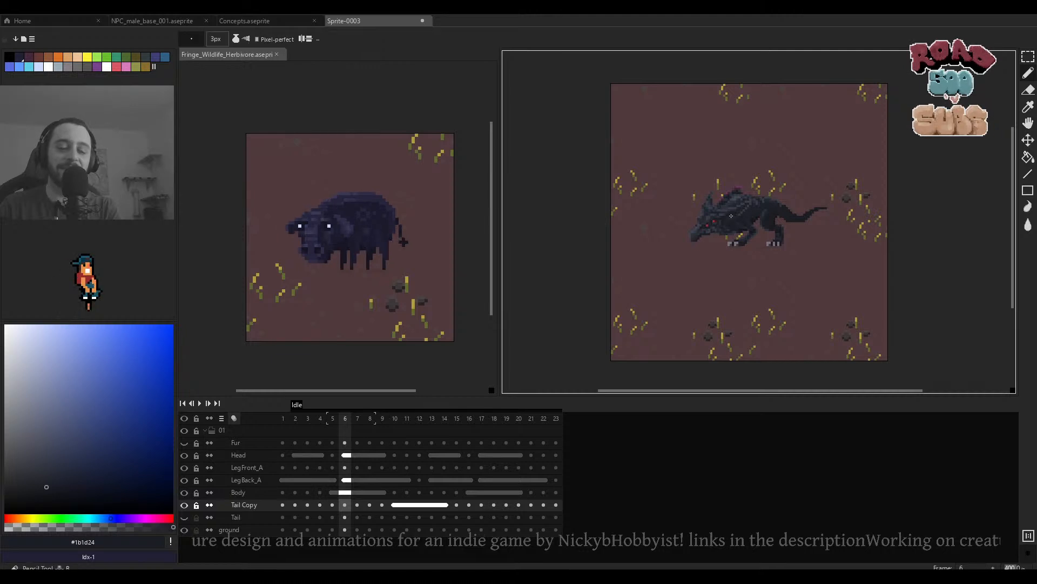
scroll(710, 227, "up", 5)
left_click(728, 209, "ctrl")
scroll(723, 207, "down", 3)
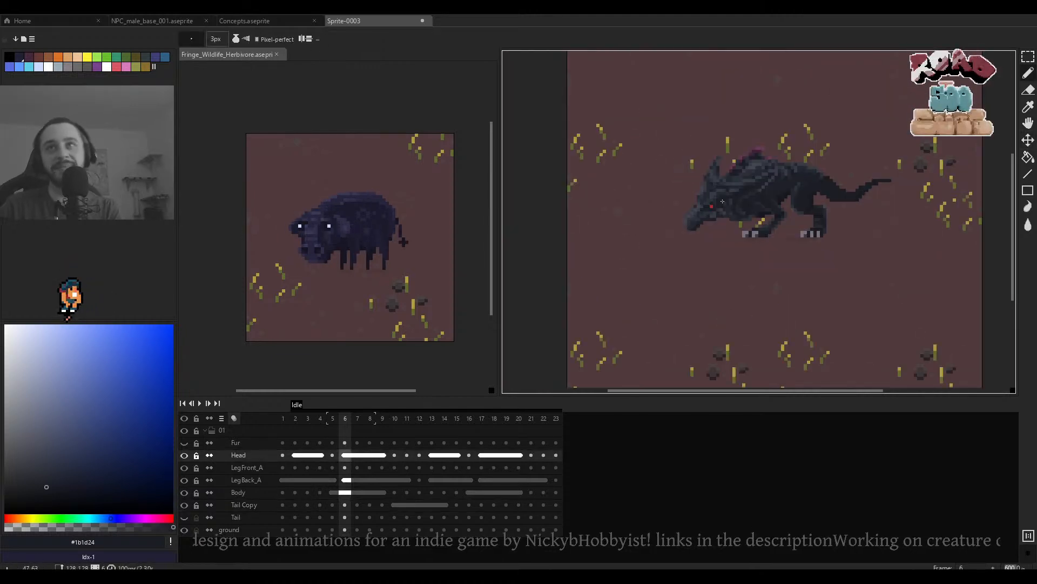
Play the idle animation and examine the whole creature's motion at a small scale.
left_click_drag(780, 221, 775, 220)
scroll(778, 219, "down", 3)
key("Return")
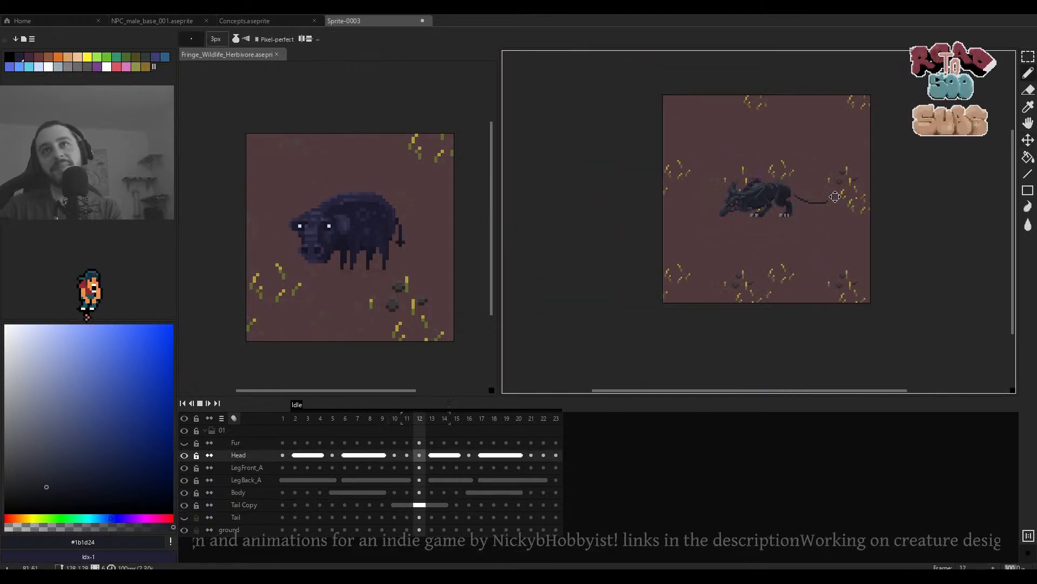
scroll(802, 209, "up", 1)
scroll(799, 212, "down", 2)
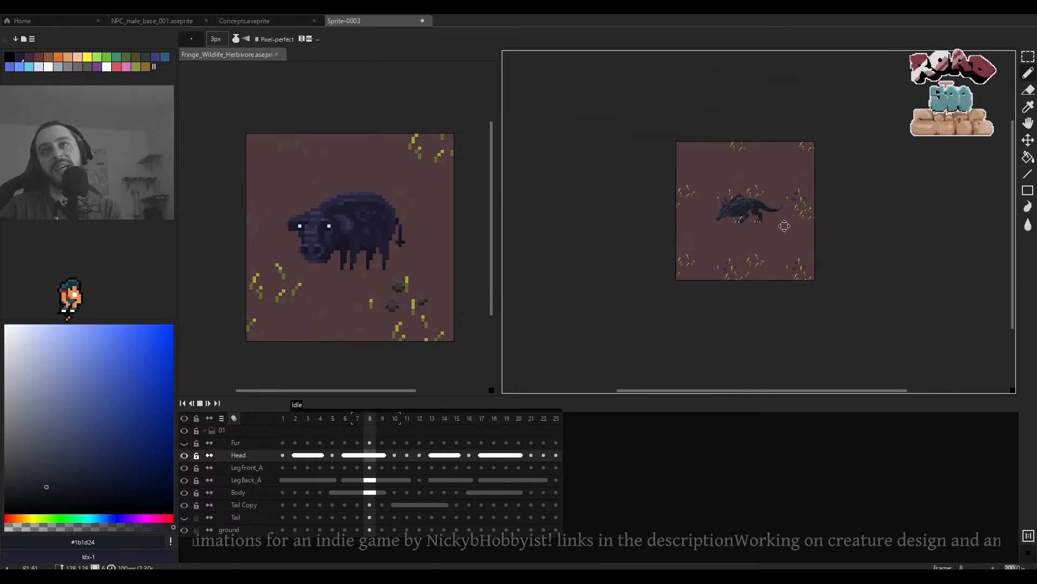
Erase the outer part of the tail beyond its bend on frame 6 of the Tail Copy layer with the 3 px eraser.
scroll(770, 224, "up", 3)
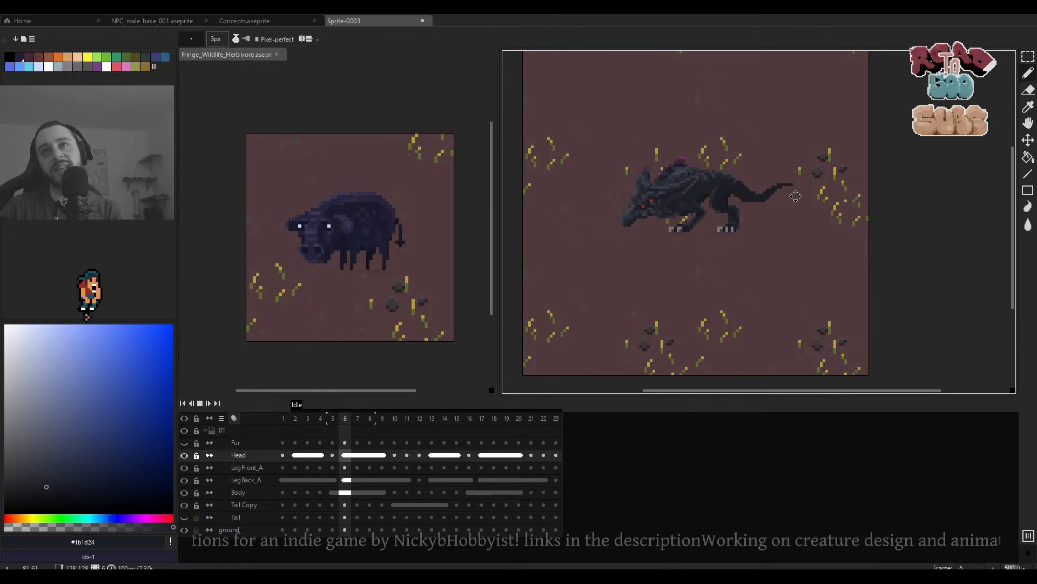
scroll(791, 217, "up", 2)
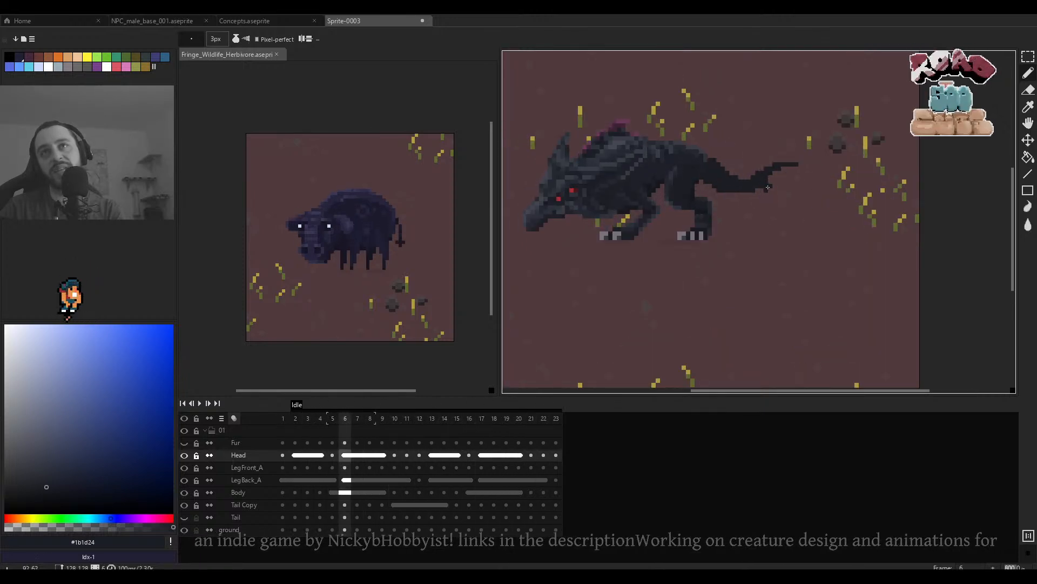
scroll(769, 181, "up", 3)
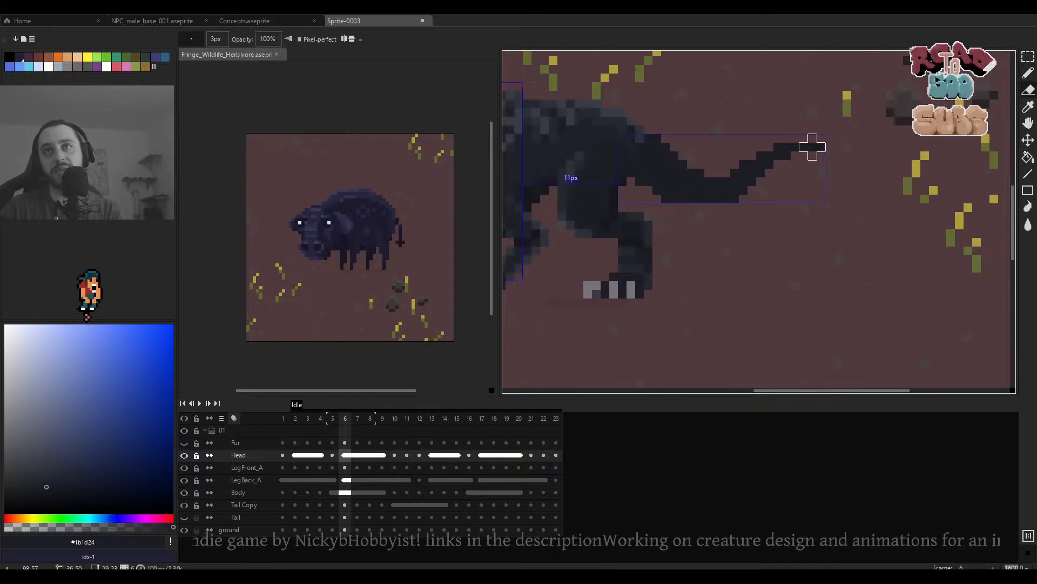
left_click(737, 174, "ctrl")
left_click_drag(826, 139, 734, 173)
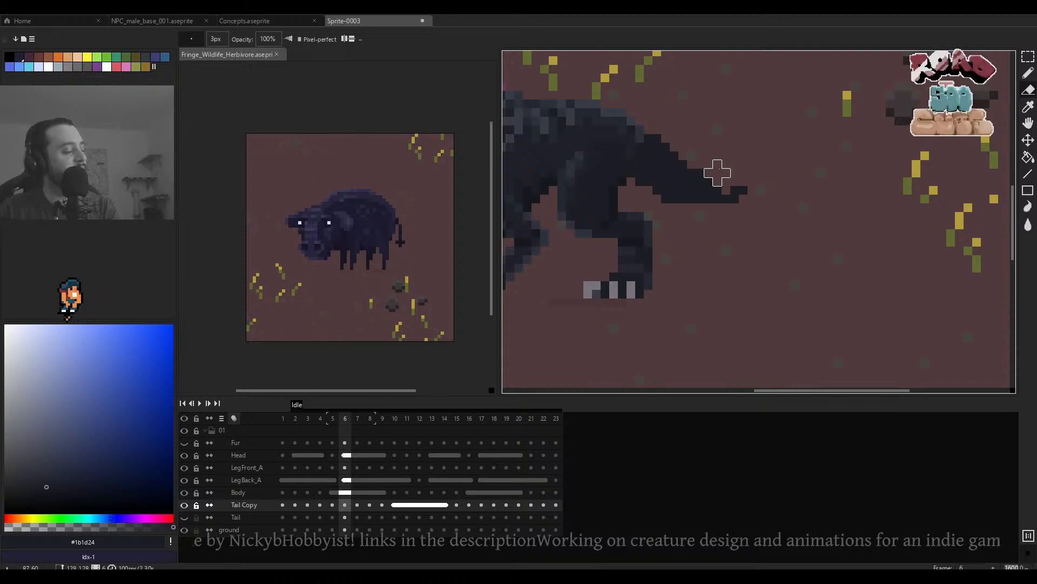
Redraw the outer tail on frame 6 as a thin upward-rising tip, reducing the pencil to 1 px.
key("b")
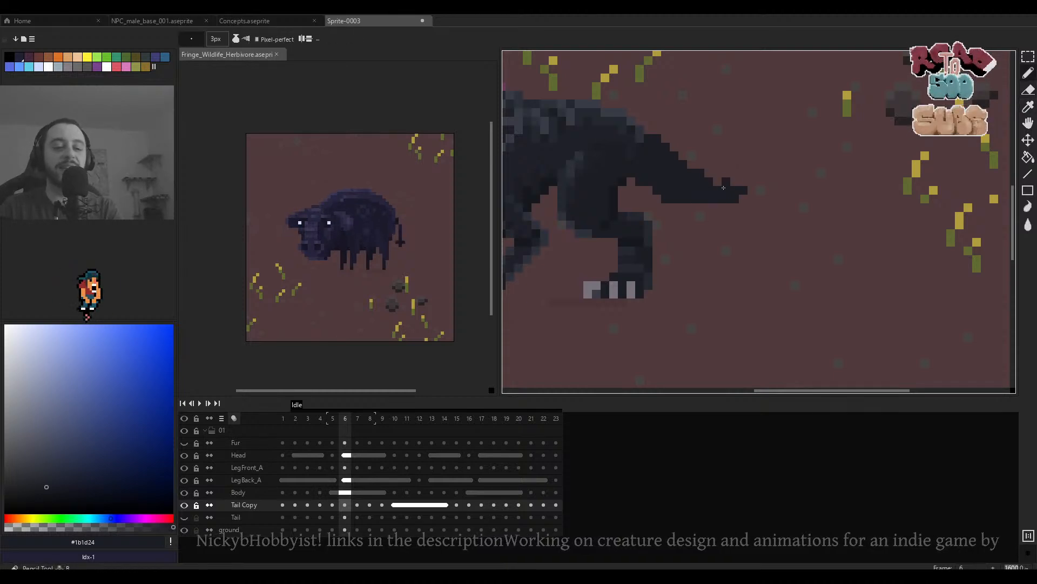
scroll(724, 184, "down", 3)
key("comma")
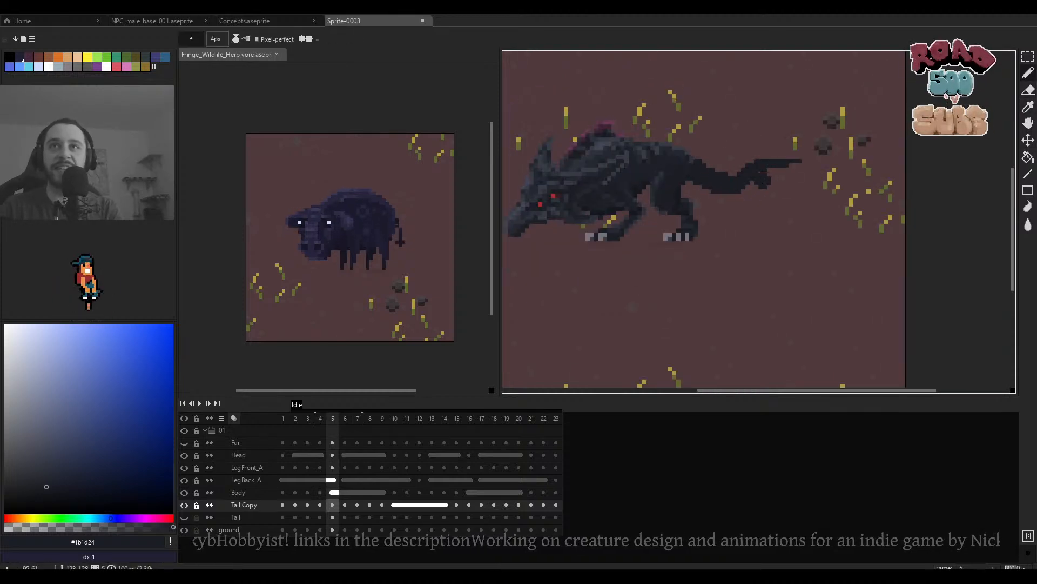
key("minus")
key("period")
key("minus")
key("minus")
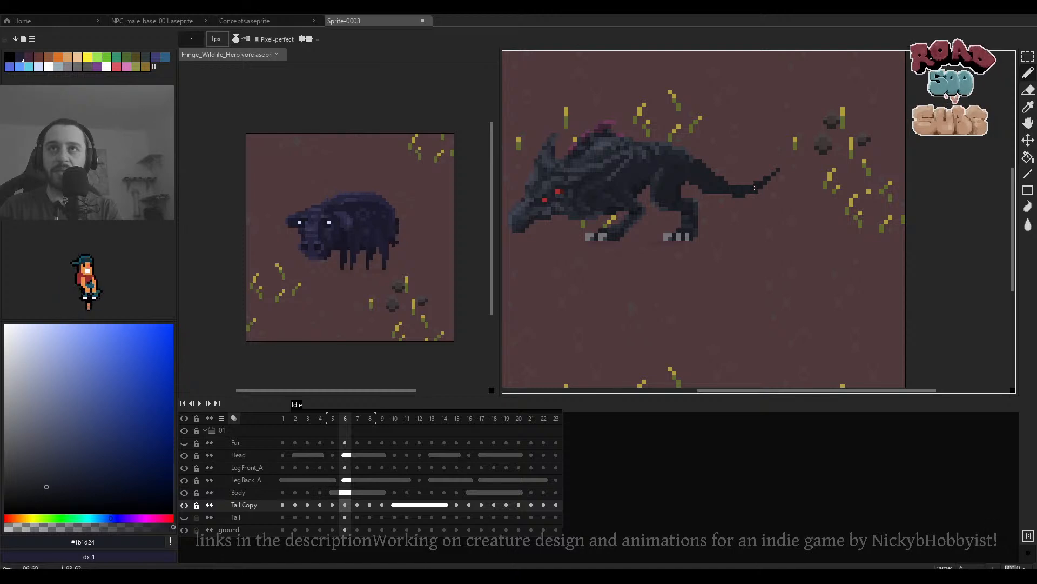
Reshape the outer tail on frame 7 into a low tapered tip, erasing the old upper tip.
key("period")
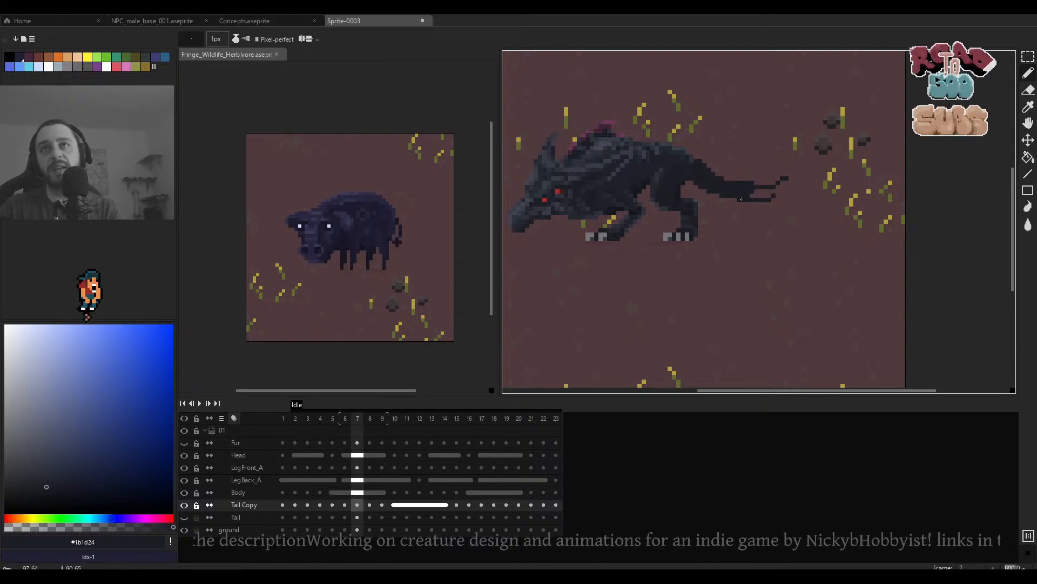
key("e")
scroll(773, 196, "up", 2)
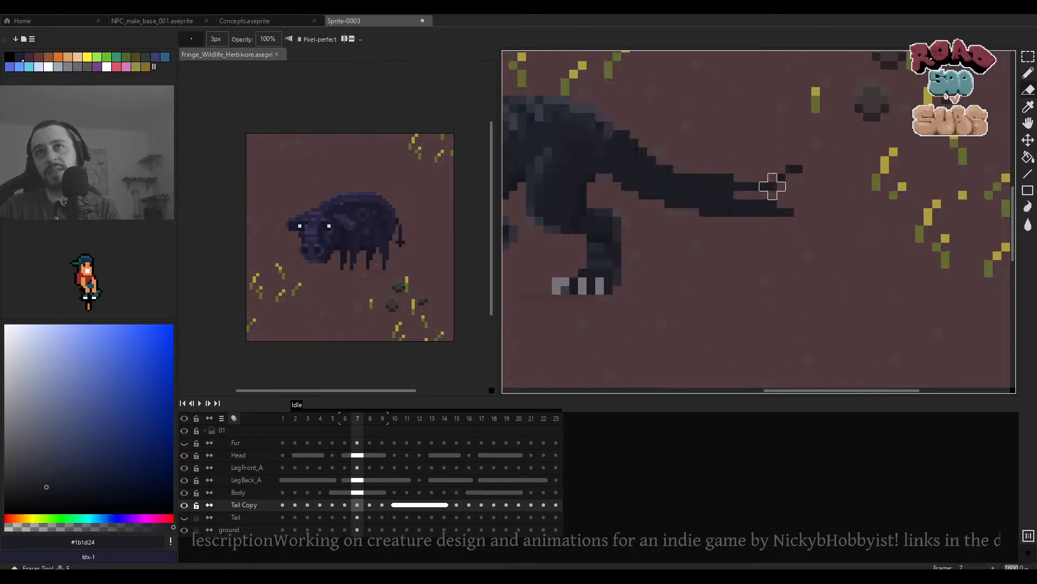
mouse_move(777, 182)
left_mouse_down()
mouse_move(699, 164)
mouse_move(803, 217)
left_mouse_up()
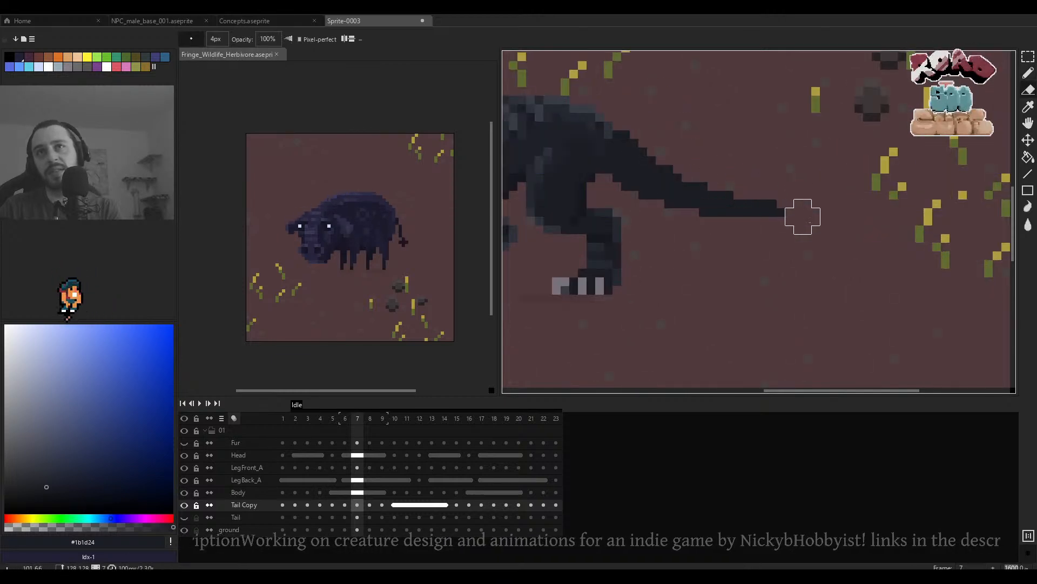
key("ctrl+z")
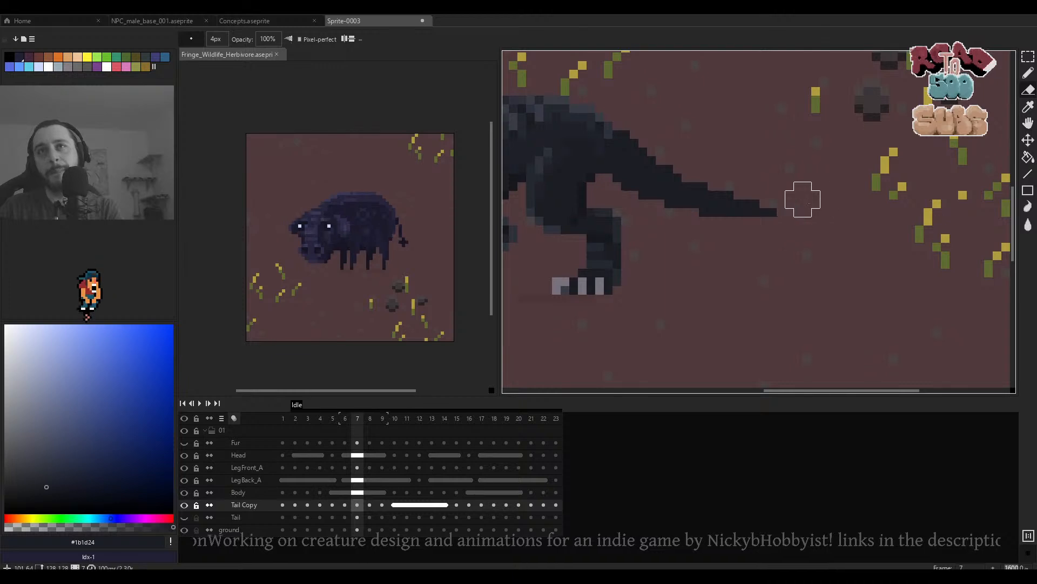
scroll(802, 198, "down", 3)
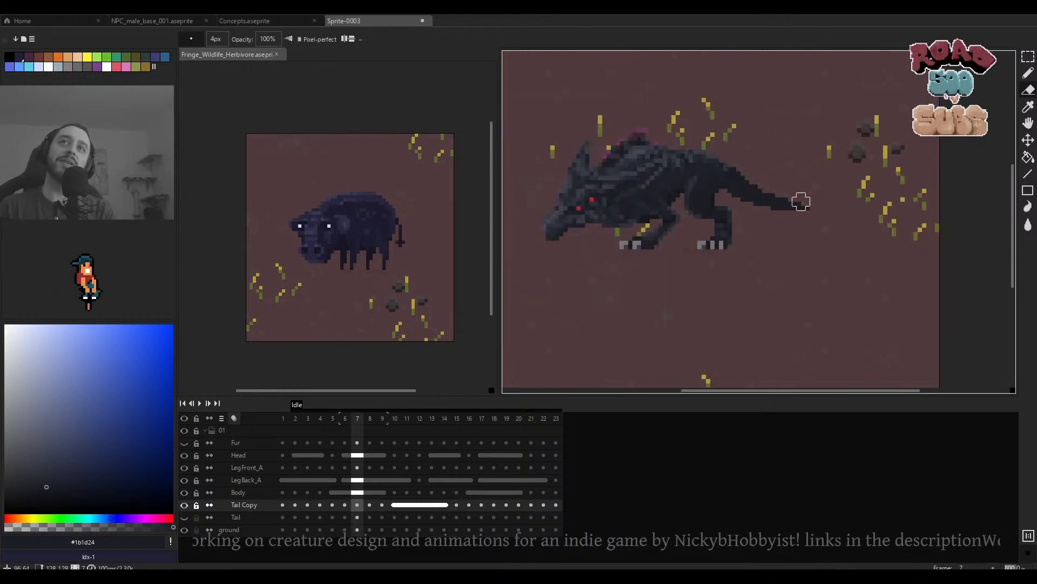
Thin the tail's outer curve on frame 6 into a smoother taper with a 1 px eraser.
key("Left")
key("Left")
key("Right")
scroll(731, 204, "up", 3)
scroll(728, 193, "down", 2, "ctrl")
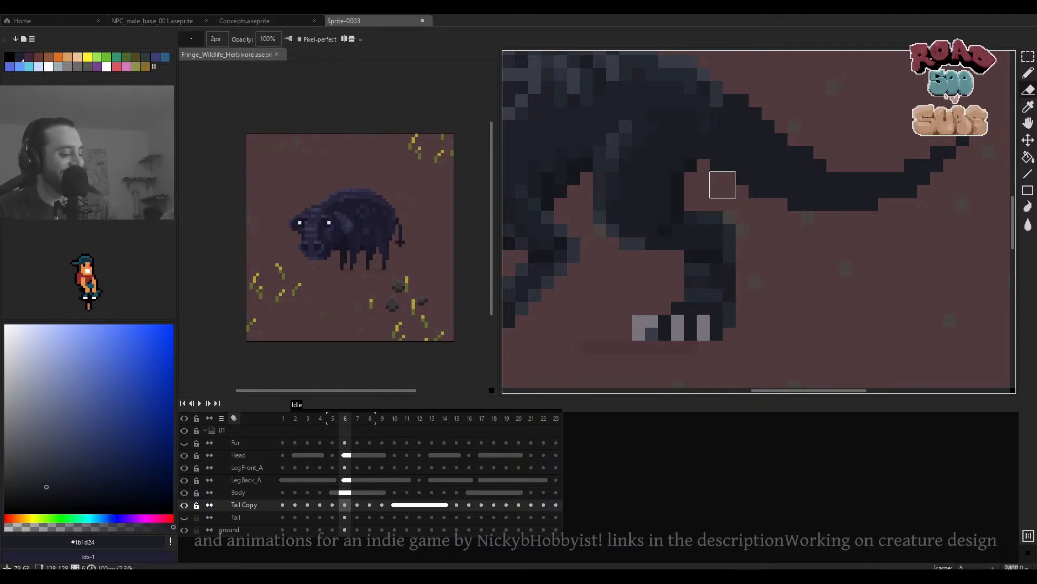
key("minus")
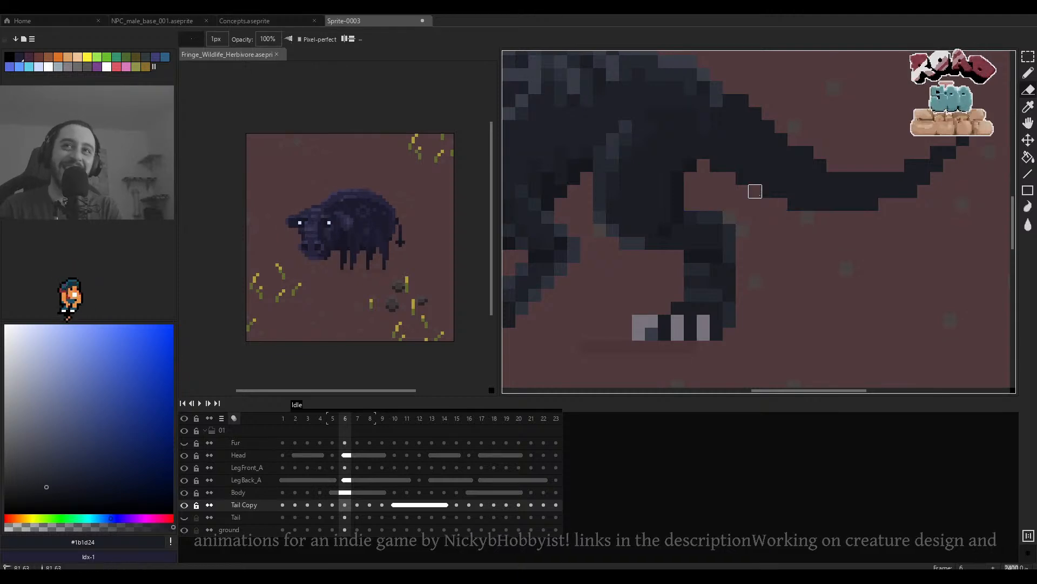
scroll(794, 190, "down", 3)
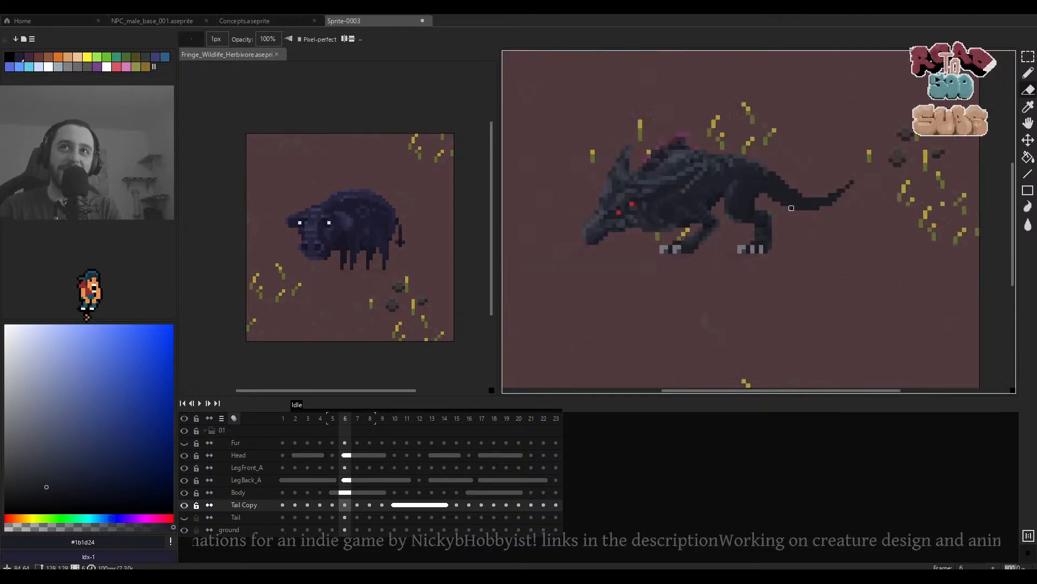
Touch up the upper edge of the tail's bend on frame 6 with the 1 px pencil and eraser, undoing the last stroke.
scroll(796, 200, "up", 3)
key("b")
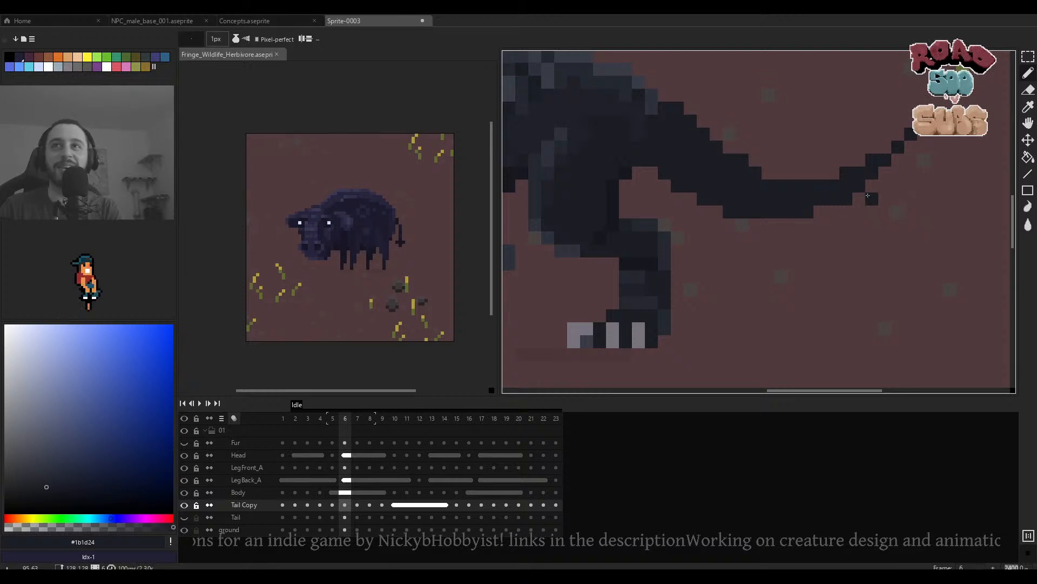
scroll(816, 210, "down", 3)
scroll(777, 185, "up", 3)
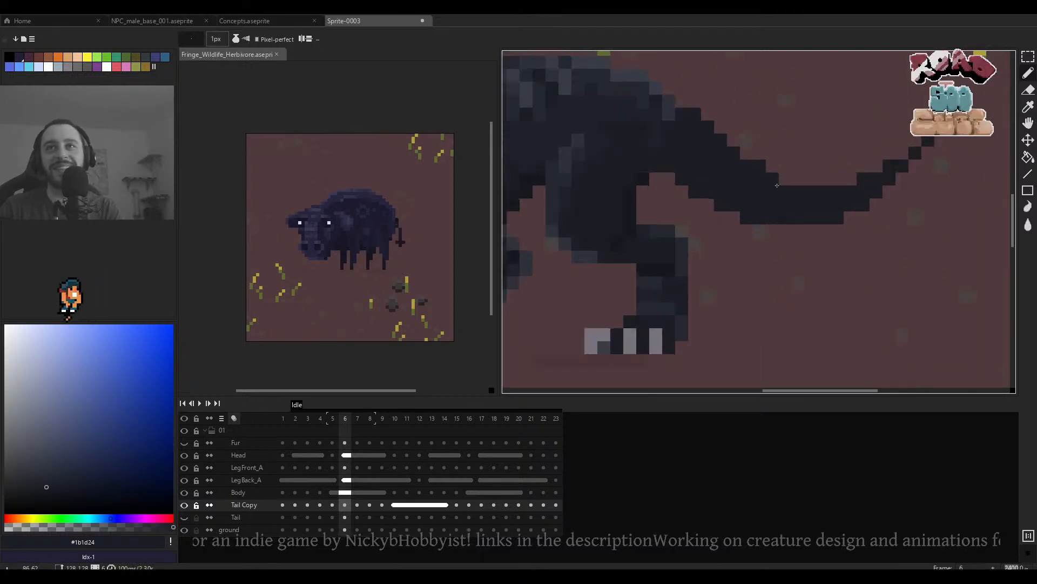
key("e")
scroll(760, 161, "down", 1)
scroll(760, 162, "down", 2)
scroll(767, 164, "up", 2)
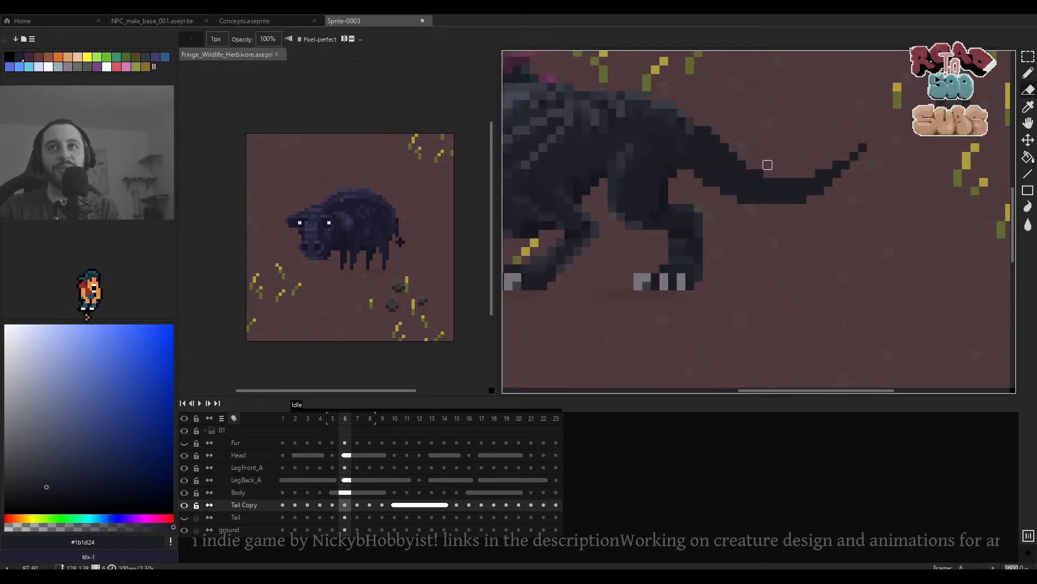
scroll(768, 164, "down", 2)
scroll(778, 162, "up", 2)
key("b")
scroll(781, 160, "down", 2)
key("ctrl+z")
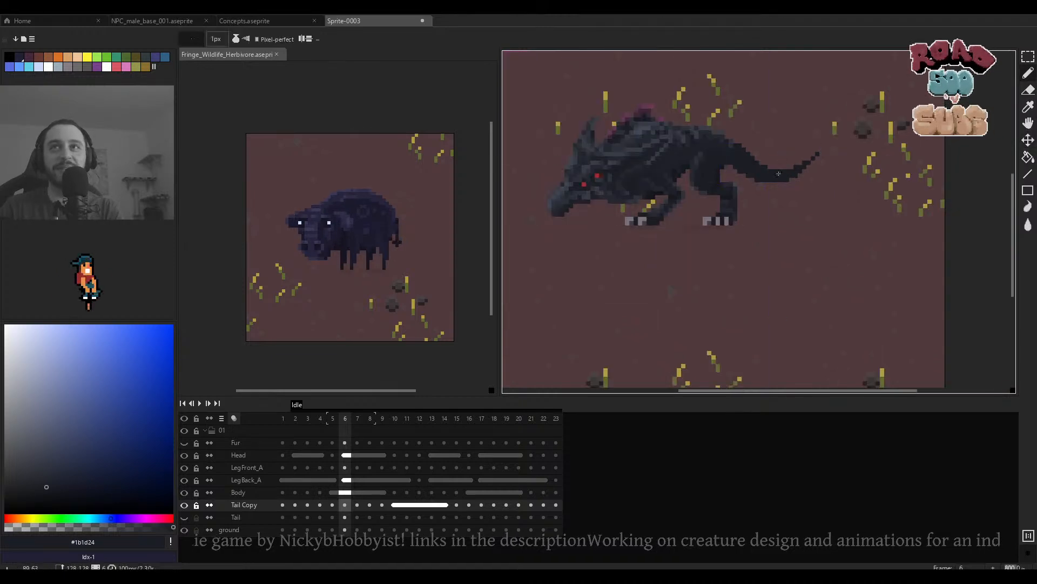
Step between frames 5 and 8 and examine how the tail's tip moves around frame 7.
key("Left")
key("Right")
key("Right")
scroll(796, 205, "up", 2)
key("Right")
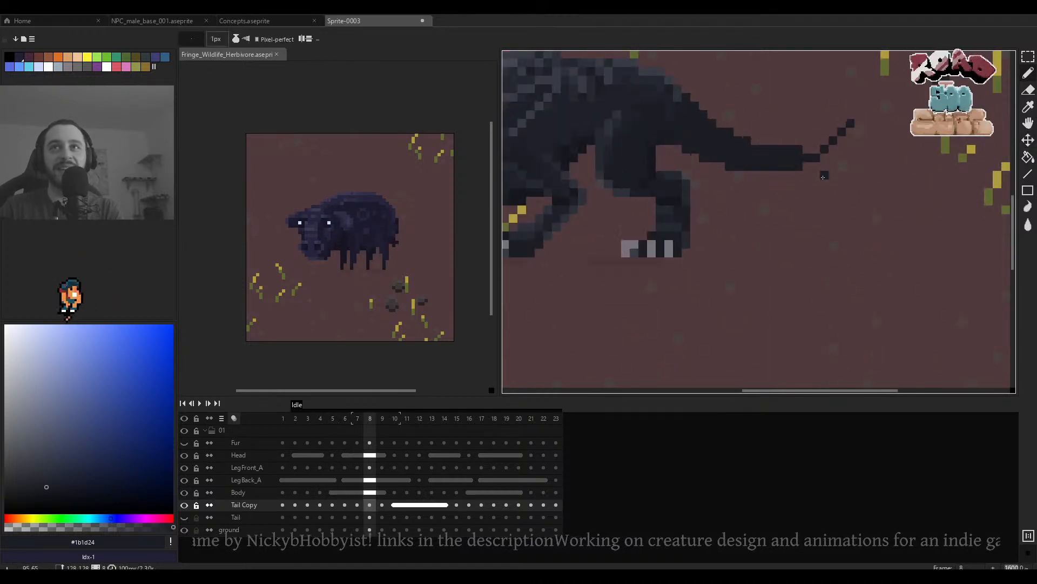
key("Left")
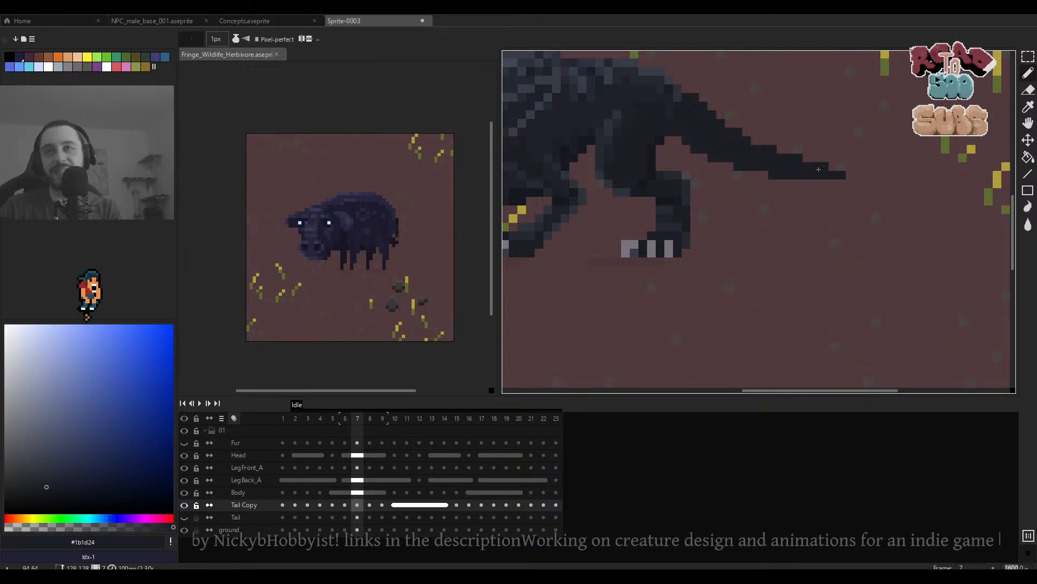
scroll(805, 172, "down", 5)
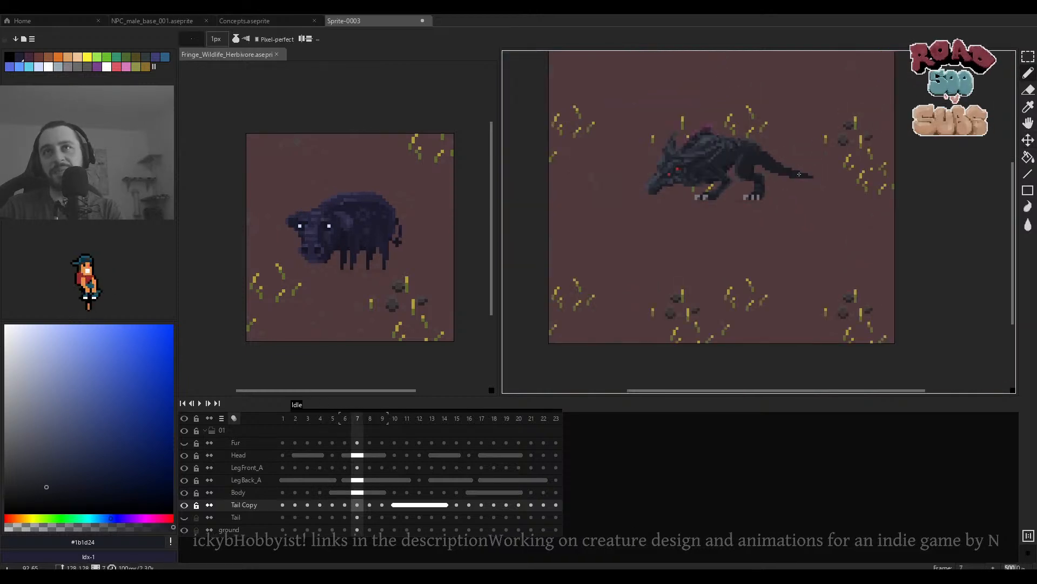
scroll(811, 170, "up", 4)
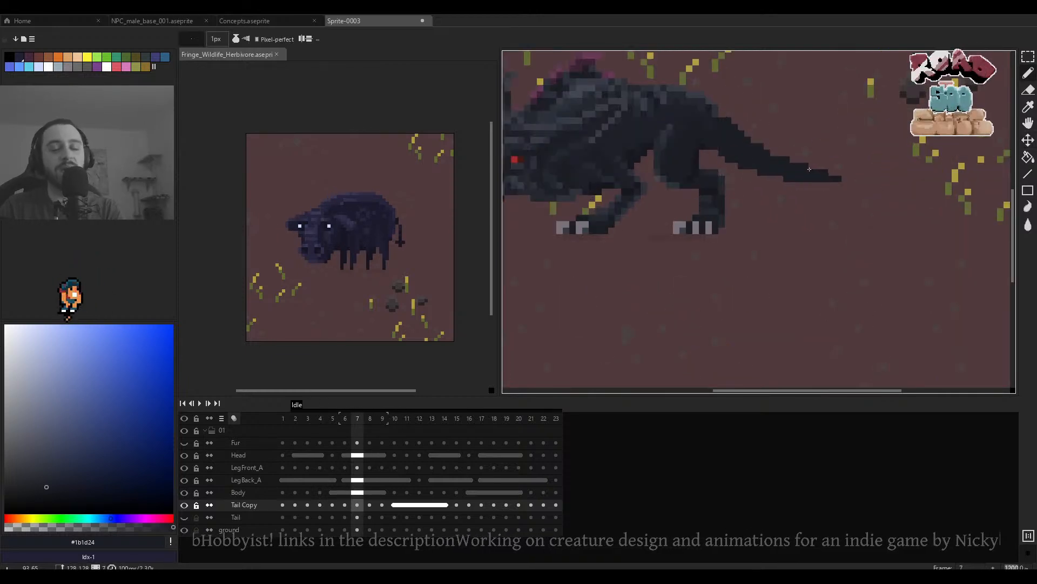
Select a 6 by 6 px area at the tail's base on frame 7 and shift it to smooth its join with the back.
key("m")
scroll(737, 128, "up", 1)
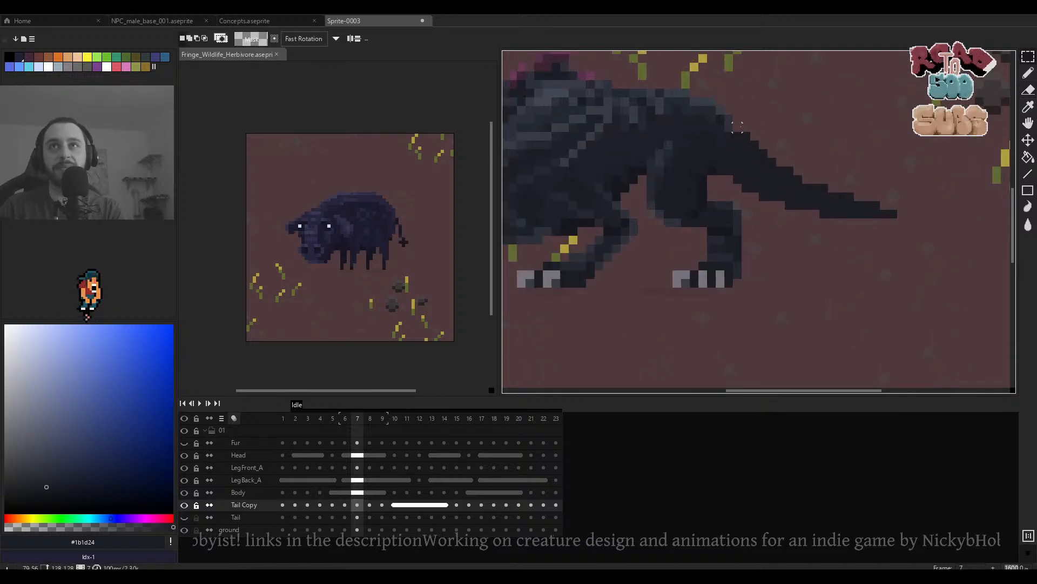
left_click_drag(716, 156, 688, 177)
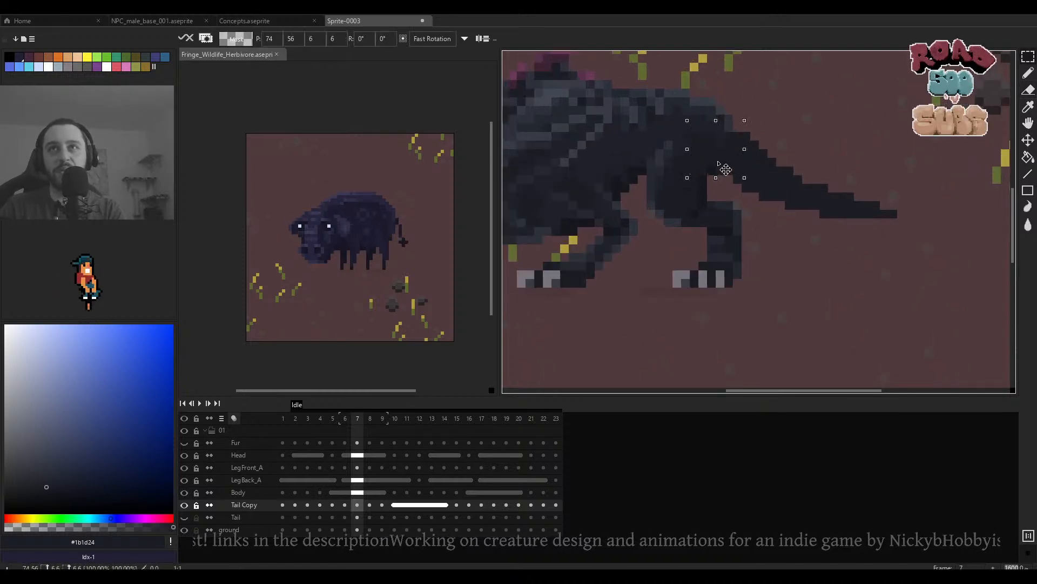
left_click(746, 161)
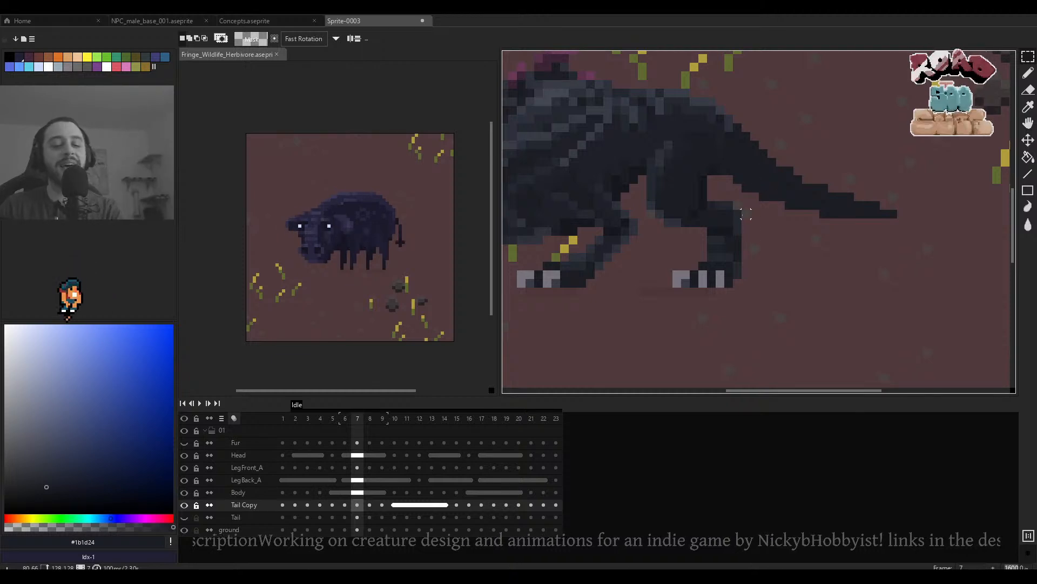
Thicken the upper side of the tail between its bend and tip on frame 8 with the 1 px pencil.
key("b")
scroll(756, 208, "down", 3)
key("Left")
key("Right")
key("Right")
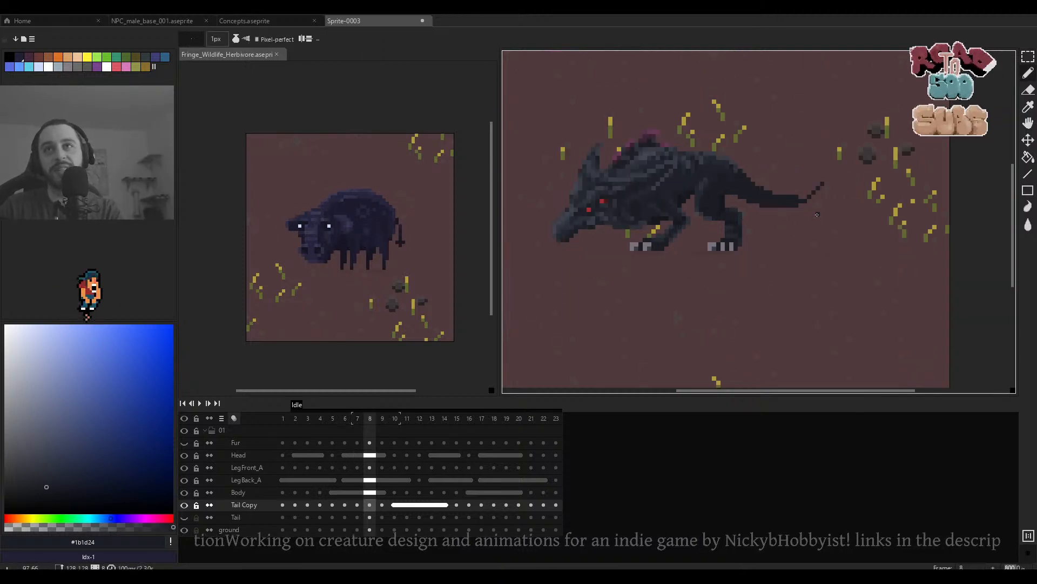
key("Left")
scroll(809, 214, "up", 3)
key("Left")
key("Right")
key("Right")
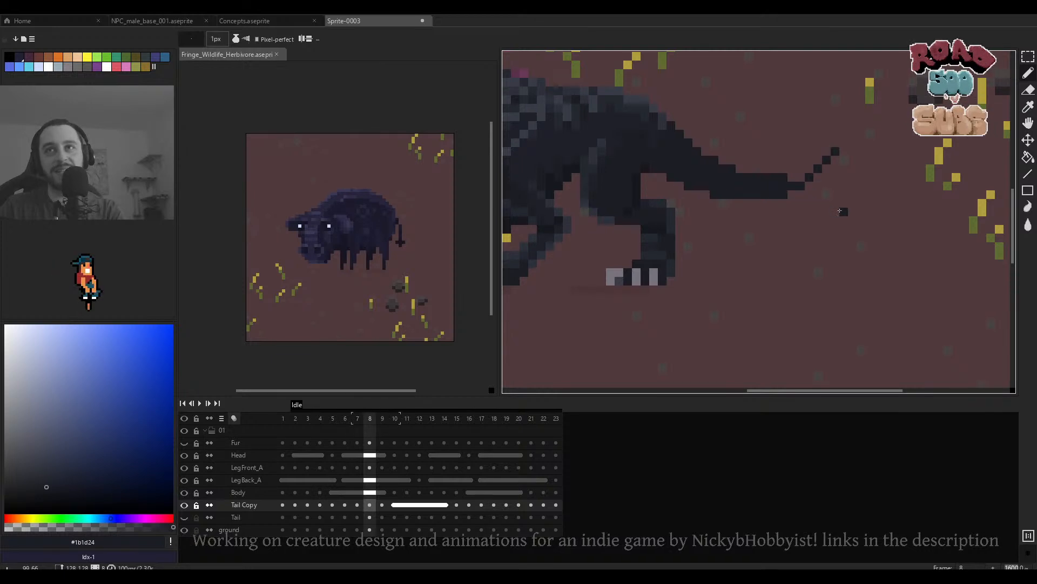
left_click_drag(814, 178, 793, 179)
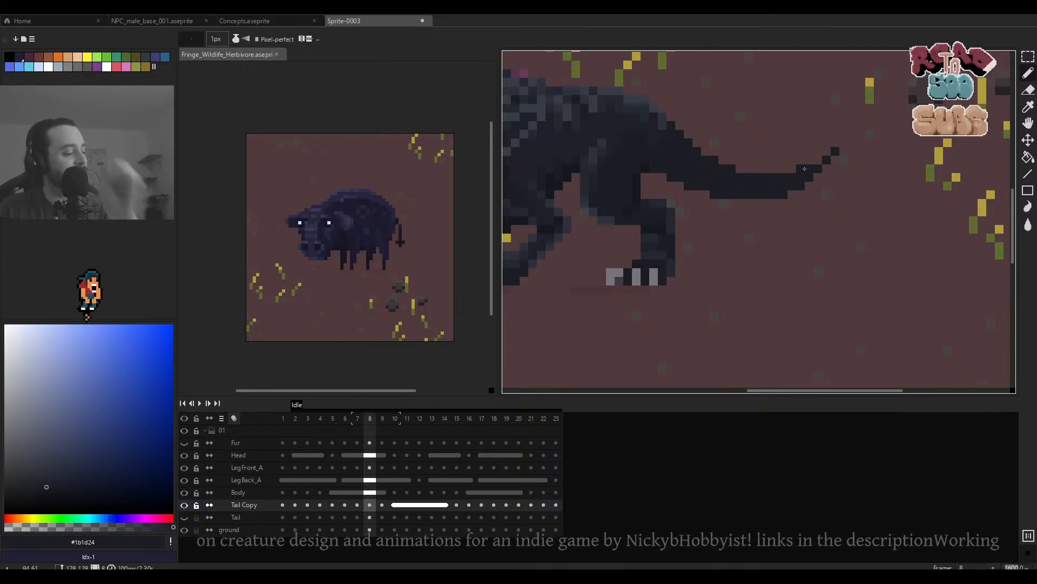
scroll(804, 169, "down", 3)
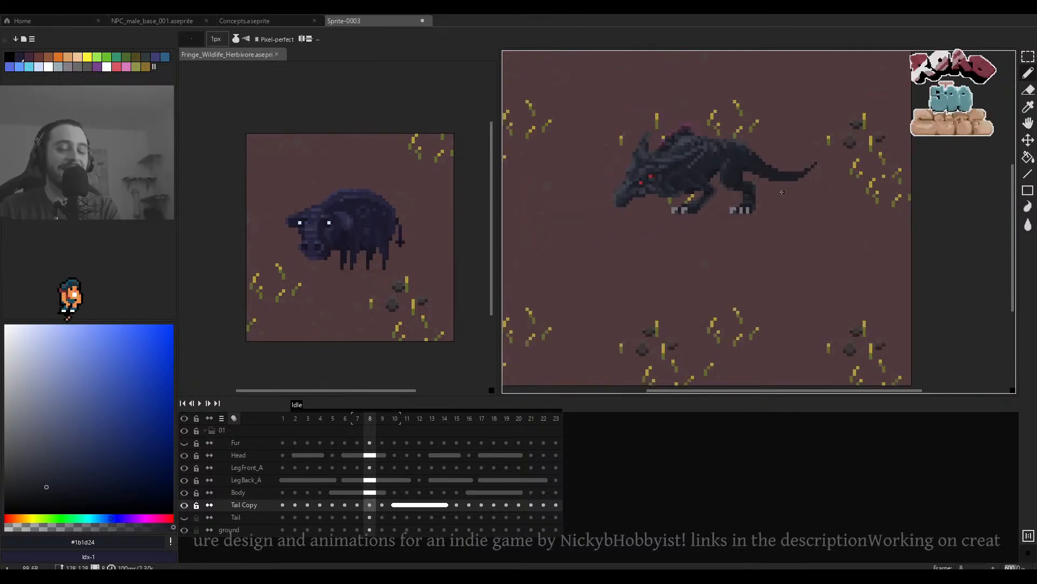
Step back and forth through frames 5 to 11, comparing the tail's shape and motion around frame 7.
scroll(782, 192, "up", 3)
key("Left")
key("Right")
key("Right")
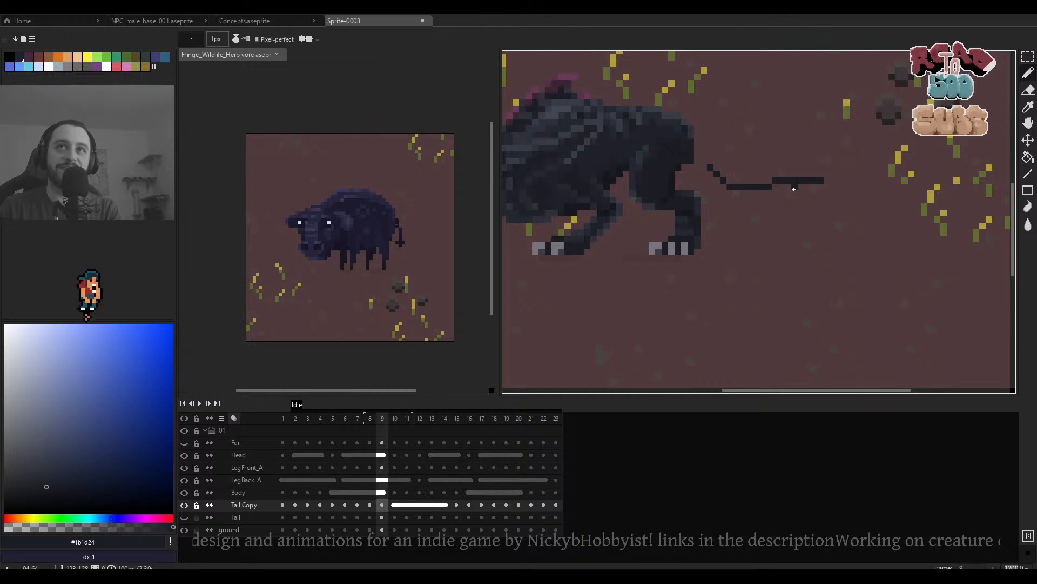
key("Left")
scroll(918, 257, "down", 1)
key("Left")
key("Right")
key("Left")
key("Left")
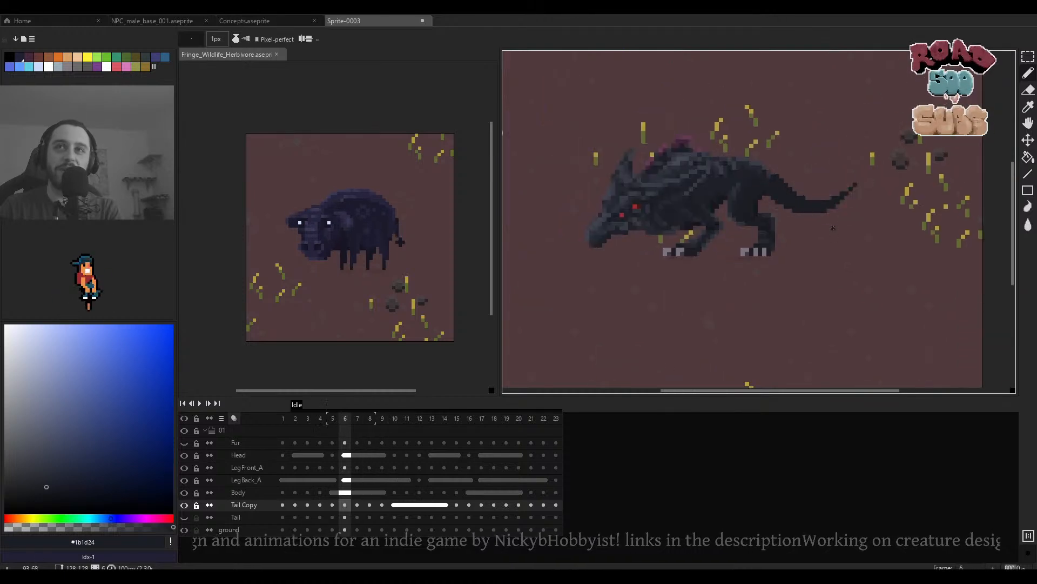
key("Left")
key("Right")
key("Right")
key("Right")
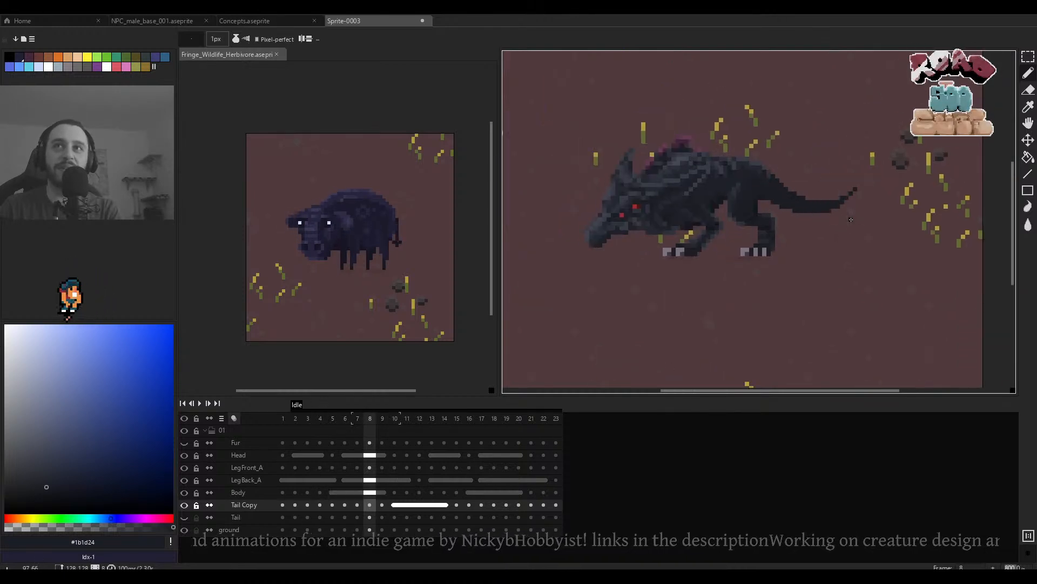
key("Right")
key("Right")
key("Right")
key("Left")
key("Left")
key("Left")
key("Left")
key("Left")
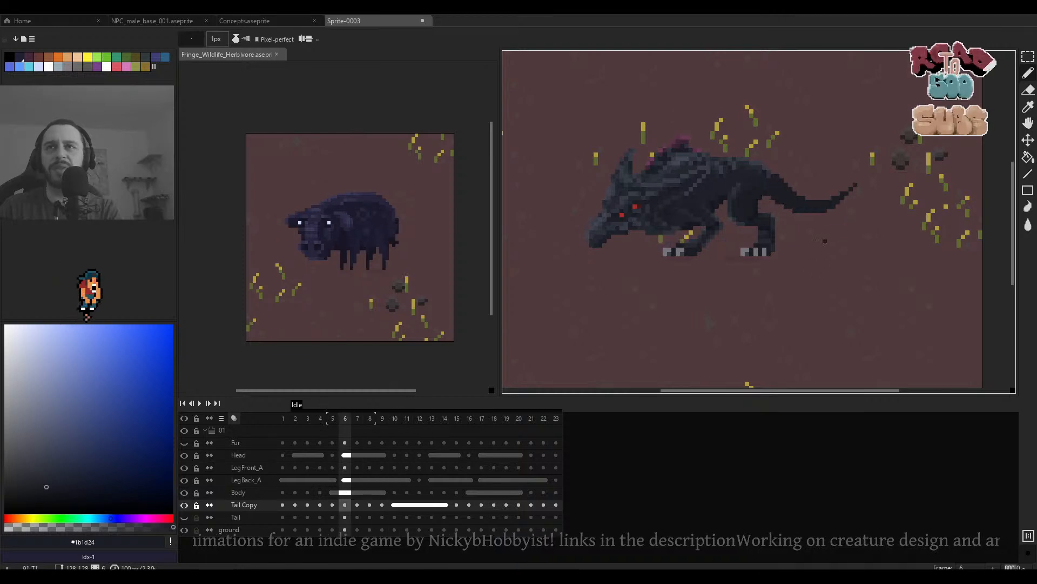
key("Right")
key("Left")
key("Left")
key("Right")
key("Right")
scroll(841, 217, "up", 1)
left_click_drag(840, 216, 844, 217)
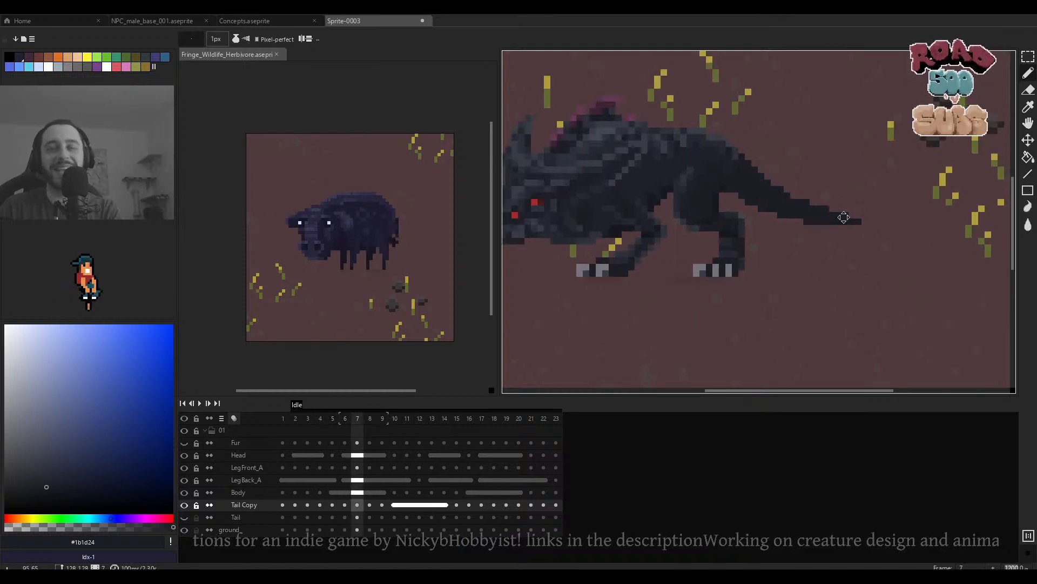
Select the outer part of the tail on frame 7 and raise it by 1 px.
key("m")
left_click_drag(879, 176, 786, 254)
key("Up")
left_click(885, 212)
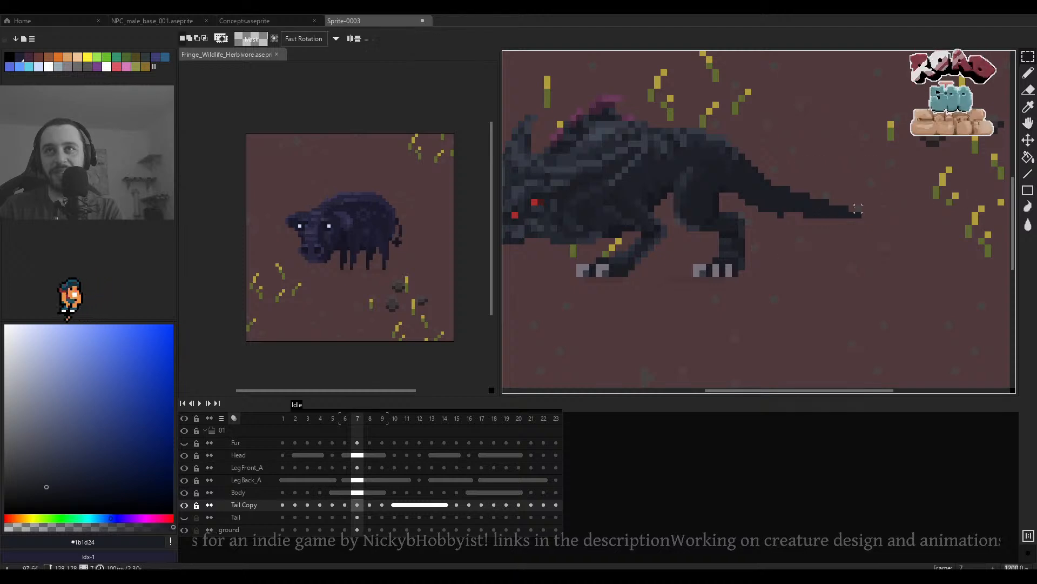
Raise progressively shorter sections of the tail's end on frame 7, finishing with the 4 by 2 px tip, so it curves upward.
scroll(869, 211, "up", 3)
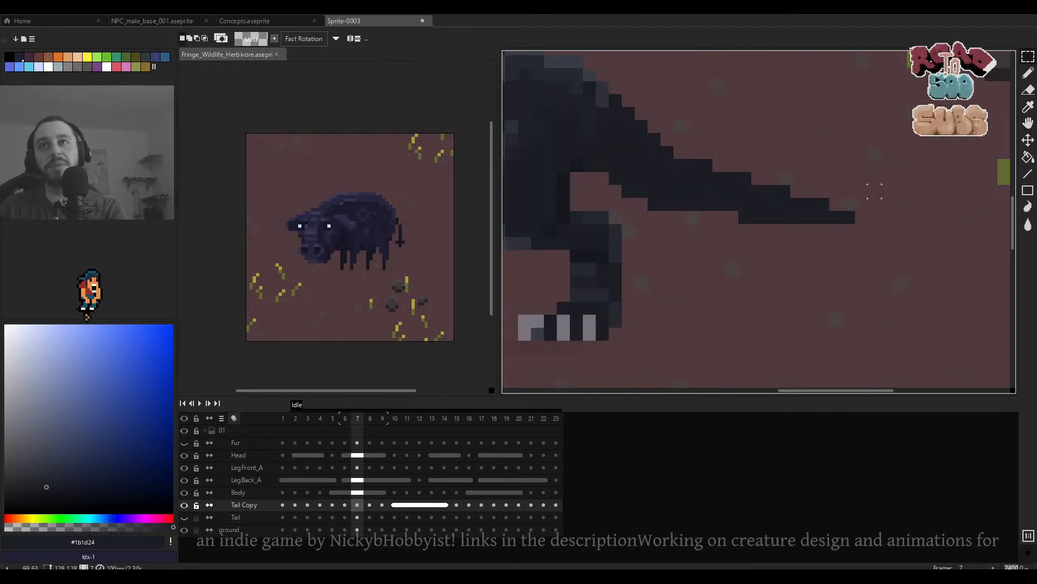
left_click_drag(875, 191, 757, 244)
key("ctrl+d")
left_click_drag(862, 204, 711, 222)
left_click(978, 216)
left_click_drag(889, 217, 895, 192)
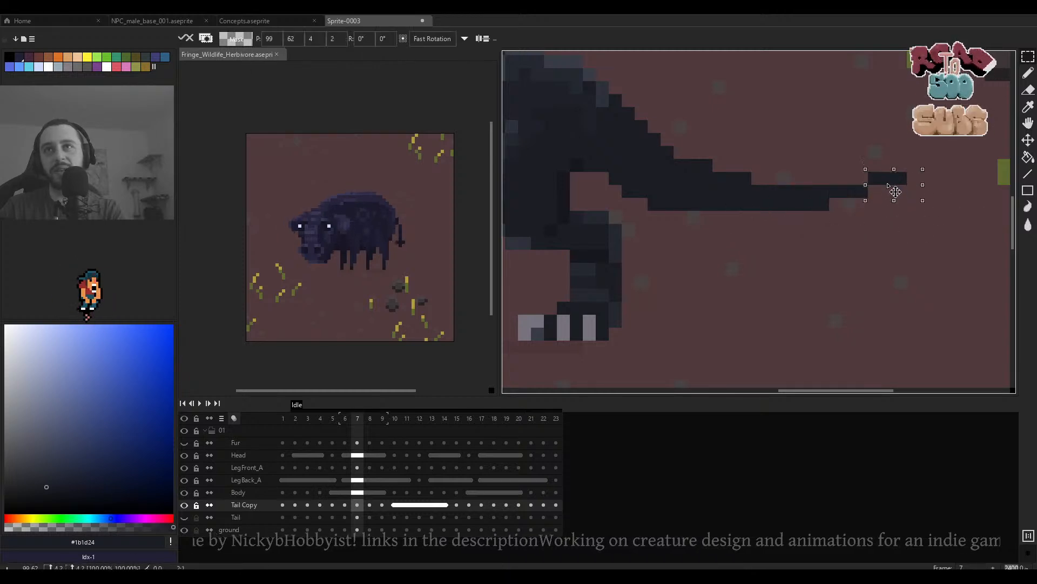
key("Return")
Compare the tail's pose on frame 7 with frames 6 and 8.
scroll(800, 288, "down", 5)
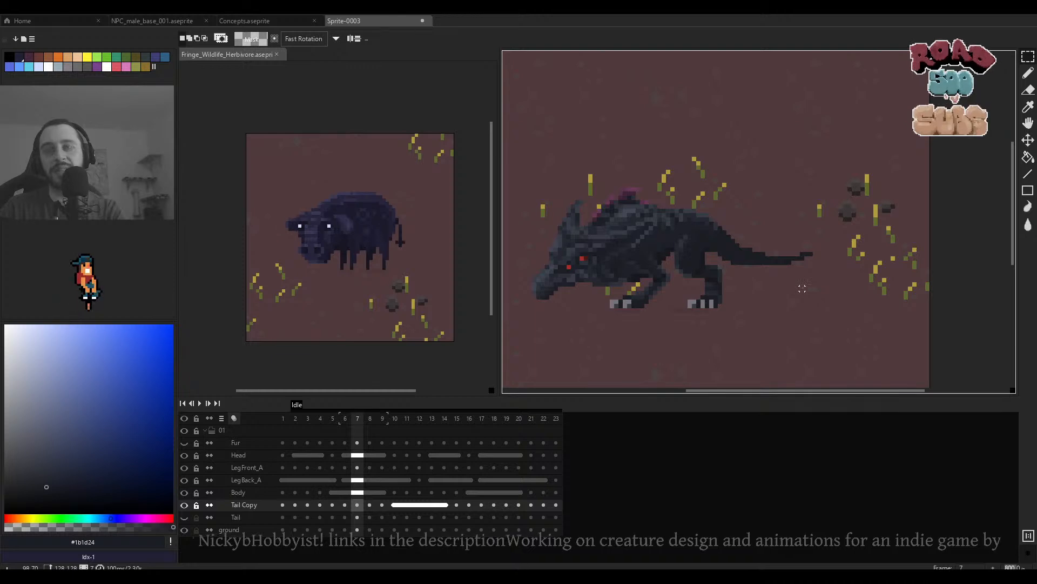
key("Left")
key("Right")
key("Right")
scroll(801, 257, "up", 2)
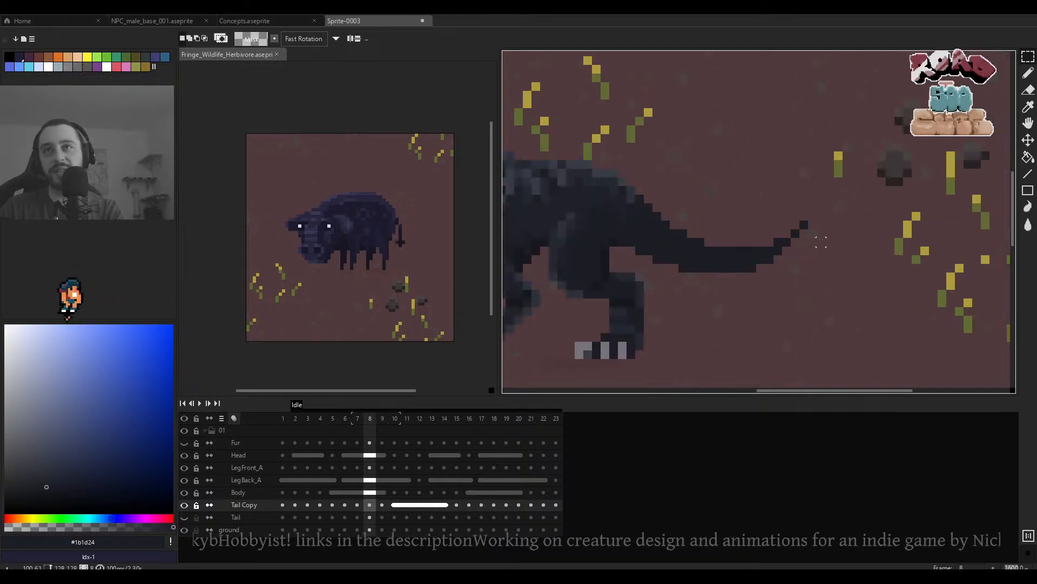
Move the Tail Copy cel from frame 9 onto frame 8.
left_click(382, 505)
right_click(377, 506)
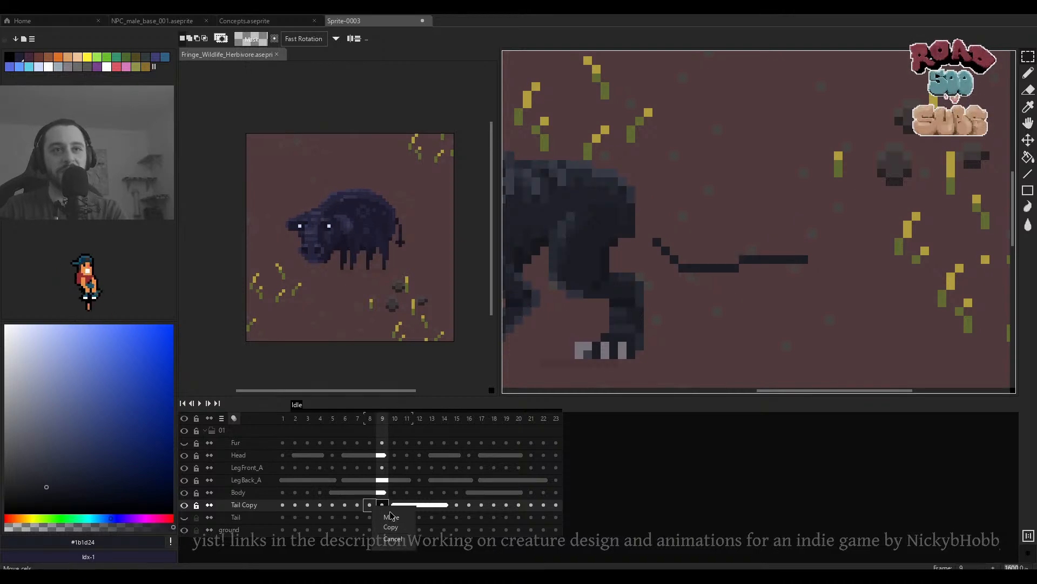
left_click(392, 516)
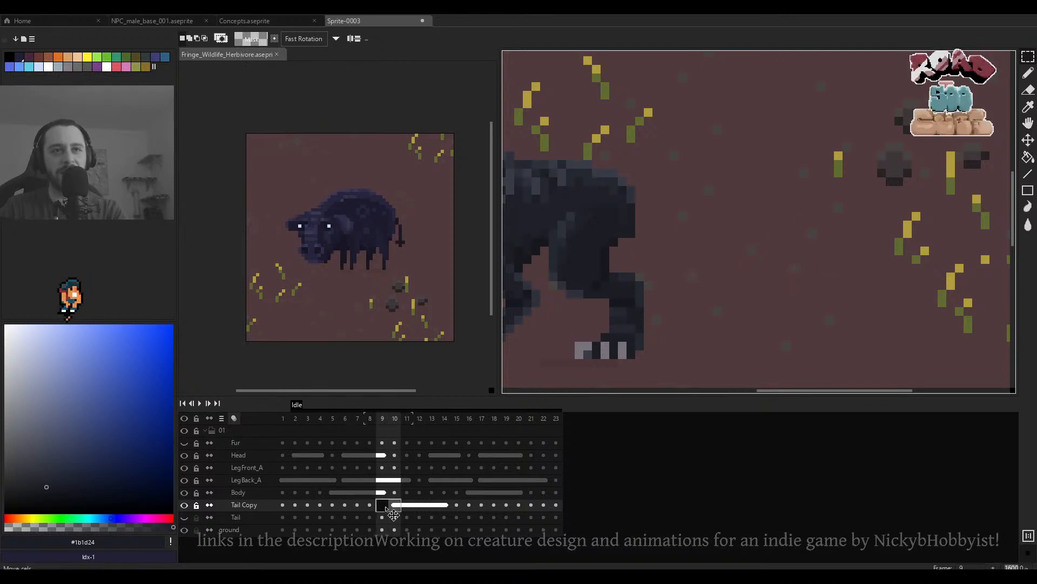
Fill Tail Copy's empty frame 9 with the low tail pose held from frame 10, and link the layer's cels from frame 9 to 14.
right_click(387, 506)
left_click(412, 541)
left_click(394, 517)
left_click(407, 506)
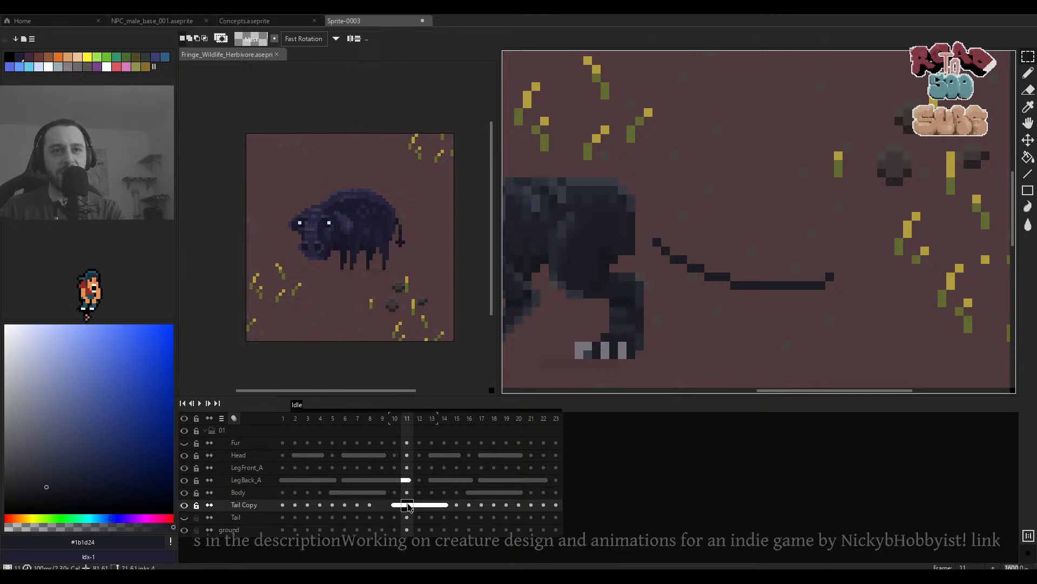
left_click(382, 505)
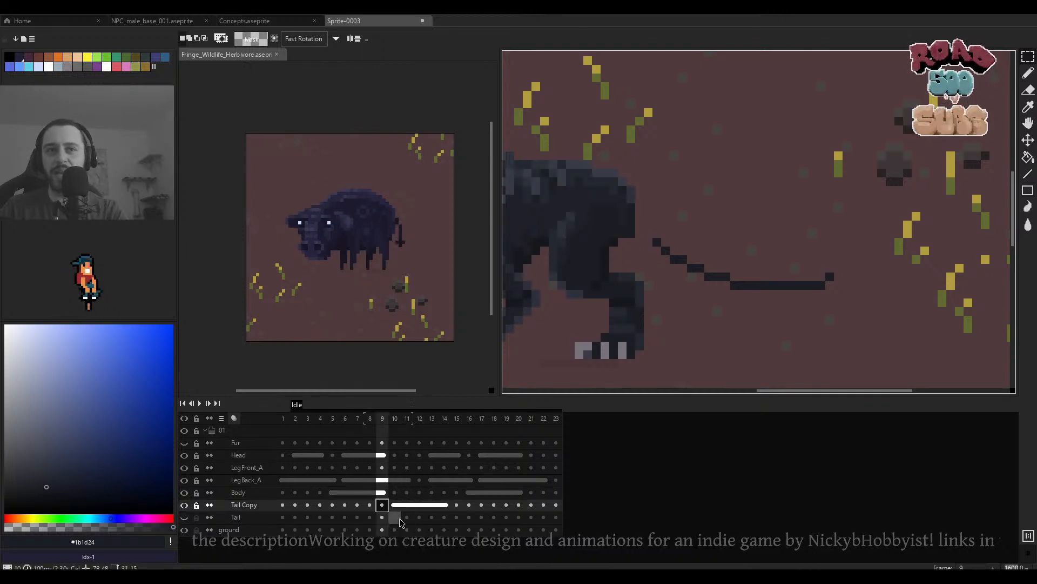
left_click_drag(383, 507, 395, 506)
right_click(396, 506)
left_click(417, 539)
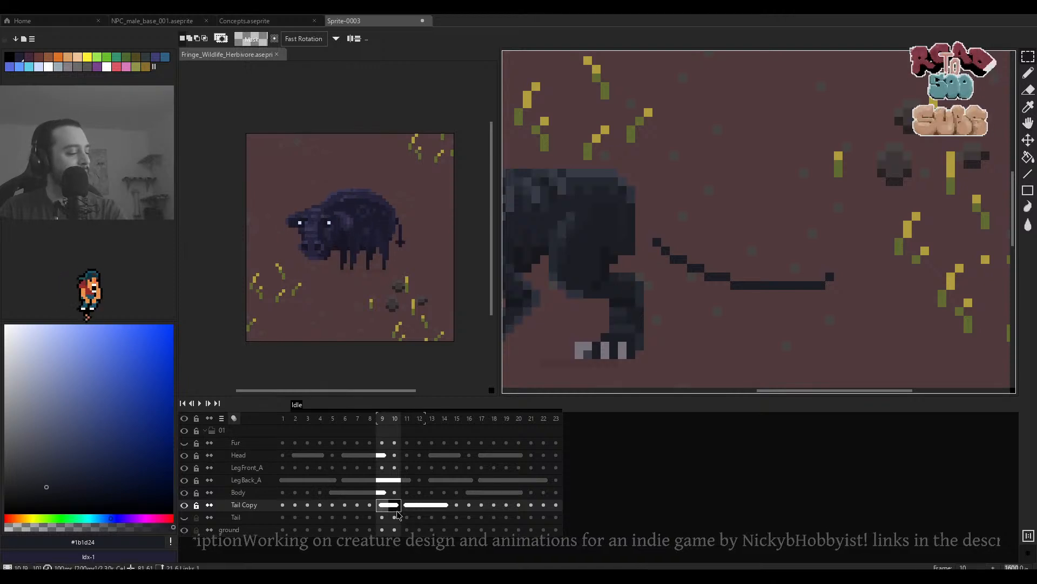
left_click(432, 505)
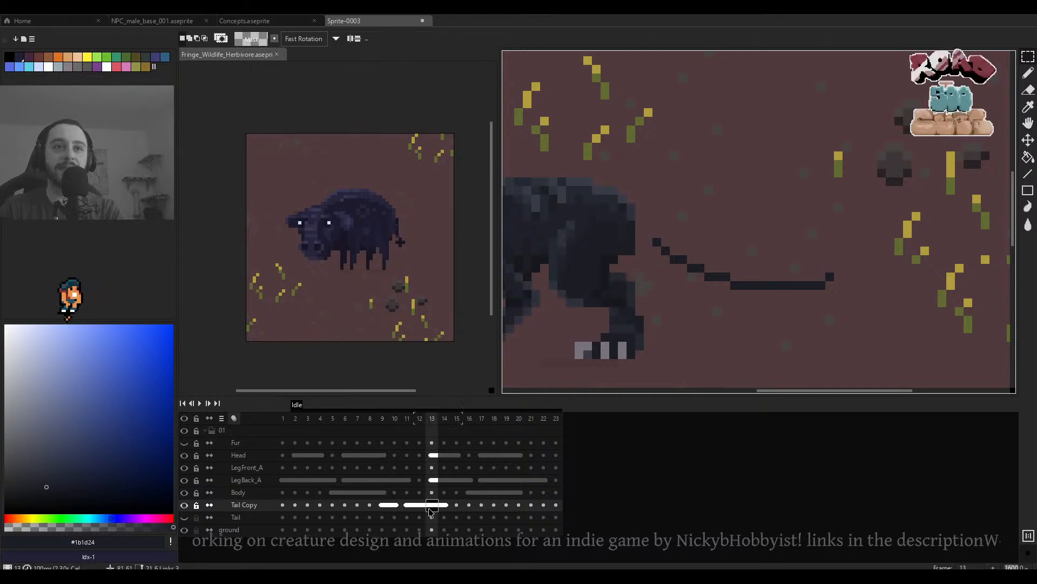
left_click_drag(387, 512, 443, 508)
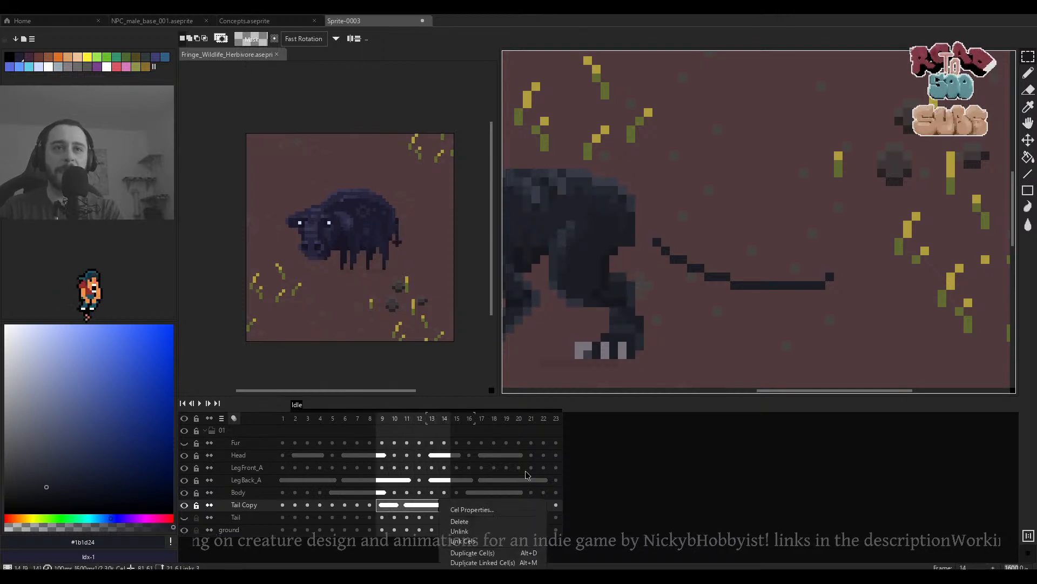
scroll(648, 287, "down", 3)
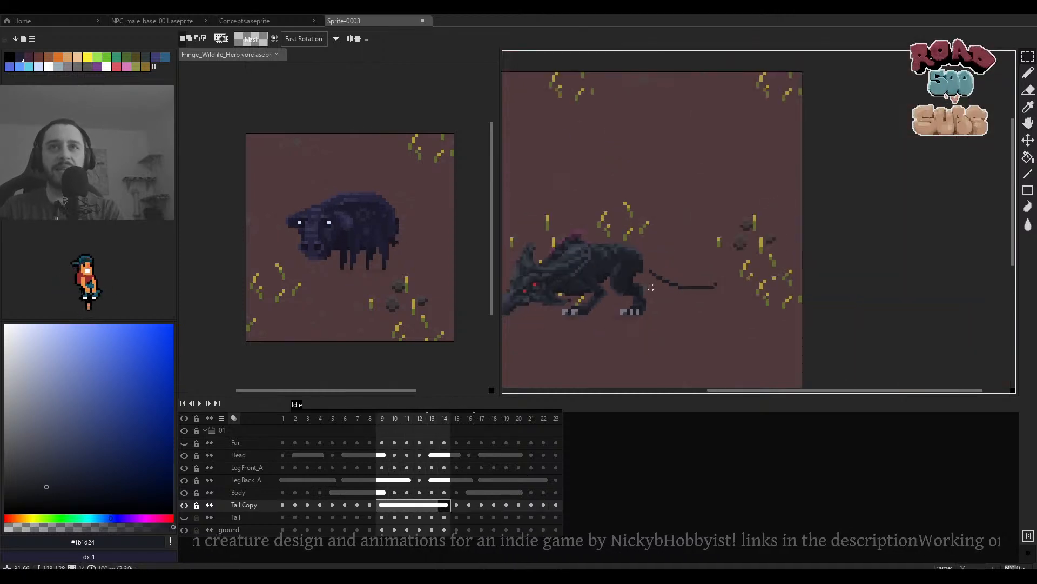
Step back from frame 14 to frame 4 and examine how the tail's pose changes.
key("b")
scroll(676, 265, "up", 3)
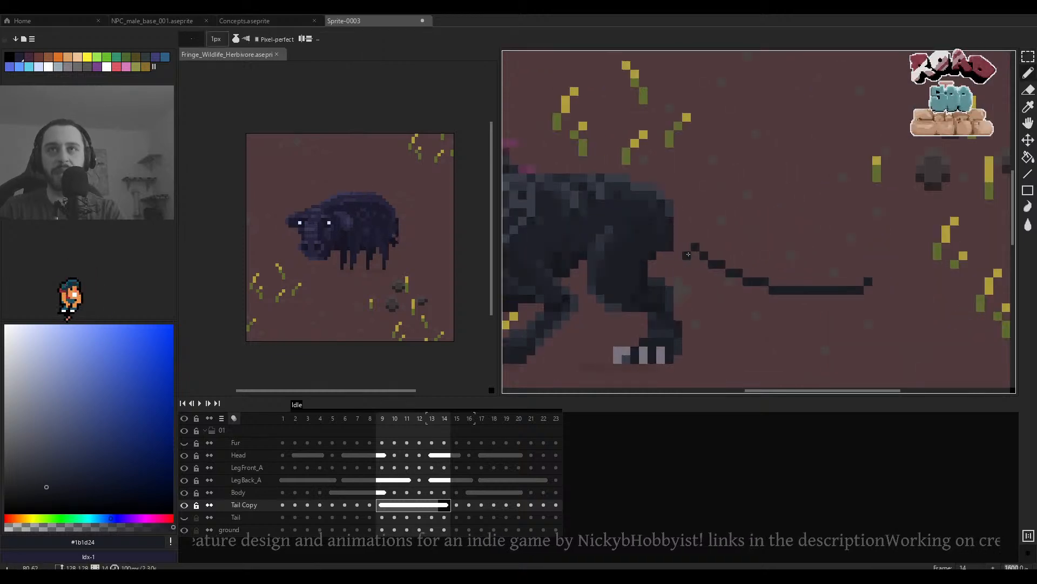
left_click(704, 256, "ctrl")
scroll(703, 255, "down", 5)
key("Left")
key("Left")
key("Left")
key("Left")
key("Left")
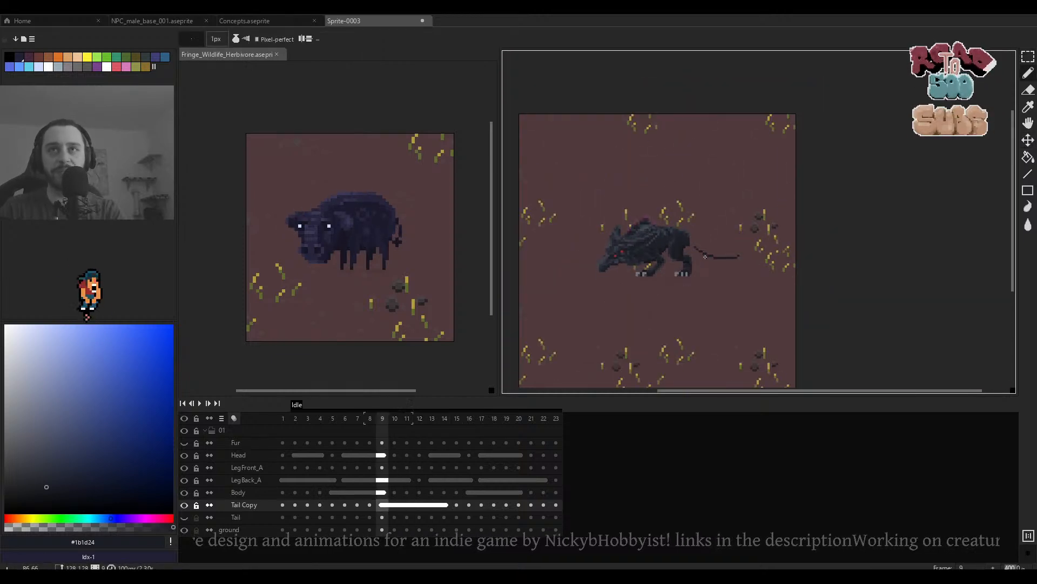
key("Left")
key("Left")
key("Left")
key("Left")
key("Left")
Step between frames 3 and 8, comparing the thickened tail poses with the still thin ones.
scroll(702, 253, "up", 2)
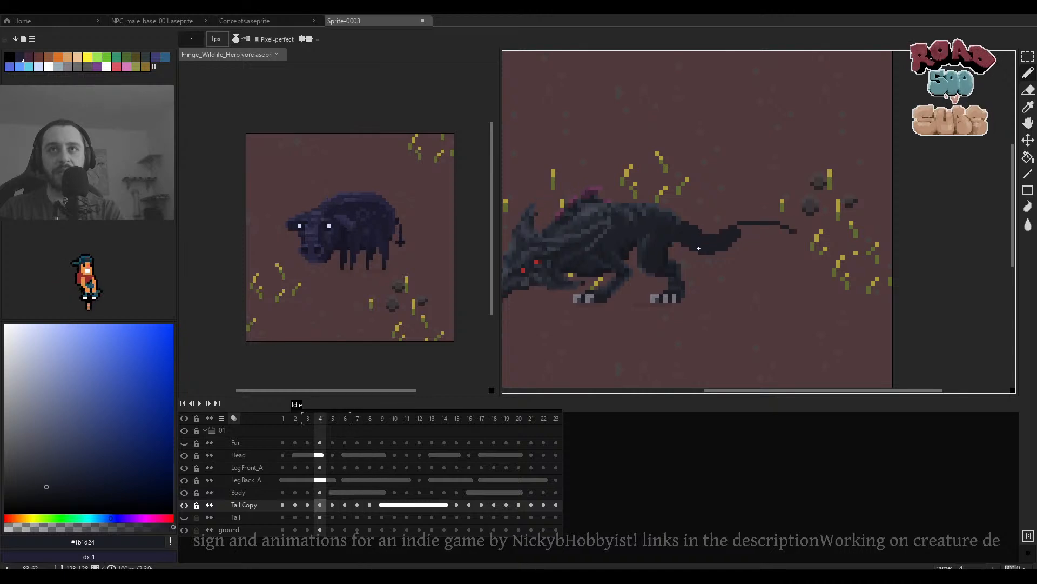
key("Right")
key("Right")
key("Right")
key("Right")
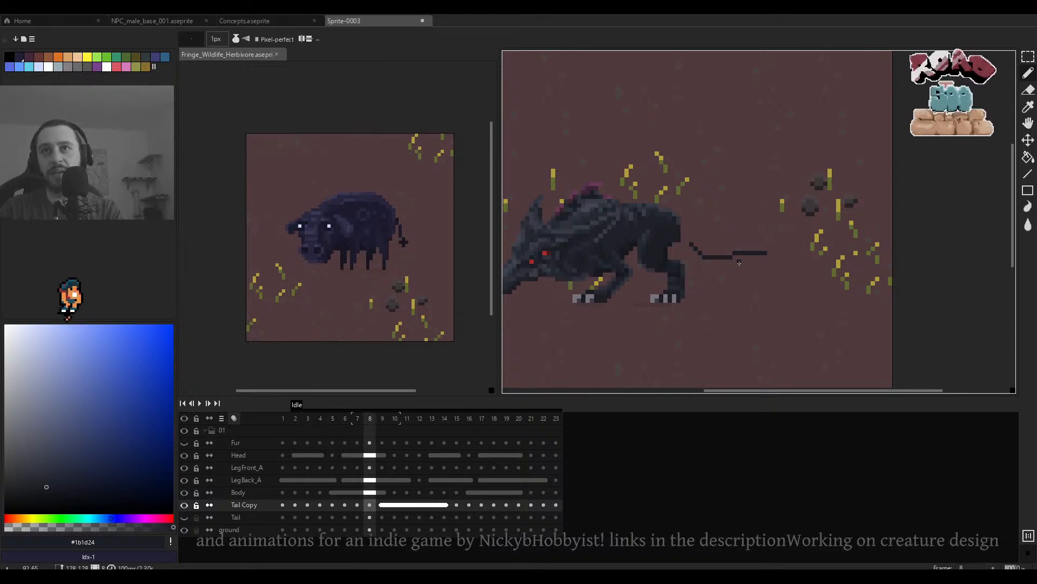
key("Left")
key("Left")
key("Left")
key("Left")
key("Left")
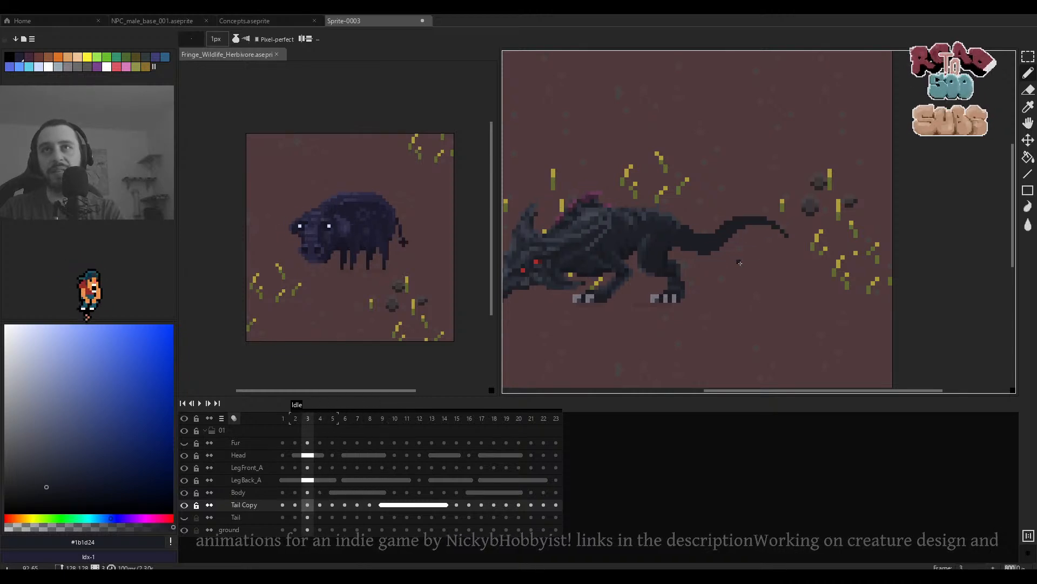
Thicken the thin outer stretch of the tail on frame 4 with the 1 px pencil.
key("Right")
scroll(739, 263, "up", 2)
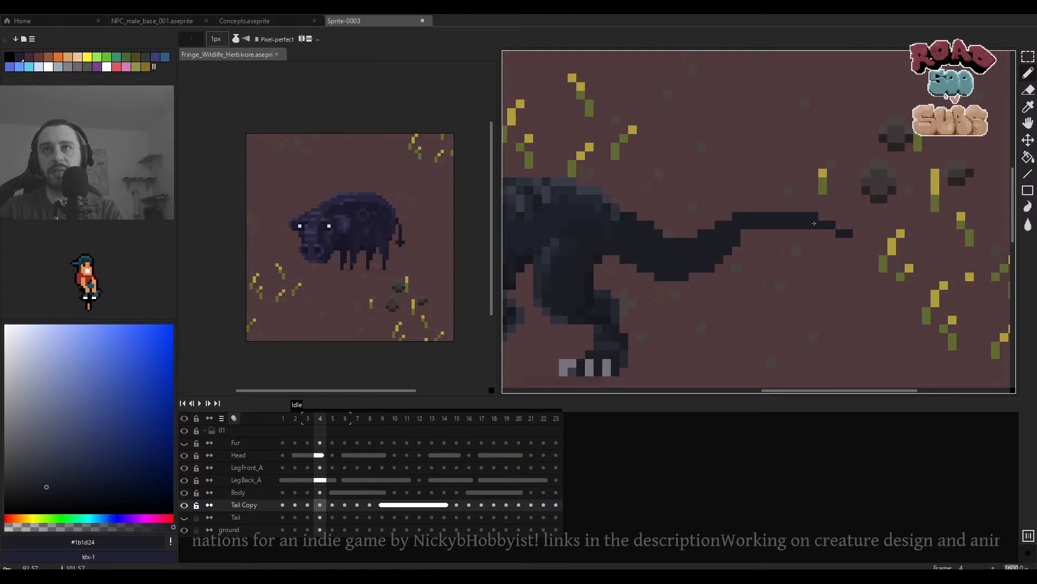
scroll(762, 233, "down", 2)
Step back from frame 4 past the loop's start to frame 23, comparing the tail's shape.
key("Left")
key("Left")
key("Left")
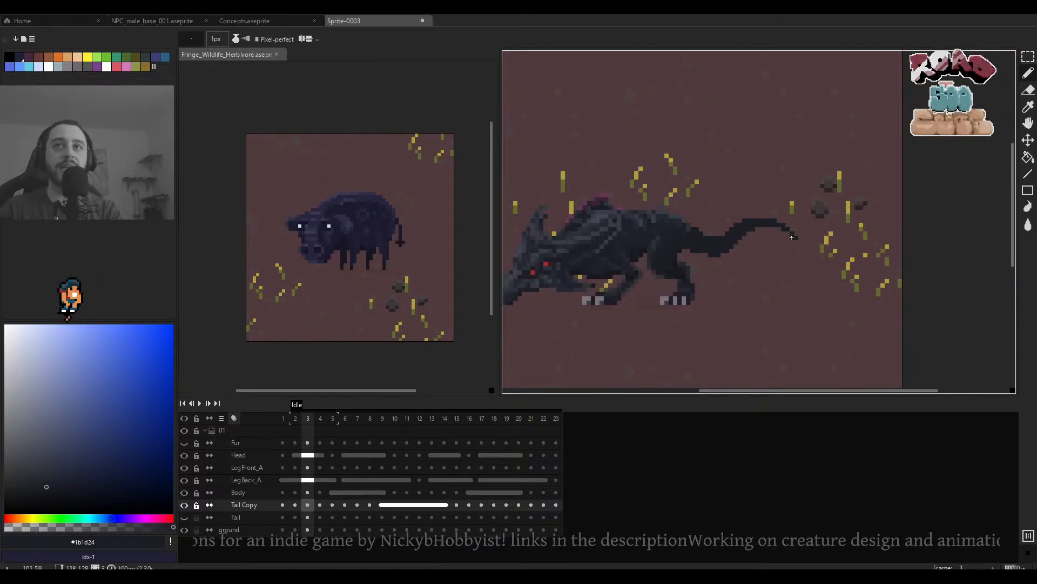
key("Left")
key("Right")
key("Left")
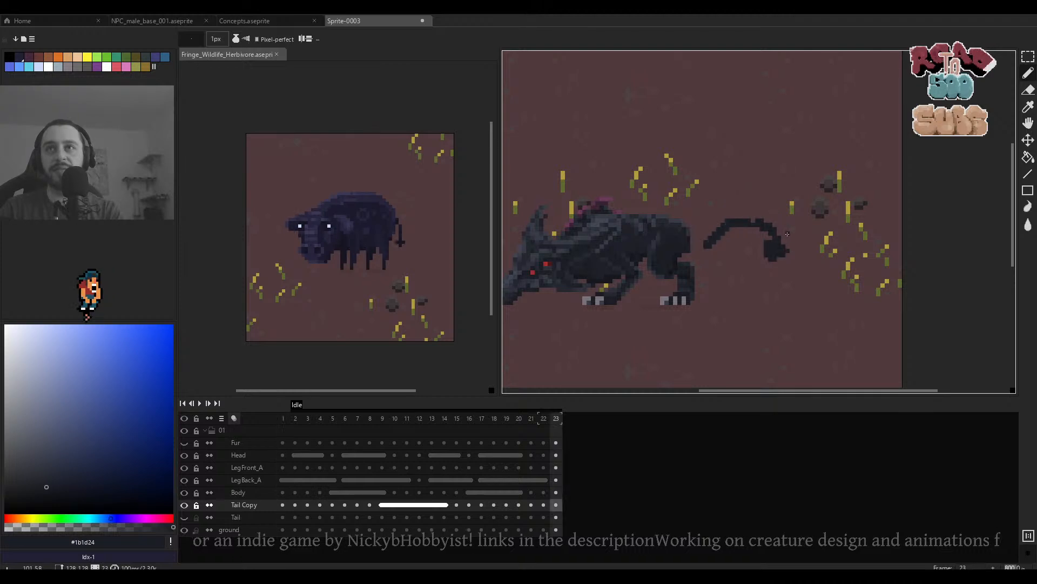
Try joining the thin tail to the back on frame 23 with a 6 px pencil, comparing with frame 22, and undo the strokes.
scroll(760, 219, "up", 1)
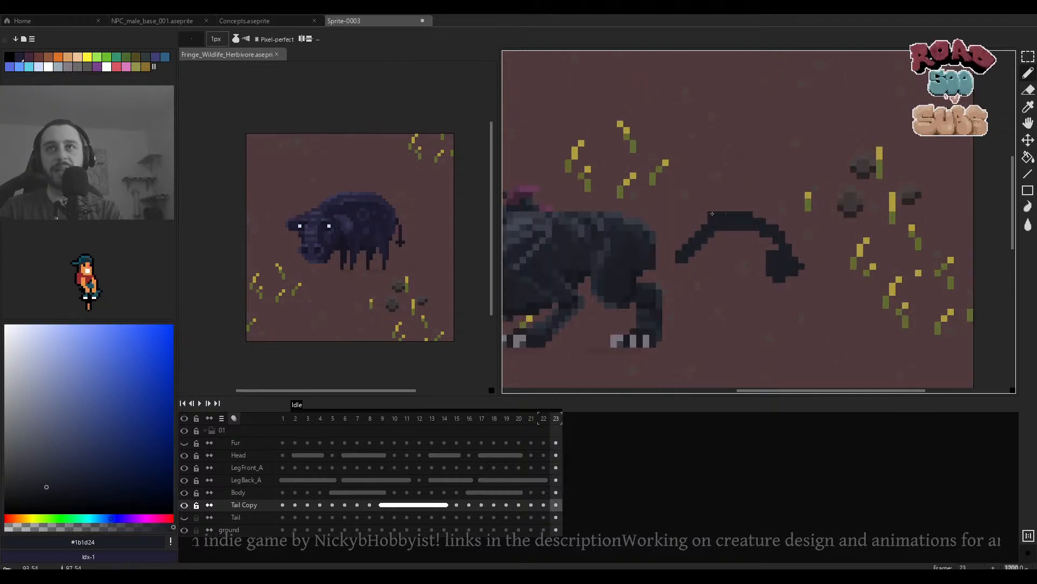
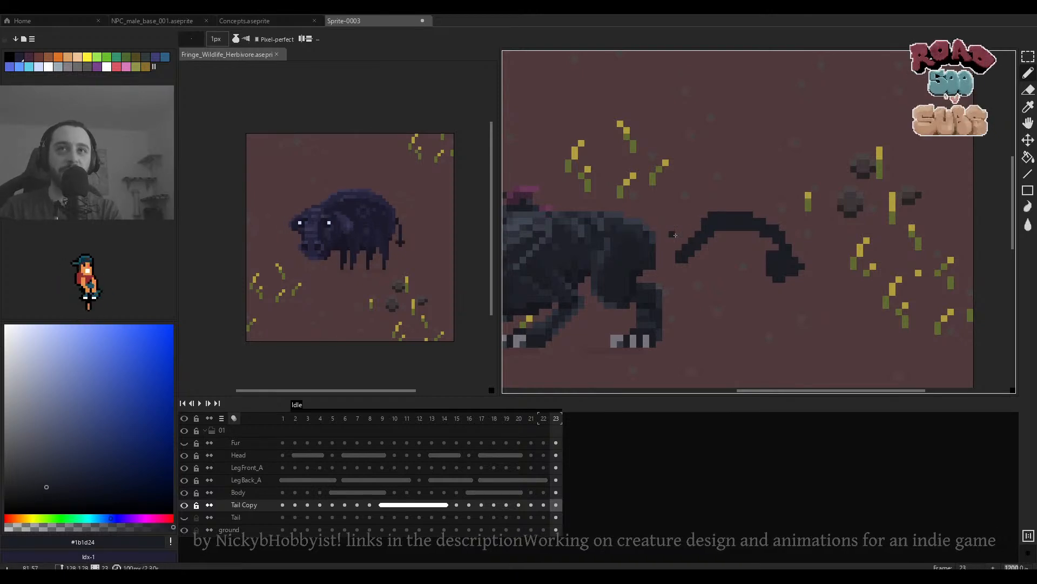
key("plus")
key("plus")
key("Left")
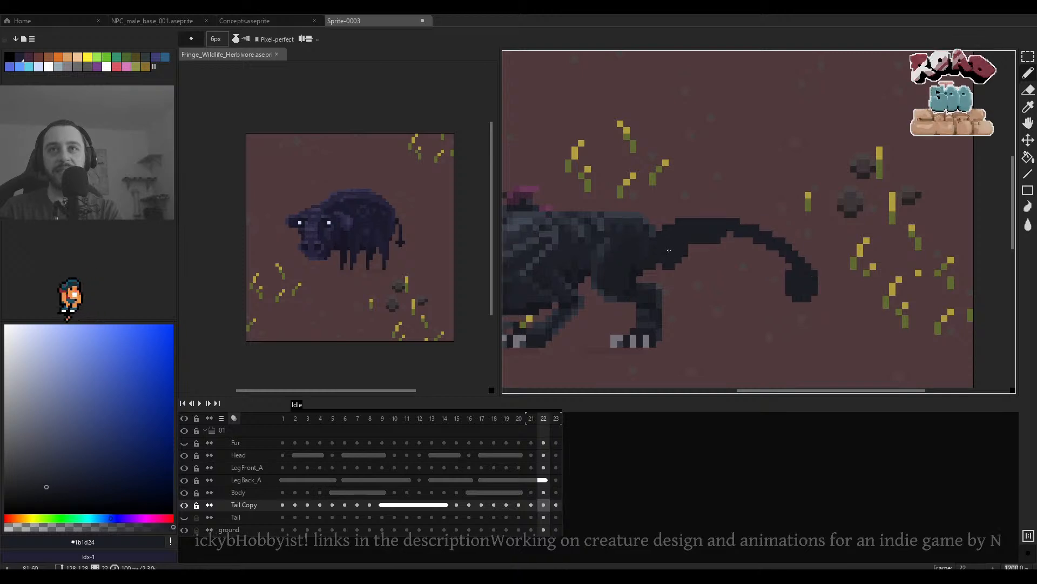
key("Right")
key("Left")
key("Right")
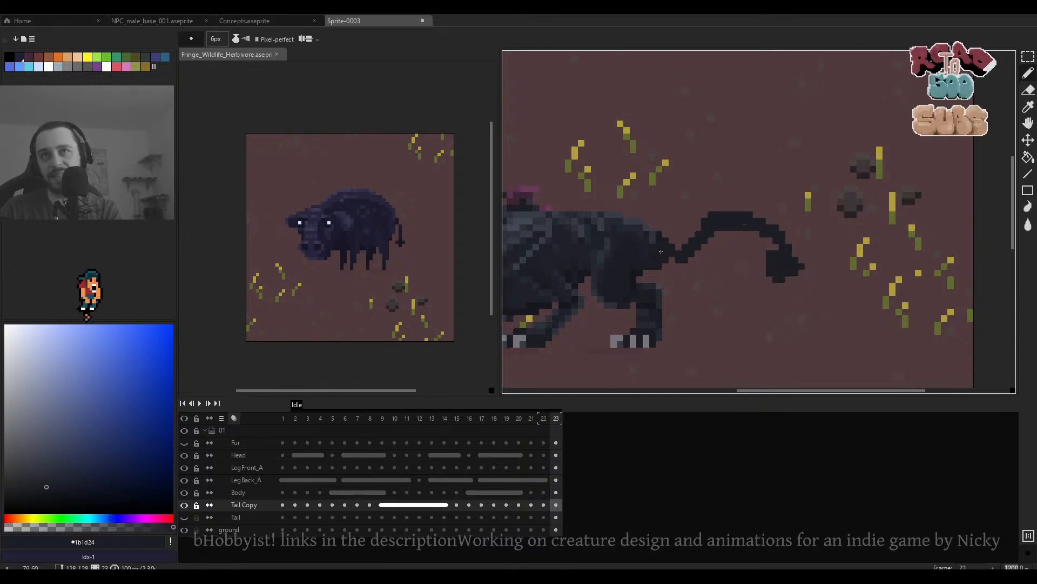
key("ctrl+z")
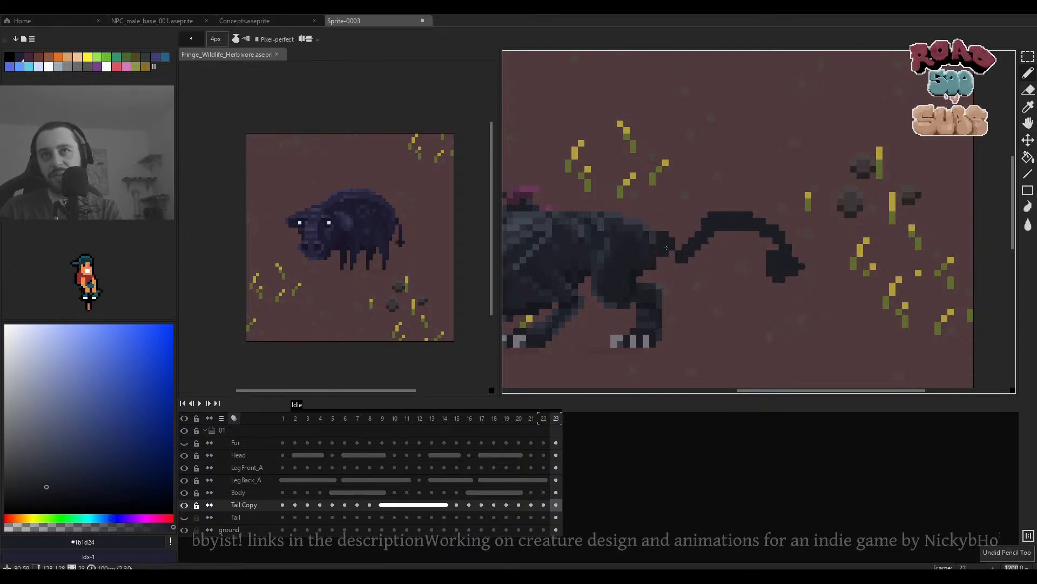
key("ctrl+z")
Thicken the tail on frame 23 with a 6 px pencil at its base, tapering to 3 px toward the curve.
key("plus")
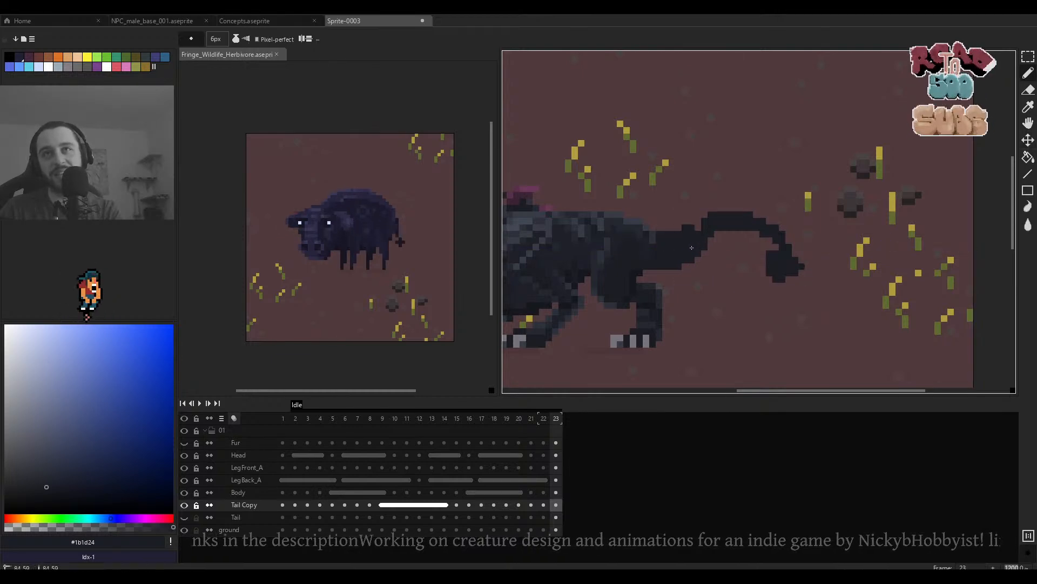
key("minus")
key("minus")
key("minus")
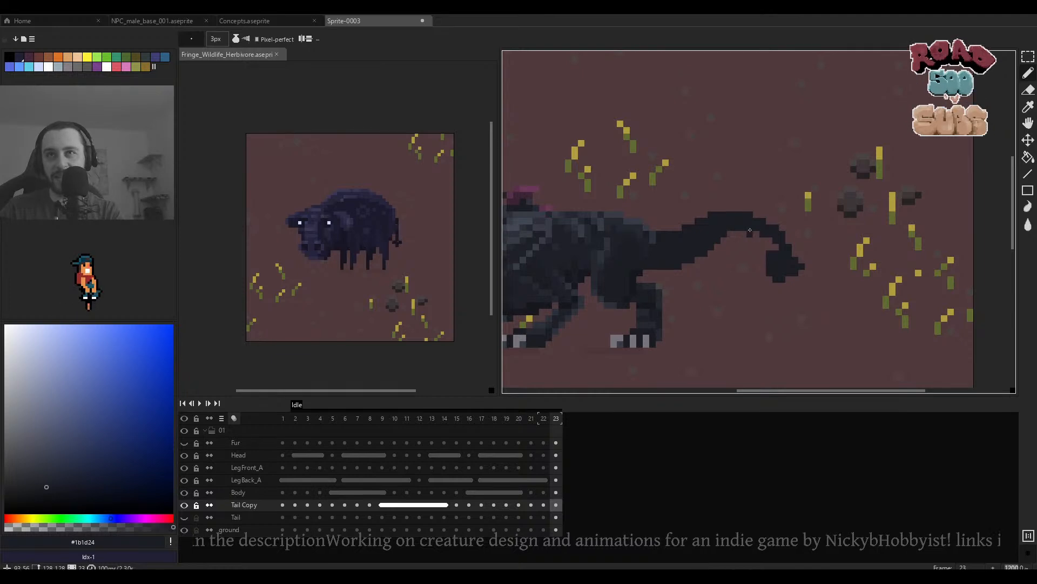
Compare the thickened tail on frame 23 with frames 22 and 1.
scroll(750, 230, "down", 2)
key("Left")
key("Right")
scroll(727, 235, "up", 3)
key("Right")
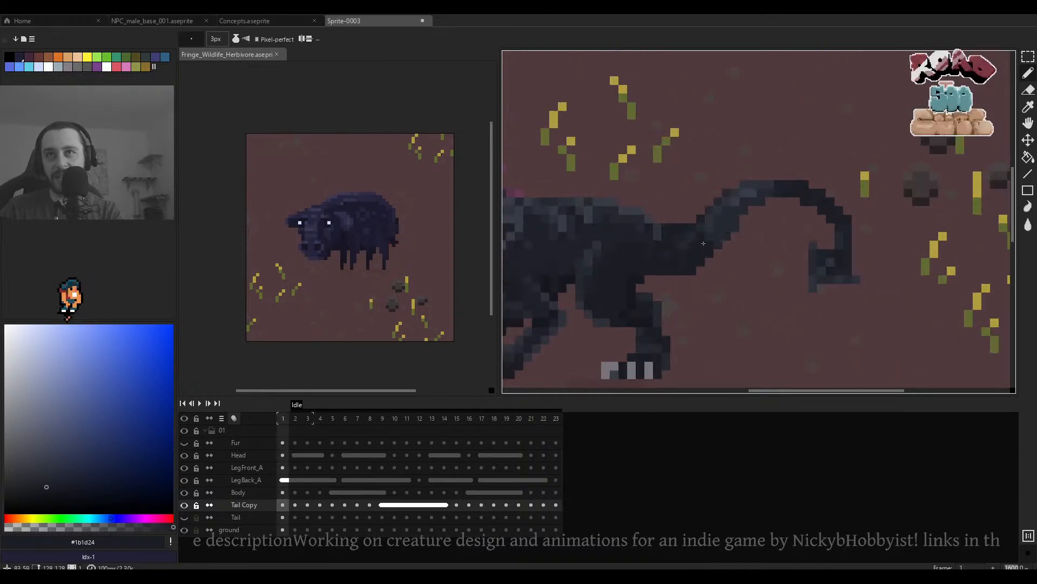
Thicken the tail's curve on frame 22 with the 3 px pencil and refine its outline with the 1 px pencil.
key("Left")
key("Left")
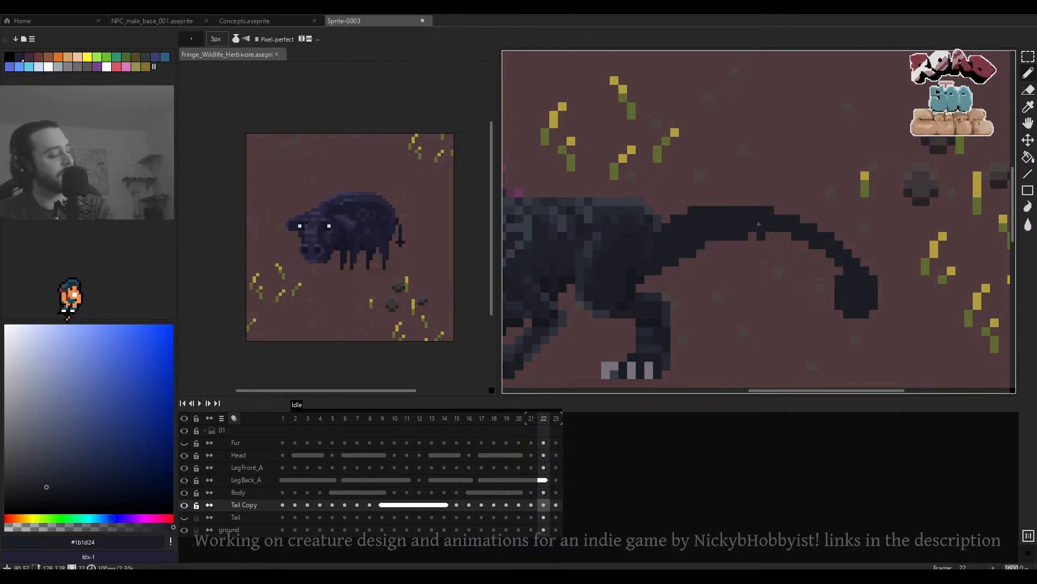
key("minus")
key("minus")
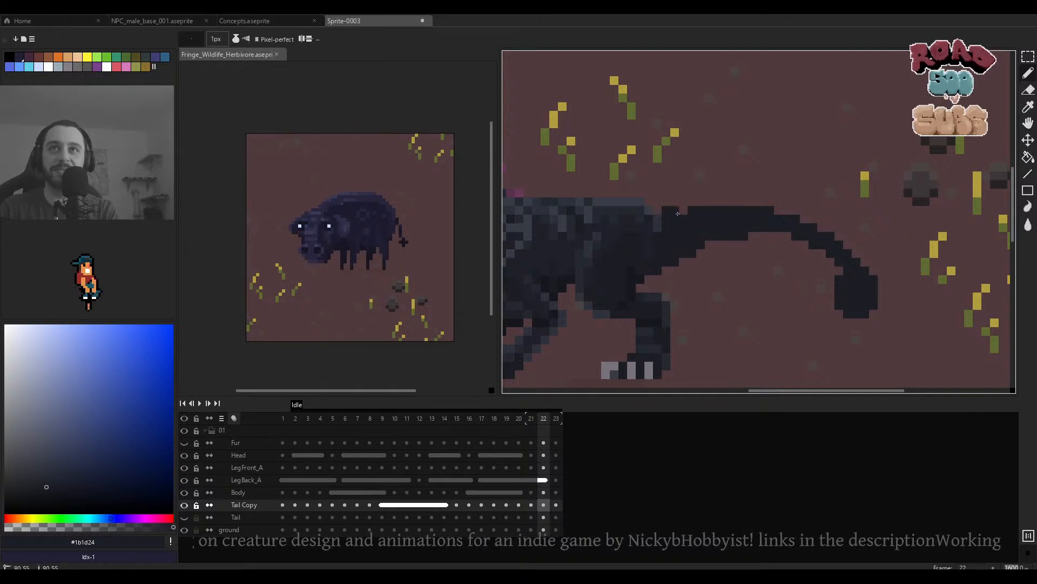
scroll(661, 212, "down", 6)
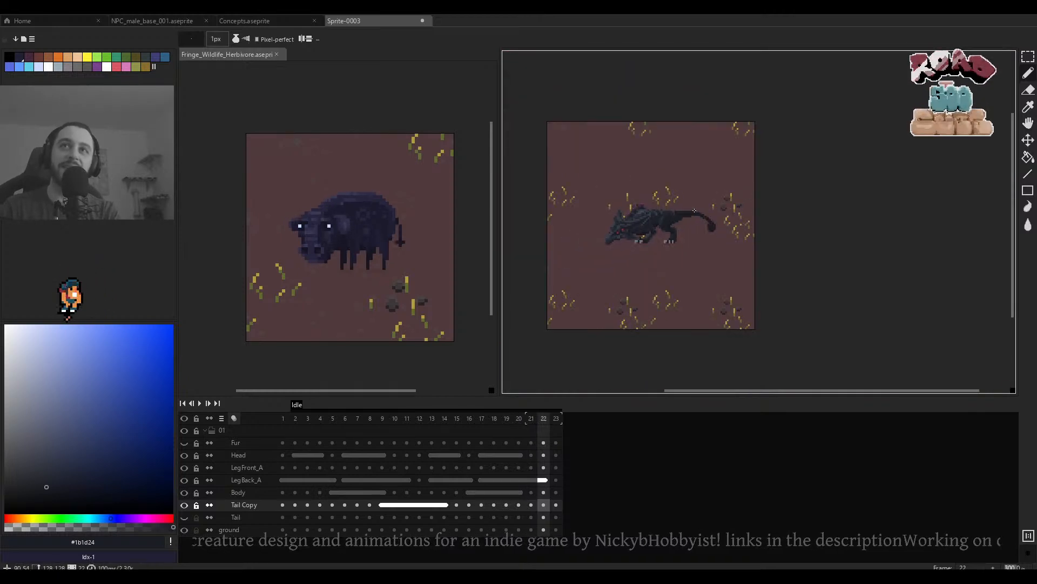
Step back from frame 22, play the idle animation and examine the tail's overall motion.
key("Left")
key("Left")
key("Left")
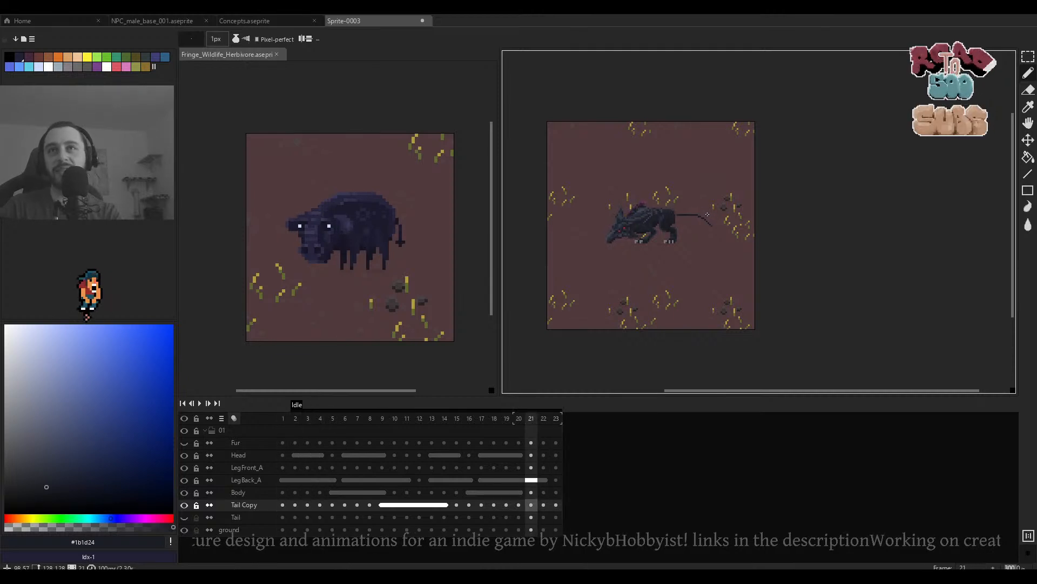
key("Return")
scroll(706, 214, "down", 3)
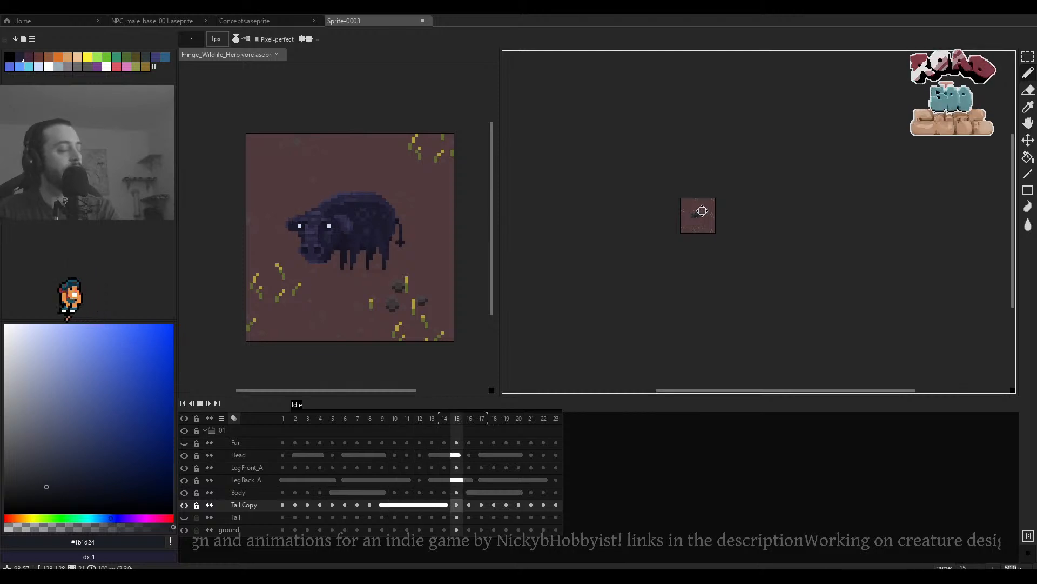
scroll(702, 217, "up", 4)
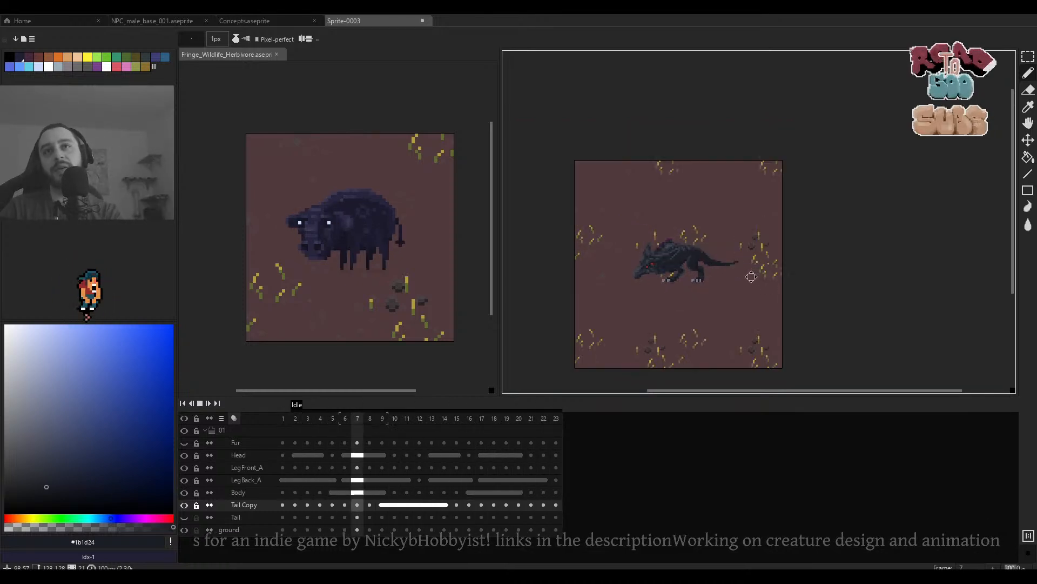
Stop the idle playback and compare the tail's shape across frames 2 to 8.
scroll(724, 273, "up", 1)
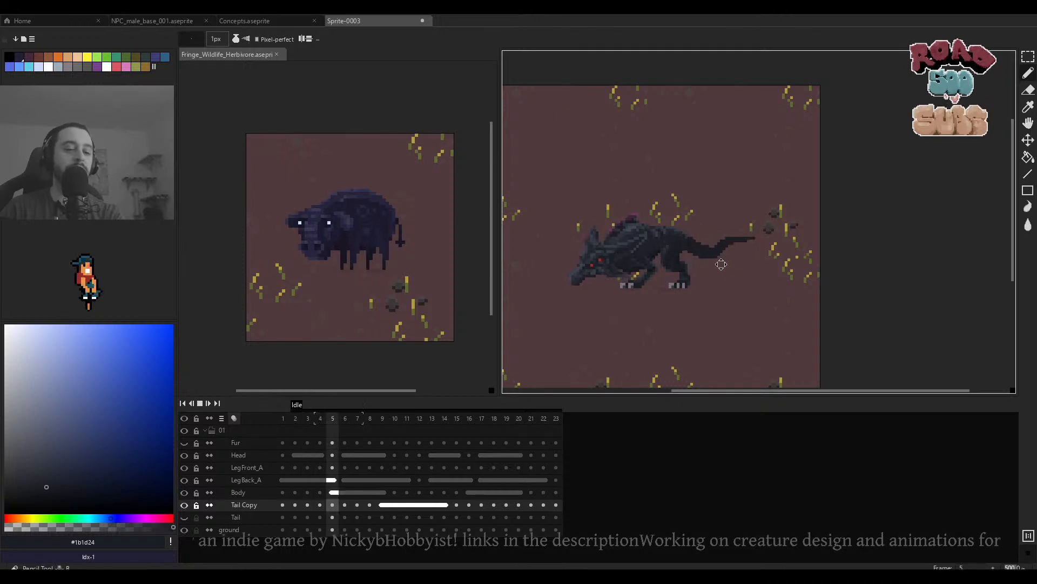
scroll(725, 273, "up", 4)
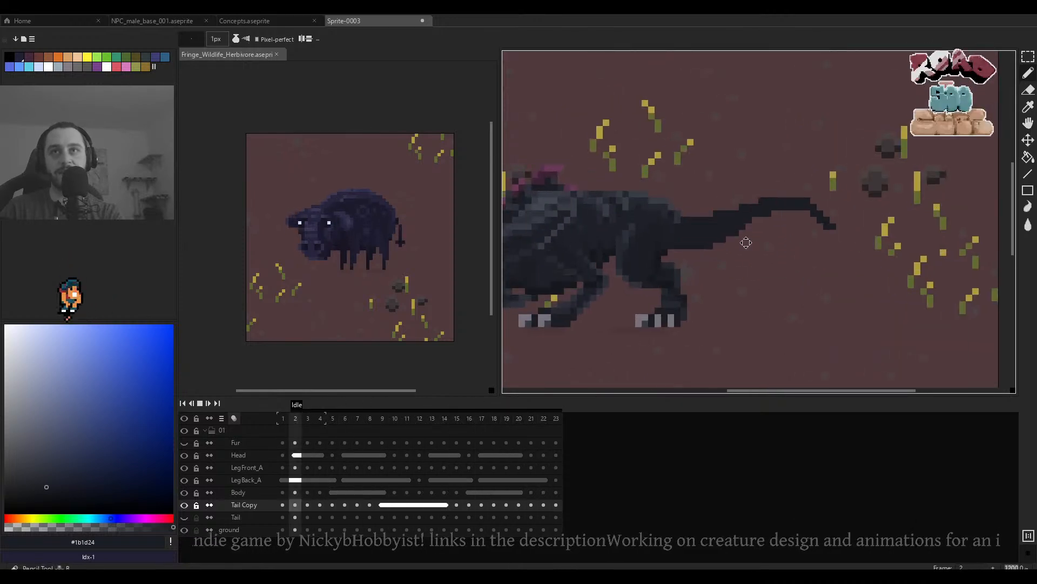
key("Return")
left_click_drag(745, 241, 778, 241)
key("Right")
key("Right")
key("Right")
key("Right")
key("Left")
key("Left")
key("Left")
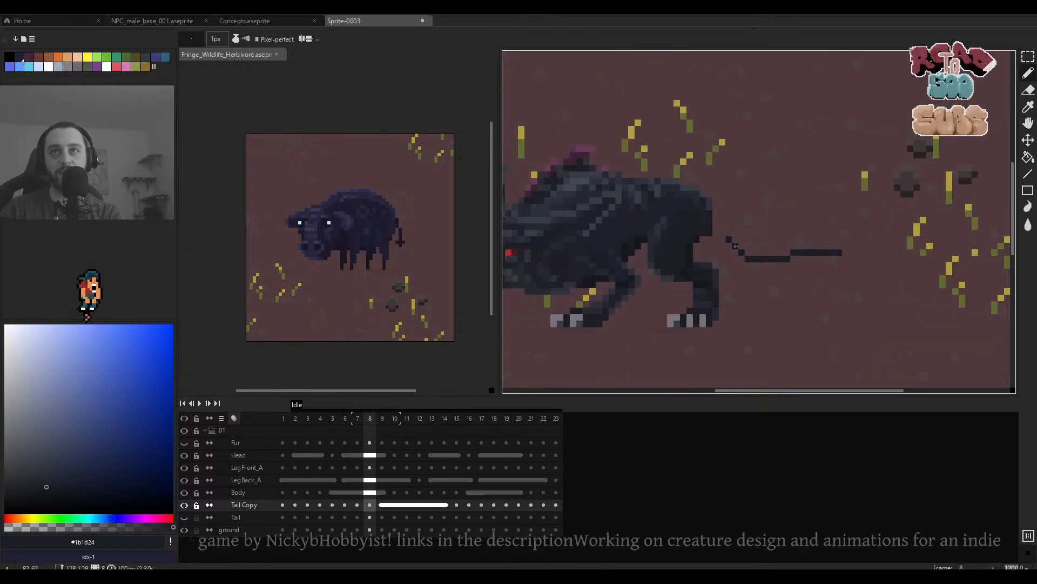
key("Left")
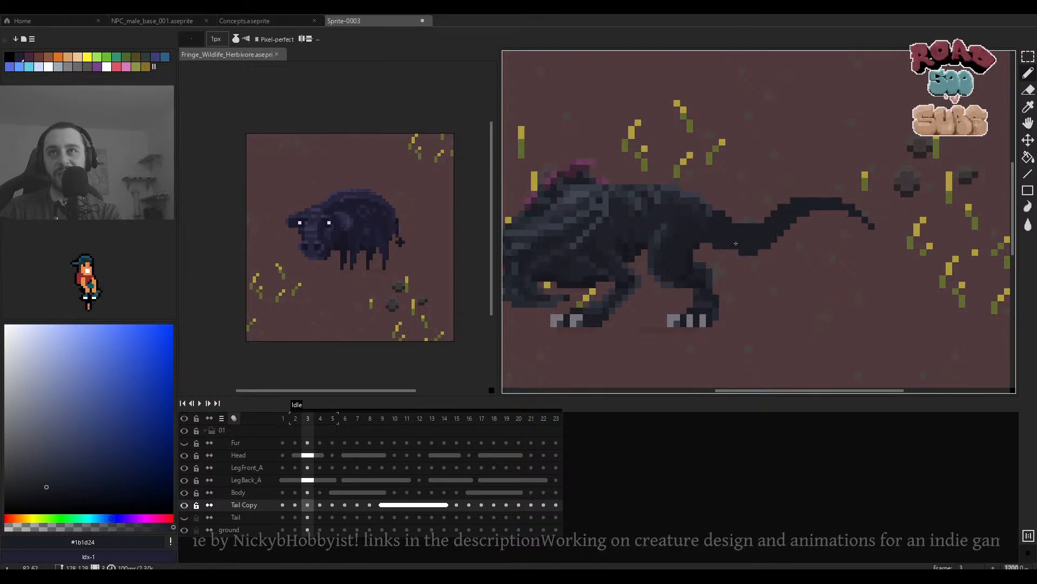
key("Right")
key("Left")
key("Left")
key("Right")
scroll(727, 234, "up", 2)
left_click_drag(727, 234, 732, 231)
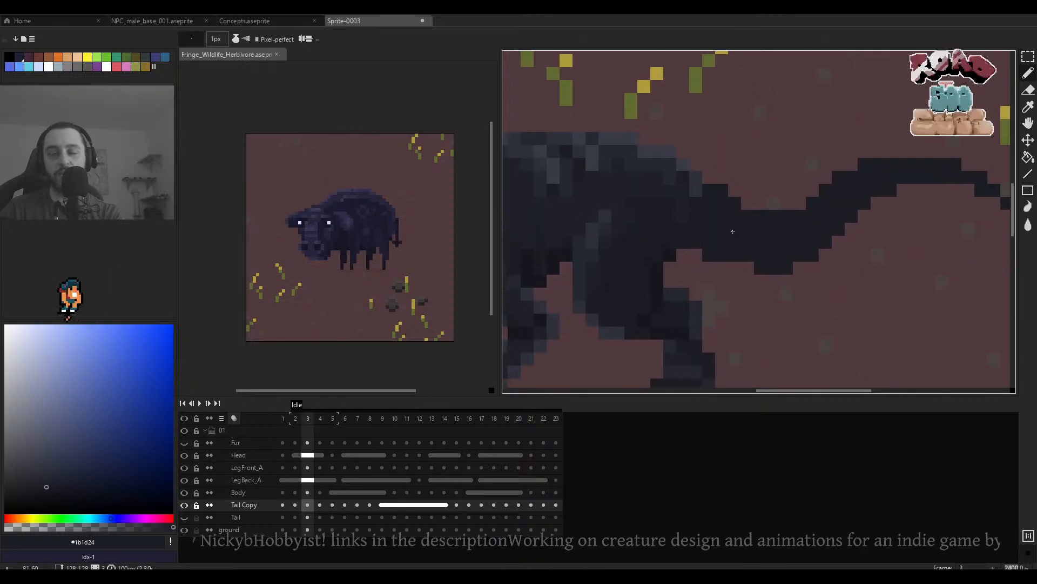
key("m")
key("Left")
mouse_move(730, 194)
left_mouse_down()
mouse_move(700, 237)
mouse_move(661, 264)
mouse_move(711, 244)
left_mouse_up()
key("Return")
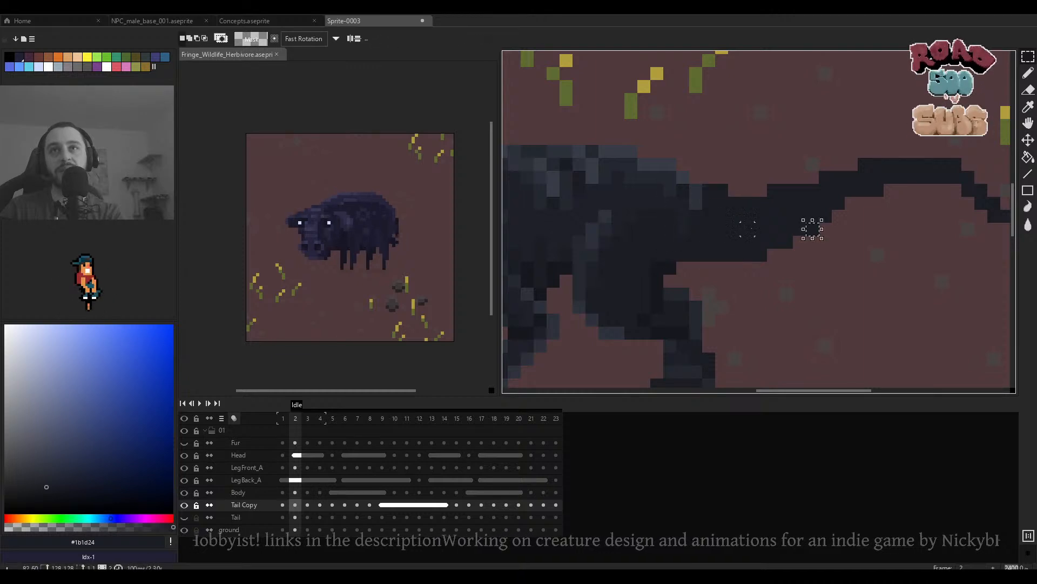
key("b")
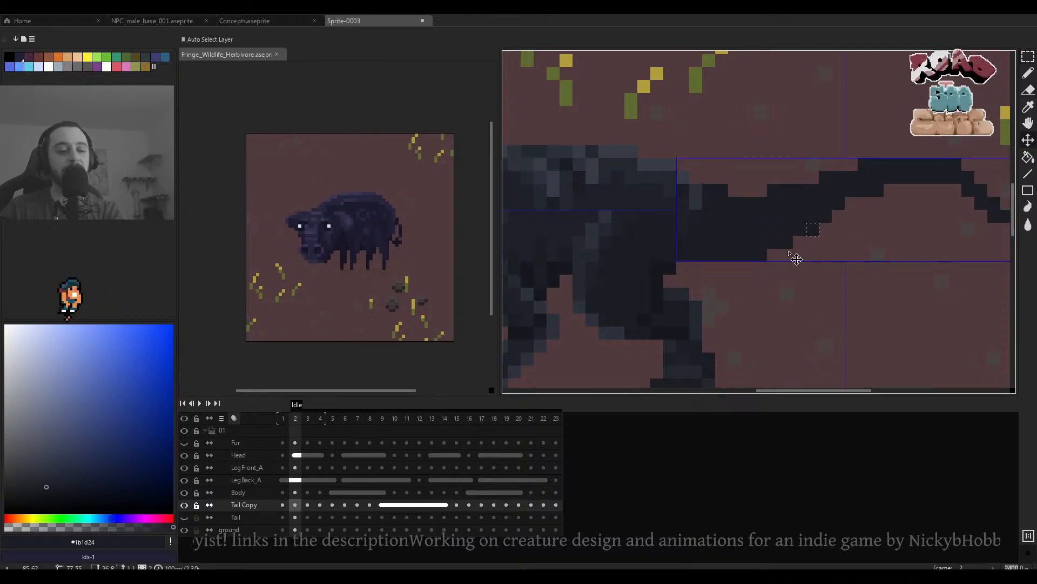
Enlarge the editing workspace and examine the tail's thickness and curve on frames 3 to 7.
key("ctrl+f")
key("Right")
key("Right")
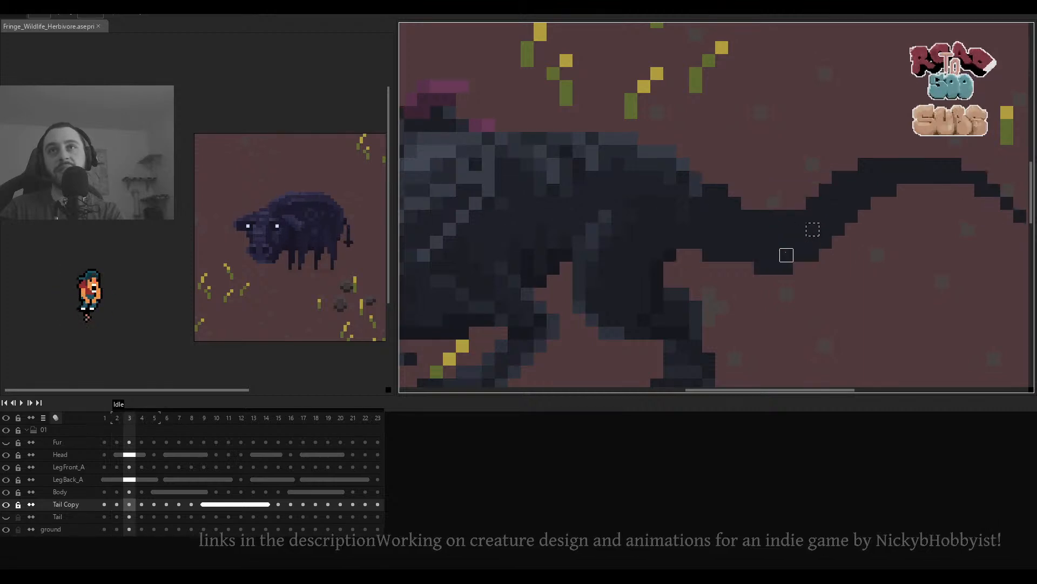
left_click_drag(786, 253, 769, 260)
scroll(766, 254, "down", 3)
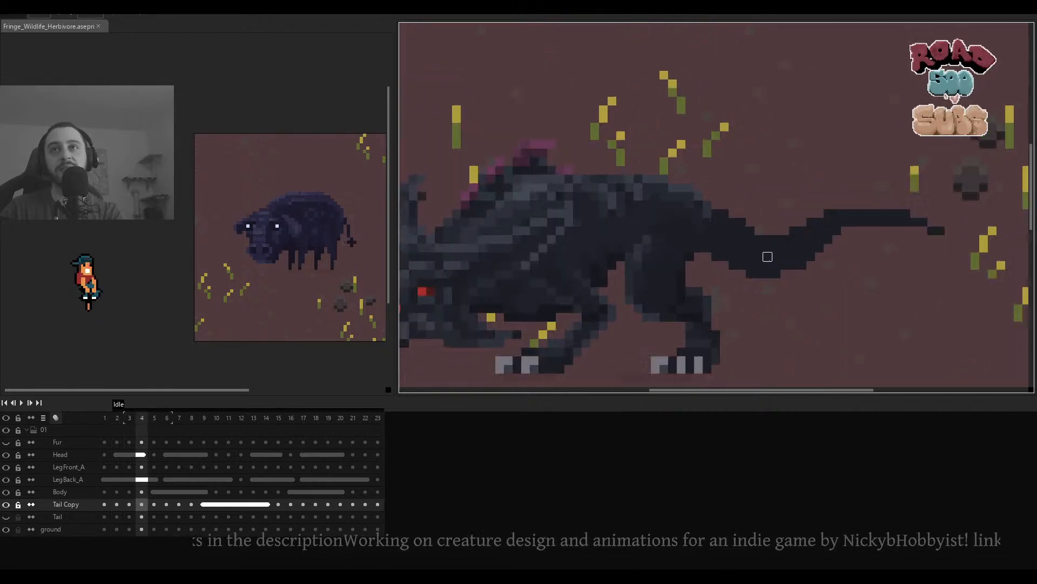
scroll(757, 254, "up", 3)
key("Right")
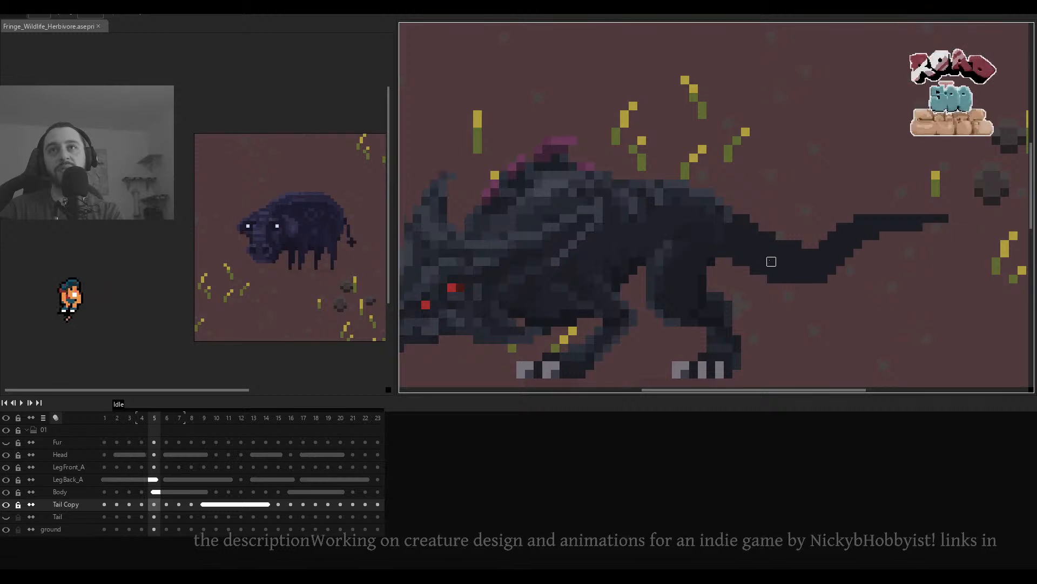
key("Right")
key("Right")
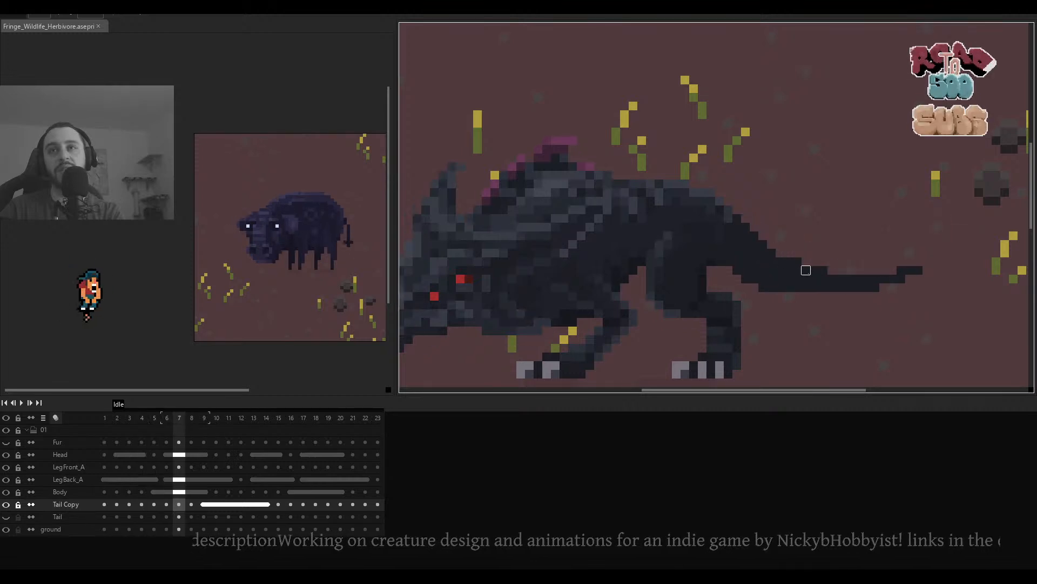
Thicken the middle of the tail on frame 7 and smooth its taper toward the tip.
key("Right")
key("Left")
mouse_move(832, 270)
left_mouse_down()
mouse_move(807, 272)
mouse_move(840, 297)
mouse_move(784, 296)
left_mouse_up()
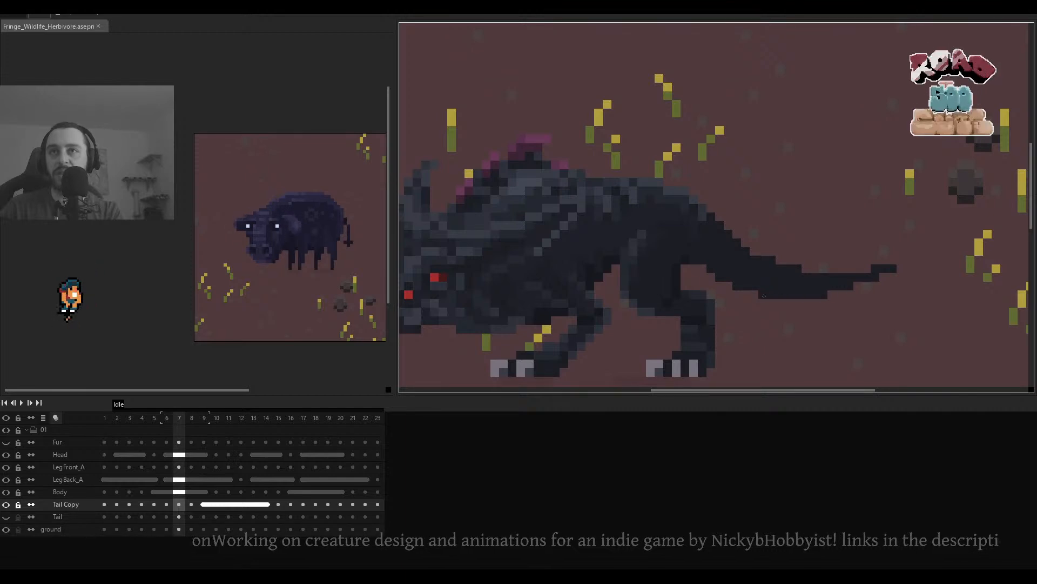
Compare the thin tail line on frame 8 with the tails on the neighbouring frames.
scroll(764, 295, "down", 2)
key("Right")
scroll(807, 278, "up", 2)
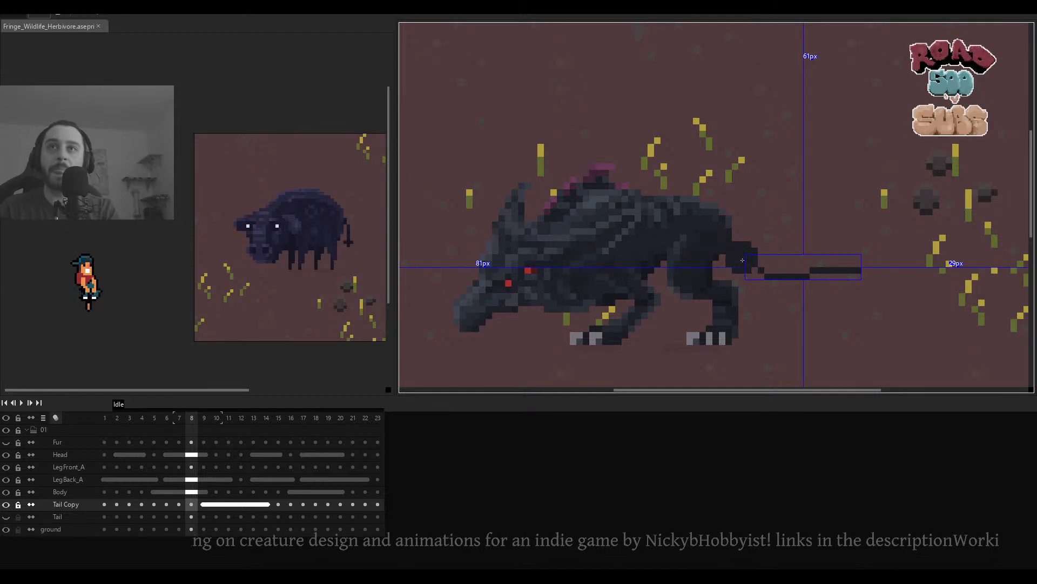
key("Right")
key("Right")
key("Left")
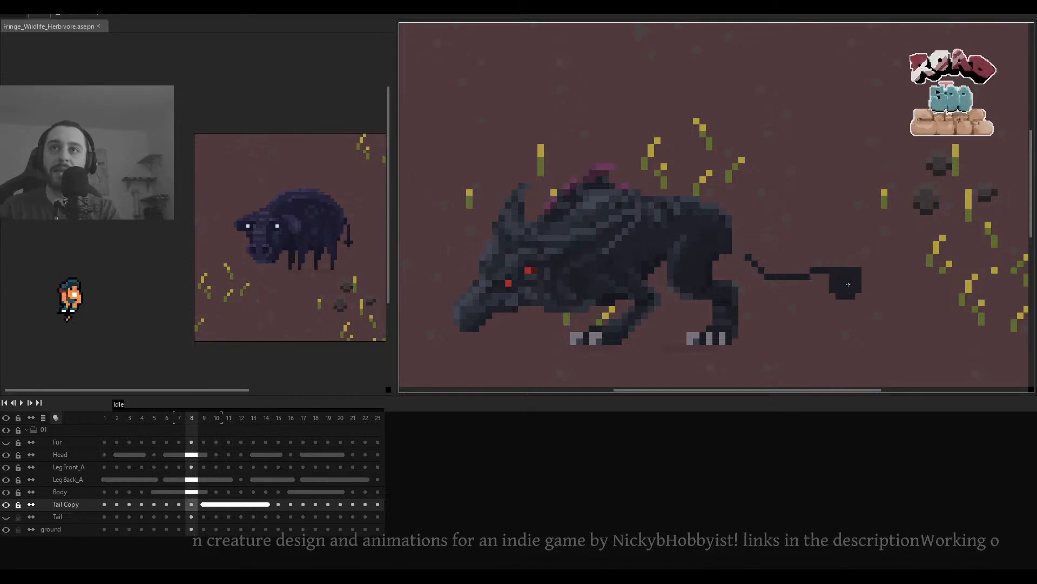
key("Left")
key("Right")
key("Left")
Thicken the tail on frame 8 with broad strokes from the rump, narrowing toward the tip.
scroll(858, 279, "down", 4)
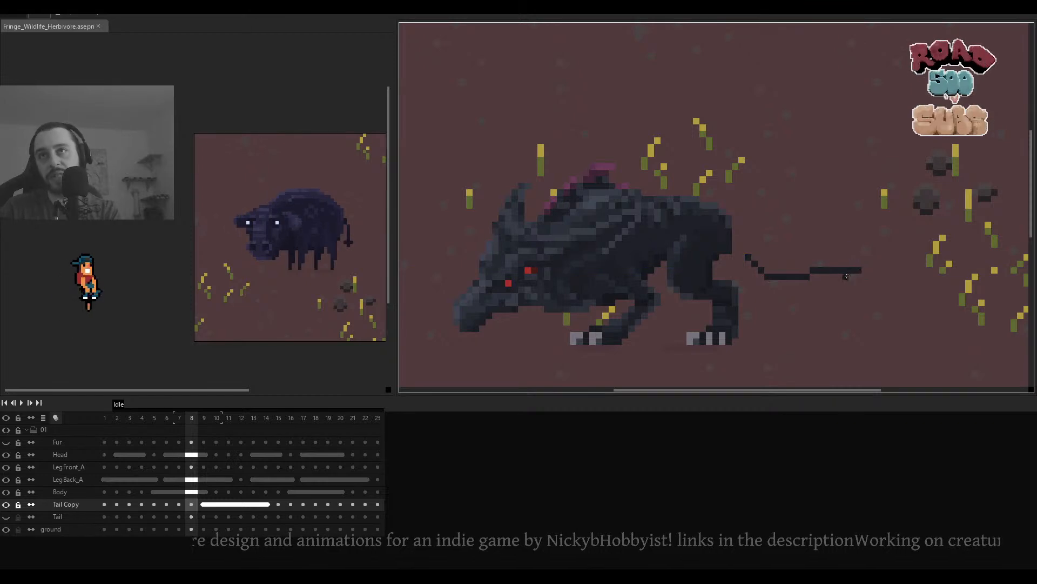
scroll(736, 247, "up", 6)
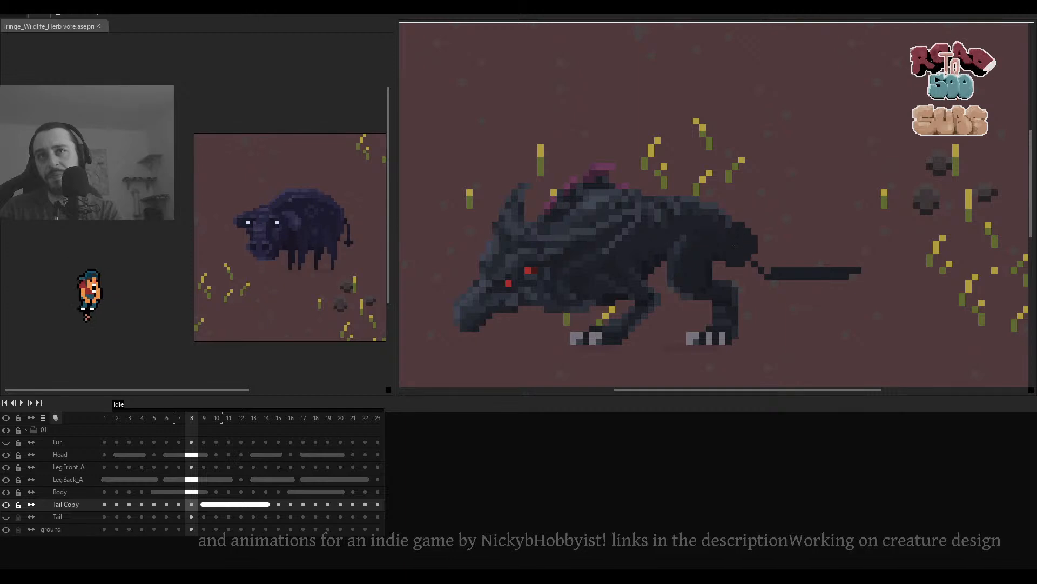
left_click_drag(736, 245, 772, 266)
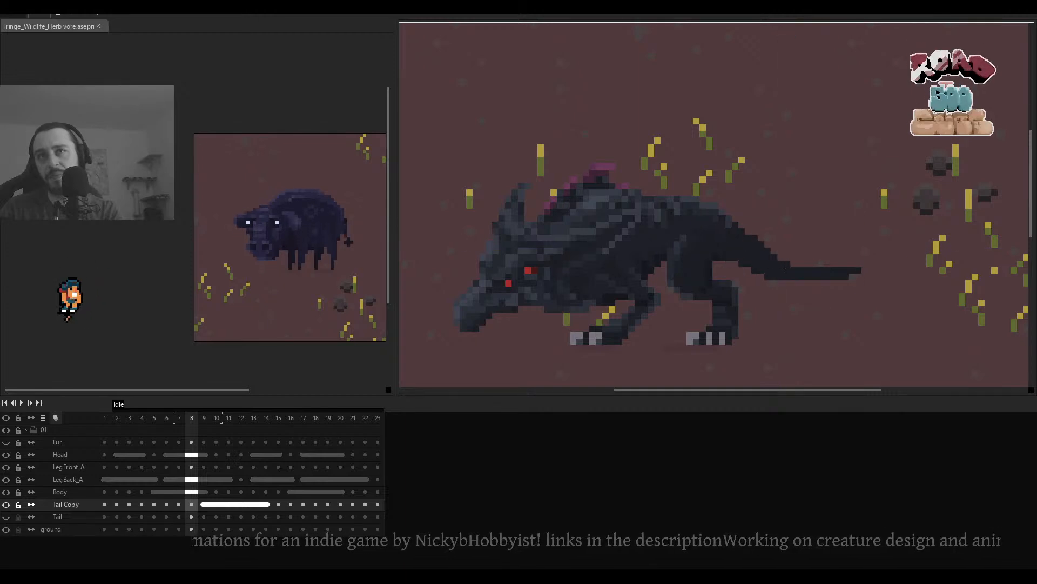
Refine the end of frame 8's tail into a narrow tip that turns slightly upward.
scroll(786, 273, "down", 1)
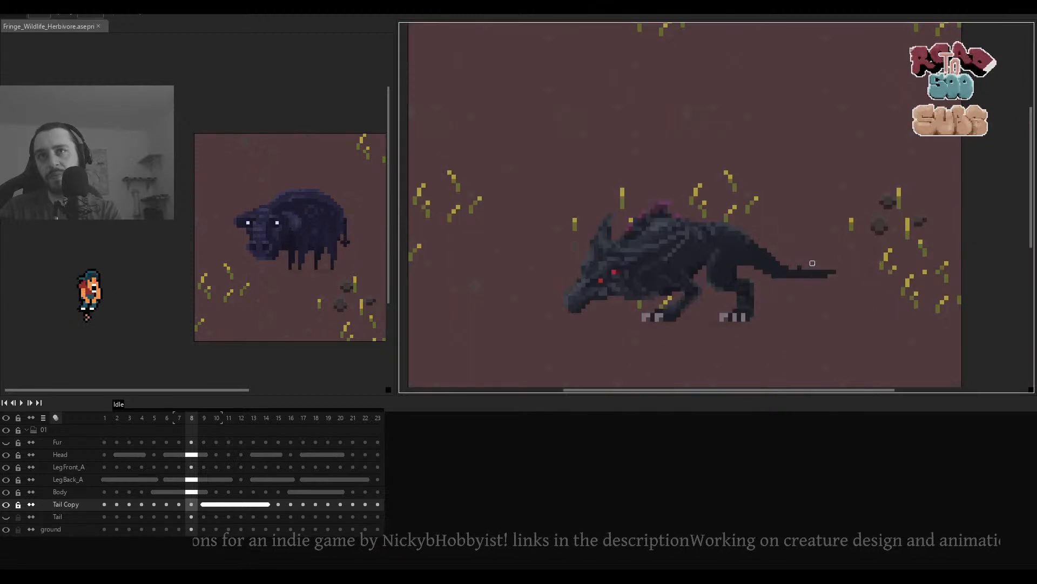
scroll(812, 263, "down", 3)
scroll(808, 265, "up", 3)
scroll(824, 262, "up", 2)
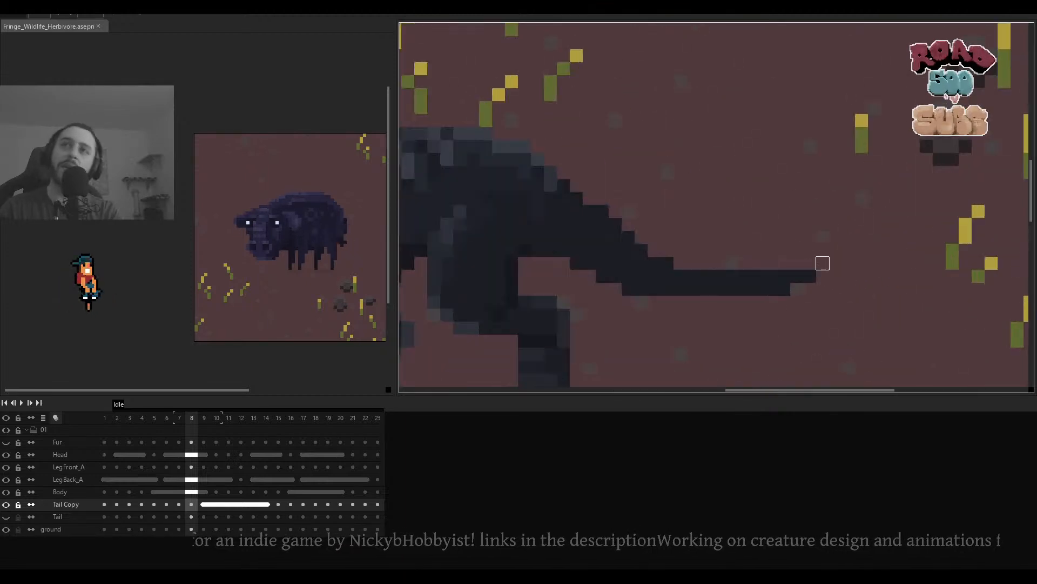
key("b")
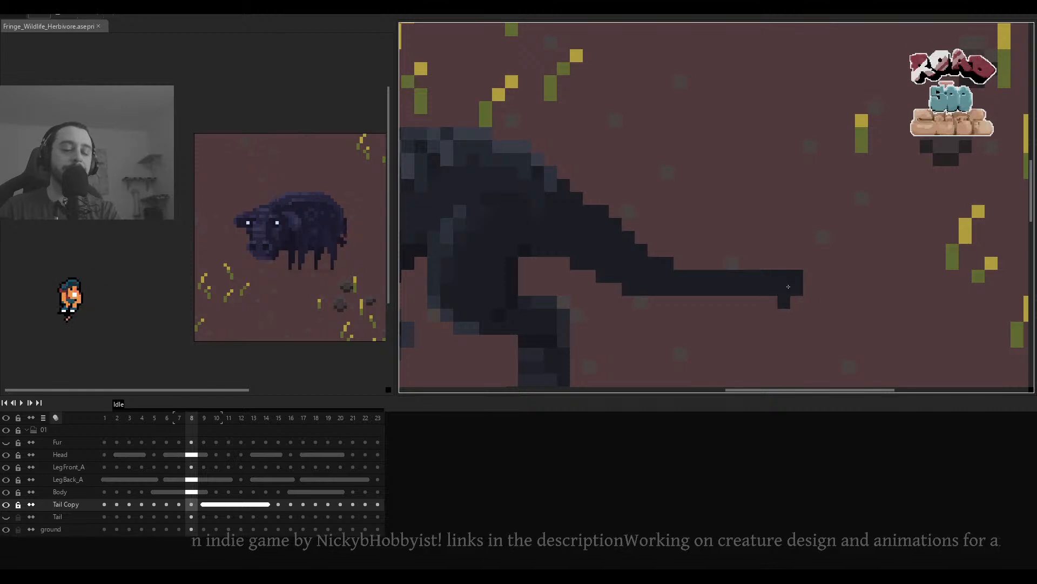
scroll(798, 264, "down", 3)
scroll(810, 259, "up", 2)
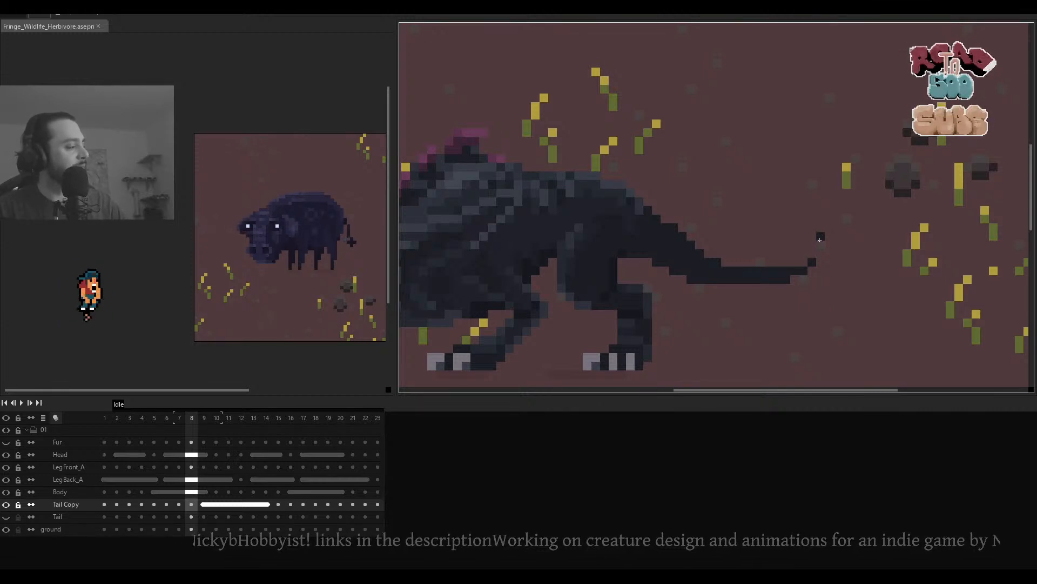
Examine the silhouette of frame 8's tail against the whole creature, both close up and from a distance.
scroll(819, 239, "down", 3)
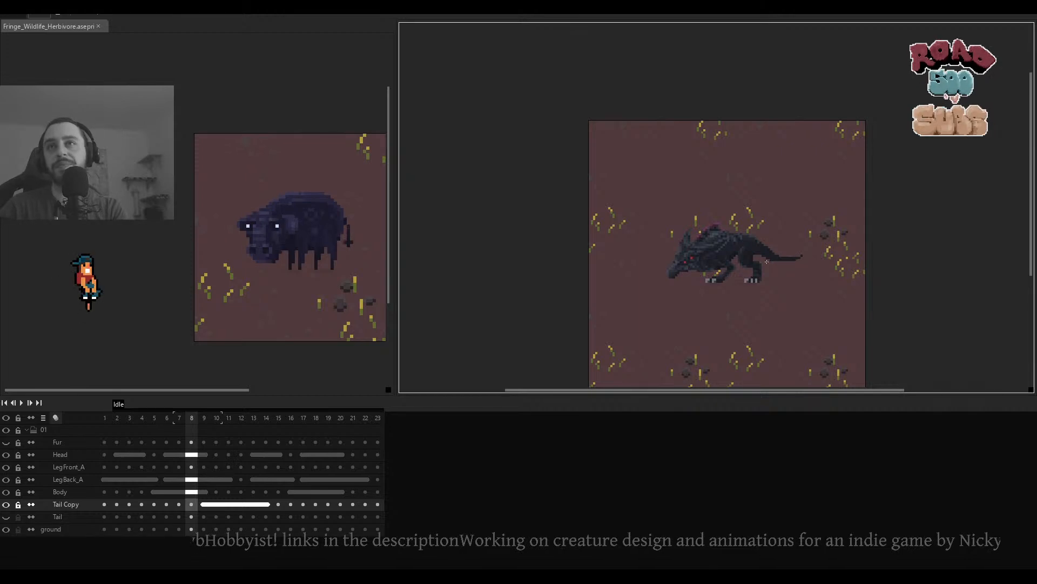
scroll(771, 250, "up", 4)
scroll(771, 251, "down", 3)
scroll(844, 216, "up", 3)
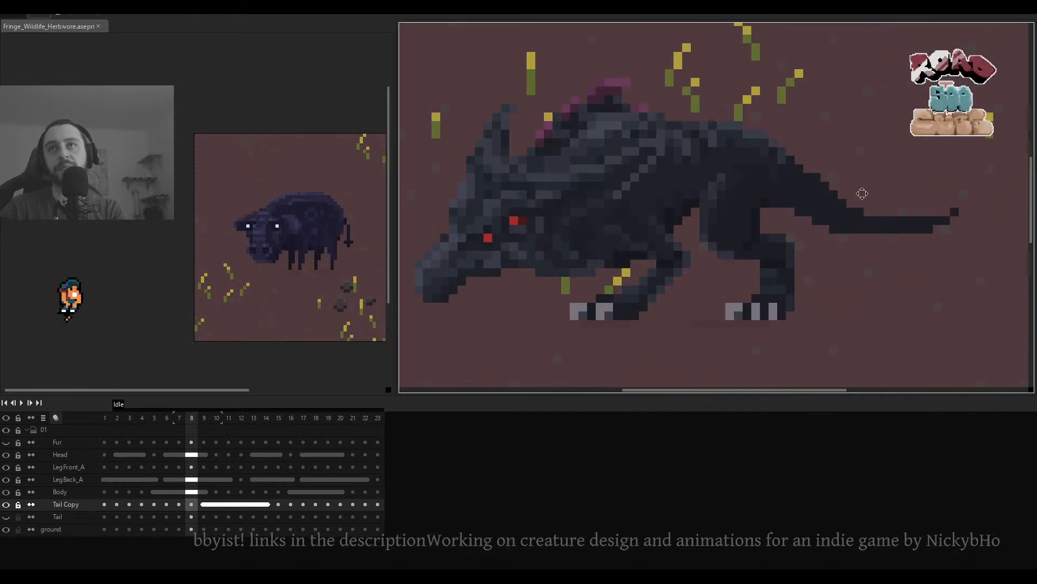
key("ctrl+d")
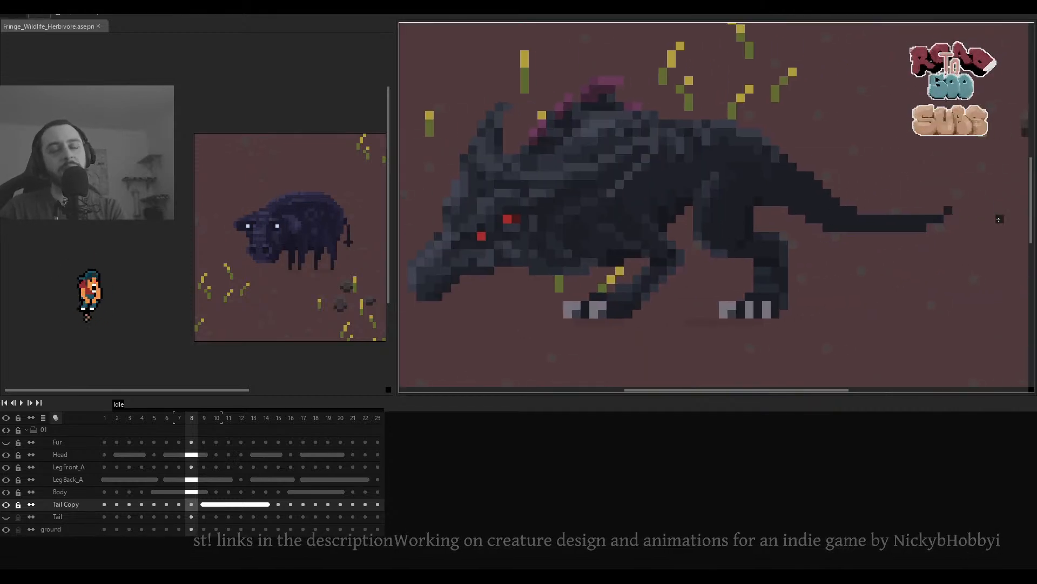
scroll(998, 219, "down", 3)
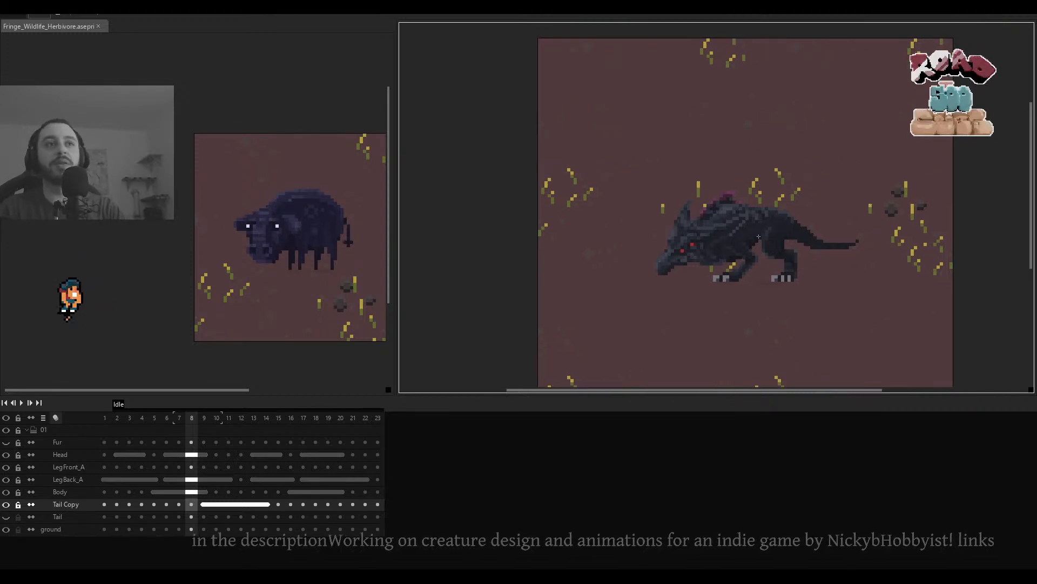
Trim the upper edge of frame 8's tail for a smoother slope down from the rump.
scroll(755, 214, "up", 4)
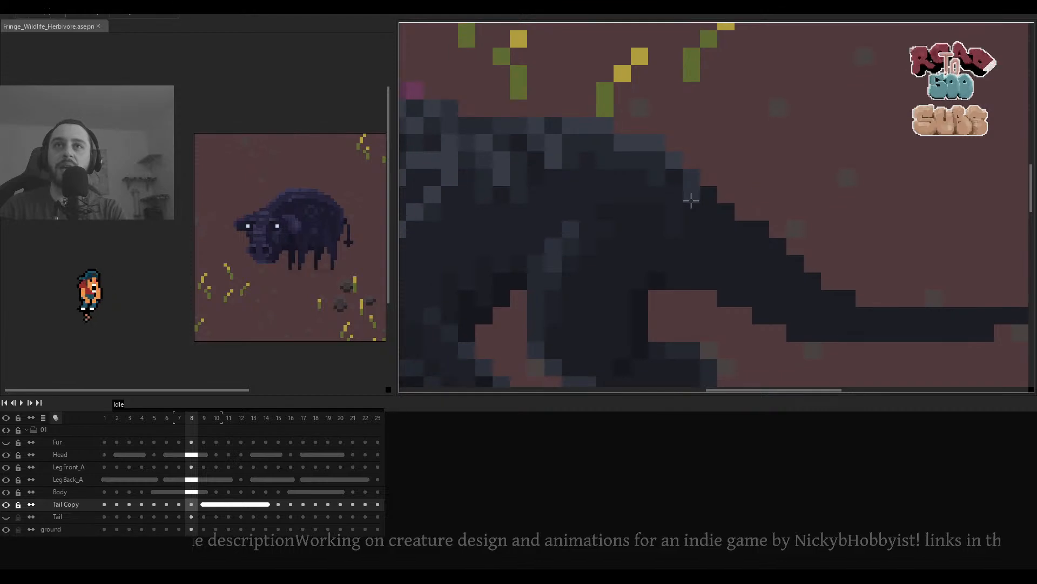
scroll(711, 201, "down", 1)
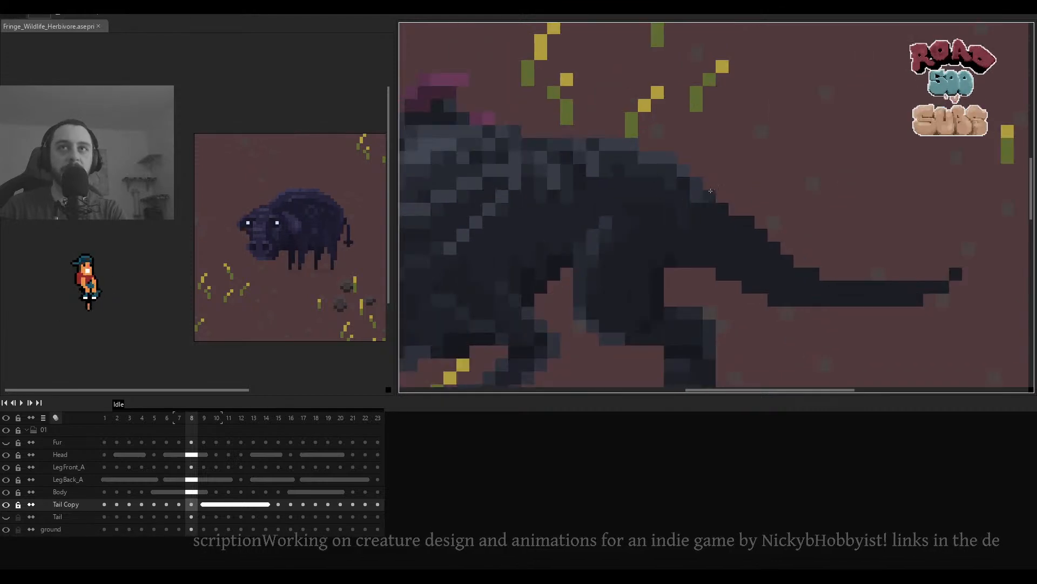
scroll(743, 216, "down", 4)
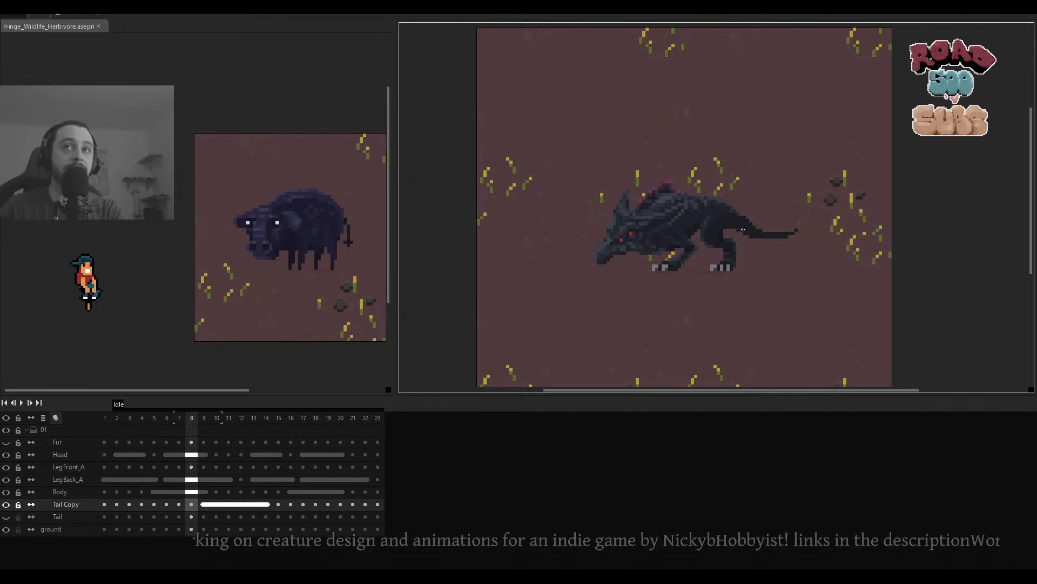
scroll(743, 230, "up", 3)
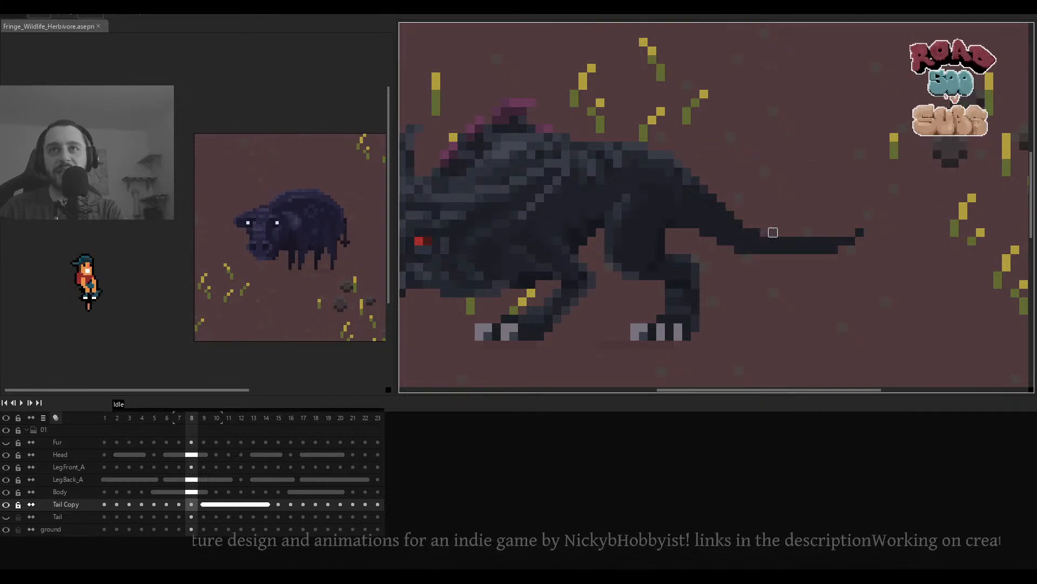
scroll(780, 214, "down", 3)
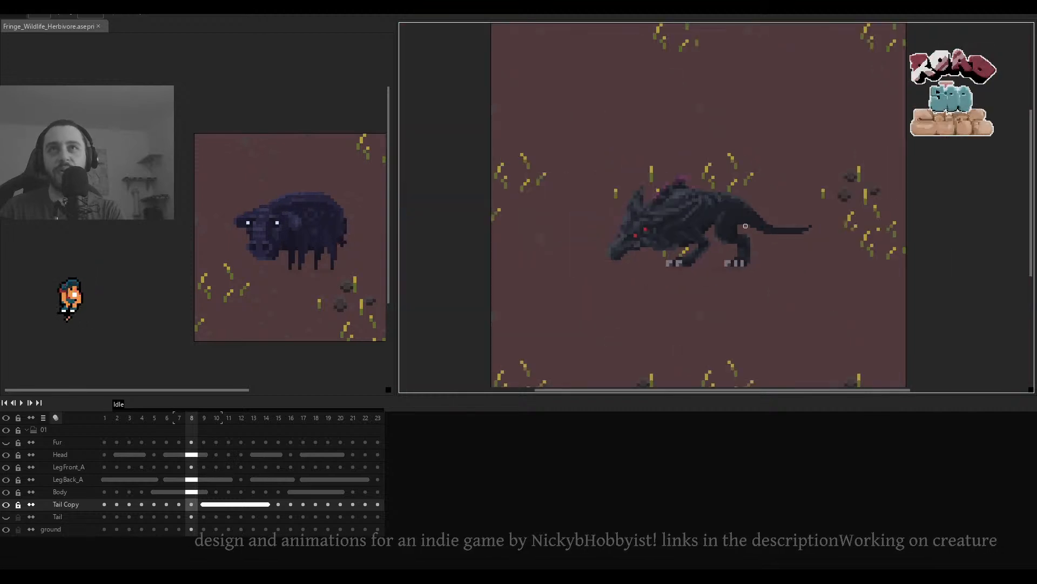
scroll(745, 226, "up", 3)
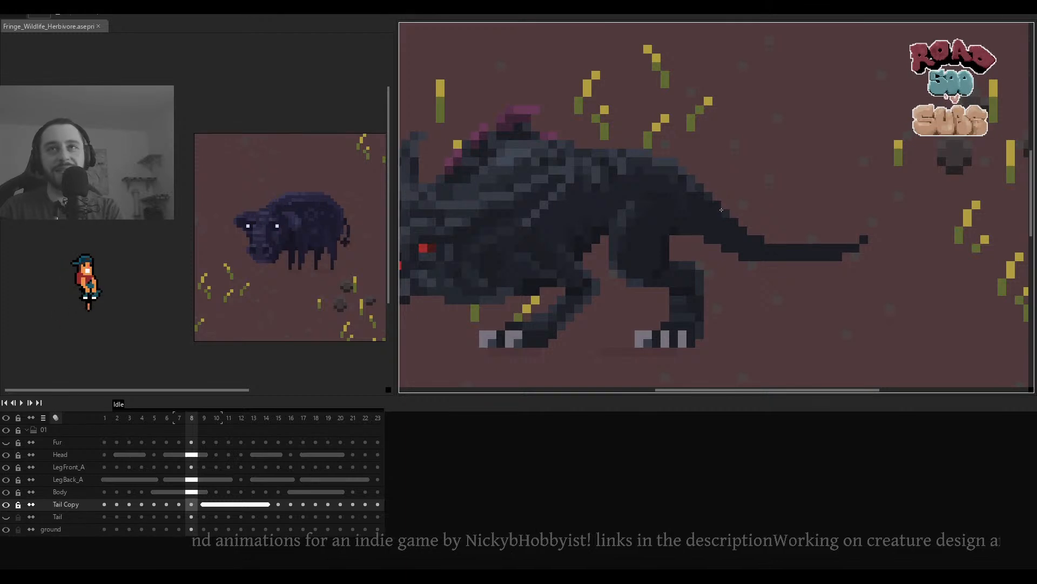
Inspect the trimmed tail on frame 8 again, focusing on how its base joins the body.
key("v")
key("b")
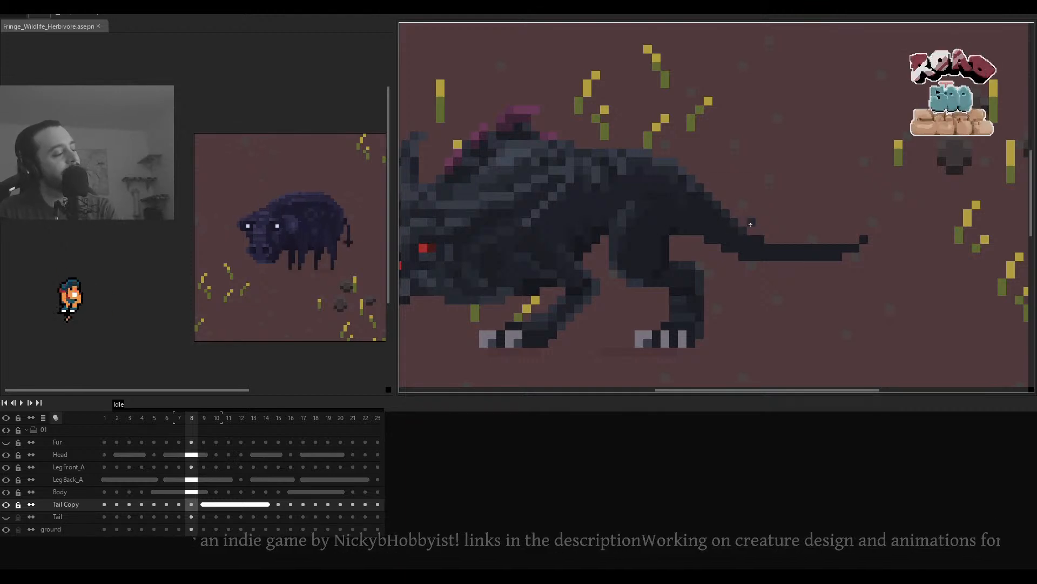
scroll(732, 213, "down", 3)
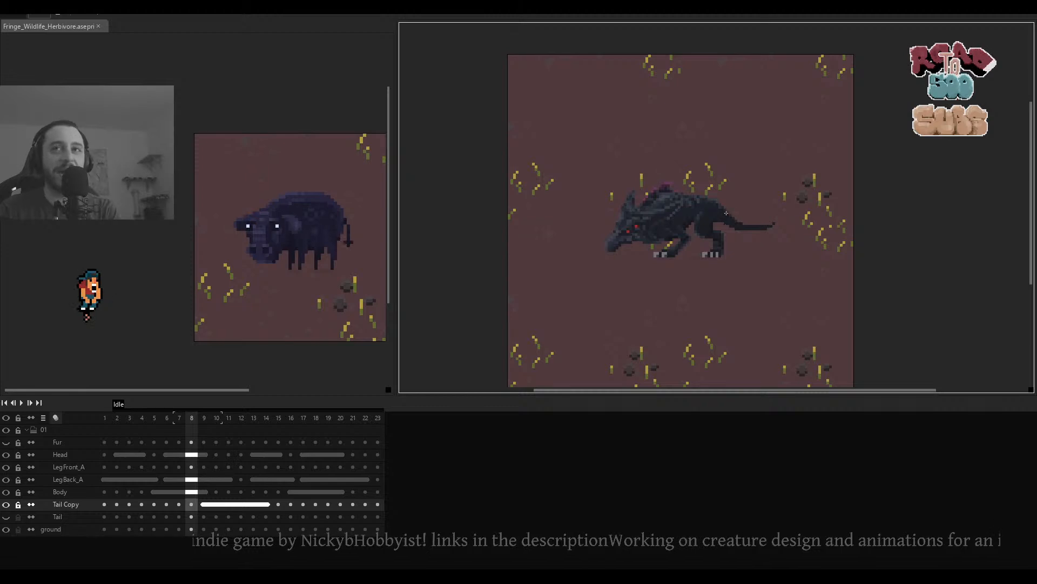
scroll(726, 213, "up", 3)
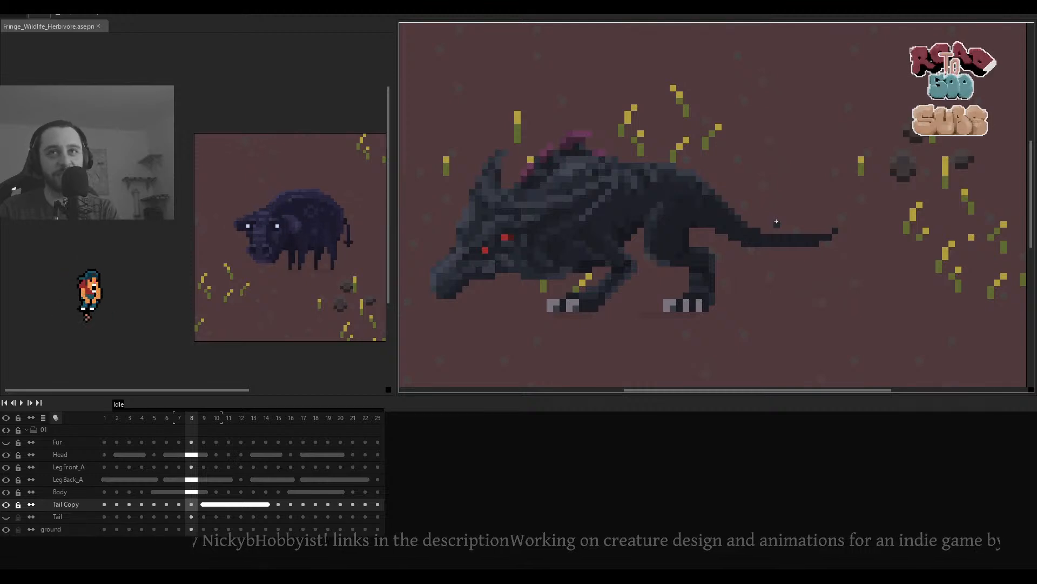
scroll(728, 228, "up", 3)
key("ctrl")
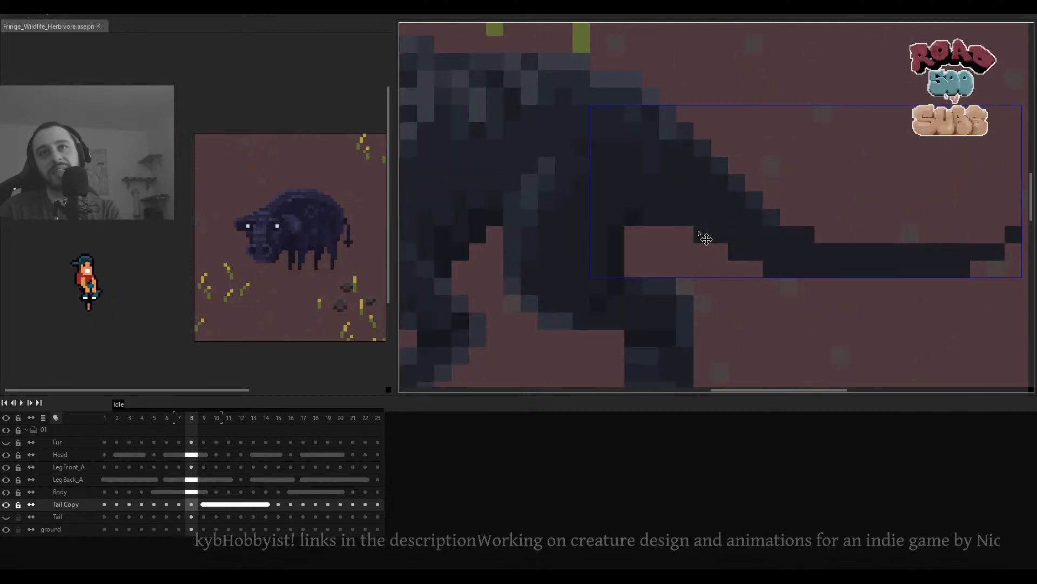
Examine the underside of frame 8's tail where it meets the hind leg, both close up and against the whole creature.
left_click(691, 231)
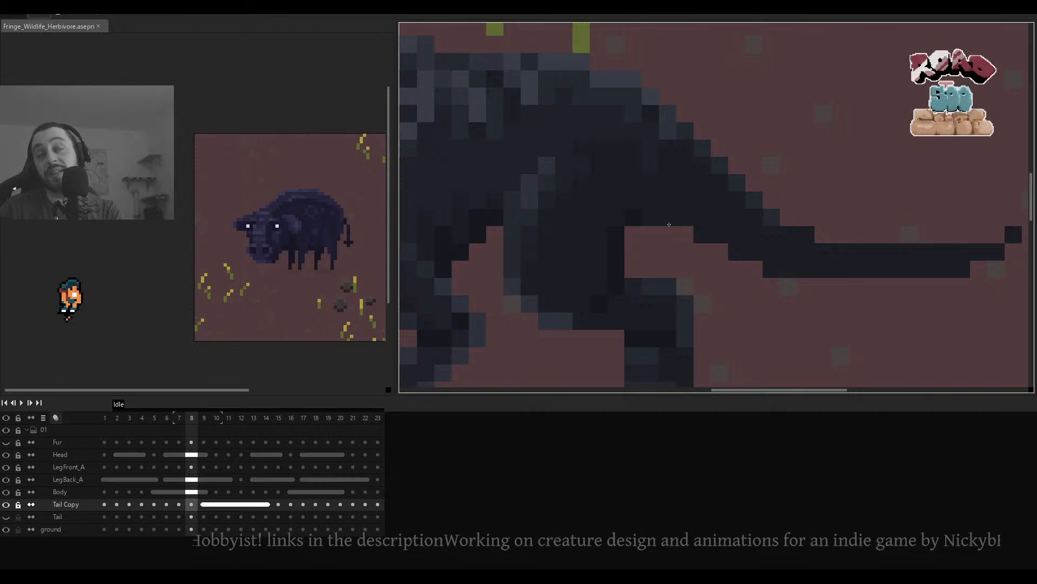
scroll(694, 228, "down", 2)
scroll(694, 228, "up", 2)
scroll(693, 227, "down", 1)
scroll(695, 228, "down", 1)
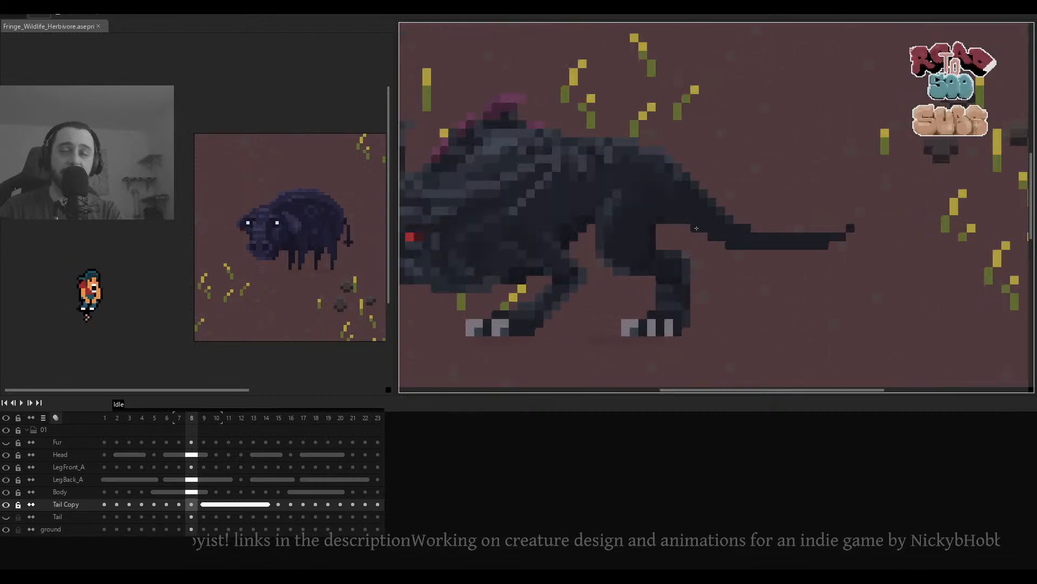
scroll(730, 225, "down", 1)
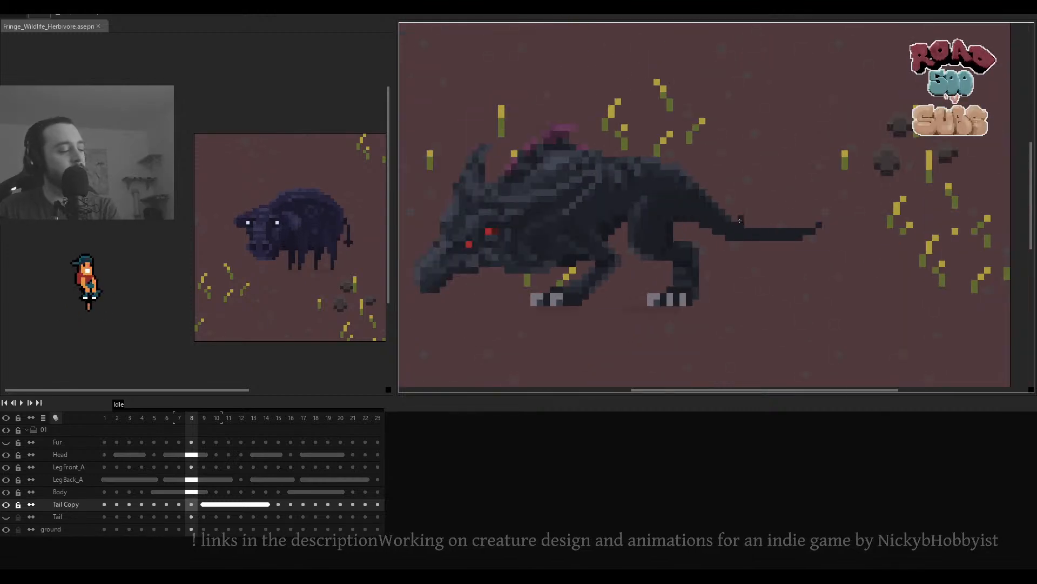
scroll(723, 209, "down", 3)
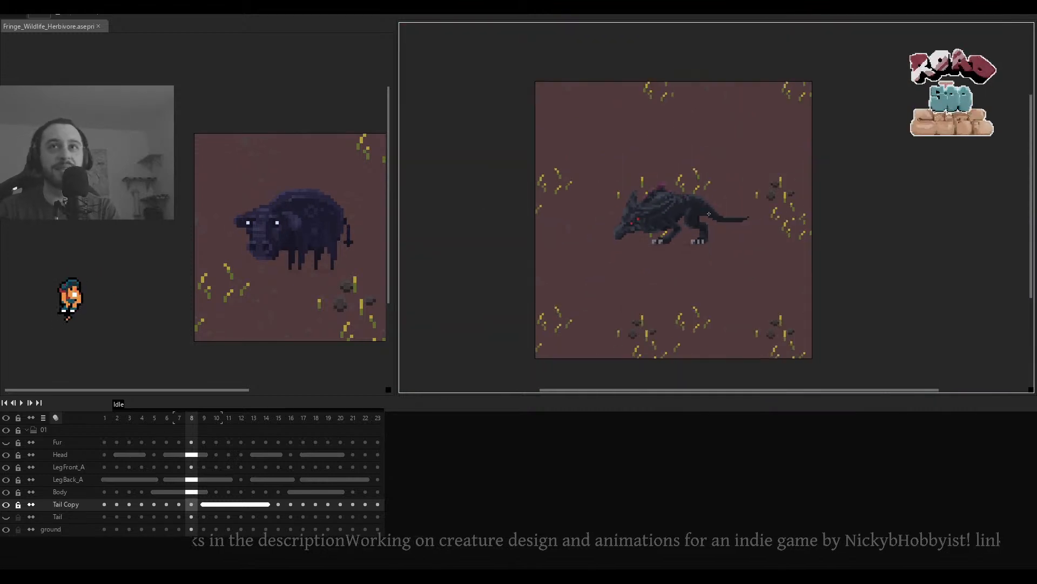
scroll(719, 212, "up", 4)
scroll(716, 214, "down", 3)
scroll(712, 217, "up", 3)
scroll(719, 205, "down", 4)
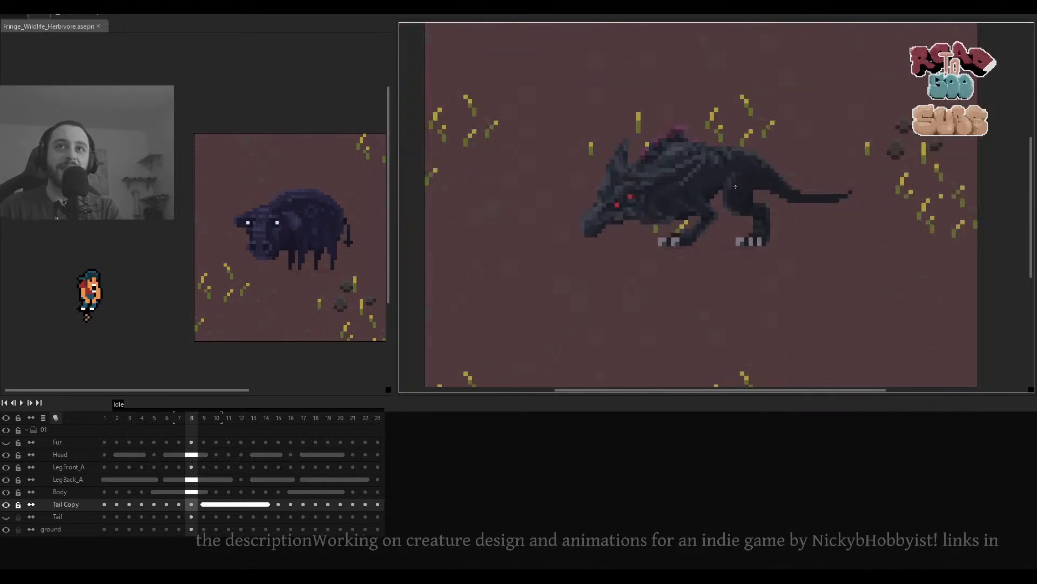
scroll(744, 188, "up", 3)
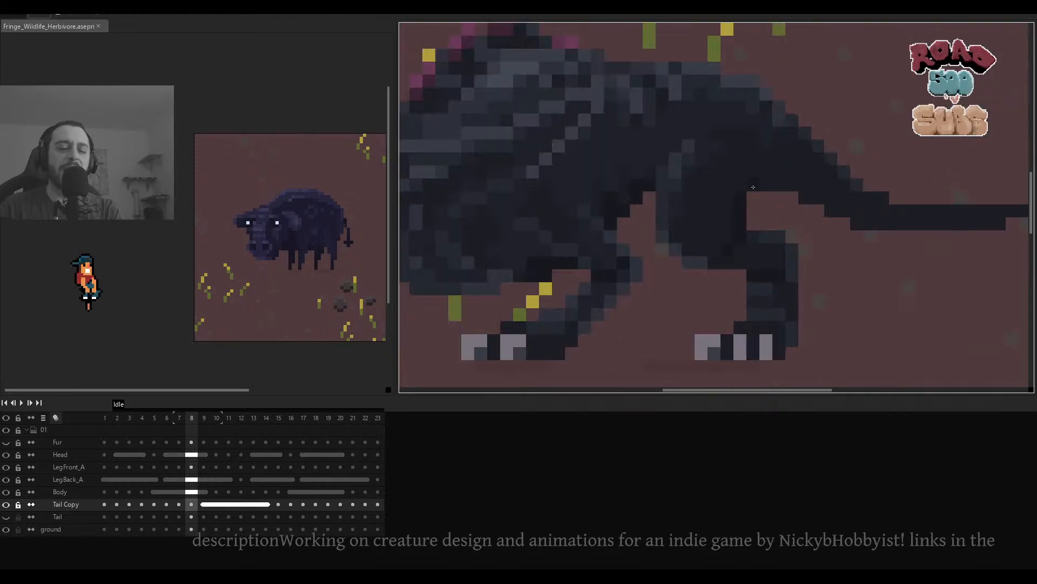
Try a pencil touch-up on the LegBack_A layer where frame 8's hind leg meets the tail.
left_click(750, 219)
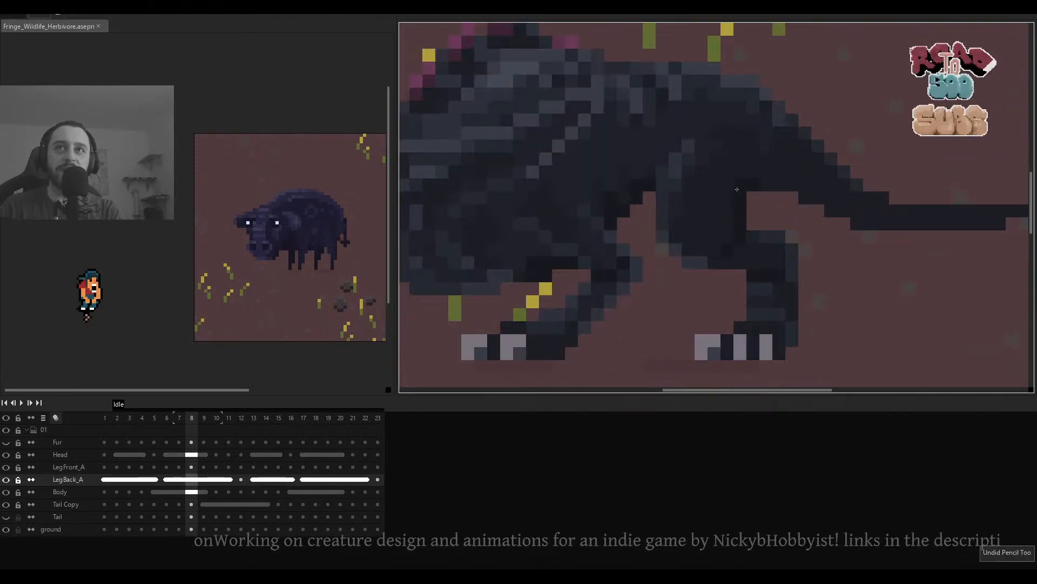
scroll(737, 189, "down", 5)
scroll(760, 207, "up", 5)
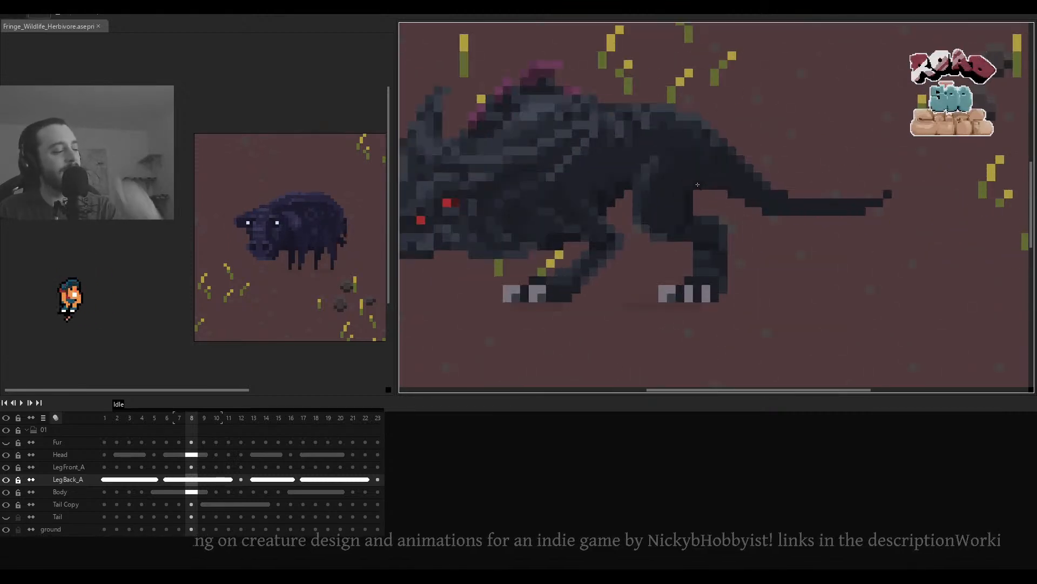
scroll(581, 236, "down", 2)
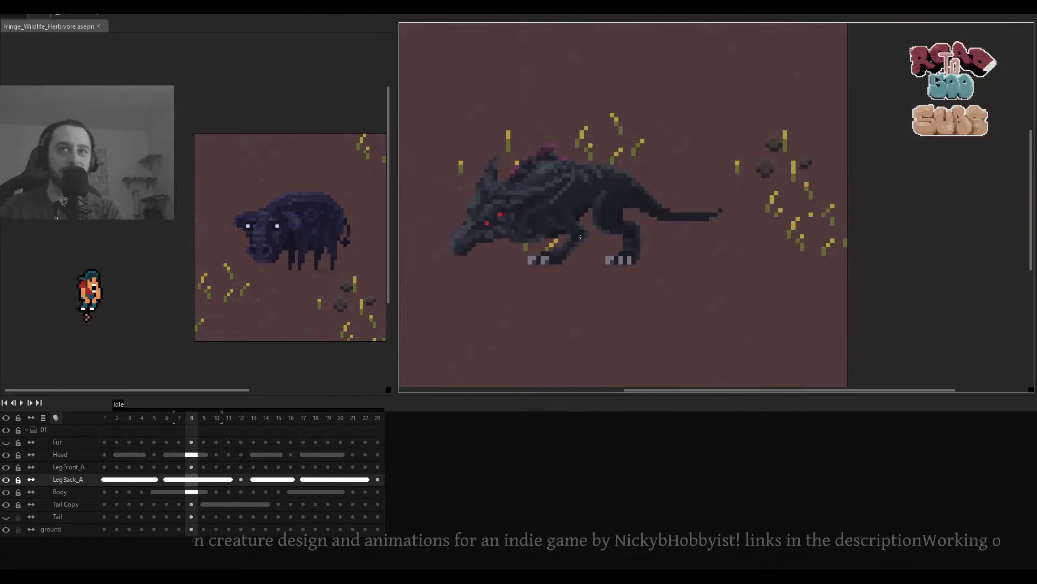
scroll(581, 236, "up", 2)
left_click(585, 219, "ctrl")
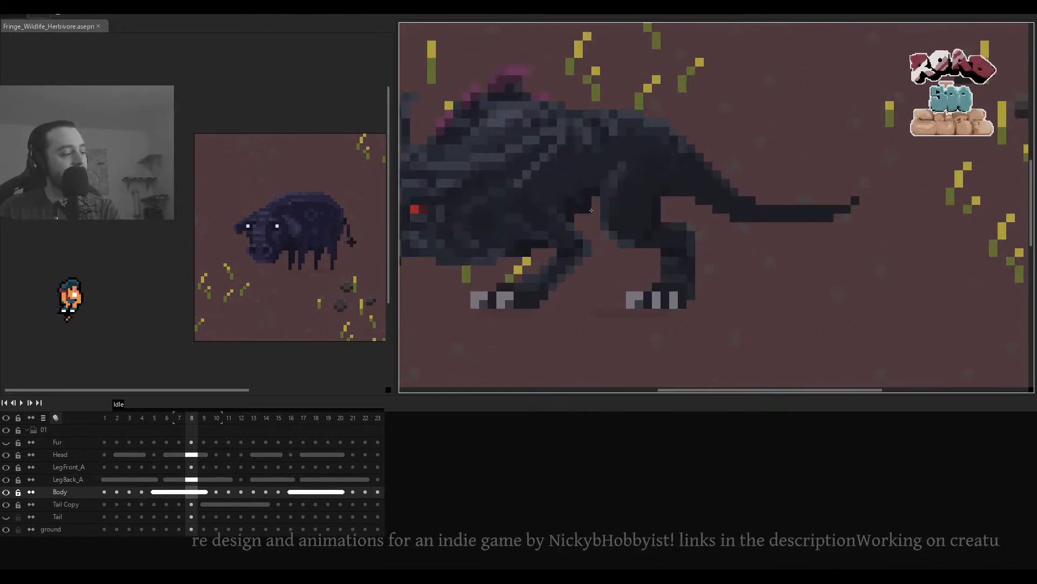
scroll(646, 214, "down", 2)
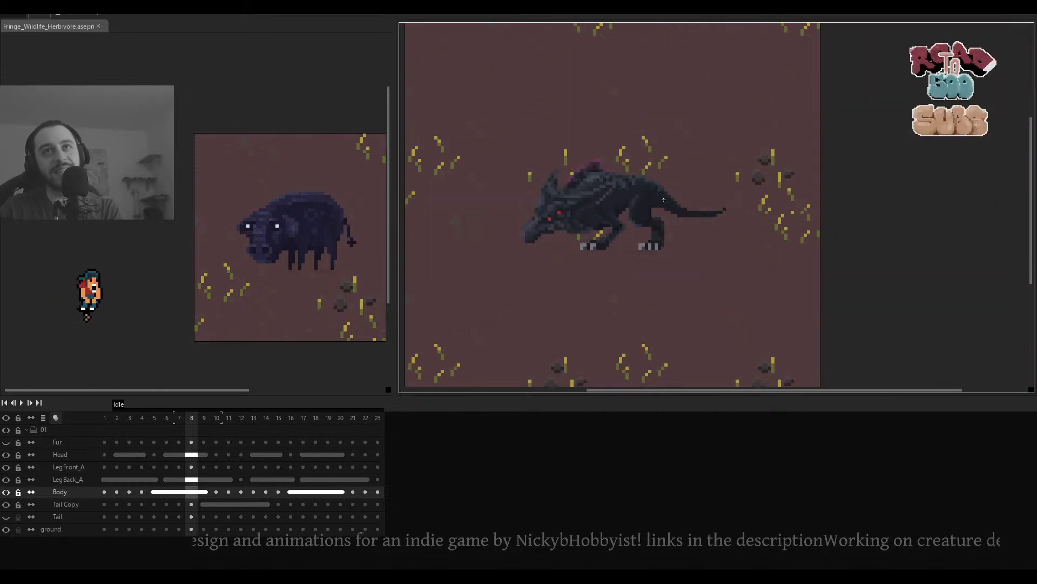
scroll(651, 212, "up", 2)
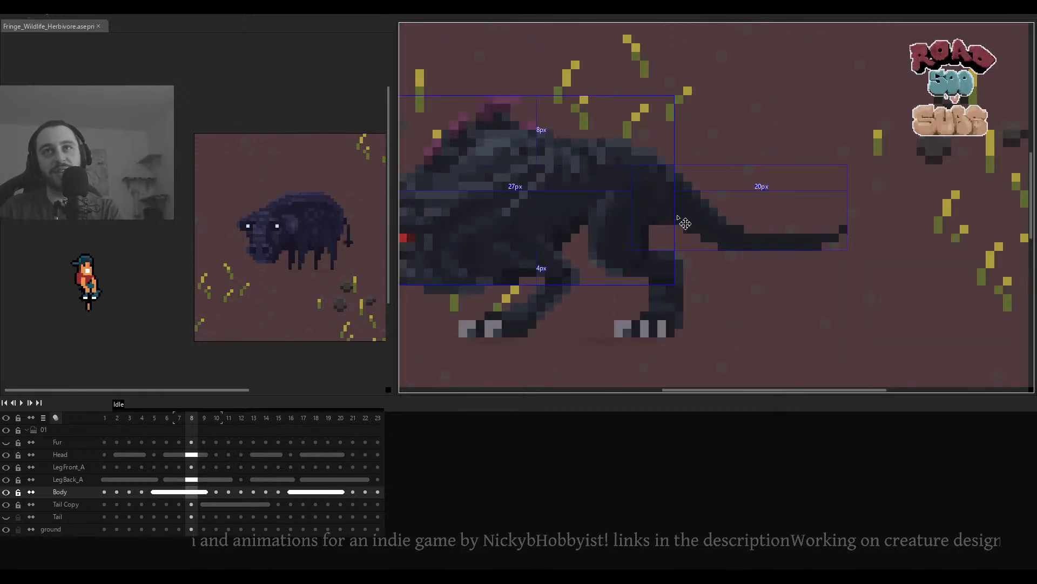
left_click(685, 224, "ctrl")
Flip through frames 5 to 8 to compare how the tail's shape progresses.
scroll(693, 207, "down", 2)
key("Left")
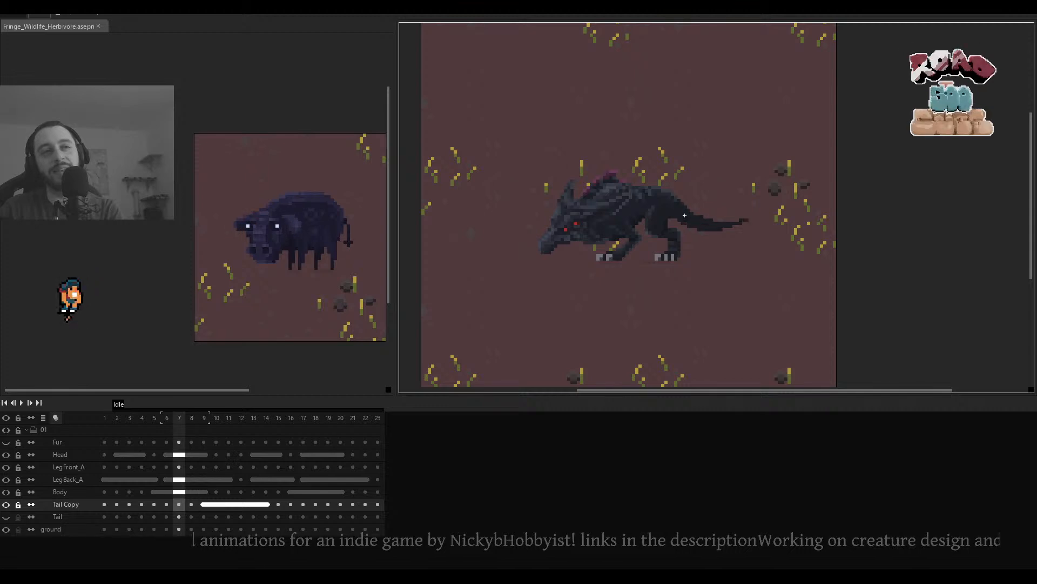
key("Right")
key("Left")
key("Left")
key("Left")
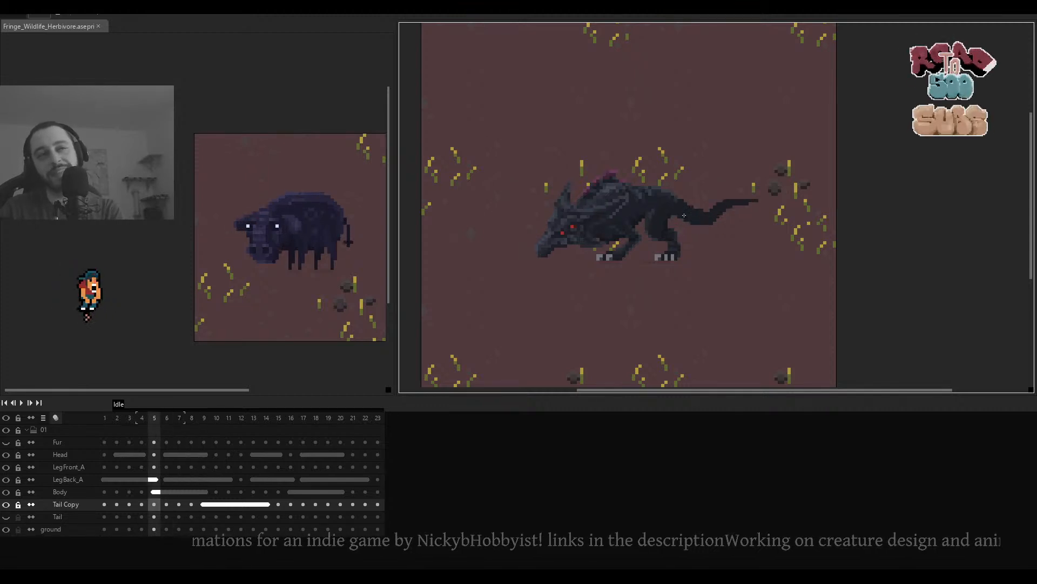
key("Right")
key("Right")
key("Right")
scroll(692, 215, "up", 2)
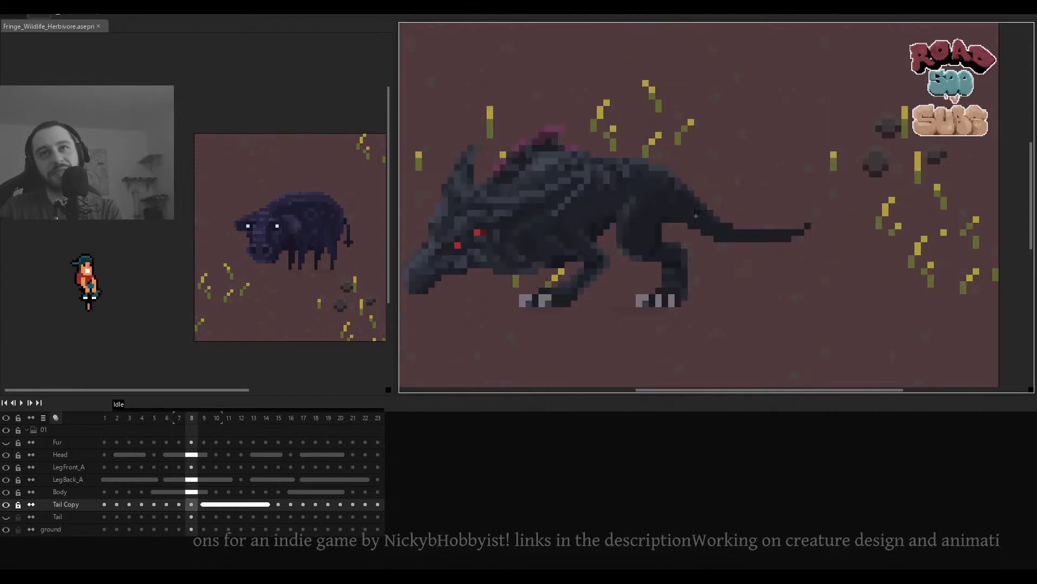
left_click_drag(696, 215, 686, 215)
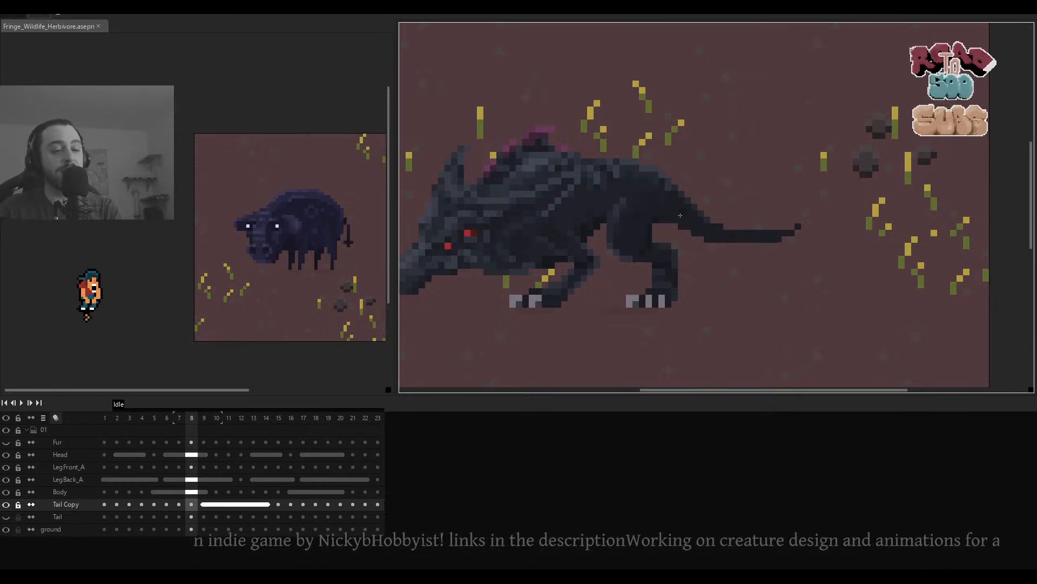
Rework the outline of frame 8's tail near its base on the Tail Copy layer, using frame 7 as reference.
scroll(685, 209, "up", 2)
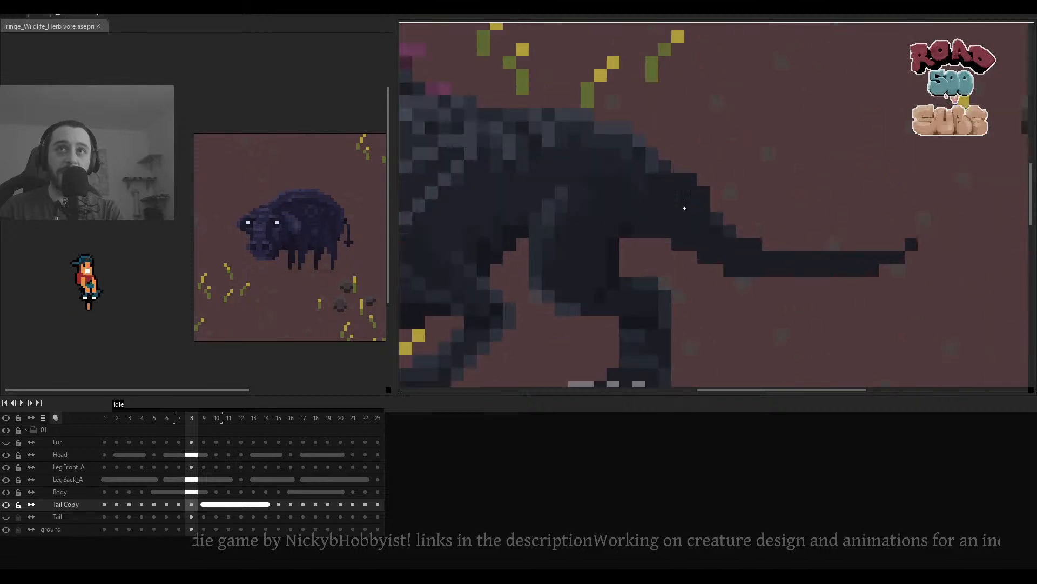
key("Left")
left_click_drag(678, 179, 717, 205)
key("Right")
left_click(743, 232)
right_click(717, 270)
Flip between frame 8 and the preceding frames to check the continuity of the tail's motion.
key("Left")
key("Left")
key("Right")
key("Right")
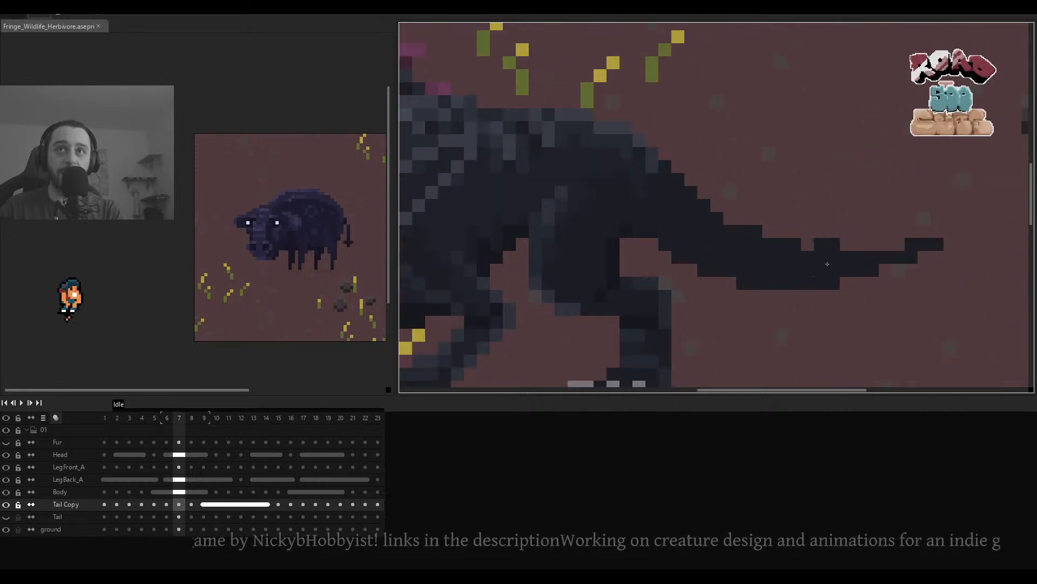
scroll(821, 265, "down", 3)
key("Left")
key("Left")
key("Left")
key("Right")
key("Right")
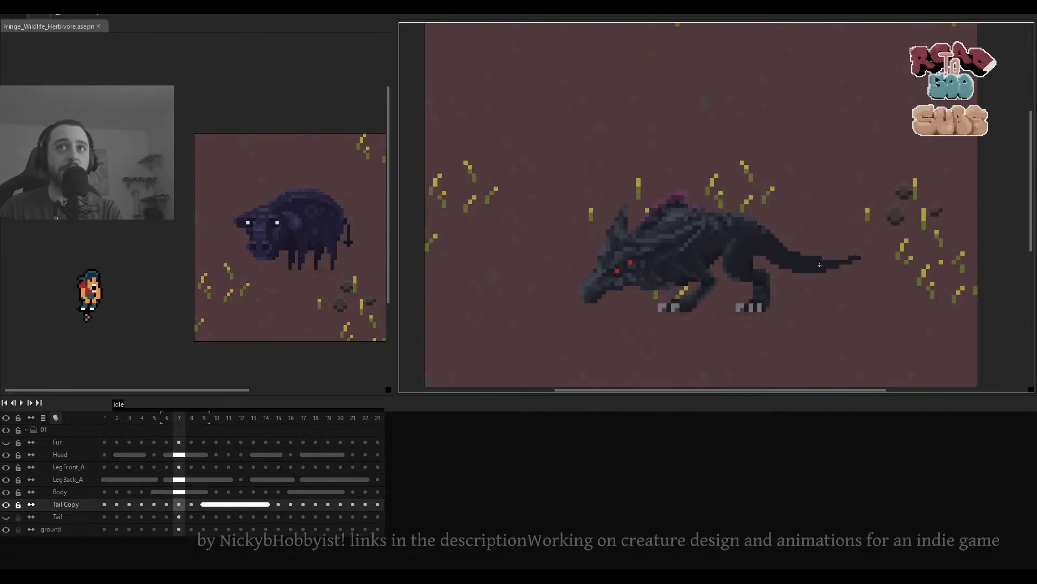
left_click_drag(842, 259, 808, 261)
key("Right")
key("ctrl+z")
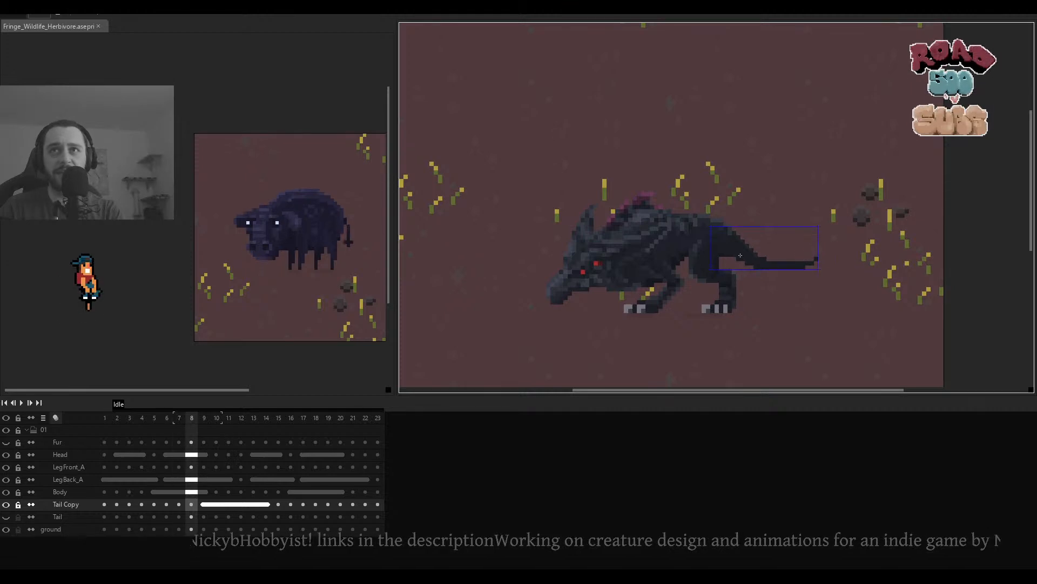
Thicken the underside of frame 8's tail through its middle section and compare it with frames 7 and 9.
scroll(734, 256, "up", 2)
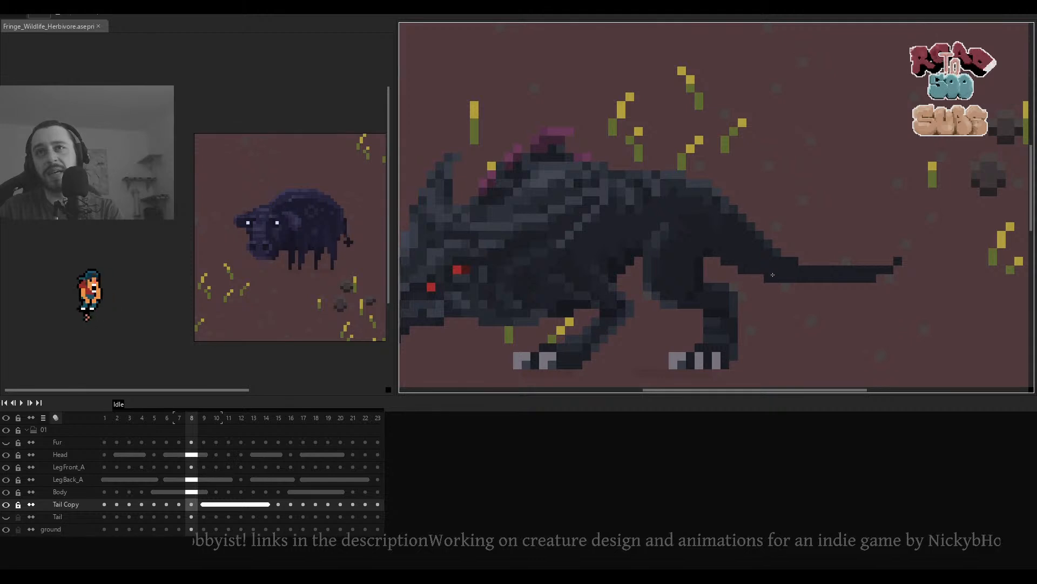
left_click(791, 284)
left_click(791, 283)
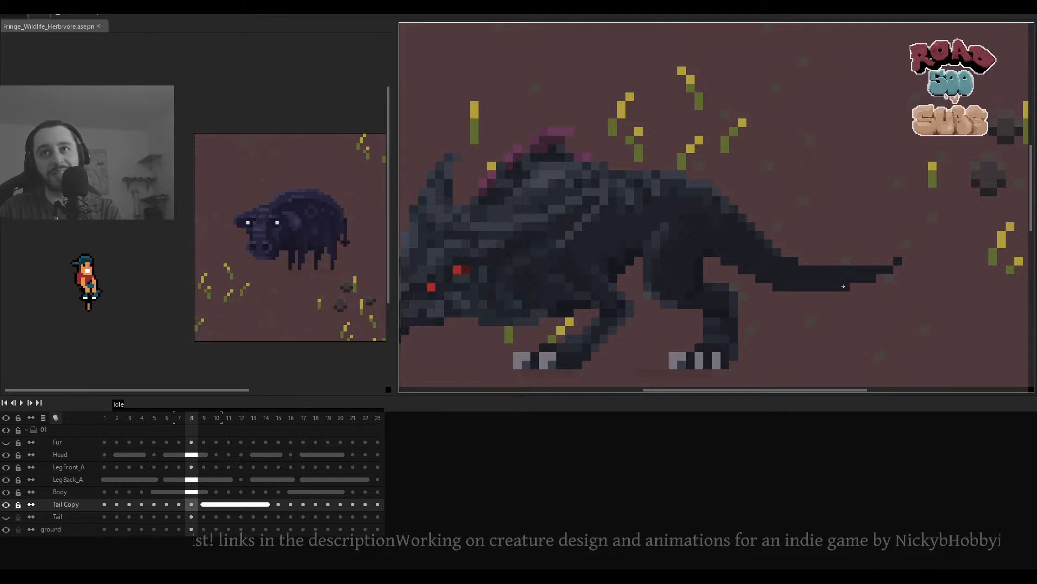
left_click_drag(844, 286, 766, 294)
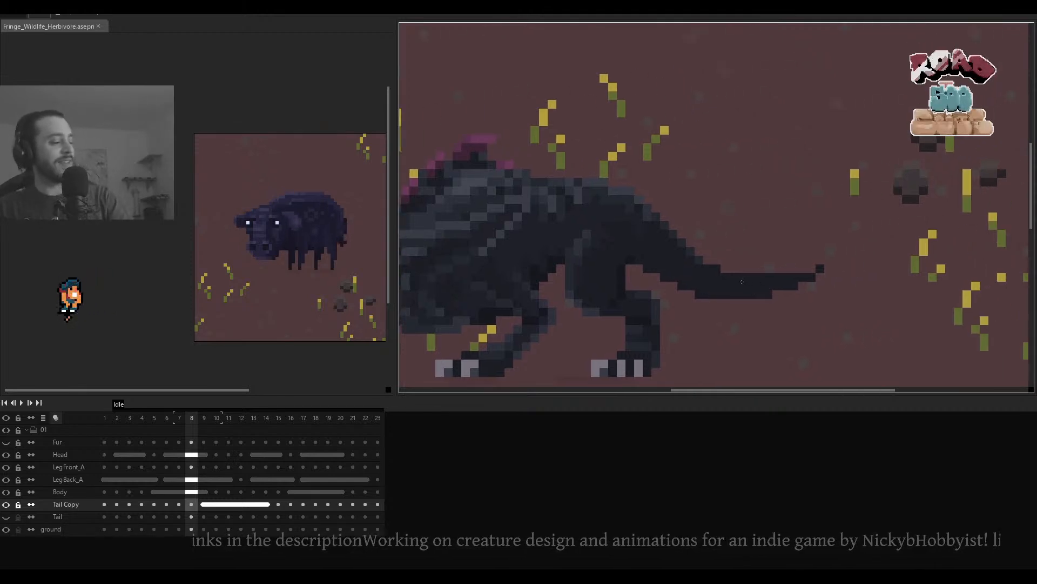
scroll(757, 270, "down", 2)
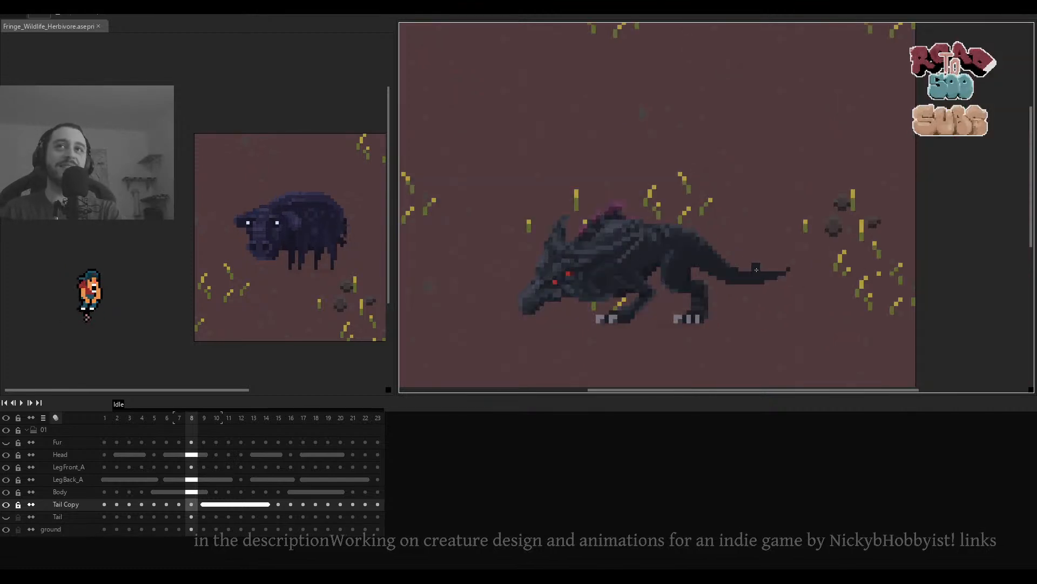
key("Left")
key("Right")
key("Right")
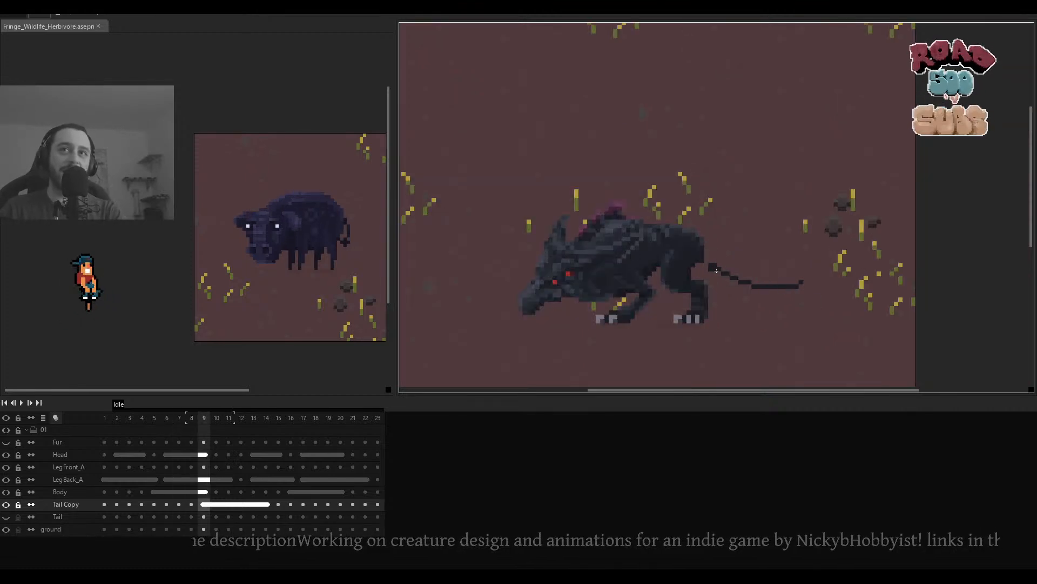
key("ctrl+z")
left_click_drag(716, 270, 710, 264)
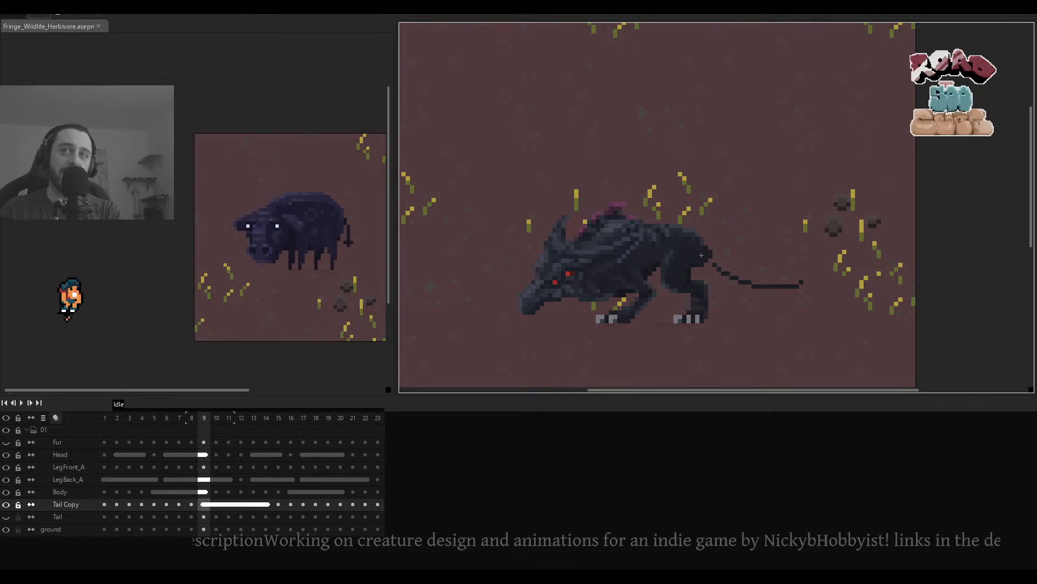
scroll(703, 256, "up", 1)
key("ctrl+z")
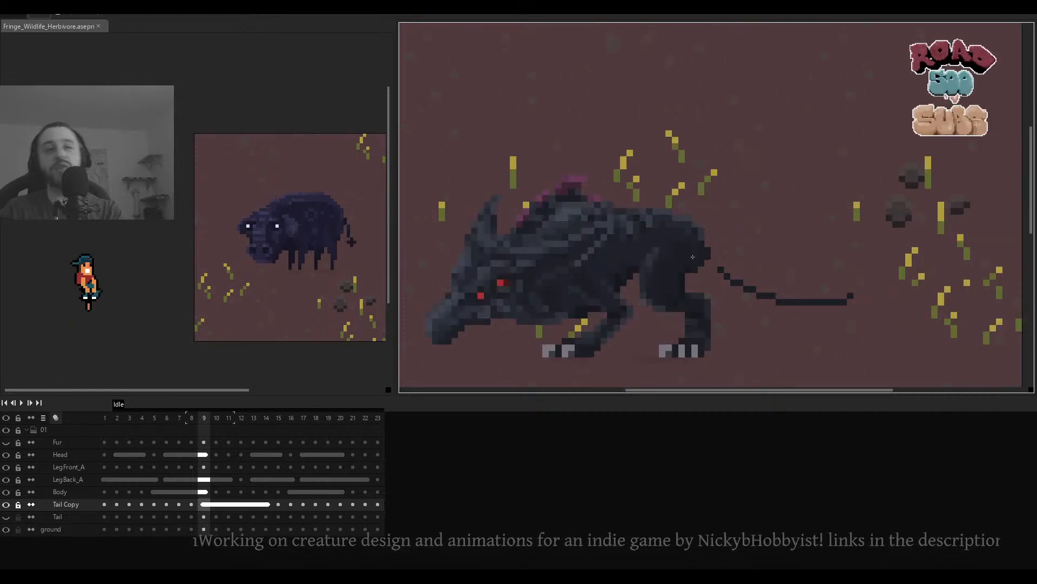
key("ctrl")
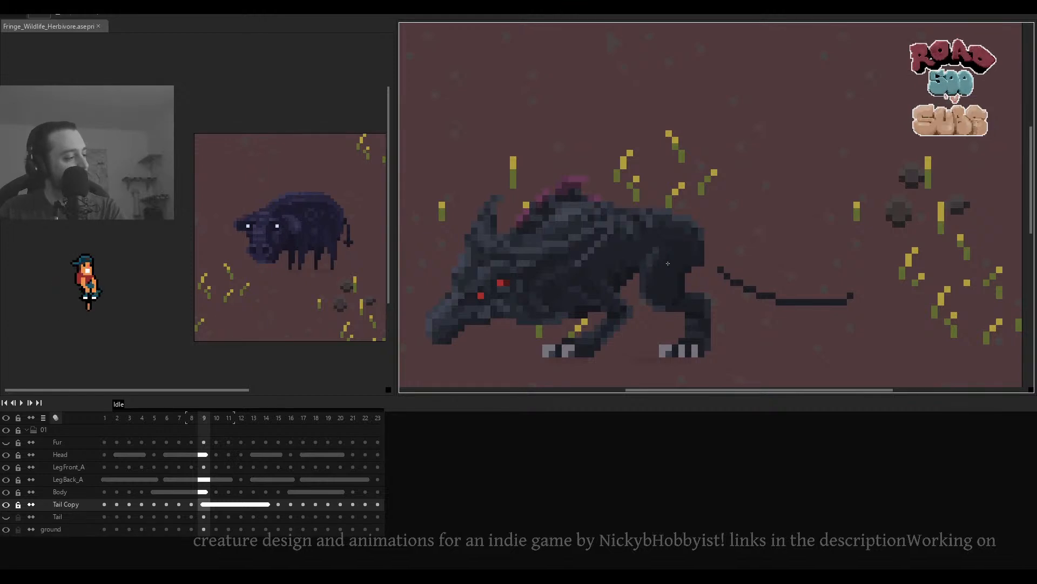
Fill in a thick tapering wedge from the rump to the middle of the tail on frame 9.
scroll(668, 263, "up", 3)
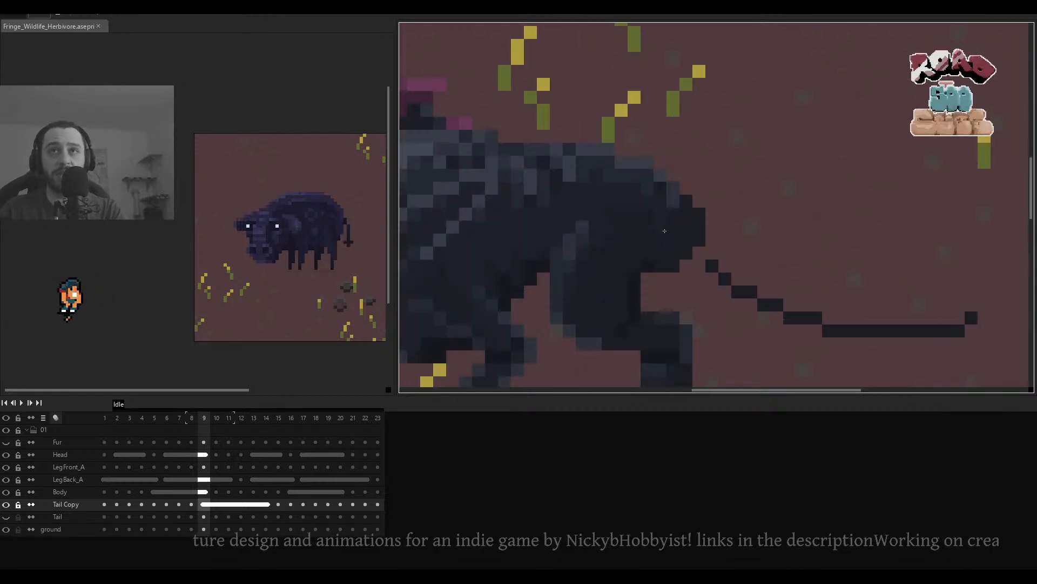
left_click(664, 230)
scroll(694, 242, "down", 3)
key("shift")
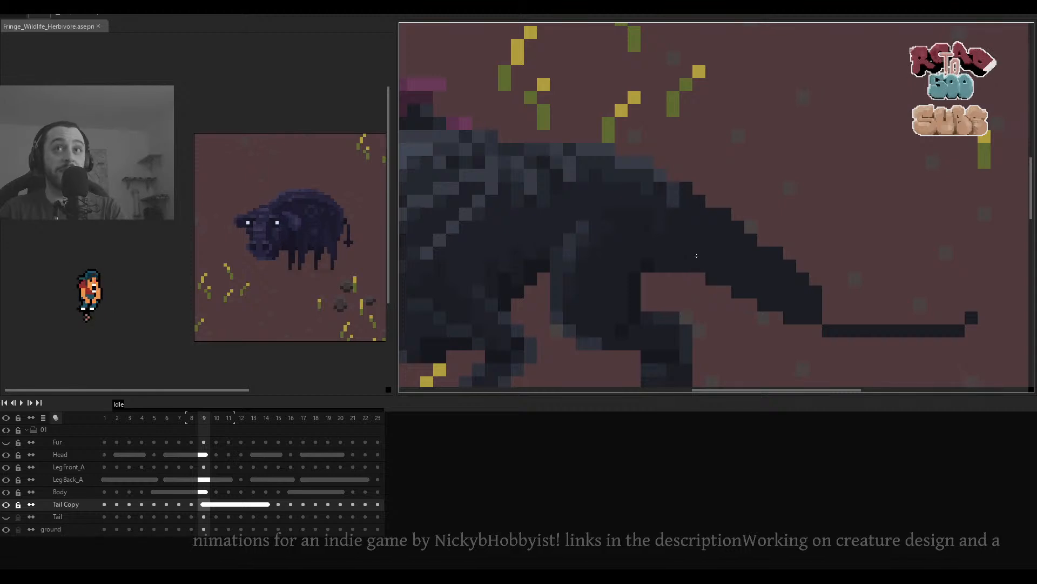
Thicken the outer half of frame 9's tail and shape an upturned tip, using frame 8 as reference.
mouse_move(816, 308)
left_mouse_down()
mouse_move(825, 316)
mouse_move(778, 301)
mouse_move(881, 298)
mouse_move(836, 307)
mouse_move(889, 307)
mouse_move(911, 294)
left_mouse_up()
key("ctrl+z")
key("ctrl+z")
key("ctrl+z")
scroll(916, 282, "down", 2)
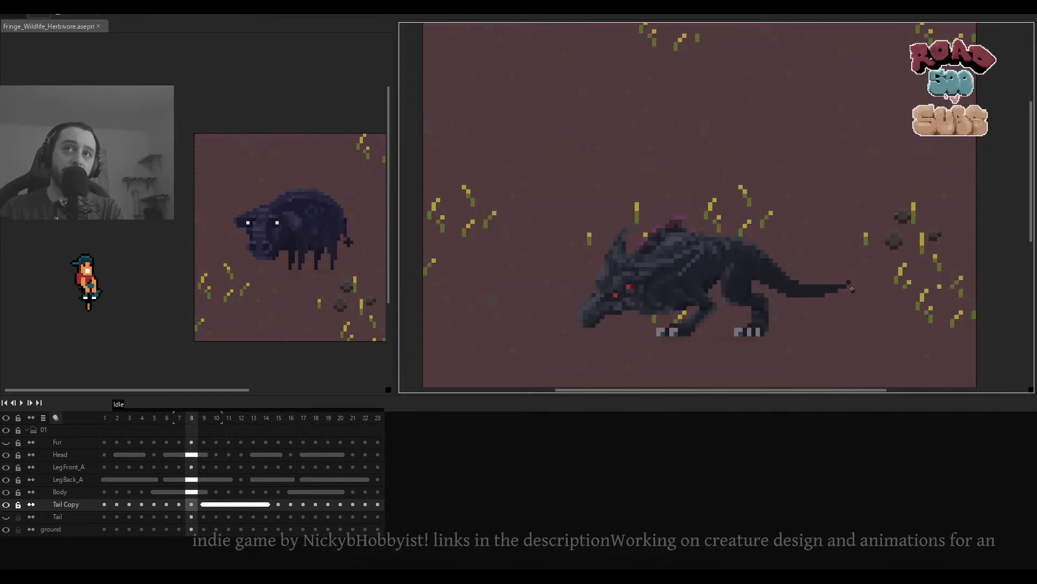
scroll(843, 294, "up", 2)
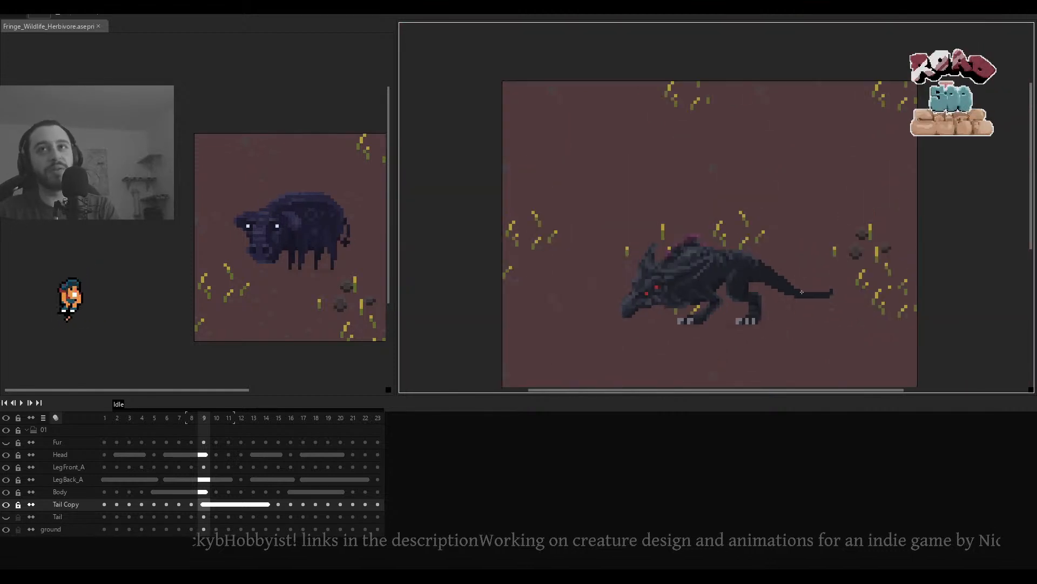
scroll(802, 292, "down", 3)
scroll(766, 285, "up", 3)
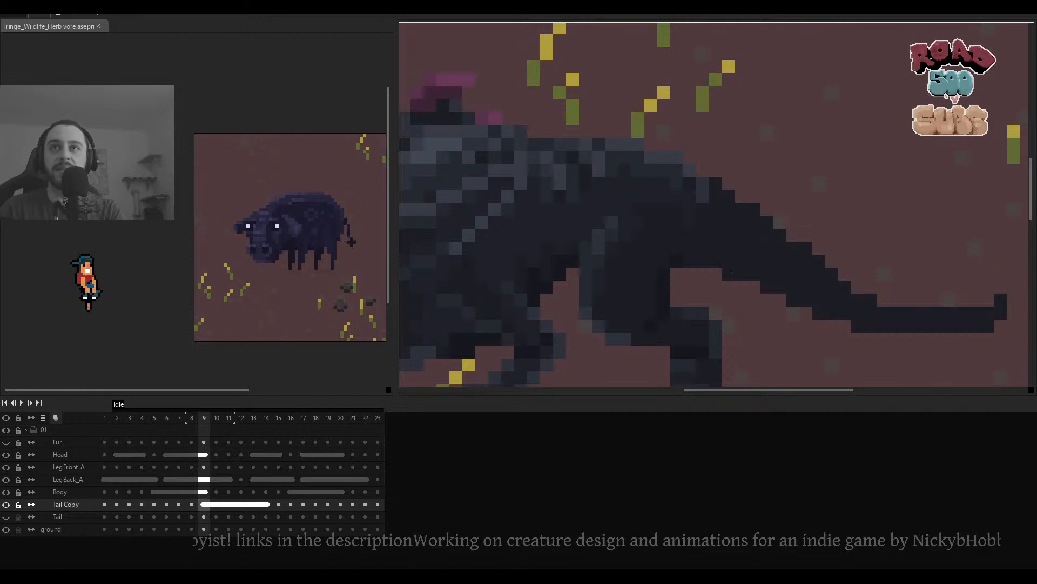
Smooth the stepped upper edge of frame 9's tail between its base and middle.
scroll(739, 273, "down", 2)
scroll(784, 265, "up", 3)
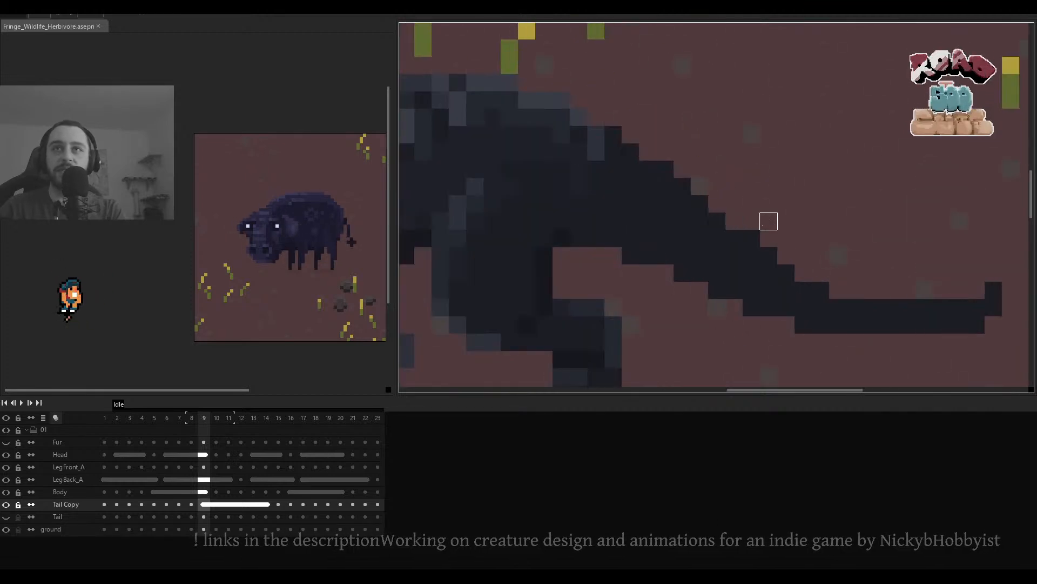
scroll(781, 246, "down", 2)
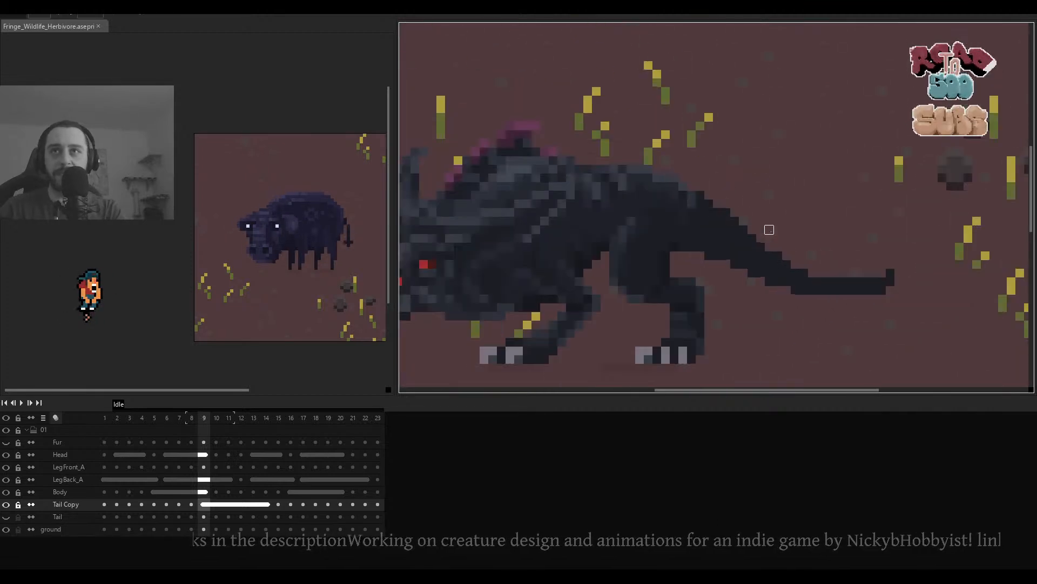
scroll(725, 202, "up", 2)
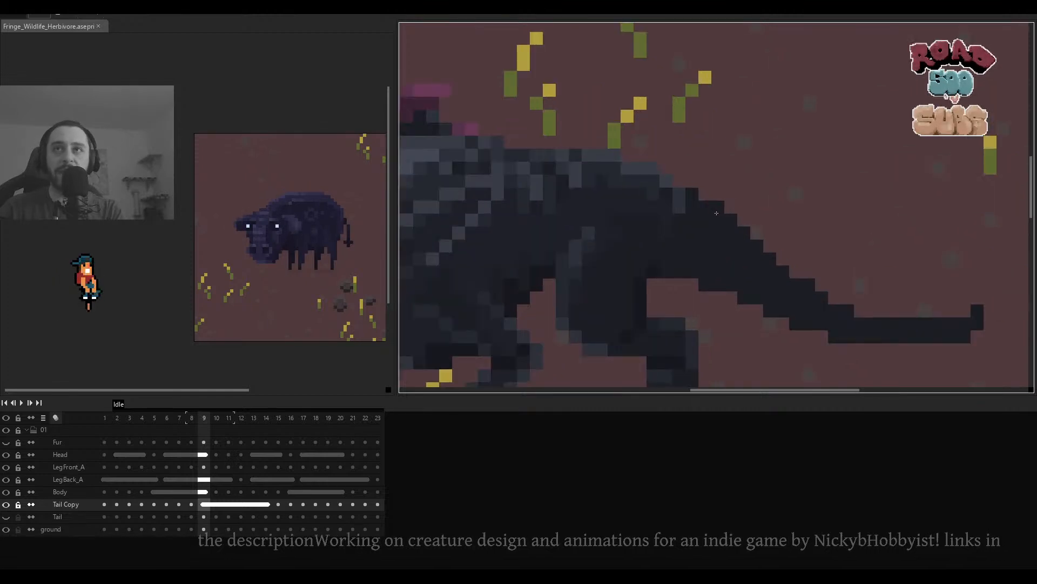
Review frame 9's whole silhouette and make the Body layer active for work around the rump.
scroll(806, 280, "down", 3)
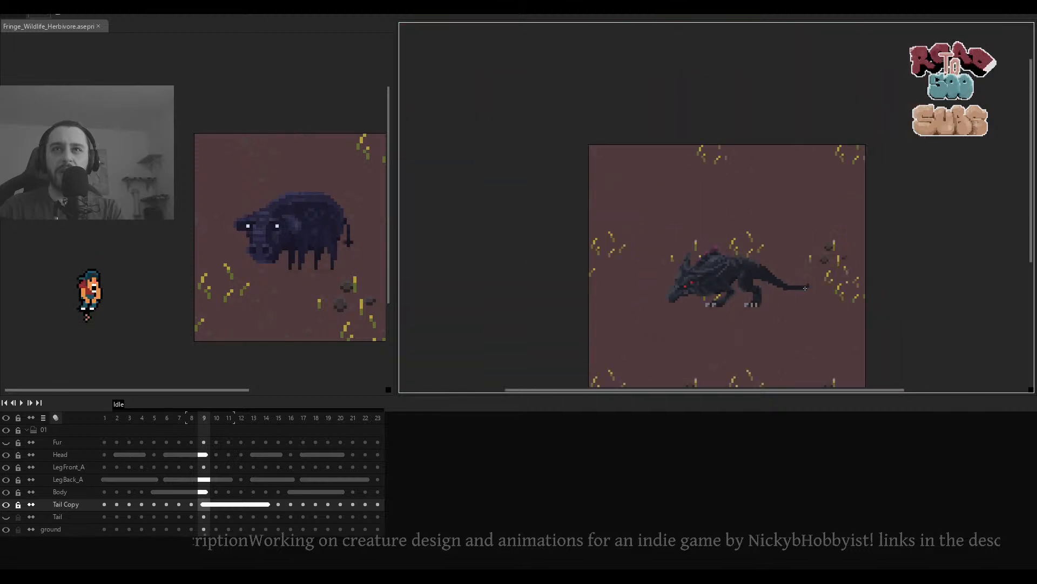
scroll(809, 284, "down", 2)
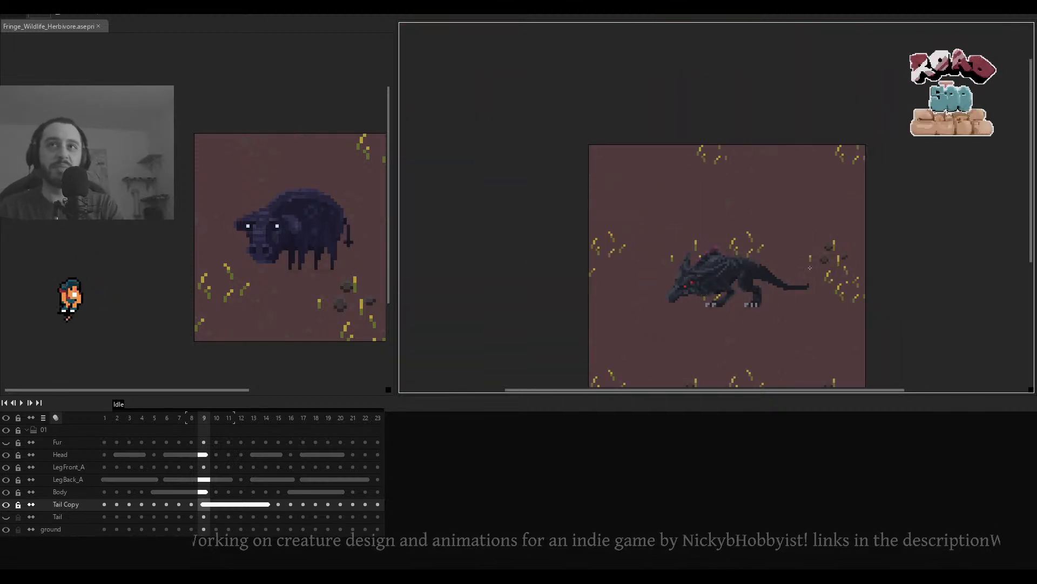
scroll(809, 267, "up", 3)
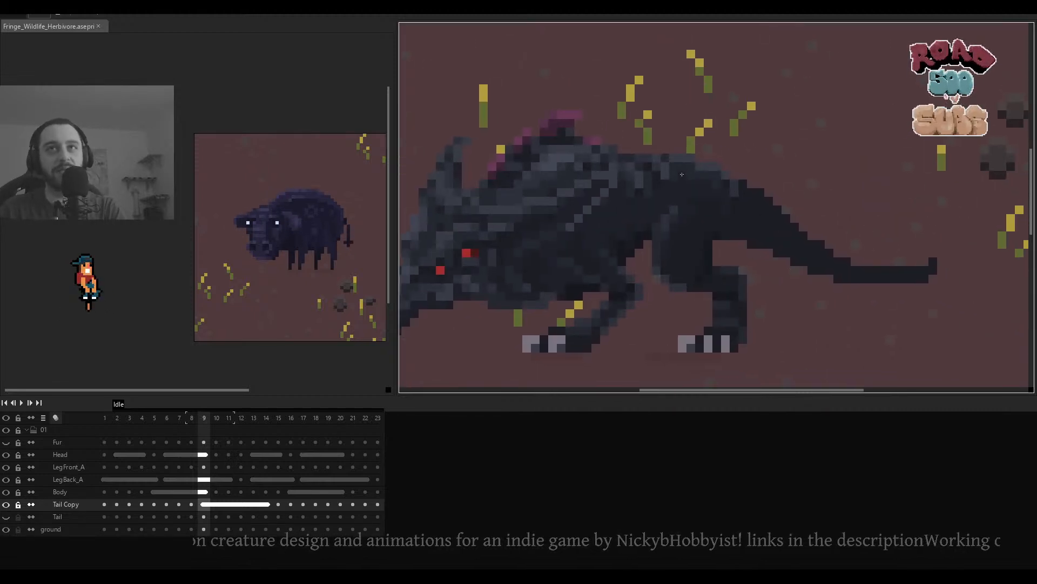
left_click(681, 170, "ctrl")
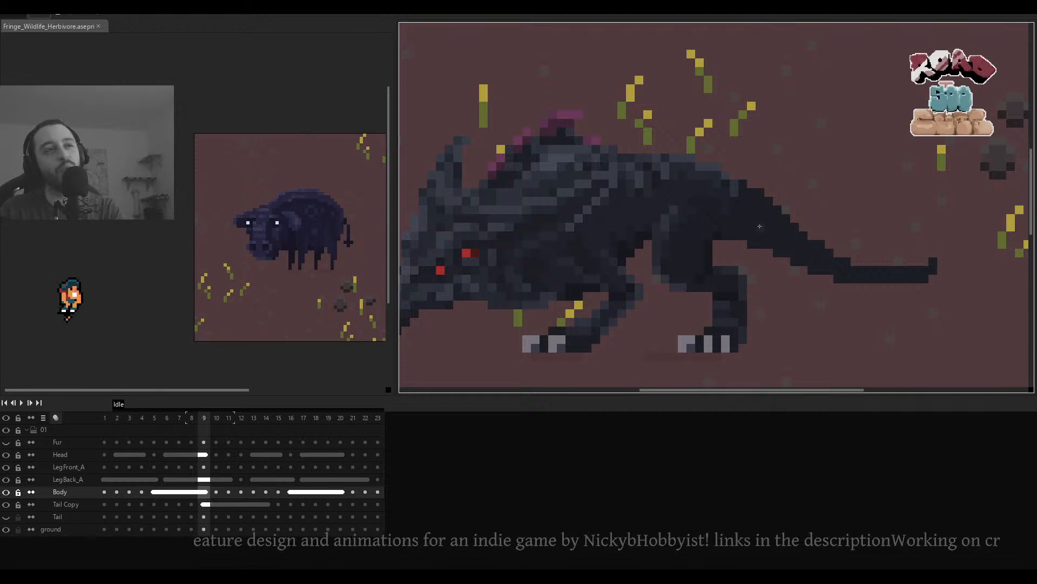
Undo the last pencil stroke on the creature's Body layer in frame 9.
left_click_drag(786, 235, 781, 230)
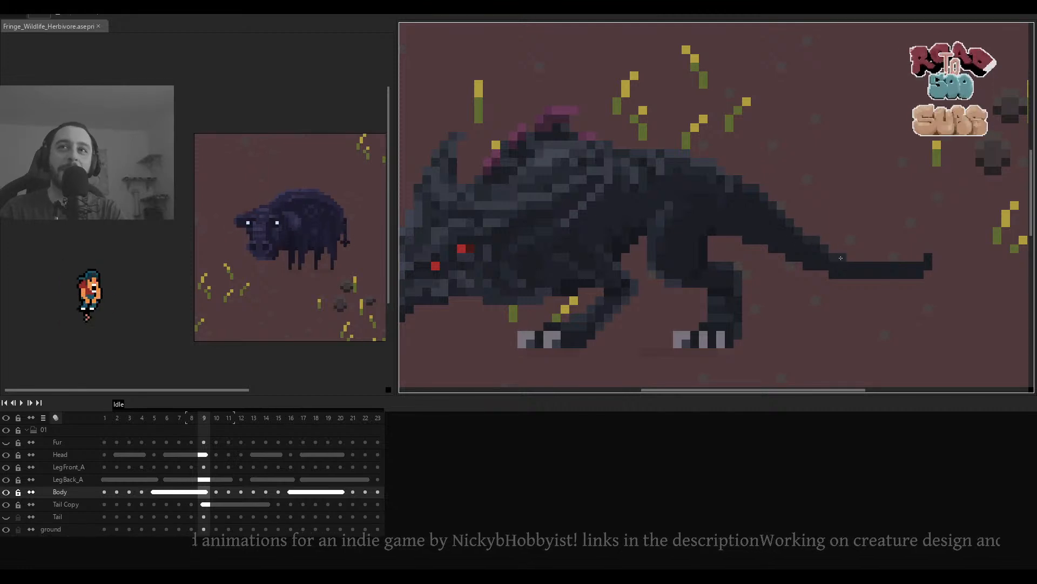
key("ctrl+z")
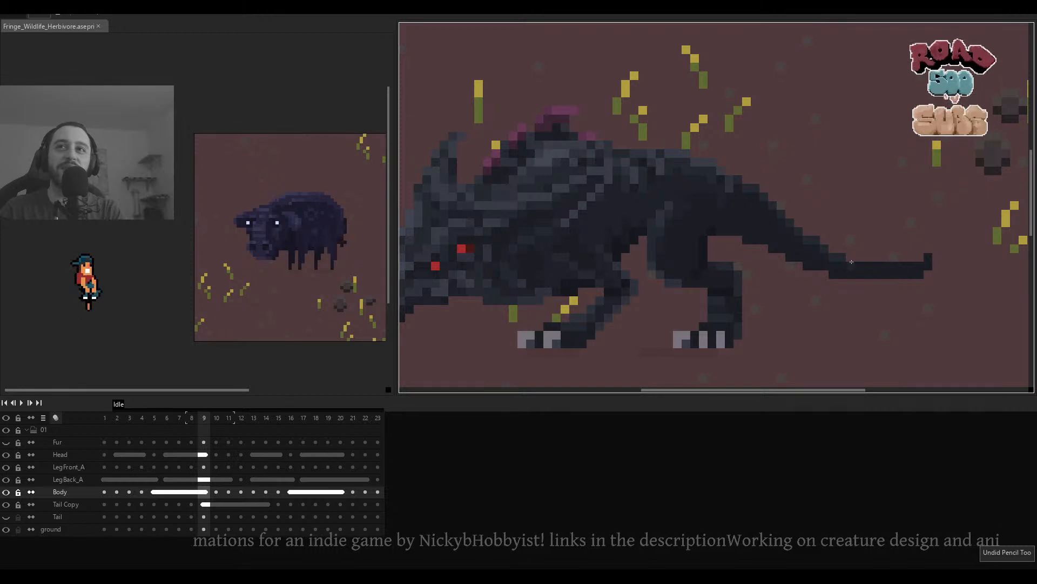
scroll(851, 261, "down", 1)
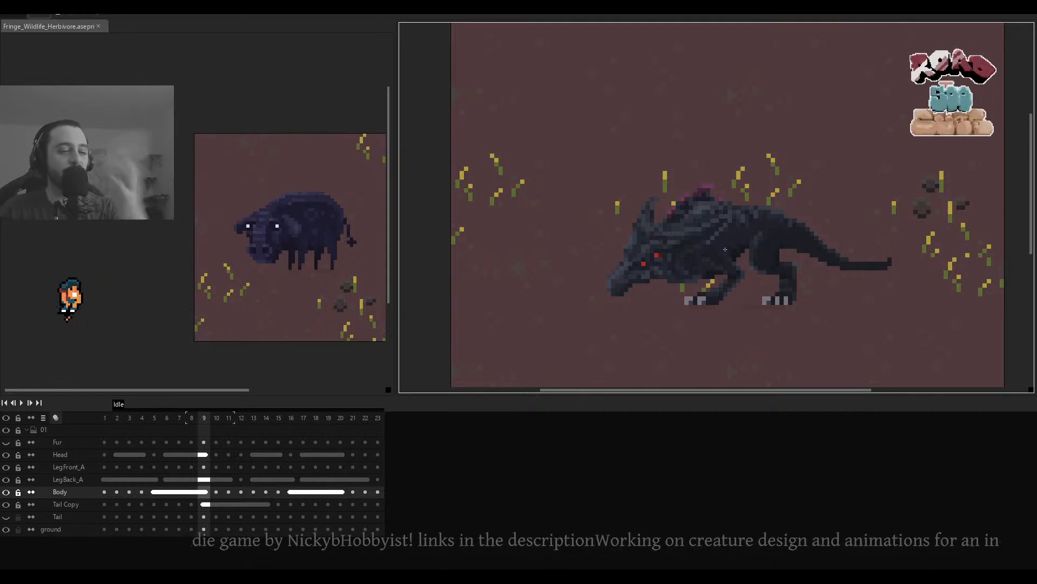
scroll(726, 249, "down", 2)
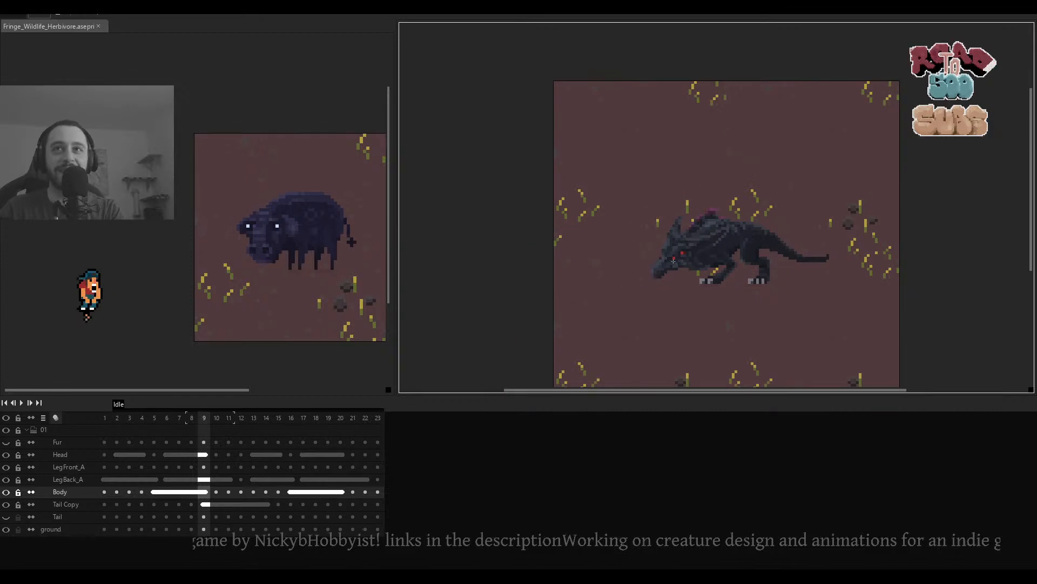
scroll(774, 239, "up", 2)
scroll(647, 261, "up", 2)
scroll(647, 261, "down", 2)
scroll(647, 261, "up", 2)
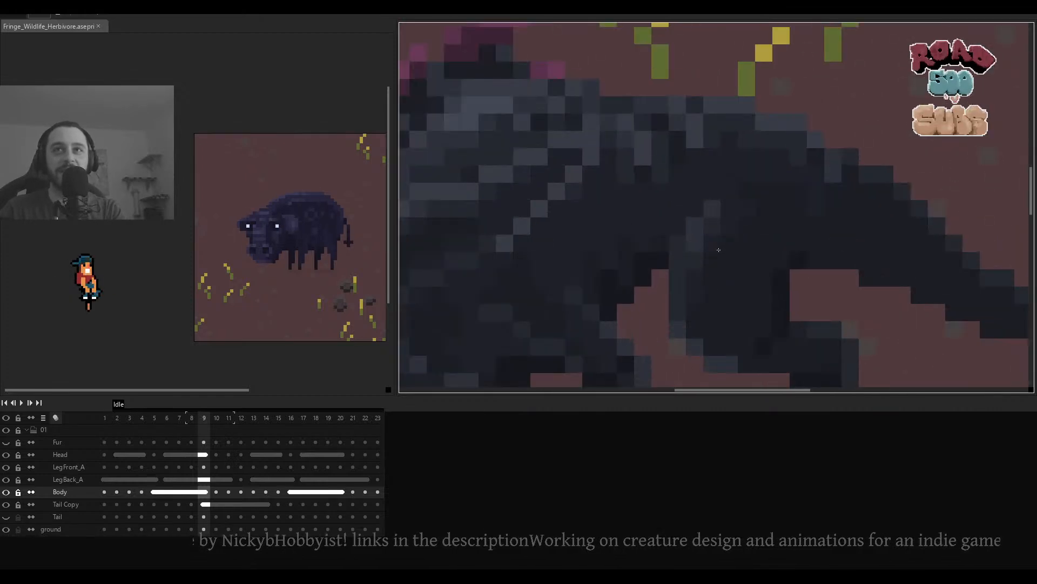
scroll(848, 209, "down", 1)
On the Tail Copy layer in frame 15, paint a thick dark tail base joining the creature's rump to the thin guide line.
left_click_drag(834, 220, 812, 219)
key("Down")
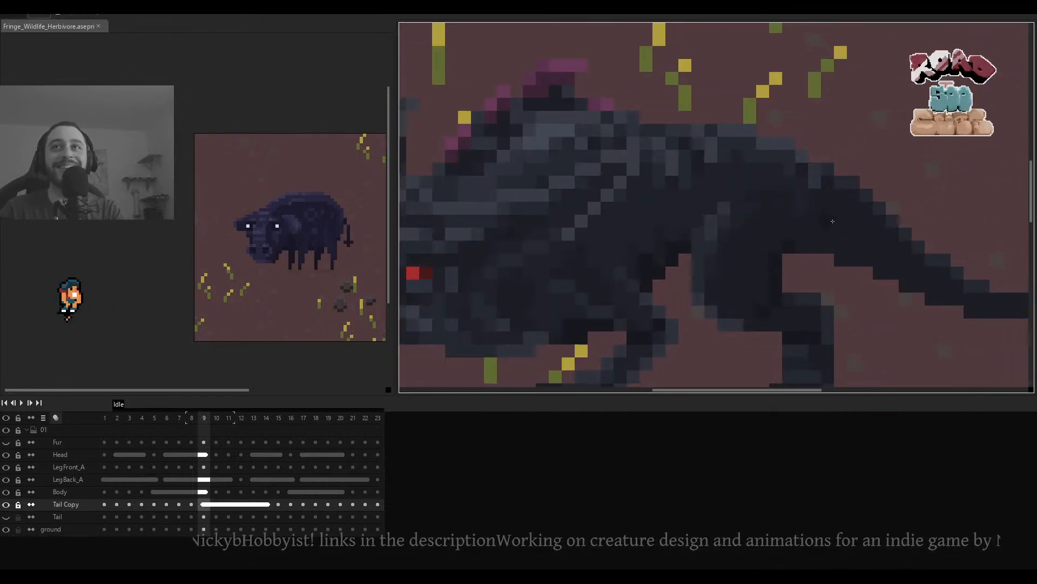
scroll(808, 220, "down", 4)
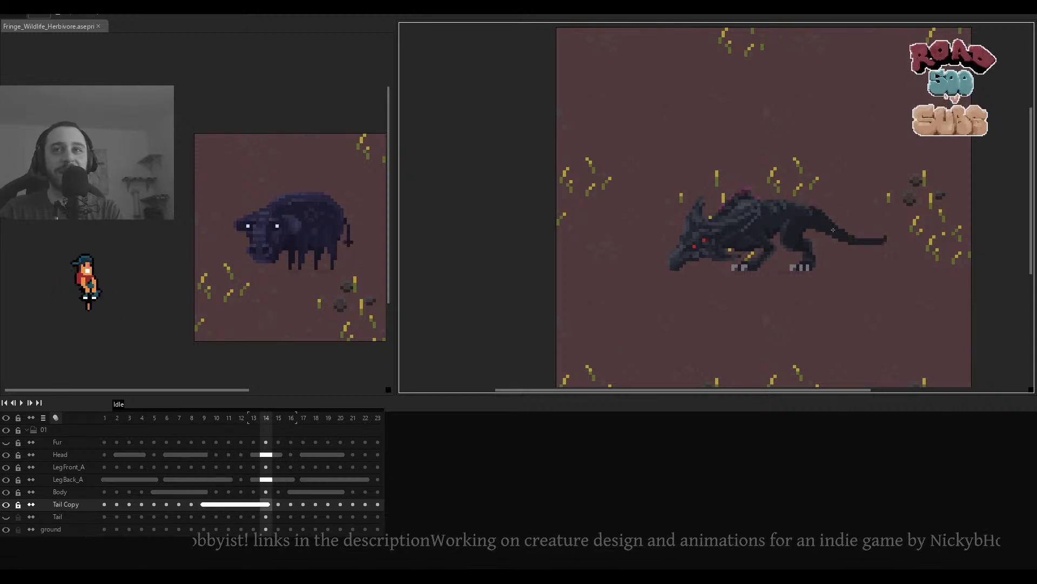
scroll(832, 231, "up", 2)
left_click_drag(830, 221, 805, 220)
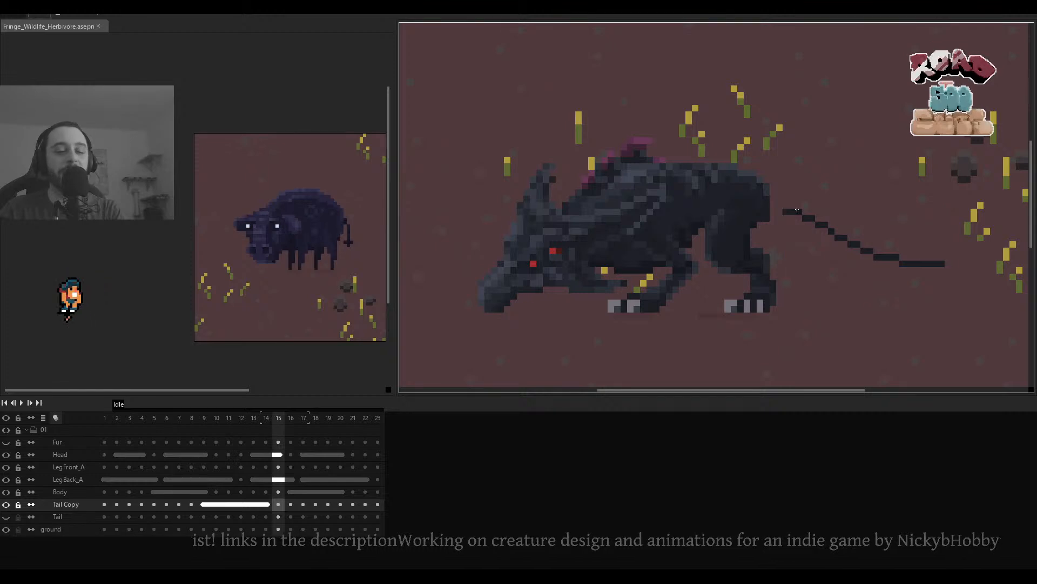
scroll(786, 212, "up", 5)
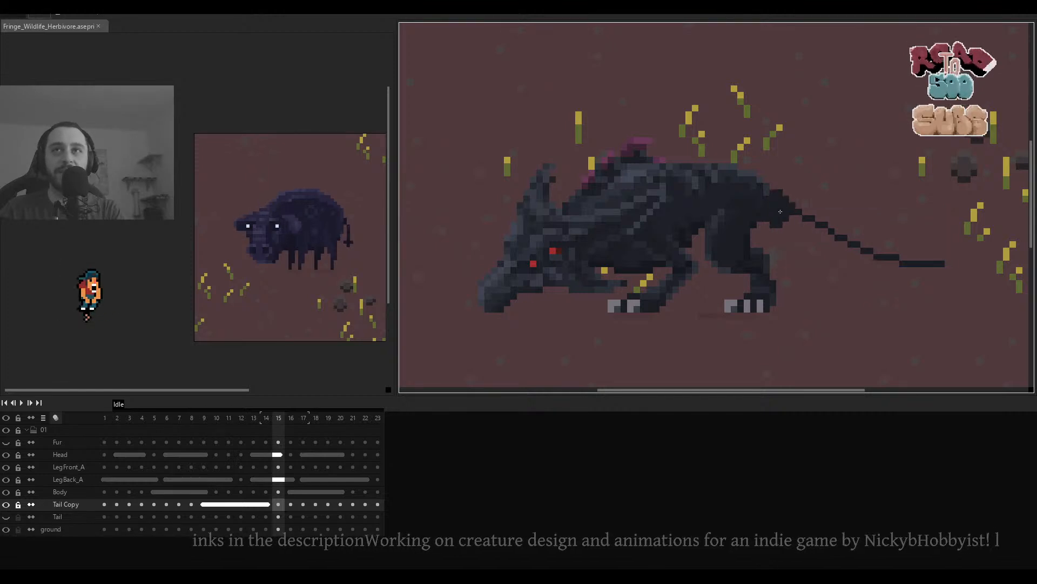
Undo the oversized tail stroke in frame 15 and paint a thick middle section sloping down along the guide line instead.
left_click_drag(833, 205, 686, 195)
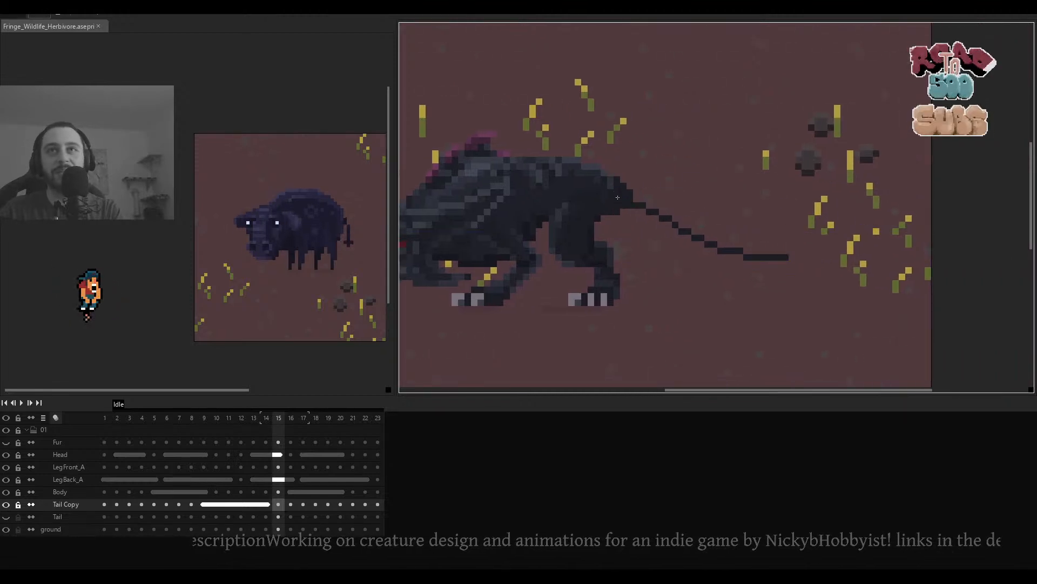
left_click_drag(618, 198, 662, 212)
key("ctrl+z")
scroll(662, 212, "right", 1)
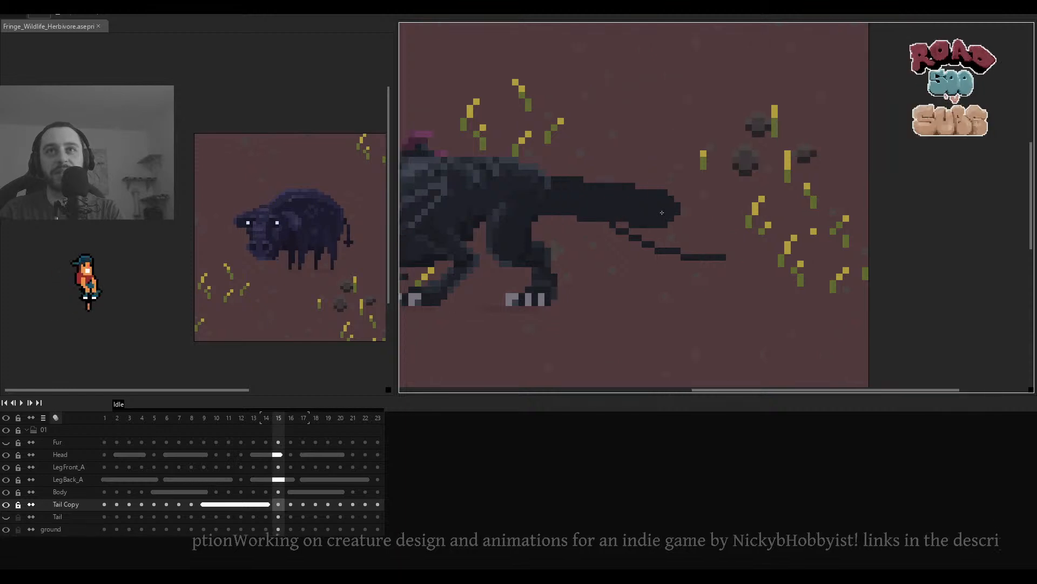
key("ctrl+z")
left_click(640, 236, "shift")
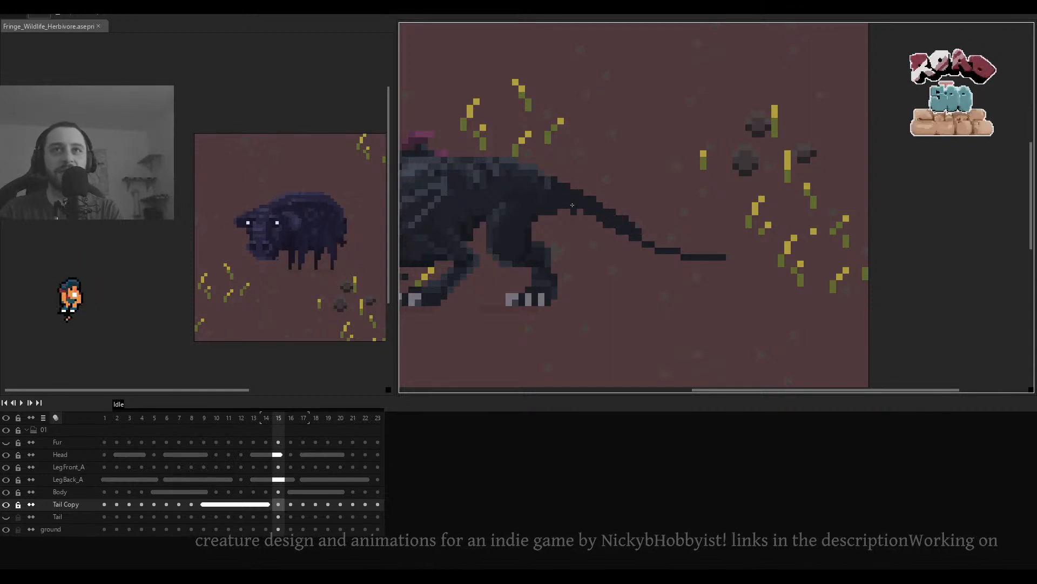
Compare frame 15's tail with the neighbouring frames and extend its thick dark shape further along the guide line, undoing stray pencil strokes.
key("Left")
left_click_drag(589, 214, 615, 218)
key("Right")
key("Right")
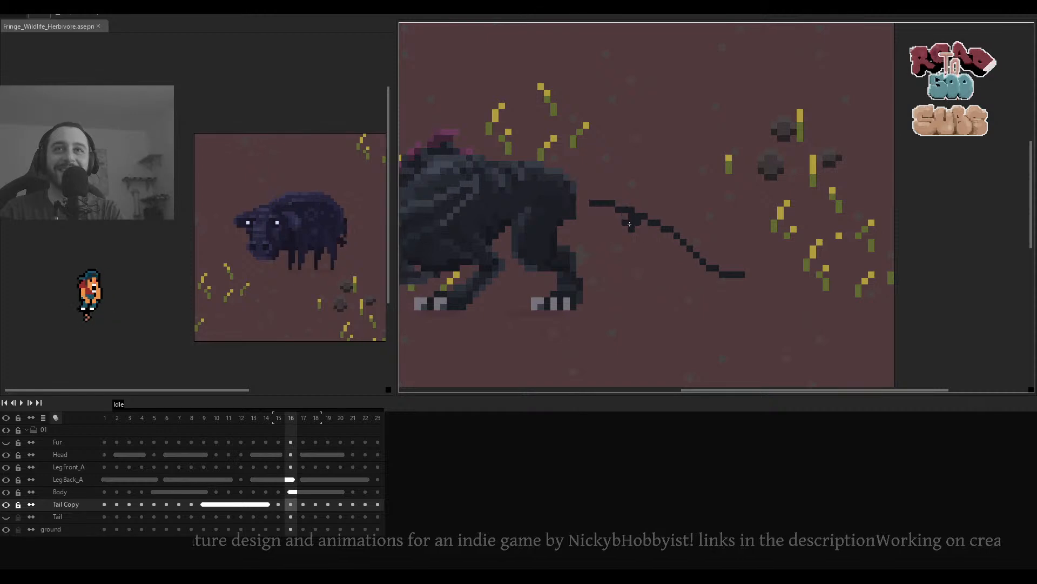
key("Left")
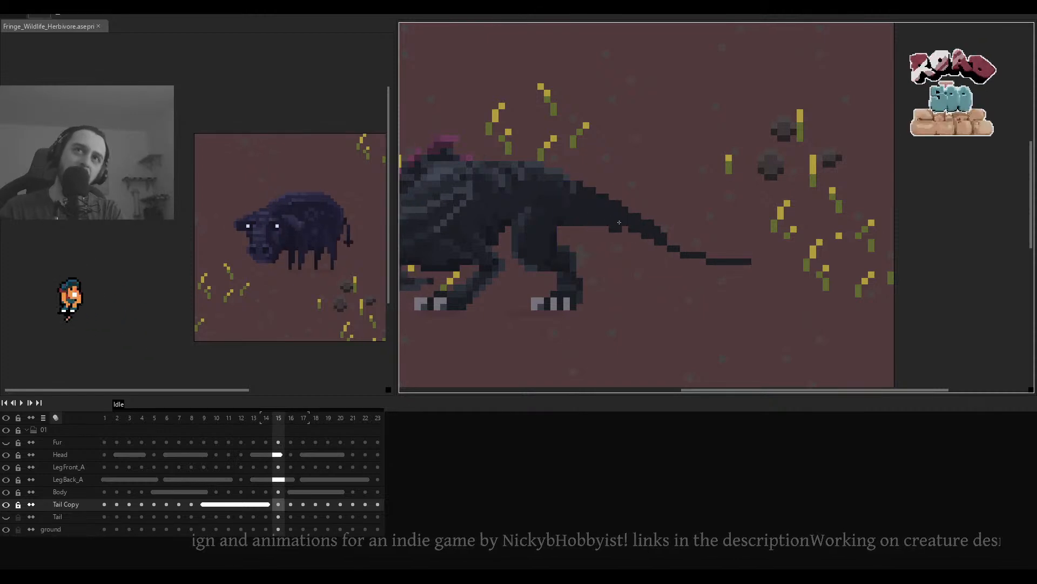
left_click_drag(657, 242, 670, 256)
key("ctrl+z")
key("ctrl+z")
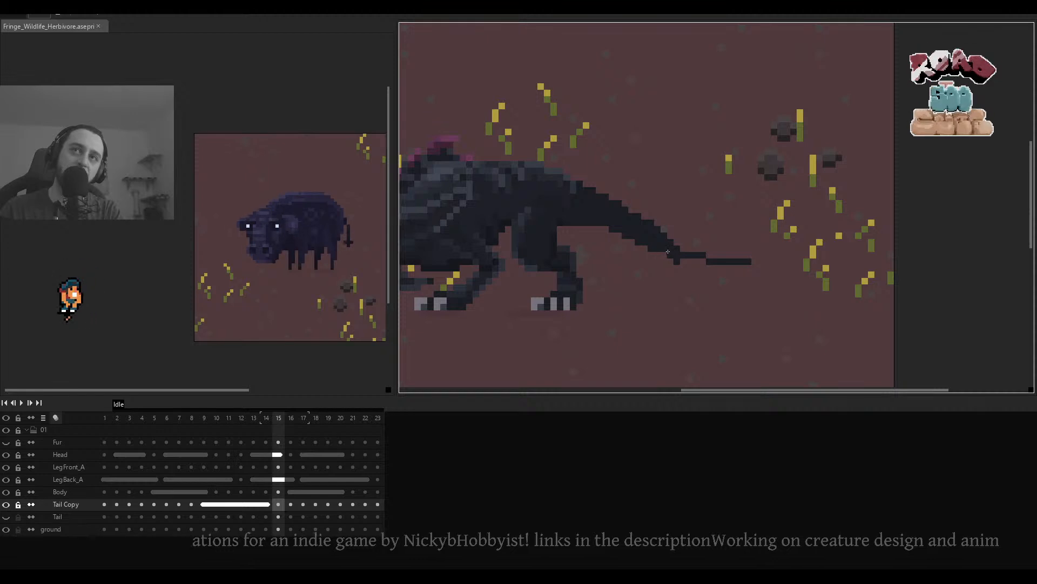
left_click_drag(691, 255, 697, 260)
key("ctrl+z")
key("ctrl+z")
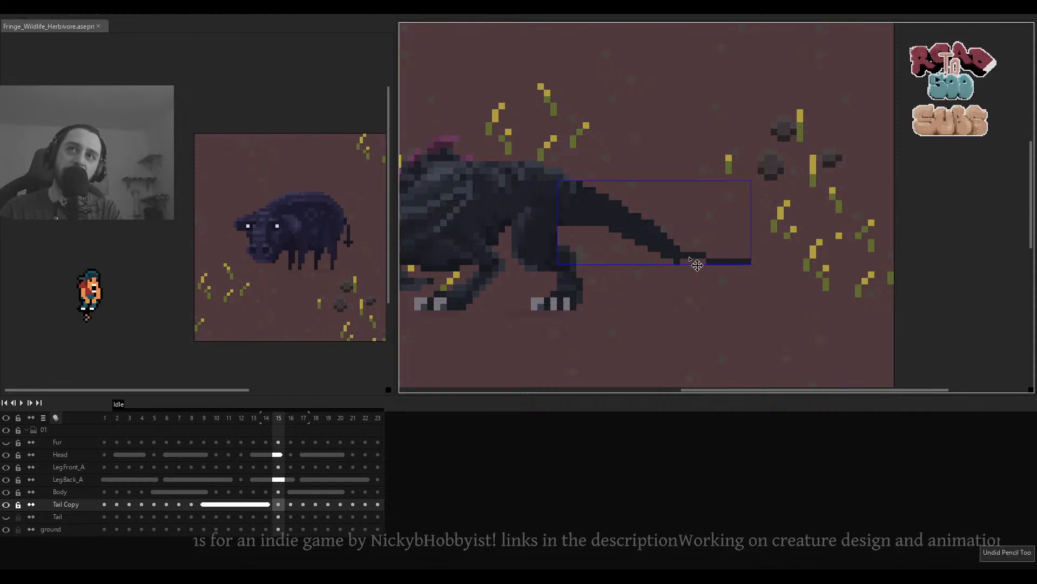
Shorten the thin end of the tail in frame 15 and finish it with a single raised pixel at the tip.
scroll(700, 261, "up", 1)
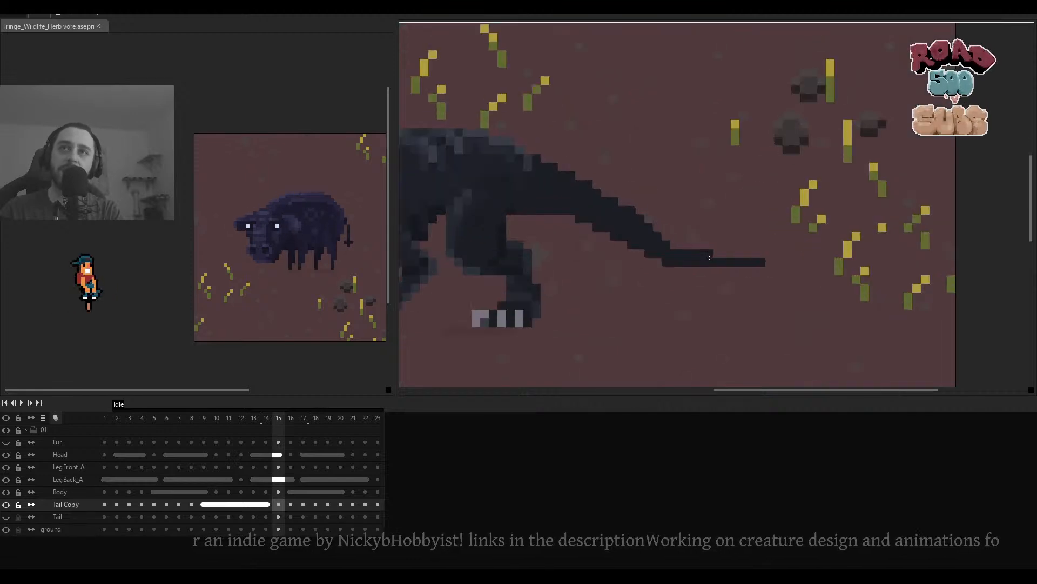
scroll(717, 253, "down", 4)
scroll(722, 253, "up", 4)
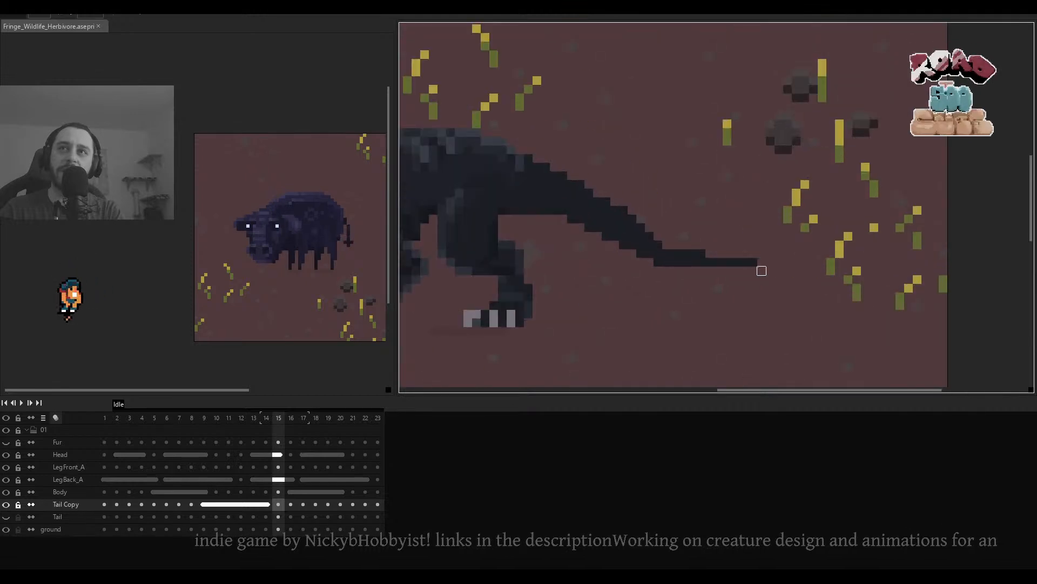
left_click_drag(736, 254, 745, 254)
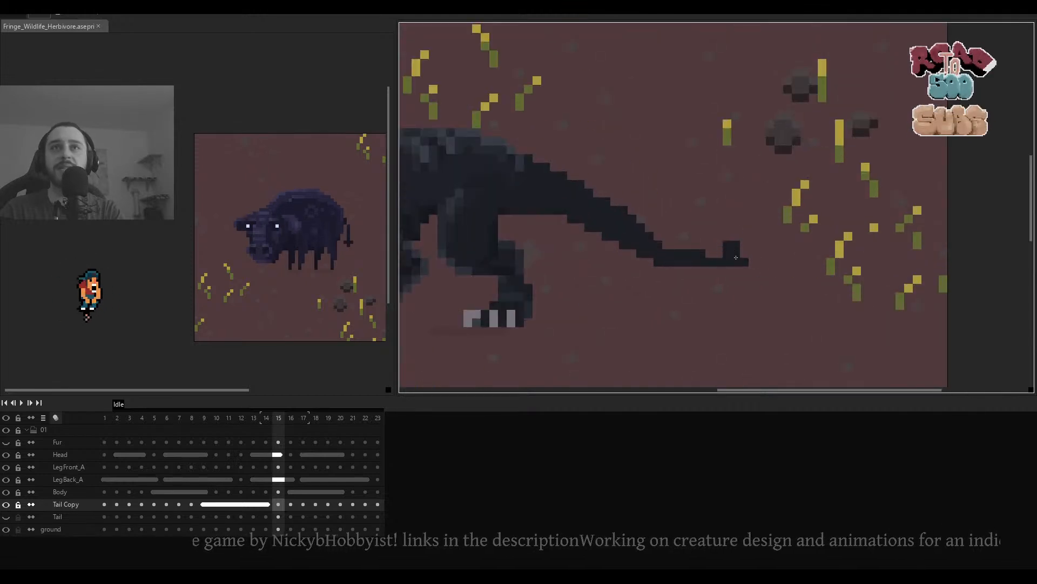
key("minus")
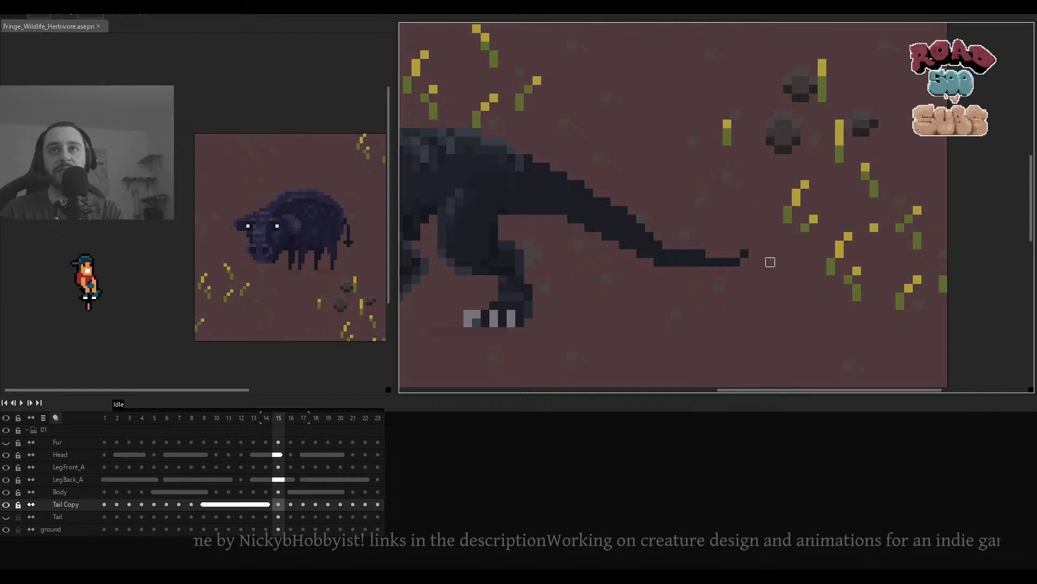
scroll(767, 261, "down", 3)
scroll(658, 245, "up", 3)
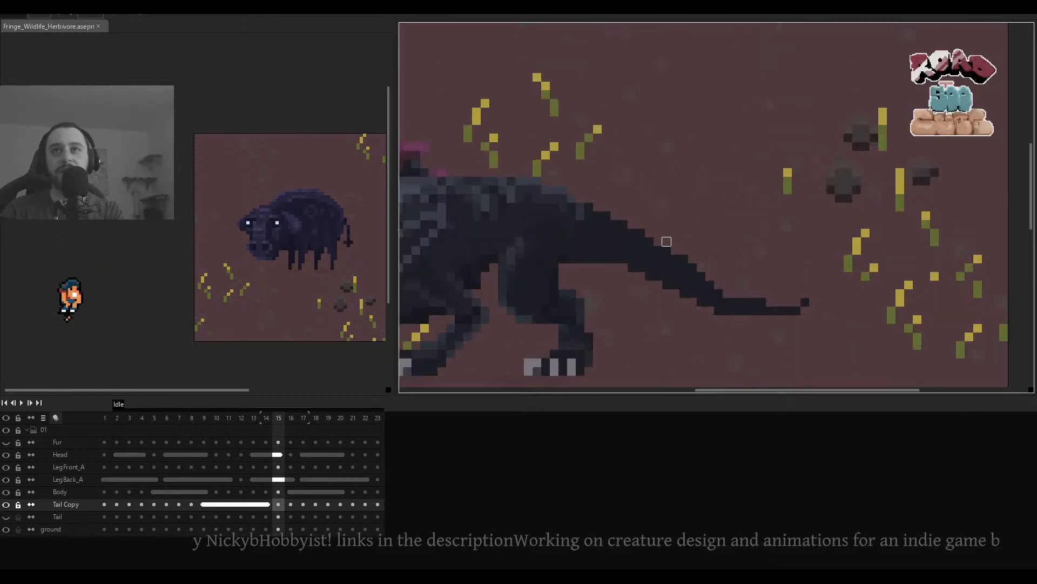
Undo the last eraser stroke along the tail's upper edge near the rump.
scroll(683, 256, "down", 3)
scroll(692, 259, "up", 3)
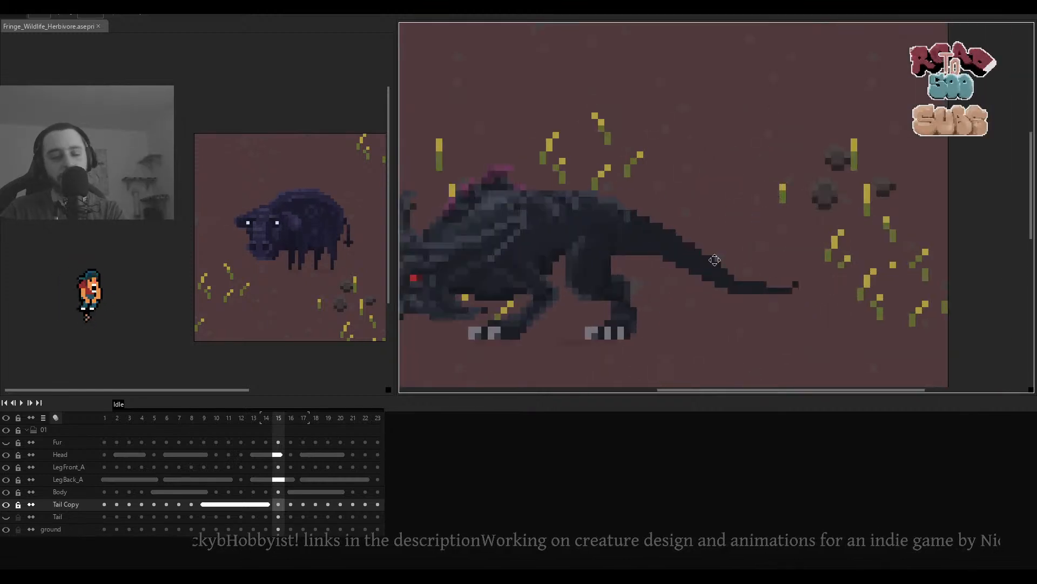
scroll(699, 263, "up", 2)
scroll(667, 256, "down", 3)
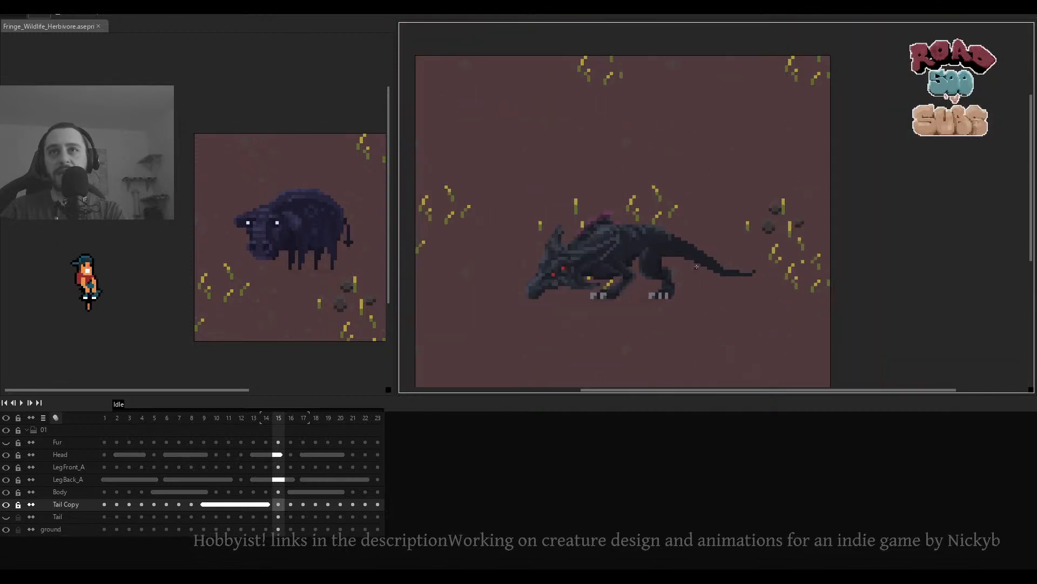
scroll(675, 243, "up", 3)
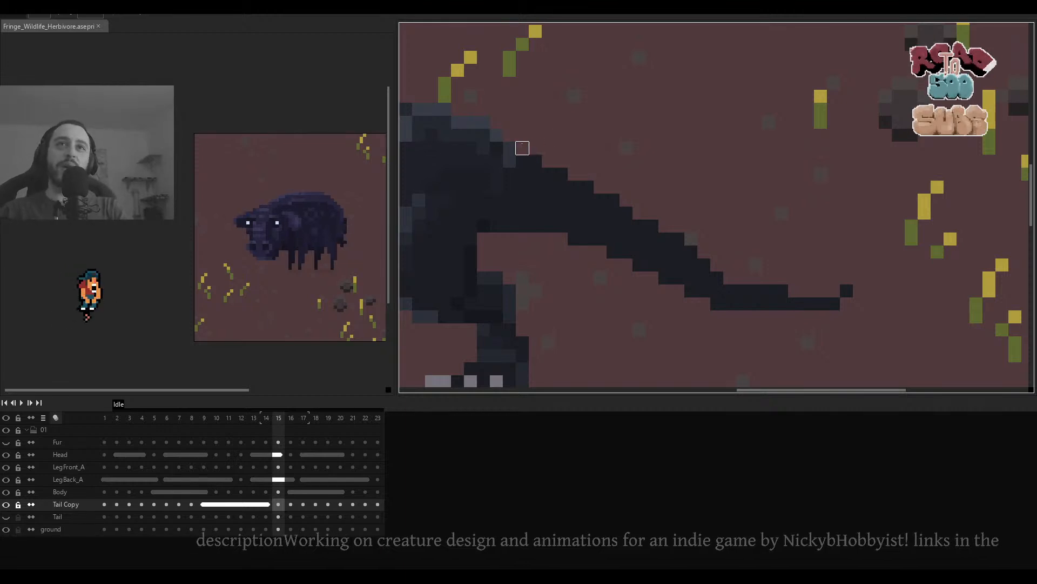
key("ctrl+z")
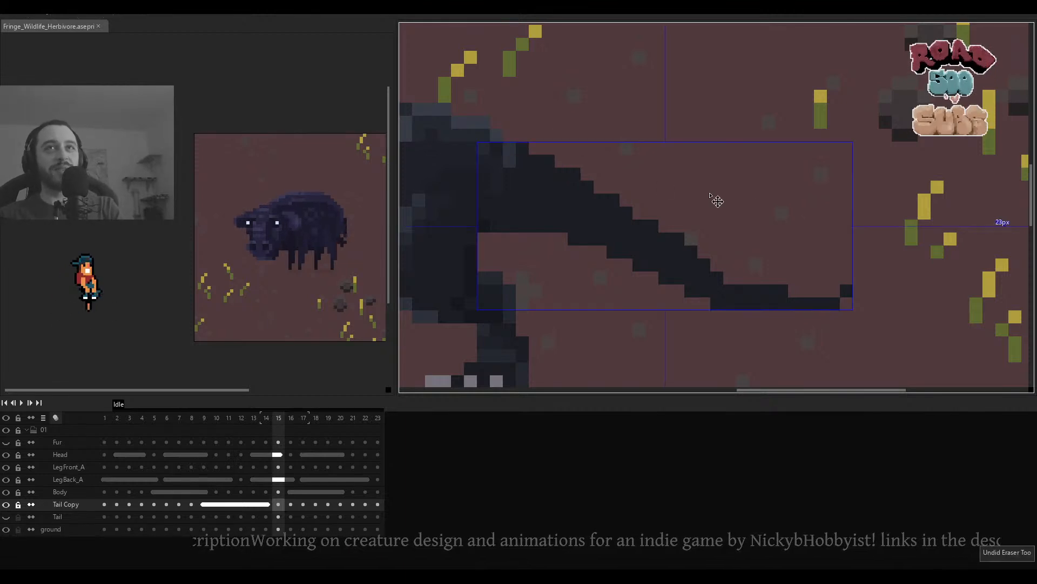
scroll(721, 201, "down", 3)
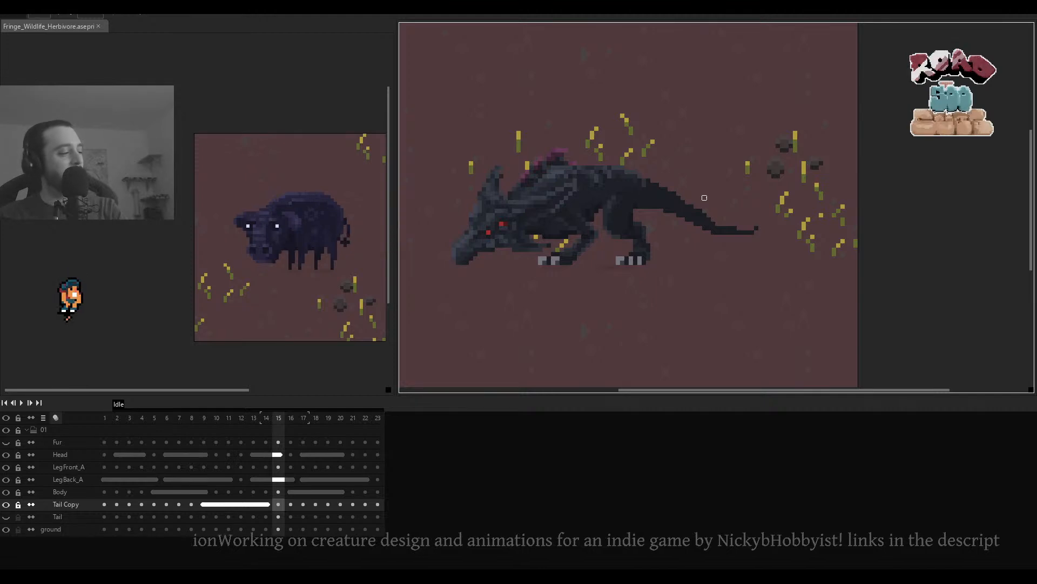
scroll(726, 231, "up", 3)
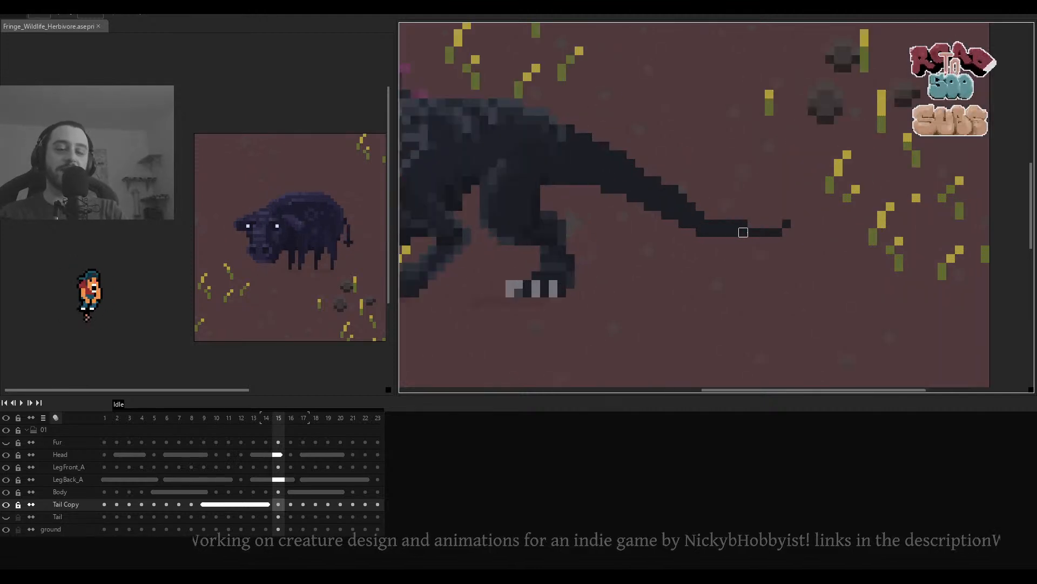
Erase the excess pixels on the tail's upper edge near the tip in frame 15 for a smoother taper.
left_click_drag(743, 224, 735, 223)
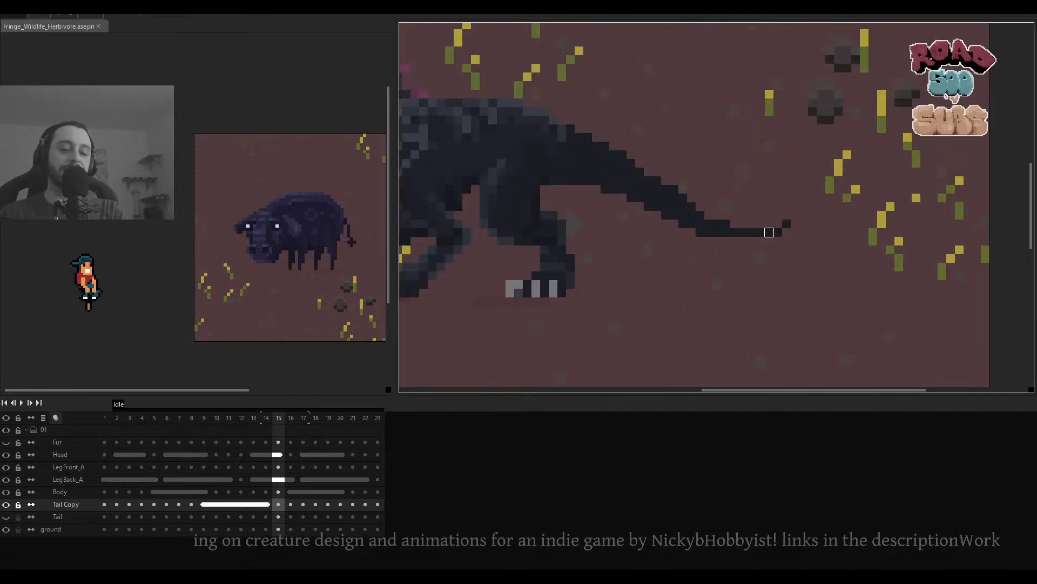
scroll(769, 232, "down", 2)
scroll(730, 225, "up", 2)
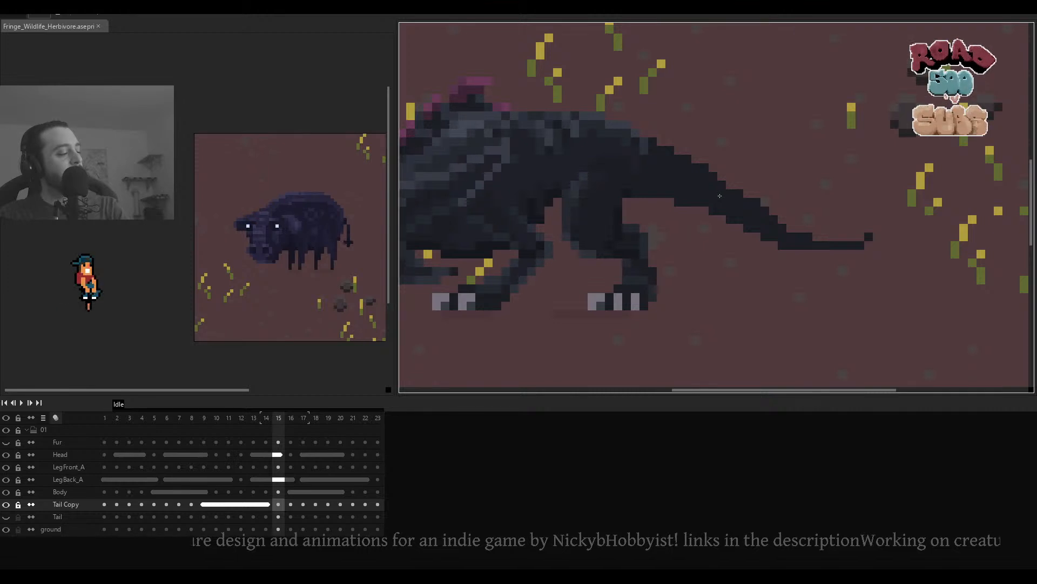
scroll(735, 186, "down", 3)
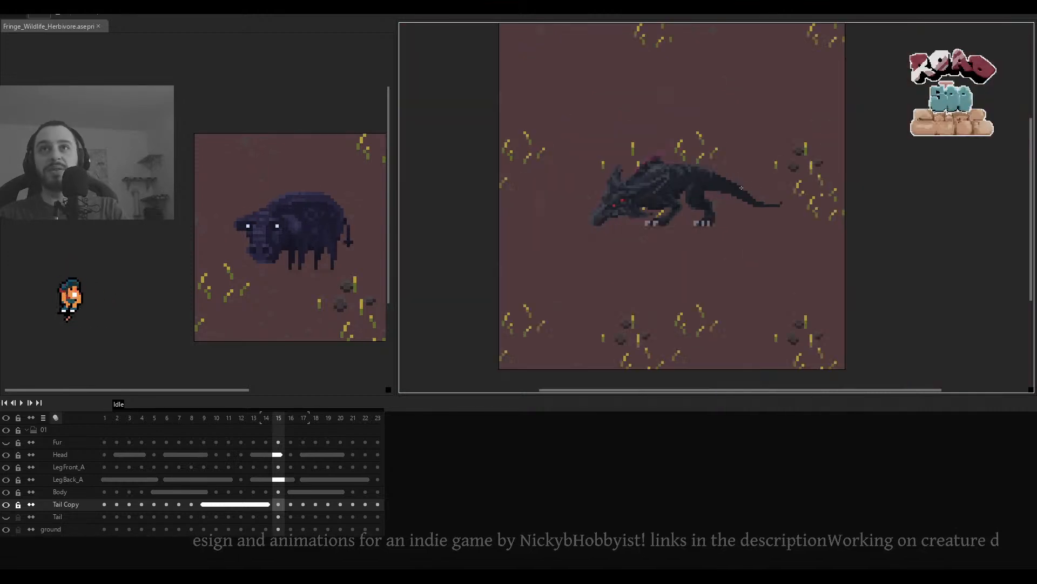
scroll(729, 192, "up", 5)
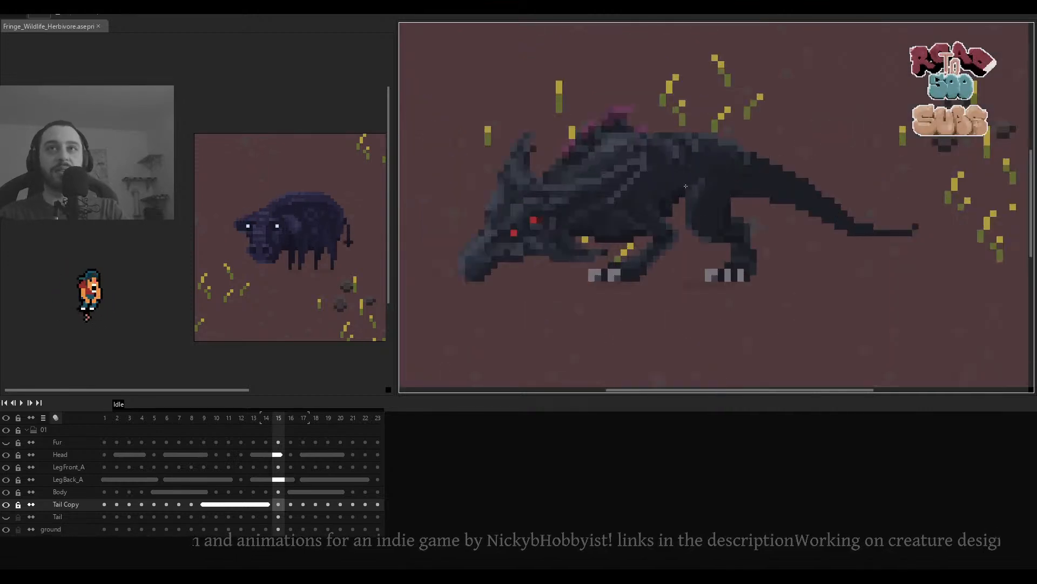
left_click_drag(851, 177, 814, 175)
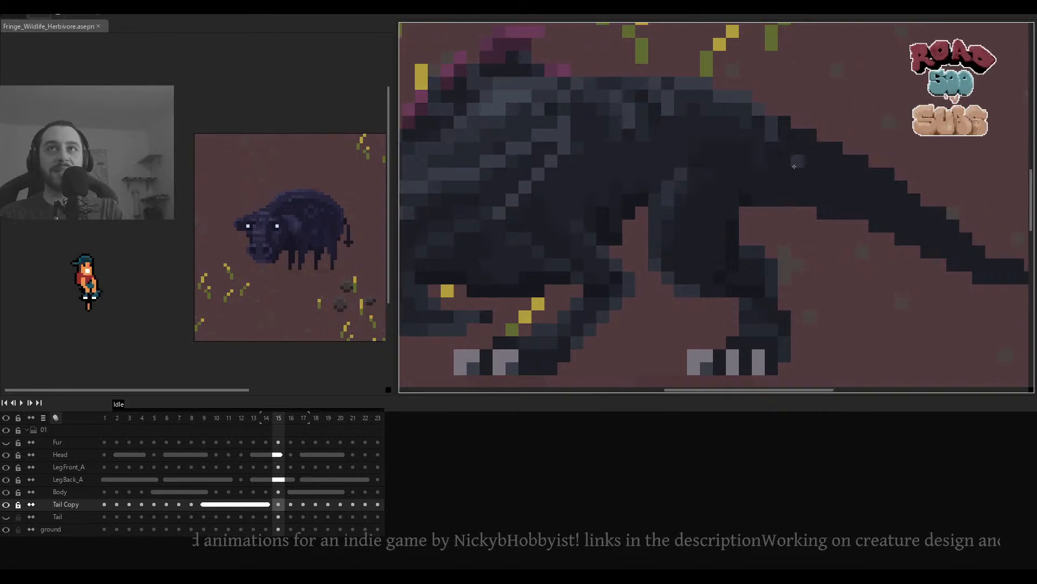
scroll(794, 166, "down", 4)
scroll(698, 182, "up", 4)
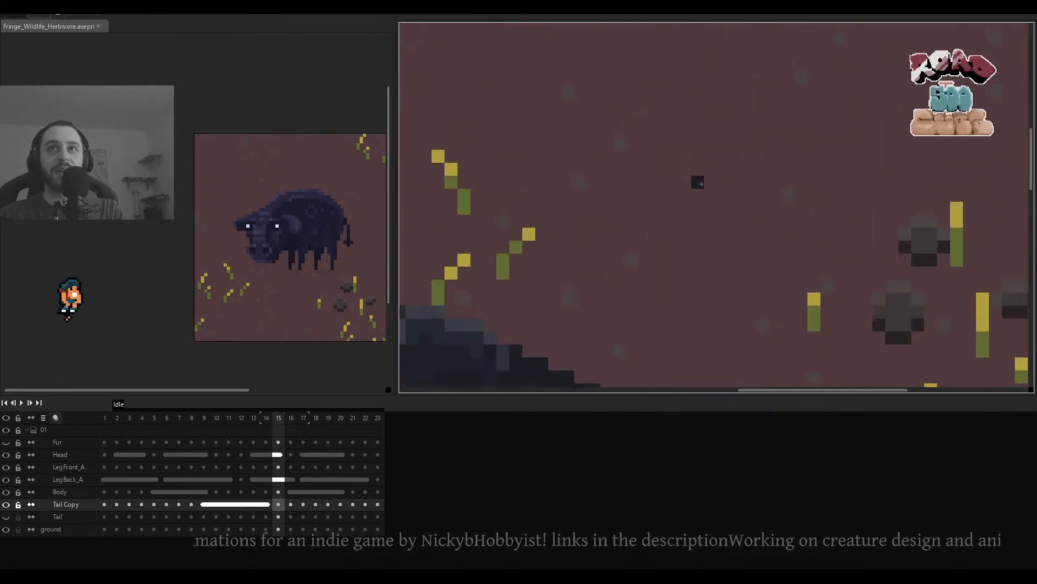
left_click_drag(697, 182, 685, 221)
mouse_move(775, 194)
left_mouse_down()
mouse_move(735, 144)
mouse_move(749, 117)
left_mouse_up()
mouse_move(593, 143)
left_mouse_down()
mouse_move(620, 117)
mouse_move(659, 104)
left_mouse_up()
left_click(814, 92)
left_click_drag(783, 164, 699, 244)
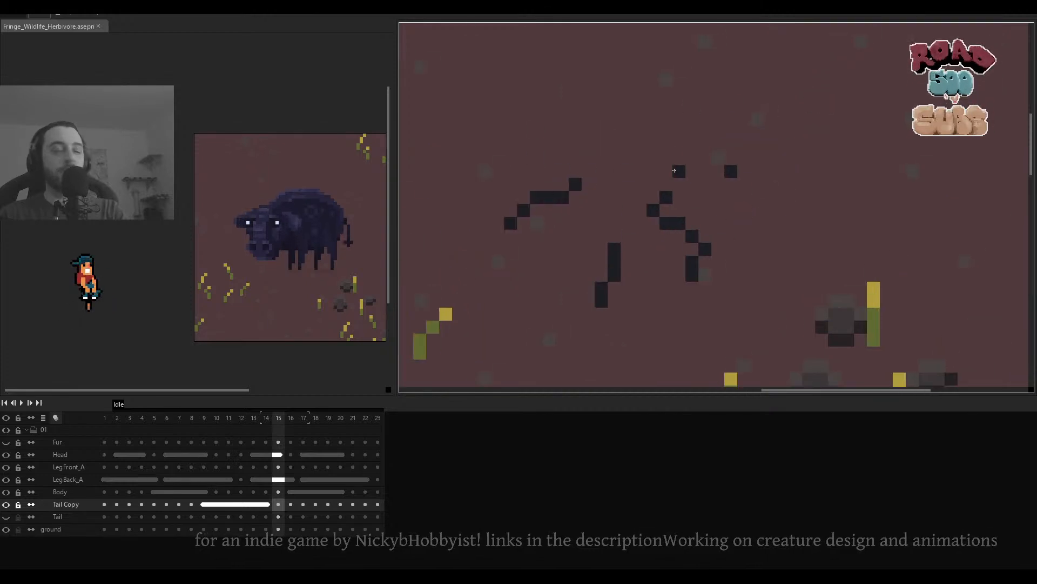
mouse_move(662, 196)
left_mouse_down()
mouse_move(735, 158)
mouse_move(747, 177)
mouse_move(705, 178)
left_mouse_up()
key("ctrl+z")
left_click(731, 172)
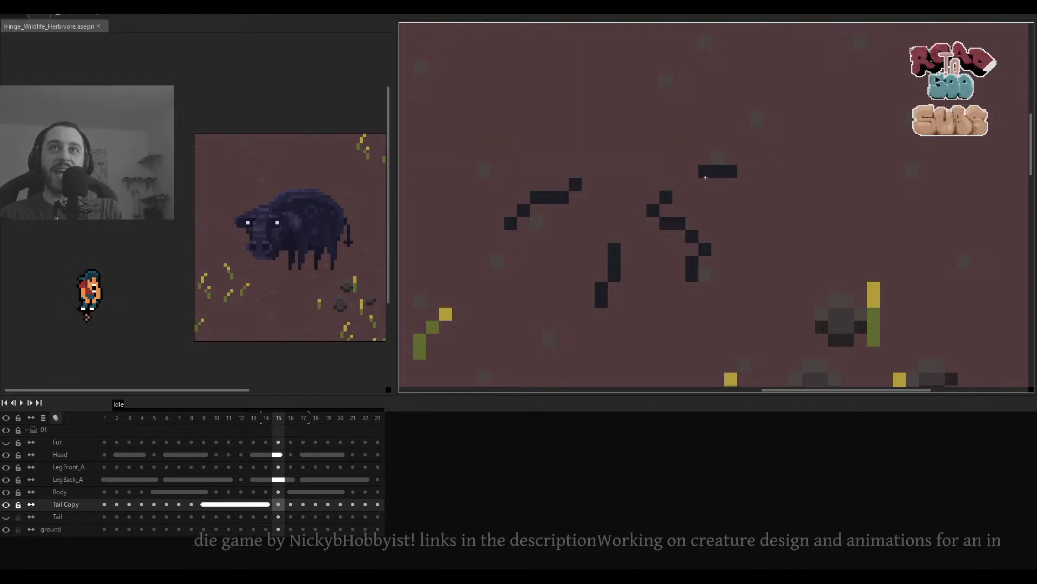
left_click(705, 170)
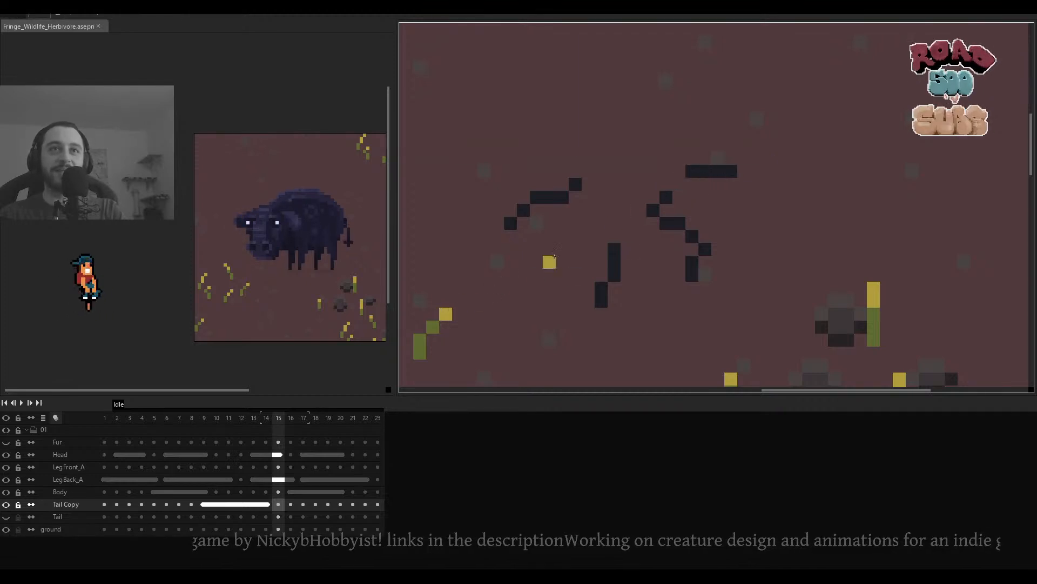
left_click(679, 185)
scroll(805, 185, "down", 3)
scroll(790, 197, "up", 4)
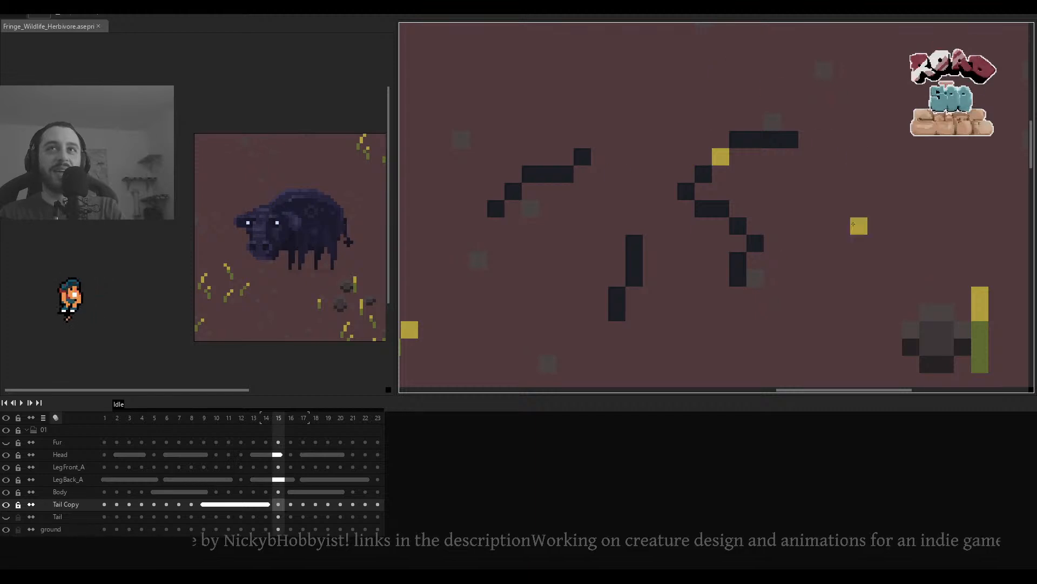
left_click_drag(634, 194, 616, 190)
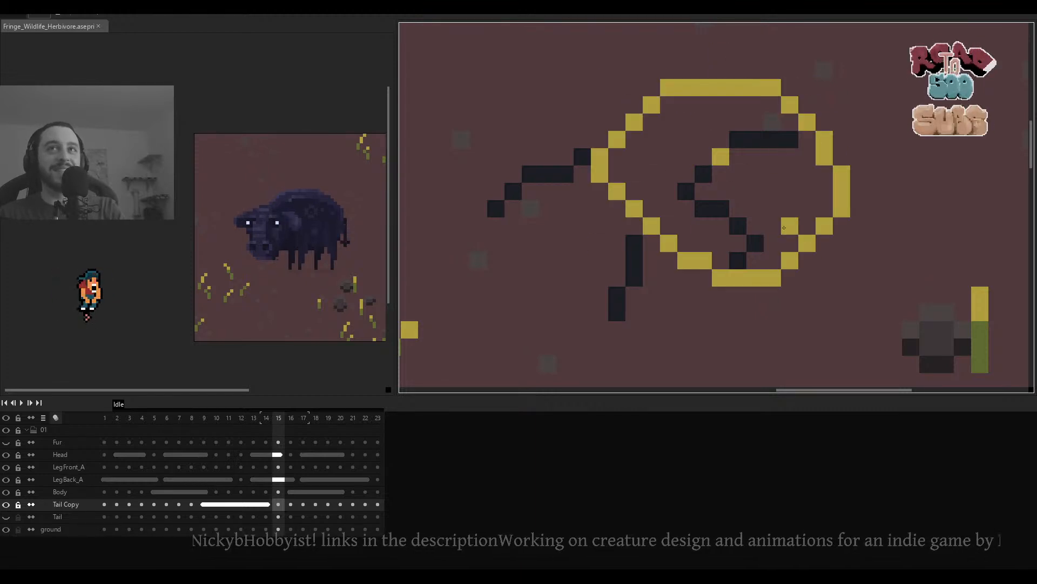
key("ctrl+z")
key("ctrl+z")
left_click(776, 238)
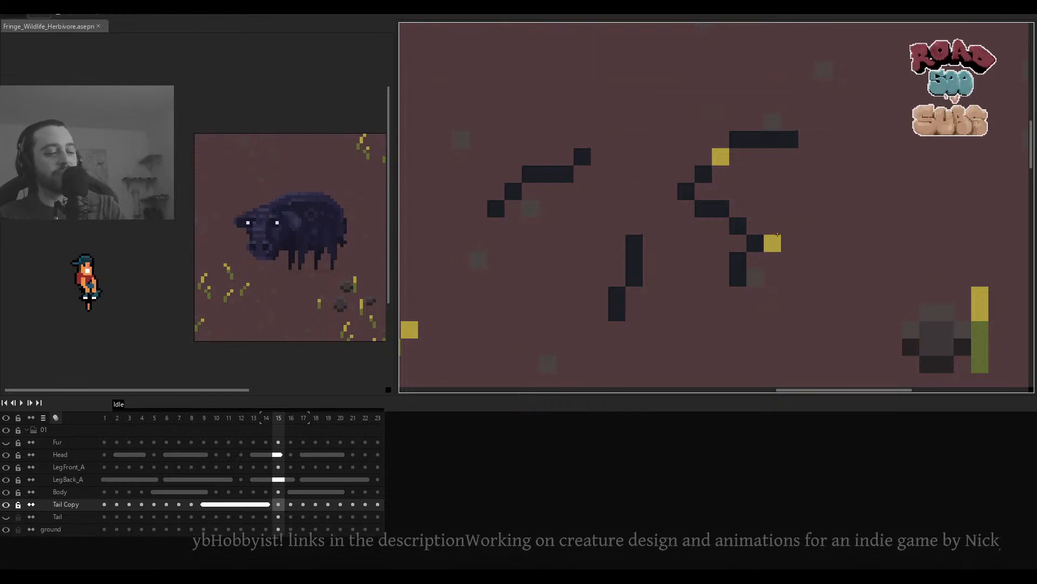
key("ctrl+z")
key("ctrl+z")
key("ctrl+z")
key("ctrl+z")
key("ctrl+z")
key("ctrl+z")
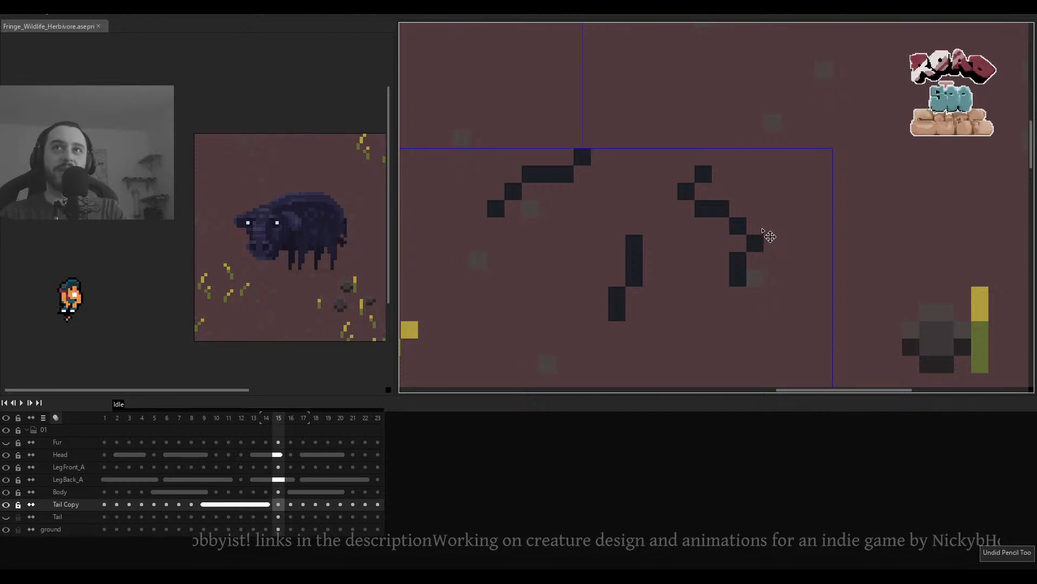
key("ctrl+z")
key("ctrl+z")
key("ctrl+z")
scroll(715, 249, "down", 3)
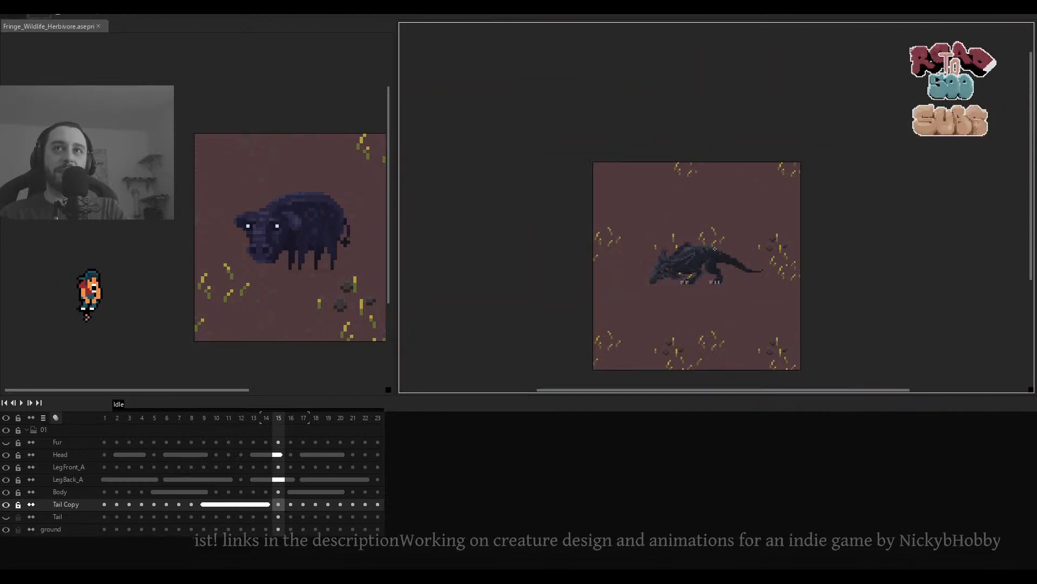
Pick the creature's hind leg, body and head in frame 15 to check which layer each belongs to.
scroll(715, 249, "up", 4)
left_click(720, 233, "ctrl")
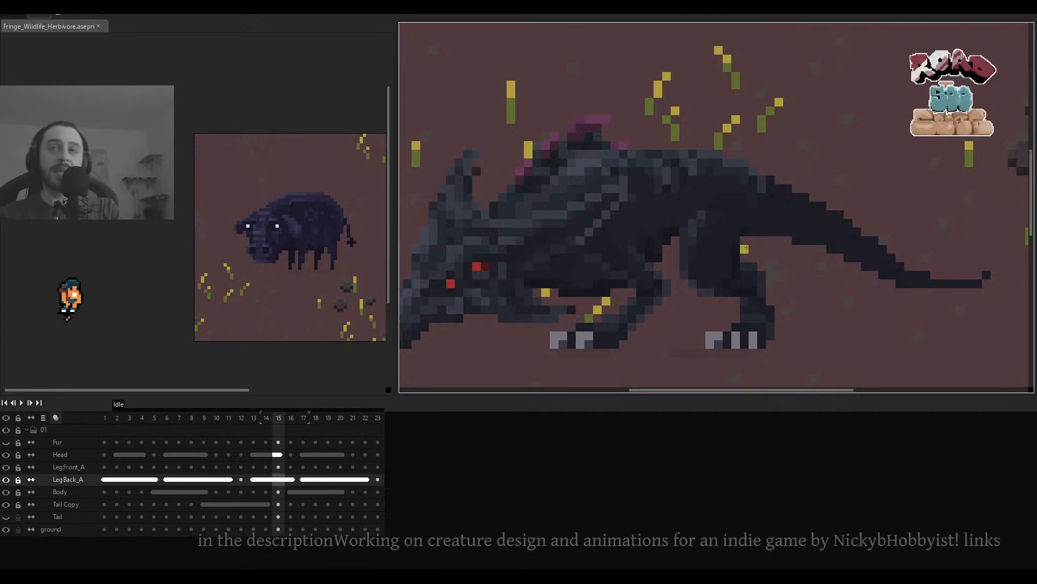
scroll(746, 249, "up", 1)
scroll(675, 230, "down", 3)
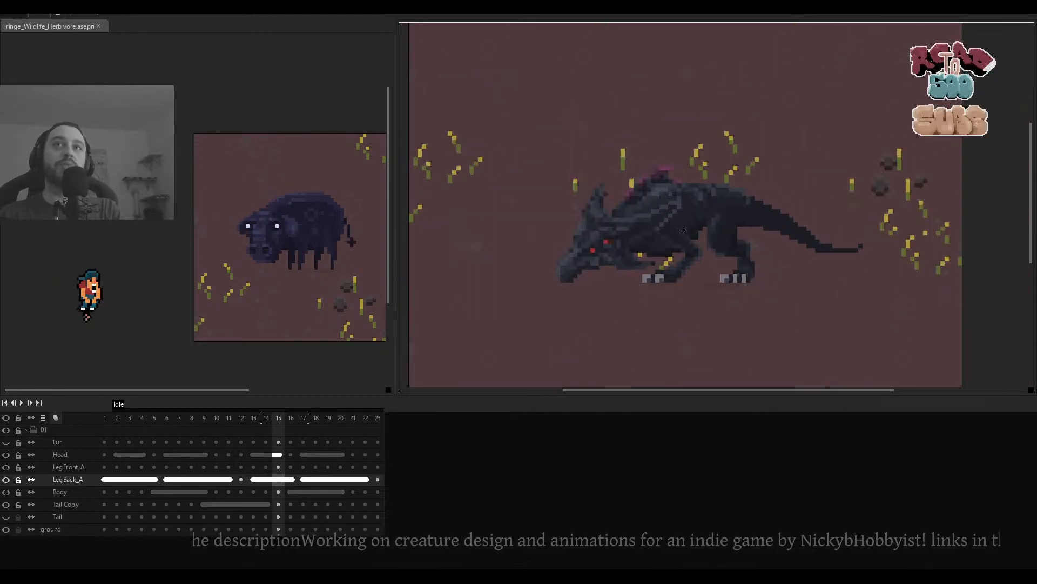
scroll(683, 230, "up", 2)
left_click(693, 221, "ctrl")
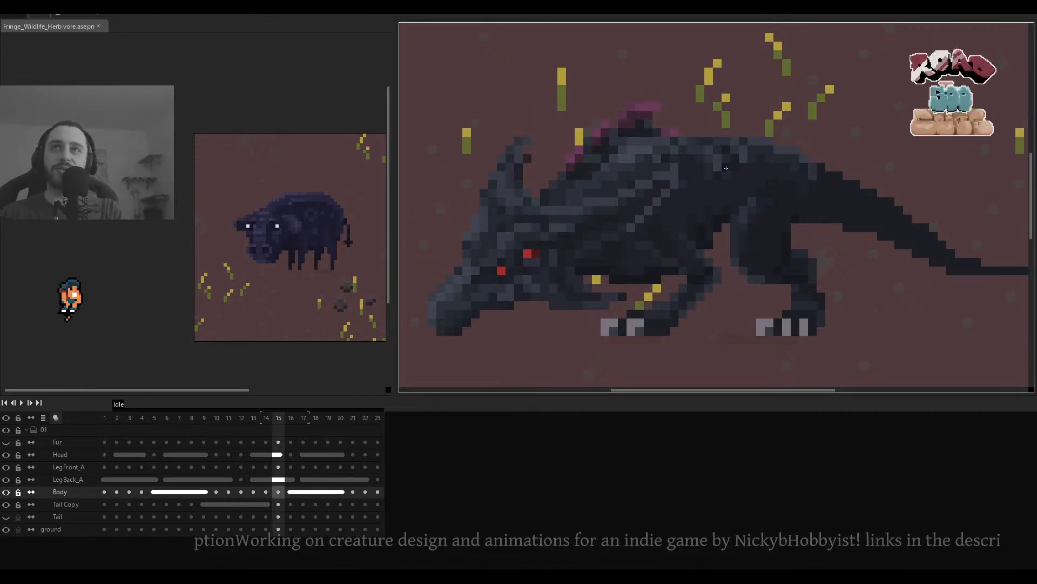
scroll(760, 184, "right", 2)
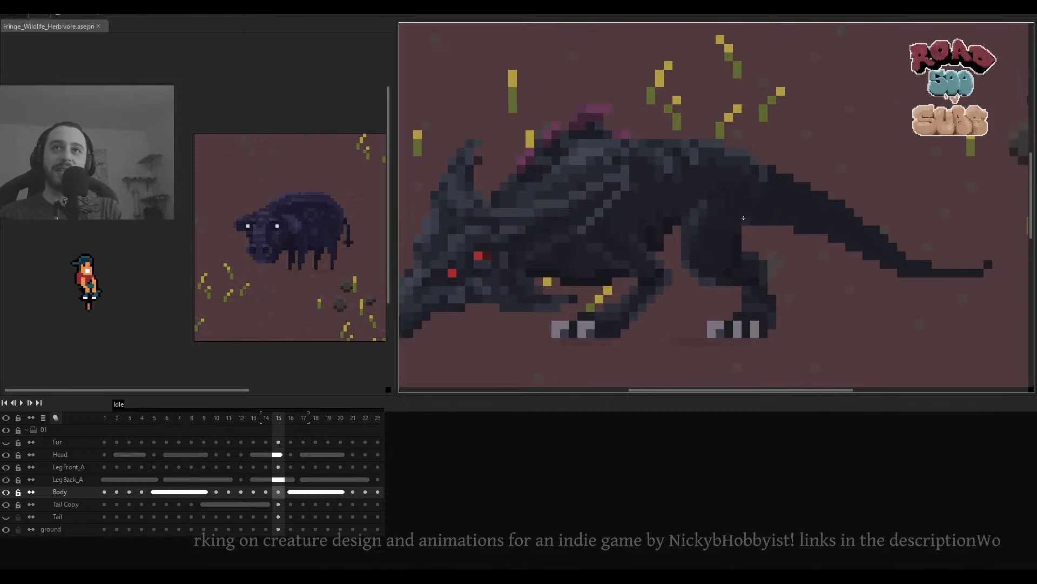
key("Up")
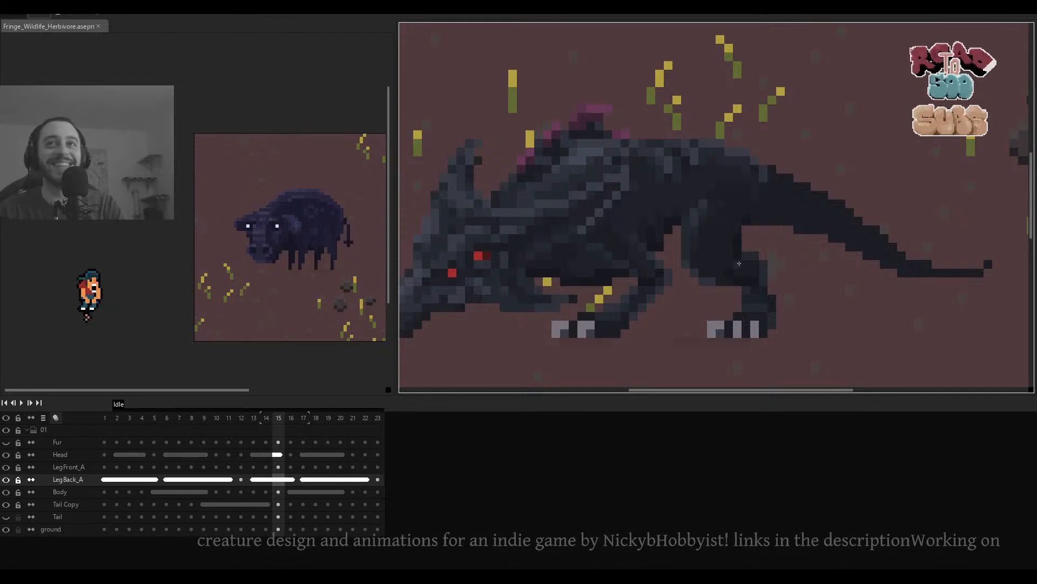
scroll(622, 221, "left", 1)
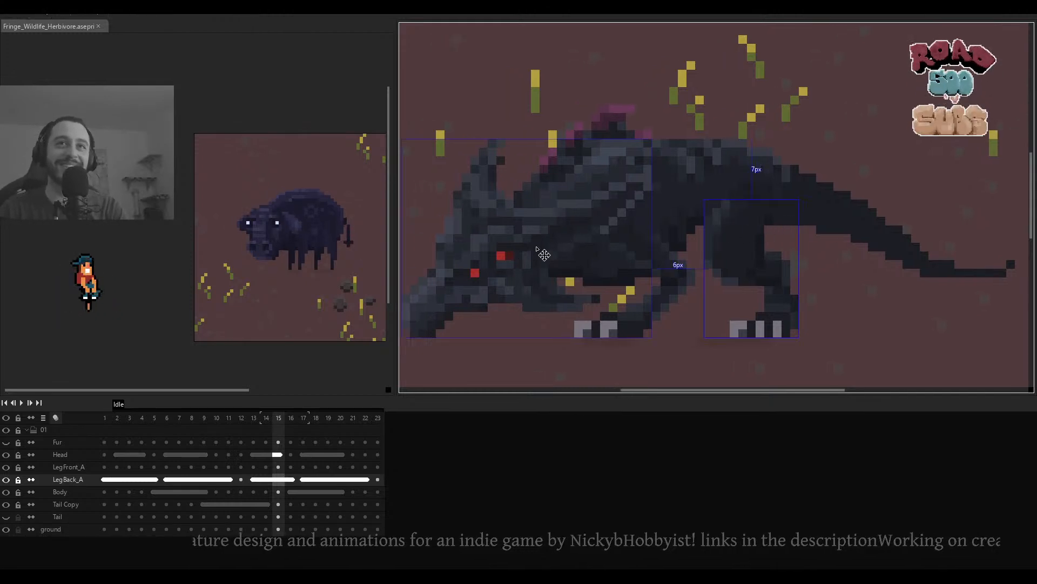
key("Up")
key("Up")
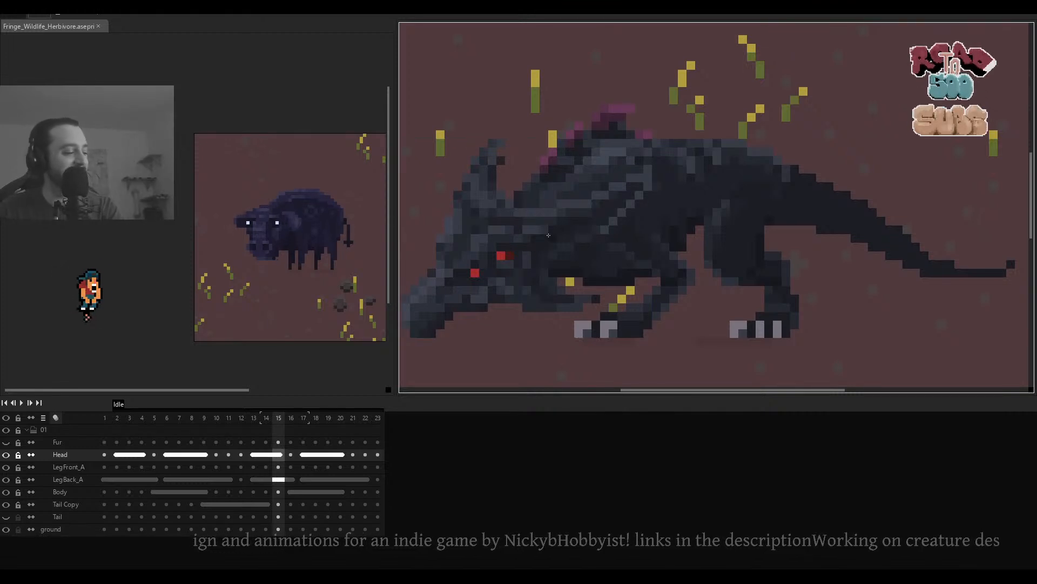
Examine the creature's head around the eyes in frame 15 and compare it with the whole figure.
scroll(555, 249, "up", 1)
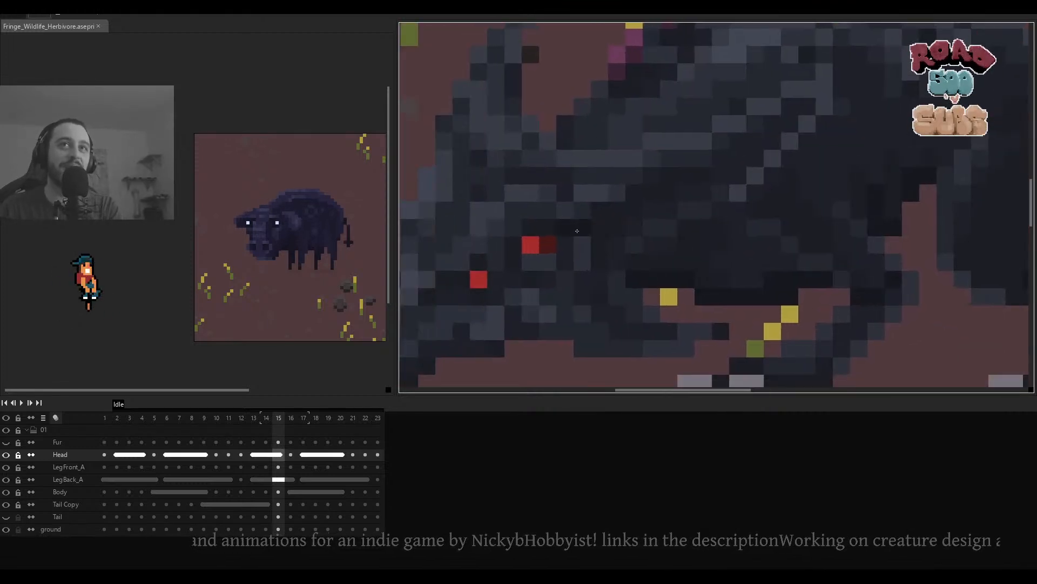
scroll(577, 231, "down", 4)
scroll(604, 228, "up", 3)
scroll(542, 229, "down", 3)
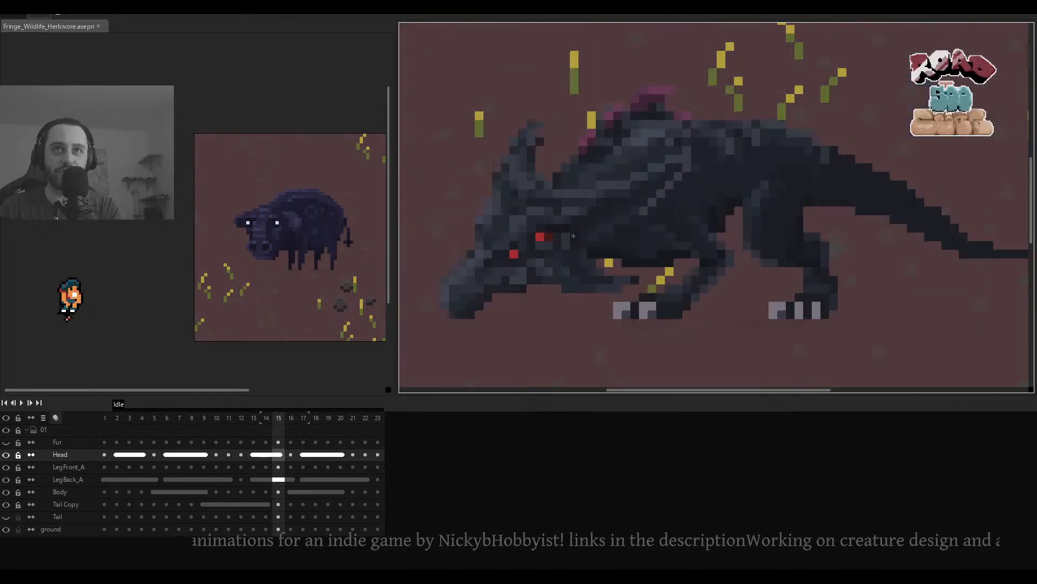
scroll(562, 235, "up", 4)
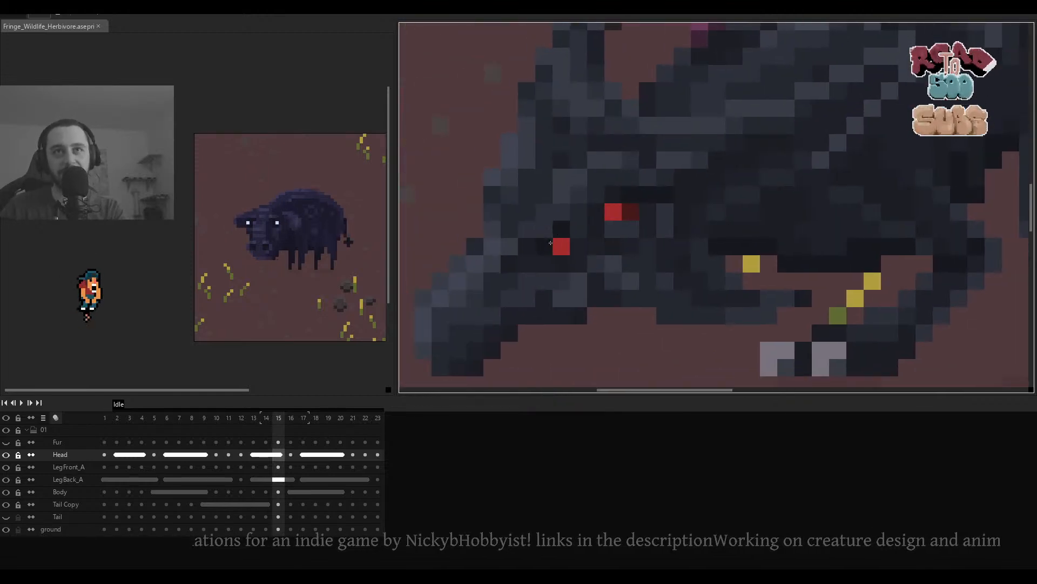
scroll(623, 225, "down", 2)
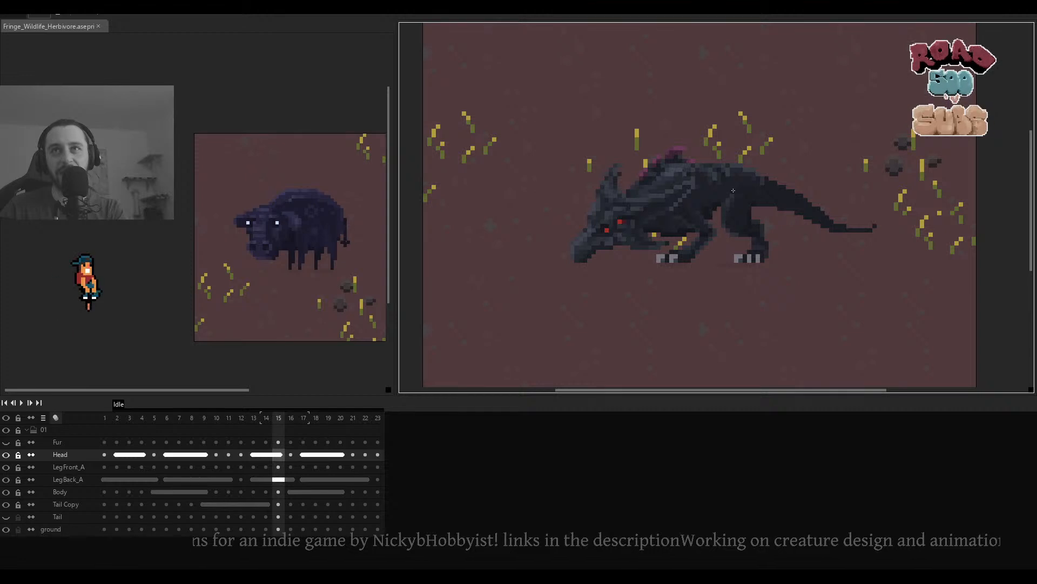
scroll(733, 191, "up", 2)
scroll(660, 216, "down", 2)
key("ctrl+z")
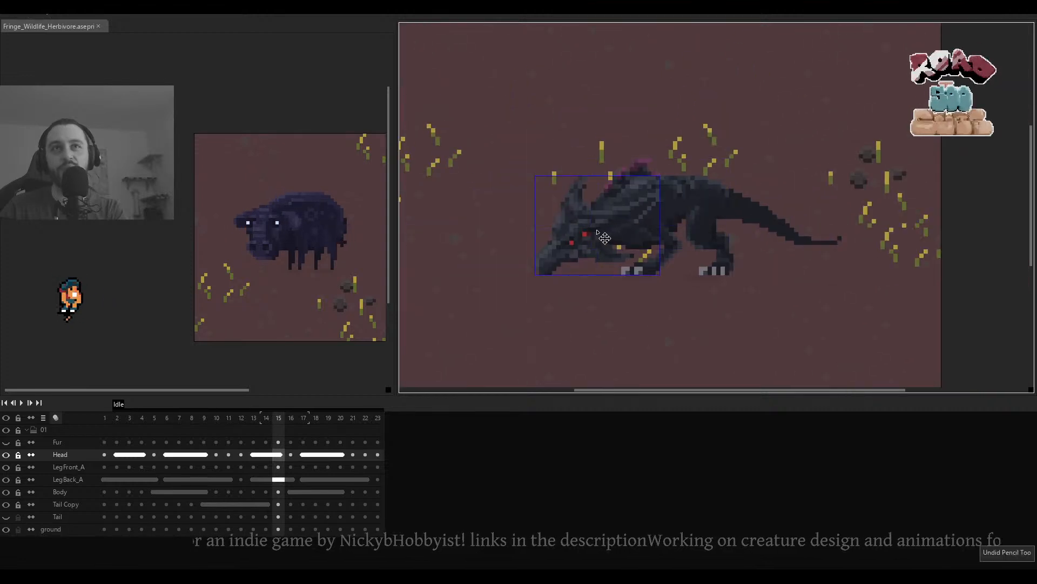
scroll(602, 236, "up", 4)
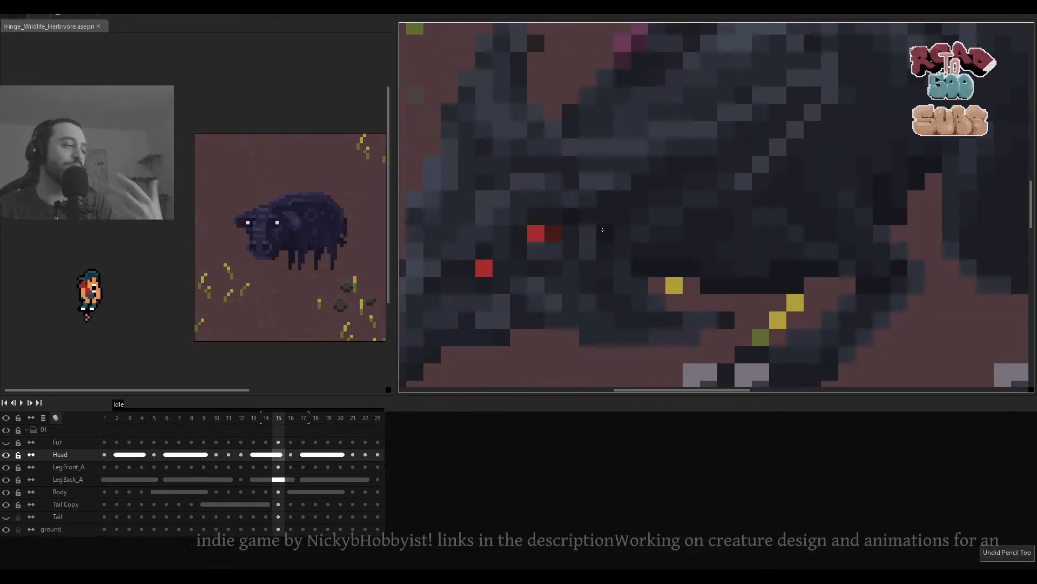
scroll(609, 232, "down", 4)
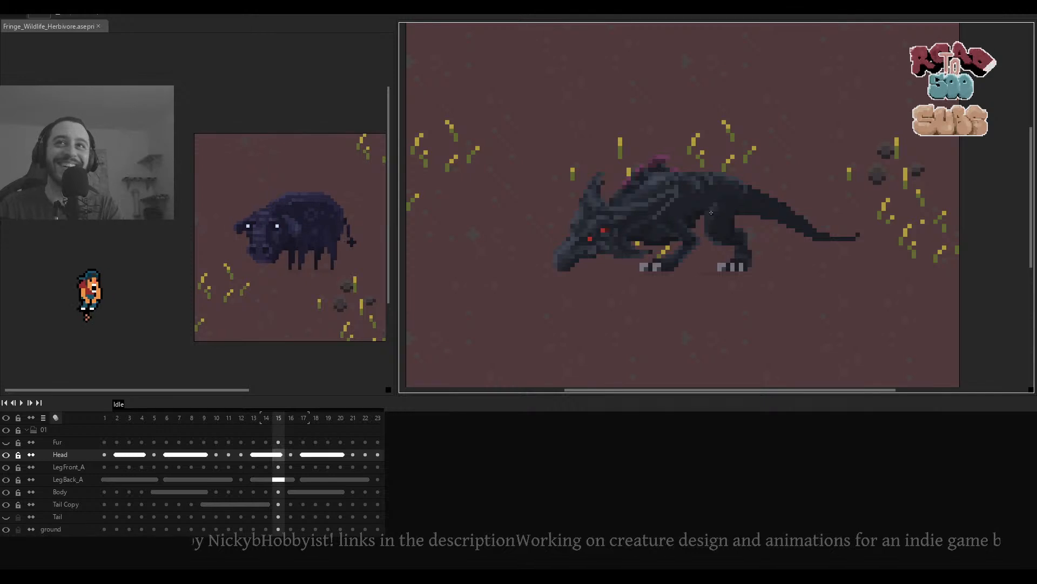
left_click_drag(723, 215, 712, 208)
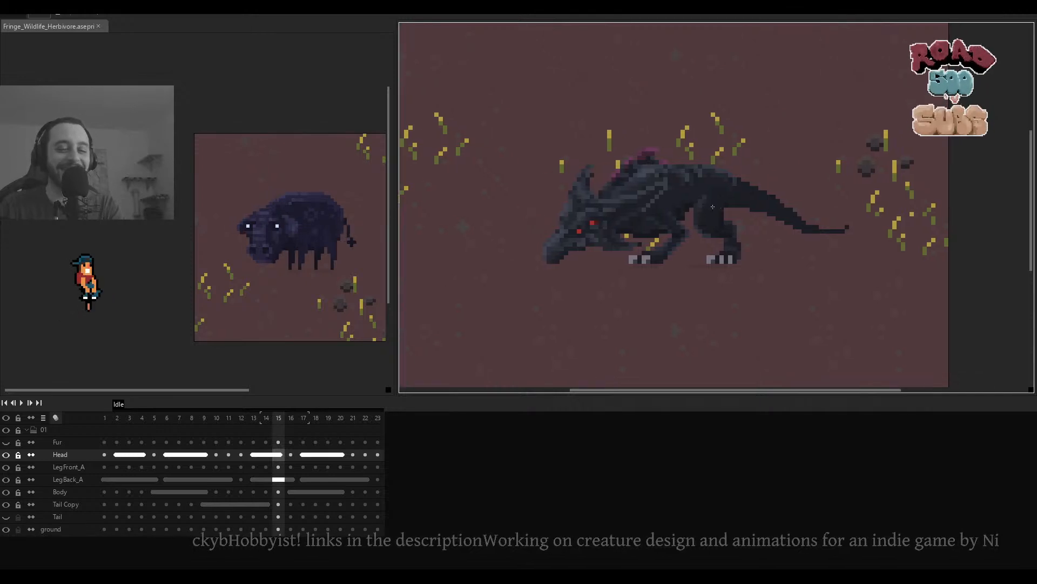
Reactivate the Tail Copy layer and play the Idle animation to review the tail's motion, stopping playback at the end.
scroll(713, 206, "up", 2)
left_click(754, 191, "ctrl")
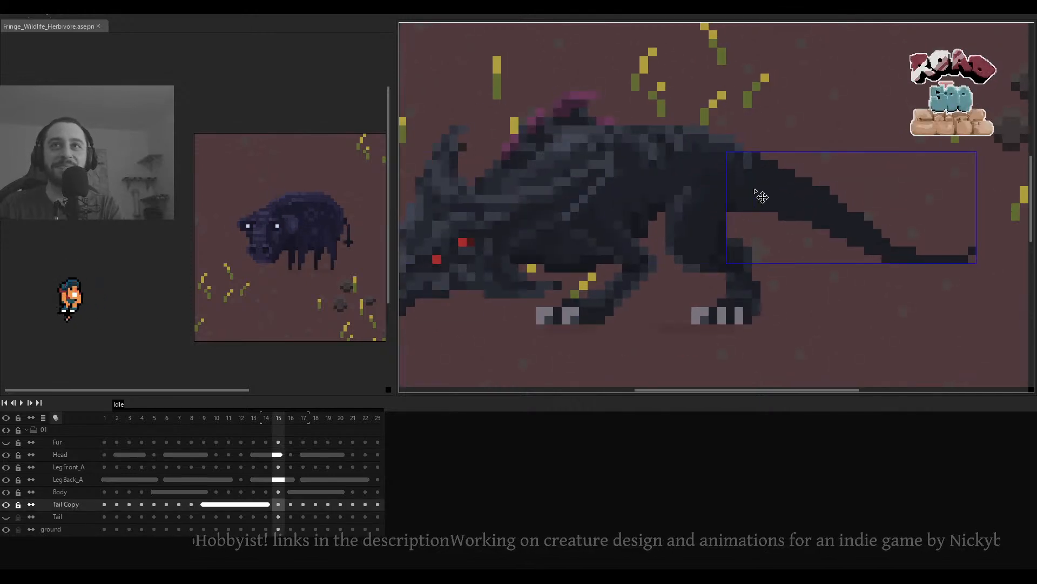
scroll(749, 190, "down", 2)
key("Return")
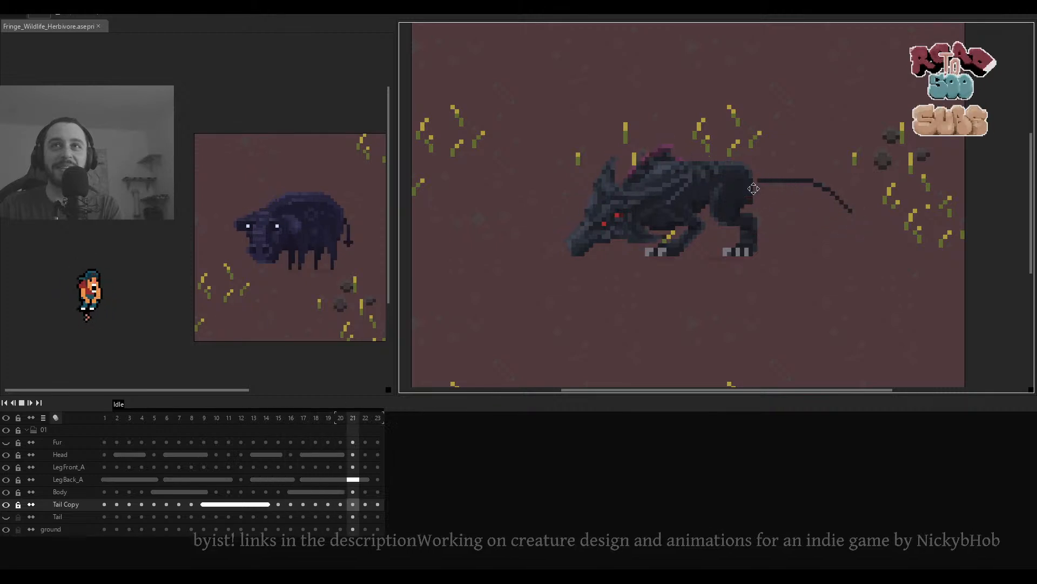
scroll(778, 202, "down", 3)
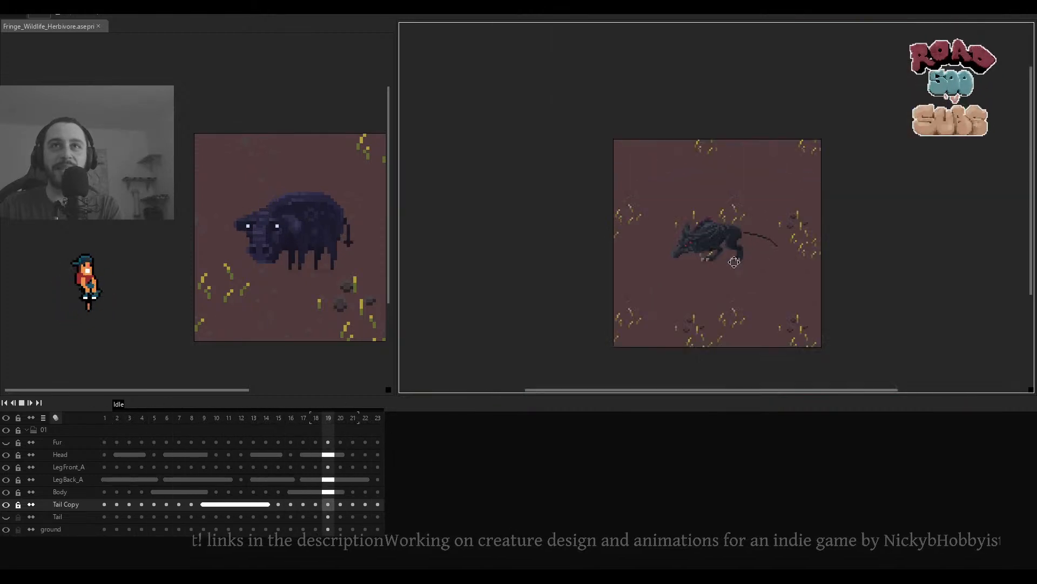
scroll(805, 215, "up", 2)
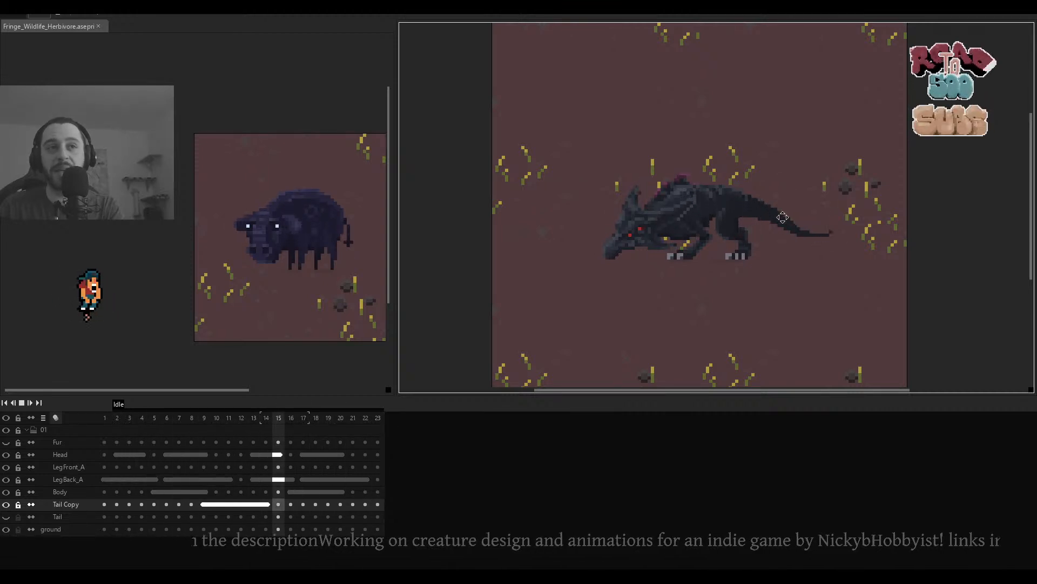
key("Return")
Compare the tail's pose in frames 15 to 17 on the Tail Copy layer, ending on frame 16.
key("Left")
key("Left")
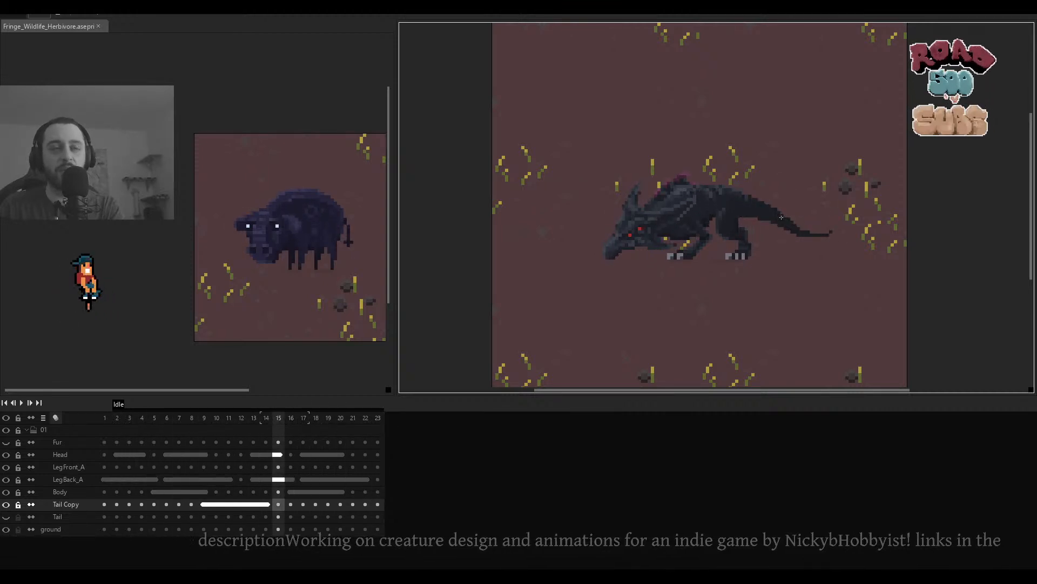
key("Right")
key("Right")
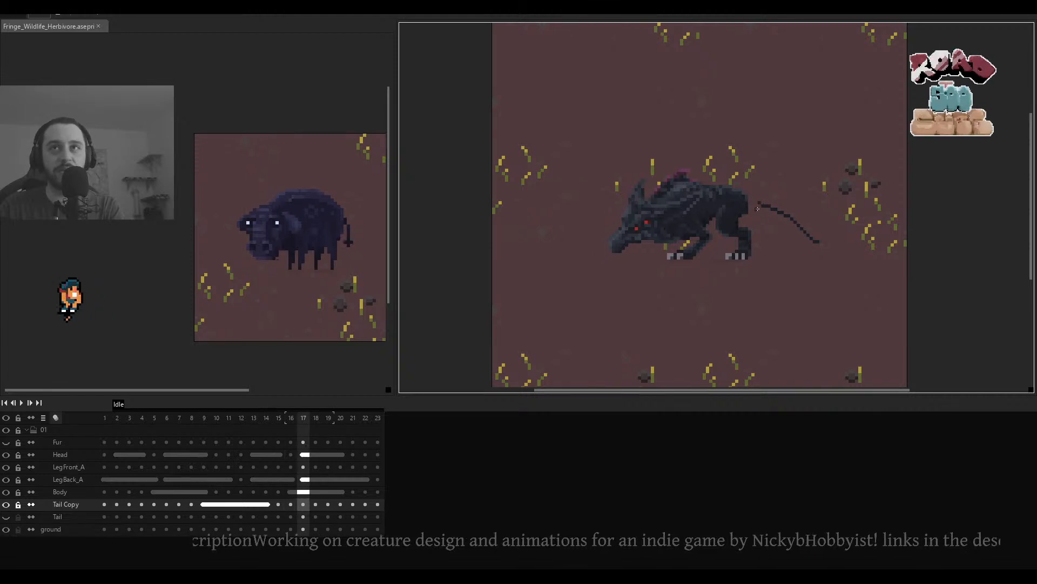
key("Left")
key("Left")
key("Right")
Paint the thin guide line in frame 16 into a full tail, thick at the hindquarters and tapering towards the tip.
scroll(758, 209, "up", 2)
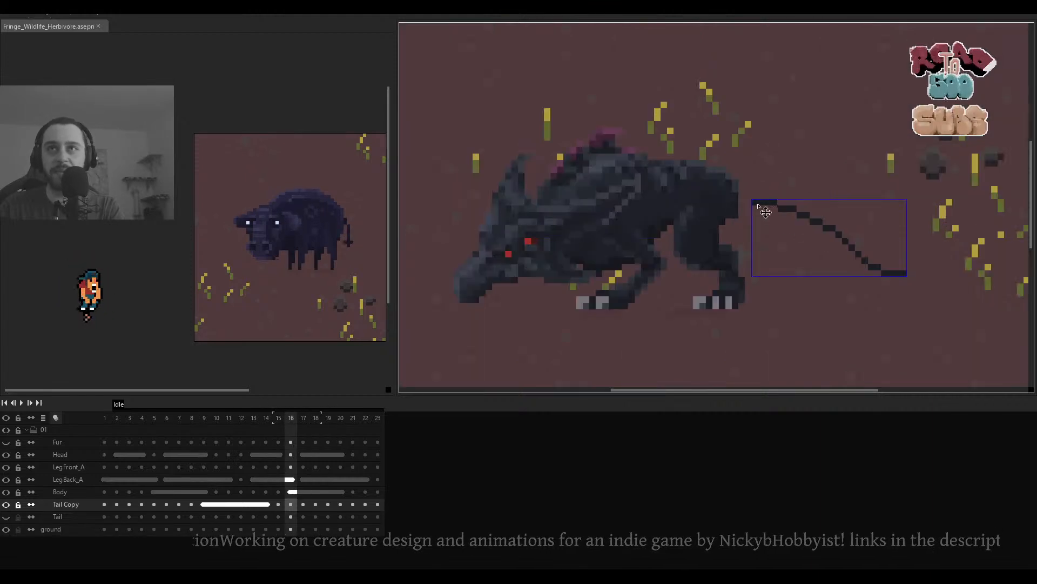
scroll(757, 204, "up", 2)
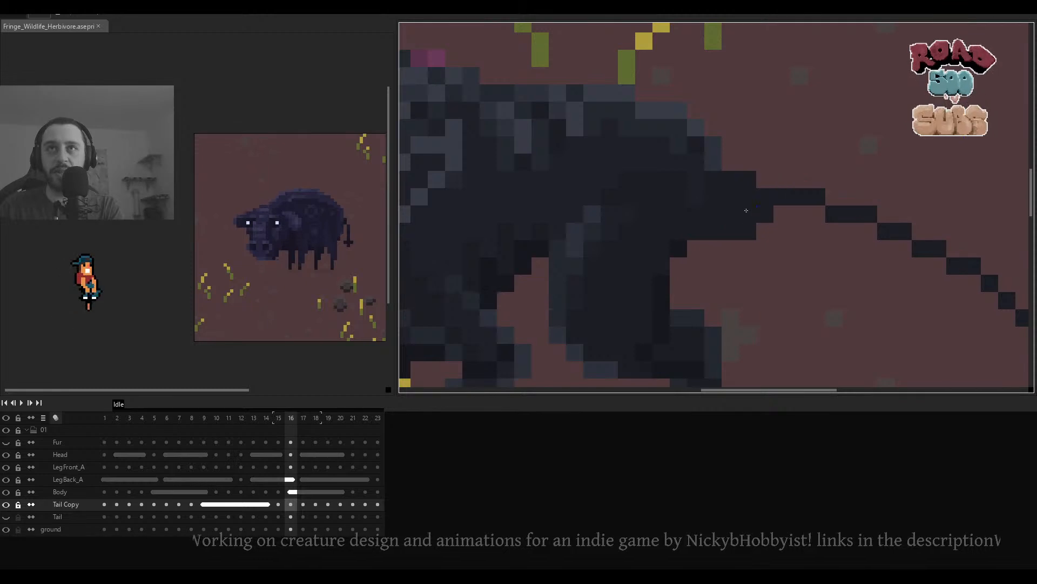
left_click_drag(746, 210, 700, 207)
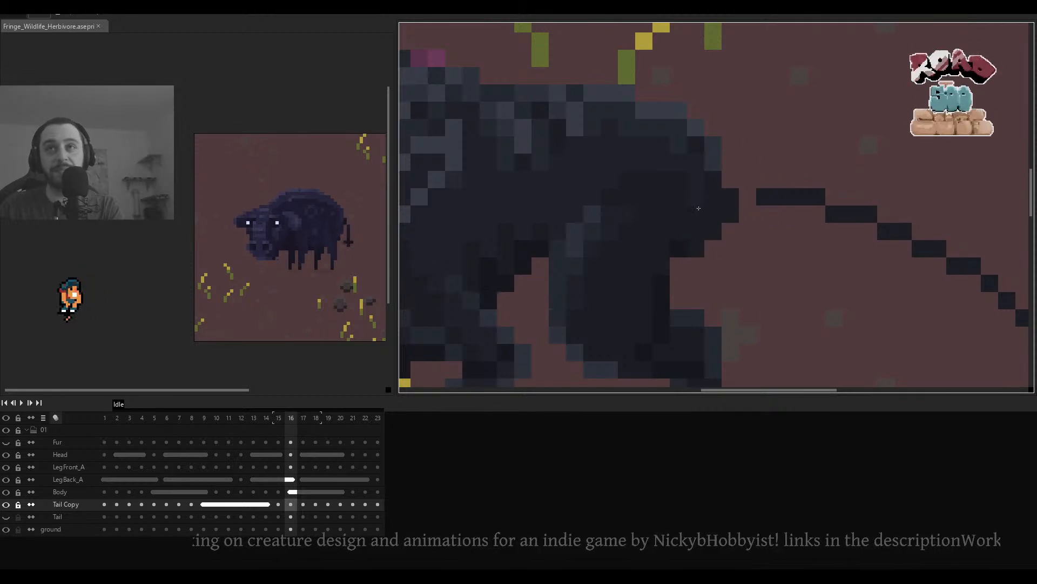
scroll(698, 208, "down", 2)
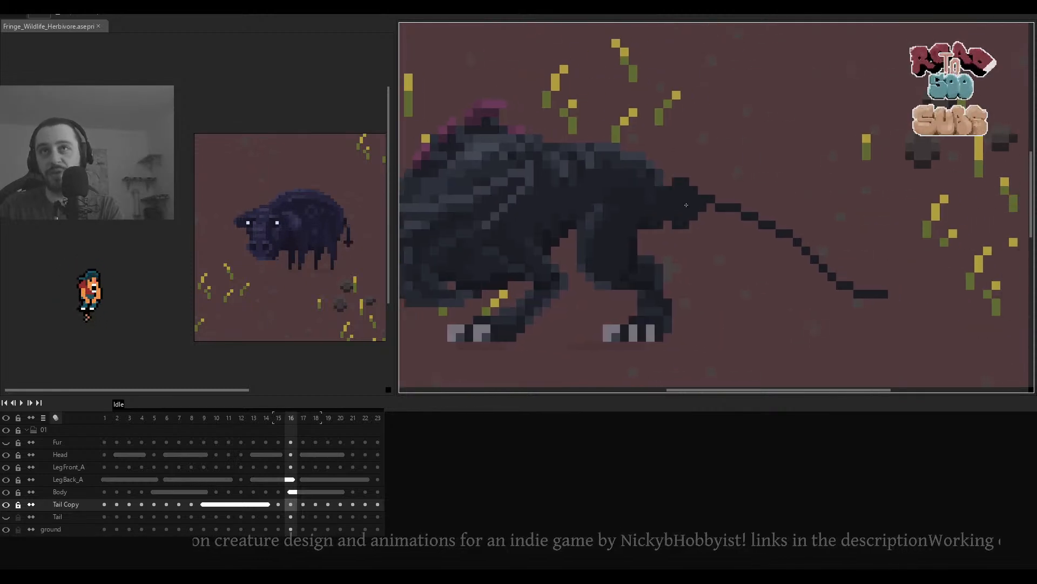
left_click(661, 201)
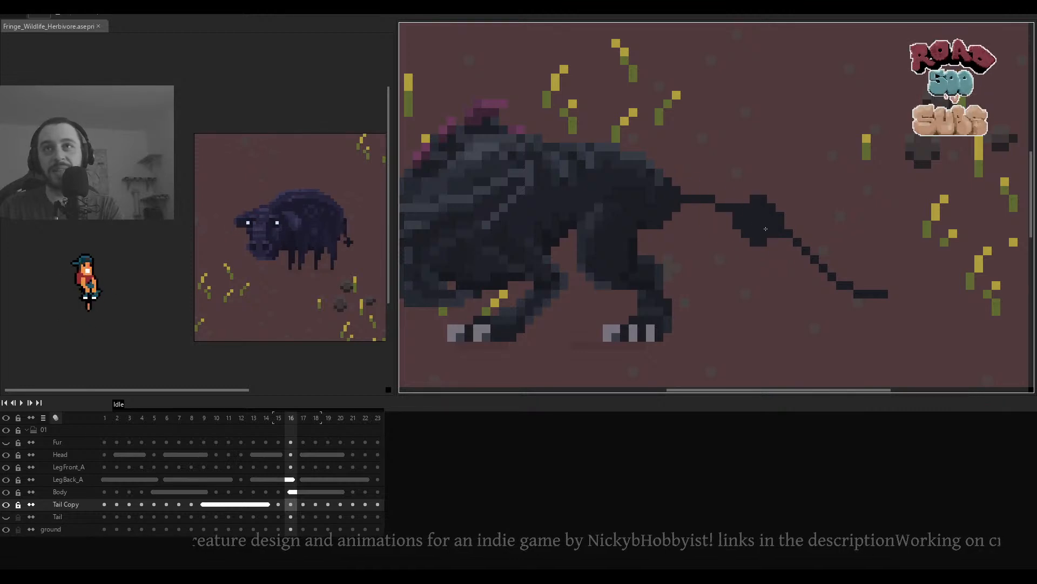
left_click(775, 232, "shift")
key("ctrl+z")
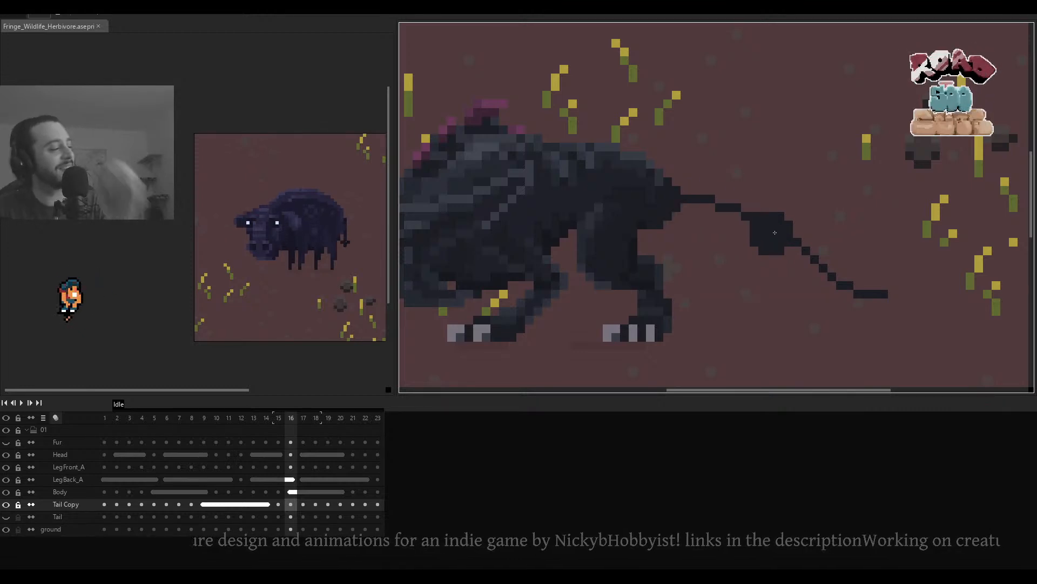
key("v")
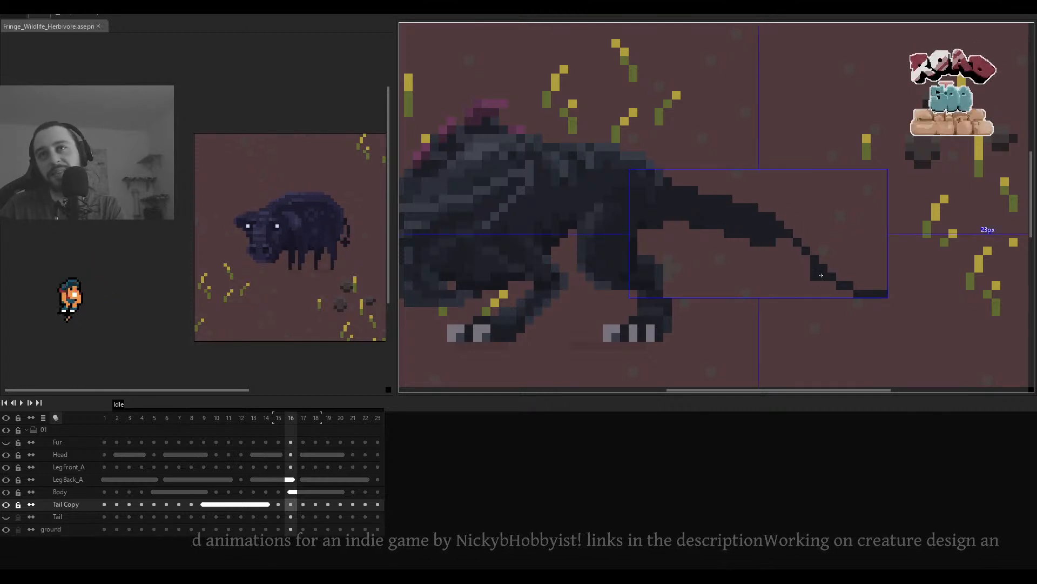
left_click(825, 277, "shift")
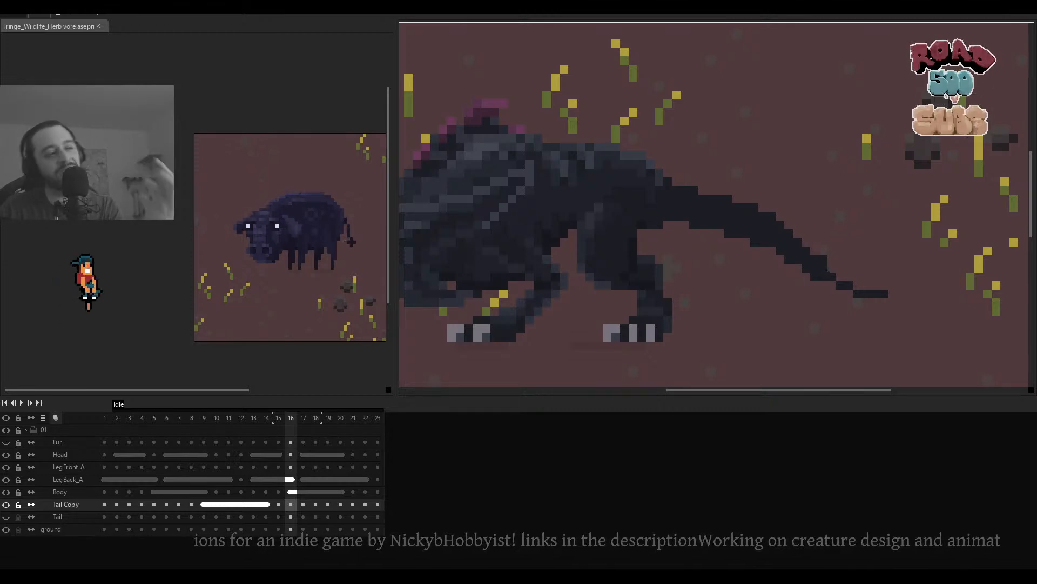
left_click(848, 290, "shift")
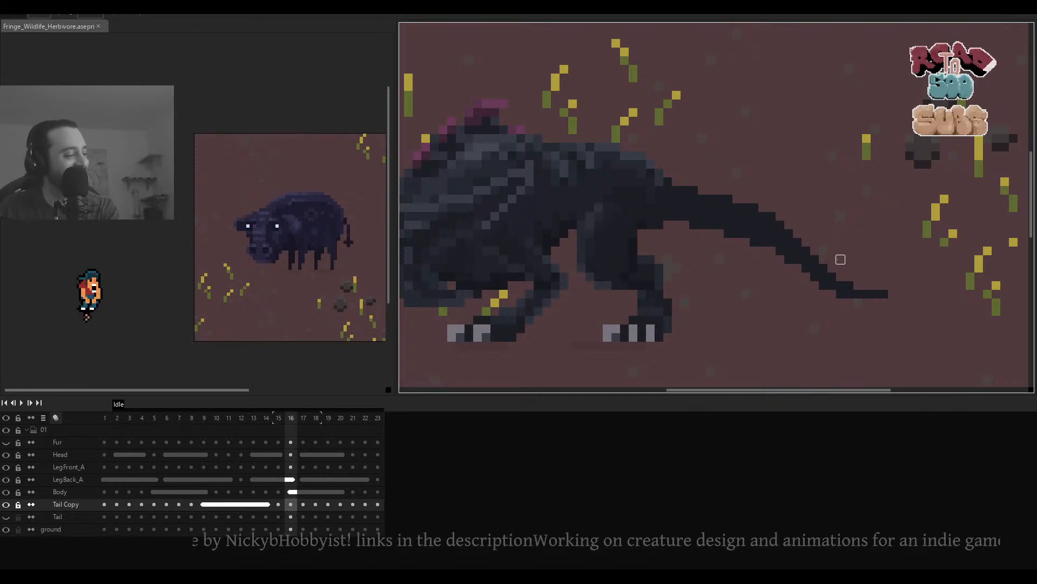
Select the end section of the tail in frame 16 and shift it slightly up and towards the body.
scroll(781, 249, "down", 2)
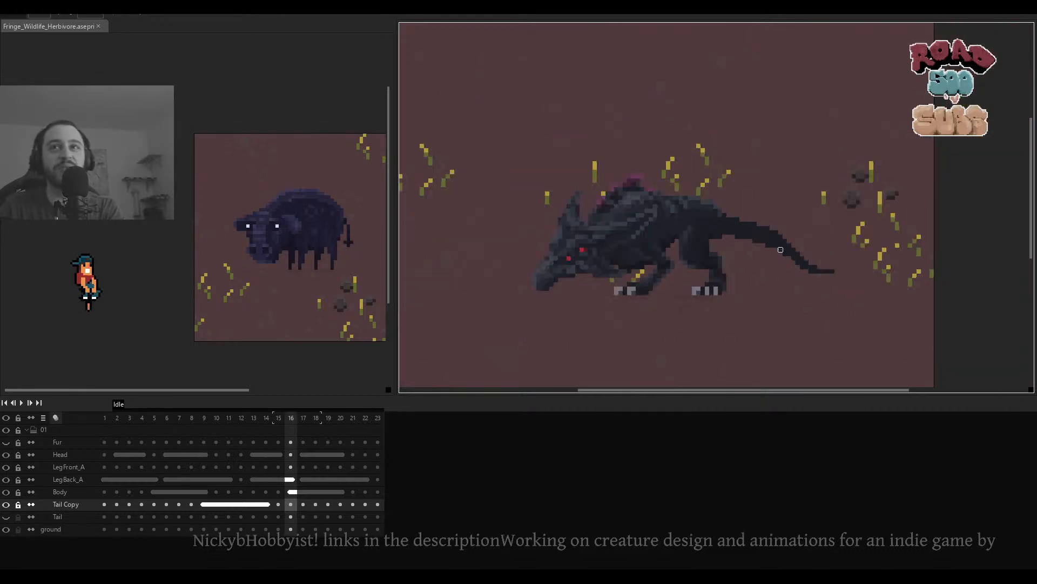
scroll(780, 250, "up", 2)
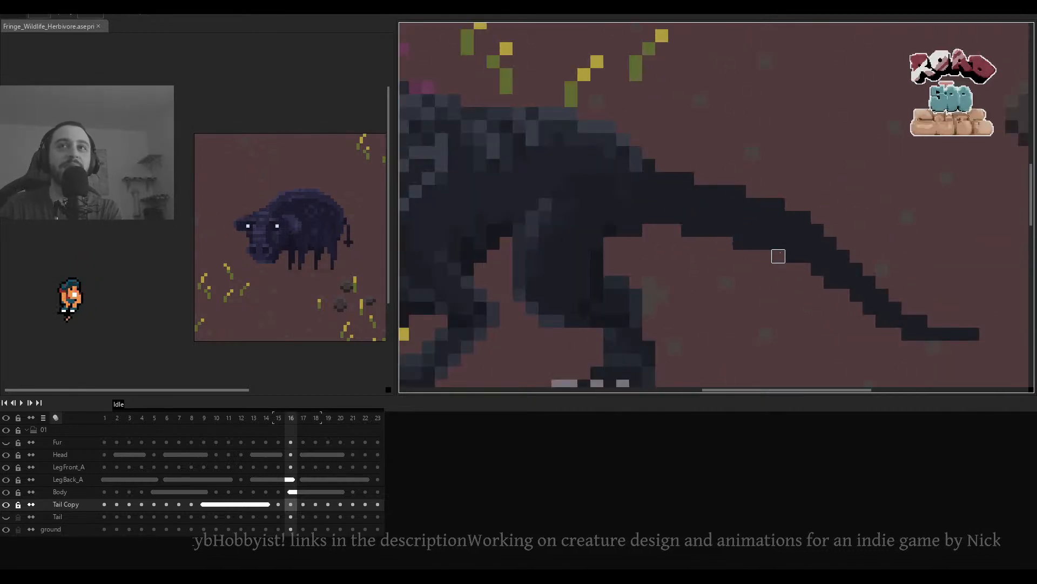
scroll(778, 255, "down", 2)
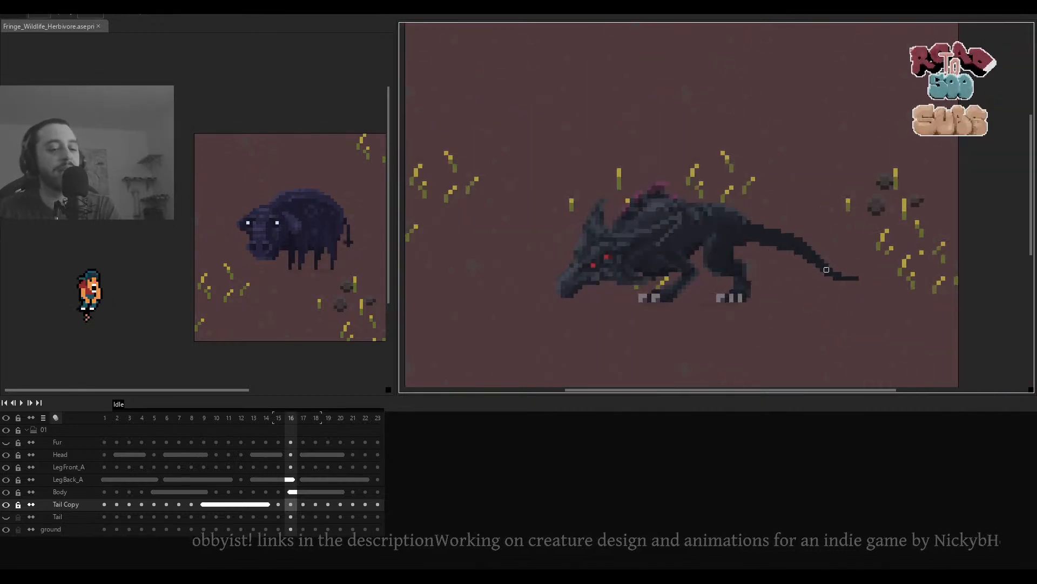
scroll(865, 257, "up", 1)
left_click_drag(860, 239, 776, 315)
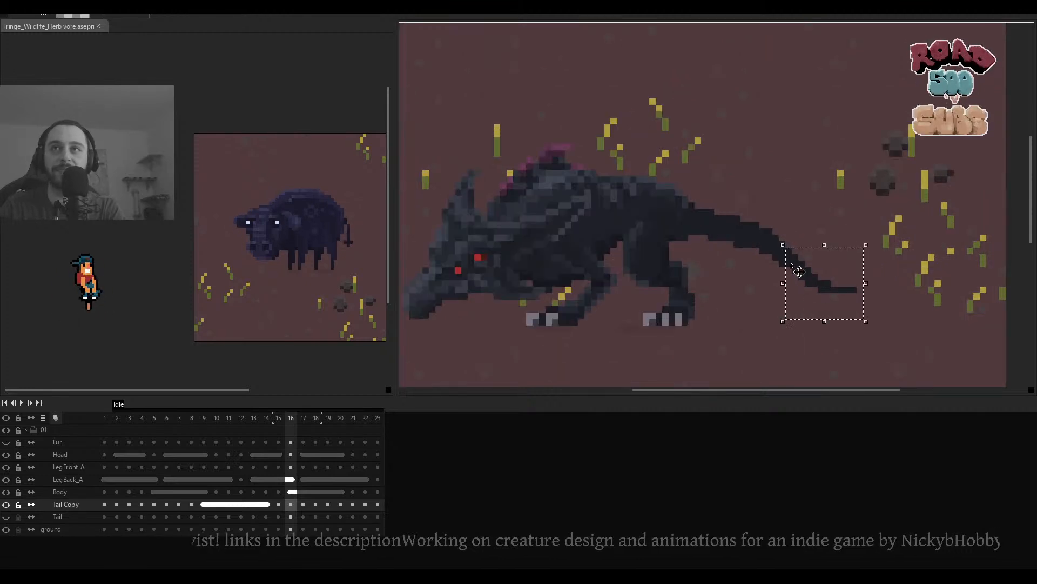
left_click(782, 225)
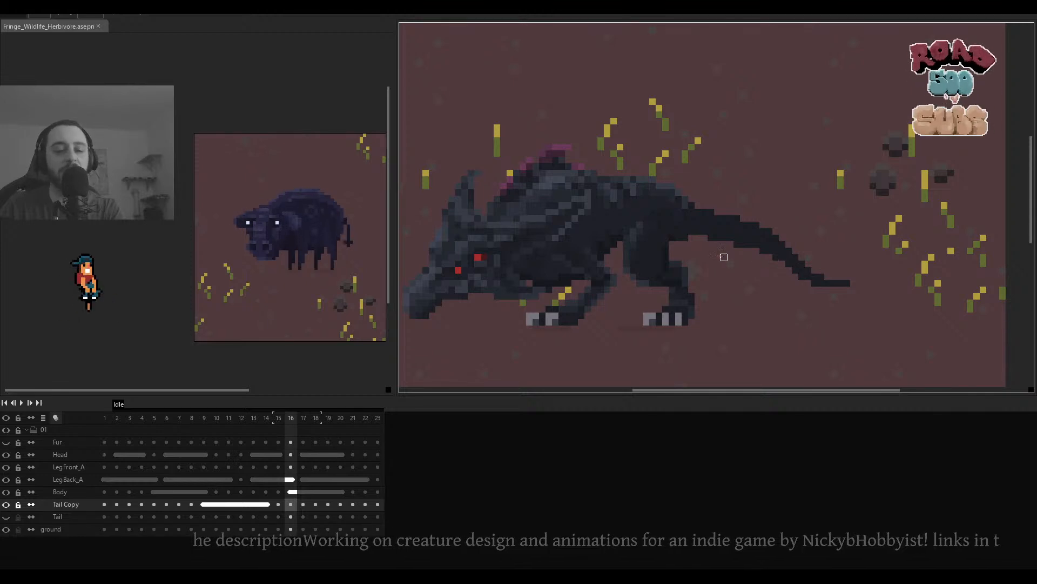
Thicken the tail's underside near its base in frame 16 and check the shape against the whole creature.
scroll(704, 236, "up", 1)
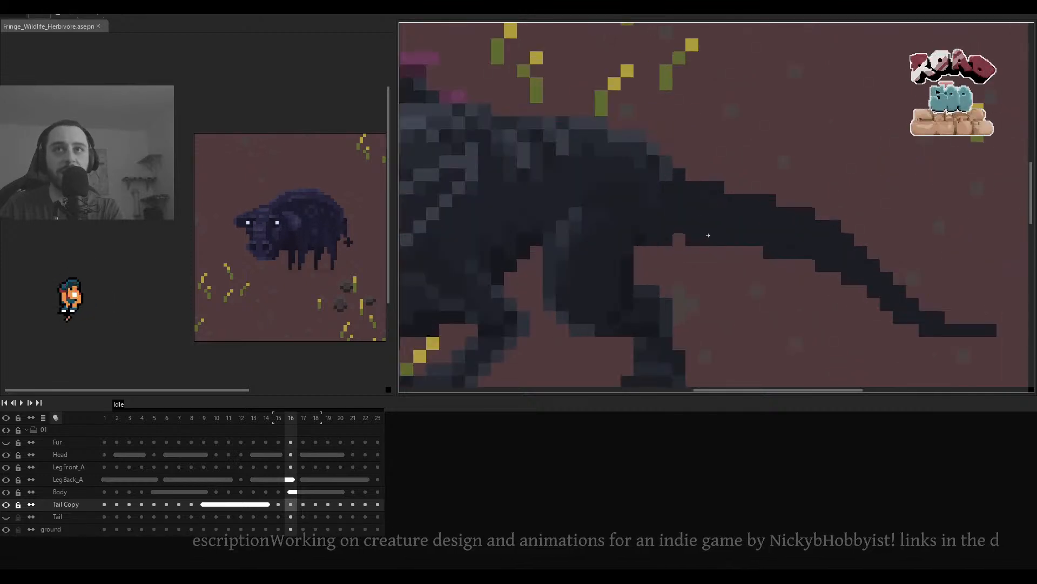
scroll(704, 236, "down", 3)
key("ctrl+z")
scroll(713, 236, "up", 3)
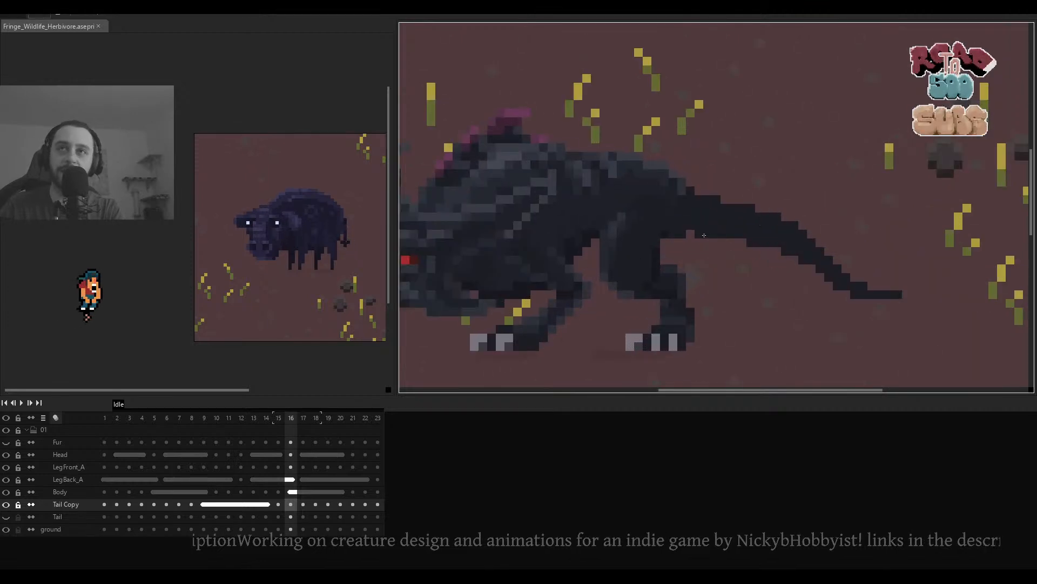
scroll(744, 238, "down", 3)
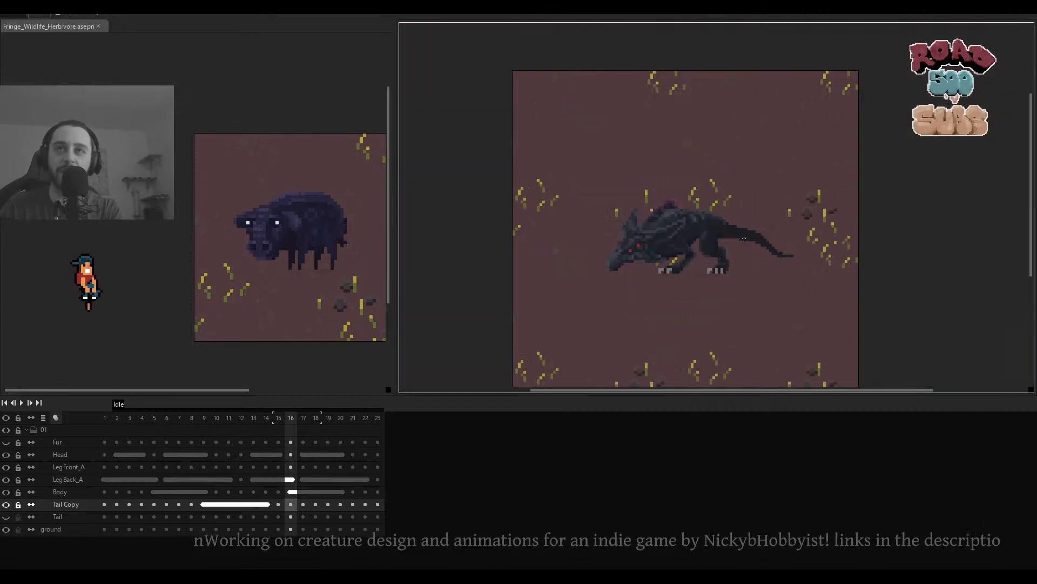
scroll(747, 240, "down", 1)
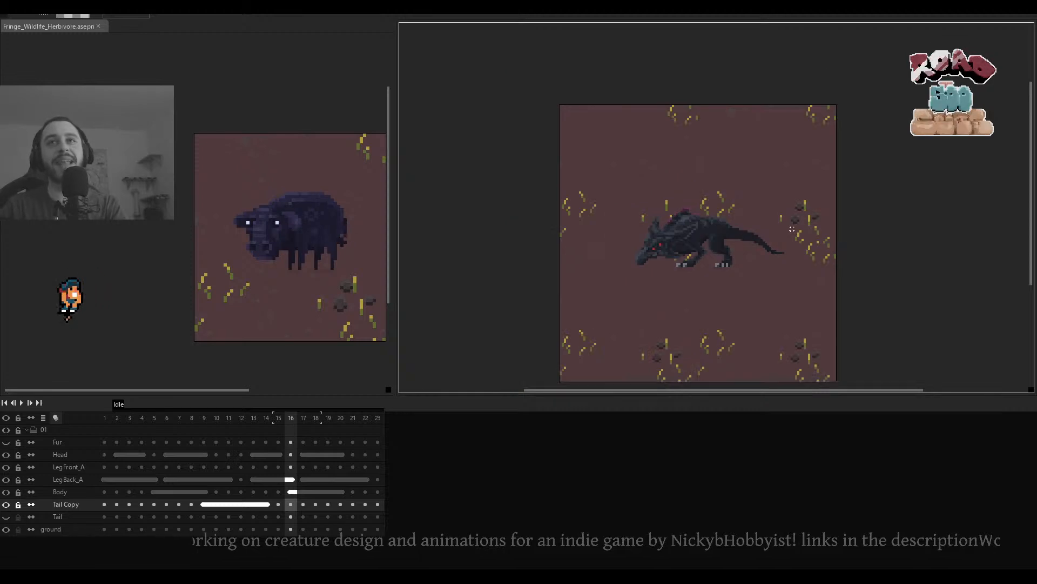
Paint a full tapered tail over the guide line in frame 17 with a smaller brush, from the hindquarters to the tip.
scroll(751, 235, "up", 2)
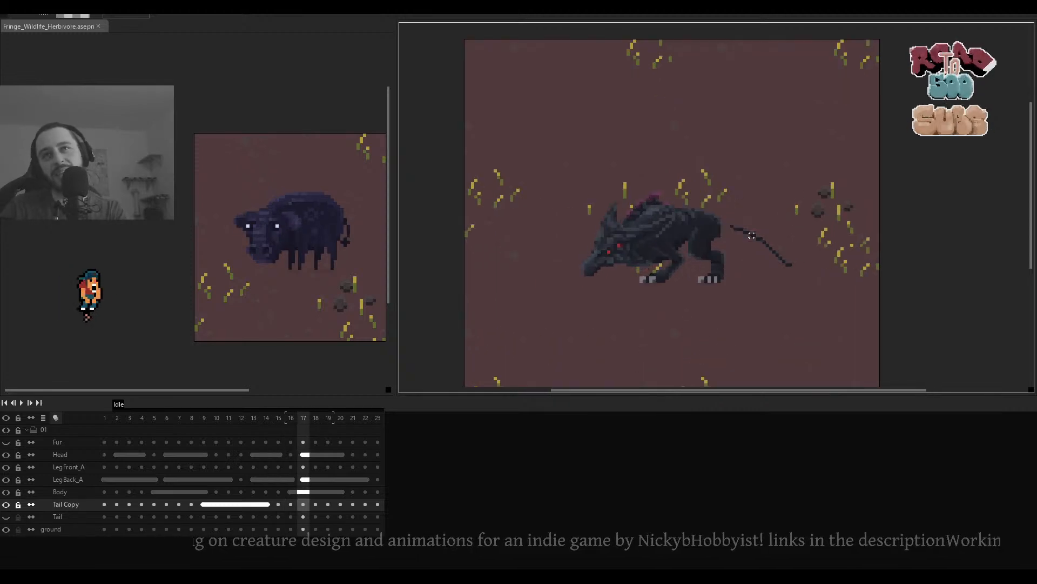
scroll(751, 235, "up", 3)
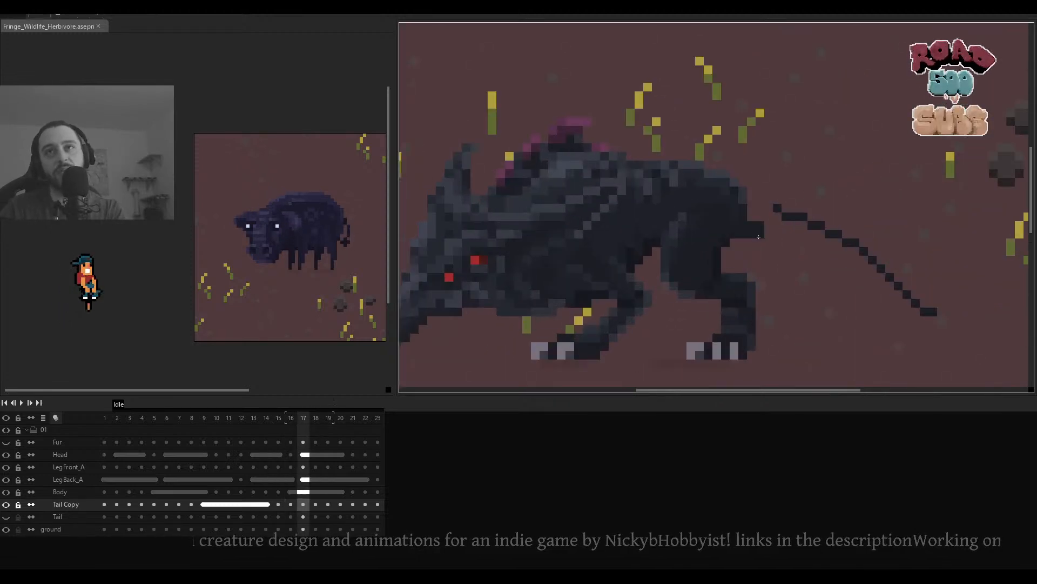
scroll(737, 225, "down", 1)
scroll(716, 217, "up", 1)
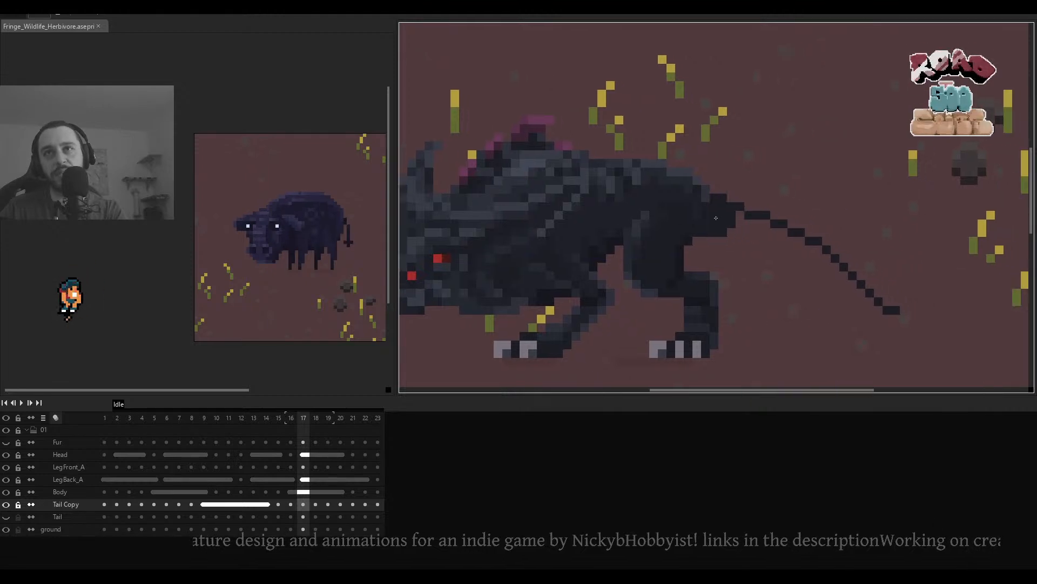
left_click_drag(704, 217, 801, 241)
key("ctrl+z")
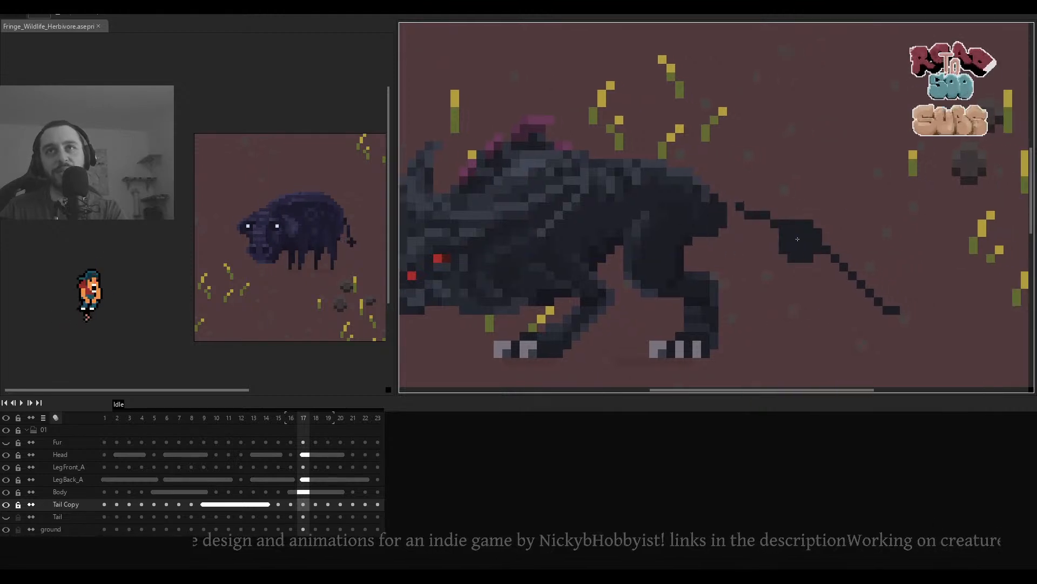
key("minus")
key("minus")
mouse_move(707, 223)
left_mouse_down()
mouse_move(809, 244)
mouse_move(878, 299)
left_mouse_up()
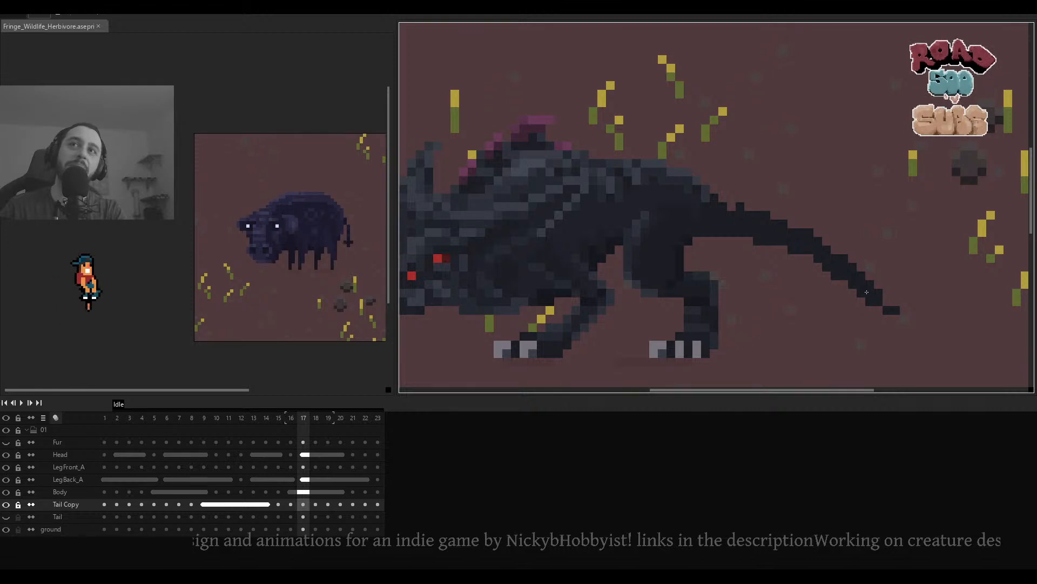
key("ctrl+z")
key("ctrl+y")
key("ctrl+z")
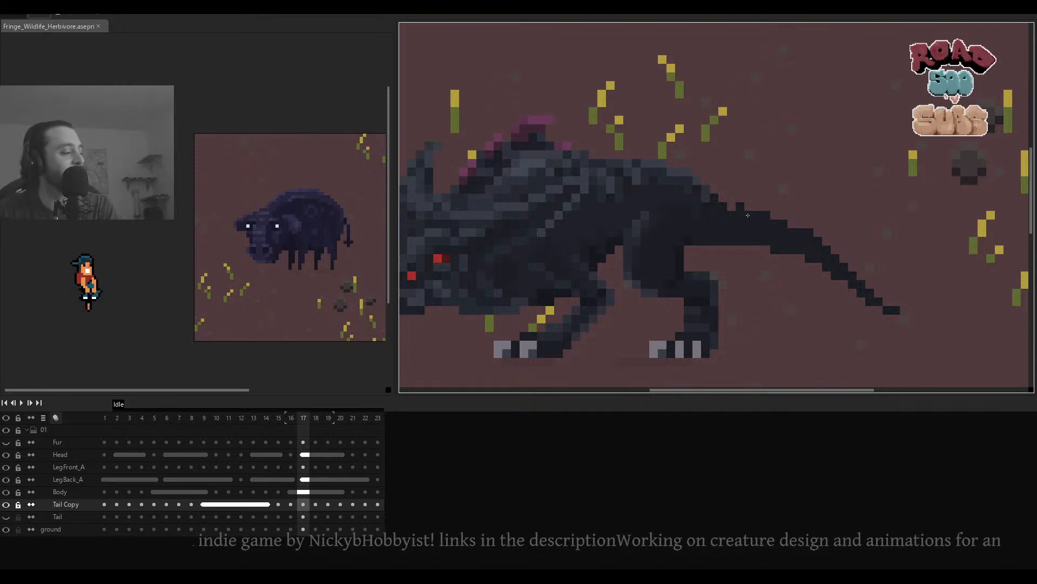
Smooth the tail's upper edge near its base in frame 17 and undo the last eraser stroke.
scroll(754, 213, "down", 2)
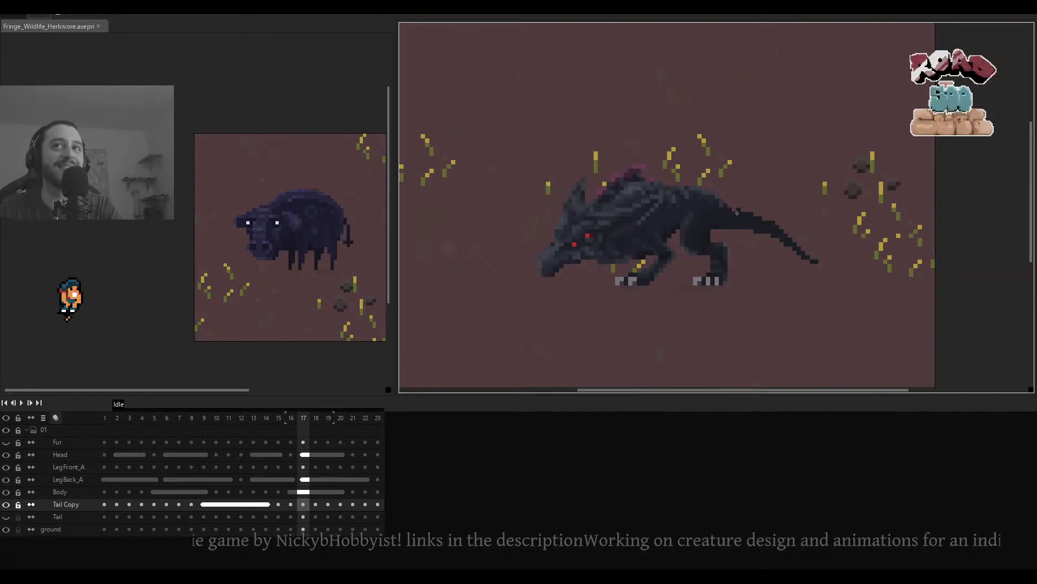
scroll(734, 206, "up", 3)
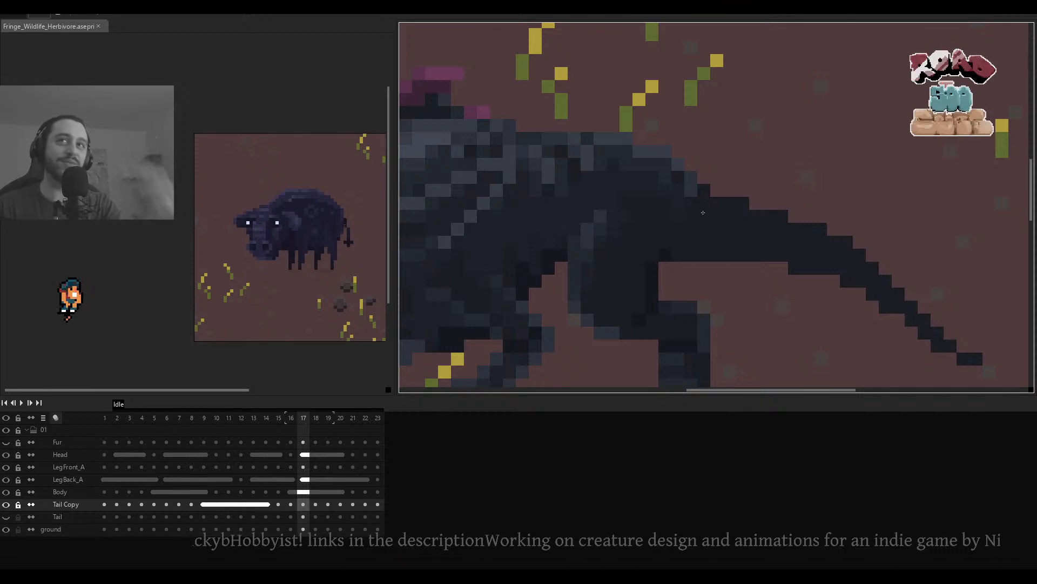
scroll(770, 213, "down", 2)
scroll(762, 212, "up", 2)
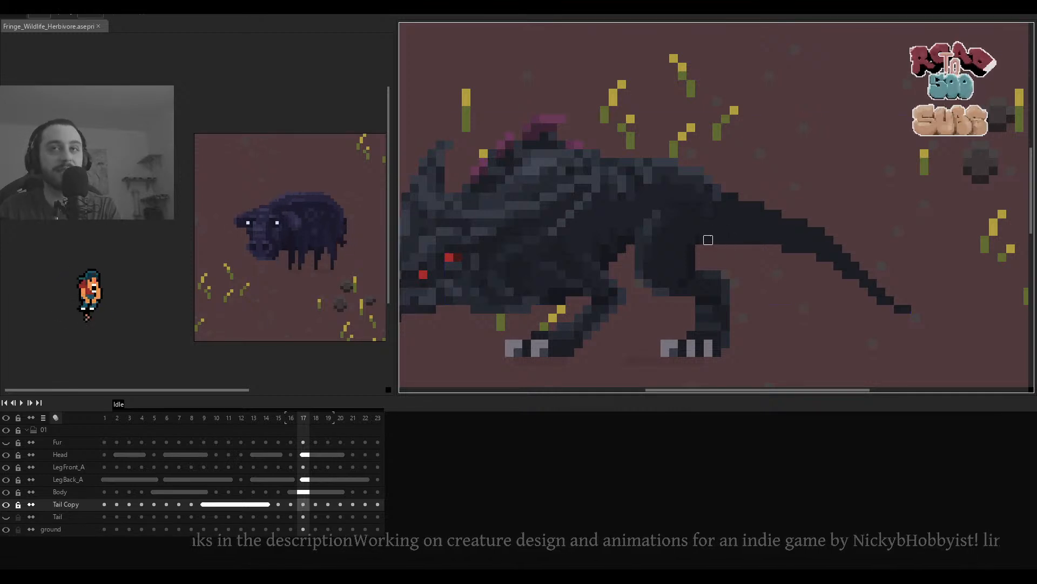
key("ctrl+z")
scroll(754, 244, "down", 3)
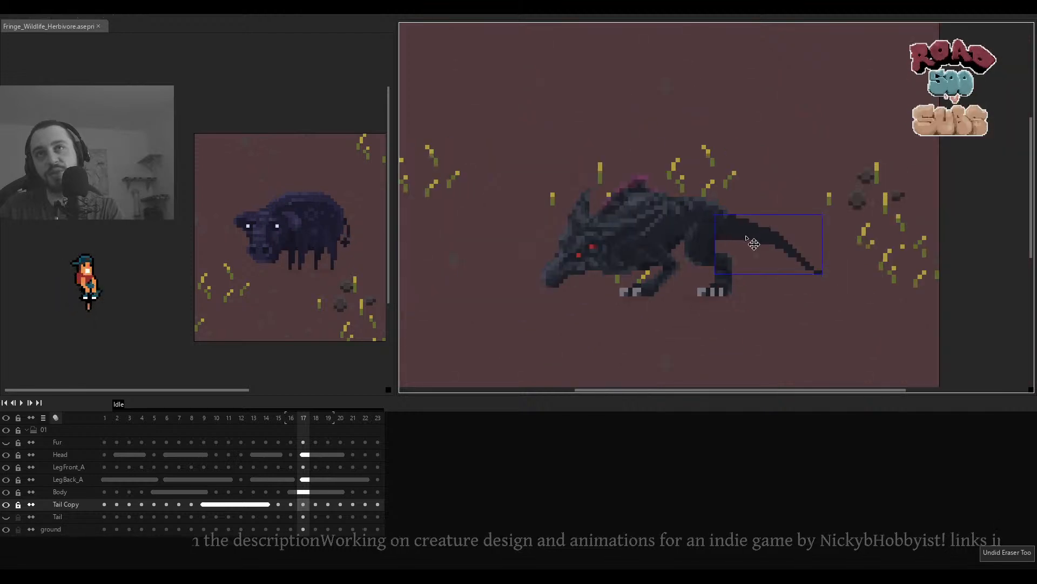
Select the tail's tip pixels in frame 17, move them up and towards the body, and deselect them.
scroll(818, 269, "up", 3)
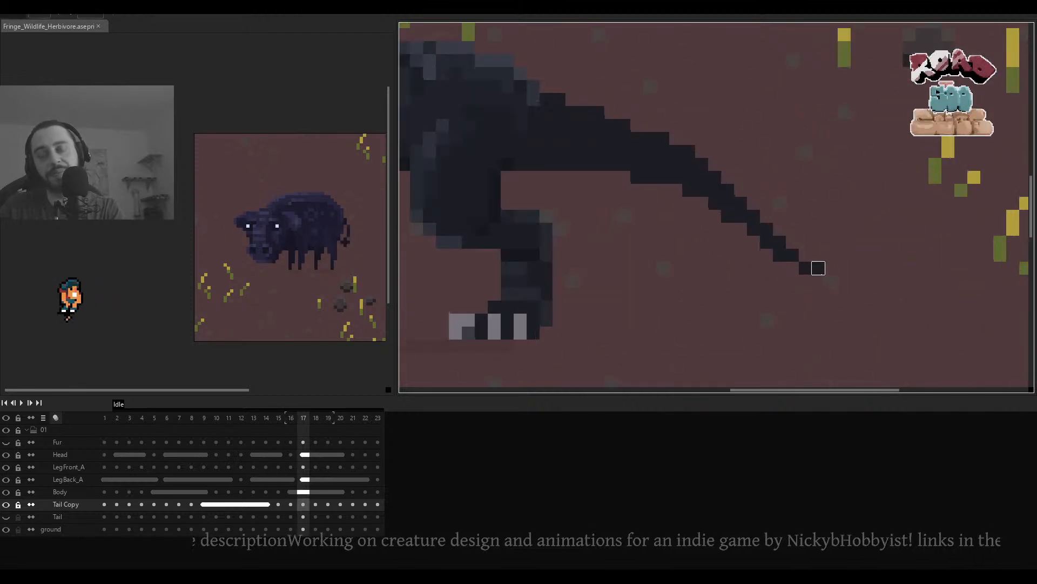
left_click_drag(823, 274, 799, 261)
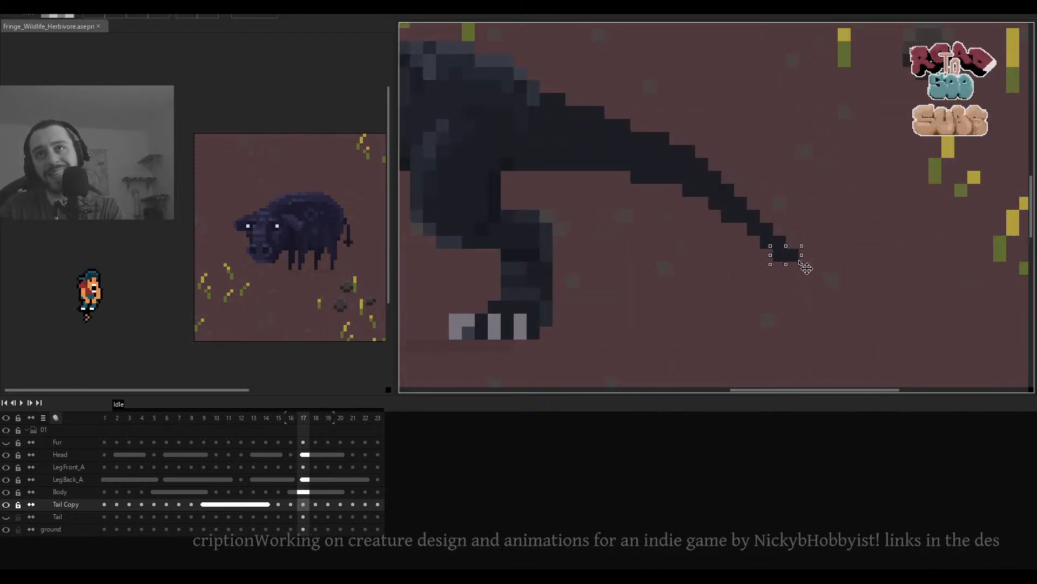
key("ctrl+d")
Flip through frames 15 to 18 to compare the tail's shape and tip position, ending on frame 16.
scroll(824, 255, "down", 4)
key("Left")
key("Right")
scroll(824, 252, "up", 2)
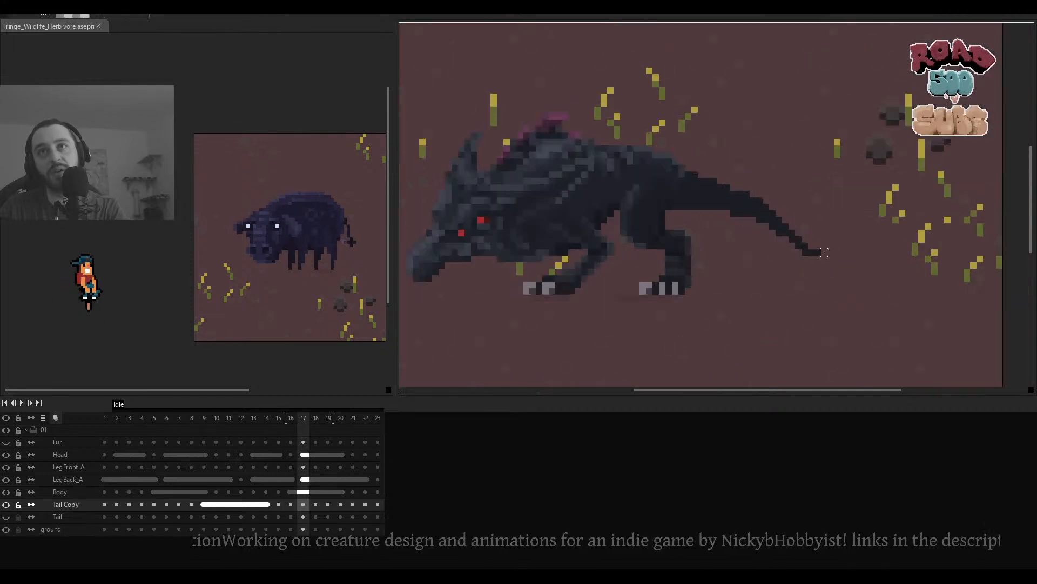
key("Left")
key("Left")
key("Right")
key("Right")
key("Right")
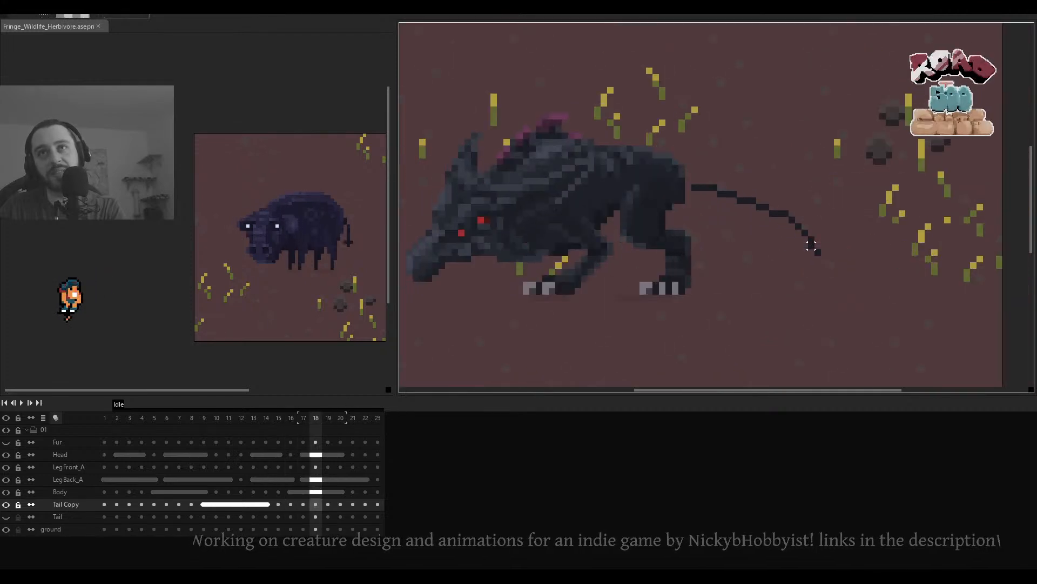
key("Left")
key("Left")
key("Right")
left_click_drag(792, 233, 826, 239)
key("Left")
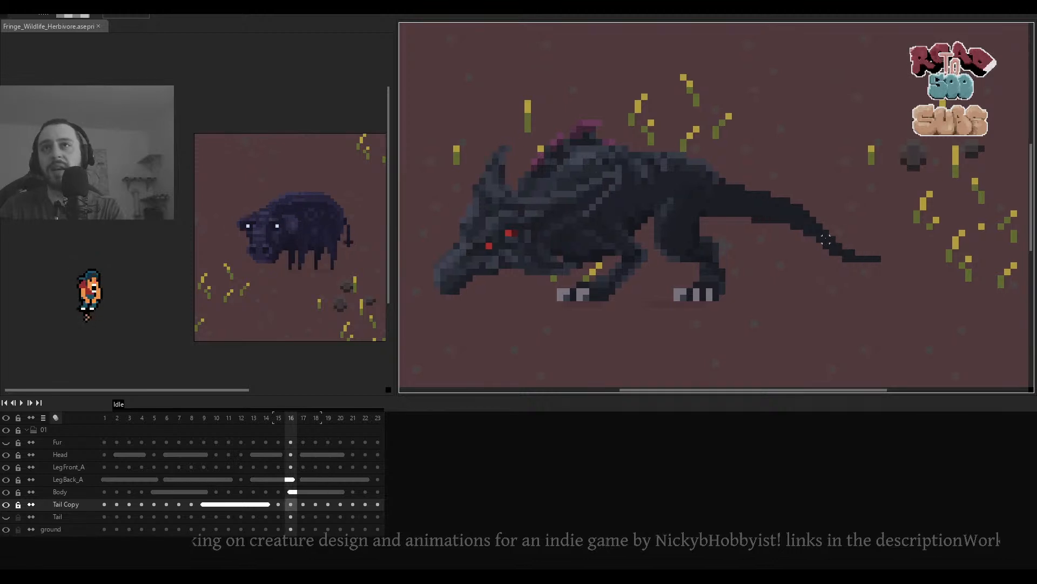
Compare the neighbouring frame with frame 16, play the Idle animation to check the tail's motion, and stop on frame 5.
key("Right")
key("Left")
key("Return")
scroll(825, 238, "down", 2)
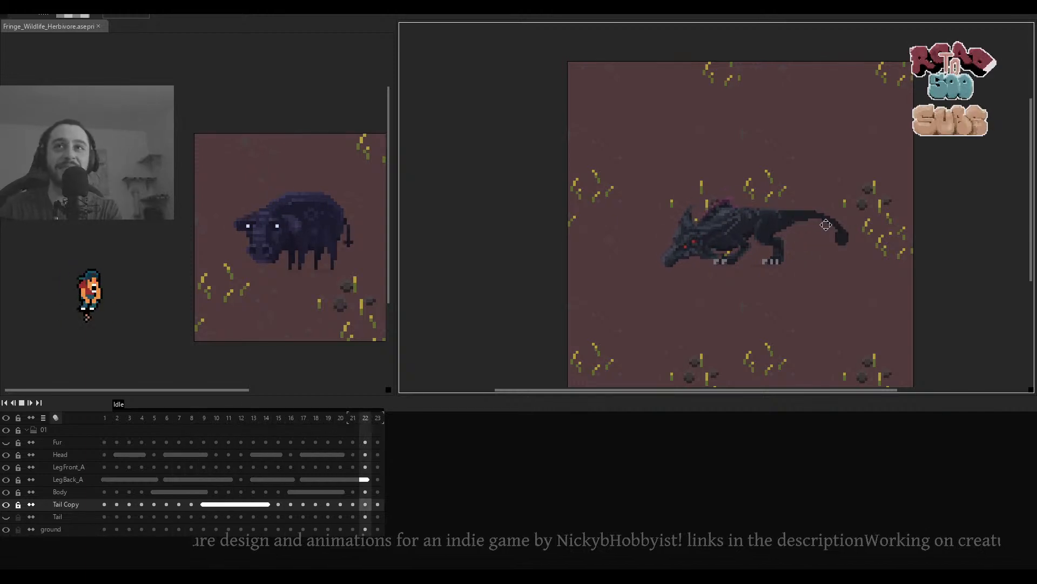
left_click_drag(854, 231, 809, 236)
scroll(809, 237, "up", 1)
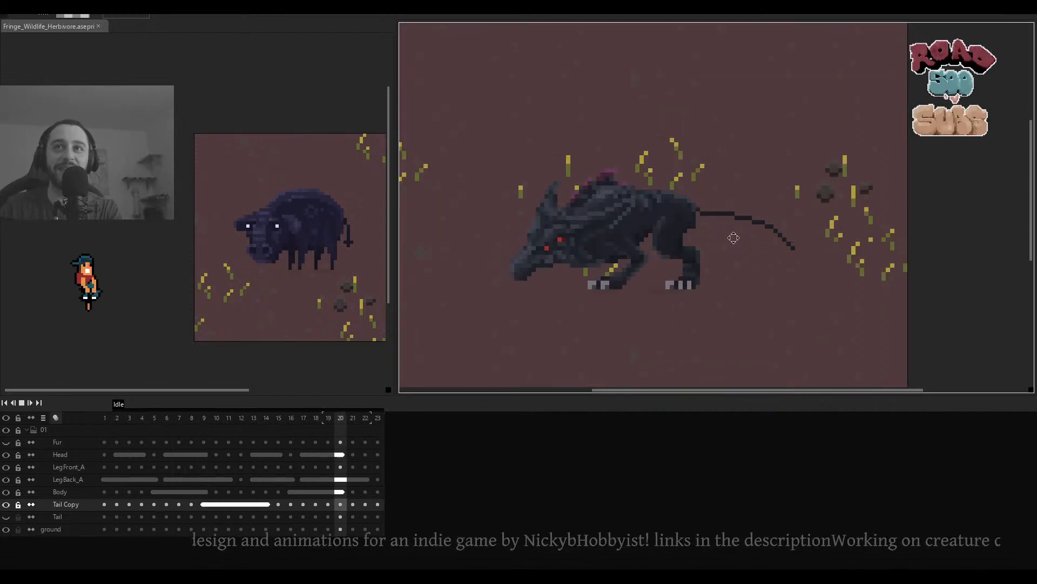
scroll(744, 245, "up", 3)
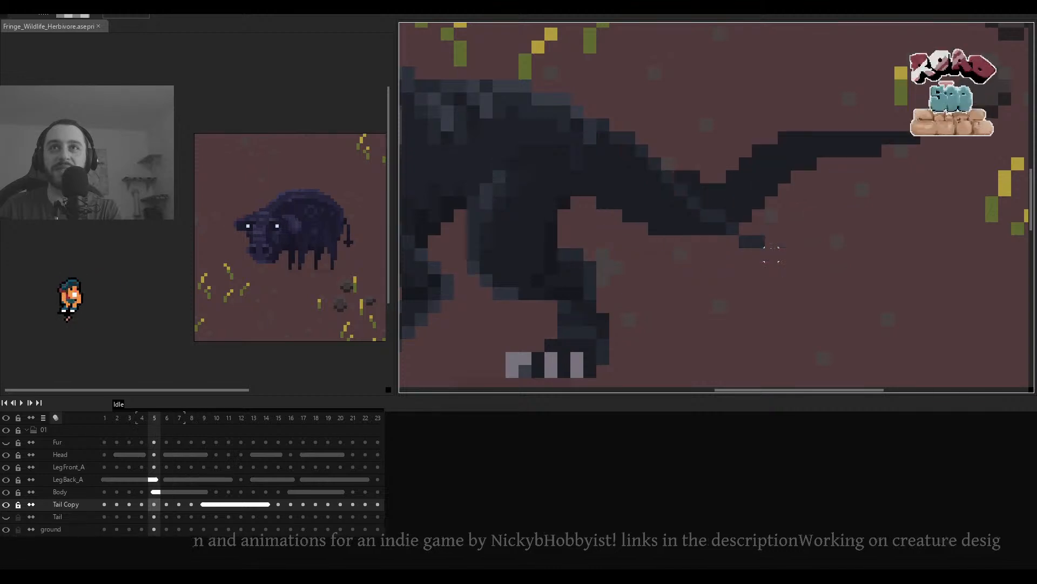
Select and delete the stray pixels below the tail on the Body layer in frame 5, and deselect.
left_click(754, 248, "ctrl")
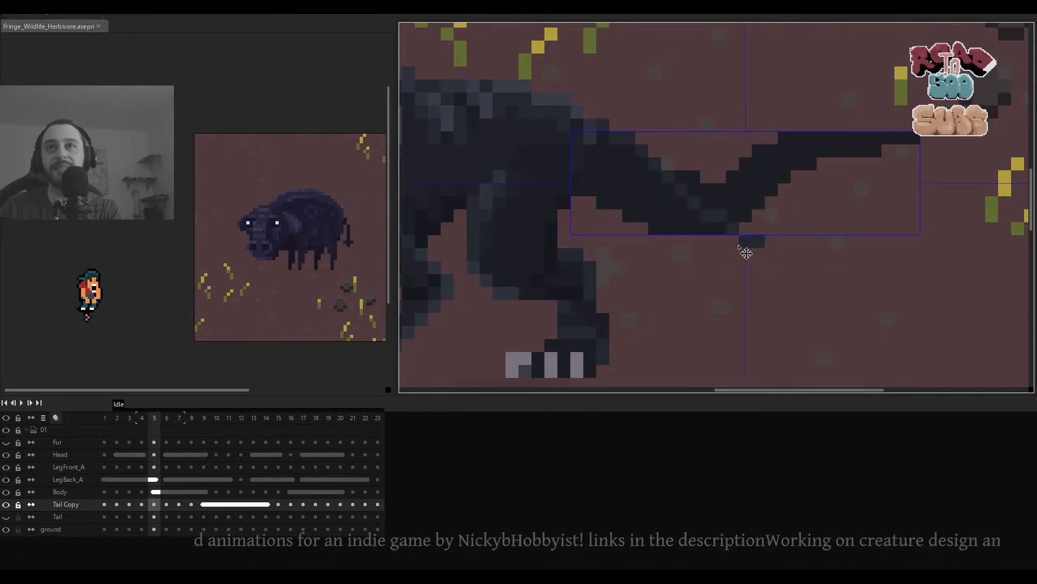
scroll(751, 248, "down", 1)
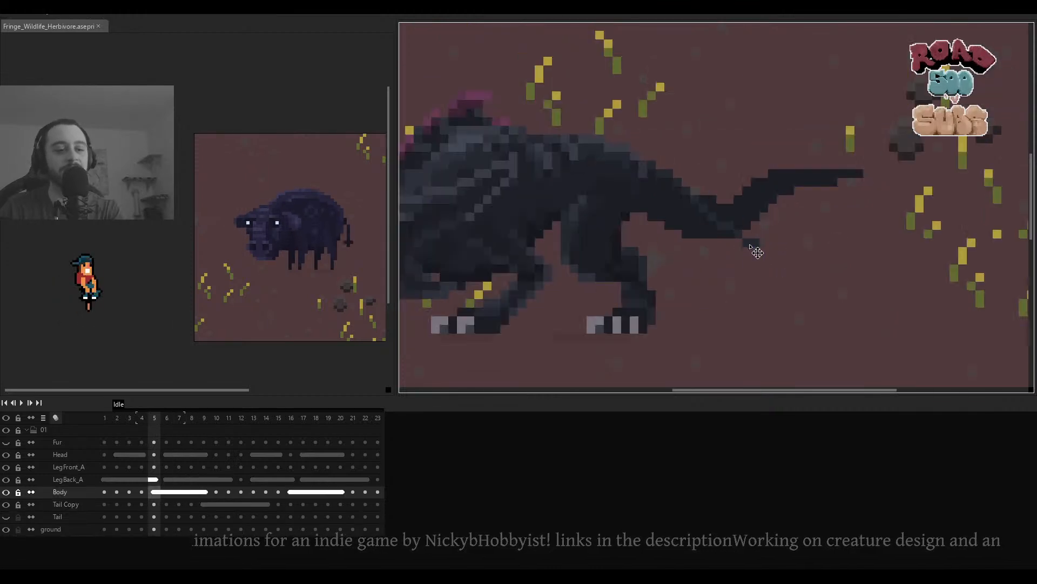
left_click_drag(751, 248, 772, 252)
key("m")
left_click_drag(787, 143, 668, 254)
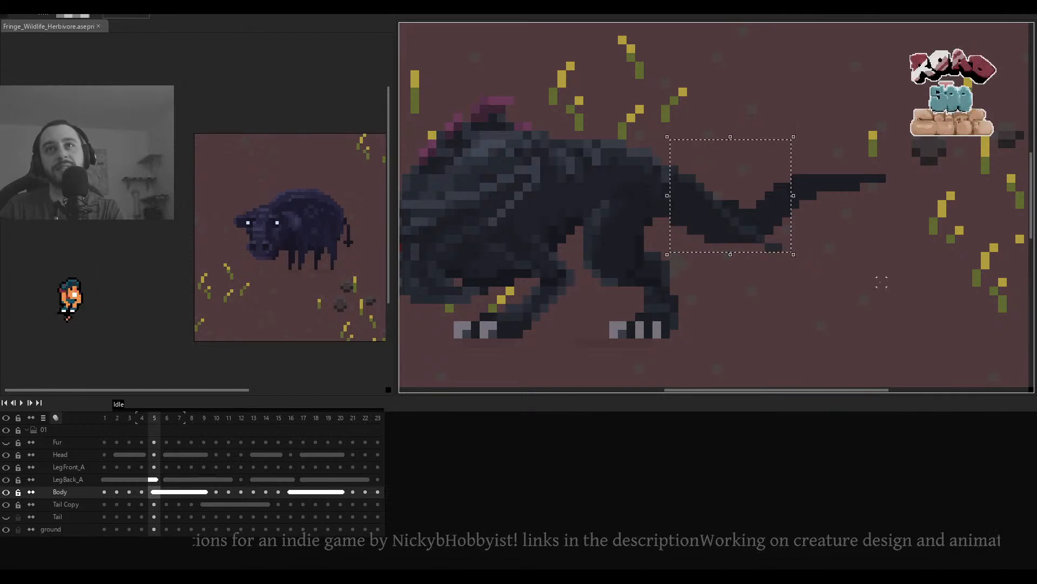
key("ctrl+d")
Play the animation, stop on frame 13, and nudge the tail down about one pixel on the Tail Copy layer.
key("Return")
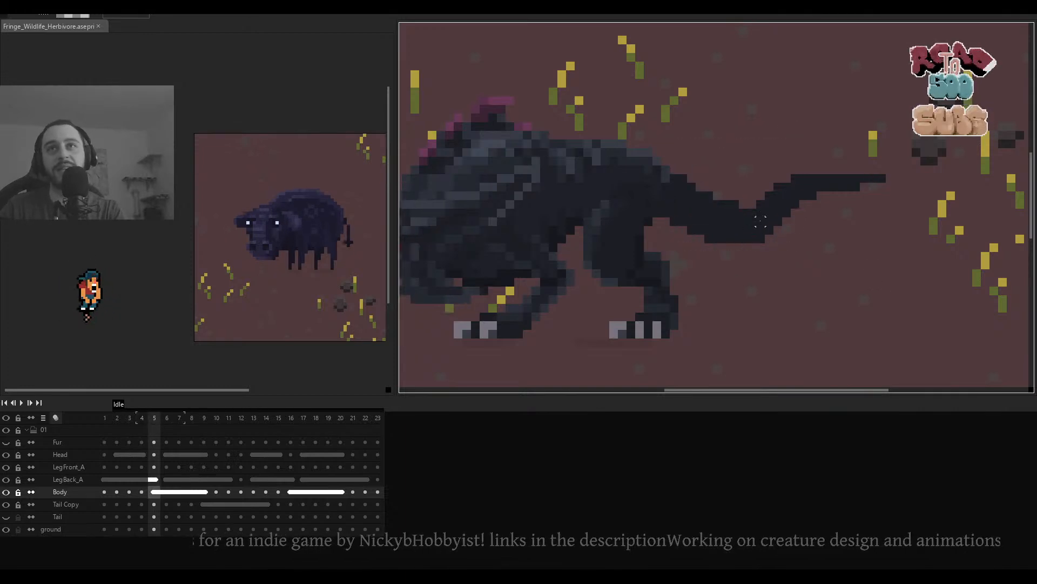
scroll(767, 228, "down", 3)
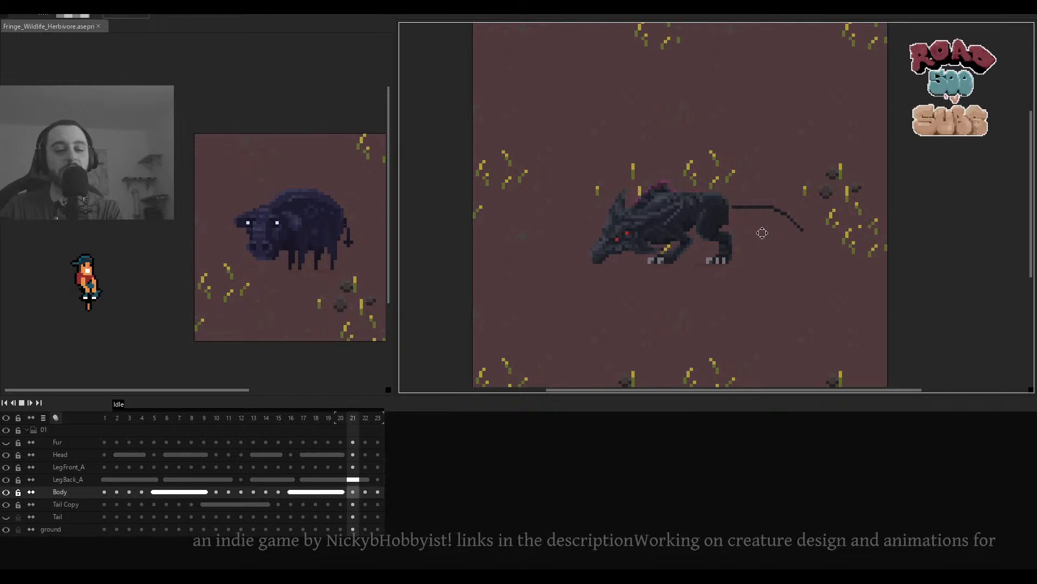
scroll(761, 227, "up", 1)
scroll(761, 227, "up", 1)
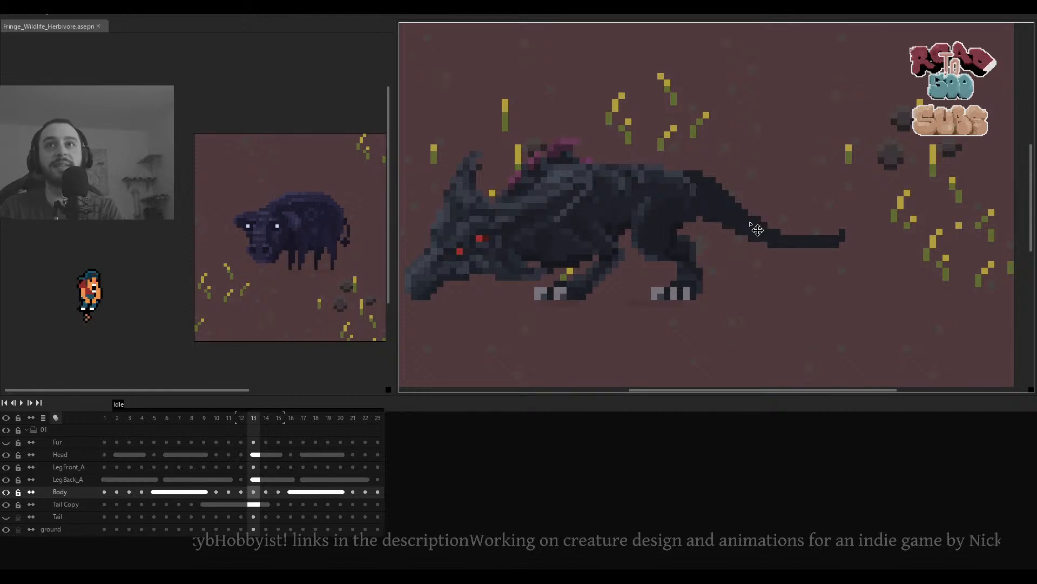
left_click(750, 222, "ctrl")
left_click_drag(717, 206, 716, 213)
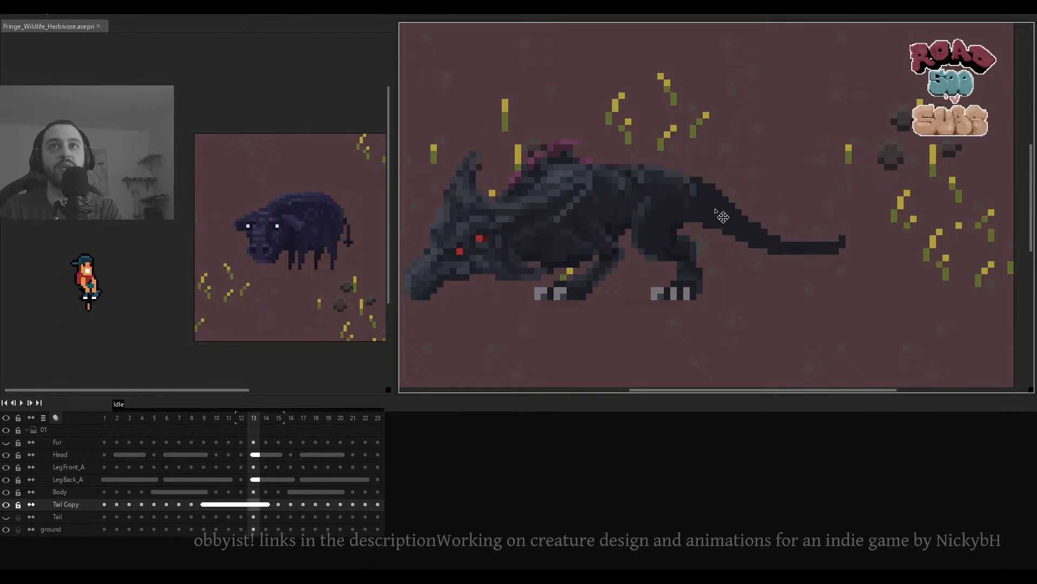
scroll(758, 196, "down", 4)
Flip back and forth between frames 13 and 5 to examine how the tail swings down, ending on frame 7.
key("Left")
key("Left")
key("Right")
key("Left")
key("Left")
key("Left")
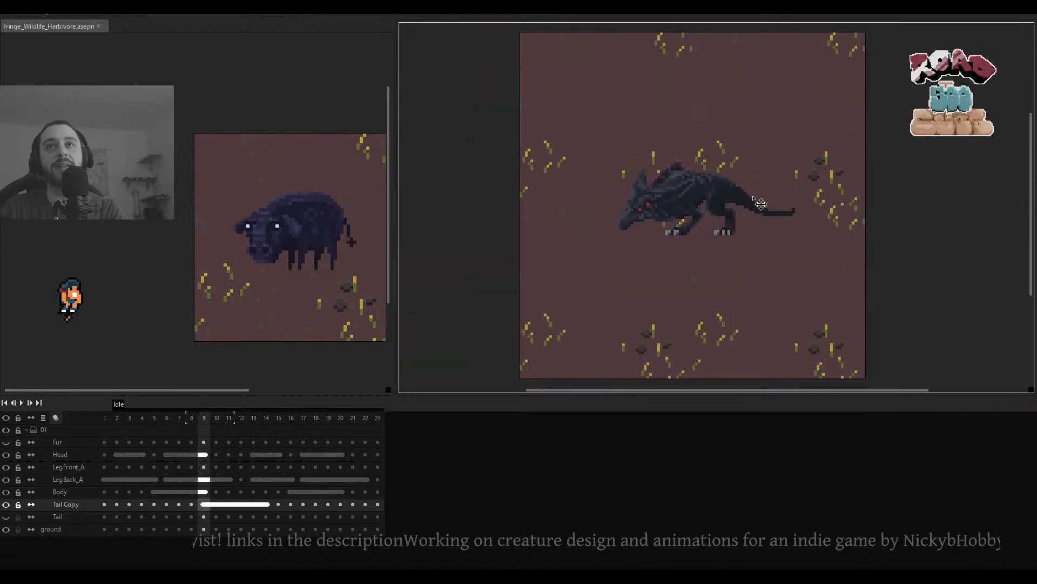
key("Left")
key("Left")
key("Right")
key("Right")
key("Left")
key("Left")
key("Left")
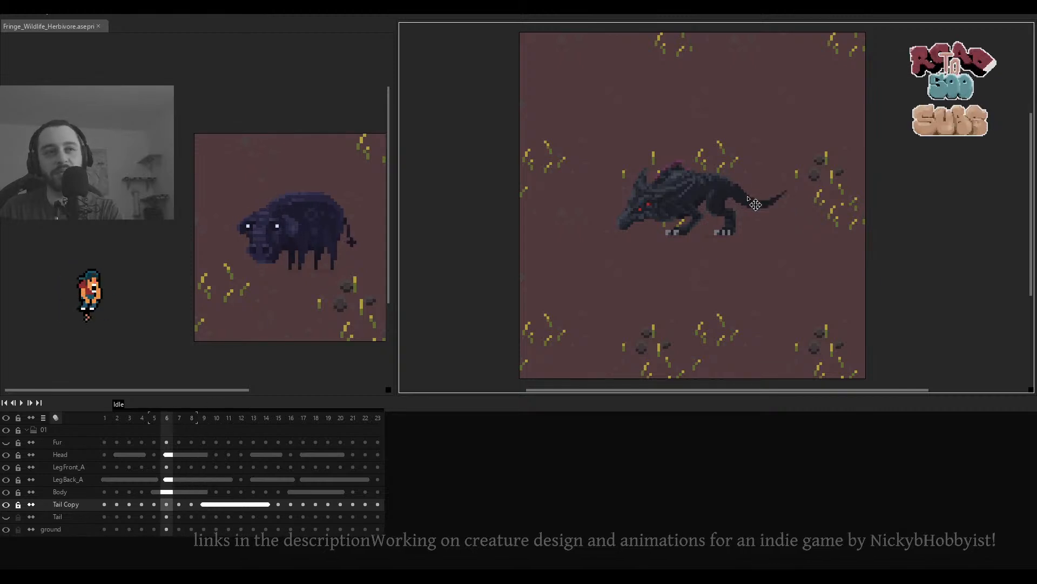
key("Left")
key("Right")
key("Right")
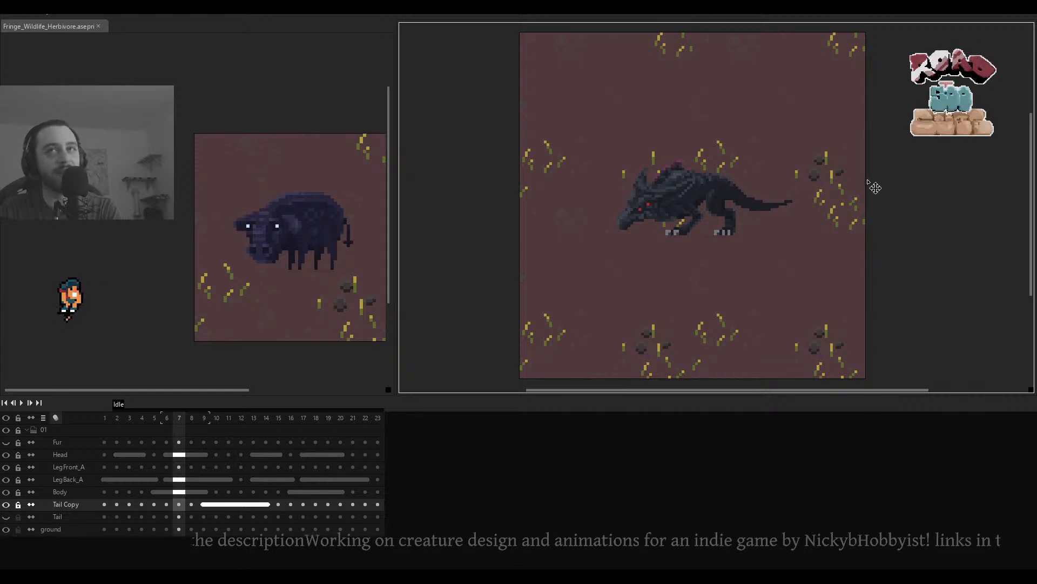
Flip forward from frame 7 to 13, back to 9, and on to frame 15 to compare the tail positions.
key("Right")
key("Right")
key("Right")
key("Right")
key("Right")
key("Right")
key("Left")
key("Left")
key("Left")
key("Left")
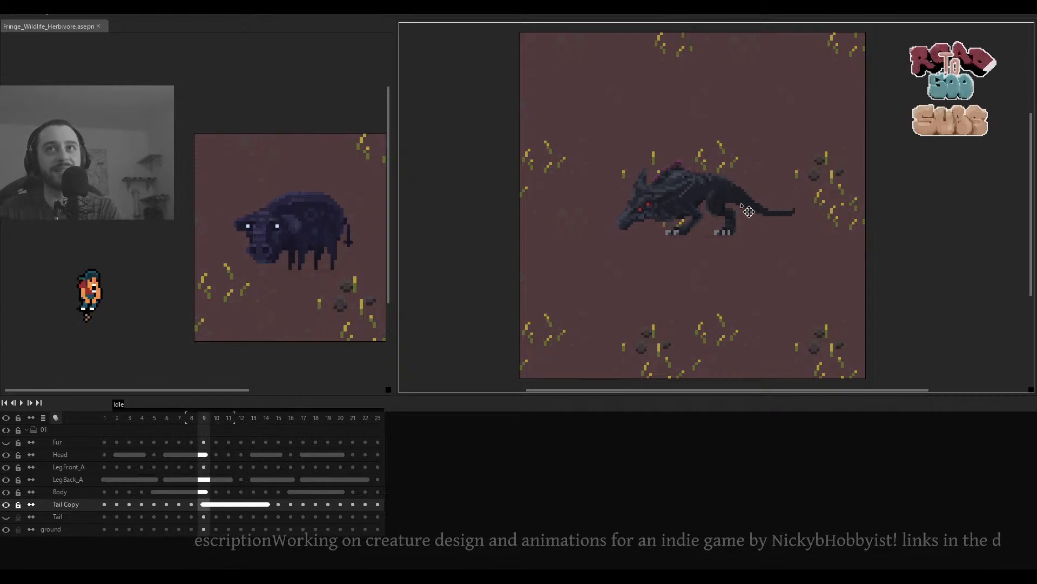
key("Right")
key("Right")
key("Right")
key("Right")
key("Right")
key("Right")
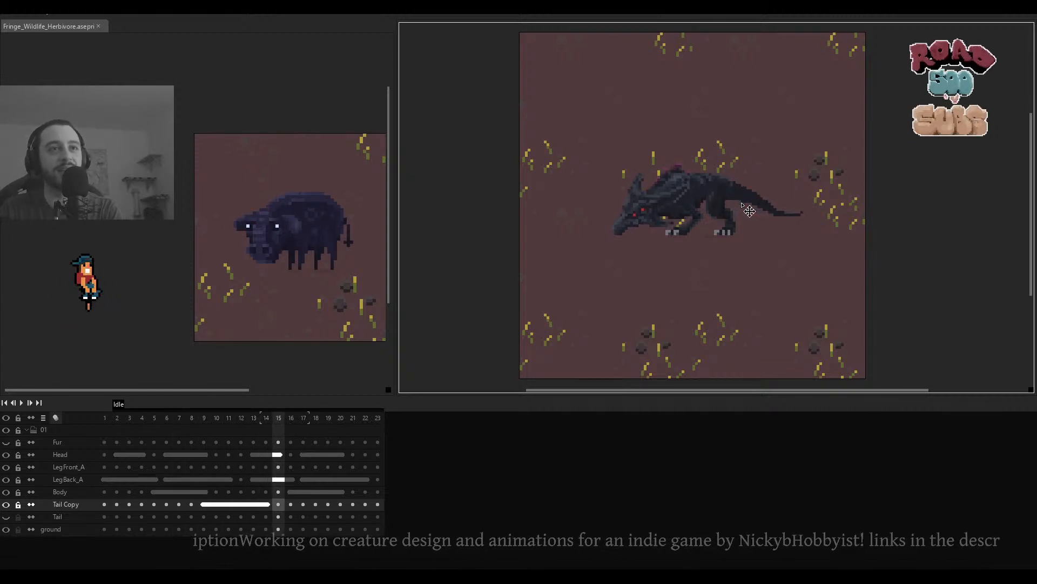
Play the Idle animation, stop on frame 6, and step to frame 8 to inspect the tail.
key("Return")
scroll(751, 195, "up", 2)
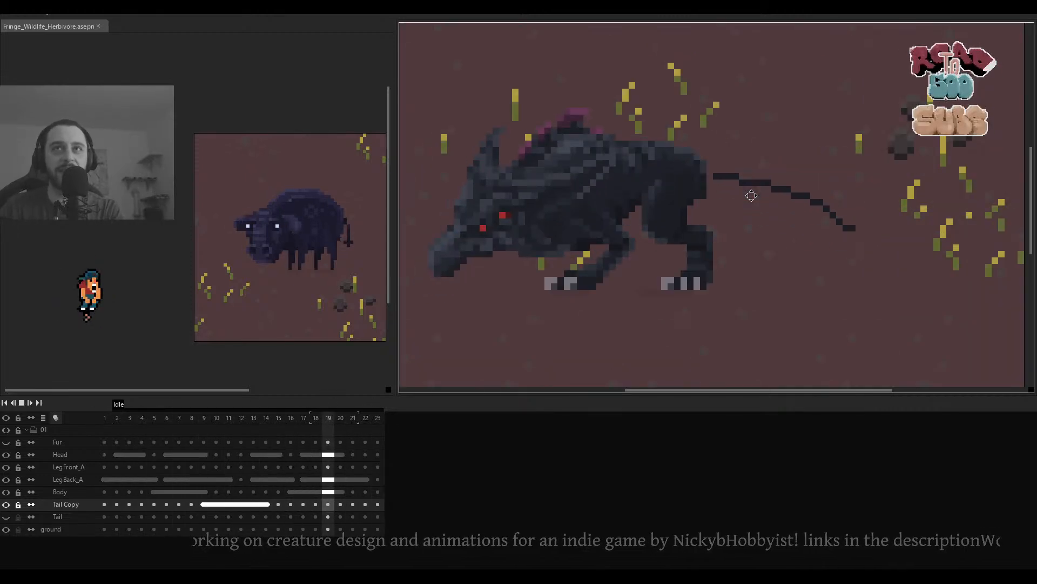
key("Return")
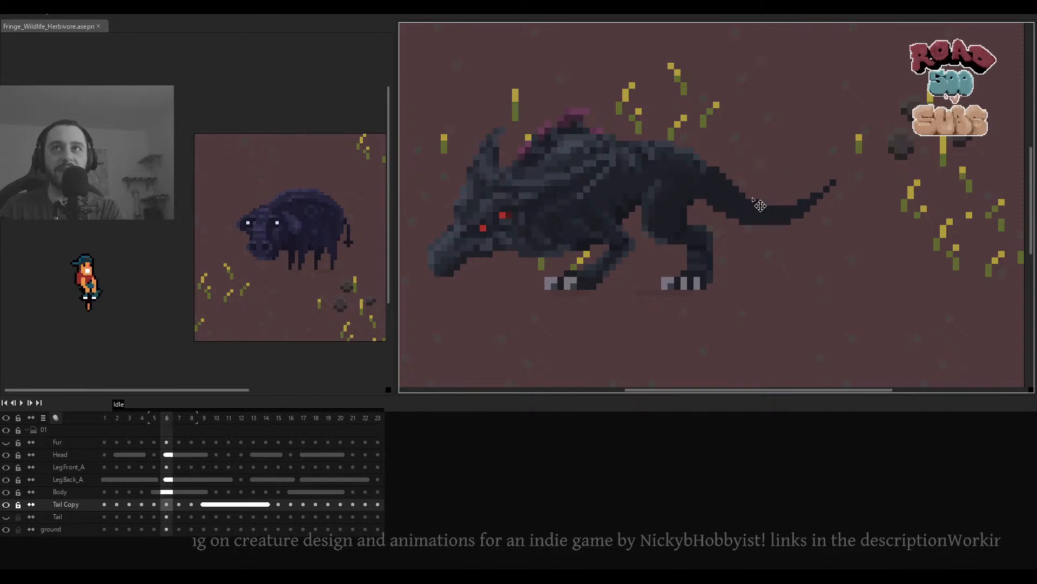
key("Right")
key("Right")
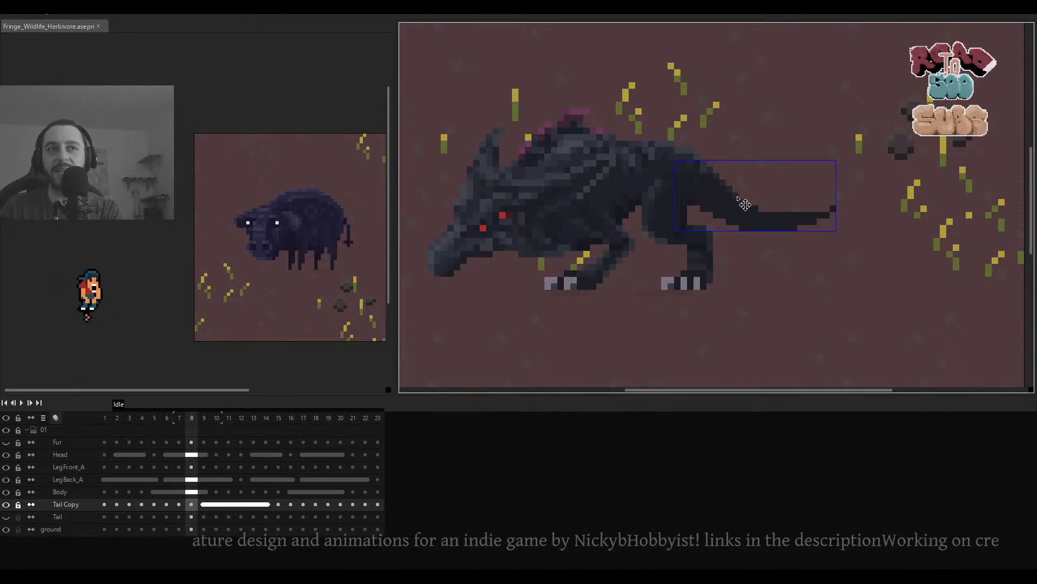
Try to reposition the tail in frame 8 on the Tail Copy layer, and undo the cel movement.
scroll(738, 198, "up", 3)
left_click_drag(738, 198, 799, 173)
key("ctrl+z")
scroll(800, 173, "down", 3)
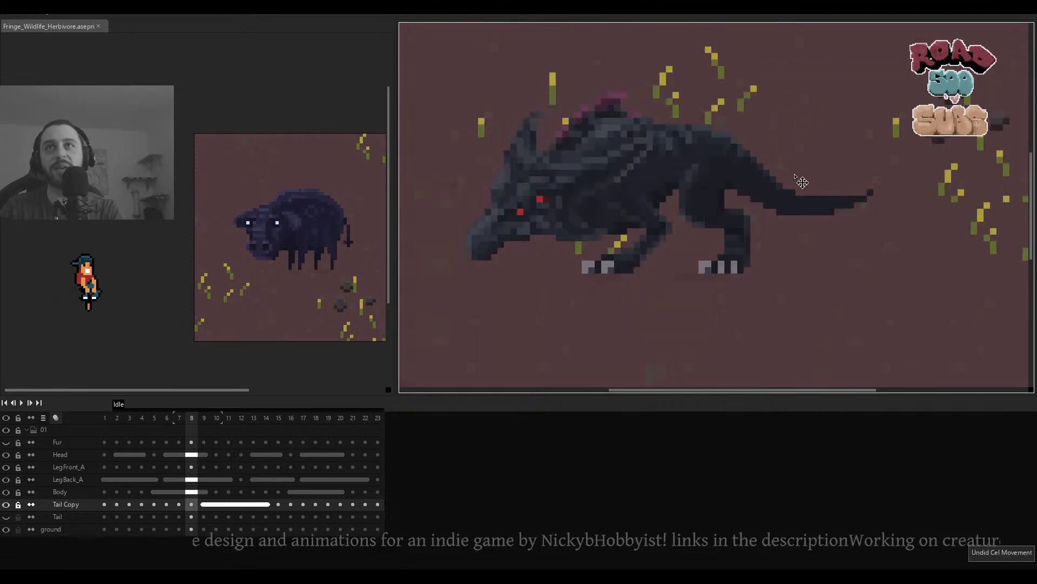
Flip back and forth through frames 7 to 11 to compare the tail's curve, ending on frame 9.
key("Right")
key("Right")
key("Right")
key("Left")
key("Left")
key("Left")
key("Left")
key("Right")
key("Right")
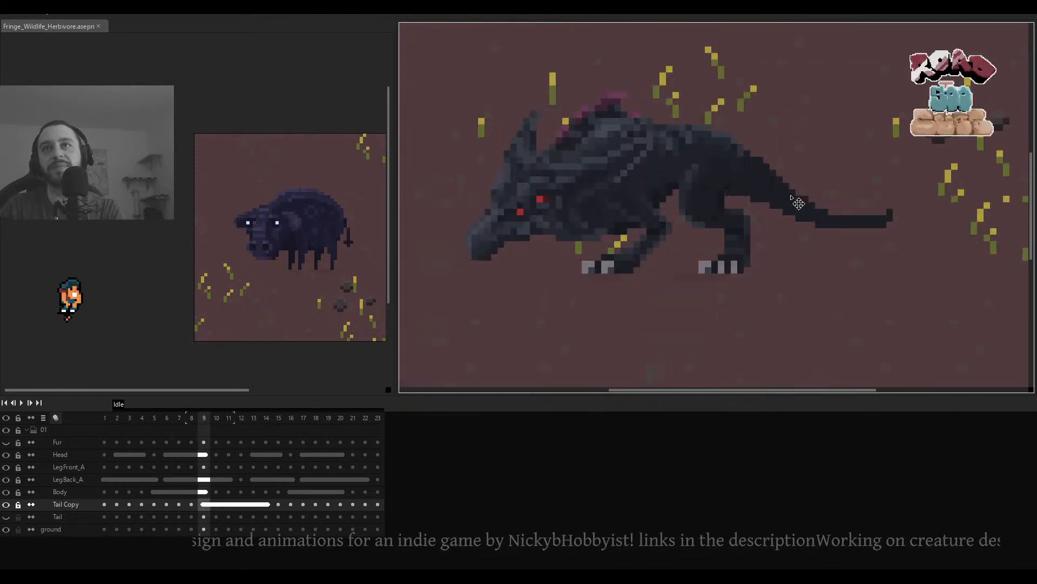
Paint the thick base and middle of the tail over the guide line in frame 18, using the dark tail colour.
key("Right")
key("Right")
key("Right")
key("Right")
key("Right")
key("Right")
key("Right")
key("Right")
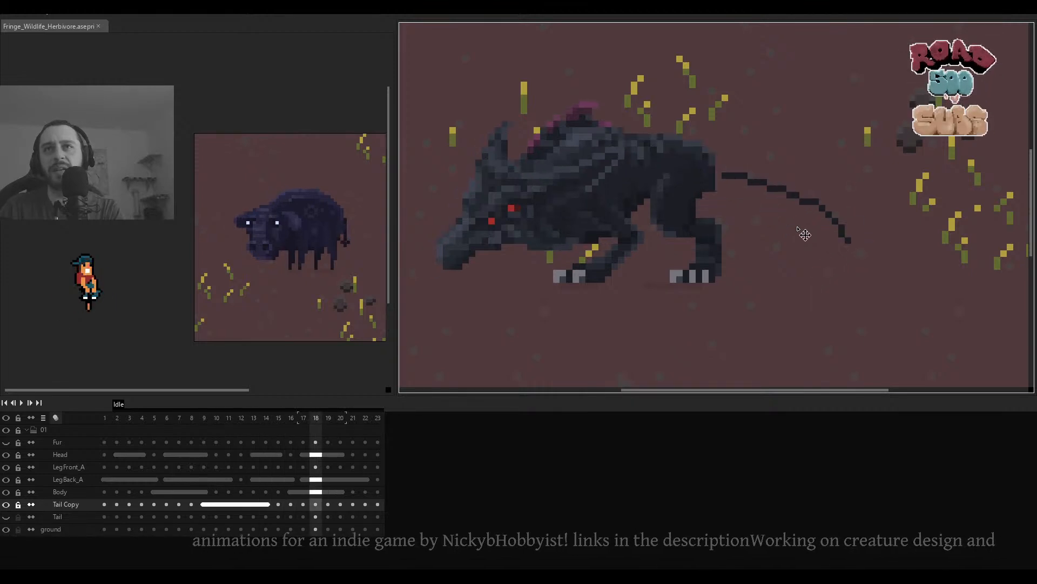
key("Right")
left_click(791, 203, "alt")
scroll(771, 209, "up", 5)
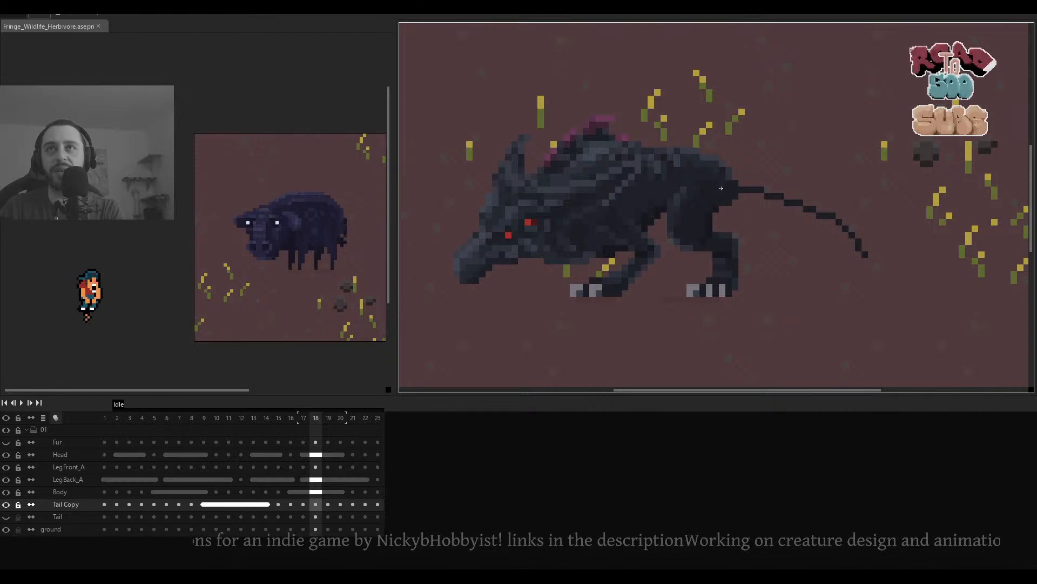
mouse_move(726, 192)
left_mouse_down()
mouse_move(799, 214)
mouse_move(796, 204)
left_mouse_up()
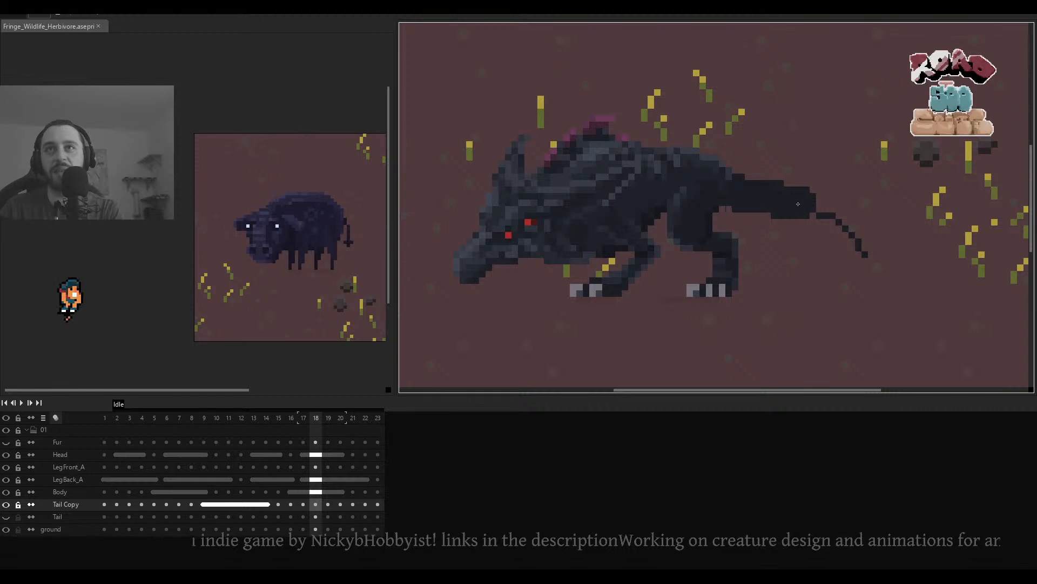
scroll(800, 205, "down", 1)
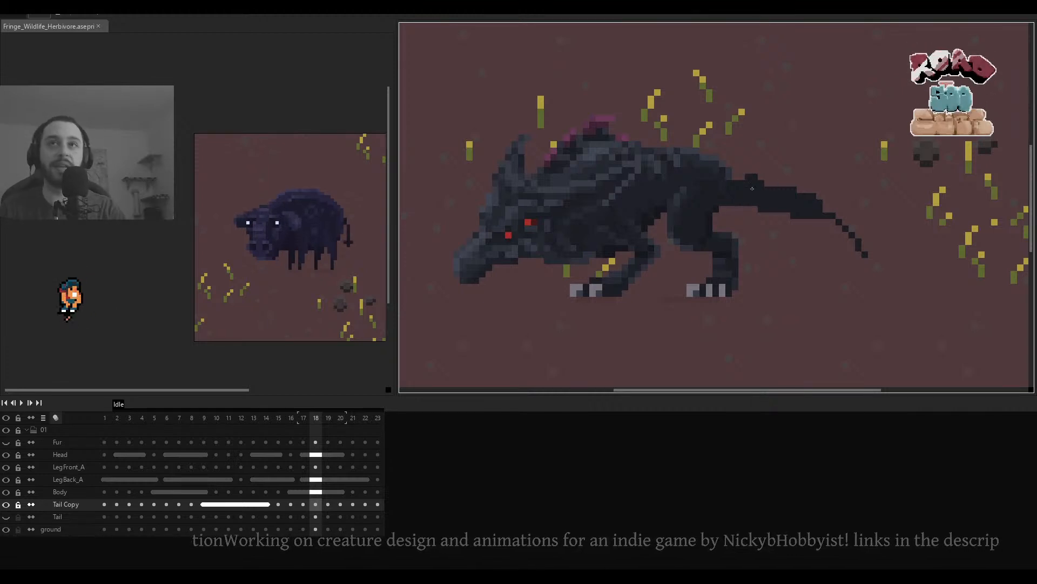
scroll(812, 220, "up", 2)
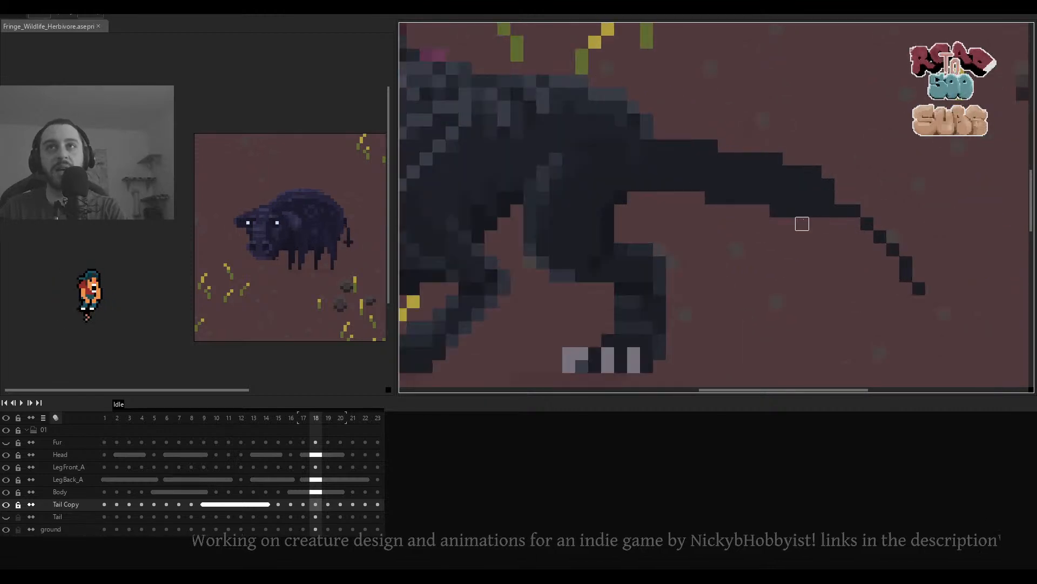
scroll(660, 196, "down", 4)
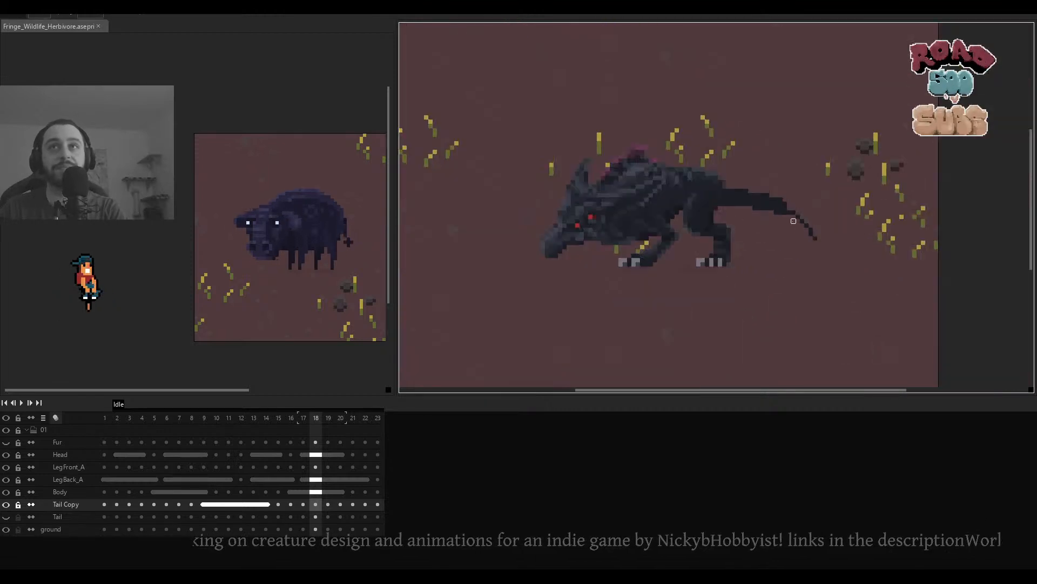
Extend the painted tail in frame 18 along the guide line, tapering it towards the tip.
scroll(784, 212, "up", 3)
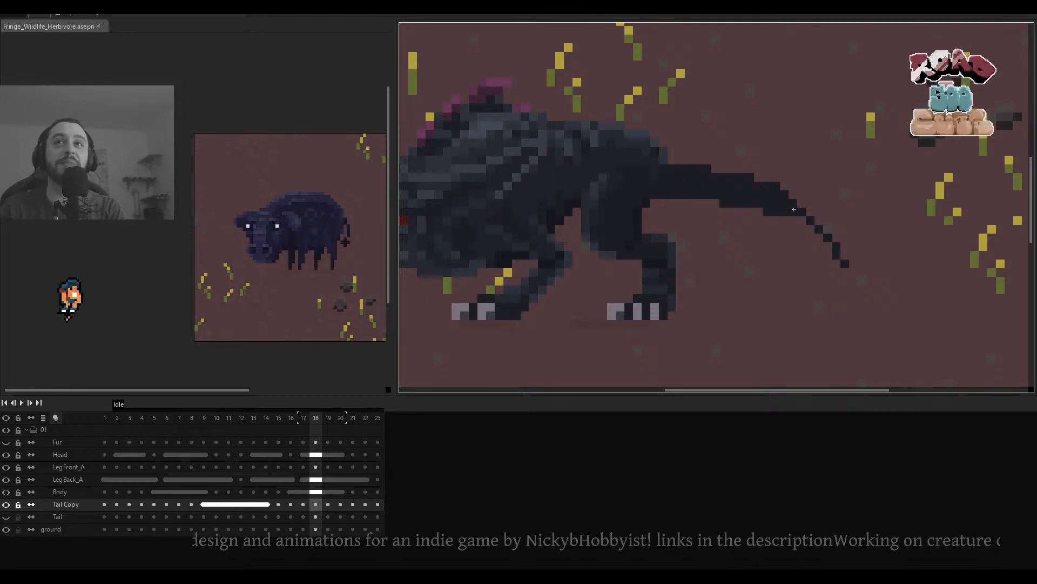
left_click(801, 211)
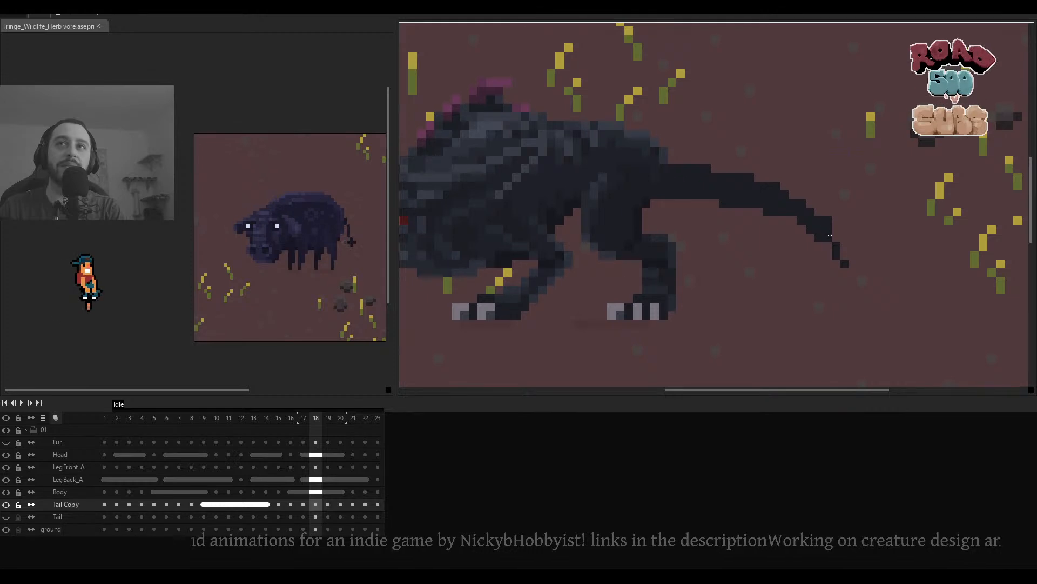
scroll(828, 235, "down", 3)
scroll(745, 163, "up", 5)
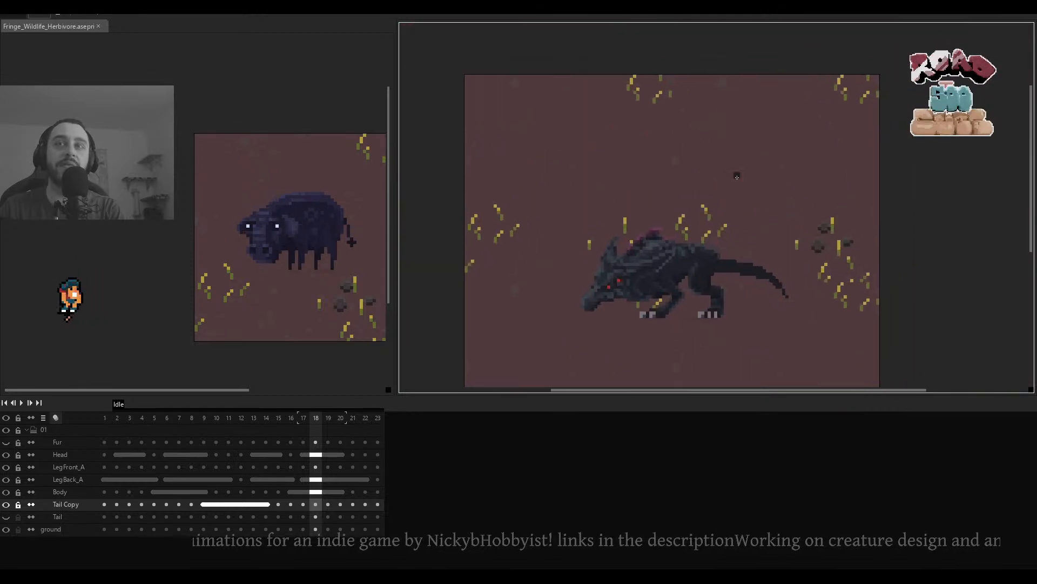
left_click_drag(742, 169, 761, 134)
left_click_drag(800, 168, 798, 144)
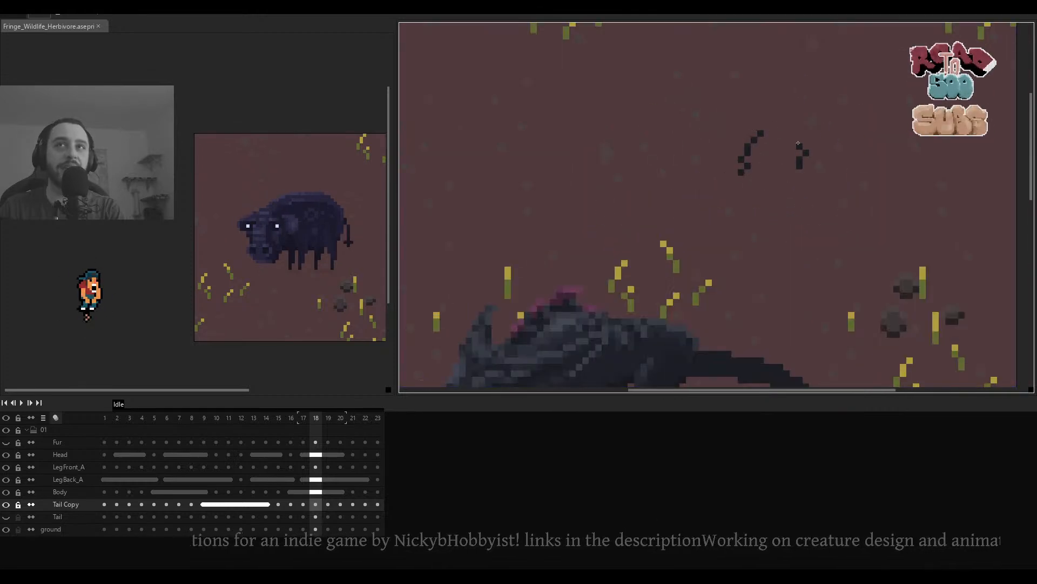
key("ctrl+z")
key("ctrl+z")
scroll(776, 195, "down", 3)
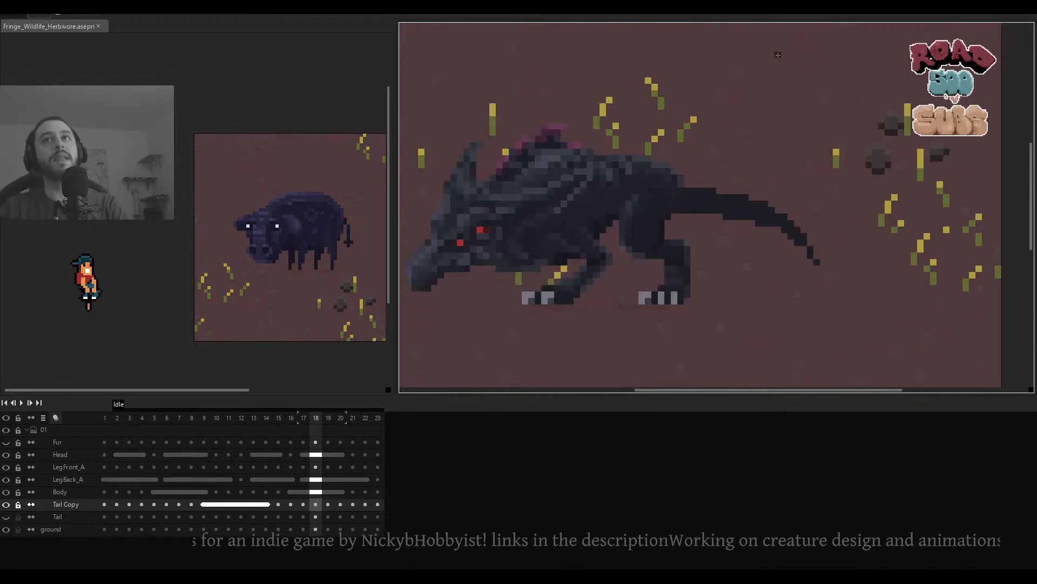
Smooth the tail's outline in frame 18 by correcting single pixels along its upper and lower edges near the bend.
scroll(771, 211, "up", 5)
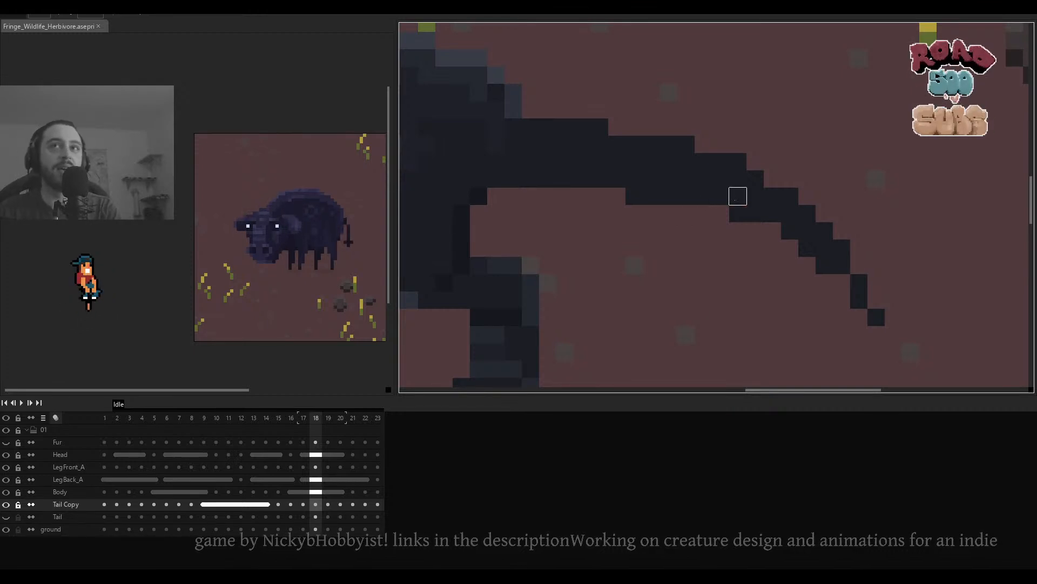
left_click(771, 181)
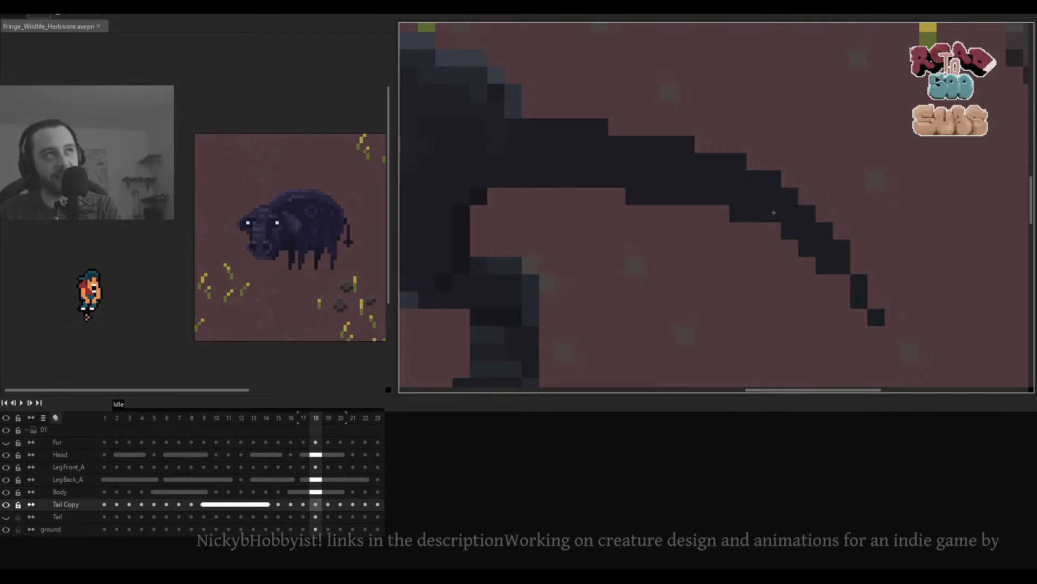
left_click(749, 225)
scroll(748, 225, "down", 2)
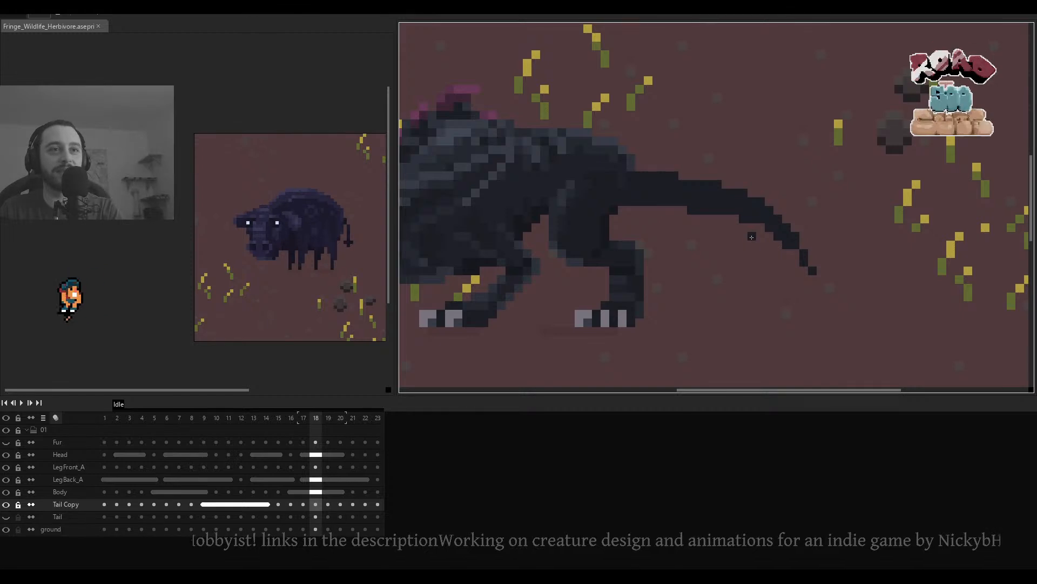
scroll(751, 235, "down", 3)
scroll(756, 233, "up", 3)
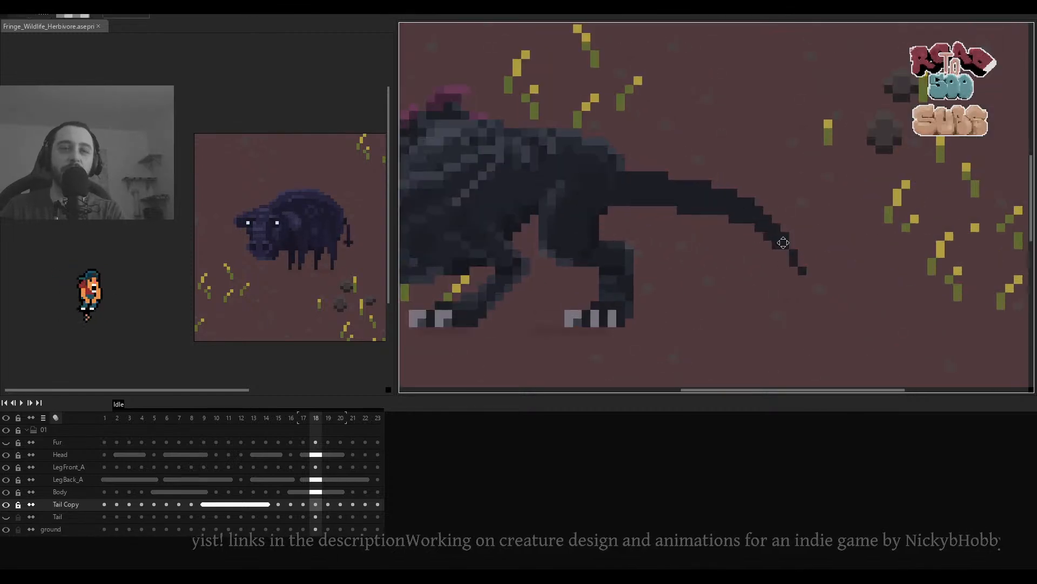
Adjust the end of the tail in frame 18 by shifting a selected section and thickening its taper towards the tip.
scroll(792, 244, "up", 2)
mouse_move(792, 251)
left_mouse_down()
mouse_move(779, 266)
mouse_move(748, 234)
left_mouse_up()
key("ctrl+d")
key("b")
scroll(728, 233, "down", 5)
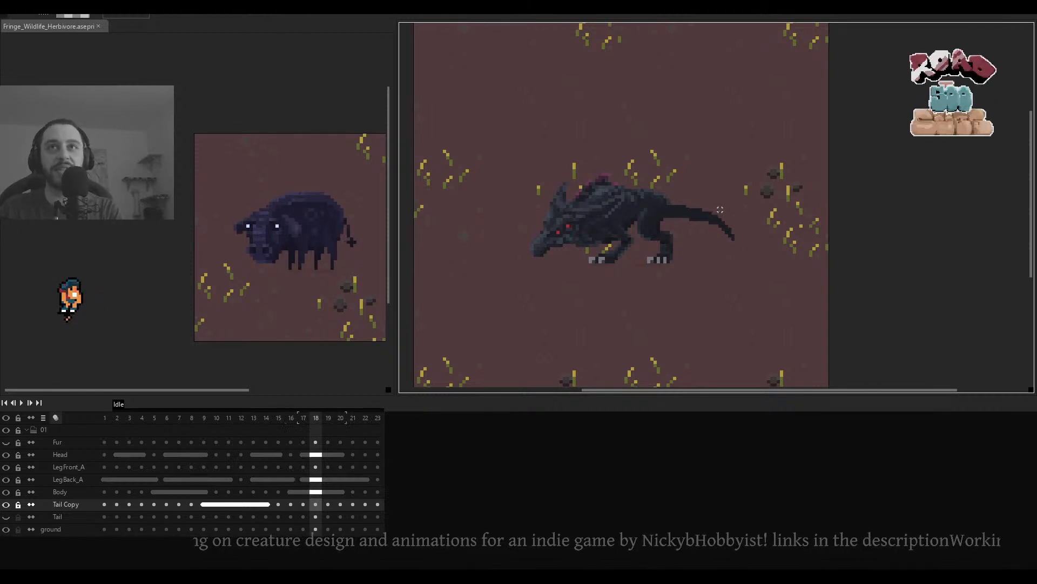
scroll(721, 210, "up", 3)
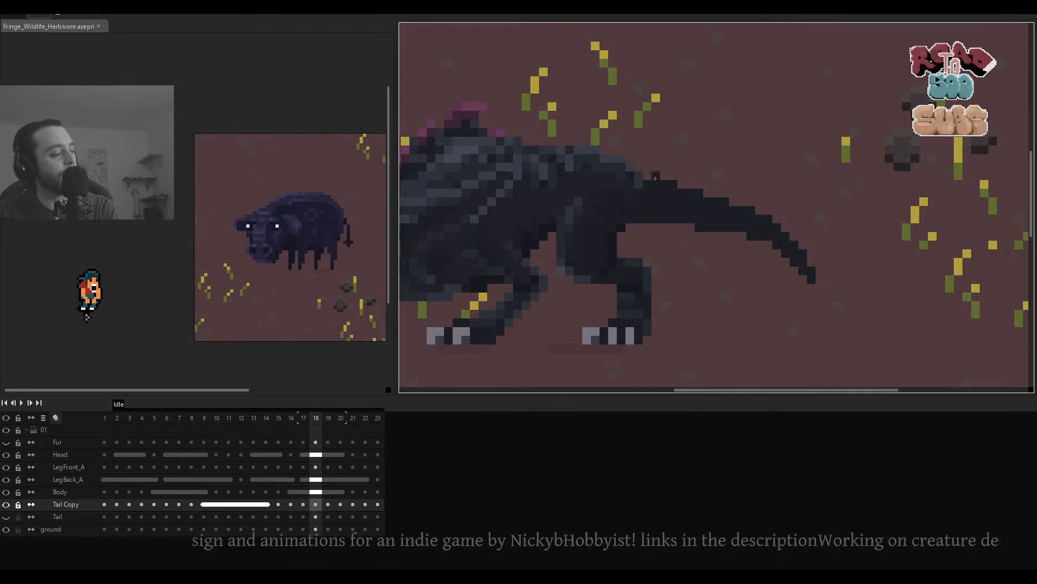
scroll(656, 179, "down", 3)
scroll(661, 195, "up", 3)
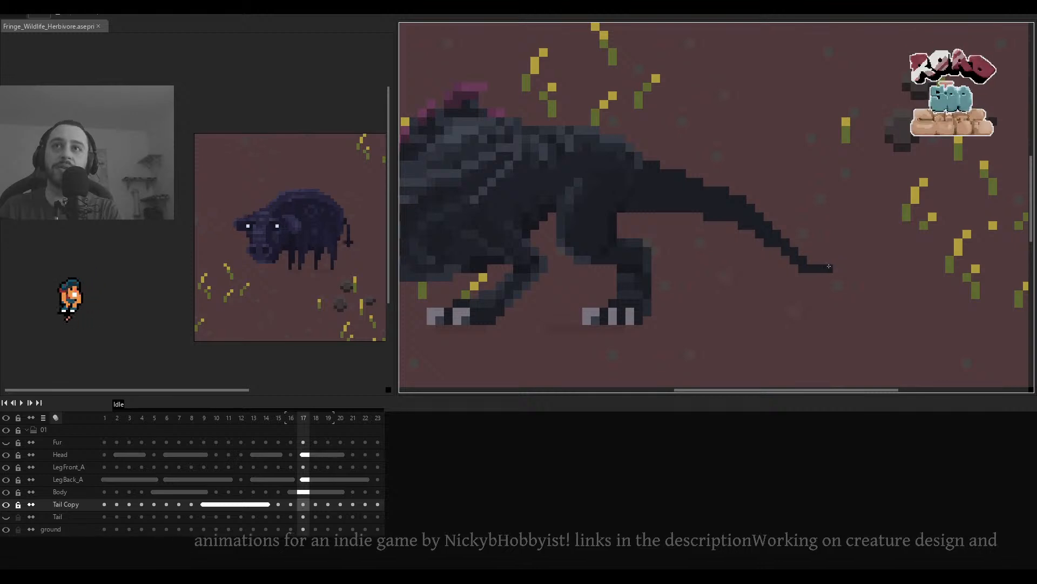
Flip back and forth through frames 16 to 19 to compare the tail's curve and tip position.
key("Right")
key("Left")
key("Left")
key("Right")
key("Right")
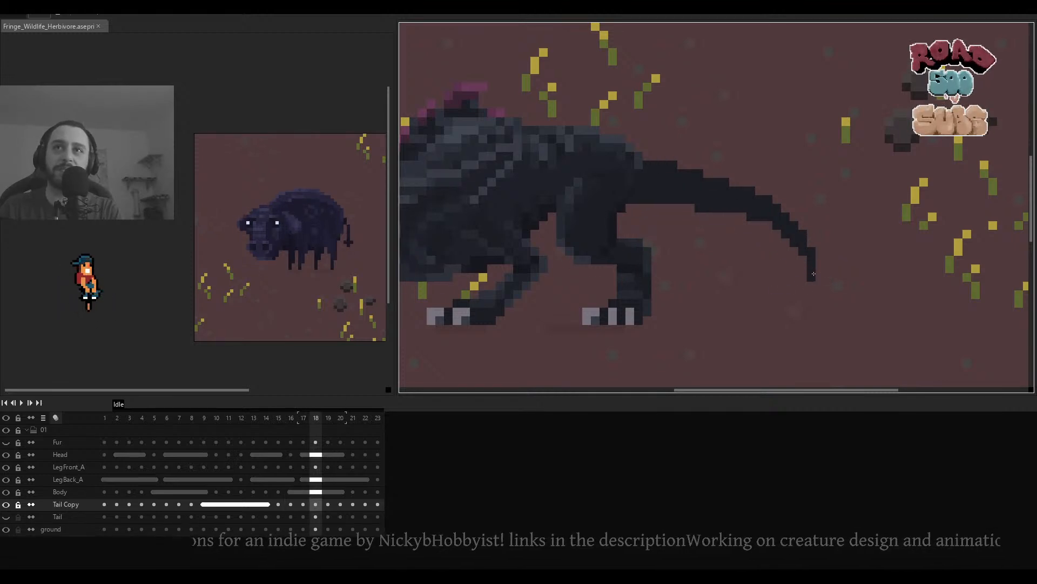
scroll(814, 268, "down", 3)
key("Left")
key("Right")
key("Right")
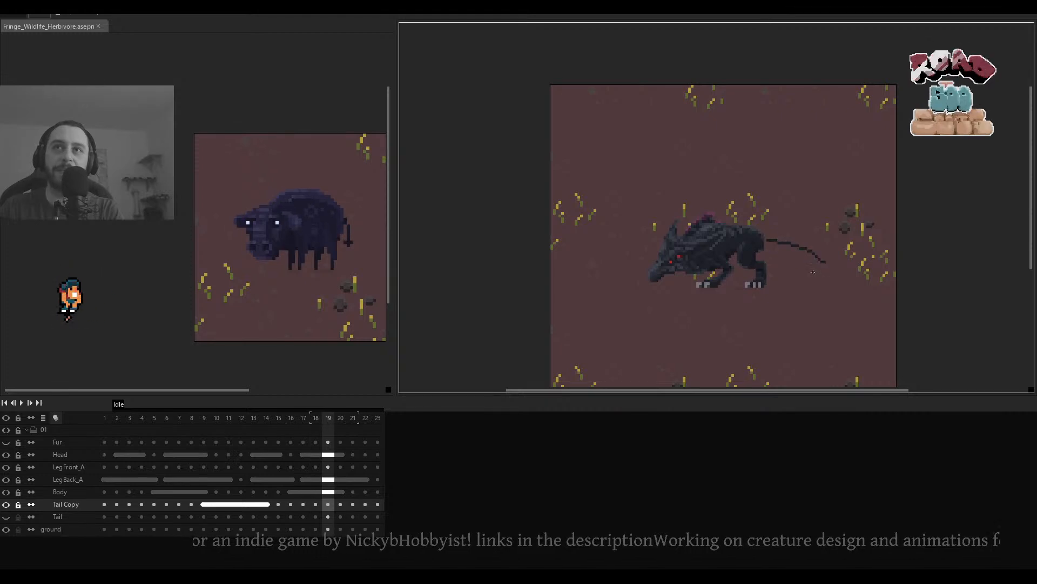
key("Left")
key("Left")
key("Left")
key("Right")
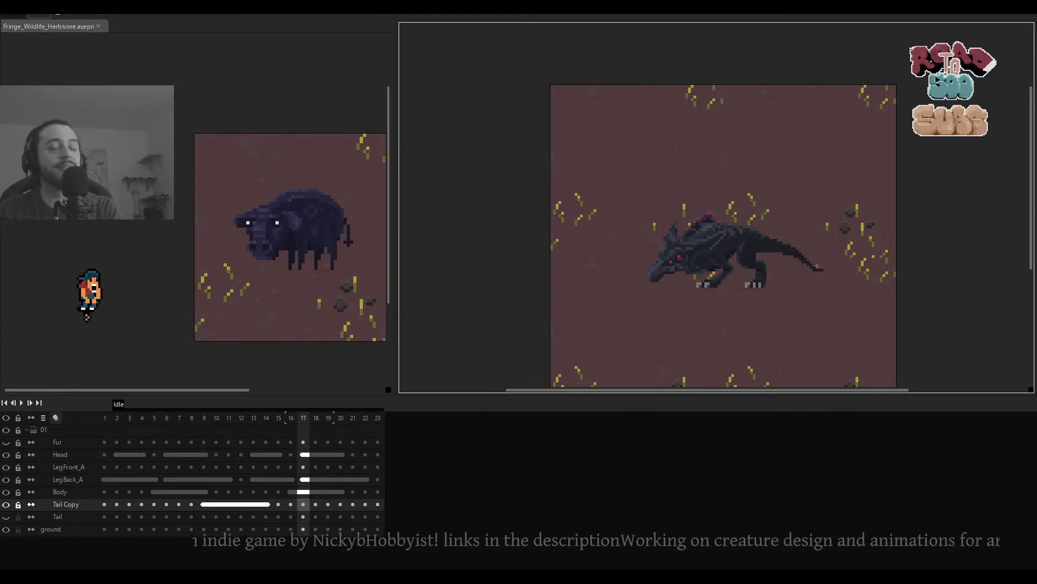
Reshape the thin tail guide line in frame 19 by redrawing its tip and shifting selected sections into a smoother downward curve.
scroll(817, 267, "up", 3)
key("Right")
key("Right")
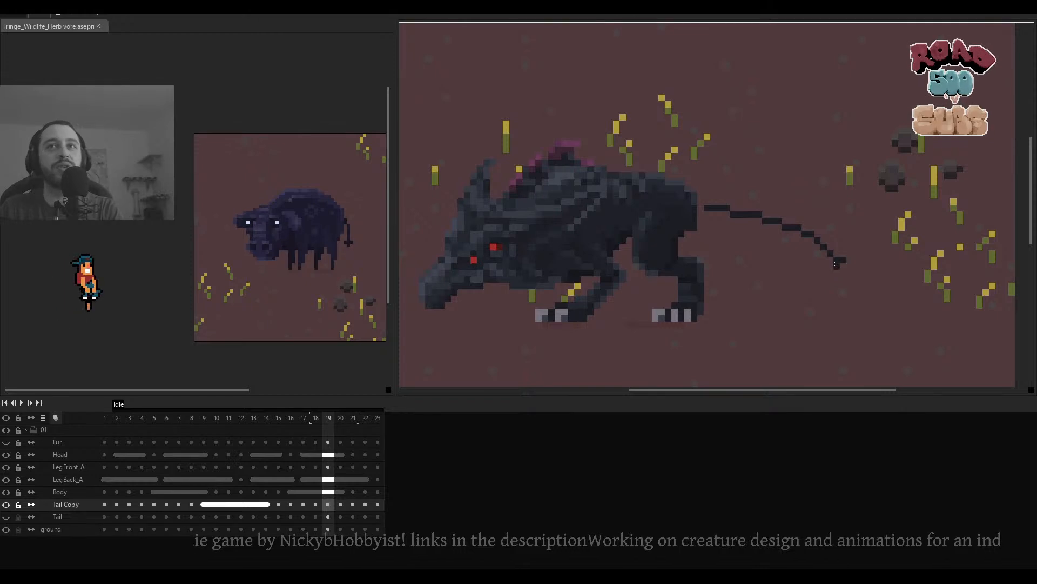
left_click_drag(848, 269, 836, 270)
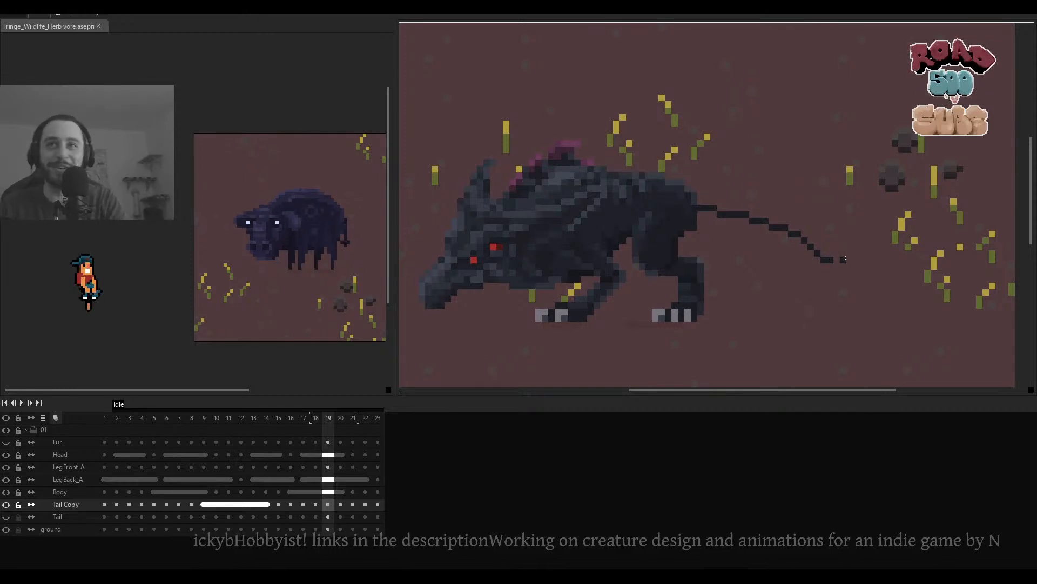
mouse_move(805, 241)
left_mouse_down()
mouse_move(802, 232)
mouse_move(772, 260)
left_mouse_up()
left_click_drag(779, 222, 761, 215)
key("ctrl+d")
scroll(809, 242, "up", 3)
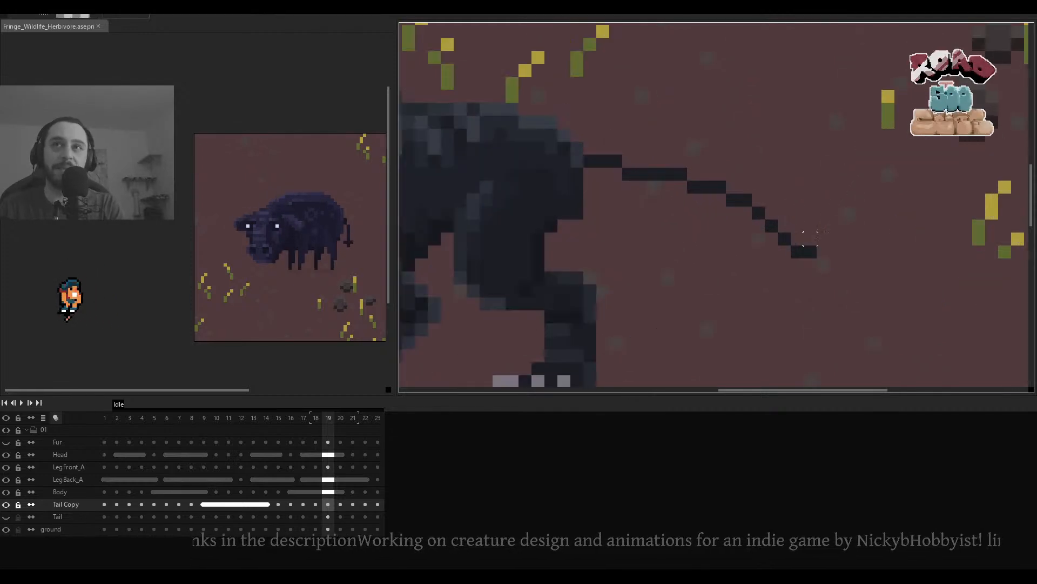
scroll(824, 241, "down", 5)
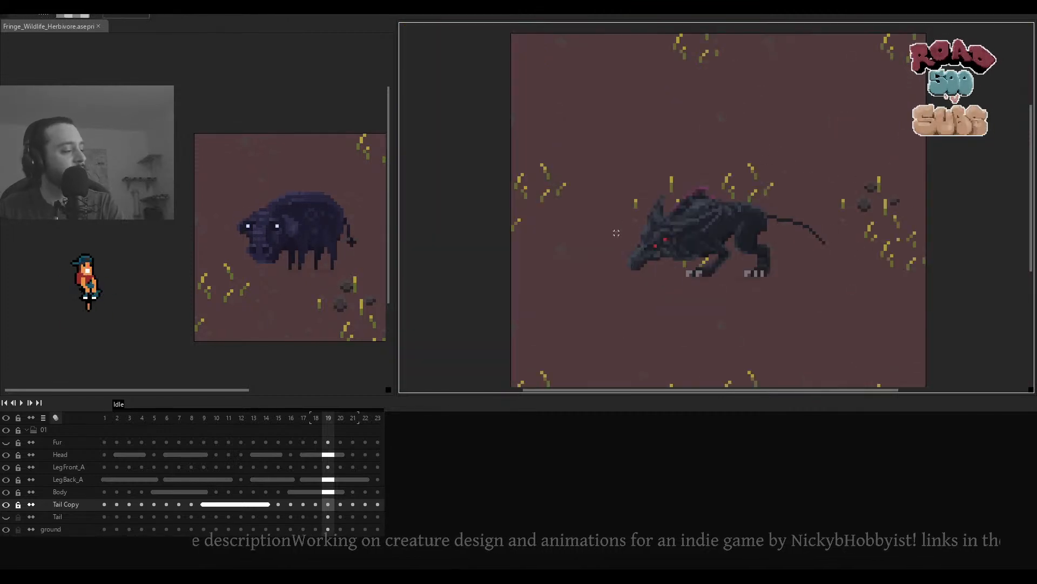
scroll(617, 229, "up", 4)
scroll(653, 223, "down", 4)
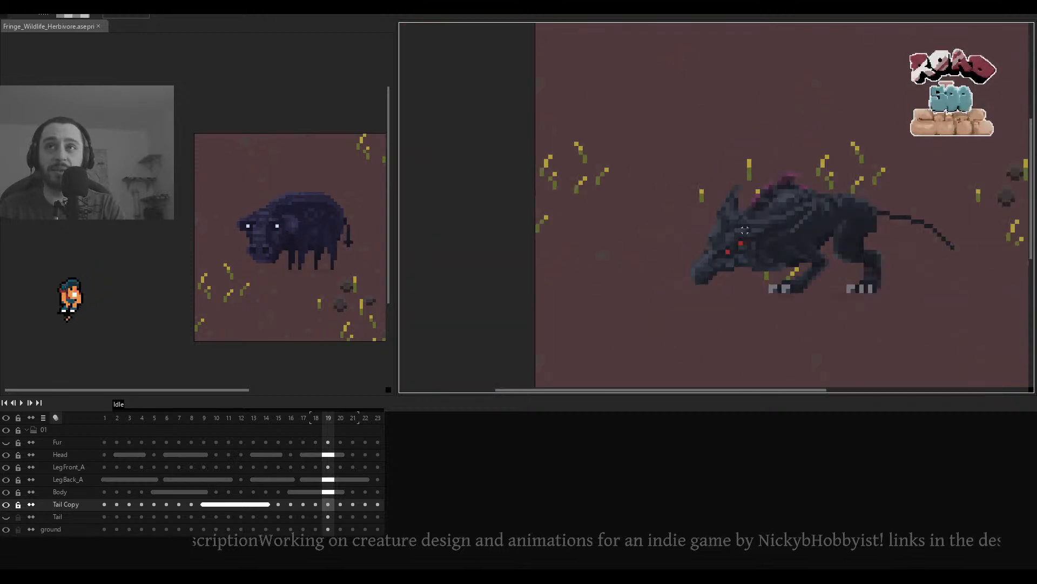
scroll(796, 203, "up", 4)
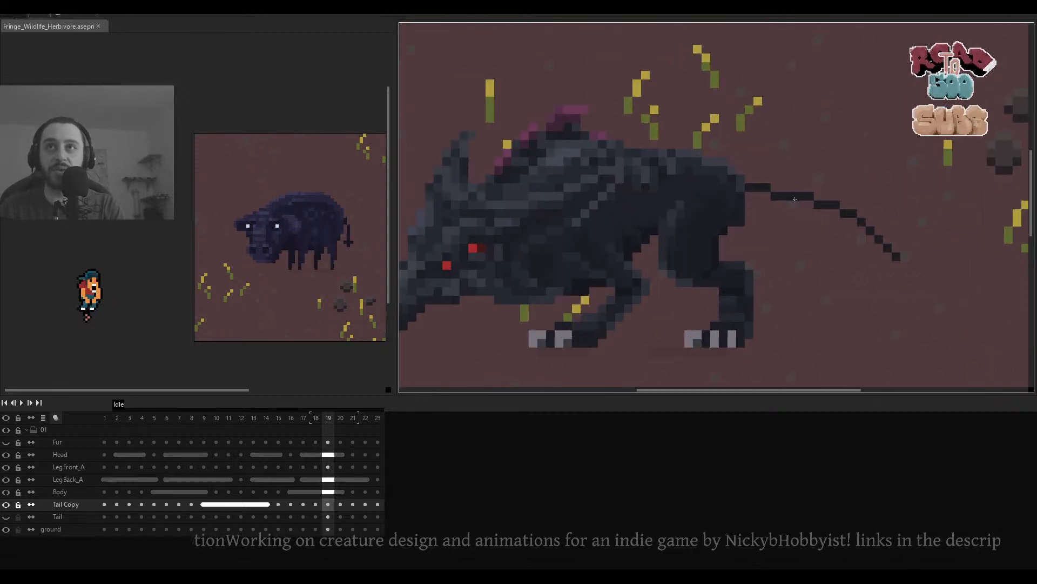
Paint the thick base and middle of the tail over the guide line in frame 19, undoing and redoing misplaced strokes.
key("ctrl+z")
key("ctrl+z")
left_click_drag(767, 204, 658, 207)
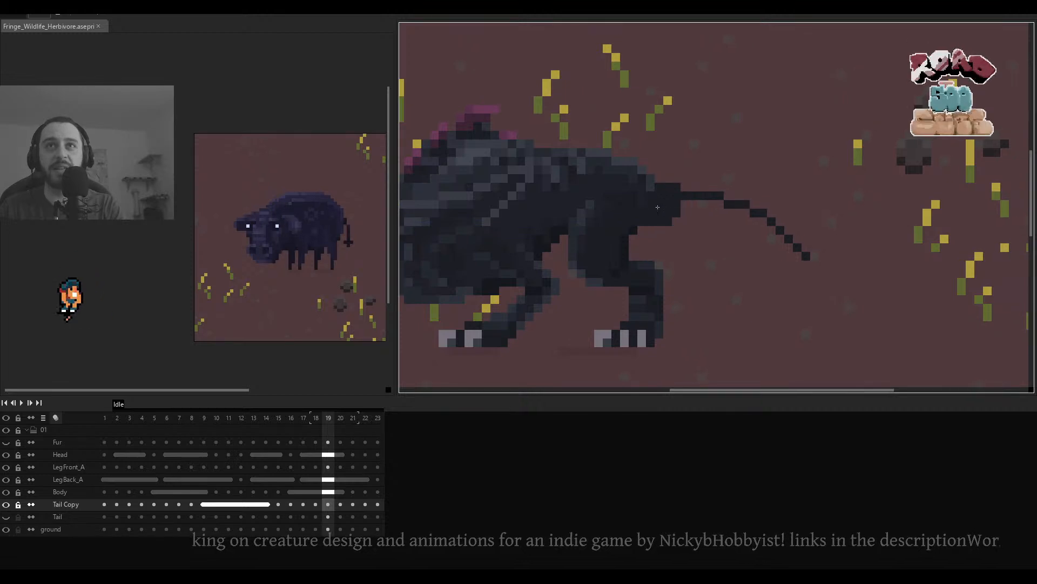
key("ctrl+z")
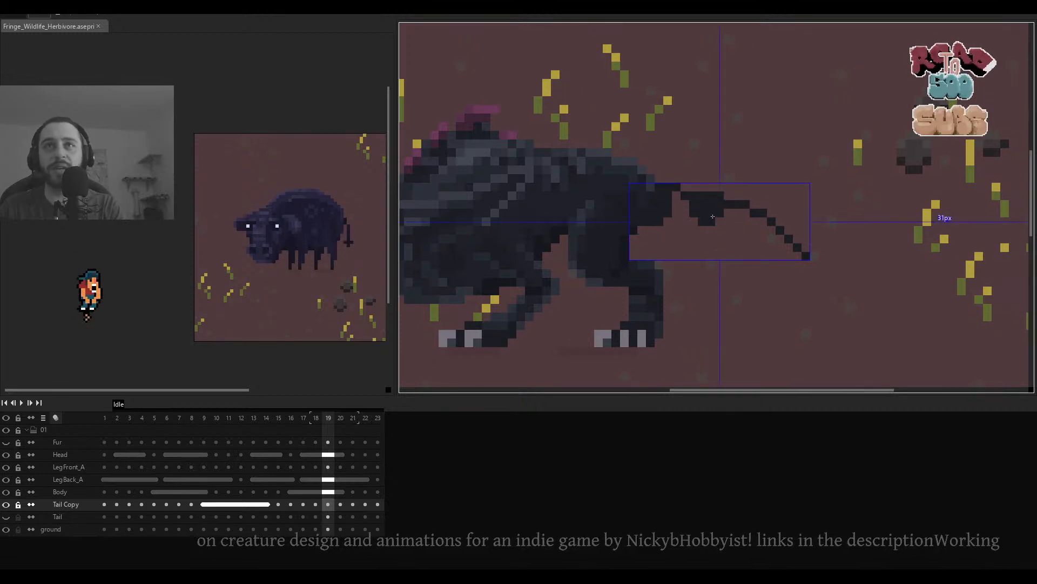
left_click_drag(668, 207, 741, 220)
key("ctrl+z")
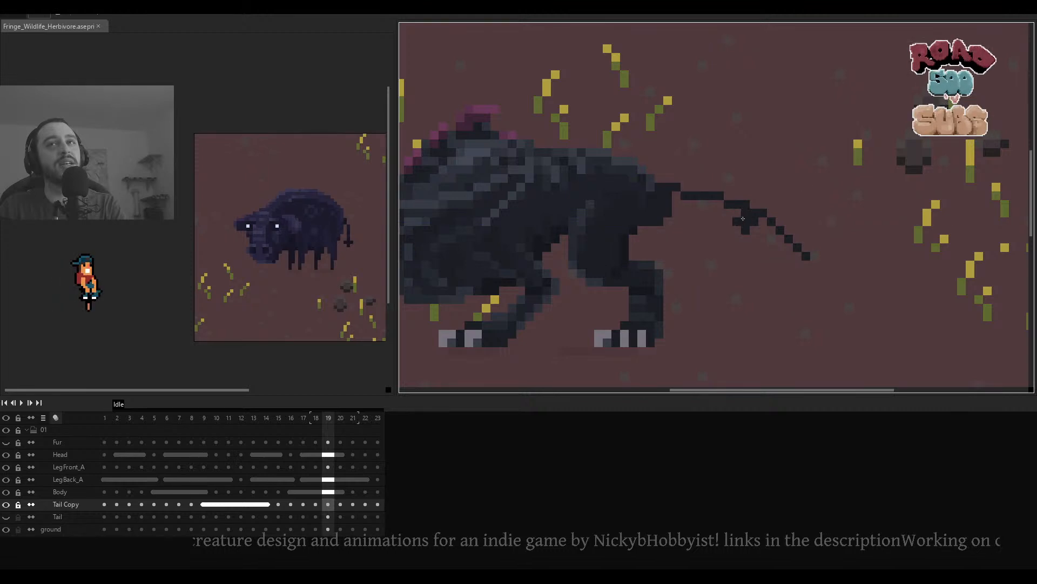
left_click_drag(669, 208, 741, 219)
key("ctrl+z")
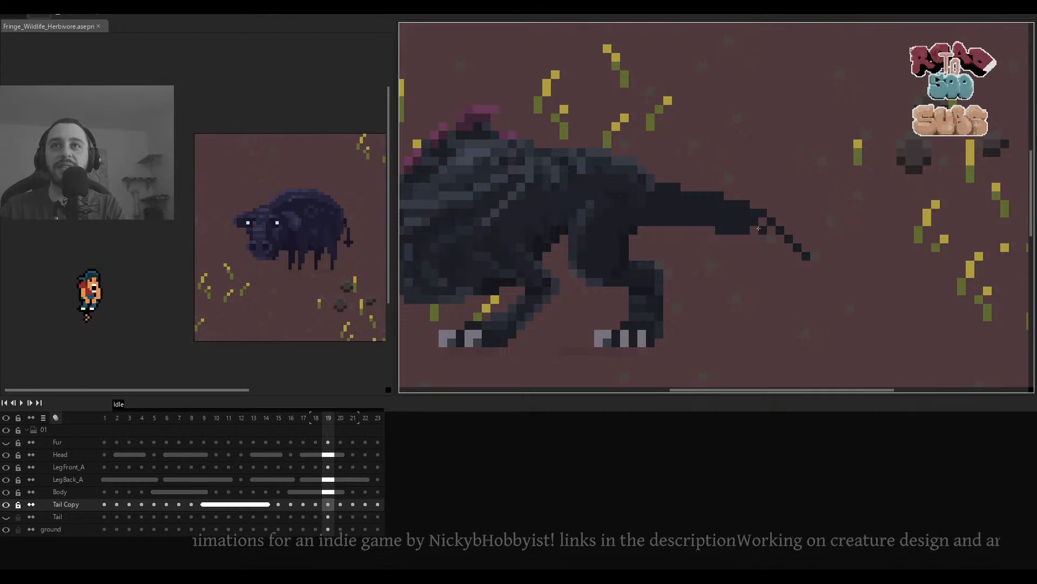
Taper the outer part of the tail in frame 19 down to the tip and check it against the following frames.
left_click(779, 235)
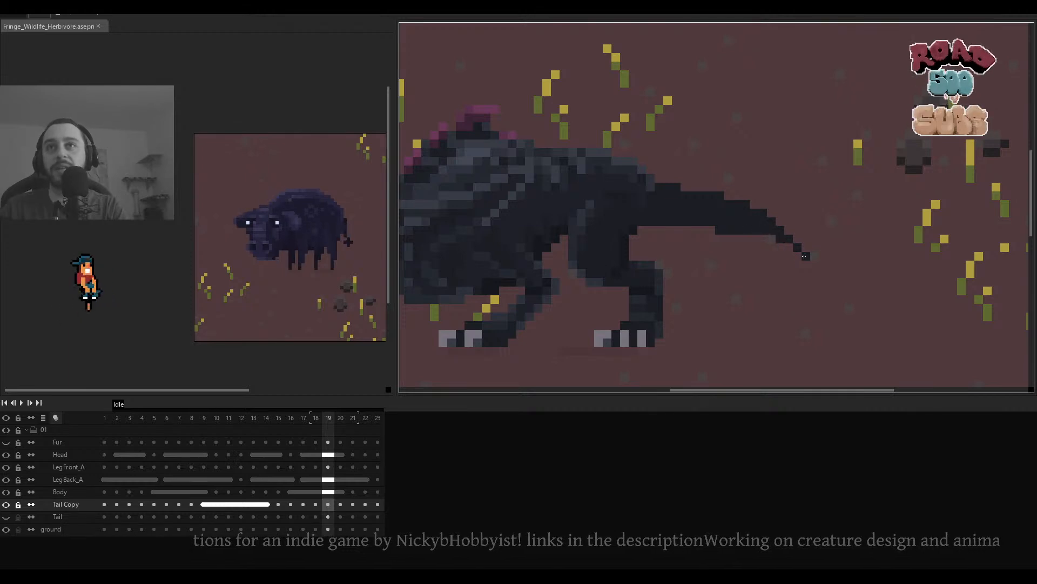
left_click(800, 253)
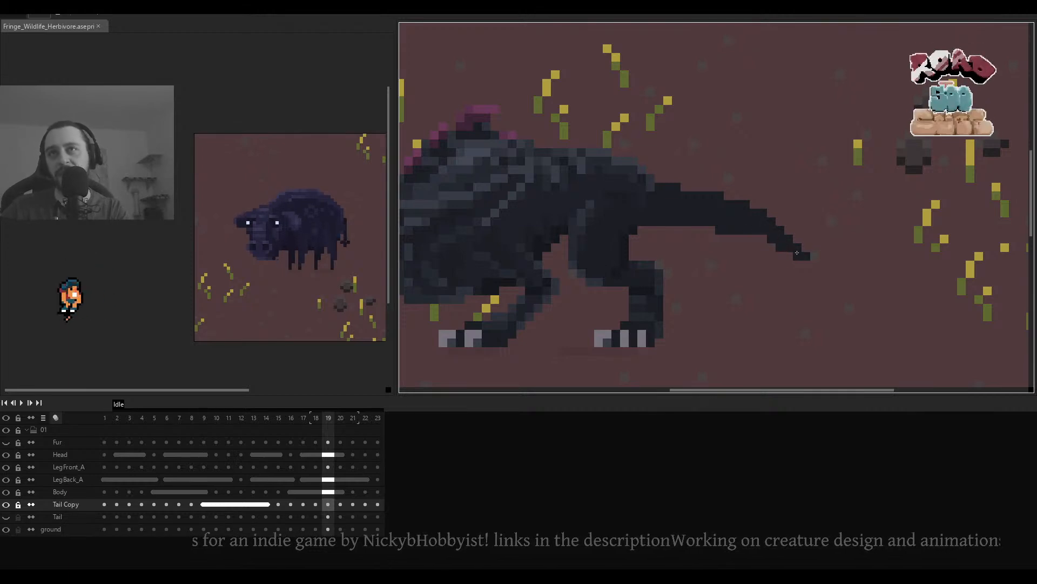
key("e")
scroll(779, 247, "down", 3)
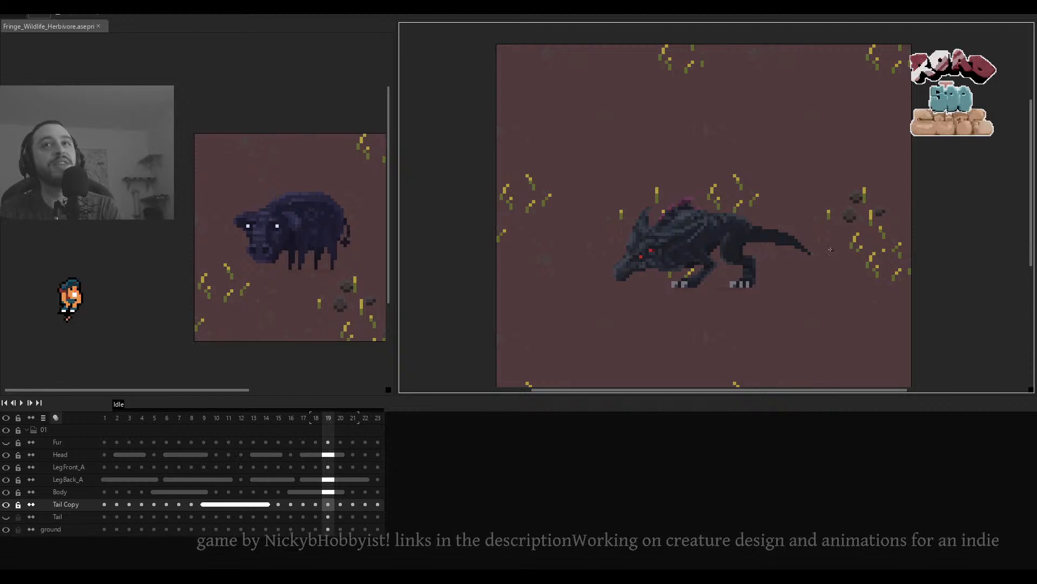
key("Right")
key("Right")
key("Left")
key("Left")
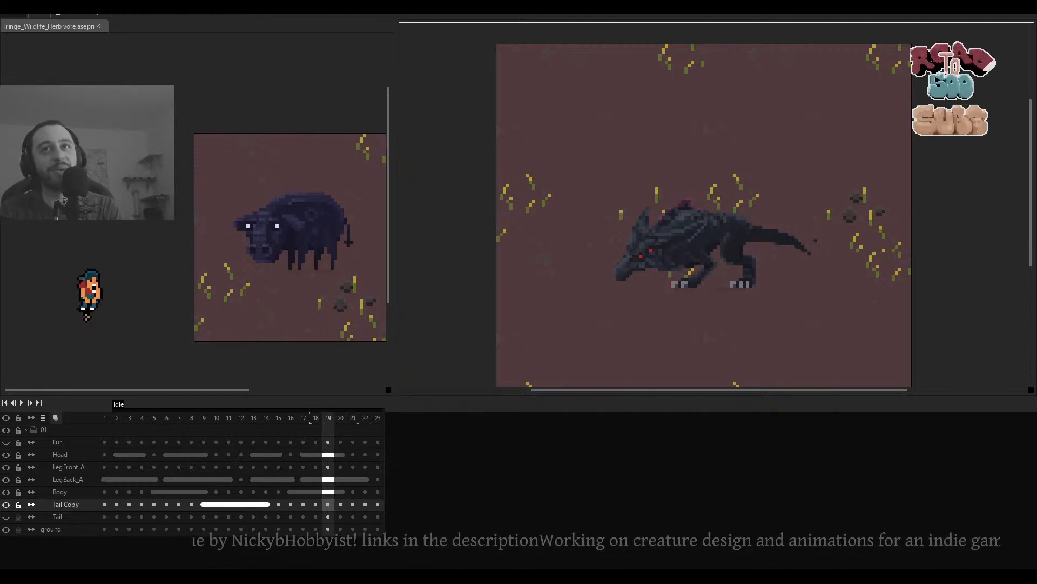
left_click_drag(796, 246, 769, 248)
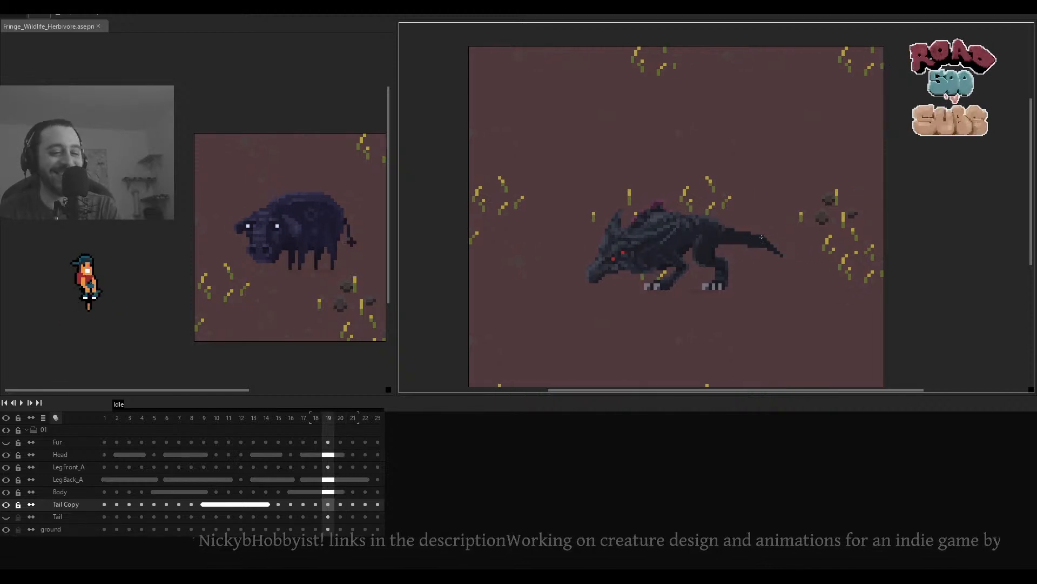
mouse_move(750, 242)
left_mouse_down()
mouse_move(770, 240)
mouse_move(754, 241)
left_mouse_up()
Paint the thick base and middle of the tail over the guide line in frame 20, comparing it with frame 19.
key("Right")
scroll(723, 237, "down", 2)
scroll(723, 237, "up", 4)
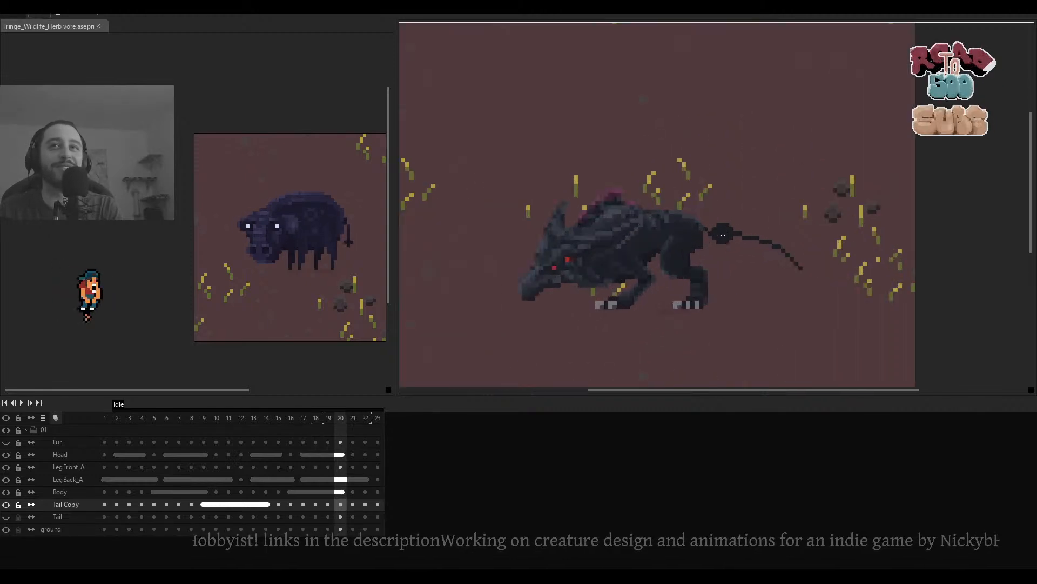
left_click_drag(706, 237, 696, 238)
left_click(693, 238)
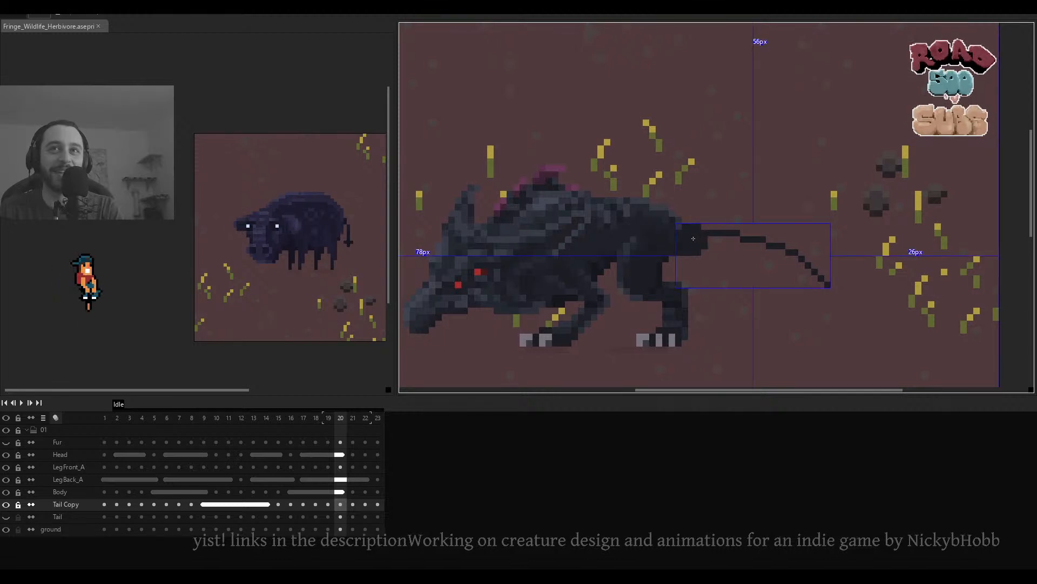
scroll(764, 239, "down", 2)
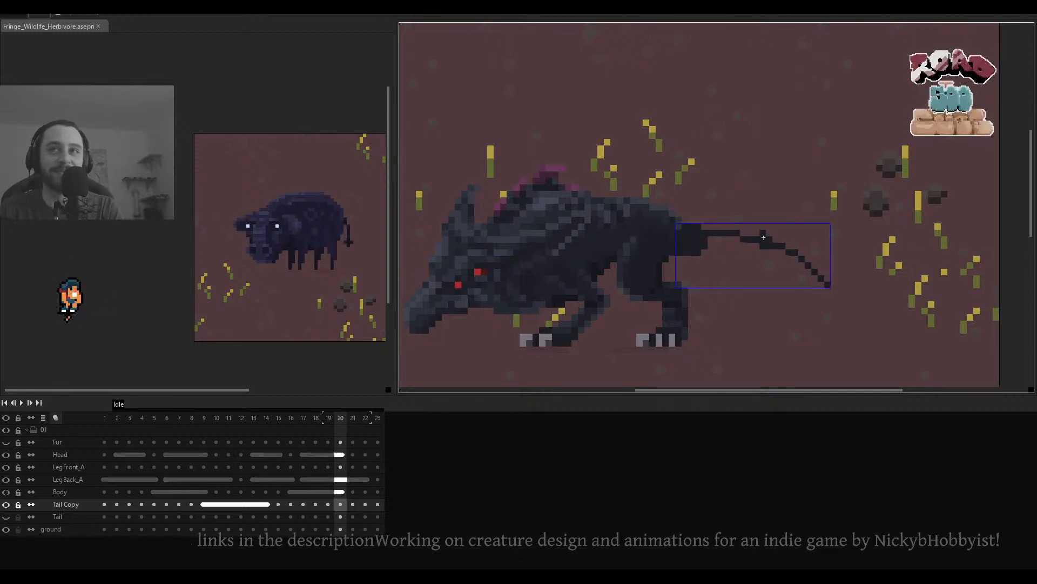
left_click(778, 243, "shift")
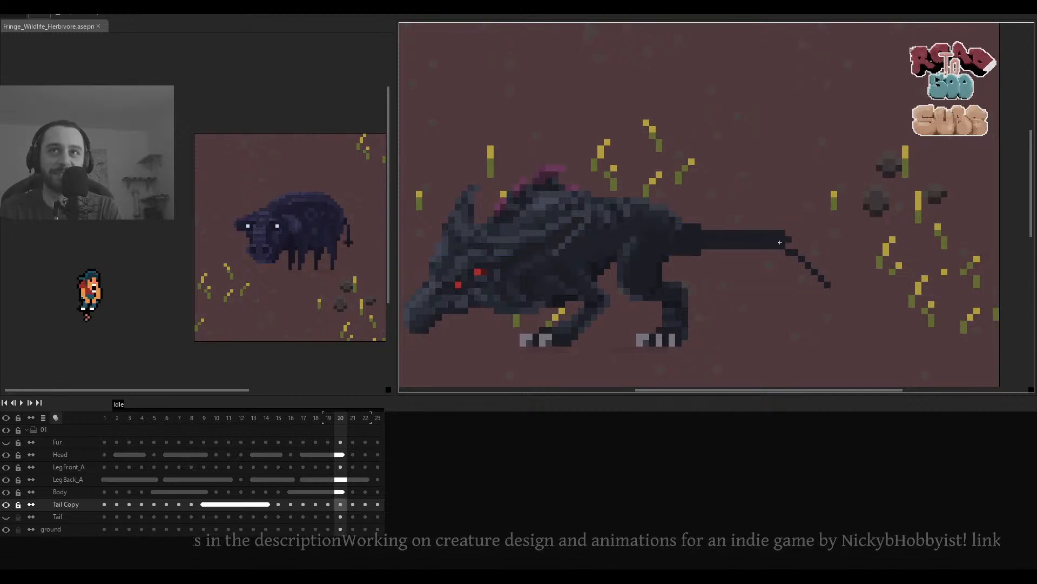
left_click(782, 239, "shift")
key("Left")
key("Right")
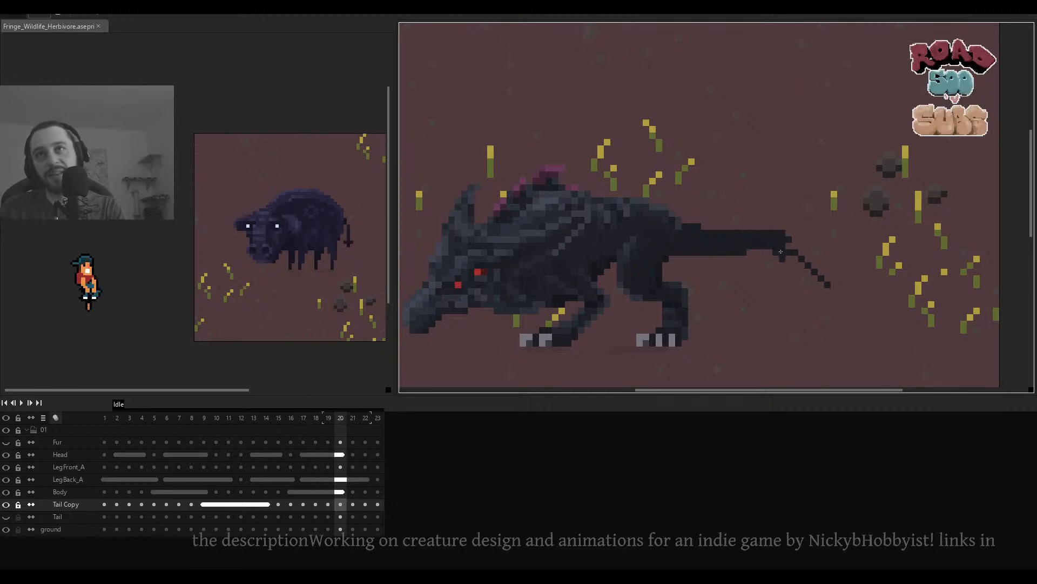
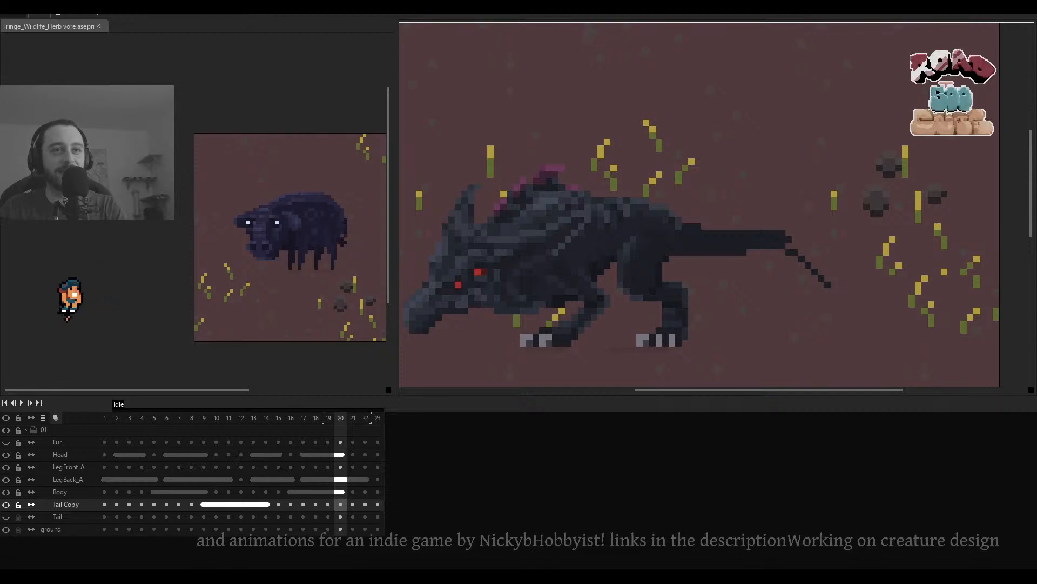
Extend the painted tail in frame 20 along the guide line, tapering it down to the tip.
scroll(535, 265, "down", 1)
scroll(535, 265, "up", 1)
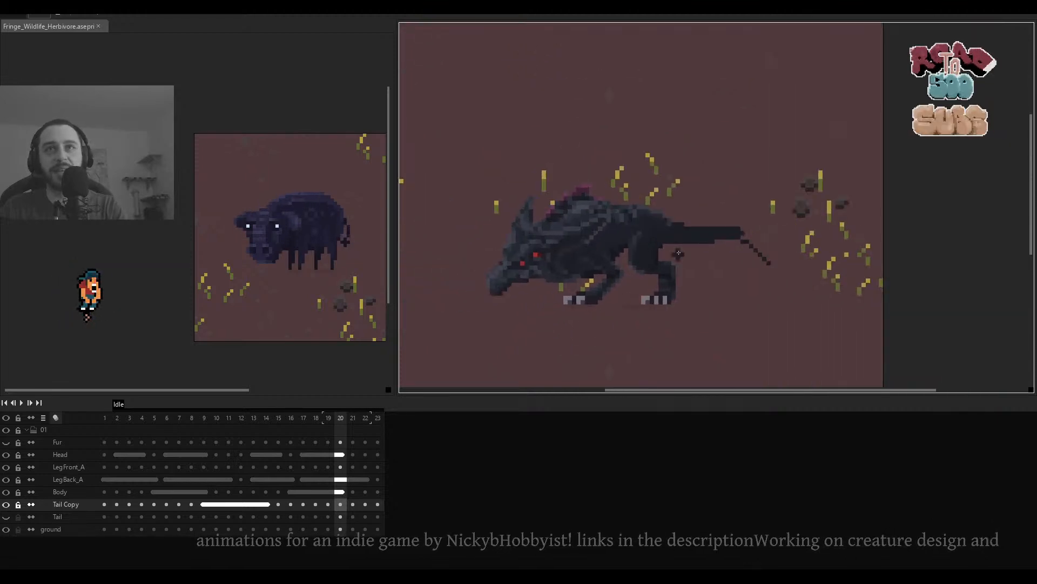
scroll(732, 233, "up", 1)
scroll(774, 280, "right", 2)
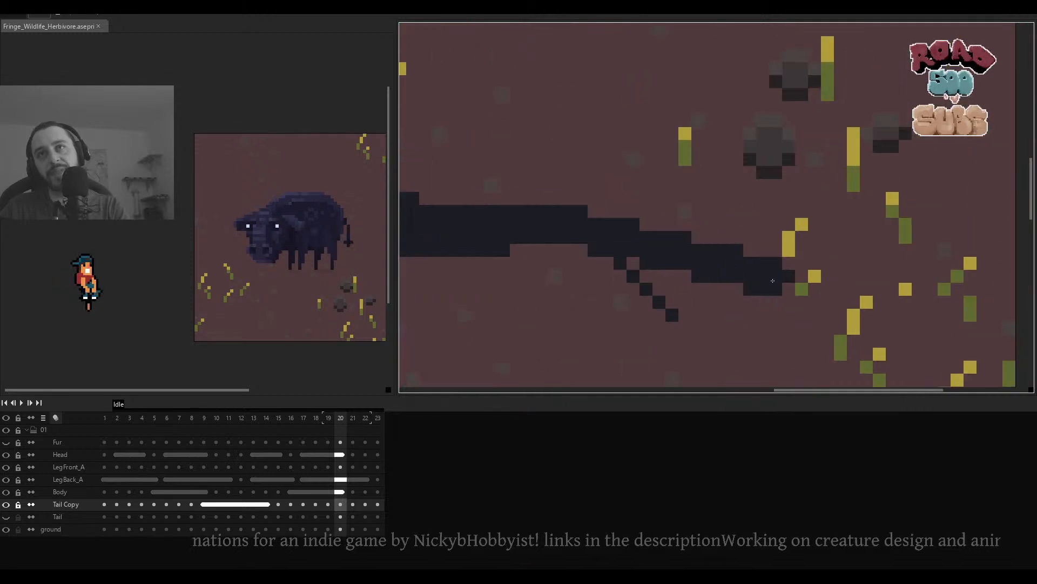
scroll(701, 301, "down", 2)
left_click_drag(646, 303, 700, 302)
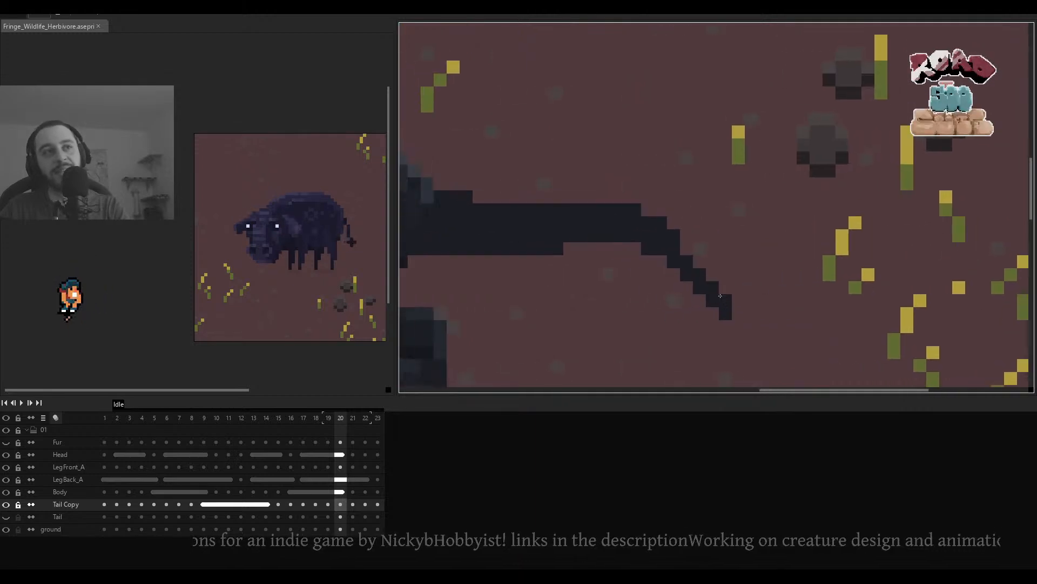
key("Left")
key("Right")
Play the Idle animation to examine the tail's motion, and flip between frames 18 and 19 to compare its shape.
scroll(718, 302, "down", 3)
key("Right")
key("Return")
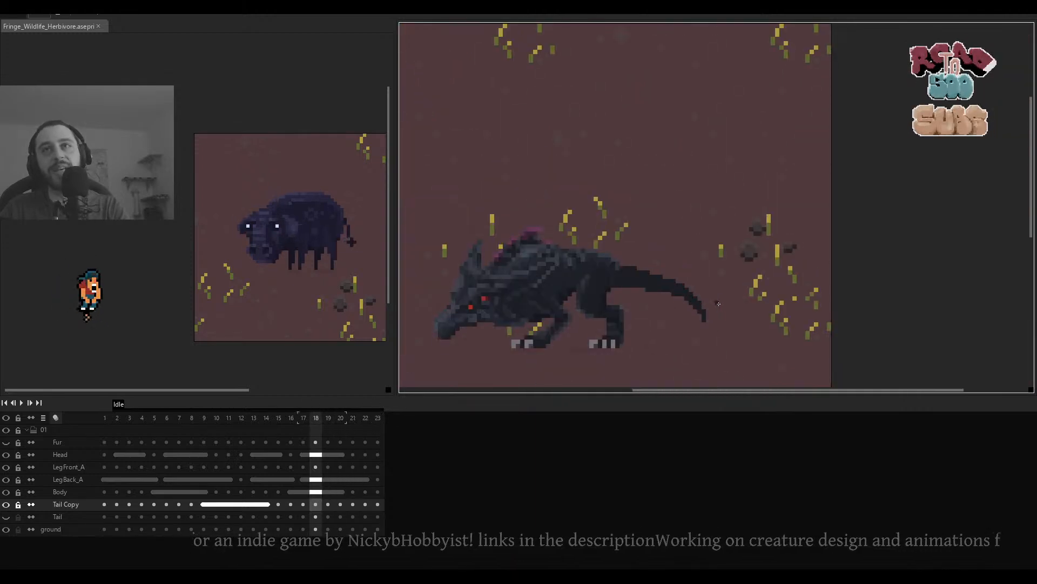
scroll(733, 342, "down", 1)
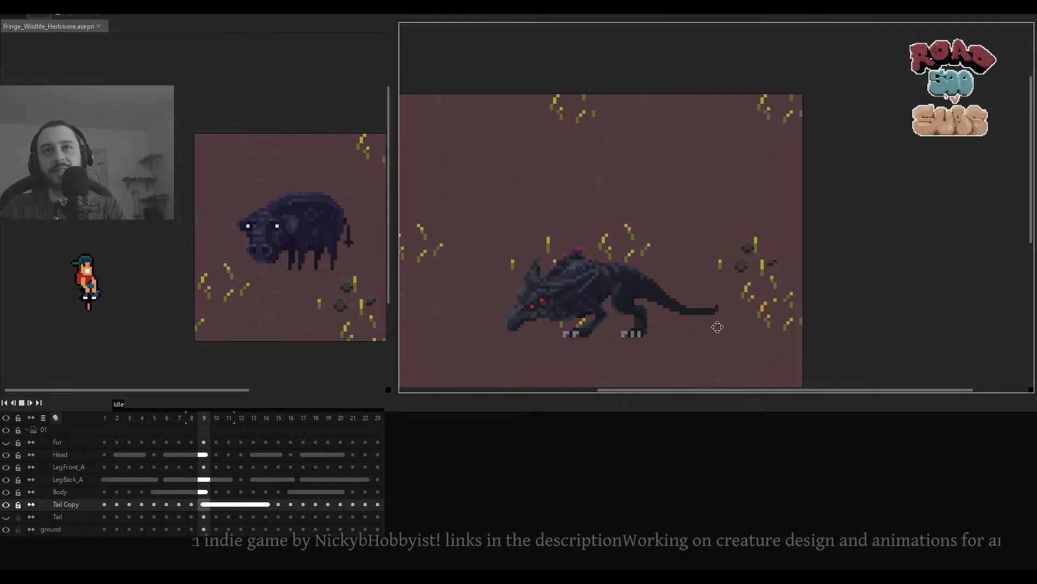
scroll(718, 327, "up", 3)
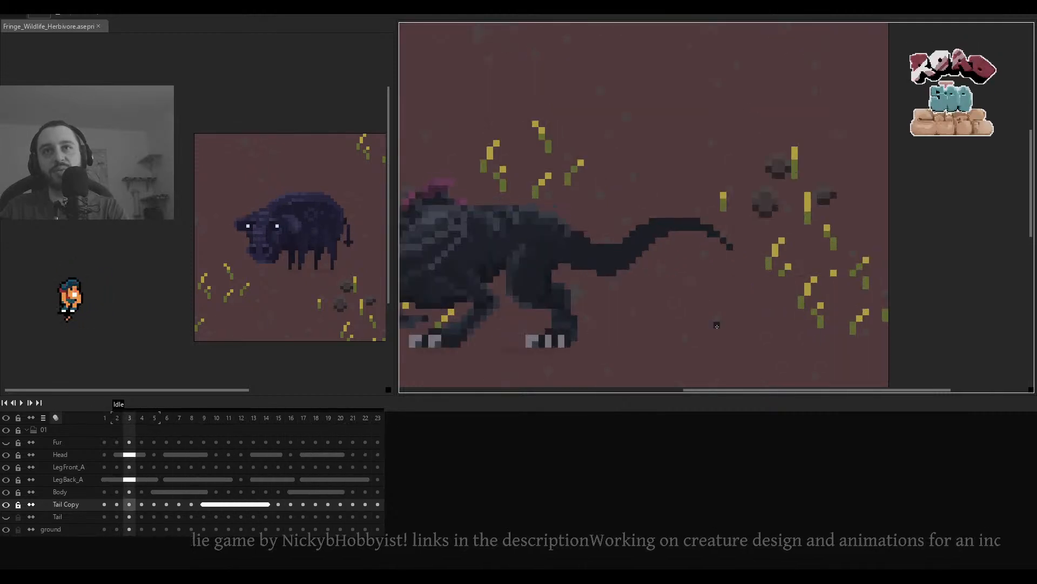
key("Return")
key("Right")
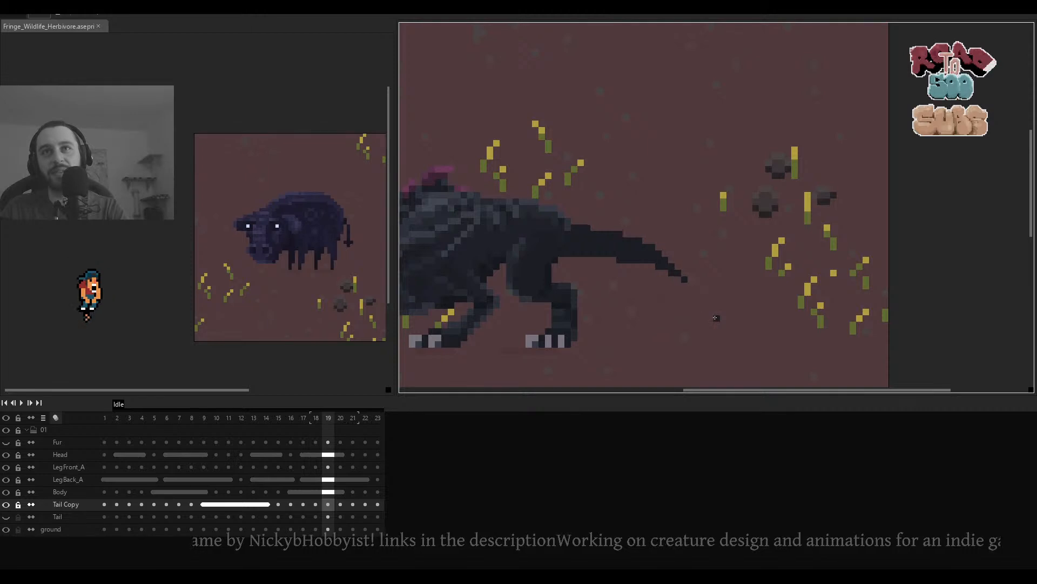
key("Left")
key("Right")
key("Left")
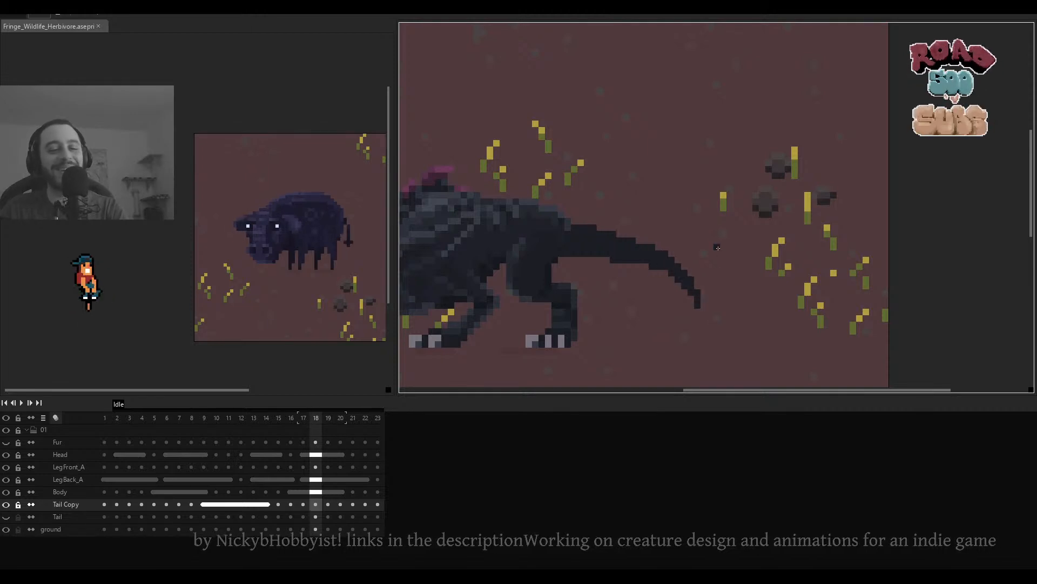
Raise the outer part of the tail slightly in frame 19 and compare its shape with the neighbouring frames.
key("Right")
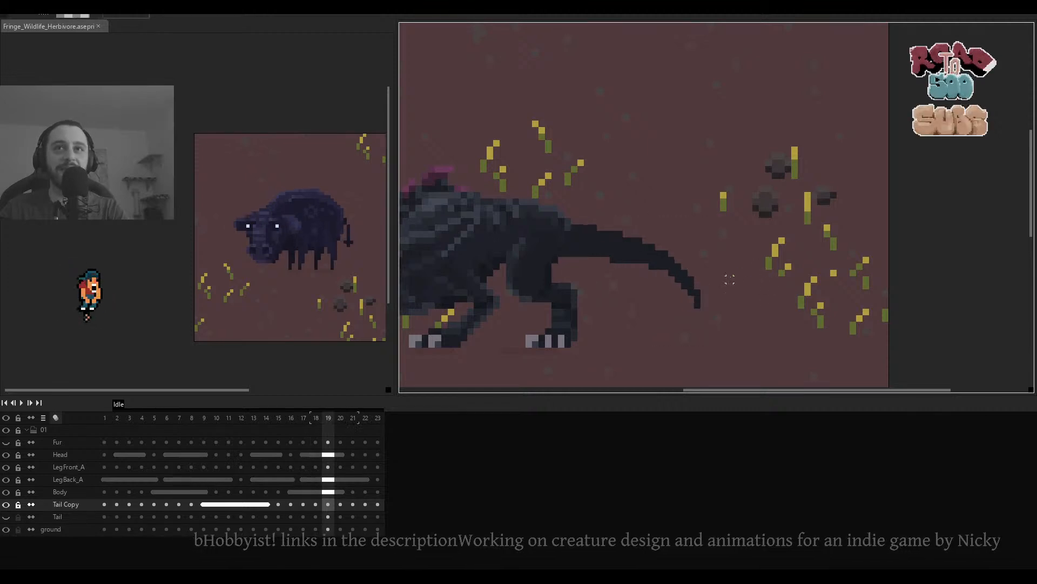
key("Right")
key("Left")
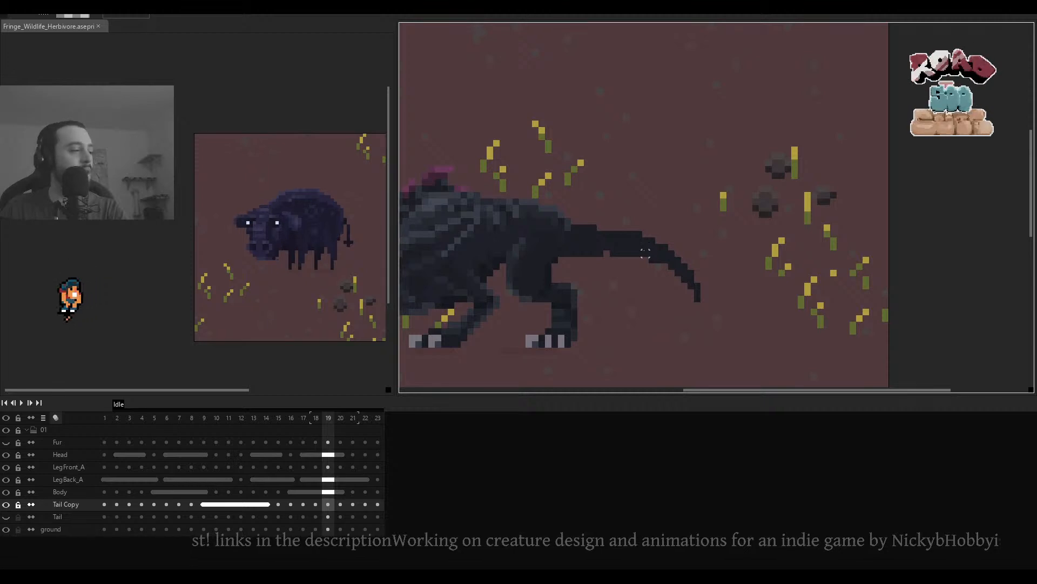
key("Left")
key("Right")
scroll(638, 251, "left", 1)
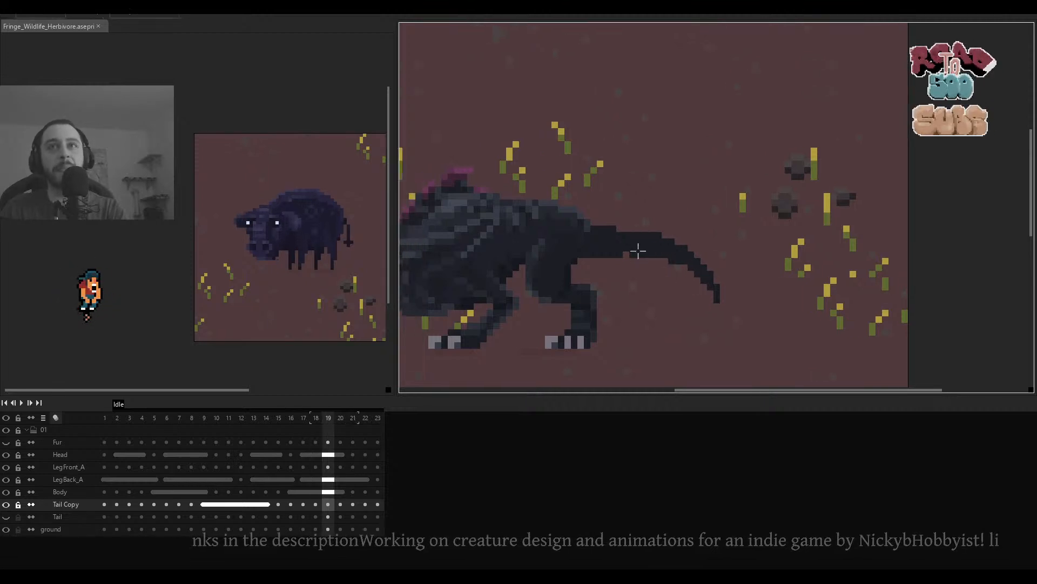
scroll(628, 254, "down", 2)
Paint the tail over the guide line in frame 21, thick at the base and tapering down to the tip.
key("Right")
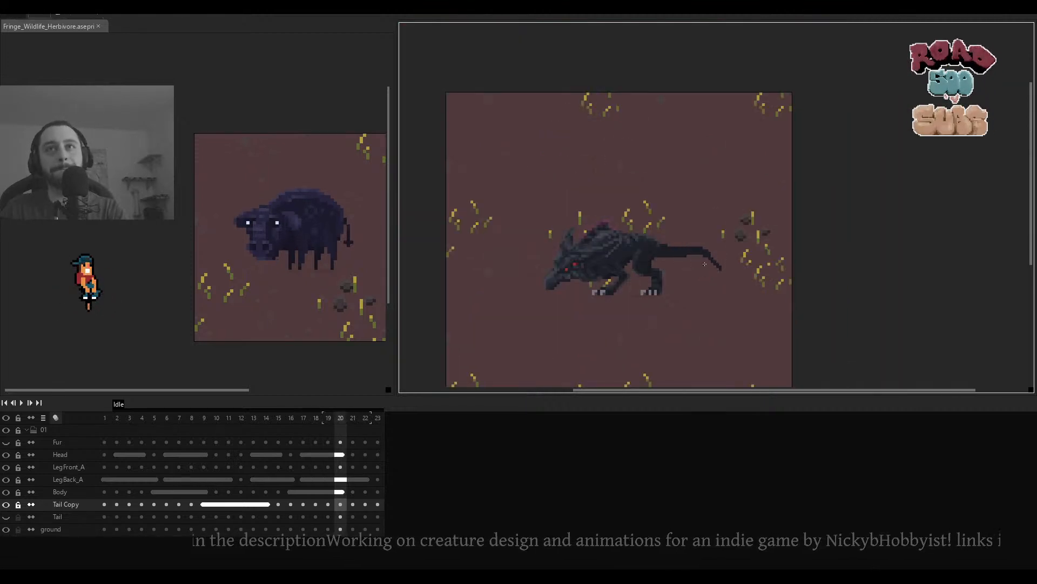
key("Right")
scroll(703, 263, "up", 1)
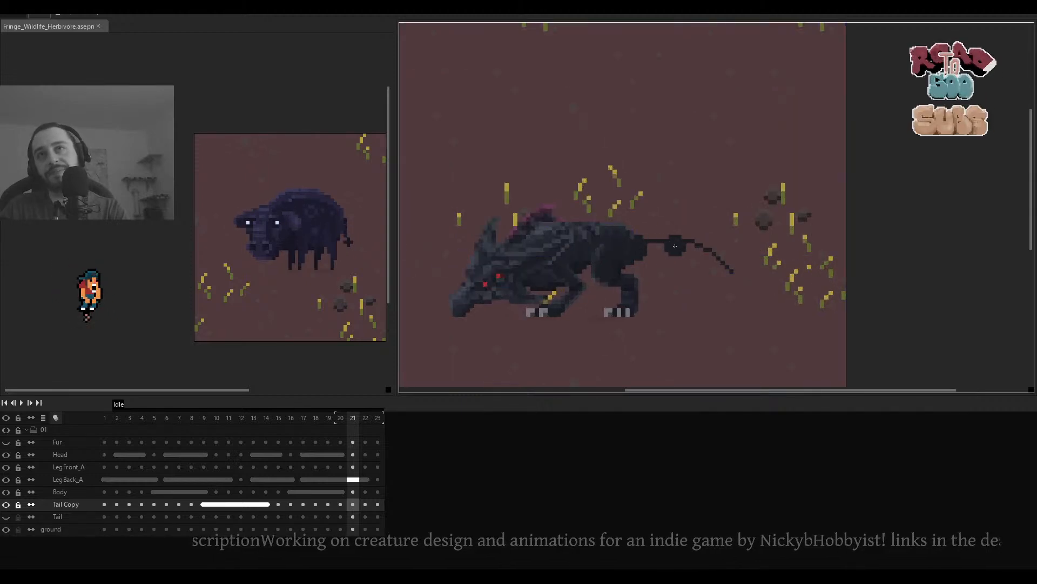
left_click_drag(675, 245, 693, 246)
key("ctrl+z")
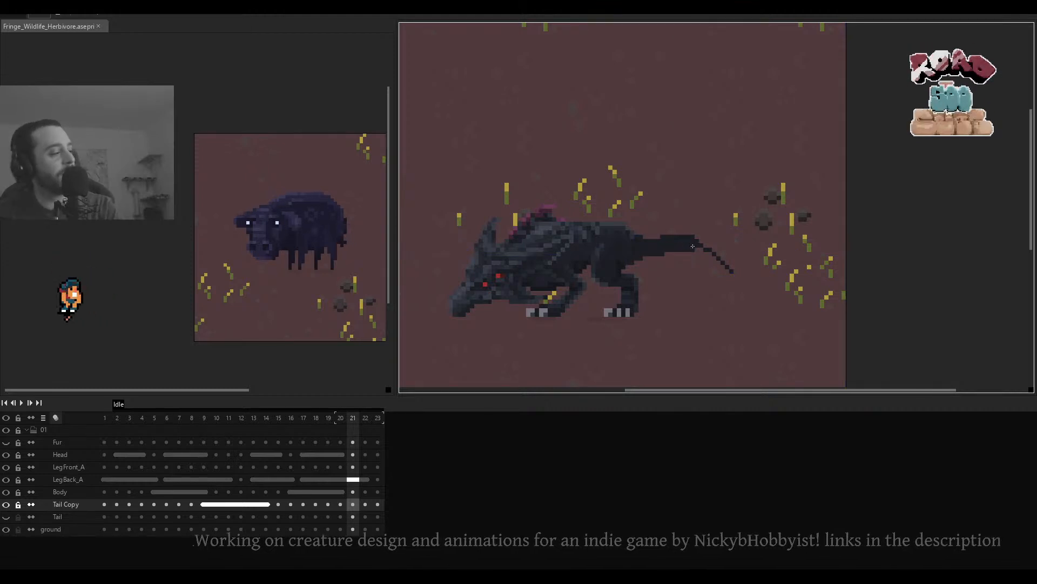
key("ctrl")
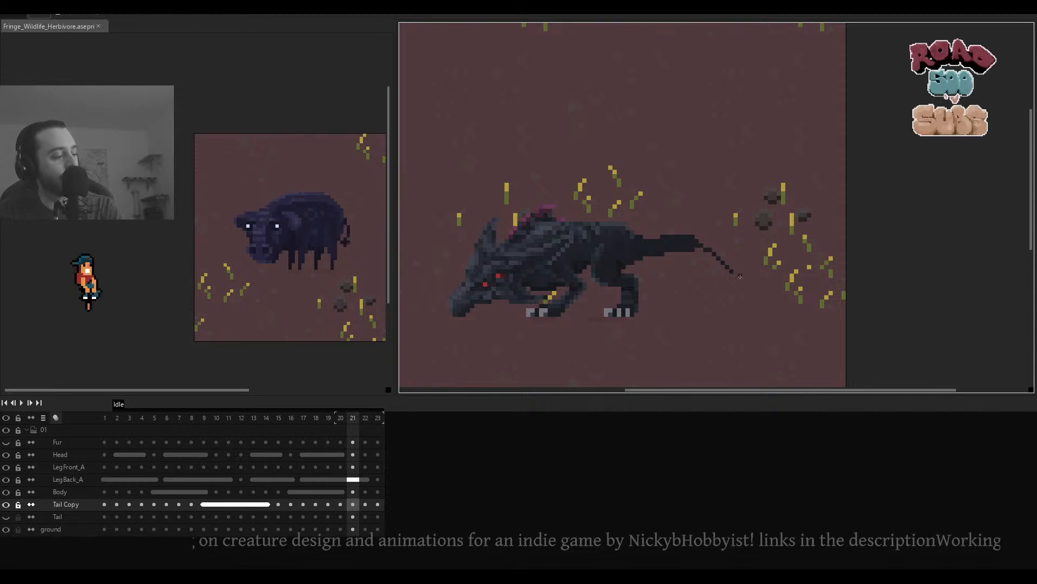
scroll(753, 270, "up", 2)
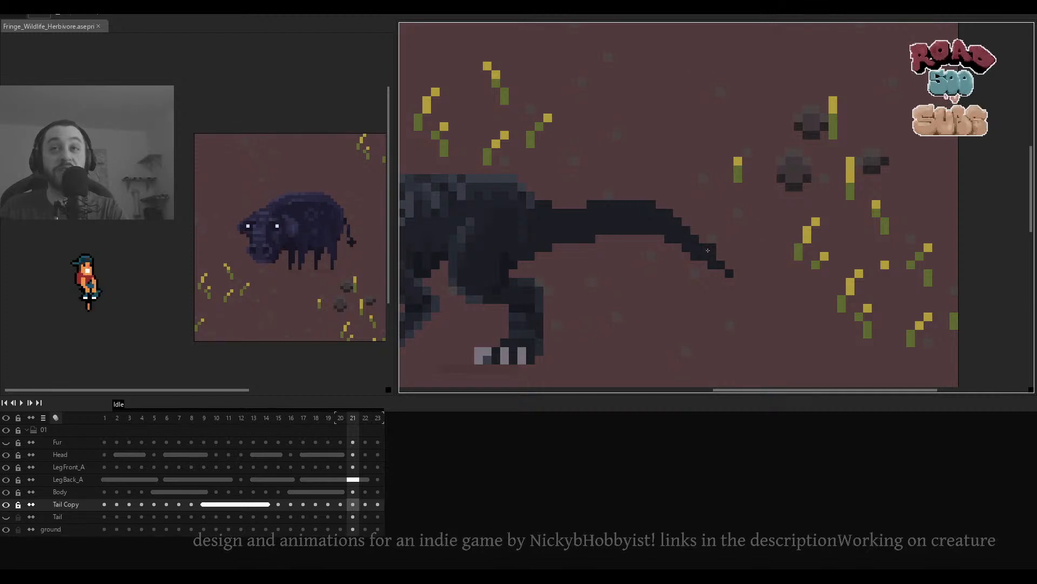
scroll(729, 273, "down", 2)
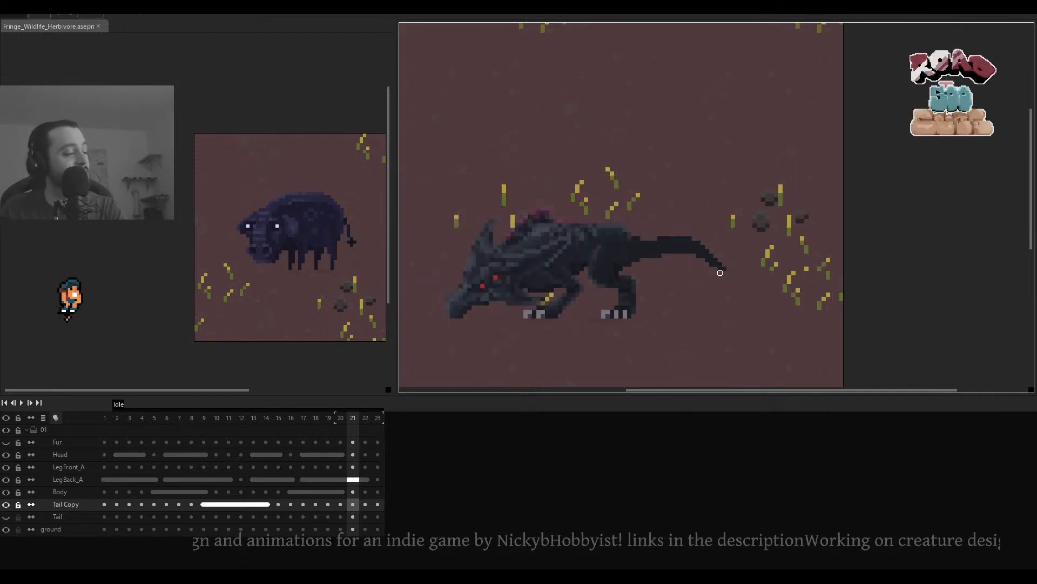
Compare the tail across frames 20 to 22 and trim its tip shorter in frame 20.
key("Left")
key("Right")
key("Right")
key("Left")
key("Left")
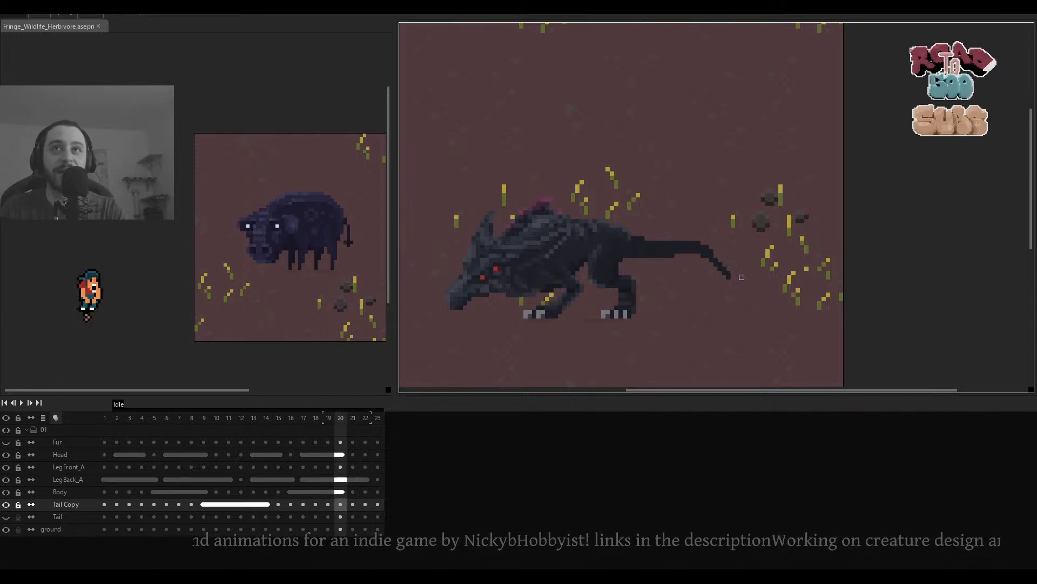
scroll(737, 277, "up", 2)
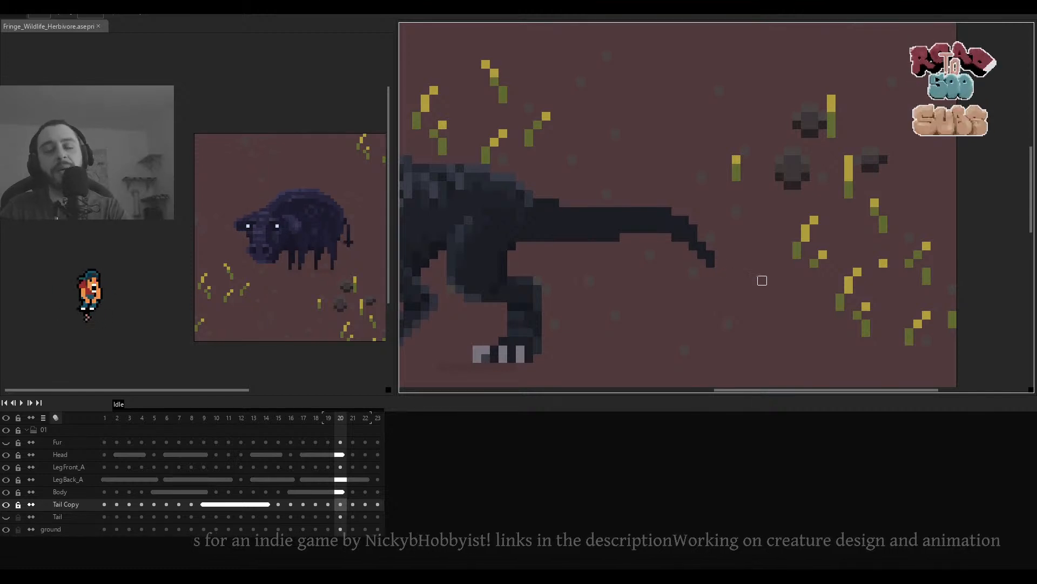
Select the outer part of the tail in frame 20 and move it one pixel towards the body and one pixel down.
left_click_drag(716, 197, 609, 303)
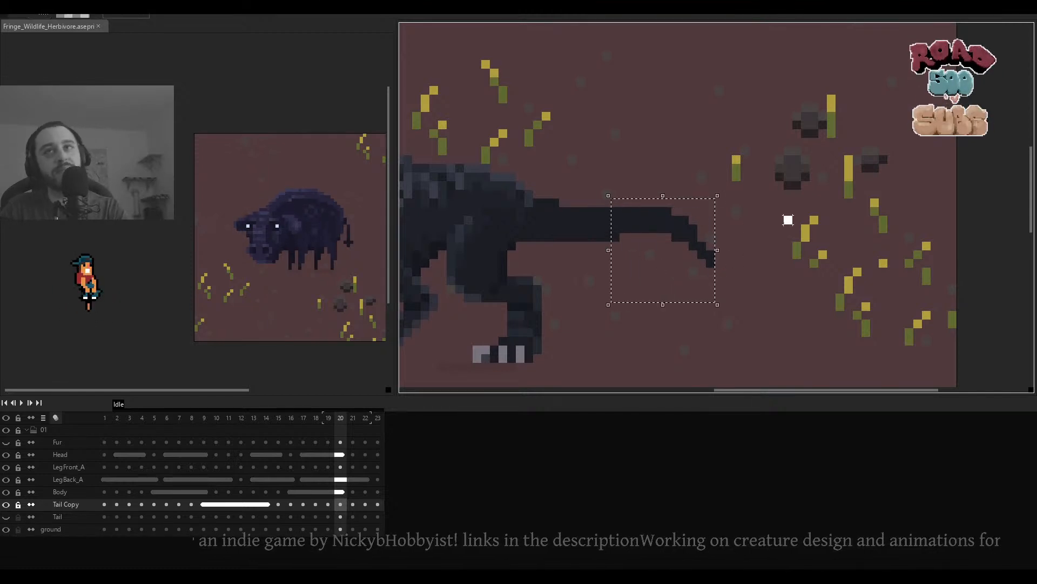
left_click_drag(727, 186, 624, 289)
key("Left")
key("Down")
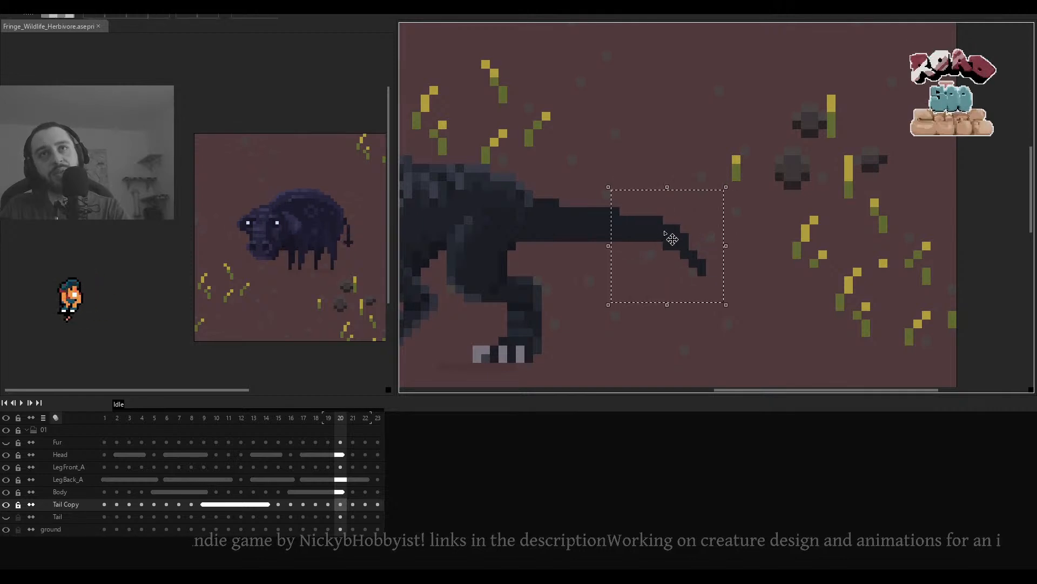
left_click_drag(670, 240, 667, 240)
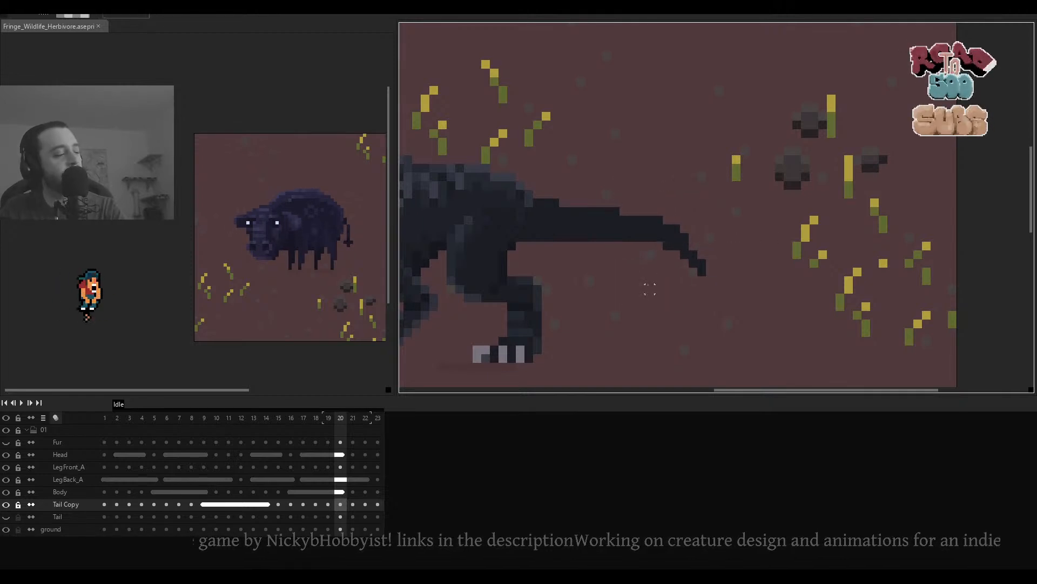
Try lowering a slightly longer outer section of the tail in frame 20, and undo the move.
left_click_drag(849, 186, 615, 315)
left_click(718, 177)
left_click_drag(728, 177, 606, 289)
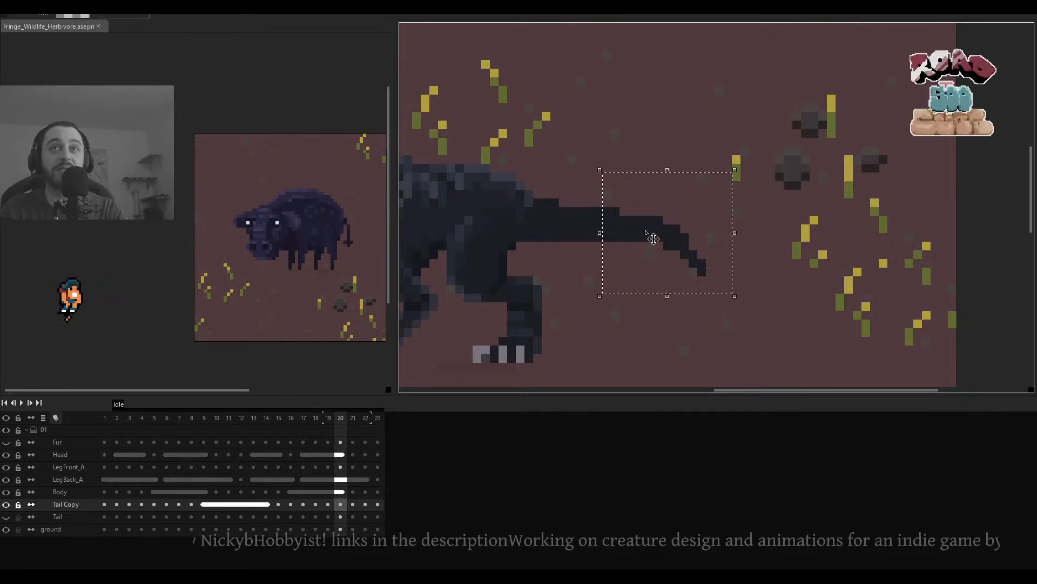
left_click_drag(652, 237, 653, 243)
left_click(597, 267)
scroll(605, 262, "down", 1)
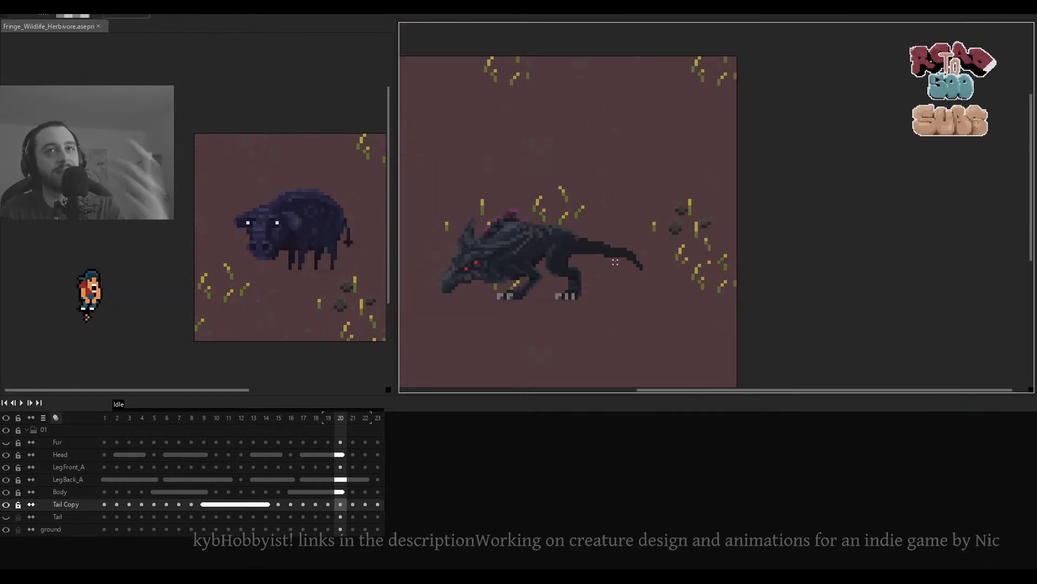
key("ctrl+z")
Select the tail in frame 20 from near its middle to the tip and lower it by one pixel.
scroll(624, 267, "up", 1)
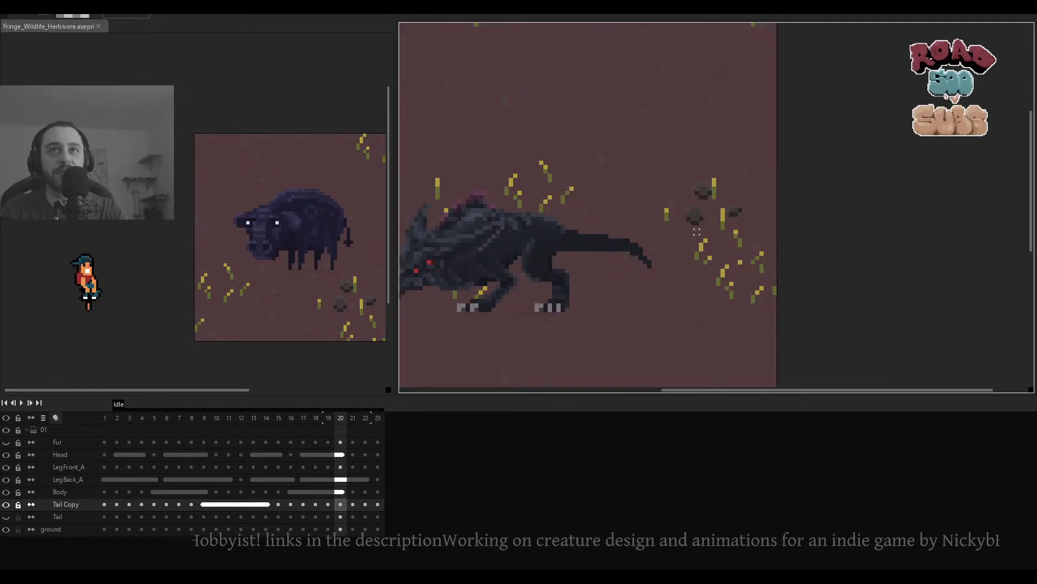
scroll(647, 240, "up", 1)
left_click_drag(669, 196, 538, 301)
mouse_move(580, 255)
left_mouse_down()
mouse_move(576, 263)
mouse_move(593, 262)
left_mouse_up()
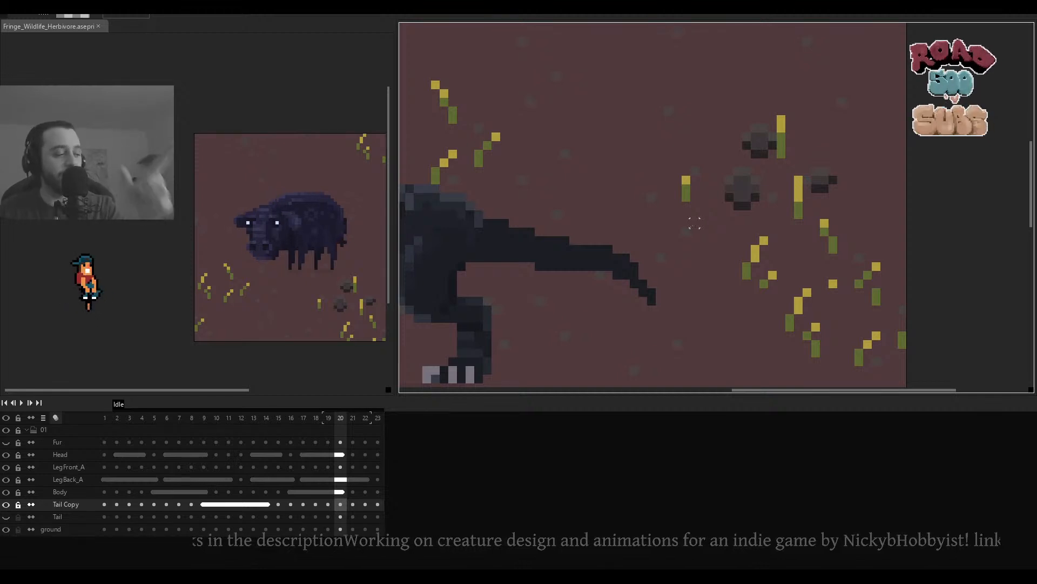
scroll(576, 232, "down", 1)
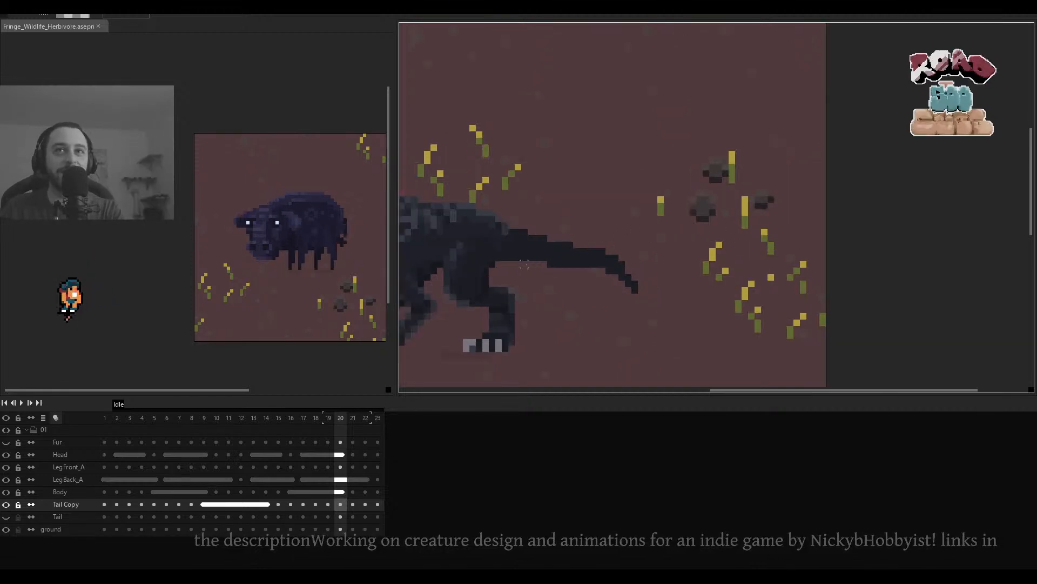
Clean up the stepped pixels along the underside of the tail's middle in frame 20.
scroll(527, 264, "up", 3)
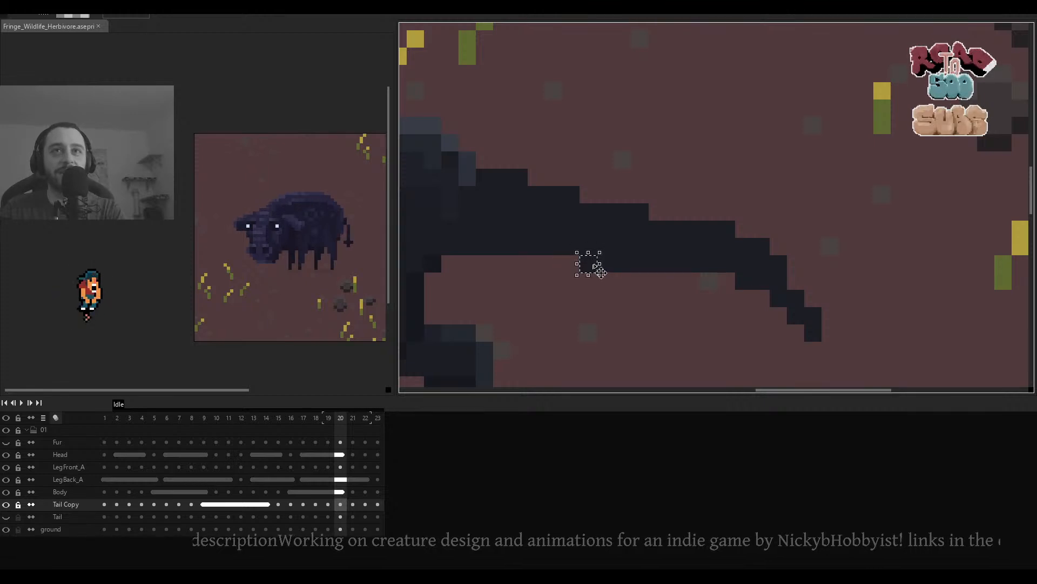
scroll(595, 266, "down", 2)
scroll(624, 269, "up", 2)
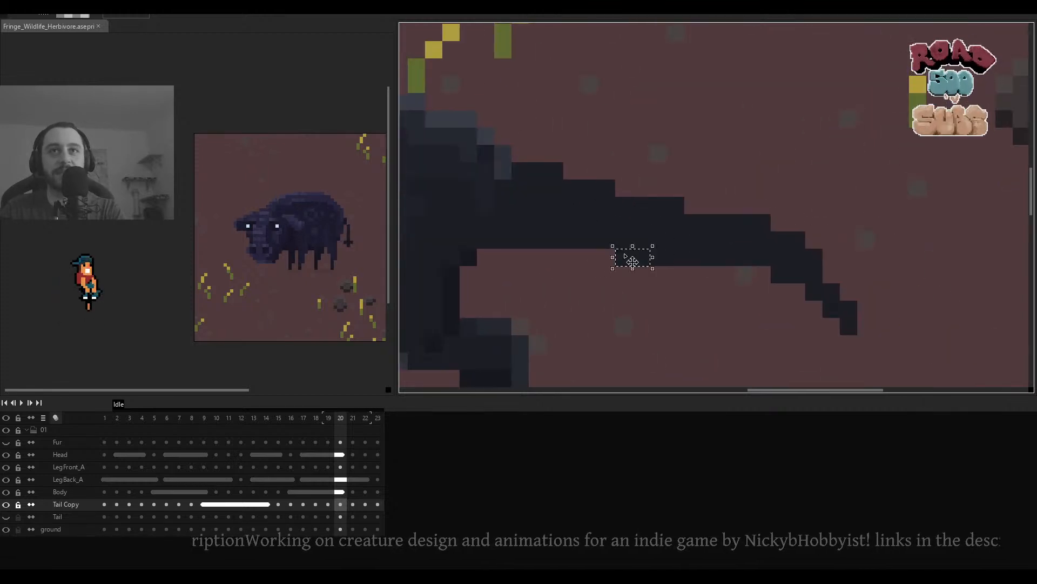
left_click_drag(632, 262, 664, 262)
scroll(651, 263, "down", 3)
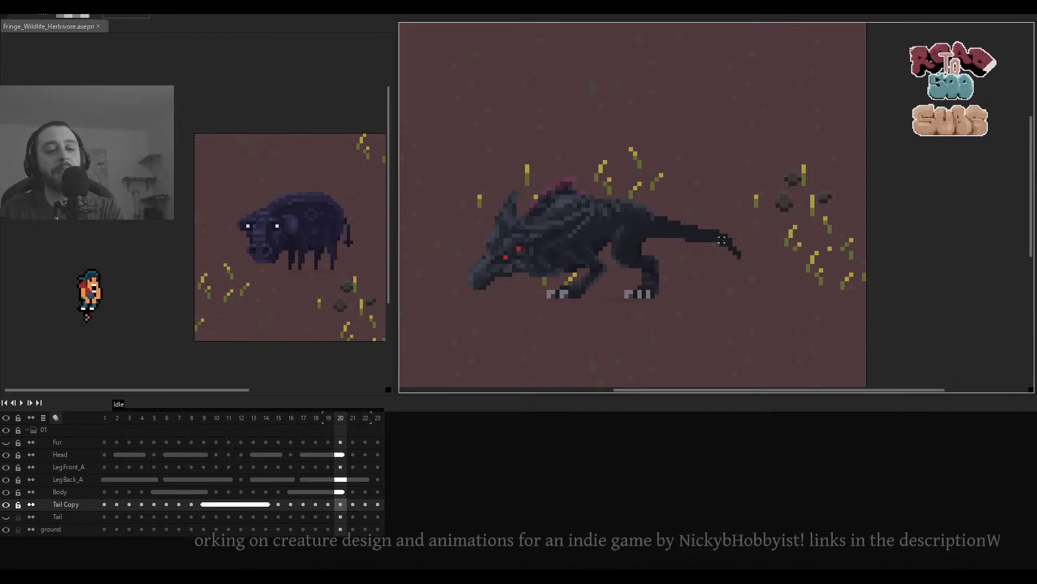
scroll(722, 239, "up", 2)
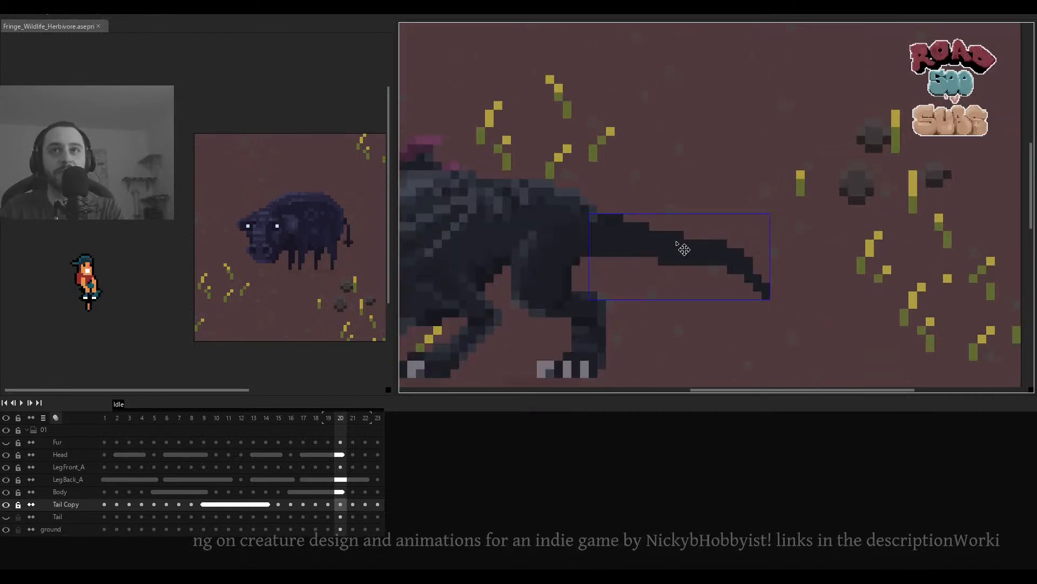
Check the tail in frame 21, and trim the top pixels where the tail meets the body in frame 22 on Tail Copy.
scroll(683, 256, "down", 3)
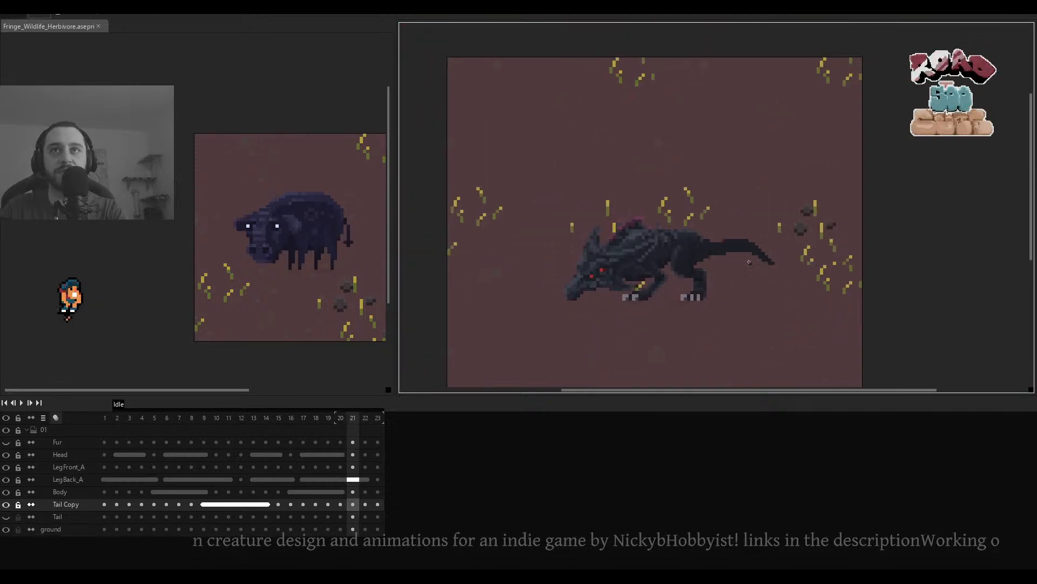
scroll(751, 264, "up", 2)
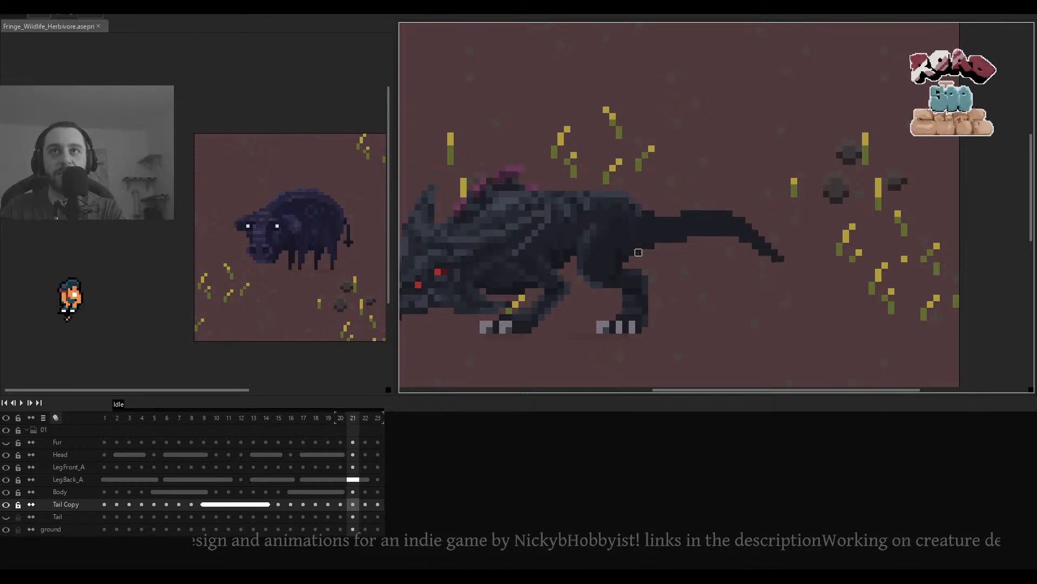
key("Up")
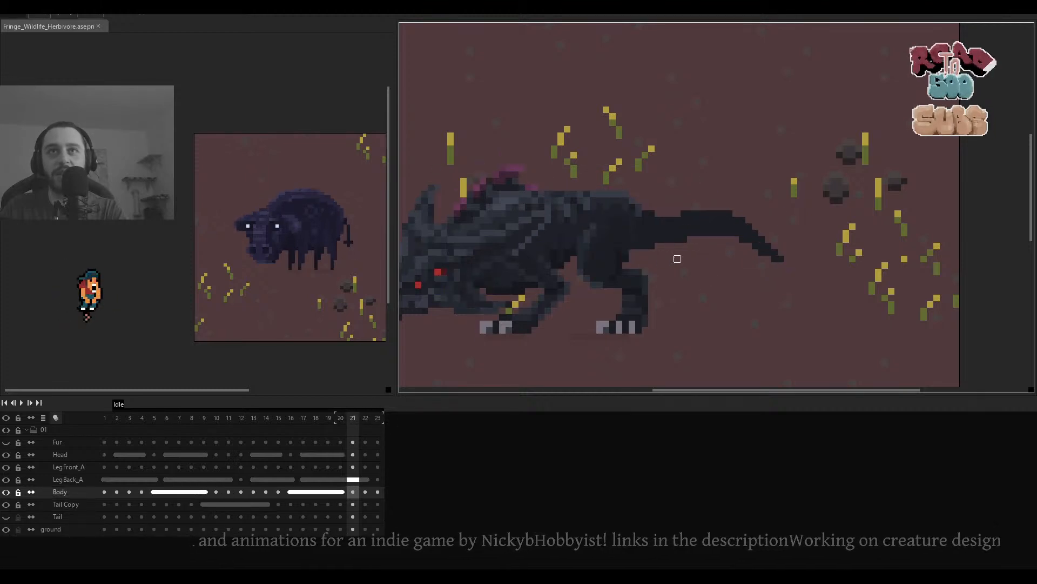
scroll(648, 249, "up", 2)
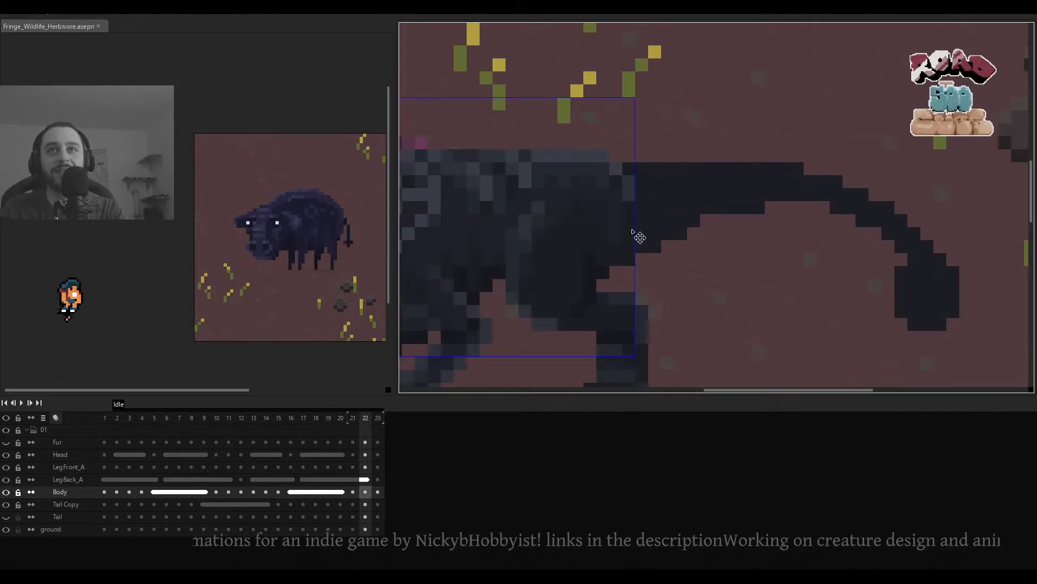
key("Down")
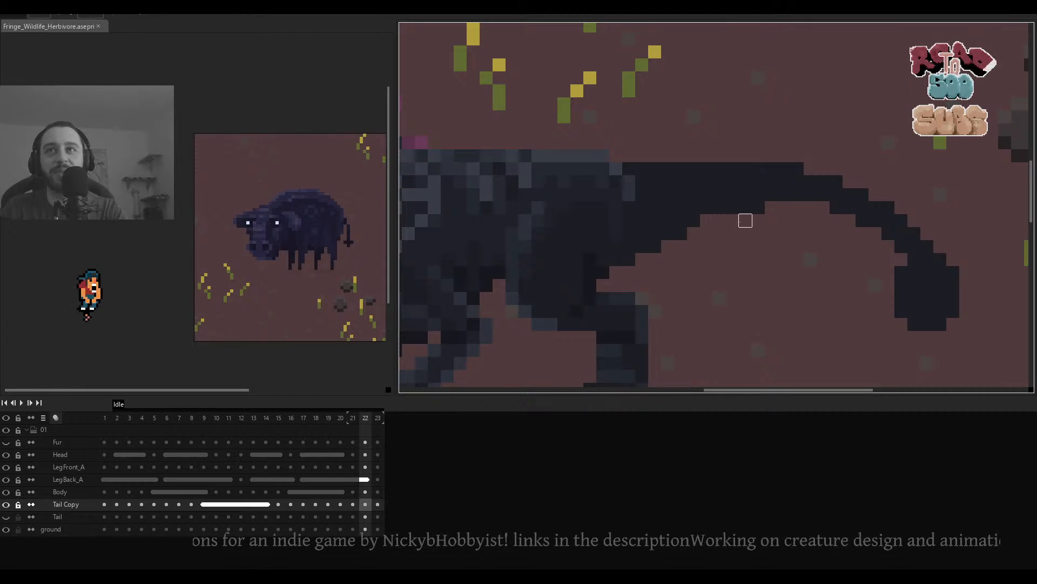
left_click_drag(745, 221, 835, 263)
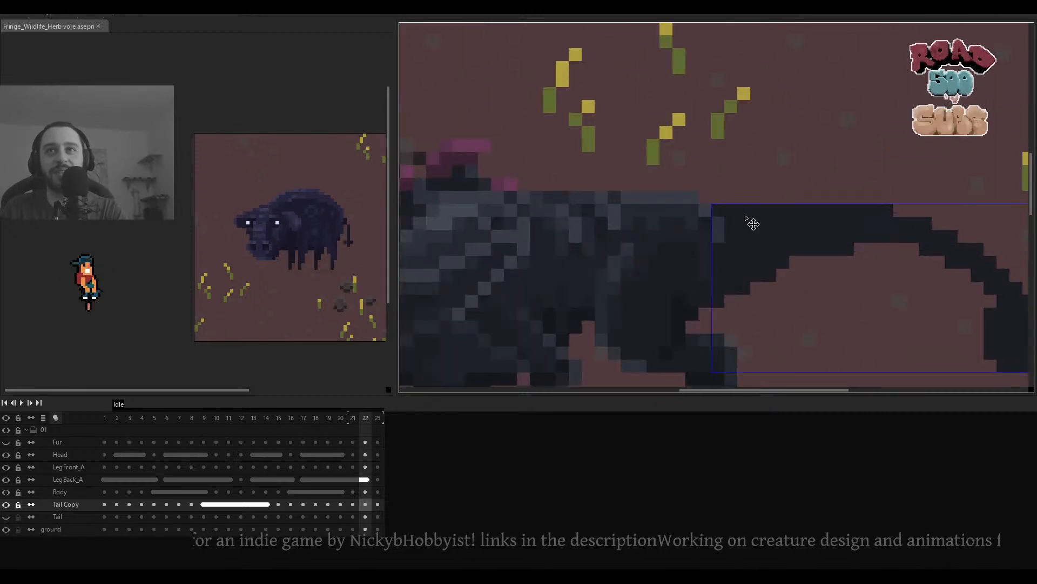
left_click_drag(747, 219, 644, 209)
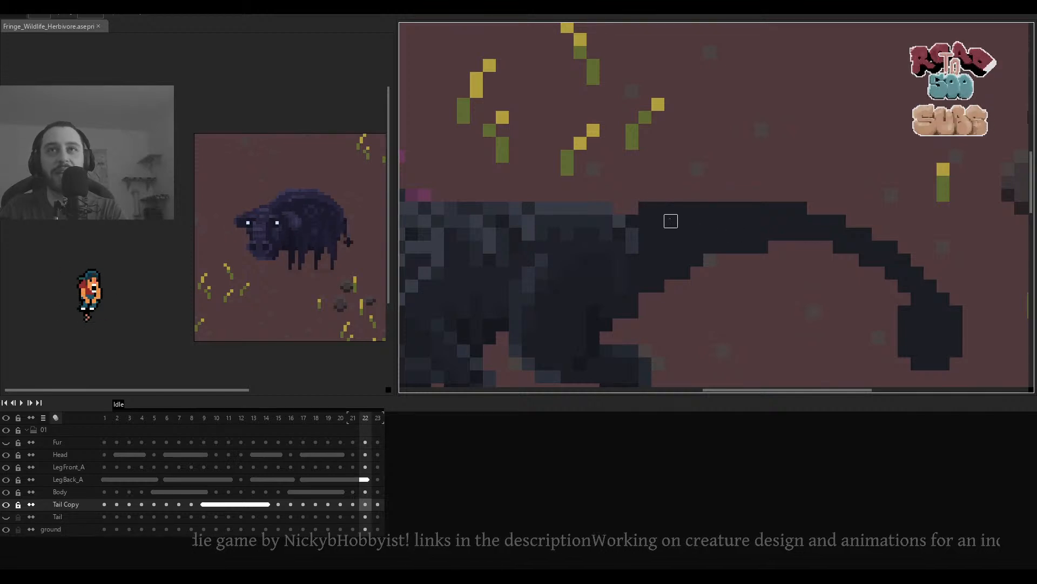
Refine the tail's outer curve in frame 22 and carve its round blob end into a small barbed tip.
scroll(681, 204, "down", 2)
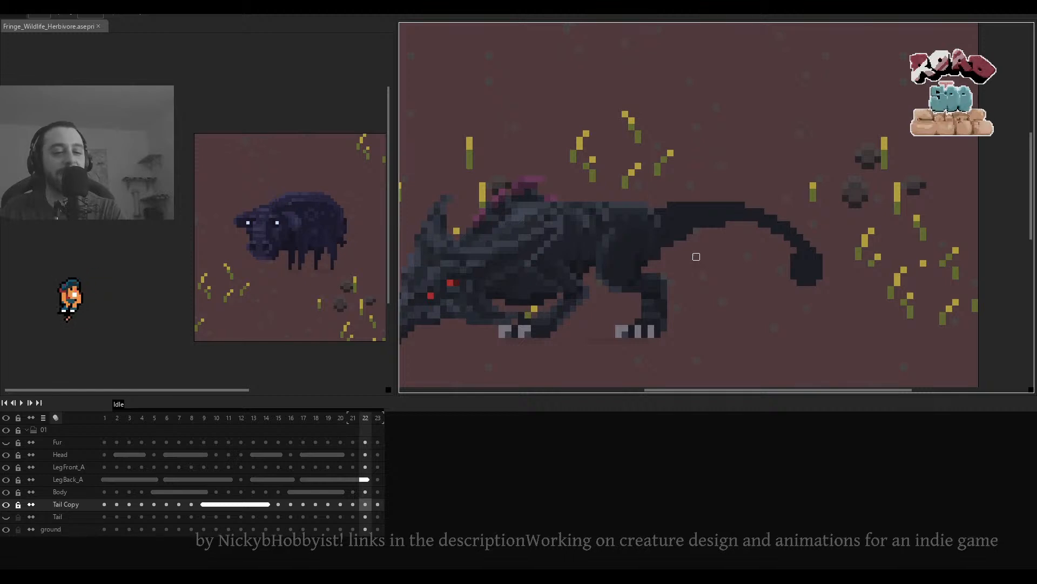
left_click_drag(763, 232, 727, 226)
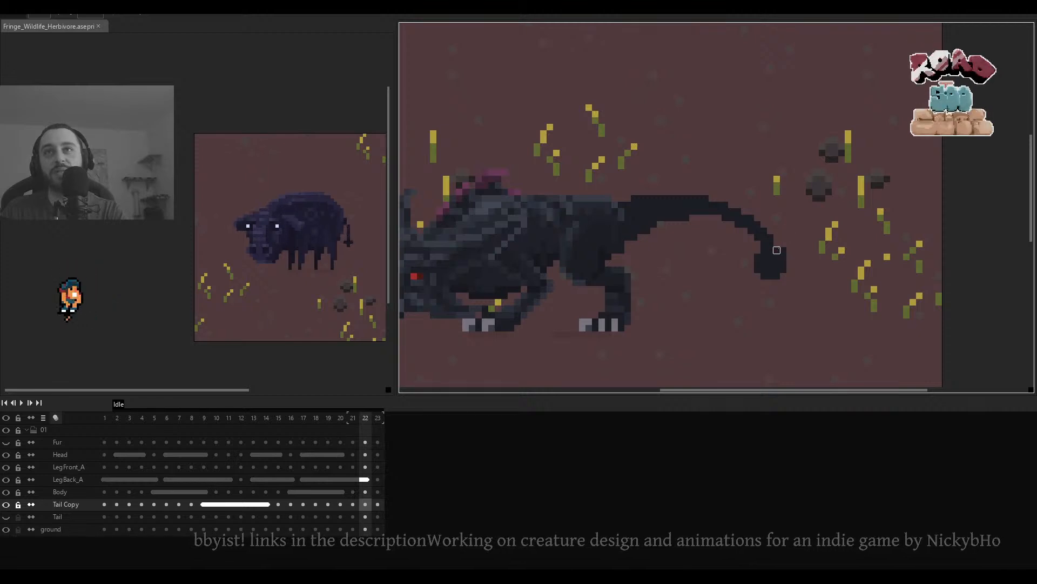
scroll(783, 250, "up", 2)
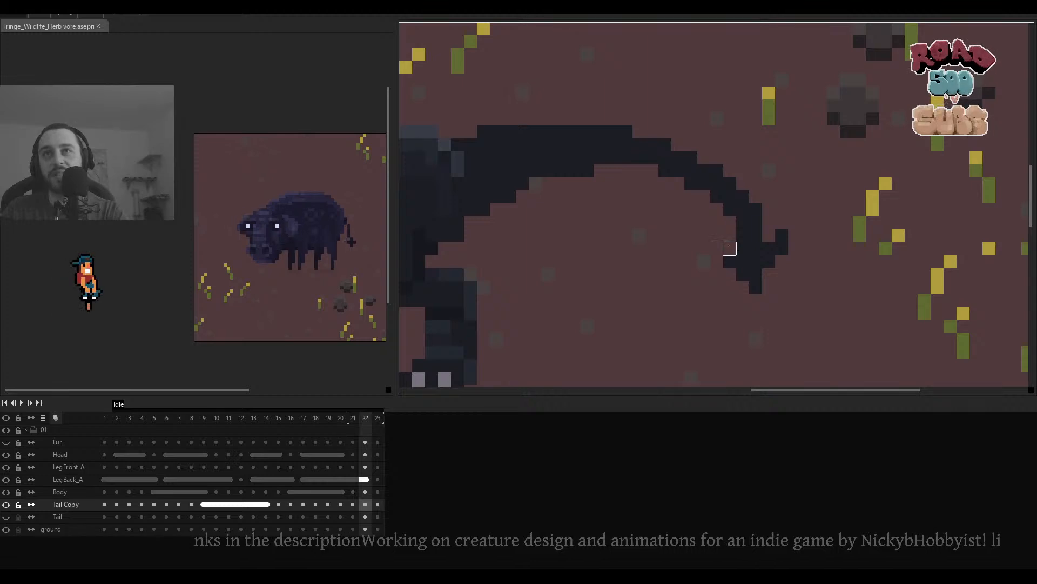
scroll(727, 246, "down", 2)
scroll(753, 241, "up", 2)
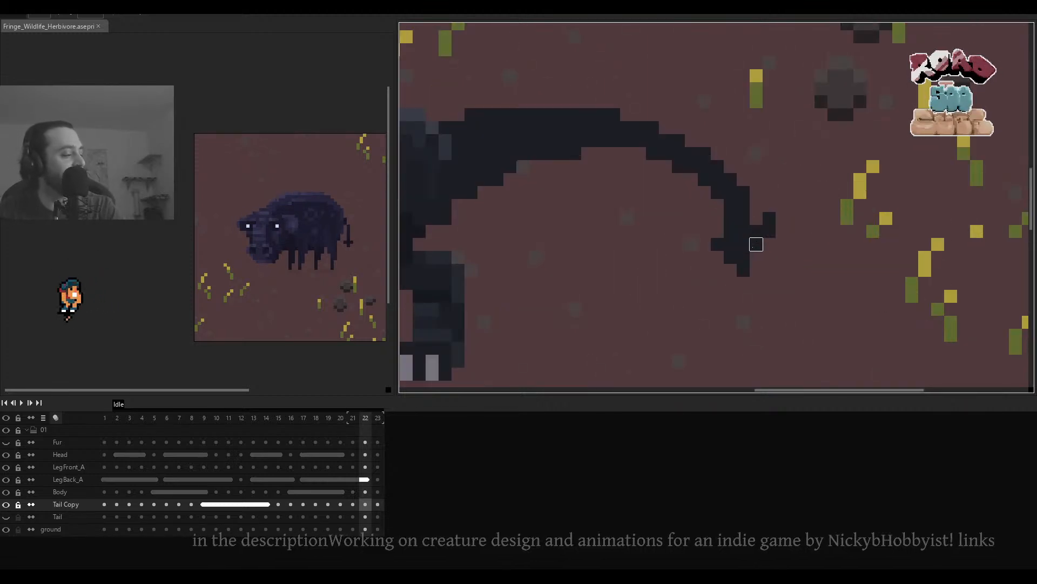
left_click(744, 280)
key("ctrl+z")
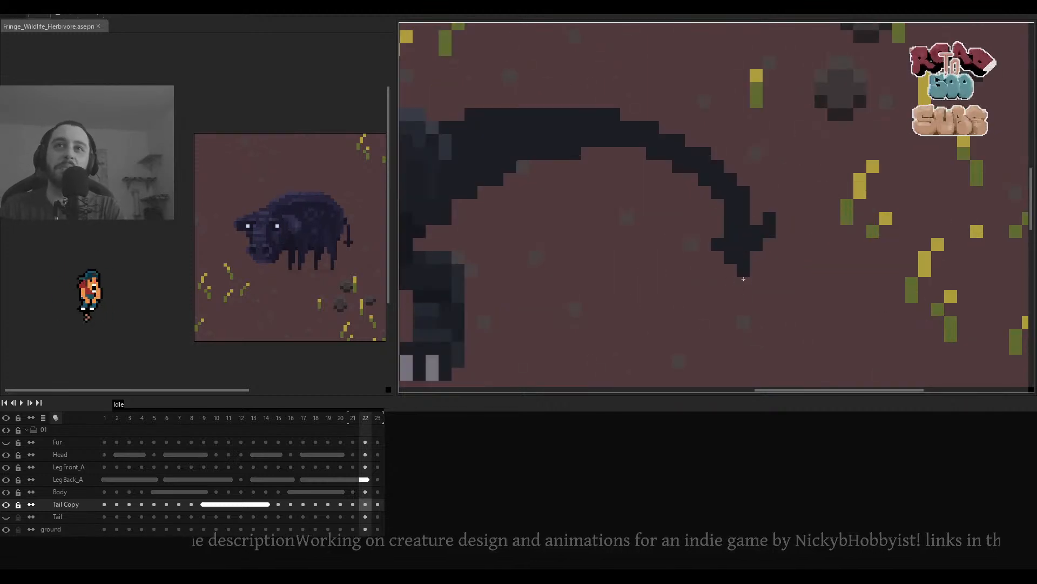
Rework the barbed tail tip in frame 22, undoing the last pixels, filling its underside and giving it a downward point.
key("ctrl+z")
left_click(743, 270)
left_click(743, 282)
left_click(731, 270)
left_click(753, 257)
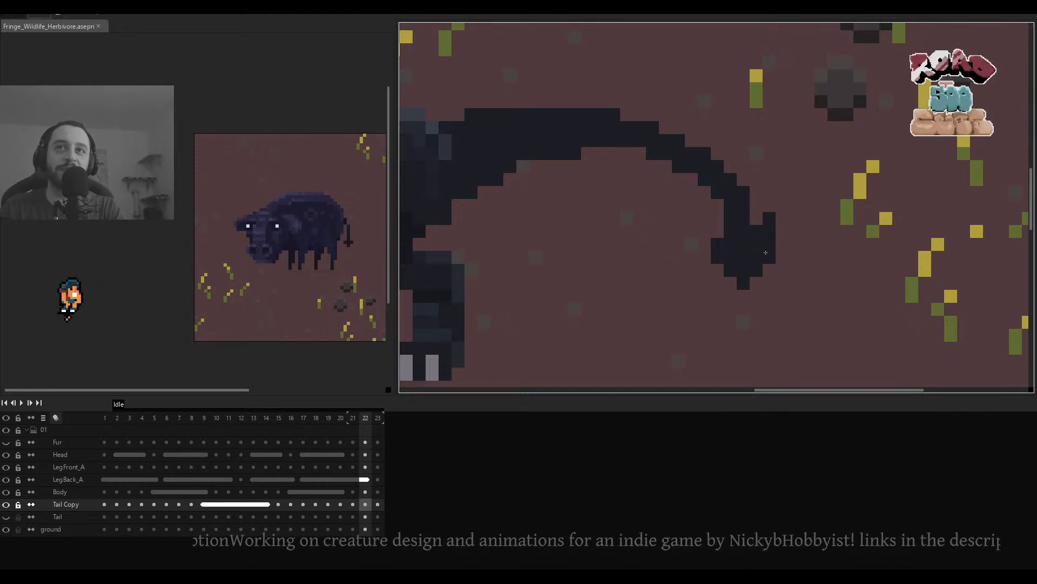
scroll(766, 252, "down", 2)
scroll(756, 256, "up", 2)
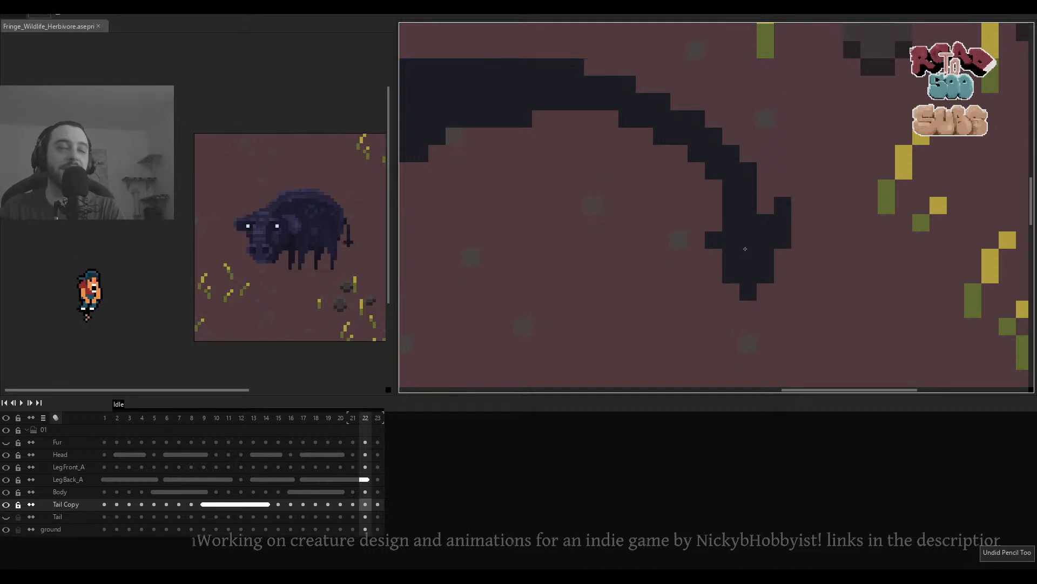
scroll(668, 261, "down", 5)
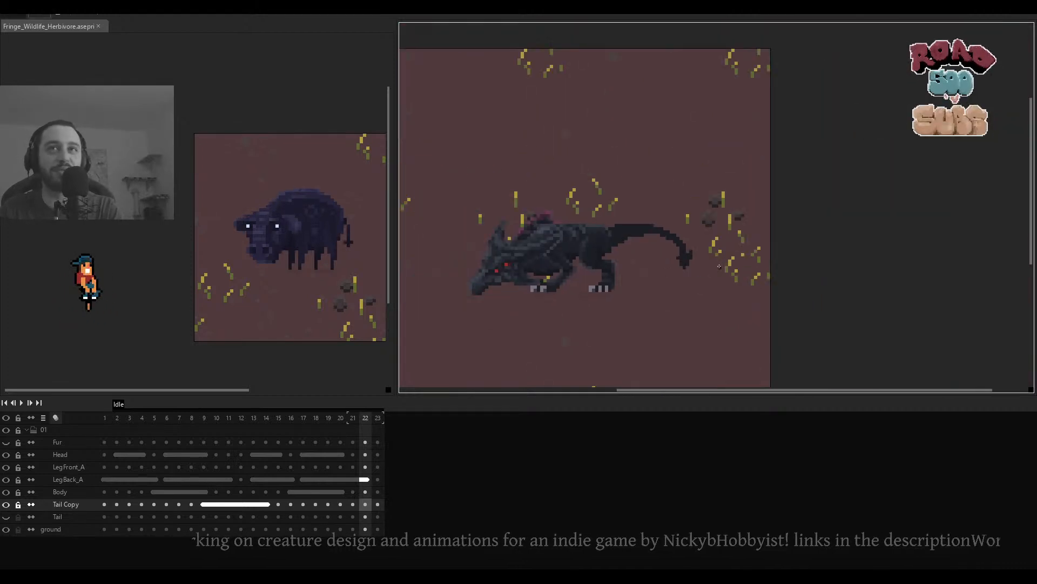
scroll(719, 266, "up", 5)
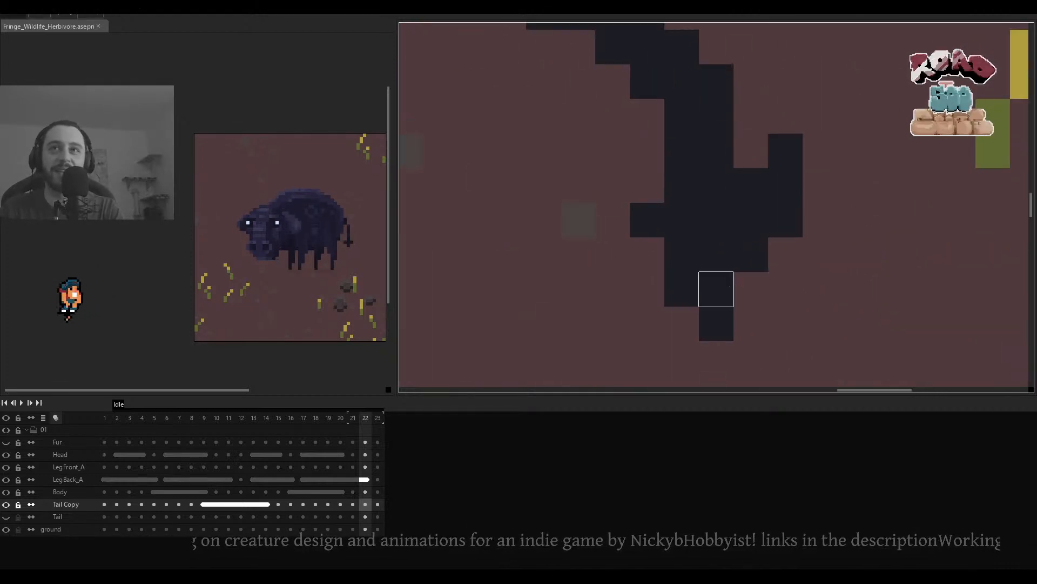
Sharpen the tip's downward point and thin the tail's curve just above the barbs in frame 22.
scroll(682, 289, "down", 4)
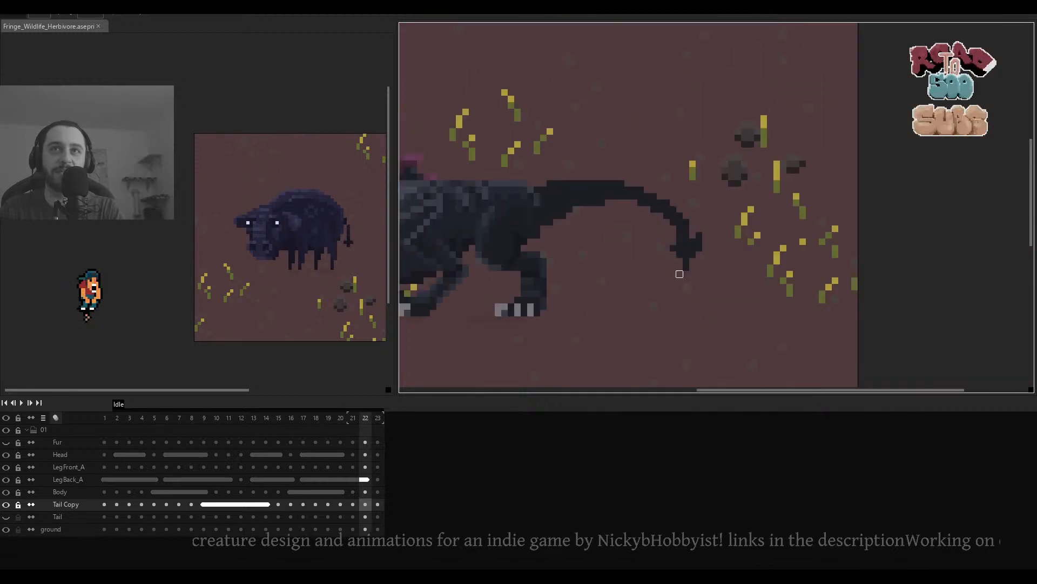
scroll(713, 266, "up", 3)
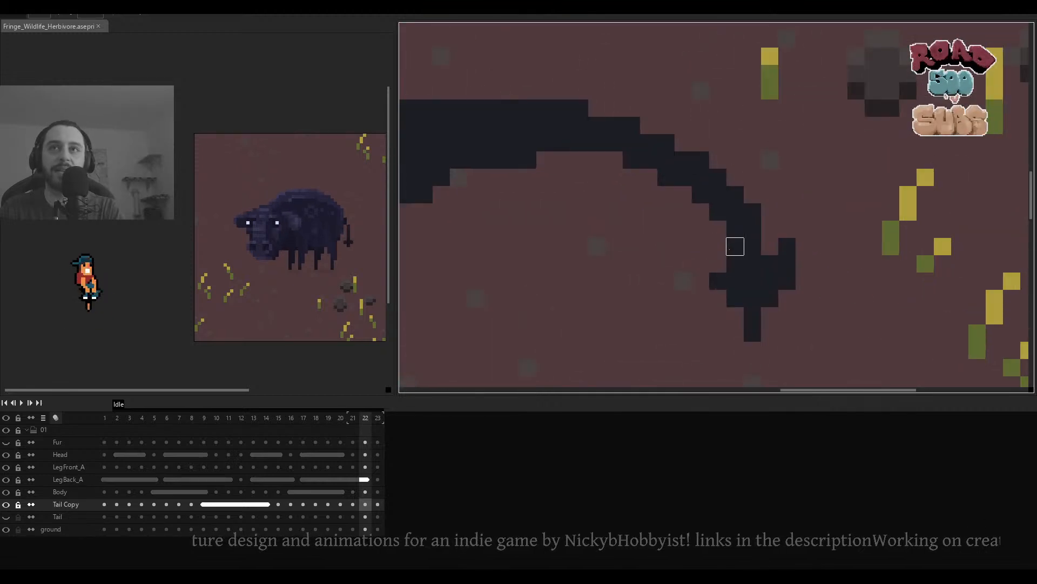
scroll(735, 246, "down", 3)
scroll(729, 234, "up", 3)
scroll(730, 227, "down", 1)
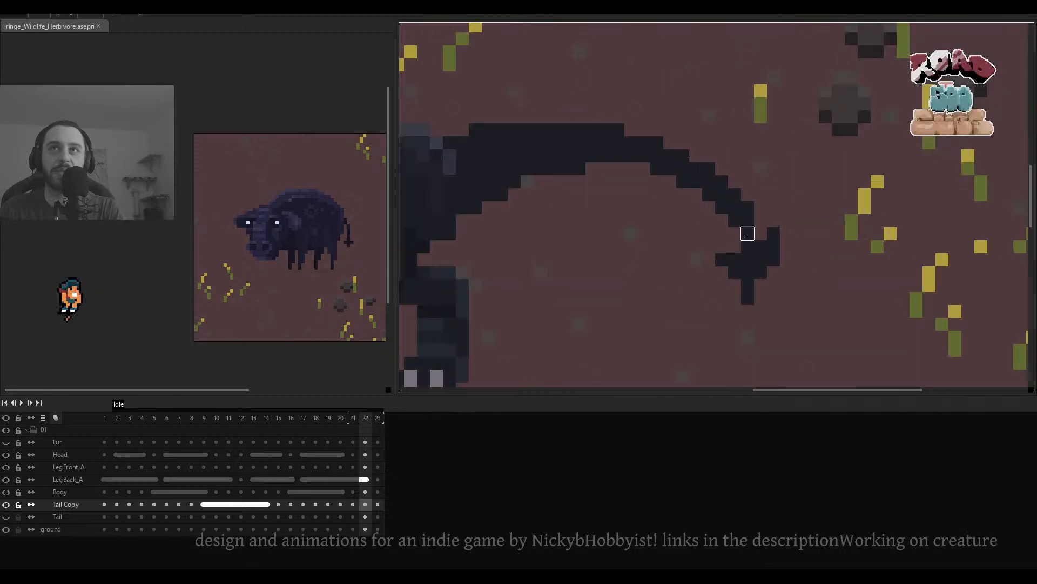
scroll(731, 215, "up", 1)
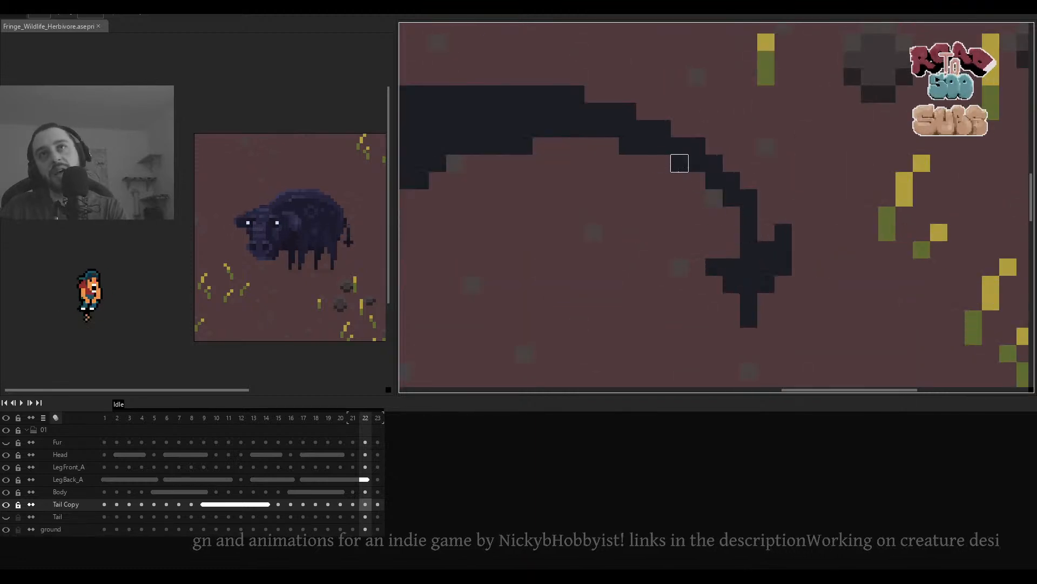
scroll(680, 164, "down", 3)
scroll(707, 197, "up", 3)
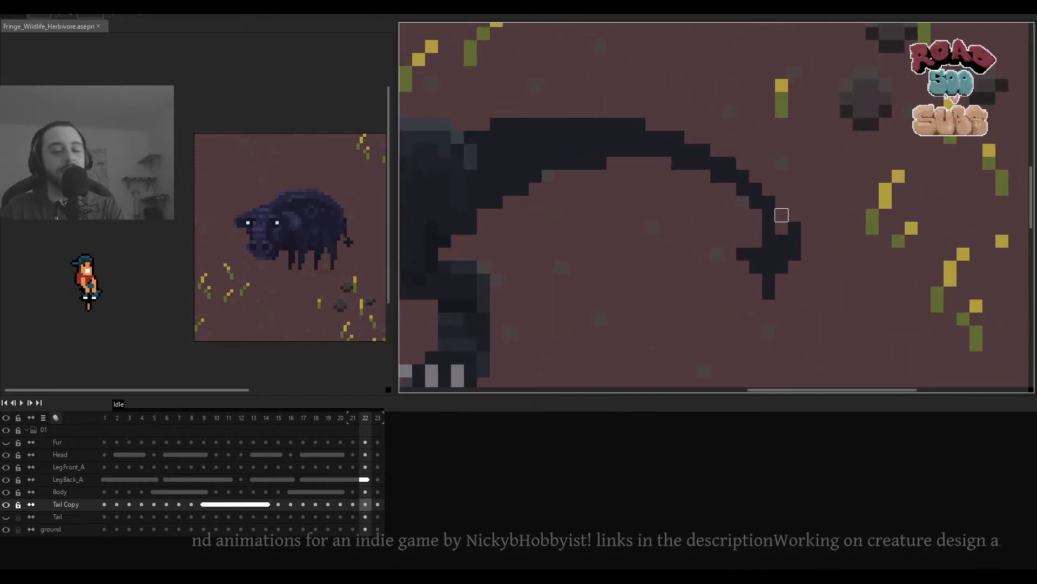
Select the barbed tail tip in frame 22 and raise it by one pixel.
left_click_drag(802, 221, 709, 326)
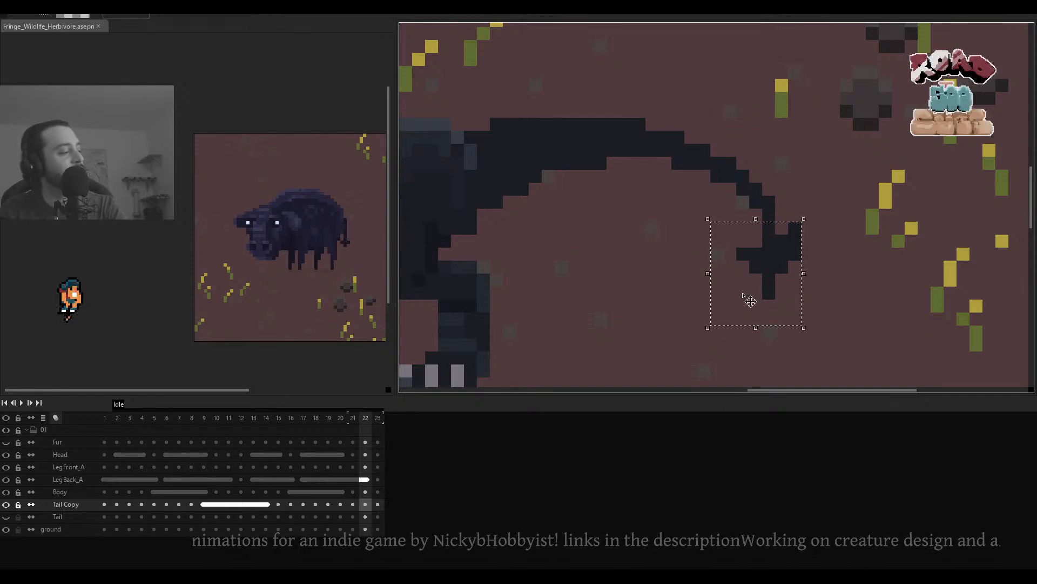
left_click_drag(777, 274, 778, 261)
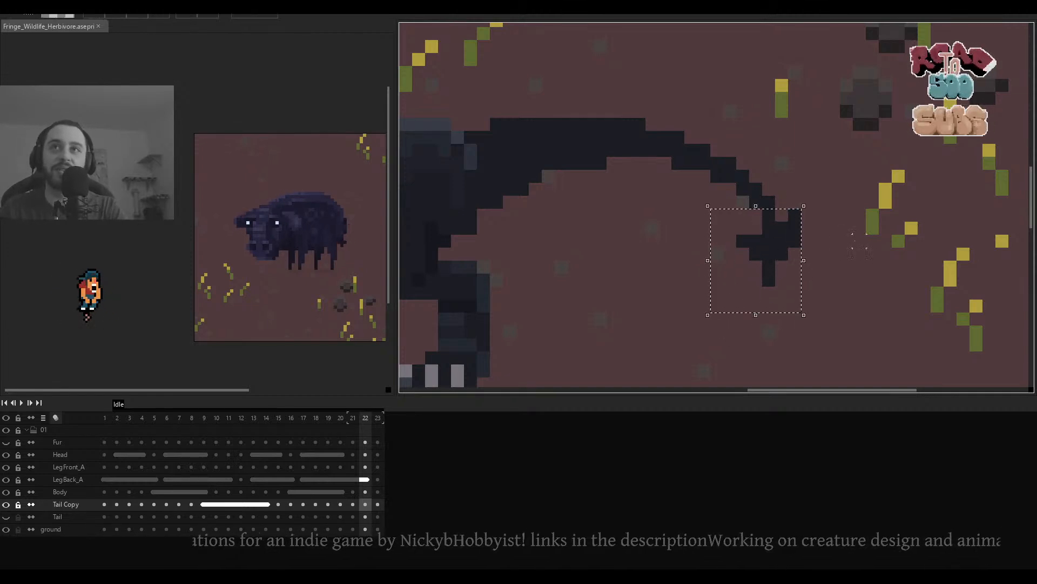
left_click(898, 227)
scroll(698, 210, "down", 3)
left_click_drag(701, 215, 784, 203)
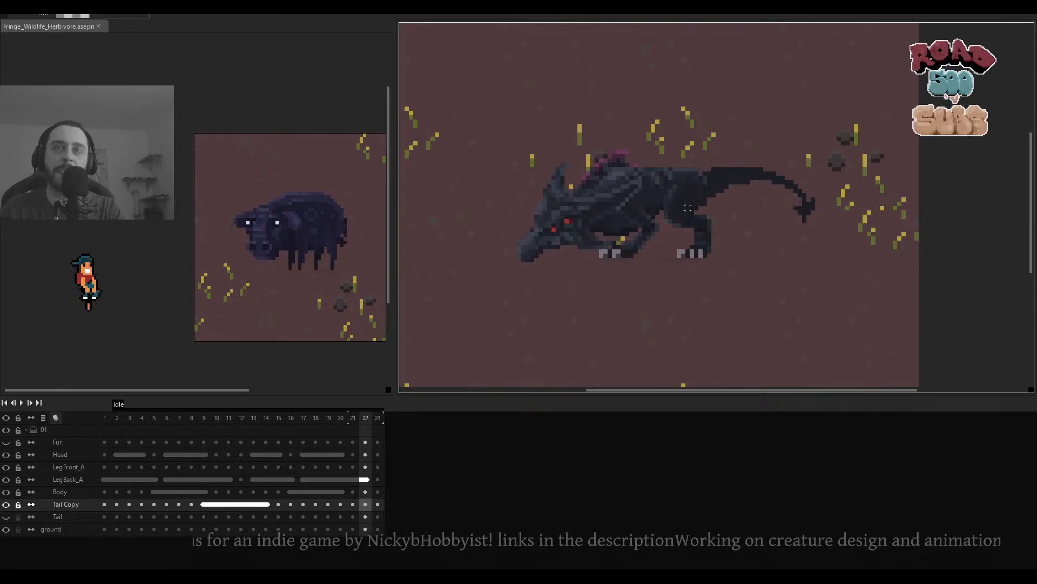
Play back the Idle animation to check the tail's motion across the frames.
key("Return")
scroll(799, 222, "down", 1)
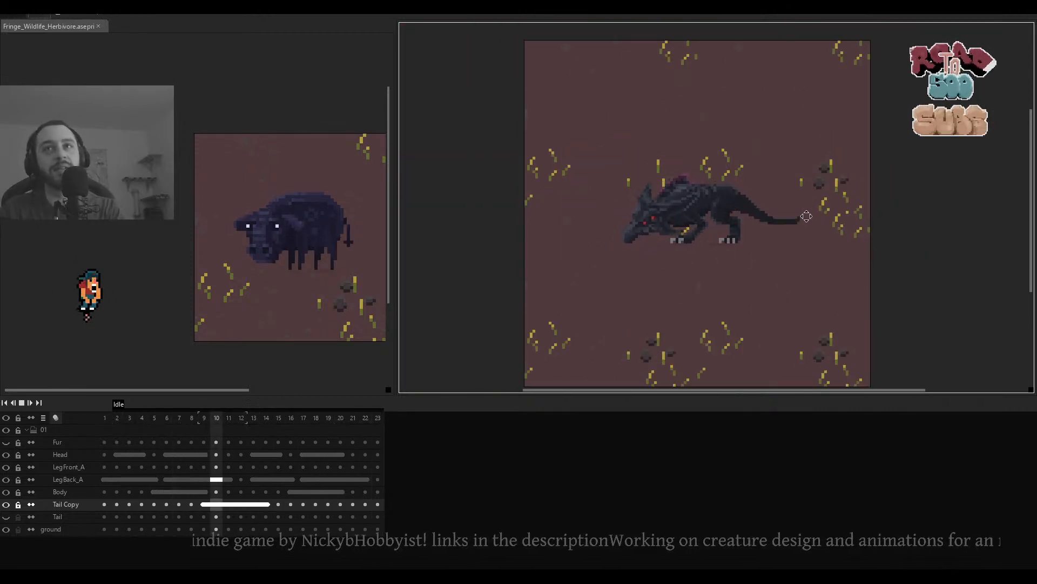
scroll(806, 216, "up", 4)
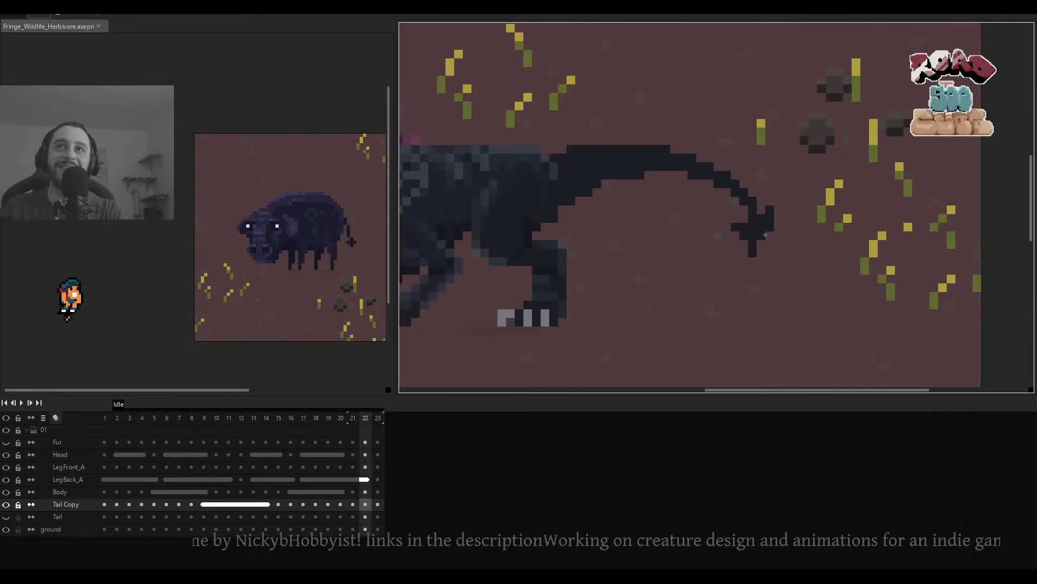
key("Return")
Copy the barbed tip from frame 22 into frame 23, attach it to the tail's end and compare with frame 1.
key("Right")
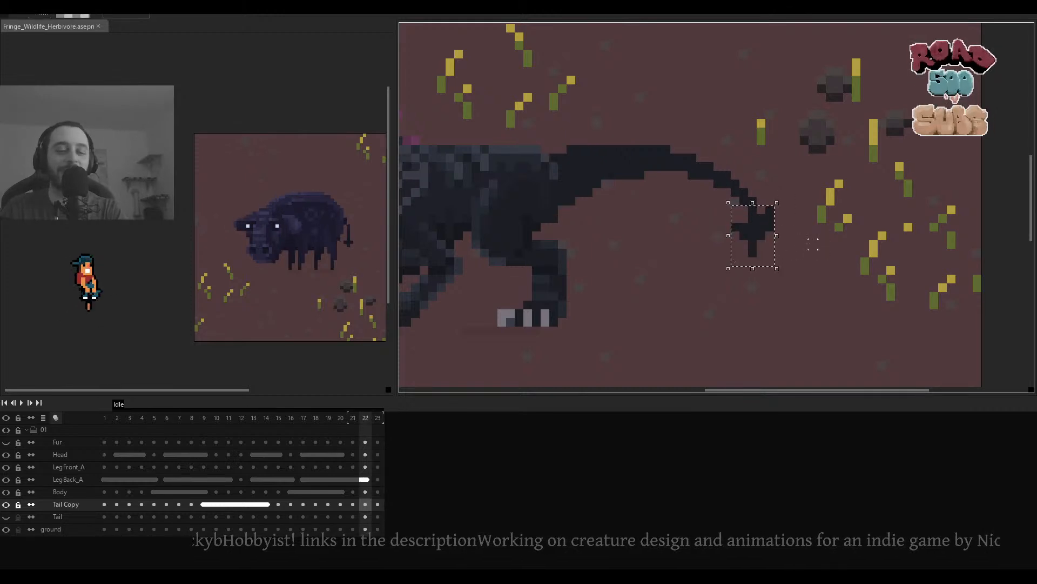
key("Right")
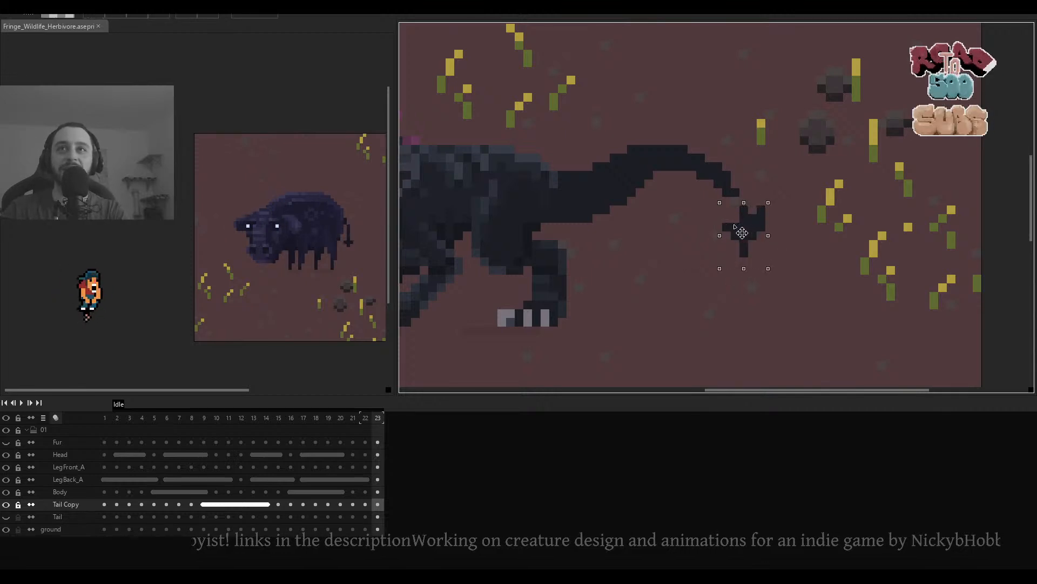
left_click_drag(743, 232, 734, 224)
left_click(822, 227)
key("Left")
key("Right")
key("Right")
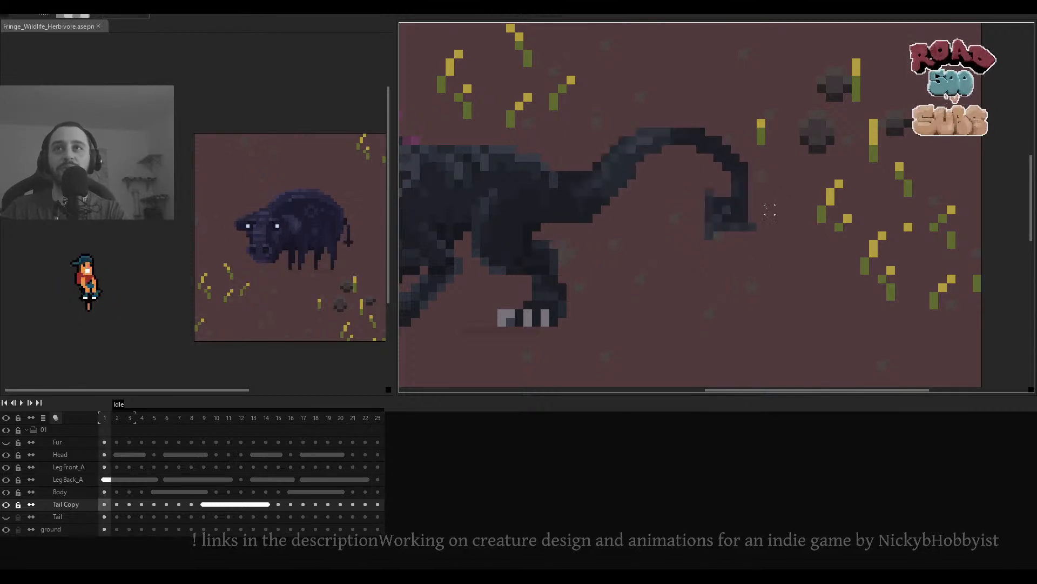
Move the left barb of the tail tip in frame 23 outward and fill the gaps to form a solid arrowhead.
key("Left")
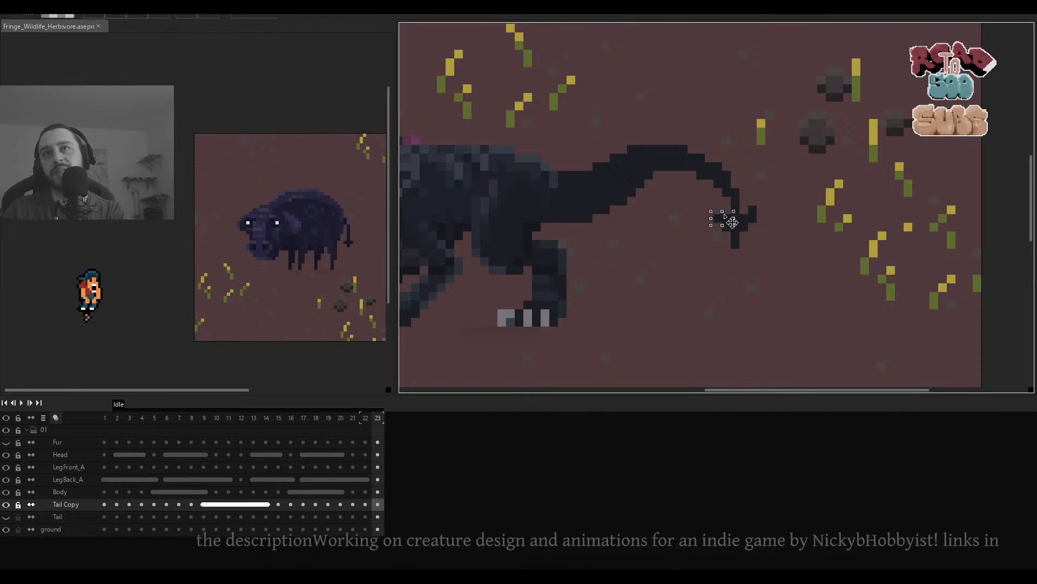
left_click(788, 218)
key("Right")
key("Left")
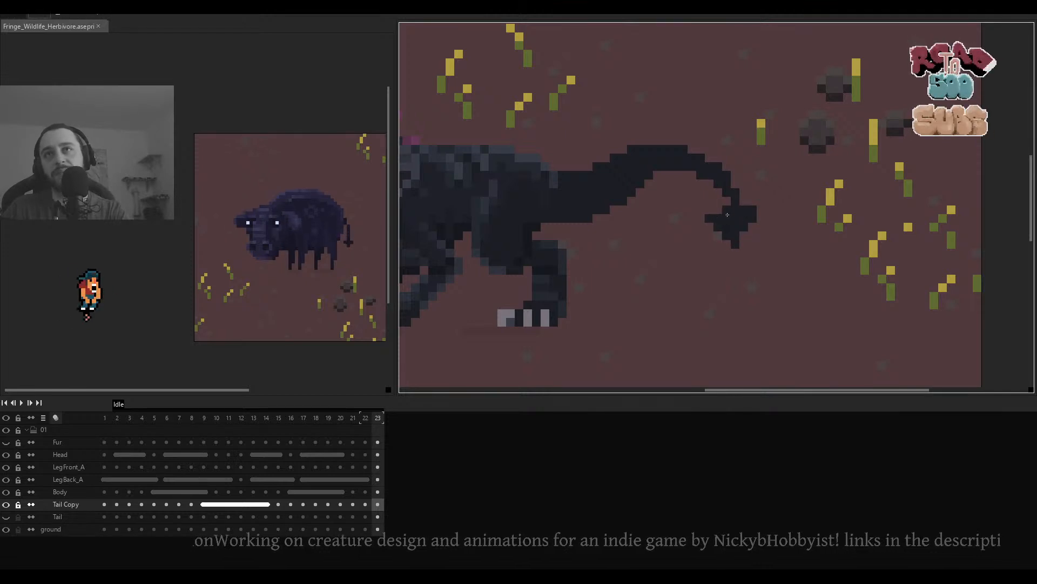
scroll(727, 205, "down", 3)
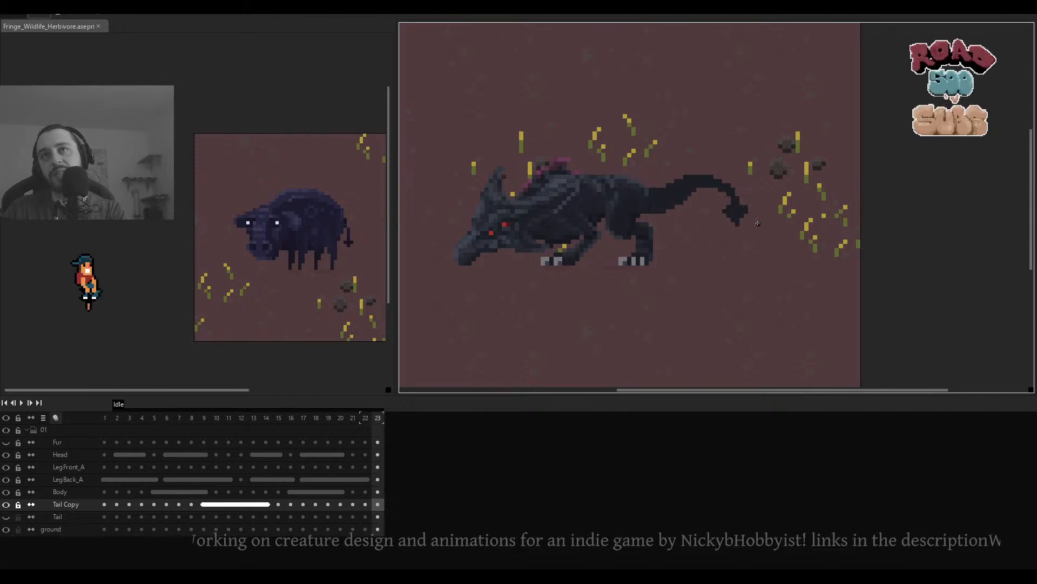
Fill in the notches of the tail tip in frame 22, comparing its shape with frames 21 and 23.
key("Left")
key("Left")
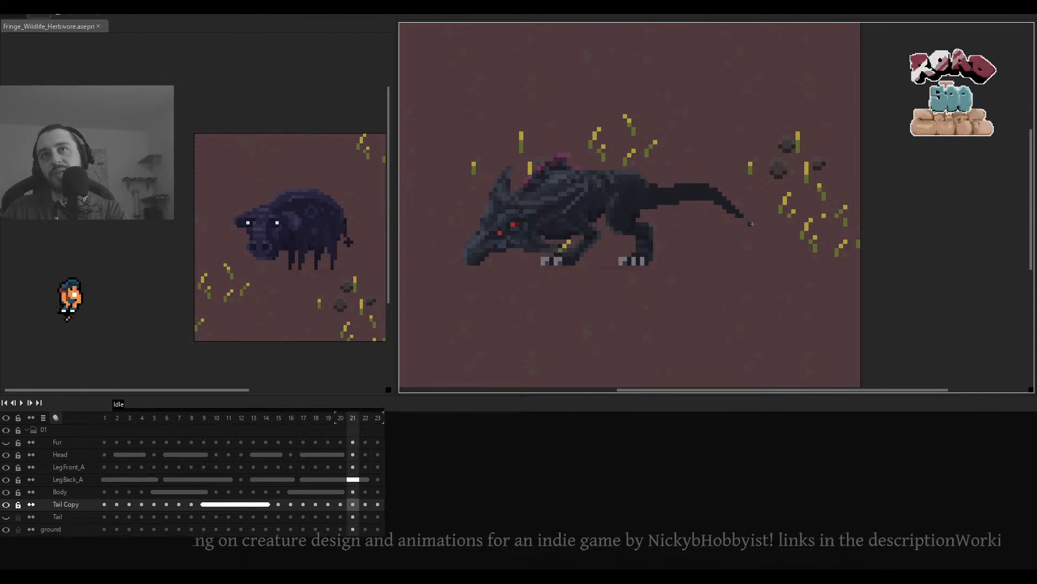
key("Right")
scroll(747, 219, "up", 1)
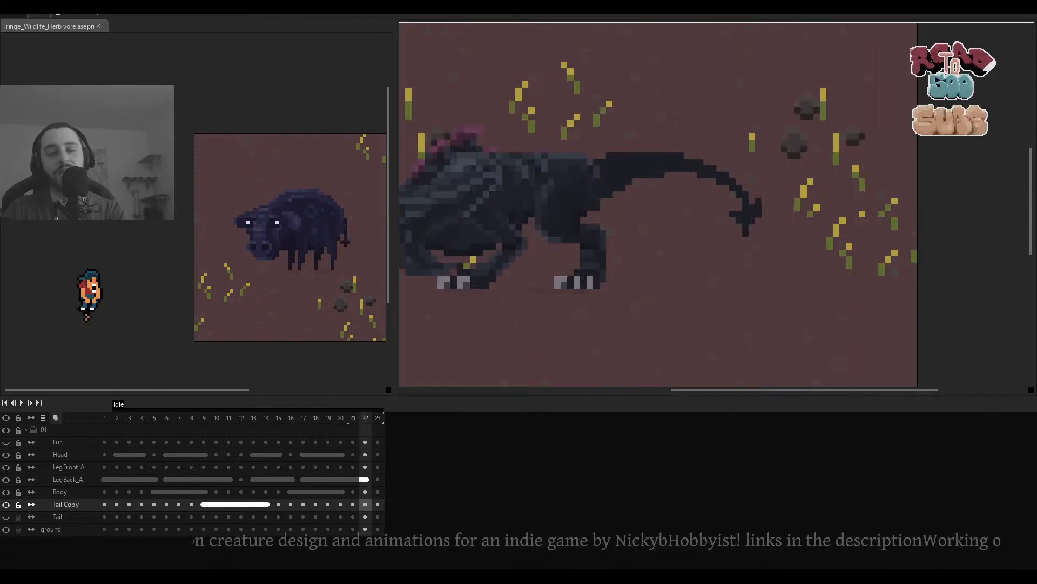
scroll(753, 220, "up", 1)
scroll(755, 187, "down", 2)
key("Left")
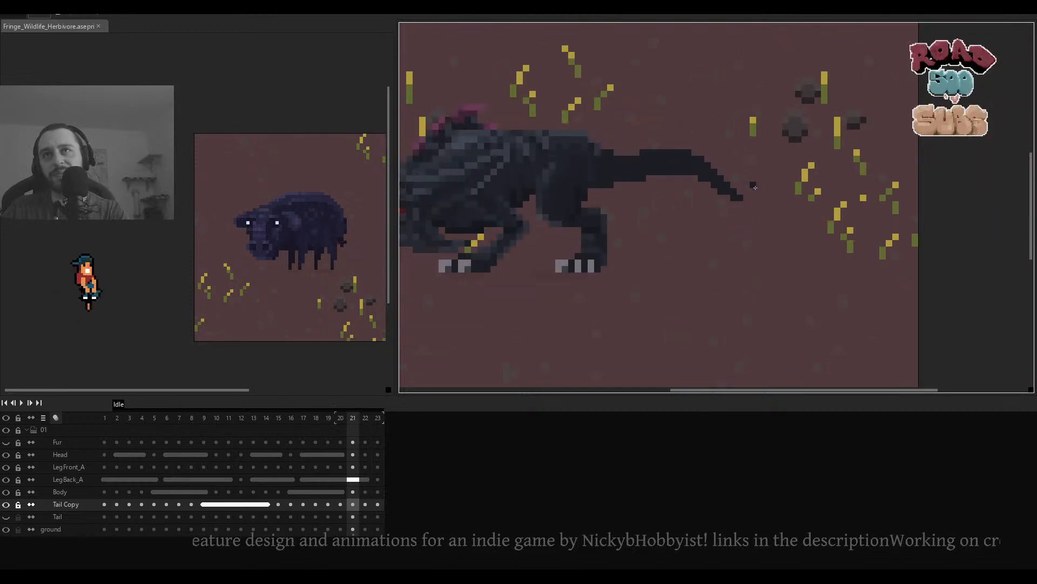
key("Right")
key("Right")
key("Right")
key("Left")
Play the Idle animation and examine the tail's movement from both a distance and close up.
key("Return")
scroll(759, 197, "down", 5)
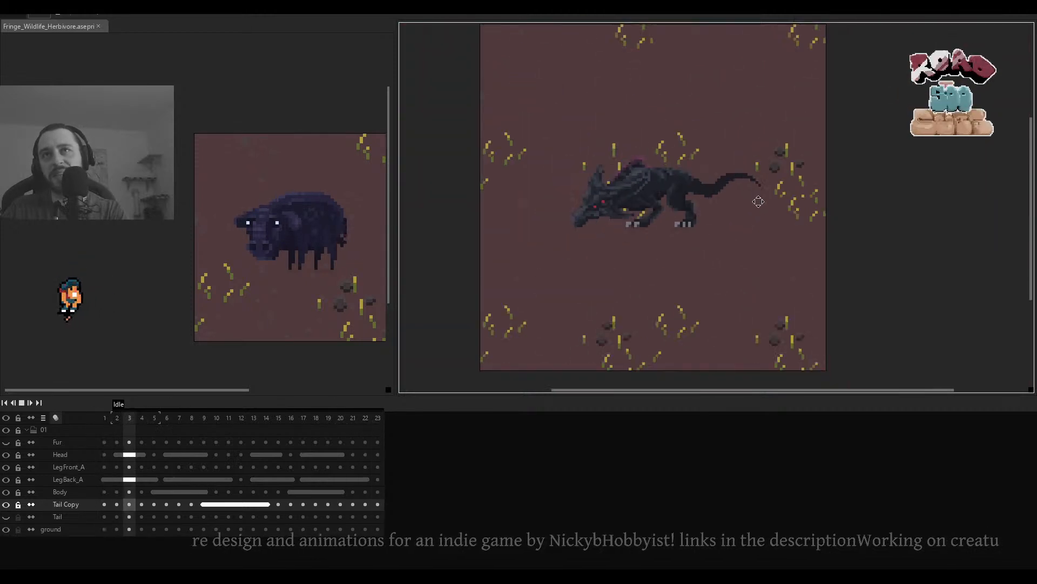
scroll(761, 201, "down", 3)
scroll(761, 207, "up", 2)
left_click_drag(761, 207, 779, 229)
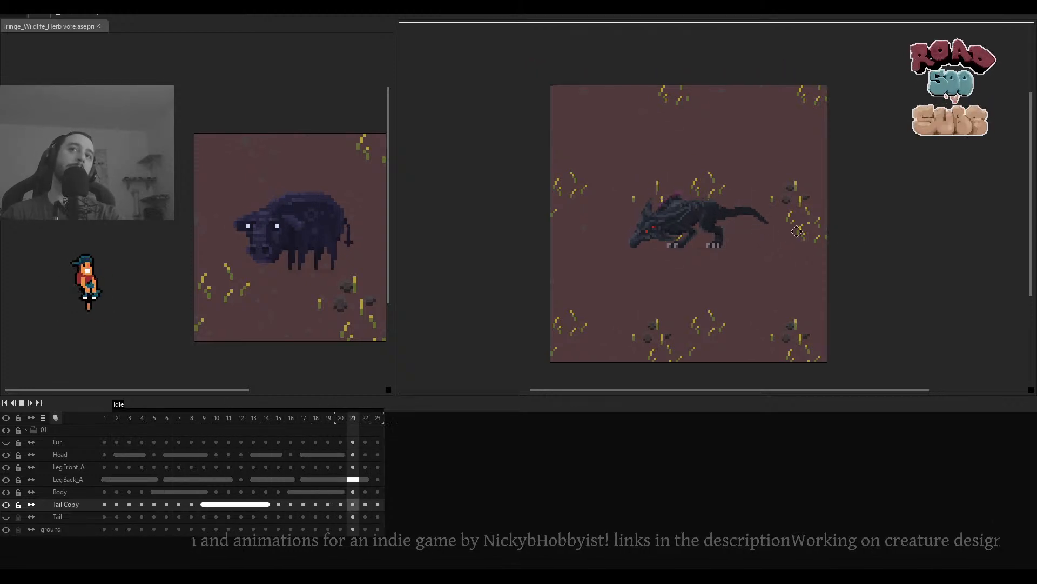
scroll(760, 226, "up", 2)
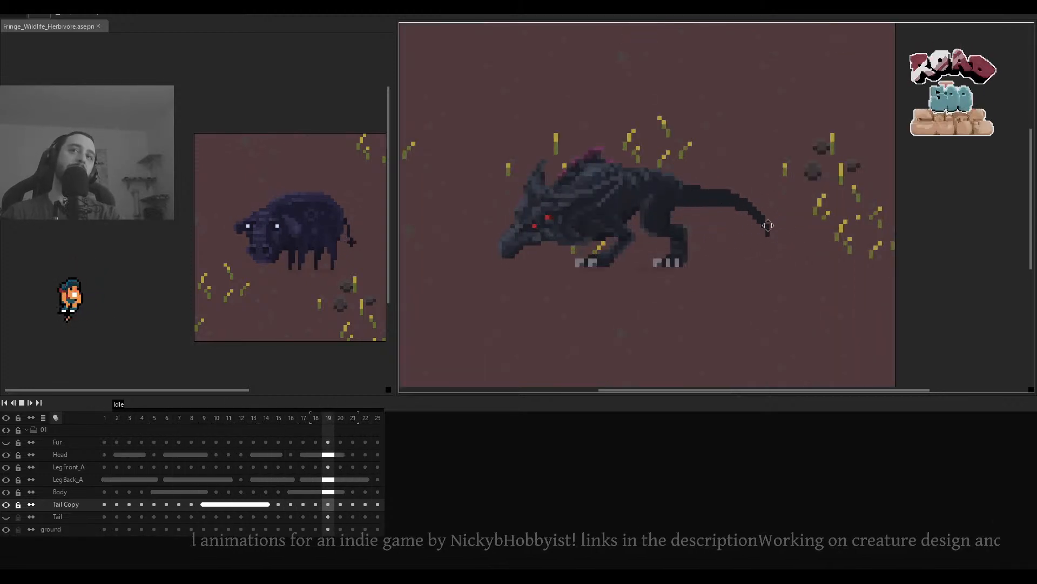
scroll(760, 225, "down", 2)
scroll(759, 205, "up", 2)
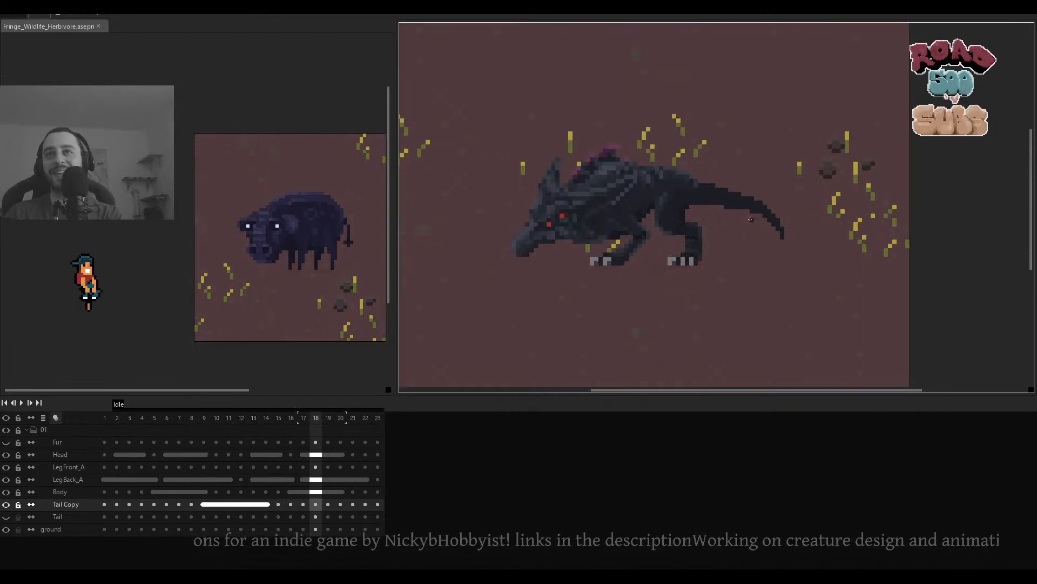
Select the outer part of the tail in frame 20 and raise it by one pixel.
scroll(753, 216, "up", 3)
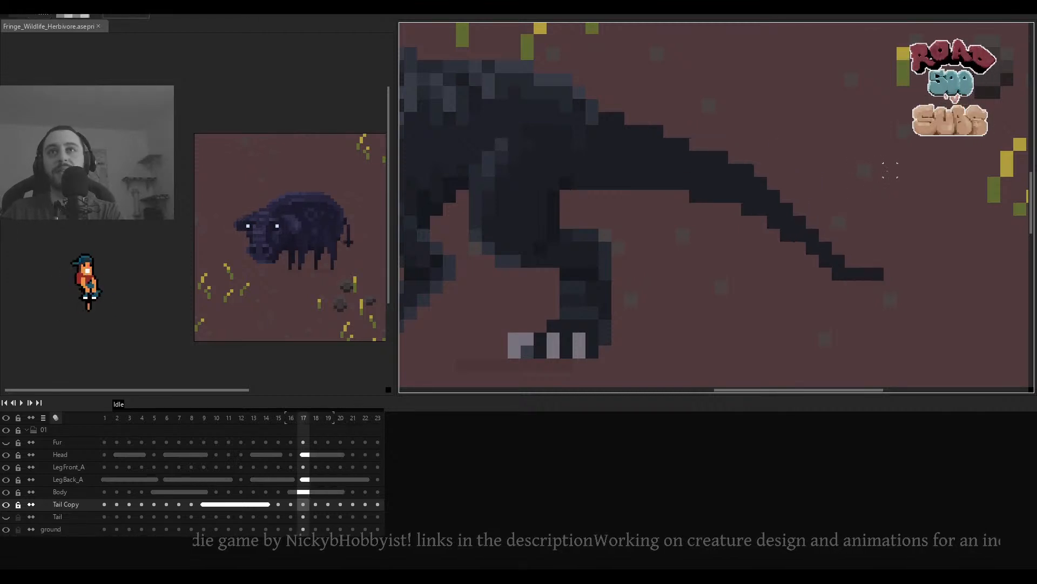
left_click_drag(900, 123, 686, 297)
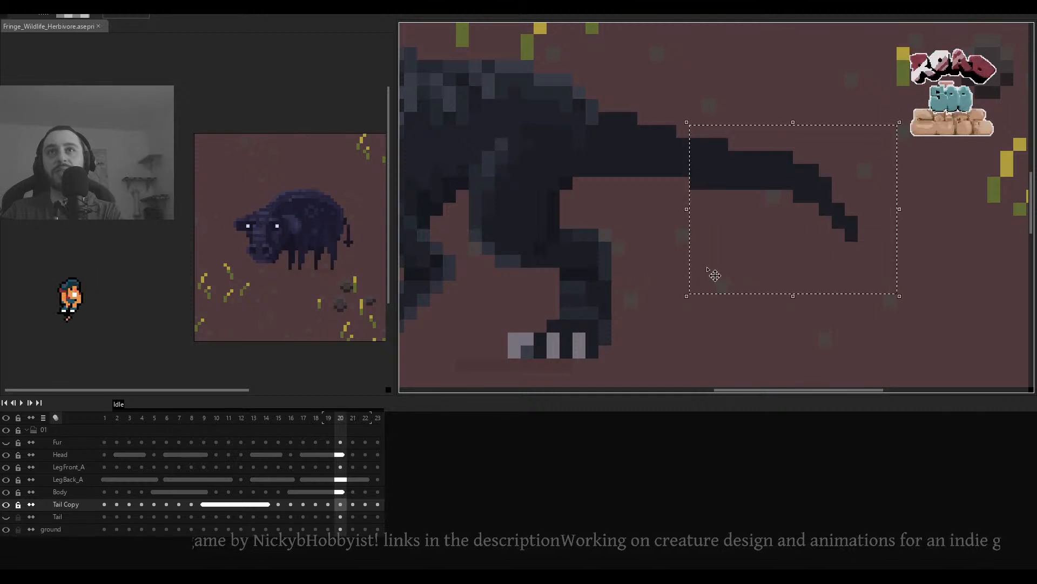
left_click_drag(743, 172, 743, 160)
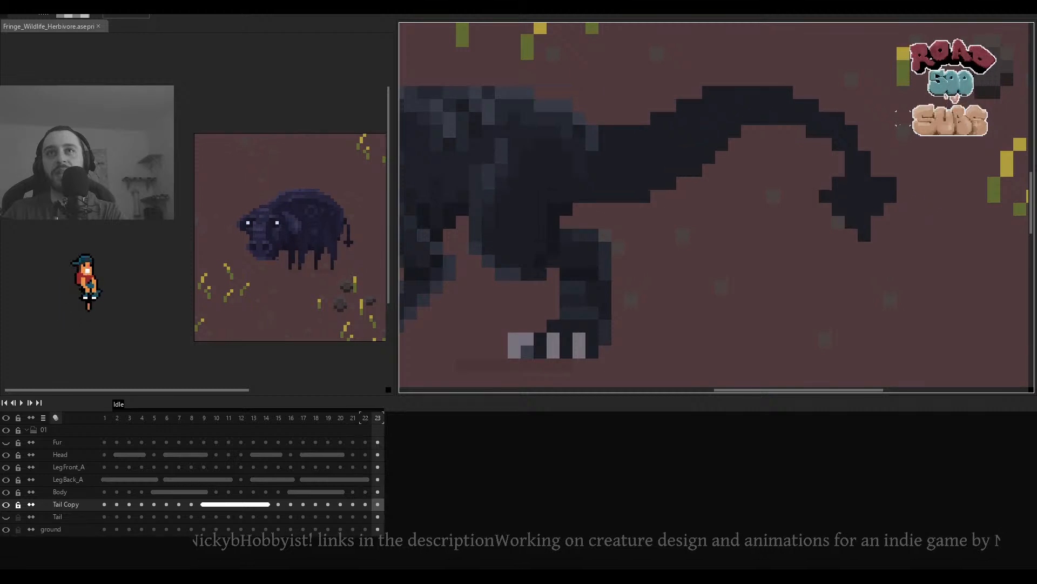
Compare the tail in frame 23 with its neighbouring frames and try to nudge its outer part.
key("Left")
left_click_drag(774, 222, 758, 274)
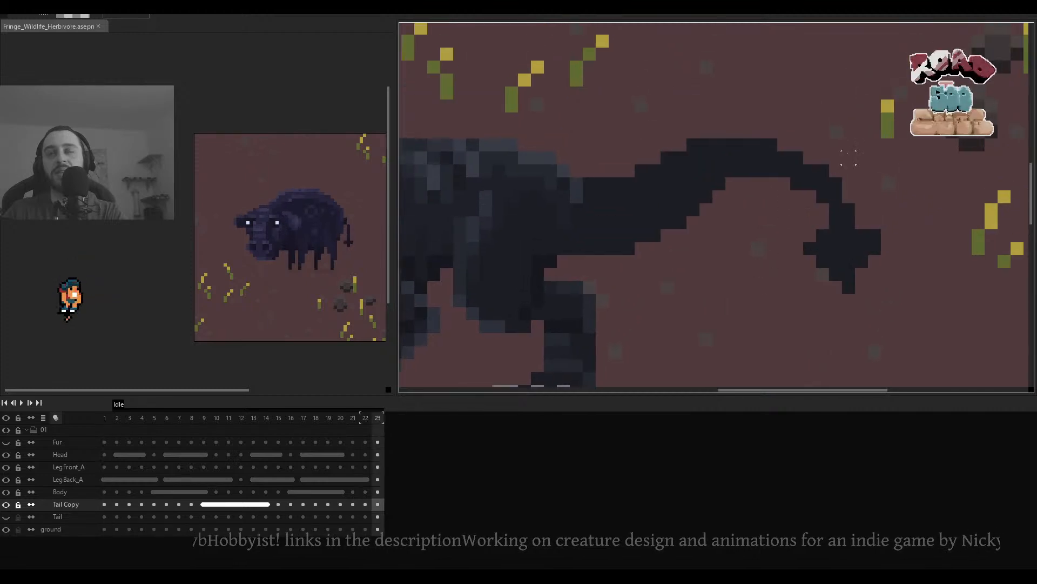
key("Left")
key("Right")
key("Right")
key("Left")
left_click_drag(874, 131, 643, 301)
mouse_move(679, 191)
left_mouse_down()
mouse_move(669, 189)
mouse_move(689, 191)
mouse_move(680, 191)
left_mouse_up()
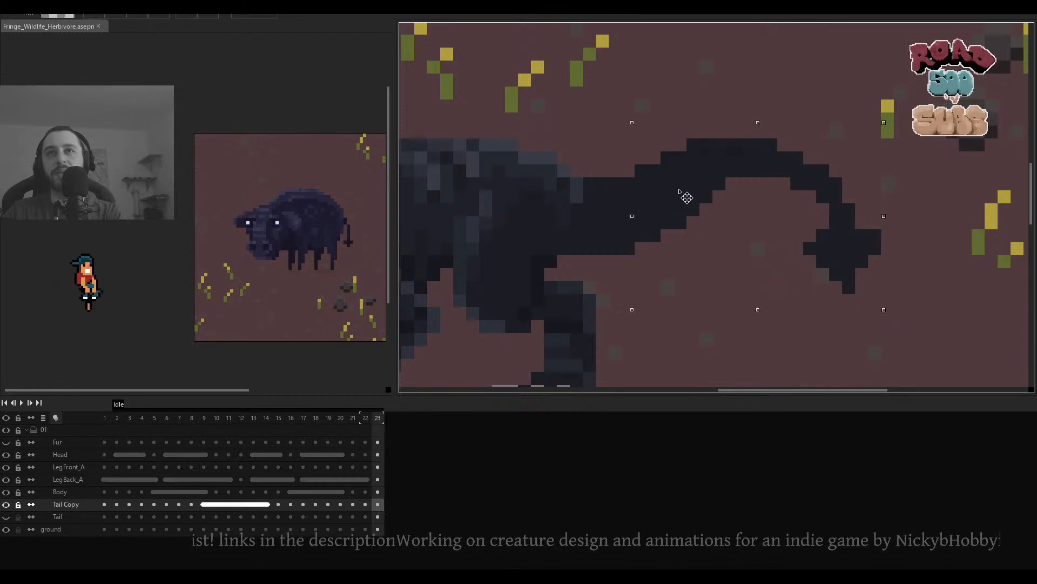
left_click(888, 184)
Select the outer part of the tail in frame 22 and shift it slightly toward the body, checking it against frame 23.
key("Left")
key("Right")
key("Left")
key("Left")
key("Right")
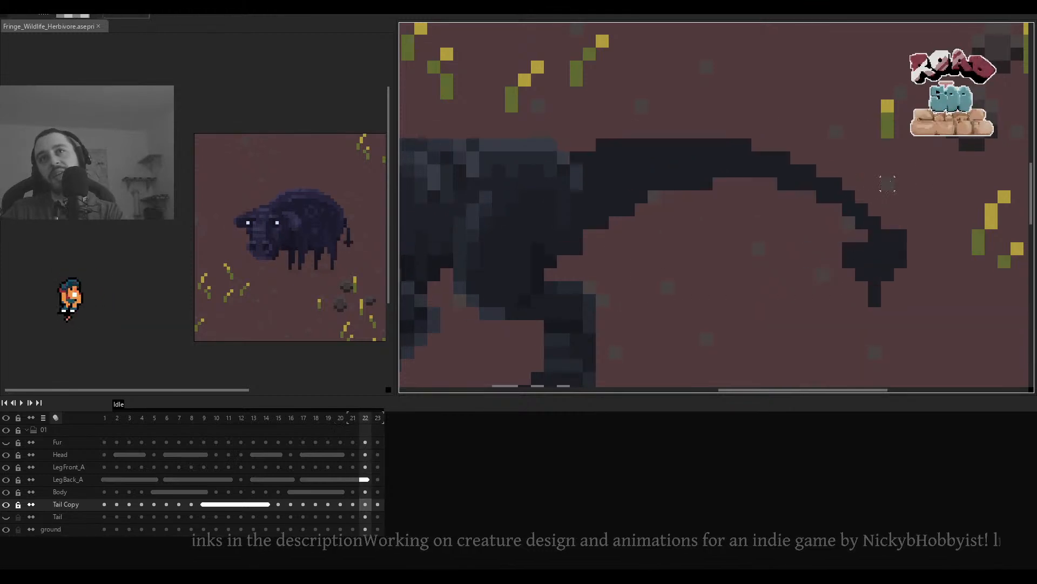
left_click_drag(934, 137, 723, 296)
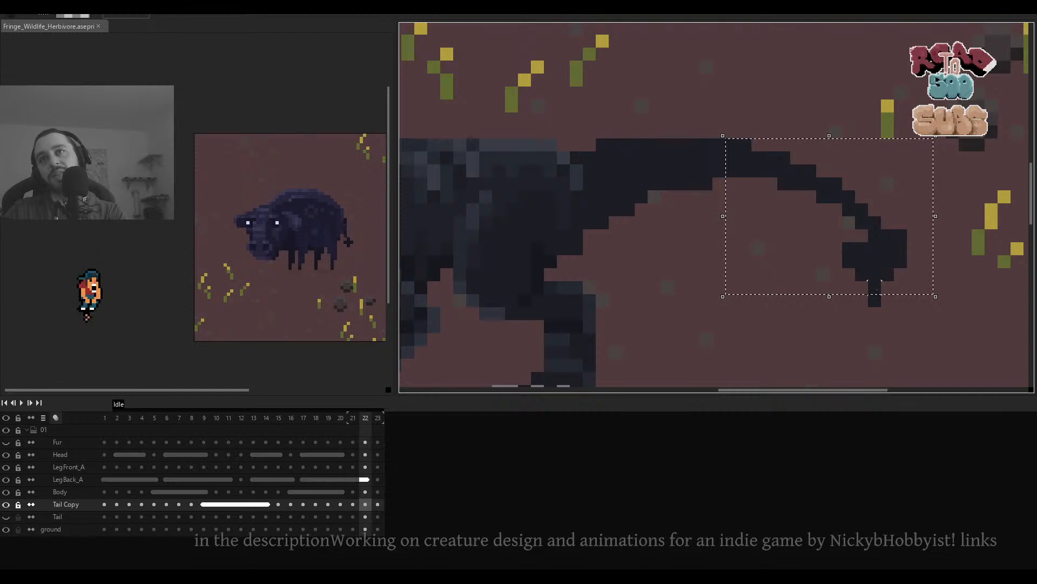
left_click_drag(771, 118, 719, 158)
left_click_drag(768, 174, 747, 174)
left_click(964, 184)
key("Left")
key("Return")
scroll(918, 199, "down", 2)
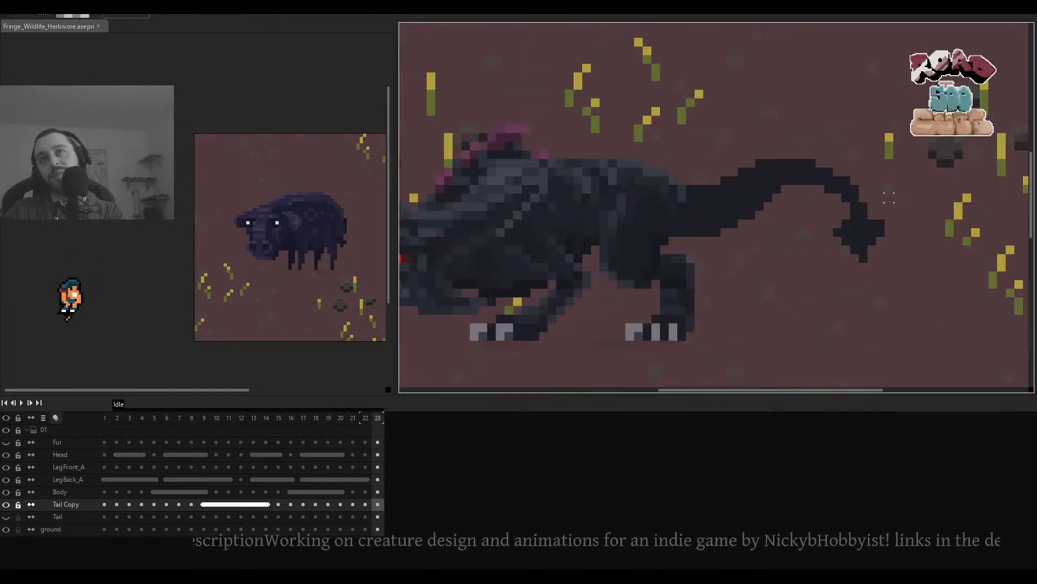
Play the Idle animation and examine the tail's overall motion at both full-body and close-up scale.
scroll(889, 202, "down", 2)
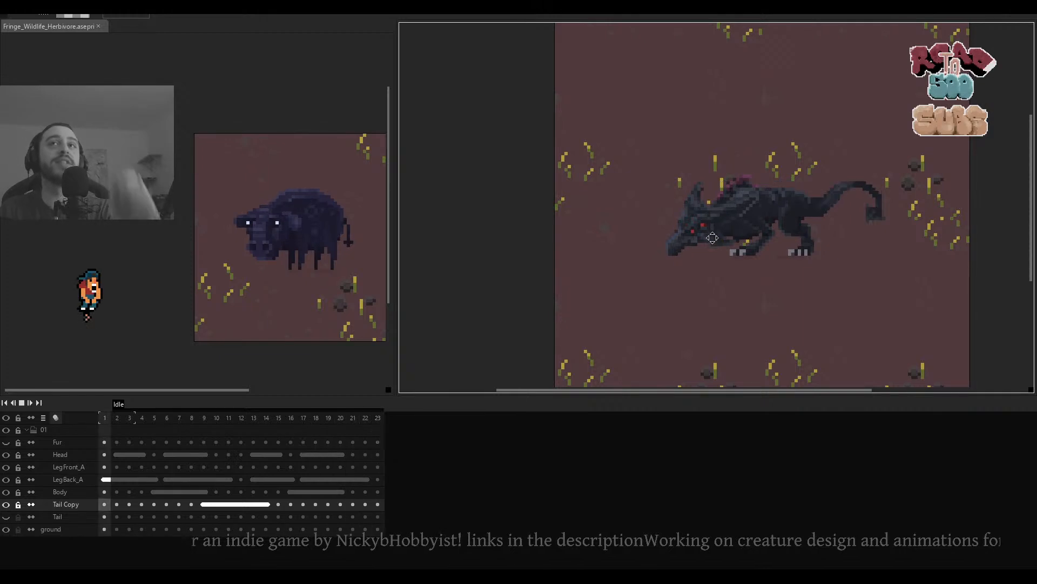
scroll(792, 221, "up", 3)
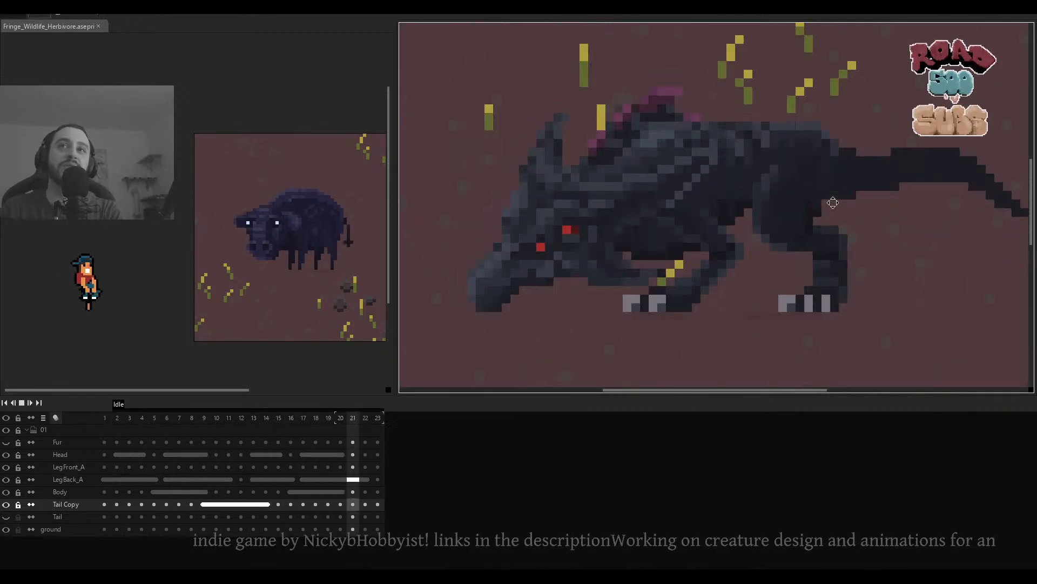
scroll(808, 215, "down", 3)
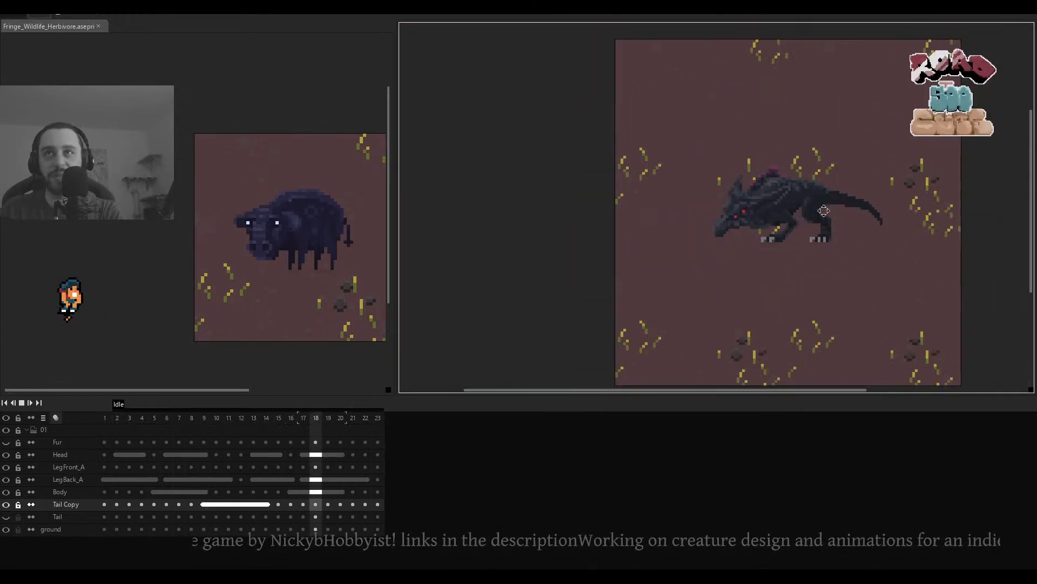
left_click_drag(808, 215, 752, 240)
scroll(752, 240, "up", 3)
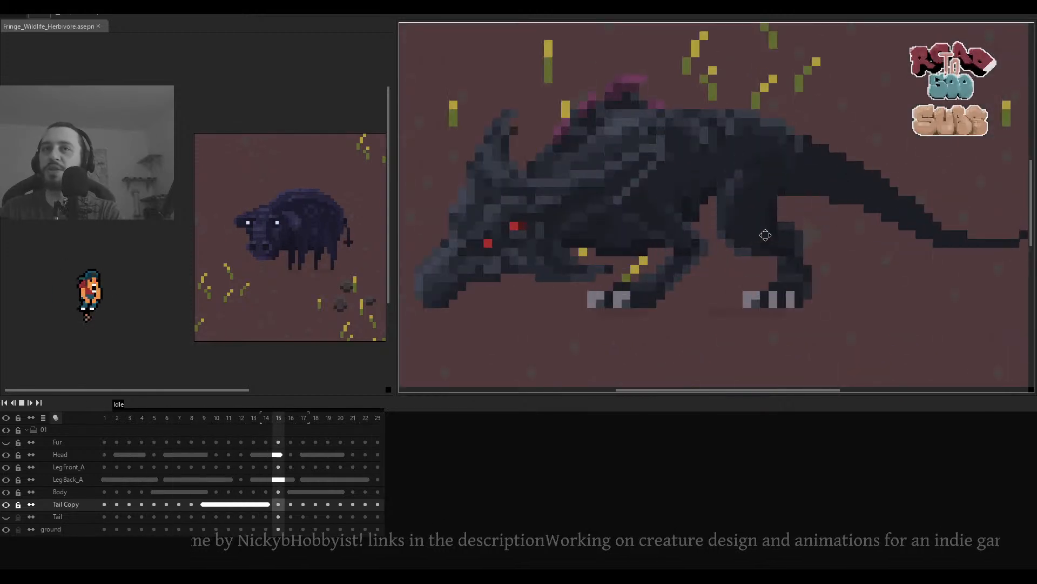
Make the LegBack_A layer active and step through the Idle frames up to frame 13 to examine the hindquarters and tail.
left_click(768, 228, "ctrl")
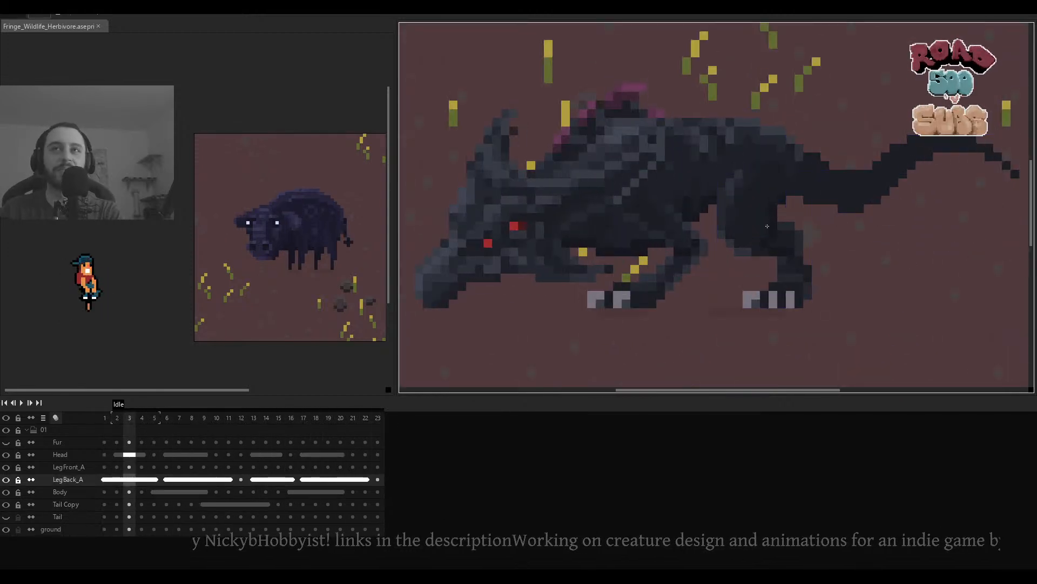
key("Right")
key("Right")
key("Right")
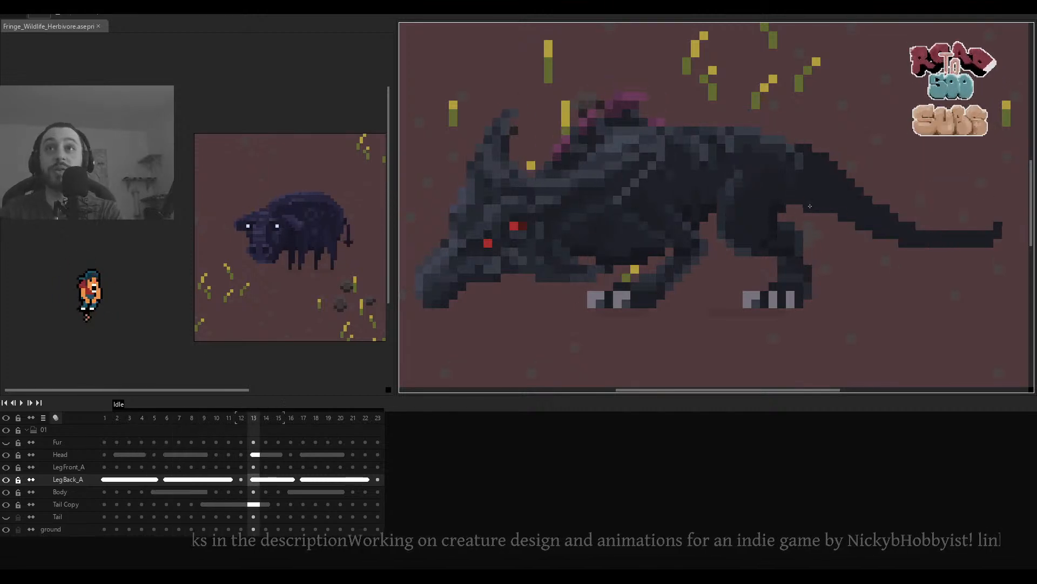
scroll(810, 206, "down", 2)
scroll(809, 207, "up", 3)
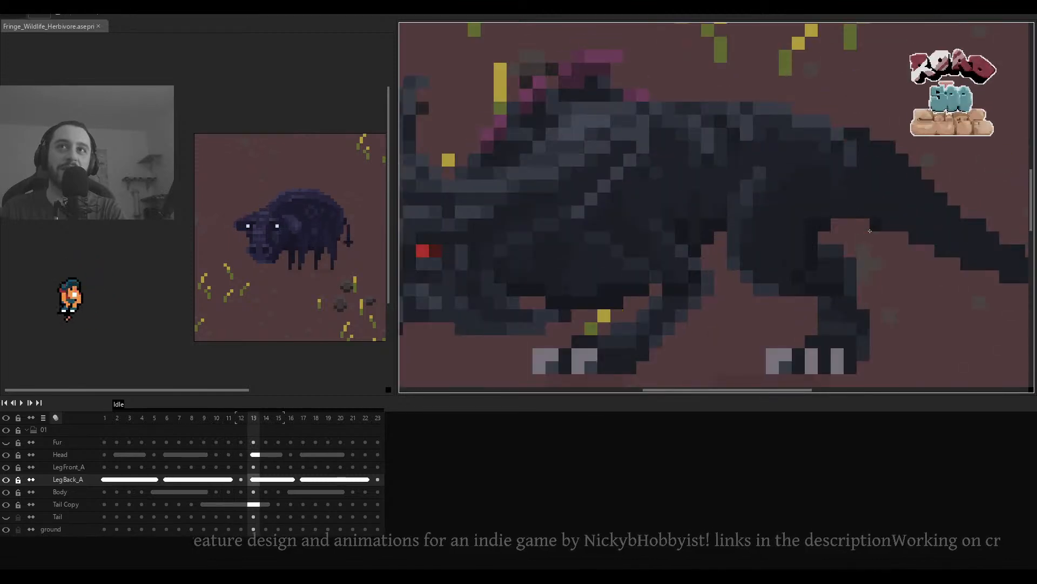
Replay the Idle animation and examine how the tail base moves with the body and back leg.
scroll(870, 230, "down", 2)
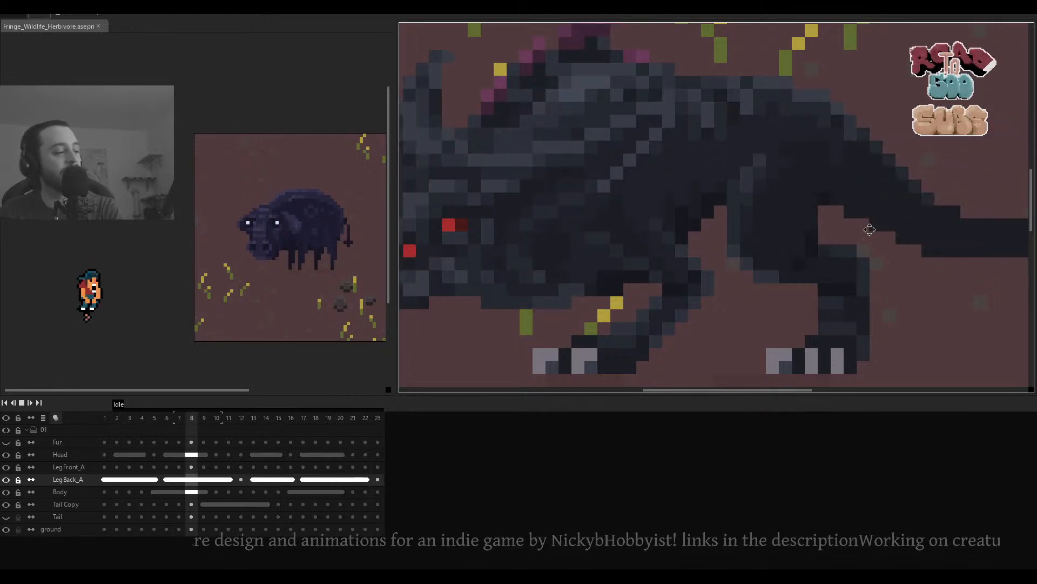
scroll(863, 232, "down", 1)
scroll(863, 231, "up", 2)
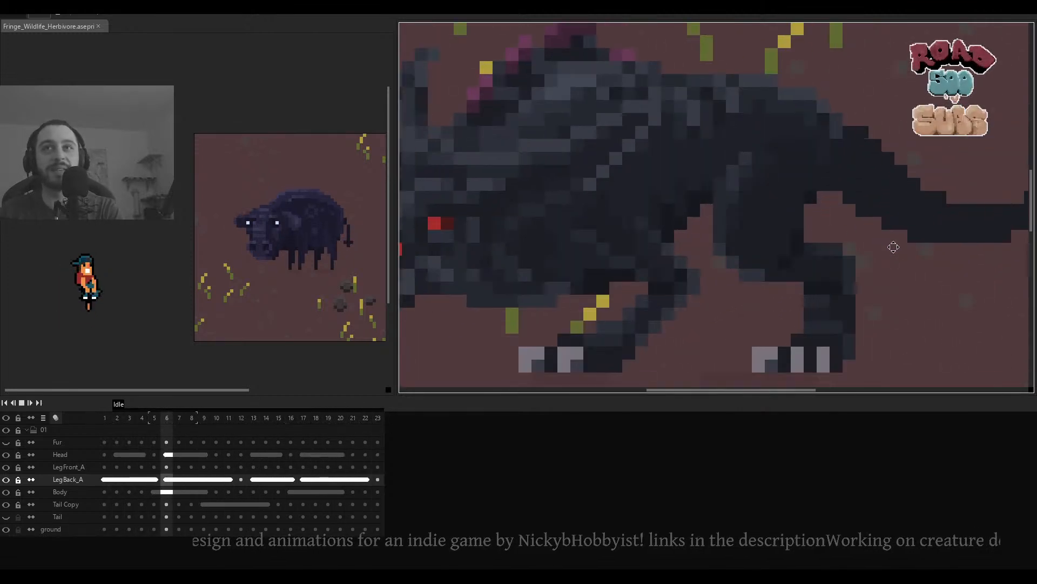
scroll(842, 235, "down", 3)
scroll(832, 237, "up", 2)
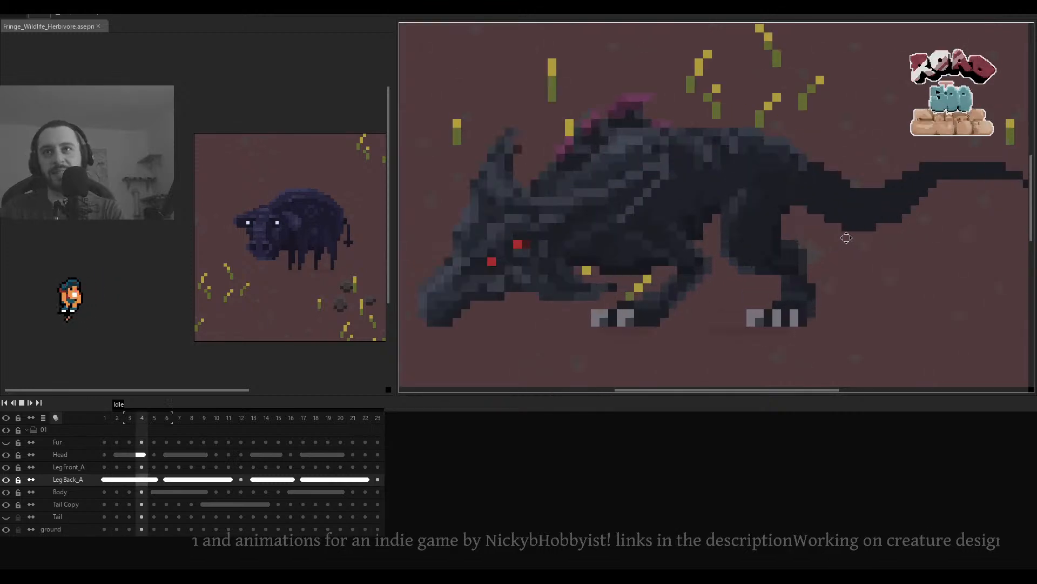
scroll(844, 238, "down", 1)
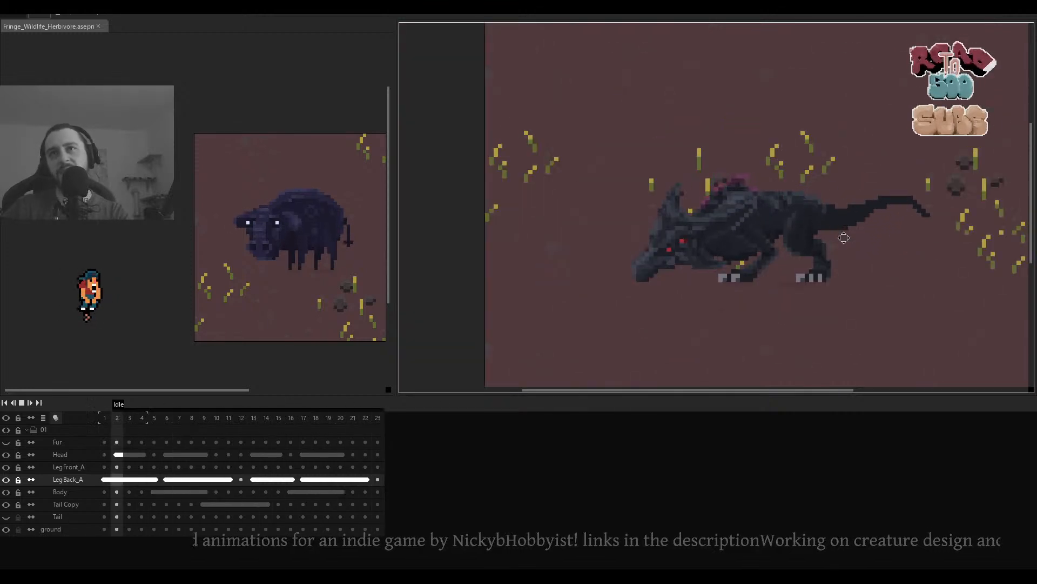
scroll(861, 232, "down", 1)
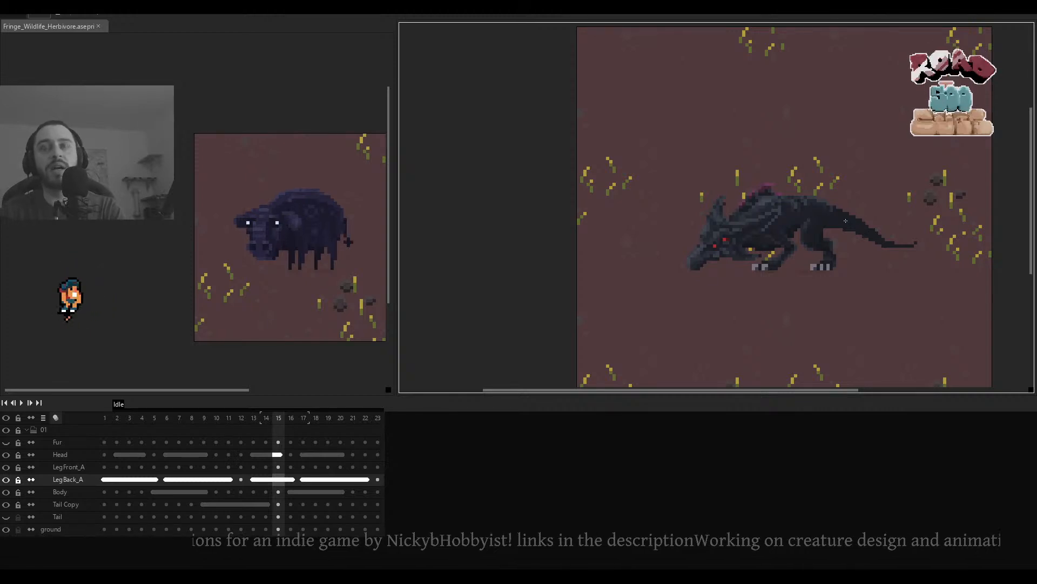
Unlink the Tail Copy cel in frame 9 from the linked cels that follow, comparing it with the neighbouring frames.
scroll(846, 220, "up", 2)
left_click(855, 229, "ctrl")
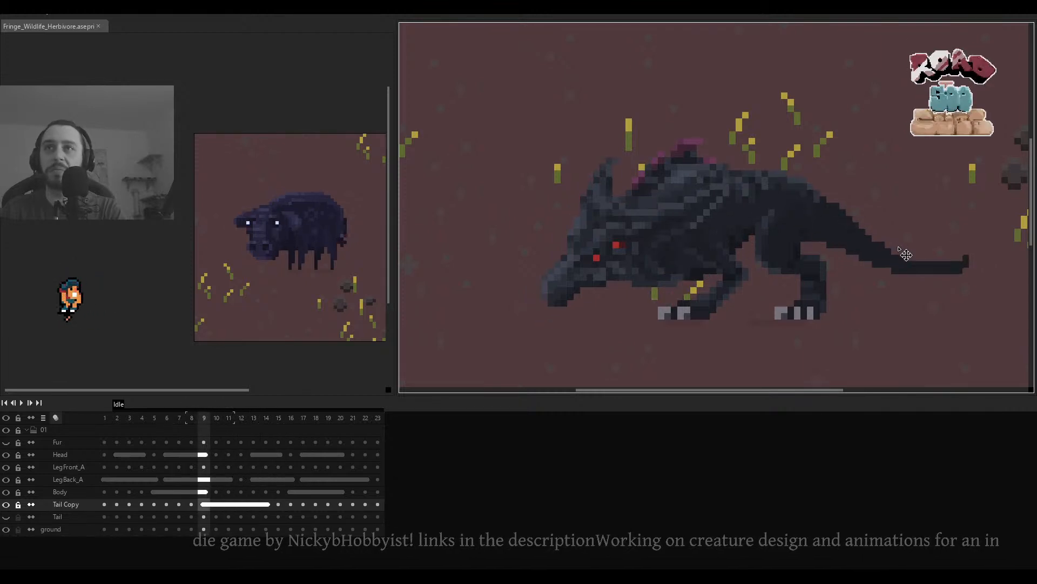
left_click_drag(899, 248, 857, 244)
key("Left")
key("Right")
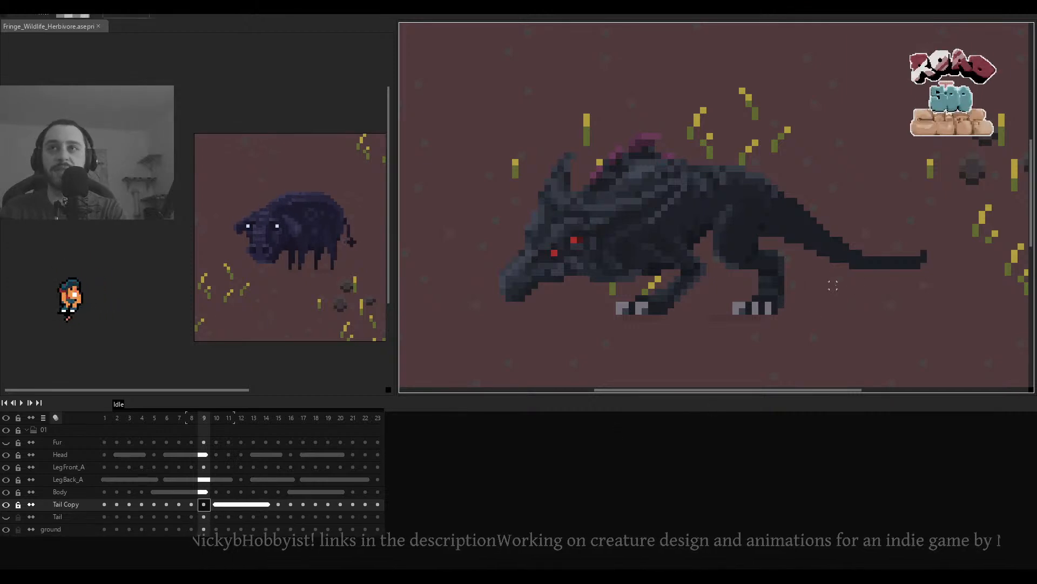
Select the outer part of the tail in frame 9, then a longer section, and shift each toward the body and upward.
scroll(924, 238, "up", 1)
left_click_drag(945, 205, 821, 304)
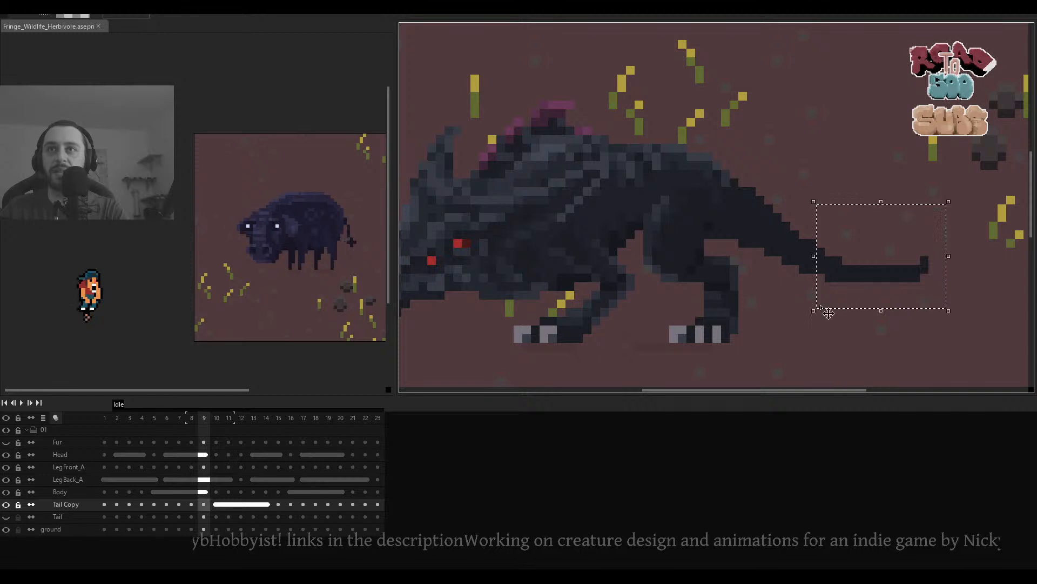
left_click_drag(872, 278, 854, 269)
key("ctrl+d")
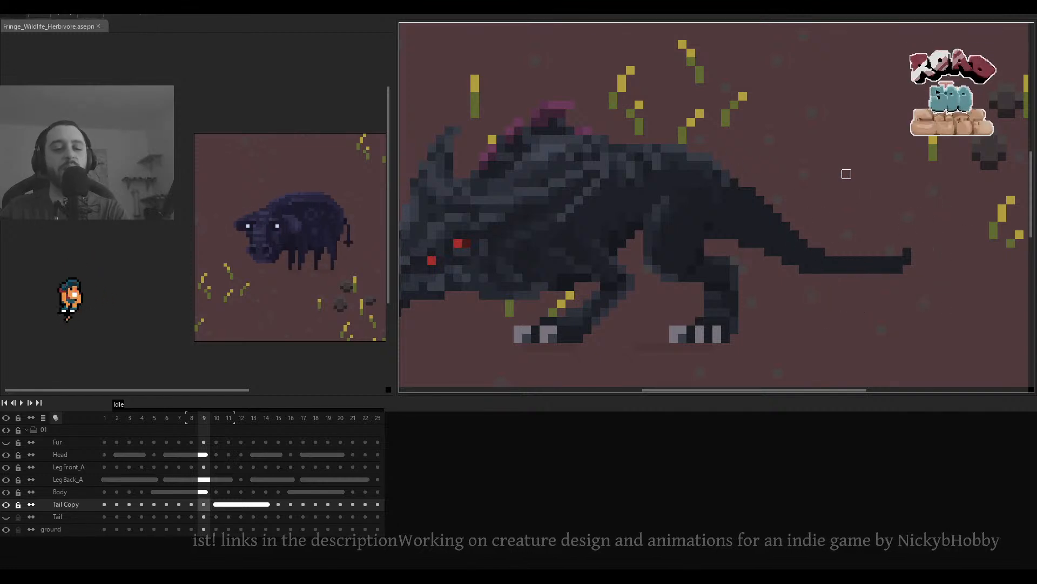
left_click_drag(956, 160, 802, 262)
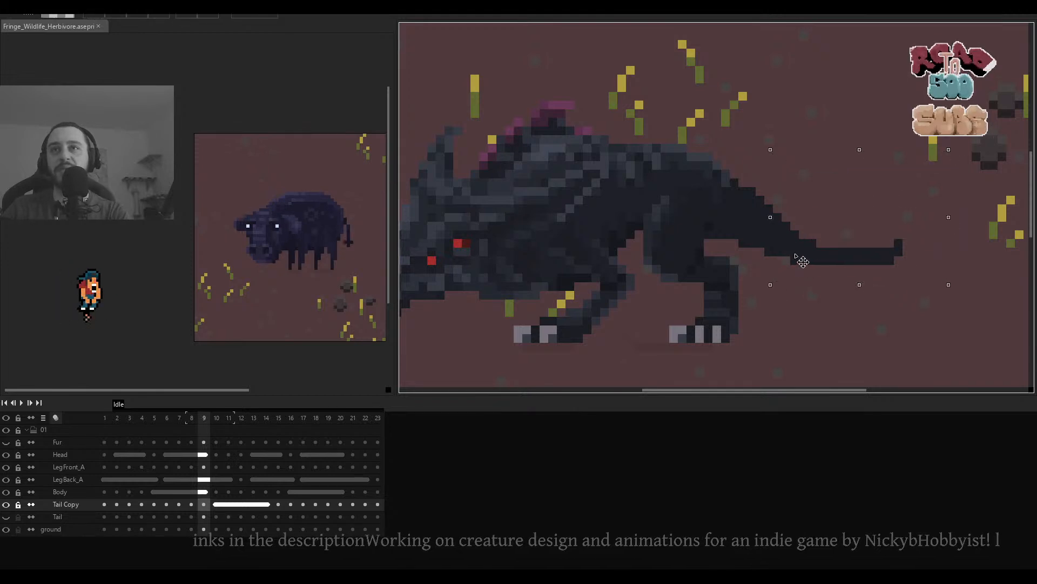
key("ctrl+d")
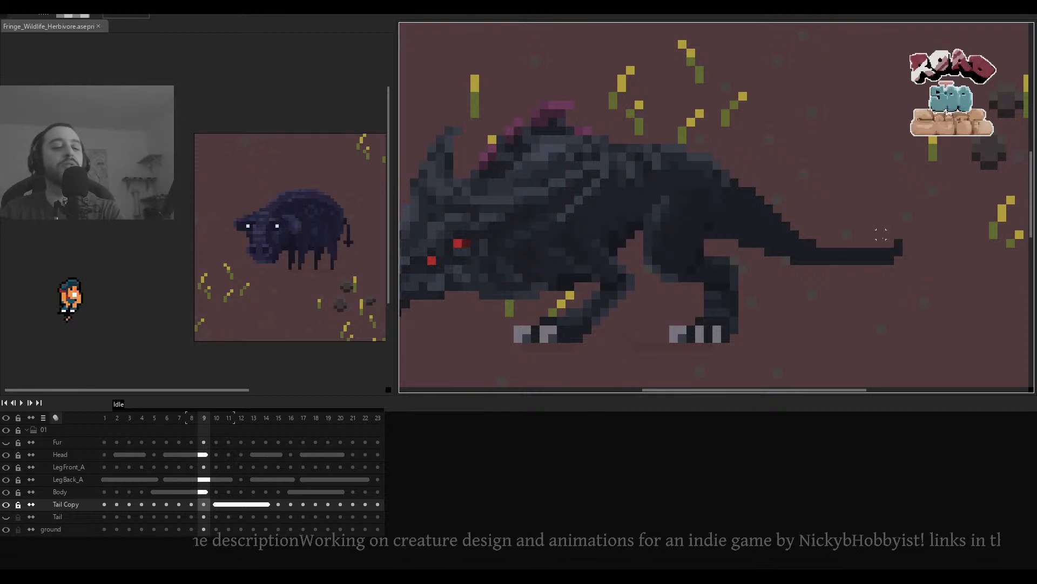
Select the upturned tail tip in frame 9 and move it two pixels toward the body.
scroll(881, 234, "down", 3)
scroll(824, 269, "up", 3)
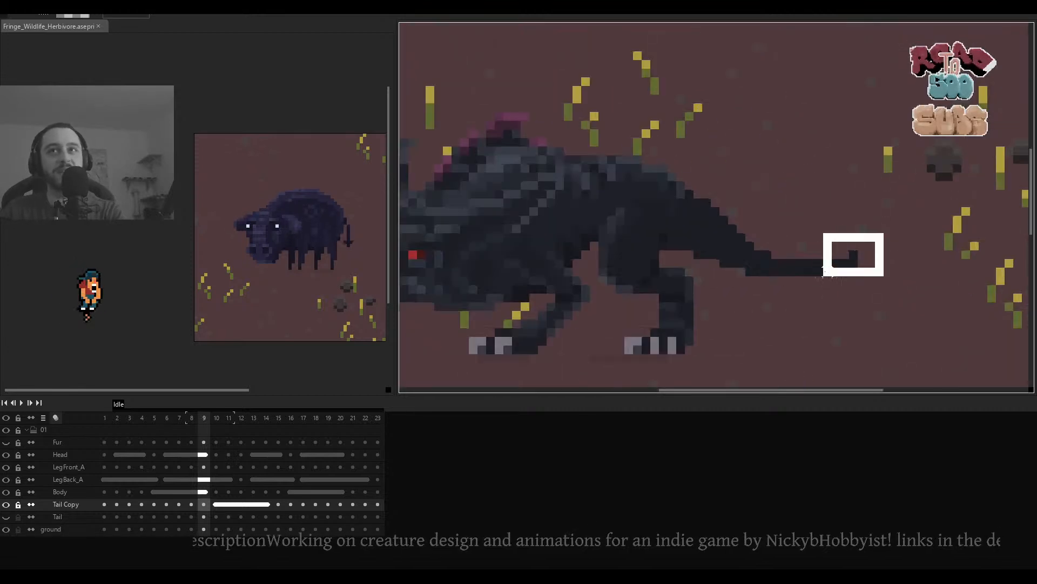
left_click_drag(828, 272, 825, 272)
key("ctrl+d")
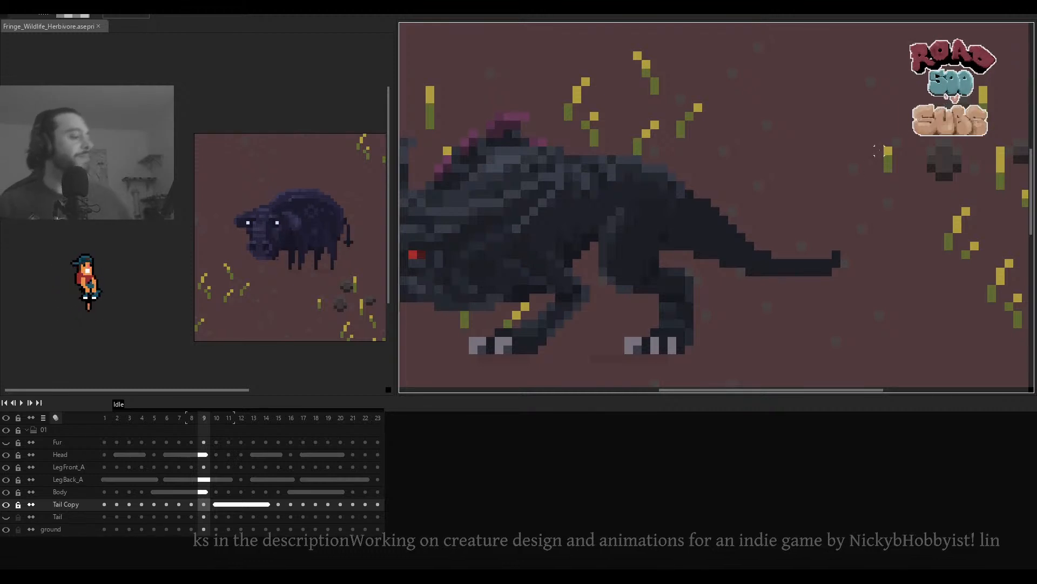
Examine how the tail meets the back leg and body in frame 9, checking the LegBack_A, Body and Tail Copy layers.
left_click_drag(793, 141, 831, 144)
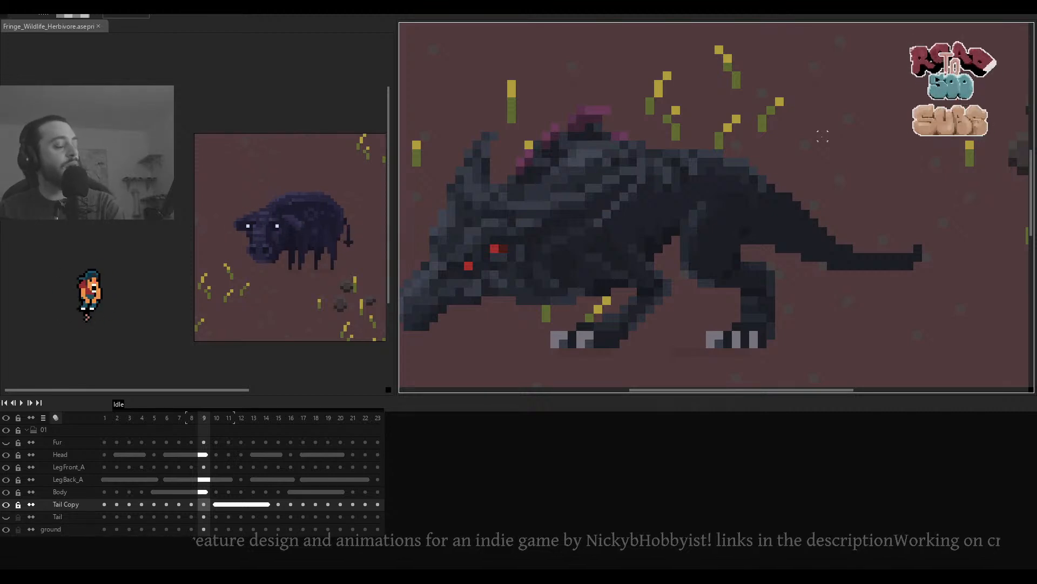
scroll(655, 176, "down", 3)
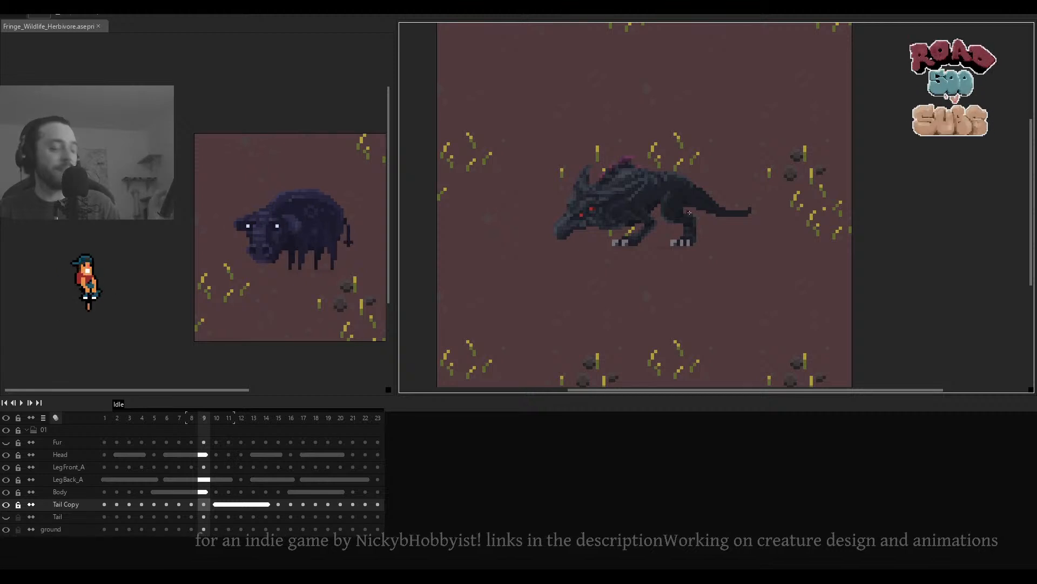
scroll(678, 198, "up", 2)
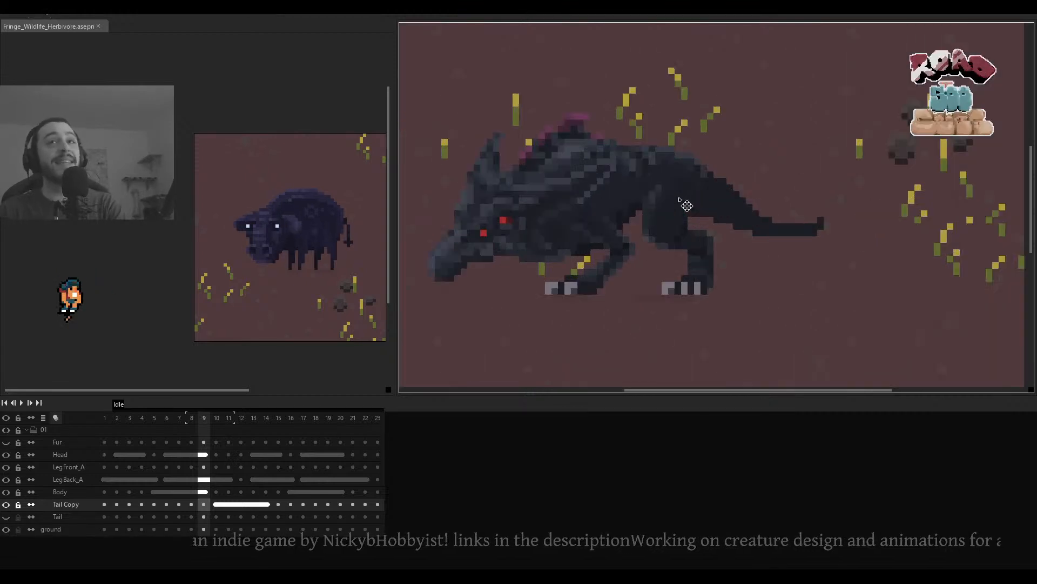
left_click(682, 207, "ctrl")
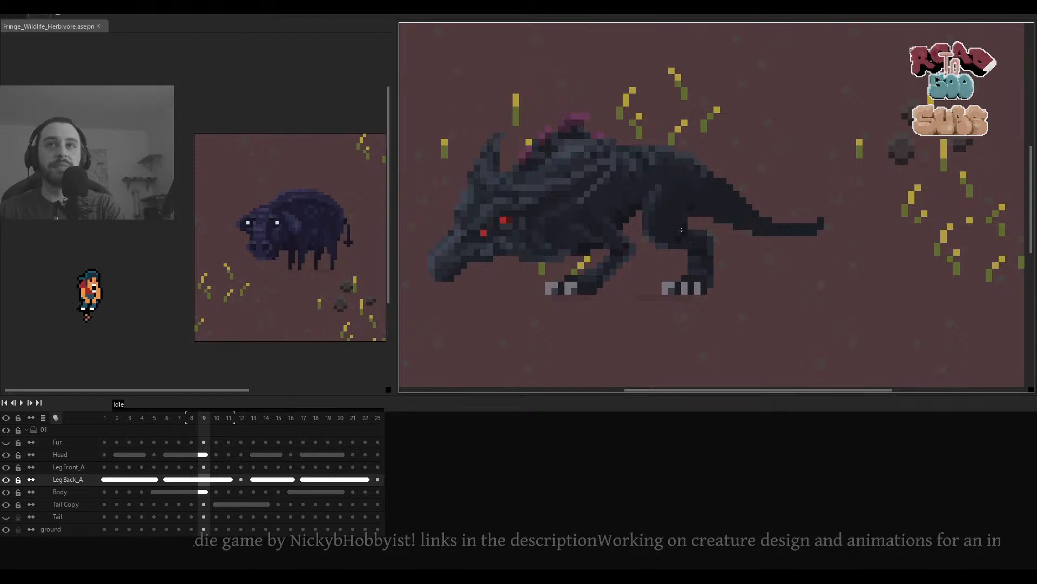
scroll(686, 228, "up", 2)
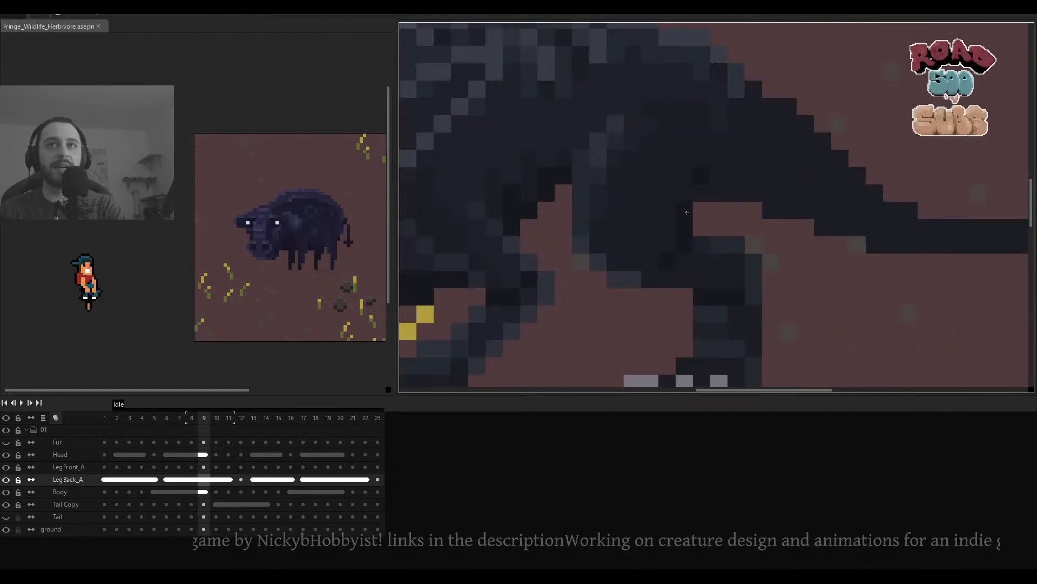
scroll(690, 198, "down", 2)
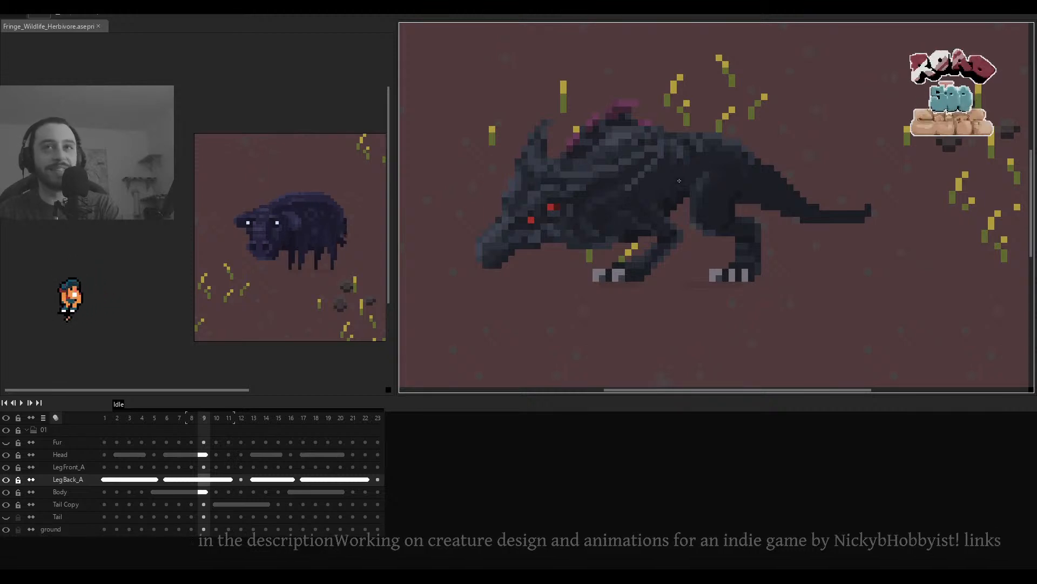
scroll(594, 211, "up", 2)
left_click(625, 223, "ctrl")
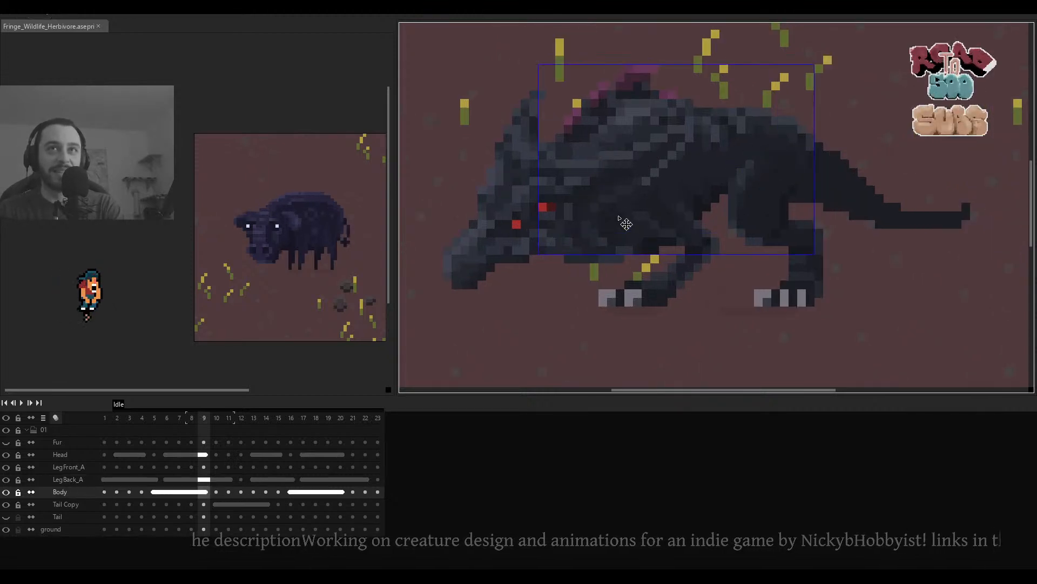
left_click(847, 184, "ctrl")
Play the Idle animation and examine the tail's movement with the shortened frame 9 pose.
scroll(847, 216, "down", 2)
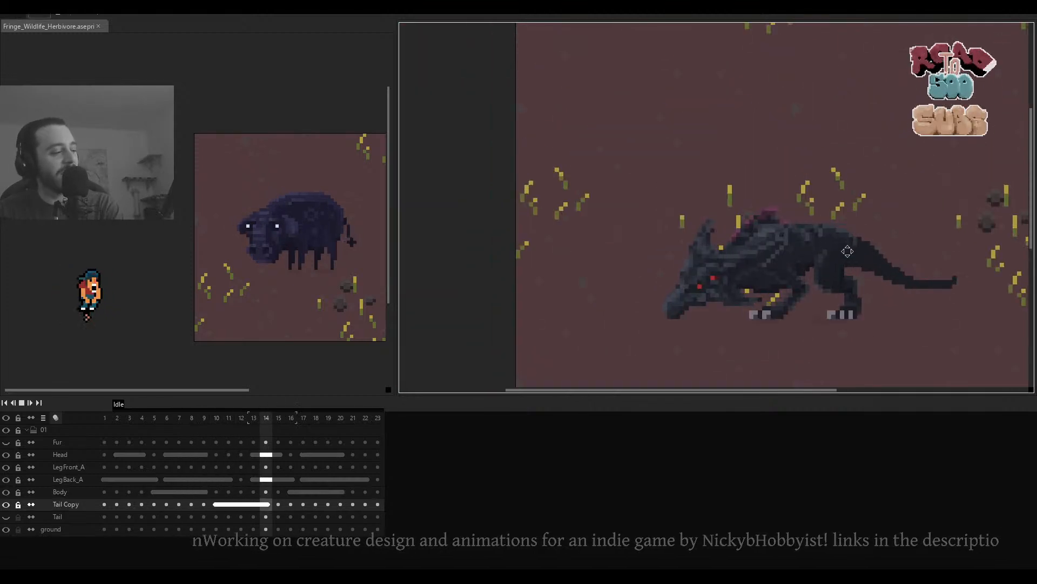
left_click_drag(851, 252, 782, 219)
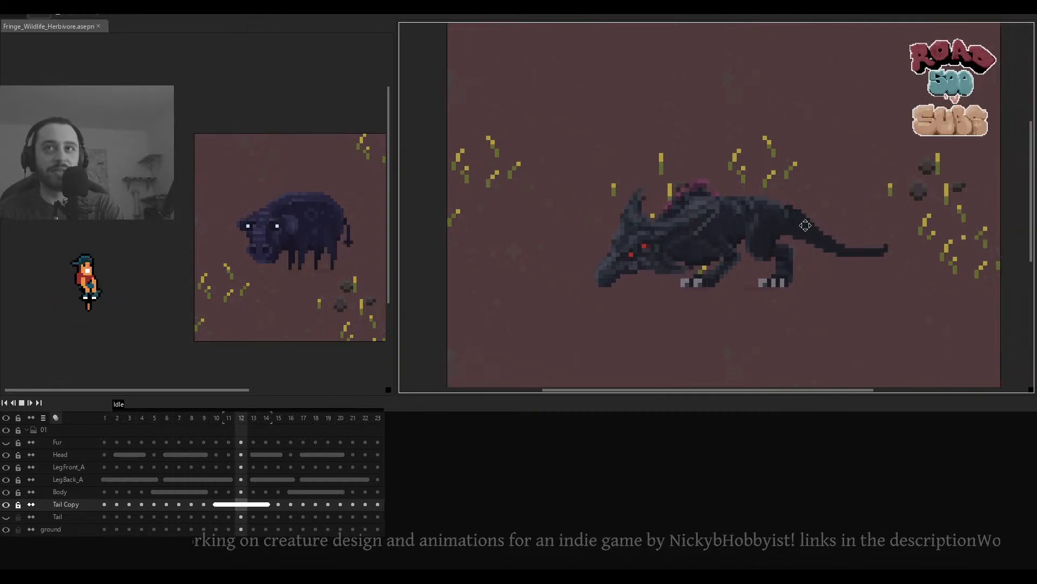
scroll(826, 234, "up", 2)
scroll(827, 234, "down", 2)
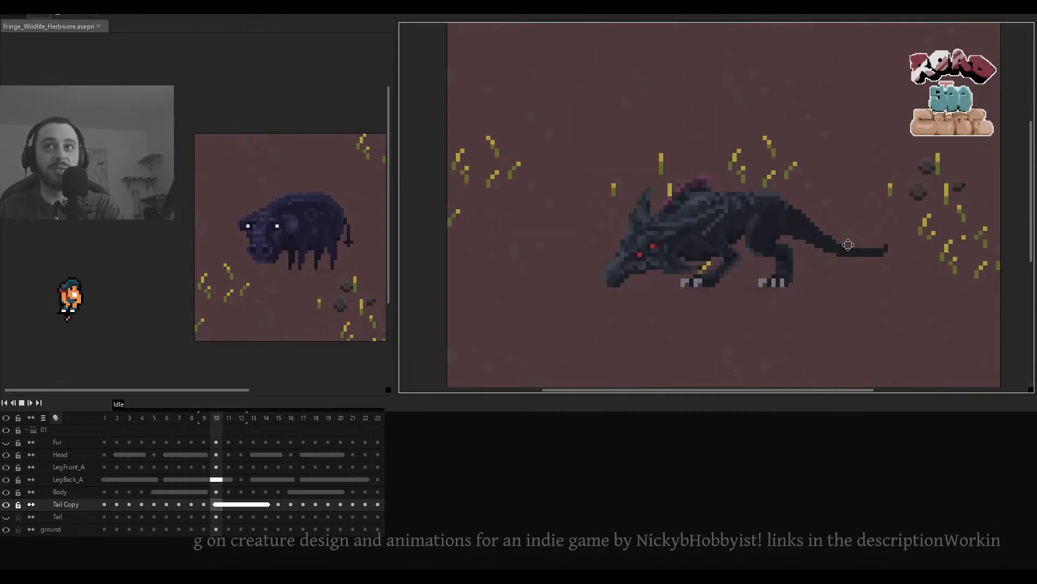
left_click_drag(873, 241, 854, 241)
key("Return")
Trim two pixels from the tail's upper edge near its base in frame 22 on Tail Copy.
scroll(865, 234, "up", 2)
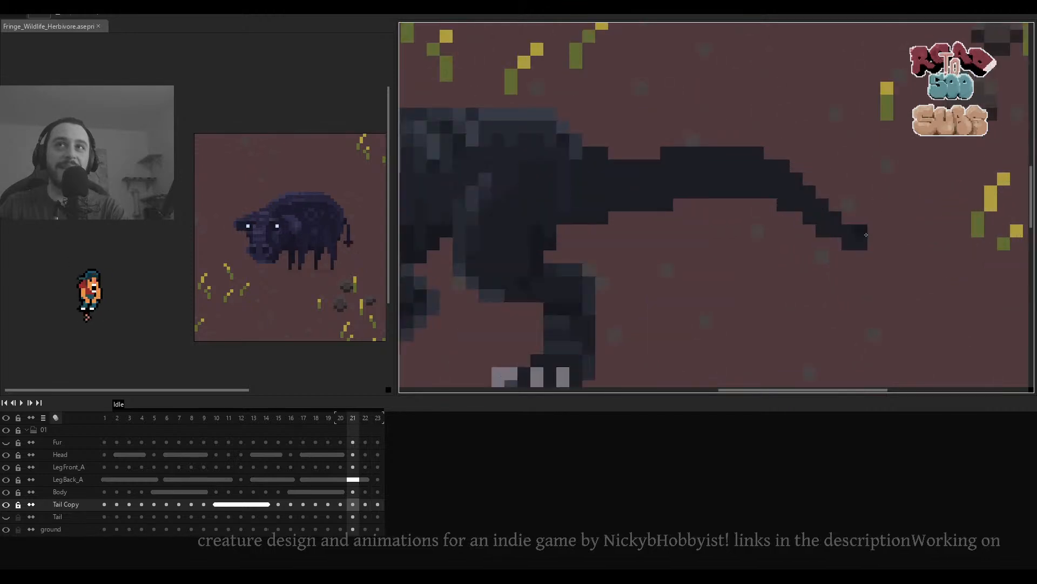
scroll(851, 232, "down", 2)
scroll(850, 232, "up", 3)
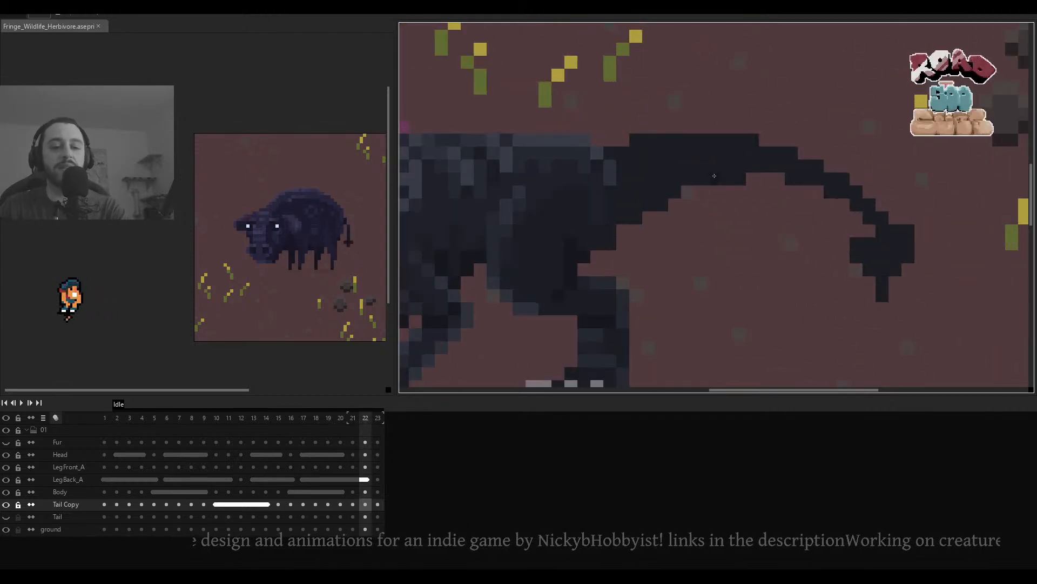
left_click(643, 140)
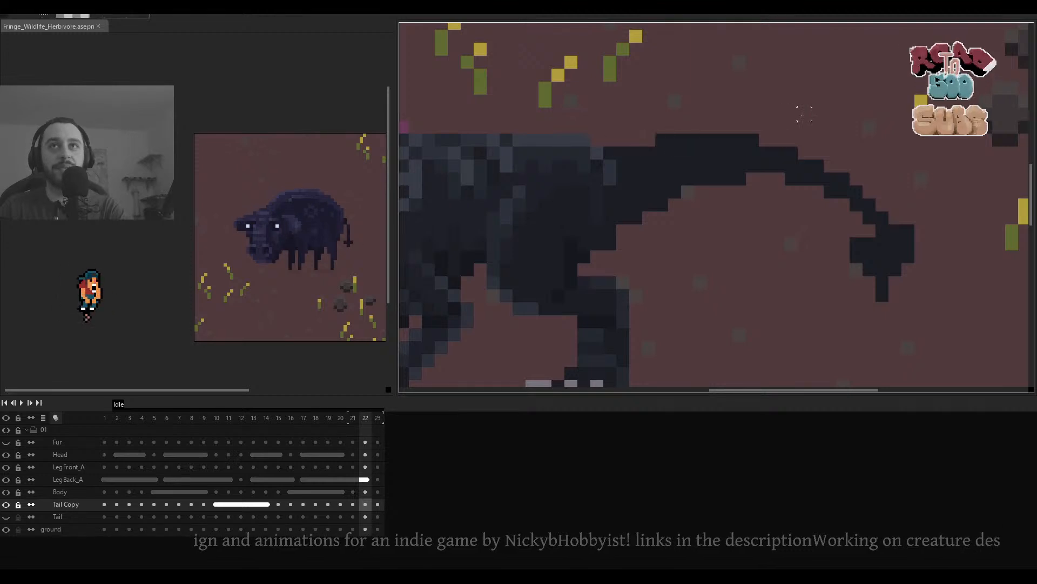
scroll(804, 114, "down", 1)
mouse_move(831, 131)
left_mouse_down()
mouse_move(674, 183)
mouse_move(661, 197)
mouse_move(718, 167)
mouse_move(688, 180)
left_mouse_up()
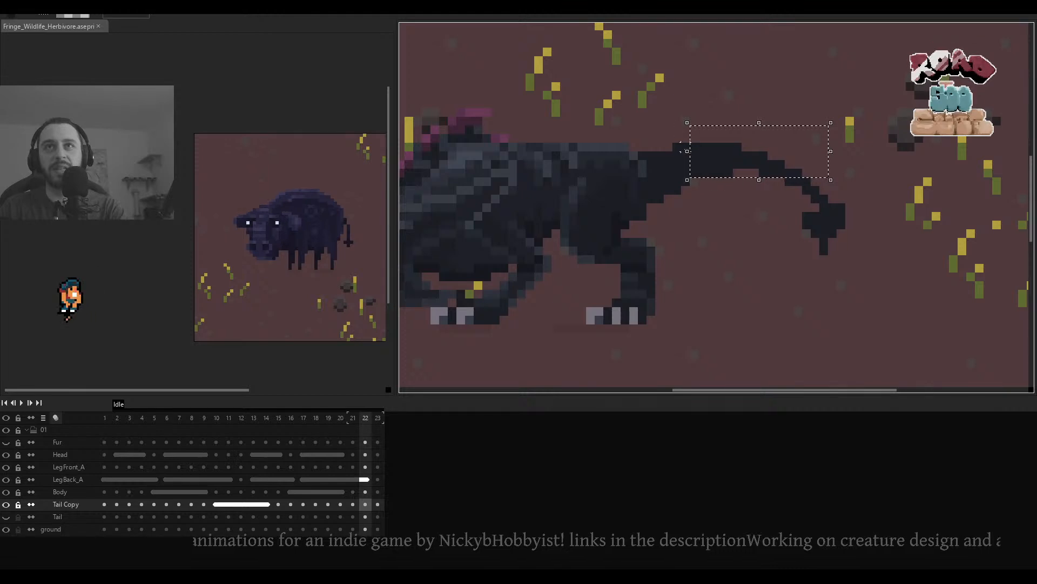
key("ctrl+d")
scroll(716, 160, "down", 1)
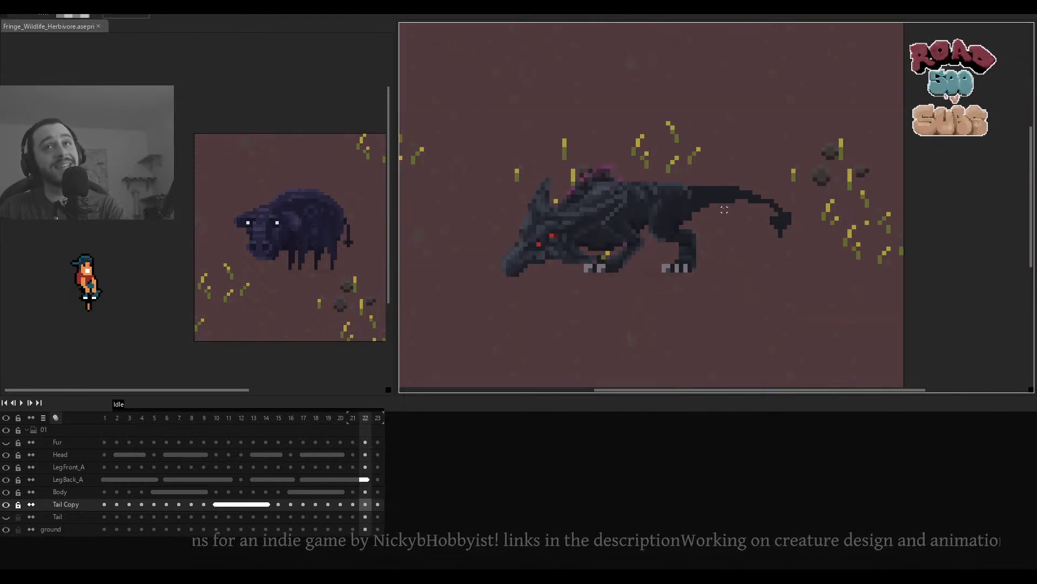
Select the barbed tail tip in frame 22 on Tail Copy and move it three pixels toward the body.
scroll(713, 202, "up", 1)
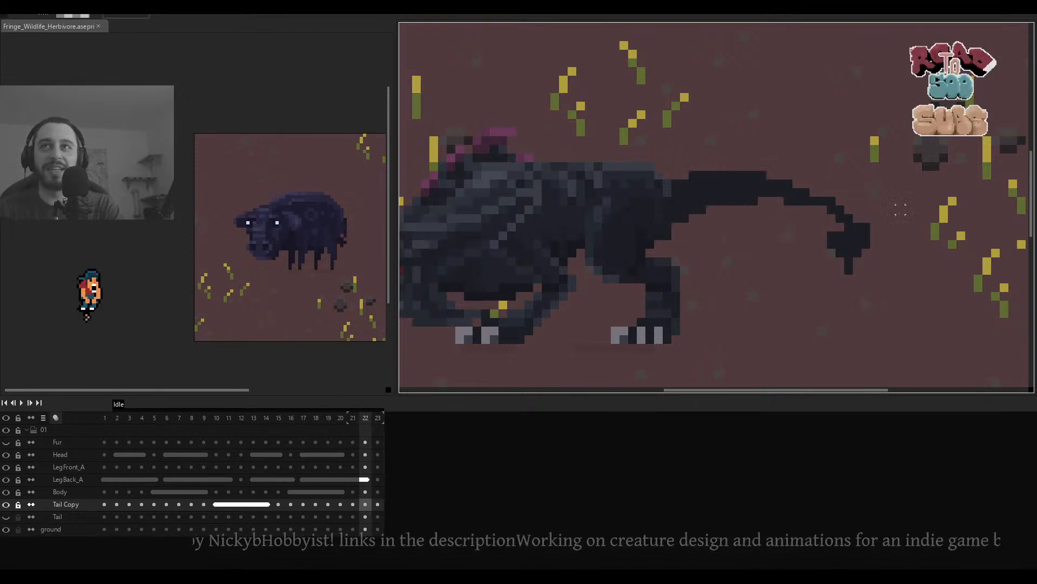
left_click_drag(866, 210, 788, 271)
left_click_drag(857, 253, 833, 261)
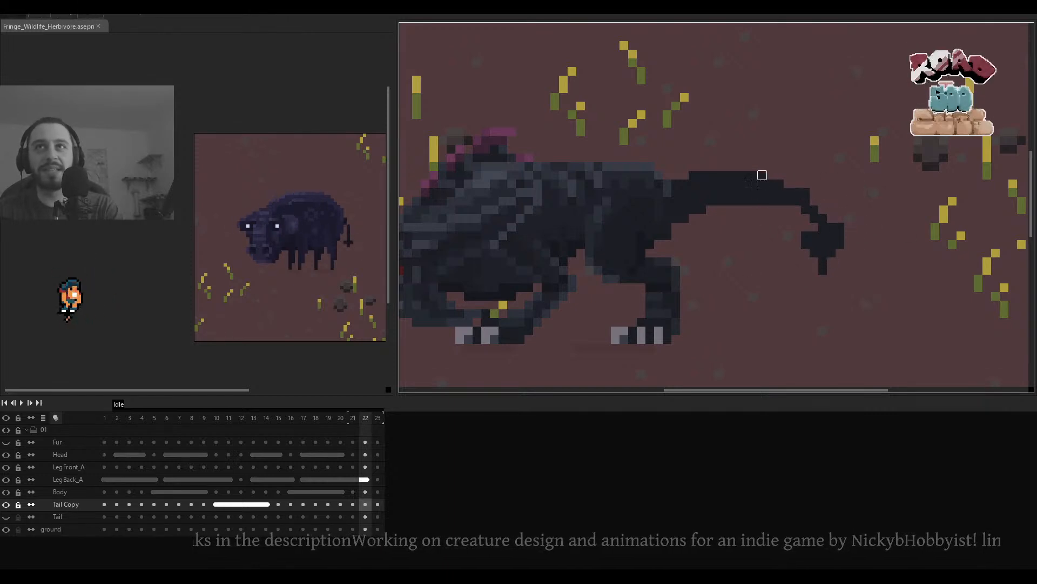
Trim the raised upper edge of the tail in frame 22 by a few pixels.
key("ctrl+z")
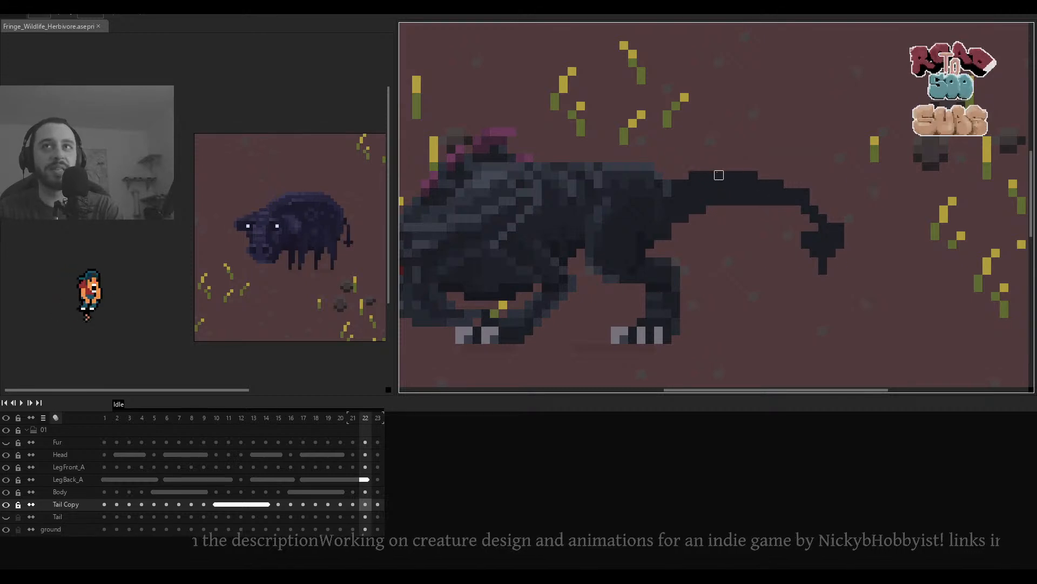
scroll(710, 175, "down", 1)
scroll(711, 175, "up", 1)
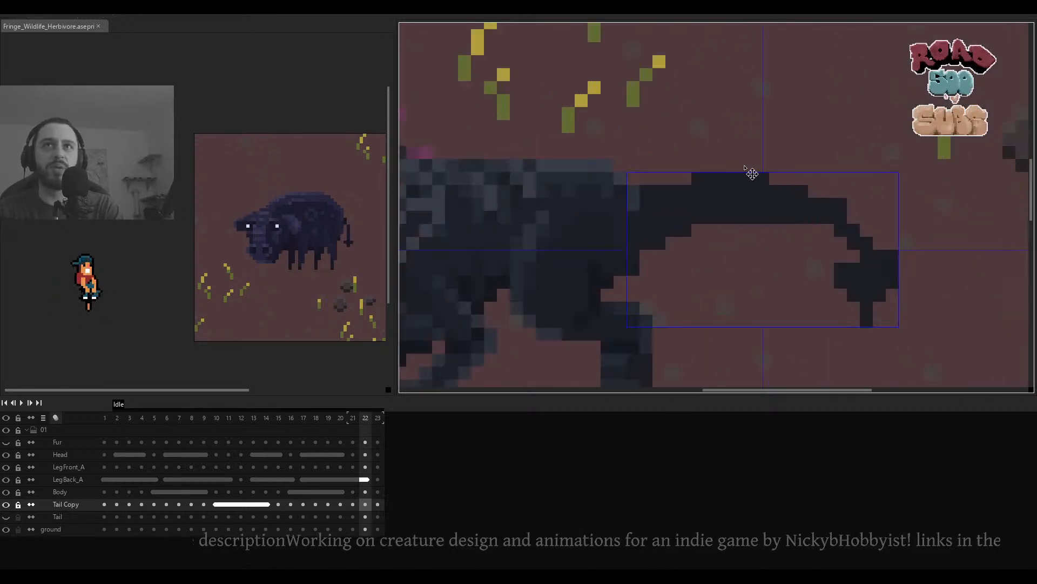
key("ctrl+z")
scroll(716, 175, "down", 1)
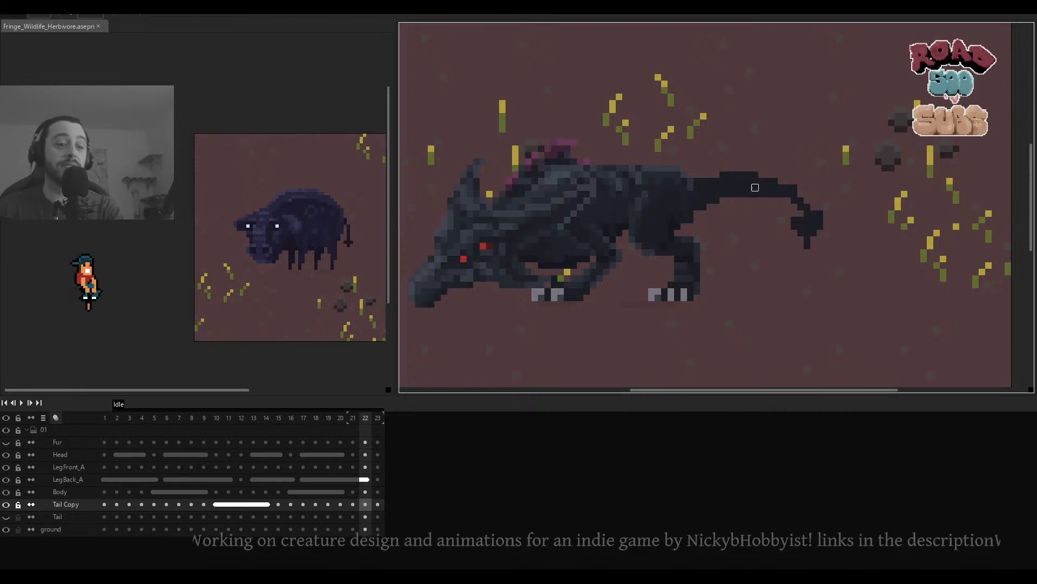
Compare the tail's shape and tip in frame 22 with the tail in frame 21.
scroll(794, 219, "up", 3)
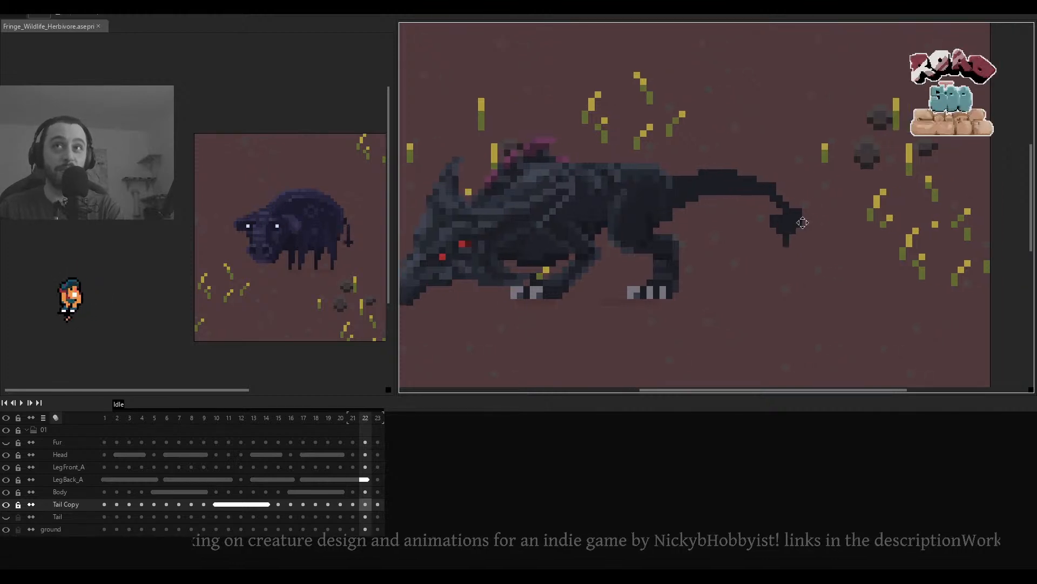
left_click_drag(803, 197, 725, 275)
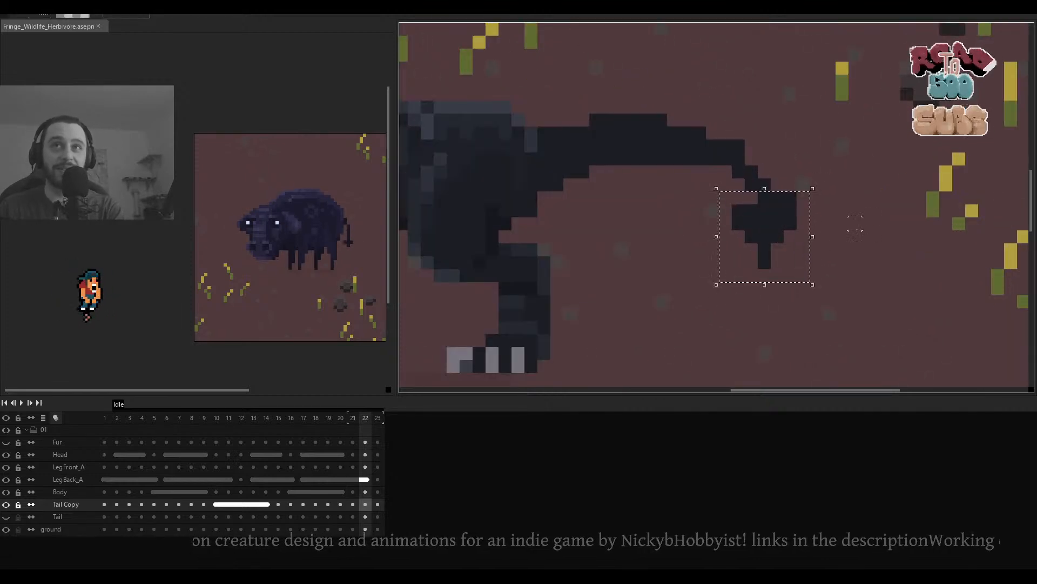
left_click(881, 211)
key("Left")
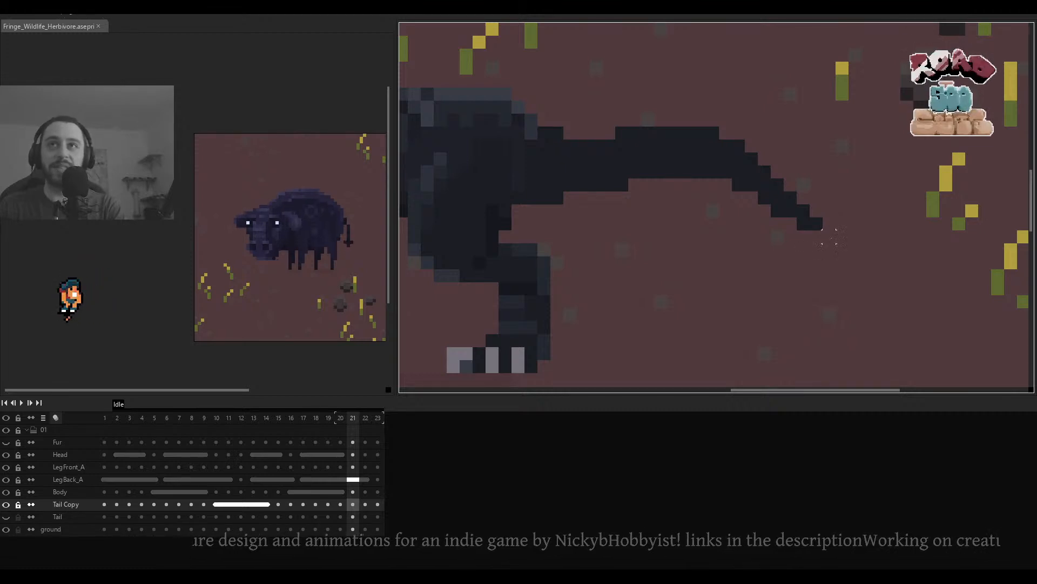
scroll(829, 236, "down", 1)
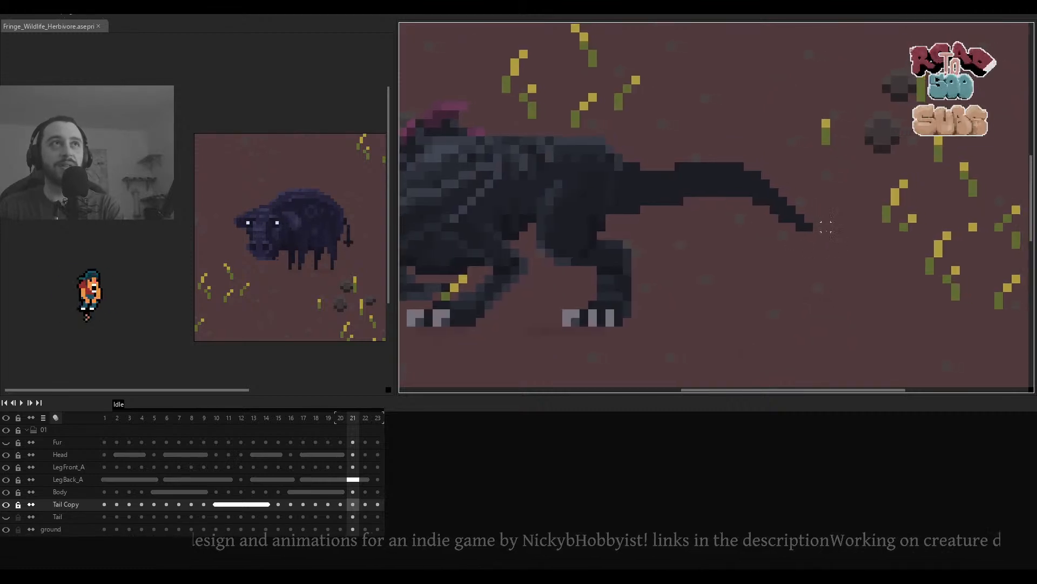
Restore the full editing interface and switch the pencil from the custom brush to the round brush.
key("Tab")
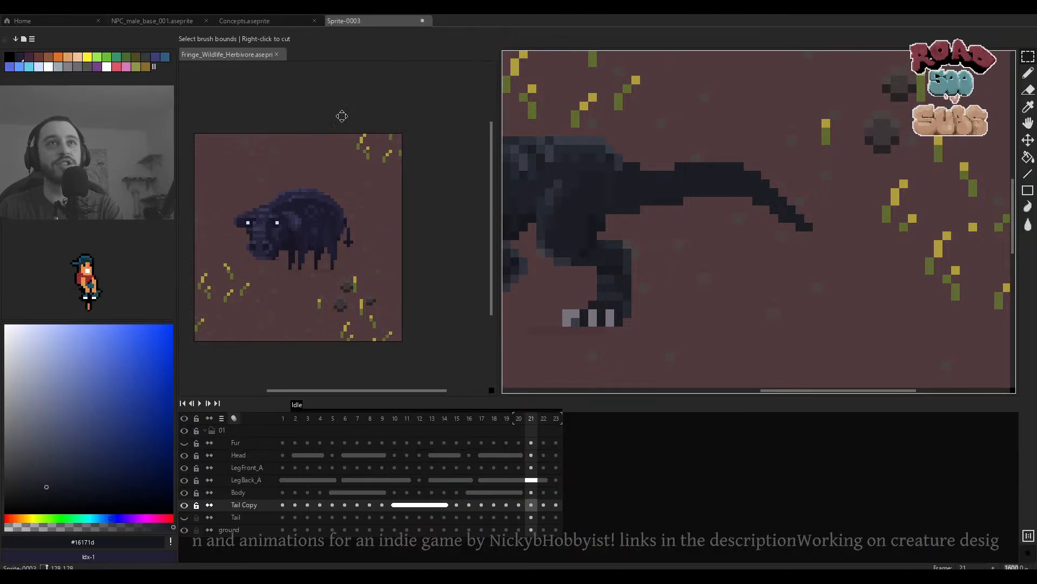
key("b")
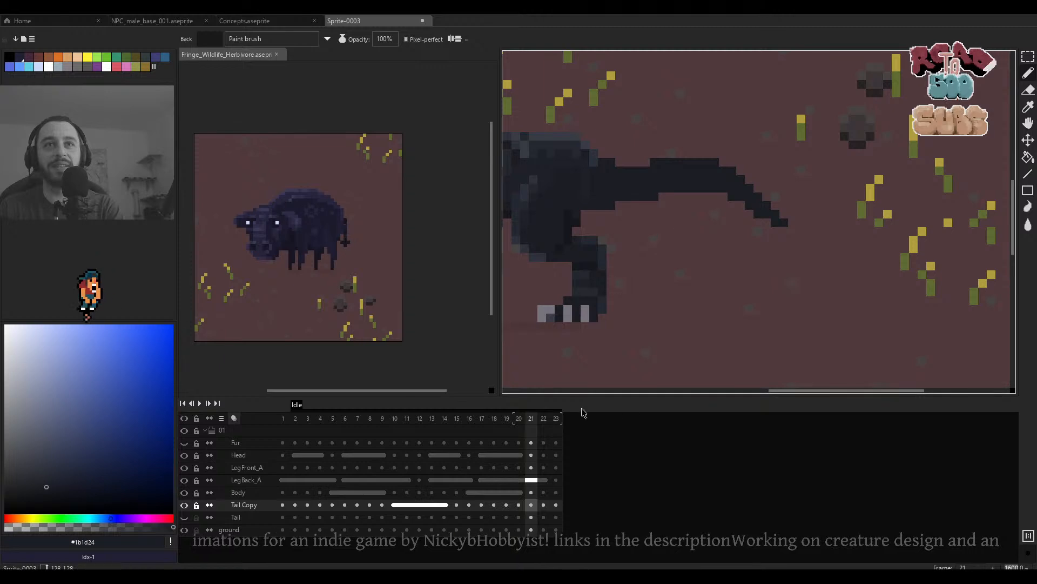
left_click(249, 41)
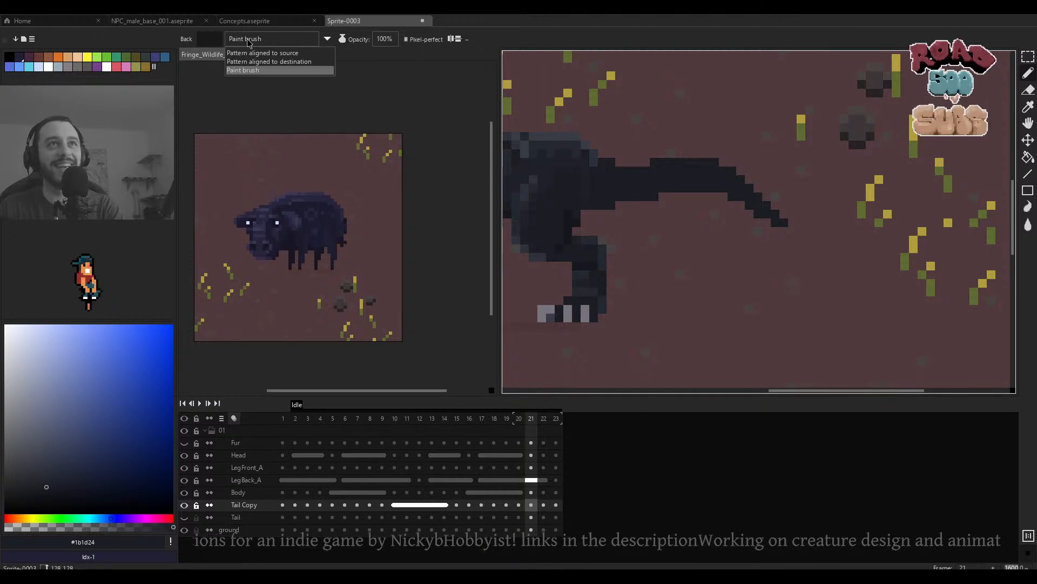
left_click(216, 41)
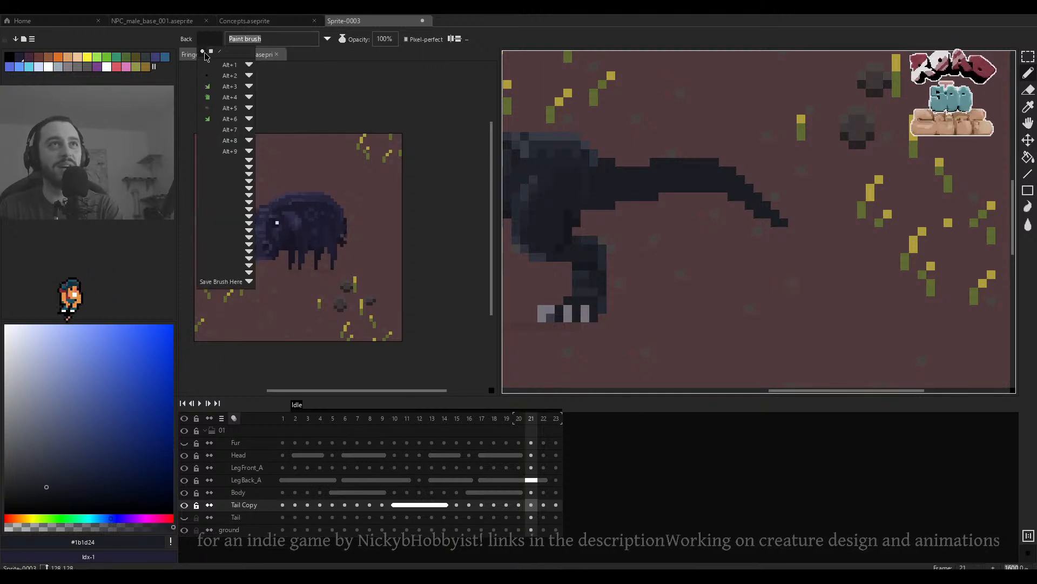
left_click(204, 52)
Paint two small blobs below the tail in frame 21 with a 3 px round brush and capture them as a custom brush.
scroll(702, 204, "up", 2)
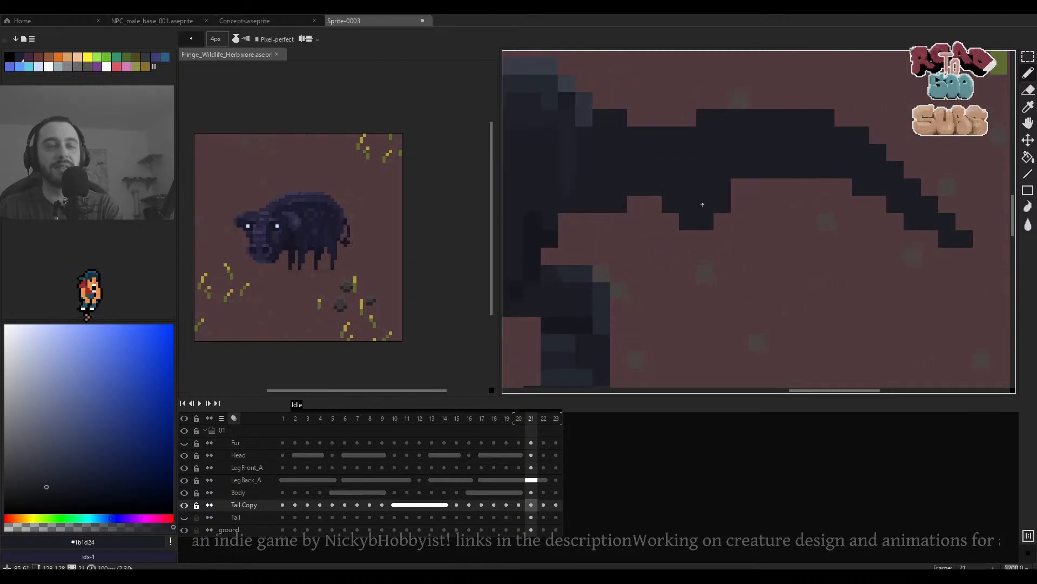
left_click_drag(716, 283, 605, 204)
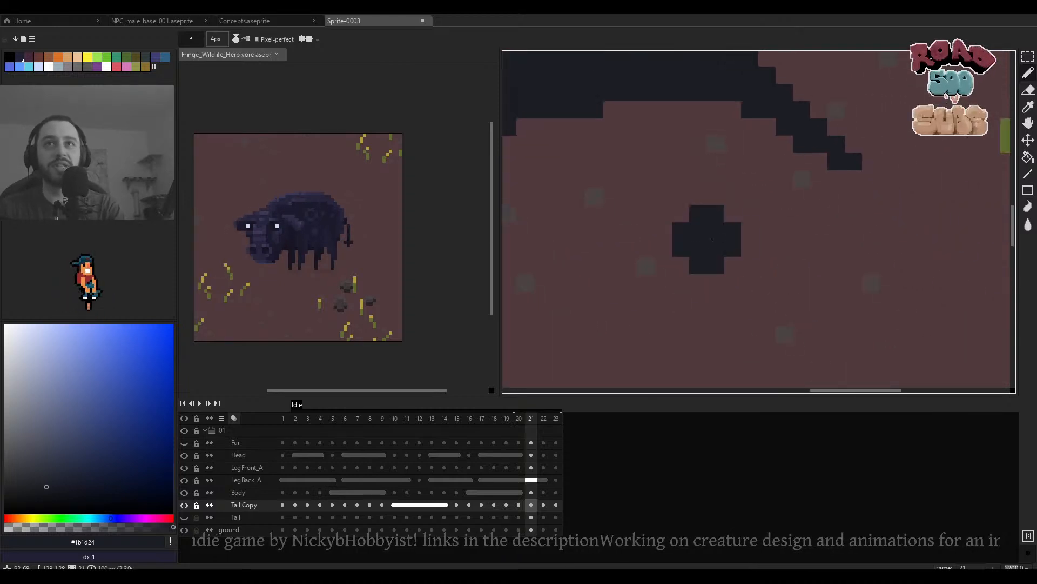
key("minus")
key("minus")
key("minus")
left_click_drag(716, 247, 626, 190)
scroll(665, 197, "up", 2)
scroll(678, 237, "down", 2)
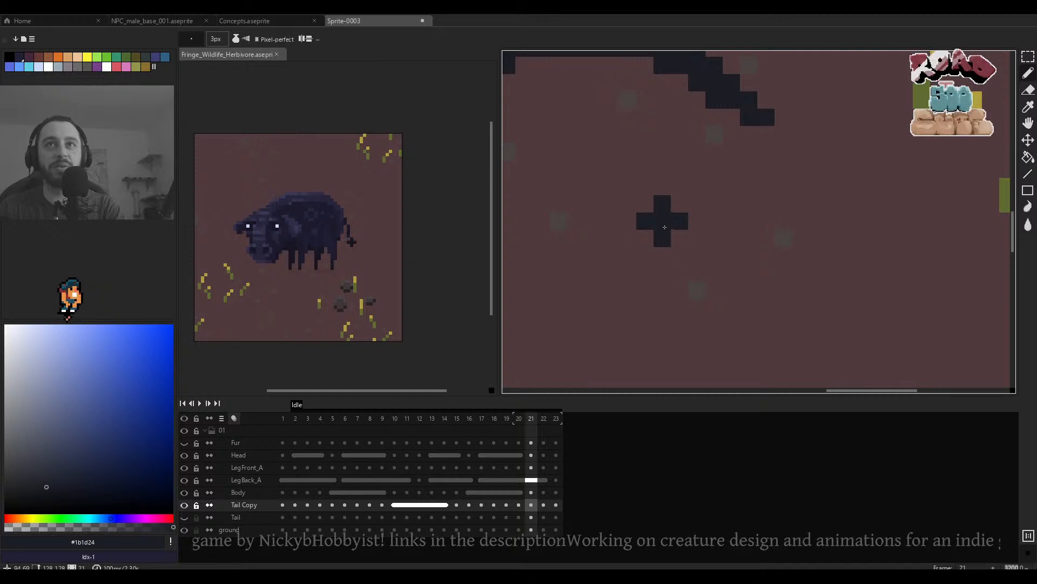
left_click_drag(662, 221, 662, 256)
left_click_drag(731, 255, 770, 250)
key("m")
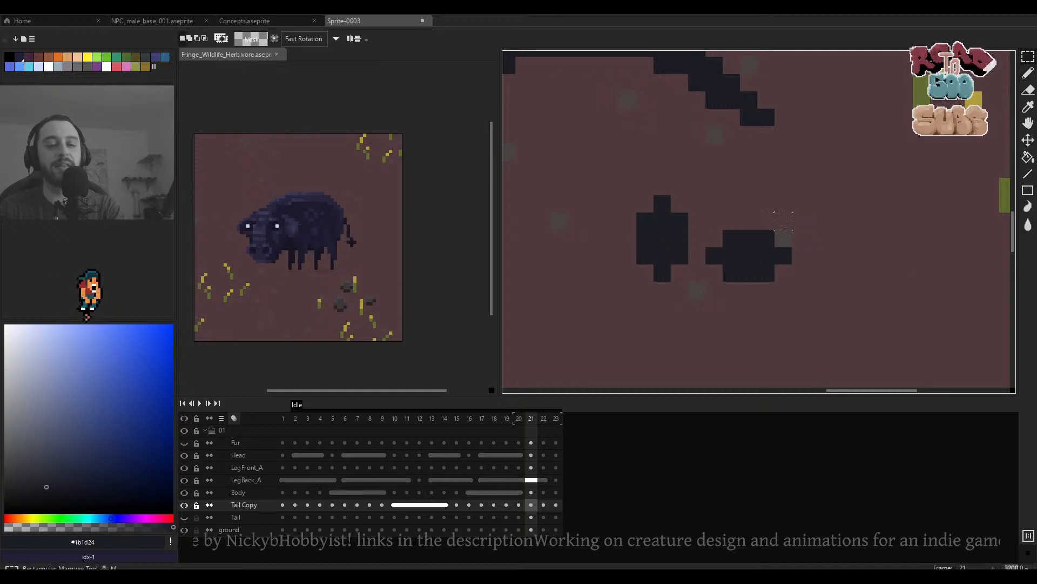
left_click_drag(810, 177, 599, 335)
key("ctrl+b")
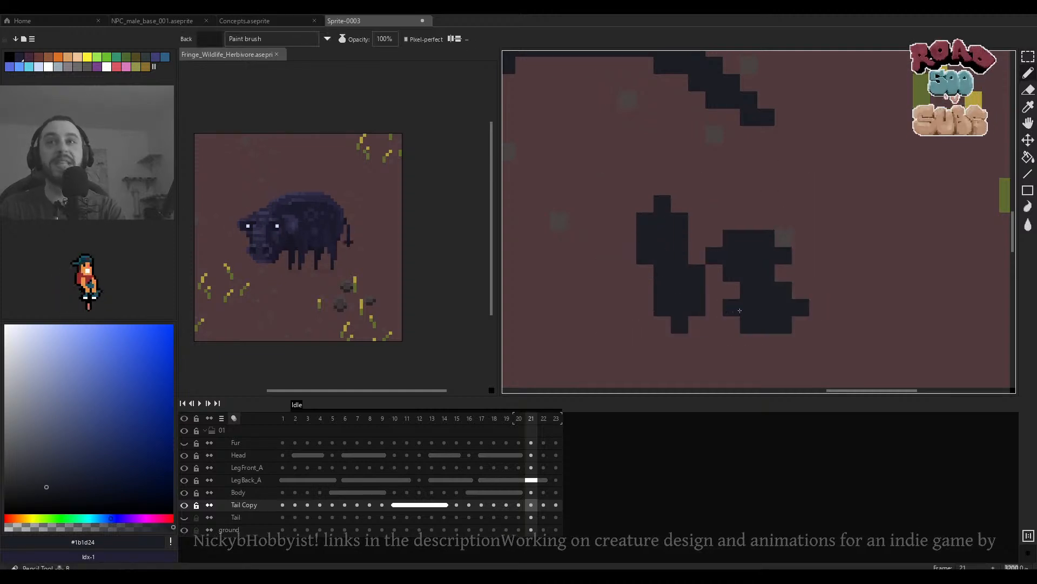
Stamp the two-blob custom brush at several spots beyond the tail in frame 21, and undo the stamps and blobs.
scroll(742, 306, "down", 3)
left_click(783, 101)
left_click(845, 144)
left_click(840, 218)
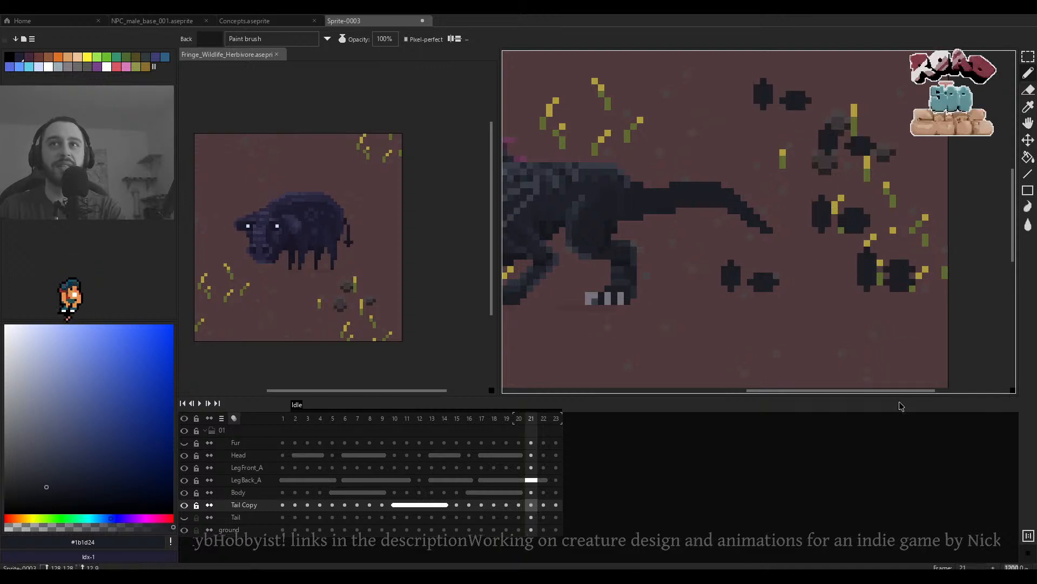
key("v")
key("ctrl+z")
key("ctrl+z")
key("ctrl+z")
key("ctrl+z")
key("ctrl+z")
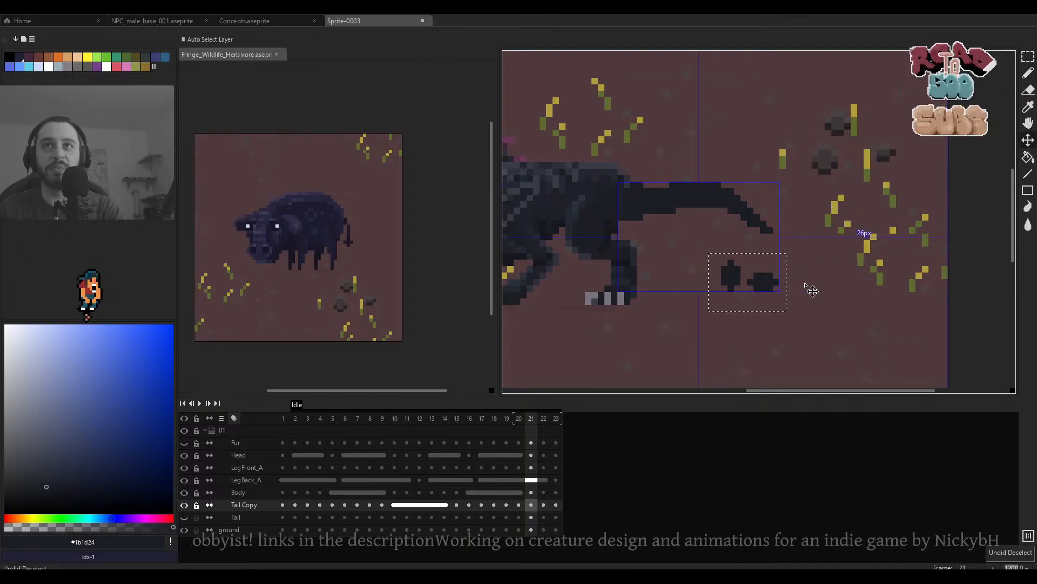
key("ctrl+z")
key("ctrl+z")
key("ctrl+z")
Switch the pencil from the two-blob custom brush back to the round 3 px brush.
key("b")
left_click_drag(659, 183, 724, 183)
scroll(724, 182, "up", 1)
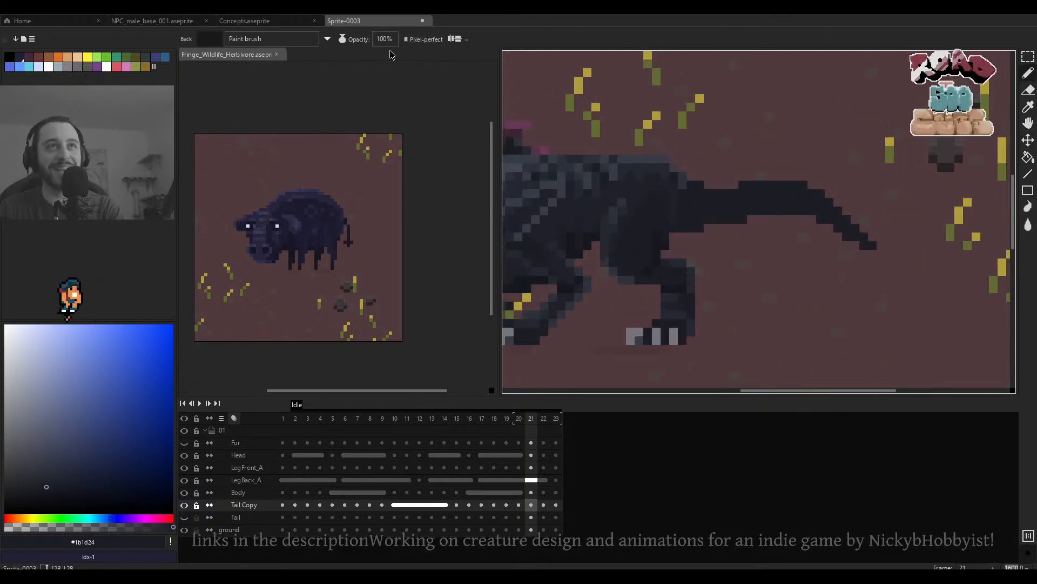
left_click_drag(746, 144, 675, 181)
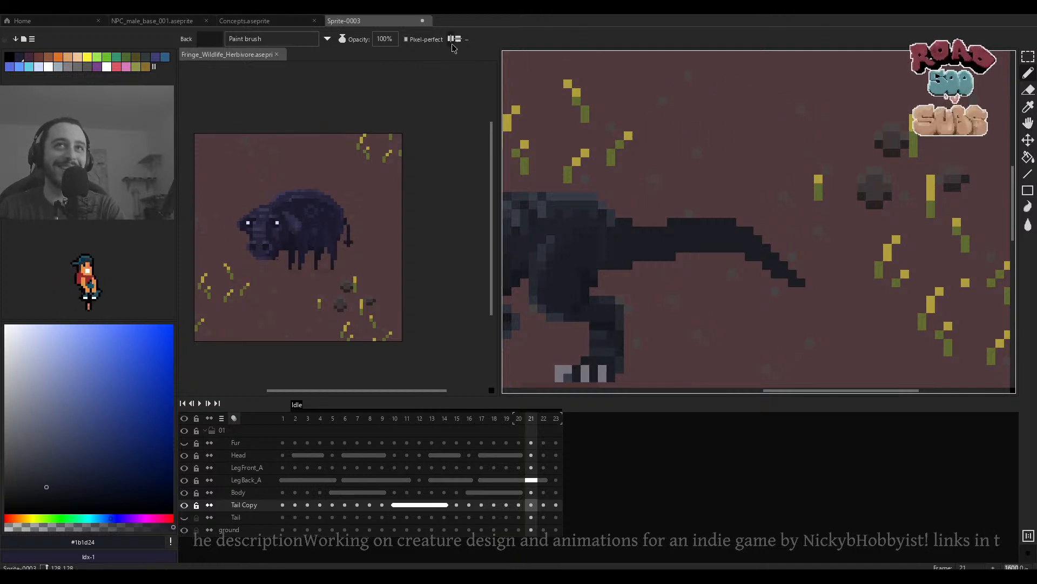
left_click(214, 41)
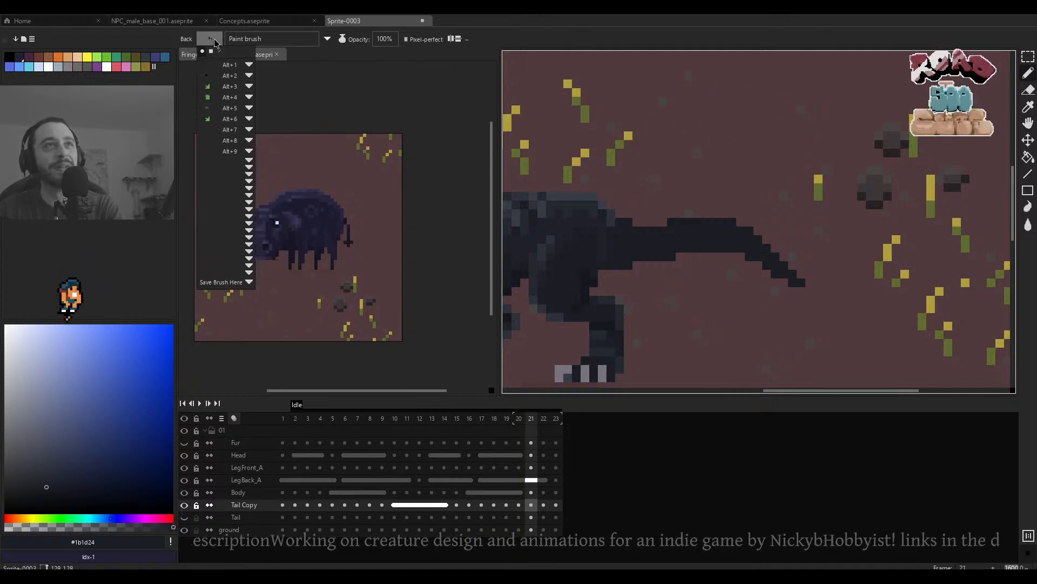
left_click(204, 53)
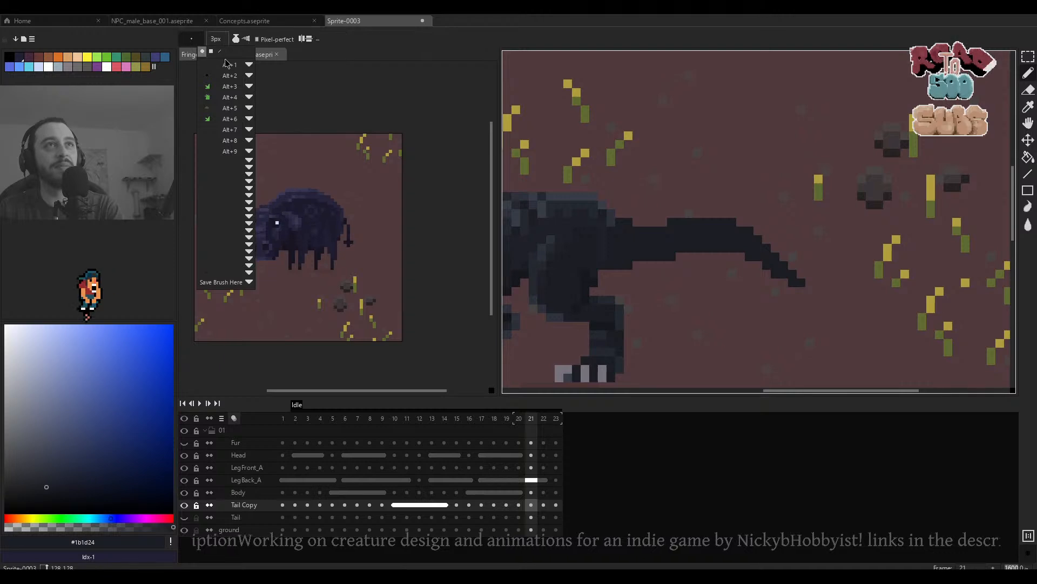
Examine the tail in frames 21 and 20 and play the Idle animation to check its movement.
scroll(679, 235, "down", 2)
left_click(680, 236)
scroll(674, 238, "up", 3)
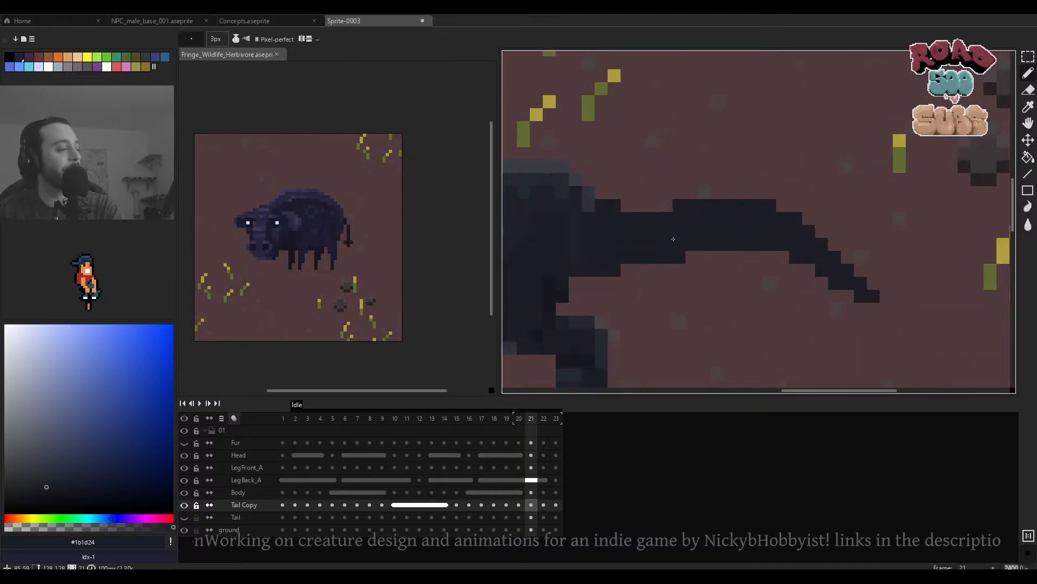
scroll(719, 233, "down", 3)
scroll(741, 231, "up", 3)
left_click(741, 230)
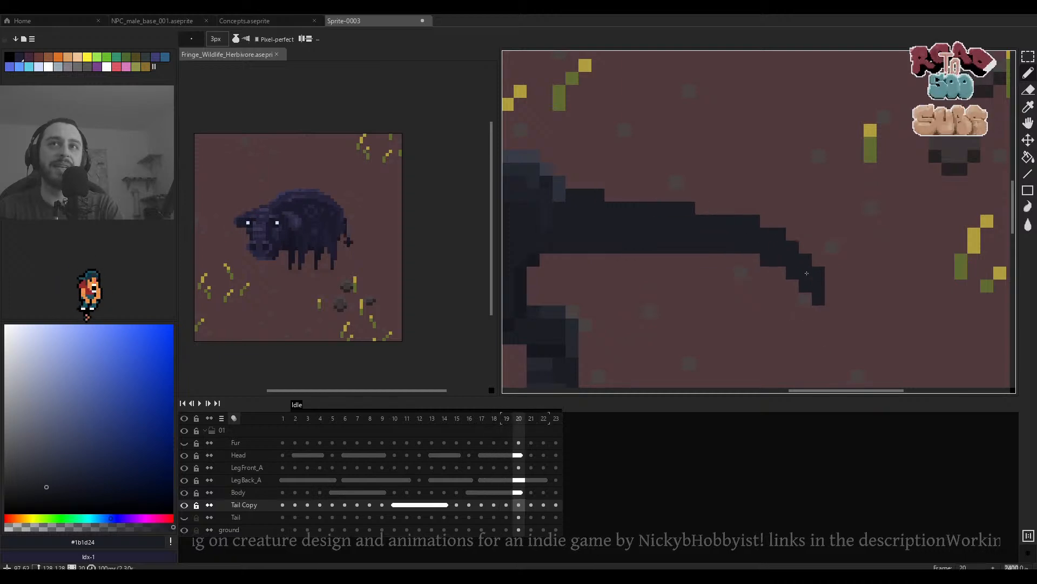
scroll(857, 239, "down", 2)
key("Return")
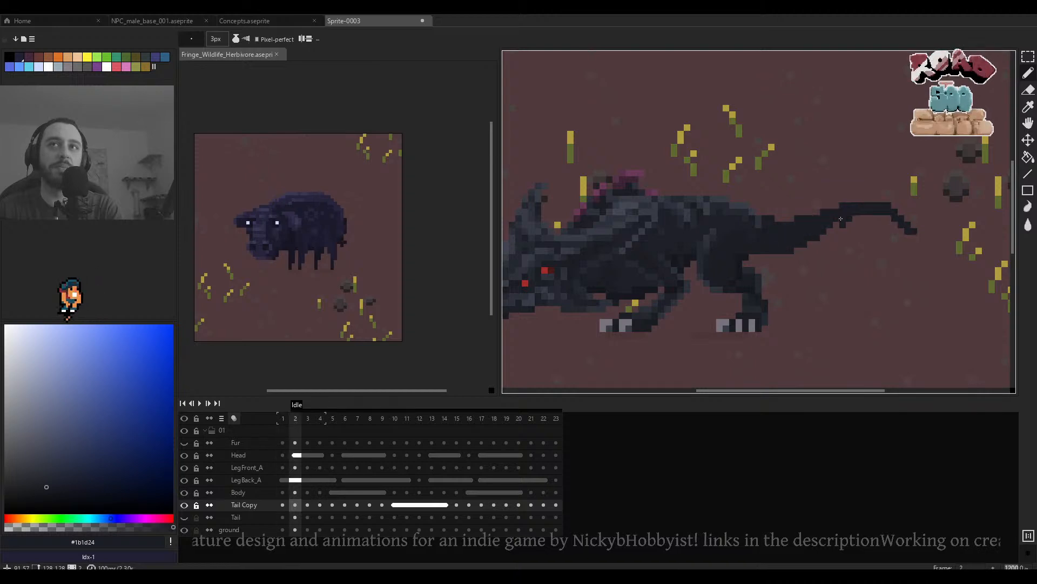
Thicken the underside of the rising part of the tail in frame 2 on Tail Copy using small pixel selections.
key("m")
scroll(840, 217, "up", 2)
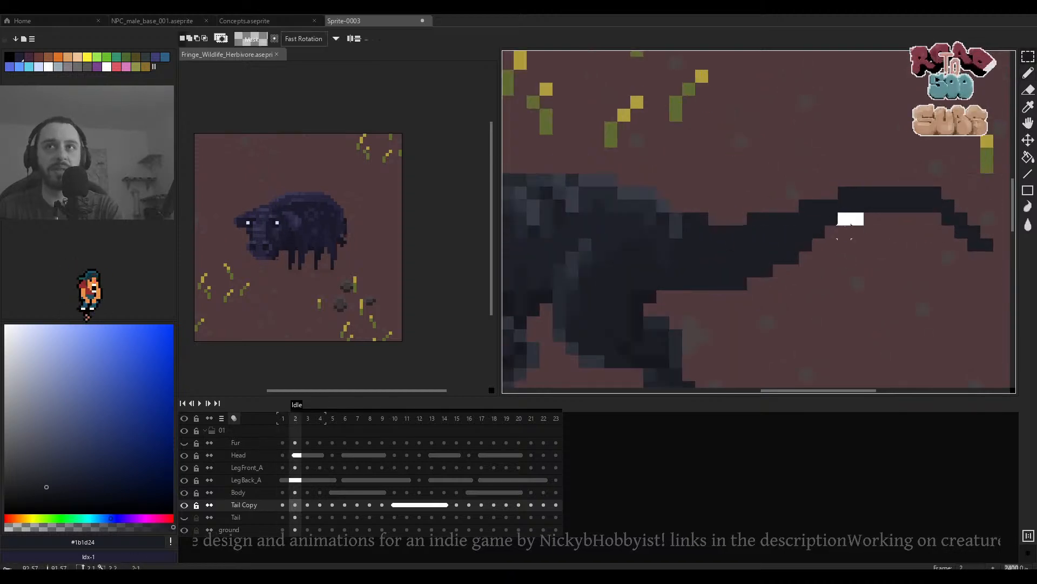
left_click_drag(845, 231, 818, 251)
key("ctrl+d")
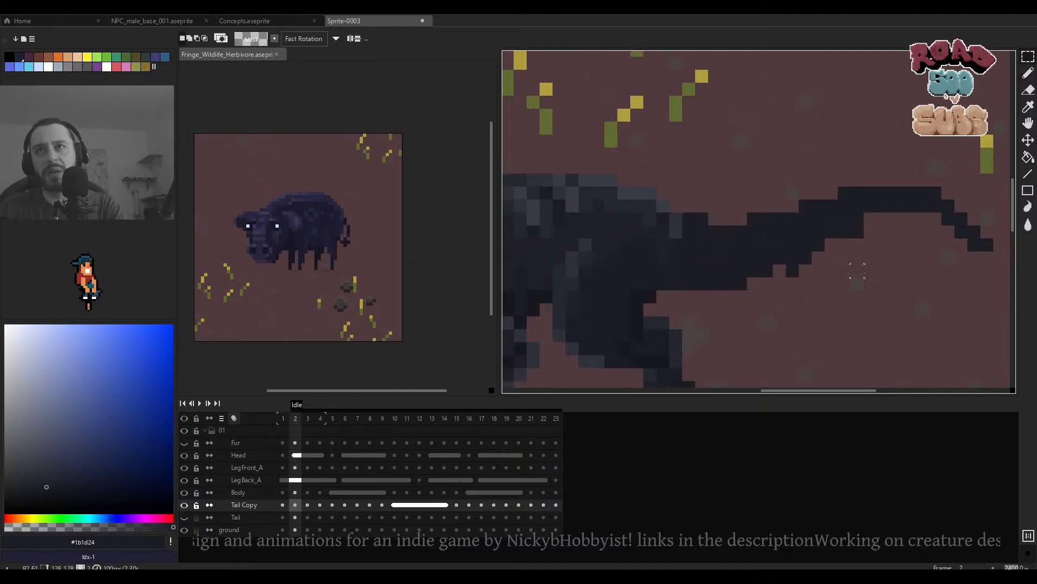
key("ctrl+d")
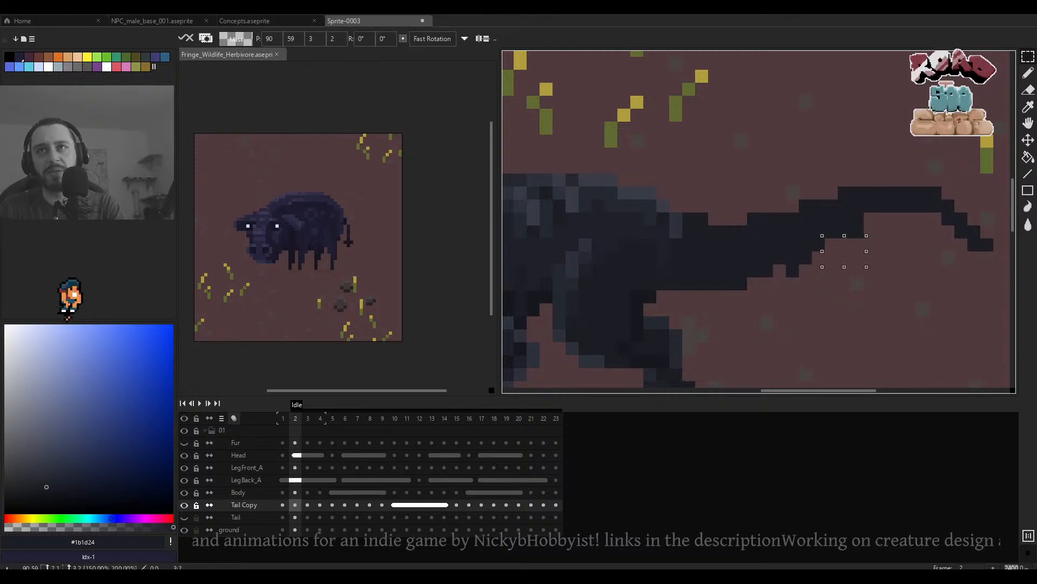
left_click_drag(789, 274, 859, 233)
key("ctrl+d")
Fill out the underside of the tail's bend toward the tip in frame 2.
mouse_move(858, 233)
left_mouse_down()
mouse_move(886, 221)
mouse_move(882, 250)
mouse_move(866, 258)
mouse_move(862, 230)
mouse_move(850, 231)
mouse_move(947, 236)
mouse_move(901, 246)
mouse_move(917, 252)
mouse_move(883, 248)
mouse_move(921, 275)
mouse_move(909, 248)
left_mouse_up()
key("ctrl+d")
scroll(861, 229, "down", 1)
scroll(862, 229, "up", 2)
left_click(969, 281)
left_click(997, 230)
left_click(941, 237)
scroll(938, 241, "down", 5)
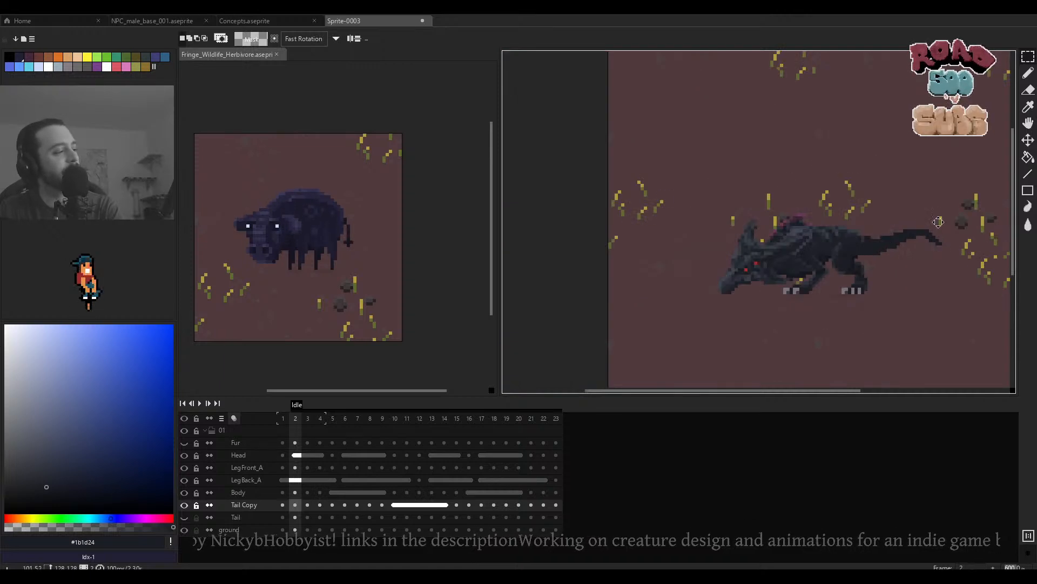
Thin the descending tail end in frame 2 to two pixels wide using a 2 by 2 pixel selection.
left_click_drag(938, 222, 918, 232)
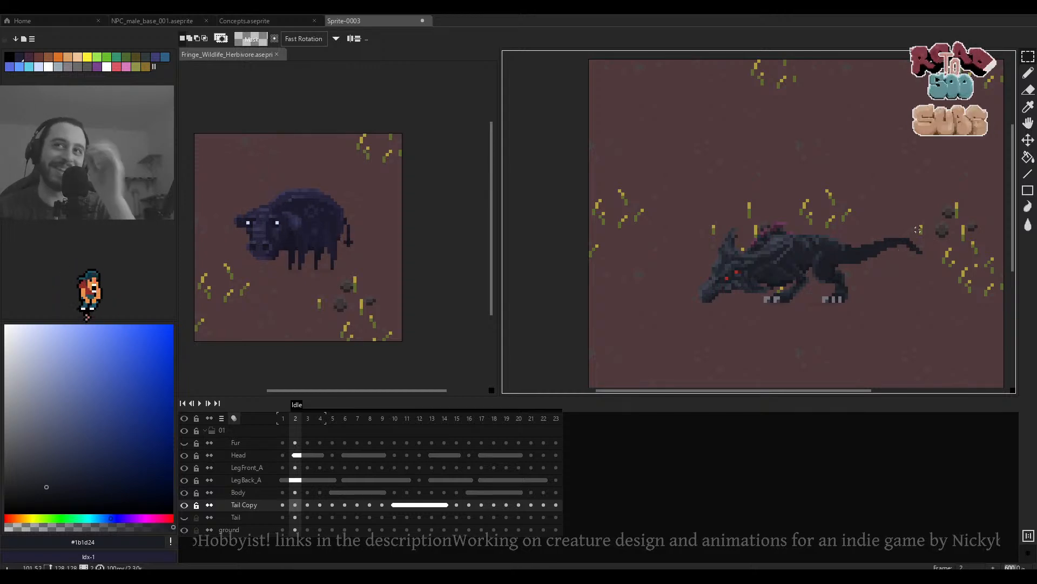
scroll(908, 236, "up", 4)
scroll(898, 253, "up", 5)
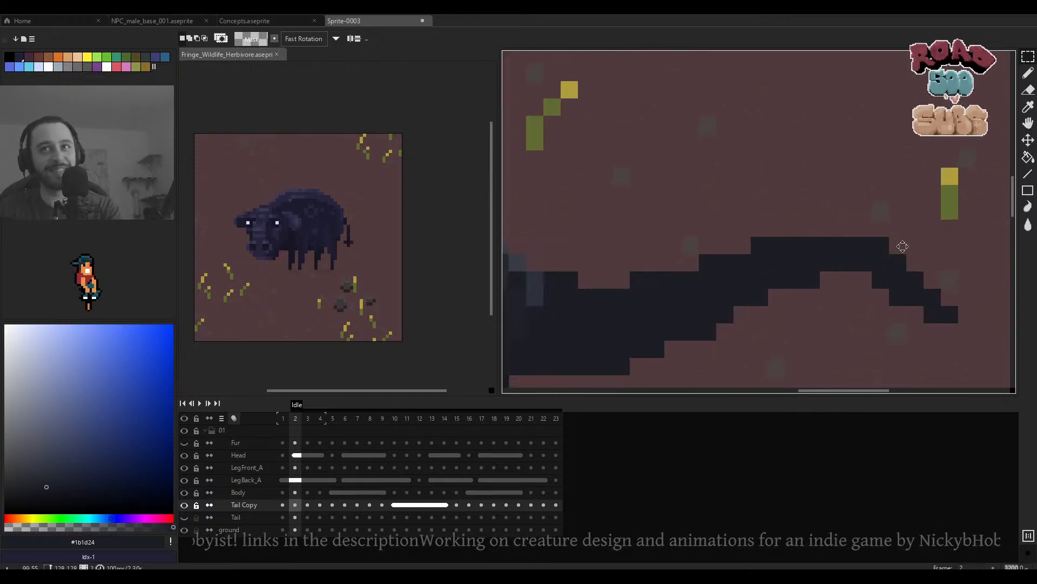
mouse_move(875, 292)
left_mouse_down()
mouse_move(875, 266)
mouse_move(933, 296)
left_mouse_up()
left_click(901, 292, "shift")
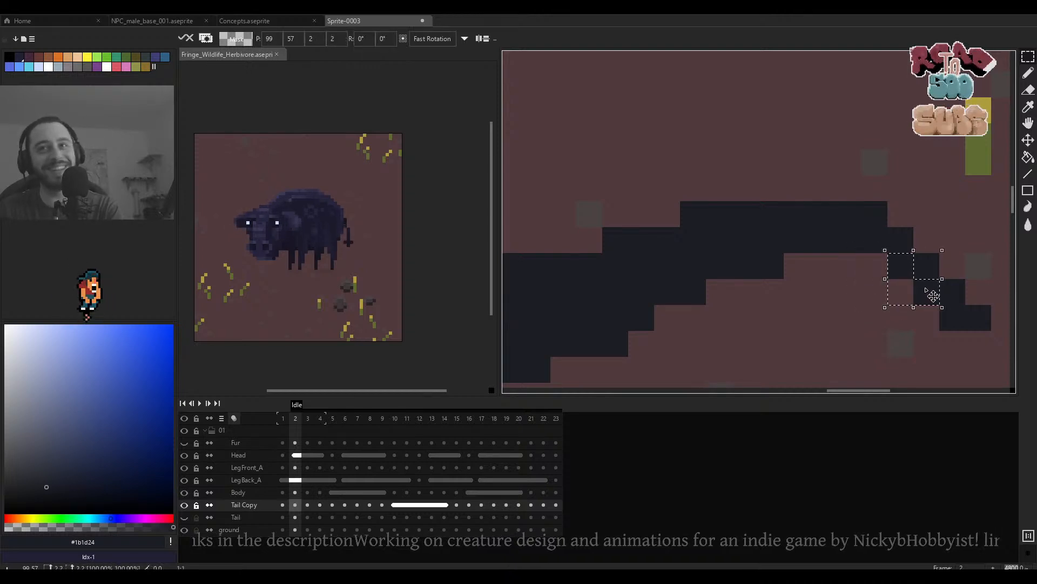
left_click(848, 188)
scroll(849, 188, "down", 4)
scroll(905, 236, "up", 3)
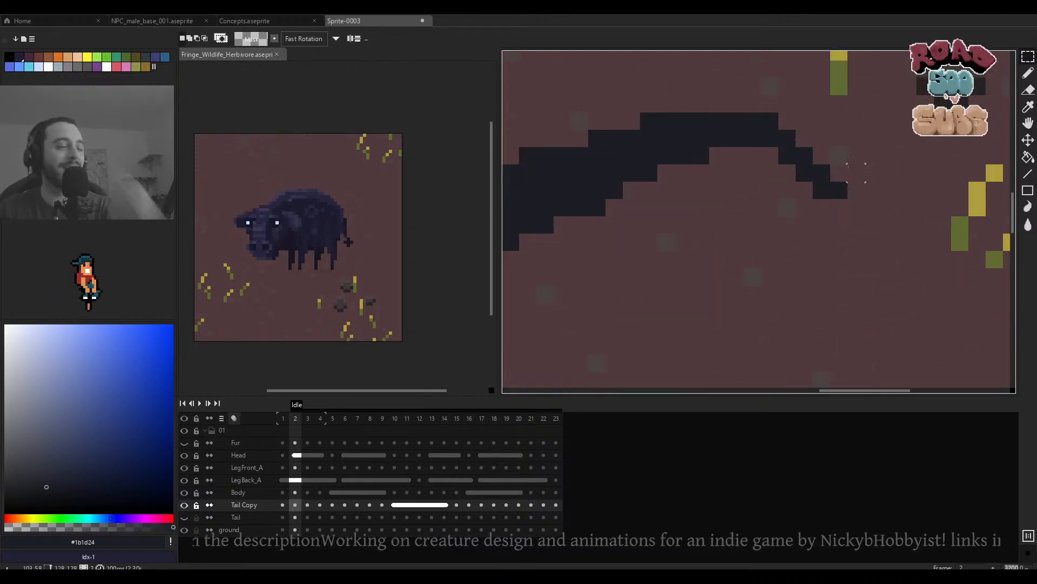
Clear the small pixel selection at frame 2's tail end and compare the tail with frames 1 and 3.
mouse_move(840, 173)
left_mouse_down()
mouse_move(823, 191)
mouse_move(802, 174)
mouse_move(858, 176)
left_mouse_up()
key("ctrl+d")
scroll(794, 161, "down", 3)
key("Left")
key("Right")
key("Right")
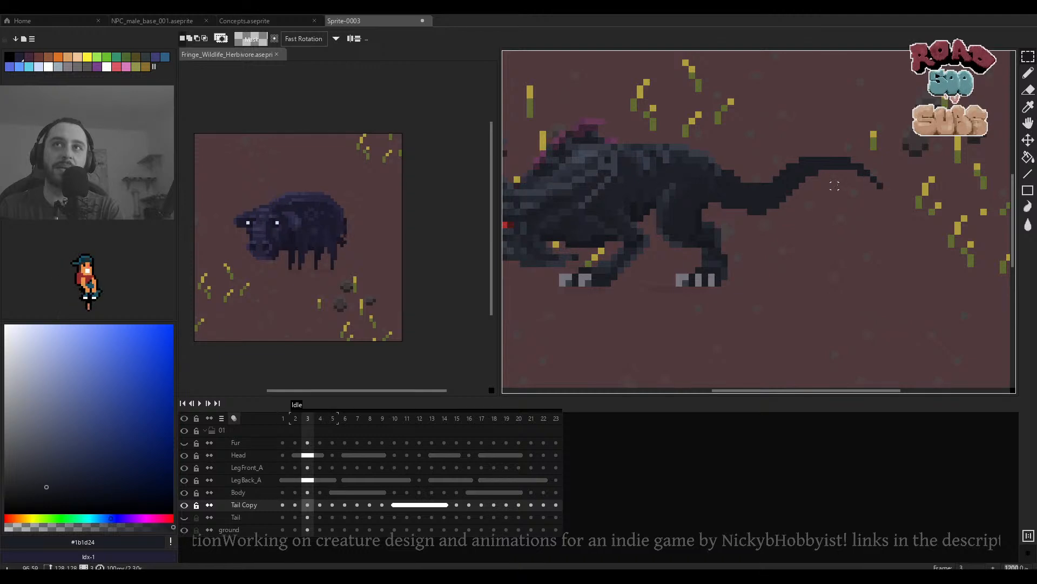
Play the Idle animation and examine the tail's movement from different distances.
key("Return")
scroll(837, 192, "down", 3)
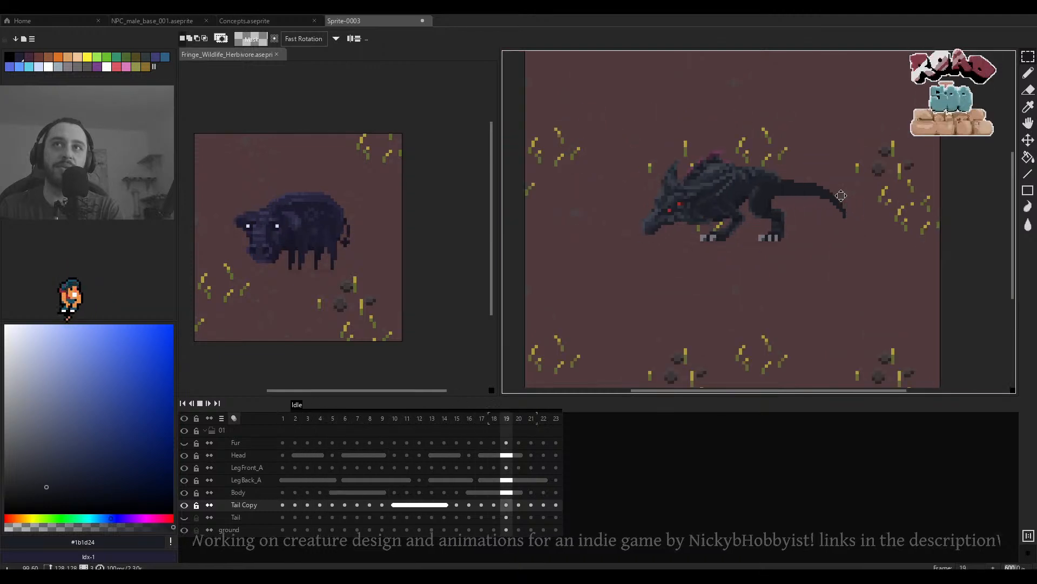
scroll(845, 206, "down", 1)
scroll(852, 210, "up", 3)
scroll(852, 211, "down", 2)
scroll(850, 210, "up", 1)
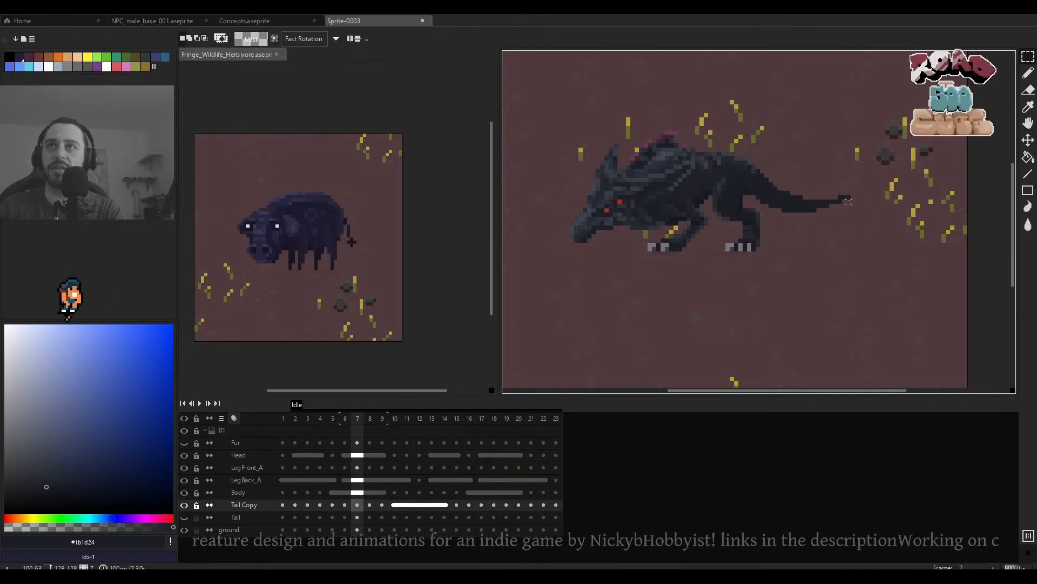
Adjust the tail tip in frame 8 with a 13 by 6 pixel selection and erase the stray pixel above it.
scroll(848, 201, "up", 2)
left_click_drag(762, 179, 881, 237)
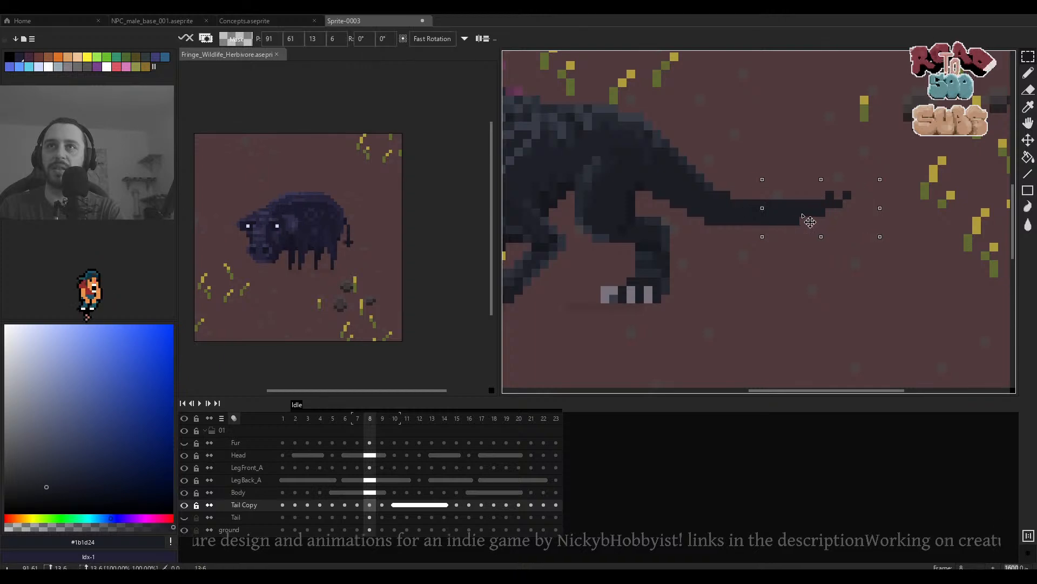
key("e")
left_click(830, 195)
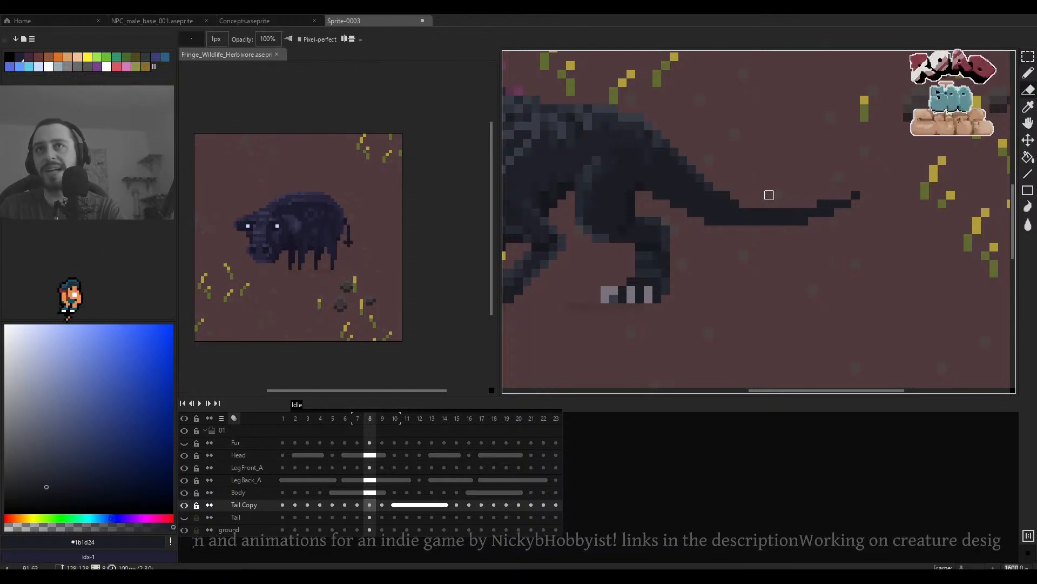
Adjust the tail end in frame 9 with an 11 by 7 pixel selection and erase pixels along its upper edge.
scroll(770, 195, "down", 2)
key("Right")
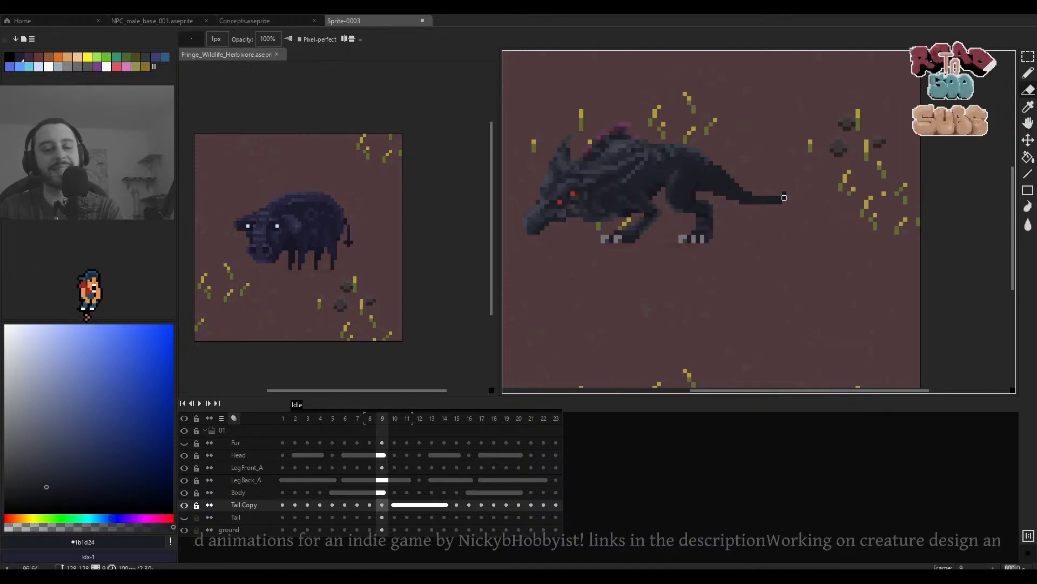
key("m")
left_click_drag(766, 175, 820, 211)
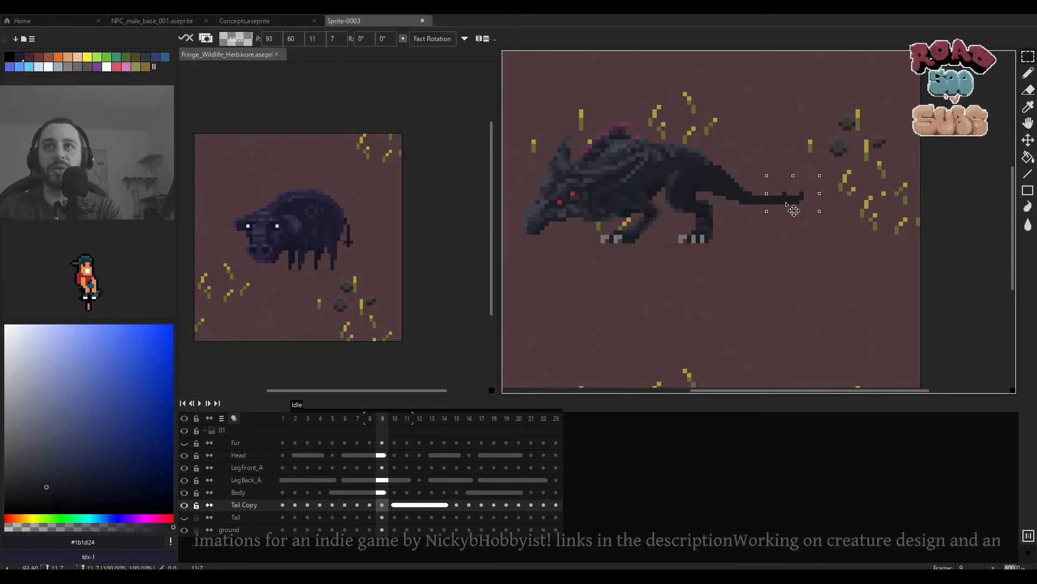
scroll(794, 211, "up", 2)
key("e")
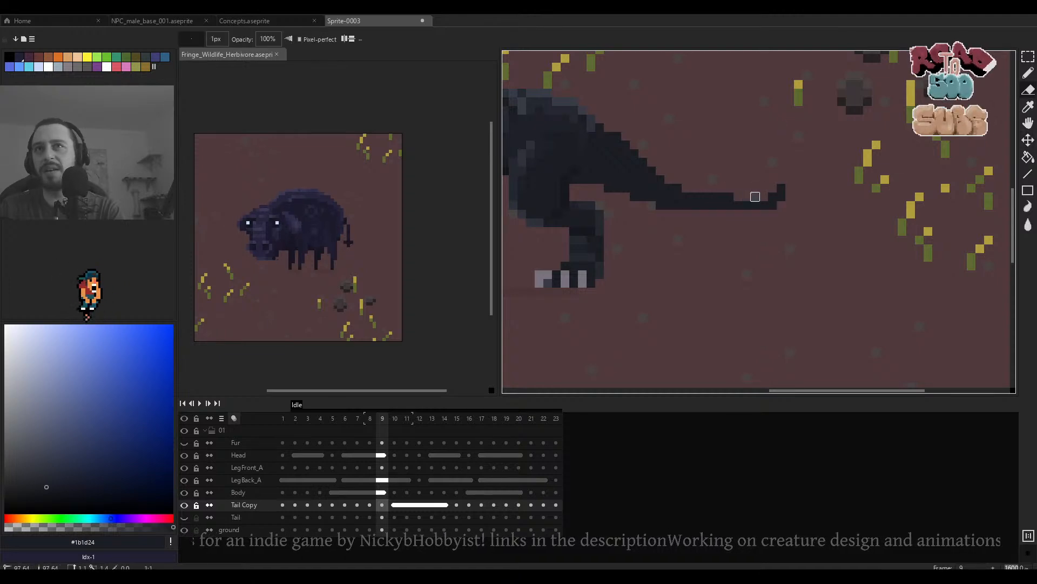
Thin the last stretch of frame 9's tail to one pixel and erase its upturned hook.
scroll(755, 197, "down", 1)
scroll(755, 190, "up", 1)
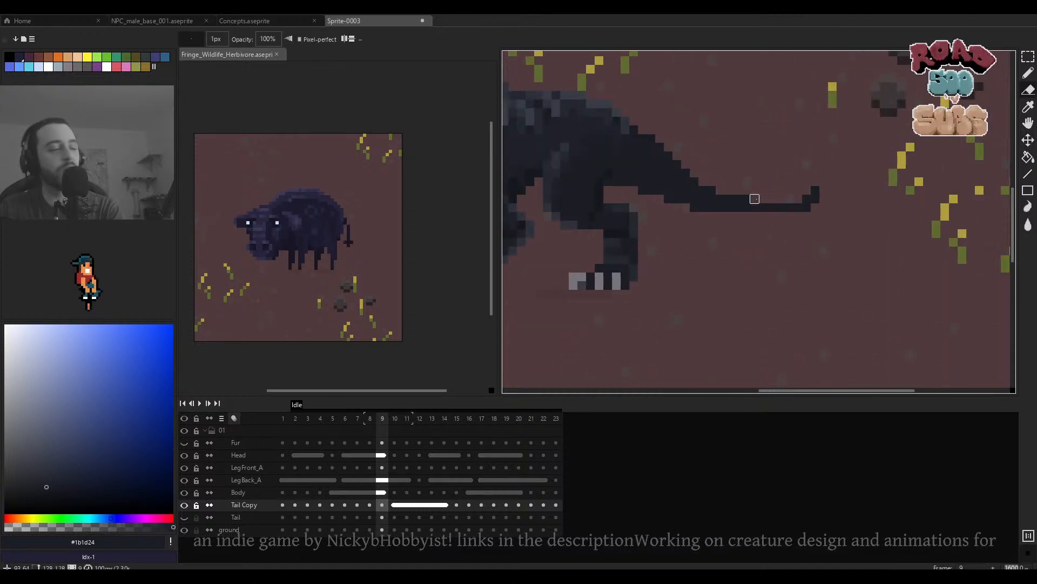
scroll(788, 199, "down", 1)
scroll(806, 196, "up", 1)
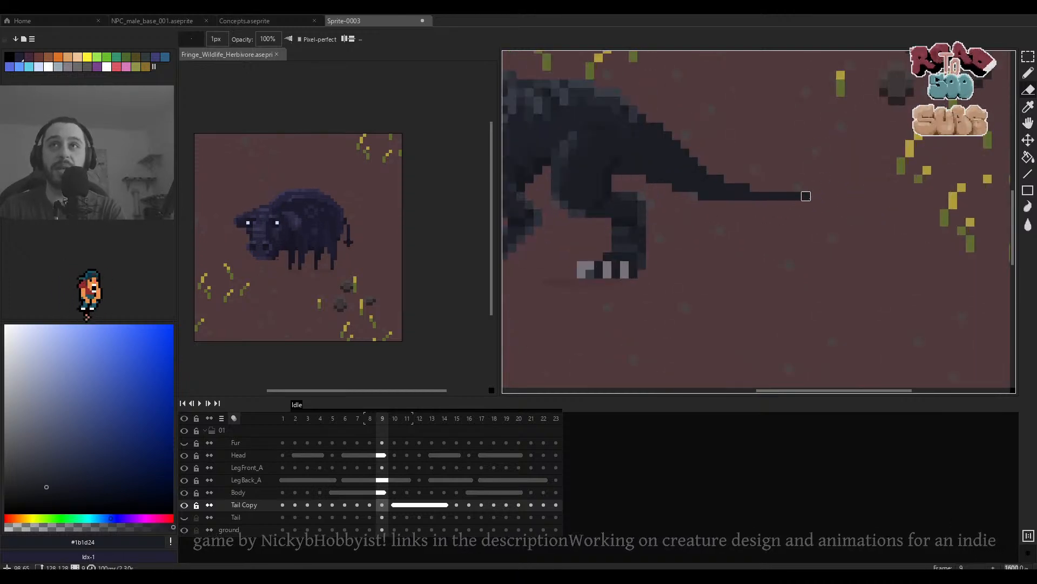
scroll(806, 196, "down", 1)
scroll(811, 197, "up", 1)
Redraw the slightly raised tail tip in frame 9 with the Pencil tool at 1 px.
key("b")
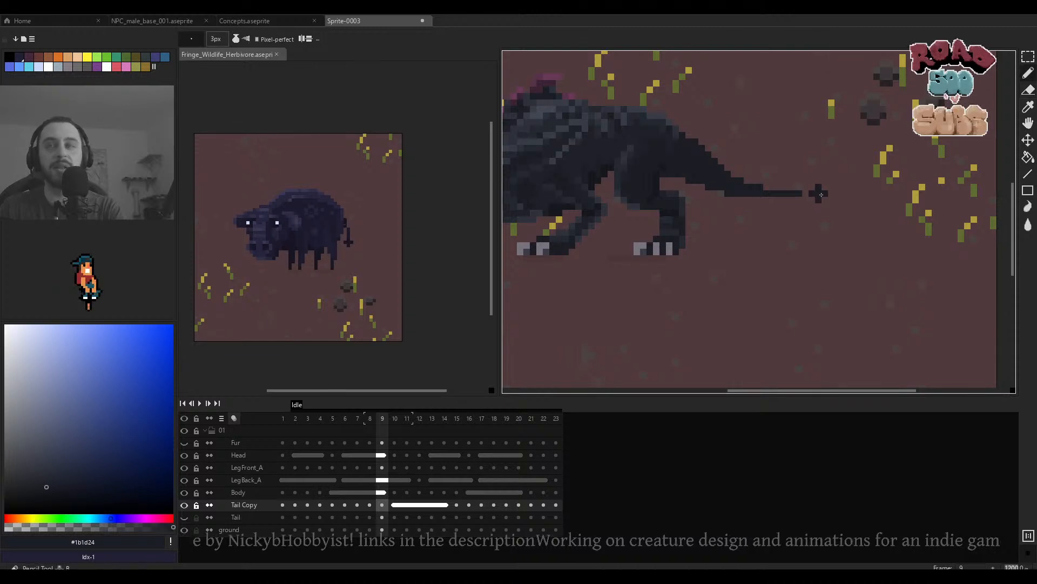
key("minus")
key("minus")
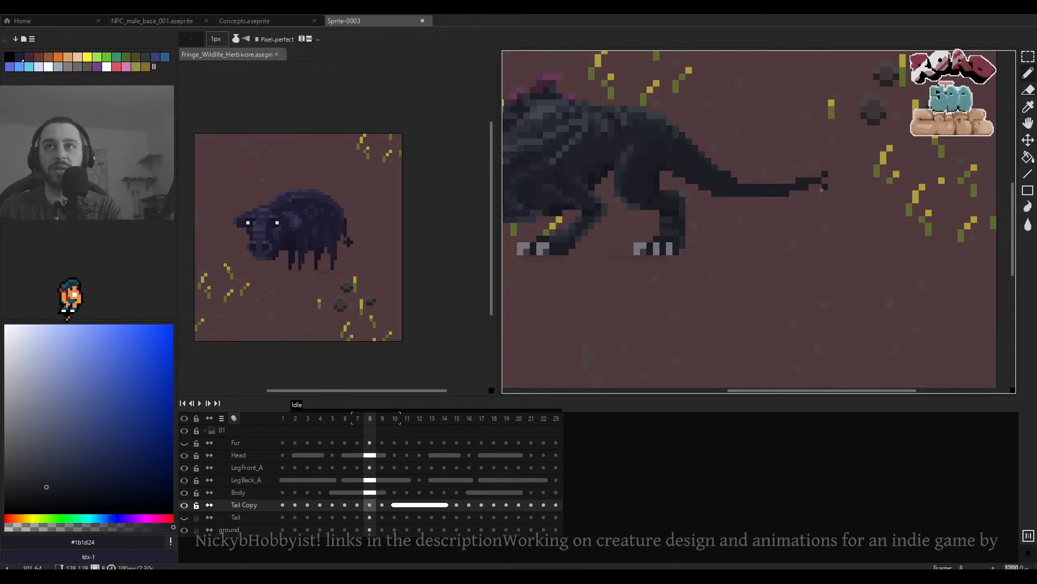
Play the Idle animation to check the tail and stop on frame 20.
key("Return")
scroll(810, 193, "down", 3)
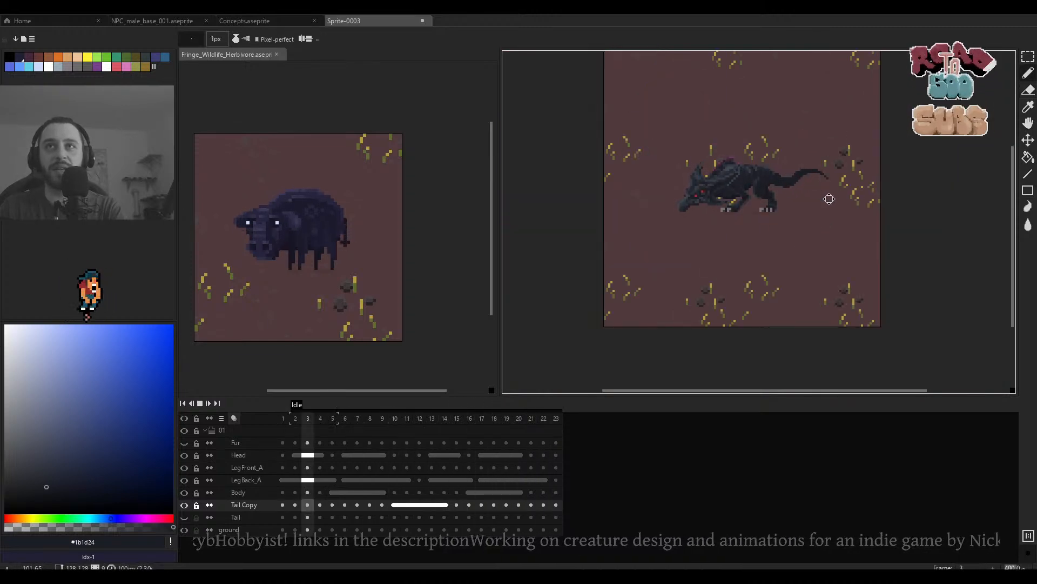
scroll(827, 194, "up", 2)
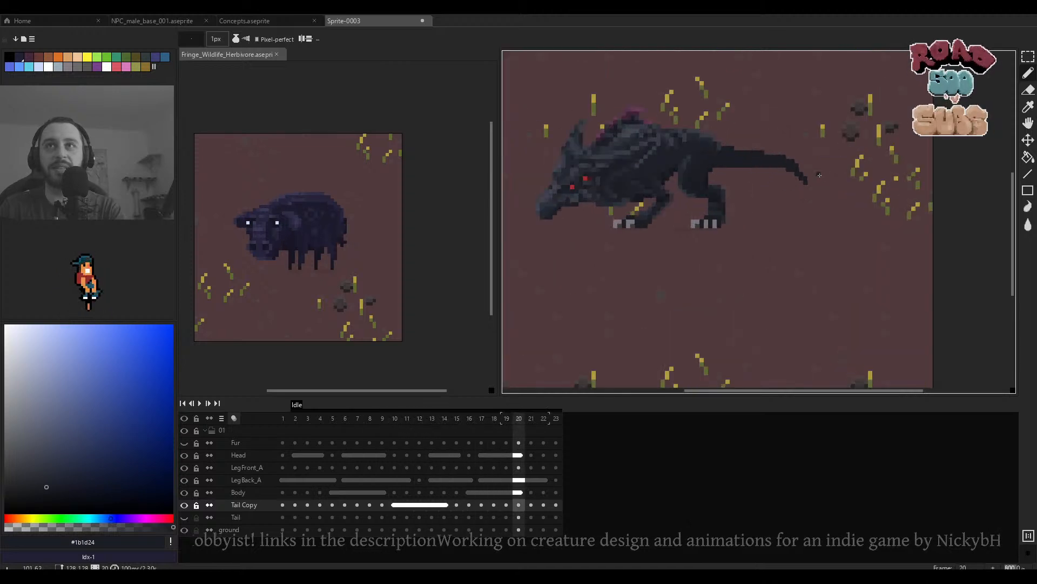
scroll(818, 195, "up", 2)
key("Return")
Stamp a round blob on the tail tip with a 6 px Pencil in frames 20 and 21 and the neighbouring frames.
scroll(800, 192, "down", 3)
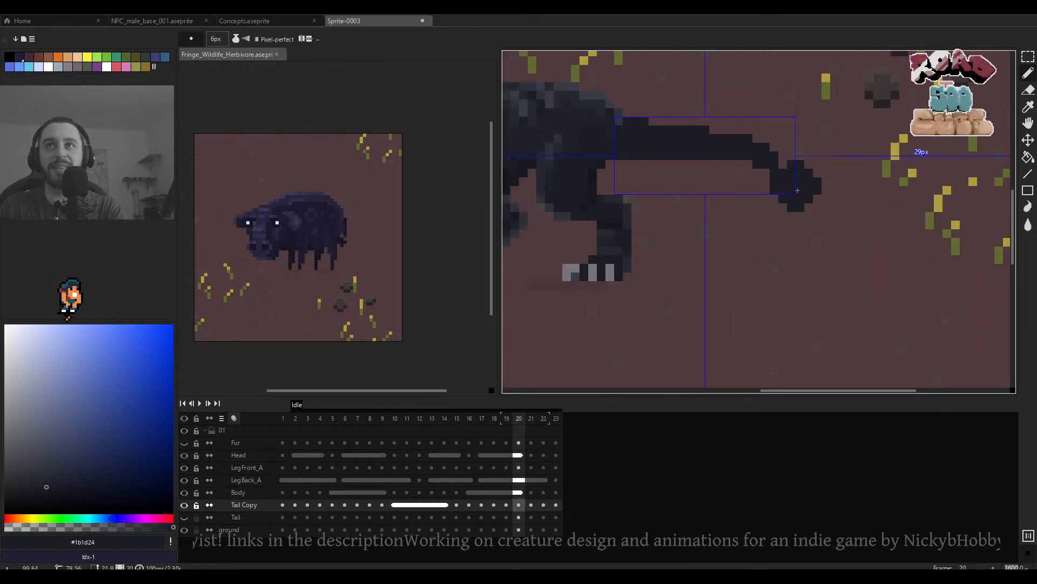
key("Right")
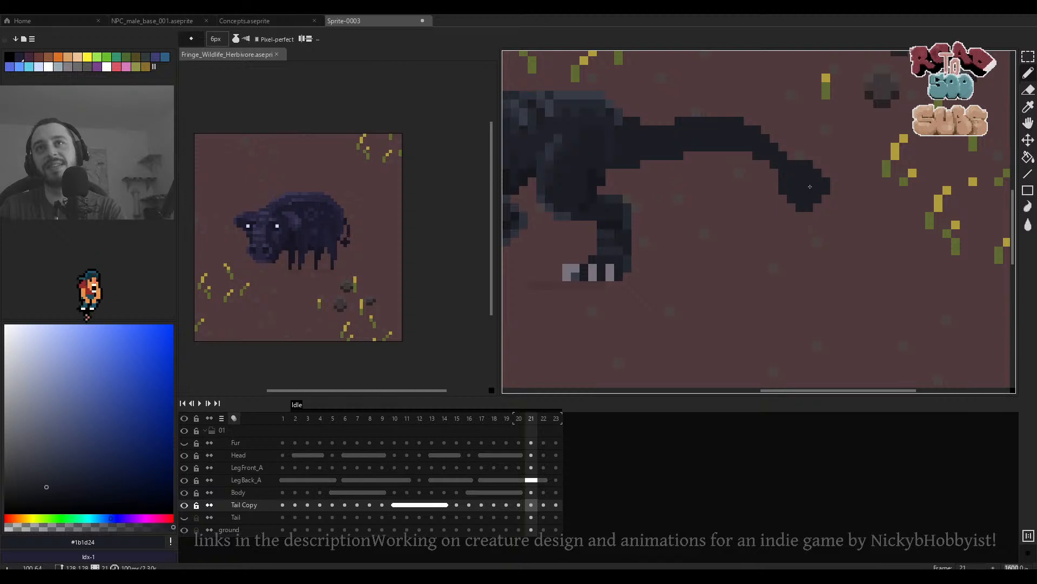
key("Right")
key("Left")
key("Left")
key("Left")
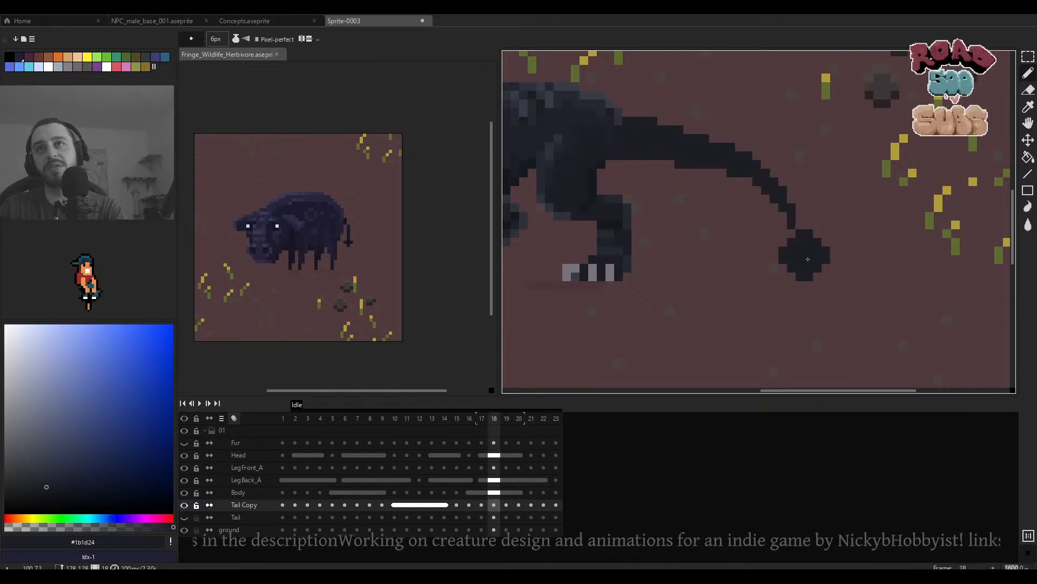
Stamp the 6 px blob on the tail tip frame by frame from frame 18 back to frame 14.
key("Left")
key("Left")
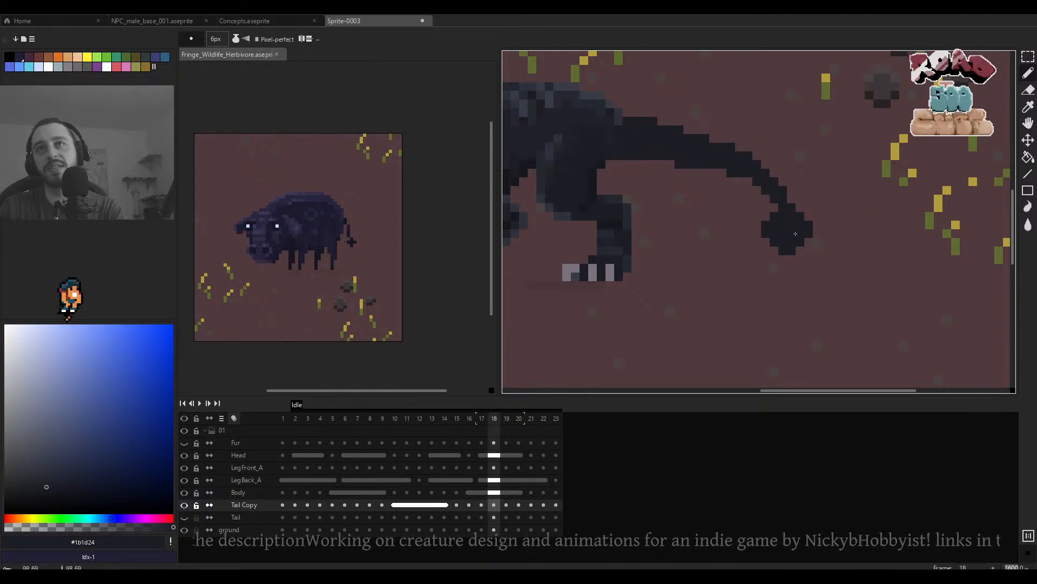
key("Left")
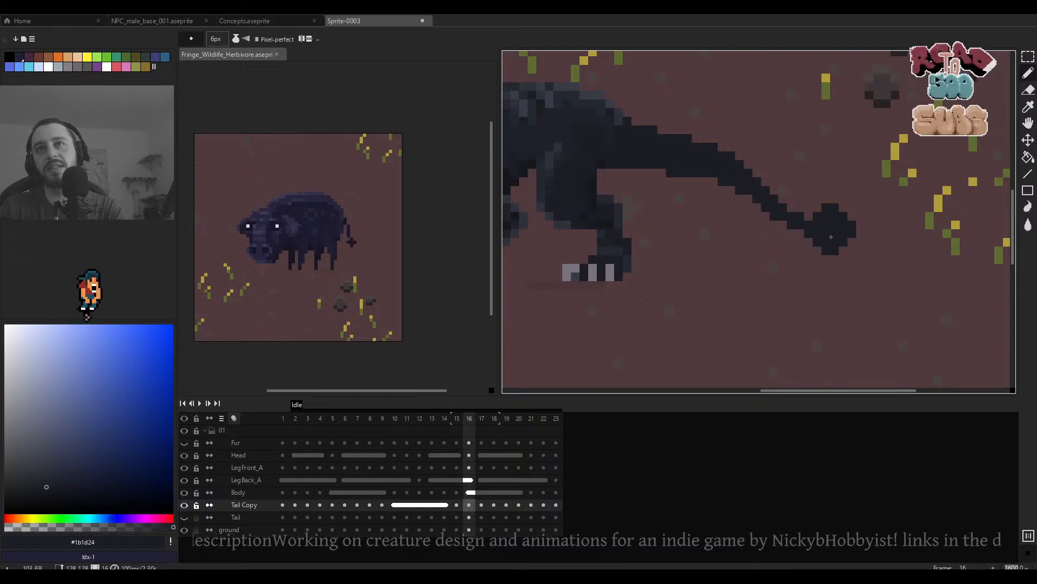
key("Left")
key("Left")
key("Left")
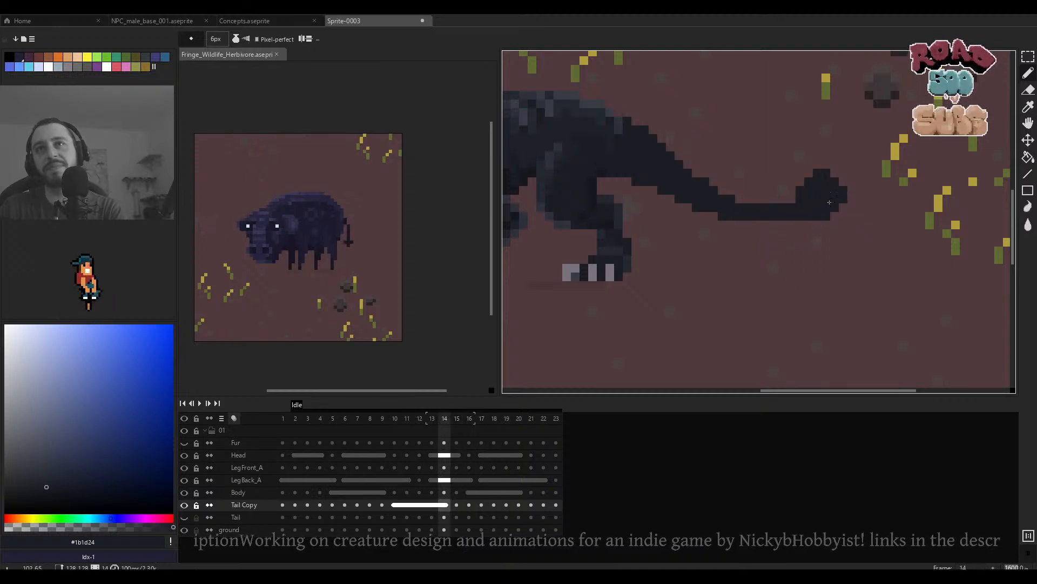
Continue stamping the 6 px blob on the tail tip back through the frames to frame 6.
key("Left")
key("Left")
key("Left")
key("Left")
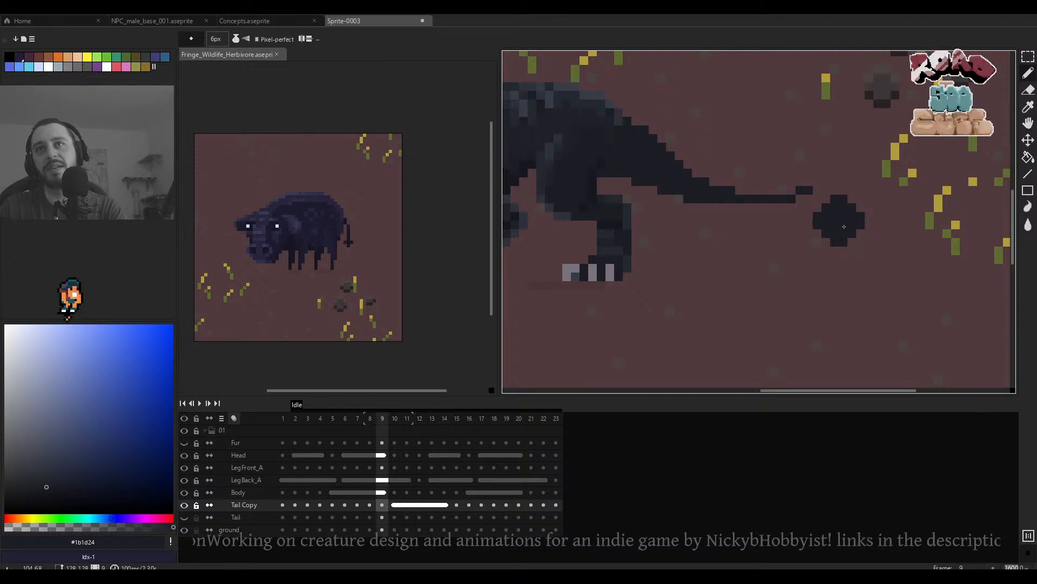
key("Left")
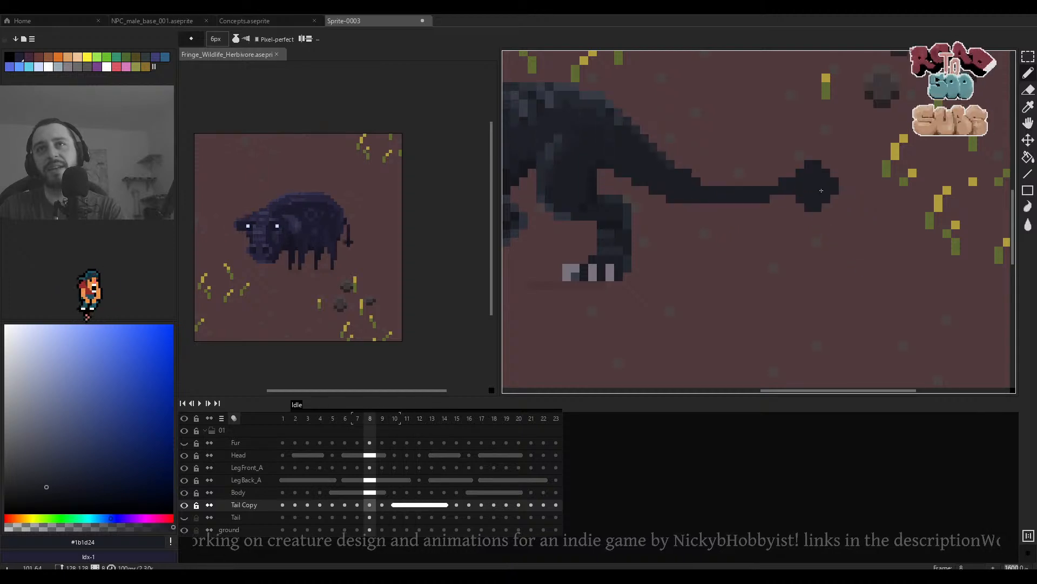
key("Left")
key("Left")
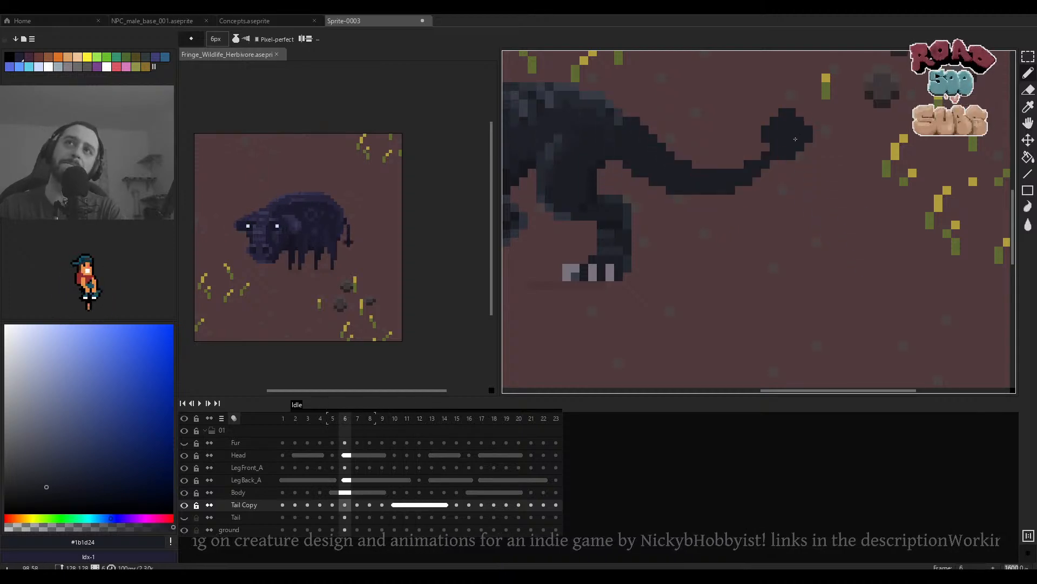
Undo and reposition the blob on frame 6's tail tip, and place one at the tip in frame 5.
key("ctrl+z")
left_click(800, 131)
left_click_drag(835, 181, 853, 294)
key("Left")
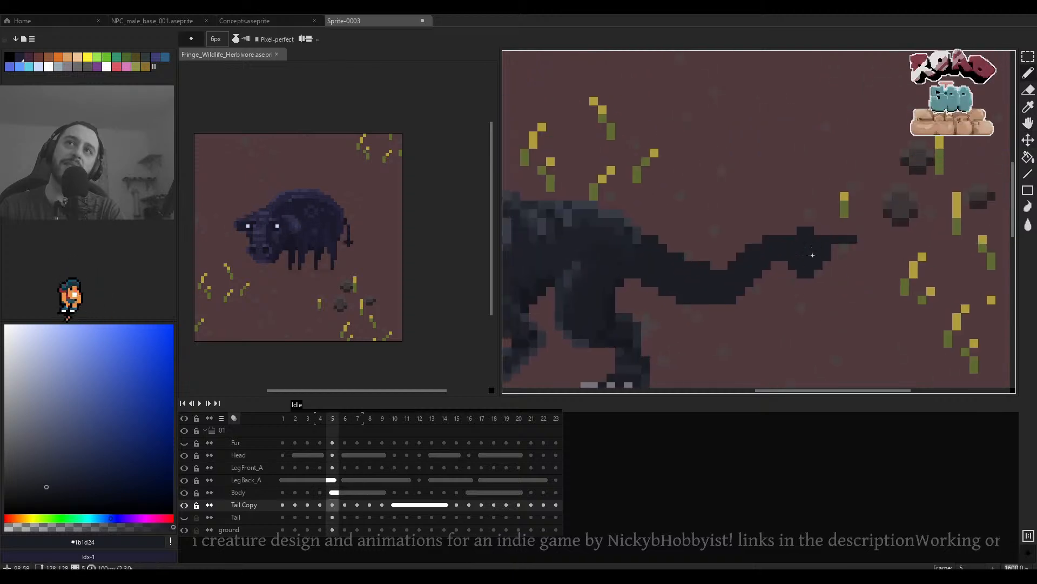
left_click(848, 242)
key("ctrl+z")
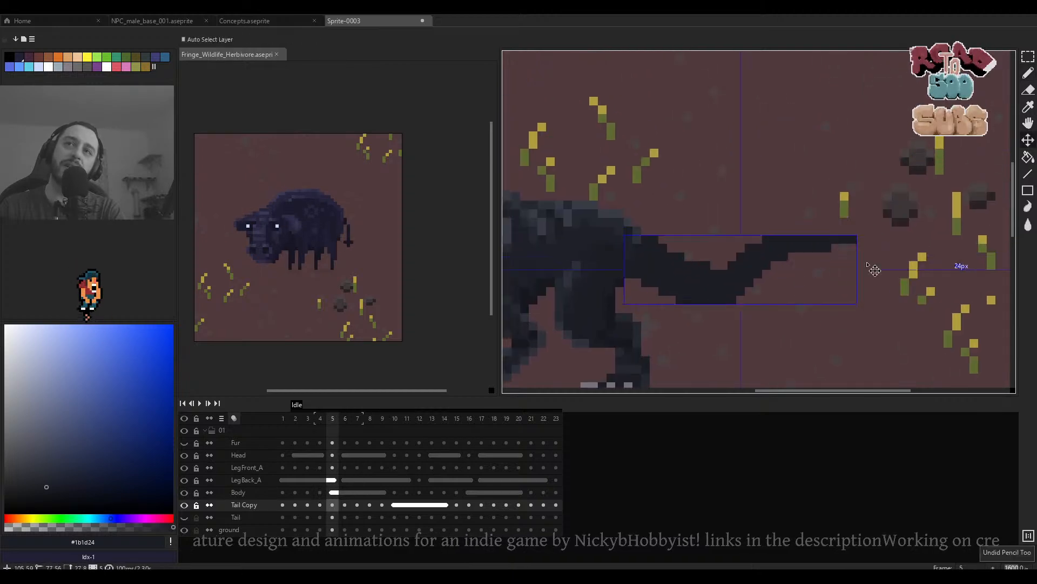
scroll(867, 260, "down", 1)
Stamp the 6 px blob on the tail tip in frames 4 and 3, continuing back toward frame 1.
key("Left")
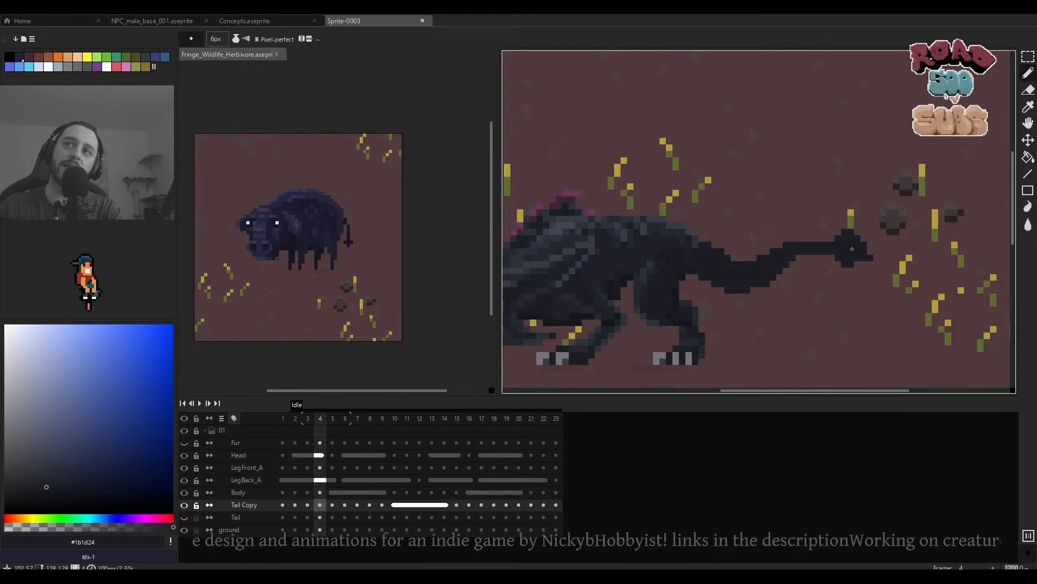
key("Left")
key("Left")
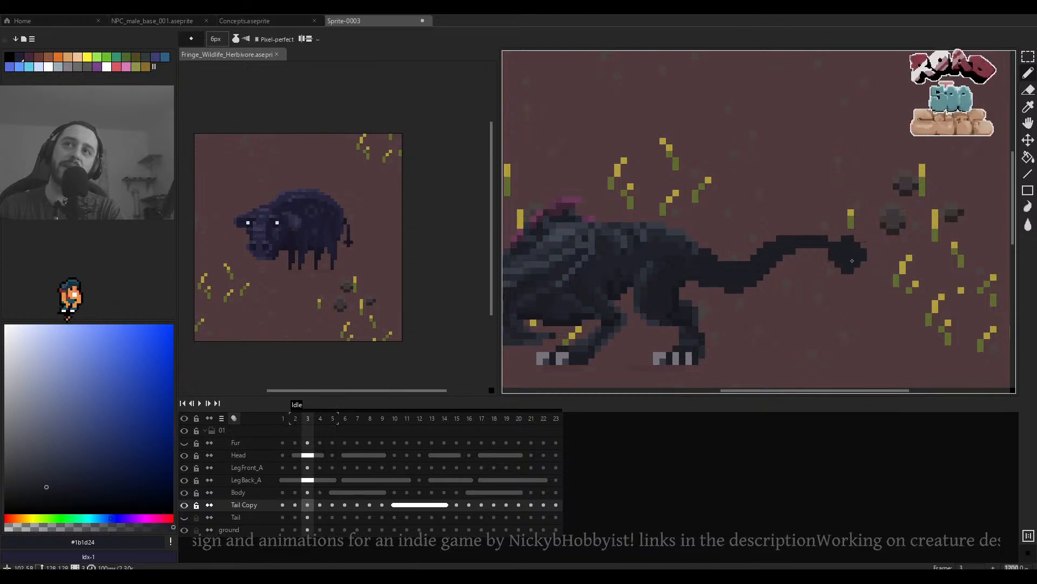
key("Left")
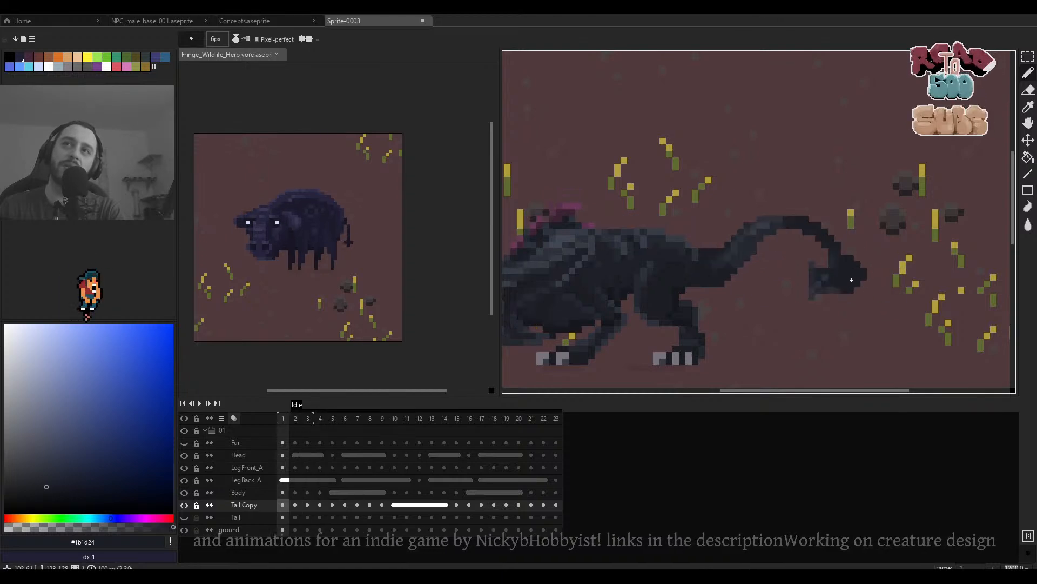
Undo frame 2's tail blob, stamp it again just below the descending tip, and compare it with frame 1.
key("Right")
key("Right")
key("ctrl+z")
key("b")
left_click(856, 279)
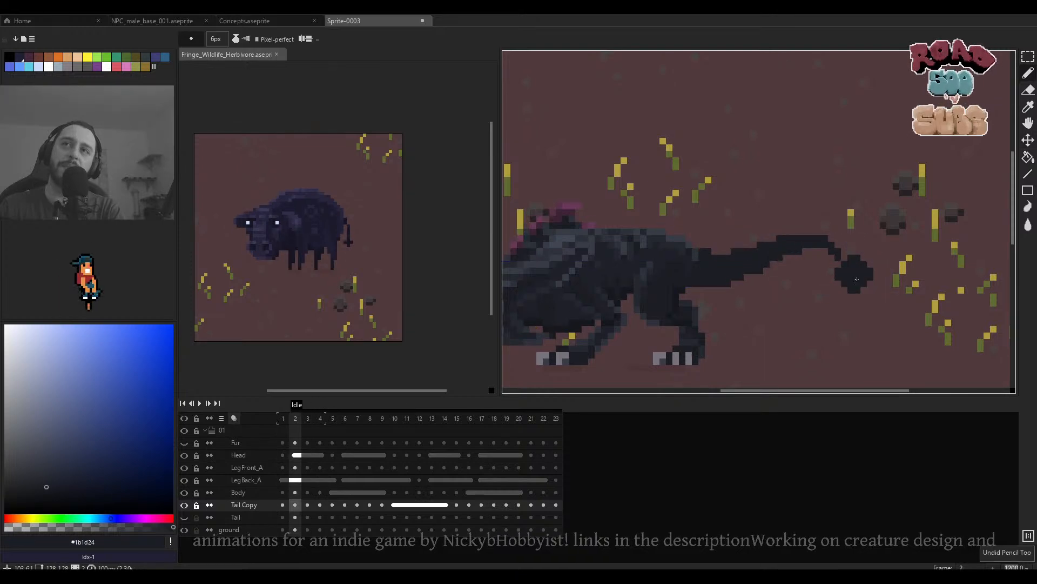
key("Left")
key("Right")
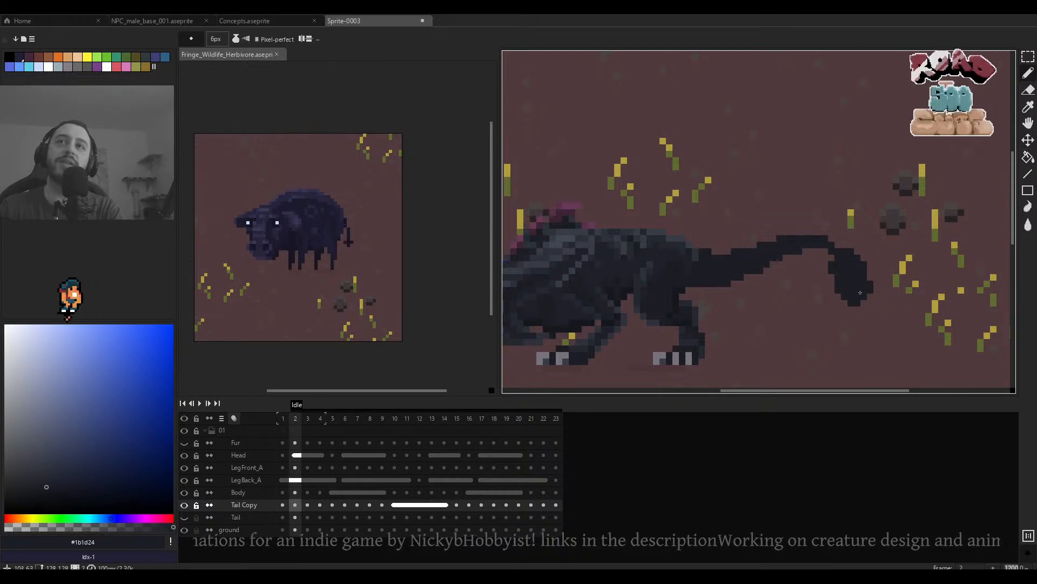
Examine the blobs in frames 2 to 4 and play the Idle animation to check how the tail tip moves.
scroll(864, 302, "down", 3)
key("Right")
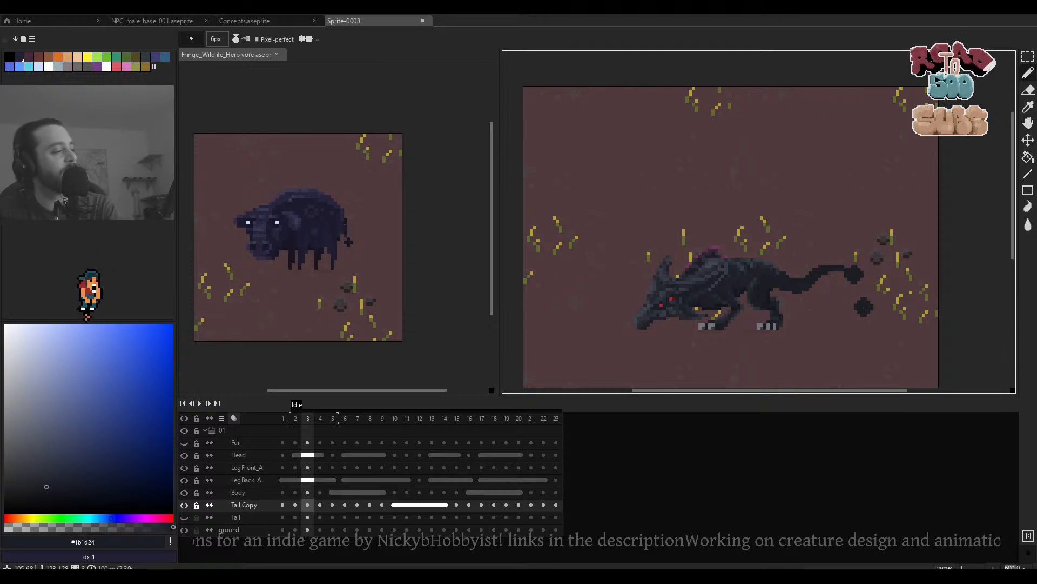
scroll(841, 299, "up", 3)
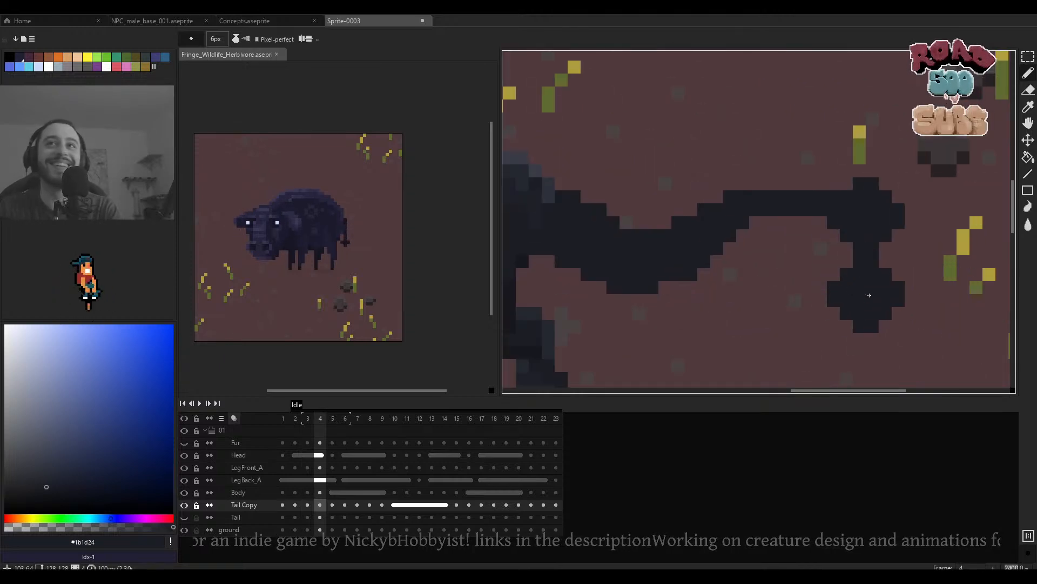
key("Left")
key("Left")
key("Return")
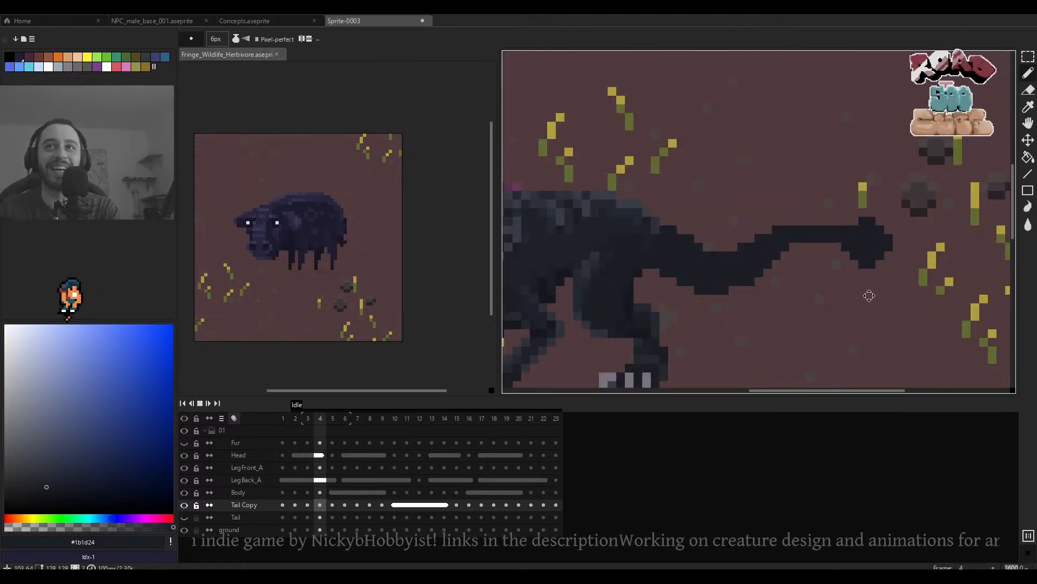
scroll(876, 306, "down", 2)
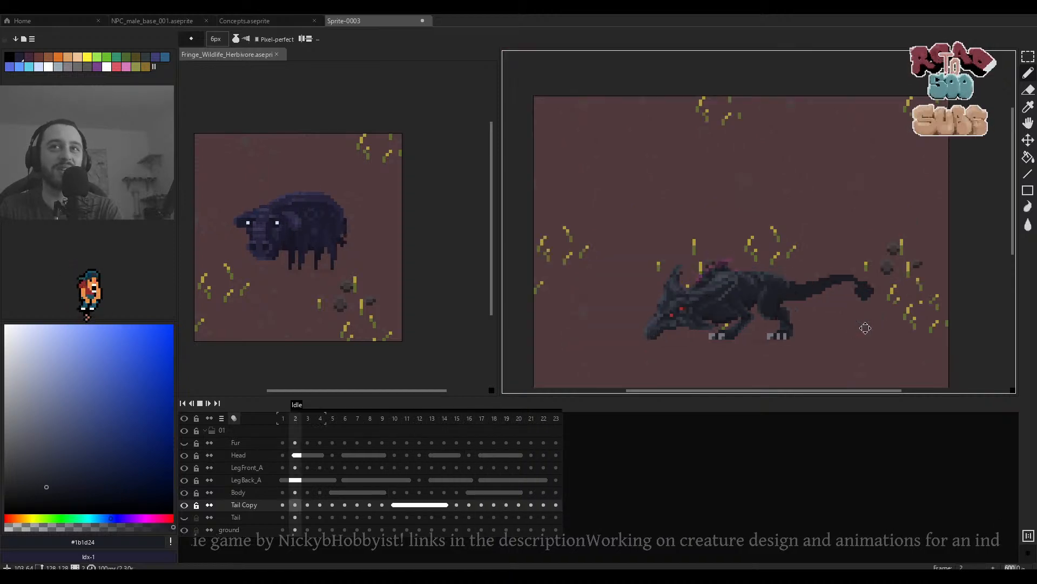
scroll(881, 319, "up", 1)
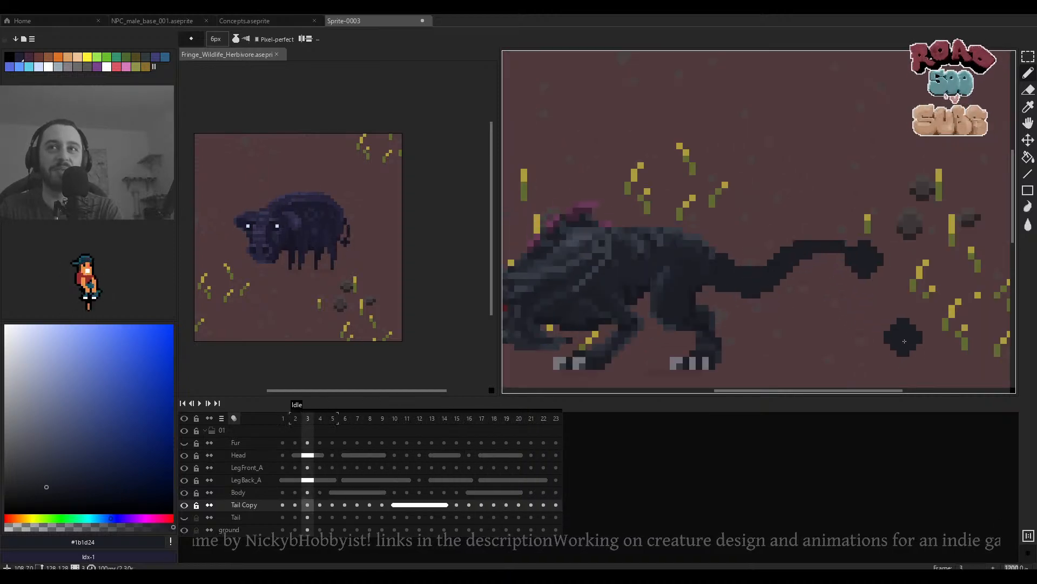
Erase stray pixels around the join between the tail and its blob in frame 2 with the 1 px Eraser.
scroll(873, 313, "up", 3)
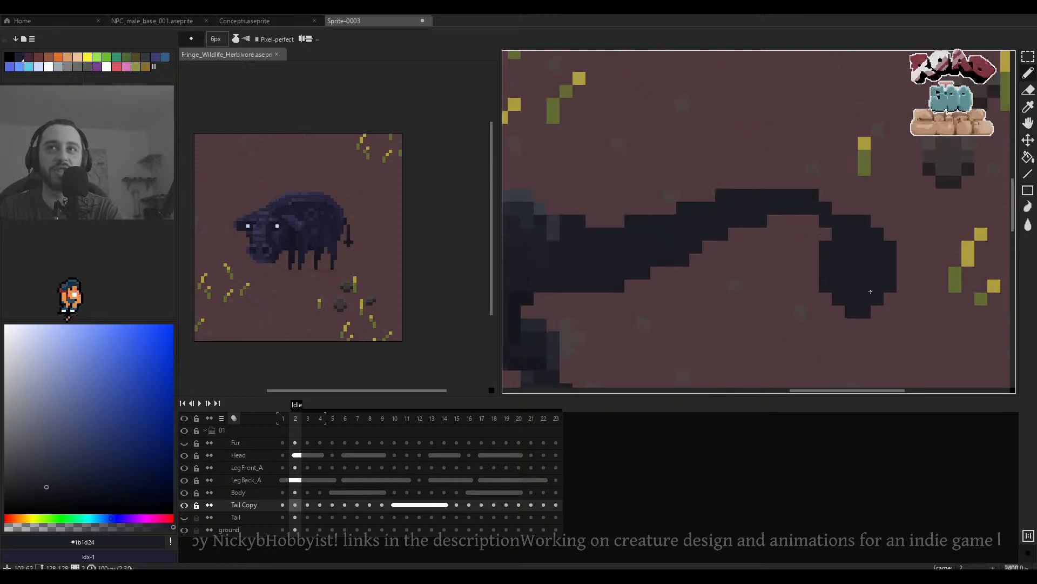
key("e")
left_click_drag(825, 247, 839, 234)
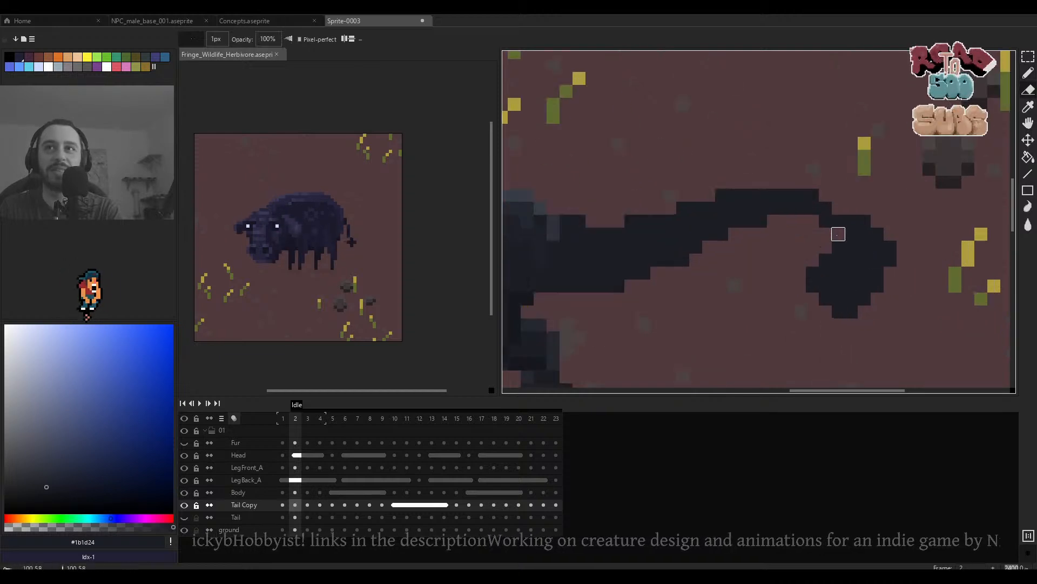
left_click(864, 221)
left_click(825, 221)
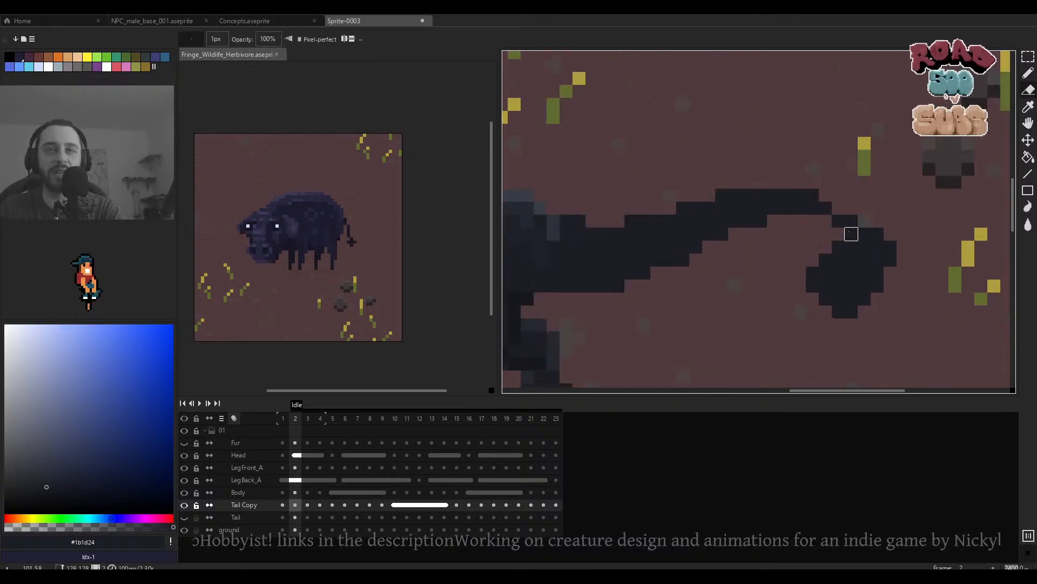
Reduce the Pencil to 1 px and fill out the upper edge of the tail's bend in frame 2.
key("b")
key("minus")
key("minus")
key("minus")
key("minus")
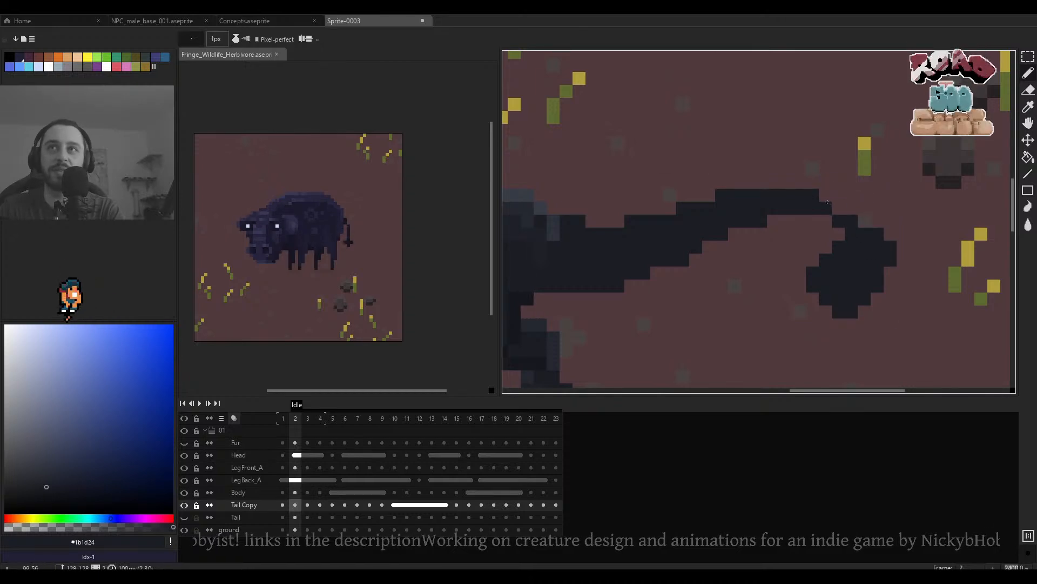
left_click(825, 195)
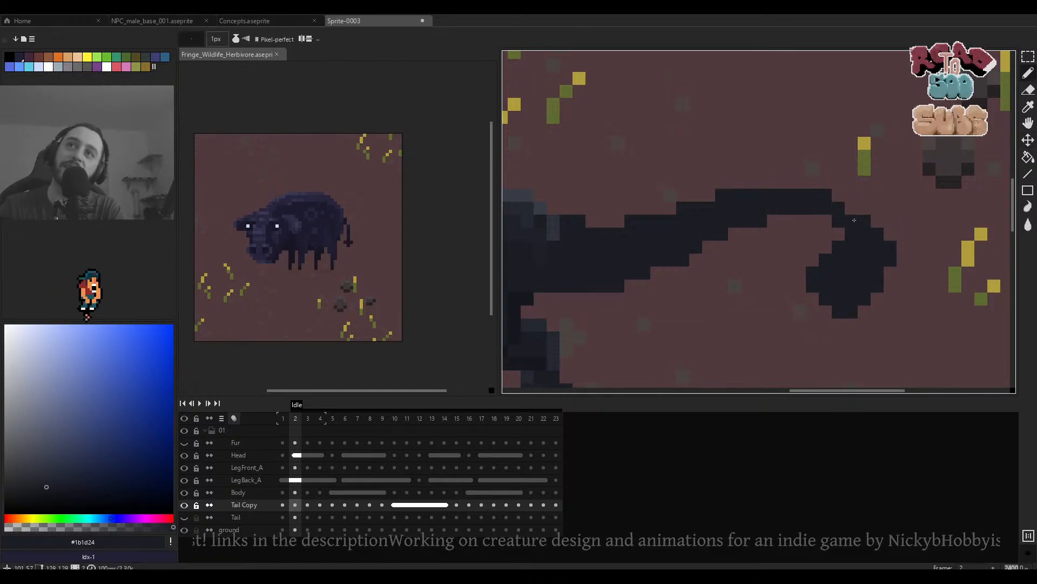
Erase pixels along the bend in frame 2 to narrow the tail just above the blob.
key("v")
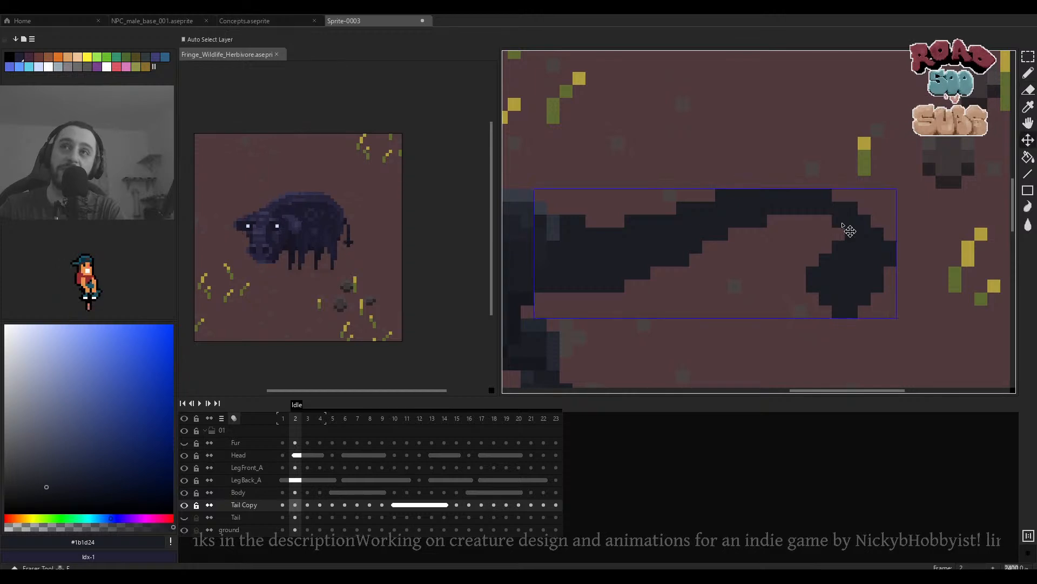
key("e")
scroll(851, 230, "down", 4)
scroll(853, 228, "up", 2)
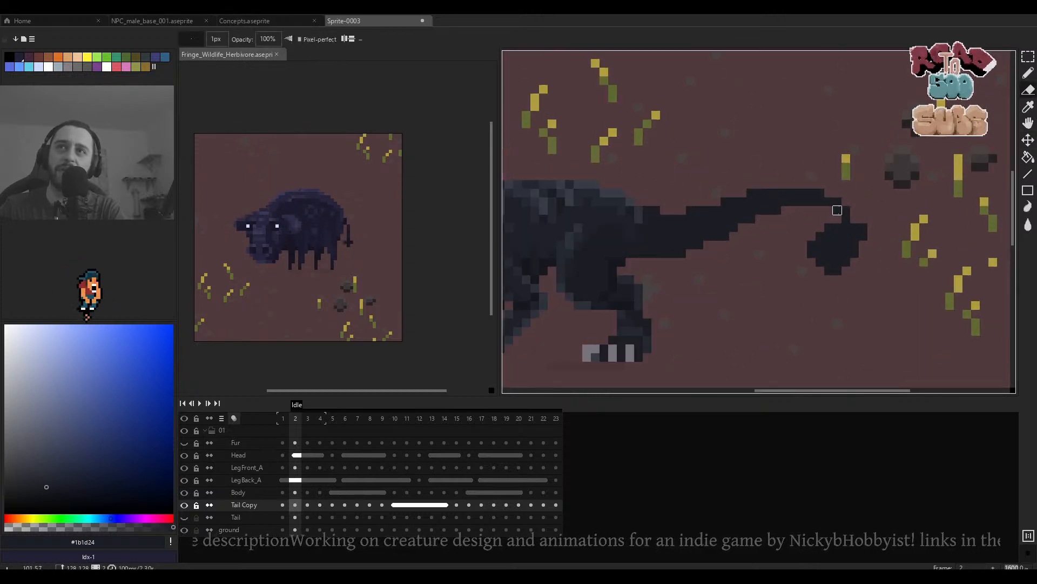
scroll(829, 271, "up", 1)
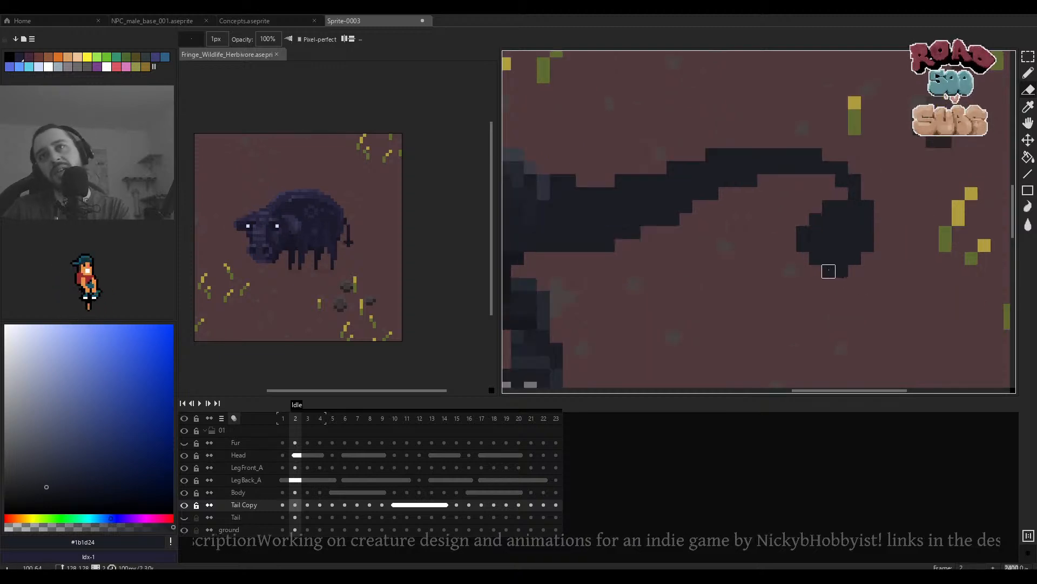
Enlarge the Eraser to 4 px and trim the underside of frame 2's tail blob.
scroll(829, 271, "up", 1)
key("plus")
key("plus")
key("plus")
left_click(846, 305)
left_click(812, 289)
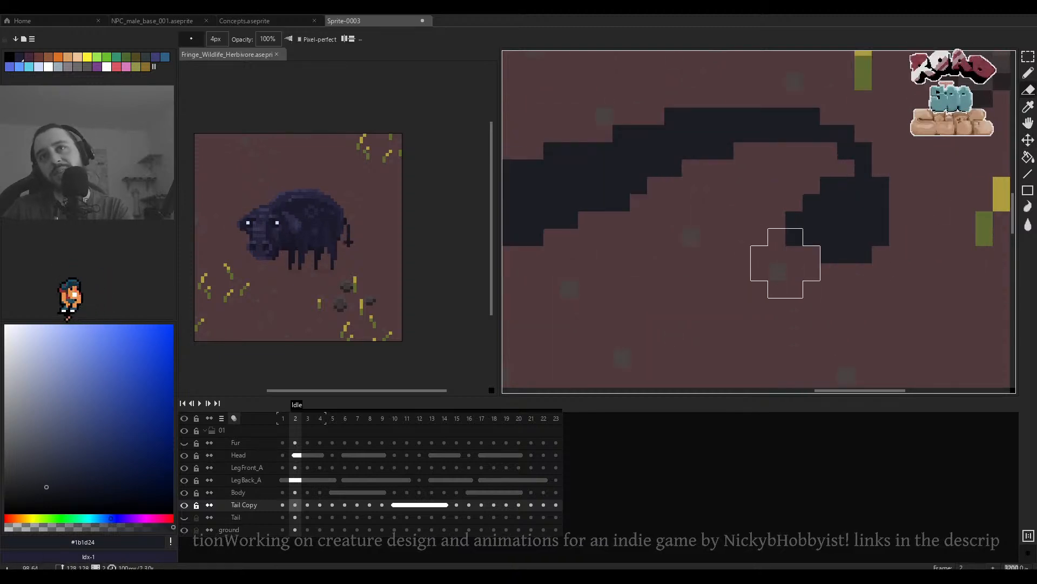
Examine frame 2's trimmed tail tip and compare it with frames 1 and 23.
scroll(825, 273, "down", 4)
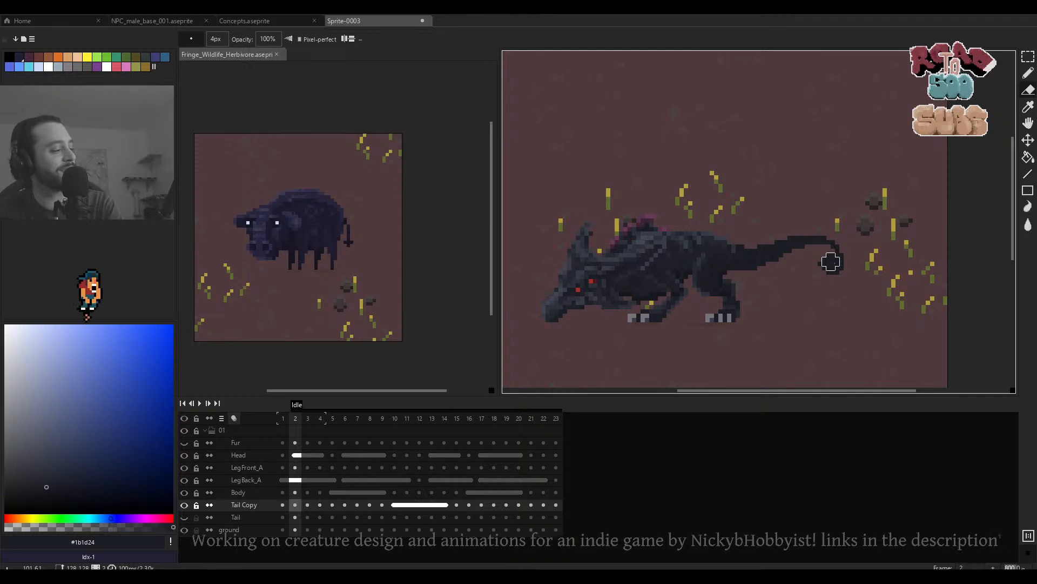
scroll(835, 259, "up", 2)
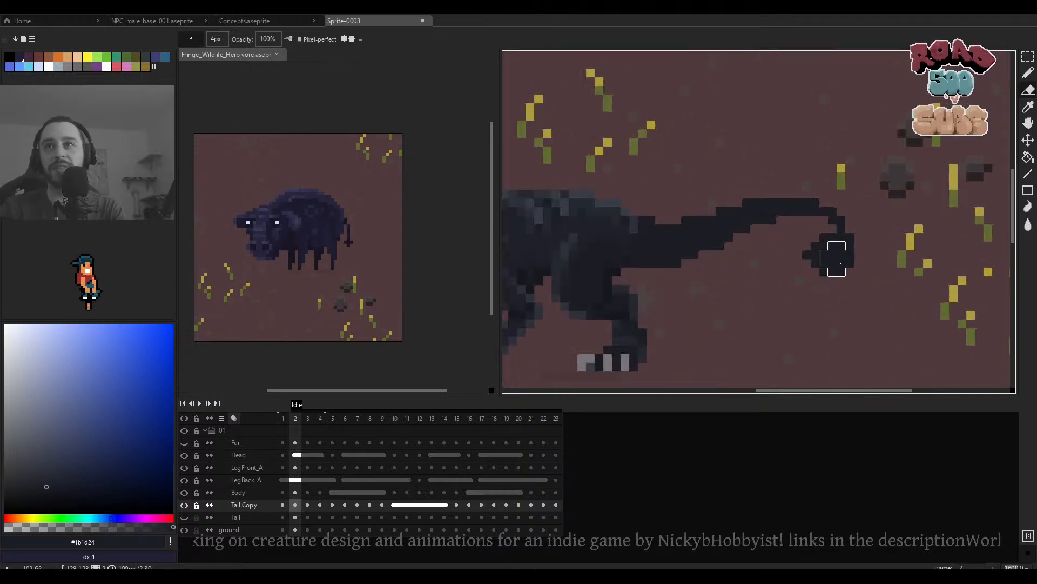
key("b")
scroll(852, 264, "down", 3)
key("Left")
key("Left")
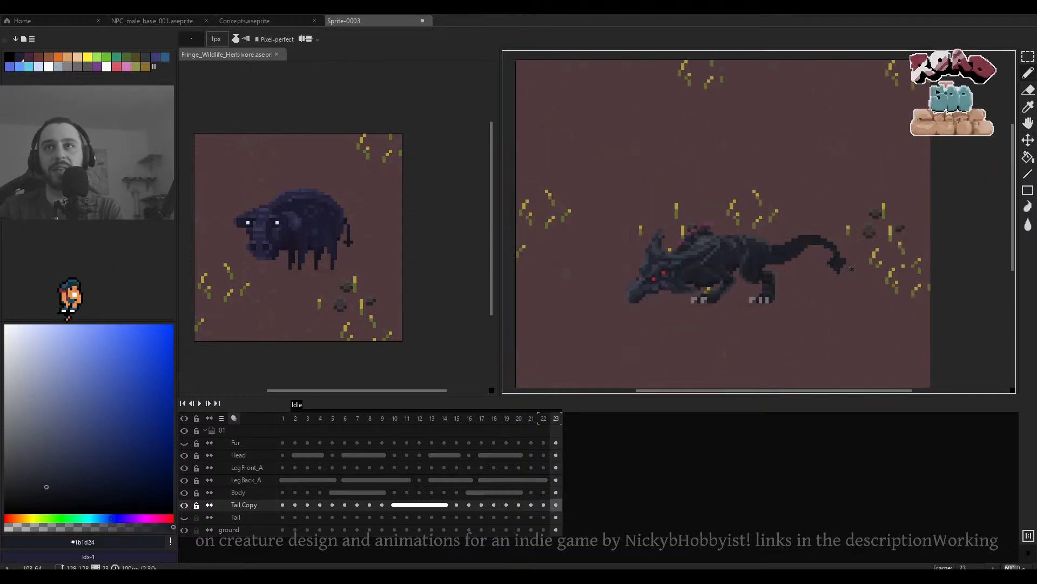
key("Right")
scroll(842, 265, "up", 4)
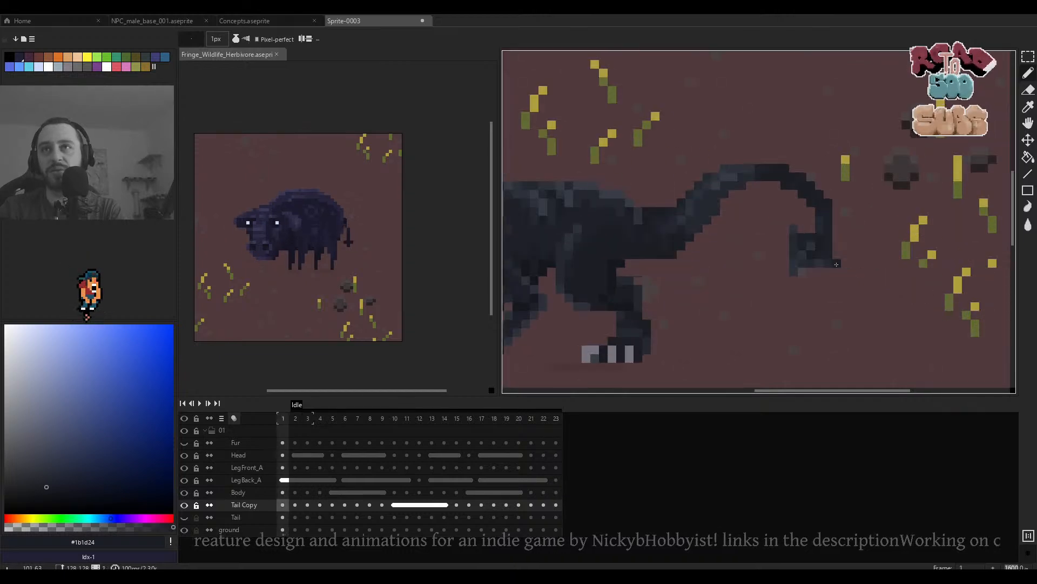
Reshape frame 23's tail blob, trimming its lower point and outer edge with the 4 px Eraser and touching it up with the 3 px Pencil.
key("Left")
left_click_drag(843, 263, 832, 263)
scroll(804, 265, "up", 1)
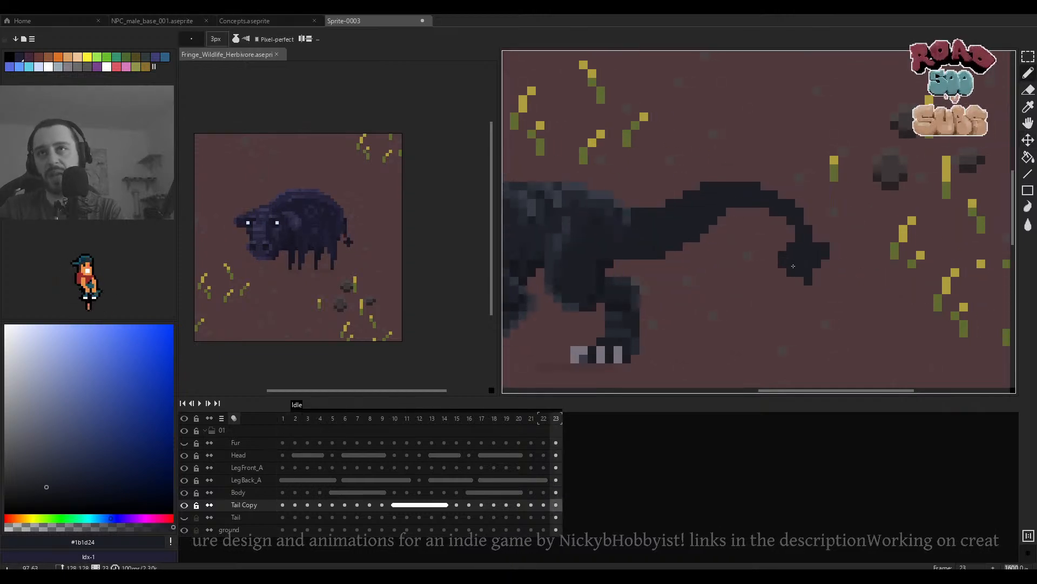
key("e")
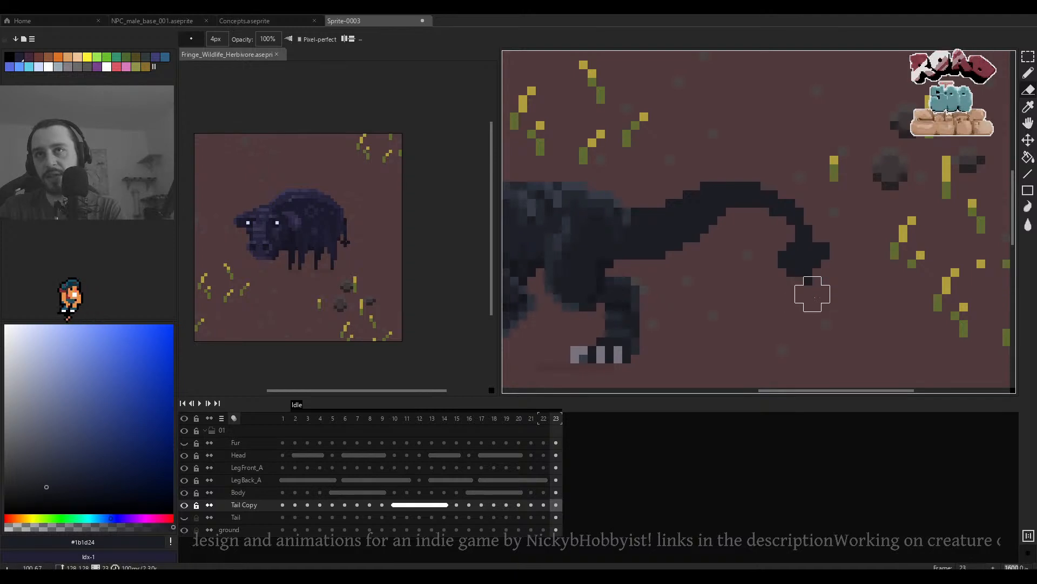
key("b")
left_click(823, 281)
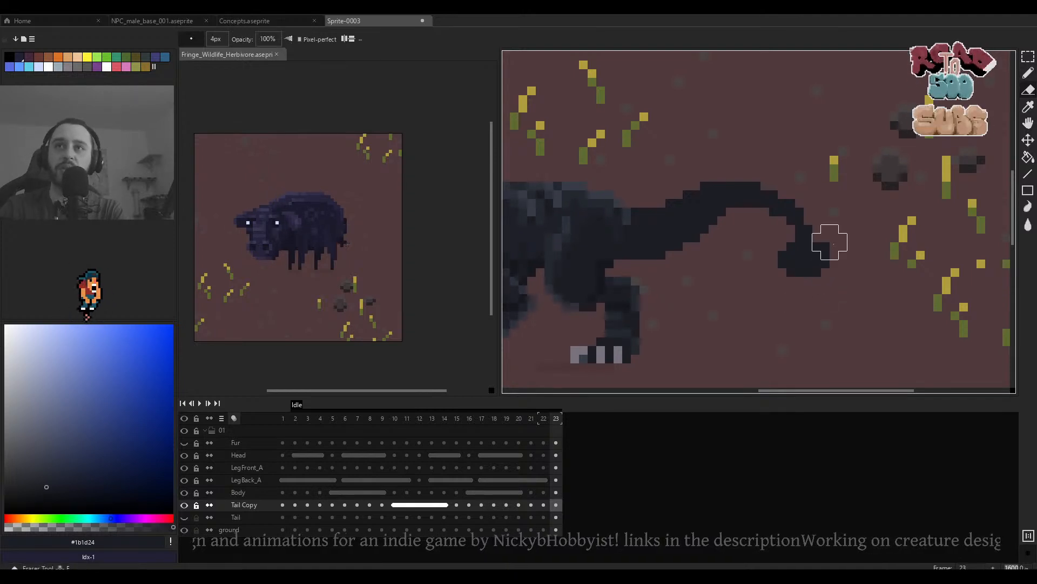
key("b")
left_click(830, 249)
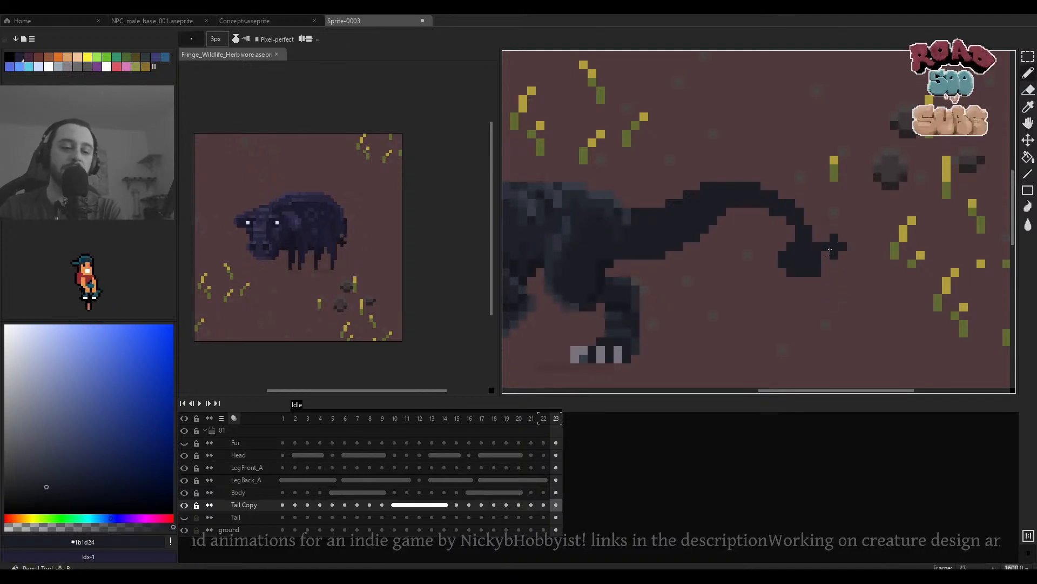
Trim the edge of frame 22's tail blob with the 1 px Eraser.
key("Left")
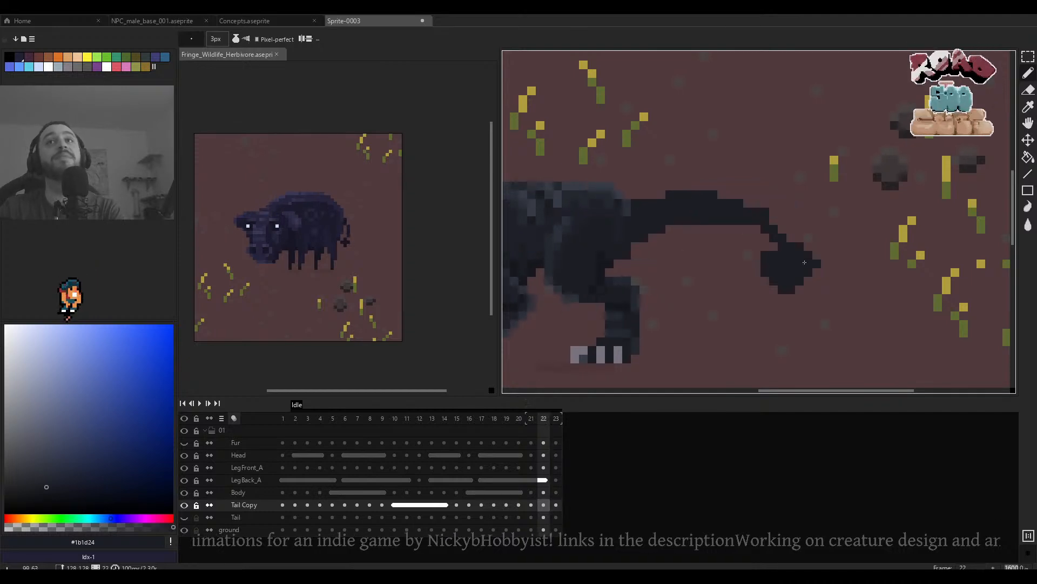
key("e")
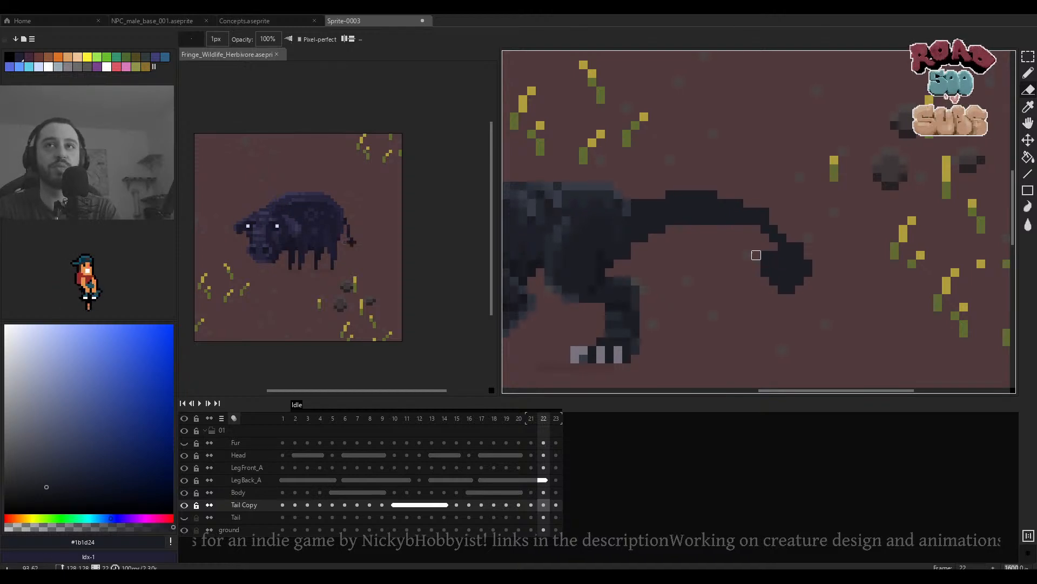
scroll(759, 260, "up", 2)
Compare the tail in the neighbouring frames and play the Idle animation to check the tip's motion.
key("Right")
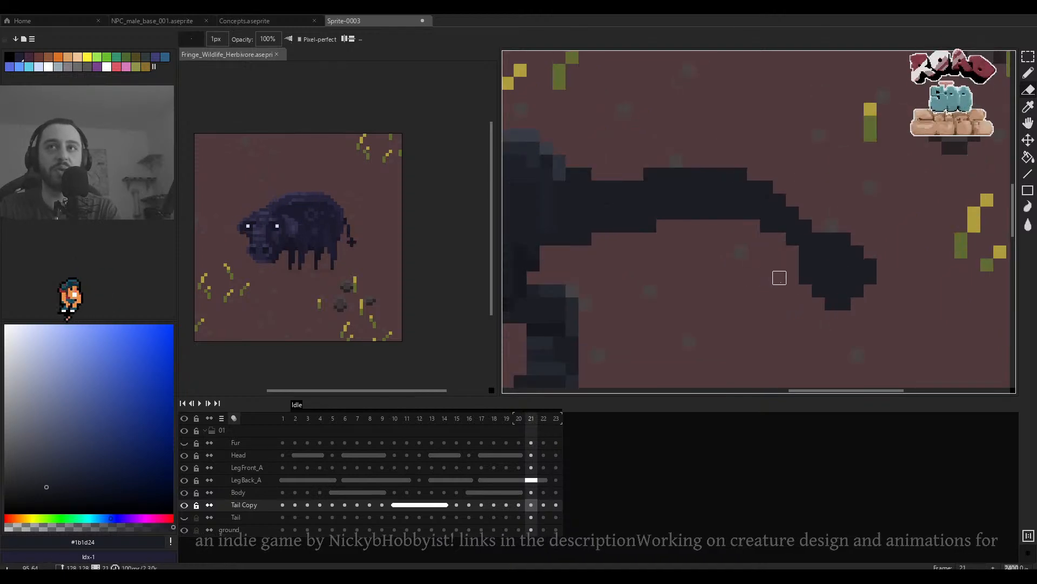
key("Left")
key("Right")
key("Right")
key("Return")
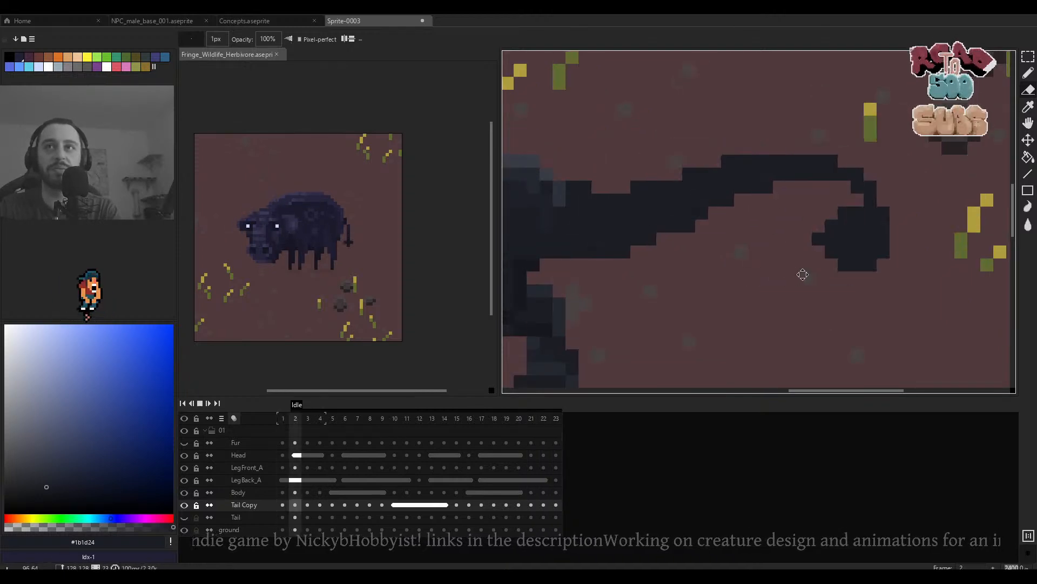
scroll(805, 275, "down", 3)
scroll(827, 284, "up", 2)
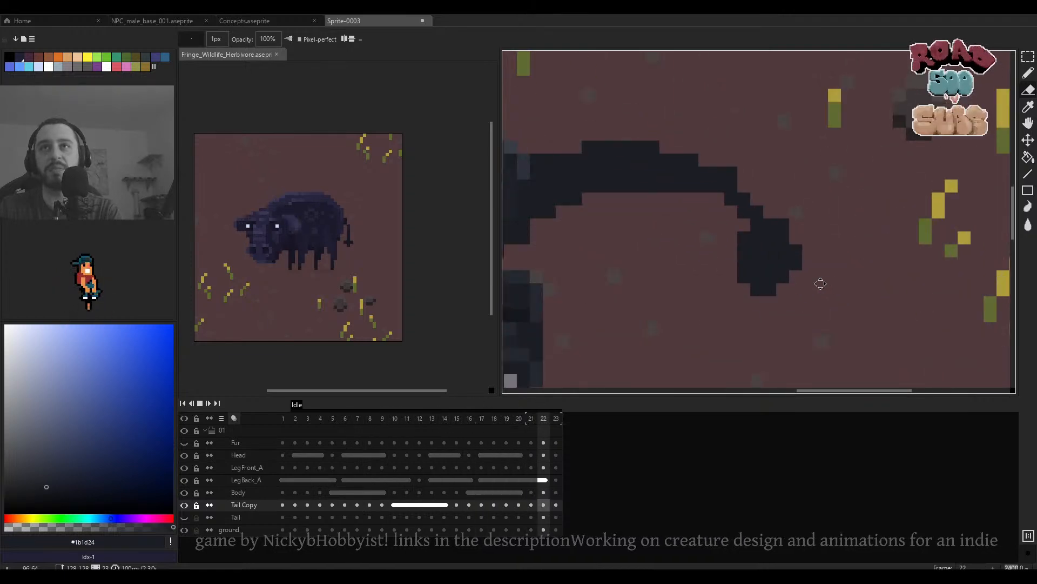
scroll(818, 282, "down", 3)
scroll(815, 285, "up", 2)
scroll(815, 286, "down", 2)
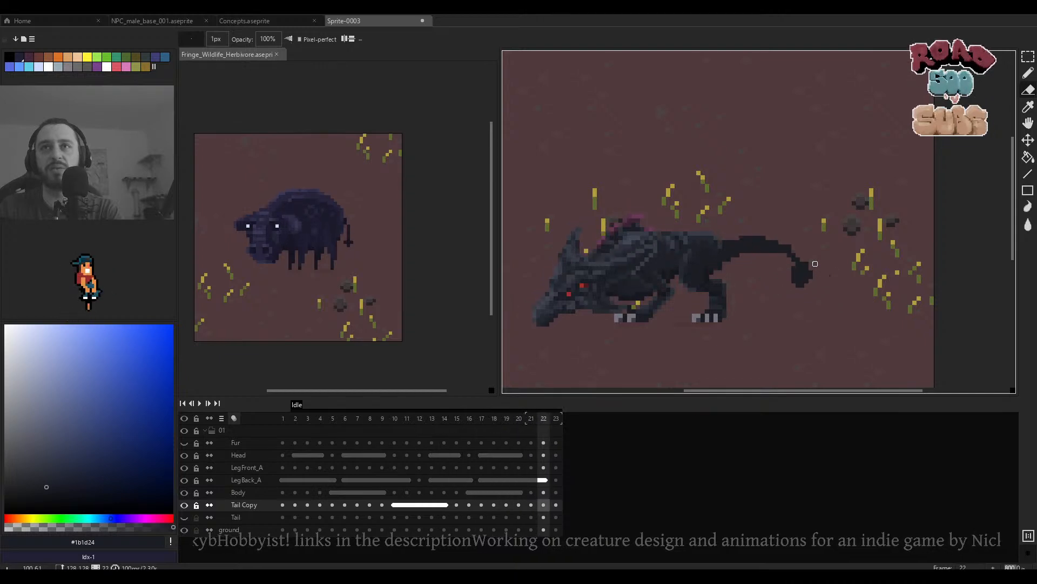
Select the outer part of frame 22's tail, move it 1 px right and 1 px down, and compare it with frame 21.
scroll(815, 263, "up", 3)
key("m")
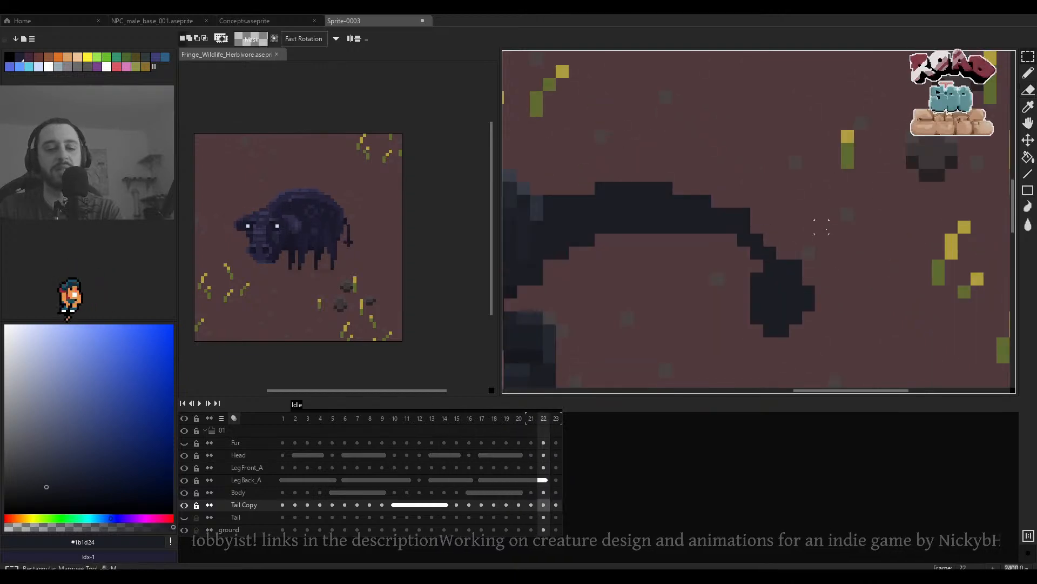
scroll(821, 230, "down", 2)
left_click_drag(833, 201, 733, 313)
left_click_drag(757, 224, 764, 231)
left_click(927, 239)
key("Left")
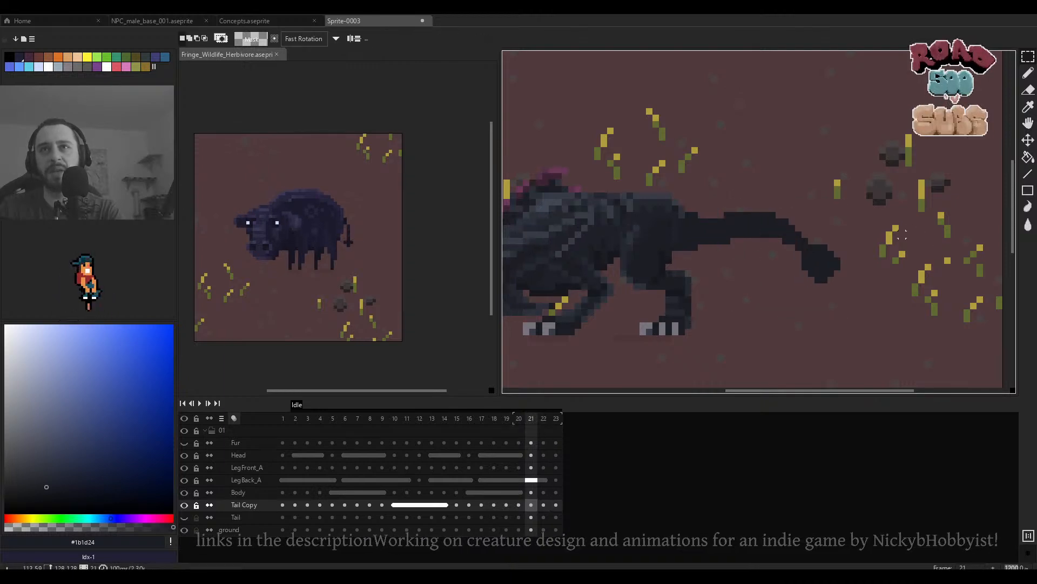
Reselect the outer part of frame 22's tail and move it up 1 px.
key("Right")
left_click_drag(845, 203, 733, 318)
left_click_drag(771, 235, 771, 229)
left_click(960, 222)
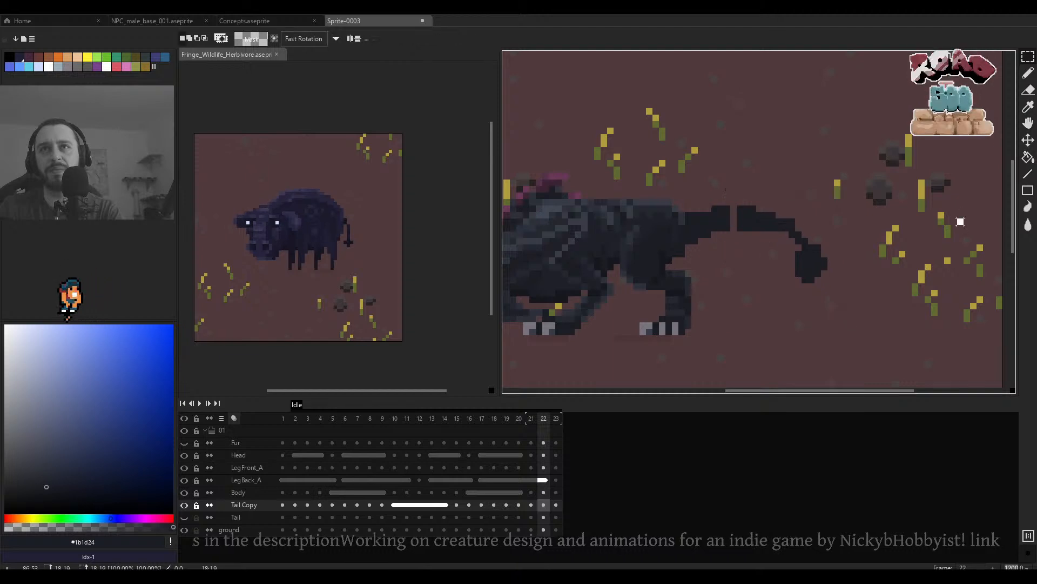
Flip between frames 21, 22 and 23 to compare how the tail moves.
key("Left")
key("Right")
key("Right")
key("Left")
key("Left")
key("Right")
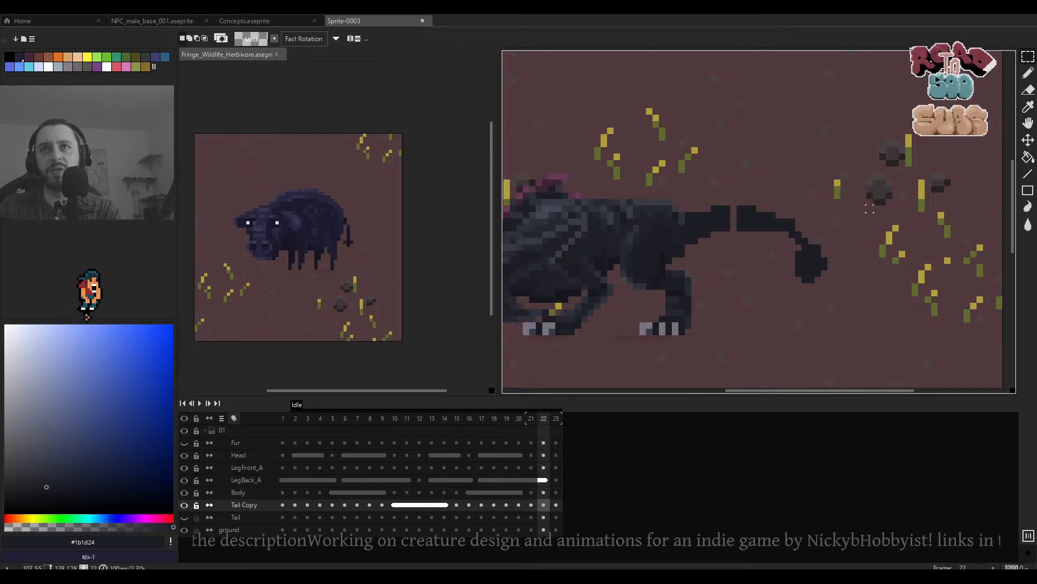
key("Right")
key("Left")
Select nearly the whole of frame 22's tail back to the hindquarters and move it up 1 px.
left_click_drag(850, 195, 709, 303)
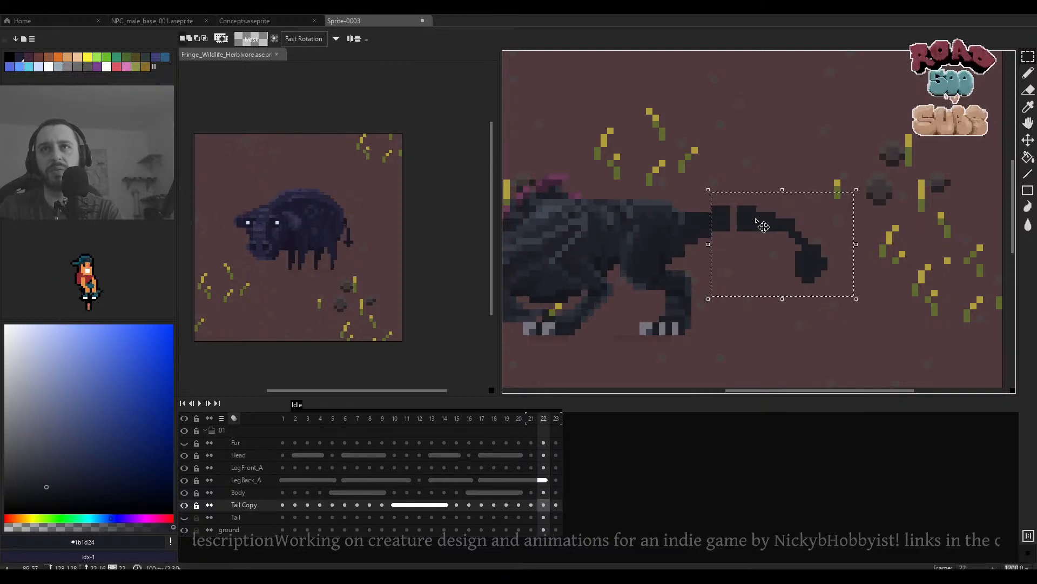
left_click(840, 190)
left_click_drag(847, 179, 690, 305)
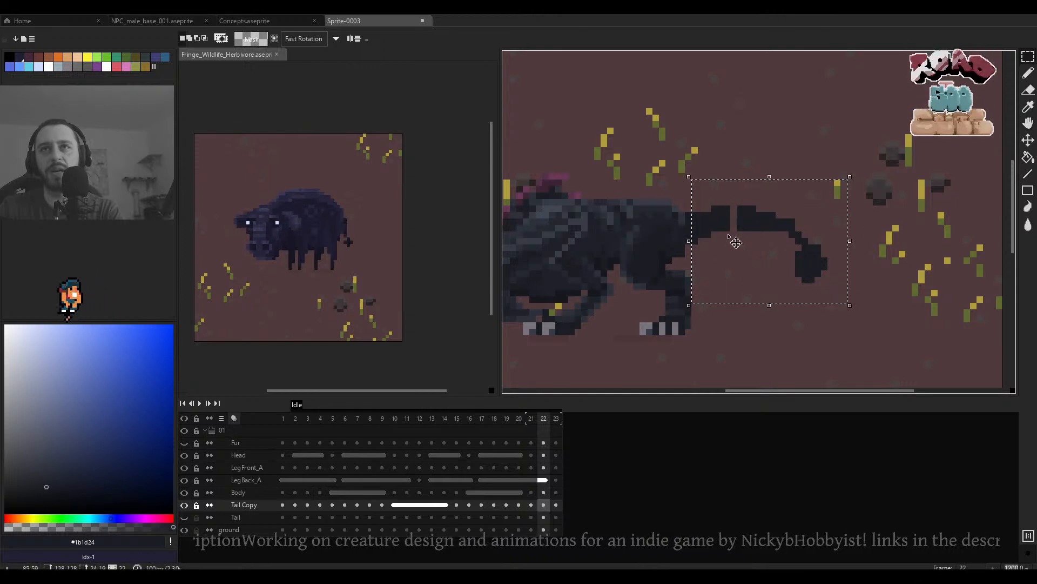
left_click_drag(735, 214, 736, 208)
left_click(870, 208)
Check the raised tail in frame 22 against the frames before and after it.
key("Left")
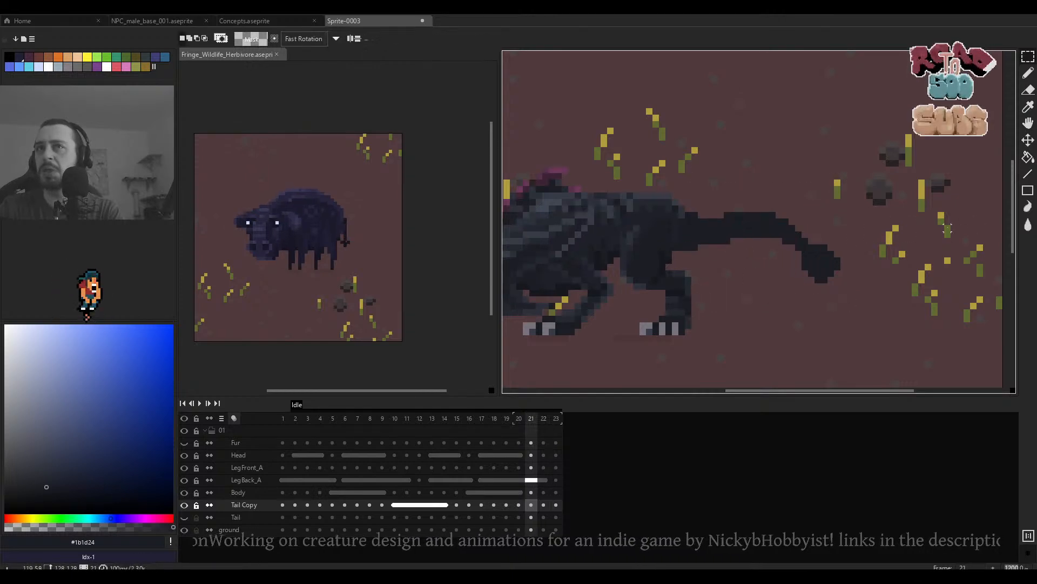
key("Right")
key("Right")
key("Left")
key("Left")
key("Left")
key("Right")
key("Right")
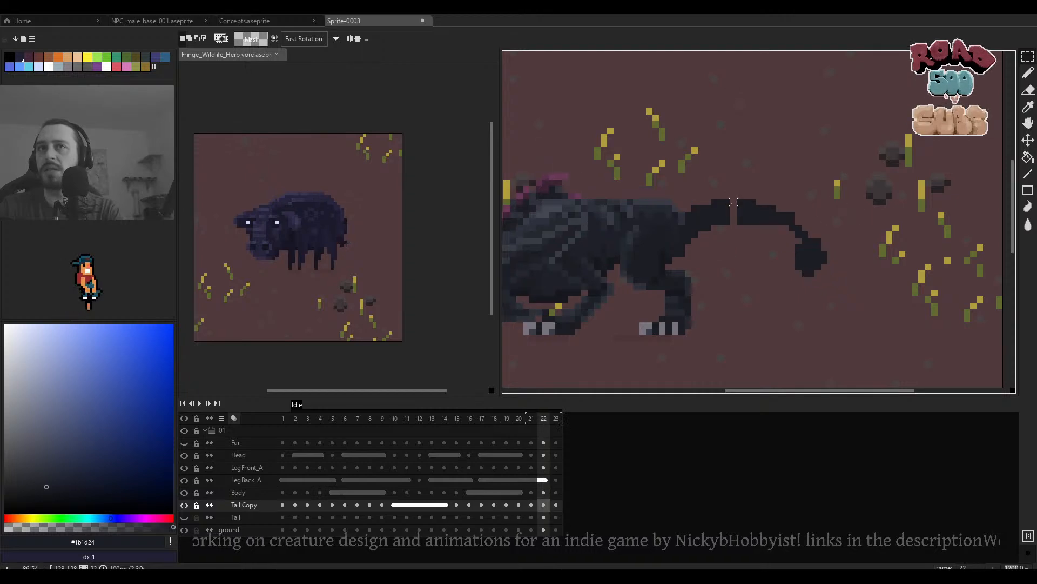
Fill the one-pixel gap in the middle of frame 22's tail with the 3 px Pencil.
scroll(714, 224, "up", 3)
key("b")
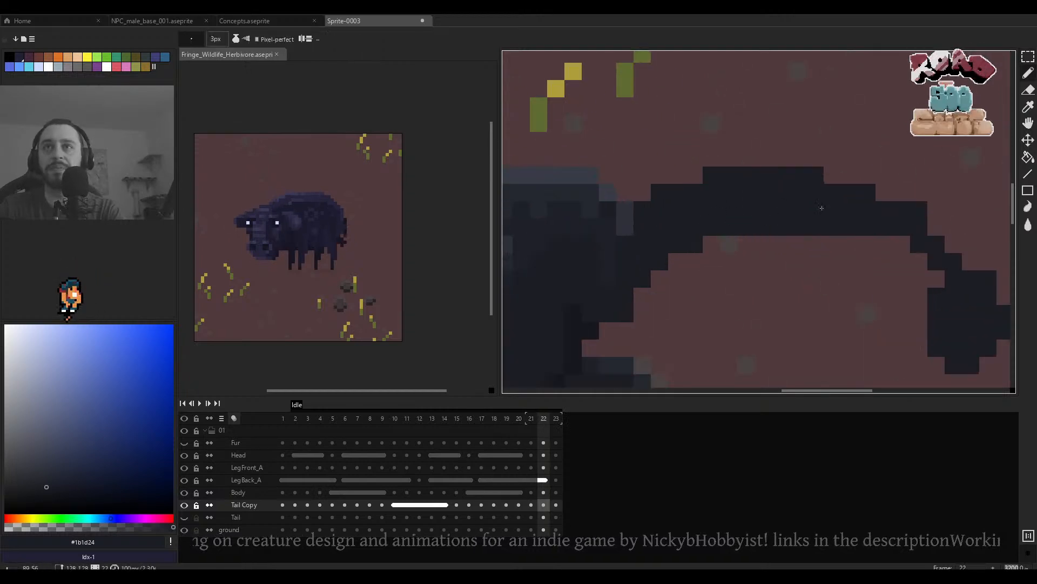
scroll(756, 229, "down", 3)
scroll(764, 233, "up", 2)
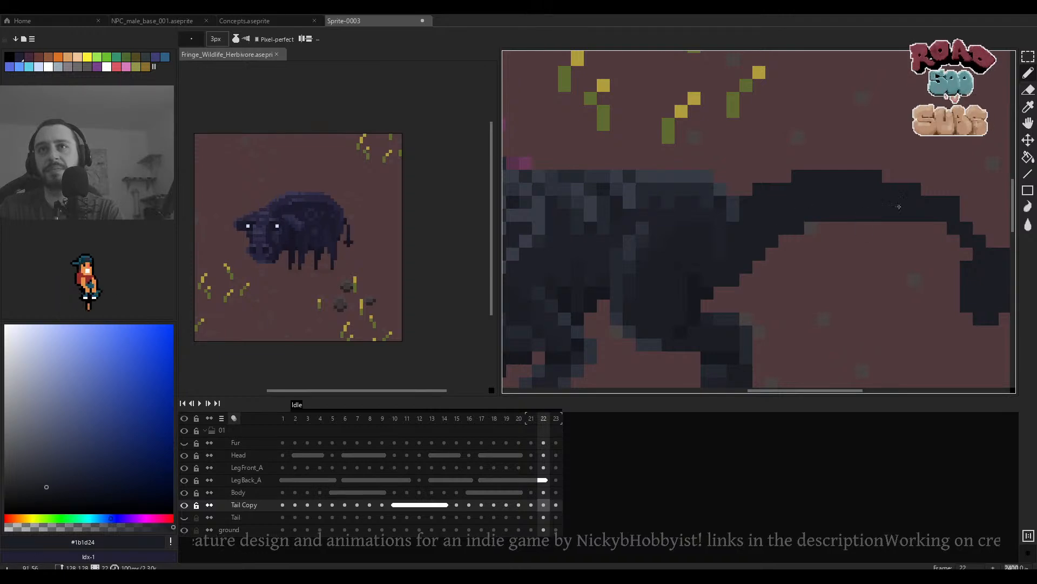
Play the Idle animation to review the adjusted tail over the whole creature.
scroll(919, 228, "down", 3)
key("Return")
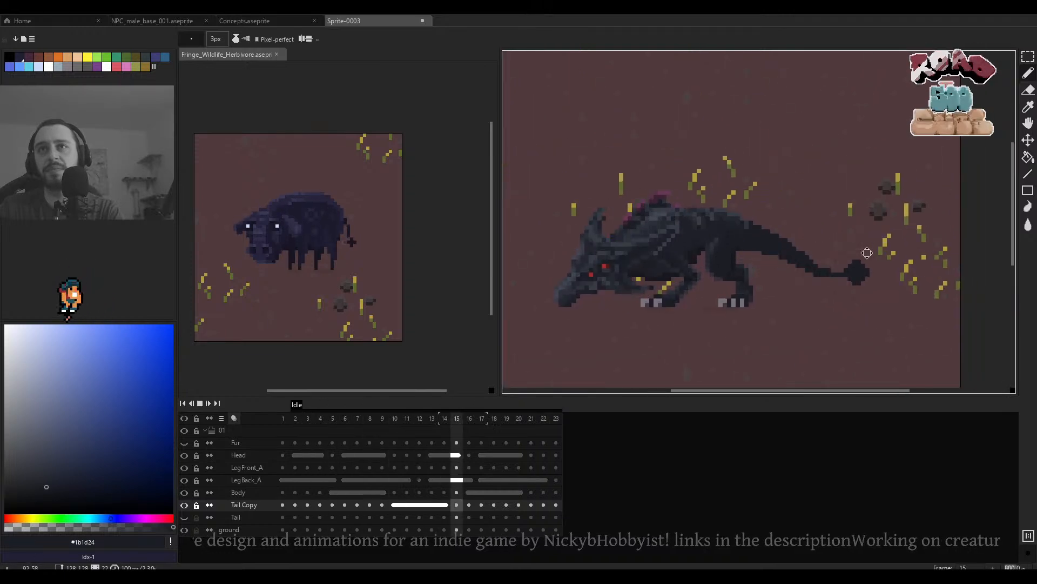
scroll(801, 263, "down", 1)
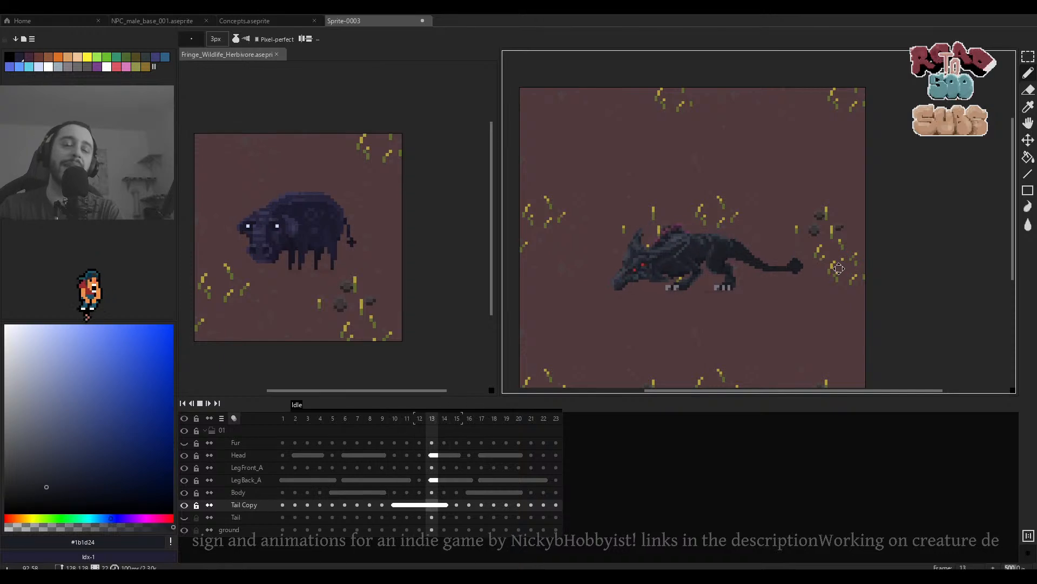
Save the sprite in the Exports folder under the name Predator_001.
key("ctrl+s")
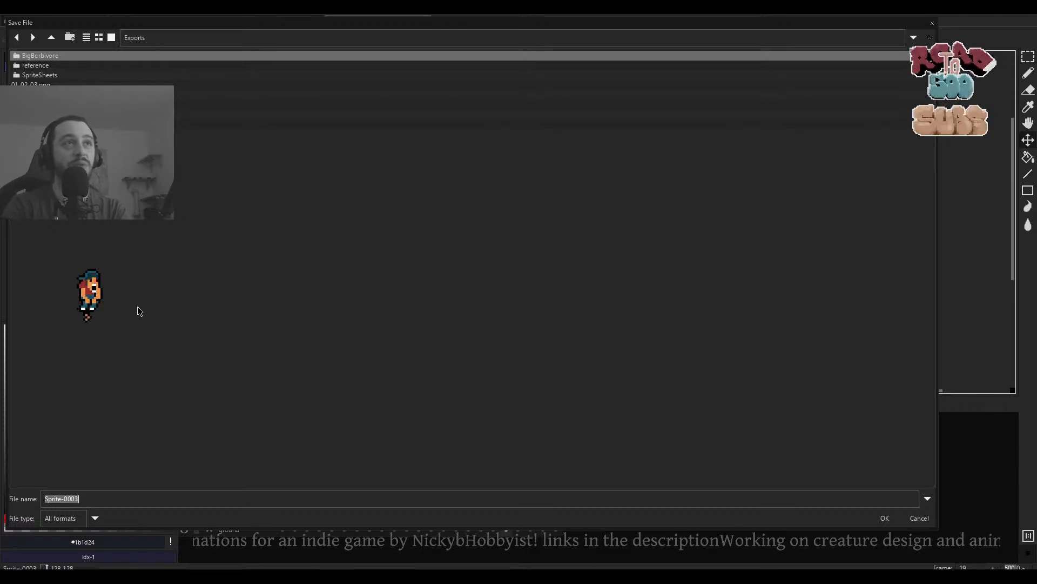
type("pERD_")
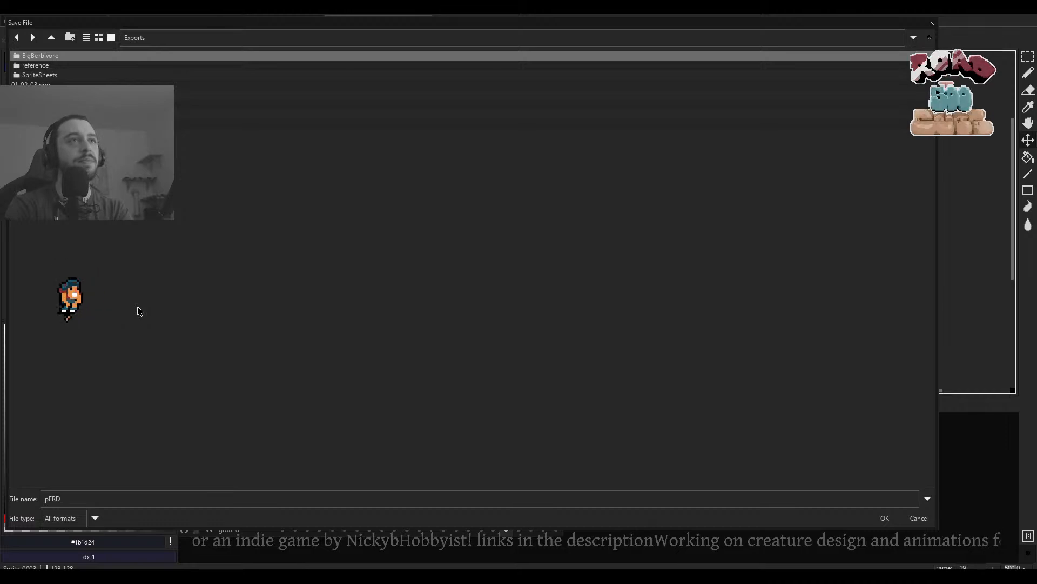
type("001")
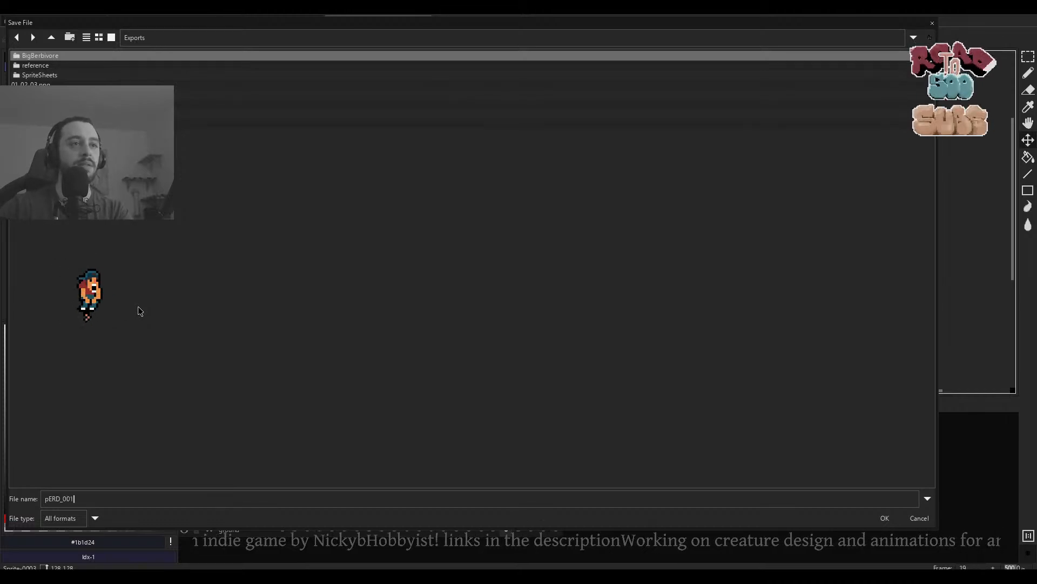
left_click_drag(60, 501, 37, 500)
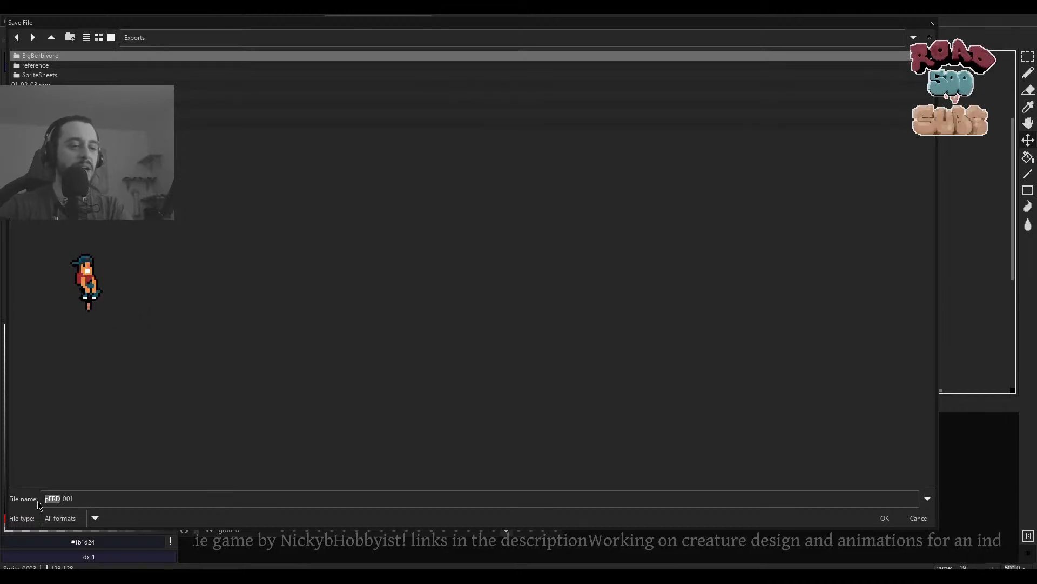
type("p")
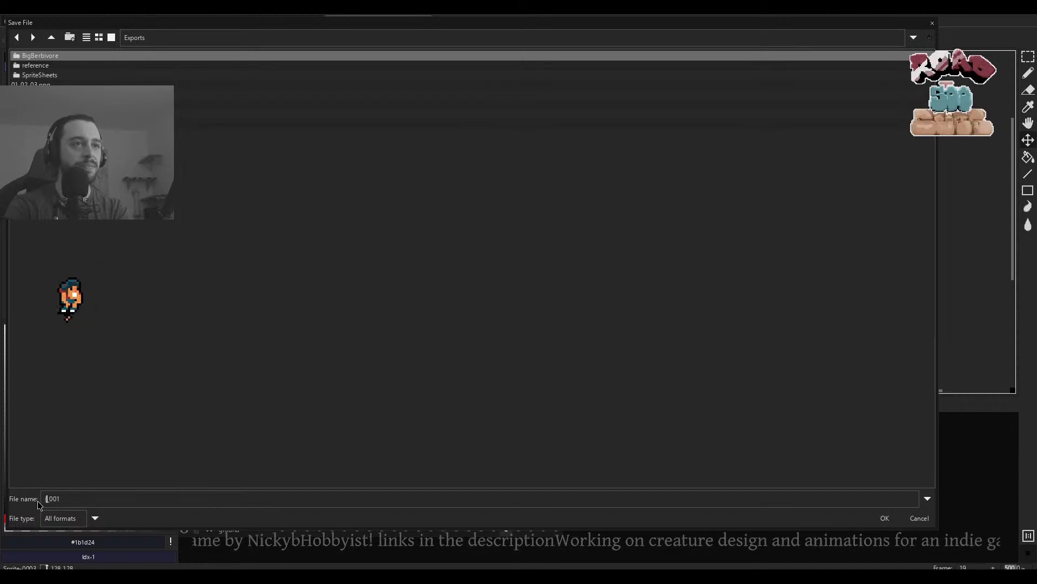
key("BackSpace")
type("Predator")
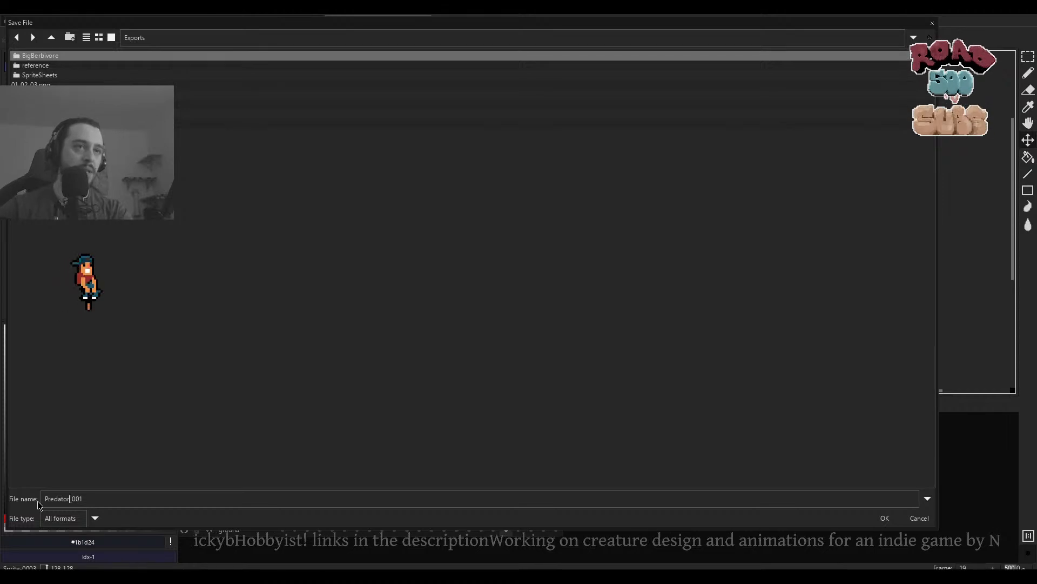
type("_")
left_click(886, 520)
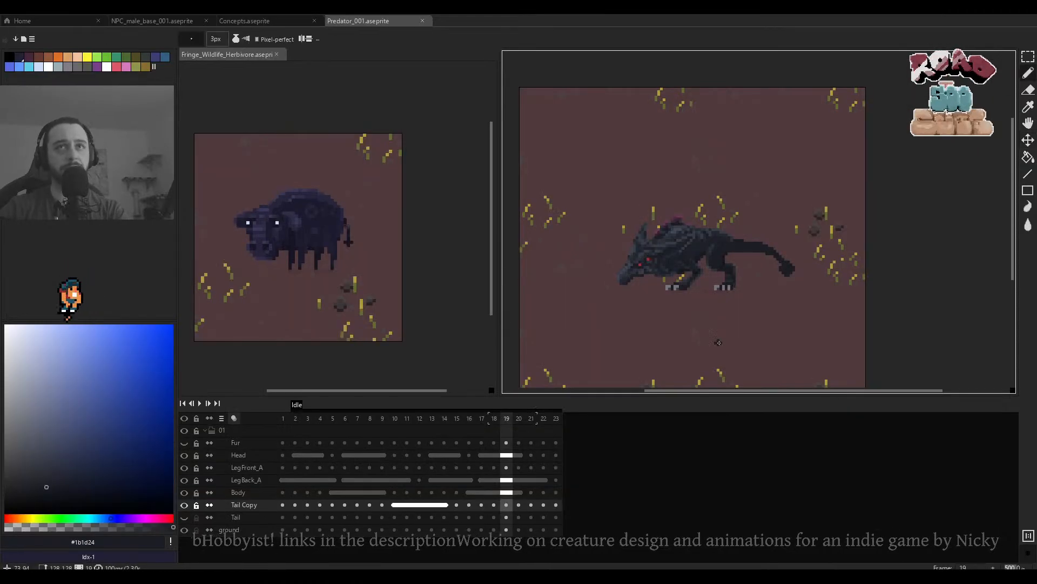
Play the Idle animation and hide the timeline and toolbars to review the whole creature in an enlarged view.
key("Return")
scroll(725, 253, "down", 1)
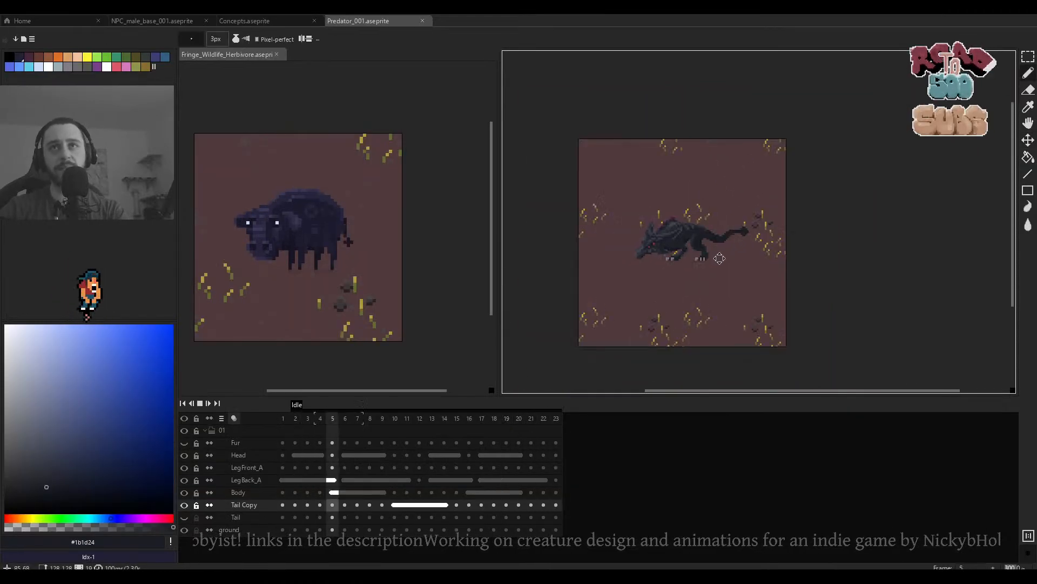
scroll(721, 263, "up", 1)
left_click_drag(763, 266, 740, 342)
scroll(753, 271, "up", 1)
key("ctrl+f")
key("ctrl+f")
scroll(750, 281, "up", 1)
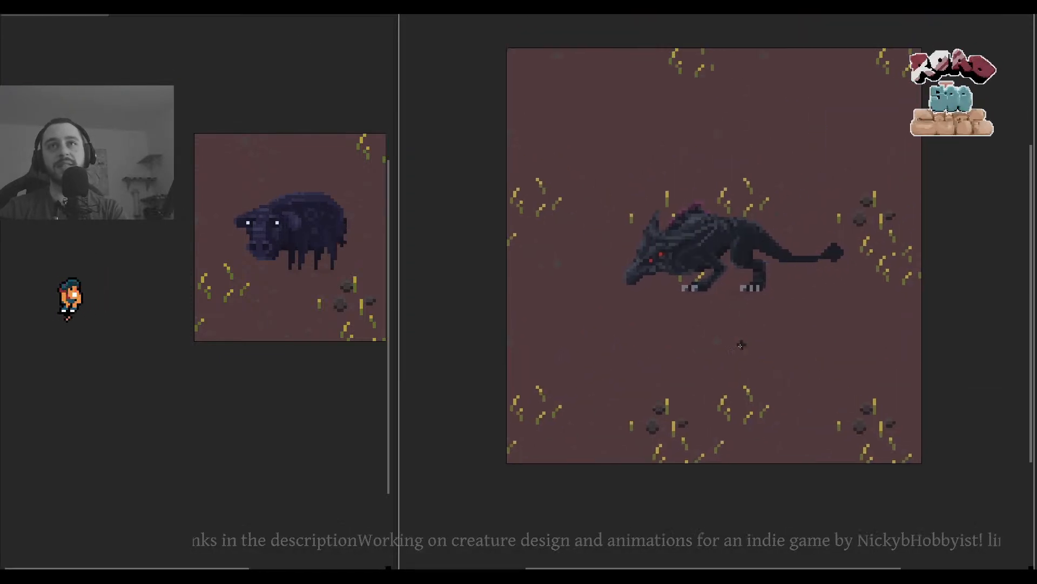
Frame the herbivore and the predator side by side and compare their size and idle motion.
left_click_drag(326, 350, 230, 395)
scroll(248, 339, "up", 3)
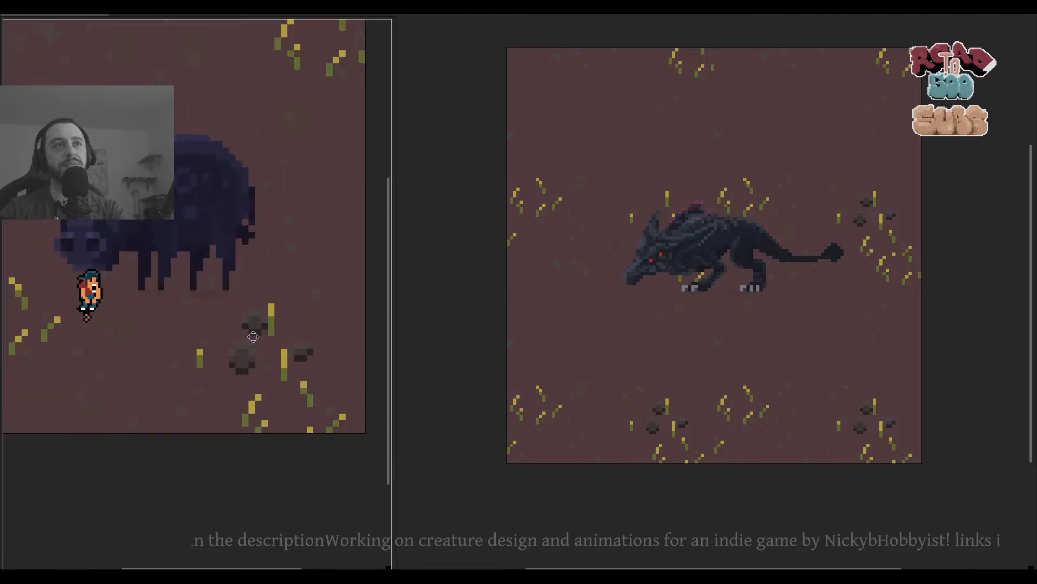
left_click_drag(250, 309, 279, 337)
scroll(275, 355, "down", 2)
scroll(714, 284, "up", 1)
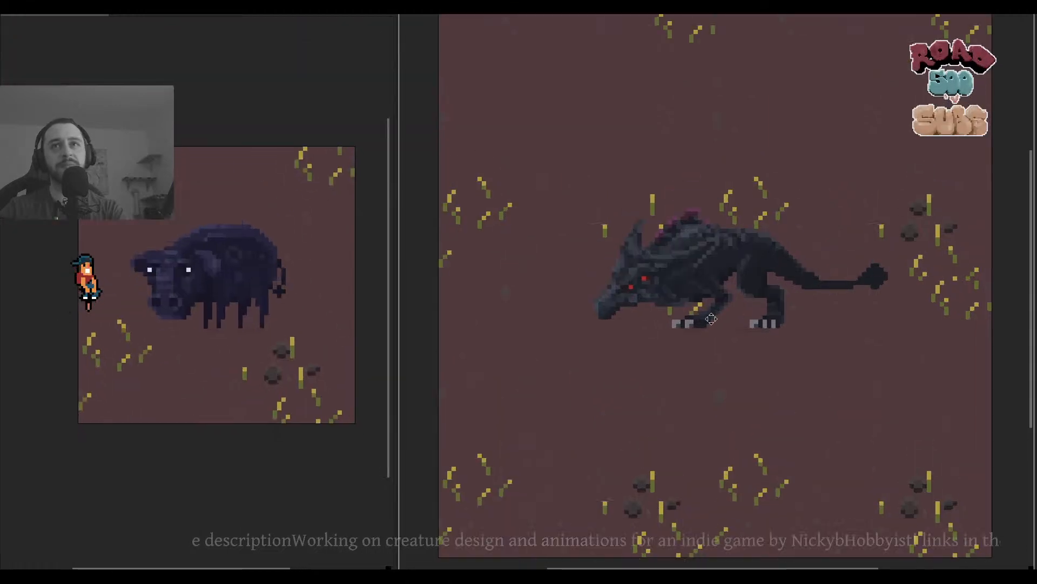
left_click_drag(745, 293, 764, 320)
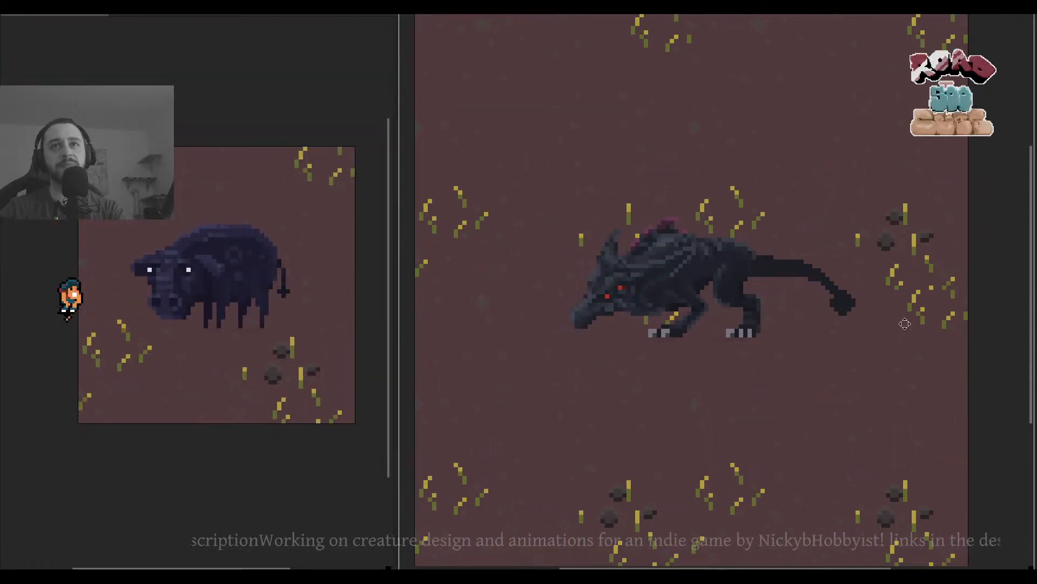
left_click_drag(906, 324, 962, 322)
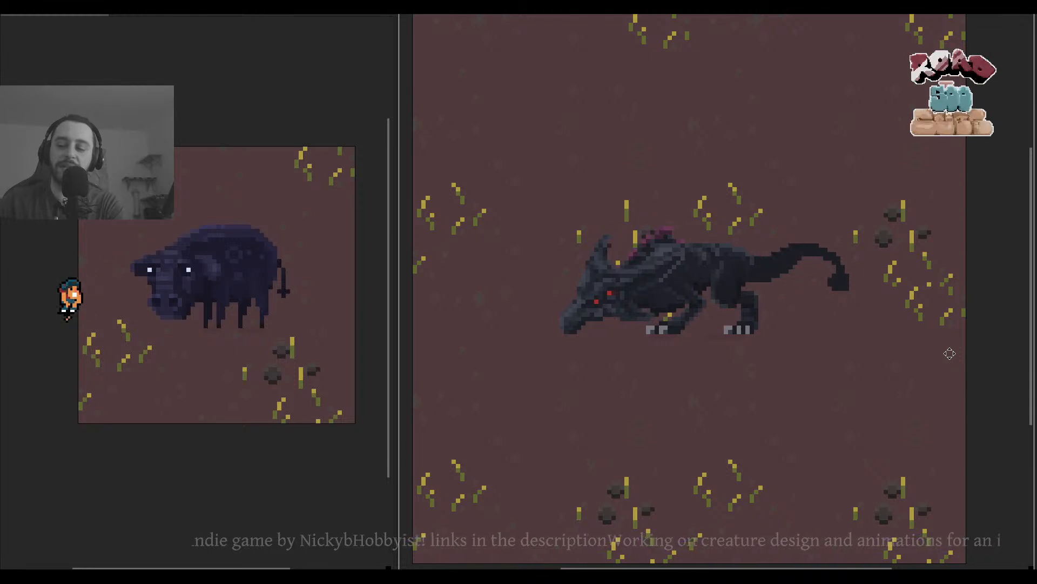
left_click_drag(810, 380, 811, 372)
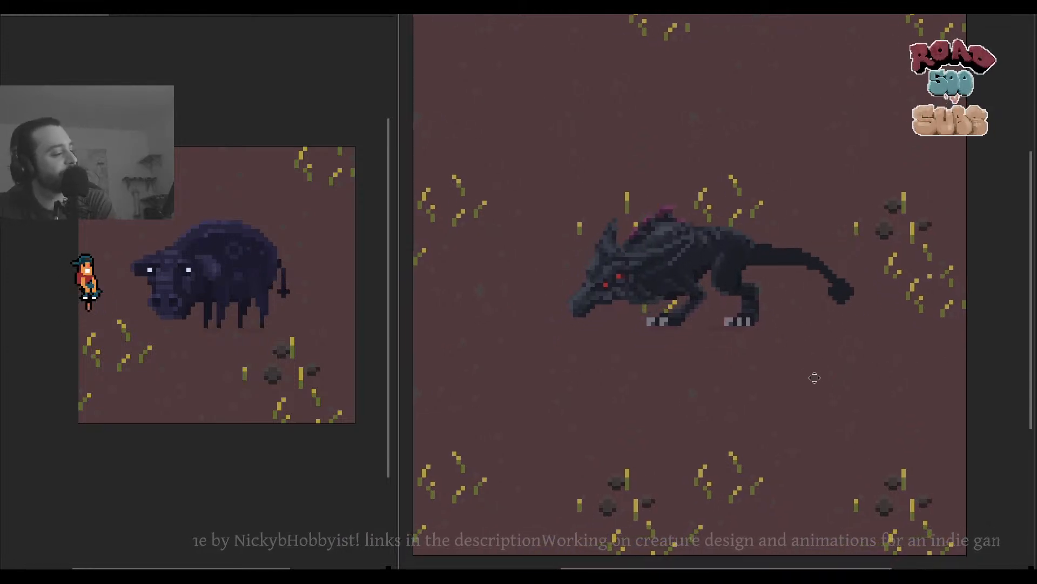